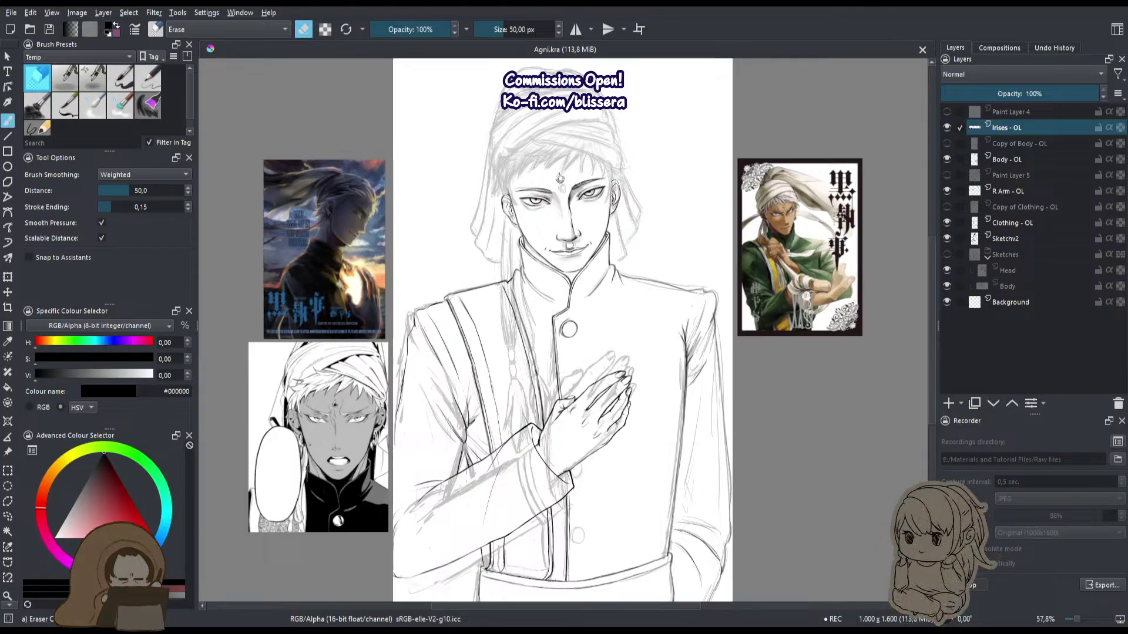
On the Body - OL layer, outline the eye on the left side of the face with a freehand selection.
{"action": "left_click", "coordinate": [1020, 159]}
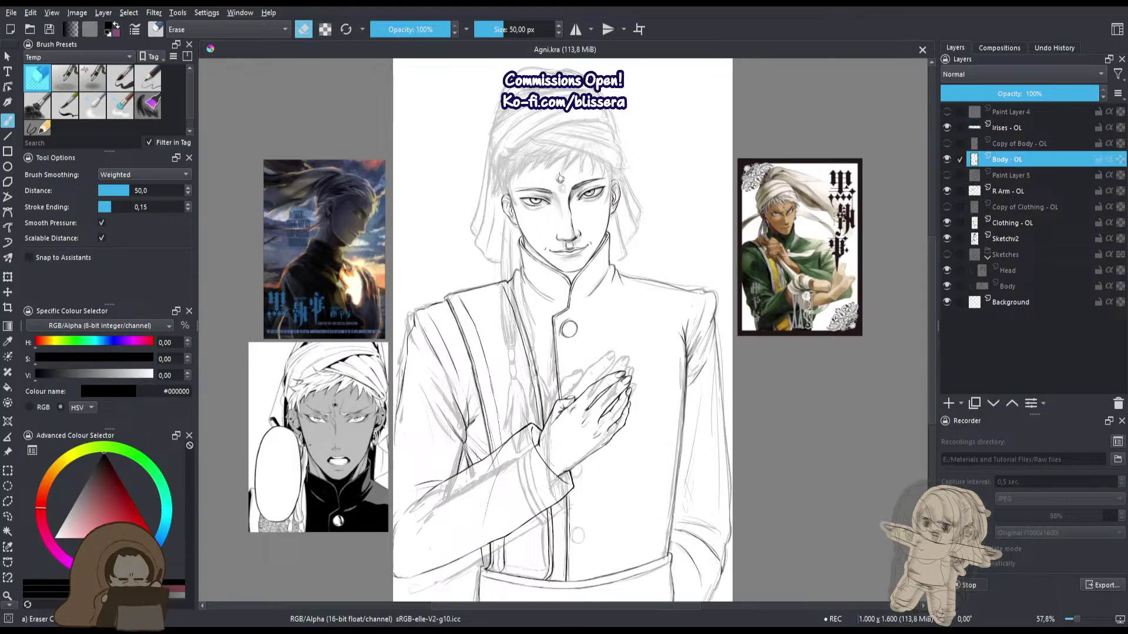
{"action": "scroll", "coordinate": [738, 335], "scroll_direction": "up", "scroll_amount": 5}
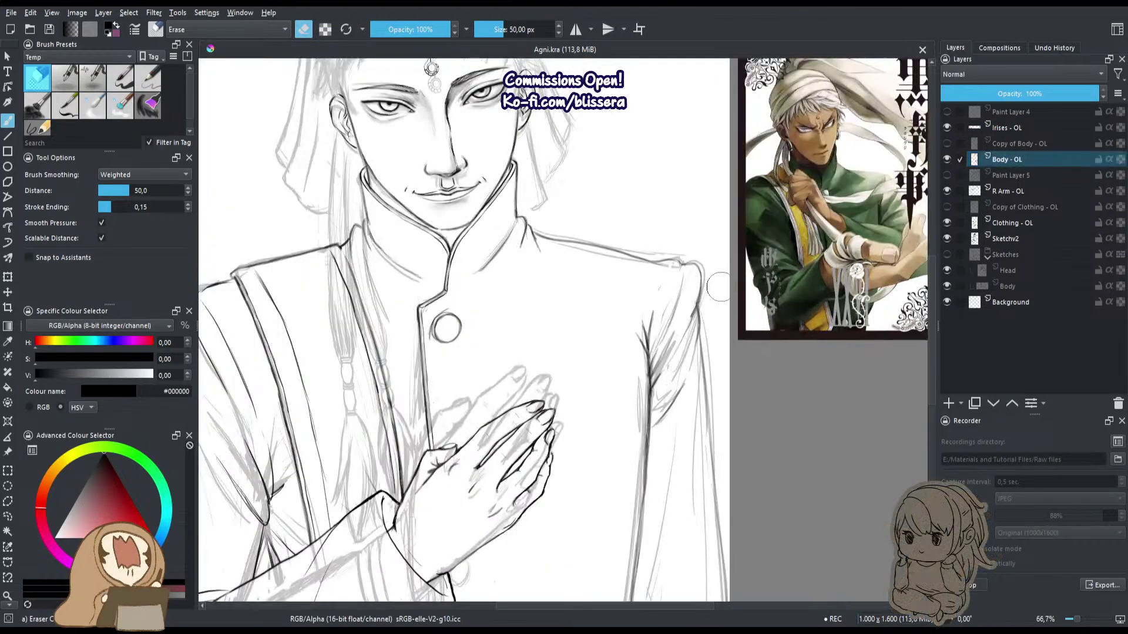
{"action": "left_click_drag", "start_coordinate": [640, 224], "coordinate": [797, 304]}
{"action": "left_click_drag", "start_coordinate": [696, 270], "coordinate": [784, 393]}
{"action": "scroll", "coordinate": [635, 209], "scroll_direction": "up", "scroll_amount": 3}
{"action": "scroll", "coordinate": [634, 209], "scroll_direction": "down", "scroll_amount": 3}
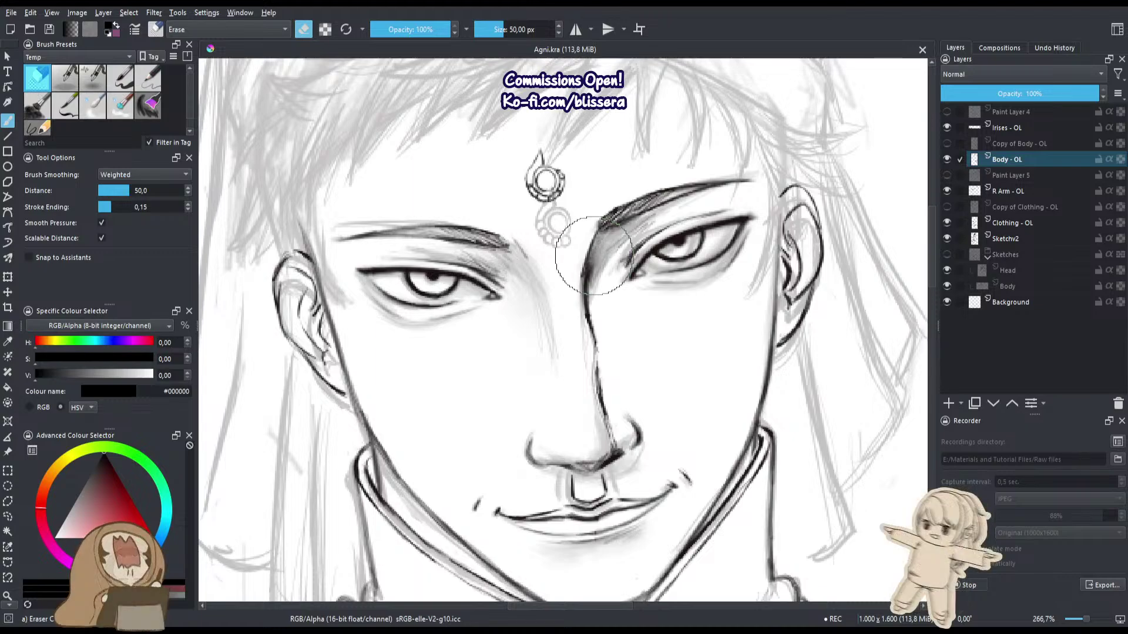
{"action": "key", "text": "l"}
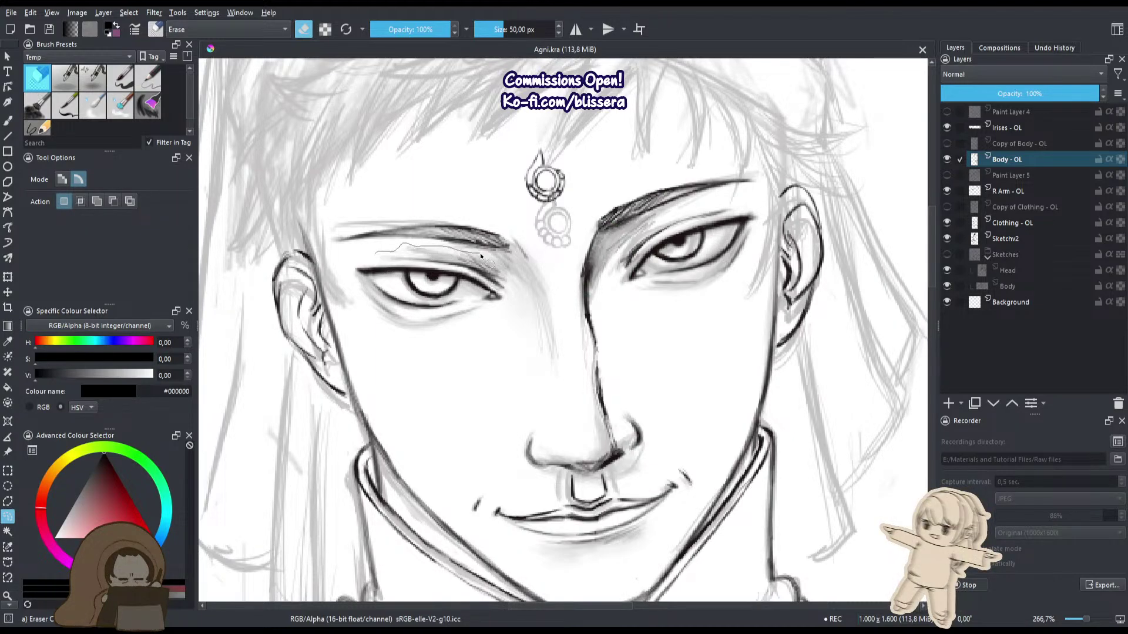
{"action": "left_click_drag", "start_coordinate": [369, 260], "coordinate": [378, 267]}
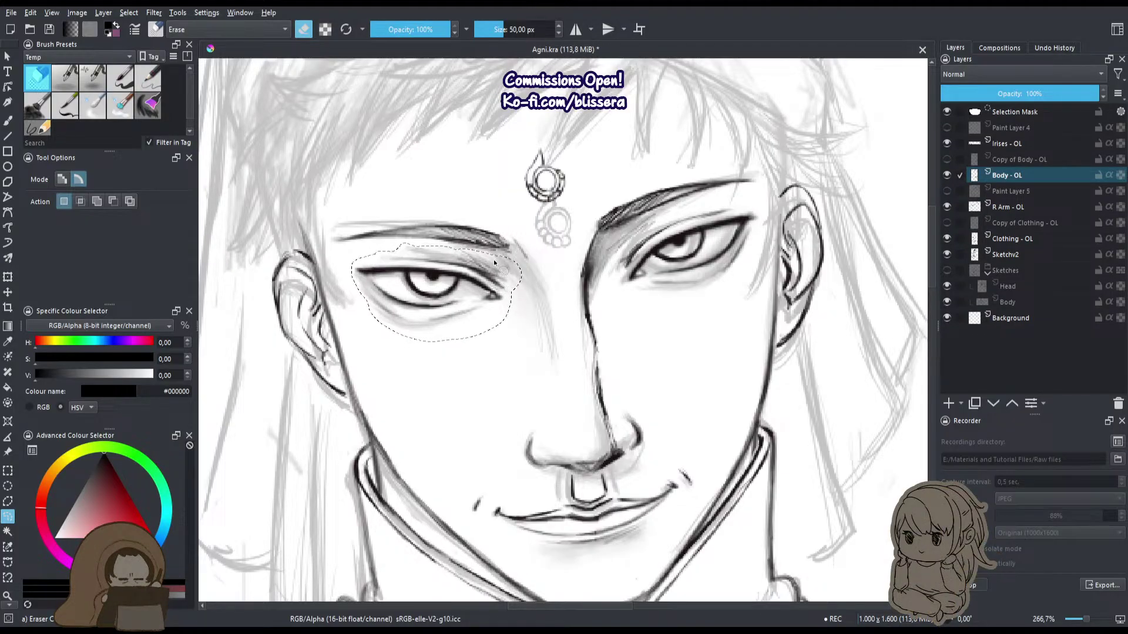
{"action": "mouse_move", "coordinate": [493, 251]}
{"action": "left_mouse_down"}
{"action": "mouse_move", "coordinate": [516, 235]}
{"action": "mouse_move", "coordinate": [506, 234]}
{"action": "left_mouse_up"}
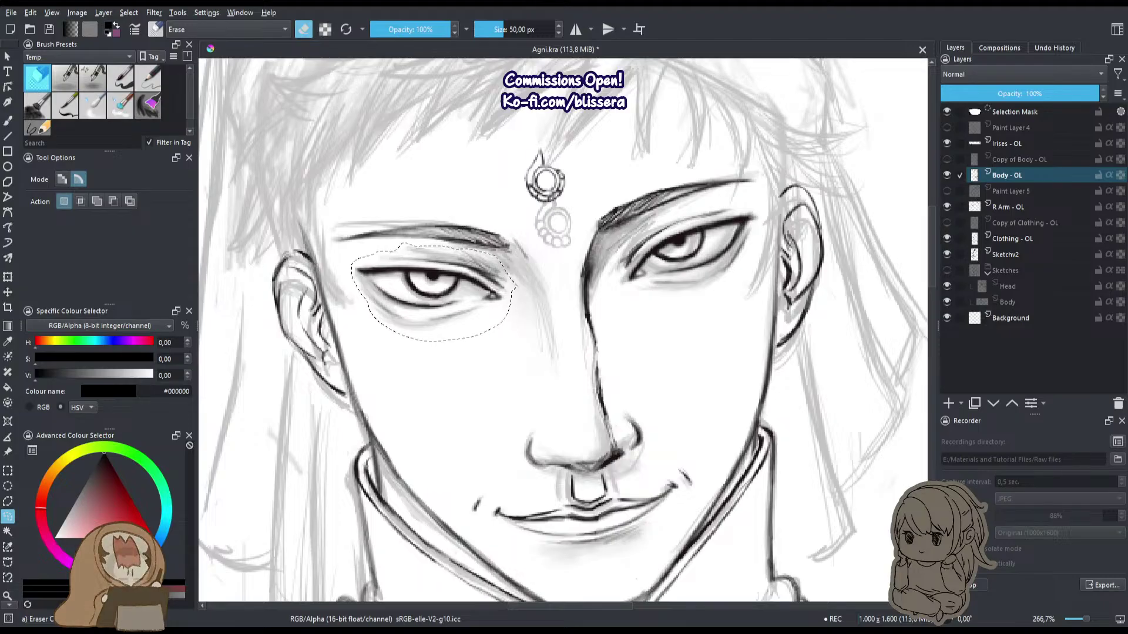
Reshape the selected left-side eye with the Liquify transform at brush size 60 and amount 0.05.
{"action": "key", "text": "ctrl+t"}
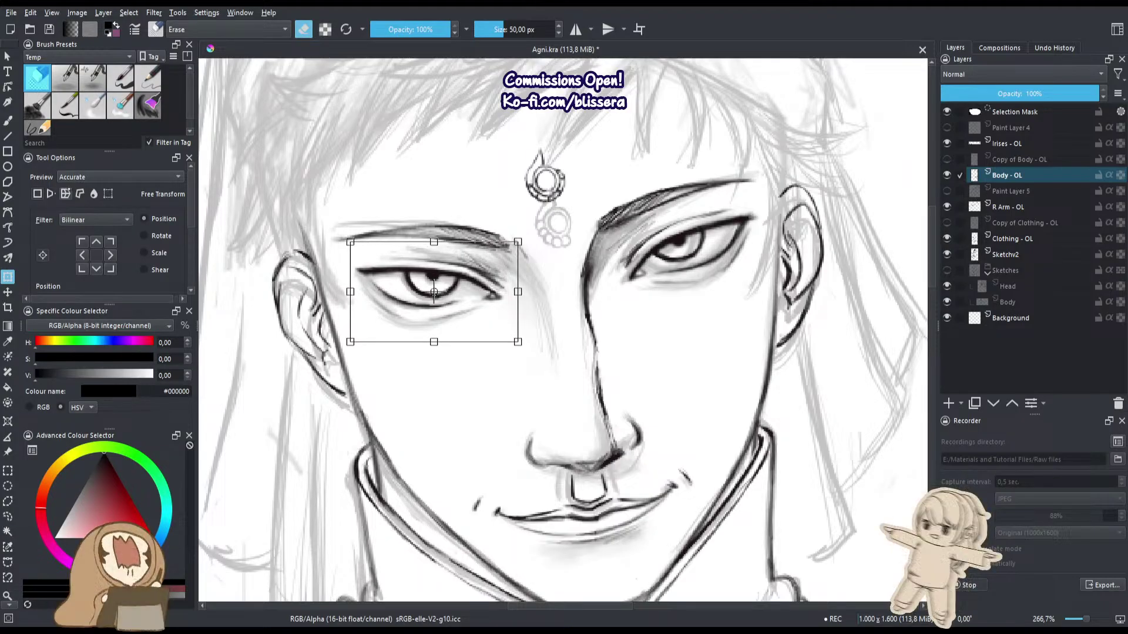
{"action": "left_click", "coordinate": [93, 194]}
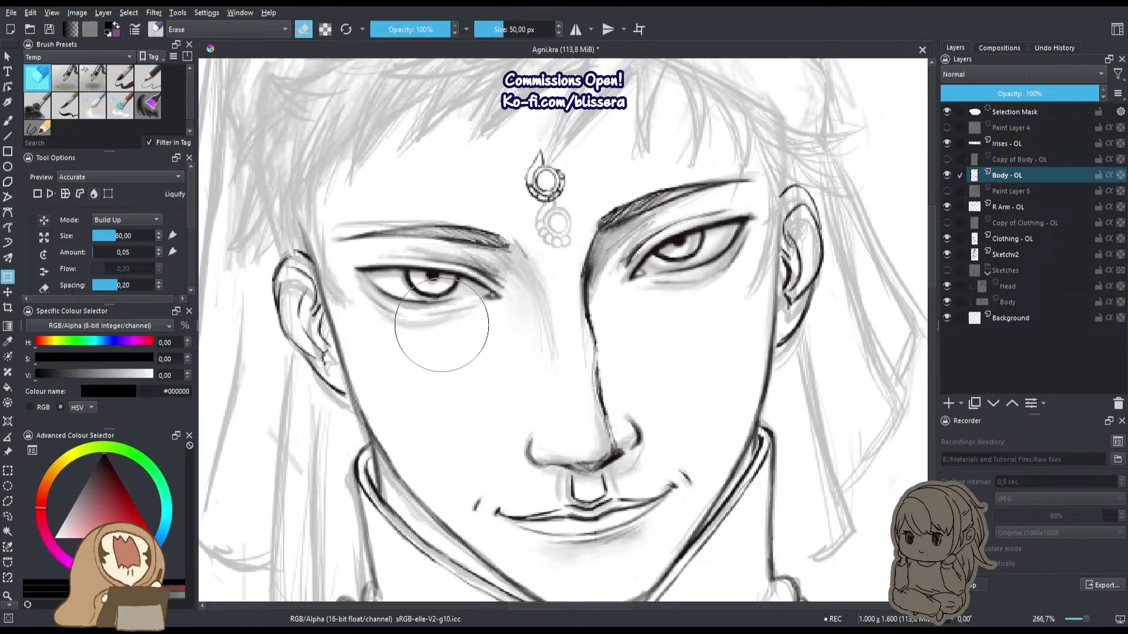
{"action": "scroll", "coordinate": [442, 343], "scroll_direction": "down", "scroll_amount": 4}
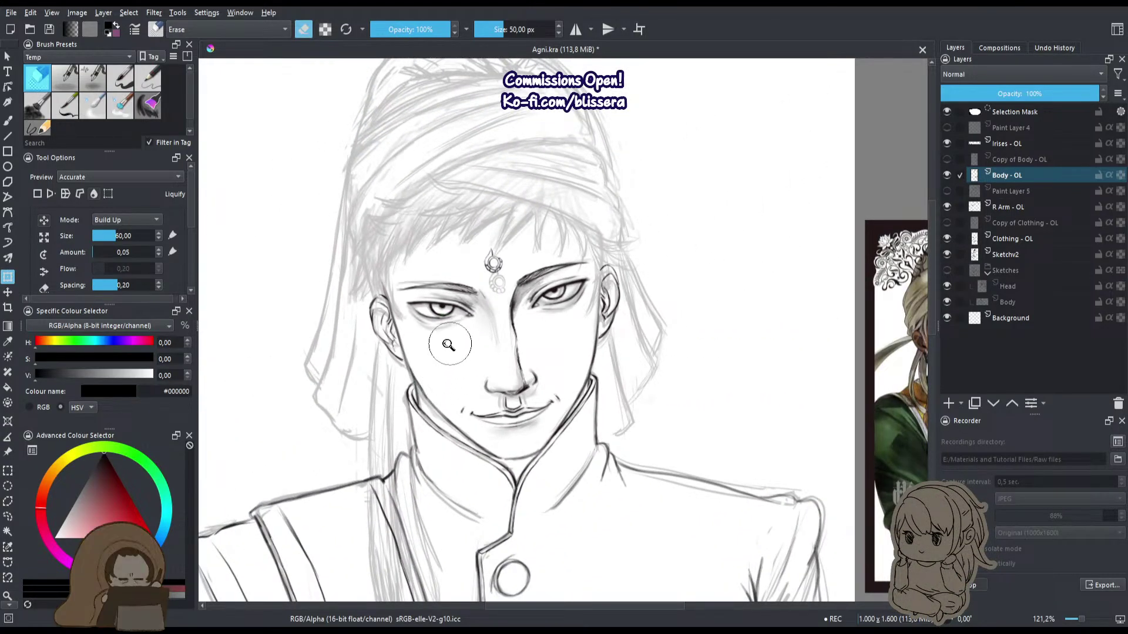
{"action": "scroll", "coordinate": [448, 345], "scroll_direction": "up", "scroll_amount": 5}
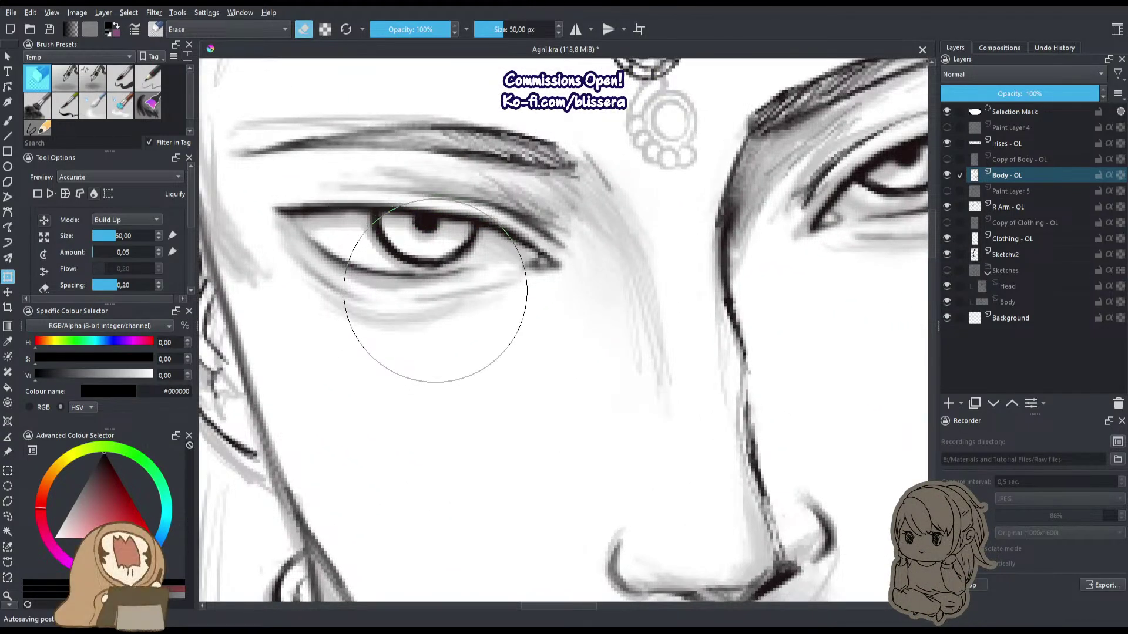
Refine the left-side eye's lower lid and contours with Liquify at brush size 27.56, then apply the transform.
{"action": "left_click", "coordinate": [110, 236]}
{"action": "left_click_drag", "start_coordinate": [108, 237], "coordinate": [109, 236]}
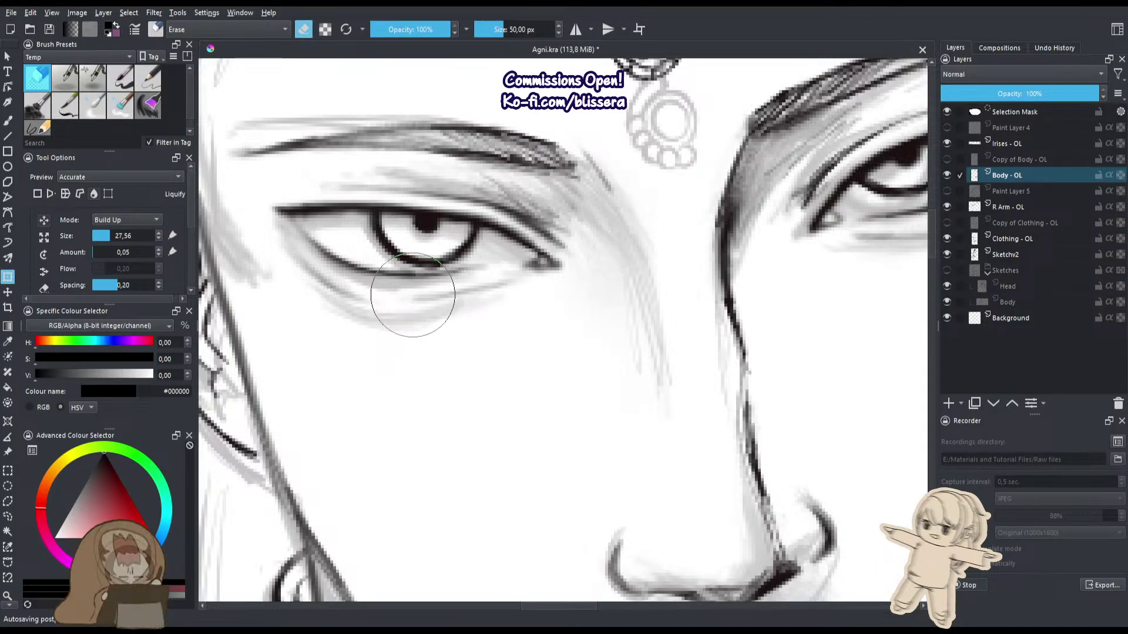
{"action": "left_click_drag", "start_coordinate": [484, 310], "coordinate": [483, 294]}
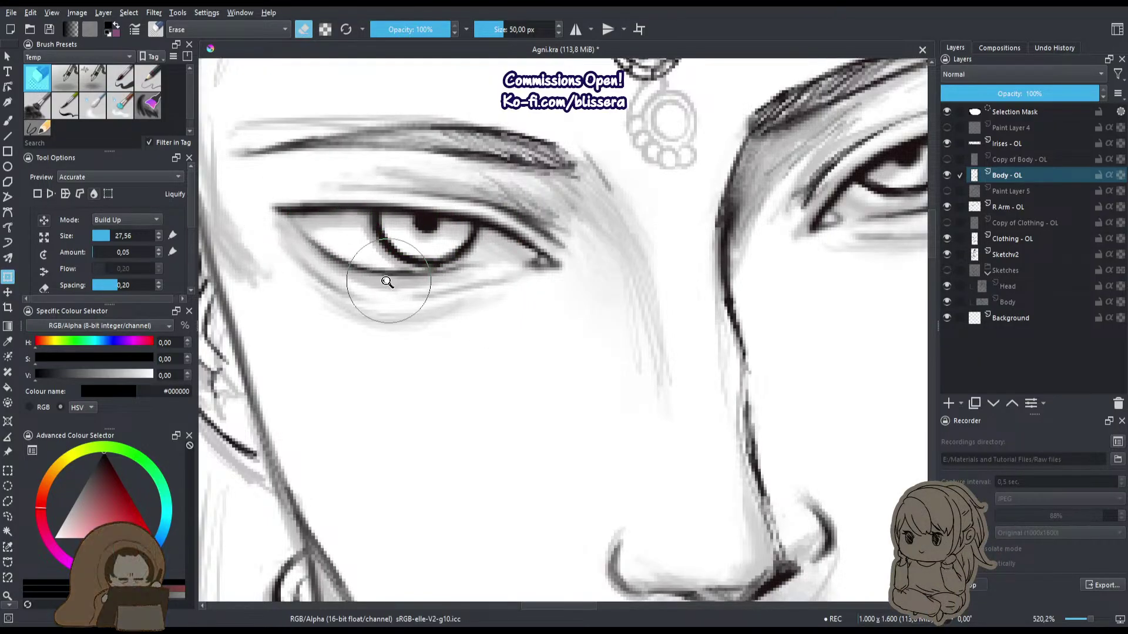
{"action": "scroll", "coordinate": [390, 284], "scroll_direction": "down", "scroll_amount": 2}
{"action": "scroll", "coordinate": [403, 256], "scroll_direction": "up", "scroll_amount": 2}
{"action": "scroll", "coordinate": [425, 258], "scroll_direction": "down", "scroll_amount": 5}
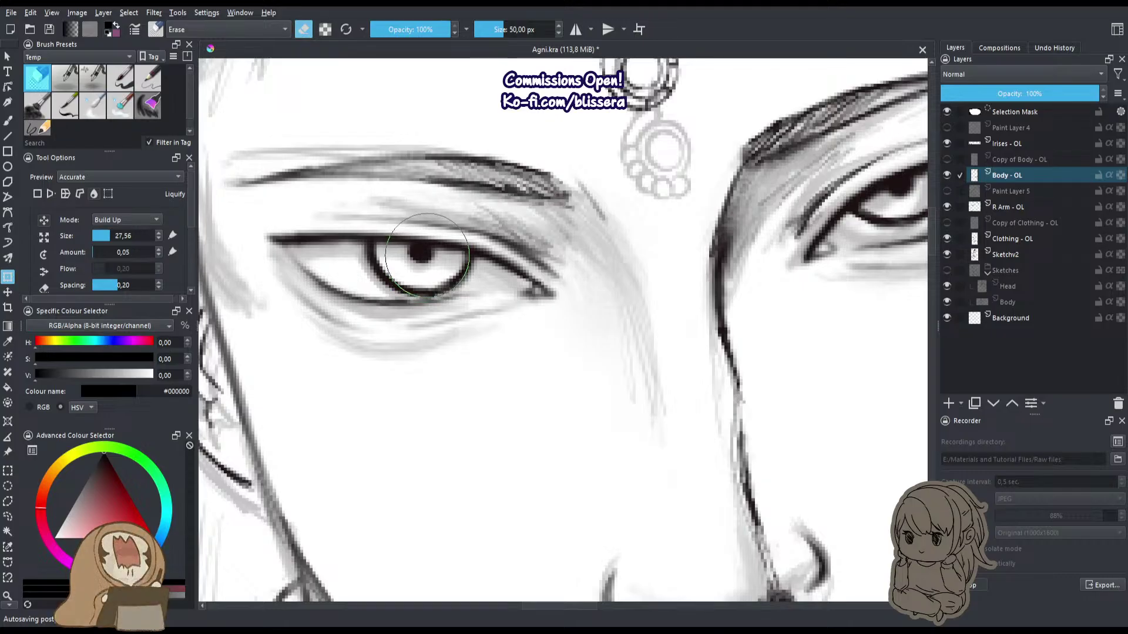
{"action": "left_click_drag", "start_coordinate": [460, 327], "coordinate": [365, 390]}
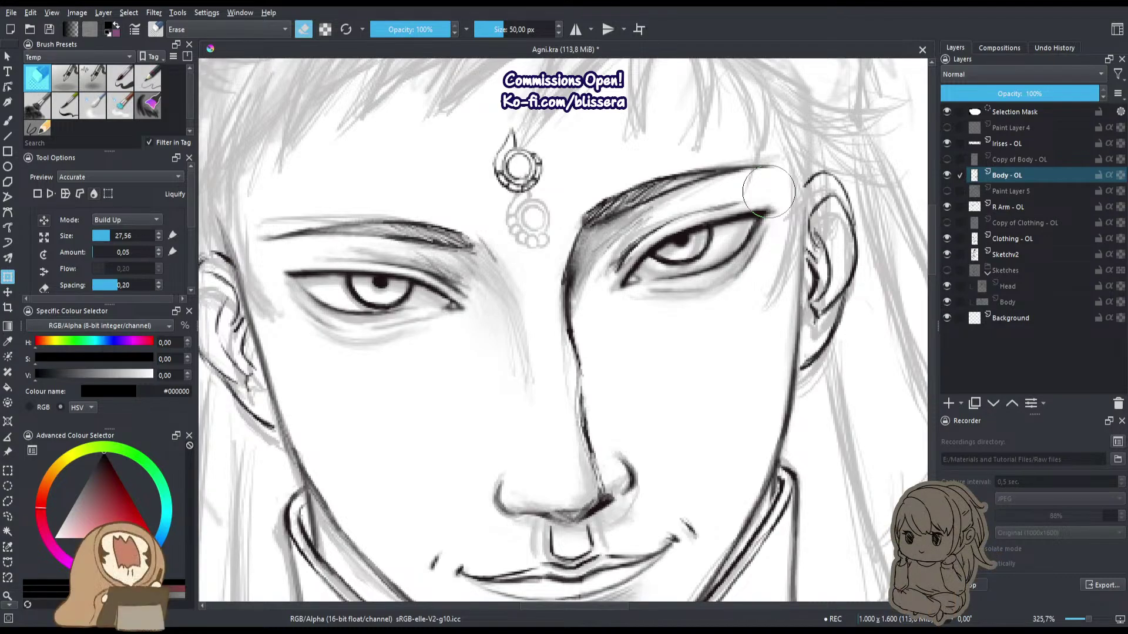
{"action": "key", "text": "Return"}
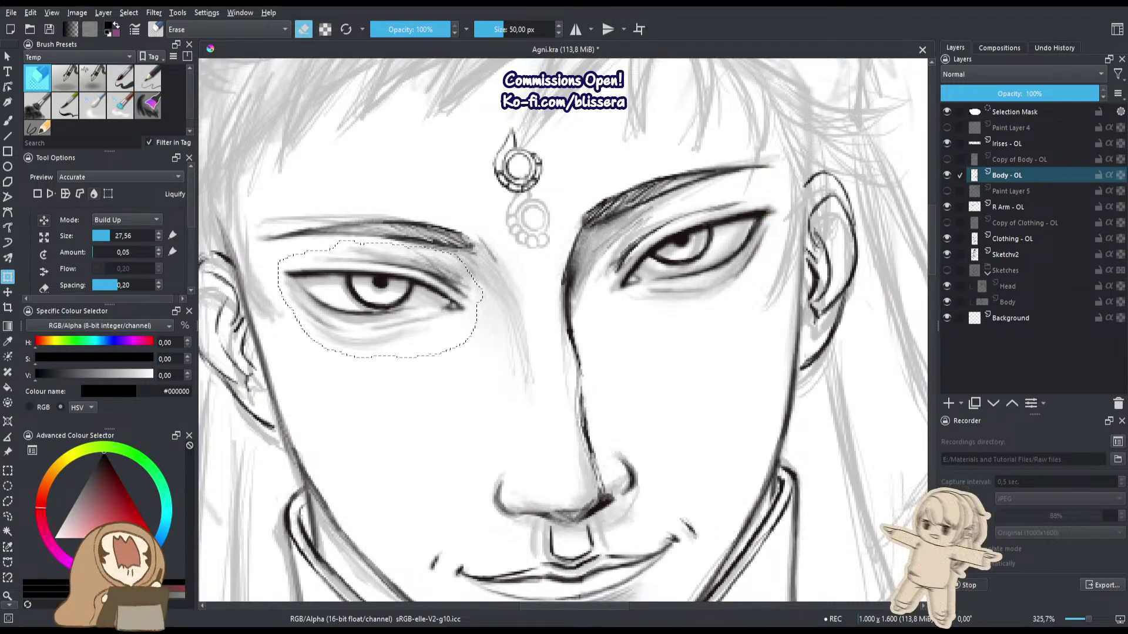
Clear the selection and outline the eye on the right side of the face with a freehand selection.
{"action": "key", "text": "l"}
{"action": "key", "text": "ctrl+shift+a"}
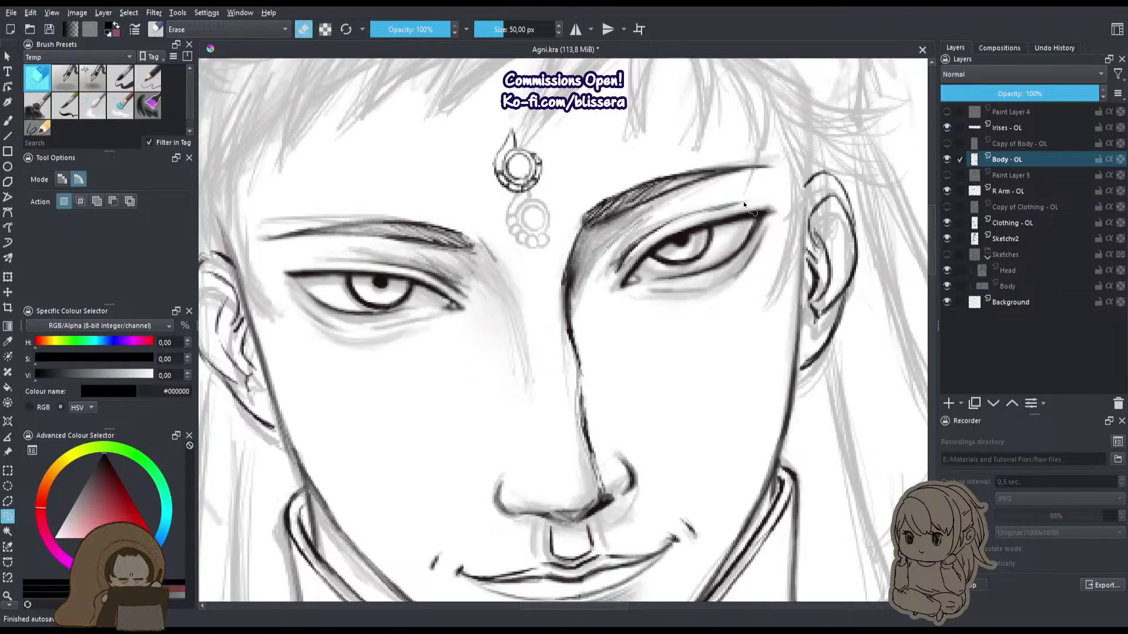
{"action": "mouse_move", "coordinate": [753, 187]}
{"action": "left_mouse_down"}
{"action": "mouse_move", "coordinate": [768, 249]}
{"action": "mouse_move", "coordinate": [663, 346]}
{"action": "mouse_move", "coordinate": [601, 333]}
{"action": "mouse_move", "coordinate": [611, 260]}
{"action": "mouse_move", "coordinate": [751, 188]}
{"action": "left_mouse_up"}
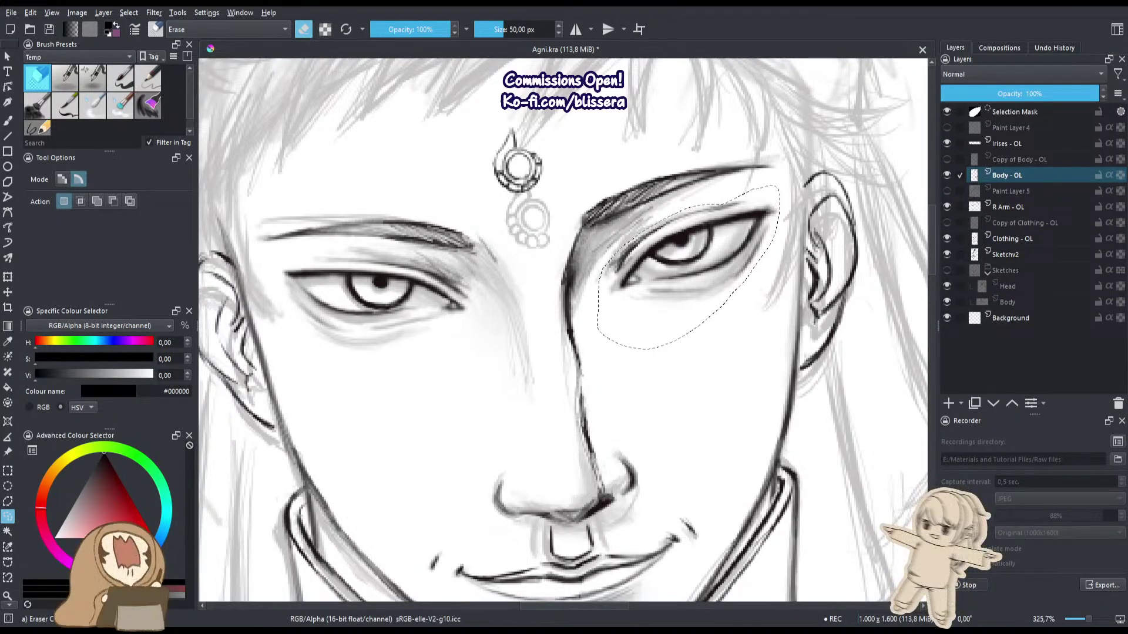
Reshape the selected right-side eye with the Liquify transform, using brush size 62.58 and then 27.56 for finer adjustments.
{"action": "key", "text": "ctrl+t"}
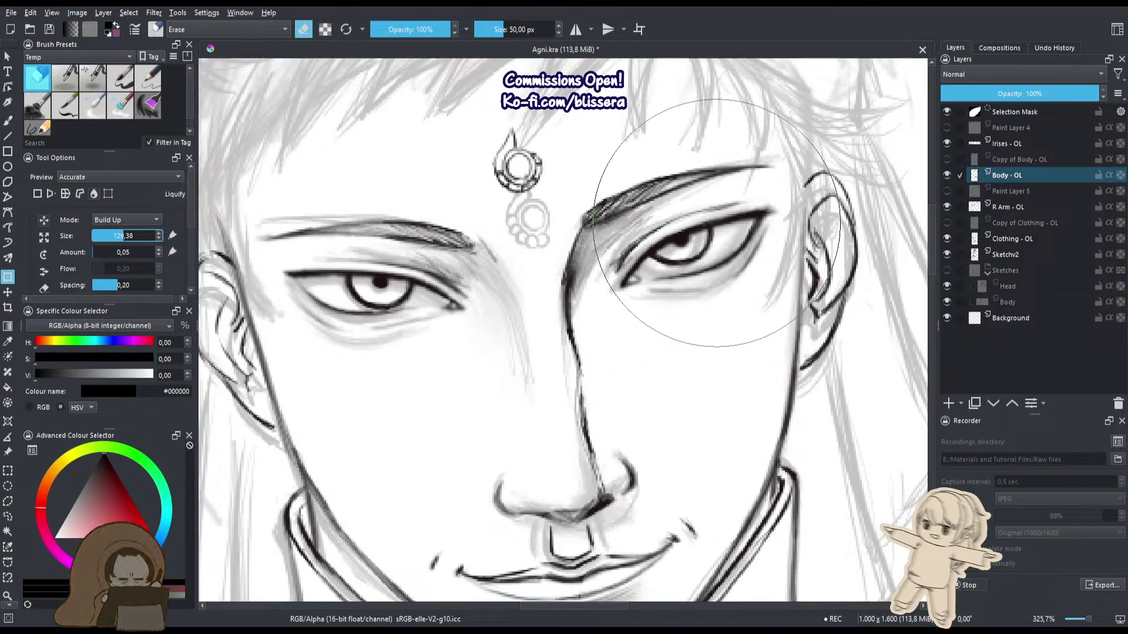
{"action": "left_click_drag", "start_coordinate": [108, 236], "coordinate": [116, 236]}
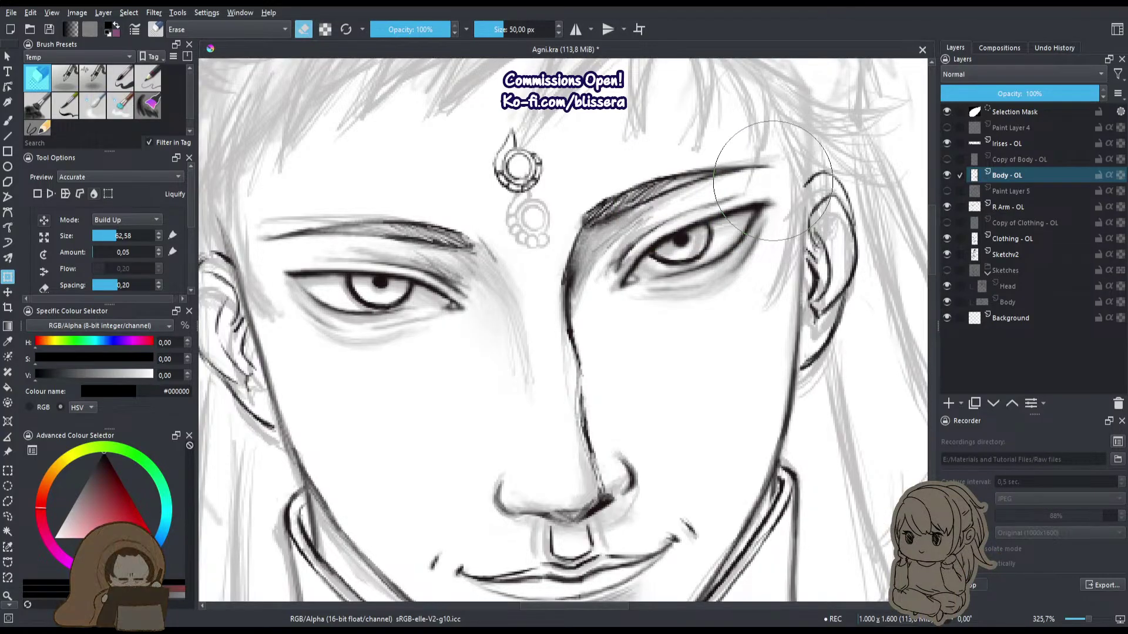
{"action": "left_click_drag", "start_coordinate": [105, 233], "coordinate": [110, 236]}
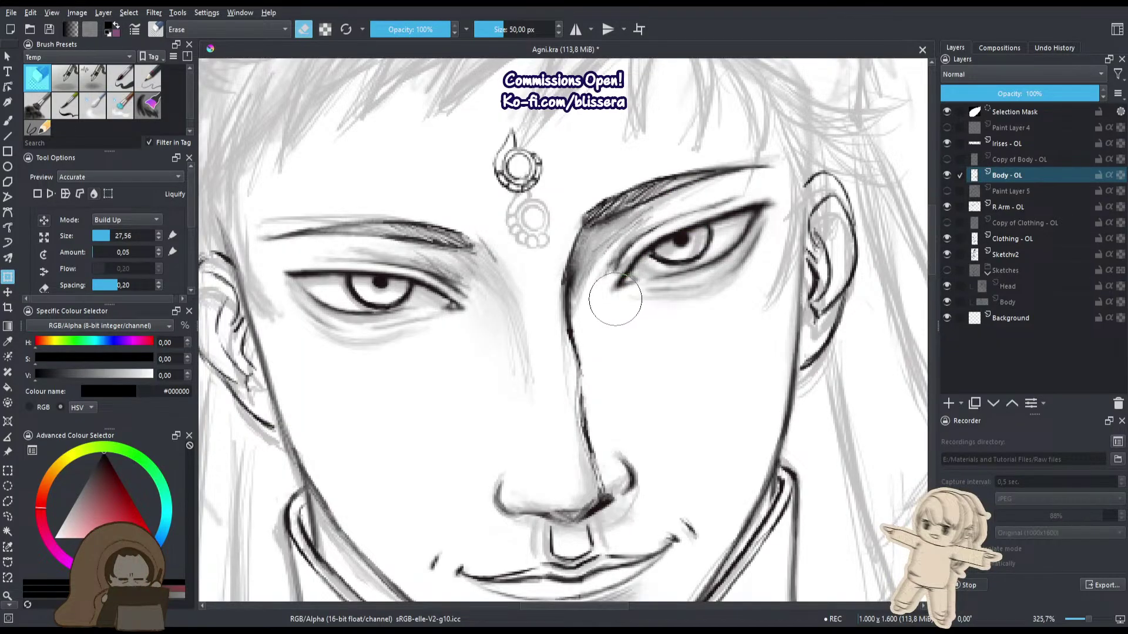
{"action": "left_click_drag", "start_coordinate": [612, 293], "coordinate": [435, 432]}
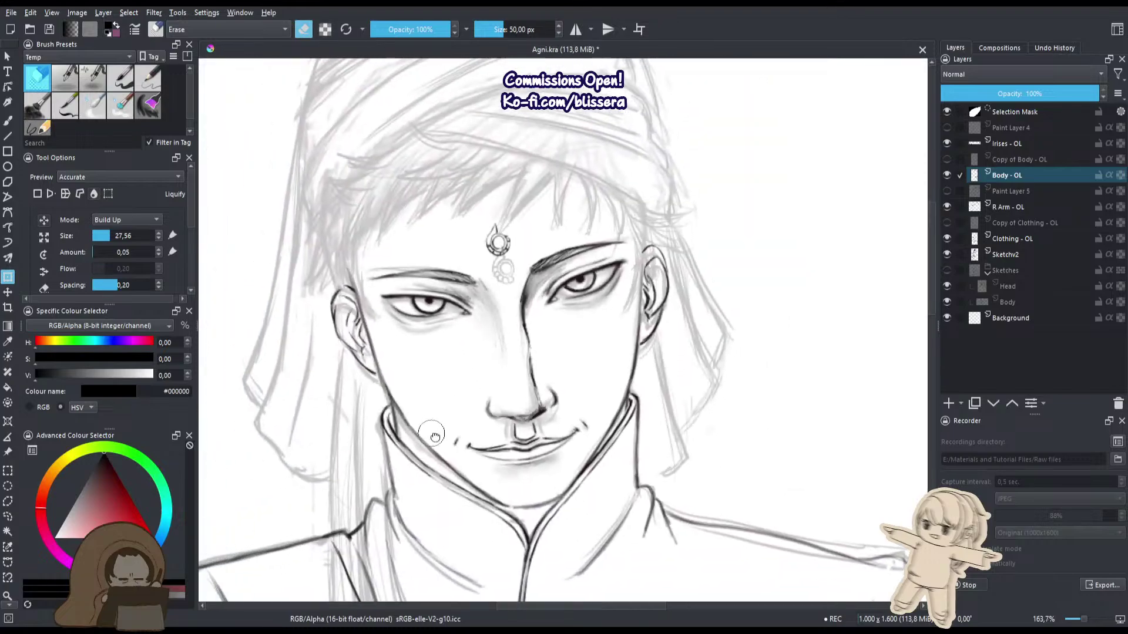
{"action": "left_click_drag", "start_coordinate": [449, 306], "coordinate": [505, 206]}
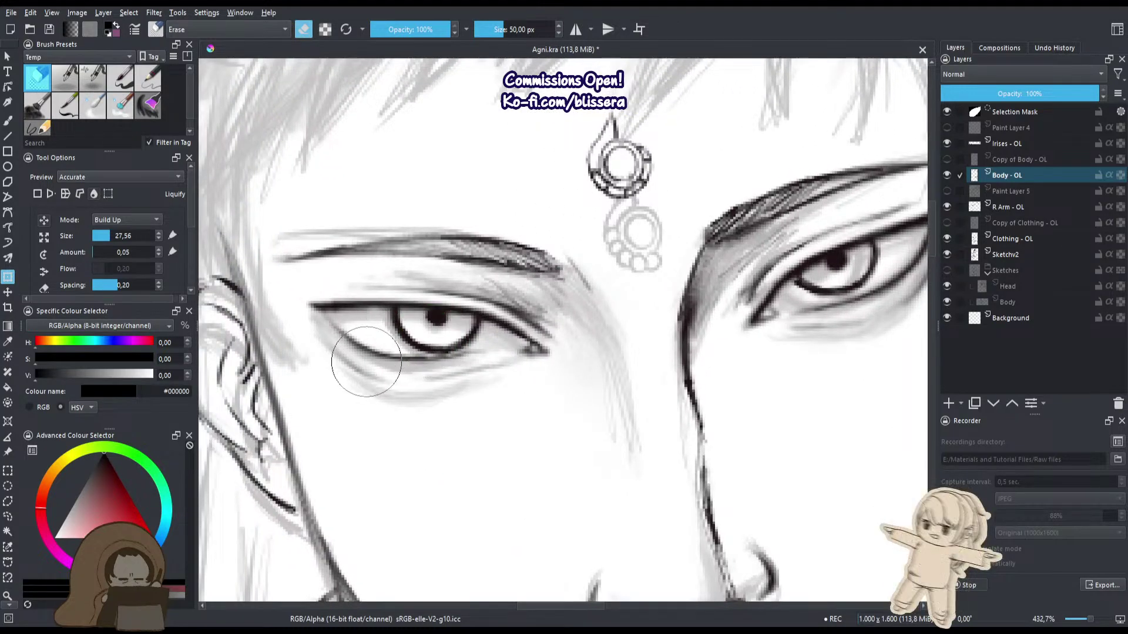
{"action": "left_click_drag", "start_coordinate": [431, 396], "coordinate": [423, 470]}
{"action": "mouse_move", "coordinate": [314, 391]}
{"action": "left_mouse_down"}
{"action": "mouse_move", "coordinate": [323, 369]}
{"action": "mouse_move", "coordinate": [348, 382]}
{"action": "left_mouse_up"}
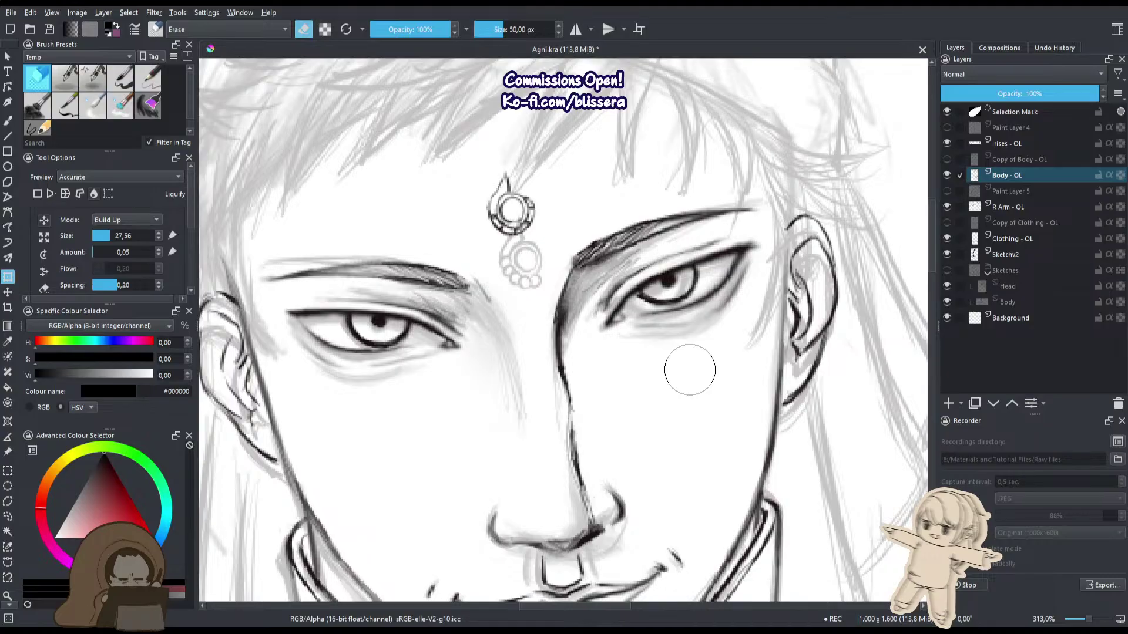
Switch to the Irises - OL layer, clear the old selection and outline the right-side iris with a freehand selection.
{"action": "left_click", "coordinate": [1012, 158]}
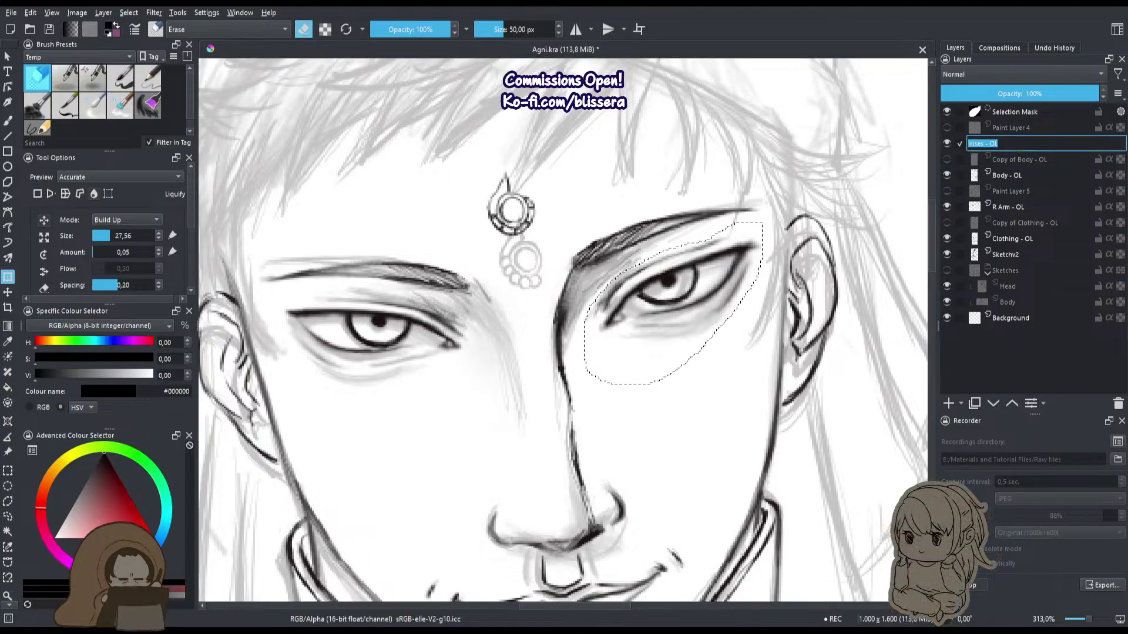
{"action": "left_click", "coordinate": [1009, 144]}
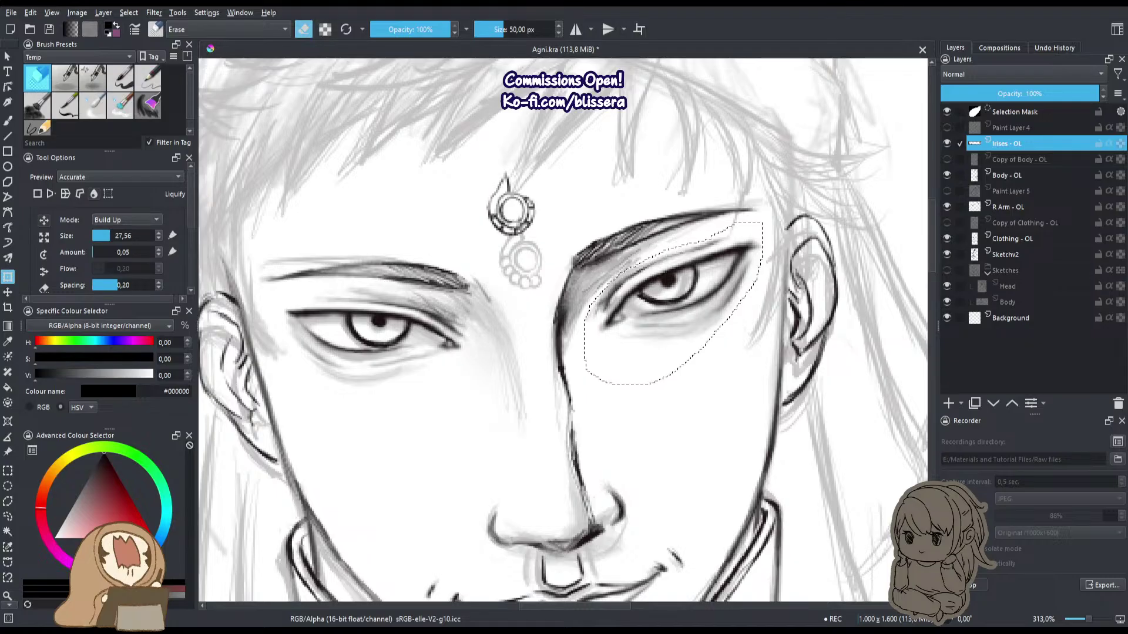
{"action": "key", "text": "ctrl+shift+a"}
{"action": "key", "text": "l"}
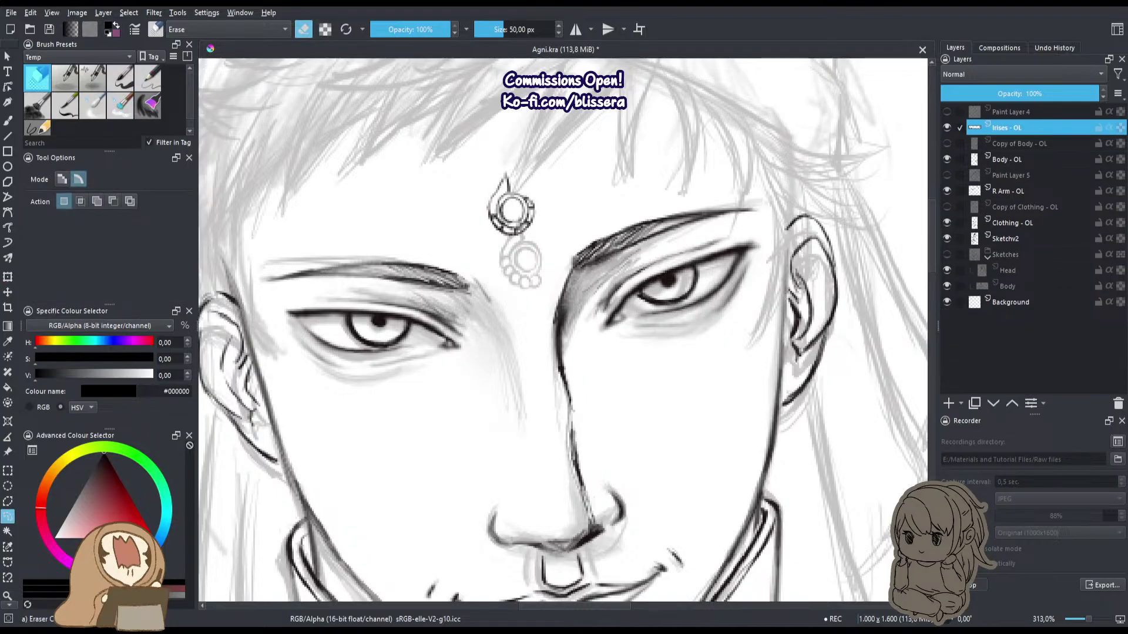
{"action": "key", "text": "ctrl+shift+d"}
{"action": "key", "text": "ctrl+t"}
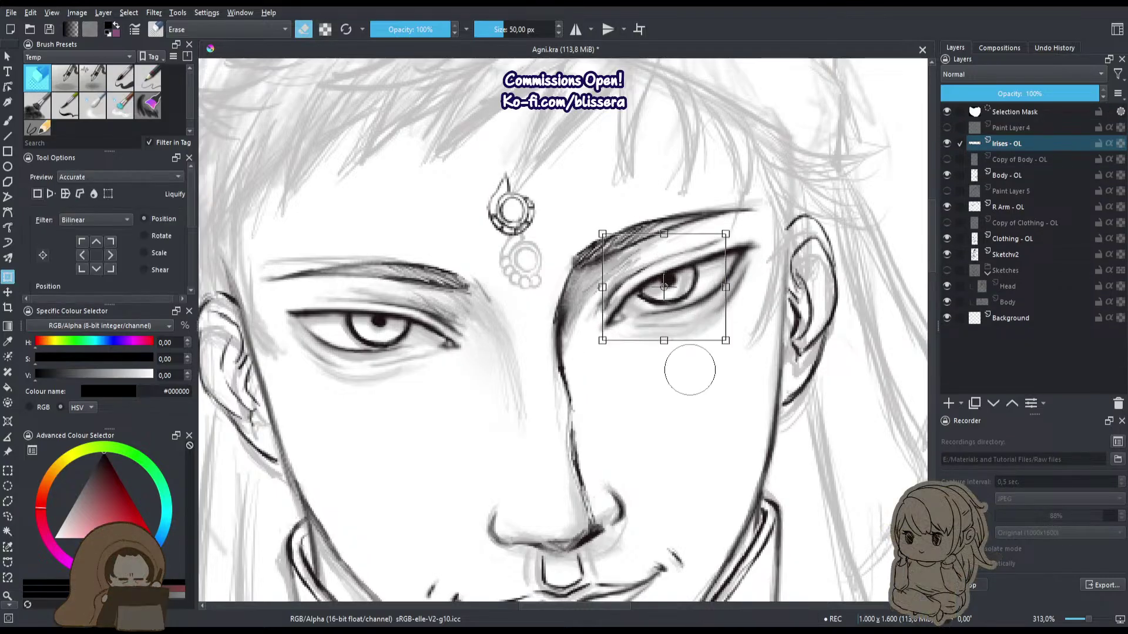
{"action": "left_click_drag", "start_coordinate": [709, 315], "coordinate": [720, 147]}
{"action": "left_click_drag", "start_coordinate": [569, 350], "coordinate": [505, 385]}
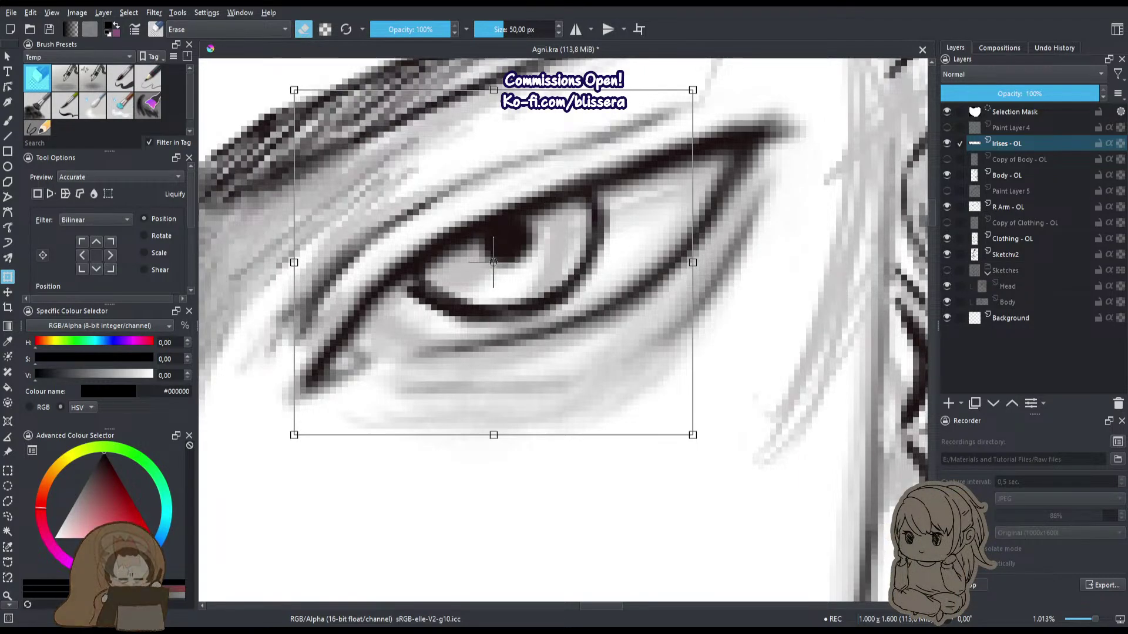
{"action": "left_click_drag", "start_coordinate": [494, 265], "coordinate": [503, 228]}
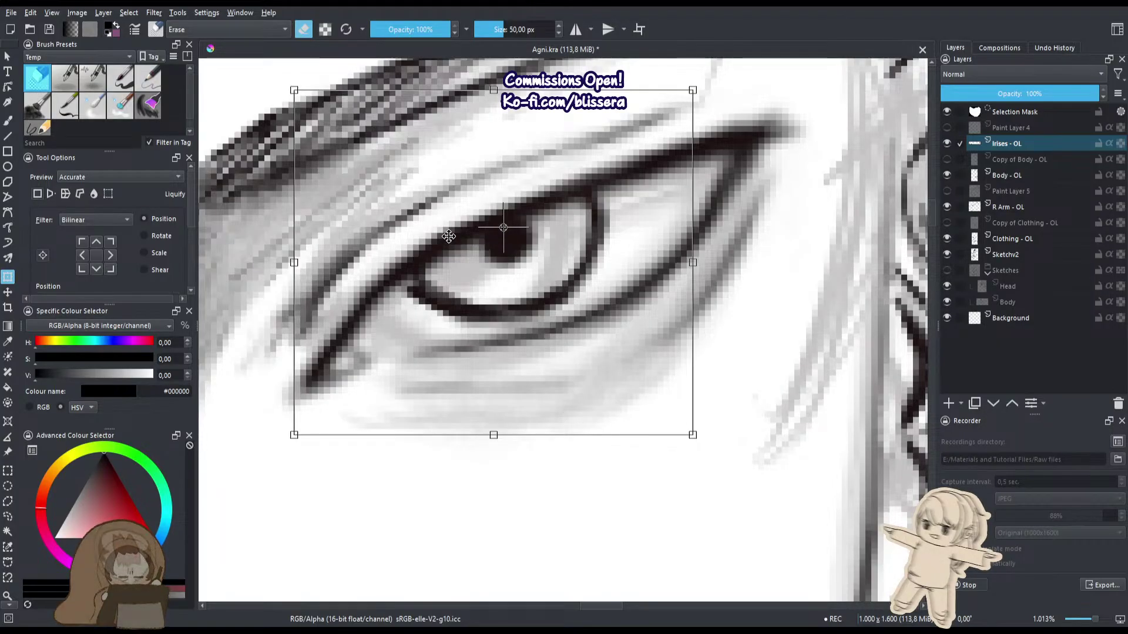
{"action": "left_click_drag", "start_coordinate": [298, 263], "coordinate": [316, 267]}
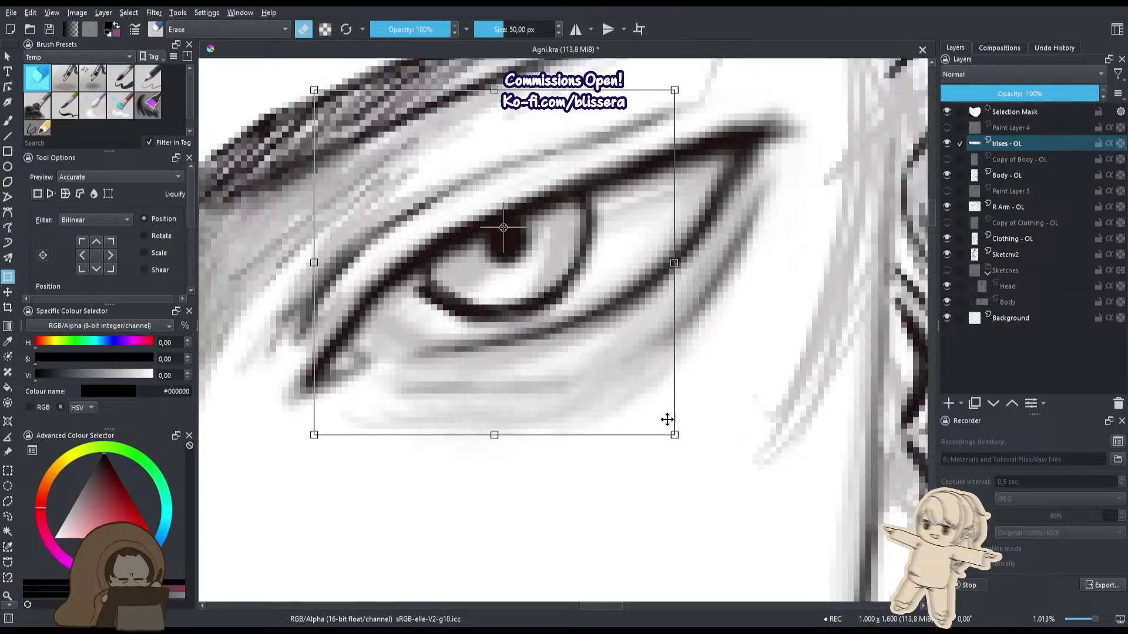
{"action": "left_click", "coordinate": [80, 194]}
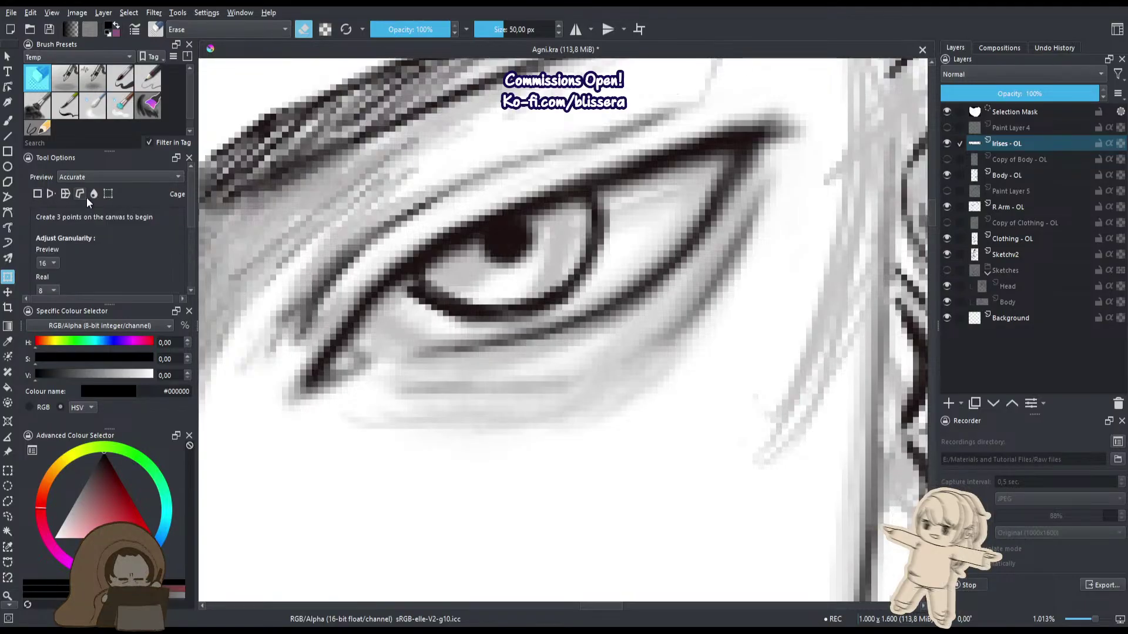
{"action": "left_click", "coordinate": [502, 269]}
{"action": "key", "text": "ctrl+z"}
{"action": "key", "text": "t"}
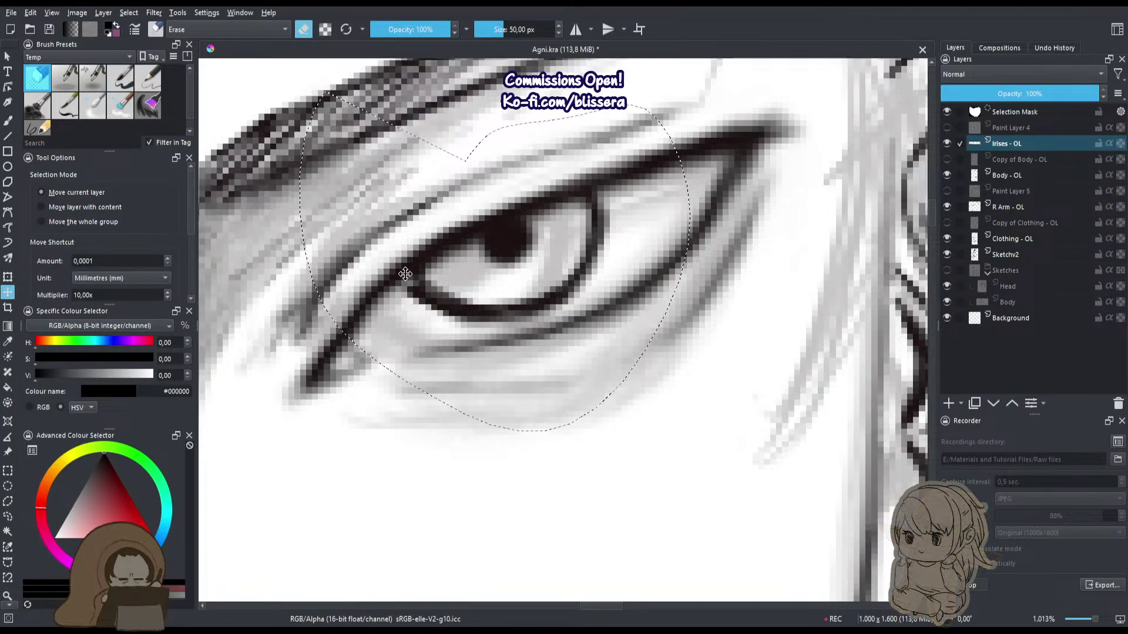
Try to make the selected right-side iris taller and narrower with a free transform, and undo both size changes.
{"action": "key", "text": "ctrl+t"}
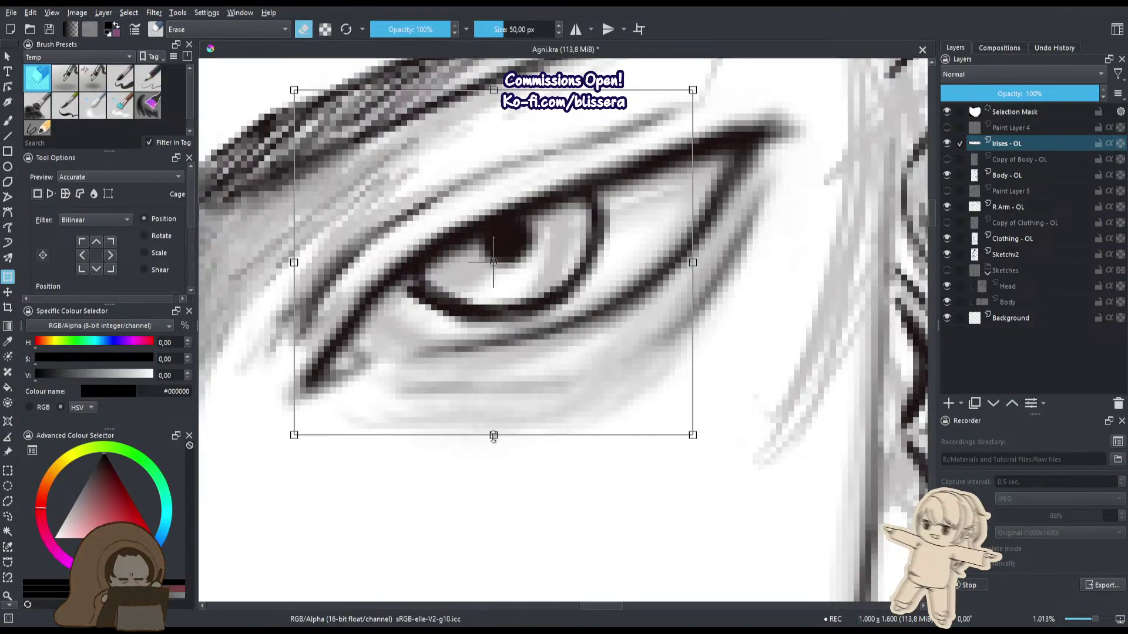
{"action": "left_click_drag", "start_coordinate": [495, 435], "coordinate": [497, 451]}
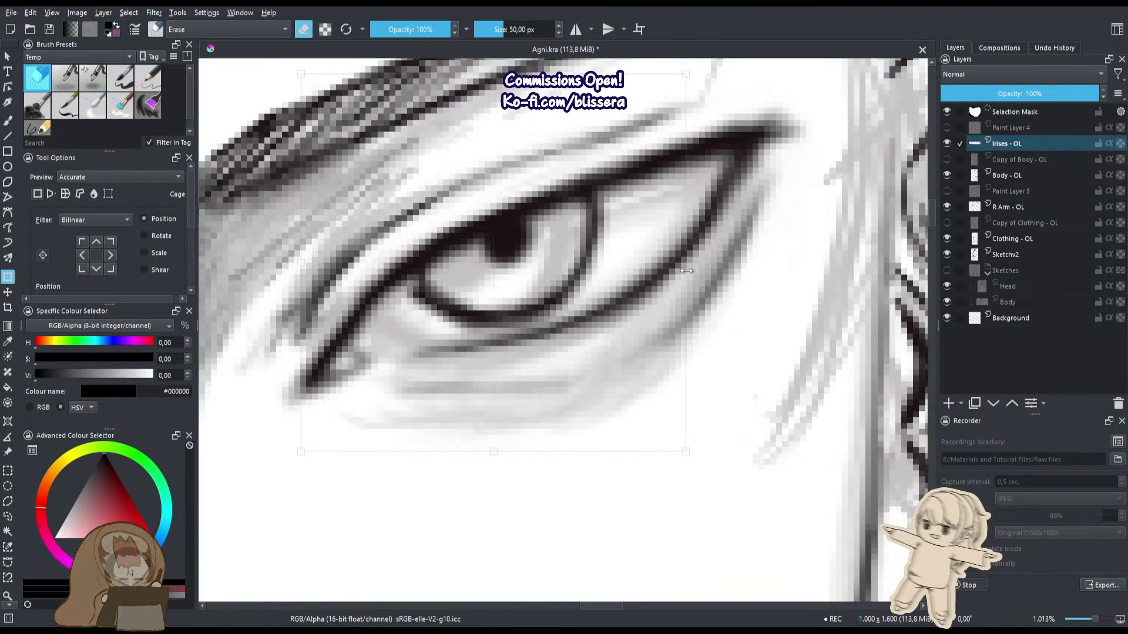
{"action": "scroll", "coordinate": [692, 262], "scroll_direction": "down", "scroll_amount": 5}
{"action": "scroll", "coordinate": [667, 266], "scroll_direction": "up", "scroll_amount": 3}
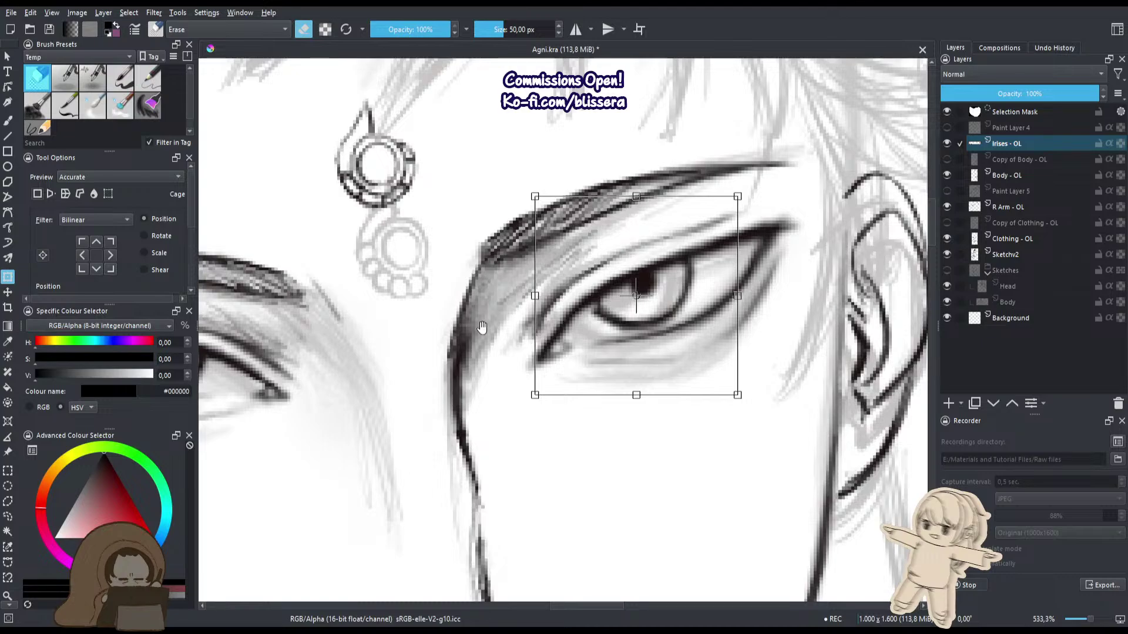
{"action": "left_click_drag", "start_coordinate": [481, 327], "coordinate": [586, 340]}
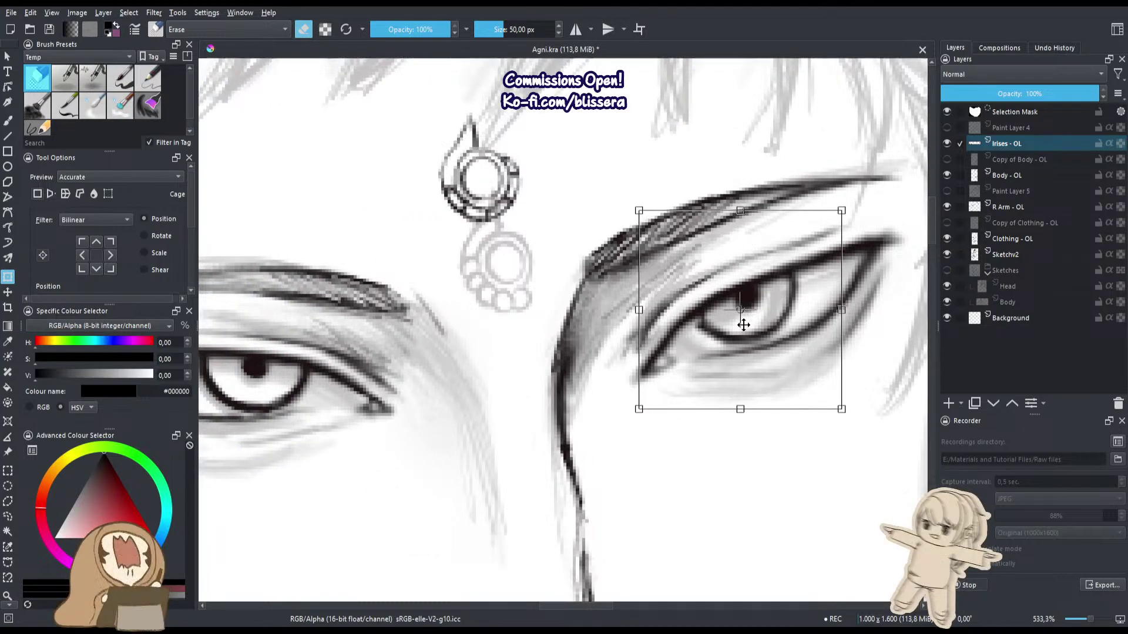
{"action": "key", "text": "ctrl+z"}
{"action": "key", "text": "ctrl+z"}
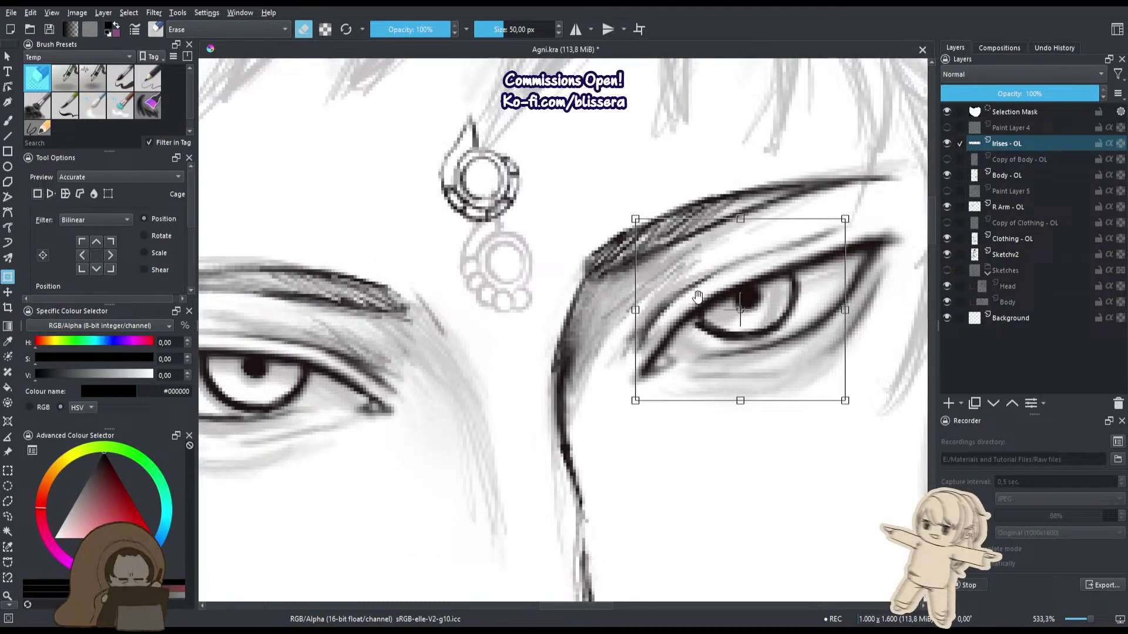
{"action": "left_click_drag", "start_coordinate": [698, 296], "coordinate": [645, 309]}
{"action": "key", "text": "Return"}
Clear the selection and outline only the pupil of the right-side eye with a freehand selection.
{"action": "scroll", "coordinate": [705, 269], "scroll_direction": "up", "scroll_amount": 4}
{"action": "scroll", "coordinate": [701, 272], "scroll_direction": "down", "scroll_amount": 3}
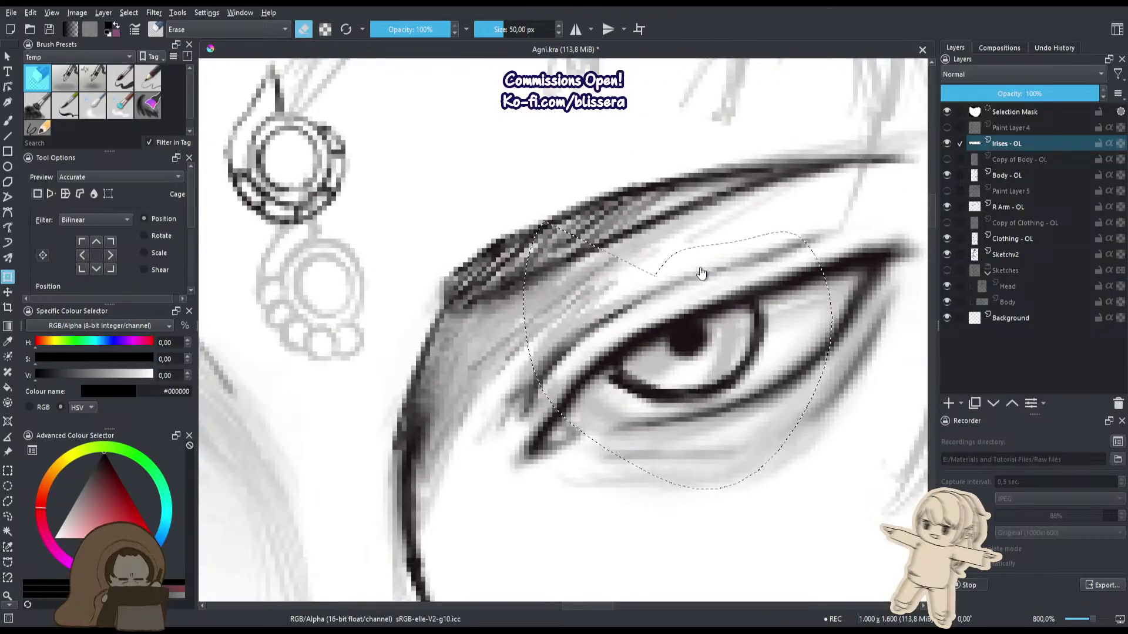
{"action": "key", "text": "l"}
{"action": "key", "text": "ctrl+shift+a"}
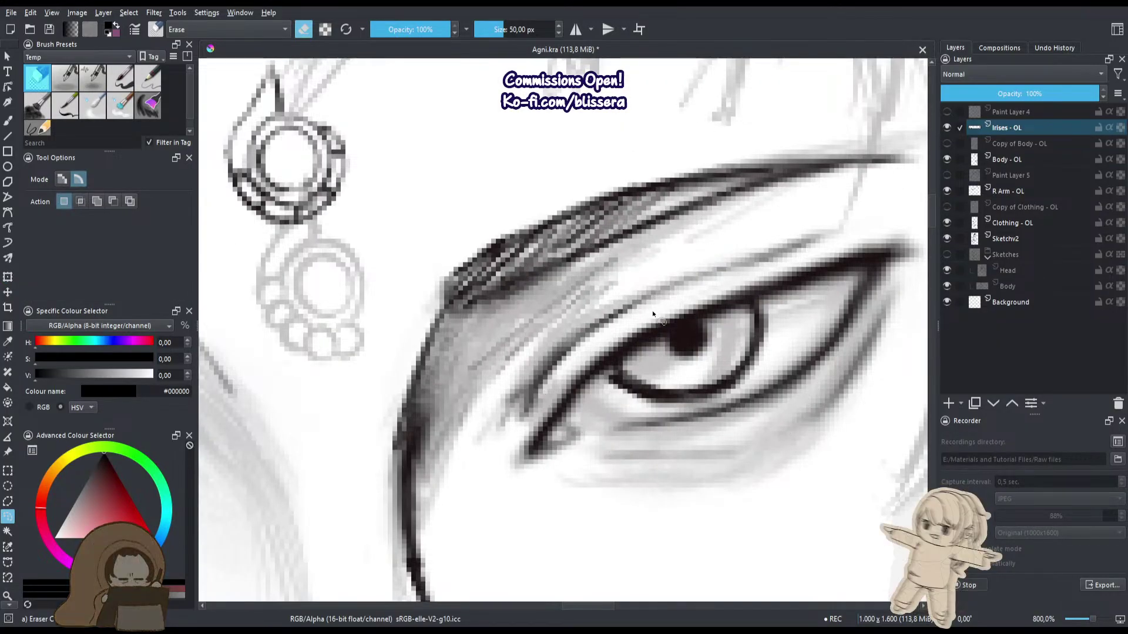
{"action": "mouse_move", "coordinate": [653, 314]}
{"action": "left_mouse_down"}
{"action": "mouse_move", "coordinate": [676, 301]}
{"action": "mouse_move", "coordinate": [709, 318]}
{"action": "left_mouse_up"}
{"action": "left_click_drag", "start_coordinate": [684, 364], "coordinate": [654, 331]}
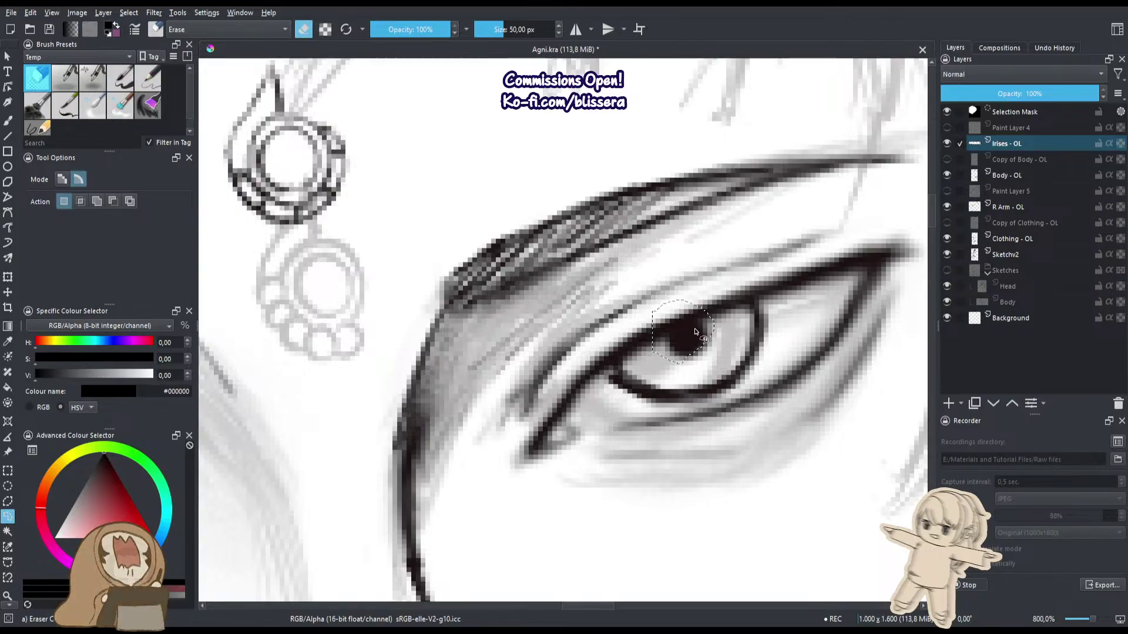
{"action": "left_click_drag", "start_coordinate": [697, 365], "coordinate": [708, 312], "text": "shift"}
Scale the selected pupil of the right-side eye down slightly with a free transform and apply it.
{"action": "key", "text": "ctrl+t"}
{"action": "scroll", "coordinate": [705, 352], "scroll_direction": "down", "scroll_amount": 4}
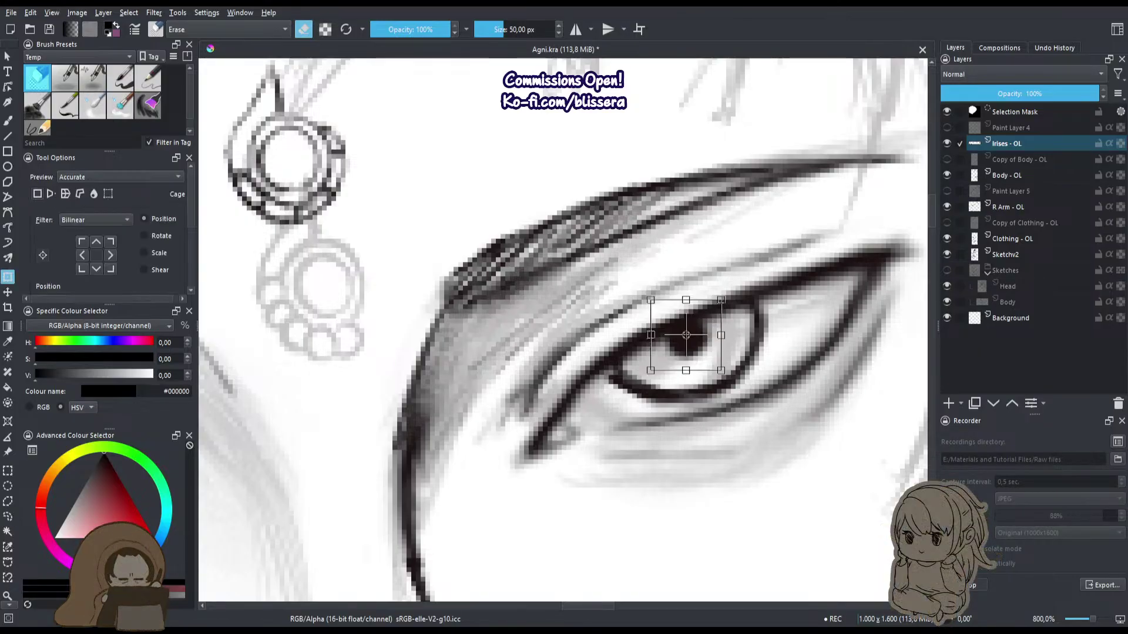
{"action": "scroll", "coordinate": [583, 390], "scroll_direction": "up", "scroll_amount": 4}
{"action": "scroll", "coordinate": [818, 352], "scroll_direction": "up", "scroll_amount": 5}
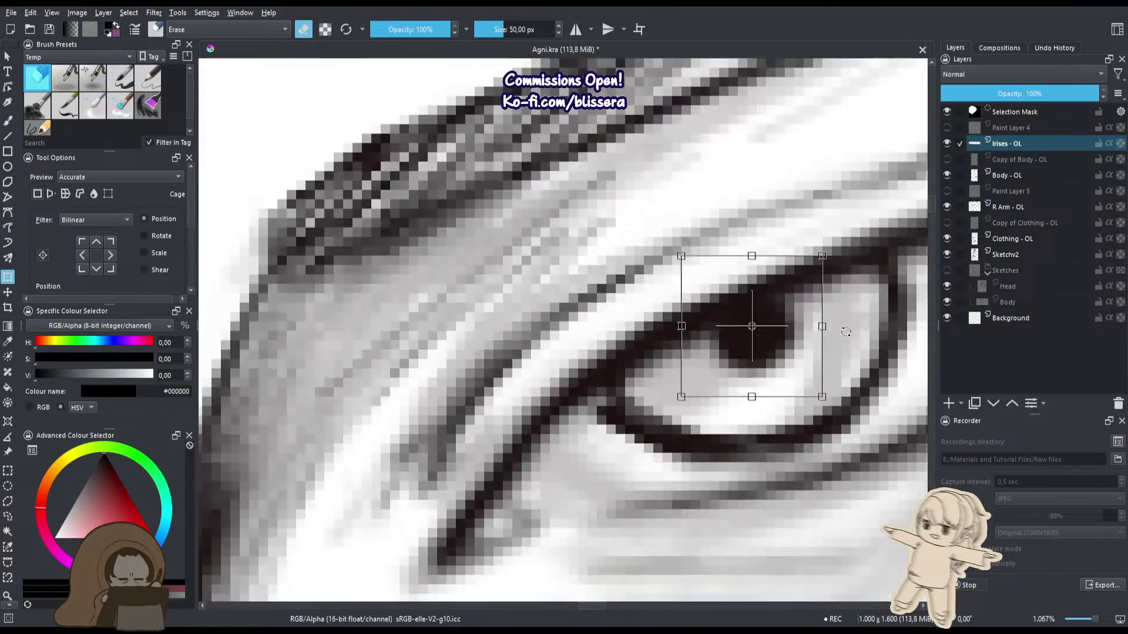
{"action": "scroll", "coordinate": [763, 496], "scroll_direction": "down", "scroll_amount": 2}
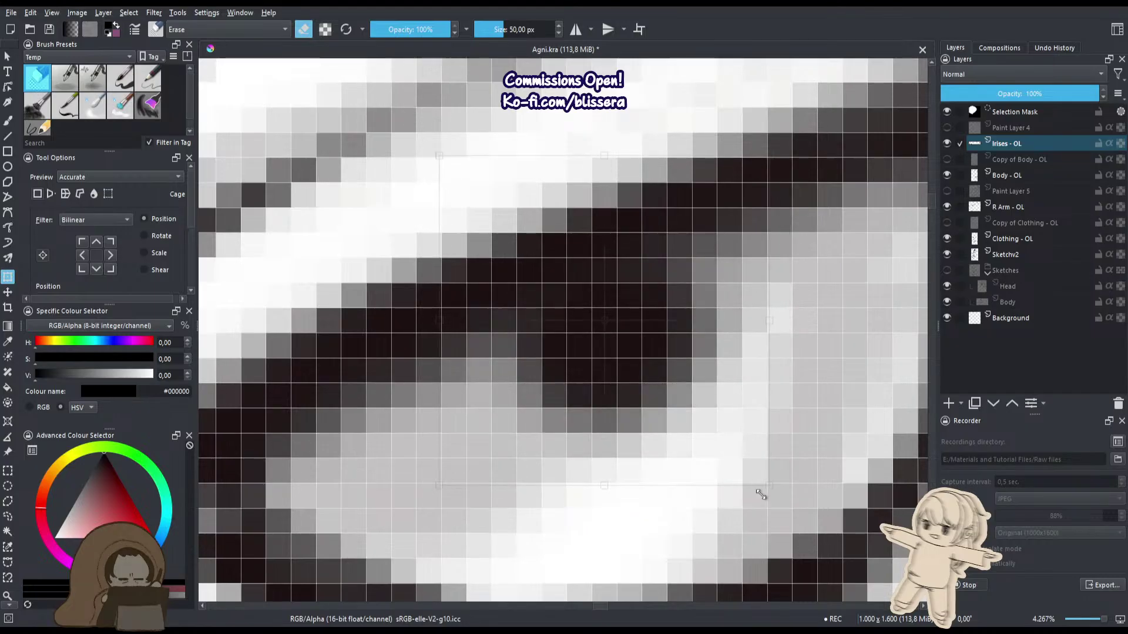
{"action": "scroll", "coordinate": [755, 491], "scroll_direction": "down", "scroll_amount": 3}
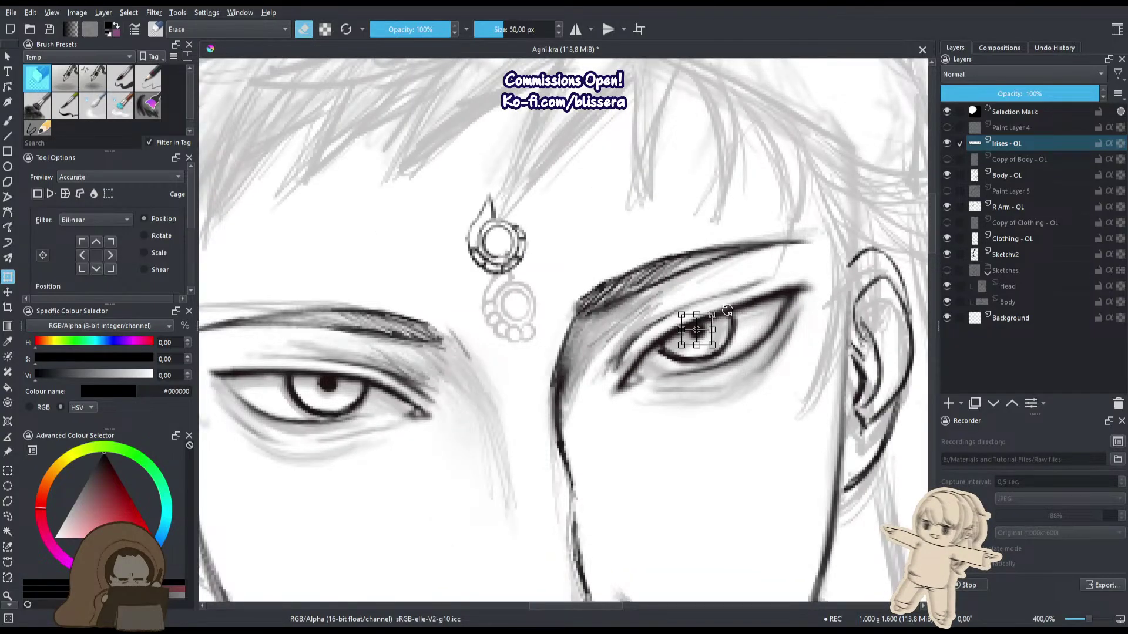
{"action": "key", "text": "Return"}
Clear the selection and outline the right-side iris contour around the pupil with a freehand selection.
{"action": "key", "text": "ctrl+shift+a"}
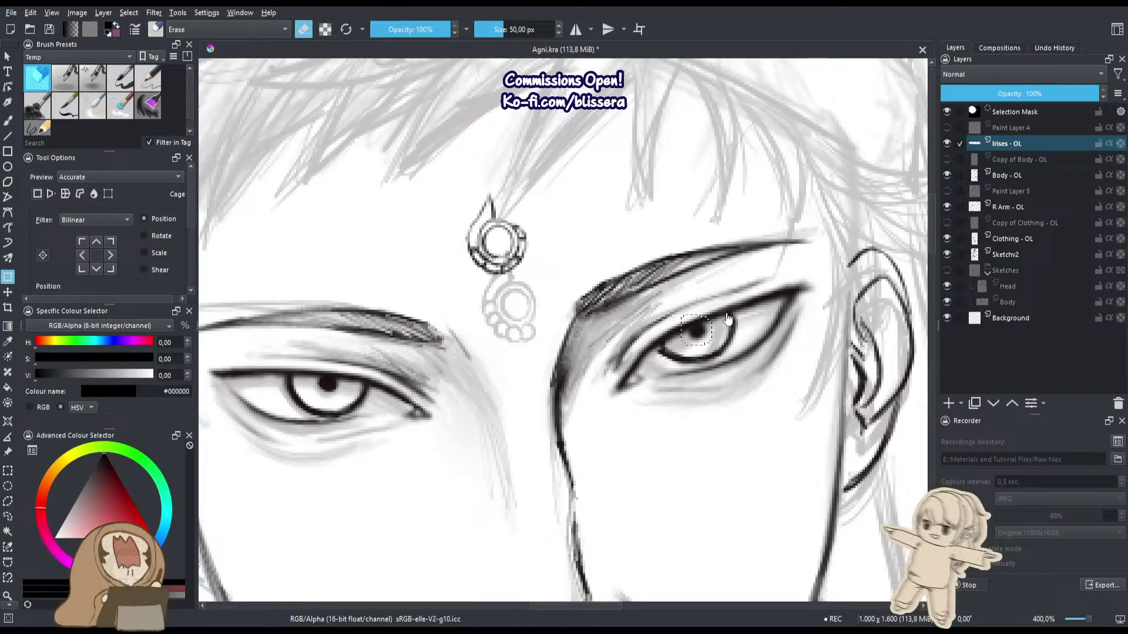
{"action": "scroll", "coordinate": [713, 303], "scroll_direction": "up", "scroll_amount": 3}
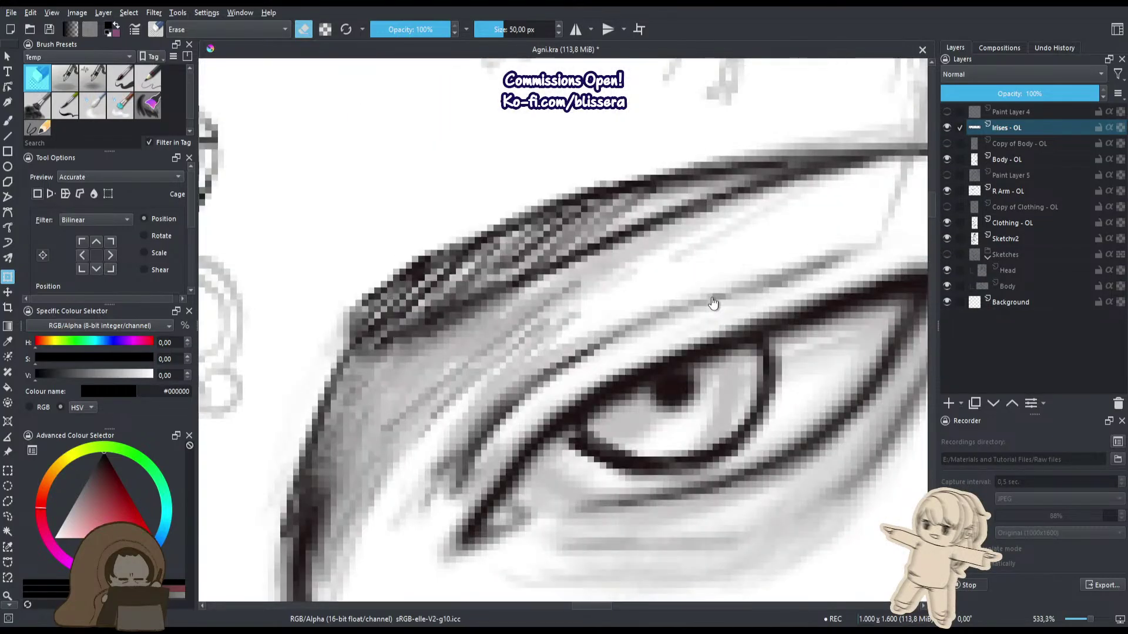
{"action": "key", "text": "l"}
{"action": "mouse_move", "coordinate": [743, 304]}
{"action": "left_mouse_down"}
{"action": "mouse_move", "coordinate": [789, 498]}
{"action": "mouse_move", "coordinate": [554, 518]}
{"action": "mouse_move", "coordinate": [541, 405]}
{"action": "mouse_move", "coordinate": [633, 422]}
{"action": "left_mouse_up"}
{"action": "scroll", "coordinate": [718, 305], "scroll_direction": "down", "scroll_amount": 5}
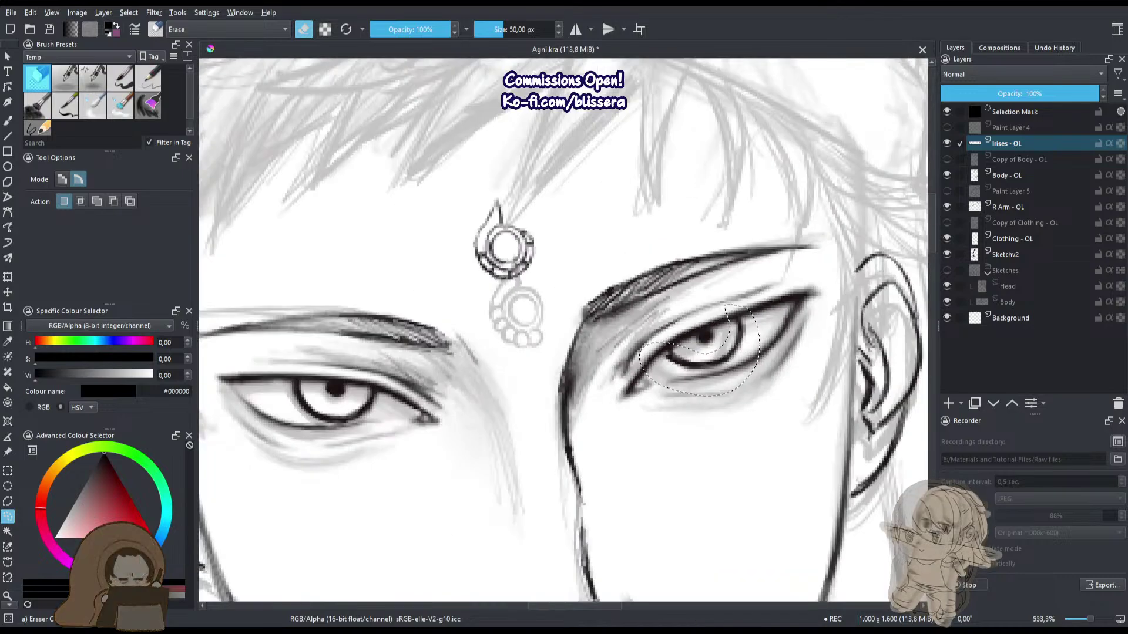
Try a taller, narrower free transform on the selected iris contour and switch the transform mode to Warp.
{"action": "key", "text": "ctrl+t"}
{"action": "left_click_drag", "start_coordinate": [699, 397], "coordinate": [701, 406]}
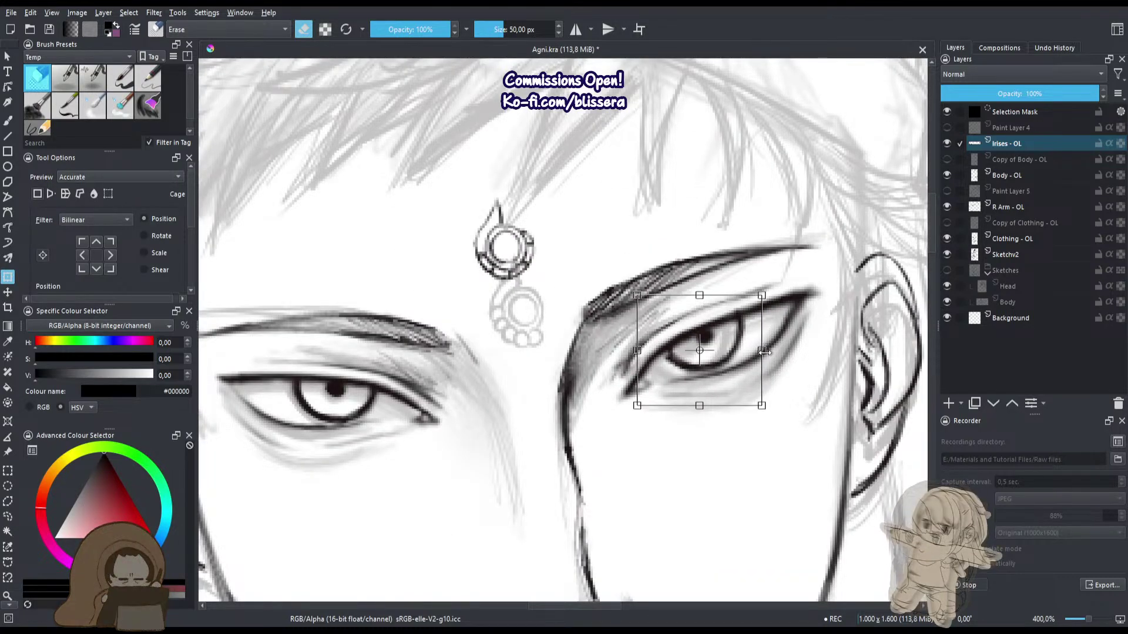
{"action": "left_click_drag", "start_coordinate": [770, 346], "coordinate": [765, 347]}
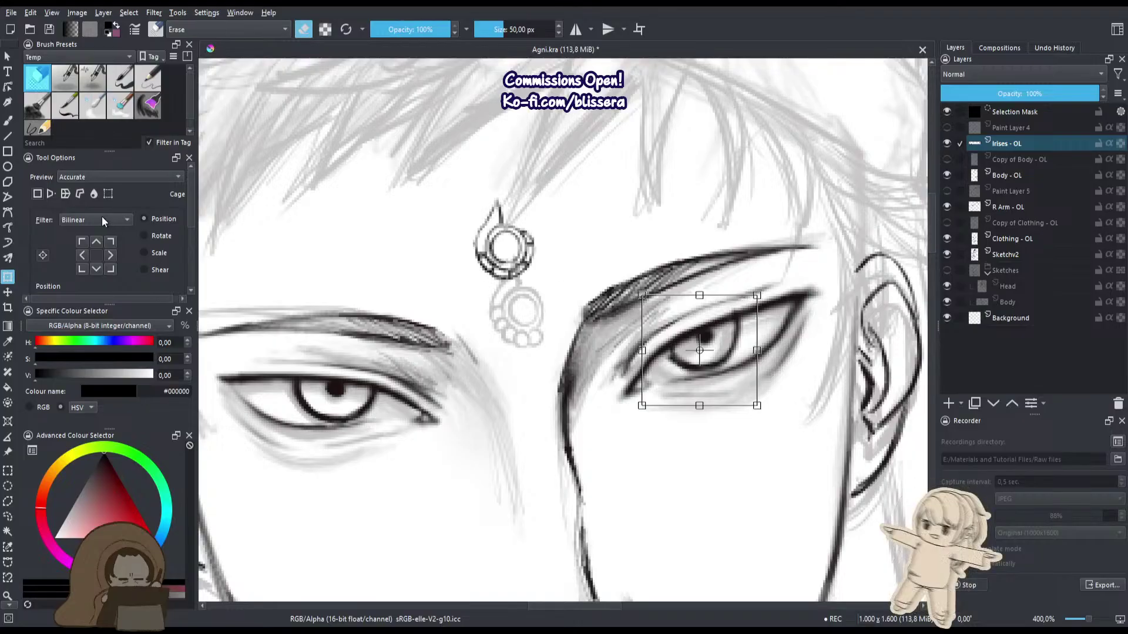
{"action": "left_click", "coordinate": [82, 194]}
{"action": "scroll", "coordinate": [696, 320], "scroll_direction": "up", "scroll_amount": 2}
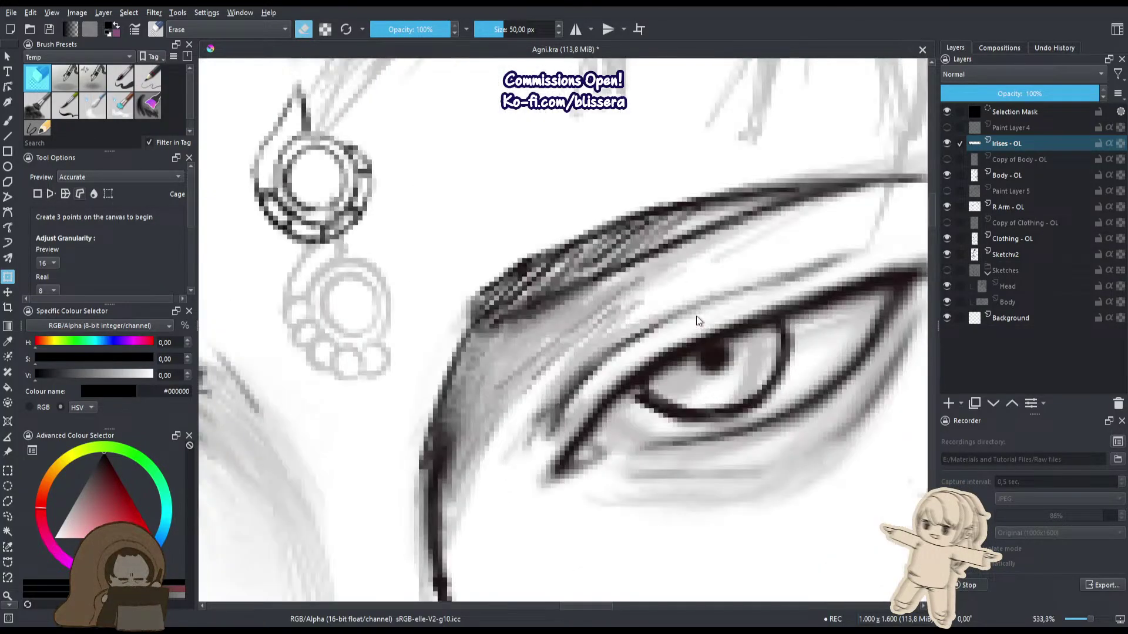
{"action": "left_click", "coordinate": [65, 193]}
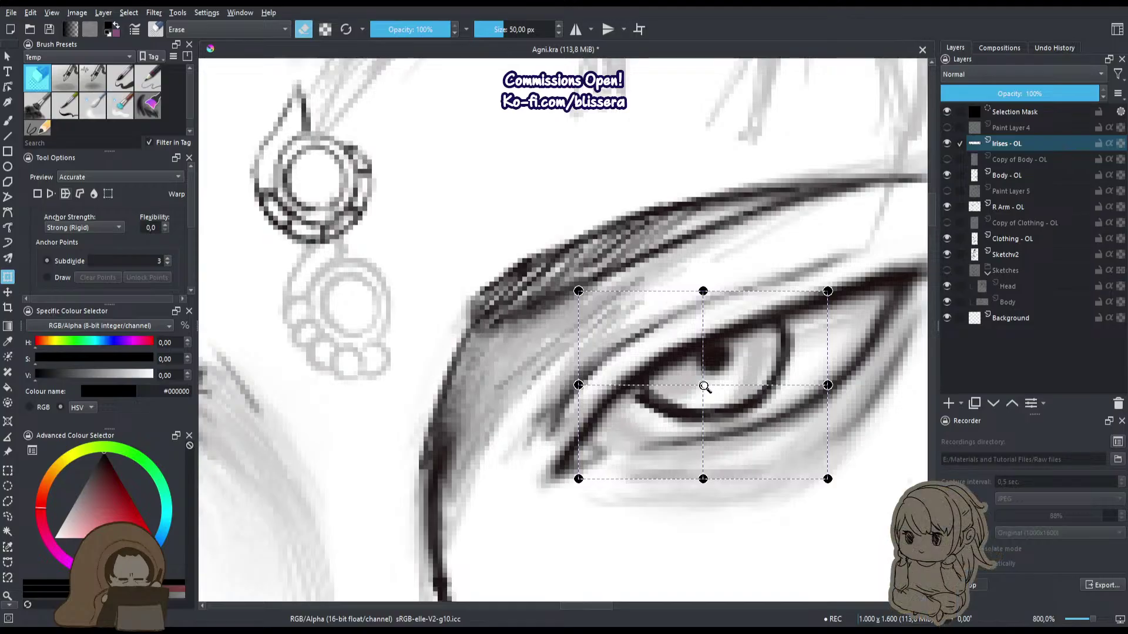
Reshape the iris contour by moving the warp grid's centre, inner-side and lower outer anchor points.
{"action": "left_click_drag", "start_coordinate": [705, 387], "coordinate": [703, 400]}
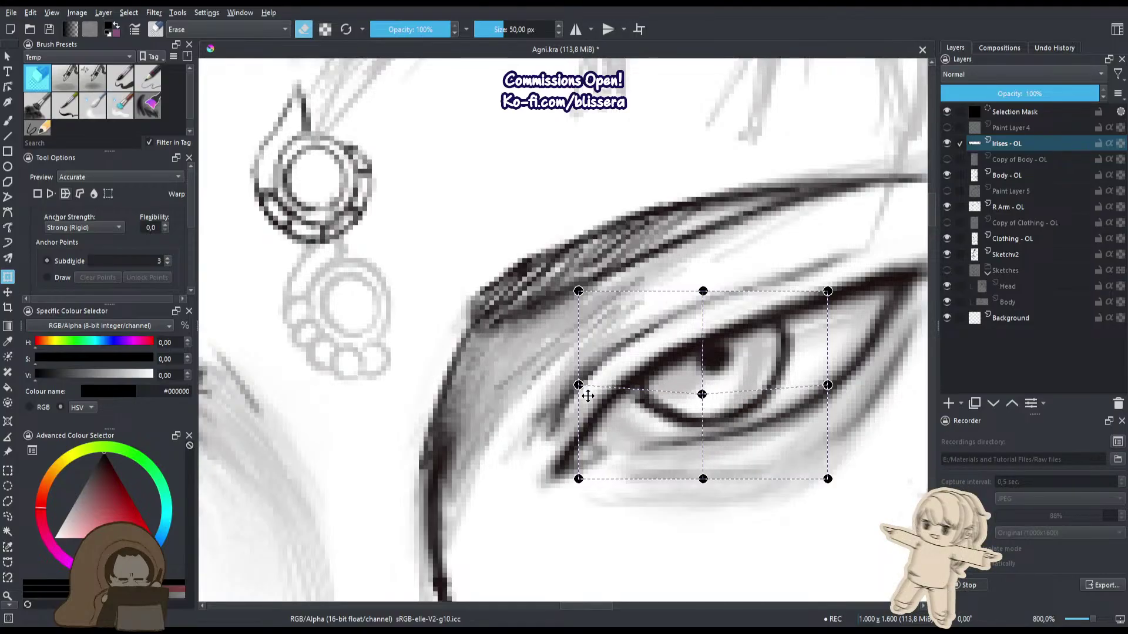
{"action": "mouse_move", "coordinate": [578, 386]}
{"action": "left_mouse_down"}
{"action": "mouse_move", "coordinate": [583, 367]}
{"action": "mouse_move", "coordinate": [599, 389]}
{"action": "left_mouse_up"}
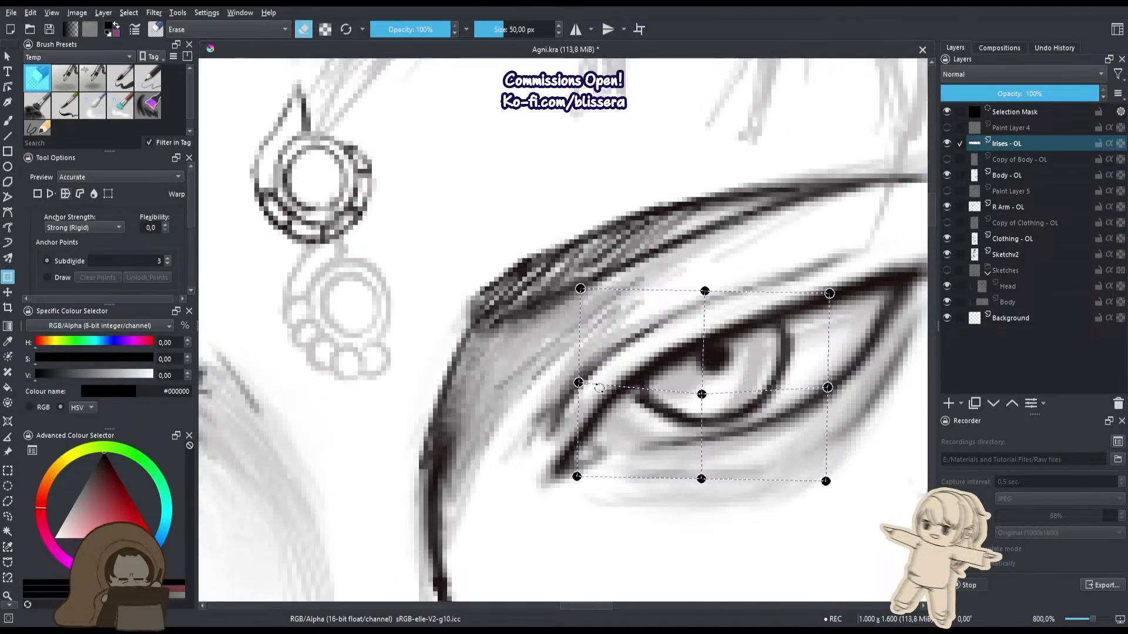
{"action": "left_click_drag", "start_coordinate": [581, 293], "coordinate": [590, 301]}
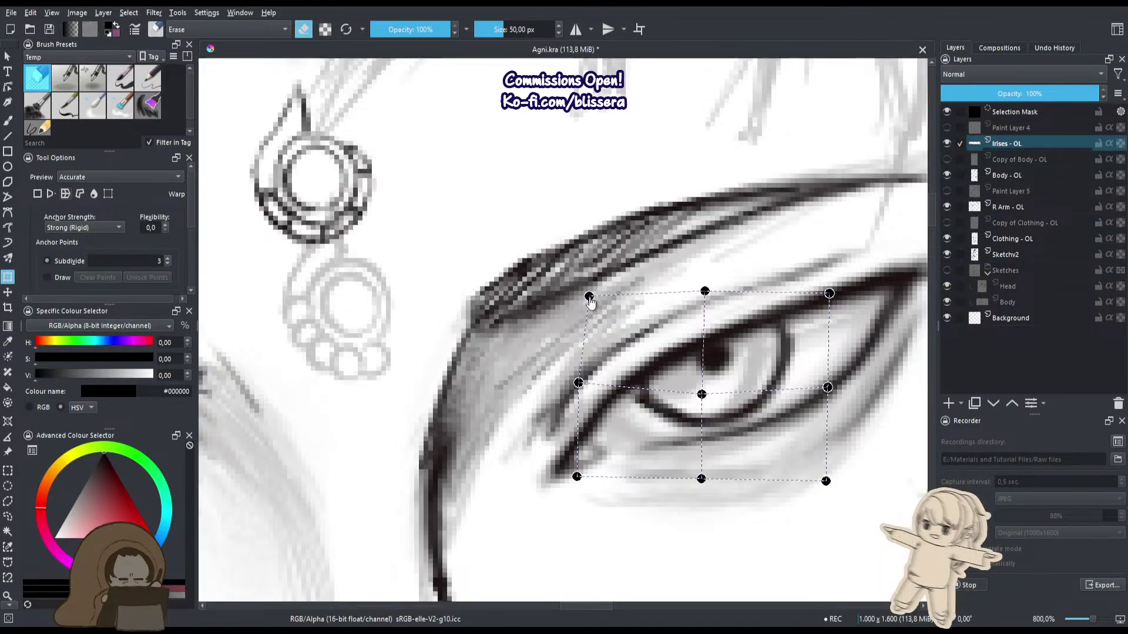
{"action": "left_click_drag", "start_coordinate": [580, 384], "coordinate": [591, 372]}
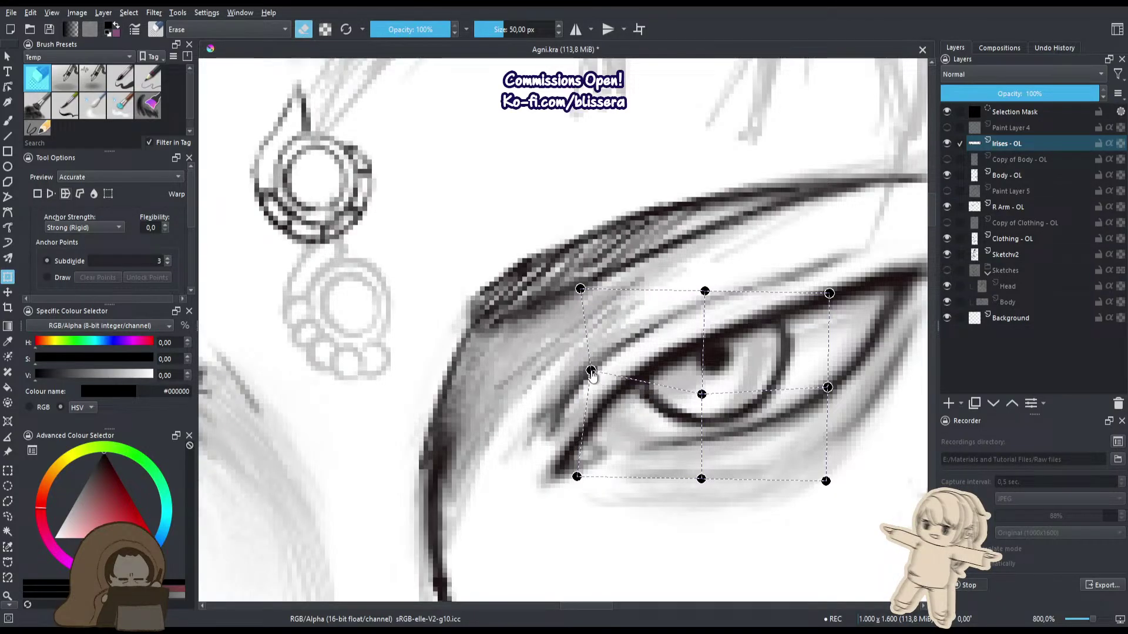
{"action": "left_click_drag", "start_coordinate": [702, 394], "coordinate": [701, 390]}
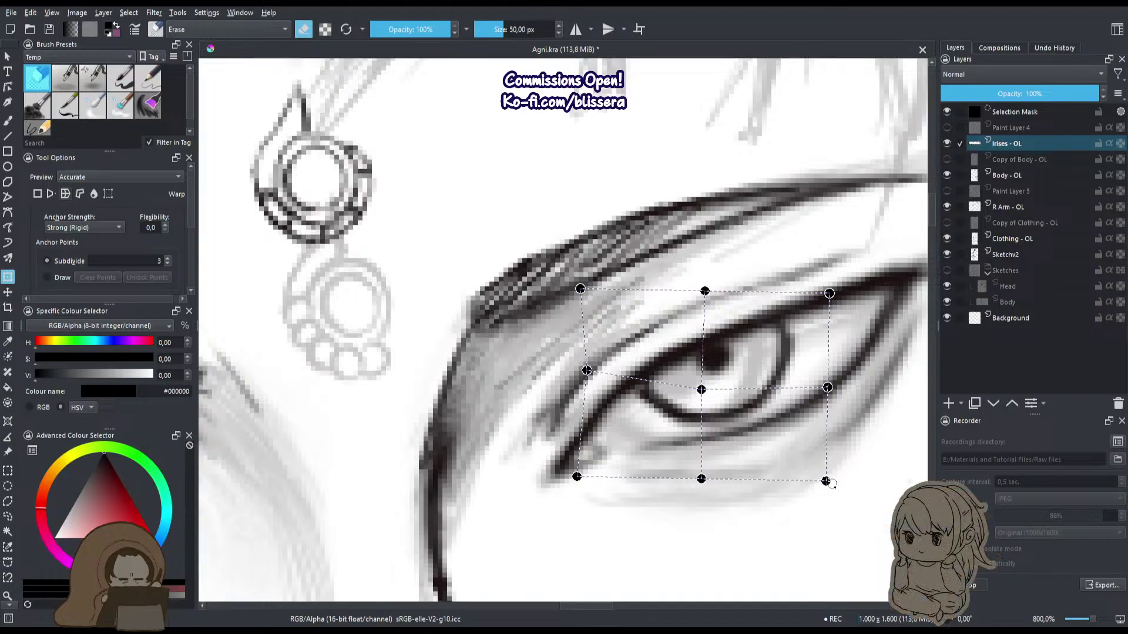
{"action": "left_click_drag", "start_coordinate": [826, 481], "coordinate": [832, 507]}
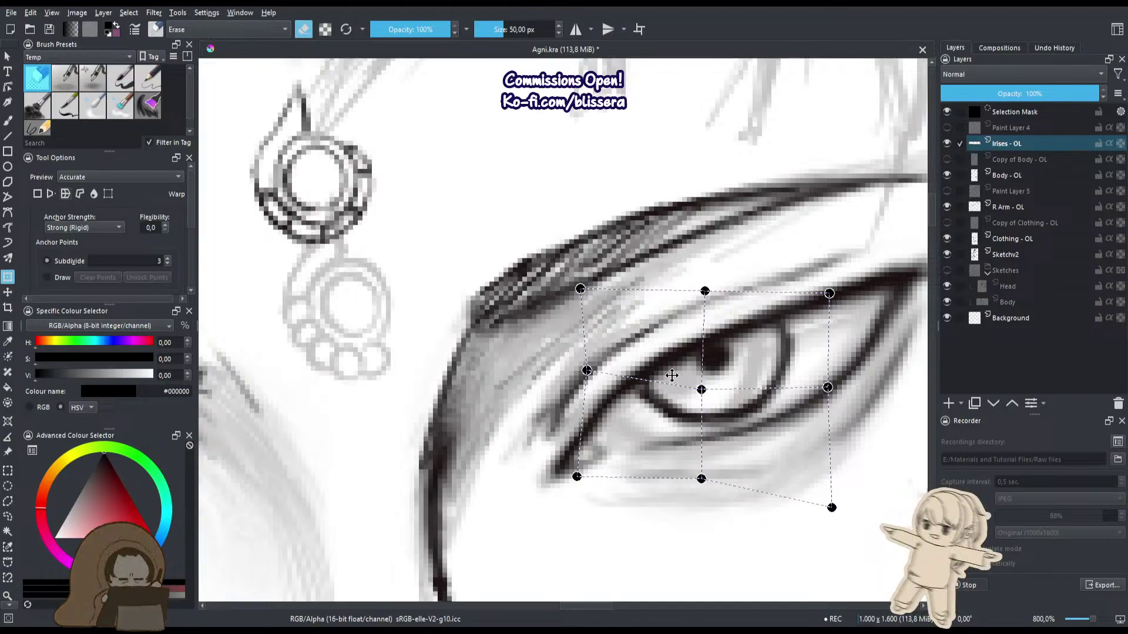
{"action": "left_click_drag", "start_coordinate": [702, 391], "coordinate": [705, 387]}
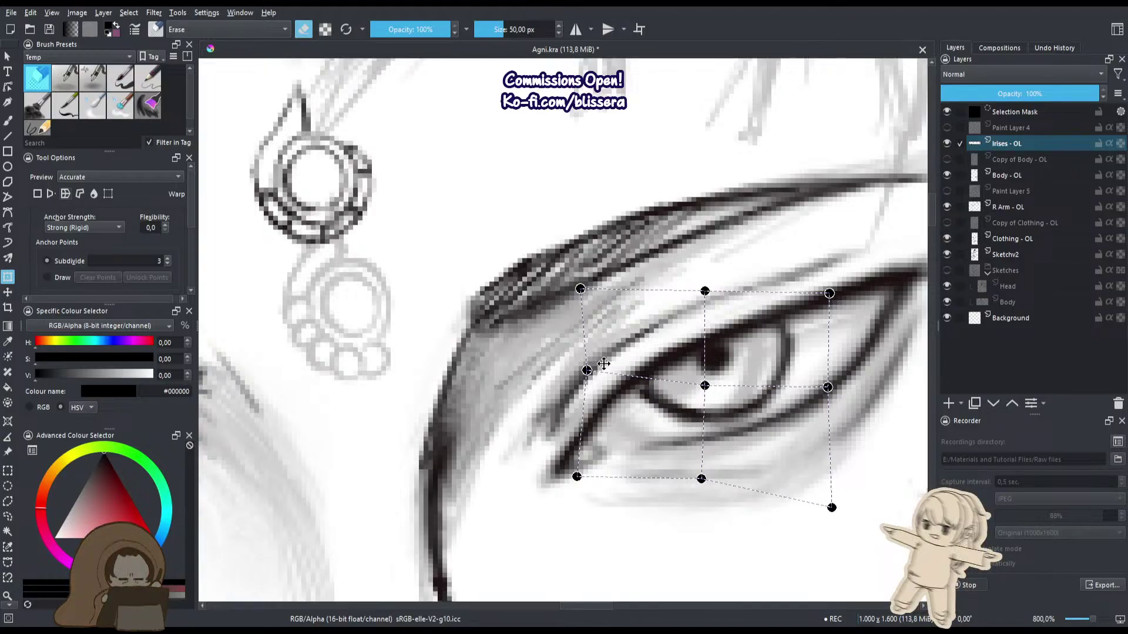
{"action": "left_click_drag", "start_coordinate": [587, 371], "coordinate": [599, 364]}
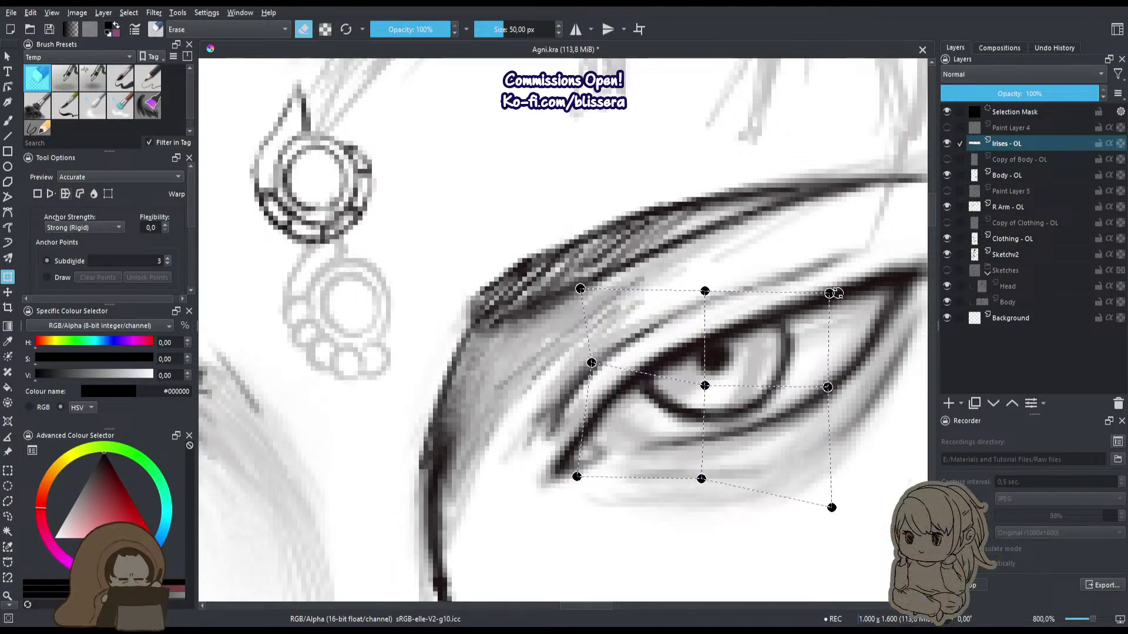
Try rotating the whole warp grid slightly clockwise around the right-side iris contour and shifting it slightly toward the nose.
{"action": "scroll", "coordinate": [709, 364], "scroll_direction": "down", "scroll_amount": 3, "text": "ctrl"}
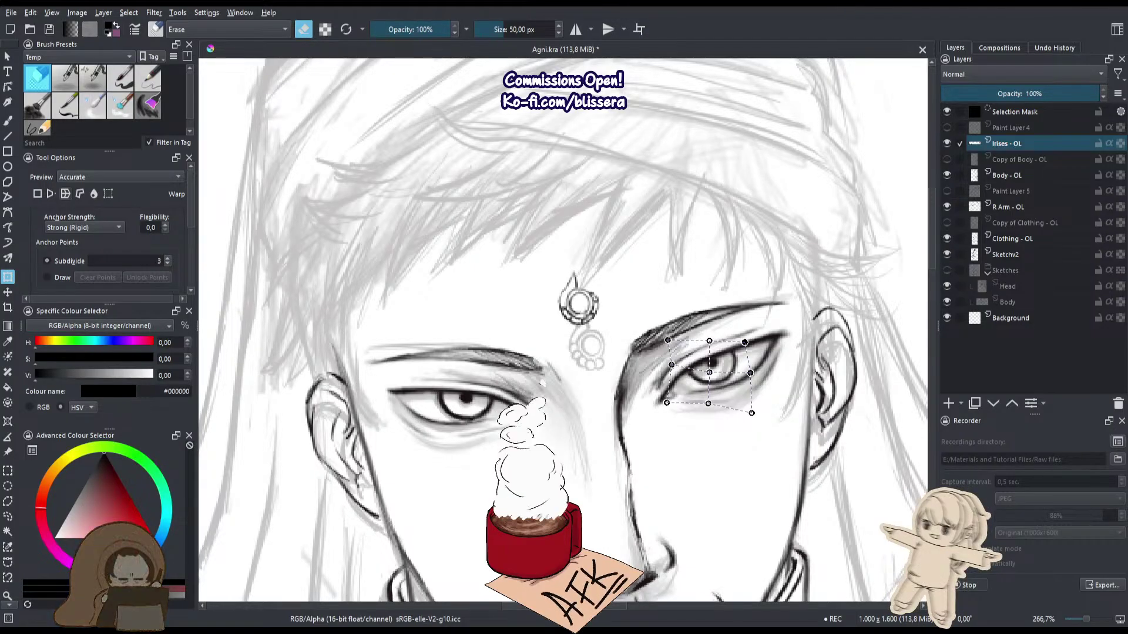
{"action": "scroll", "coordinate": [717, 156], "scroll_direction": "up", "scroll_amount": 4}
{"action": "scroll", "coordinate": [717, 155], "scroll_direction": "down", "scroll_amount": 2}
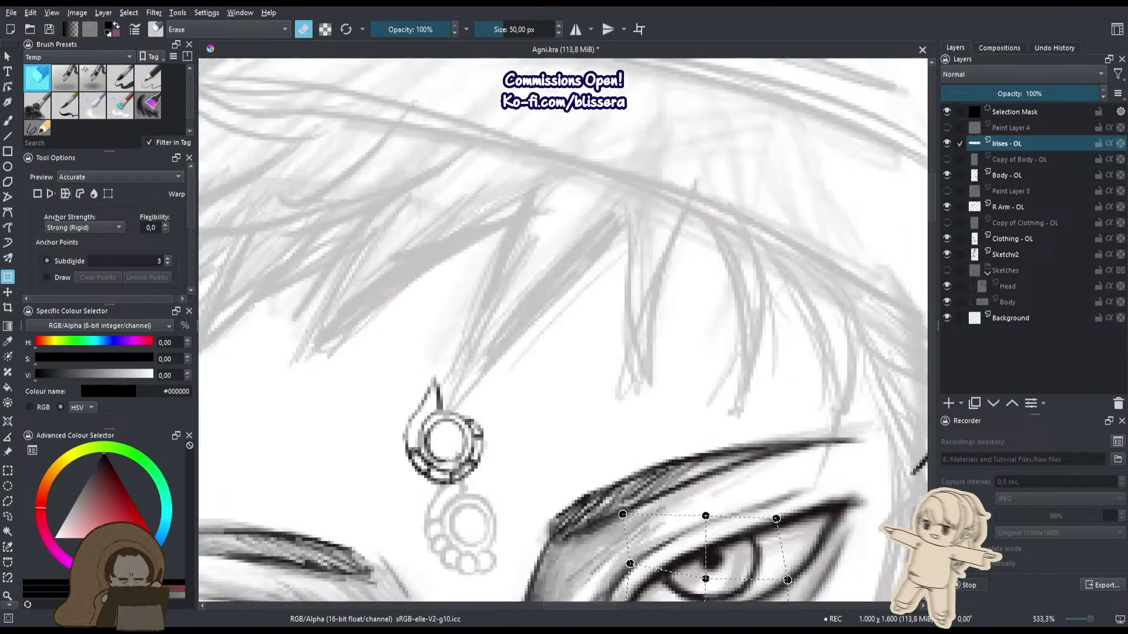
{"action": "left_click_drag", "start_coordinate": [645, 356], "coordinate": [636, 179]}
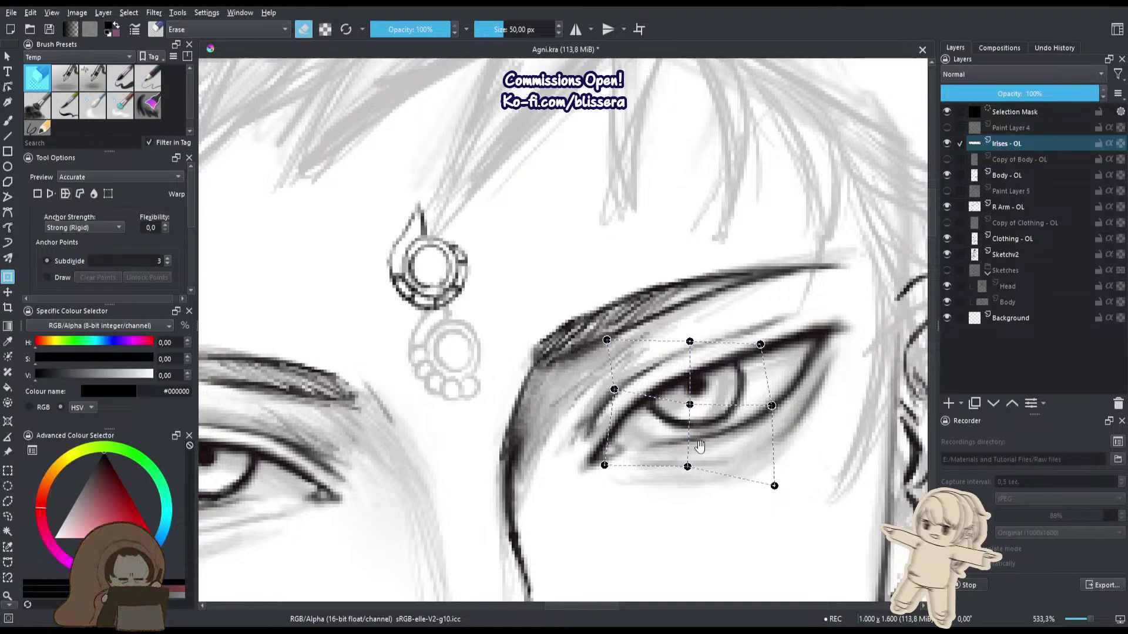
{"action": "scroll", "coordinate": [704, 423], "scroll_direction": "up", "scroll_amount": 4}
{"action": "scroll", "coordinate": [606, 347], "scroll_direction": "down", "scroll_amount": 2}
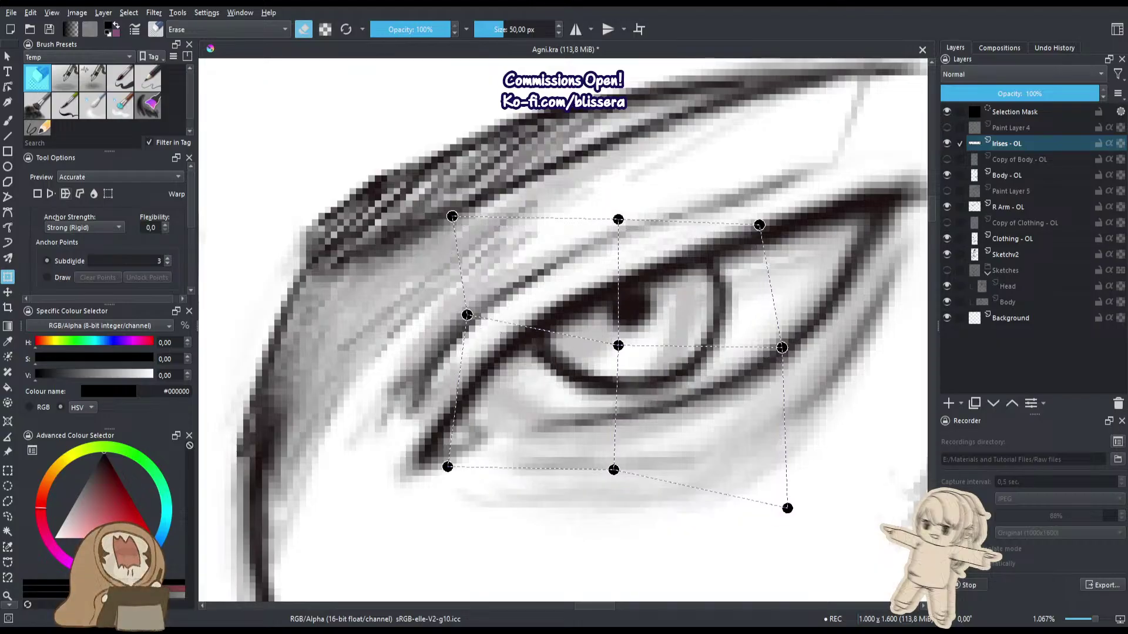
{"action": "left_click_drag", "start_coordinate": [424, 492], "coordinate": [412, 475]}
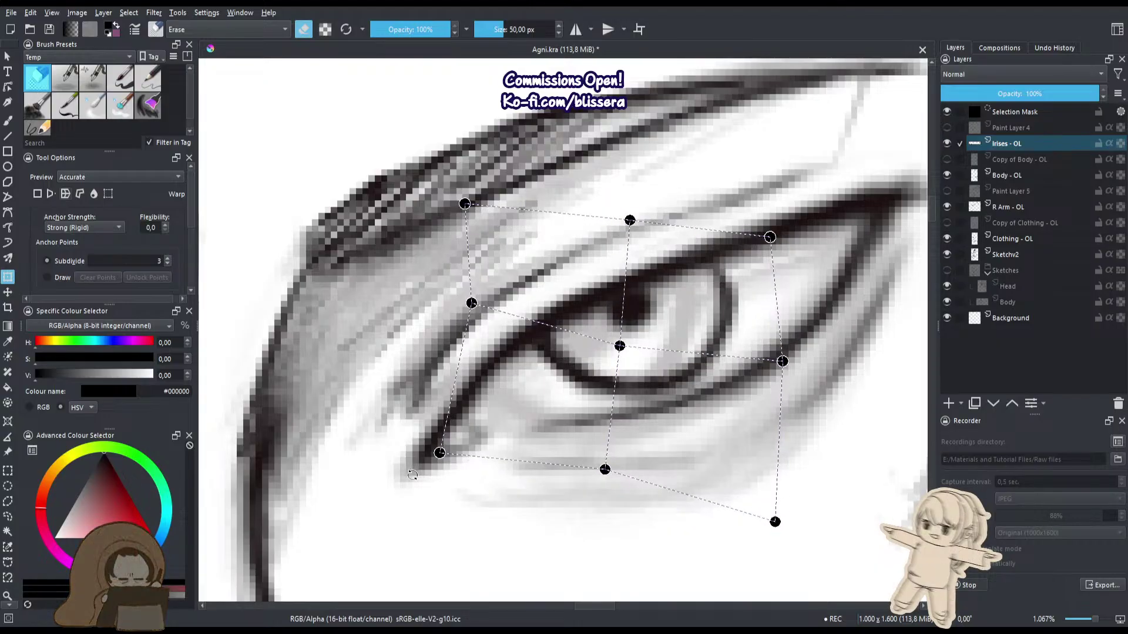
{"action": "mouse_move", "coordinate": [571, 348]}
{"action": "left_mouse_down"}
{"action": "mouse_move", "coordinate": [553, 364]}
{"action": "mouse_move", "coordinate": [571, 350]}
{"action": "left_mouse_up"}
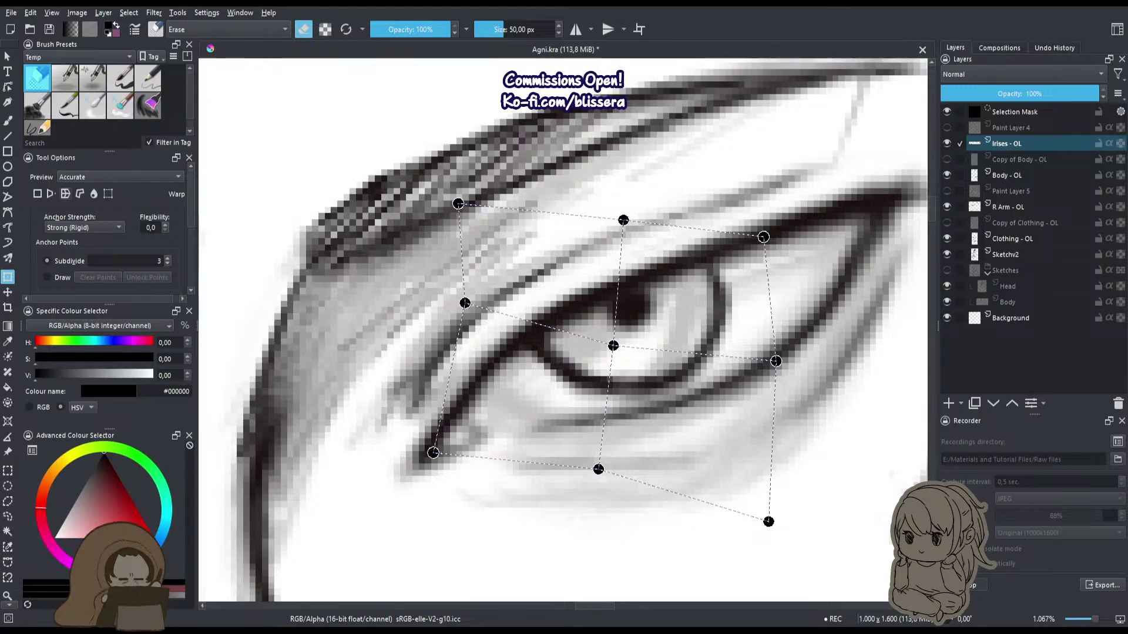
Try widening the iris contour by moving the warp grid's lower-centre anchor down and adjusting its inner-side and lower inner-corner anchors.
{"action": "scroll", "coordinate": [663, 434], "scroll_direction": "down", "scroll_amount": 5}
{"action": "scroll", "coordinate": [675, 404], "scroll_direction": "up", "scroll_amount": 2}
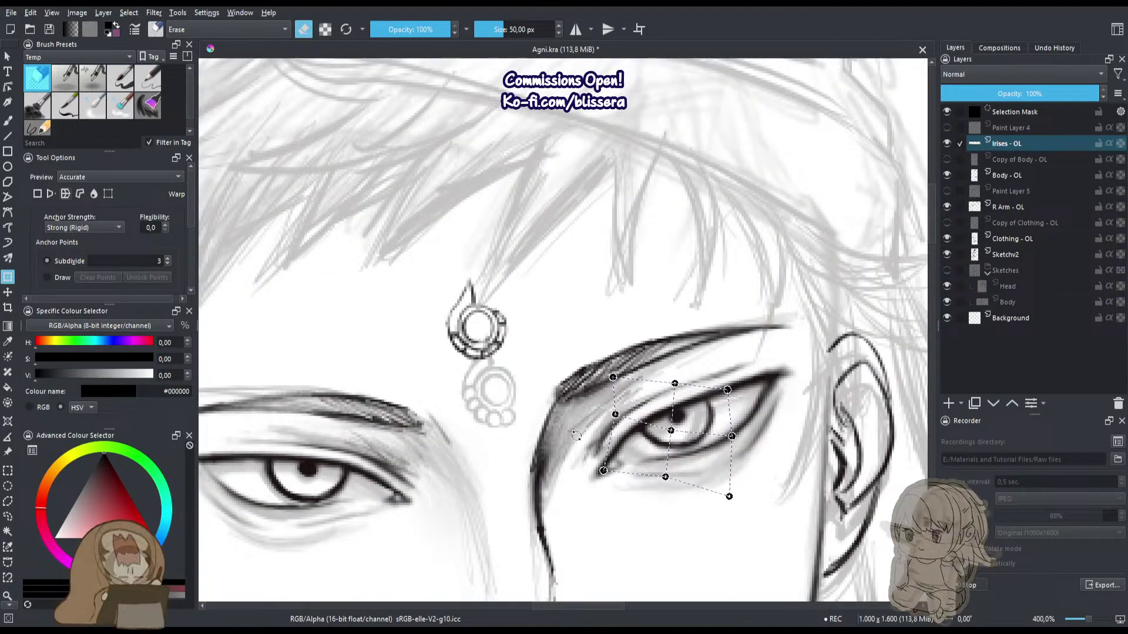
{"action": "scroll", "coordinate": [766, 434], "scroll_direction": "up", "scroll_amount": 5}
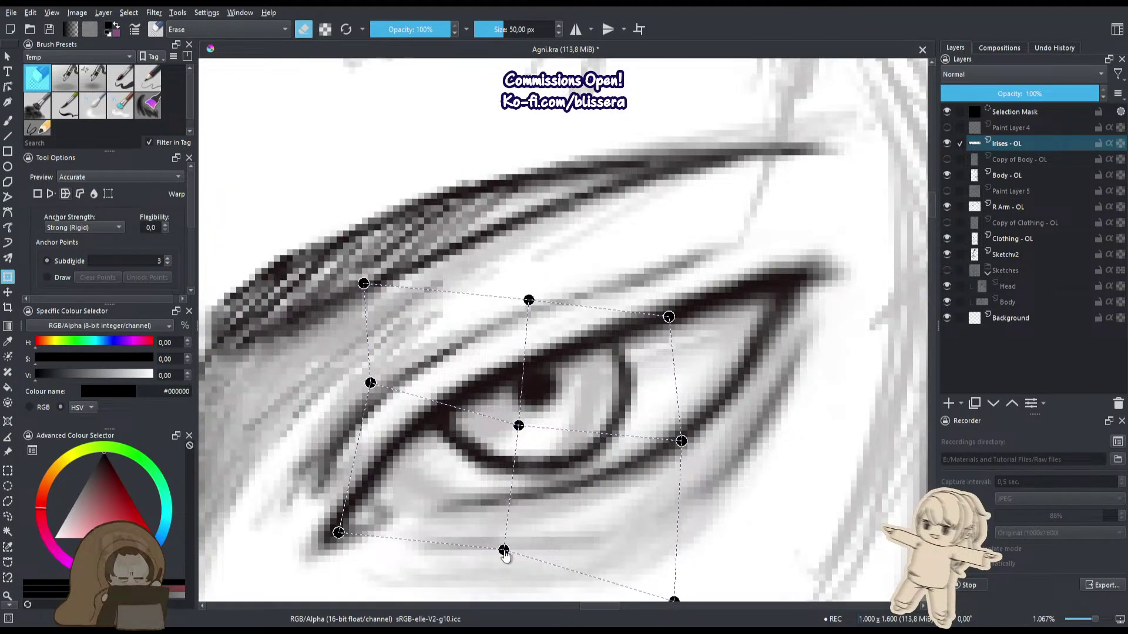
{"action": "left_click_drag", "start_coordinate": [504, 551], "coordinate": [494, 577]}
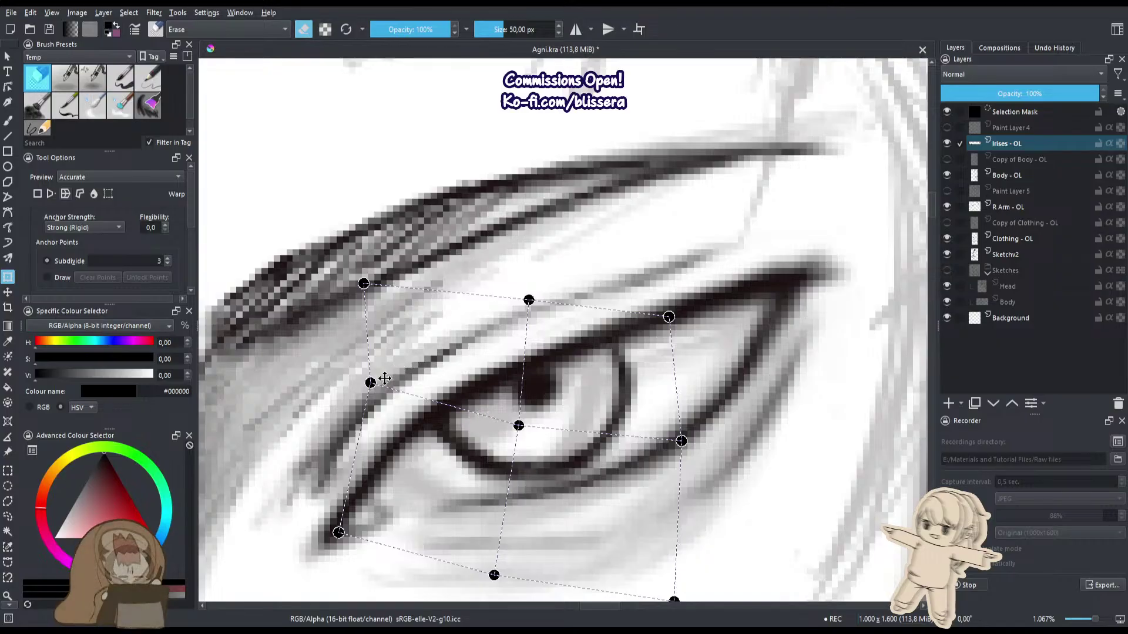
{"action": "left_click_drag", "start_coordinate": [370, 383], "coordinate": [382, 372]}
{"action": "mouse_move", "coordinate": [521, 426]}
{"action": "left_mouse_down"}
{"action": "mouse_move", "coordinate": [529, 415]}
{"action": "mouse_move", "coordinate": [523, 424]}
{"action": "left_mouse_up"}
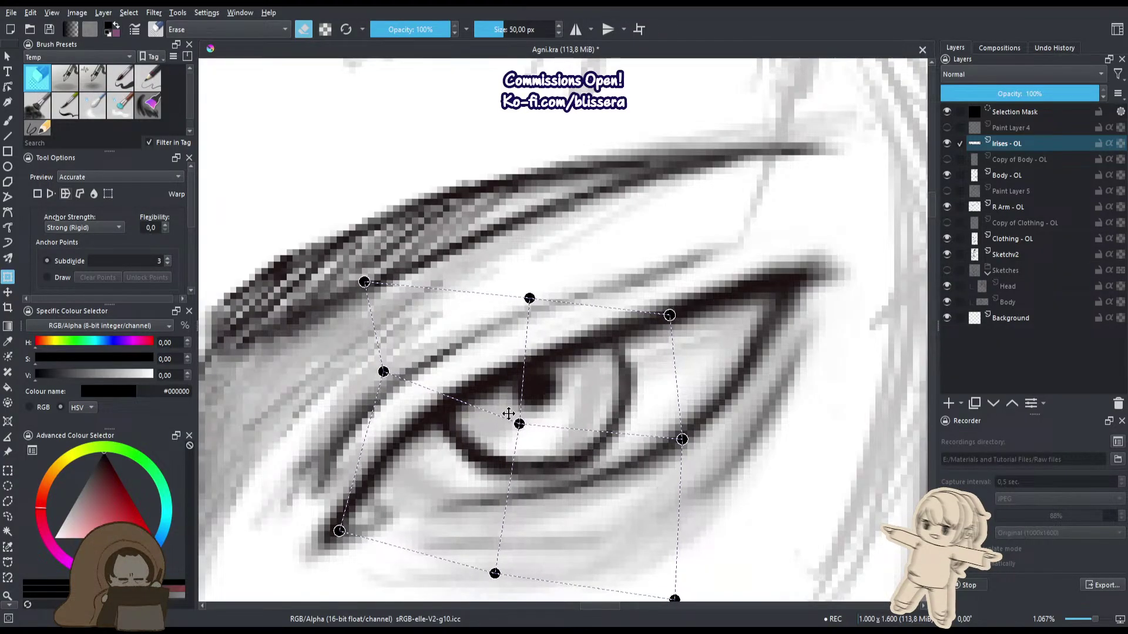
{"action": "mouse_move", "coordinate": [339, 531]}
{"action": "left_mouse_down"}
{"action": "mouse_move", "coordinate": [345, 523]}
{"action": "mouse_move", "coordinate": [342, 536]}
{"action": "left_mouse_up"}
{"action": "mouse_move", "coordinate": [499, 575]}
{"action": "left_mouse_down"}
{"action": "mouse_move", "coordinate": [495, 559]}
{"action": "mouse_move", "coordinate": [498, 574]}
{"action": "left_mouse_up"}
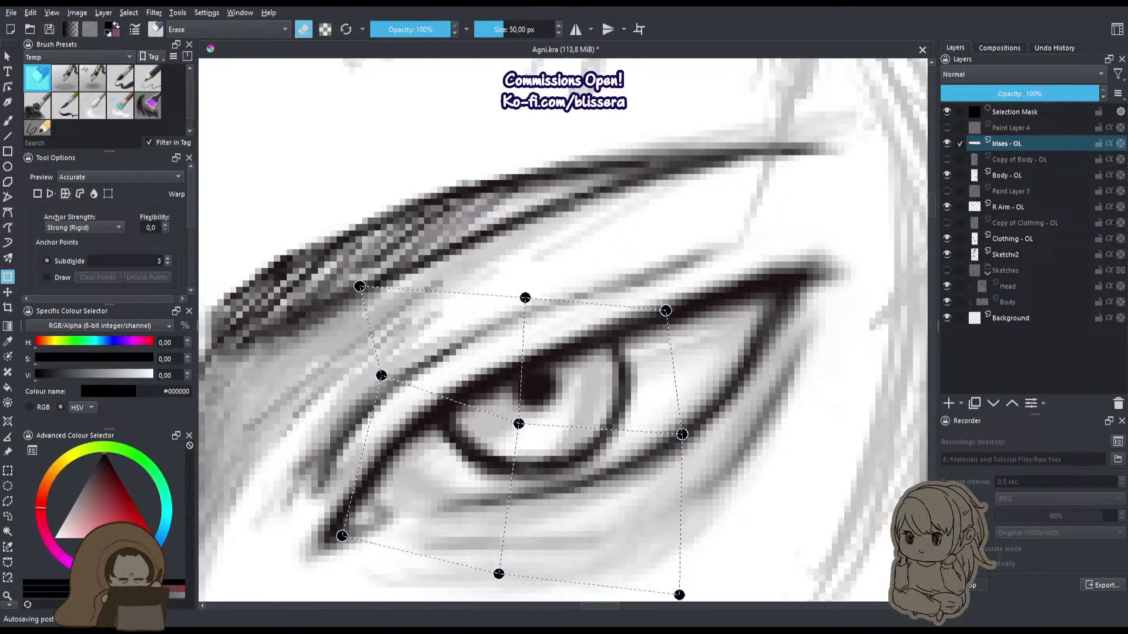
Switch the iris transform to Perspective mode, stretch the contour slightly downward, narrow it from its inner side, and apply the transform.
{"action": "scroll", "coordinate": [591, 259], "scroll_direction": "down", "scroll_amount": 8}
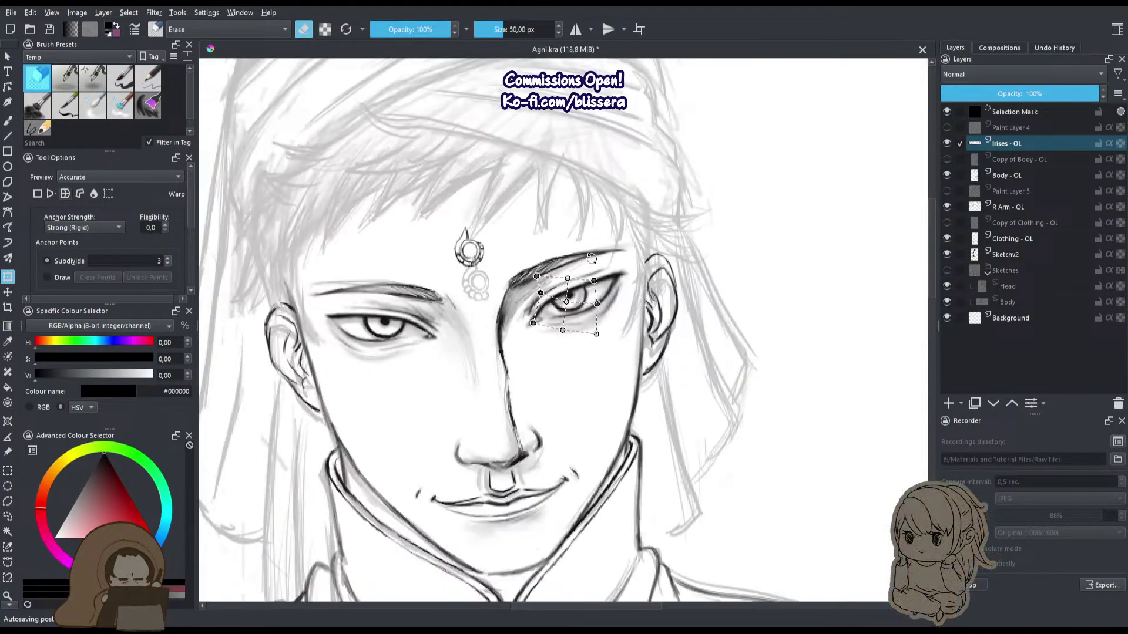
{"action": "scroll", "coordinate": [468, 281], "scroll_direction": "up", "scroll_amount": 5}
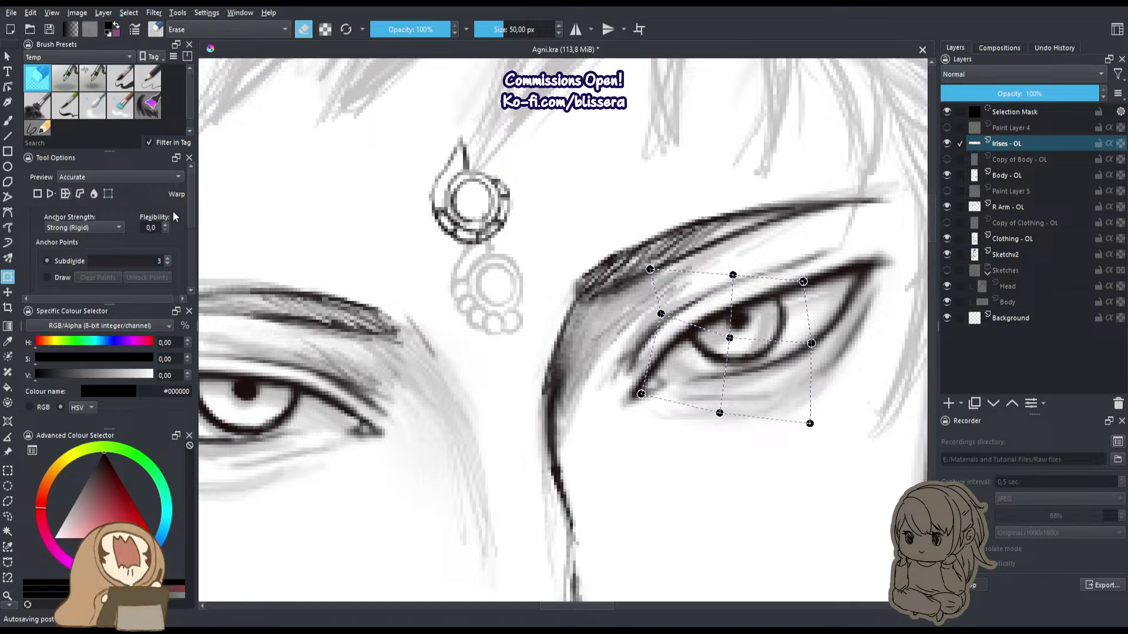
{"action": "left_click", "coordinate": [52, 193]}
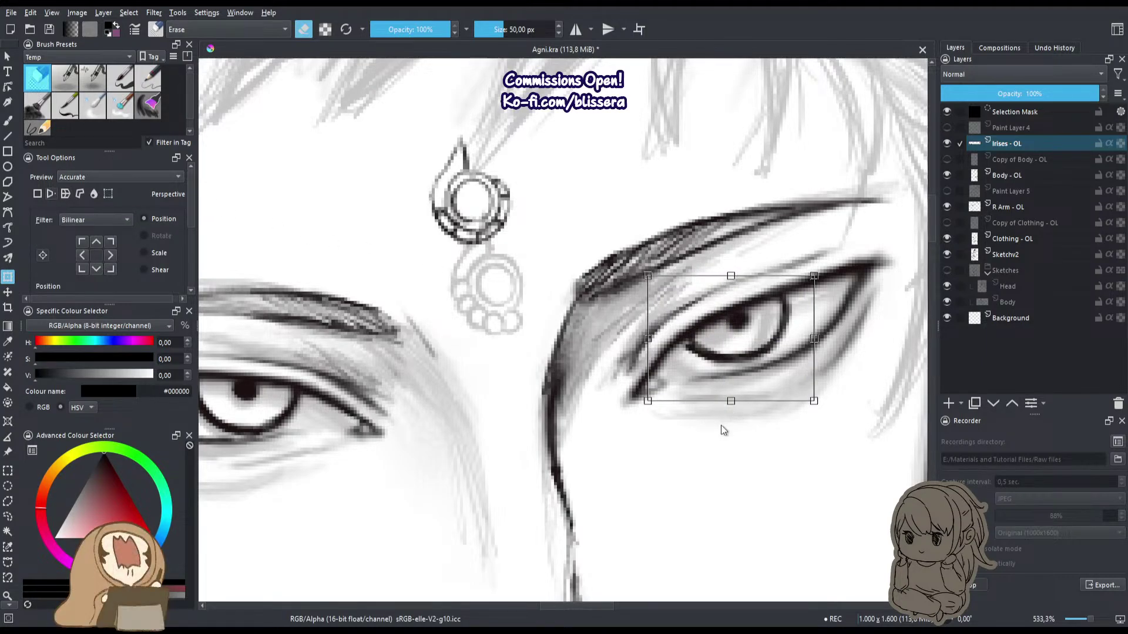
{"action": "left_click_drag", "start_coordinate": [732, 404], "coordinate": [734, 411]}
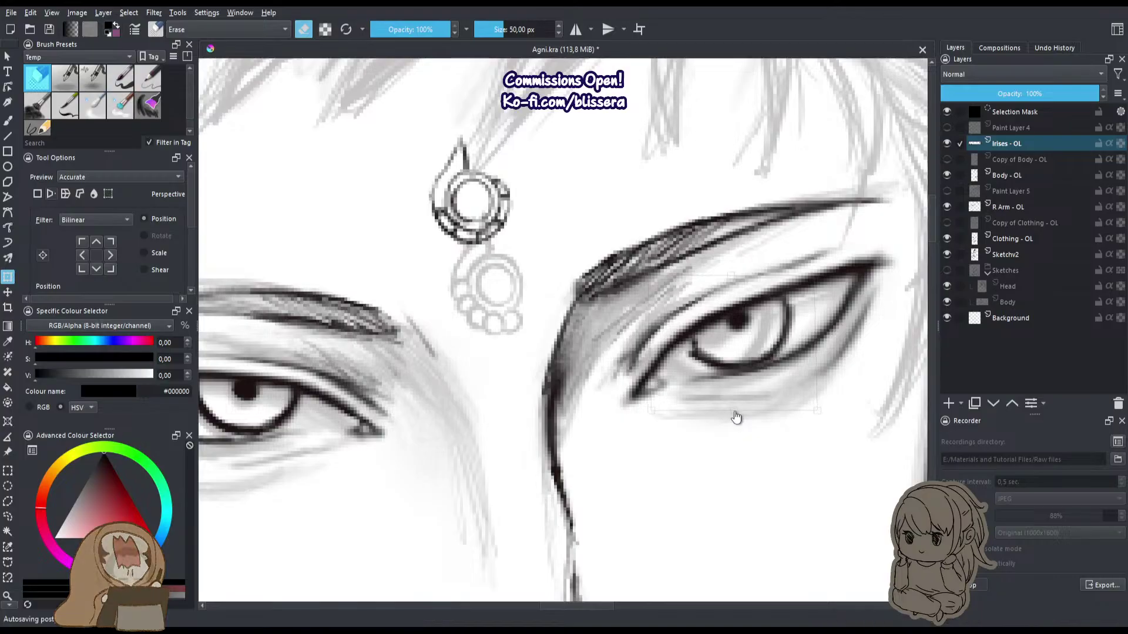
{"action": "left_click_drag", "start_coordinate": [649, 344], "coordinate": [661, 351]}
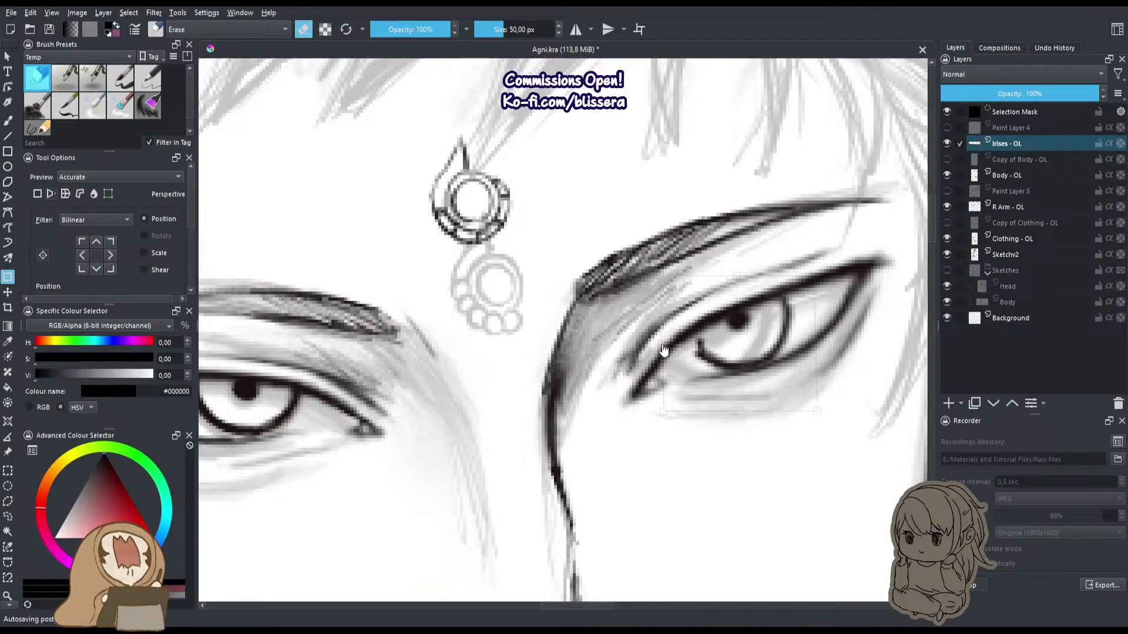
{"action": "left_click_drag", "start_coordinate": [665, 300], "coordinate": [677, 305]}
{"action": "scroll", "coordinate": [694, 333], "scroll_direction": "down", "scroll_amount": 1}
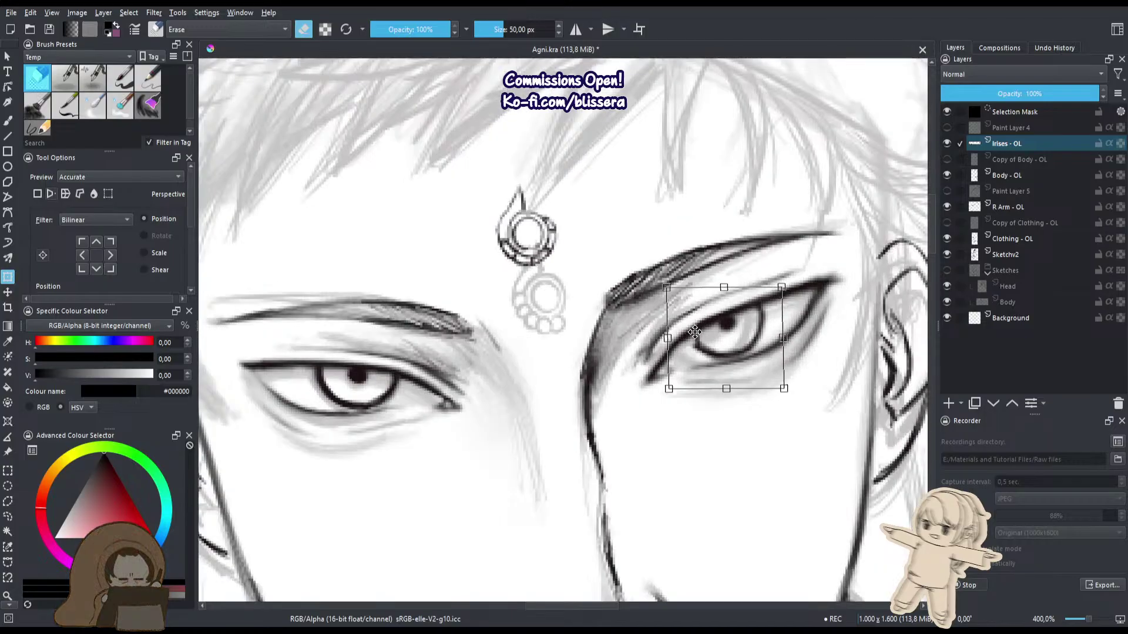
{"action": "key", "text": "Return"}
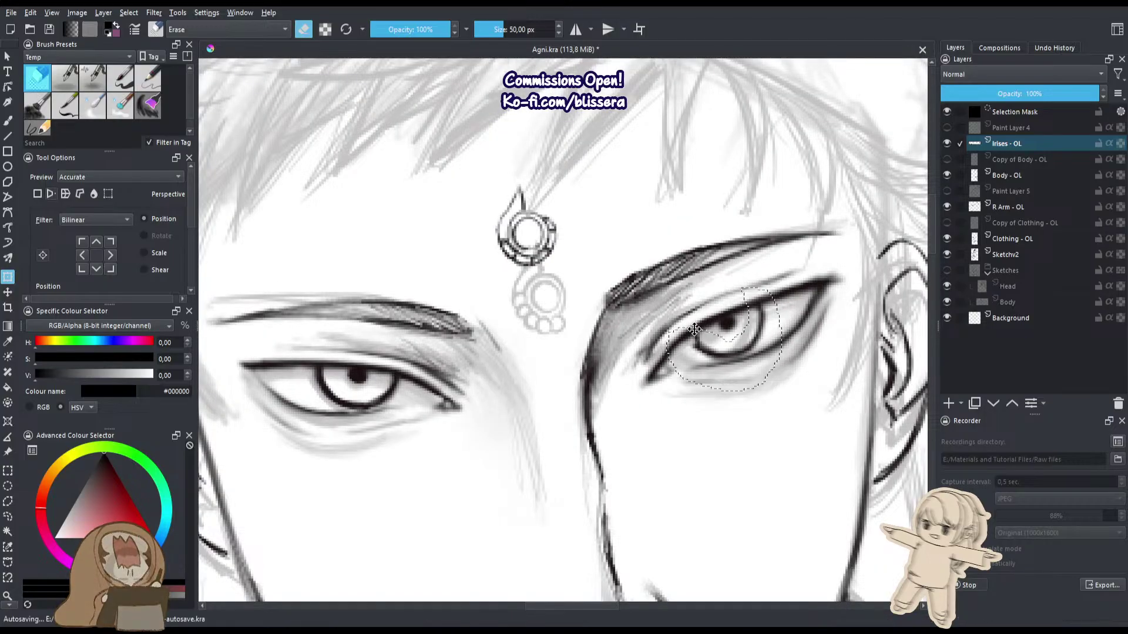
Clear the selection and outline the reshaped iris of the right-side eye with a new freehand selection.
{"action": "key", "text": "ctrl+shift+a"}
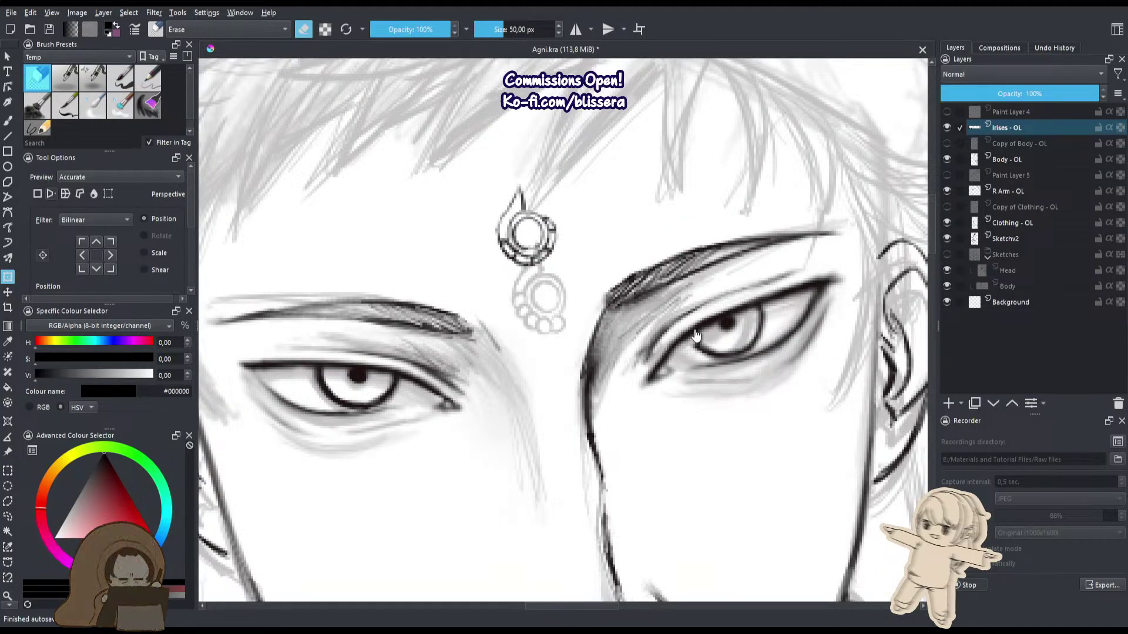
{"action": "left_click_drag", "start_coordinate": [742, 354], "coordinate": [532, 439]}
{"action": "scroll", "coordinate": [493, 403], "scroll_direction": "up", "scroll_amount": 2}
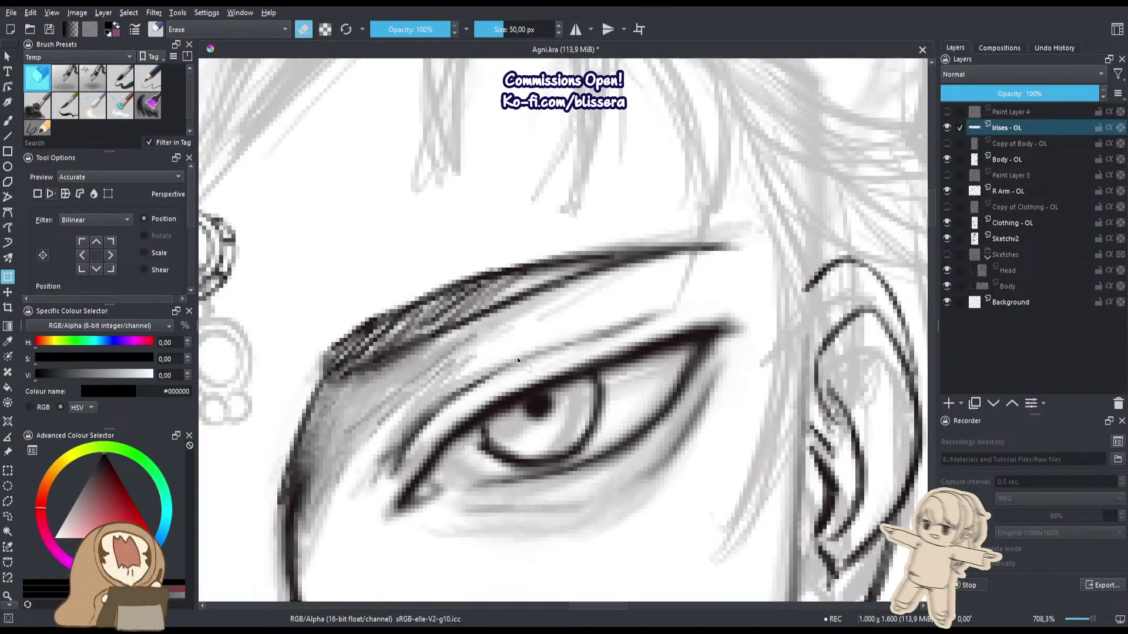
{"action": "key", "text": "l"}
{"action": "mouse_move", "coordinate": [537, 342]}
{"action": "left_mouse_down"}
{"action": "mouse_move", "coordinate": [540, 510]}
{"action": "mouse_move", "coordinate": [435, 352]}
{"action": "left_mouse_up"}
Nudge the selected right-side iris slightly into place within the eye with a transform, apply it, and clear the selection.
{"action": "key", "text": "ctrl+t"}
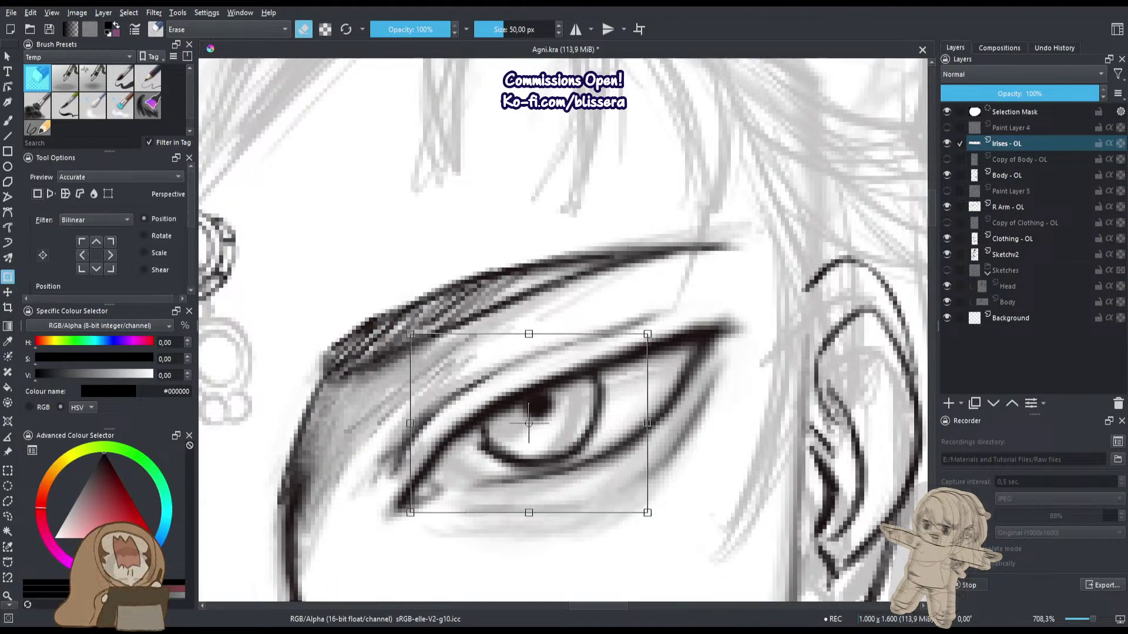
{"action": "left_click_drag", "start_coordinate": [538, 457], "coordinate": [536, 462]}
{"action": "scroll", "coordinate": [367, 367], "scroll_direction": "down", "scroll_amount": 3}
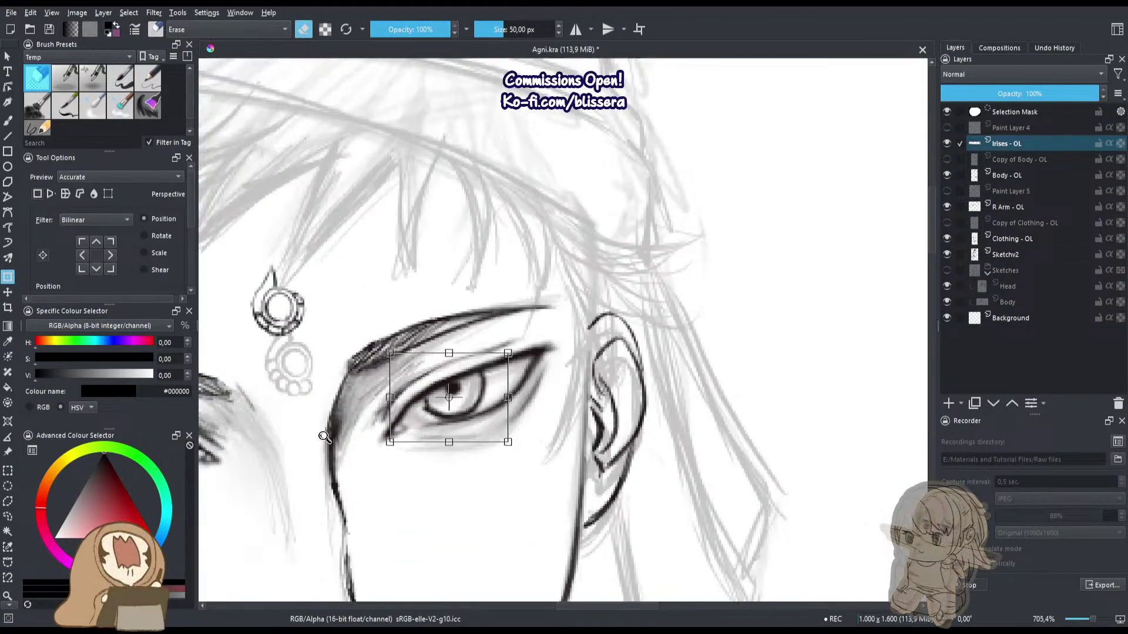
{"action": "left_click_drag", "start_coordinate": [325, 433], "coordinate": [475, 401]}
{"action": "left_click_drag", "start_coordinate": [396, 438], "coordinate": [396, 413]}
{"action": "key", "text": "Up"}
{"action": "key", "text": "Up"}
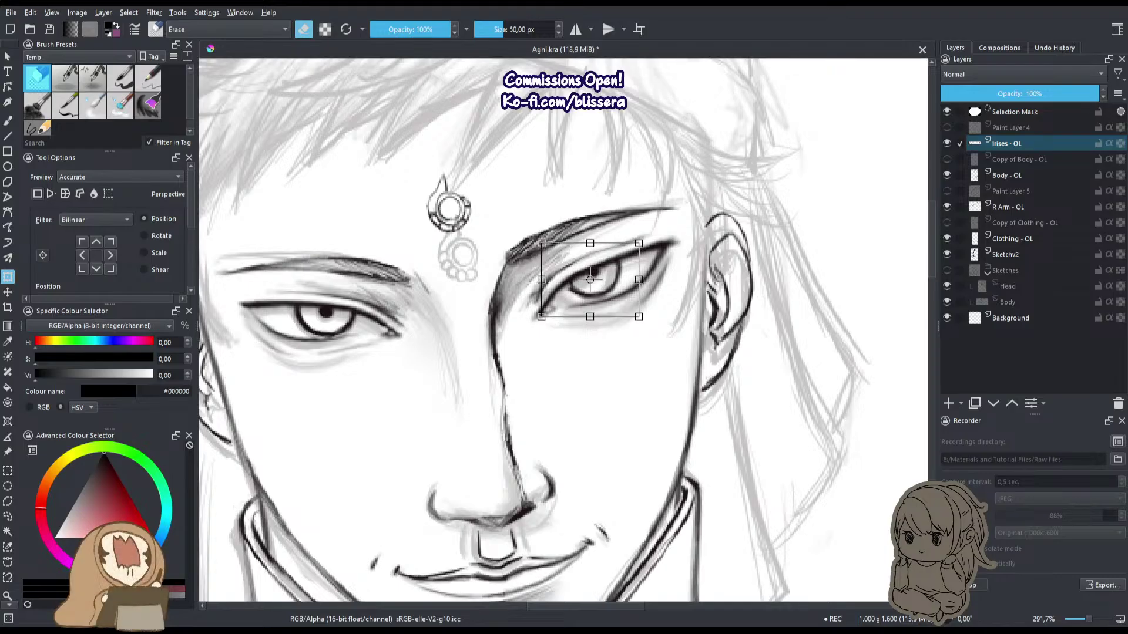
{"action": "key", "text": "Left"}
{"action": "left_click_drag", "start_coordinate": [588, 280], "coordinate": [640, 282]}
{"action": "key", "text": "Return"}
{"action": "scroll", "coordinate": [412, 408], "scroll_direction": "down", "scroll_amount": 2}
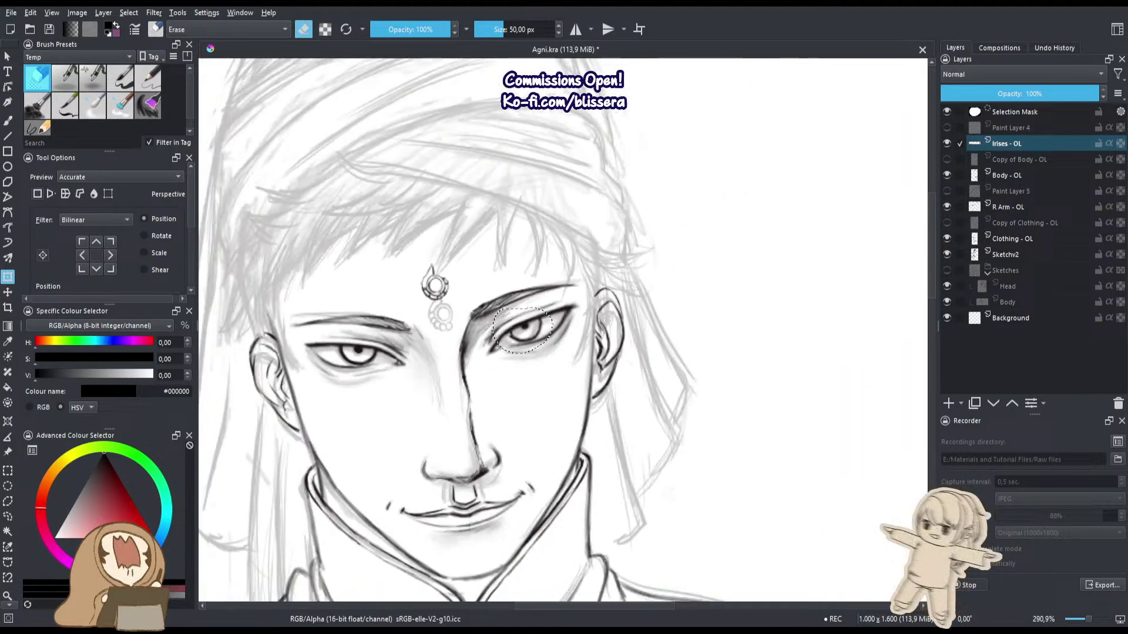
{"action": "key", "text": "ctrl+shift+a"}
Redraw the lower inner side of the right-side iris contour in black up to the eyelid, using the bristle brush at 7 px.
{"action": "scroll", "coordinate": [417, 399], "scroll_direction": "up", "scroll_amount": 5}
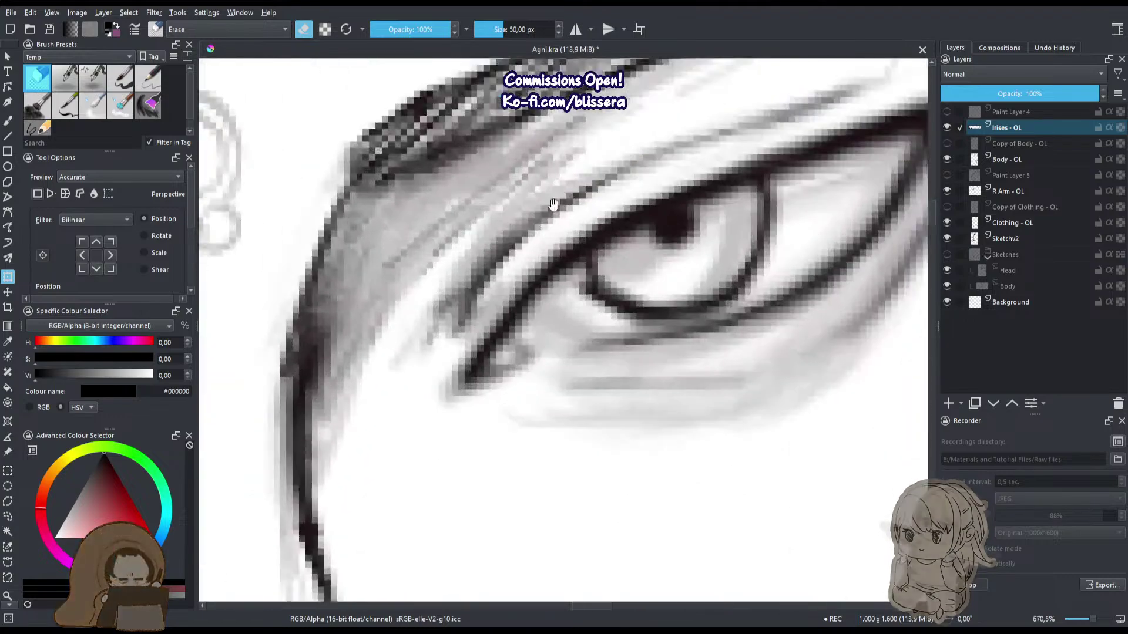
{"action": "scroll", "coordinate": [416, 399], "scroll_direction": "up", "scroll_amount": 2}
{"action": "left_click", "coordinate": [120, 78]}
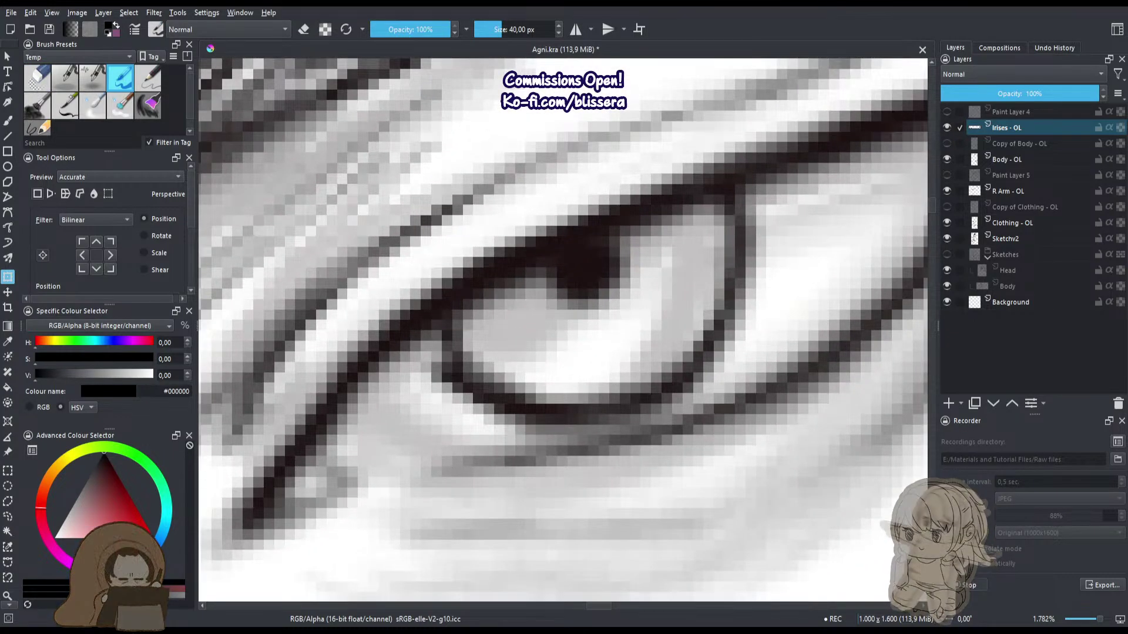
{"action": "left_click", "coordinate": [71, 113]}
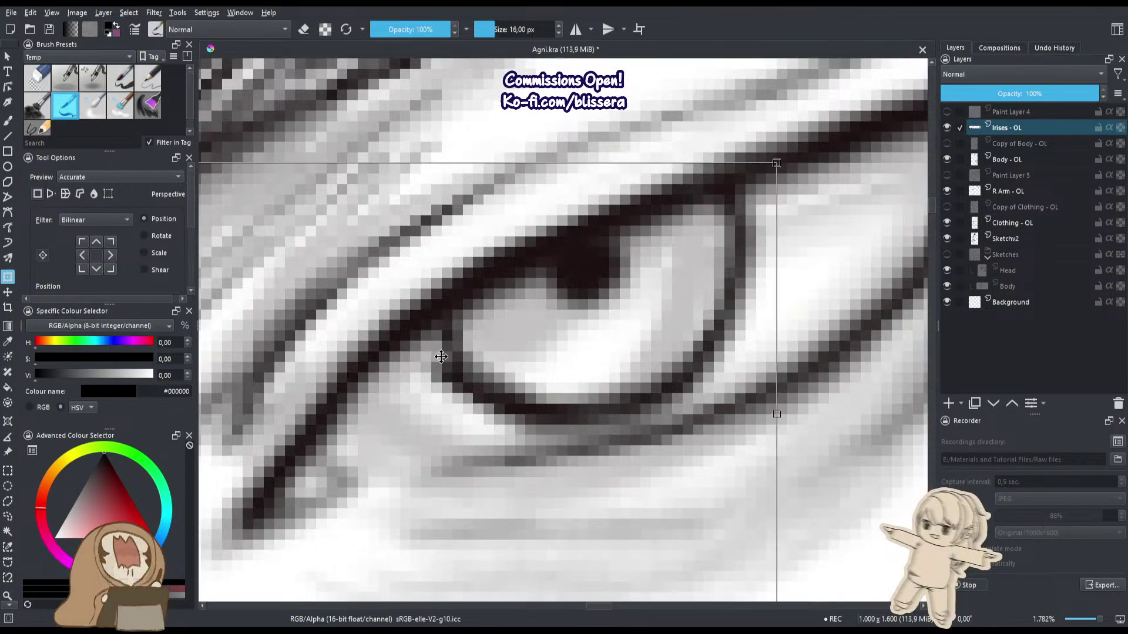
{"action": "key", "text": "b"}
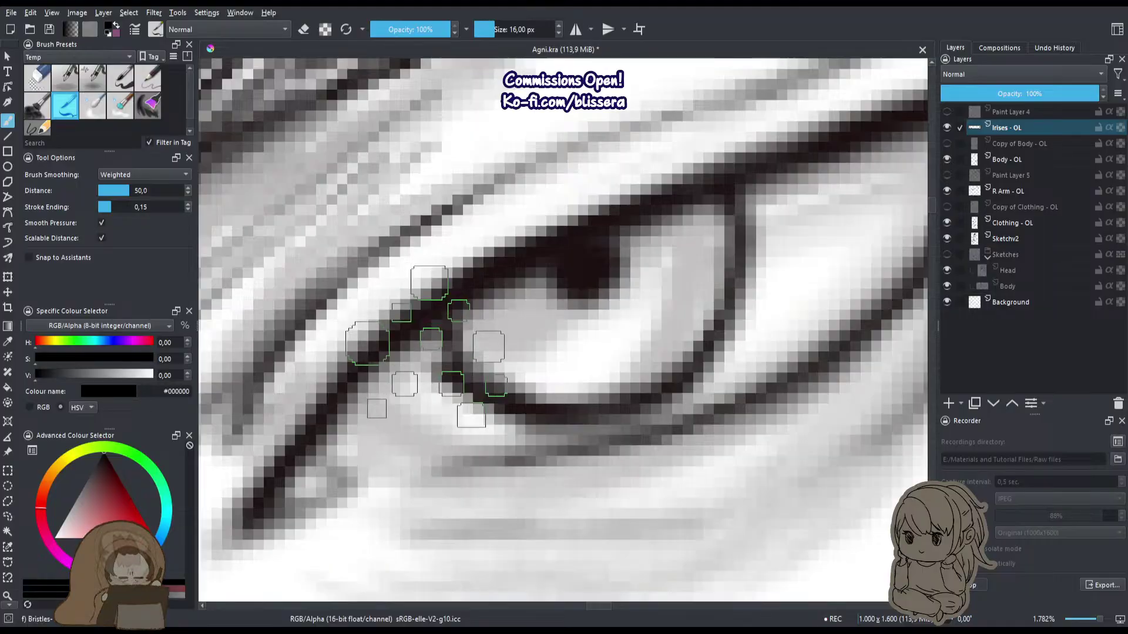
{"action": "key", "text": "bracketleft"}
{"action": "key", "text": "bracketleft"}
{"action": "key", "text": "bracketleft"}
{"action": "key", "text": "bracketleft"}
{"action": "key", "text": "bracketleft"}
{"action": "key", "text": "bracketleft"}
{"action": "left_click_drag", "start_coordinate": [464, 379], "coordinate": [435, 342]}
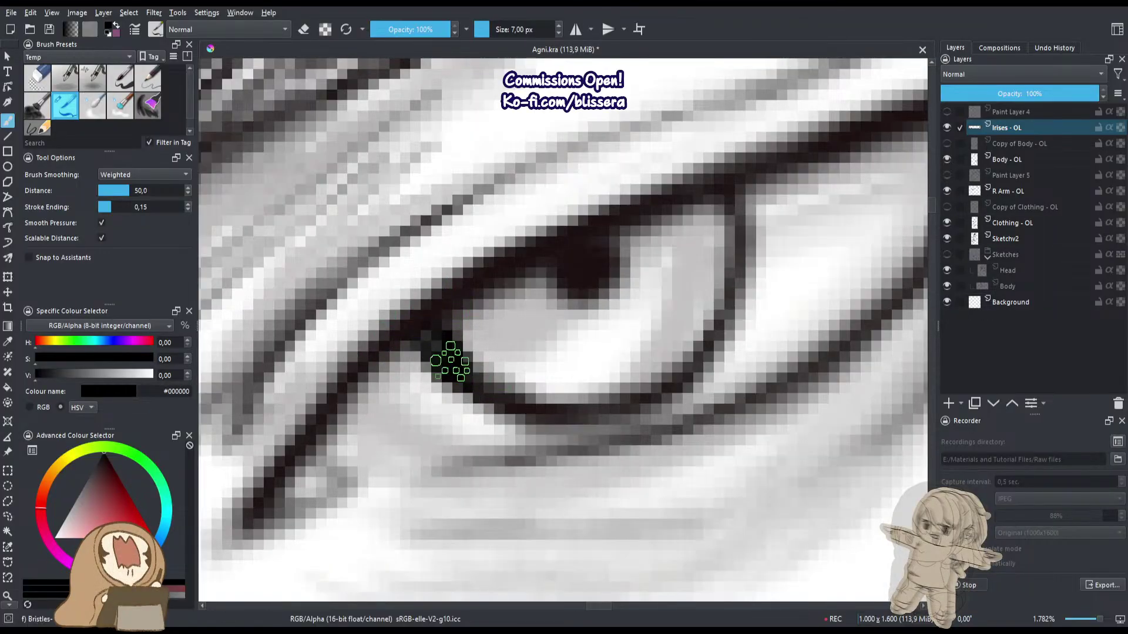
Strengthen the outer side of the right-side iris contour from the upper eyelid down, using the brush at 6 px.
{"action": "key", "text": "bracketleft"}
{"action": "mouse_move", "coordinate": [731, 191]}
{"action": "left_mouse_down"}
{"action": "mouse_move", "coordinate": [729, 289]}
{"action": "mouse_move", "coordinate": [692, 370]}
{"action": "left_mouse_up"}
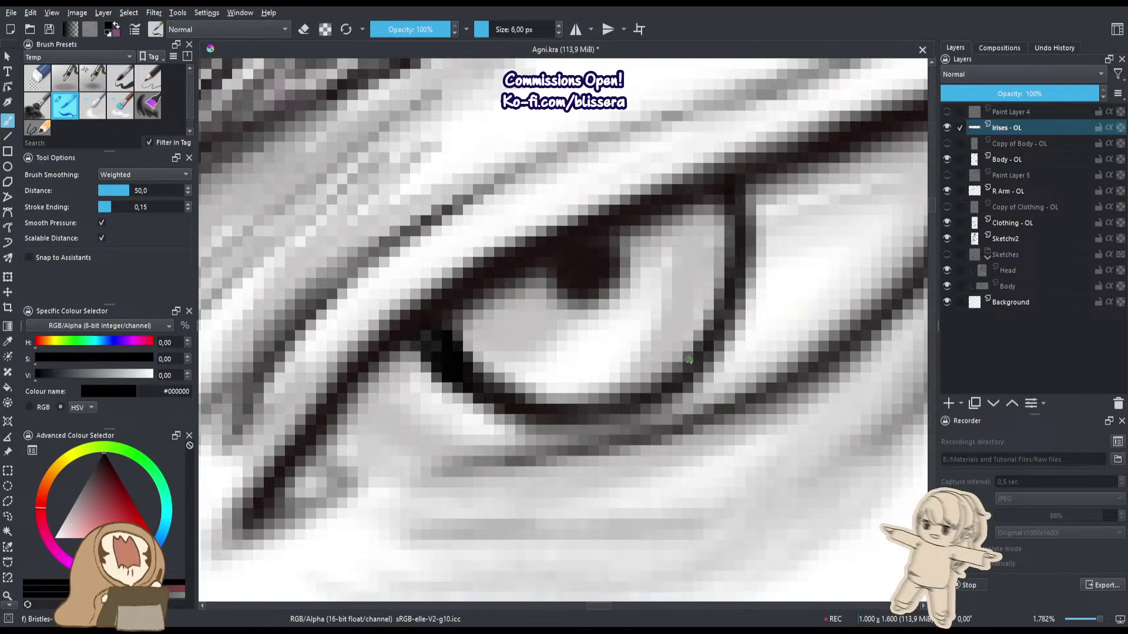
{"action": "left_click_drag", "start_coordinate": [708, 302], "coordinate": [638, 362]}
{"action": "left_click_drag", "start_coordinate": [670, 278], "coordinate": [663, 305]}
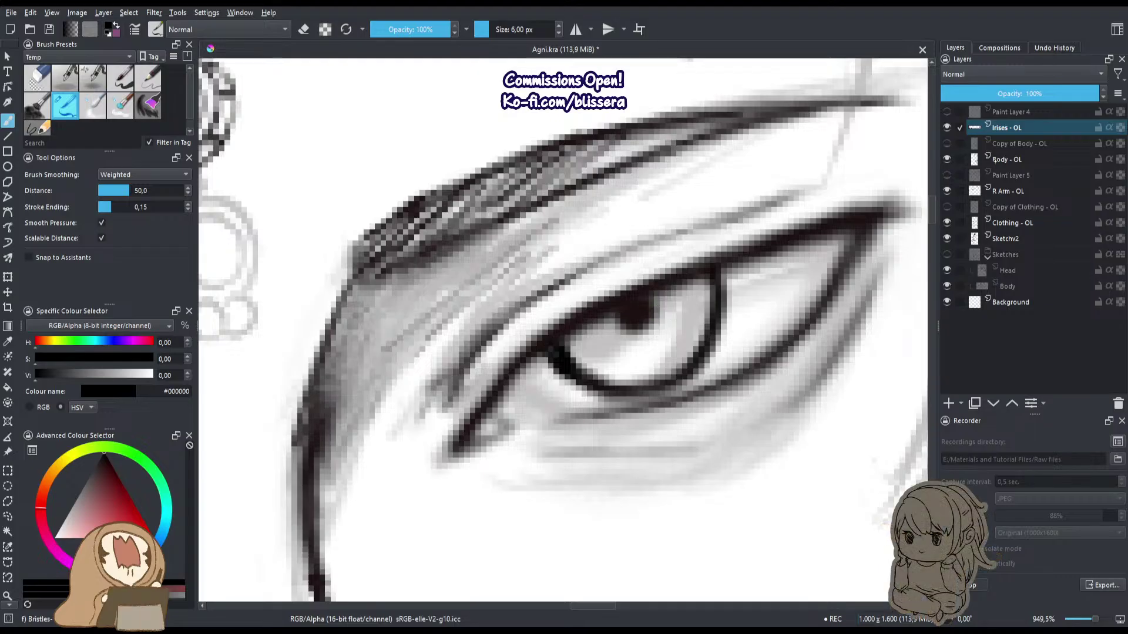
Thicken the upper eyelid line of the right-side eye toward its outer corner on the Body - OL layer with a 5 px brush.
{"action": "left_click", "coordinate": [1006, 159]}
{"action": "key", "text": "bracketleft"}
{"action": "mouse_move", "coordinate": [871, 220]}
{"action": "left_mouse_down"}
{"action": "mouse_move", "coordinate": [793, 239]}
{"action": "mouse_move", "coordinate": [814, 236]}
{"action": "left_mouse_up"}
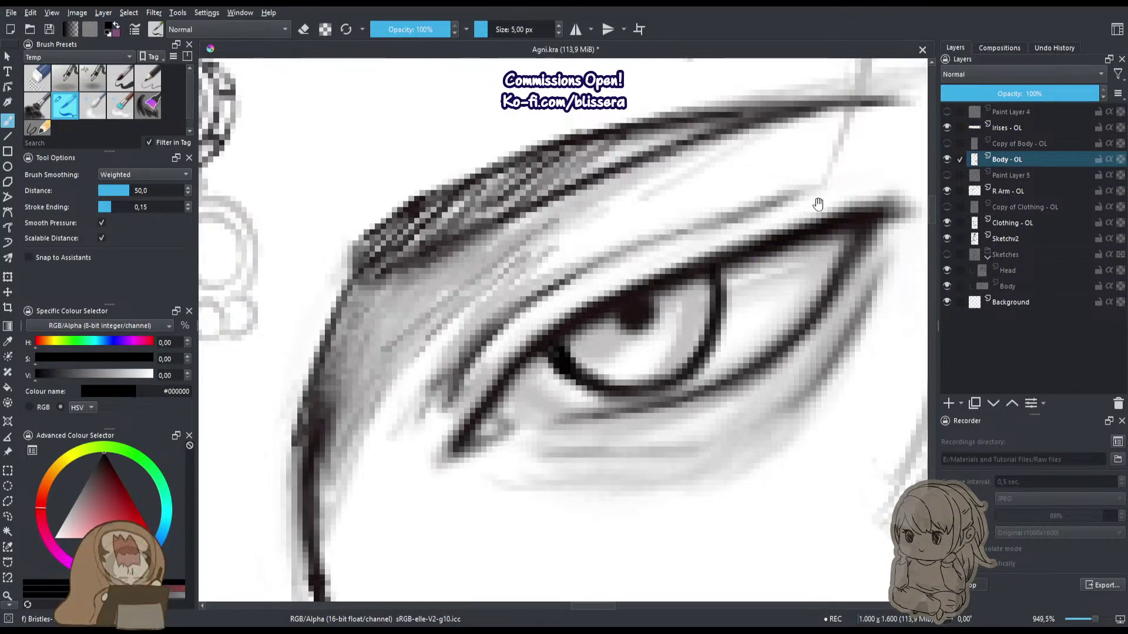
{"action": "left_click_drag", "start_coordinate": [732, 343], "coordinate": [614, 354]}
{"action": "left_click_drag", "start_coordinate": [732, 220], "coordinate": [727, 220]}
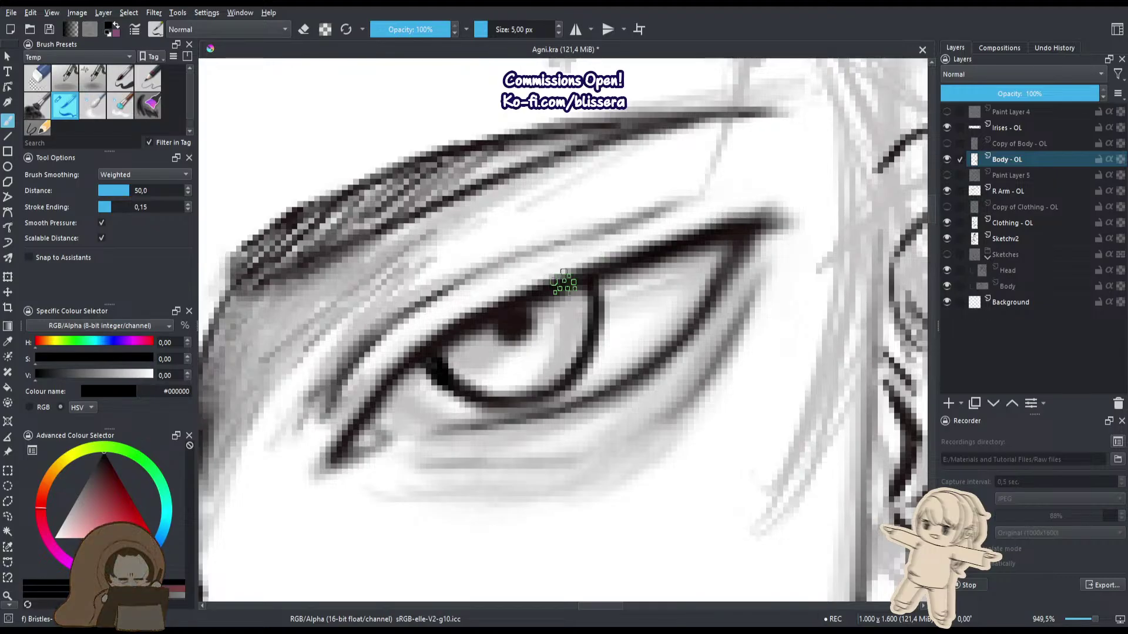
{"action": "left_click_drag", "start_coordinate": [564, 285], "coordinate": [777, 215]}
{"action": "scroll", "coordinate": [593, 288], "scroll_direction": "down", "scroll_amount": 3}
{"action": "scroll", "coordinate": [593, 288], "scroll_direction": "down", "scroll_amount": 3}
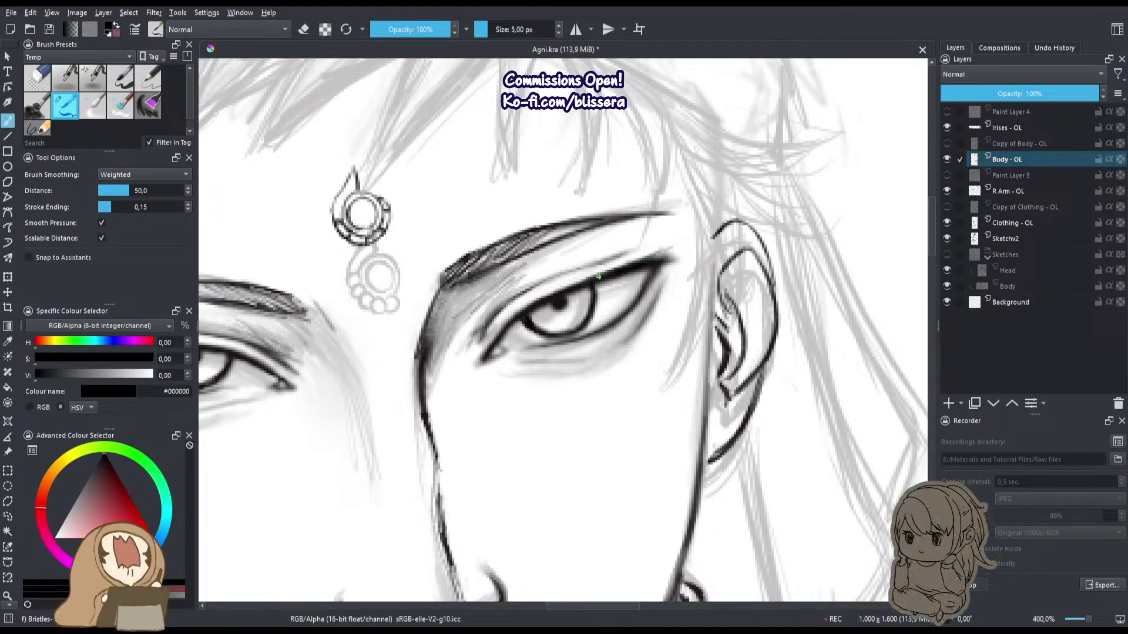
{"action": "left_click_drag", "start_coordinate": [527, 333], "coordinate": [646, 307]}
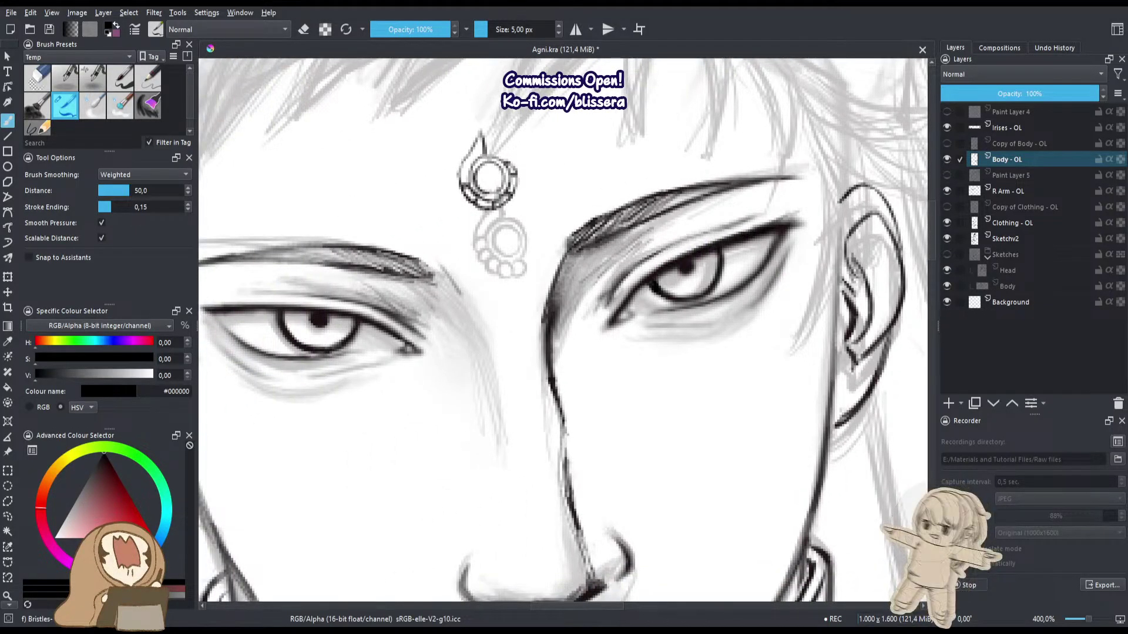
Thicken the upper eyelid line of the left-side eye from its outer corner across the iris with the black 5 px brush.
{"action": "left_click_drag", "start_coordinate": [294, 369], "coordinate": [394, 311]}
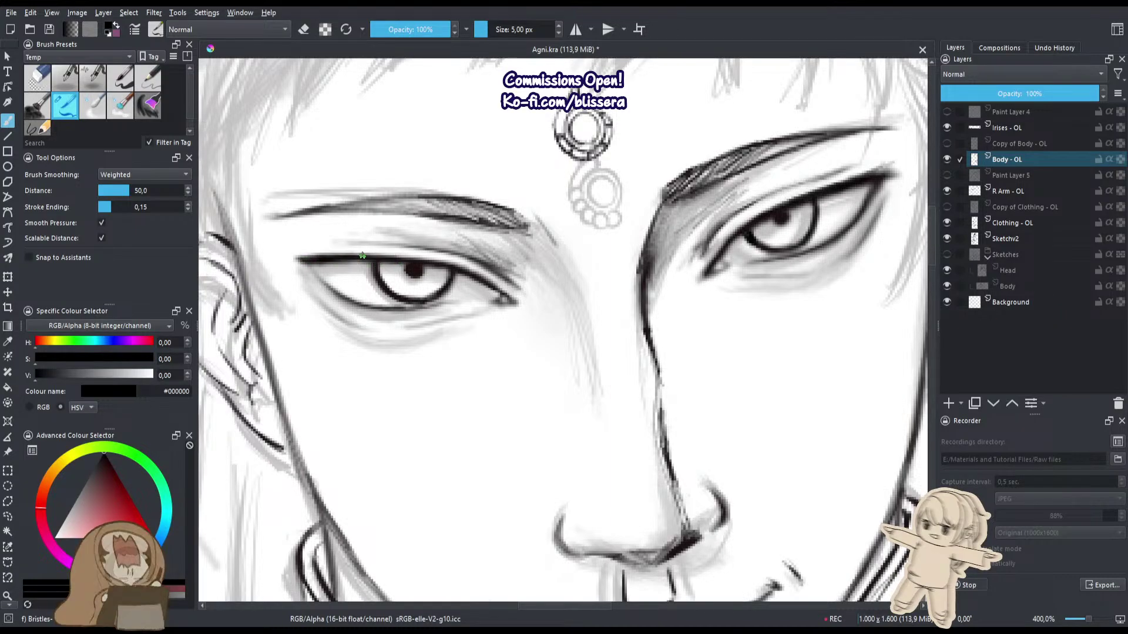
{"action": "left_click_drag", "start_coordinate": [451, 264], "coordinate": [383, 256]}
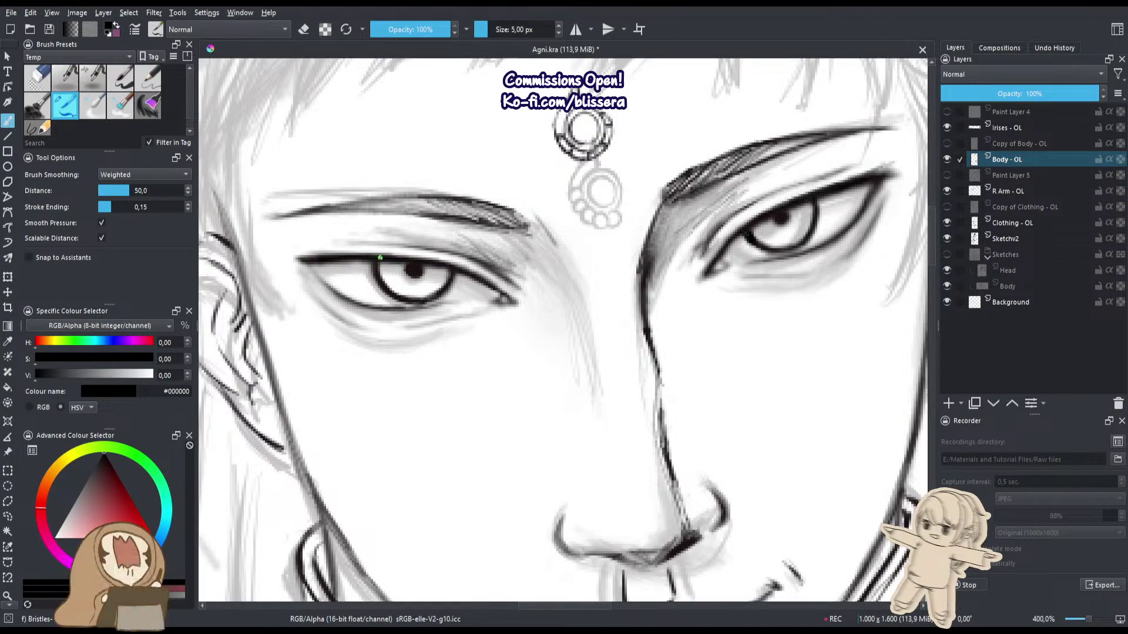
{"action": "left_click_drag", "start_coordinate": [299, 260], "coordinate": [464, 267]}
{"action": "left_click_drag", "start_coordinate": [393, 255], "coordinate": [453, 266]}
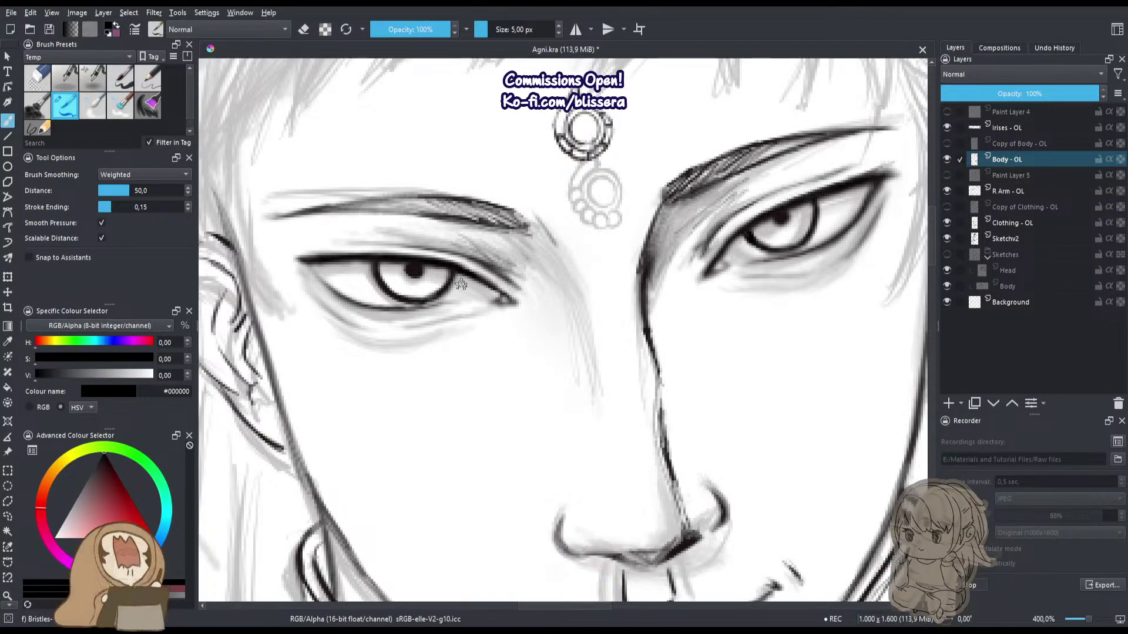
Erase the outermost tip of the left-side eyebrow to shorten its tail.
{"action": "left_click_drag", "start_coordinate": [545, 418], "coordinate": [474, 288]}
{"action": "left_click_drag", "start_coordinate": [473, 287], "coordinate": [477, 434]}
{"action": "left_click_drag", "start_coordinate": [422, 351], "coordinate": [329, 184]}
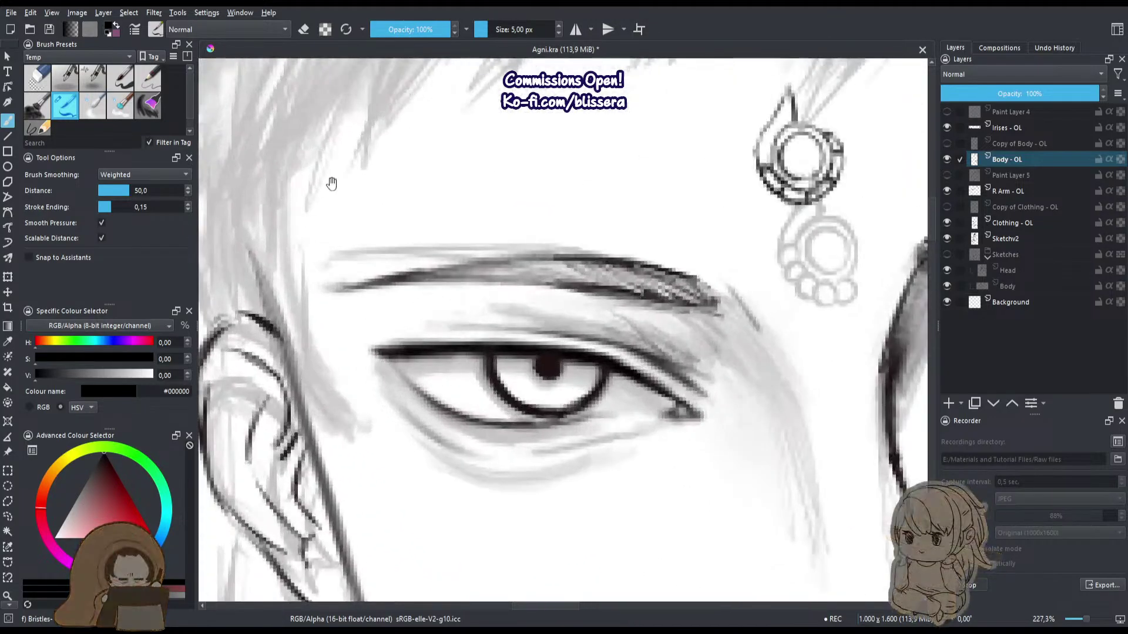
{"action": "key", "text": "e"}
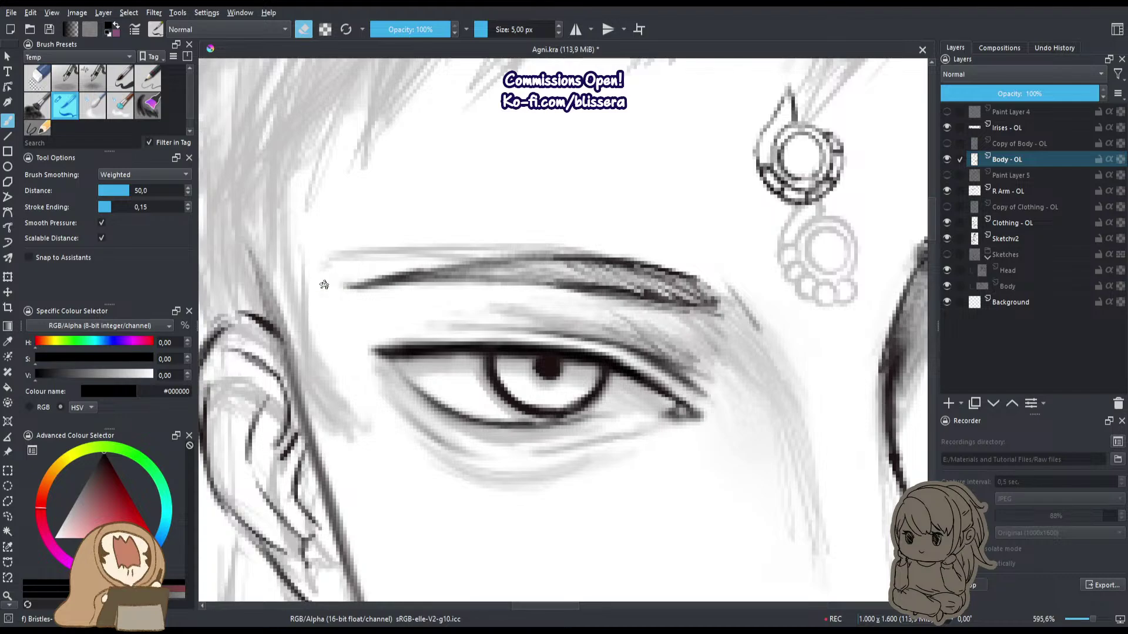
Clean up and redraw the upper contour of the left-side ear up to the face outline.
{"action": "left_click_drag", "start_coordinate": [307, 393], "coordinate": [374, 311]}
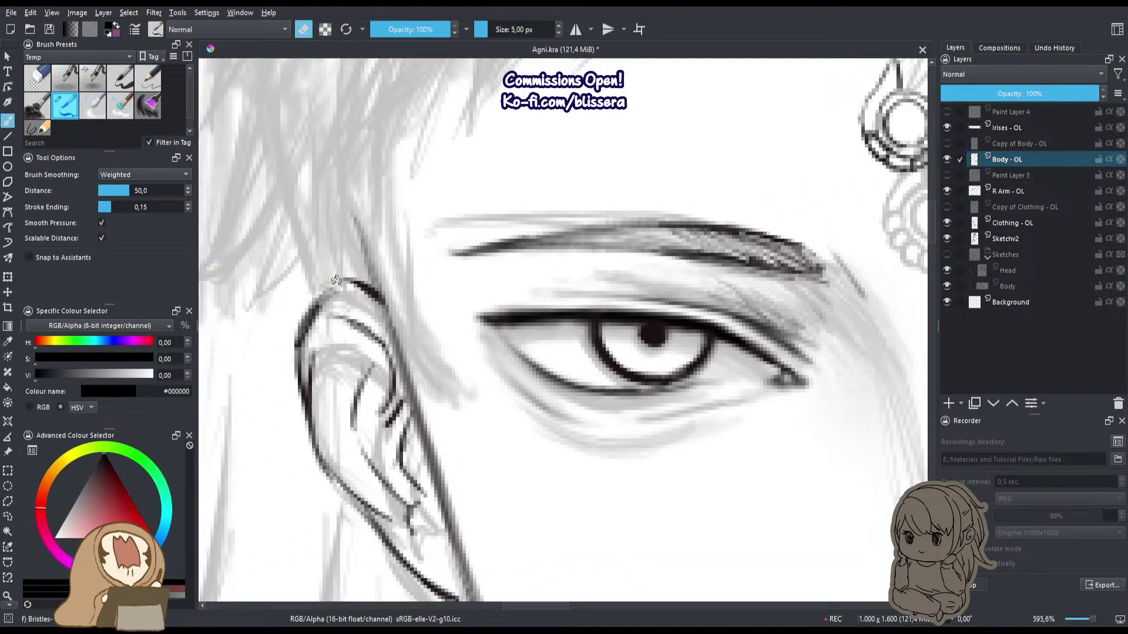
{"action": "mouse_move", "coordinate": [323, 297]}
{"action": "left_mouse_down"}
{"action": "mouse_move", "coordinate": [362, 290]}
{"action": "mouse_move", "coordinate": [346, 286]}
{"action": "mouse_move", "coordinate": [324, 303]}
{"action": "mouse_move", "coordinate": [369, 290]}
{"action": "mouse_move", "coordinate": [336, 289]}
{"action": "mouse_move", "coordinate": [353, 287]}
{"action": "mouse_move", "coordinate": [332, 298]}
{"action": "mouse_move", "coordinate": [387, 322]}
{"action": "left_mouse_up"}
{"action": "left_click_drag", "start_coordinate": [389, 311], "coordinate": [327, 379]}
{"action": "left_click_drag", "start_coordinate": [462, 467], "coordinate": [406, 362]}
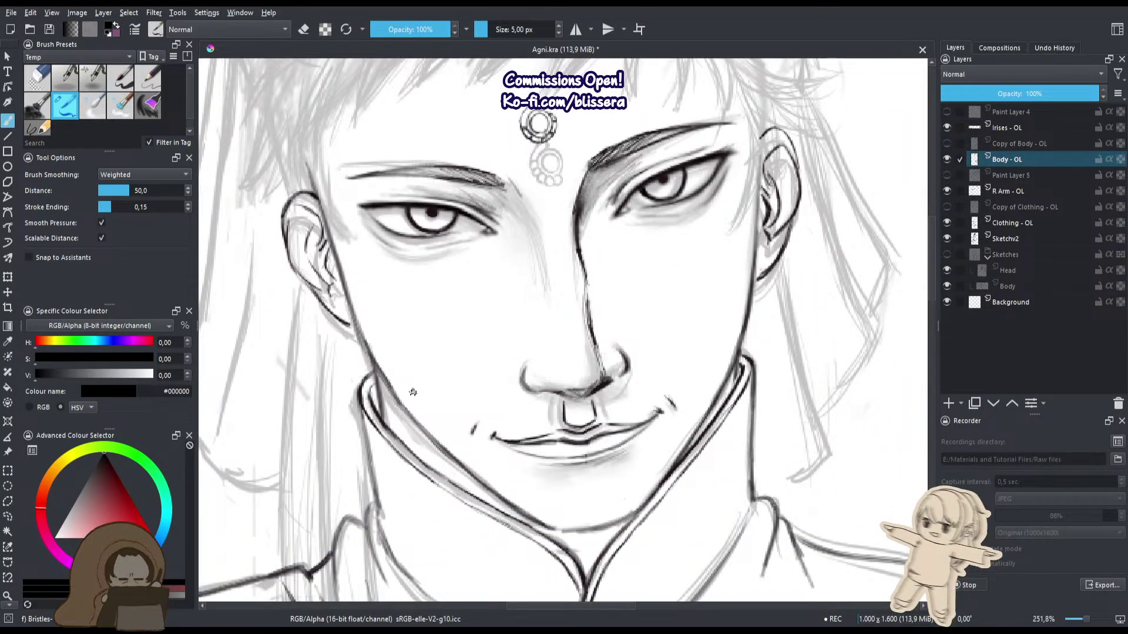
Refine the inner corners of both eyes, trimming stray line ends and defining the tear ducts with brush and eraser.
{"action": "left_click_drag", "start_coordinate": [436, 239], "coordinate": [434, 300]}
{"action": "left_click_drag", "start_coordinate": [414, 381], "coordinate": [402, 384]}
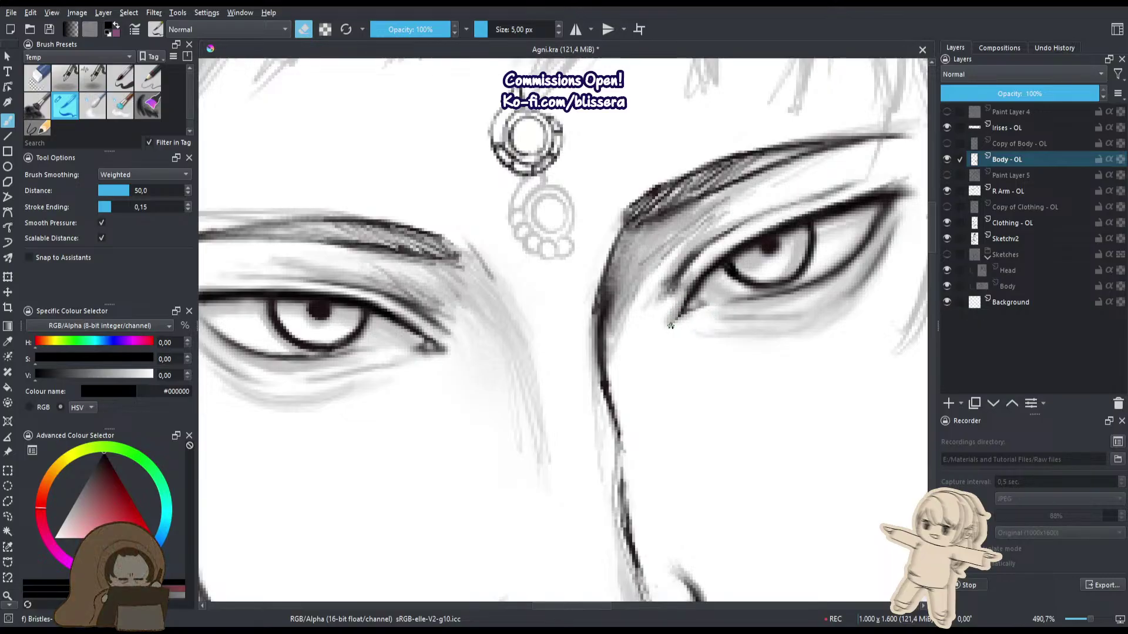
{"action": "key", "text": "e"}
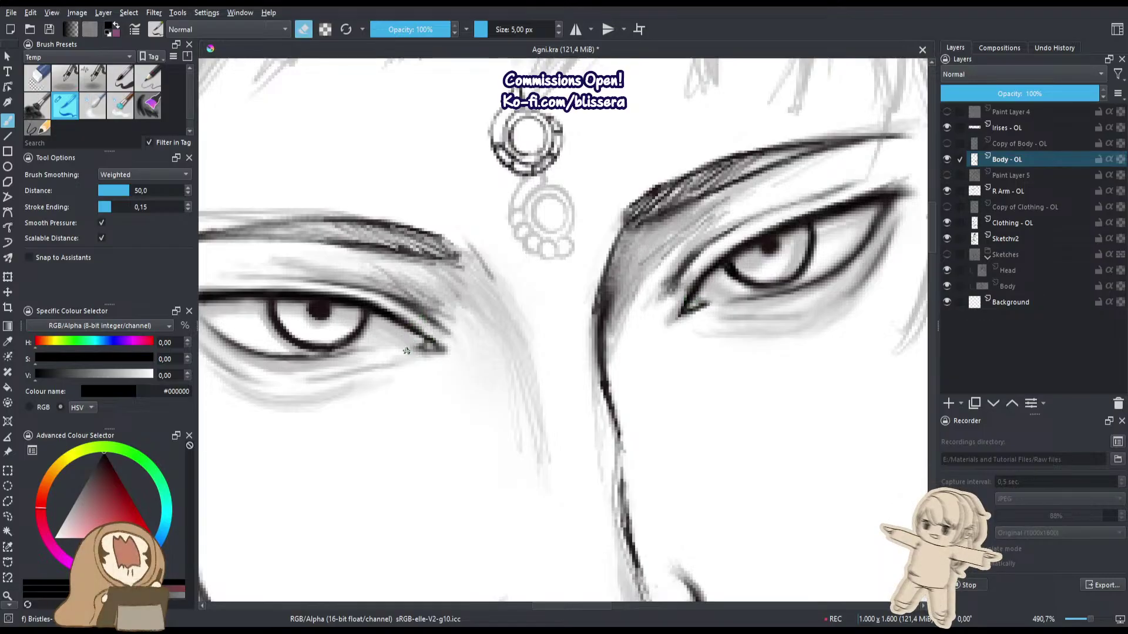
{"action": "left_click_drag", "start_coordinate": [438, 348], "coordinate": [417, 347]}
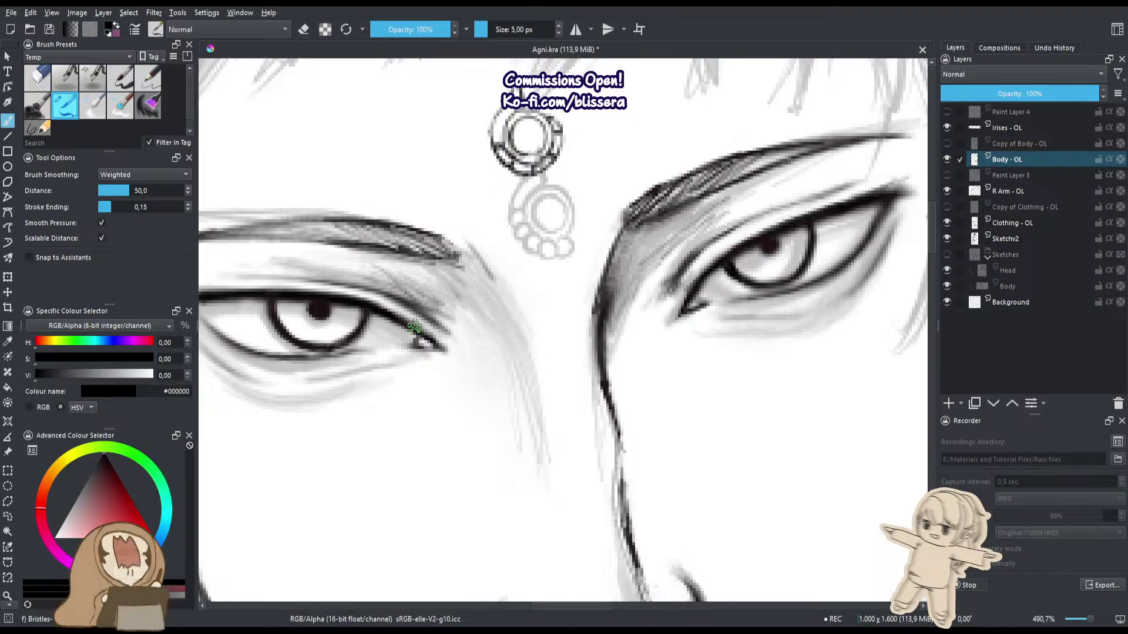
Darken the lower lid line of the right-side eye near its outer corner and clean its edge with the eraser.
{"action": "left_click_drag", "start_coordinate": [745, 384], "coordinate": [664, 464]}
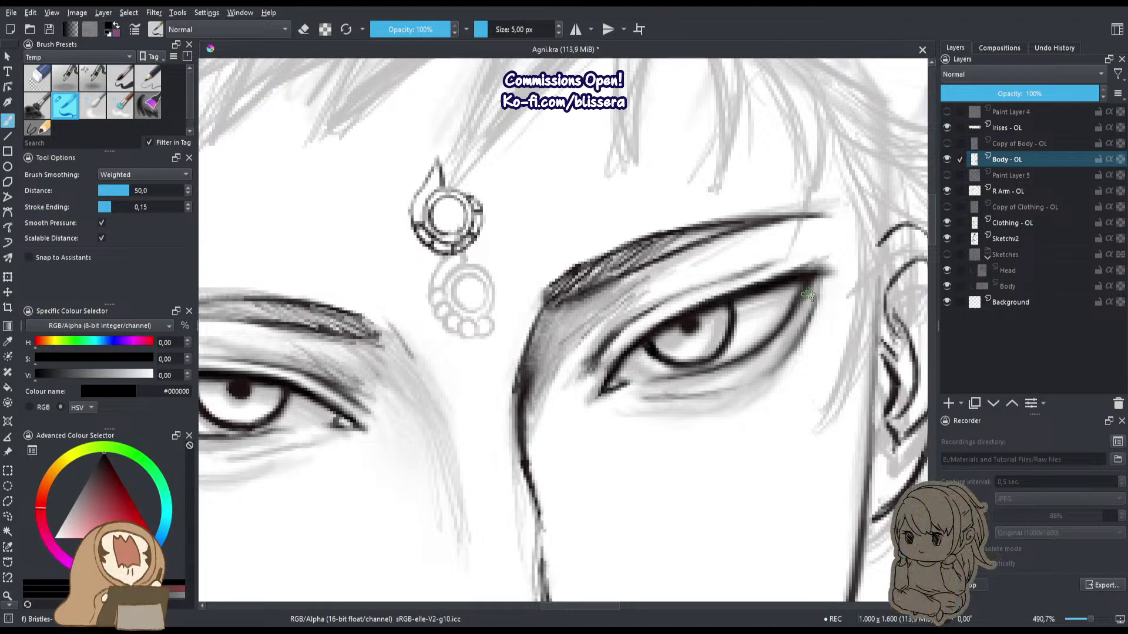
{"action": "key", "text": "e"}
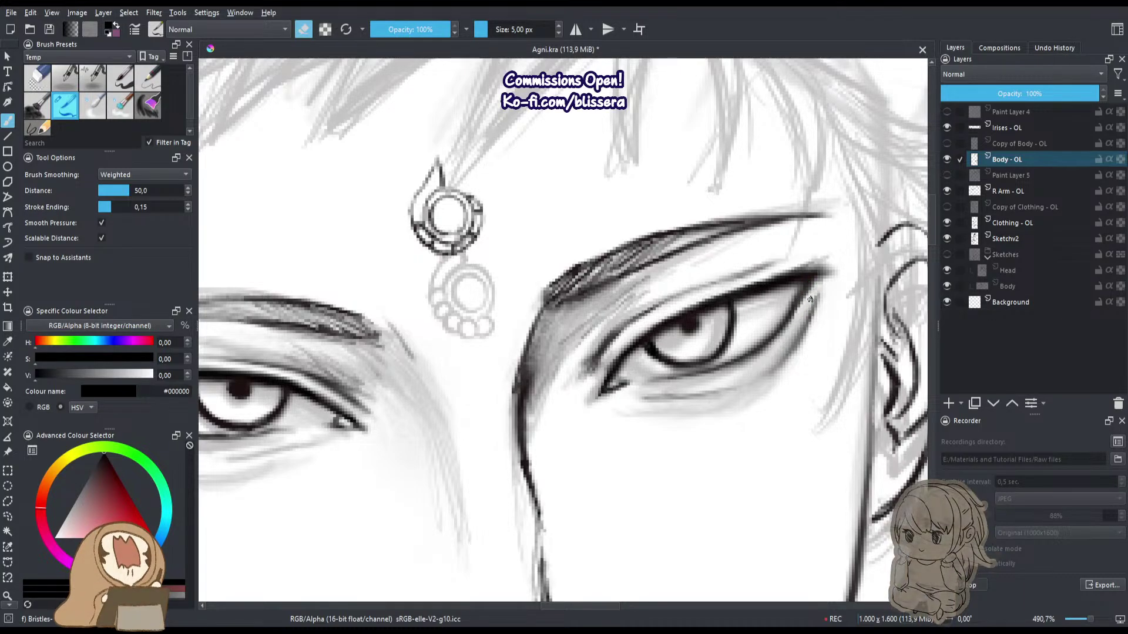
{"action": "key", "text": "e"}
{"action": "mouse_move", "coordinate": [807, 284]}
{"action": "left_mouse_down"}
{"action": "mouse_move", "coordinate": [779, 334]}
{"action": "mouse_move", "coordinate": [801, 300]}
{"action": "mouse_move", "coordinate": [775, 317]}
{"action": "mouse_move", "coordinate": [808, 291]}
{"action": "mouse_move", "coordinate": [786, 328]}
{"action": "mouse_move", "coordinate": [806, 299]}
{"action": "left_mouse_up"}
{"action": "key", "text": "e"}
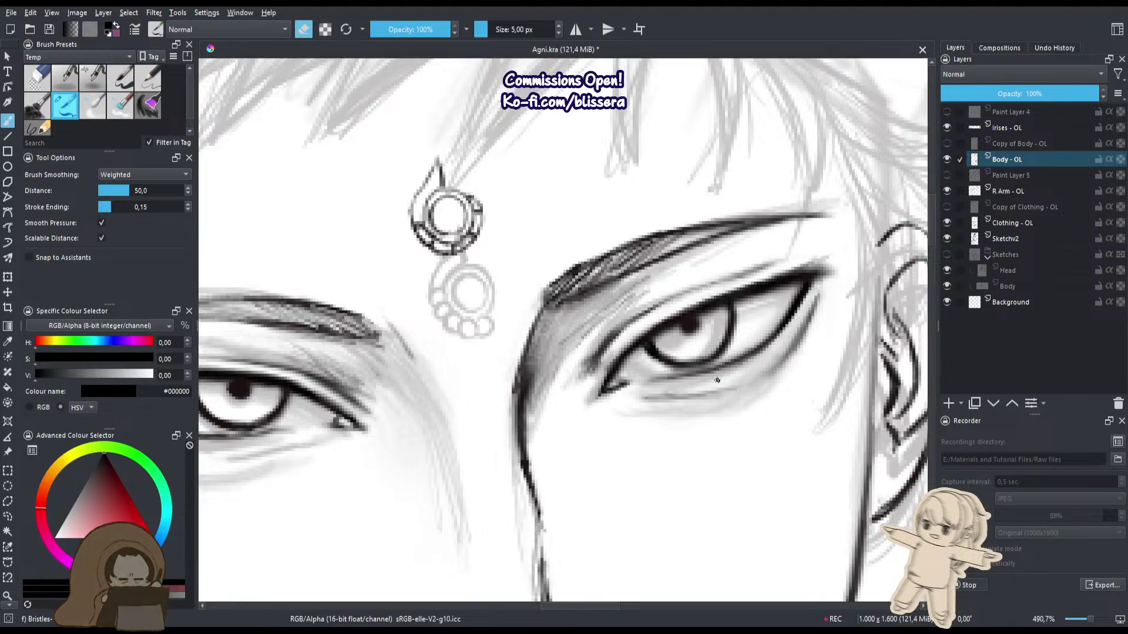
Strengthen the lower lid line of the left-side eye from the outer corner, under the iris, toward the inner corner.
{"action": "left_click_drag", "start_coordinate": [683, 376], "coordinate": [930, 341]}
{"action": "left_click_drag", "start_coordinate": [384, 456], "coordinate": [351, 383]}
{"action": "key", "text": "e"}
{"action": "left_click_drag", "start_coordinate": [328, 280], "coordinate": [376, 318]}
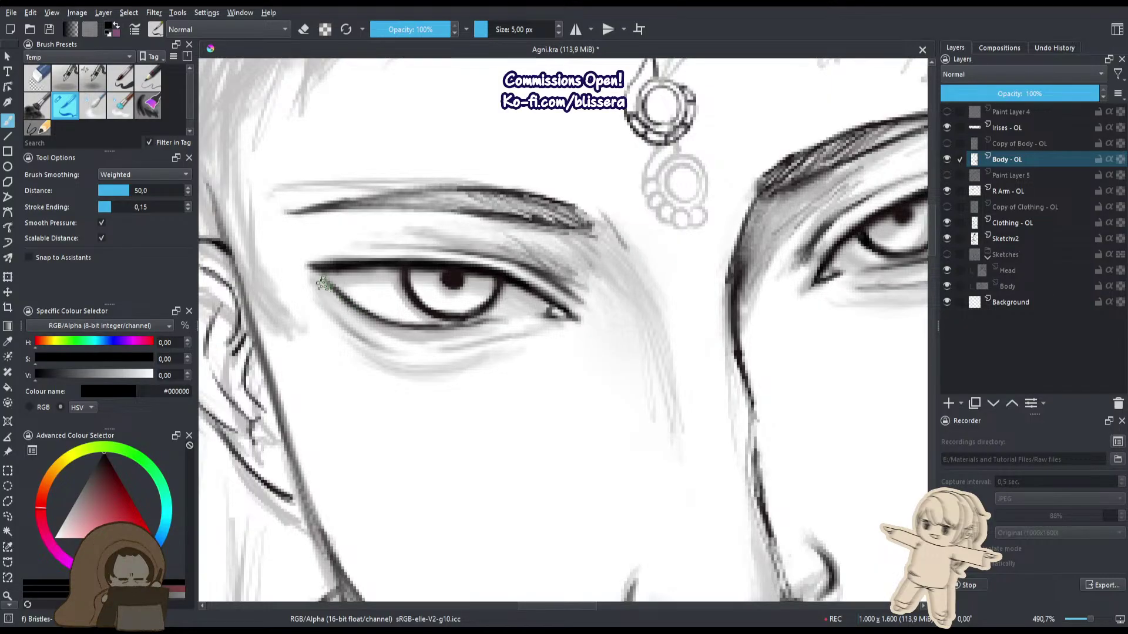
{"action": "left_click_drag", "start_coordinate": [468, 369], "coordinate": [374, 377]}
{"action": "mouse_move", "coordinate": [395, 307]}
{"action": "left_mouse_down"}
{"action": "mouse_move", "coordinate": [530, 305]}
{"action": "mouse_move", "coordinate": [552, 324]}
{"action": "left_mouse_up"}
{"action": "left_click_drag", "start_coordinate": [477, 331], "coordinate": [551, 329]}
{"action": "key", "text": "e"}
{"action": "key", "text": "e"}
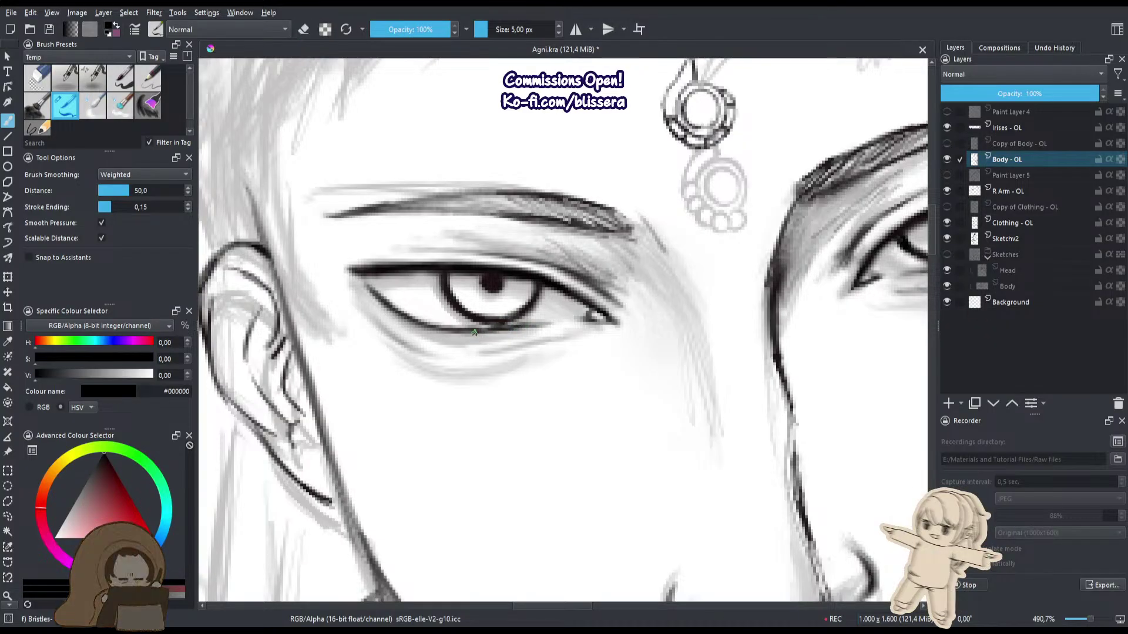
Draw a thin black crease below the inner half of the left-side eye and taper its end with the eraser.
{"action": "scroll", "coordinate": [474, 332], "scroll_direction": "down", "scroll_amount": 3}
{"action": "scroll", "coordinate": [558, 331], "scroll_direction": "up", "scroll_amount": 3}
{"action": "key", "text": "e"}
{"action": "left_click_drag", "start_coordinate": [562, 333], "coordinate": [486, 347]}
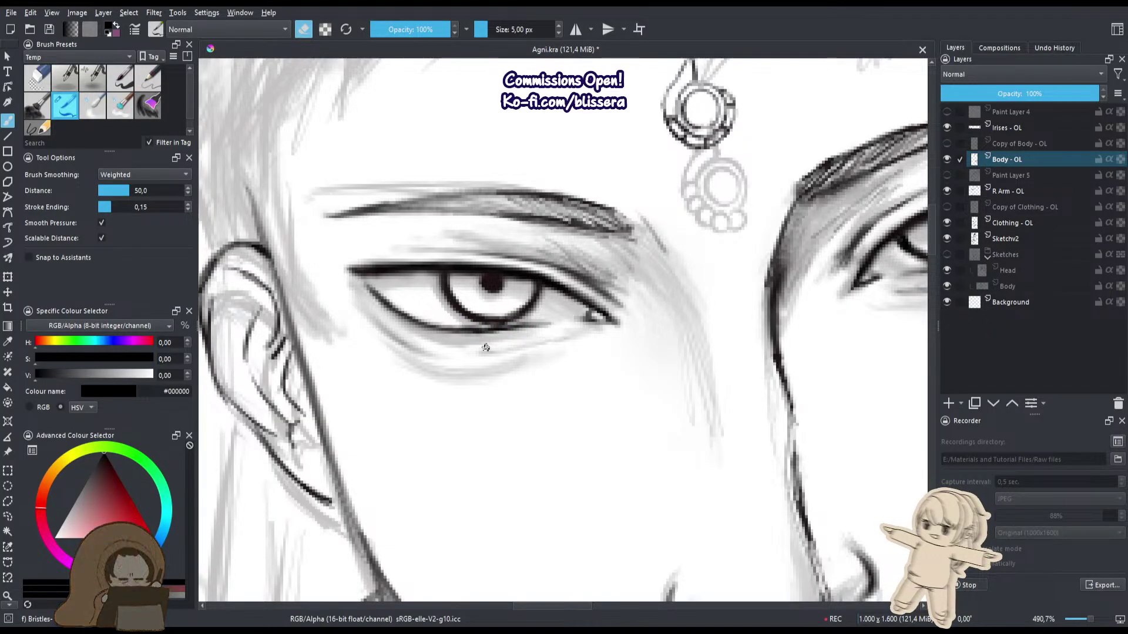
{"action": "key", "text": "e"}
{"action": "mouse_move", "coordinate": [561, 330]}
{"action": "left_mouse_down"}
{"action": "mouse_move", "coordinate": [491, 349]}
{"action": "mouse_move", "coordinate": [552, 336]}
{"action": "mouse_move", "coordinate": [513, 341]}
{"action": "mouse_move", "coordinate": [538, 340]}
{"action": "mouse_move", "coordinate": [489, 357]}
{"action": "left_mouse_up"}
{"action": "key", "text": "e"}
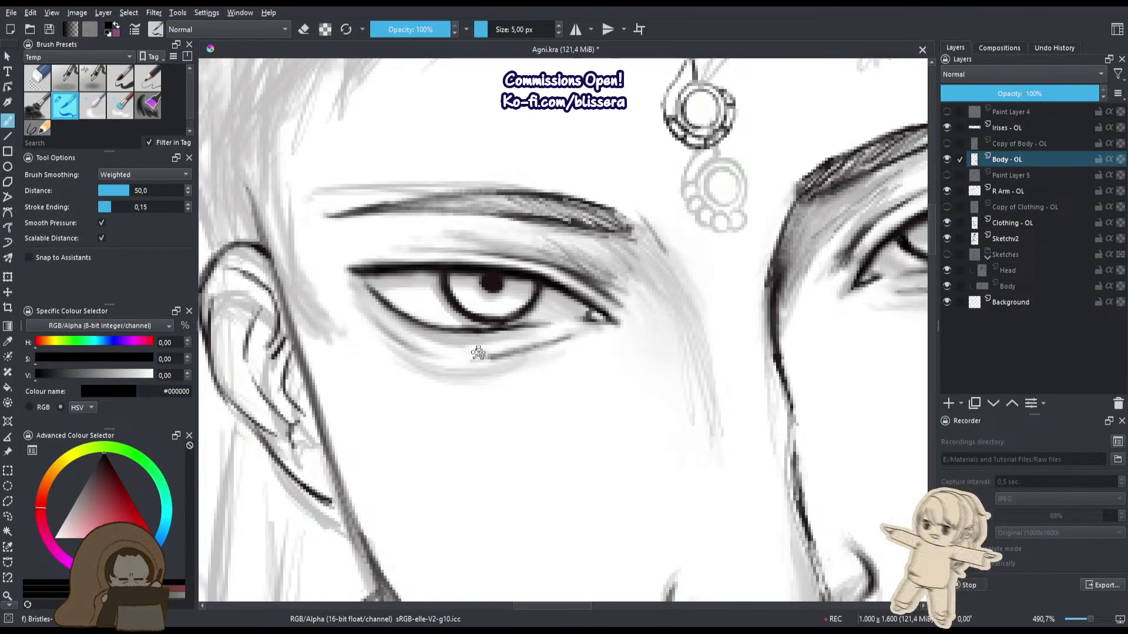
{"action": "left_click_drag", "start_coordinate": [651, 394], "coordinate": [390, 448]}
{"action": "left_click_drag", "start_coordinate": [686, 279], "coordinate": [846, 247]}
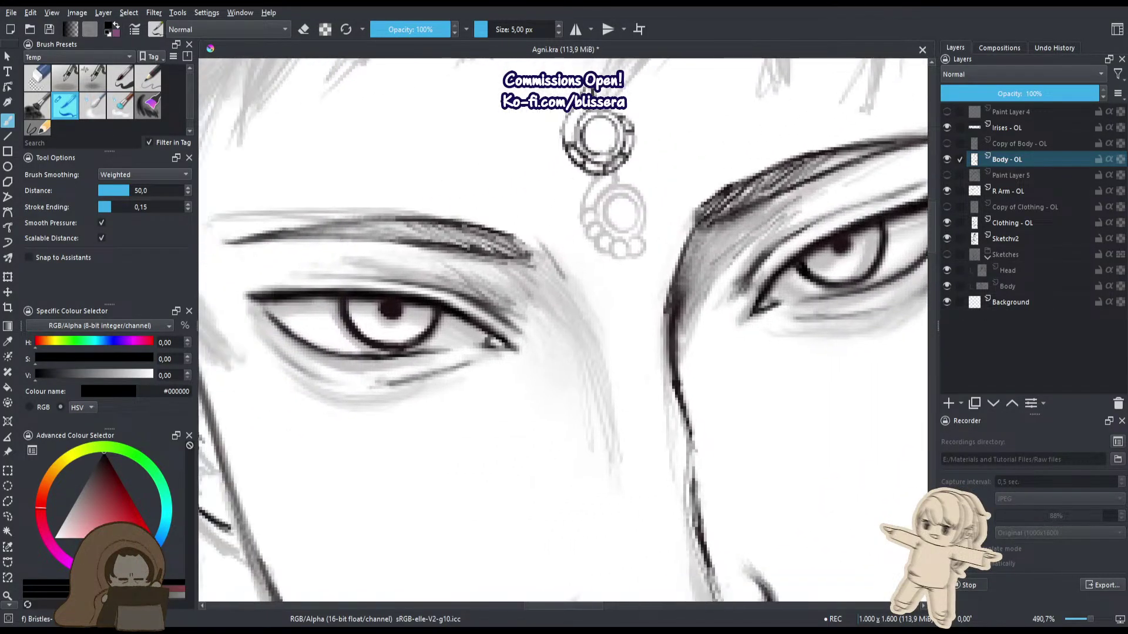
{"action": "left_click_drag", "start_coordinate": [376, 378], "coordinate": [392, 381]}
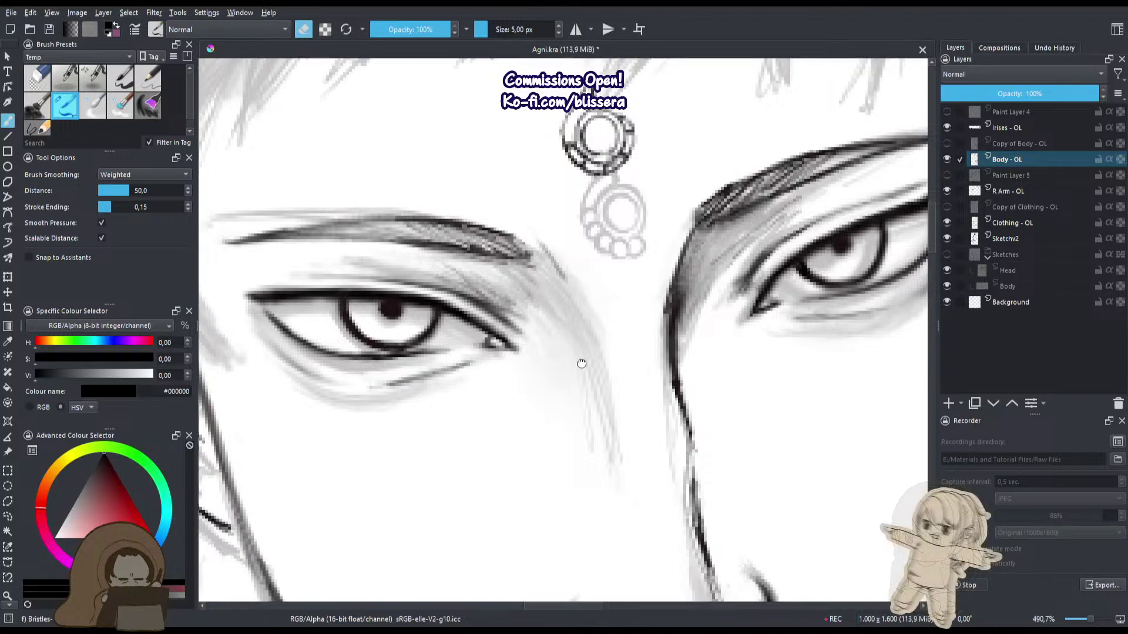
Draw thin crease lines beneath the right-side eye, including a curved stroke below its outer corner.
{"action": "left_click_drag", "start_coordinate": [581, 363], "coordinate": [386, 429]}
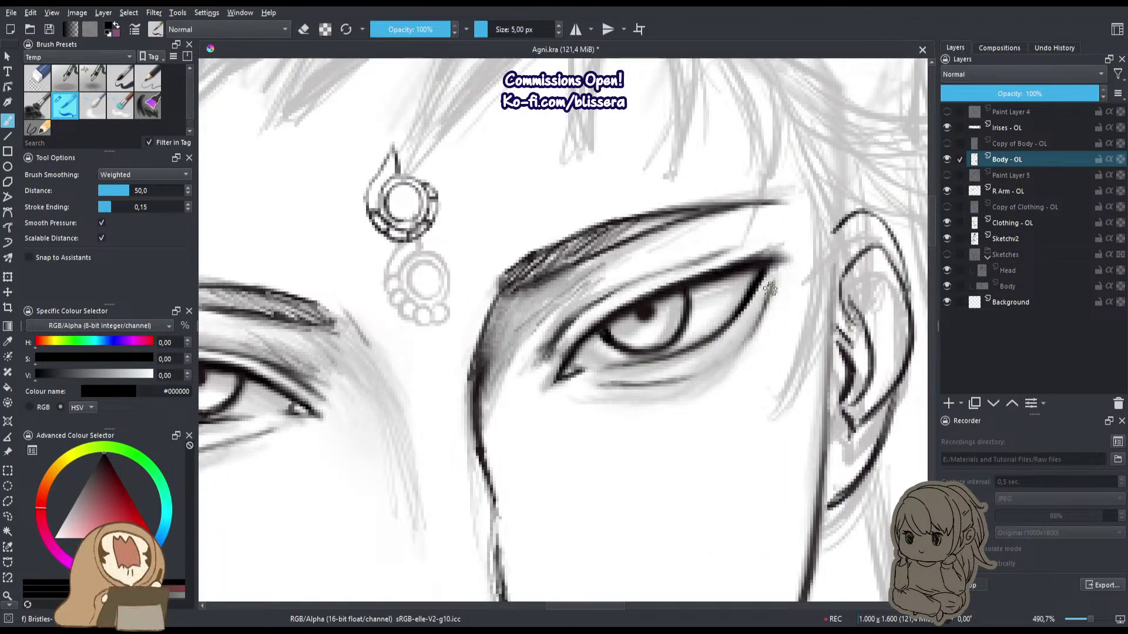
{"action": "left_click_drag", "start_coordinate": [768, 302], "coordinate": [730, 360]}
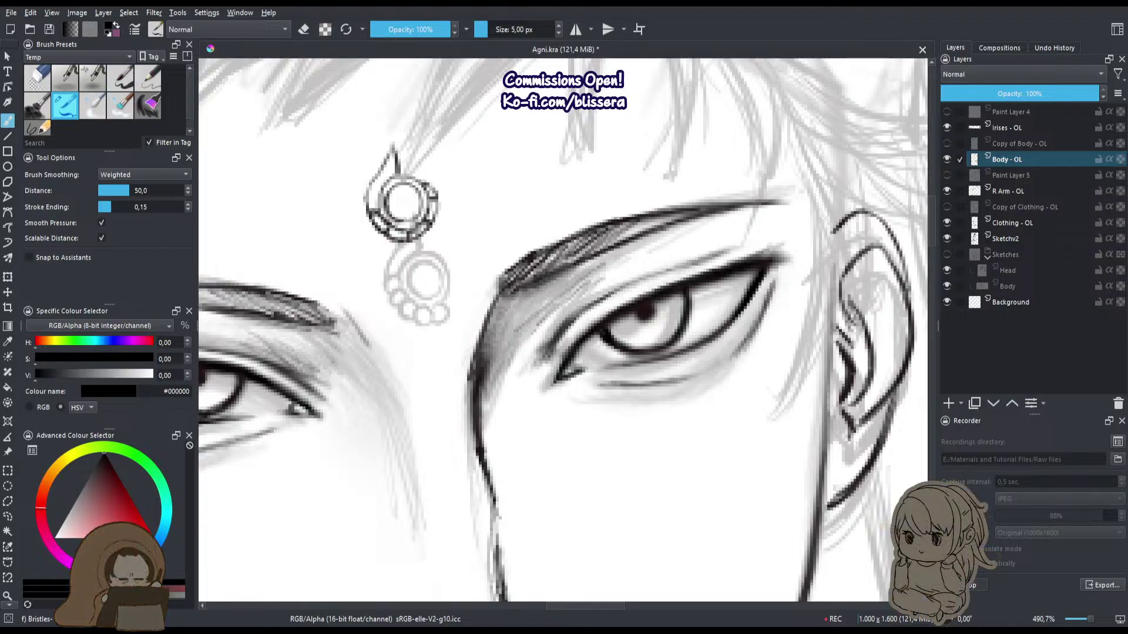
{"action": "mouse_move", "coordinate": [571, 267]}
{"action": "left_mouse_down"}
{"action": "mouse_move", "coordinate": [485, 385]}
{"action": "mouse_move", "coordinate": [491, 352]}
{"action": "left_mouse_up"}
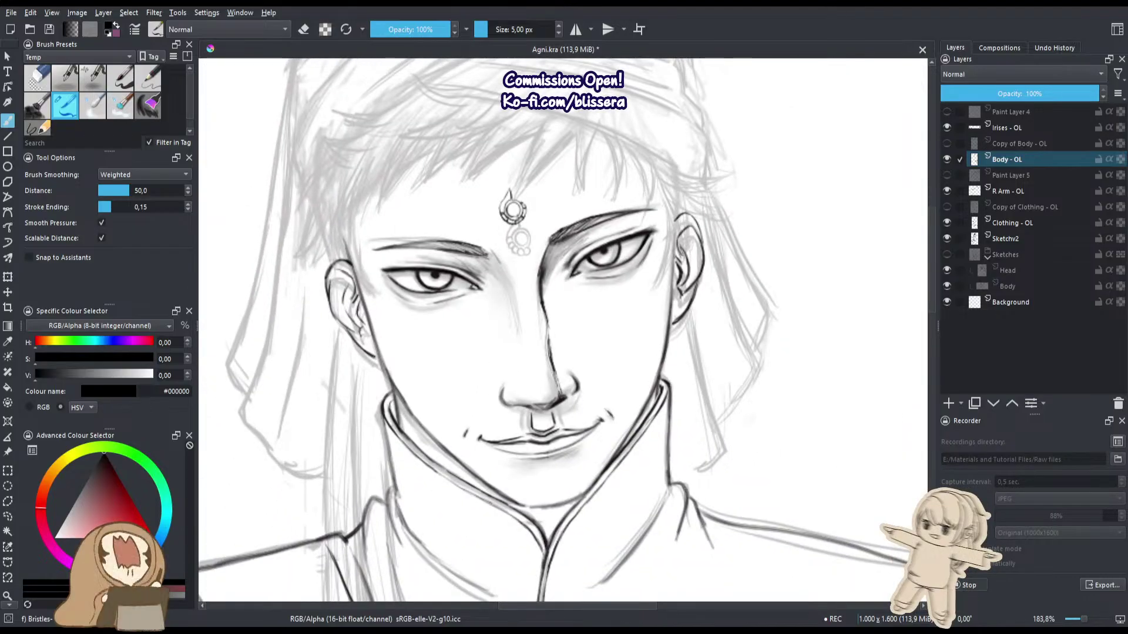
Erase along the left-side face outline beside the ear to thin the old line.
{"action": "scroll", "coordinate": [357, 352], "scroll_direction": "up", "scroll_amount": 5}
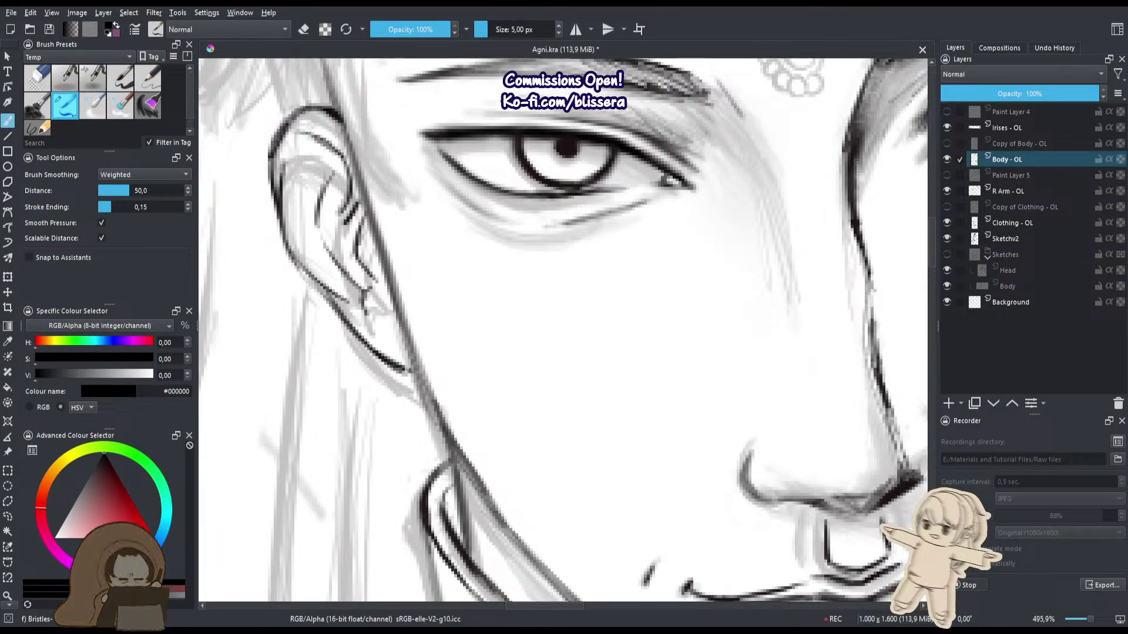
{"action": "mouse_move", "coordinate": [337, 110]}
{"action": "left_mouse_down"}
{"action": "mouse_move", "coordinate": [450, 446]}
{"action": "mouse_move", "coordinate": [483, 499]}
{"action": "left_mouse_up"}
{"action": "scroll", "coordinate": [370, 458], "scroll_direction": "down", "scroll_amount": 5}
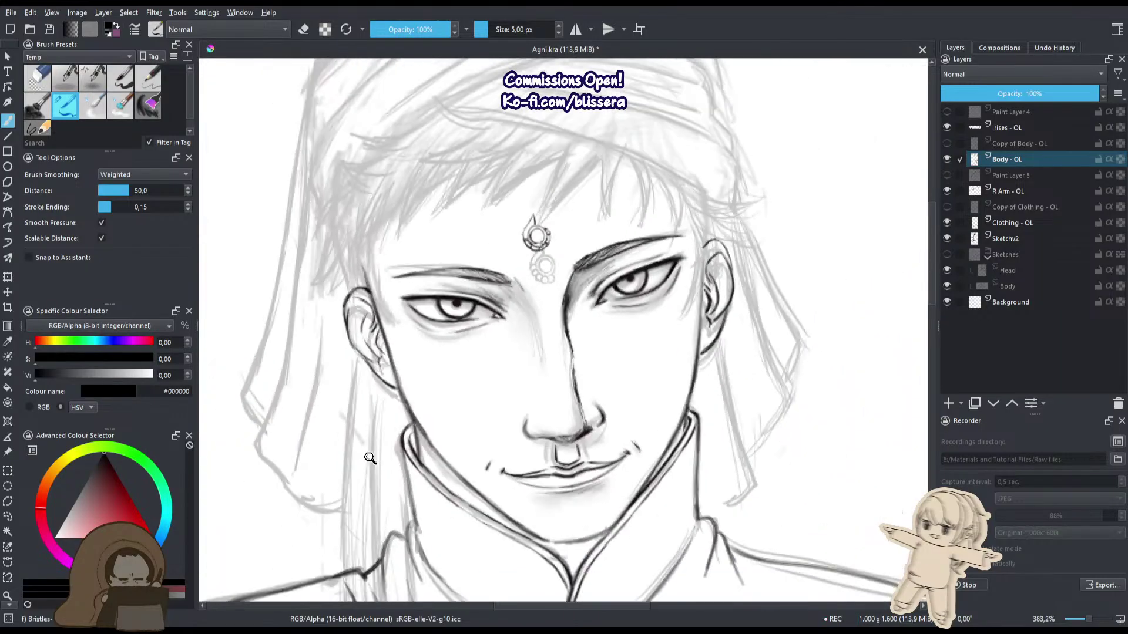
{"action": "scroll", "coordinate": [382, 328], "scroll_direction": "up", "scroll_amount": 3}
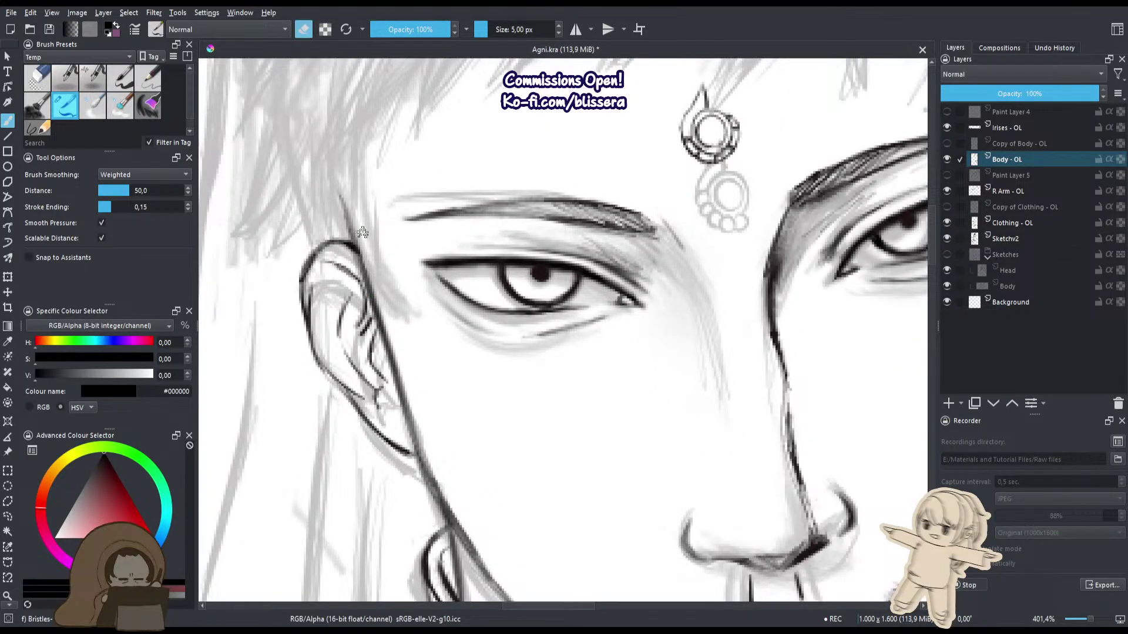
{"action": "left_click_drag", "start_coordinate": [362, 232], "coordinate": [372, 311]}
{"action": "mouse_move", "coordinate": [409, 382]}
{"action": "left_mouse_down"}
{"action": "mouse_move", "coordinate": [400, 405]}
{"action": "mouse_move", "coordinate": [423, 435]}
{"action": "left_mouse_up"}
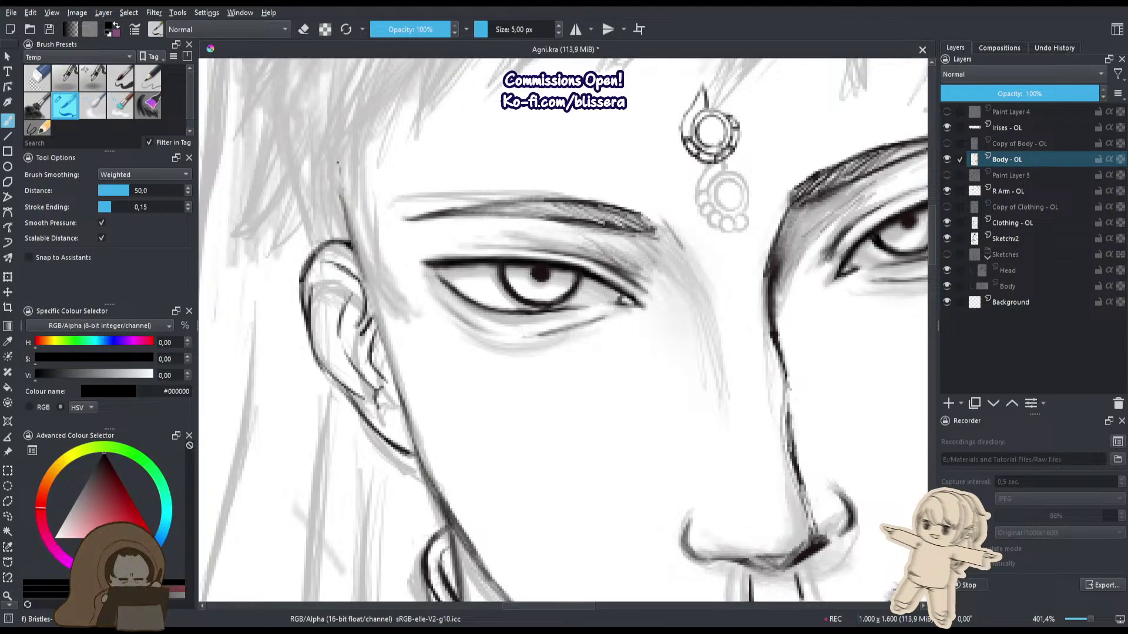
Redraw the left-side face contour in black from the hairline past the ear toward the jaw.
{"action": "left_click_drag", "start_coordinate": [338, 162], "coordinate": [418, 449]}
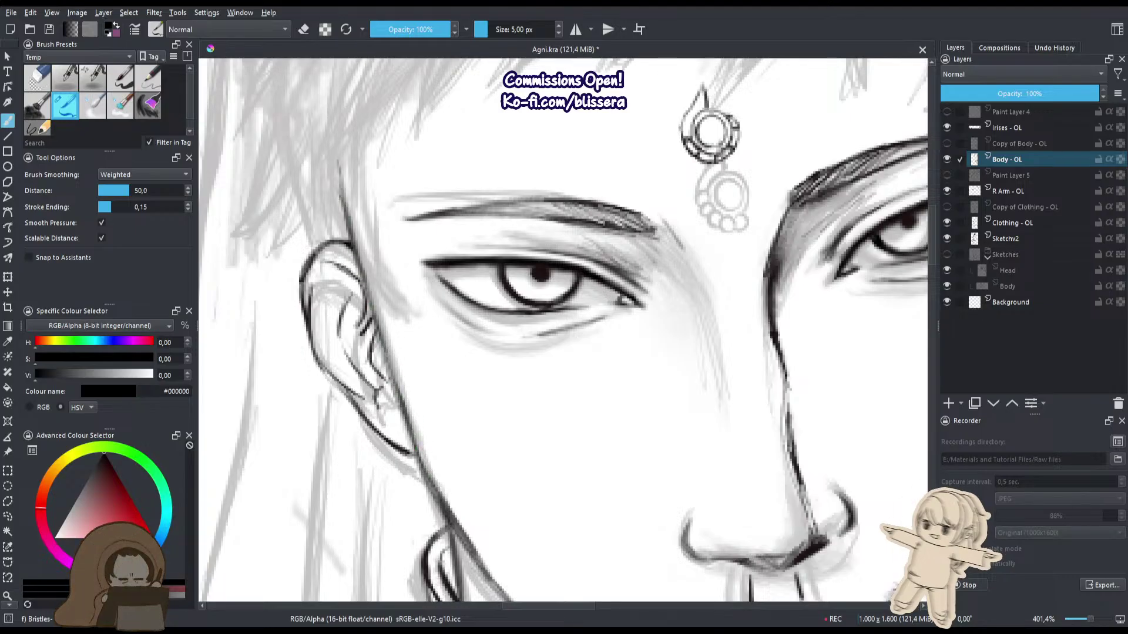
{"action": "left_click_drag", "start_coordinate": [393, 380], "coordinate": [430, 491]}
{"action": "left_click_drag", "start_coordinate": [356, 239], "coordinate": [406, 414]}
{"action": "left_click_drag", "start_coordinate": [384, 361], "coordinate": [430, 485]}
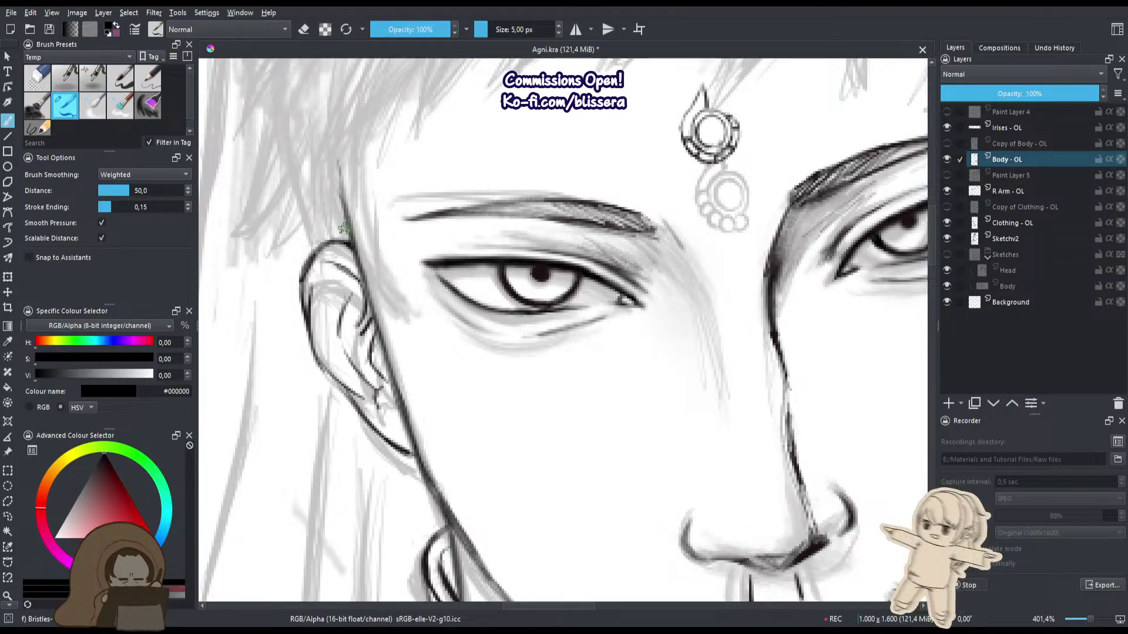
{"action": "left_click_drag", "start_coordinate": [345, 202], "coordinate": [383, 343]}
{"action": "left_click_drag", "start_coordinate": [384, 266], "coordinate": [358, 422]}
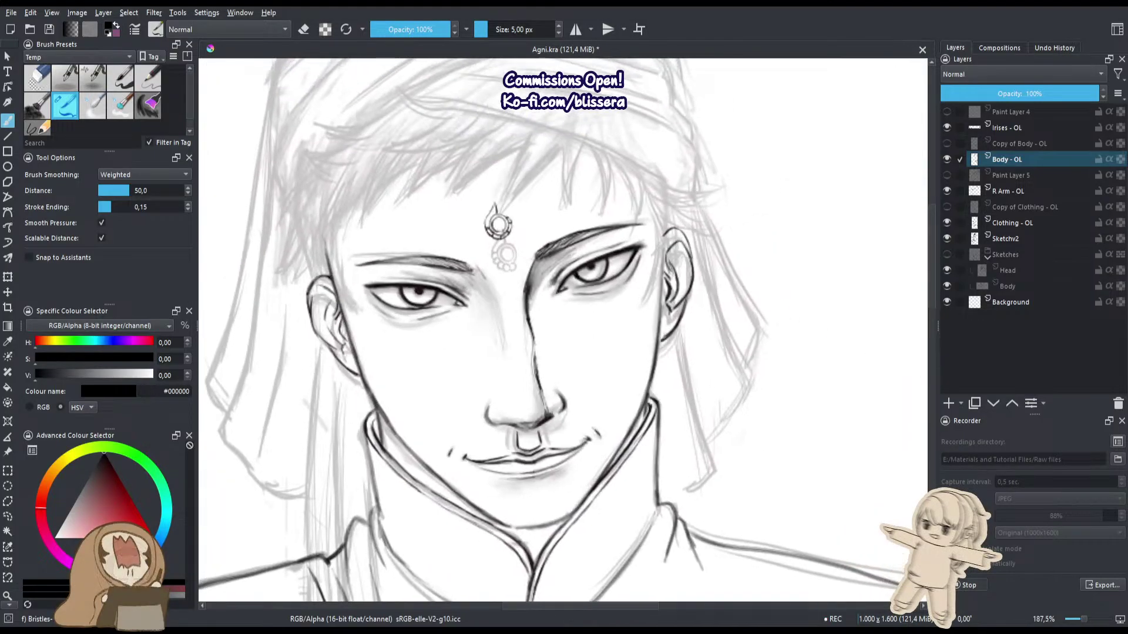
Extend the right-side face contour upward past the ear to the hairline.
{"action": "left_click_drag", "start_coordinate": [638, 232], "coordinate": [694, 206]}
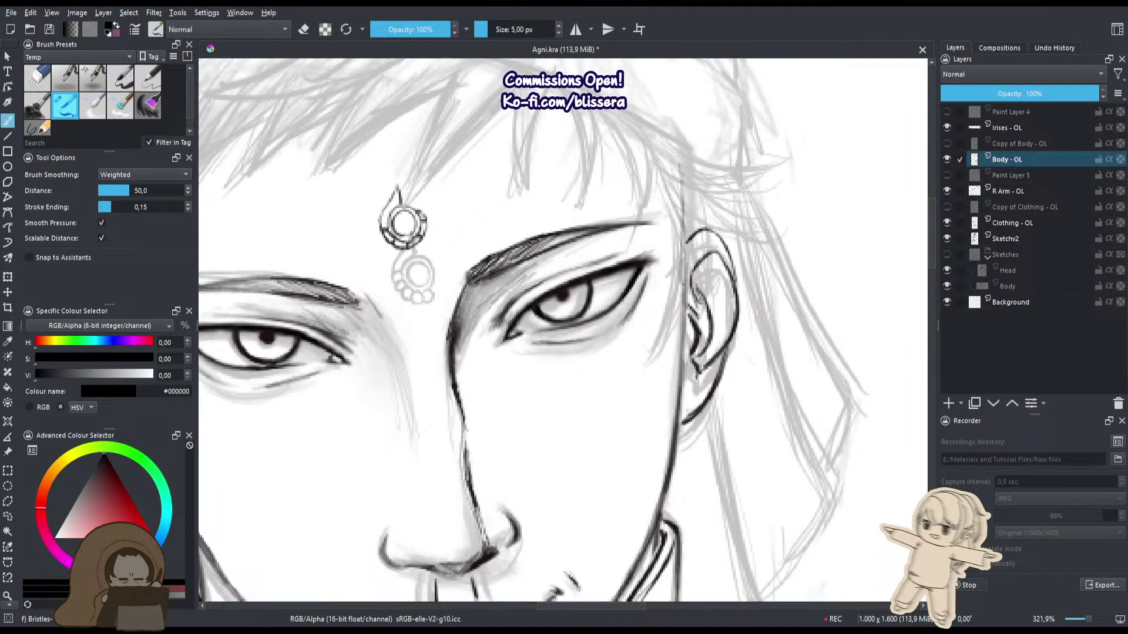
{"action": "left_click_drag", "start_coordinate": [674, 371], "coordinate": [511, 445]}
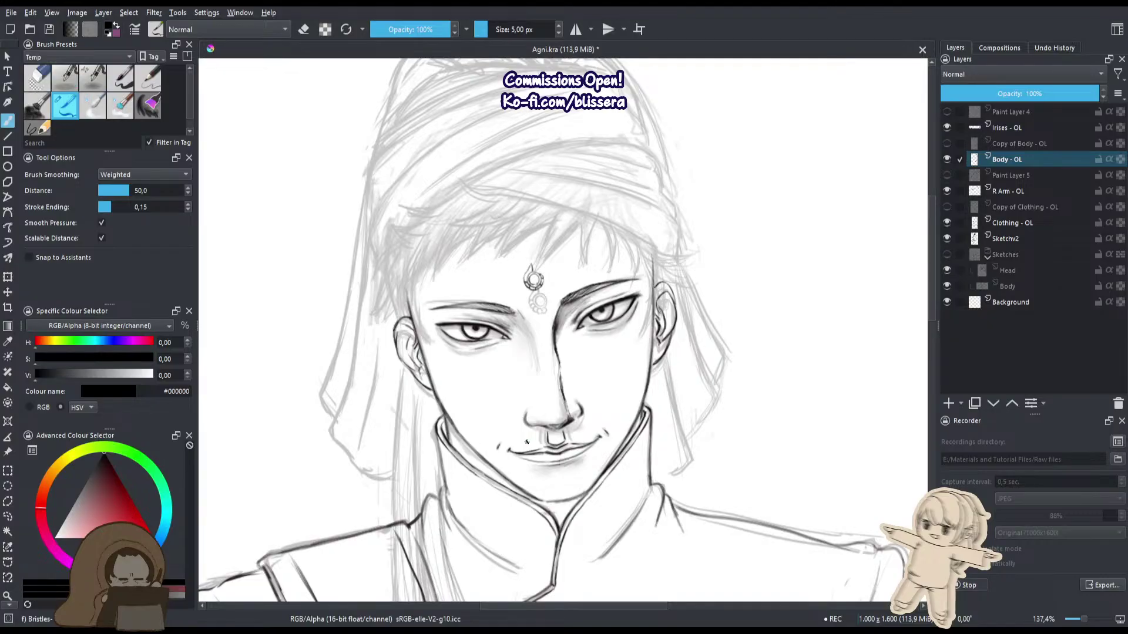
{"action": "scroll", "coordinate": [527, 442], "scroll_direction": "up", "scroll_amount": 5}
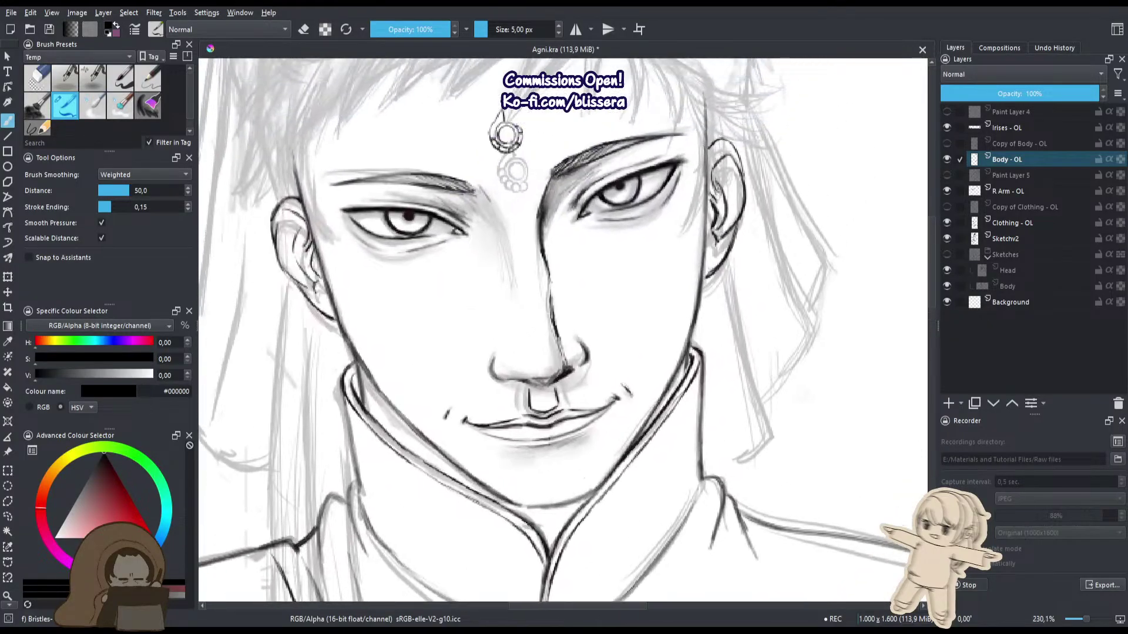
{"action": "scroll", "coordinate": [526, 496], "scroll_direction": "down", "scroll_amount": 5}
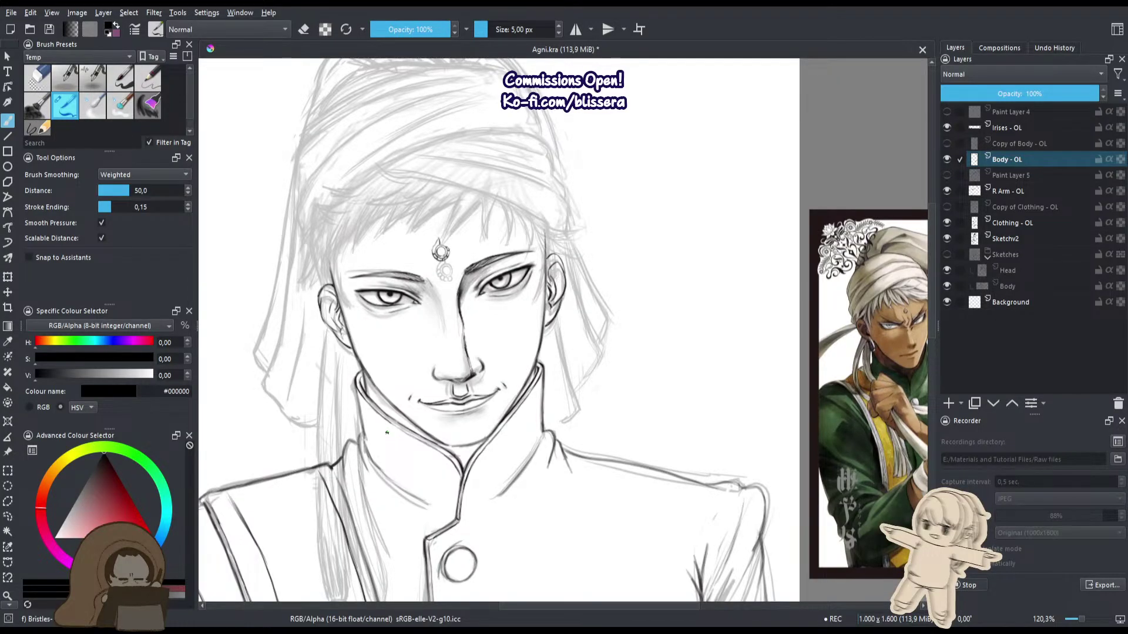
{"action": "left_click_drag", "start_coordinate": [387, 433], "coordinate": [418, 431]}
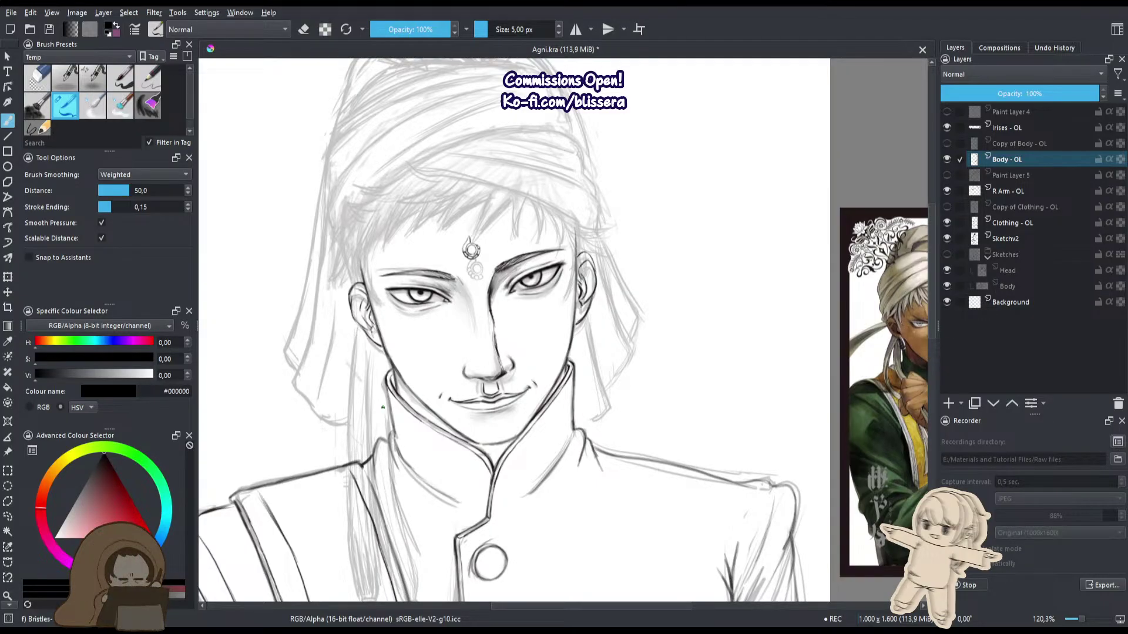
{"action": "left_click_drag", "start_coordinate": [398, 440], "coordinate": [419, 463]}
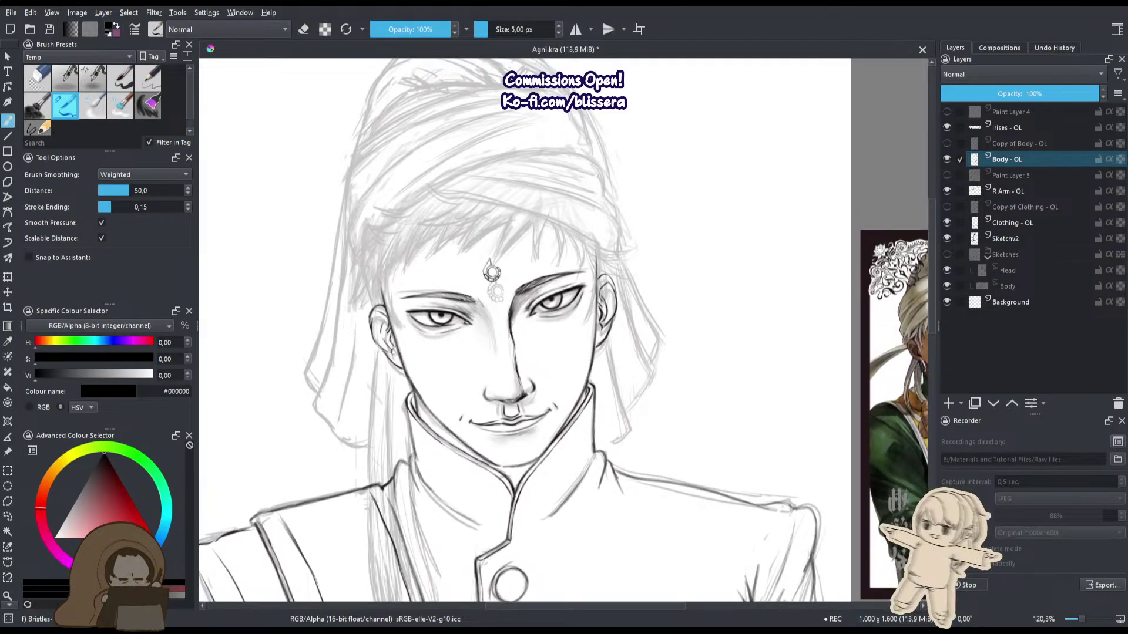
Redefine the upper inner fold of the left-side ear by erasing along its old line.
{"action": "scroll", "coordinate": [454, 390], "scroll_direction": "up", "scroll_amount": 4}
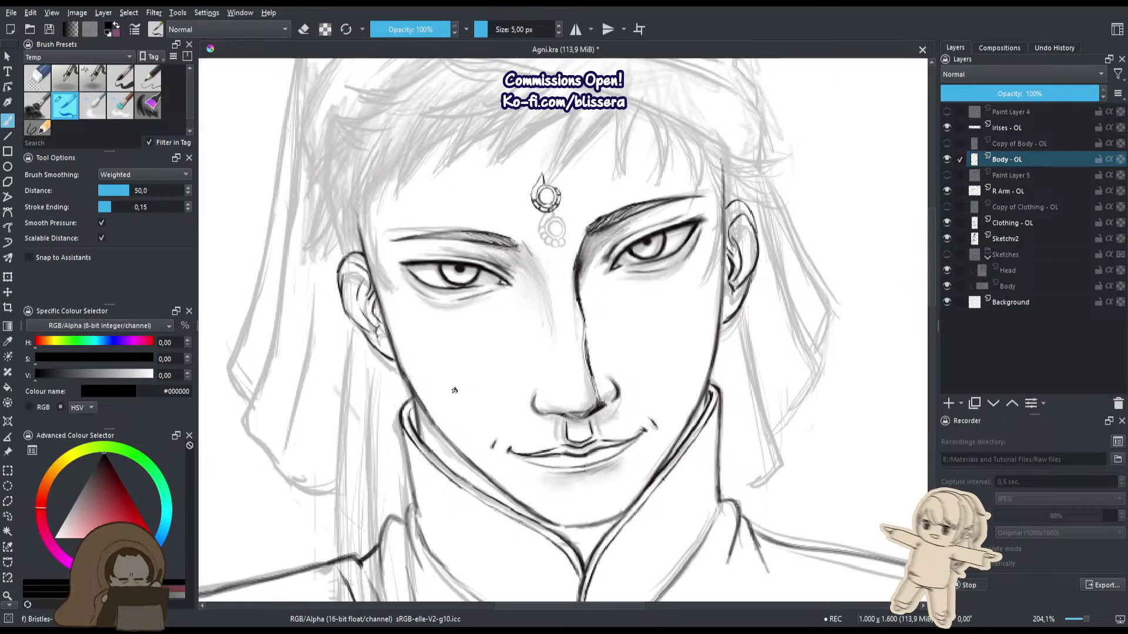
{"action": "left_click_drag", "start_coordinate": [484, 384], "coordinate": [405, 430]}
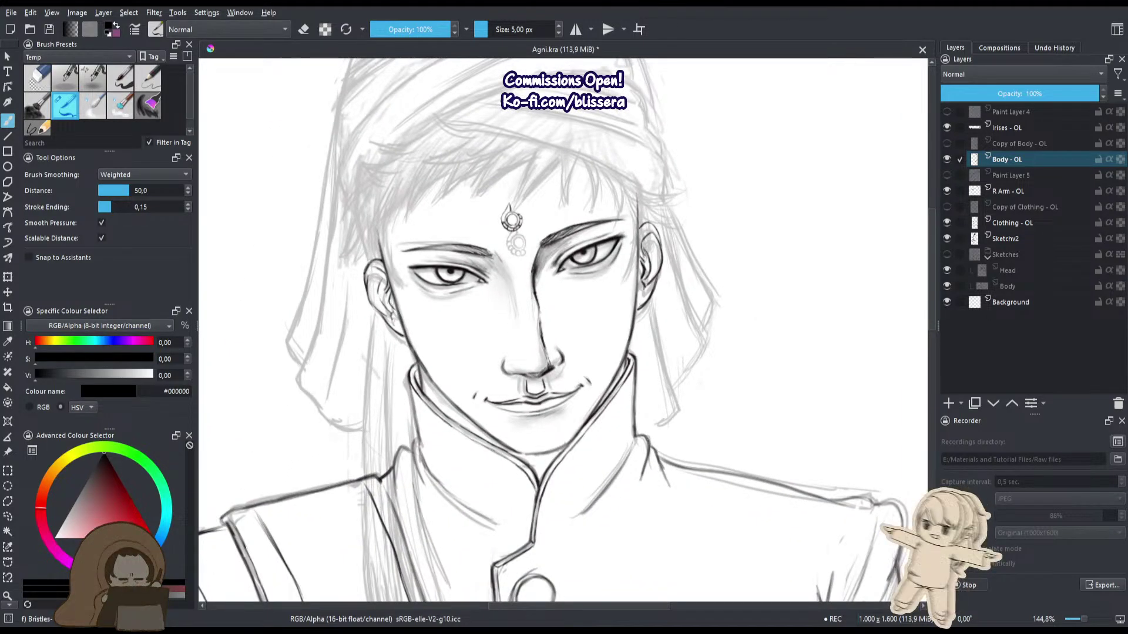
{"action": "mouse_move", "coordinate": [405, 430]}
{"action": "left_mouse_down"}
{"action": "mouse_move", "coordinate": [387, 204]}
{"action": "mouse_move", "coordinate": [352, 256]}
{"action": "left_mouse_up"}
{"action": "left_click_drag", "start_coordinate": [378, 322], "coordinate": [383, 275]}
{"action": "key", "text": "]"}
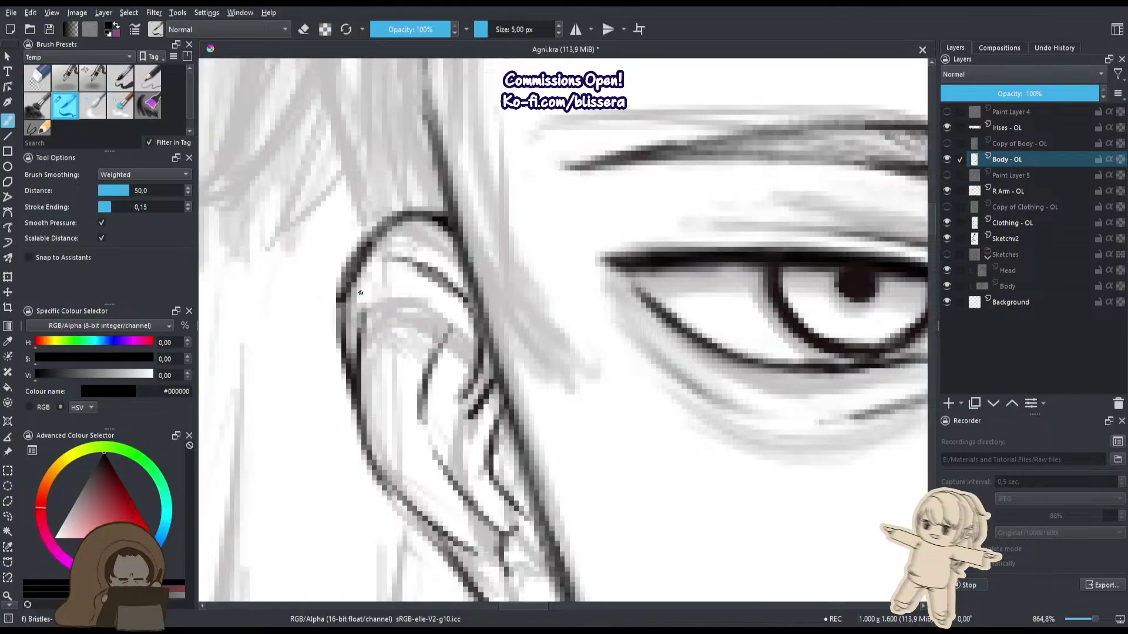
{"action": "key", "text": "e"}
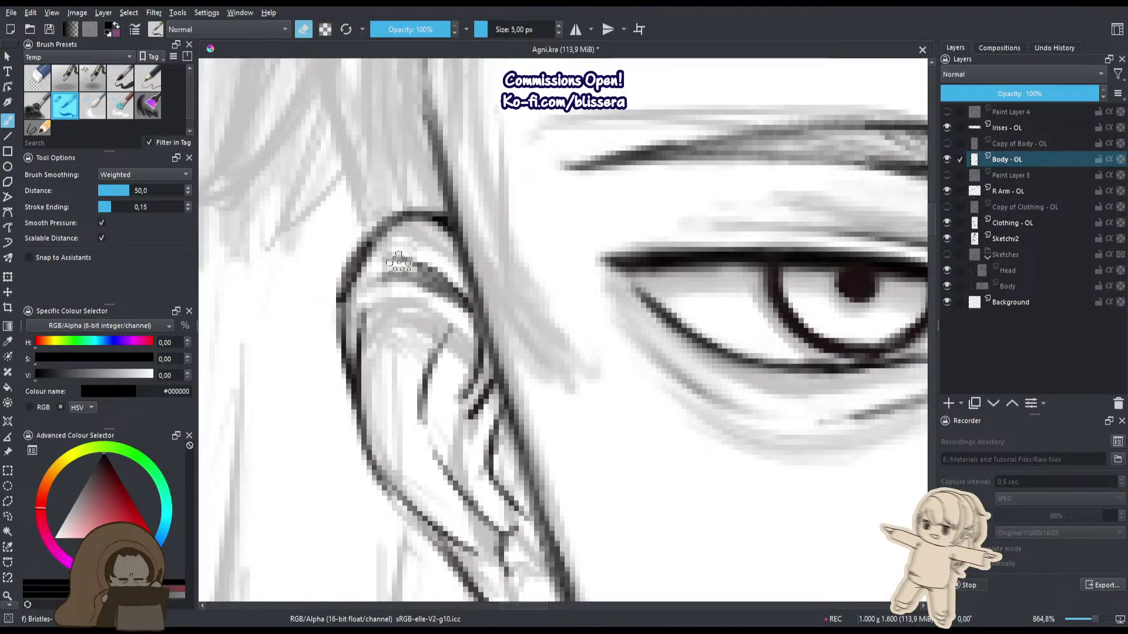
{"action": "left_click_drag", "start_coordinate": [398, 263], "coordinate": [447, 281]}
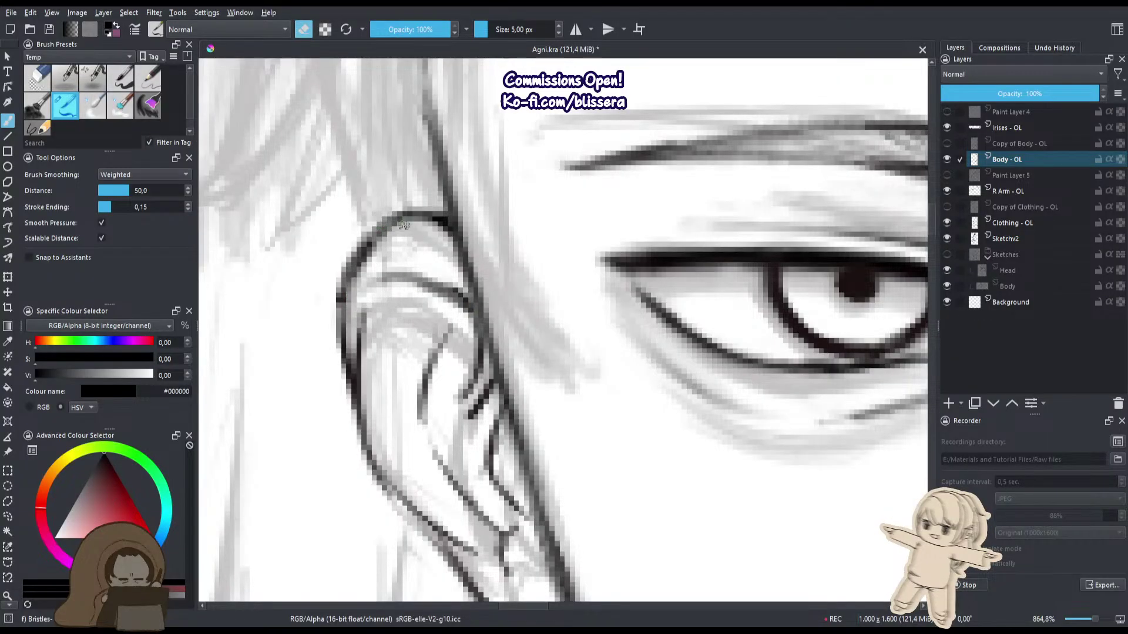
Thin the left-side ear's upper outer rim, redraw it as a bolder black curve, and clean up the inner fold lines.
{"action": "mouse_move", "coordinate": [403, 225]}
{"action": "left_mouse_down"}
{"action": "mouse_move", "coordinate": [373, 248]}
{"action": "mouse_move", "coordinate": [351, 285]}
{"action": "left_mouse_up"}
{"action": "key", "text": "e"}
{"action": "mouse_move", "coordinate": [432, 215]}
{"action": "left_mouse_down"}
{"action": "mouse_move", "coordinate": [358, 240]}
{"action": "mouse_move", "coordinate": [366, 228]}
{"action": "mouse_move", "coordinate": [342, 317]}
{"action": "left_mouse_up"}
{"action": "mouse_move", "coordinate": [370, 280]}
{"action": "left_mouse_down"}
{"action": "mouse_move", "coordinate": [470, 306]}
{"action": "mouse_move", "coordinate": [413, 376]}
{"action": "mouse_move", "coordinate": [449, 317]}
{"action": "left_mouse_up"}
{"action": "key", "text": "e"}
{"action": "left_click_drag", "start_coordinate": [362, 393], "coordinate": [371, 326]}
{"action": "key", "text": "e"}
Redraw the short curved ridge inside the left-side ear as a thicker black stroke.
{"action": "left_click_drag", "start_coordinate": [448, 346], "coordinate": [420, 416]}
{"action": "key", "text": "e"}
{"action": "mouse_move", "coordinate": [421, 401]}
{"action": "left_mouse_down"}
{"action": "mouse_move", "coordinate": [457, 317]}
{"action": "mouse_move", "coordinate": [422, 374]}
{"action": "left_mouse_up"}
{"action": "key", "text": "e"}
{"action": "left_click_drag", "start_coordinate": [461, 343], "coordinate": [420, 417]}
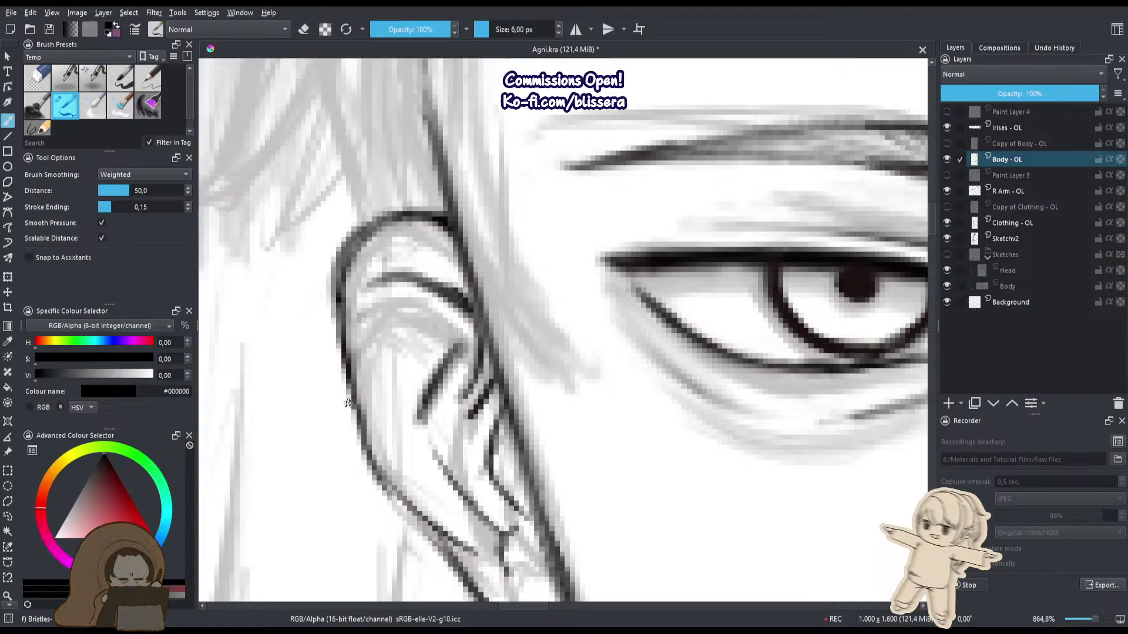
Extend the left-side ear's inner rim into a continuous curve and redraw the central ridge, erasing stray marks between them.
{"action": "key", "text": "e"}
{"action": "mouse_move", "coordinate": [469, 306]}
{"action": "left_mouse_down"}
{"action": "mouse_move", "coordinate": [428, 268]}
{"action": "mouse_move", "coordinate": [479, 335]}
{"action": "left_mouse_up"}
{"action": "key", "text": "e"}
{"action": "mouse_move", "coordinate": [391, 270]}
{"action": "left_mouse_down"}
{"action": "mouse_move", "coordinate": [347, 352]}
{"action": "mouse_move", "coordinate": [351, 395]}
{"action": "left_mouse_up"}
{"action": "mouse_move", "coordinate": [464, 351]}
{"action": "left_mouse_down"}
{"action": "mouse_move", "coordinate": [439, 390]}
{"action": "mouse_move", "coordinate": [450, 345]}
{"action": "mouse_move", "coordinate": [428, 382]}
{"action": "mouse_move", "coordinate": [415, 430]}
{"action": "mouse_move", "coordinate": [445, 364]}
{"action": "mouse_move", "coordinate": [430, 427]}
{"action": "left_mouse_up"}
{"action": "key", "text": "e"}
{"action": "key", "text": "e"}
{"action": "left_click_drag", "start_coordinate": [395, 309], "coordinate": [410, 323]}
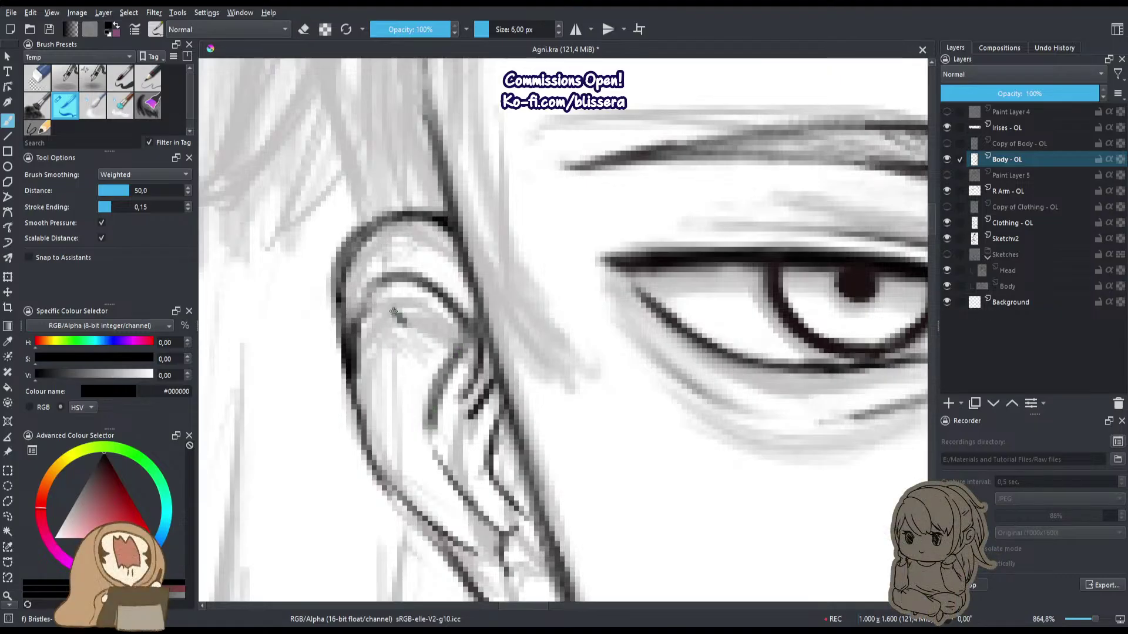
{"action": "key", "text": "e"}
{"action": "mouse_move", "coordinate": [356, 294]}
{"action": "left_mouse_down"}
{"action": "mouse_move", "coordinate": [370, 237]}
{"action": "mouse_move", "coordinate": [337, 300]}
{"action": "mouse_move", "coordinate": [370, 399]}
{"action": "left_mouse_up"}
{"action": "key", "text": "e"}
{"action": "left_click_drag", "start_coordinate": [370, 400], "coordinate": [340, 415]}
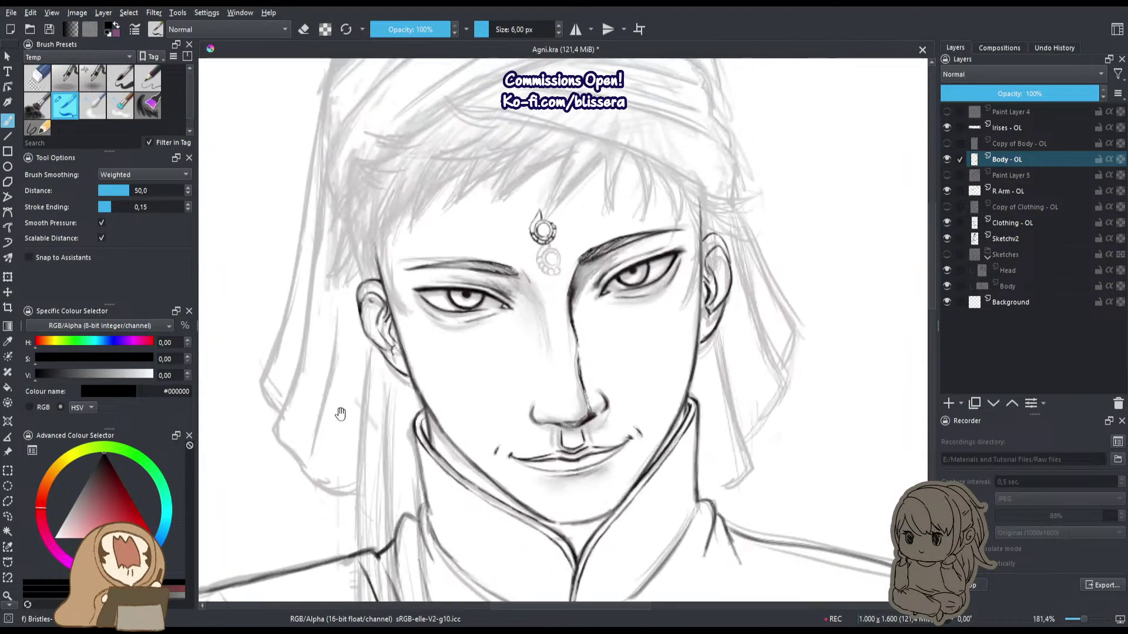
Erase the dark nose bridge line from below the right-side brow down toward the nostril.
{"action": "left_click_drag", "start_coordinate": [447, 236], "coordinate": [413, 246]}
{"action": "left_click_drag", "start_coordinate": [522, 322], "coordinate": [555, 243]}
{"action": "left_click_drag", "start_coordinate": [547, 313], "coordinate": [552, 361]}
{"action": "key", "text": "e"}
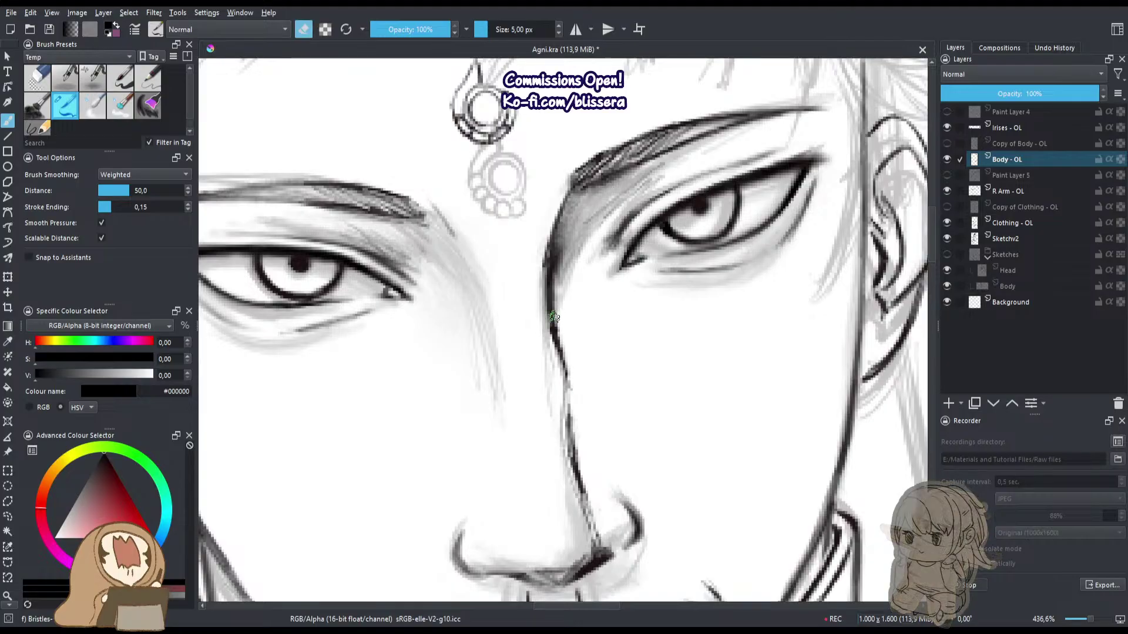
{"action": "mouse_move", "coordinate": [554, 311]}
{"action": "left_mouse_down"}
{"action": "mouse_move", "coordinate": [556, 332]}
{"action": "mouse_move", "coordinate": [549, 241]}
{"action": "mouse_move", "coordinate": [572, 398]}
{"action": "left_mouse_up"}
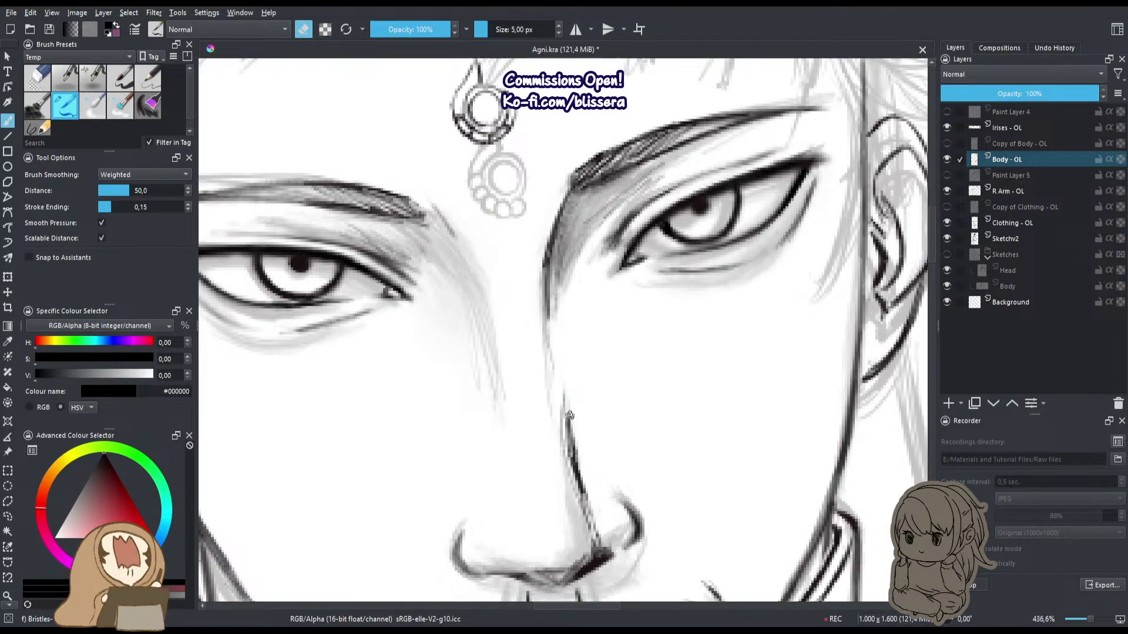
{"action": "mouse_move", "coordinate": [592, 507]}
{"action": "left_mouse_down"}
{"action": "mouse_move", "coordinate": [555, 413]}
{"action": "mouse_move", "coordinate": [558, 443]}
{"action": "left_mouse_up"}
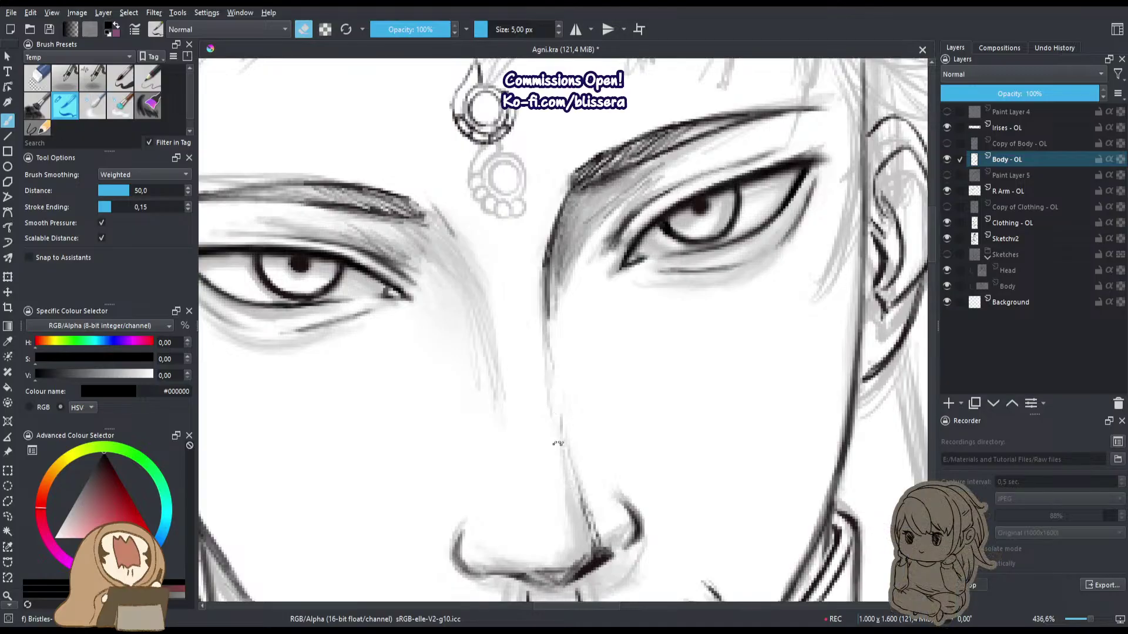
Redraw the nose bridge line as a smoother, thinner stroke from the right-side brow down to the nose tip.
{"action": "mouse_move", "coordinate": [561, 197]}
{"action": "left_mouse_down"}
{"action": "mouse_move", "coordinate": [539, 267]}
{"action": "mouse_move", "coordinate": [544, 319]}
{"action": "left_mouse_up"}
{"action": "key", "text": "e"}
{"action": "left_click_drag", "start_coordinate": [546, 367], "coordinate": [552, 422]}
{"action": "left_click_drag", "start_coordinate": [539, 322], "coordinate": [552, 379]}
{"action": "mouse_move", "coordinate": [532, 294]}
{"action": "left_mouse_down"}
{"action": "mouse_move", "coordinate": [577, 549]}
{"action": "mouse_move", "coordinate": [563, 425]}
{"action": "mouse_move", "coordinate": [580, 494]}
{"action": "mouse_move", "coordinate": [566, 420]}
{"action": "left_mouse_up"}
{"action": "key", "text": "e"}
{"action": "left_click_drag", "start_coordinate": [583, 514], "coordinate": [563, 419]}
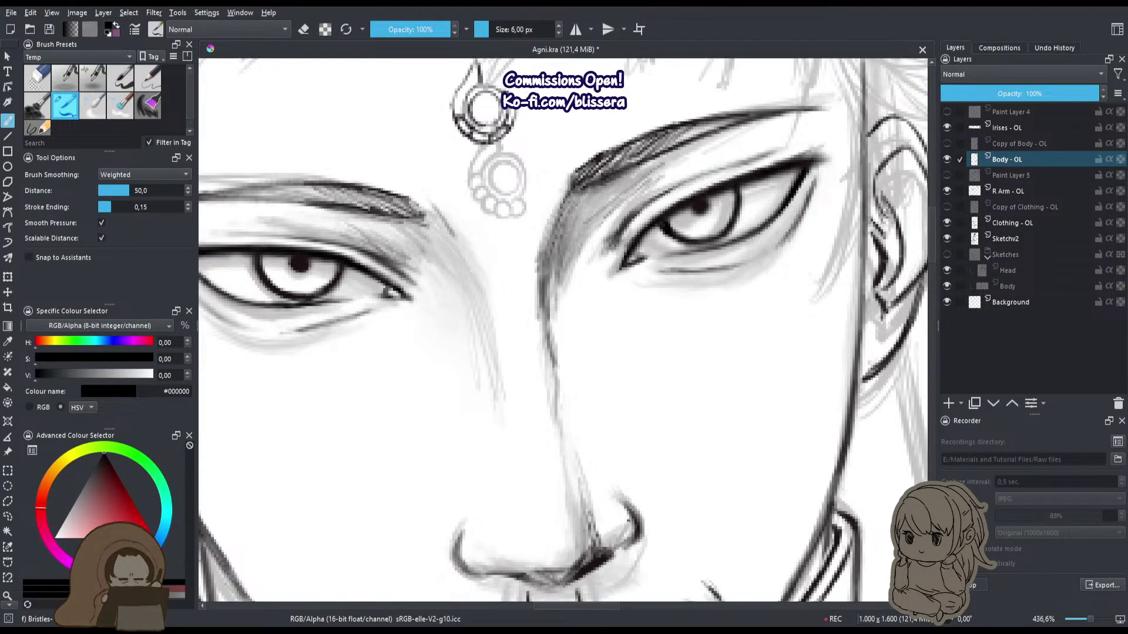
Clean and darken the lines under the nose and around the left-side nostril.
{"action": "mouse_move", "coordinate": [628, 521]}
{"action": "left_mouse_down"}
{"action": "mouse_move", "coordinate": [605, 552]}
{"action": "mouse_move", "coordinate": [555, 576]}
{"action": "mouse_move", "coordinate": [523, 567]}
{"action": "mouse_move", "coordinate": [554, 529]}
{"action": "mouse_move", "coordinate": [538, 534]}
{"action": "mouse_move", "coordinate": [608, 508]}
{"action": "mouse_move", "coordinate": [573, 530]}
{"action": "mouse_move", "coordinate": [590, 423]}
{"action": "mouse_move", "coordinate": [571, 435]}
{"action": "mouse_move", "coordinate": [506, 376]}
{"action": "left_mouse_up"}
{"action": "key", "text": "e"}
{"action": "key", "text": "e"}
{"action": "key", "text": "e"}
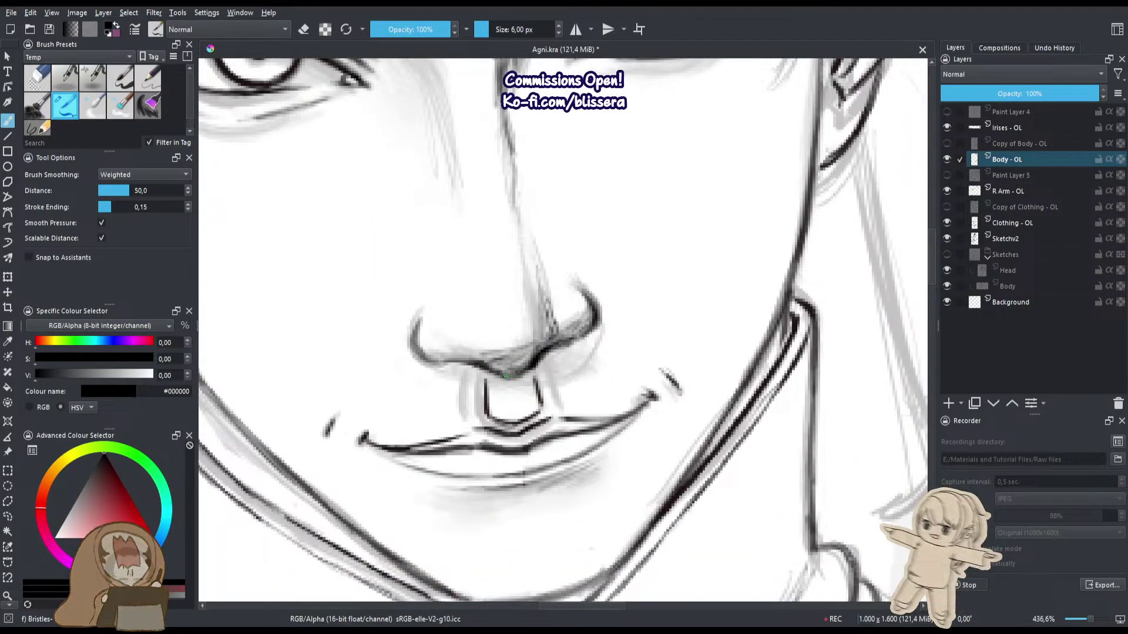
{"action": "key", "text": "e"}
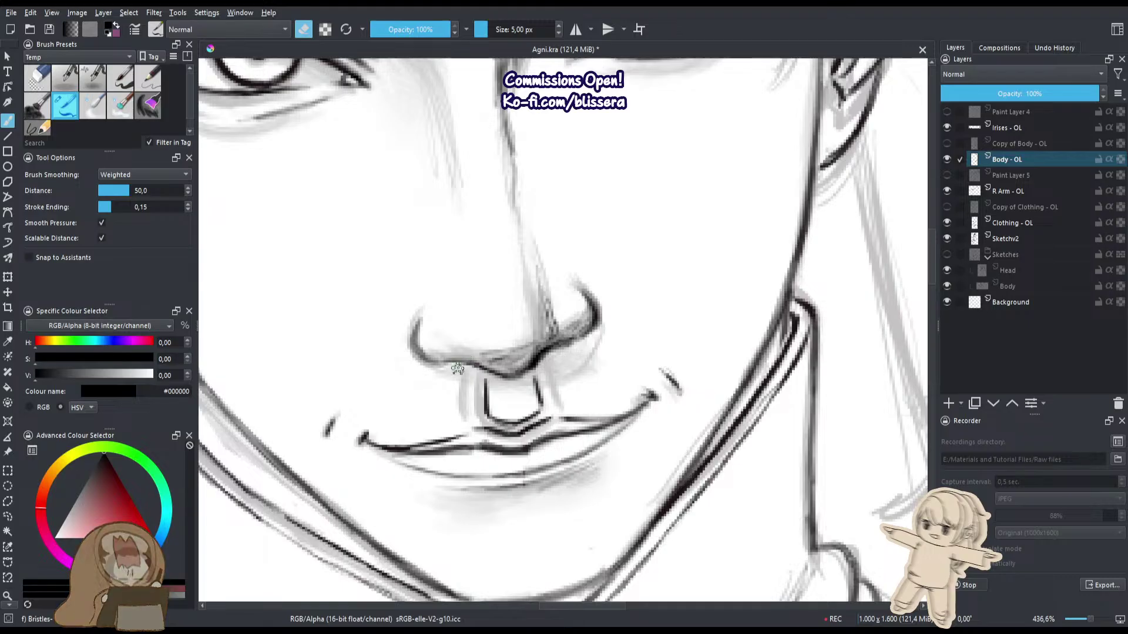
{"action": "key", "text": "e"}
{"action": "left_click_drag", "start_coordinate": [464, 360], "coordinate": [522, 356]}
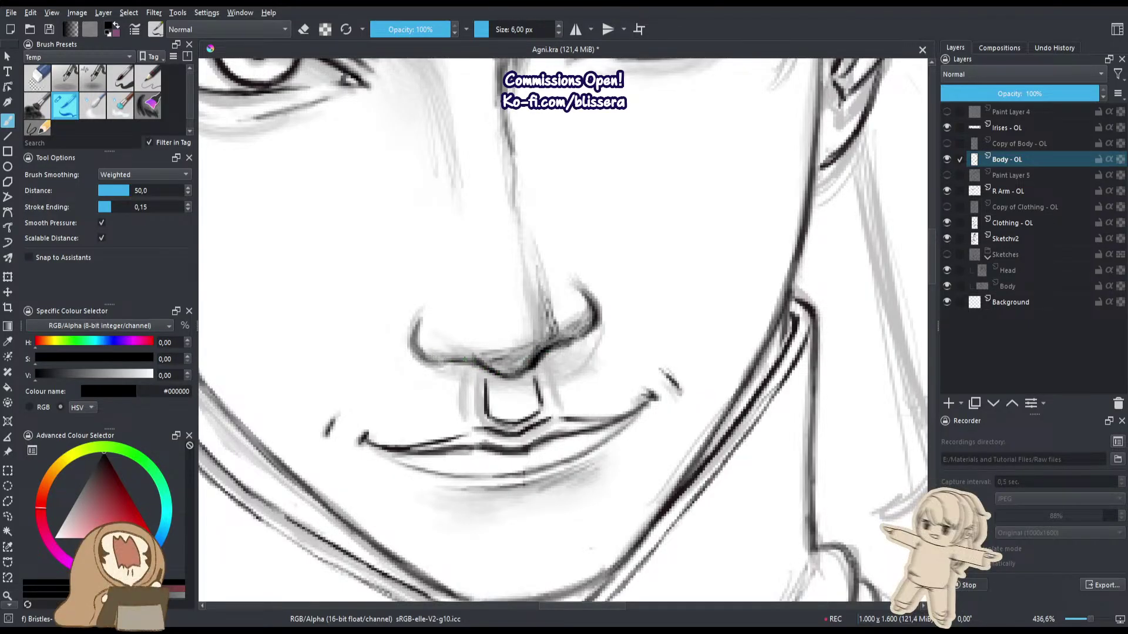
{"action": "key", "text": "e"}
{"action": "left_click_drag", "start_coordinate": [417, 308], "coordinate": [412, 333]}
{"action": "key", "text": "ctrl+z"}
{"action": "key", "text": "e"}
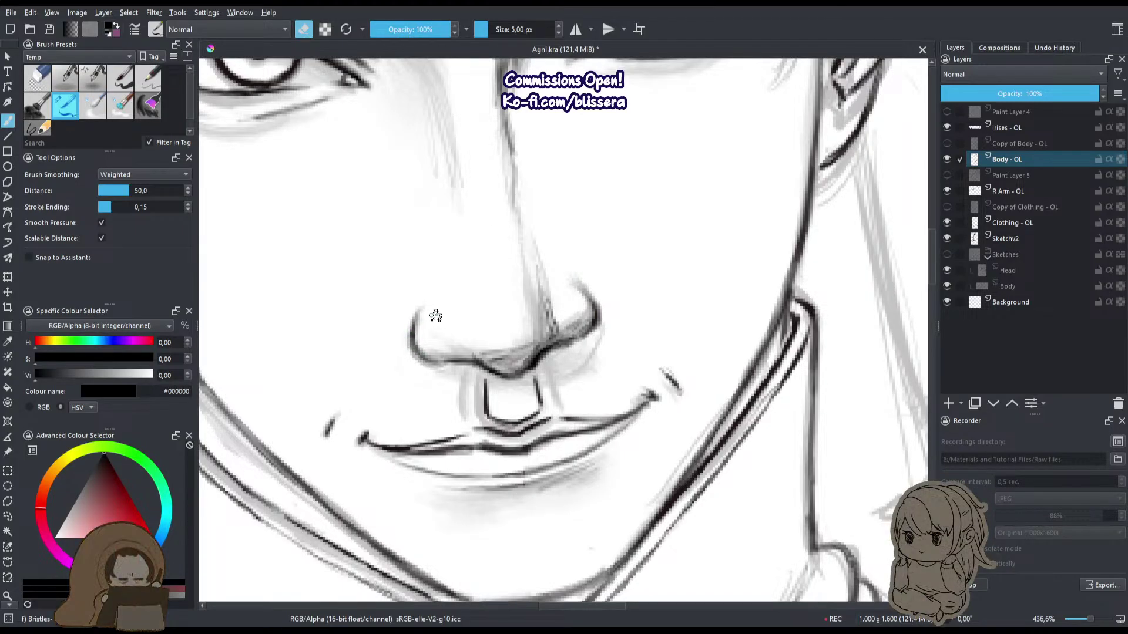
Draw contour lines from the inner ends of both brows down along each side of the nose bridge.
{"action": "scroll", "coordinate": [511, 297], "scroll_direction": "up", "scroll_amount": 2}
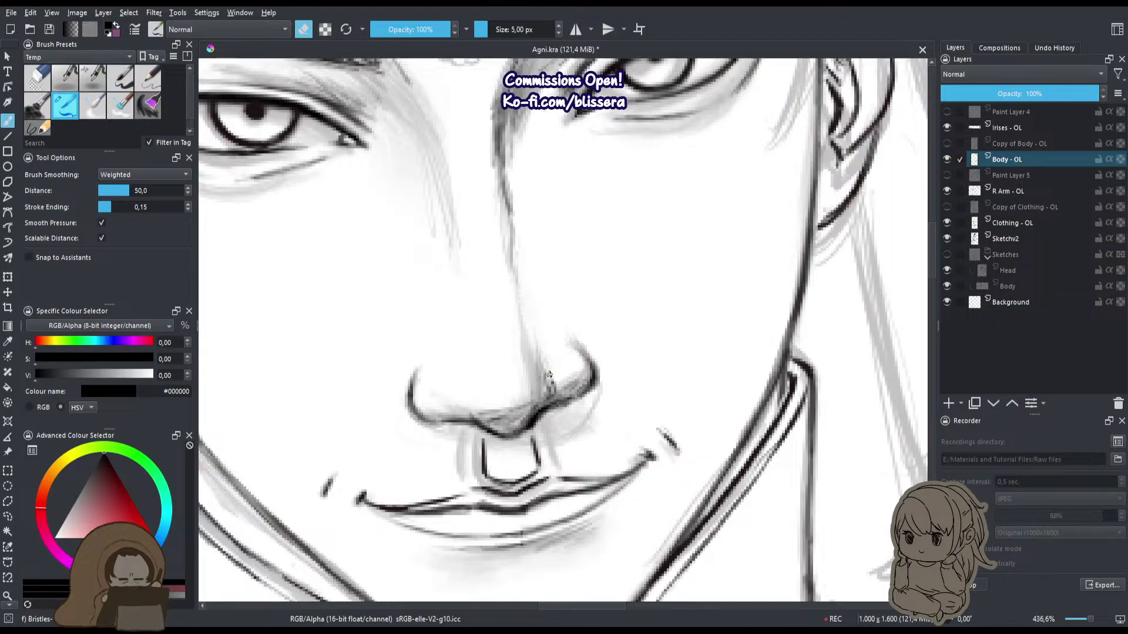
{"action": "key", "text": "e"}
{"action": "scroll", "coordinate": [523, 379], "scroll_direction": "up", "scroll_amount": 4}
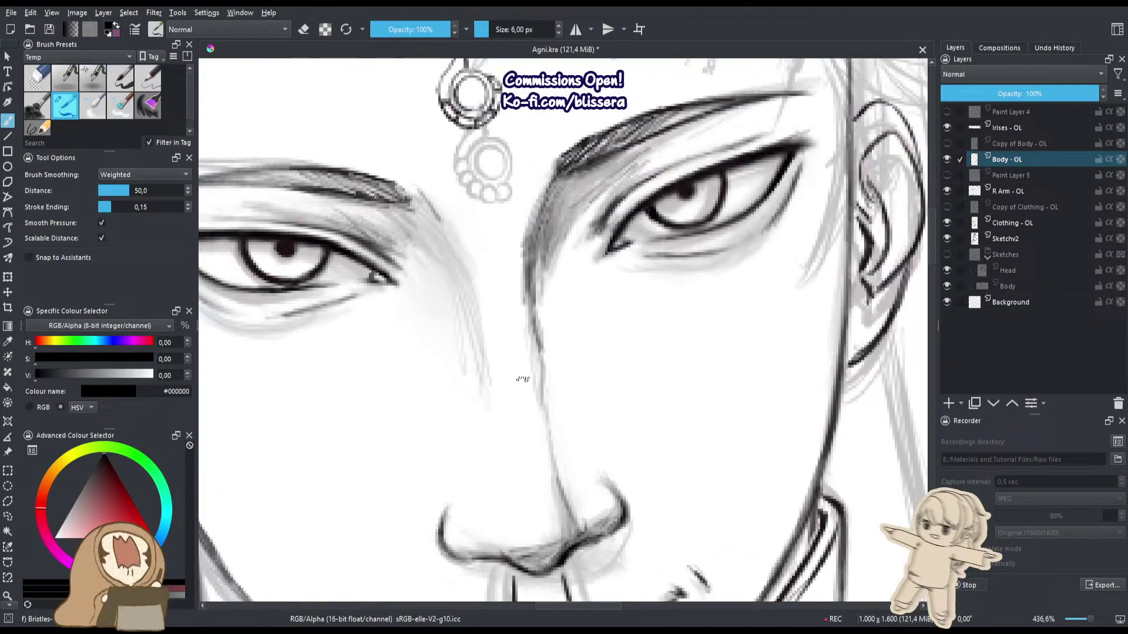
{"action": "key", "text": "e"}
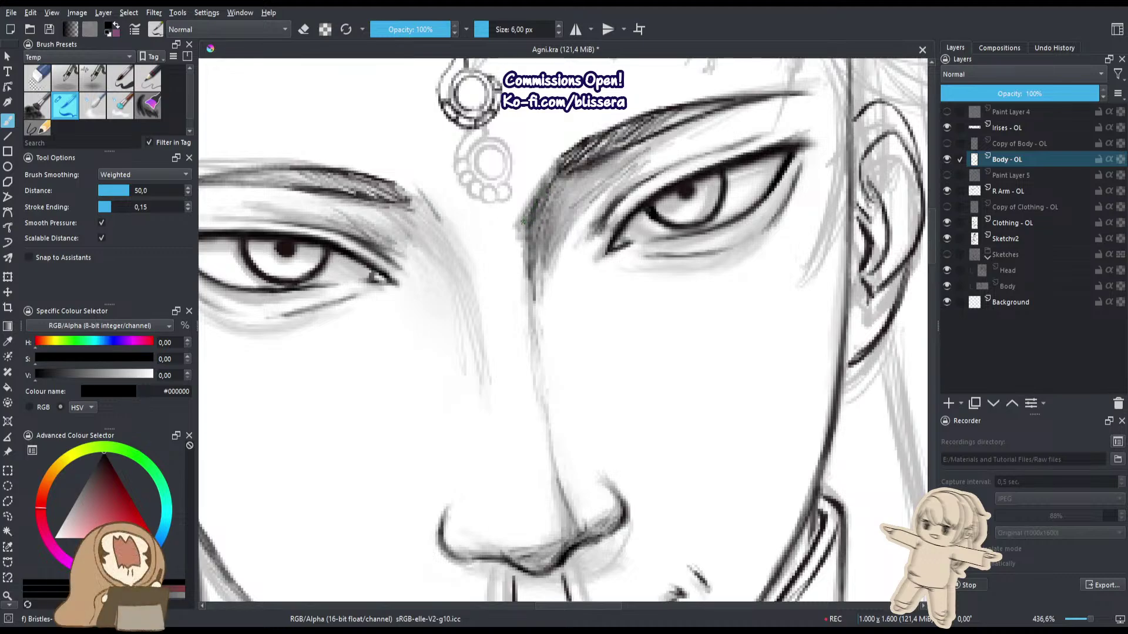
{"action": "left_click_drag", "start_coordinate": [440, 216], "coordinate": [388, 183]}
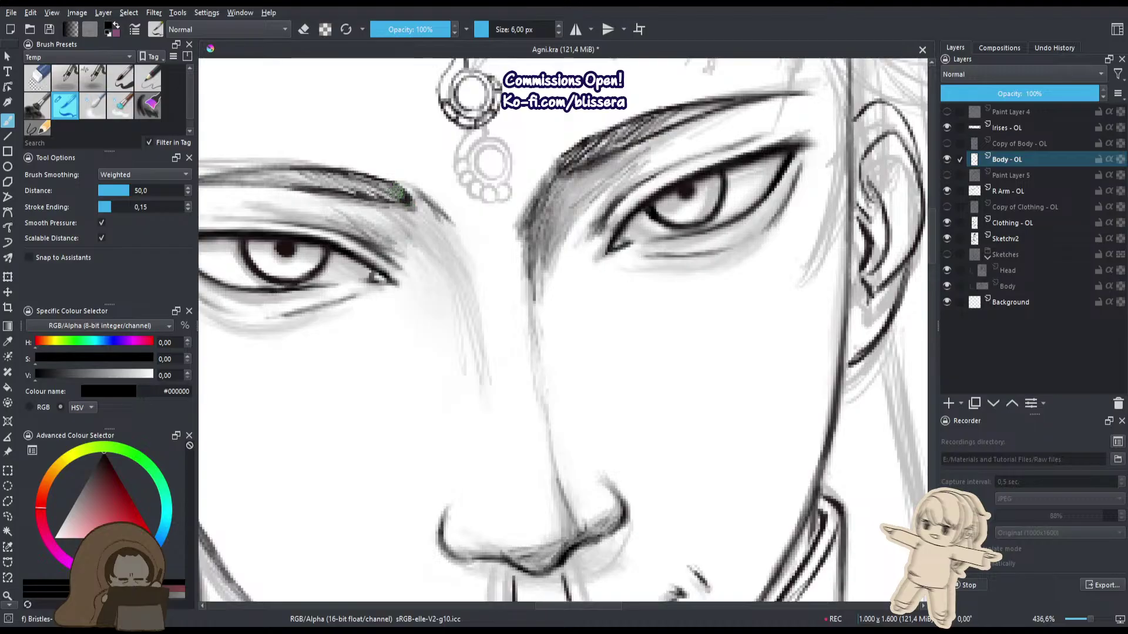
{"action": "left_click_drag", "start_coordinate": [513, 242], "coordinate": [520, 305]}
{"action": "left_click_drag", "start_coordinate": [451, 222], "coordinate": [467, 277]}
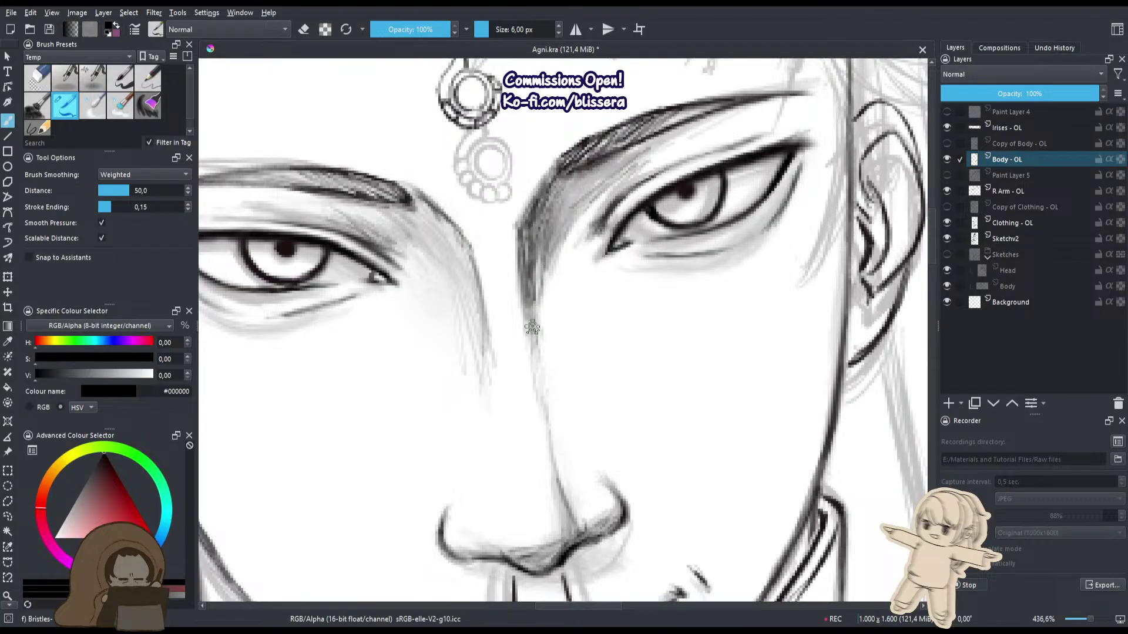
{"action": "left_click_drag", "start_coordinate": [473, 259], "coordinate": [488, 356]}
Lighten the contour lines on both sides of the nose bridge with the eraser, fading their lower ends.
{"action": "key", "text": "e"}
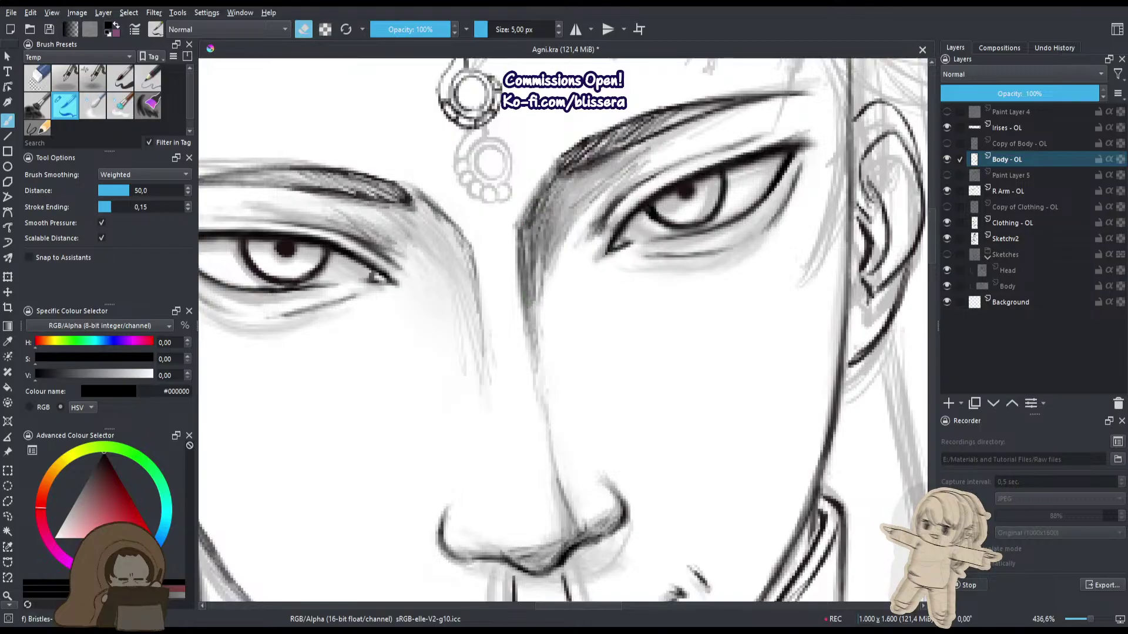
{"action": "left_click_drag", "start_coordinate": [543, 200], "coordinate": [531, 280]}
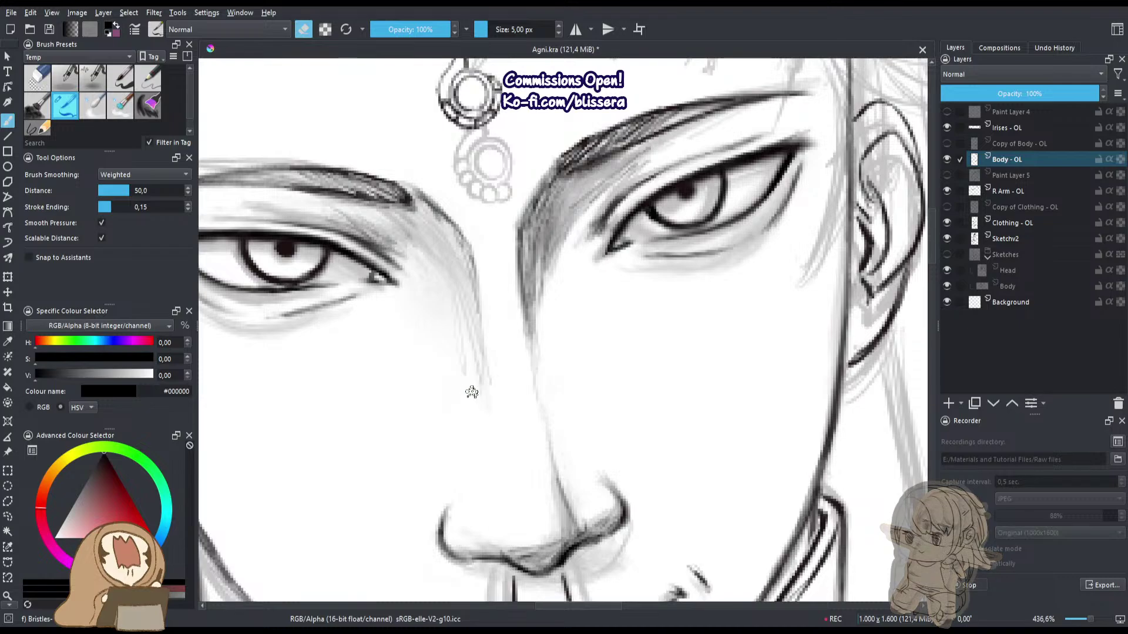
{"action": "left_click_drag", "start_coordinate": [468, 392], "coordinate": [531, 415]}
Add shading strokes on the right side of the nose above the nostril and soften them with the eraser.
{"action": "key", "text": "e"}
{"action": "mouse_move", "coordinate": [531, 369]}
{"action": "left_mouse_down"}
{"action": "mouse_move", "coordinate": [486, 429]}
{"action": "mouse_move", "coordinate": [615, 411]}
{"action": "mouse_move", "coordinate": [563, 389]}
{"action": "mouse_move", "coordinate": [614, 476]}
{"action": "left_mouse_up"}
{"action": "left_click_drag", "start_coordinate": [600, 427], "coordinate": [618, 484]}
{"action": "mouse_move", "coordinate": [619, 467]}
{"action": "left_mouse_down"}
{"action": "mouse_move", "coordinate": [628, 484]}
{"action": "mouse_move", "coordinate": [606, 505]}
{"action": "left_mouse_up"}
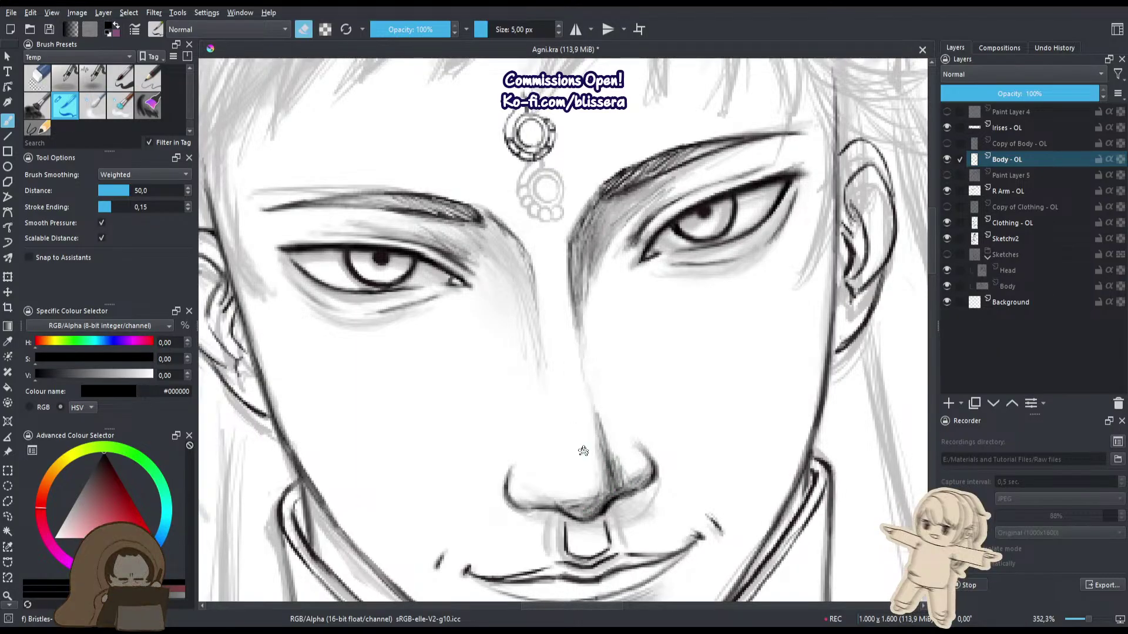
{"action": "left_click_drag", "start_coordinate": [594, 408], "coordinate": [615, 473]}
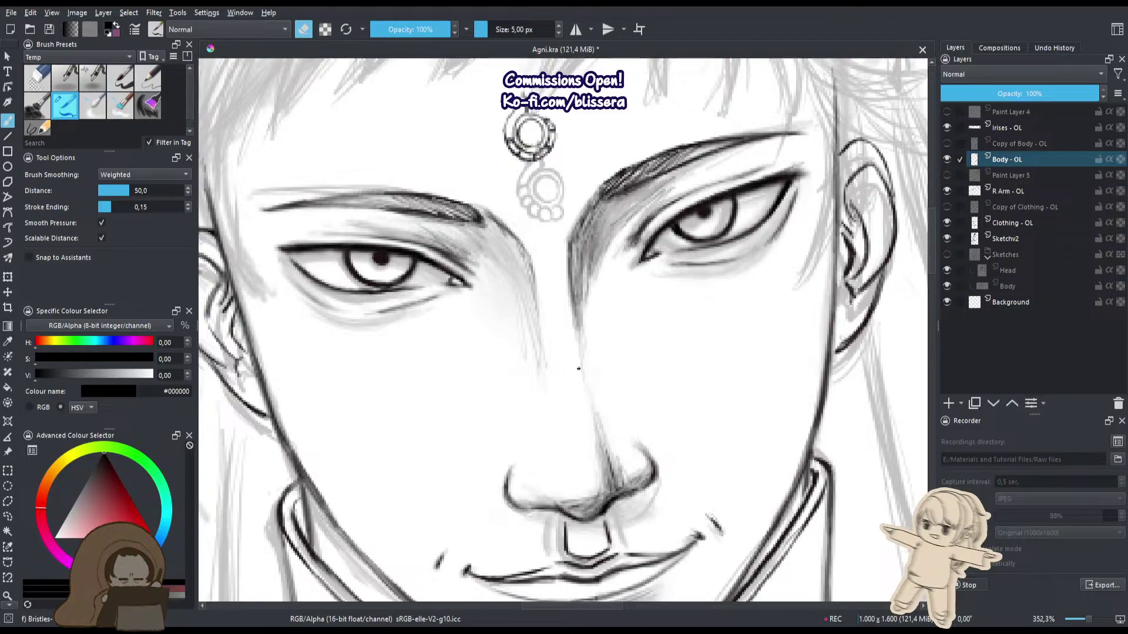
{"action": "left_click_drag", "start_coordinate": [551, 342], "coordinate": [523, 318]}
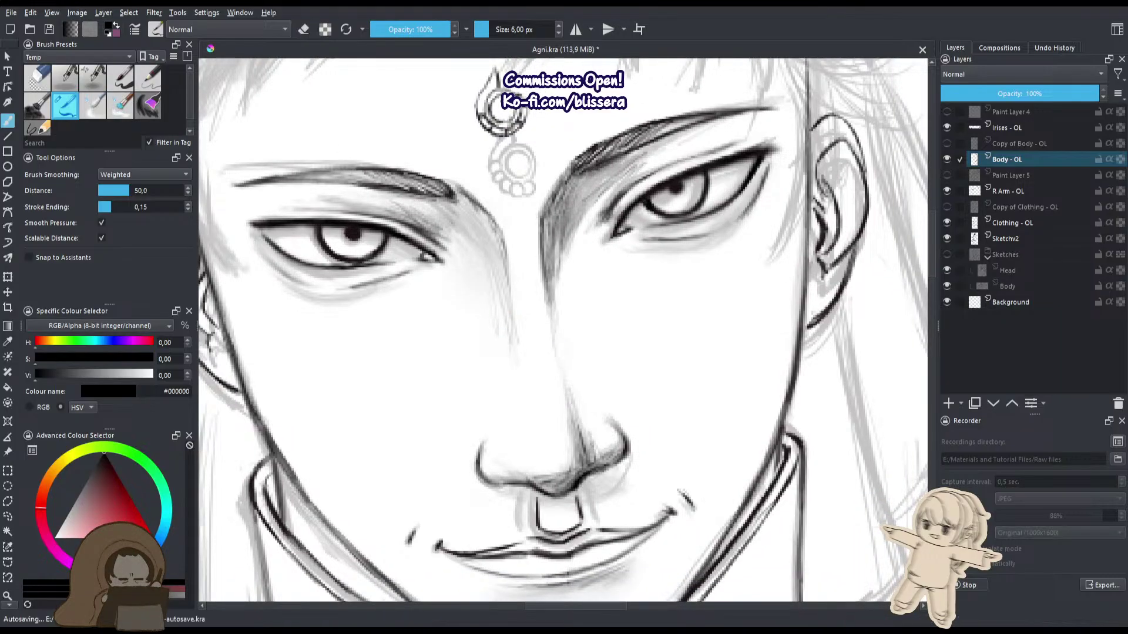
{"action": "key", "text": "/"}
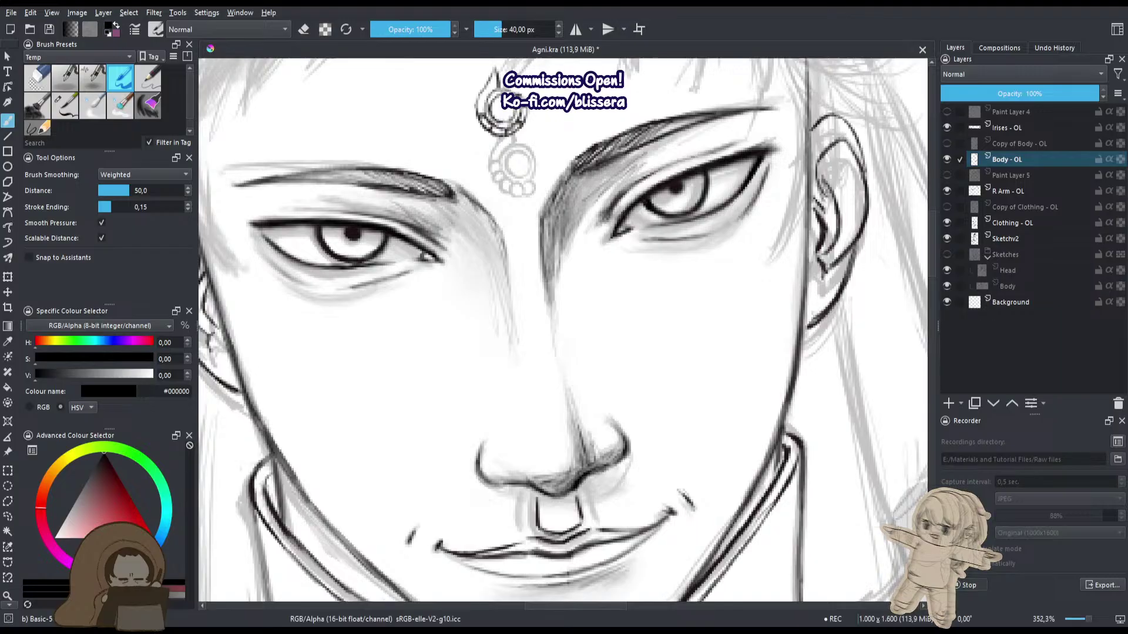
{"action": "left_click_drag", "start_coordinate": [492, 287], "coordinate": [513, 320]}
{"action": "key", "text": "ctrl+z"}
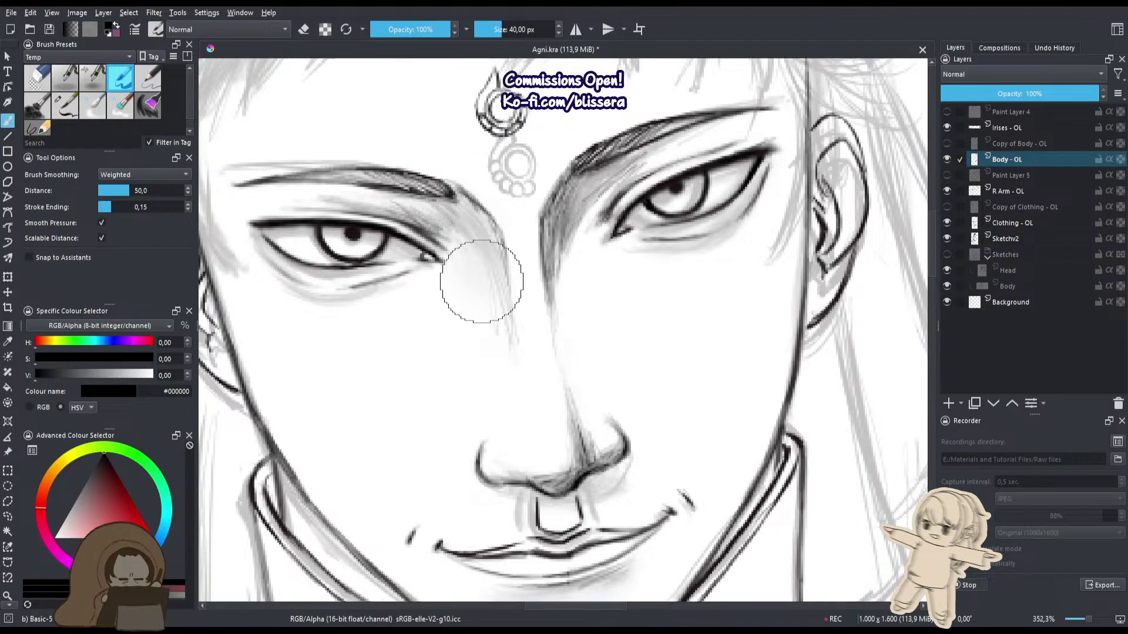
{"action": "key", "text": "e"}
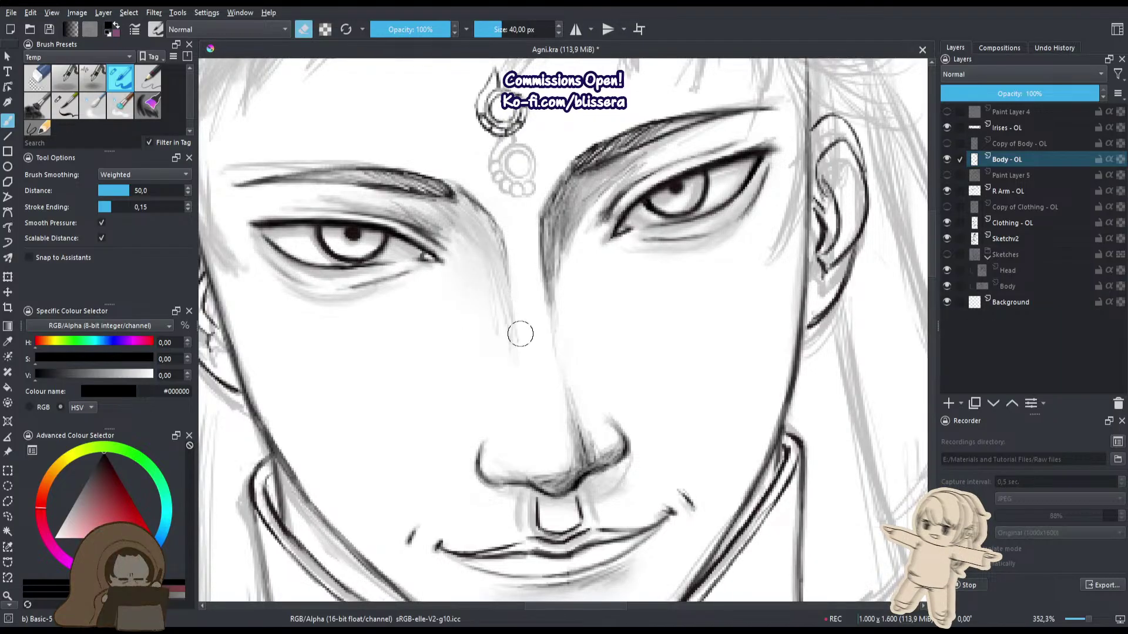
{"action": "key", "text": "e"}
{"action": "key", "text": "slash"}
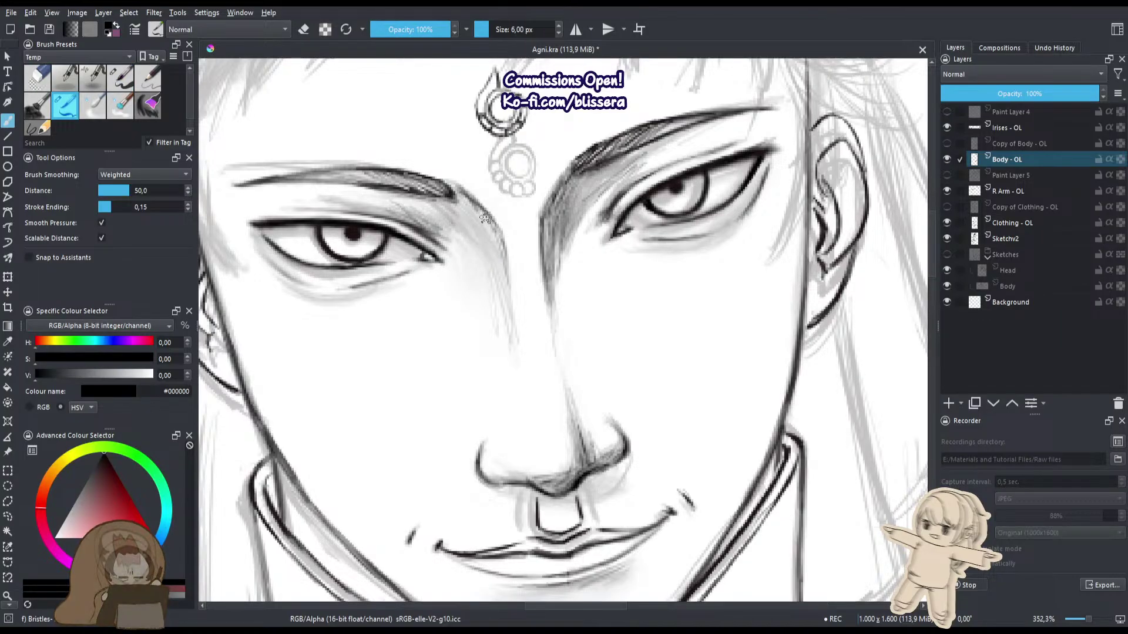
Add a short stroke beside the left-side brow's inner end, along the nose bridge contour.
{"action": "left_click_drag", "start_coordinate": [471, 216], "coordinate": [483, 250]}
{"action": "key", "text": "slash"}
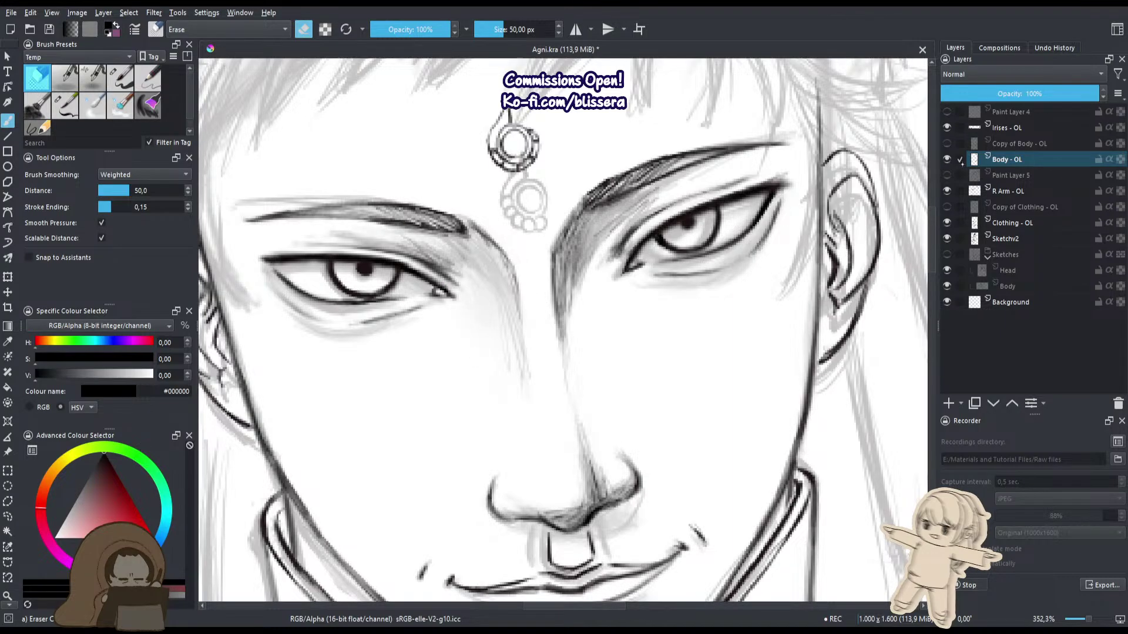
Check the face line art with the Irises - OL layer hidden and shown, including from farther out.
{"action": "left_click", "coordinate": [946, 128]}
{"action": "left_click", "coordinate": [946, 128]}
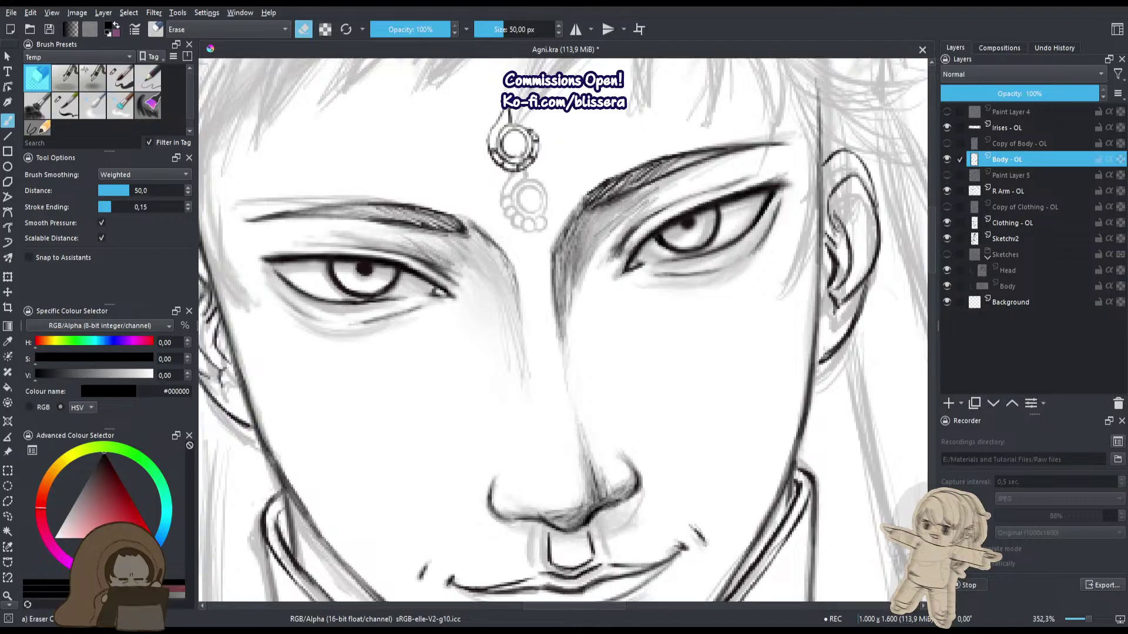
{"action": "scroll", "coordinate": [484, 405], "scroll_direction": "down", "scroll_amount": 4}
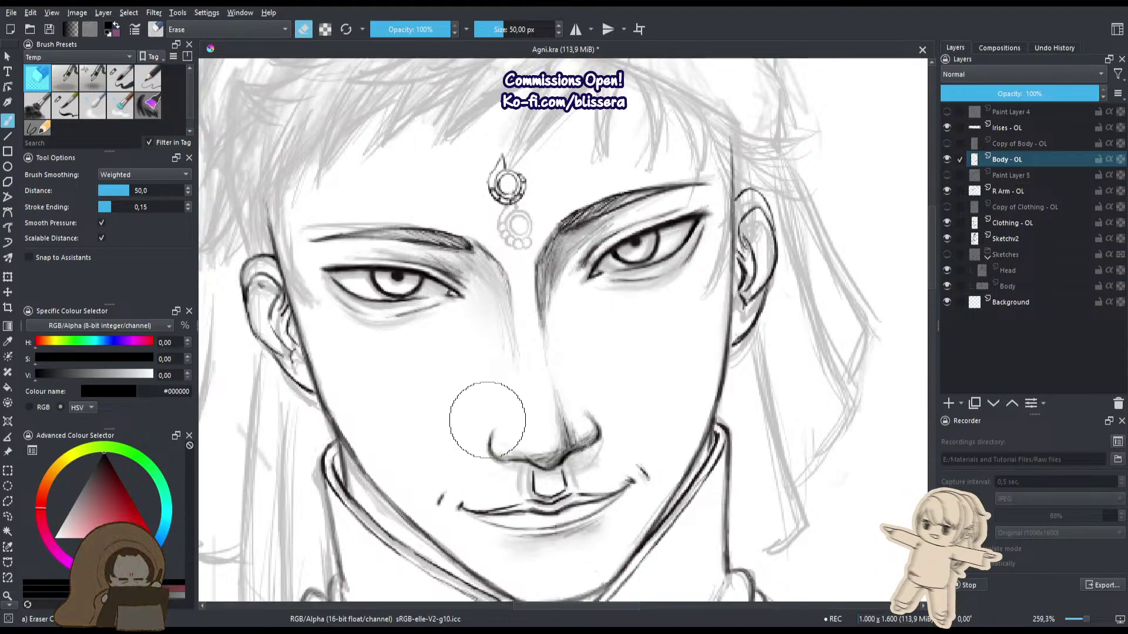
{"action": "scroll", "coordinate": [488, 420], "scroll_direction": "down", "scroll_amount": 2}
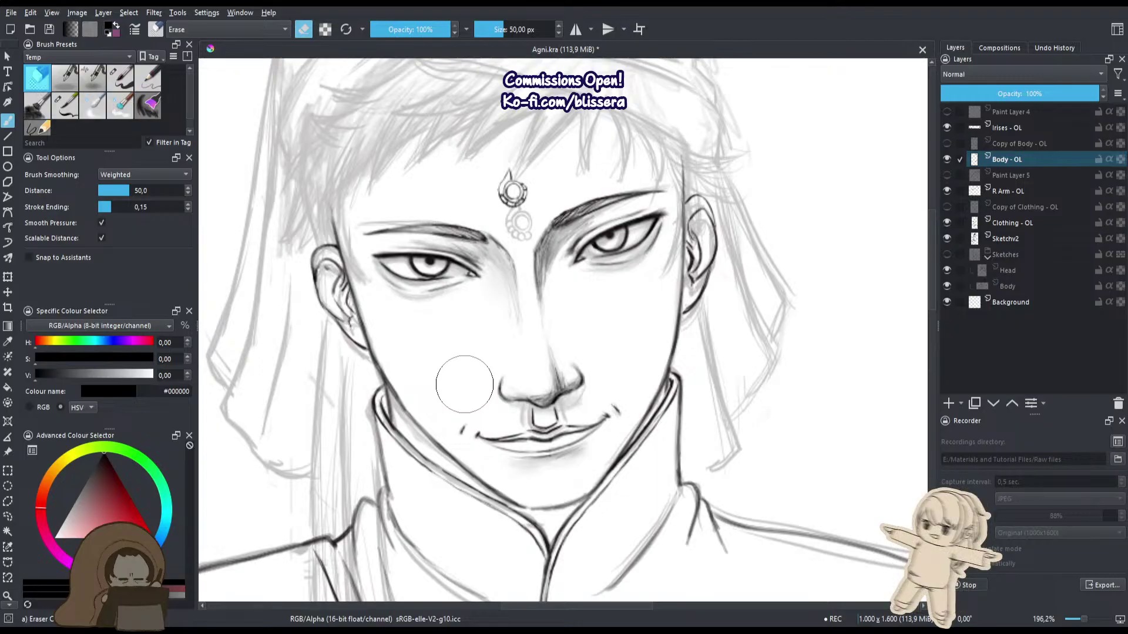
Soften the sketch lines around the nose bridge on the Sketchv2 layer with the eraser, and switch back to the bristle brush.
{"action": "left_click_drag", "start_coordinate": [503, 418], "coordinate": [506, 147]}
{"action": "left_click_drag", "start_coordinate": [507, 147], "coordinate": [519, 346]}
{"action": "left_click_drag", "start_coordinate": [558, 293], "coordinate": [520, 293], "text": "shift"}
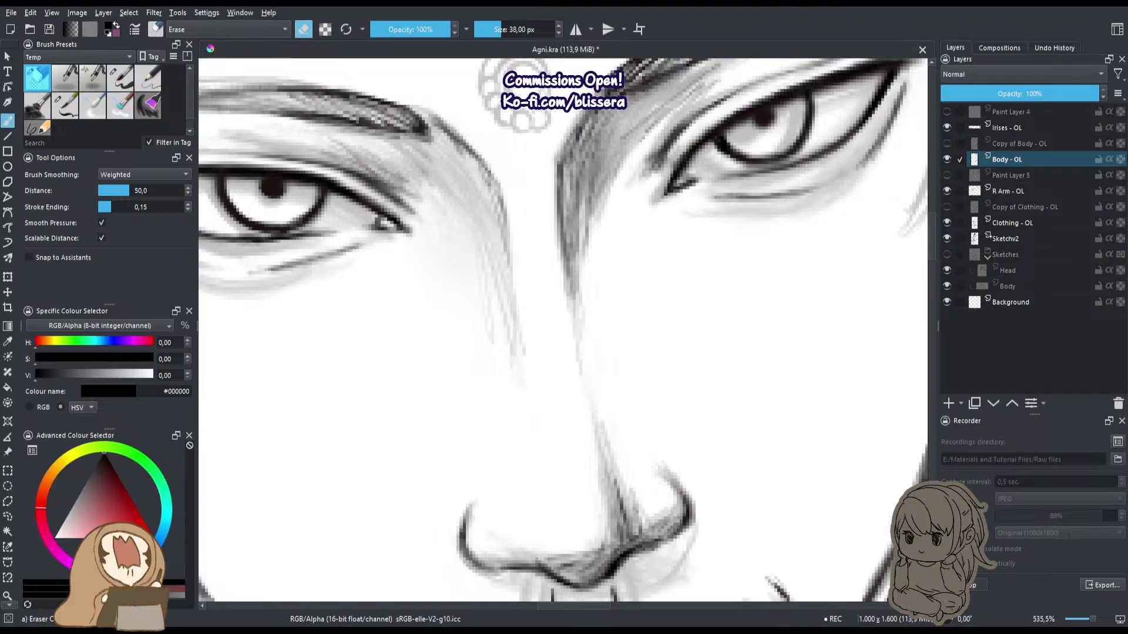
{"action": "left_click", "coordinate": [1005, 239]}
{"action": "mouse_move", "coordinate": [531, 357]}
{"action": "left_mouse_down"}
{"action": "mouse_move", "coordinate": [521, 378]}
{"action": "mouse_move", "coordinate": [547, 221]}
{"action": "mouse_move", "coordinate": [506, 354]}
{"action": "left_mouse_up"}
{"action": "left_click_drag", "start_coordinate": [523, 275], "coordinate": [503, 357], "text": "ctrl+space"}
{"action": "mouse_move", "coordinate": [411, 256]}
{"action": "left_mouse_down", "text": "shift"}
{"action": "mouse_move", "coordinate": [445, 255]}
{"action": "mouse_move", "coordinate": [486, 279]}
{"action": "mouse_move", "coordinate": [523, 254]}
{"action": "mouse_move", "coordinate": [523, 217]}
{"action": "left_mouse_up", "text": "shift"}
{"action": "left_click_drag", "start_coordinate": [495, 297], "coordinate": [466, 297], "text": "shift"}
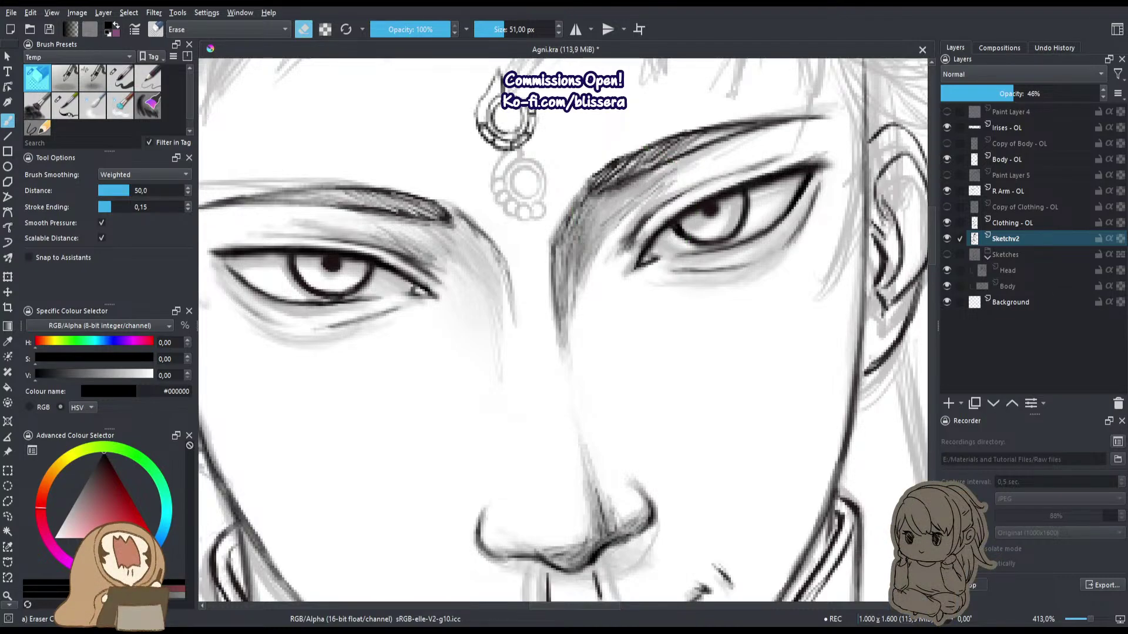
{"action": "key", "text": "slash"}
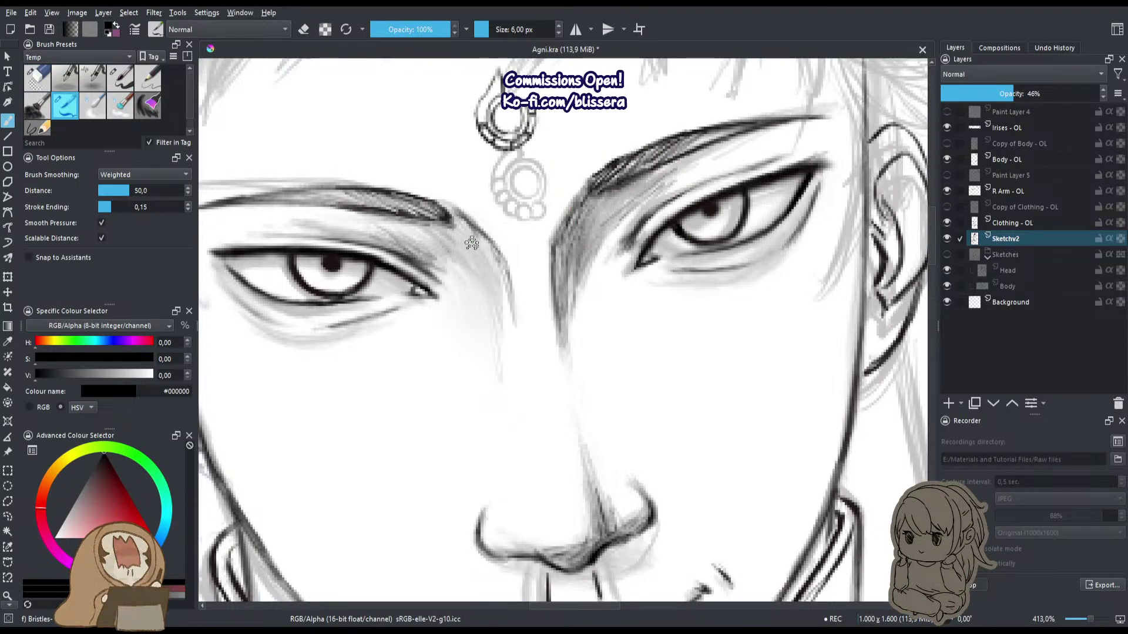
{"action": "left_click_drag", "start_coordinate": [483, 320], "coordinate": [409, 257]}
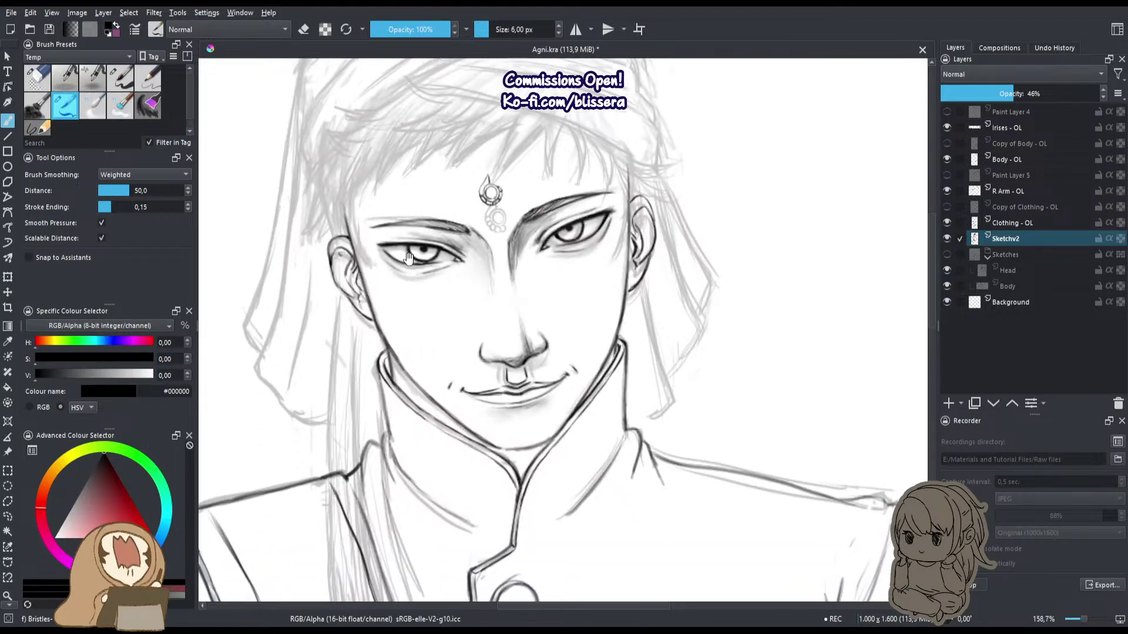
Compare the line art with the Sketchv2 layer hidden and shown, and lower that layer's opacity to 18%.
{"action": "left_click", "coordinate": [946, 239]}
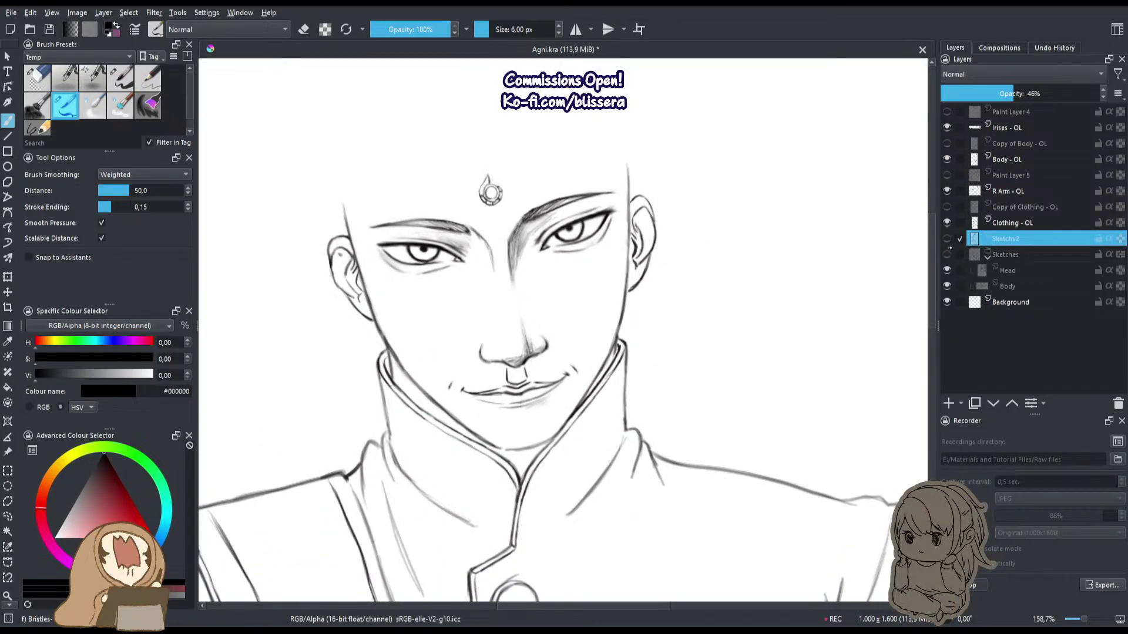
{"action": "left_click", "coordinate": [946, 239]}
{"action": "left_click", "coordinate": [946, 238]}
{"action": "left_click", "coordinate": [946, 239]}
{"action": "left_click_drag", "start_coordinate": [1014, 93], "coordinate": [969, 93]}
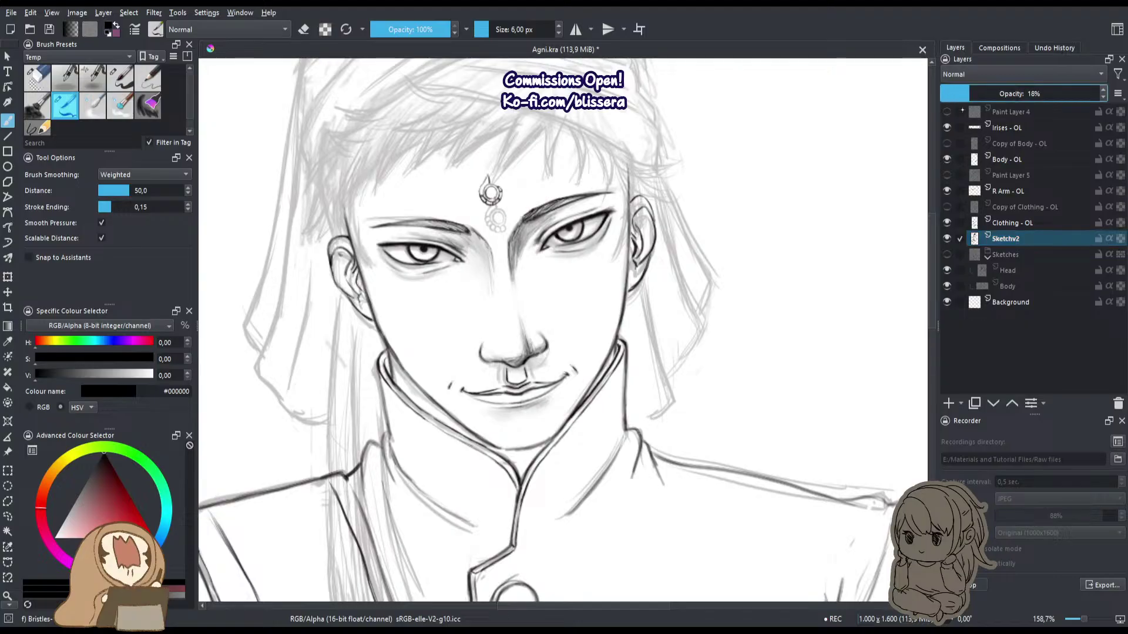
On the Body - OL layer, add shading strokes below the left-side brow's inner end and erase the bridge contour beneath them.
{"action": "left_click", "coordinate": [1006, 159]}
{"action": "left_click_drag", "start_coordinate": [444, 229], "coordinate": [481, 160]}
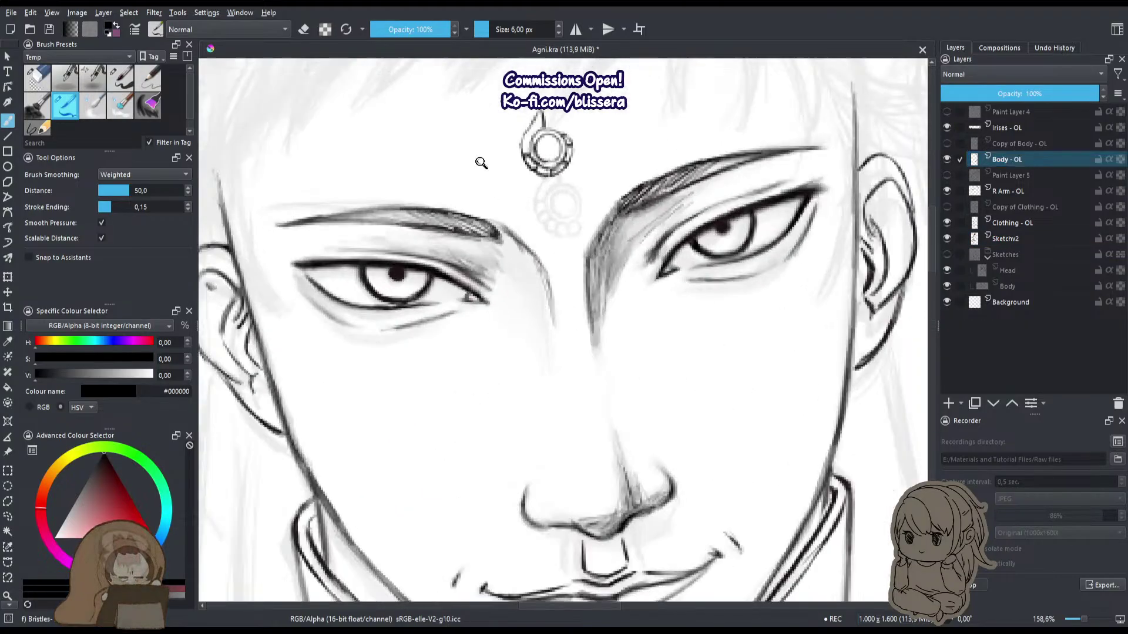
{"action": "left_click_drag", "start_coordinate": [464, 239], "coordinate": [520, 265]}
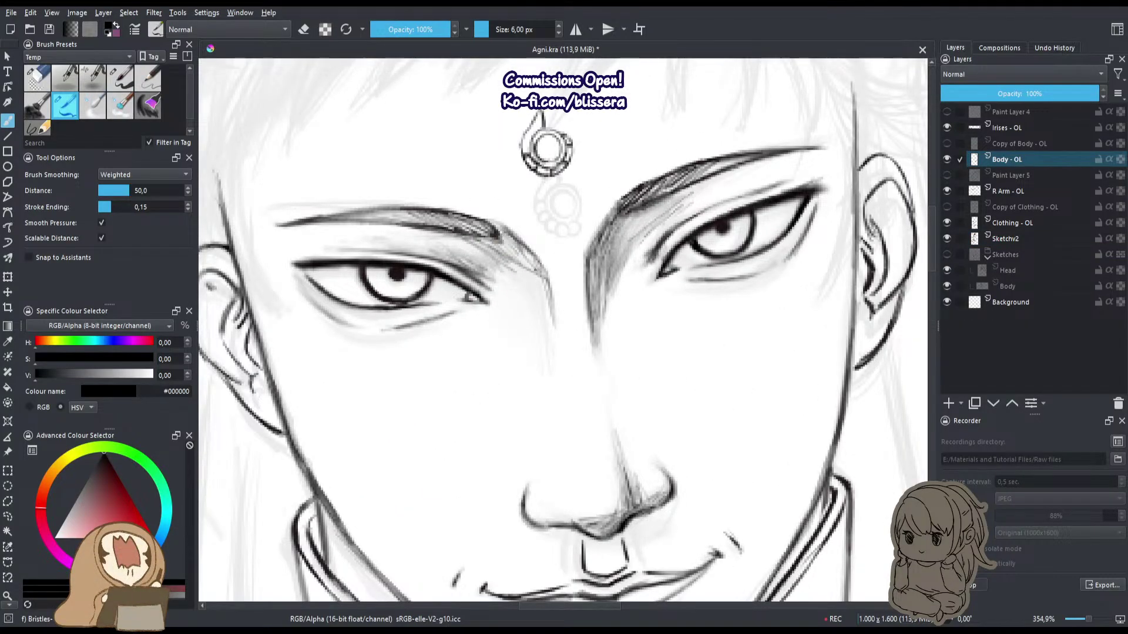
{"action": "key", "text": "e"}
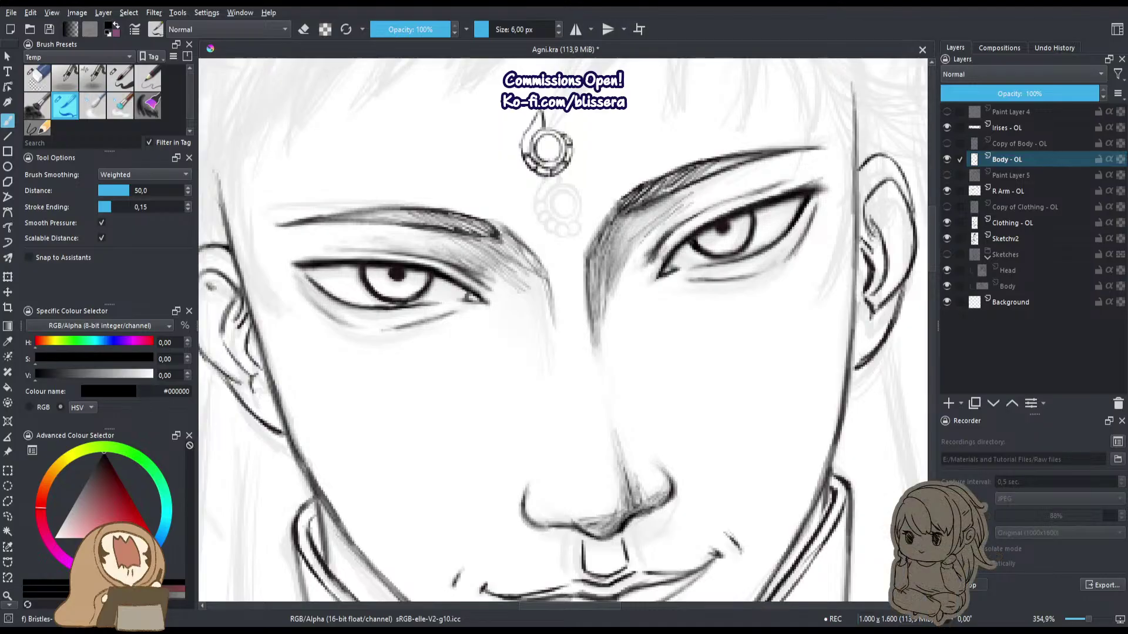
{"action": "left_click_drag", "start_coordinate": [542, 273], "coordinate": [553, 308]}
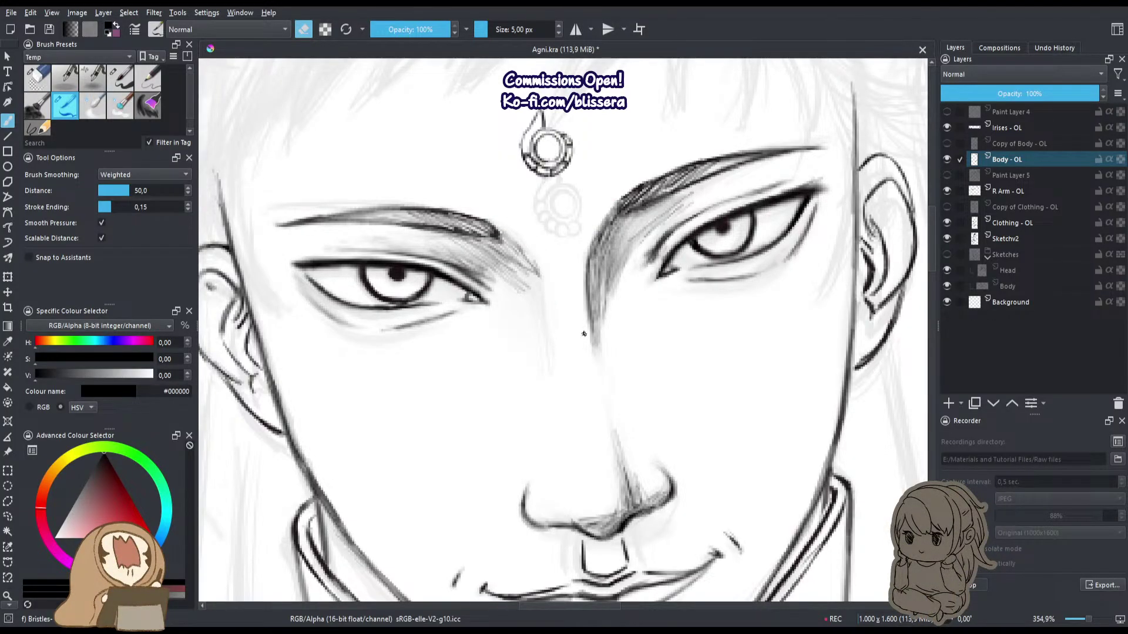
Widen the shading below the right-side brow's inner end with long strokes running down onto the nose bridge.
{"action": "left_click_drag", "start_coordinate": [588, 217], "coordinate": [578, 284]}
{"action": "left_click_drag", "start_coordinate": [581, 241], "coordinate": [590, 352]}
{"action": "key", "text": "e"}
{"action": "left_click_drag", "start_coordinate": [577, 287], "coordinate": [593, 351]}
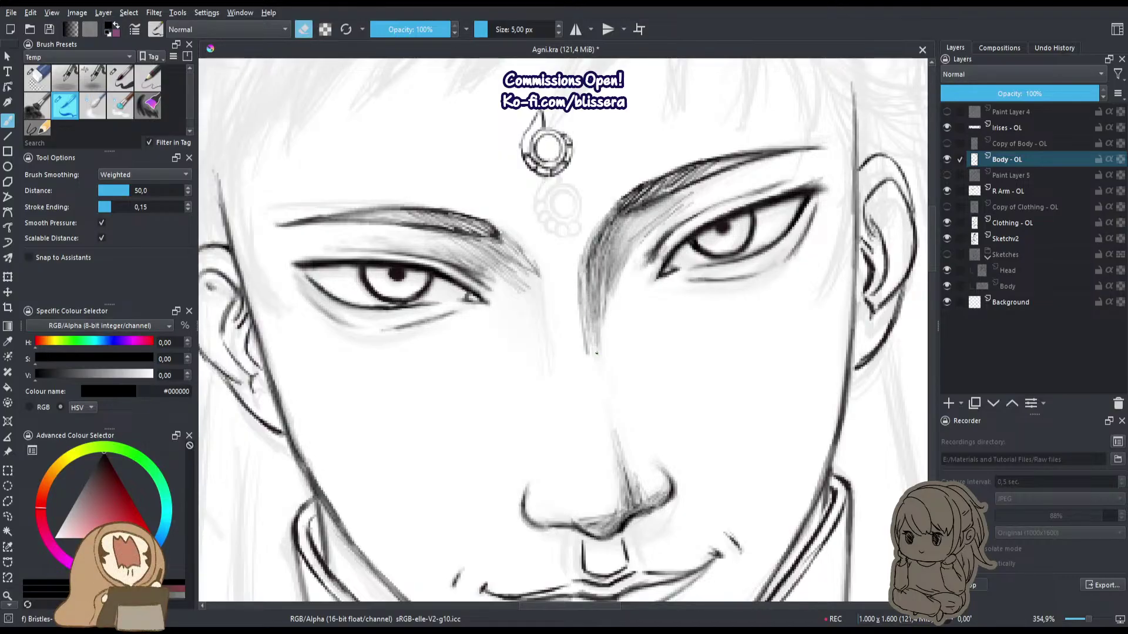
Extend the right-side nose bridge contour with thin hatched strokes down to the tip of the nose.
{"action": "mouse_move", "coordinate": [591, 294]}
{"action": "left_mouse_down"}
{"action": "mouse_move", "coordinate": [618, 386]}
{"action": "mouse_move", "coordinate": [618, 477]}
{"action": "left_mouse_up"}
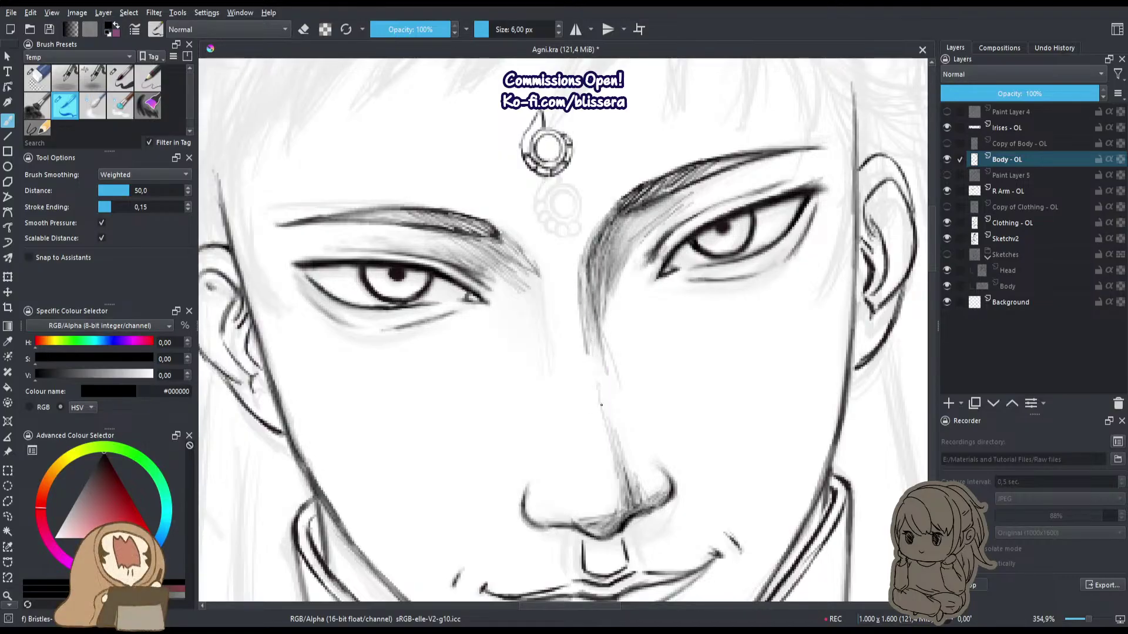
{"action": "left_click_drag", "start_coordinate": [600, 399], "coordinate": [619, 495]}
{"action": "left_click_drag", "start_coordinate": [608, 371], "coordinate": [615, 416]}
{"action": "left_click_drag", "start_coordinate": [586, 340], "coordinate": [611, 441]}
{"action": "left_click_drag", "start_coordinate": [587, 332], "coordinate": [608, 416]}
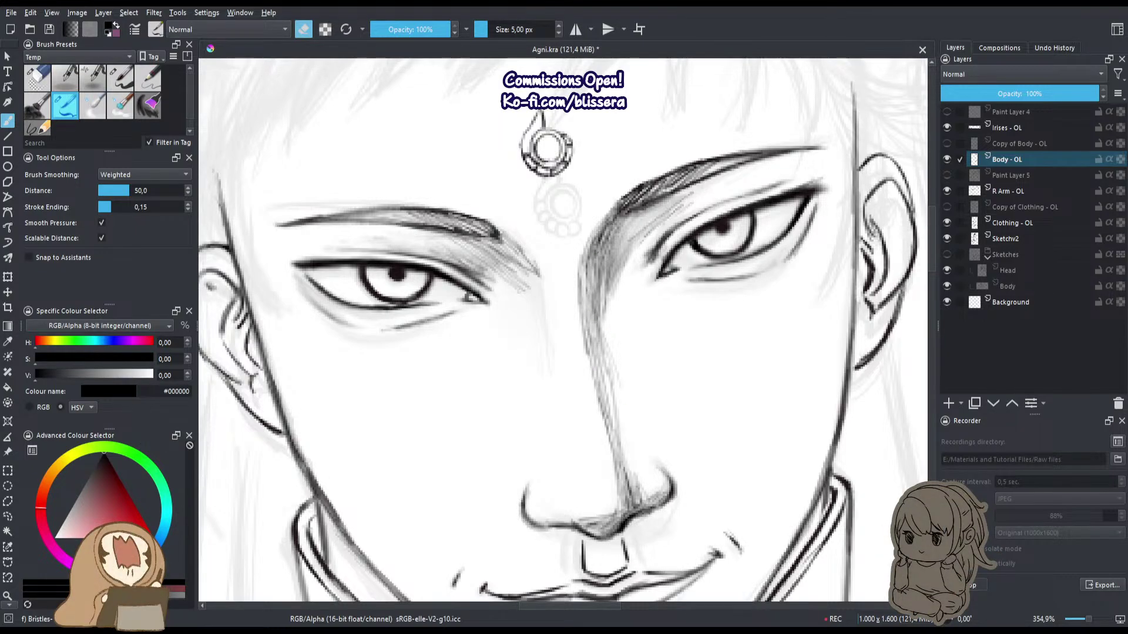
Shade the underside of the nose and its nostrils with fine brush strokes.
{"action": "left_click_drag", "start_coordinate": [618, 432], "coordinate": [551, 339]}
{"action": "key", "text": "e"}
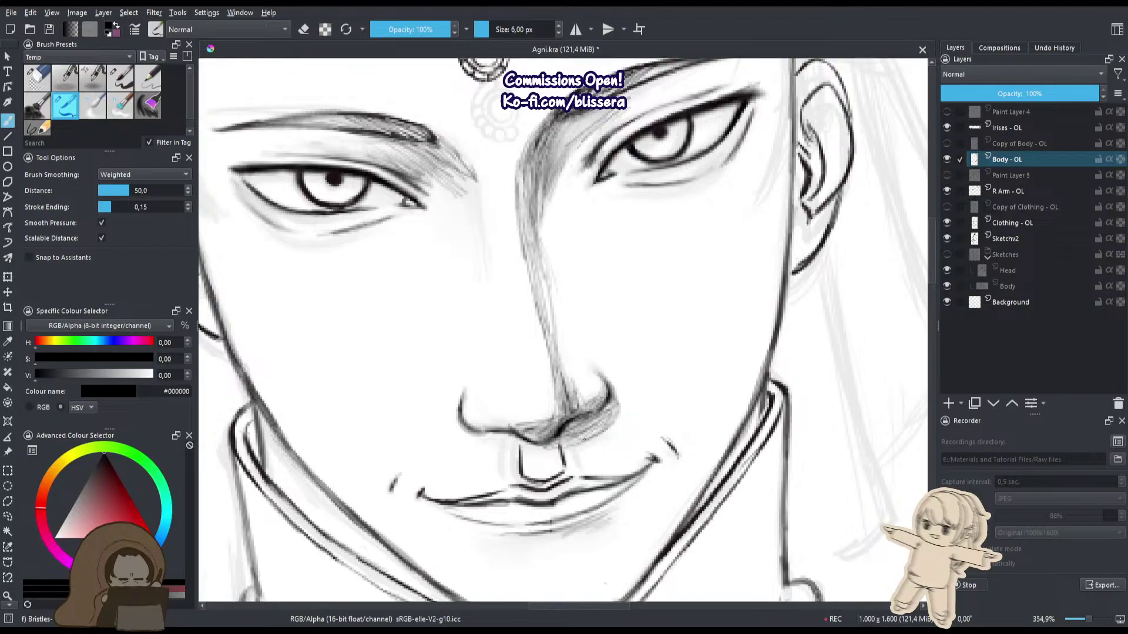
{"action": "left_click_drag", "start_coordinate": [520, 445], "coordinate": [472, 357]}
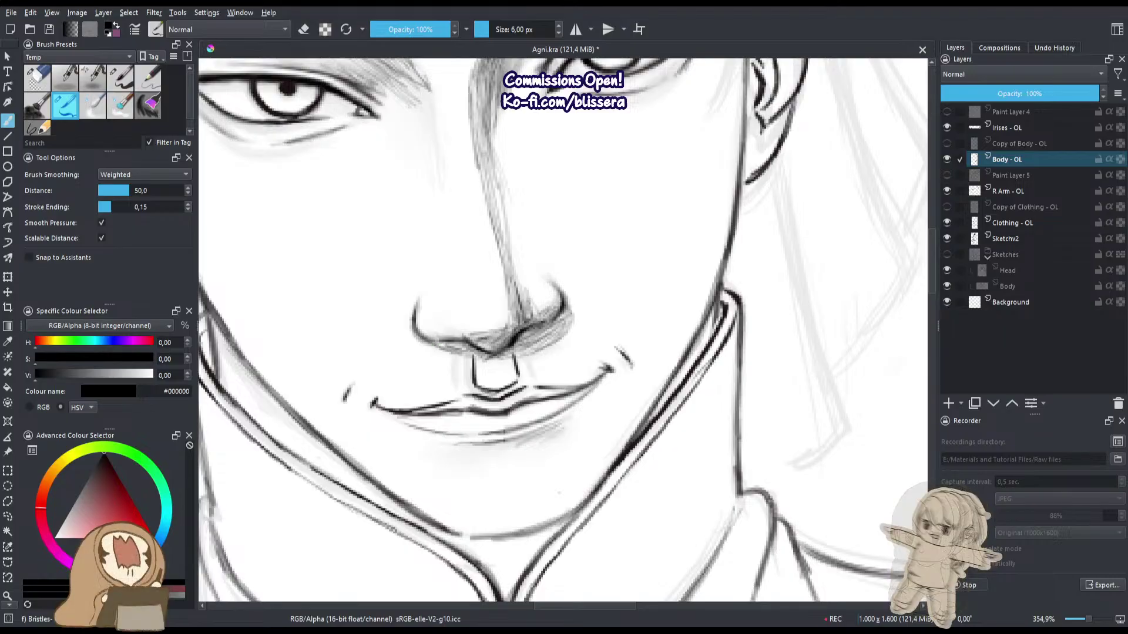
{"action": "left_click_drag", "start_coordinate": [434, 343], "coordinate": [464, 378]}
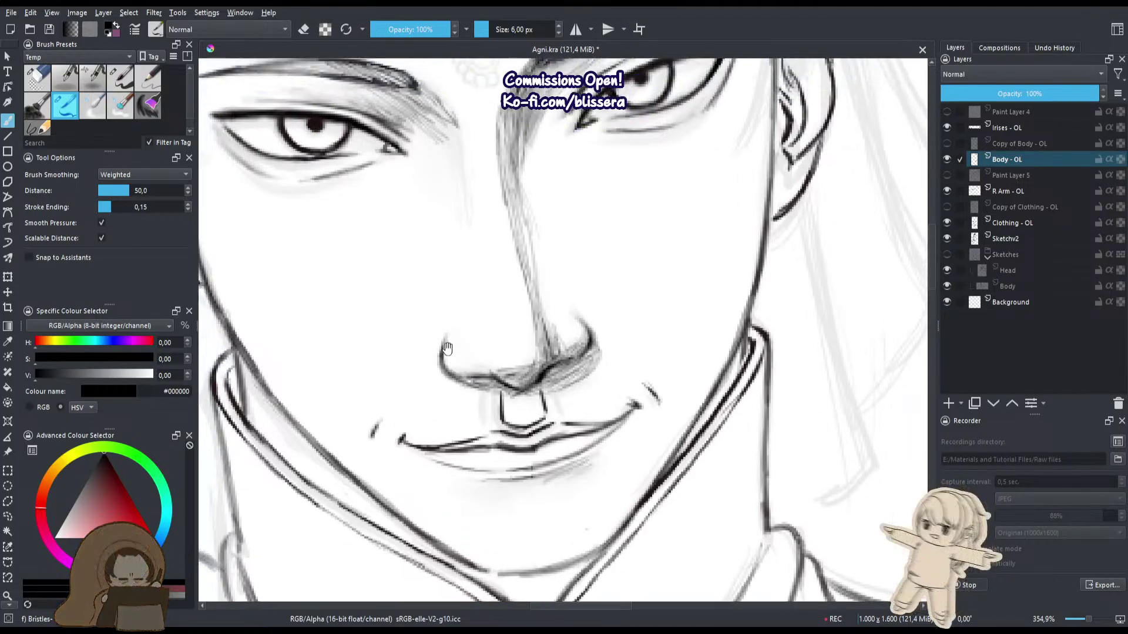
{"action": "left_click_drag", "start_coordinate": [452, 321], "coordinate": [487, 358]}
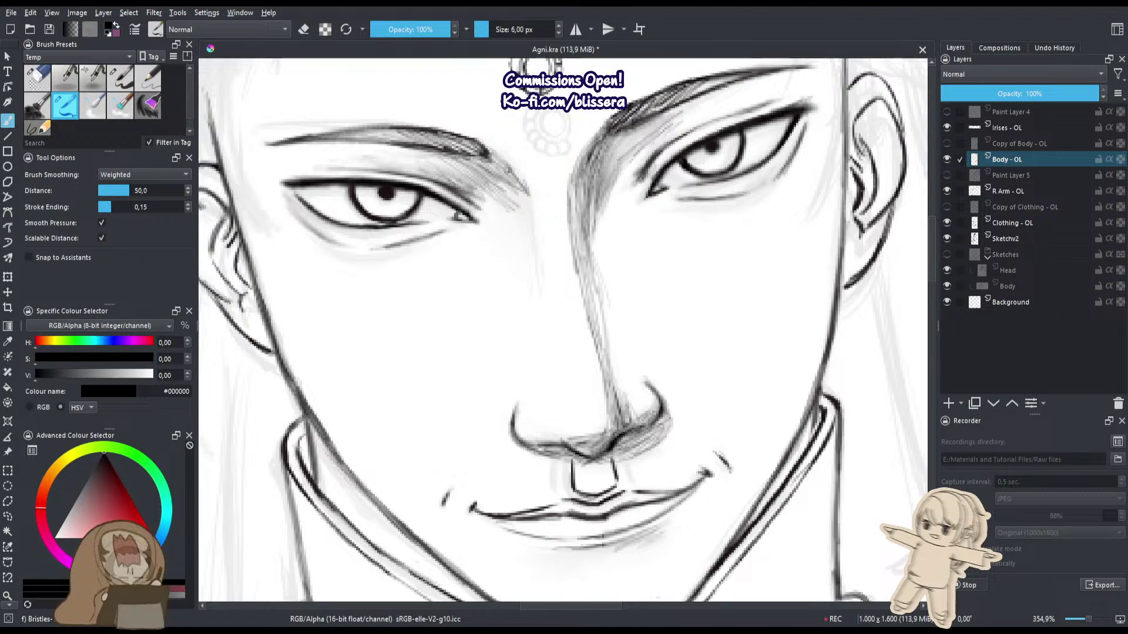
Redraw the thin left-side nose bridge contour from the brow downward and lightly erase along the opposite bridge line.
{"action": "mouse_move", "coordinate": [497, 198]}
{"action": "left_mouse_down"}
{"action": "mouse_move", "coordinate": [432, 288]}
{"action": "mouse_move", "coordinate": [459, 283]}
{"action": "left_mouse_up"}
{"action": "key", "text": "e"}
{"action": "key", "text": "e"}
{"action": "key", "text": "e"}
{"action": "key", "text": "e"}
{"action": "left_click_drag", "start_coordinate": [434, 246], "coordinate": [466, 320]}
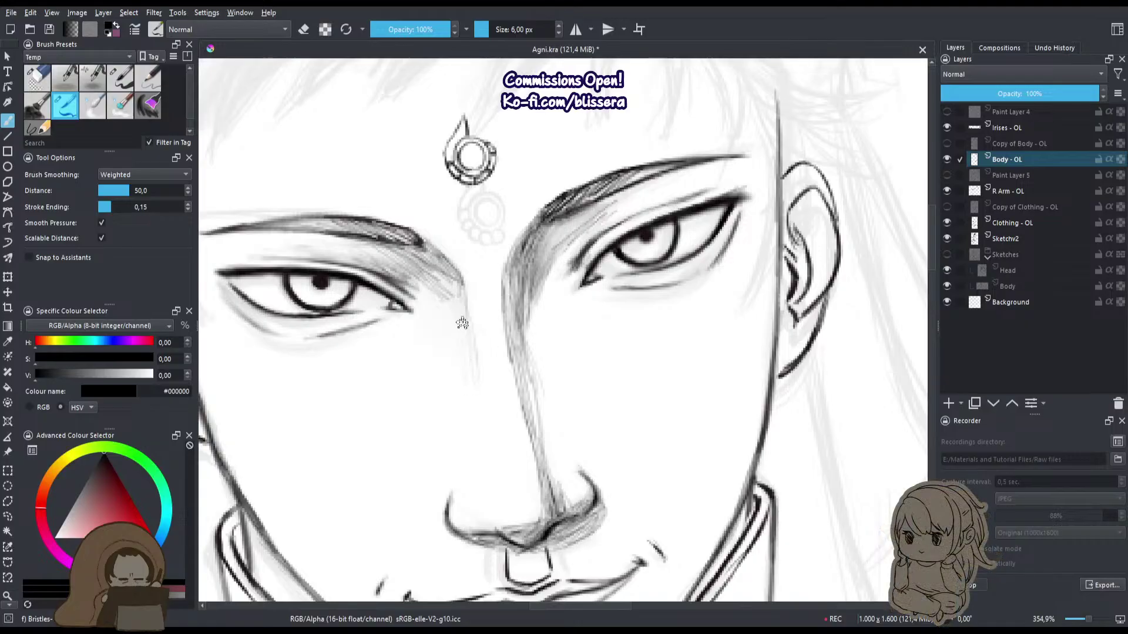
{"action": "left_click_drag", "start_coordinate": [448, 259], "coordinate": [463, 278]}
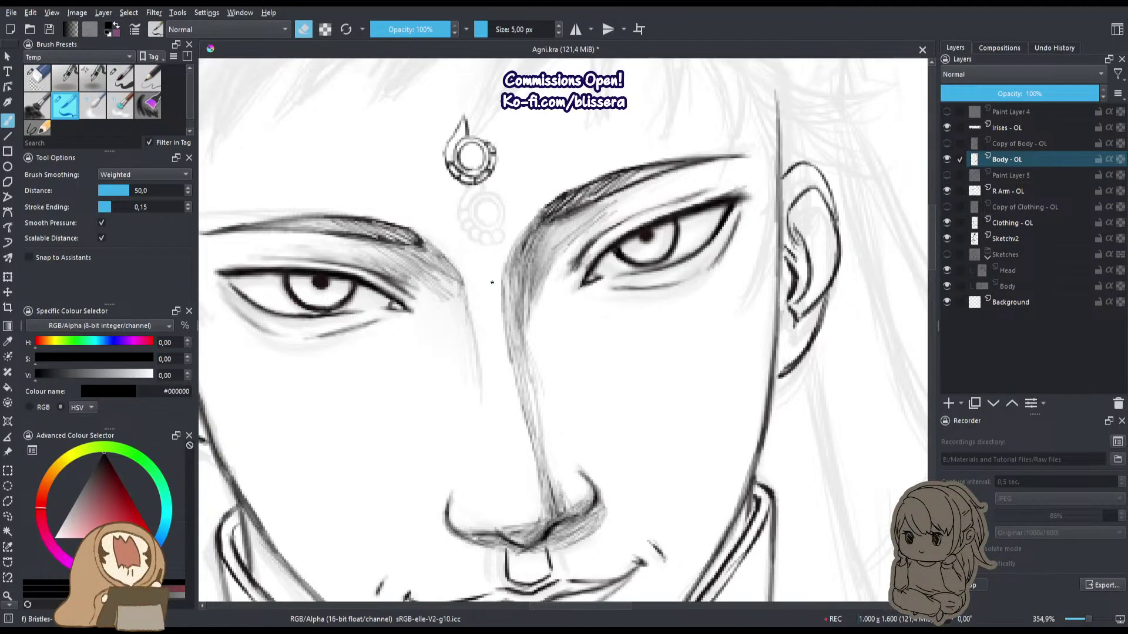
{"action": "left_click_drag", "start_coordinate": [519, 386], "coordinate": [525, 418]}
Build up hatching where the left-side brow shadow curves into the nose bridge, darkening that contour.
{"action": "key", "text": "e"}
{"action": "mouse_move", "coordinate": [464, 291]}
{"action": "left_mouse_down"}
{"action": "mouse_move", "coordinate": [478, 344]}
{"action": "mouse_move", "coordinate": [473, 332]}
{"action": "left_mouse_up"}
{"action": "left_click_drag", "start_coordinate": [431, 267], "coordinate": [460, 307]}
{"action": "left_click_drag", "start_coordinate": [436, 266], "coordinate": [464, 311]}
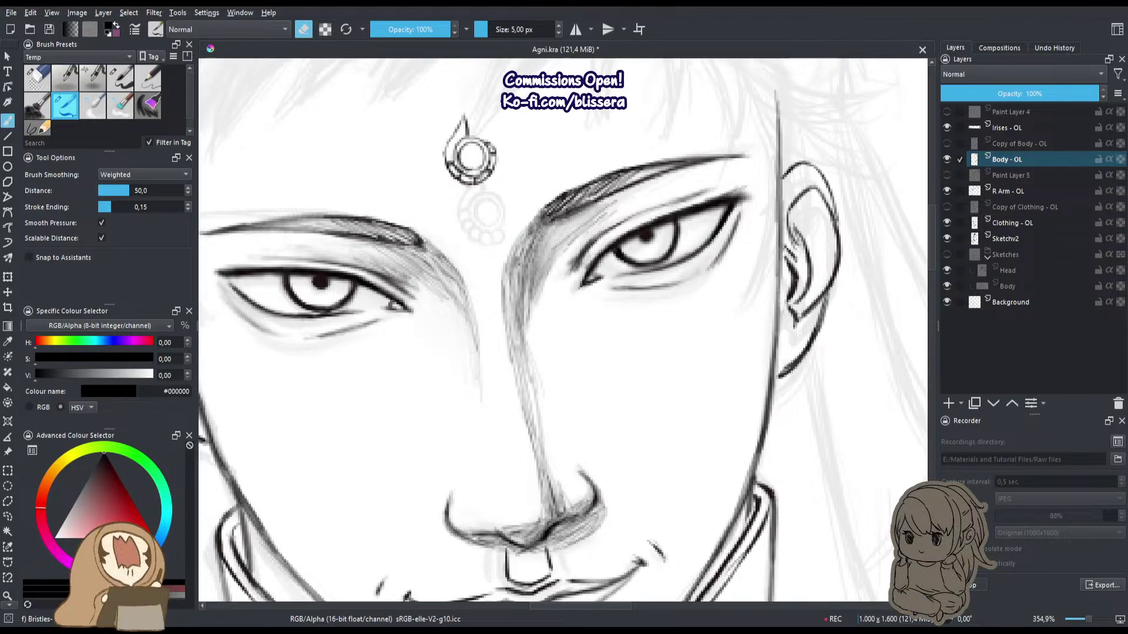
{"action": "key", "text": "e"}
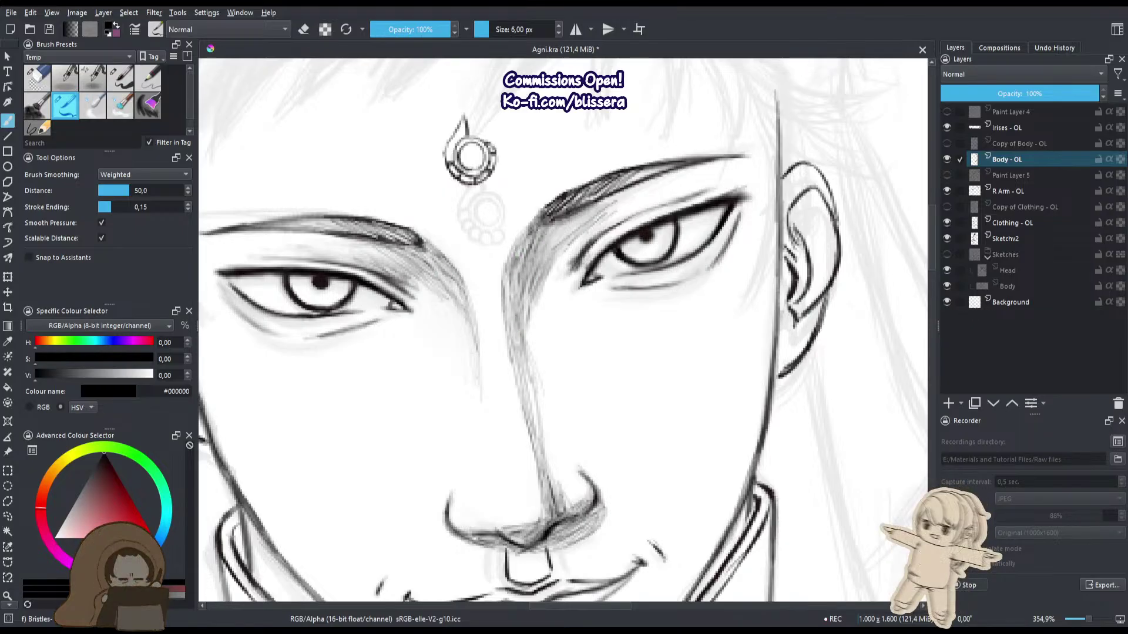
Try shading strokes beneath the outer corner of the right-side eye and undo them.
{"action": "left_click_drag", "start_coordinate": [496, 297], "coordinate": [460, 368]}
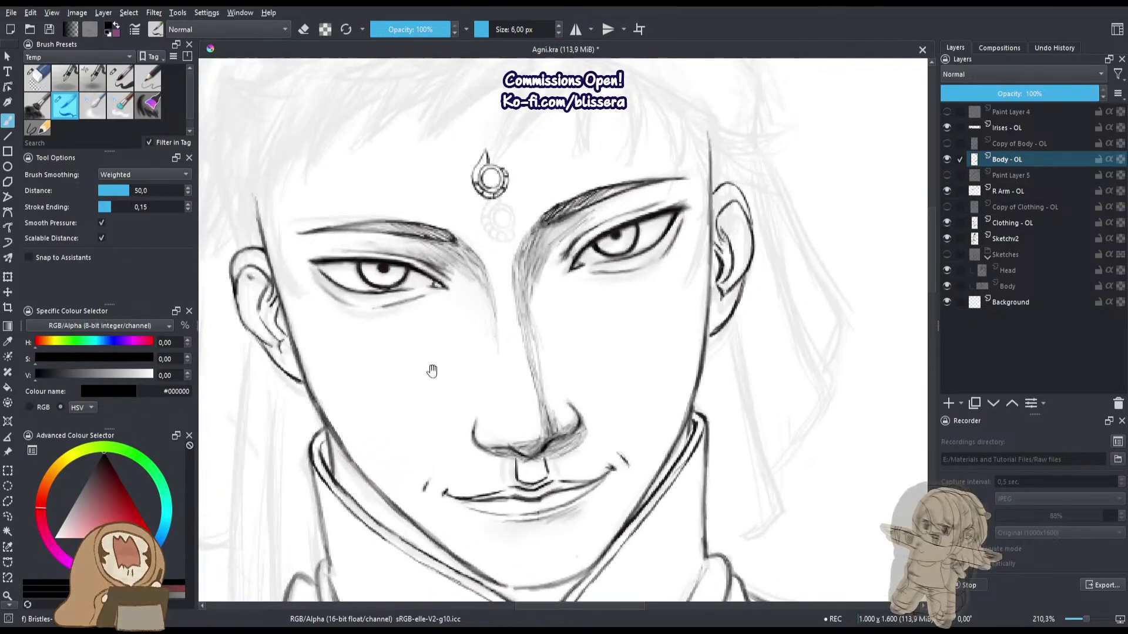
{"action": "scroll", "coordinate": [440, 389], "scroll_direction": "up", "scroll_amount": 1}
{"action": "scroll", "coordinate": [632, 225], "scroll_direction": "up", "scroll_amount": 3}
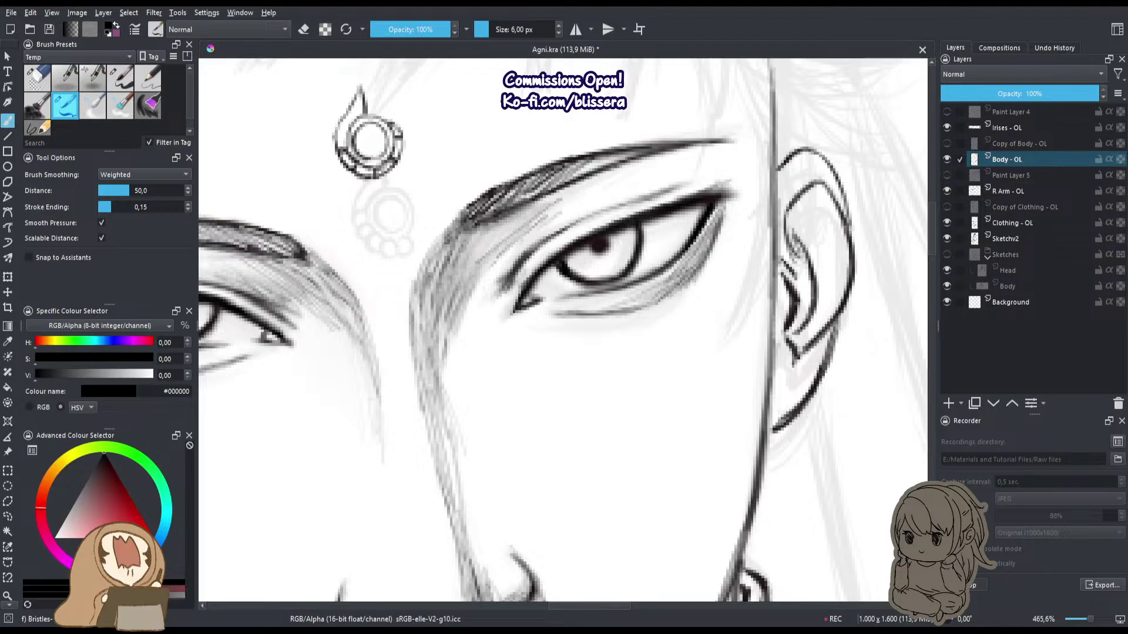
{"action": "scroll", "coordinate": [630, 297], "scroll_direction": "down", "scroll_amount": 1}
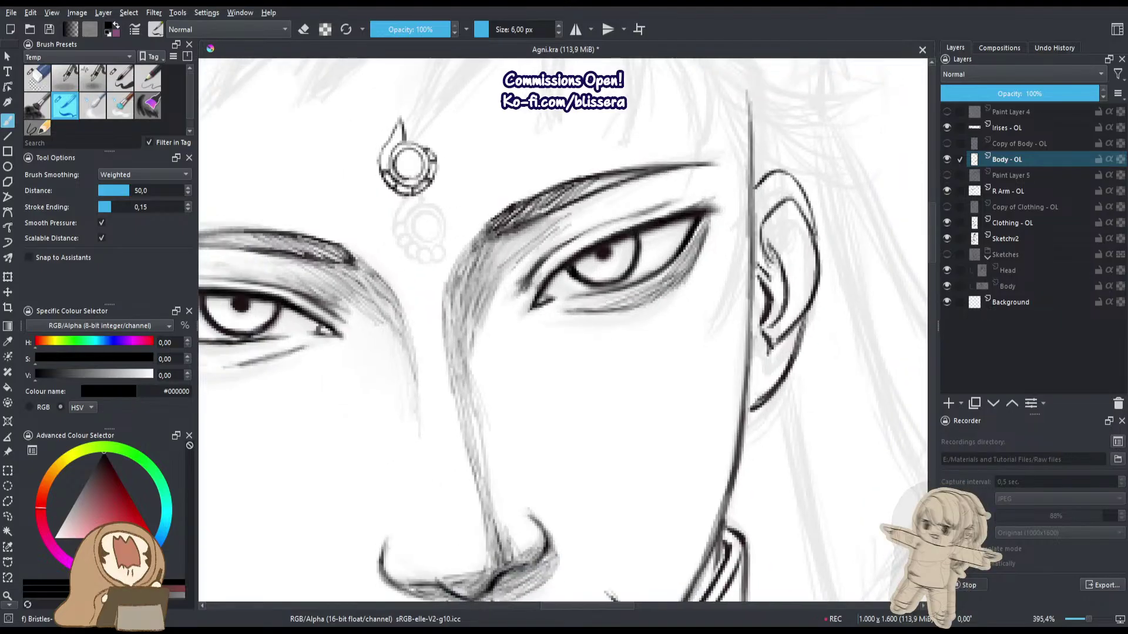
{"action": "left_click_drag", "start_coordinate": [357, 353], "coordinate": [570, 305]}
{"action": "left_click_drag", "start_coordinate": [330, 272], "coordinate": [263, 277]}
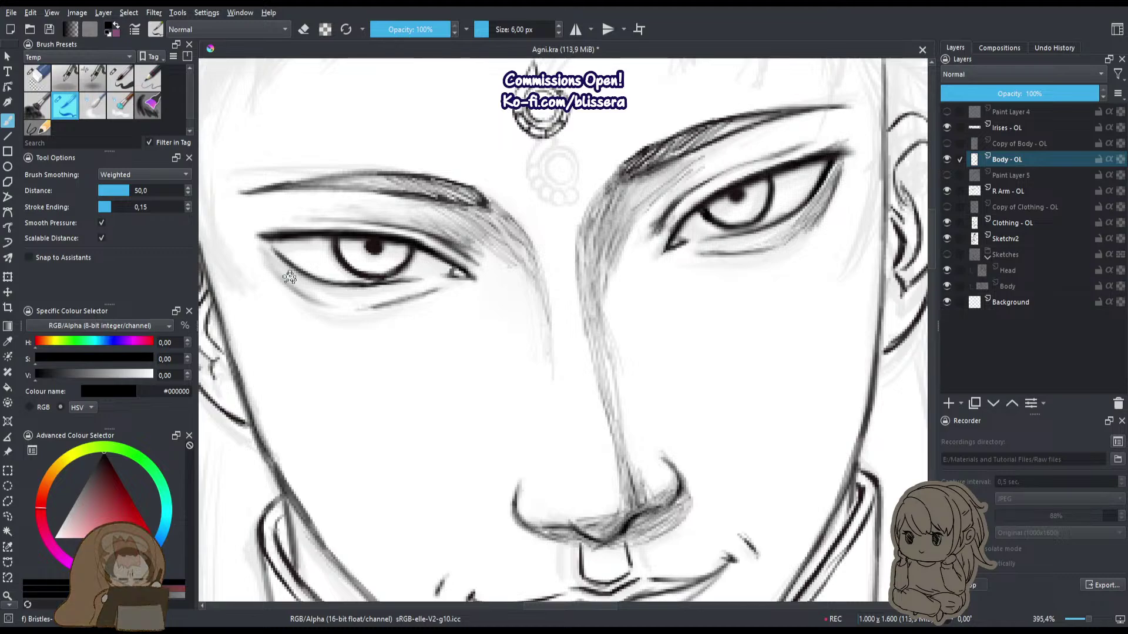
{"action": "key", "text": "ctrl+z"}
{"action": "key", "text": "ctrl+shift+z"}
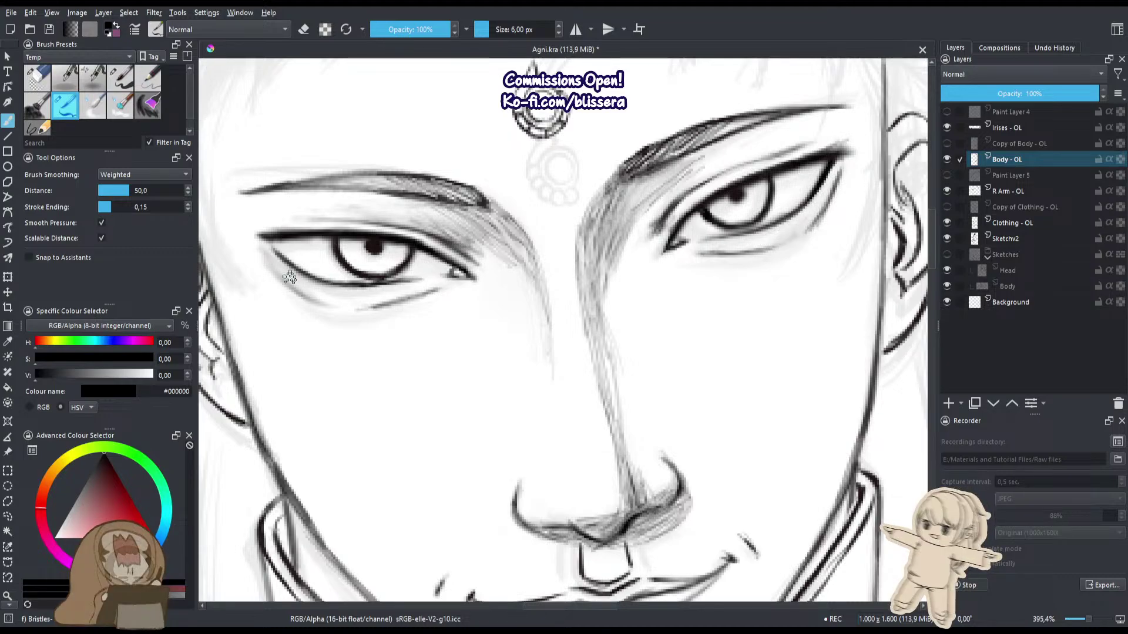
Add a new paint layer above Irises - OL and name it Hair.
{"action": "mouse_move", "coordinate": [429, 341]}
{"action": "left_mouse_down"}
{"action": "mouse_move", "coordinate": [403, 188]}
{"action": "mouse_move", "coordinate": [438, 453]}
{"action": "left_mouse_up"}
{"action": "left_click_drag", "start_coordinate": [432, 283], "coordinate": [445, 401]}
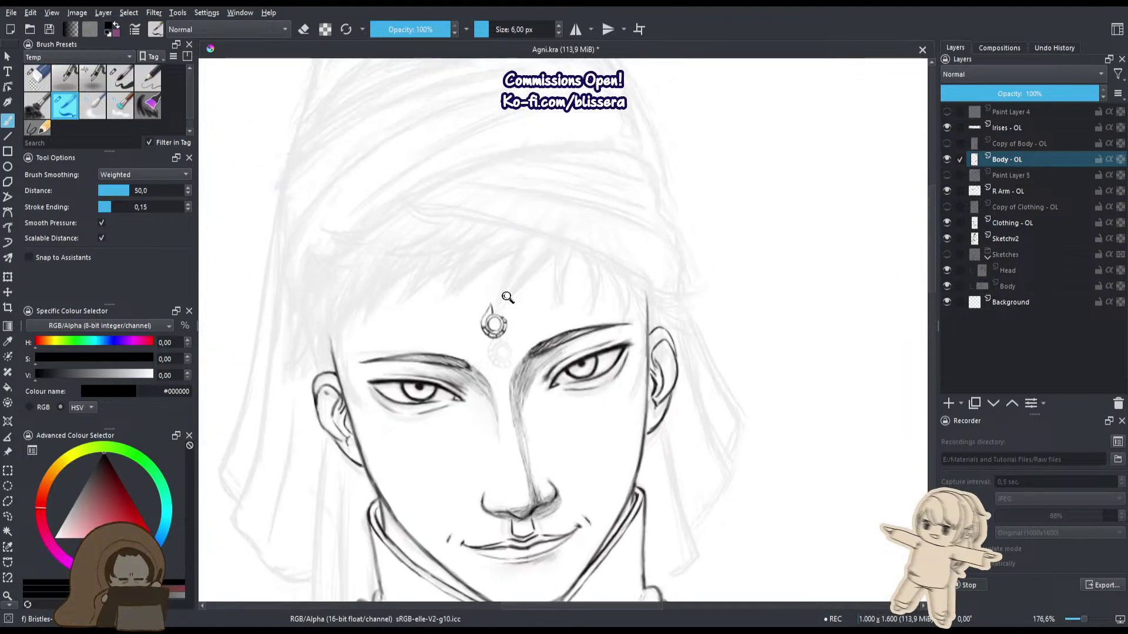
{"action": "left_click_drag", "start_coordinate": [507, 298], "coordinate": [569, 229]}
{"action": "key", "text": "Insert"}
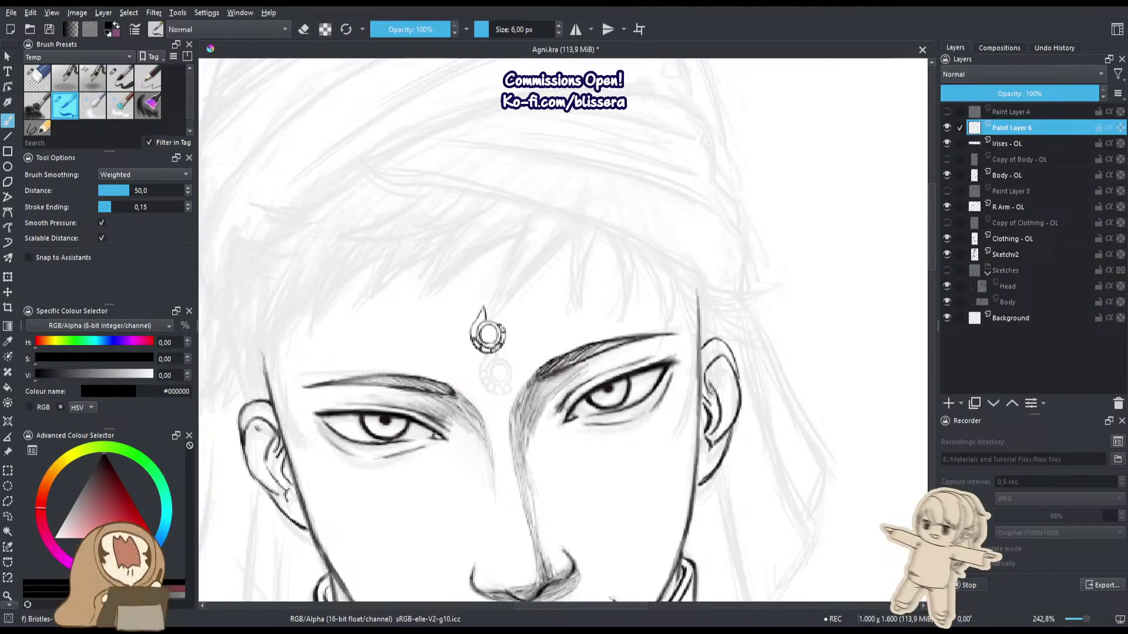
{"action": "double_click", "coordinate": [1043, 124]}
{"action": "type", "text": "H"}
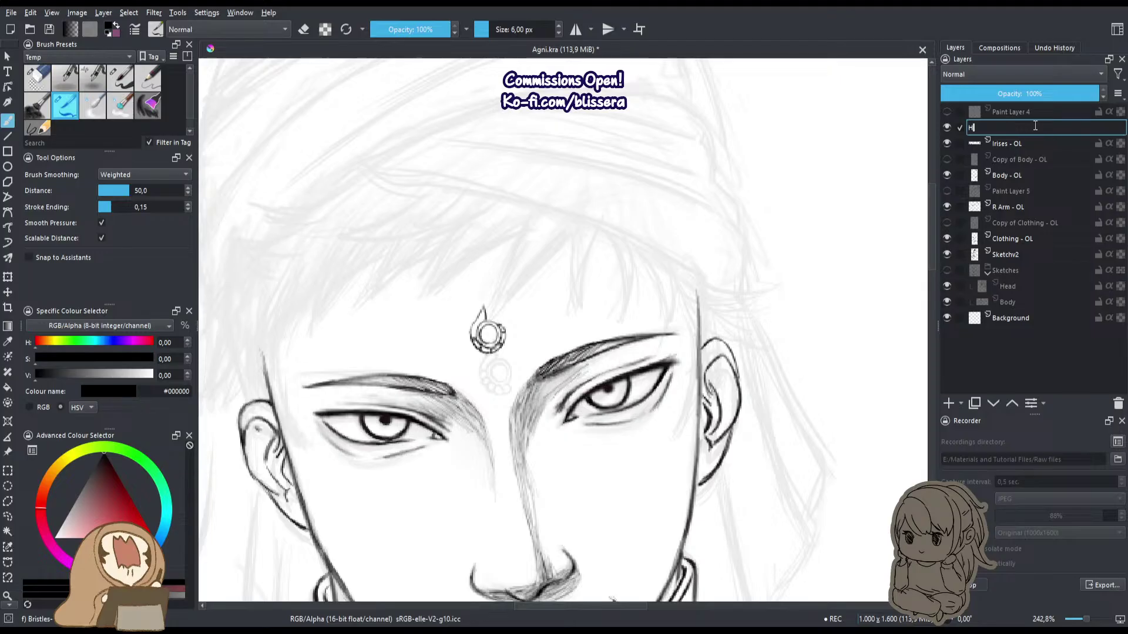
{"action": "type", "text": "air"}
{"action": "key", "text": "Return"}
Draw a pointed fringe strand above the right-side brow with the brush size set to 7 px.
{"action": "left_click_drag", "start_coordinate": [452, 279], "coordinate": [440, 221]}
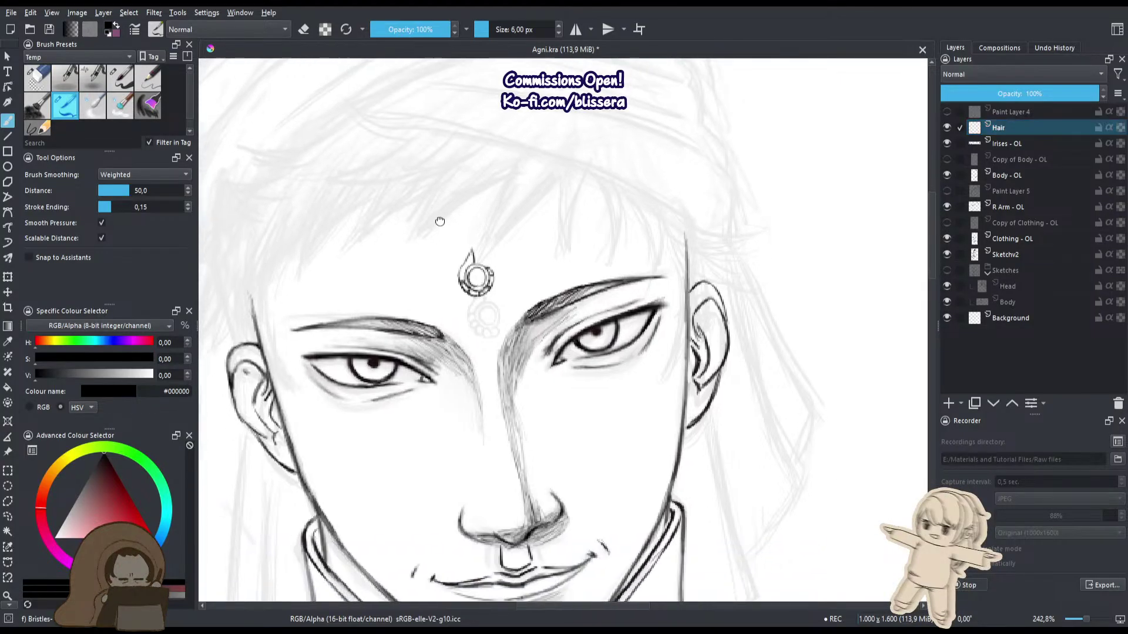
{"action": "left_click_drag", "start_coordinate": [576, 174], "coordinate": [601, 131]}
{"action": "key", "text": "bracketright"}
{"action": "left_click_drag", "start_coordinate": [552, 163], "coordinate": [556, 287]}
{"action": "left_click_drag", "start_coordinate": [590, 171], "coordinate": [559, 283]}
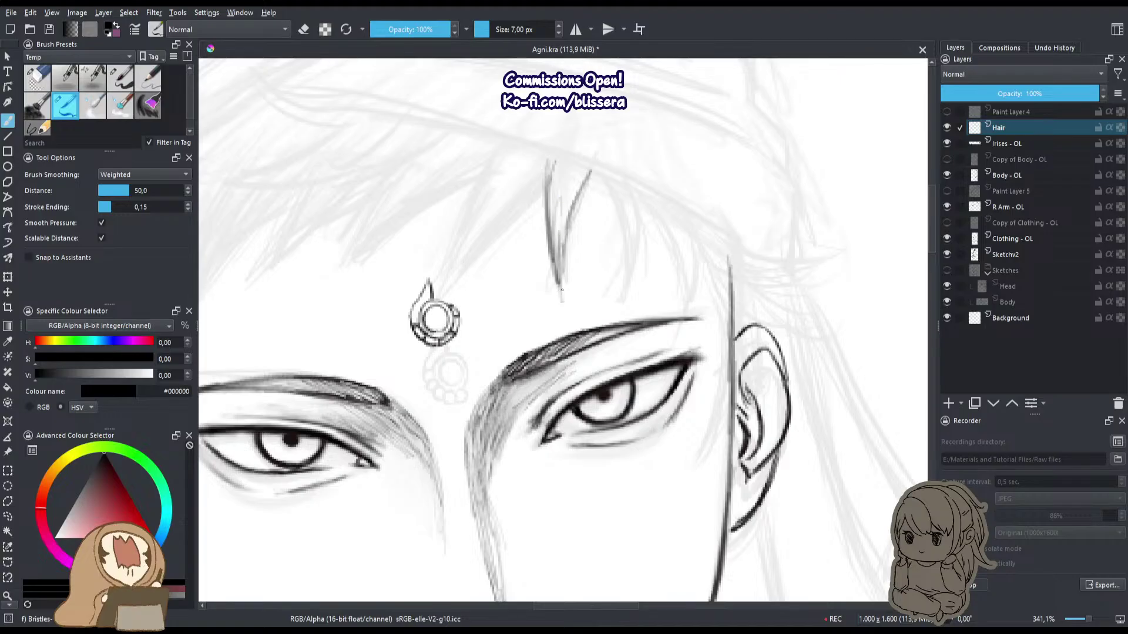
Draw two more tapered fringe strands beside the first, continuing toward the right-side temple.
{"action": "mouse_move", "coordinate": [590, 171]}
{"action": "left_mouse_down"}
{"action": "mouse_move", "coordinate": [629, 257]}
{"action": "mouse_move", "coordinate": [620, 294]}
{"action": "left_mouse_up"}
{"action": "left_click_drag", "start_coordinate": [632, 240], "coordinate": [583, 200]}
{"action": "left_click_drag", "start_coordinate": [573, 139], "coordinate": [639, 251]}
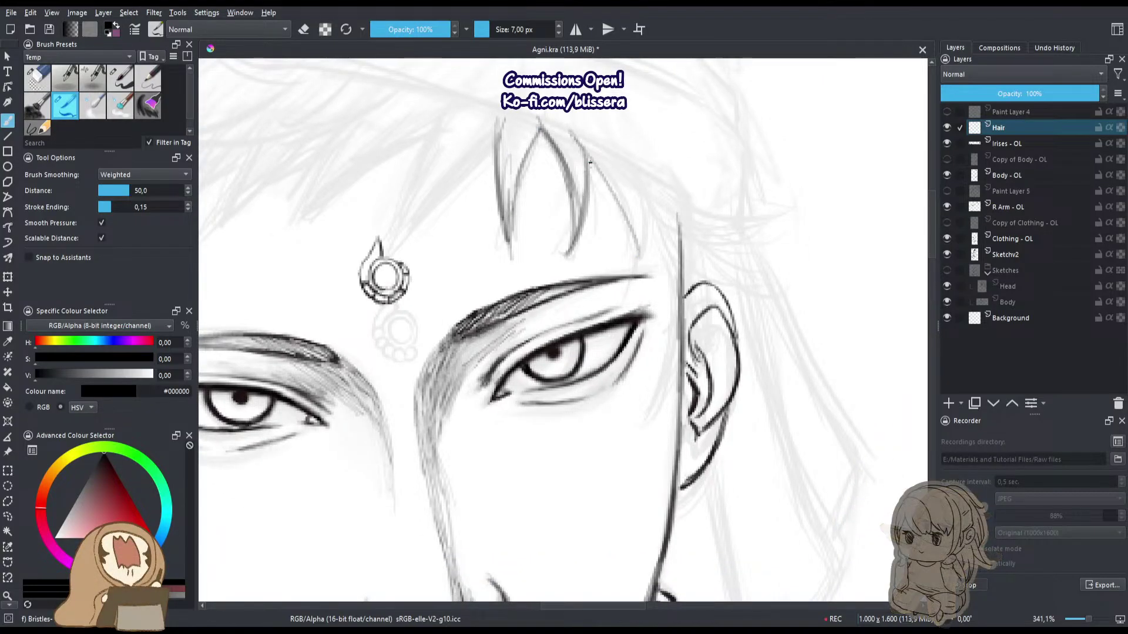
{"action": "left_click_drag", "start_coordinate": [589, 161], "coordinate": [641, 264]}
{"action": "left_click_drag", "start_coordinate": [618, 149], "coordinate": [636, 281]}
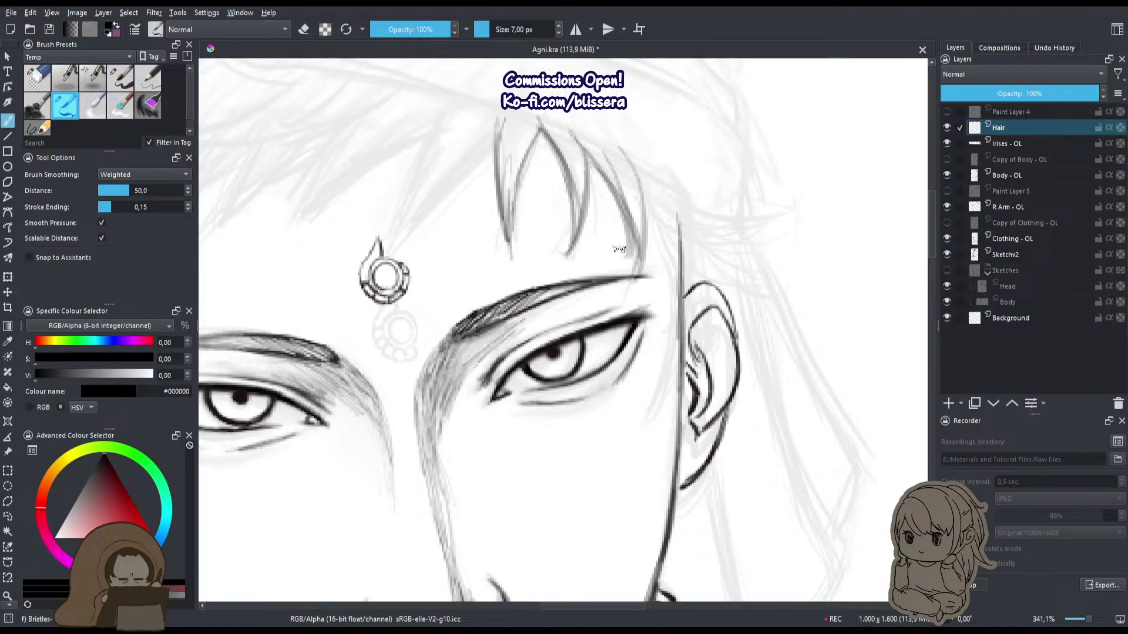
{"action": "left_click_drag", "start_coordinate": [610, 174], "coordinate": [631, 290]}
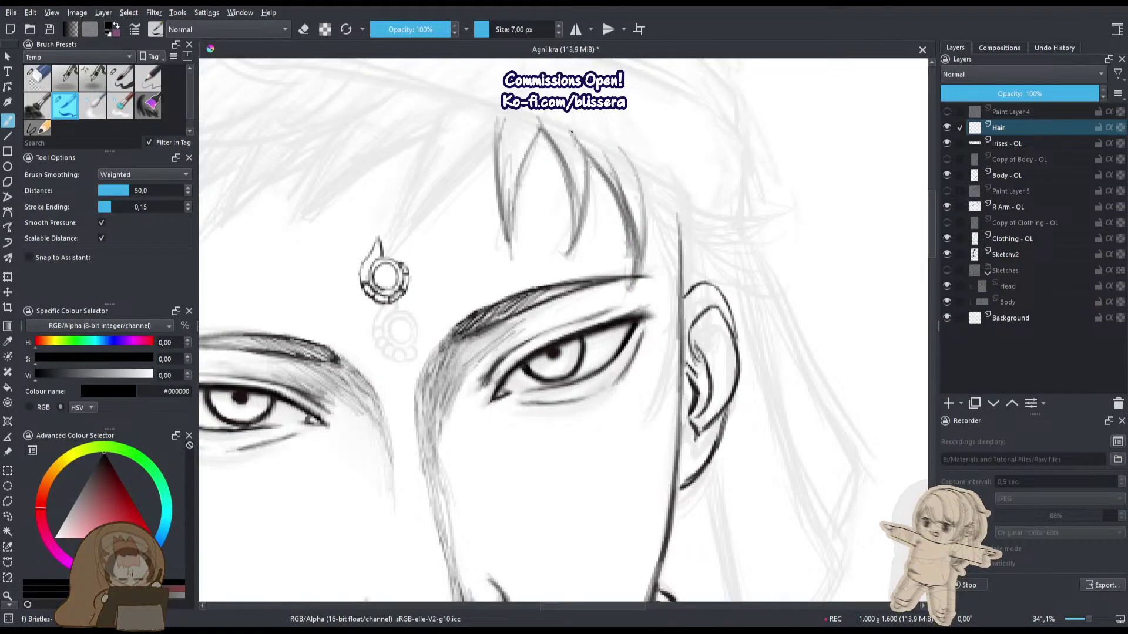
Darken the pointed fringe strands above the right-side brow with overlapping strokes on the Hair layer.
{"action": "left_click_drag", "start_coordinate": [567, 126], "coordinate": [576, 194]}
{"action": "left_click_drag", "start_coordinate": [500, 233], "coordinate": [545, 265]}
{"action": "left_click_drag", "start_coordinate": [585, 154], "coordinate": [553, 243]}
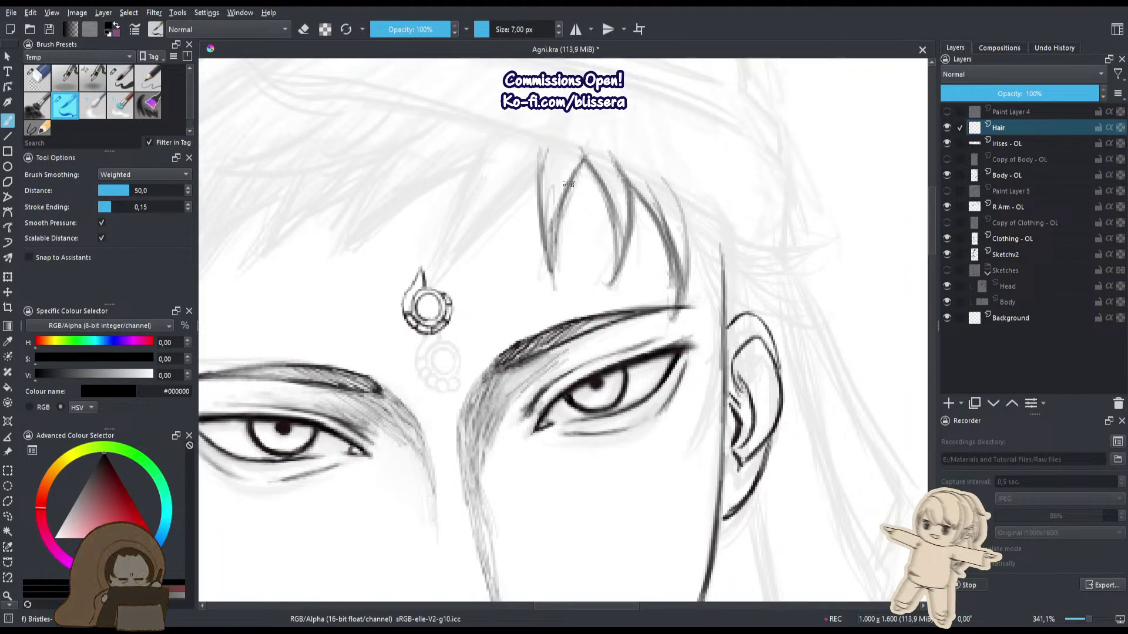
{"action": "left_click_drag", "start_coordinate": [578, 151], "coordinate": [563, 218]}
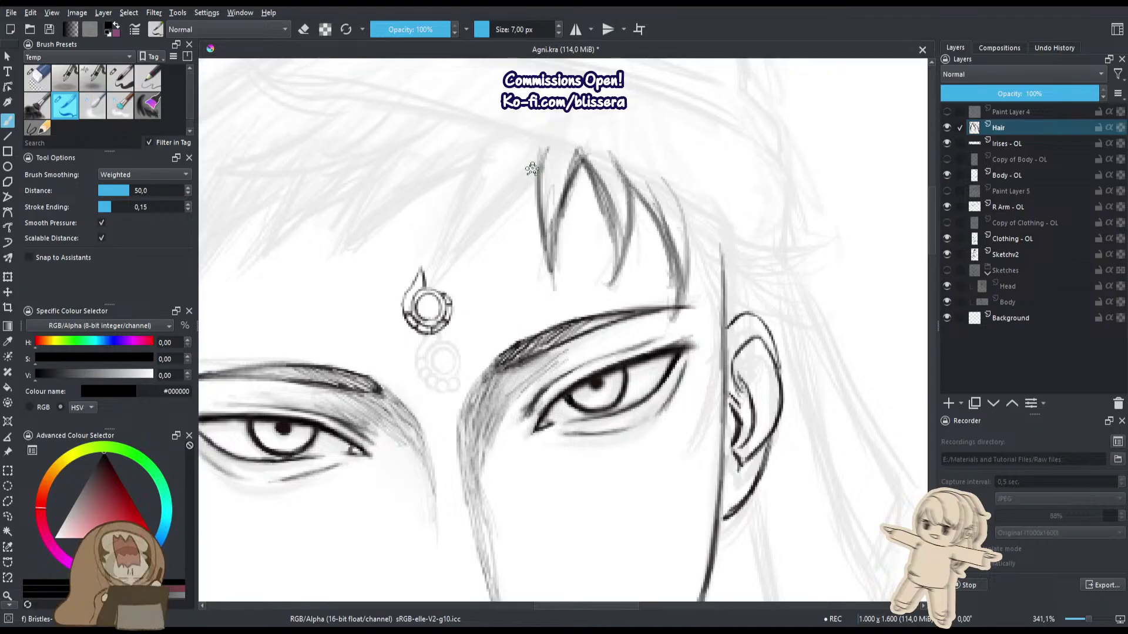
Draw outward-flicking hair strands from the right-side temple above the ear.
{"action": "left_click_drag", "start_coordinate": [613, 213], "coordinate": [605, 257]}
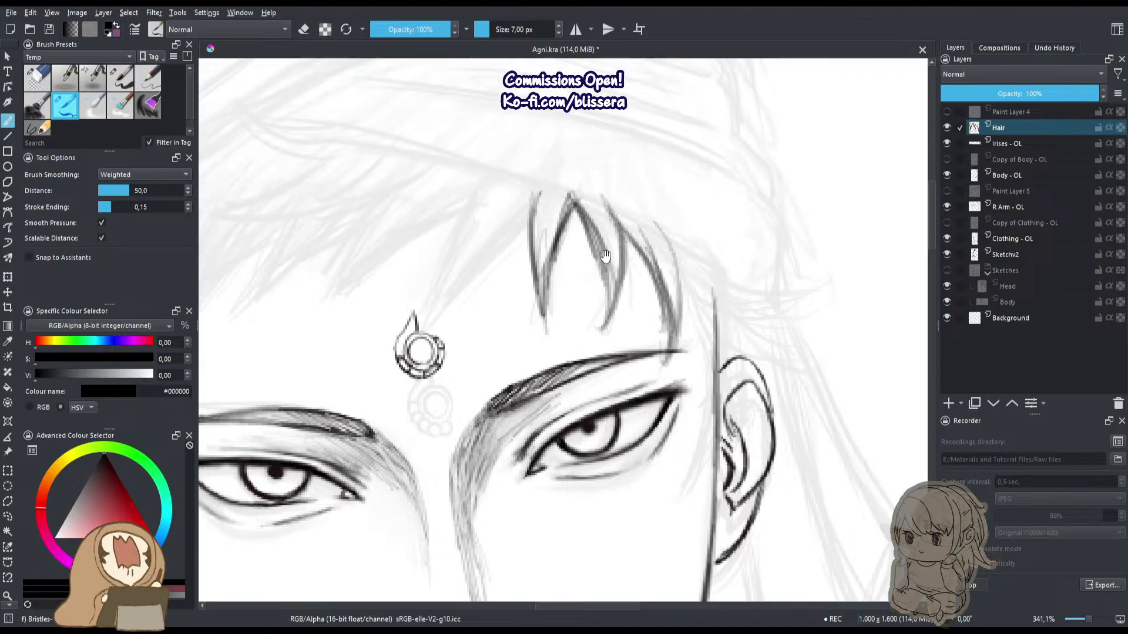
{"action": "left_click_drag", "start_coordinate": [696, 249], "coordinate": [797, 295]}
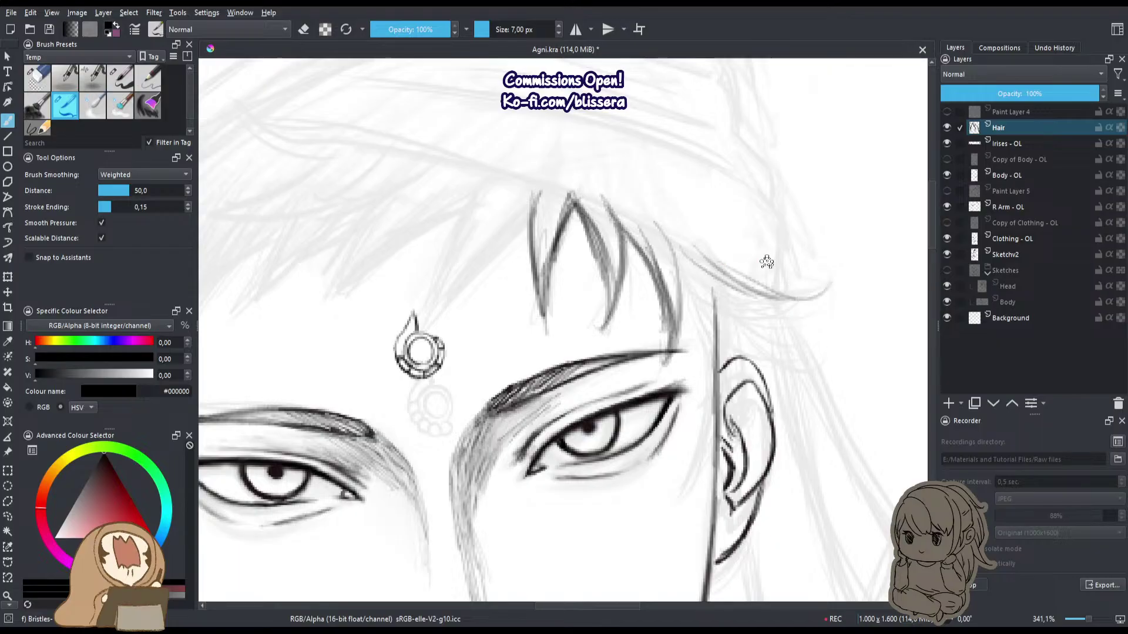
{"action": "left_click_drag", "start_coordinate": [682, 276], "coordinate": [820, 287]}
{"action": "mouse_move", "coordinate": [681, 284]}
{"action": "left_mouse_down"}
{"action": "mouse_move", "coordinate": [758, 303]}
{"action": "mouse_move", "coordinate": [812, 366]}
{"action": "mouse_move", "coordinate": [703, 323]}
{"action": "mouse_move", "coordinate": [790, 363]}
{"action": "left_mouse_up"}
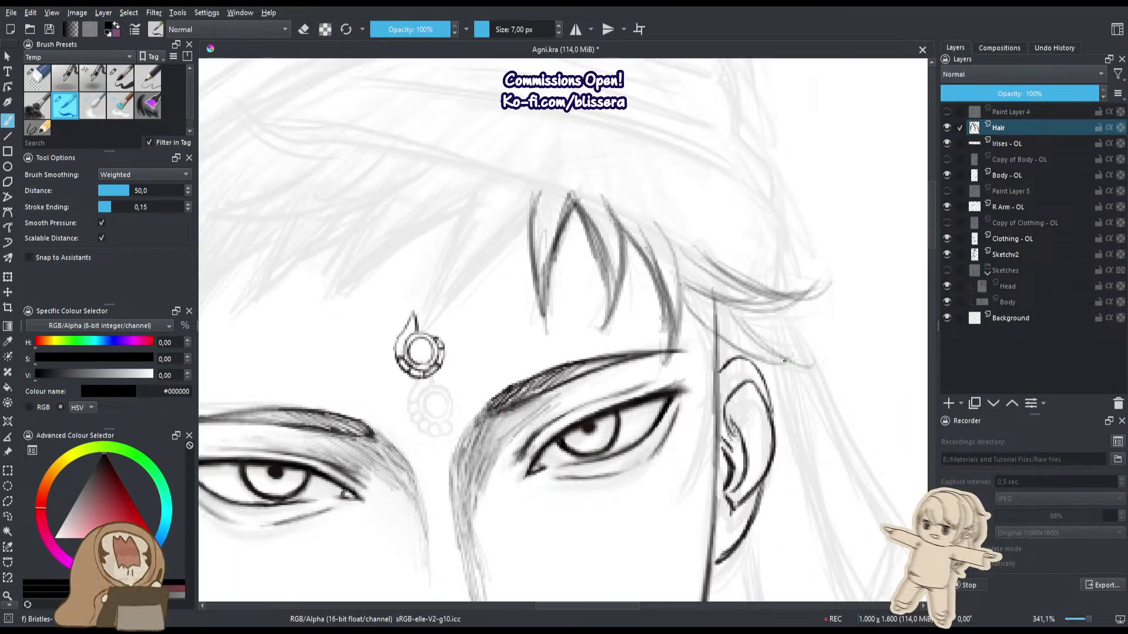
Ink the outermost fringe strand and long tapered sideburn strands in front of the right-side ear.
{"action": "left_click_drag", "start_coordinate": [671, 242], "coordinate": [678, 334]}
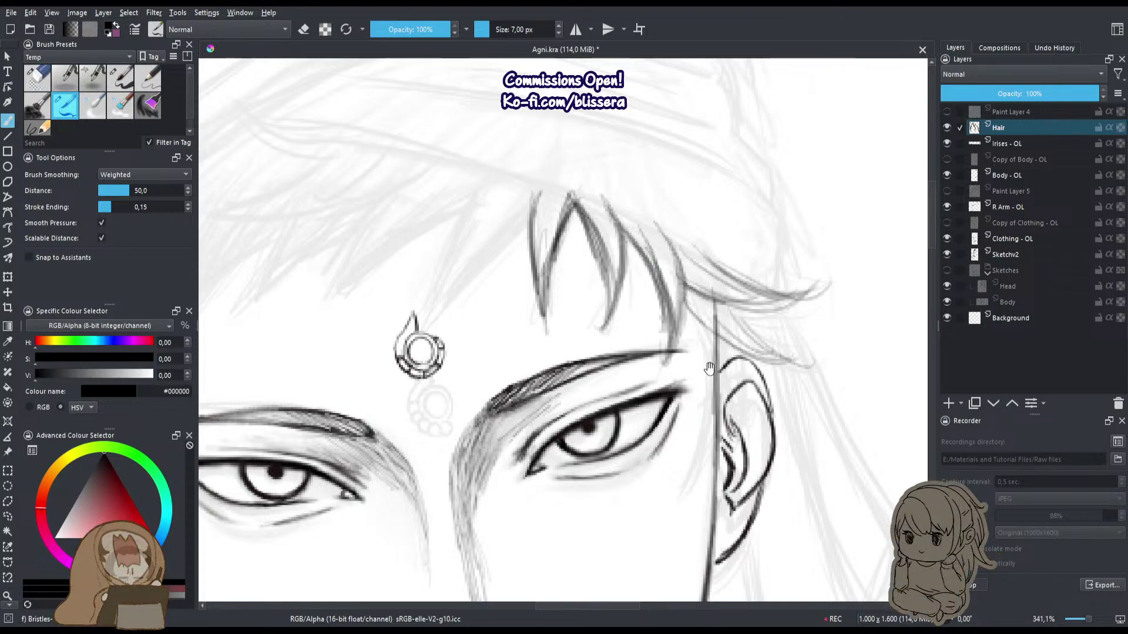
{"action": "left_click_drag", "start_coordinate": [710, 368], "coordinate": [683, 325]}
{"action": "left_click_drag", "start_coordinate": [660, 283], "coordinate": [683, 363]}
{"action": "mouse_move", "coordinate": [673, 311]}
{"action": "left_mouse_down"}
{"action": "mouse_move", "coordinate": [686, 398]}
{"action": "mouse_move", "coordinate": [665, 436]}
{"action": "left_mouse_up"}
{"action": "left_click_drag", "start_coordinate": [702, 300], "coordinate": [692, 414]}
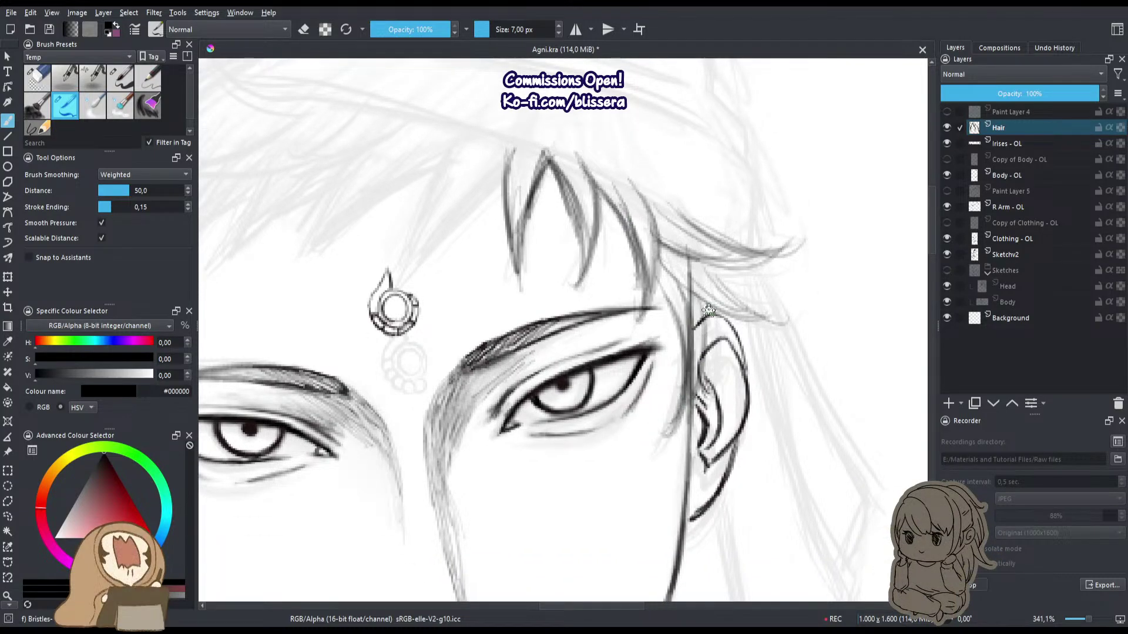
Fill out the flicked strands above the right-side ear and add short strands below its lobe.
{"action": "mouse_move", "coordinate": [693, 287]}
{"action": "left_mouse_down"}
{"action": "mouse_move", "coordinate": [767, 300]}
{"action": "mouse_move", "coordinate": [736, 303]}
{"action": "mouse_move", "coordinate": [721, 256]}
{"action": "mouse_move", "coordinate": [718, 276]}
{"action": "mouse_move", "coordinate": [772, 280]}
{"action": "mouse_move", "coordinate": [730, 265]}
{"action": "mouse_move", "coordinate": [792, 292]}
{"action": "left_mouse_up"}
{"action": "left_click_drag", "start_coordinate": [703, 259], "coordinate": [749, 275]}
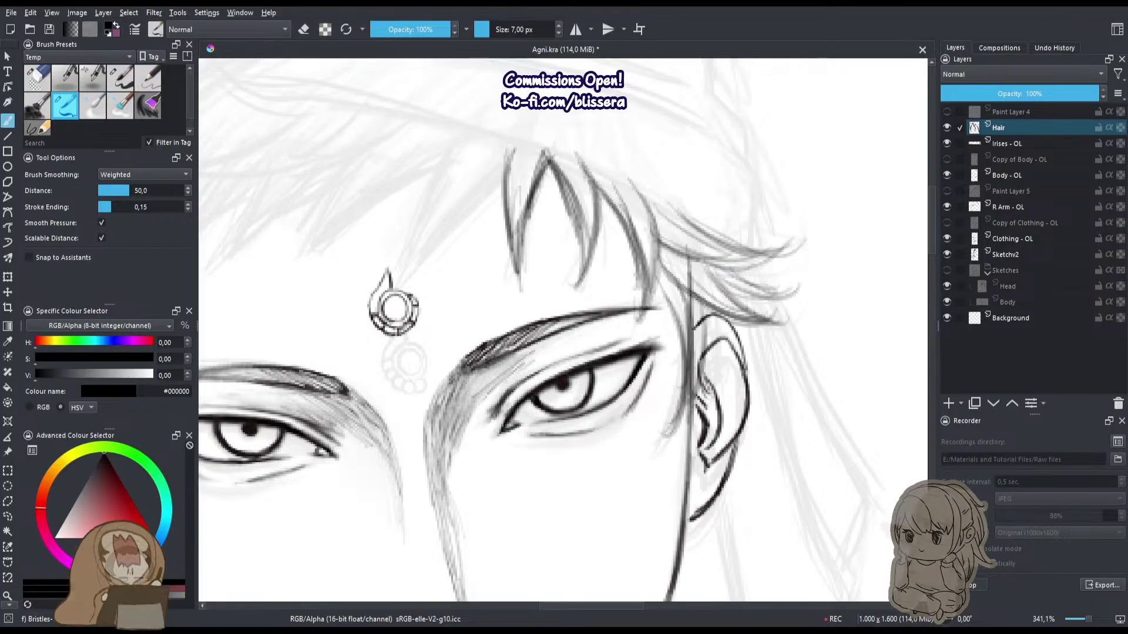
{"action": "left_click_drag", "start_coordinate": [661, 281], "coordinate": [644, 244]}
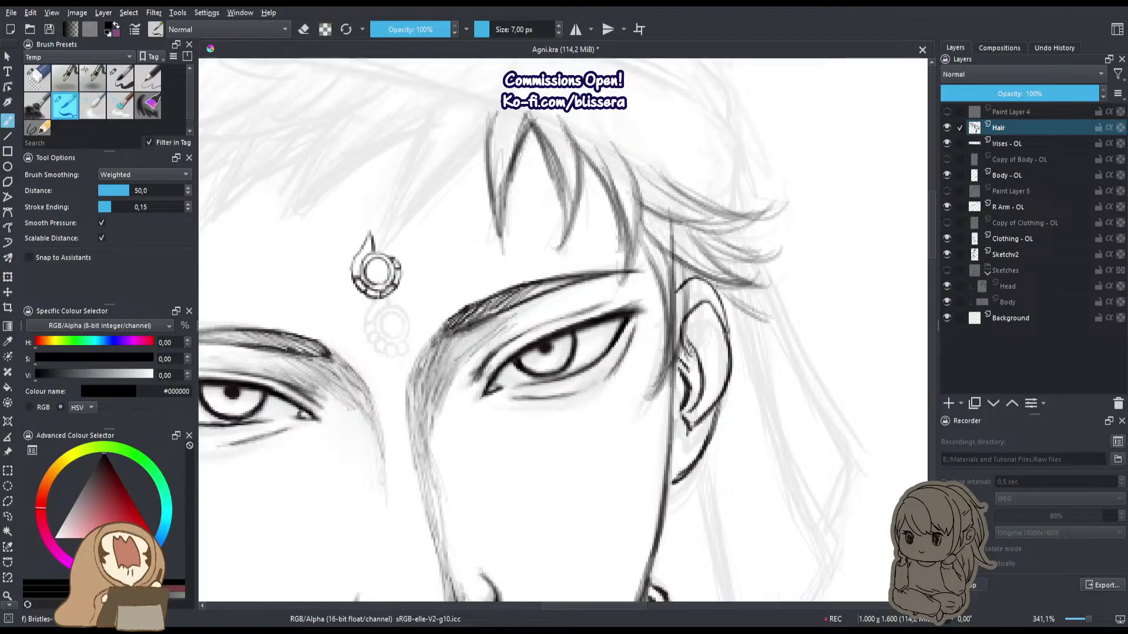
{"action": "mouse_move", "coordinate": [689, 478]}
{"action": "left_mouse_down"}
{"action": "mouse_move", "coordinate": [741, 362]}
{"action": "mouse_move", "coordinate": [677, 387]}
{"action": "left_mouse_up"}
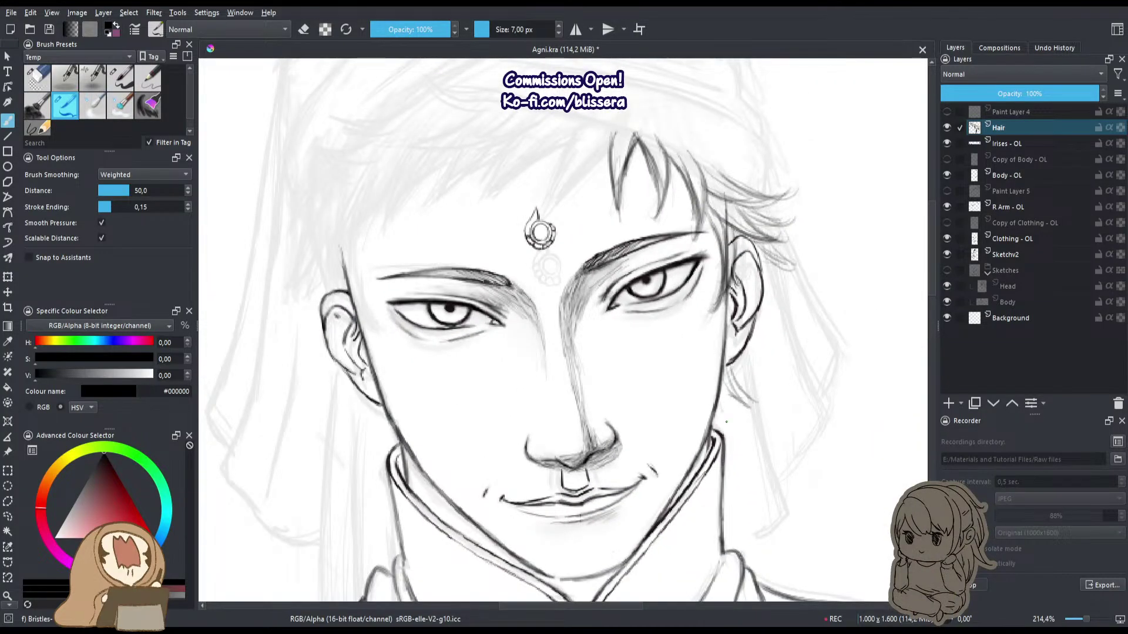
Draw a broad pointed fringe strand slanting down from the hairline toward the forehead ornament.
{"action": "mouse_move", "coordinate": [512, 136]}
{"action": "left_mouse_down"}
{"action": "mouse_move", "coordinate": [594, 239]}
{"action": "mouse_move", "coordinate": [705, 196]}
{"action": "left_mouse_up"}
{"action": "left_click_drag", "start_coordinate": [714, 238], "coordinate": [667, 296]}
{"action": "mouse_move", "coordinate": [713, 234]}
{"action": "left_mouse_down"}
{"action": "mouse_move", "coordinate": [699, 287]}
{"action": "mouse_move", "coordinate": [716, 337]}
{"action": "left_mouse_up"}
{"action": "left_click_drag", "start_coordinate": [699, 258], "coordinate": [712, 320]}
{"action": "left_click_drag", "start_coordinate": [711, 205], "coordinate": [648, 320]}
{"action": "left_click_drag", "start_coordinate": [713, 239], "coordinate": [627, 334]}
{"action": "left_click_drag", "start_coordinate": [698, 196], "coordinate": [626, 310]}
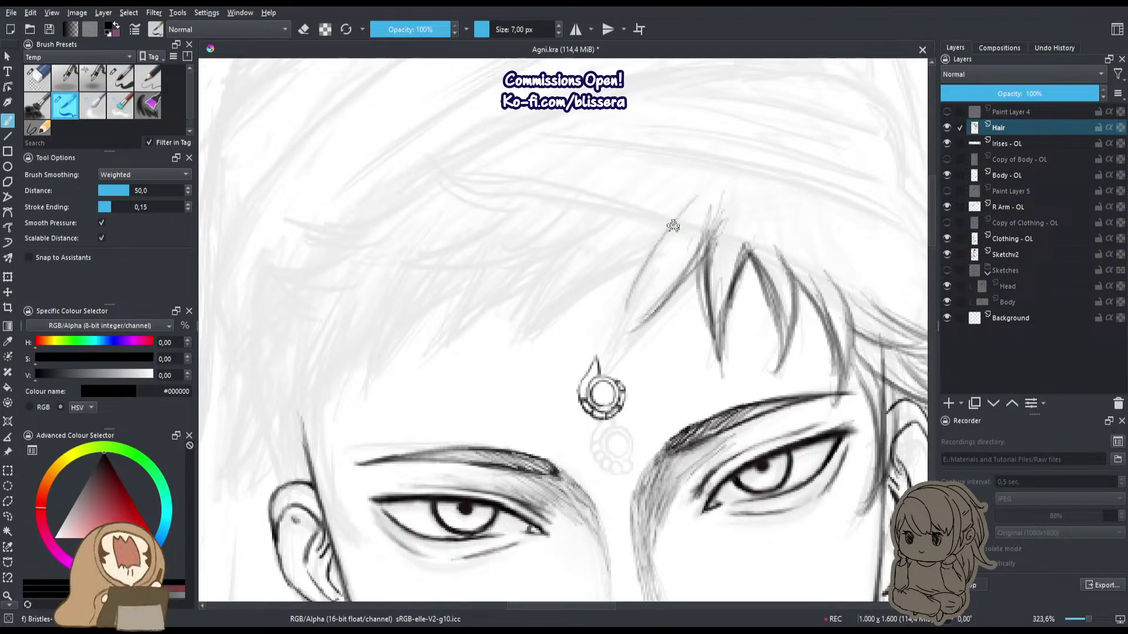
Ink swept, pointed fringe strands across the forehead toward the left-side temple, checking the character reference images.
{"action": "mouse_move", "coordinate": [662, 235]}
{"action": "left_mouse_down"}
{"action": "mouse_move", "coordinate": [621, 303]}
{"action": "mouse_move", "coordinate": [642, 300]}
{"action": "left_mouse_up"}
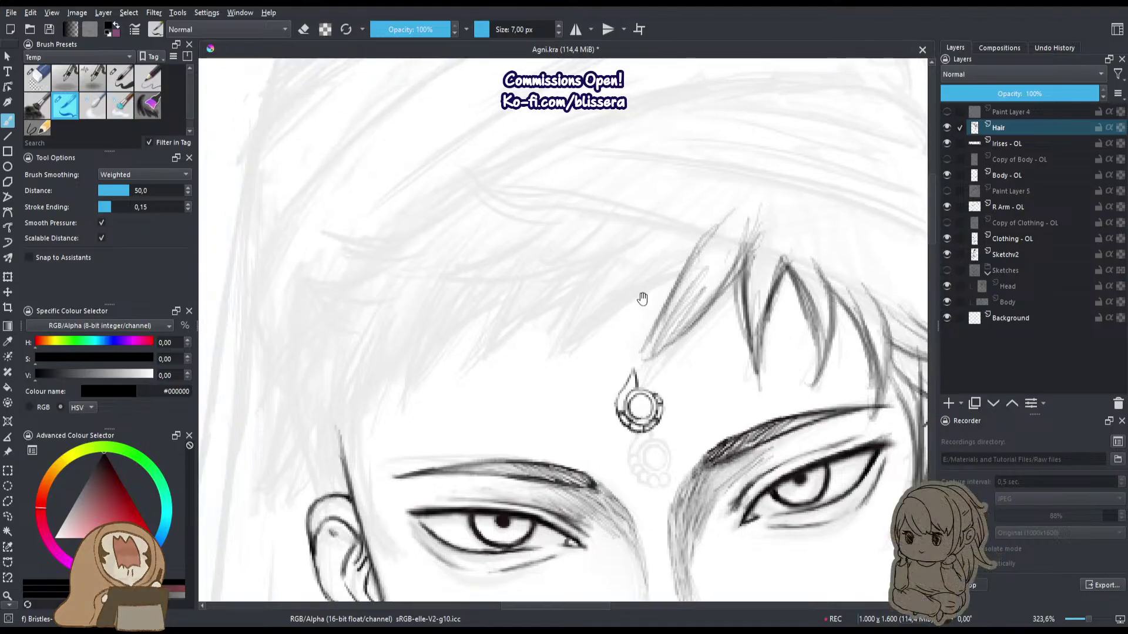
{"action": "mouse_move", "coordinate": [557, 350]}
{"action": "left_mouse_down"}
{"action": "mouse_move", "coordinate": [543, 386]}
{"action": "mouse_move", "coordinate": [775, 141]}
{"action": "left_mouse_up"}
{"action": "left_click_drag", "start_coordinate": [600, 242], "coordinate": [511, 327]}
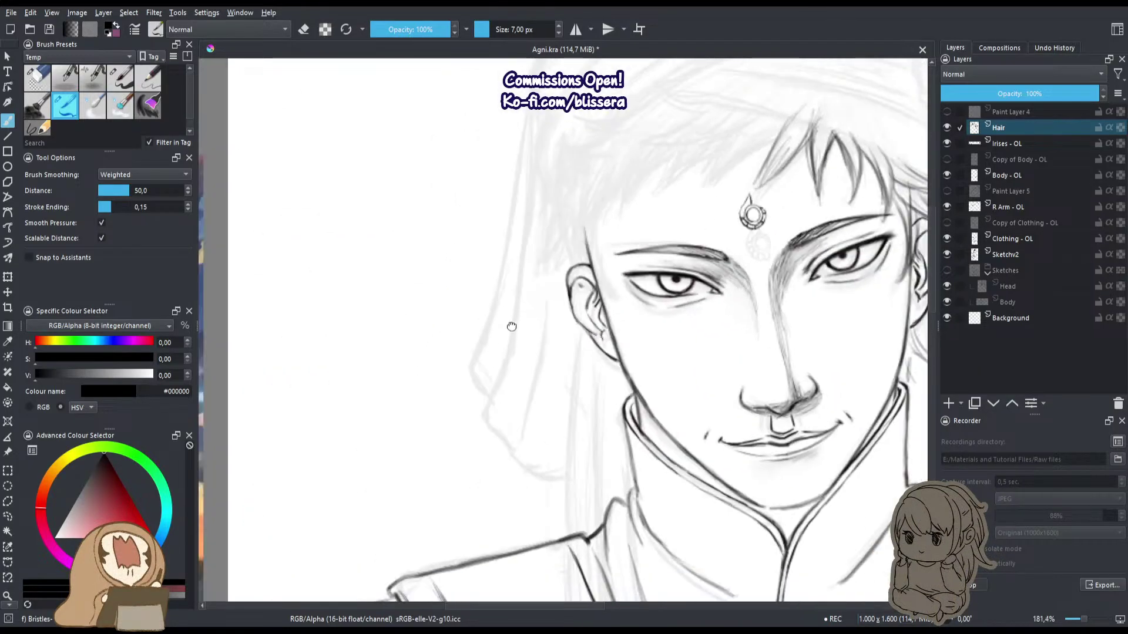
{"action": "left_click_drag", "start_coordinate": [511, 458], "coordinate": [533, 414]}
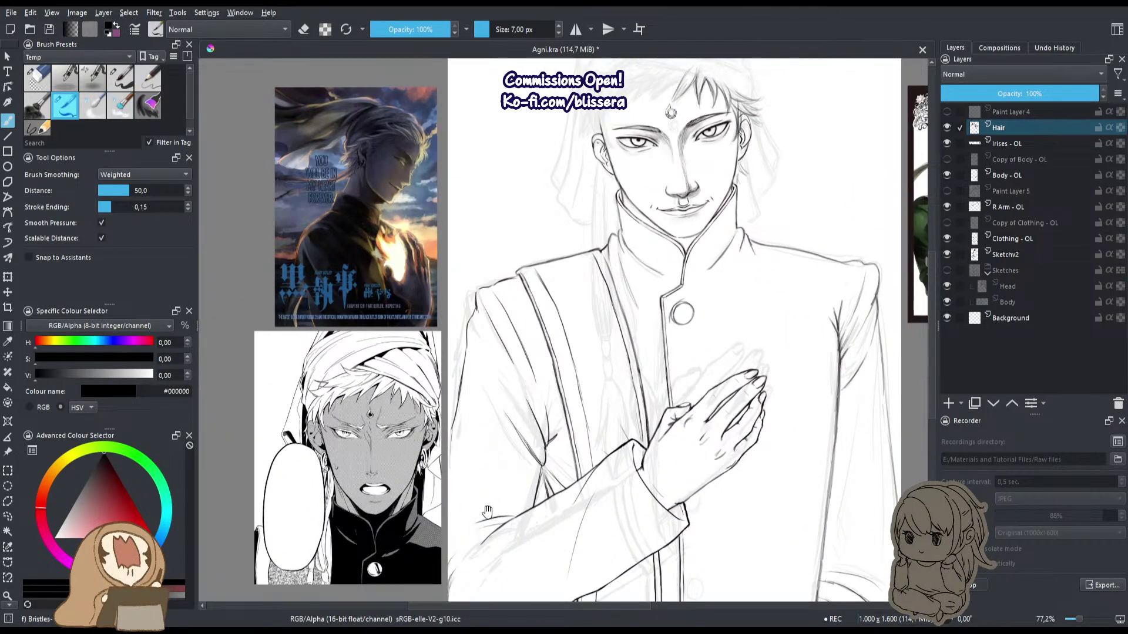
{"action": "left_click_drag", "start_coordinate": [464, 147], "coordinate": [479, 267]}
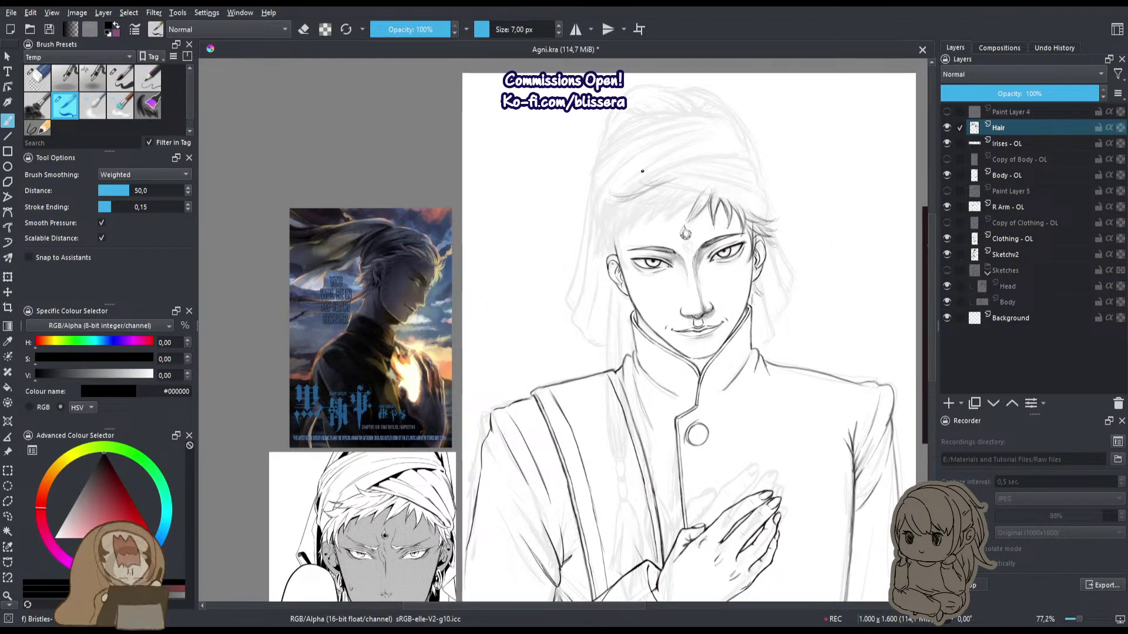
{"action": "left_click_drag", "start_coordinate": [635, 181], "coordinate": [670, 183]}
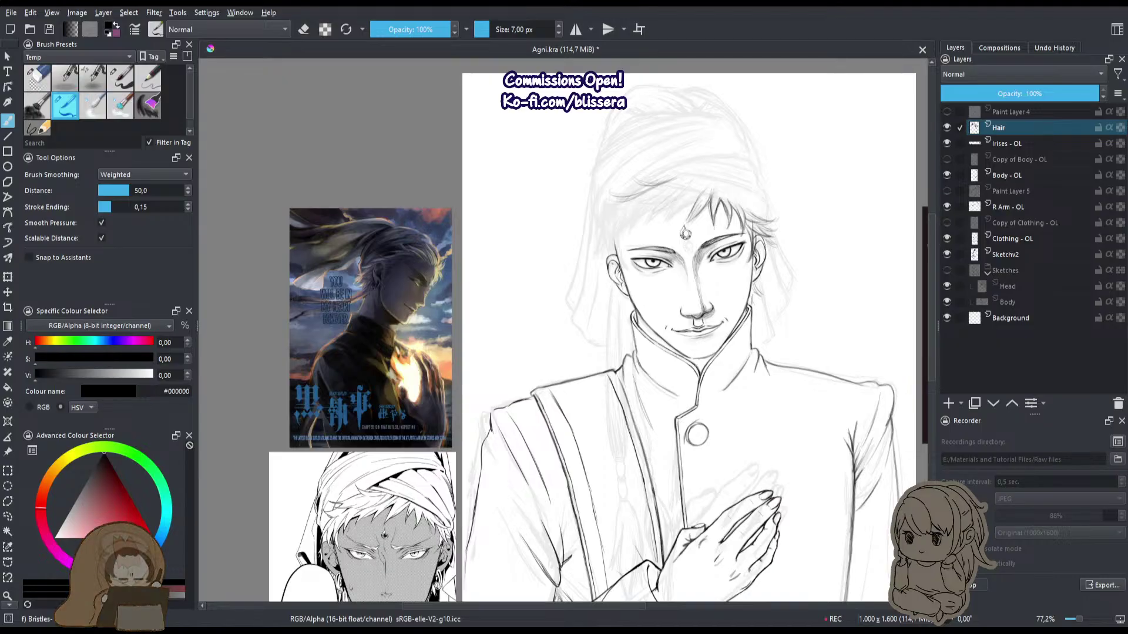
{"action": "scroll", "coordinate": [678, 211], "scroll_direction": "up", "scroll_amount": 3}
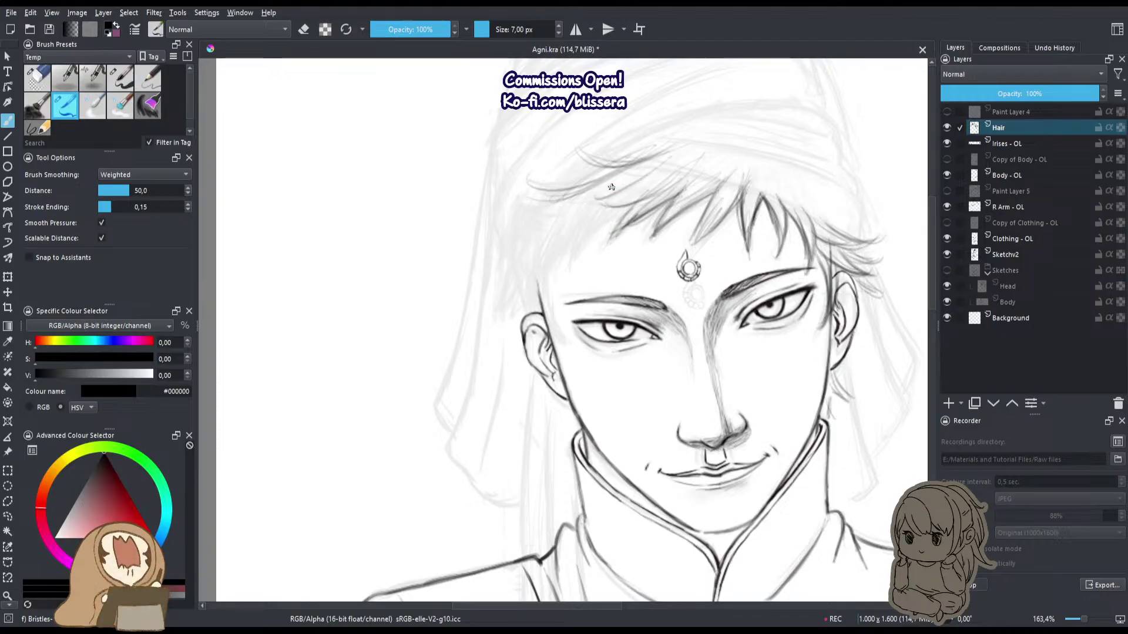
Draw the last fringe strand down the left-side temple and a tuft of hair above the left-side ear.
{"action": "mouse_move", "coordinate": [583, 201]}
{"action": "left_mouse_down"}
{"action": "mouse_move", "coordinate": [630, 203]}
{"action": "mouse_move", "coordinate": [572, 259]}
{"action": "left_mouse_up"}
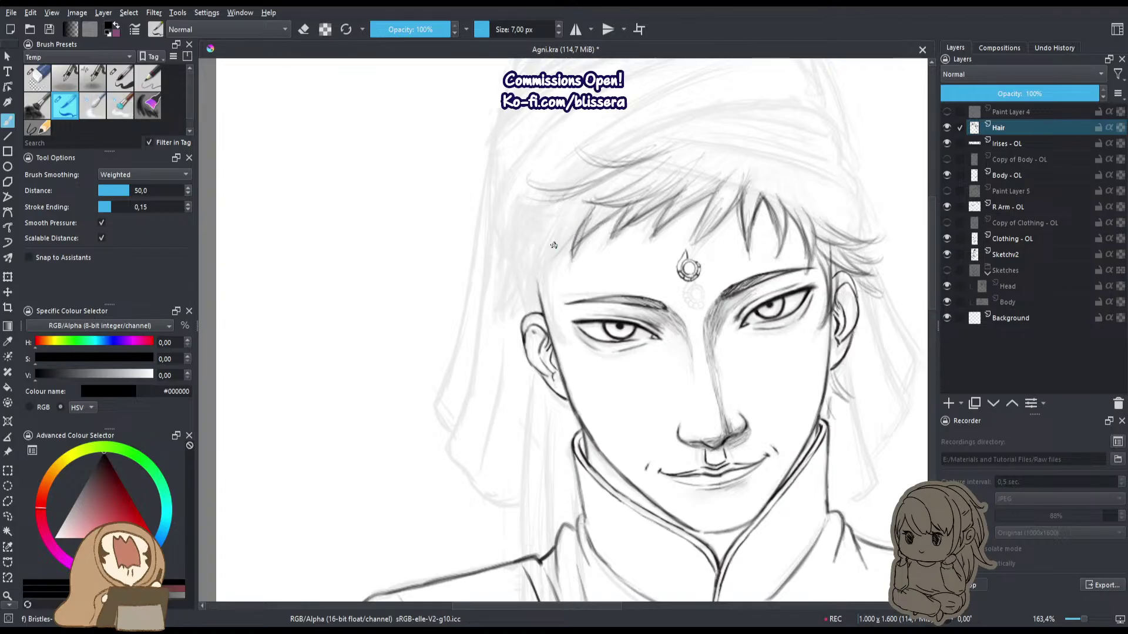
{"action": "left_click_drag", "start_coordinate": [547, 225], "coordinate": [541, 282]}
{"action": "left_click_drag", "start_coordinate": [548, 227], "coordinate": [541, 296]}
{"action": "mouse_move", "coordinate": [563, 239]}
{"action": "left_mouse_down"}
{"action": "mouse_move", "coordinate": [546, 272]}
{"action": "mouse_move", "coordinate": [658, 145]}
{"action": "mouse_move", "coordinate": [580, 277]}
{"action": "left_mouse_up"}
{"action": "scroll", "coordinate": [561, 231], "scroll_direction": "down", "scroll_amount": 2}
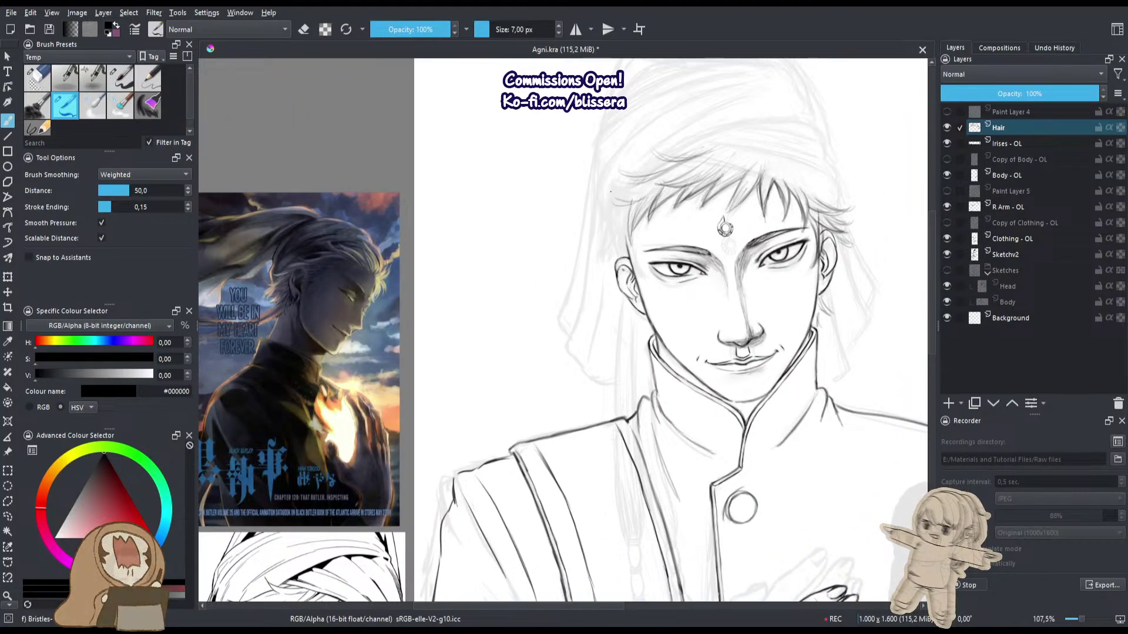
{"action": "left_click_drag", "start_coordinate": [618, 227], "coordinate": [666, 162]}
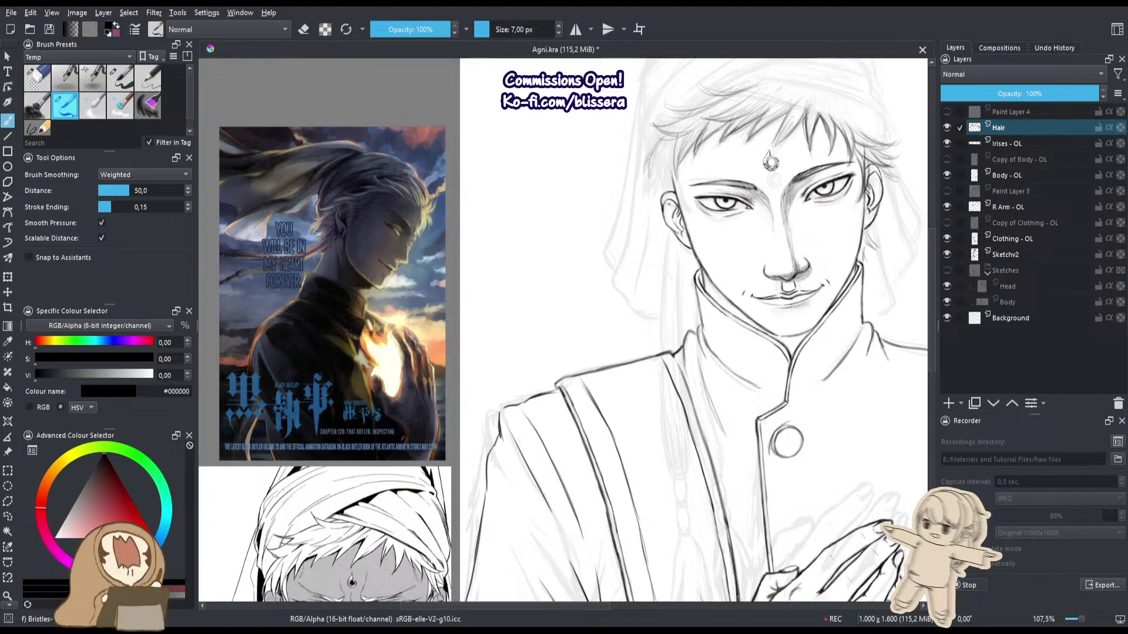
{"action": "left_click_drag", "start_coordinate": [658, 166], "coordinate": [662, 152]}
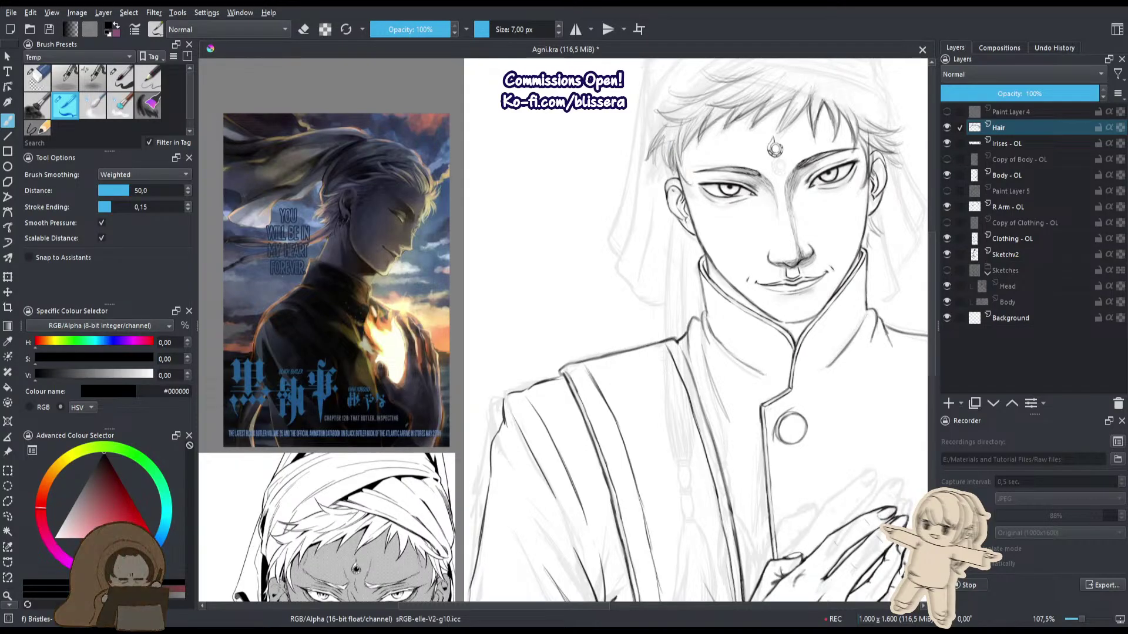
{"action": "left_click_drag", "start_coordinate": [687, 215], "coordinate": [540, 359]}
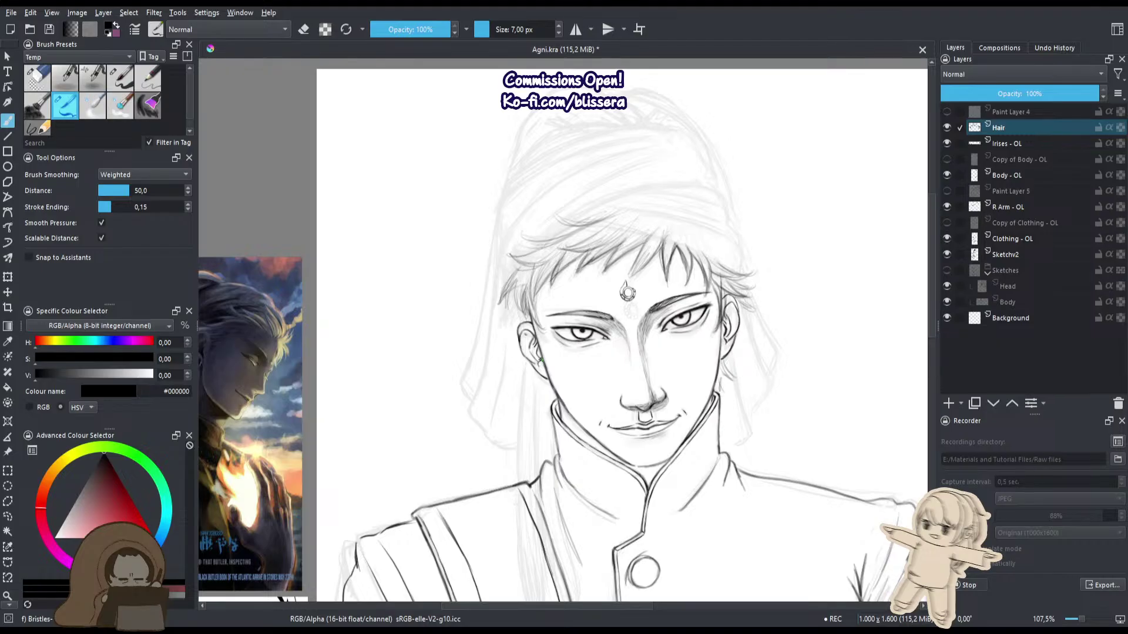
Darken the sideburn strands in front of the left-side ear and the tuft above it.
{"action": "scroll", "coordinate": [627, 292], "scroll_direction": "up", "scroll_amount": 4}
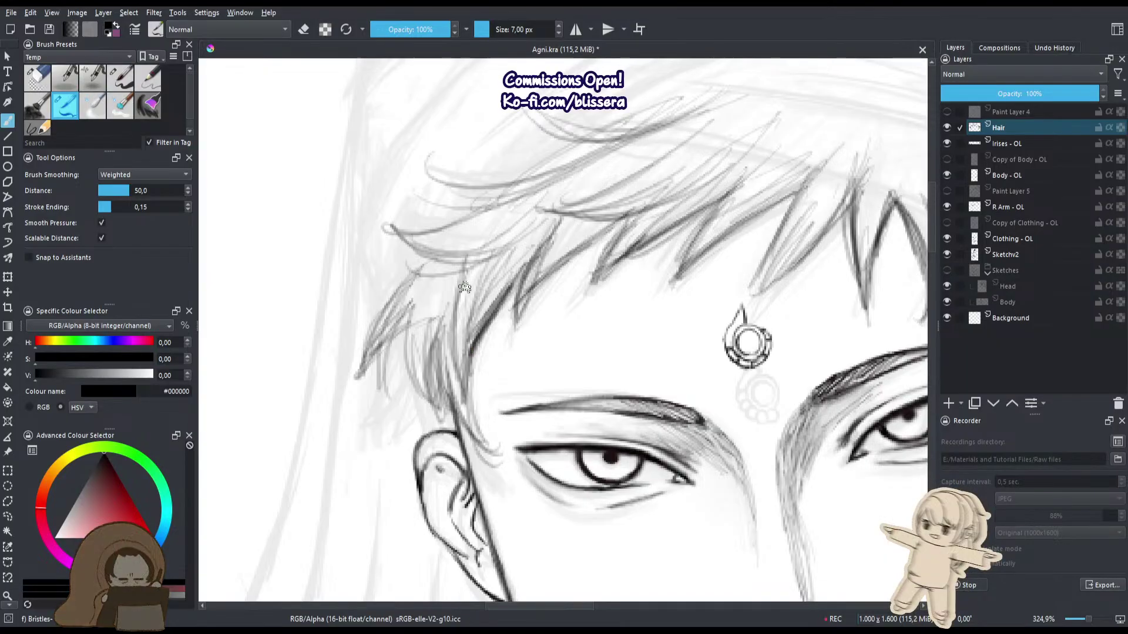
{"action": "left_click_drag", "start_coordinate": [462, 279], "coordinate": [463, 359]}
{"action": "left_click_drag", "start_coordinate": [441, 323], "coordinate": [488, 446]}
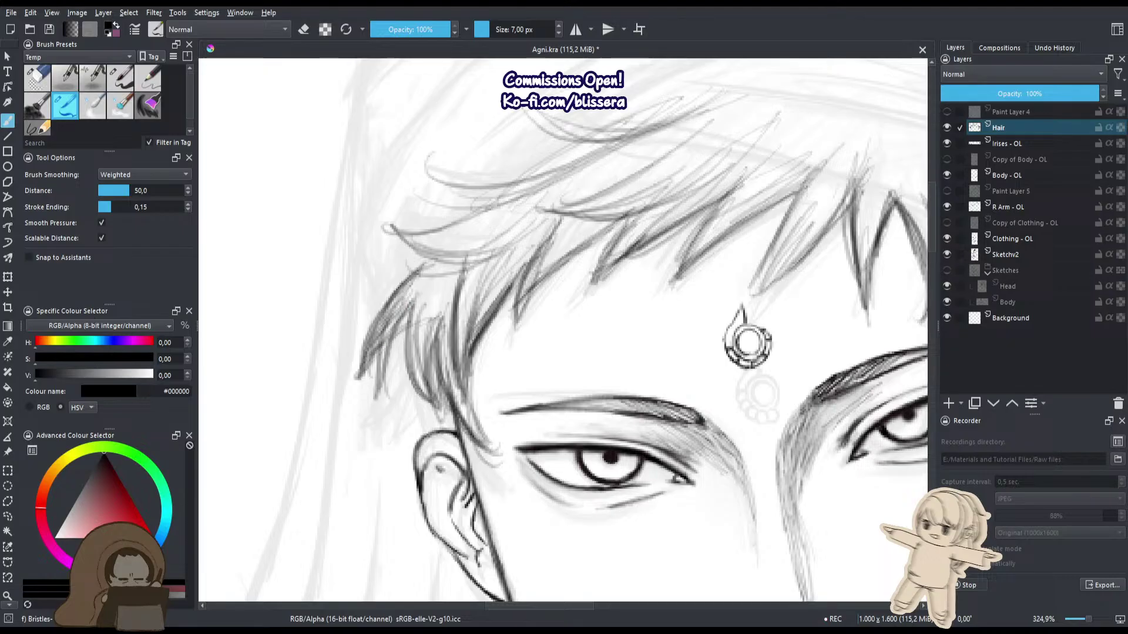
Mirror the canvas view, reinforce the long swept fringe strands with darker strokes, and restore the normal view.
{"action": "key", "text": "m"}
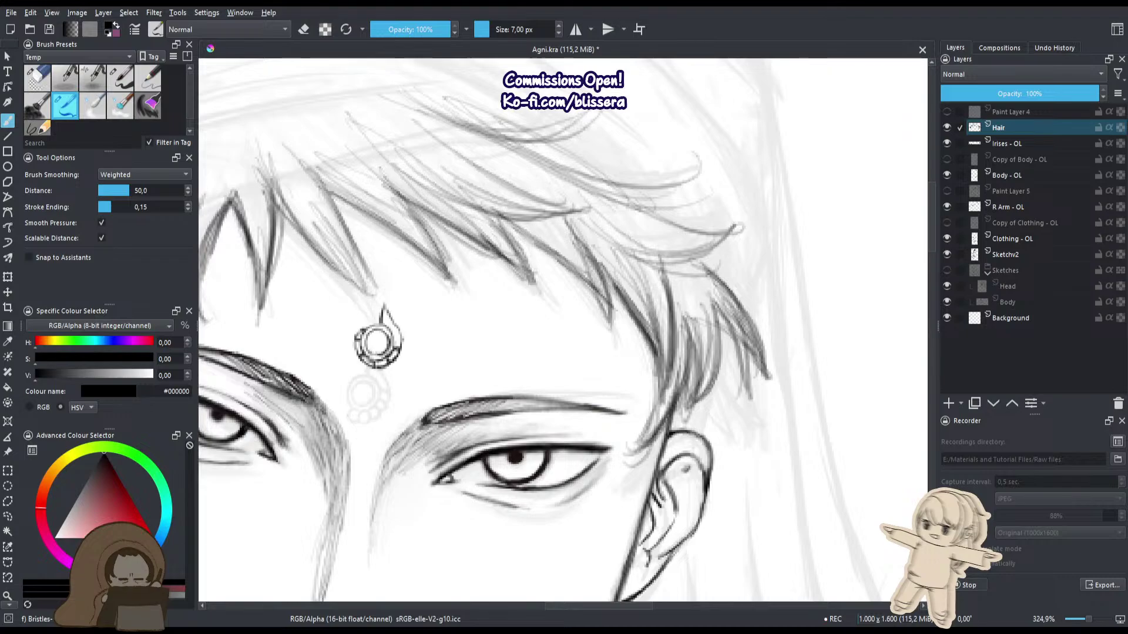
{"action": "left_click_drag", "start_coordinate": [480, 107], "coordinate": [487, 211]}
{"action": "left_click_drag", "start_coordinate": [596, 219], "coordinate": [606, 205]}
{"action": "left_click_drag", "start_coordinate": [457, 192], "coordinate": [637, 224]}
{"action": "mouse_move", "coordinate": [424, 214]}
{"action": "left_mouse_down"}
{"action": "mouse_move", "coordinate": [595, 229]}
{"action": "mouse_move", "coordinate": [679, 271]}
{"action": "left_mouse_up"}
{"action": "left_click_drag", "start_coordinate": [568, 246], "coordinate": [717, 264]}
{"action": "mouse_move", "coordinate": [505, 265]}
{"action": "left_mouse_down"}
{"action": "mouse_move", "coordinate": [675, 281]}
{"action": "mouse_move", "coordinate": [673, 292]}
{"action": "left_mouse_up"}
{"action": "scroll", "coordinate": [691, 219], "scroll_direction": "down", "scroll_amount": 3}
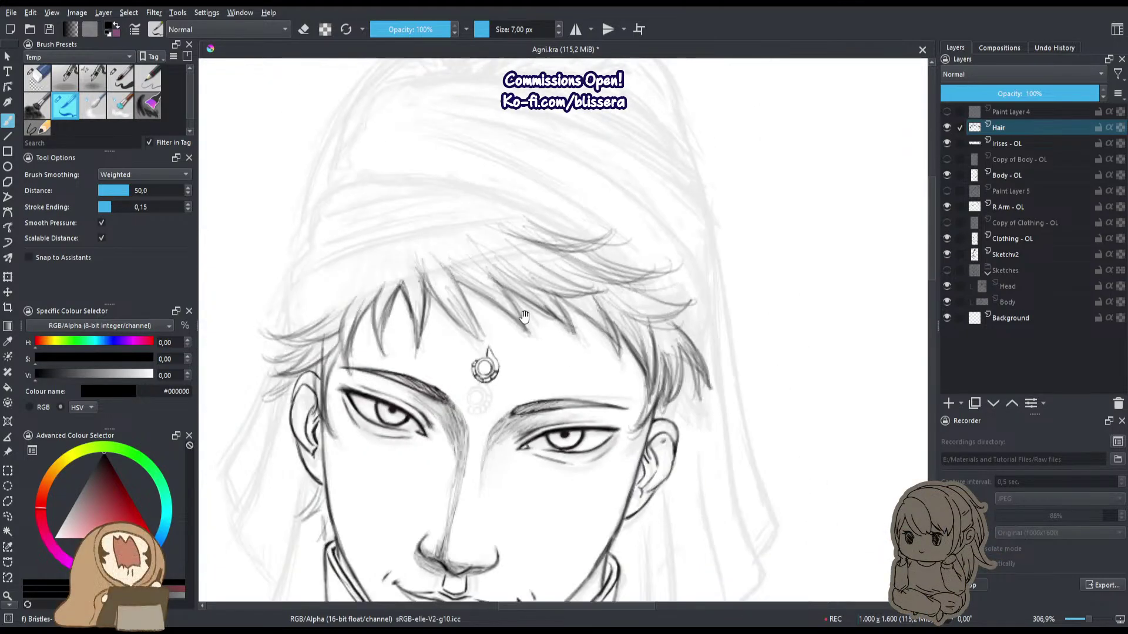
{"action": "mouse_move", "coordinate": [555, 229]}
{"action": "left_mouse_down"}
{"action": "mouse_move", "coordinate": [617, 274]}
{"action": "mouse_move", "coordinate": [636, 273]}
{"action": "left_mouse_up"}
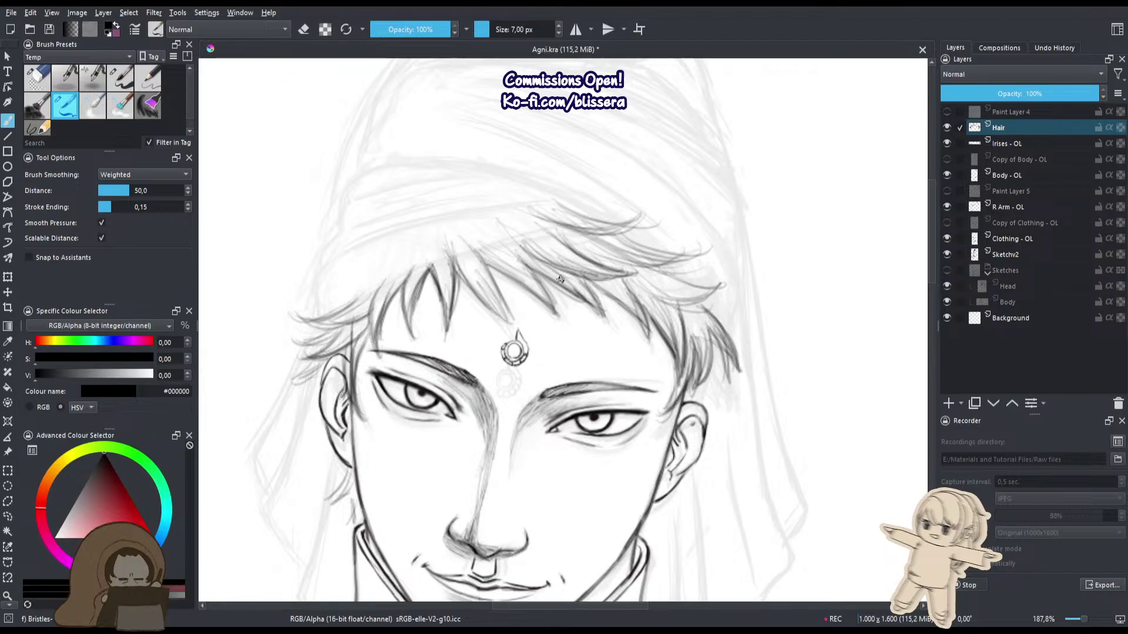
{"action": "left_click_drag", "start_coordinate": [468, 229], "coordinate": [508, 205]}
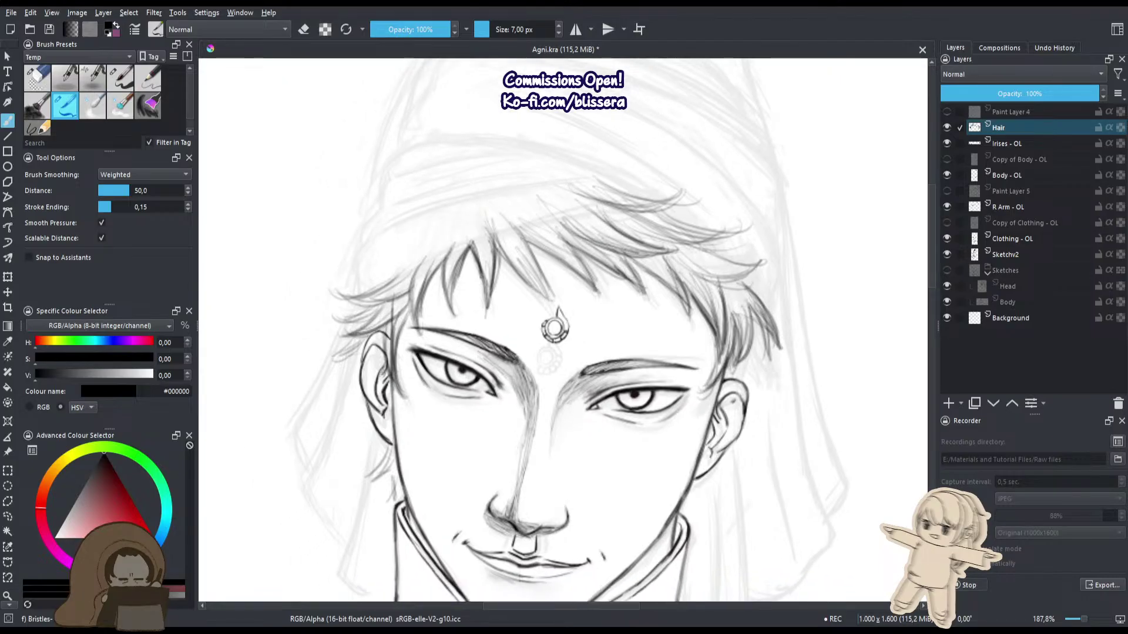
{"action": "key", "text": "m"}
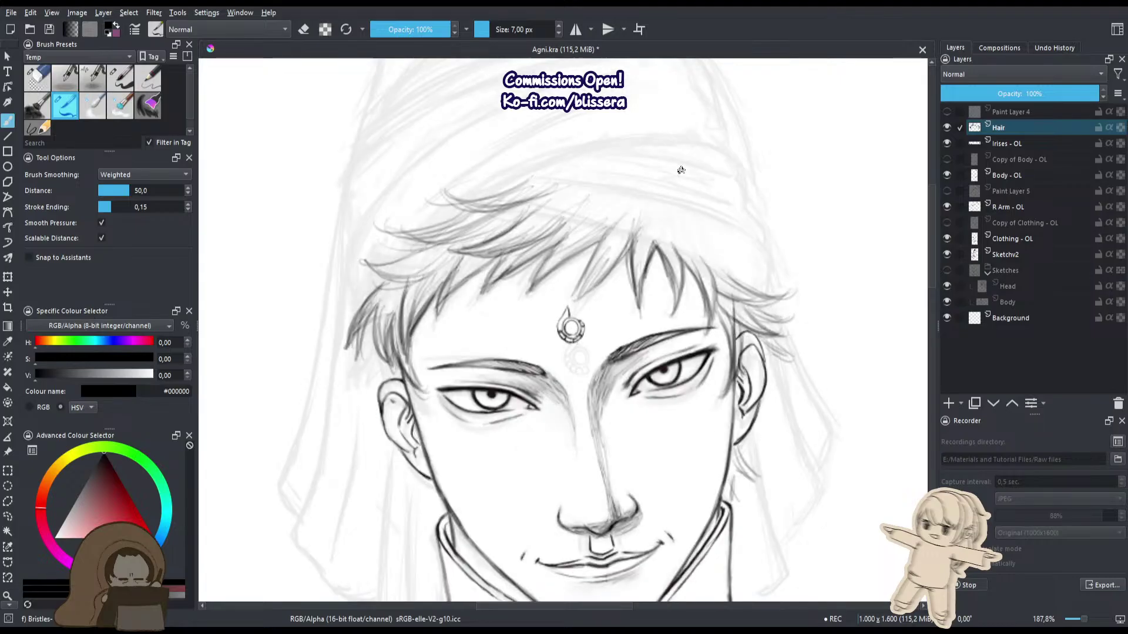
Try a turban edge line across the top of the fringe with an 8 px brush and undo it.
{"action": "left_click_drag", "start_coordinate": [576, 314], "coordinate": [673, 104]}
{"action": "left_click_drag", "start_coordinate": [670, 168], "coordinate": [580, 320]}
{"action": "left_click_drag", "start_coordinate": [690, 343], "coordinate": [743, 292]}
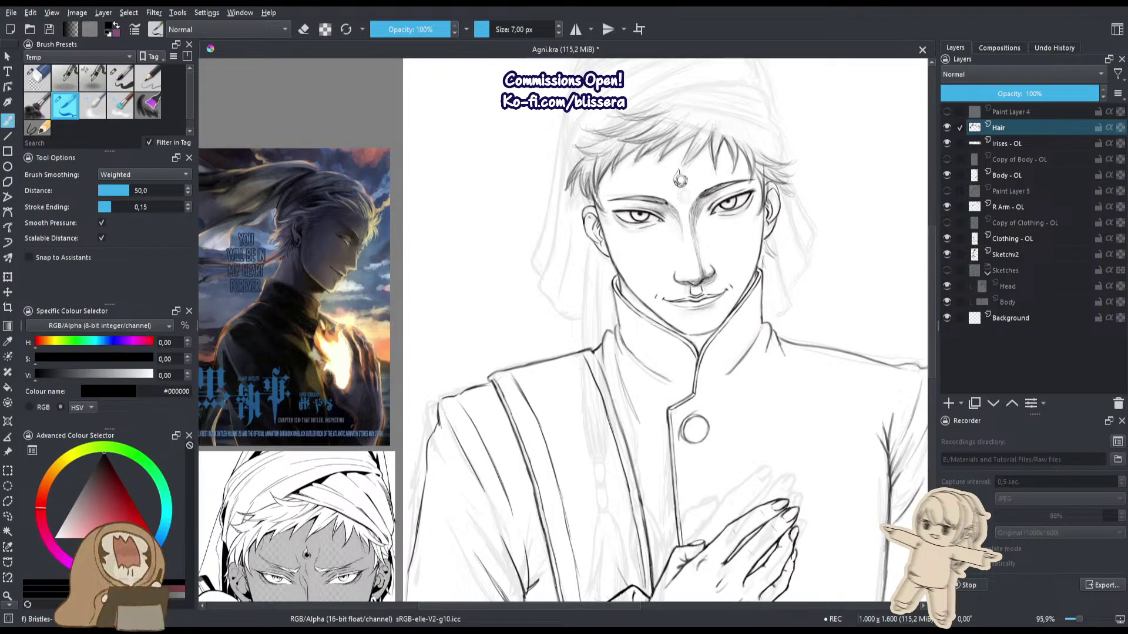
{"action": "left_click_drag", "start_coordinate": [670, 159], "coordinate": [594, 345]}
{"action": "left_click_drag", "start_coordinate": [579, 265], "coordinate": [658, 232]}
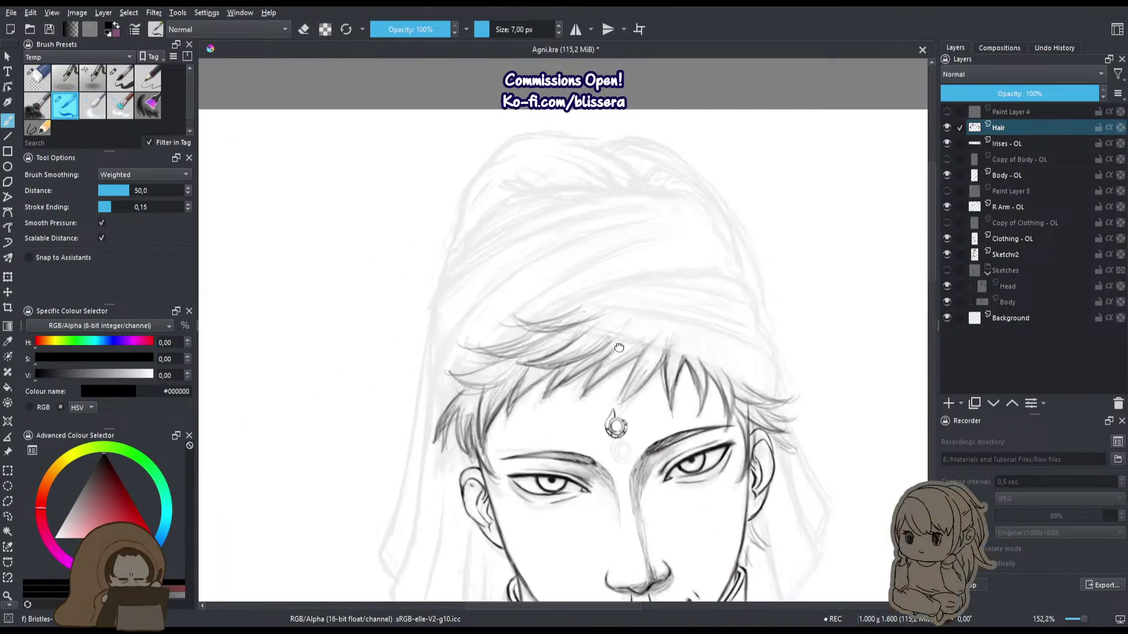
{"action": "left_click_drag", "start_coordinate": [616, 347], "coordinate": [574, 294]}
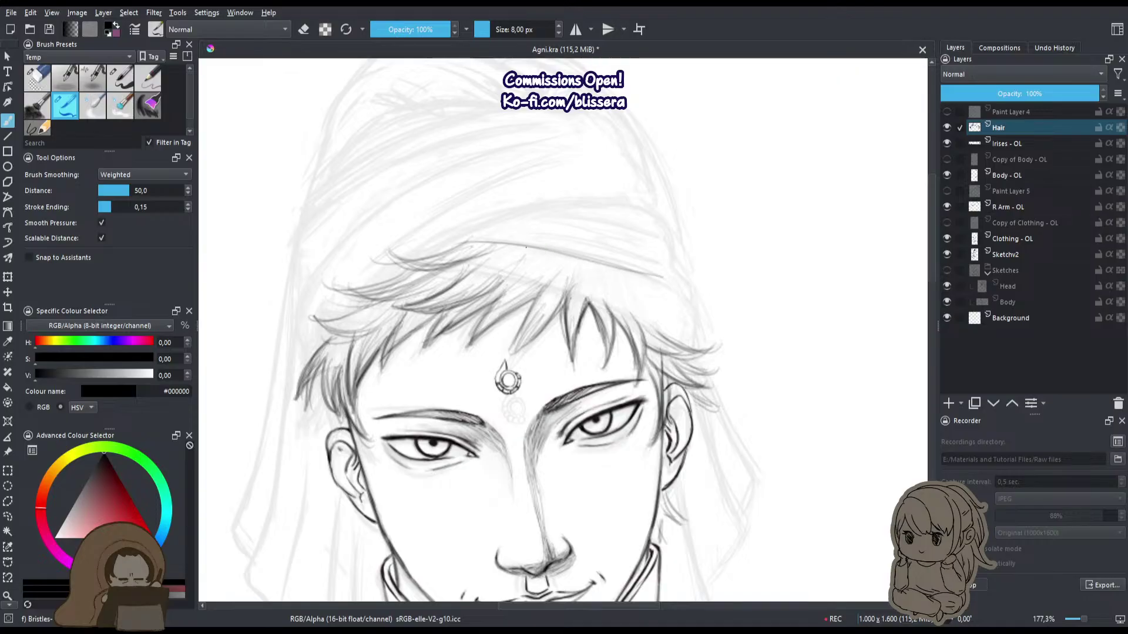
{"action": "left_click_drag", "start_coordinate": [521, 345], "coordinate": [481, 400]}
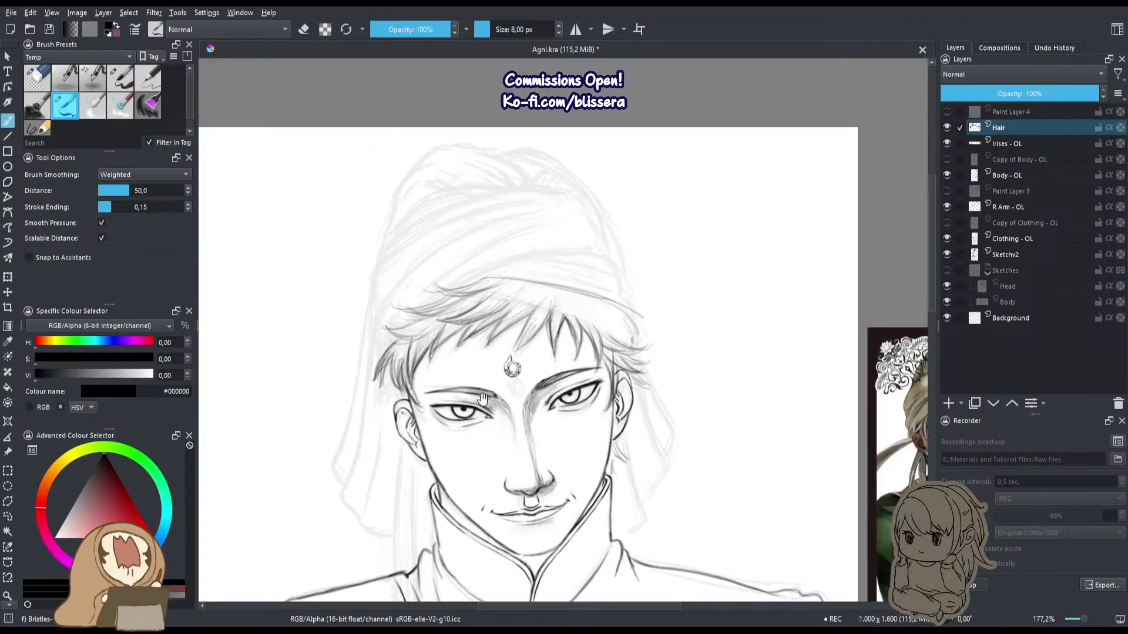
{"action": "key", "text": "ctrl+z"}
Draw the turban's lower edge line down across the right-side fringe and trim its doubled upper side with the eraser.
{"action": "left_click_drag", "start_coordinate": [658, 395], "coordinate": [493, 339]}
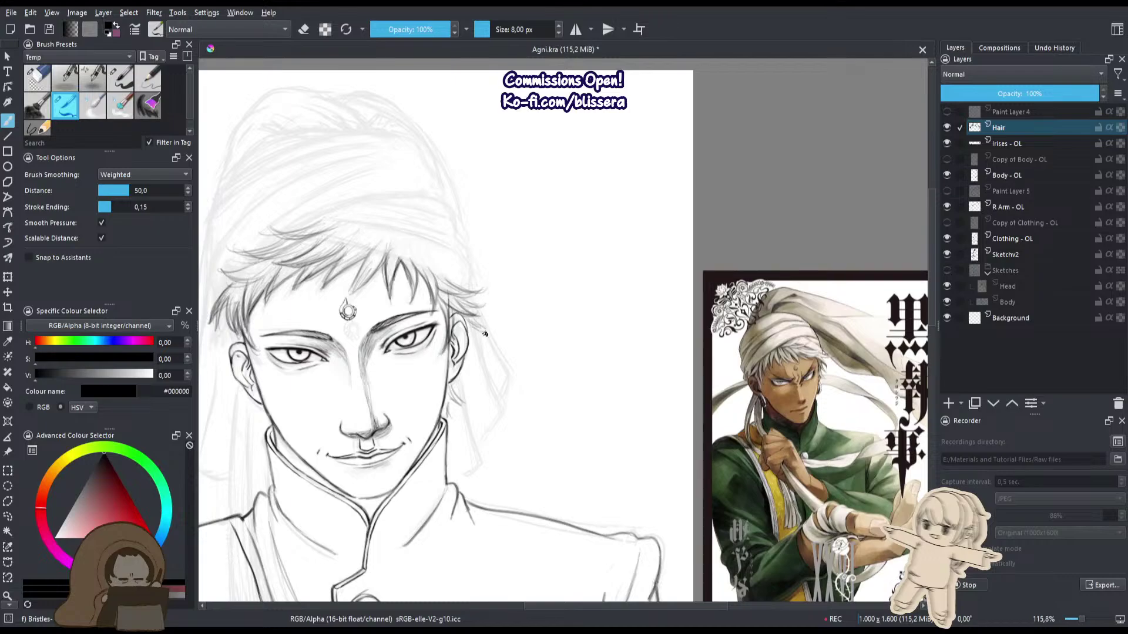
{"action": "left_click_drag", "start_coordinate": [307, 218], "coordinate": [344, 159]}
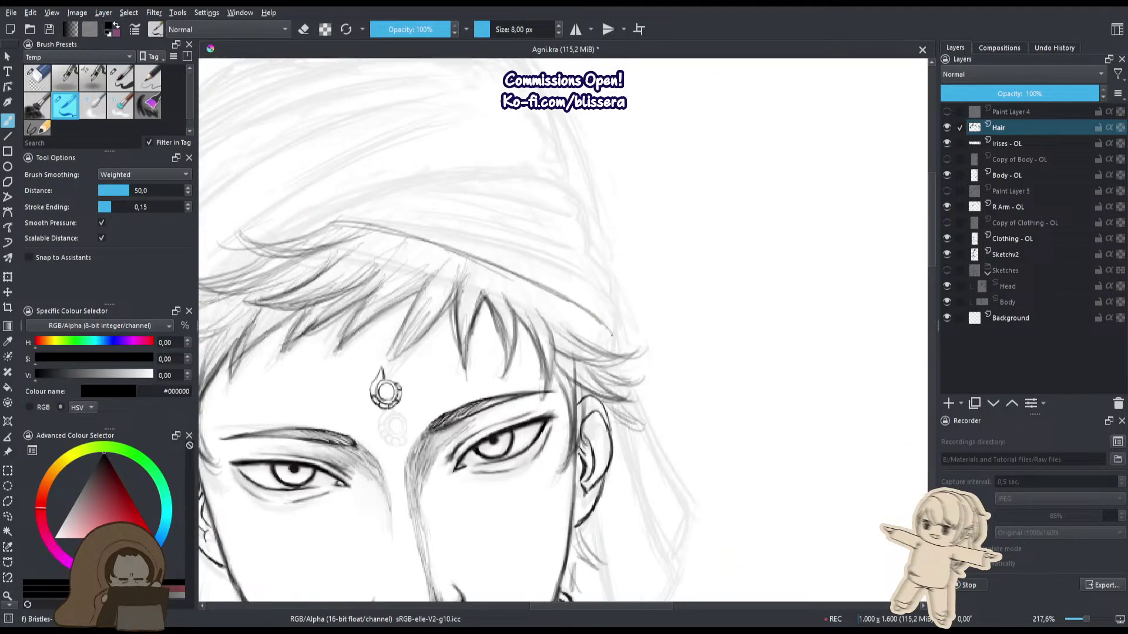
{"action": "left_click_drag", "start_coordinate": [457, 259], "coordinate": [595, 337]}
{"action": "left_click_drag", "start_coordinate": [429, 247], "coordinate": [606, 342]}
{"action": "key", "text": "e"}
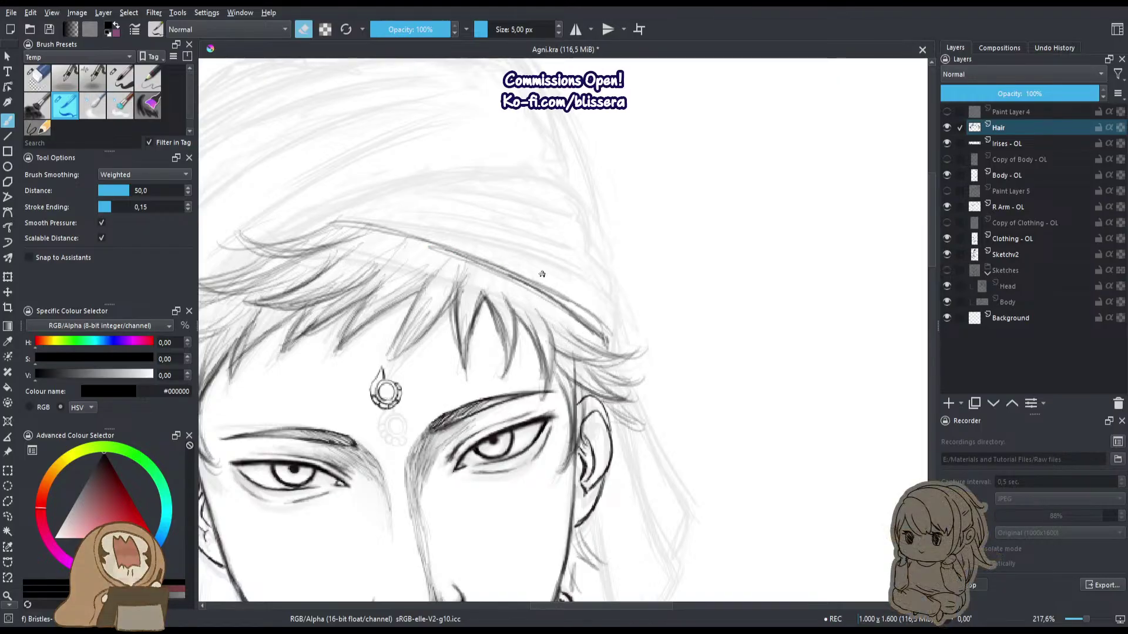
{"action": "left_click_drag", "start_coordinate": [557, 292], "coordinate": [605, 329]}
{"action": "mouse_move", "coordinate": [559, 295]}
{"action": "left_mouse_down"}
{"action": "mouse_move", "coordinate": [496, 260]}
{"action": "mouse_move", "coordinate": [543, 285]}
{"action": "mouse_move", "coordinate": [435, 246]}
{"action": "left_mouse_up"}
{"action": "key", "text": "e"}
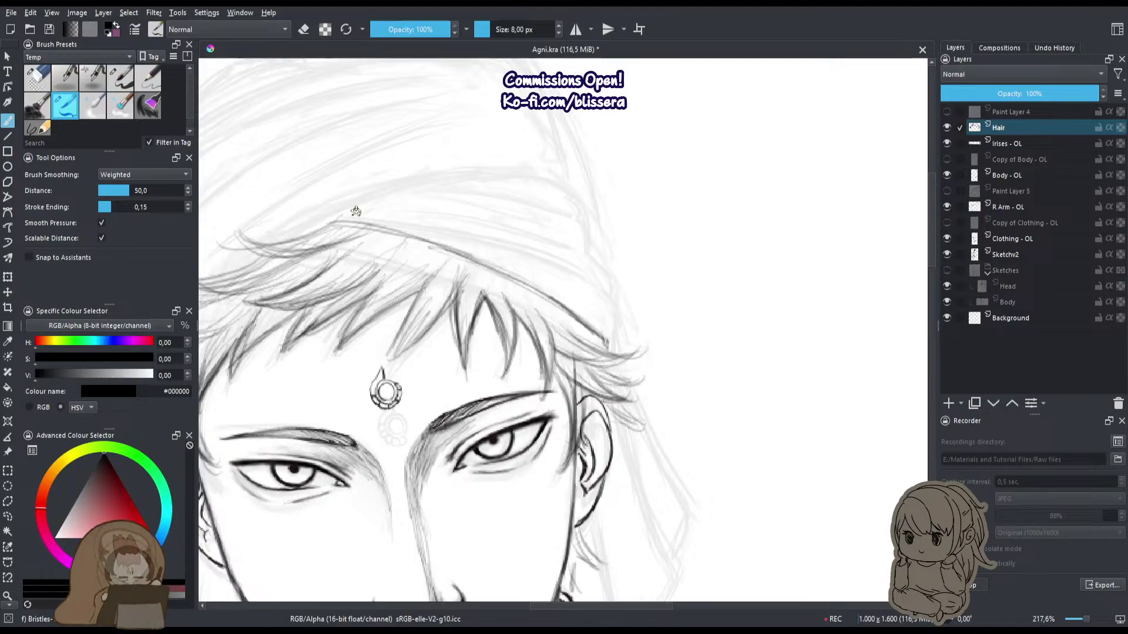
Draw the curved upper edge of the turban's front band from the fringe and its outer contour down to the right-side hair.
{"action": "left_click_drag", "start_coordinate": [326, 225], "coordinate": [525, 180]}
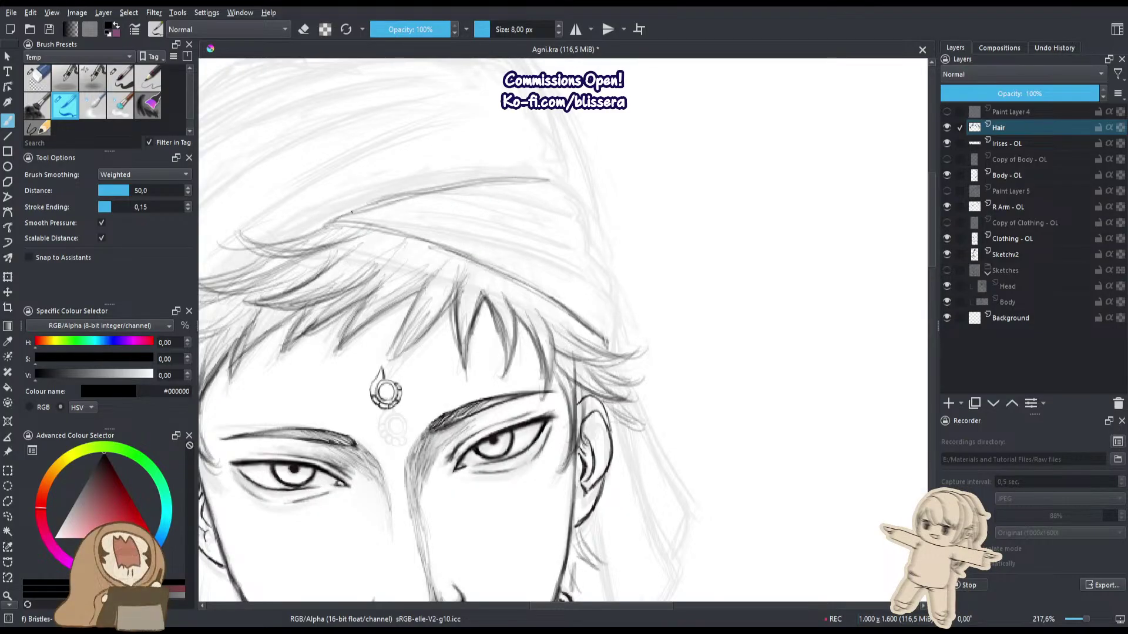
{"action": "left_click_drag", "start_coordinate": [370, 221], "coordinate": [686, 321]}
{"action": "left_click_drag", "start_coordinate": [848, 284], "coordinate": [743, 302]}
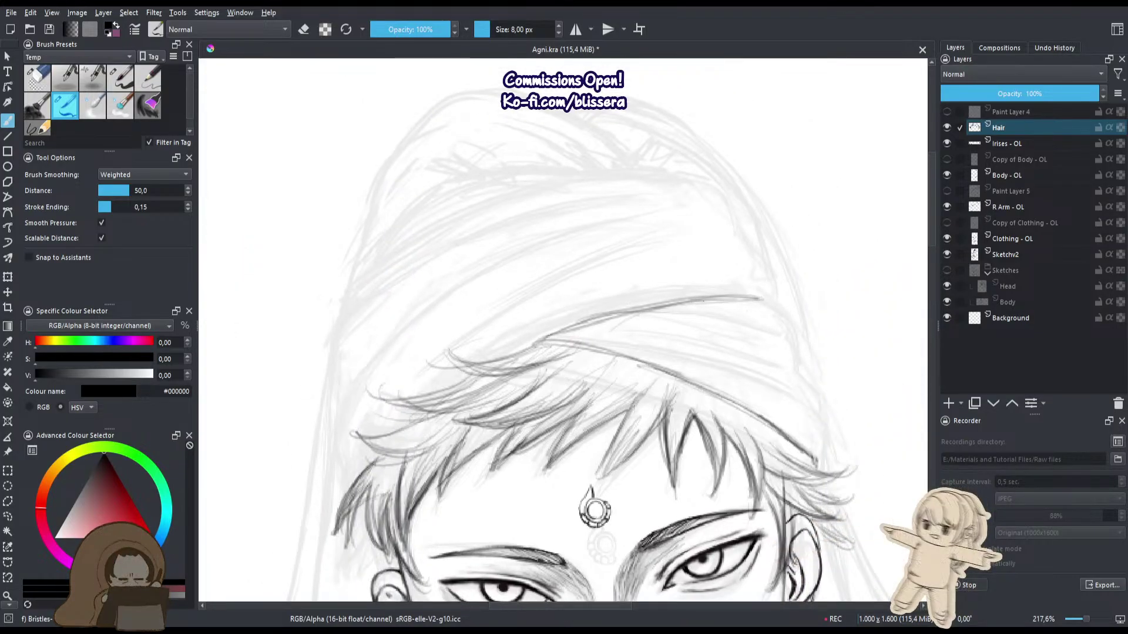
{"action": "left_click_drag", "start_coordinate": [571, 337], "coordinate": [520, 348]}
{"action": "left_click_drag", "start_coordinate": [751, 350], "coordinate": [582, 281]}
{"action": "mouse_move", "coordinate": [601, 235]}
{"action": "left_mouse_down"}
{"action": "mouse_move", "coordinate": [633, 255]}
{"action": "mouse_move", "coordinate": [652, 343]}
{"action": "left_mouse_up"}
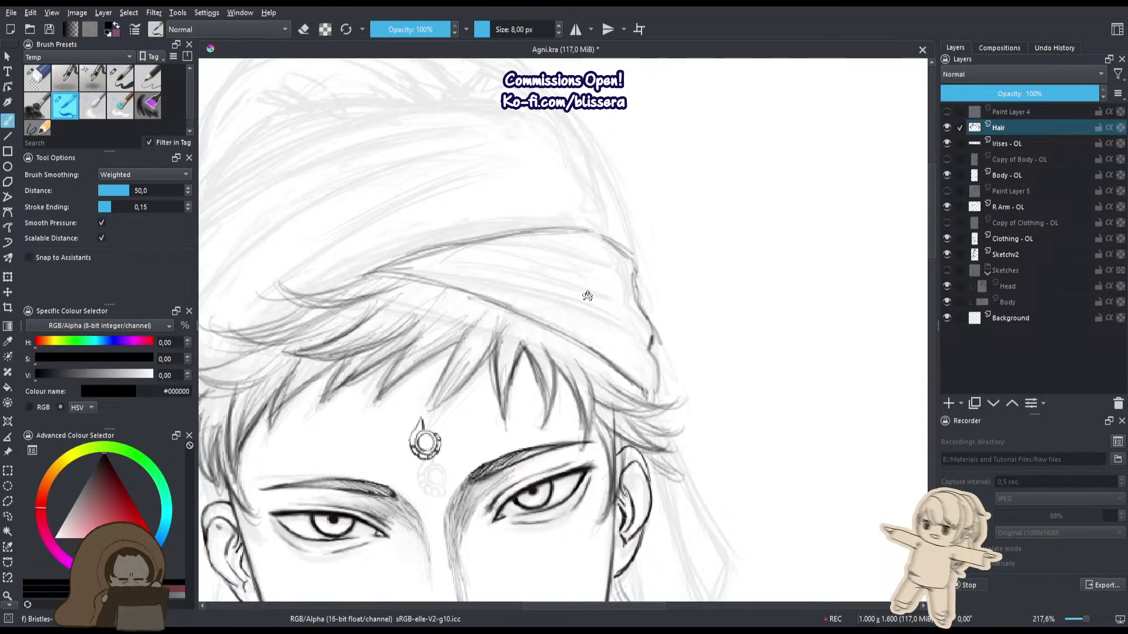
Add a diagonal fold line inside the turban's front band and reinforce the band's upper edge.
{"action": "left_click_drag", "start_coordinate": [646, 303], "coordinate": [523, 264]}
{"action": "mouse_move", "coordinate": [425, 252]}
{"action": "left_mouse_down"}
{"action": "mouse_move", "coordinate": [461, 232]}
{"action": "mouse_move", "coordinate": [572, 238]}
{"action": "left_mouse_up"}
{"action": "left_click_drag", "start_coordinate": [586, 284], "coordinate": [513, 307]}
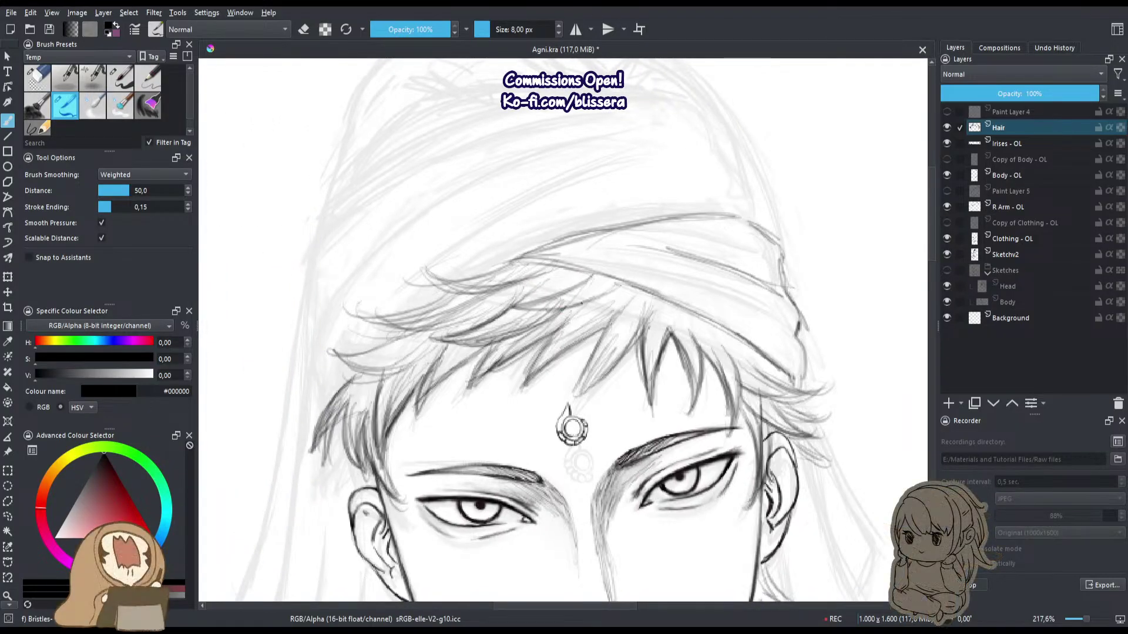
{"action": "left_click_drag", "start_coordinate": [583, 307], "coordinate": [544, 317]}
{"action": "left_click_drag", "start_coordinate": [541, 297], "coordinate": [568, 265]}
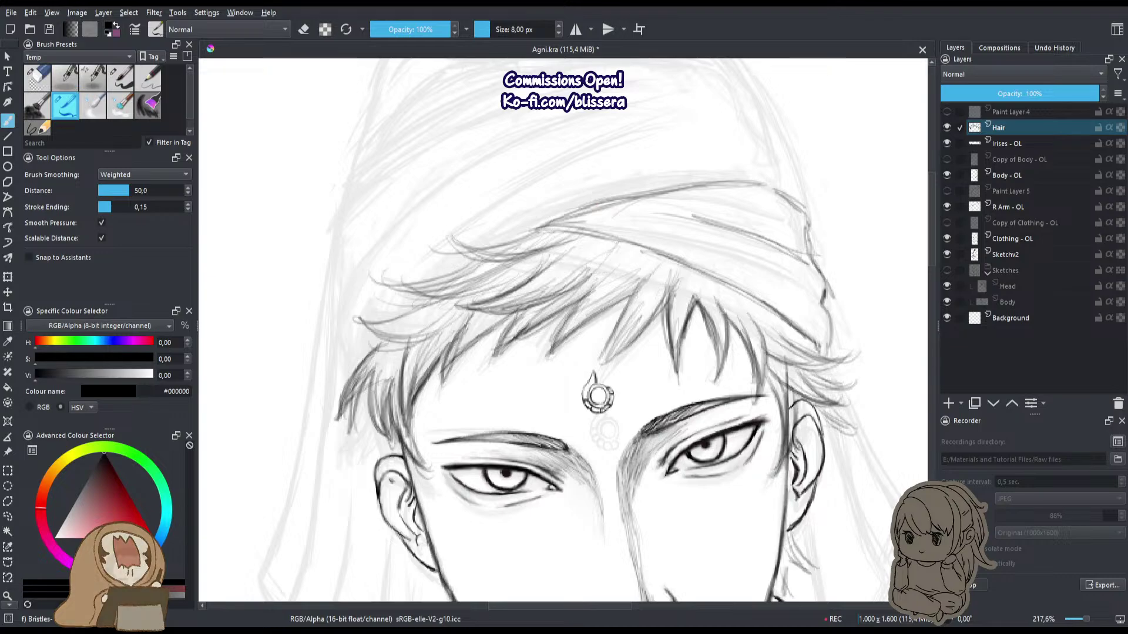
Check the hair and turban lines in the mirrored and normal views and compare them with the reference images.
{"action": "key", "text": "m"}
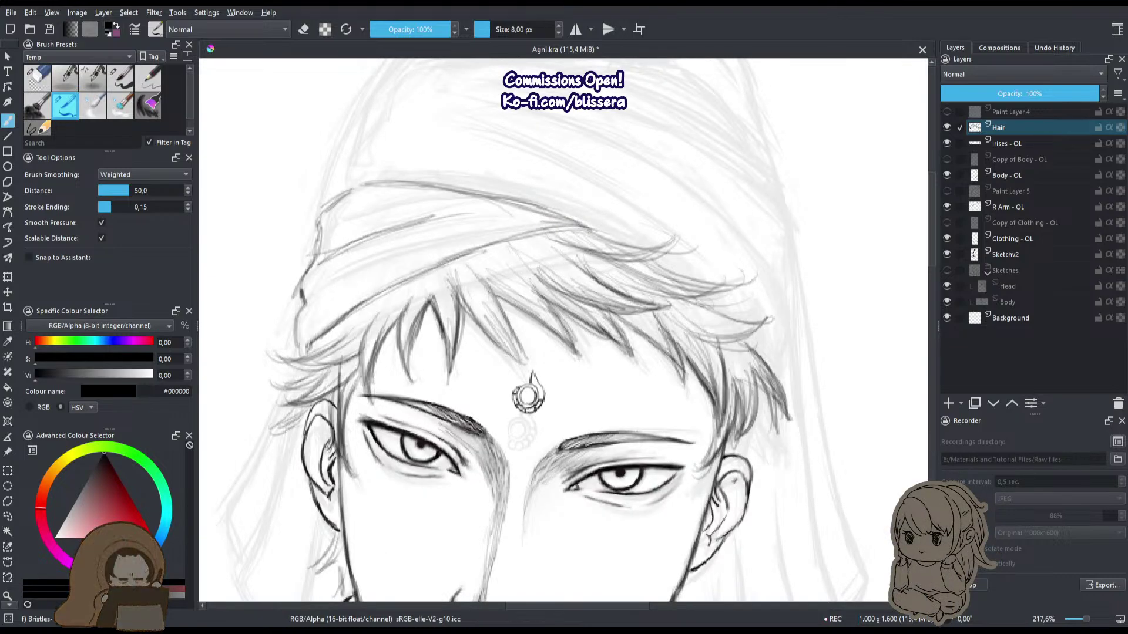
{"action": "left_click_drag", "start_coordinate": [531, 195], "coordinate": [491, 365]}
{"action": "left_click_drag", "start_coordinate": [502, 317], "coordinate": [502, 306]}
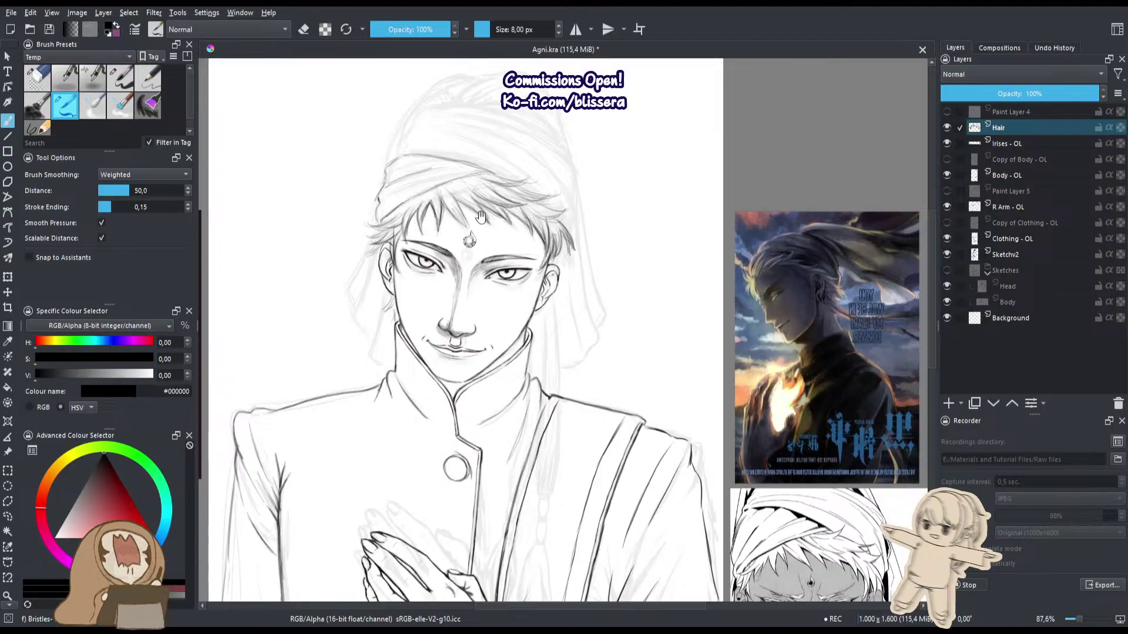
{"action": "left_click_drag", "start_coordinate": [437, 175], "coordinate": [440, 151]}
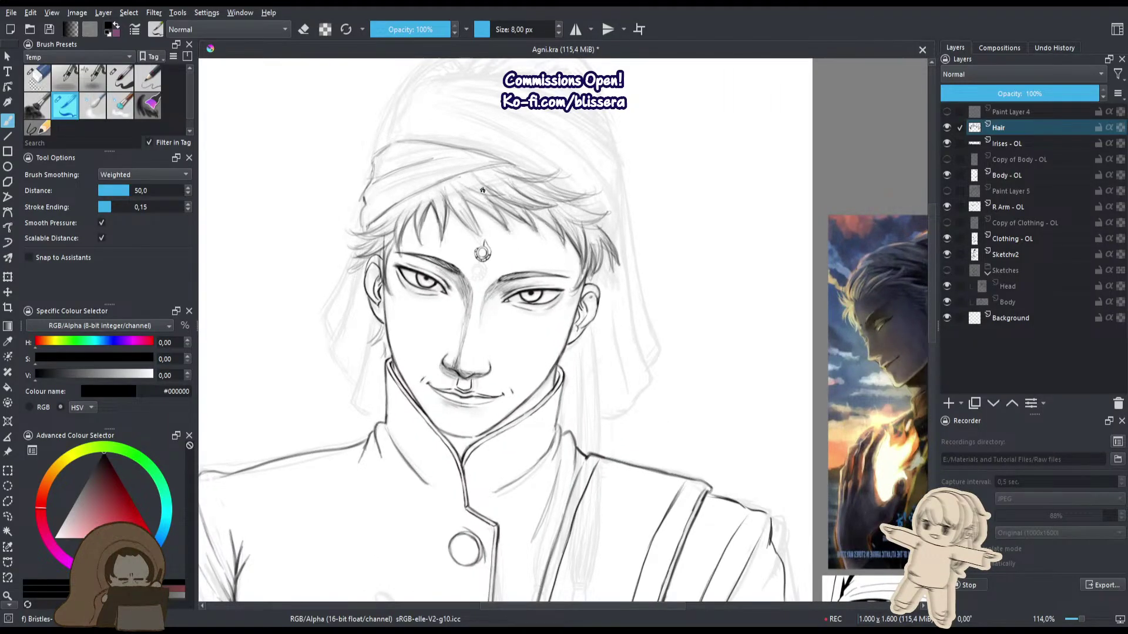
{"action": "left_click_drag", "start_coordinate": [482, 186], "coordinate": [474, 220]}
{"action": "left_click_drag", "start_coordinate": [436, 222], "coordinate": [401, 192]}
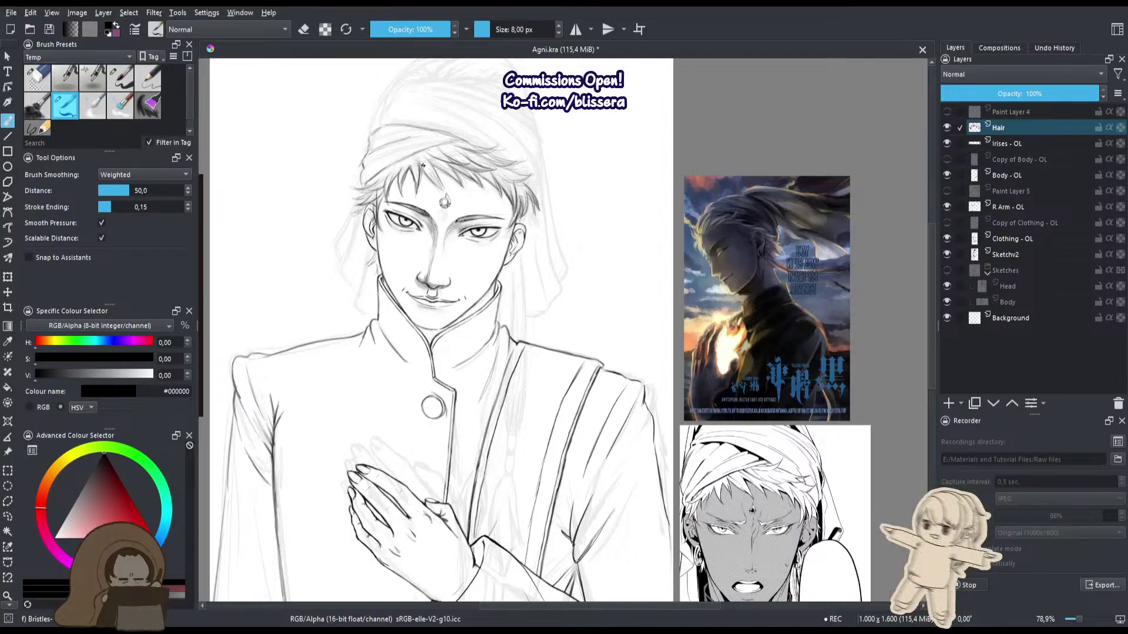
{"action": "mouse_move", "coordinate": [455, 142]}
{"action": "left_mouse_down"}
{"action": "mouse_move", "coordinate": [473, 126]}
{"action": "mouse_move", "coordinate": [478, 83]}
{"action": "mouse_move", "coordinate": [509, 173]}
{"action": "mouse_move", "coordinate": [522, 172]}
{"action": "left_mouse_up"}
{"action": "mouse_move", "coordinate": [446, 151]}
{"action": "left_mouse_down"}
{"action": "mouse_move", "coordinate": [469, 143]}
{"action": "mouse_move", "coordinate": [538, 150]}
{"action": "left_mouse_up"}
{"action": "mouse_move", "coordinate": [459, 152]}
{"action": "left_mouse_down"}
{"action": "mouse_move", "coordinate": [523, 159]}
{"action": "mouse_move", "coordinate": [528, 171]}
{"action": "left_mouse_up"}
{"action": "left_click_drag", "start_coordinate": [511, 157], "coordinate": [477, 191]}
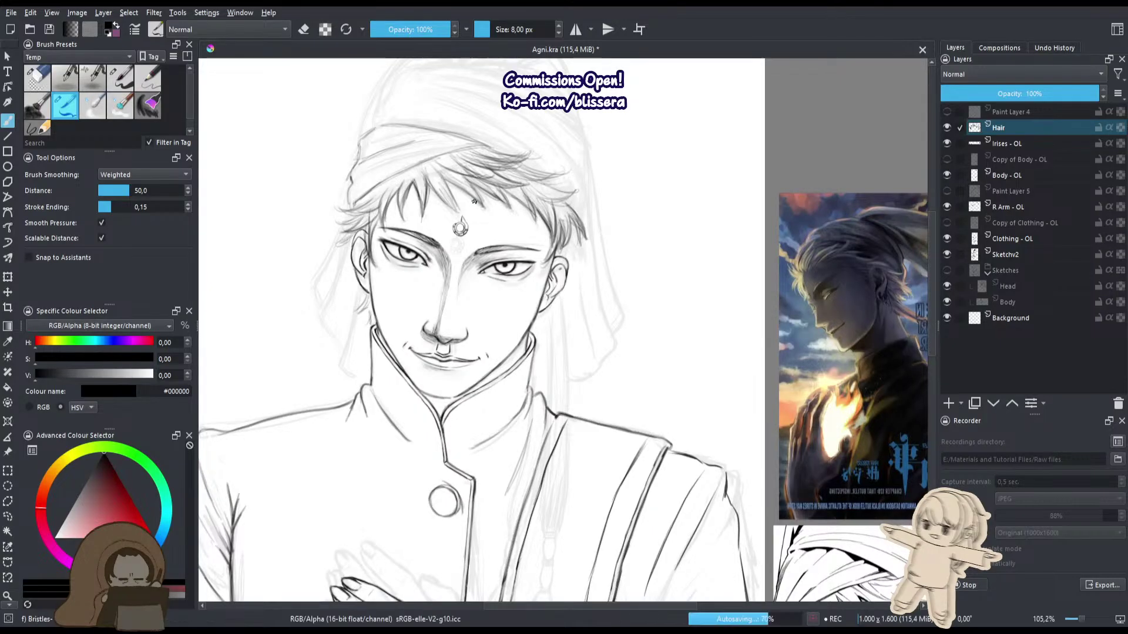
{"action": "key", "text": "m"}
{"action": "left_click_drag", "start_coordinate": [504, 190], "coordinate": [517, 235]}
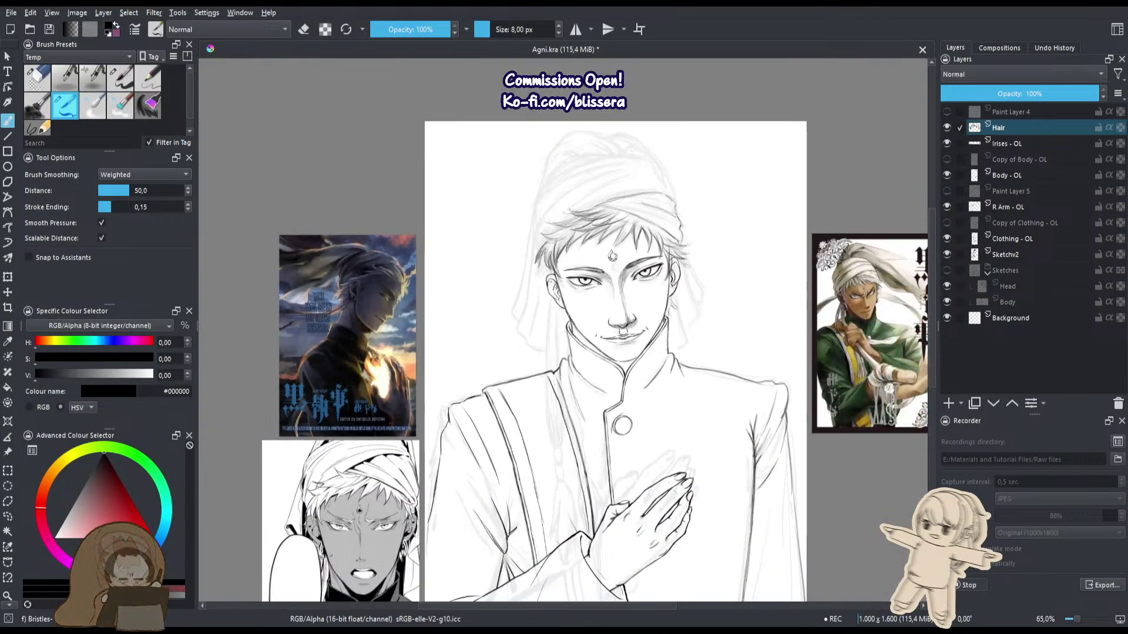
{"action": "left_click_drag", "start_coordinate": [581, 194], "coordinate": [579, 141]}
{"action": "left_click_drag", "start_coordinate": [578, 141], "coordinate": [621, 219]}
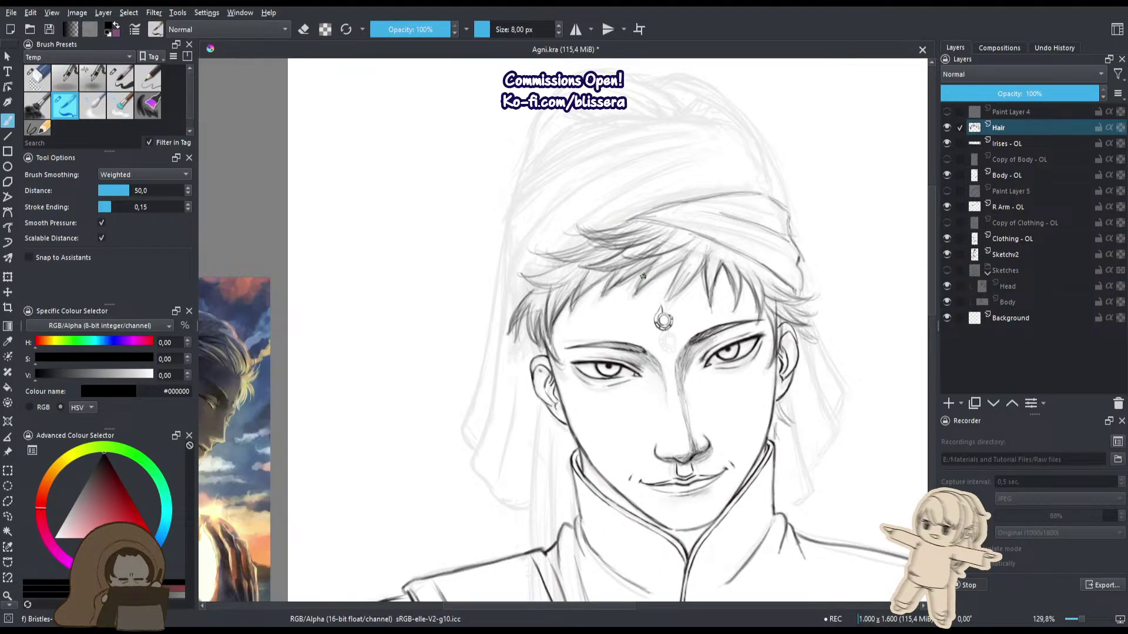
{"action": "left_click_drag", "start_coordinate": [510, 318], "coordinate": [495, 337]}
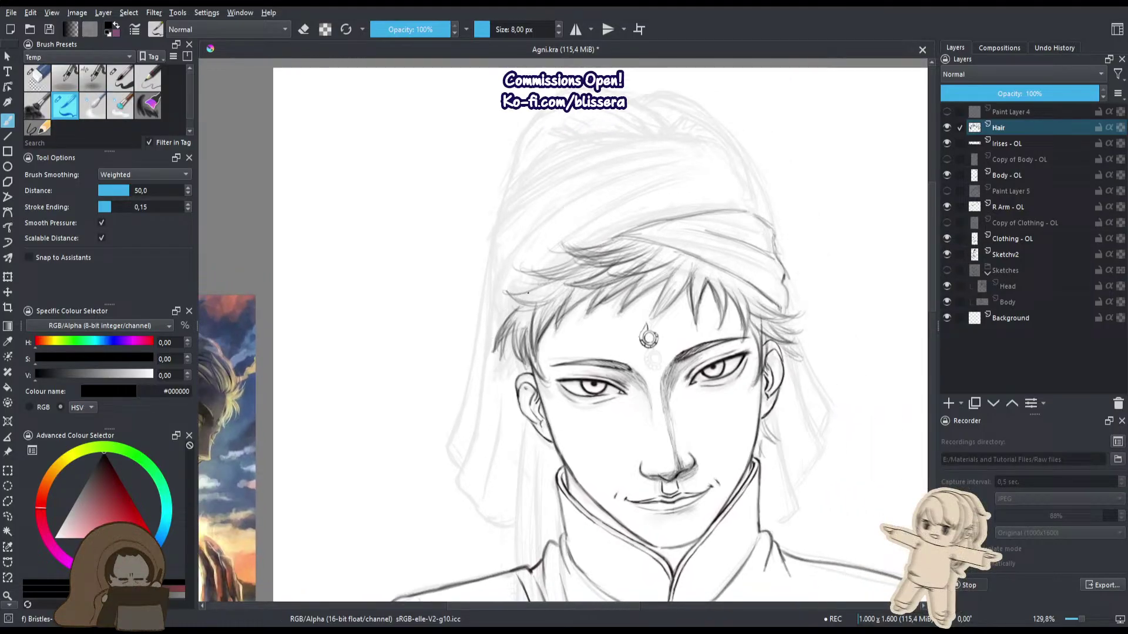
Rotate the canvas about -41° and darken the upper edge of the topmost left-side fringe strand with a 9 px brush.
{"action": "right_click", "coordinate": [452, 283]}
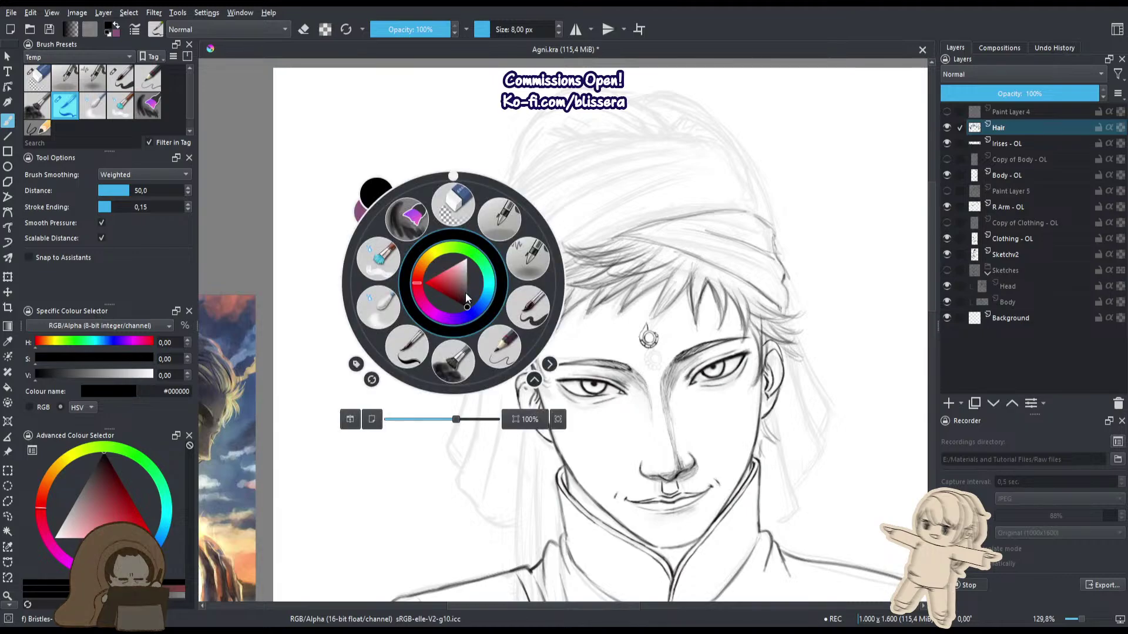
{"action": "left_click_drag", "start_coordinate": [452, 177], "coordinate": [363, 182]}
{"action": "left_click", "coordinate": [379, 156]}
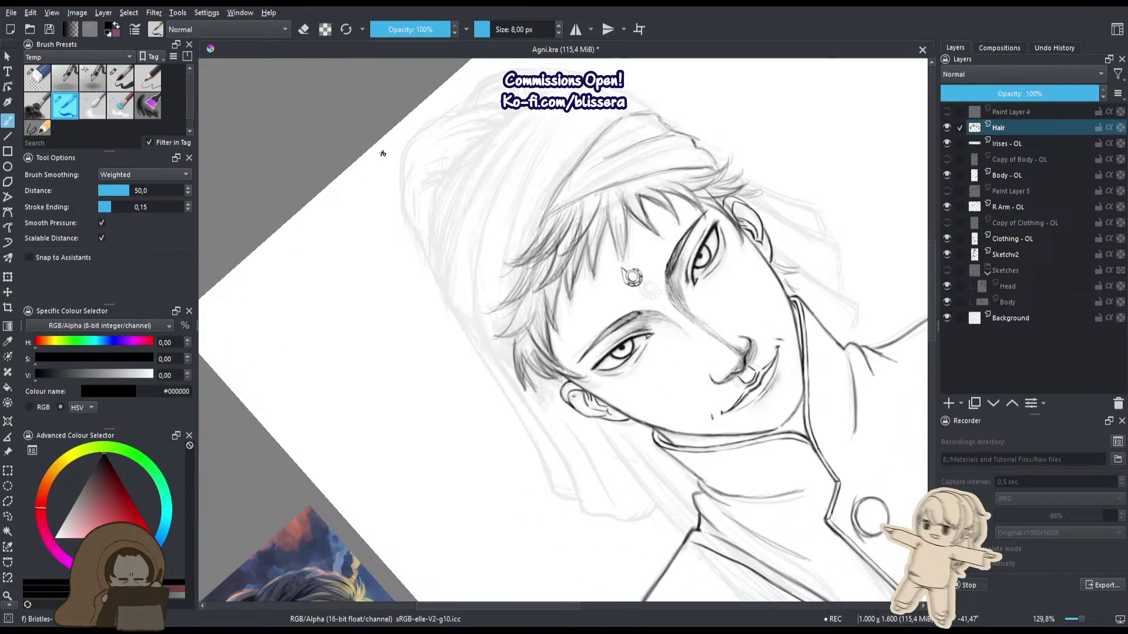
{"action": "scroll", "coordinate": [419, 182], "scroll_direction": "up", "scroll_amount": 3}
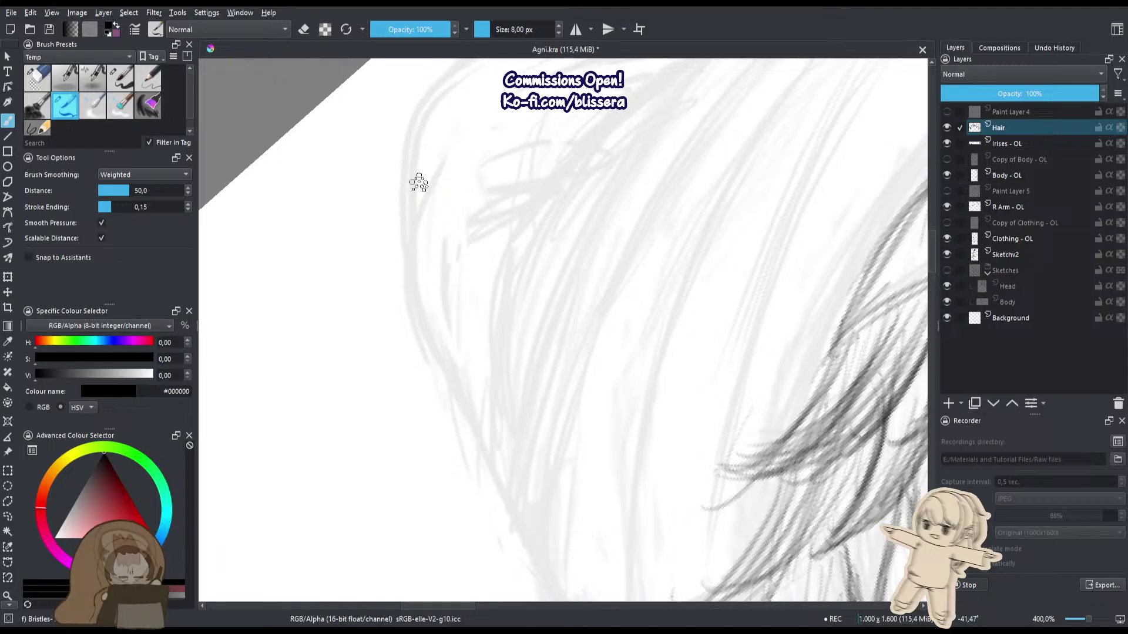
{"action": "left_click_drag", "start_coordinate": [725, 410], "coordinate": [527, 262]}
{"action": "left_click_drag", "start_coordinate": [557, 381], "coordinate": [483, 451]}
{"action": "key", "text": "]"}
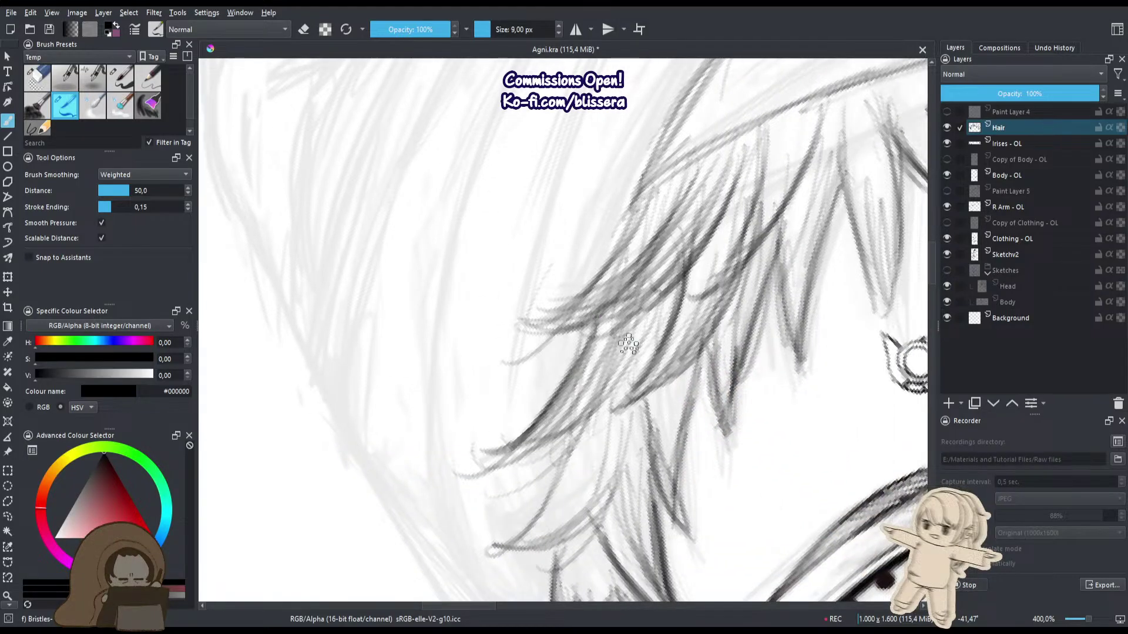
{"action": "left_click_drag", "start_coordinate": [640, 208], "coordinate": [537, 322]}
{"action": "left_click_drag", "start_coordinate": [611, 266], "coordinate": [537, 323]}
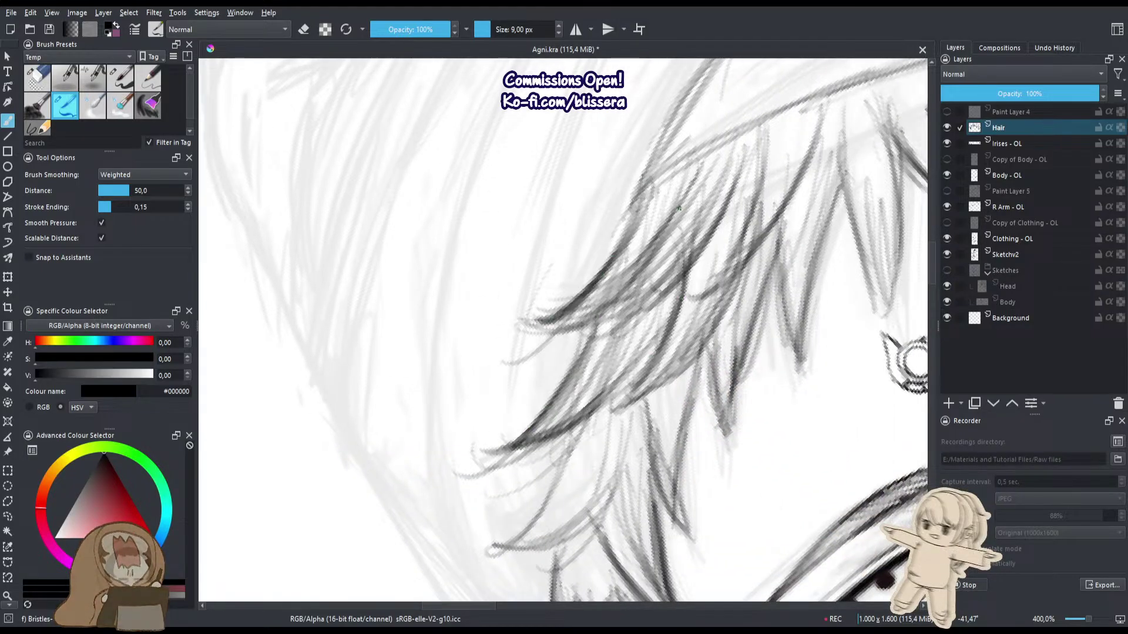
Darken the inner strokes, lower edge and pointed tip of the topmost left-side fringe strand.
{"action": "mouse_move", "coordinate": [675, 199]}
{"action": "left_mouse_down"}
{"action": "mouse_move", "coordinate": [643, 263]}
{"action": "mouse_move", "coordinate": [554, 312]}
{"action": "left_mouse_up"}
{"action": "left_click_drag", "start_coordinate": [733, 199], "coordinate": [657, 290]}
{"action": "left_click_drag", "start_coordinate": [693, 254], "coordinate": [532, 331]}
{"action": "left_click_drag", "start_coordinate": [605, 294], "coordinate": [508, 339]}
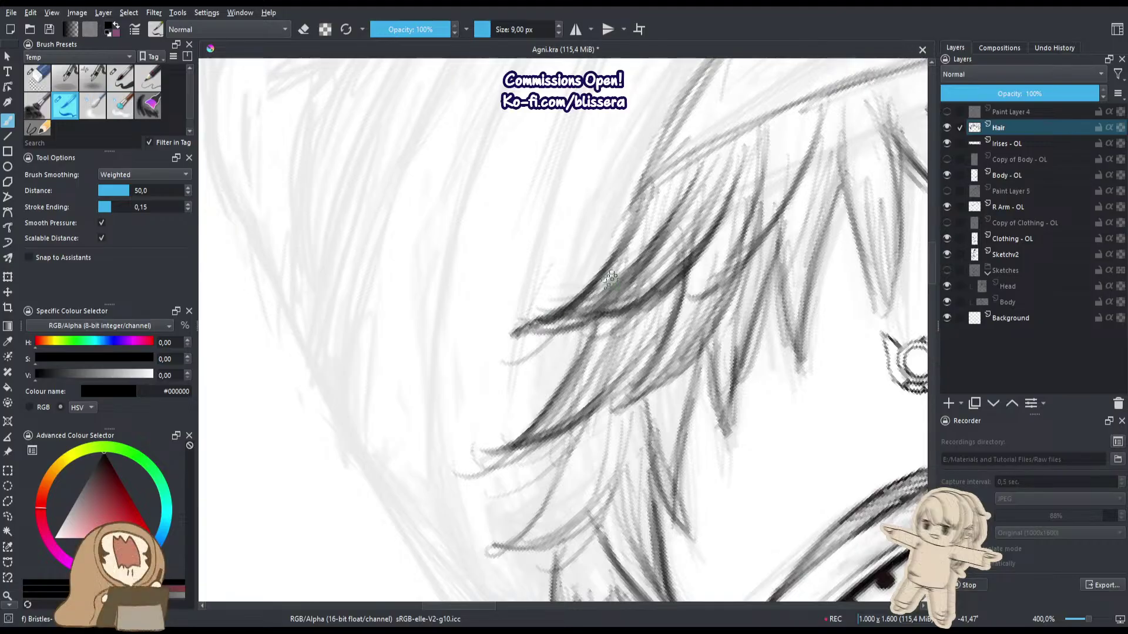
{"action": "left_click_drag", "start_coordinate": [631, 232], "coordinate": [518, 328]}
{"action": "left_click_drag", "start_coordinate": [621, 303], "coordinate": [516, 335]}
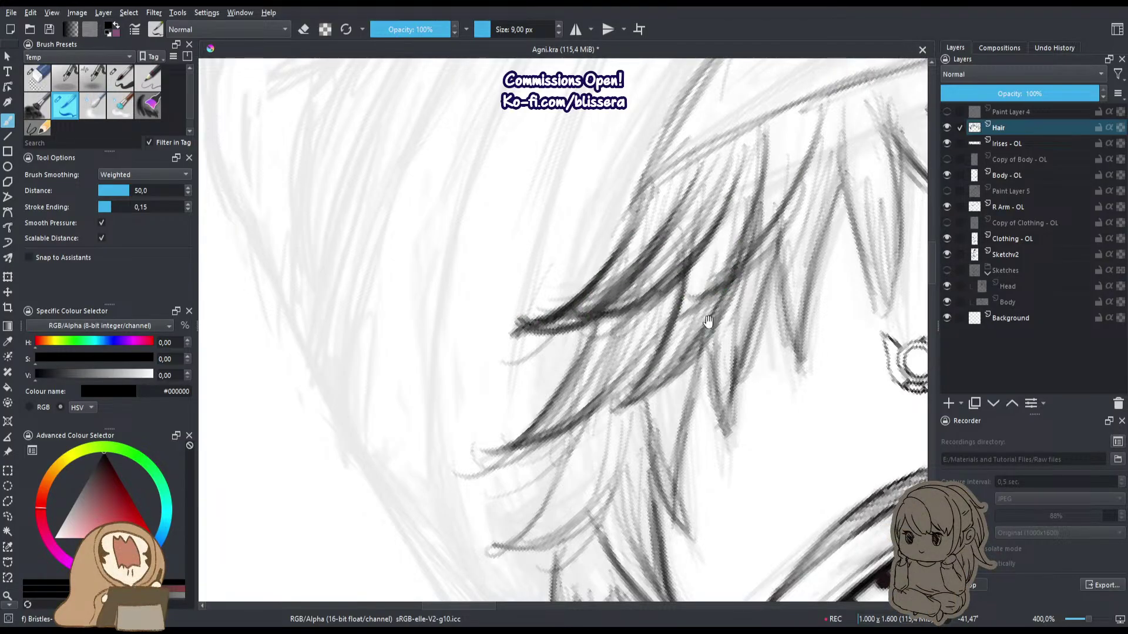
Darken both edges of the pointed fringe strand over the left-side temple with an 8 px brush.
{"action": "left_click_drag", "start_coordinate": [707, 321], "coordinate": [663, 221]}
{"action": "key", "text": "["}
{"action": "mouse_move", "coordinate": [600, 306]}
{"action": "left_mouse_down"}
{"action": "mouse_move", "coordinate": [645, 430]}
{"action": "mouse_move", "coordinate": [635, 429]}
{"action": "left_mouse_up"}
{"action": "left_click_drag", "start_coordinate": [643, 306], "coordinate": [635, 405]}
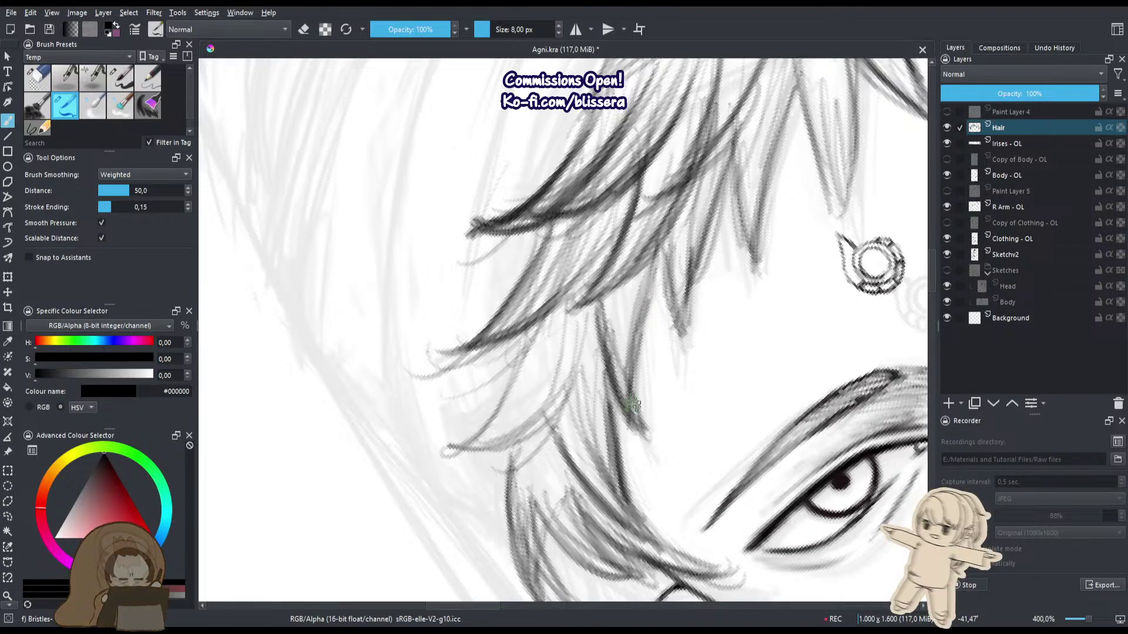
Darken the lowest outward-swept strand of the left-side fringe and extend its tip.
{"action": "left_click_drag", "start_coordinate": [585, 326], "coordinate": [510, 443]}
{"action": "left_click_drag", "start_coordinate": [530, 332], "coordinate": [458, 437]}
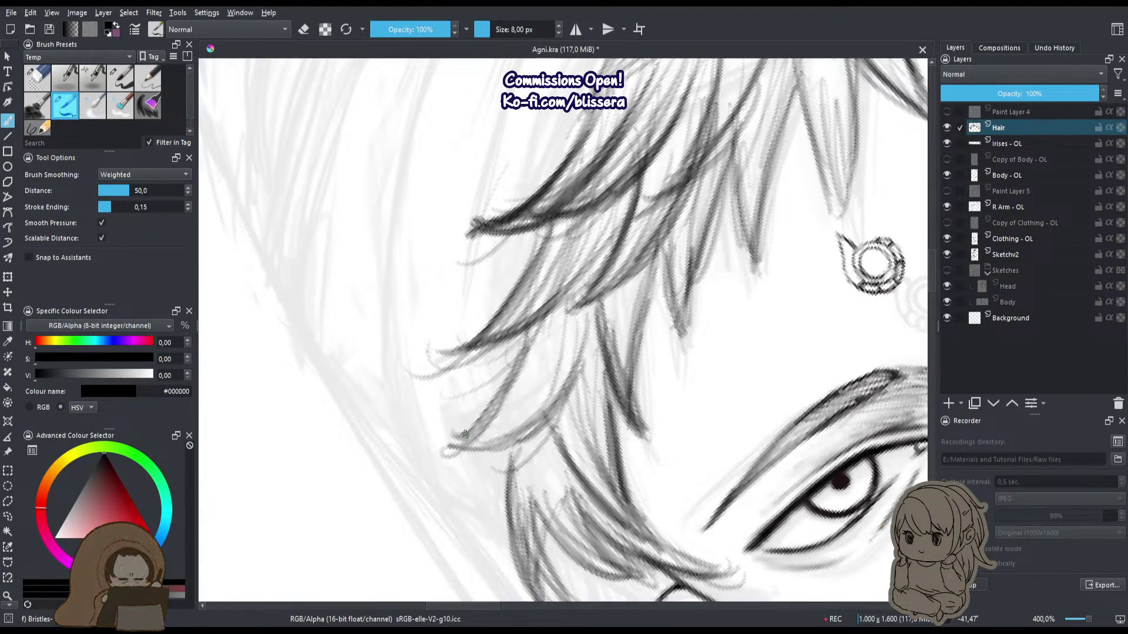
{"action": "left_click_drag", "start_coordinate": [531, 328], "coordinate": [455, 446]}
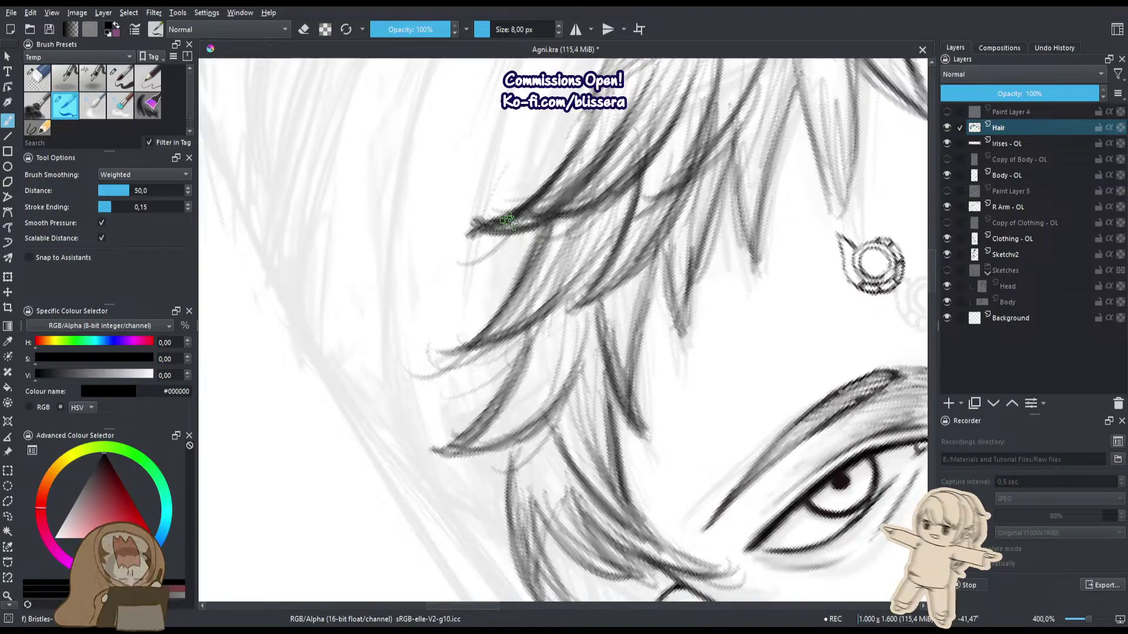
{"action": "left_click_drag", "start_coordinate": [532, 331], "coordinate": [470, 428]}
{"action": "mouse_move", "coordinate": [469, 403]}
{"action": "left_mouse_down"}
{"action": "mouse_move", "coordinate": [503, 342]}
{"action": "mouse_move", "coordinate": [507, 230]}
{"action": "left_mouse_up"}
Add short pointed strands above the left-side ear with an 8 px brush, joining them to the ear, and reset the canvas rotation.
{"action": "key", "text": "bracketleft"}
{"action": "mouse_move", "coordinate": [594, 421]}
{"action": "left_mouse_down"}
{"action": "mouse_move", "coordinate": [424, 275]}
{"action": "mouse_move", "coordinate": [457, 367]}
{"action": "left_mouse_up"}
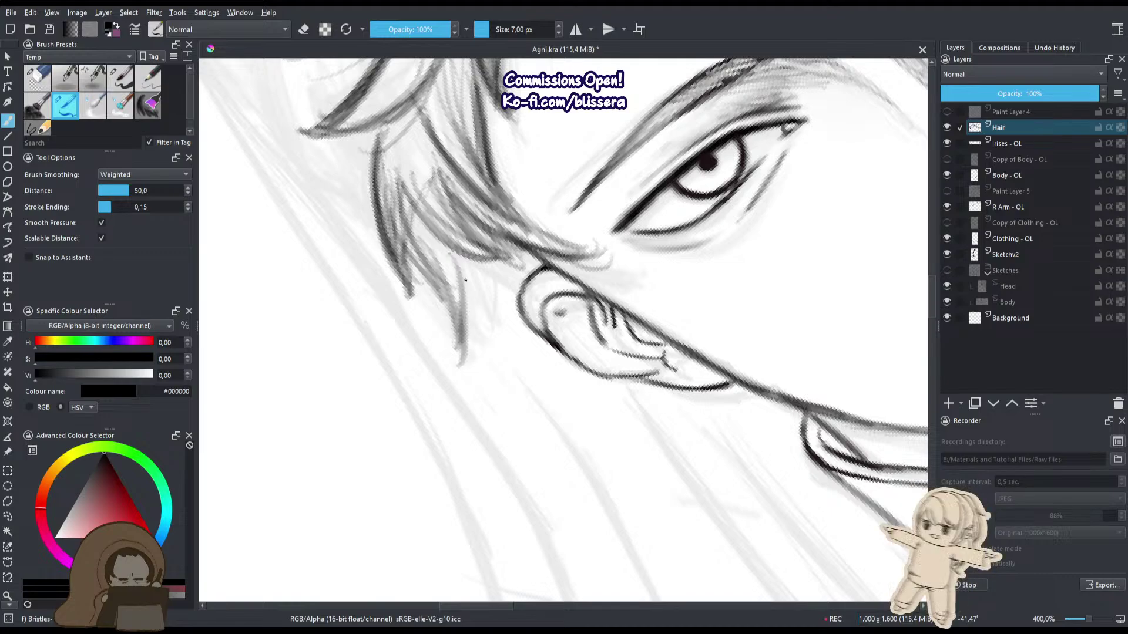
{"action": "key", "text": "bracketright"}
{"action": "left_click_drag", "start_coordinate": [466, 279], "coordinate": [498, 335]}
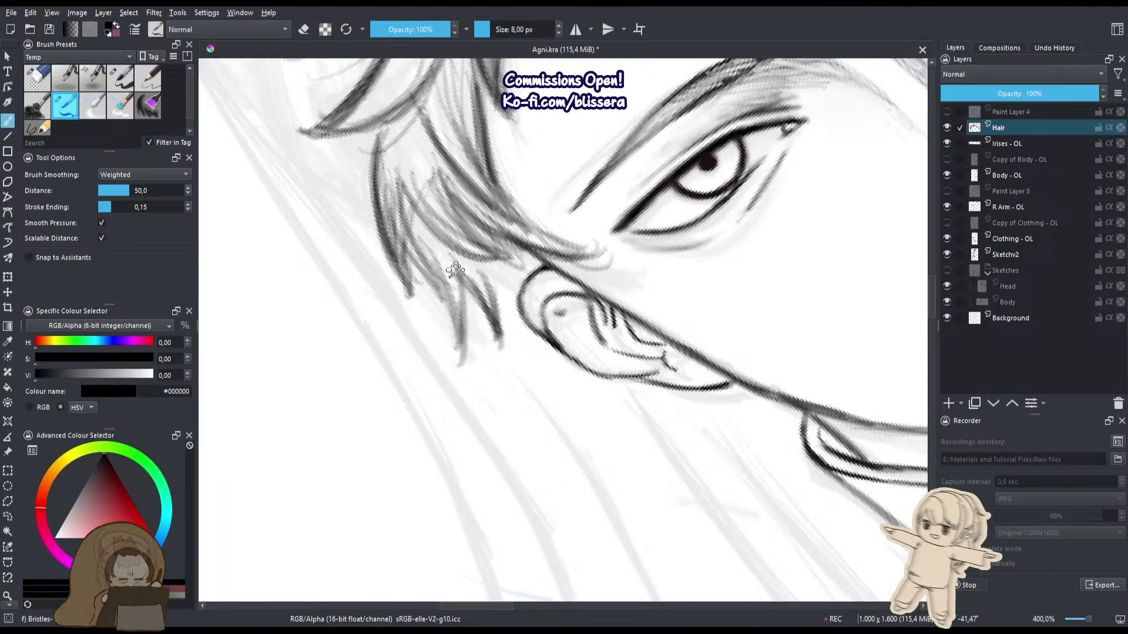
{"action": "mouse_move", "coordinate": [487, 274]}
{"action": "left_mouse_down"}
{"action": "mouse_move", "coordinate": [512, 291]}
{"action": "mouse_move", "coordinate": [525, 280]}
{"action": "mouse_move", "coordinate": [518, 291]}
{"action": "left_mouse_up"}
{"action": "left_click_drag", "start_coordinate": [371, 207], "coordinate": [414, 257]}
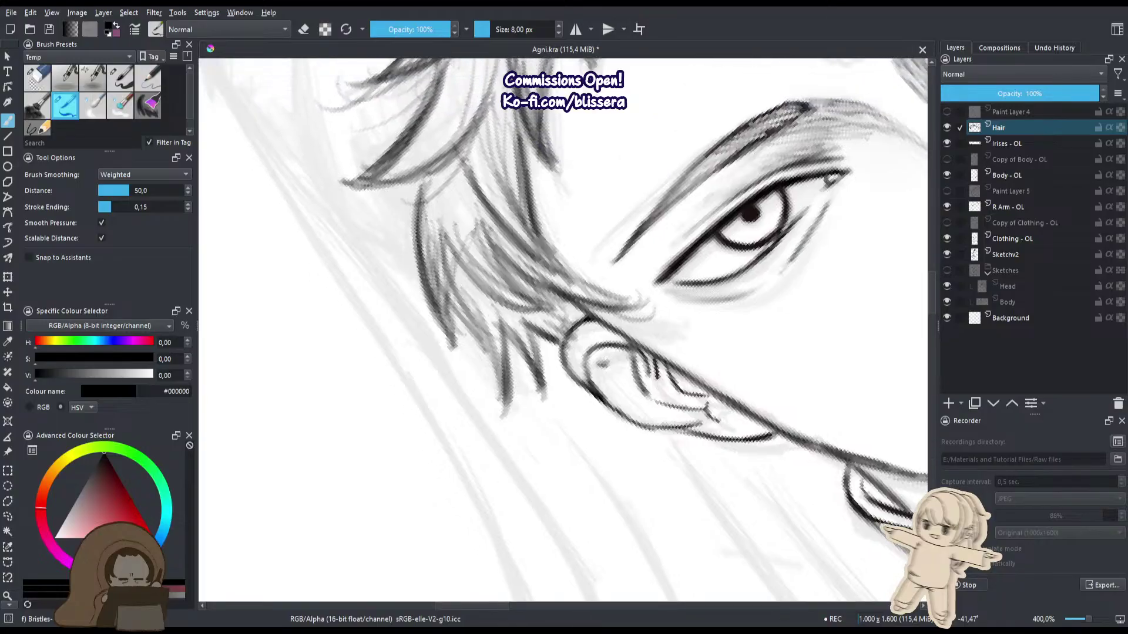
{"action": "left_click_drag", "start_coordinate": [513, 422], "coordinate": [454, 425]}
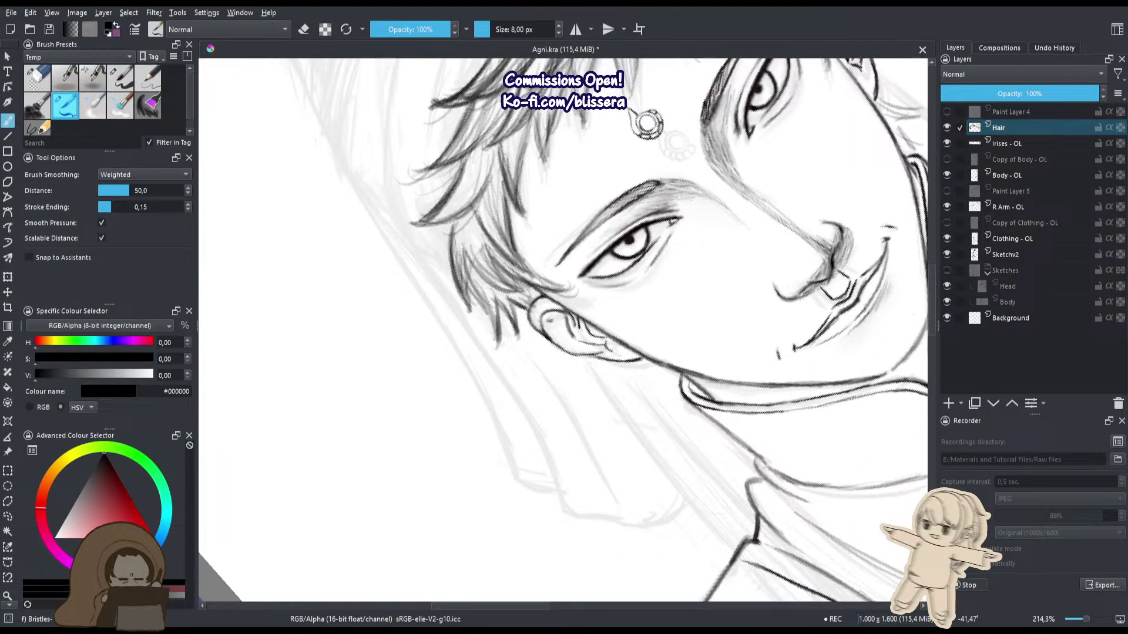
{"action": "key", "text": "5"}
{"action": "left_click_drag", "start_coordinate": [521, 267], "coordinate": [441, 321]}
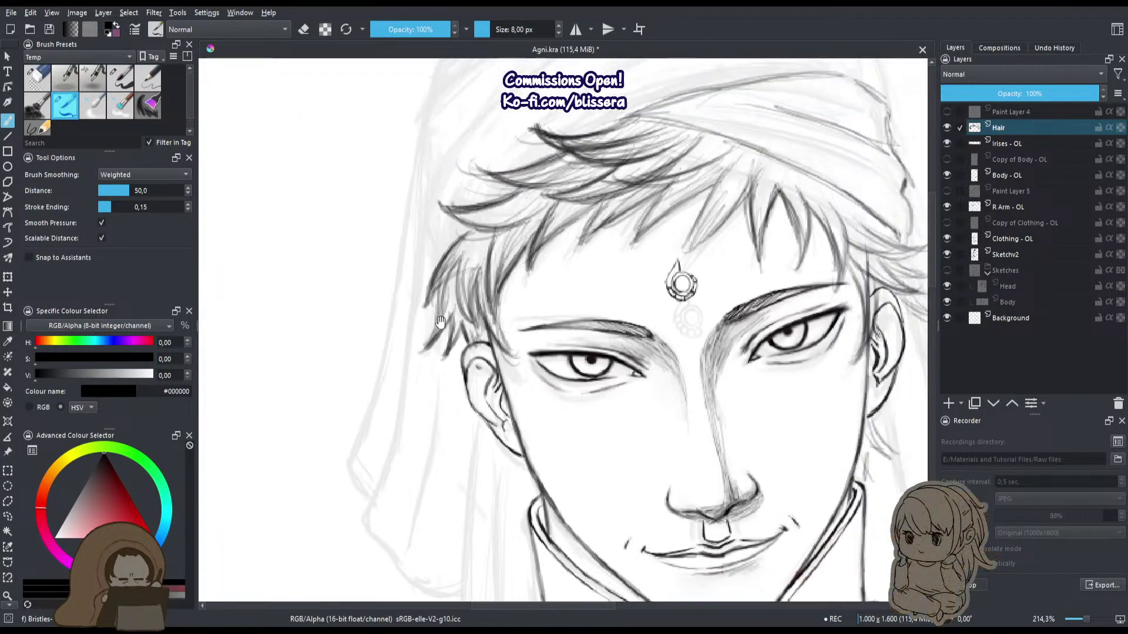
{"action": "left_click_drag", "start_coordinate": [496, 150], "coordinate": [470, 199]}
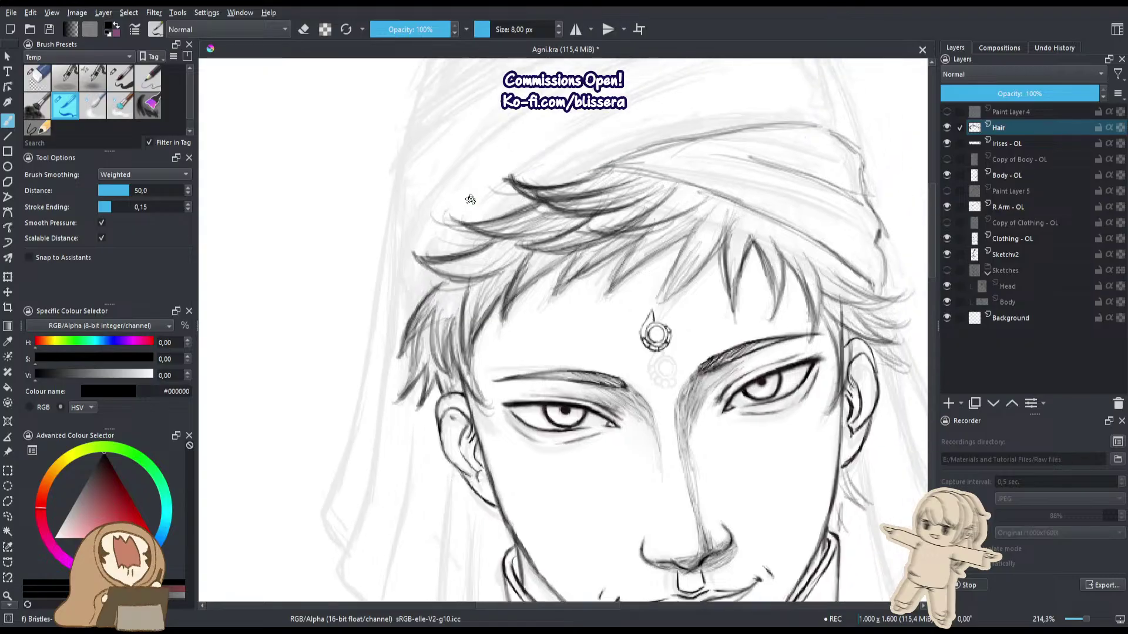
{"action": "left_click_drag", "start_coordinate": [648, 138], "coordinate": [615, 203]}
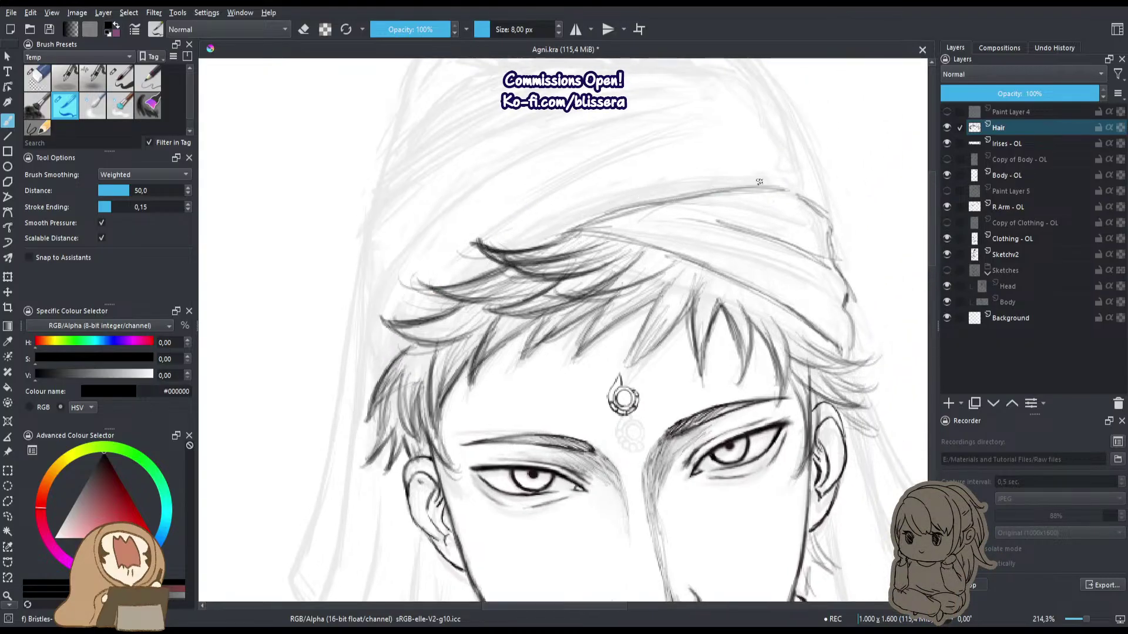
{"action": "left_click_drag", "start_coordinate": [556, 398], "coordinate": [635, 290]}
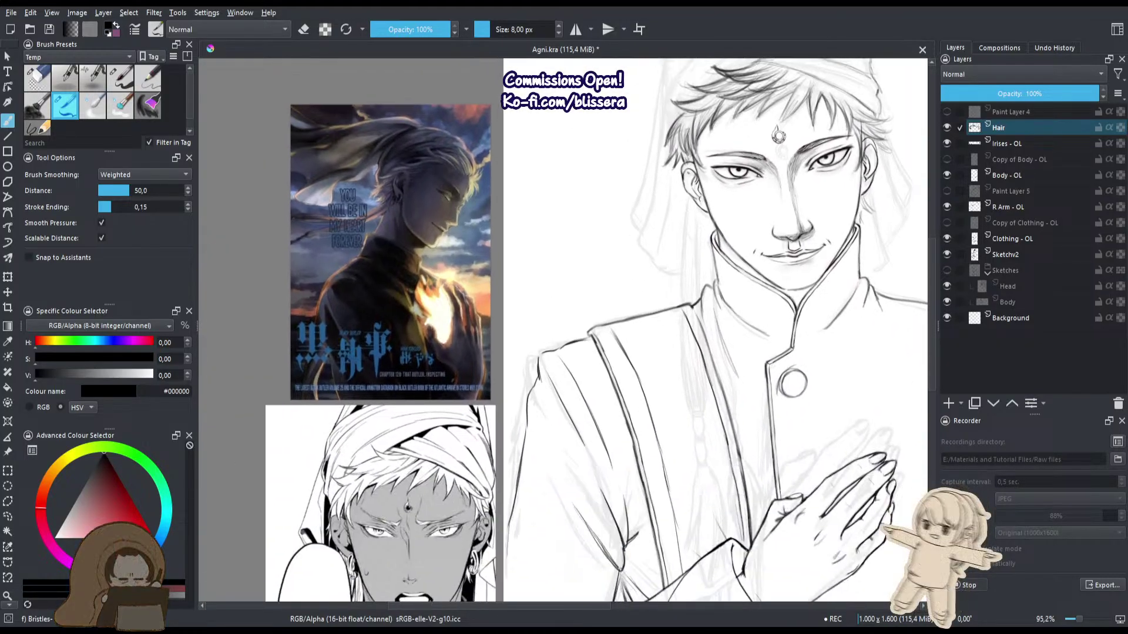
Ink the turban's left-side outline on the Hair layer with an 8 px brush, from the hair above the ear up past the lower folds.
{"action": "left_click_drag", "start_coordinate": [706, 63], "coordinate": [613, 269]}
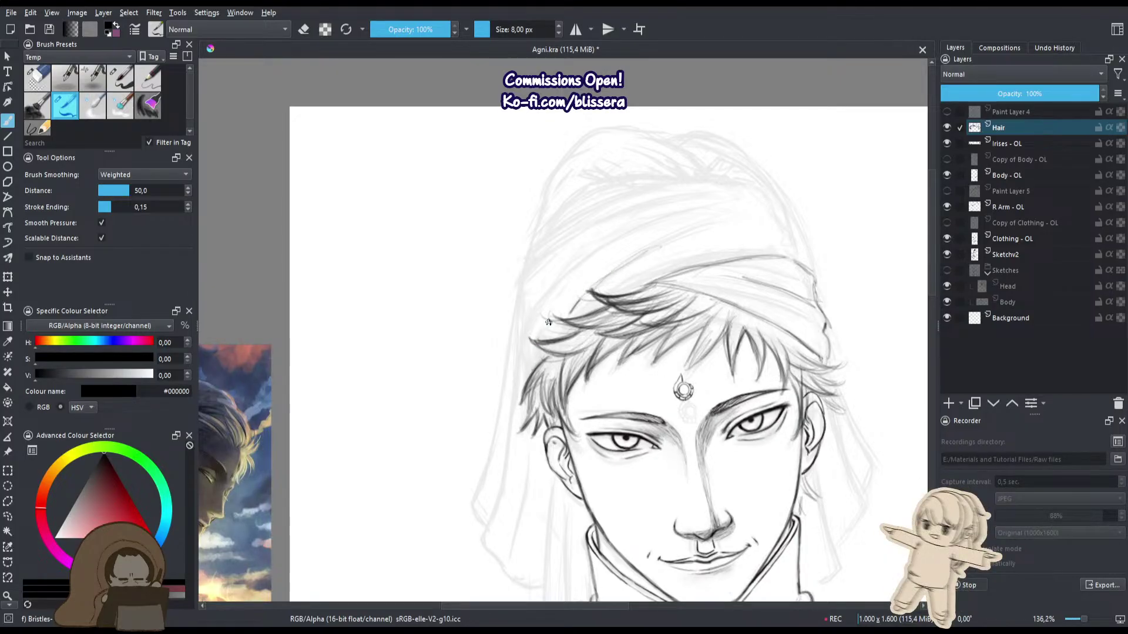
{"action": "scroll", "coordinate": [561, 322], "scroll_direction": "up", "scroll_amount": 1}
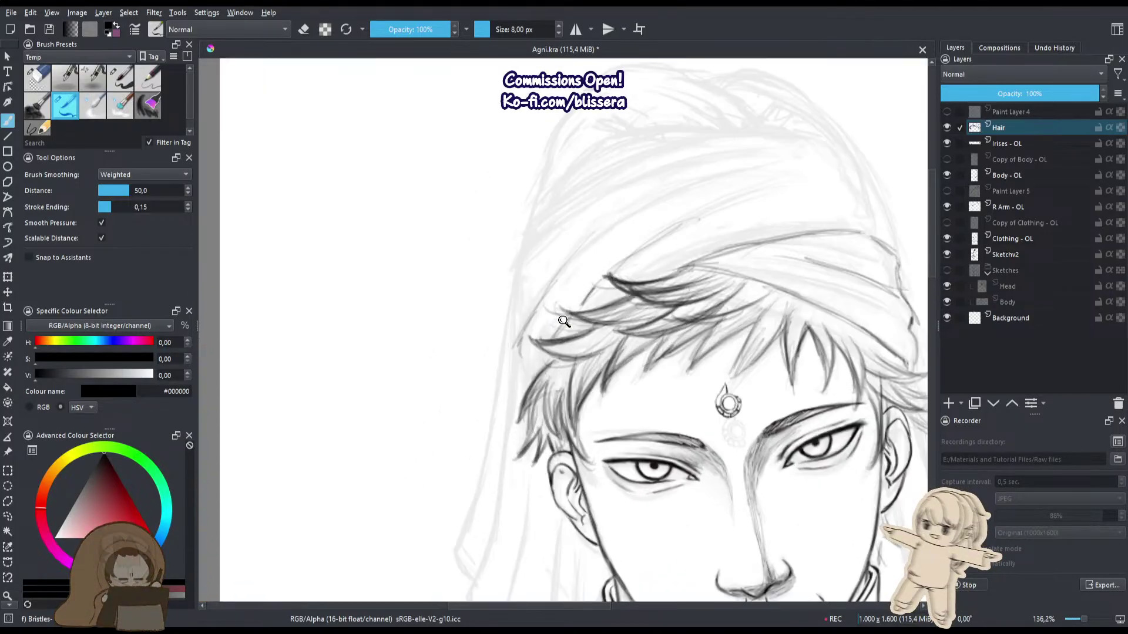
{"action": "mouse_move", "coordinate": [563, 321]}
{"action": "left_mouse_down"}
{"action": "mouse_move", "coordinate": [478, 193]}
{"action": "mouse_move", "coordinate": [406, 334]}
{"action": "mouse_move", "coordinate": [430, 408]}
{"action": "left_mouse_up"}
{"action": "mouse_move", "coordinate": [444, 353]}
{"action": "left_mouse_down"}
{"action": "mouse_move", "coordinate": [423, 400]}
{"action": "mouse_move", "coordinate": [434, 415]}
{"action": "left_mouse_up"}
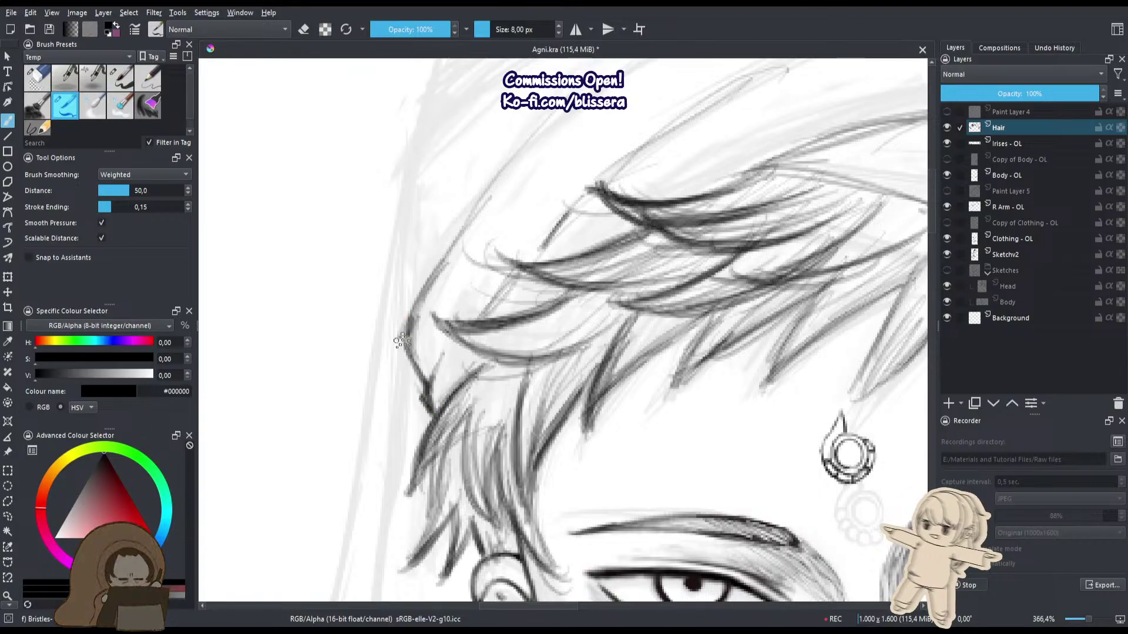
{"action": "scroll", "coordinate": [423, 305], "scroll_direction": "down", "scroll_amount": 4}
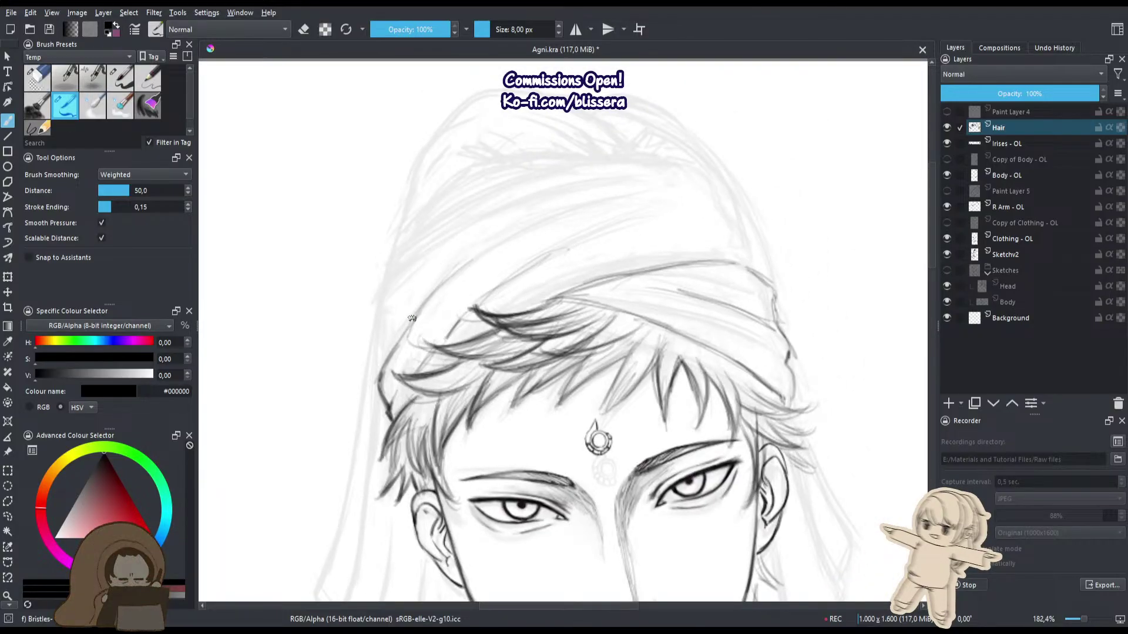
{"action": "mouse_move", "coordinate": [412, 318]}
{"action": "left_mouse_down"}
{"action": "mouse_move", "coordinate": [446, 284]}
{"action": "mouse_move", "coordinate": [380, 346]}
{"action": "mouse_move", "coordinate": [382, 365]}
{"action": "left_mouse_up"}
{"action": "left_click_drag", "start_coordinate": [379, 293], "coordinate": [398, 240]}
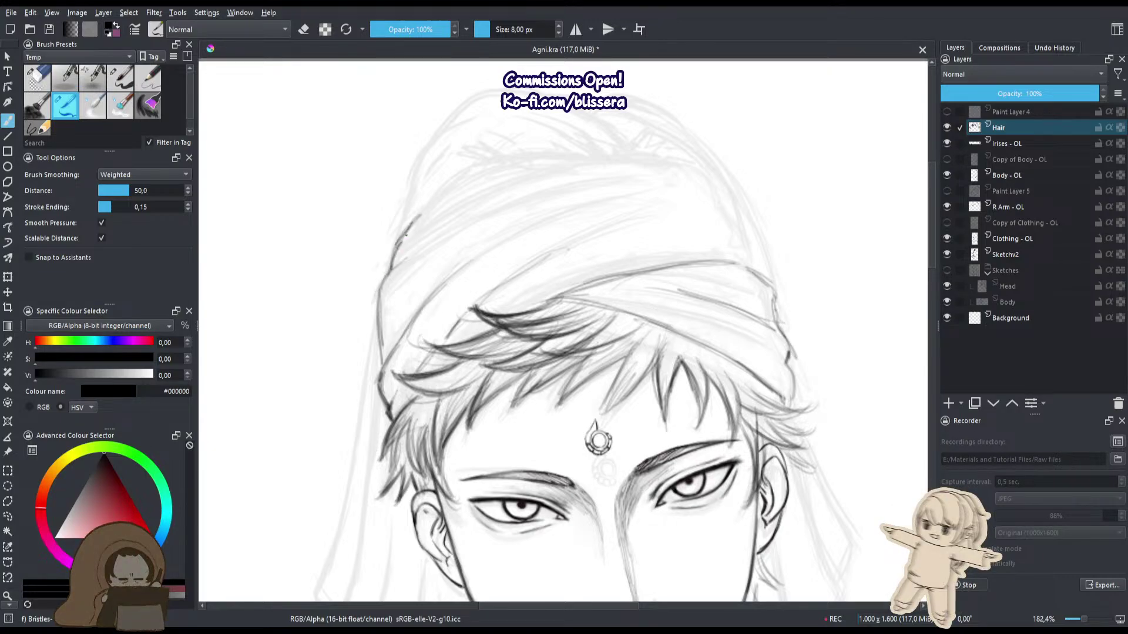
Ink the top edge and first long fold of the turban's main wrap, and continue its outline down the right side to the front band.
{"action": "left_click_drag", "start_coordinate": [475, 162], "coordinate": [491, 151]}
{"action": "mouse_move", "coordinate": [513, 192]}
{"action": "left_mouse_down"}
{"action": "mouse_move", "coordinate": [424, 177]}
{"action": "mouse_move", "coordinate": [495, 142]}
{"action": "left_mouse_up"}
{"action": "mouse_move", "coordinate": [429, 167]}
{"action": "left_mouse_down"}
{"action": "mouse_move", "coordinate": [444, 196]}
{"action": "mouse_move", "coordinate": [565, 167]}
{"action": "left_mouse_up"}
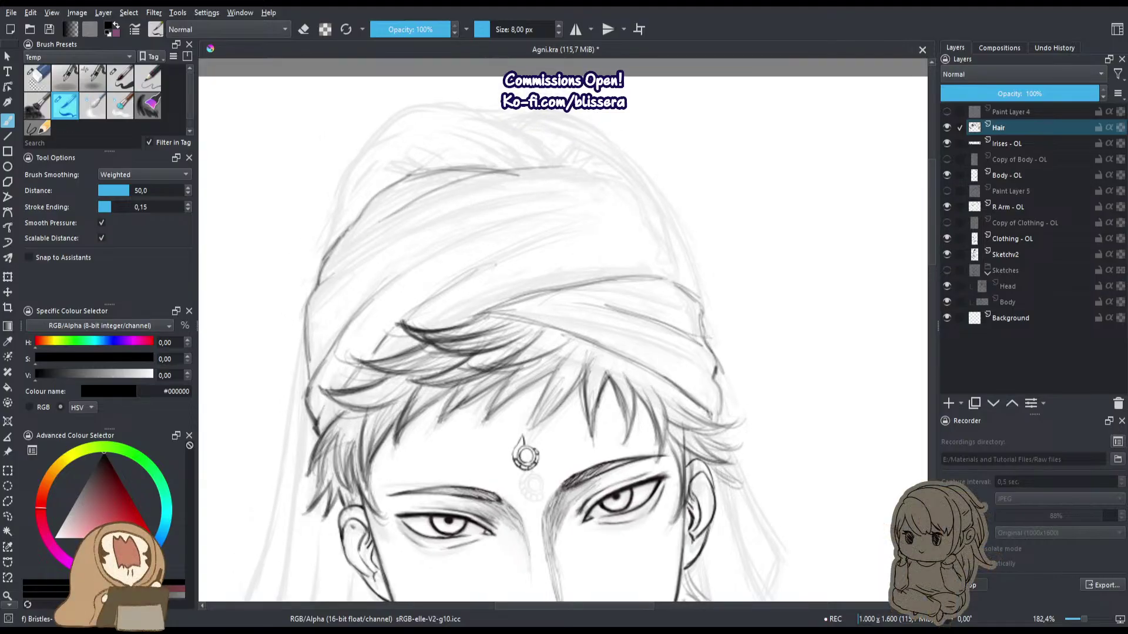
{"action": "key", "text": "ctrl+z"}
{"action": "left_click_drag", "start_coordinate": [385, 200], "coordinate": [570, 173]}
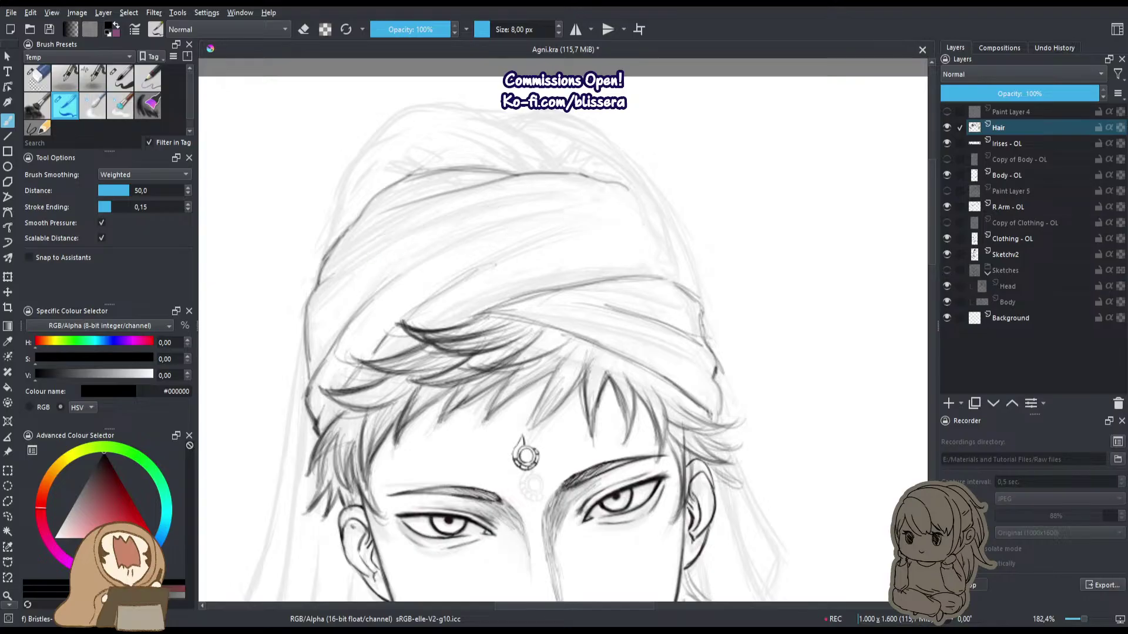
{"action": "left_click_drag", "start_coordinate": [365, 254], "coordinate": [621, 180]}
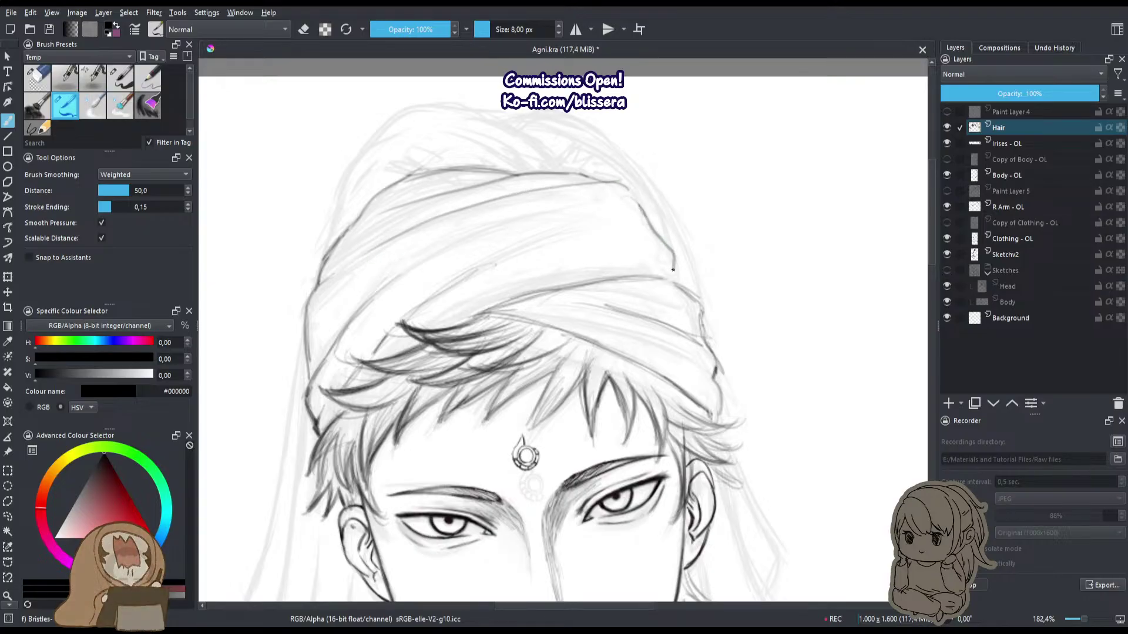
Draw long curved fold lines across the middle of the turban's main wrap with the canvas rotated 45°, and reset the rotation.
{"action": "left_click_drag", "start_coordinate": [313, 216], "coordinate": [358, 219]}
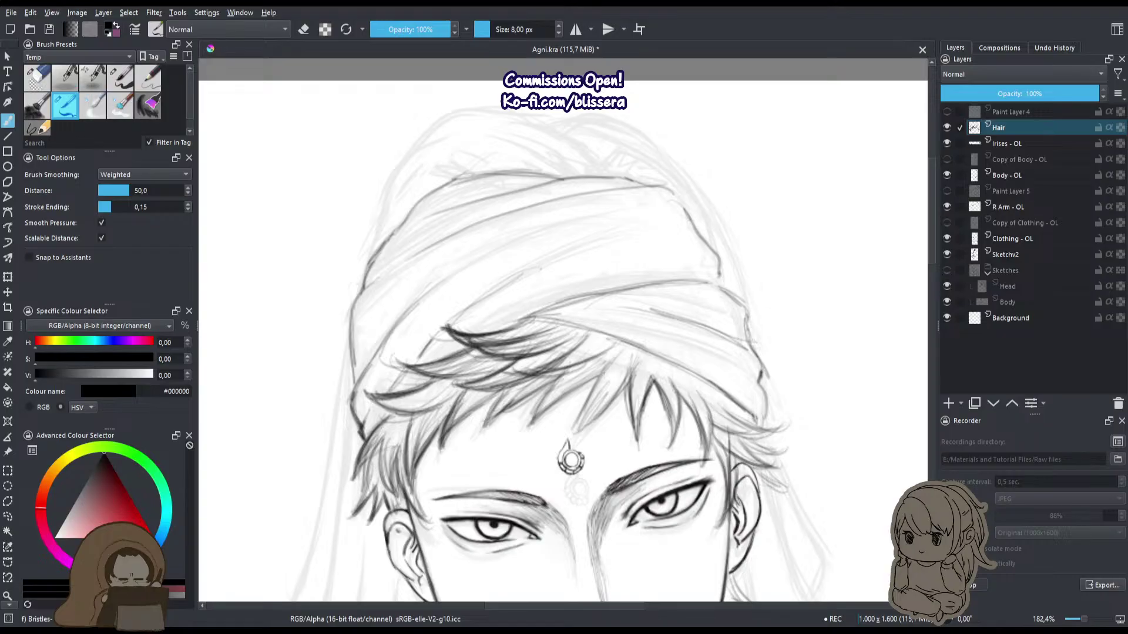
{"action": "key", "text": "4"}
{"action": "key", "text": "6"}
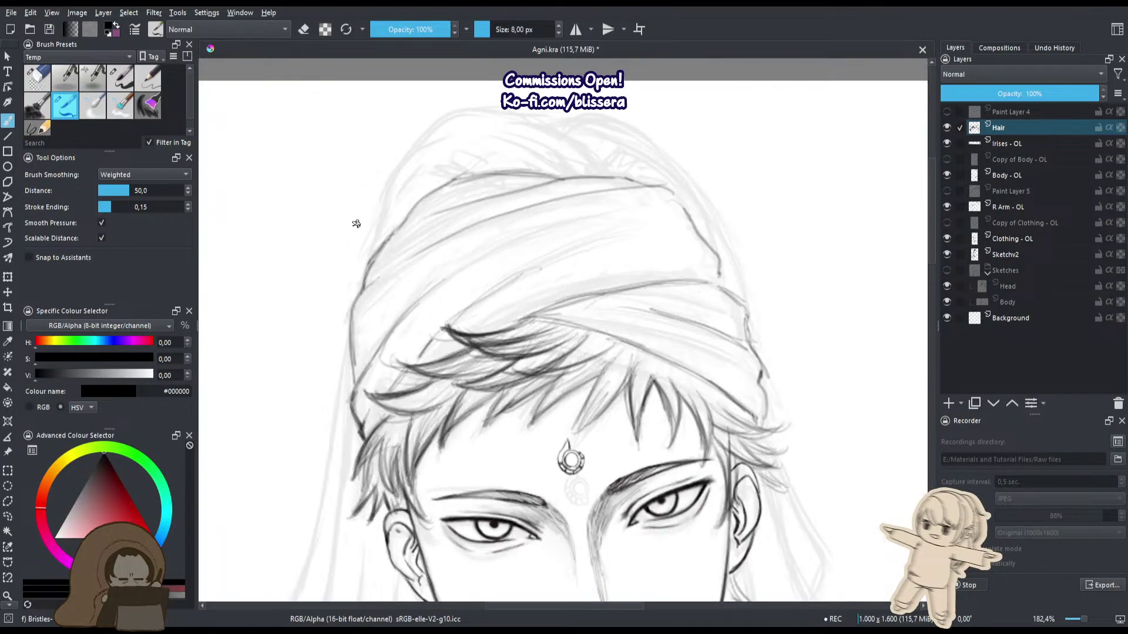
{"action": "key", "text": "6"}
{"action": "key", "text": "6"}
{"action": "key", "text": "6"}
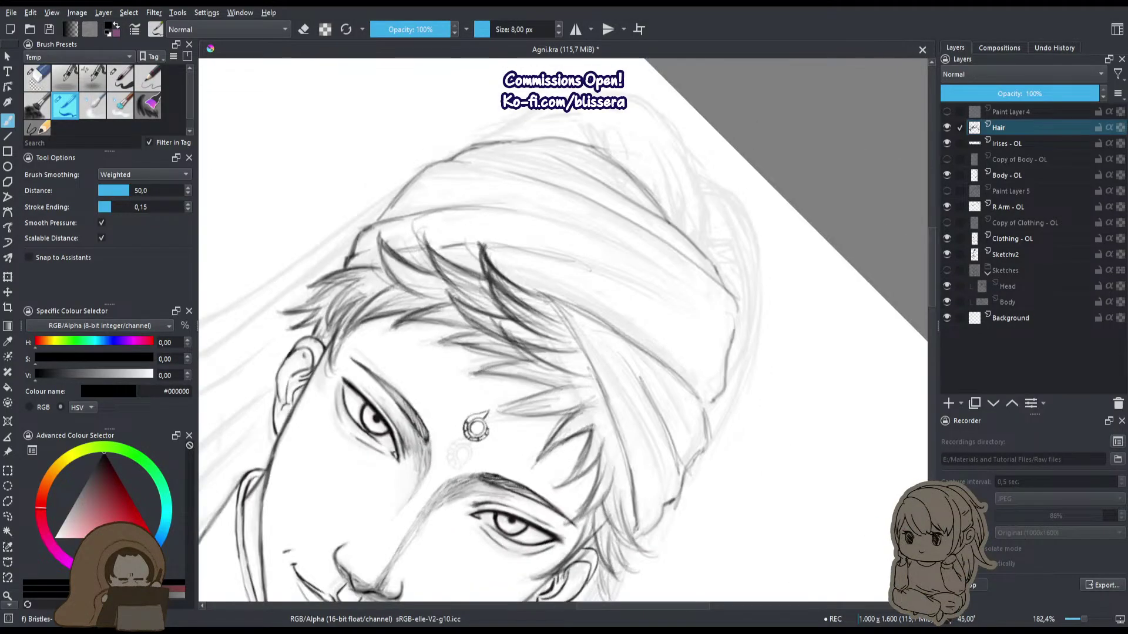
{"action": "mouse_move", "coordinate": [519, 255]}
{"action": "left_mouse_down"}
{"action": "mouse_move", "coordinate": [478, 300]}
{"action": "mouse_move", "coordinate": [511, 292]}
{"action": "mouse_move", "coordinate": [525, 267]}
{"action": "left_mouse_up"}
{"action": "key", "text": "slash"}
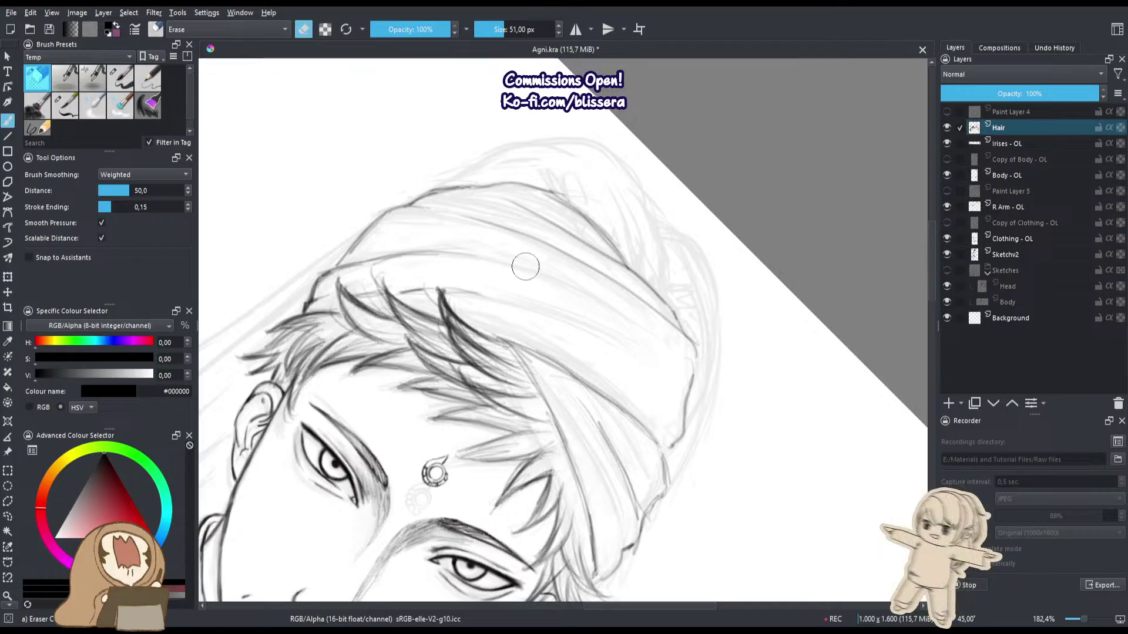
{"action": "key", "text": "e"}
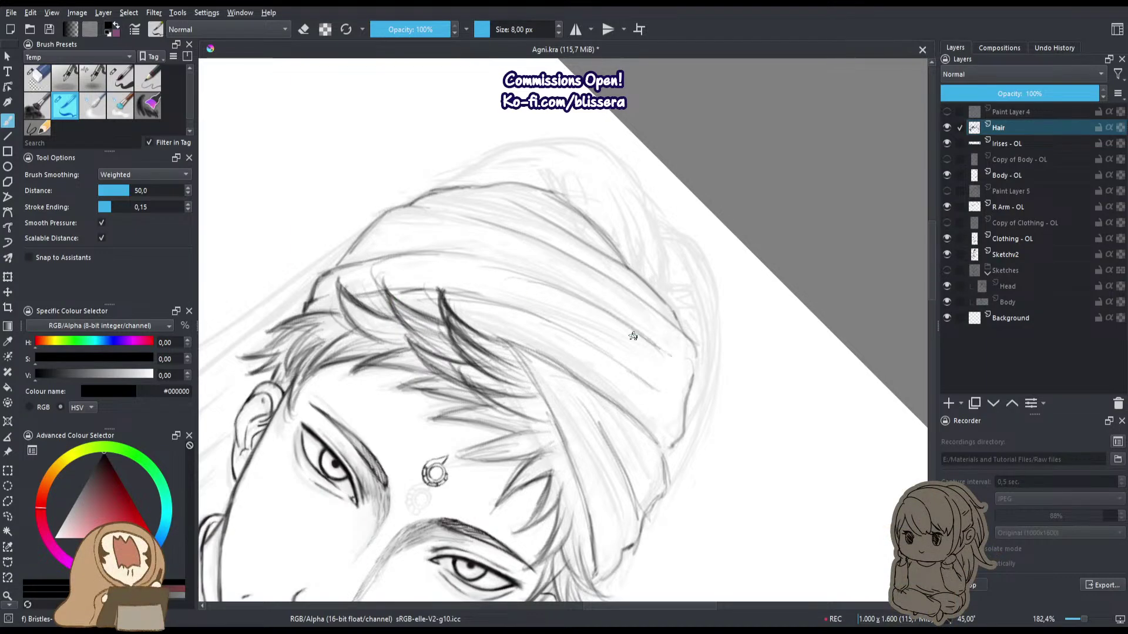
{"action": "left_click_drag", "start_coordinate": [588, 126], "coordinate": [416, 316]}
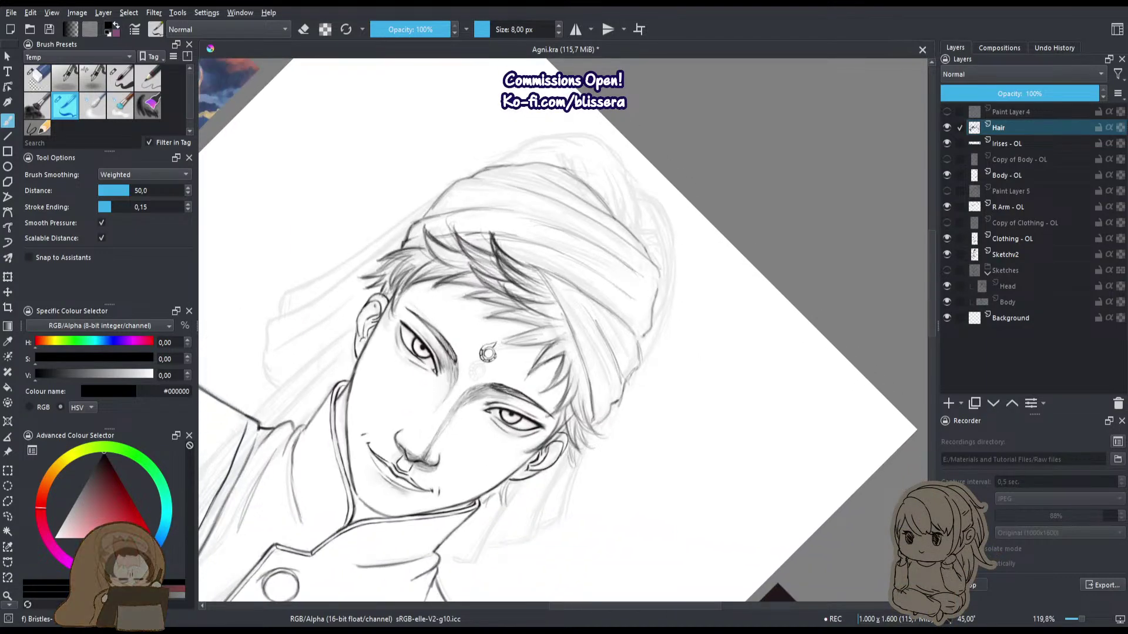
{"action": "key", "text": "5"}
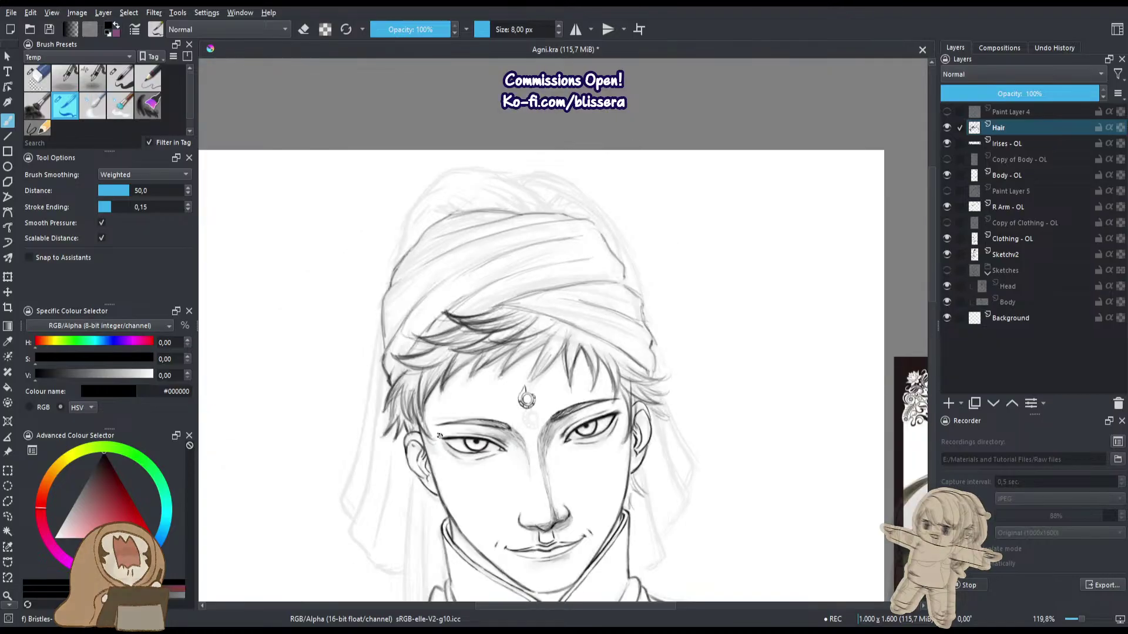
Draw a small bunched fold on the turban's top edge, right of centre, and darken the top edge on the left side.
{"action": "left_click_drag", "start_coordinate": [496, 189], "coordinate": [519, 156]}
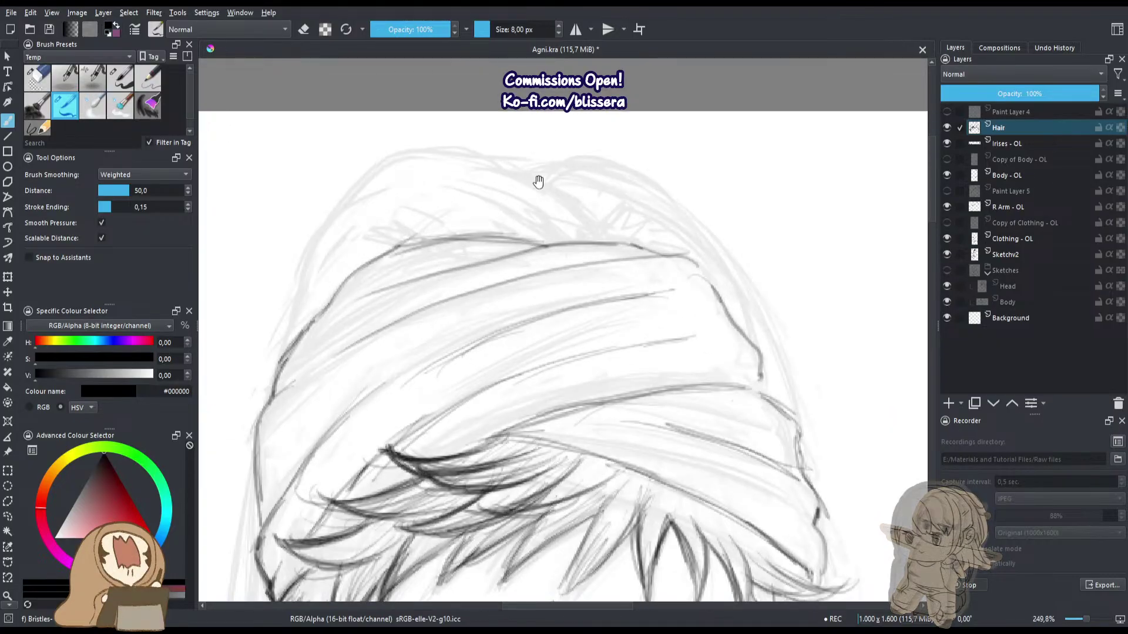
{"action": "mouse_move", "coordinate": [567, 212]}
{"action": "left_mouse_down"}
{"action": "mouse_move", "coordinate": [513, 262]}
{"action": "mouse_move", "coordinate": [552, 222]}
{"action": "left_mouse_up"}
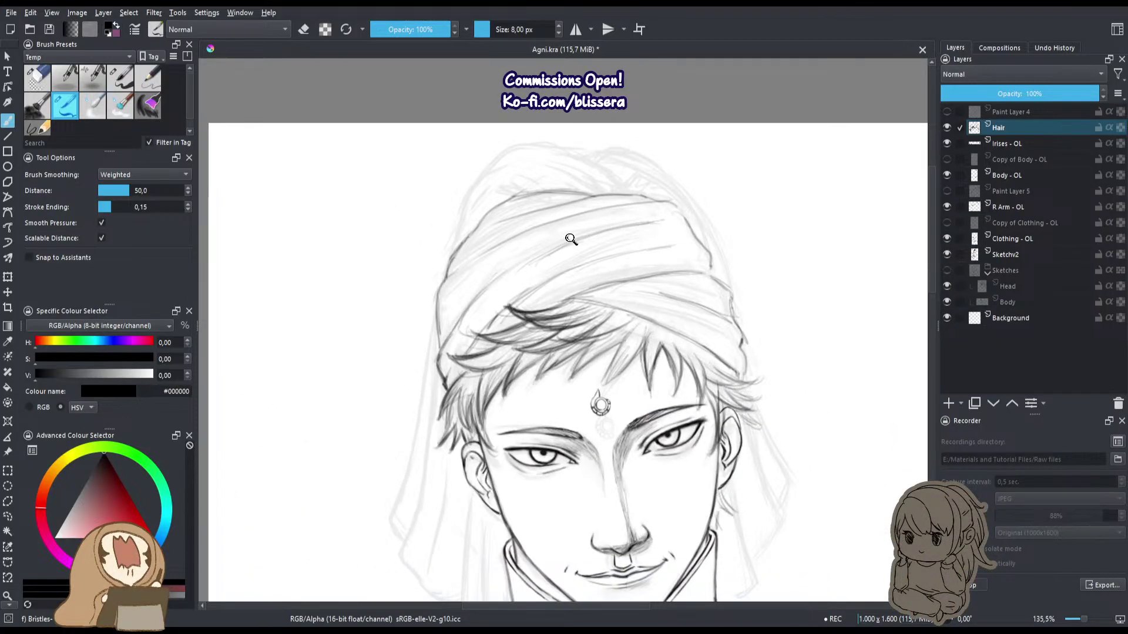
{"action": "left_click_drag", "start_coordinate": [620, 218], "coordinate": [603, 248]}
{"action": "scroll", "coordinate": [600, 125], "scroll_direction": "up", "scroll_amount": 3}
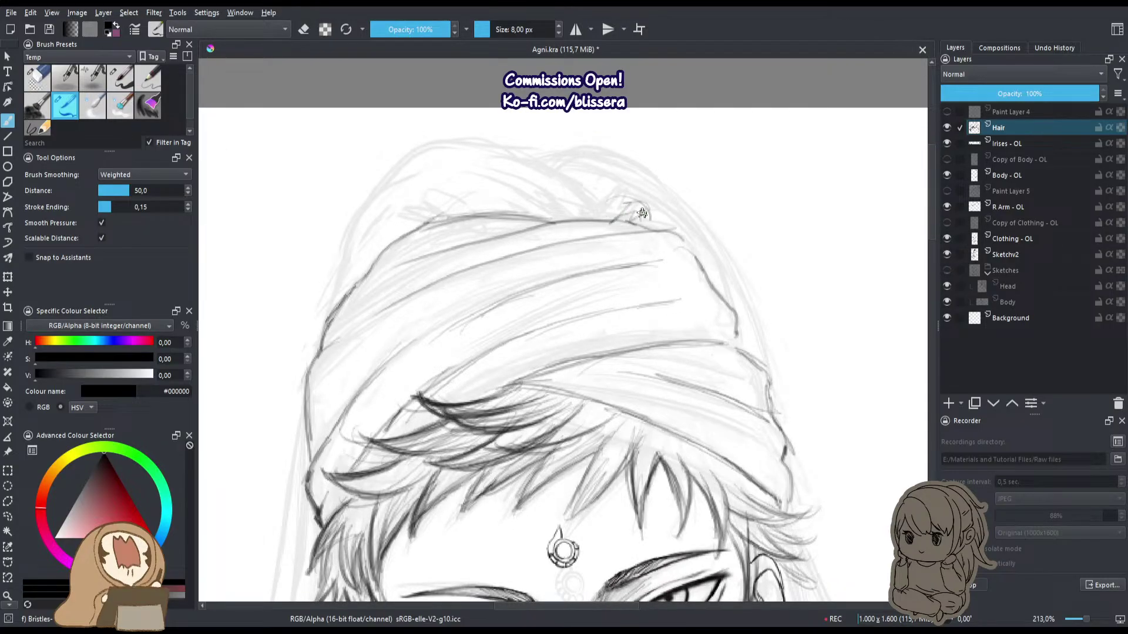
{"action": "left_click_drag", "start_coordinate": [585, 219], "coordinate": [628, 196]}
{"action": "left_click_drag", "start_coordinate": [461, 217], "coordinate": [551, 221]}
{"action": "scroll", "coordinate": [412, 241], "scroll_direction": "down", "scroll_amount": 4}
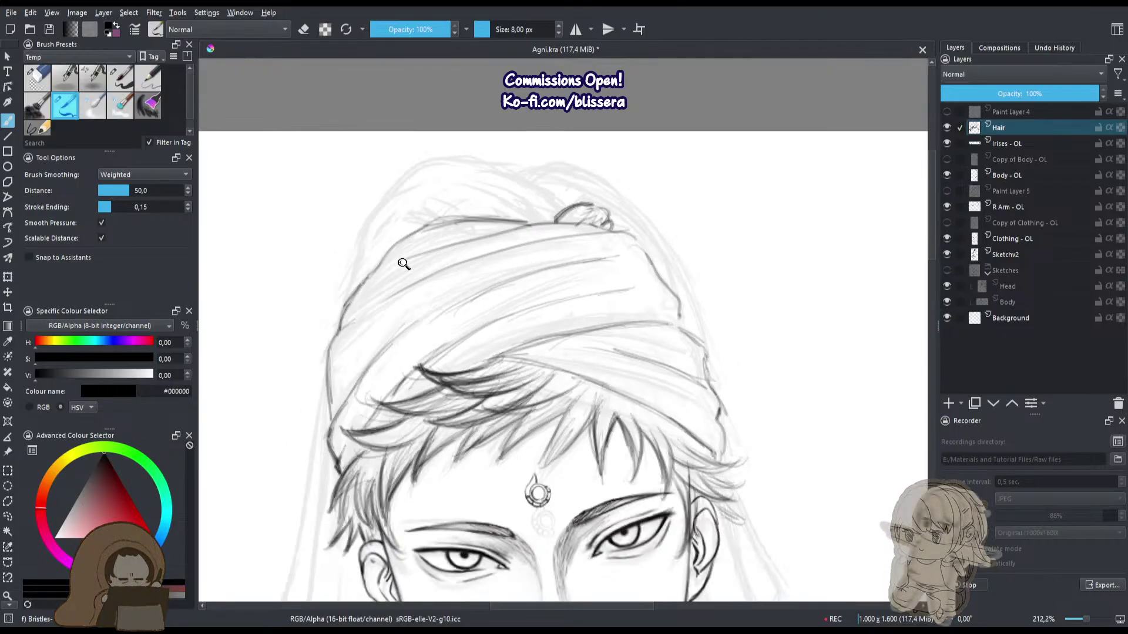
Erase the curve closing the philtrum and the left part of the cupid's bow line on the Body - OL layer with a 5 px eraser.
{"action": "key", "text": "bracketleft"}
{"action": "scroll", "coordinate": [552, 305], "scroll_direction": "up", "scroll_amount": 5}
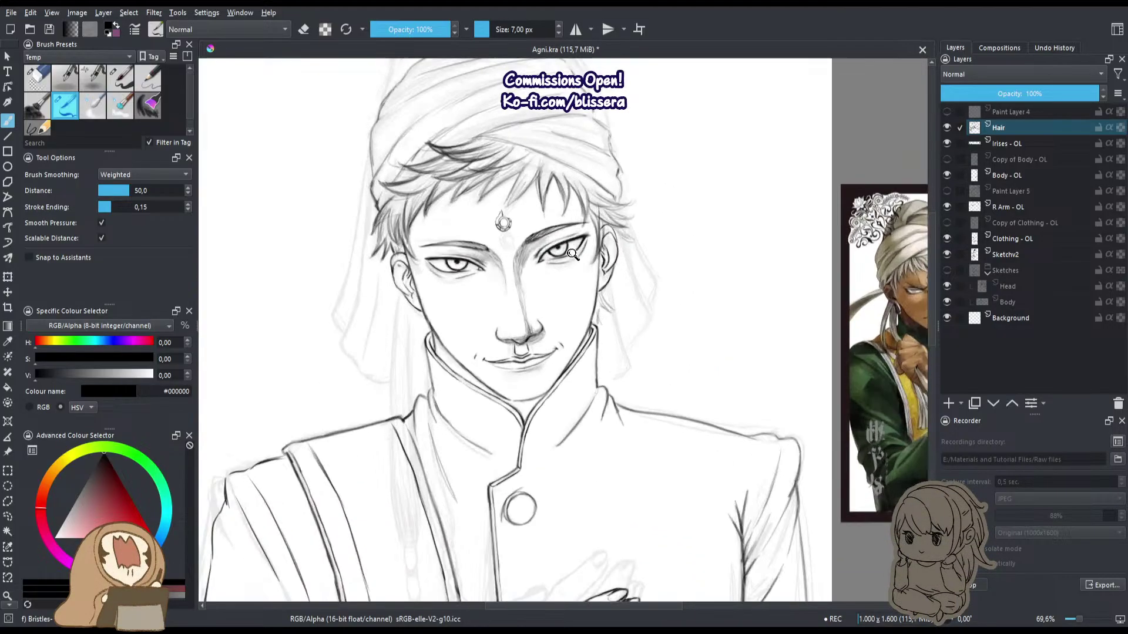
{"action": "left_click_drag", "start_coordinate": [405, 466], "coordinate": [554, 380]}
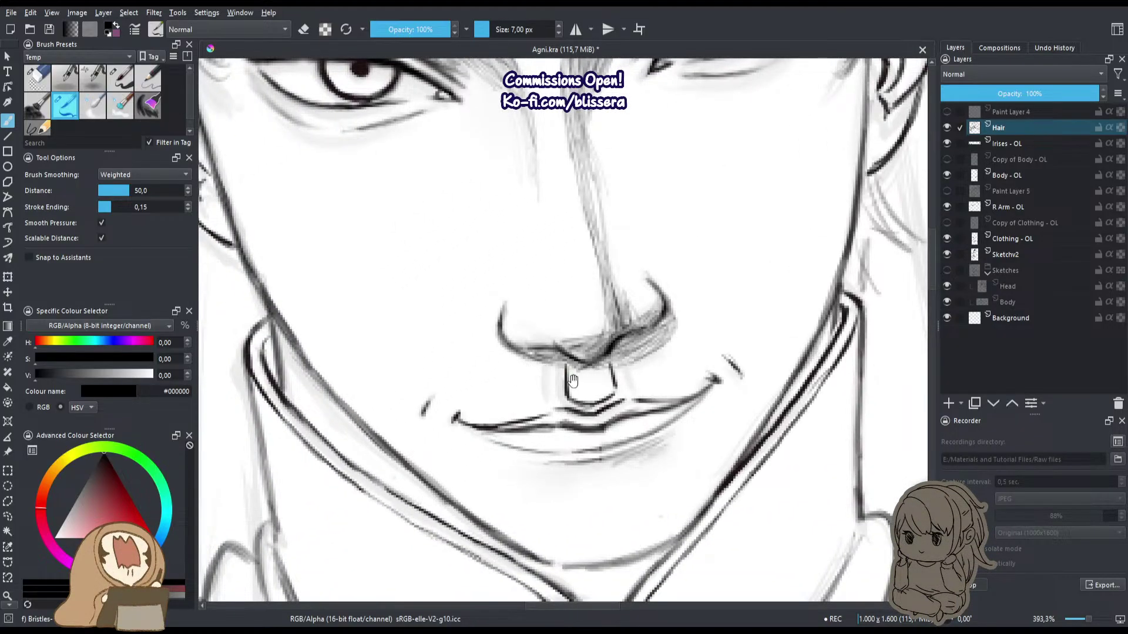
{"action": "scroll", "coordinate": [573, 380], "scroll_direction": "up", "scroll_amount": 2}
{"action": "key", "text": "e"}
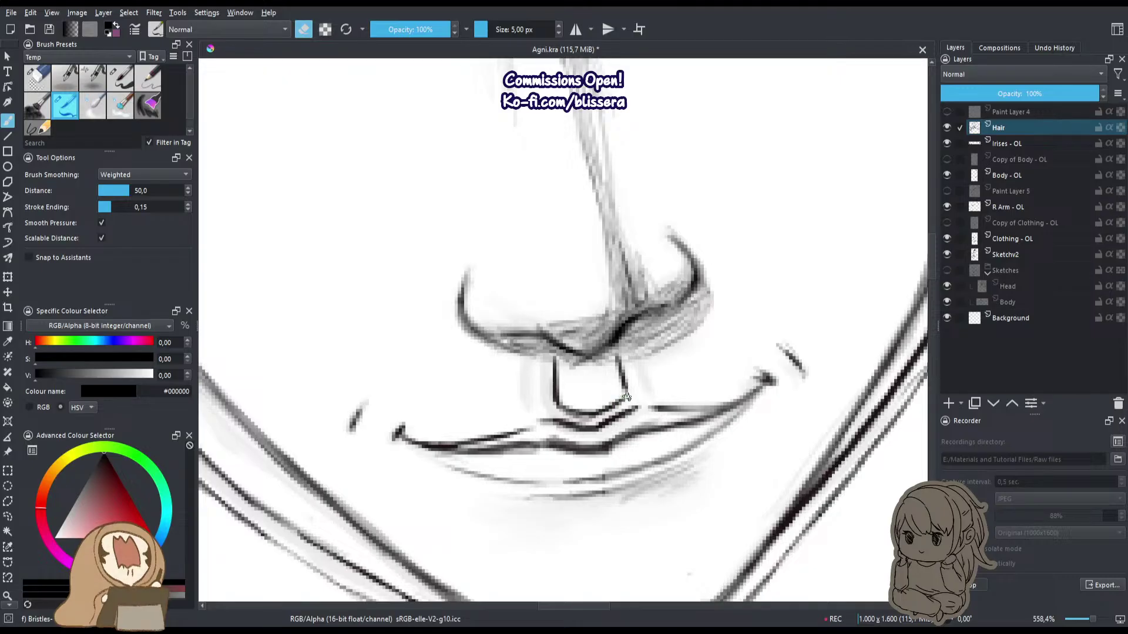
{"action": "left_click", "coordinate": [1006, 175]}
{"action": "key", "text": "e"}
{"action": "mouse_move", "coordinate": [624, 401]}
{"action": "left_mouse_down"}
{"action": "mouse_move", "coordinate": [555, 409]}
{"action": "mouse_move", "coordinate": [559, 429]}
{"action": "left_mouse_up"}
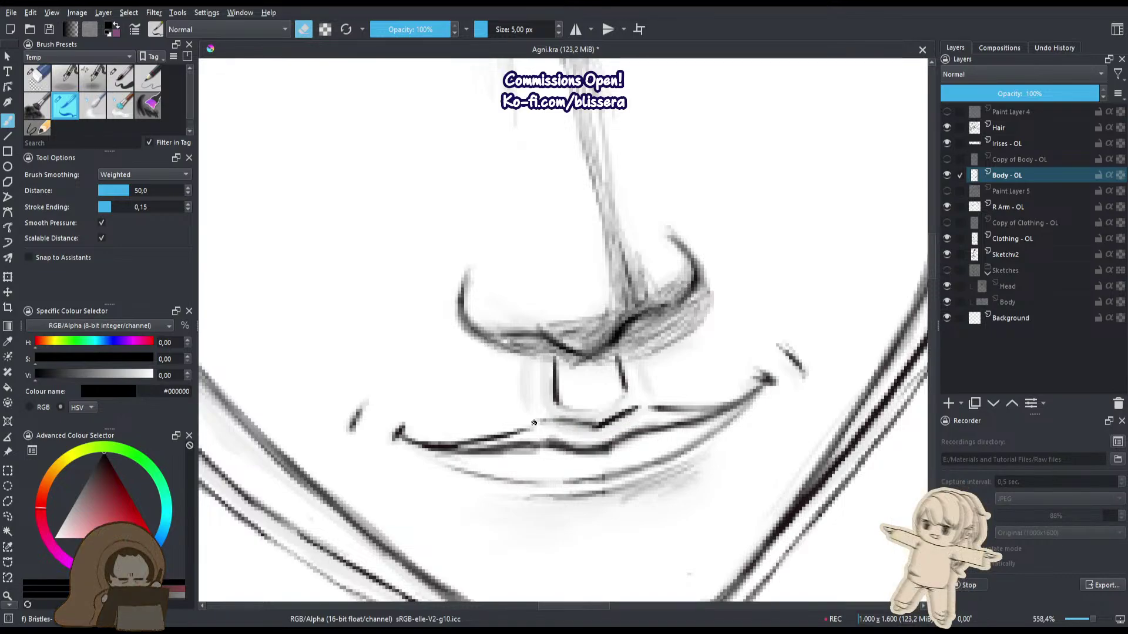
Redraw the upper lip's cupid's bow below the philtrum with a 7 px brush, and set the brush size to 8 px.
{"action": "key", "text": "e"}
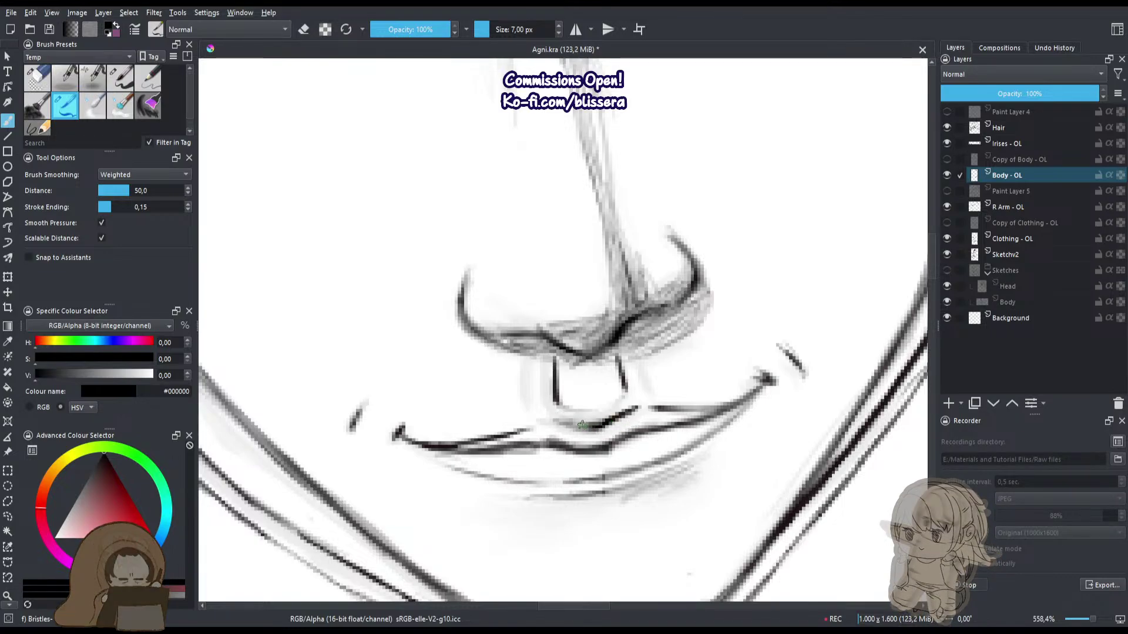
{"action": "mouse_move", "coordinate": [596, 427]}
{"action": "left_mouse_down"}
{"action": "mouse_move", "coordinate": [554, 421]}
{"action": "mouse_move", "coordinate": [598, 433]}
{"action": "mouse_move", "coordinate": [498, 488]}
{"action": "mouse_move", "coordinate": [508, 505]}
{"action": "mouse_move", "coordinate": [488, 493]}
{"action": "left_mouse_up"}
{"action": "key", "text": "e"}
{"action": "key", "text": "e"}
{"action": "key", "text": "bracketright"}
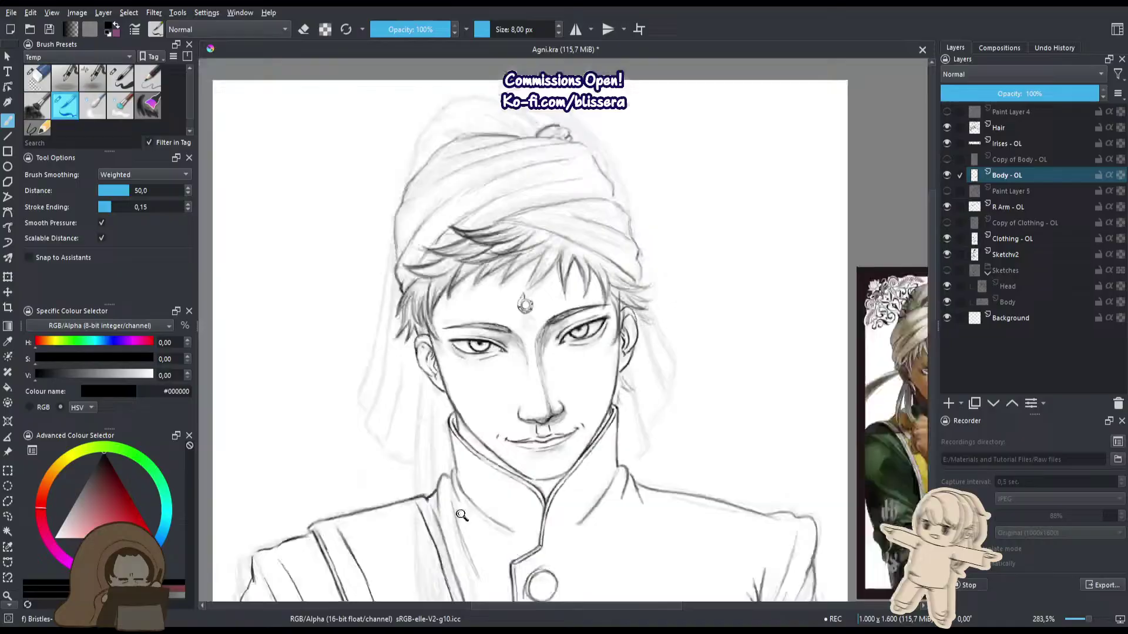
Examine the full portrait beside the reference images, and inspect the eyes, nose and mouth line art up close.
{"action": "left_click_drag", "start_coordinate": [462, 515], "coordinate": [464, 470]}
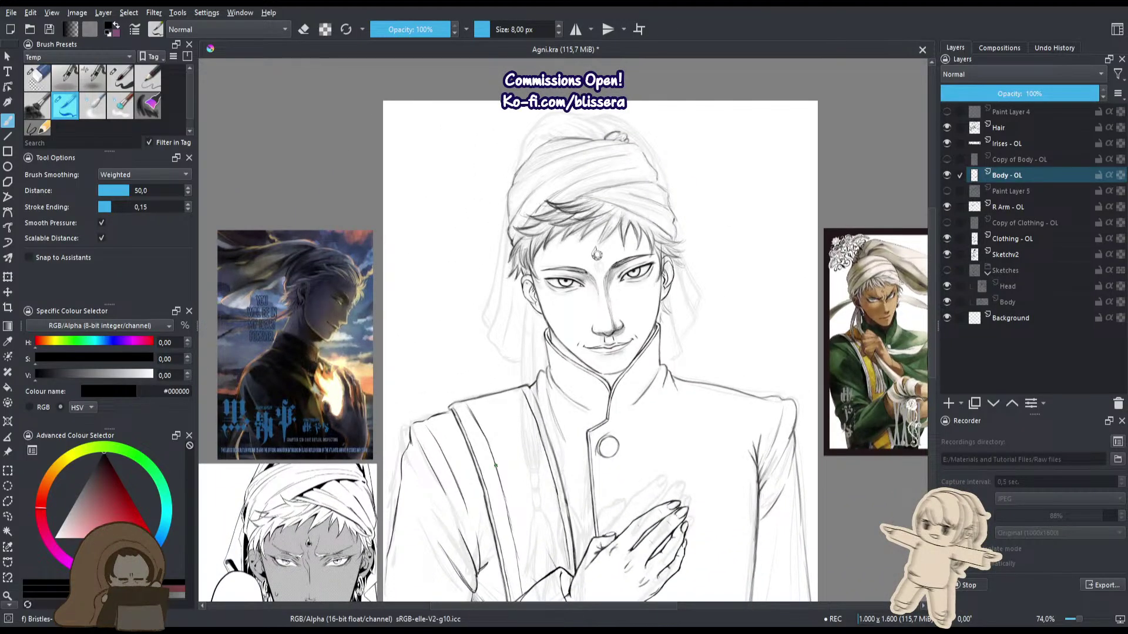
{"action": "left_click_drag", "start_coordinate": [495, 466], "coordinate": [584, 337]}
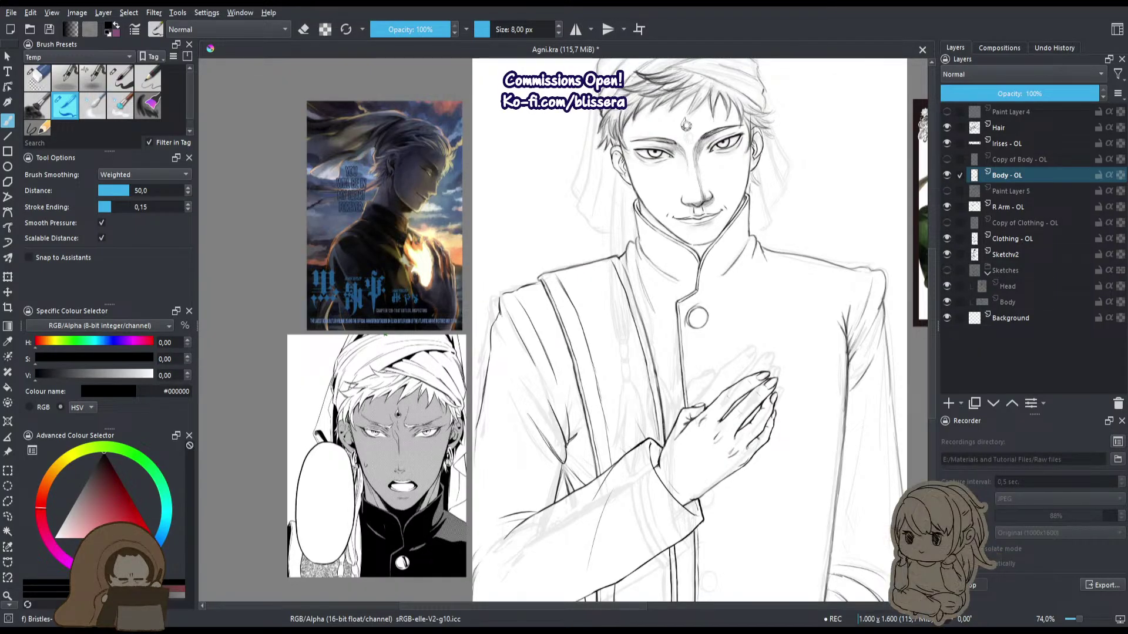
{"action": "left_click_drag", "start_coordinate": [500, 424], "coordinate": [504, 363]}
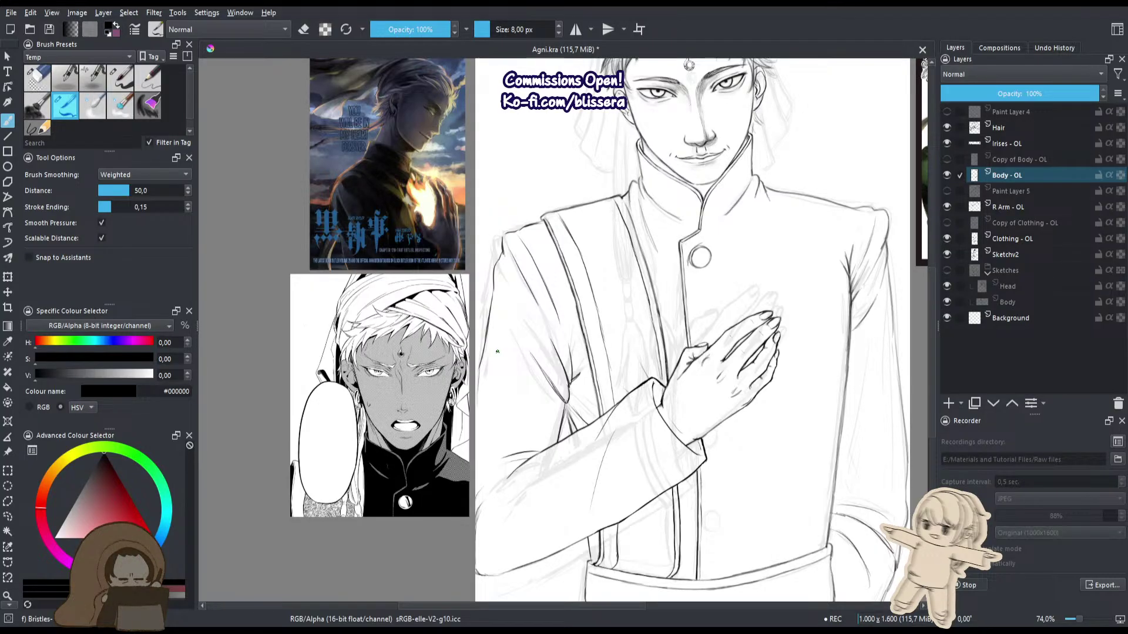
{"action": "left_click_drag", "start_coordinate": [540, 424], "coordinate": [512, 472]}
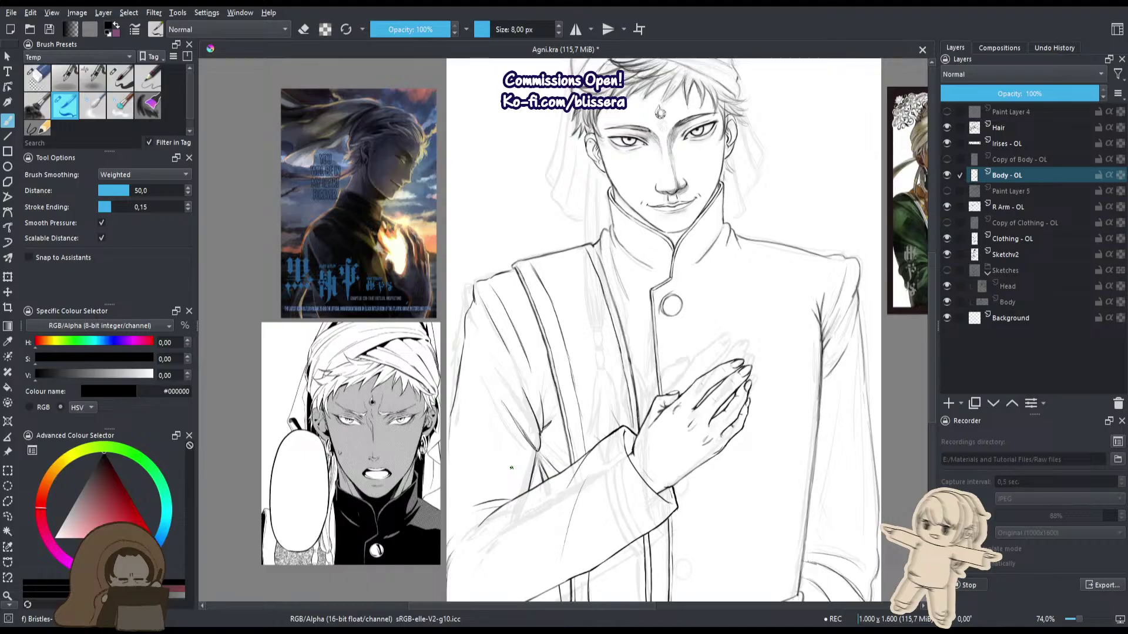
{"action": "left_click_drag", "start_coordinate": [657, 517], "coordinate": [614, 587]}
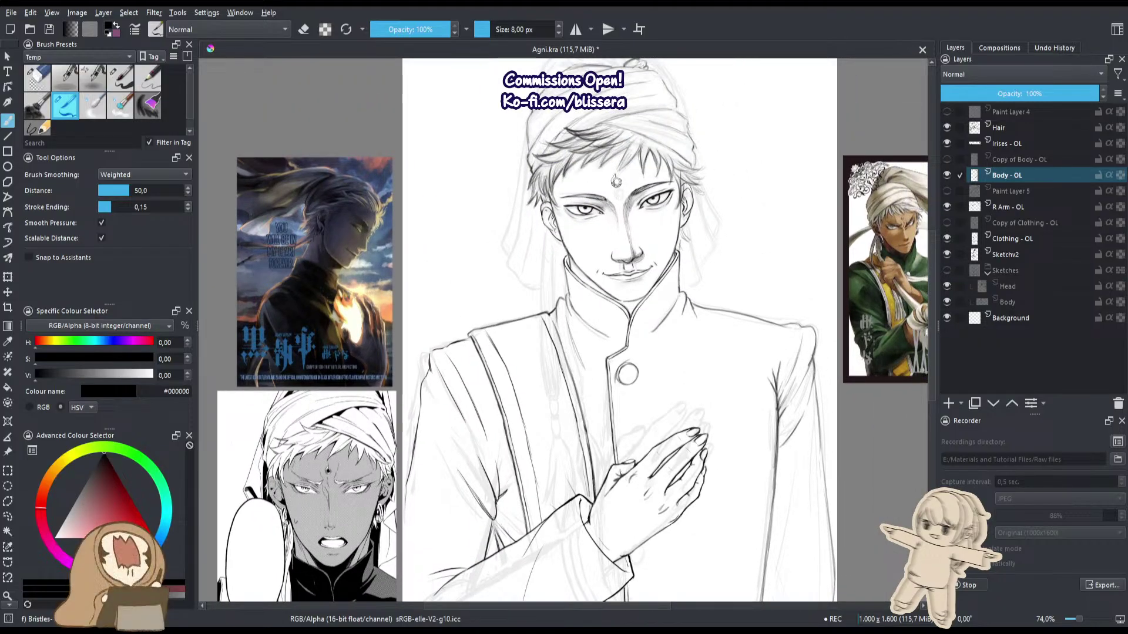
{"action": "scroll", "coordinate": [615, 181], "scroll_direction": "up", "scroll_amount": 5}
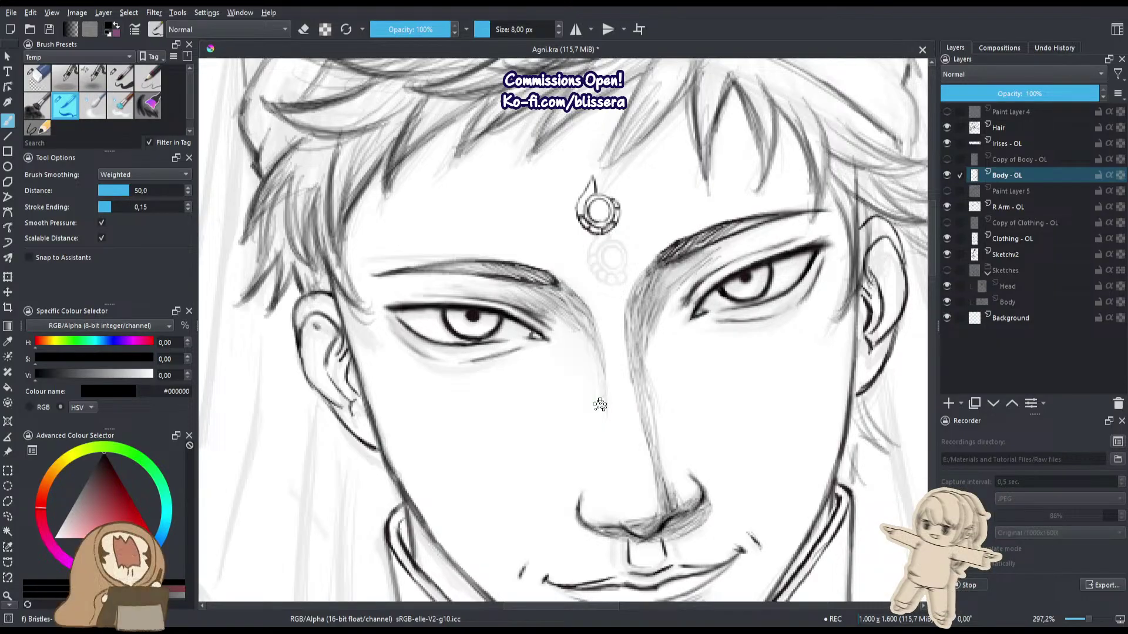
{"action": "scroll", "coordinate": [482, 346], "scroll_direction": "down", "scroll_amount": 2}
{"action": "left_click_drag", "start_coordinate": [426, 453], "coordinate": [523, 382]}
{"action": "left_click_drag", "start_coordinate": [628, 279], "coordinate": [650, 280]}
{"action": "scroll", "coordinate": [651, 279], "scroll_direction": "down", "scroll_amount": 3}
{"action": "scroll", "coordinate": [650, 279], "scroll_direction": "down", "scroll_amount": 2}
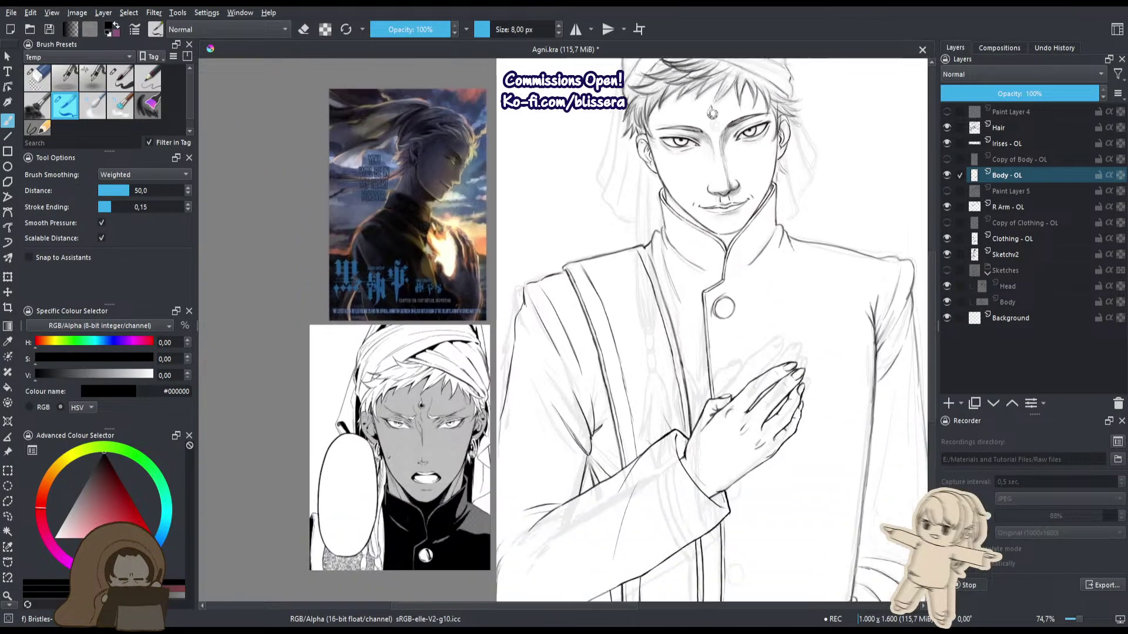
{"action": "scroll", "coordinate": [712, 113], "scroll_direction": "up", "scroll_amount": 7}
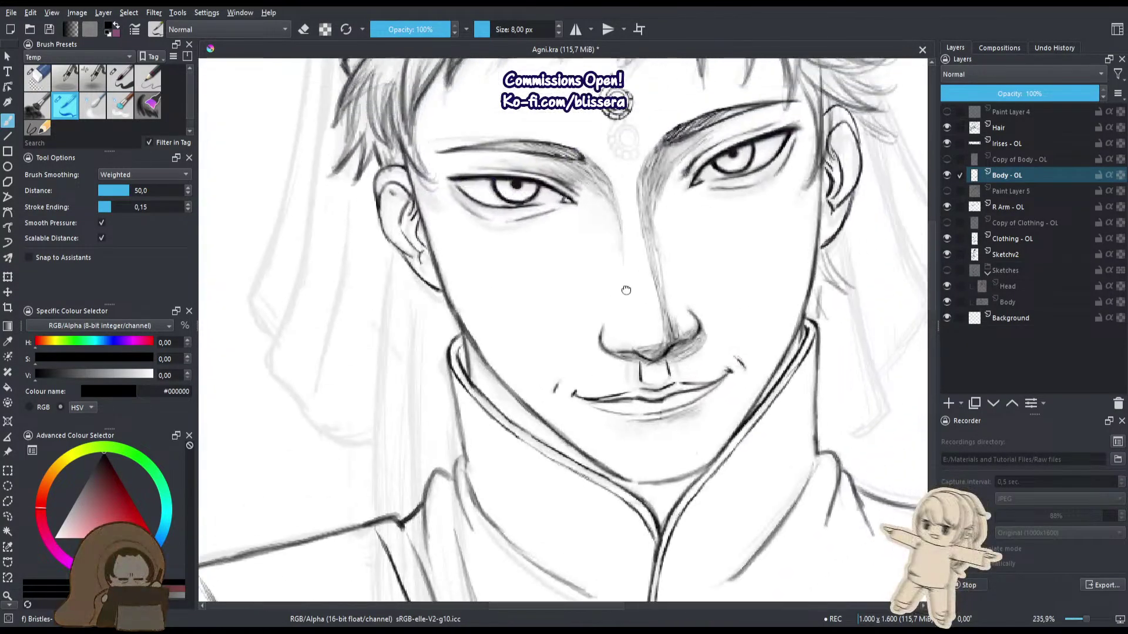
{"action": "key", "text": "ctrl+]"}
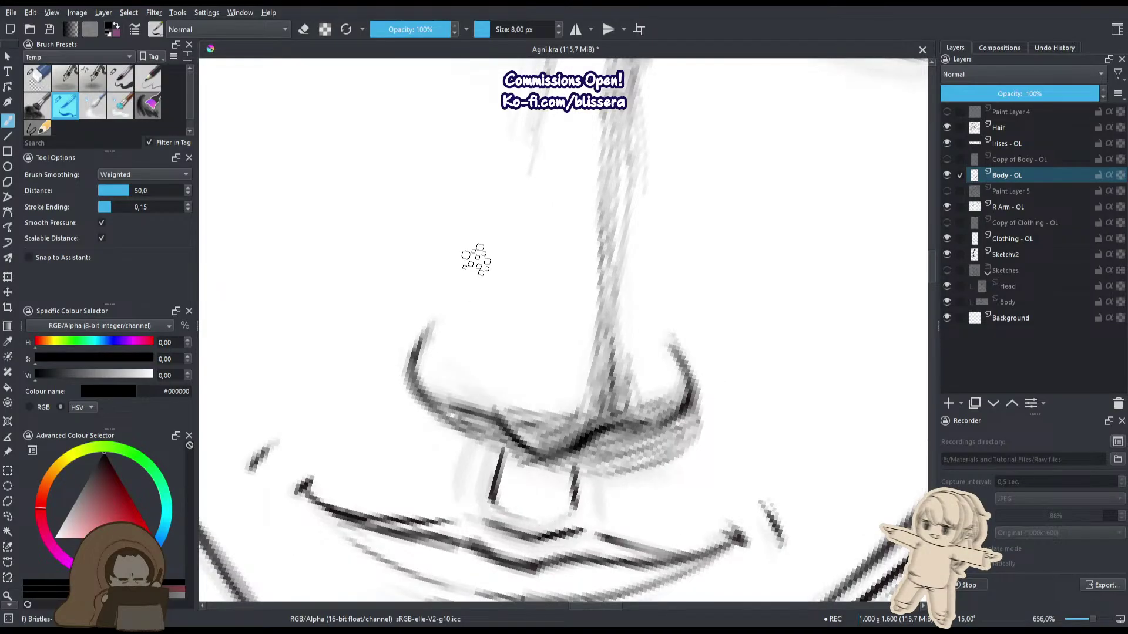
{"action": "left_click_drag", "start_coordinate": [452, 346], "coordinate": [421, 442]}
{"action": "key", "text": "ctrl+["}
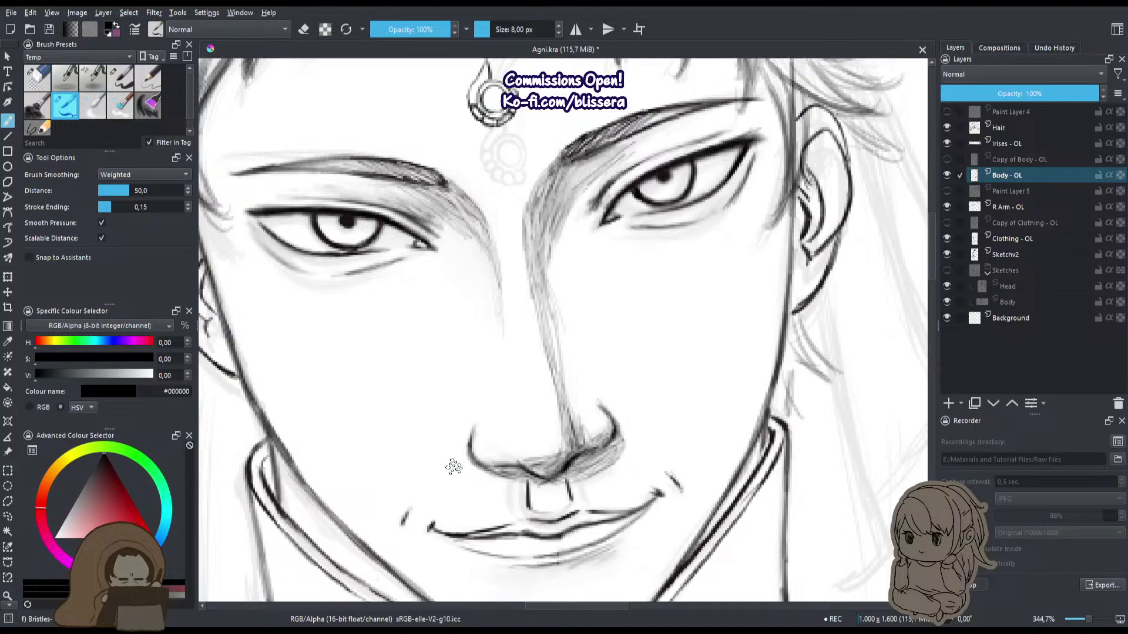
Reinforce the line running down the nose bridge to the nose tip on the Body - OL layer with an 8 px brush.
{"action": "scroll", "coordinate": [453, 467], "scroll_direction": "down", "scroll_amount": 3}
{"action": "left_click_drag", "start_coordinate": [475, 382], "coordinate": [536, 294]}
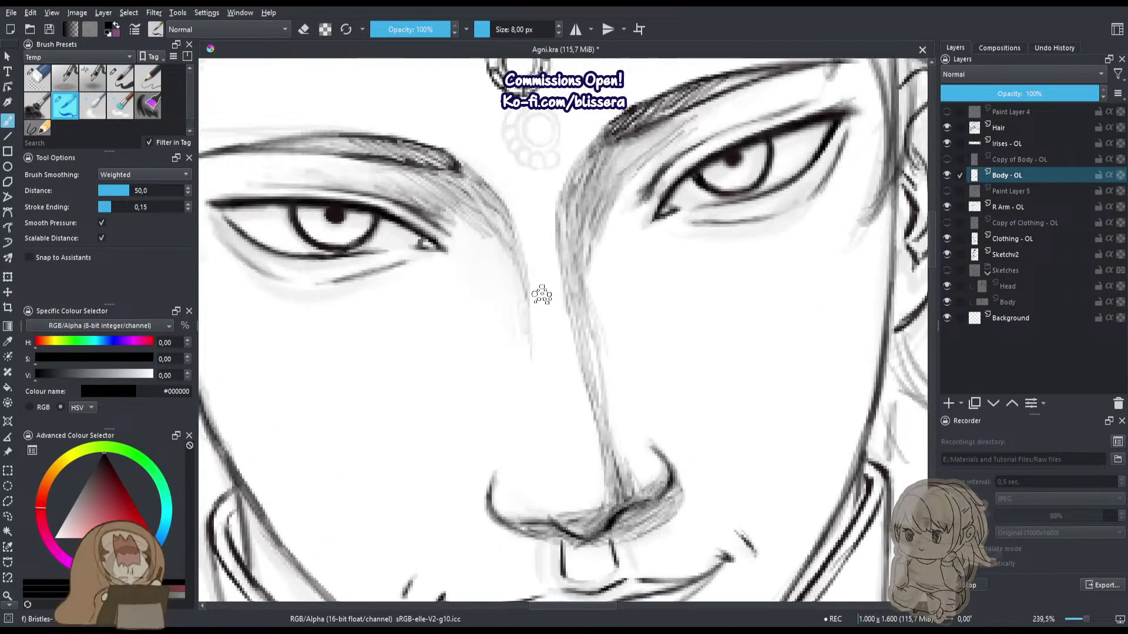
{"action": "left_click", "coordinate": [1007, 142]}
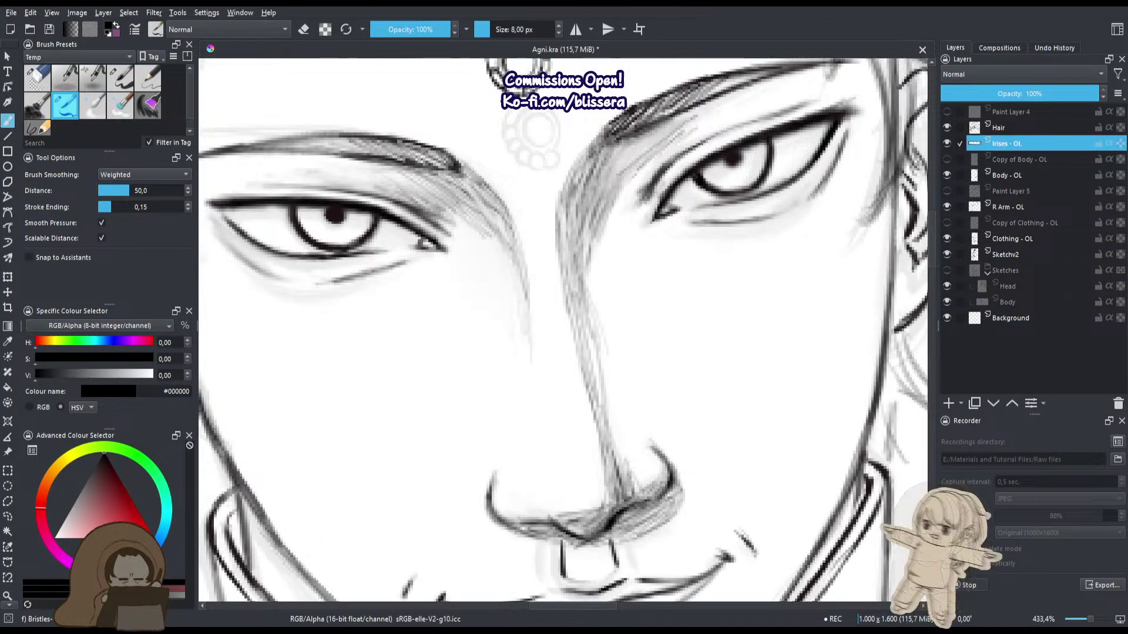
{"action": "left_click", "coordinate": [1007, 175]}
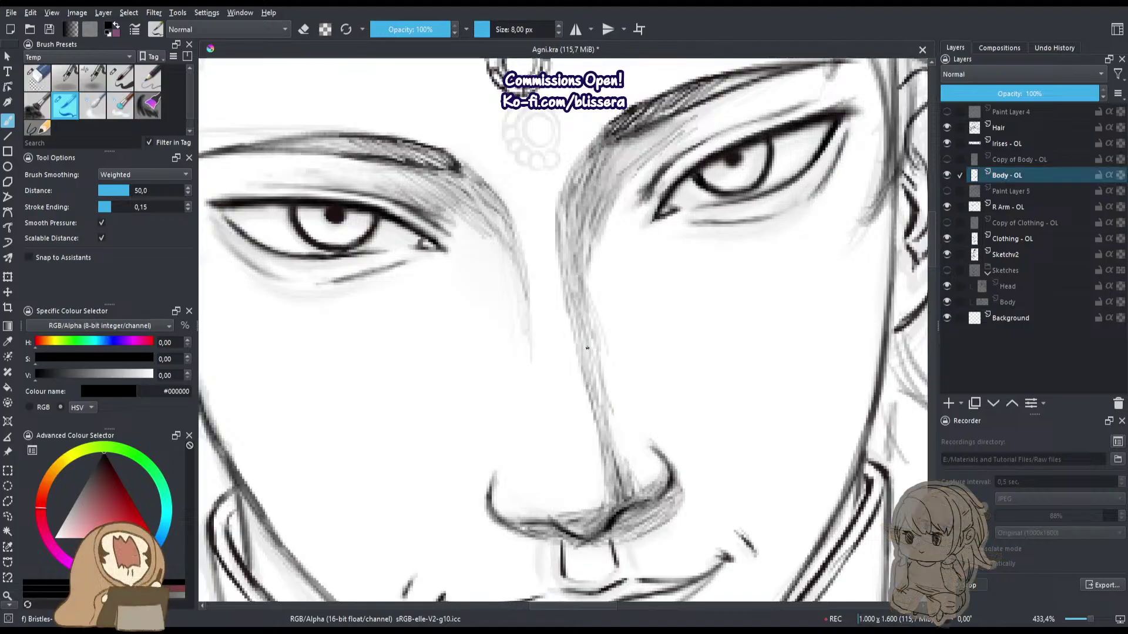
{"action": "left_click_drag", "start_coordinate": [583, 333], "coordinate": [621, 459]}
{"action": "left_click_drag", "start_coordinate": [624, 452], "coordinate": [649, 493]}
{"action": "mouse_move", "coordinate": [654, 460]}
{"action": "left_mouse_down"}
{"action": "mouse_move", "coordinate": [676, 484]}
{"action": "mouse_move", "coordinate": [600, 250]}
{"action": "mouse_move", "coordinate": [568, 493]}
{"action": "left_mouse_up"}
{"action": "mouse_move", "coordinate": [696, 245]}
{"action": "left_mouse_down"}
{"action": "mouse_move", "coordinate": [740, 183]}
{"action": "mouse_move", "coordinate": [675, 250]}
{"action": "left_mouse_up"}
{"action": "mouse_move", "coordinate": [745, 167]}
{"action": "left_mouse_down"}
{"action": "mouse_move", "coordinate": [698, 234]}
{"action": "mouse_move", "coordinate": [623, 262]}
{"action": "left_mouse_up"}
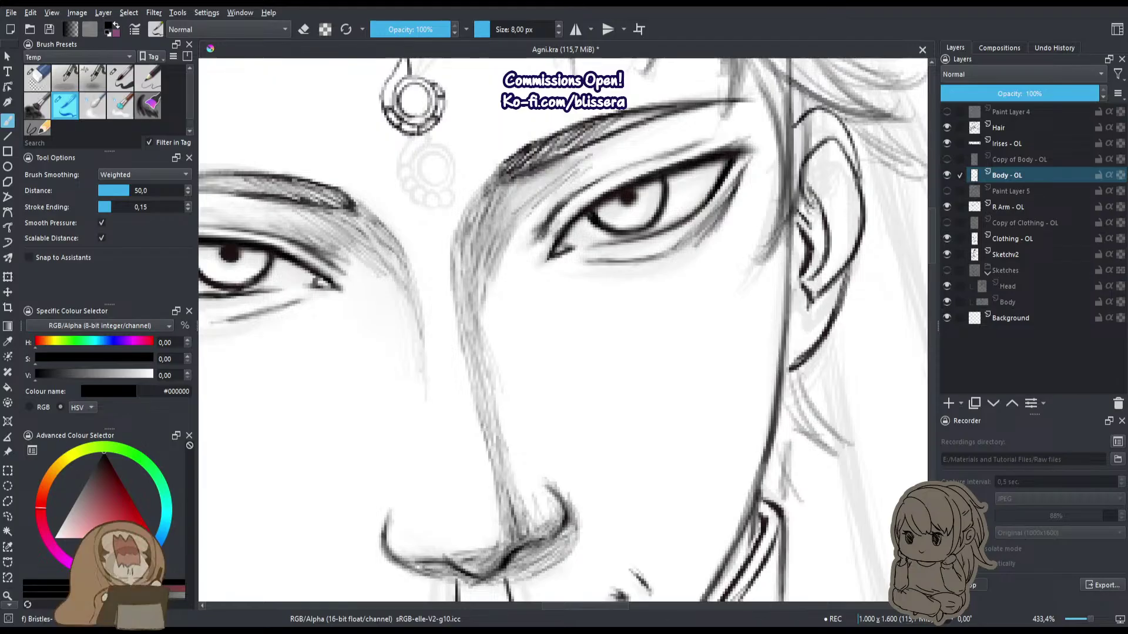
{"action": "key", "text": "ctrl+z"}
{"action": "key", "text": "ctrl+z"}
Draw the under-eye crease curving from the right-hand eye's outer corner and thin it with a 5 px eraser.
{"action": "mouse_move", "coordinate": [743, 165]}
{"action": "left_mouse_down"}
{"action": "mouse_move", "coordinate": [683, 259]}
{"action": "mouse_move", "coordinate": [704, 251]}
{"action": "mouse_move", "coordinate": [658, 275]}
{"action": "left_mouse_up"}
{"action": "mouse_move", "coordinate": [714, 242]}
{"action": "left_mouse_down"}
{"action": "mouse_move", "coordinate": [614, 265]}
{"action": "mouse_move", "coordinate": [700, 259]}
{"action": "mouse_move", "coordinate": [660, 275]}
{"action": "mouse_move", "coordinate": [690, 260]}
{"action": "mouse_move", "coordinate": [657, 261]}
{"action": "left_mouse_up"}
{"action": "key", "text": "e"}
{"action": "key", "text": "e"}
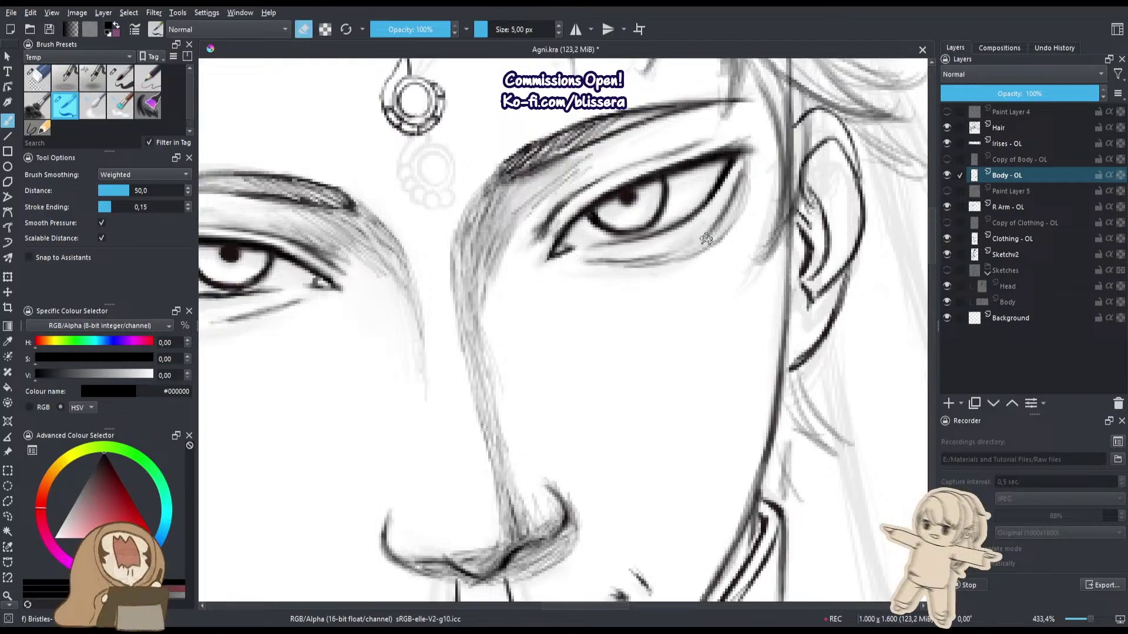
{"action": "left_click_drag", "start_coordinate": [723, 236], "coordinate": [661, 258]}
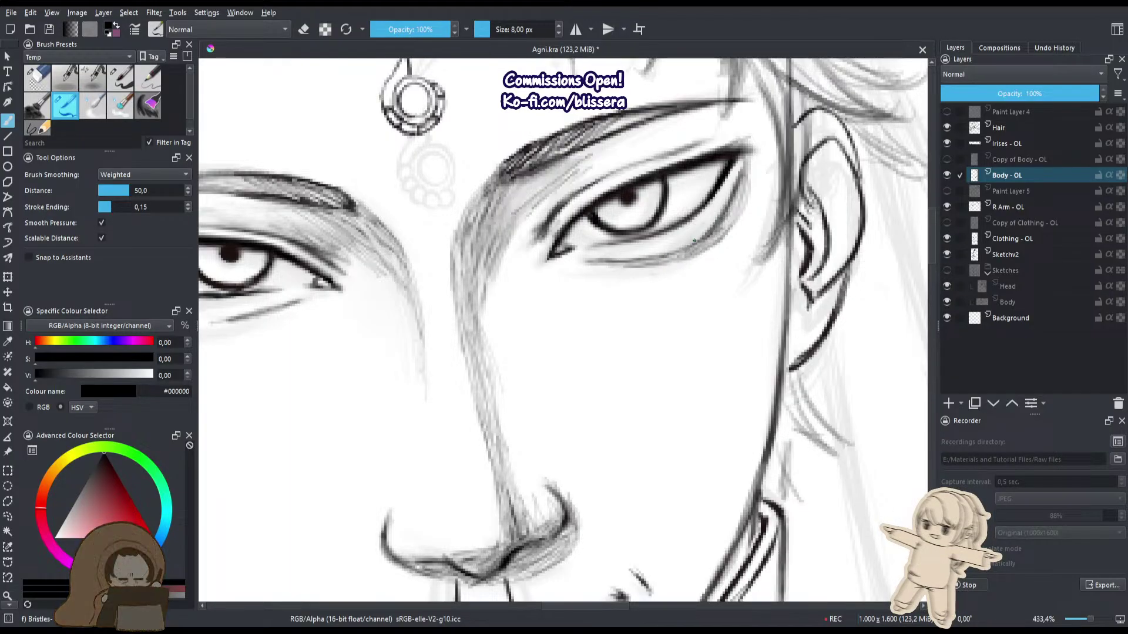
{"action": "key", "text": "e"}
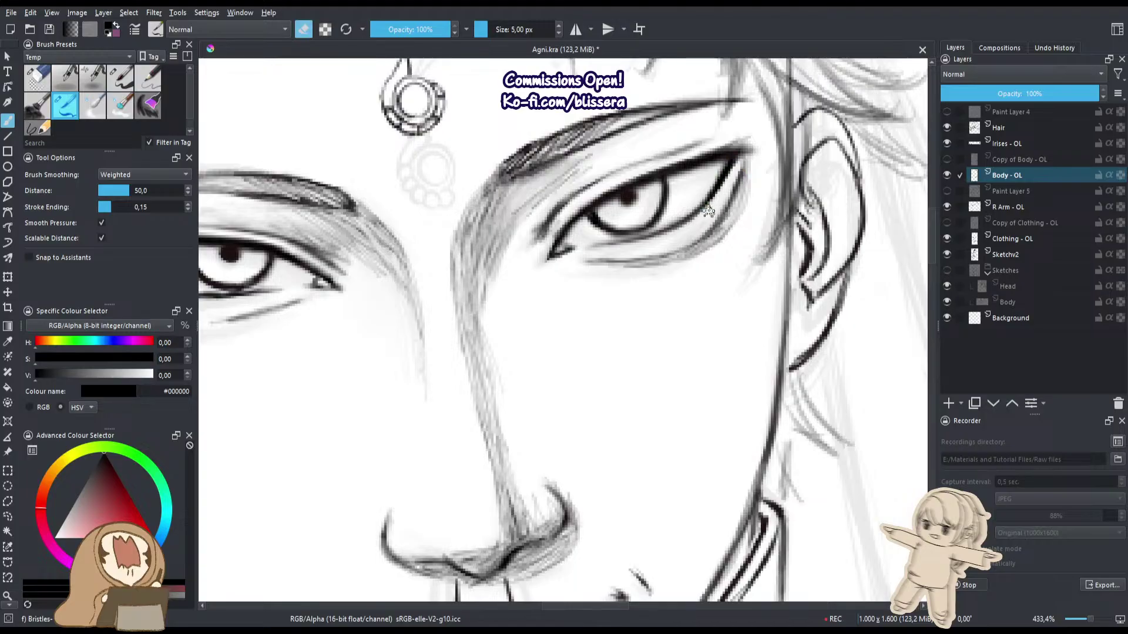
{"action": "mouse_move", "coordinate": [723, 223]}
{"action": "left_mouse_down"}
{"action": "mouse_move", "coordinate": [684, 251]}
{"action": "mouse_move", "coordinate": [587, 259]}
{"action": "mouse_move", "coordinate": [602, 261]}
{"action": "left_mouse_up"}
Shade the outer part of the right-hand eye's lower crease with layered 8 px strokes below the outer corner.
{"action": "key", "text": "e"}
{"action": "left_click_drag", "start_coordinate": [735, 183], "coordinate": [707, 233]}
{"action": "left_click_drag", "start_coordinate": [738, 169], "coordinate": [707, 229]}
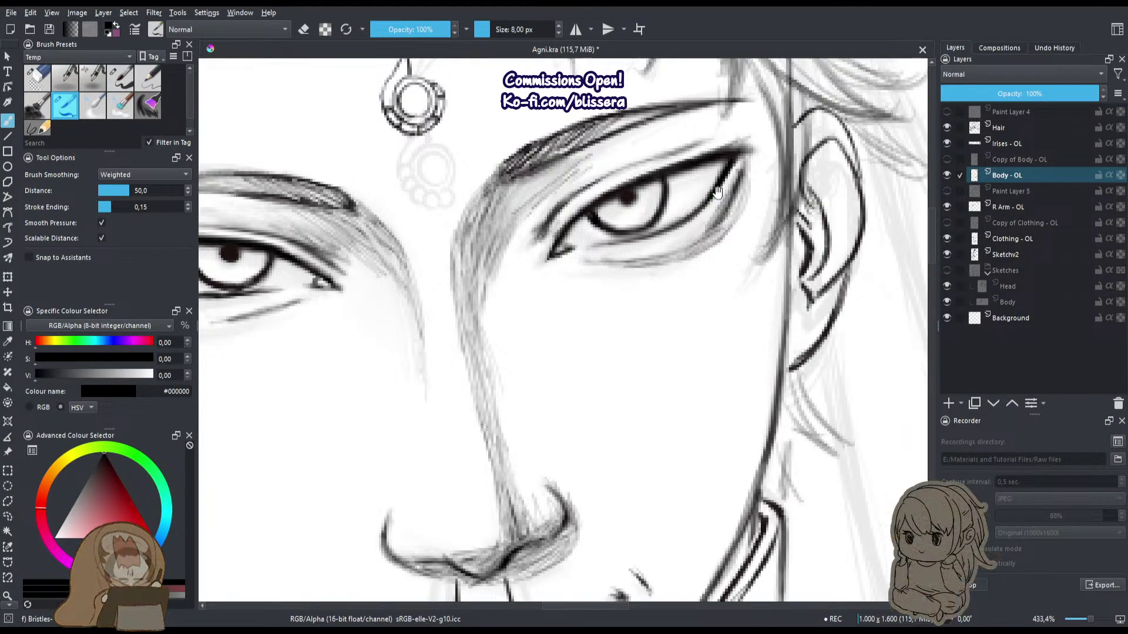
{"action": "left_click_drag", "start_coordinate": [724, 179], "coordinate": [717, 278]}
{"action": "mouse_move", "coordinate": [735, 230]}
{"action": "left_mouse_down"}
{"action": "mouse_move", "coordinate": [713, 278]}
{"action": "mouse_move", "coordinate": [678, 304]}
{"action": "left_mouse_up"}
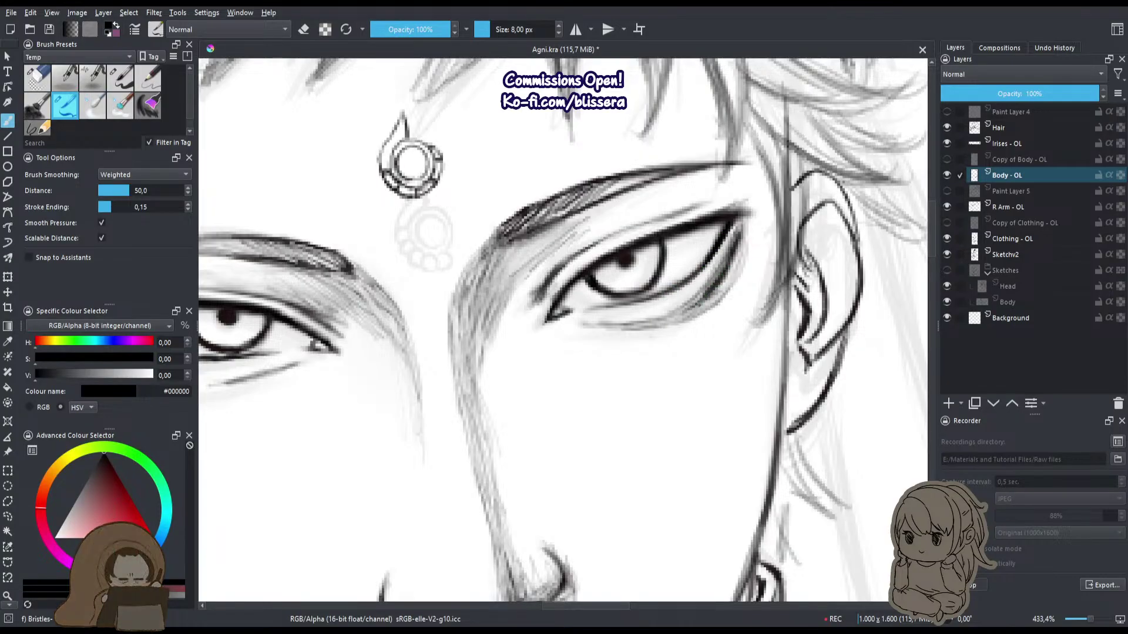
{"action": "mouse_move", "coordinate": [734, 244]}
{"action": "left_mouse_down"}
{"action": "mouse_move", "coordinate": [684, 302]}
{"action": "mouse_move", "coordinate": [650, 309]}
{"action": "left_mouse_up"}
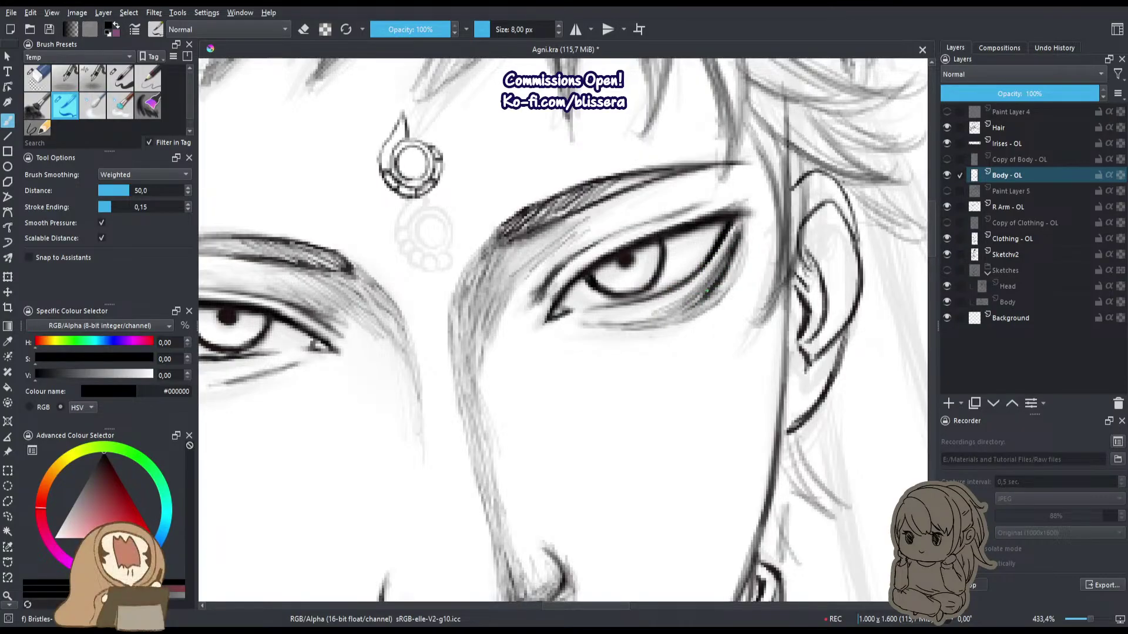
{"action": "mouse_move", "coordinate": [732, 223]}
{"action": "left_mouse_down"}
{"action": "mouse_move", "coordinate": [726, 287]}
{"action": "mouse_move", "coordinate": [667, 317]}
{"action": "left_mouse_up"}
Add a dark stroke at the right-hand eye's outer corner and trim the crease shading with the eraser.
{"action": "mouse_move", "coordinate": [509, 331]}
{"action": "left_mouse_down"}
{"action": "mouse_move", "coordinate": [650, 292]}
{"action": "mouse_move", "coordinate": [672, 305]}
{"action": "left_mouse_up"}
{"action": "left_click_drag", "start_coordinate": [905, 217], "coordinate": [875, 280]}
{"action": "key", "text": "e"}
{"action": "mouse_move", "coordinate": [915, 214]}
{"action": "left_mouse_down"}
{"action": "mouse_move", "coordinate": [846, 249]}
{"action": "mouse_move", "coordinate": [824, 289]}
{"action": "left_mouse_up"}
{"action": "mouse_move", "coordinate": [840, 241]}
{"action": "left_mouse_down"}
{"action": "mouse_move", "coordinate": [807, 296]}
{"action": "mouse_move", "coordinate": [833, 239]}
{"action": "mouse_move", "coordinate": [795, 302]}
{"action": "mouse_move", "coordinate": [770, 320]}
{"action": "mouse_move", "coordinate": [790, 292]}
{"action": "mouse_move", "coordinate": [808, 294]}
{"action": "mouse_move", "coordinate": [756, 287]}
{"action": "mouse_move", "coordinate": [785, 312]}
{"action": "left_mouse_up"}
{"action": "key", "text": "e"}
Draw the left-hand eye's under-eye crease from the inner corner to the outer corner with an 8 px brush.
{"action": "mouse_move", "coordinate": [422, 313]}
{"action": "left_mouse_down"}
{"action": "mouse_move", "coordinate": [506, 263]}
{"action": "mouse_move", "coordinate": [589, 263]}
{"action": "left_mouse_up"}
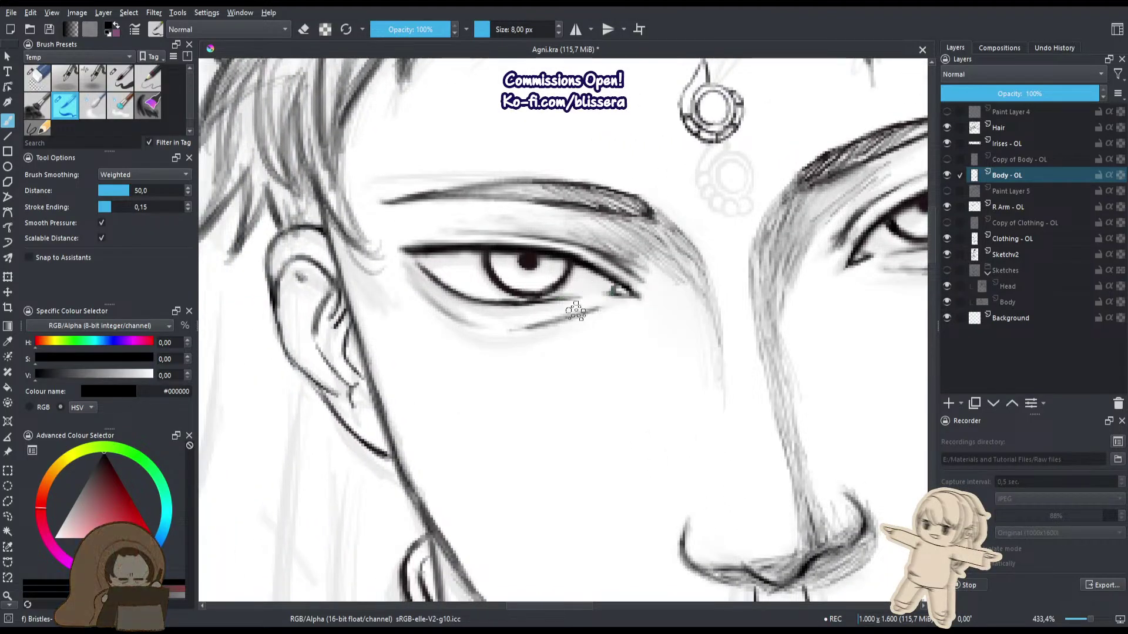
{"action": "left_click_drag", "start_coordinate": [609, 303], "coordinate": [512, 330]}
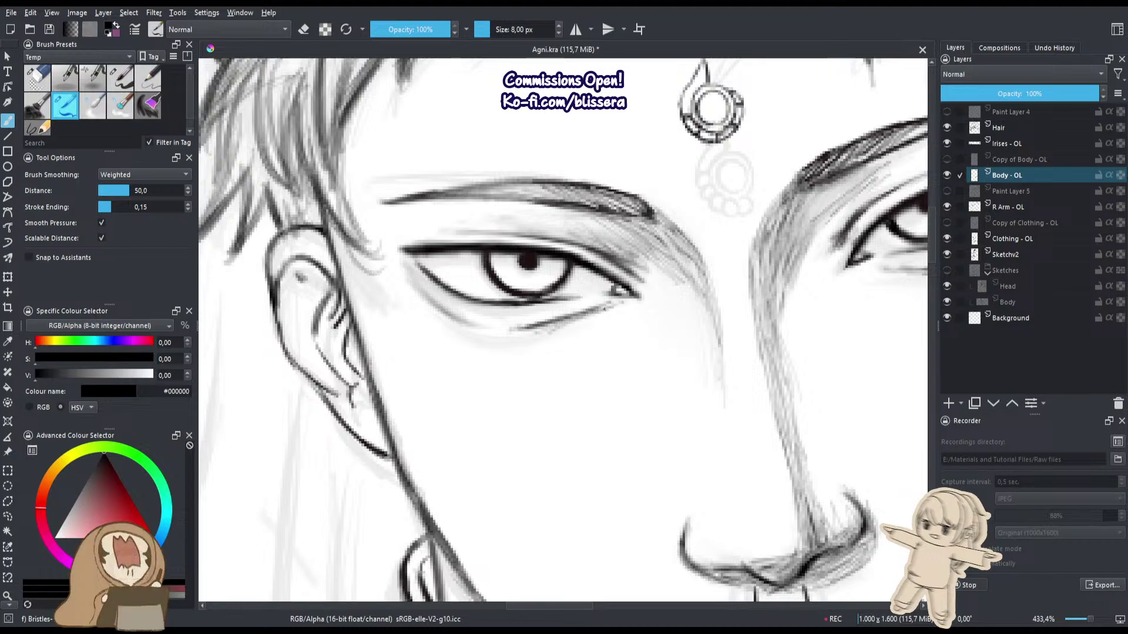
{"action": "left_click_drag", "start_coordinate": [623, 303], "coordinate": [510, 330]}
{"action": "left_click_drag", "start_coordinate": [621, 302], "coordinate": [571, 323]}
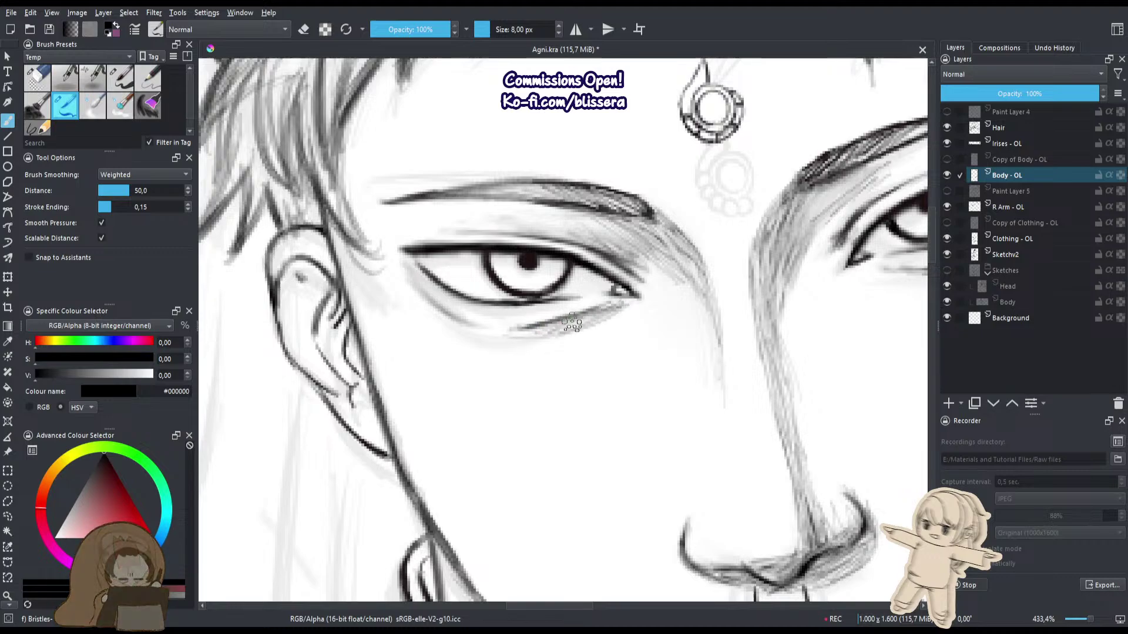
{"action": "mouse_move", "coordinate": [410, 271]}
{"action": "left_mouse_down"}
{"action": "mouse_move", "coordinate": [480, 337]}
{"action": "mouse_move", "coordinate": [454, 324]}
{"action": "mouse_move", "coordinate": [514, 338]}
{"action": "mouse_move", "coordinate": [467, 329]}
{"action": "mouse_move", "coordinate": [499, 336]}
{"action": "left_mouse_up"}
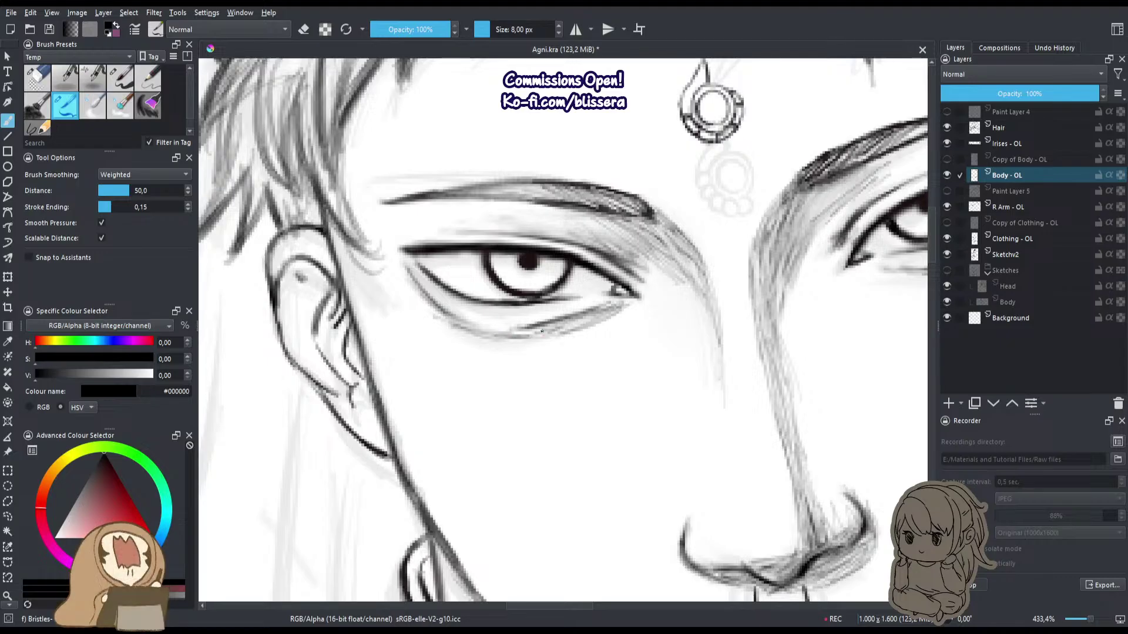
{"action": "mouse_move", "coordinate": [445, 312]}
{"action": "left_mouse_down"}
{"action": "mouse_move", "coordinate": [528, 329]}
{"action": "mouse_move", "coordinate": [583, 324]}
{"action": "left_mouse_up"}
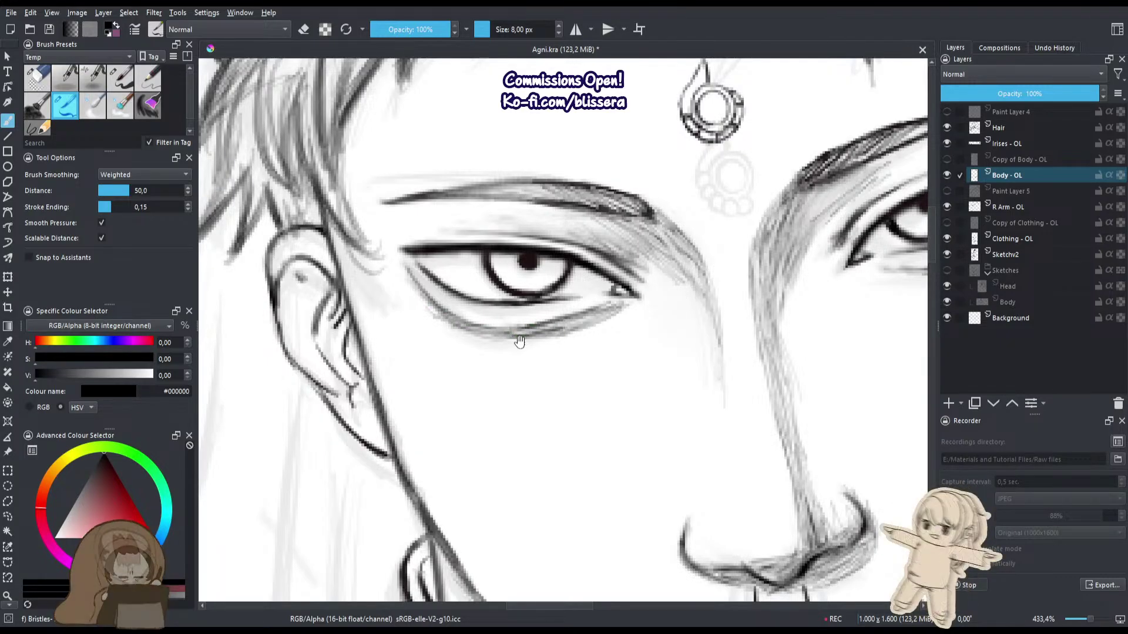
Trim the inner end of the left-hand eye's crease with the eraser, and thicken the crease toward both eye corners.
{"action": "left_click_drag", "start_coordinate": [519, 346], "coordinate": [627, 431]}
{"action": "key", "text": "e"}
{"action": "mouse_move", "coordinate": [692, 414]}
{"action": "left_mouse_down"}
{"action": "mouse_move", "coordinate": [607, 428]}
{"action": "mouse_move", "coordinate": [704, 395]}
{"action": "left_mouse_up"}
{"action": "key", "text": "e"}
{"action": "left_click_drag", "start_coordinate": [625, 416], "coordinate": [711, 395]}
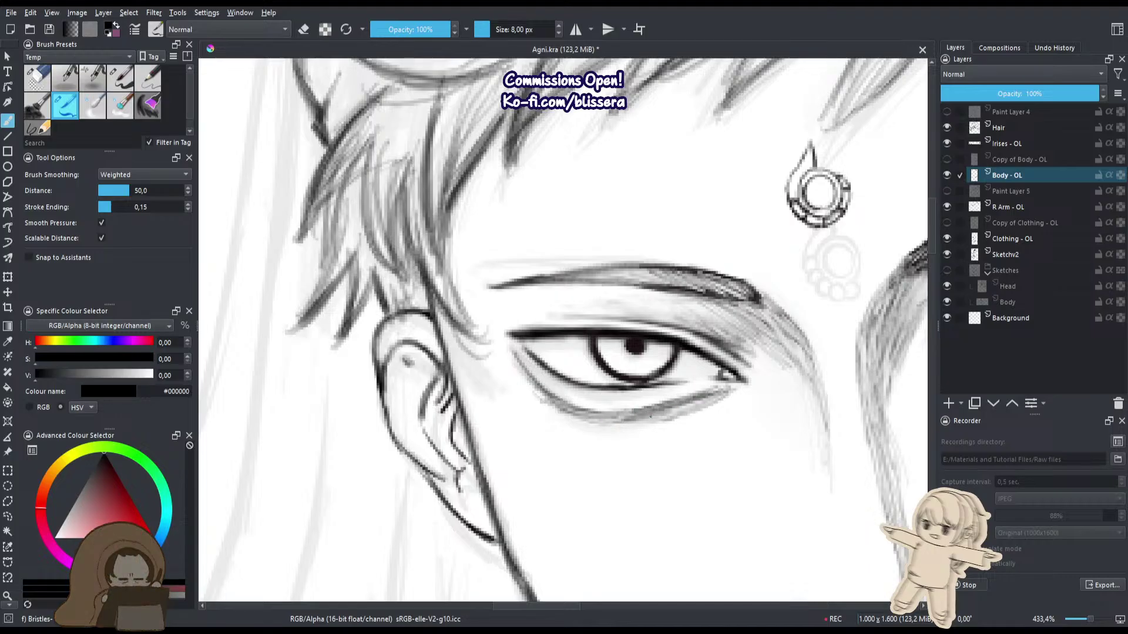
{"action": "left_click_drag", "start_coordinate": [650, 416], "coordinate": [720, 395]}
{"action": "mouse_move", "coordinate": [613, 407]}
{"action": "left_mouse_down"}
{"action": "mouse_move", "coordinate": [707, 390]}
{"action": "mouse_move", "coordinate": [580, 401]}
{"action": "mouse_move", "coordinate": [527, 368]}
{"action": "left_mouse_up"}
{"action": "left_click_drag", "start_coordinate": [606, 407], "coordinate": [534, 377]}
{"action": "mouse_move", "coordinate": [611, 409]}
{"action": "left_mouse_down"}
{"action": "mouse_move", "coordinate": [541, 391]}
{"action": "mouse_move", "coordinate": [517, 447]}
{"action": "mouse_move", "coordinate": [451, 430]}
{"action": "left_mouse_up"}
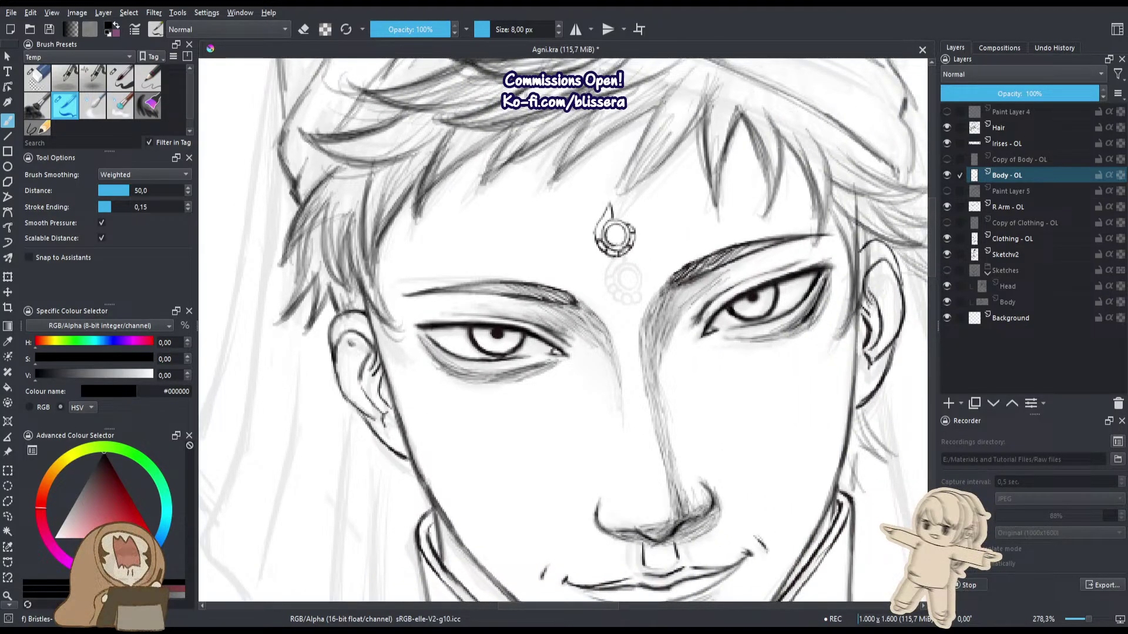
Thin the right-hand eye's lower crease with a 5 px eraser, retouch its strokes, and set the brush size to 7 px.
{"action": "scroll", "coordinate": [807, 317], "scroll_direction": "up", "scroll_amount": 3}
{"action": "left_click_drag", "start_coordinate": [837, 232], "coordinate": [802, 308]}
{"action": "key", "text": "e"}
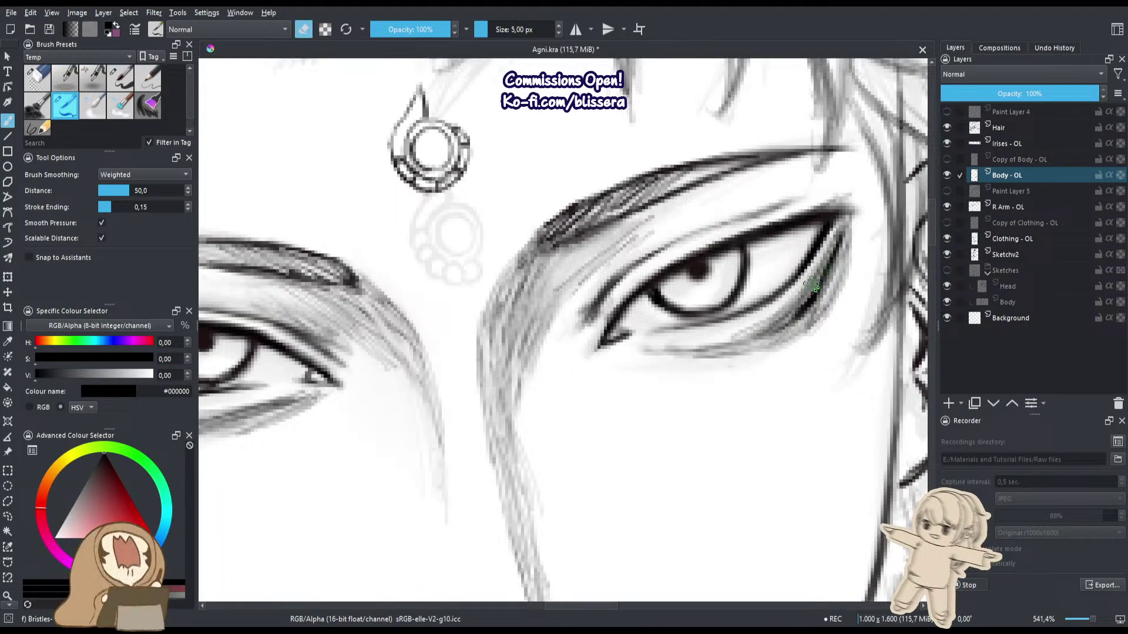
{"action": "mouse_move", "coordinate": [834, 241]}
{"action": "left_mouse_down"}
{"action": "mouse_move", "coordinate": [793, 317]}
{"action": "mouse_move", "coordinate": [713, 340]}
{"action": "left_mouse_up"}
{"action": "key", "text": "e"}
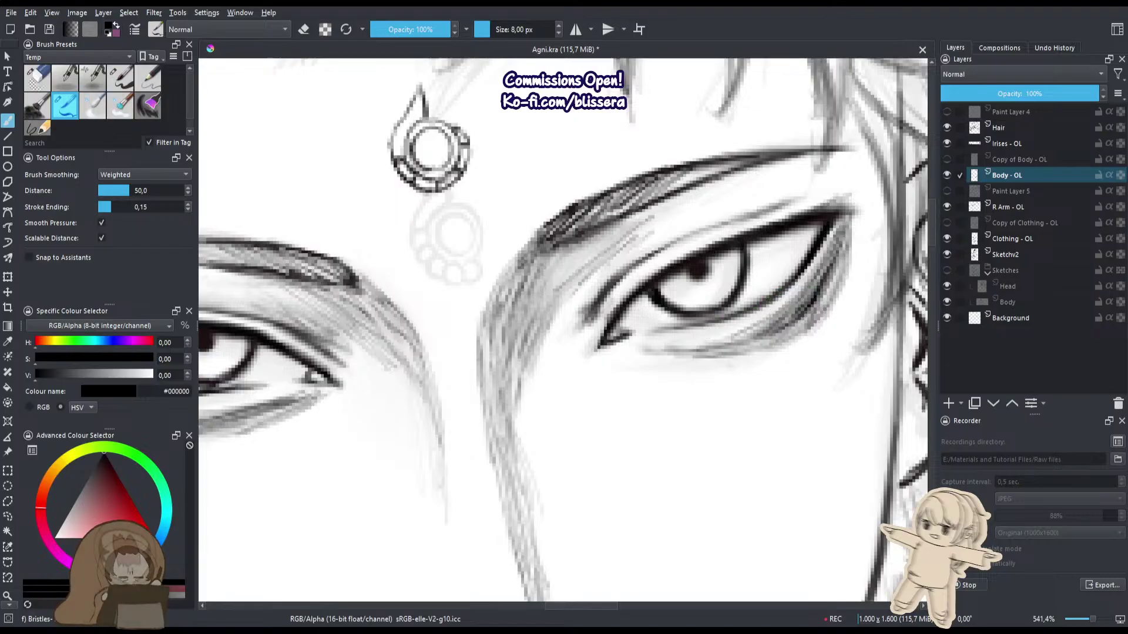
{"action": "left_click_drag", "start_coordinate": [775, 320], "coordinate": [701, 344]}
{"action": "key", "text": "["}
{"action": "mouse_move", "coordinate": [840, 235]}
{"action": "left_mouse_down"}
{"action": "mouse_move", "coordinate": [822, 287]}
{"action": "mouse_move", "coordinate": [784, 332]}
{"action": "mouse_move", "coordinate": [709, 351]}
{"action": "mouse_move", "coordinate": [908, 263]}
{"action": "left_mouse_up"}
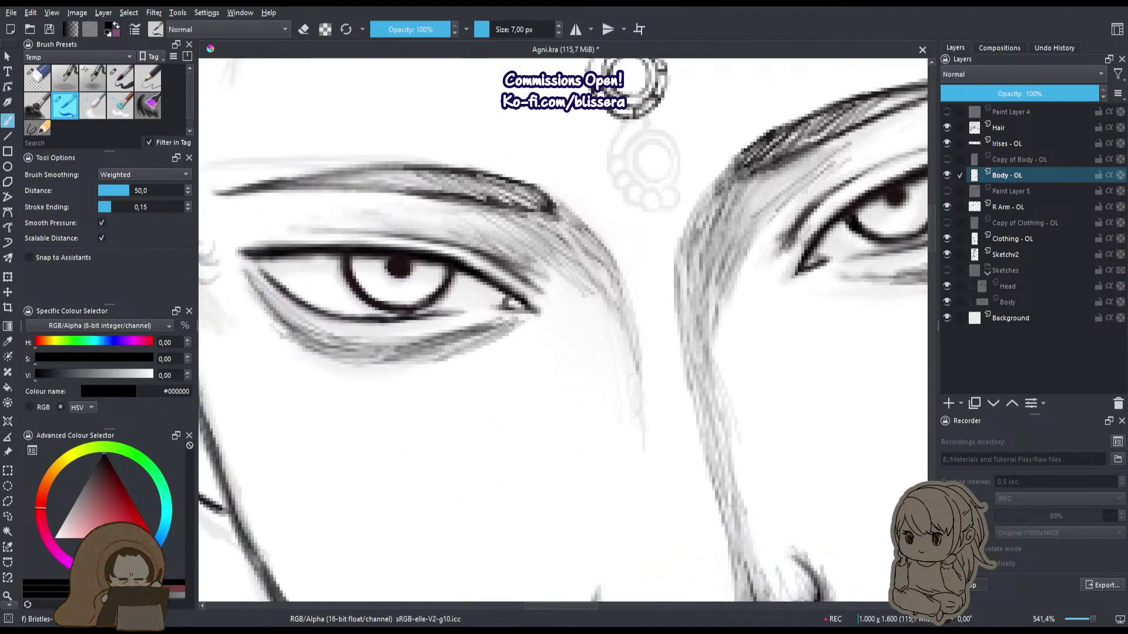
Darken the inner half of the left-hand eye's lower crease with a 7 px brush.
{"action": "left_click_drag", "start_coordinate": [382, 504], "coordinate": [647, 456]}
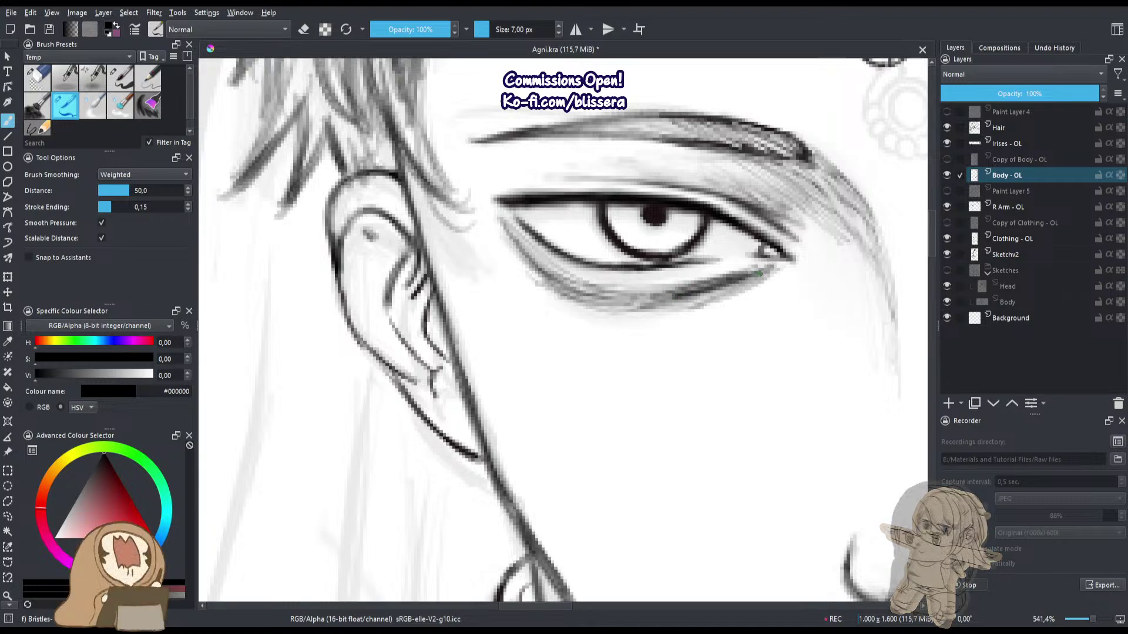
{"action": "left_click_drag", "start_coordinate": [770, 269], "coordinate": [616, 292]}
{"action": "scroll", "coordinate": [642, 320], "scroll_direction": "down", "scroll_amount": 6}
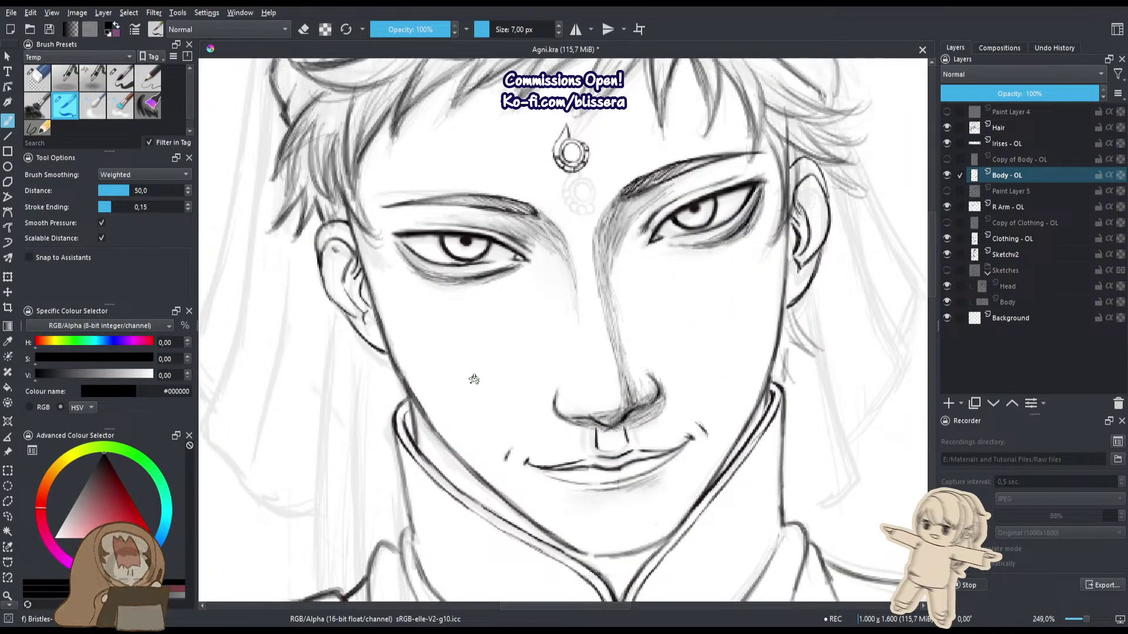
Erase the rough outer part of the left-hand eye's lower crease and redraw it as a cleaner curve from the outer corner.
{"action": "scroll", "coordinate": [418, 264], "scroll_direction": "up", "scroll_amount": 6}
{"action": "key", "text": "e"}
{"action": "key", "text": "bracketleft"}
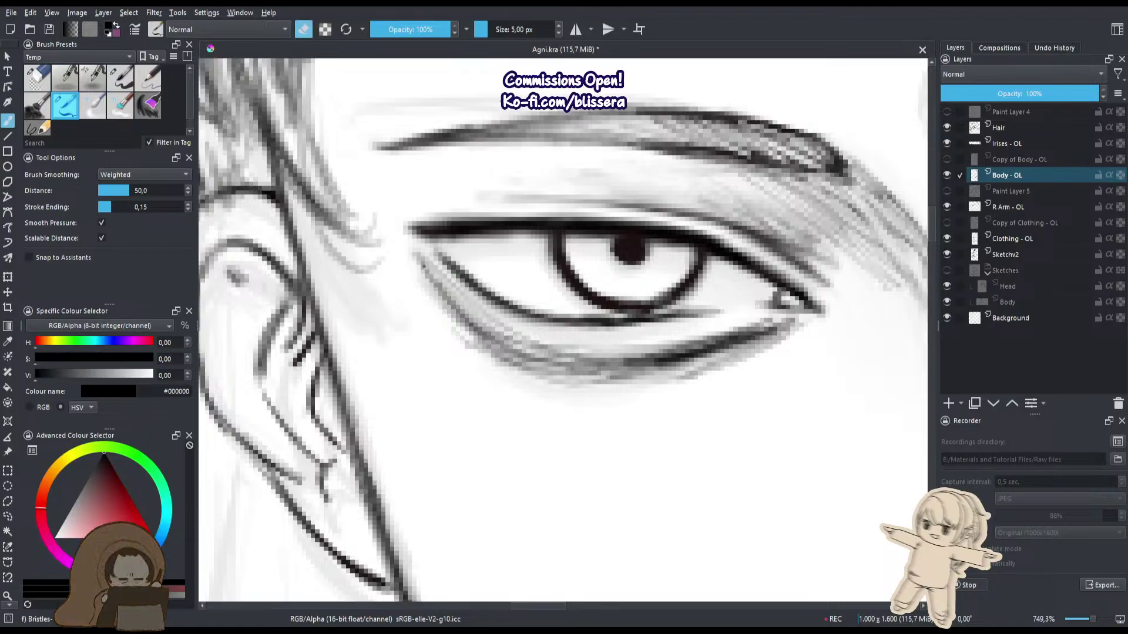
{"action": "mouse_move", "coordinate": [420, 259]}
{"action": "left_mouse_down"}
{"action": "mouse_move", "coordinate": [483, 334]}
{"action": "mouse_move", "coordinate": [458, 293]}
{"action": "mouse_move", "coordinate": [549, 348]}
{"action": "left_mouse_up"}
{"action": "key", "text": "e"}
{"action": "key", "text": "bracketright"}
{"action": "mouse_move", "coordinate": [425, 267]}
{"action": "left_mouse_down"}
{"action": "mouse_move", "coordinate": [483, 333]}
{"action": "mouse_move", "coordinate": [470, 329]}
{"action": "mouse_move", "coordinate": [577, 364]}
{"action": "left_mouse_up"}
Clean up the upper edge of the left-hand eye's crease below the iris with a 5 px eraser.
{"action": "key", "text": "e"}
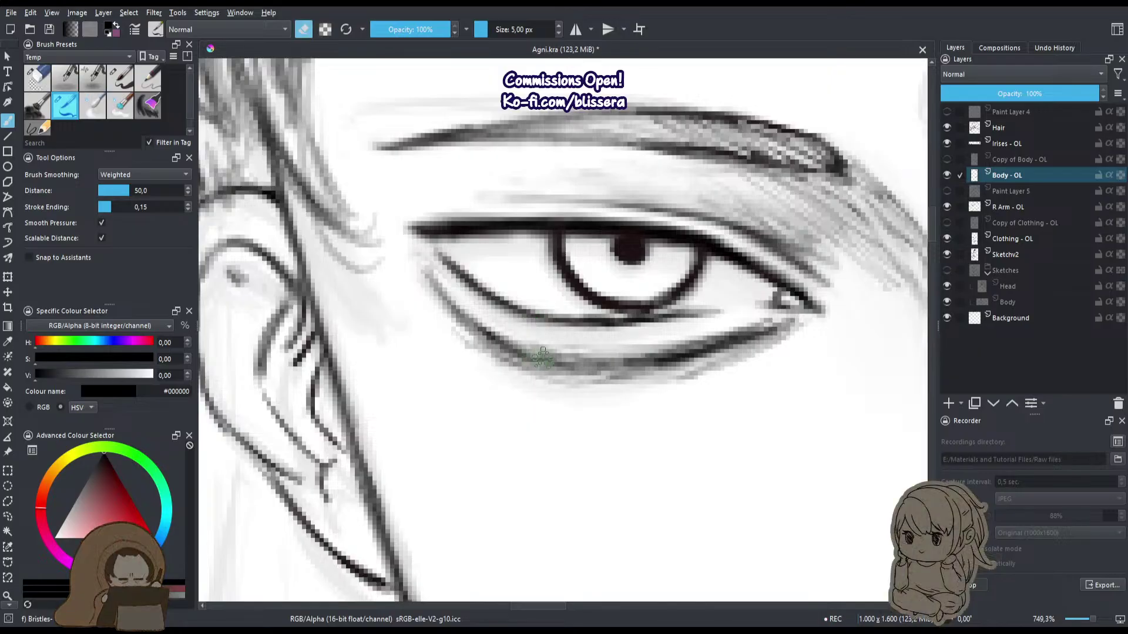
{"action": "left_click_drag", "start_coordinate": [532, 350], "coordinate": [626, 362]}
{"action": "left_click_drag", "start_coordinate": [497, 341], "coordinate": [528, 355]}
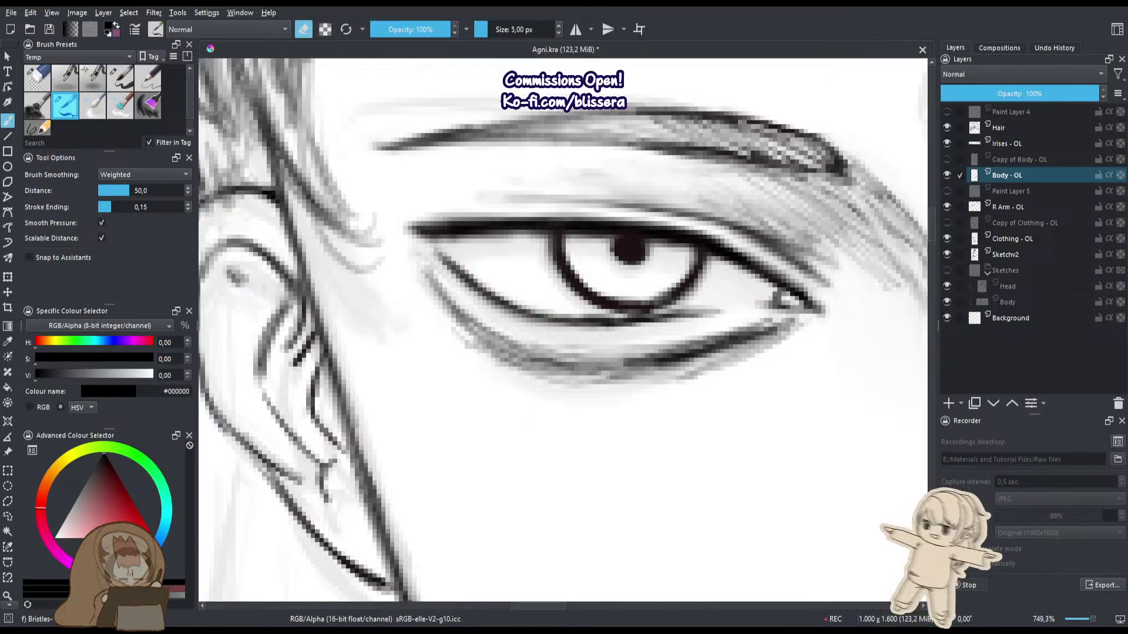
Clean up the line beneath the eye nearest the ear with the 5 px eraser, and return to painting mode.
{"action": "left_click_drag", "start_coordinate": [631, 359], "coordinate": [763, 331]}
{"action": "key", "text": "e"}
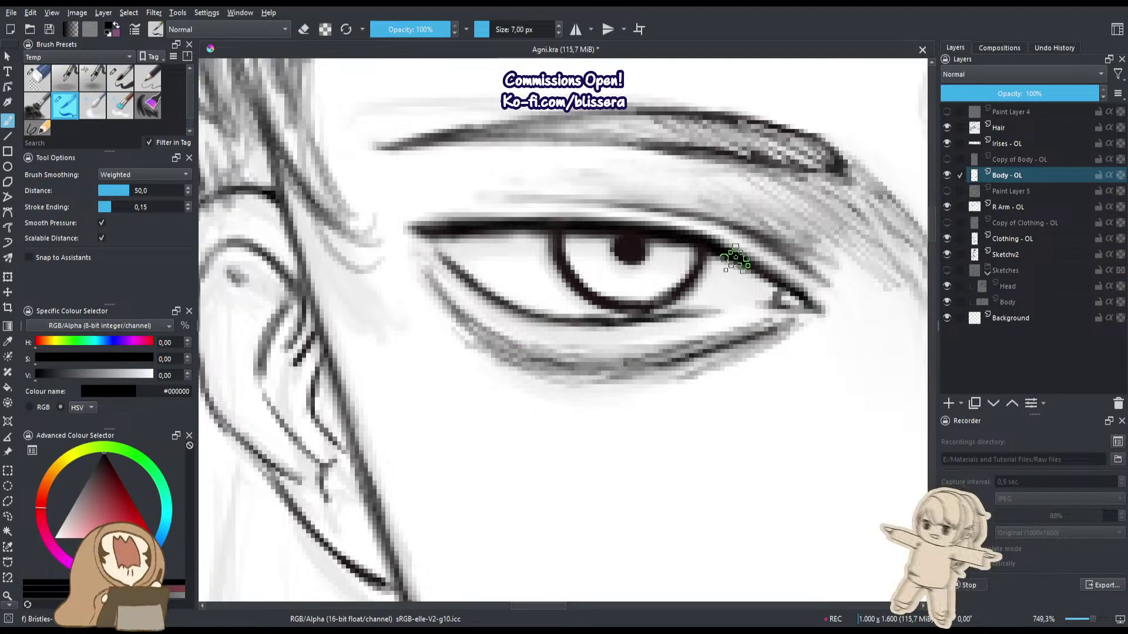
Darken the long sideburn strands falling in front of the ear beside the eye with black strokes.
{"action": "left_click_drag", "start_coordinate": [520, 354], "coordinate": [505, 479]}
{"action": "left_click_drag", "start_coordinate": [424, 257], "coordinate": [442, 197]}
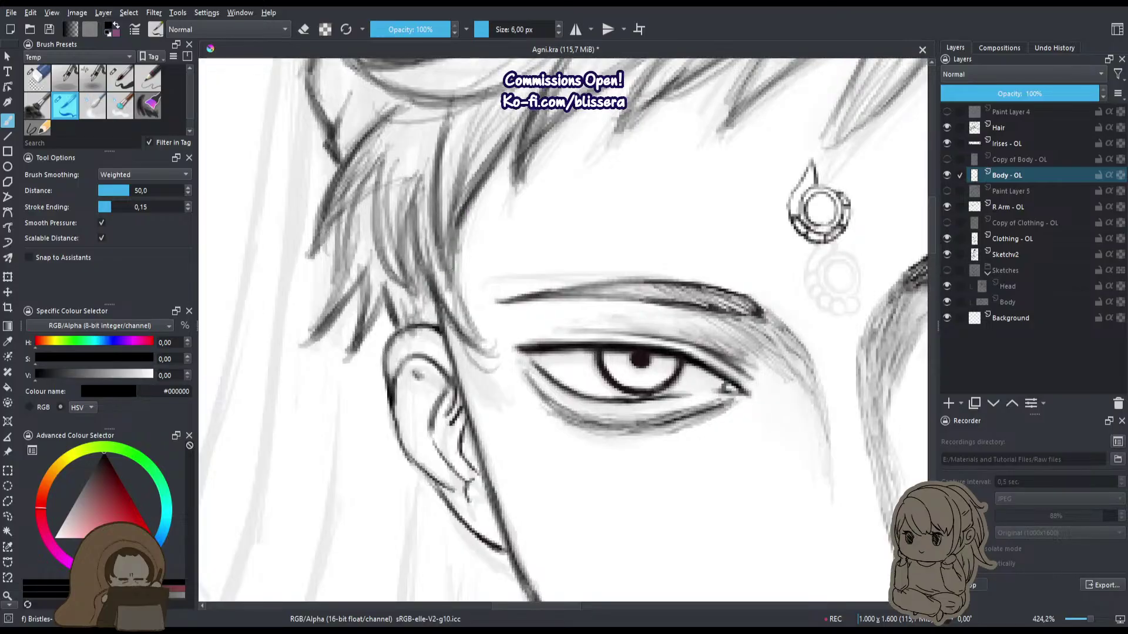
{"action": "left_click_drag", "start_coordinate": [456, 270], "coordinate": [455, 335]}
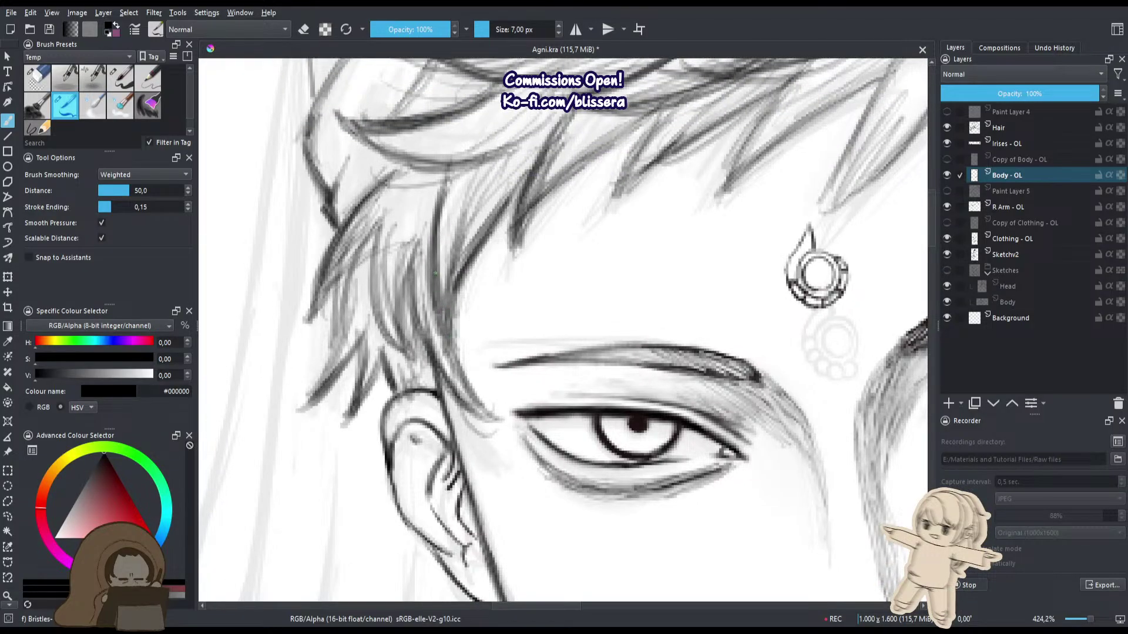
{"action": "mouse_move", "coordinate": [435, 232]}
{"action": "left_mouse_down"}
{"action": "mouse_move", "coordinate": [464, 352]}
{"action": "mouse_move", "coordinate": [499, 423]}
{"action": "left_mouse_up"}
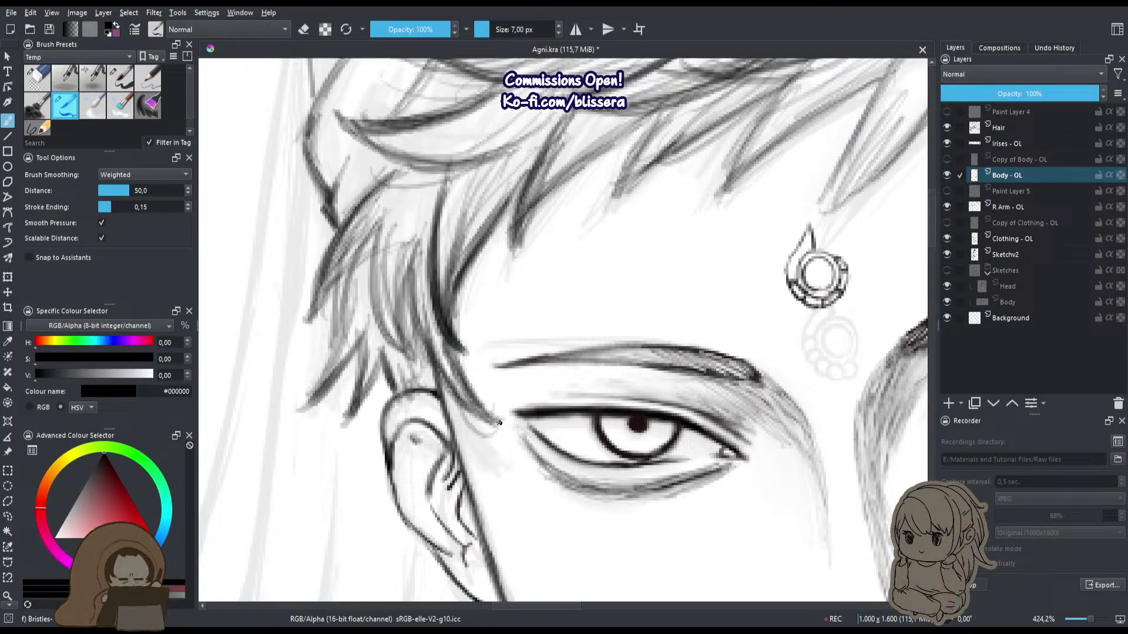
{"action": "left_click_drag", "start_coordinate": [412, 272], "coordinate": [468, 414]}
{"action": "mouse_move", "coordinate": [371, 226]}
{"action": "left_mouse_down"}
{"action": "mouse_move", "coordinate": [411, 355]}
{"action": "mouse_move", "coordinate": [519, 393]}
{"action": "left_mouse_up"}
{"action": "key", "text": "bracketleft"}
Define the outer hair strands above the ear with 6 px black strokes curving down toward their tips.
{"action": "left_click_drag", "start_coordinate": [545, 270], "coordinate": [526, 340]}
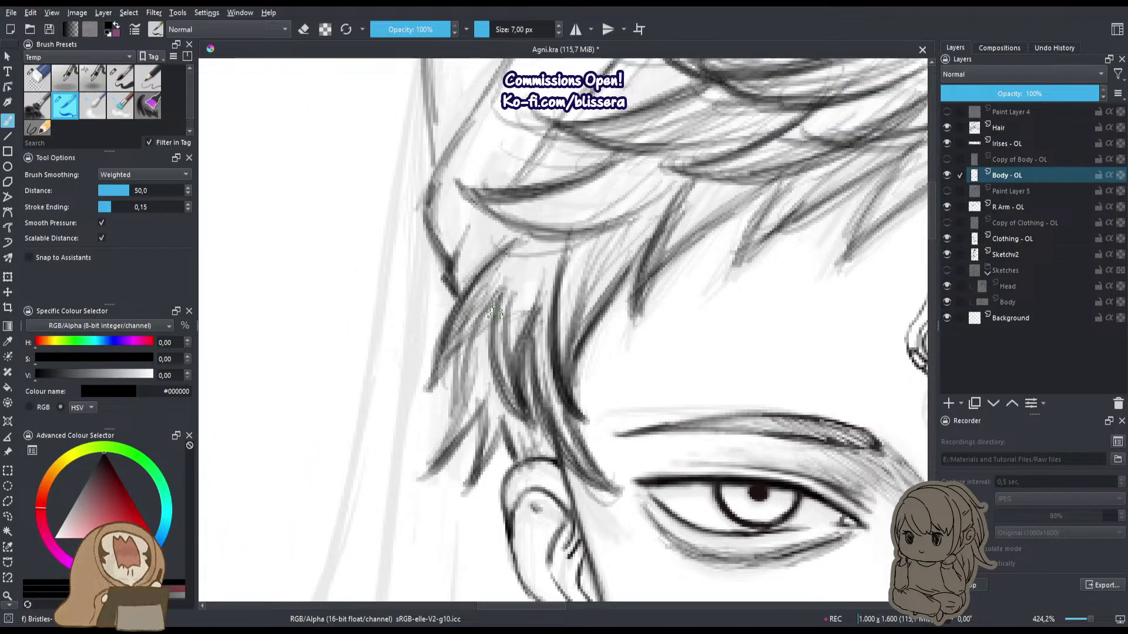
{"action": "left_click_drag", "start_coordinate": [505, 284], "coordinate": [468, 385]}
{"action": "mouse_move", "coordinate": [496, 312]}
{"action": "left_mouse_down"}
{"action": "mouse_move", "coordinate": [462, 414]}
{"action": "mouse_move", "coordinate": [454, 404]}
{"action": "left_mouse_up"}
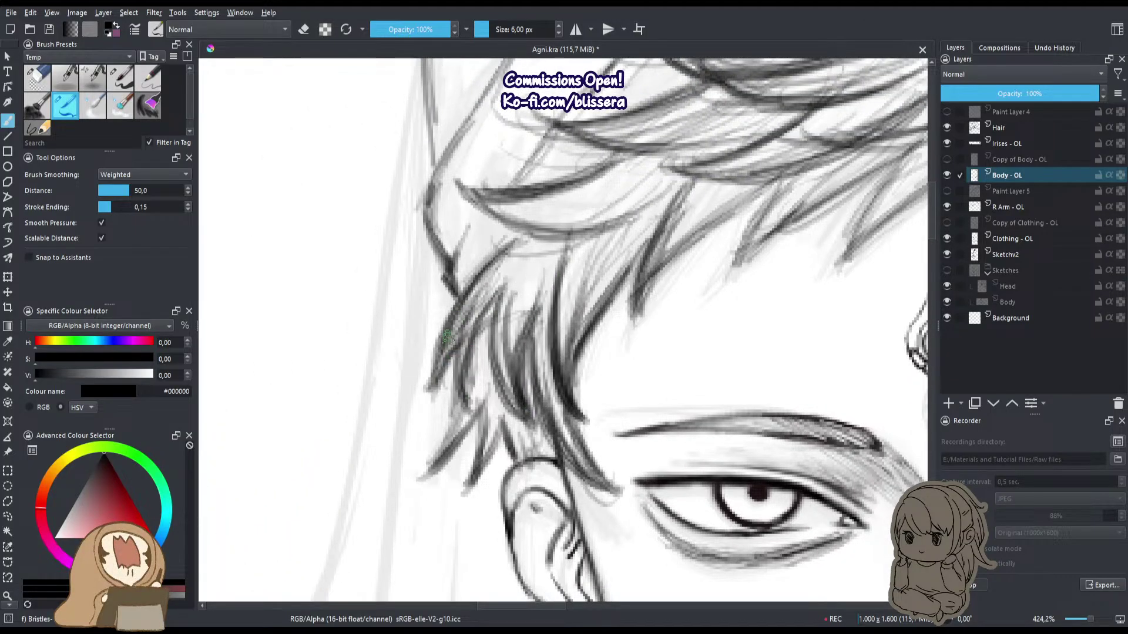
{"action": "left_click_drag", "start_coordinate": [459, 297], "coordinate": [433, 401]}
Make the Hair layer active and choose the eraser brush preset.
{"action": "mouse_move", "coordinate": [470, 216]}
{"action": "left_mouse_down"}
{"action": "mouse_move", "coordinate": [448, 283]}
{"action": "mouse_move", "coordinate": [418, 285]}
{"action": "left_mouse_up"}
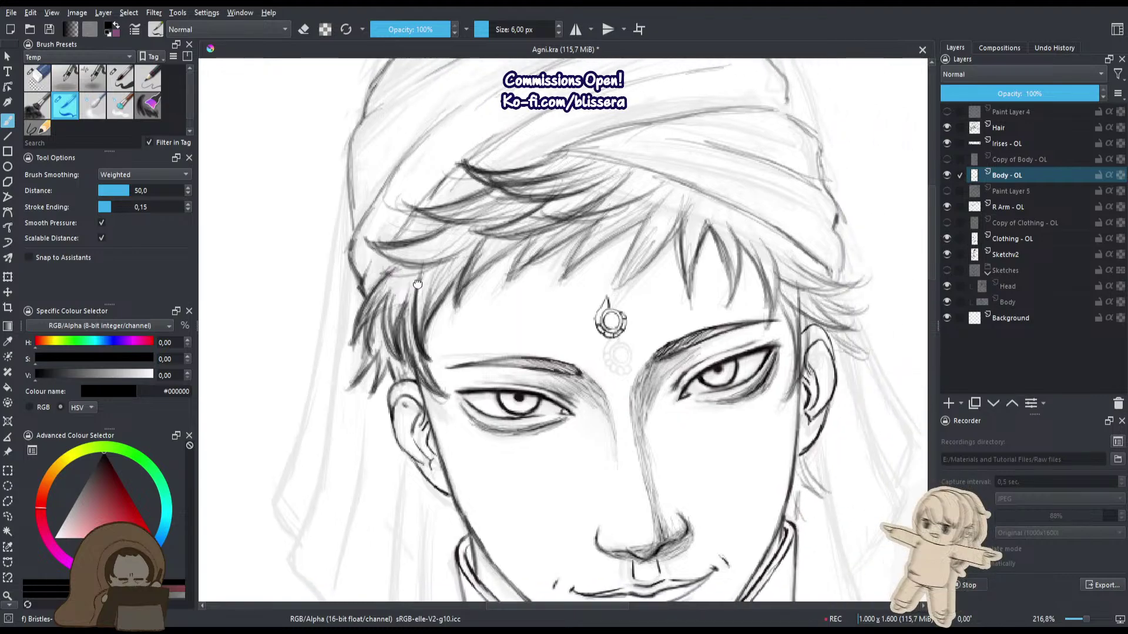
{"action": "scroll", "coordinate": [417, 284], "scroll_direction": "down", "scroll_amount": 3}
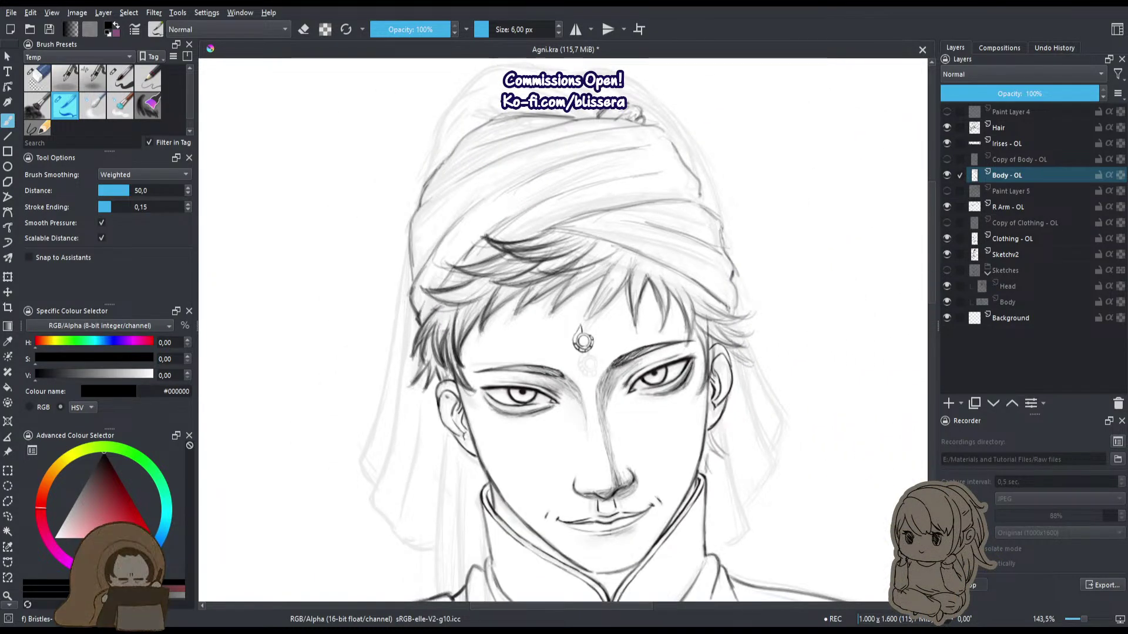
{"action": "left_click", "coordinate": [999, 128]}
{"action": "left_click", "coordinate": [37, 78]}
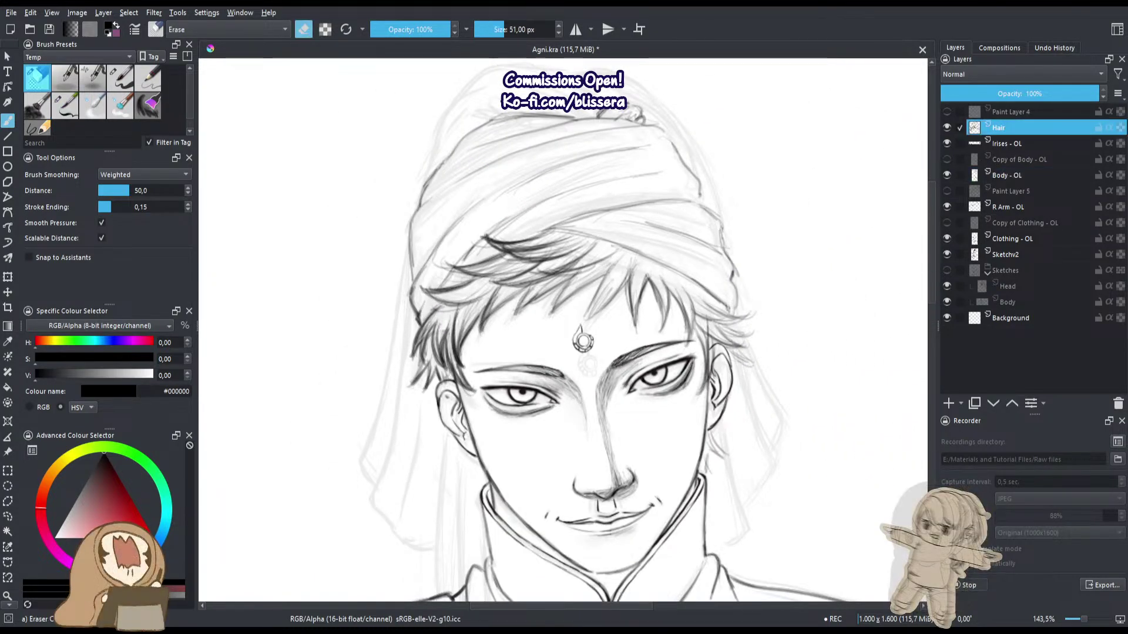
Toggle the visibility of R Arm - OL and Body - OL to check which layer holds the new hair strands.
{"action": "left_click", "coordinate": [946, 207]}
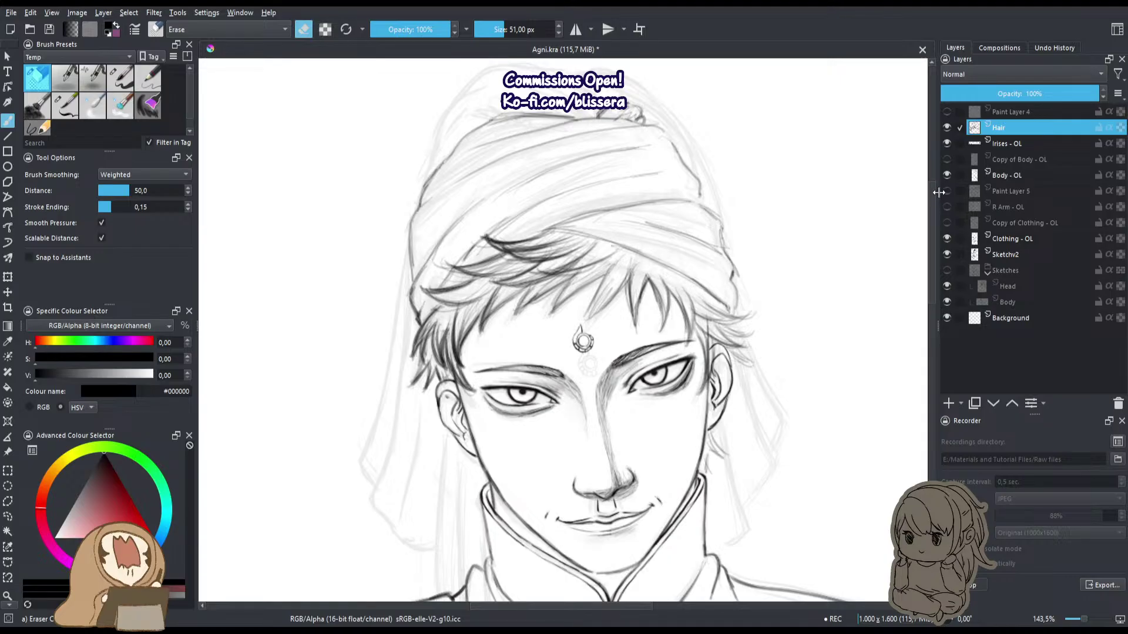
{"action": "left_click", "coordinate": [946, 175]}
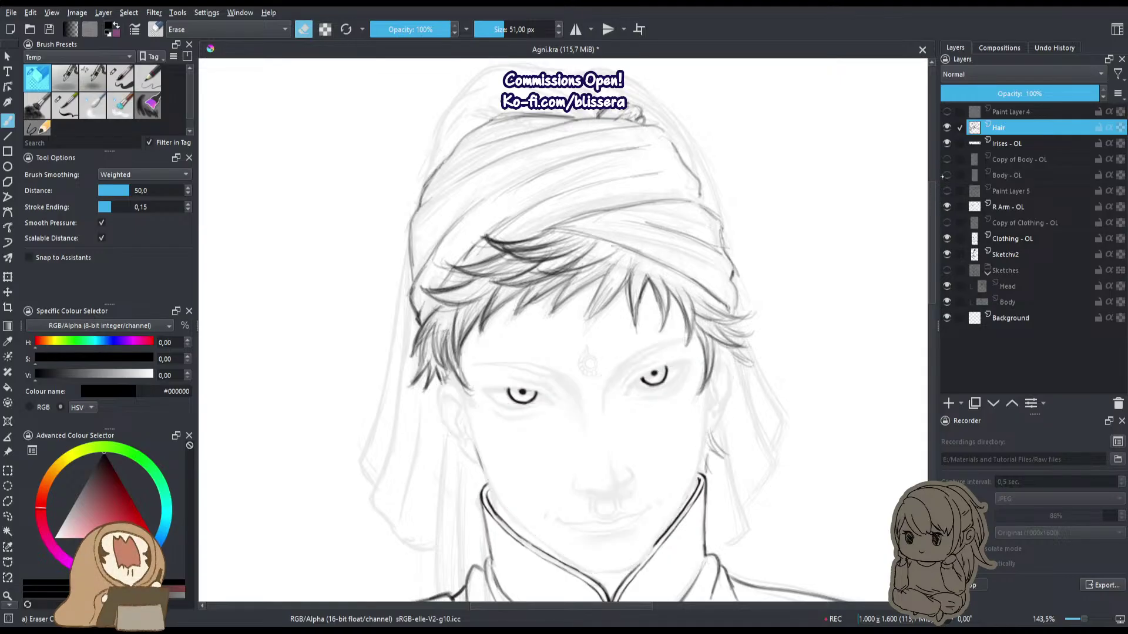
{"action": "left_click_drag", "start_coordinate": [413, 284], "coordinate": [487, 192]}
{"action": "left_click", "coordinate": [8, 517]}
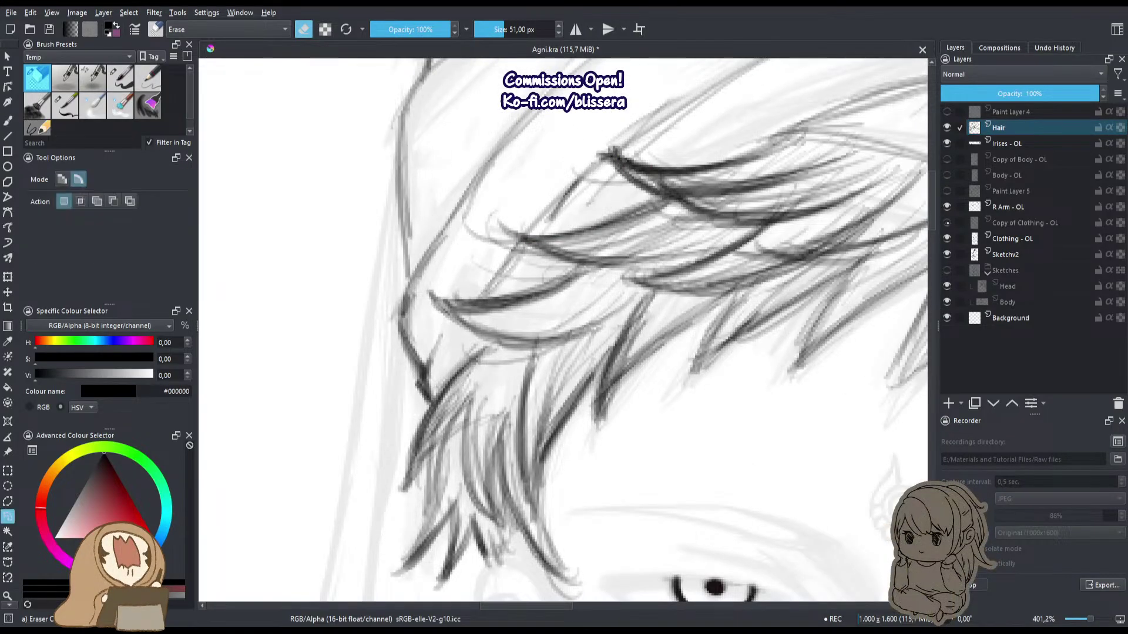
{"action": "left_click", "coordinate": [945, 207]}
{"action": "left_click", "coordinate": [946, 207]}
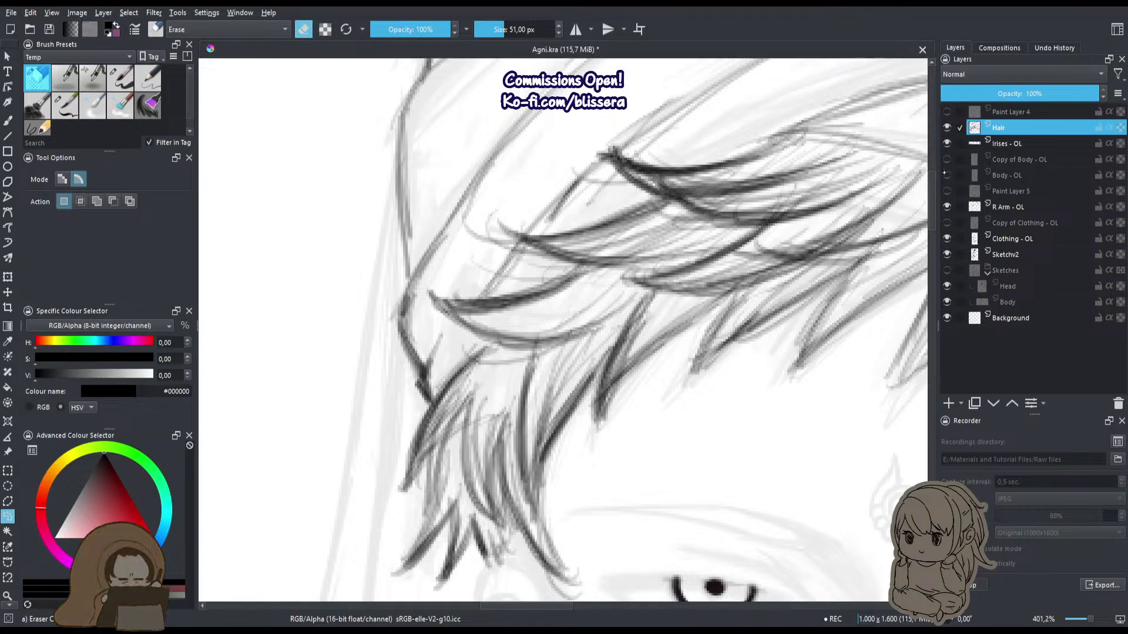
{"action": "left_click", "coordinate": [946, 175]}
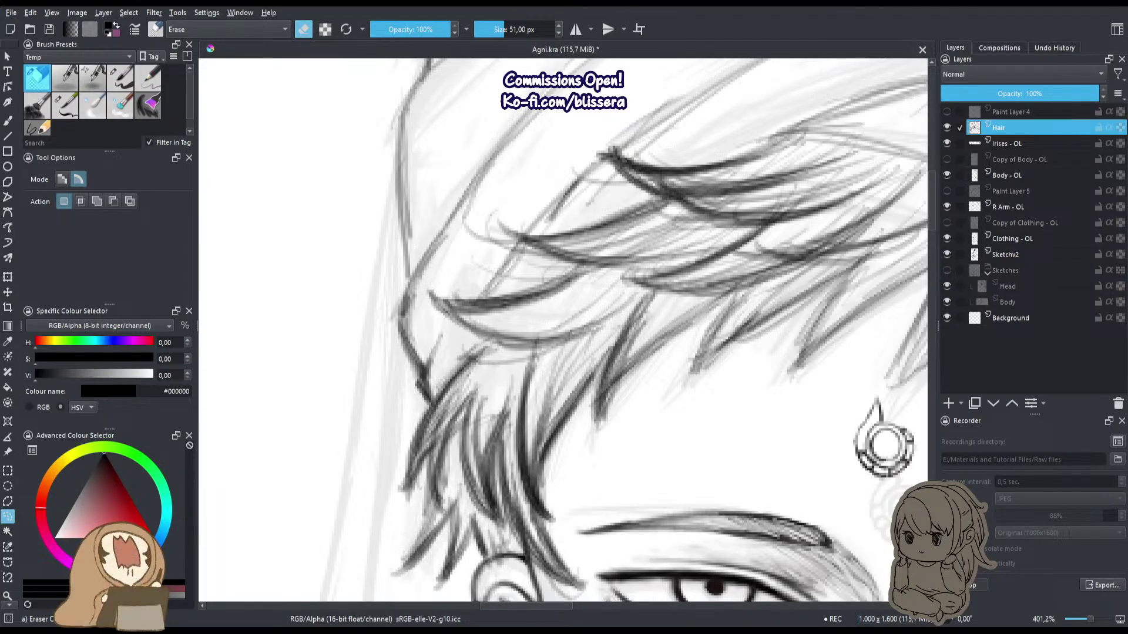
{"action": "left_click", "coordinate": [946, 175]}
{"action": "left_click", "coordinate": [946, 175]}
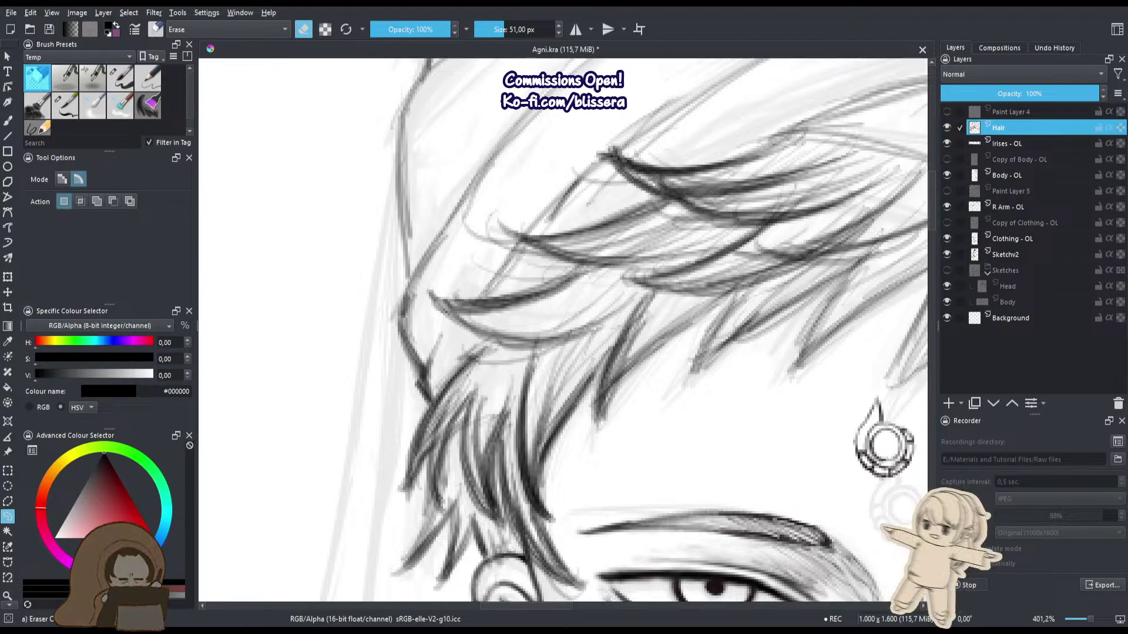
Make a freehand selection around the sideburn hair, following the top edge of the ear.
{"action": "mouse_move", "coordinate": [467, 347]}
{"action": "left_mouse_down"}
{"action": "mouse_move", "coordinate": [564, 223]}
{"action": "mouse_move", "coordinate": [545, 206]}
{"action": "left_mouse_up"}
{"action": "left_click_drag", "start_coordinate": [542, 158], "coordinate": [690, 352]}
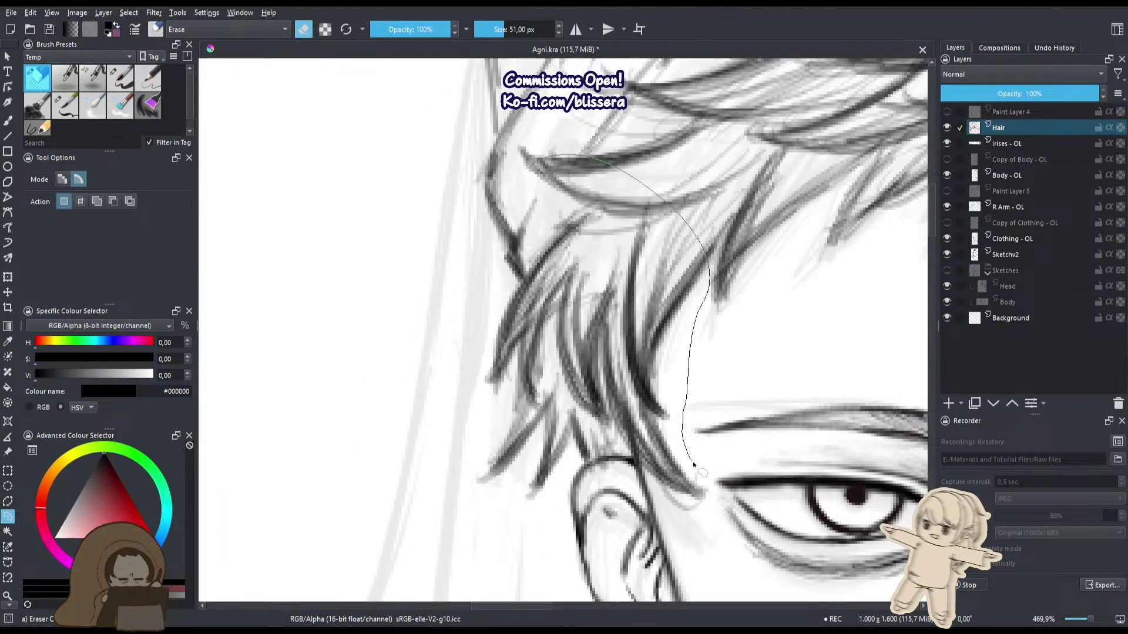
{"action": "mouse_move", "coordinate": [653, 483]}
{"action": "left_mouse_down"}
{"action": "mouse_move", "coordinate": [630, 456]}
{"action": "mouse_move", "coordinate": [591, 455]}
{"action": "mouse_move", "coordinate": [488, 157]}
{"action": "left_mouse_up"}
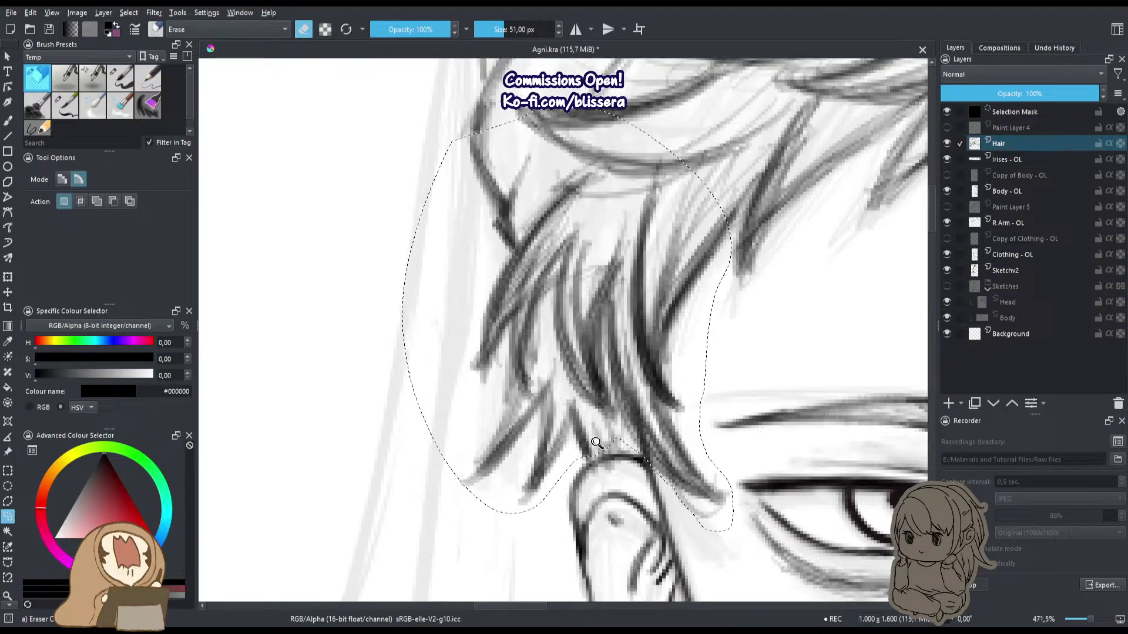
{"action": "scroll", "coordinate": [581, 452], "scroll_direction": "up", "scroll_amount": 3}
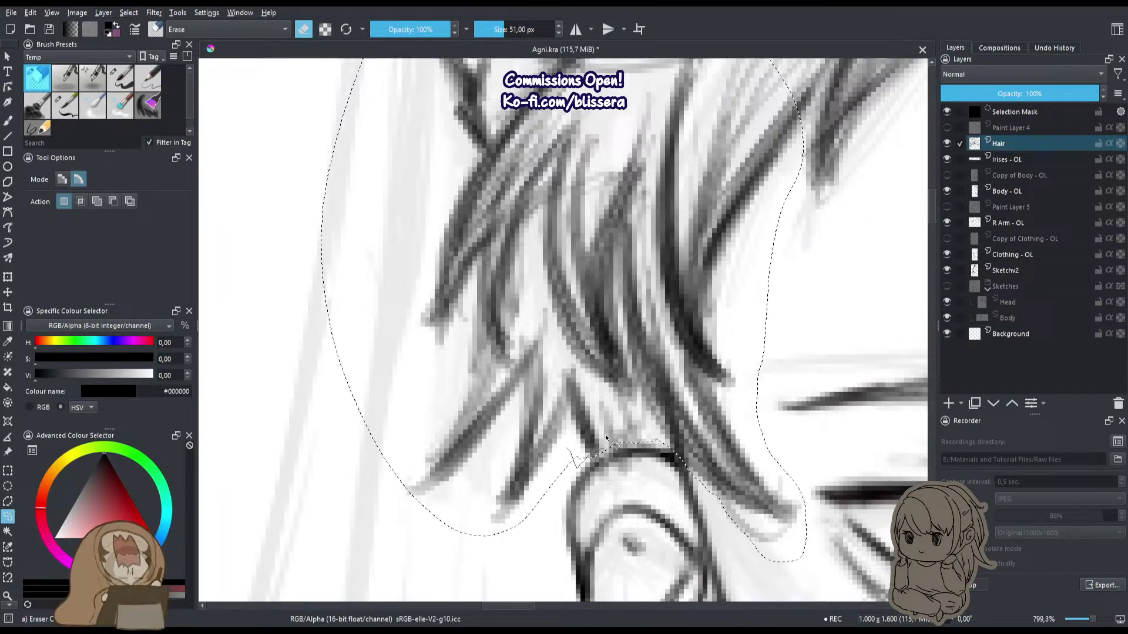
{"action": "scroll", "coordinate": [605, 435], "scroll_direction": "down", "scroll_amount": 3}
Try to clear the selected sideburn area on the Hair layer.
{"action": "key", "text": "Delete"}
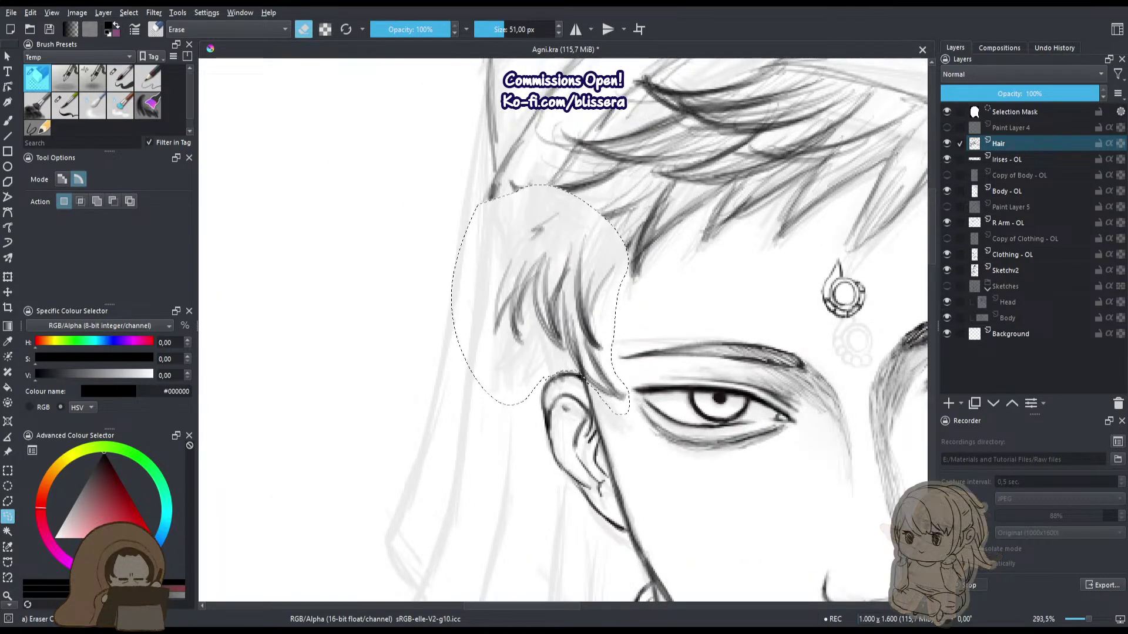
{"action": "key", "text": "ctrl+z"}
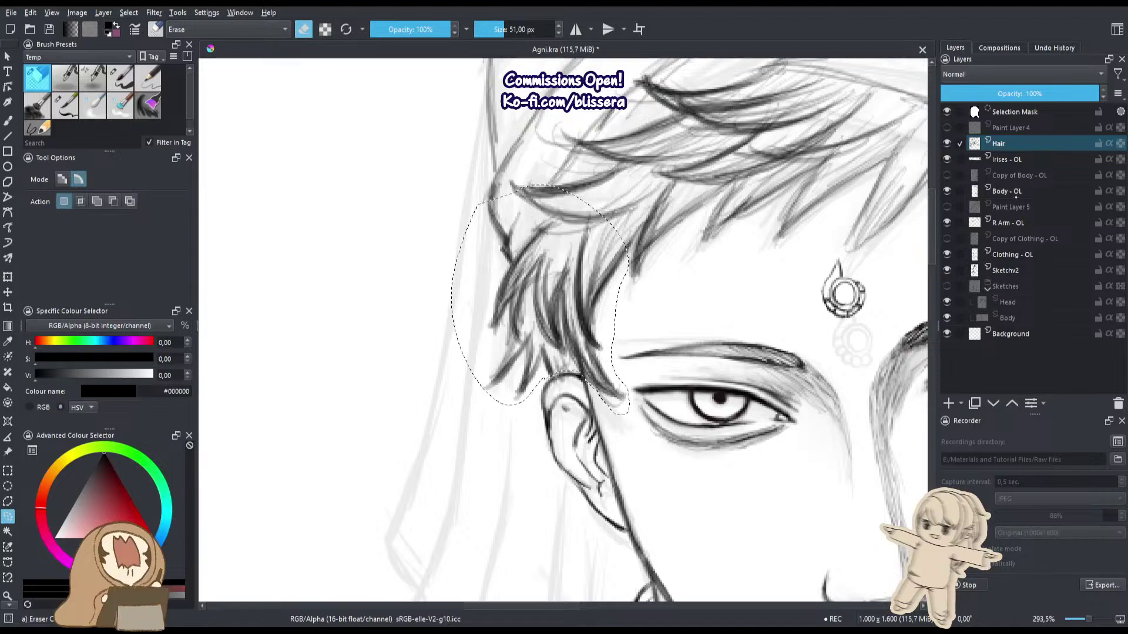
Cut the selected sideburn strands from Body - OL, paste them as a separate layer, and merge that layer down.
{"action": "left_click", "coordinate": [1015, 194]}
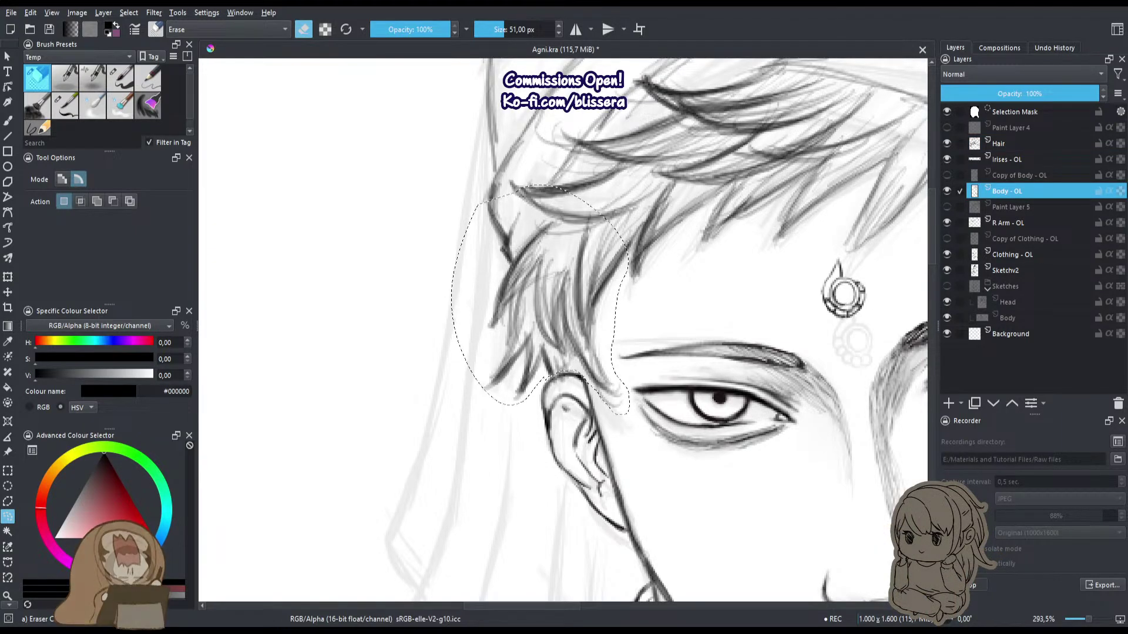
{"action": "key", "text": "ctrl+v"}
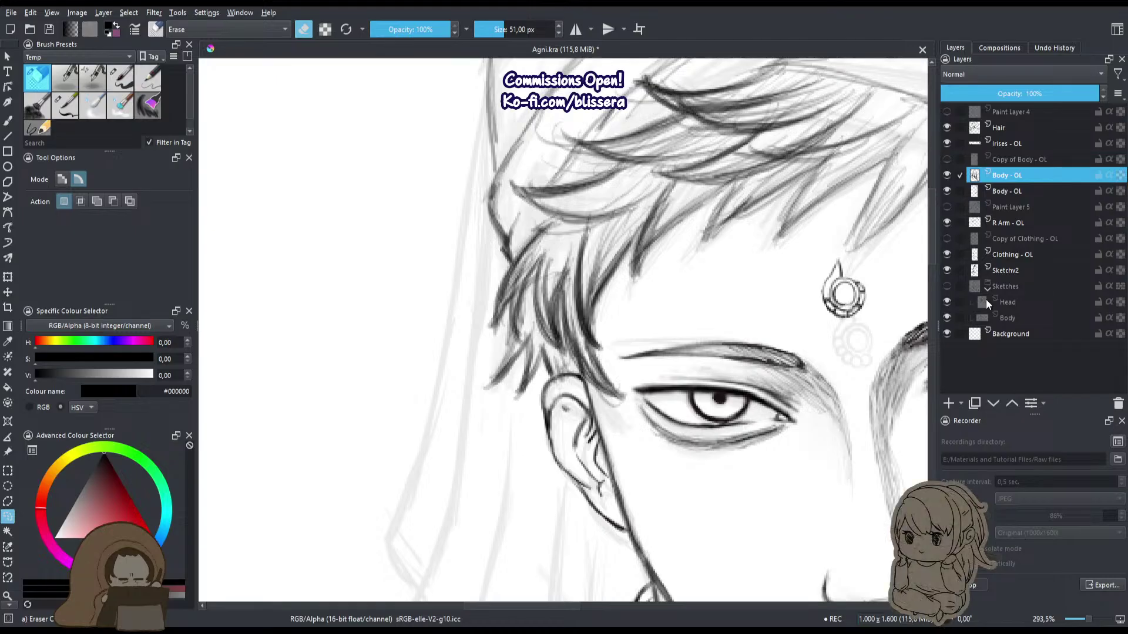
{"action": "key", "text": "ctrl+e"}
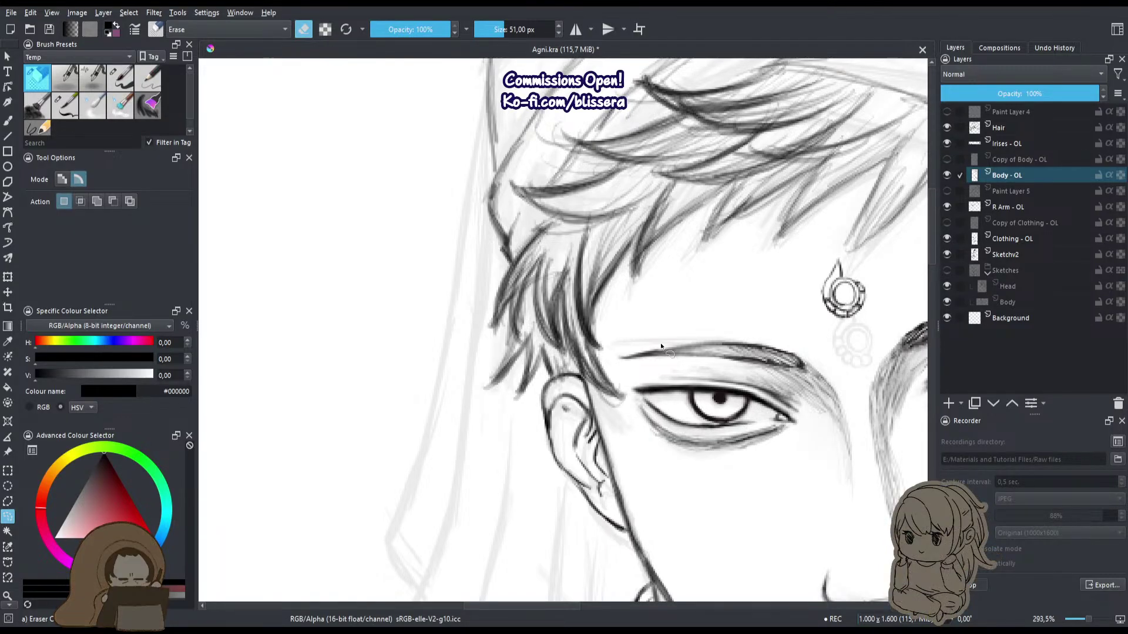
Darken the central sideburn strands above the ear on Body - OL with the 6 px bristle brush.
{"action": "mouse_move", "coordinate": [543, 294]}
{"action": "left_mouse_down"}
{"action": "mouse_move", "coordinate": [558, 268]}
{"action": "mouse_move", "coordinate": [547, 218]}
{"action": "mouse_move", "coordinate": [499, 301]}
{"action": "left_mouse_up"}
{"action": "key", "text": "ctrl+shift+a"}
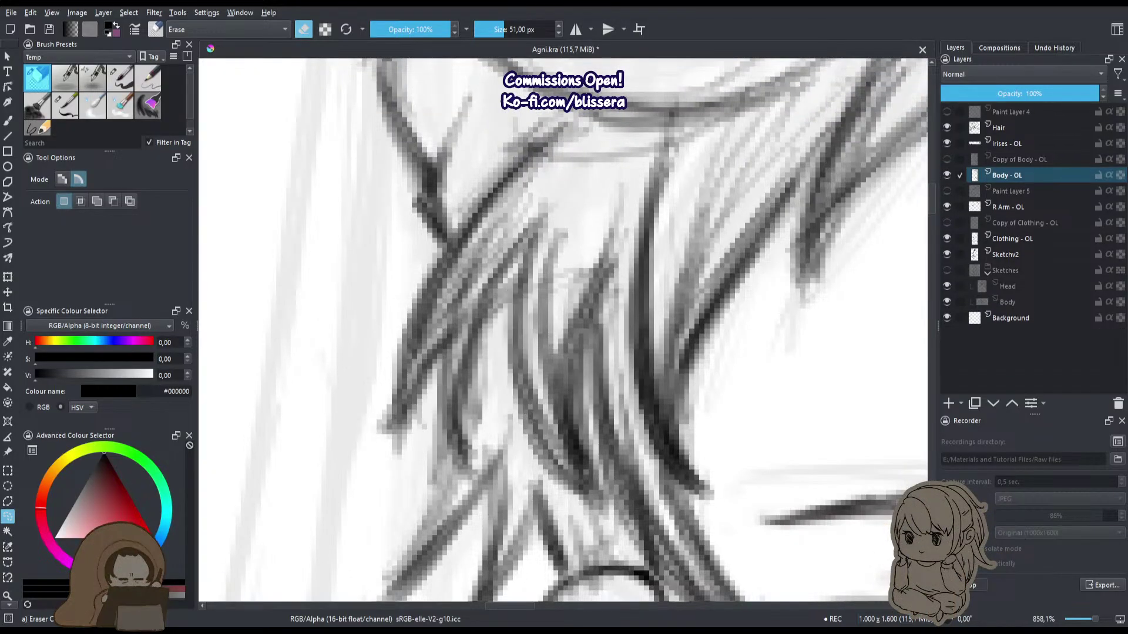
{"action": "key", "text": "b"}
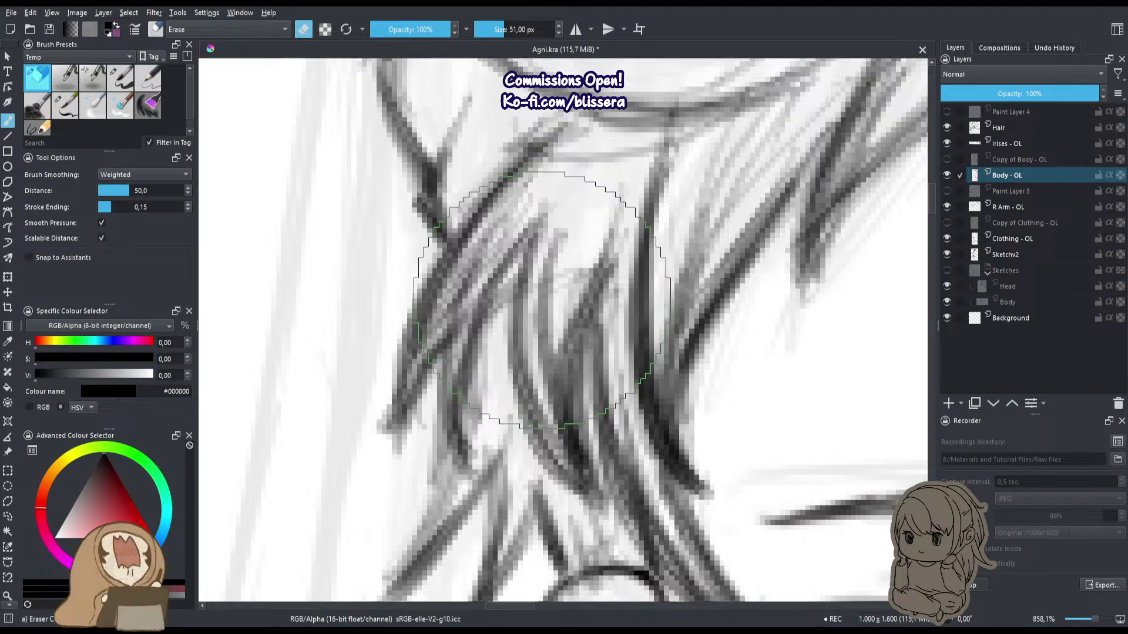
{"action": "key", "text": "slash"}
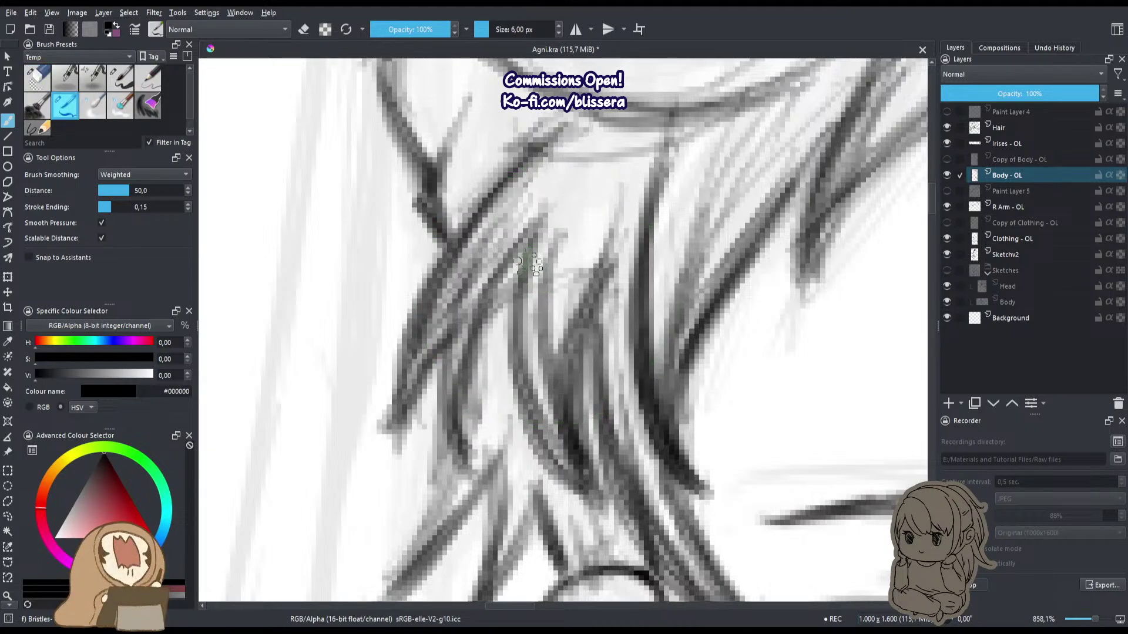
{"action": "left_click_drag", "start_coordinate": [521, 254], "coordinate": [525, 437]}
{"action": "left_click_drag", "start_coordinate": [555, 341], "coordinate": [574, 462]}
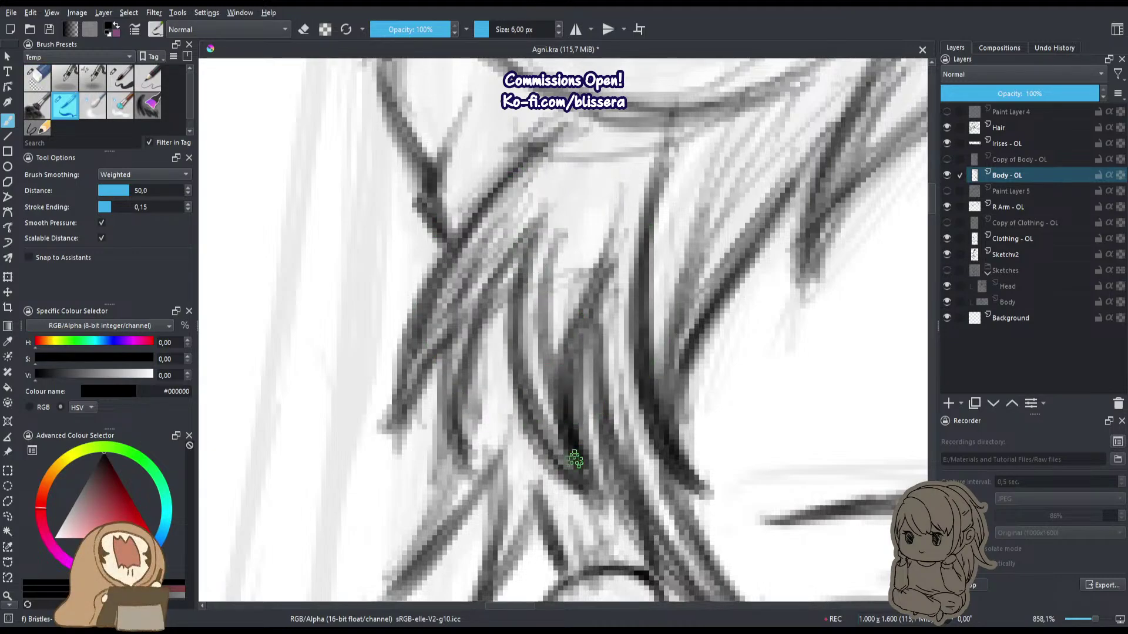
{"action": "left_click_drag", "start_coordinate": [551, 294], "coordinate": [589, 488]}
Strengthen the edges of the pointed fringe locks nearest the temple with dark strokes.
{"action": "scroll", "coordinate": [567, 405], "scroll_direction": "down", "scroll_amount": 3}
{"action": "left_click_drag", "start_coordinate": [544, 389], "coordinate": [457, 490]}
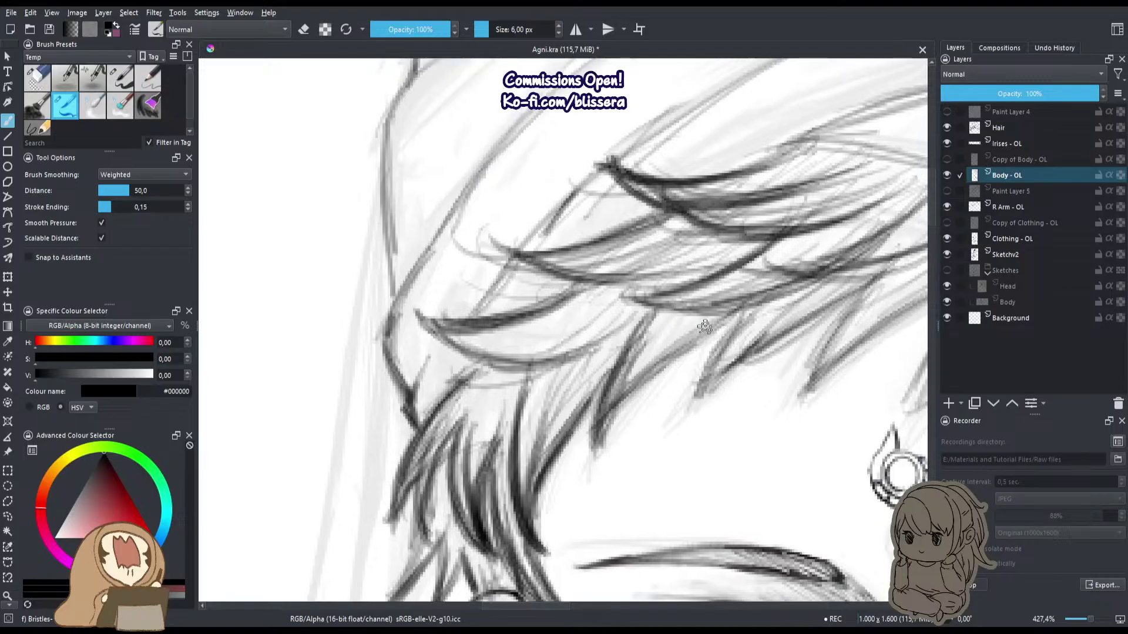
{"action": "left_click_drag", "start_coordinate": [653, 320], "coordinate": [592, 448]}
{"action": "left_click_drag", "start_coordinate": [638, 340], "coordinate": [589, 449]}
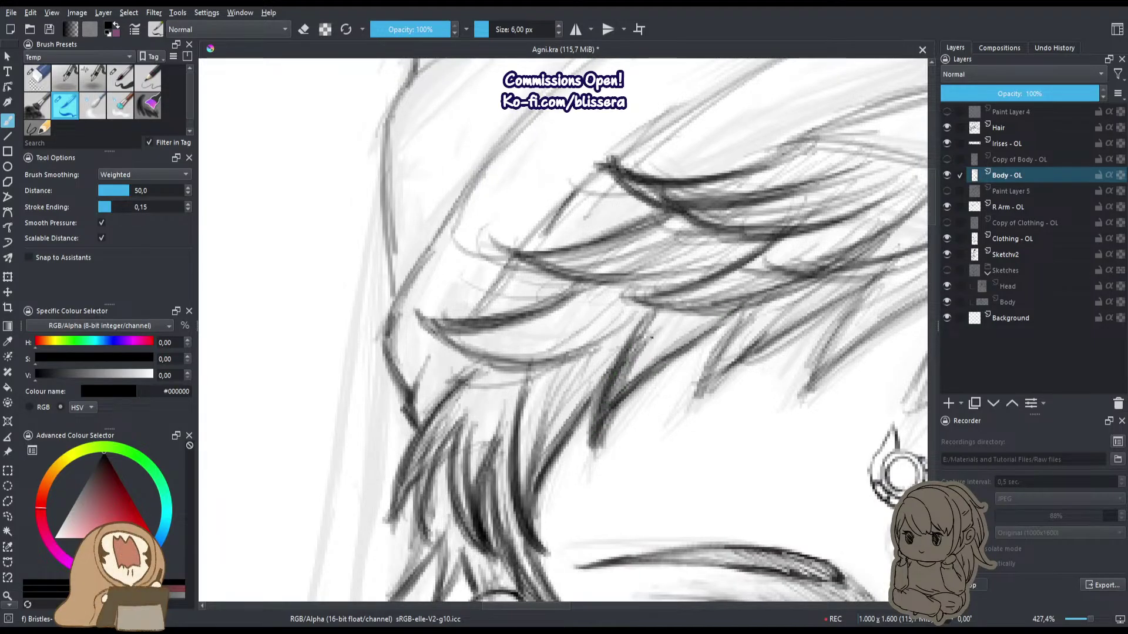
{"action": "left_click_drag", "start_coordinate": [652, 338], "coordinate": [541, 400]}
{"action": "left_click_drag", "start_coordinate": [751, 327], "coordinate": [639, 401]}
Darken the lower edges of the swept locks and the pointed strands in the middle of the fringe.
{"action": "left_click_drag", "start_coordinate": [711, 362], "coordinate": [577, 441]}
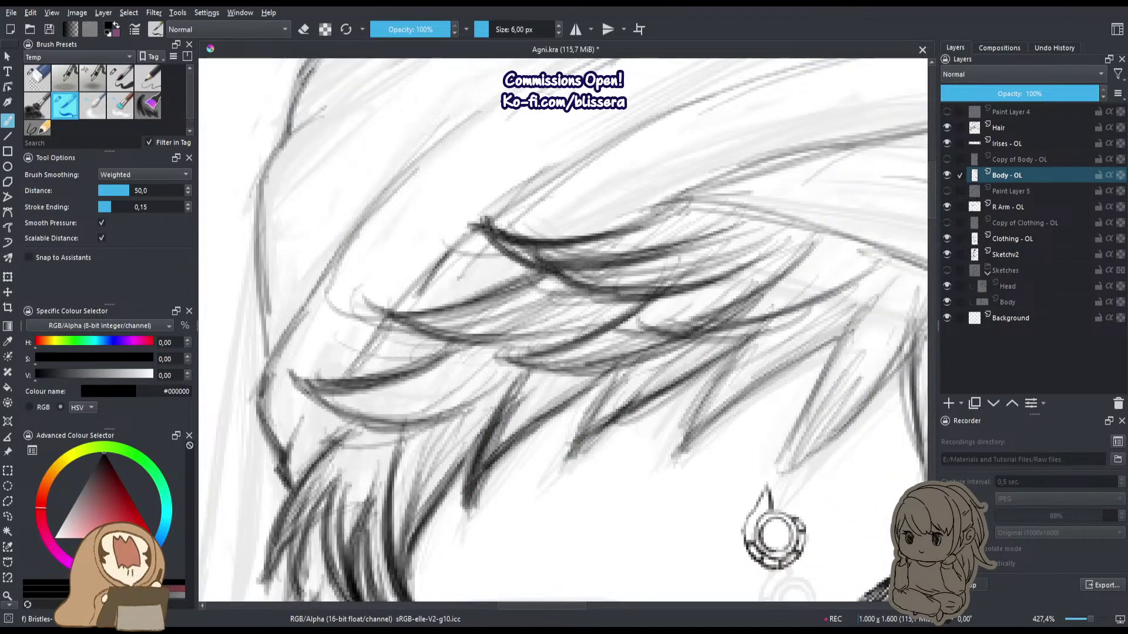
{"action": "left_click_drag", "start_coordinate": [707, 332], "coordinate": [575, 376]}
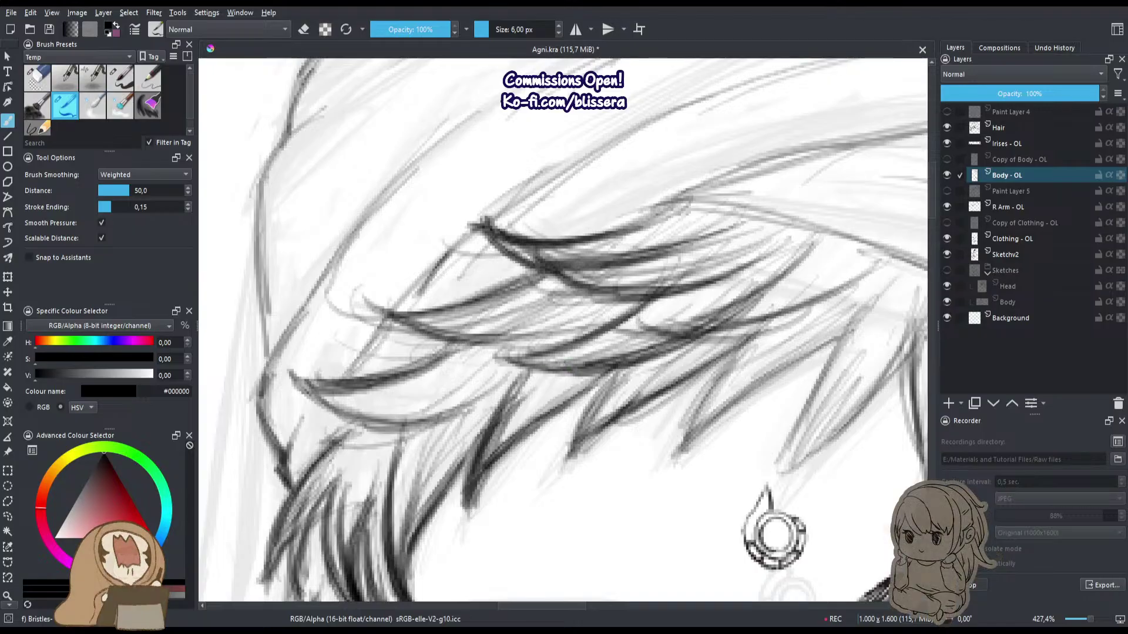
{"action": "left_click_drag", "start_coordinate": [779, 326], "coordinate": [636, 350]}
{"action": "left_click_drag", "start_coordinate": [621, 408], "coordinate": [536, 481]}
{"action": "left_click_drag", "start_coordinate": [605, 364], "coordinate": [546, 452]}
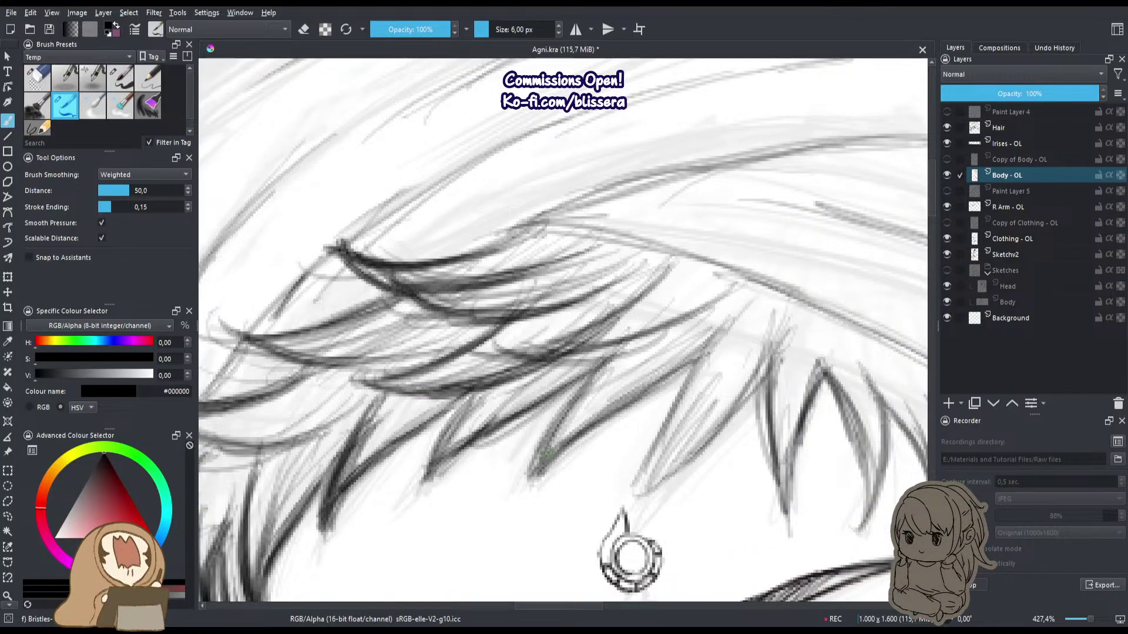
Outline both sides of the long fringe lock just above the forehead ornament with dark strokes.
{"action": "left_click_drag", "start_coordinate": [745, 305], "coordinate": [676, 425]}
{"action": "left_click_drag", "start_coordinate": [728, 325], "coordinate": [642, 471]}
{"action": "left_click_drag", "start_coordinate": [702, 449], "coordinate": [770, 346]}
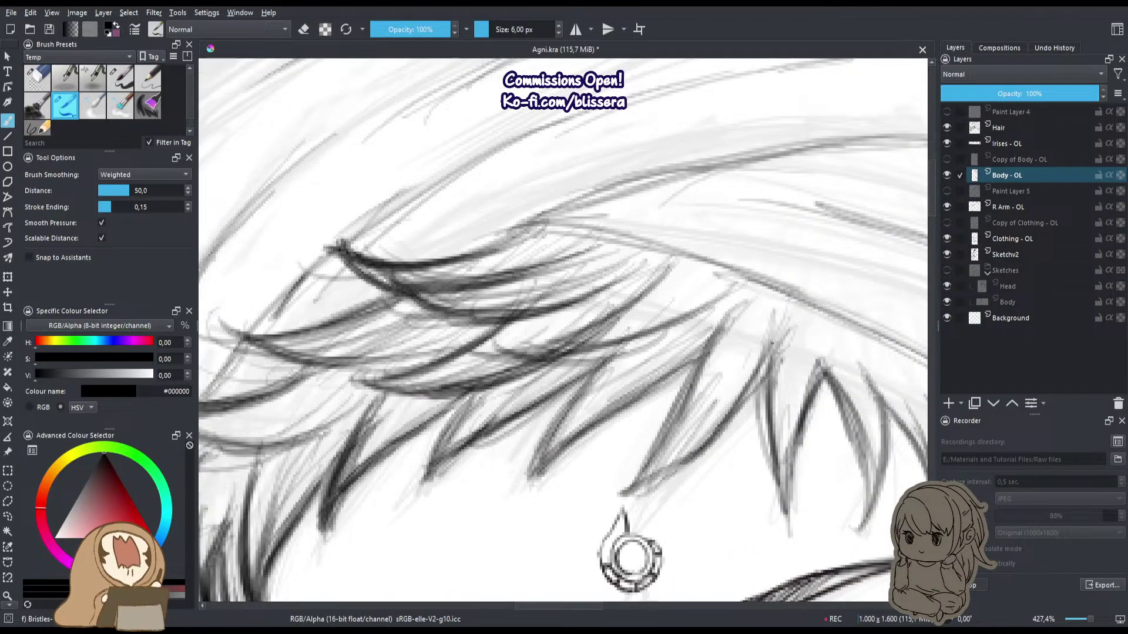
{"action": "left_click_drag", "start_coordinate": [633, 492], "coordinate": [763, 350]}
{"action": "mouse_move", "coordinate": [582, 411]}
{"action": "left_mouse_down"}
{"action": "mouse_move", "coordinate": [530, 350]}
{"action": "mouse_move", "coordinate": [461, 298]}
{"action": "left_mouse_up"}
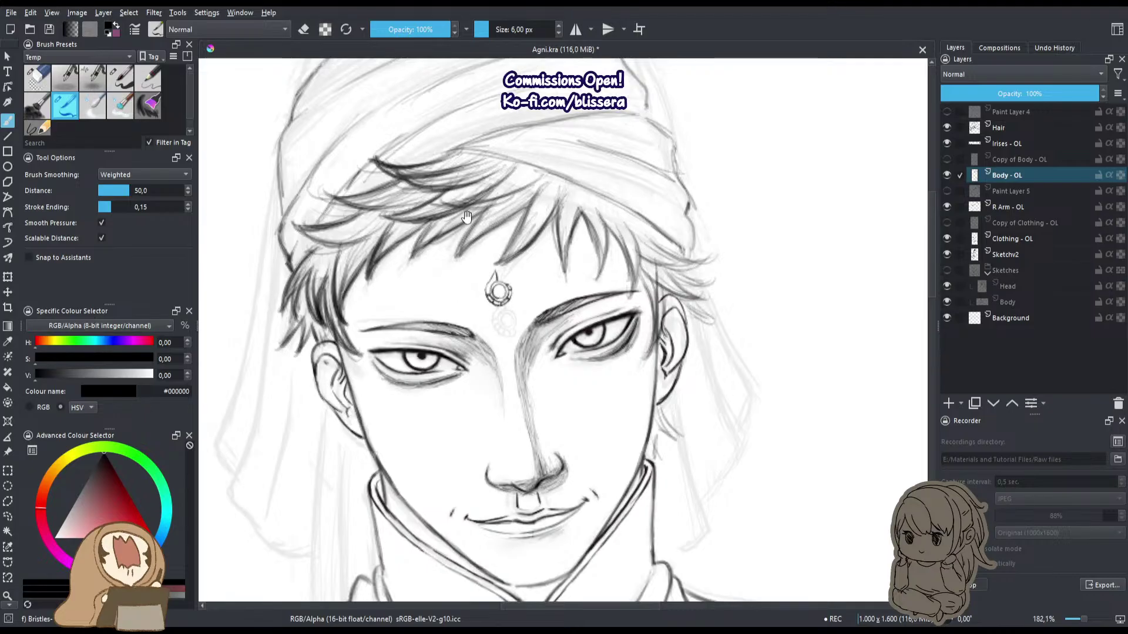
{"action": "left_click_drag", "start_coordinate": [466, 217], "coordinate": [548, 275]}
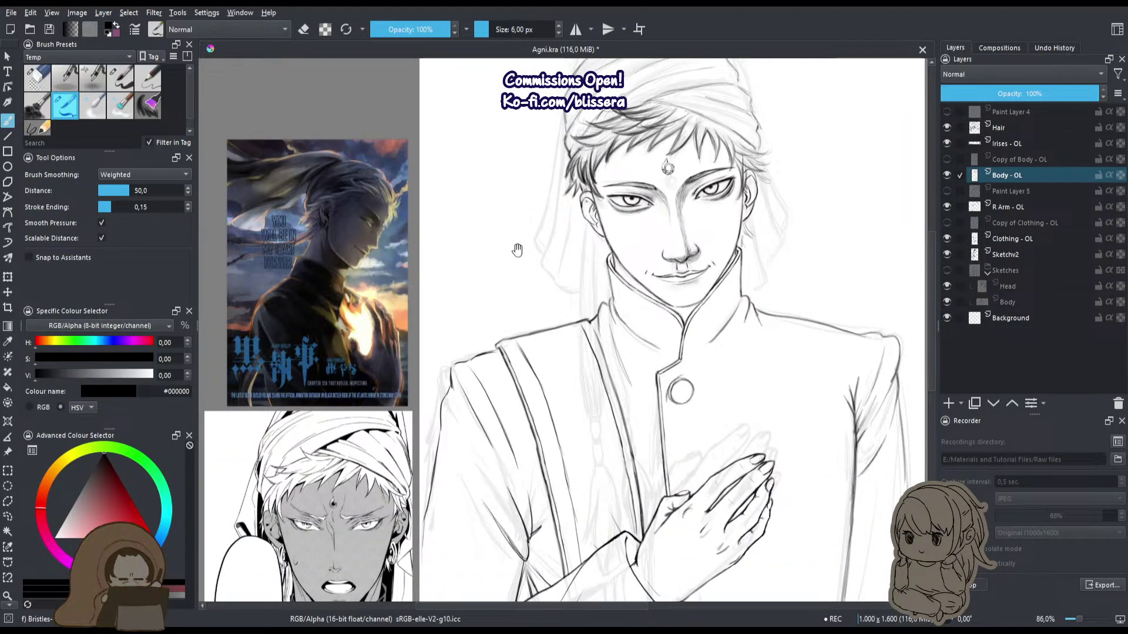
Refine the long fringe lock above the forehead ornament, thinning its heavy lines with the 5 px eraser.
{"action": "left_click_drag", "start_coordinate": [638, 196], "coordinate": [525, 416]}
{"action": "mouse_move", "coordinate": [594, 316]}
{"action": "left_mouse_down"}
{"action": "mouse_move", "coordinate": [658, 269]}
{"action": "mouse_move", "coordinate": [578, 375]}
{"action": "left_mouse_up"}
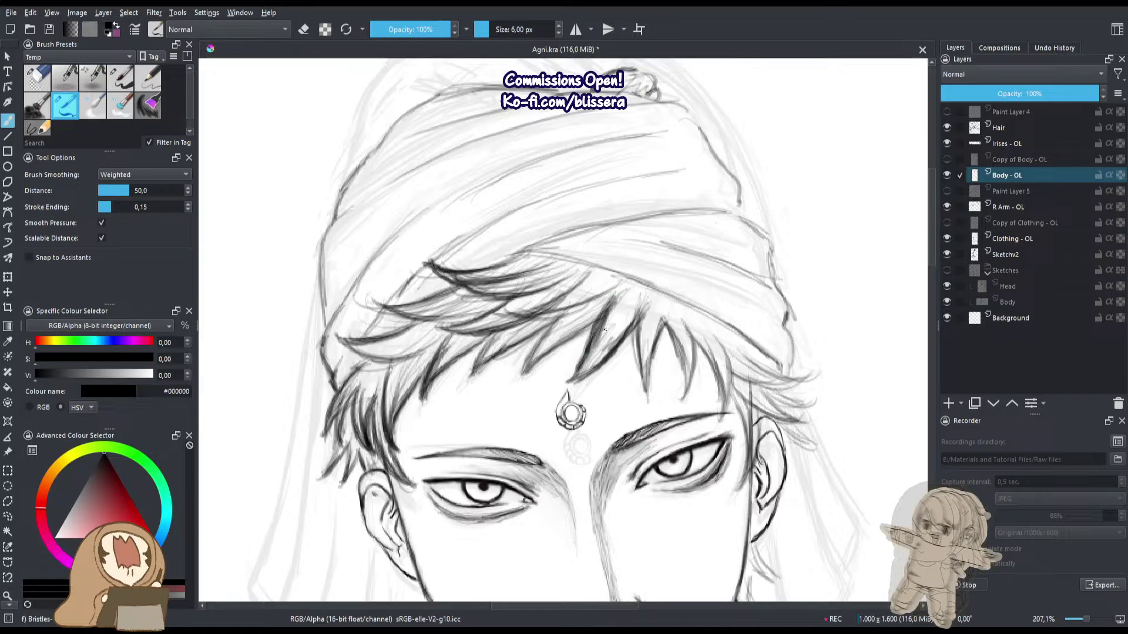
{"action": "left_click_drag", "start_coordinate": [640, 297], "coordinate": [587, 365]}
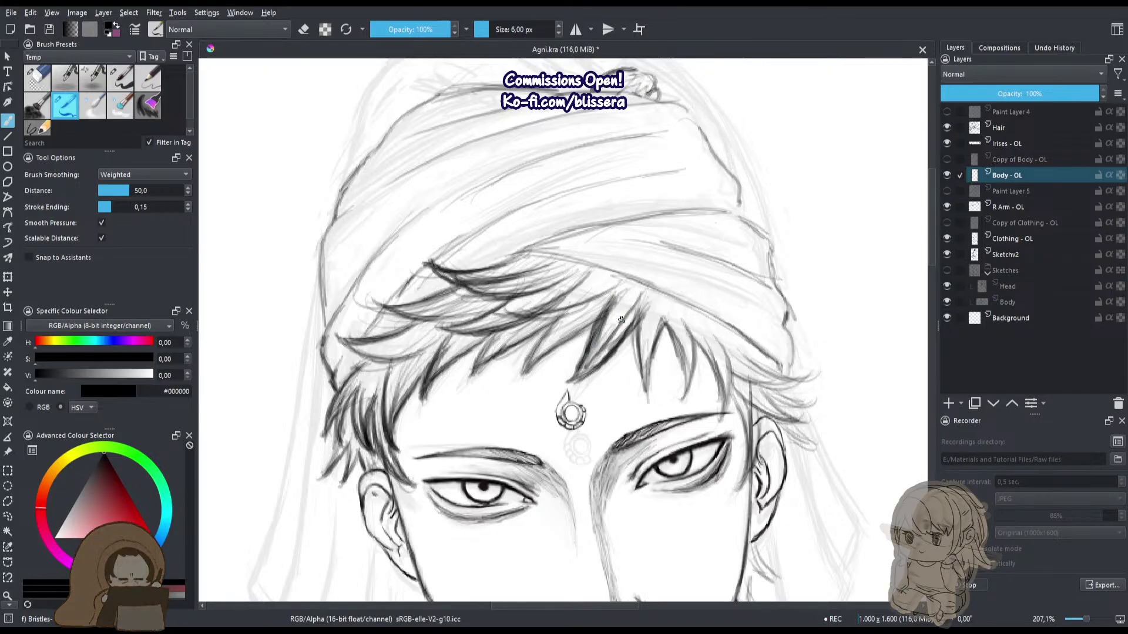
{"action": "key", "text": "e"}
{"action": "left_click_drag", "start_coordinate": [635, 317], "coordinate": [581, 366]}
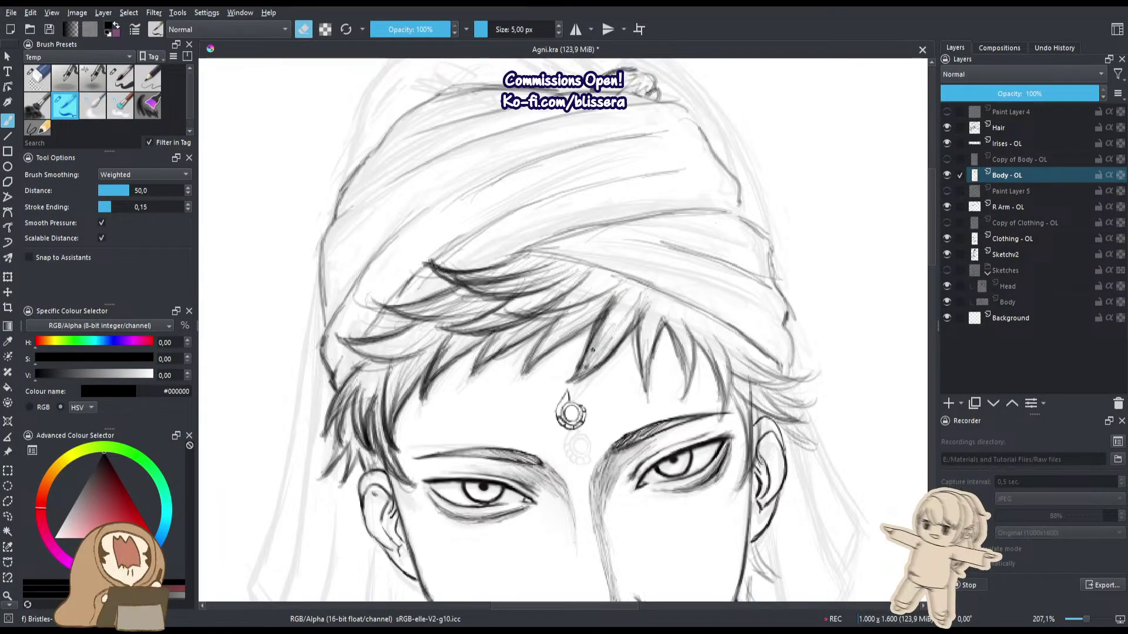
{"action": "left_click_drag", "start_coordinate": [619, 296], "coordinate": [583, 367]}
{"action": "left_click_drag", "start_coordinate": [603, 315], "coordinate": [580, 369]}
{"action": "key", "text": "e"}
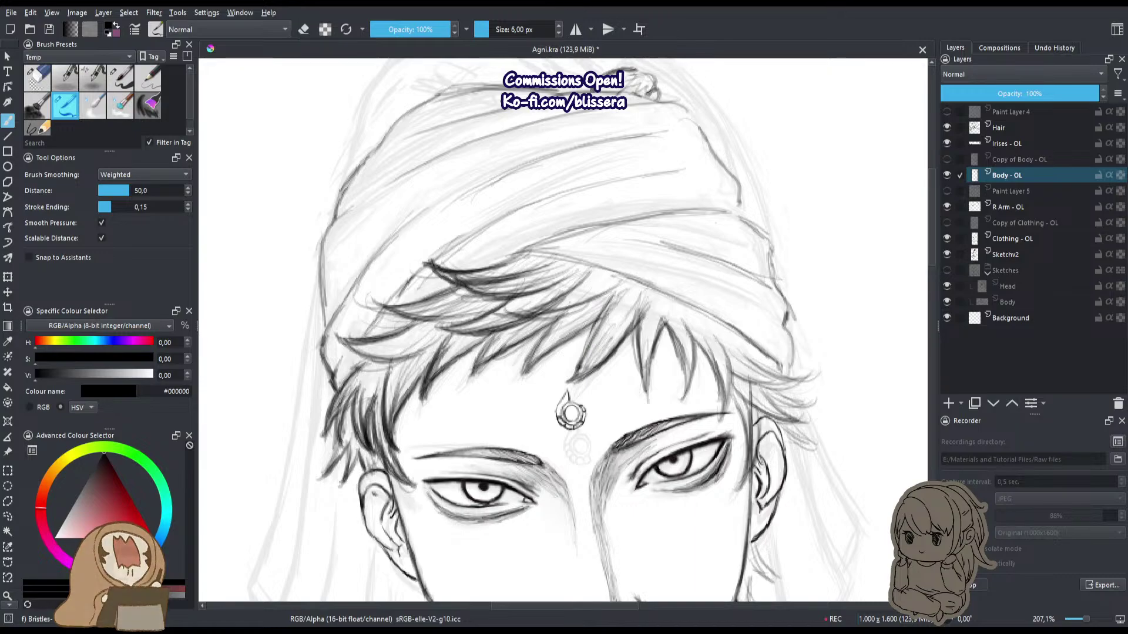
Hide the Hair layer, lasso the fringe and sideburn strokes on Body - OL and cut them out.
{"action": "key", "text": "slash"}
{"action": "left_click", "coordinate": [948, 176]}
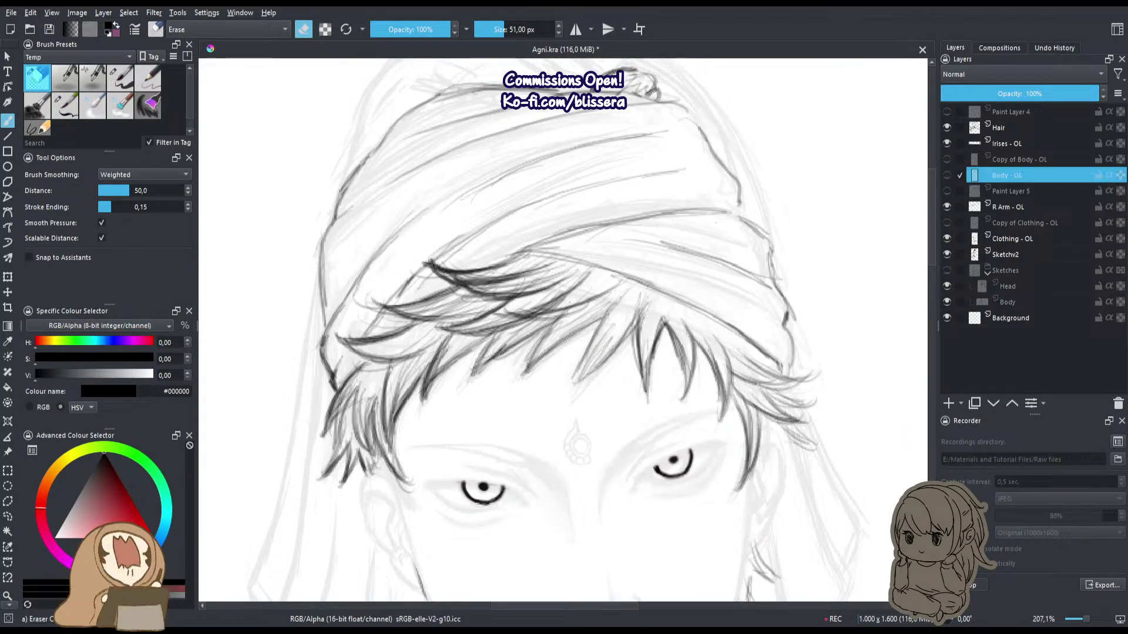
{"action": "left_click", "coordinate": [947, 175]}
{"action": "left_click", "coordinate": [946, 127]}
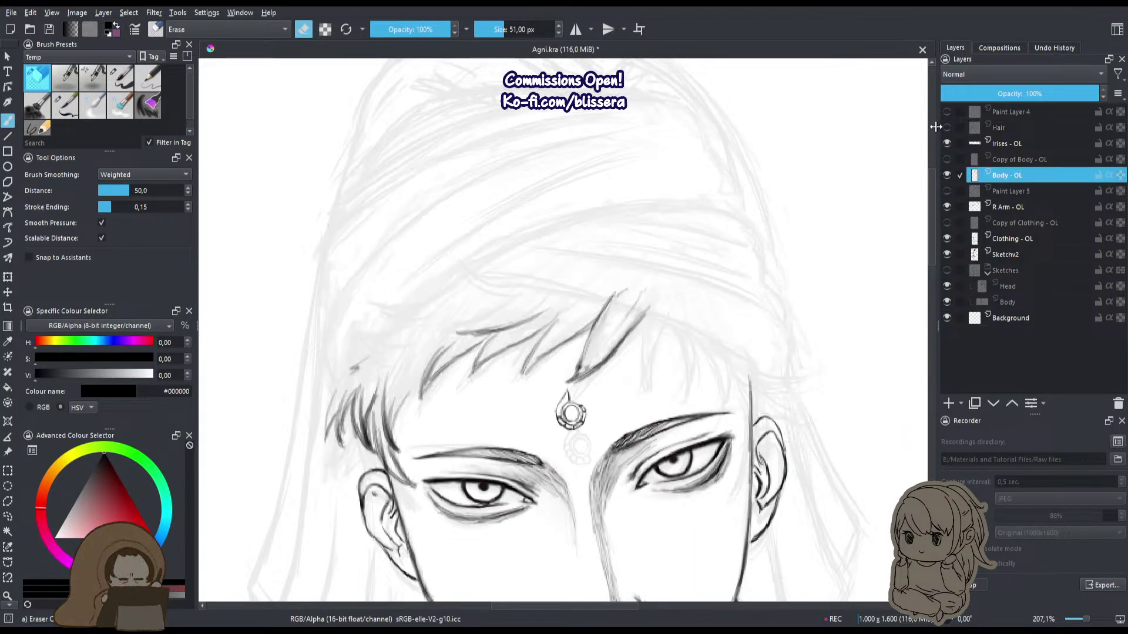
{"action": "key", "text": "l"}
{"action": "mouse_move", "coordinate": [564, 214]}
{"action": "left_mouse_down"}
{"action": "mouse_move", "coordinate": [632, 390]}
{"action": "mouse_move", "coordinate": [573, 389]}
{"action": "mouse_move", "coordinate": [444, 425]}
{"action": "mouse_move", "coordinate": [395, 460]}
{"action": "left_mouse_up"}
{"action": "left_click_drag", "start_coordinate": [303, 401], "coordinate": [325, 343]}
{"action": "mouse_move", "coordinate": [333, 455]}
{"action": "left_mouse_down"}
{"action": "mouse_move", "coordinate": [355, 423]}
{"action": "mouse_move", "coordinate": [358, 370]}
{"action": "left_mouse_up"}
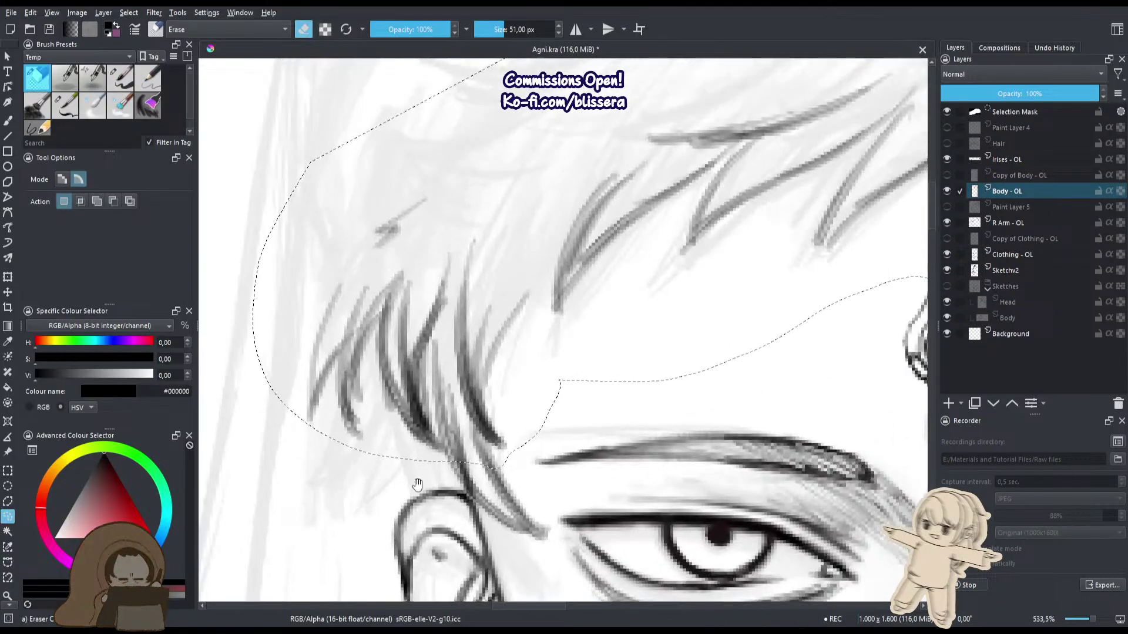
{"action": "left_click_drag", "start_coordinate": [417, 486], "coordinate": [426, 407]}
{"action": "mouse_move", "coordinate": [439, 370]}
{"action": "left_mouse_down"}
{"action": "mouse_move", "coordinate": [488, 428]}
{"action": "mouse_move", "coordinate": [568, 468]}
{"action": "mouse_move", "coordinate": [519, 381]}
{"action": "left_mouse_up"}
{"action": "key", "text": "Delete"}
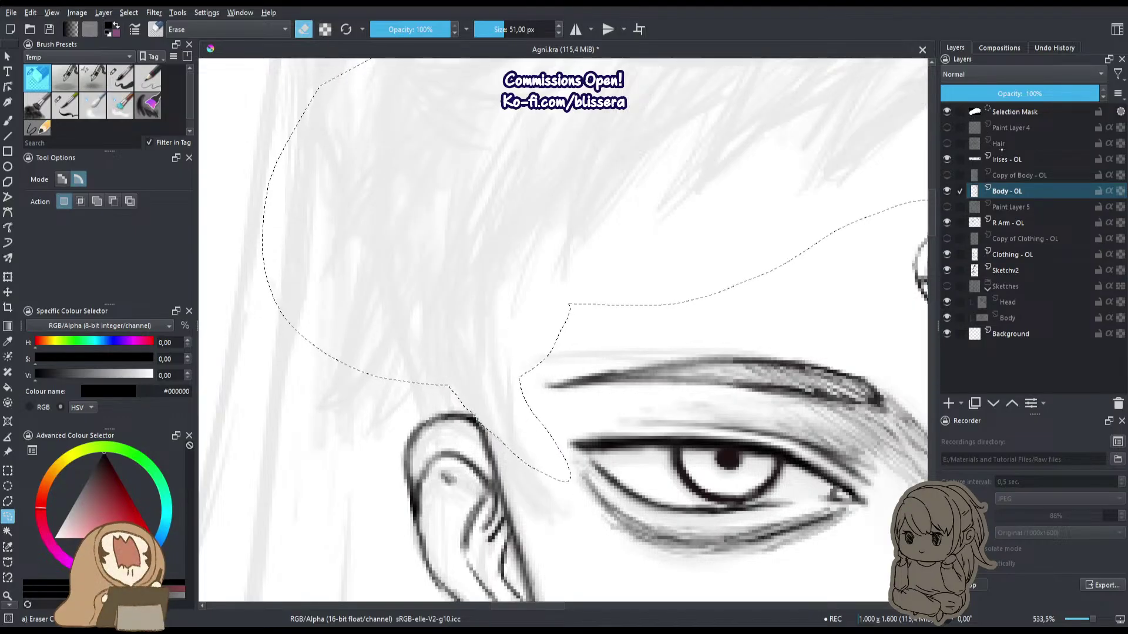
Show the Hair layer again, paste the cut hair strokes above it and merge them down into Hair.
{"action": "left_click", "coordinate": [998, 143]}
{"action": "left_click", "coordinate": [946, 144]}
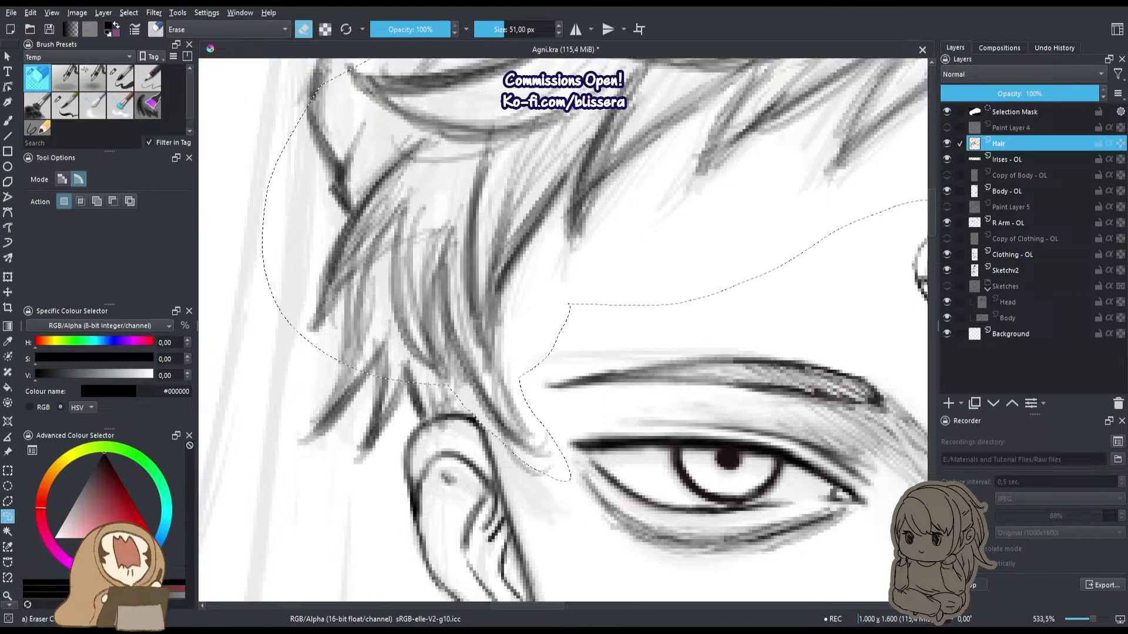
{"action": "key", "text": "ctrl+shift+a"}
{"action": "key", "text": "ctrl+v"}
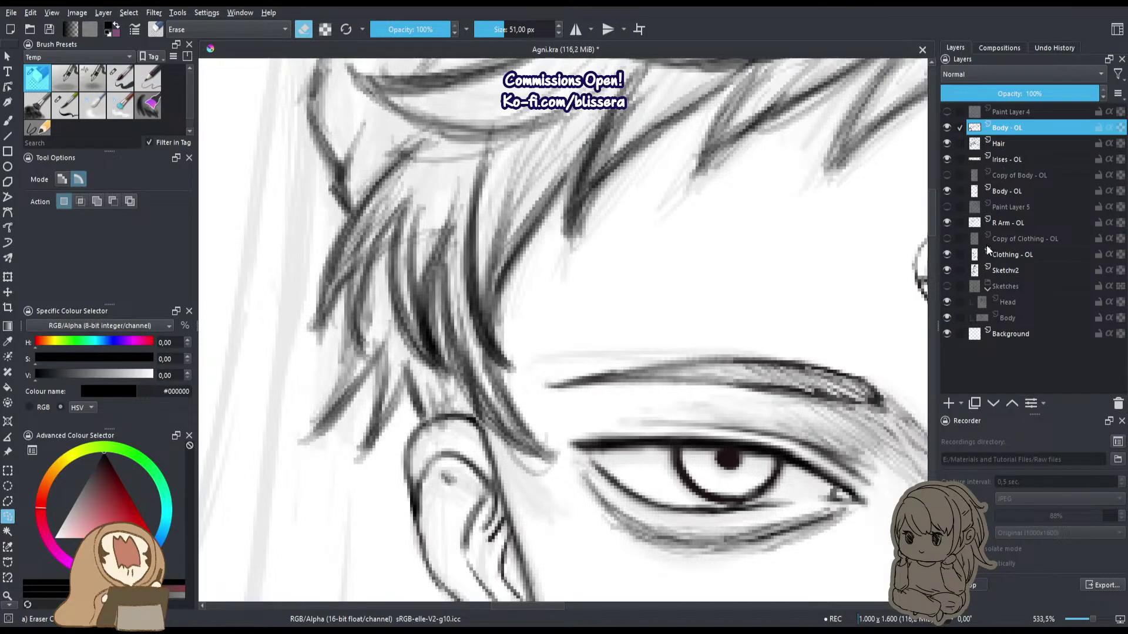
{"action": "key", "text": "ctrl+e"}
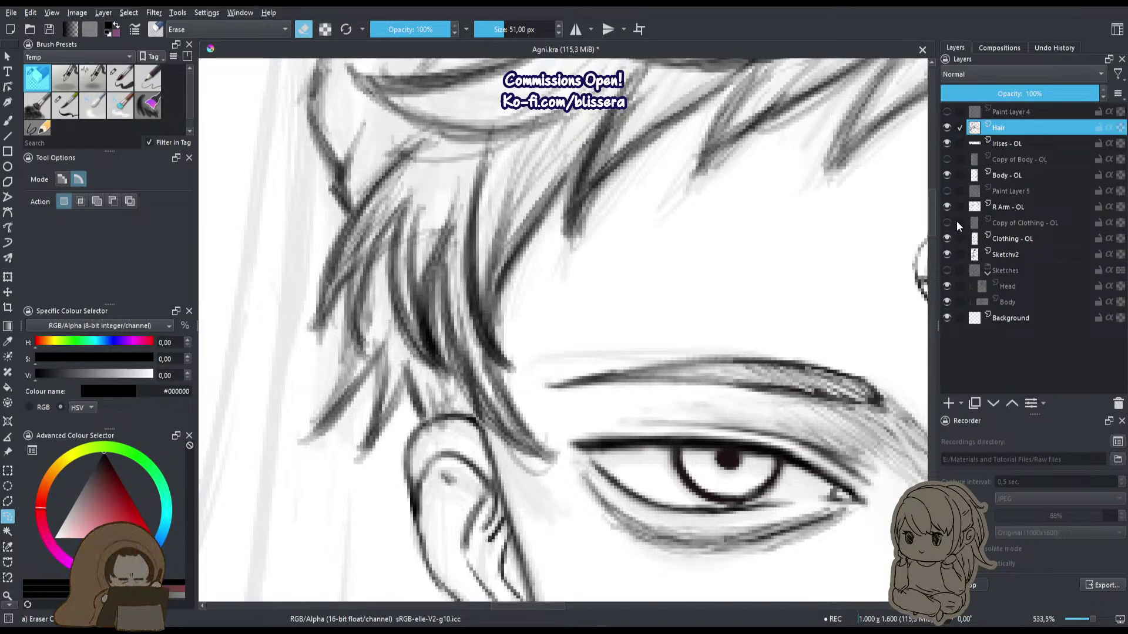
Darken the long sideburn strands that end in front of the ear on the Hair layer with the 6 px bristle brush.
{"action": "key", "text": "e"}
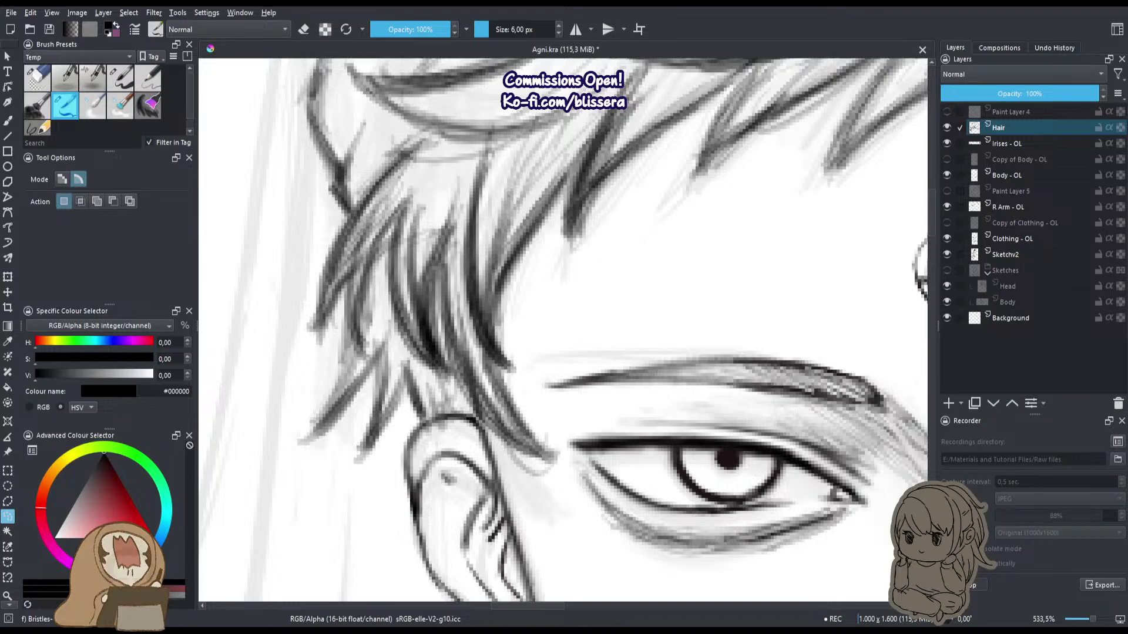
{"action": "left_click_drag", "start_coordinate": [481, 411], "coordinate": [458, 367]}
{"action": "key", "text": "ctrl+shift+a"}
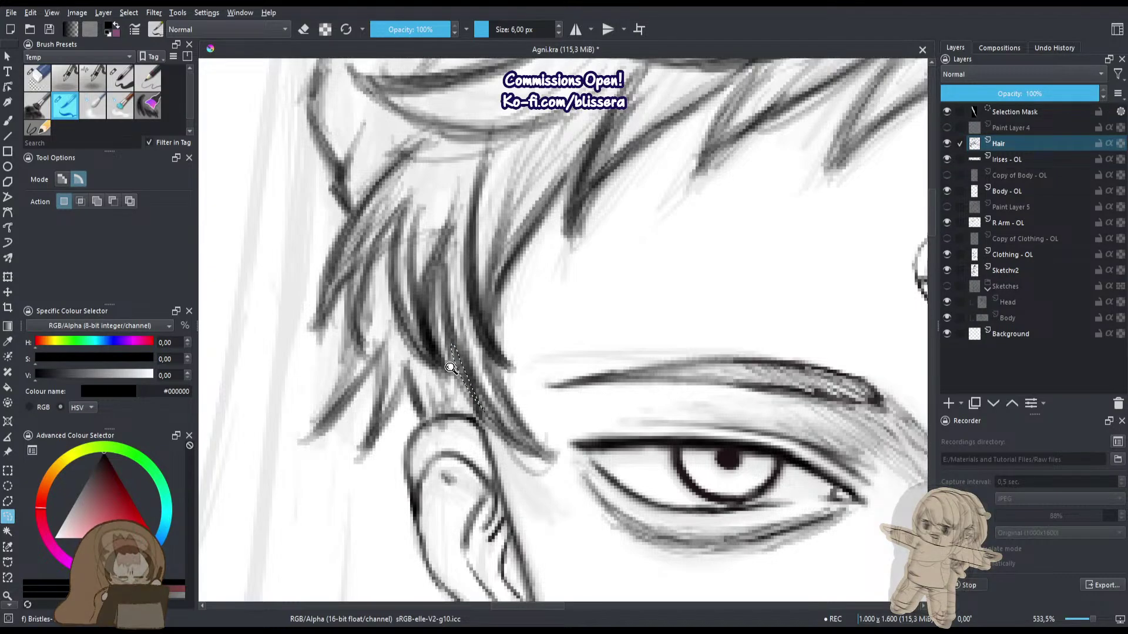
{"action": "key", "text": "b"}
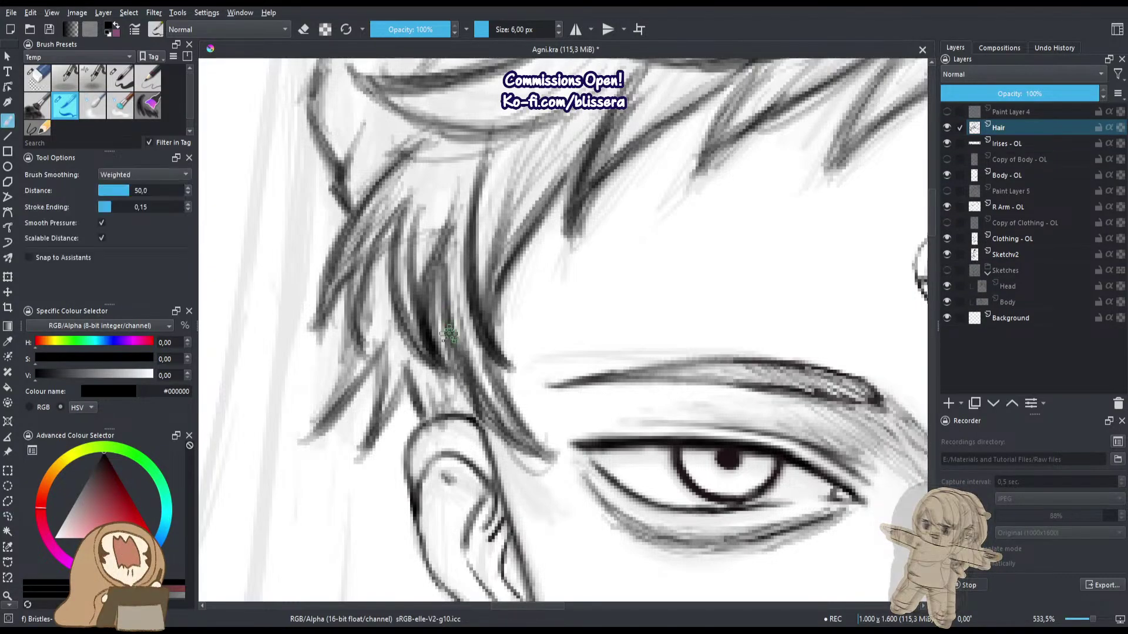
{"action": "left_click_drag", "start_coordinate": [509, 439], "coordinate": [532, 453]}
{"action": "left_click_drag", "start_coordinate": [492, 423], "coordinate": [521, 445]}
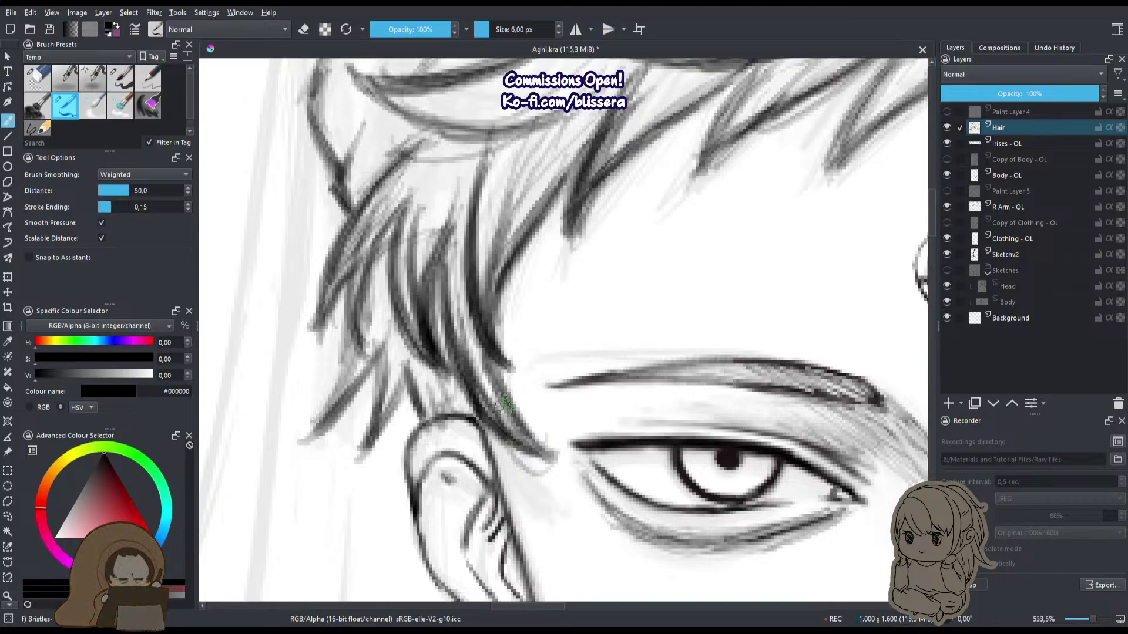
{"action": "left_click_drag", "start_coordinate": [494, 361], "coordinate": [537, 455]}
{"action": "mouse_move", "coordinate": [436, 264]}
{"action": "left_mouse_down"}
{"action": "mouse_move", "coordinate": [461, 370]}
{"action": "mouse_move", "coordinate": [463, 360]}
{"action": "left_mouse_up"}
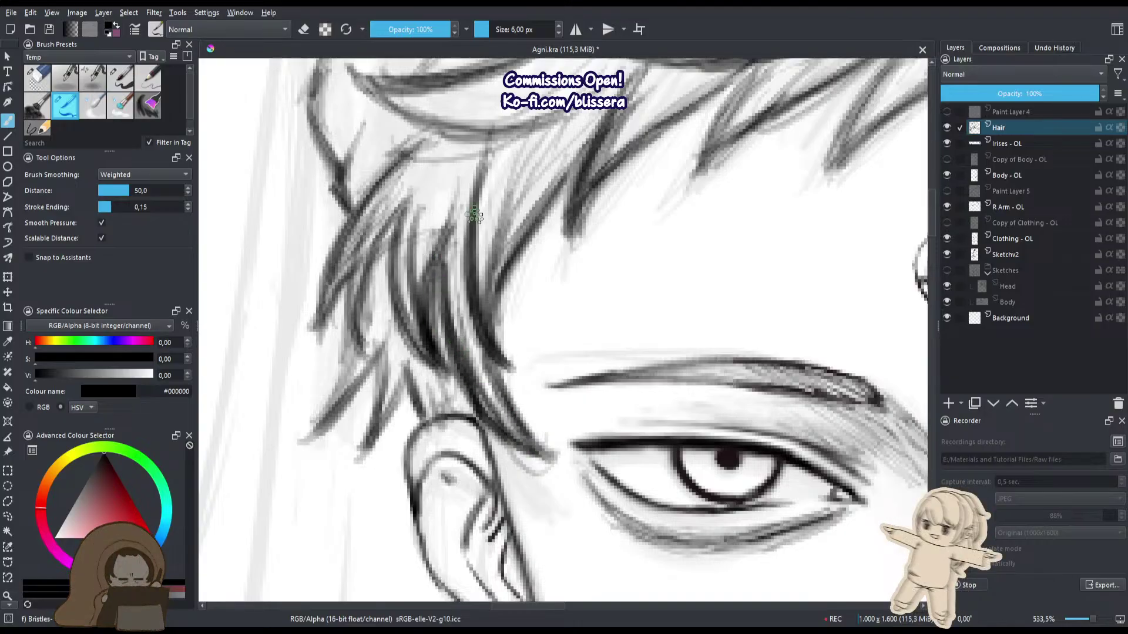
Clear the dark shading inside the long sideburn lock in front of the ear with the 5 px eraser.
{"action": "key", "text": "e"}
{"action": "left_click_drag", "start_coordinate": [447, 261], "coordinate": [505, 426]}
{"action": "left_click_drag", "start_coordinate": [457, 300], "coordinate": [499, 411]}
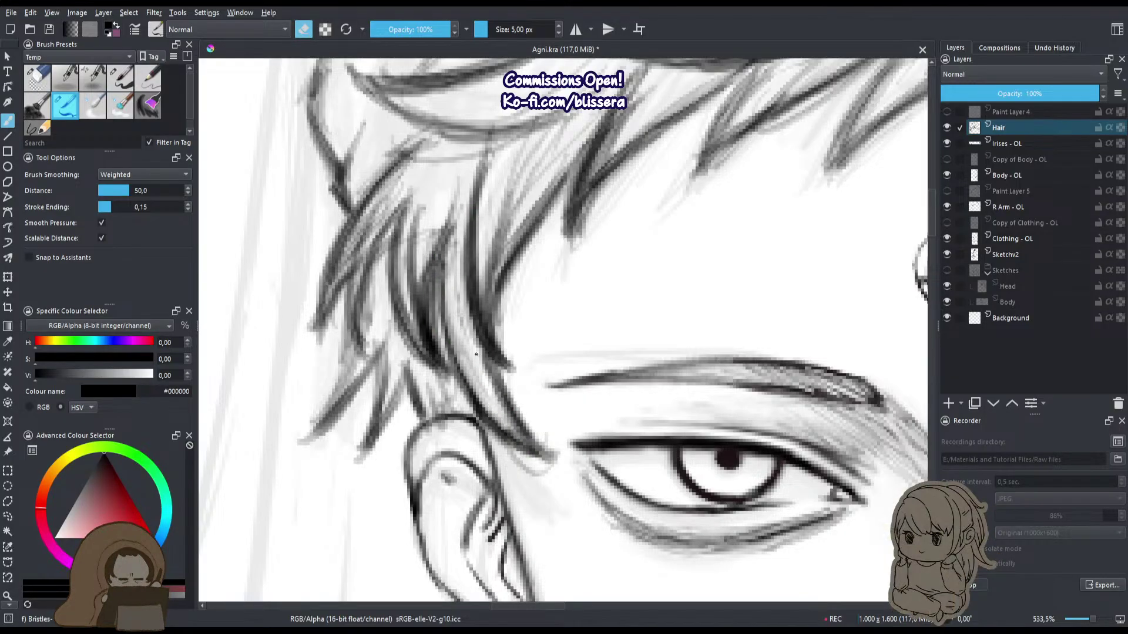
{"action": "left_click_drag", "start_coordinate": [466, 360], "coordinate": [506, 426]}
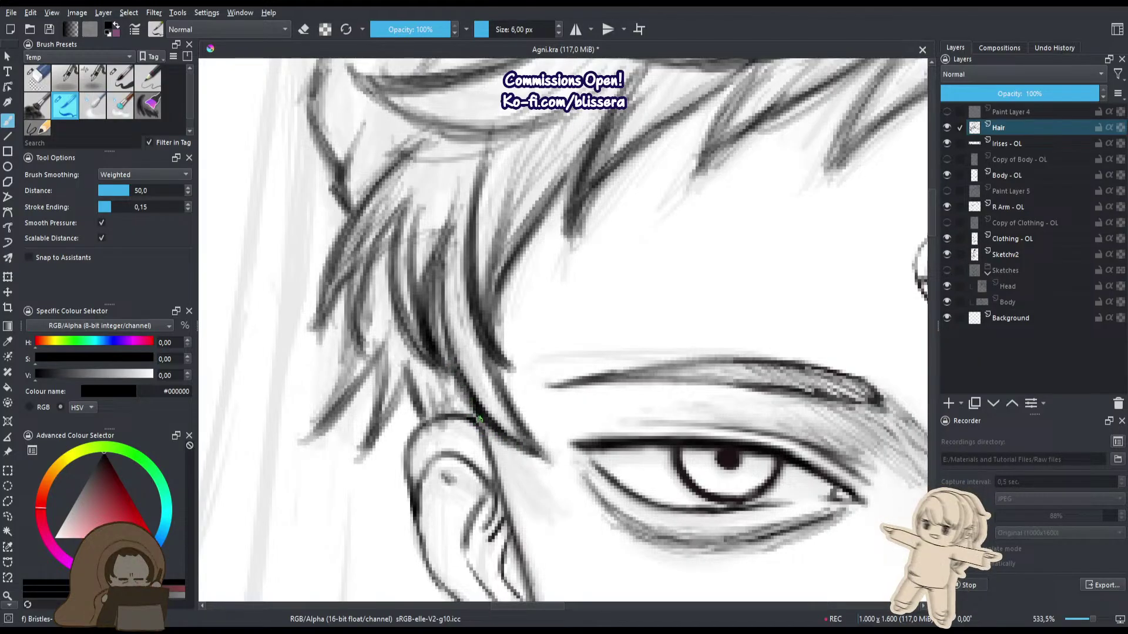
Redraw both edges of the pointed sideburn tip between the ear and the eye.
{"action": "key", "text": "e"}
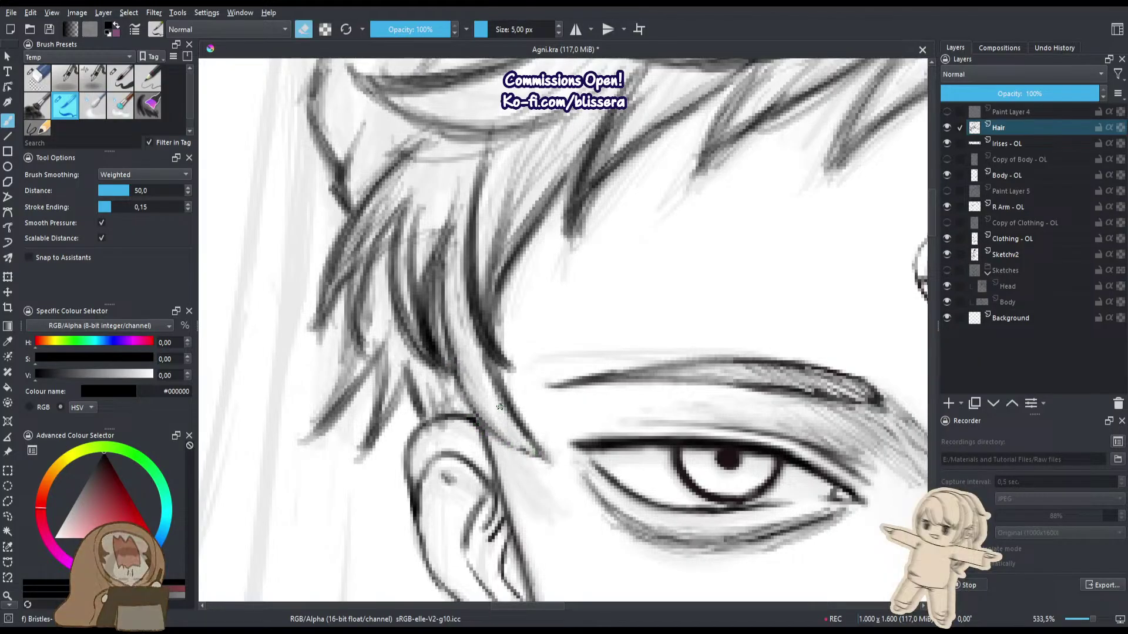
{"action": "key", "text": "e"}
{"action": "left_click_drag", "start_coordinate": [499, 385], "coordinate": [547, 461]}
{"action": "left_click_drag", "start_coordinate": [464, 362], "coordinate": [505, 448]}
Erase the heavy dark strands in the middle of the sideburn above the ear.
{"action": "key", "text": "e"}
{"action": "left_click_drag", "start_coordinate": [495, 288], "coordinate": [490, 361]}
{"action": "left_click_drag", "start_coordinate": [496, 279], "coordinate": [488, 464]}
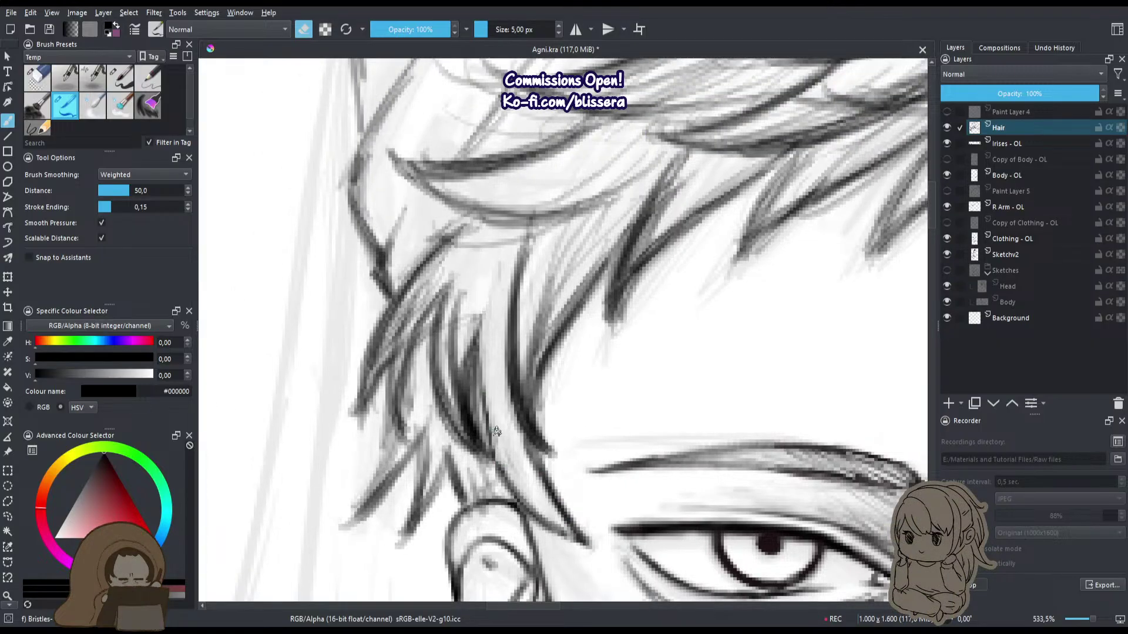
{"action": "left_click_drag", "start_coordinate": [489, 314], "coordinate": [493, 476]}
{"action": "mouse_move", "coordinate": [473, 300]}
{"action": "left_mouse_down"}
{"action": "mouse_move", "coordinate": [469, 411]}
{"action": "mouse_move", "coordinate": [484, 446]}
{"action": "left_mouse_up"}
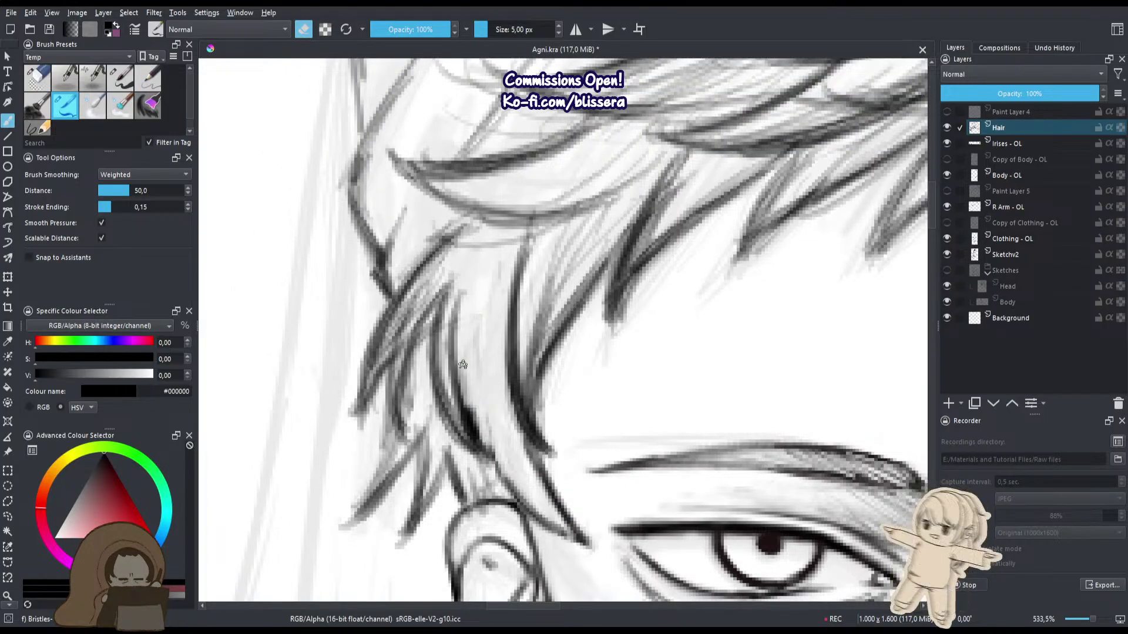
{"action": "left_click_drag", "start_coordinate": [467, 360], "coordinate": [470, 437]}
Redraw the central sideburn strands as separate curved lines, cleaning the gaps between them with the eraser.
{"action": "key", "text": "e"}
{"action": "mouse_move", "coordinate": [487, 285]}
{"action": "left_mouse_down"}
{"action": "mouse_move", "coordinate": [490, 445]}
{"action": "mouse_move", "coordinate": [488, 307]}
{"action": "mouse_move", "coordinate": [480, 393]}
{"action": "left_mouse_up"}
{"action": "left_click_drag", "start_coordinate": [493, 308], "coordinate": [479, 434]}
{"action": "key", "text": "e"}
{"action": "mouse_move", "coordinate": [479, 289]}
{"action": "left_mouse_down"}
{"action": "mouse_move", "coordinate": [470, 361]}
{"action": "mouse_move", "coordinate": [482, 376]}
{"action": "left_mouse_up"}
{"action": "key", "text": "e"}
{"action": "mouse_move", "coordinate": [505, 273]}
{"action": "left_mouse_down"}
{"action": "mouse_move", "coordinate": [477, 338]}
{"action": "mouse_move", "coordinate": [476, 449]}
{"action": "mouse_move", "coordinate": [497, 461]}
{"action": "left_mouse_up"}
{"action": "mouse_move", "coordinate": [486, 416]}
{"action": "left_mouse_down"}
{"action": "mouse_move", "coordinate": [494, 475]}
{"action": "mouse_move", "coordinate": [516, 510]}
{"action": "left_mouse_up"}
{"action": "key", "text": "e"}
{"action": "mouse_move", "coordinate": [494, 276]}
{"action": "left_mouse_down"}
{"action": "mouse_move", "coordinate": [501, 326]}
{"action": "mouse_move", "coordinate": [467, 423]}
{"action": "left_mouse_up"}
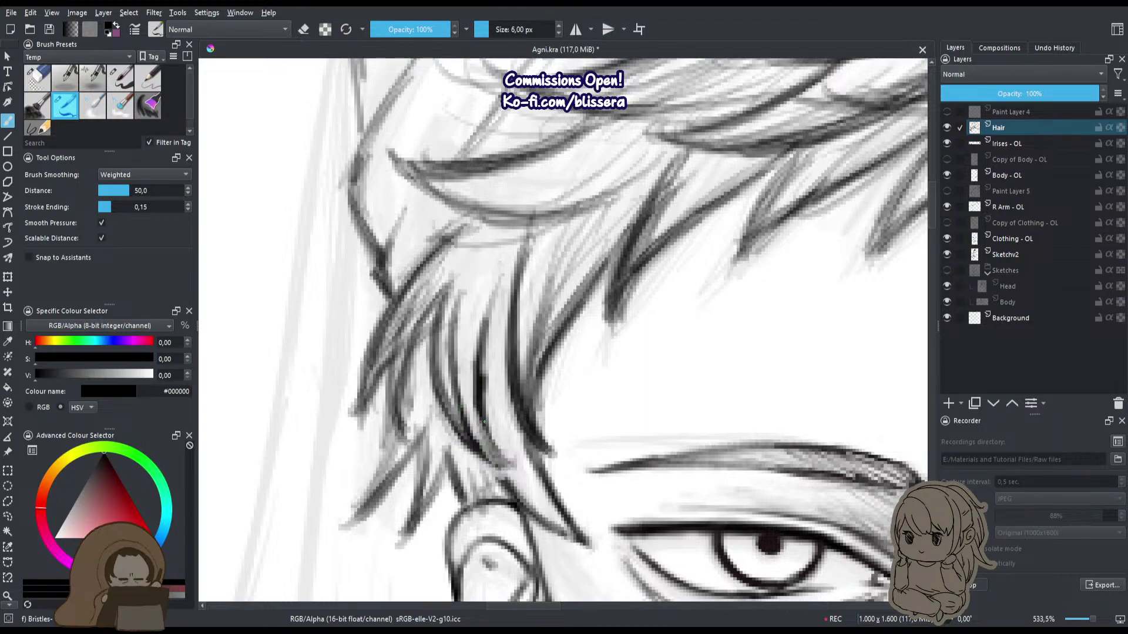
Darken the short pointed strands beside the top of the ear and the outer sideburn locks with the 5 px brush.
{"action": "key", "text": "e"}
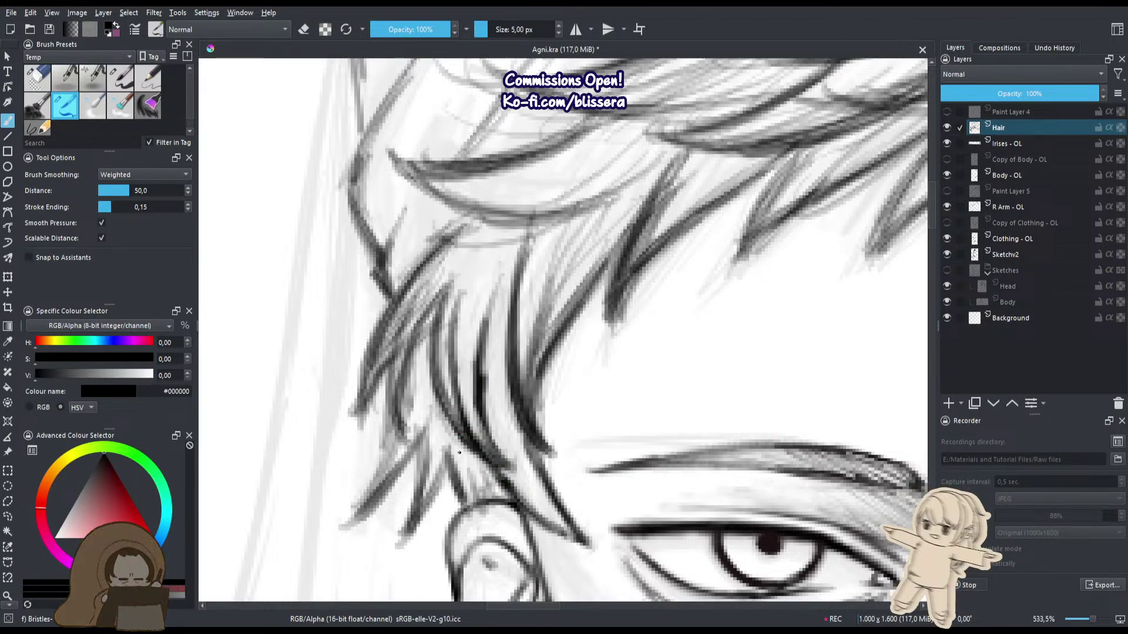
{"action": "left_click_drag", "start_coordinate": [447, 454], "coordinate": [407, 538]}
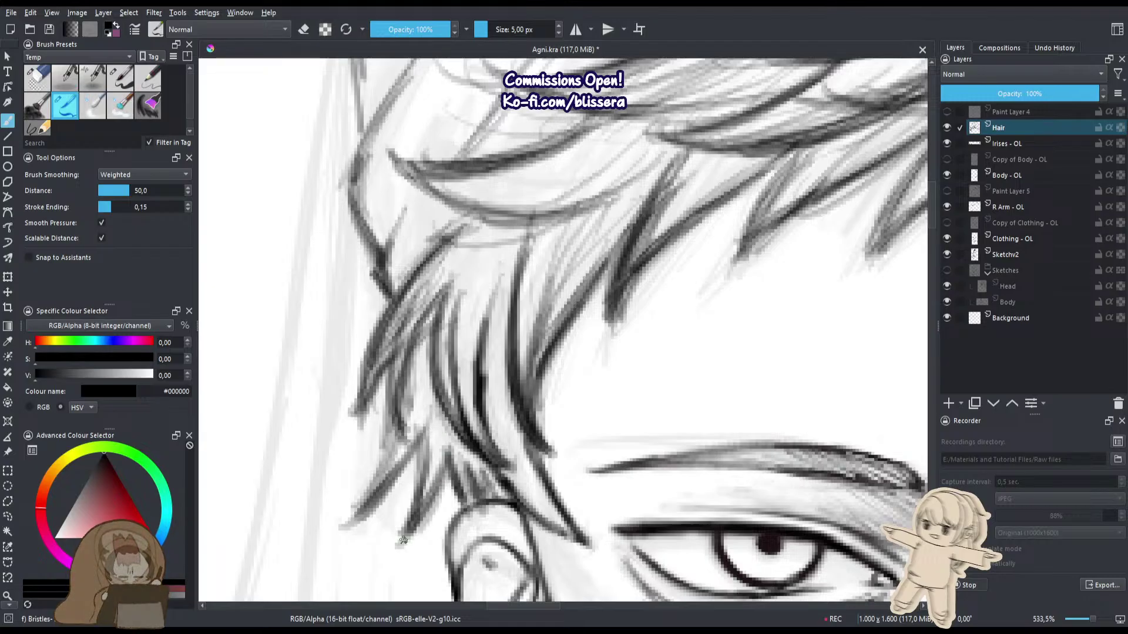
{"action": "mouse_move", "coordinate": [428, 435]}
{"action": "left_mouse_down"}
{"action": "mouse_move", "coordinate": [406, 540]}
{"action": "mouse_move", "coordinate": [352, 514]}
{"action": "mouse_move", "coordinate": [370, 507]}
{"action": "left_mouse_up"}
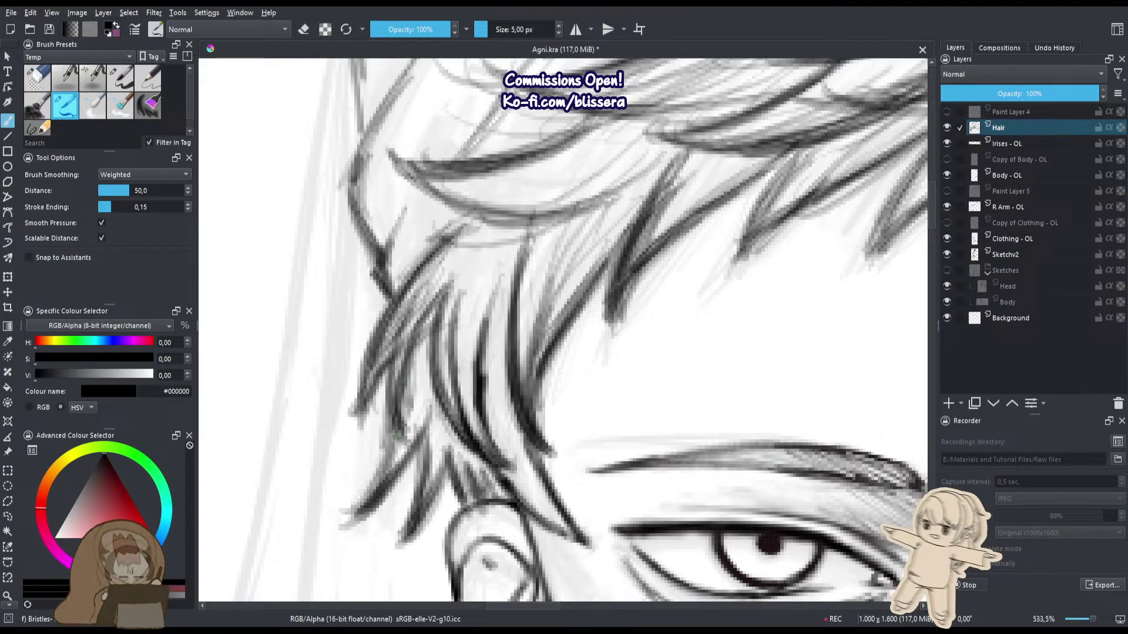
{"action": "left_click_drag", "start_coordinate": [400, 290], "coordinate": [439, 431]}
{"action": "left_click_drag", "start_coordinate": [448, 333], "coordinate": [427, 403]}
{"action": "left_click_drag", "start_coordinate": [474, 333], "coordinate": [422, 407]}
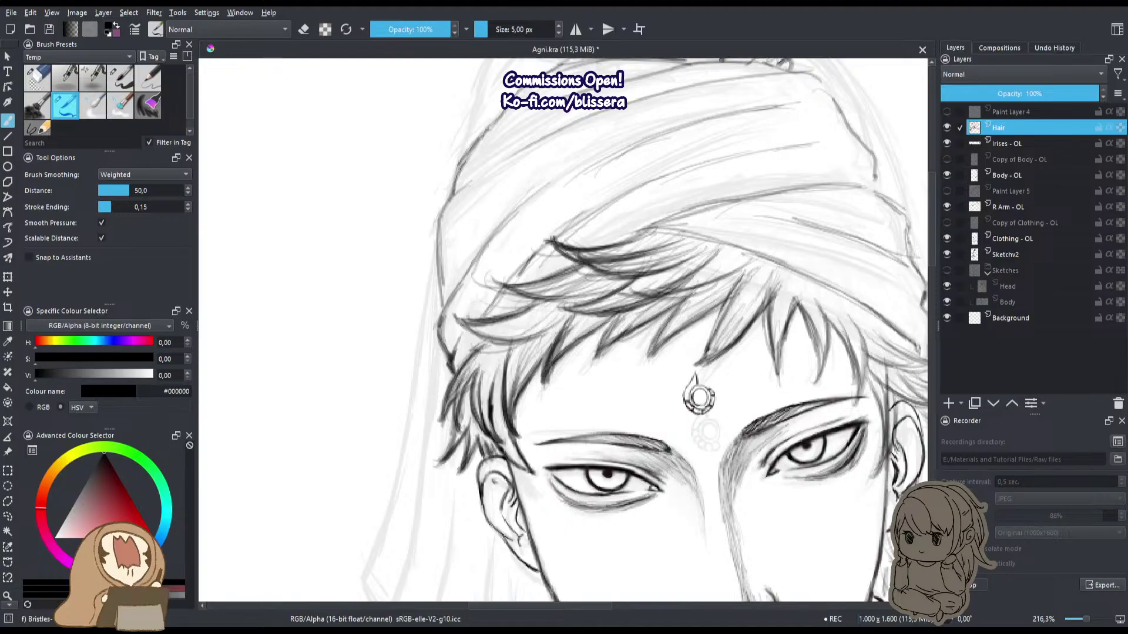
Rename the Hair layer as "Hair - Turban".
{"action": "double_click", "coordinate": [1037, 125]}
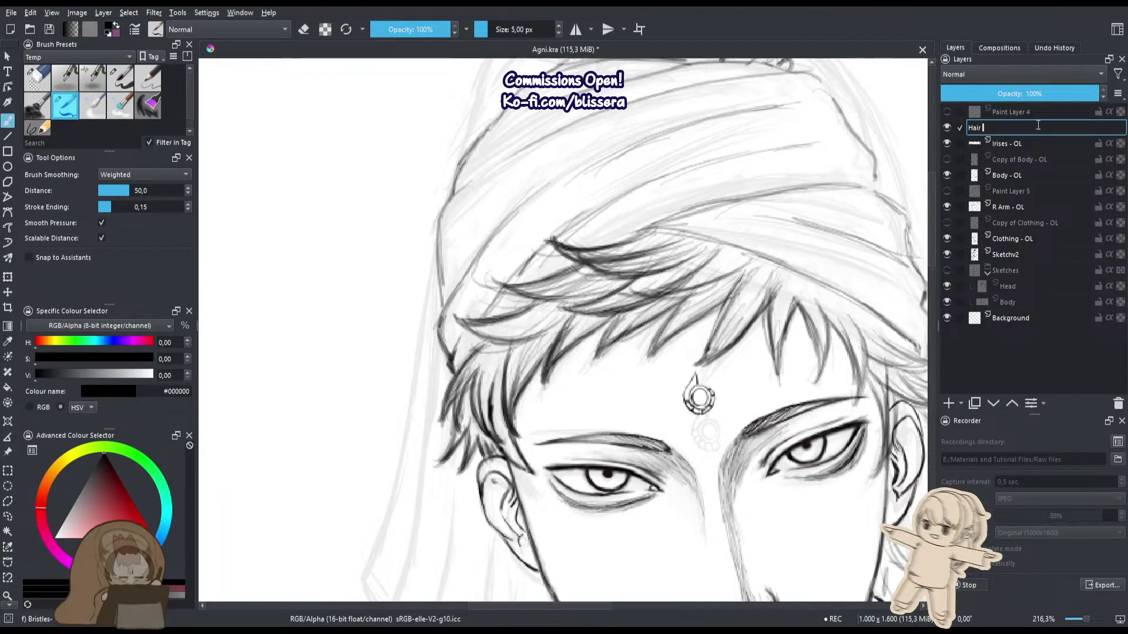
{"action": "type", "text": "- Turban"}
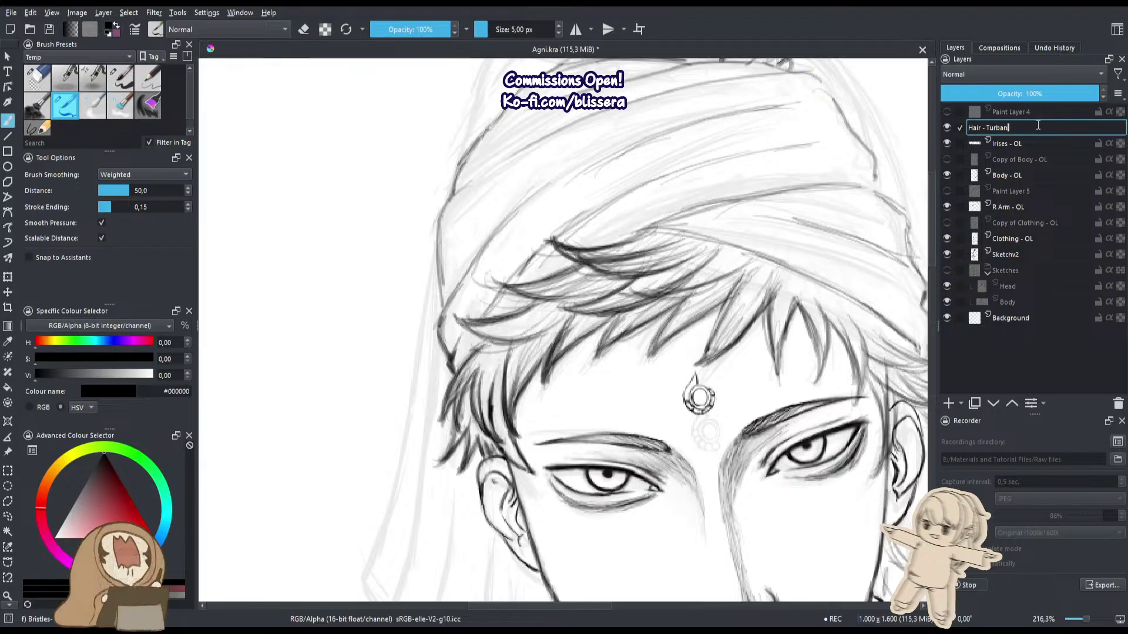
{"action": "key", "text": "Return"}
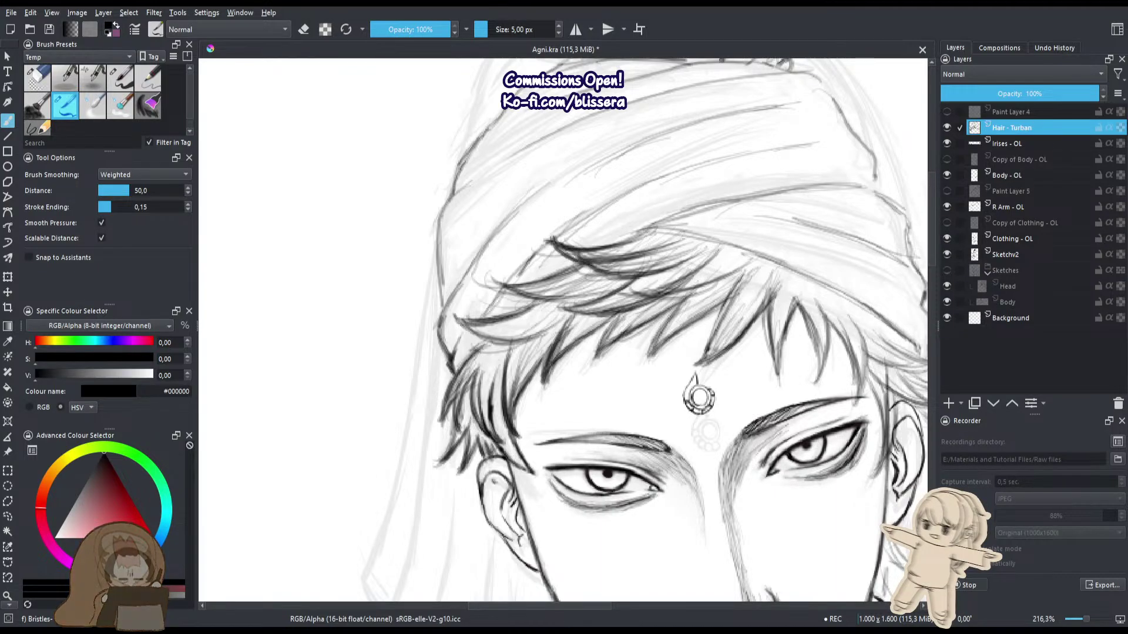
Darken the curved fringe locks above the eyebrow nearest the far ear with the 5 px brush.
{"action": "left_click_drag", "start_coordinate": [687, 319], "coordinate": [498, 355]}
{"action": "left_click", "coordinate": [597, 335]}
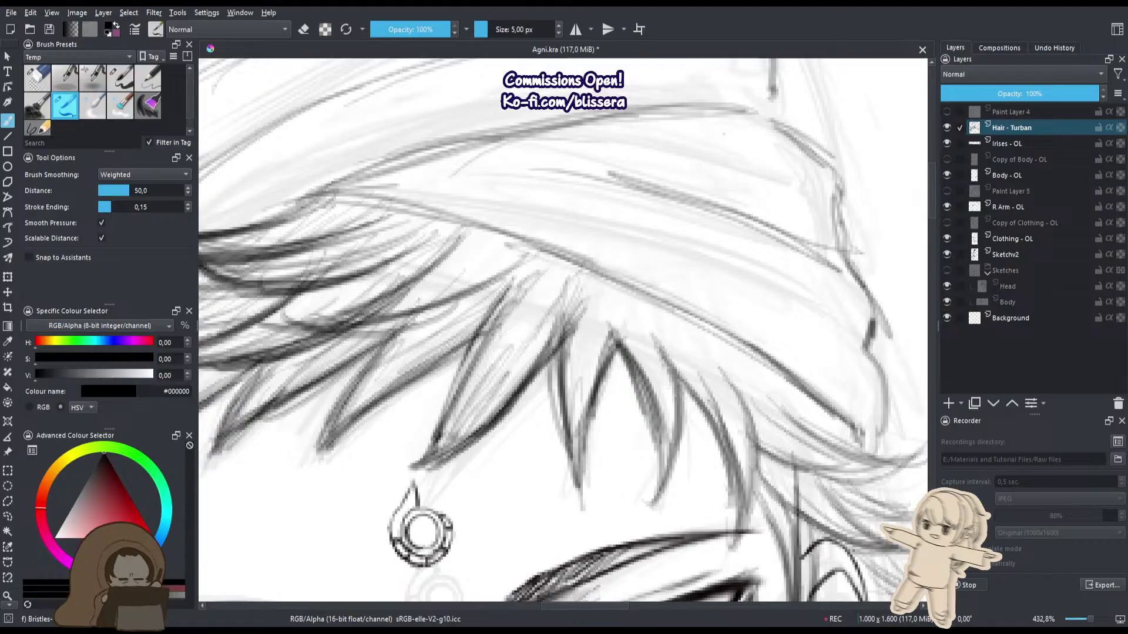
{"action": "left_click_drag", "start_coordinate": [653, 326], "coordinate": [679, 385]}
{"action": "left_click_drag", "start_coordinate": [700, 334], "coordinate": [748, 491]}
{"action": "left_click_drag", "start_coordinate": [718, 364], "coordinate": [752, 458]}
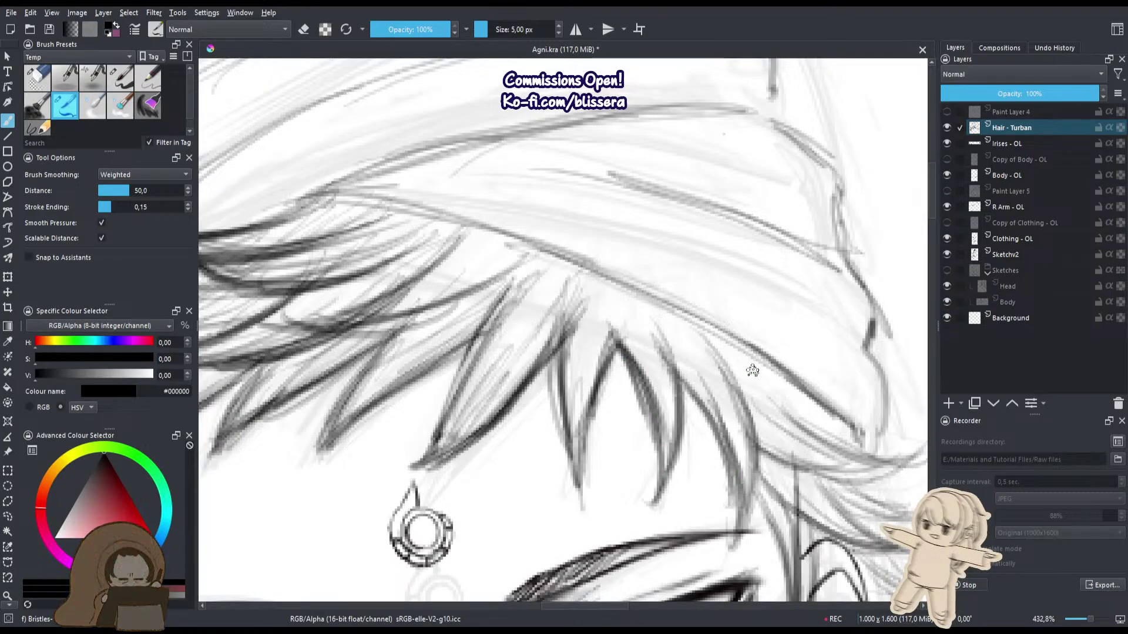
Extend the roots of the pointed fringe strands up towards the turban's edge and refine the gap between them.
{"action": "mouse_move", "coordinate": [615, 293]}
{"action": "left_mouse_down"}
{"action": "mouse_move", "coordinate": [598, 369]}
{"action": "mouse_move", "coordinate": [600, 352]}
{"action": "left_mouse_up"}
{"action": "left_click_drag", "start_coordinate": [623, 298], "coordinate": [631, 357]}
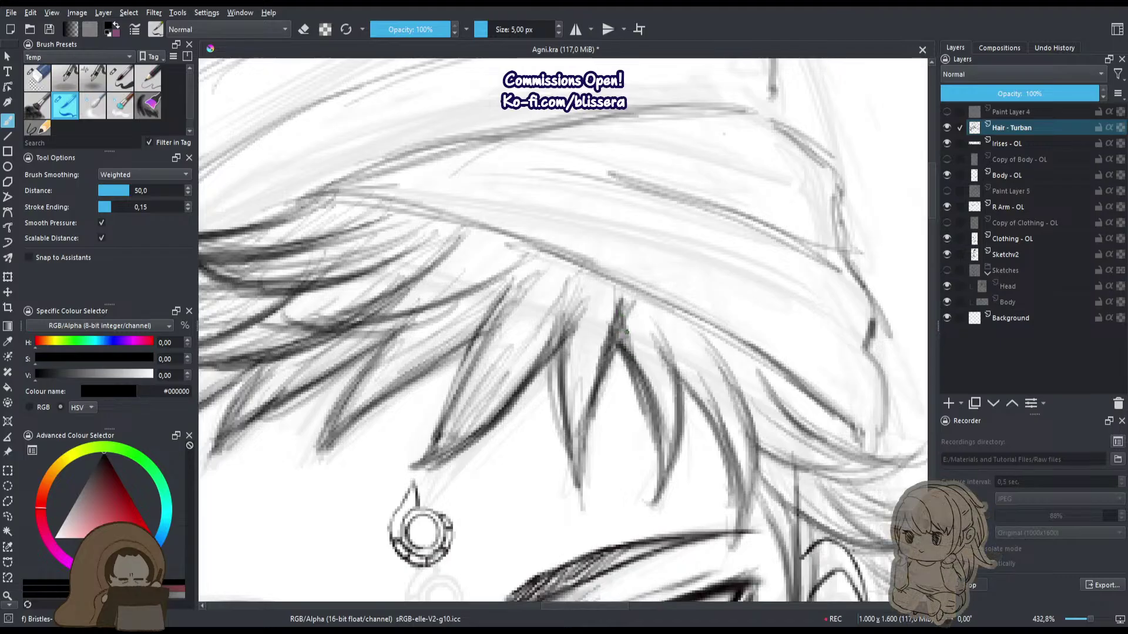
{"action": "mouse_move", "coordinate": [571, 316]}
{"action": "left_mouse_down"}
{"action": "mouse_move", "coordinate": [598, 286]}
{"action": "mouse_move", "coordinate": [642, 306]}
{"action": "mouse_move", "coordinate": [644, 339]}
{"action": "left_mouse_up"}
{"action": "left_click_drag", "start_coordinate": [651, 299], "coordinate": [646, 320]}
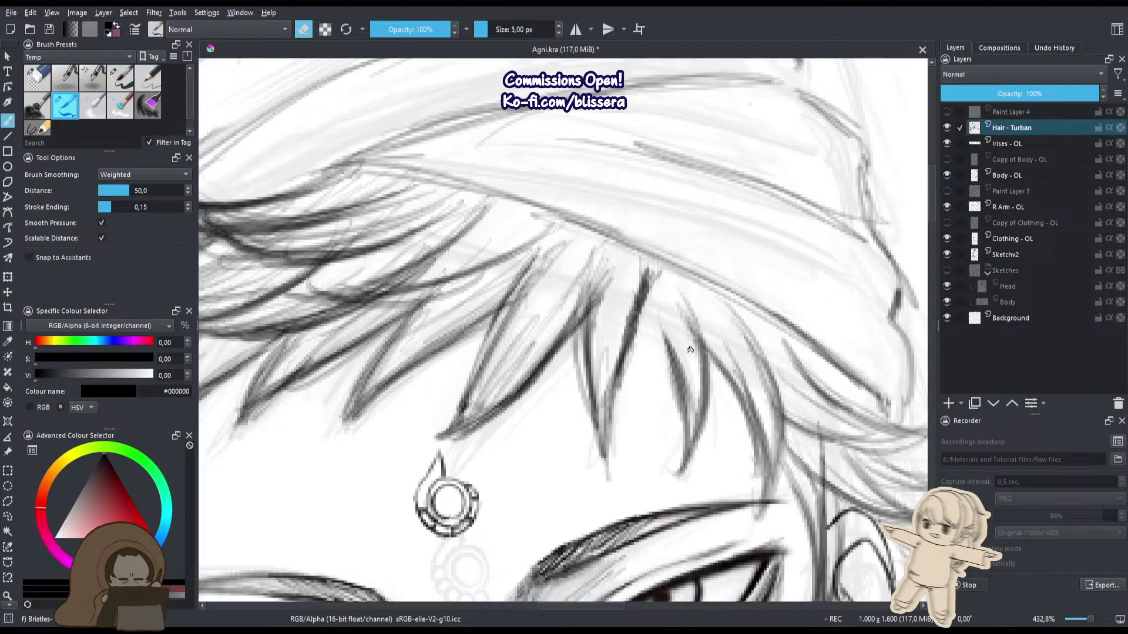
Undo the last two strokes, then strengthen the inner edge of the narrow fringe lock beside the one above the ornament.
{"action": "key", "text": "ctrl+z"}
{"action": "key", "text": "ctrl+z"}
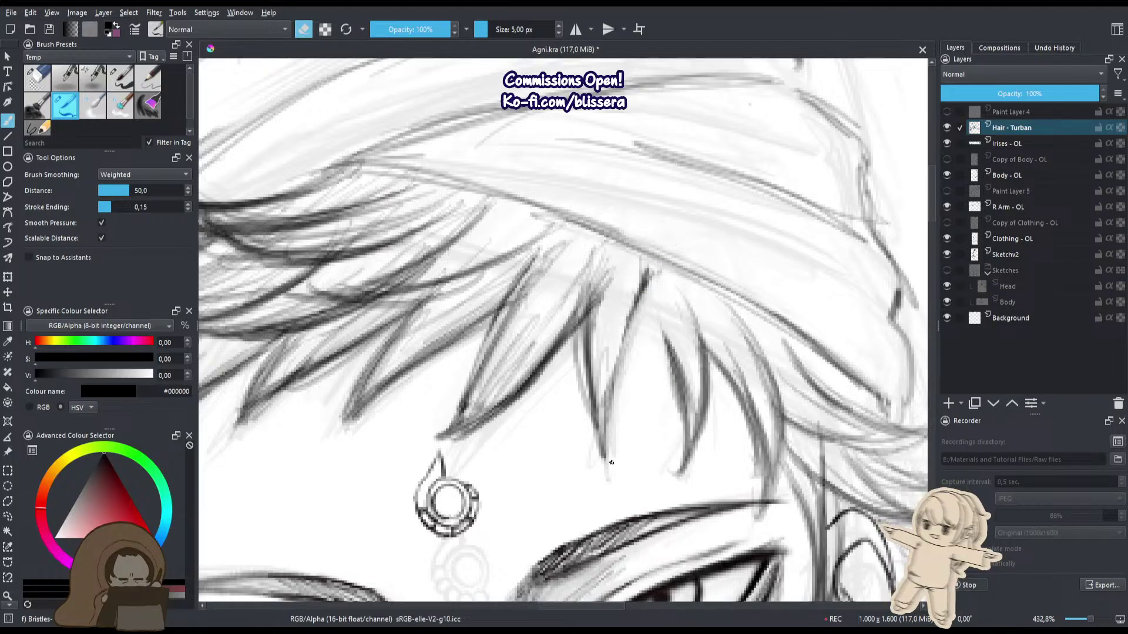
{"action": "left_click_drag", "start_coordinate": [651, 274], "coordinate": [634, 330]}
{"action": "mouse_move", "coordinate": [600, 277]}
{"action": "left_mouse_down"}
{"action": "mouse_move", "coordinate": [563, 337]}
{"action": "mouse_move", "coordinate": [595, 345]}
{"action": "left_mouse_up"}
{"action": "mouse_move", "coordinate": [624, 263]}
{"action": "left_mouse_down"}
{"action": "mouse_move", "coordinate": [557, 376]}
{"action": "mouse_move", "coordinate": [575, 365]}
{"action": "left_mouse_up"}
{"action": "left_click_drag", "start_coordinate": [617, 283], "coordinate": [620, 397]}
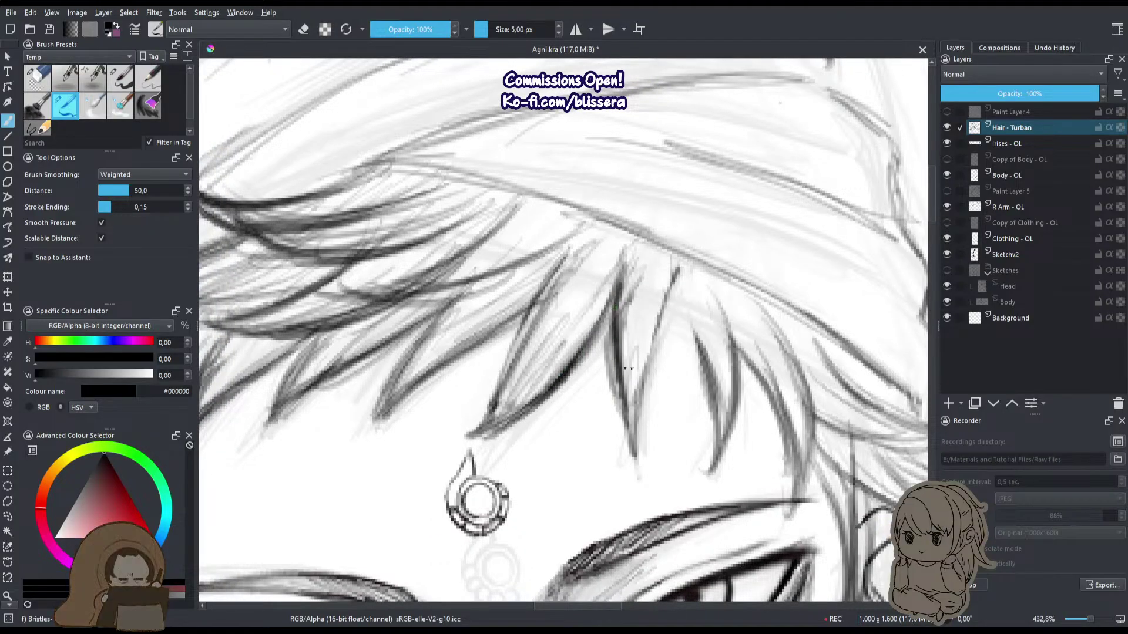
Erase the outer edge of the narrow fringe lock beside the one above the ornament and redraw it tapering to the tip.
{"action": "key", "text": "e"}
{"action": "left_click_drag", "start_coordinate": [675, 277], "coordinate": [648, 393]}
{"action": "key", "text": "e"}
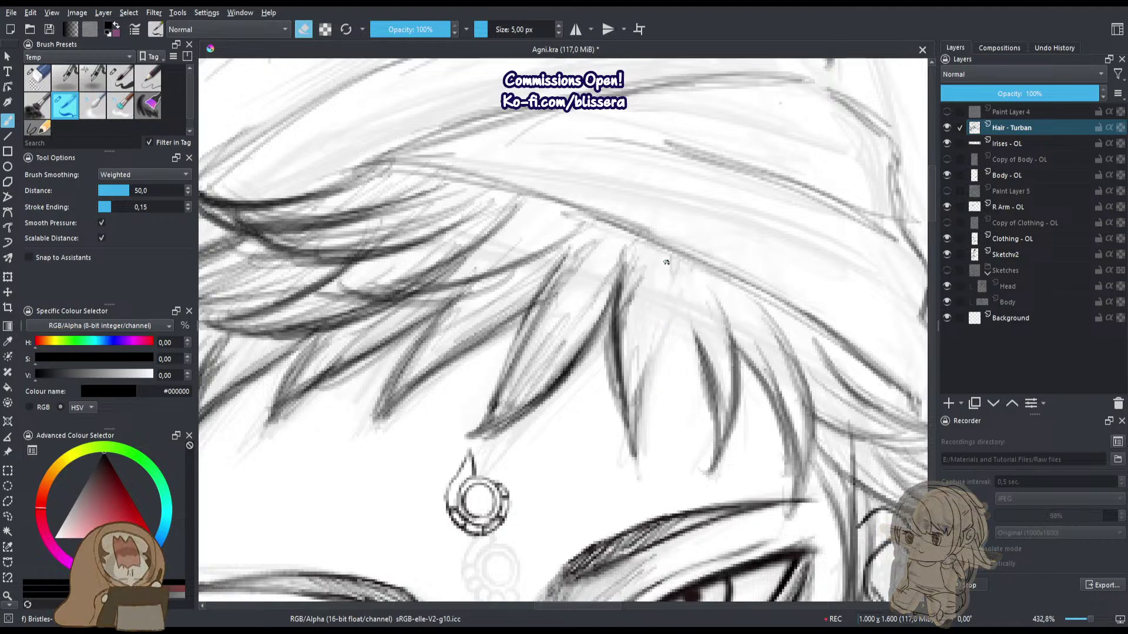
{"action": "left_click_drag", "start_coordinate": [661, 271], "coordinate": [635, 432]}
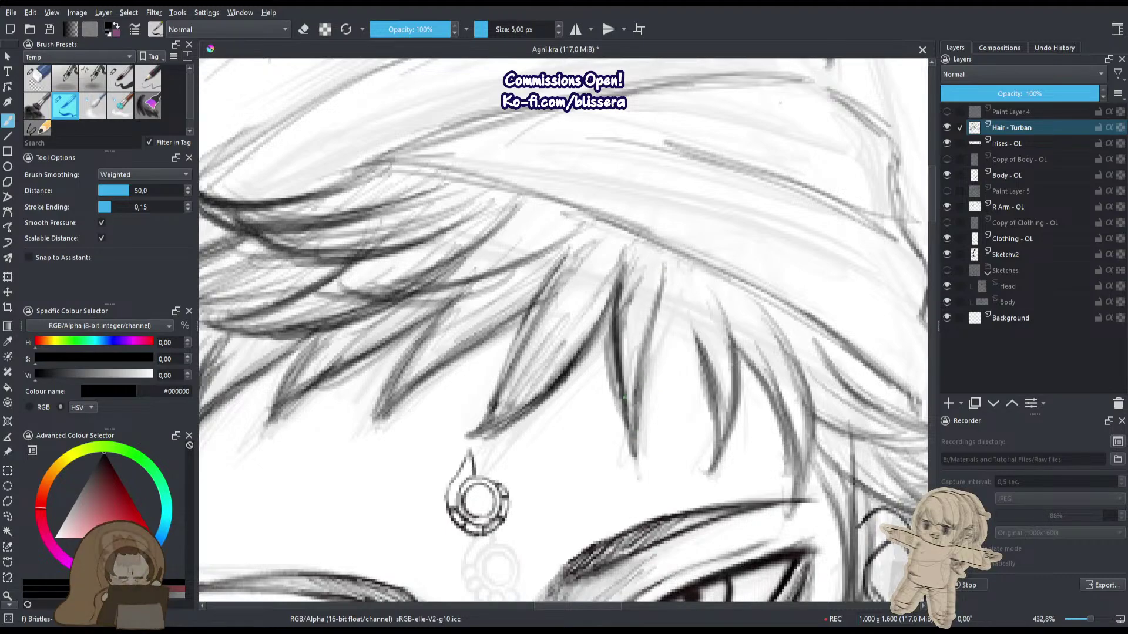
Darken the inner edge of the same narrow fringe lock down to its tip and erase the excess thickness.
{"action": "left_click_drag", "start_coordinate": [617, 309], "coordinate": [629, 418]}
{"action": "key", "text": "e"}
{"action": "left_click_drag", "start_coordinate": [616, 317], "coordinate": [628, 423]}
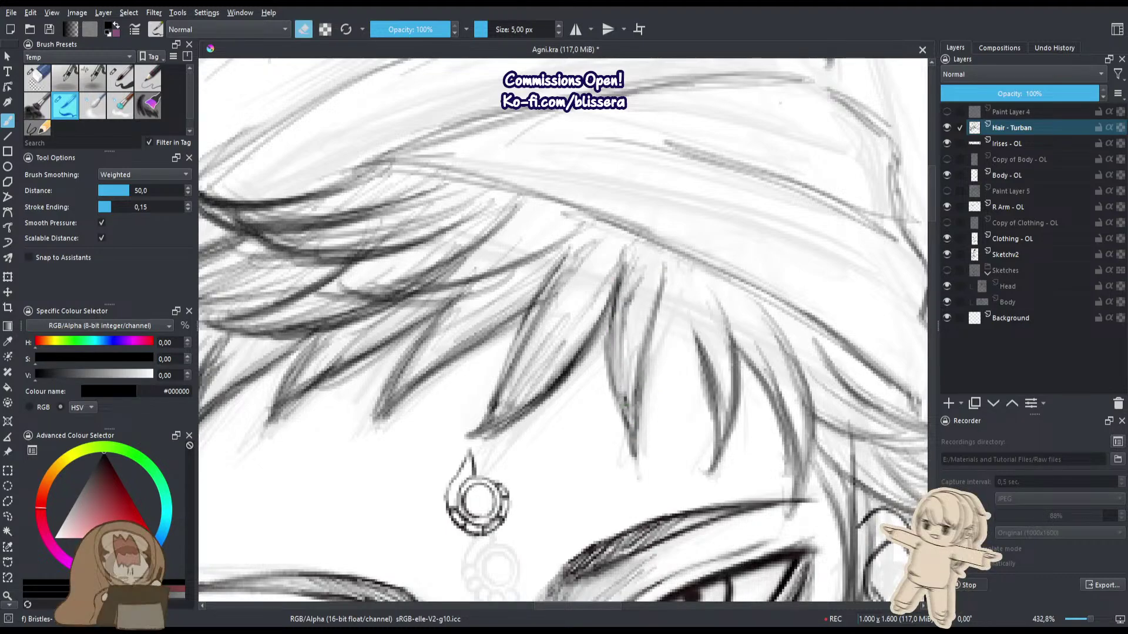
{"action": "key", "text": "e"}
{"action": "mouse_move", "coordinate": [618, 275]}
{"action": "left_mouse_down"}
{"action": "mouse_move", "coordinate": [610, 358]}
{"action": "mouse_move", "coordinate": [633, 441]}
{"action": "left_mouse_up"}
{"action": "left_click_drag", "start_coordinate": [618, 341], "coordinate": [631, 436]}
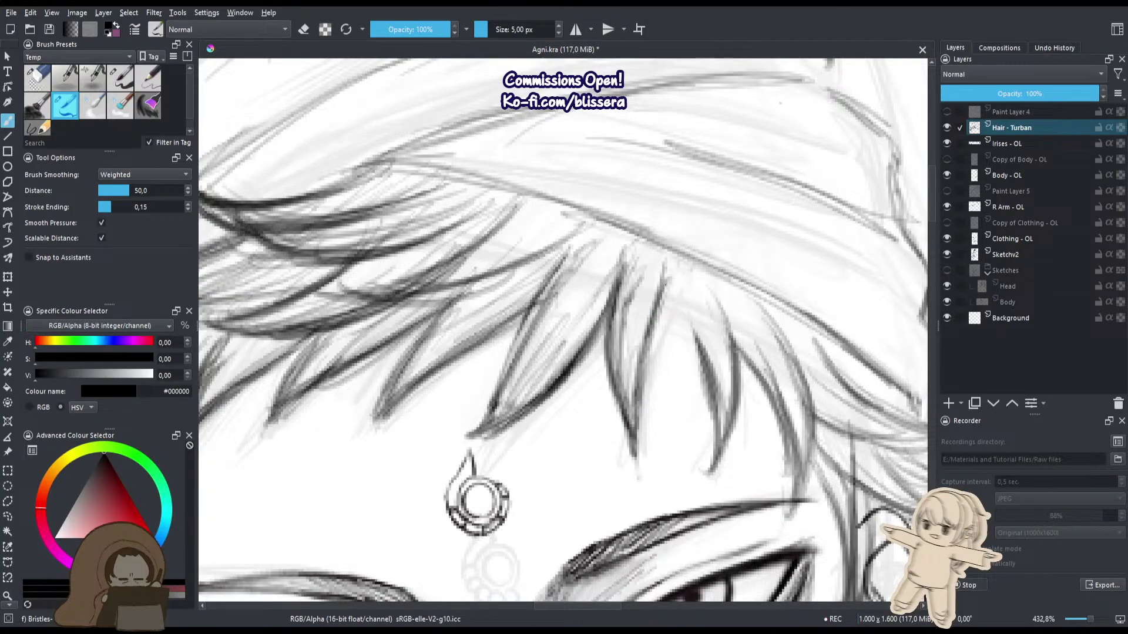
Extend the next pointed fringe strand up to its neighbour's root and darken the root lines of the curved lock beside it.
{"action": "left_click_drag", "start_coordinate": [668, 289], "coordinate": [710, 404]}
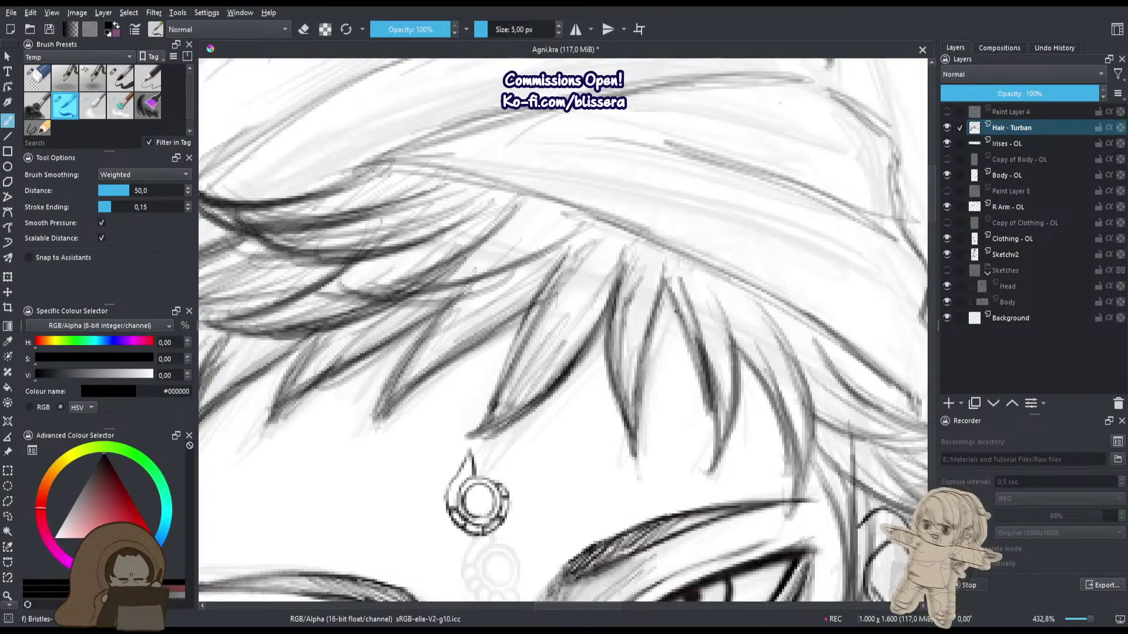
{"action": "left_click_drag", "start_coordinate": [684, 319], "coordinate": [714, 441]}
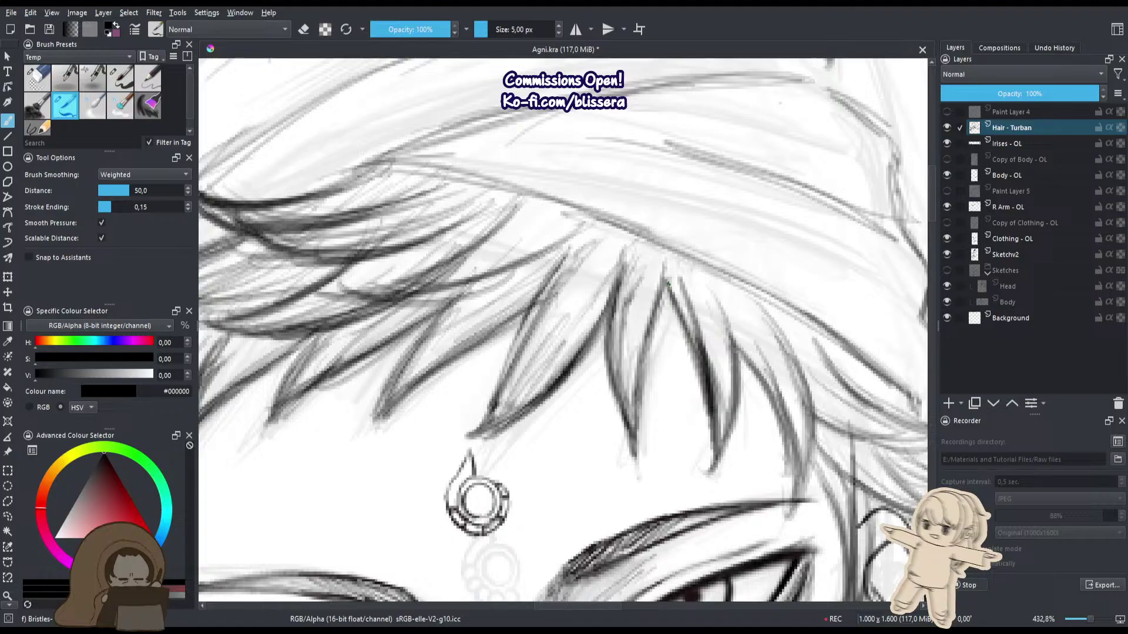
{"action": "mouse_move", "coordinate": [708, 309]}
{"action": "left_mouse_down"}
{"action": "mouse_move", "coordinate": [781, 406]}
{"action": "mouse_move", "coordinate": [738, 322]}
{"action": "mouse_move", "coordinate": [812, 400]}
{"action": "left_mouse_up"}
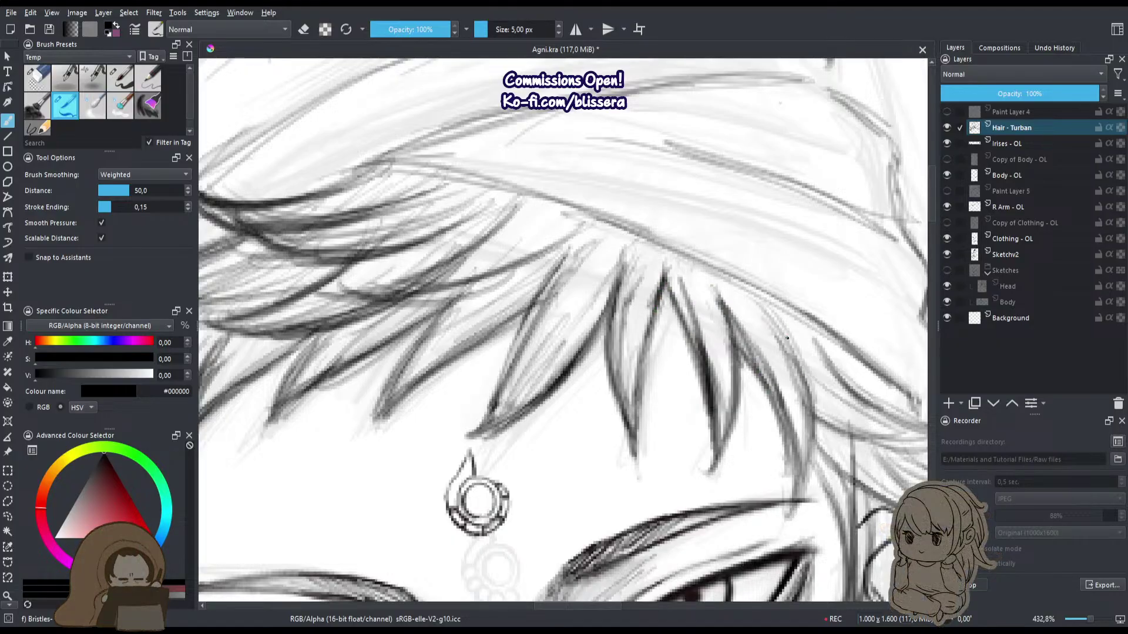
{"action": "left_click_drag", "start_coordinate": [773, 311], "coordinate": [805, 381]}
Strengthen the outer curved fringe lock above the end of the character's left eyebrow, down to its tip.
{"action": "left_click_drag", "start_coordinate": [770, 349], "coordinate": [606, 282]}
{"action": "left_click_drag", "start_coordinate": [605, 239], "coordinate": [640, 307]}
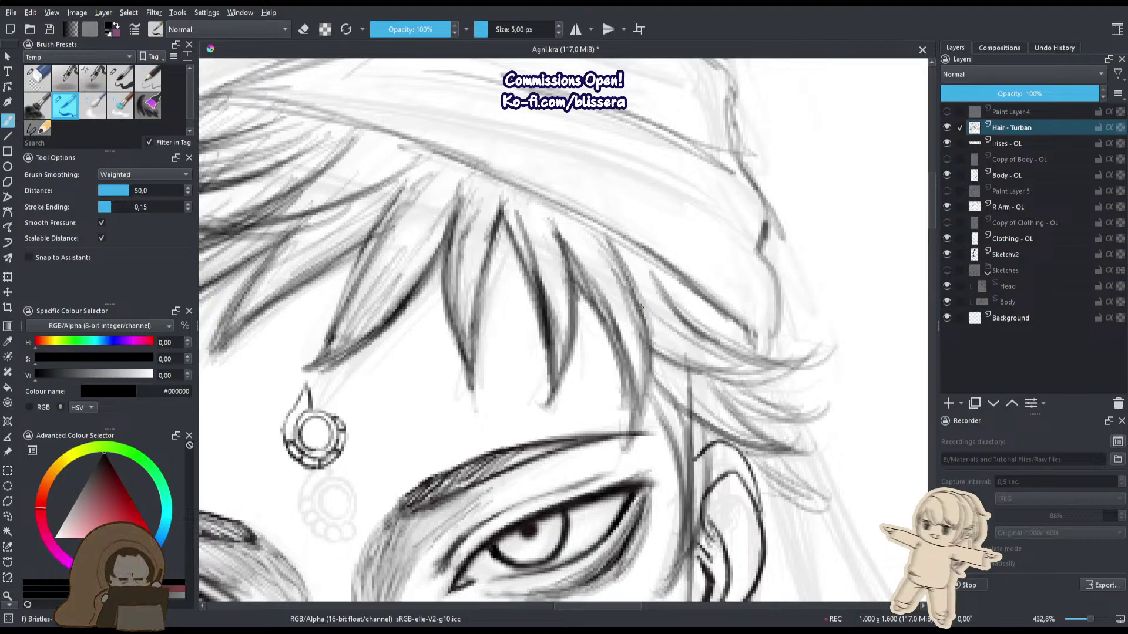
{"action": "left_click_drag", "start_coordinate": [654, 376], "coordinate": [687, 412]}
{"action": "left_click_drag", "start_coordinate": [649, 343], "coordinate": [634, 441]}
{"action": "mouse_move", "coordinate": [653, 395]}
{"action": "left_mouse_down"}
{"action": "mouse_move", "coordinate": [683, 462]}
{"action": "mouse_move", "coordinate": [785, 455]}
{"action": "left_mouse_up"}
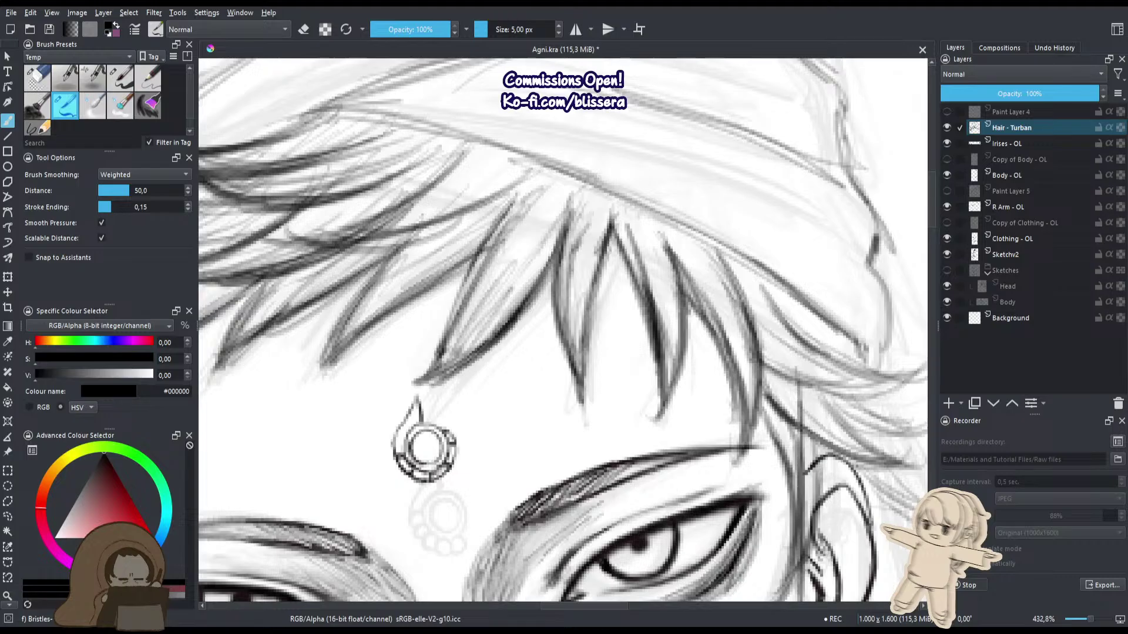
Rename the active hair layer as "Hair & Turban".
{"action": "double_click", "coordinate": [1006, 132]}
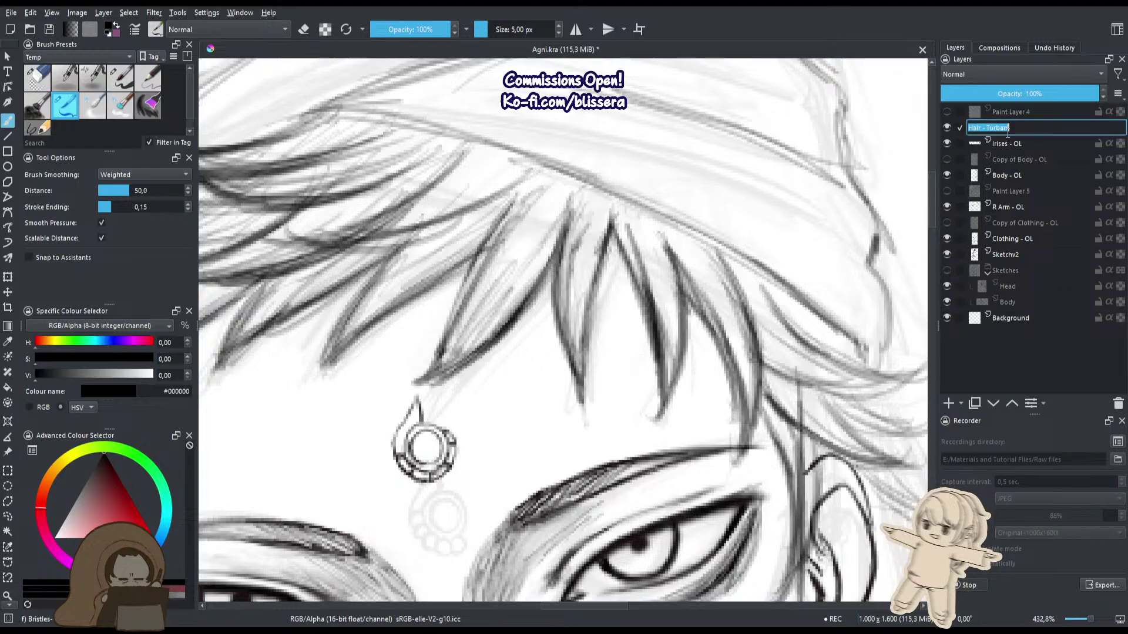
{"action": "left_click", "coordinate": [983, 128]}
{"action": "key", "text": "Right"}
{"action": "key", "text": "Right"}
{"action": "key", "text": "BackSpace"}
{"action": "type", "text": "&"}
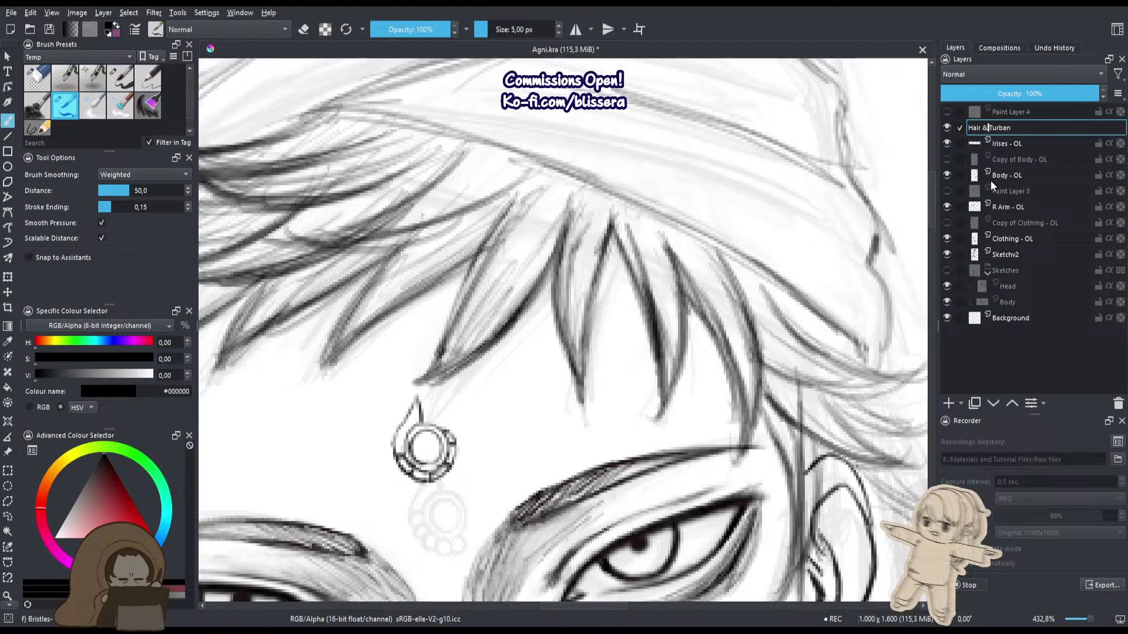
{"action": "key", "text": "Return"}
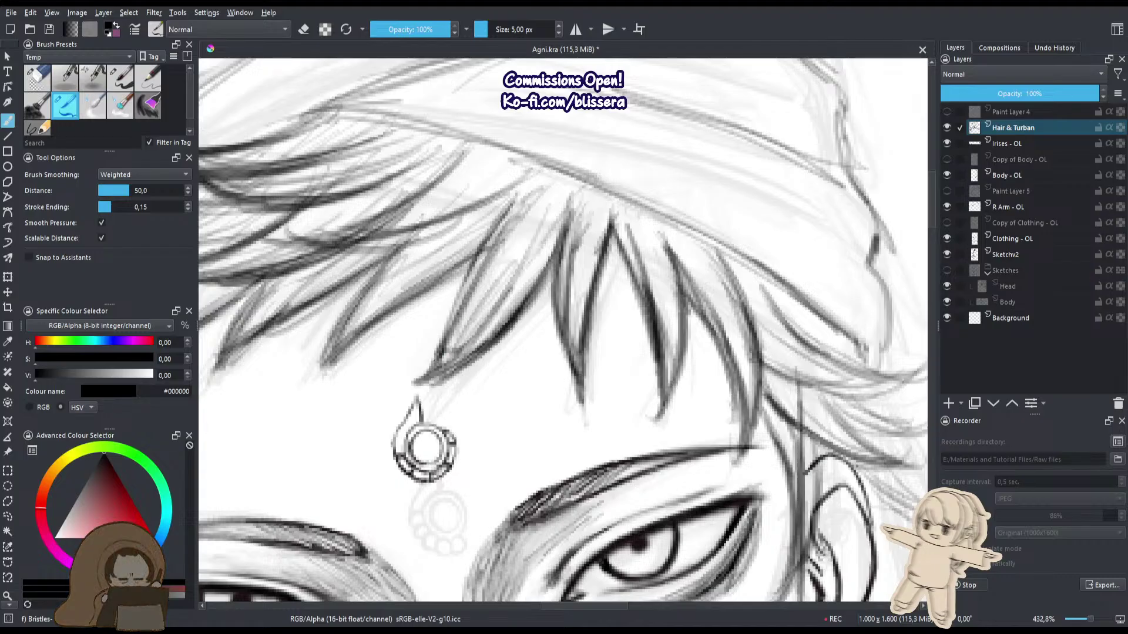
Darken the edge of the fringe lock above the forehead ornament and the overlapping swept strands beneath the turban's fold.
{"action": "left_click_drag", "start_coordinate": [457, 310], "coordinate": [424, 383]}
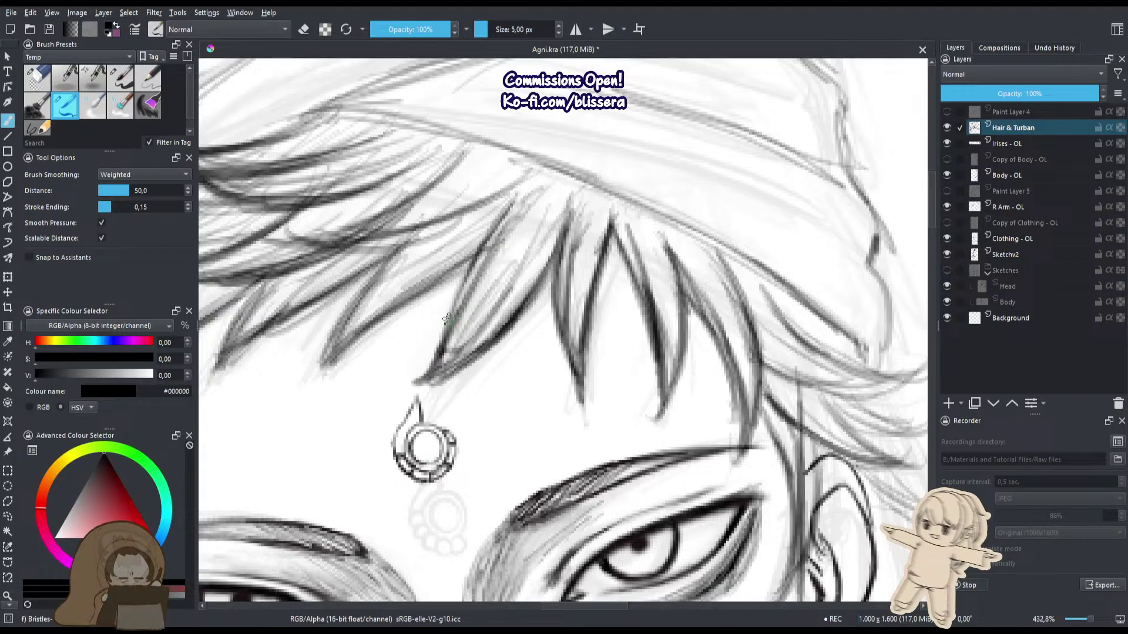
{"action": "left_click_drag", "start_coordinate": [513, 211], "coordinate": [642, 311]}
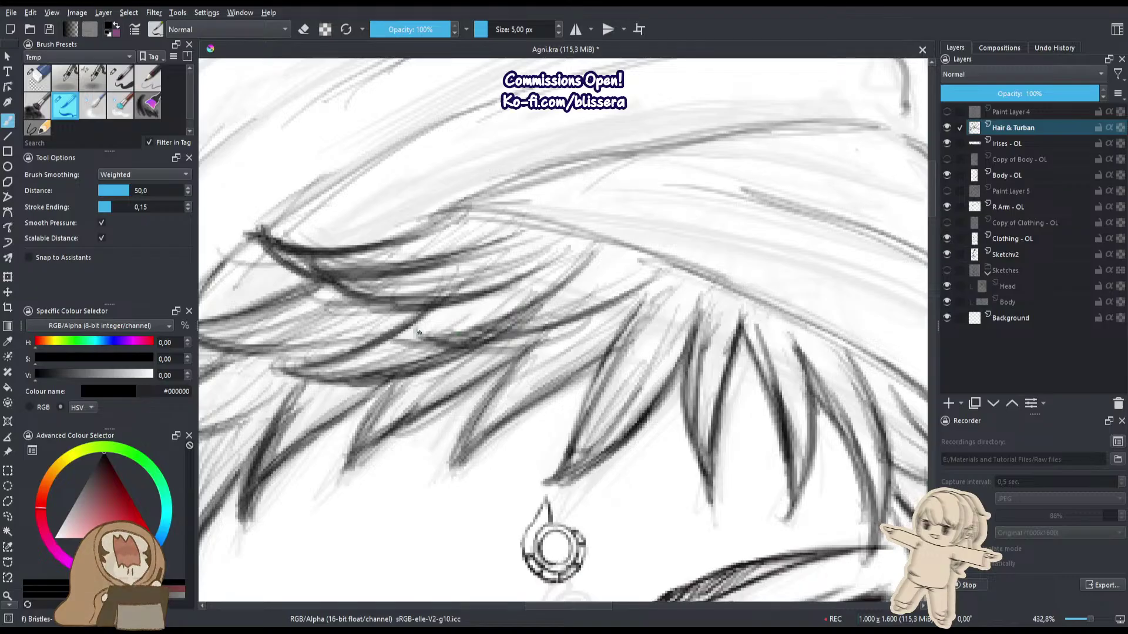
{"action": "left_click_drag", "start_coordinate": [440, 334], "coordinate": [527, 328]}
{"action": "mouse_move", "coordinate": [495, 315]}
{"action": "left_mouse_down"}
{"action": "mouse_move", "coordinate": [539, 340]}
{"action": "mouse_move", "coordinate": [573, 329]}
{"action": "left_mouse_up"}
{"action": "left_click_drag", "start_coordinate": [617, 293], "coordinate": [551, 260]}
Rotate the canvas and thin out the heavy inner lines of the swept lock at the turban's edge with the eraser.
{"action": "key", "text": "4"}
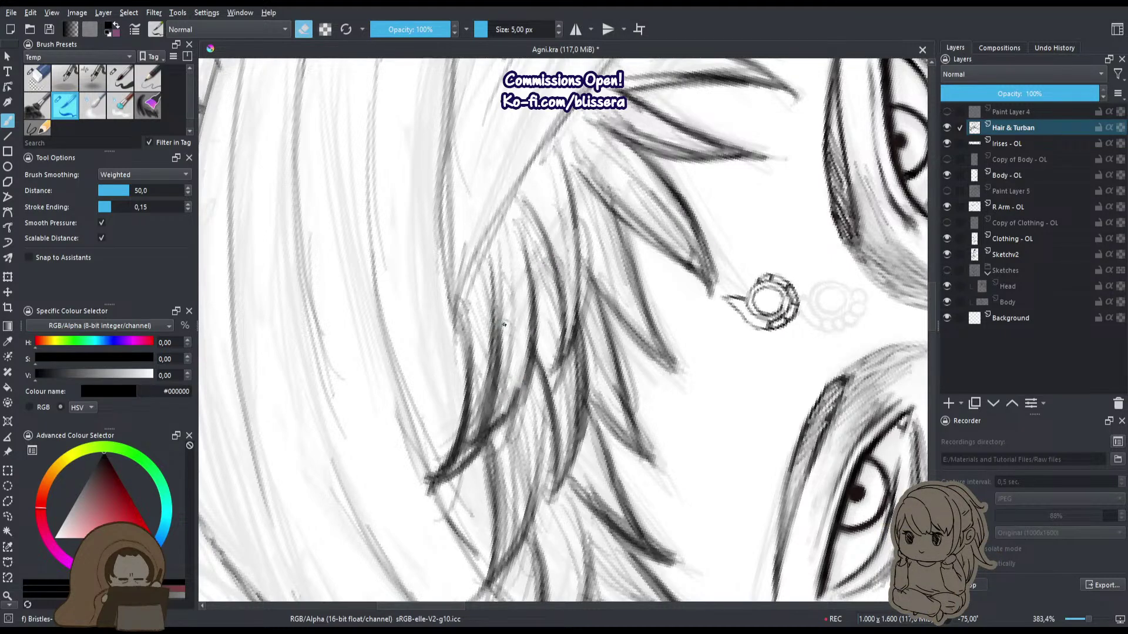
{"action": "key", "text": "e"}
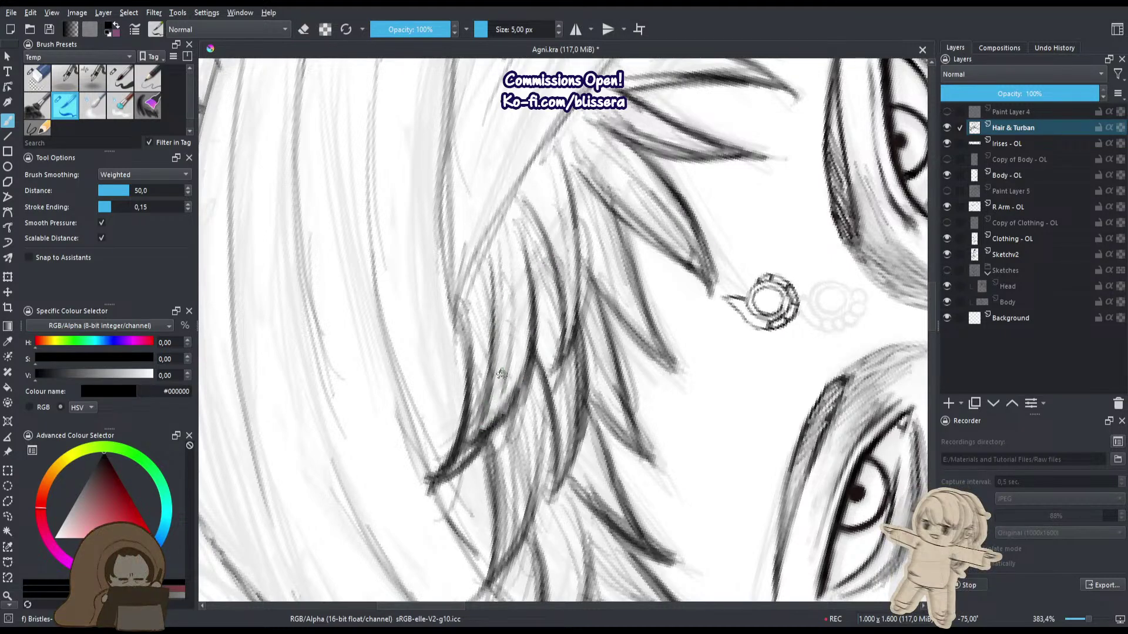
{"action": "left_click_drag", "start_coordinate": [501, 374], "coordinate": [480, 437]}
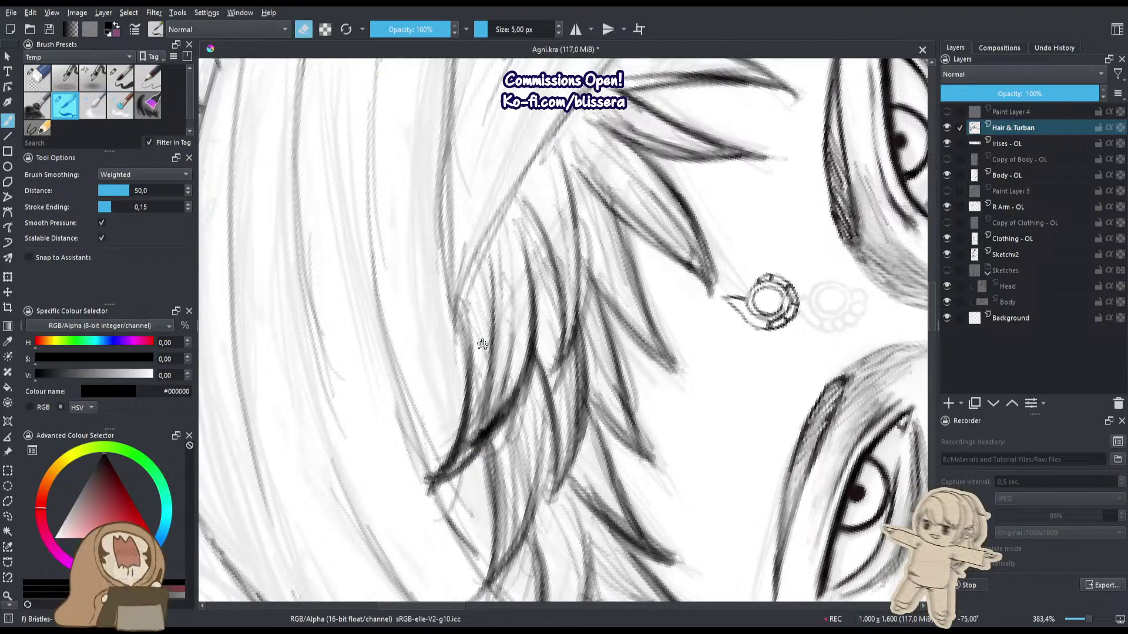
{"action": "key", "text": "e"}
{"action": "left_click_drag", "start_coordinate": [474, 389], "coordinate": [468, 311]}
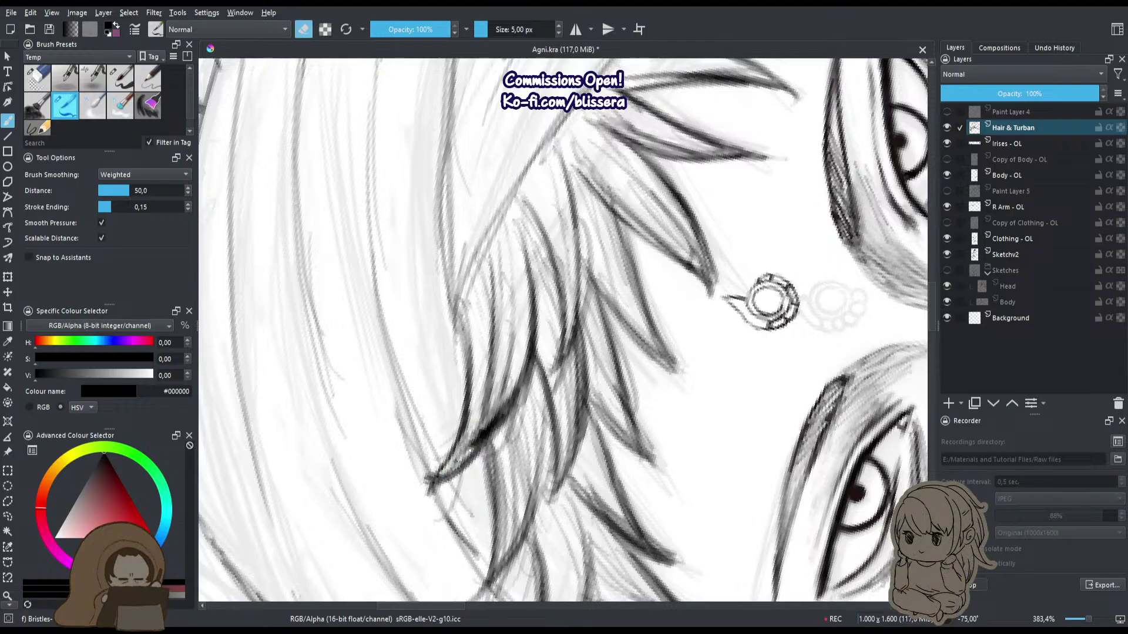
Redraw the lower edge of the swept lock at the turban's edge and erase the stray marks around its pointed tip.
{"action": "left_click_drag", "start_coordinate": [462, 454], "coordinate": [450, 474]}
{"action": "key", "text": "e"}
{"action": "mouse_move", "coordinate": [461, 436]}
{"action": "left_mouse_down"}
{"action": "mouse_move", "coordinate": [433, 485]}
{"action": "mouse_move", "coordinate": [489, 425]}
{"action": "left_mouse_up"}
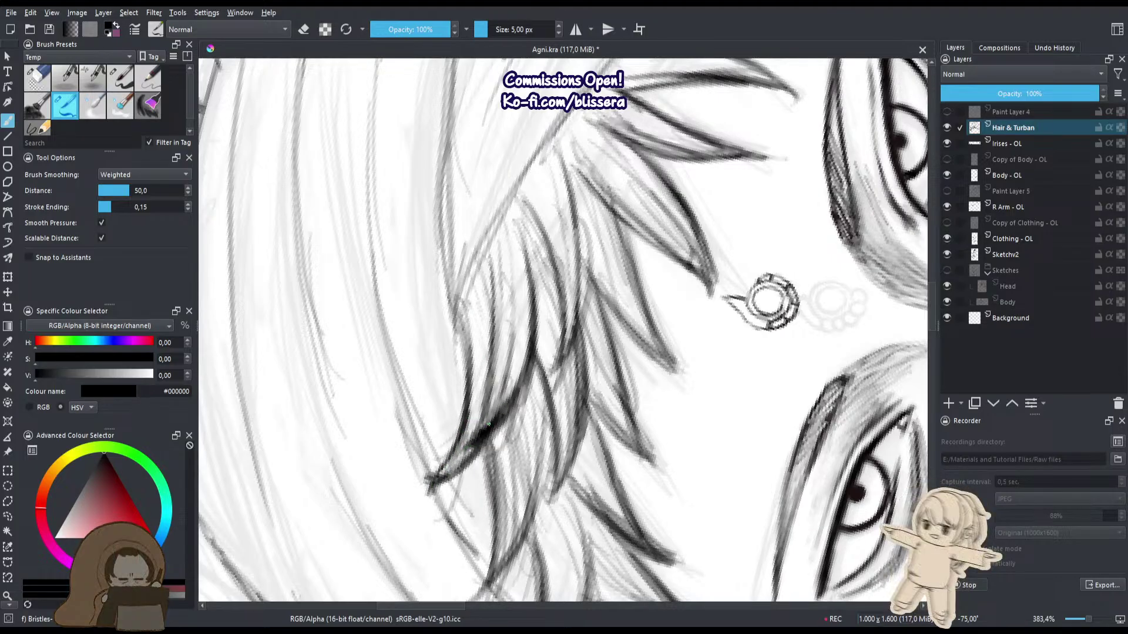
{"action": "key", "text": "e"}
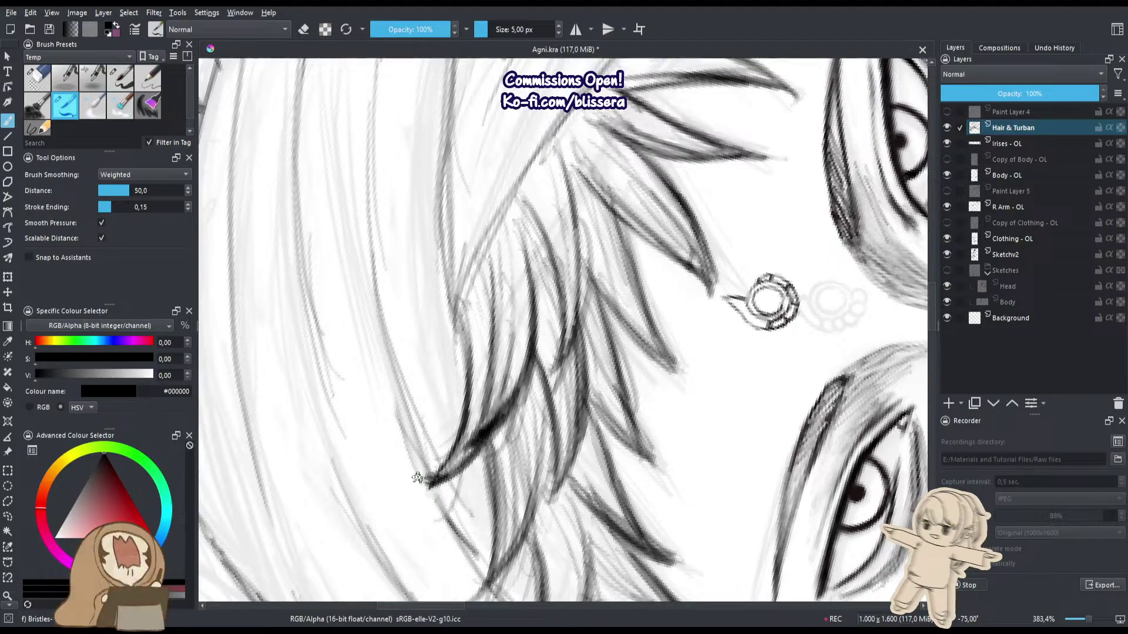
{"action": "left_click_drag", "start_coordinate": [415, 470], "coordinate": [438, 508]}
Refine the roots and inner edges of the pointed forehead strands between the swept lock and the ornament.
{"action": "left_click_drag", "start_coordinate": [602, 335], "coordinate": [568, 223]}
{"action": "mouse_move", "coordinate": [605, 276]}
{"action": "left_mouse_down"}
{"action": "mouse_move", "coordinate": [562, 194]}
{"action": "mouse_move", "coordinate": [571, 278]}
{"action": "left_mouse_up"}
{"action": "key", "text": "e"}
{"action": "key", "text": "e"}
{"action": "mouse_move", "coordinate": [556, 203]}
{"action": "left_mouse_down"}
{"action": "mouse_move", "coordinate": [578, 248]}
{"action": "mouse_move", "coordinate": [560, 213]}
{"action": "left_mouse_up"}
{"action": "mouse_move", "coordinate": [545, 122]}
{"action": "left_mouse_down"}
{"action": "mouse_move", "coordinate": [557, 266]}
{"action": "mouse_move", "coordinate": [561, 224]}
{"action": "left_mouse_up"}
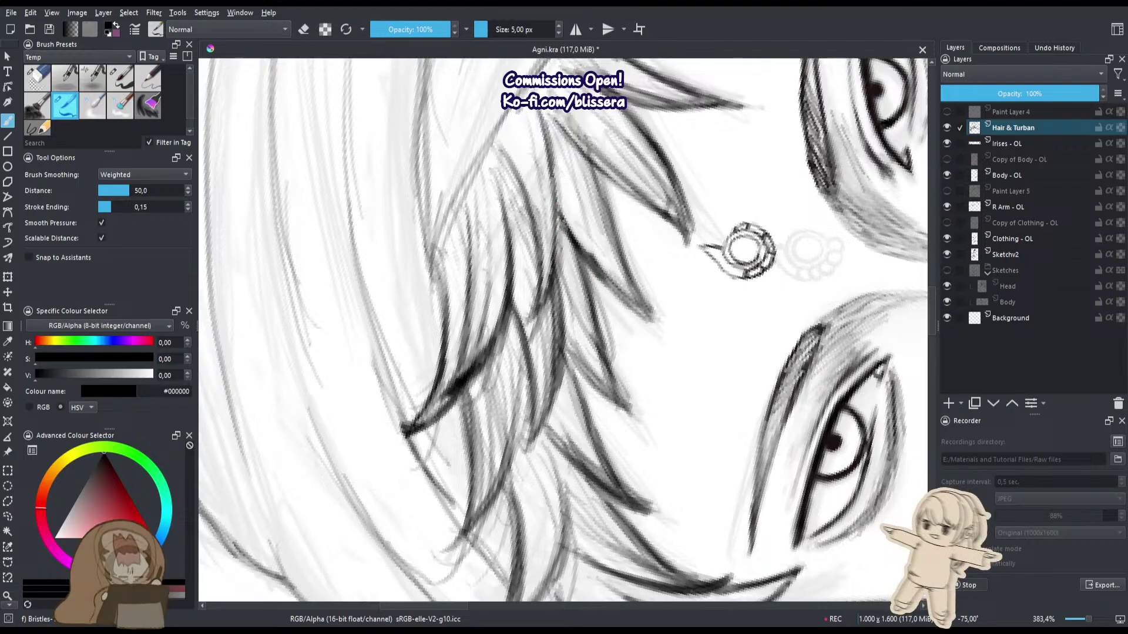
Darken the overlapping edges of the short fringe strands above the character's right eyebrow and clean them up with the eraser.
{"action": "mouse_move", "coordinate": [557, 277]}
{"action": "left_mouse_down"}
{"action": "mouse_move", "coordinate": [557, 367]}
{"action": "mouse_move", "coordinate": [532, 418]}
{"action": "left_mouse_up"}
{"action": "key", "text": "e"}
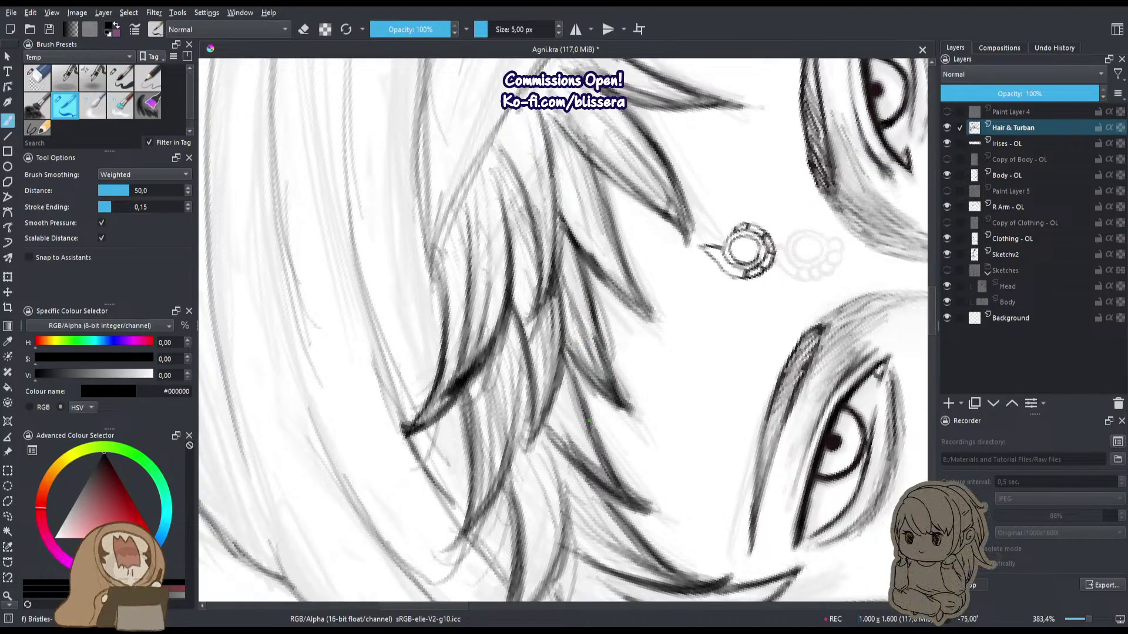
{"action": "key", "text": "e"}
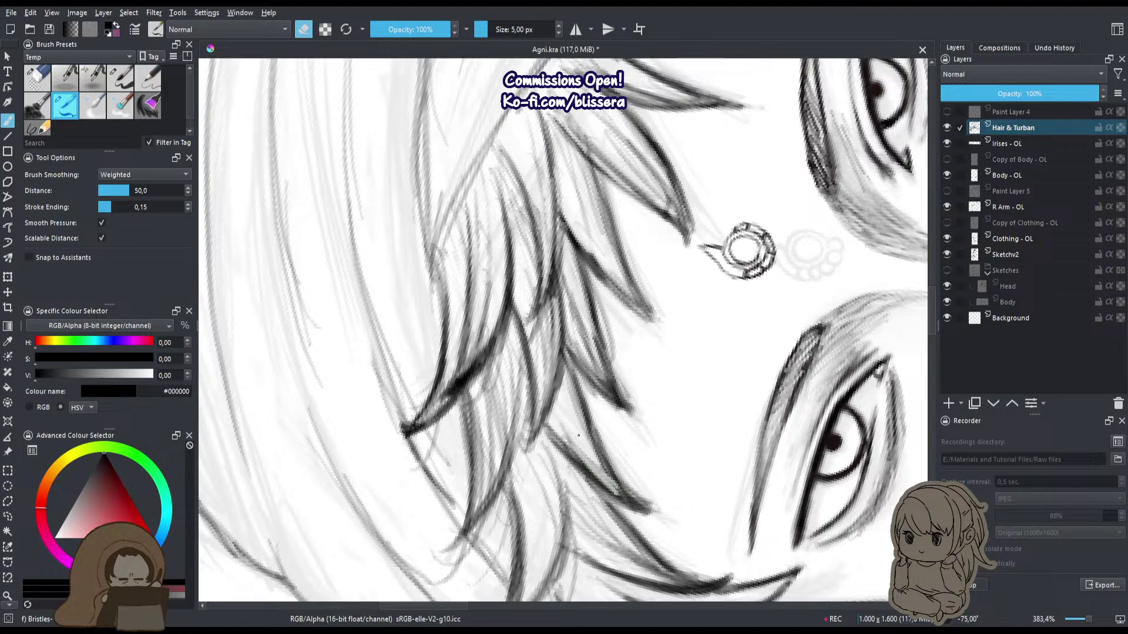
{"action": "left_click_drag", "start_coordinate": [577, 457], "coordinate": [633, 501]}
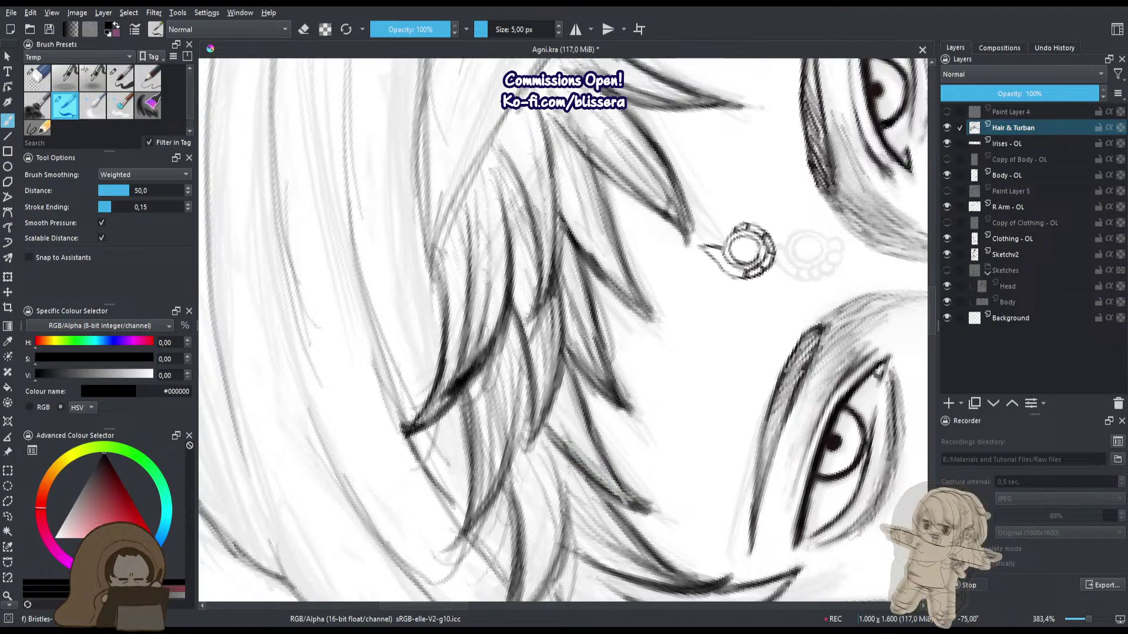
Reset the canvas rotation and check the whole portrait against the surrounding reference images.
{"action": "scroll", "coordinate": [565, 446], "scroll_direction": "down", "scroll_amount": 2}
{"action": "left_click_drag", "start_coordinate": [531, 372], "coordinate": [500, 350]}
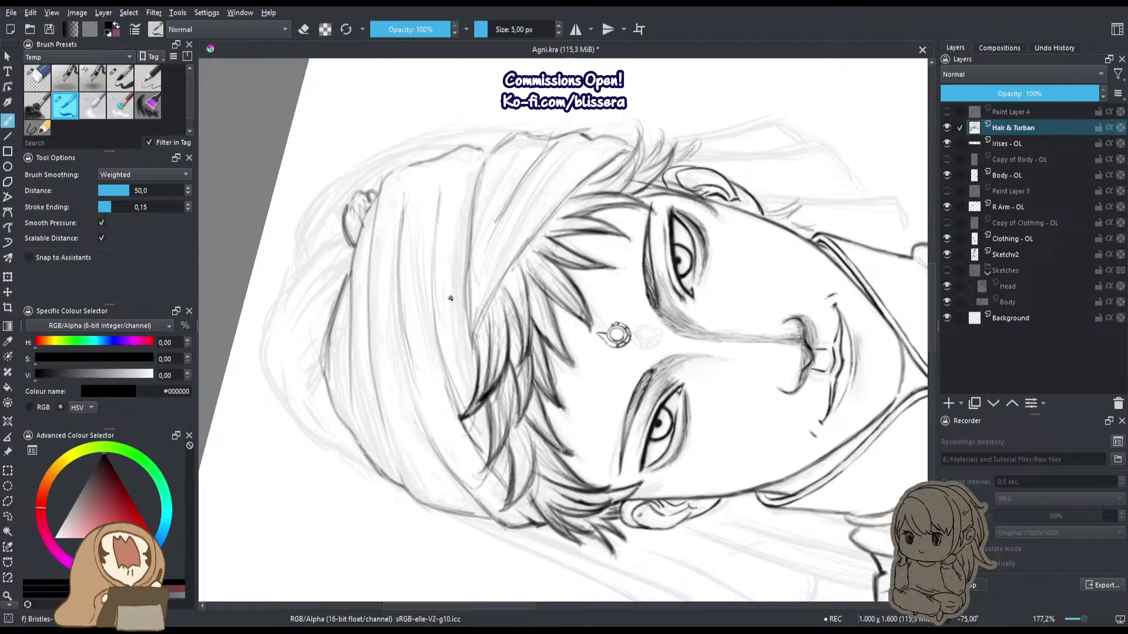
{"action": "key", "text": "5"}
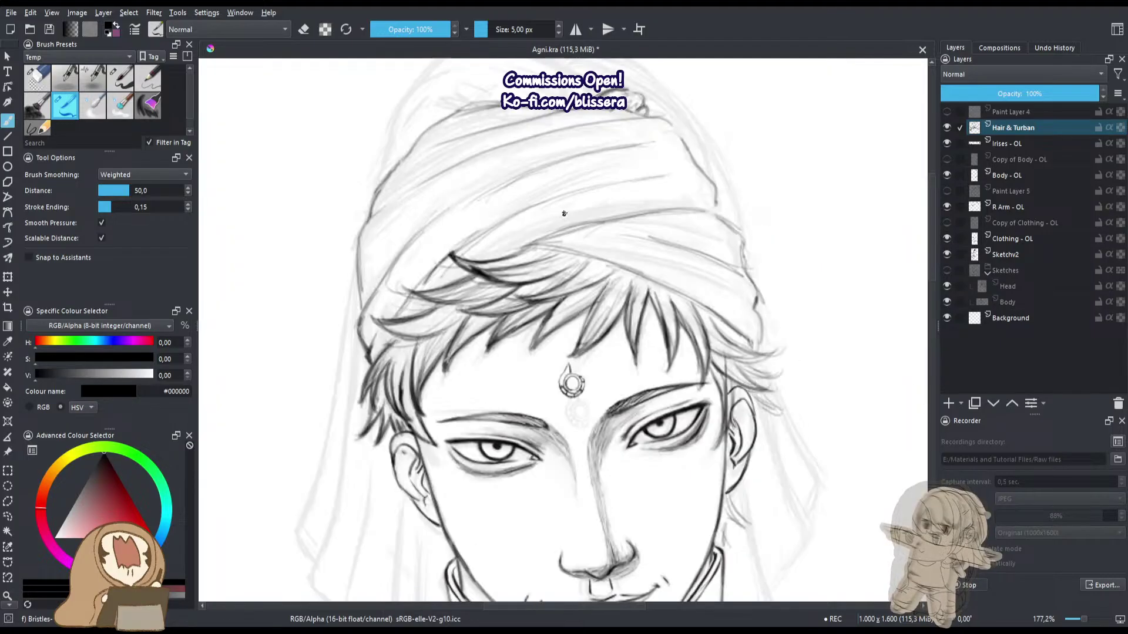
{"action": "left_click_drag", "start_coordinate": [462, 287], "coordinate": [461, 173]}
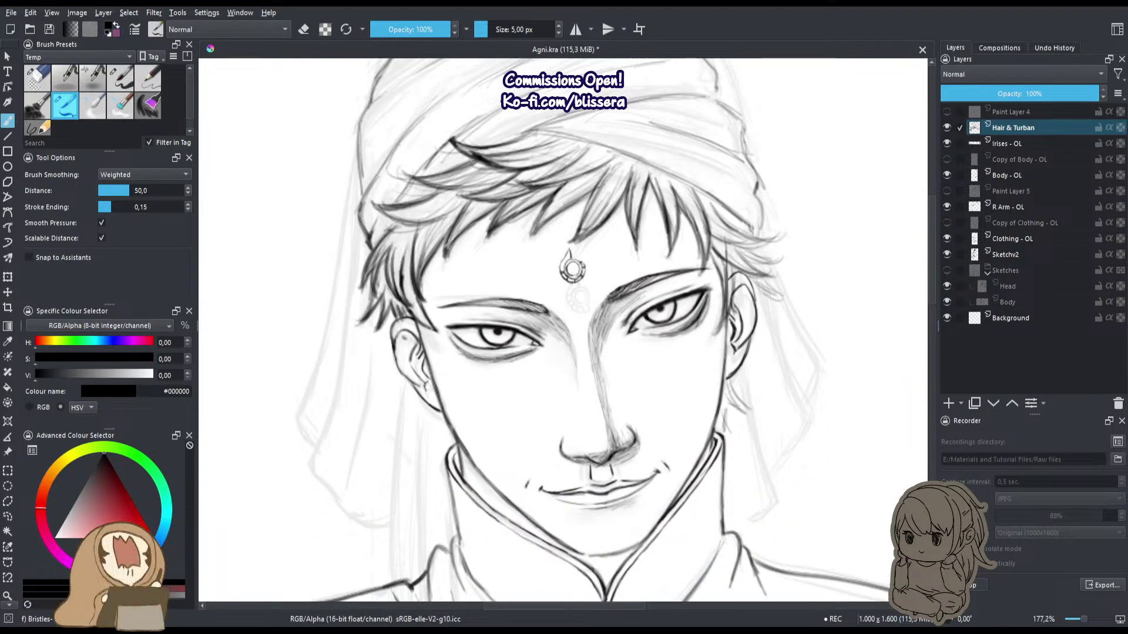
{"action": "left_click_drag", "start_coordinate": [456, 320], "coordinate": [467, 407]}
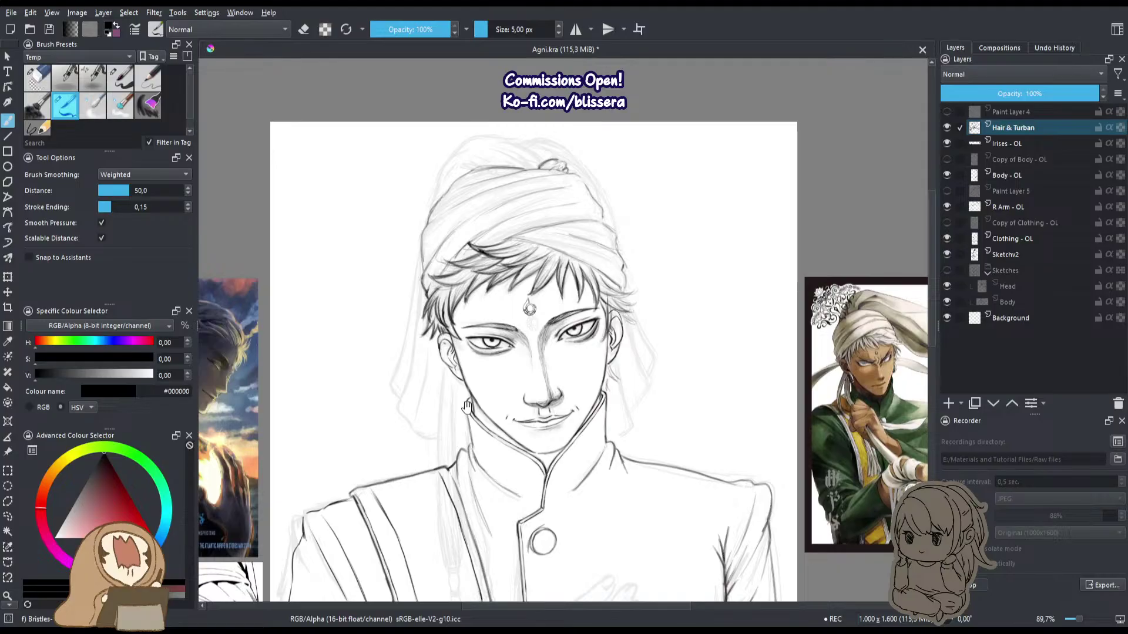
{"action": "scroll", "coordinate": [466, 407], "scroll_direction": "down", "scroll_amount": 4}
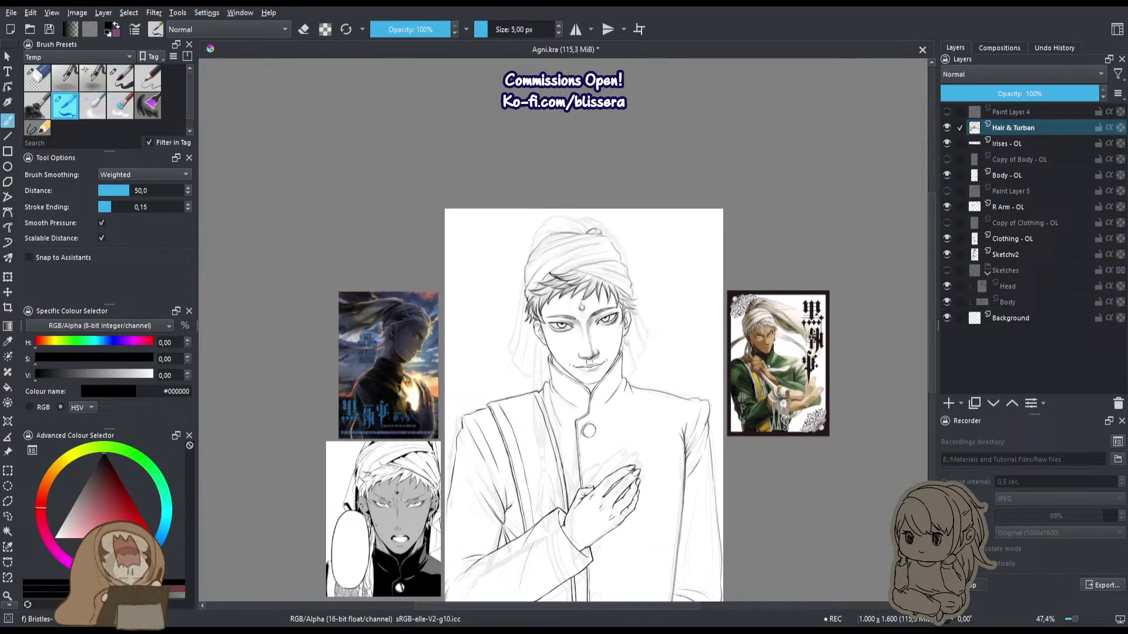
{"action": "left_click_drag", "start_coordinate": [564, 376], "coordinate": [585, 314]}
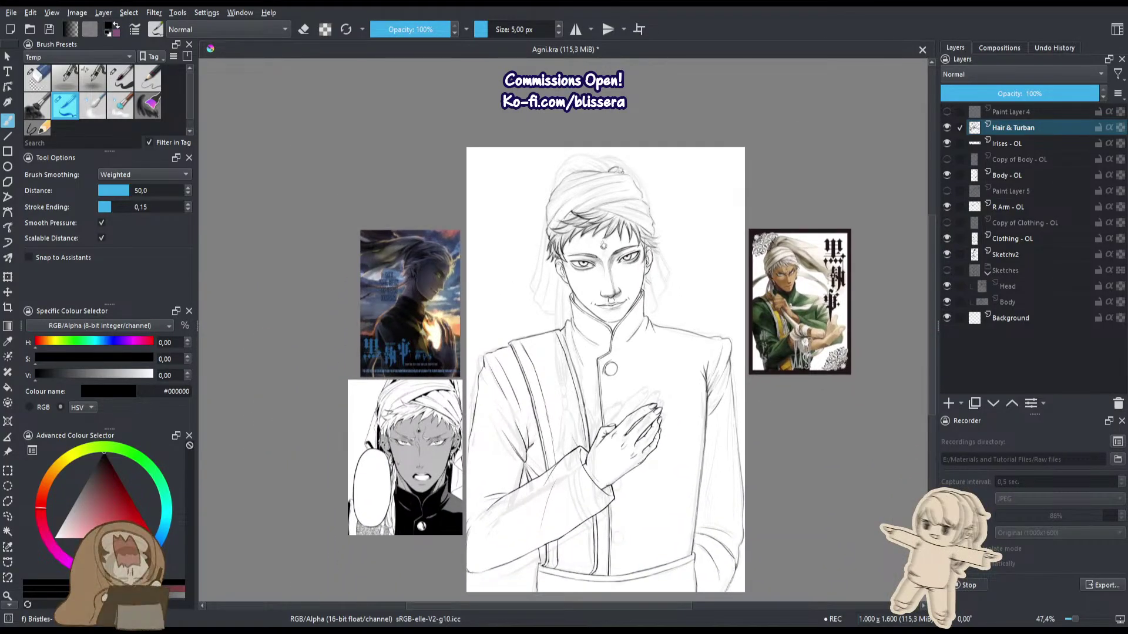
Make a freehand selection around the character's right eye, leaving out the eyebrow.
{"action": "scroll", "coordinate": [614, 249], "scroll_direction": "up", "scroll_amount": 5}
{"action": "left_click_drag", "start_coordinate": [511, 285], "coordinate": [493, 205]}
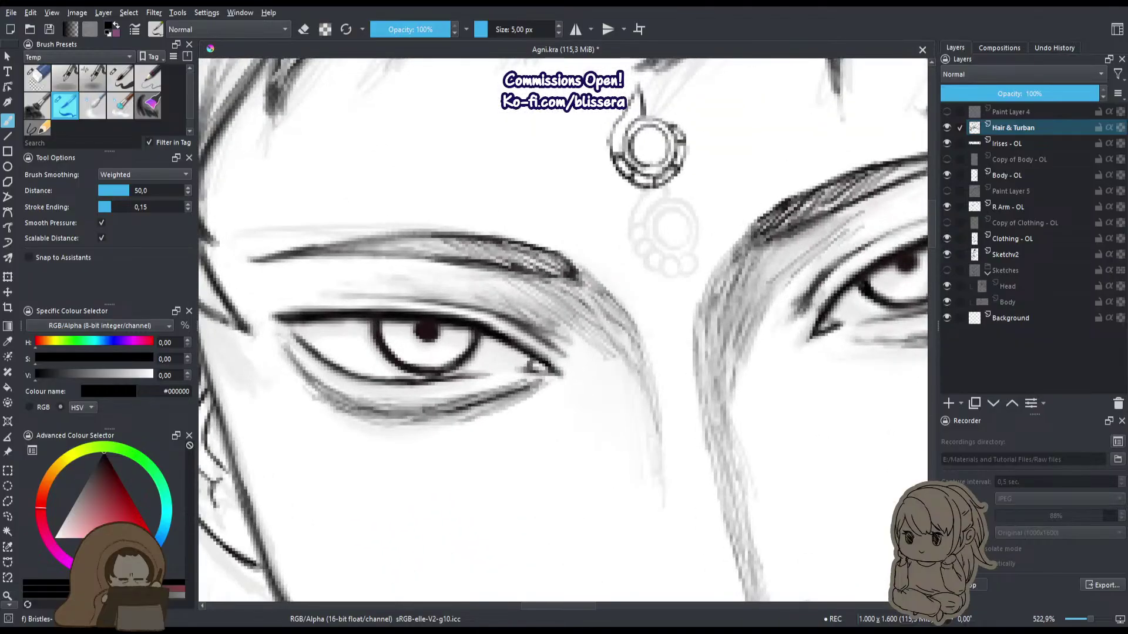
{"action": "key", "text": "l"}
{"action": "left_click_drag", "start_coordinate": [434, 377], "coordinate": [498, 435]}
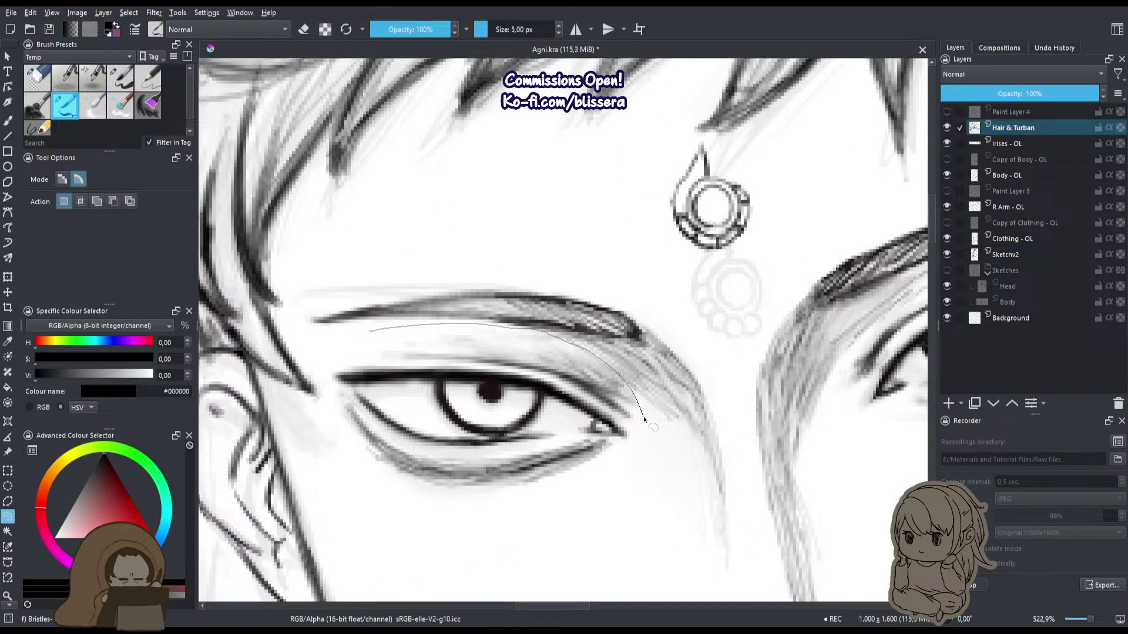
{"action": "left_click_drag", "start_coordinate": [346, 462], "coordinate": [320, 383]}
{"action": "scroll", "coordinate": [343, 428], "scroll_direction": "down", "scroll_amount": 1}
{"action": "left_click_drag", "start_coordinate": [343, 477], "coordinate": [435, 360]}
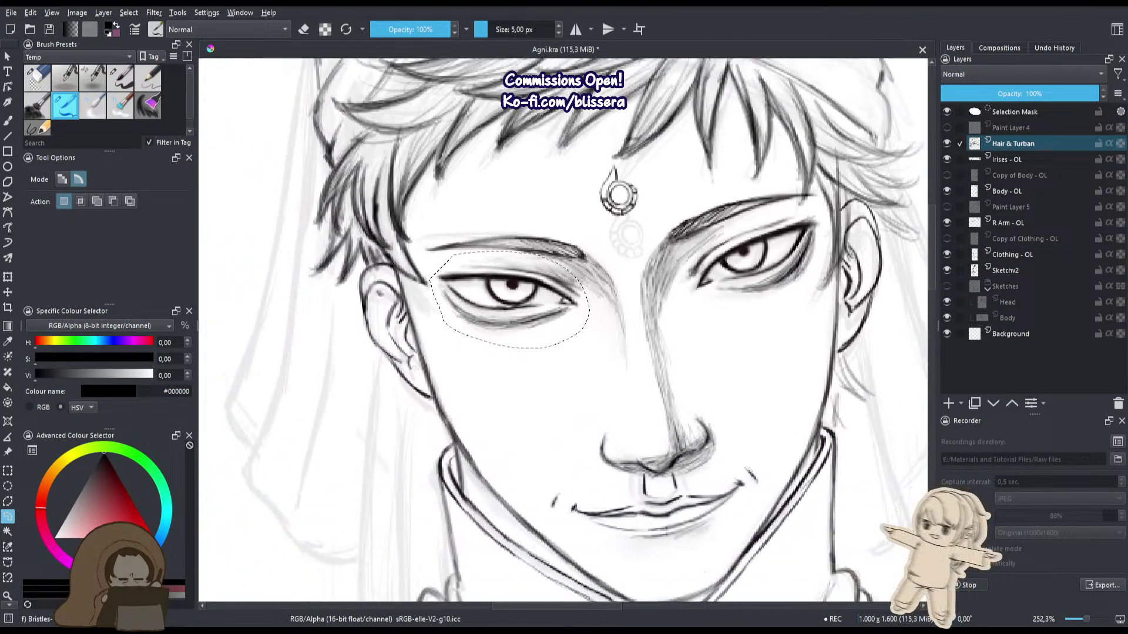
On the Body - OL layer, flatten the selected right eye slightly in height, apply the transform and clear the selection.
{"action": "left_click", "coordinate": [1009, 206]}
{"action": "left_click", "coordinate": [1009, 192]}
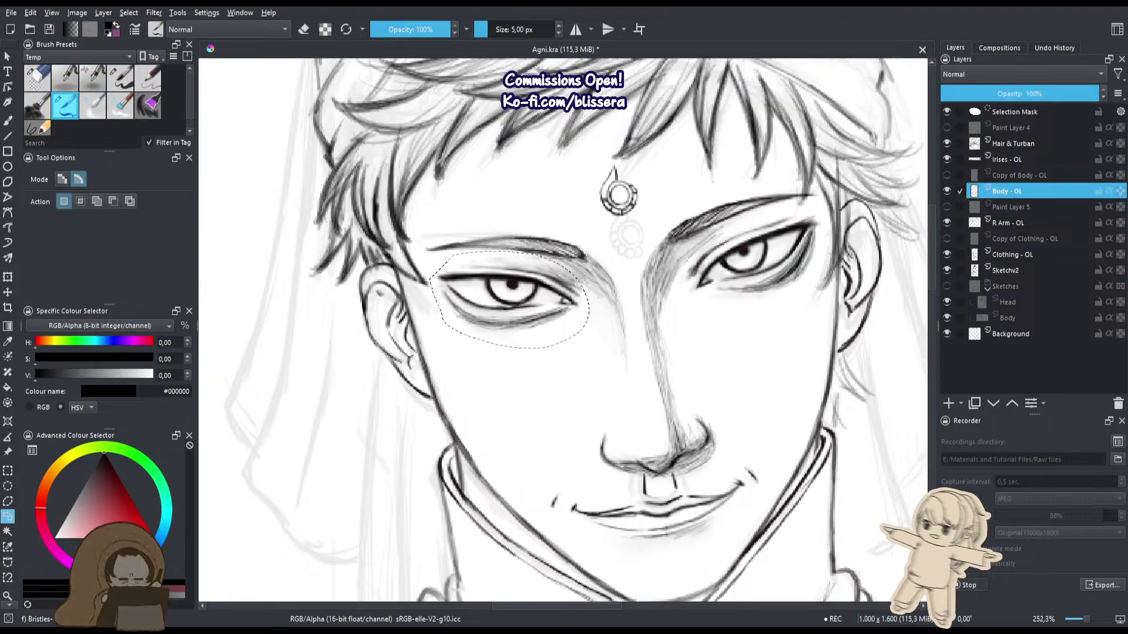
{"action": "key", "text": "ctrl+t"}
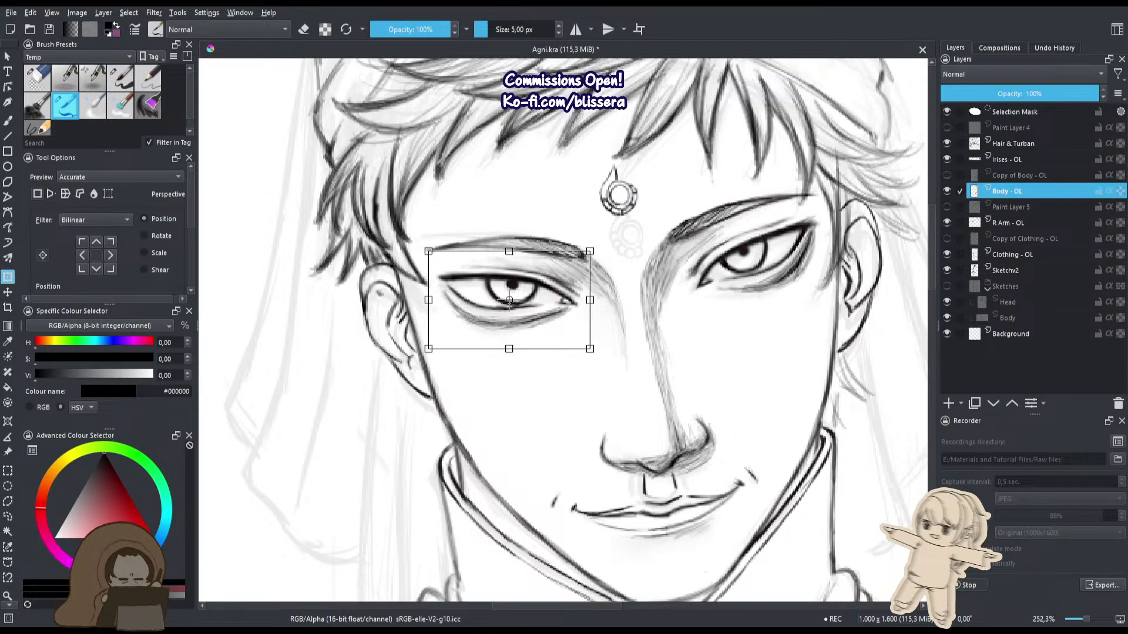
{"action": "scroll", "coordinate": [508, 301], "scroll_direction": "up", "scroll_amount": 3}
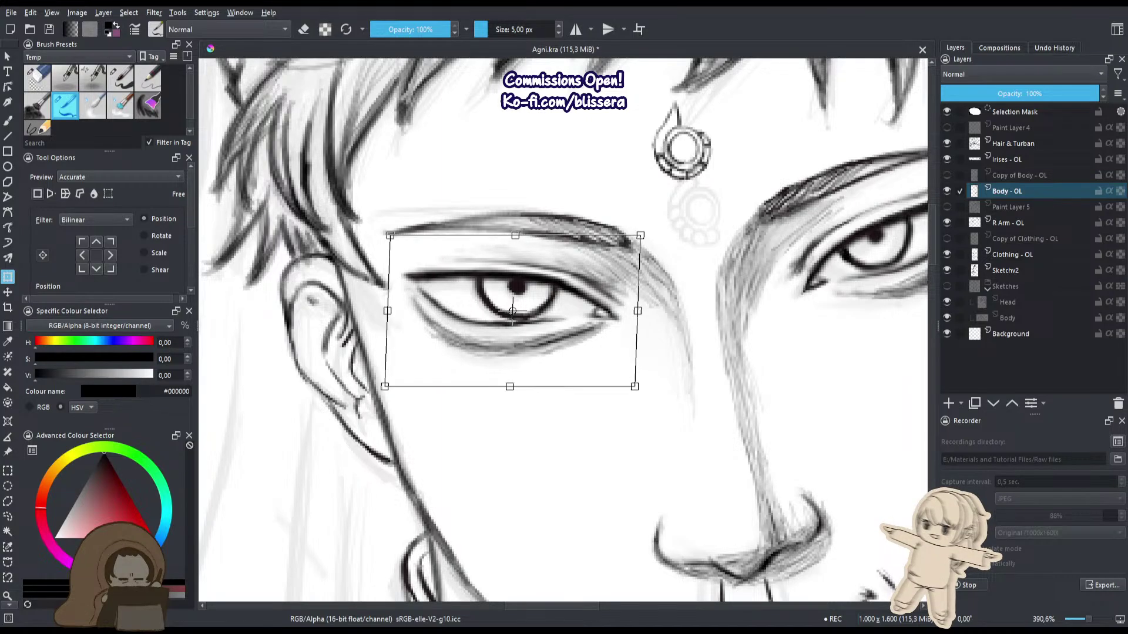
{"action": "key", "text": "ctrl+z"}
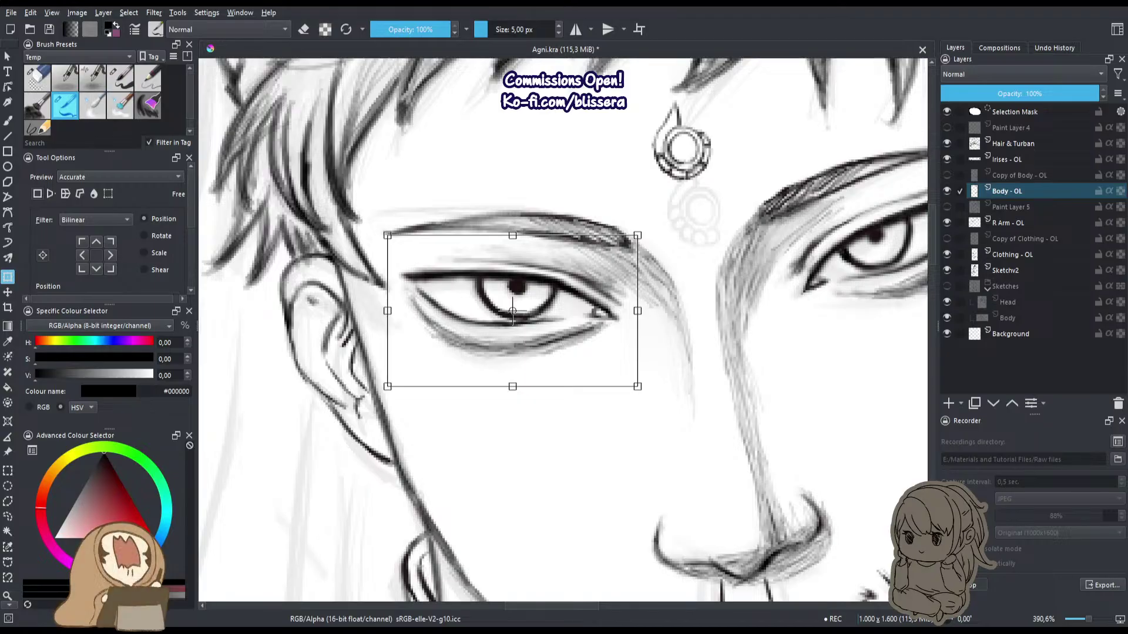
{"action": "left_click_drag", "start_coordinate": [513, 235], "coordinate": [512, 244]}
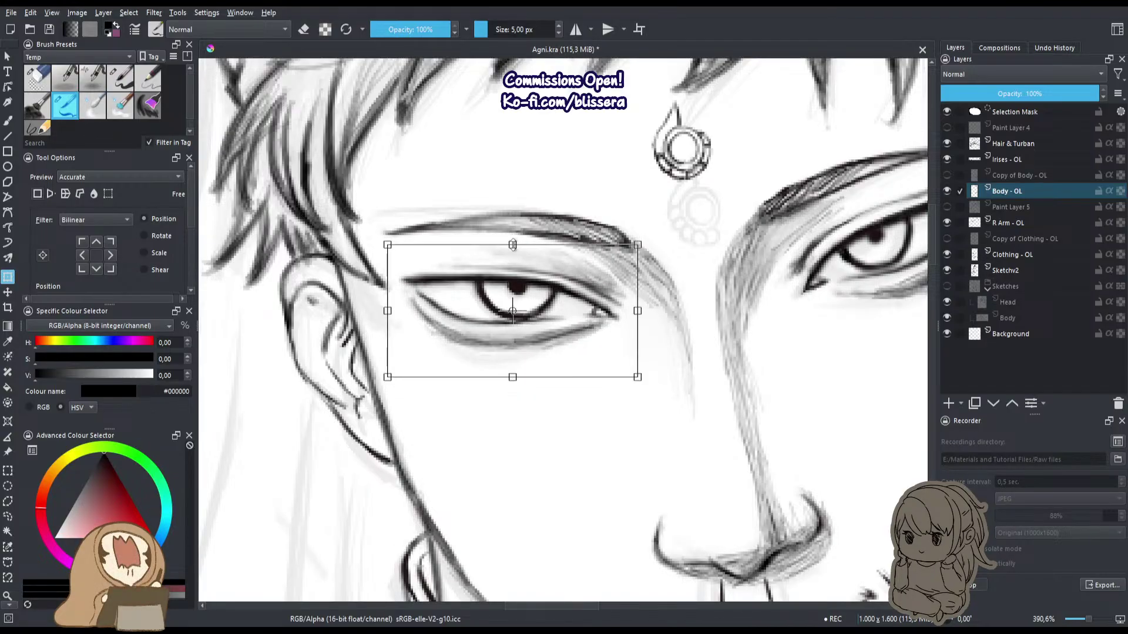
{"action": "scroll", "coordinate": [515, 243], "scroll_direction": "down", "scroll_amount": 5}
{"action": "scroll", "coordinate": [541, 215], "scroll_direction": "up", "scroll_amount": 1}
{"action": "scroll", "coordinate": [509, 268], "scroll_direction": "up", "scroll_amount": 4}
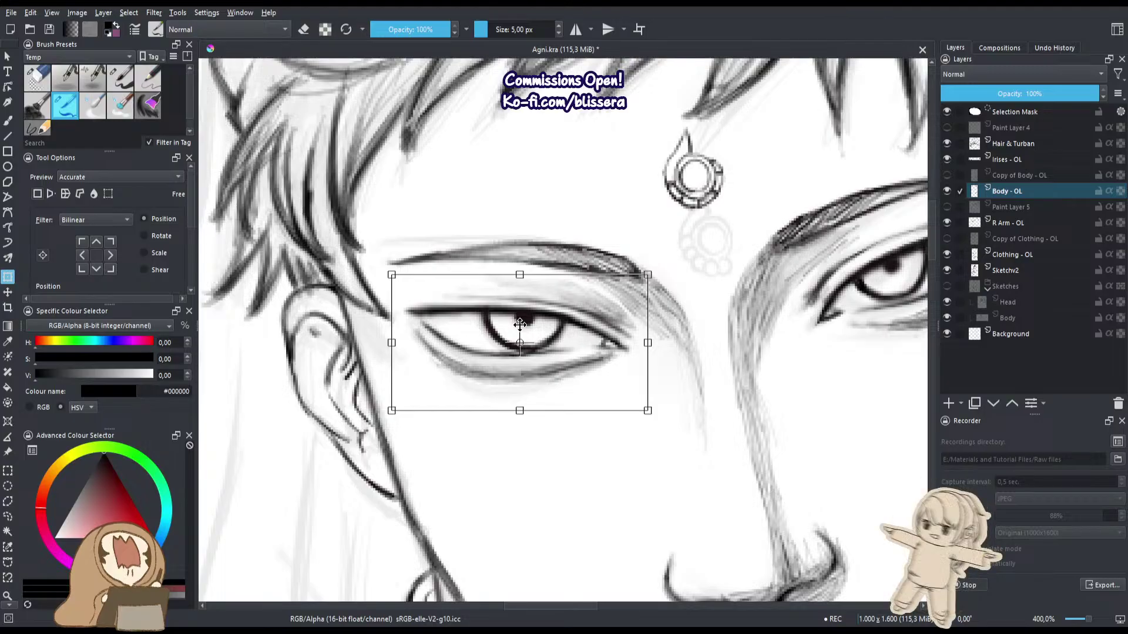
{"action": "scroll", "coordinate": [519, 325], "scroll_direction": "down", "scroll_amount": 2}
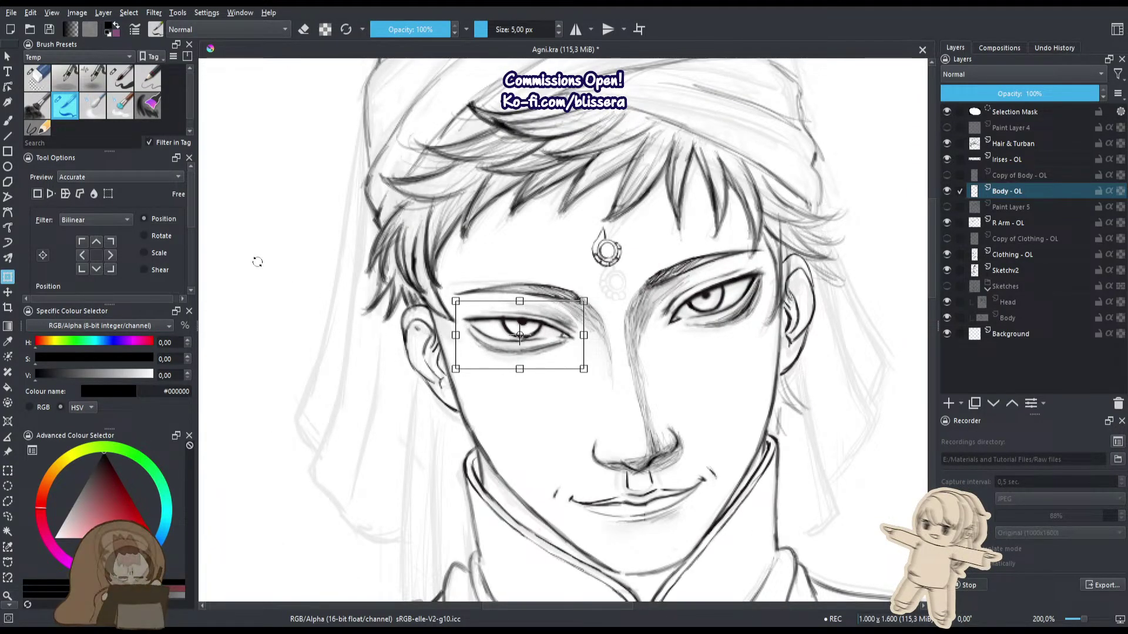
{"action": "key", "text": "Return"}
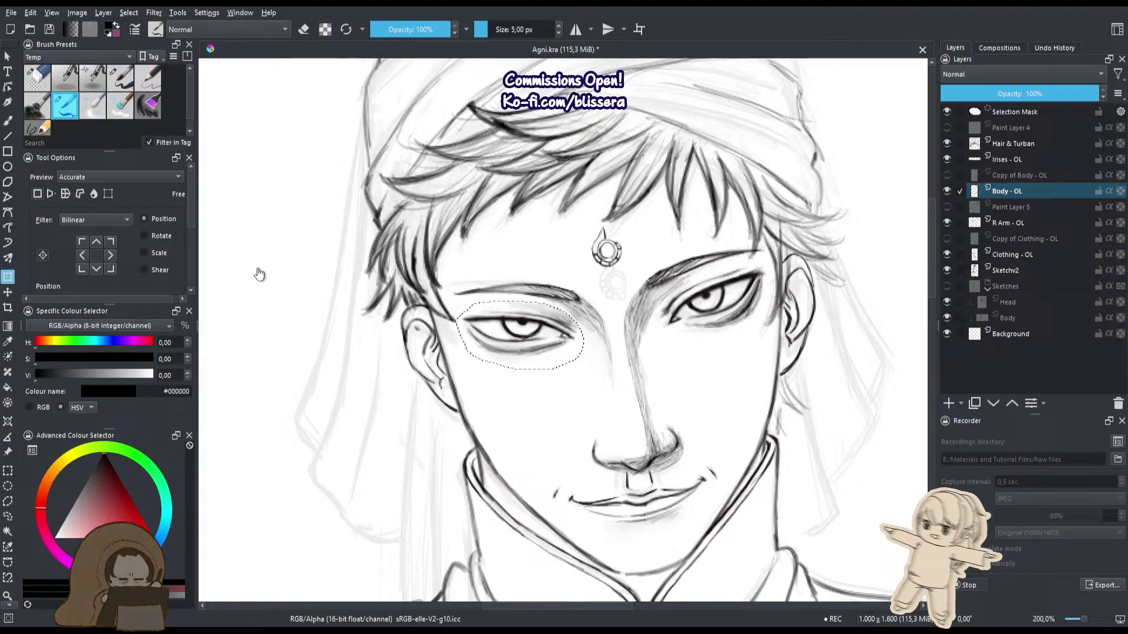
{"action": "key", "text": "ctrl+shift+a"}
Make a freehand selection around the character's right iris on the Irises - OL layer.
{"action": "mouse_move", "coordinate": [587, 308]}
{"action": "left_mouse_down"}
{"action": "mouse_move", "coordinate": [531, 400]}
{"action": "mouse_move", "coordinate": [532, 381]}
{"action": "left_mouse_up"}
{"action": "left_click_drag", "start_coordinate": [535, 333], "coordinate": [537, 275]}
{"action": "key", "text": "l"}
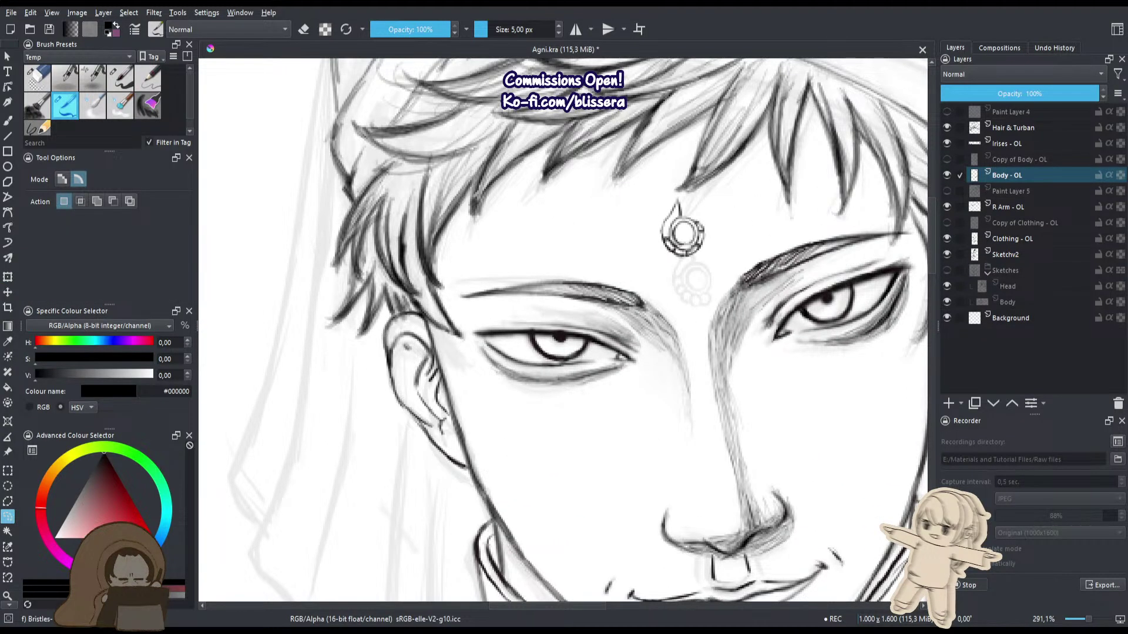
{"action": "scroll", "coordinate": [592, 234], "scroll_direction": "up", "scroll_amount": 2}
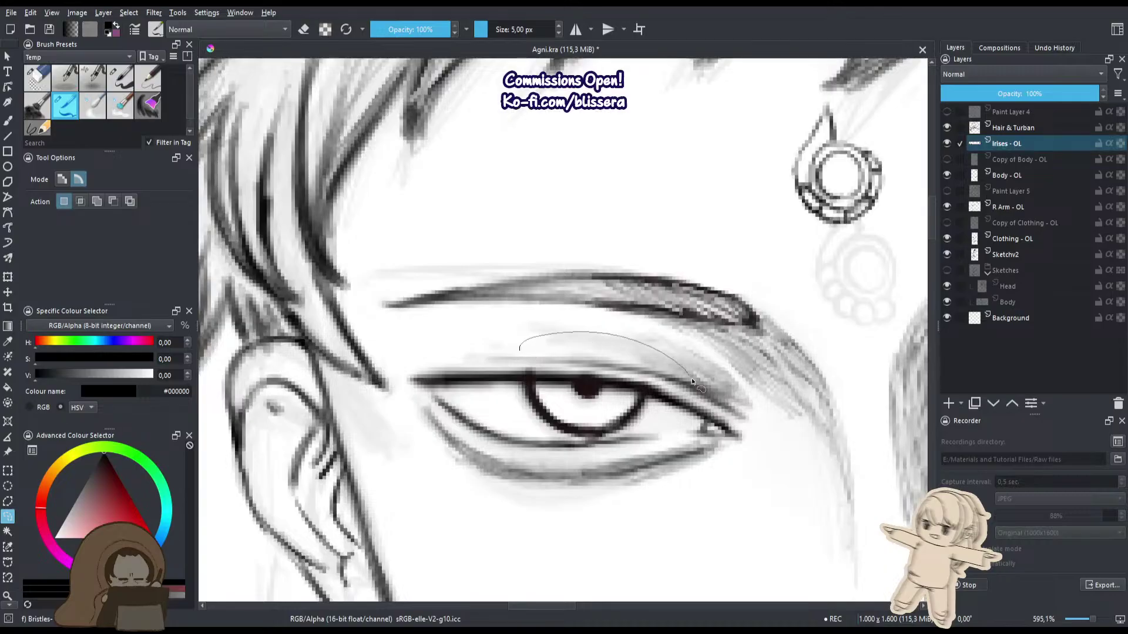
{"action": "left_click_drag", "start_coordinate": [691, 380], "coordinate": [502, 382]}
Transform the selected right iris to fit the flattened eye, apply the change and clear the selection.
{"action": "key", "text": "ctrl+t"}
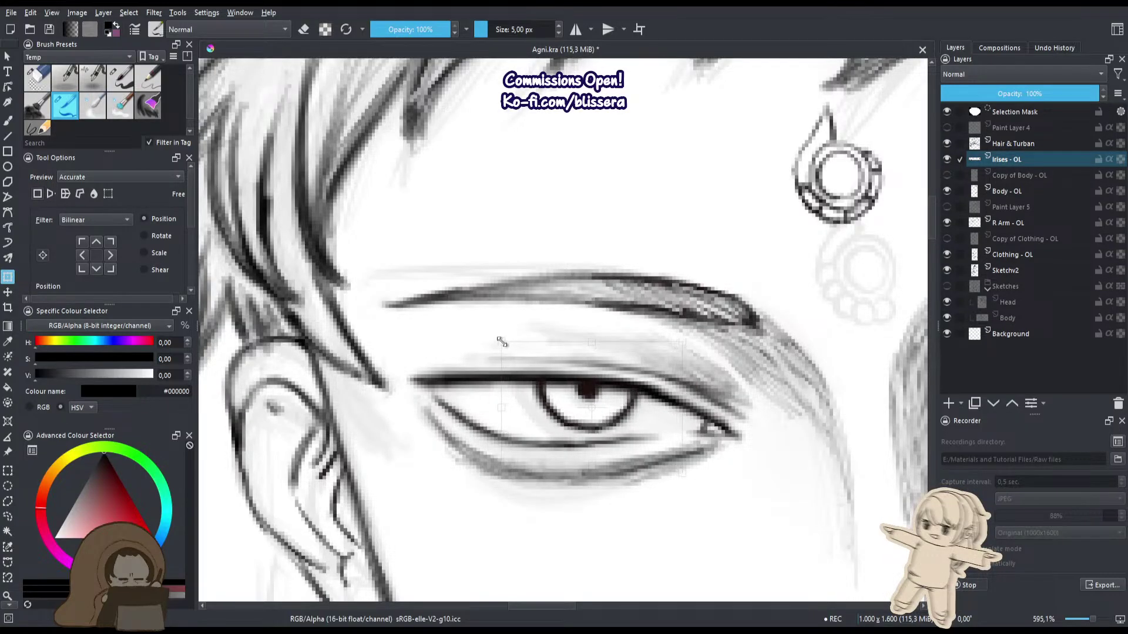
{"action": "left_click_drag", "start_coordinate": [541, 409], "coordinate": [544, 402]}
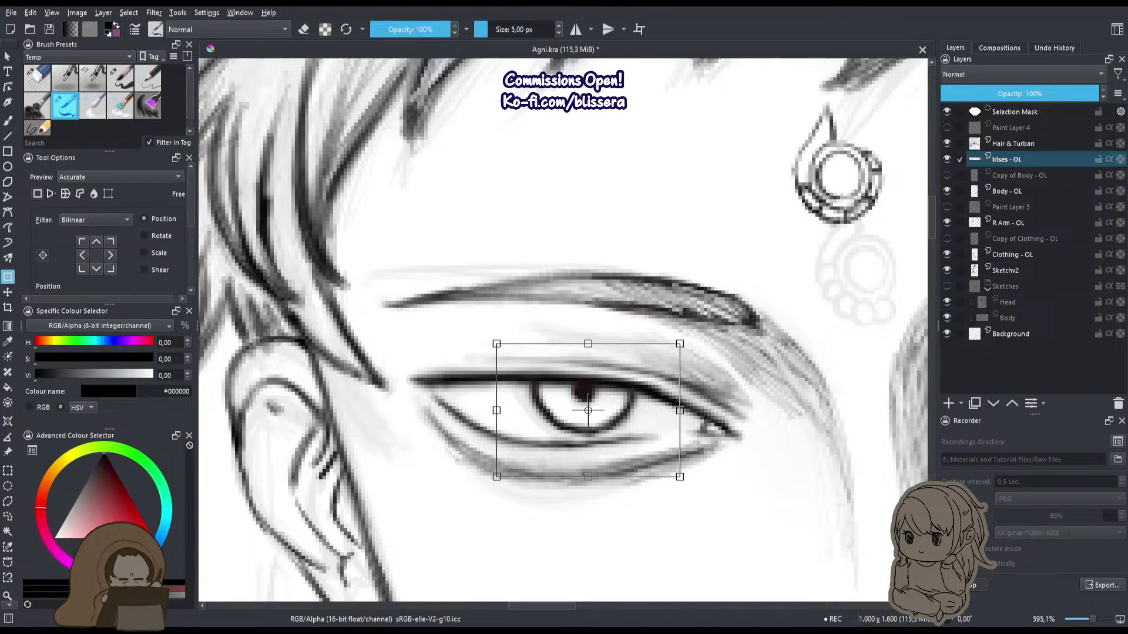
{"action": "scroll", "coordinate": [439, 397], "scroll_direction": "down", "scroll_amount": 3}
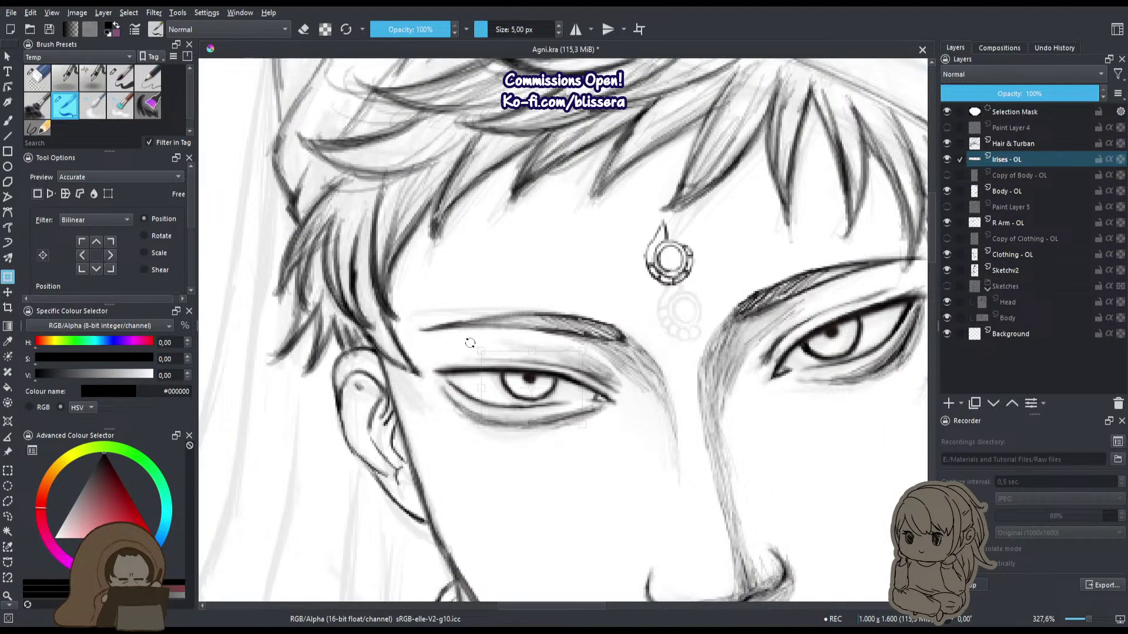
{"action": "mouse_move", "coordinate": [464, 339]}
{"action": "left_mouse_down"}
{"action": "mouse_move", "coordinate": [478, 344]}
{"action": "mouse_move", "coordinate": [470, 336]}
{"action": "left_mouse_up"}
{"action": "key", "text": "ctrl+z"}
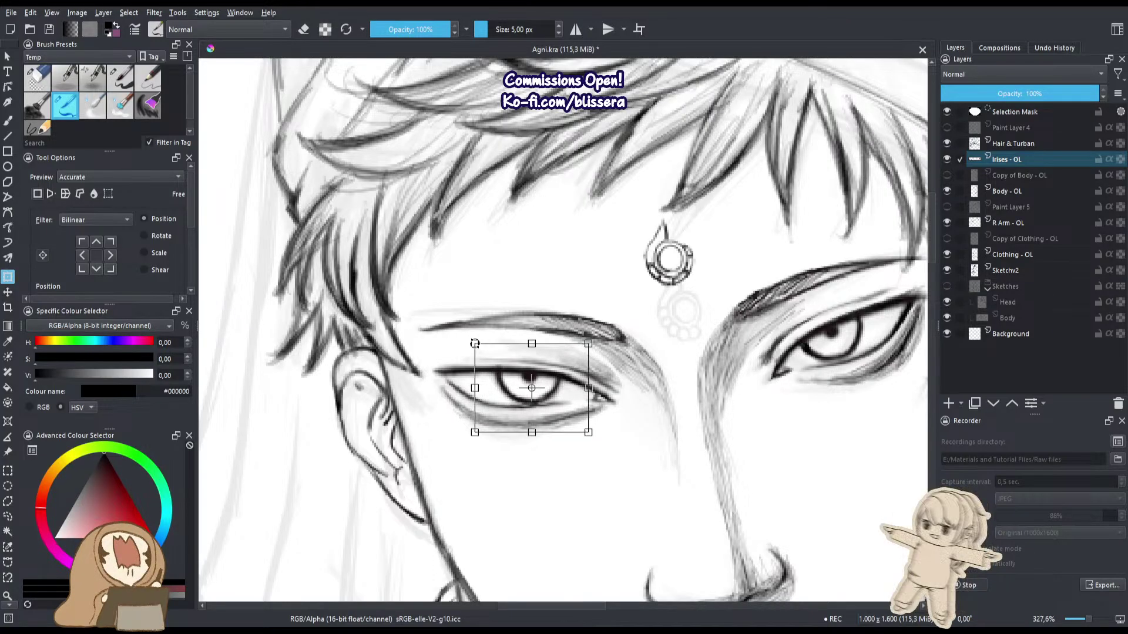
{"action": "scroll", "coordinate": [532, 404], "scroll_direction": "down", "scroll_amount": 2}
{"action": "key", "text": "Return"}
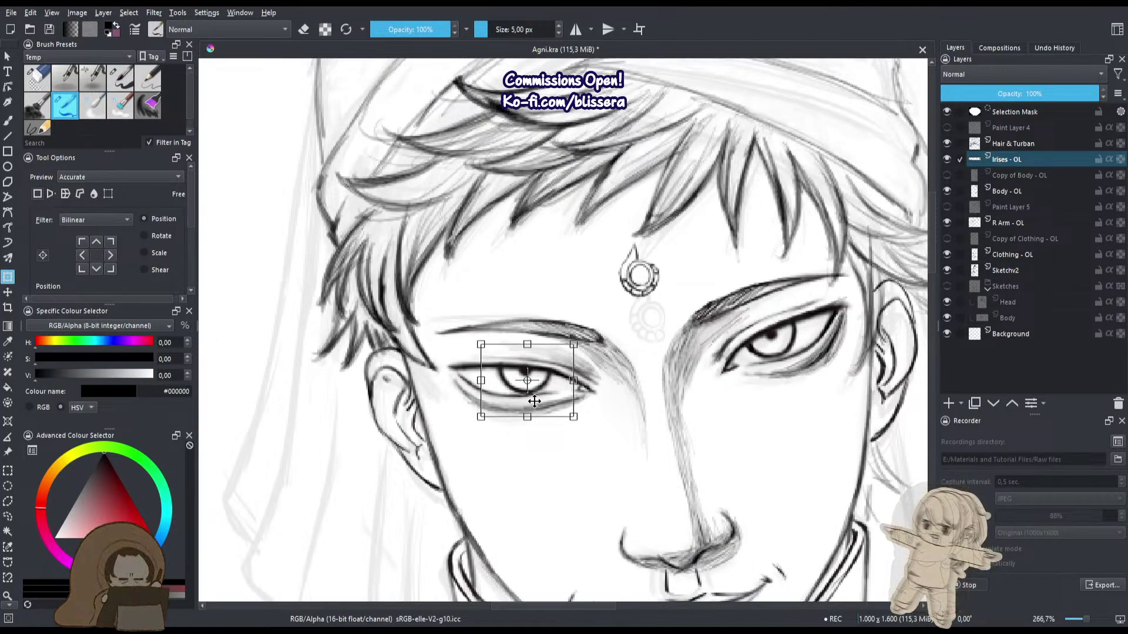
{"action": "key", "text": "ctrl+shift+a"}
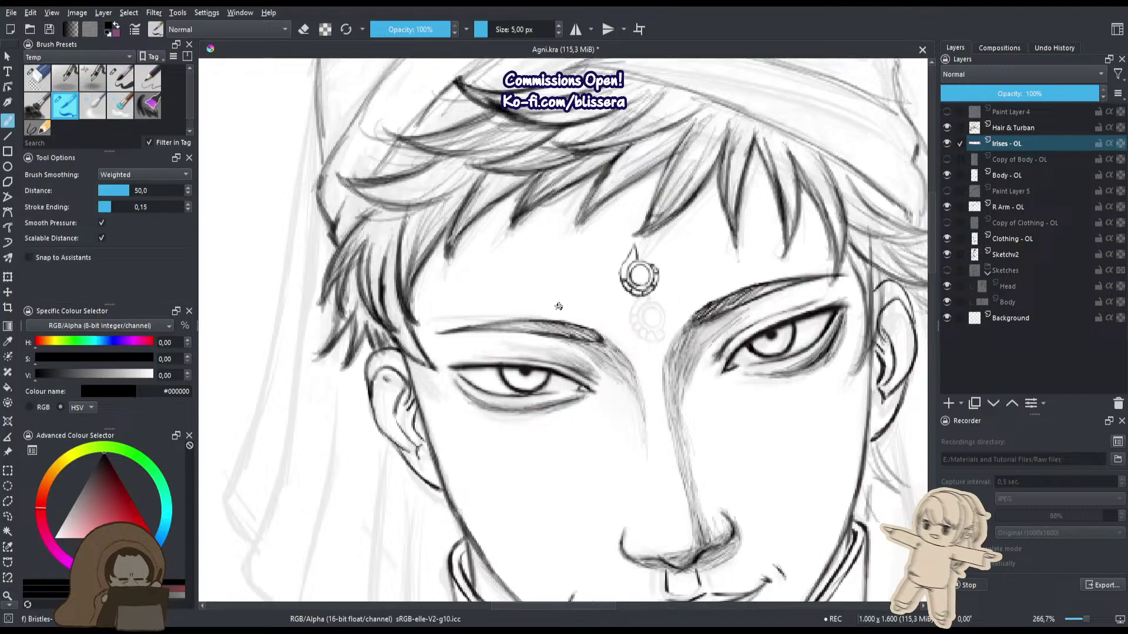
Check the reshaped right eye up close and within the whole portrait beside the reference images.
{"action": "key", "text": "b"}
{"action": "scroll", "coordinate": [467, 364], "scroll_direction": "up", "scroll_amount": 3}
{"action": "key", "text": "e"}
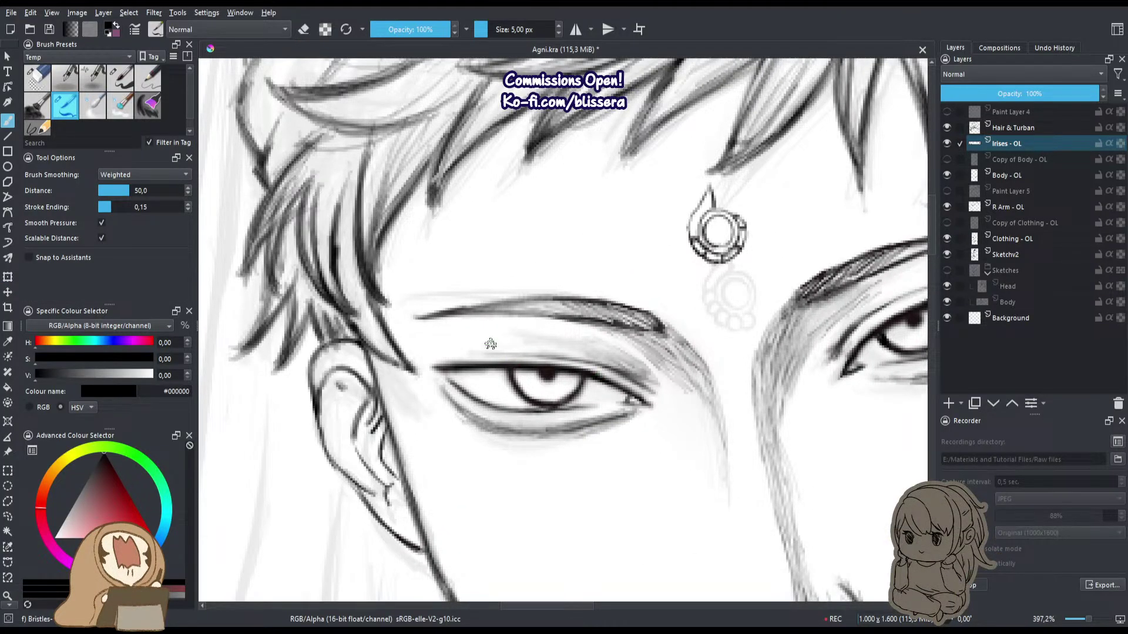
{"action": "scroll", "coordinate": [493, 370], "scroll_direction": "down", "scroll_amount": 6}
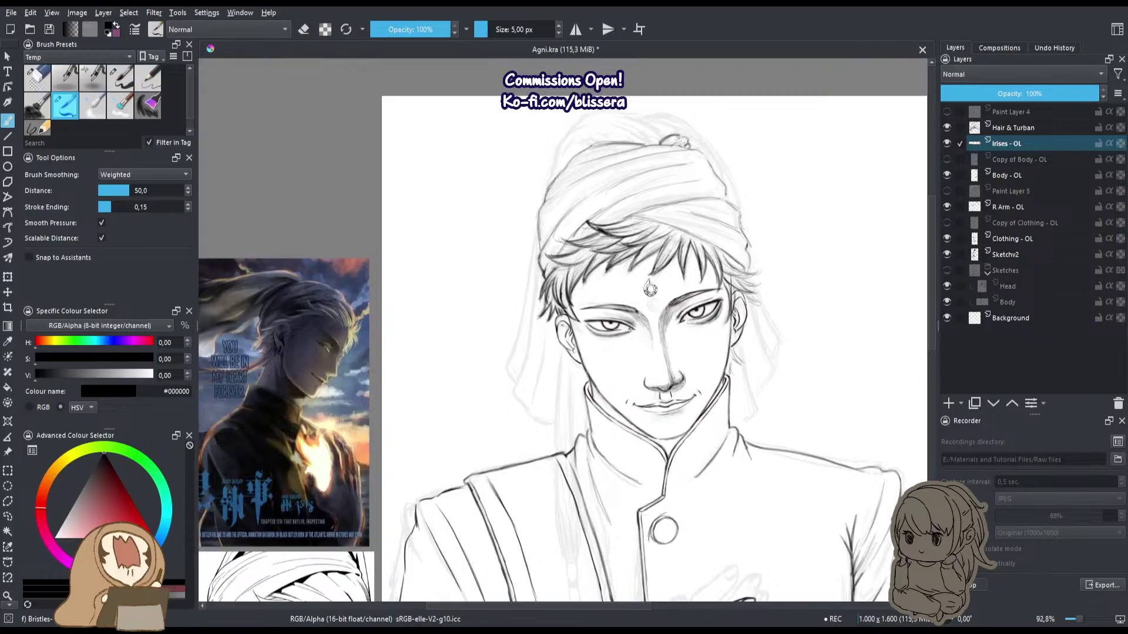
{"action": "scroll", "coordinate": [650, 289], "scroll_direction": "down", "scroll_amount": 2}
{"action": "scroll", "coordinate": [689, 264], "scroll_direction": "up", "scroll_amount": 5}
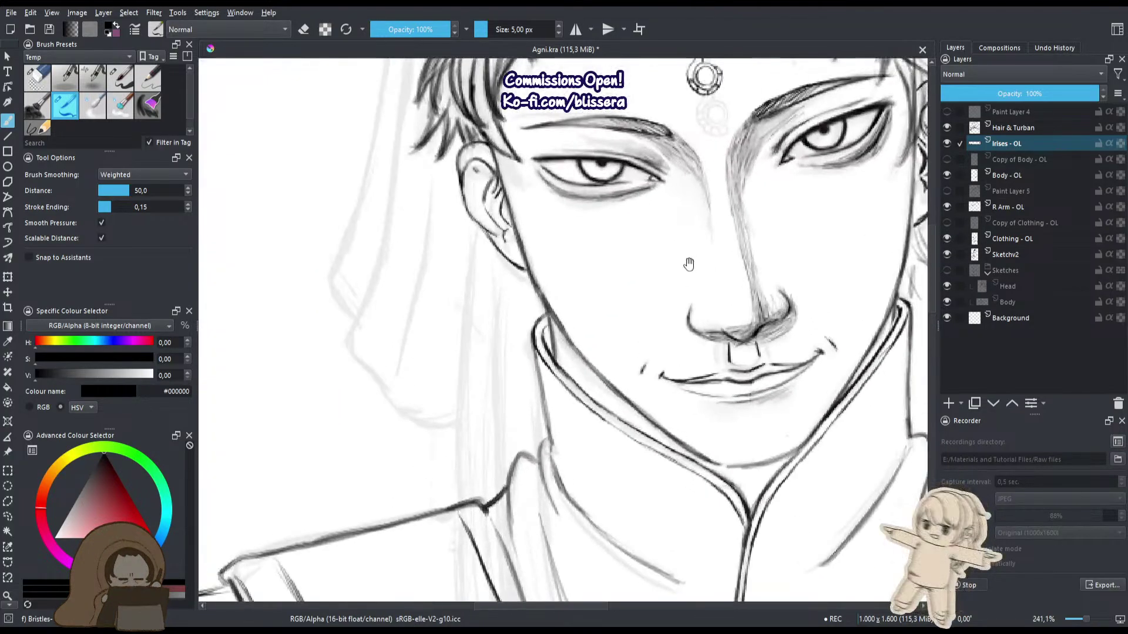
Select the character's left iris freehand, nudge it slightly toward the outer eye corner, apply the move and deselect.
{"action": "left_click_drag", "start_coordinate": [689, 264], "coordinate": [491, 534]}
{"action": "key", "text": "l"}
{"action": "scroll", "coordinate": [646, 369], "scroll_direction": "up", "scroll_amount": 2}
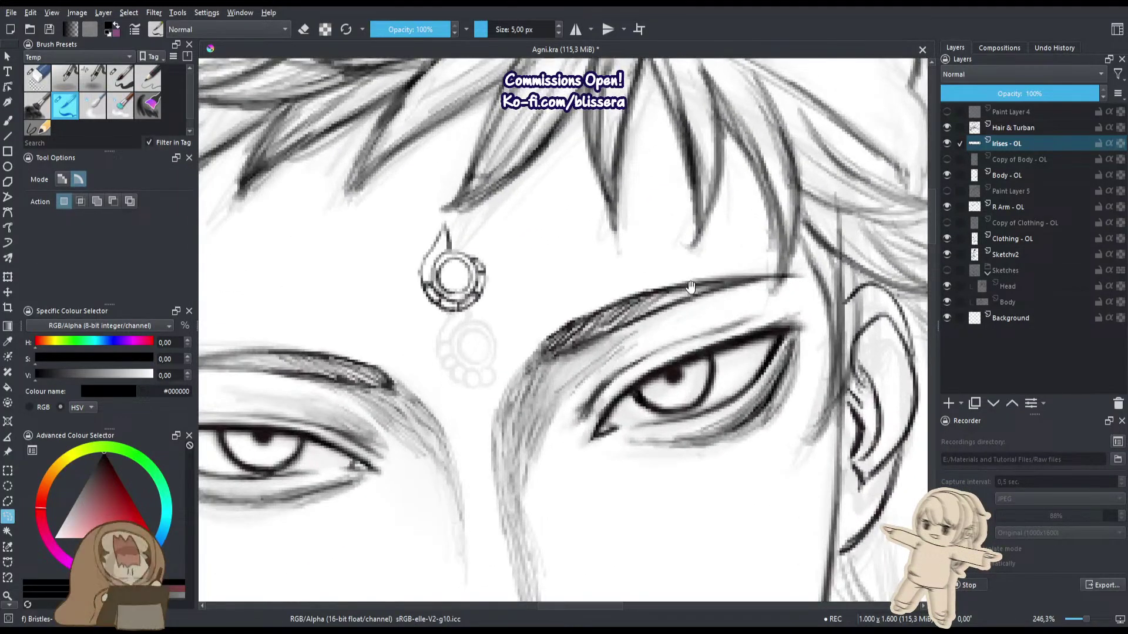
{"action": "mouse_move", "coordinate": [697, 309]}
{"action": "left_mouse_down"}
{"action": "mouse_move", "coordinate": [619, 351]}
{"action": "mouse_move", "coordinate": [693, 307]}
{"action": "left_mouse_up"}
{"action": "key", "text": "ctrl+t"}
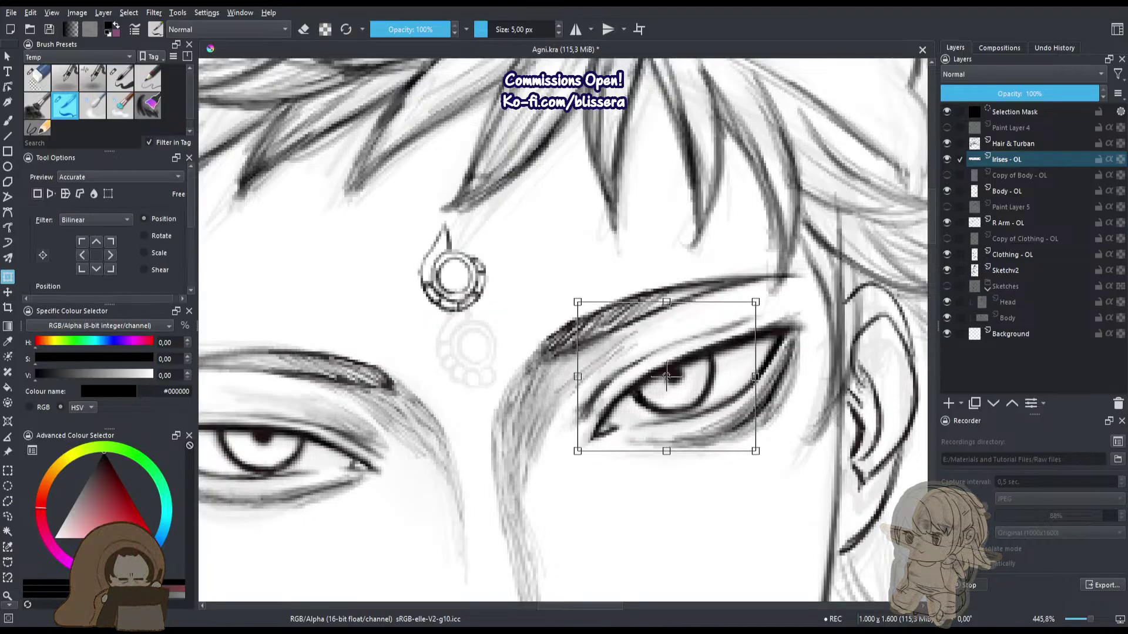
{"action": "left_click_drag", "start_coordinate": [666, 376], "coordinate": [672, 375]}
{"action": "key", "text": "Return"}
{"action": "scroll", "coordinate": [466, 411], "scroll_direction": "down", "scroll_amount": 6}
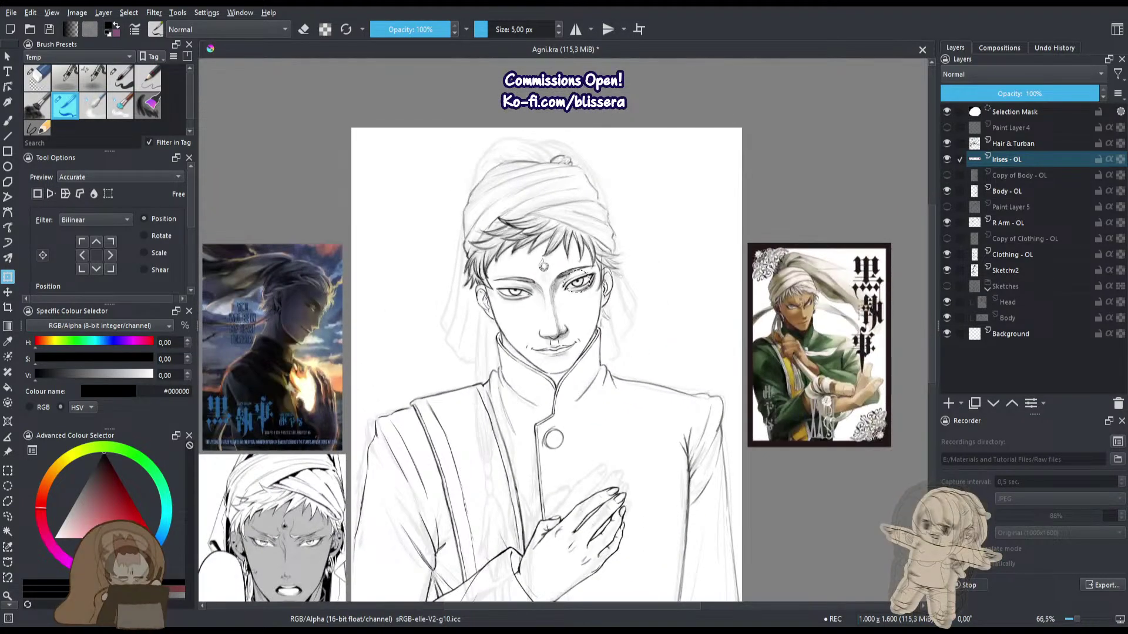
{"action": "key", "text": "ctrl+shift+a"}
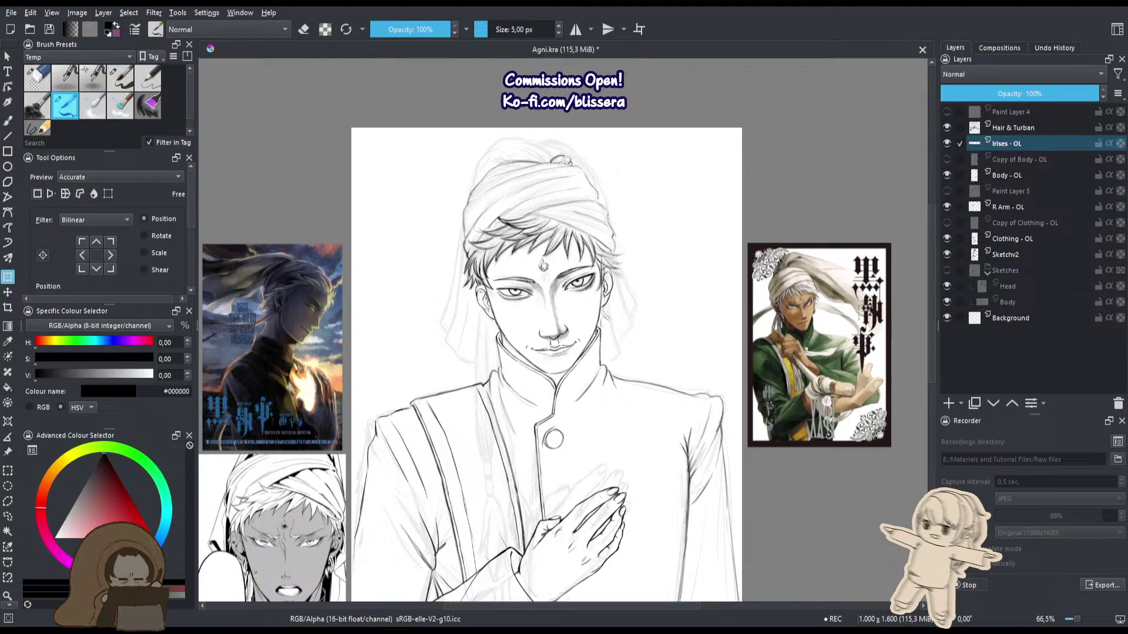
On the Hair & Turban layer, select the whole canvas and darken the outline of the small knot on top of the turban.
{"action": "scroll", "coordinate": [567, 164], "scroll_direction": "up", "scroll_amount": 4}
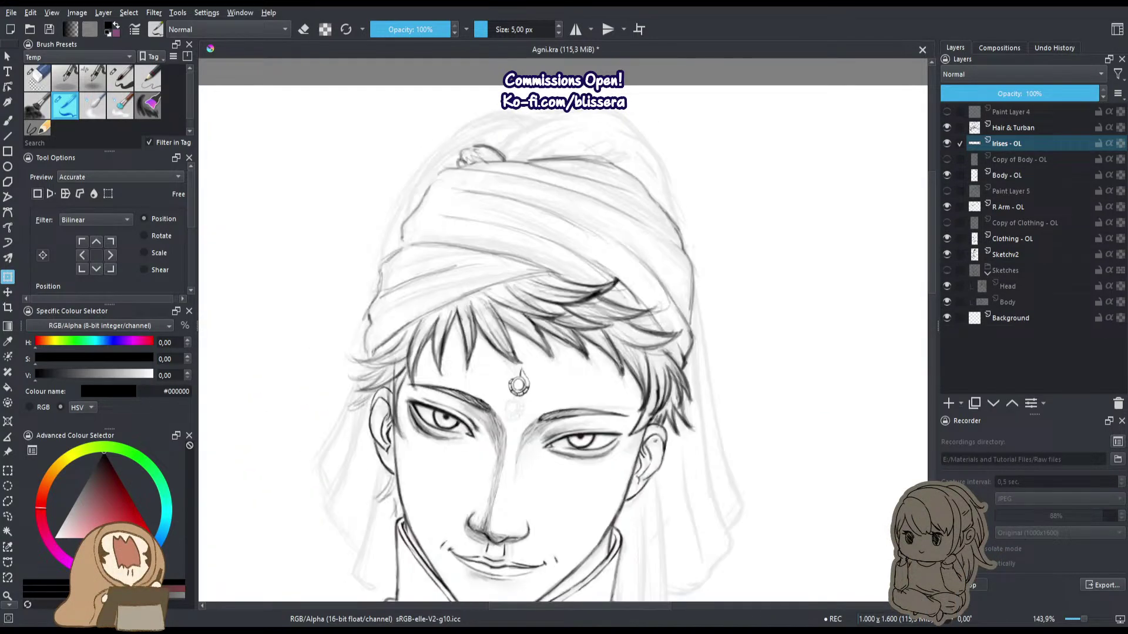
{"action": "left_click", "coordinate": [1013, 127]}
{"action": "left_click_drag", "start_coordinate": [496, 214], "coordinate": [453, 302]}
{"action": "left_click_drag", "start_coordinate": [456, 193], "coordinate": [485, 130]}
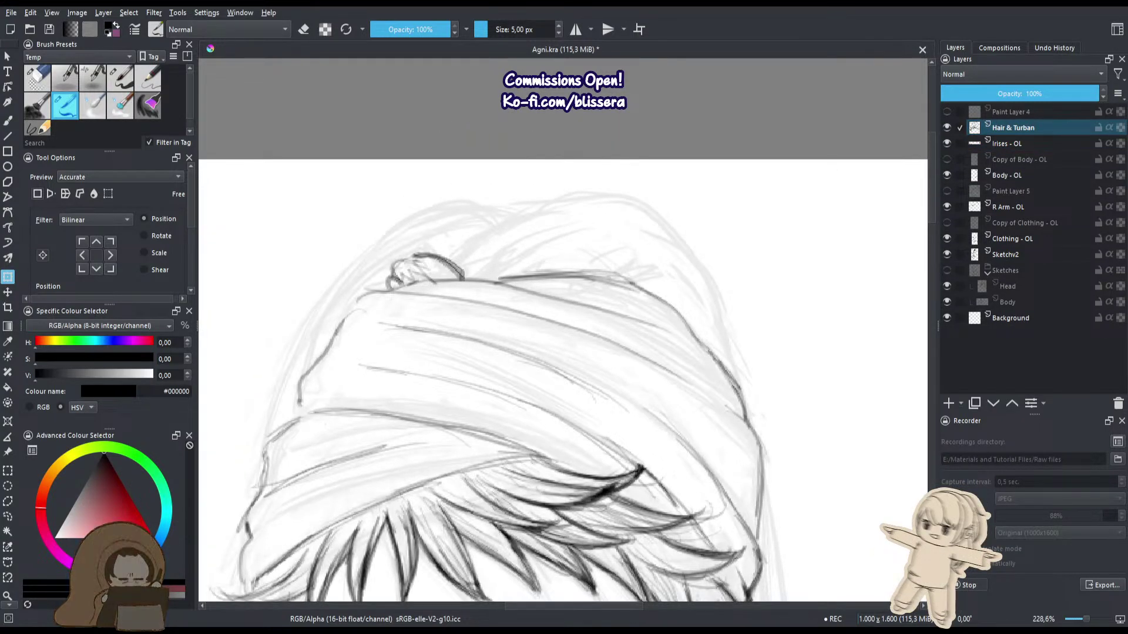
{"action": "scroll", "coordinate": [439, 235], "scroll_direction": "up", "scroll_amount": 1}
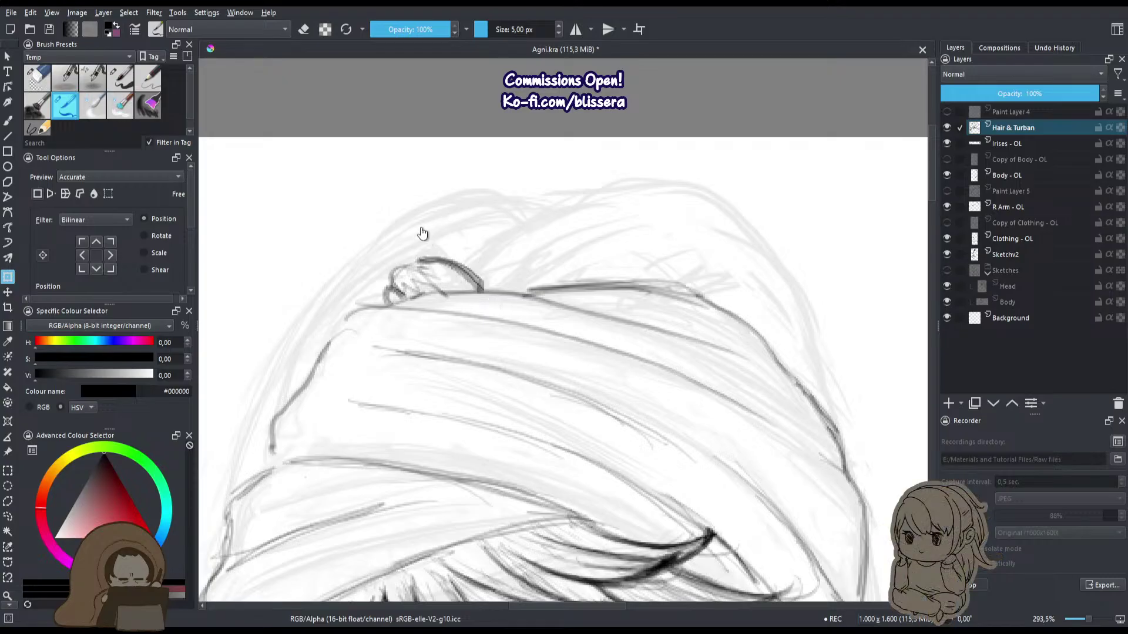
{"action": "key", "text": "e"}
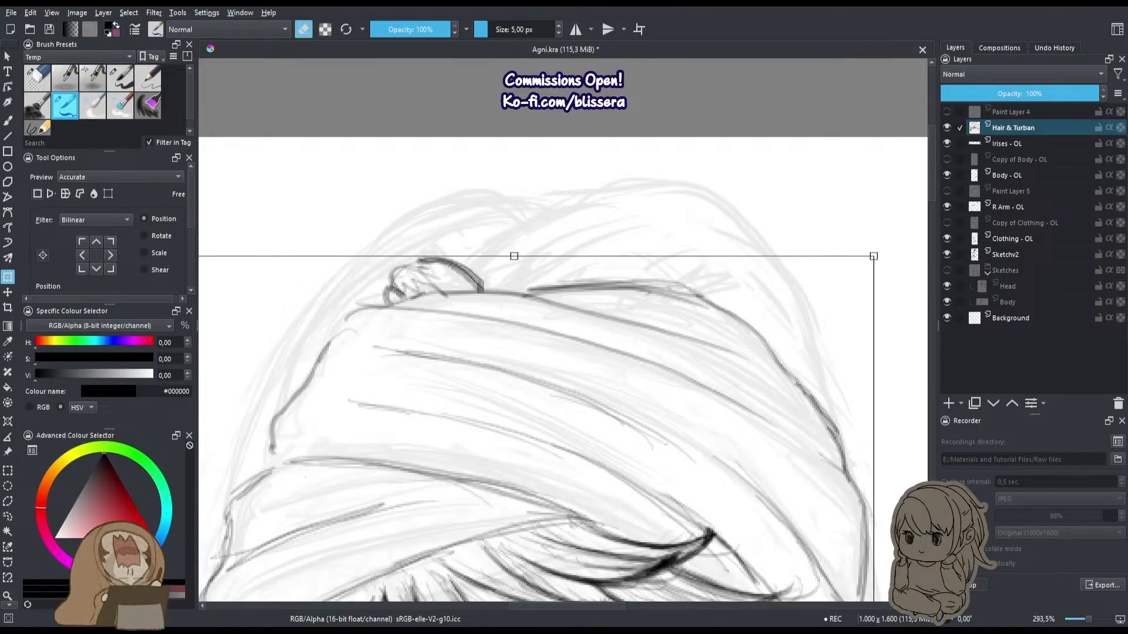
{"action": "key", "text": "ctrl+a"}
{"action": "key", "text": "b"}
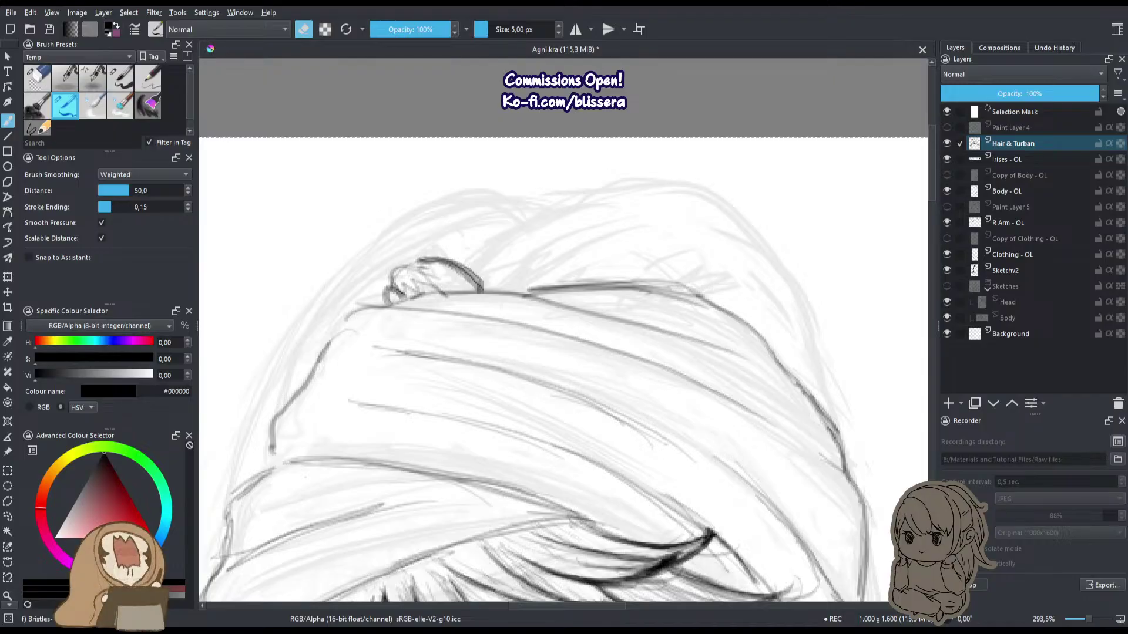
{"action": "key", "text": "e"}
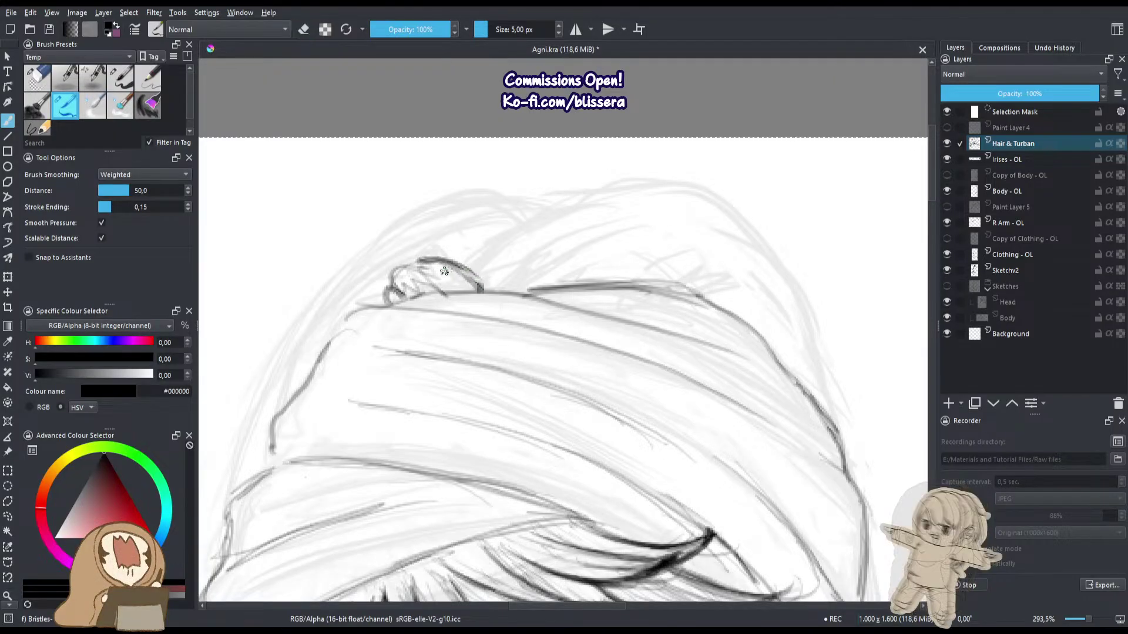
{"action": "mouse_move", "coordinate": [462, 270]}
{"action": "left_mouse_down"}
{"action": "mouse_move", "coordinate": [509, 294]}
{"action": "mouse_move", "coordinate": [458, 272]}
{"action": "left_mouse_up"}
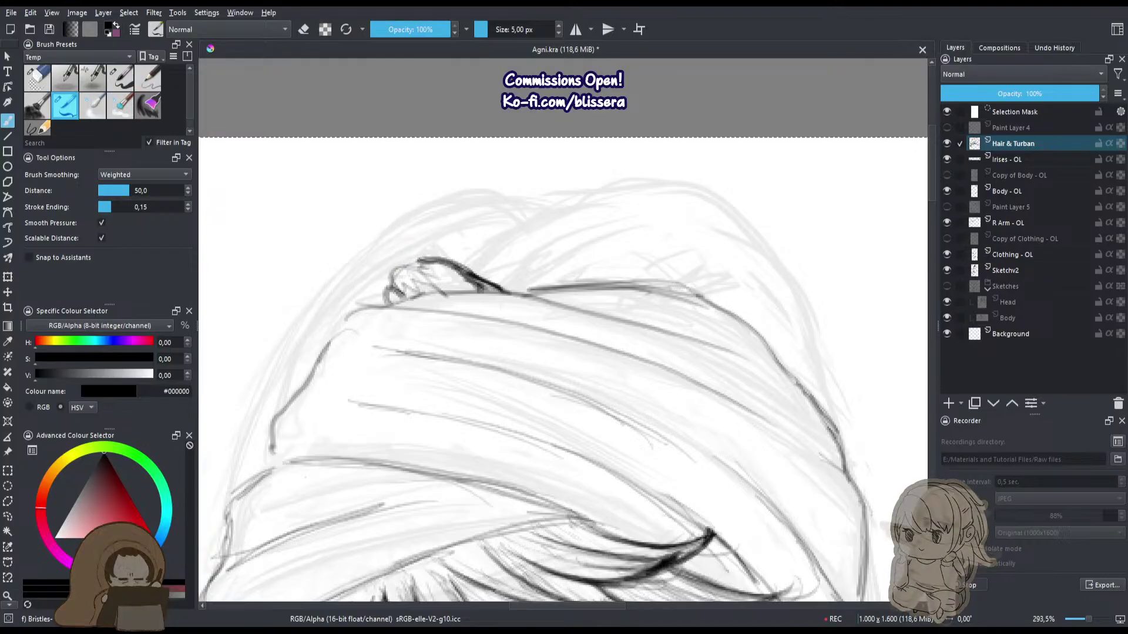
{"action": "mouse_move", "coordinate": [415, 268]}
{"action": "left_mouse_down"}
{"action": "mouse_move", "coordinate": [391, 284]}
{"action": "mouse_move", "coordinate": [408, 270]}
{"action": "mouse_move", "coordinate": [397, 293]}
{"action": "mouse_move", "coordinate": [382, 305]}
{"action": "mouse_move", "coordinate": [378, 292]}
{"action": "mouse_move", "coordinate": [365, 311]}
{"action": "mouse_move", "coordinate": [470, 323]}
{"action": "left_mouse_up"}
Darken and clean up the turban's outer edge from below the knot down to the start of the lower wraps.
{"action": "key", "text": "e"}
{"action": "key", "text": "e"}
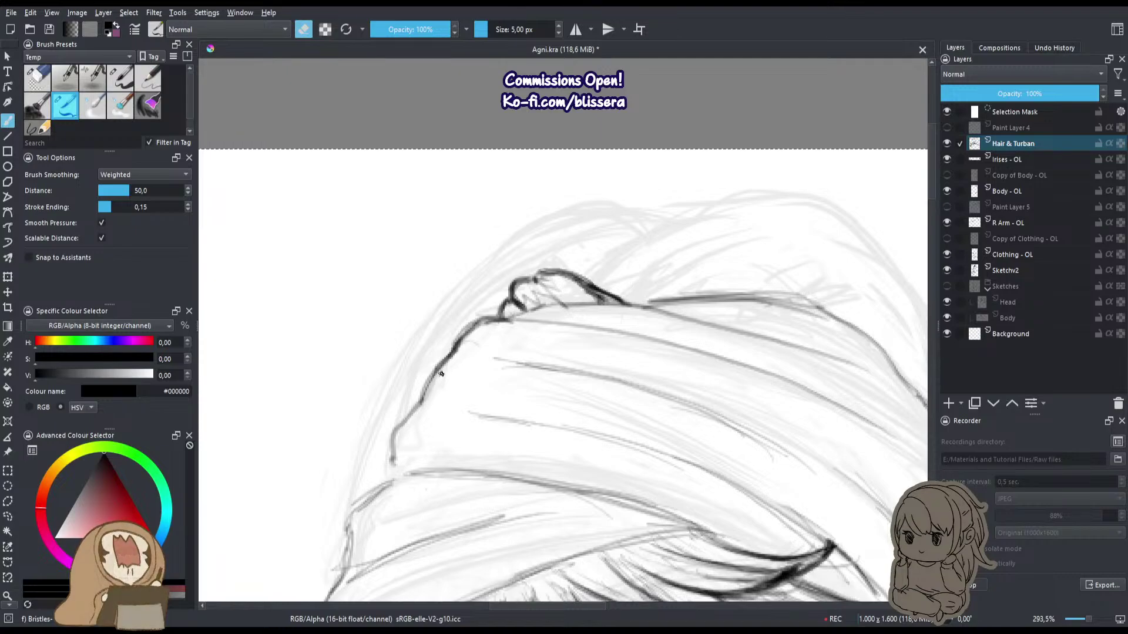
{"action": "key", "text": "e"}
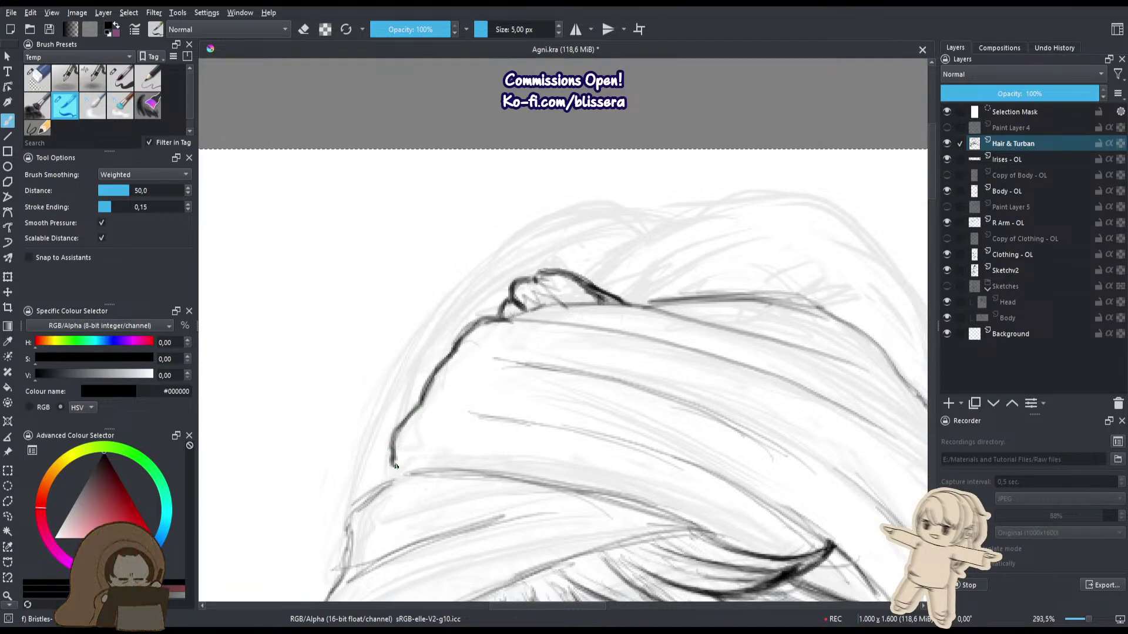
{"action": "left_click_drag", "start_coordinate": [396, 466], "coordinate": [398, 474]}
{"action": "mouse_move", "coordinate": [398, 474]}
{"action": "left_mouse_down"}
{"action": "mouse_move", "coordinate": [441, 431]}
{"action": "mouse_move", "coordinate": [393, 466]}
{"action": "mouse_move", "coordinate": [432, 437]}
{"action": "left_mouse_up"}
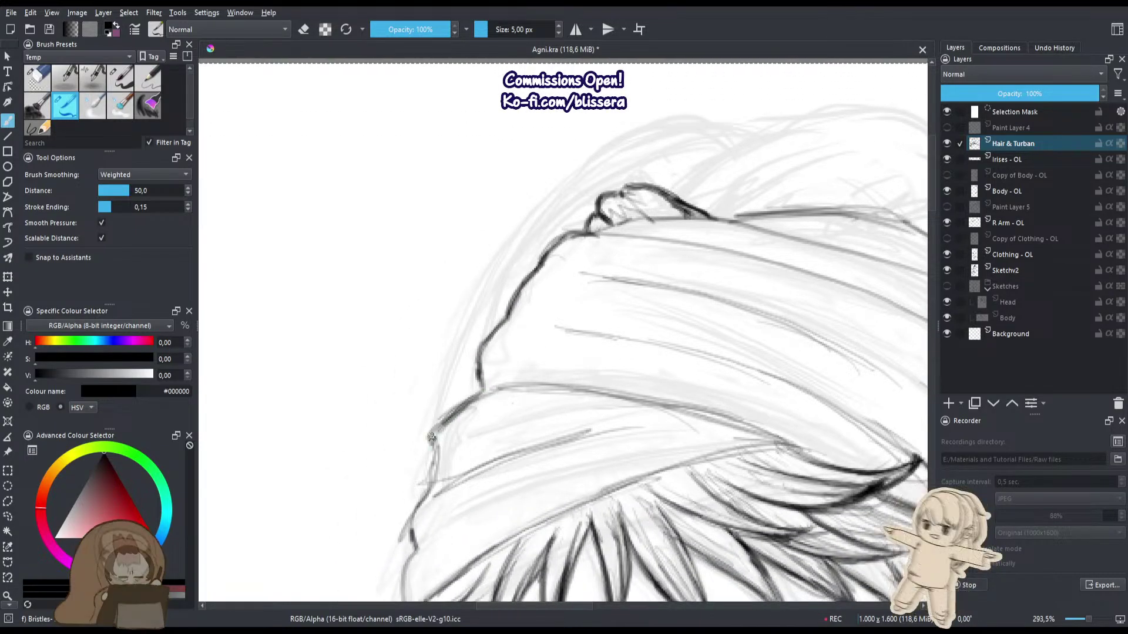
Thicken the outer contour of the lower turban wraps down toward the hair at the temple.
{"action": "left_click_drag", "start_coordinate": [438, 478], "coordinate": [436, 485]}
{"action": "left_click_drag", "start_coordinate": [431, 475], "coordinate": [448, 409]}
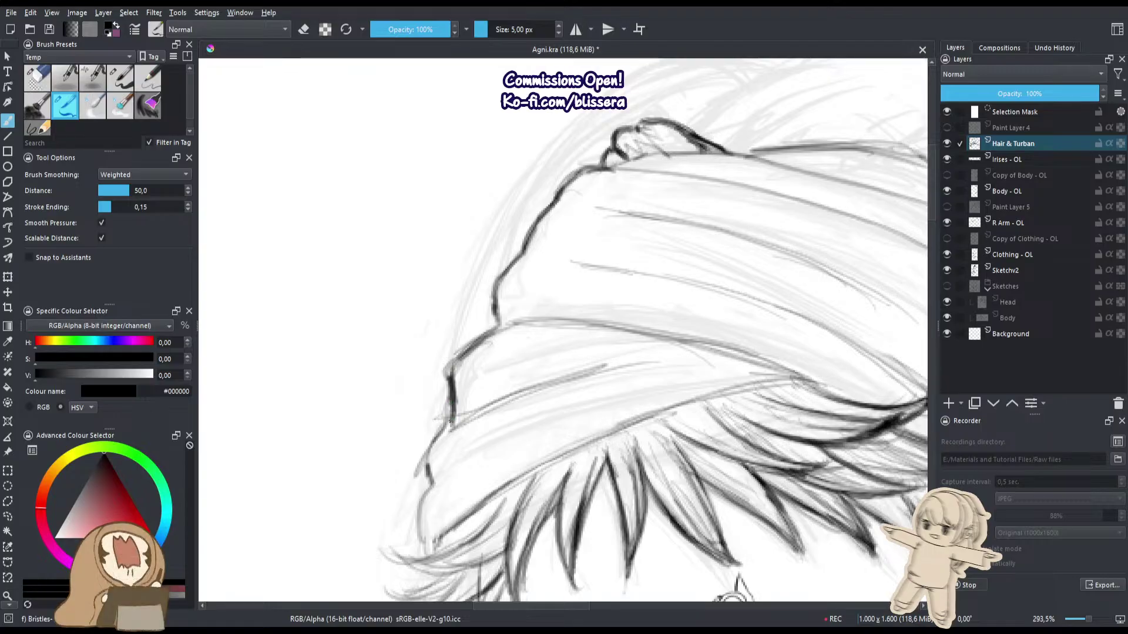
{"action": "left_click_drag", "start_coordinate": [448, 402], "coordinate": [443, 425]}
{"action": "mouse_move", "coordinate": [452, 370]}
{"action": "left_mouse_down"}
{"action": "mouse_move", "coordinate": [459, 420]}
{"action": "mouse_move", "coordinate": [428, 467]}
{"action": "left_mouse_up"}
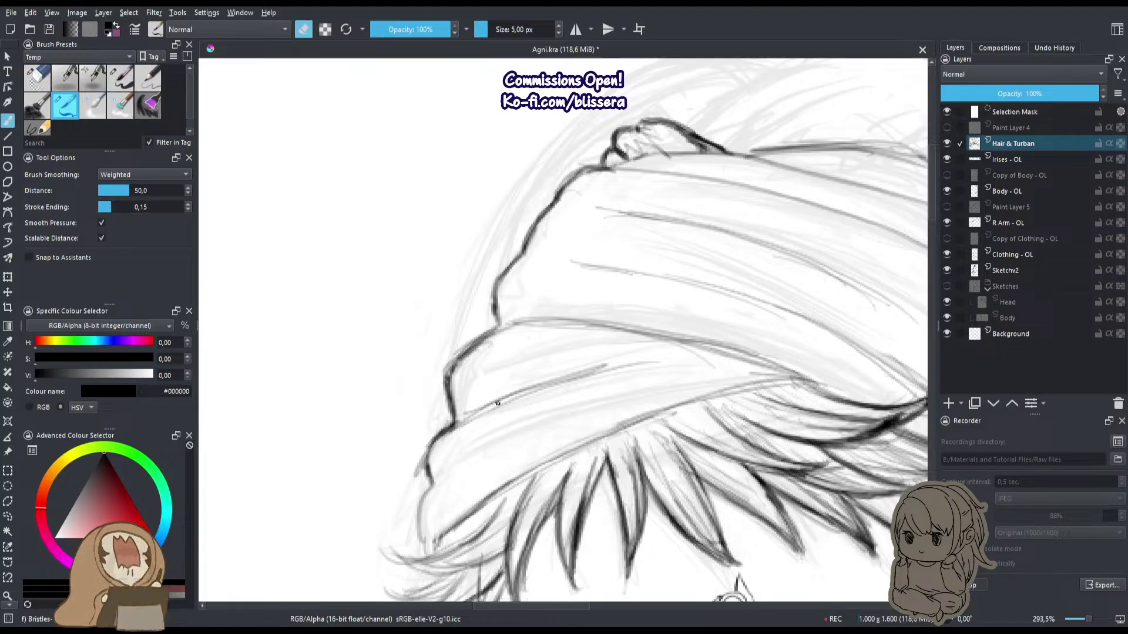
Clean up the outer contour of the lowest turban wraps and extend it down to the hair at the temple.
{"action": "left_click_drag", "start_coordinate": [449, 417], "coordinate": [429, 445]}
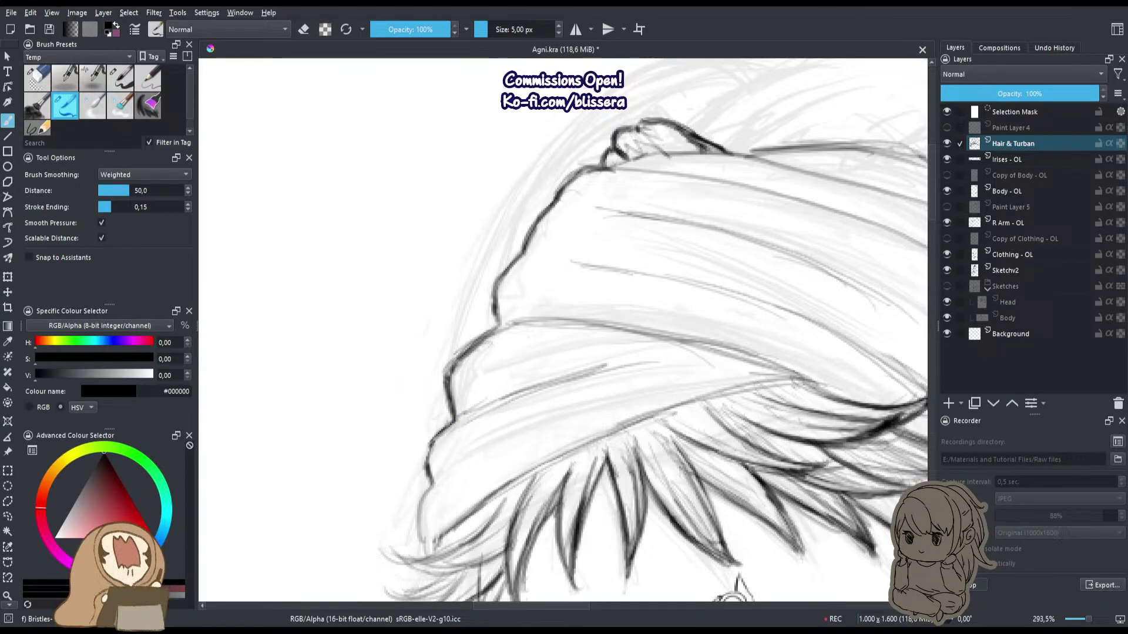
{"action": "left_click_drag", "start_coordinate": [466, 408], "coordinate": [440, 433]}
{"action": "mouse_move", "coordinate": [475, 391]}
{"action": "left_mouse_down"}
{"action": "mouse_move", "coordinate": [454, 421]}
{"action": "mouse_move", "coordinate": [431, 251]}
{"action": "left_mouse_up"}
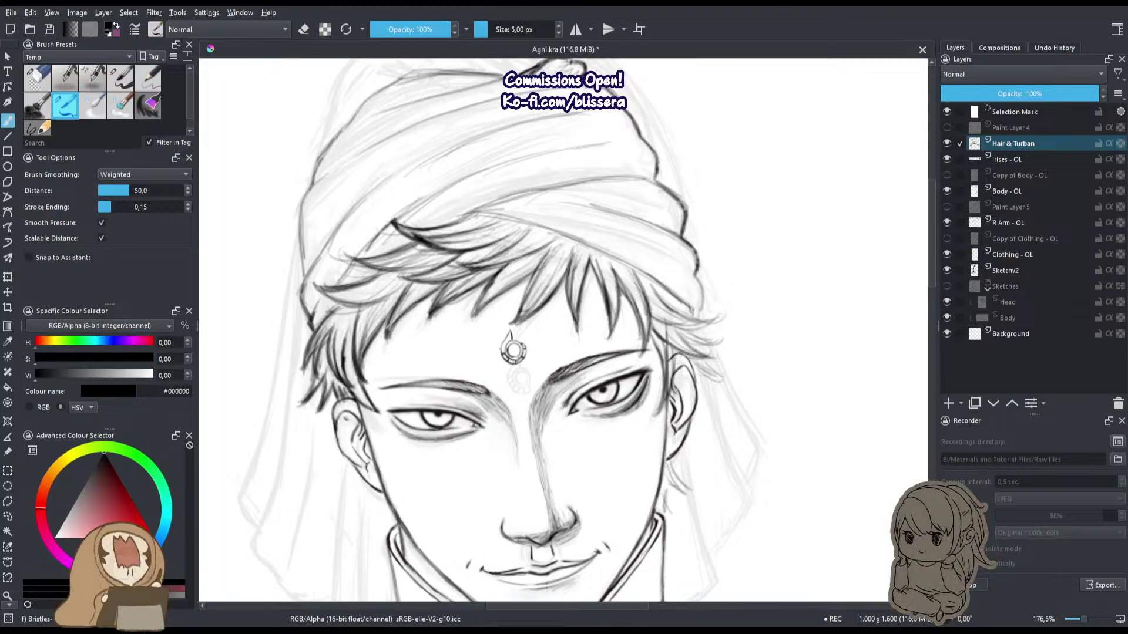
{"action": "left_click_drag", "start_coordinate": [611, 351], "coordinate": [601, 468]}
{"action": "mouse_move", "coordinate": [658, 304]}
{"action": "left_mouse_down"}
{"action": "mouse_move", "coordinate": [611, 367]}
{"action": "mouse_move", "coordinate": [650, 319]}
{"action": "left_mouse_up"}
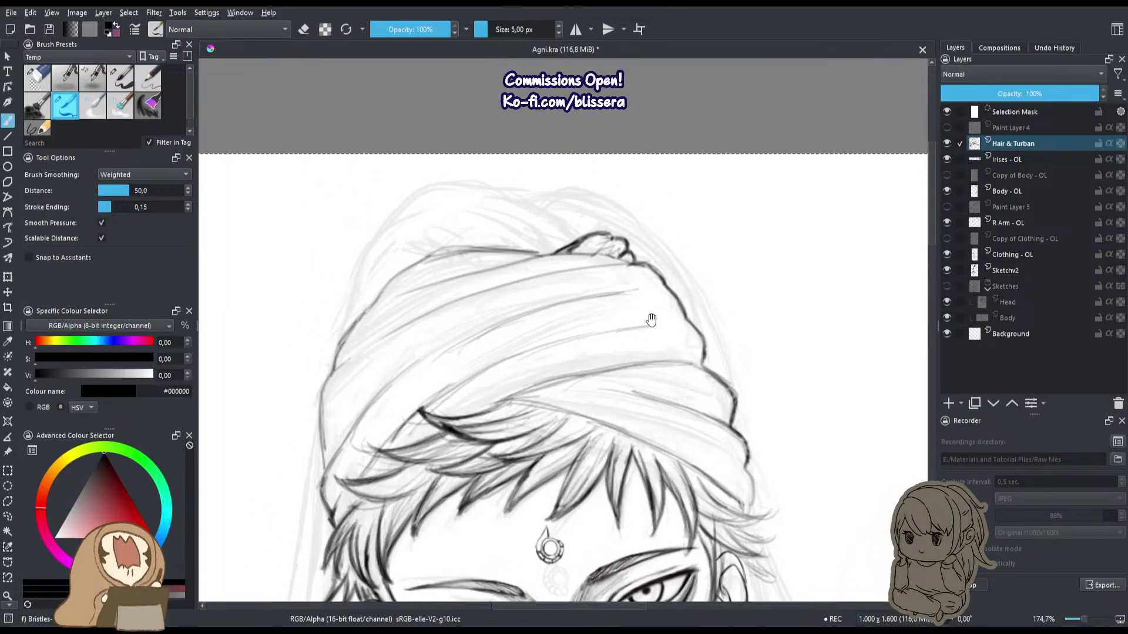
{"action": "left_click_drag", "start_coordinate": [641, 362], "coordinate": [591, 370]}
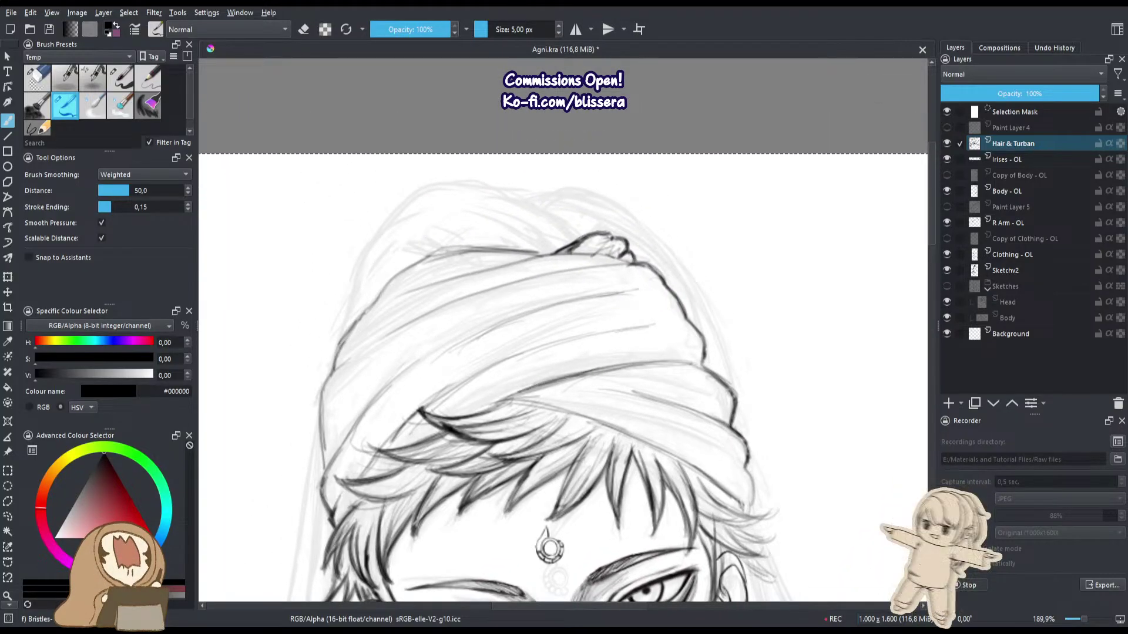
{"action": "left_click_drag", "start_coordinate": [736, 461], "coordinate": [750, 482]}
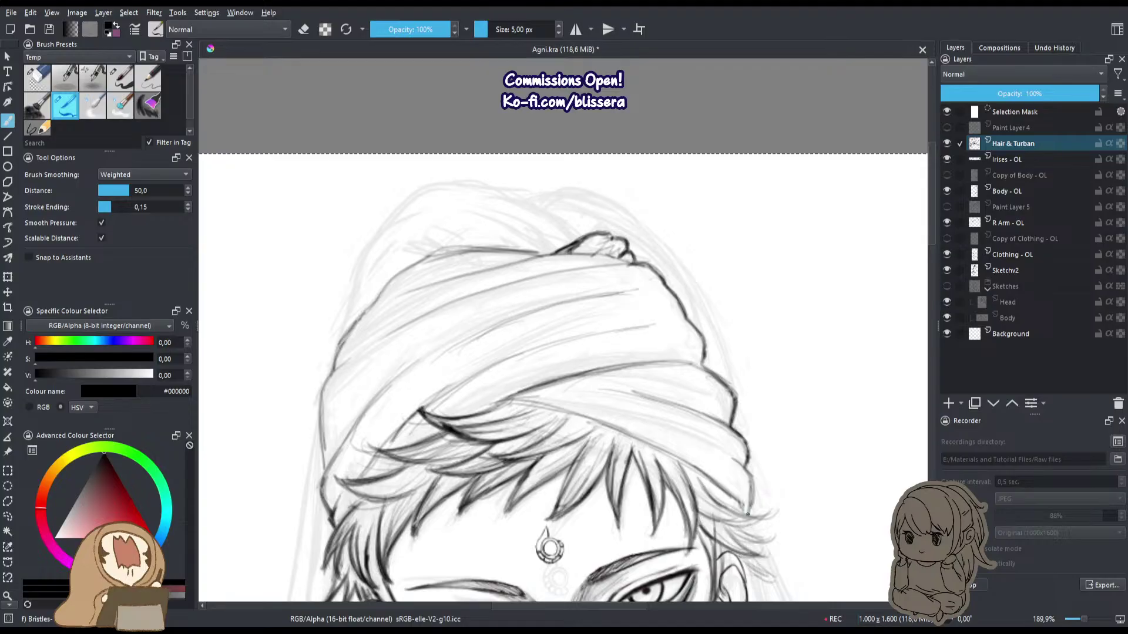
Set the brush size to 8 px, outline the raised cloth hump behind the turban's knot and add short fold lines inside it.
{"action": "scroll", "coordinate": [717, 473], "scroll_direction": "down", "scroll_amount": 3}
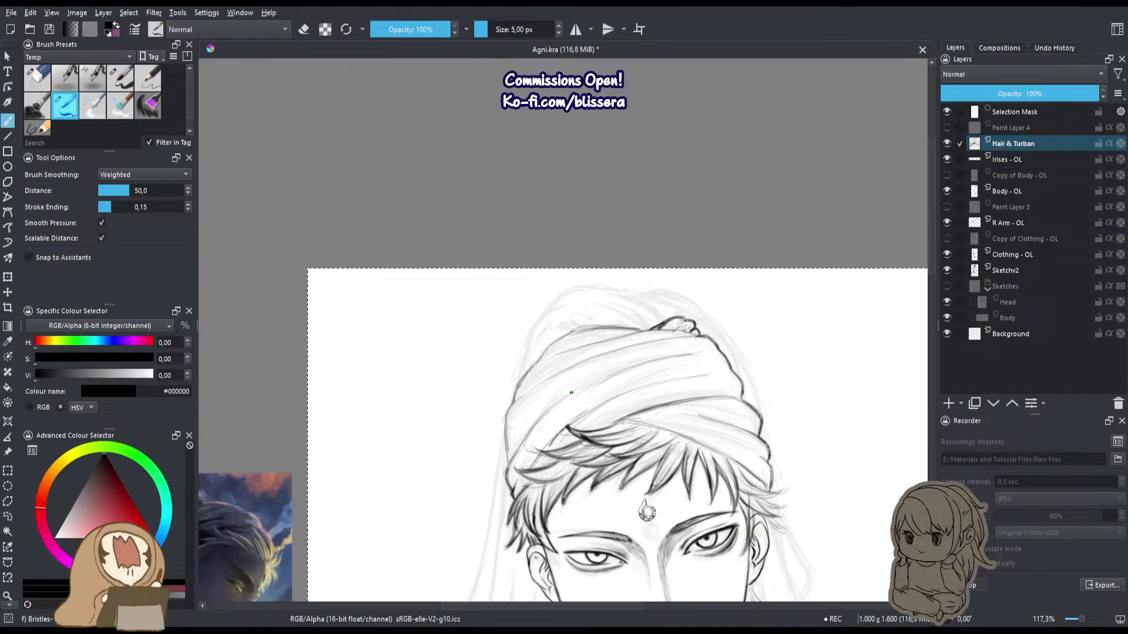
{"action": "left_click_drag", "start_coordinate": [609, 349], "coordinate": [578, 248]}
{"action": "left_click_drag", "start_coordinate": [584, 176], "coordinate": [541, 121]}
{"action": "left_click_drag", "start_coordinate": [523, 206], "coordinate": [629, 270]}
{"action": "left_click_drag", "start_coordinate": [631, 368], "coordinate": [559, 343]}
{"action": "left_click_drag", "start_coordinate": [548, 244], "coordinate": [635, 287]}
{"action": "key", "text": "bracketright"}
{"action": "key", "text": "bracketright"}
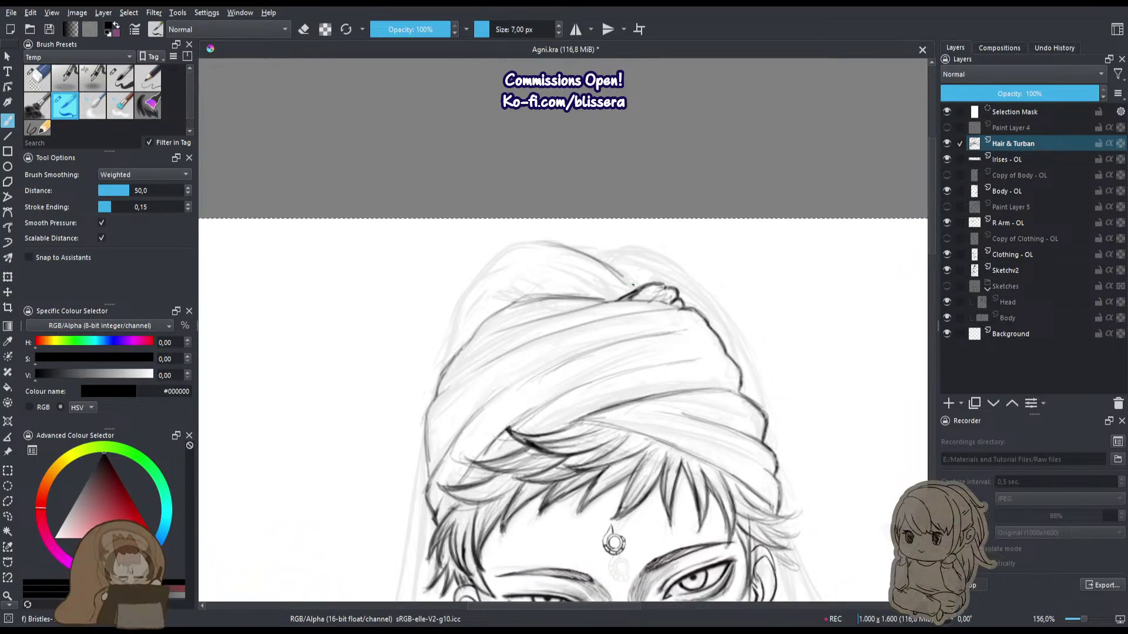
{"action": "left_click_drag", "start_coordinate": [515, 225], "coordinate": [547, 237]}
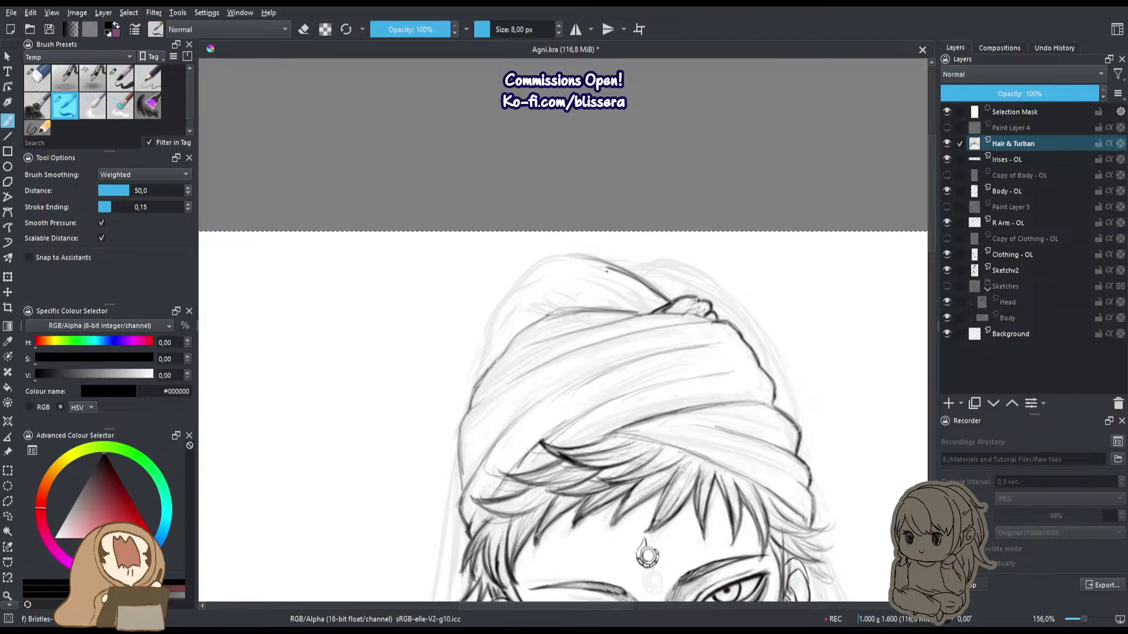
{"action": "mouse_move", "coordinate": [606, 271]}
{"action": "left_mouse_down"}
{"action": "mouse_move", "coordinate": [584, 257]}
{"action": "mouse_move", "coordinate": [533, 265]}
{"action": "mouse_move", "coordinate": [504, 294]}
{"action": "left_mouse_up"}
{"action": "left_click_drag", "start_coordinate": [521, 287], "coordinate": [573, 303]}
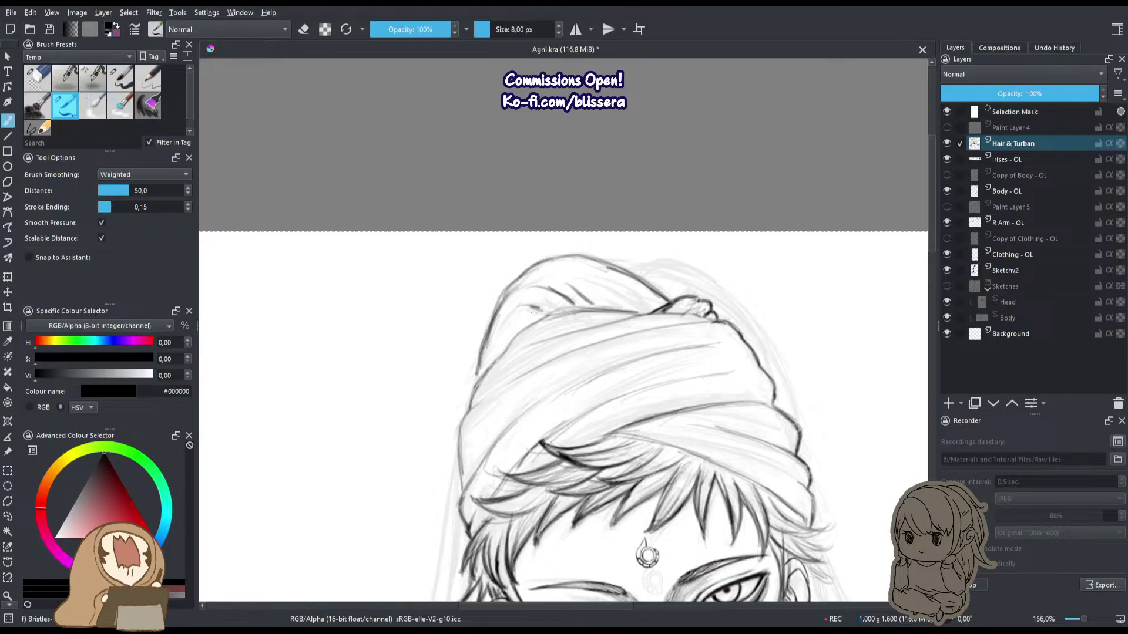
{"action": "left_click_drag", "start_coordinate": [518, 289], "coordinate": [473, 392]}
Try outlining the outer edge of the cloth hanging on the character's right side, from the turban wraps to its lower corner.
{"action": "left_click_drag", "start_coordinate": [462, 473], "coordinate": [491, 321]}
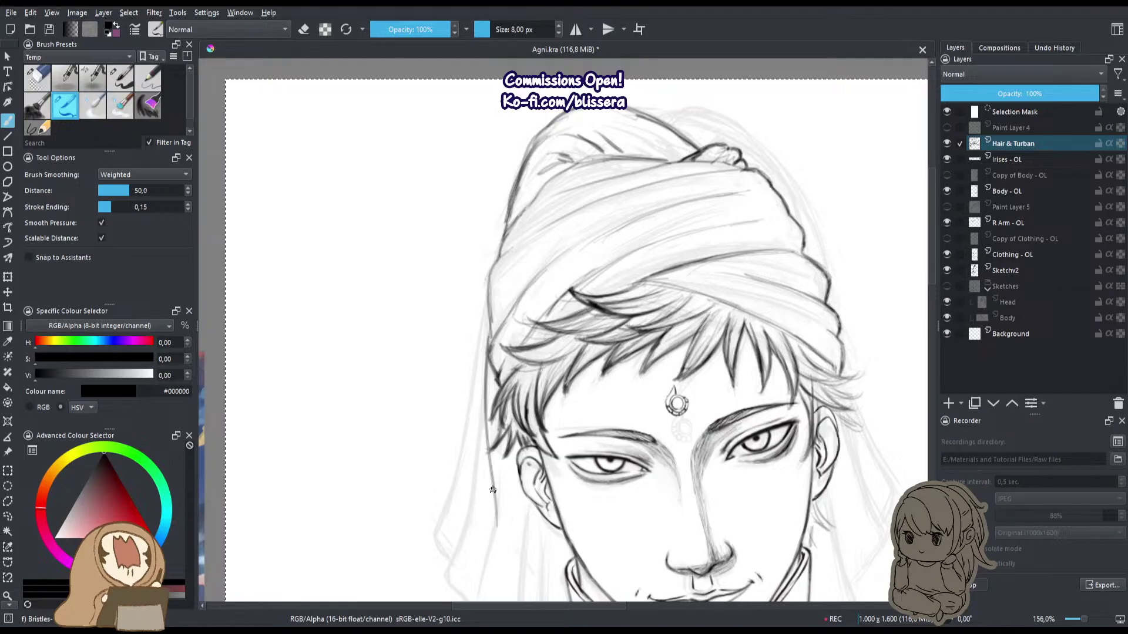
{"action": "mouse_move", "coordinate": [492, 489]}
{"action": "left_mouse_down"}
{"action": "mouse_move", "coordinate": [491, 351]}
{"action": "mouse_move", "coordinate": [467, 437]}
{"action": "left_mouse_up"}
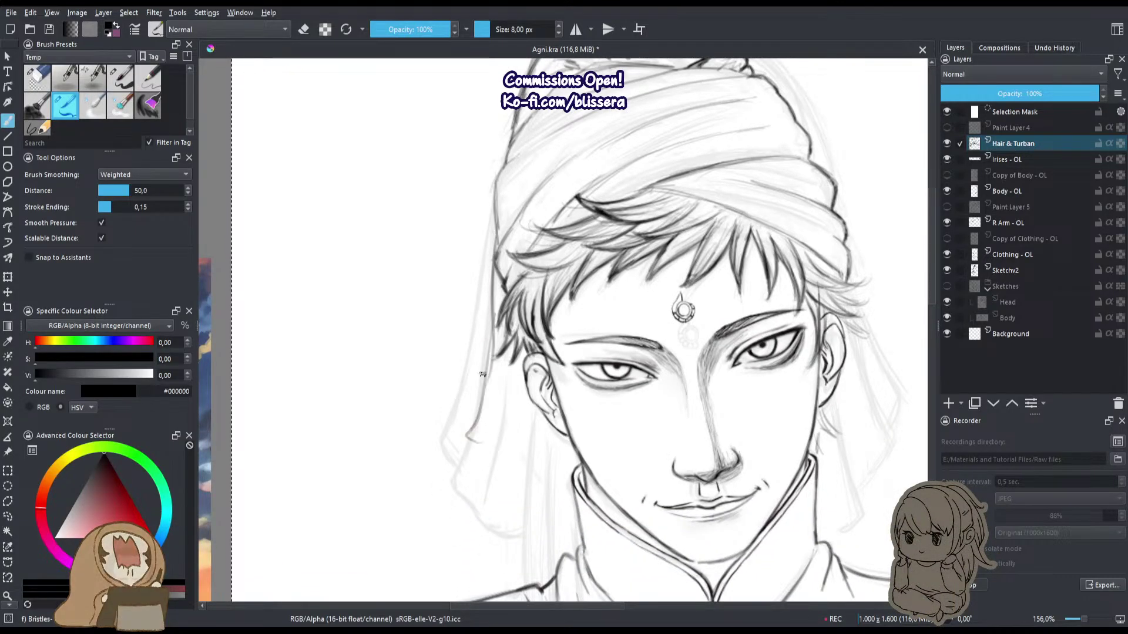
{"action": "left_click_drag", "start_coordinate": [493, 331], "coordinate": [474, 427]}
{"action": "mouse_move", "coordinate": [493, 312]}
{"action": "left_mouse_down"}
{"action": "mouse_move", "coordinate": [466, 436]}
{"action": "mouse_move", "coordinate": [491, 461]}
{"action": "left_mouse_up"}
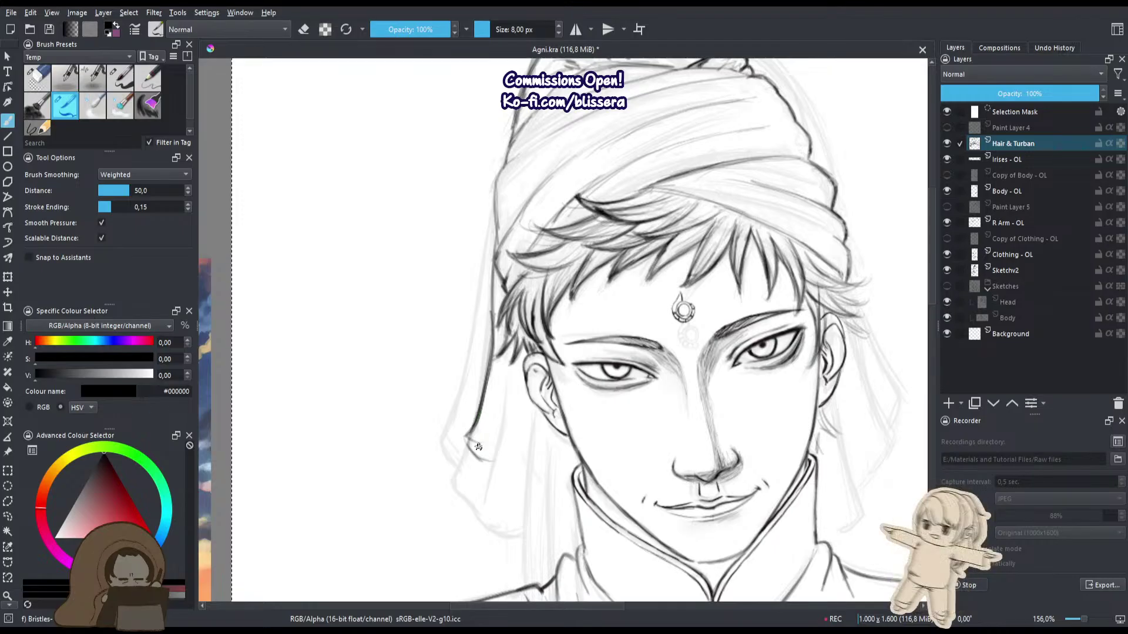
{"action": "key", "text": "ctrl+z"}
{"action": "key", "text": "ctrl+z"}
{"action": "key", "text": "ctrl+z"}
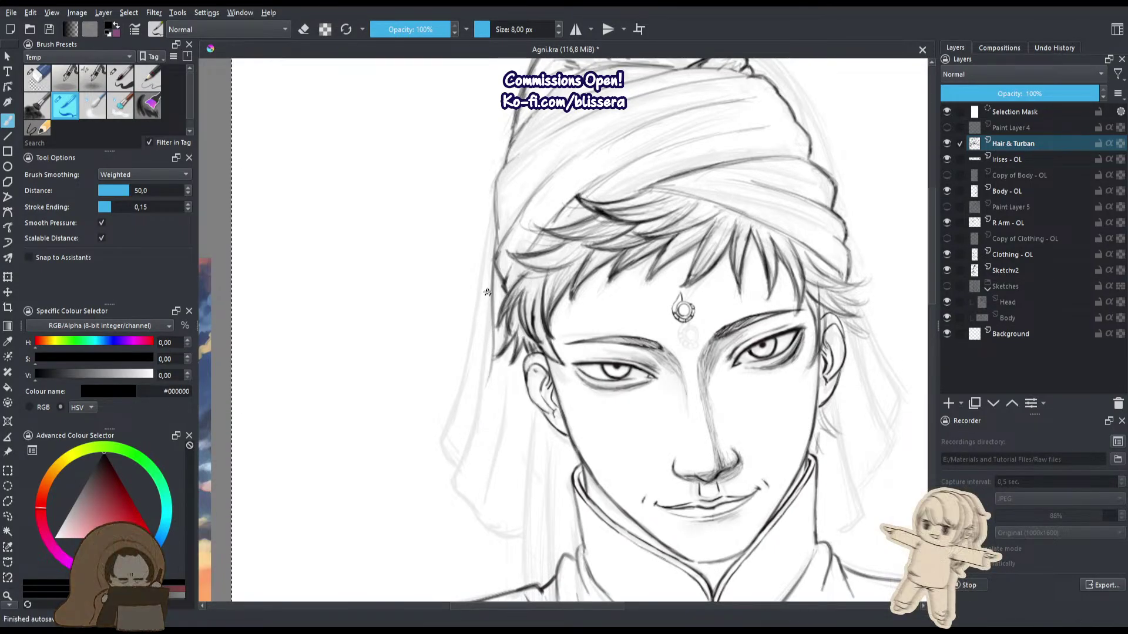
{"action": "key", "text": "ctrl+z"}
{"action": "key", "text": "ctrl+z"}
{"action": "key", "text": "ctrl+z"}
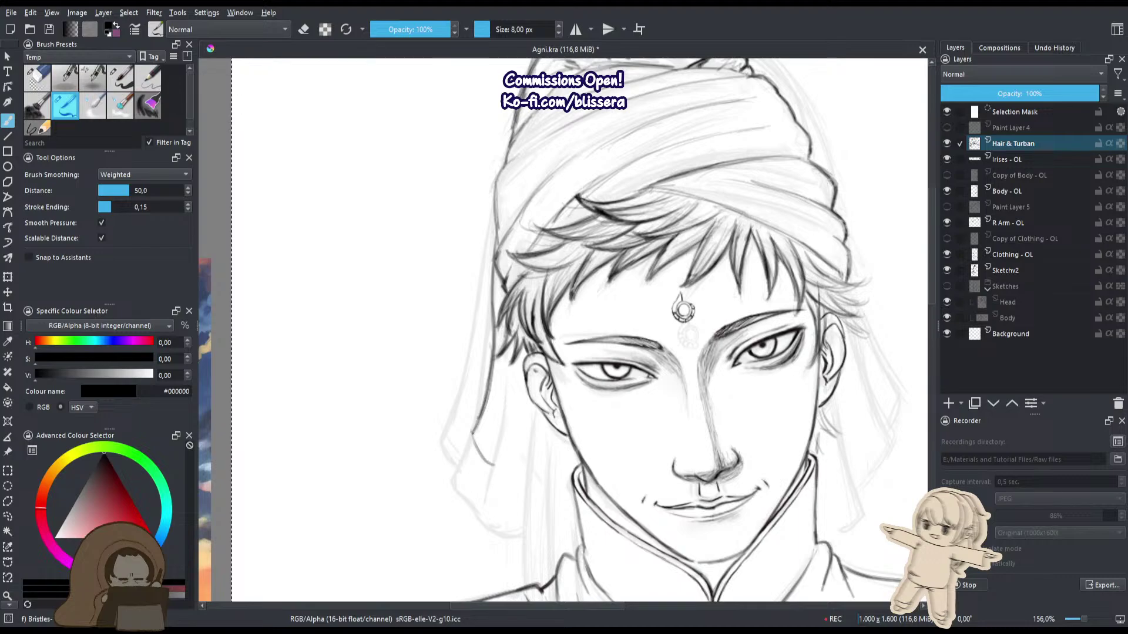
Try drawing the inner fold of the hanging cloth beside the character's right ear, undoing and redrawing the stroke.
{"action": "left_click_drag", "start_coordinate": [512, 368], "coordinate": [508, 427]}
{"action": "left_click_drag", "start_coordinate": [515, 382], "coordinate": [502, 473]}
{"action": "left_click_drag", "start_coordinate": [517, 363], "coordinate": [509, 445]}
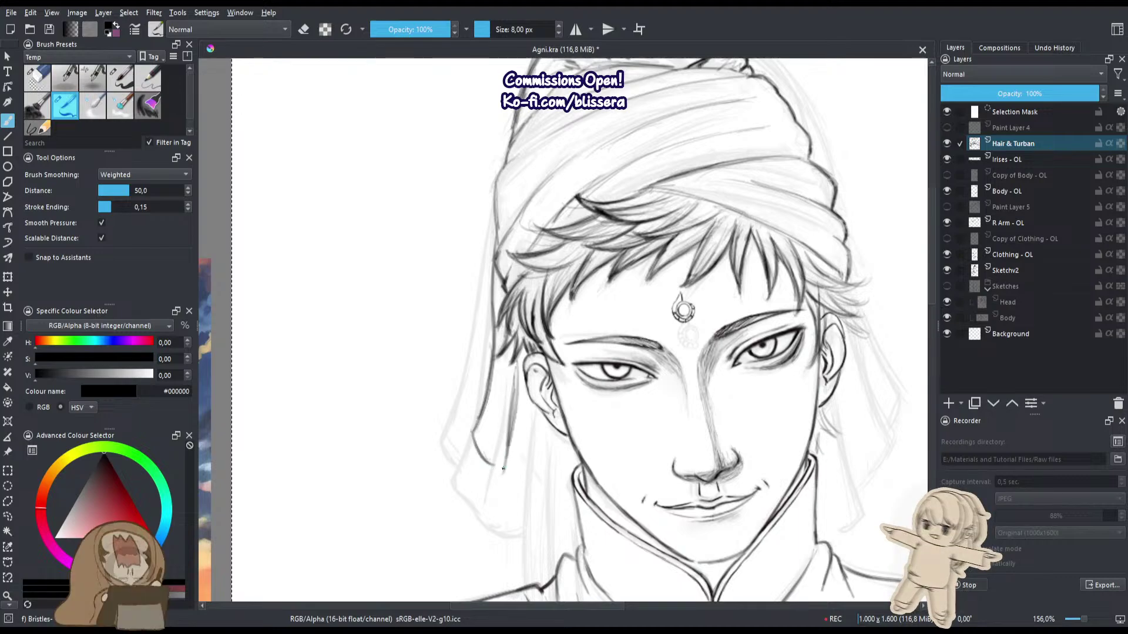
{"action": "key", "text": "ctrl+z"}
{"action": "key", "text": "ctrl+z"}
{"action": "left_click_drag", "start_coordinate": [515, 372], "coordinate": [504, 461]}
{"action": "key", "text": "ctrl+z"}
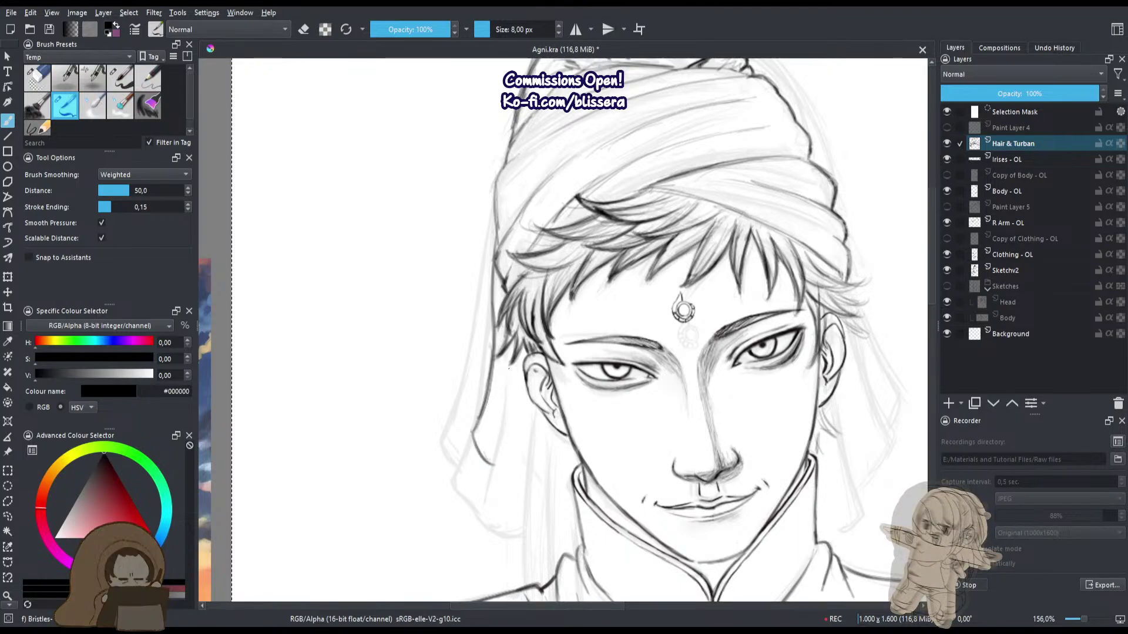
{"action": "left_click_drag", "start_coordinate": [509, 371], "coordinate": [500, 481]}
{"action": "left_click_drag", "start_coordinate": [509, 383], "coordinate": [502, 448]}
{"action": "key", "text": "ctrl+z"}
{"action": "key", "text": "ctrl+z"}
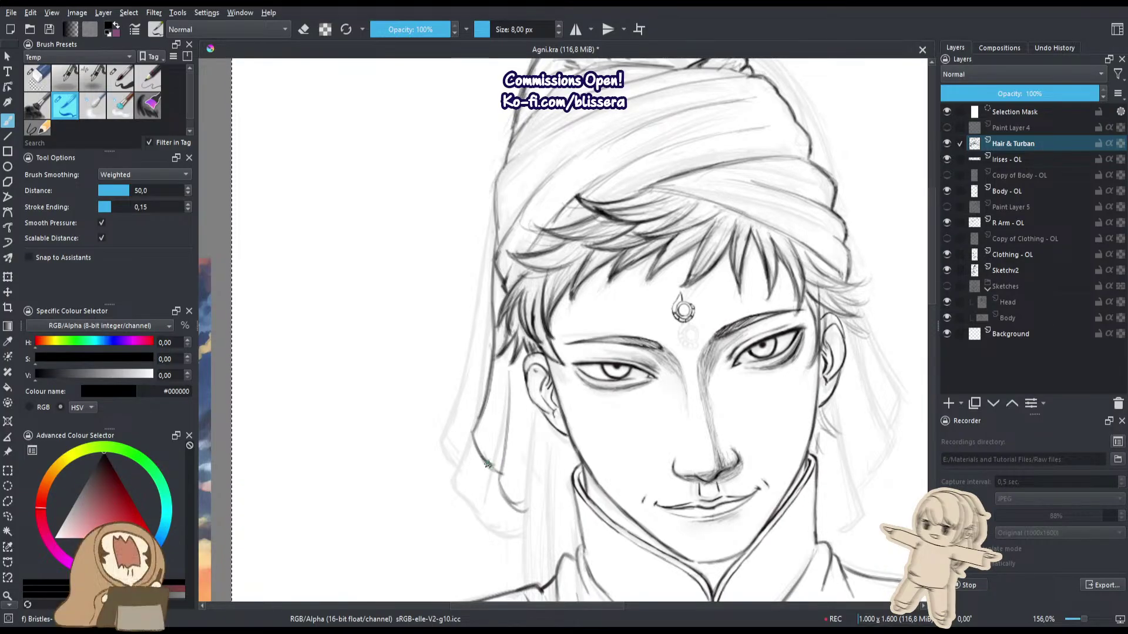
Try drawing the wavy lower hem of the hanging cloth toward the collar and clean up its overlapping lines.
{"action": "mouse_move", "coordinate": [501, 478]}
{"action": "left_mouse_down"}
{"action": "mouse_move", "coordinate": [525, 510]}
{"action": "mouse_move", "coordinate": [511, 508]}
{"action": "mouse_move", "coordinate": [569, 528]}
{"action": "left_mouse_up"}
{"action": "key", "text": "ctrl+z"}
{"action": "key", "text": "ctrl+z"}
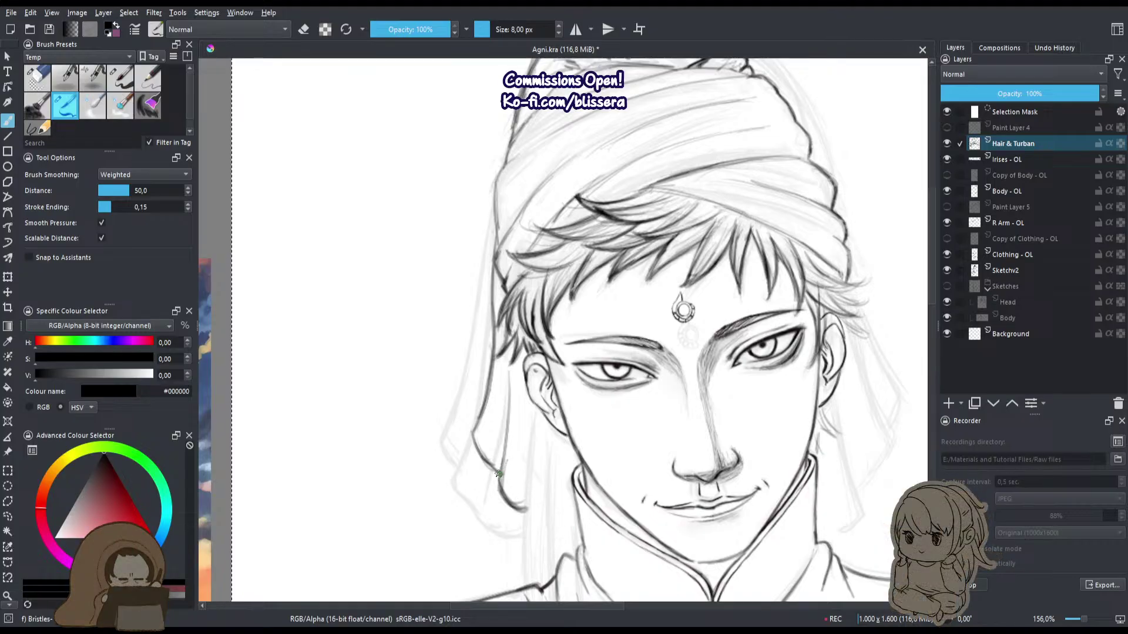
{"action": "key", "text": "ctrl+z"}
{"action": "key", "text": "ctrl+z"}
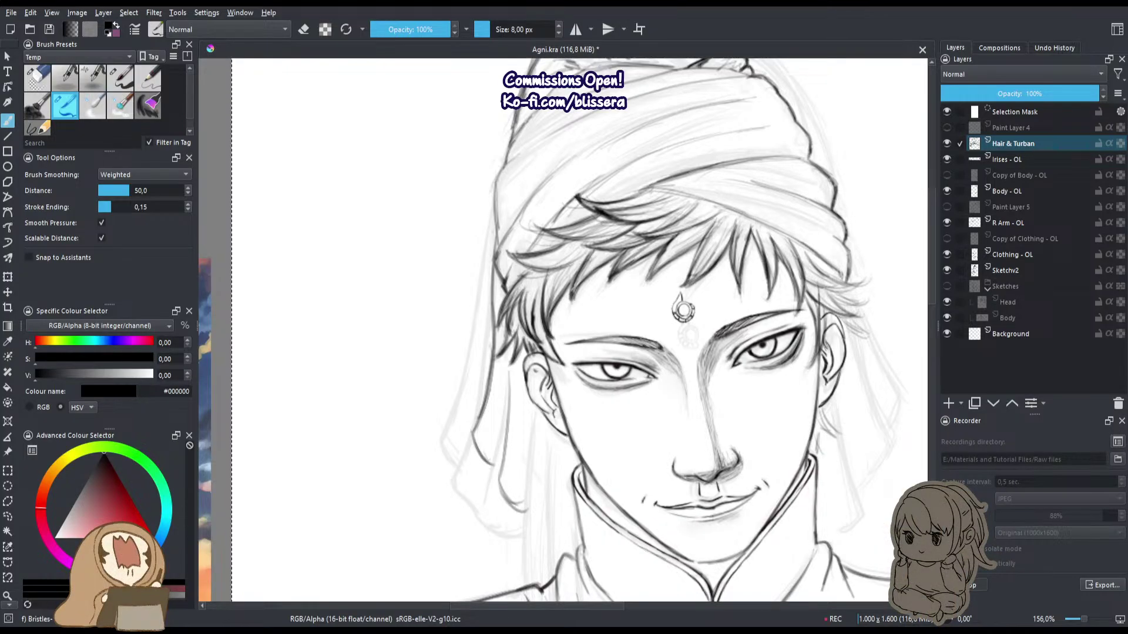
{"action": "mouse_move", "coordinate": [504, 462]}
{"action": "left_mouse_down"}
{"action": "mouse_move", "coordinate": [496, 491]}
{"action": "mouse_move", "coordinate": [516, 510]}
{"action": "mouse_move", "coordinate": [528, 462]}
{"action": "mouse_move", "coordinate": [520, 526]}
{"action": "mouse_move", "coordinate": [510, 510]}
{"action": "mouse_move", "coordinate": [572, 532]}
{"action": "left_mouse_up"}
{"action": "left_click", "coordinate": [43, 80]}
{"action": "key", "text": "slash"}
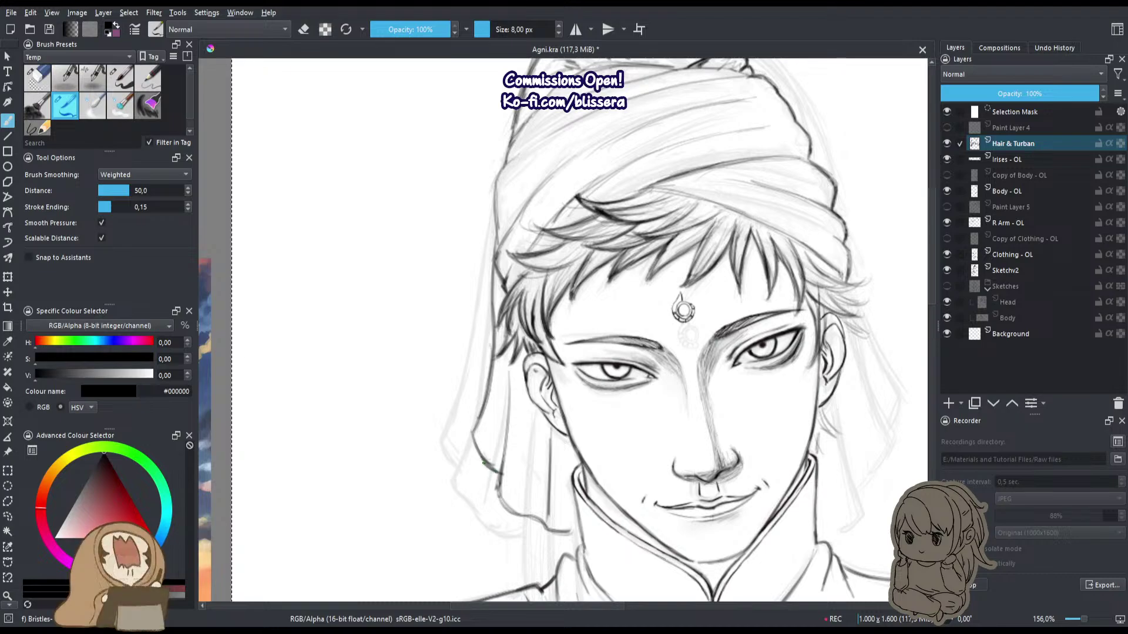
Try outlining the hanging cloth on the character's left side and adding small hair strands below both ears.
{"action": "left_click_drag", "start_coordinate": [647, 358], "coordinate": [576, 370]}
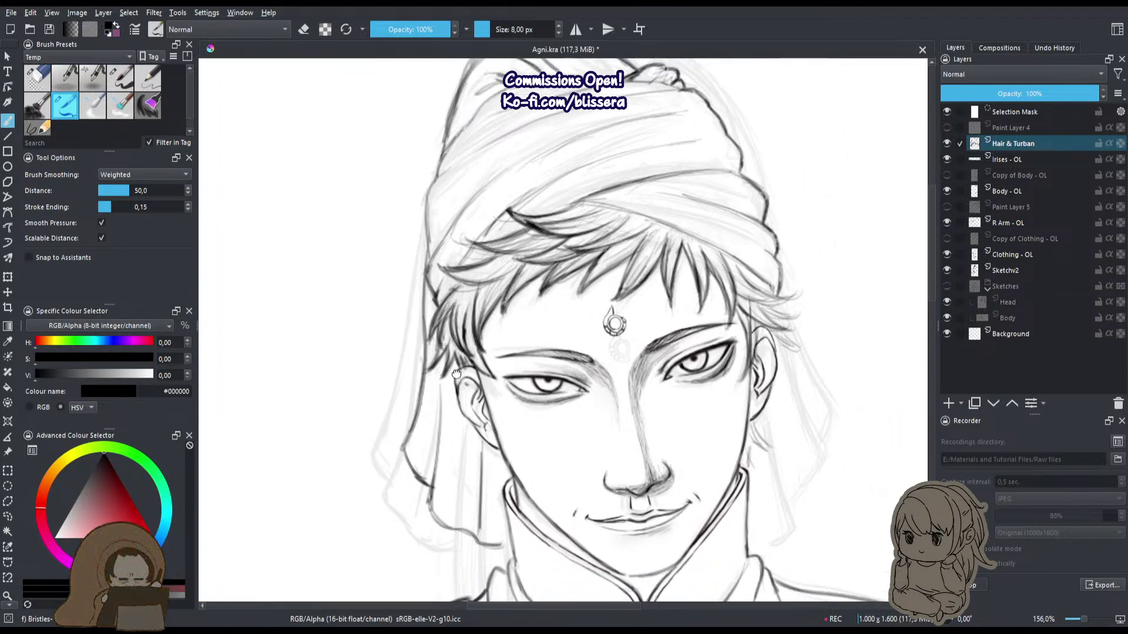
{"action": "key", "text": "bracketleft"}
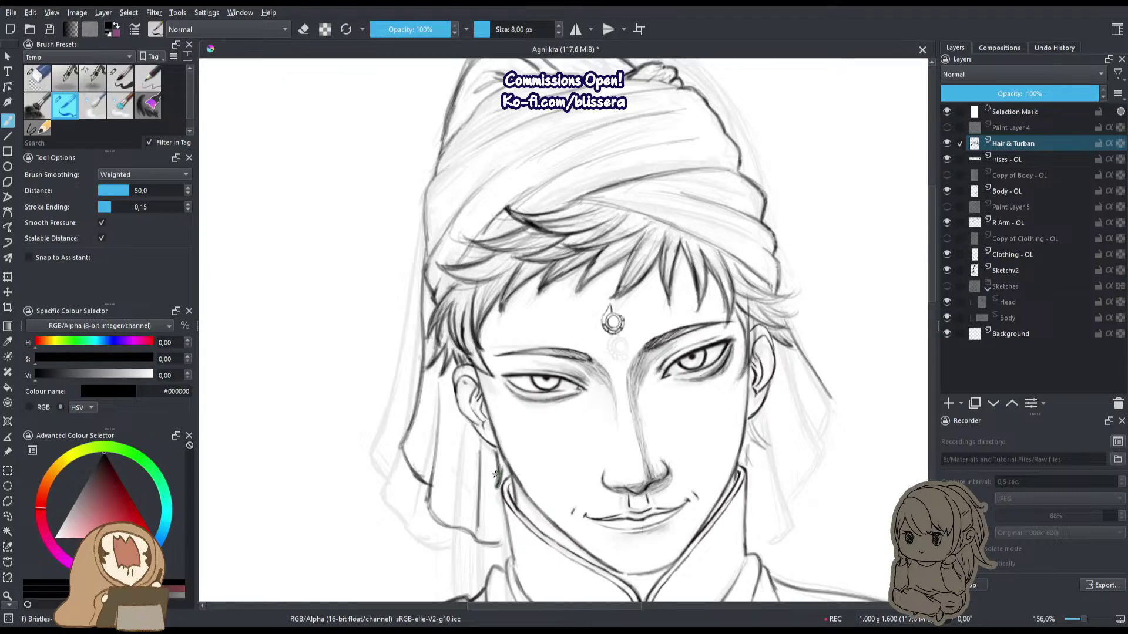
{"action": "left_click_drag", "start_coordinate": [755, 434], "coordinate": [760, 444]}
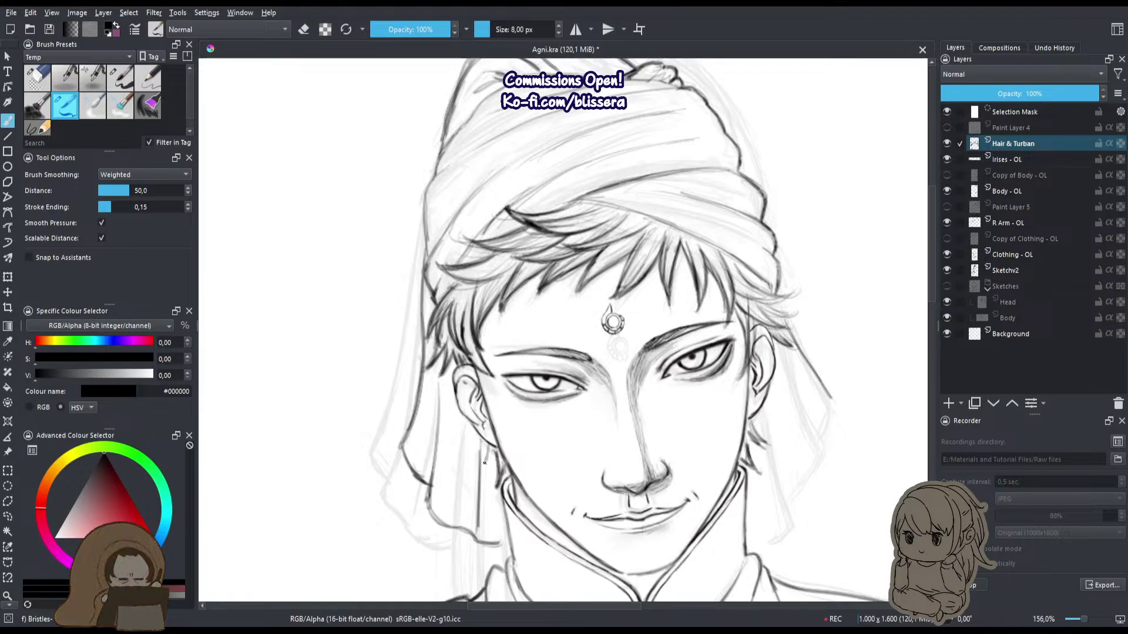
{"action": "left_click_drag", "start_coordinate": [486, 444], "coordinate": [483, 473]}
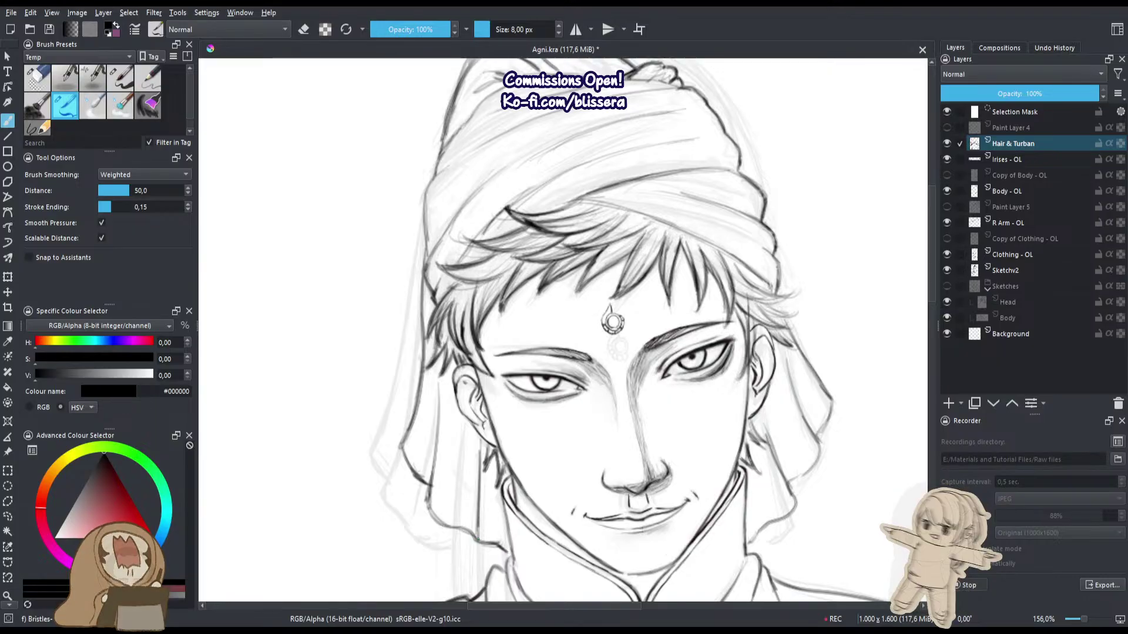
{"action": "mouse_move", "coordinate": [485, 494]}
{"action": "left_mouse_down"}
{"action": "mouse_move", "coordinate": [460, 537]}
{"action": "mouse_move", "coordinate": [490, 515]}
{"action": "mouse_move", "coordinate": [486, 498]}
{"action": "left_mouse_up"}
Compare with the reference images, redraw the hair tips around the character's left ear, and erase the hanging cloth's edge line on the other side.
{"action": "scroll", "coordinate": [491, 514], "scroll_direction": "down", "scroll_amount": 2}
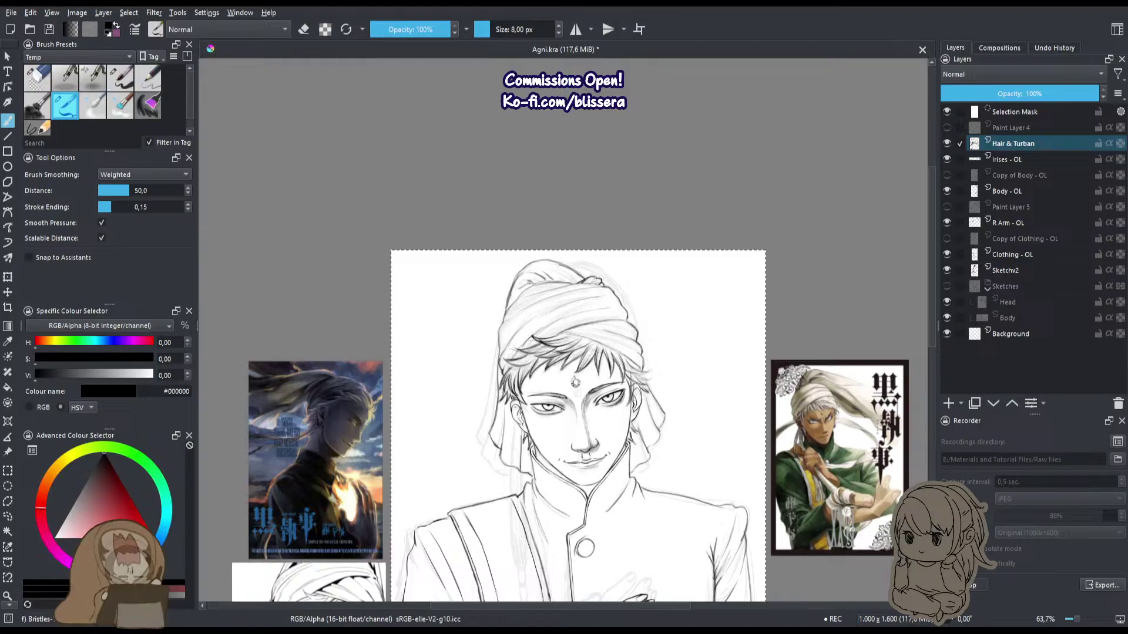
{"action": "left_click_drag", "start_coordinate": [662, 599], "coordinate": [726, 465]}
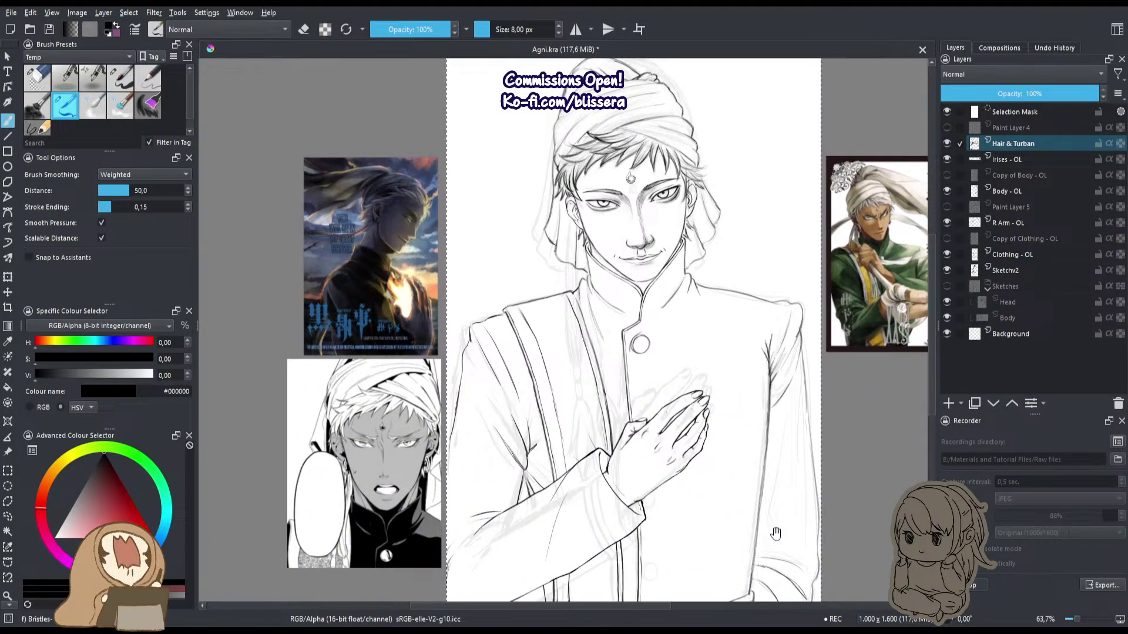
{"action": "left_click_drag", "start_coordinate": [275, 554], "coordinate": [305, 478]}
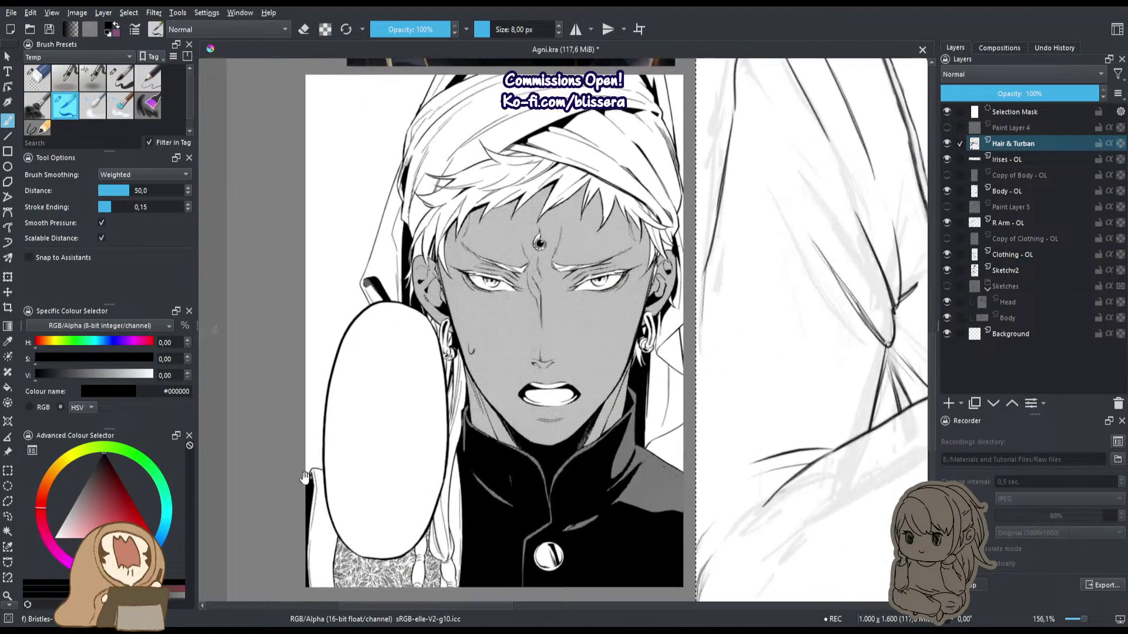
{"action": "scroll", "coordinate": [313, 473], "scroll_direction": "down", "scroll_amount": 5}
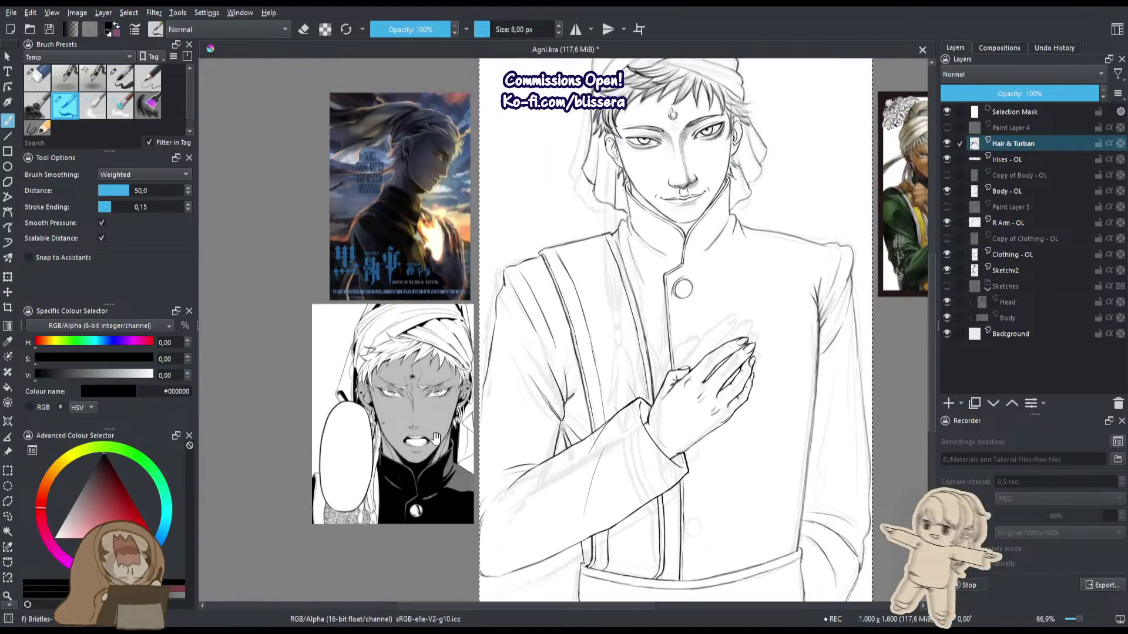
{"action": "scroll", "coordinate": [700, 311], "scroll_direction": "up", "scroll_amount": 4}
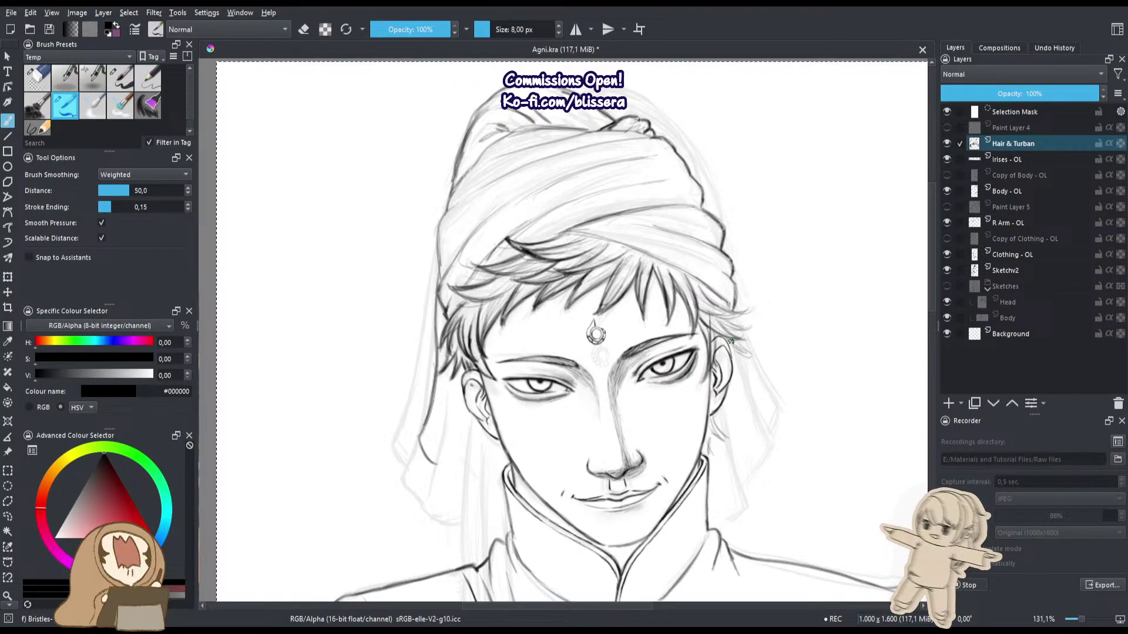
{"action": "left_click_drag", "start_coordinate": [734, 345], "coordinate": [759, 357]}
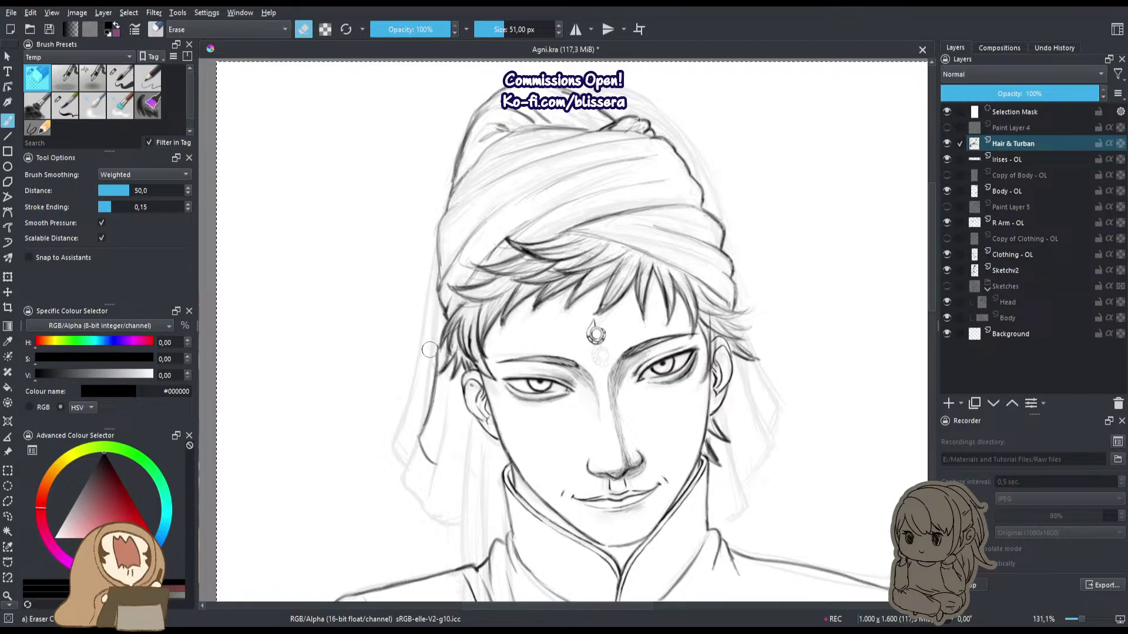
{"action": "mouse_move", "coordinate": [433, 367]}
{"action": "left_mouse_down"}
{"action": "mouse_move", "coordinate": [421, 435]}
{"action": "mouse_move", "coordinate": [440, 472]}
{"action": "left_mouse_up"}
{"action": "key", "text": "slash"}
Draw small pointed hair strands along the jaw below the character's right ear down to the collar, using 6 to 7 px brush sizes.
{"action": "scroll", "coordinate": [494, 462], "scroll_direction": "up", "scroll_amount": 5}
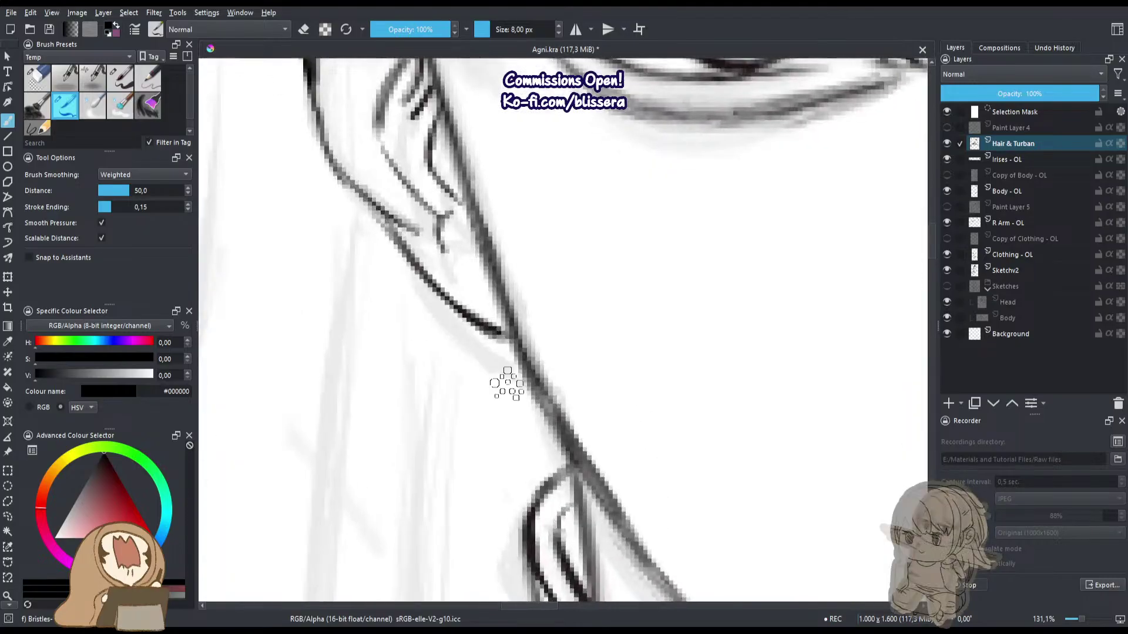
{"action": "mouse_move", "coordinate": [501, 364]}
{"action": "left_mouse_down"}
{"action": "mouse_move", "coordinate": [527, 381]}
{"action": "mouse_move", "coordinate": [507, 349]}
{"action": "mouse_move", "coordinate": [485, 364]}
{"action": "mouse_move", "coordinate": [495, 331]}
{"action": "mouse_move", "coordinate": [468, 445]}
{"action": "left_mouse_up"}
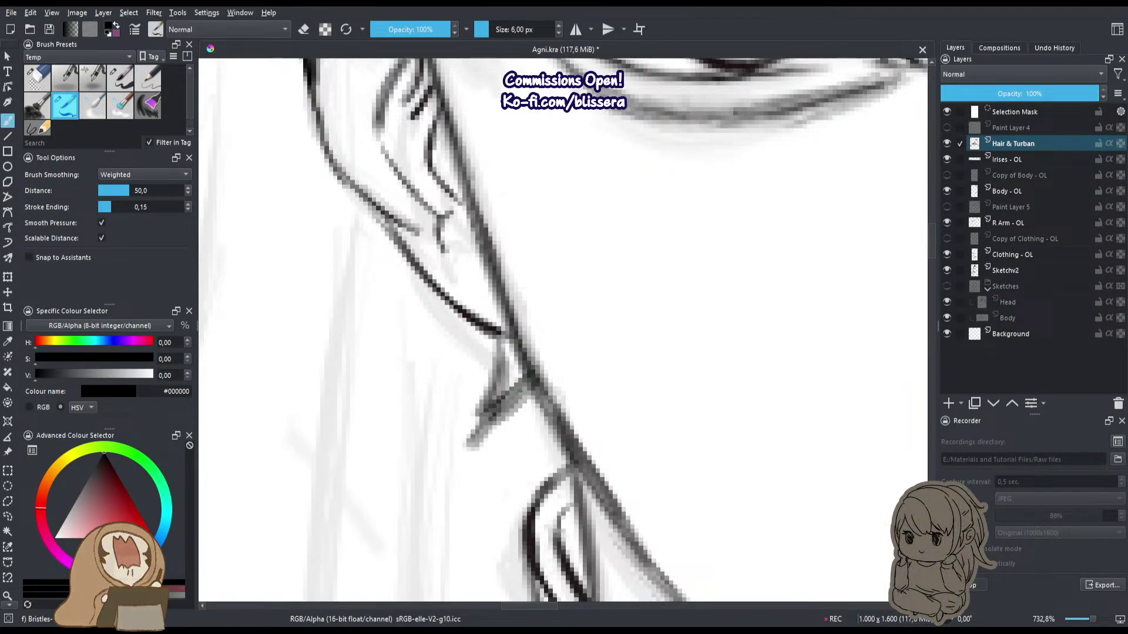
{"action": "mouse_move", "coordinate": [433, 387]}
{"action": "left_mouse_down"}
{"action": "mouse_move", "coordinate": [467, 352]}
{"action": "mouse_move", "coordinate": [435, 390]}
{"action": "mouse_move", "coordinate": [500, 351]}
{"action": "left_mouse_up"}
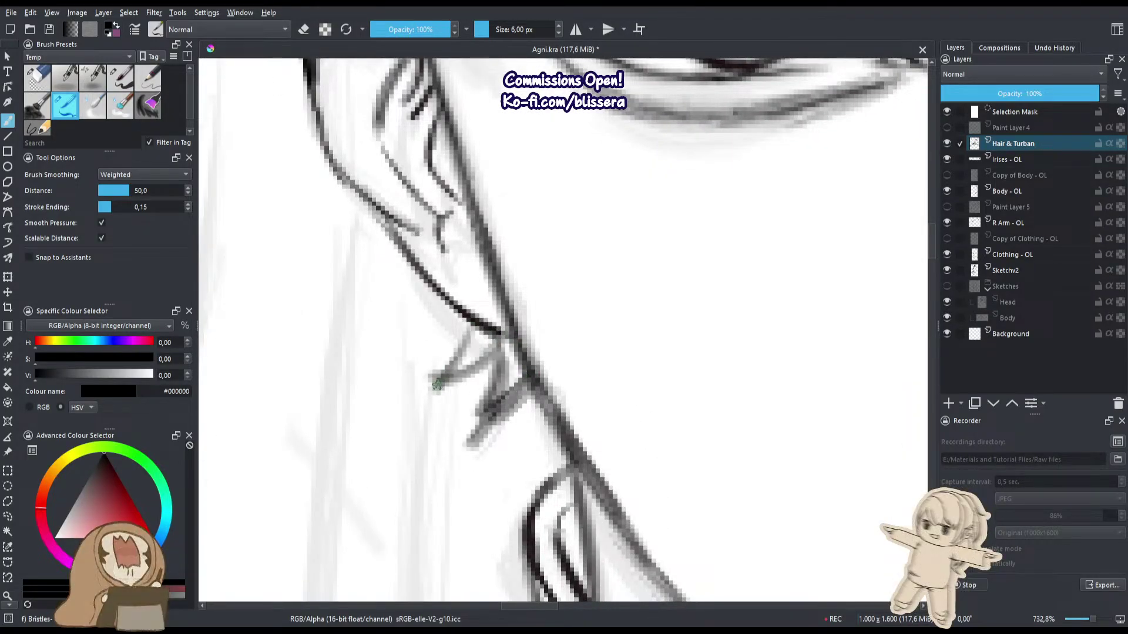
{"action": "mouse_move", "coordinate": [527, 409]}
{"action": "left_mouse_down"}
{"action": "mouse_move", "coordinate": [493, 527]}
{"action": "mouse_move", "coordinate": [554, 444]}
{"action": "mouse_move", "coordinate": [506, 386]}
{"action": "left_mouse_up"}
{"action": "key", "text": "bracketright"}
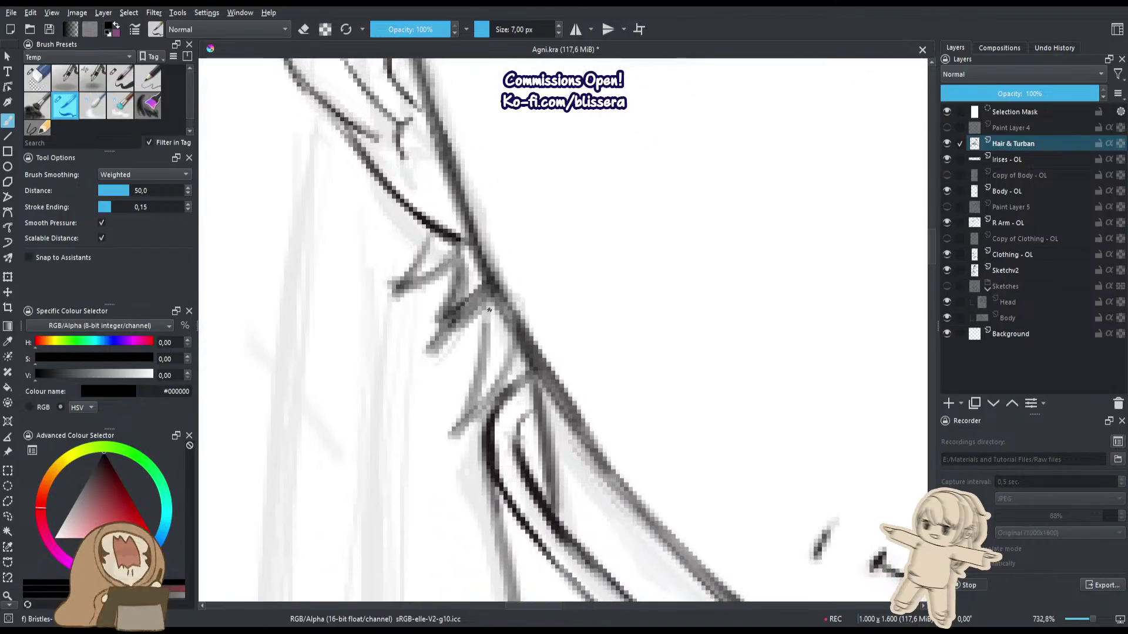
{"action": "left_click_drag", "start_coordinate": [489, 304], "coordinate": [456, 426]}
{"action": "left_click_drag", "start_coordinate": [518, 347], "coordinate": [457, 428]}
{"action": "left_click_drag", "start_coordinate": [521, 329], "coordinate": [495, 389]}
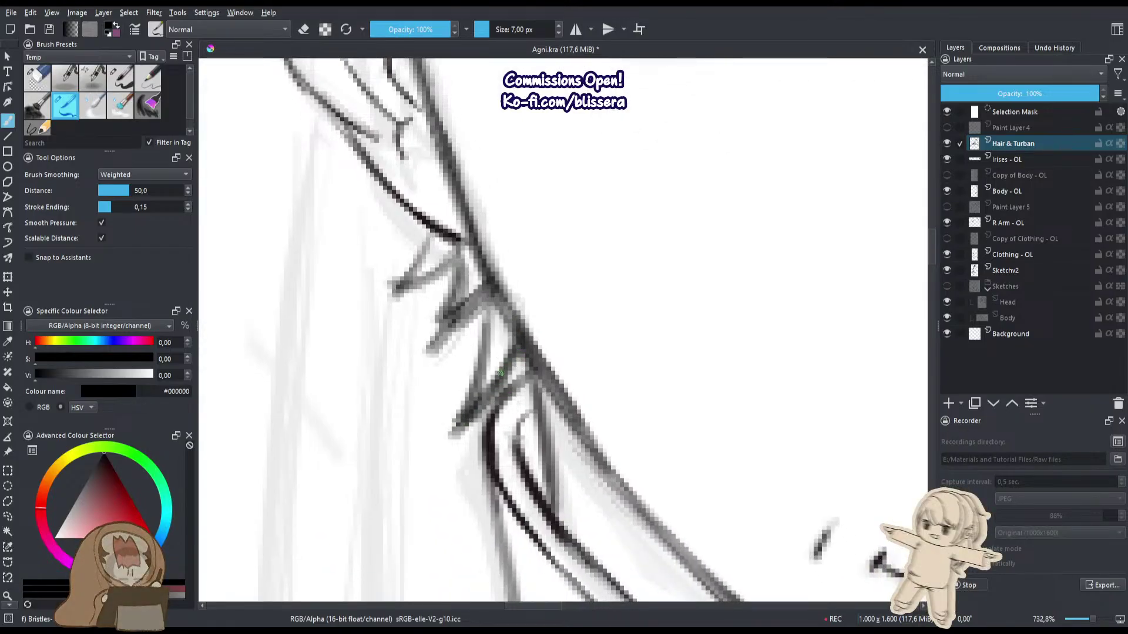
Refine the small pointed hair strands along the jaw below the character's right ear with the 7 px brush.
{"action": "left_click_drag", "start_coordinate": [482, 292], "coordinate": [422, 360]}
{"action": "left_click_drag", "start_coordinate": [461, 254], "coordinate": [434, 351]}
{"action": "left_click_drag", "start_coordinate": [426, 283], "coordinate": [476, 375]}
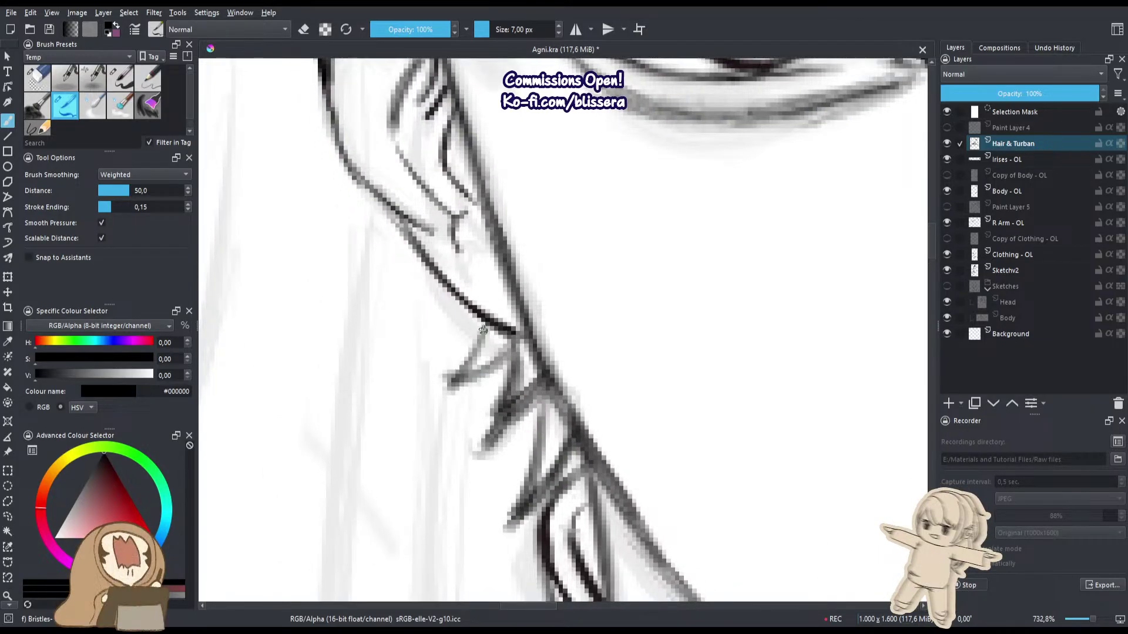
{"action": "left_click_drag", "start_coordinate": [484, 332], "coordinate": [450, 386]}
{"action": "mouse_move", "coordinate": [450, 387]}
{"action": "left_mouse_down"}
{"action": "mouse_move", "coordinate": [504, 332]}
{"action": "mouse_move", "coordinate": [420, 450]}
{"action": "left_mouse_up"}
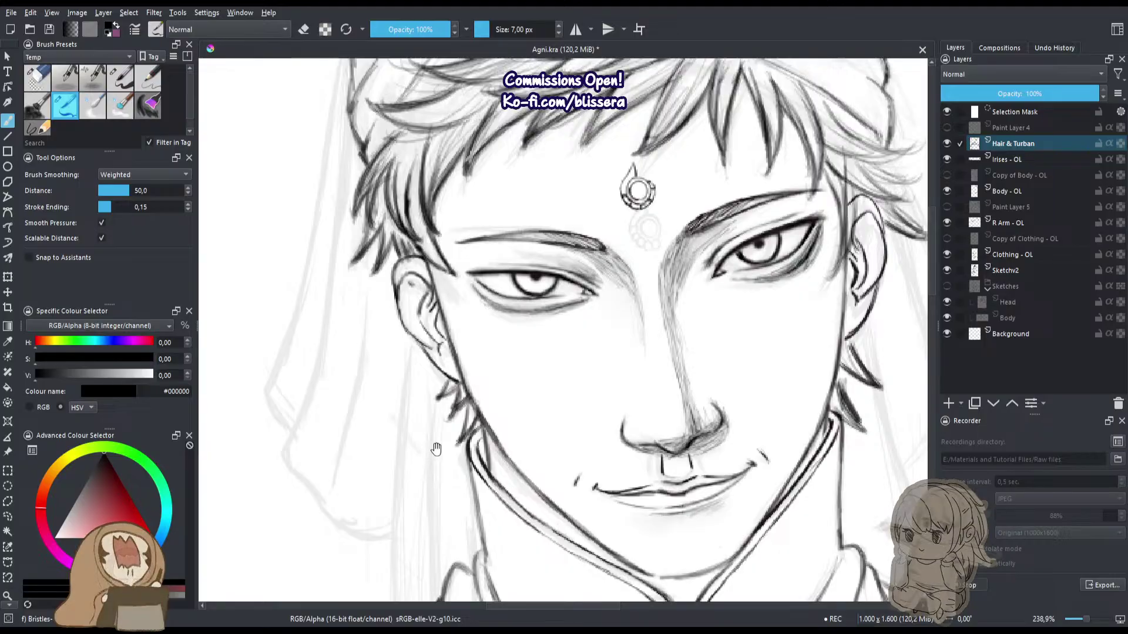
Erase excess lines from the lowest hair strands along the jaw below the character's left ear.
{"action": "left_click_drag", "start_coordinate": [574, 417], "coordinate": [558, 419]}
{"action": "scroll", "coordinate": [837, 379], "scroll_direction": "up", "scroll_amount": 2}
{"action": "mouse_move", "coordinate": [841, 389]}
{"action": "left_mouse_down"}
{"action": "mouse_move", "coordinate": [747, 361]}
{"action": "mouse_move", "coordinate": [771, 390]}
{"action": "left_mouse_up"}
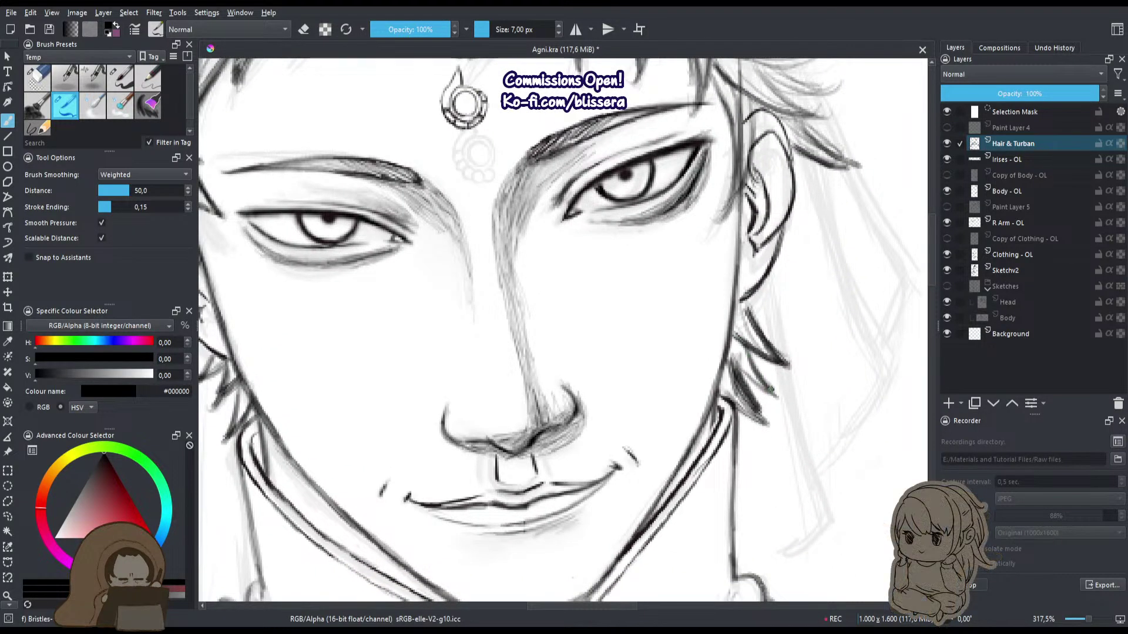
{"action": "scroll", "coordinate": [614, 443], "scroll_direction": "down", "scroll_amount": 2}
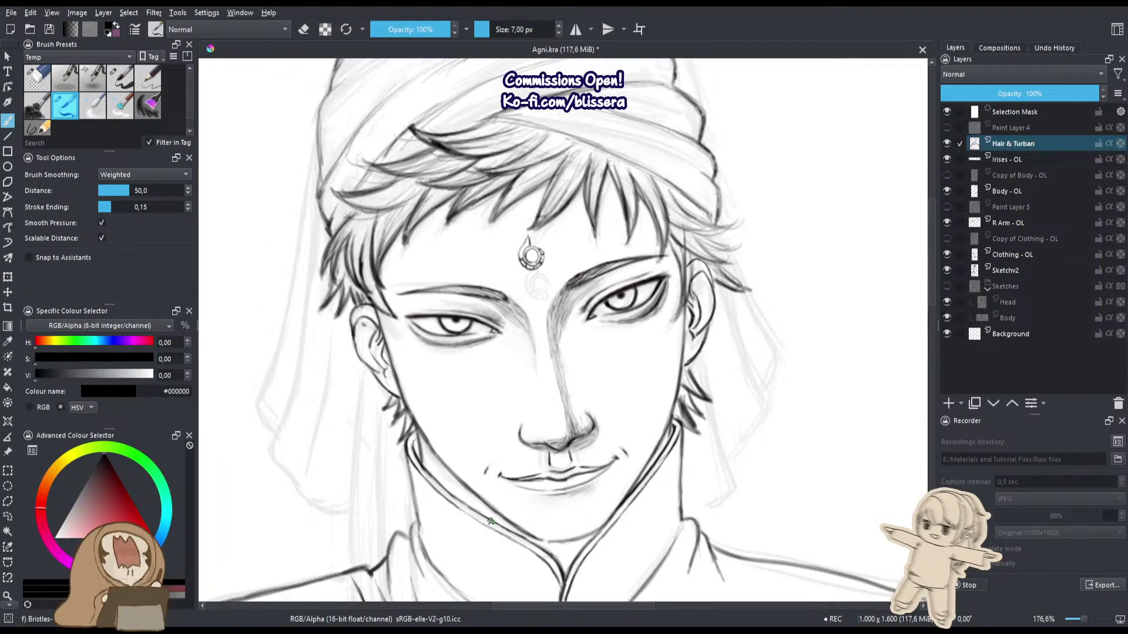
{"action": "scroll", "coordinate": [594, 335], "scroll_direction": "up", "scroll_amount": 4}
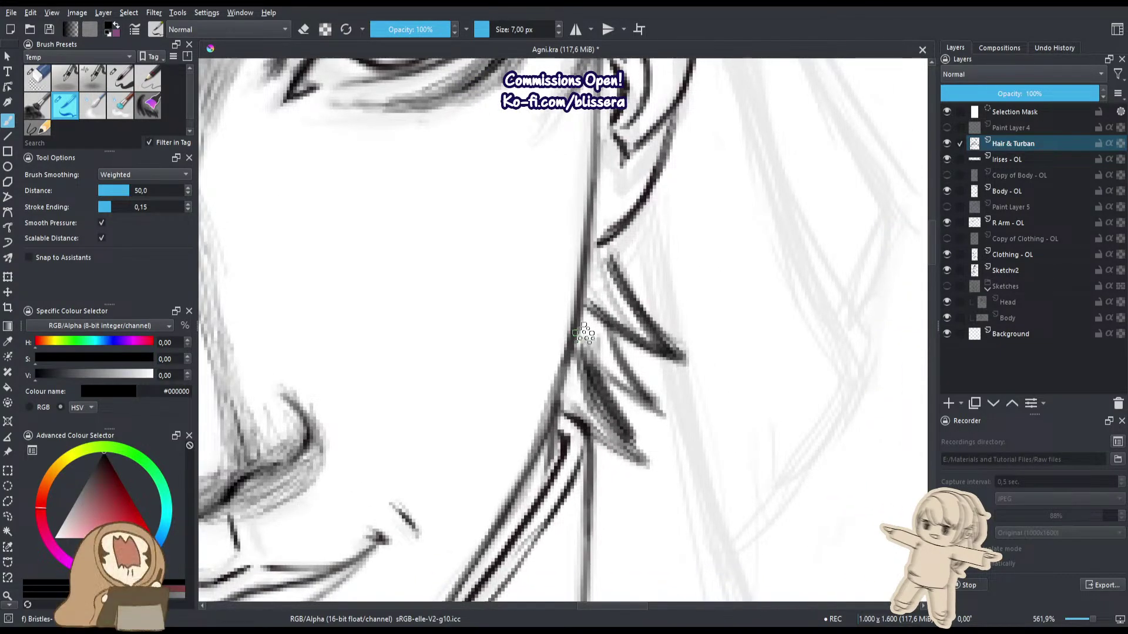
{"action": "key", "text": "e"}
{"action": "mouse_move", "coordinate": [558, 322]}
{"action": "left_mouse_down"}
{"action": "mouse_move", "coordinate": [594, 390]}
{"action": "mouse_move", "coordinate": [607, 368]}
{"action": "mouse_move", "coordinate": [625, 418]}
{"action": "mouse_move", "coordinate": [519, 504]}
{"action": "mouse_move", "coordinate": [630, 472]}
{"action": "left_mouse_up"}
{"action": "key", "text": "e"}
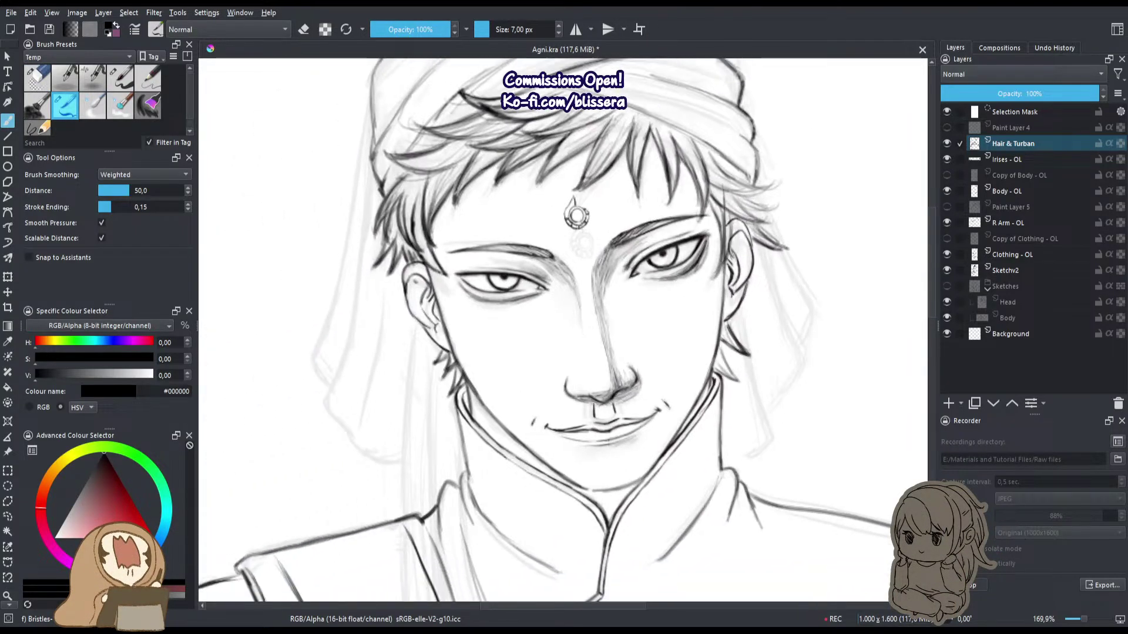
Redraw the small hair tips just above the collar on the character's left side at 6 px, trimming them with a 5 px eraser.
{"action": "scroll", "coordinate": [448, 349], "scroll_direction": "up", "scroll_amount": 3}
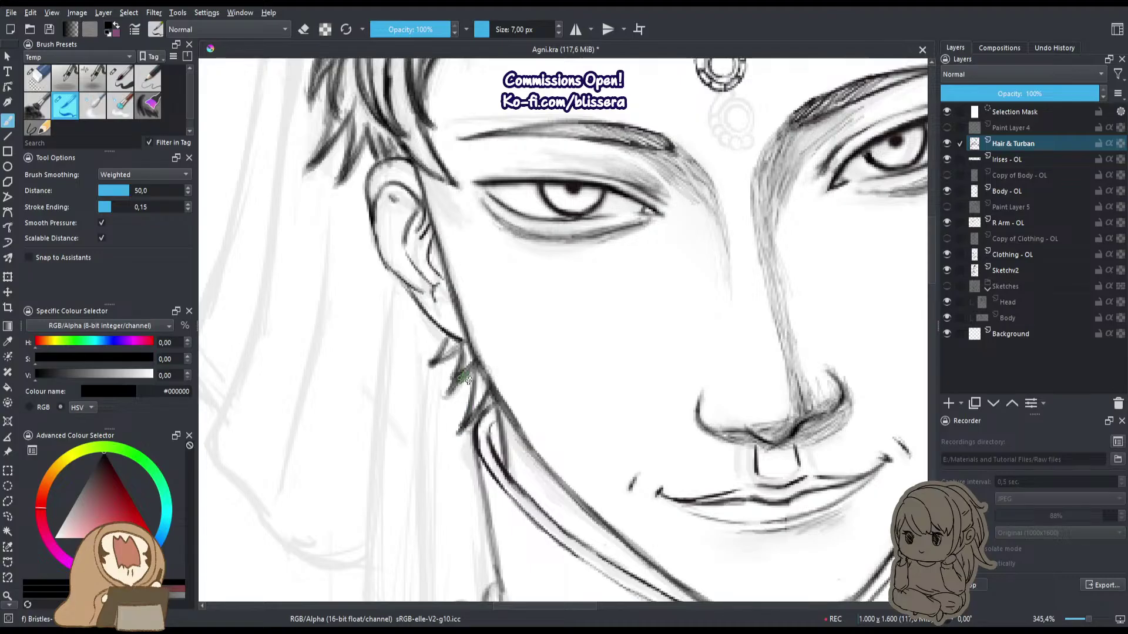
{"action": "scroll", "coordinate": [433, 350], "scroll_direction": "down", "scroll_amount": 3}
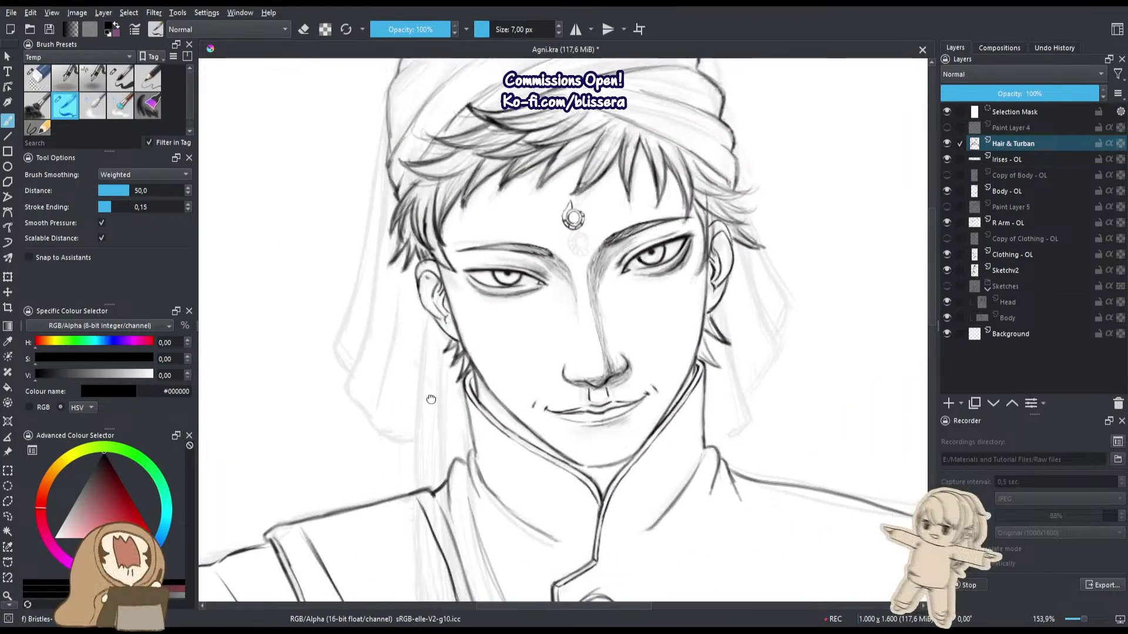
{"action": "left_click_drag", "start_coordinate": [398, 399], "coordinate": [418, 358]}
{"action": "mouse_move", "coordinate": [748, 394]}
{"action": "left_mouse_down"}
{"action": "mouse_move", "coordinate": [656, 395]}
{"action": "mouse_move", "coordinate": [509, 350]}
{"action": "left_mouse_up"}
{"action": "key", "text": "bracketleft"}
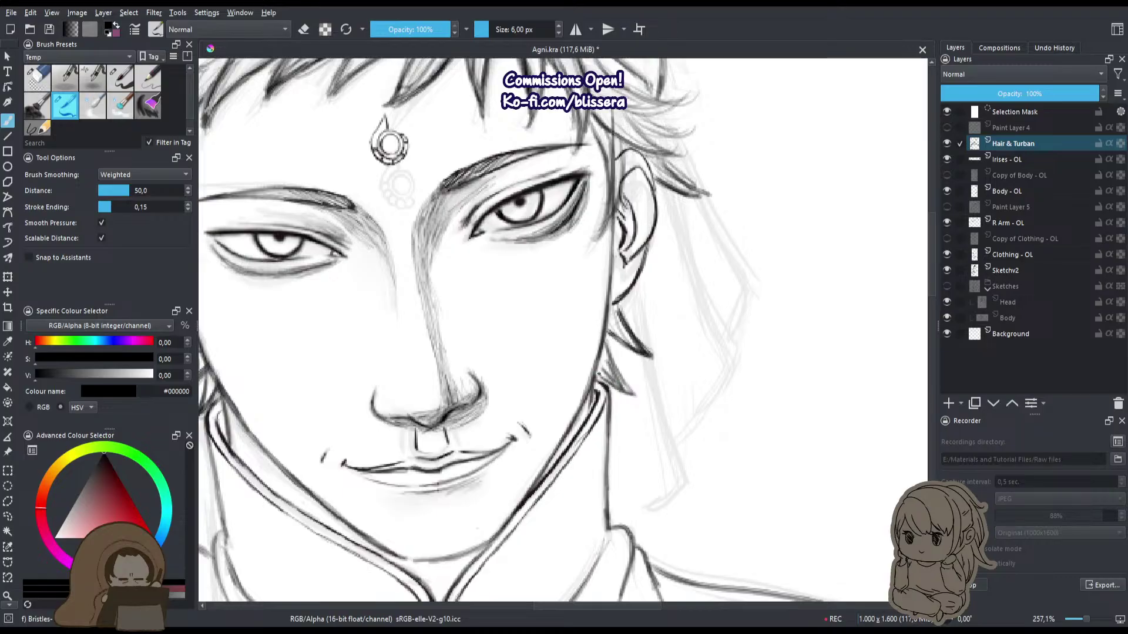
{"action": "key", "text": "e"}
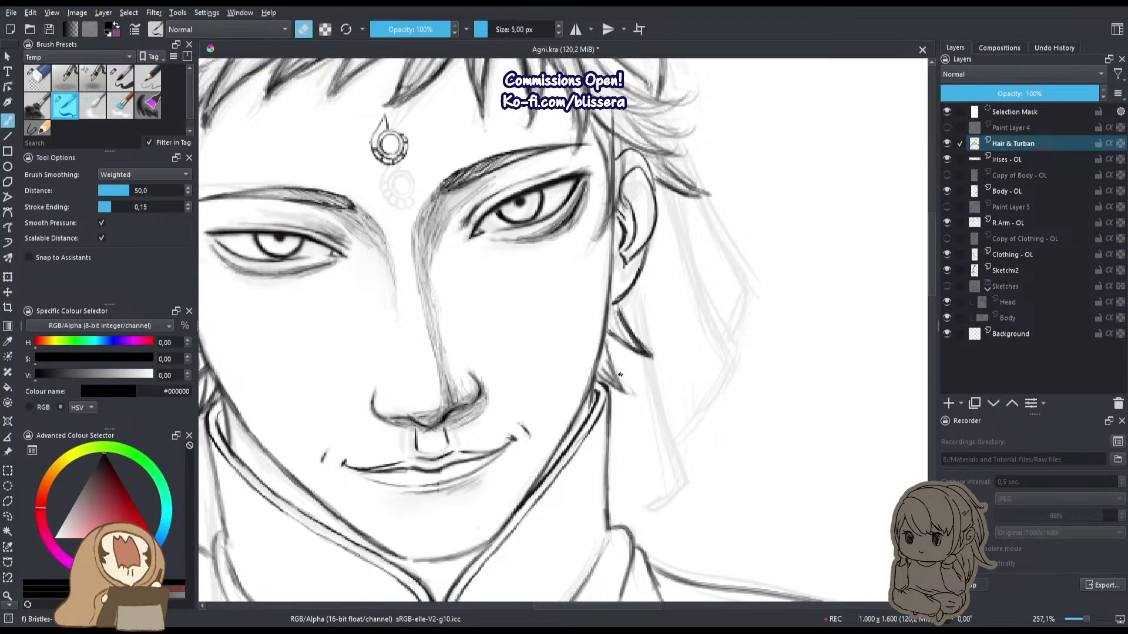
{"action": "key", "text": "e"}
{"action": "left_click_drag", "start_coordinate": [609, 348], "coordinate": [634, 388]}
{"action": "key", "text": "e"}
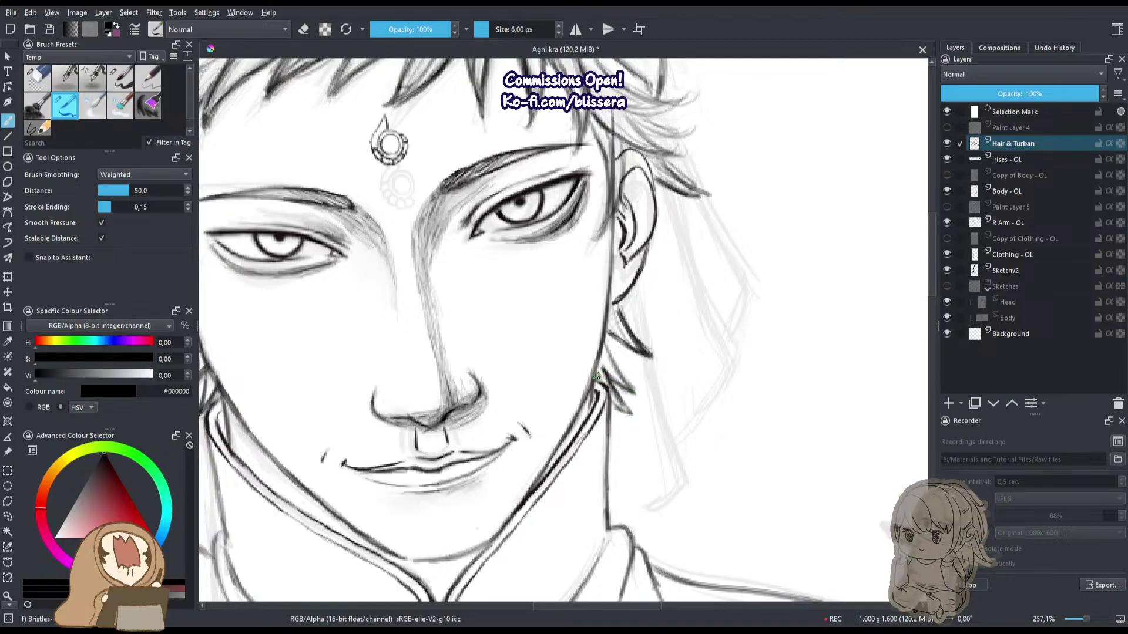
{"action": "scroll", "coordinate": [793, 315], "scroll_direction": "down", "scroll_amount": 3}
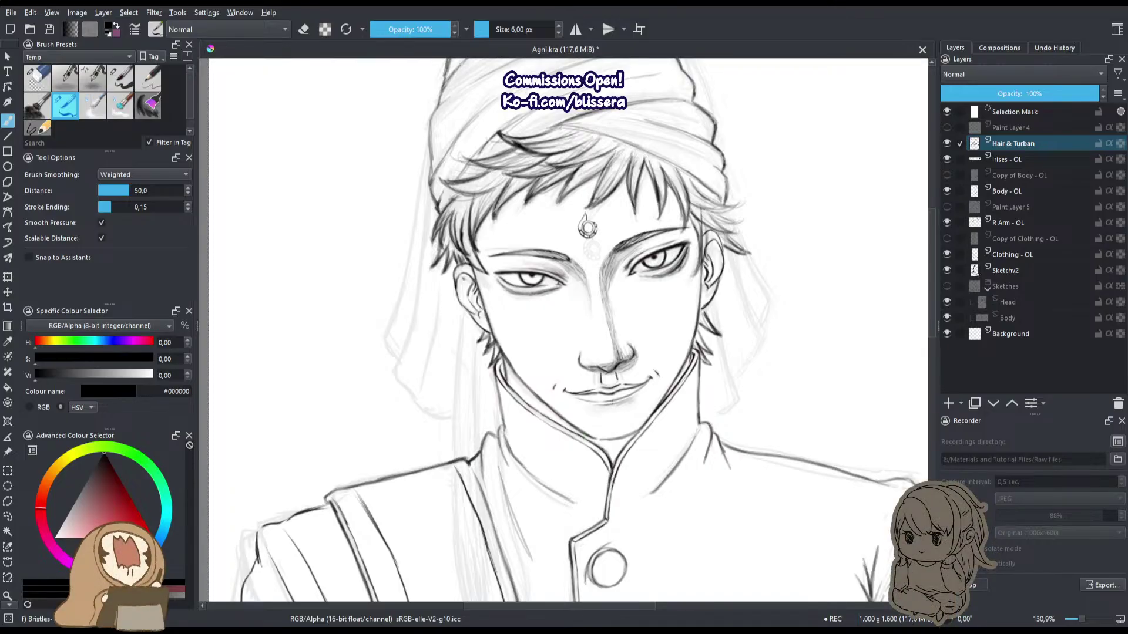
Add a paint layer directly above Sketchv2 and name it "Turban (back) - OL".
{"action": "left_click", "coordinate": [976, 273]}
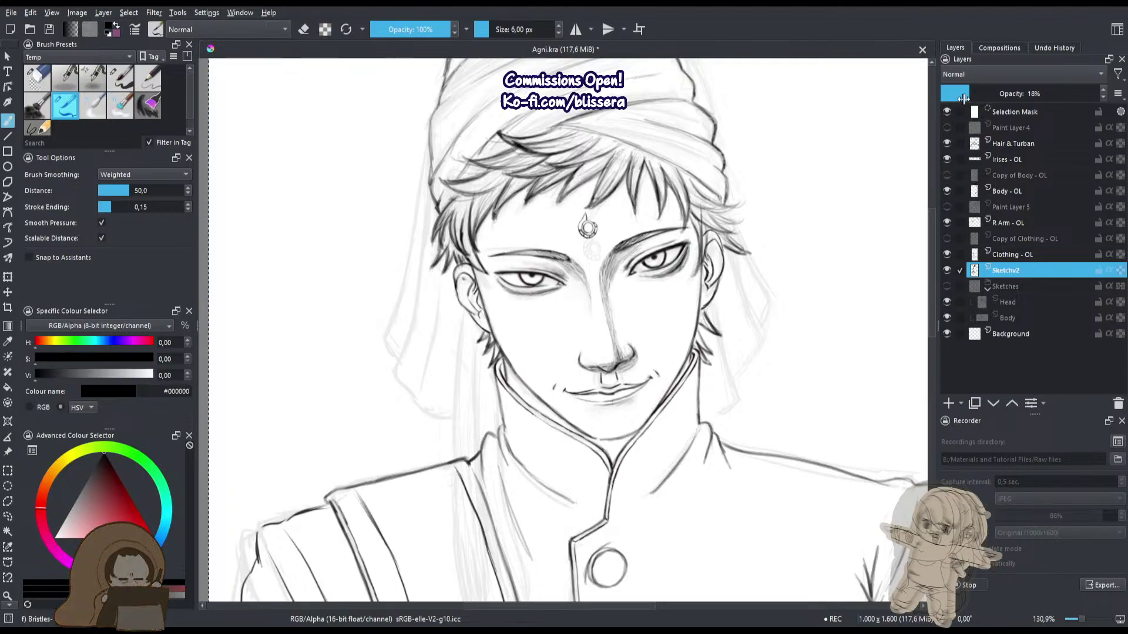
{"action": "key", "text": "Insert"}
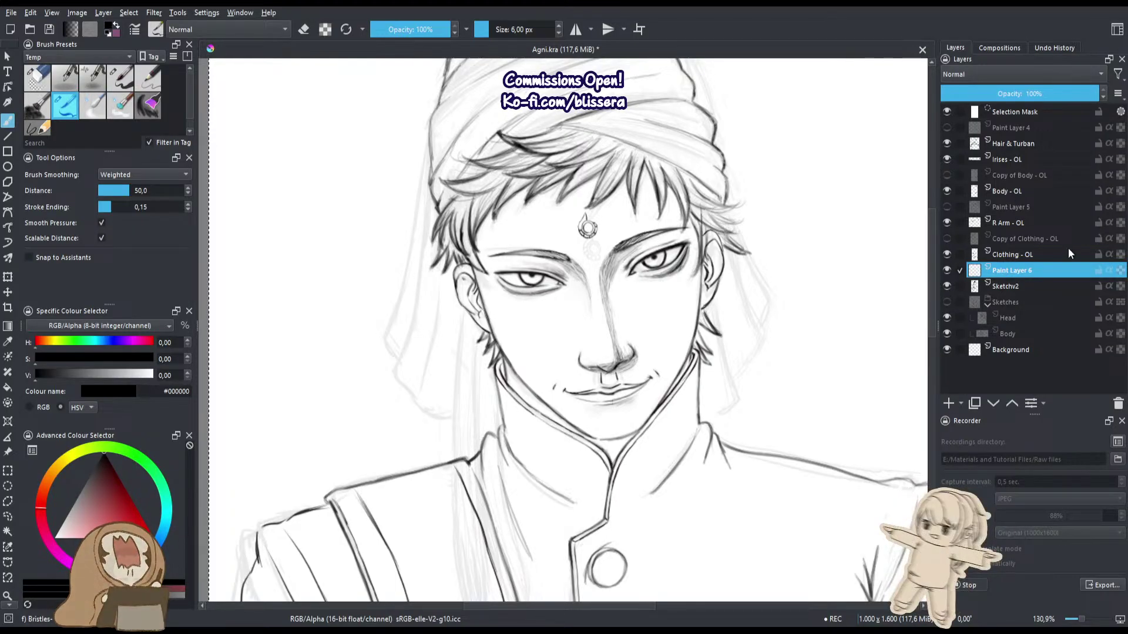
{"action": "double_click", "coordinate": [1029, 266]}
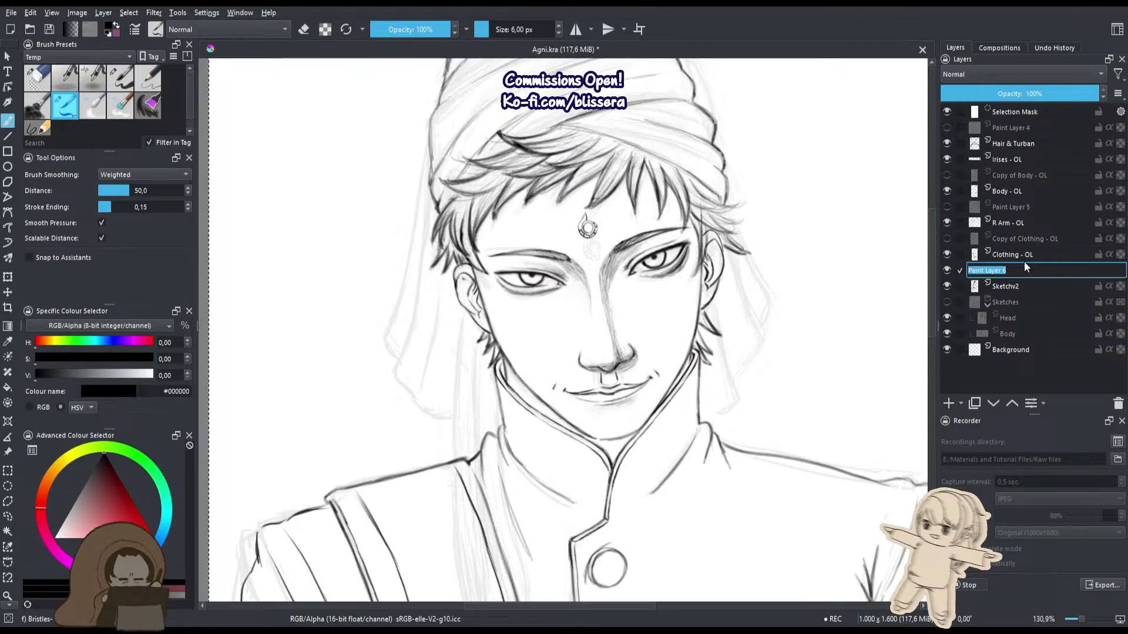
{"action": "type", "text": "Turban "}
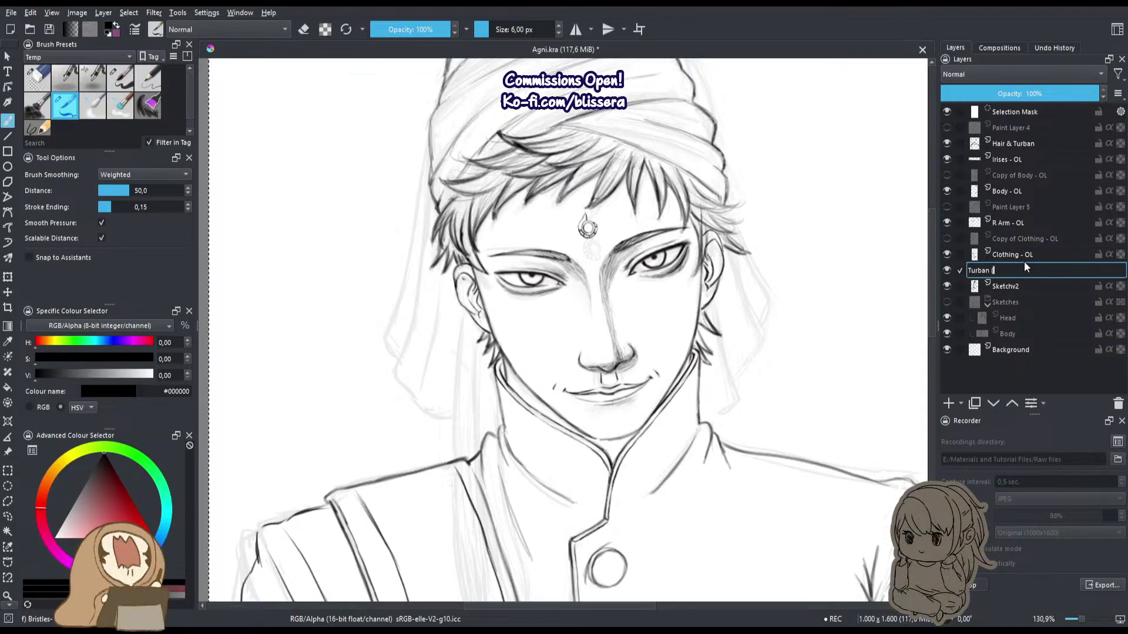
{"action": "type", "text": "(back) - OL"}
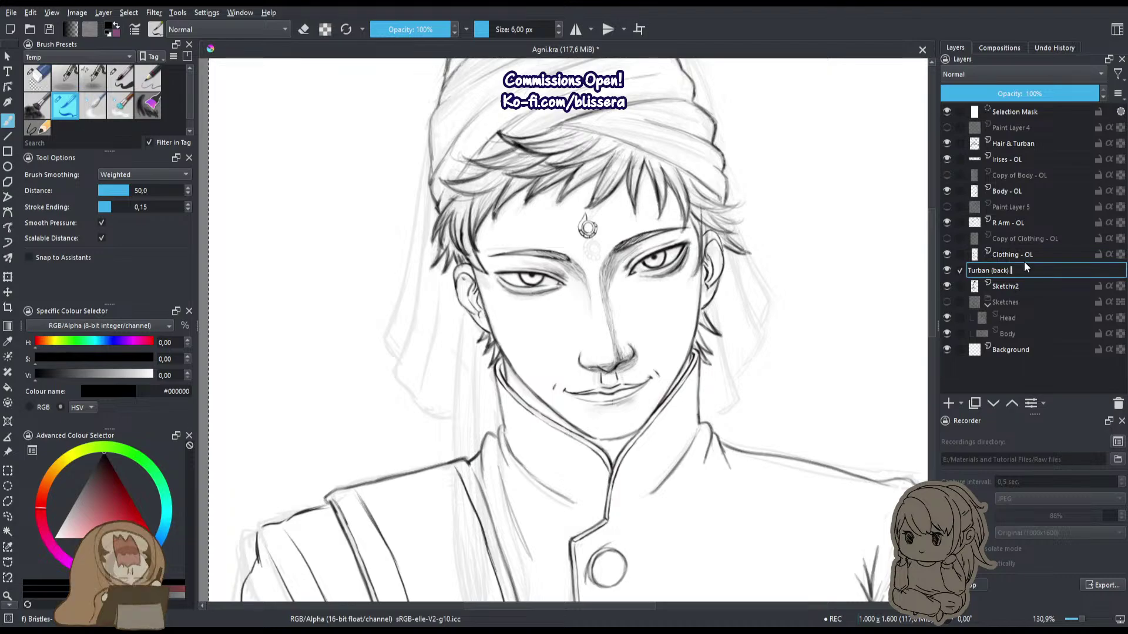
{"action": "key", "text": "Return"}
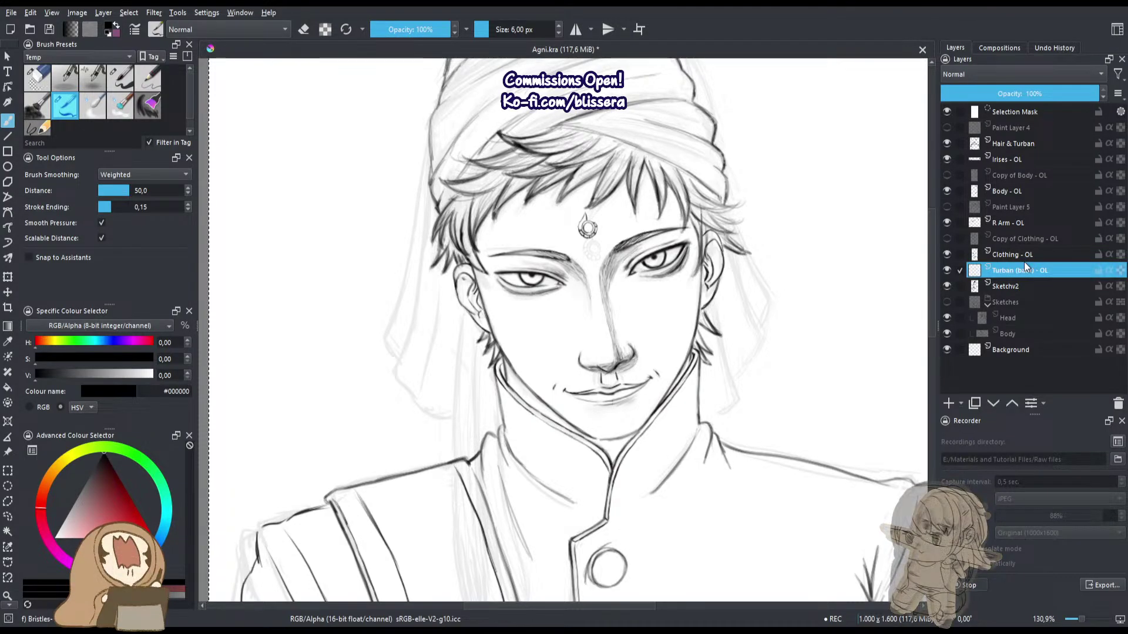
Outline the outer edge and first fold of the hanging turban cloth on the character's right side with the 6 px brush.
{"action": "left_click_drag", "start_coordinate": [773, 266], "coordinate": [605, 345]}
{"action": "left_click_drag", "start_coordinate": [548, 284], "coordinate": [566, 257]}
{"action": "left_click_drag", "start_coordinate": [594, 309], "coordinate": [528, 330]}
{"action": "left_click_drag", "start_coordinate": [572, 216], "coordinate": [545, 229]}
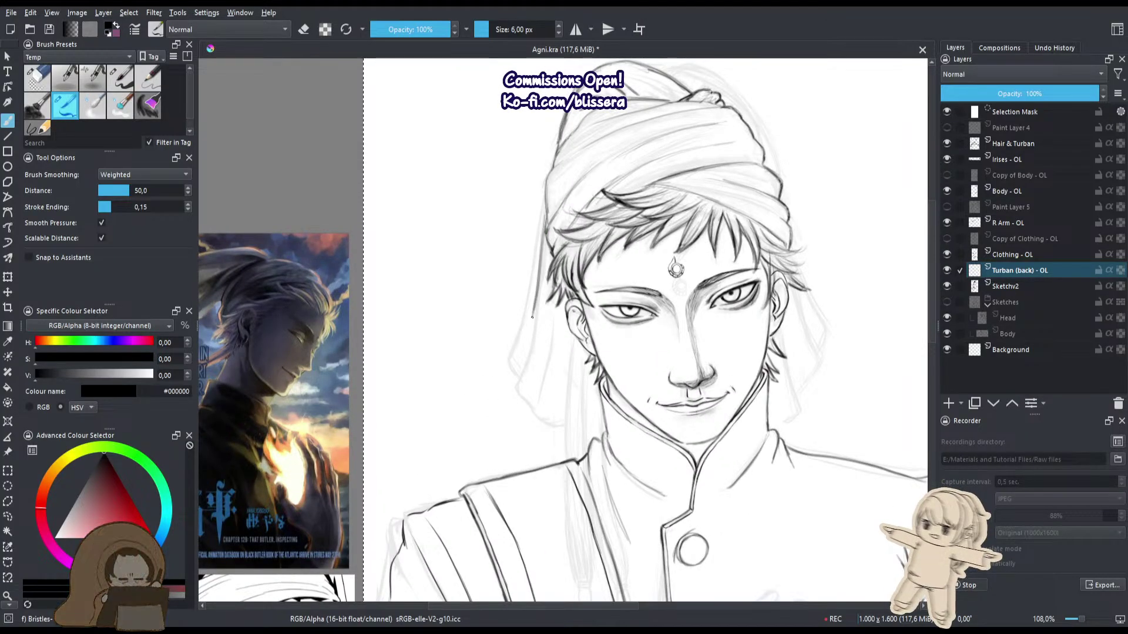
{"action": "scroll", "coordinate": [541, 320], "scroll_direction": "up", "scroll_amount": 1}
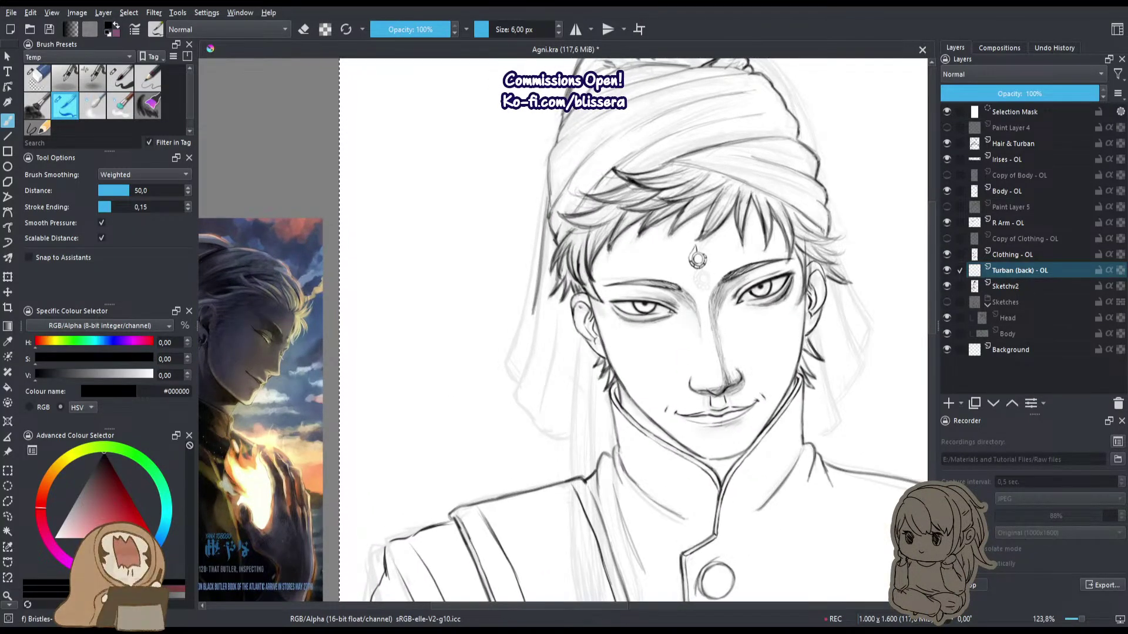
{"action": "scroll", "coordinate": [549, 311], "scroll_direction": "down", "scroll_amount": 4}
{"action": "left_click_drag", "start_coordinate": [558, 302], "coordinate": [603, 222]}
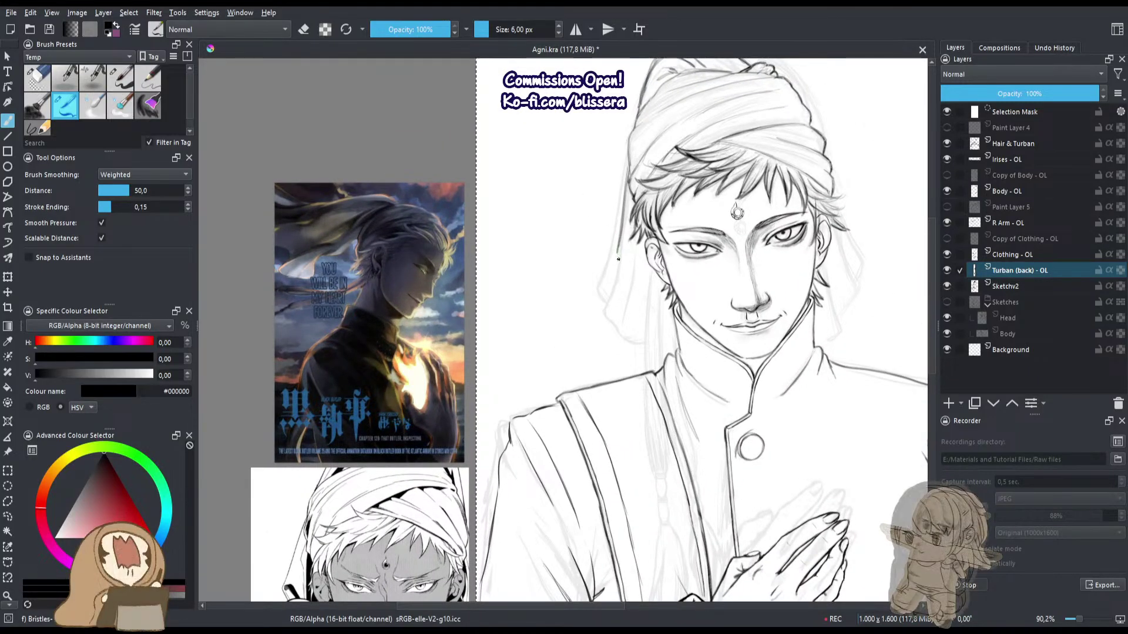
{"action": "mouse_move", "coordinate": [618, 261]}
{"action": "left_mouse_down"}
{"action": "mouse_move", "coordinate": [578, 317]}
{"action": "mouse_move", "coordinate": [615, 342]}
{"action": "mouse_move", "coordinate": [581, 332]}
{"action": "mouse_move", "coordinate": [609, 347]}
{"action": "mouse_move", "coordinate": [594, 343]}
{"action": "mouse_move", "coordinate": [619, 347]}
{"action": "left_mouse_up"}
Outline the hanging turban cloth on the character's left side, with its outer edge, folded corner and curved lower hem.
{"action": "left_click_drag", "start_coordinate": [797, 269], "coordinate": [832, 337]}
{"action": "left_click_drag", "start_coordinate": [789, 247], "coordinate": [827, 332]}
{"action": "mouse_move", "coordinate": [825, 329]}
{"action": "left_mouse_down"}
{"action": "mouse_move", "coordinate": [793, 355]}
{"action": "mouse_move", "coordinate": [791, 376]}
{"action": "left_mouse_up"}
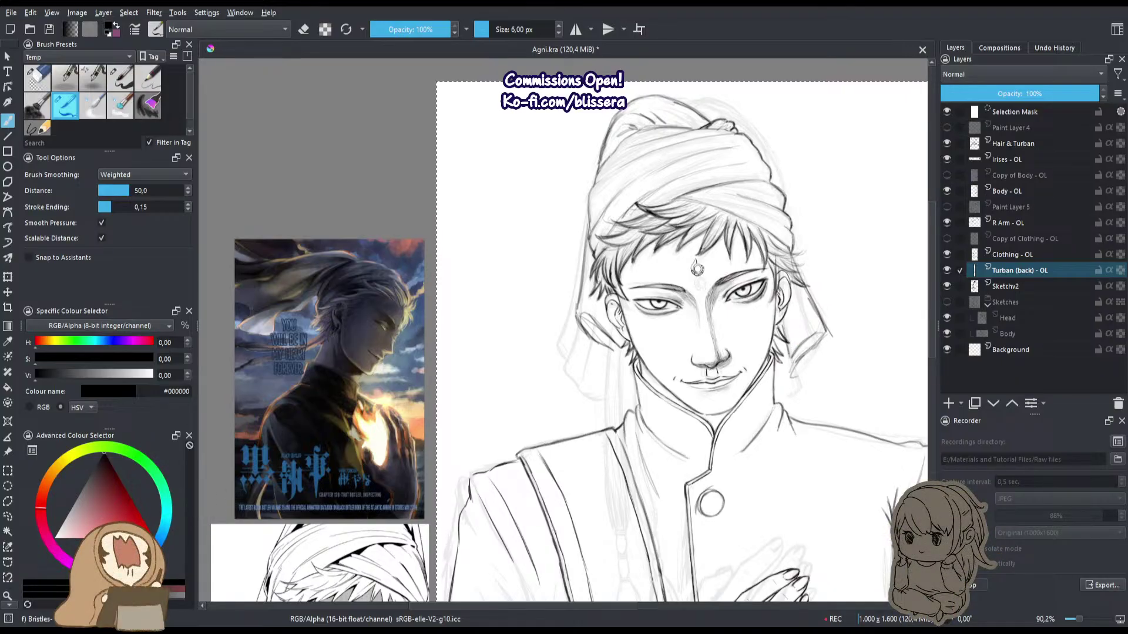
{"action": "mouse_move", "coordinate": [789, 334]}
{"action": "left_mouse_down"}
{"action": "mouse_move", "coordinate": [782, 356]}
{"action": "mouse_move", "coordinate": [813, 377]}
{"action": "left_mouse_up"}
{"action": "left_click_drag", "start_coordinate": [809, 390], "coordinate": [782, 404]}
{"action": "left_click_drag", "start_coordinate": [808, 359], "coordinate": [798, 401]}
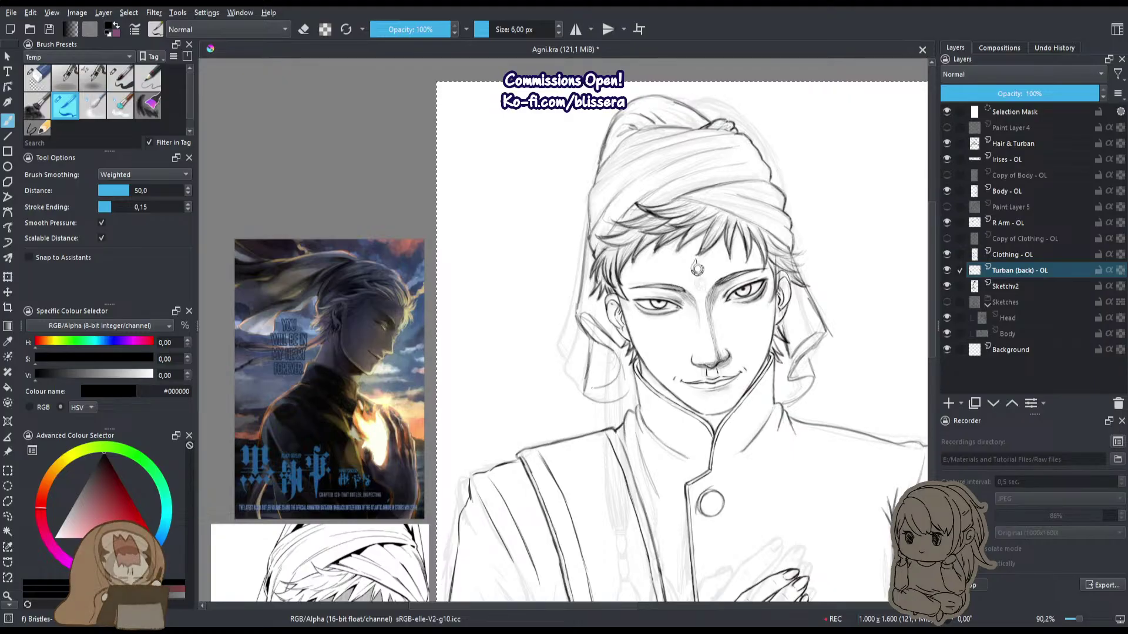
Try the lower folds and hem of the cloth on the character's right side, and erase the uneven hem with a 51 px eraser.
{"action": "left_click_drag", "start_coordinate": [587, 367], "coordinate": [586, 393]}
{"action": "left_click_drag", "start_coordinate": [612, 354], "coordinate": [623, 367]}
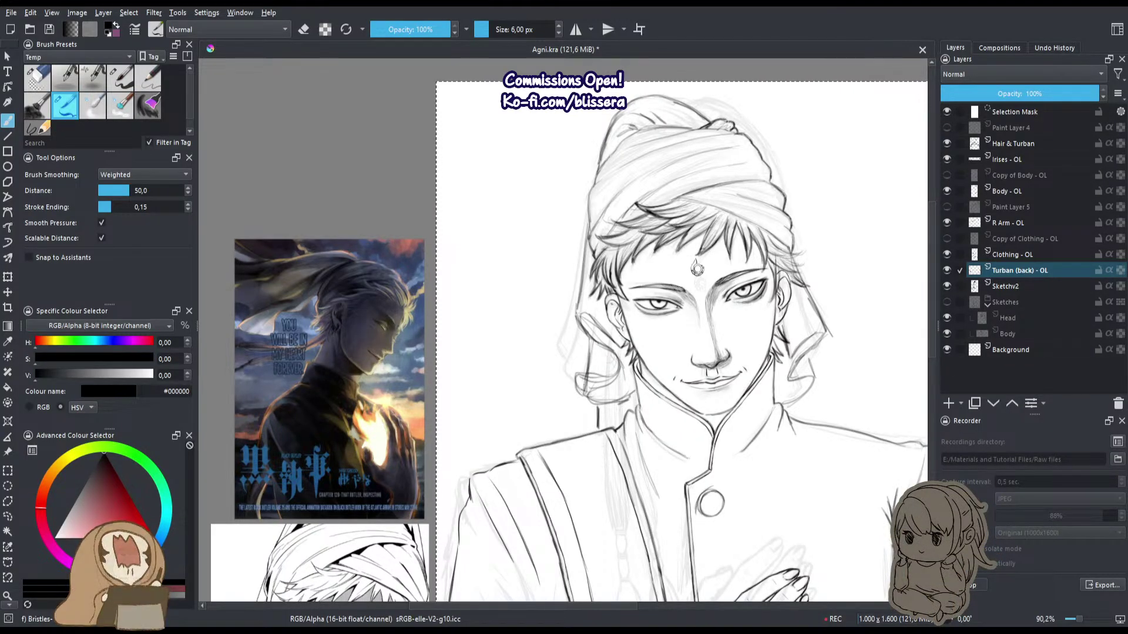
{"action": "scroll", "coordinate": [605, 416], "scroll_direction": "up", "scroll_amount": 2}
{"action": "key", "text": "/"}
{"action": "left_click_drag", "start_coordinate": [566, 365], "coordinate": [571, 353]}
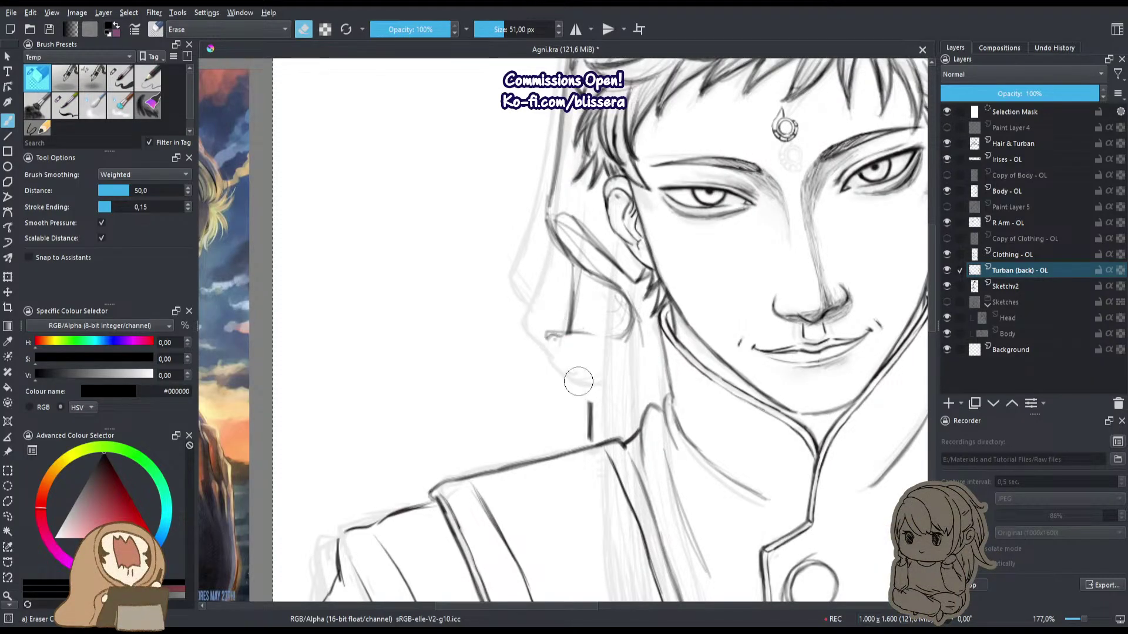
{"action": "key", "text": "e"}
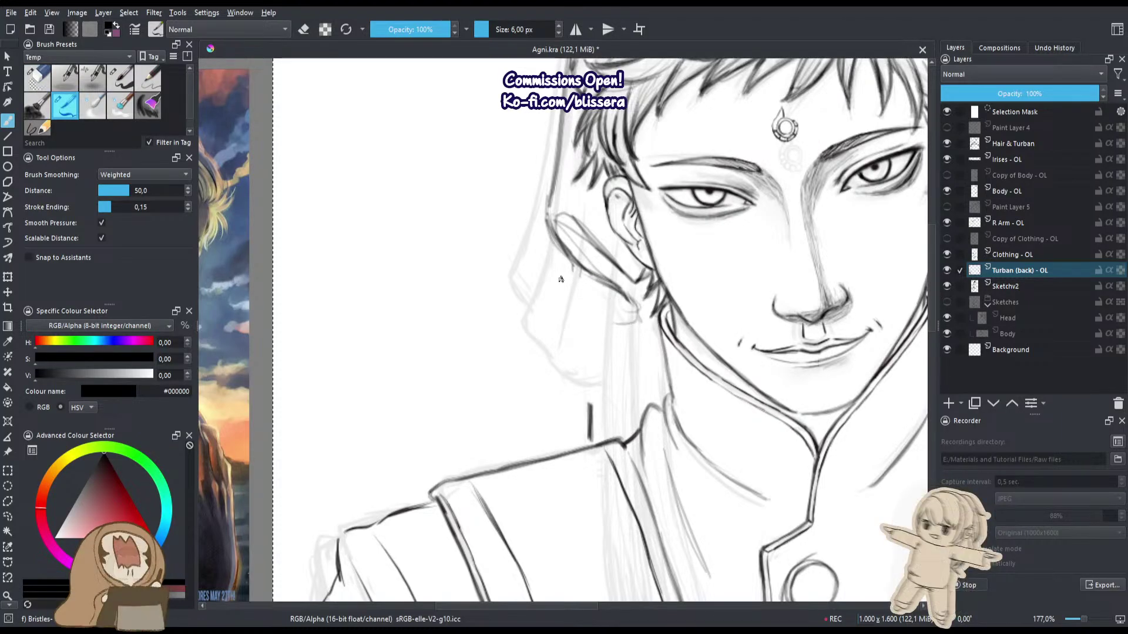
Redraw the right-side cloth's folded edge and curved hem at 6 px, and extend the hanging line down to the shoulder.
{"action": "mouse_move", "coordinate": [568, 258]}
{"action": "left_mouse_down"}
{"action": "mouse_move", "coordinate": [553, 342]}
{"action": "mouse_move", "coordinate": [626, 331]}
{"action": "left_mouse_up"}
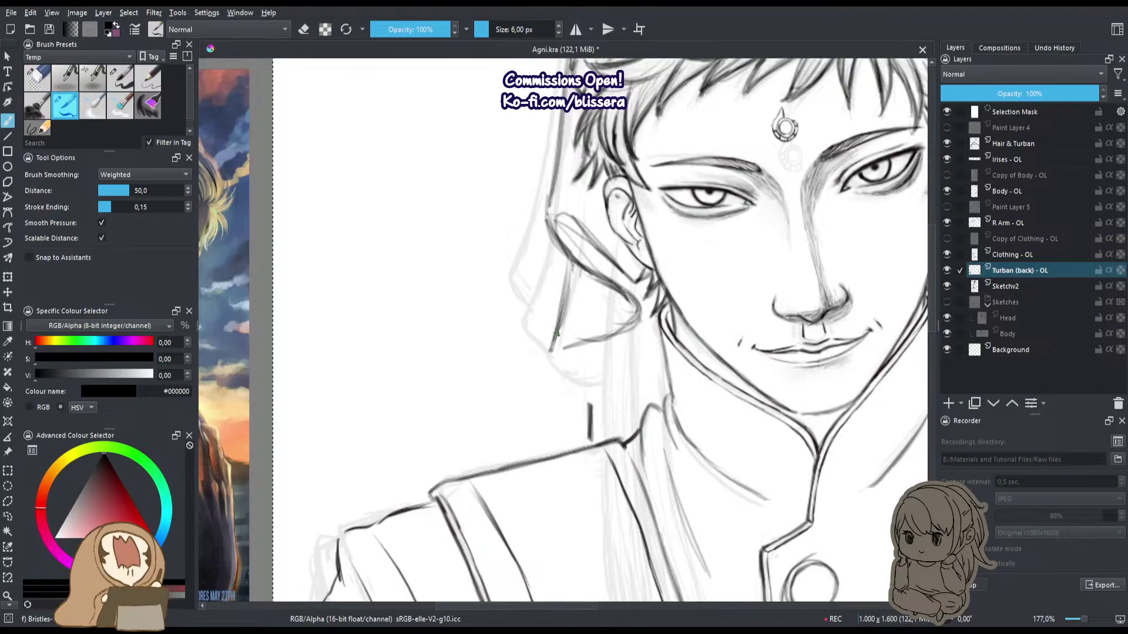
{"action": "mouse_move", "coordinate": [551, 351]}
{"action": "left_mouse_down"}
{"action": "mouse_move", "coordinate": [607, 368]}
{"action": "mouse_move", "coordinate": [639, 356]}
{"action": "left_mouse_up"}
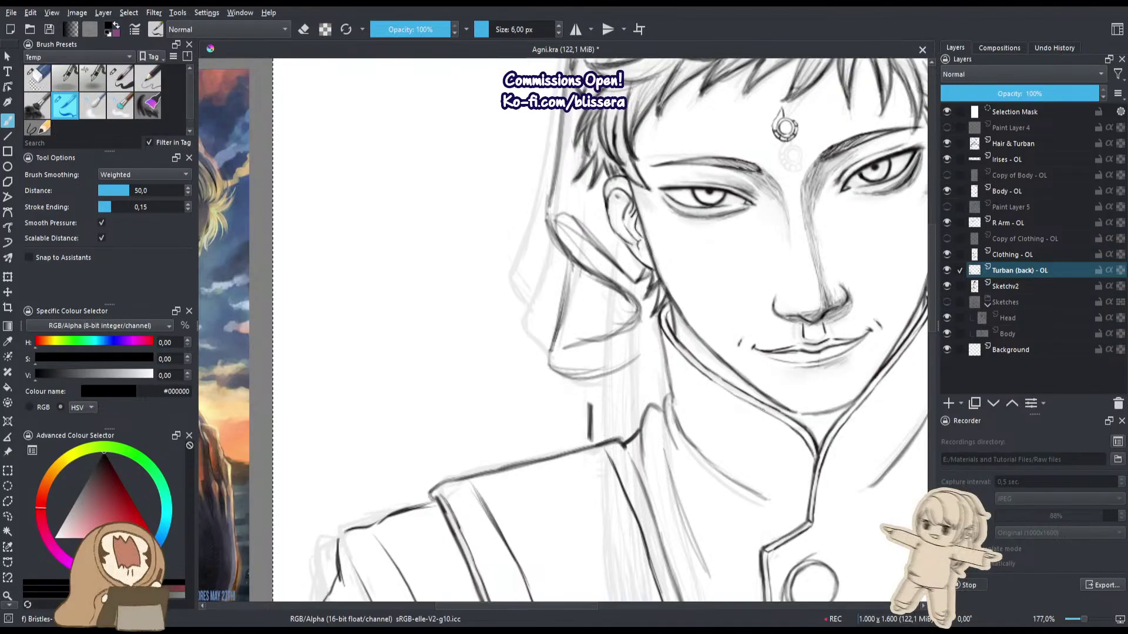
{"action": "left_click_drag", "start_coordinate": [548, 364], "coordinate": [658, 356]}
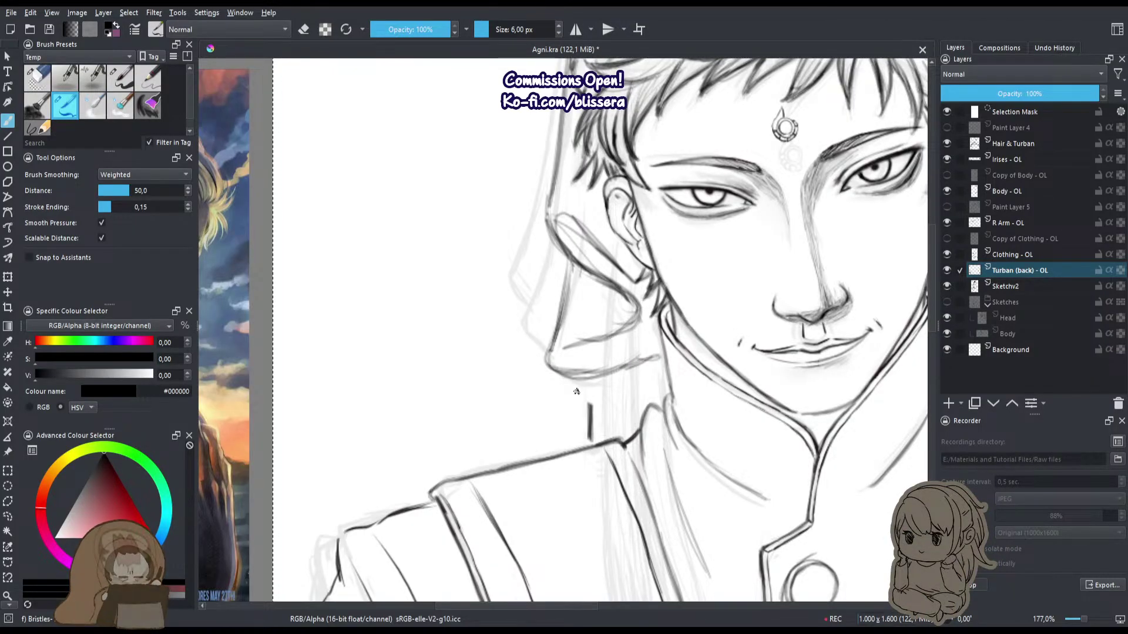
{"action": "mouse_move", "coordinate": [579, 447]}
{"action": "left_mouse_down"}
{"action": "mouse_move", "coordinate": [593, 383]}
{"action": "mouse_move", "coordinate": [586, 444]}
{"action": "left_mouse_up"}
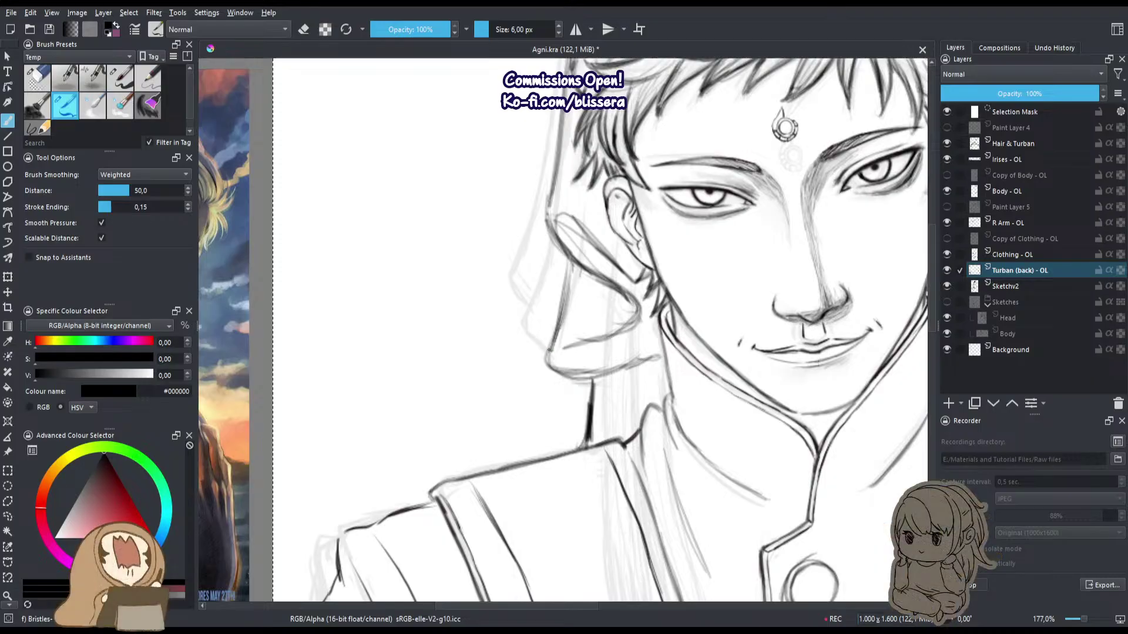
{"action": "left_click_drag", "start_coordinate": [568, 264], "coordinate": [551, 352]}
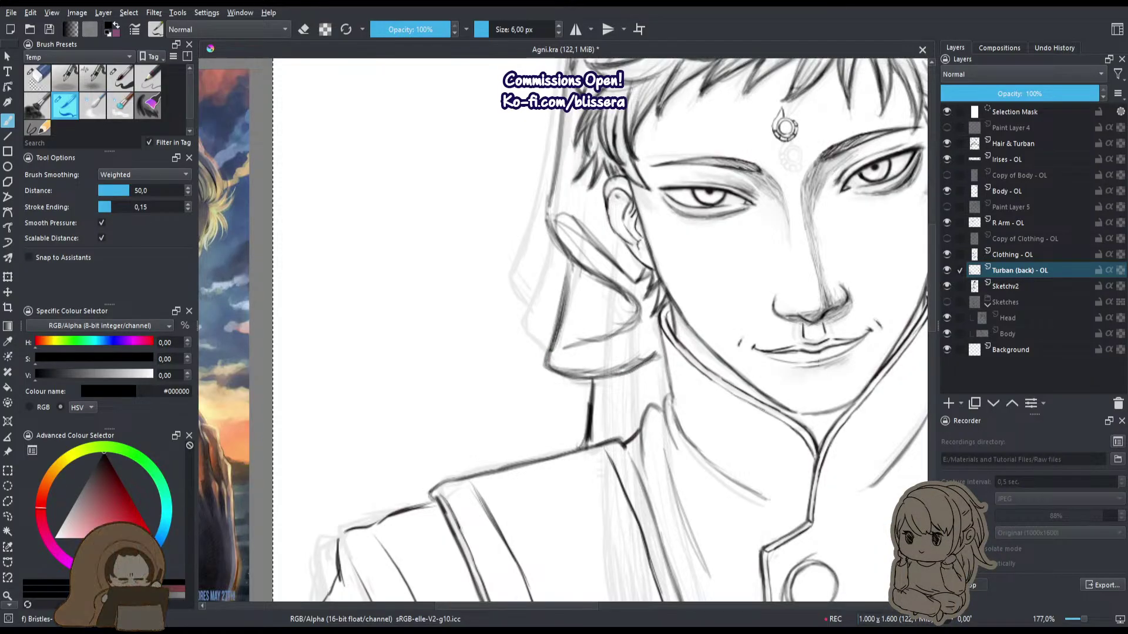
Darken the folded corner of the hanging turban cloth on the character's left side with the 6 px brush.
{"action": "scroll", "coordinate": [571, 296], "scroll_direction": "down", "scroll_amount": 3}
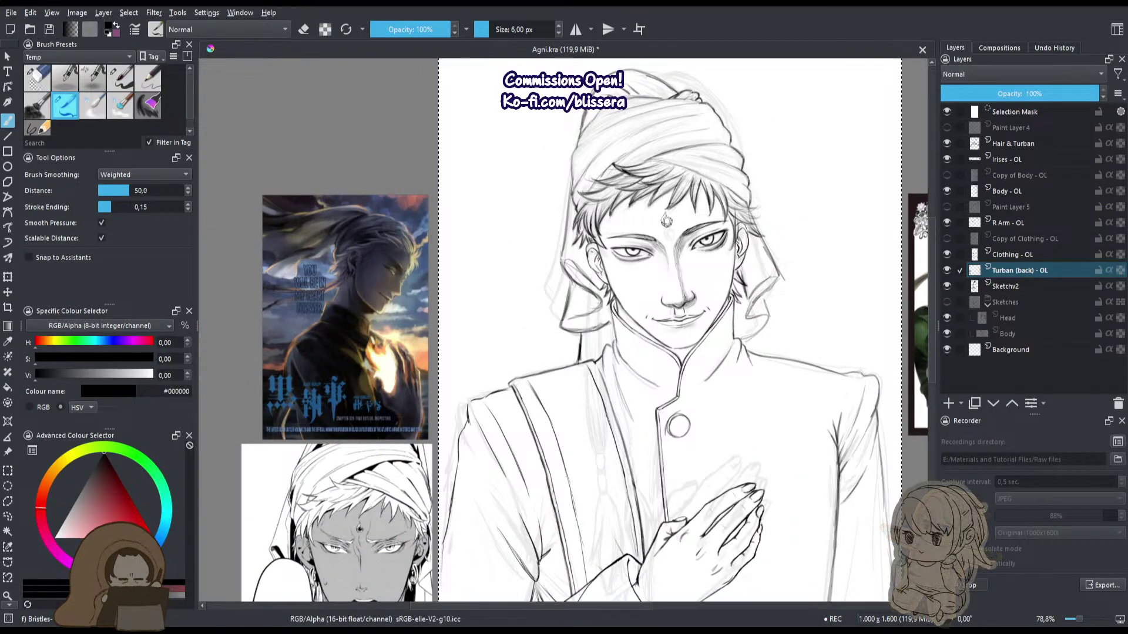
{"action": "scroll", "coordinate": [758, 309], "scroll_direction": "up", "scroll_amount": 3}
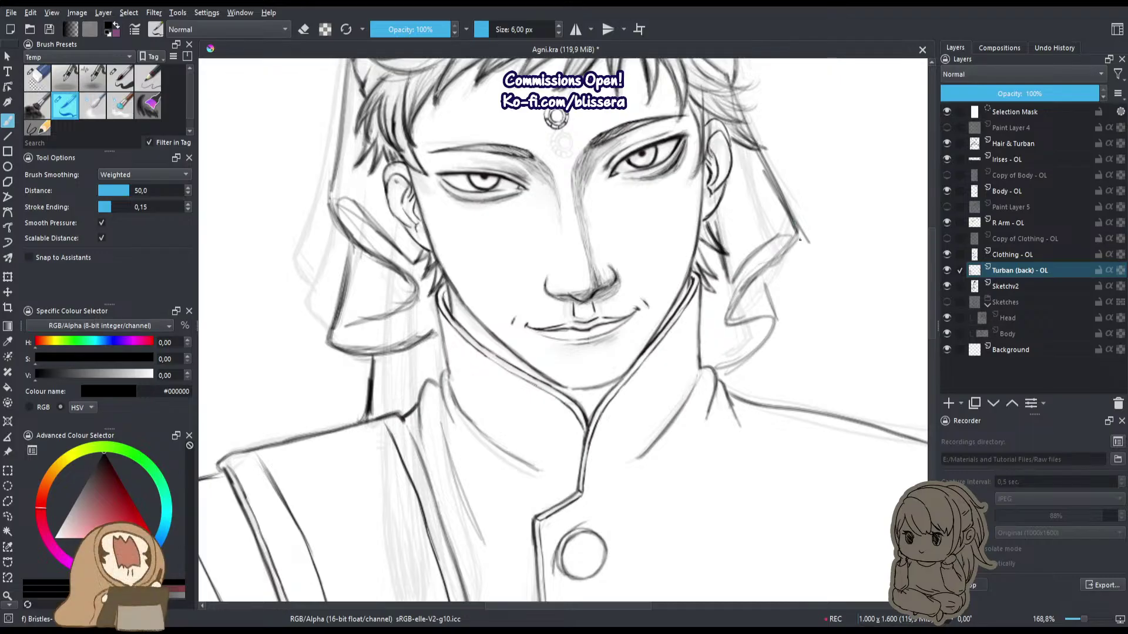
{"action": "left_click_drag", "start_coordinate": [800, 233], "coordinate": [745, 291]}
{"action": "left_click_drag", "start_coordinate": [796, 226], "coordinate": [780, 260]}
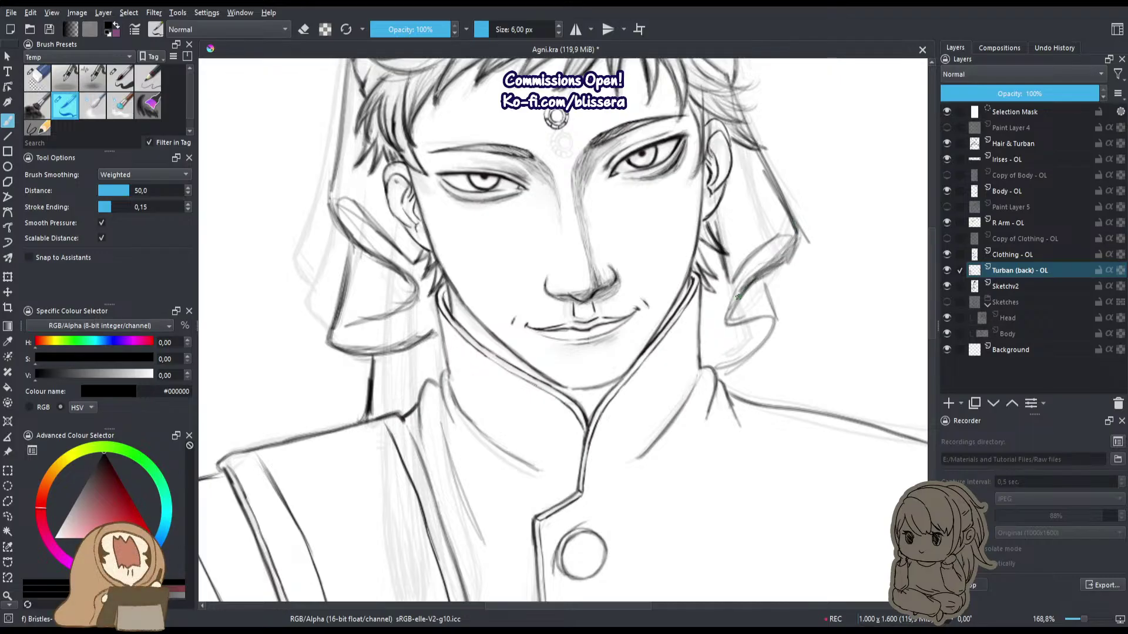
Clean the left-side cloth's fold lines with the 5 px eraser, and redraw its outer edge and folded corner at 6 px.
{"action": "scroll", "coordinate": [737, 297], "scroll_direction": "up", "scroll_amount": 2}
{"action": "key", "text": "e"}
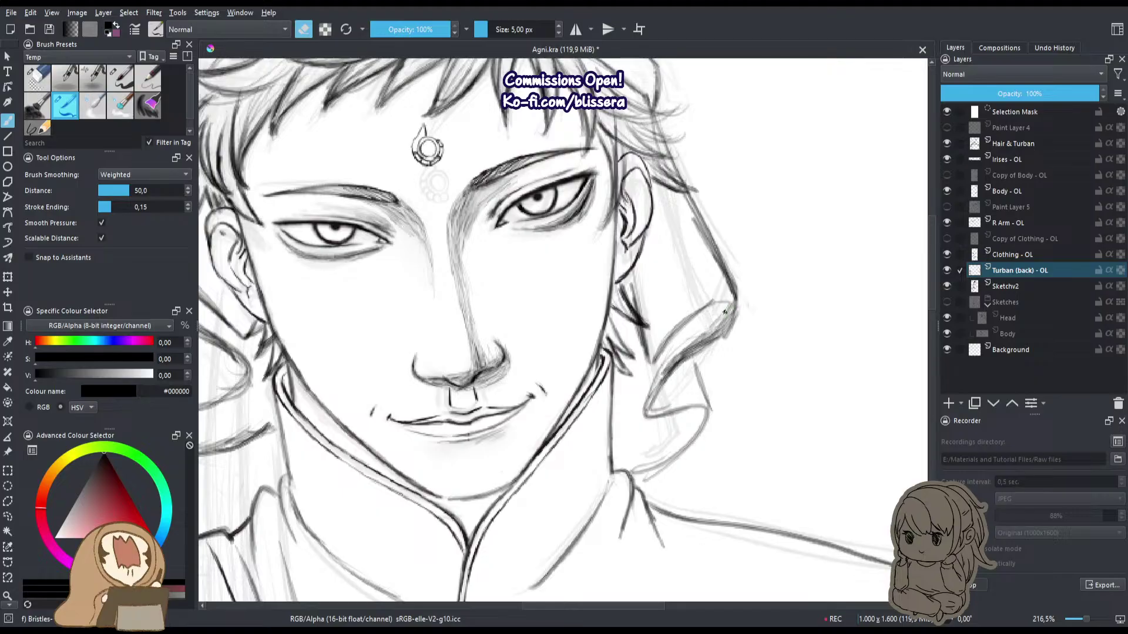
{"action": "left_click_drag", "start_coordinate": [710, 332], "coordinate": [656, 373]}
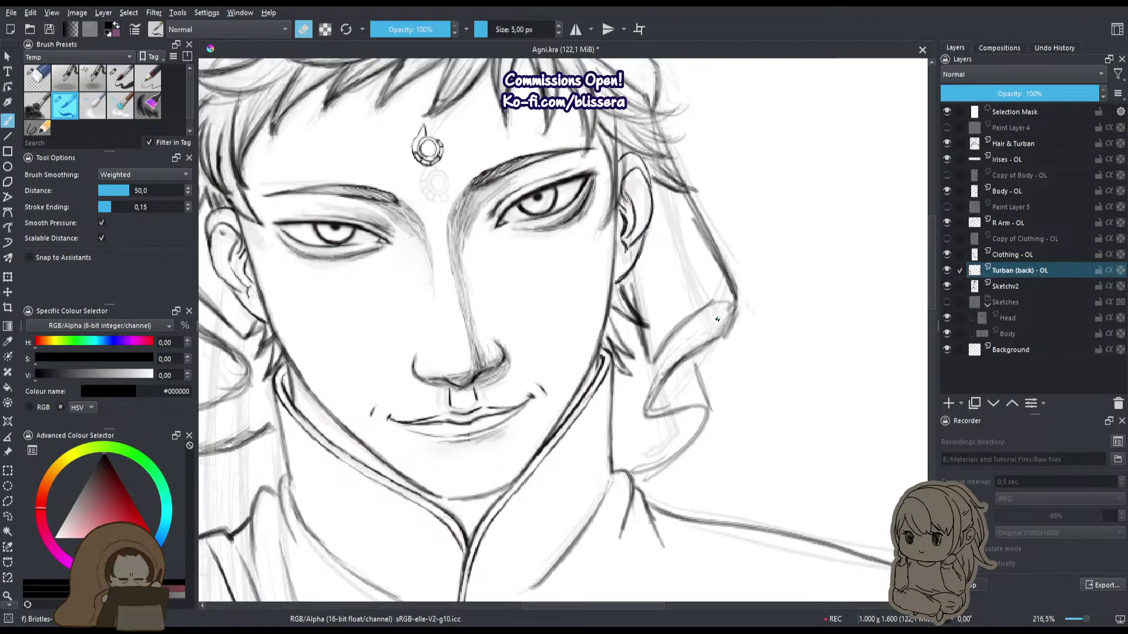
{"action": "left_click_drag", "start_coordinate": [729, 285], "coordinate": [734, 315]}
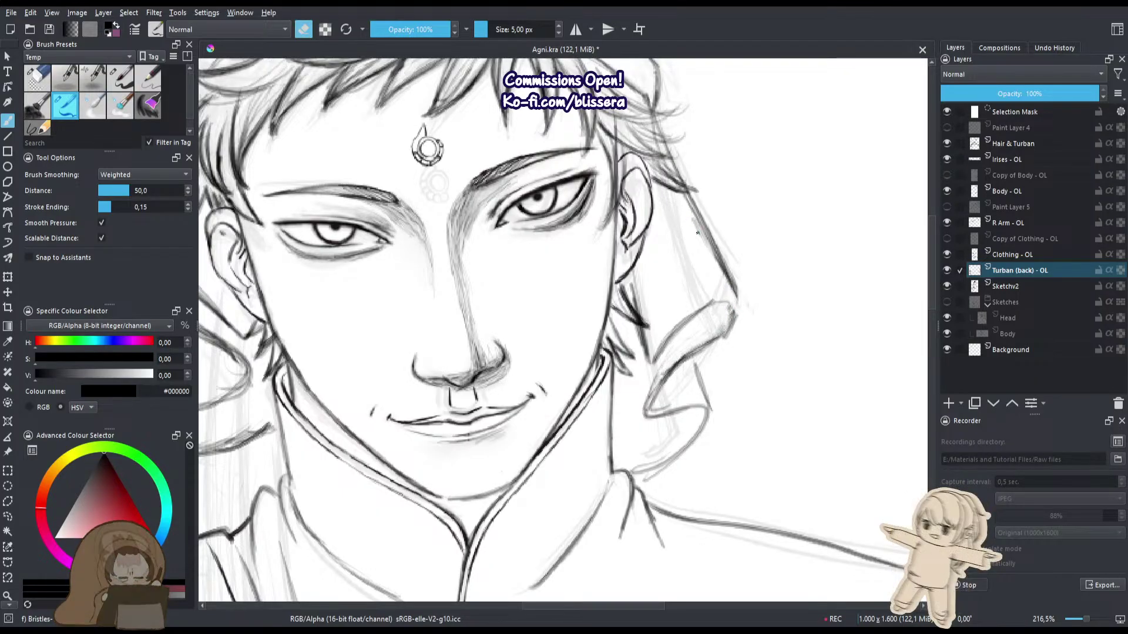
{"action": "mouse_move", "coordinate": [695, 224]}
{"action": "left_mouse_down"}
{"action": "mouse_move", "coordinate": [741, 301]}
{"action": "mouse_move", "coordinate": [725, 334]}
{"action": "left_mouse_up"}
{"action": "key", "text": "e"}
{"action": "key", "text": "e"}
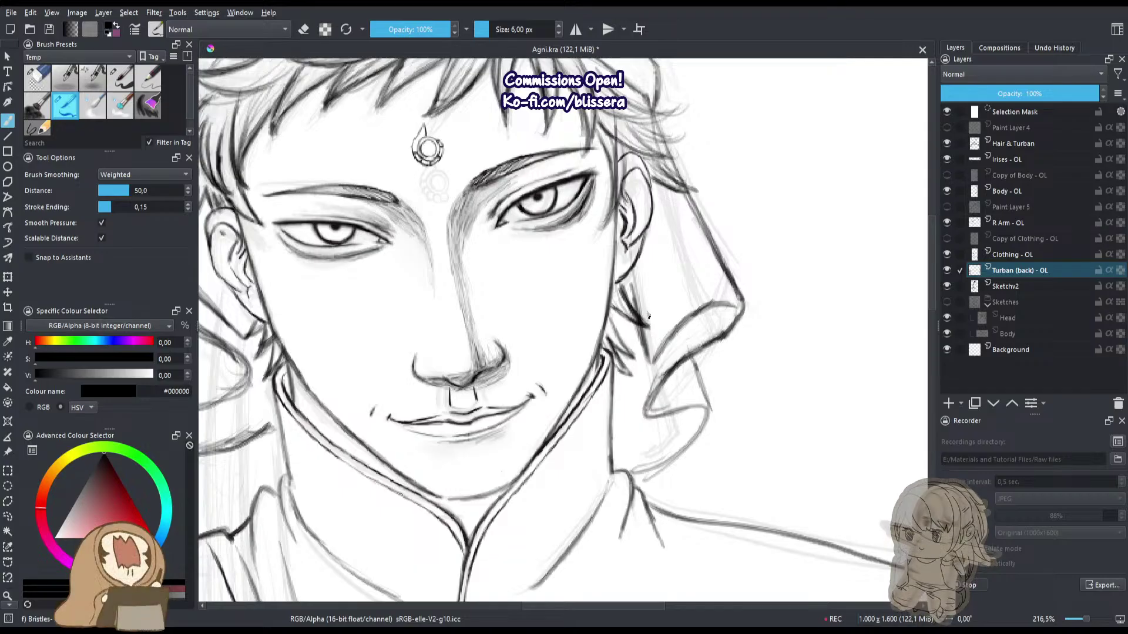
Extend the left-side cloth's fold to the hair below the ear, and erase the overlapping strokes with the 5 px eraser.
{"action": "left_click_drag", "start_coordinate": [629, 277], "coordinate": [638, 309]}
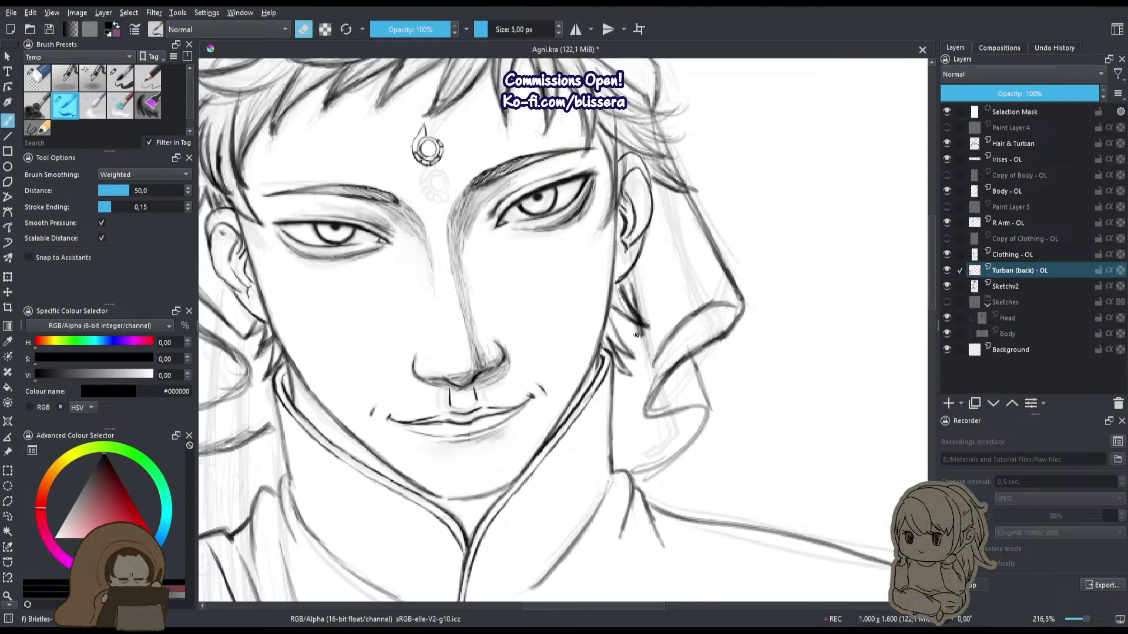
{"action": "mouse_move", "coordinate": [646, 331]}
{"action": "left_mouse_down"}
{"action": "mouse_move", "coordinate": [653, 369]}
{"action": "mouse_move", "coordinate": [627, 378]}
{"action": "mouse_move", "coordinate": [645, 356]}
{"action": "left_mouse_up"}
{"action": "key", "text": "e"}
{"action": "mouse_move", "coordinate": [627, 273]}
{"action": "left_mouse_down"}
{"action": "mouse_move", "coordinate": [644, 359]}
{"action": "mouse_move", "coordinate": [613, 382]}
{"action": "left_mouse_up"}
{"action": "key", "text": "e"}
{"action": "left_click_drag", "start_coordinate": [629, 287], "coordinate": [640, 317]}
{"action": "left_click_drag", "start_coordinate": [643, 359], "coordinate": [639, 333]}
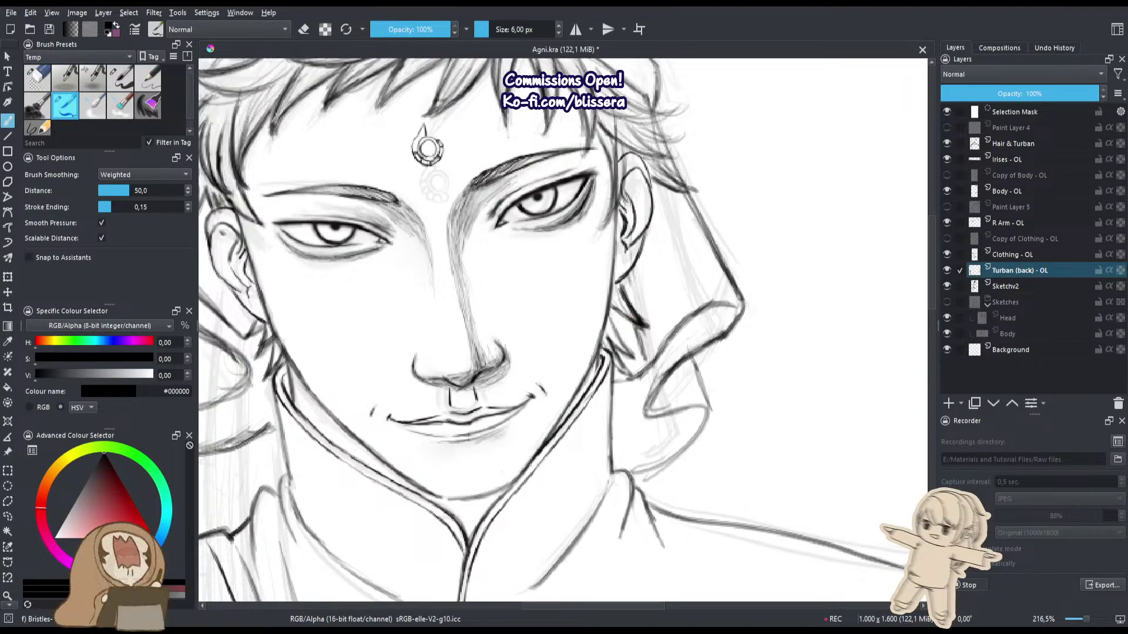
{"action": "key", "text": "e"}
{"action": "left_click_drag", "start_coordinate": [636, 309], "coordinate": [632, 290]}
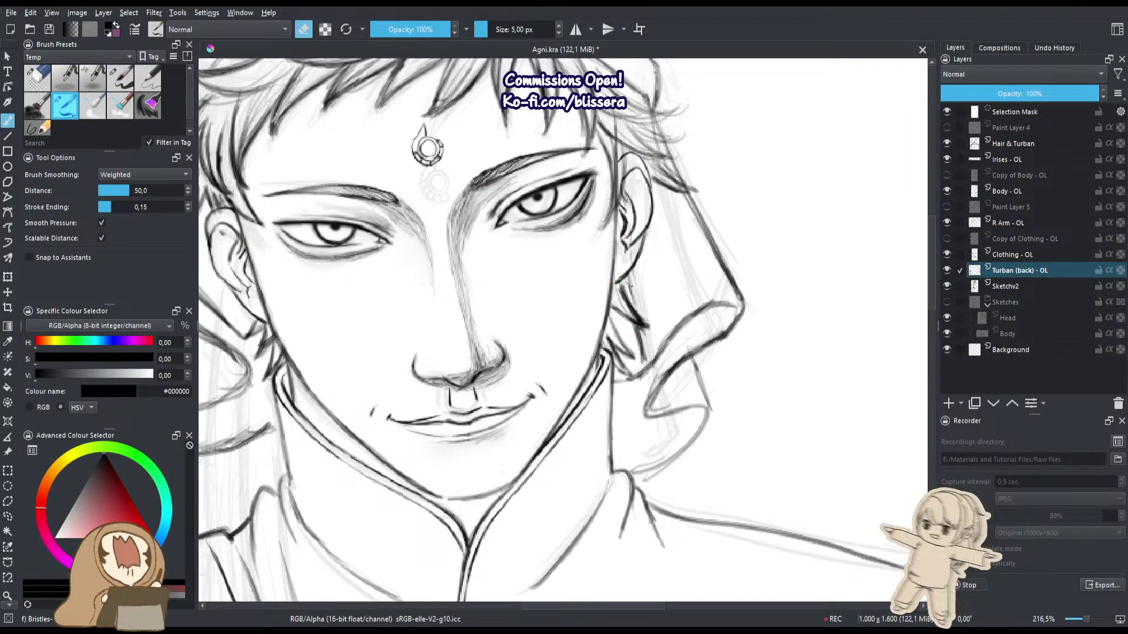
{"action": "left_click_drag", "start_coordinate": [643, 361], "coordinate": [636, 331]}
Outline the left-side cloth's lower fold at 6 px, from its short outer edge around the curved hem to the collar.
{"action": "key", "text": "e"}
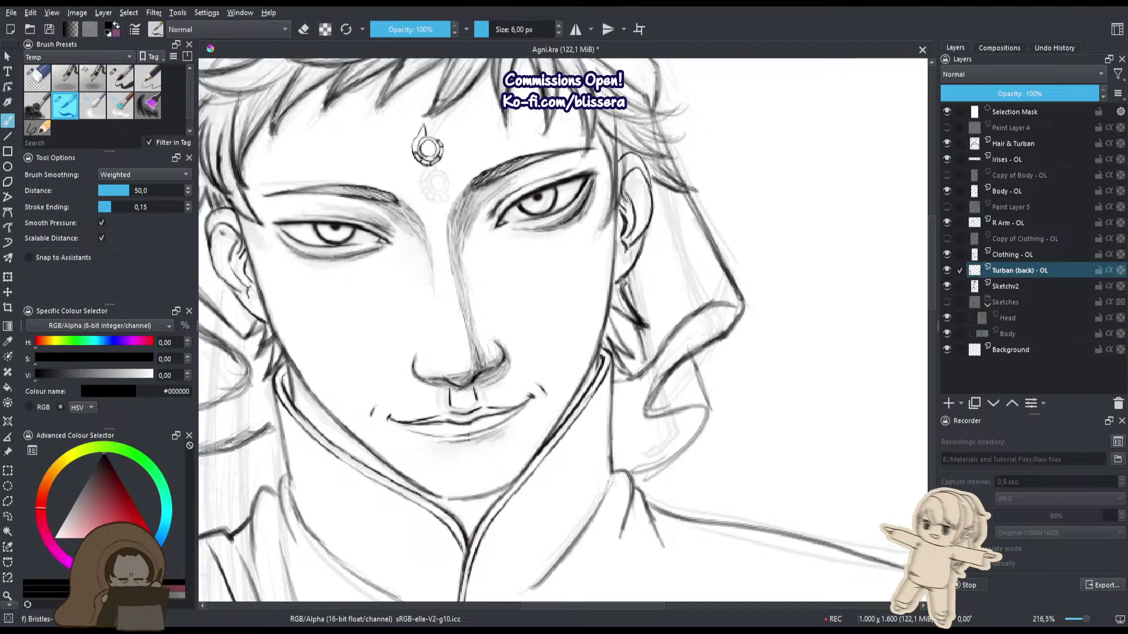
{"action": "left_click_drag", "start_coordinate": [623, 281], "coordinate": [720, 317]}
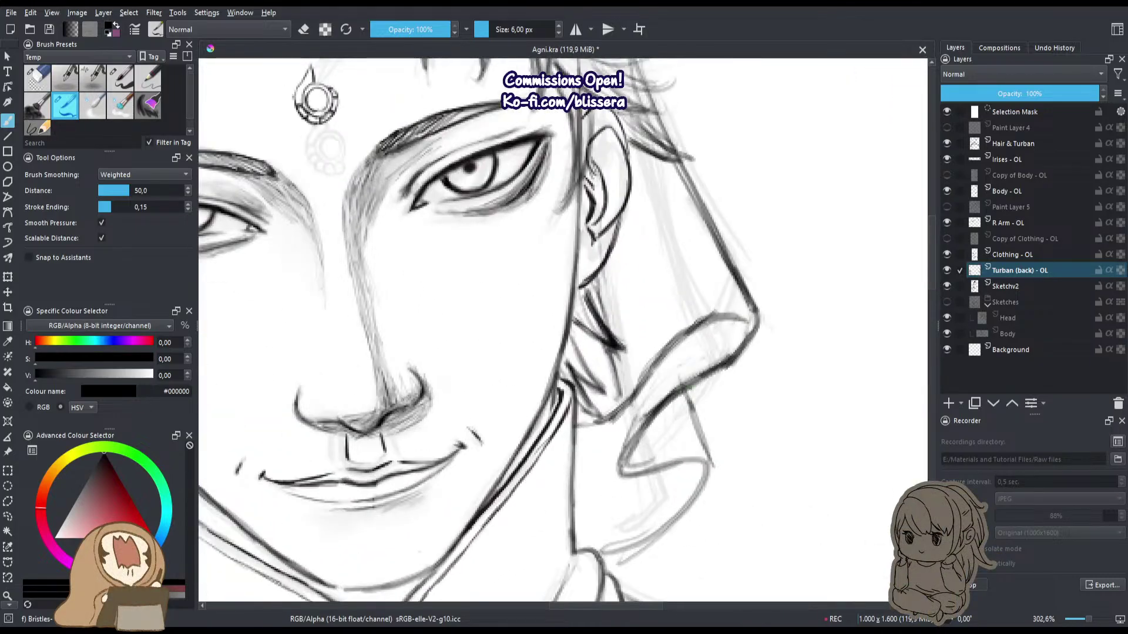
{"action": "mouse_move", "coordinate": [684, 389]}
{"action": "left_mouse_down"}
{"action": "mouse_move", "coordinate": [711, 465]}
{"action": "mouse_move", "coordinate": [690, 507]}
{"action": "mouse_move", "coordinate": [611, 554]}
{"action": "left_mouse_up"}
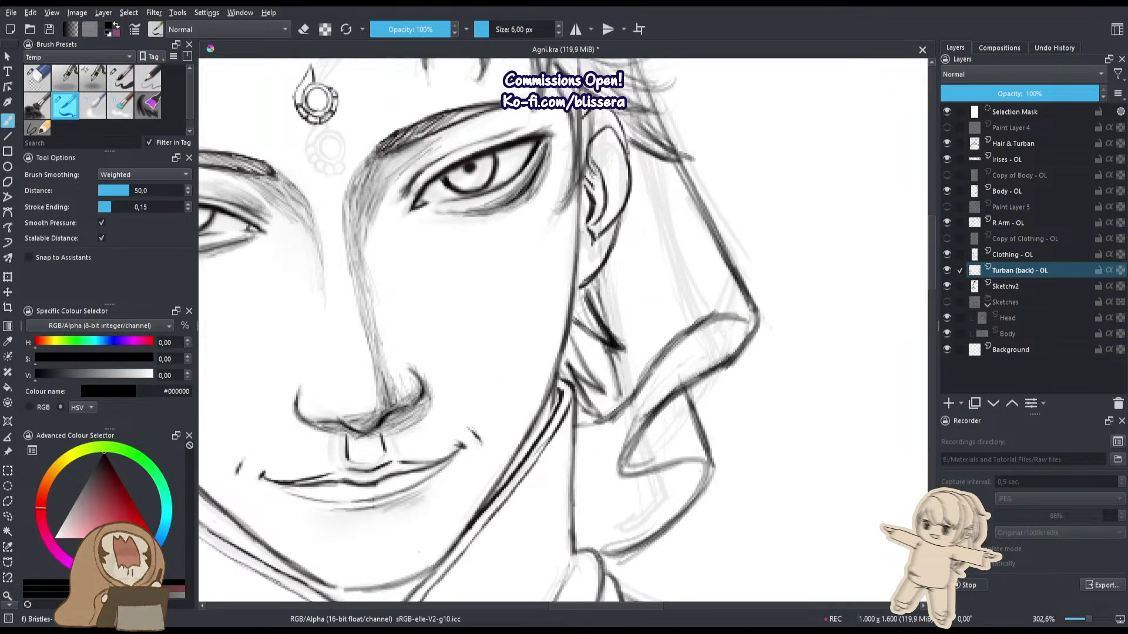
{"action": "scroll", "coordinate": [660, 460], "scroll_direction": "down", "scroll_amount": 3}
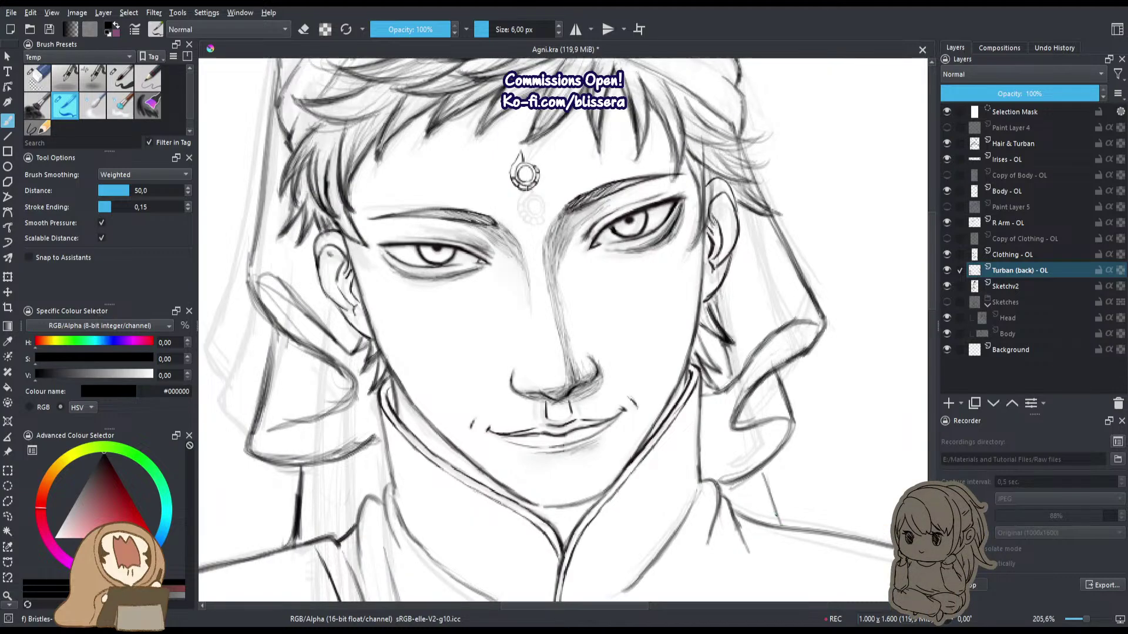
Draw the lower fold line of the cloth on the character's right side, joining the outer corner to the inner curve.
{"action": "left_click_drag", "start_coordinate": [628, 531], "coordinate": [797, 525]}
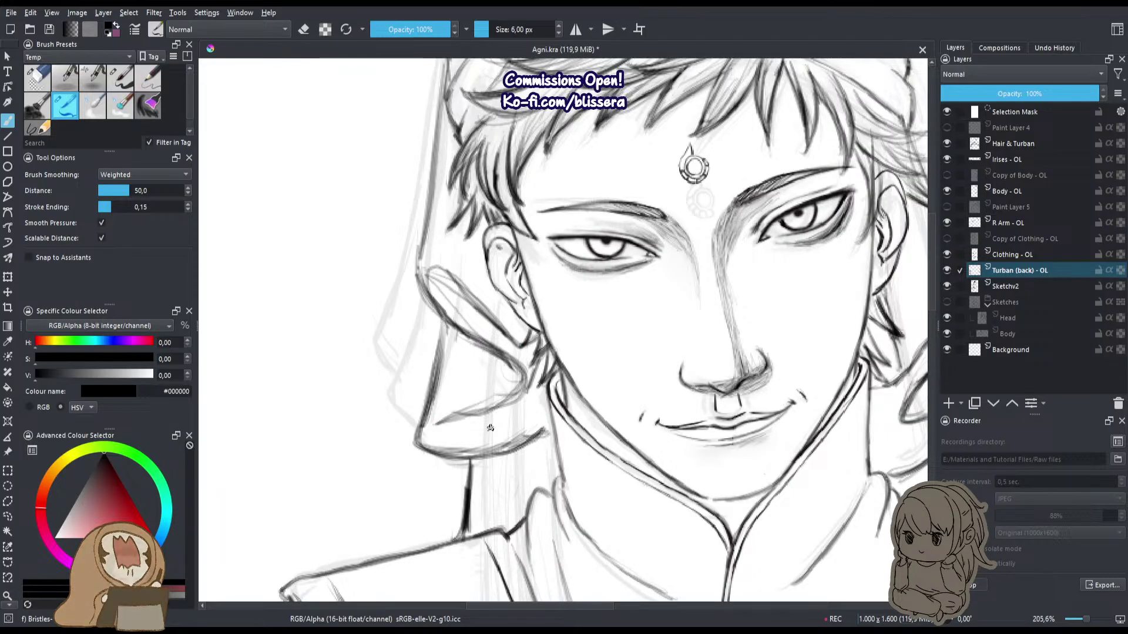
{"action": "left_click_drag", "start_coordinate": [429, 422], "coordinate": [473, 415]}
{"action": "mouse_move", "coordinate": [442, 334]}
{"action": "left_mouse_down"}
{"action": "mouse_move", "coordinate": [420, 450]}
{"action": "mouse_move", "coordinate": [487, 412]}
{"action": "mouse_move", "coordinate": [498, 356]}
{"action": "mouse_move", "coordinate": [470, 409]}
{"action": "mouse_move", "coordinate": [485, 407]}
{"action": "left_mouse_up"}
{"action": "scroll", "coordinate": [485, 407], "scroll_direction": "up", "scroll_amount": 2}
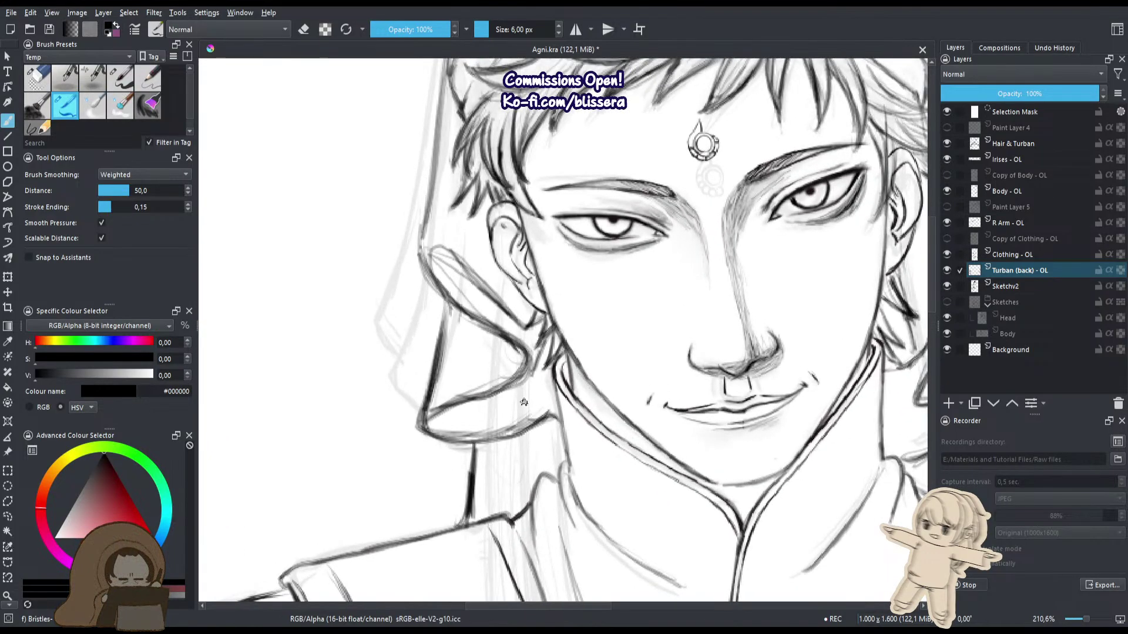
Erase the upper fold's inner line on the right-side cloth with a 51 px eraser and redraw it at 6 px.
{"action": "scroll", "coordinate": [492, 366], "scroll_direction": "down", "scroll_amount": 3}
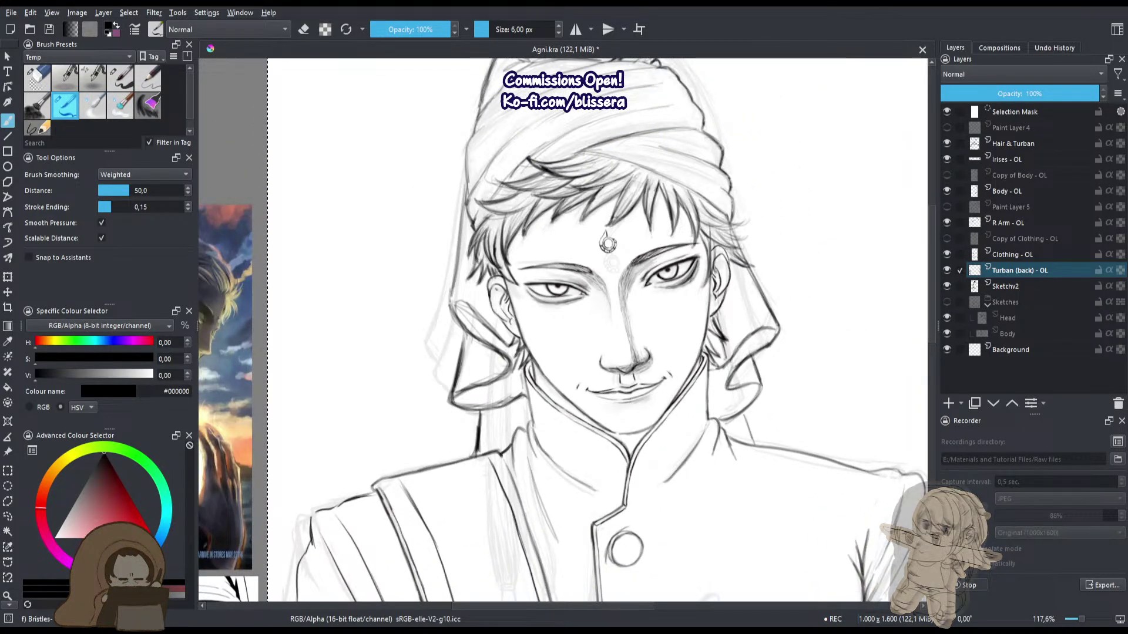
{"action": "scroll", "coordinate": [499, 386], "scroll_direction": "up", "scroll_amount": 4}
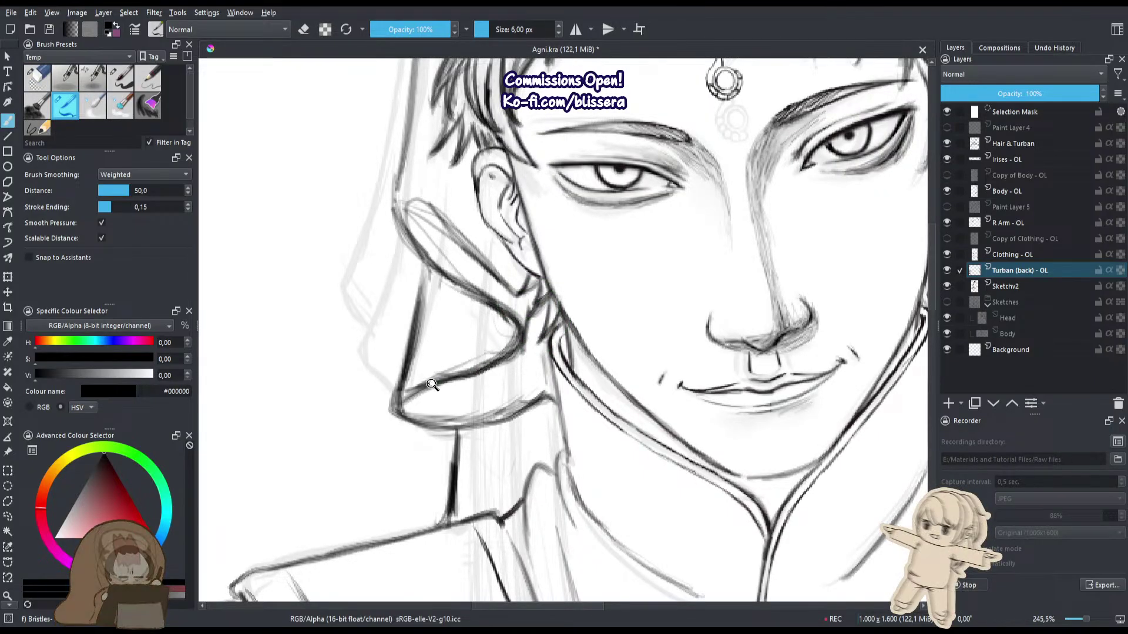
{"action": "scroll", "coordinate": [432, 385], "scroll_direction": "down", "scroll_amount": 2}
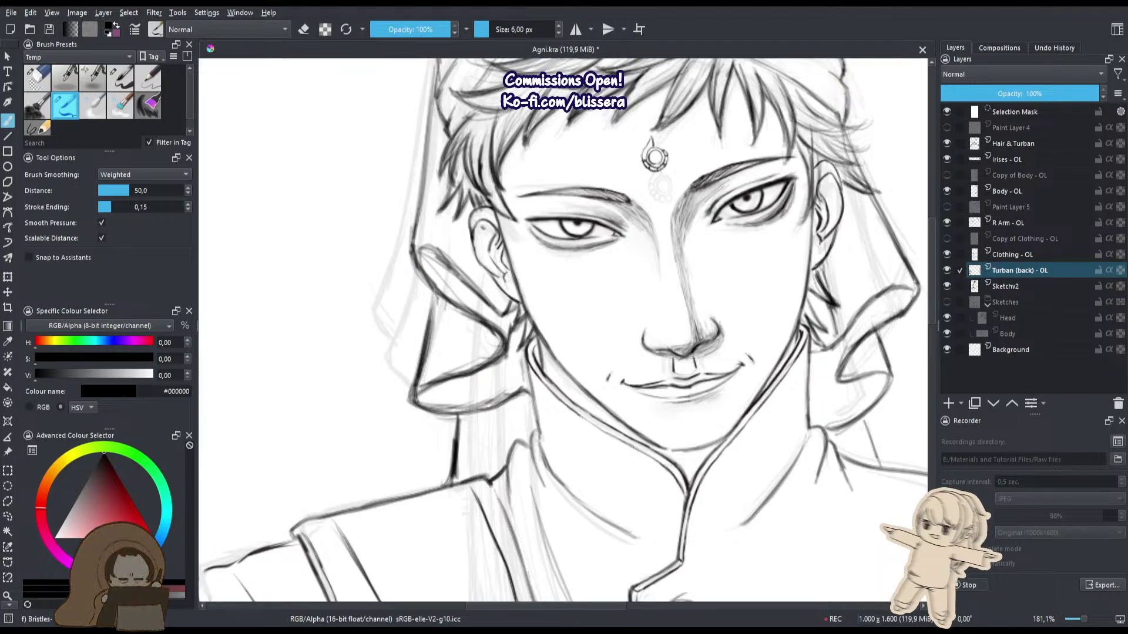
{"action": "mouse_move", "coordinate": [473, 274]}
{"action": "left_mouse_down"}
{"action": "mouse_move", "coordinate": [447, 259]}
{"action": "mouse_move", "coordinate": [438, 268]}
{"action": "left_mouse_up"}
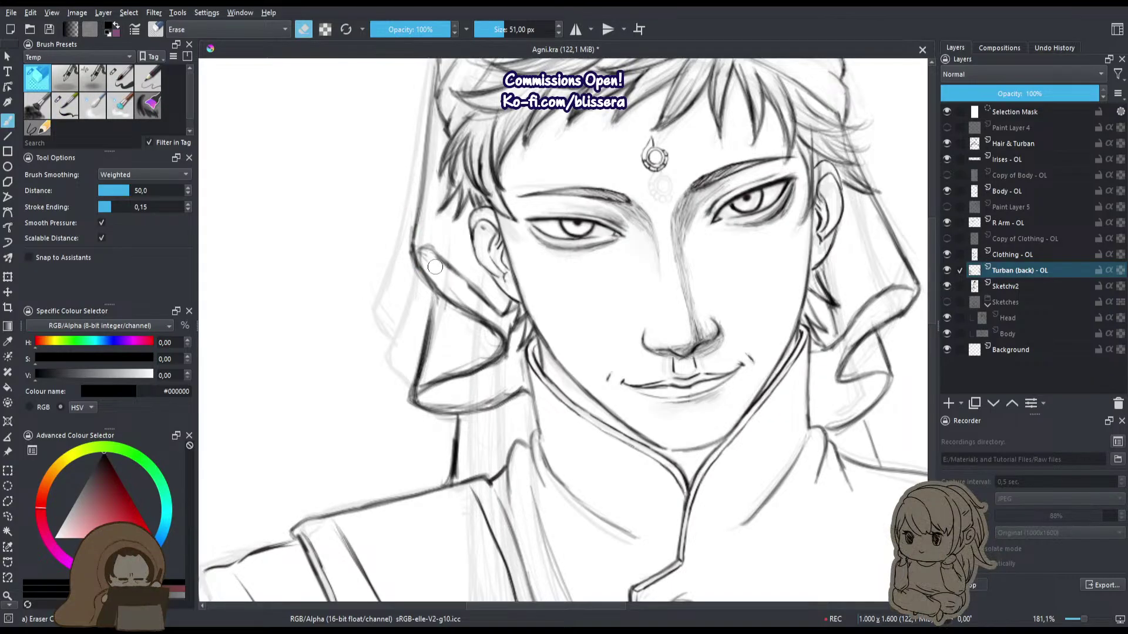
{"action": "key", "text": "/"}
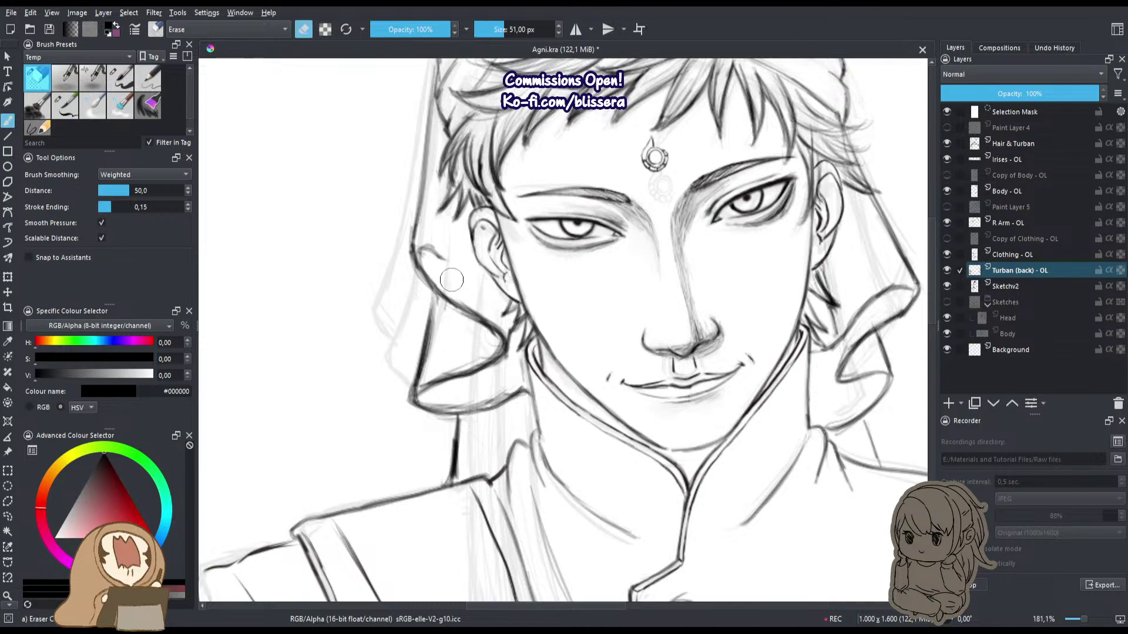
{"action": "key", "text": "/"}
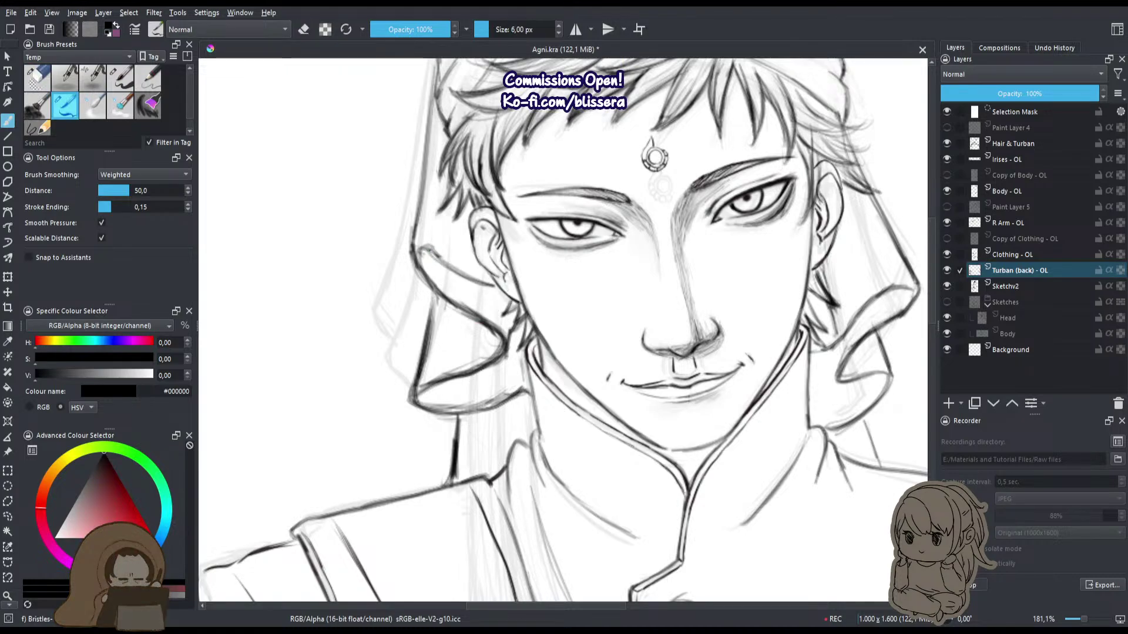
{"action": "left_click_drag", "start_coordinate": [458, 280], "coordinate": [449, 358]}
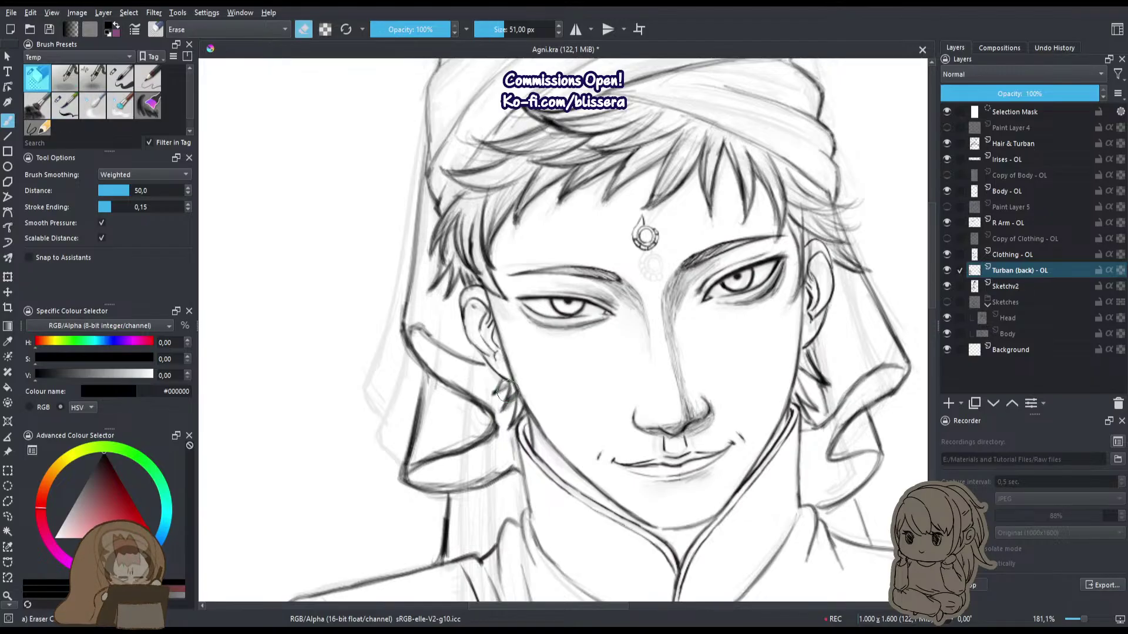
Add a short vertical cloth edge below the character's right ear, and rework the upper fold's line leading to the ear.
{"action": "left_click_drag", "start_coordinate": [501, 385], "coordinate": [499, 422]}
{"action": "mouse_move", "coordinate": [411, 333]}
{"action": "left_mouse_down"}
{"action": "mouse_move", "coordinate": [431, 367]}
{"action": "mouse_move", "coordinate": [453, 351]}
{"action": "mouse_move", "coordinate": [475, 360]}
{"action": "left_mouse_up"}
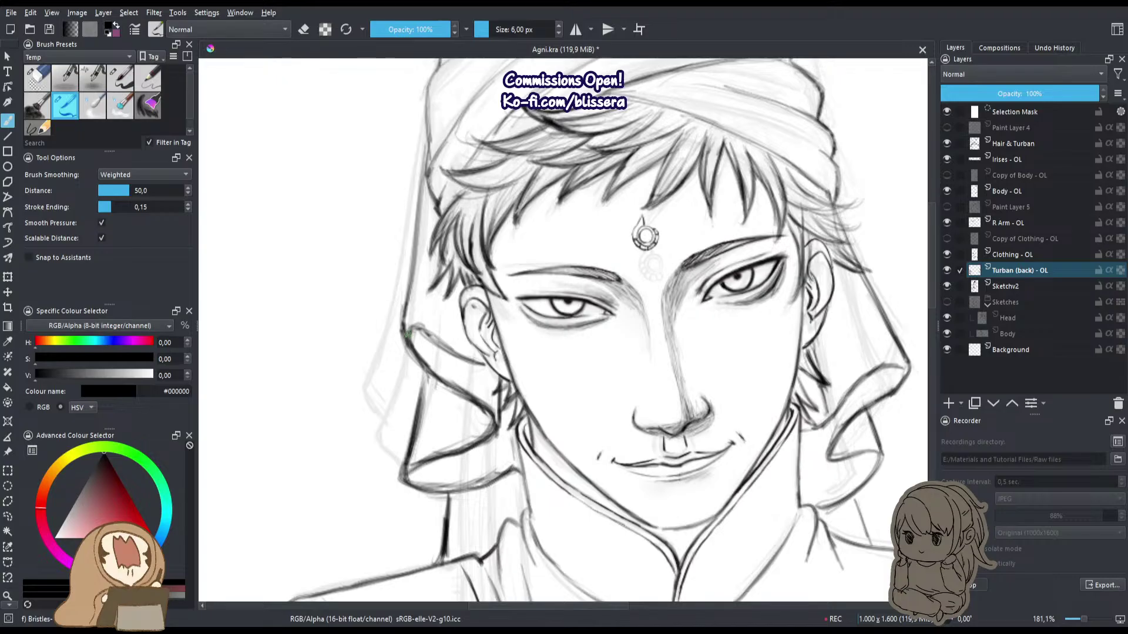
{"action": "left_click_drag", "start_coordinate": [413, 332], "coordinate": [490, 369]}
{"action": "left_click_drag", "start_coordinate": [419, 351], "coordinate": [487, 370]}
{"action": "key", "text": "ctrl+z"}
{"action": "key", "text": "ctrl+z"}
On the Hair & Turban layer, erase the turban's lower edge on the character's left side and redraw it at 6 px down to the hair.
{"action": "scroll", "coordinate": [469, 148], "scroll_direction": "down", "scroll_amount": 3}
{"action": "left_click_drag", "start_coordinate": [469, 148], "coordinate": [496, 218]}
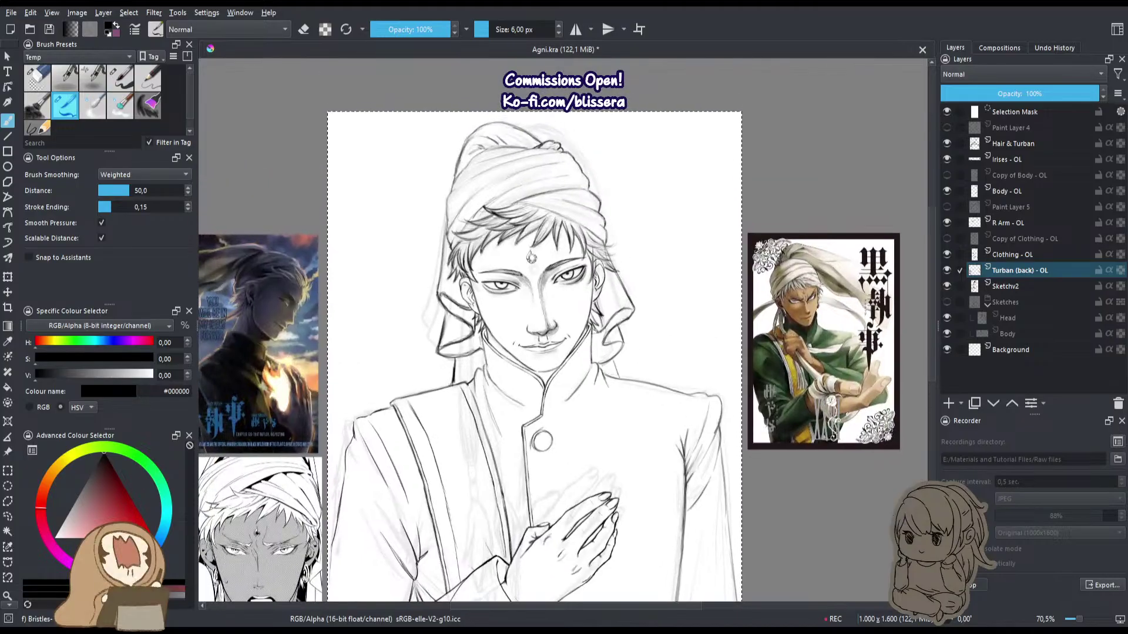
{"action": "scroll", "coordinate": [636, 218], "scroll_direction": "up", "scroll_amount": 3}
{"action": "left_click_drag", "start_coordinate": [626, 232], "coordinate": [673, 257]}
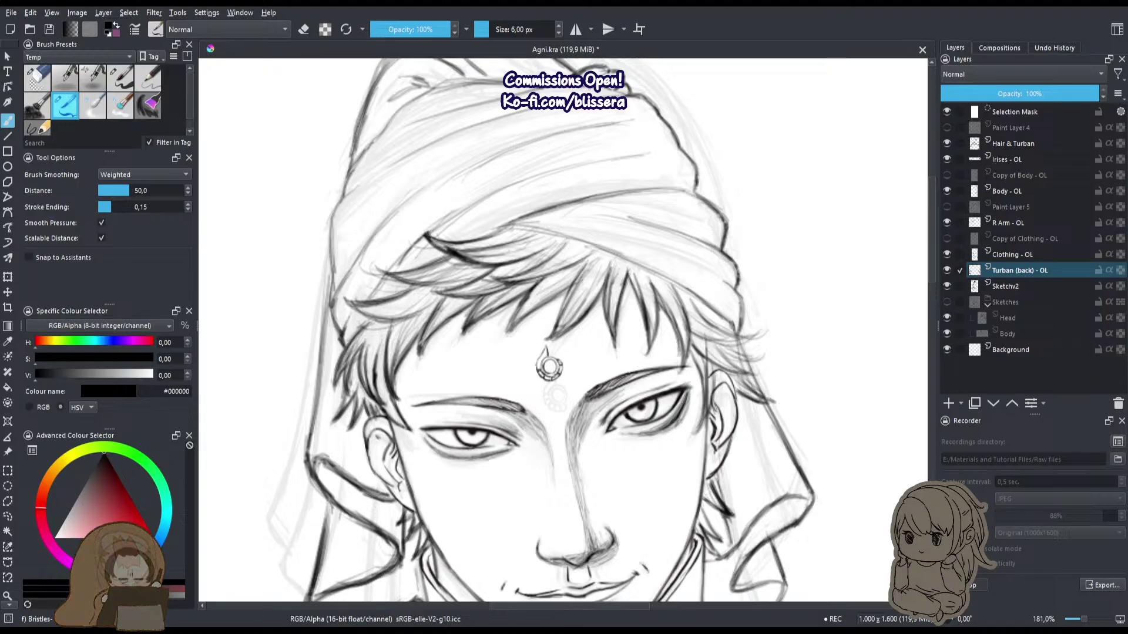
{"action": "left_click", "coordinate": [1016, 159]}
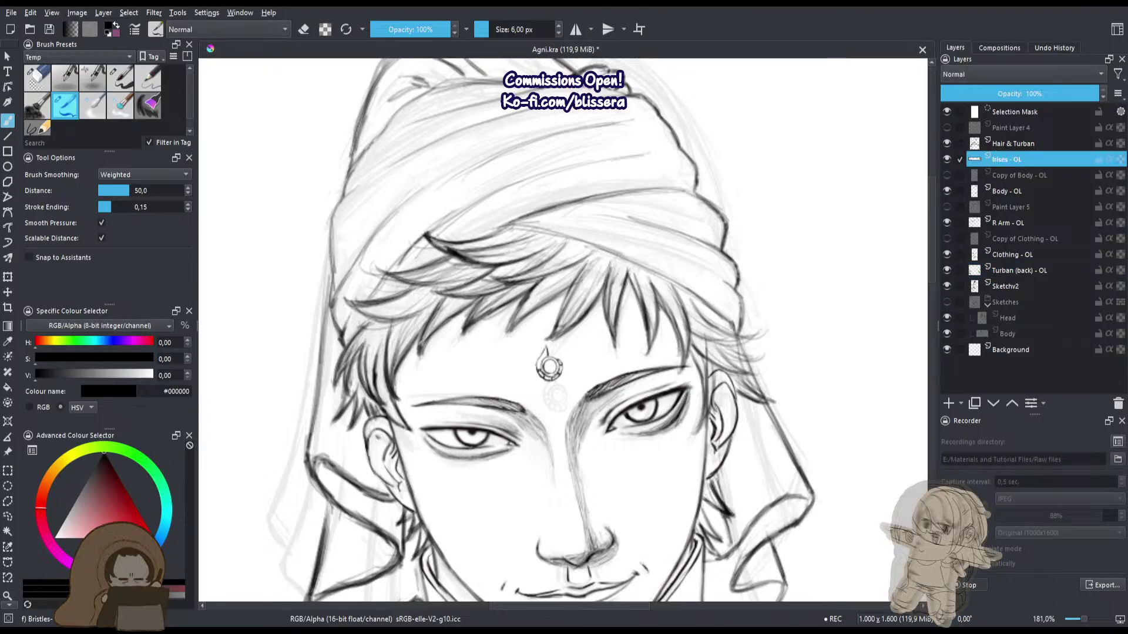
{"action": "key", "text": "Page_Up"}
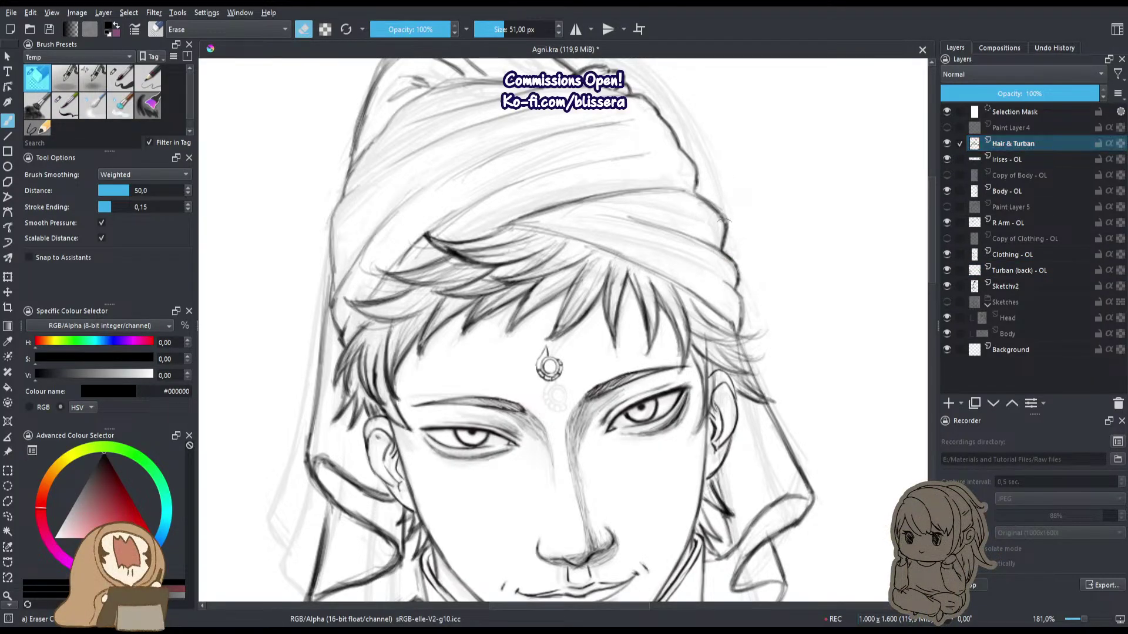
{"action": "key", "text": "slash"}
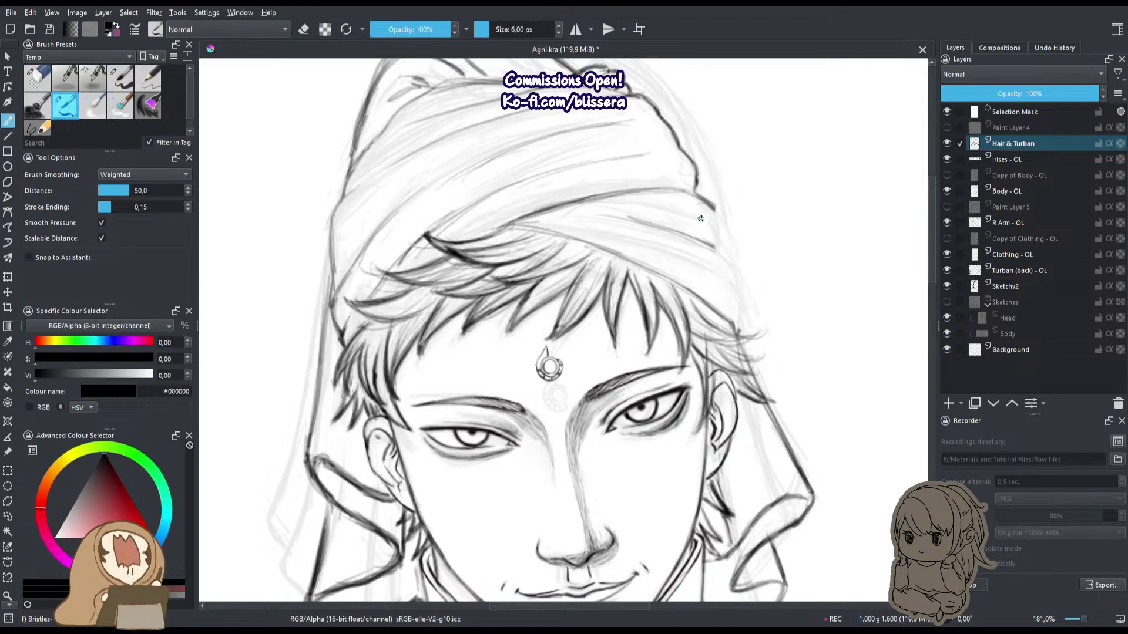
{"action": "left_click_drag", "start_coordinate": [719, 223], "coordinate": [720, 247]}
{"action": "mouse_move", "coordinate": [712, 207]}
{"action": "left_mouse_down"}
{"action": "mouse_move", "coordinate": [729, 269]}
{"action": "mouse_move", "coordinate": [714, 250]}
{"action": "mouse_move", "coordinate": [738, 319]}
{"action": "mouse_move", "coordinate": [763, 327]}
{"action": "mouse_move", "coordinate": [727, 342]}
{"action": "left_mouse_up"}
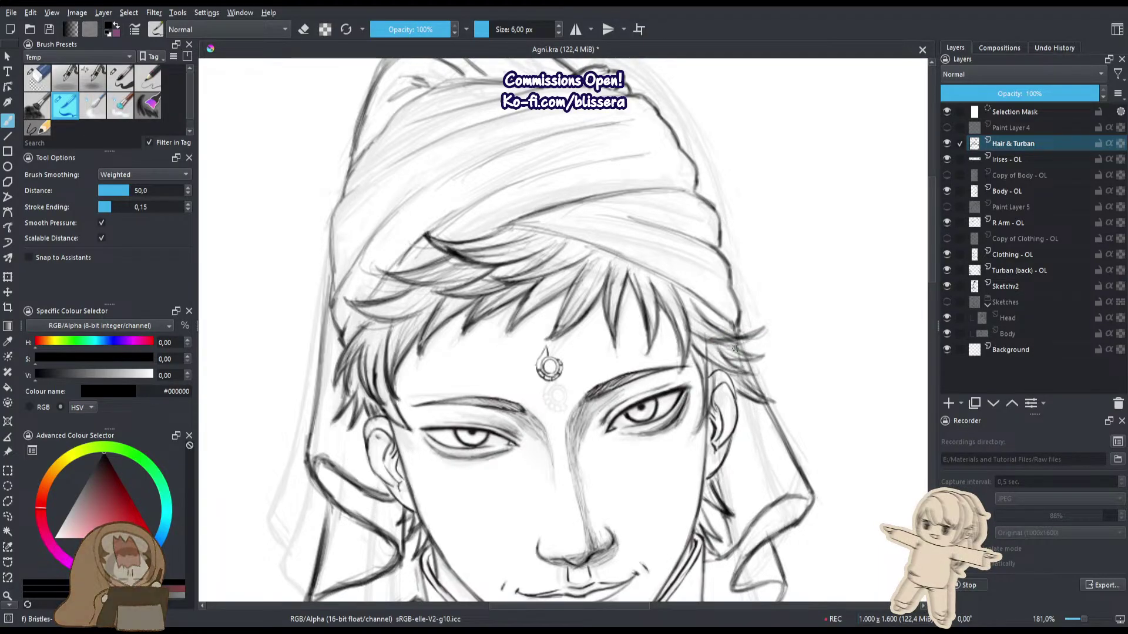
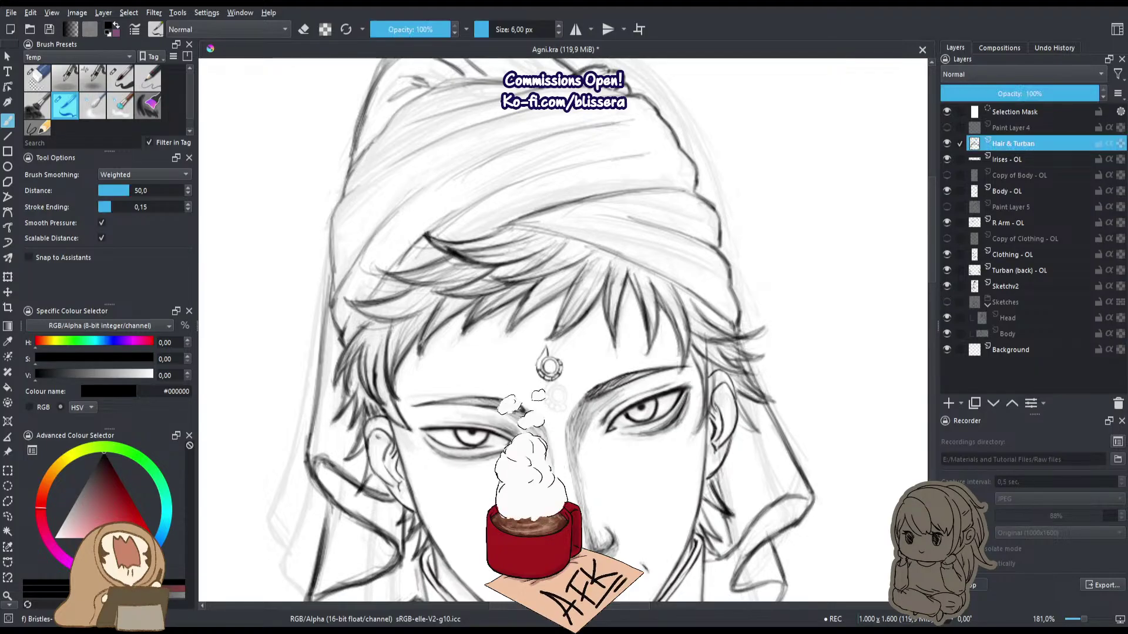
On the Turban (back) - OL layer, clean the lower fold's curved line on the character's right side with a 5 px eraser.
{"action": "left_click_drag", "start_coordinate": [486, 447], "coordinate": [532, 297]}
{"action": "left_click_drag", "start_coordinate": [532, 297], "coordinate": [526, 399]}
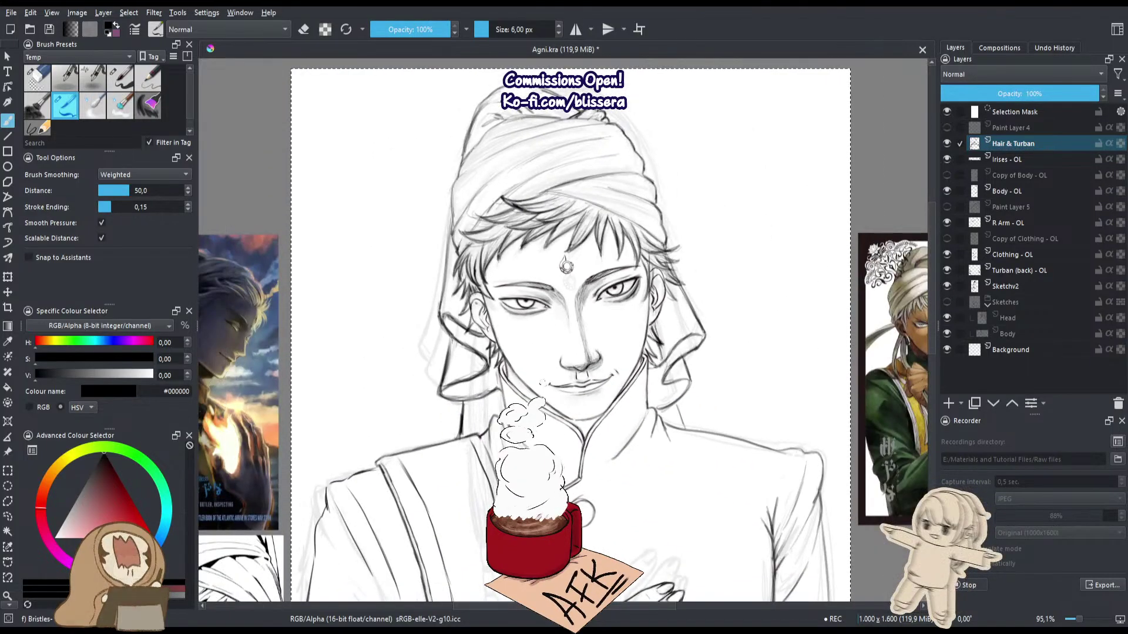
{"action": "left_click_drag", "start_coordinate": [487, 317], "coordinate": [488, 256]}
{"action": "scroll", "coordinate": [489, 257], "scroll_direction": "up", "scroll_amount": 4}
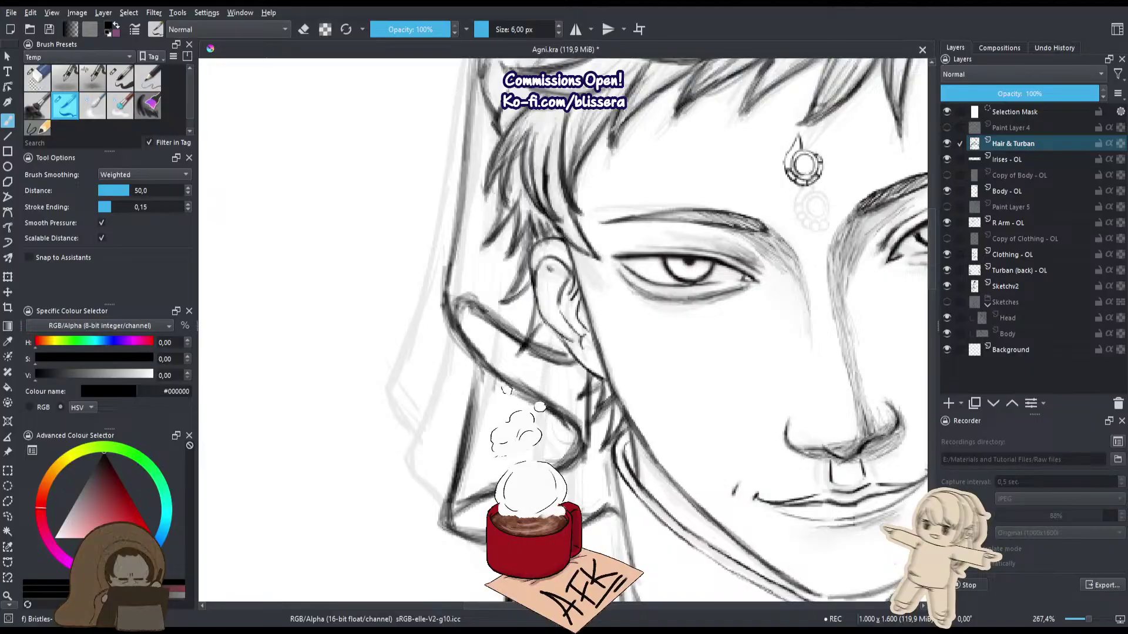
{"action": "scroll", "coordinate": [488, 257], "scroll_direction": "up", "scroll_amount": 2}
{"action": "left_click", "coordinate": [1014, 271]}
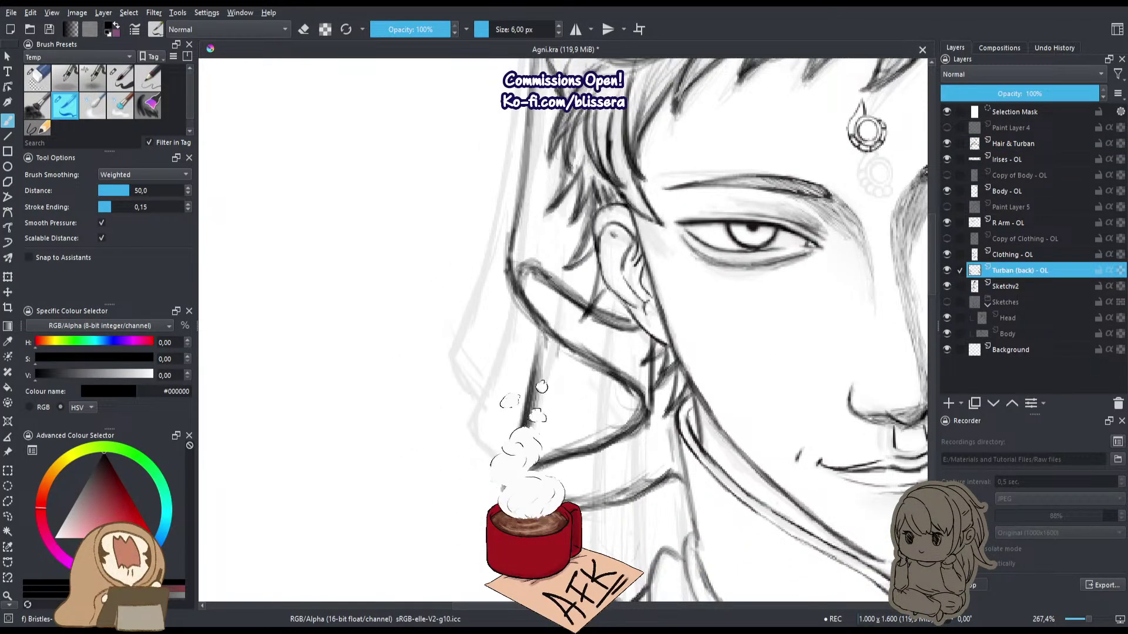
{"action": "key", "text": "e"}
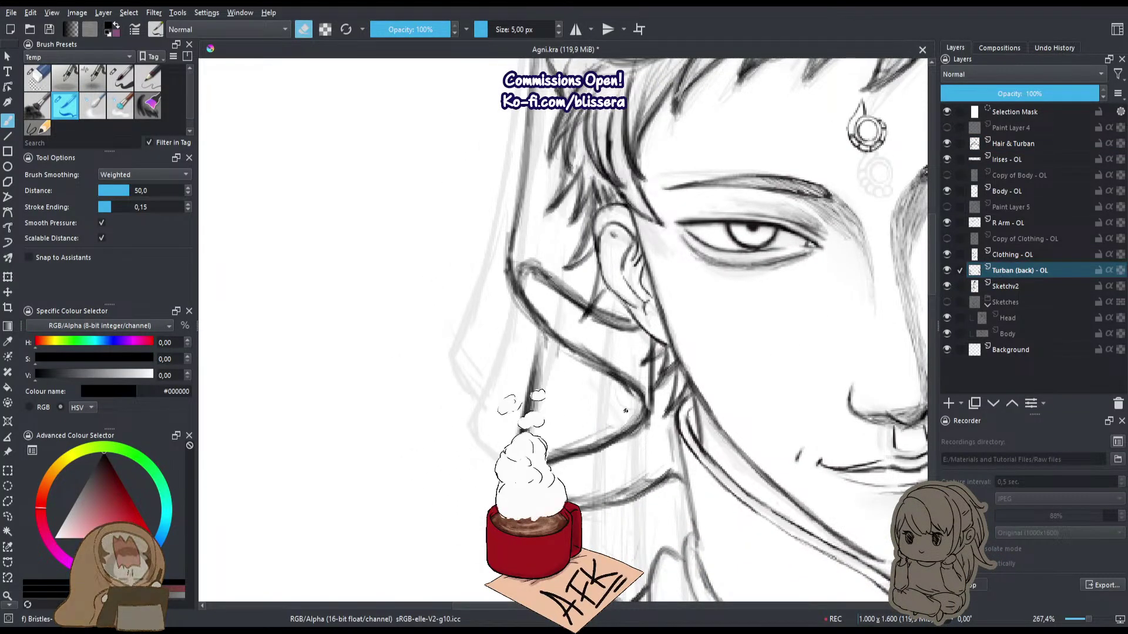
{"action": "left_click_drag", "start_coordinate": [637, 408], "coordinate": [620, 426]}
{"action": "mouse_move", "coordinate": [555, 450]}
{"action": "left_mouse_down"}
{"action": "mouse_move", "coordinate": [610, 431]}
{"action": "mouse_move", "coordinate": [592, 438]}
{"action": "mouse_move", "coordinate": [605, 440]}
{"action": "left_mouse_up"}
{"action": "left_click_drag", "start_coordinate": [640, 410], "coordinate": [627, 438]}
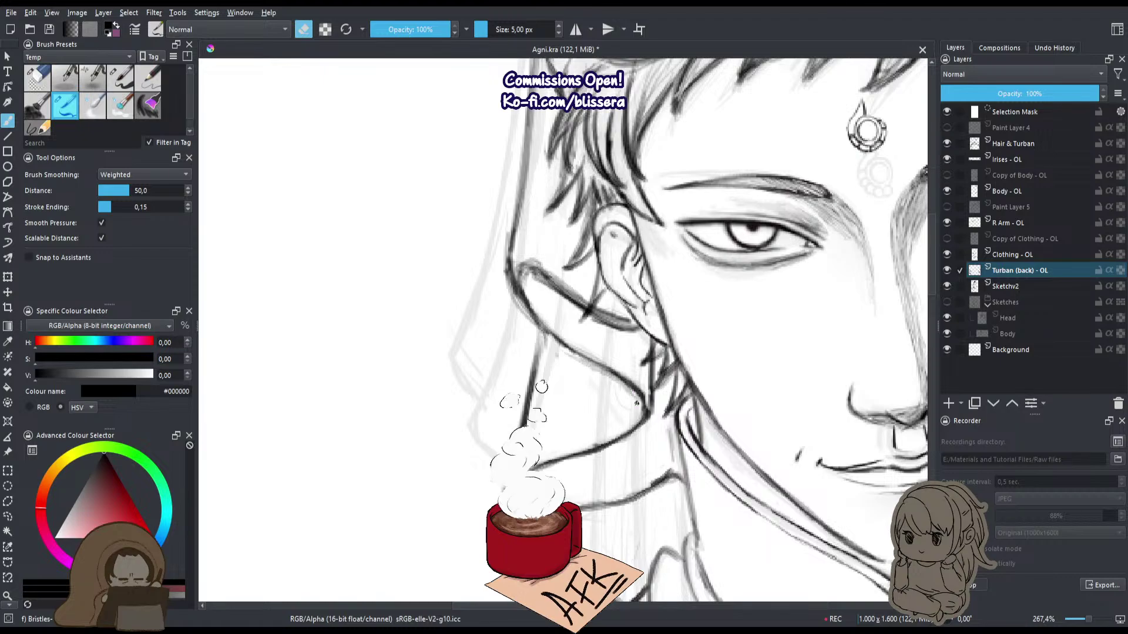
Trim the upper fold's line with the 5 px eraser and redraw the hanging cloth's long outer edge at 6 px.
{"action": "key", "text": "e"}
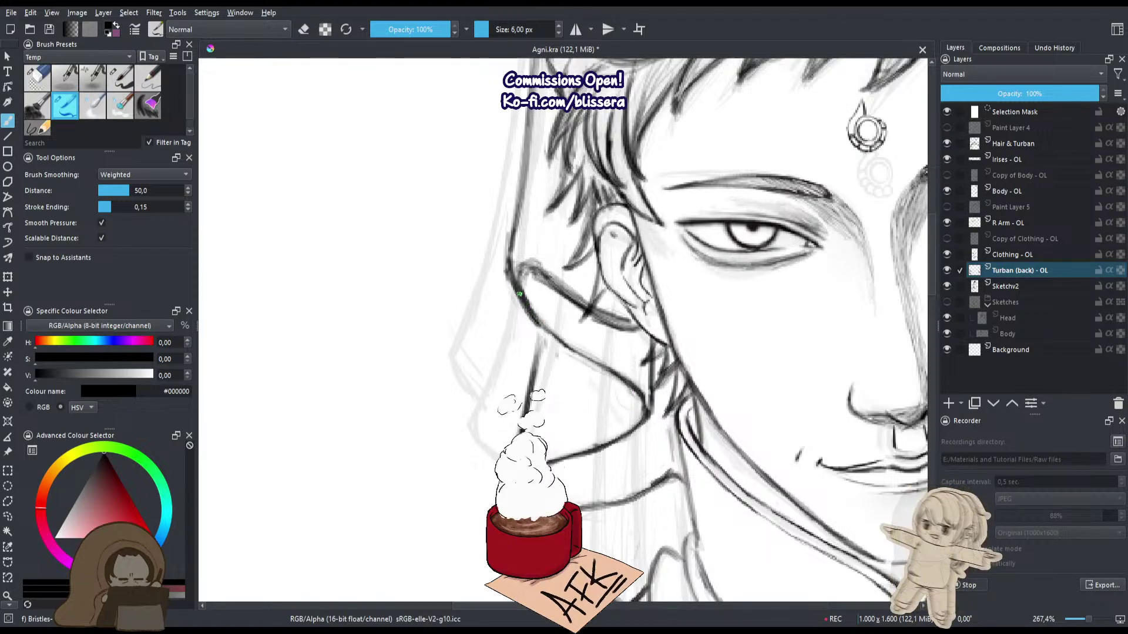
{"action": "key", "text": "e"}
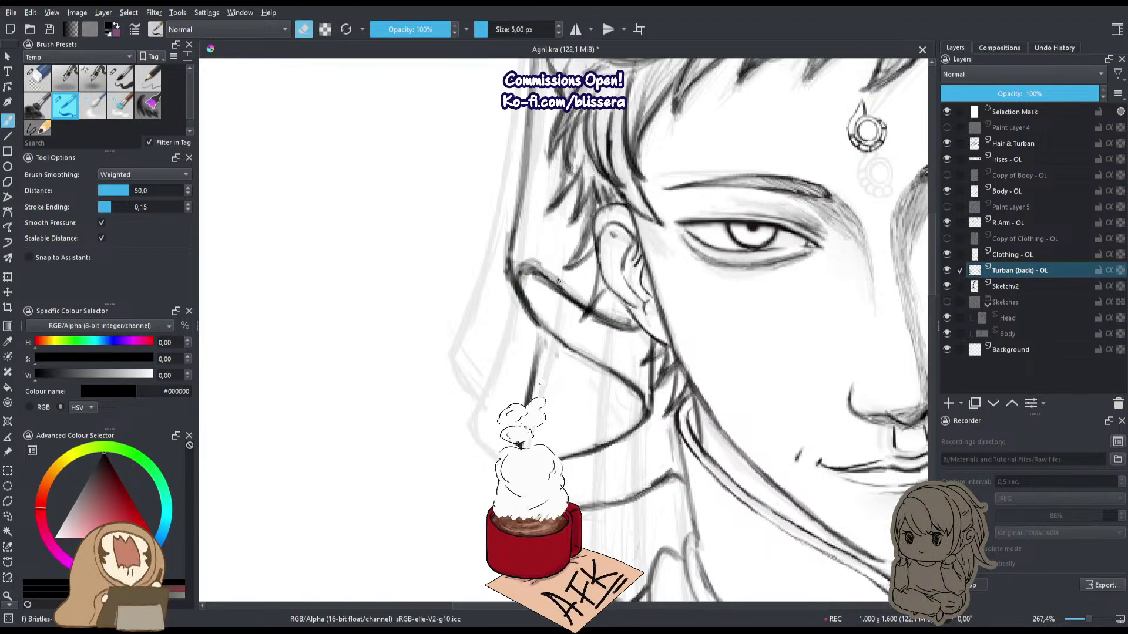
{"action": "left_click_drag", "start_coordinate": [558, 282], "coordinate": [627, 322]}
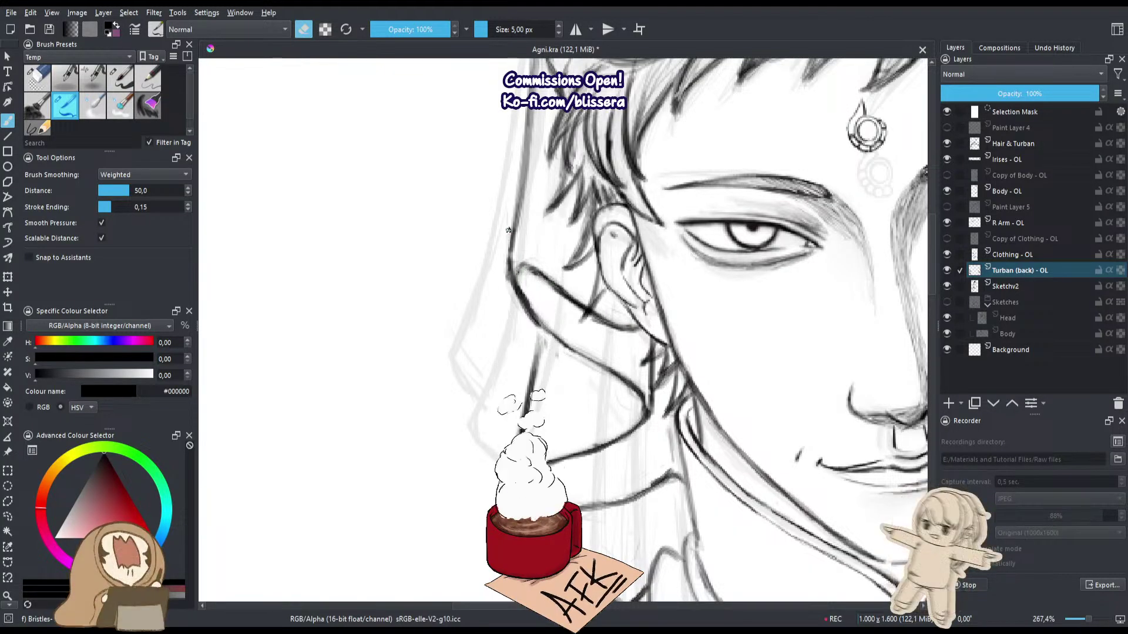
{"action": "left_click_drag", "start_coordinate": [505, 238], "coordinate": [521, 382]}
{"action": "key", "text": "e"}
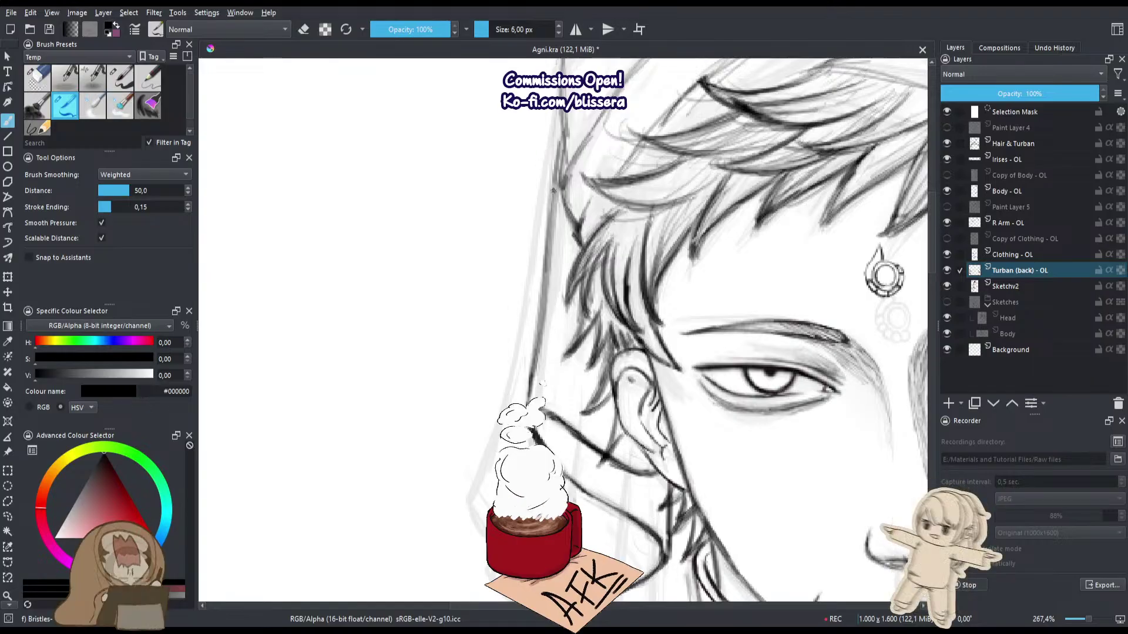
{"action": "mouse_move", "coordinate": [556, 134]}
{"action": "left_mouse_down"}
{"action": "mouse_move", "coordinate": [527, 370]}
{"action": "mouse_move", "coordinate": [543, 383]}
{"action": "left_mouse_up"}
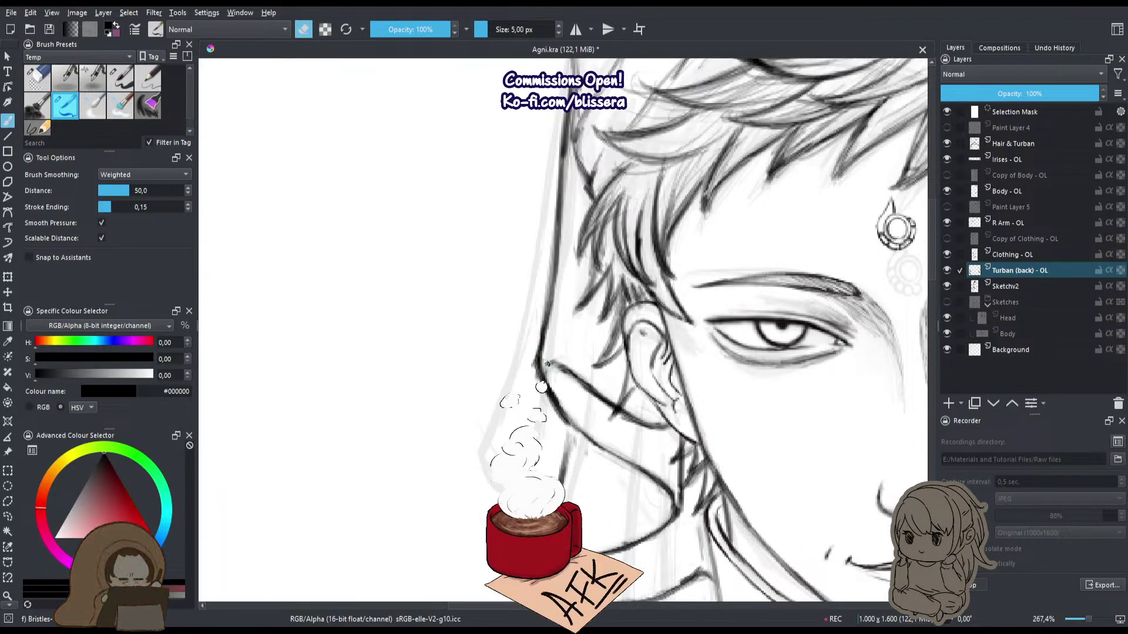
Rework the corner where the cloth's outer edge meets the upper fold into a sharp point, using the 5 px eraser and 6 px brush.
{"action": "key", "text": "e"}
{"action": "key", "text": "e"}
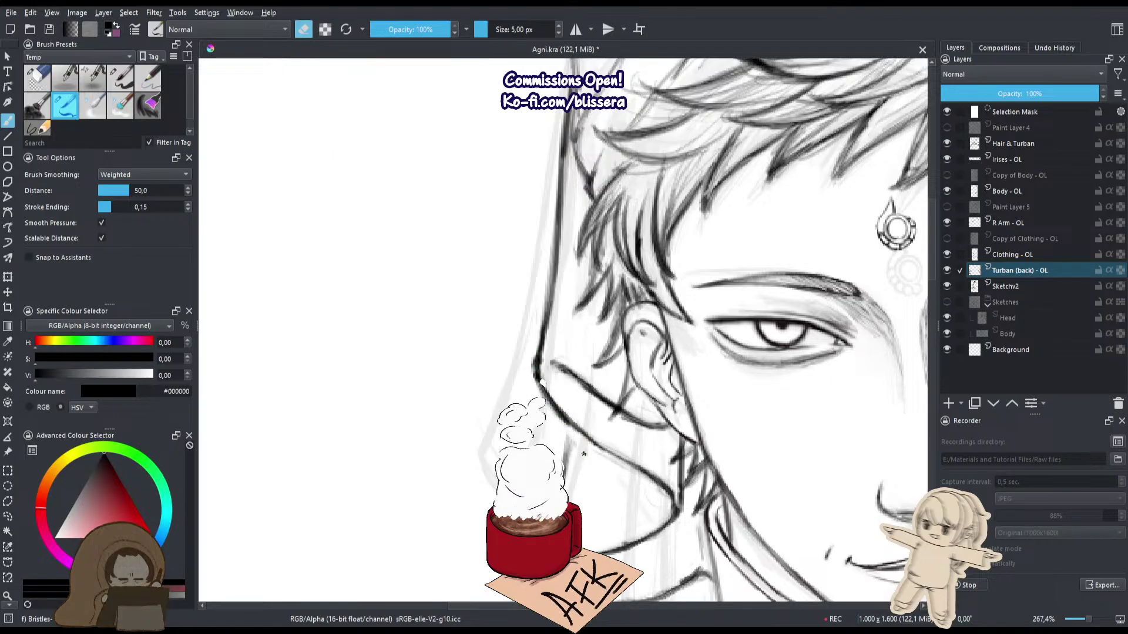
{"action": "key", "text": "e"}
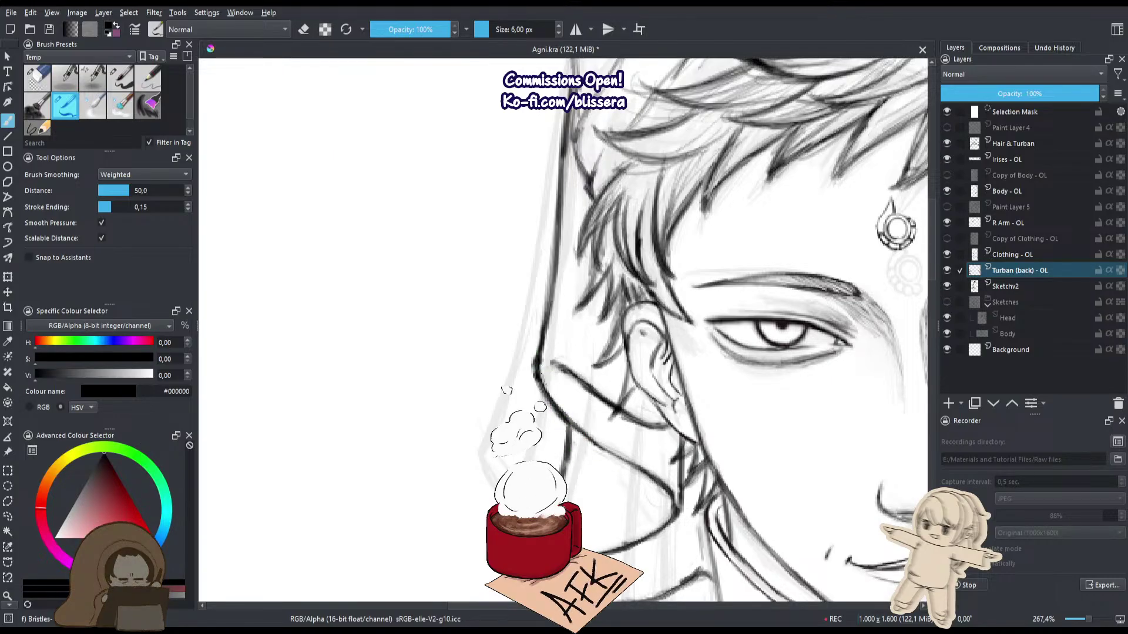
{"action": "key", "text": "e"}
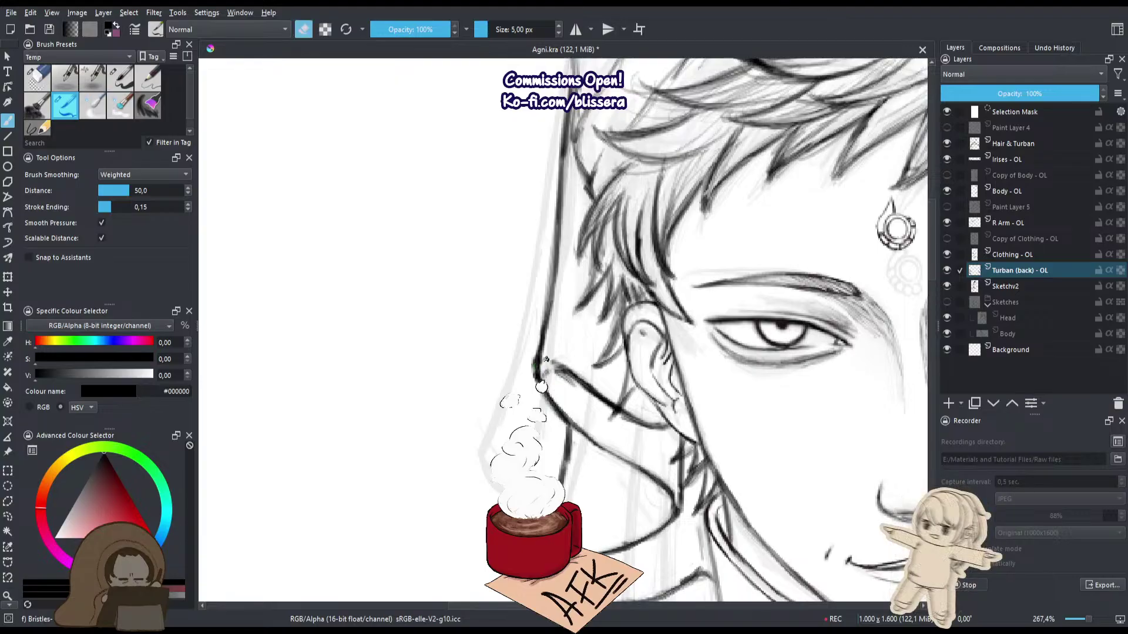
{"action": "left_click_drag", "start_coordinate": [558, 368], "coordinate": [593, 388]}
{"action": "key", "text": "e"}
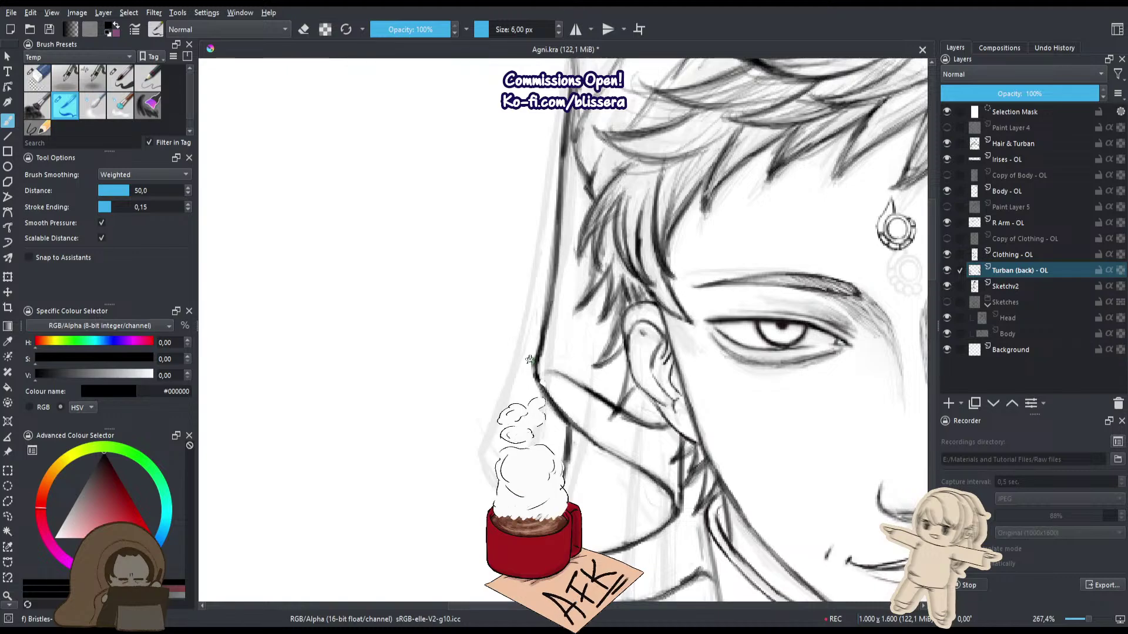
{"action": "key", "text": "e"}
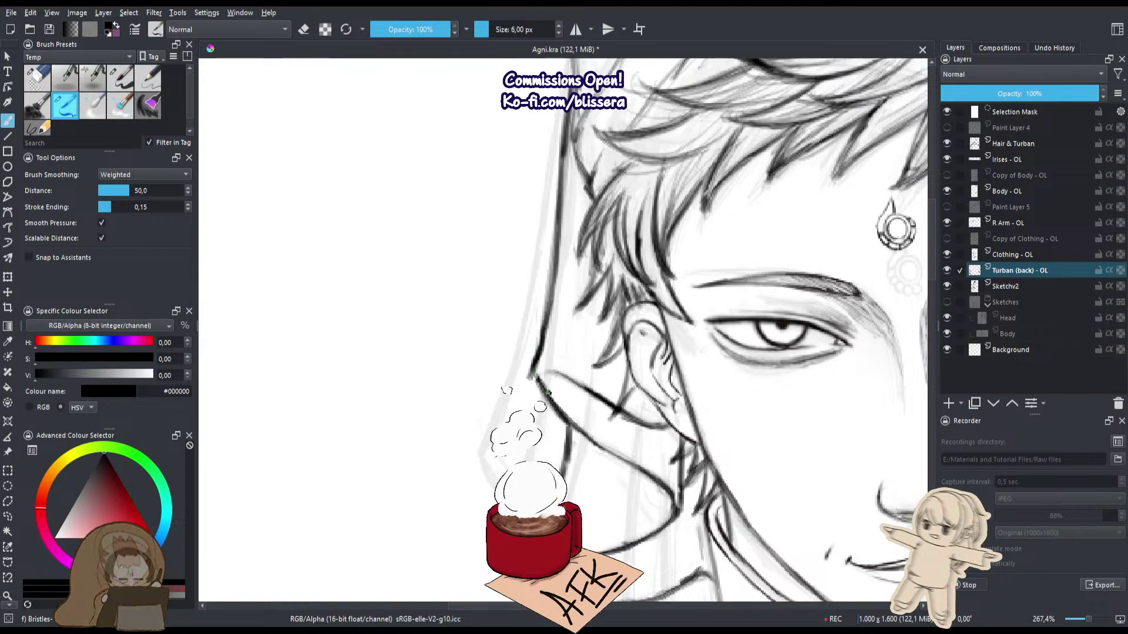
{"action": "key", "text": "e"}
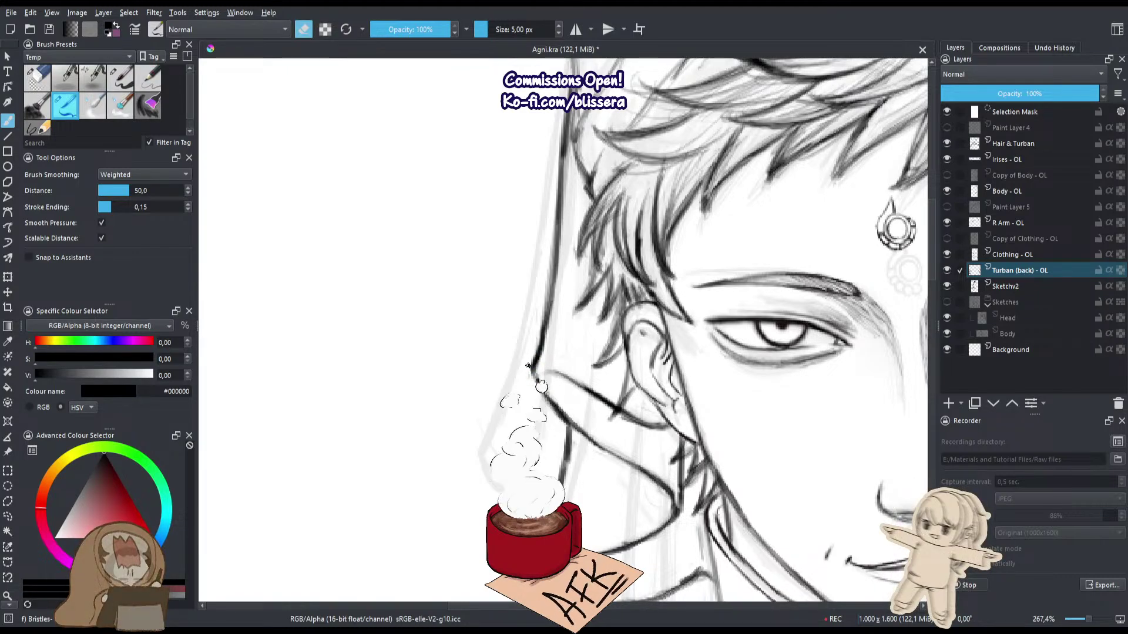
{"action": "key", "text": "e"}
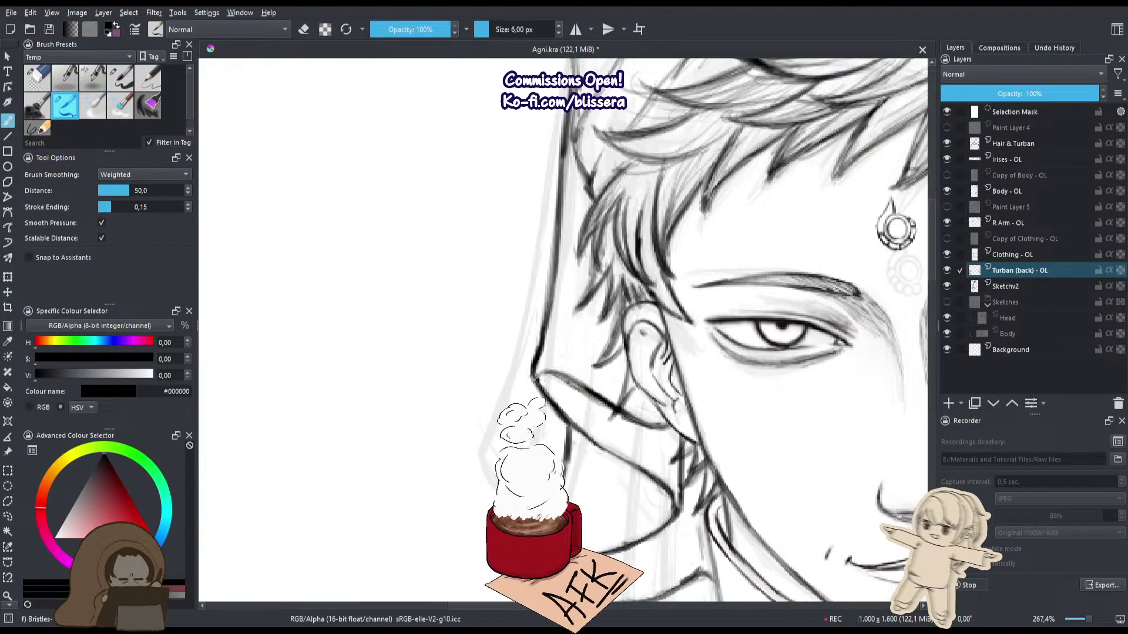
Redraw the cloth's outer edge between the upper and lower folds as a clean line at 6 px.
{"action": "left_click_drag", "start_coordinate": [553, 432], "coordinate": [592, 471]}
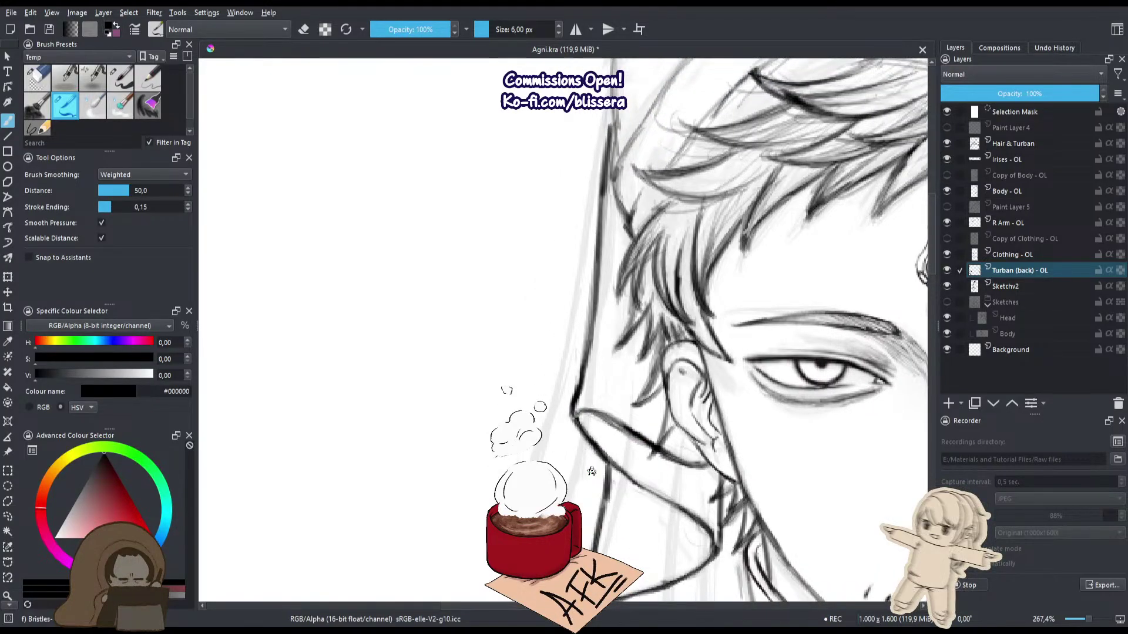
{"action": "key", "text": "e"}
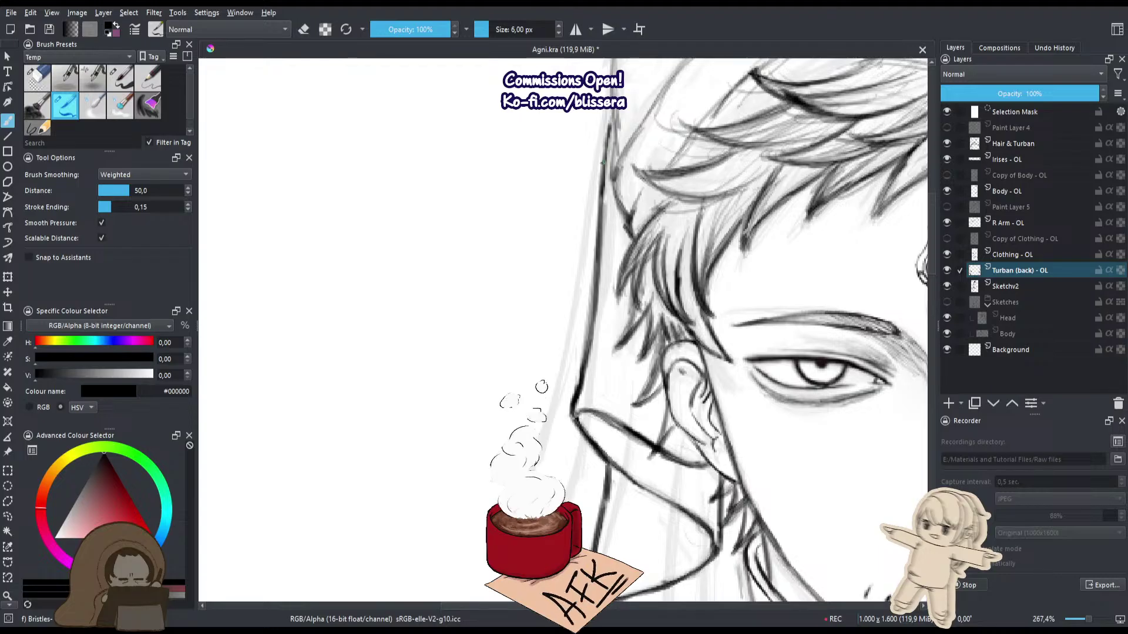
{"action": "scroll", "coordinate": [599, 205], "scroll_direction": "down", "scroll_amount": 2}
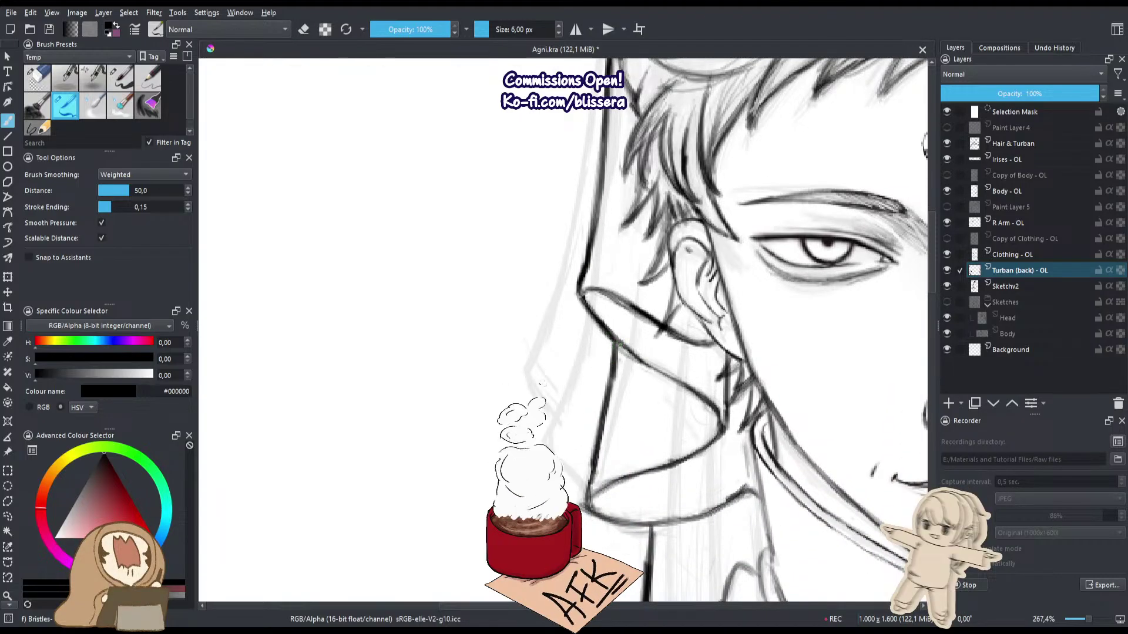
Erase the upper fold's line toward the character's right ear at 5 px and redraw it straighter at 6 px.
{"action": "left_click_drag", "start_coordinate": [633, 347], "coordinate": [579, 315]}
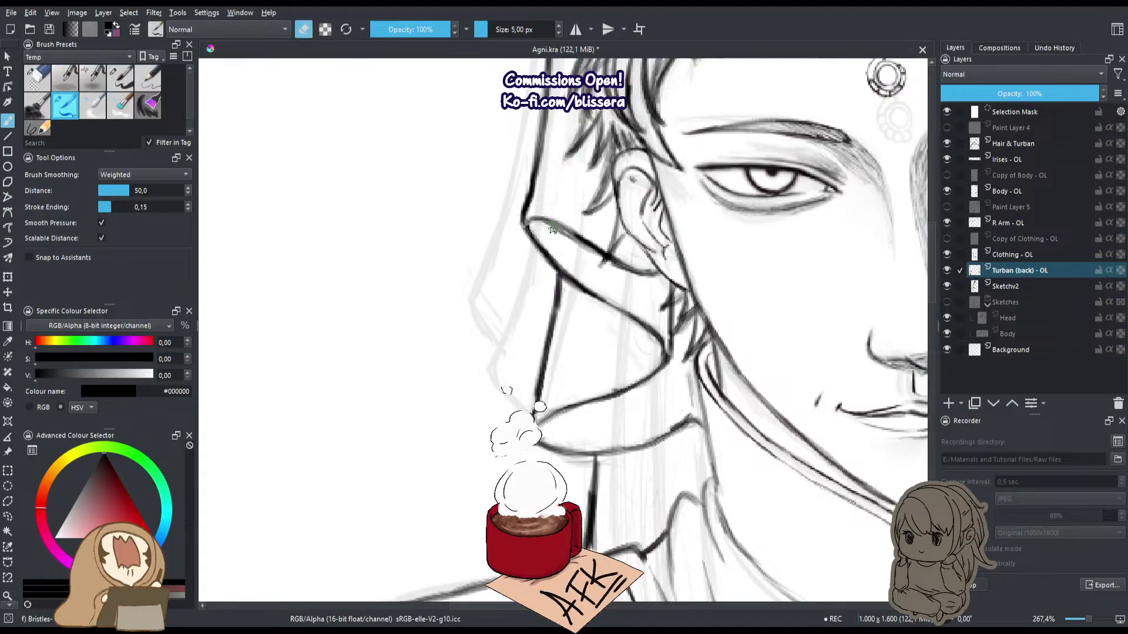
{"action": "key", "text": "e"}
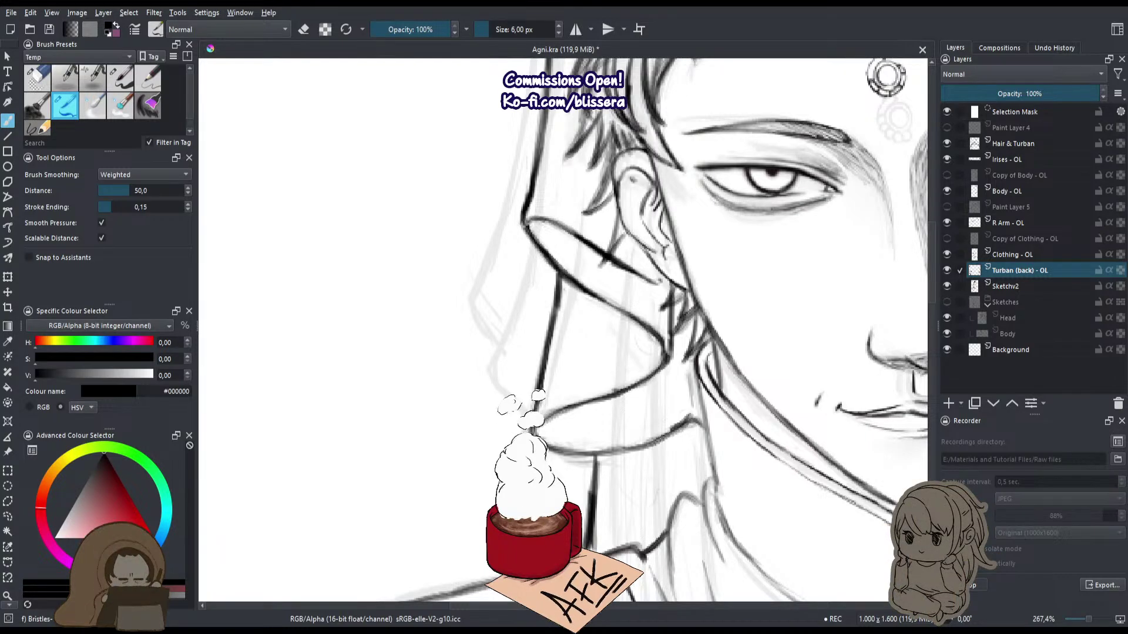
{"action": "left_click", "coordinate": [485, 82]}
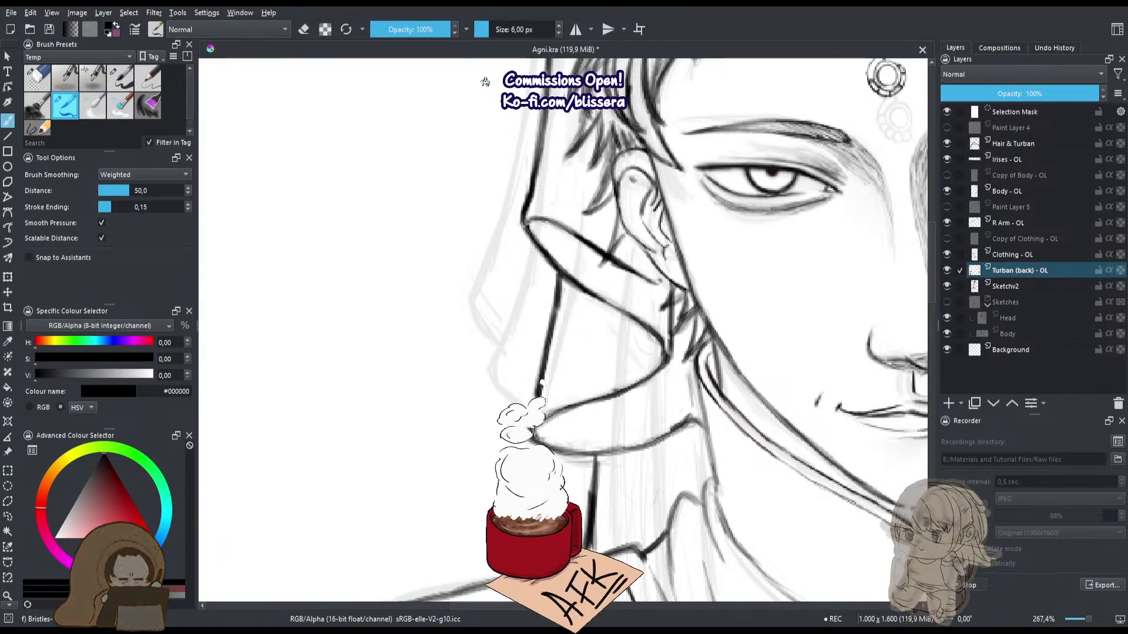
Thin the hanging cloth's long outer edge beside the hair with the 5 px eraser.
{"action": "left_click_drag", "start_coordinate": [485, 82], "coordinate": [507, 404]}
{"action": "left_click_drag", "start_coordinate": [506, 404], "coordinate": [547, 218]}
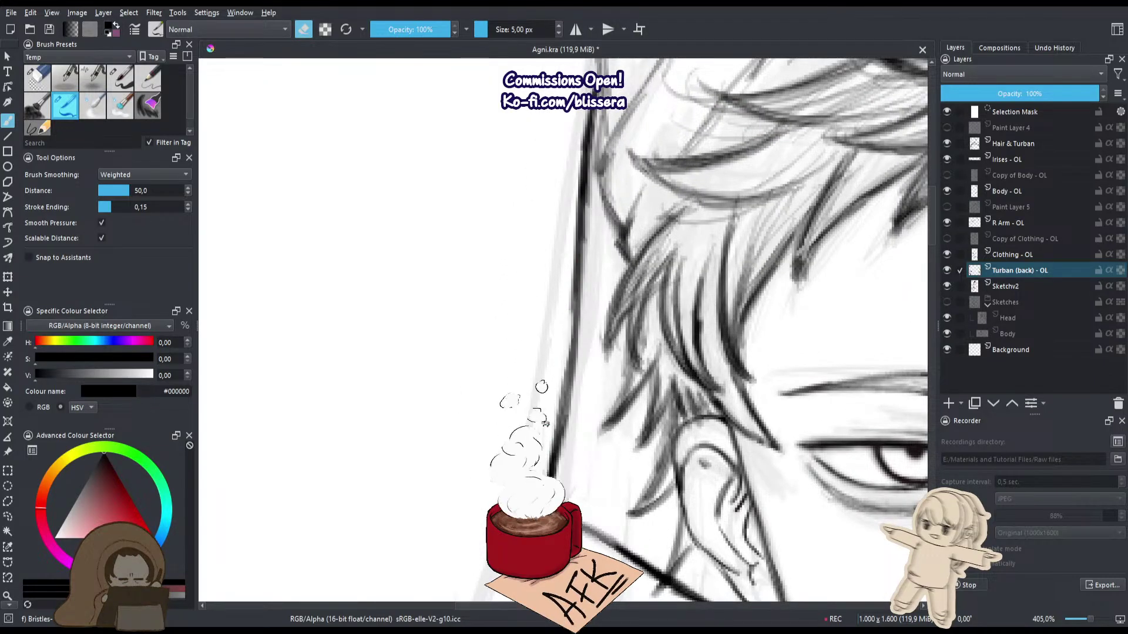
{"action": "left_click_drag", "start_coordinate": [589, 203], "coordinate": [584, 305]}
{"action": "left_click_drag", "start_coordinate": [587, 239], "coordinate": [558, 455]}
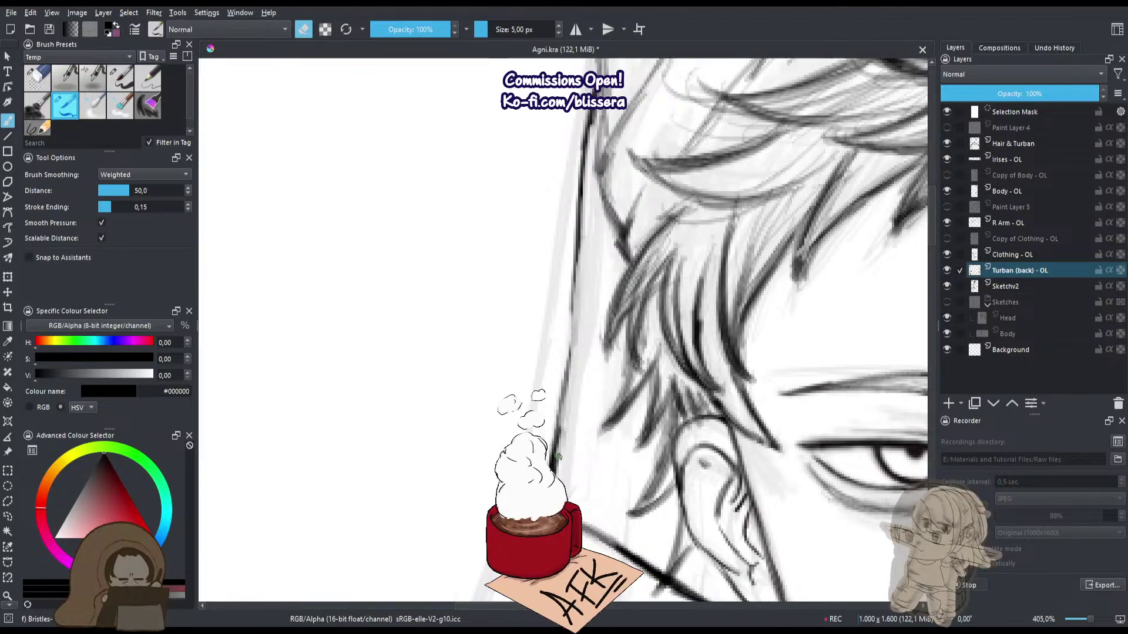
{"action": "key", "text": "e"}
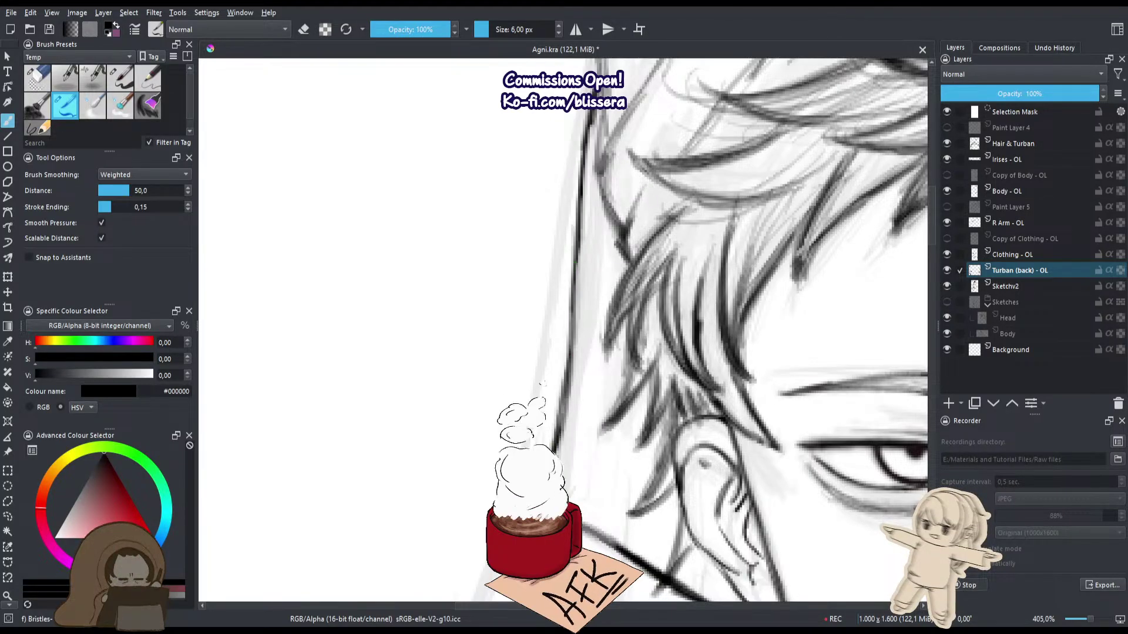
{"action": "key", "text": "e"}
{"action": "key", "text": "bracketleft"}
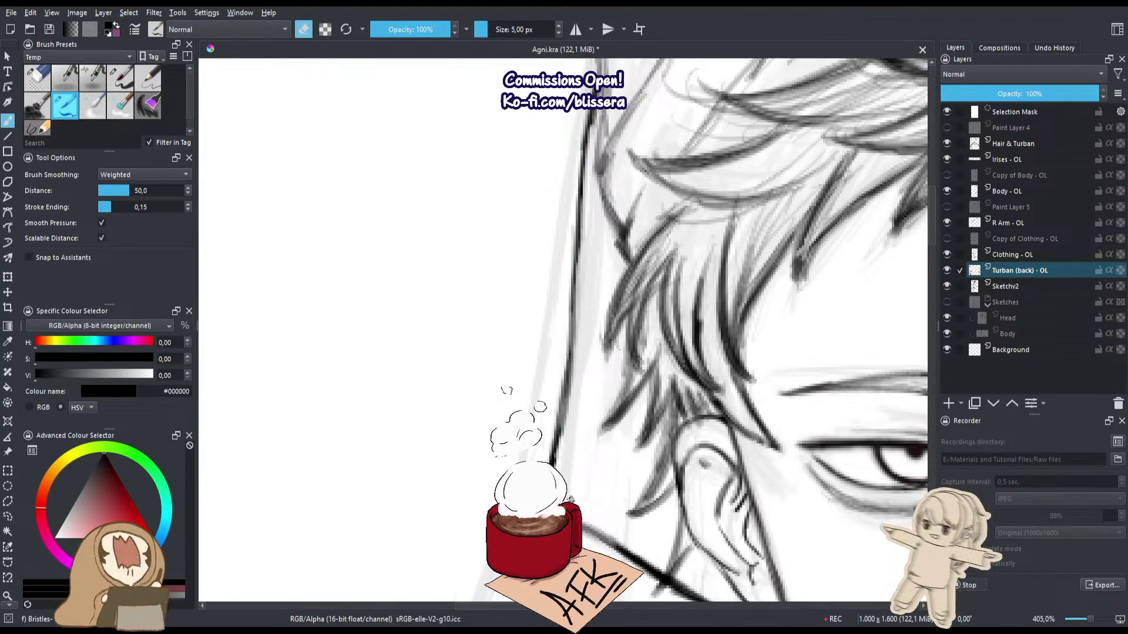
Even out the cloth's long outer edge beside the hair with overlapping 6 px strokes.
{"action": "key", "text": "e"}
{"action": "key", "text": "bracketright"}
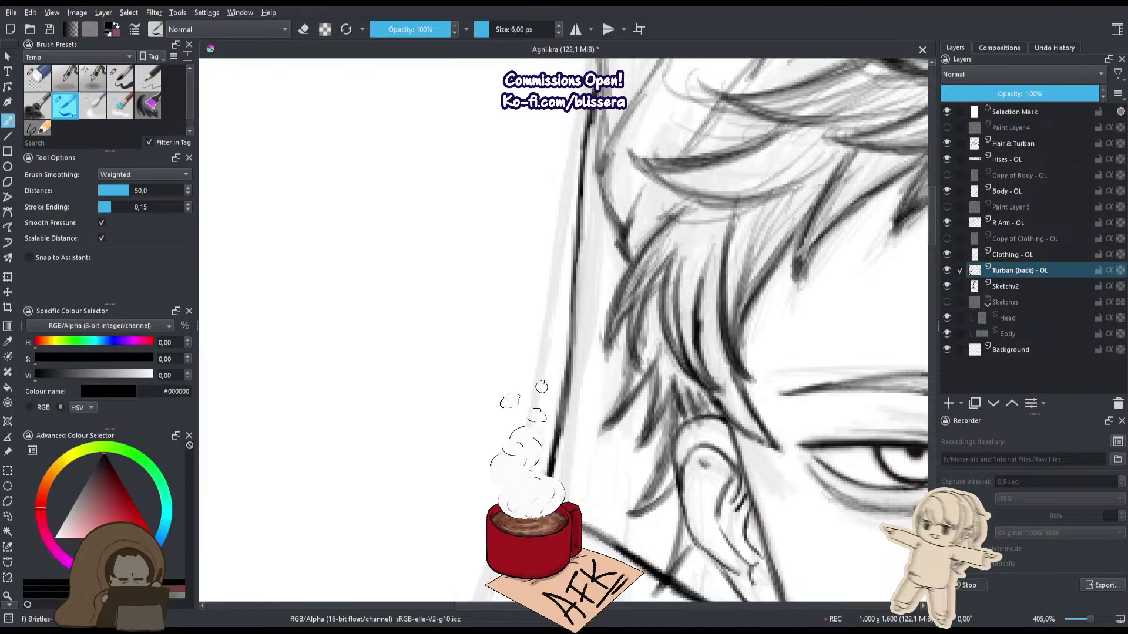
{"action": "left_click_drag", "start_coordinate": [590, 123], "coordinate": [575, 284]}
{"action": "left_click_drag", "start_coordinate": [579, 232], "coordinate": [569, 342]}
{"action": "mouse_move", "coordinate": [580, 234]}
{"action": "left_mouse_down"}
{"action": "mouse_move", "coordinate": [564, 353]}
{"action": "mouse_move", "coordinate": [575, 246]}
{"action": "mouse_move", "coordinate": [563, 342]}
{"action": "left_mouse_up"}
{"action": "left_click_drag", "start_coordinate": [578, 230], "coordinate": [571, 352]}
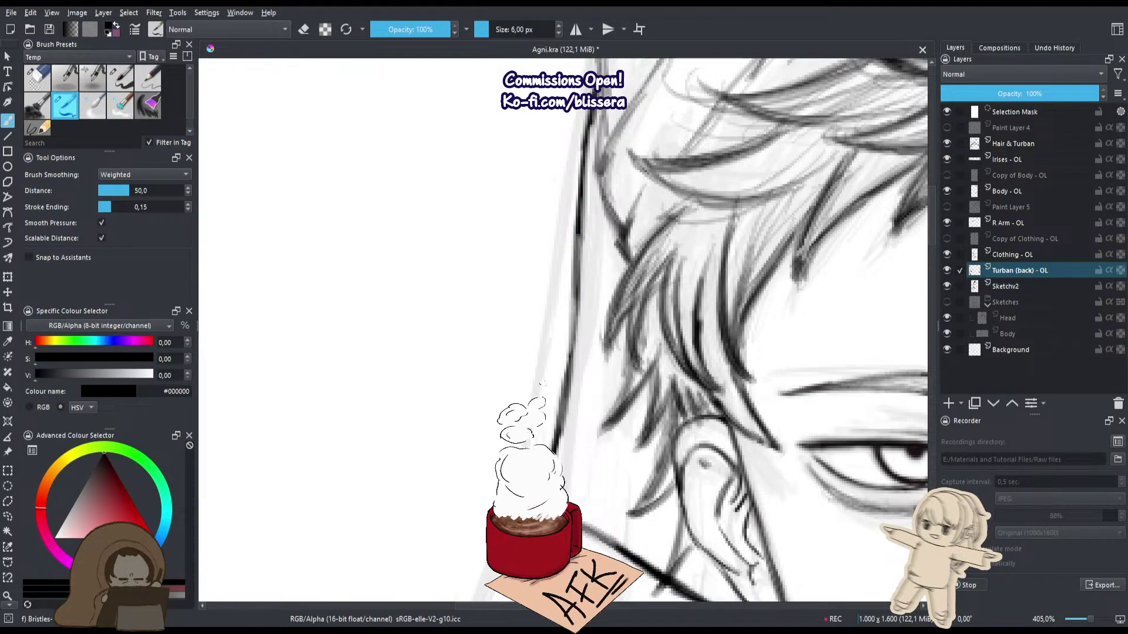
Redraw the turban's outer edge above the hanging cloth on the Hair & Turban layer at 6 px.
{"action": "left_click_drag", "start_coordinate": [587, 112], "coordinate": [616, 284]}
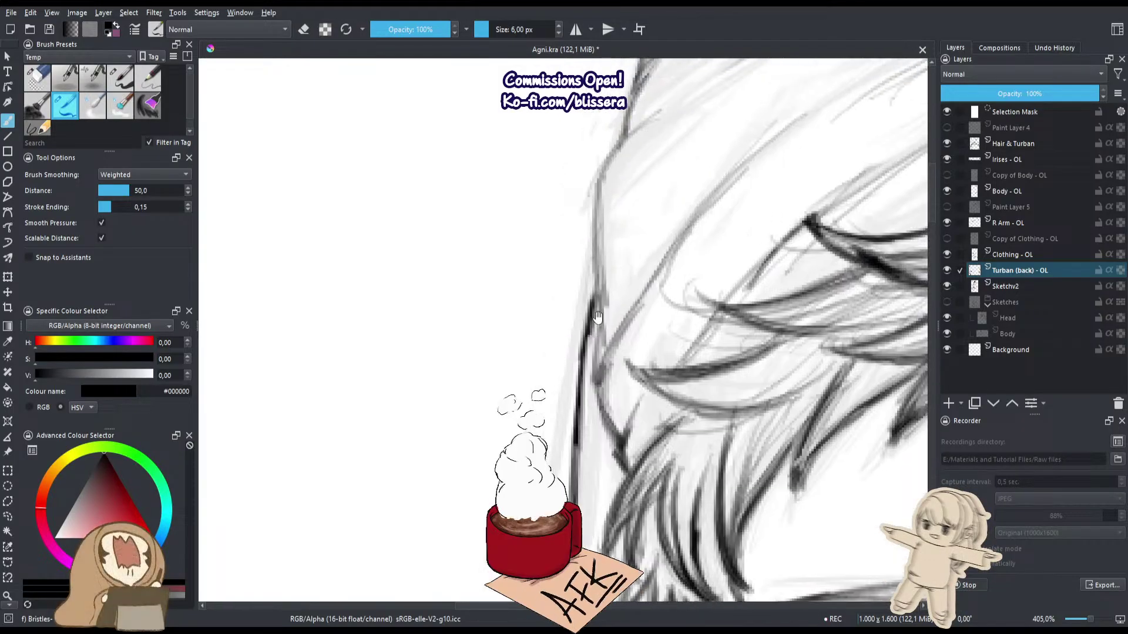
{"action": "key", "text": "r"}
{"action": "left_click", "coordinate": [617, 284]}
{"action": "mouse_move", "coordinate": [615, 149]}
{"action": "left_mouse_down"}
{"action": "mouse_move", "coordinate": [594, 306]}
{"action": "mouse_move", "coordinate": [598, 391]}
{"action": "left_mouse_up"}
Clean up the junction of the turban's outer edge and the hanging cloth with the 5 px eraser and redraw it at 6 px.
{"action": "key", "text": "e"}
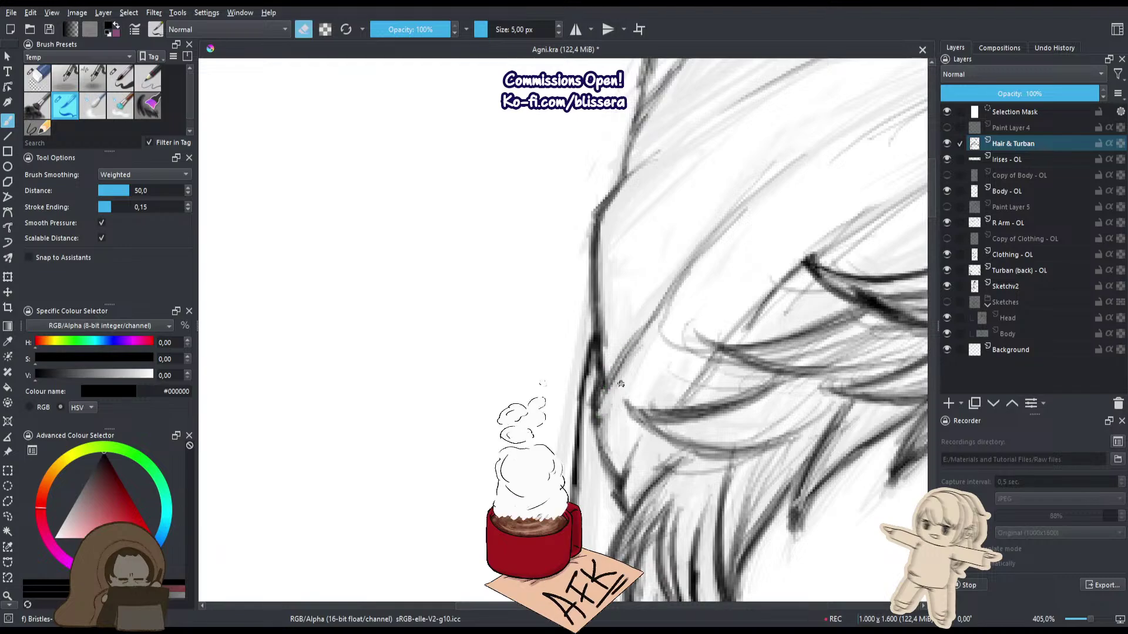
{"action": "key", "text": "bracketleft"}
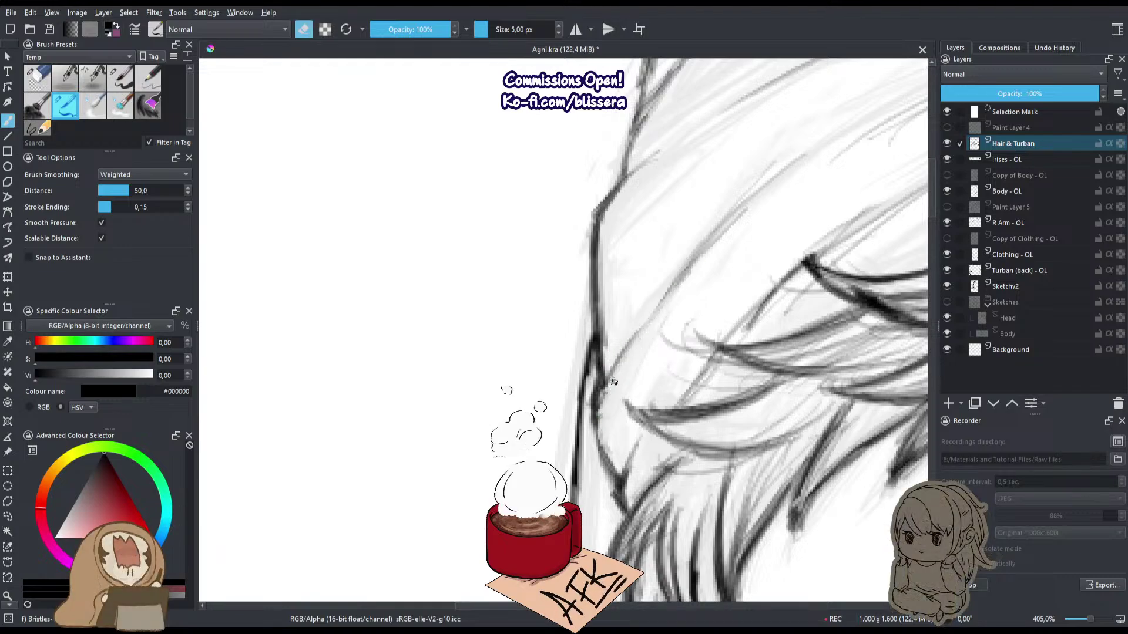
{"action": "key", "text": "e"}
{"action": "key", "text": "bracketright"}
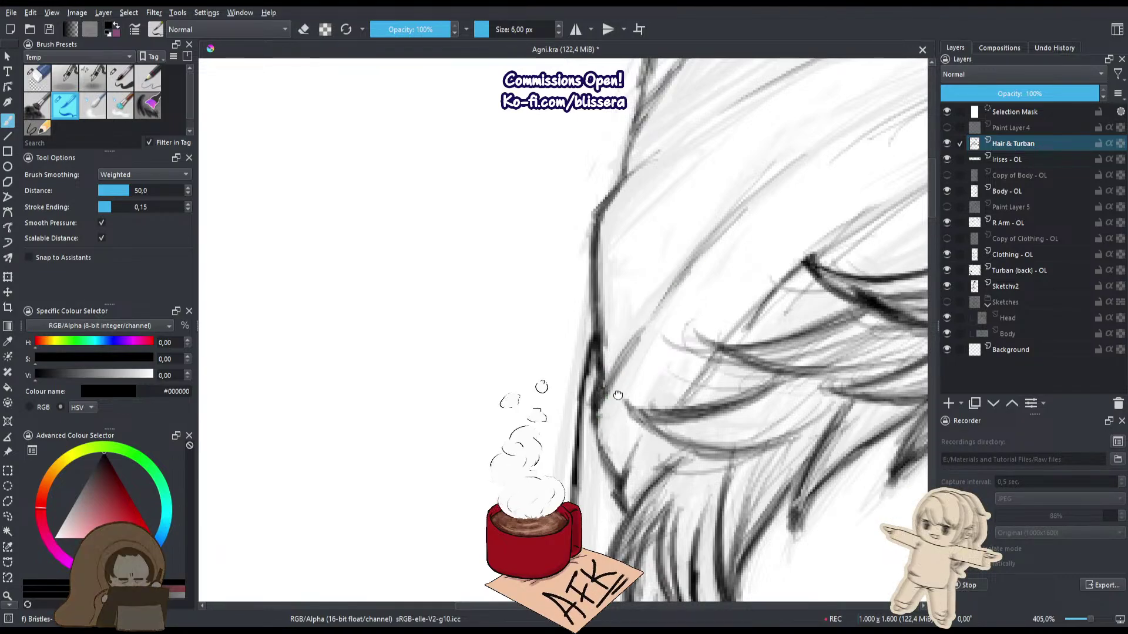
{"action": "left_click_drag", "start_coordinate": [618, 396], "coordinate": [613, 379]}
{"action": "scroll", "coordinate": [589, 406], "scroll_direction": "down", "scroll_amount": 2}
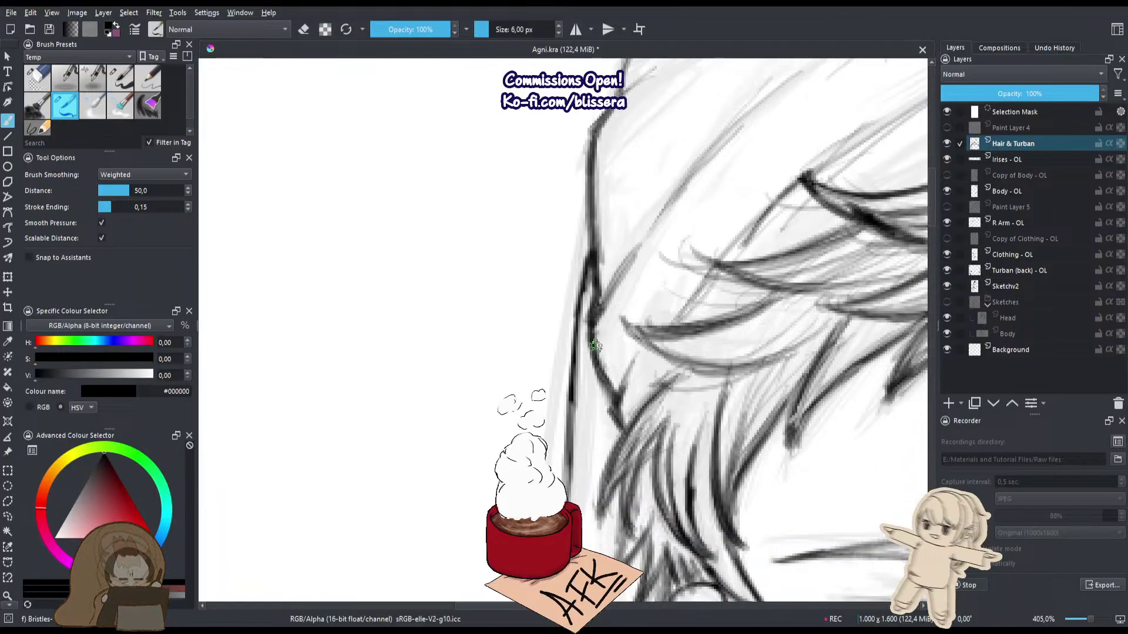
Redraw the turban's lower corner beside the hair and trim its edge with the 5 px eraser.
{"action": "key", "text": "e"}
{"action": "key", "text": "bracketleft"}
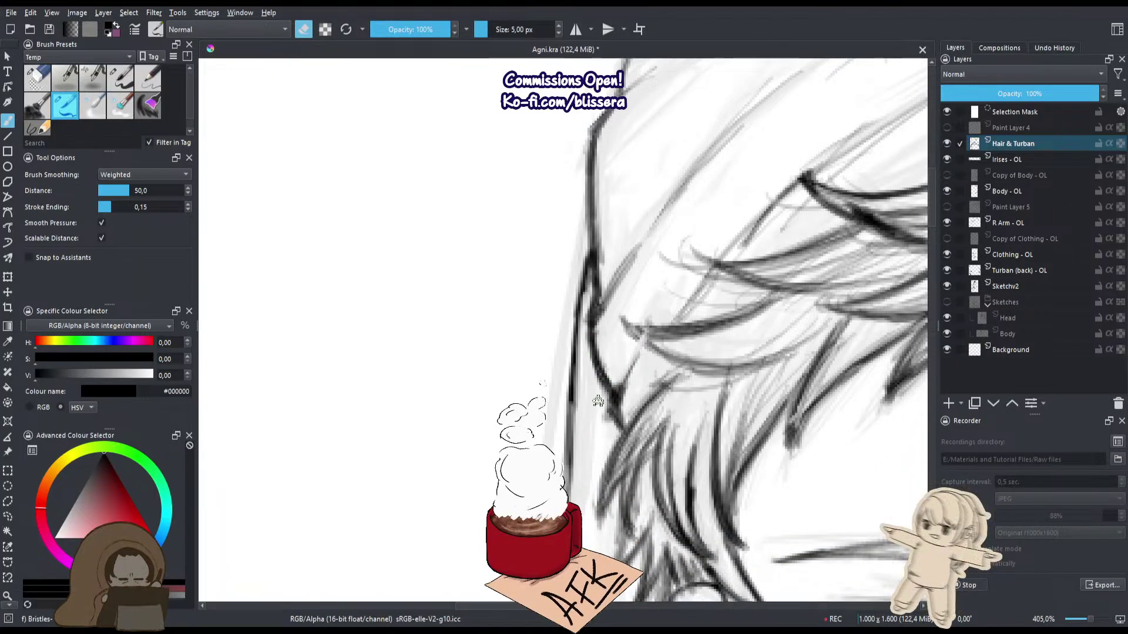
{"action": "left_click_drag", "start_coordinate": [620, 319], "coordinate": [683, 334]}
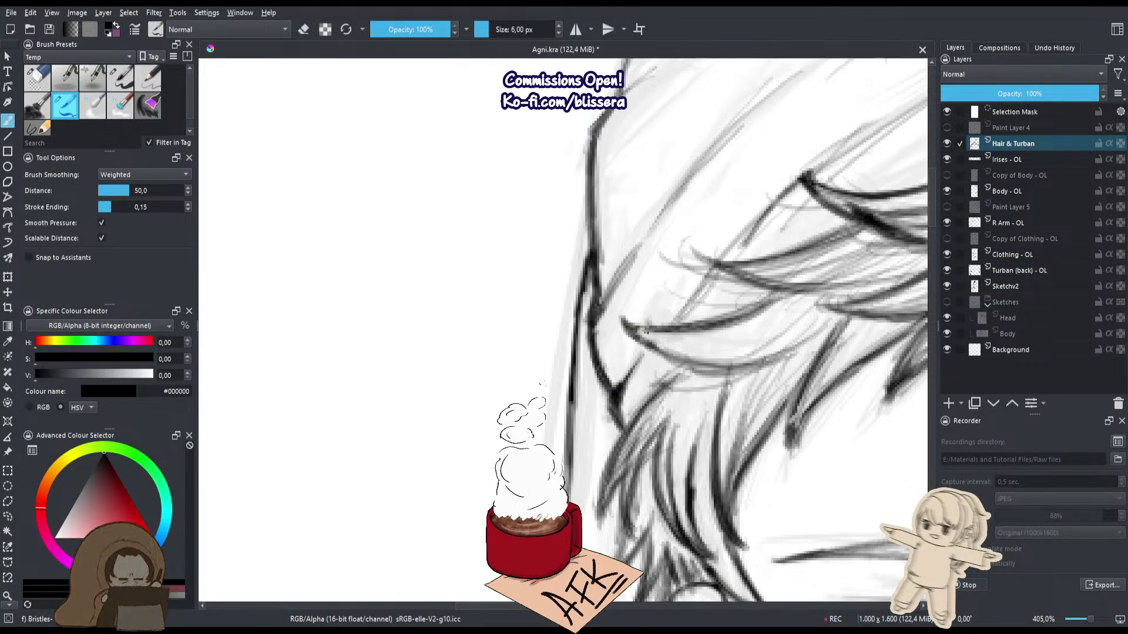
{"action": "key", "text": "e"}
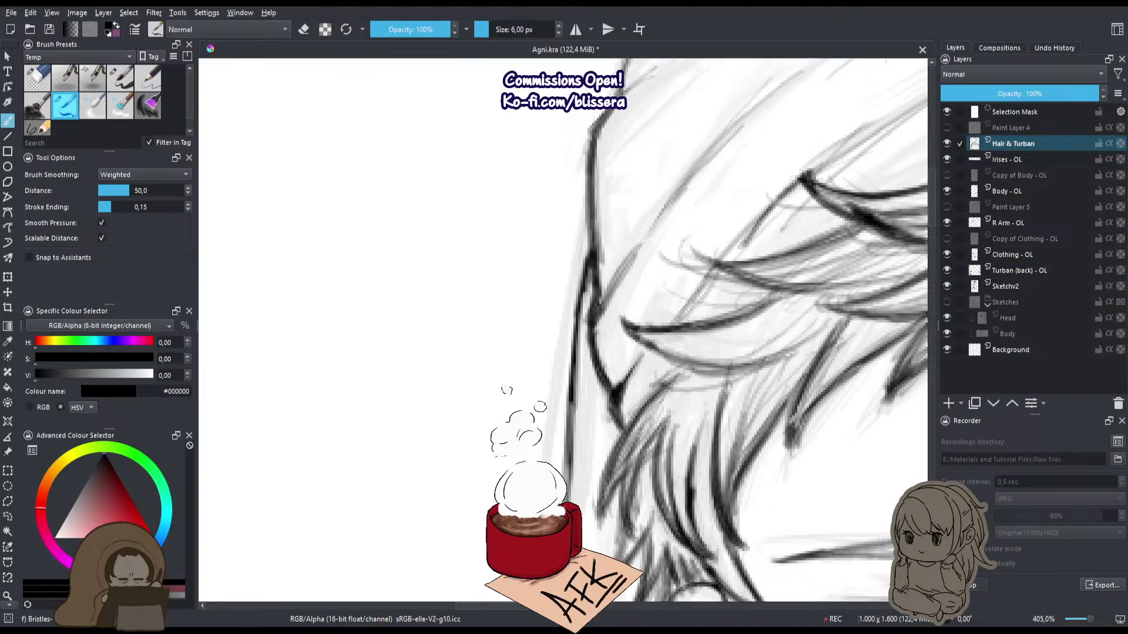
Draw the turban's front rim over the hair and past the topmost hair tip at 6 px.
{"action": "left_click_drag", "start_coordinate": [670, 326], "coordinate": [713, 264]}
{"action": "left_click_drag", "start_coordinate": [758, 211], "coordinate": [699, 276]}
{"action": "mouse_move", "coordinate": [665, 323]}
{"action": "left_mouse_down"}
{"action": "mouse_move", "coordinate": [741, 245]}
{"action": "mouse_move", "coordinate": [644, 341]}
{"action": "left_mouse_up"}
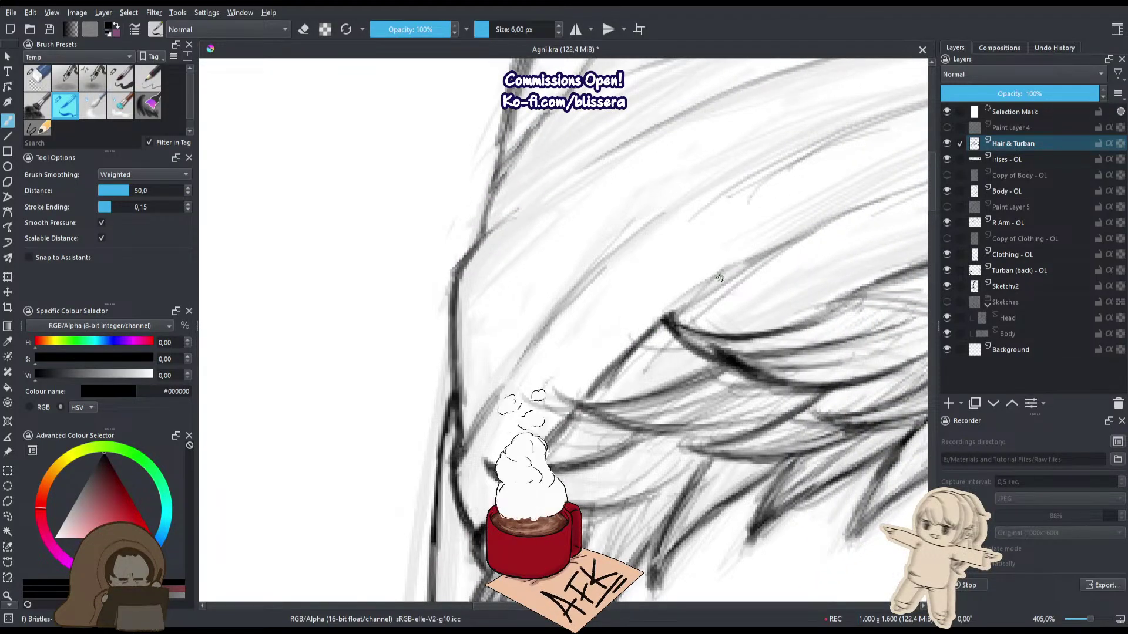
{"action": "left_click_drag", "start_coordinate": [744, 274], "coordinate": [676, 320]}
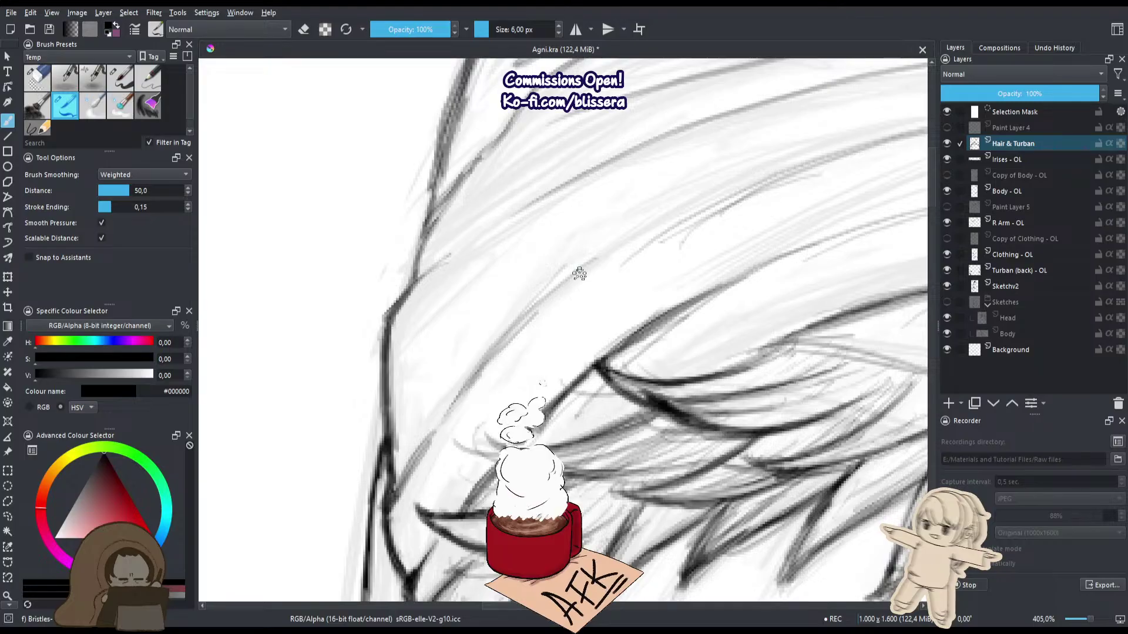
Rotate the canvas to 75° and darken the wrap's long fold line running from the hair tip across the turban at 6 px.
{"action": "scroll", "coordinate": [521, 353], "scroll_direction": "down", "scroll_amount": 2}
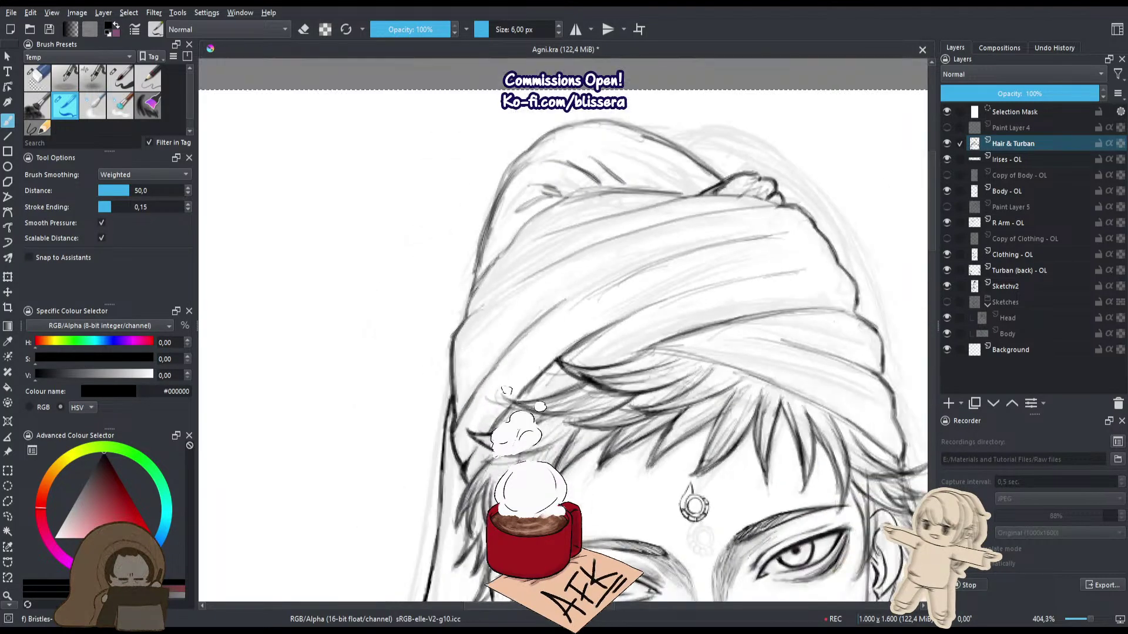
{"action": "mouse_move", "coordinate": [478, 374]}
{"action": "left_mouse_down"}
{"action": "mouse_move", "coordinate": [469, 317]}
{"action": "mouse_move", "coordinate": [499, 259]}
{"action": "mouse_move", "coordinate": [476, 202]}
{"action": "left_mouse_up"}
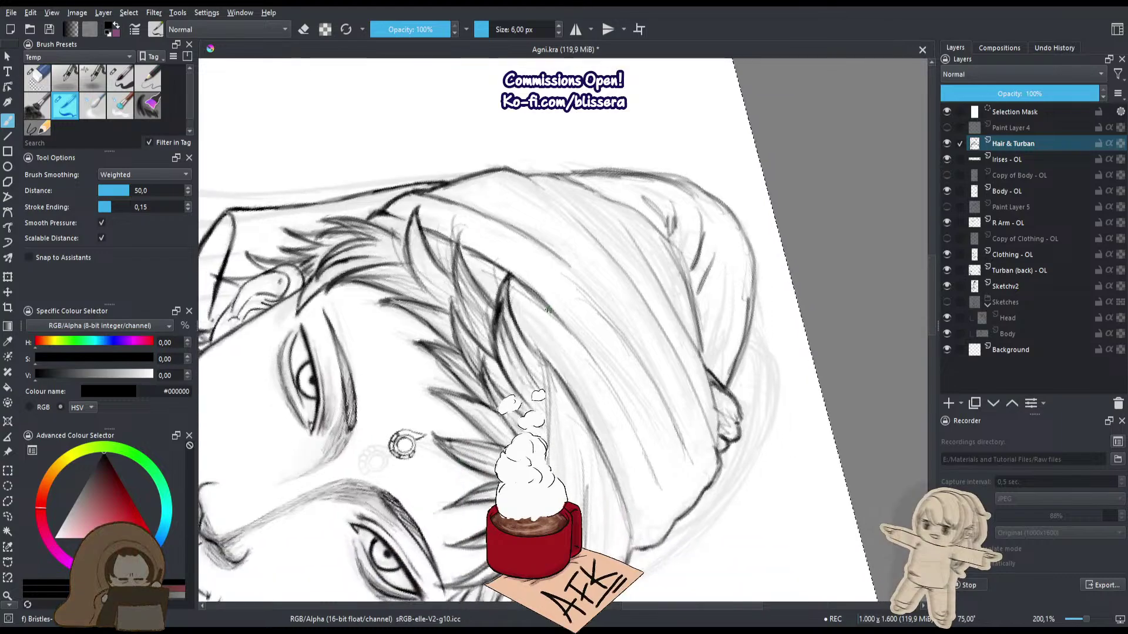
{"action": "key", "text": "slash"}
{"action": "key", "text": "bracketleft"}
{"action": "mouse_move", "coordinate": [559, 289]}
{"action": "left_mouse_down"}
{"action": "mouse_move", "coordinate": [618, 350]}
{"action": "mouse_move", "coordinate": [566, 285]}
{"action": "mouse_move", "coordinate": [658, 437]}
{"action": "left_mouse_up"}
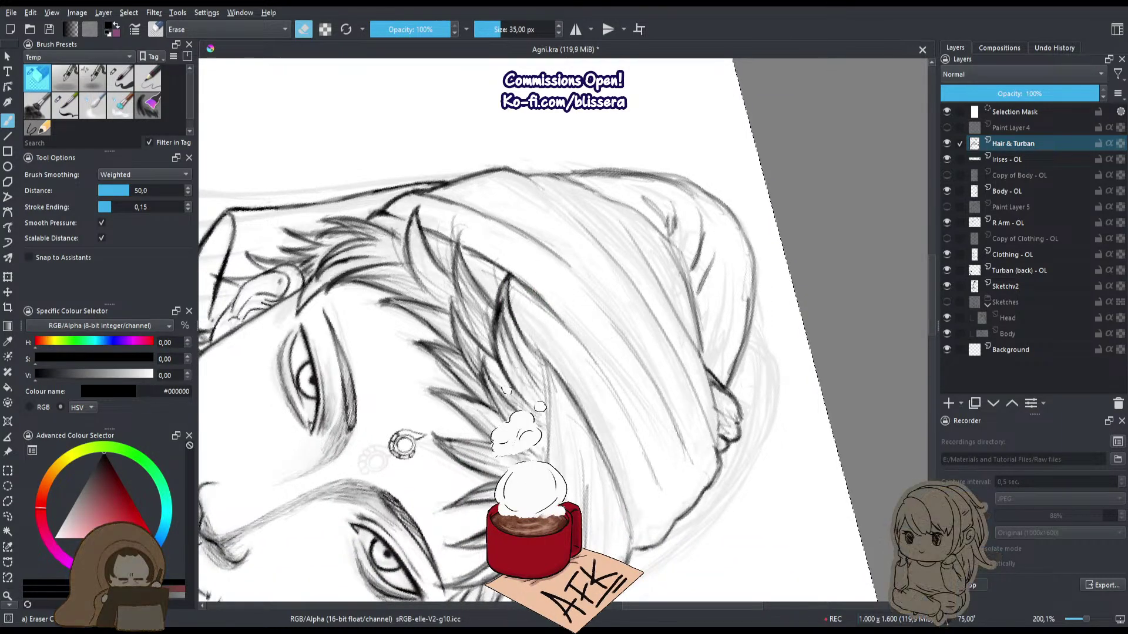
Erase the turban's outer edge on the character's left side at 35 px and redraw its stepped folds at 6 px.
{"action": "key", "text": "e"}
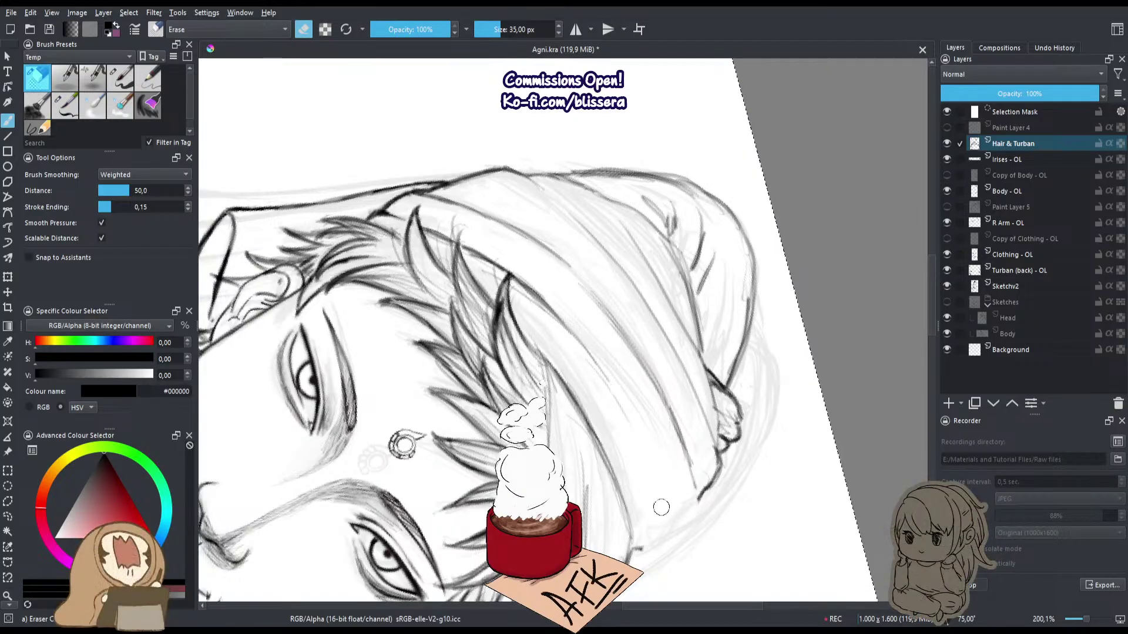
{"action": "key", "text": "slash"}
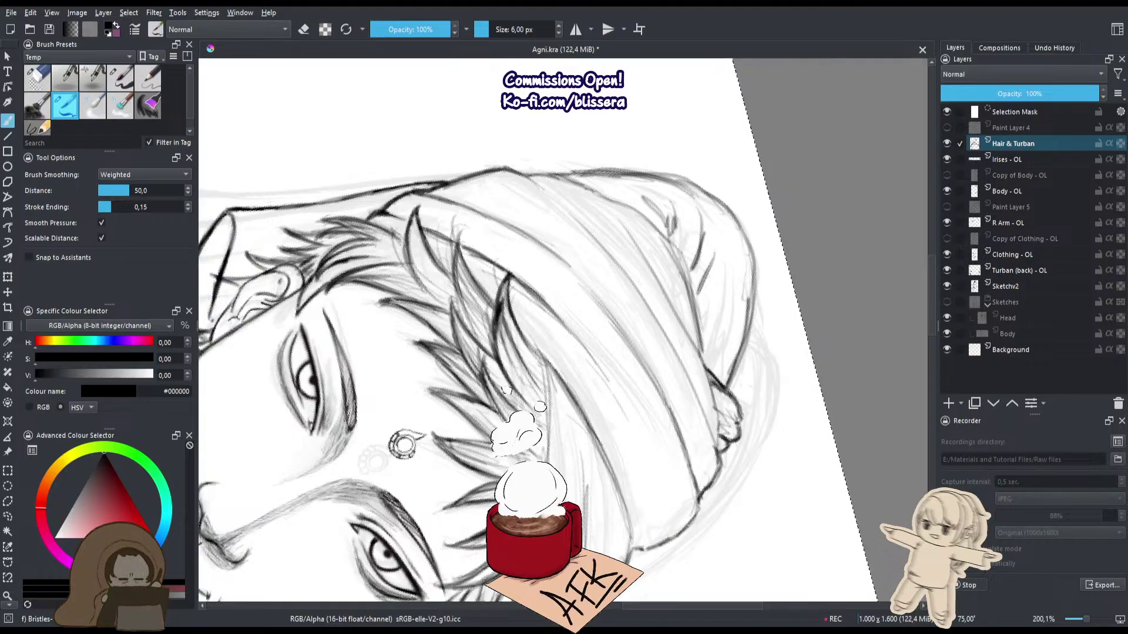
{"action": "key", "text": "slash"}
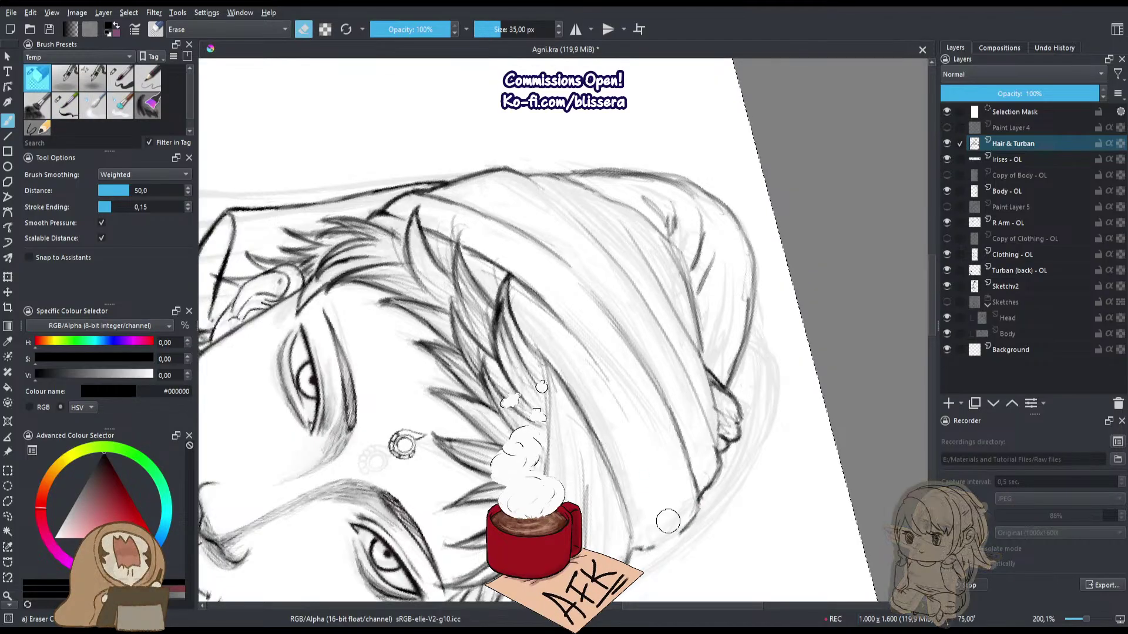
{"action": "key", "text": "slash"}
{"action": "mouse_move", "coordinate": [667, 518]}
{"action": "left_mouse_down"}
{"action": "mouse_move", "coordinate": [675, 534]}
{"action": "mouse_move", "coordinate": [663, 513]}
{"action": "left_mouse_up"}
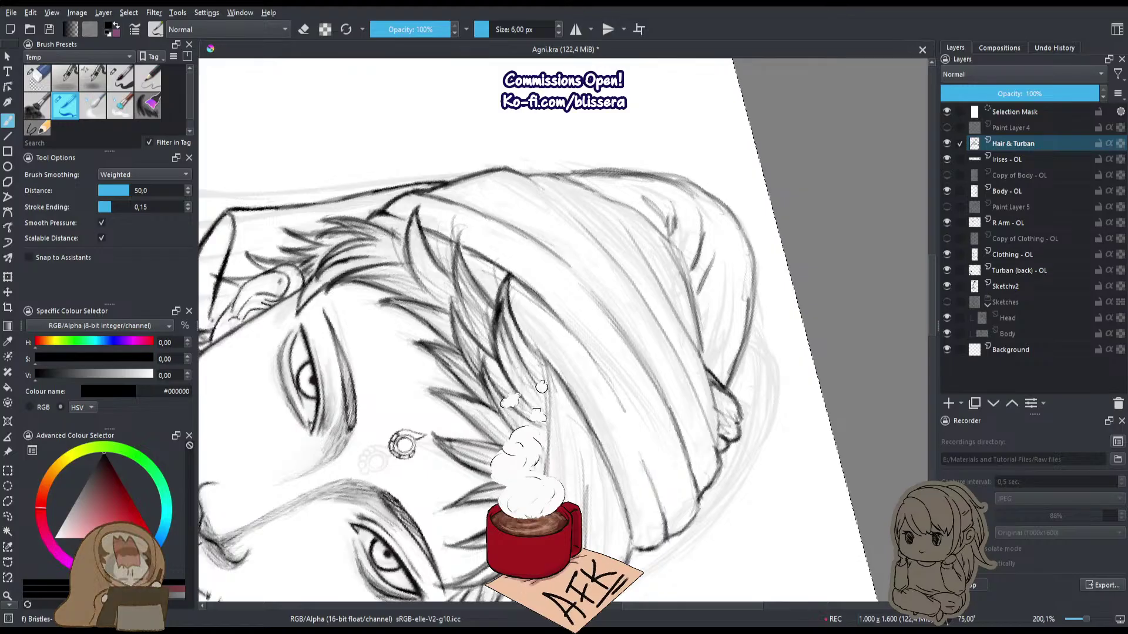
{"action": "left_click_drag", "start_coordinate": [639, 445], "coordinate": [606, 493]}
Return the canvas to its upright rotation and clear the selection.
{"action": "key", "text": "["}
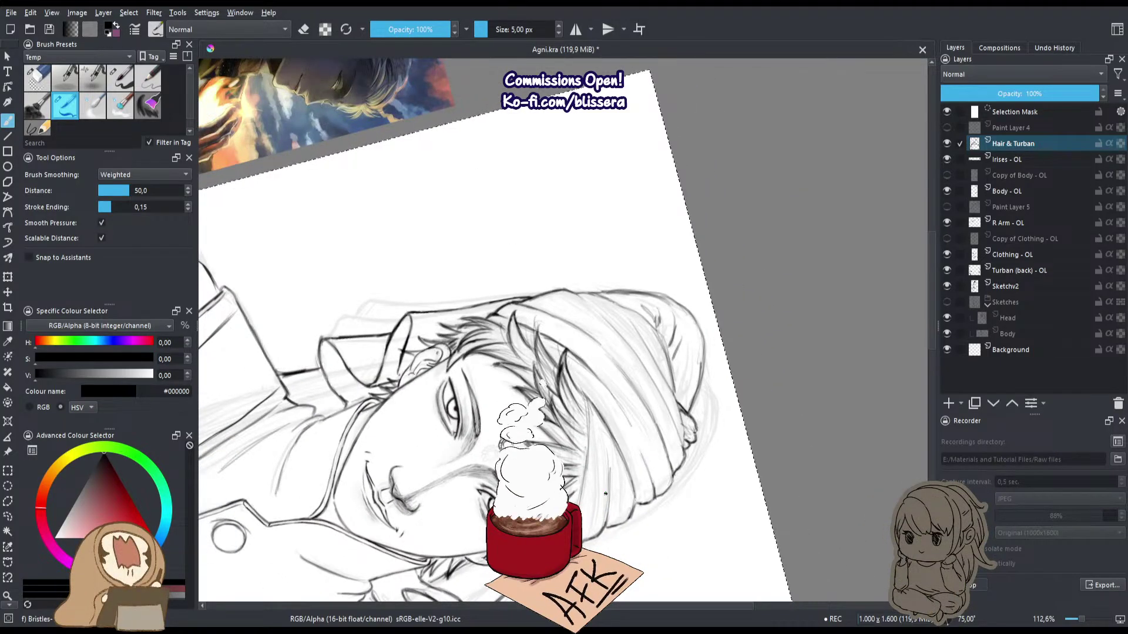
{"action": "key", "text": "5"}
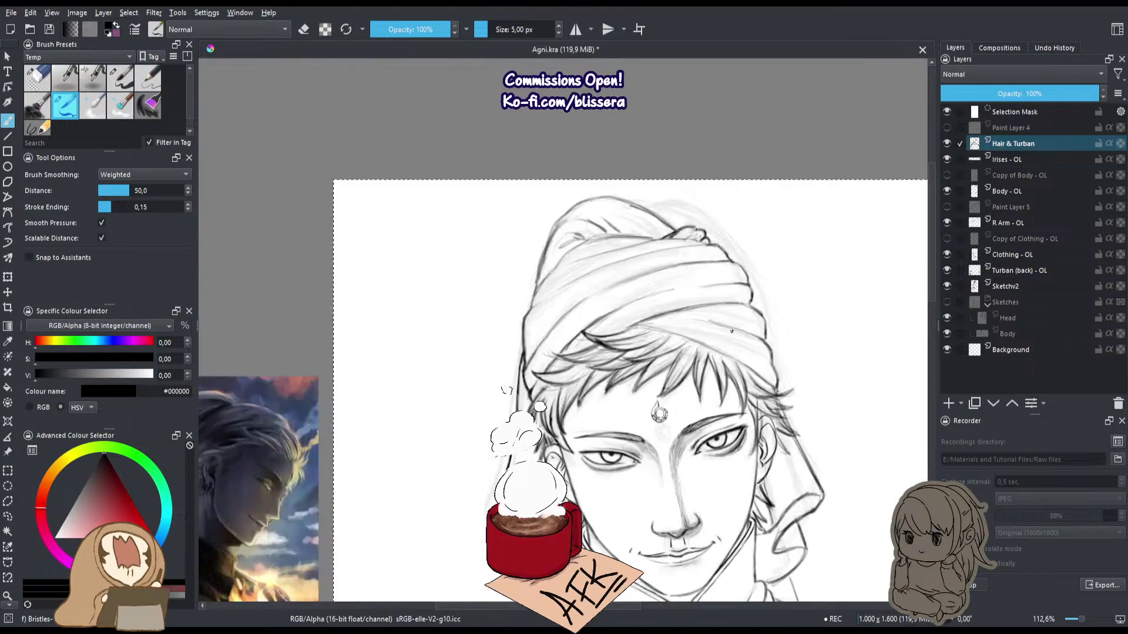
{"action": "scroll", "coordinate": [542, 371], "scroll_direction": "down", "scroll_amount": 5}
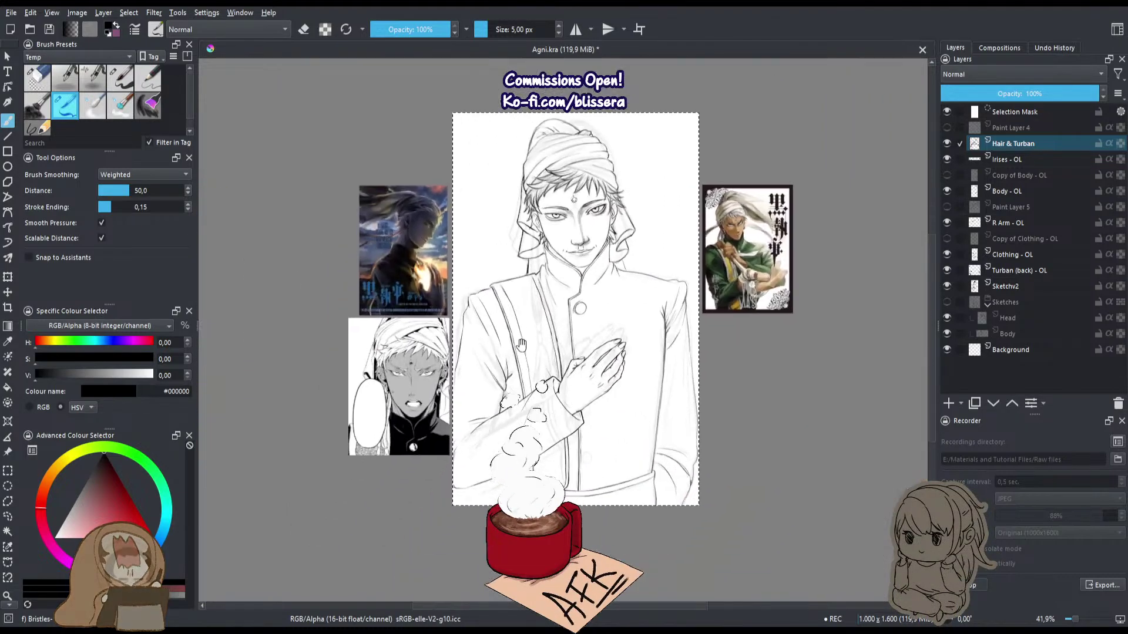
{"action": "key", "text": "ctrl+shift+a"}
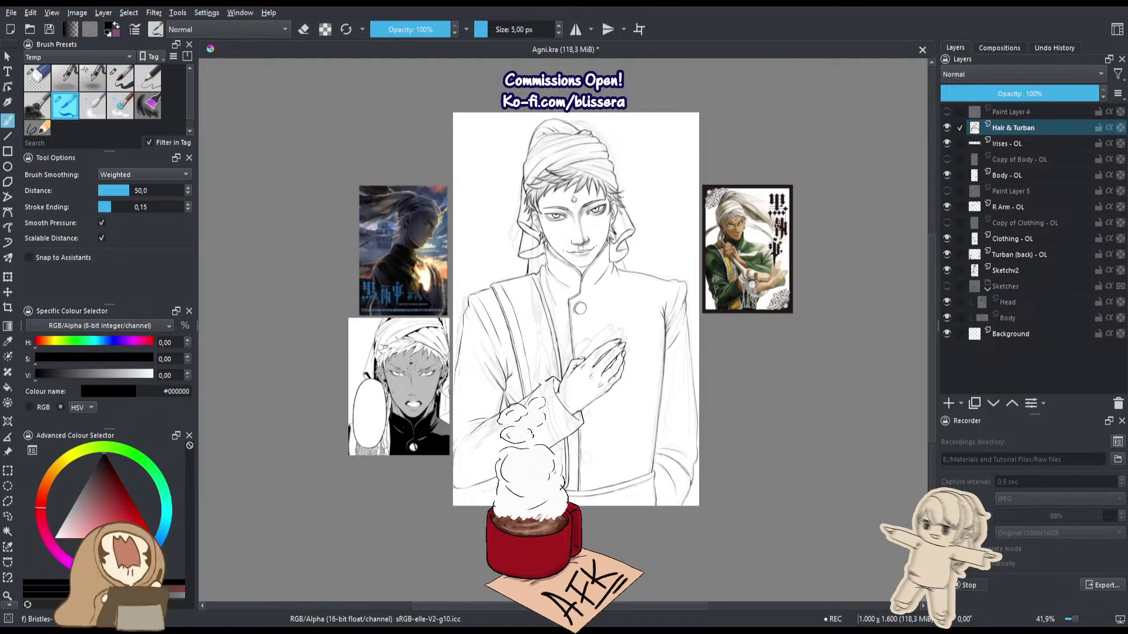
{"action": "left_click_drag", "start_coordinate": [563, 219], "coordinate": [593, 254]}
{"action": "scroll", "coordinate": [593, 254], "scroll_direction": "up", "scroll_amount": 2}
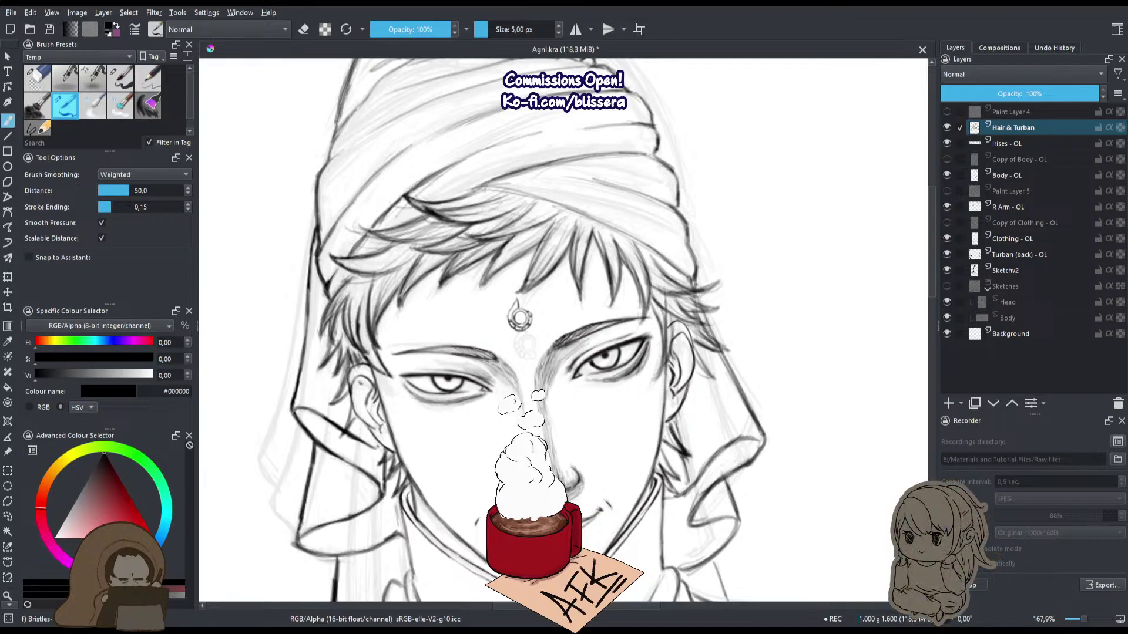
{"action": "scroll", "coordinate": [584, 321], "scroll_direction": "up", "scroll_amount": 2}
{"action": "scroll", "coordinate": [583, 321], "scroll_direction": "down", "scroll_amount": 2}
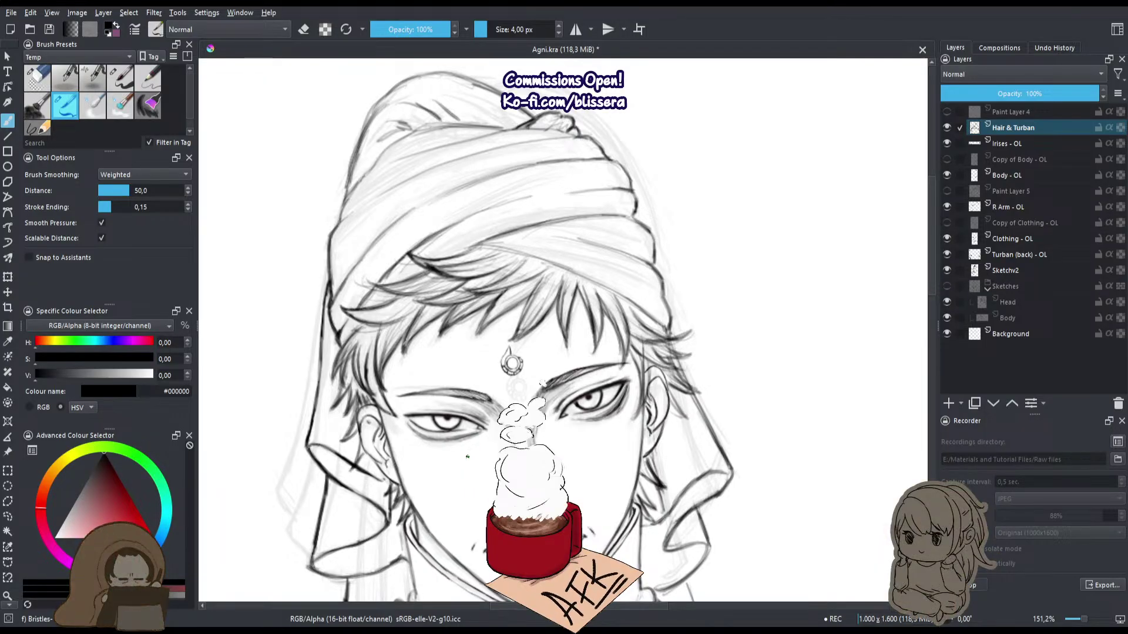
On the Turban (back) - OL layer, redraw the short inner edge of the cloth's lower fold below the character's left ear at 4 px.
{"action": "left_click_drag", "start_coordinate": [468, 456], "coordinate": [410, 315]}
{"action": "left_click_drag", "start_coordinate": [593, 363], "coordinate": [643, 296]}
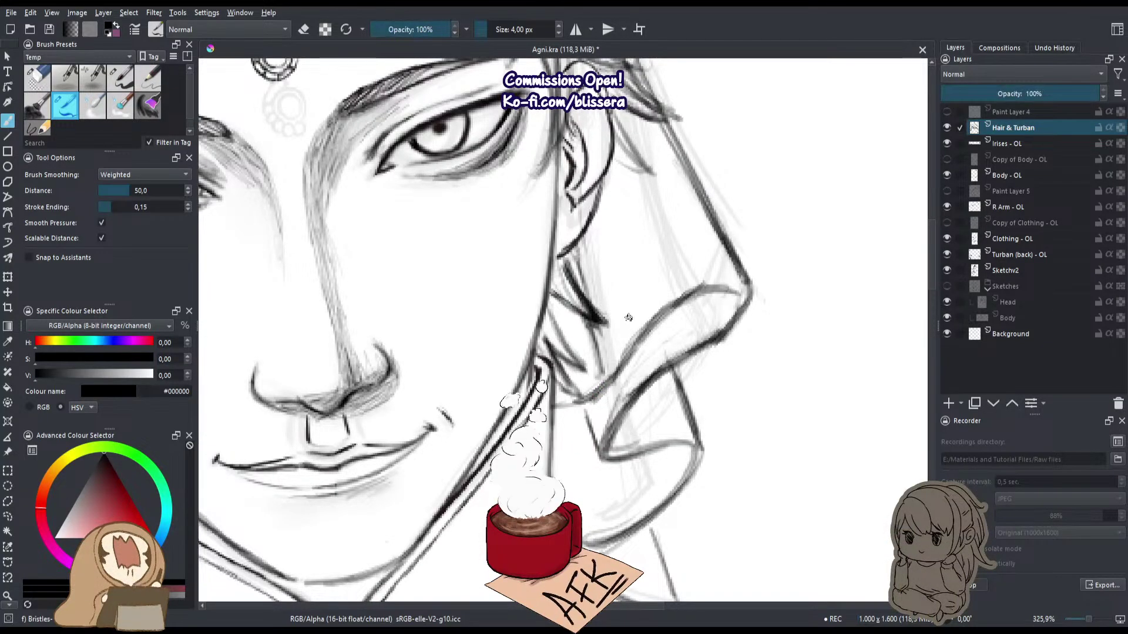
{"action": "key", "text": "ctrl+a"}
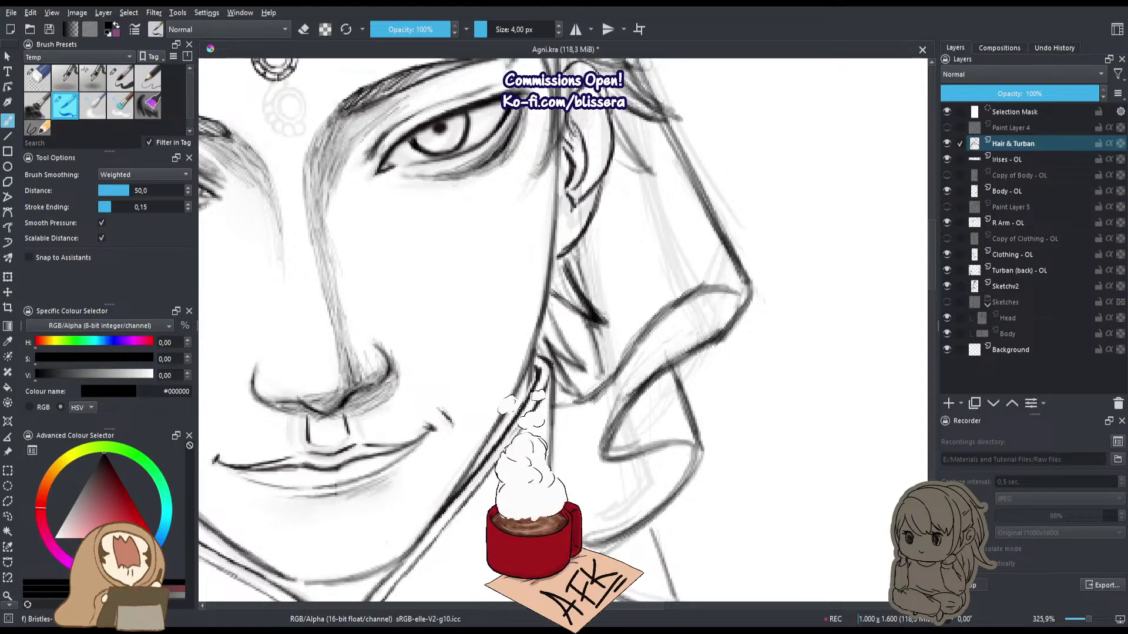
{"action": "key", "text": "ctrl+shift+a"}
{"action": "left_click", "coordinate": [1019, 255]}
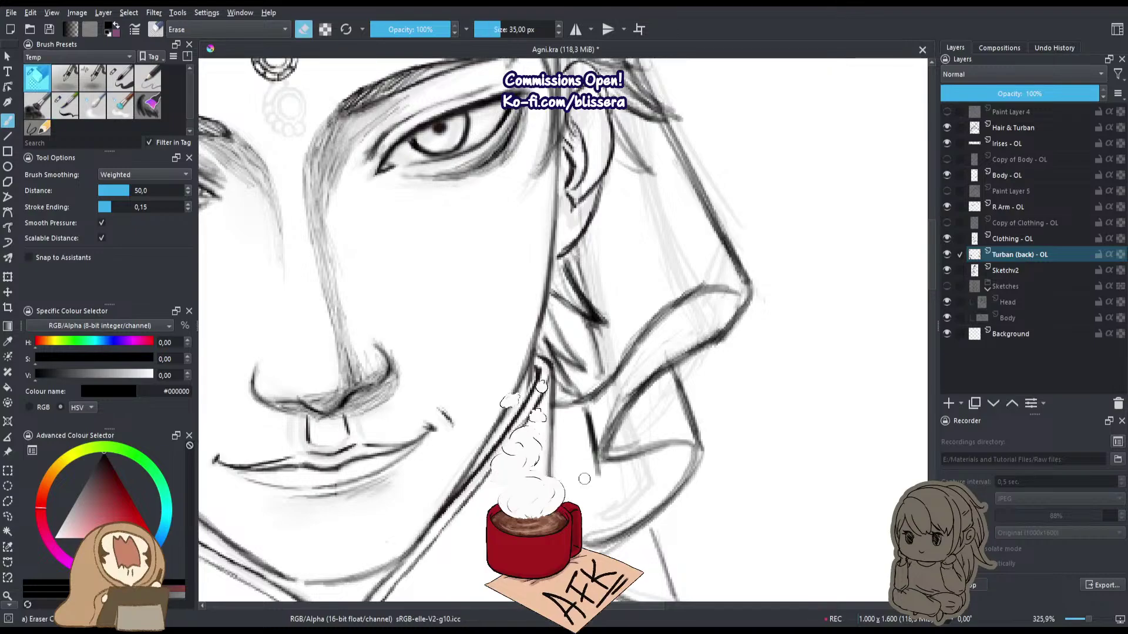
{"action": "scroll", "coordinate": [590, 479], "scroll_direction": "down", "scroll_amount": 1}
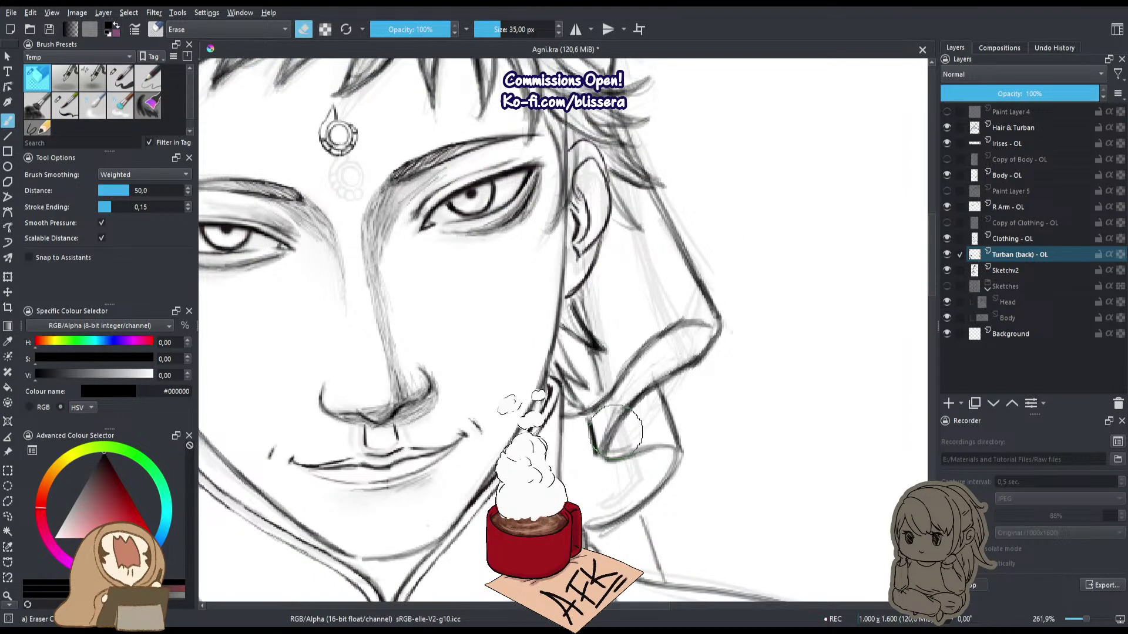
{"action": "key", "text": "slash"}
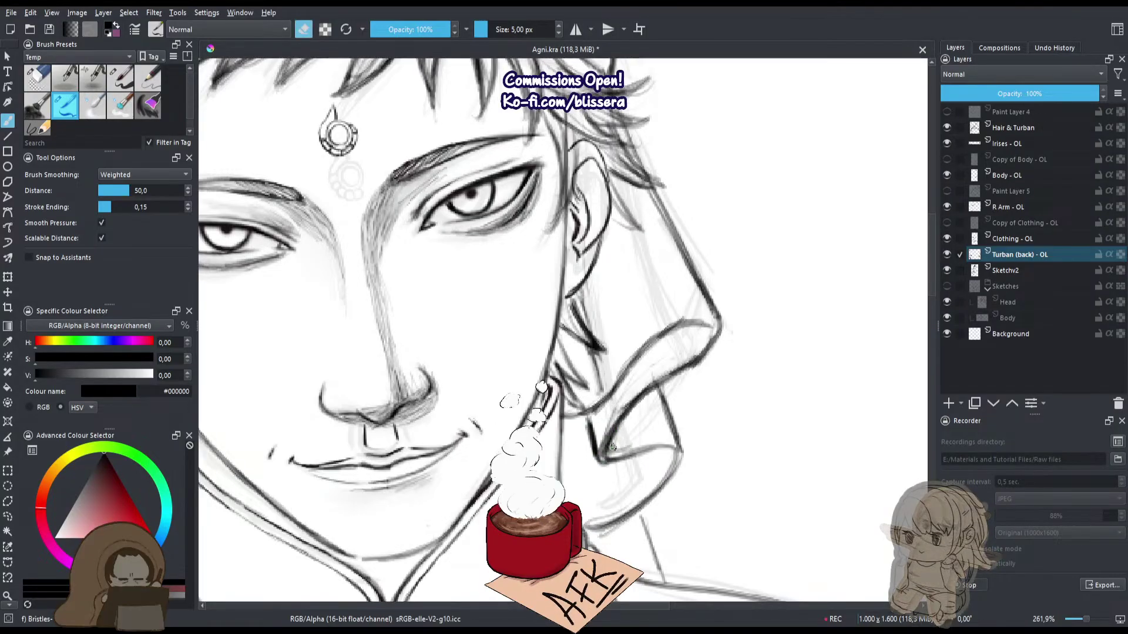
{"action": "key", "text": "e"}
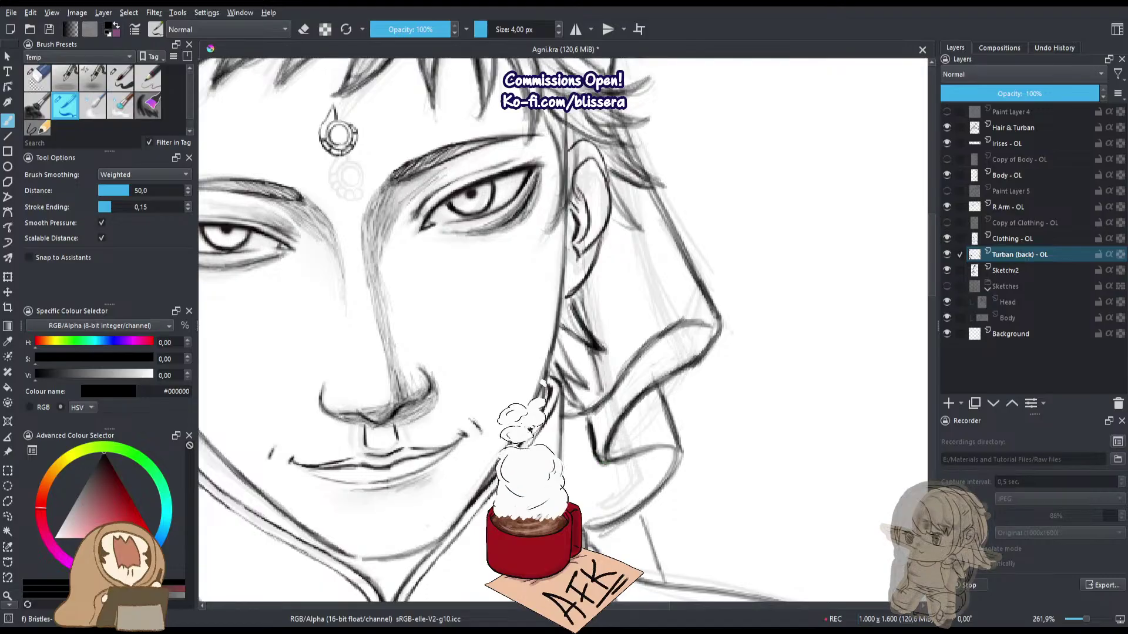
{"action": "left_click_drag", "start_coordinate": [647, 411], "coordinate": [596, 464]}
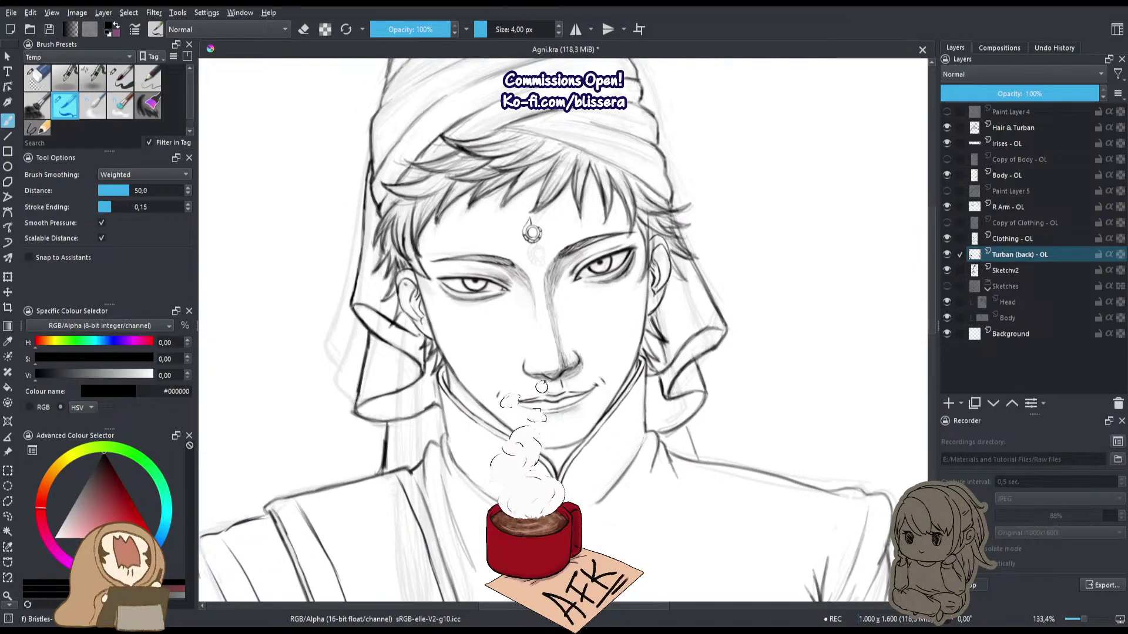
Draw the short cloth edge between the lower fold and the character's left shoulder at 5 px.
{"action": "scroll", "coordinate": [541, 386], "scroll_direction": "down", "scroll_amount": 3}
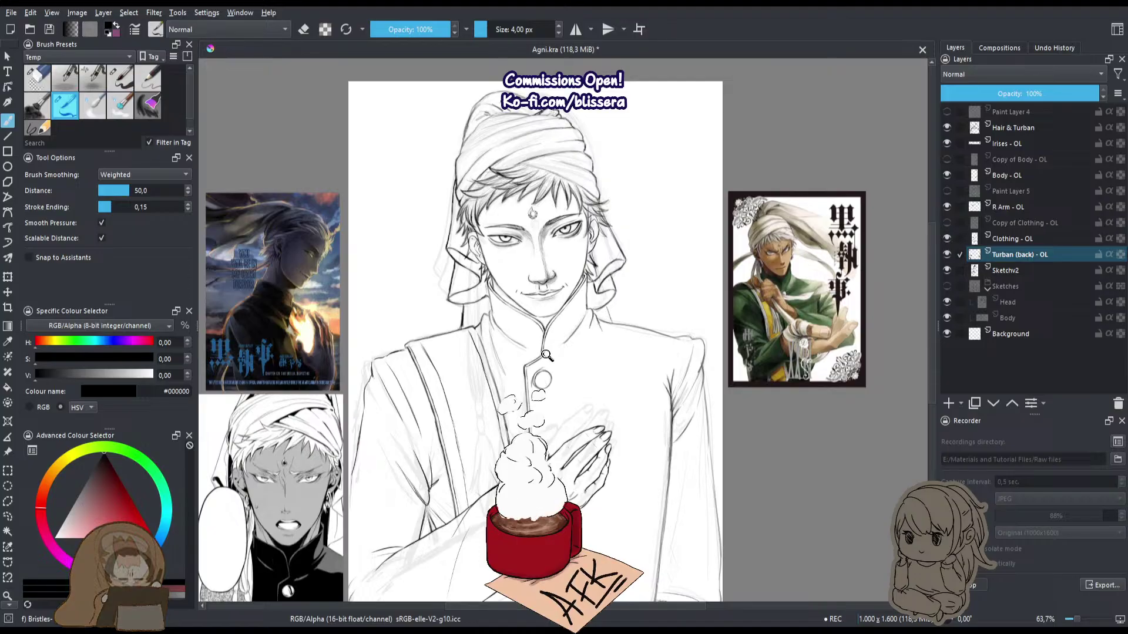
{"action": "mouse_move", "coordinate": [587, 311]}
{"action": "left_mouse_down"}
{"action": "mouse_move", "coordinate": [617, 259]}
{"action": "mouse_move", "coordinate": [704, 340]}
{"action": "left_mouse_up"}
{"action": "key", "text": "]"}
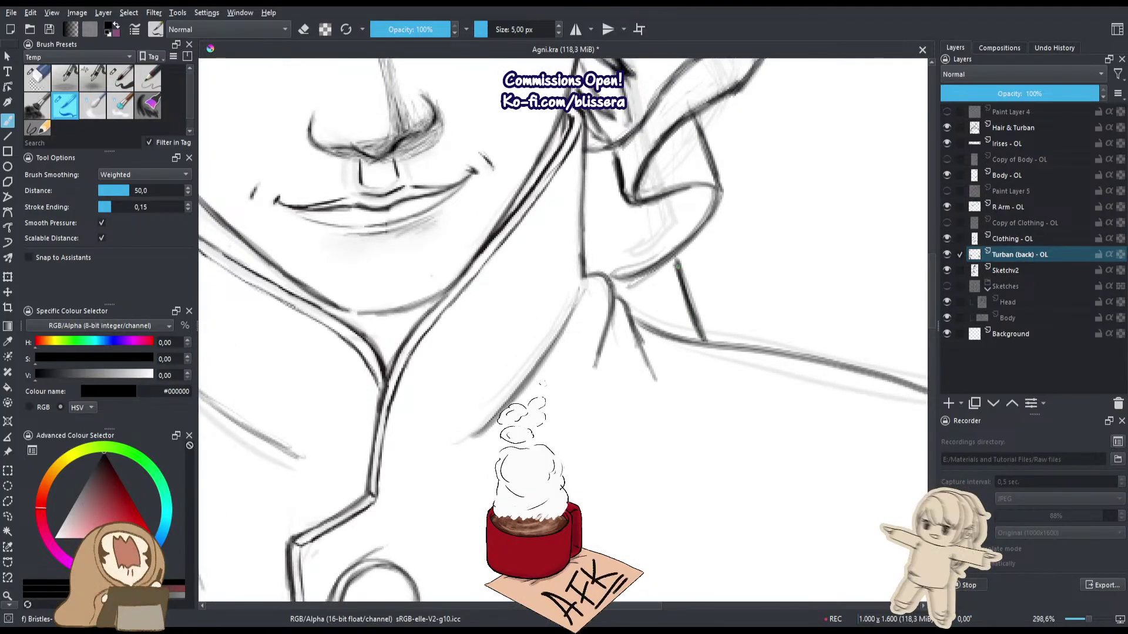
{"action": "scroll", "coordinate": [687, 326], "scroll_direction": "down", "scroll_amount": 8}
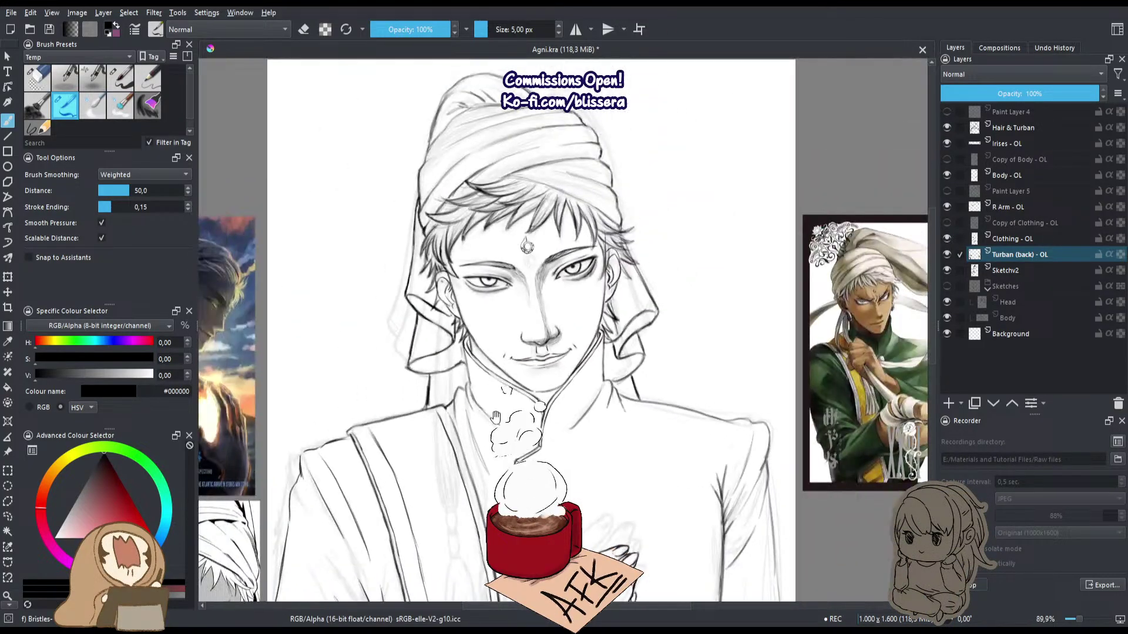
On the Body - OL layer, erase the heavy hatched line along the nose bridge from the brow to above the nostril.
{"action": "scroll", "coordinate": [736, 222], "scroll_direction": "up", "scroll_amount": 8}
{"action": "left_click", "coordinate": [1020, 175]}
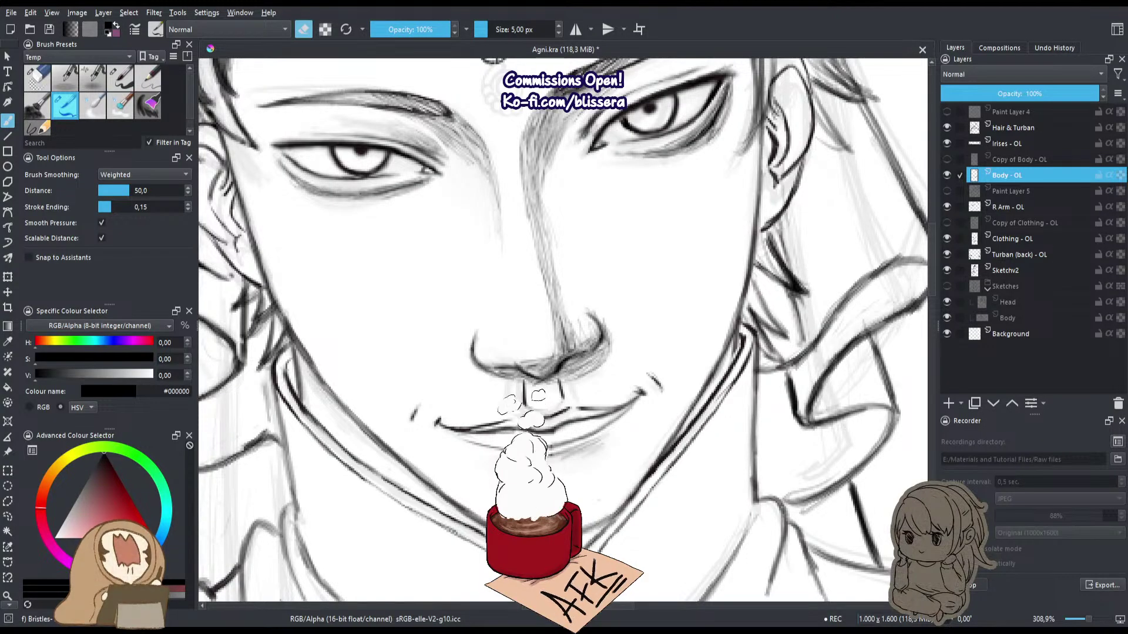
{"action": "key", "text": "e"}
{"action": "key", "text": "bracketright"}
{"action": "key", "text": "bracketright"}
{"action": "key", "text": "bracketright"}
{"action": "key", "text": "bracketright"}
{"action": "key", "text": "bracketright"}
{"action": "key", "text": "bracketright"}
{"action": "key", "text": "bracketright"}
{"action": "left_click_drag", "start_coordinate": [538, 211], "coordinate": [557, 310]}
{"action": "left_click_drag", "start_coordinate": [551, 134], "coordinate": [536, 206]}
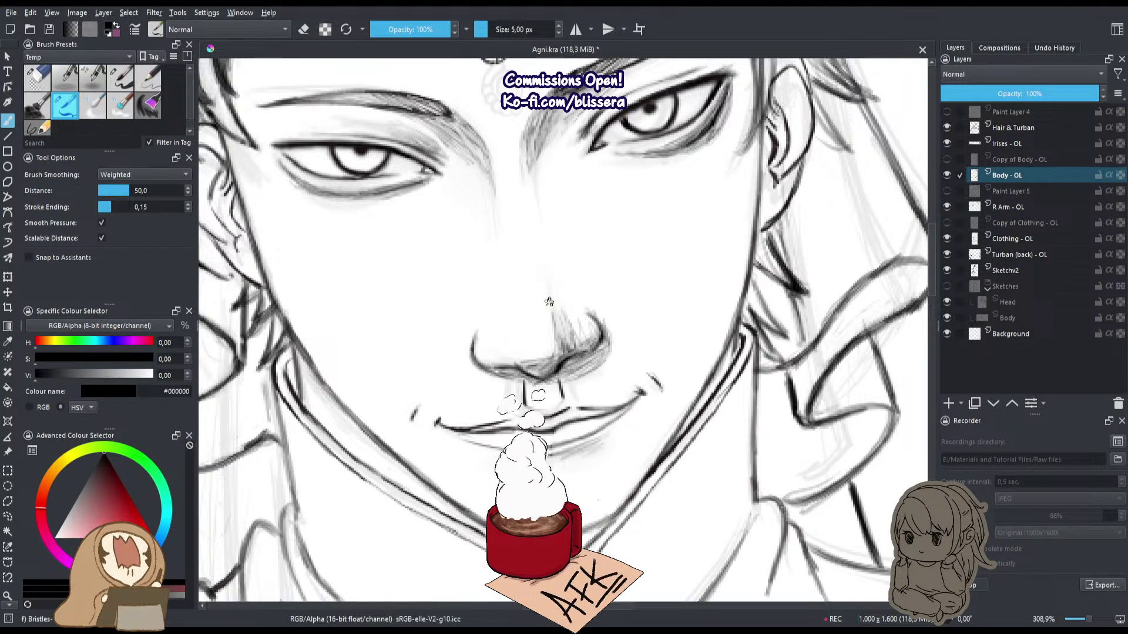
Redraw both sides of the nose bridge with thin, light strokes at 5 px.
{"action": "left_click_drag", "start_coordinate": [524, 174], "coordinate": [552, 303]}
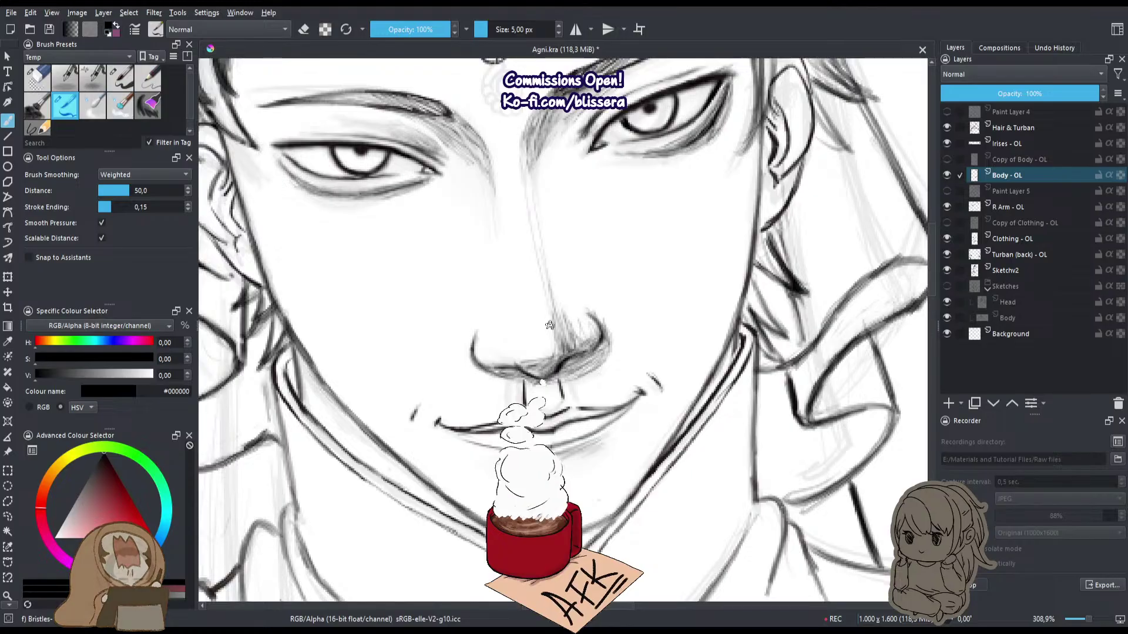
{"action": "left_click_drag", "start_coordinate": [489, 176], "coordinate": [500, 276]}
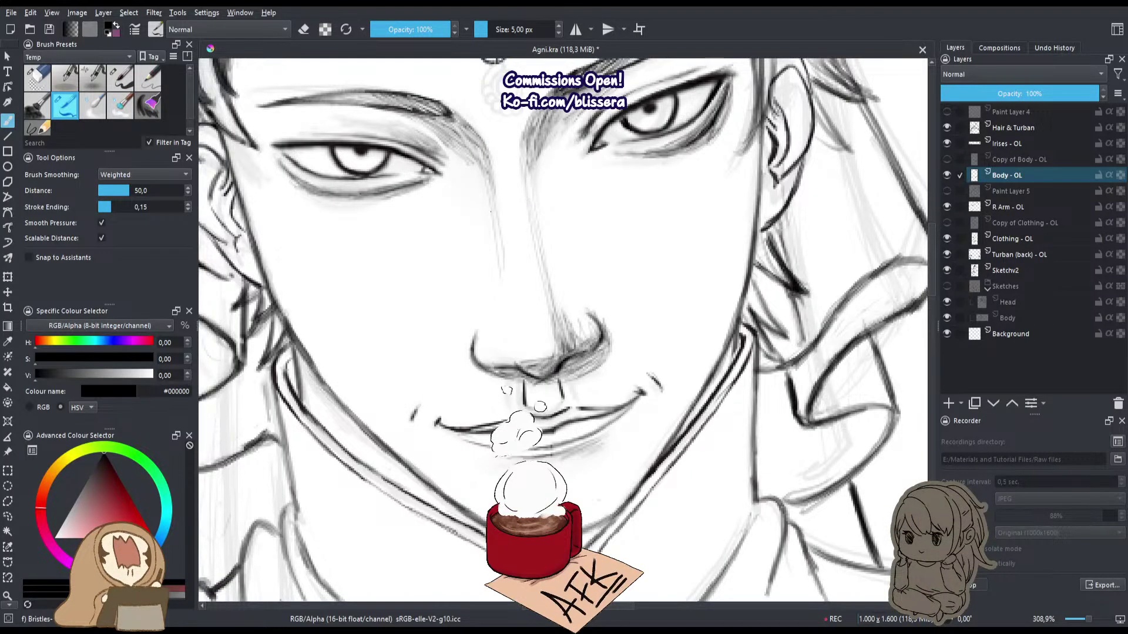
{"action": "left_click_drag", "start_coordinate": [491, 211], "coordinate": [443, 405]}
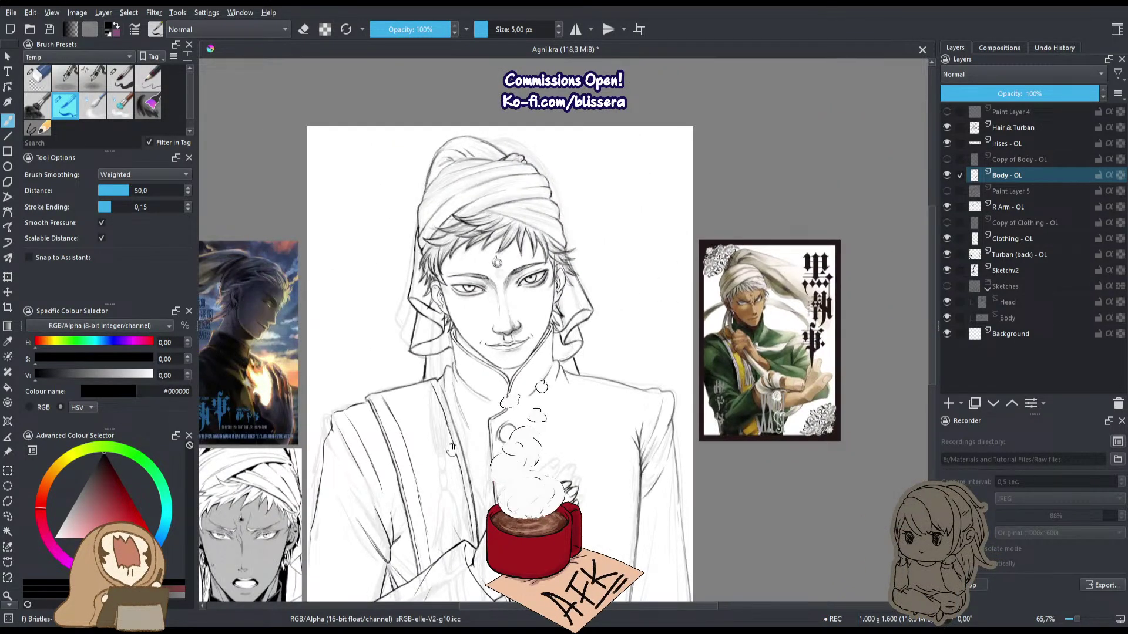
Redraw the jawline where it meets the collar below the character's right ear at 3 px, cleaning its edges at 13 px.
{"action": "mouse_move", "coordinate": [483, 359]}
{"action": "left_mouse_down"}
{"action": "mouse_move", "coordinate": [482, 252]}
{"action": "mouse_move", "coordinate": [488, 302]}
{"action": "left_mouse_up"}
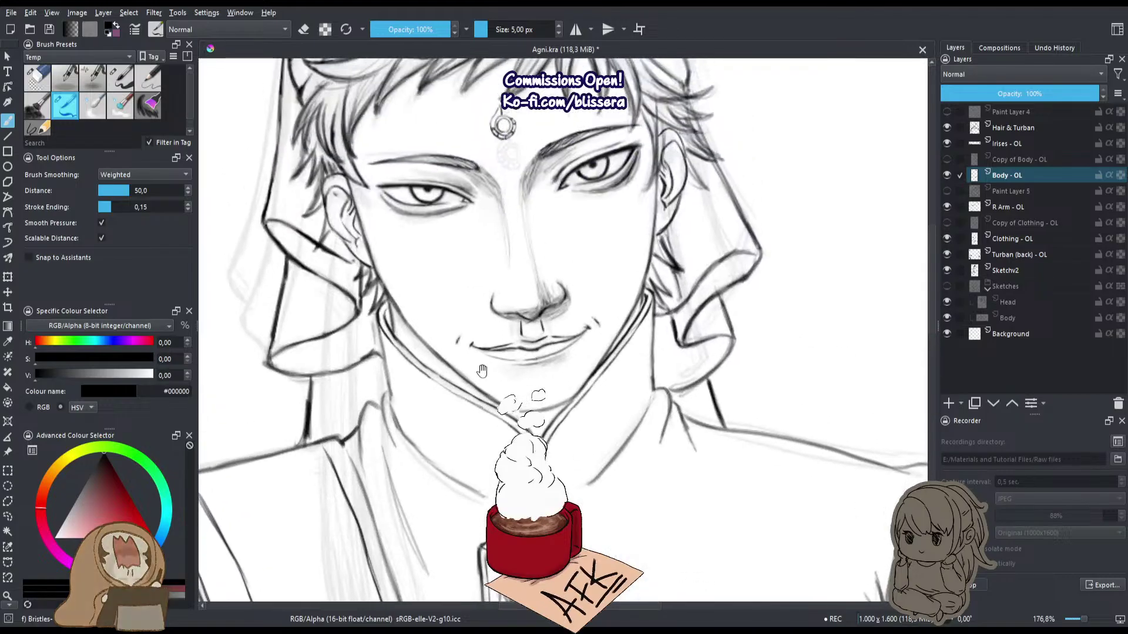
{"action": "left_click_drag", "start_coordinate": [384, 318], "coordinate": [394, 296]}
{"action": "key", "text": "bracketleft"}
{"action": "key", "text": "bracketleft"}
{"action": "key", "text": "bracketright"}
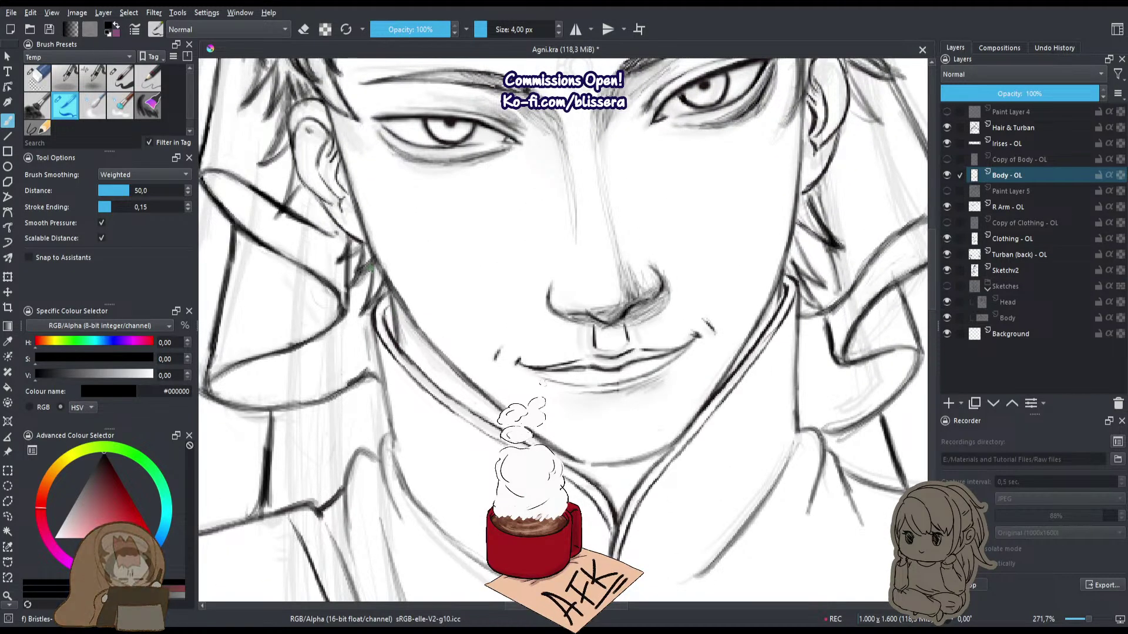
{"action": "key", "text": "e"}
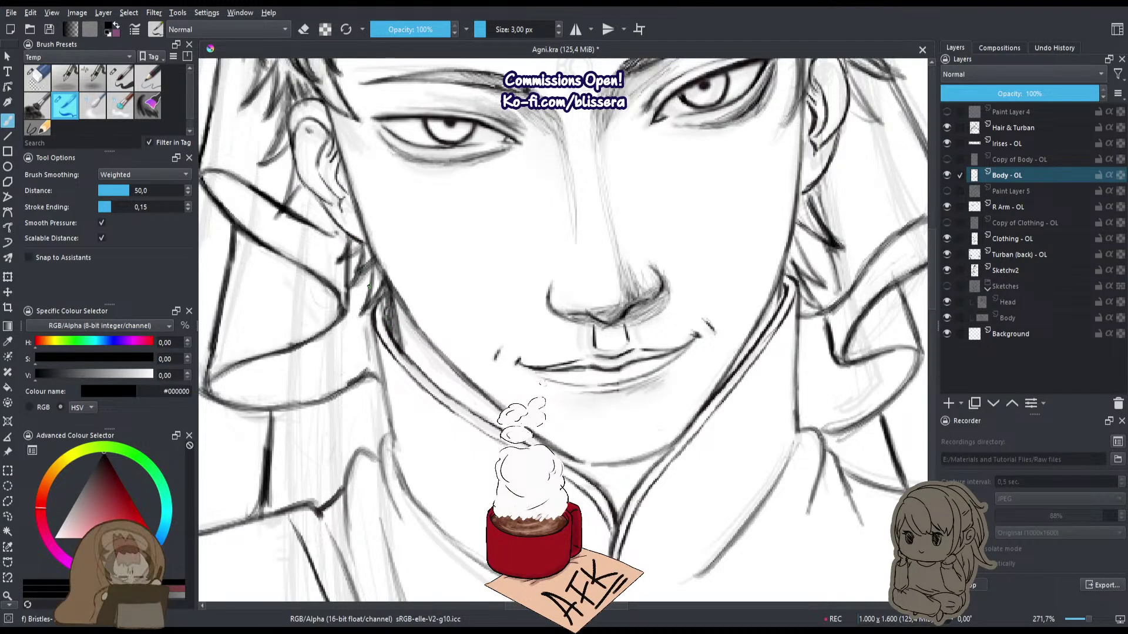
{"action": "left_click_drag", "start_coordinate": [373, 292], "coordinate": [402, 318]}
{"action": "key", "text": "e"}
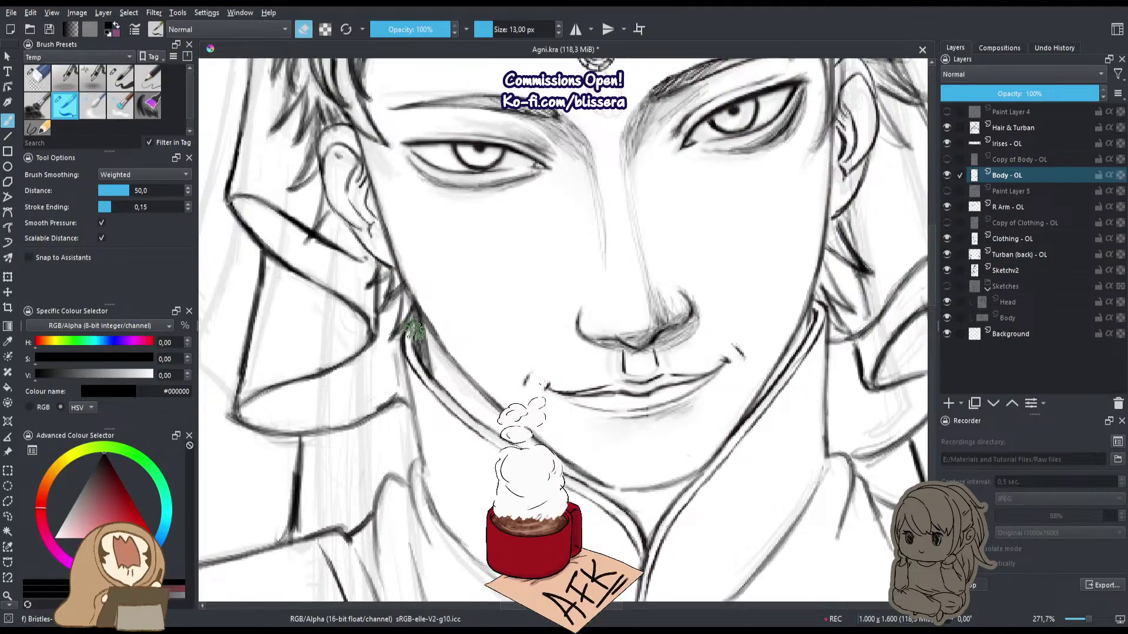
{"action": "key", "text": "e"}
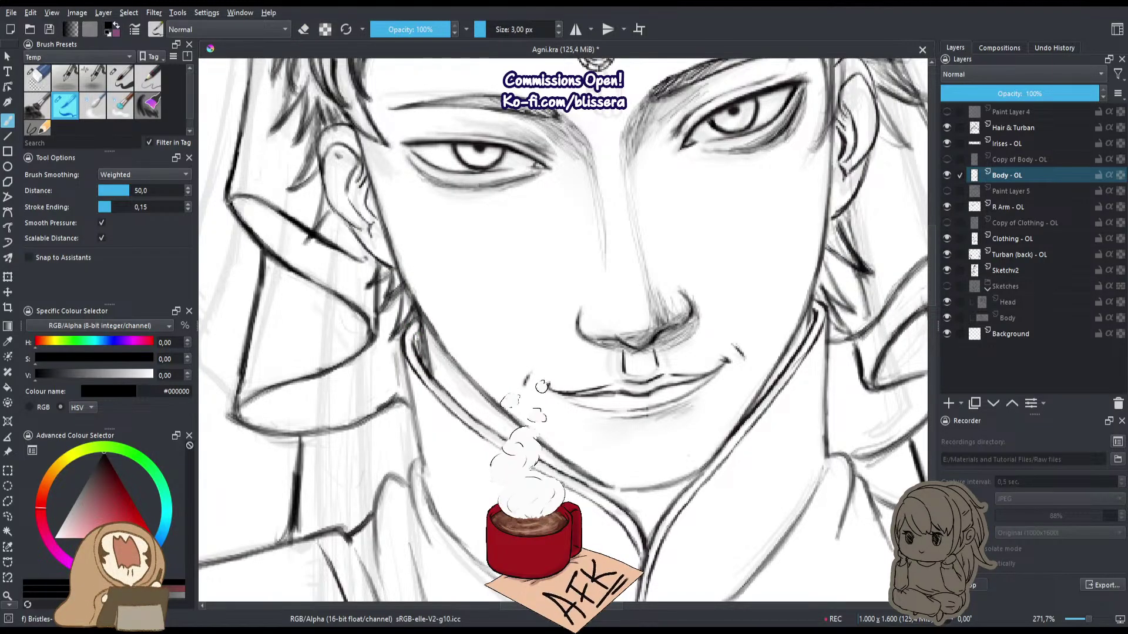
{"action": "key", "text": "e"}
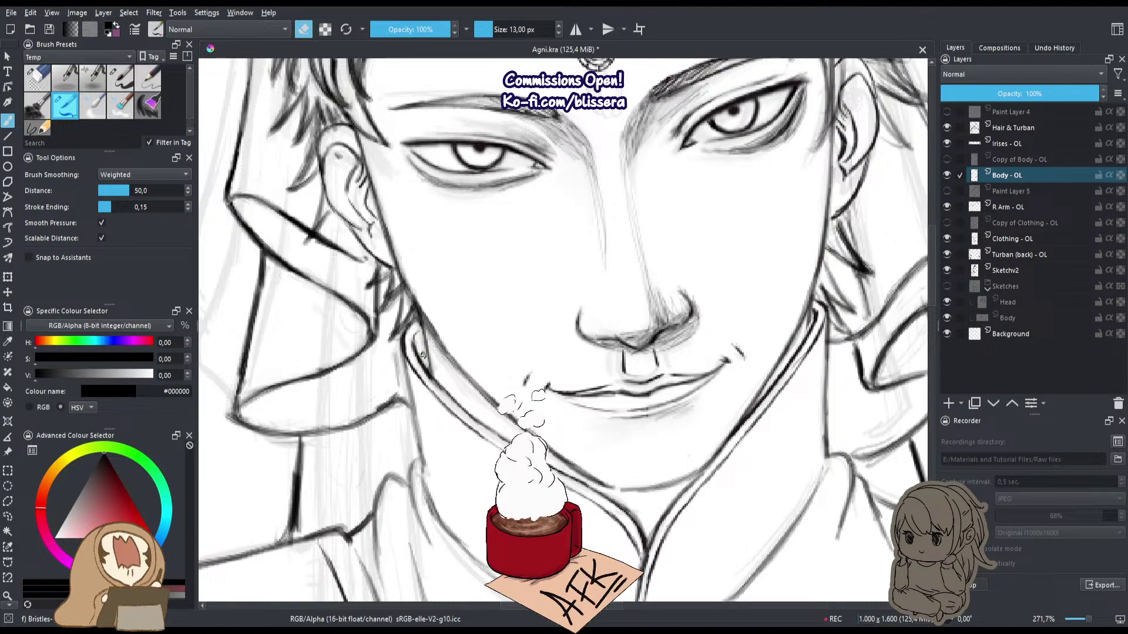
{"action": "key", "text": "e"}
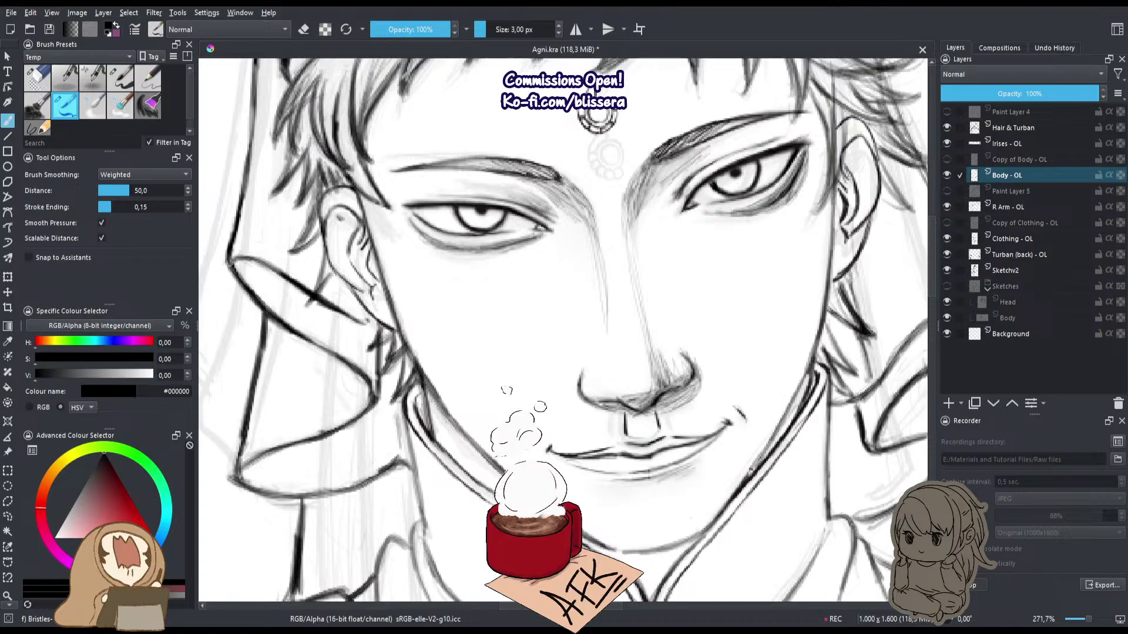
Rotate the canvas to -90° and erase the chin line beside the collar on the character's left side, reducing the eraser to 18 px.
{"action": "left_click_drag", "start_coordinate": [784, 409], "coordinate": [779, 364]}
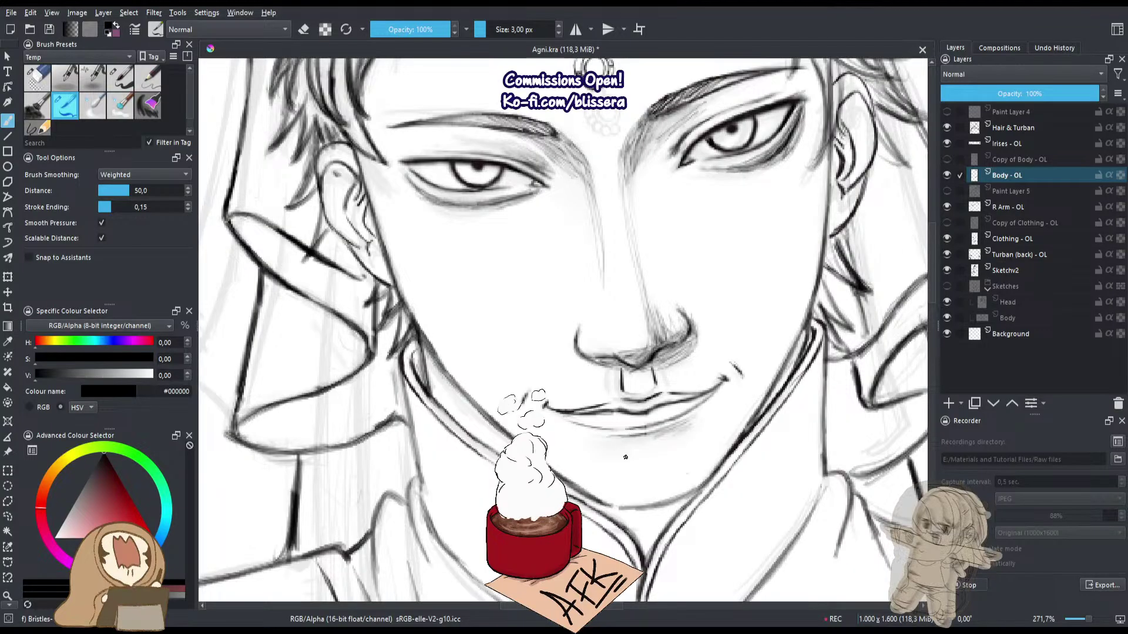
{"action": "scroll", "coordinate": [641, 476], "scroll_direction": "up", "scroll_amount": 1}
{"action": "key", "text": "/"}
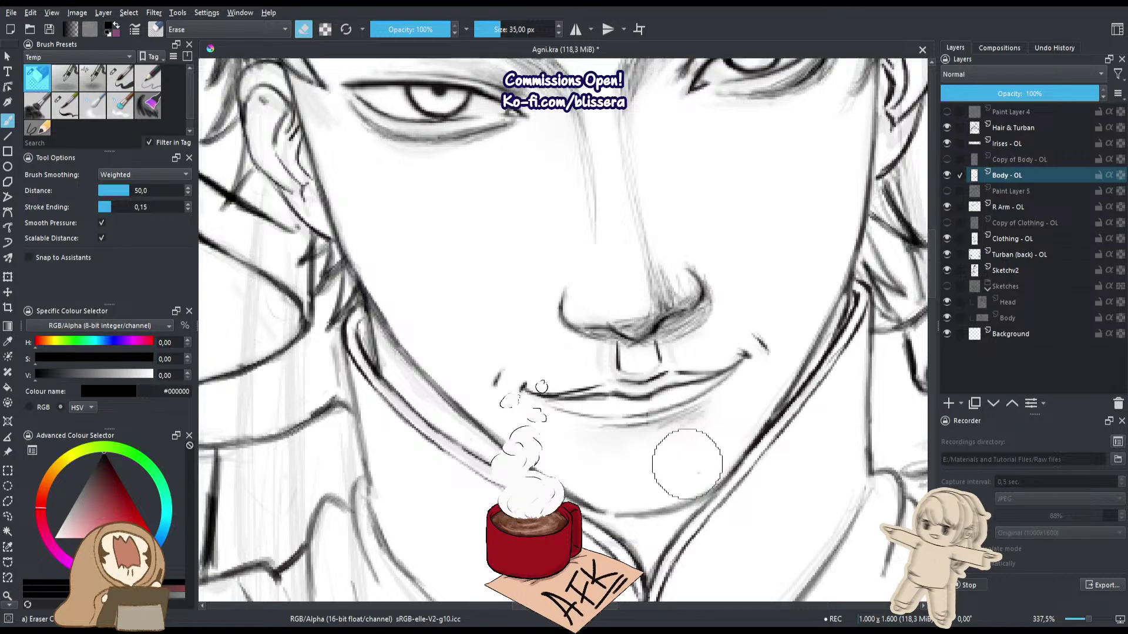
{"action": "key", "text": "4"}
{"action": "key", "text": "4"}
{"action": "key", "text": "4"}
{"action": "key", "text": "4"}
{"action": "key", "text": "4"}
{"action": "key", "text": "4"}
{"action": "mouse_move", "coordinate": [695, 204]}
{"action": "left_mouse_down"}
{"action": "mouse_move", "coordinate": [656, 345]}
{"action": "mouse_move", "coordinate": [701, 296]}
{"action": "mouse_move", "coordinate": [719, 369]}
{"action": "mouse_move", "coordinate": [702, 290]}
{"action": "left_mouse_up"}
{"action": "key", "text": "bracketleft"}
{"action": "key", "text": "bracketleft"}
{"action": "key", "text": "bracketleft"}
{"action": "key", "text": "bracketleft"}
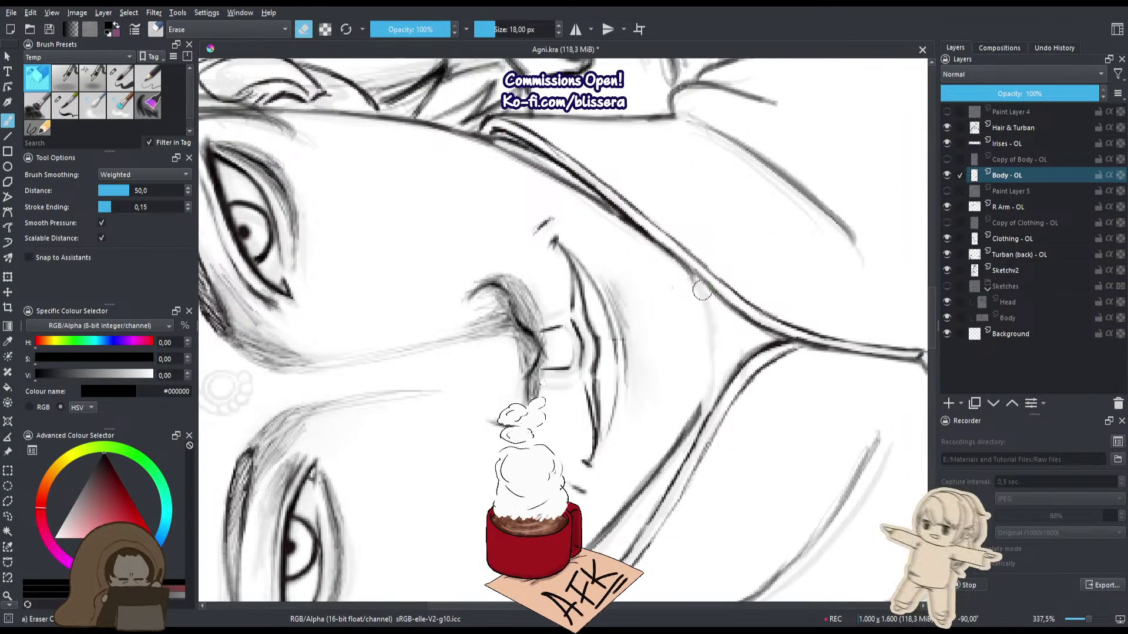
{"action": "key", "text": "e"}
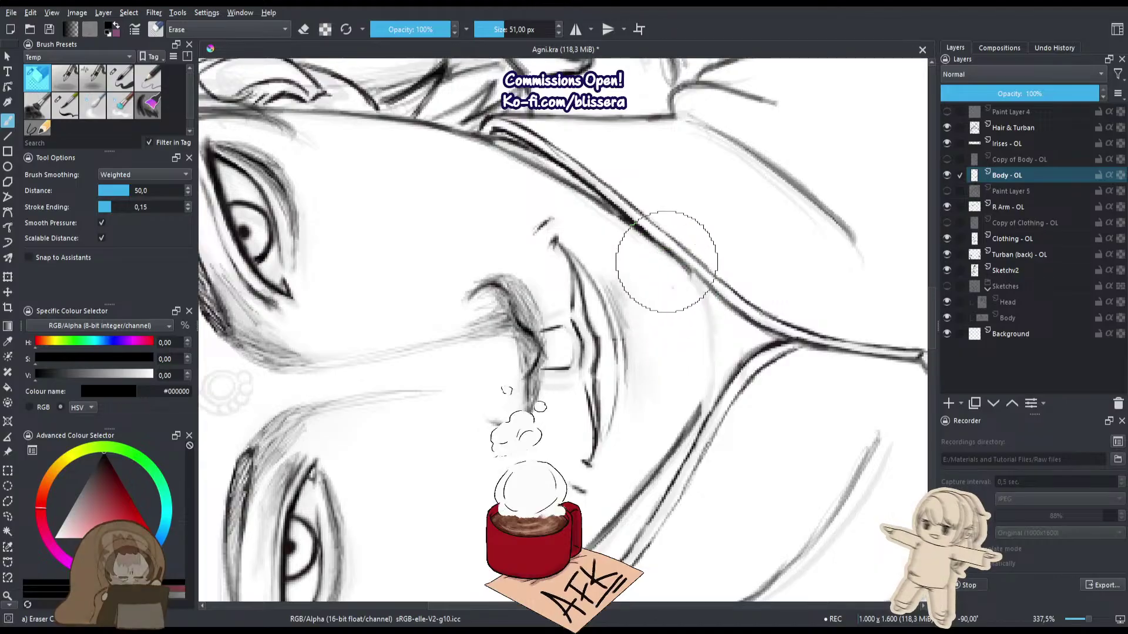
{"action": "key", "text": "e"}
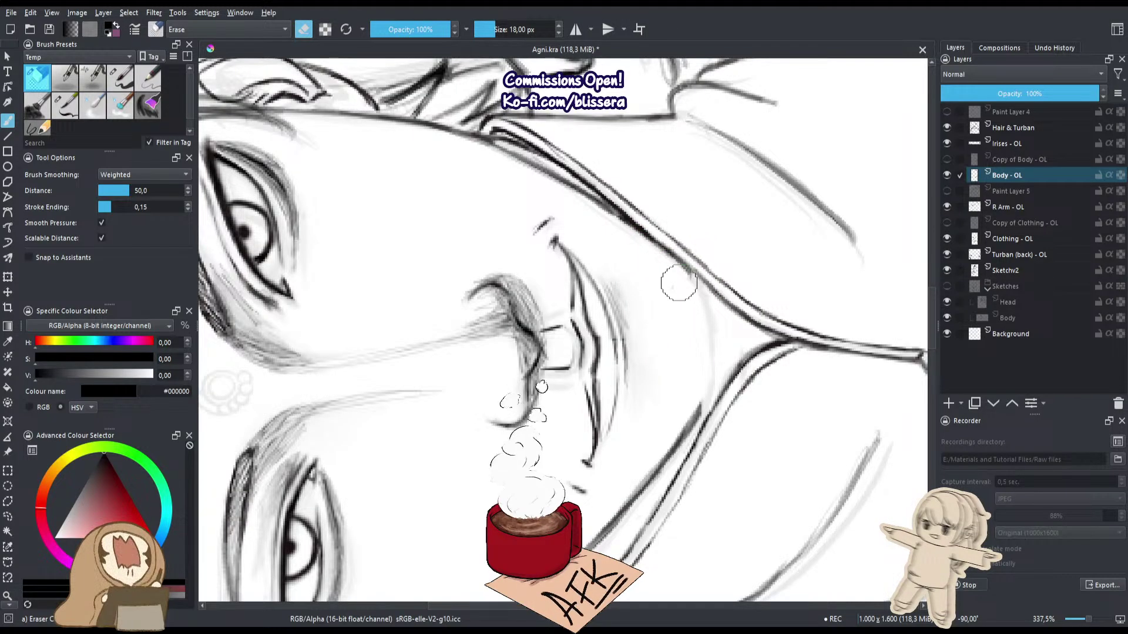
Try to redraw the character's left jawline and its curve into the chin at 4 px.
{"action": "key", "text": "slash"}
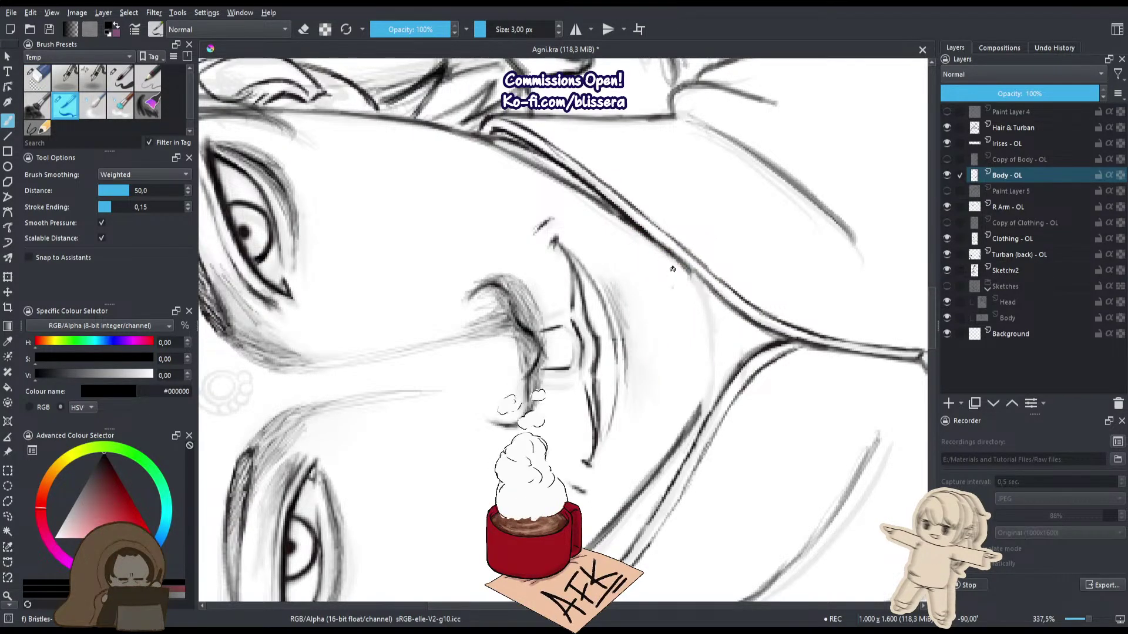
{"action": "key", "text": "bracketright"}
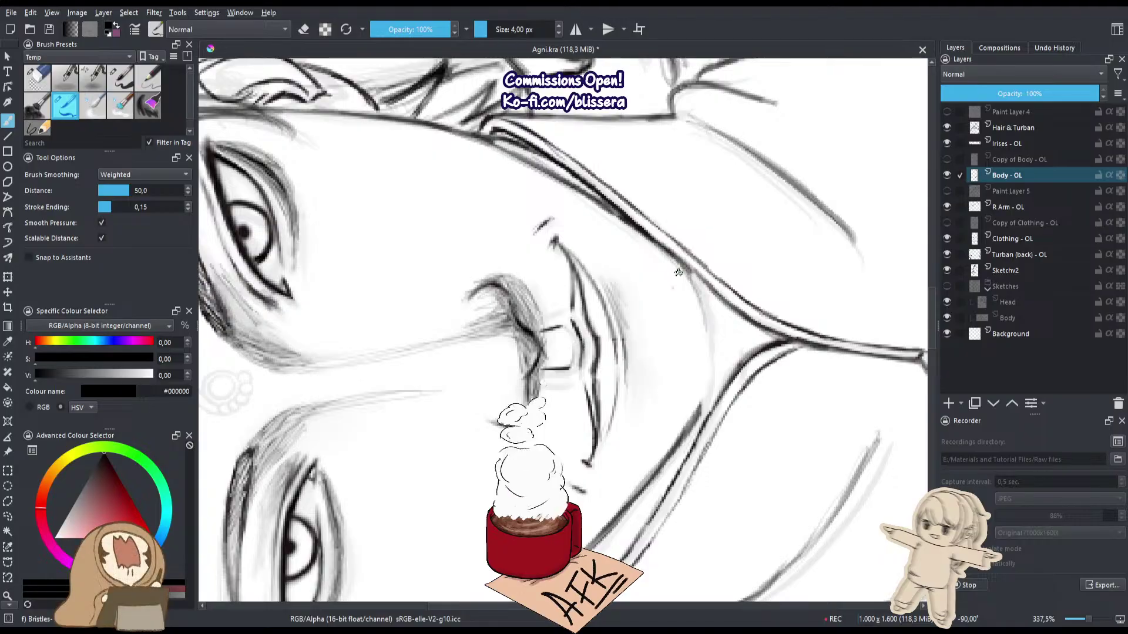
{"action": "left_click_drag", "start_coordinate": [687, 271], "coordinate": [705, 338]}
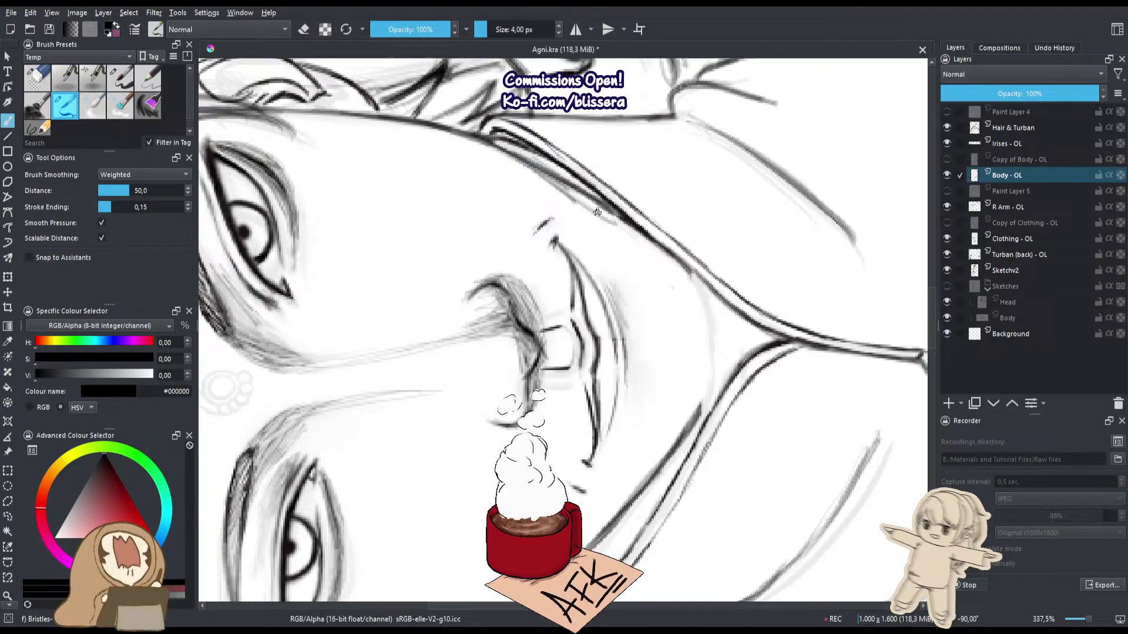
{"action": "left_click_drag", "start_coordinate": [563, 192], "coordinate": [687, 279]}
{"action": "key", "text": "ctrl+z"}
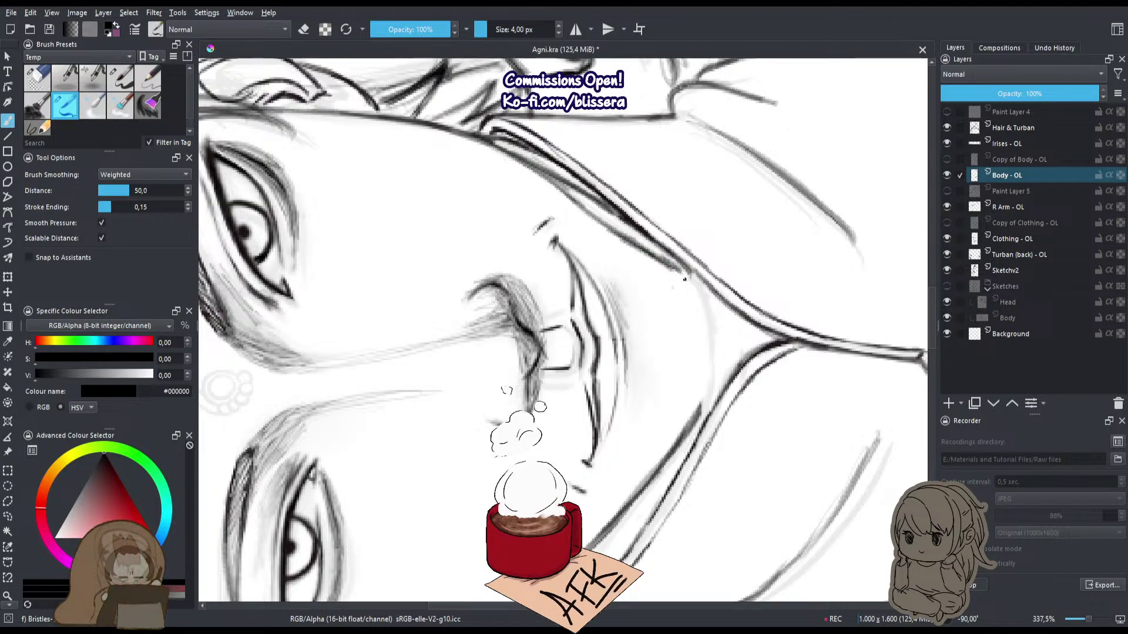
{"action": "left_click_drag", "start_coordinate": [681, 272], "coordinate": [696, 311]}
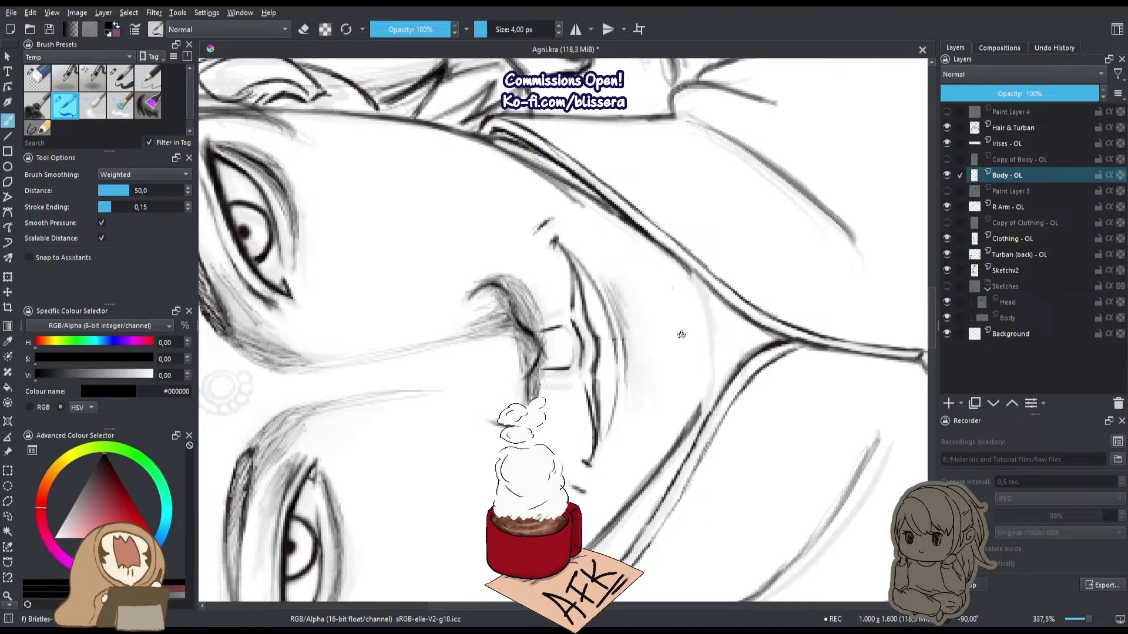
Rotate the canvas to -30° and draw the curve from the character's left jaw into the chin at 6 px.
{"action": "mouse_move", "coordinate": [681, 335]}
{"action": "left_mouse_down"}
{"action": "mouse_move", "coordinate": [662, 392]}
{"action": "mouse_move", "coordinate": [618, 435]}
{"action": "left_mouse_up"}
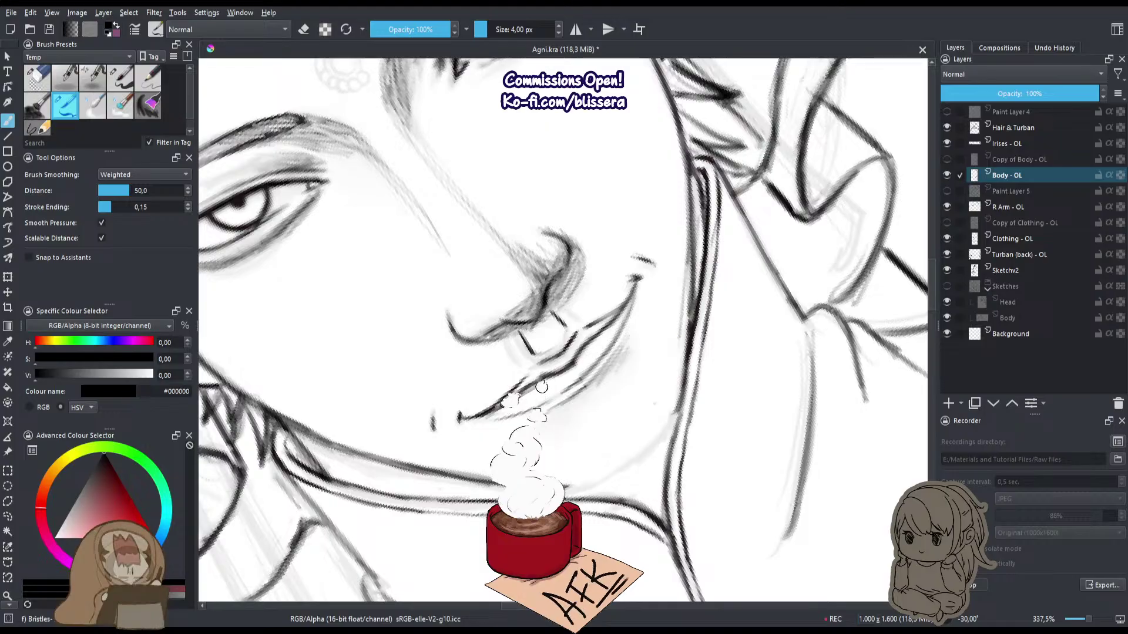
{"action": "key", "text": "bracketright"}
{"action": "left_click_drag", "start_coordinate": [677, 404], "coordinate": [604, 483]}
{"action": "left_click_drag", "start_coordinate": [661, 430], "coordinate": [597, 487]}
Erase the character's left jawline along the collar at 51 px and redraw it from below the ear to the chin at 6 px.
{"action": "key", "text": "slash"}
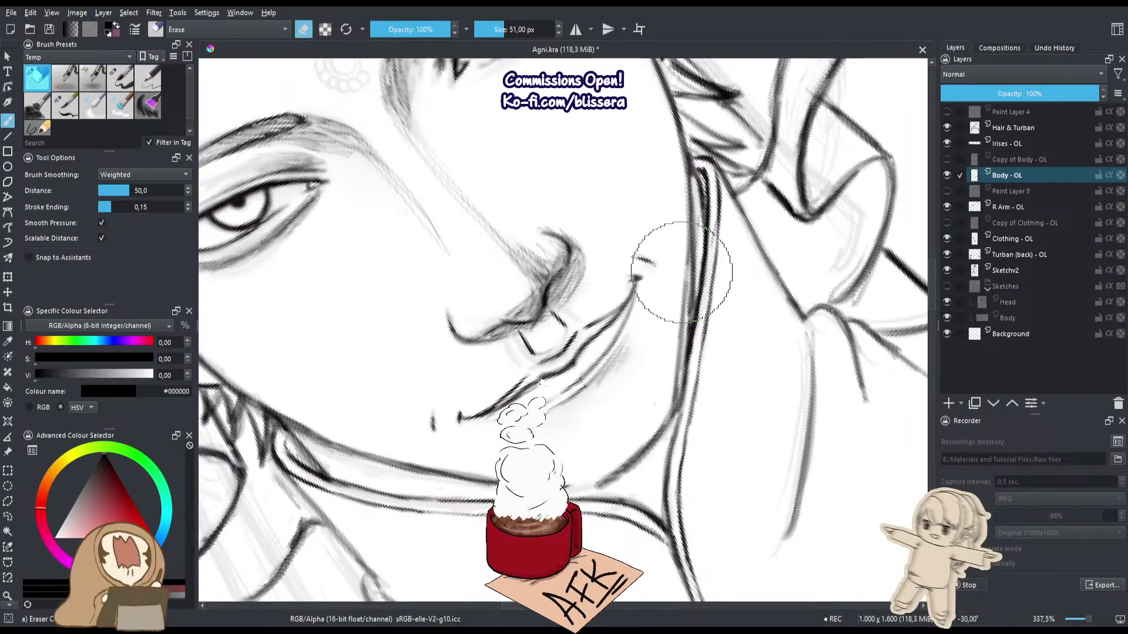
{"action": "left_click_drag", "start_coordinate": [684, 310], "coordinate": [708, 237]}
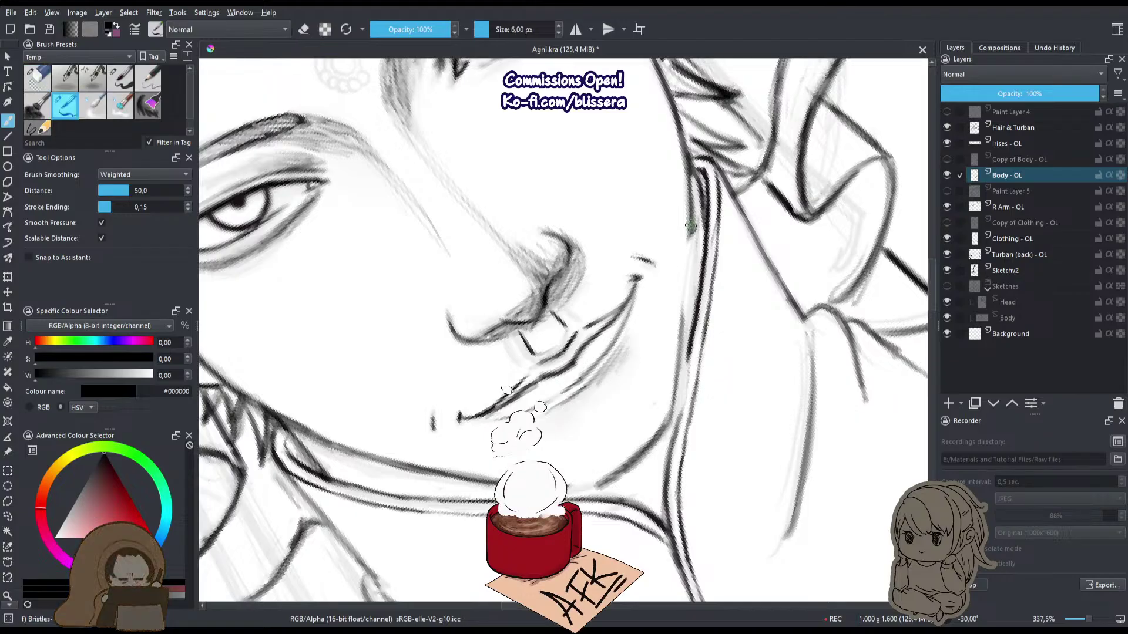
{"action": "key", "text": "ctrl+z"}
{"action": "key", "text": "ctrl+z"}
{"action": "mouse_move", "coordinate": [701, 229]}
{"action": "left_mouse_down"}
{"action": "mouse_move", "coordinate": [707, 191]}
{"action": "mouse_move", "coordinate": [702, 234]}
{"action": "left_mouse_up"}
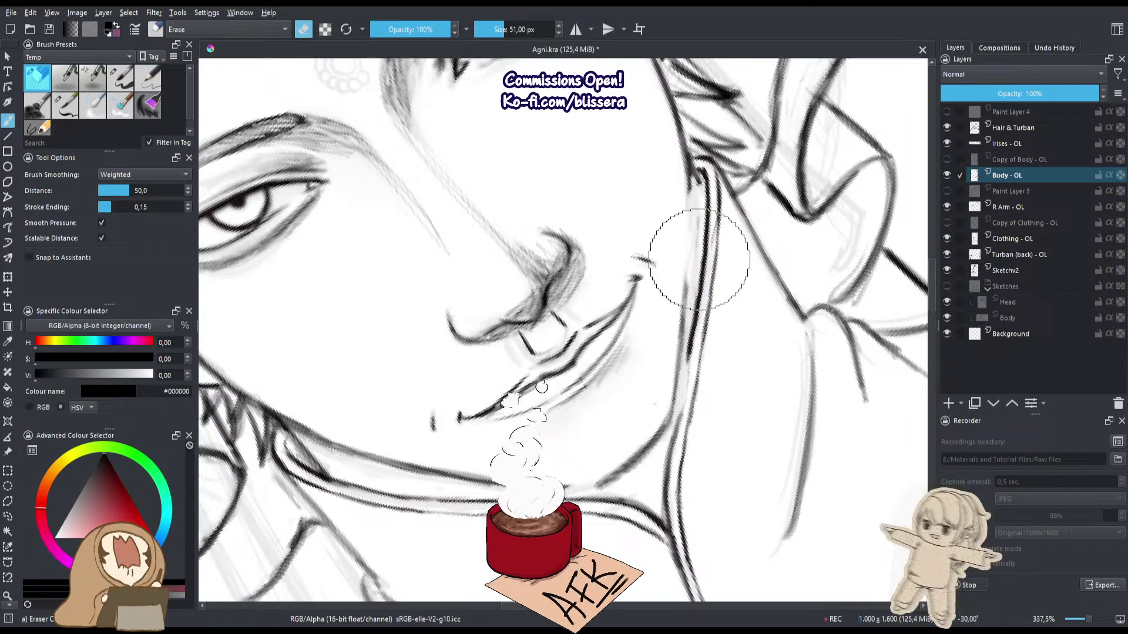
{"action": "key", "text": "slash"}
{"action": "left_click_drag", "start_coordinate": [690, 177], "coordinate": [682, 325]}
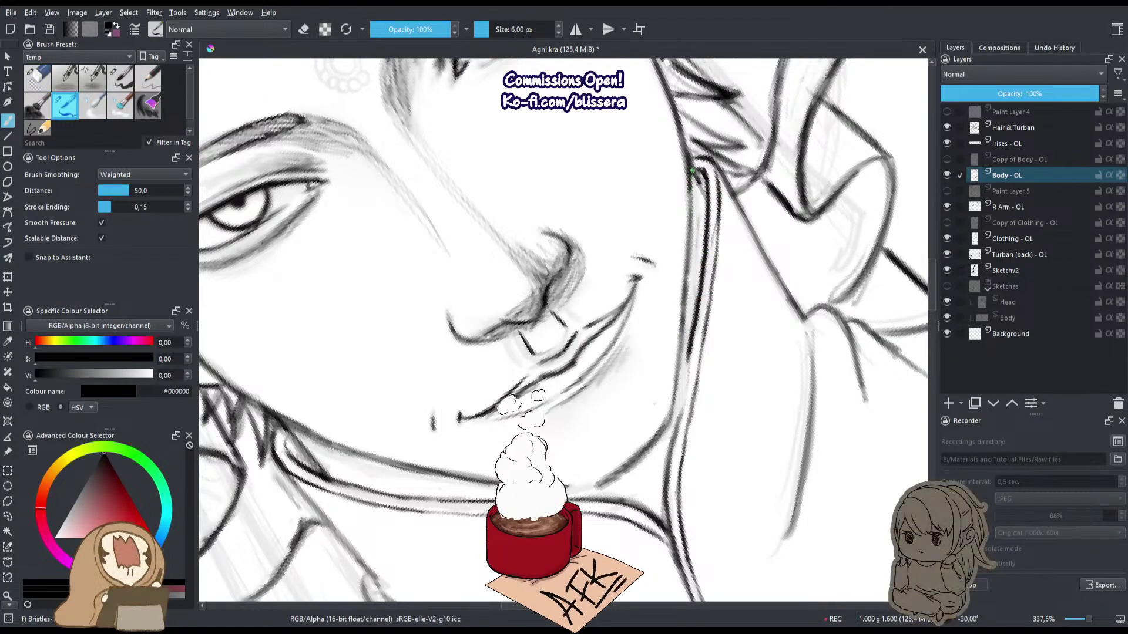
{"action": "left_click_drag", "start_coordinate": [692, 197], "coordinate": [675, 403]}
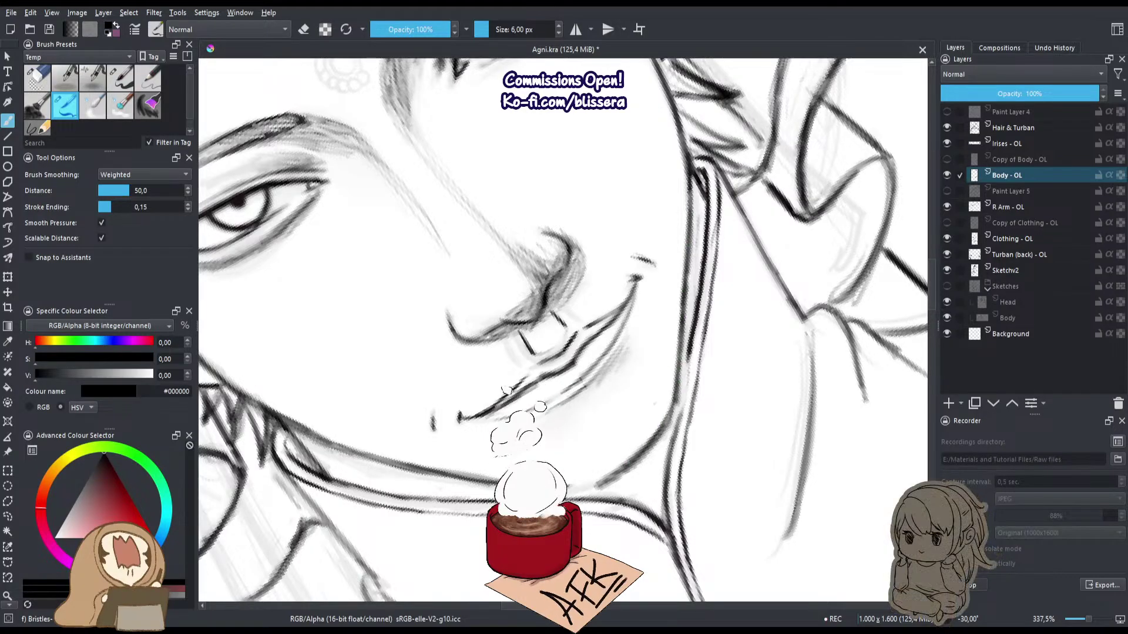
On the Body - OL layer, ink the left-side jawline above the collar with the 6 px bristle brush and erase its rough edges.
{"action": "scroll", "coordinate": [651, 412], "scroll_direction": "down", "scroll_amount": 3}
{"action": "key", "text": "6"}
{"action": "key", "text": "6"}
{"action": "key", "text": "6"}
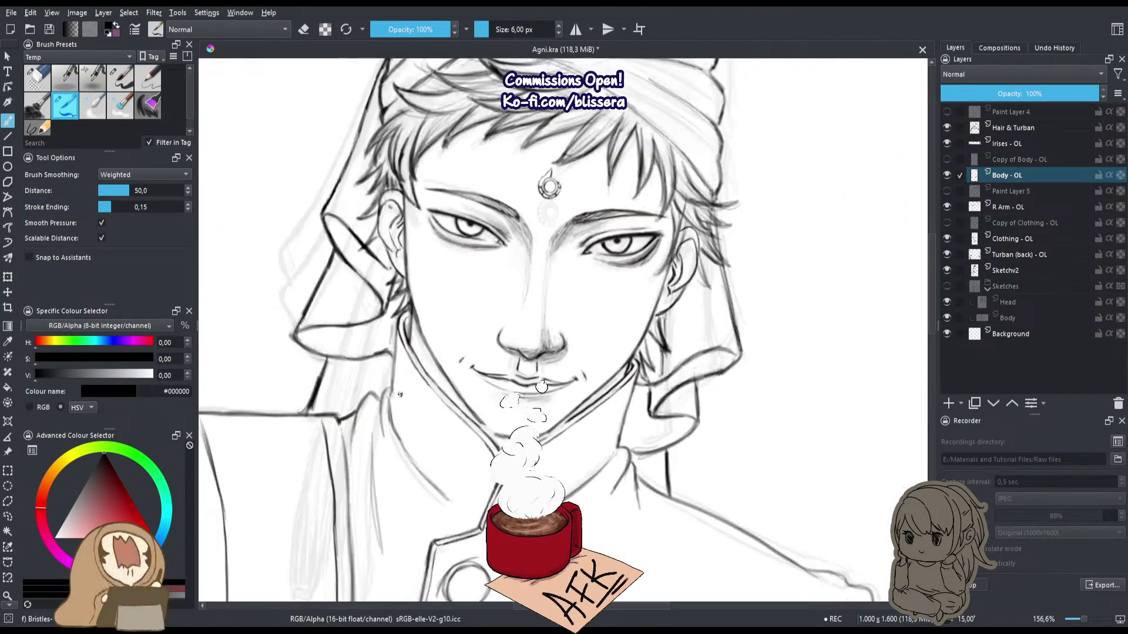
{"action": "scroll", "coordinate": [498, 303], "scroll_direction": "up", "scroll_amount": 3}
{"action": "key", "text": "slash"}
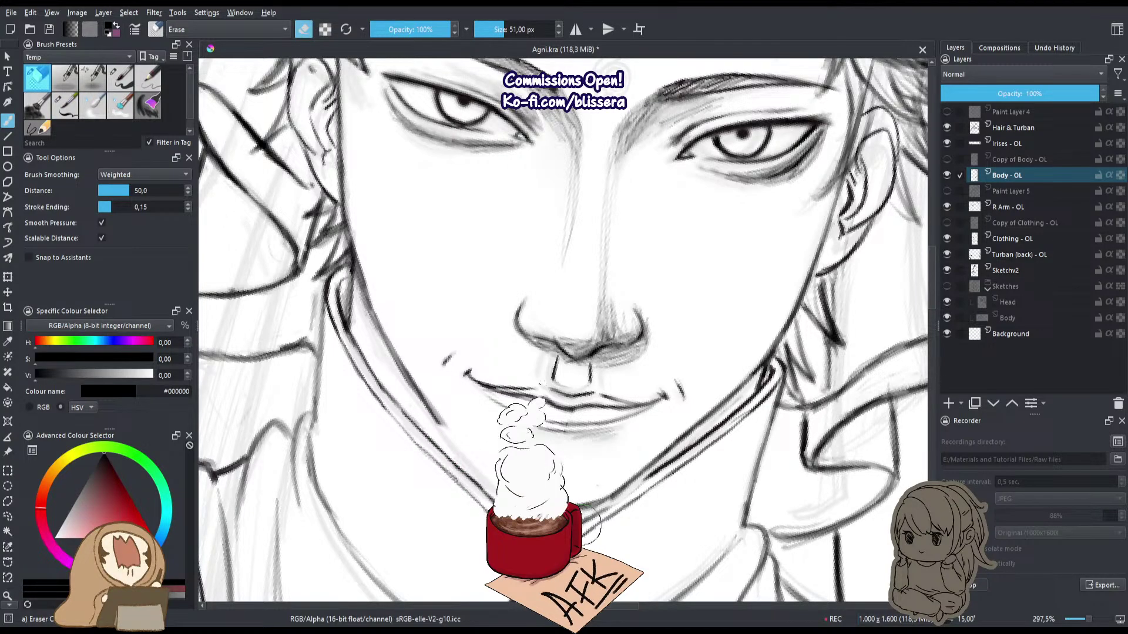
{"action": "key", "text": "slash"}
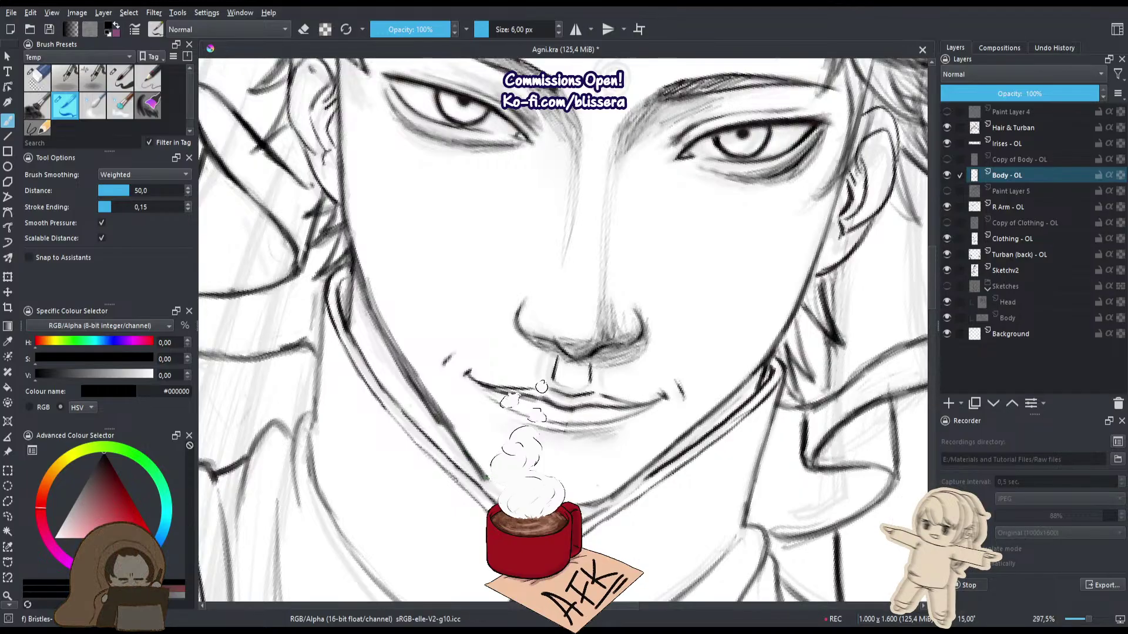
{"action": "key", "text": "slash"}
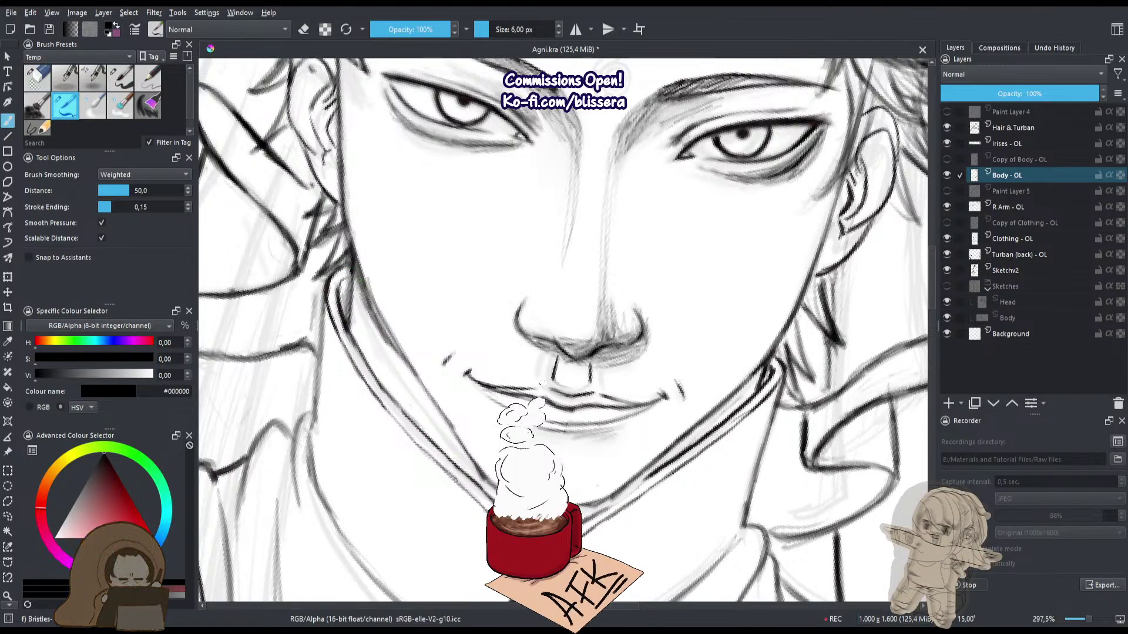
{"action": "key", "text": "slash"}
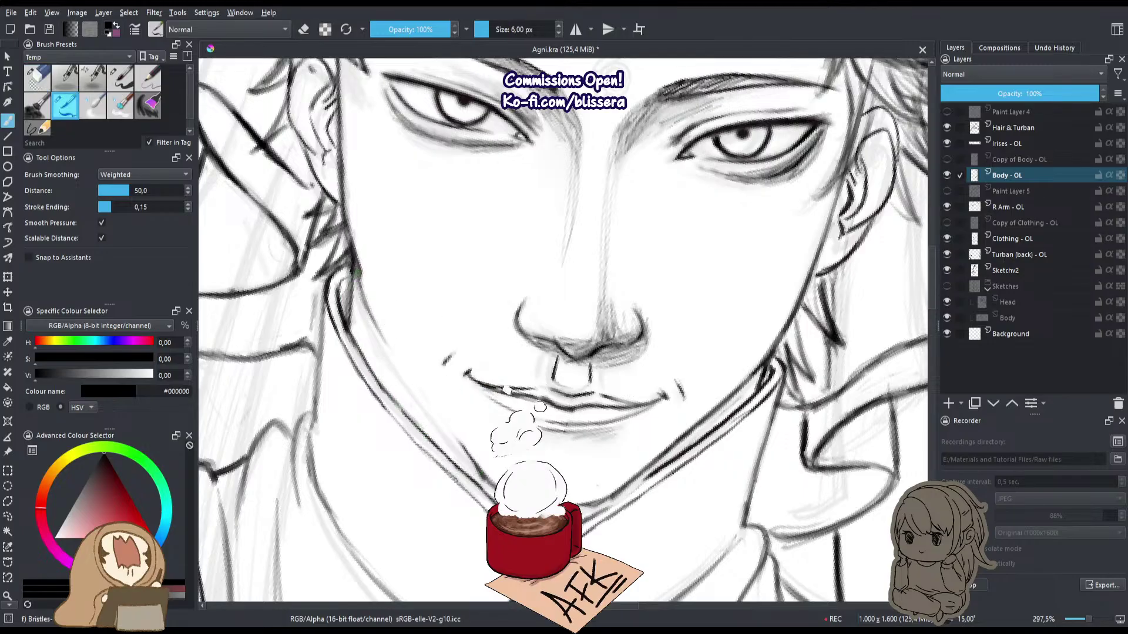
Redraw the left-side jawline from below the ear toward the chin and trim it to a thinner line with the 51 px eraser.
{"action": "key", "text": "slash"}
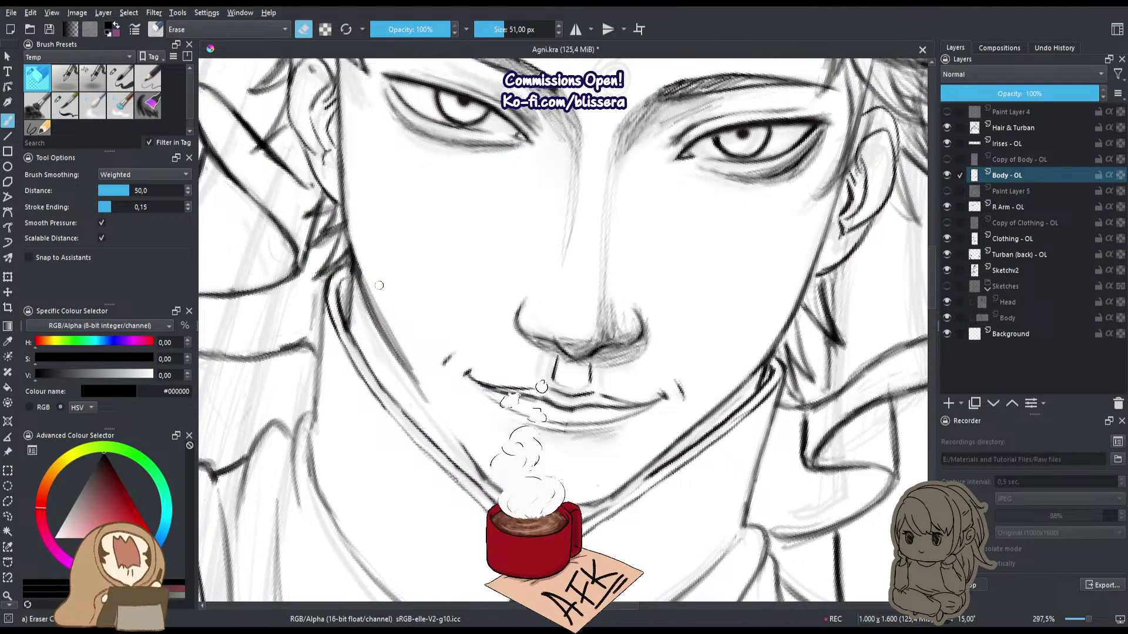
{"action": "key", "text": "slash"}
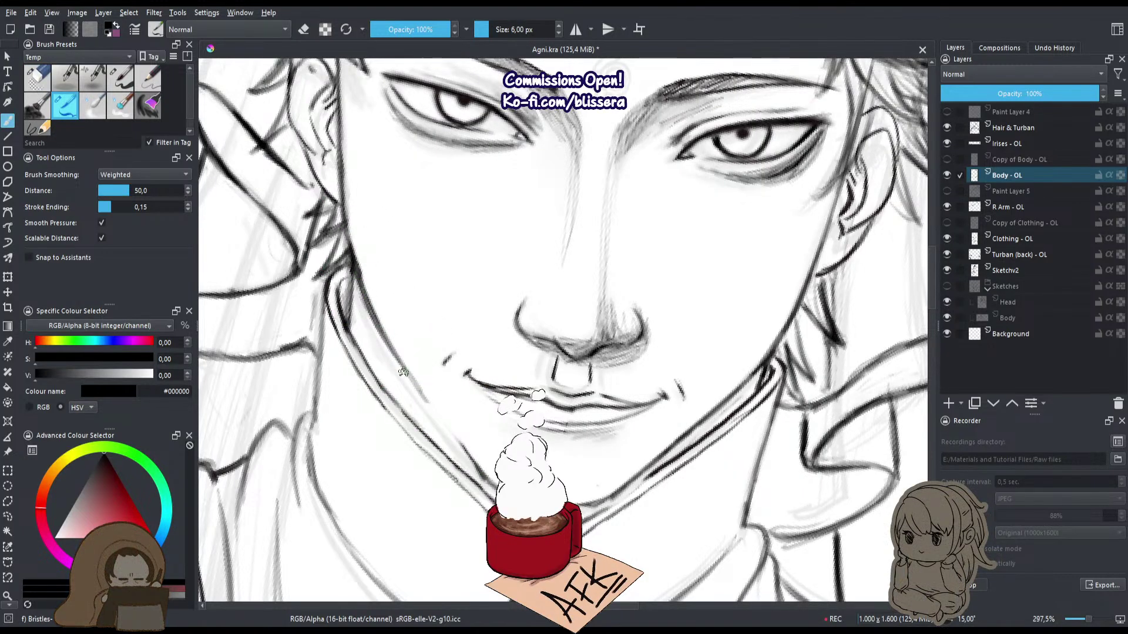
{"action": "key", "text": "slash"}
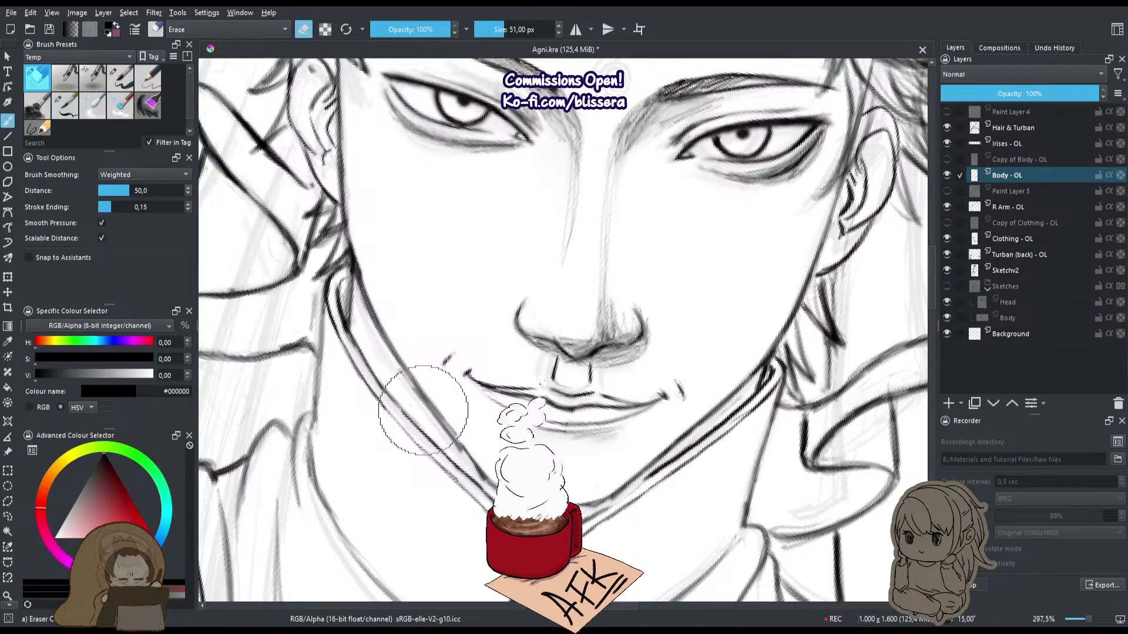
{"action": "key", "text": "slash"}
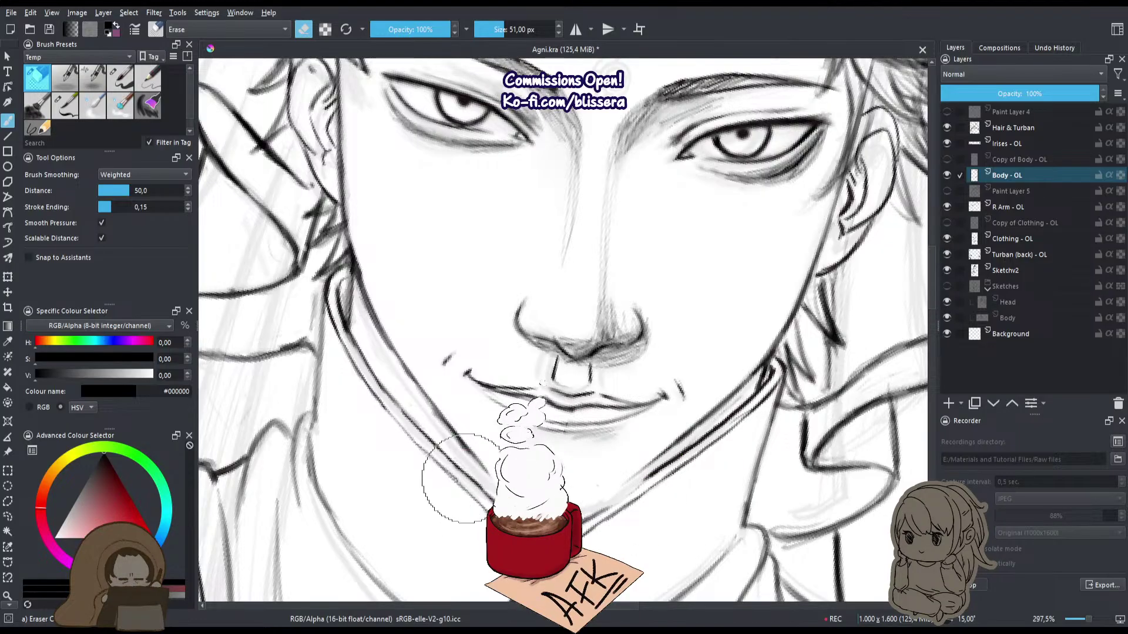
Draw the chin curve joining both jawlines with the 6 px brush and clean the surrounding lines with the eraser.
{"action": "key", "text": "slash"}
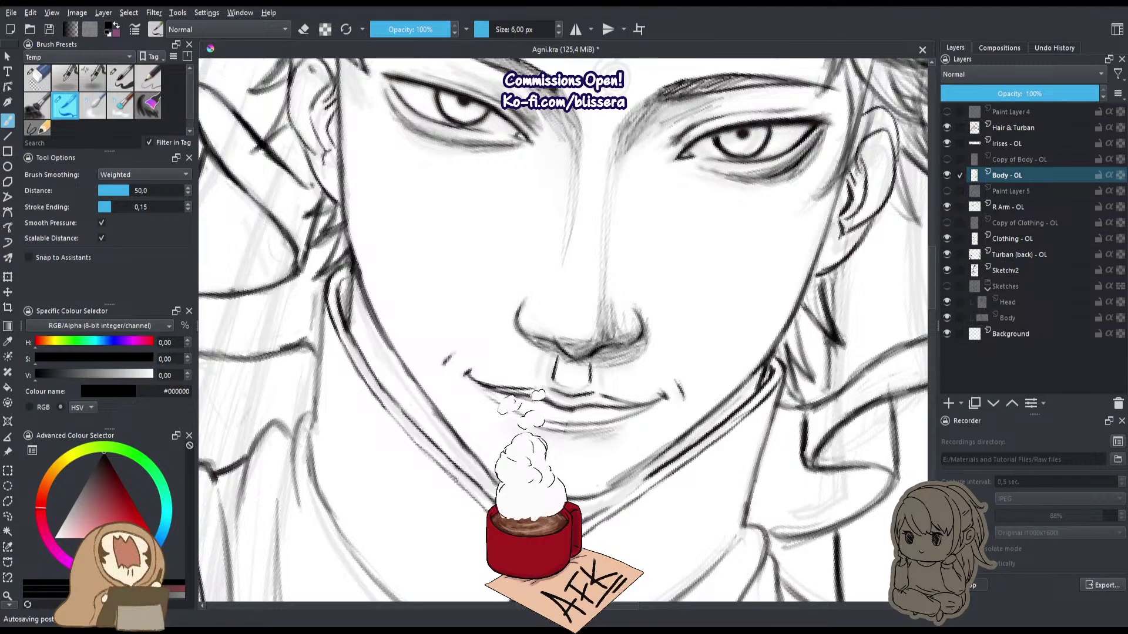
{"action": "key", "text": "slash"}
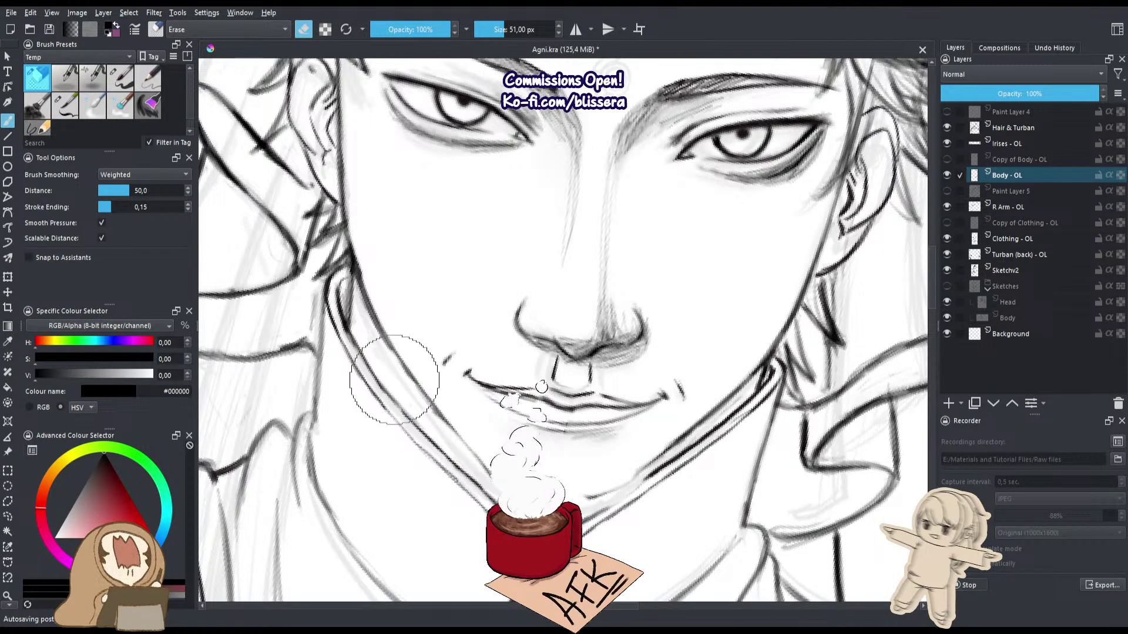
{"action": "key", "text": "e"}
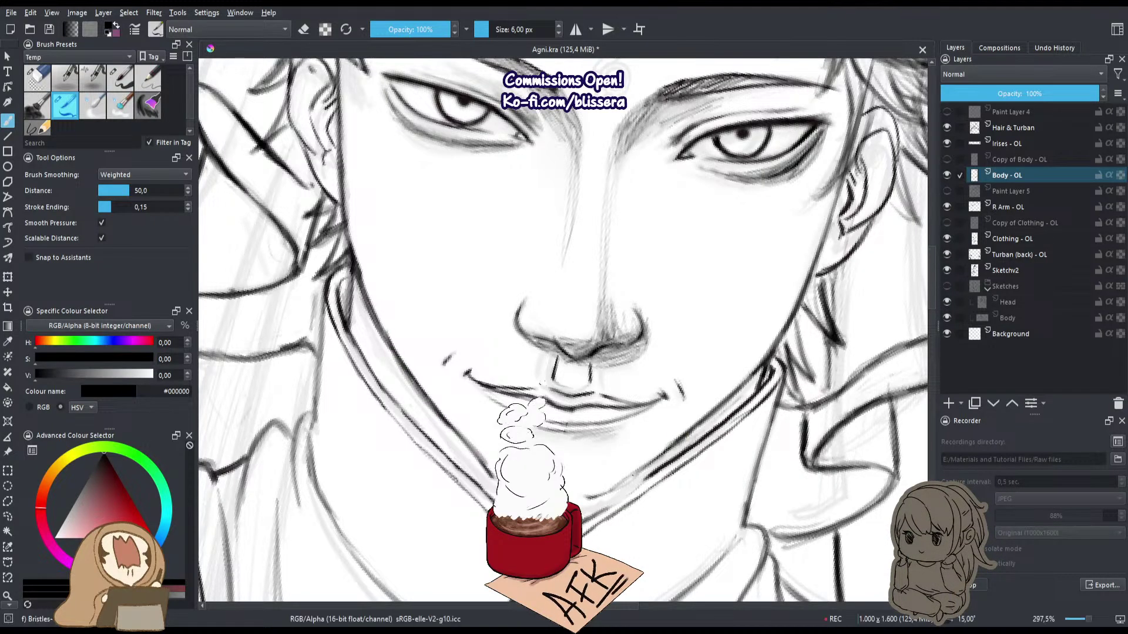
{"action": "mouse_move", "coordinate": [450, 398]}
{"action": "left_mouse_down"}
{"action": "mouse_move", "coordinate": [408, 295]}
{"action": "mouse_move", "coordinate": [464, 381]}
{"action": "left_mouse_up"}
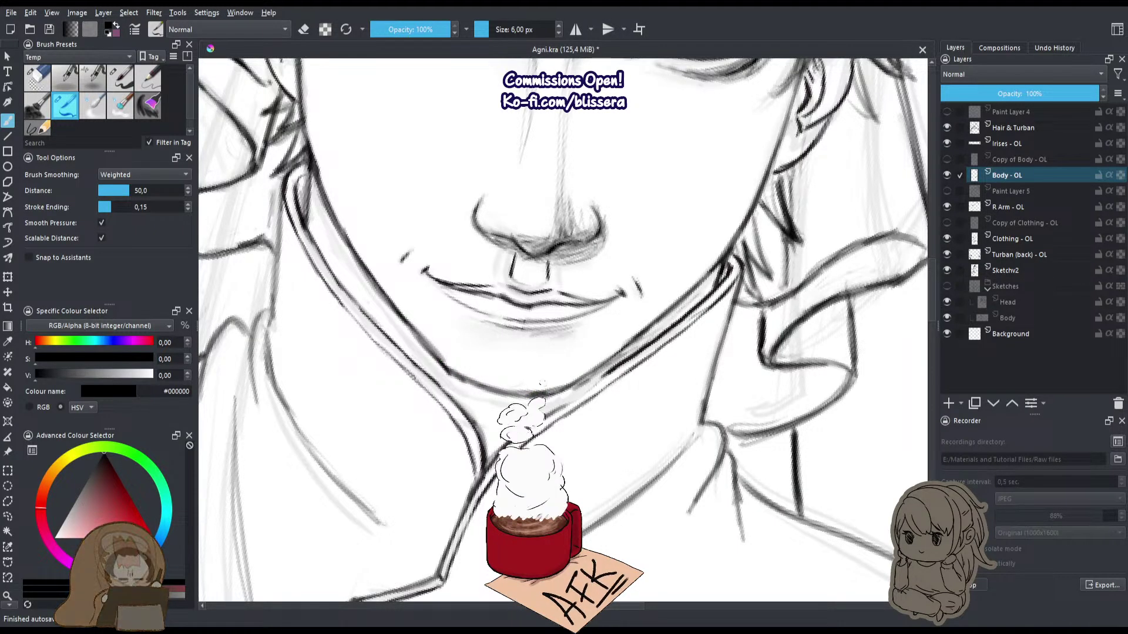
Rotate the canvas view to about 7.16° and darken the left-side jawline from below the ear down to the chin.
{"action": "left_click_drag", "start_coordinate": [450, 373], "coordinate": [436, 541]}
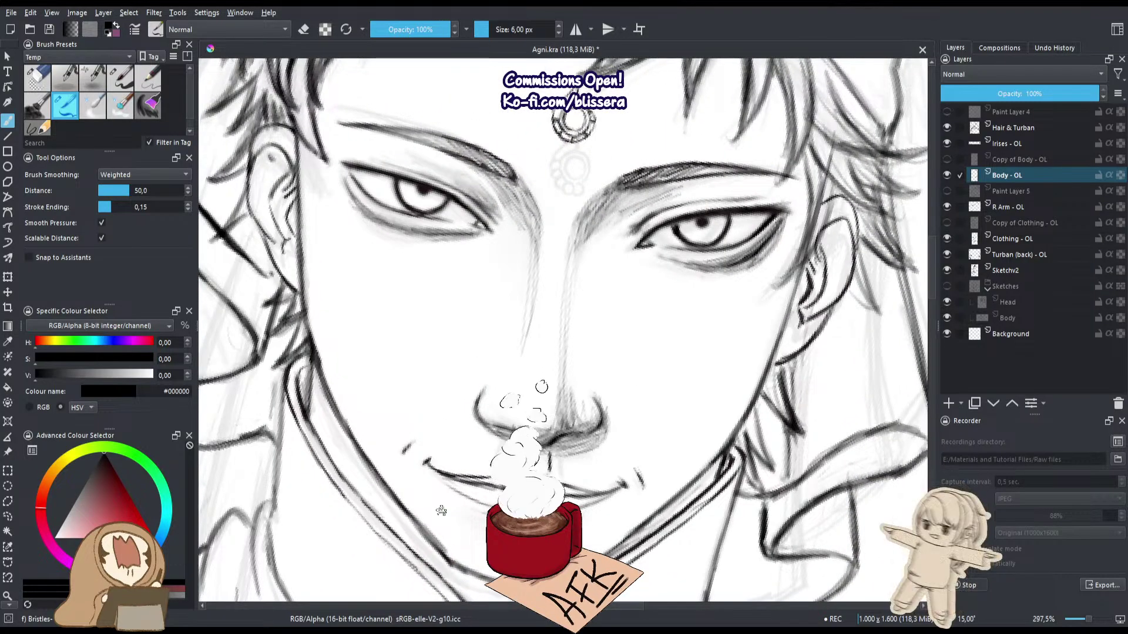
{"action": "right_click", "coordinate": [615, 352]}
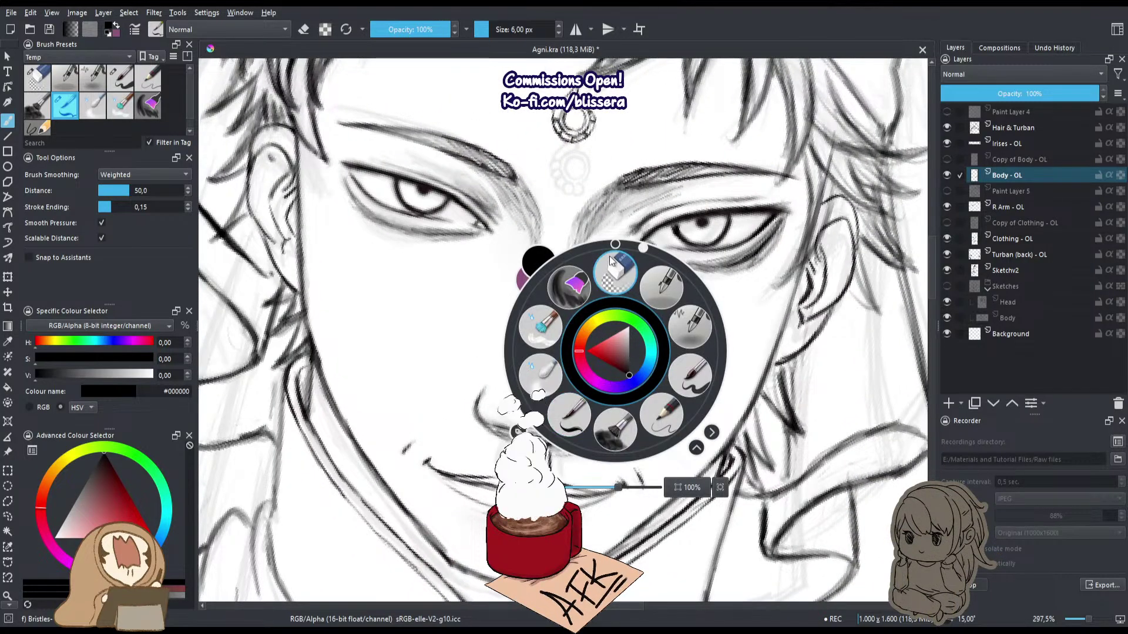
{"action": "left_click_drag", "start_coordinate": [643, 248], "coordinate": [628, 243]}
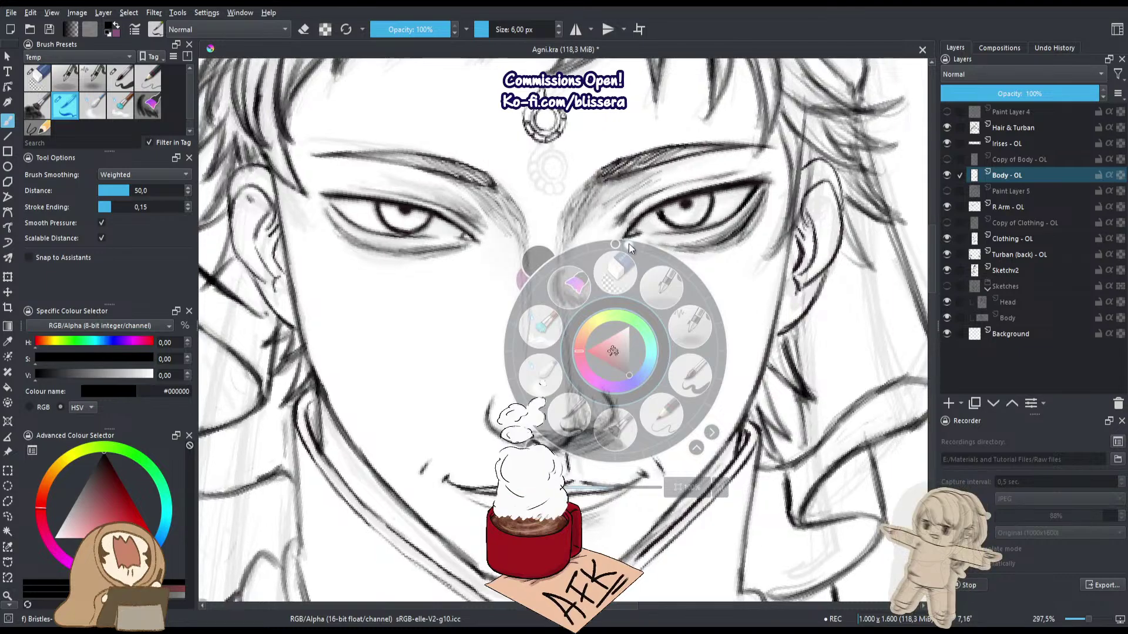
{"action": "left_click", "coordinate": [429, 366]}
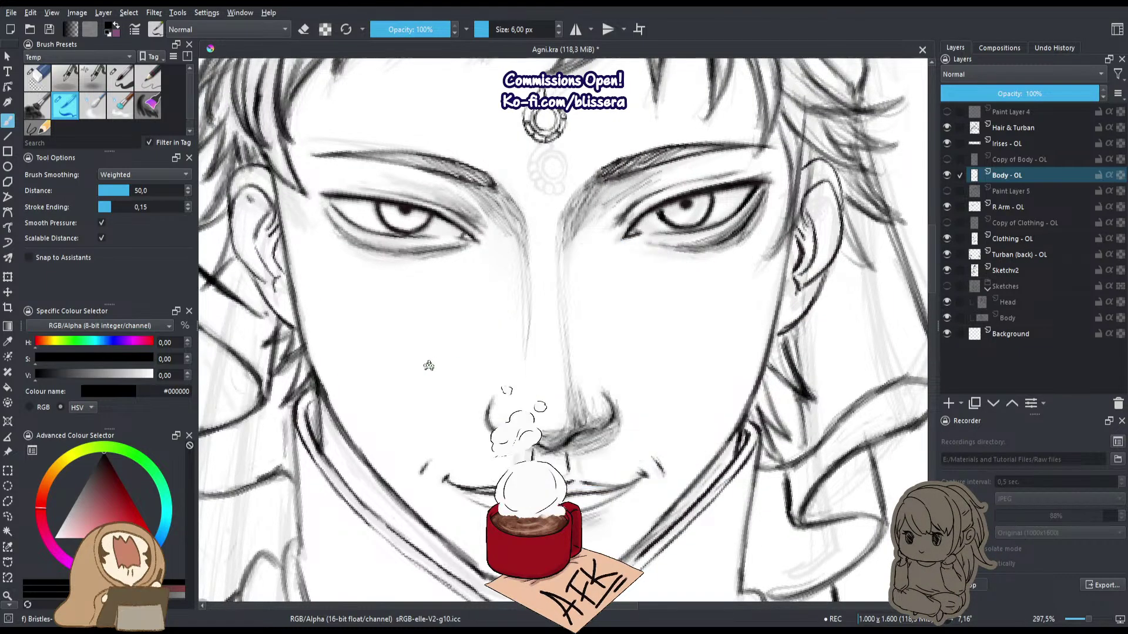
{"action": "left_click_drag", "start_coordinate": [483, 481], "coordinate": [482, 407]}
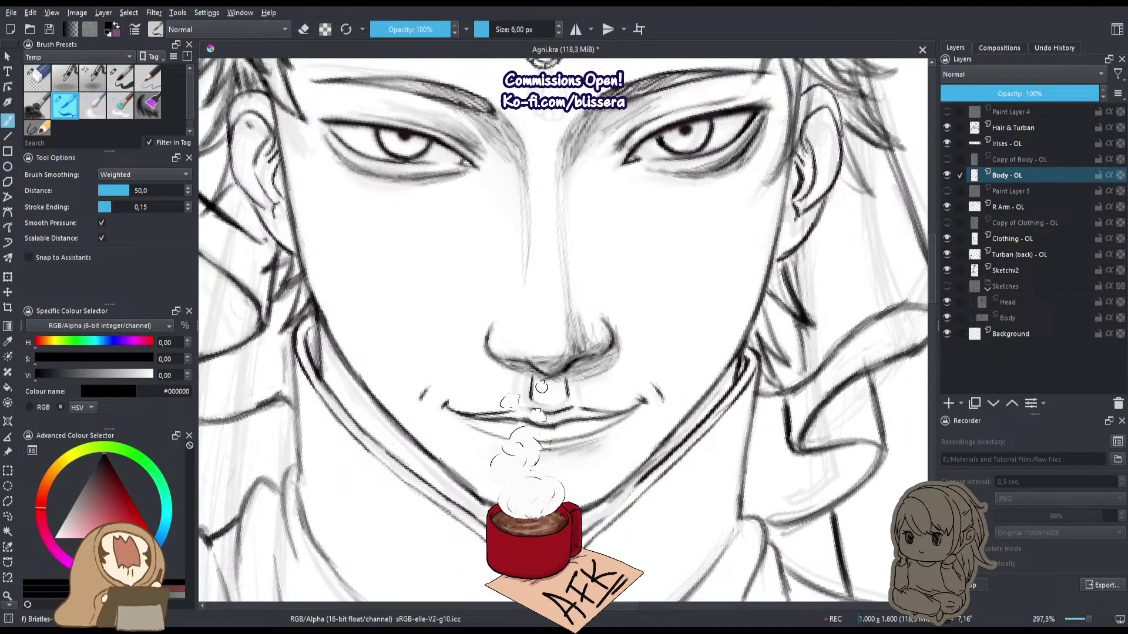
{"action": "mouse_move", "coordinate": [442, 462]}
{"action": "left_mouse_down"}
{"action": "mouse_move", "coordinate": [479, 496]}
{"action": "mouse_move", "coordinate": [528, 517]}
{"action": "left_mouse_up"}
{"action": "key", "text": "slash"}
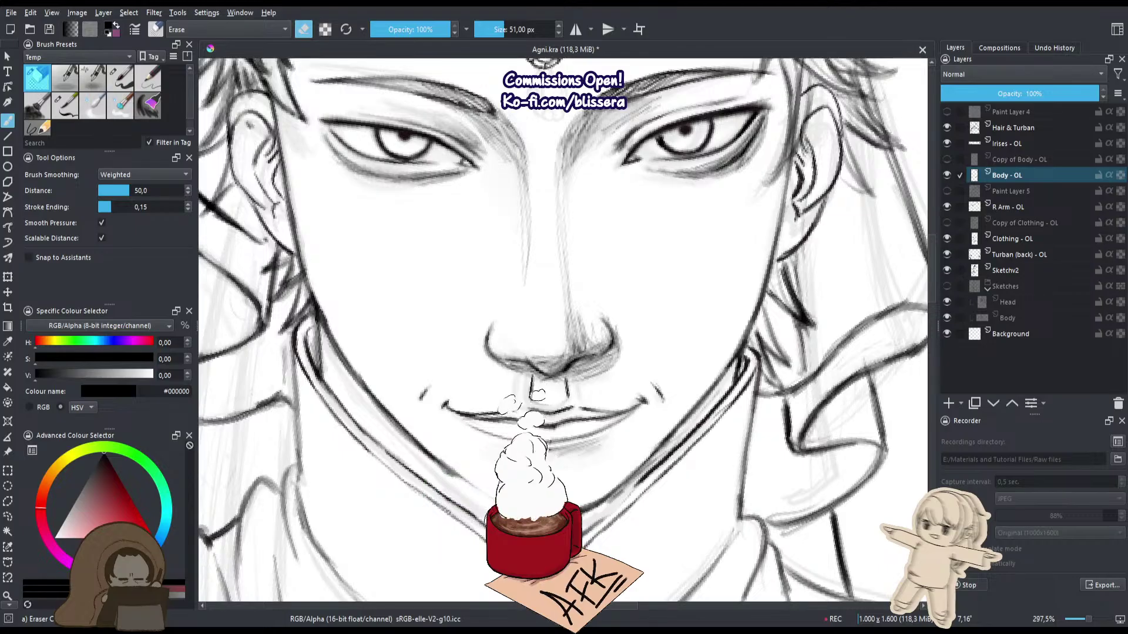
{"action": "key", "text": "slash"}
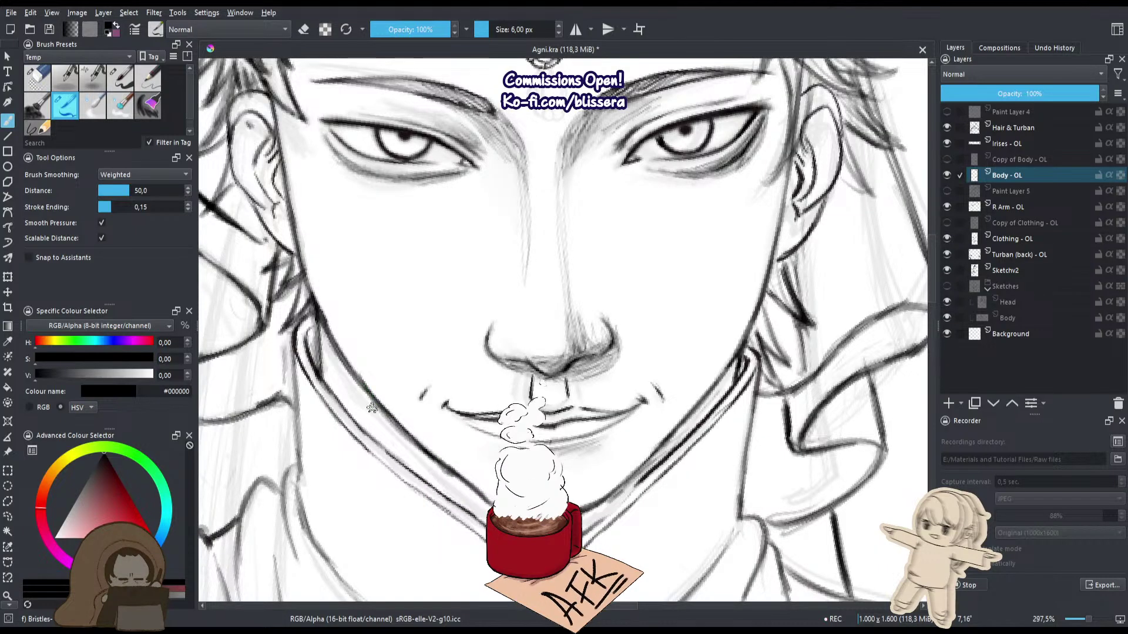
Erase the lower part of the left-side jawline and redraw it from the cheek to the chin with the 6 px brush.
{"action": "key", "text": "slash"}
{"action": "left_click_drag", "start_coordinate": [372, 408], "coordinate": [444, 470]}
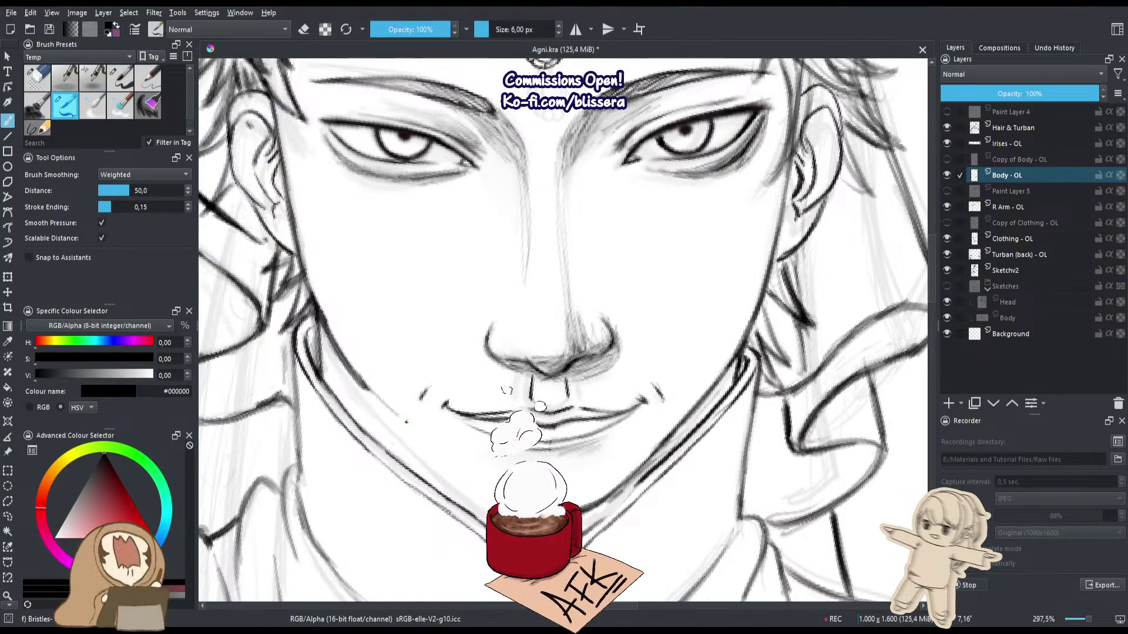
{"action": "key", "text": "slash"}
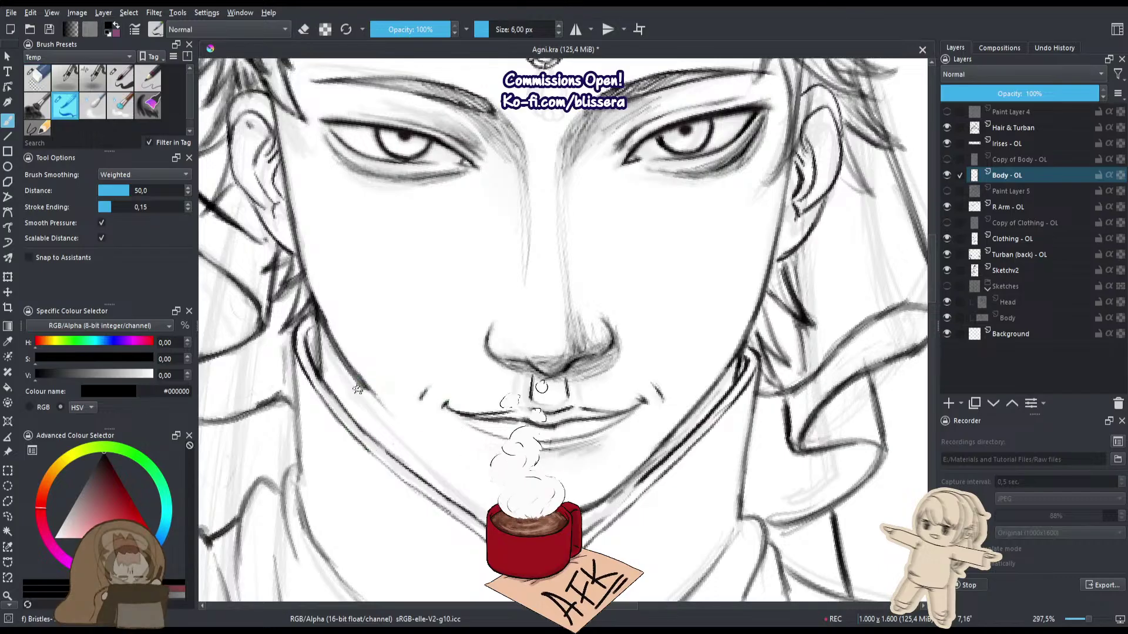
{"action": "left_click_drag", "start_coordinate": [365, 388], "coordinate": [437, 457]}
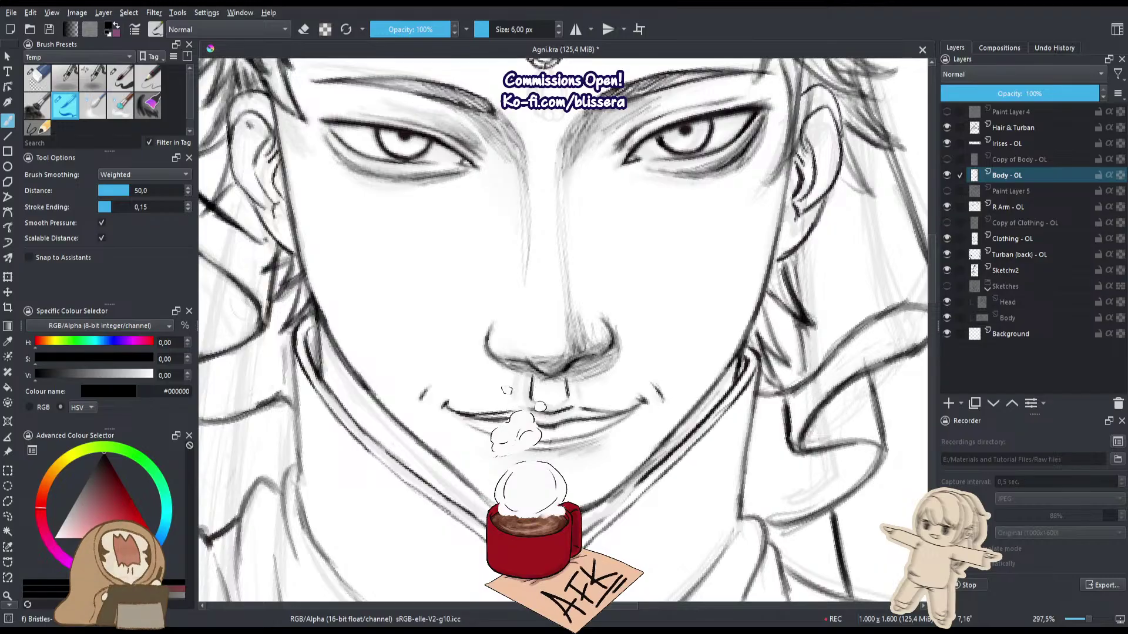
Erase the upper left-side jawline beside the collar and redraw it as a smooth continuation of the cheek line.
{"action": "key", "text": "slash"}
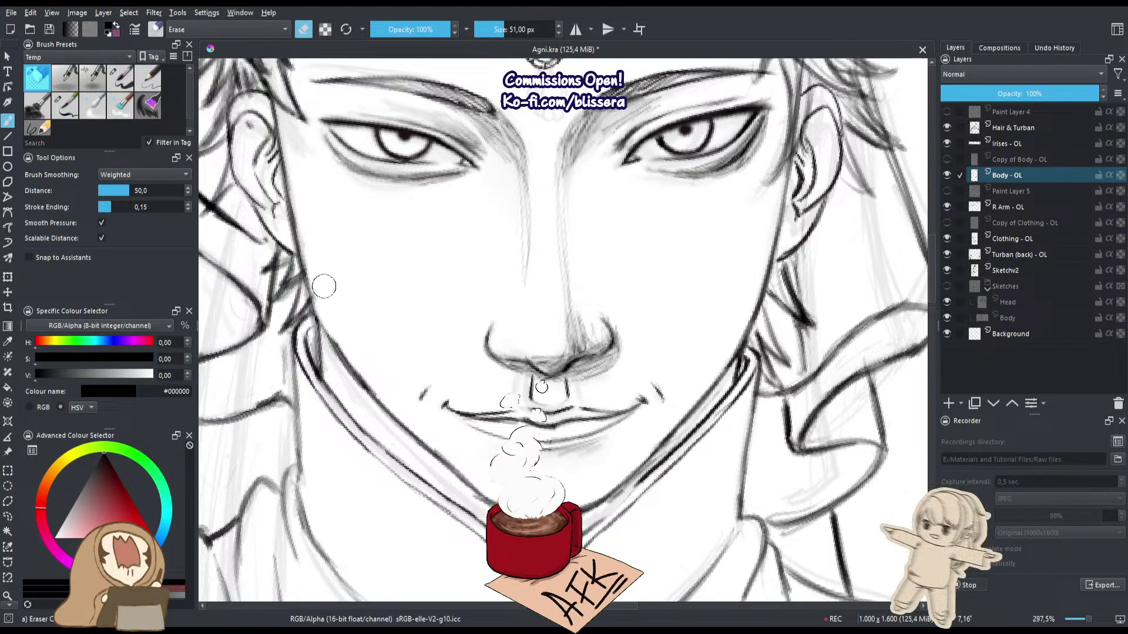
{"action": "left_click_drag", "start_coordinate": [438, 433], "coordinate": [480, 471]}
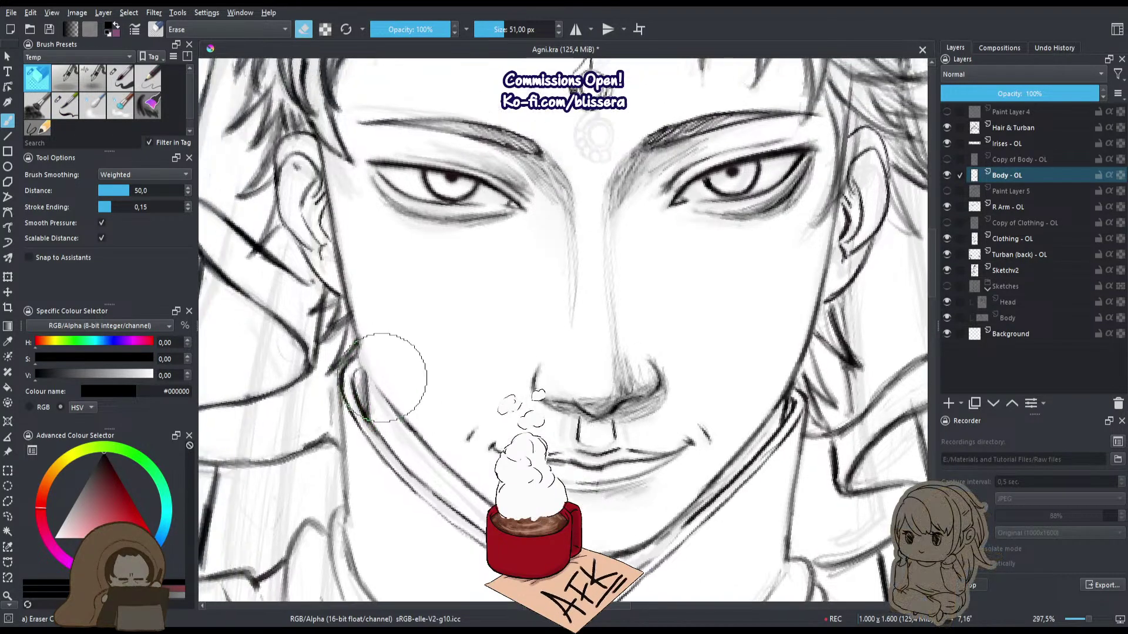
{"action": "key", "text": "slash"}
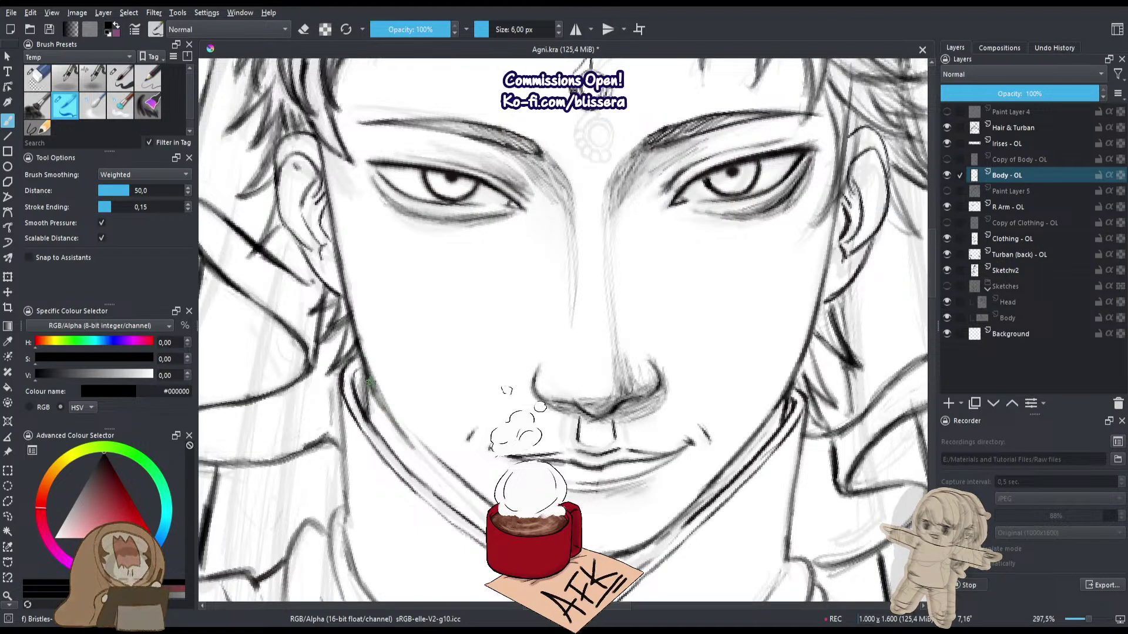
{"action": "left_click_drag", "start_coordinate": [541, 386], "coordinate": [532, 363]}
{"action": "key", "text": "slash"}
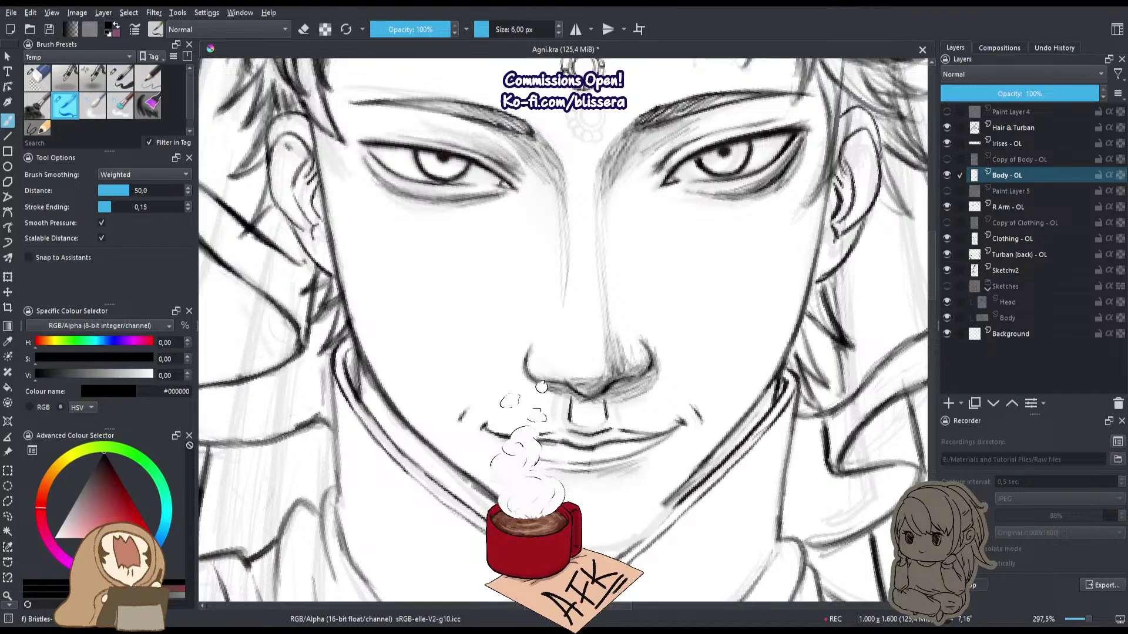
Erase the rough right-side line near the chin and redraw the jaw curve there with the 6 px brush.
{"action": "key", "text": "/"}
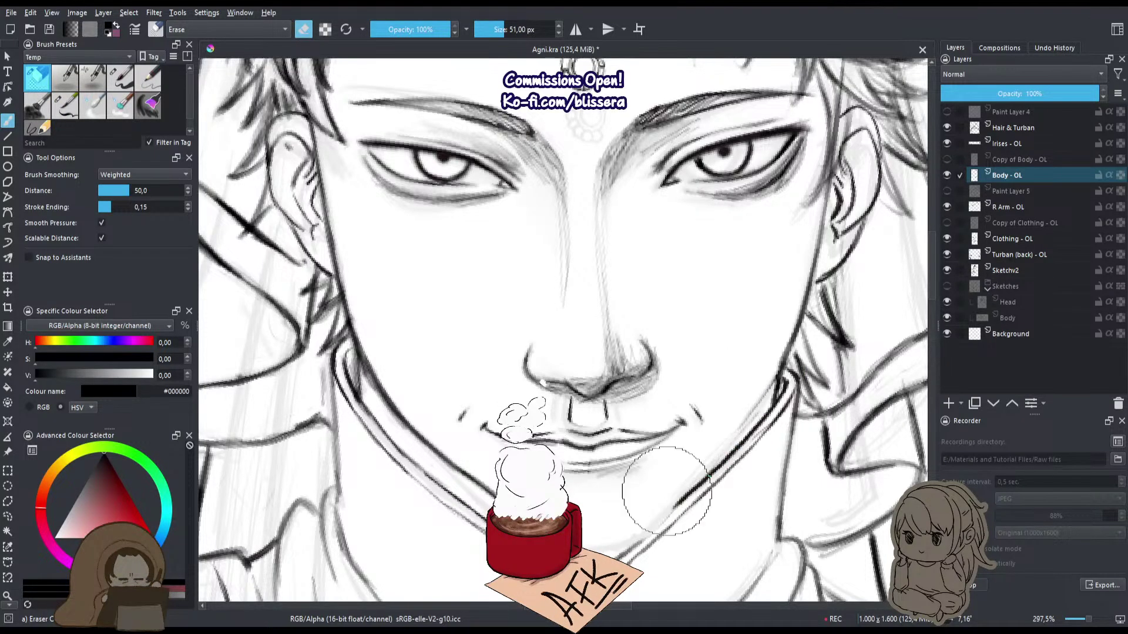
{"action": "key", "text": "slash"}
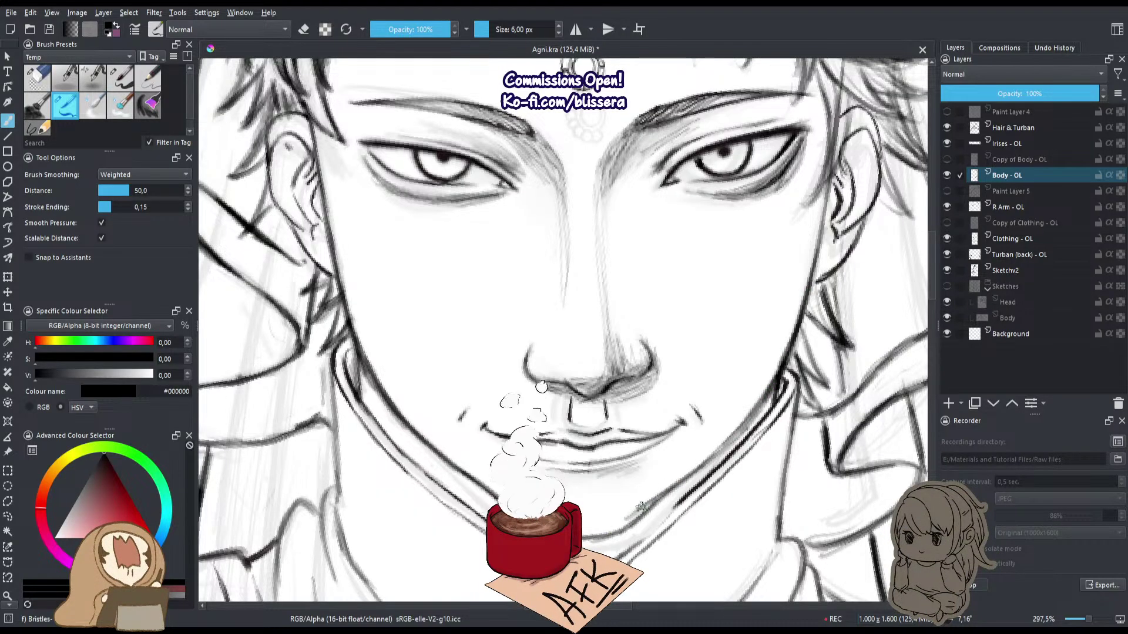
{"action": "left_click_drag", "start_coordinate": [641, 506], "coordinate": [599, 442]}
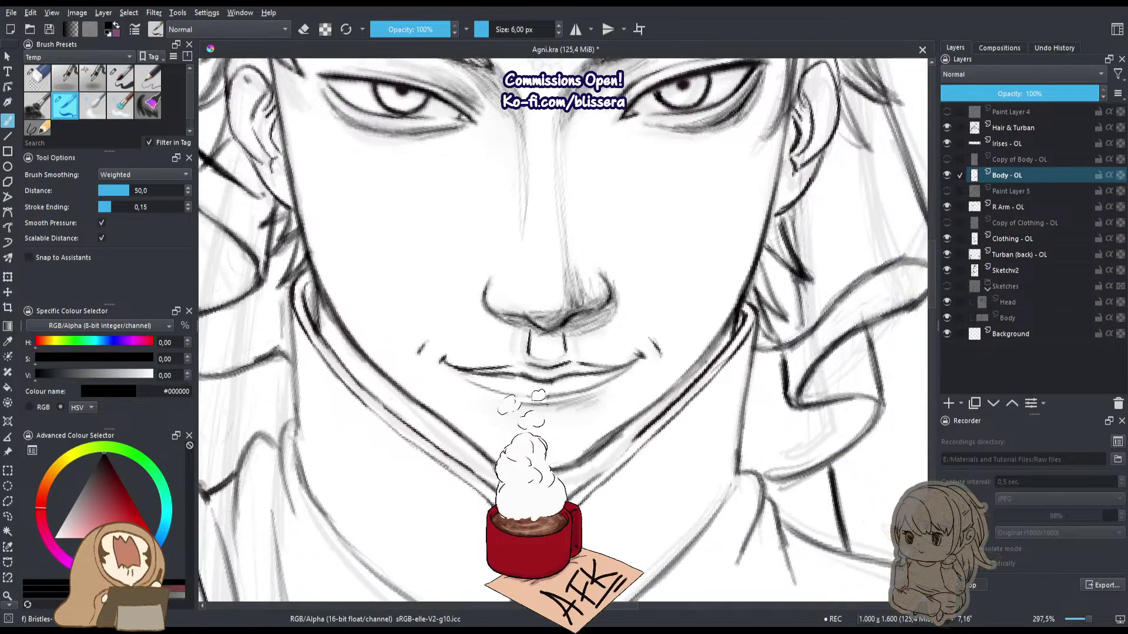
{"action": "key", "text": "slash"}
{"action": "left_click_drag", "start_coordinate": [406, 297], "coordinate": [433, 357]}
{"action": "key", "text": "slash"}
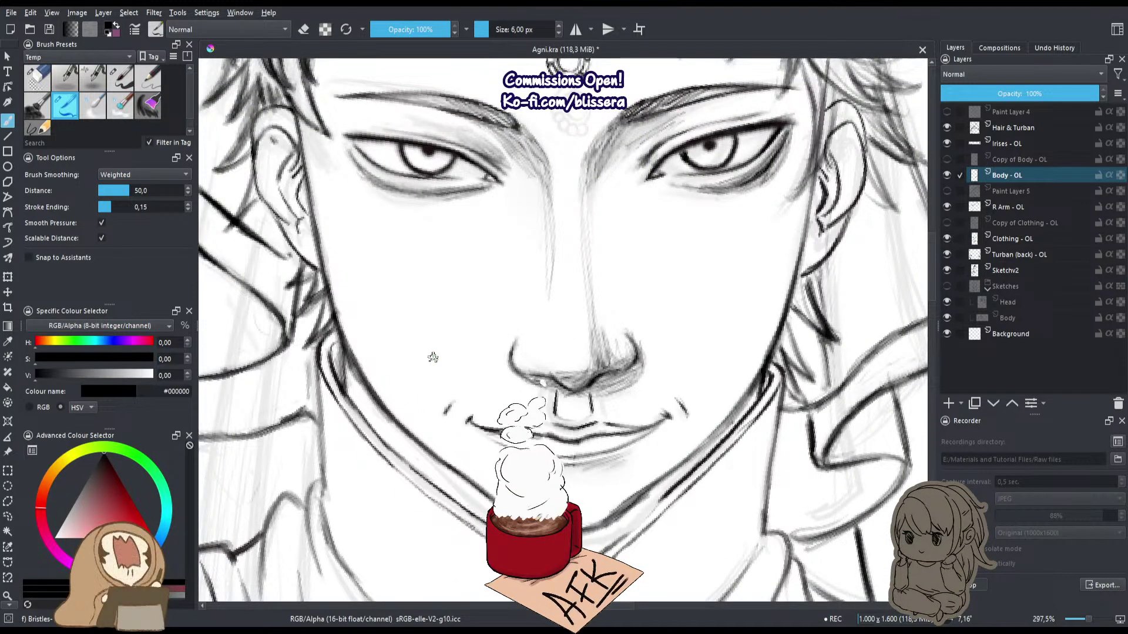
Switch to the Basic-5 brush at about 20 px and ink solid black jawlines over both sides of the face.
{"action": "key", "text": "bracketleft"}
{"action": "key", "text": "bracketleft"}
{"action": "key", "text": "bracketleft"}
{"action": "key", "text": "bracketleft"}
{"action": "key", "text": "bracketleft"}
{"action": "key", "text": "bracketleft"}
{"action": "key", "text": "bracketleft"}
{"action": "key", "text": "bracketleft"}
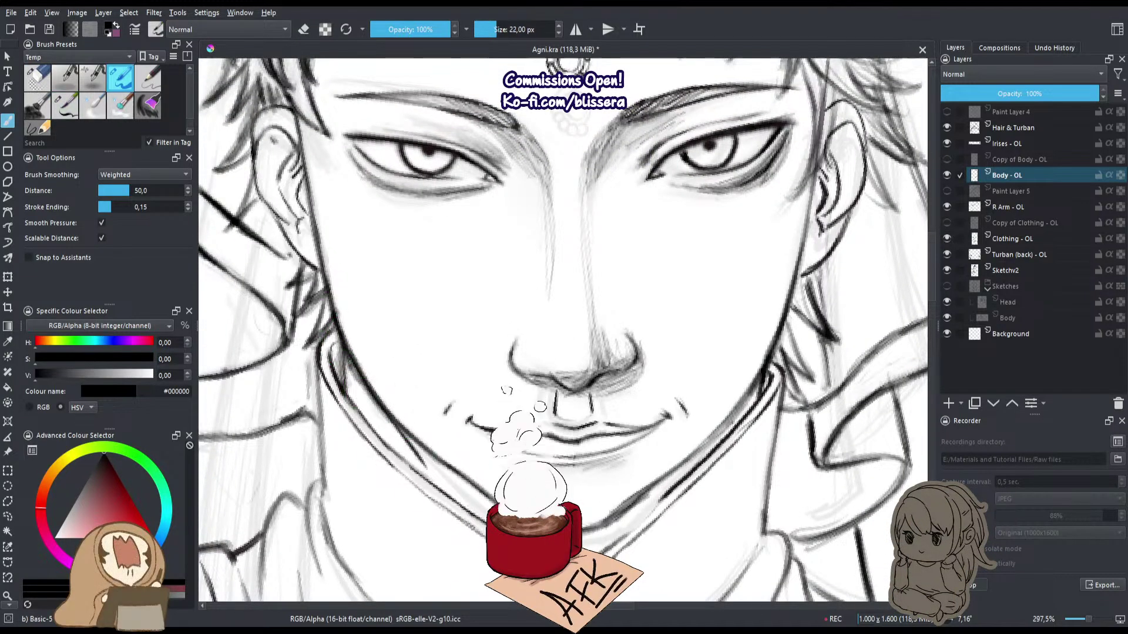
{"action": "key", "text": "bracketleft"}
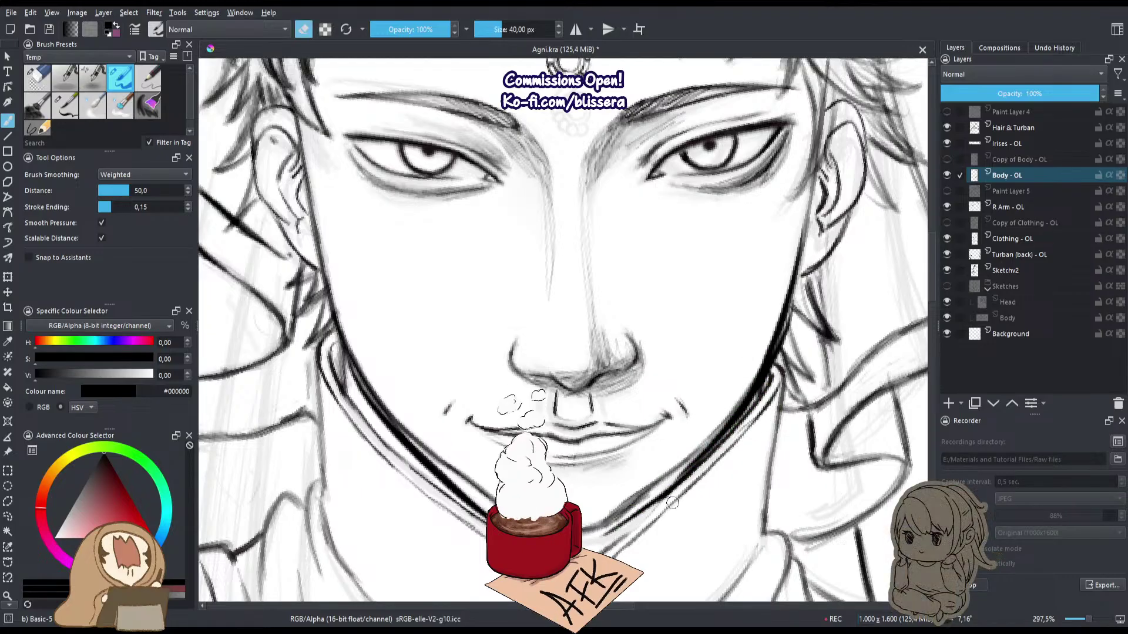
Trim the right-side jawline near the chin with the 40 px eraser and re-ink it with the 20 px brush.
{"action": "key", "text": "e"}
{"action": "key", "text": "e"}
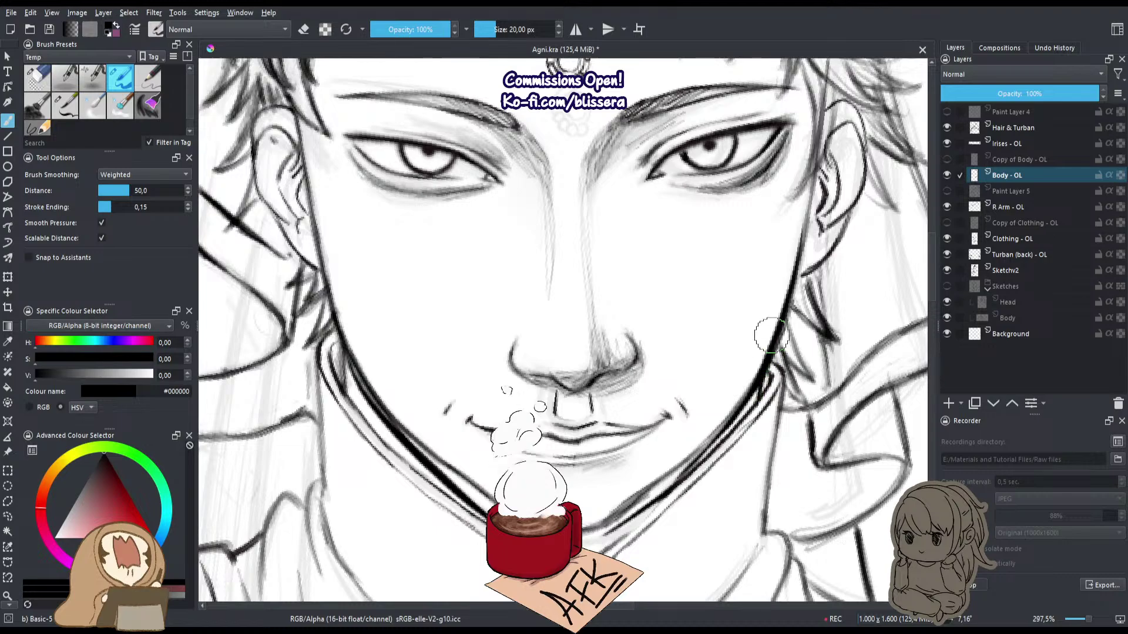
{"action": "key", "text": "e"}
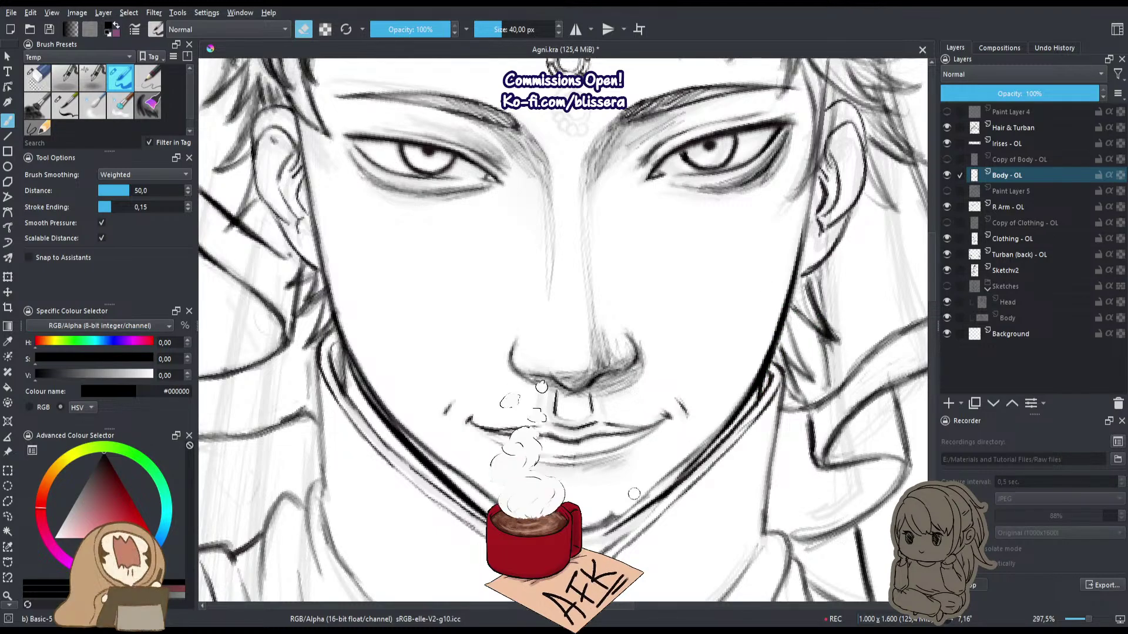
{"action": "mouse_move", "coordinate": [636, 497]}
{"action": "left_mouse_down"}
{"action": "mouse_move", "coordinate": [705, 445]}
{"action": "mouse_move", "coordinate": [676, 488]}
{"action": "left_mouse_up"}
{"action": "key", "text": "e"}
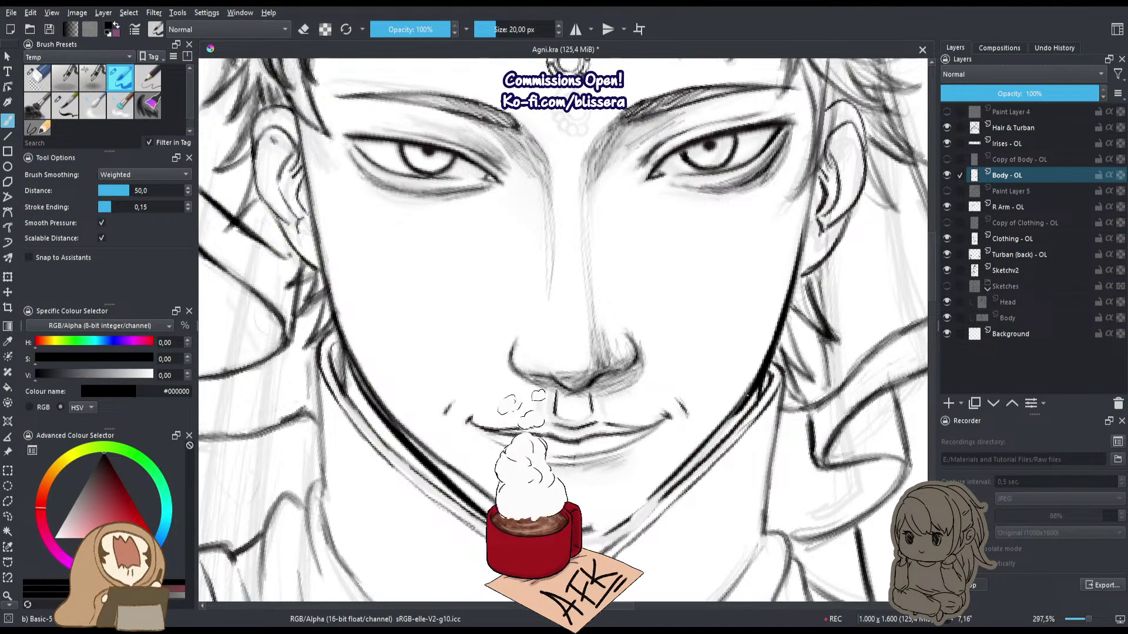
{"action": "left_click_drag", "start_coordinate": [711, 433], "coordinate": [637, 502]}
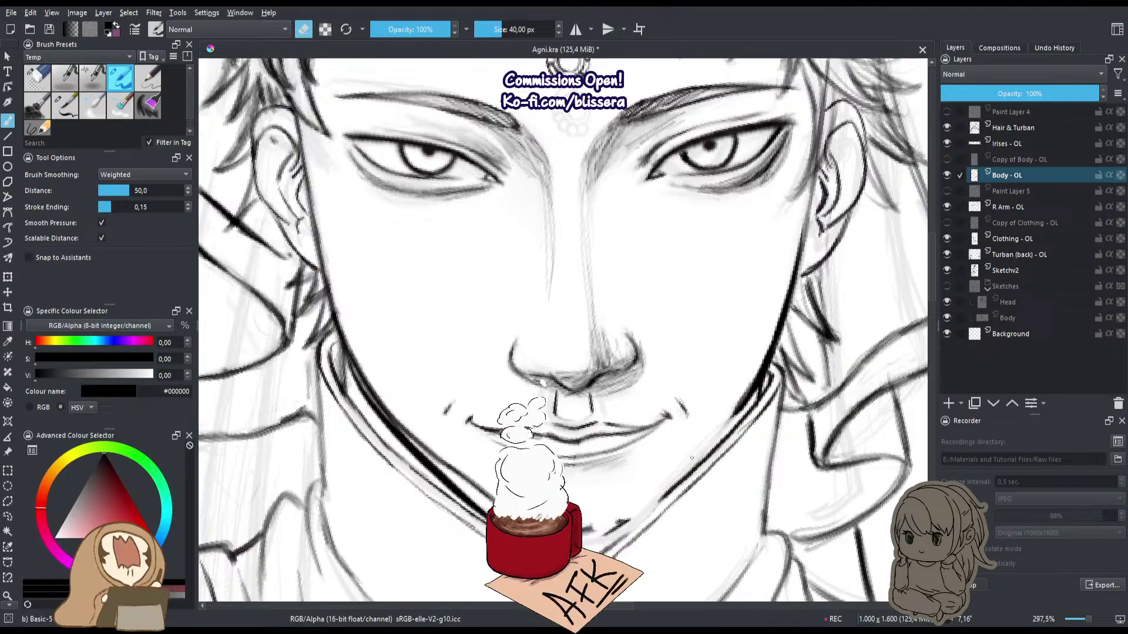
{"action": "mouse_move", "coordinate": [724, 421]}
{"action": "left_mouse_down"}
{"action": "mouse_move", "coordinate": [744, 387]}
{"action": "mouse_move", "coordinate": [722, 415]}
{"action": "left_mouse_up"}
{"action": "key", "text": "ctrl+z"}
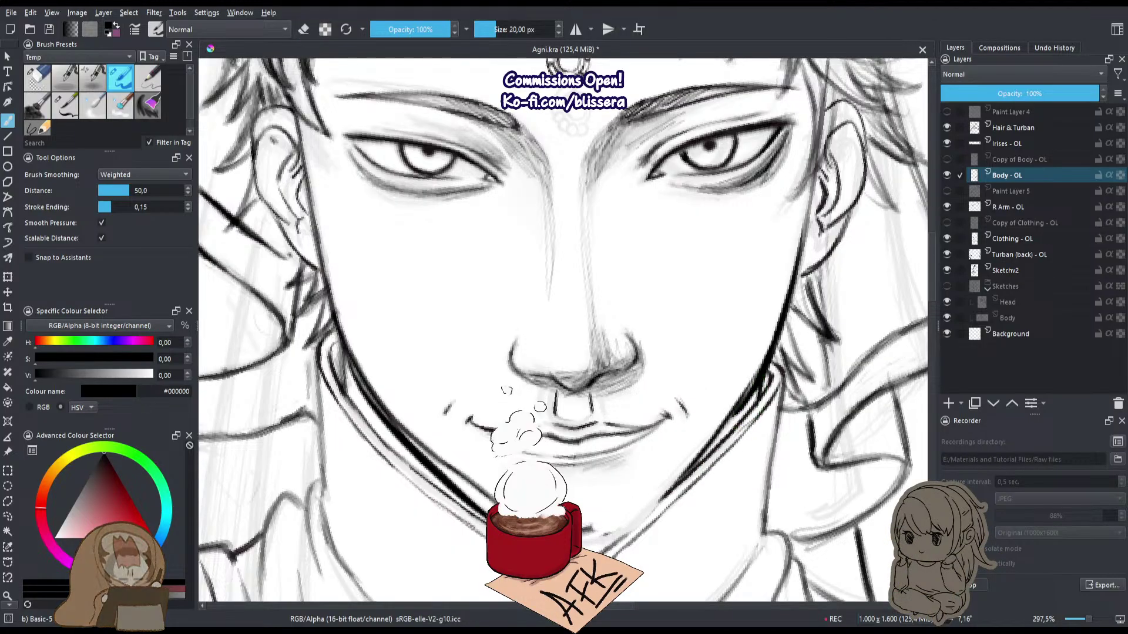
Ink the right-side jawline down toward the chin at 20 px and thin the heavy left-side jawline with the 40 px eraser.
{"action": "key", "text": "e"}
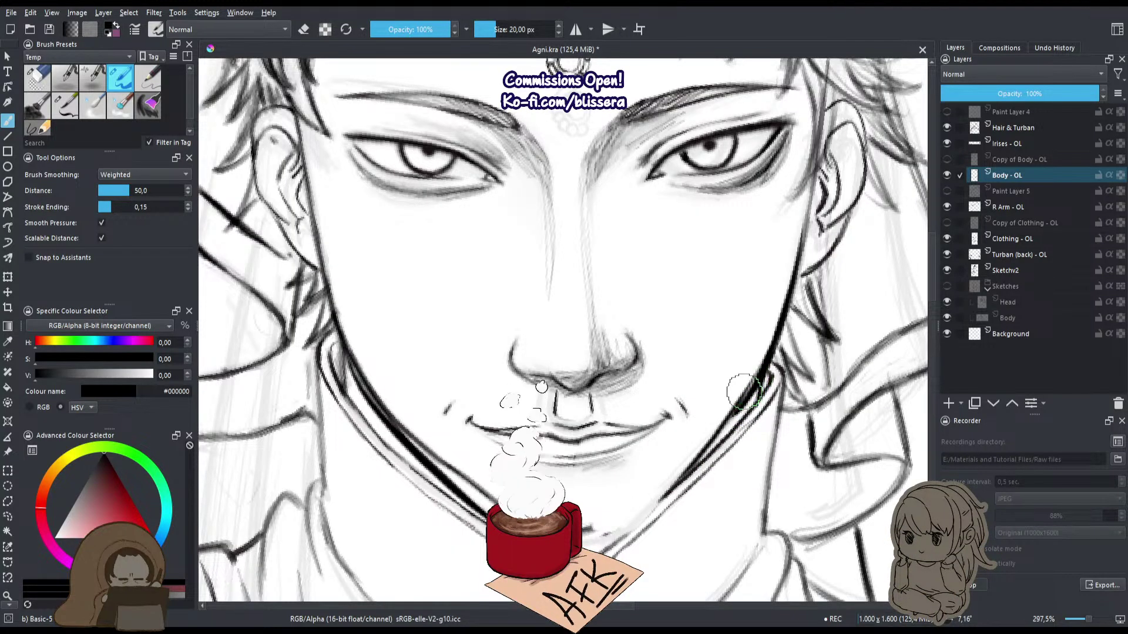
{"action": "key", "text": "e"}
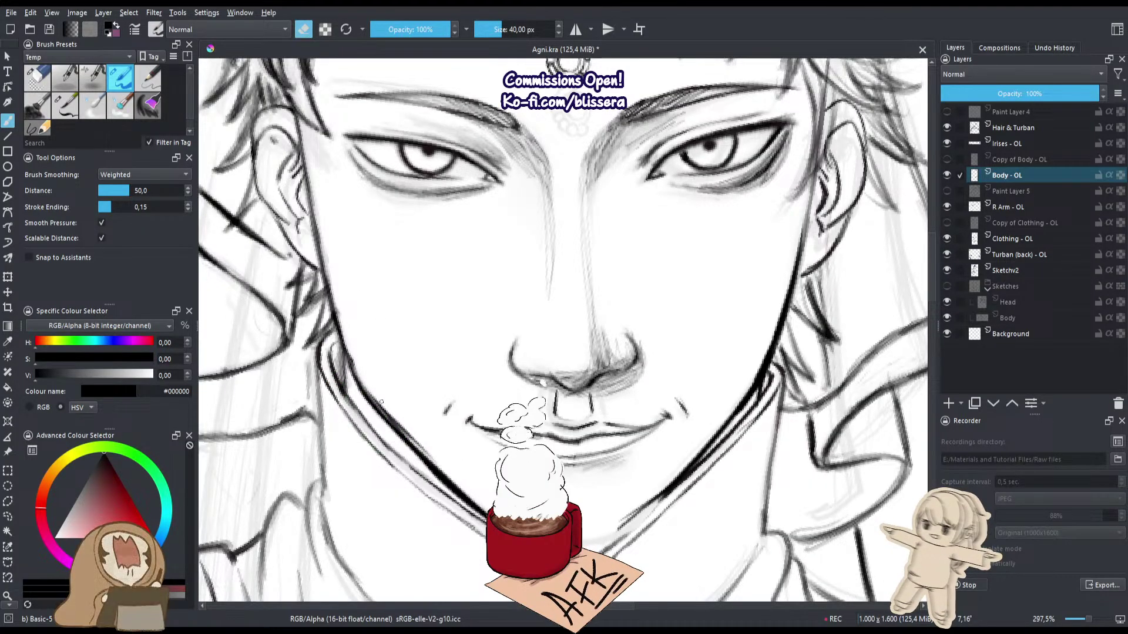
{"action": "key", "text": "e"}
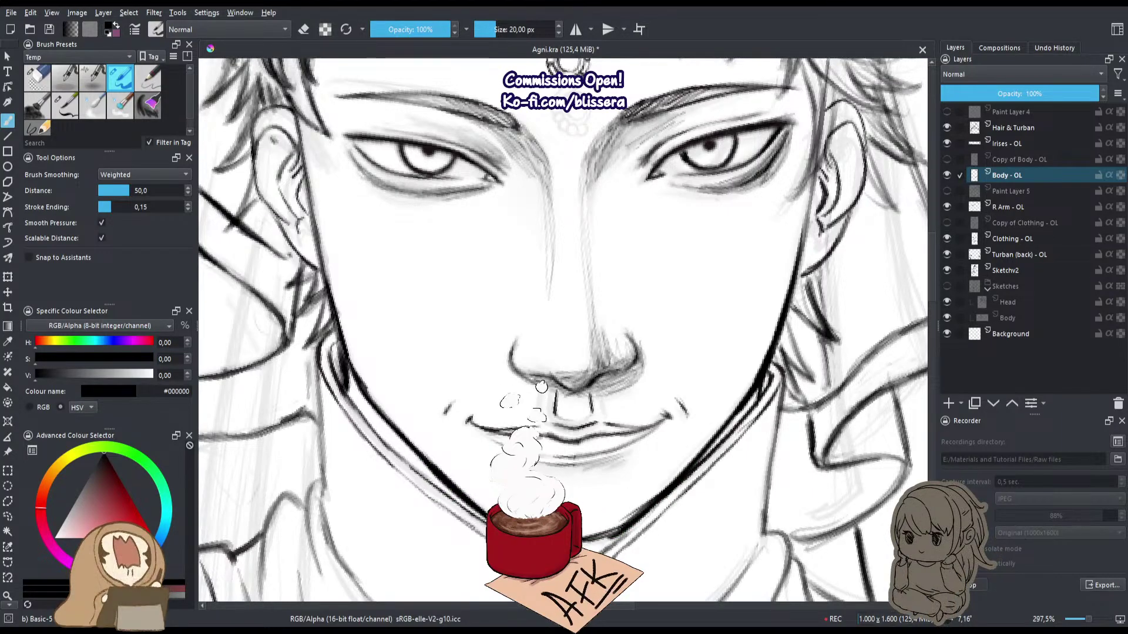
{"action": "key", "text": "e"}
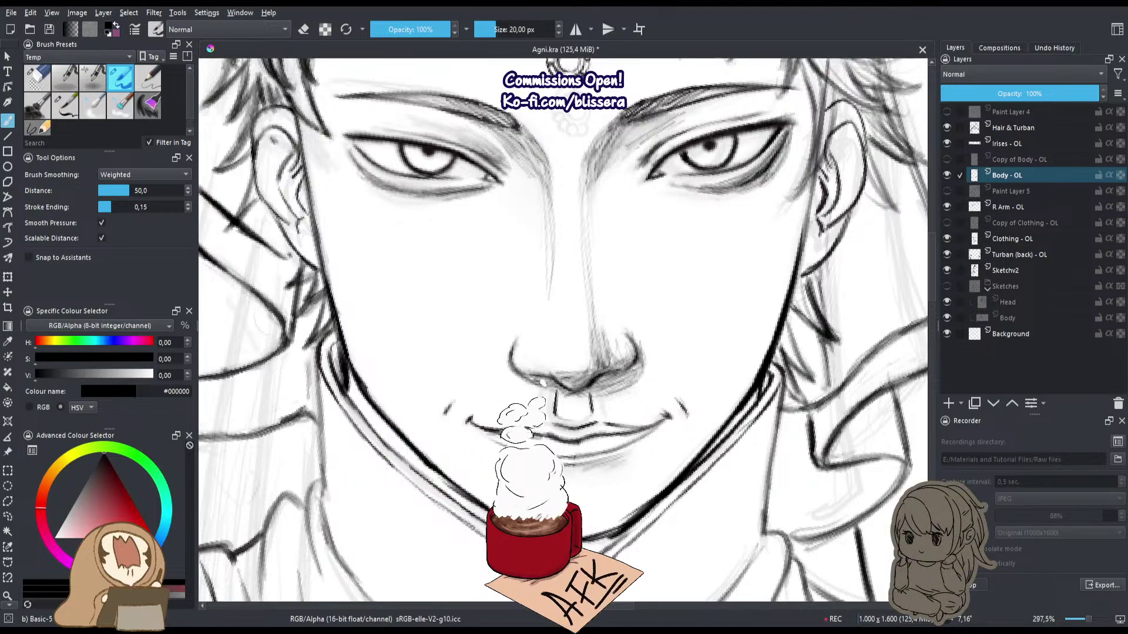
Erase the excess along the lower right-side jawline and ink its curve through into the chin.
{"action": "key", "text": "e"}
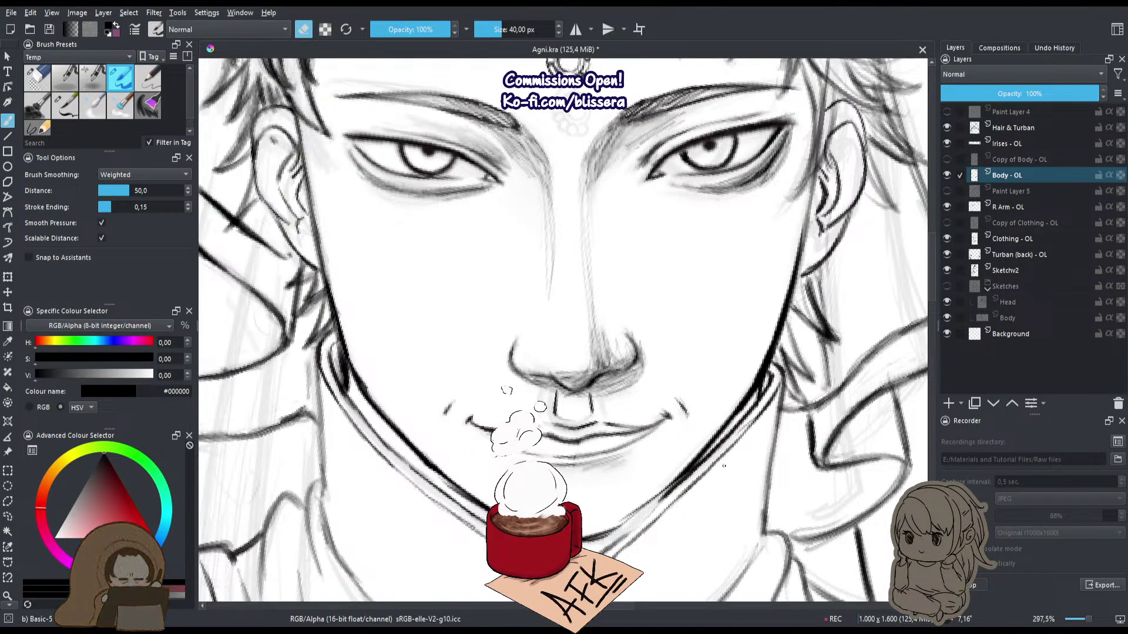
{"action": "key", "text": "e"}
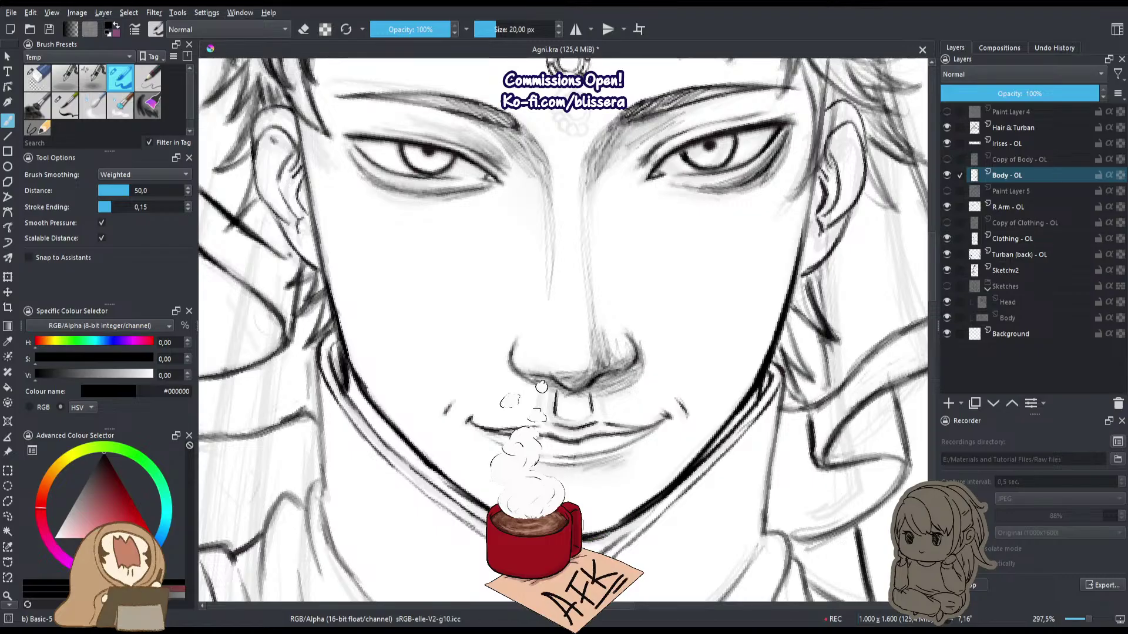
{"action": "key", "text": "e"}
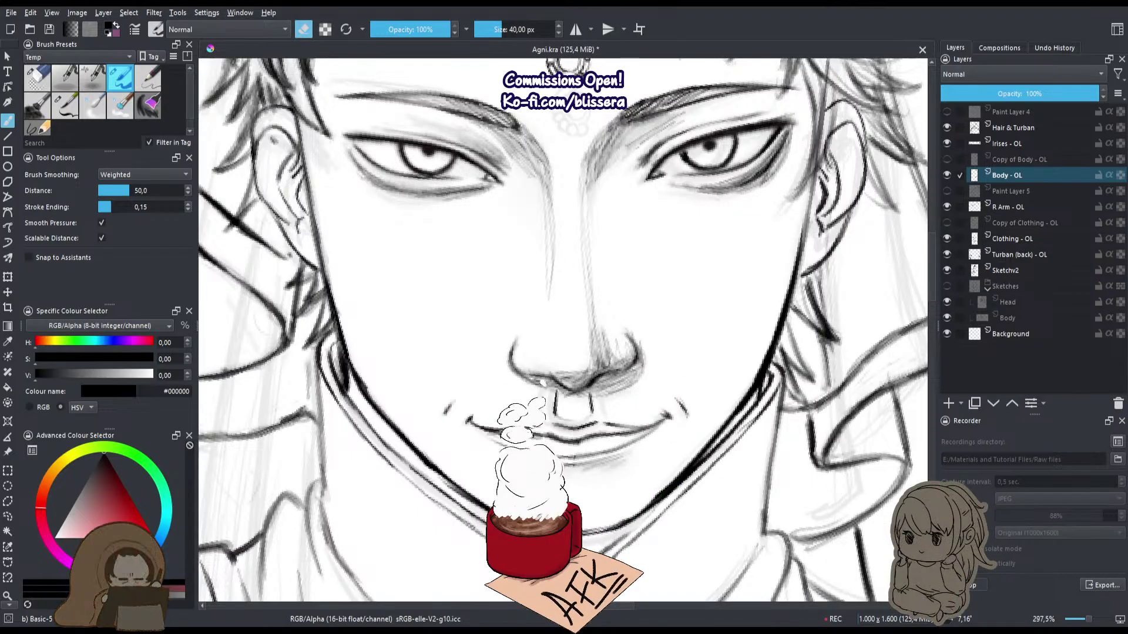
Erase the rough edge of the lower left-side jawline and re-ink it from the cheek toward the chin at 20 px.
{"action": "left_click_drag", "start_coordinate": [399, 436], "coordinate": [475, 510]}
{"action": "key", "text": "e"}
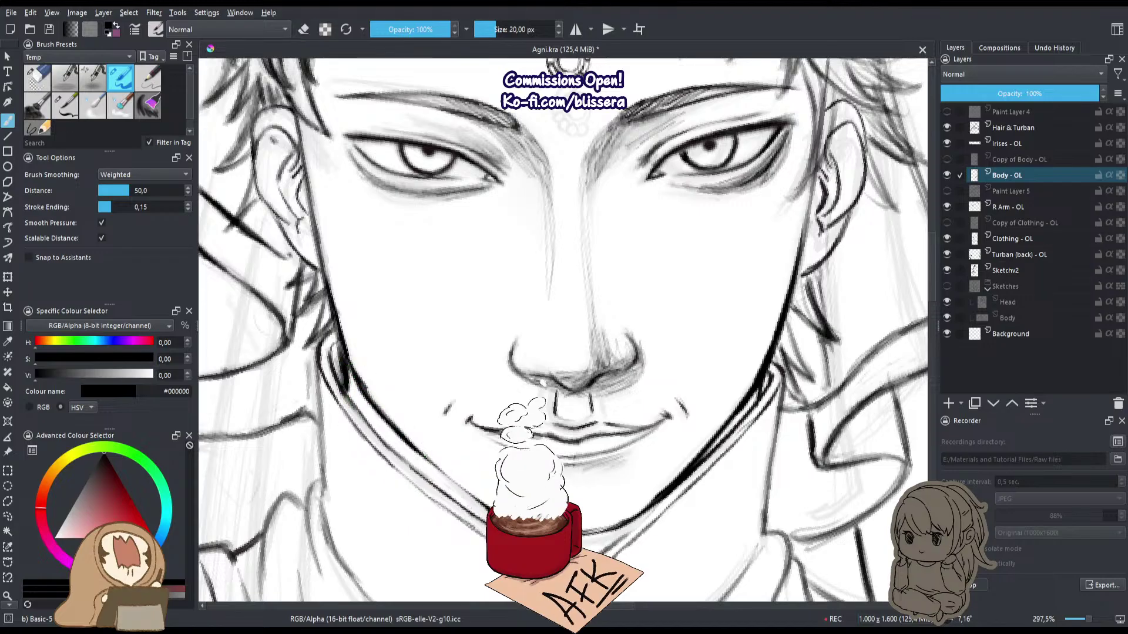
{"action": "left_click_drag", "start_coordinate": [438, 460], "coordinate": [479, 498]}
{"action": "left_click_drag", "start_coordinate": [394, 424], "coordinate": [433, 480]}
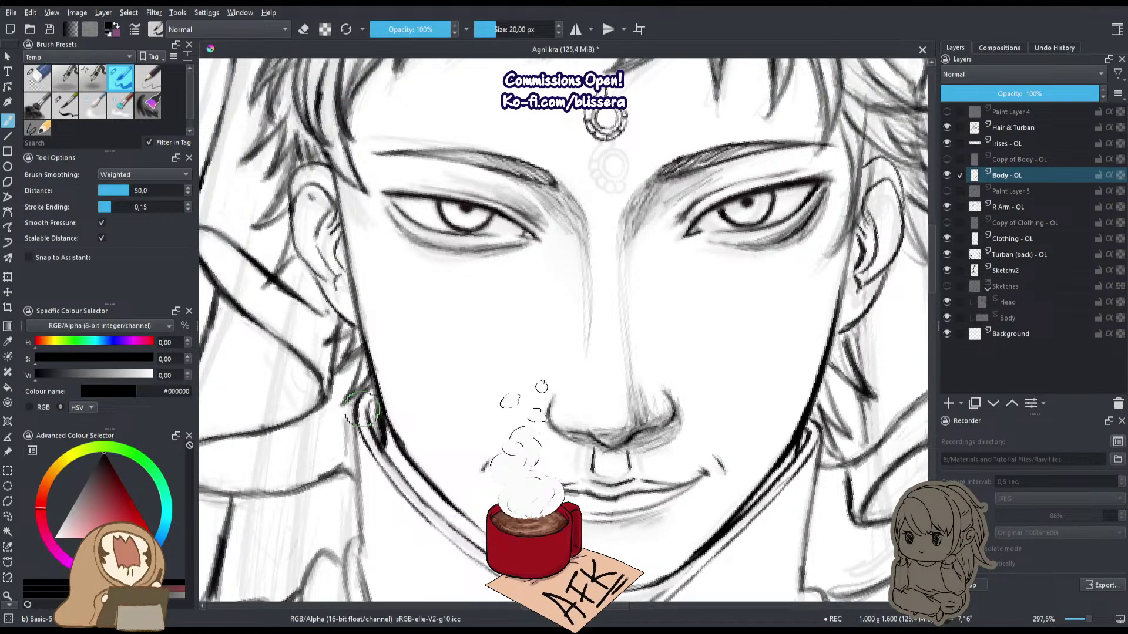
Mirror the canvas view and draw a sideburn in front of the right-side ear on the Hair & Turban layer with the 6 px Bristles brush.
{"action": "key", "text": "m"}
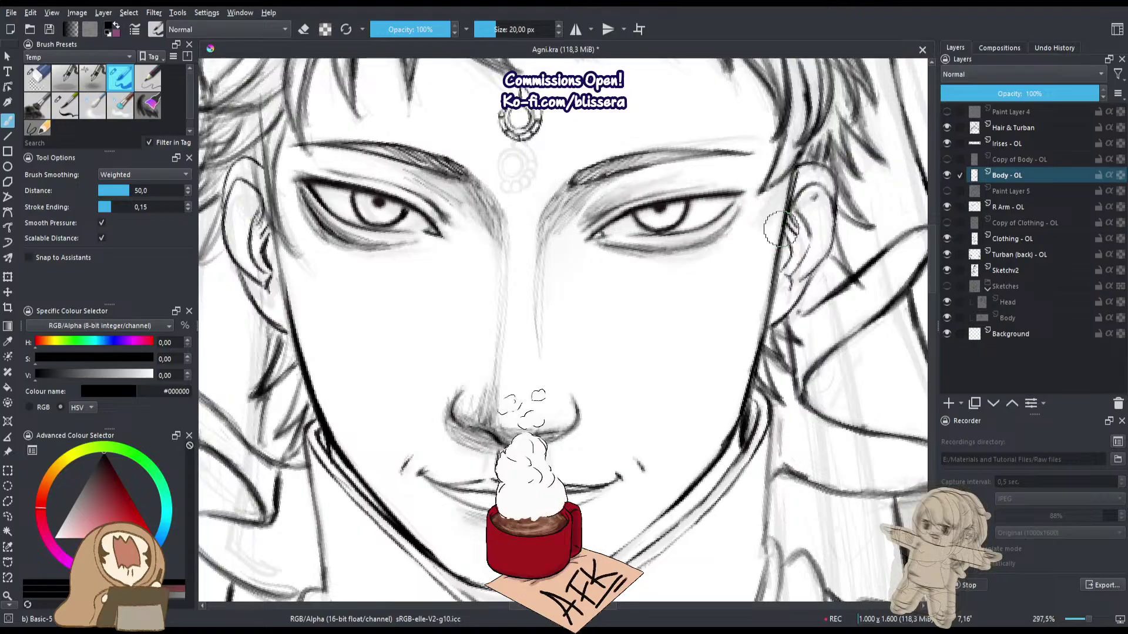
{"action": "left_click_drag", "start_coordinate": [615, 340], "coordinate": [662, 441]}
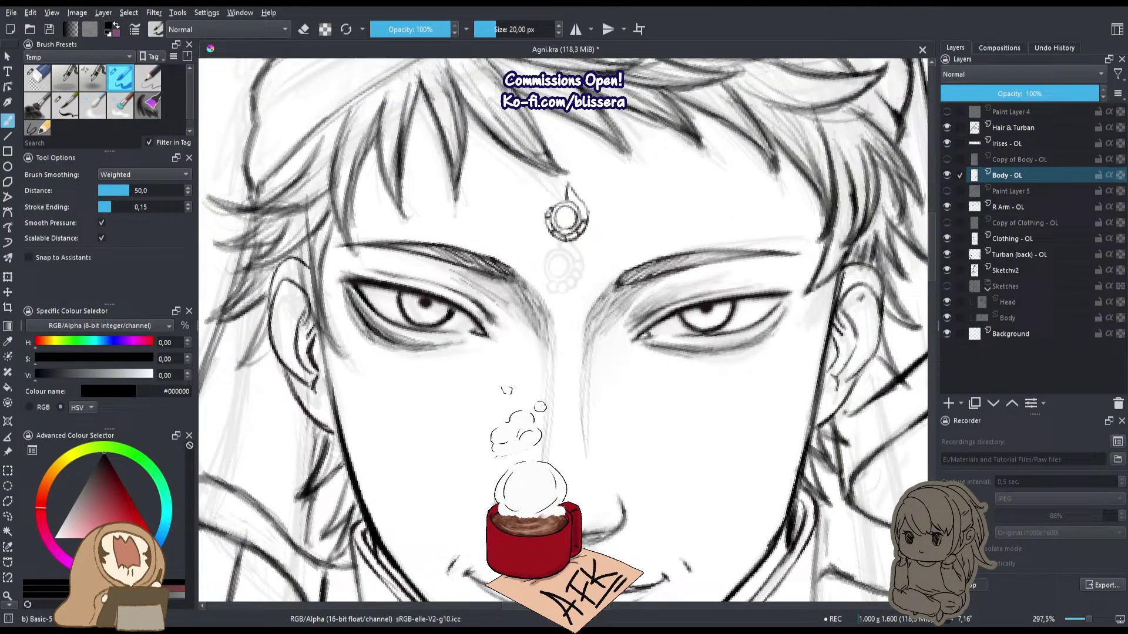
{"action": "left_click", "coordinate": [1008, 127]}
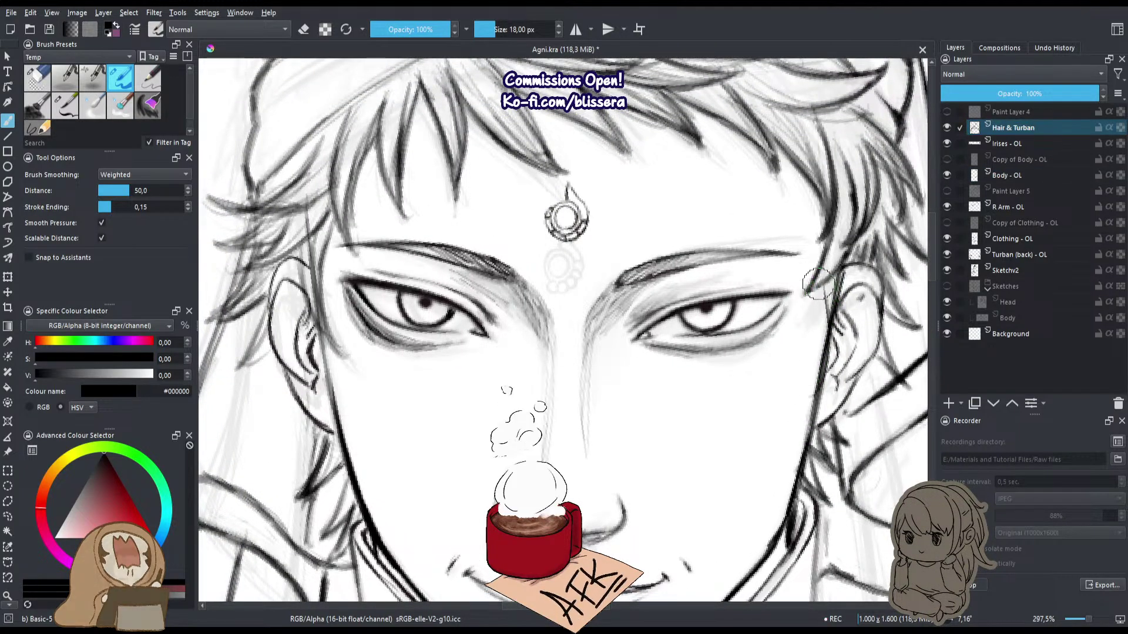
{"action": "left_click_drag", "start_coordinate": [825, 322], "coordinate": [788, 416]}
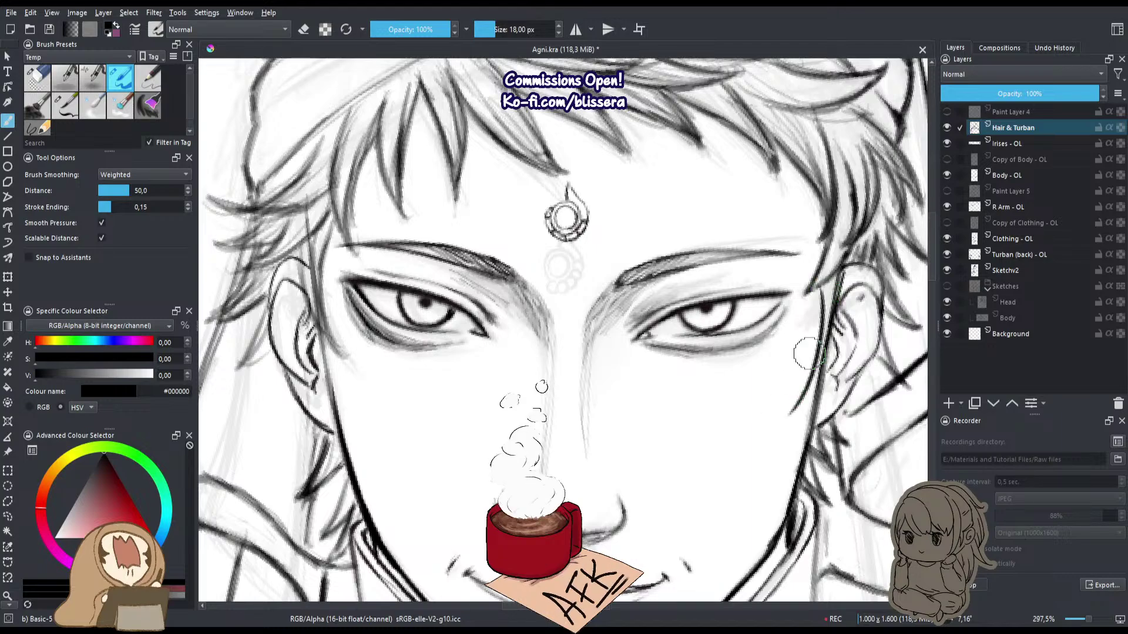
{"action": "left_click", "coordinate": [64, 104]}
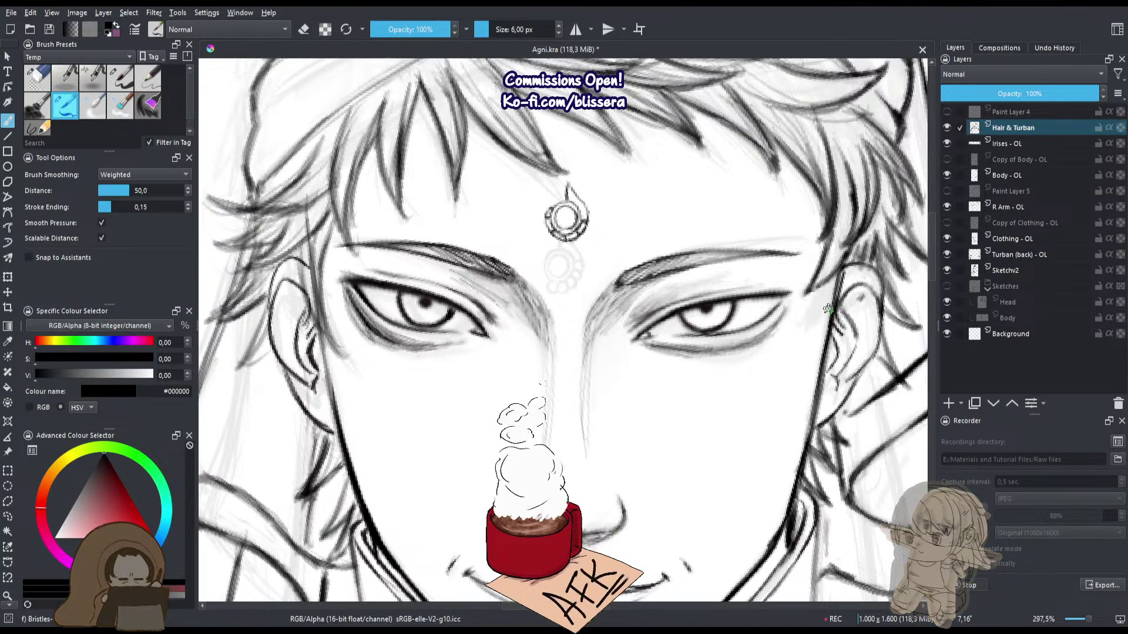
{"action": "left_click_drag", "start_coordinate": [821, 327], "coordinate": [578, 385]}
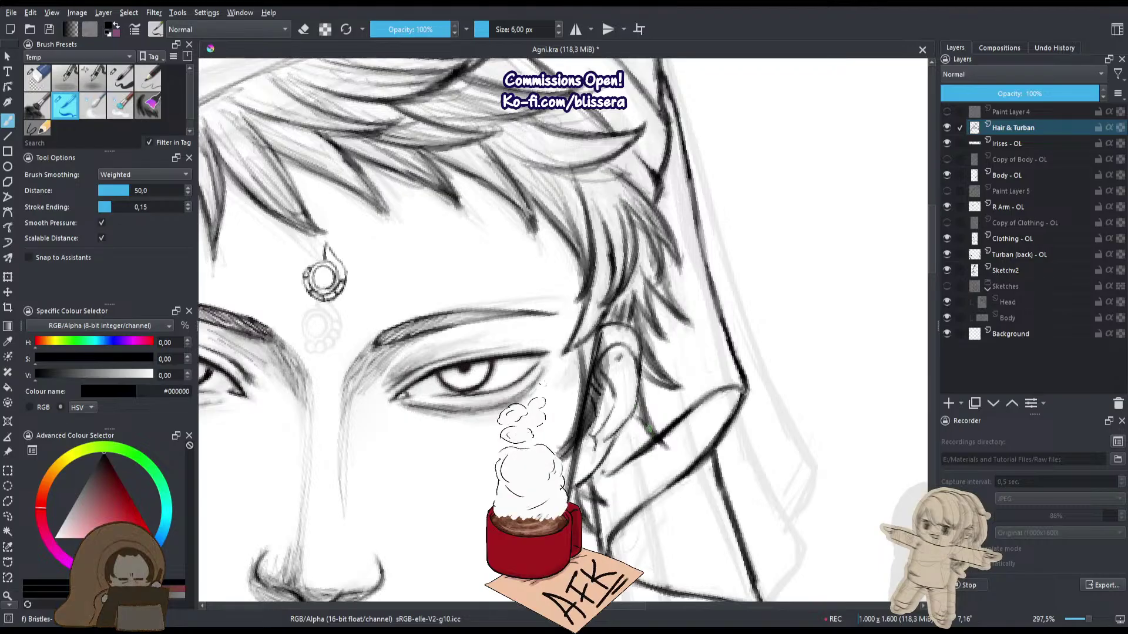
Erase the excess sideburn strokes beside the ear at 13 px and redraw the strands with the 6 px brush.
{"action": "key", "text": "e"}
{"action": "mouse_move", "coordinate": [592, 385]}
{"action": "left_mouse_down"}
{"action": "mouse_move", "coordinate": [597, 373]}
{"action": "mouse_move", "coordinate": [588, 419]}
{"action": "left_mouse_up"}
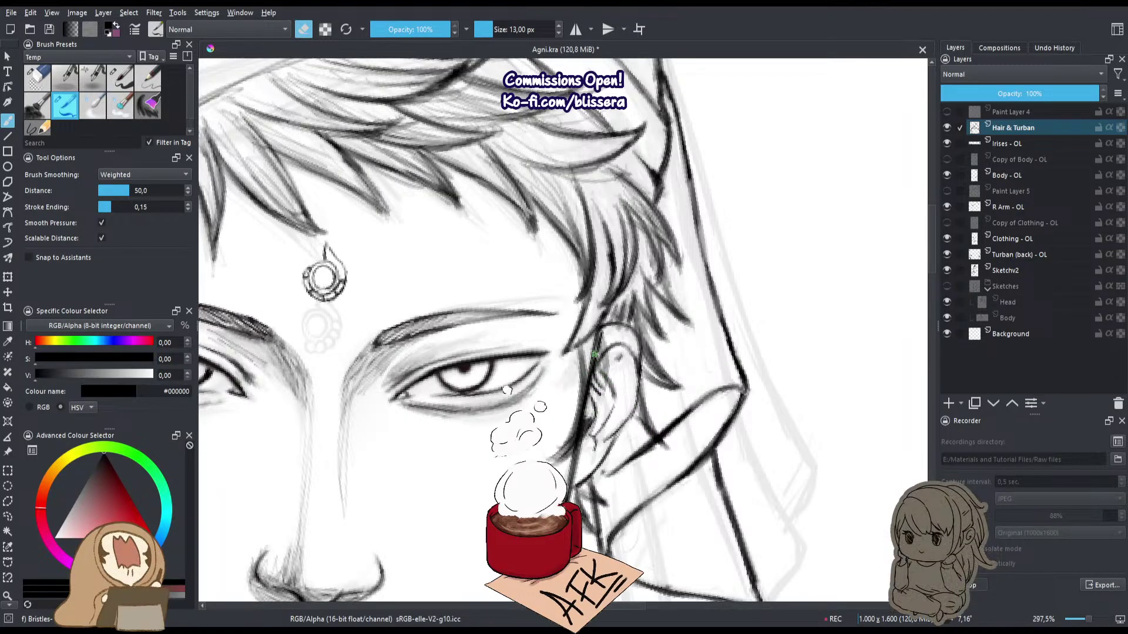
{"action": "left_click_drag", "start_coordinate": [594, 353], "coordinate": [595, 407]}
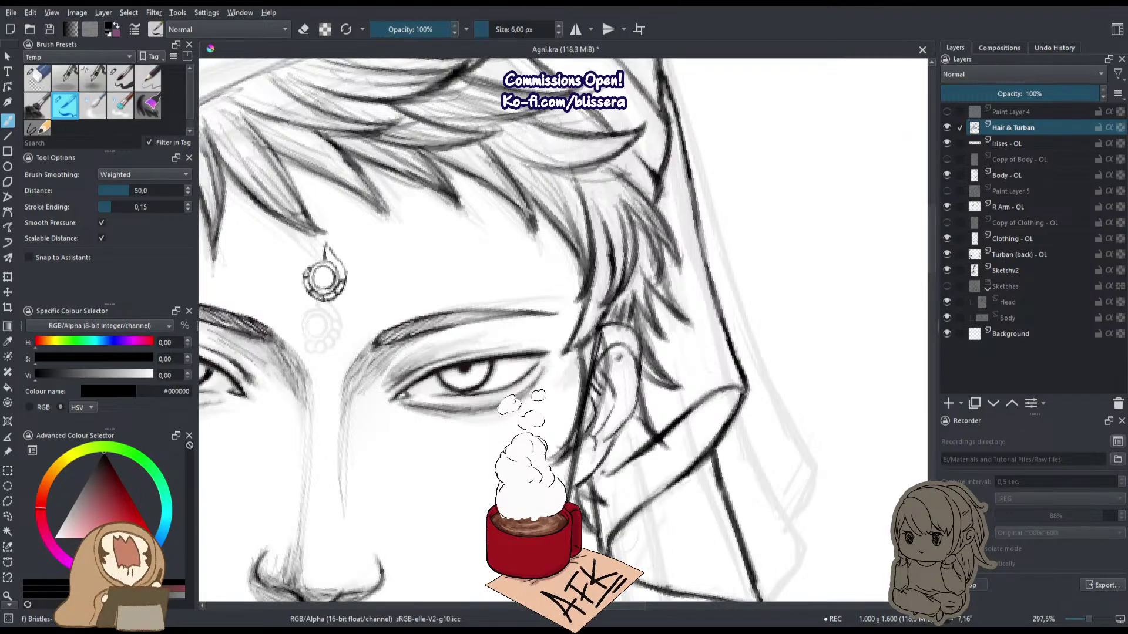
Flip the canvas view back and touch up the left-side jawline beside the collar on Body - OL with the 6 px brush and 13 px eraser.
{"action": "left_click_drag", "start_coordinate": [494, 417], "coordinate": [652, 470]}
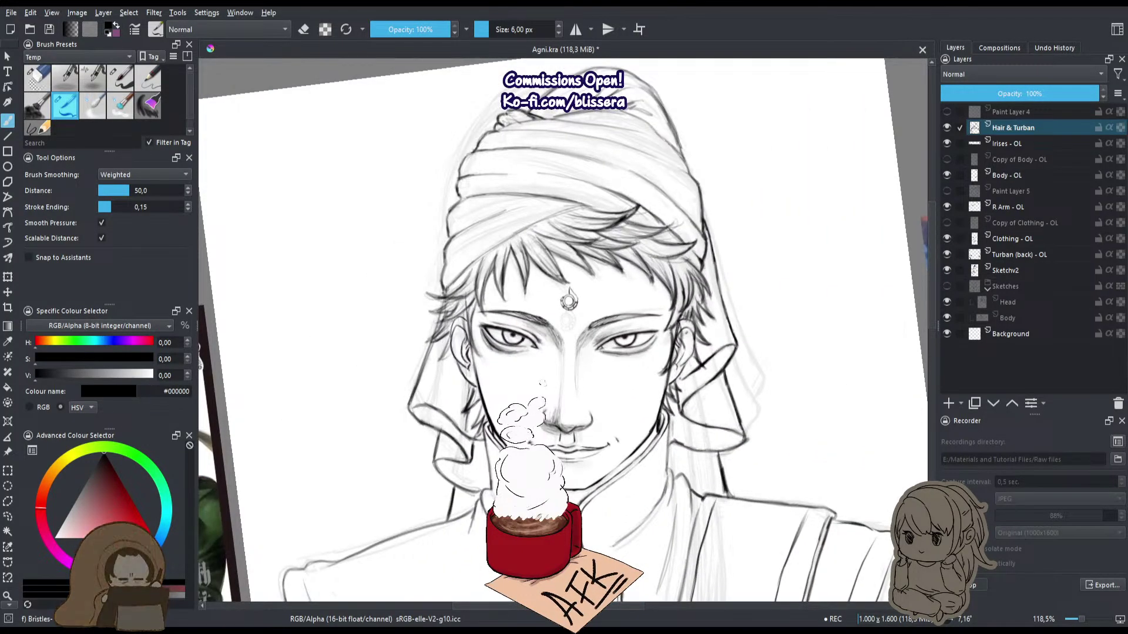
{"action": "key", "text": "m"}
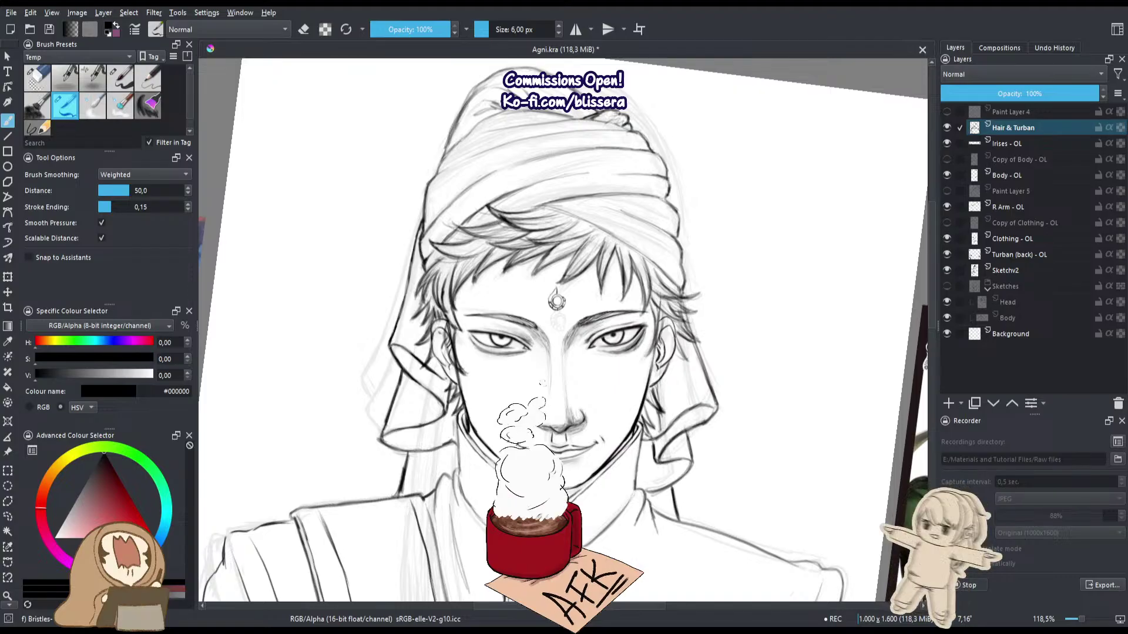
{"action": "scroll", "coordinate": [564, 330], "scroll_direction": "up", "scroll_amount": 1}
{"action": "left_click_drag", "start_coordinate": [529, 504], "coordinate": [551, 379]}
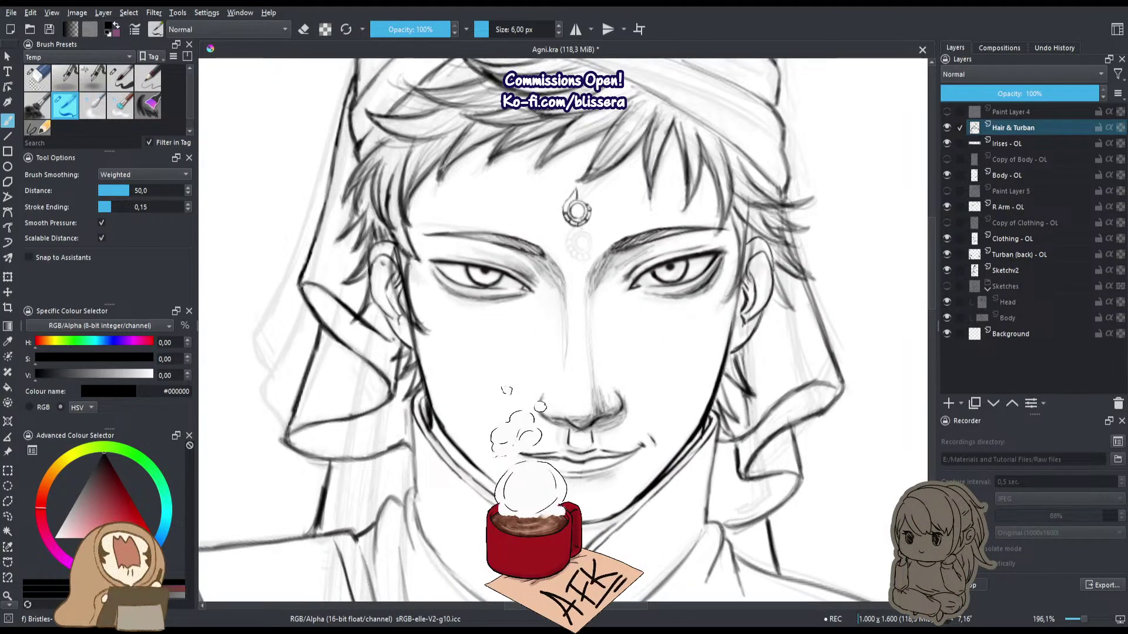
{"action": "left_click", "coordinate": [1009, 169]}
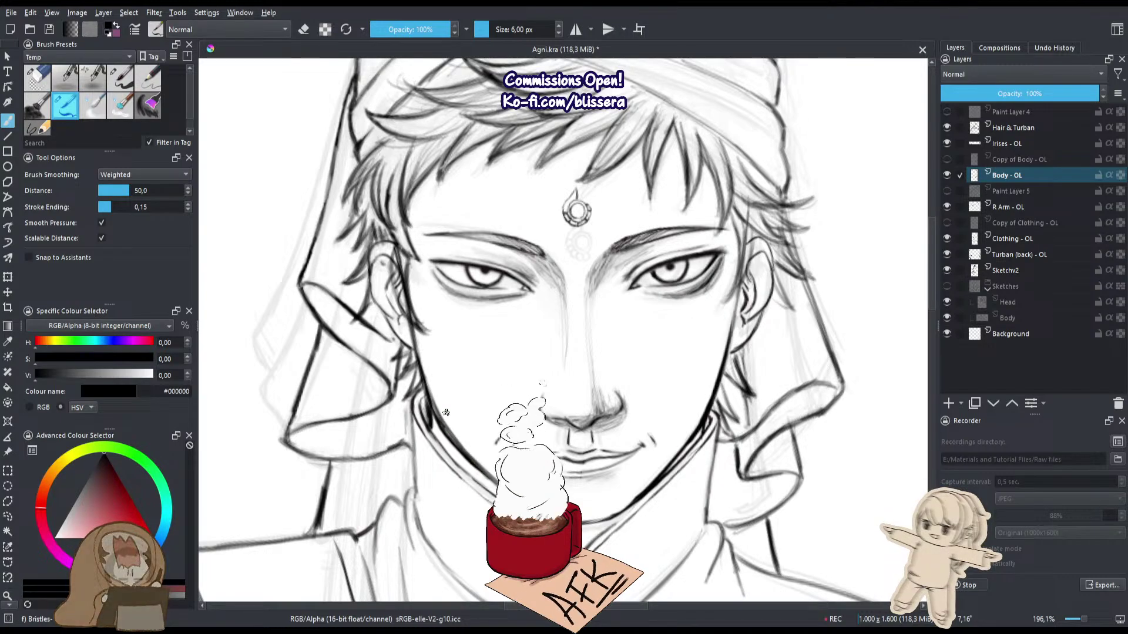
{"action": "key", "text": "e"}
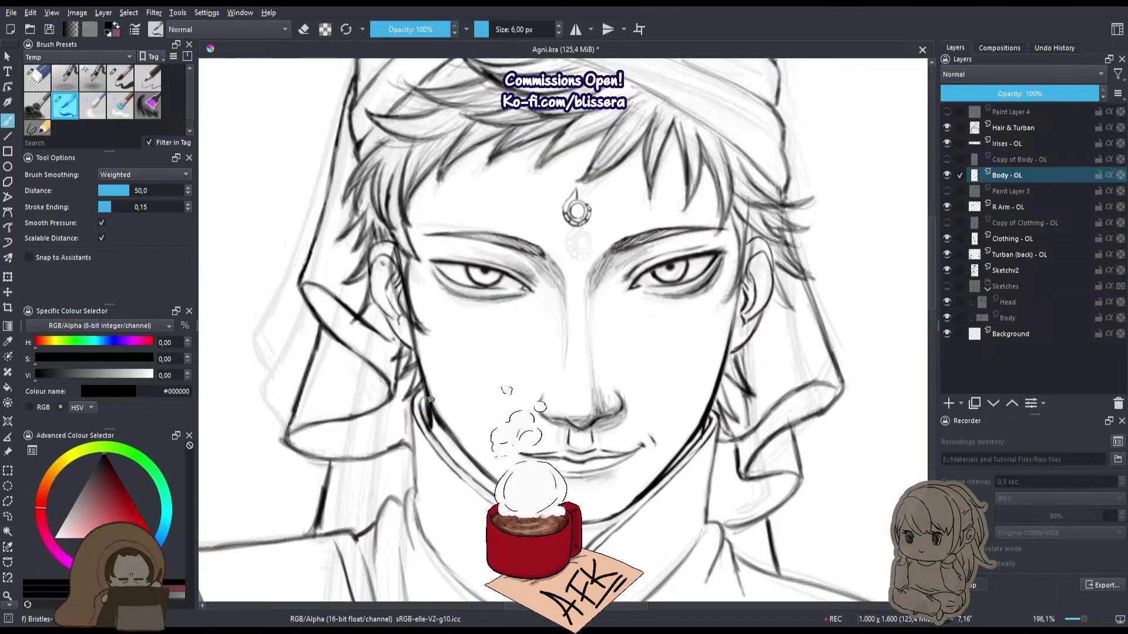
{"action": "key", "text": "e"}
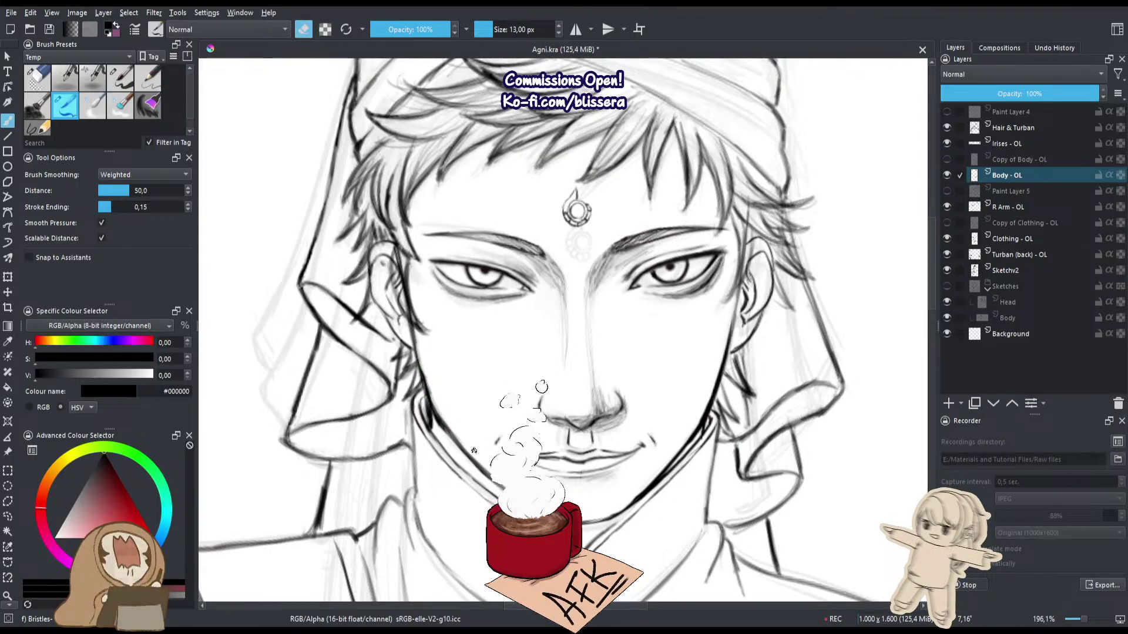
{"action": "key", "text": "e"}
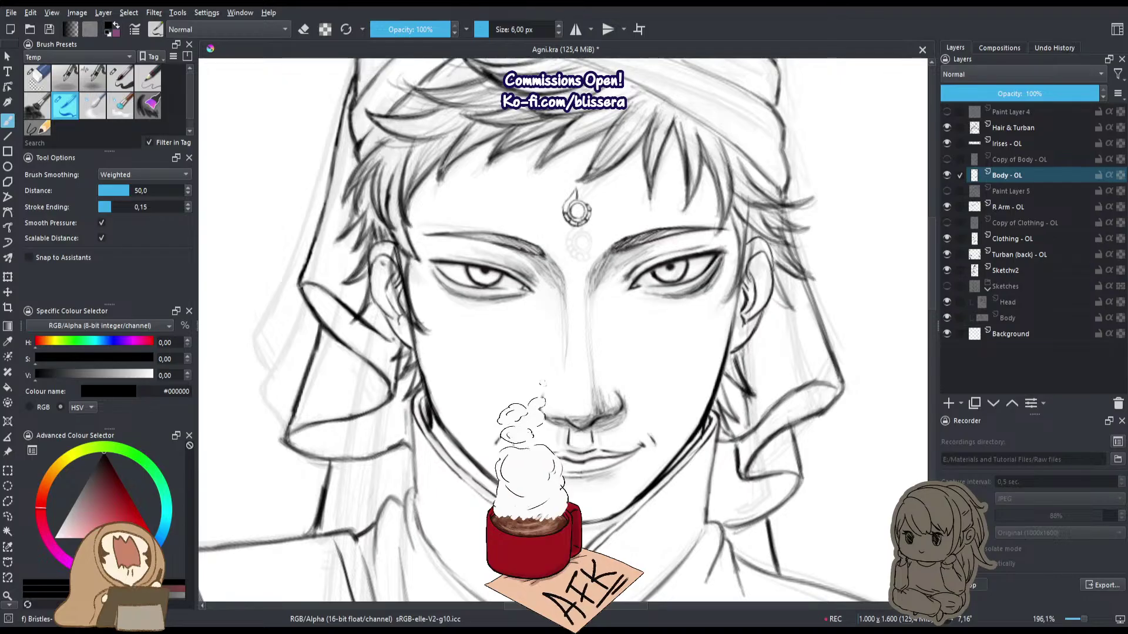
Erase the underside of the chin and the lower right-side jawline at 13 px on Body - OL, then re-ink the chin at 6 px.
{"action": "scroll", "coordinate": [552, 510], "scroll_direction": "up", "scroll_amount": 2}
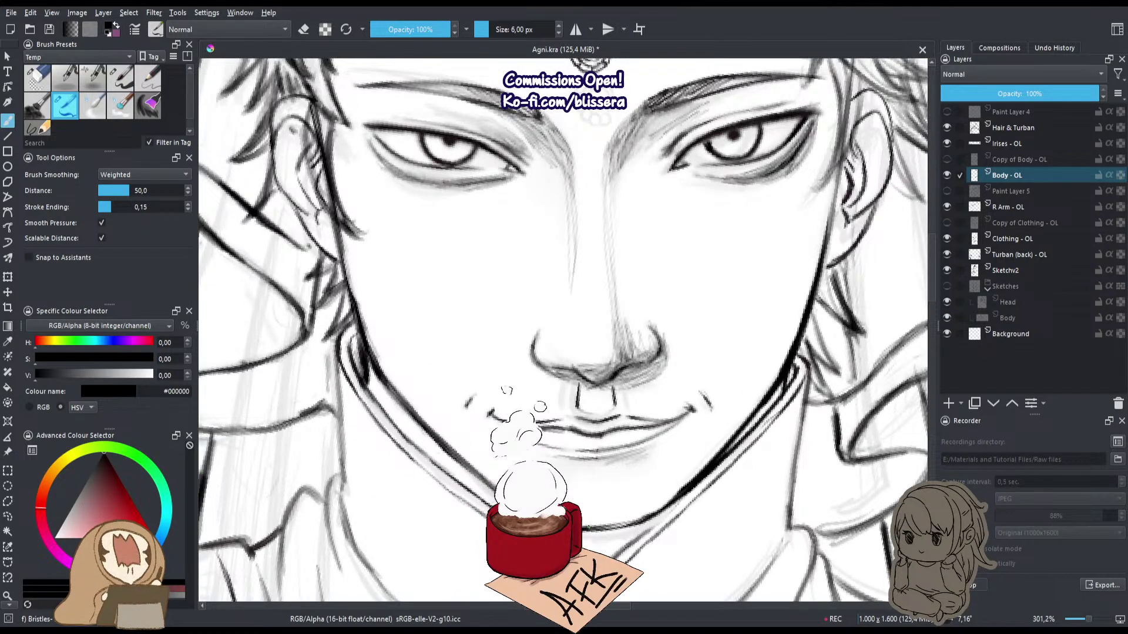
{"action": "scroll", "coordinate": [578, 503], "scroll_direction": "down", "scroll_amount": 2}
{"action": "scroll", "coordinate": [589, 473], "scroll_direction": "up", "scroll_amount": 3}
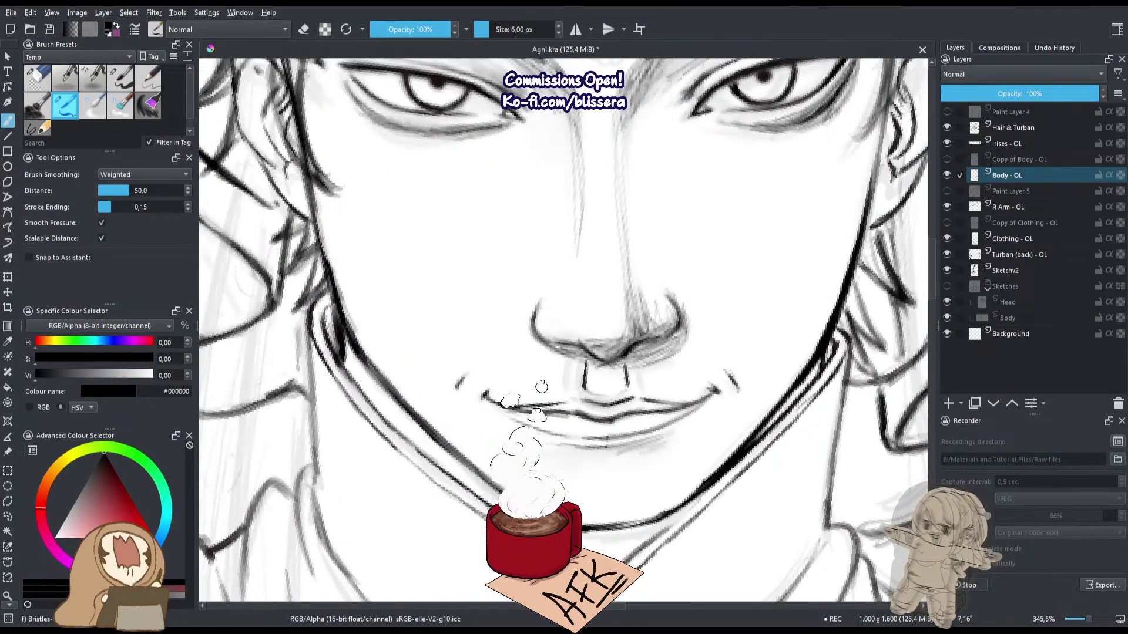
{"action": "key", "text": "e"}
{"action": "key", "text": "e"}
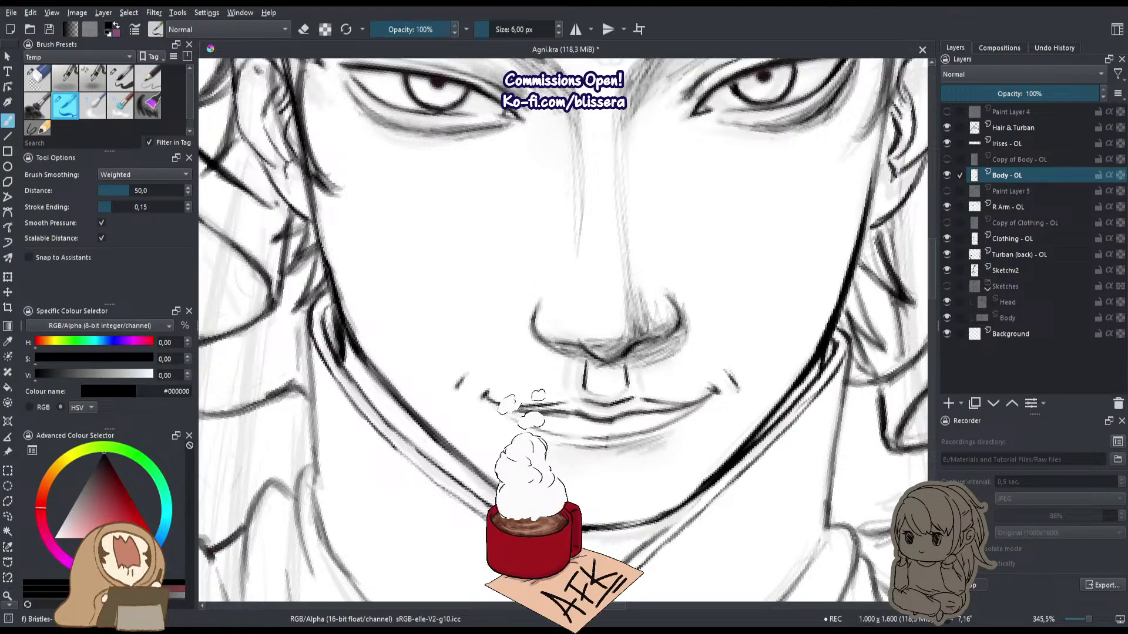
{"action": "key", "text": "alt+Tab"}
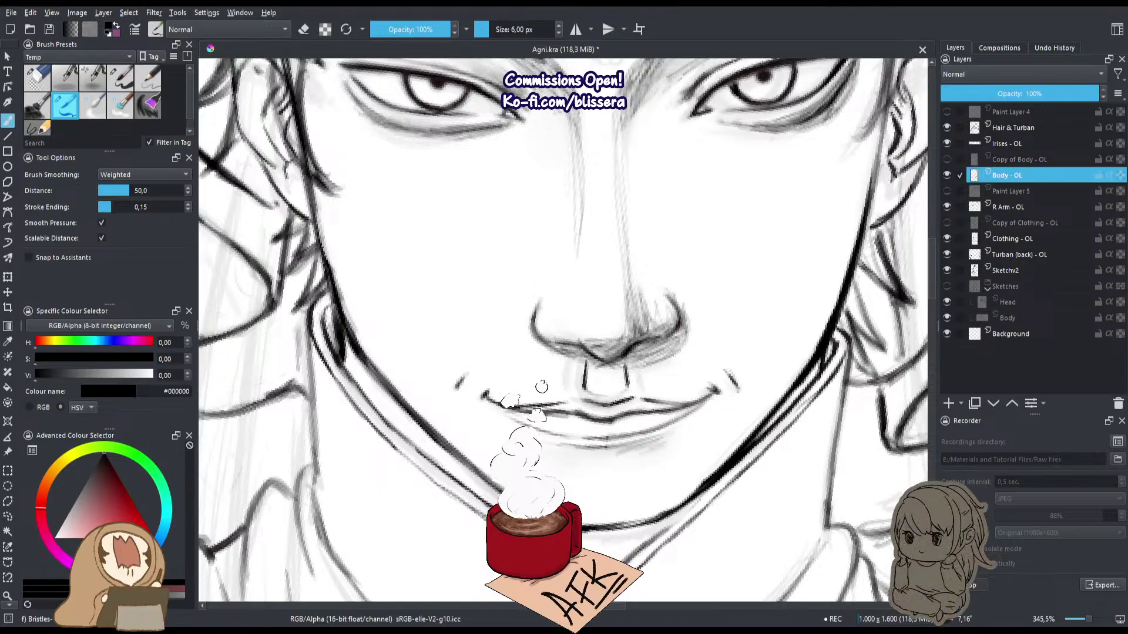
{"action": "left_click_drag", "start_coordinate": [493, 439], "coordinate": [461, 375]}
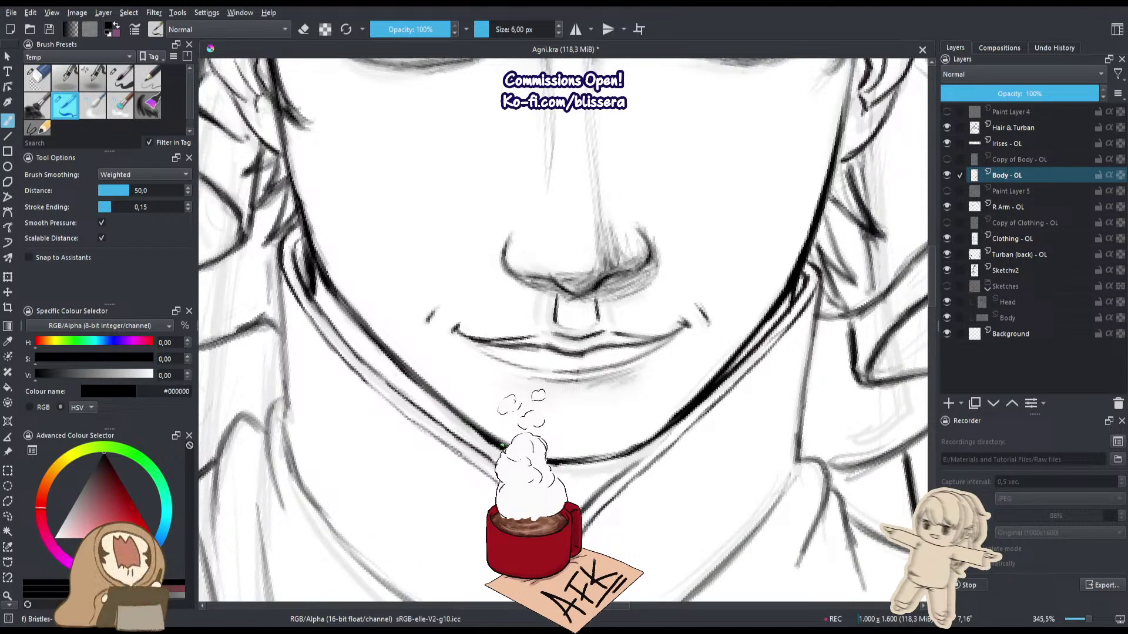
{"action": "key", "text": "e"}
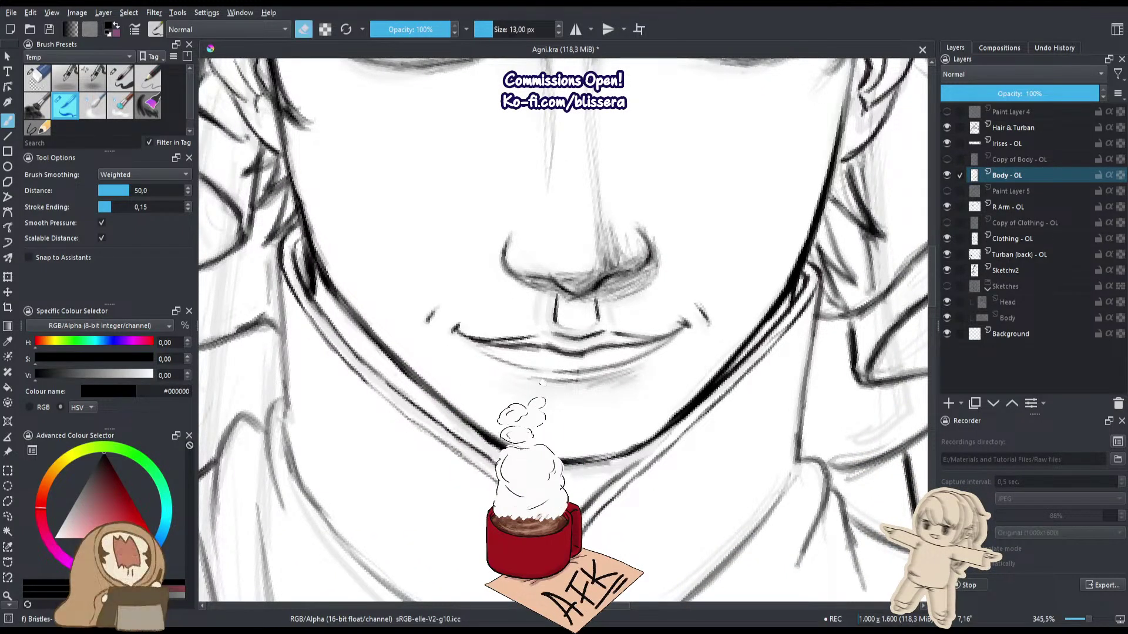
{"action": "left_click_drag", "start_coordinate": [643, 449], "coordinate": [565, 468]}
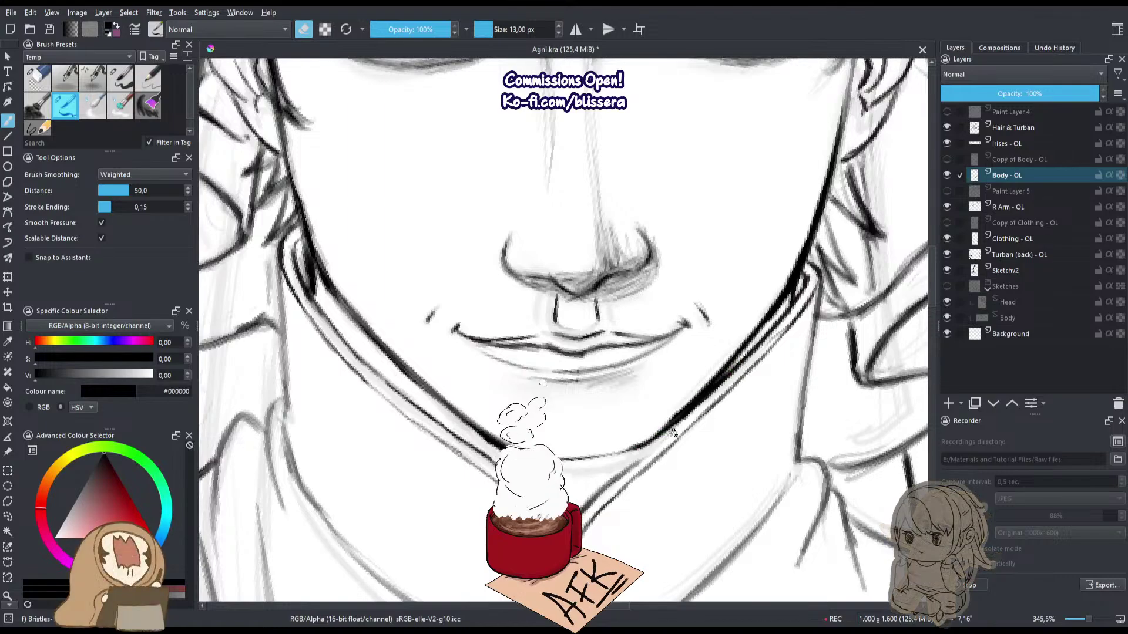
{"action": "left_click_drag", "start_coordinate": [675, 428], "coordinate": [747, 356]}
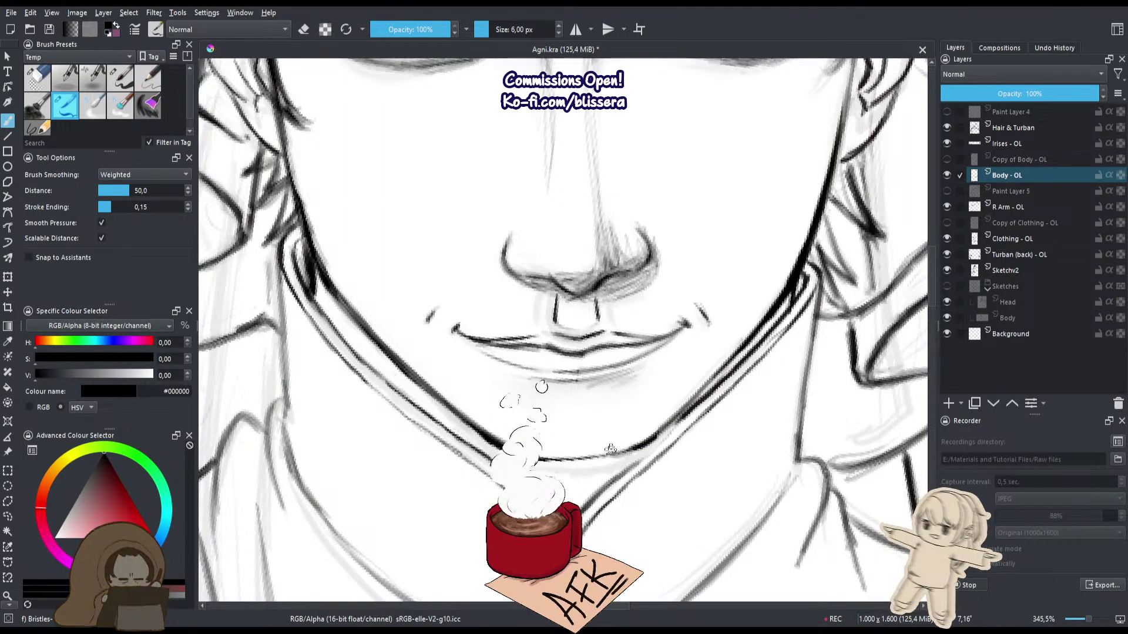
{"action": "key", "text": "e"}
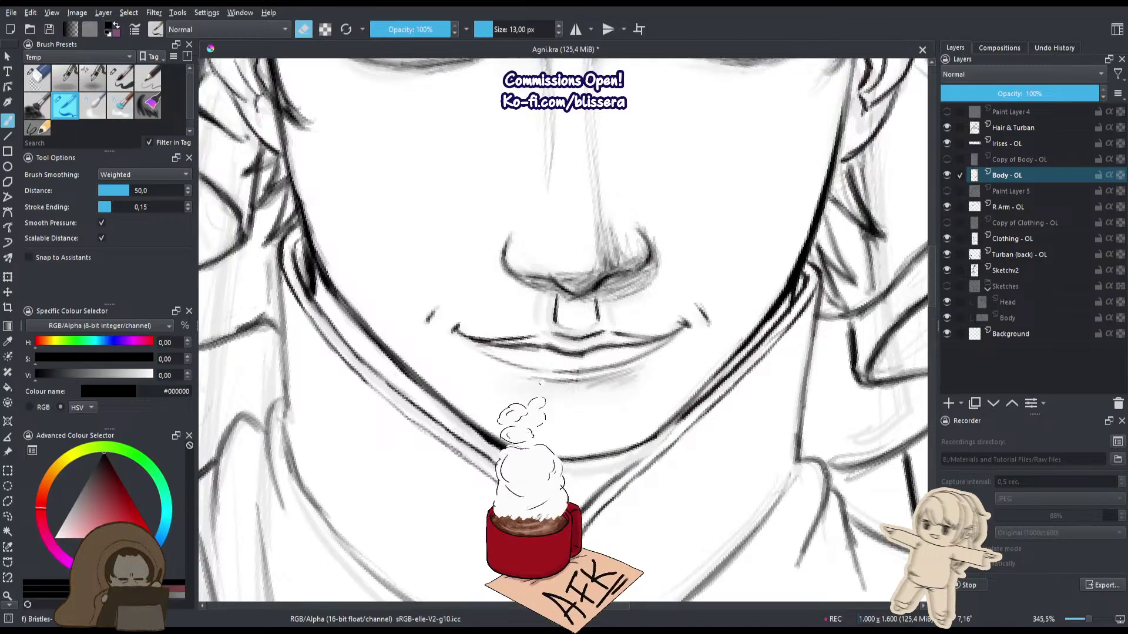
Refine the left-side jawline between the collar and the chin, alternating the 6 px brush with the 13 px eraser.
{"action": "left_click_drag", "start_coordinate": [570, 453], "coordinate": [540, 396]}
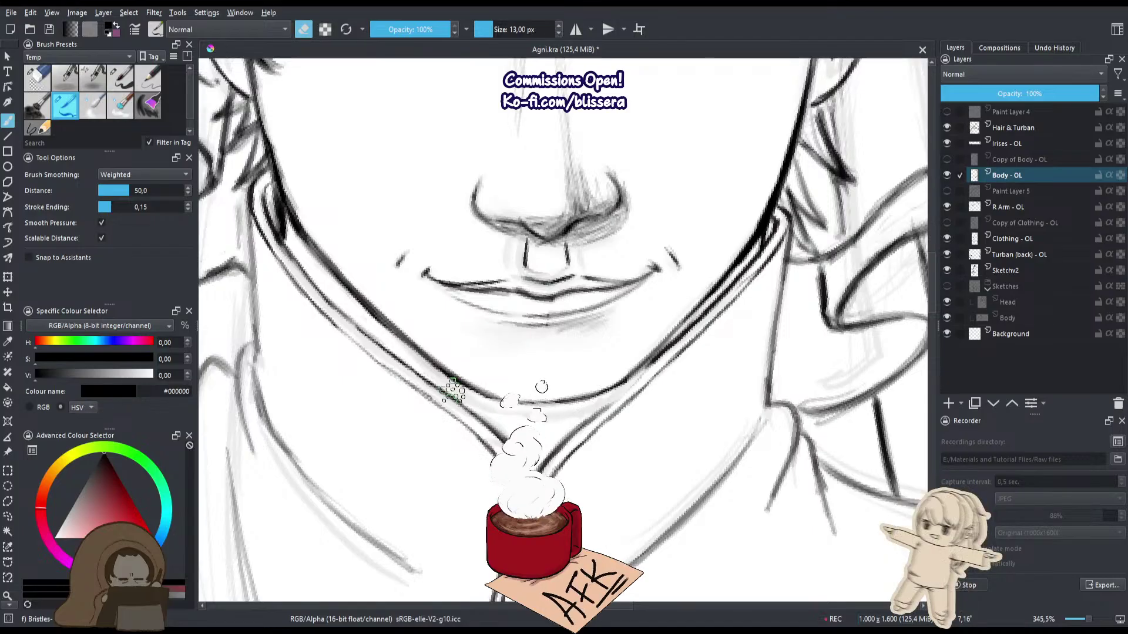
{"action": "key", "text": "e"}
{"action": "left_click_drag", "start_coordinate": [343, 281], "coordinate": [440, 384]}
{"action": "left_click_drag", "start_coordinate": [372, 327], "coordinate": [476, 412]}
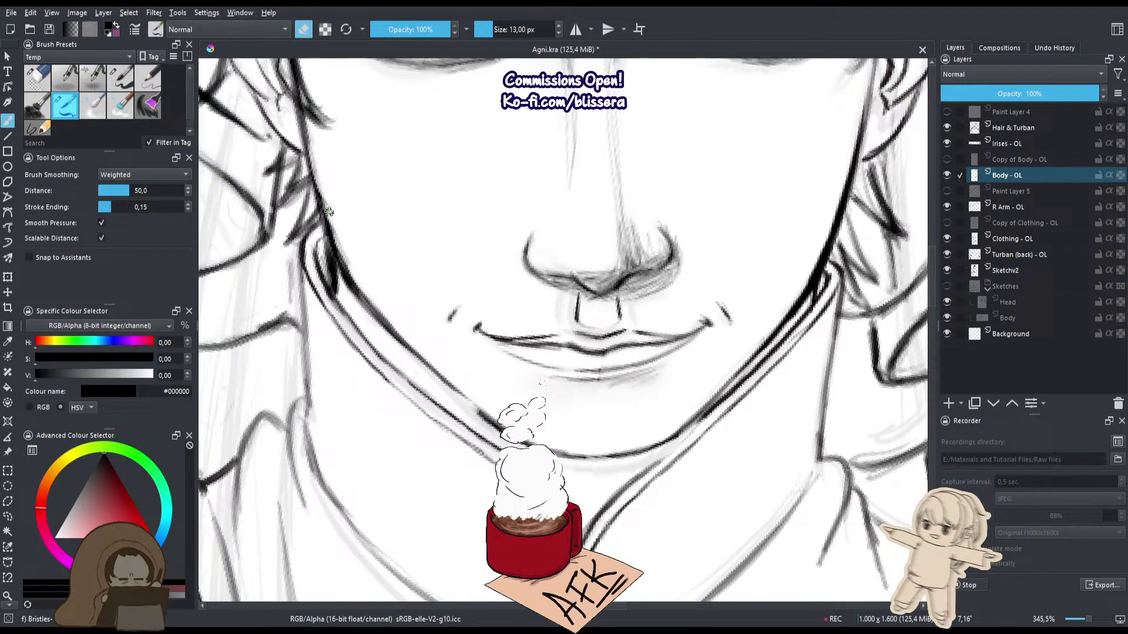
{"action": "key", "text": "e"}
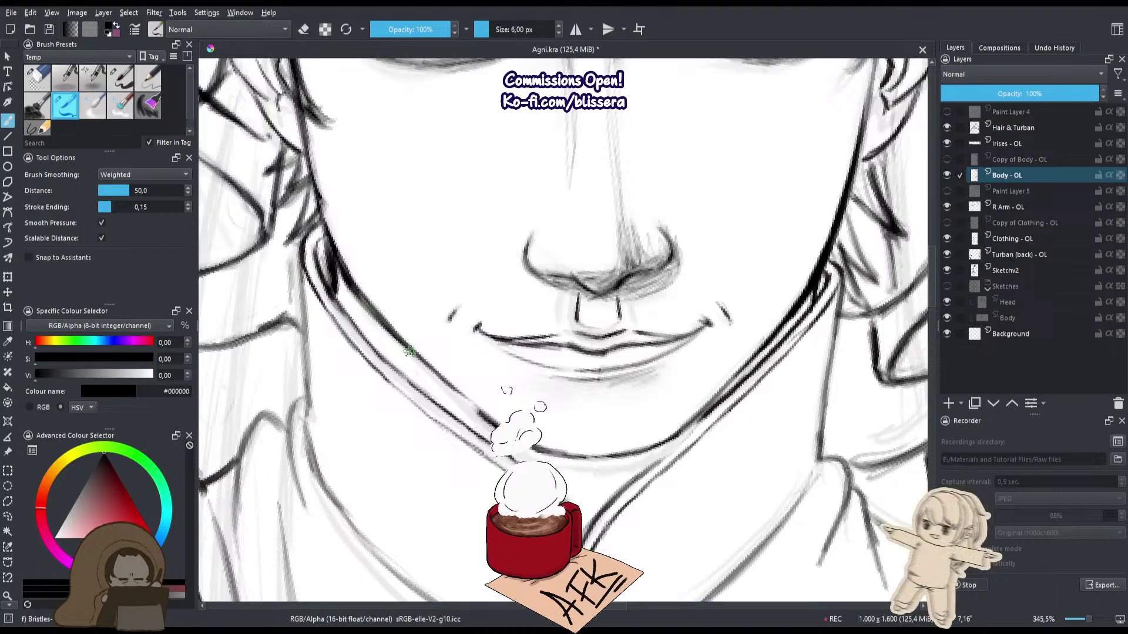
{"action": "key", "text": "e"}
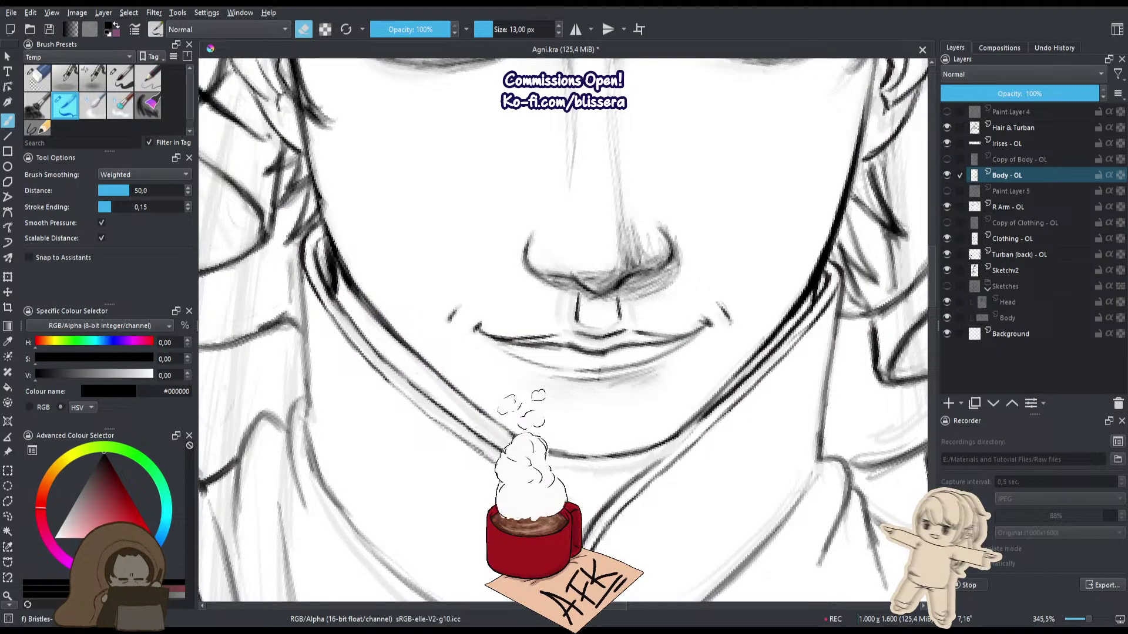
{"action": "left_click_drag", "start_coordinate": [431, 366], "coordinate": [490, 320]}
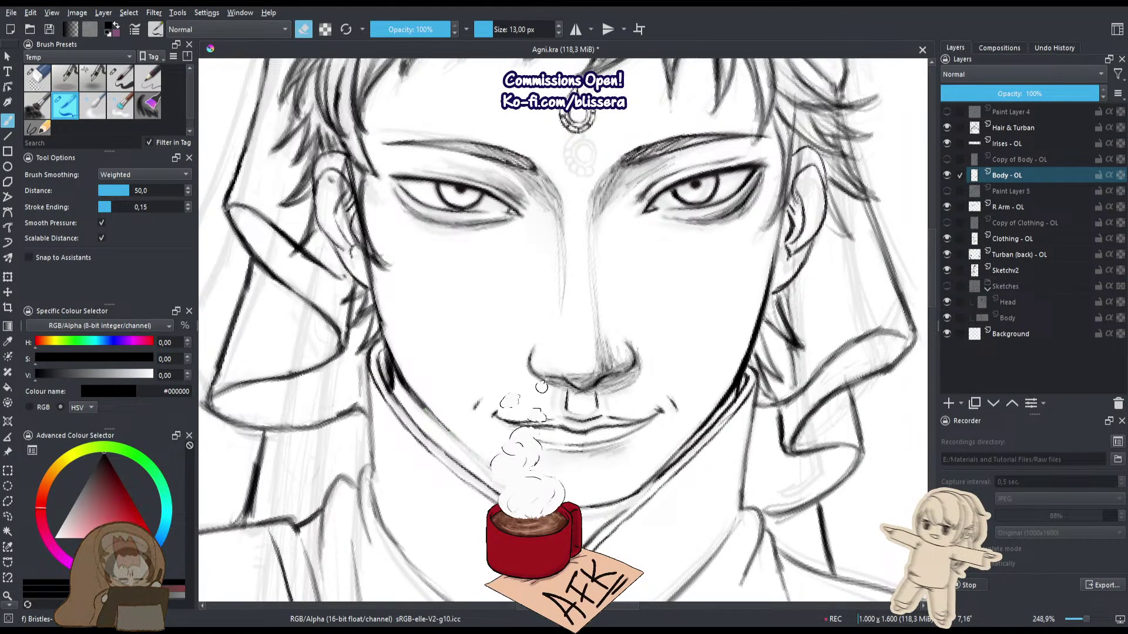
Thin the left-side jawline beside the collar and erase its lower stretch toward the chin at 13 px.
{"action": "key", "text": "e"}
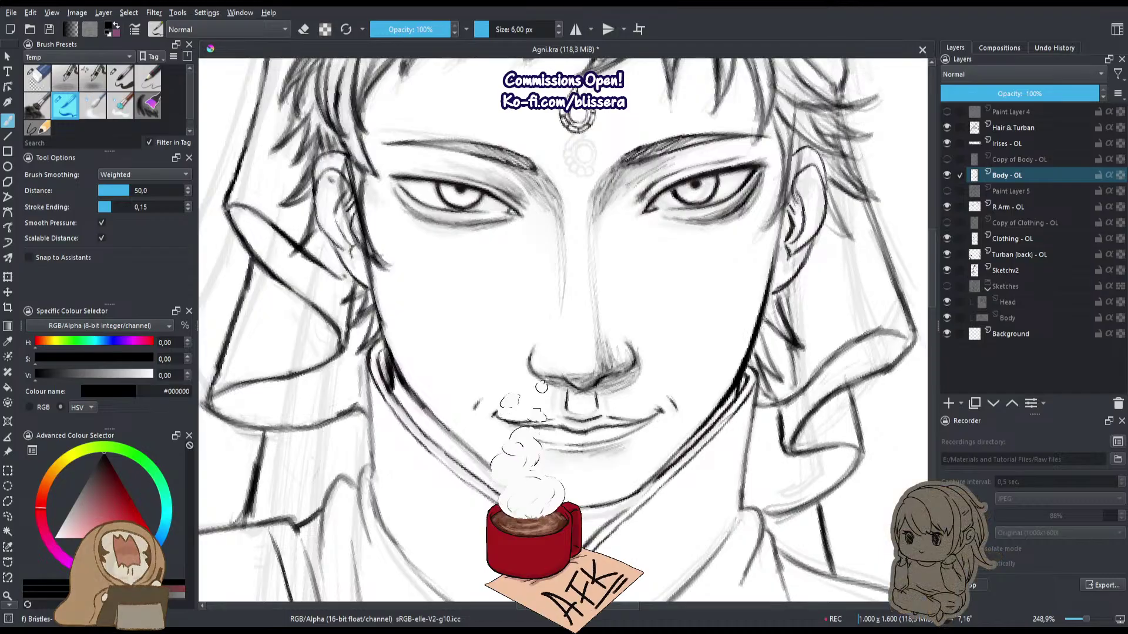
{"action": "left_click_drag", "start_coordinate": [507, 447], "coordinate": [473, 498]}
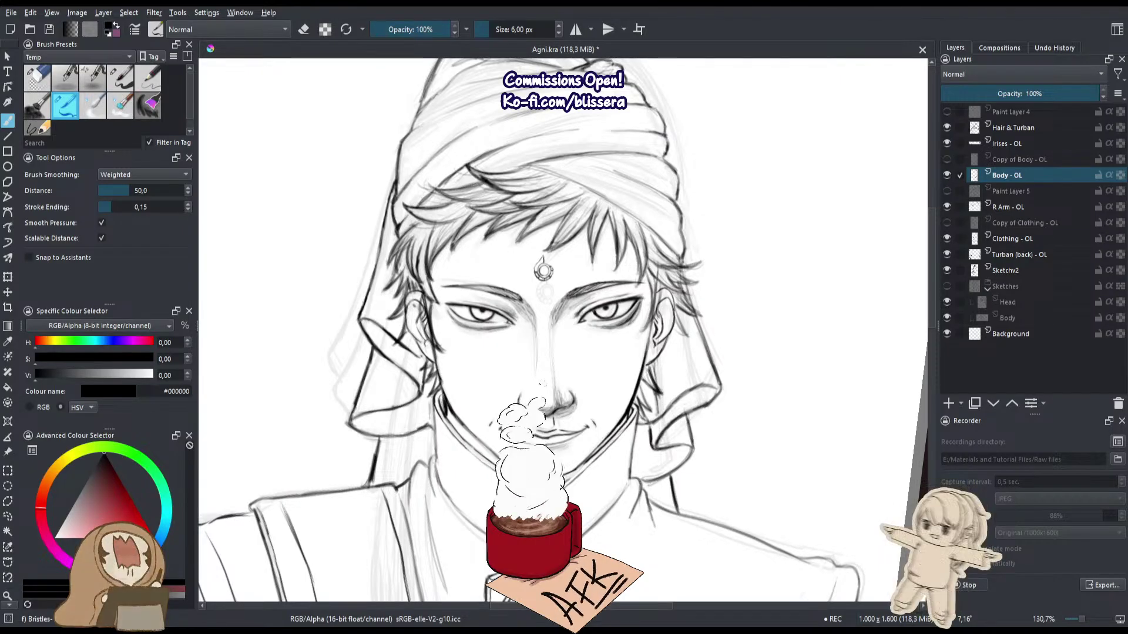
{"action": "left_click_drag", "start_coordinate": [503, 435], "coordinate": [395, 385]}
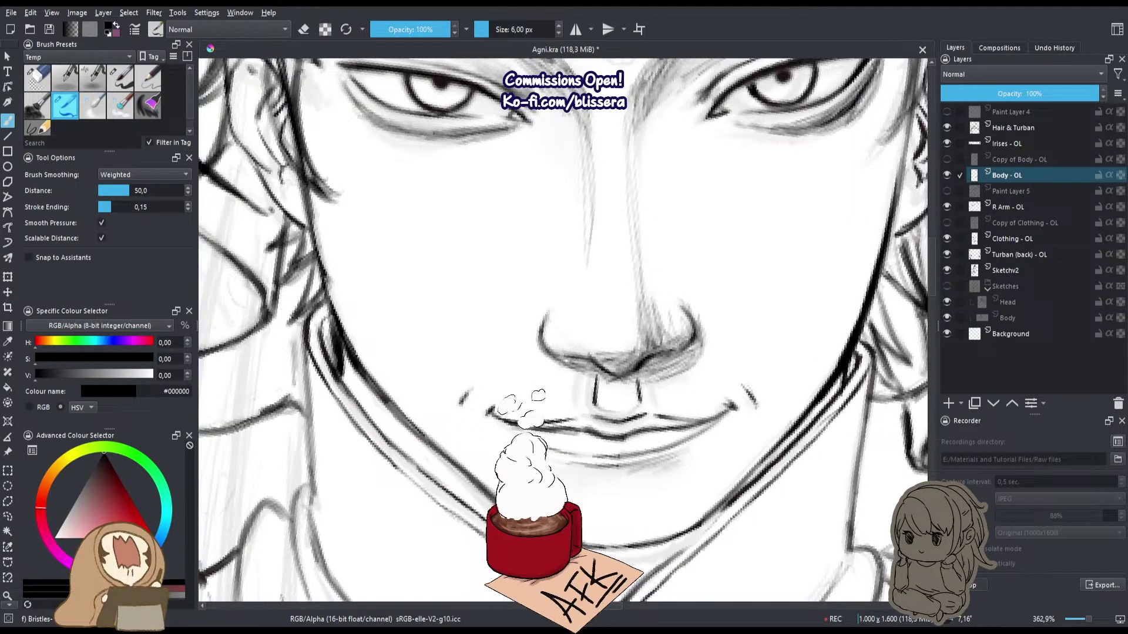
{"action": "key", "text": "e"}
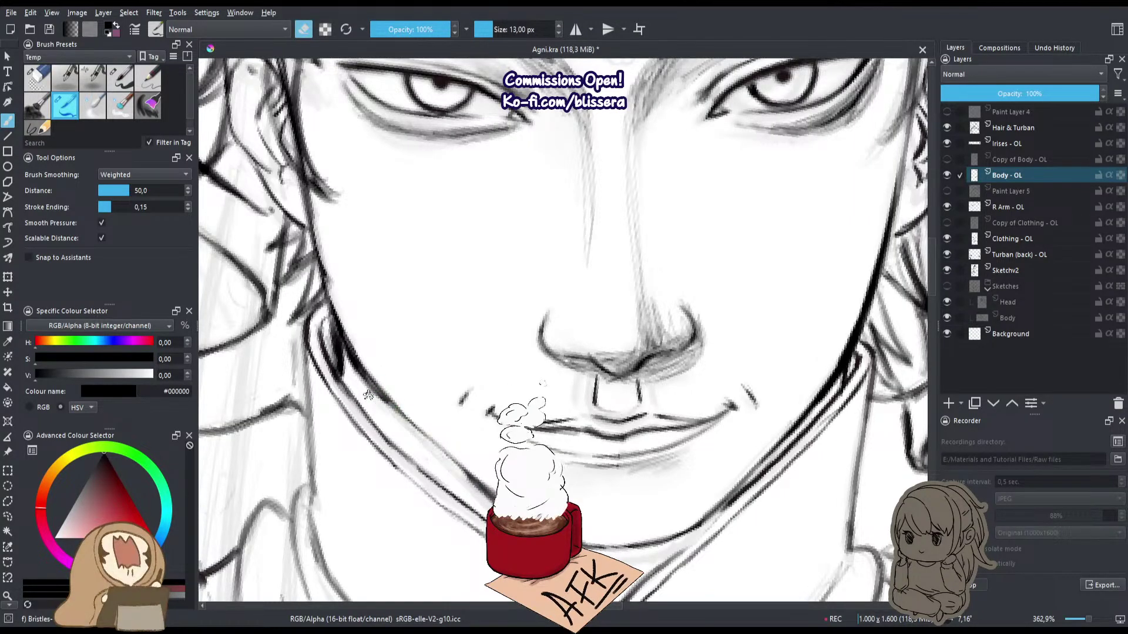
{"action": "key", "text": "e"}
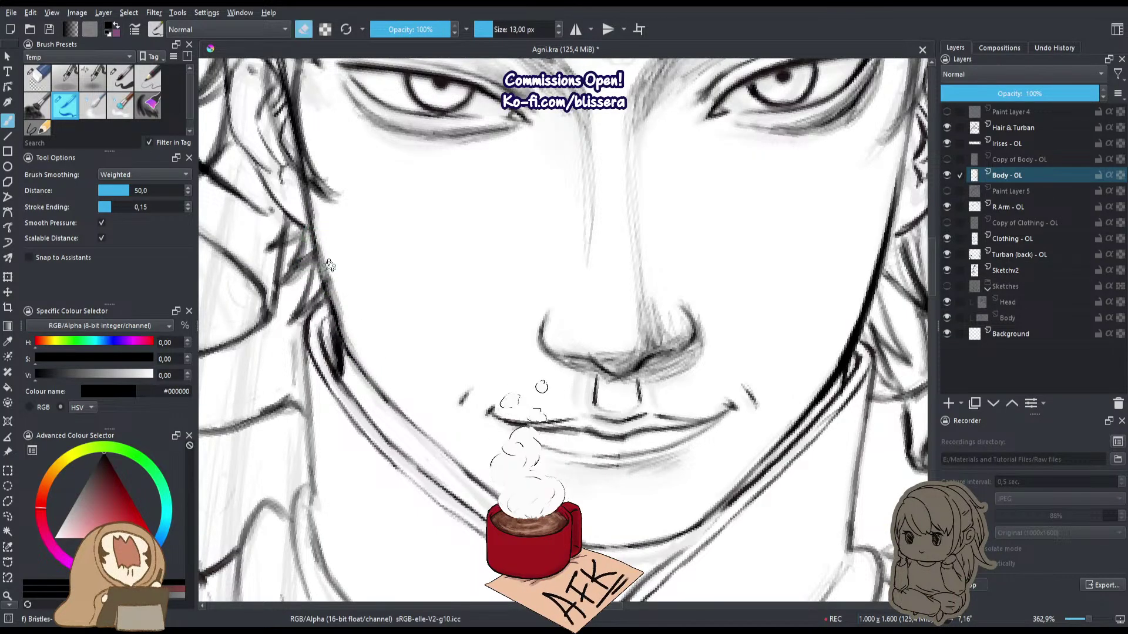
{"action": "key", "text": "e"}
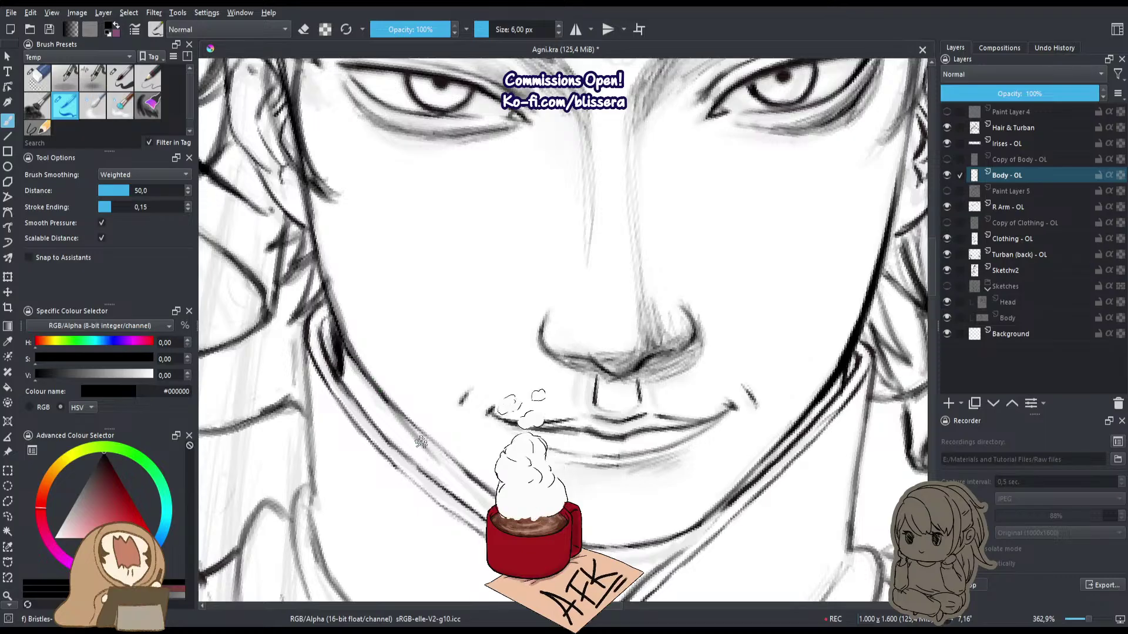
{"action": "key", "text": "e"}
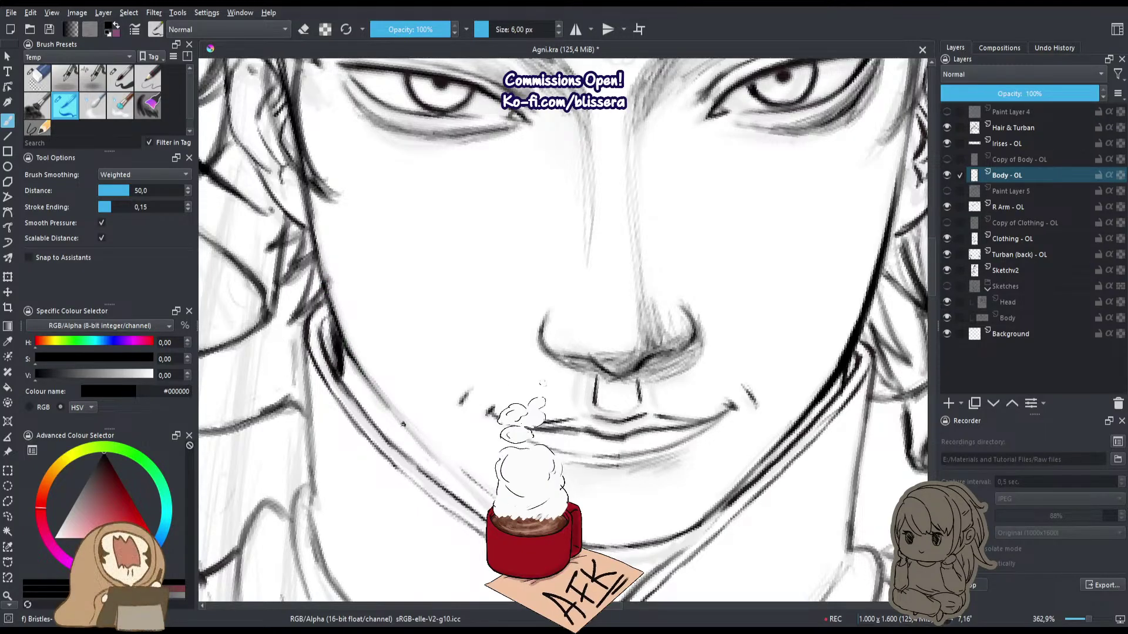
Redraw the left-side jawline as a thinner line from cheek to chin with the 6 px brush, trimming its edges at 13 px.
{"action": "left_click_drag", "start_coordinate": [414, 434], "coordinate": [491, 507]}
{"action": "left_click_drag", "start_coordinate": [370, 391], "coordinate": [344, 373]}
{"action": "key", "text": "e"}
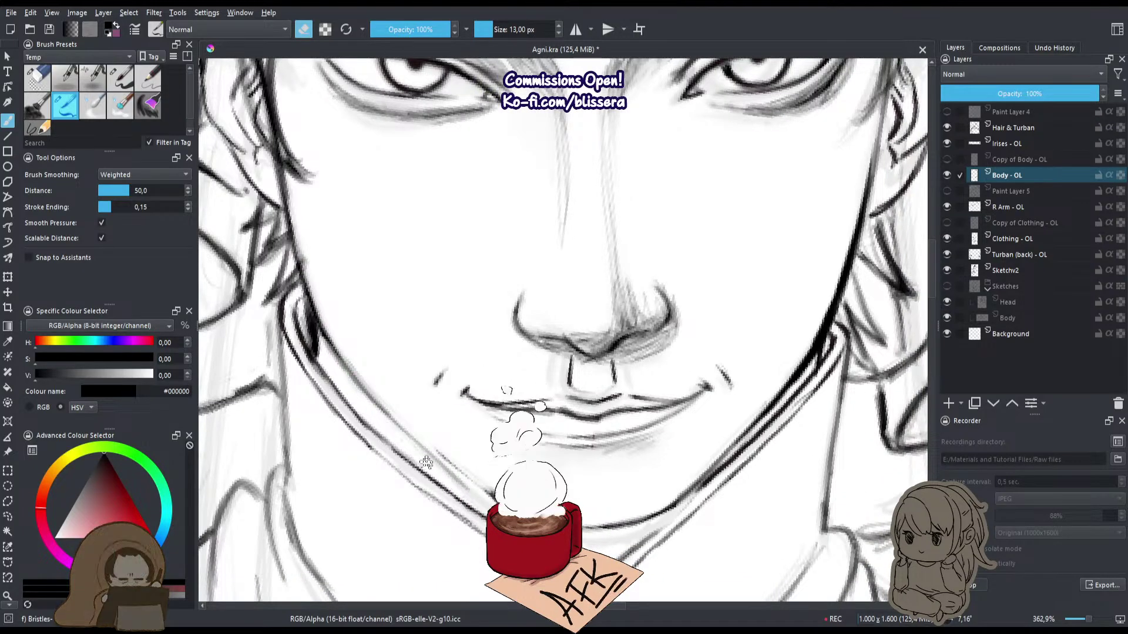
{"action": "left_click_drag", "start_coordinate": [395, 428], "coordinate": [461, 484]}
{"action": "key", "text": "e"}
{"action": "left_click_drag", "start_coordinate": [410, 431], "coordinate": [335, 346]}
{"action": "key", "text": "e"}
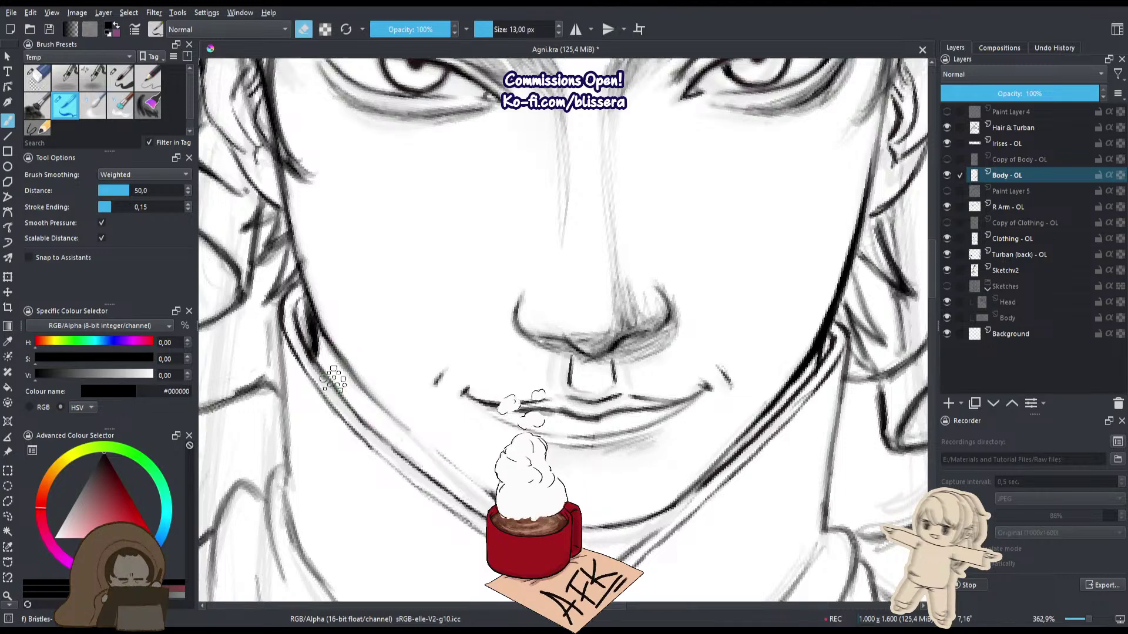
{"action": "key", "text": "e"}
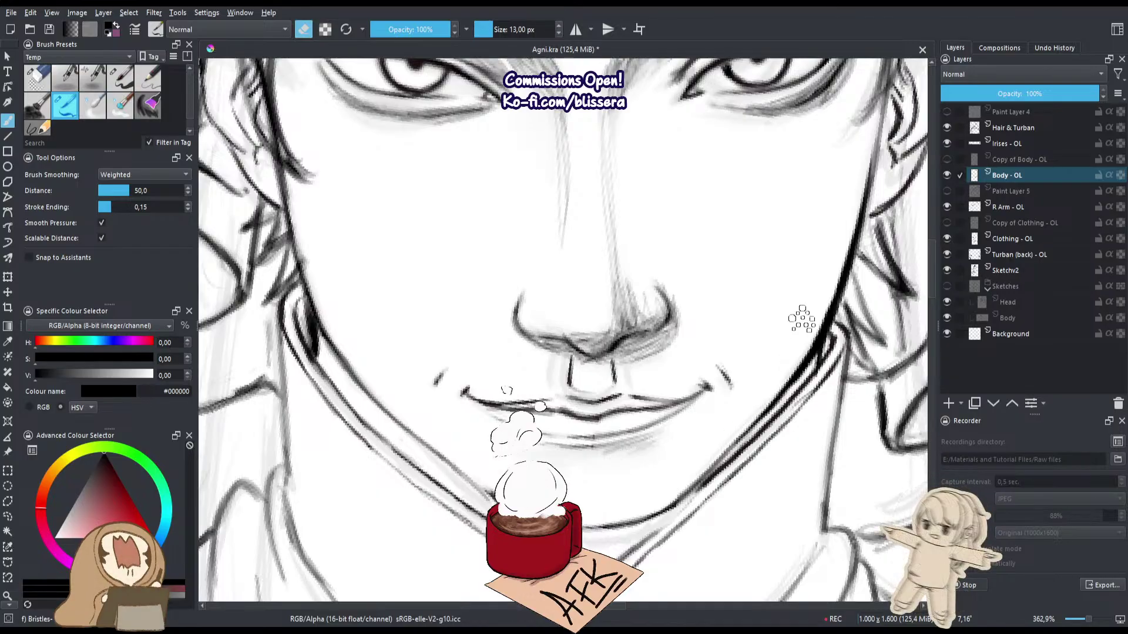
Shave the inner edge of the right-side jawline from the ear to the collar with the 13 px eraser.
{"action": "left_click_drag", "start_coordinate": [866, 145], "coordinate": [816, 326]}
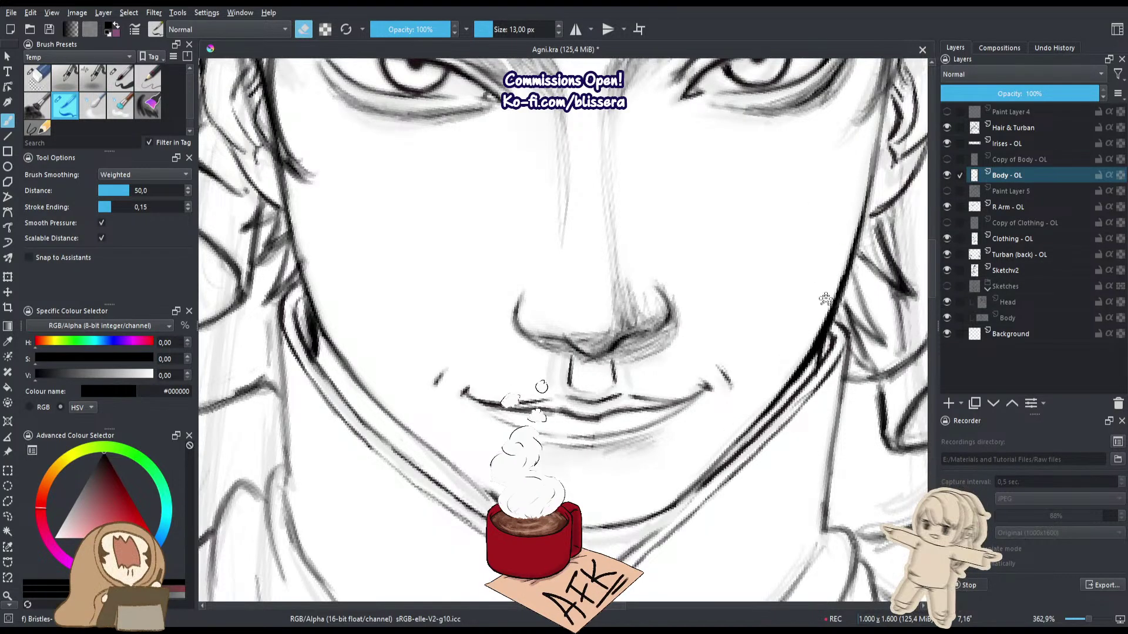
{"action": "key", "text": "e"}
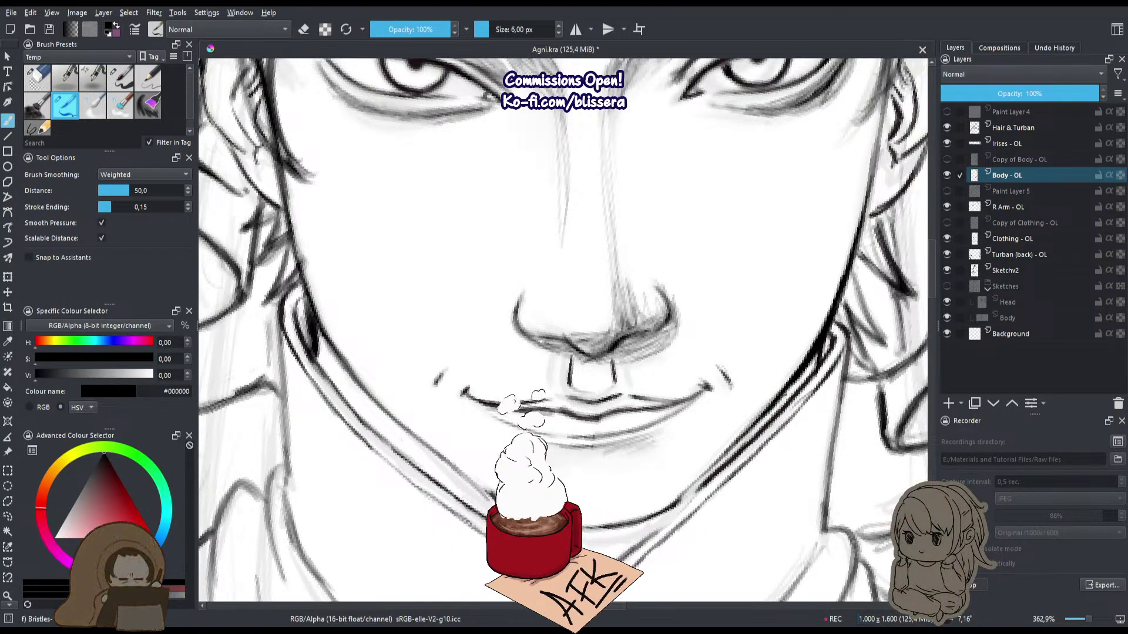
{"action": "scroll", "coordinate": [562, 328], "scroll_direction": "down", "scroll_amount": 2}
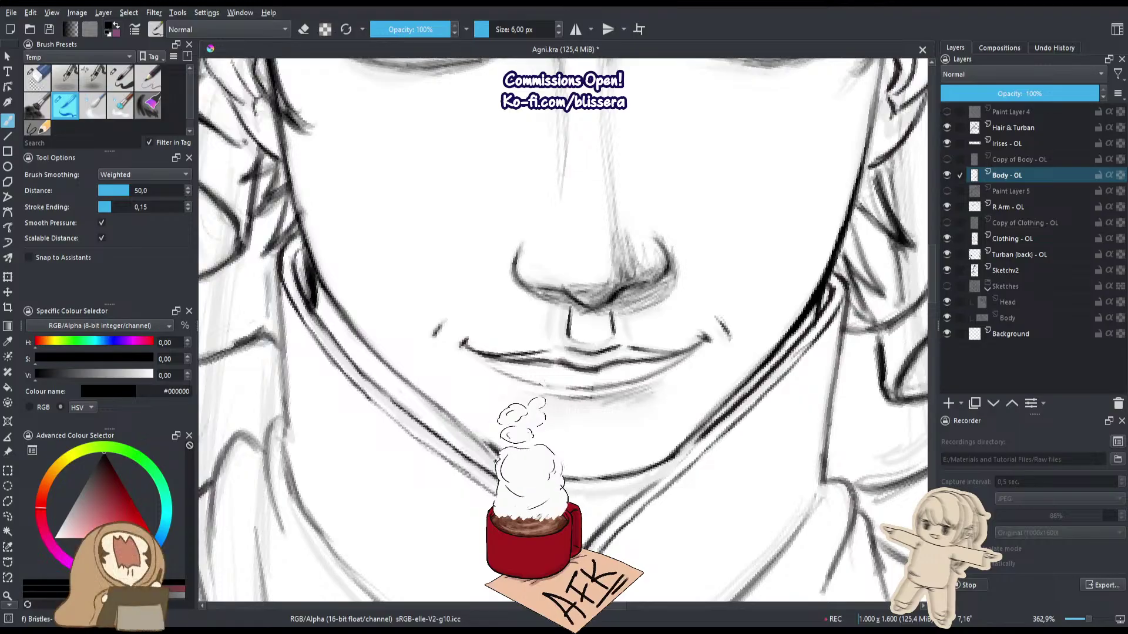
Touch up the left-side jawline near the chin and beside the collar edge with the 13 px eraser and 6 px brush.
{"action": "key", "text": "e"}
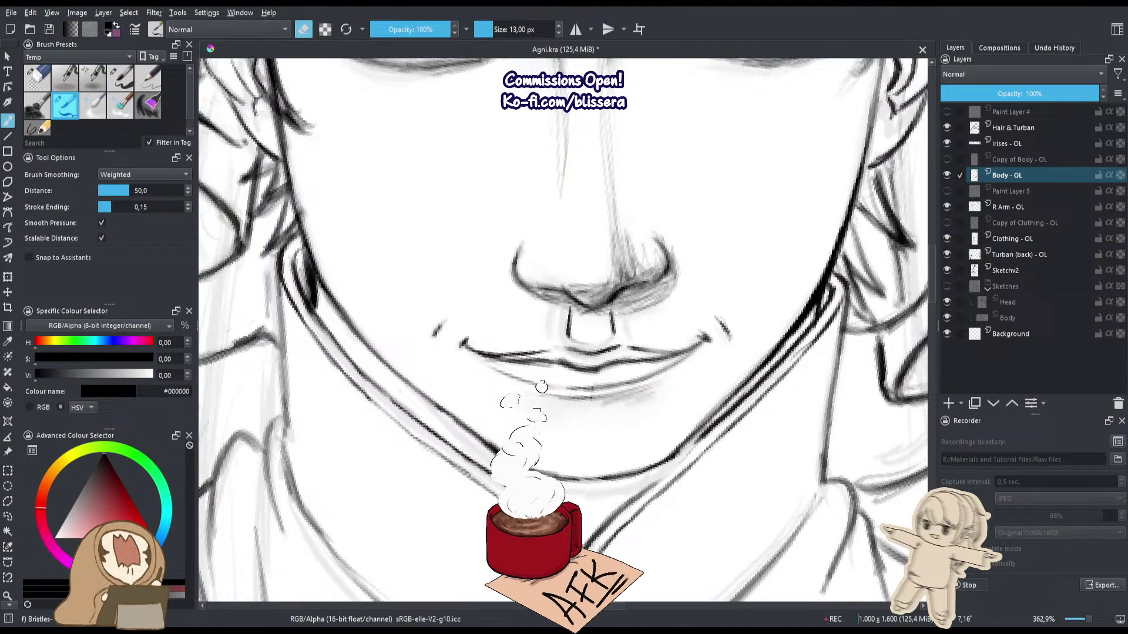
{"action": "key", "text": "e"}
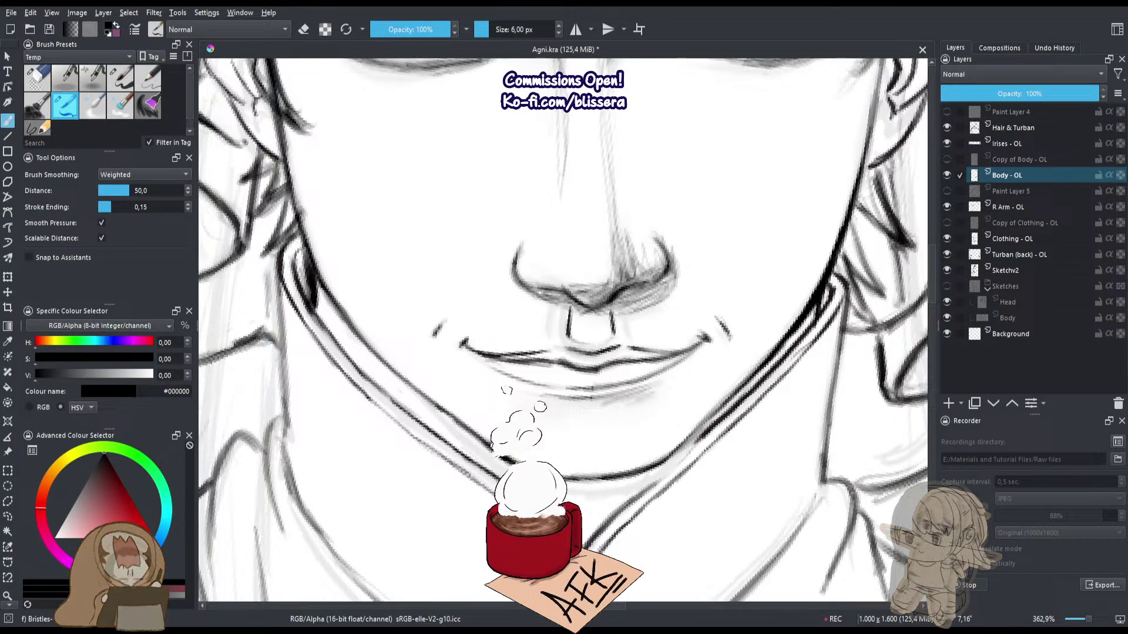
{"action": "left_click_drag", "start_coordinate": [407, 389], "coordinate": [444, 412]}
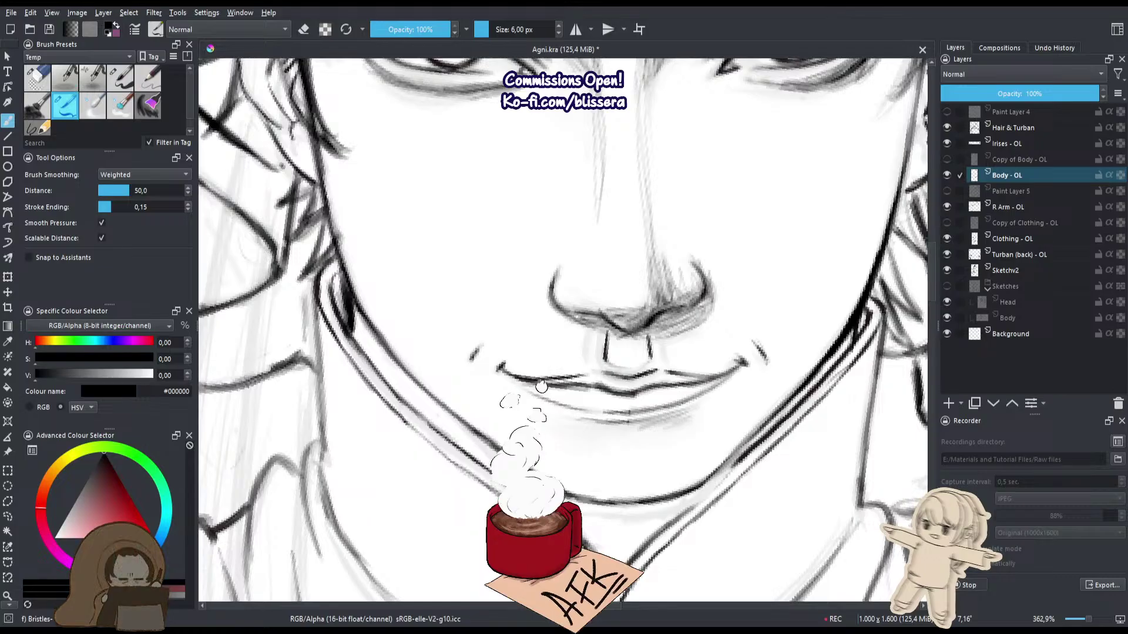
{"action": "left_click_drag", "start_coordinate": [374, 322], "coordinate": [399, 373]}
{"action": "key", "text": "e"}
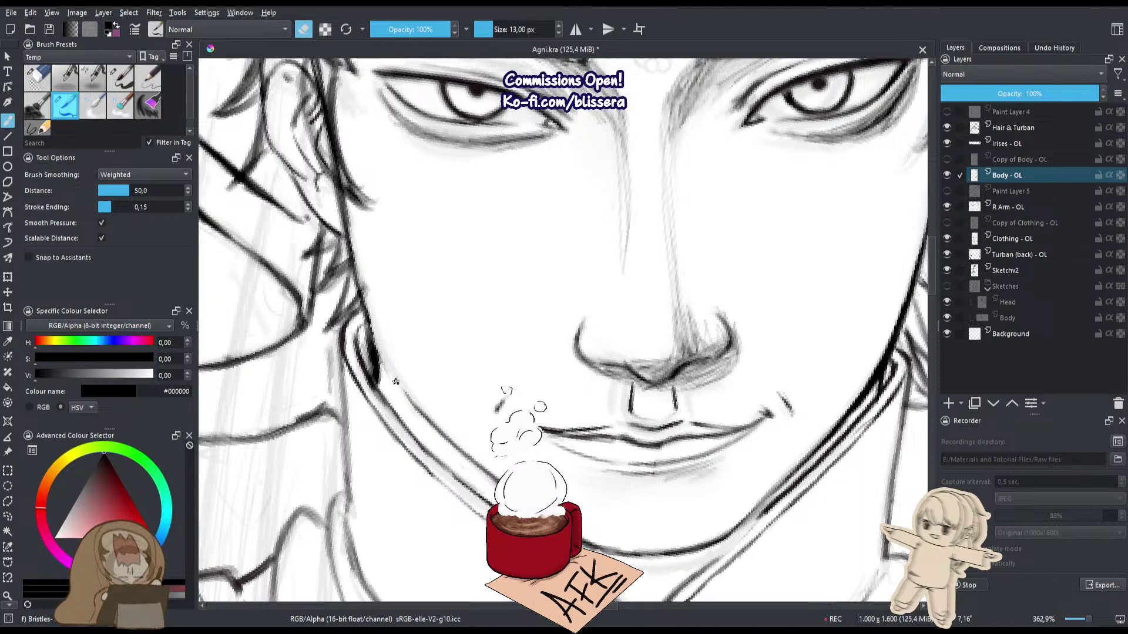
{"action": "key", "text": "e"}
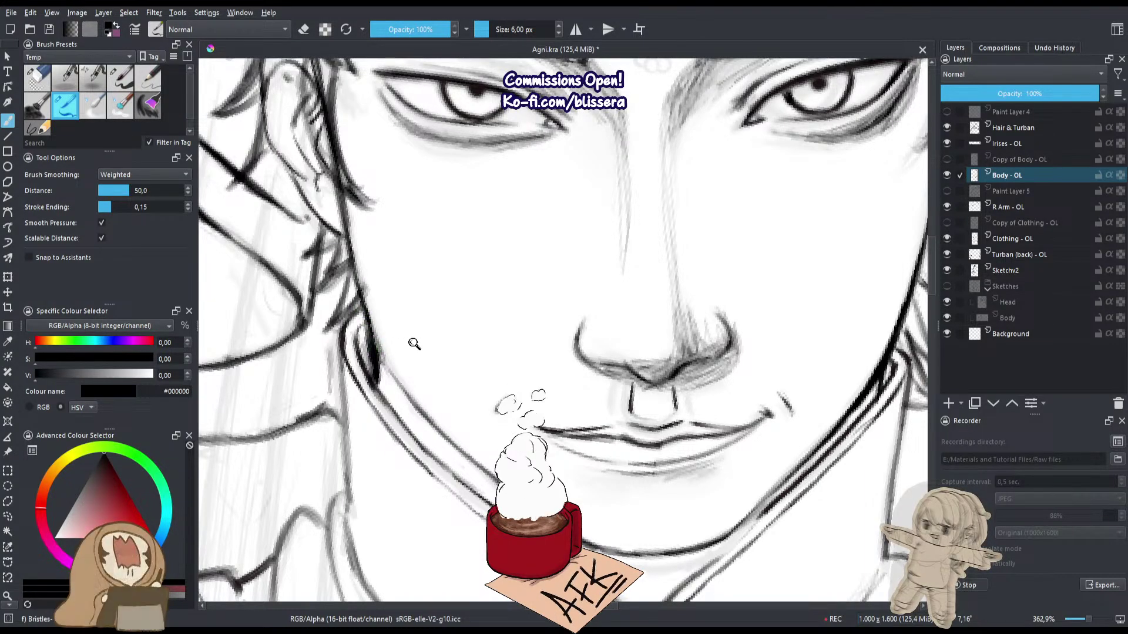
{"action": "mouse_move", "coordinate": [414, 344]}
{"action": "left_mouse_down"}
{"action": "mouse_move", "coordinate": [414, 470]}
{"action": "mouse_move", "coordinate": [464, 393]}
{"action": "mouse_move", "coordinate": [428, 452]}
{"action": "left_mouse_up"}
{"action": "key", "text": "["}
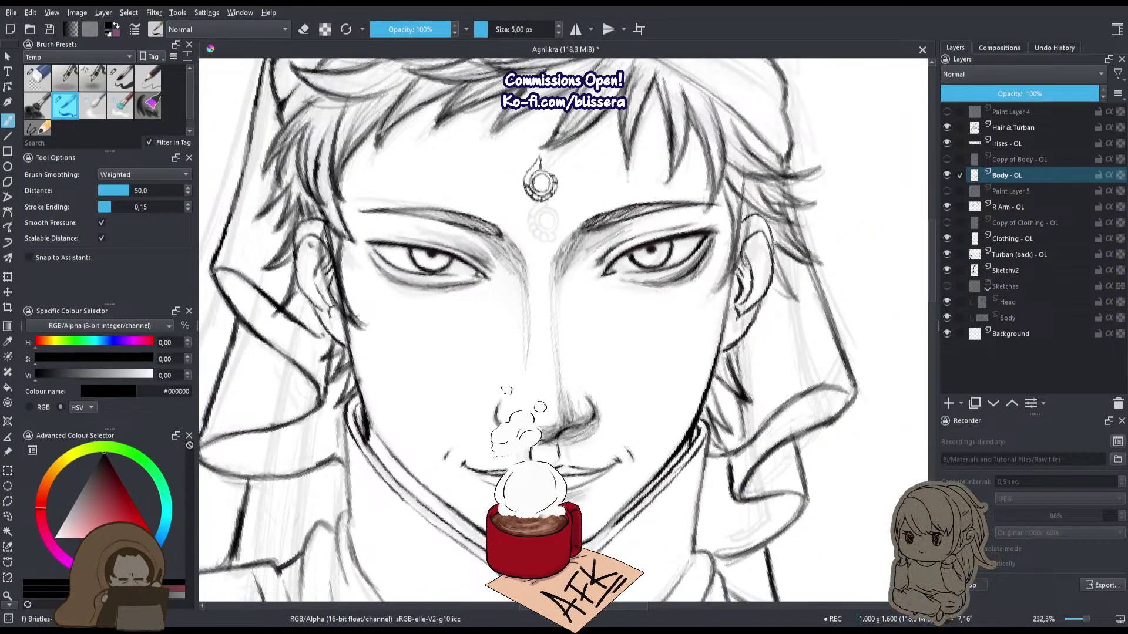
{"action": "key", "text": "l"}
{"action": "left_click_drag", "start_coordinate": [562, 330], "coordinate": [530, 278]}
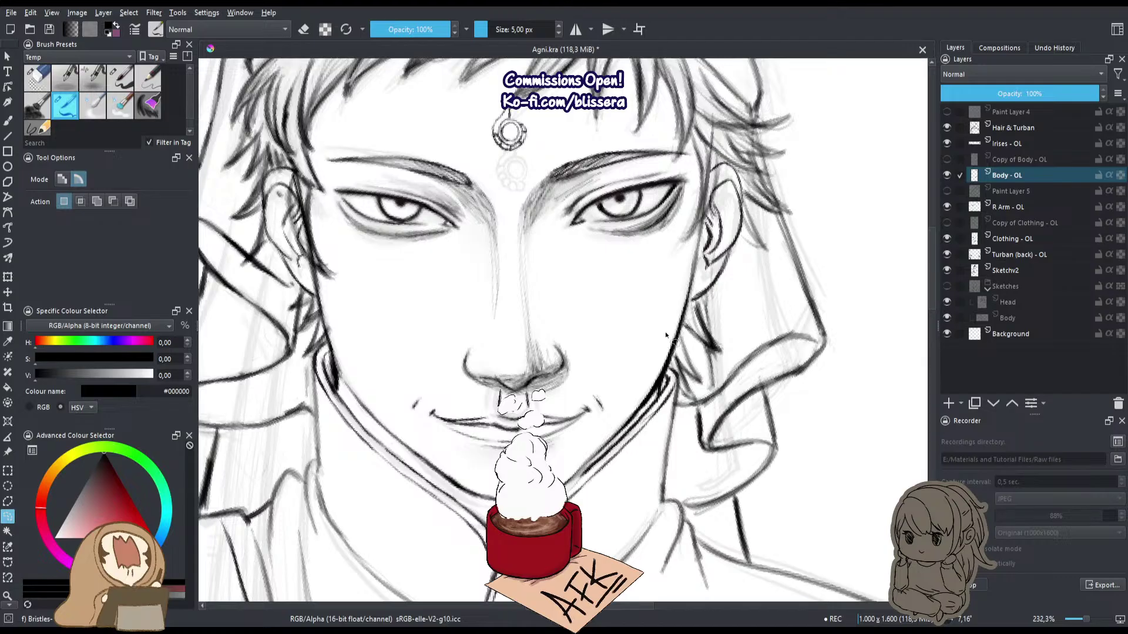
{"action": "left_click_drag", "start_coordinate": [666, 332], "coordinate": [670, 332]}
{"action": "key", "text": "slash"}
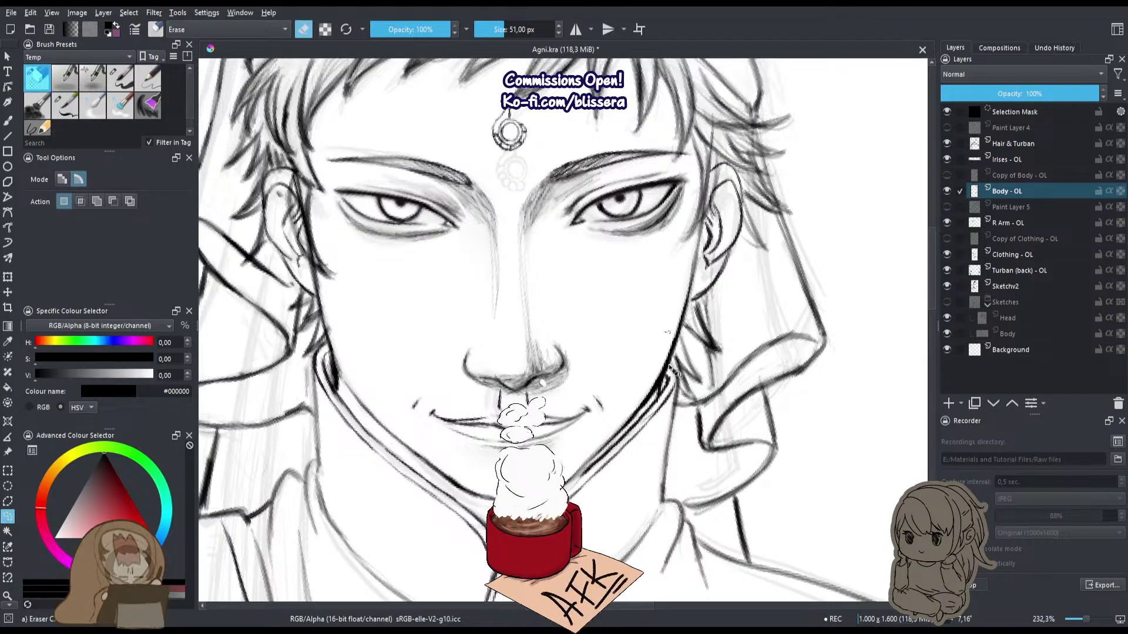
{"action": "key", "text": "ctrl+shift+a"}
{"action": "scroll", "coordinate": [669, 367], "scroll_direction": "up", "scroll_amount": 3}
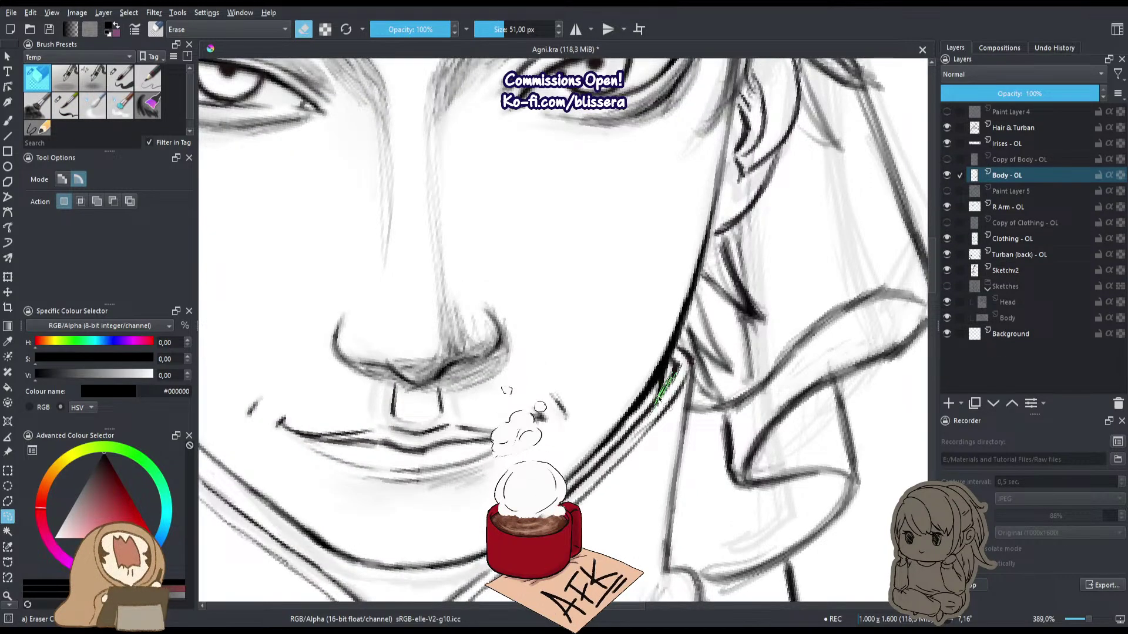
{"action": "left_click_drag", "start_coordinate": [658, 398], "coordinate": [650, 393]}
{"action": "key", "text": "ctrl+shift+a"}
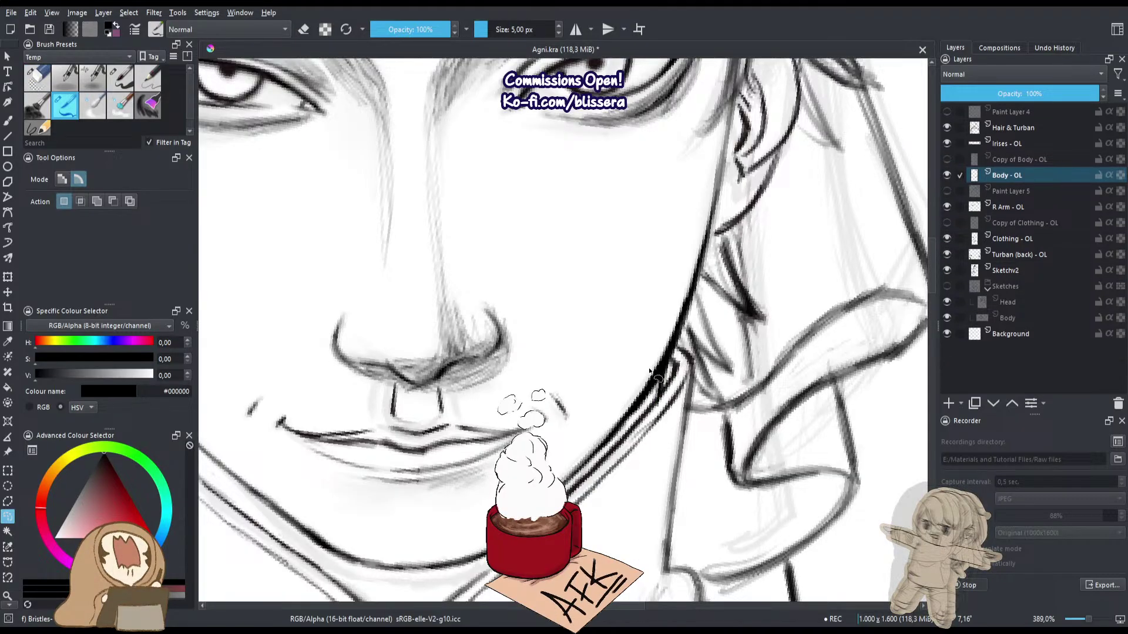
{"action": "key", "text": "slash"}
{"action": "mouse_move", "coordinate": [674, 367]}
{"action": "left_mouse_down"}
{"action": "mouse_move", "coordinate": [657, 405]}
{"action": "mouse_move", "coordinate": [654, 390]}
{"action": "left_mouse_up"}
{"action": "key", "text": "ctrl+shift+a"}
Clean up the dark line overlaps where the jaw meets the collar on both sides with the eraser at 20 px.
{"action": "key", "text": "b"}
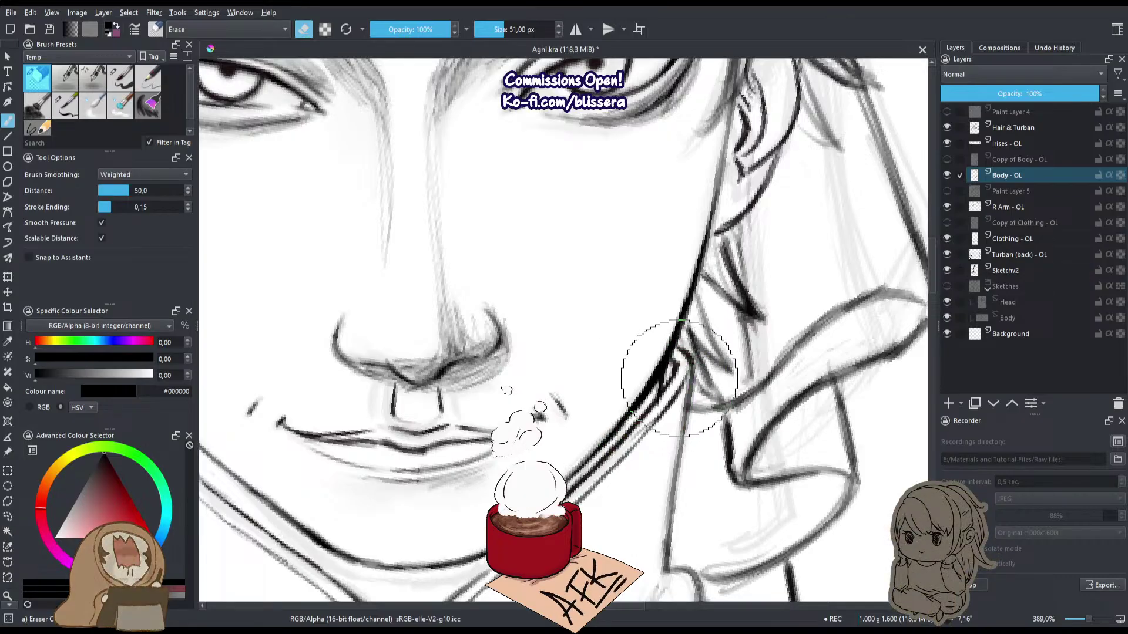
{"action": "key", "text": "bracketleft"}
{"action": "key", "text": "bracketleft"}
{"action": "key", "text": "bracketleft"}
{"action": "key", "text": "bracketleft"}
{"action": "key", "text": "bracketleft"}
{"action": "key", "text": "bracketleft"}
{"action": "key", "text": "bracketleft"}
{"action": "key", "text": "bracketleft"}
{"action": "key", "text": "bracketleft"}
{"action": "mouse_move", "coordinate": [666, 376]}
{"action": "left_mouse_down"}
{"action": "mouse_move", "coordinate": [660, 432]}
{"action": "mouse_move", "coordinate": [429, 416]}
{"action": "mouse_move", "coordinate": [428, 440]}
{"action": "left_mouse_up"}
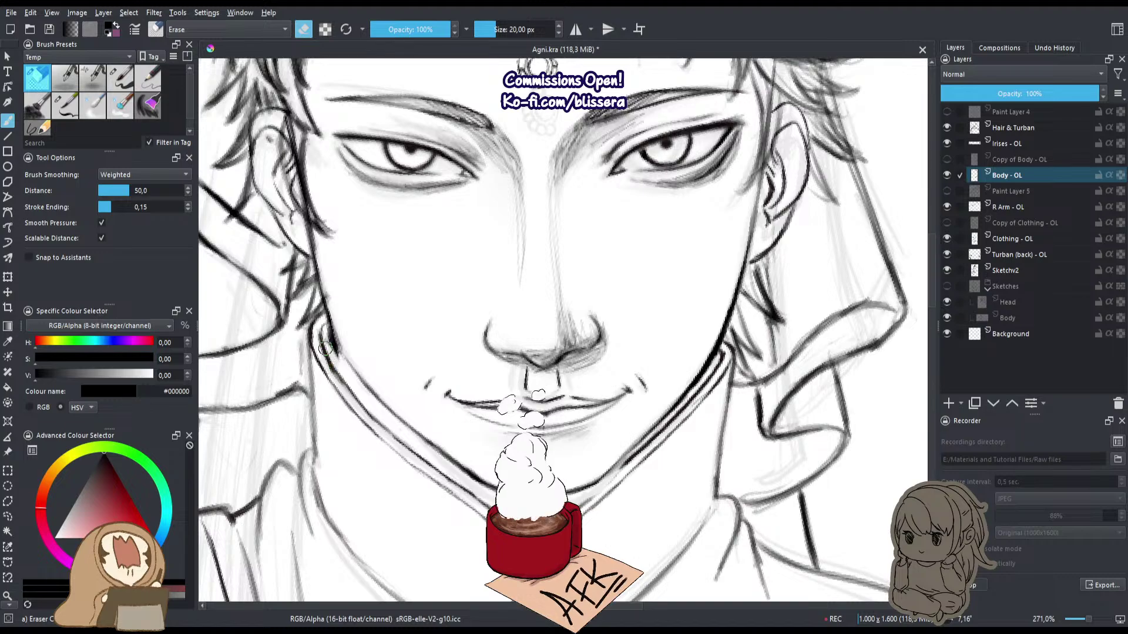
{"action": "mouse_move", "coordinate": [322, 335]}
{"action": "left_mouse_down"}
{"action": "mouse_move", "coordinate": [335, 352]}
{"action": "mouse_move", "coordinate": [329, 342]}
{"action": "left_mouse_up"}
{"action": "left_click_drag", "start_coordinate": [335, 335], "coordinate": [448, 399]}
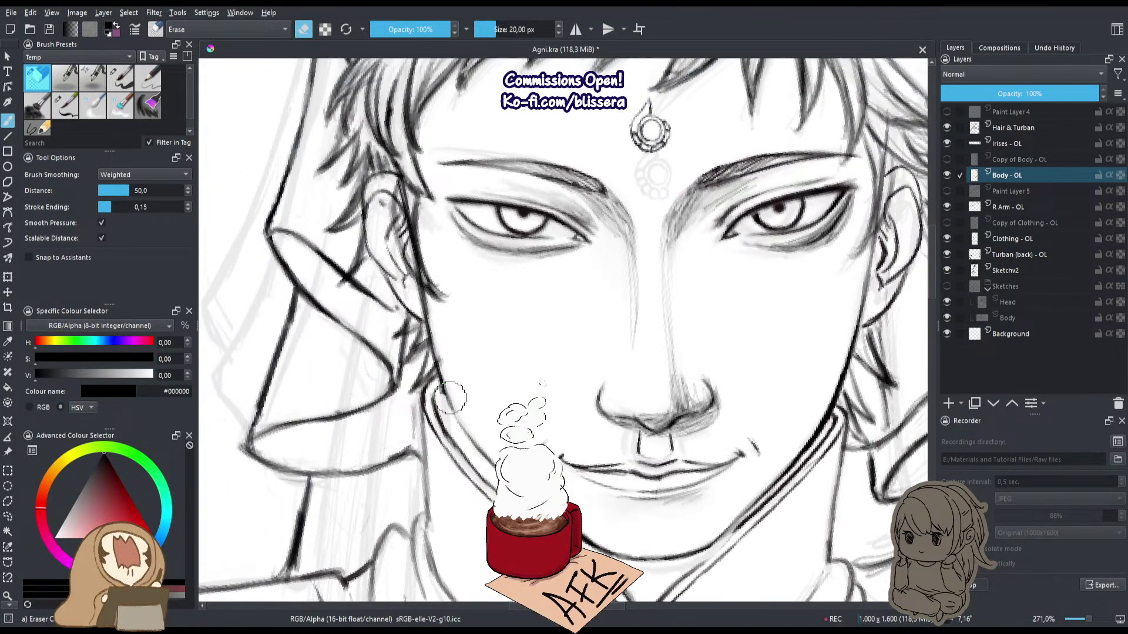
{"action": "key", "text": "bracketleft"}
{"action": "key", "text": "slash"}
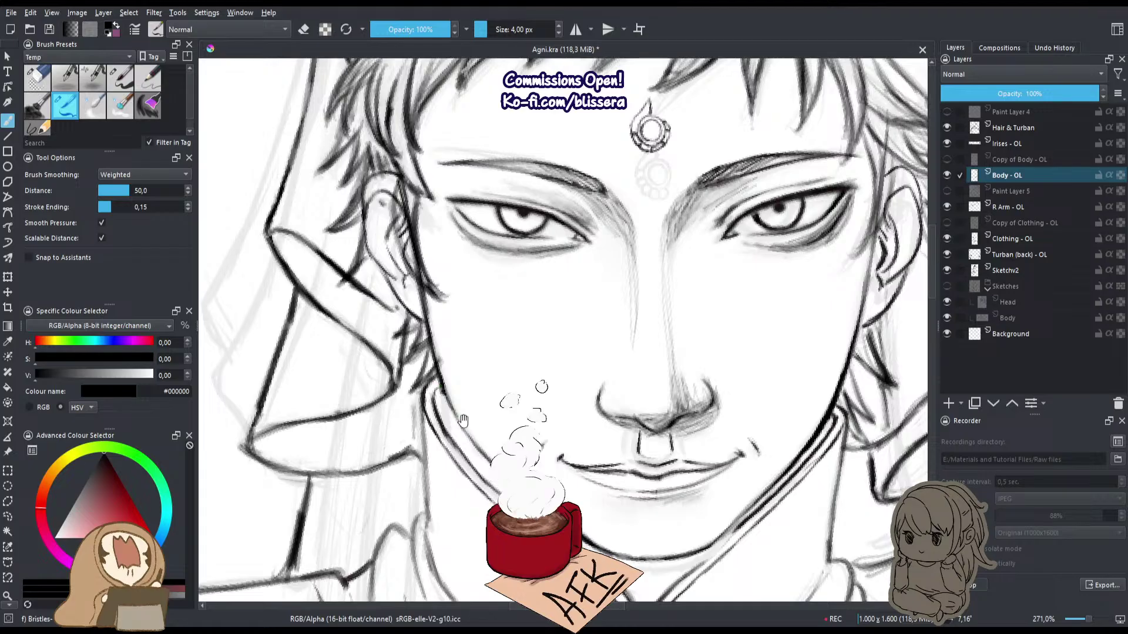
Lasso the mouth, jaw and chin on Body - OL and stretch the selection slightly downward with a free transform.
{"action": "left_click_drag", "start_coordinate": [463, 421], "coordinate": [422, 397]}
{"action": "key", "text": "l"}
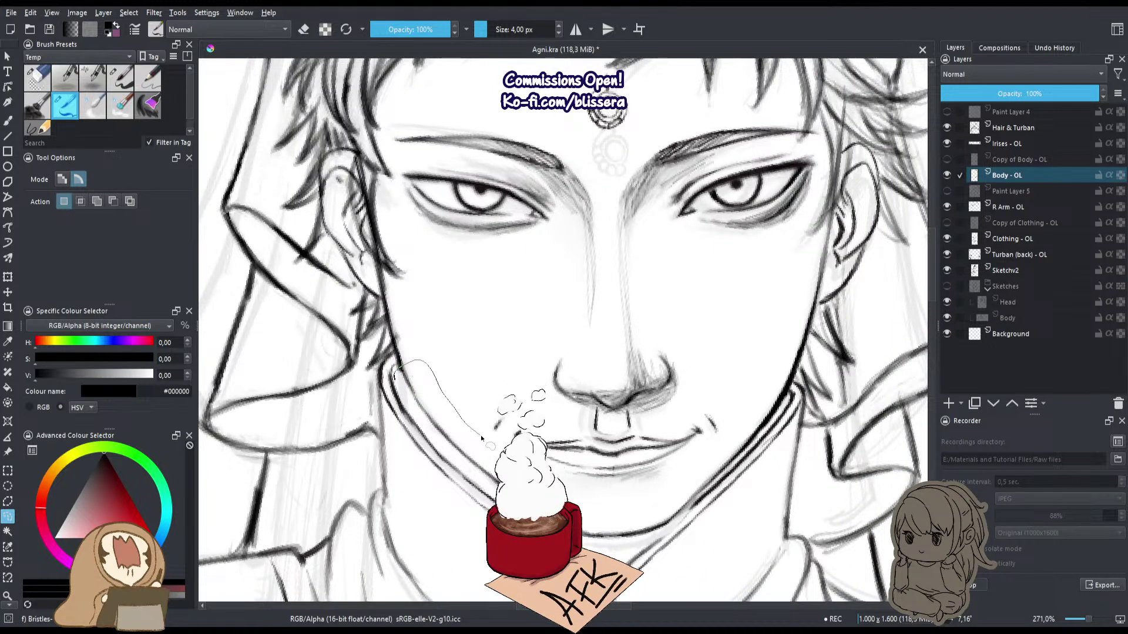
{"action": "mouse_move", "coordinate": [610, 440]}
{"action": "left_mouse_down"}
{"action": "mouse_move", "coordinate": [674, 422]}
{"action": "mouse_move", "coordinate": [781, 365]}
{"action": "mouse_move", "coordinate": [815, 377]}
{"action": "mouse_move", "coordinate": [721, 523]}
{"action": "mouse_move", "coordinate": [482, 534]}
{"action": "mouse_move", "coordinate": [411, 434]}
{"action": "left_mouse_up"}
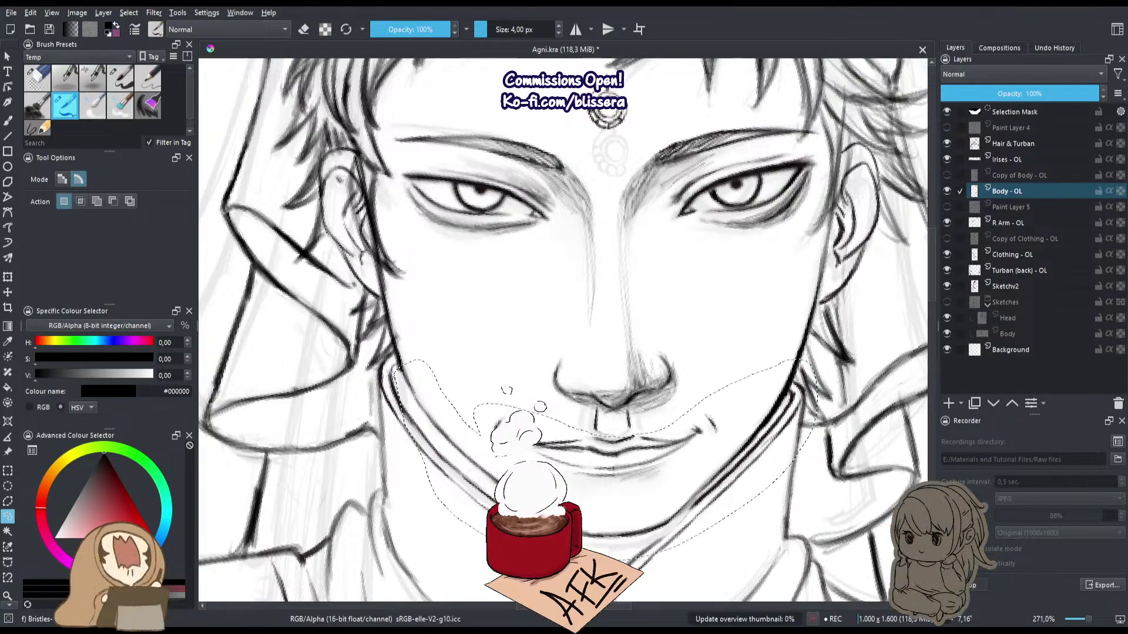
{"action": "key", "text": "ctrl+t"}
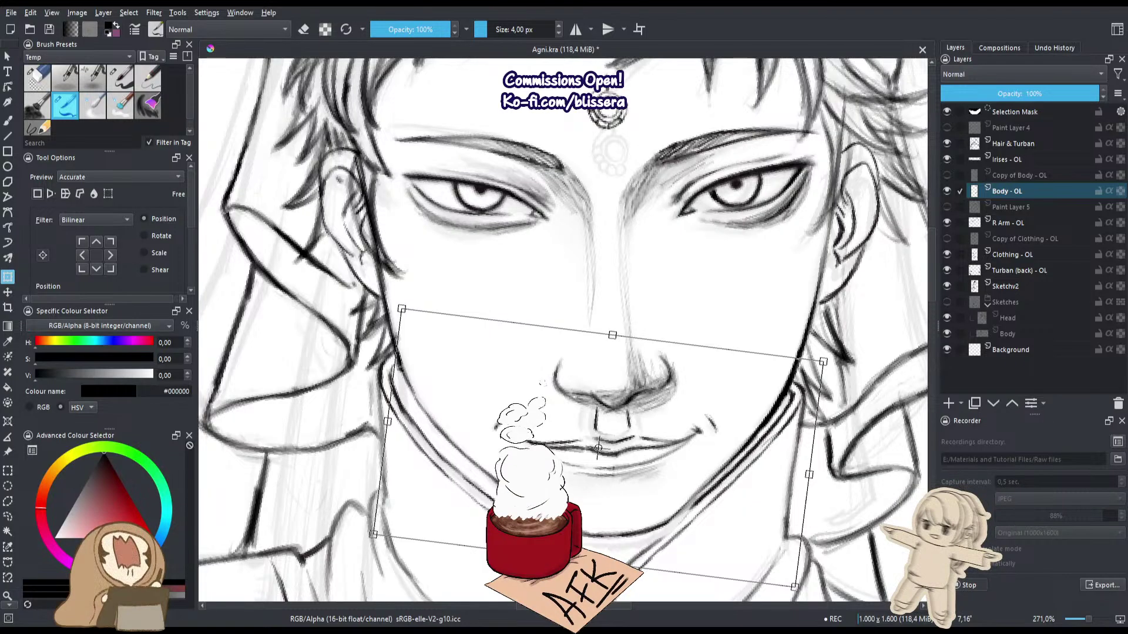
{"action": "left_click_drag", "start_coordinate": [584, 561], "coordinate": [581, 581]}
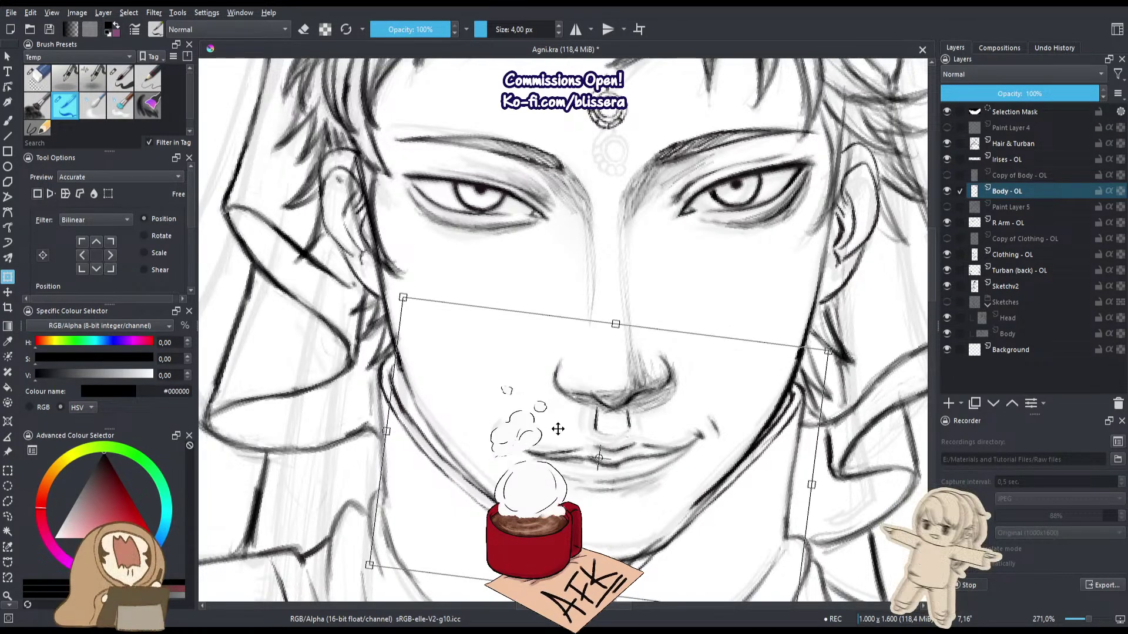
Reduce the downward stretch of the lower face, nudge it slightly upward, apply the transform and clear the selection.
{"action": "scroll", "coordinate": [666, 444], "scroll_direction": "down", "scroll_amount": 1}
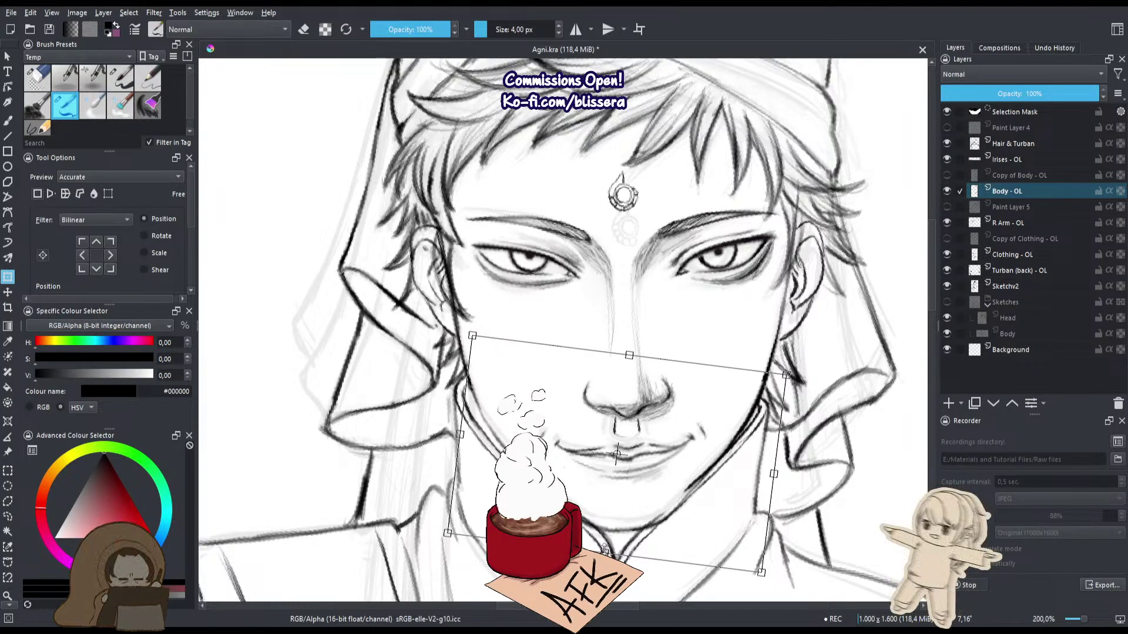
{"action": "key", "text": "Return"}
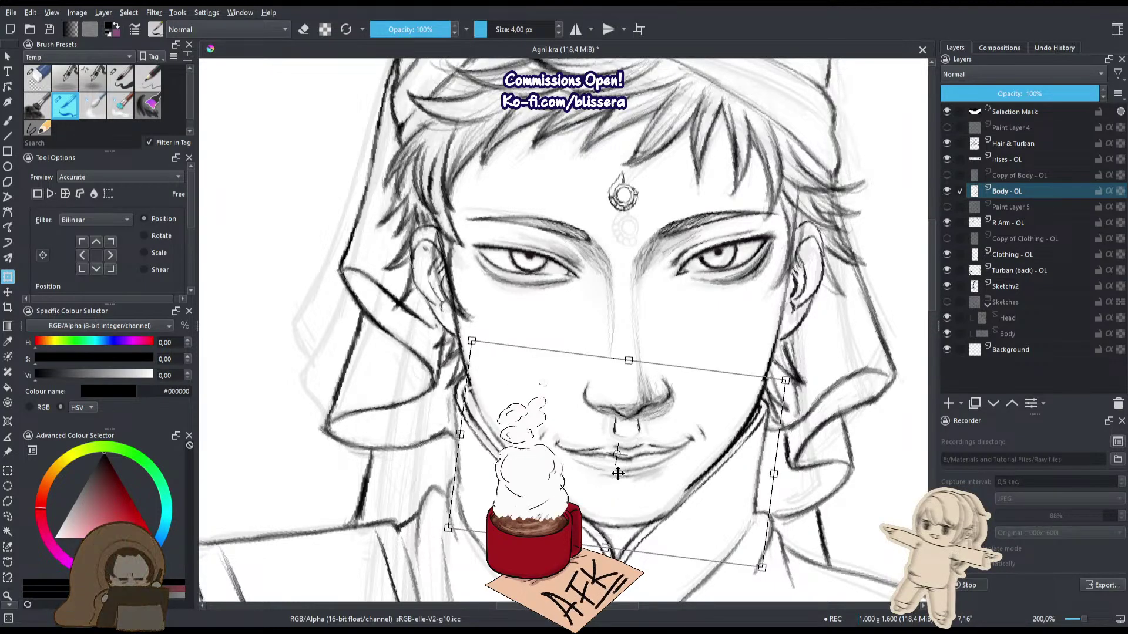
{"action": "left_click_drag", "start_coordinate": [618, 473], "coordinate": [618, 470]}
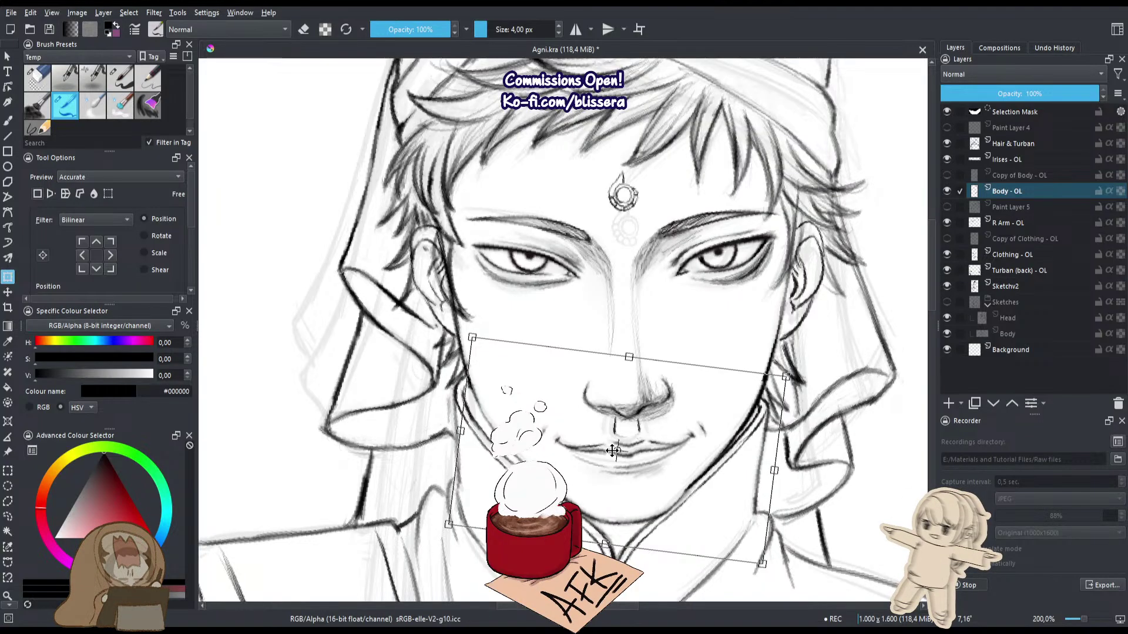
{"action": "scroll", "coordinate": [608, 400], "scroll_direction": "up", "scroll_amount": 1}
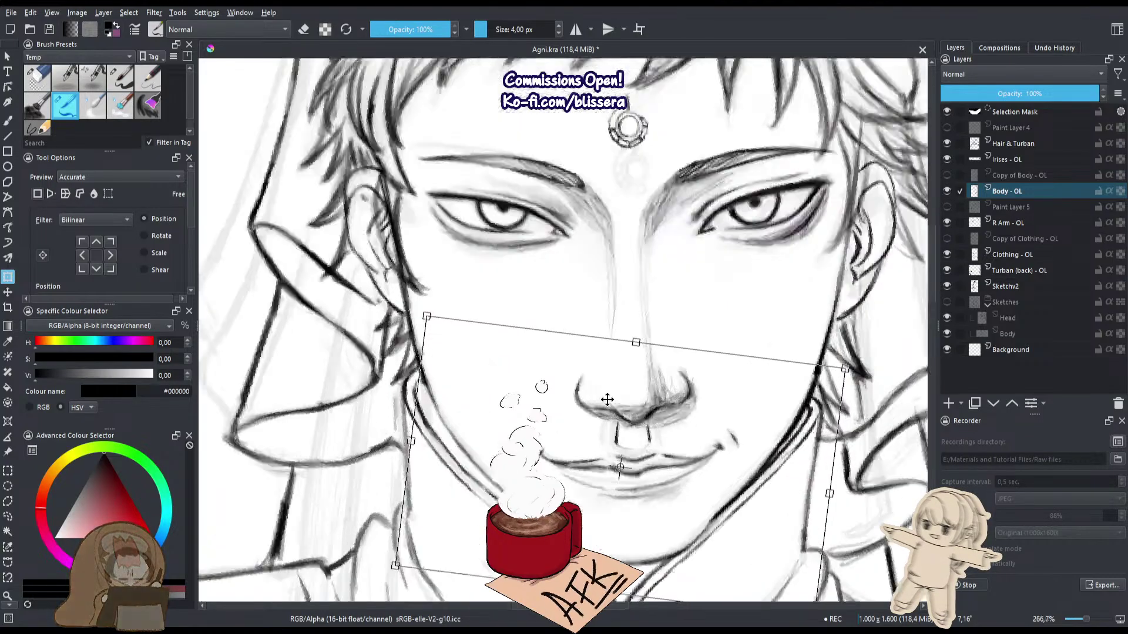
{"action": "scroll", "coordinate": [607, 400], "scroll_direction": "down", "scroll_amount": 1}
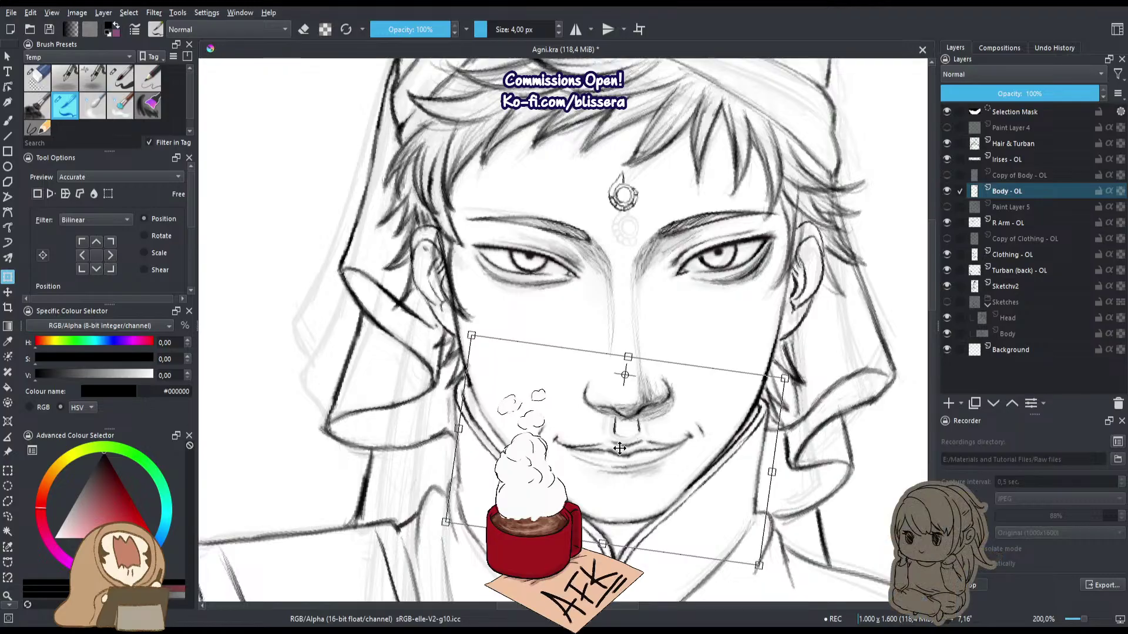
{"action": "key", "text": "Return"}
{"action": "key", "text": "ctrl+shift+a"}
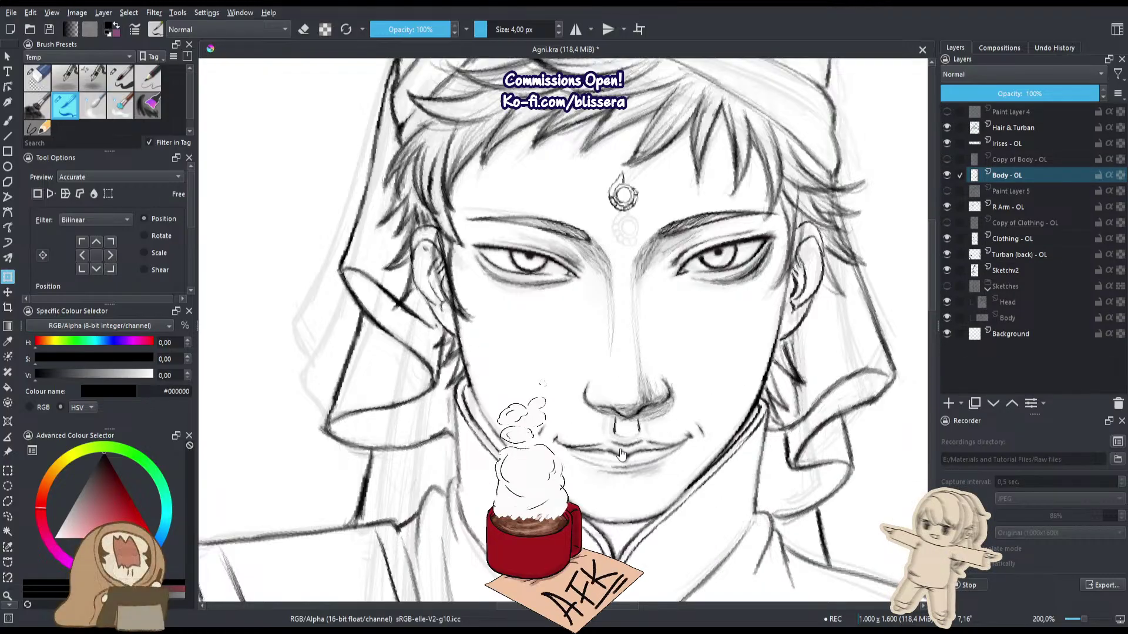
Extend the left-side nose bridge line down toward the nostril and reinforce the nose lines with the 7 px brush.
{"action": "scroll", "coordinate": [621, 454], "scroll_direction": "up", "scroll_amount": 3}
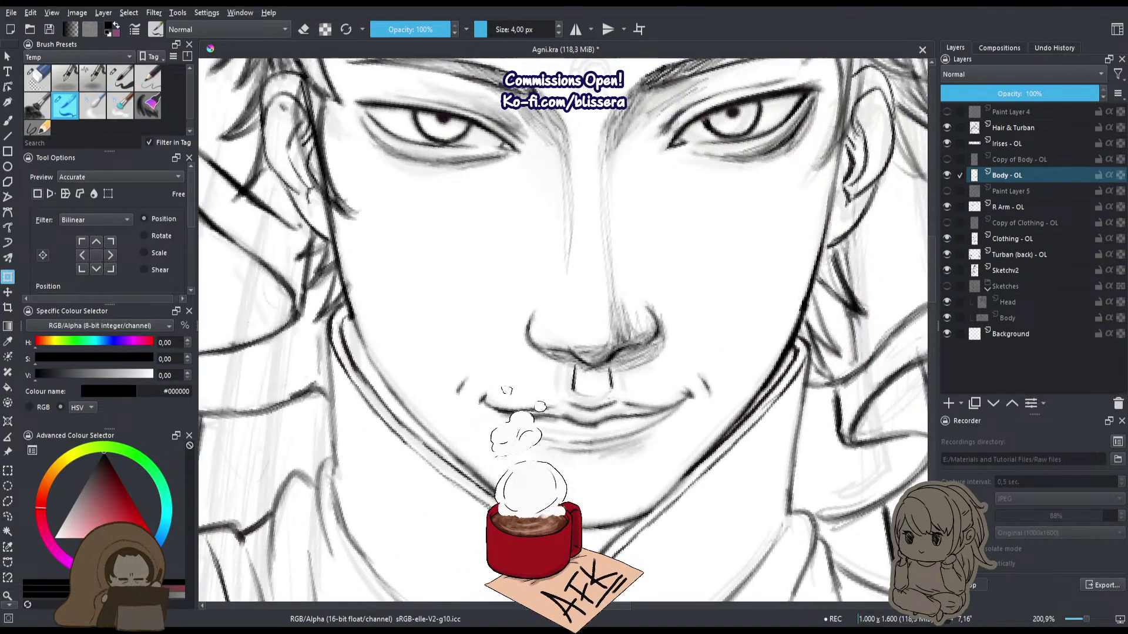
{"action": "scroll", "coordinate": [542, 386], "scroll_direction": "down", "scroll_amount": 4}
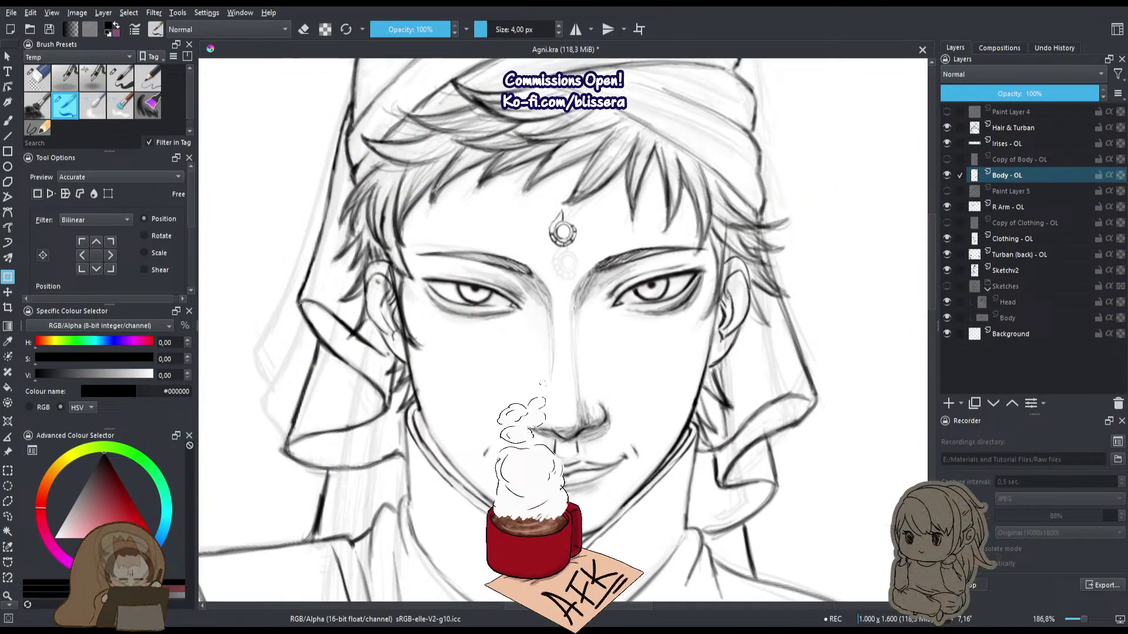
{"action": "left_click_drag", "start_coordinate": [492, 357], "coordinate": [495, 277]}
{"action": "scroll", "coordinate": [497, 306], "scroll_direction": "up", "scroll_amount": 3}
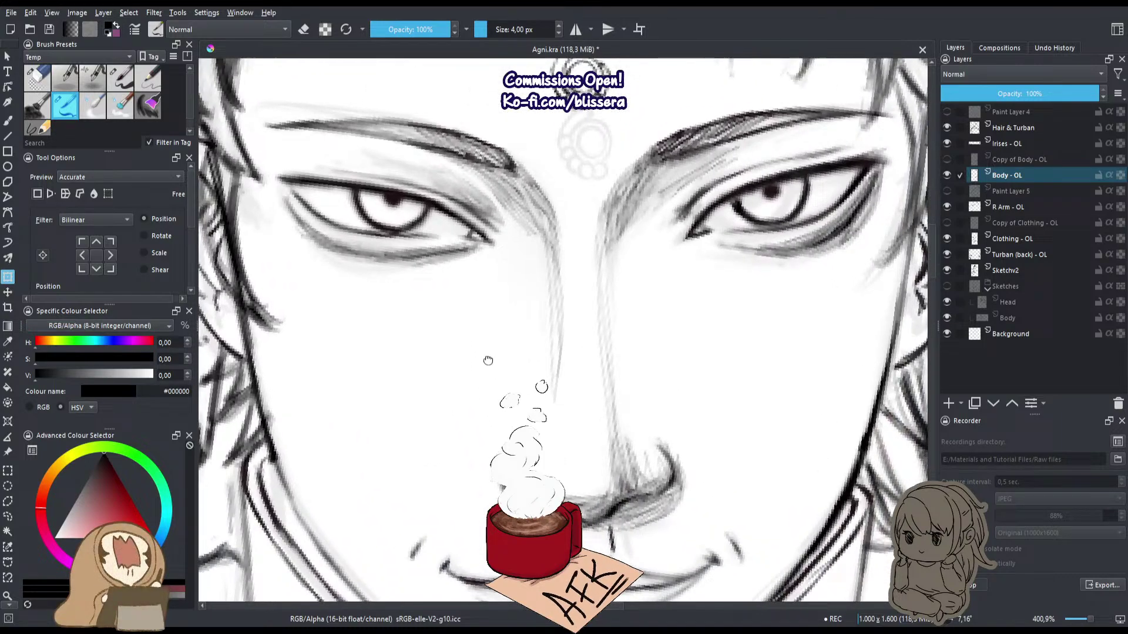
{"action": "mouse_move", "coordinate": [488, 360]}
{"action": "left_mouse_down"}
{"action": "mouse_move", "coordinate": [491, 562]}
{"action": "mouse_move", "coordinate": [488, 357]}
{"action": "left_mouse_up"}
{"action": "key", "text": "l"}
{"action": "left_click_drag", "start_coordinate": [489, 470], "coordinate": [489, 430]}
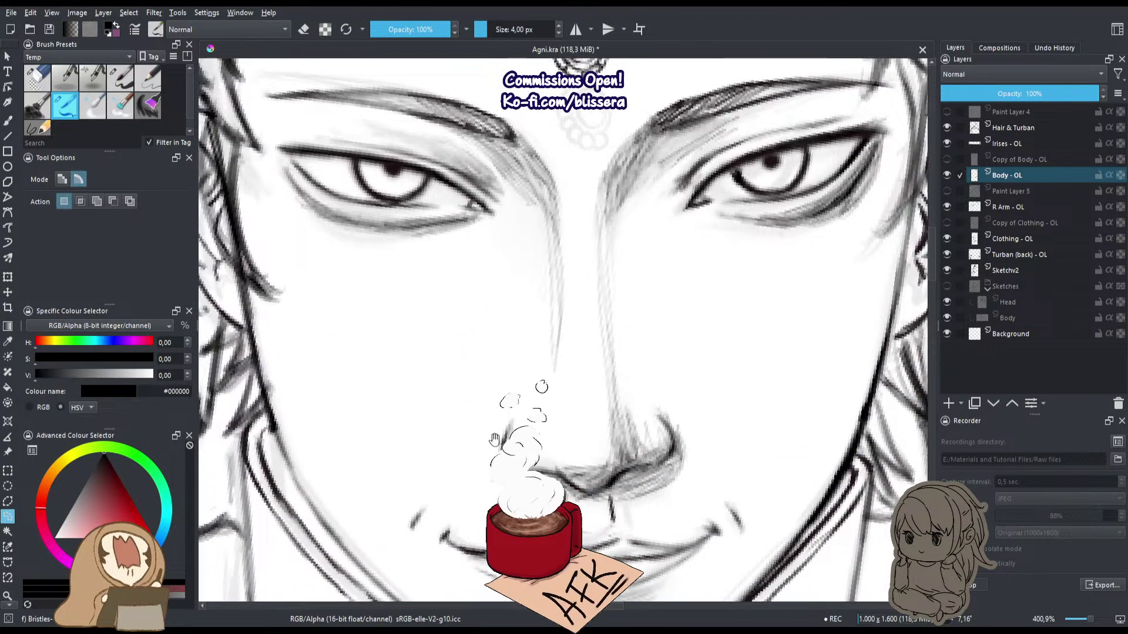
{"action": "scroll", "coordinate": [494, 406], "scroll_direction": "up", "scroll_amount": 4}
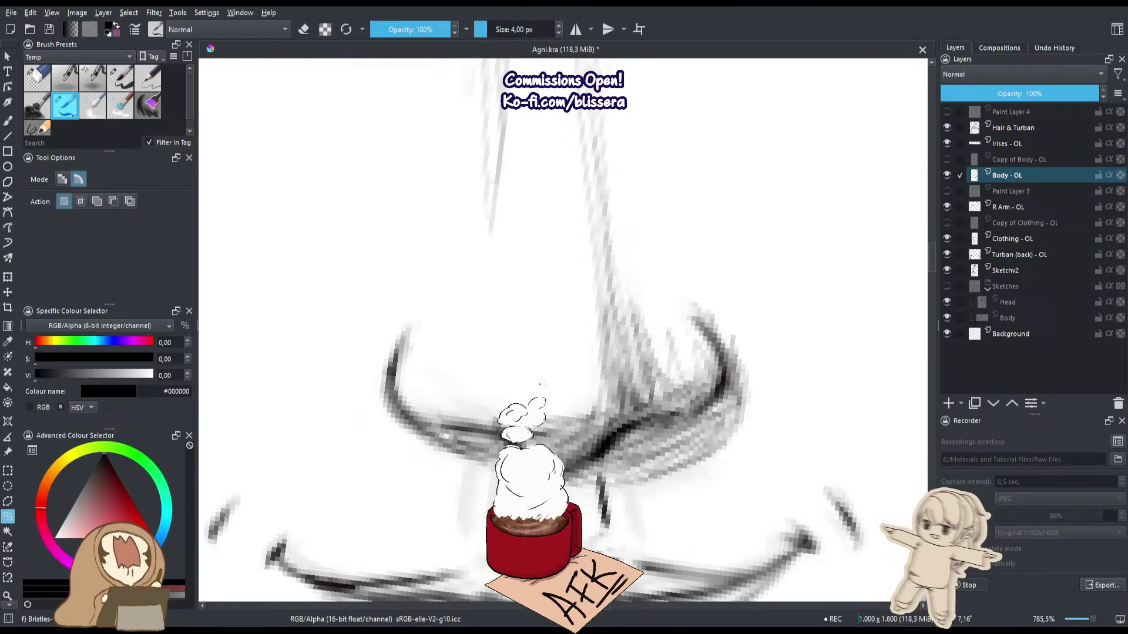
{"action": "key", "text": "b"}
{"action": "key", "text": "bracketright"}
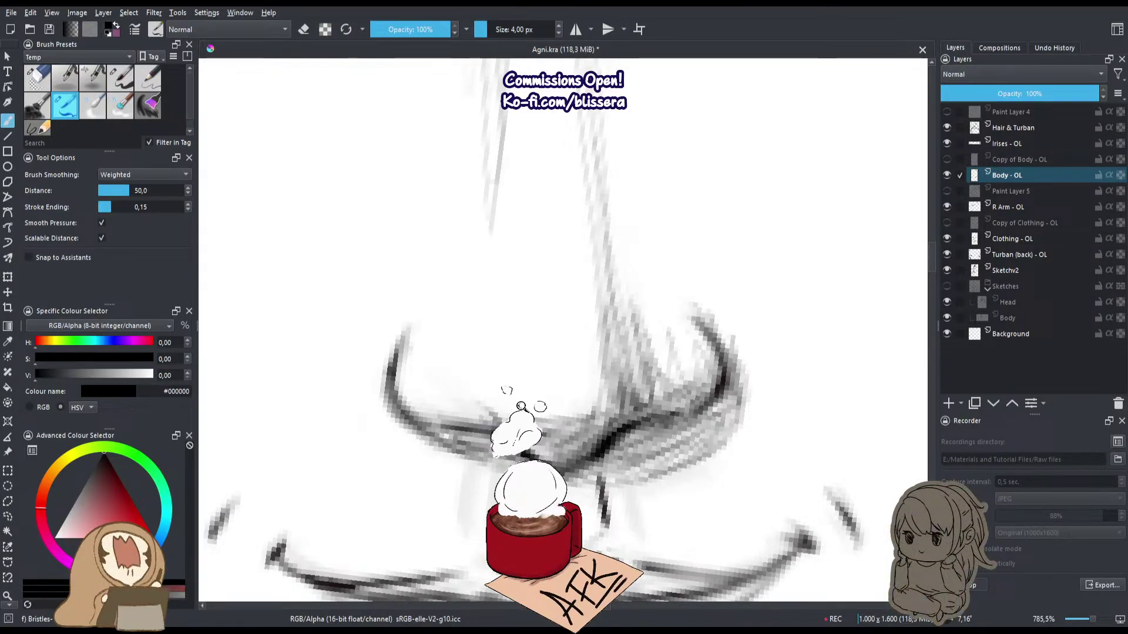
{"action": "scroll", "coordinate": [475, 411], "scroll_direction": "down", "scroll_amount": 4}
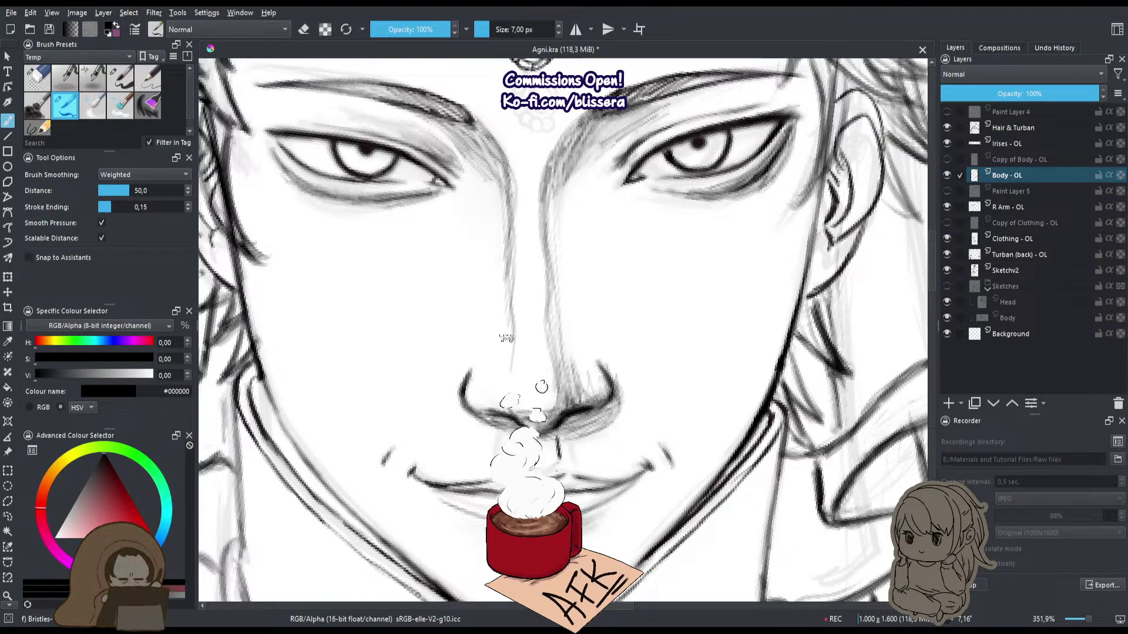
{"action": "left_click_drag", "start_coordinate": [504, 365], "coordinate": [504, 440]}
Fade the middle stretch of both nose bridge lines with the eraser at 13 px, reducing it to 12 px.
{"action": "left_click_drag", "start_coordinate": [531, 288], "coordinate": [531, 239]}
{"action": "key", "text": "e"}
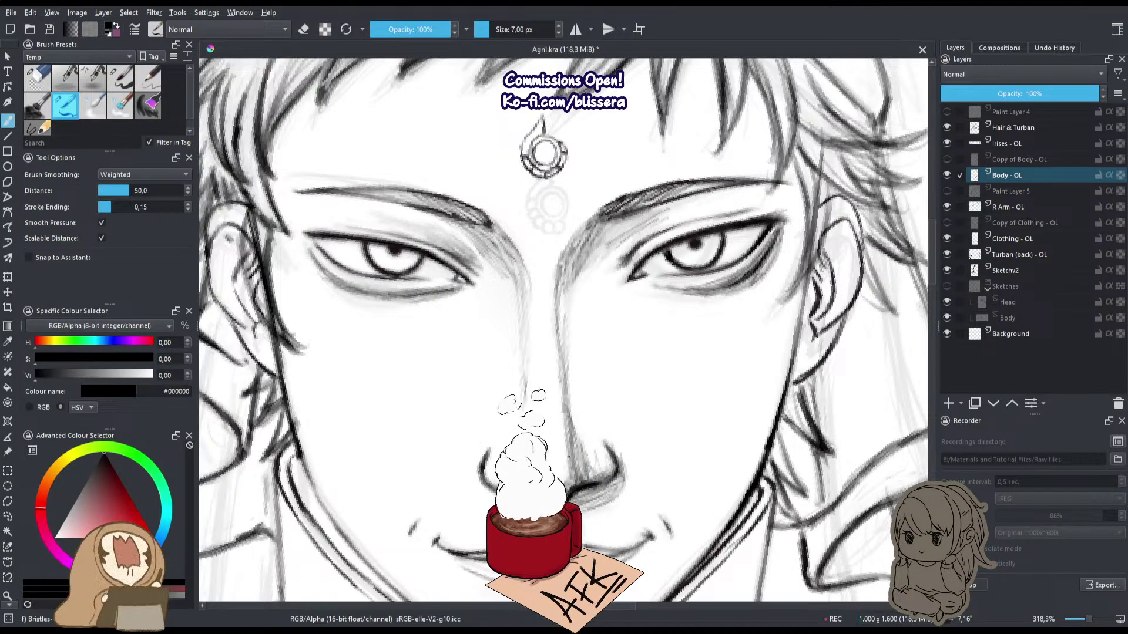
{"action": "key", "text": "e"}
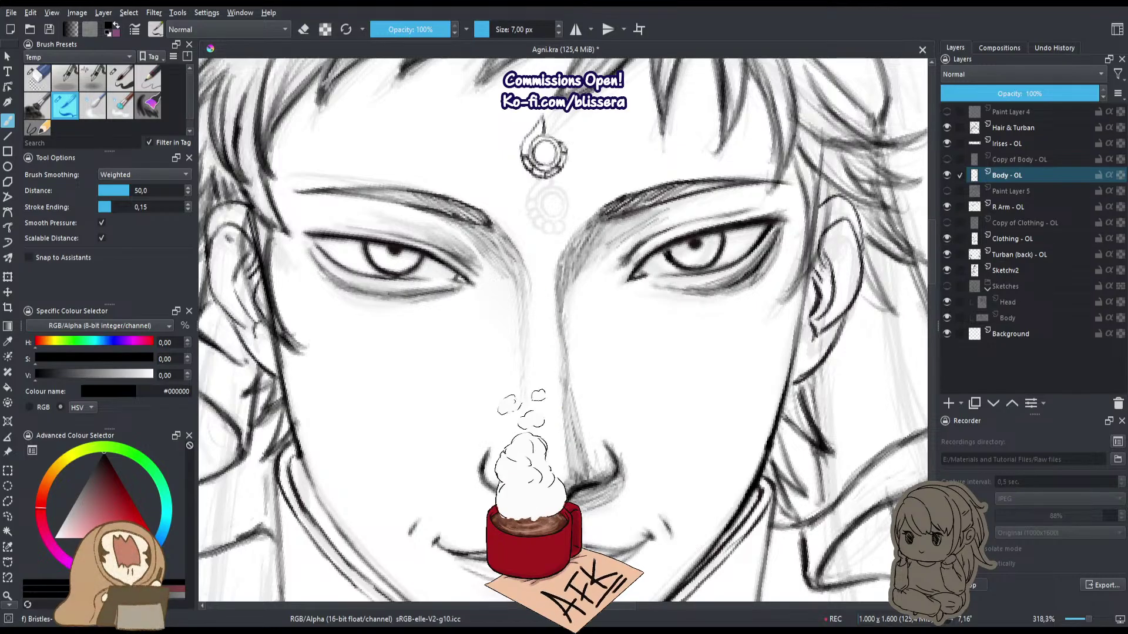
{"action": "key", "text": "e"}
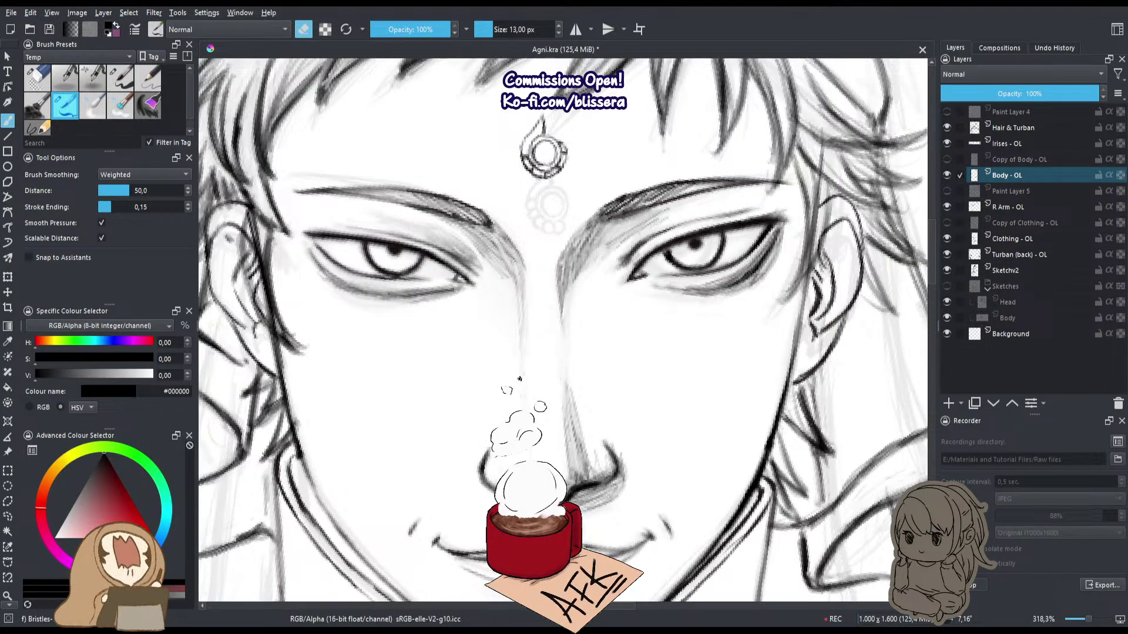
{"action": "key", "text": "["}
{"action": "mouse_move", "coordinate": [561, 238]}
{"action": "left_mouse_down"}
{"action": "mouse_move", "coordinate": [516, 347]}
{"action": "mouse_move", "coordinate": [438, 303]}
{"action": "mouse_move", "coordinate": [414, 407]}
{"action": "left_mouse_up"}
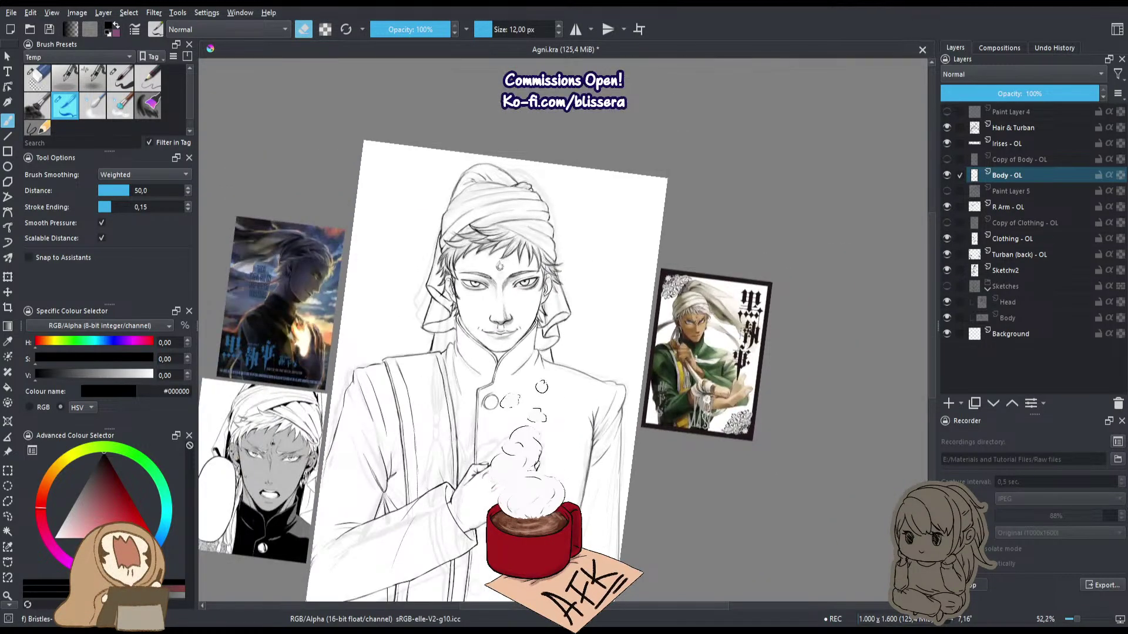
Touch up the left-hand jawline below the ear on Body - OL, using the 5 px brush and the 10 px eraser.
{"action": "left_click_drag", "start_coordinate": [463, 310], "coordinate": [463, 232]}
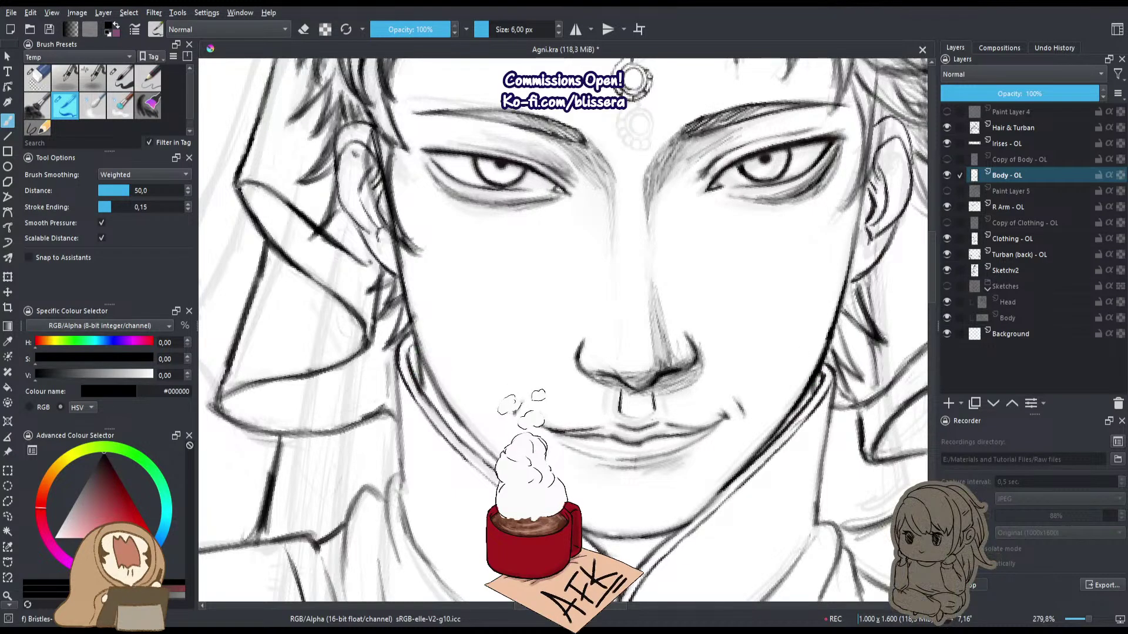
{"action": "left_click_drag", "start_coordinate": [417, 348], "coordinate": [474, 446]}
{"action": "key", "text": "bracketleft"}
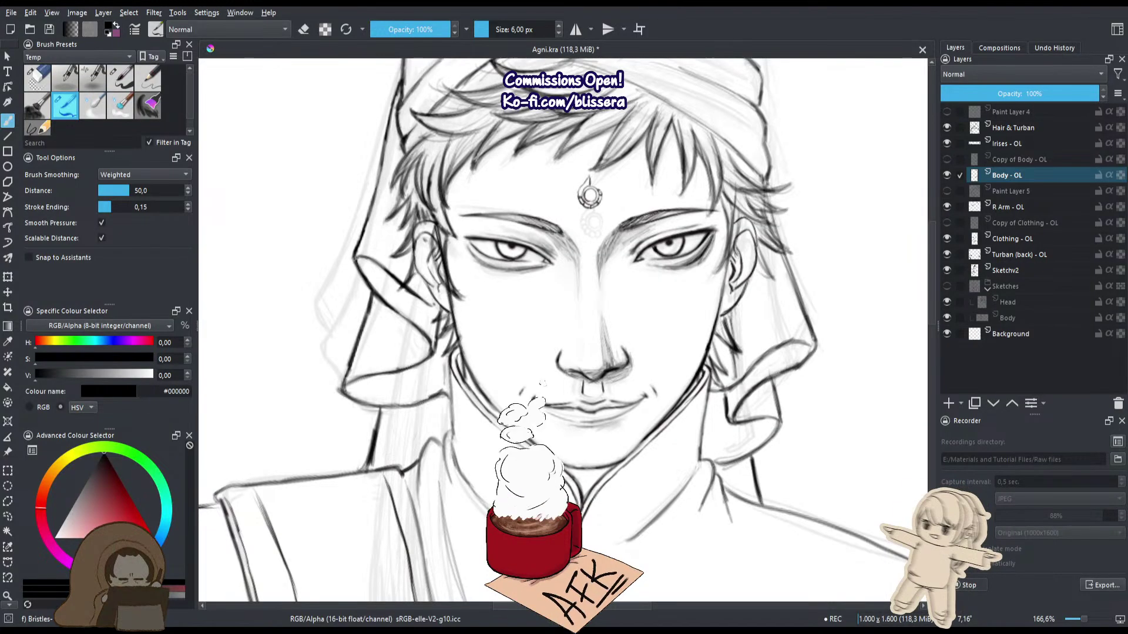
{"action": "scroll", "coordinate": [704, 355], "scroll_direction": "up", "scroll_amount": 2}
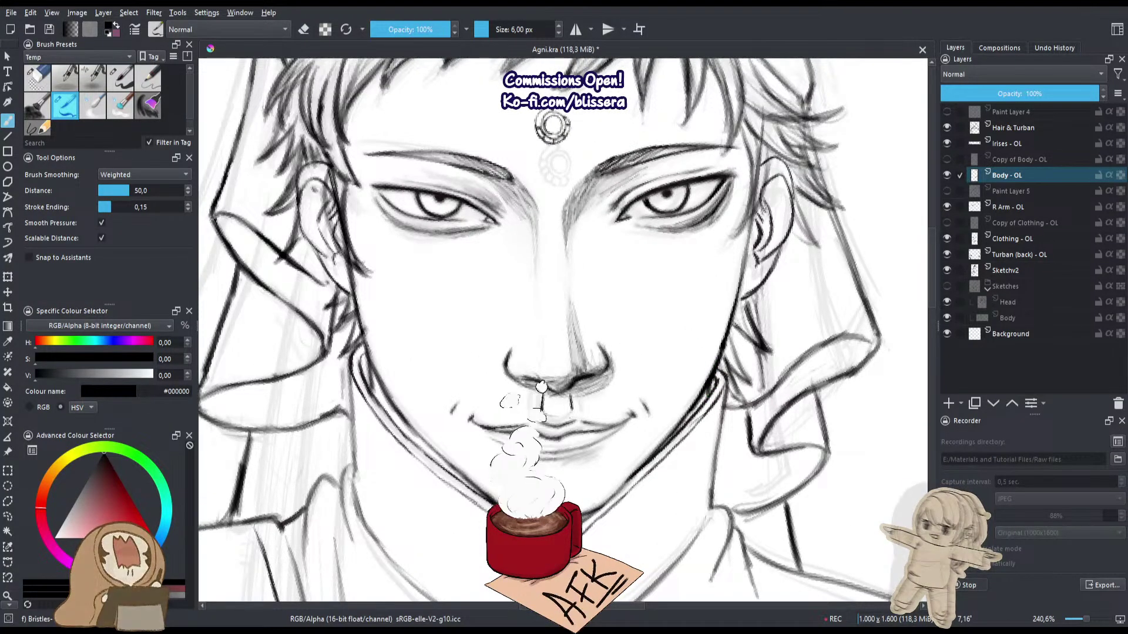
{"action": "key", "text": "bracketleft"}
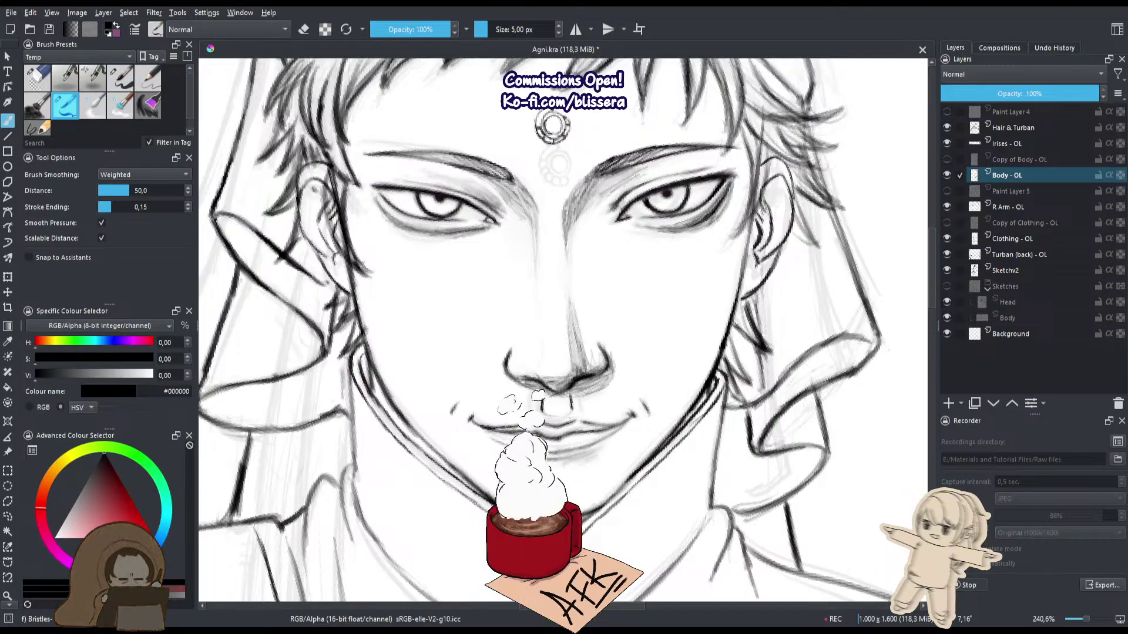
{"action": "key", "text": "e"}
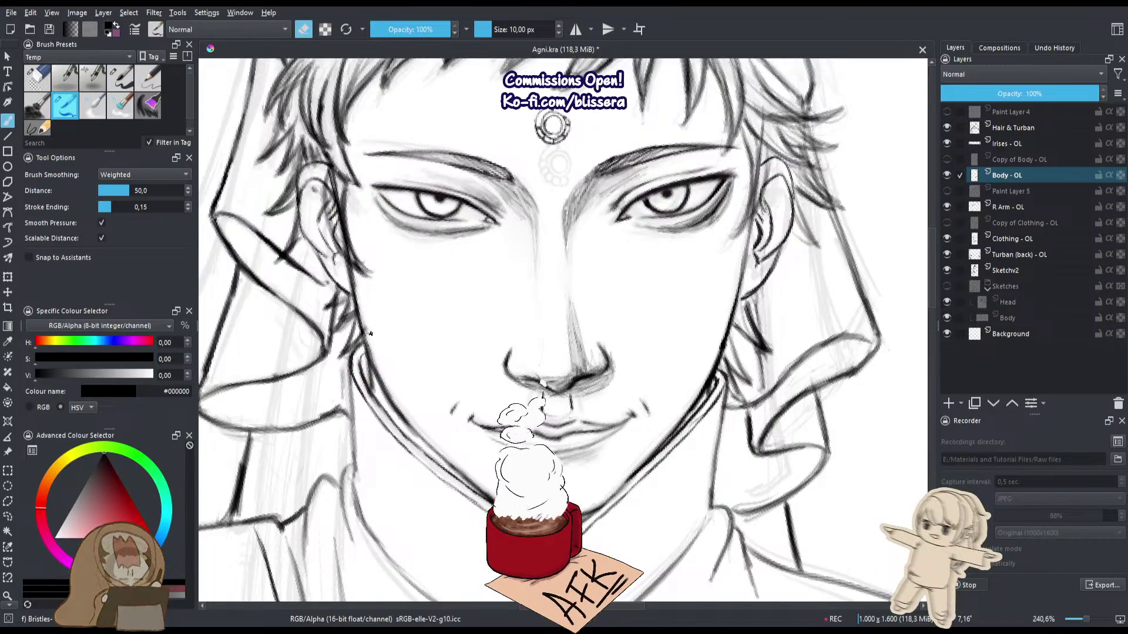
{"action": "left_click_drag", "start_coordinate": [369, 329], "coordinate": [372, 356]}
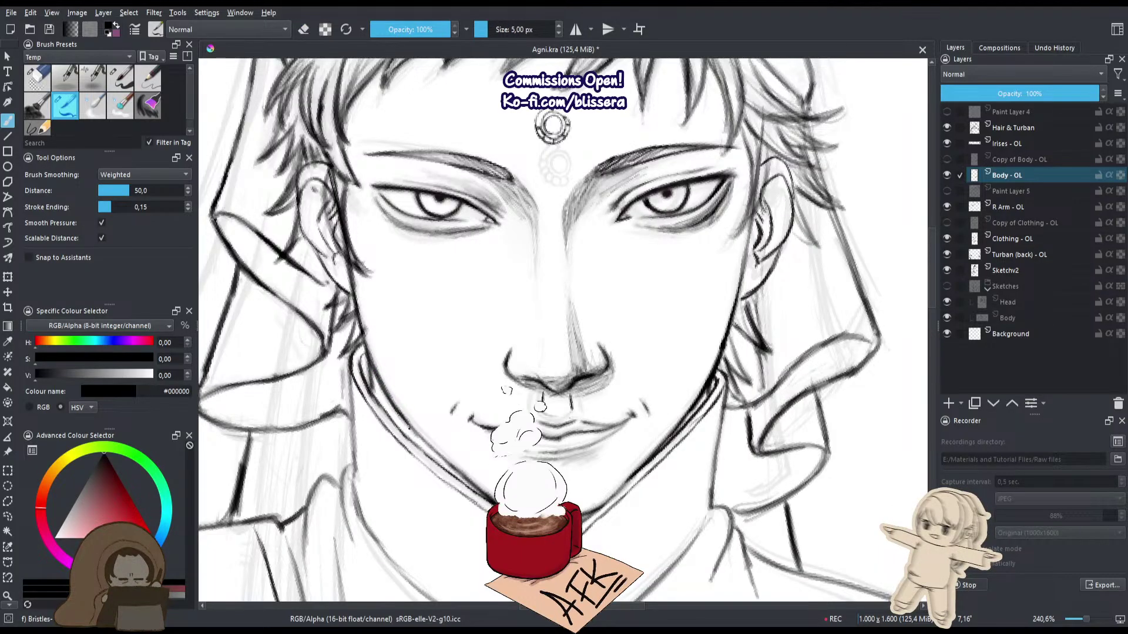
{"action": "left_click_drag", "start_coordinate": [411, 419], "coordinate": [457, 476]}
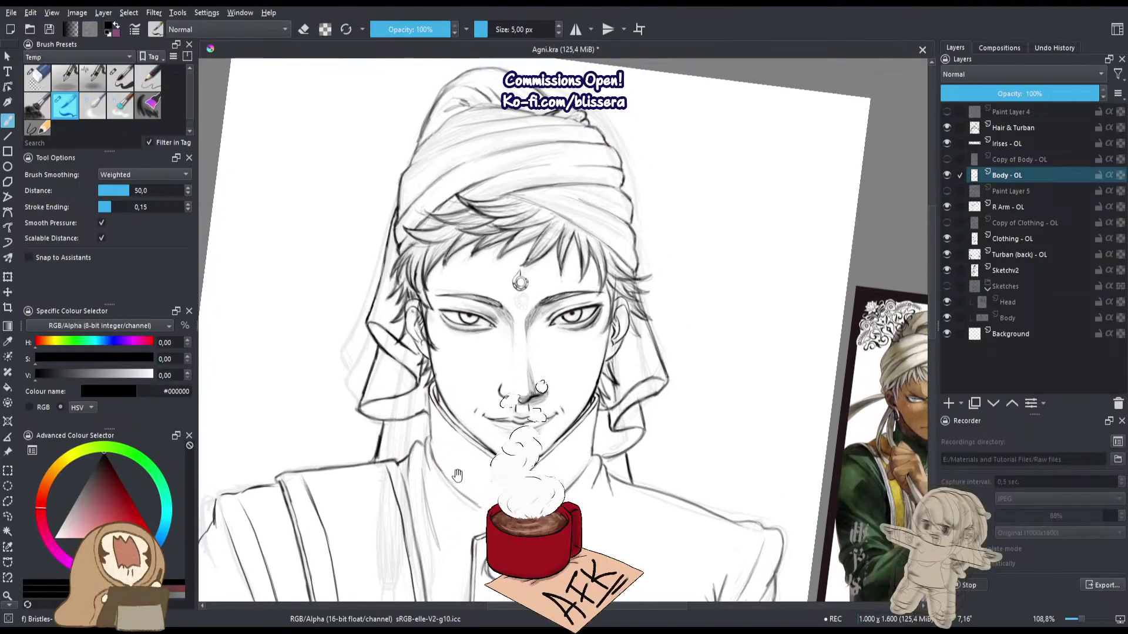
Erase and redraw the cupid's bow and the left half of the upper lip contour, using the 10 px eraser and 5 px brush.
{"action": "scroll", "coordinate": [515, 401], "scroll_direction": "up", "scroll_amount": 7}
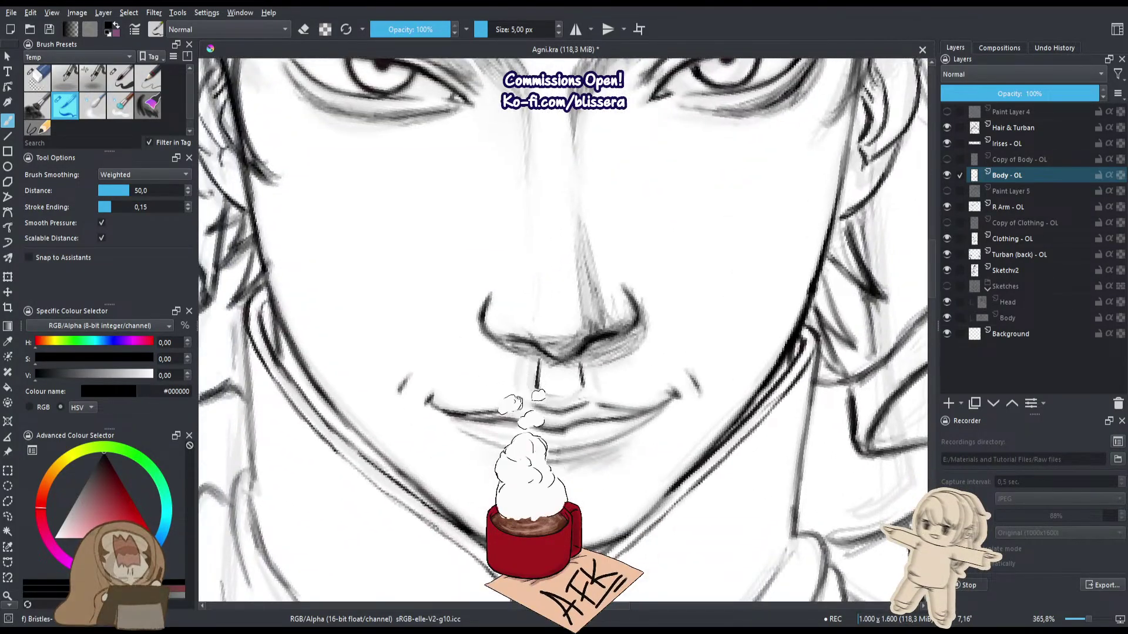
{"action": "scroll", "coordinate": [516, 401], "scroll_direction": "up", "scroll_amount": 3}
{"action": "key", "text": "e"}
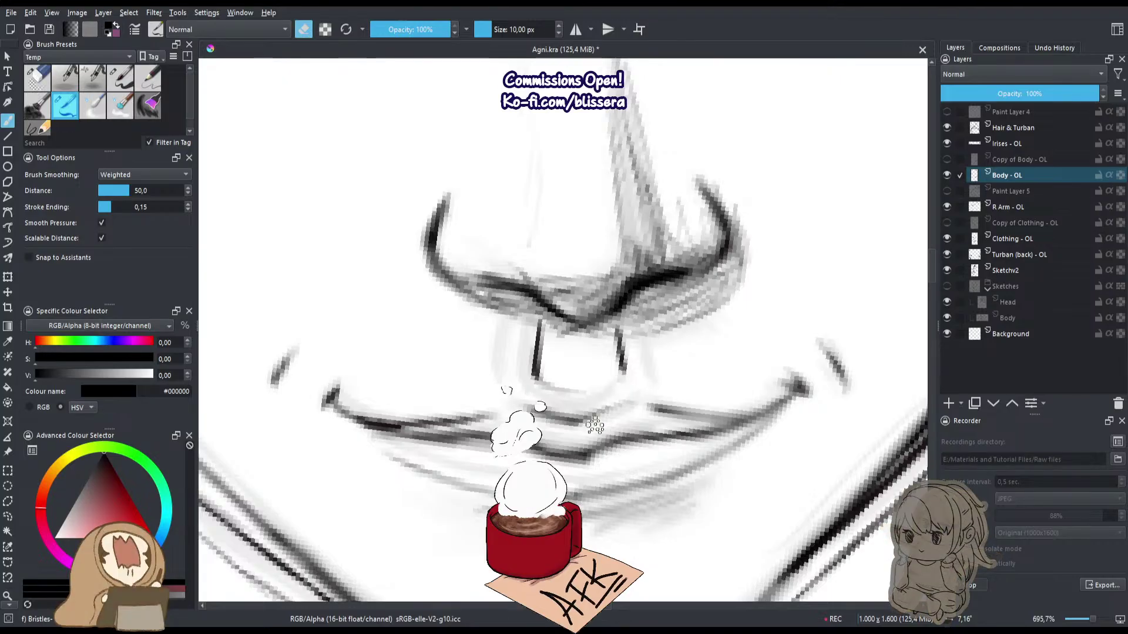
{"action": "key", "text": "e"}
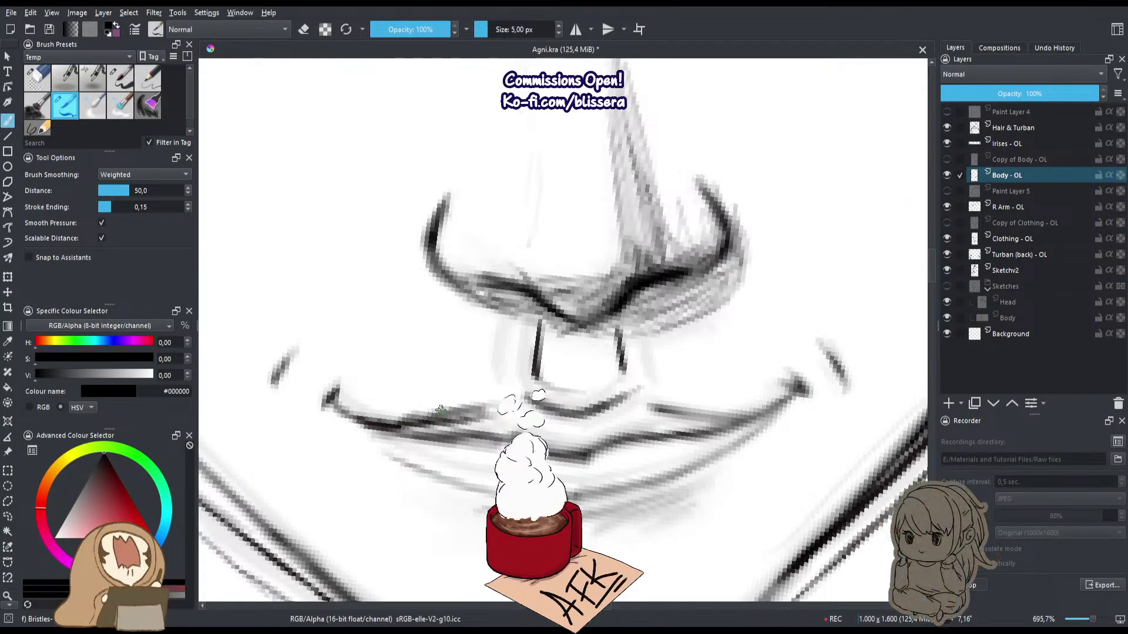
{"action": "key", "text": "e"}
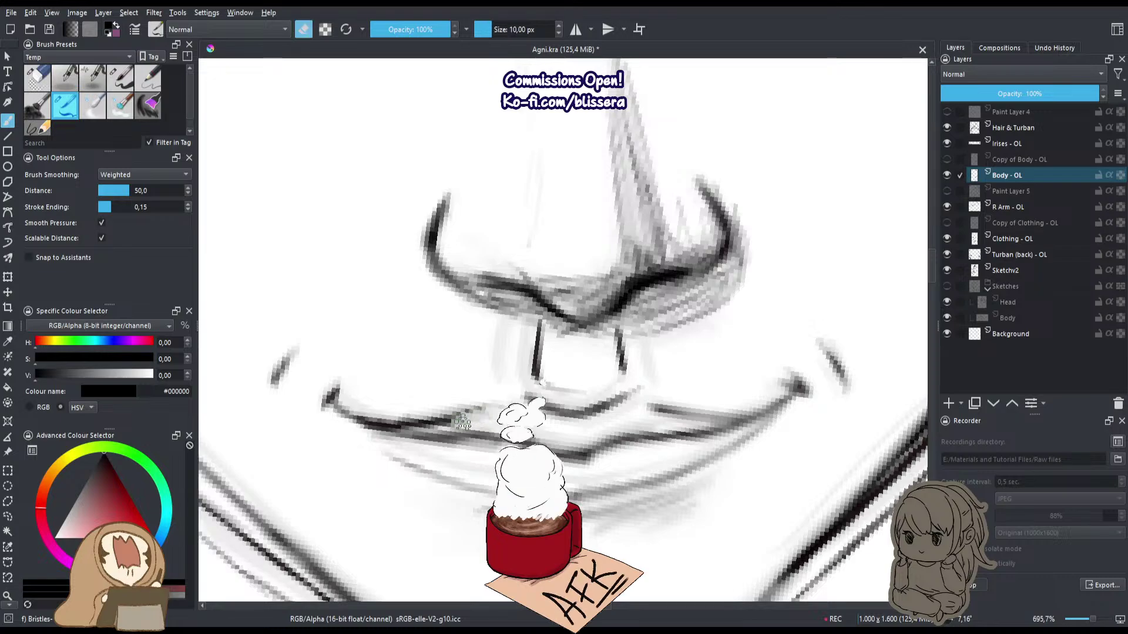
{"action": "key", "text": "e"}
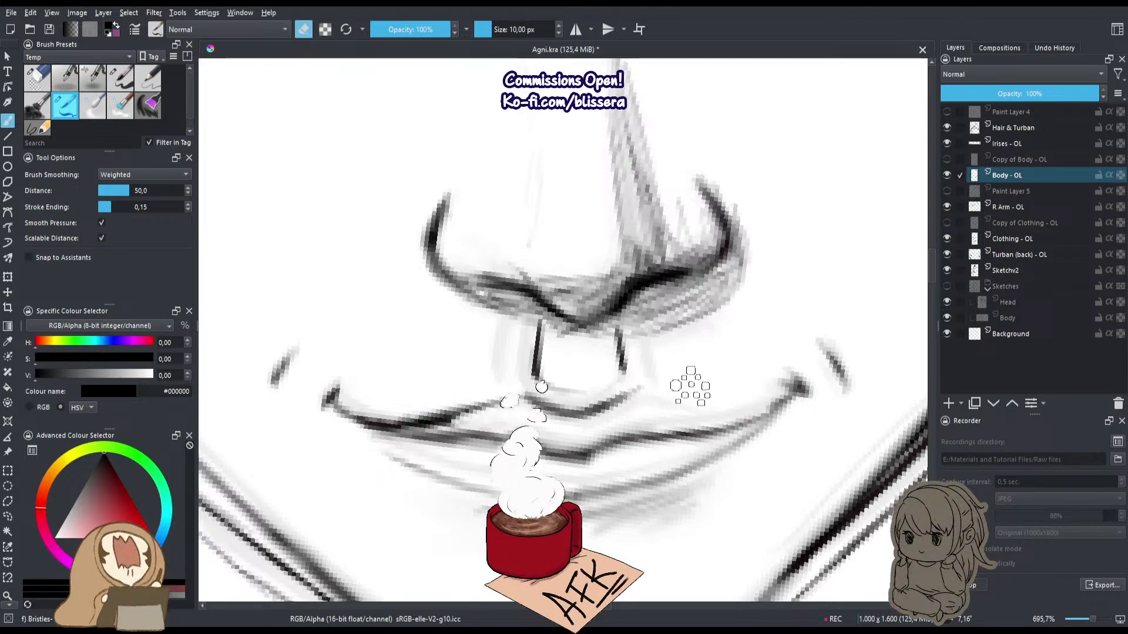
Redraw the right half of the upper lip contour with the 5 px brush so it meets the cupid's bow.
{"action": "key", "text": "e"}
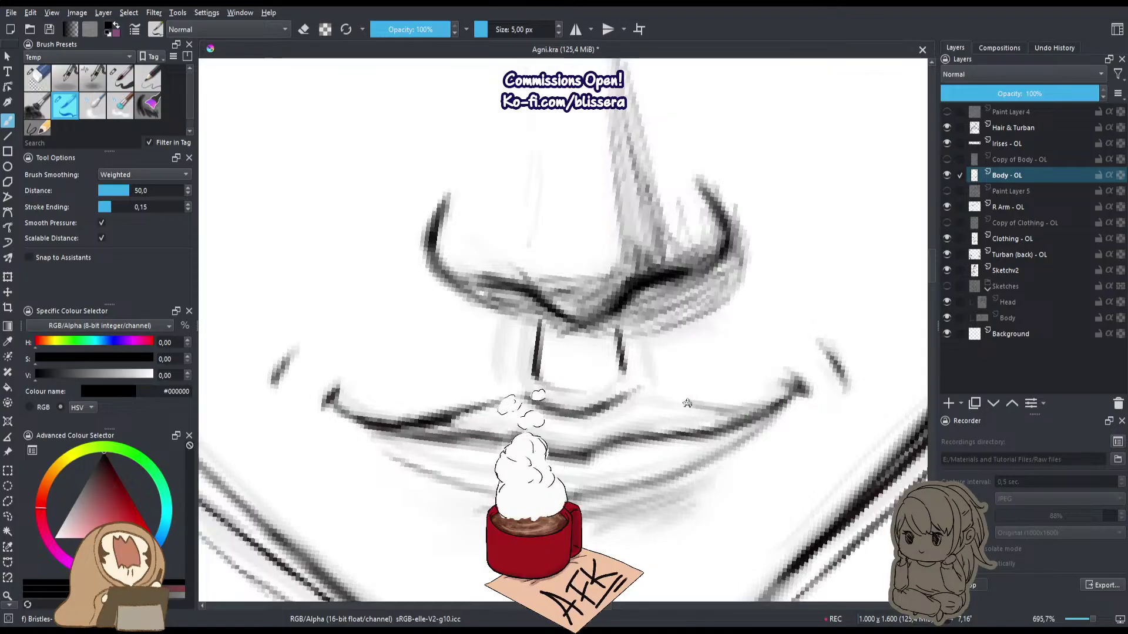
{"action": "key", "text": "e"}
{"action": "key", "text": "e"}
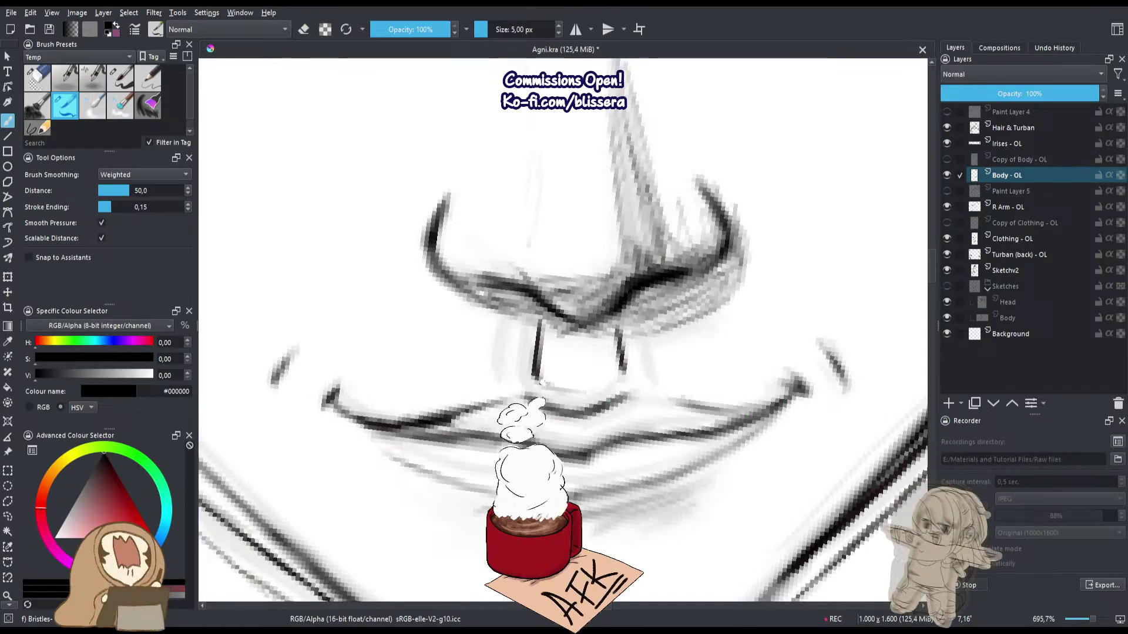
Clean up the parting line between the lips with the eraser and redraw its centre and left stretch at 5 px.
{"action": "key", "text": "e"}
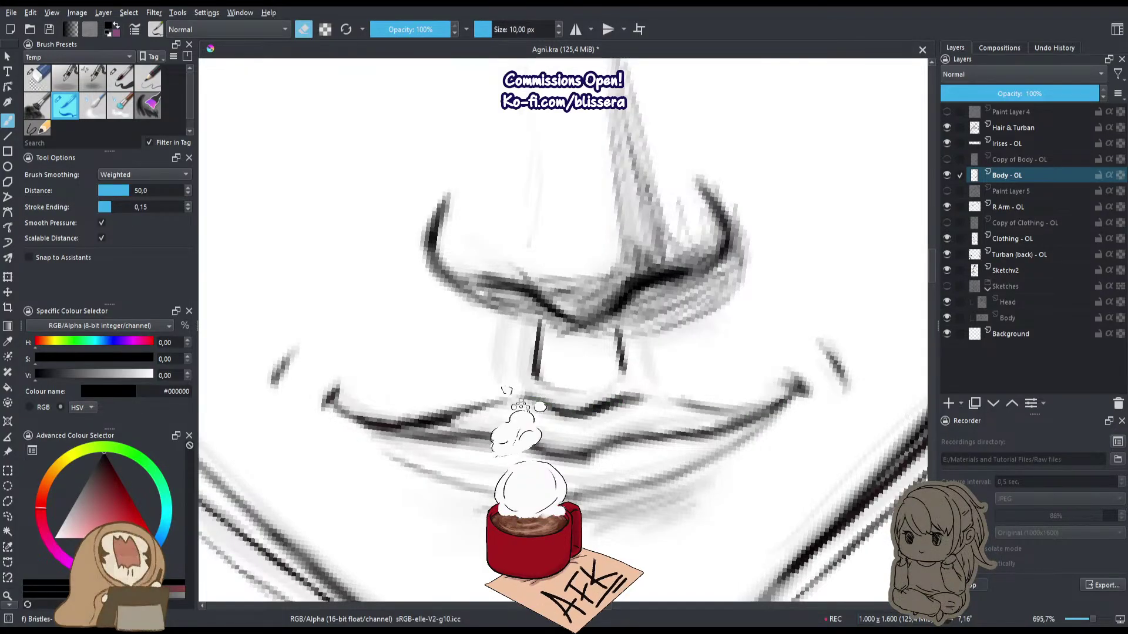
{"action": "key", "text": "e"}
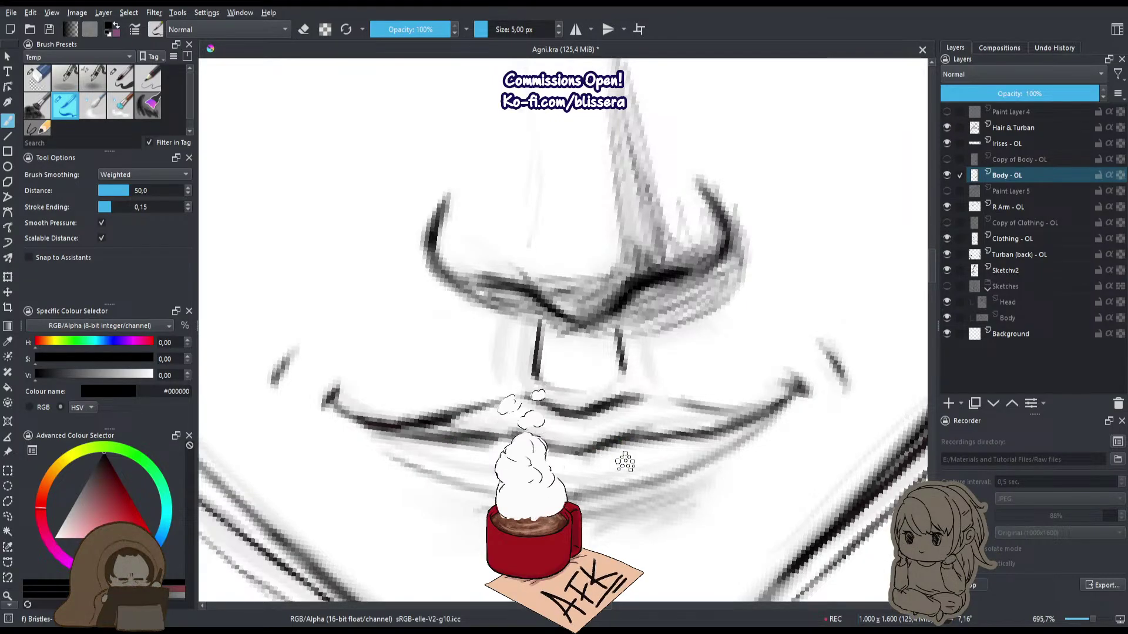
{"action": "scroll", "coordinate": [385, 339], "scroll_direction": "down", "scroll_amount": 5}
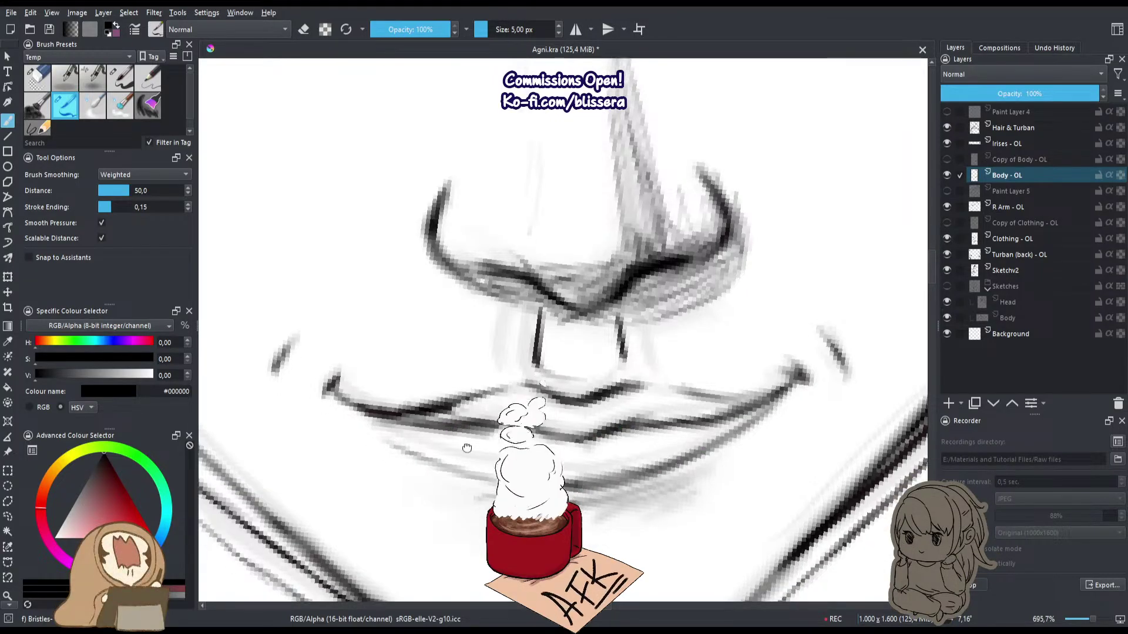
{"action": "mouse_move", "coordinate": [542, 388]}
{"action": "left_mouse_down"}
{"action": "mouse_move", "coordinate": [476, 382]}
{"action": "mouse_move", "coordinate": [400, 352]}
{"action": "mouse_move", "coordinate": [440, 395]}
{"action": "left_mouse_up"}
{"action": "mouse_move", "coordinate": [449, 367]}
{"action": "left_mouse_down"}
{"action": "mouse_move", "coordinate": [515, 374]}
{"action": "mouse_move", "coordinate": [438, 356]}
{"action": "mouse_move", "coordinate": [512, 367]}
{"action": "left_mouse_up"}
{"action": "key", "text": "e"}
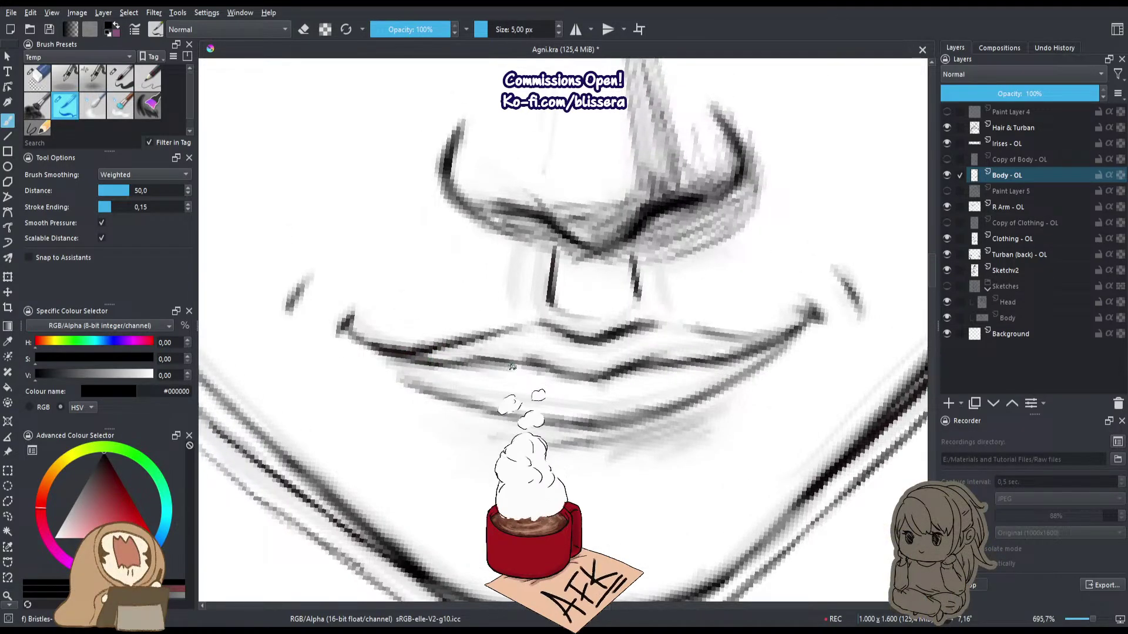
{"action": "scroll", "coordinate": [542, 387], "scroll_direction": "up", "scroll_amount": 3}
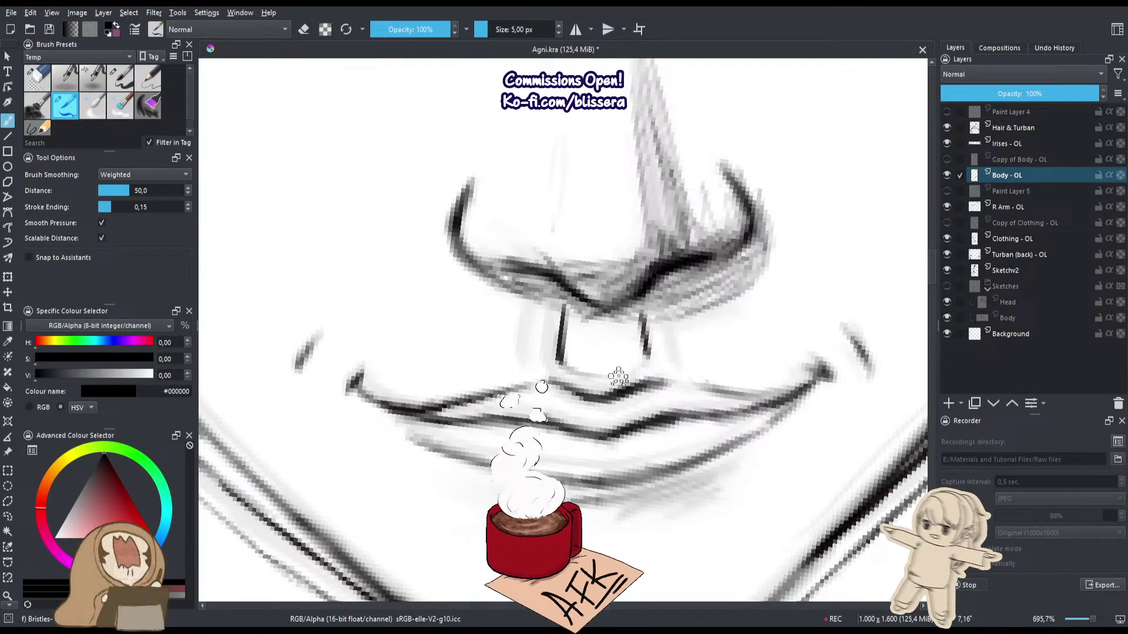
Thin the cupid's bow and philtrum lines with the 10 px eraser, and redraw the philtrum's side and base with the 5 px brush.
{"action": "key", "text": "e"}
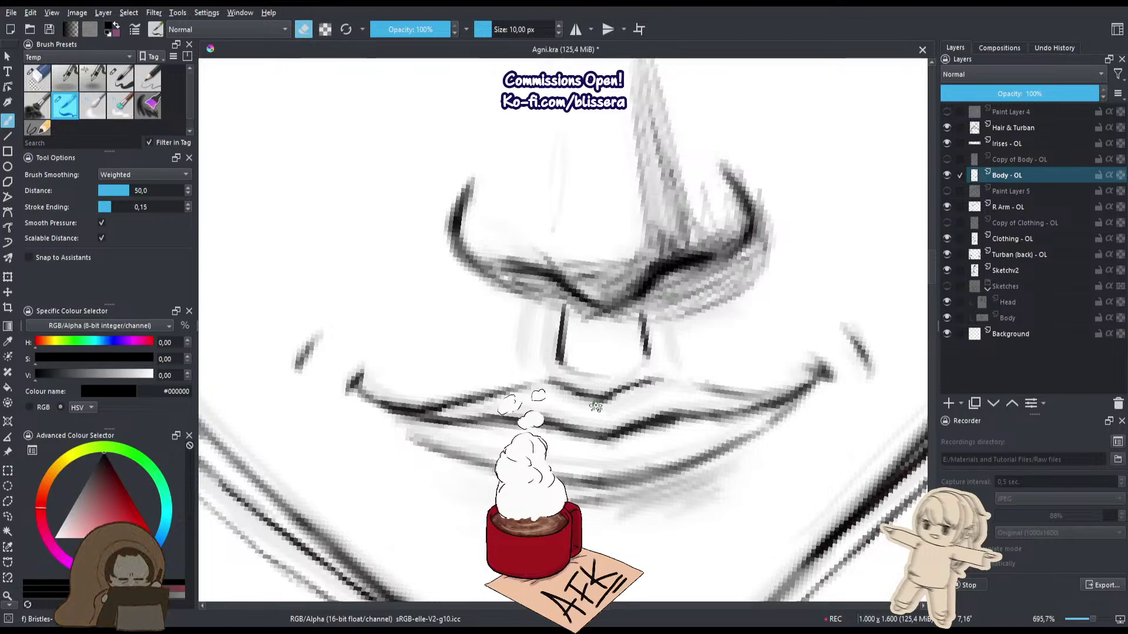
{"action": "key", "text": "e"}
{"action": "key", "text": "ctrl+z"}
{"action": "key", "text": "ctrl+z"}
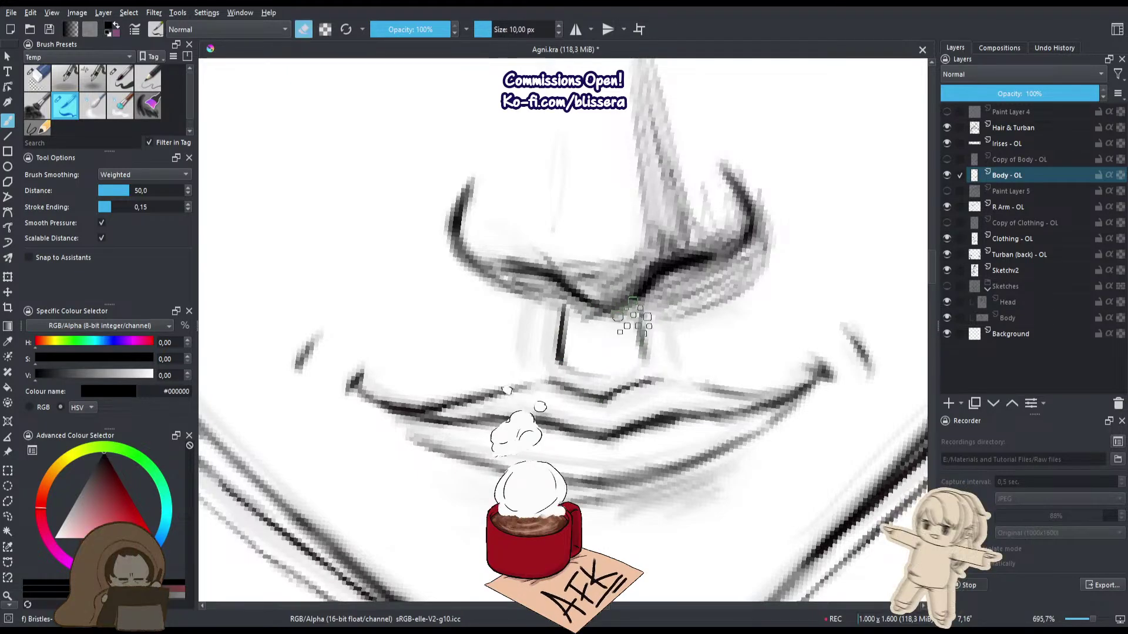
{"action": "left_click_drag", "start_coordinate": [633, 317], "coordinate": [652, 345]}
{"action": "key", "text": "ctrl+z"}
{"action": "key", "text": "ctrl+z"}
{"action": "left_click_drag", "start_coordinate": [551, 326], "coordinate": [554, 359]}
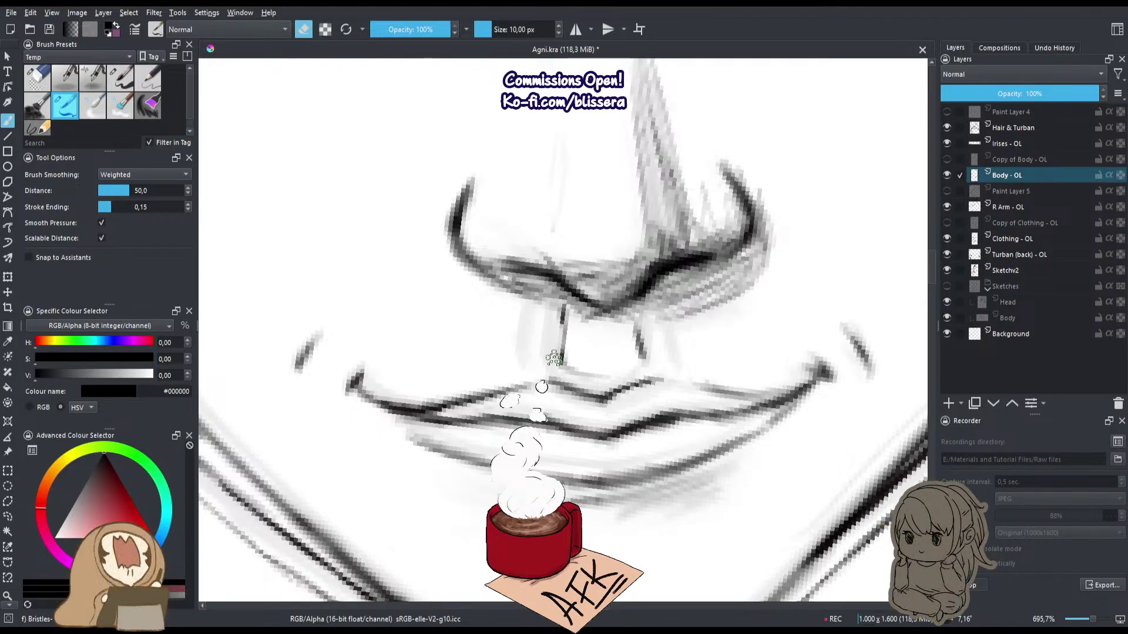
{"action": "key", "text": "e"}
{"action": "left_click_drag", "start_coordinate": [561, 320], "coordinate": [563, 362]}
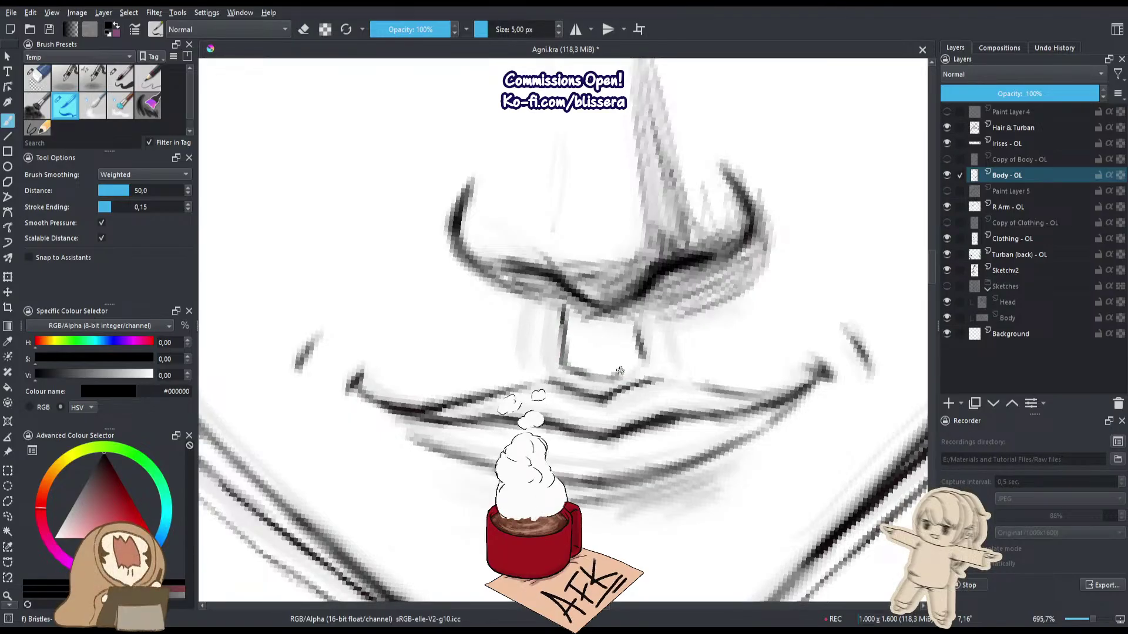
{"action": "scroll", "coordinate": [623, 352], "scroll_direction": "up", "scroll_amount": 3}
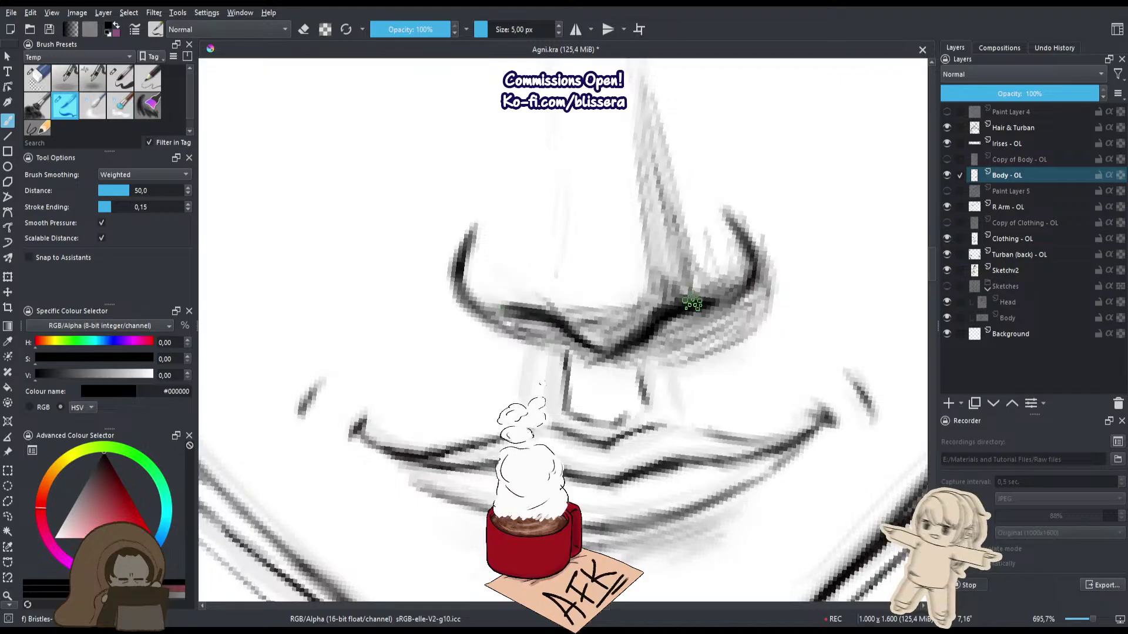
Thin and fade the upper ends of both nostril wing outlines with the 10 px eraser, retouching the left one with the 4 px brush.
{"action": "left_click_drag", "start_coordinate": [515, 285], "coordinate": [514, 418]}
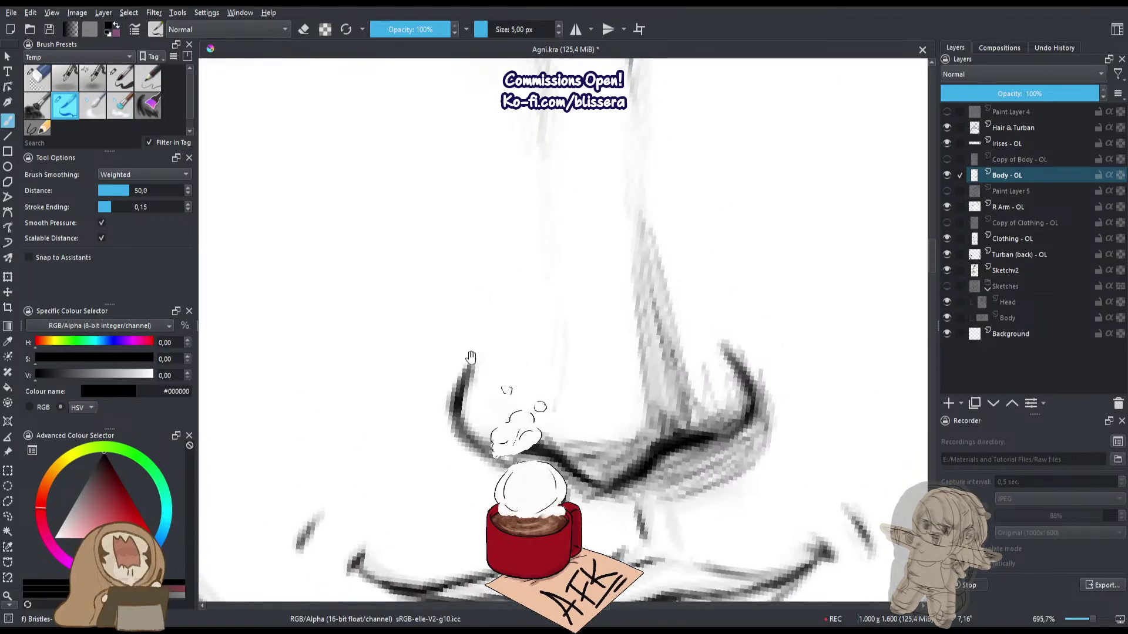
{"action": "key", "text": "bracketleft"}
{"action": "key", "text": "e"}
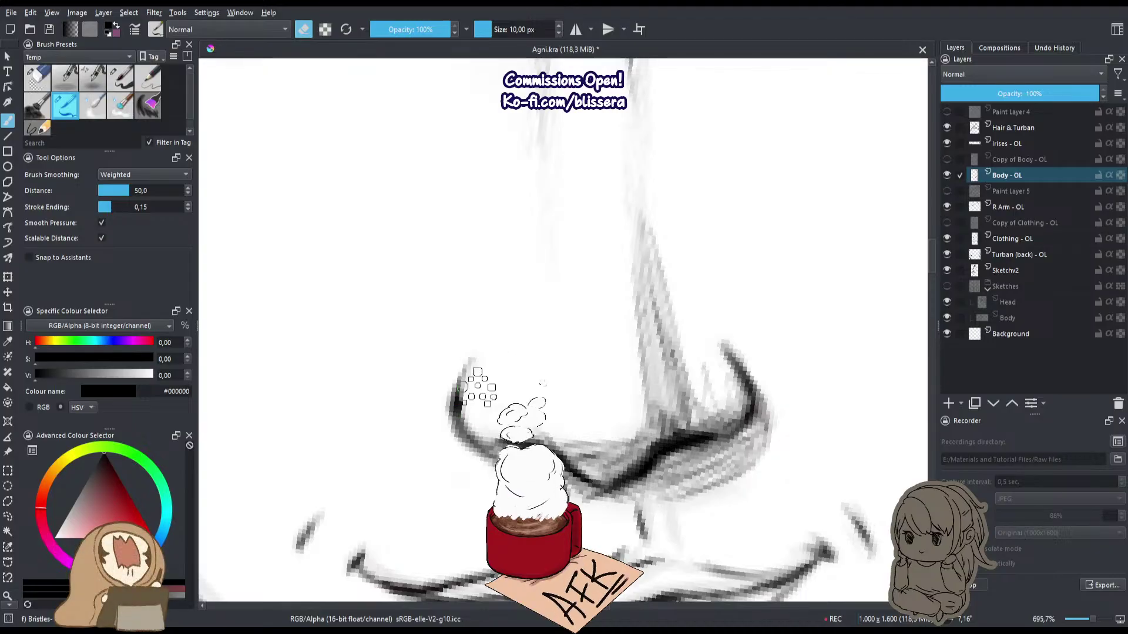
{"action": "left_click_drag", "start_coordinate": [747, 389], "coordinate": [691, 323]}
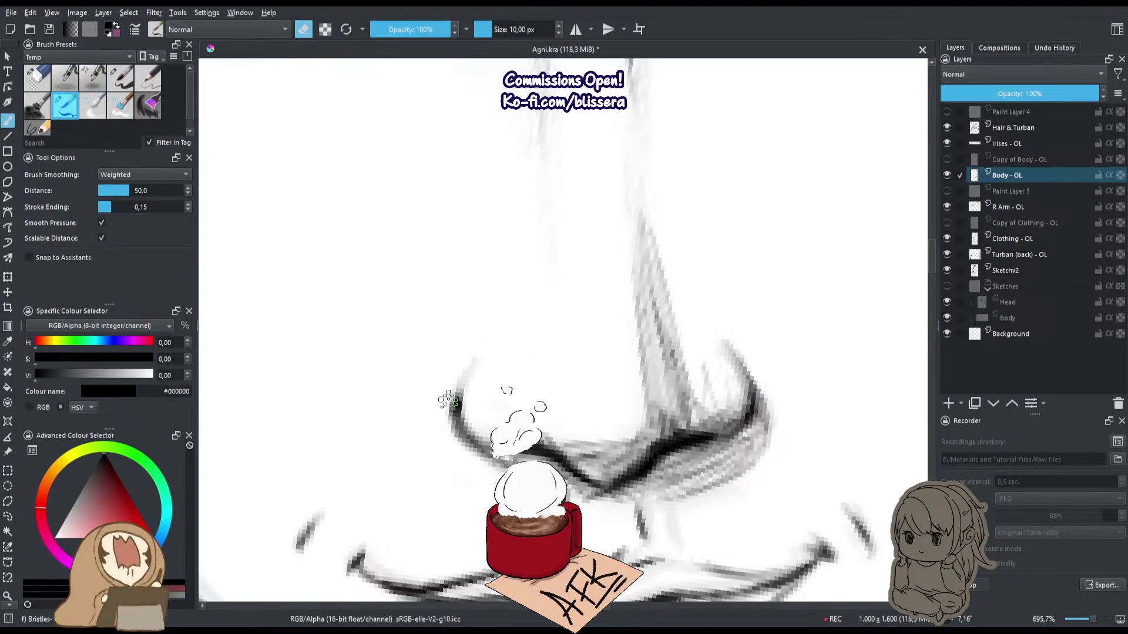
{"action": "key", "text": "e"}
Erase the heavy right-hand mouth corner at 10 px and redraw it as a cleaner upturned line with the 5 px brush.
{"action": "scroll", "coordinate": [479, 299], "scroll_direction": "down", "scroll_amount": 4}
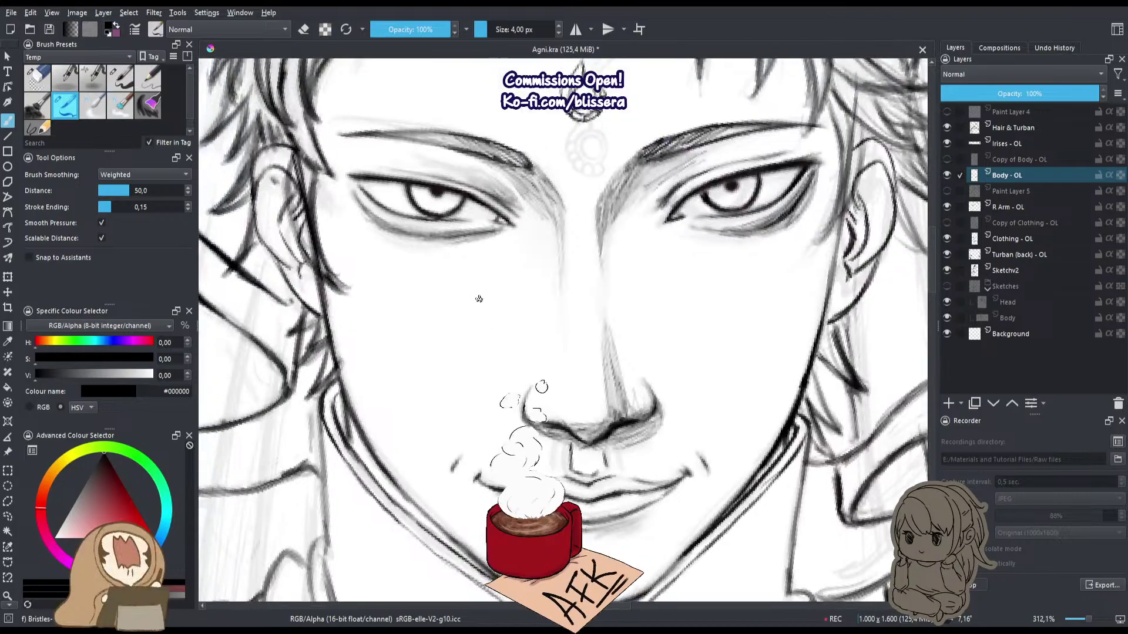
{"action": "scroll", "coordinate": [478, 298], "scroll_direction": "down", "scroll_amount": 3}
{"action": "left_click_drag", "start_coordinate": [528, 458], "coordinate": [525, 288]}
{"action": "left_click_drag", "start_coordinate": [535, 118], "coordinate": [552, 395]}
{"action": "scroll", "coordinate": [552, 395], "scroll_direction": "up", "scroll_amount": 1}
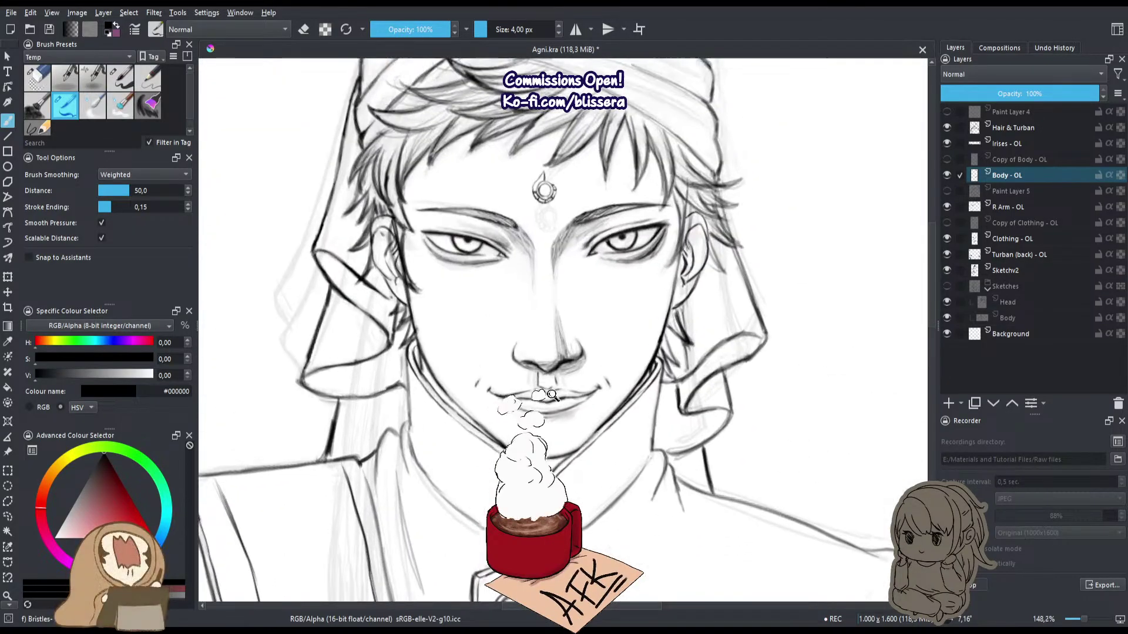
{"action": "scroll", "coordinate": [552, 394], "scroll_direction": "up", "scroll_amount": 7}
{"action": "key", "text": "e"}
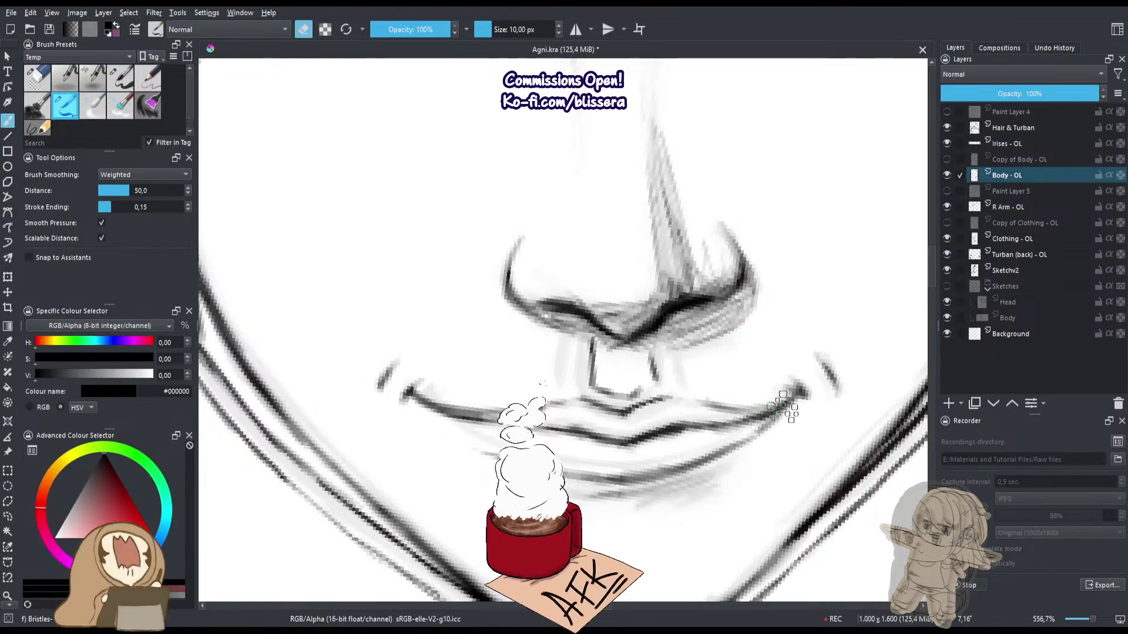
{"action": "key", "text": "e"}
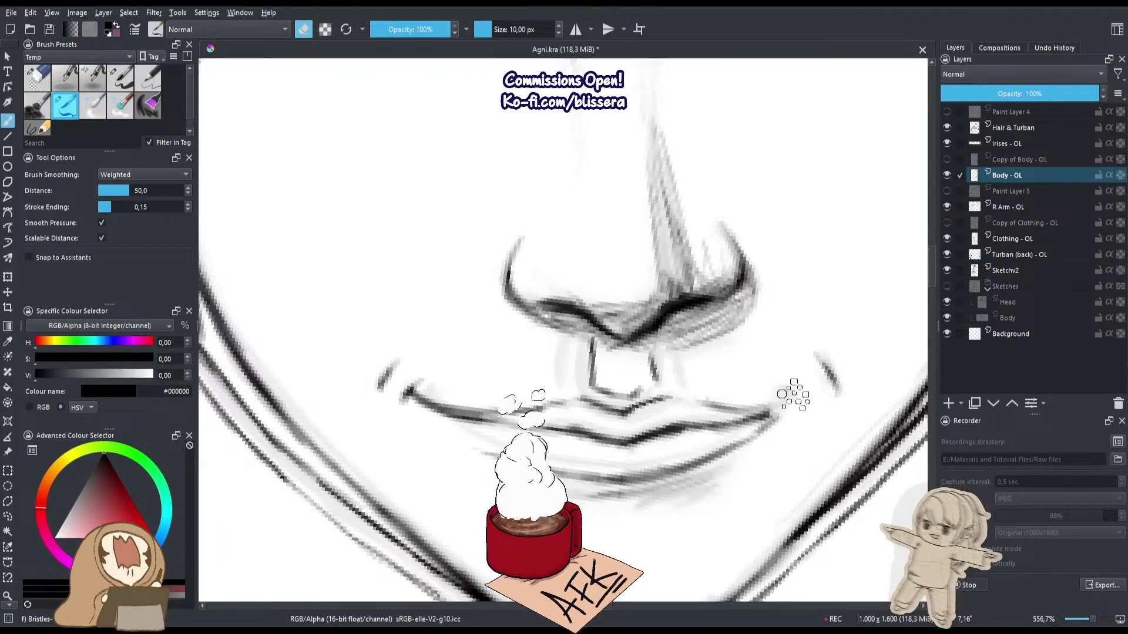
{"action": "key", "text": "e"}
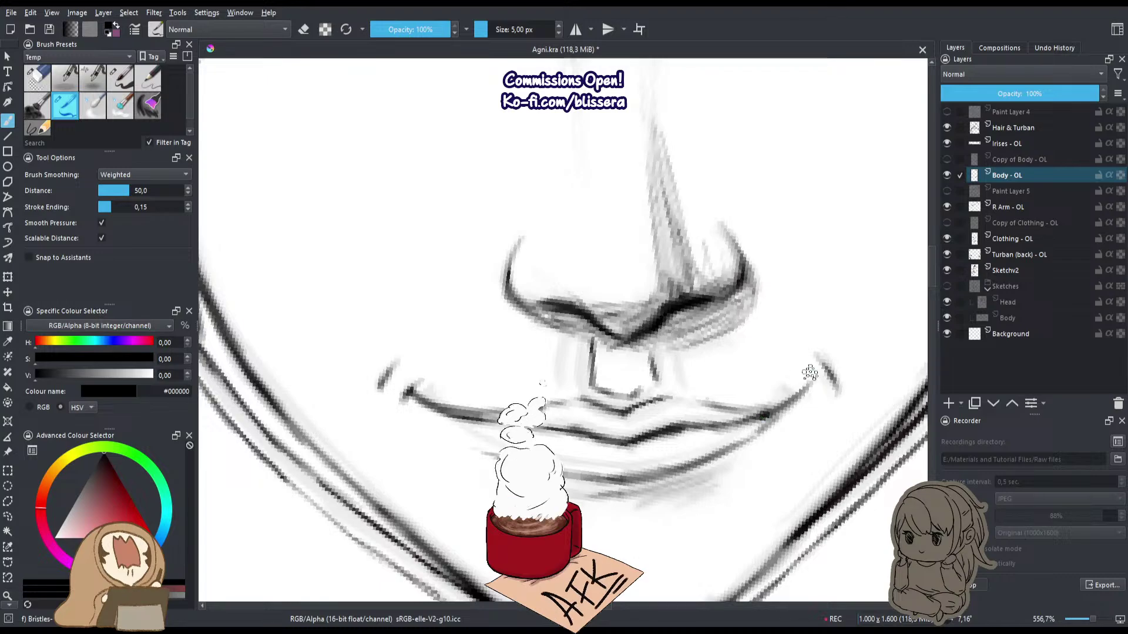
{"action": "left_click_drag", "start_coordinate": [814, 381], "coordinate": [761, 417]}
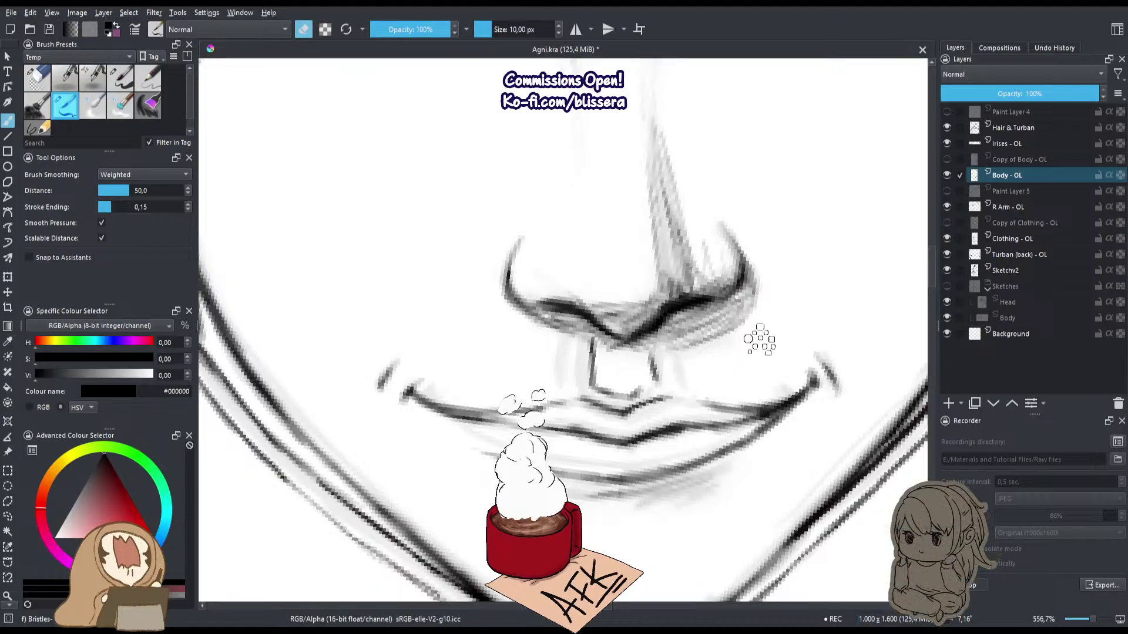
Erase the short cheek crease beside the right-hand mouth corner and redraw it slightly farther out with the 5 px brush.
{"action": "key", "text": "e"}
{"action": "left_click_drag", "start_coordinate": [836, 389], "coordinate": [820, 365]}
{"action": "key", "text": "e"}
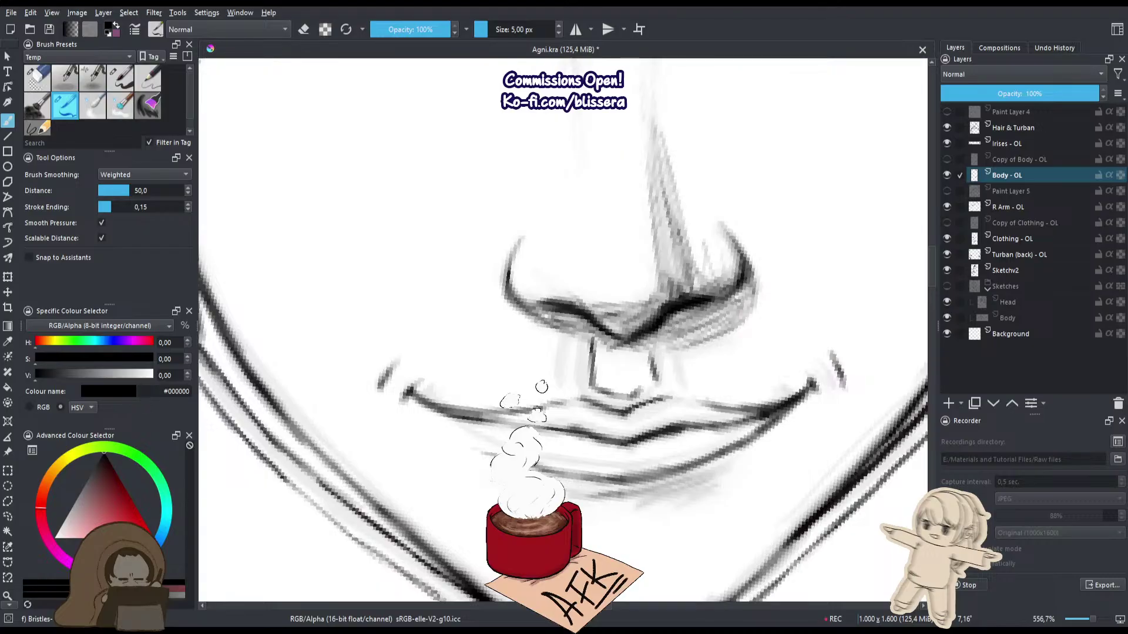
{"action": "left_click_drag", "start_coordinate": [423, 362], "coordinate": [411, 419]}
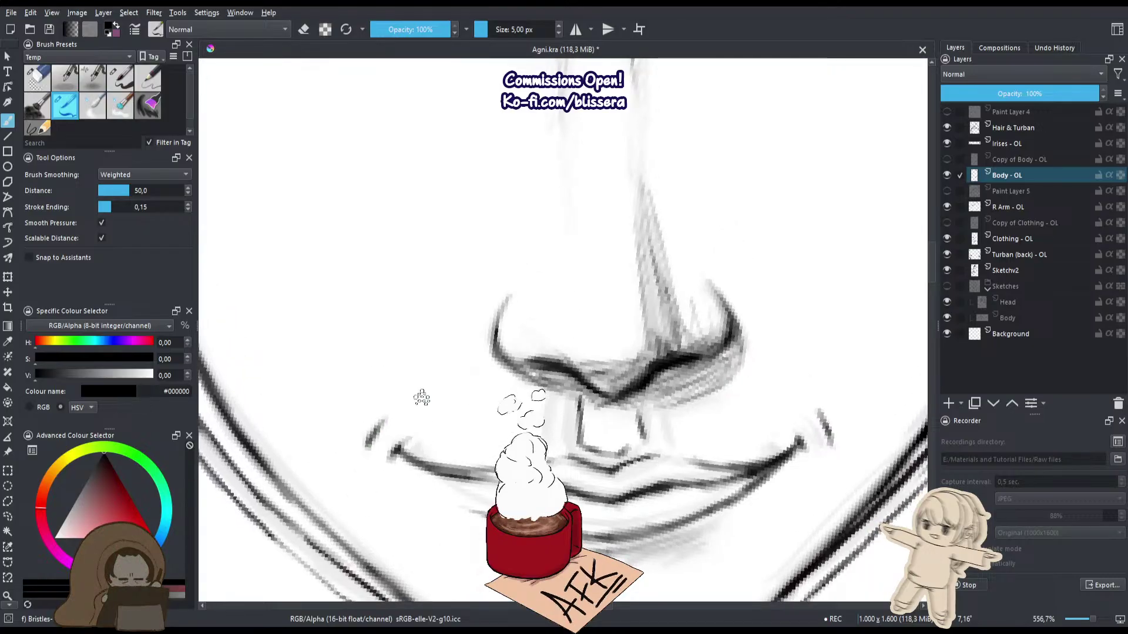
Erase the left-hand cheek crease and redraw it farther out at 5 px, and fade the right-hand crease with the 10 px eraser.
{"action": "key", "text": "e"}
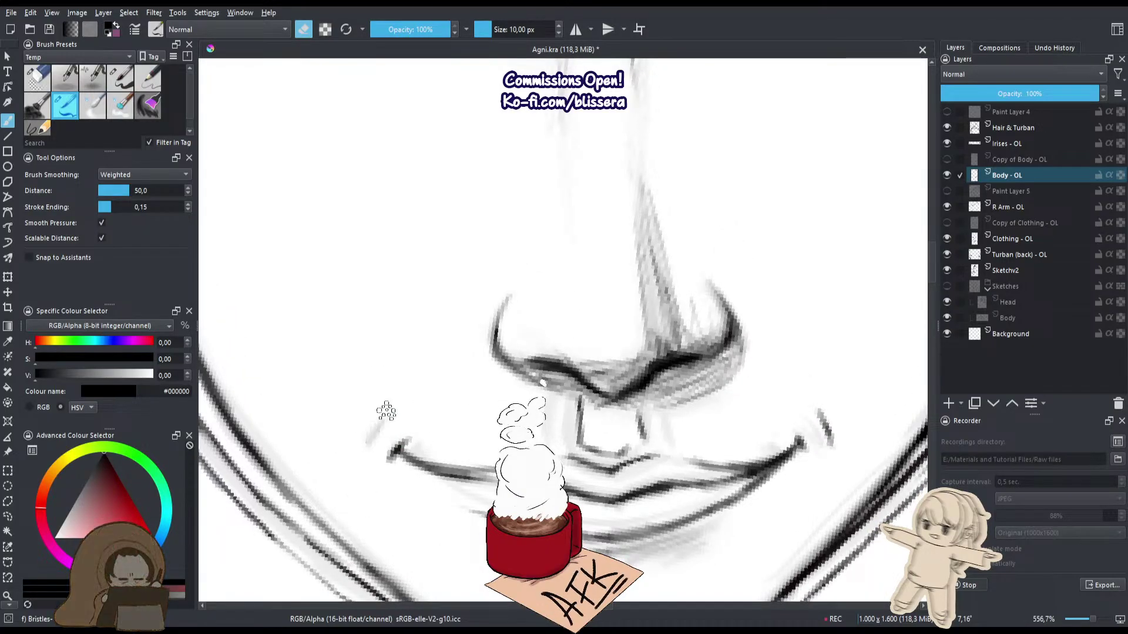
{"action": "key", "text": "e"}
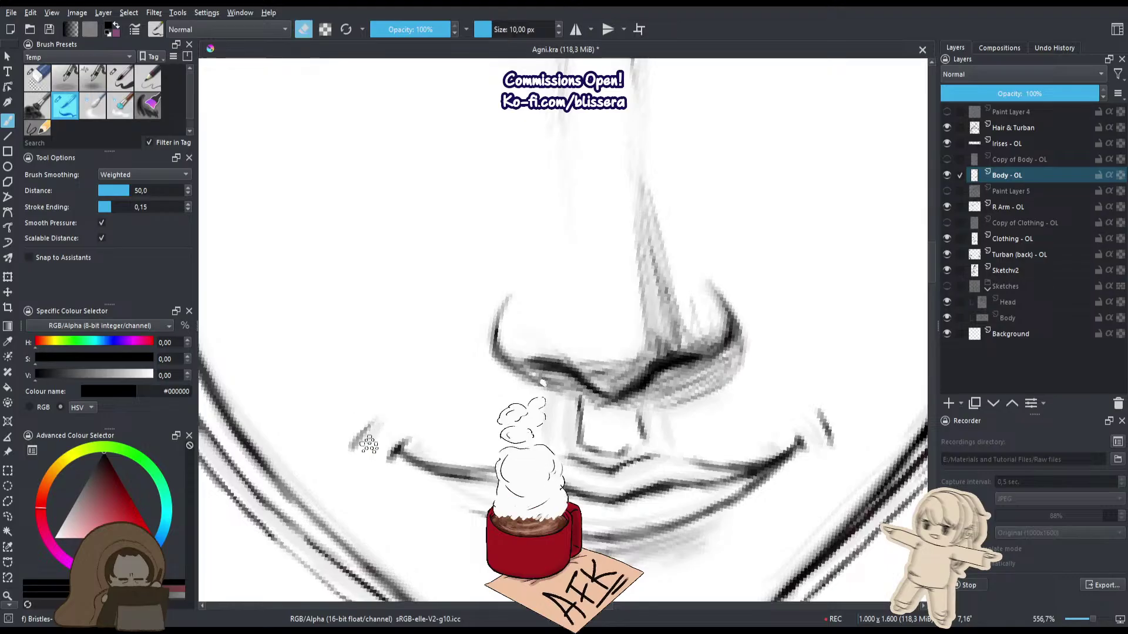
{"action": "key", "text": "e"}
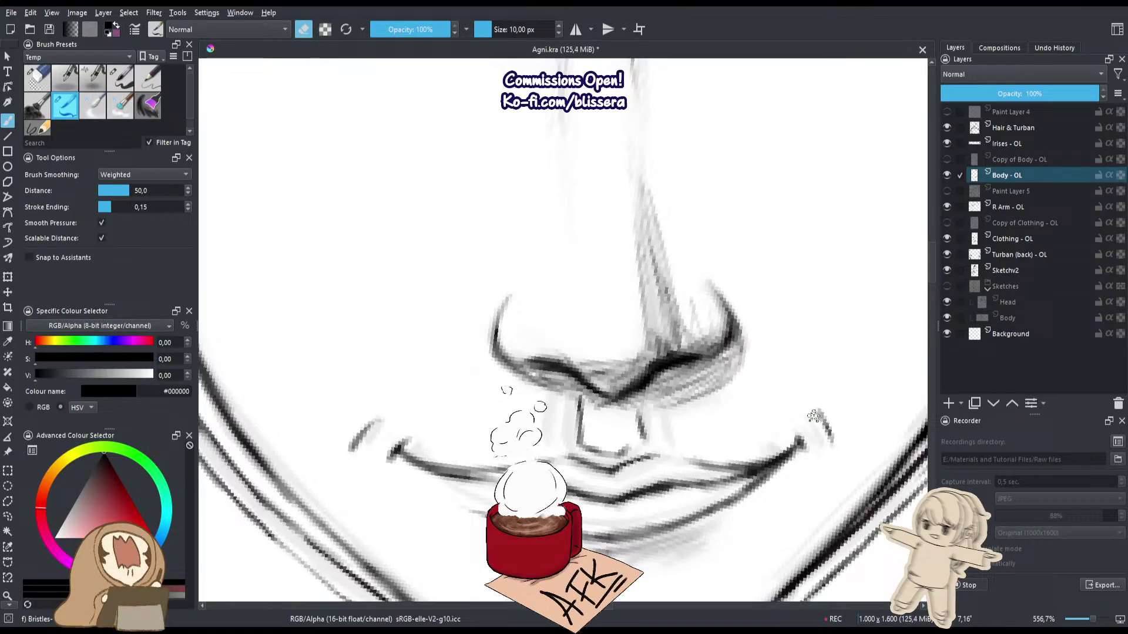
{"action": "key", "text": "e"}
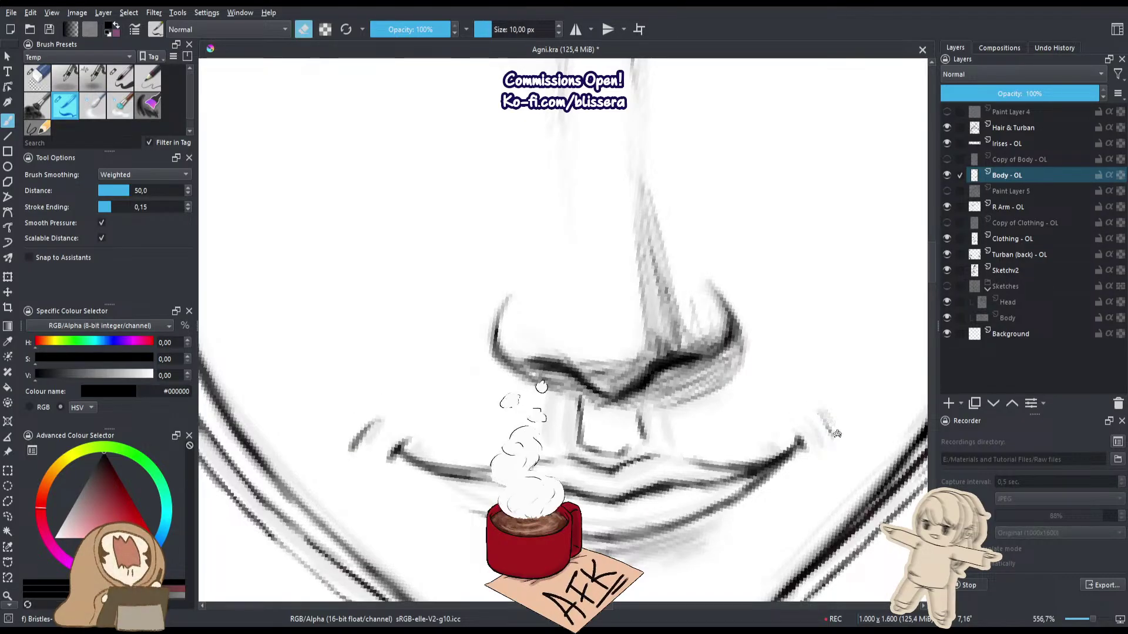
{"action": "key", "text": "e"}
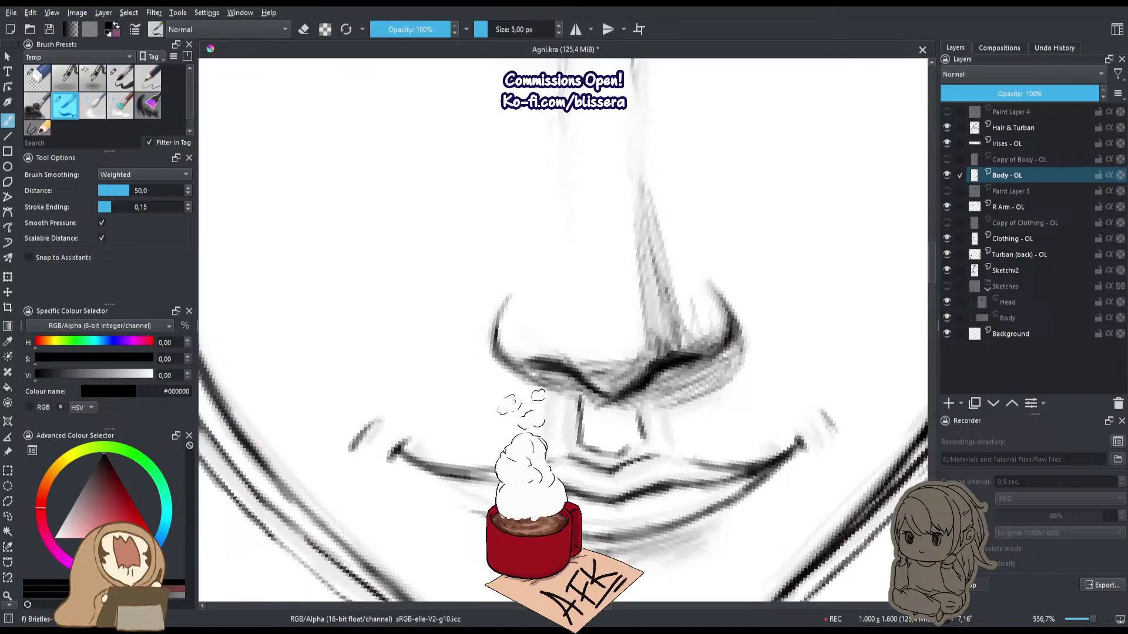
{"action": "scroll", "coordinate": [428, 347], "scroll_direction": "down", "scroll_amount": 3}
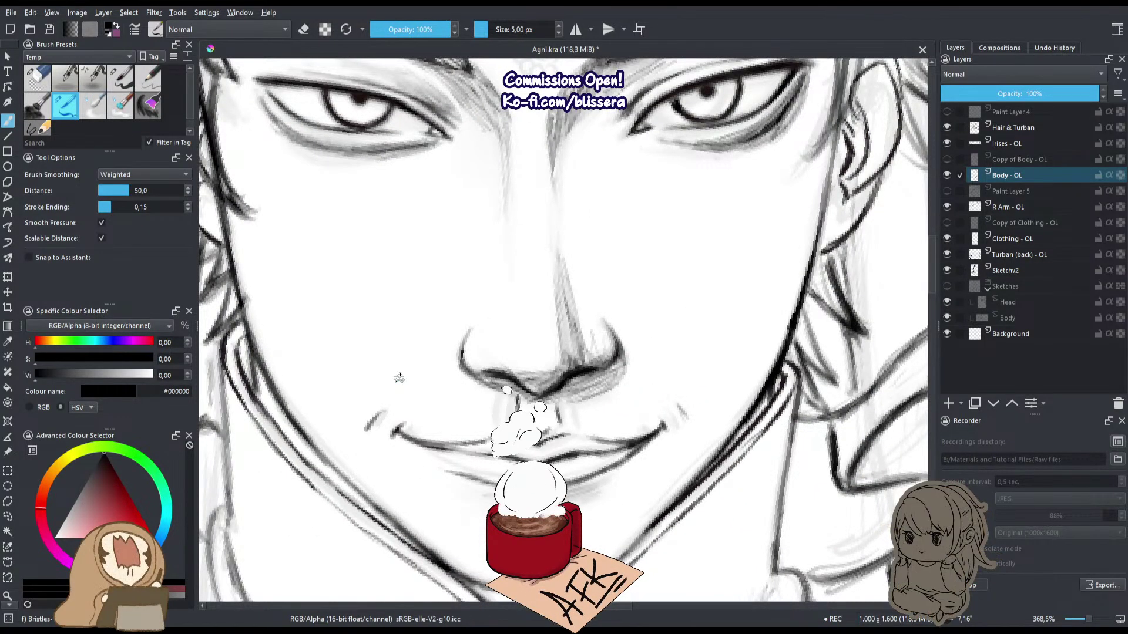
Reshape the left-hand nostril opening with the 5 px brush and erase the lower curve of its wing with the 10 px eraser.
{"action": "scroll", "coordinate": [506, 389], "scroll_direction": "up", "scroll_amount": 3}
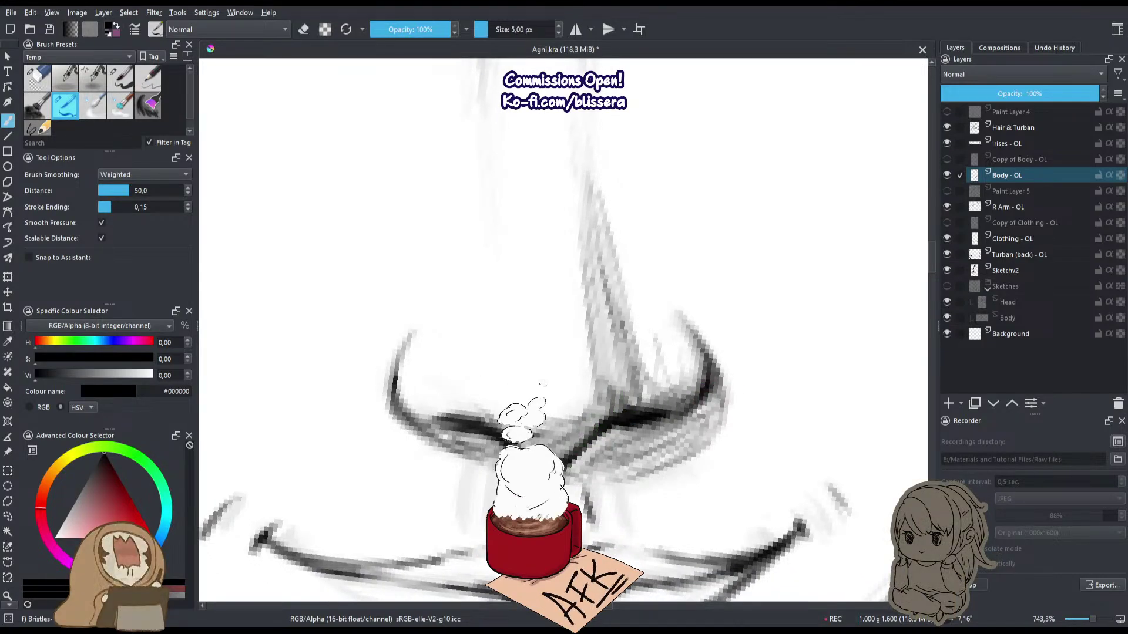
{"action": "left_click_drag", "start_coordinate": [617, 432], "coordinate": [578, 464]}
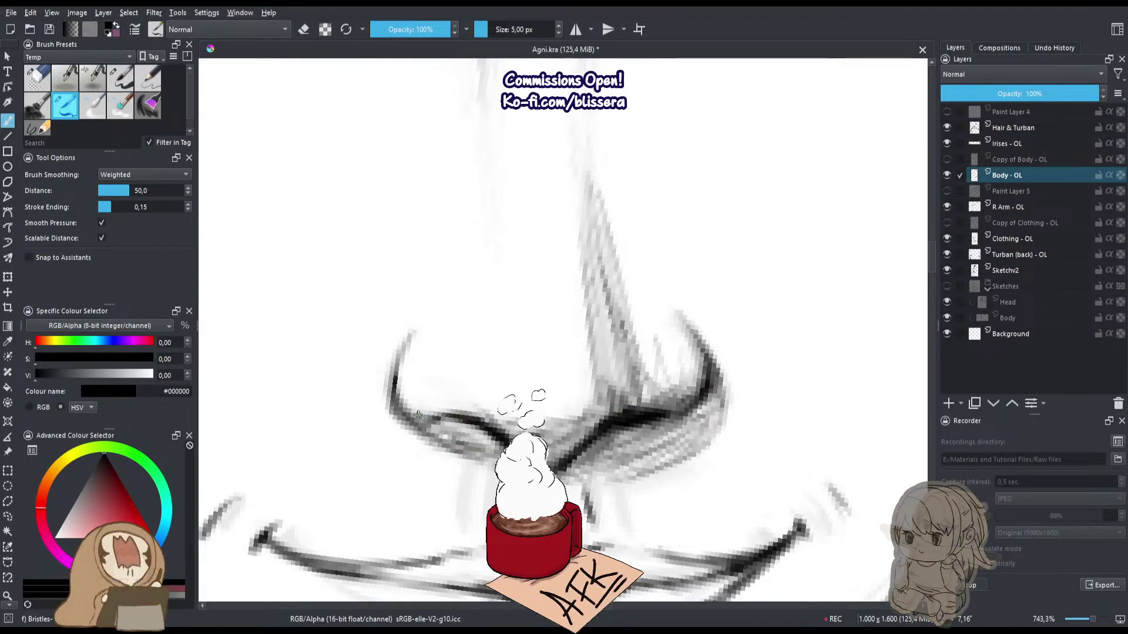
{"action": "key", "text": "e"}
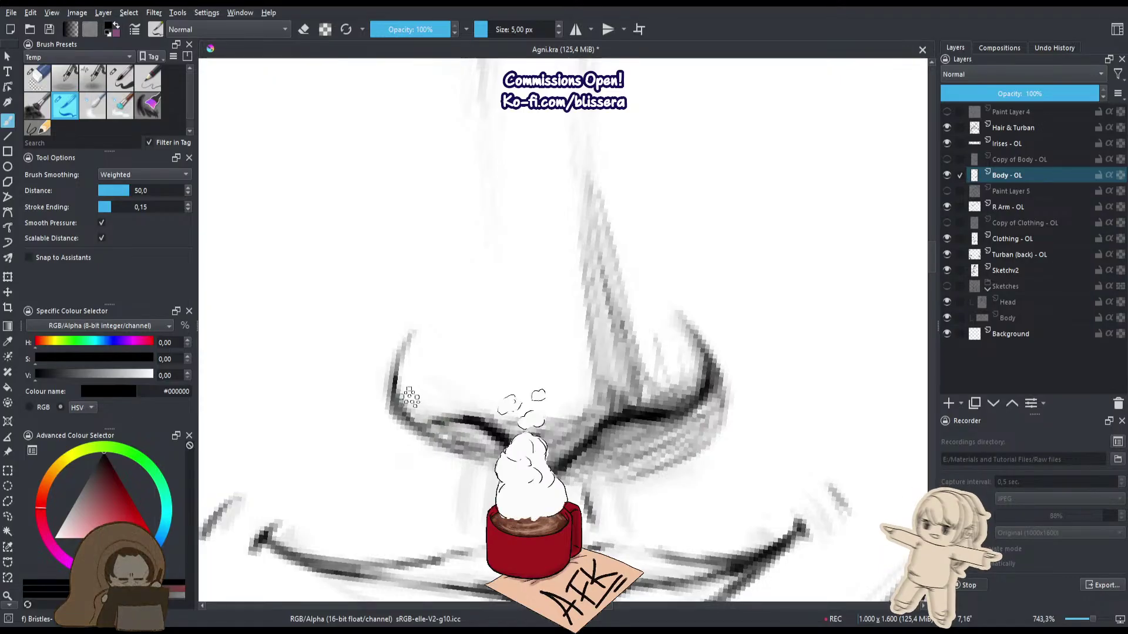
{"action": "key", "text": "e"}
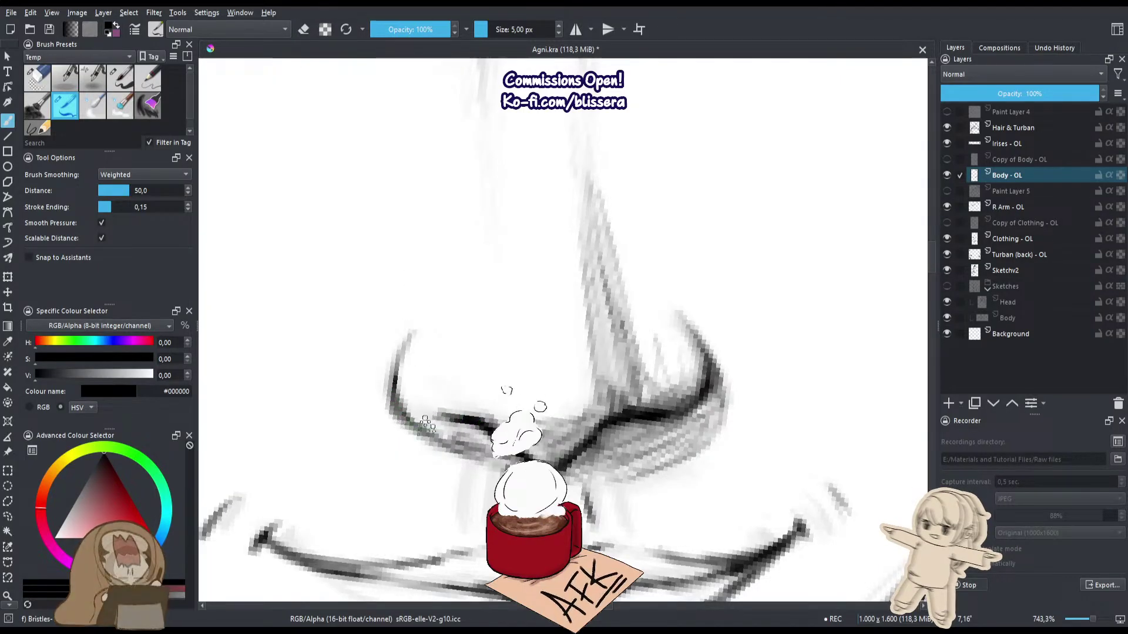
{"action": "key", "text": "e"}
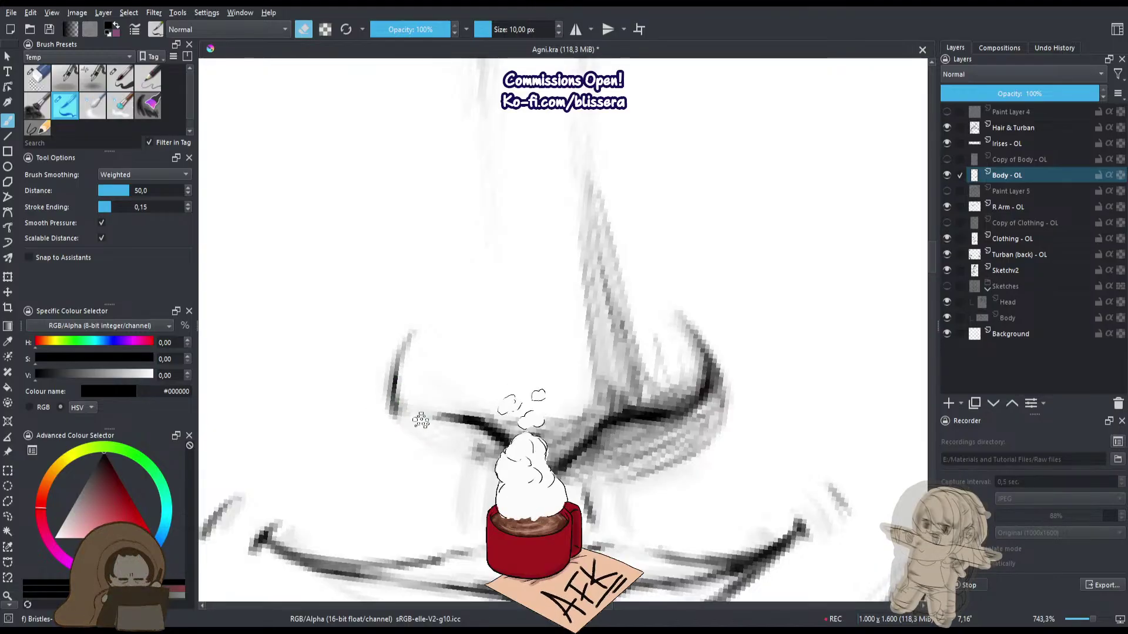
{"action": "key", "text": "e"}
Redraw the left-hand nostril wing slightly farther out with the 5 px brush and trim it with the 10 px eraser.
{"action": "mouse_move", "coordinate": [399, 341]}
{"action": "left_mouse_down"}
{"action": "mouse_move", "coordinate": [394, 385]}
{"action": "mouse_move", "coordinate": [410, 414]}
{"action": "left_mouse_up"}
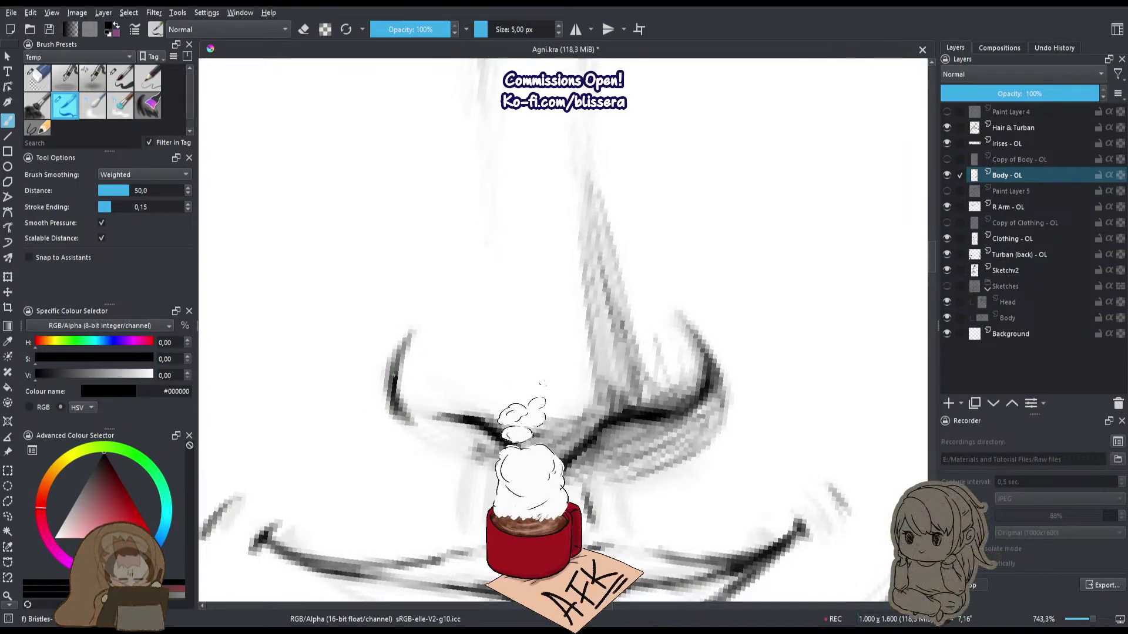
{"action": "key", "text": "ctrl+z"}
{"action": "mouse_move", "coordinate": [403, 328]}
{"action": "left_mouse_down"}
{"action": "mouse_move", "coordinate": [391, 412]}
{"action": "mouse_move", "coordinate": [415, 334]}
{"action": "mouse_move", "coordinate": [383, 380]}
{"action": "left_mouse_up"}
{"action": "key", "text": "e"}
{"action": "key", "text": "e"}
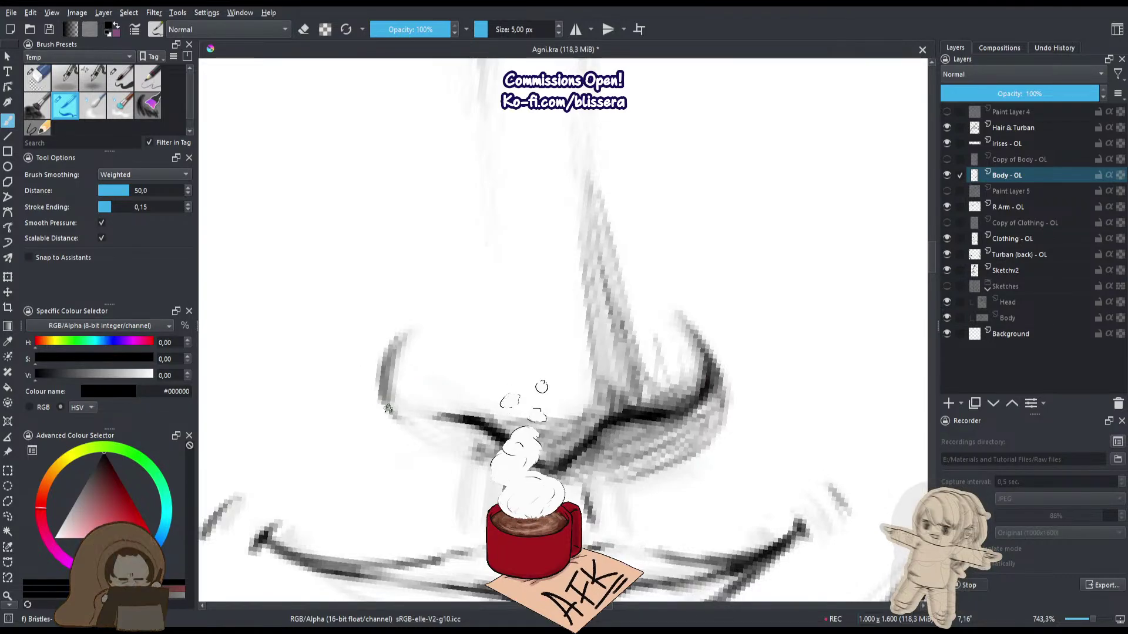
{"action": "key", "text": "e"}
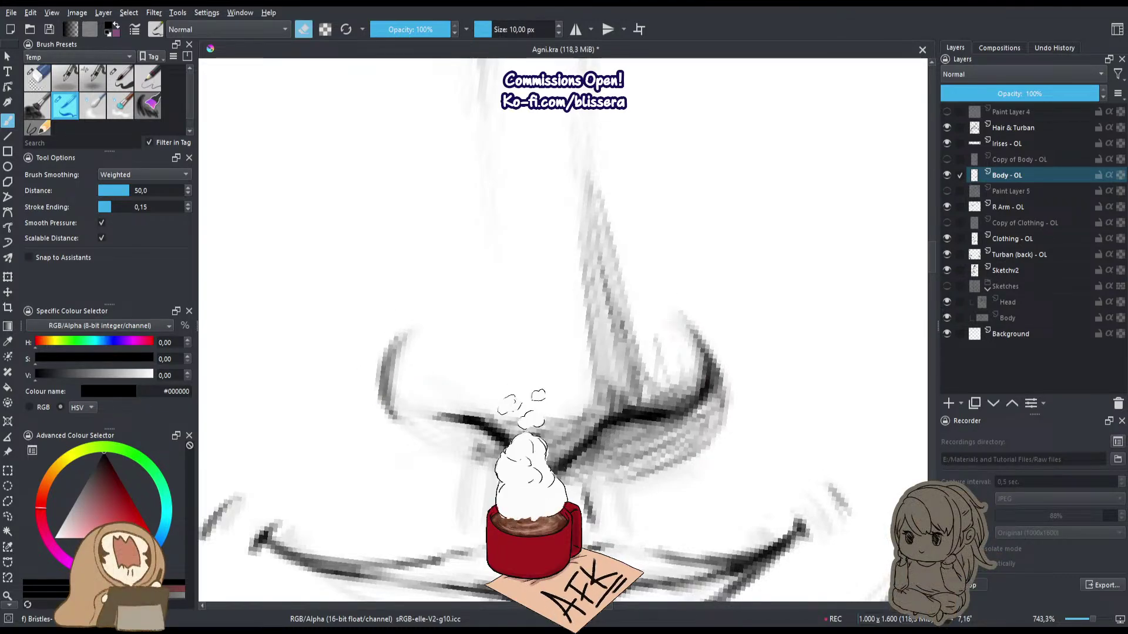
Extend the left-hand nostril opening's line outward at 5 px, and erase and redraw the wing outline as a wider curve.
{"action": "left_click_drag", "start_coordinate": [420, 412], "coordinate": [465, 419]}
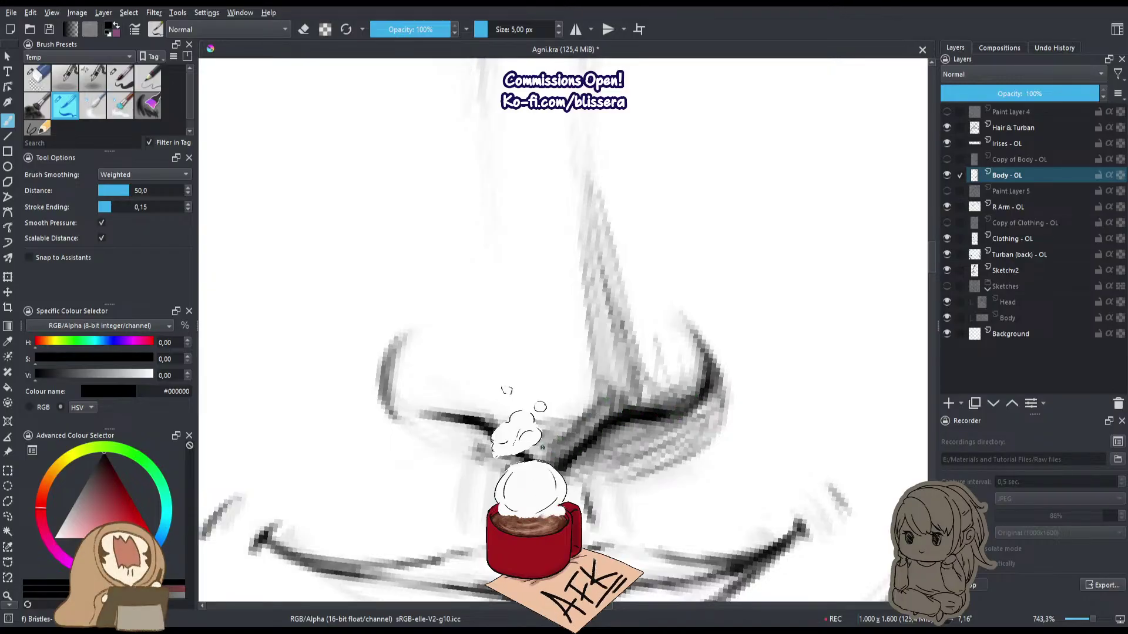
{"action": "left_click_drag", "start_coordinate": [458, 414], "coordinate": [494, 470]}
{"action": "scroll", "coordinate": [495, 397], "scroll_direction": "up", "scroll_amount": 5}
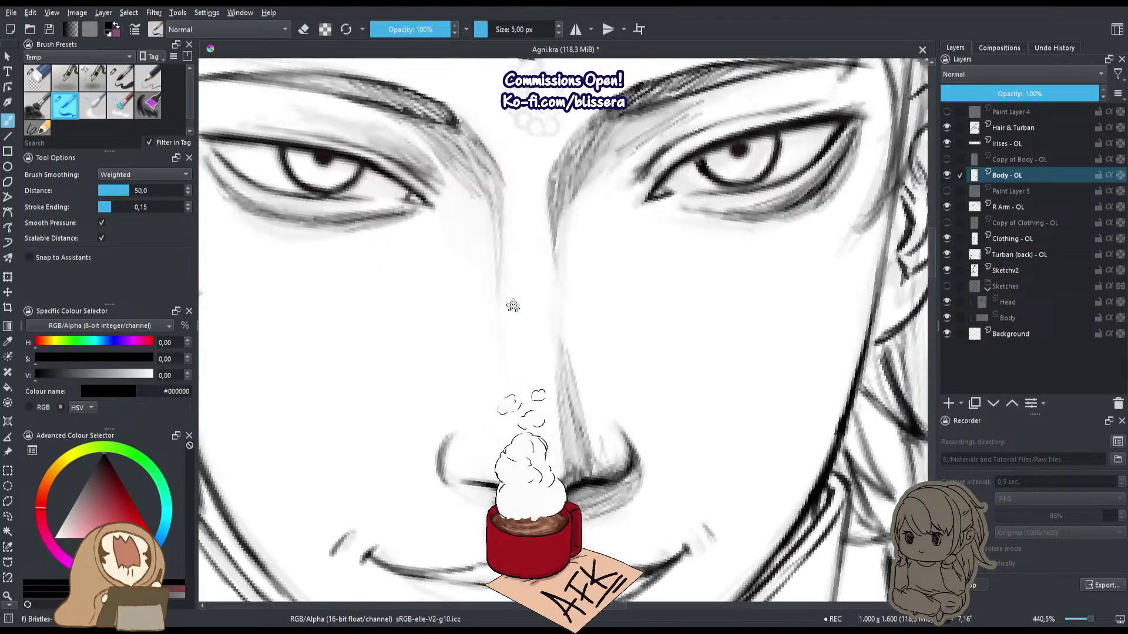
{"action": "key", "text": "e"}
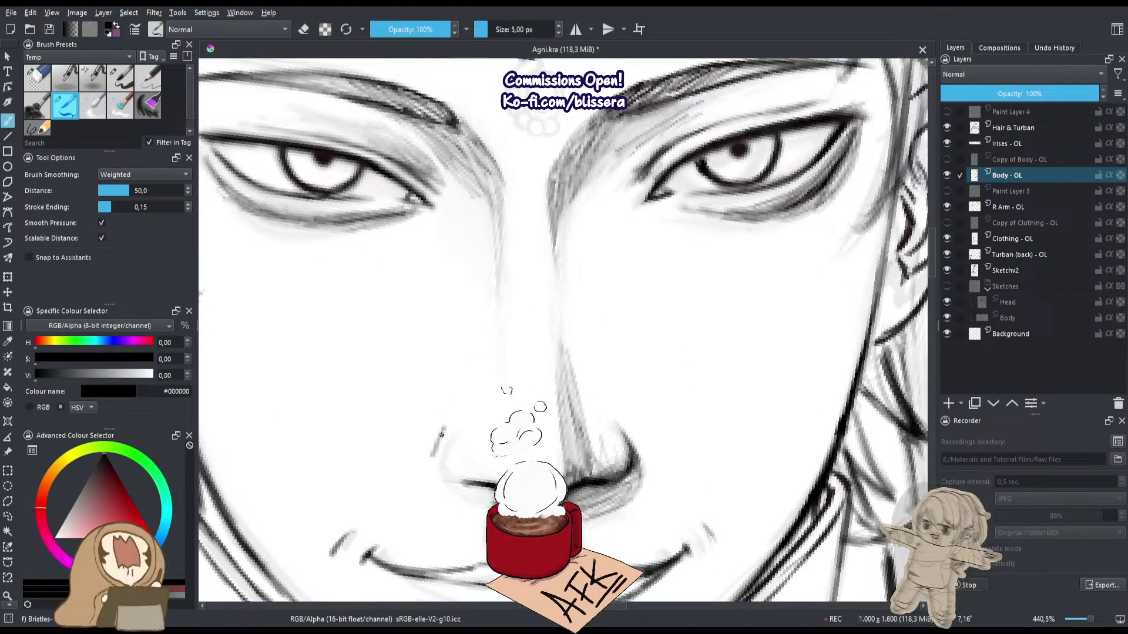
{"action": "left_click_drag", "start_coordinate": [456, 419], "coordinate": [435, 450]}
{"action": "key", "text": "e"}
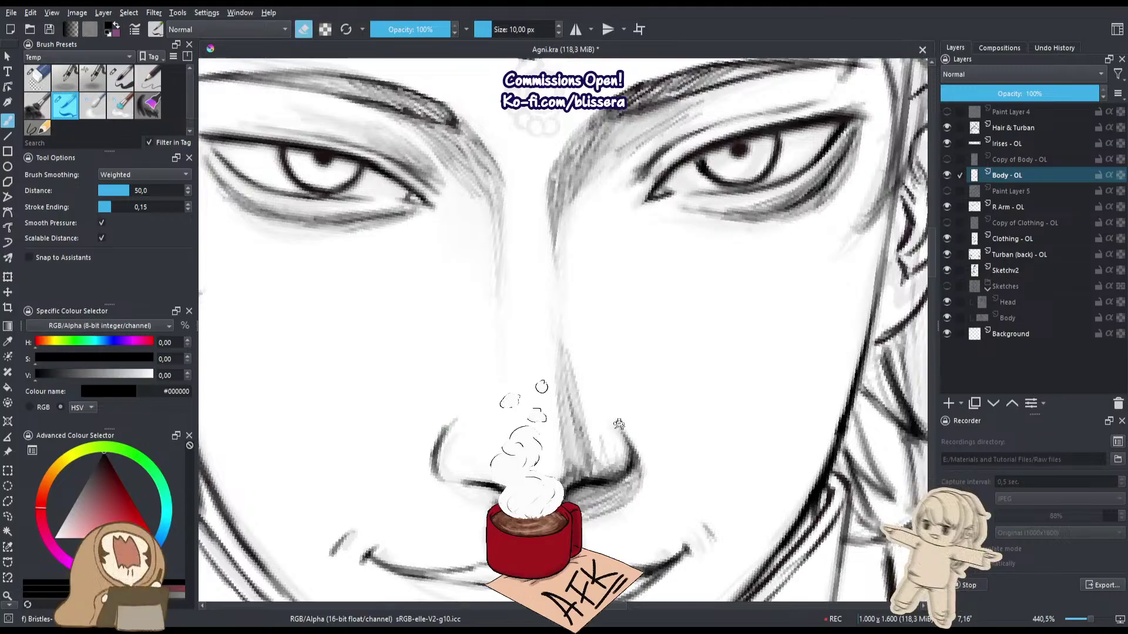
Erase the right-hand nostril wing at 10 px and redraw it as a thinner curve with the 5 px brush.
{"action": "left_click_drag", "start_coordinate": [634, 498], "coordinate": [616, 463]}
{"action": "key", "text": "e"}
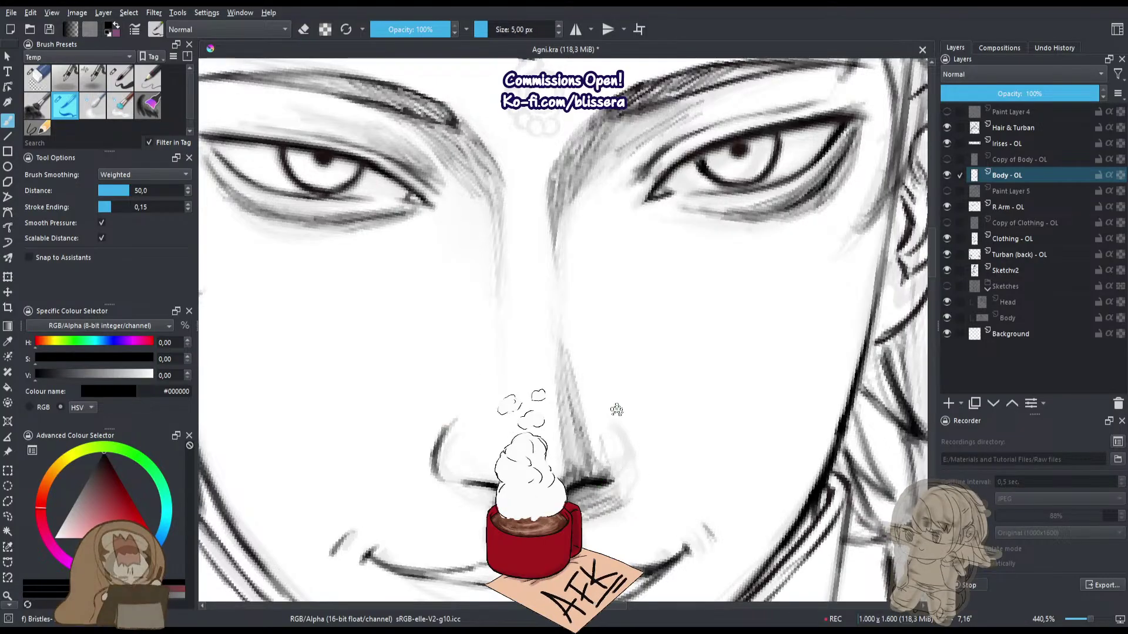
{"action": "mouse_move", "coordinate": [618, 419]}
{"action": "left_mouse_down"}
{"action": "mouse_move", "coordinate": [634, 457]}
{"action": "mouse_move", "coordinate": [601, 482]}
{"action": "mouse_move", "coordinate": [630, 465]}
{"action": "mouse_move", "coordinate": [578, 417]}
{"action": "left_mouse_up"}
{"action": "key", "text": "e"}
{"action": "key", "text": "e"}
{"action": "key", "text": "e"}
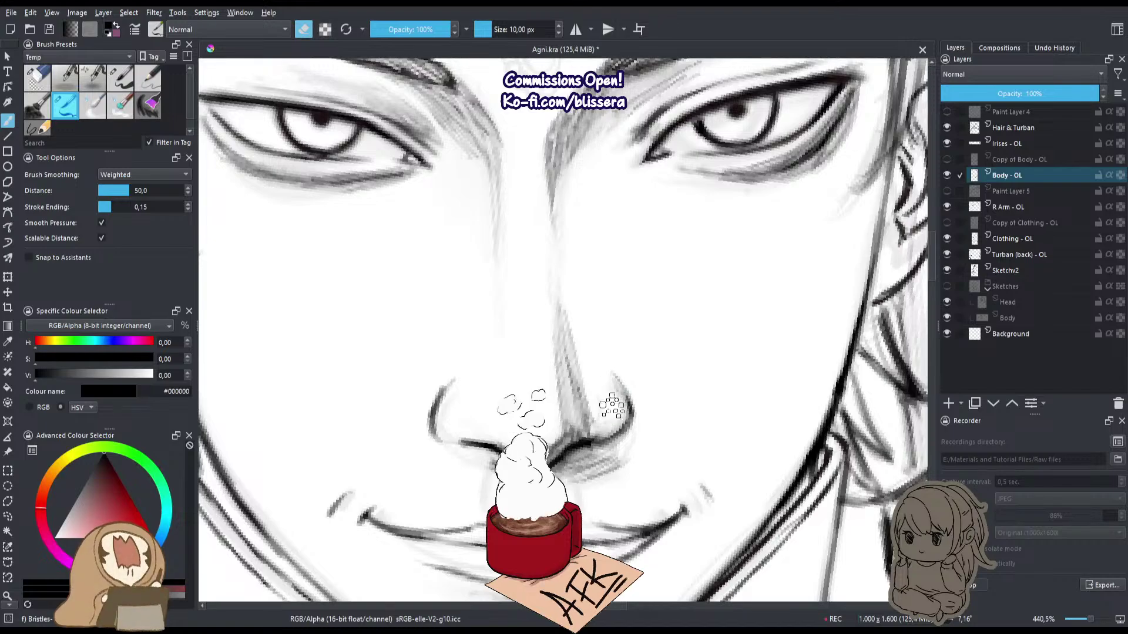
Rebuild the shading beneath the right-hand nostril at 5 px, and slim the hatching along the nose's side with the 10 px eraser.
{"action": "key", "text": "e"}
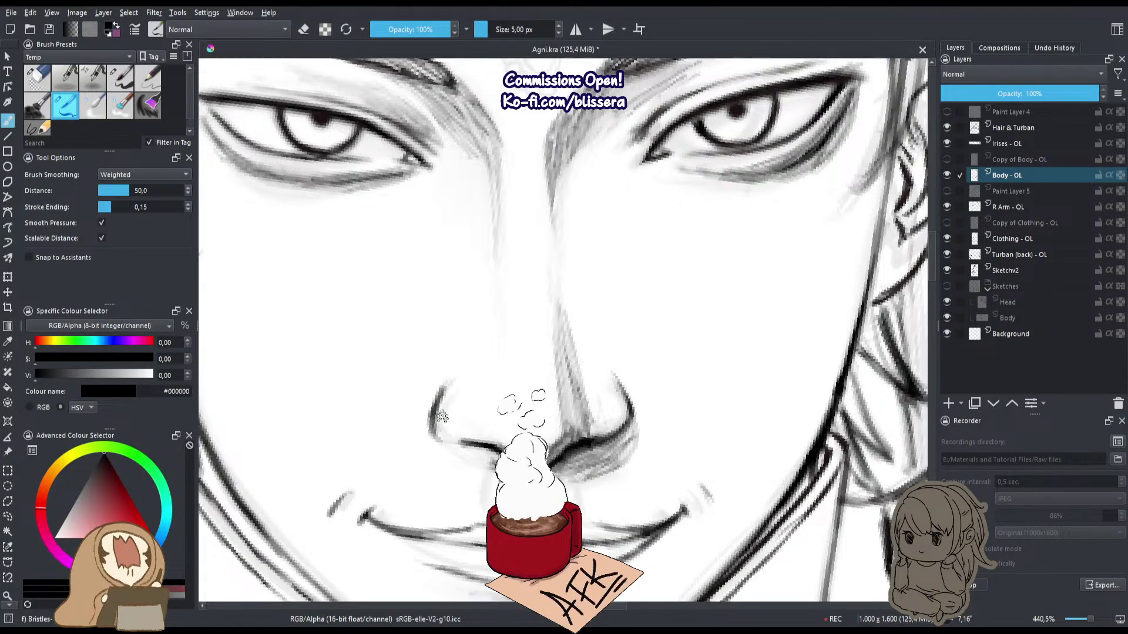
{"action": "left_click_drag", "start_coordinate": [443, 417], "coordinate": [472, 424]}
{"action": "scroll", "coordinate": [541, 386], "scroll_direction": "up", "scroll_amount": 2}
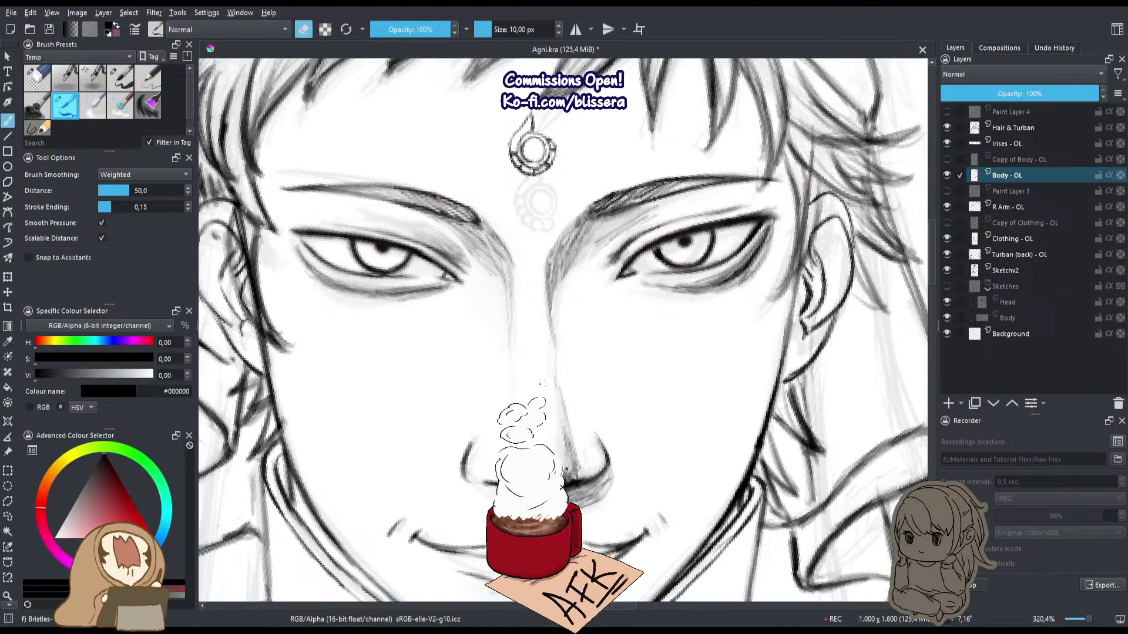
{"action": "key", "text": "e"}
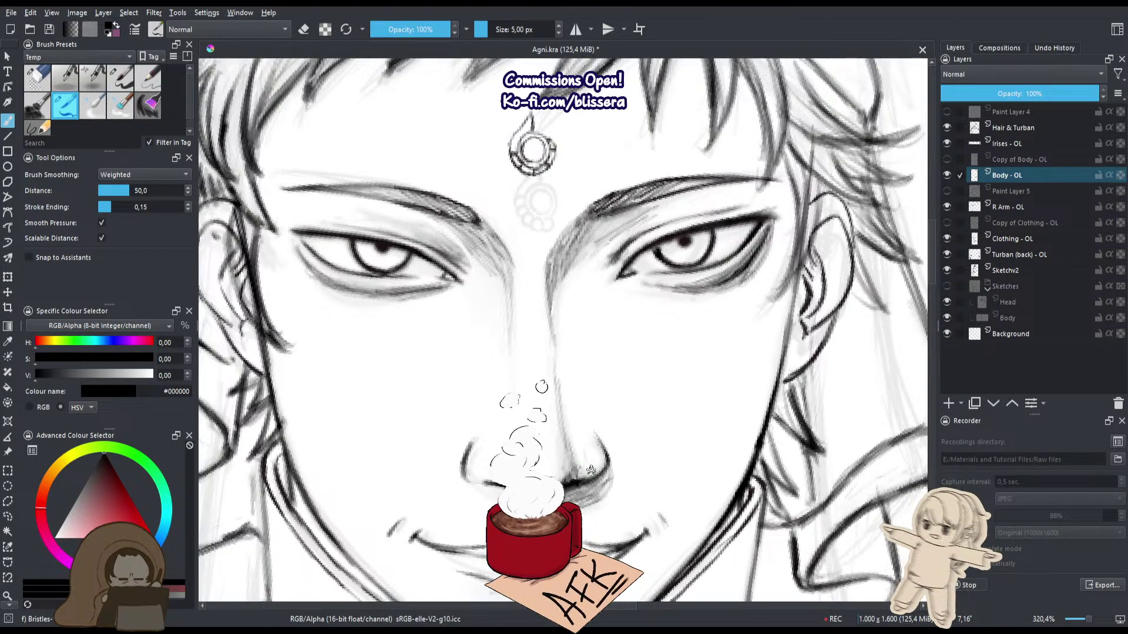
{"action": "key", "text": "e"}
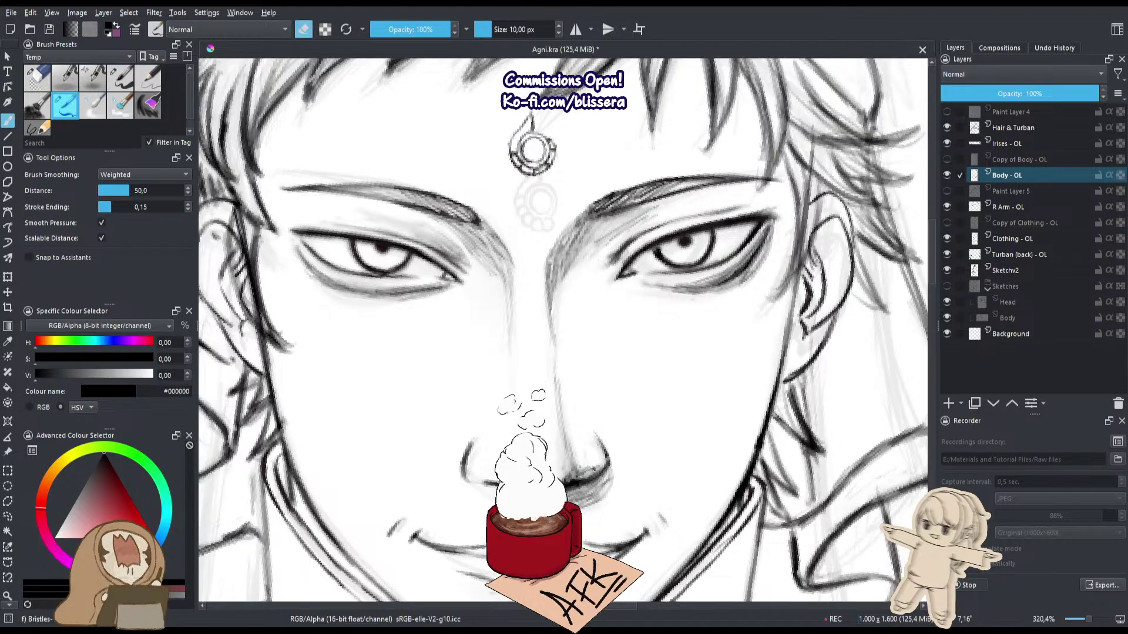
{"action": "key", "text": "e"}
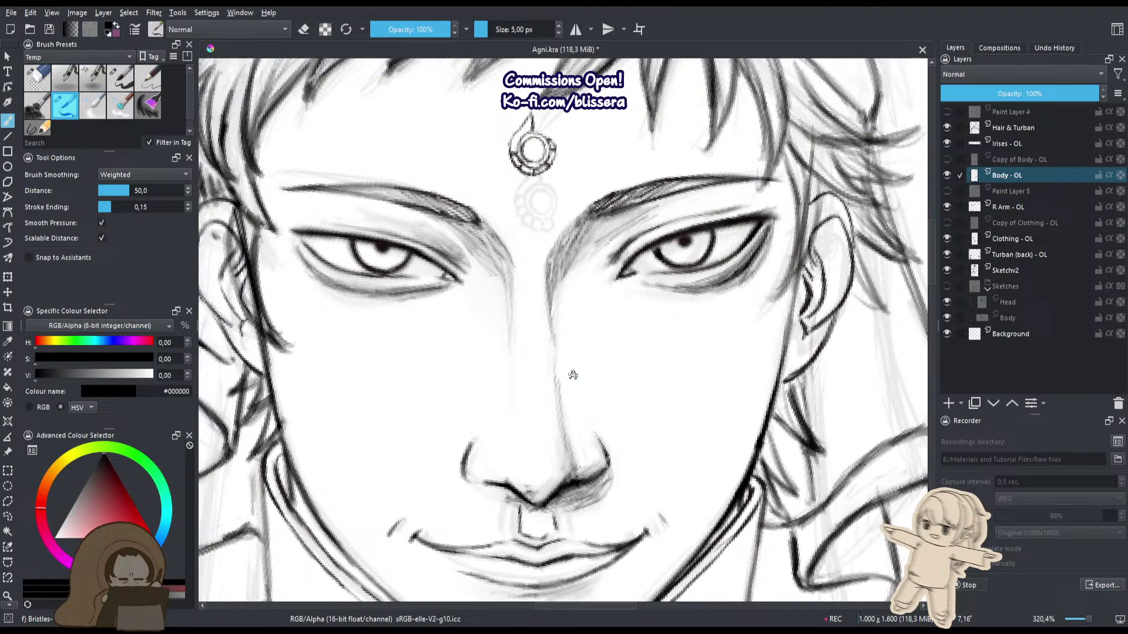
Shade the underside of the nose from the tip to the right-hand nostril with the 5 px and 6 px brush.
{"action": "scroll", "coordinate": [464, 329], "scroll_direction": "down", "scroll_amount": 2}
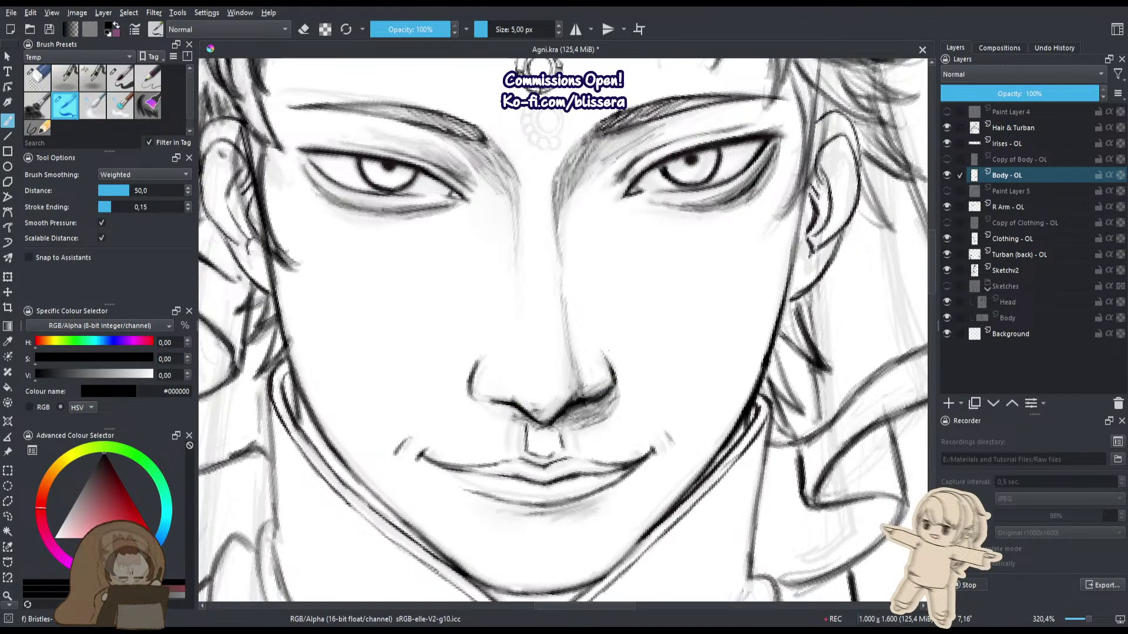
{"action": "left_click_drag", "start_coordinate": [582, 425], "coordinate": [541, 431]}
{"action": "left_click_drag", "start_coordinate": [597, 405], "coordinate": [558, 426]}
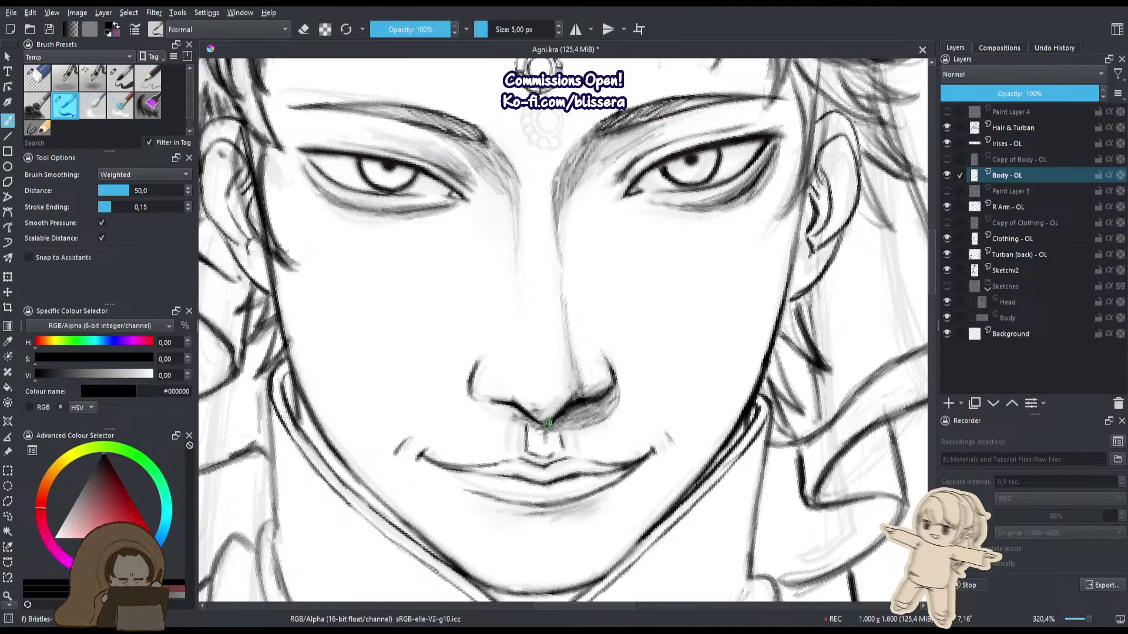
{"action": "key", "text": "bracketright"}
{"action": "left_click_drag", "start_coordinate": [546, 405], "coordinate": [571, 388]}
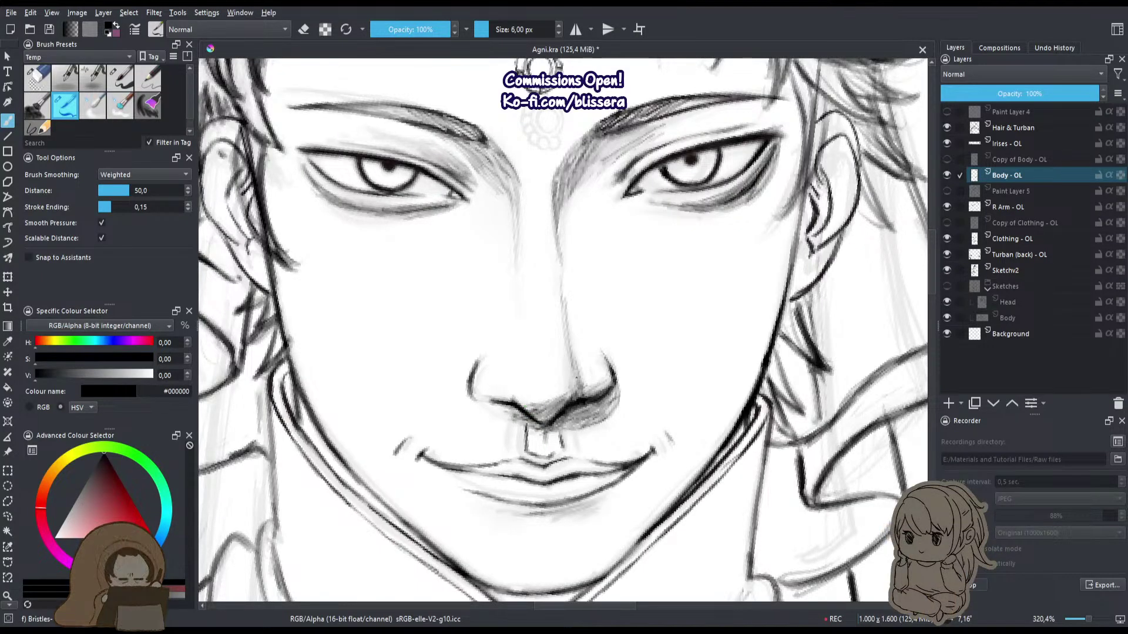
Refine the shading beneath both eyes, alternating the 5 px brush with the 10 px eraser.
{"action": "scroll", "coordinate": [537, 387], "scroll_direction": "down", "scroll_amount": 2}
{"action": "left_click_drag", "start_coordinate": [481, 250], "coordinate": [490, 343]}
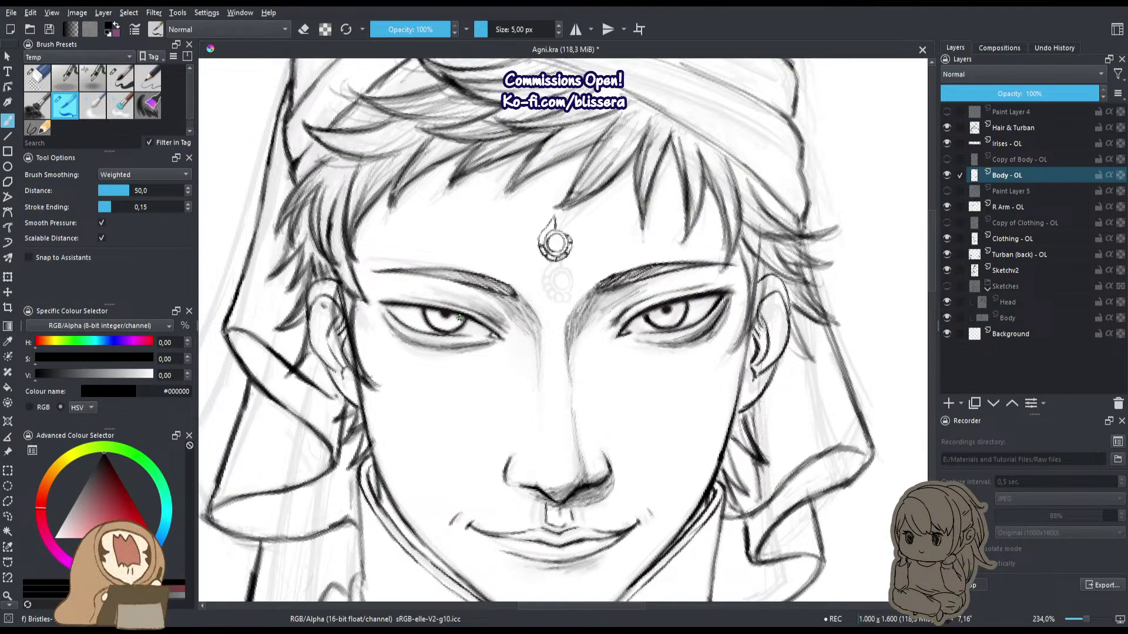
{"action": "left_click_drag", "start_coordinate": [675, 320], "coordinate": [727, 279]}
{"action": "key", "text": "e"}
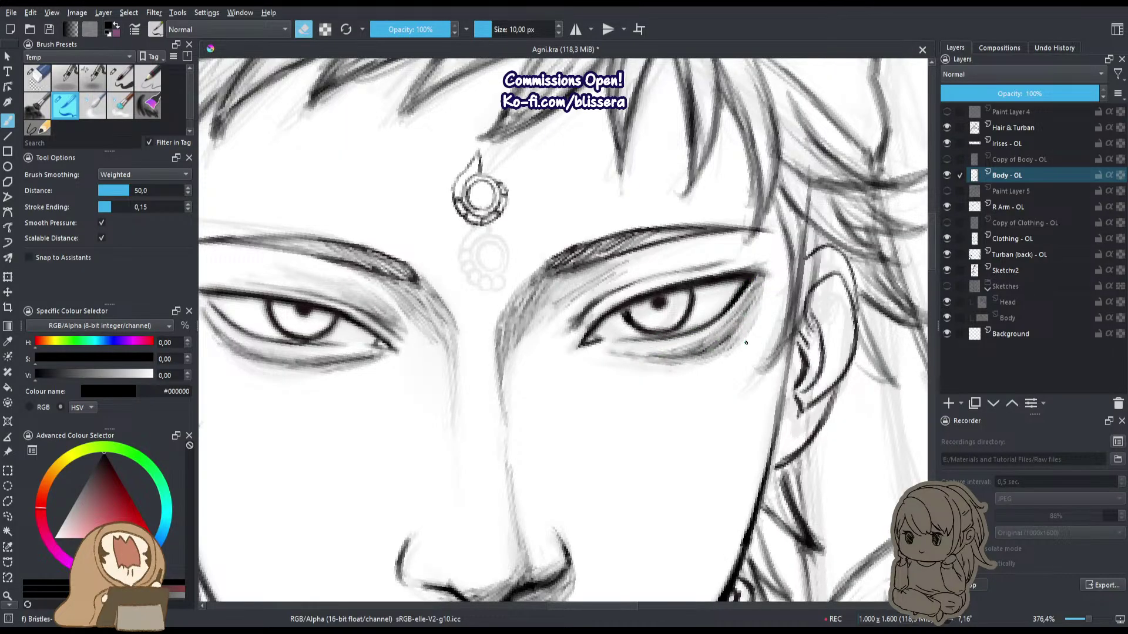
{"action": "mouse_move", "coordinate": [633, 351]}
{"action": "left_mouse_down"}
{"action": "mouse_move", "coordinate": [700, 350]}
{"action": "mouse_move", "coordinate": [719, 322]}
{"action": "left_mouse_up"}
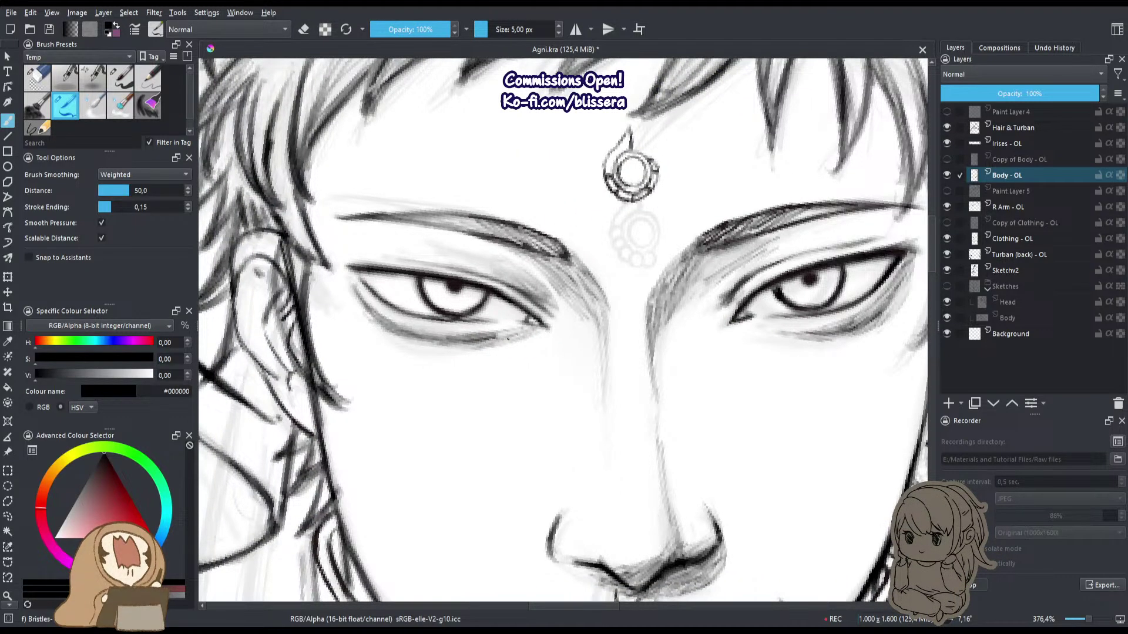
{"action": "scroll", "coordinate": [505, 343], "scroll_direction": "down", "scroll_amount": 3}
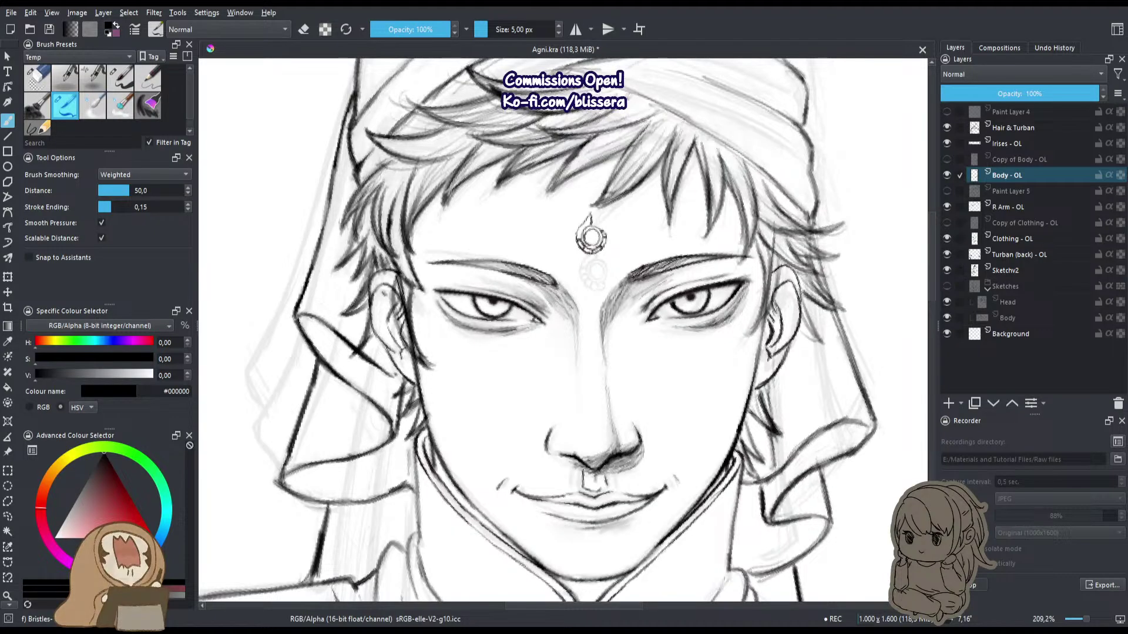
Clean up around the left-hand eye's outer corner at 10 px and retouch the crease below that eye with the 5 px brush.
{"action": "scroll", "coordinate": [511, 447], "scroll_direction": "up", "scroll_amount": 1}
{"action": "key", "text": "e"}
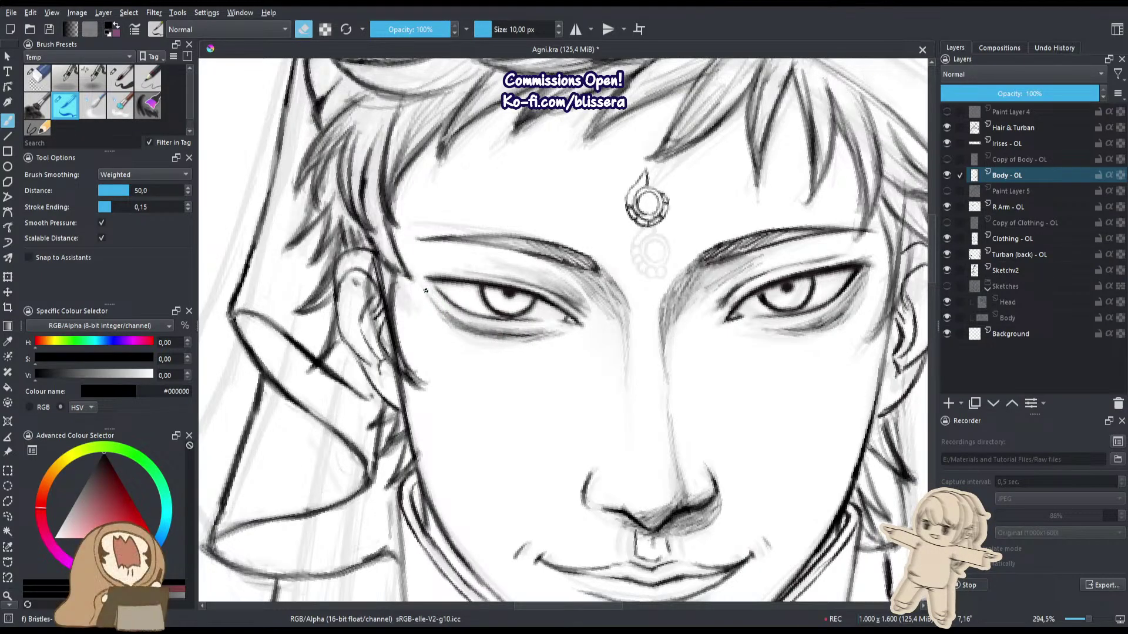
{"action": "key", "text": "e"}
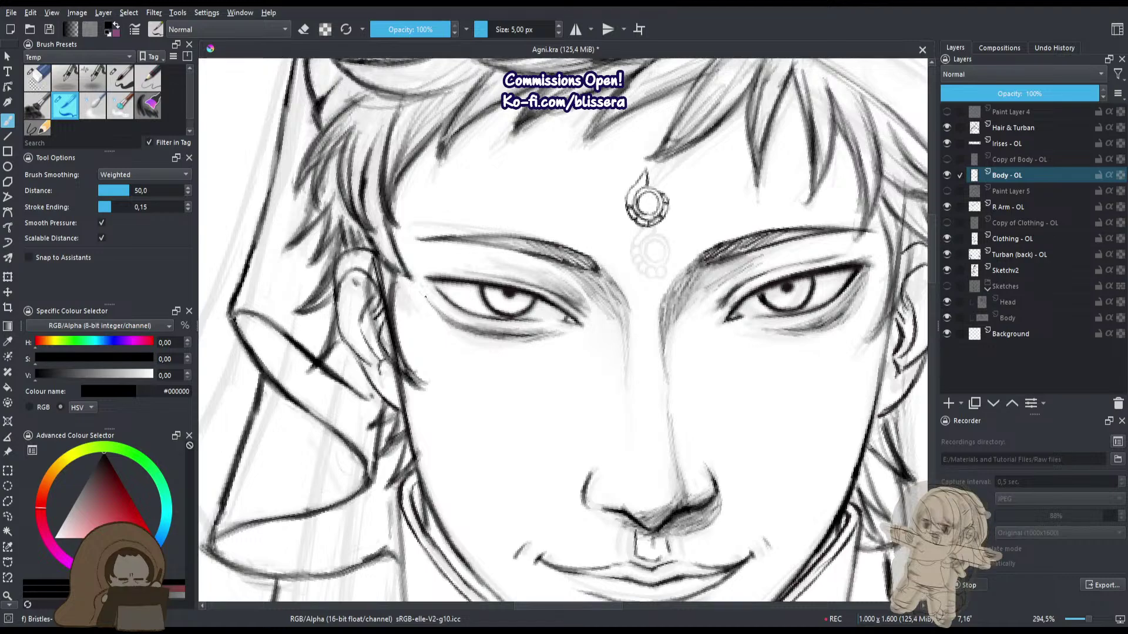
{"action": "mouse_move", "coordinate": [463, 335]}
{"action": "left_mouse_down"}
{"action": "mouse_move", "coordinate": [528, 339]}
{"action": "mouse_move", "coordinate": [461, 348]}
{"action": "left_mouse_up"}
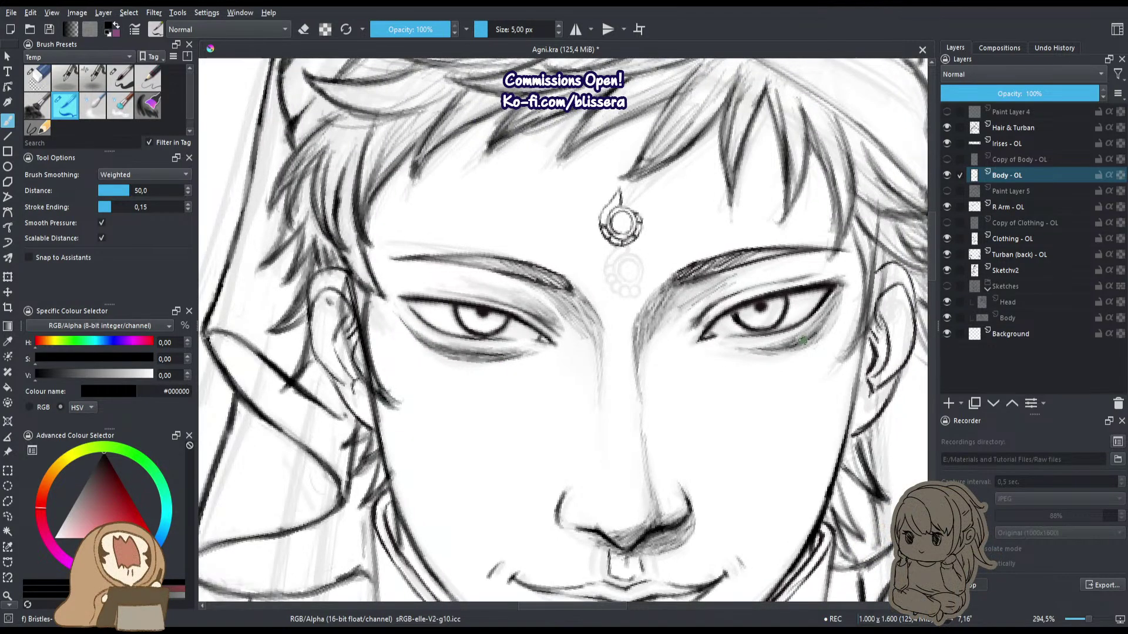
Deepen the shading beneath both eyes with the 5 px brush.
{"action": "left_click_drag", "start_coordinate": [839, 294], "coordinate": [785, 351]}
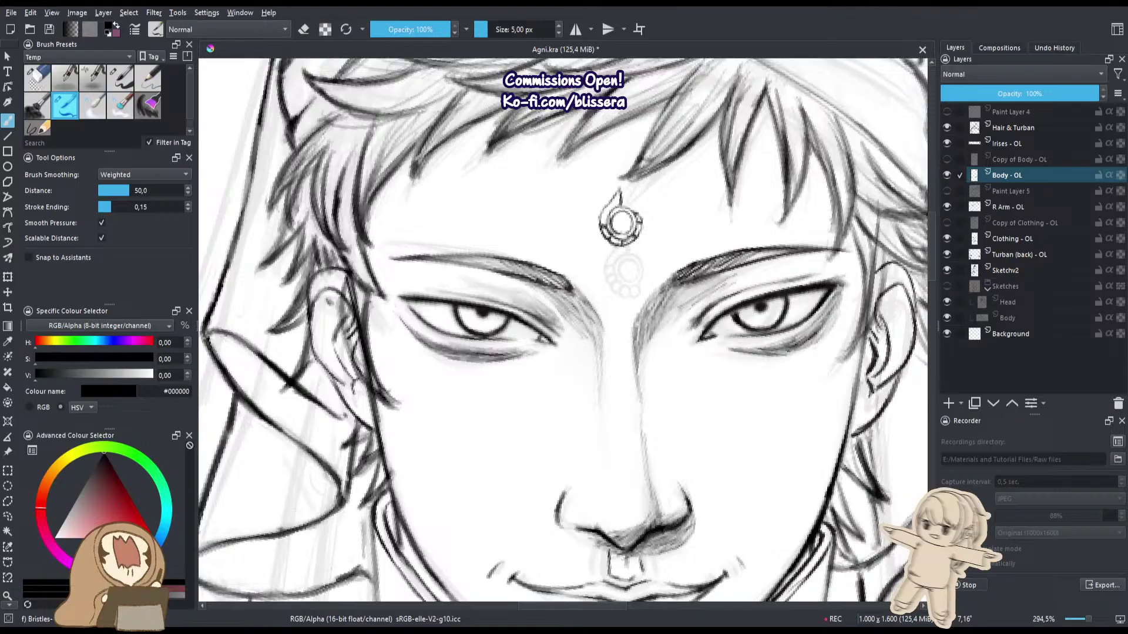
{"action": "key", "text": "e"}
{"action": "left_click_drag", "start_coordinate": [439, 351], "coordinate": [503, 353]}
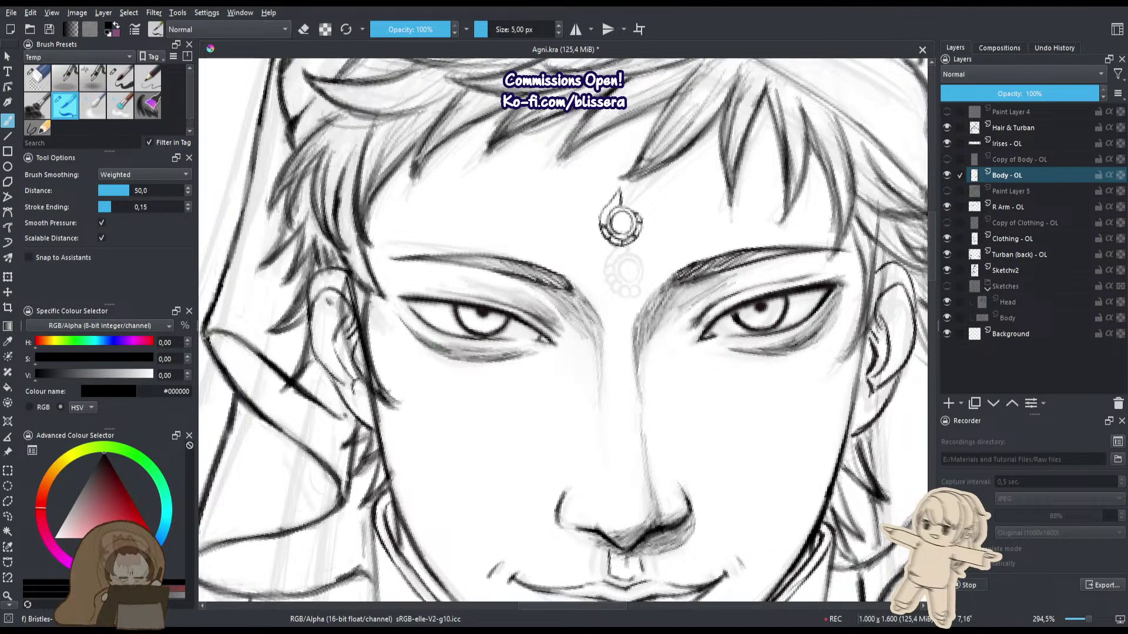
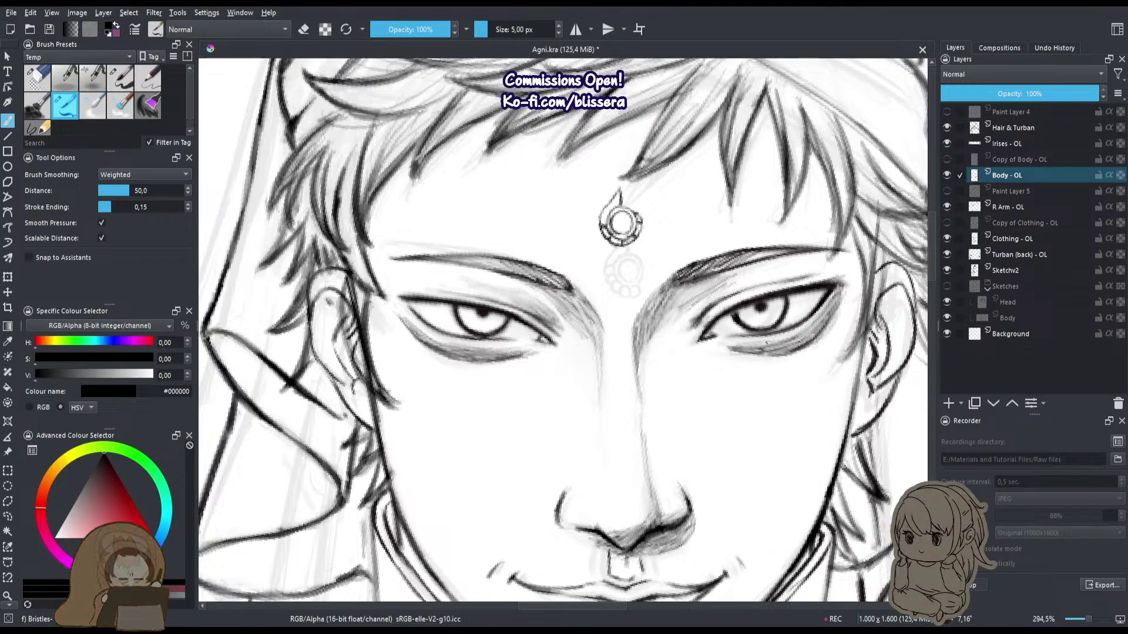
Soften the shading around both eyes and beside the nose bridge with the airbrush in eraser mode at 20% opacity and 16 px.
{"action": "left_click", "coordinate": [92, 78]}
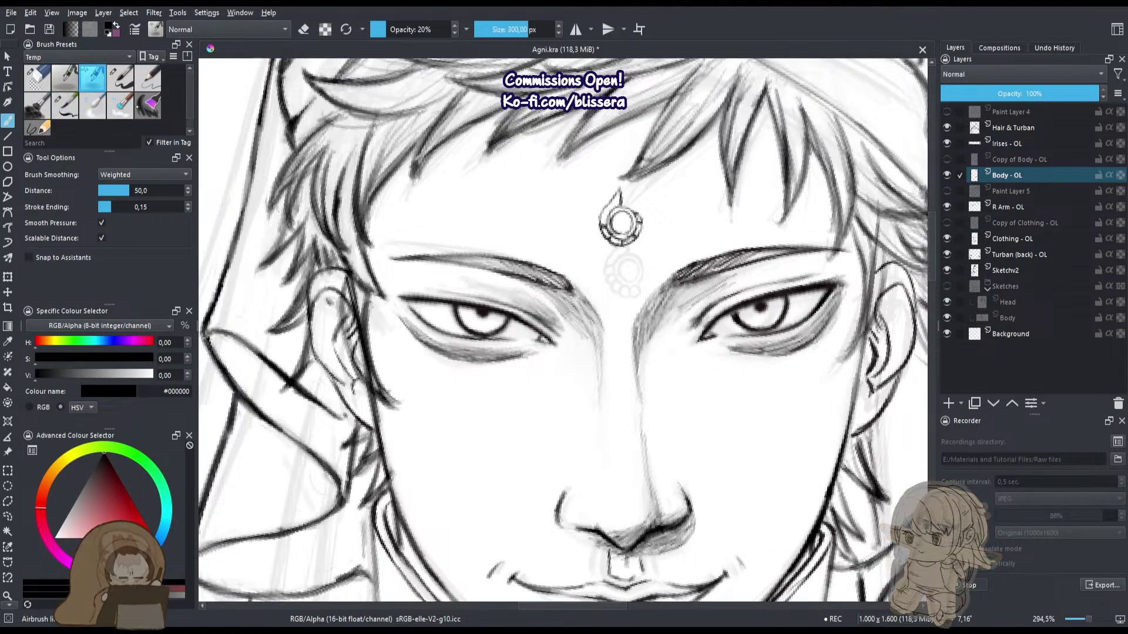
{"action": "left_click_drag", "start_coordinate": [428, 363], "coordinate": [439, 328]}
{"action": "key", "text": "bracketleft"}
{"action": "key", "text": "bracketleft"}
{"action": "key", "text": "bracketleft"}
{"action": "key", "text": "bracketleft"}
{"action": "key", "text": "bracketleft"}
{"action": "key", "text": "bracketleft"}
{"action": "key", "text": "bracketleft"}
{"action": "key", "text": "bracketleft"}
{"action": "key", "text": "bracketleft"}
{"action": "key", "text": "bracketleft"}
{"action": "key", "text": "bracketleft"}
{"action": "key", "text": "bracketleft"}
{"action": "key", "text": "bracketleft"}
{"action": "key", "text": "bracketleft"}
{"action": "key", "text": "bracketleft"}
{"action": "key", "text": "bracketleft"}
{"action": "key", "text": "bracketleft"}
{"action": "key", "text": "bracketleft"}
{"action": "key", "text": "bracketleft"}
{"action": "key", "text": "bracketleft"}
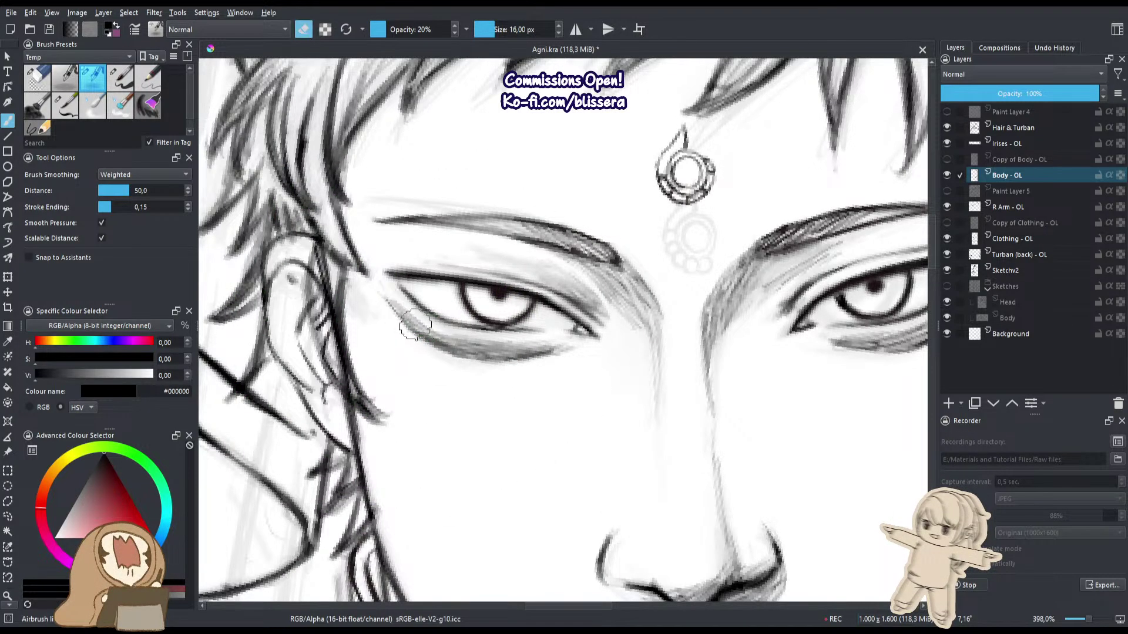
{"action": "mouse_move", "coordinate": [415, 325]}
{"action": "left_mouse_down"}
{"action": "mouse_move", "coordinate": [529, 354]}
{"action": "mouse_move", "coordinate": [389, 310]}
{"action": "mouse_move", "coordinate": [422, 339]}
{"action": "mouse_move", "coordinate": [311, 347]}
{"action": "left_mouse_up"}
{"action": "mouse_move", "coordinate": [839, 358]}
{"action": "left_mouse_down"}
{"action": "mouse_move", "coordinate": [752, 369]}
{"action": "mouse_move", "coordinate": [864, 315]}
{"action": "mouse_move", "coordinate": [811, 357]}
{"action": "left_mouse_up"}
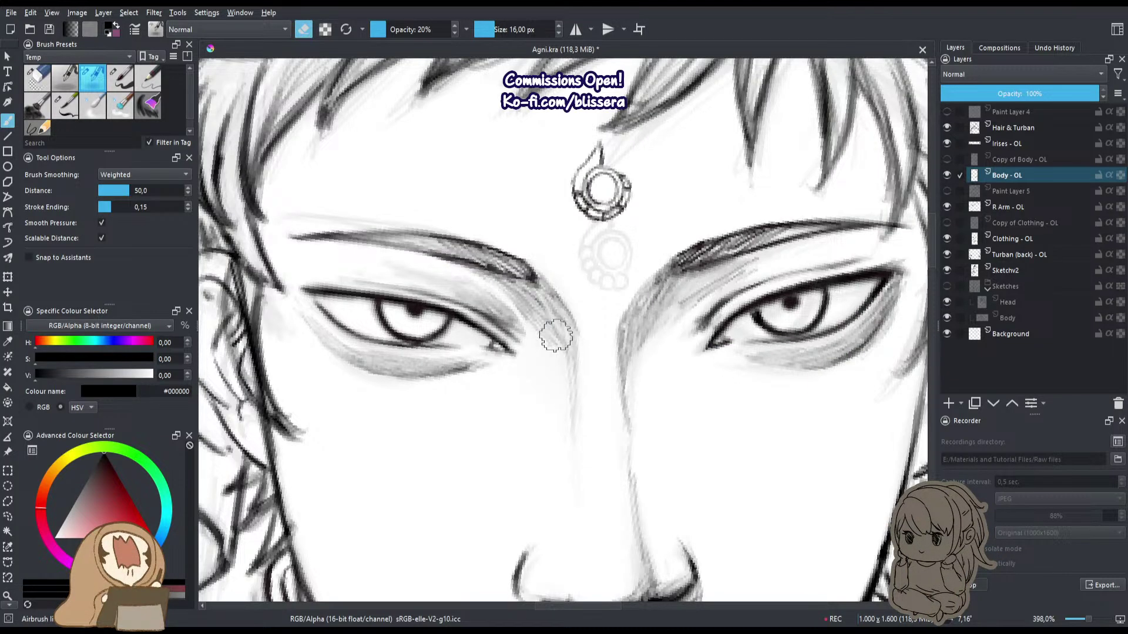
{"action": "mouse_move", "coordinate": [549, 304]}
{"action": "left_mouse_down"}
{"action": "mouse_move", "coordinate": [557, 328]}
{"action": "mouse_move", "coordinate": [543, 392]}
{"action": "mouse_move", "coordinate": [493, 377]}
{"action": "mouse_move", "coordinate": [511, 273]}
{"action": "mouse_move", "coordinate": [464, 540]}
{"action": "mouse_move", "coordinate": [492, 487]}
{"action": "mouse_move", "coordinate": [450, 434]}
{"action": "left_mouse_up"}
{"action": "key", "text": "bracketleft"}
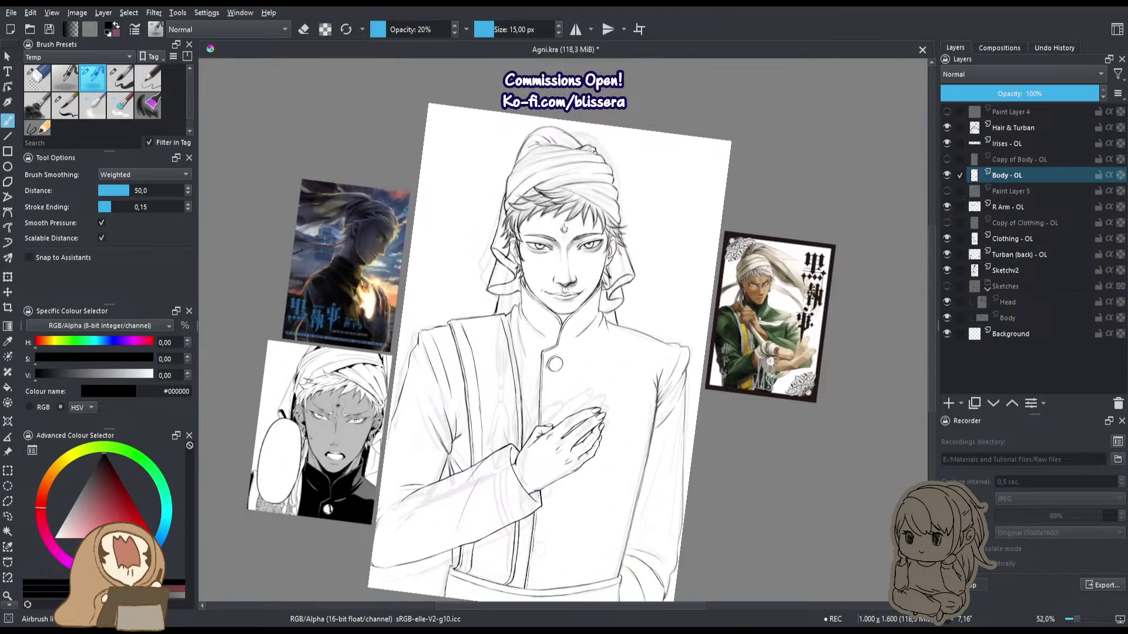
Add a new paint layer directly above Clothing - OL and name it Hair.
{"action": "key", "text": "5"}
{"action": "left_click_drag", "start_coordinate": [497, 295], "coordinate": [530, 150]}
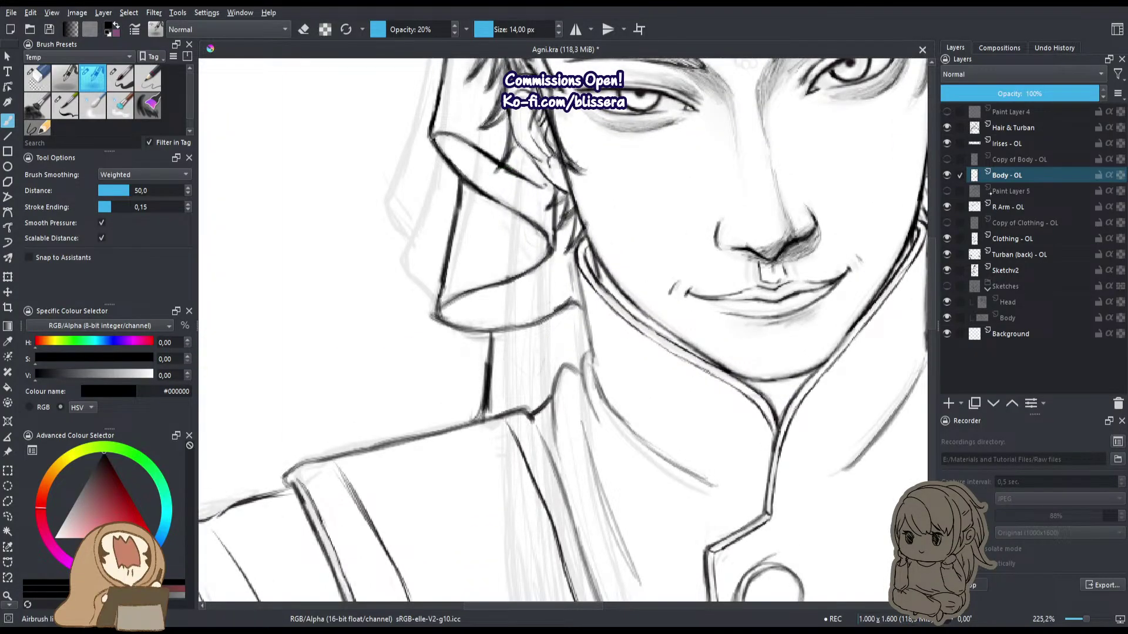
{"action": "left_click", "coordinate": [1001, 255]}
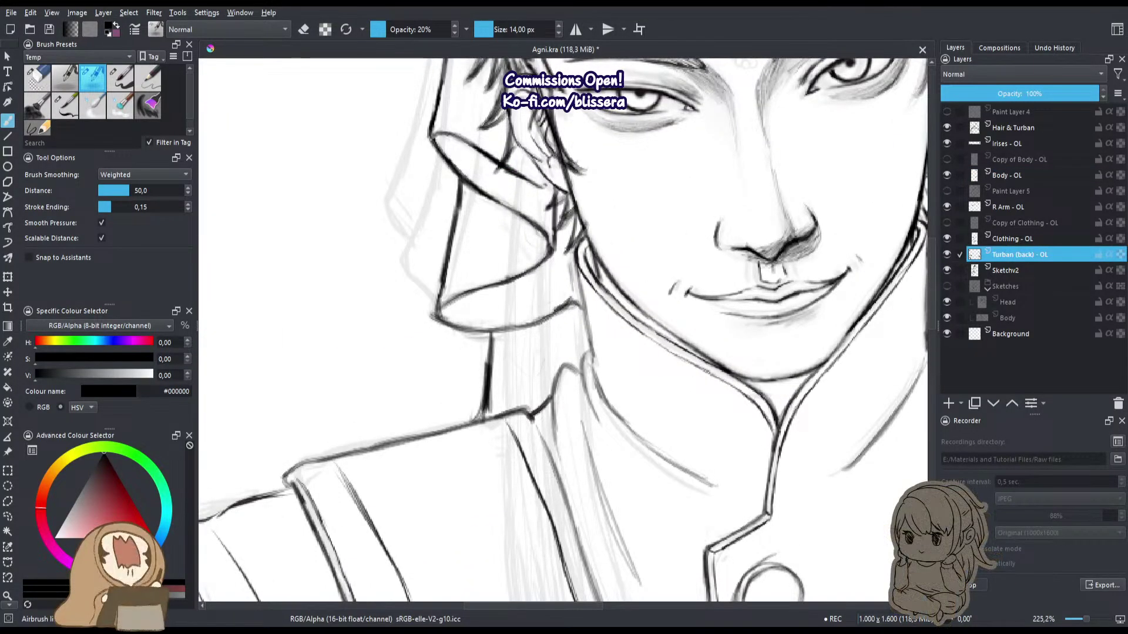
{"action": "left_click", "coordinate": [1011, 240]}
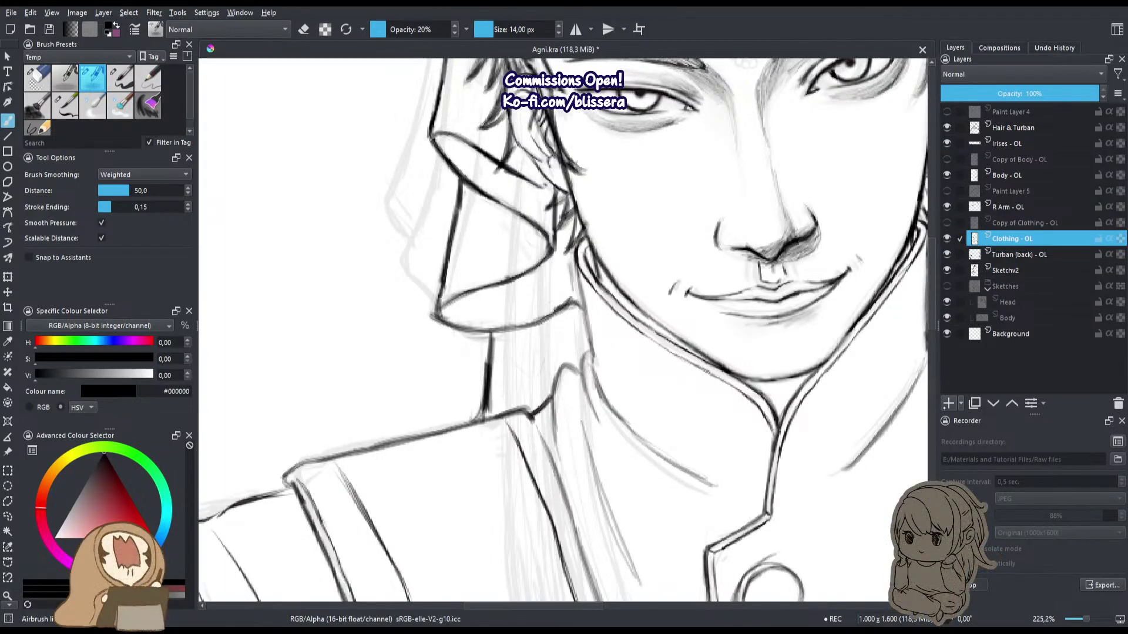
{"action": "left_click", "coordinate": [948, 403]}
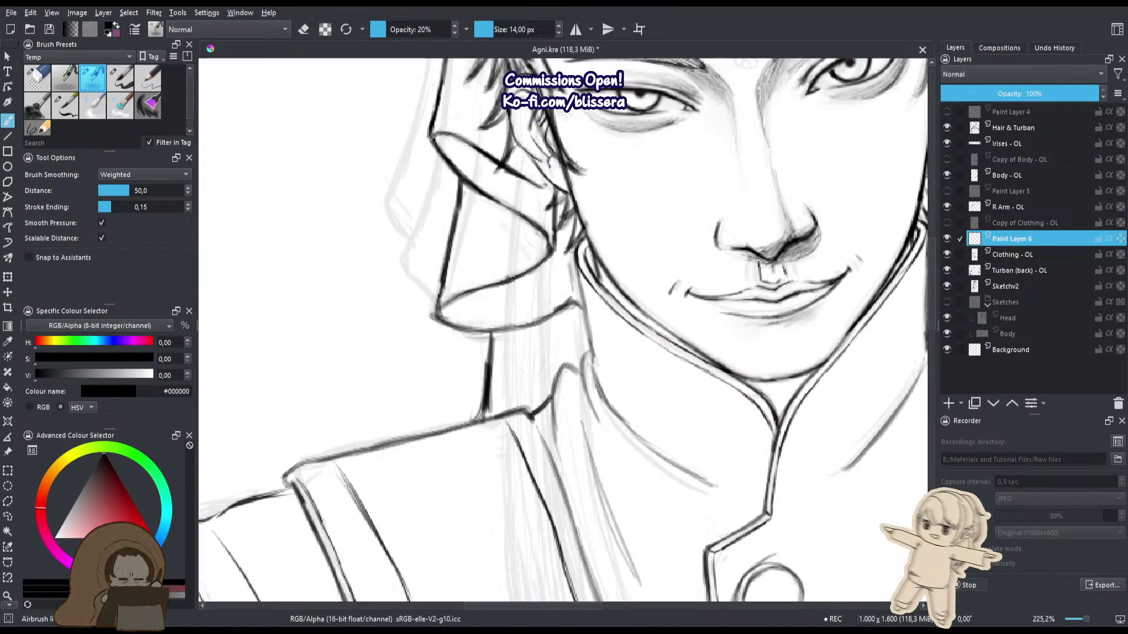
{"action": "double_click", "coordinate": [1009, 238]}
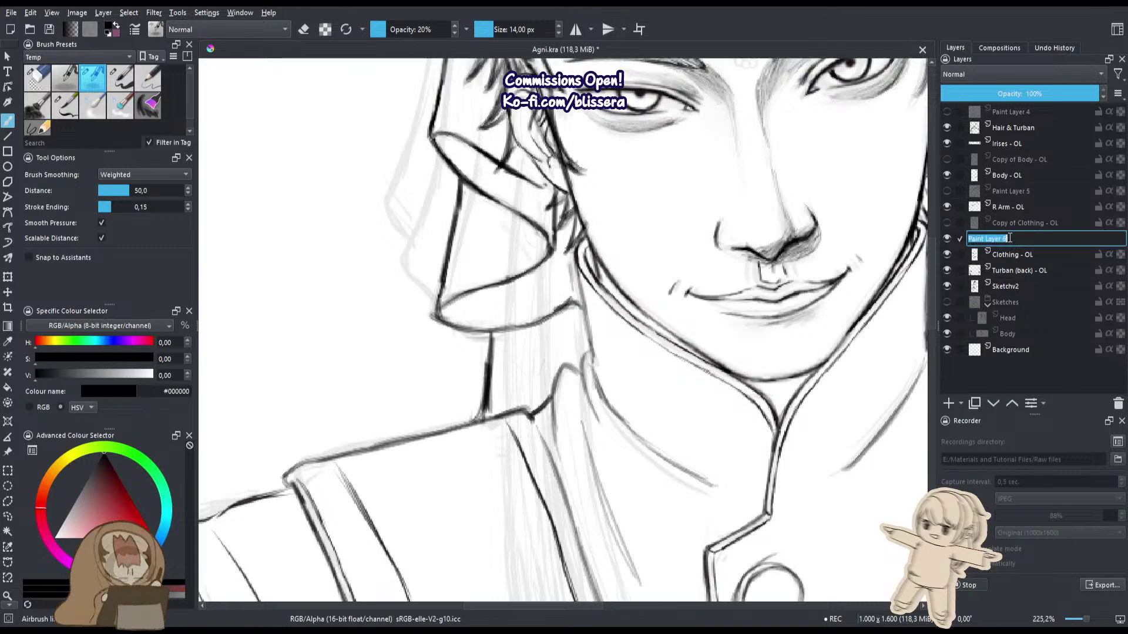
{"action": "type", "text": "Hair"}
{"action": "key", "text": "Return"}
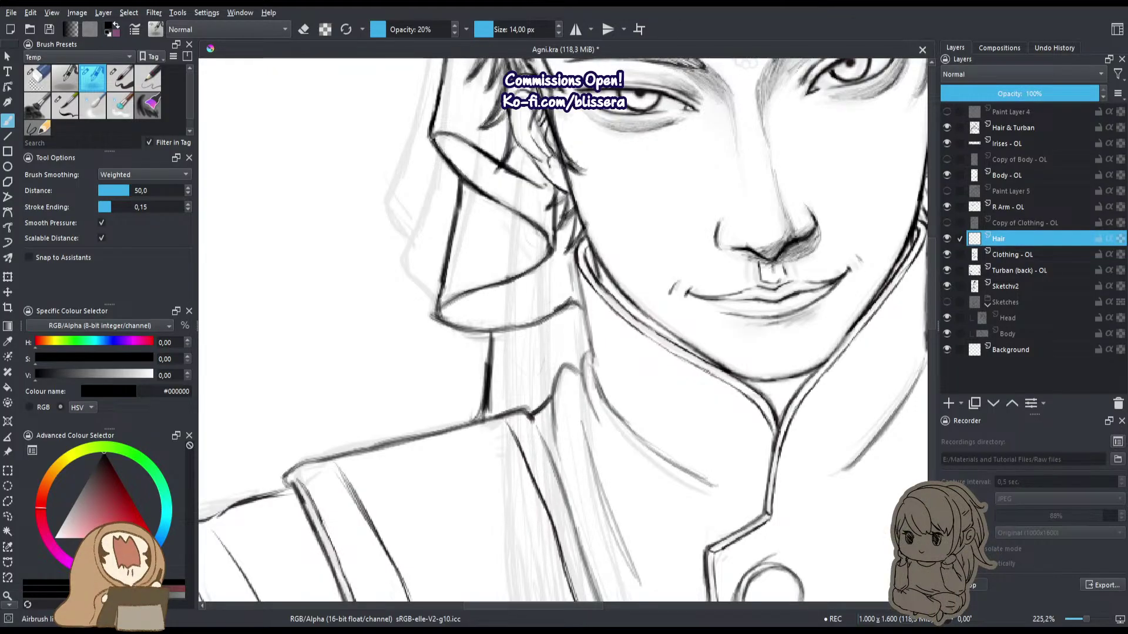
Rename the Hair layer as Braids.
{"action": "double_click", "coordinate": [994, 237]}
{"action": "type", "text": "B"}
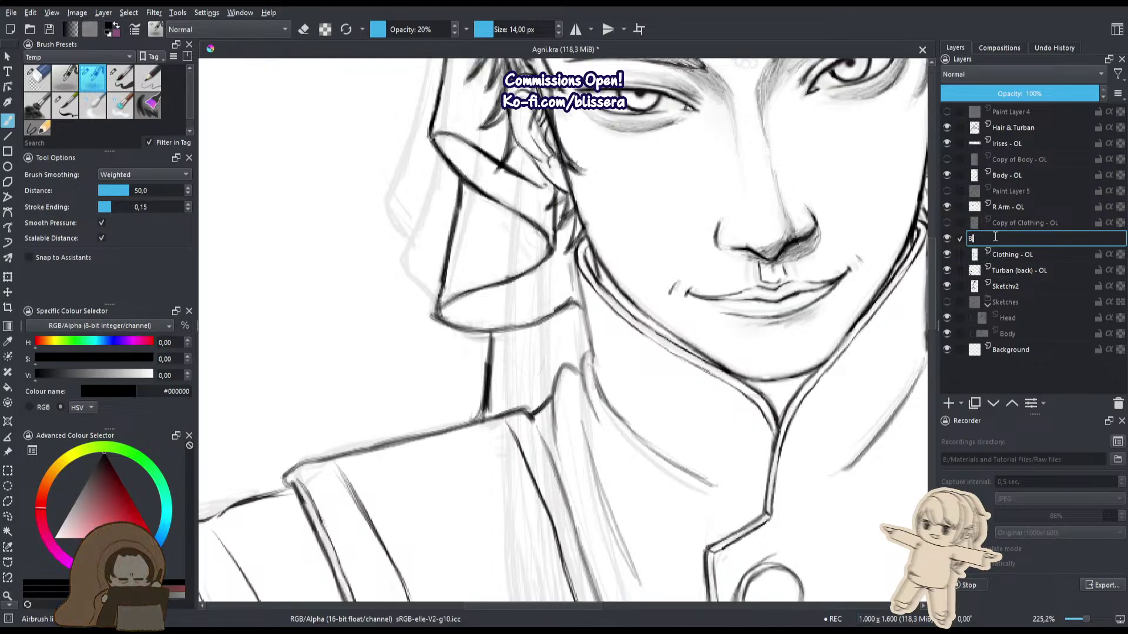
{"action": "type", "text": "raids"}
{"action": "key", "text": "Return"}
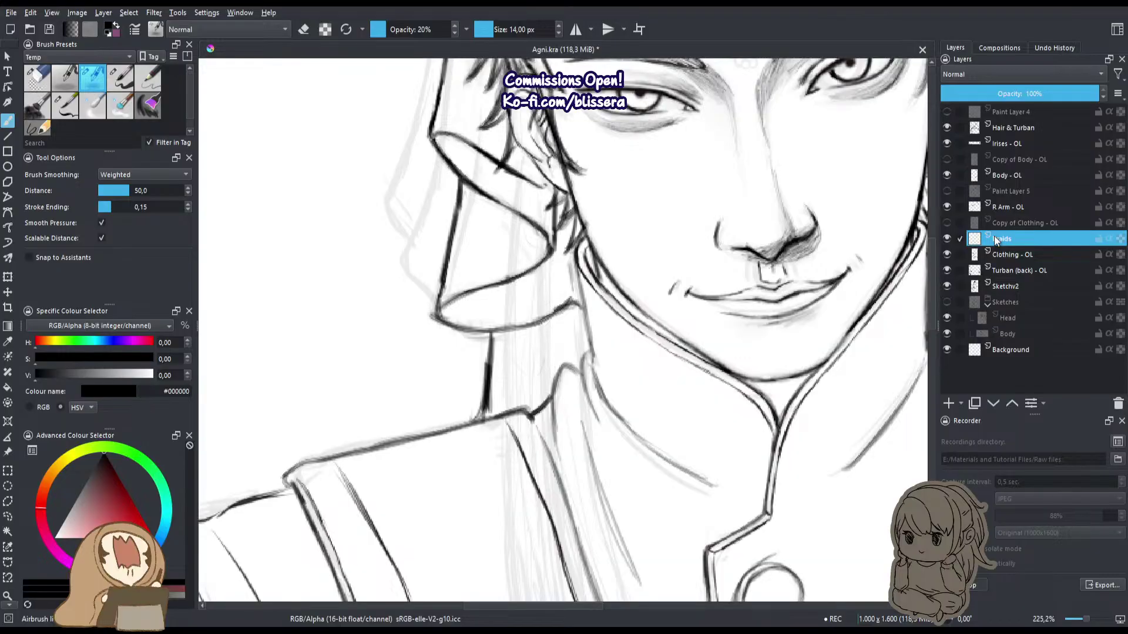
Mirror the view and draw both long edges of the braid nearest the shoulder with the Bristles brush, enlarging it to 8 px.
{"action": "key", "text": "m"}
{"action": "left_click", "coordinate": [66, 108]}
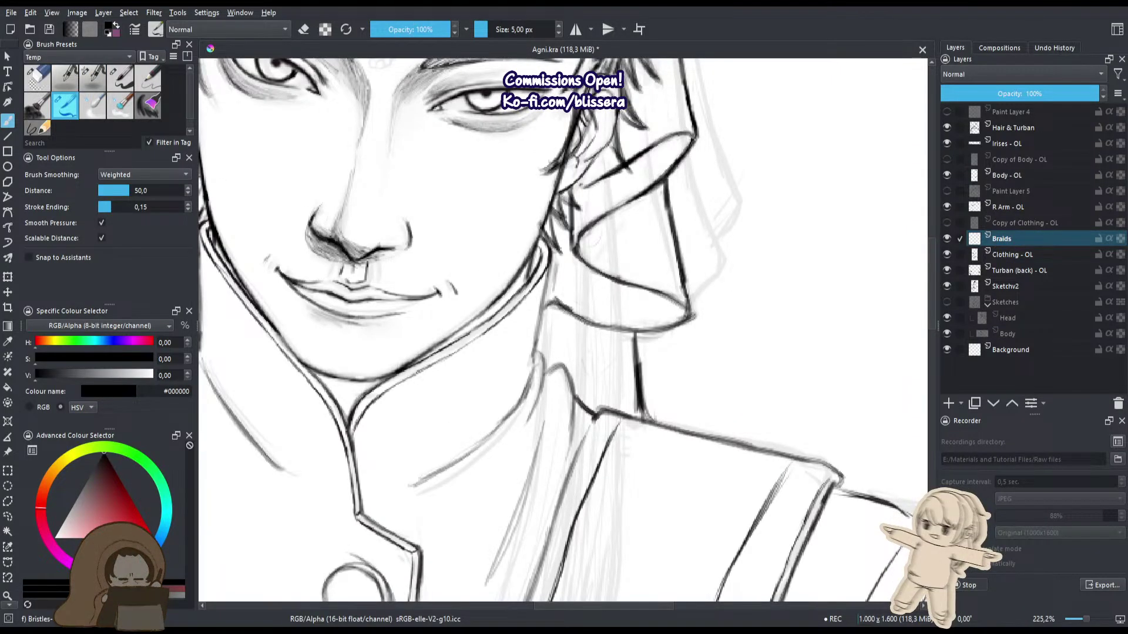
{"action": "scroll", "coordinate": [615, 262], "scroll_direction": "down", "scroll_amount": 3}
{"action": "scroll", "coordinate": [611, 216], "scroll_direction": "up", "scroll_amount": 1}
{"action": "key", "text": "bracketright"}
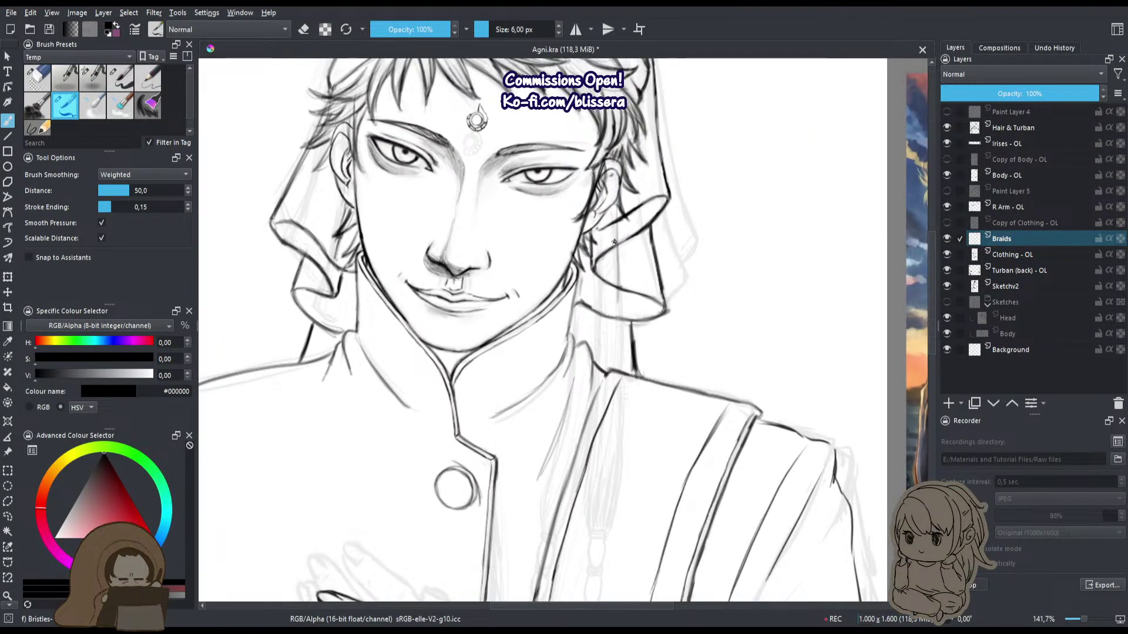
{"action": "key", "text": "bracketright"}
{"action": "mouse_move", "coordinate": [614, 200]}
{"action": "left_mouse_down"}
{"action": "mouse_move", "coordinate": [622, 367]}
{"action": "mouse_move", "coordinate": [631, 301]}
{"action": "mouse_move", "coordinate": [626, 445]}
{"action": "left_mouse_up"}
{"action": "key", "text": "bracketright"}
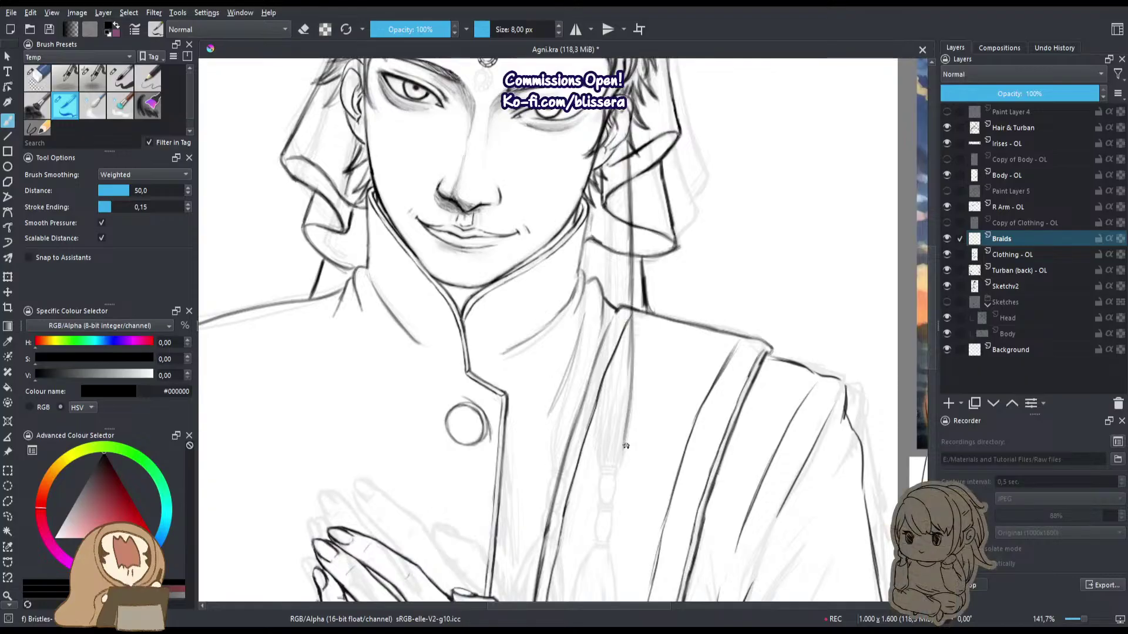
{"action": "left_click_drag", "start_coordinate": [596, 176], "coordinate": [597, 465]}
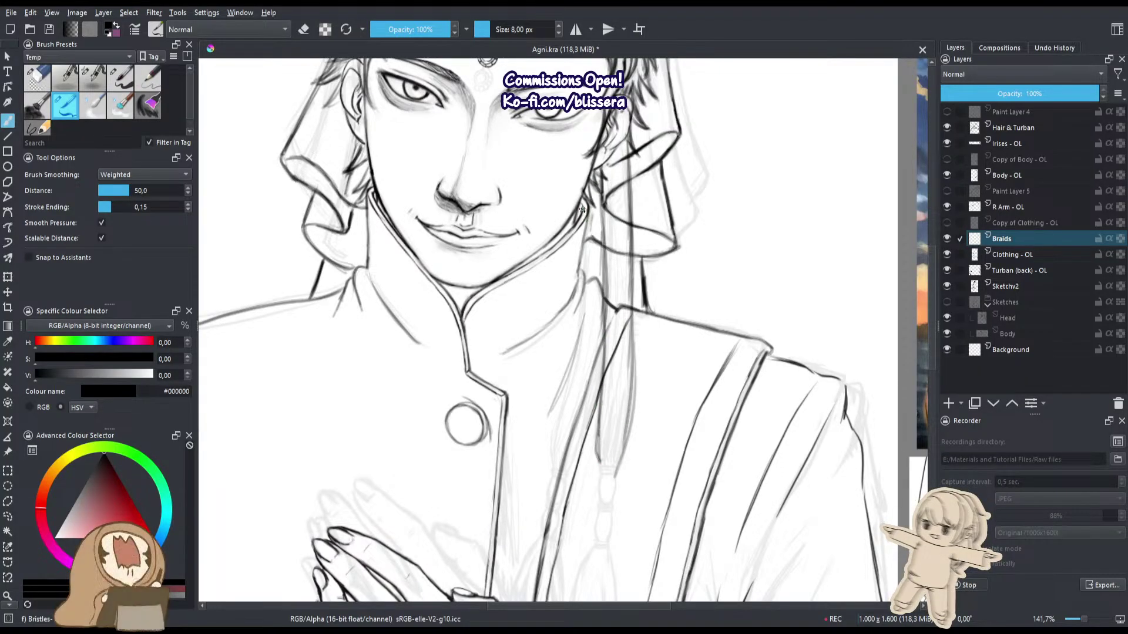
Draw the collar-side edge of the second braid down over the chest at 8 px, undoing and redrawing stray strokes.
{"action": "left_click_drag", "start_coordinate": [580, 269], "coordinate": [561, 437]}
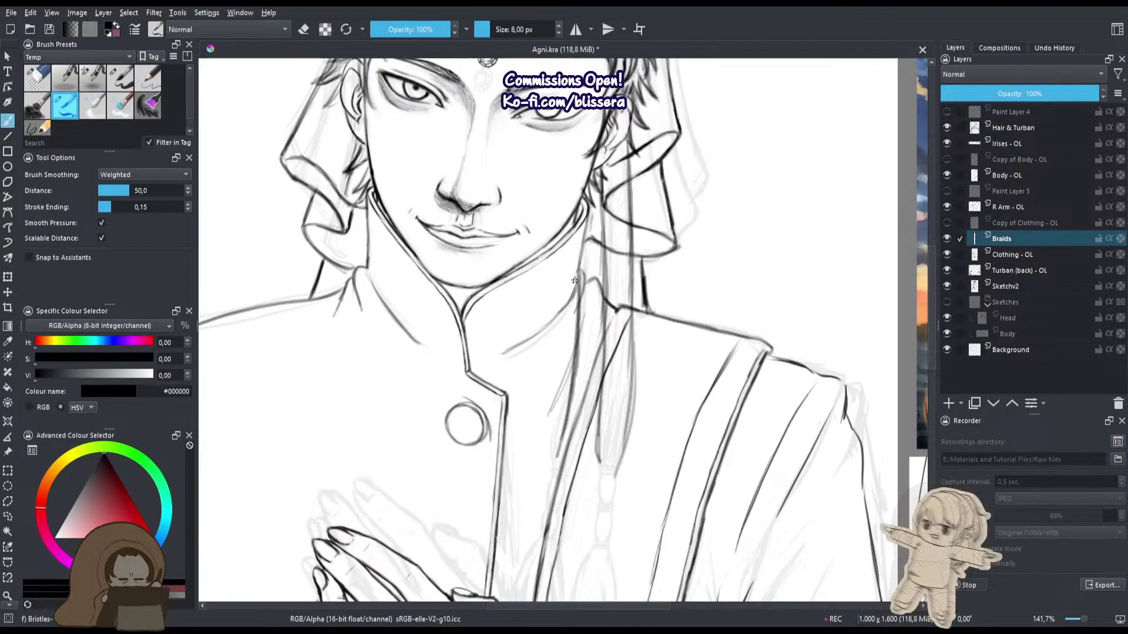
{"action": "key", "text": "ctrl+z"}
{"action": "key", "text": "ctrl+z"}
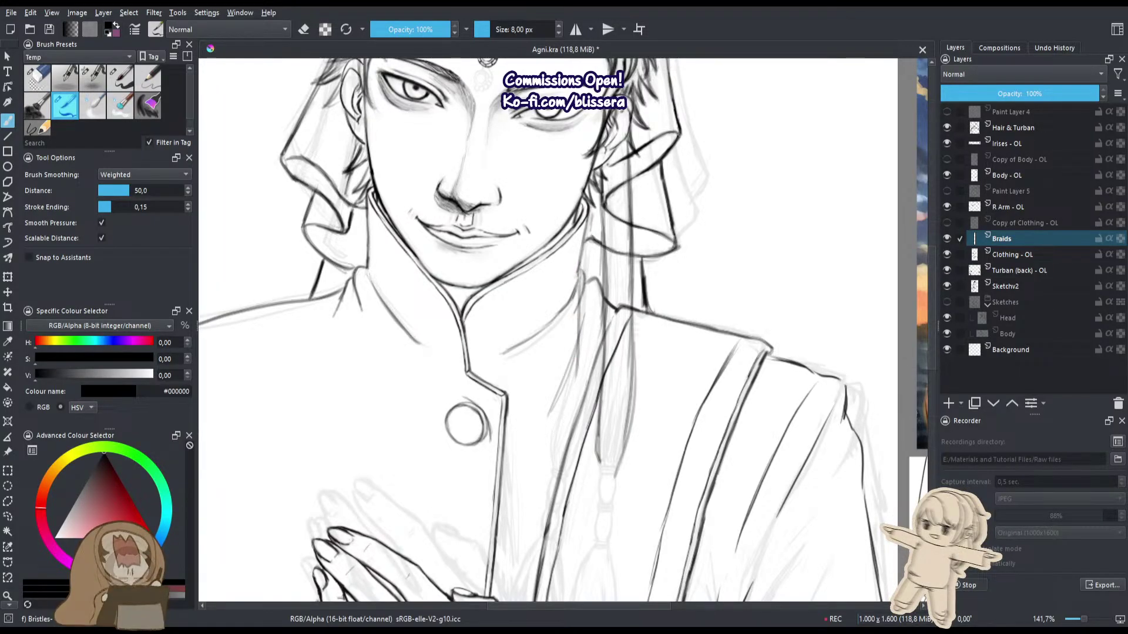
{"action": "left_click_drag", "start_coordinate": [582, 255], "coordinate": [552, 442]}
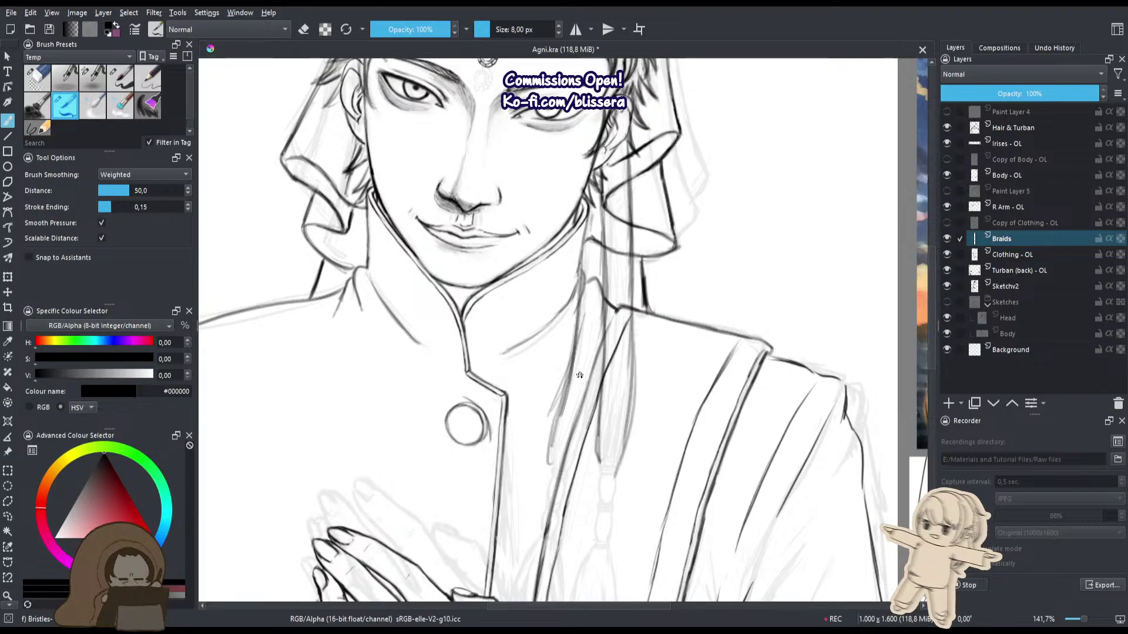
{"action": "left_click_drag", "start_coordinate": [602, 303], "coordinate": [575, 430]}
{"action": "key", "text": "ctrl+z"}
{"action": "key", "text": "ctrl+z"}
{"action": "key", "text": "ctrl+z"}
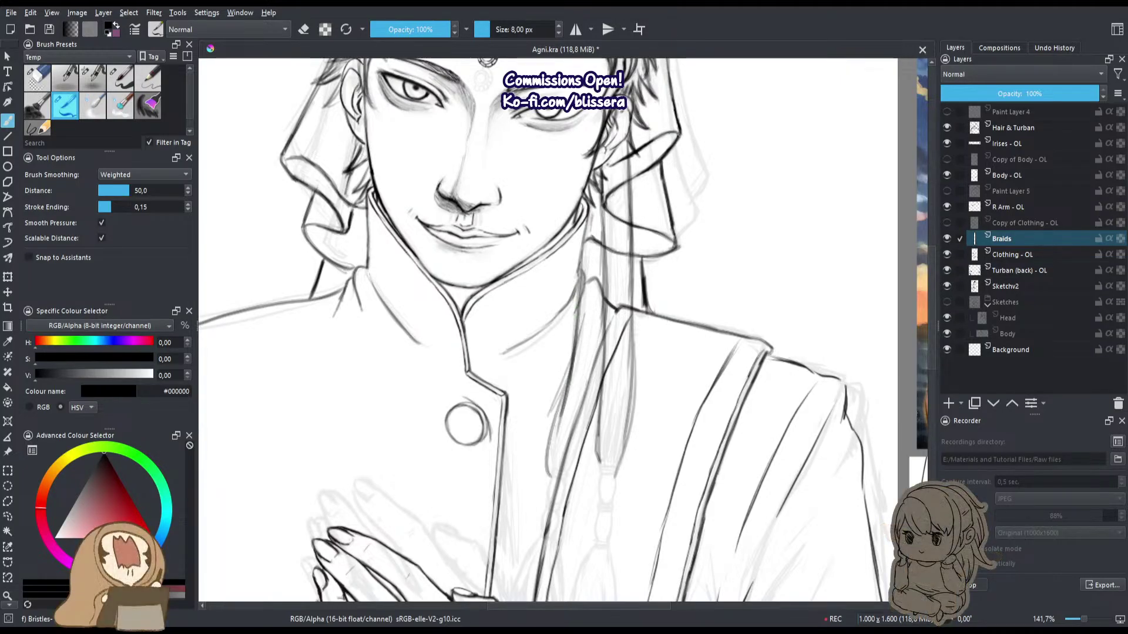
Draw the second braid's shoulder-side edge and lower end, and add strand lines inside it with the 8 px brush.
{"action": "left_click_drag", "start_coordinate": [602, 317], "coordinate": [586, 442]}
{"action": "left_click_drag", "start_coordinate": [598, 353], "coordinate": [572, 476]}
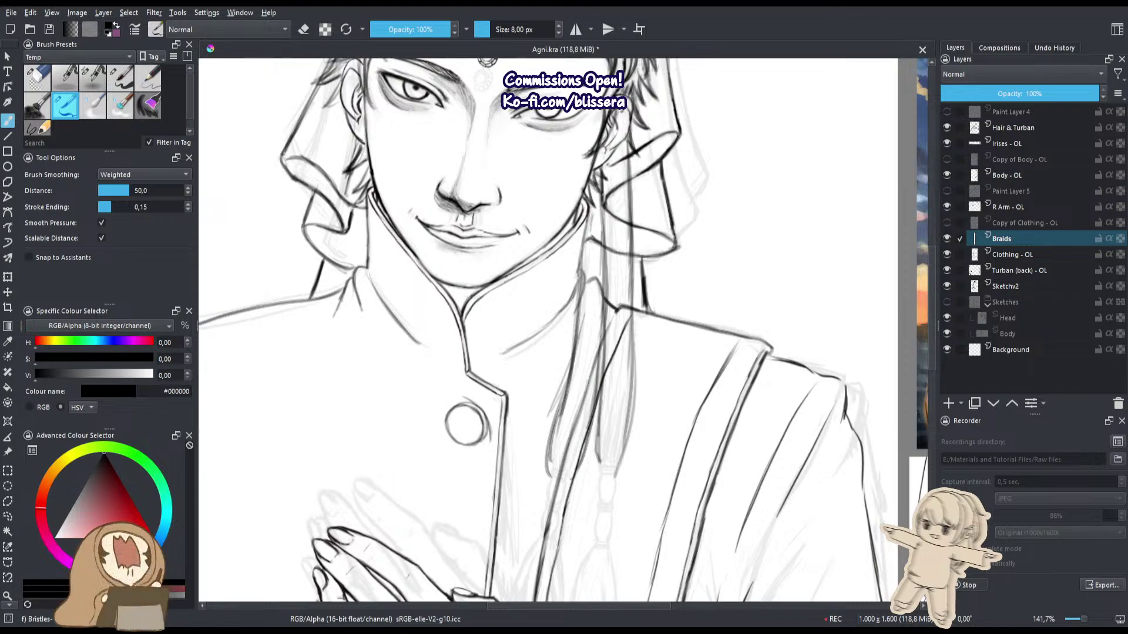
{"action": "left_click_drag", "start_coordinate": [589, 437], "coordinate": [572, 472]}
{"action": "mouse_move", "coordinate": [599, 404]}
{"action": "left_mouse_down"}
{"action": "mouse_move", "coordinate": [594, 459]}
{"action": "mouse_move", "coordinate": [550, 477]}
{"action": "left_mouse_up"}
{"action": "left_click_drag", "start_coordinate": [561, 430], "coordinate": [554, 470]}
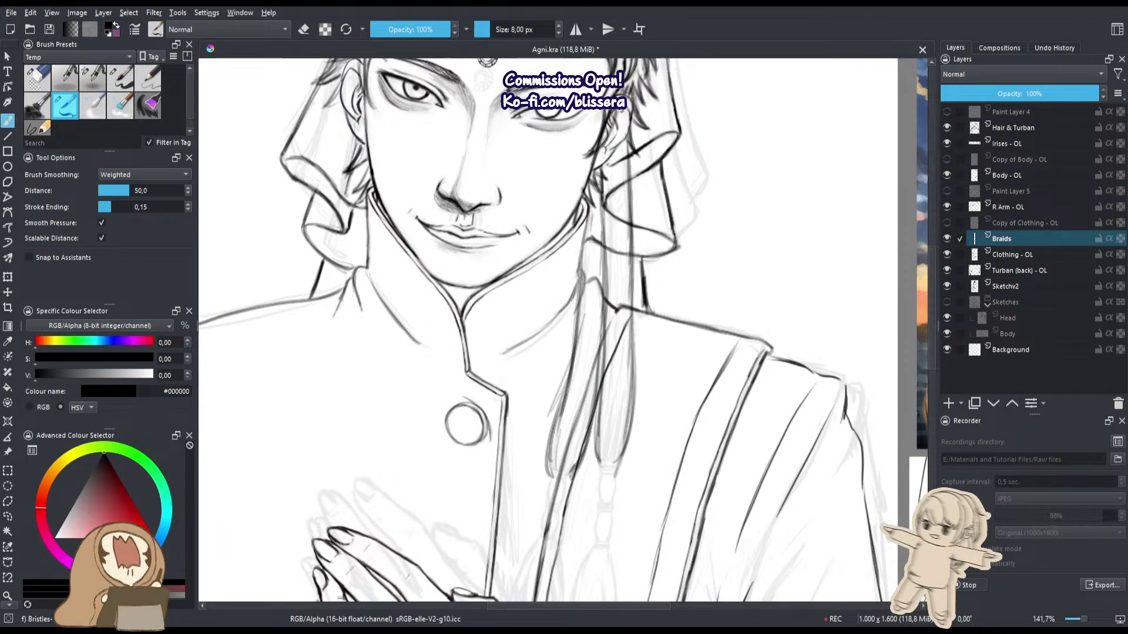
{"action": "left_click_drag", "start_coordinate": [567, 402], "coordinate": [552, 476]}
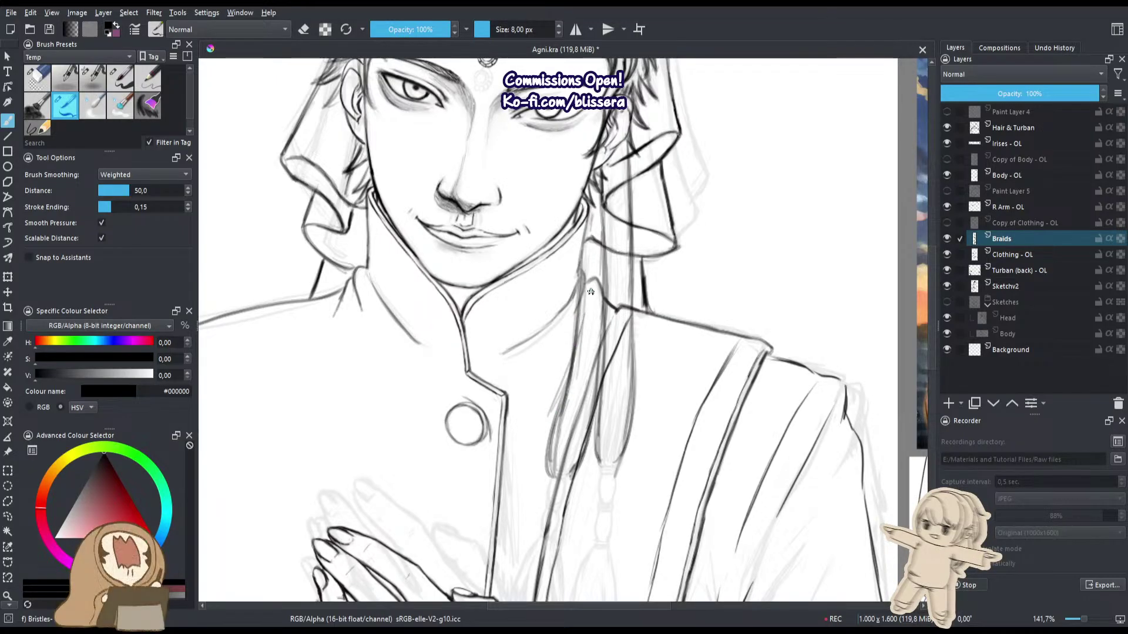
{"action": "left_click_drag", "start_coordinate": [594, 255], "coordinate": [555, 446]}
{"action": "mouse_move", "coordinate": [570, 399]}
{"action": "left_mouse_down"}
{"action": "mouse_move", "coordinate": [560, 418]}
{"action": "mouse_move", "coordinate": [601, 469]}
{"action": "left_mouse_up"}
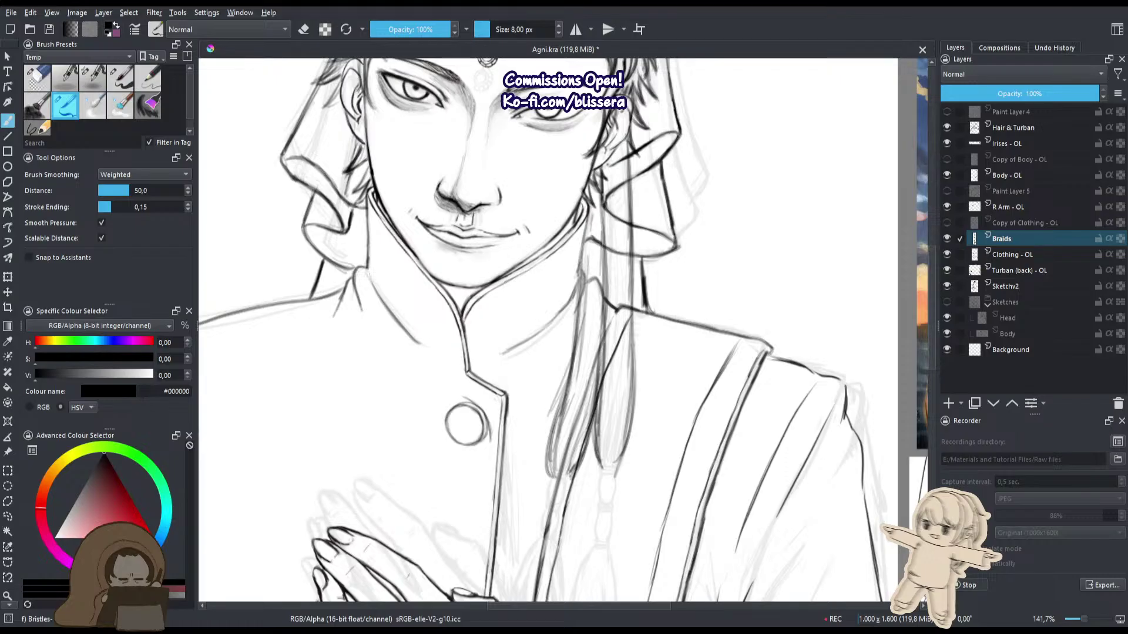
Refine the lines where the two braids meet below the ear, alternating the 8 px brush with the 10 px eraser.
{"action": "left_click_drag", "start_coordinate": [608, 262], "coordinate": [604, 370]}
{"action": "left_click_drag", "start_coordinate": [603, 227], "coordinate": [605, 345]}
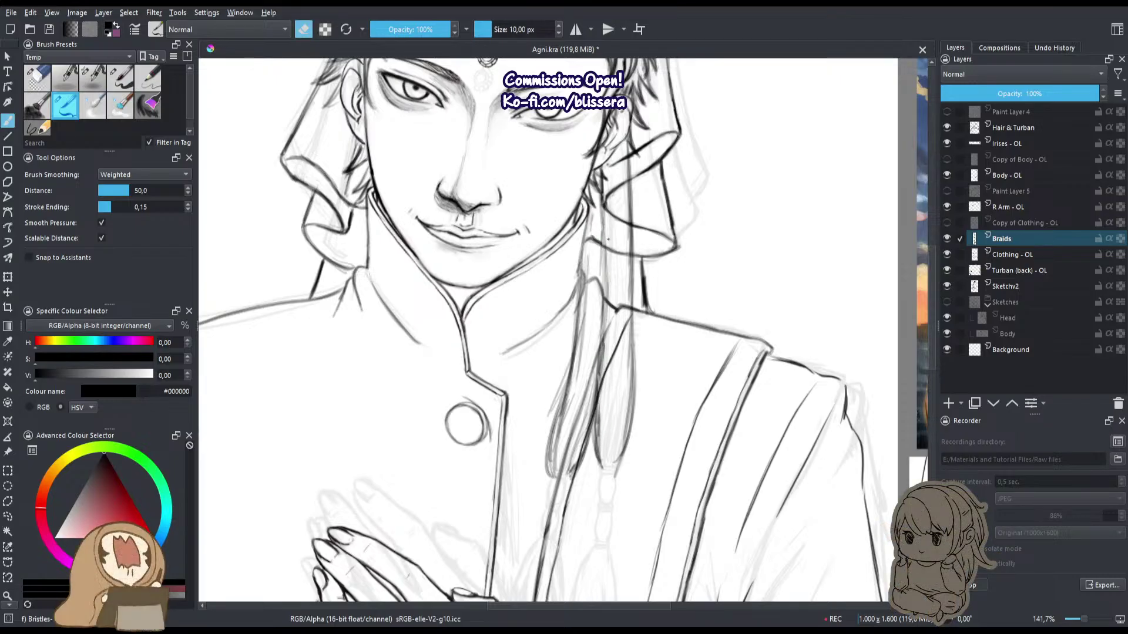
{"action": "left_click_drag", "start_coordinate": [601, 206], "coordinate": [594, 390]}
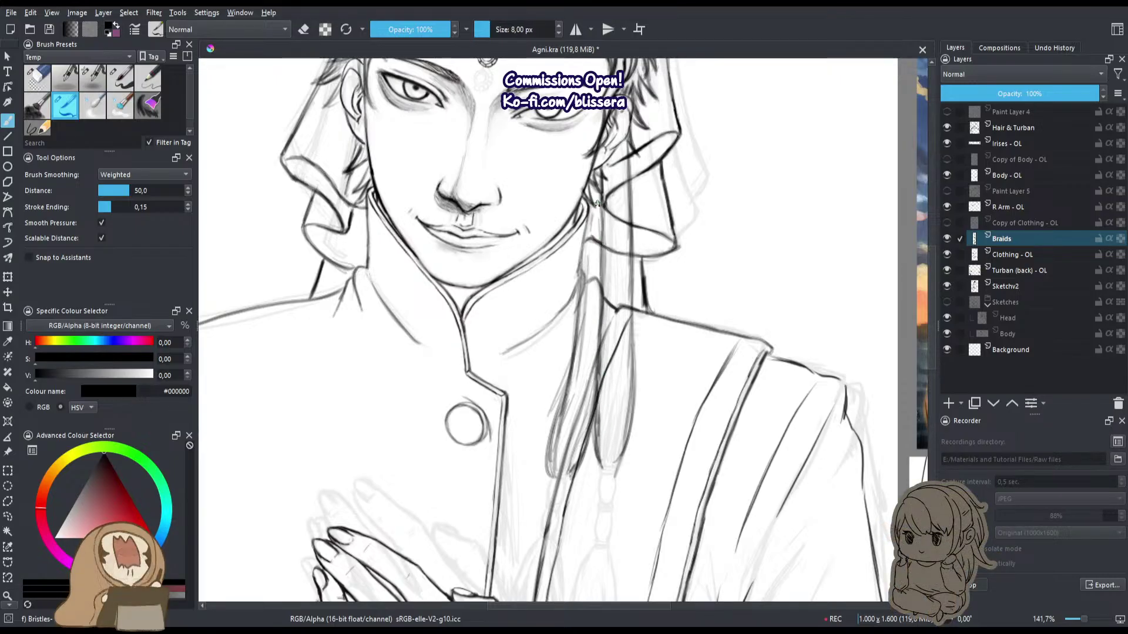
{"action": "left_click_drag", "start_coordinate": [597, 223], "coordinate": [597, 335]}
{"action": "mouse_move", "coordinate": [600, 224]}
{"action": "left_mouse_down"}
{"action": "mouse_move", "coordinate": [600, 337]}
{"action": "mouse_move", "coordinate": [605, 259]}
{"action": "mouse_move", "coordinate": [608, 330]}
{"action": "left_mouse_up"}
{"action": "key", "text": "e"}
{"action": "left_click_drag", "start_coordinate": [599, 215], "coordinate": [601, 345]}
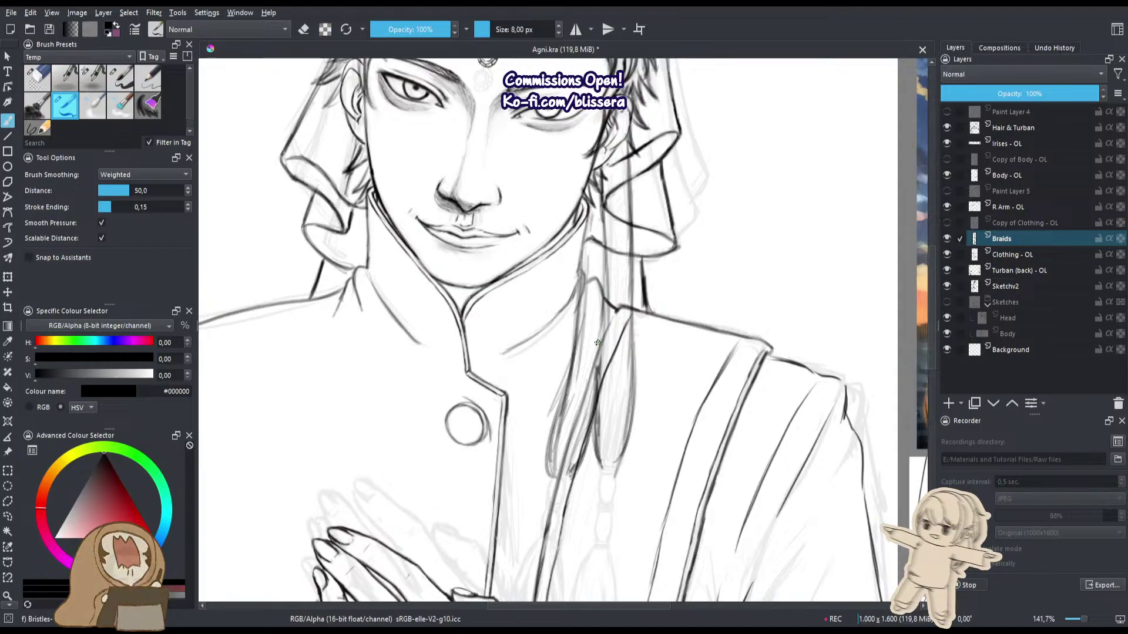
{"action": "key", "text": "e"}
{"action": "left_click_drag", "start_coordinate": [608, 269], "coordinate": [605, 350]}
{"action": "key", "text": "e"}
{"action": "mouse_move", "coordinate": [604, 307]}
{"action": "left_mouse_down"}
{"action": "mouse_move", "coordinate": [591, 401]}
{"action": "mouse_move", "coordinate": [599, 447]}
{"action": "left_mouse_up"}
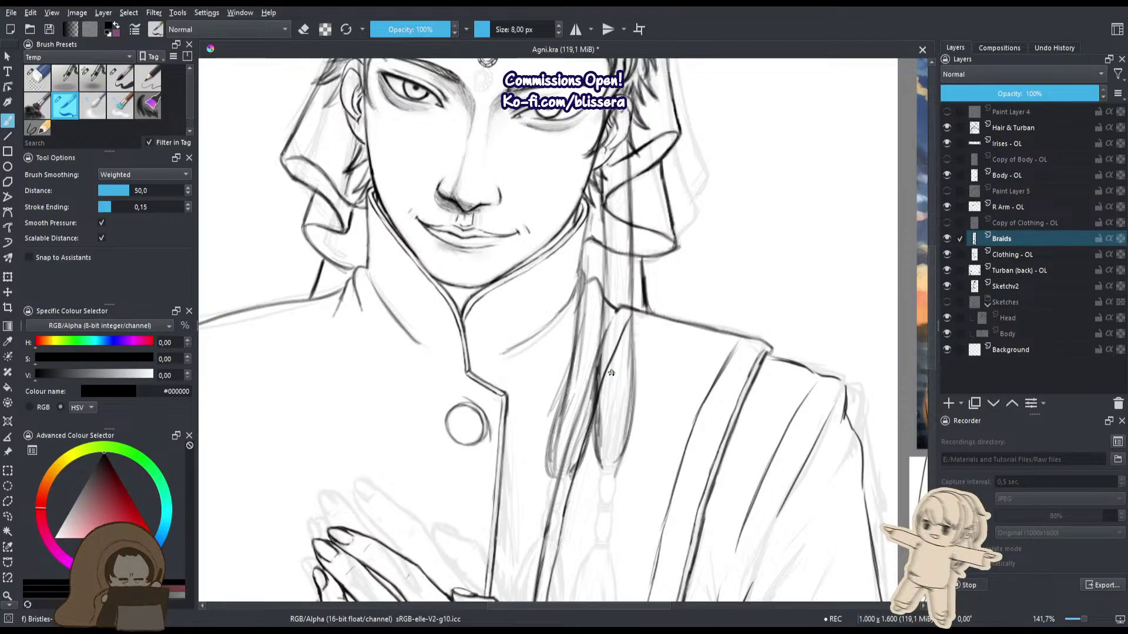
Erase stray lines between the braids' lower halves at 10 px and redraw the collar-side braid's edge and lower end at 8 px.
{"action": "key", "text": "e"}
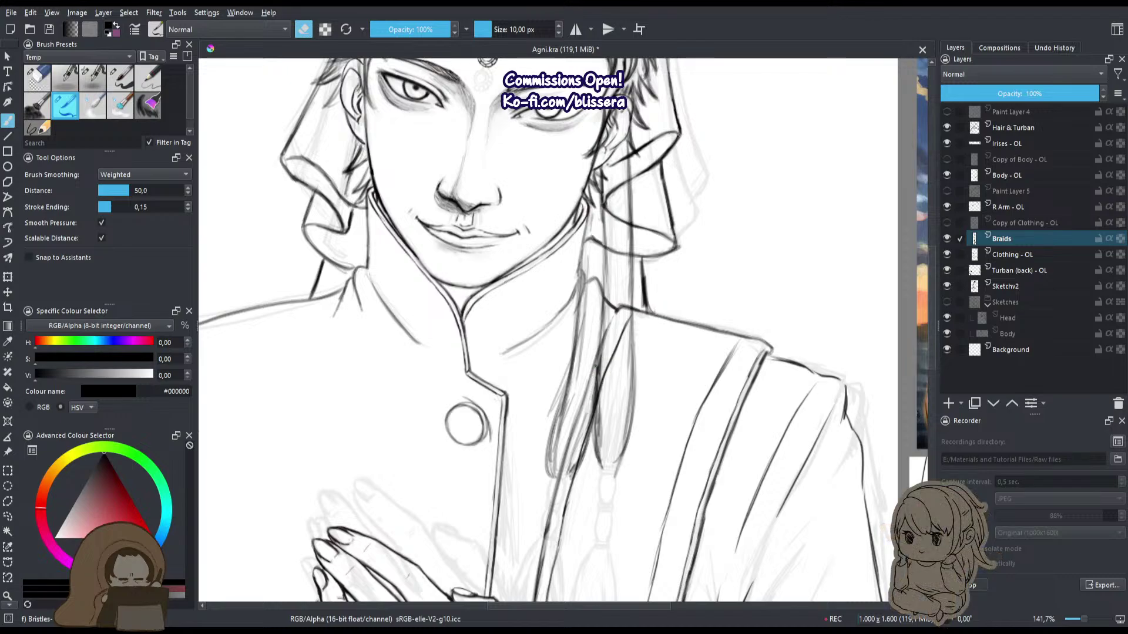
{"action": "left_click_drag", "start_coordinate": [592, 389], "coordinate": [597, 448]}
{"action": "key", "text": "e"}
{"action": "mouse_move", "coordinate": [603, 333]}
{"action": "left_mouse_down"}
{"action": "mouse_move", "coordinate": [594, 411]}
{"action": "mouse_move", "coordinate": [566, 475]}
{"action": "left_mouse_up"}
{"action": "mouse_move", "coordinate": [576, 454]}
{"action": "left_mouse_down"}
{"action": "mouse_move", "coordinate": [560, 484]}
{"action": "mouse_move", "coordinate": [570, 468]}
{"action": "left_mouse_up"}
{"action": "mouse_move", "coordinate": [587, 435]}
{"action": "left_mouse_down"}
{"action": "mouse_move", "coordinate": [568, 476]}
{"action": "mouse_move", "coordinate": [544, 484]}
{"action": "left_mouse_up"}
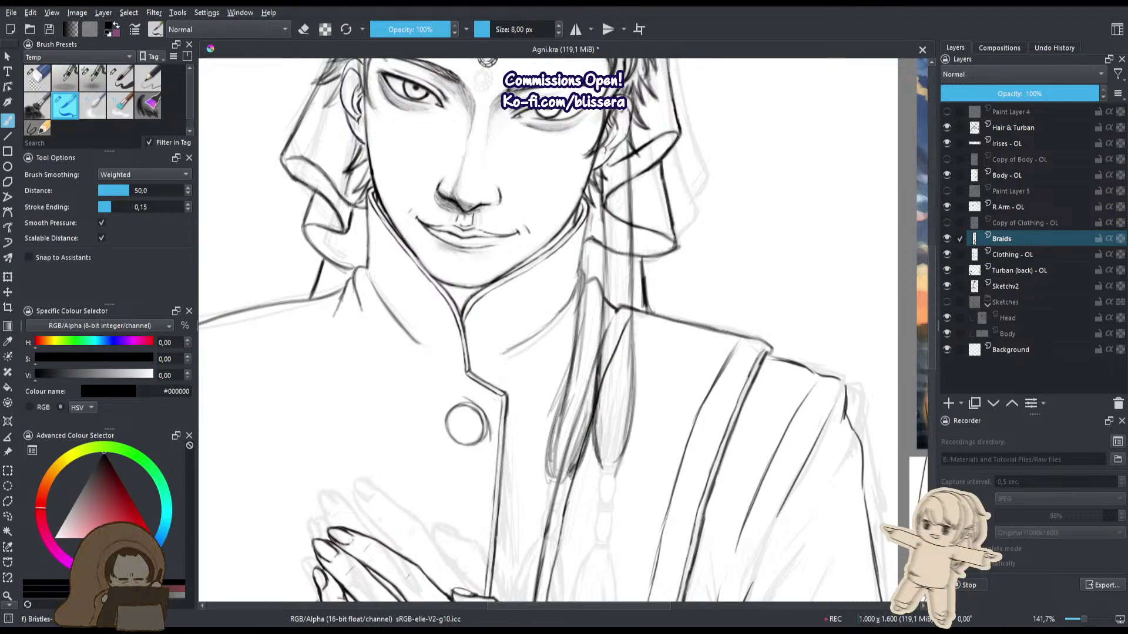
Clean up the collar-side braid's tip with the 10 px eraser and close it with a rounded line at 8 px.
{"action": "scroll", "coordinate": [546, 479], "scroll_direction": "up", "scroll_amount": 3}
{"action": "key", "text": "e"}
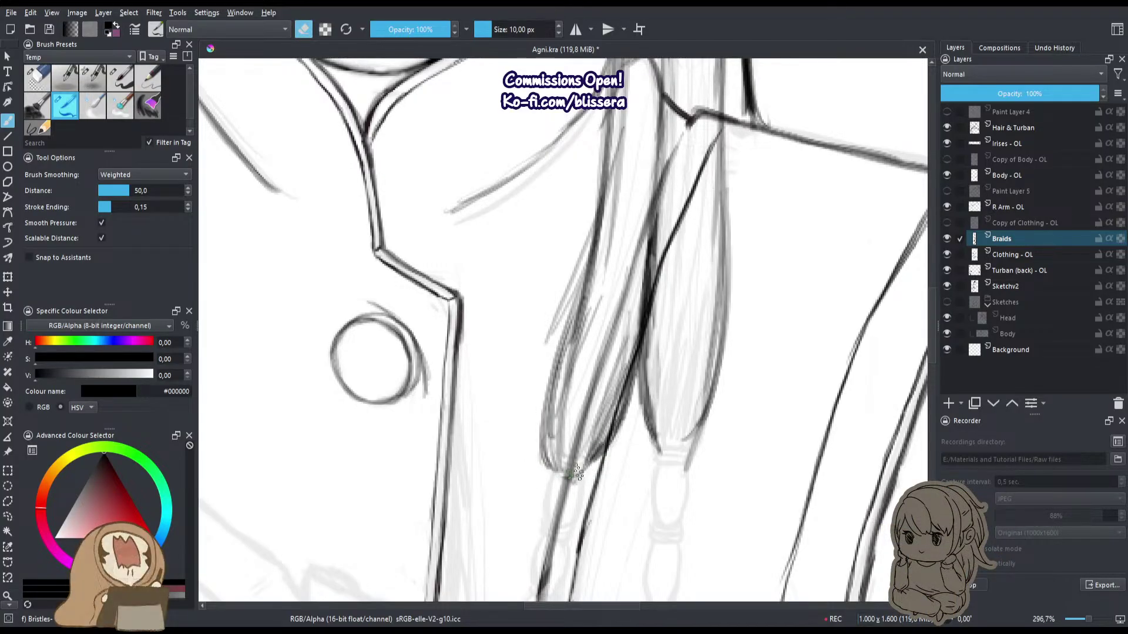
{"action": "left_click_drag", "start_coordinate": [581, 474], "coordinate": [573, 483]}
{"action": "key", "text": "e"}
{"action": "mouse_move", "coordinate": [608, 439]}
{"action": "left_mouse_down"}
{"action": "mouse_move", "coordinate": [577, 482]}
{"action": "mouse_move", "coordinate": [582, 472]}
{"action": "left_mouse_up"}
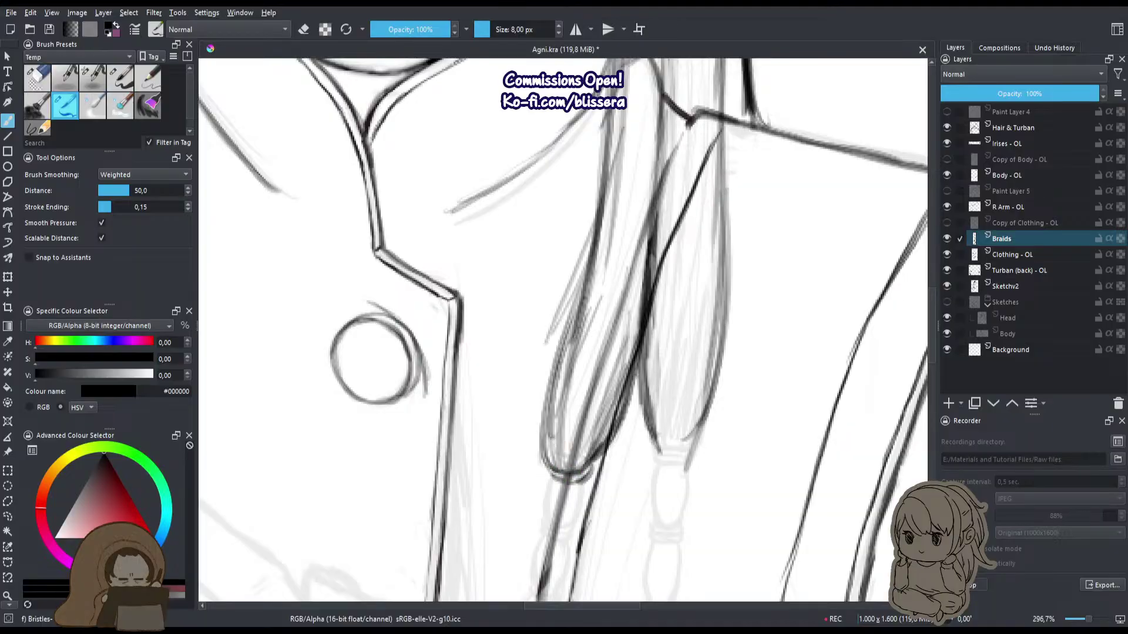
Set the brush to 5 px and ink the collar-side braid's lower edge where it meets the second braid.
{"action": "scroll", "coordinate": [578, 474], "scroll_direction": "up", "scroll_amount": 1}
{"action": "key", "text": "bracketleft"}
{"action": "key", "text": "bracketleft"}
{"action": "key", "text": "bracketleft"}
{"action": "left_click_drag", "start_coordinate": [658, 332], "coordinate": [601, 453]}
{"action": "mouse_move", "coordinate": [640, 397]}
{"action": "left_mouse_down"}
{"action": "mouse_move", "coordinate": [592, 464]}
{"action": "mouse_move", "coordinate": [609, 449]}
{"action": "left_mouse_up"}
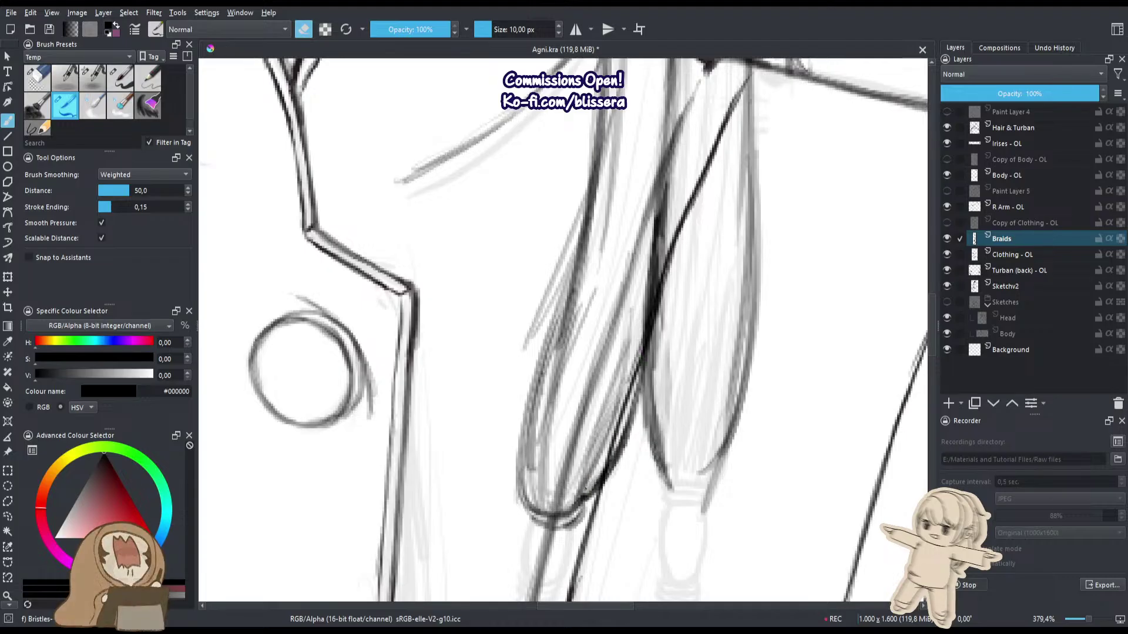
Thin the collar-side braid's outer edge along its lower half with the 10 px eraser.
{"action": "key", "text": "e"}
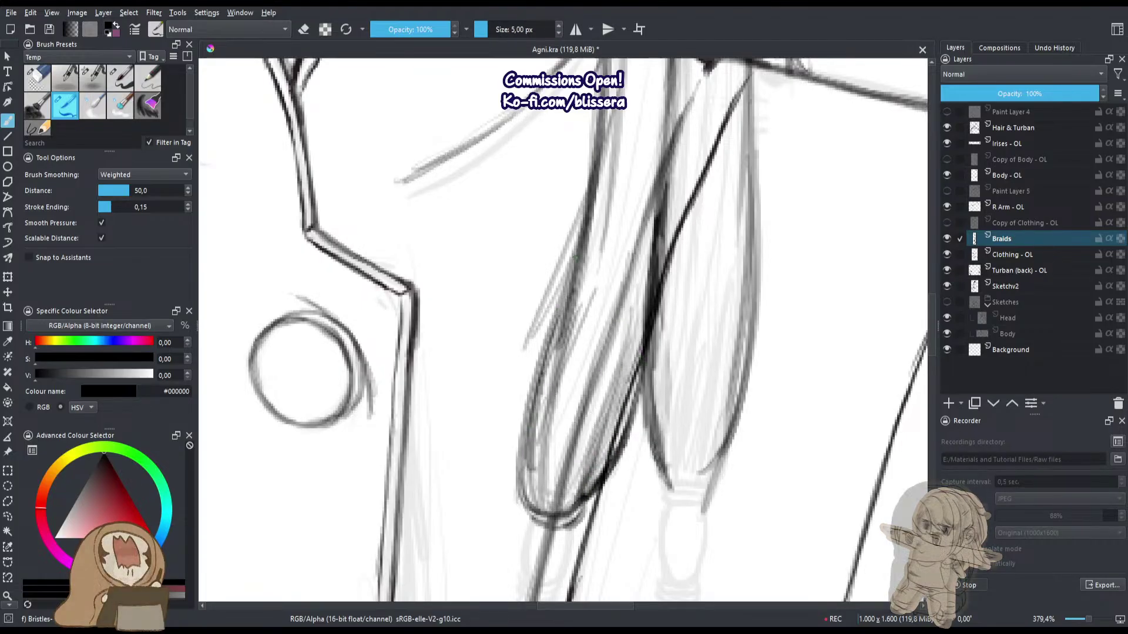
{"action": "left_click_drag", "start_coordinate": [576, 292], "coordinate": [532, 486]}
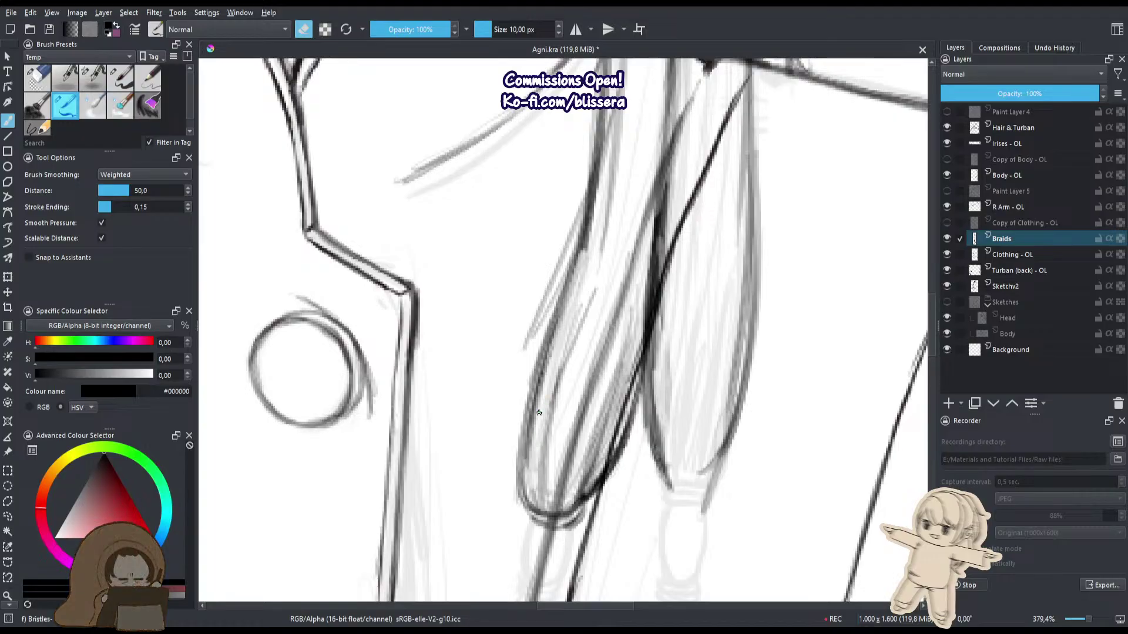
{"action": "left_click_drag", "start_coordinate": [559, 338], "coordinate": [531, 487]}
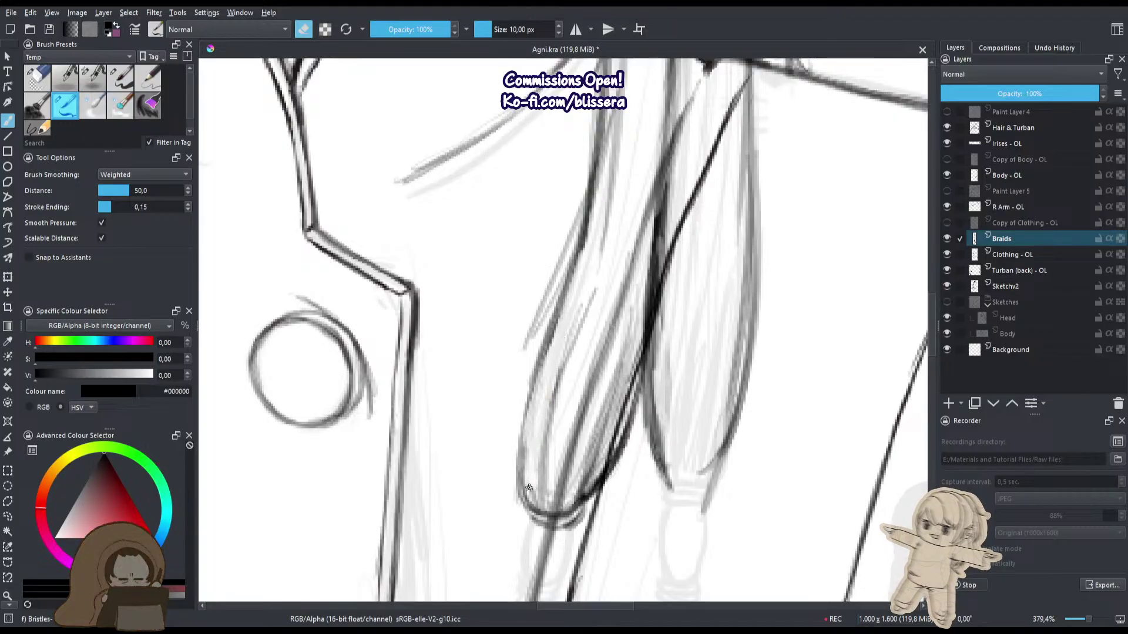
{"action": "left_click_drag", "start_coordinate": [541, 356], "coordinate": [522, 446]}
{"action": "key", "text": "e"}
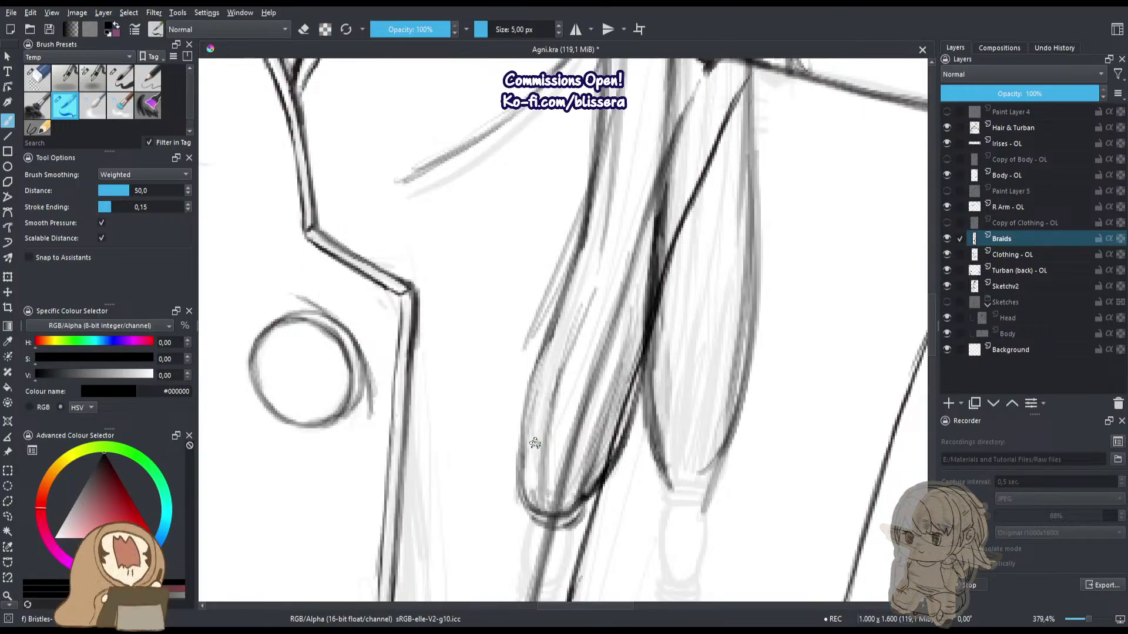
Redraw the collar-side braid's outer edge and add strand lines inside its lower half at 5 px, erasing excess near the tip.
{"action": "left_click_drag", "start_coordinate": [569, 265], "coordinate": [530, 371]}
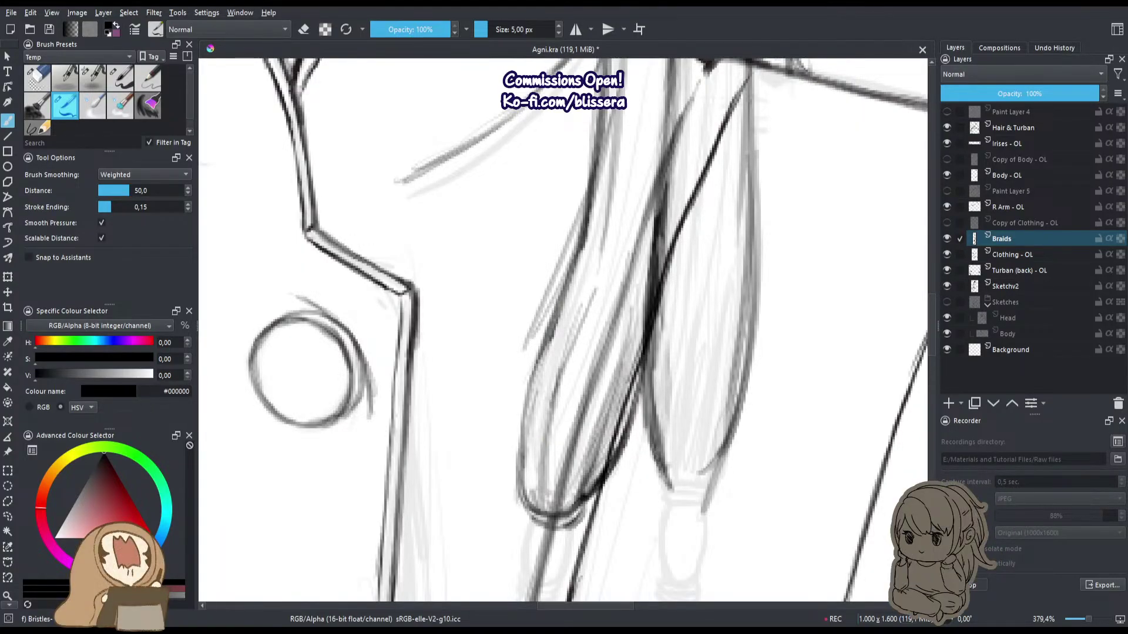
{"action": "left_click_drag", "start_coordinate": [548, 318], "coordinate": [519, 444]}
{"action": "left_click_drag", "start_coordinate": [526, 383], "coordinate": [522, 504]}
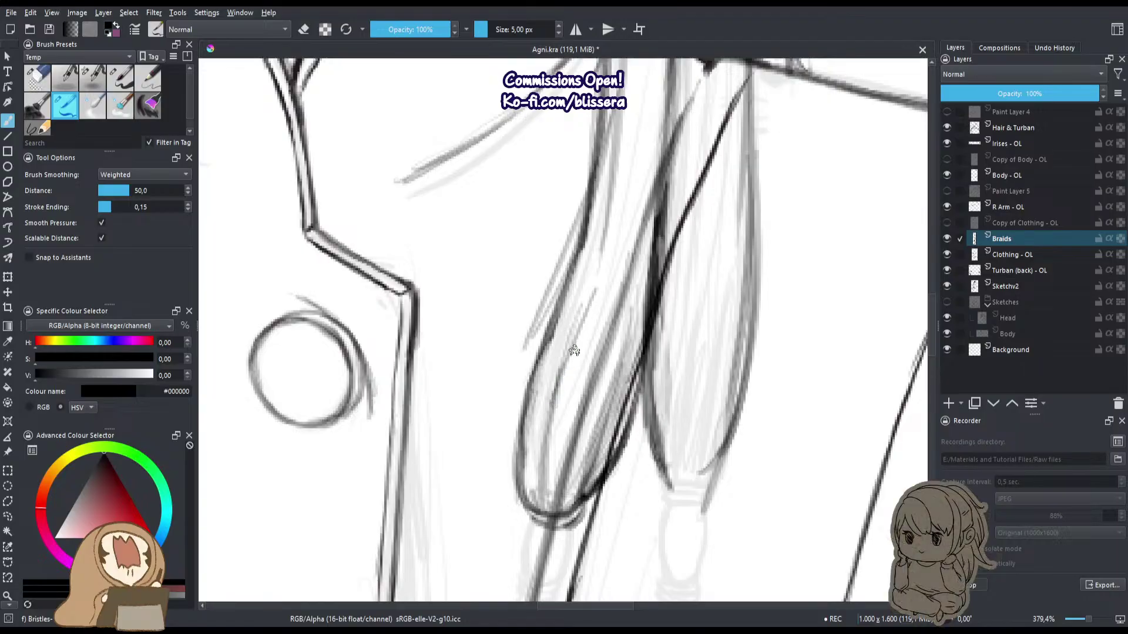
{"action": "left_click_drag", "start_coordinate": [590, 302], "coordinate": [549, 435]}
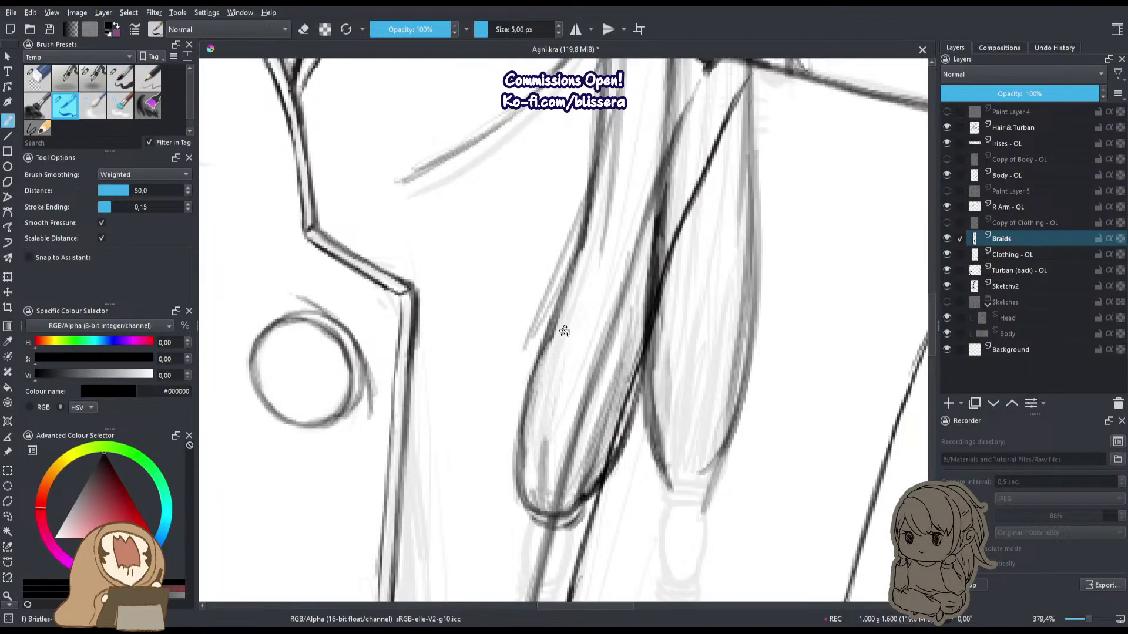
{"action": "left_click_drag", "start_coordinate": [579, 297], "coordinate": [537, 477]}
{"action": "left_click_drag", "start_coordinate": [560, 357], "coordinate": [534, 506]}
{"action": "key", "text": "e"}
{"action": "left_click_drag", "start_coordinate": [547, 438], "coordinate": [541, 499]}
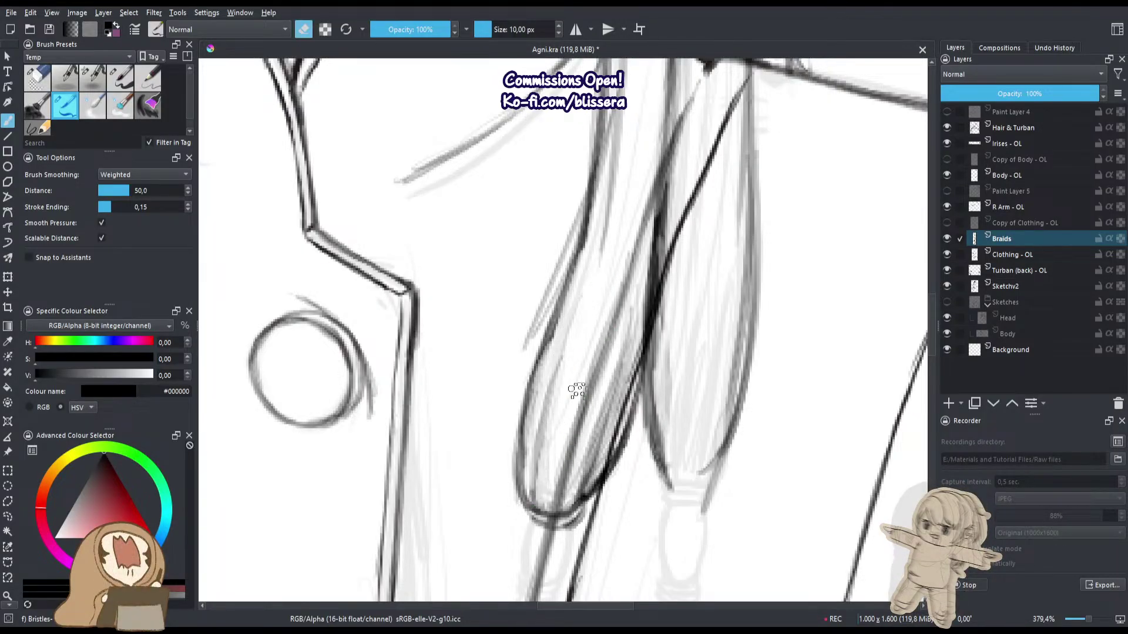
{"action": "key", "text": "e"}
Add strand lines to the shoulder-side braid and close its lower end at 5 px, trimming the tip with the 10 px eraser.
{"action": "left_click_drag", "start_coordinate": [663, 376], "coordinate": [682, 479]}
{"action": "left_click_drag", "start_coordinate": [649, 352], "coordinate": [675, 483]}
{"action": "left_click_drag", "start_coordinate": [724, 292], "coordinate": [695, 497]}
{"action": "left_click_drag", "start_coordinate": [727, 359], "coordinate": [705, 483]}
{"action": "left_click_drag", "start_coordinate": [742, 404], "coordinate": [703, 497]}
{"action": "left_click_drag", "start_coordinate": [749, 335], "coordinate": [740, 425]}
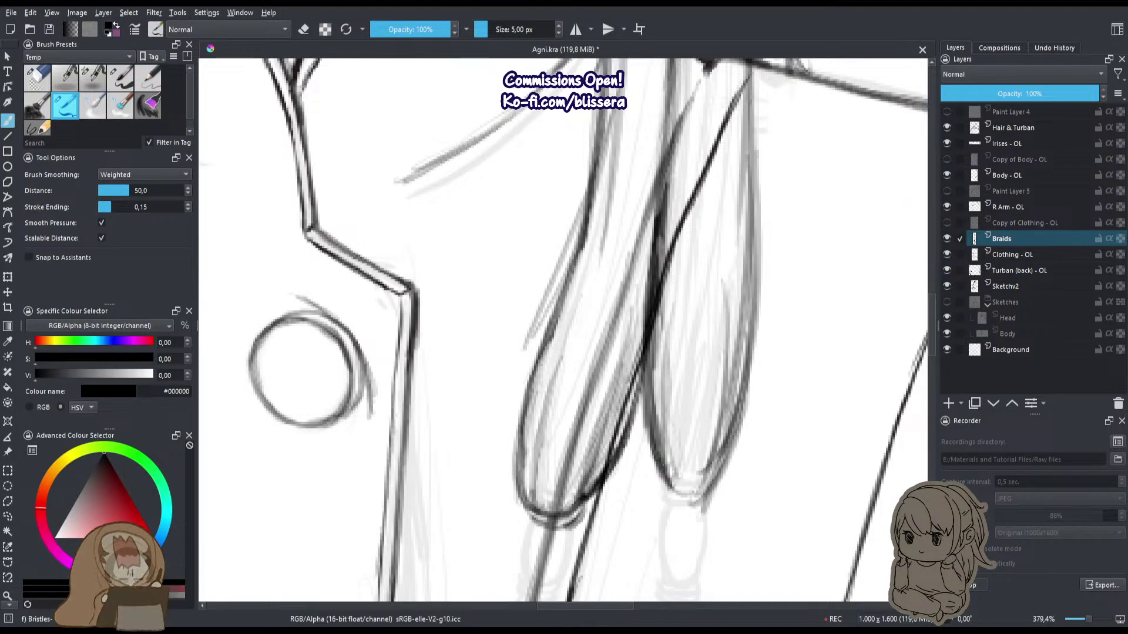
{"action": "key", "text": "e"}
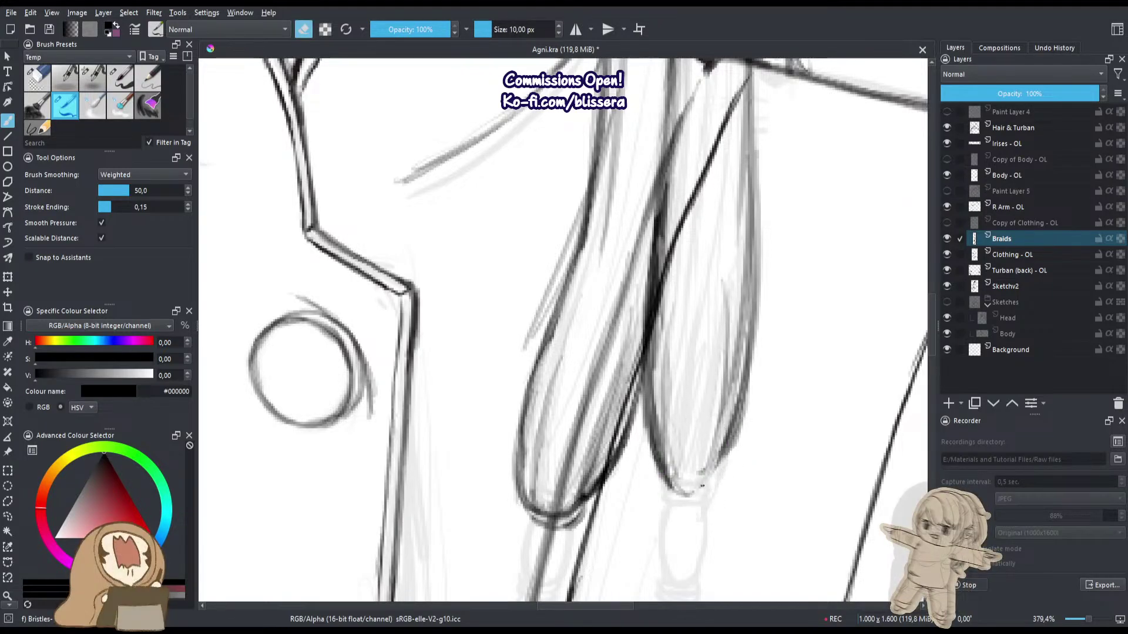
{"action": "mouse_move", "coordinate": [698, 481]}
{"action": "left_mouse_down"}
{"action": "mouse_move", "coordinate": [729, 453]}
{"action": "mouse_move", "coordinate": [737, 425]}
{"action": "mouse_move", "coordinate": [720, 487]}
{"action": "mouse_move", "coordinate": [704, 489]}
{"action": "mouse_move", "coordinate": [731, 440]}
{"action": "mouse_move", "coordinate": [698, 492]}
{"action": "left_mouse_up"}
{"action": "key", "text": "e"}
{"action": "key", "text": "e"}
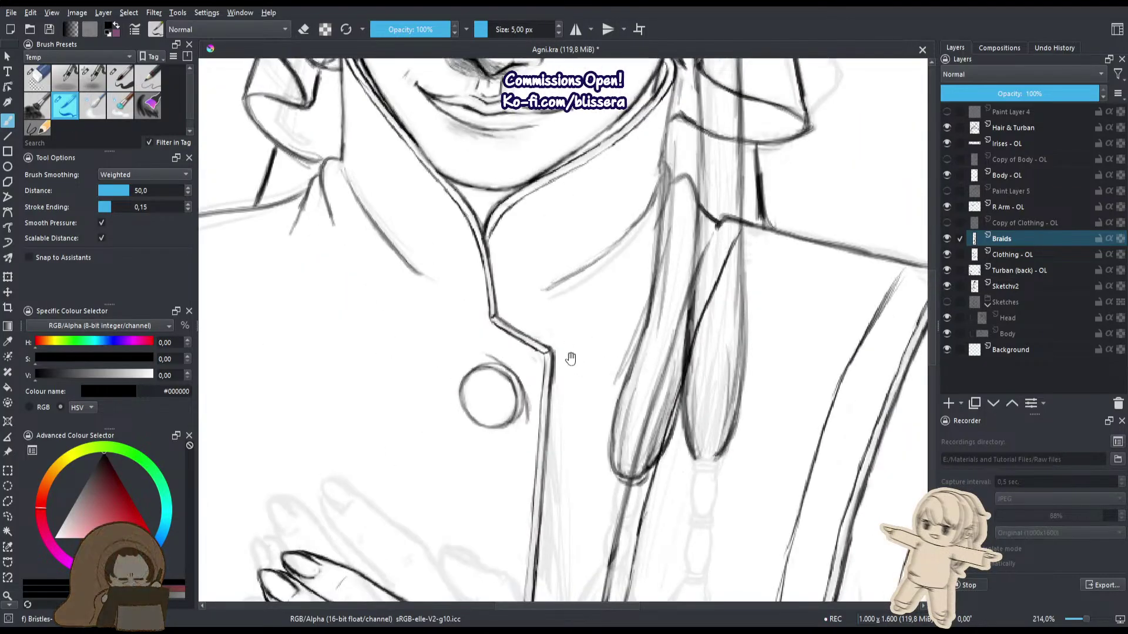
Mirror the canvas view and examine the braids in the full drawing and the manga reference panel.
{"action": "left_click_drag", "start_coordinate": [617, 259], "coordinate": [632, 344]}
{"action": "left_click_drag", "start_coordinate": [687, 268], "coordinate": [695, 219]}
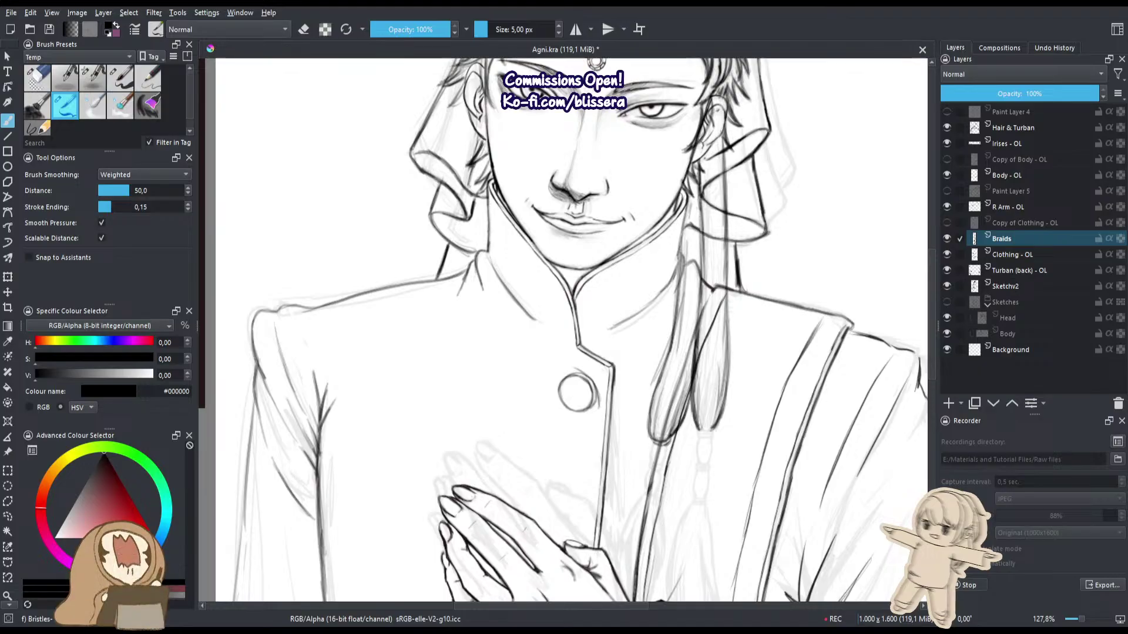
{"action": "left_click_drag", "start_coordinate": [701, 312], "coordinate": [648, 376]}
{"action": "key", "text": "["}
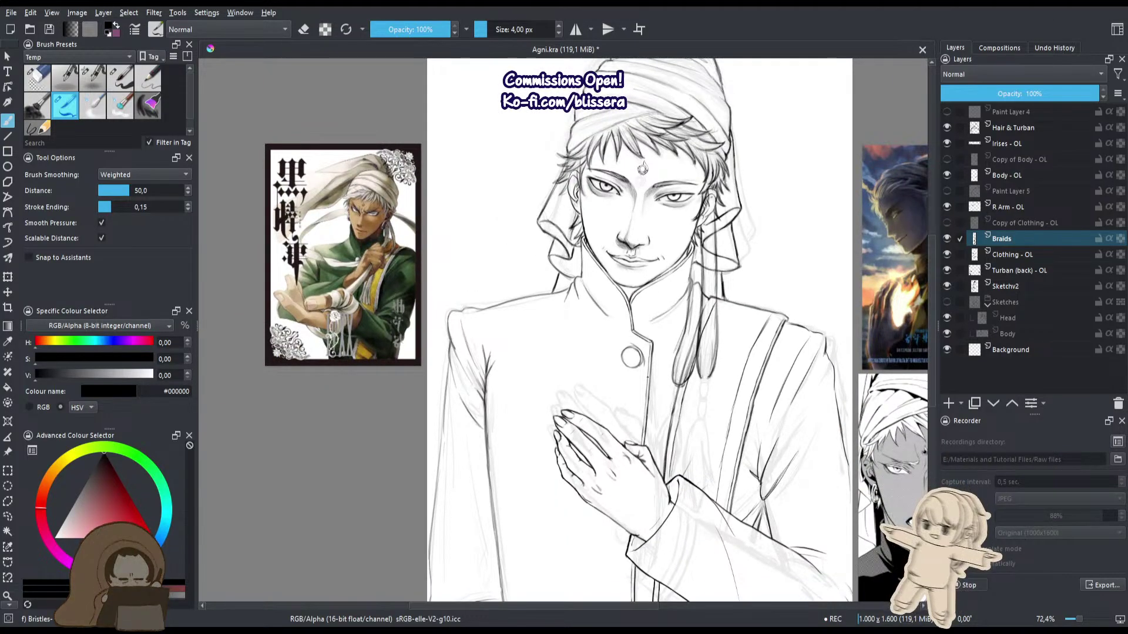
{"action": "key", "text": "j"}
{"action": "key", "text": "m"}
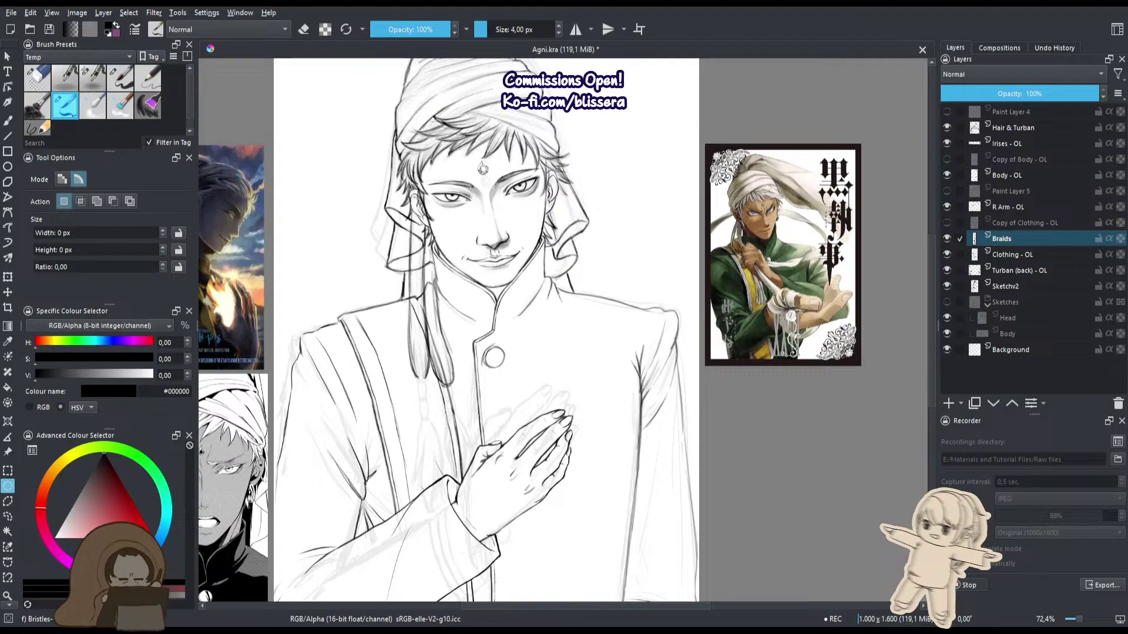
{"action": "left_click_drag", "start_coordinate": [344, 565], "coordinate": [581, 439]}
{"action": "scroll", "coordinate": [382, 433], "scroll_direction": "up", "scroll_amount": 6}
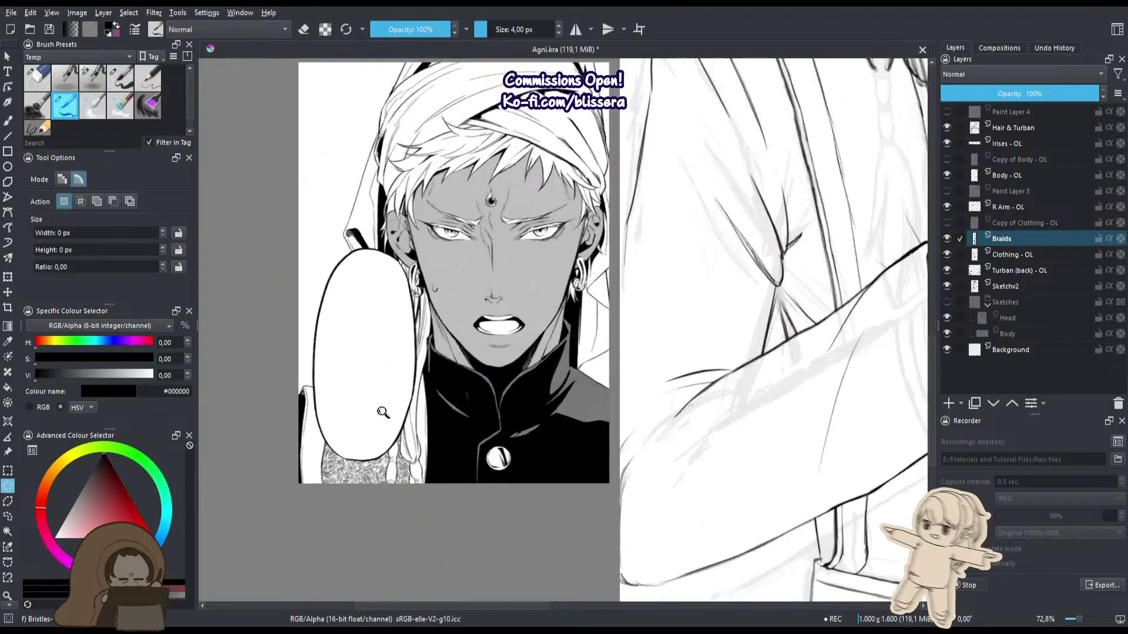
{"action": "scroll", "coordinate": [402, 470], "scroll_direction": "down", "scroll_amount": 5}
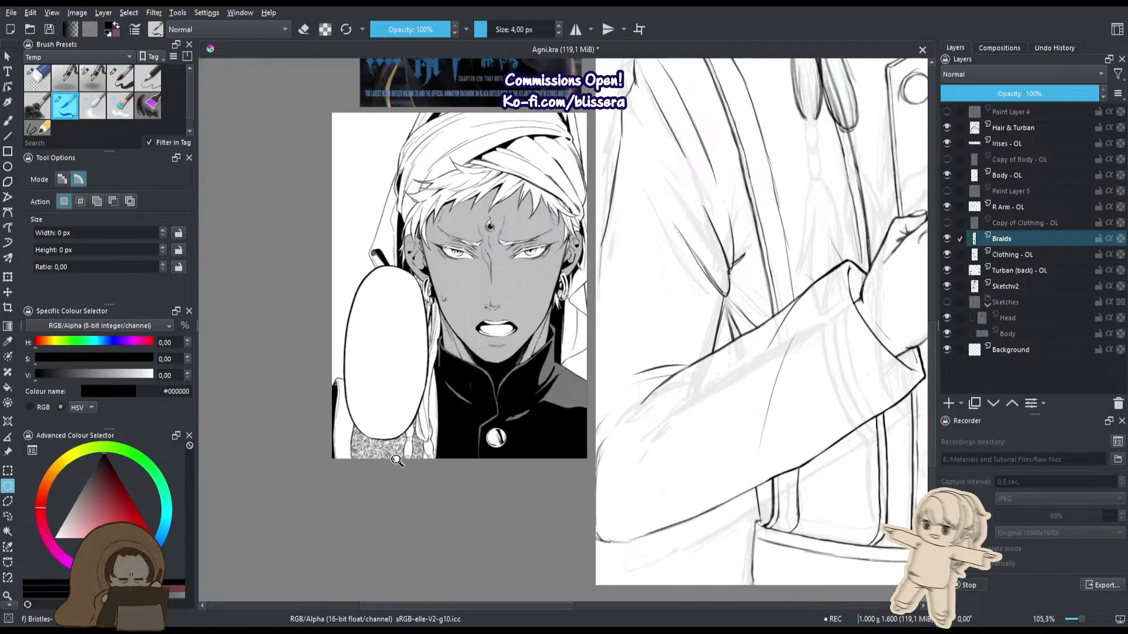
{"action": "left_click_drag", "start_coordinate": [441, 447], "coordinate": [397, 504]}
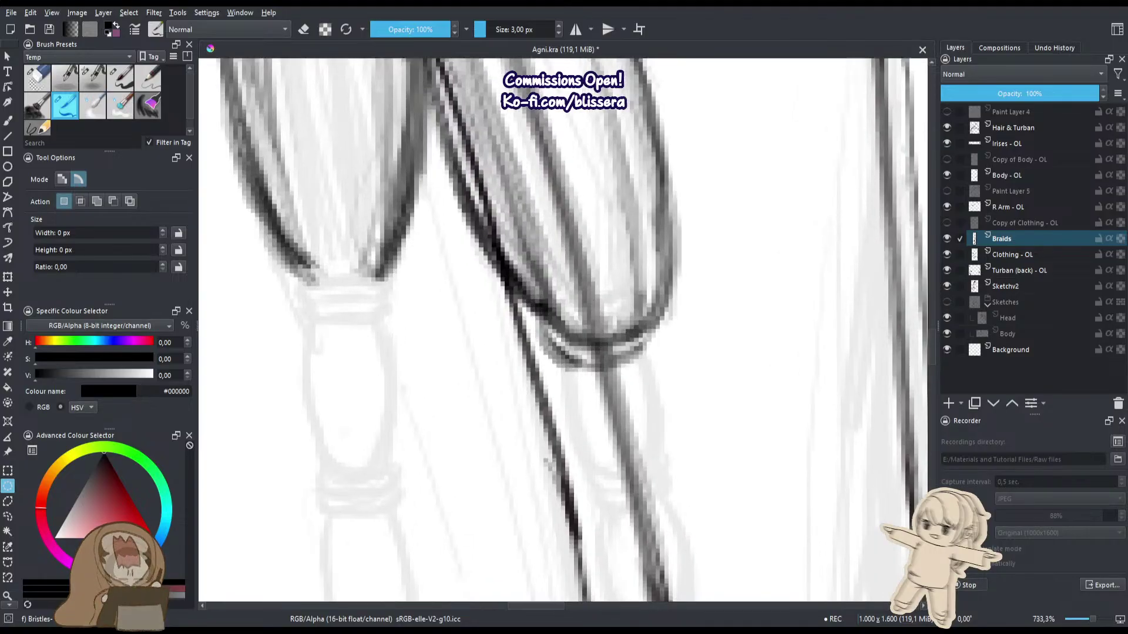
Switch to the Basic-5 preset with the freehand brush at 7 px, clearing the accidental ellipse selection.
{"action": "key", "text": "slash"}
{"action": "key", "text": "bracketleft"}
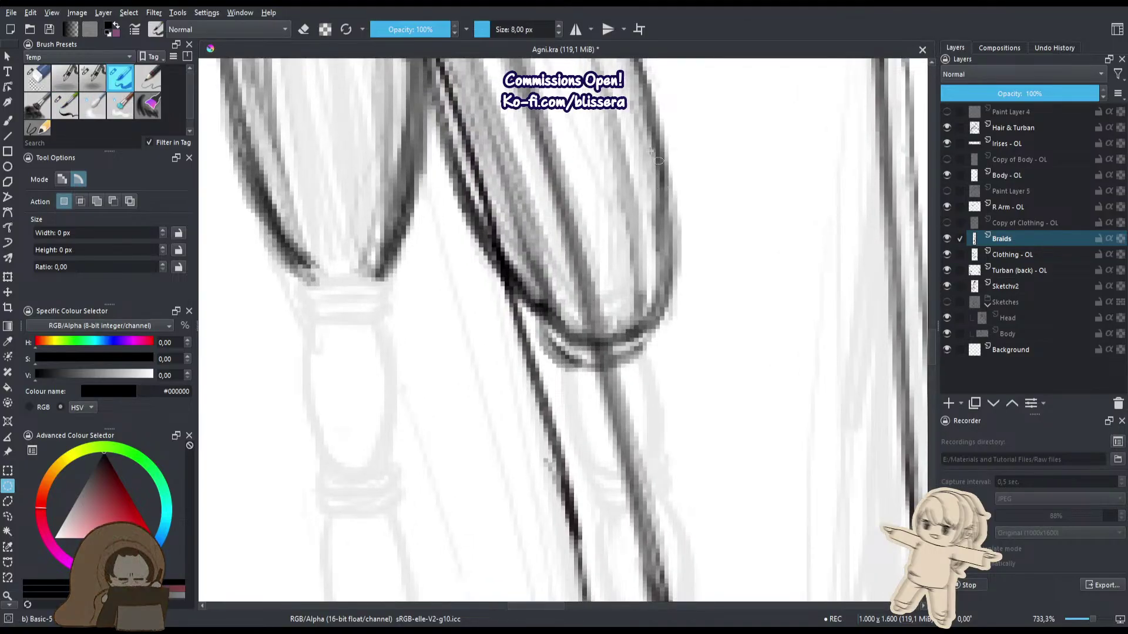
{"action": "left_click_drag", "start_coordinate": [655, 132], "coordinate": [668, 188]}
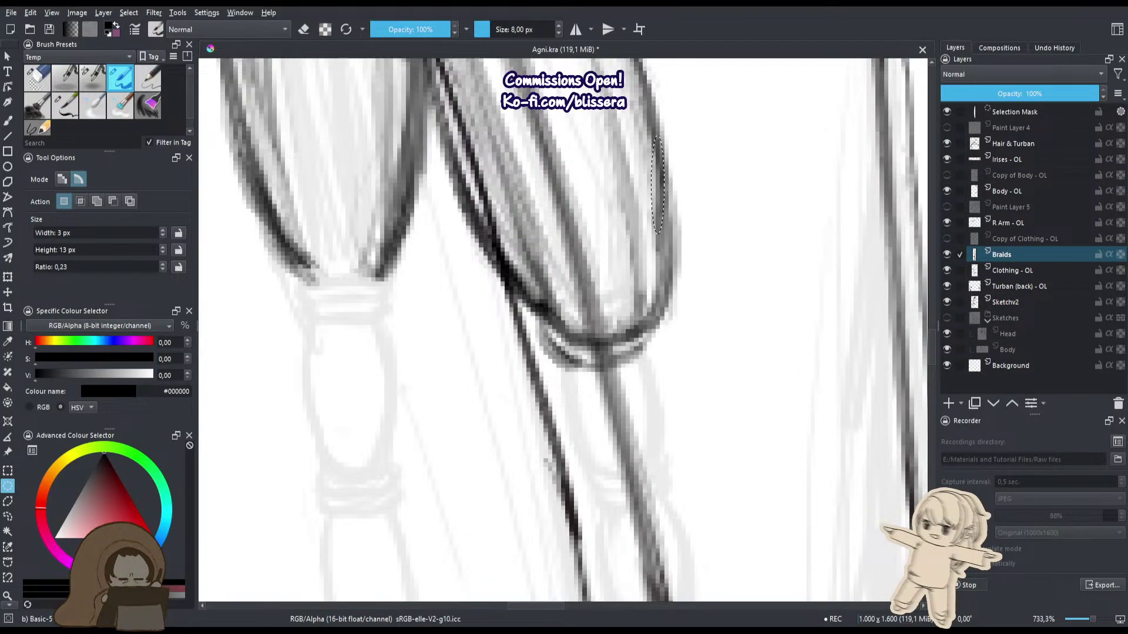
{"action": "key", "text": "ctrl+shift+a"}
{"action": "key", "text": "b"}
{"action": "left_click_drag", "start_coordinate": [638, 175], "coordinate": [660, 302]}
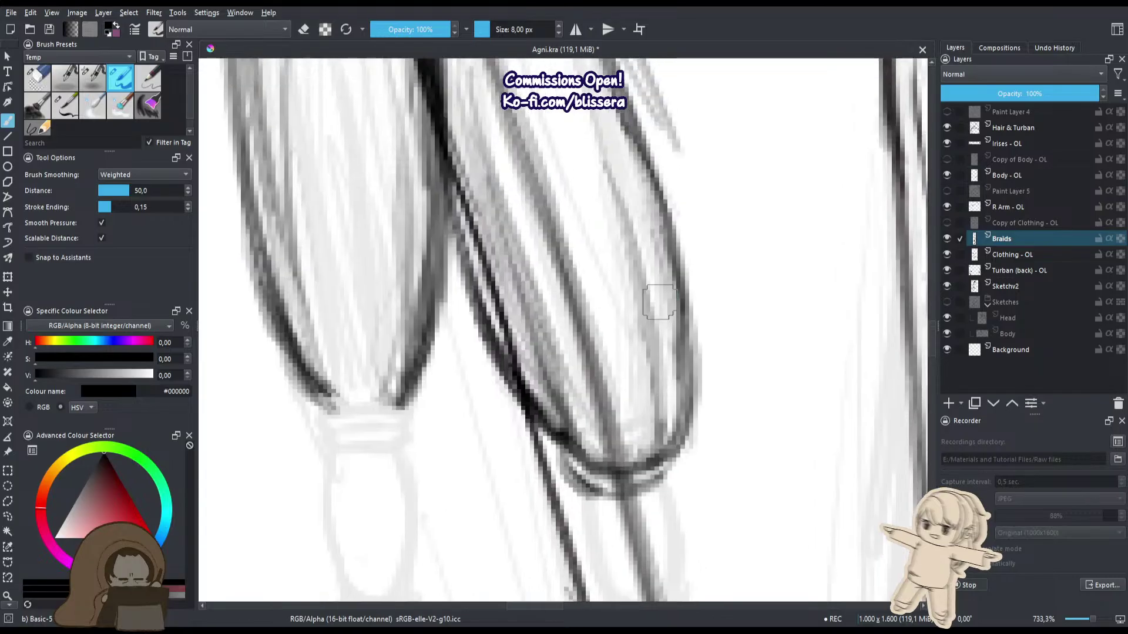
{"action": "key", "text": "bracketleft"}
Darken the collar-side braid's outer edge, rounded tip and lower strand lines with the 7 px brush.
{"action": "left_click_drag", "start_coordinate": [653, 180], "coordinate": [689, 404]}
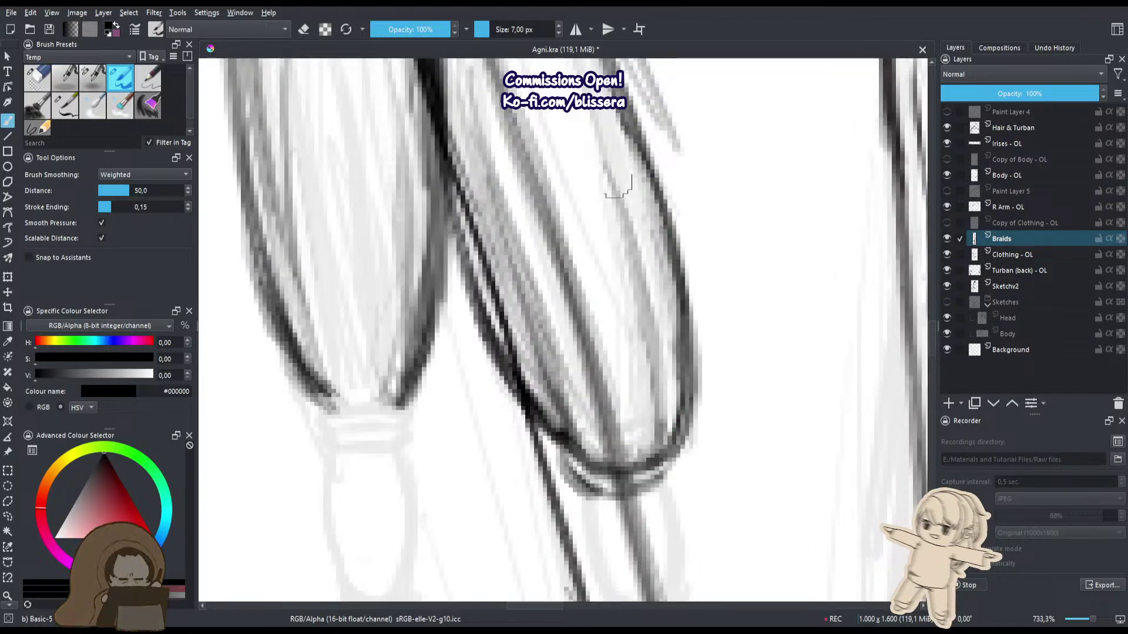
{"action": "left_click_drag", "start_coordinate": [641, 288], "coordinate": [665, 440]}
{"action": "mouse_move", "coordinate": [683, 292]}
{"action": "left_mouse_down"}
{"action": "mouse_move", "coordinate": [693, 376]}
{"action": "mouse_move", "coordinate": [661, 452]}
{"action": "left_mouse_up"}
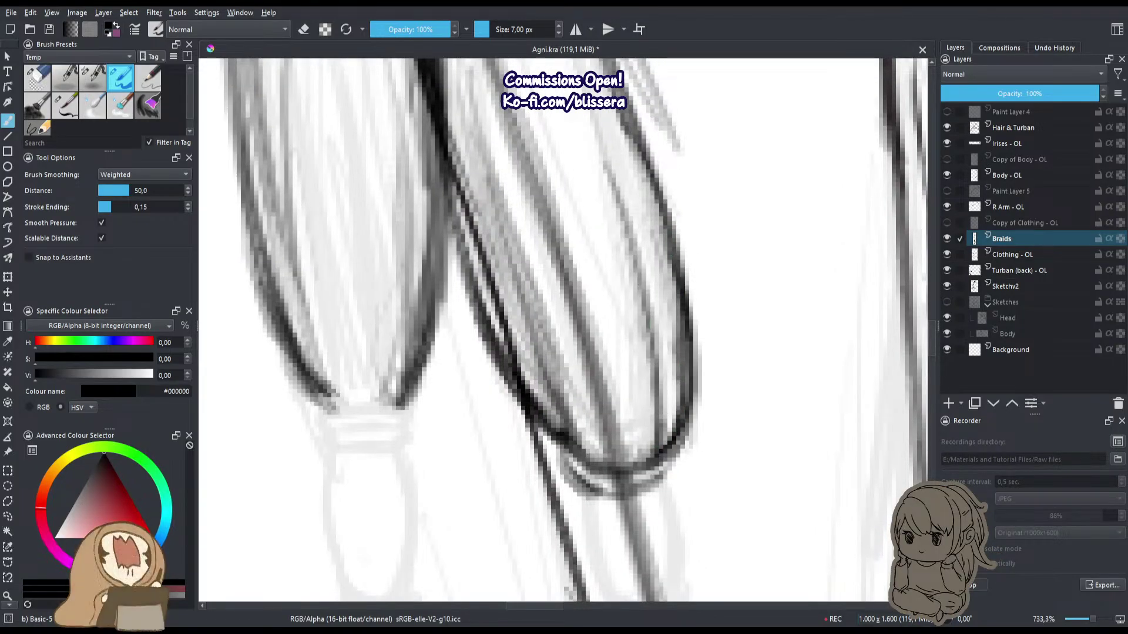
{"action": "mouse_move", "coordinate": [692, 343]}
{"action": "left_mouse_down"}
{"action": "mouse_move", "coordinate": [665, 446]}
{"action": "mouse_move", "coordinate": [627, 431]}
{"action": "left_mouse_up"}
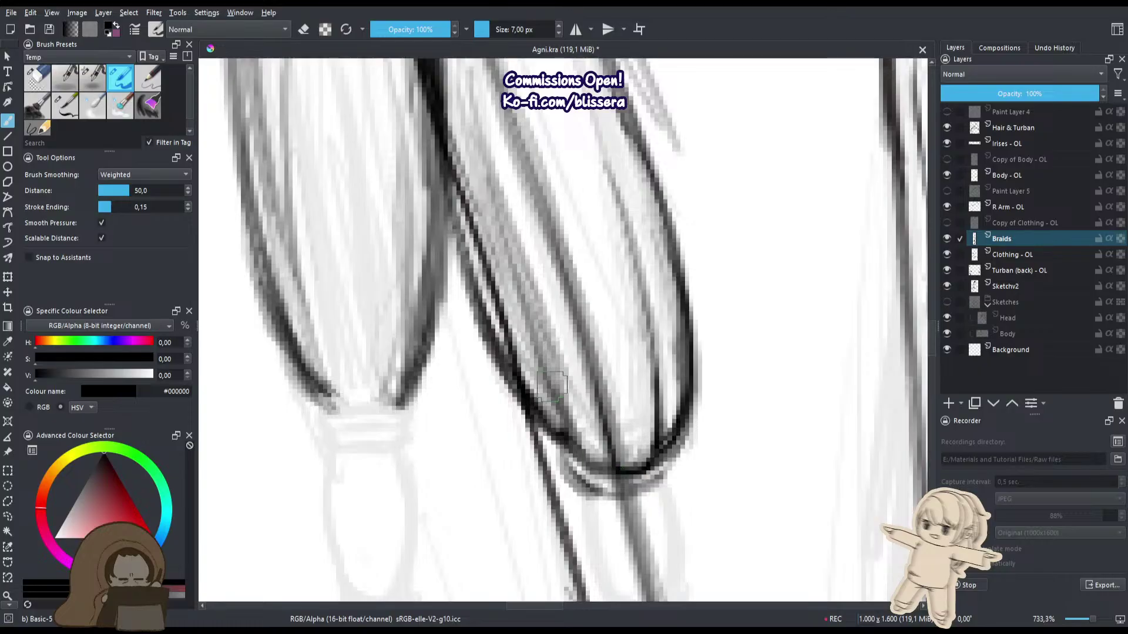
{"action": "left_click_drag", "start_coordinate": [506, 285], "coordinate": [565, 420]}
{"action": "left_click_drag", "start_coordinate": [516, 354], "coordinate": [547, 415]}
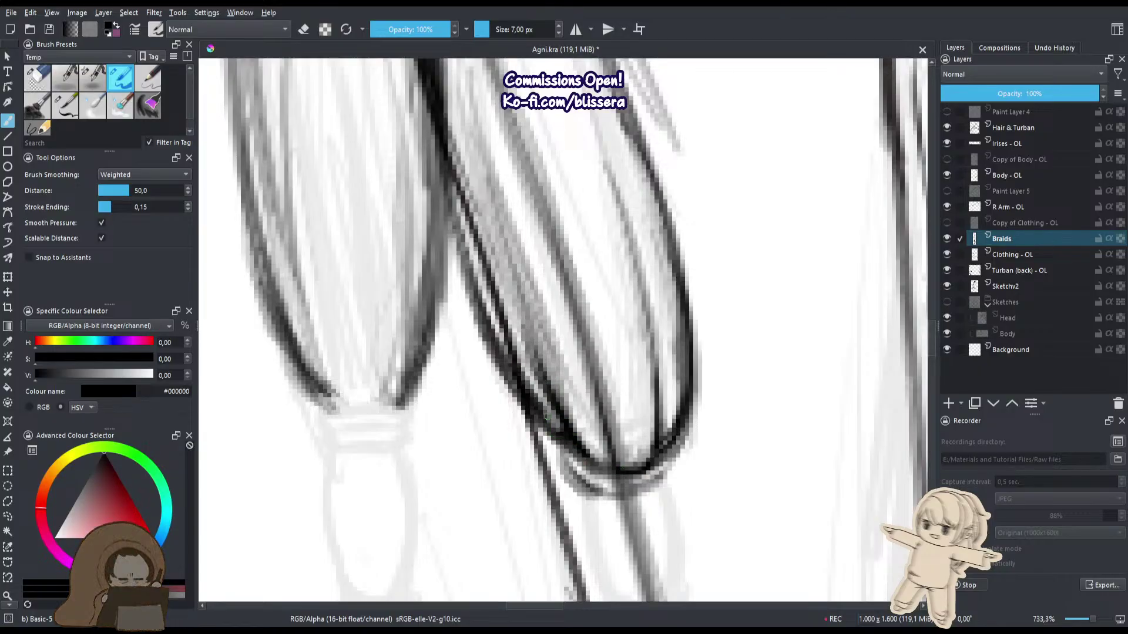
Darken the shoulder-side braid's inner edge and add strand lines toward its lower end at 7 px.
{"action": "scroll", "coordinate": [497, 327], "scroll_direction": "down", "scroll_amount": 3}
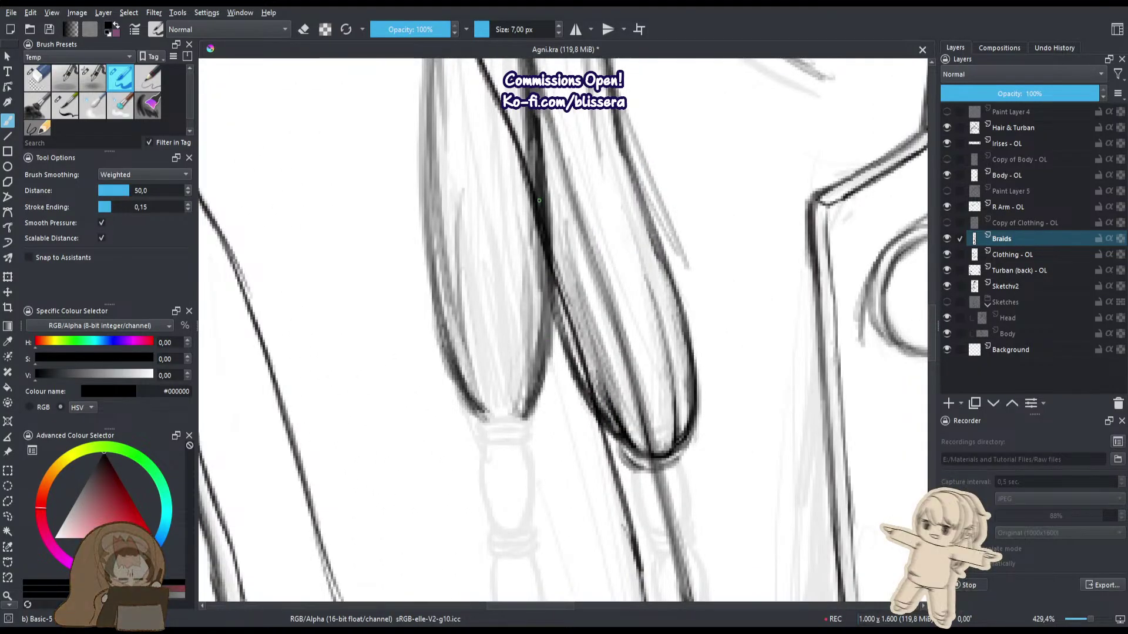
{"action": "left_click_drag", "start_coordinate": [519, 208], "coordinate": [533, 349]}
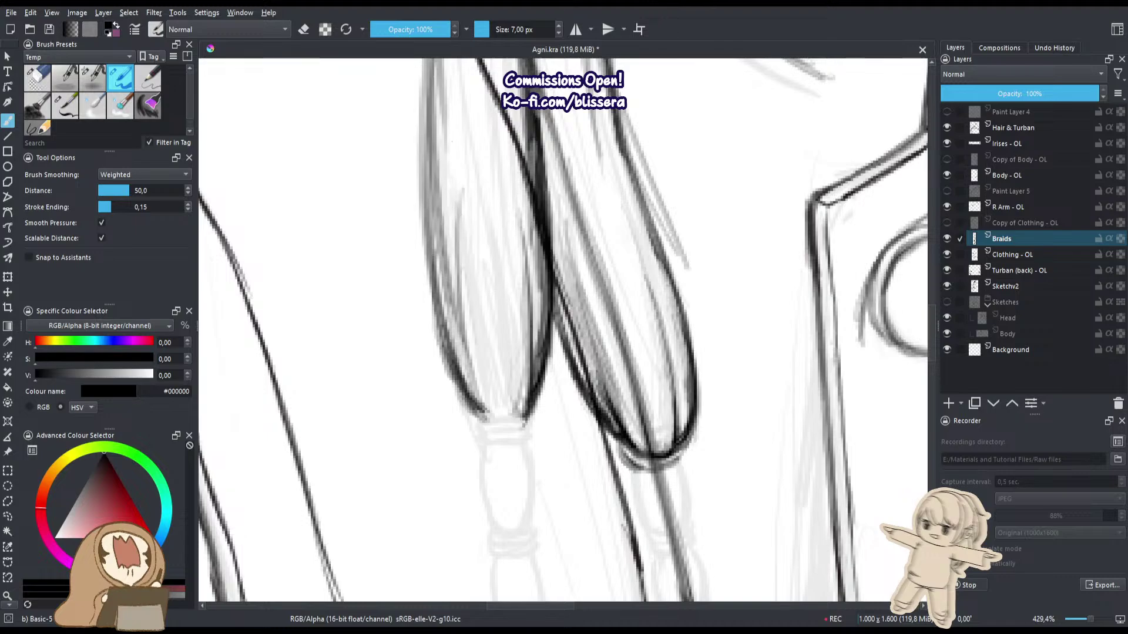
{"action": "mouse_move", "coordinate": [458, 187]}
{"action": "left_mouse_down"}
{"action": "mouse_move", "coordinate": [474, 388]}
{"action": "mouse_move", "coordinate": [473, 290]}
{"action": "mouse_move", "coordinate": [487, 339]}
{"action": "left_mouse_up"}
{"action": "left_click_drag", "start_coordinate": [545, 265], "coordinate": [521, 358]}
{"action": "scroll", "coordinate": [533, 339], "scroll_direction": "up", "scroll_amount": 1}
Erase overshoot at the shoulder-side braid's lower corner and redraw its outer edge and strand lines at 7 px.
{"action": "key", "text": "e"}
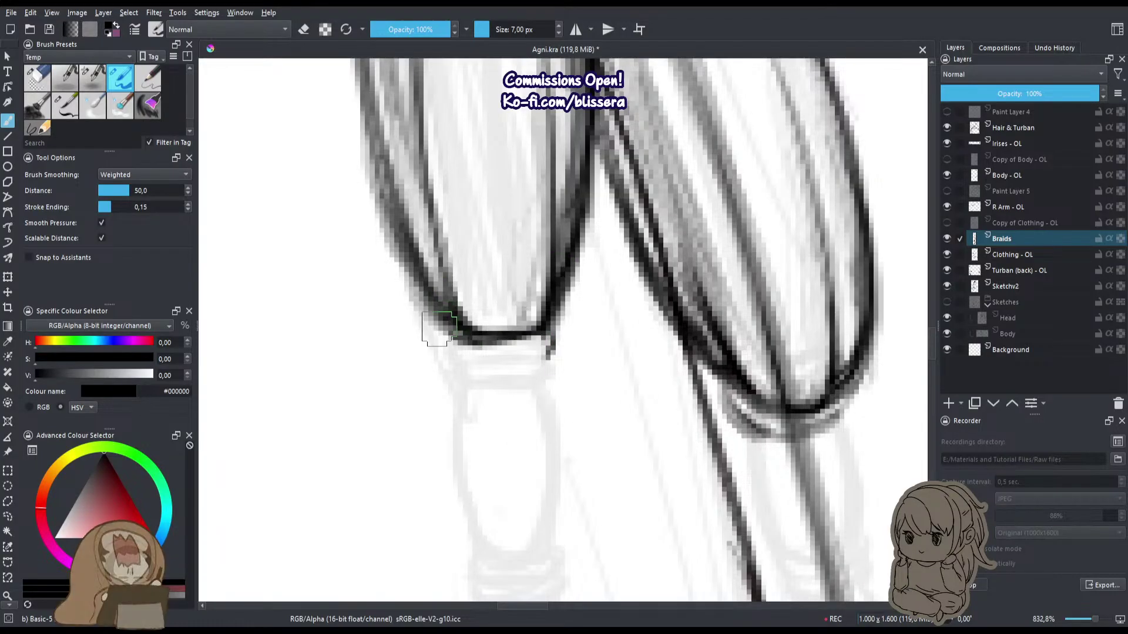
{"action": "left_click_drag", "start_coordinate": [445, 333], "coordinate": [454, 360]}
{"action": "key", "text": "e"}
{"action": "mouse_move", "coordinate": [394, 234]}
{"action": "left_mouse_down"}
{"action": "mouse_move", "coordinate": [449, 329]}
{"action": "mouse_move", "coordinate": [401, 210]}
{"action": "mouse_move", "coordinate": [477, 333]}
{"action": "left_mouse_up"}
{"action": "left_click_drag", "start_coordinate": [438, 249], "coordinate": [462, 273]}
{"action": "left_click_drag", "start_coordinate": [455, 94], "coordinate": [494, 332]}
{"action": "left_click_drag", "start_coordinate": [466, 262], "coordinate": [502, 431]}
{"action": "left_click_drag", "start_coordinate": [481, 132], "coordinate": [502, 323]}
{"action": "key", "text": "e"}
{"action": "scroll", "coordinate": [478, 329], "scroll_direction": "down", "scroll_amount": 5}
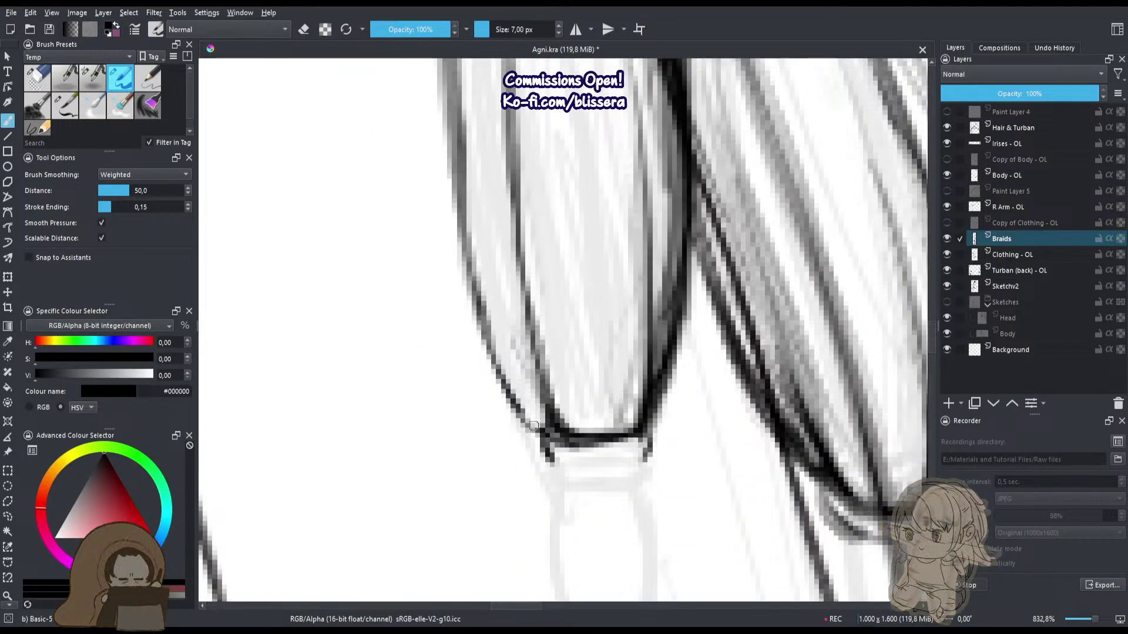
{"action": "left_click_drag", "start_coordinate": [536, 429], "coordinate": [512, 381]}
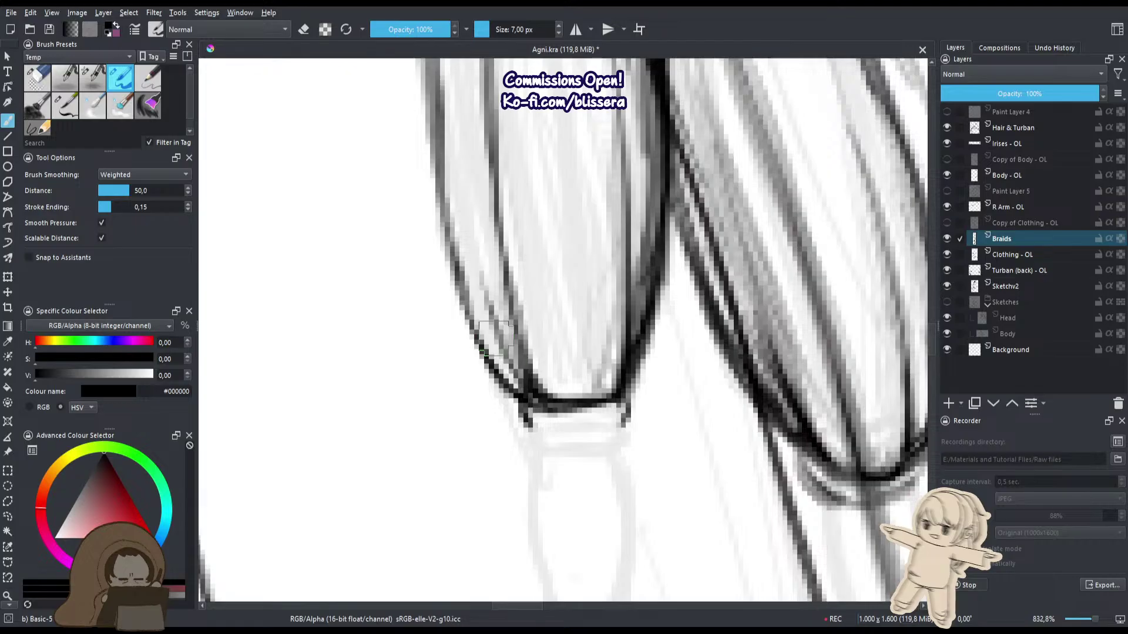
{"action": "scroll", "coordinate": [495, 338], "scroll_direction": "down", "scroll_amount": 2}
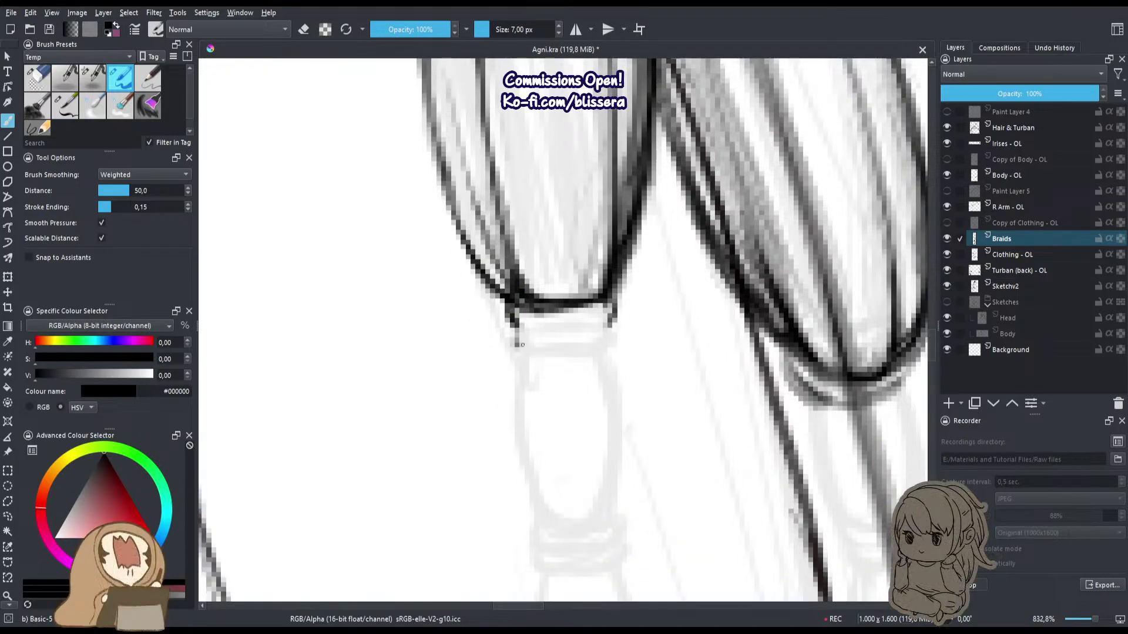
Draw the hair band below the shoulder-side braid's flat end at 7 px, undoing unwanted strokes.
{"action": "mouse_move", "coordinate": [517, 338]}
{"action": "left_mouse_down"}
{"action": "mouse_move", "coordinate": [526, 313]}
{"action": "mouse_move", "coordinate": [531, 335]}
{"action": "mouse_move", "coordinate": [558, 319]}
{"action": "mouse_move", "coordinate": [525, 330]}
{"action": "mouse_move", "coordinate": [593, 329]}
{"action": "left_mouse_up"}
{"action": "key", "text": "e"}
{"action": "key", "text": "ctrl+z"}
{"action": "key", "text": "ctrl+z"}
{"action": "key", "text": "e"}
{"action": "key", "text": "e"}
{"action": "key", "text": "ctrl+z"}
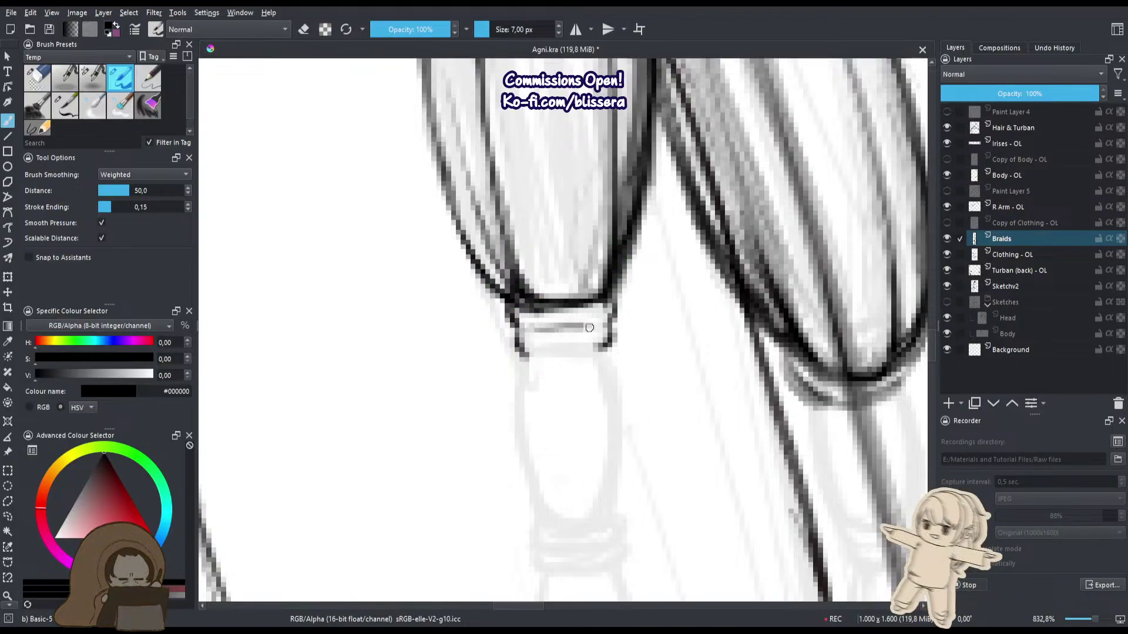
Outline the elongated oval segment hanging below the shoulder-side braid's hair band at 7 px.
{"action": "left_click_drag", "start_coordinate": [517, 353], "coordinate": [508, 315]}
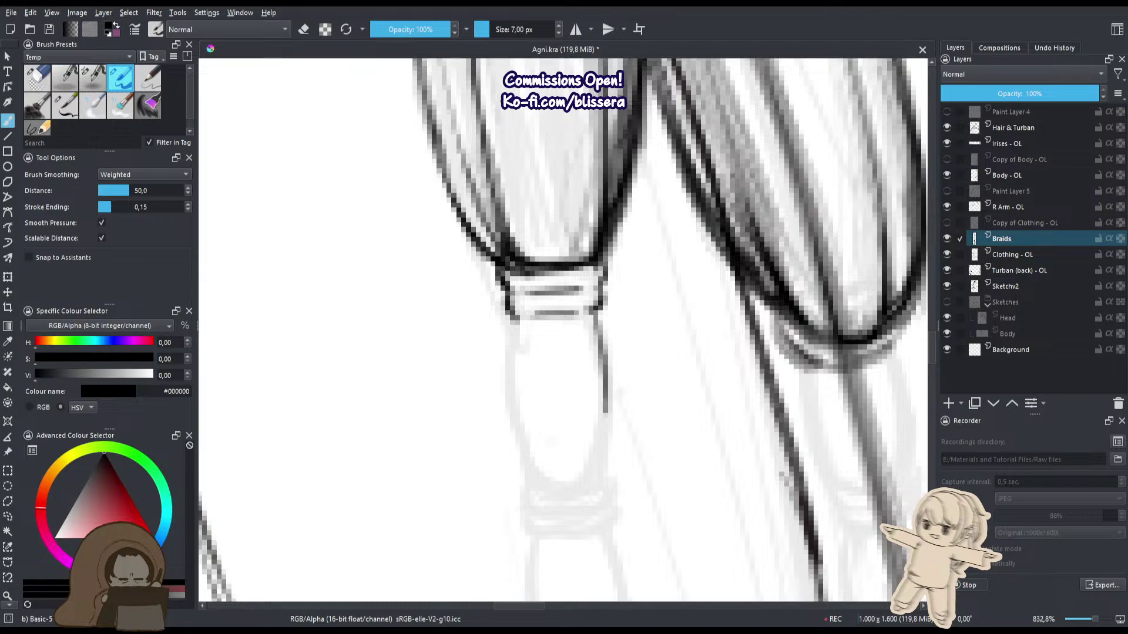
{"action": "mouse_move", "coordinate": [515, 319]}
{"action": "left_mouse_down"}
{"action": "mouse_move", "coordinate": [522, 444]}
{"action": "mouse_move", "coordinate": [552, 488]}
{"action": "left_mouse_up"}
{"action": "left_click_drag", "start_coordinate": [540, 465], "coordinate": [538, 398]}
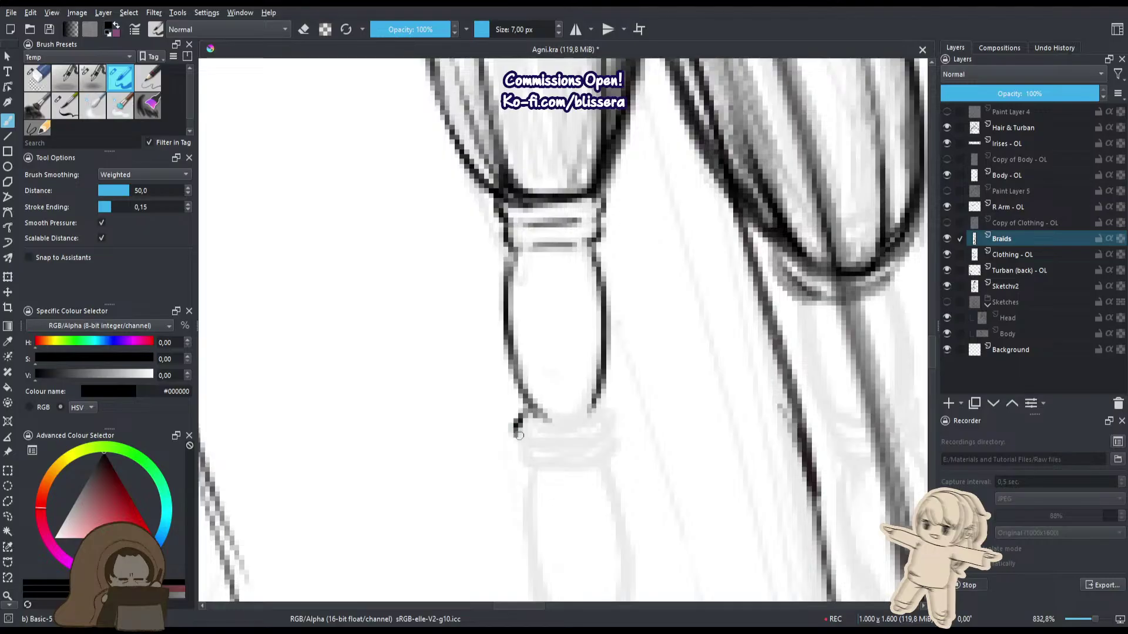
Close the bottom of the oval hair segment and sketch a band beneath it at 7 px, erasing overshoot.
{"action": "key", "text": "e"}
{"action": "mouse_move", "coordinate": [529, 408]}
{"action": "left_mouse_down"}
{"action": "mouse_move", "coordinate": [518, 424]}
{"action": "mouse_move", "coordinate": [544, 420]}
{"action": "left_mouse_up"}
{"action": "key", "text": "e"}
{"action": "mouse_move", "coordinate": [518, 382]}
{"action": "left_mouse_down"}
{"action": "mouse_move", "coordinate": [547, 418]}
{"action": "mouse_move", "coordinate": [585, 370]}
{"action": "mouse_move", "coordinate": [599, 389]}
{"action": "mouse_move", "coordinate": [586, 409]}
{"action": "mouse_move", "coordinate": [604, 406]}
{"action": "mouse_move", "coordinate": [609, 451]}
{"action": "left_mouse_up"}
{"action": "left_click_drag", "start_coordinate": [537, 440], "coordinate": [585, 434]}
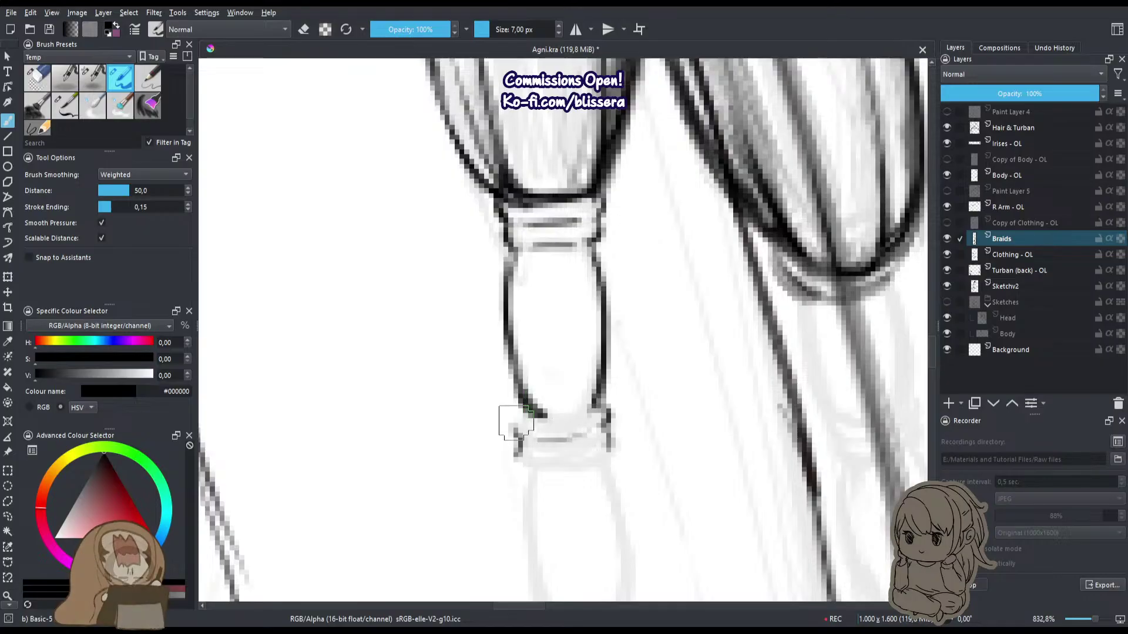
{"action": "left_click_drag", "start_coordinate": [521, 414], "coordinate": [518, 427]}
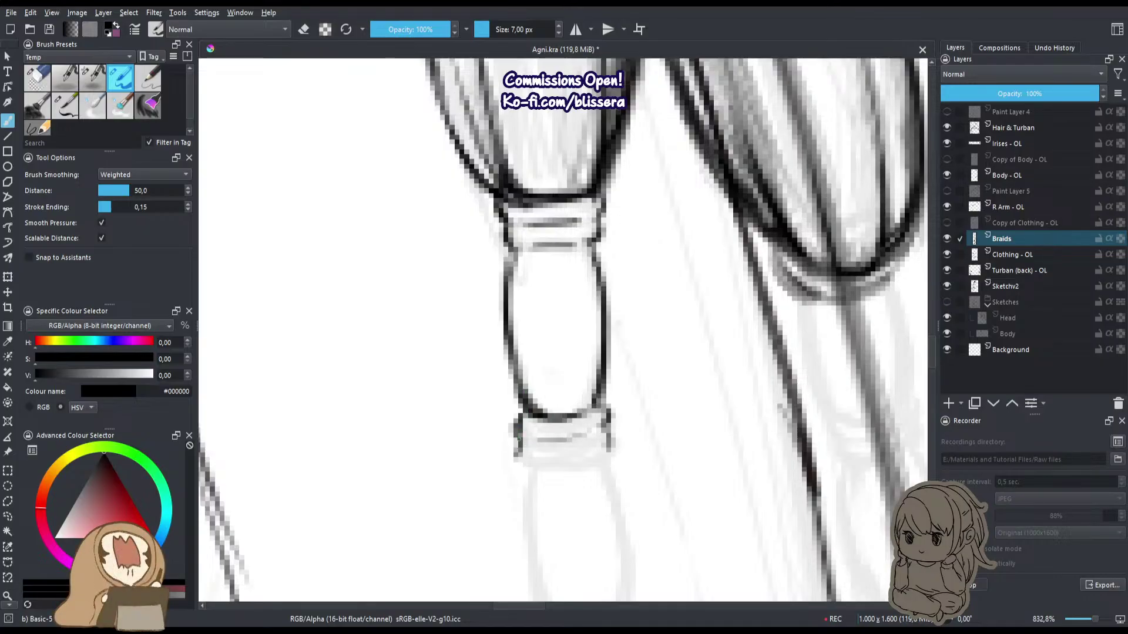
{"action": "scroll", "coordinate": [577, 387], "scroll_direction": "down", "scroll_amount": 1}
{"action": "left_click_drag", "start_coordinate": [598, 389], "coordinate": [579, 400]}
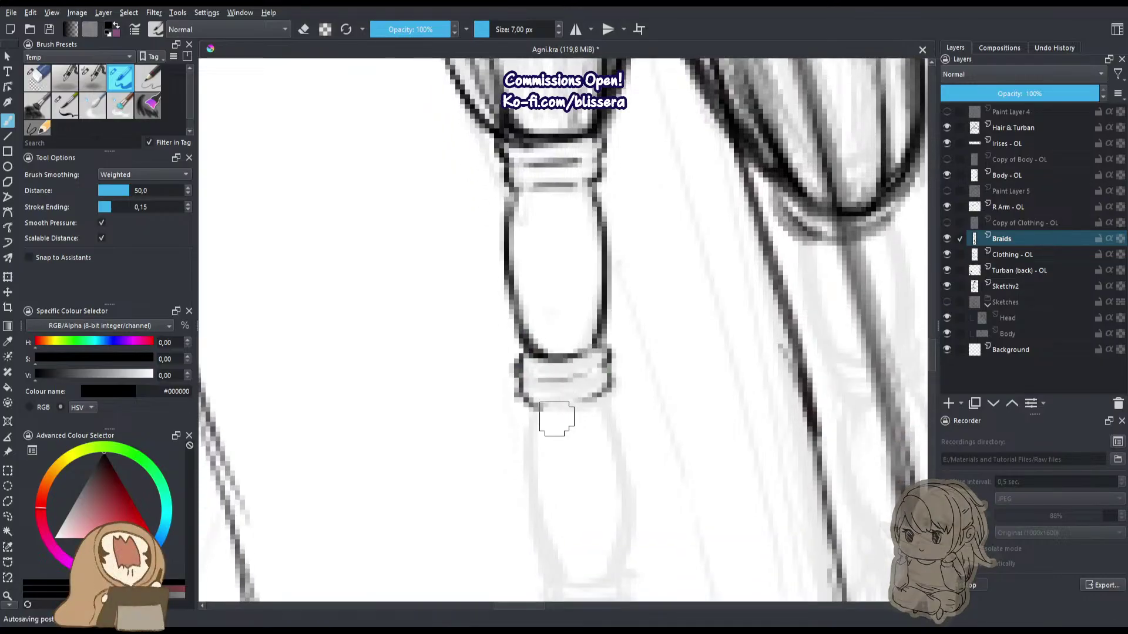
{"action": "scroll", "coordinate": [595, 397], "scroll_direction": "down", "scroll_amount": 2}
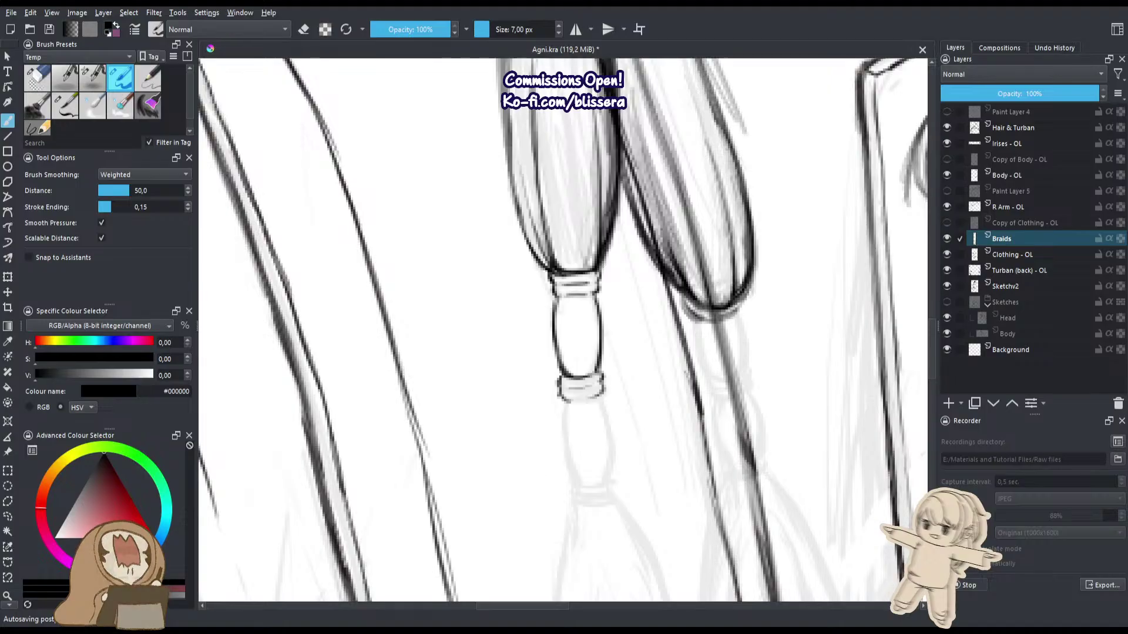
Consult the manga reference, erase the sides of the band below the oval segment, and tidy the segment's lower corner.
{"action": "left_click_drag", "start_coordinate": [434, 477], "coordinate": [534, 428]}
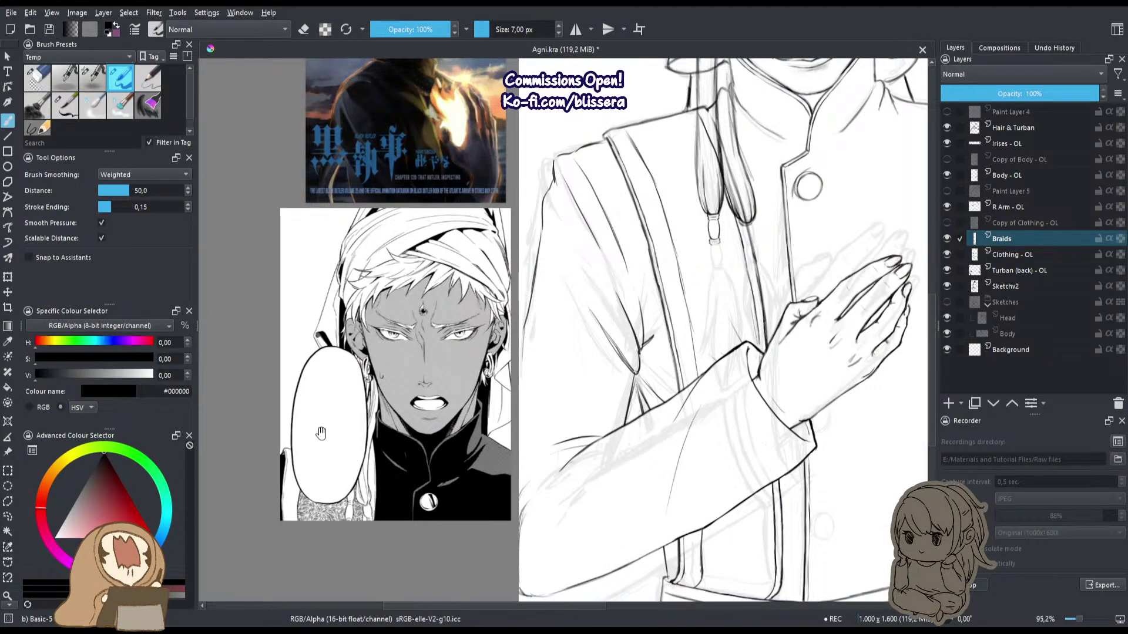
{"action": "scroll", "coordinate": [326, 518], "scroll_direction": "up", "scroll_amount": 3}
{"action": "left_click_drag", "start_coordinate": [473, 338], "coordinate": [208, 605]}
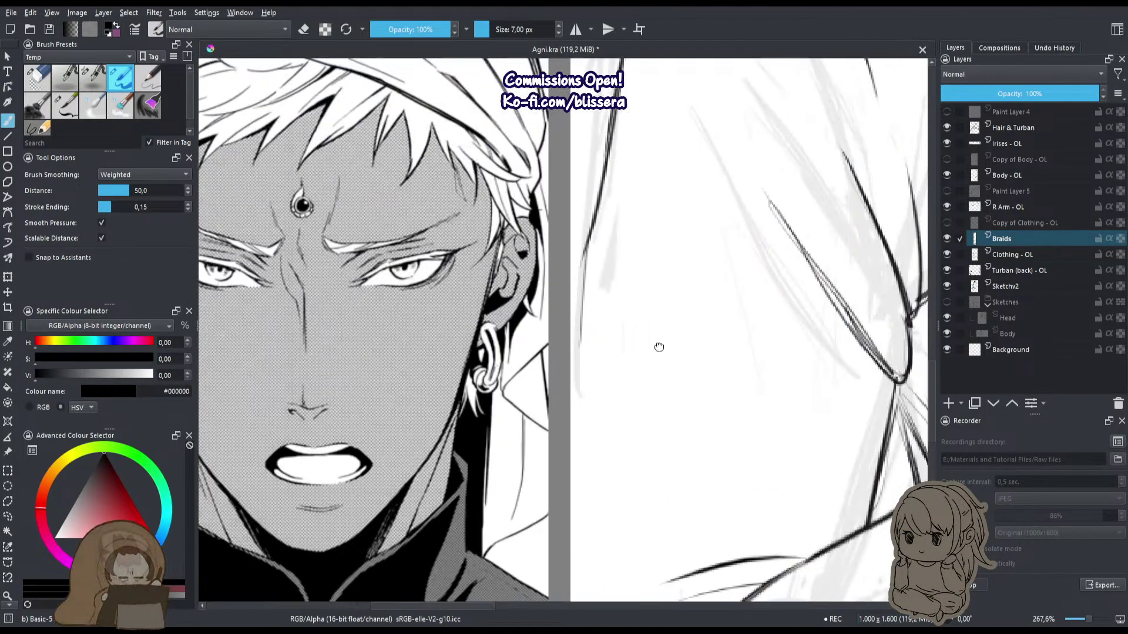
{"action": "left_click_drag", "start_coordinate": [659, 347], "coordinate": [323, 611]}
{"action": "left_click_drag", "start_coordinate": [555, 240], "coordinate": [327, 272]}
{"action": "scroll", "coordinate": [556, 283], "scroll_direction": "up", "scroll_amount": 4}
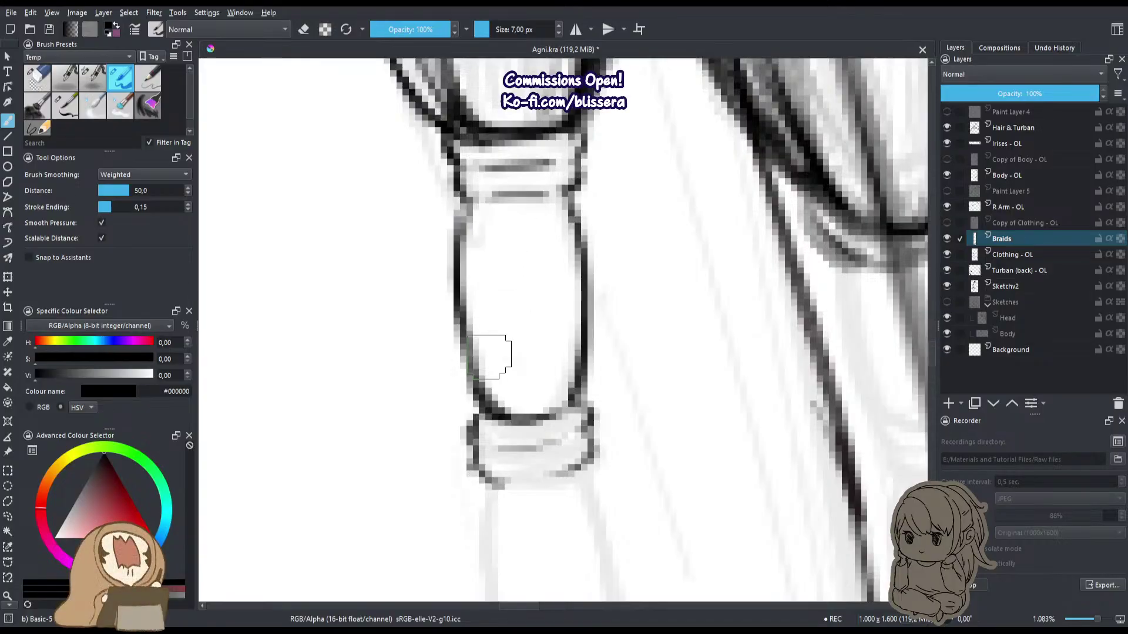
{"action": "key", "text": "e"}
{"action": "mouse_move", "coordinate": [475, 428]}
{"action": "left_mouse_down"}
{"action": "mouse_move", "coordinate": [474, 469]}
{"action": "mouse_move", "coordinate": [499, 501]}
{"action": "left_mouse_up"}
{"action": "left_click_drag", "start_coordinate": [592, 463], "coordinate": [608, 425]}
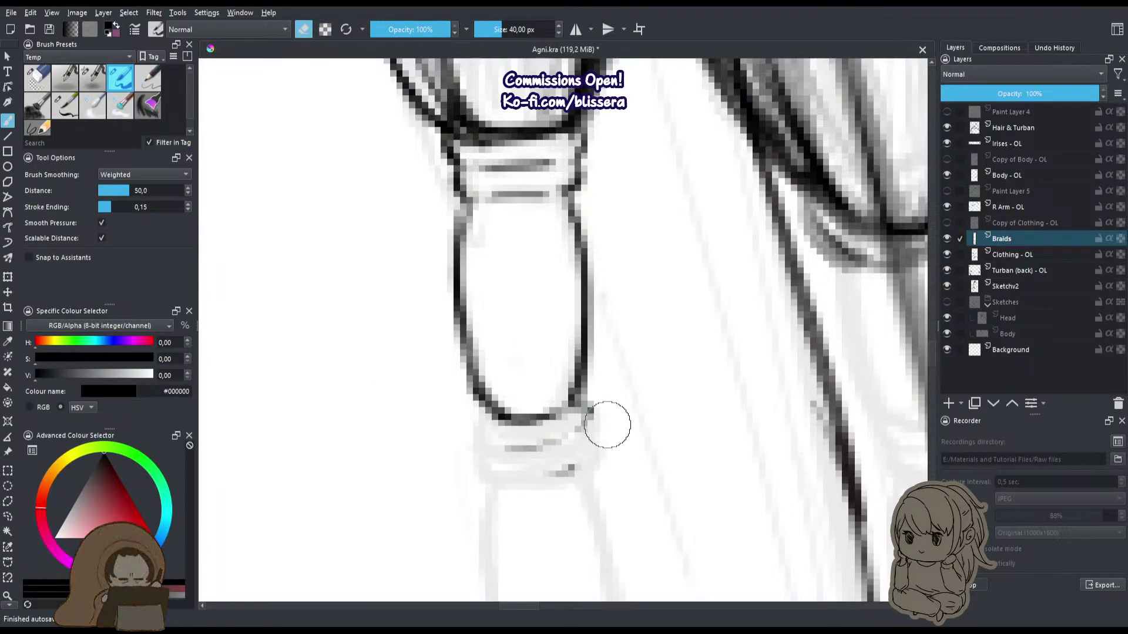
{"action": "key", "text": "e"}
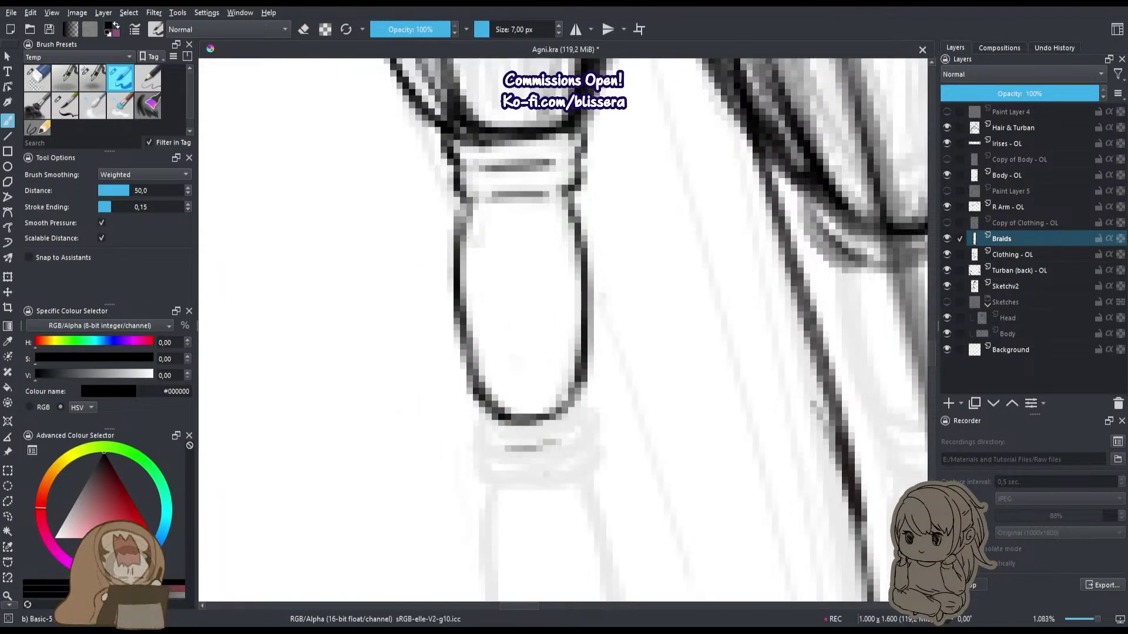
Erase and redraw the oval segment's sides with a rounder curve, and draw a narrower double band beneath it at 7 px.
{"action": "scroll", "coordinate": [581, 352], "scroll_direction": "up", "scroll_amount": 3}
{"action": "key", "text": "e"}
{"action": "left_click", "coordinate": [588, 336]}
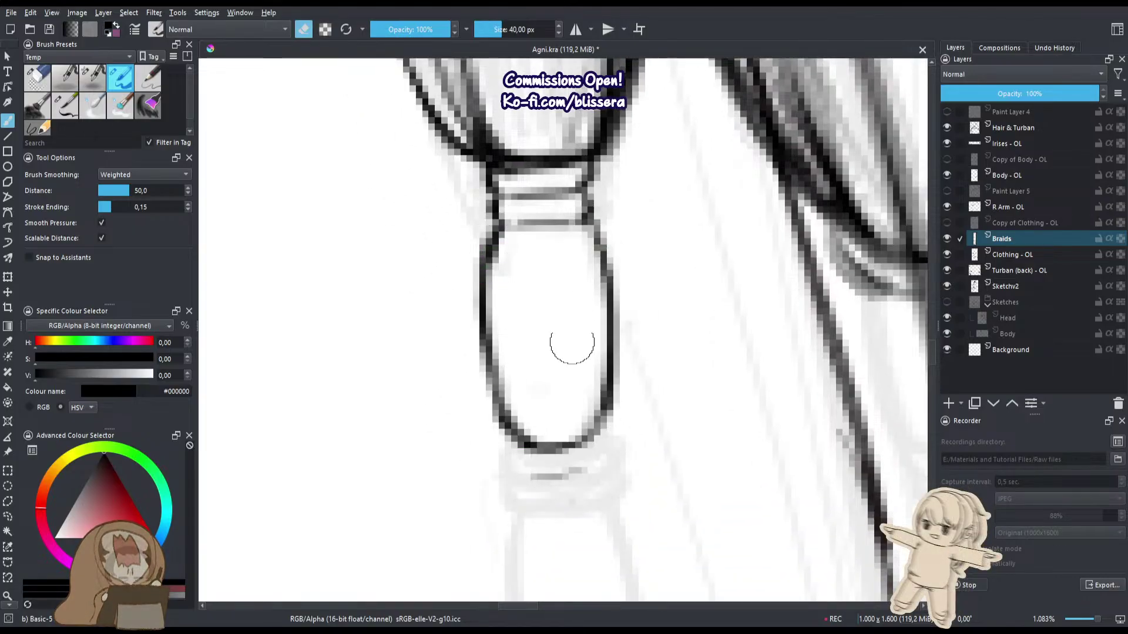
{"action": "mouse_move", "coordinate": [591, 289]}
{"action": "left_mouse_down"}
{"action": "mouse_move", "coordinate": [509, 292]}
{"action": "mouse_move", "coordinate": [512, 361]}
{"action": "mouse_move", "coordinate": [507, 287]}
{"action": "mouse_move", "coordinate": [534, 415]}
{"action": "left_mouse_up"}
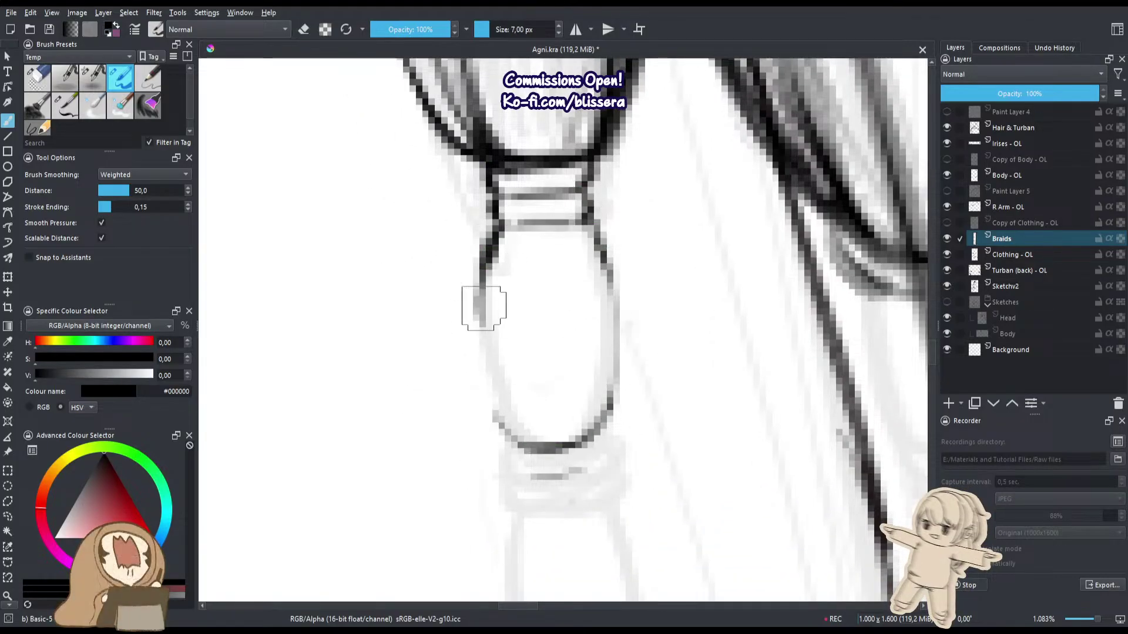
{"action": "mouse_move", "coordinate": [483, 281]}
{"action": "left_mouse_down"}
{"action": "mouse_move", "coordinate": [481, 357]}
{"action": "mouse_move", "coordinate": [496, 411]}
{"action": "left_mouse_up"}
{"action": "left_click_drag", "start_coordinate": [604, 274], "coordinate": [609, 380]}
{"action": "mouse_move", "coordinate": [479, 309]}
{"action": "left_mouse_down"}
{"action": "mouse_move", "coordinate": [499, 423]}
{"action": "mouse_move", "coordinate": [513, 428]}
{"action": "mouse_move", "coordinate": [517, 332]}
{"action": "left_mouse_up"}
{"action": "mouse_move", "coordinate": [605, 335]}
{"action": "left_mouse_down"}
{"action": "mouse_move", "coordinate": [606, 356]}
{"action": "mouse_move", "coordinate": [583, 371]}
{"action": "left_mouse_up"}
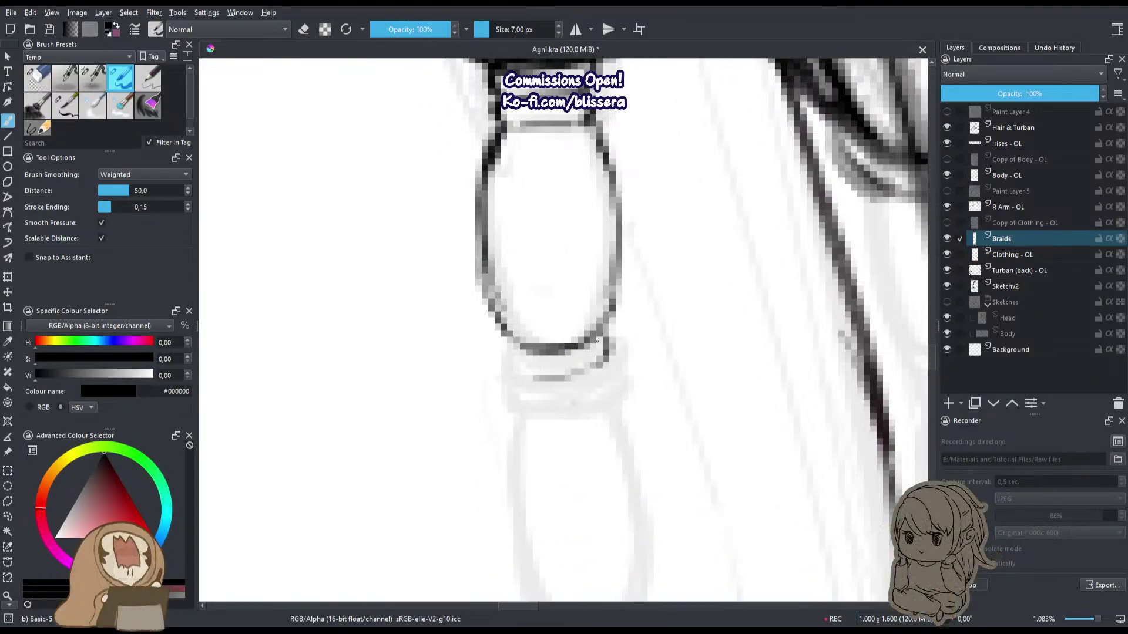
{"action": "mouse_move", "coordinate": [509, 344]}
{"action": "left_mouse_down"}
{"action": "mouse_move", "coordinate": [574, 376]}
{"action": "mouse_move", "coordinate": [498, 302]}
{"action": "mouse_move", "coordinate": [519, 341]}
{"action": "mouse_move", "coordinate": [510, 343]}
{"action": "mouse_move", "coordinate": [515, 392]}
{"action": "mouse_move", "coordinate": [516, 373]}
{"action": "mouse_move", "coordinate": [525, 390]}
{"action": "mouse_move", "coordinate": [593, 401]}
{"action": "mouse_move", "coordinate": [525, 402]}
{"action": "mouse_move", "coordinate": [542, 426]}
{"action": "mouse_move", "coordinate": [527, 364]}
{"action": "left_mouse_up"}
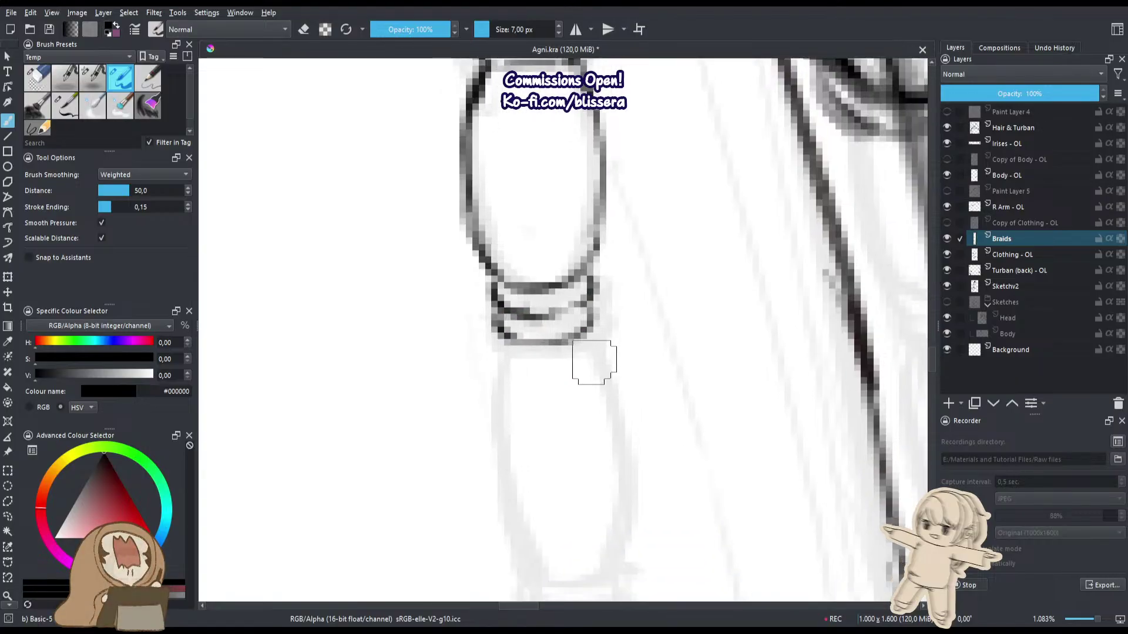
Outline a second oval segment hanging below the double band at 7 px, erasing and redrawing its first side lines.
{"action": "mouse_move", "coordinate": [589, 343]}
{"action": "left_mouse_down"}
{"action": "mouse_move", "coordinate": [628, 474]}
{"action": "mouse_move", "coordinate": [609, 538]}
{"action": "left_mouse_up"}
{"action": "mouse_move", "coordinate": [495, 344]}
{"action": "left_mouse_down"}
{"action": "mouse_move", "coordinate": [476, 408]}
{"action": "mouse_move", "coordinate": [506, 555]}
{"action": "left_mouse_up"}
{"action": "key", "text": "e"}
{"action": "mouse_move", "coordinate": [605, 349]}
{"action": "left_mouse_down"}
{"action": "mouse_move", "coordinate": [628, 481]}
{"action": "mouse_move", "coordinate": [614, 528]}
{"action": "mouse_move", "coordinate": [616, 428]}
{"action": "mouse_move", "coordinate": [592, 557]}
{"action": "left_mouse_up"}
{"action": "key", "text": "e"}
{"action": "left_click_drag", "start_coordinate": [525, 420], "coordinate": [532, 346]}
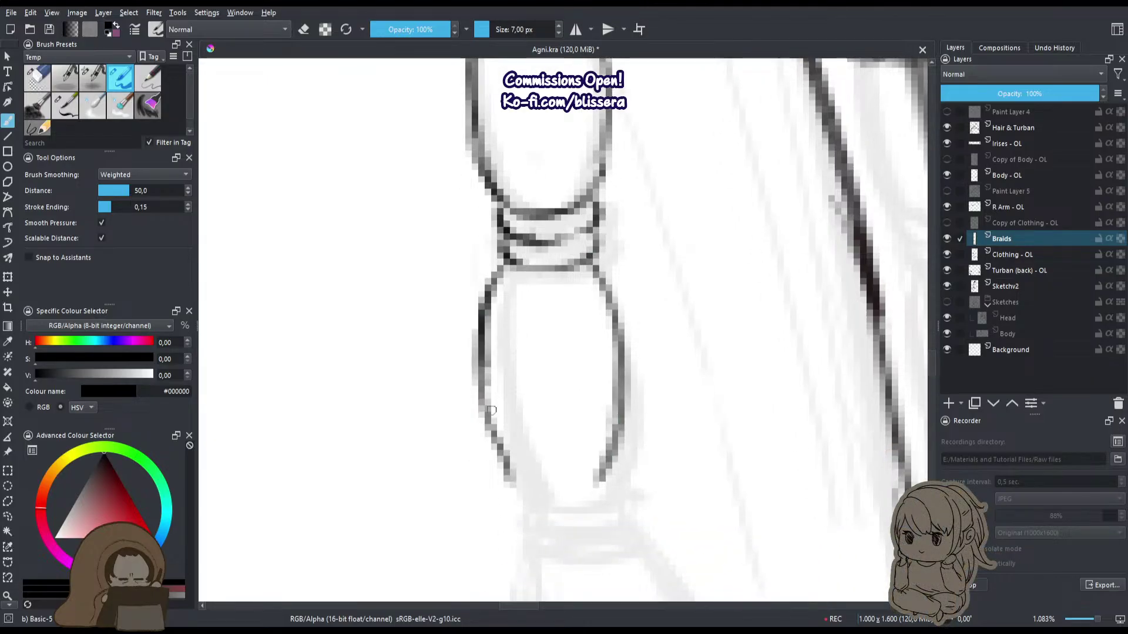
{"action": "left_click_drag", "start_coordinate": [491, 410], "coordinate": [526, 497]}
Erase the rough ends of the band between the two oval segments and redraw its sides and lower curve.
{"action": "mouse_move", "coordinate": [573, 193]}
{"action": "left_mouse_down"}
{"action": "mouse_move", "coordinate": [580, 320]}
{"action": "mouse_move", "coordinate": [568, 367]}
{"action": "left_mouse_up"}
{"action": "key", "text": "e"}
{"action": "left_click_drag", "start_coordinate": [606, 331], "coordinate": [604, 362]}
{"action": "key", "text": "e"}
{"action": "left_click_drag", "start_coordinate": [503, 329], "coordinate": [513, 357]}
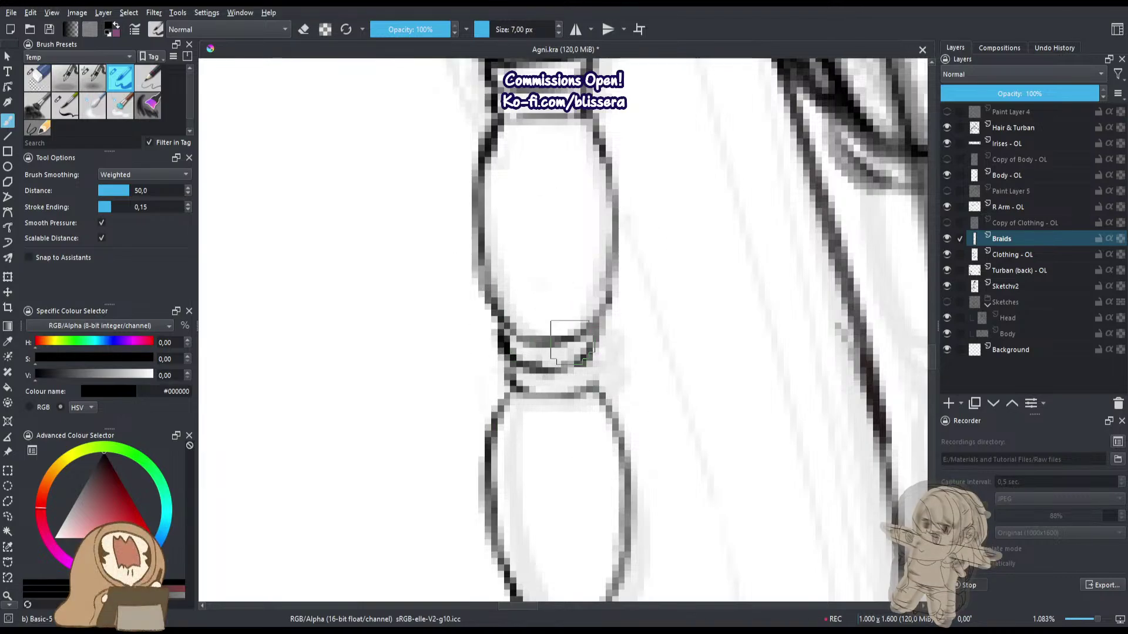
{"action": "mouse_move", "coordinate": [598, 327]}
{"action": "left_mouse_down"}
{"action": "mouse_move", "coordinate": [589, 356]}
{"action": "mouse_move", "coordinate": [558, 369]}
{"action": "mouse_move", "coordinate": [575, 391]}
{"action": "left_mouse_up"}
{"action": "mouse_move", "coordinate": [508, 354]}
{"action": "left_mouse_down"}
{"action": "mouse_move", "coordinate": [516, 382]}
{"action": "mouse_move", "coordinate": [557, 398]}
{"action": "left_mouse_up"}
Erase the top band under the shoulder-side braid and redraw its edges and curved lines at 5 px.
{"action": "left_click_drag", "start_coordinate": [578, 231], "coordinate": [581, 326]}
{"action": "left_click_drag", "start_coordinate": [533, 431], "coordinate": [526, 478]}
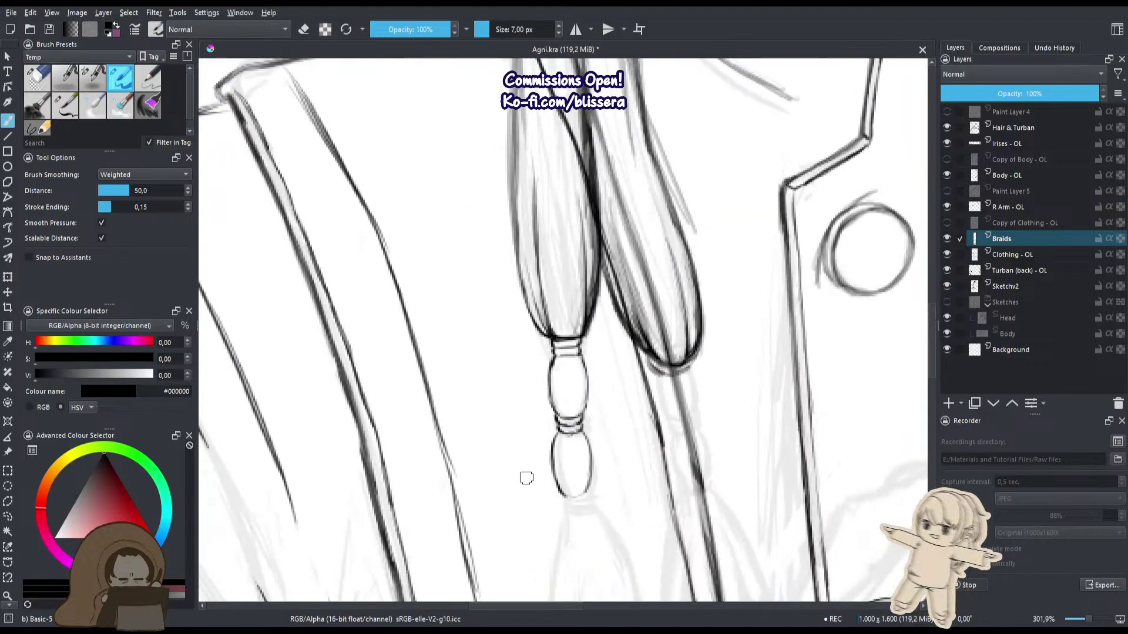
{"action": "left_click_drag", "start_coordinate": [568, 420], "coordinate": [599, 224]}
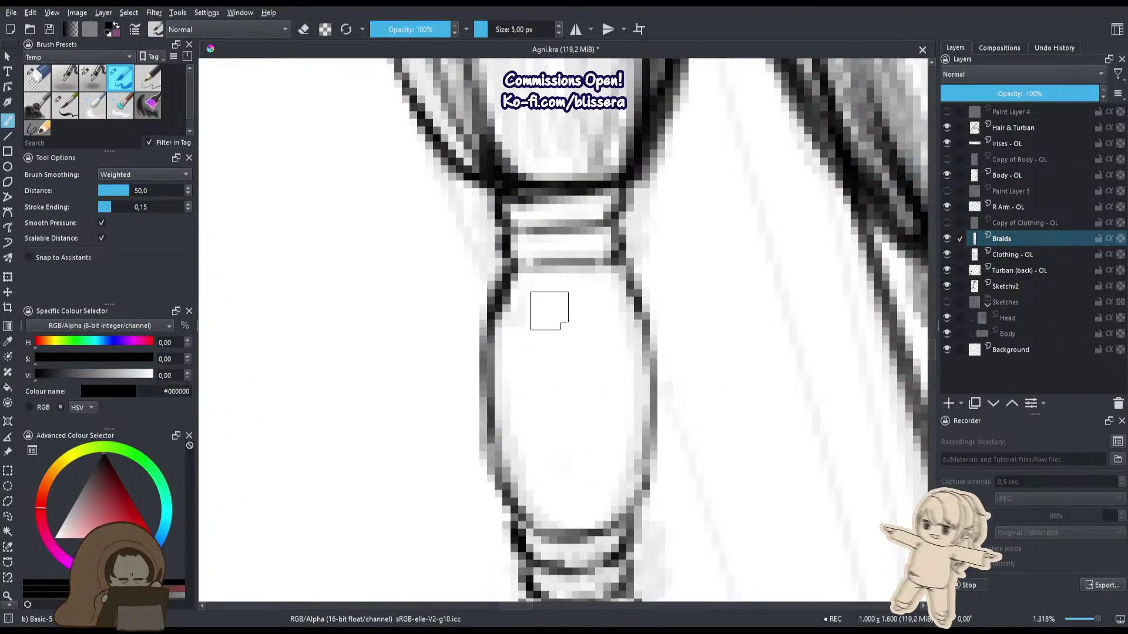
{"action": "key", "text": "e"}
{"action": "mouse_move", "coordinate": [590, 199]}
{"action": "left_mouse_down"}
{"action": "mouse_move", "coordinate": [605, 288]}
{"action": "mouse_move", "coordinate": [566, 322]}
{"action": "mouse_move", "coordinate": [629, 306]}
{"action": "left_mouse_up"}
{"action": "key", "text": "e"}
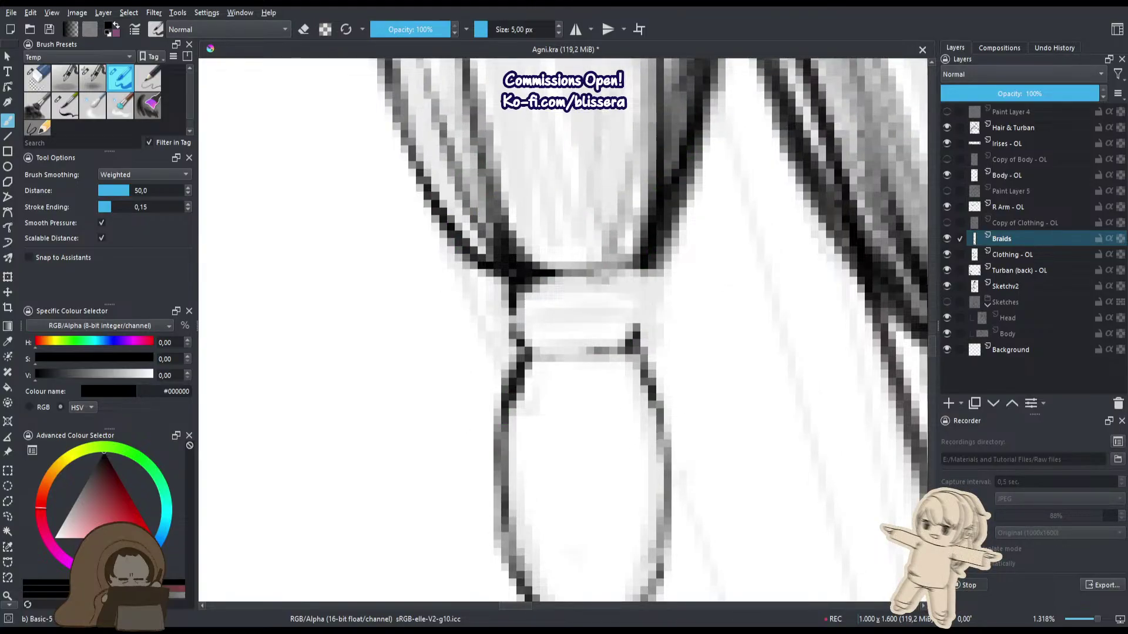
{"action": "mouse_move", "coordinate": [558, 275]}
{"action": "left_mouse_down"}
{"action": "mouse_move", "coordinate": [629, 275]}
{"action": "mouse_move", "coordinate": [637, 259]}
{"action": "mouse_move", "coordinate": [552, 288]}
{"action": "left_mouse_up"}
{"action": "mouse_move", "coordinate": [633, 284]}
{"action": "left_mouse_down"}
{"action": "mouse_move", "coordinate": [613, 305]}
{"action": "mouse_move", "coordinate": [620, 347]}
{"action": "mouse_move", "coordinate": [515, 317]}
{"action": "mouse_move", "coordinate": [517, 343]}
{"action": "left_mouse_up"}
{"action": "mouse_move", "coordinate": [527, 352]}
{"action": "left_mouse_down"}
{"action": "mouse_move", "coordinate": [583, 355]}
{"action": "mouse_move", "coordinate": [501, 399]}
{"action": "left_mouse_up"}
{"action": "left_click_drag", "start_coordinate": [642, 347], "coordinate": [656, 411]}
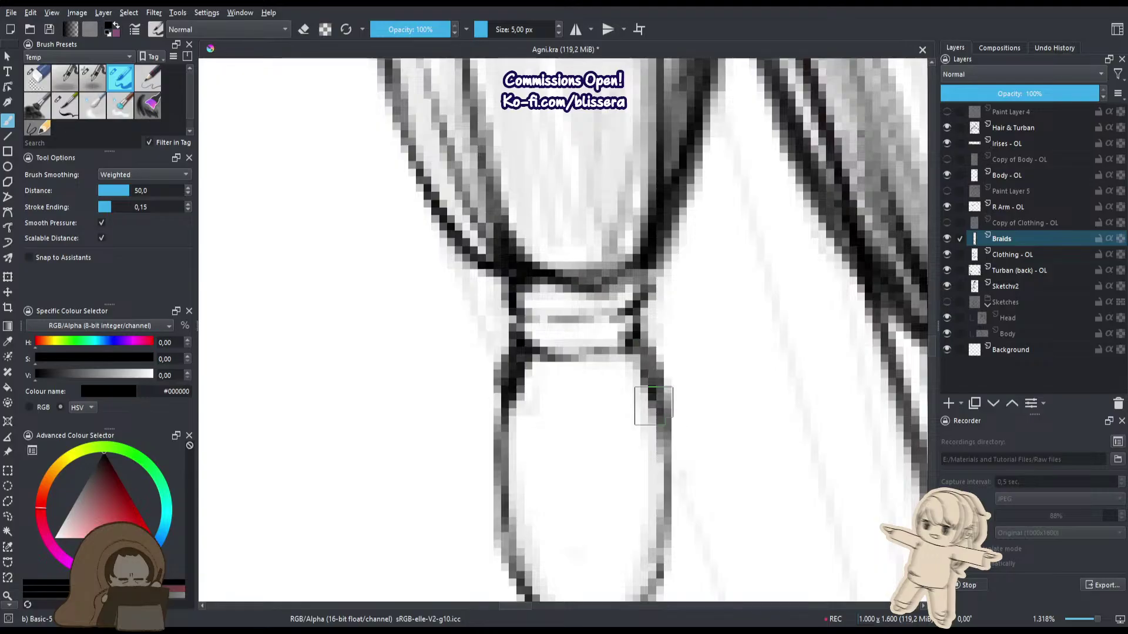
Erase the upper sides of the first oval segment and redraw them from the band's corners at 5 px.
{"action": "key", "text": "e"}
{"action": "key", "text": "ctrl+z"}
{"action": "key", "text": "e"}
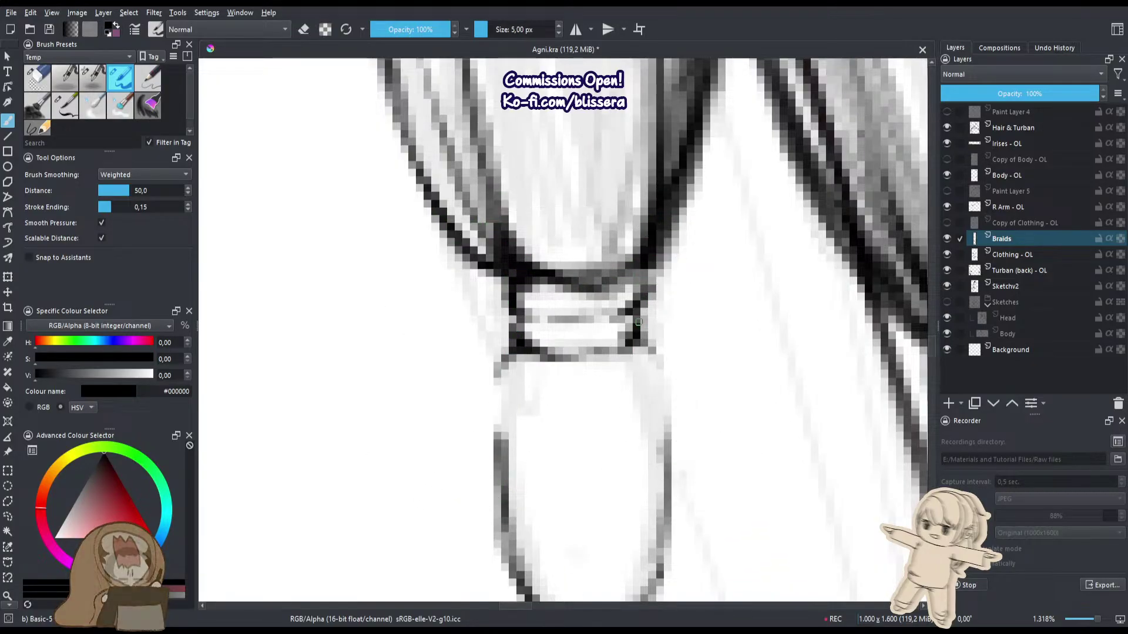
{"action": "left_click_drag", "start_coordinate": [525, 354], "coordinate": [489, 490]}
Refine the first oval segment's side outlines at 5 px and erase stray marks around it.
{"action": "scroll", "coordinate": [499, 412], "scroll_direction": "down", "scroll_amount": 10}
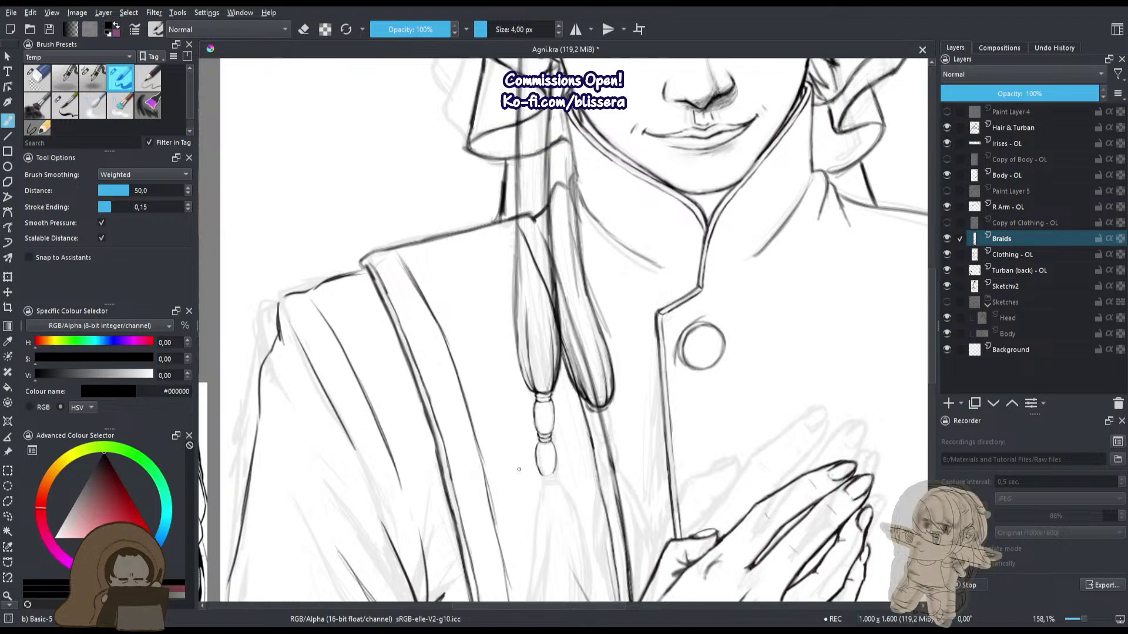
{"action": "scroll", "coordinate": [557, 409], "scroll_direction": "up", "scroll_amount": 7}
{"action": "key", "text": "["}
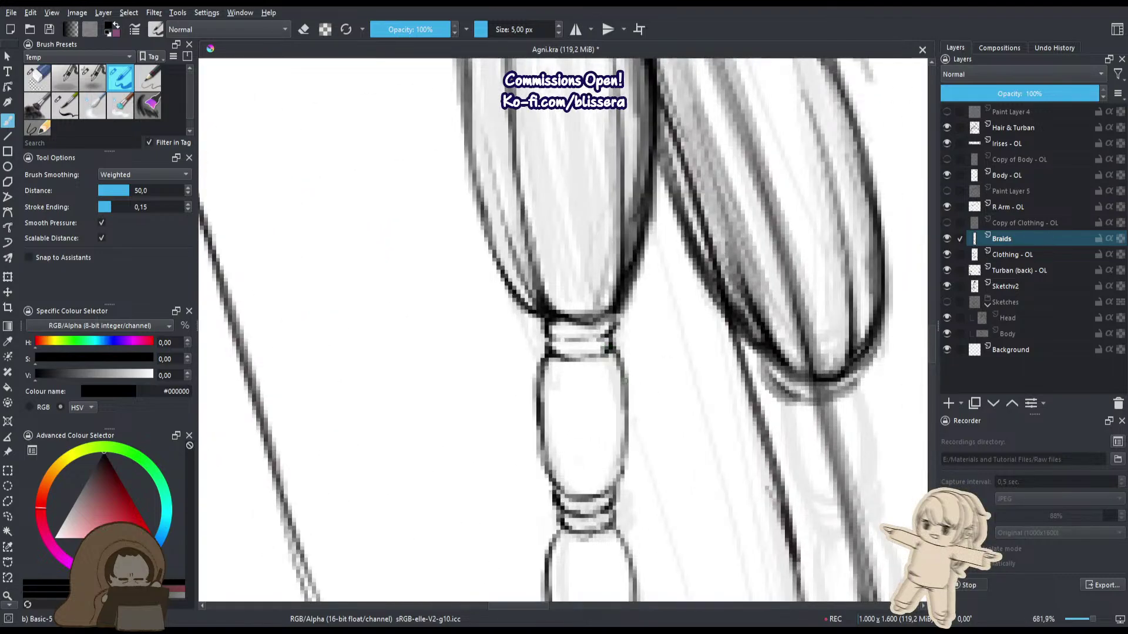
{"action": "left_click_drag", "start_coordinate": [545, 376], "coordinate": [544, 452]}
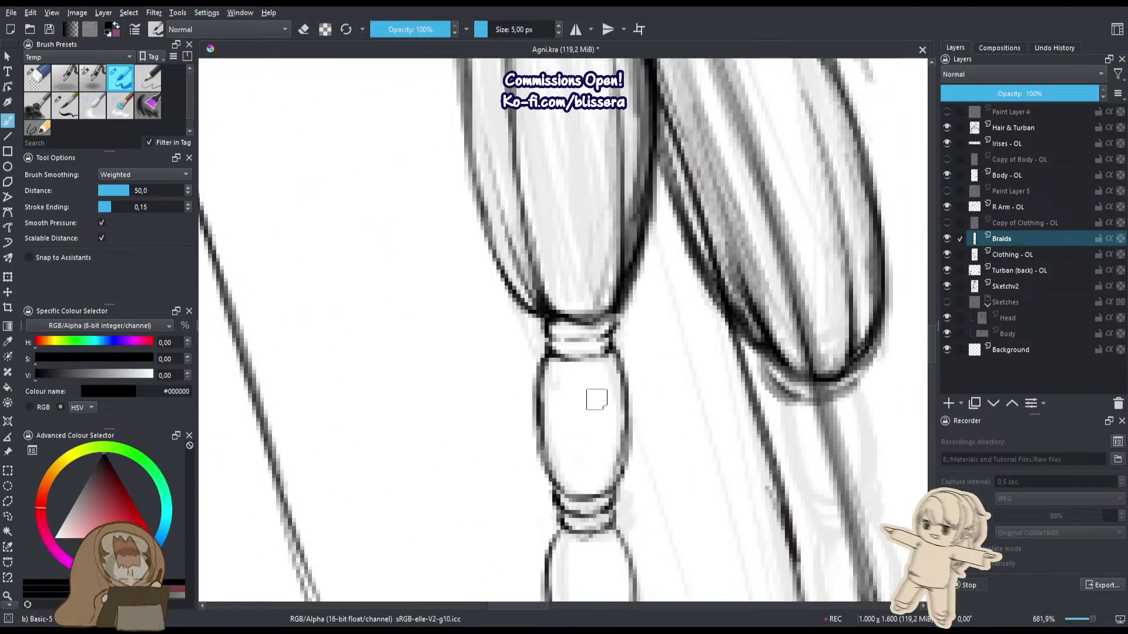
{"action": "key", "text": "e"}
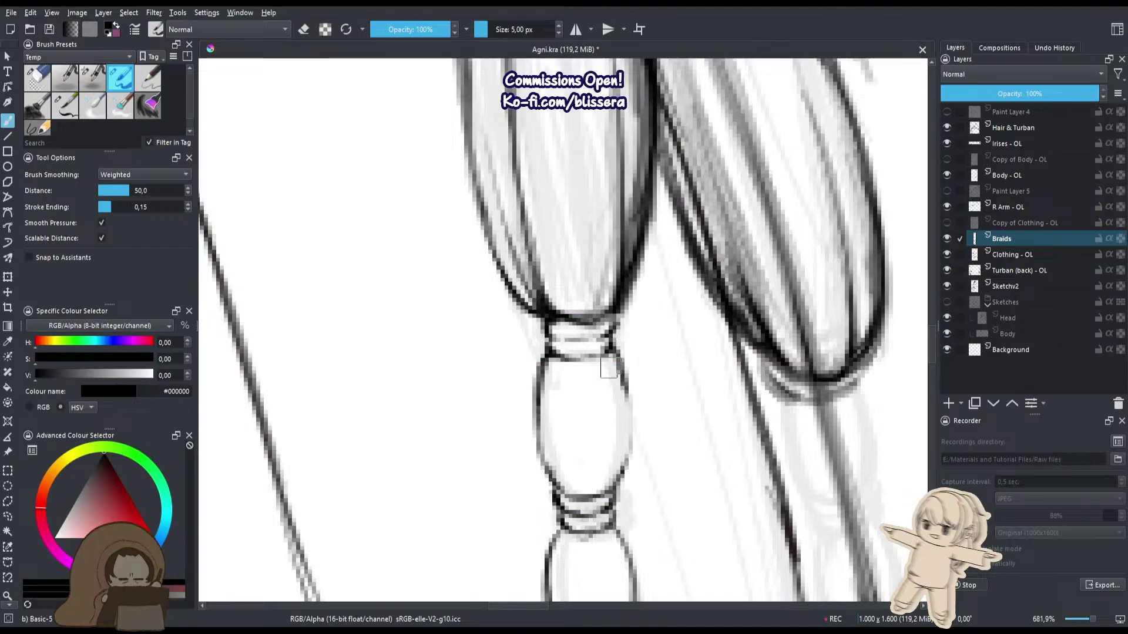
{"action": "left_click_drag", "start_coordinate": [539, 366], "coordinate": [542, 473]}
{"action": "mouse_move", "coordinate": [590, 247]}
{"action": "left_mouse_down"}
{"action": "mouse_move", "coordinate": [552, 392]}
{"action": "mouse_move", "coordinate": [573, 302]}
{"action": "left_mouse_up"}
{"action": "key", "text": "e"}
{"action": "mouse_move", "coordinate": [564, 358]}
{"action": "left_mouse_down"}
{"action": "mouse_move", "coordinate": [574, 379]}
{"action": "mouse_move", "coordinate": [580, 367]}
{"action": "left_mouse_up"}
{"action": "key", "text": "e"}
{"action": "mouse_move", "coordinate": [561, 323]}
{"action": "left_mouse_down"}
{"action": "mouse_move", "coordinate": [583, 373]}
{"action": "mouse_move", "coordinate": [543, 387]}
{"action": "left_mouse_up"}
Close the bottom of the second oval segment and draw a double band beneath it at 4 px.
{"action": "key", "text": "["}
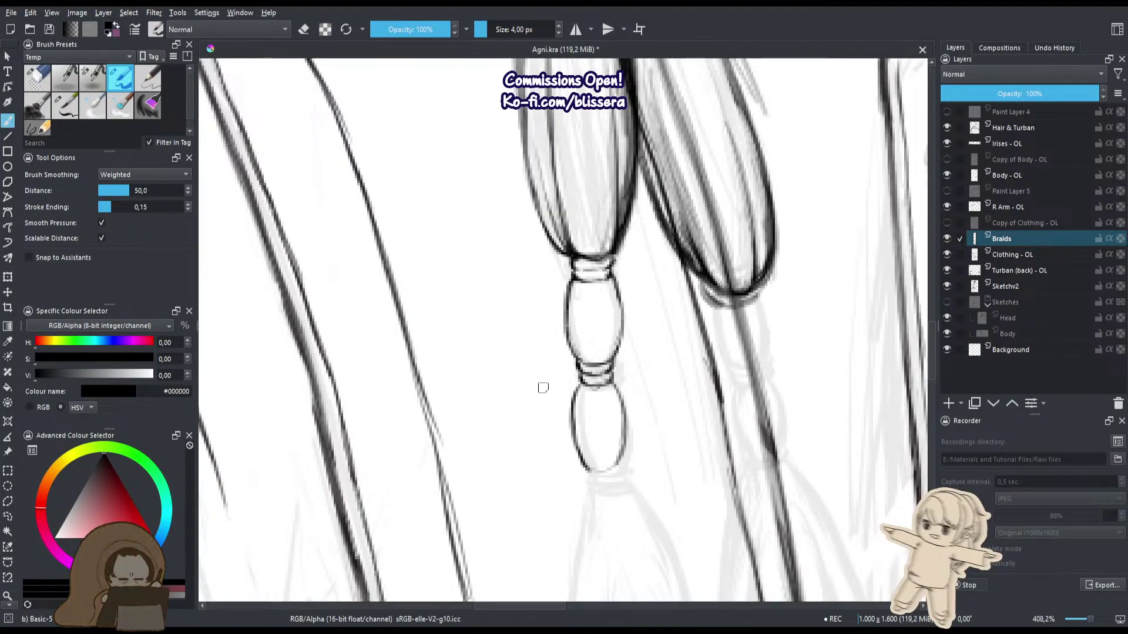
{"action": "left_click_drag", "start_coordinate": [613, 476], "coordinate": [565, 383]}
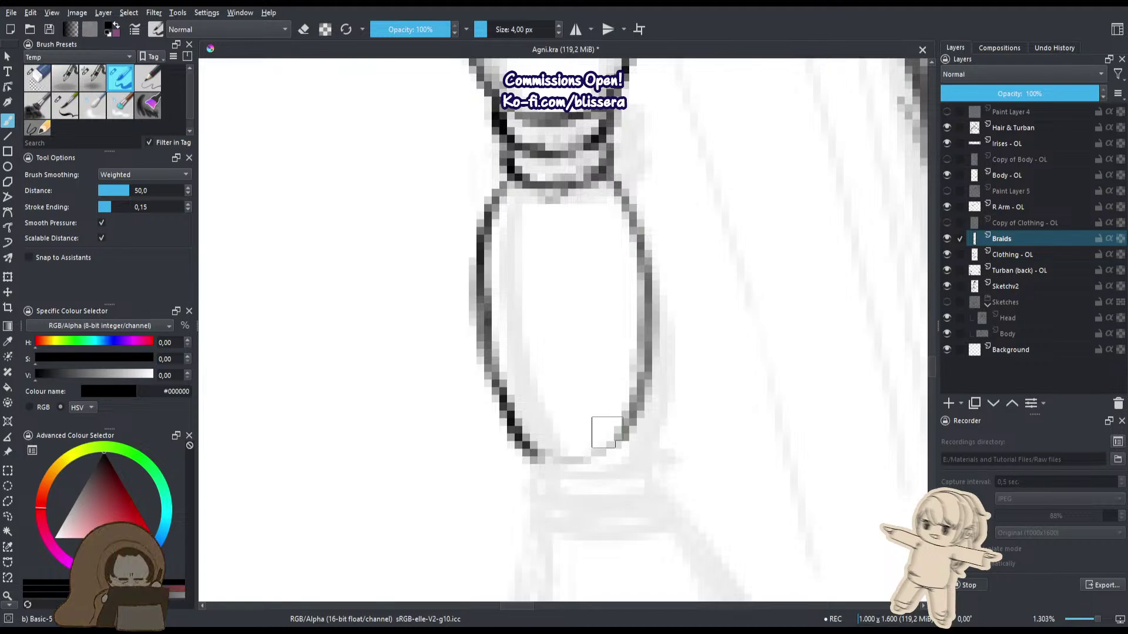
{"action": "mouse_move", "coordinate": [485, 316]}
{"action": "left_mouse_down"}
{"action": "mouse_move", "coordinate": [532, 452]}
{"action": "mouse_move", "coordinate": [567, 482]}
{"action": "mouse_move", "coordinate": [608, 452]}
{"action": "mouse_move", "coordinate": [615, 466]}
{"action": "mouse_move", "coordinate": [581, 483]}
{"action": "mouse_move", "coordinate": [586, 460]}
{"action": "mouse_move", "coordinate": [555, 482]}
{"action": "left_mouse_up"}
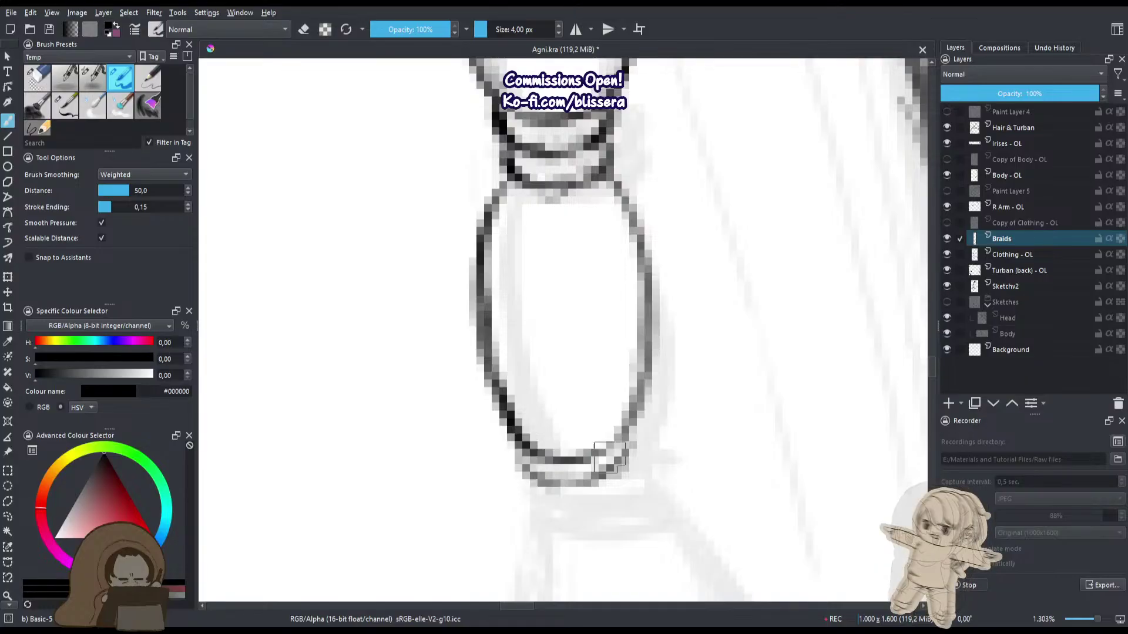
{"action": "left_click_drag", "start_coordinate": [625, 451], "coordinate": [588, 482]}
{"action": "left_click_drag", "start_coordinate": [548, 488], "coordinate": [541, 467]}
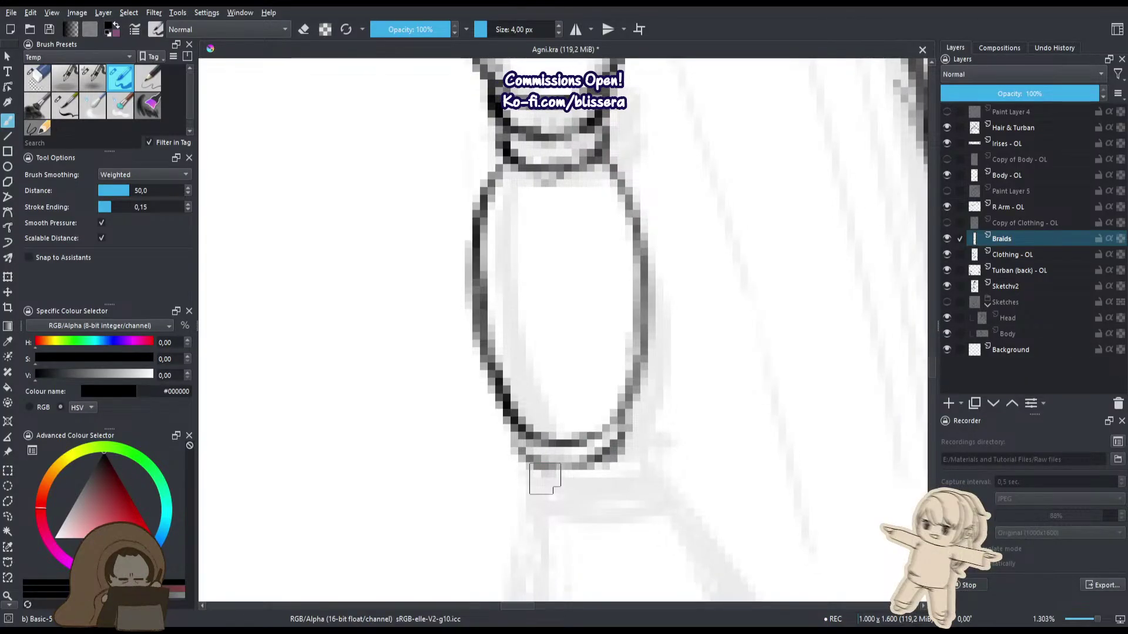
{"action": "left_click_drag", "start_coordinate": [545, 479], "coordinate": [550, 435]}
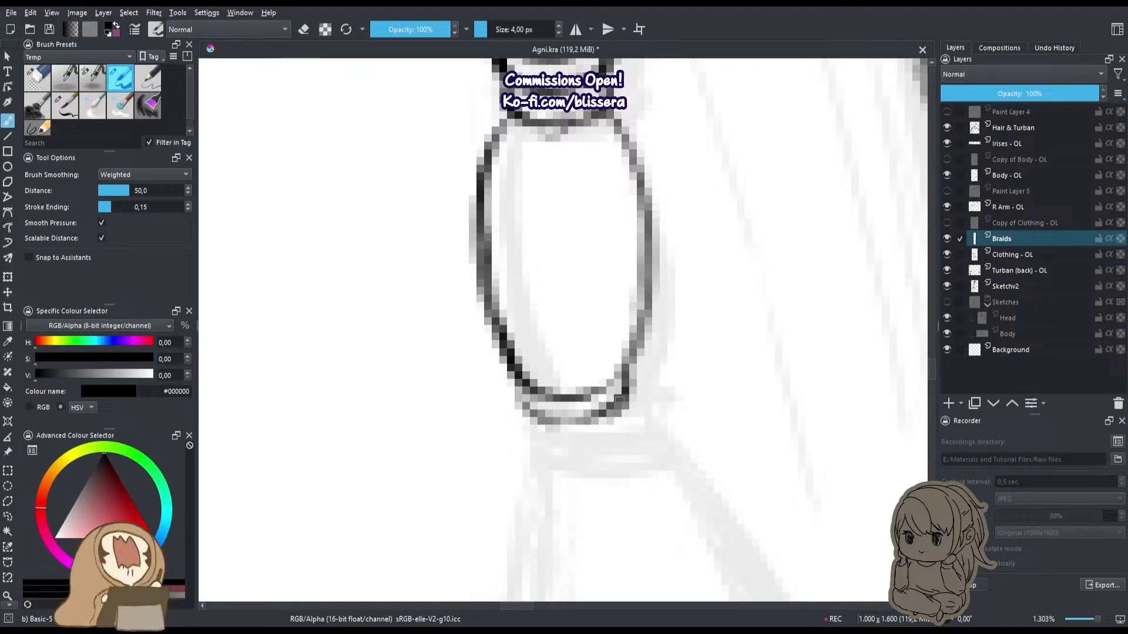
{"action": "mouse_move", "coordinate": [521, 397]}
{"action": "left_mouse_down"}
{"action": "mouse_move", "coordinate": [553, 455]}
{"action": "mouse_move", "coordinate": [617, 404]}
{"action": "mouse_move", "coordinate": [628, 418]}
{"action": "mouse_move", "coordinate": [571, 433]}
{"action": "mouse_move", "coordinate": [596, 411]}
{"action": "mouse_move", "coordinate": [567, 448]}
{"action": "mouse_move", "coordinate": [515, 439]}
{"action": "mouse_move", "coordinate": [514, 458]}
{"action": "mouse_move", "coordinate": [554, 415]}
{"action": "mouse_move", "coordinate": [495, 489]}
{"action": "left_mouse_up"}
{"action": "mouse_move", "coordinate": [565, 374]}
{"action": "left_mouse_down"}
{"action": "mouse_move", "coordinate": [570, 294]}
{"action": "mouse_move", "coordinate": [555, 405]}
{"action": "mouse_move", "coordinate": [568, 428]}
{"action": "left_mouse_up"}
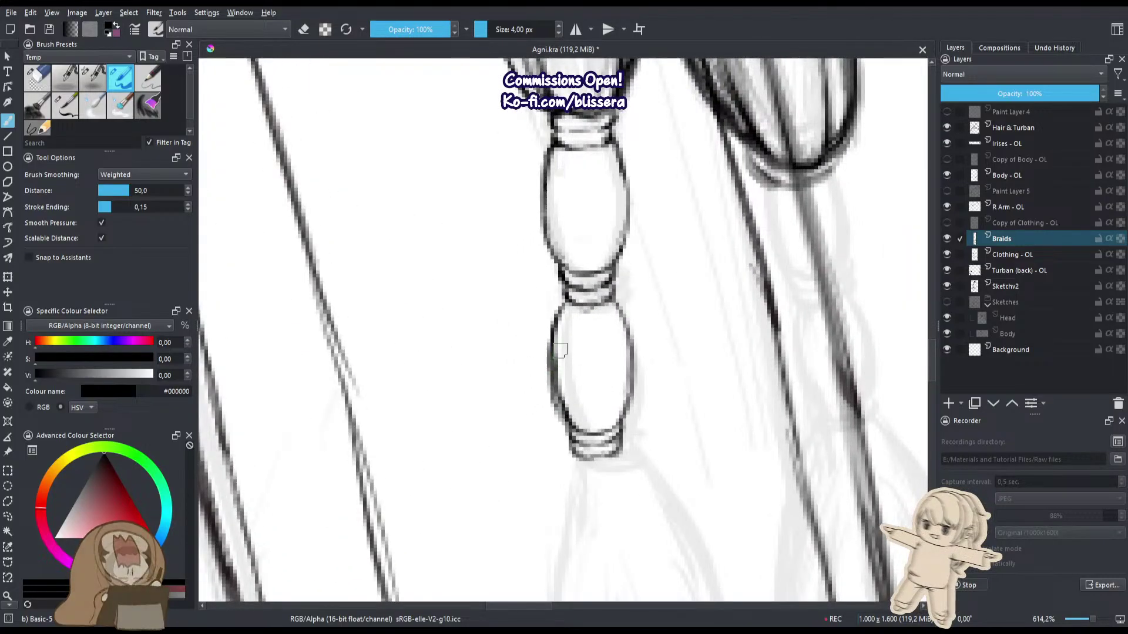
Erase the rough outer side of the second oval segment and redraw it as a clean curve at 4 px.
{"action": "key", "text": "e"}
{"action": "left_click_drag", "start_coordinate": [565, 346], "coordinate": [574, 410]}
{"action": "key", "text": "e"}
{"action": "left_click_drag", "start_coordinate": [551, 344], "coordinate": [558, 413]}
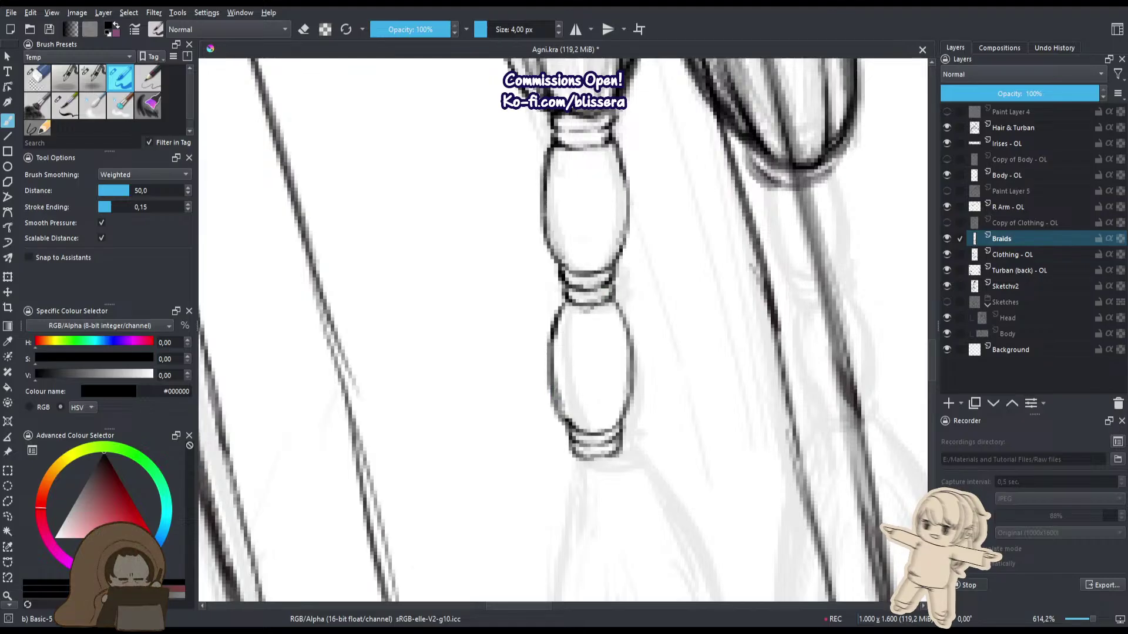
Draw both outer sides of the flared tassel hanging from the front braid's last band at 5 px.
{"action": "scroll", "coordinate": [586, 309], "scroll_direction": "down", "scroll_amount": 7}
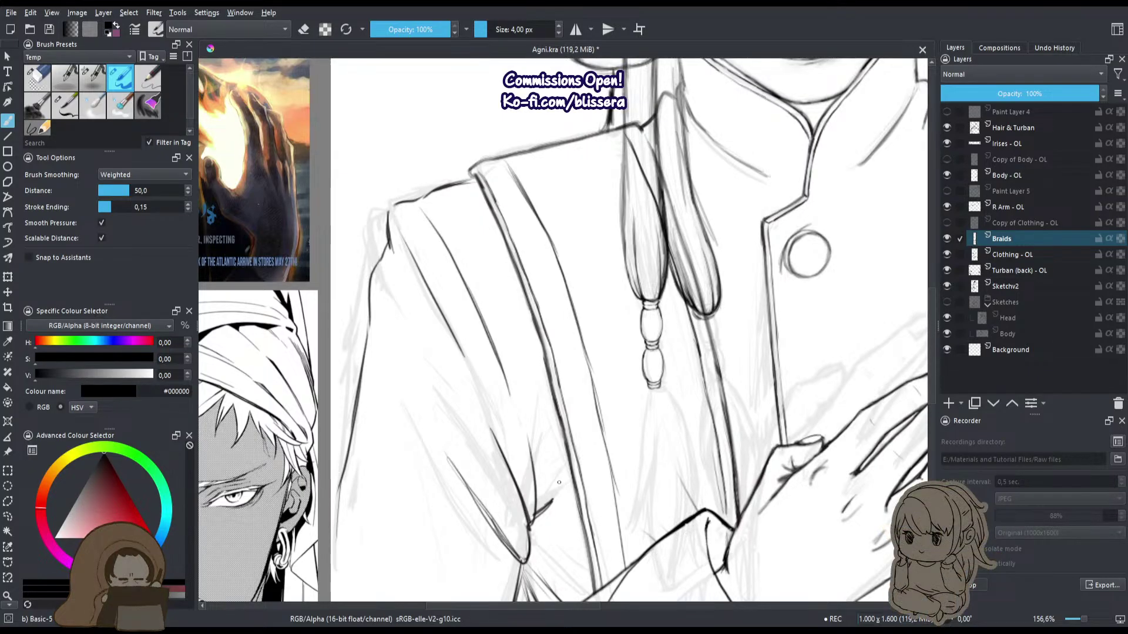
{"action": "left_click_drag", "start_coordinate": [652, 392], "coordinate": [725, 322]}
{"action": "left_click_drag", "start_coordinate": [613, 387], "coordinate": [576, 305]}
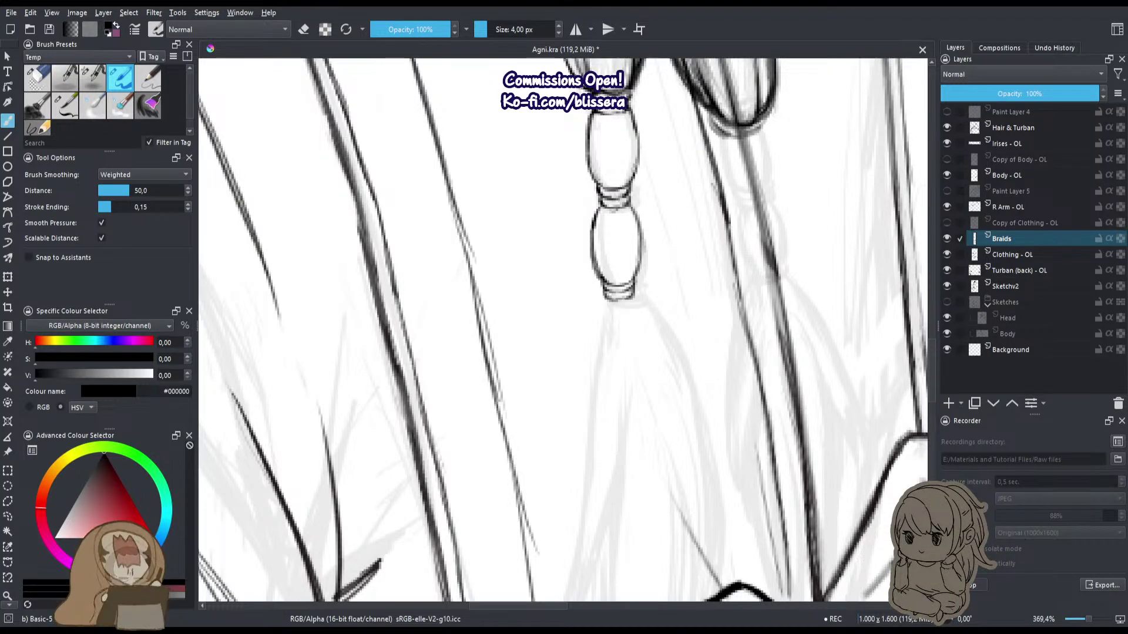
{"action": "scroll", "coordinate": [625, 314], "scroll_direction": "up", "scroll_amount": 1}
{"action": "left_click_drag", "start_coordinate": [624, 315], "coordinate": [596, 215]}
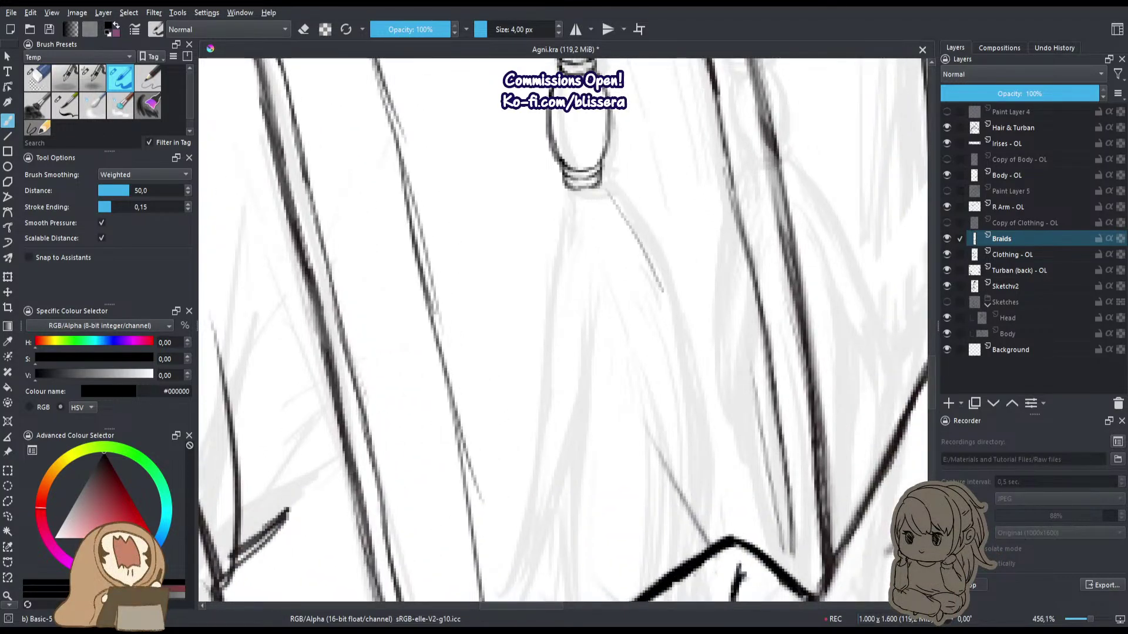
{"action": "key", "text": "bracketright"}
{"action": "left_click_drag", "start_coordinate": [602, 187], "coordinate": [673, 324]}
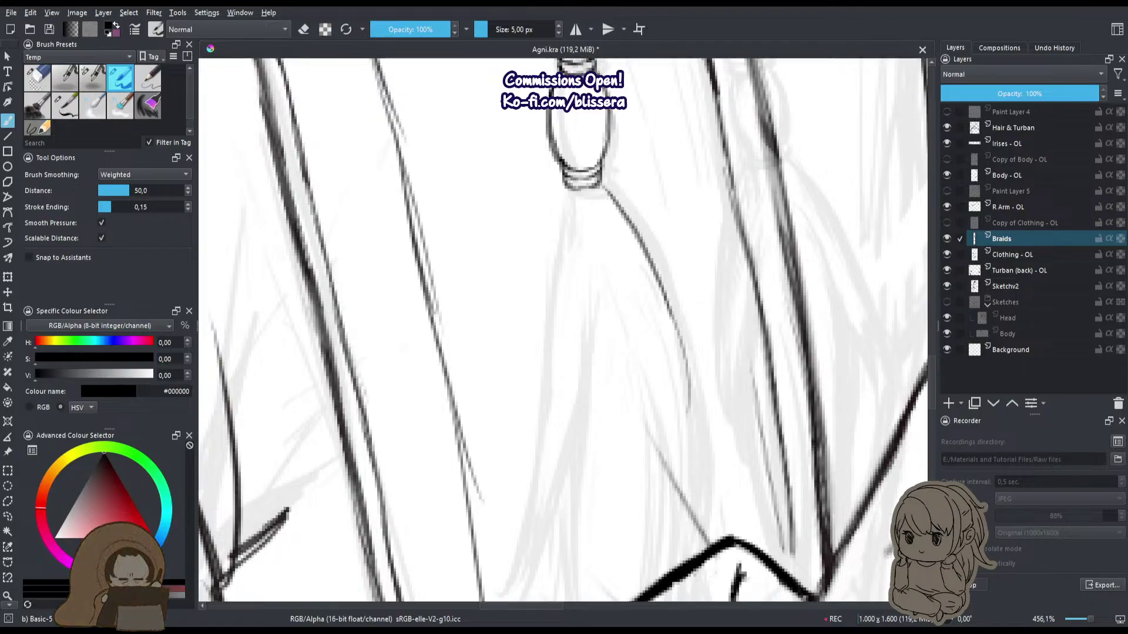
{"action": "left_click_drag", "start_coordinate": [555, 195], "coordinate": [539, 520]}
{"action": "left_click_drag", "start_coordinate": [547, 366], "coordinate": [506, 463]}
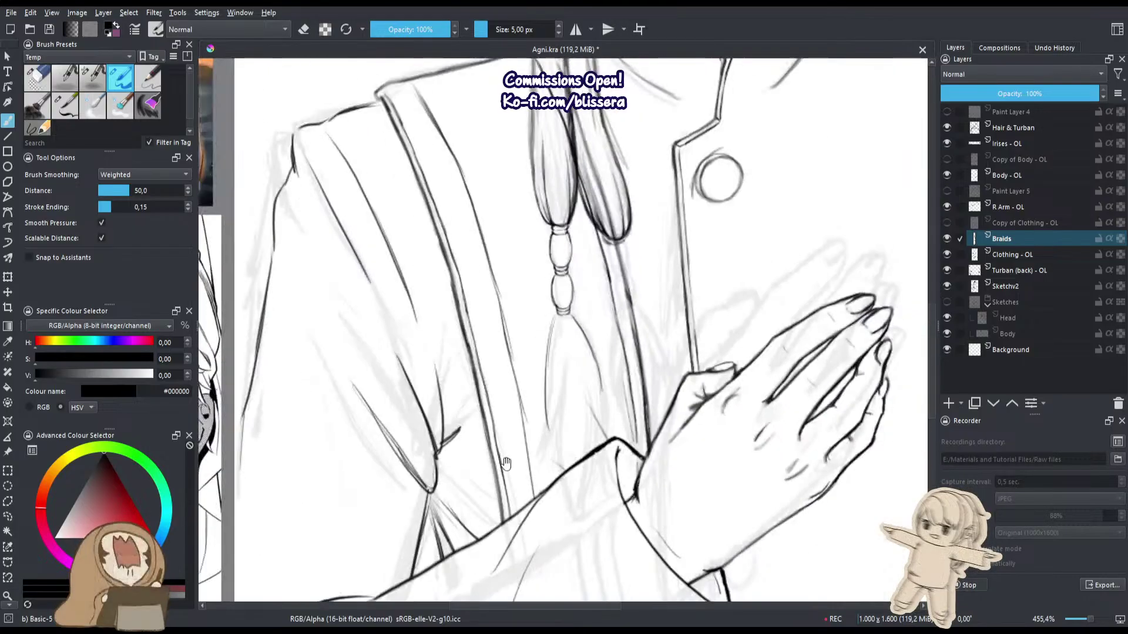
Draw the pointed lock on the tassel's side nearest the praying hand with overlapping curved strokes at 6 px.
{"action": "mouse_move", "coordinate": [548, 394]}
{"action": "left_mouse_down"}
{"action": "mouse_move", "coordinate": [623, 287]}
{"action": "mouse_move", "coordinate": [675, 383]}
{"action": "left_mouse_up"}
{"action": "left_click_drag", "start_coordinate": [630, 292], "coordinate": [691, 410]}
{"action": "left_click_drag", "start_coordinate": [639, 343], "coordinate": [695, 419]}
{"action": "left_click_drag", "start_coordinate": [653, 303], "coordinate": [698, 416]}
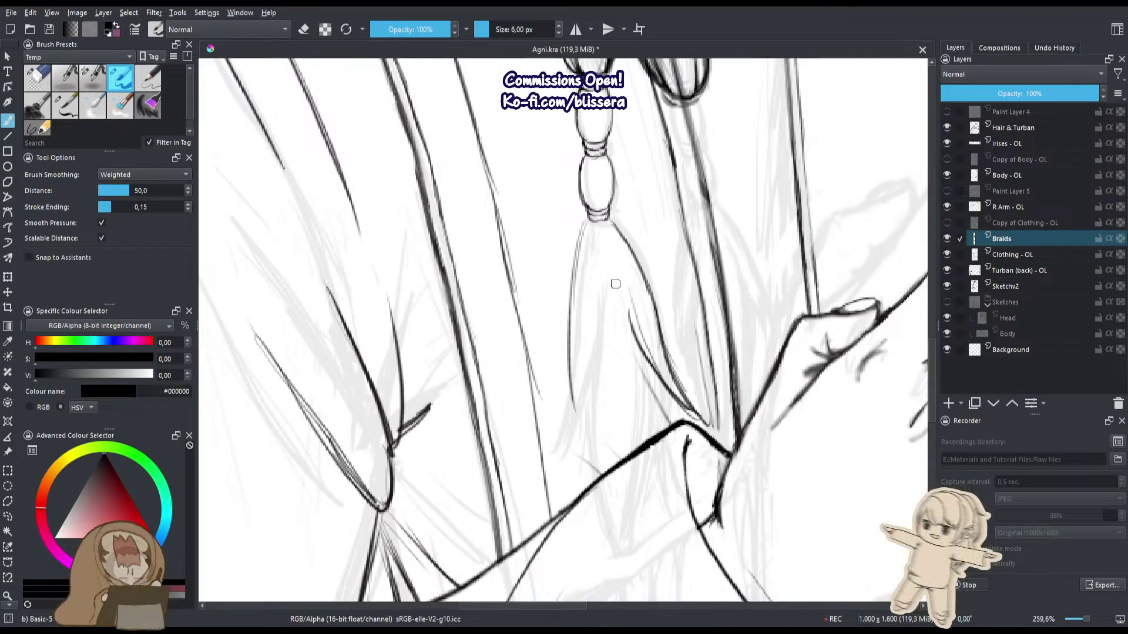
Add inner strand lines to the tassel and rework its outer side into a tapering, outward-sweeping lock at 6 px.
{"action": "mouse_move", "coordinate": [609, 245]}
{"action": "left_mouse_down"}
{"action": "mouse_move", "coordinate": [631, 346]}
{"action": "mouse_move", "coordinate": [650, 367]}
{"action": "mouse_move", "coordinate": [642, 424]}
{"action": "left_mouse_up"}
{"action": "key", "text": "e"}
{"action": "key", "text": "e"}
{"action": "key", "text": "e"}
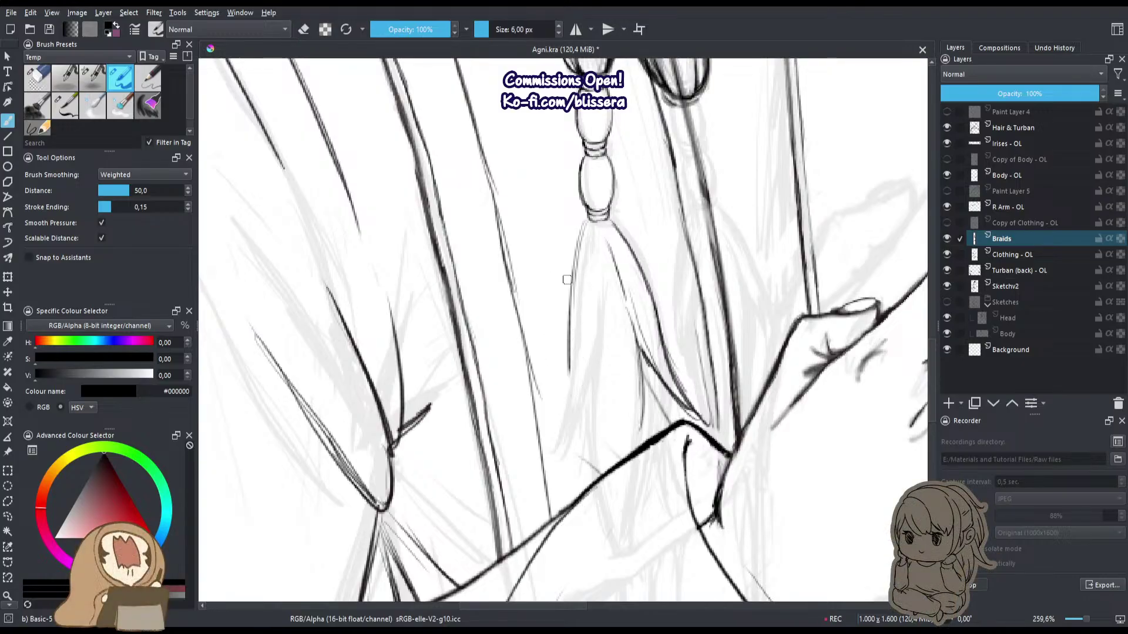
{"action": "left_click_drag", "start_coordinate": [571, 289], "coordinate": [567, 426]}
{"action": "left_click_drag", "start_coordinate": [570, 367], "coordinate": [546, 467]}
{"action": "mouse_move", "coordinate": [638, 373]}
{"action": "left_mouse_down"}
{"action": "mouse_move", "coordinate": [636, 446]}
{"action": "mouse_move", "coordinate": [611, 522]}
{"action": "left_mouse_up"}
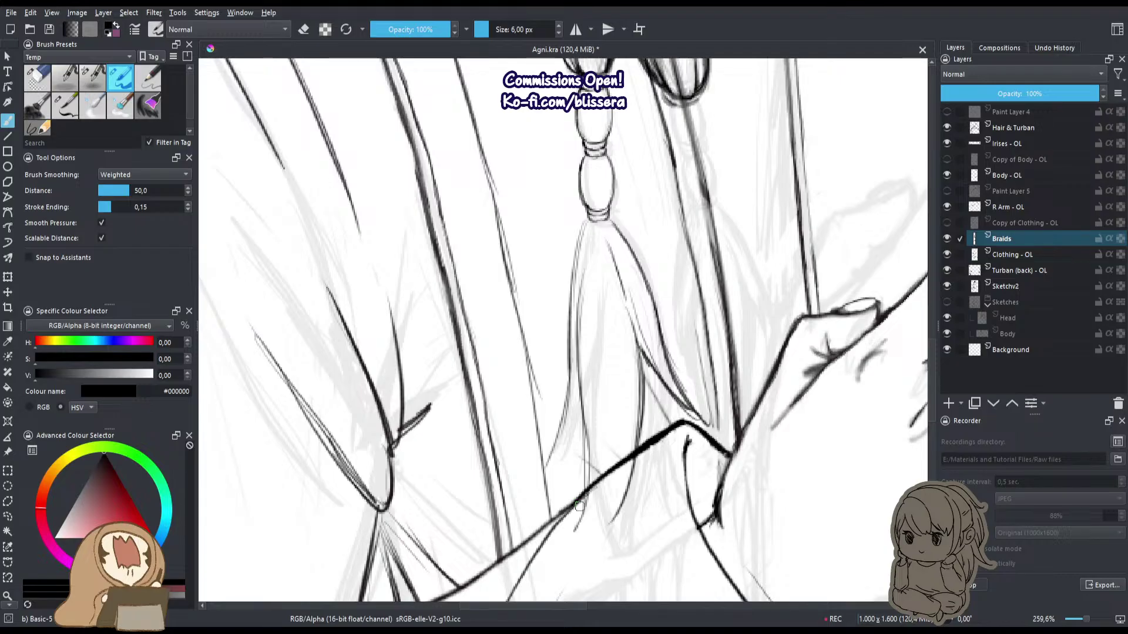
Redraw the tassel's middle lock tip past the sleeve edge and close it with a curved stroke at 6 px.
{"action": "left_click_drag", "start_coordinate": [592, 441], "coordinate": [576, 533]}
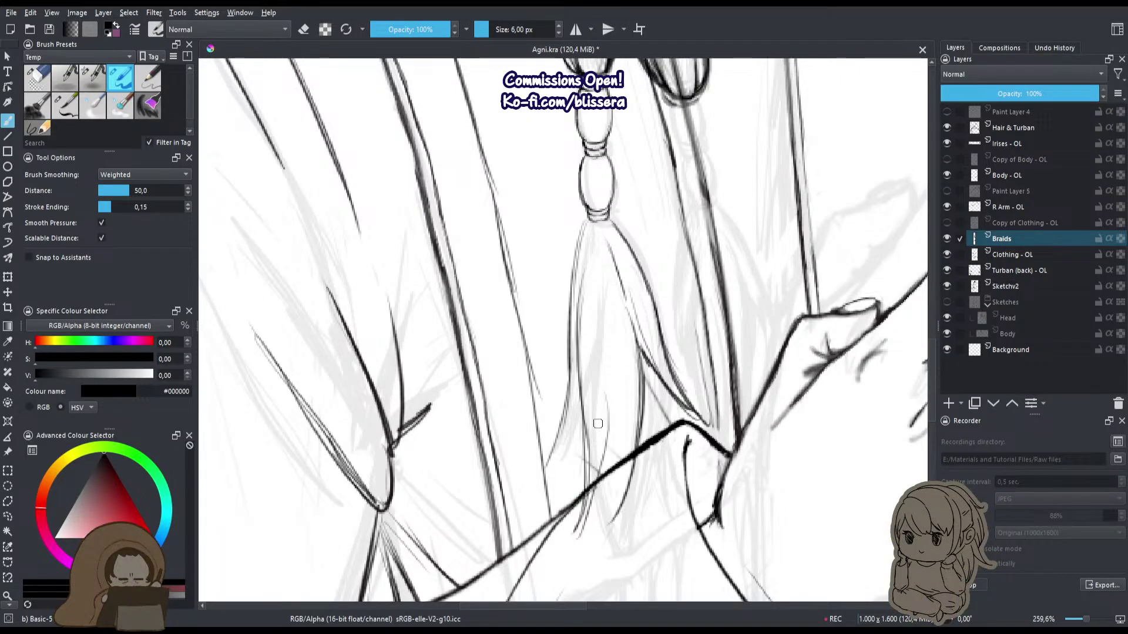
{"action": "key", "text": "ctrl+z"}
{"action": "key", "text": "ctrl+z"}
{"action": "left_click_drag", "start_coordinate": [582, 410], "coordinate": [565, 551]}
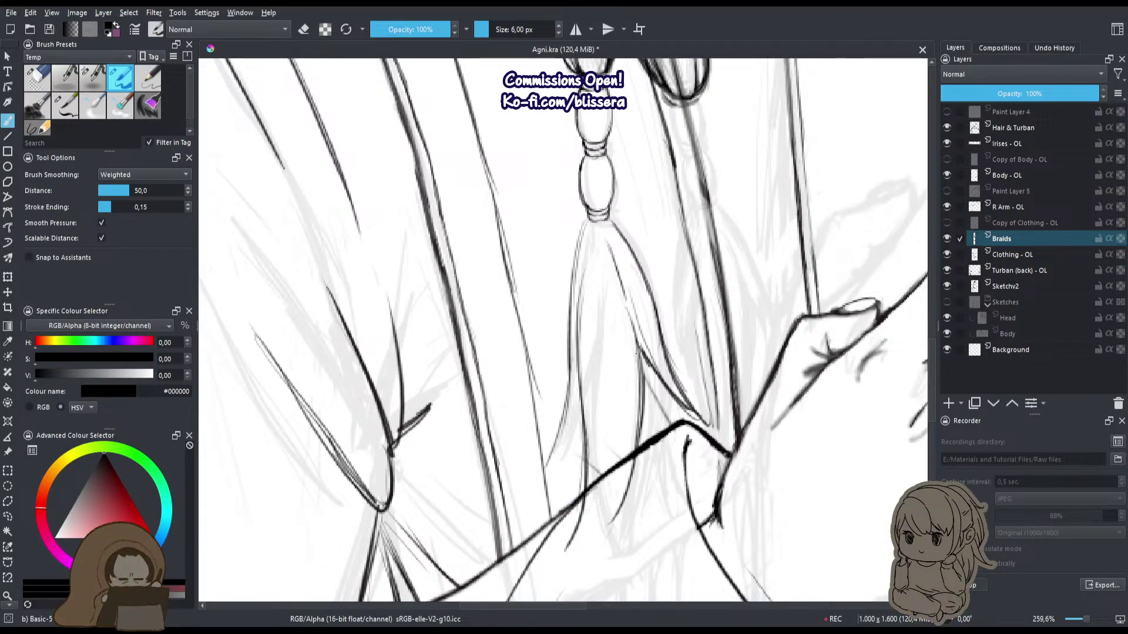
{"action": "left_click_drag", "start_coordinate": [633, 459], "coordinate": [580, 547]}
{"action": "key", "text": "e"}
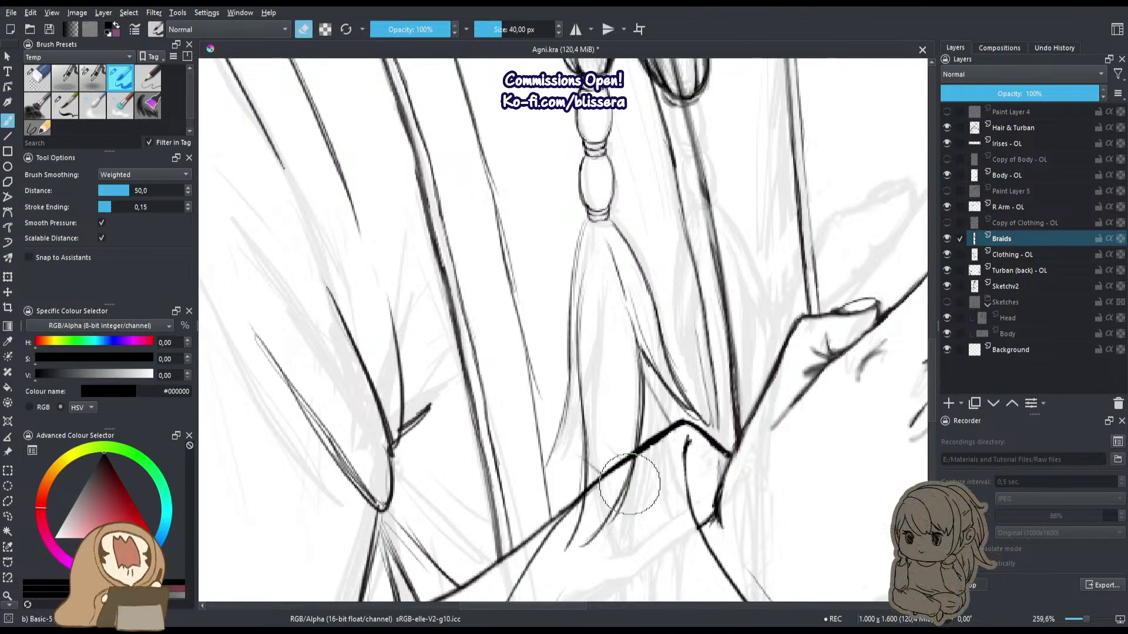
{"action": "key", "text": "e"}
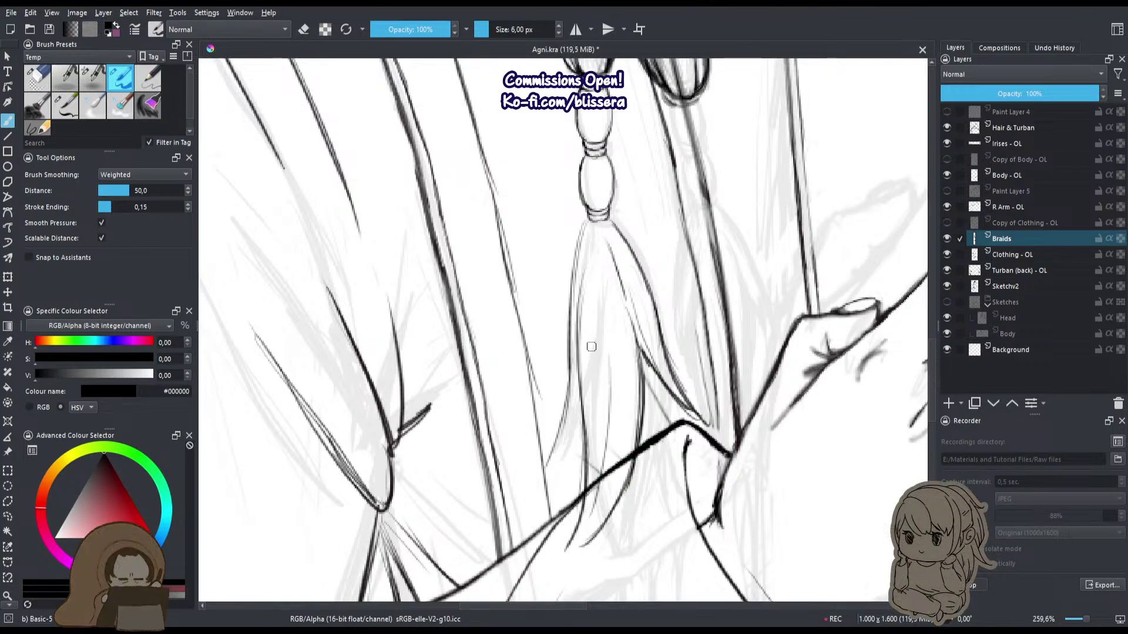
Add thin strand lines inside the tassel and a flicked tip on its outer lock at 6 px.
{"action": "left_click_drag", "start_coordinate": [597, 368], "coordinate": [569, 553]}
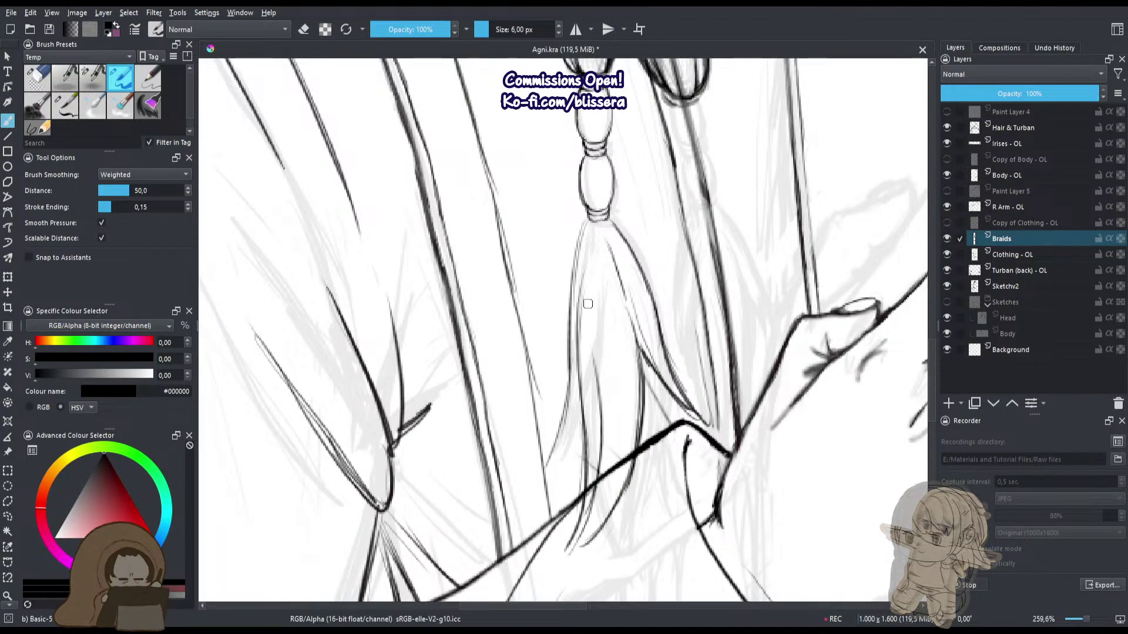
{"action": "left_click_drag", "start_coordinate": [587, 303], "coordinate": [581, 370]}
{"action": "mouse_move", "coordinate": [578, 259]}
{"action": "left_mouse_down"}
{"action": "mouse_move", "coordinate": [576, 339]}
{"action": "mouse_move", "coordinate": [590, 372]}
{"action": "mouse_move", "coordinate": [578, 373]}
{"action": "left_mouse_up"}
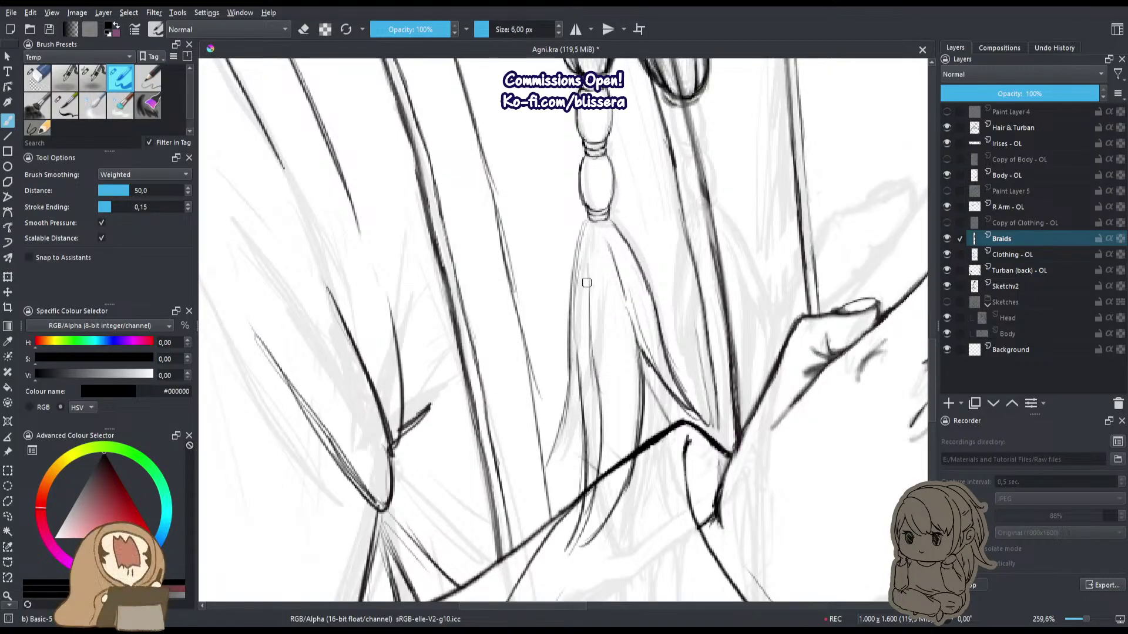
{"action": "mouse_move", "coordinate": [587, 272]}
{"action": "left_mouse_down"}
{"action": "mouse_move", "coordinate": [590, 364]}
{"action": "mouse_move", "coordinate": [574, 373]}
{"action": "mouse_move", "coordinate": [542, 479]}
{"action": "left_mouse_up"}
{"action": "left_click_drag", "start_coordinate": [579, 404], "coordinate": [536, 487]}
{"action": "left_click_drag", "start_coordinate": [580, 411], "coordinate": [531, 491]}
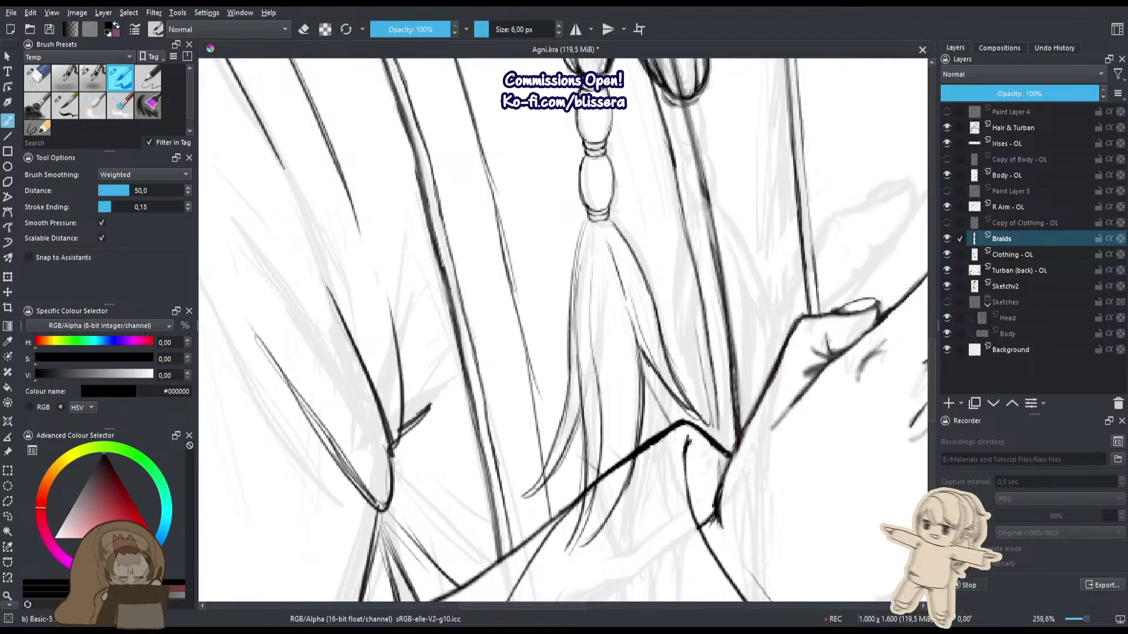
Refine the top of the tassel's outer side where it meets the band, using a 3 to 4 px brush.
{"action": "left_click_drag", "start_coordinate": [587, 208], "coordinate": [624, 136]}
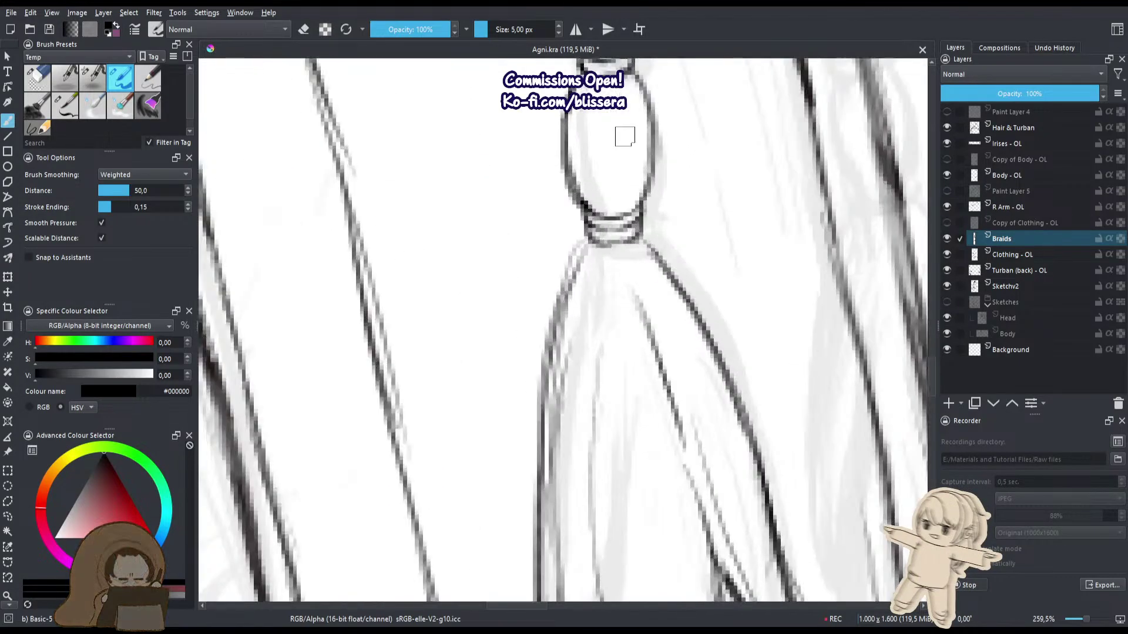
{"action": "key", "text": "bracketleft"}
{"action": "key", "text": "bracketleft"}
{"action": "key", "text": "bracketleft"}
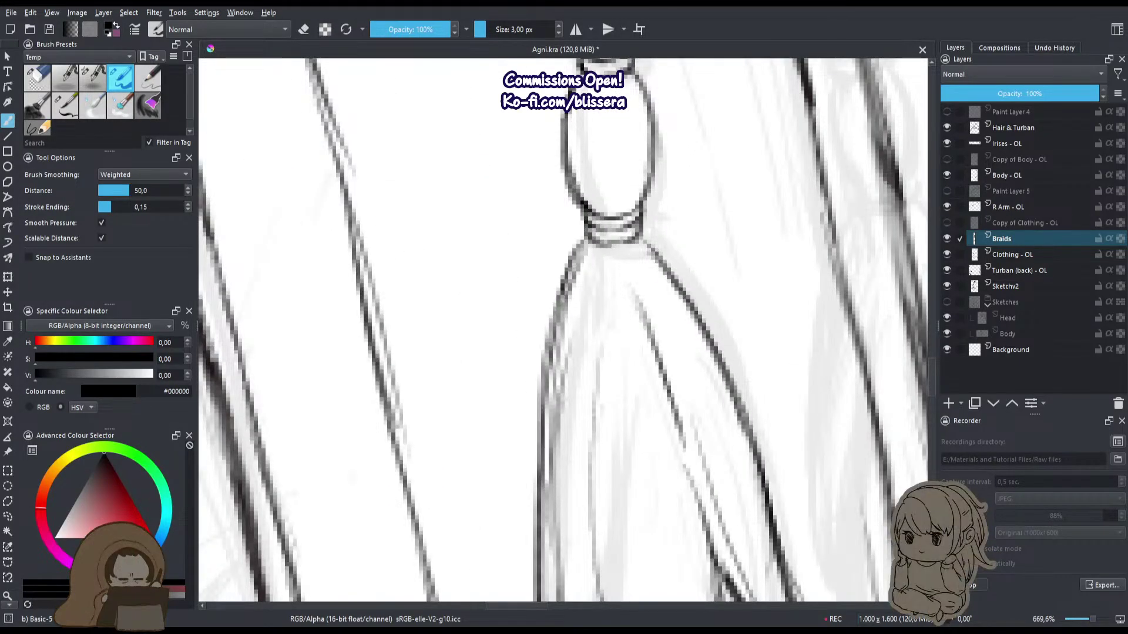
{"action": "key", "text": "bracketright"}
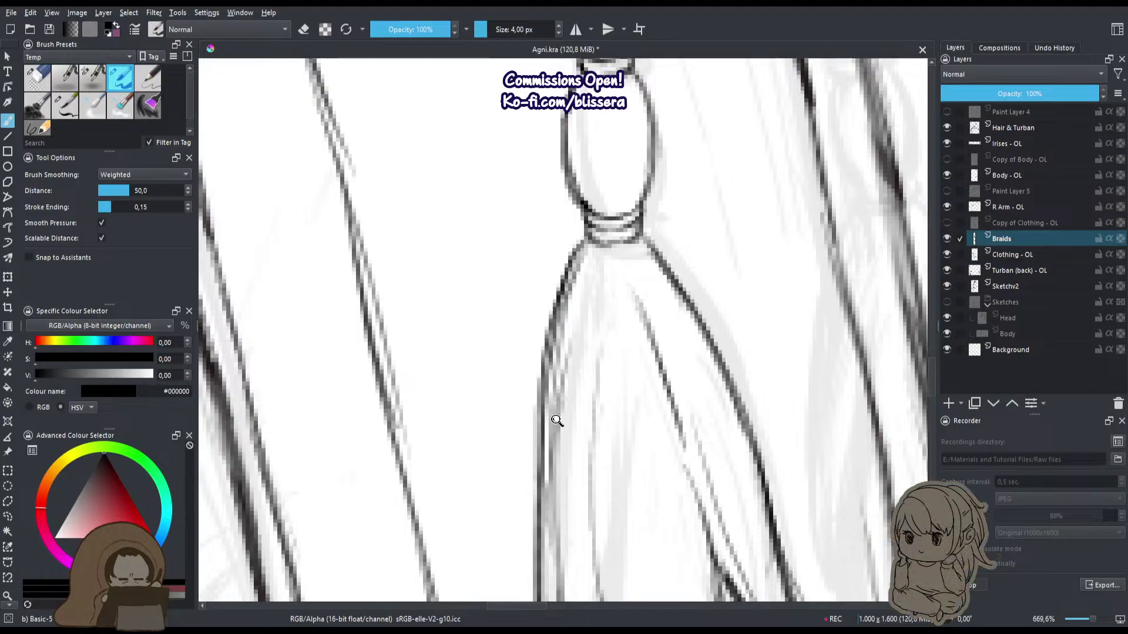
Draw the front braid's two upper sides beside the ear at 8 px, redoing the side nearest the face.
{"action": "scroll", "coordinate": [556, 421], "scroll_direction": "down", "scroll_amount": 10}
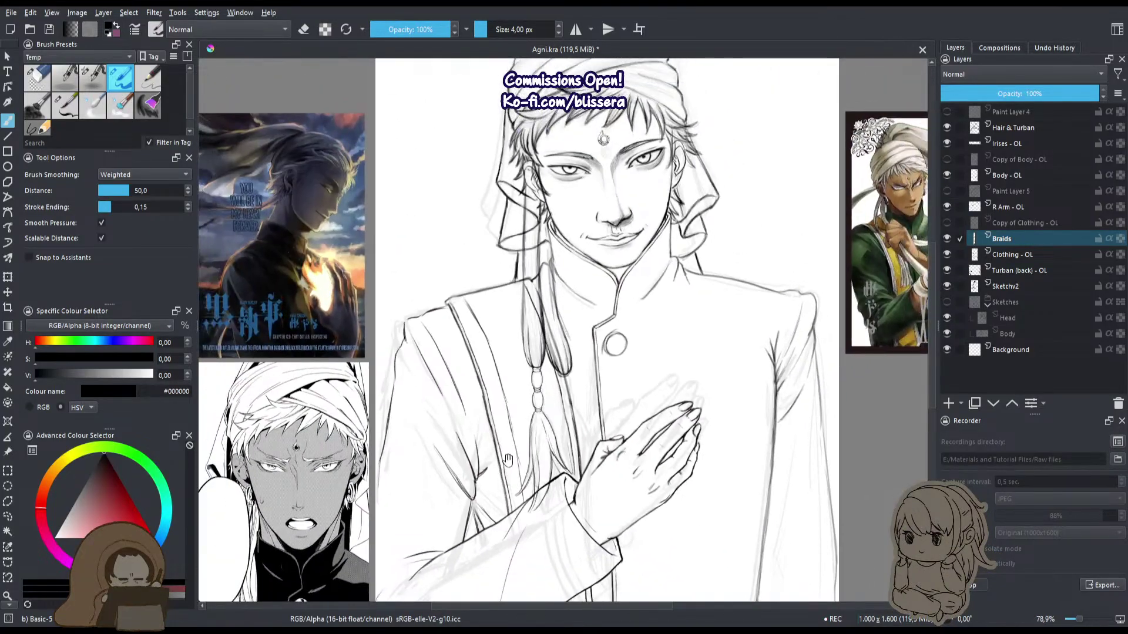
{"action": "left_click_drag", "start_coordinate": [508, 459], "coordinate": [531, 437]}
{"action": "scroll", "coordinate": [545, 260], "scroll_direction": "up", "scroll_amount": 4}
{"action": "key", "text": "bracketright"}
{"action": "left_click_drag", "start_coordinate": [545, 162], "coordinate": [549, 330]}
{"action": "key", "text": "bracketright"}
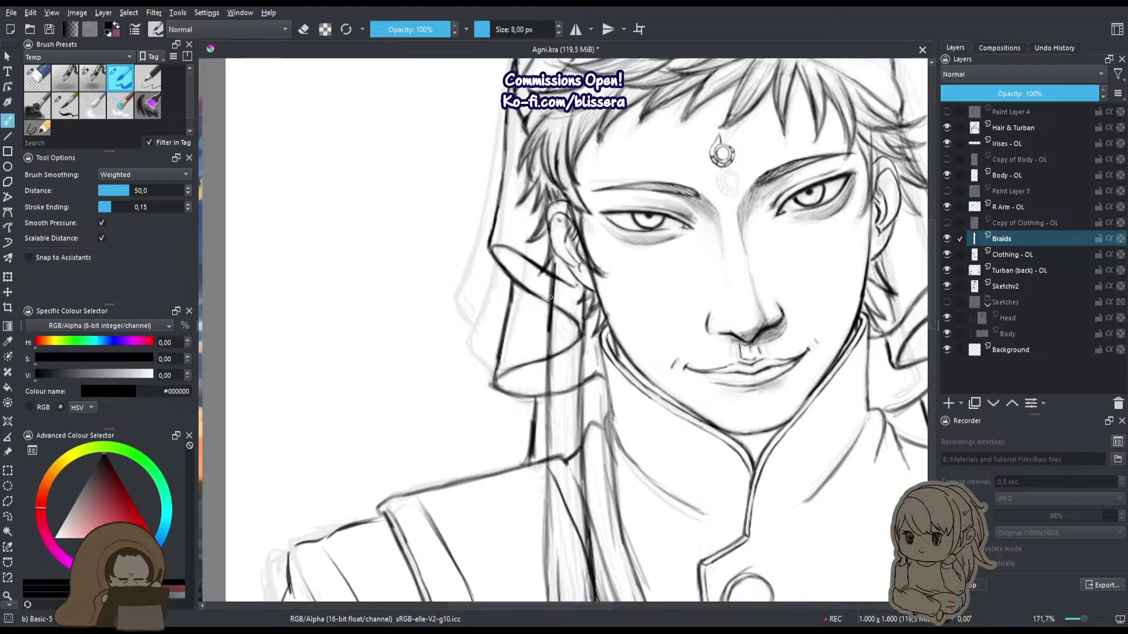
{"action": "left_click_drag", "start_coordinate": [583, 289], "coordinate": [579, 362]}
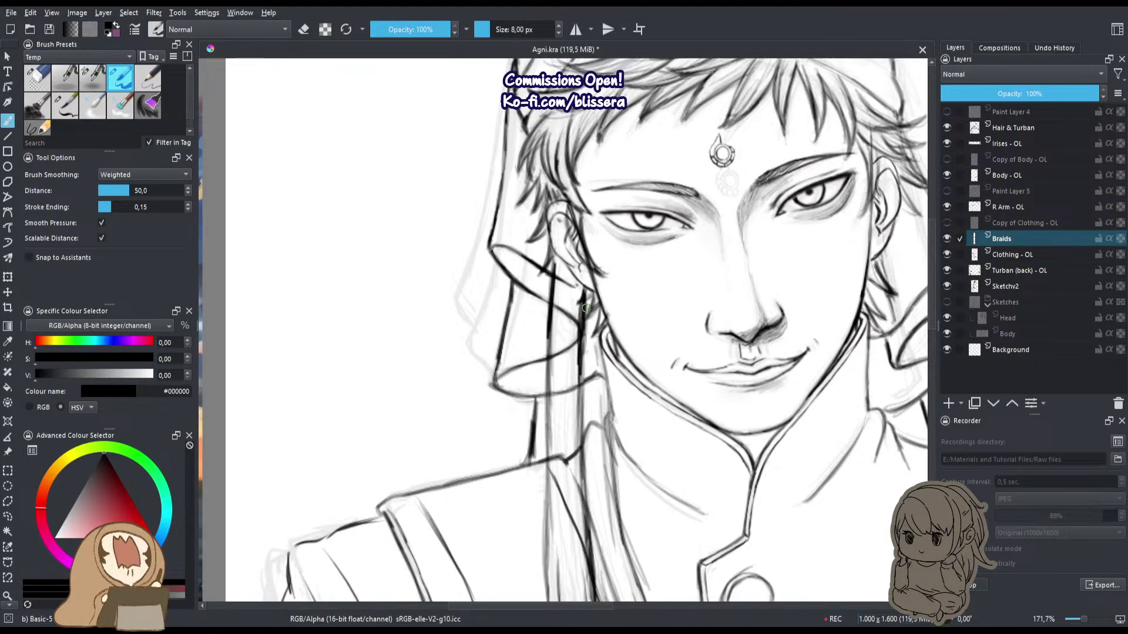
{"action": "key", "text": "e"}
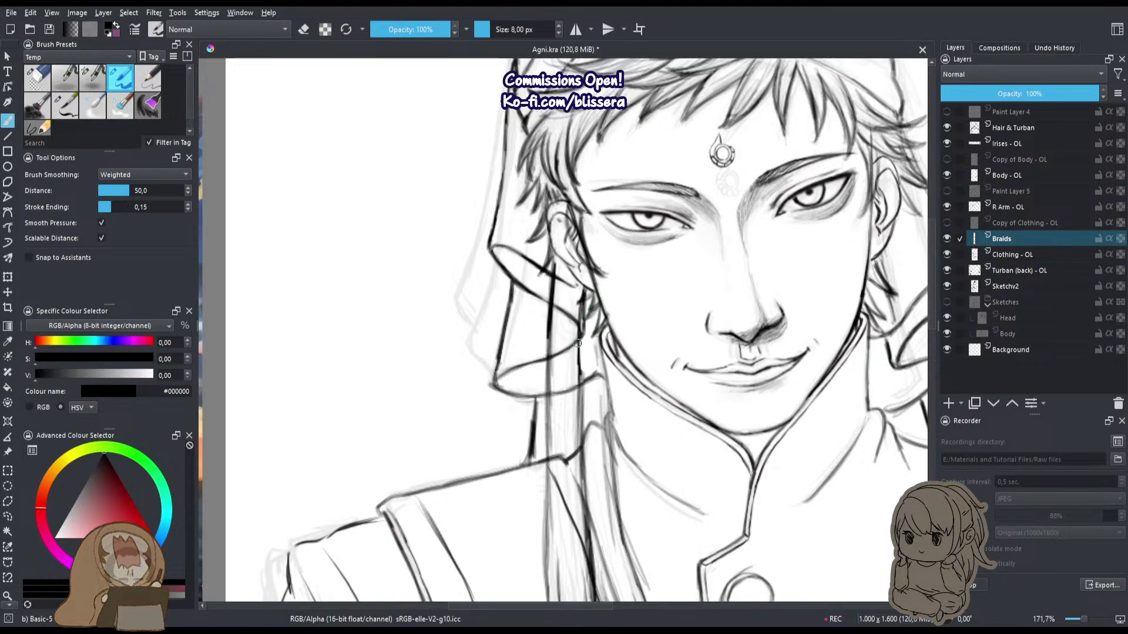
{"action": "left_click_drag", "start_coordinate": [582, 305], "coordinate": [579, 415]}
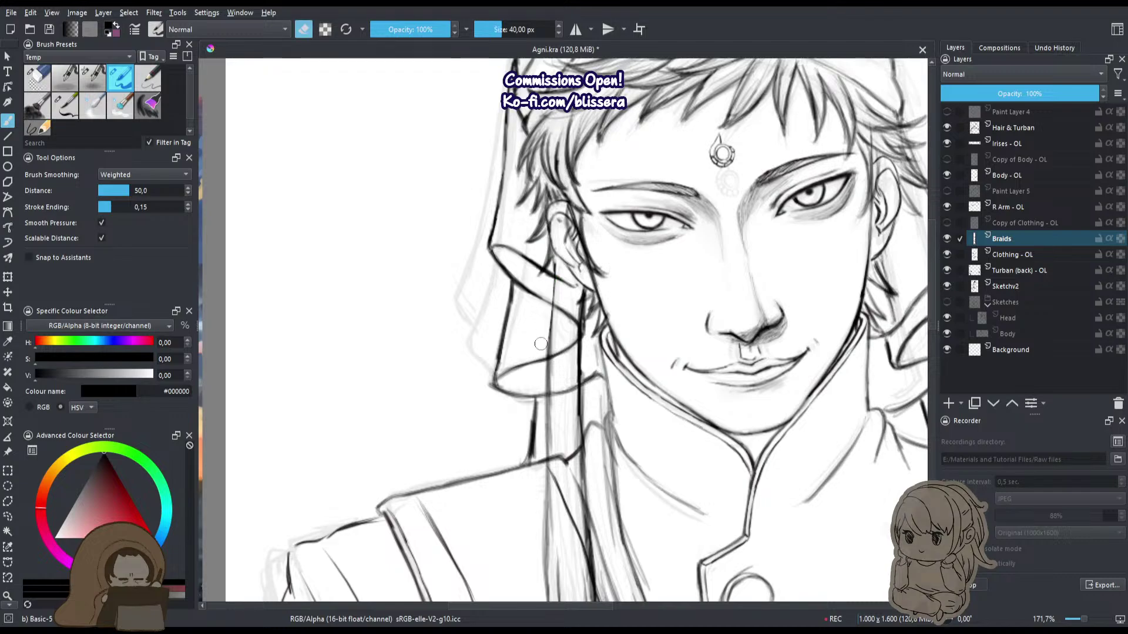
Clean up the front braid's outer side and redraw it continuously from the ear past the shoulder at 8 px.
{"action": "mouse_move", "coordinate": [541, 342]}
{"action": "left_mouse_down"}
{"action": "mouse_move", "coordinate": [558, 256]}
{"action": "mouse_move", "coordinate": [554, 289]}
{"action": "left_mouse_up"}
{"action": "key", "text": "e"}
{"action": "left_click_drag", "start_coordinate": [550, 329], "coordinate": [553, 283]}
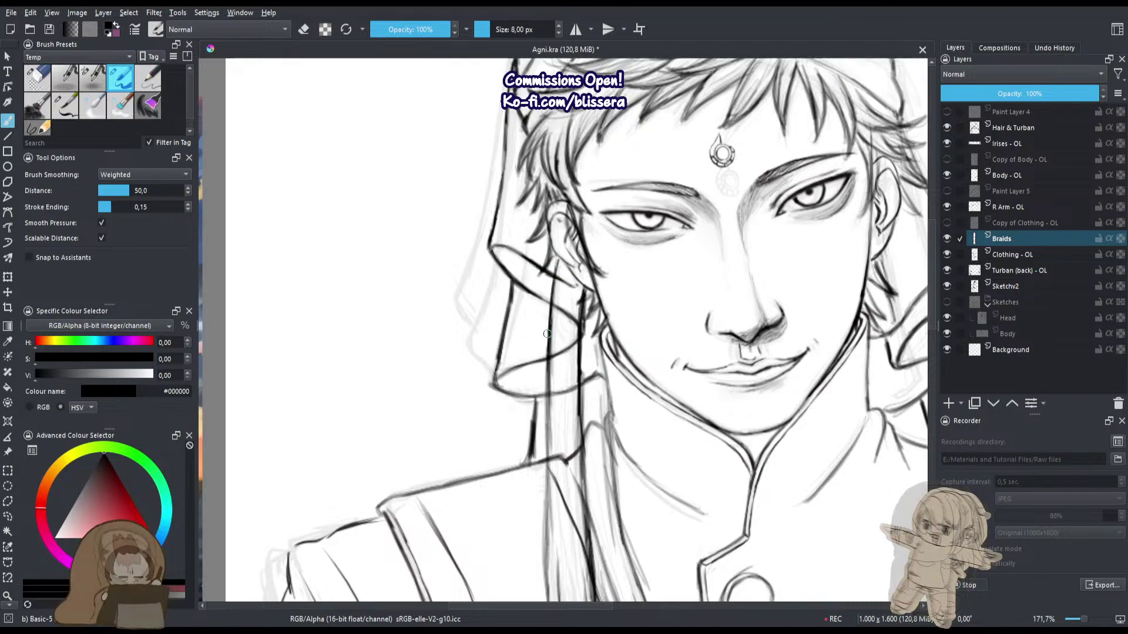
{"action": "left_click_drag", "start_coordinate": [546, 436], "coordinate": [559, 348]}
{"action": "mouse_move", "coordinate": [553, 342]}
{"action": "left_mouse_down"}
{"action": "mouse_move", "coordinate": [553, 315]}
{"action": "mouse_move", "coordinate": [554, 455]}
{"action": "left_mouse_up"}
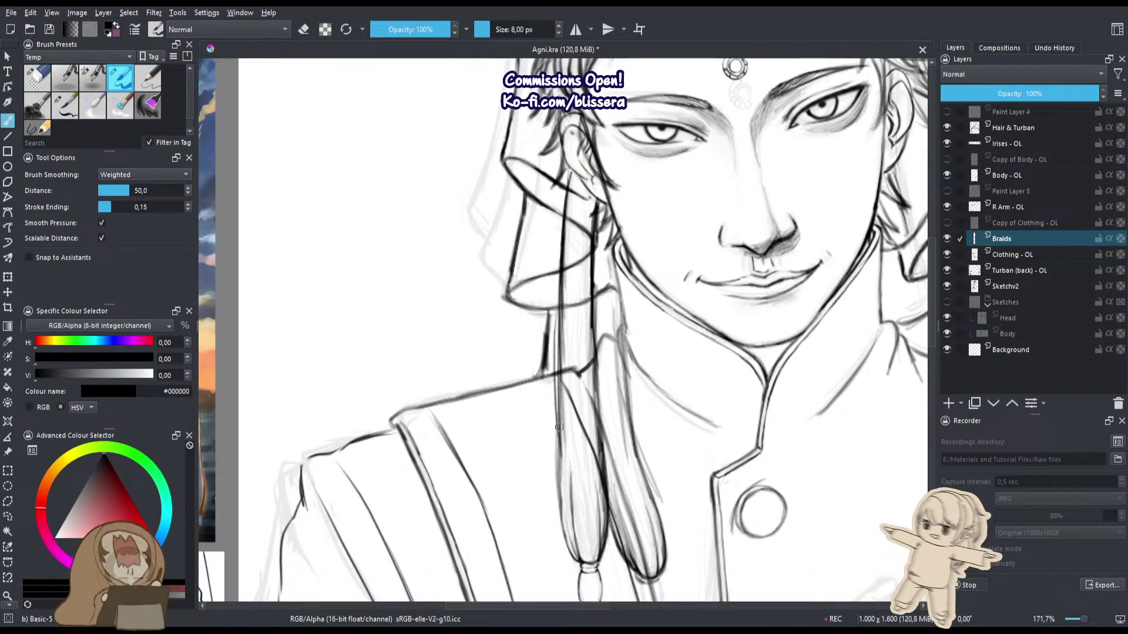
{"action": "key", "text": "e"}
{"action": "left_click_drag", "start_coordinate": [549, 320], "coordinate": [551, 404]}
{"action": "left_click_drag", "start_coordinate": [553, 363], "coordinate": [553, 464]}
{"action": "key", "text": "e"}
{"action": "left_click_drag", "start_coordinate": [559, 303], "coordinate": [560, 457]}
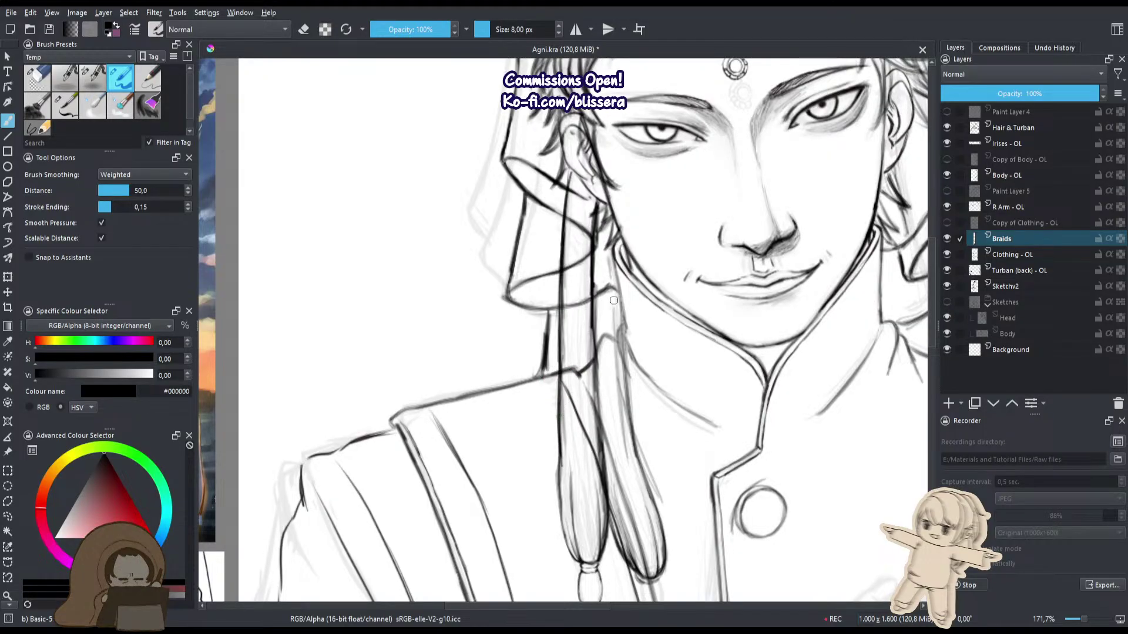
Ink the second braid's collar-side outline down from the turban cloth with a 9 to 10 px brush.
{"action": "mouse_move", "coordinate": [617, 294]}
{"action": "left_mouse_down"}
{"action": "mouse_move", "coordinate": [634, 423]}
{"action": "mouse_move", "coordinate": [630, 378]}
{"action": "left_mouse_up"}
{"action": "key", "text": "bracketright"}
{"action": "left_click_drag", "start_coordinate": [617, 273], "coordinate": [654, 462]}
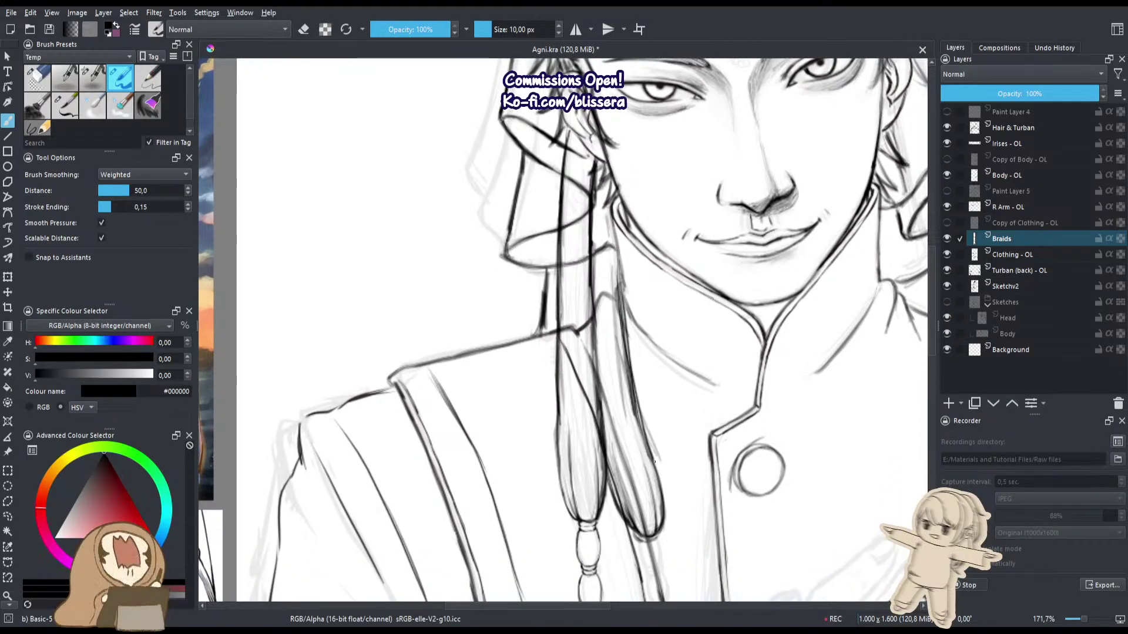
{"action": "left_click_drag", "start_coordinate": [636, 374], "coordinate": [637, 407]}
{"action": "key", "text": "bracketleft"}
{"action": "left_click_drag", "start_coordinate": [622, 337], "coordinate": [642, 411]}
Draw the curved band line beneath the second braid's rounded end and erase its rough overlaps.
{"action": "key", "text": "e"}
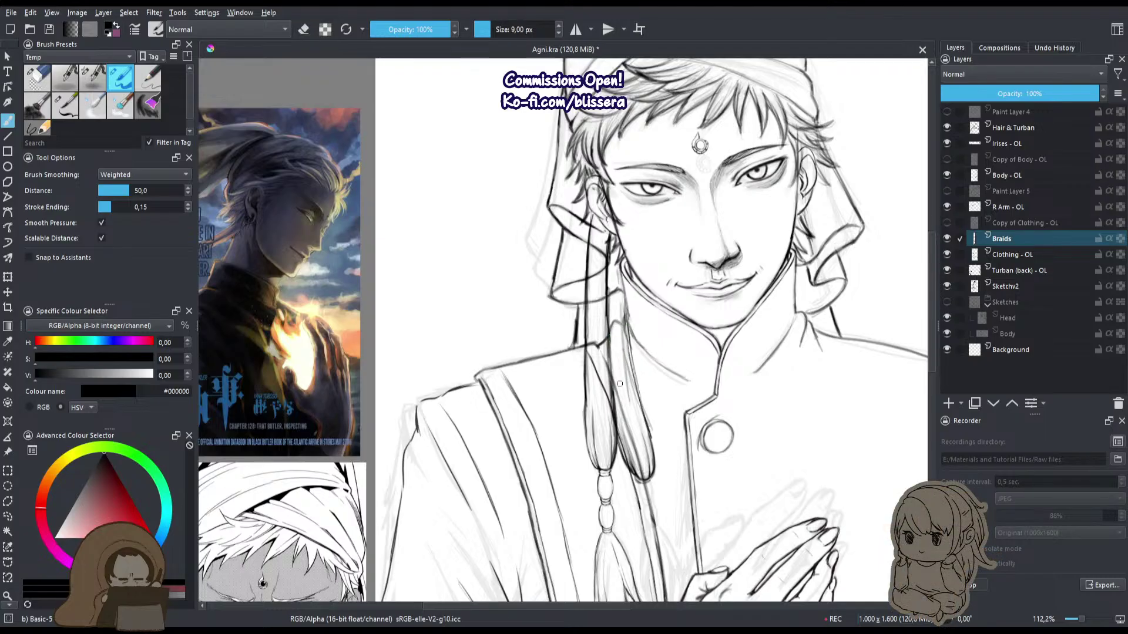
{"action": "left_click_drag", "start_coordinate": [623, 356], "coordinate": [627, 244]}
{"action": "mouse_move", "coordinate": [642, 373]}
{"action": "left_mouse_down"}
{"action": "mouse_move", "coordinate": [643, 207]}
{"action": "mouse_move", "coordinate": [669, 299]}
{"action": "left_mouse_up"}
{"action": "key", "text": "e"}
{"action": "mouse_move", "coordinate": [703, 333]}
{"action": "left_mouse_down"}
{"action": "mouse_move", "coordinate": [696, 362]}
{"action": "mouse_move", "coordinate": [670, 383]}
{"action": "mouse_move", "coordinate": [578, 361]}
{"action": "mouse_move", "coordinate": [622, 388]}
{"action": "left_mouse_up"}
{"action": "key", "text": "e"}
{"action": "left_click_drag", "start_coordinate": [671, 359], "coordinate": [648, 384]}
{"action": "mouse_move", "coordinate": [585, 356]}
{"action": "left_mouse_down"}
{"action": "mouse_move", "coordinate": [616, 389]}
{"action": "mouse_move", "coordinate": [587, 373]}
{"action": "left_mouse_up"}
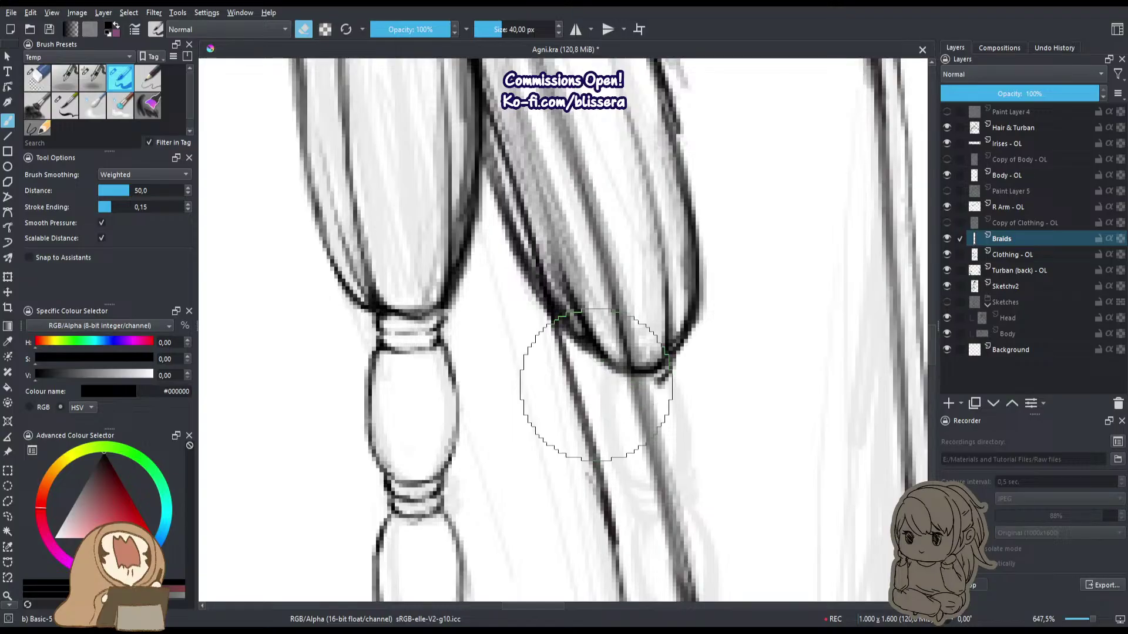
{"action": "key", "text": "e"}
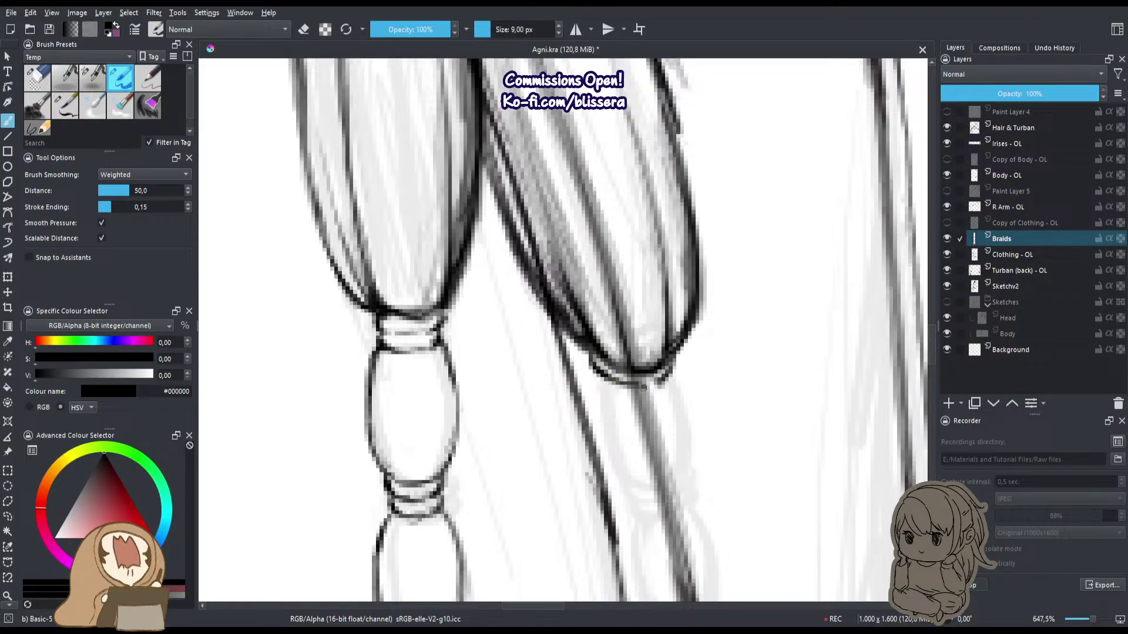
Erase the rough ring lines below the rounded tip of the right braid on the Braids layer.
{"action": "key", "text": "e"}
{"action": "left_click_drag", "start_coordinate": [646, 379], "coordinate": [603, 382]}
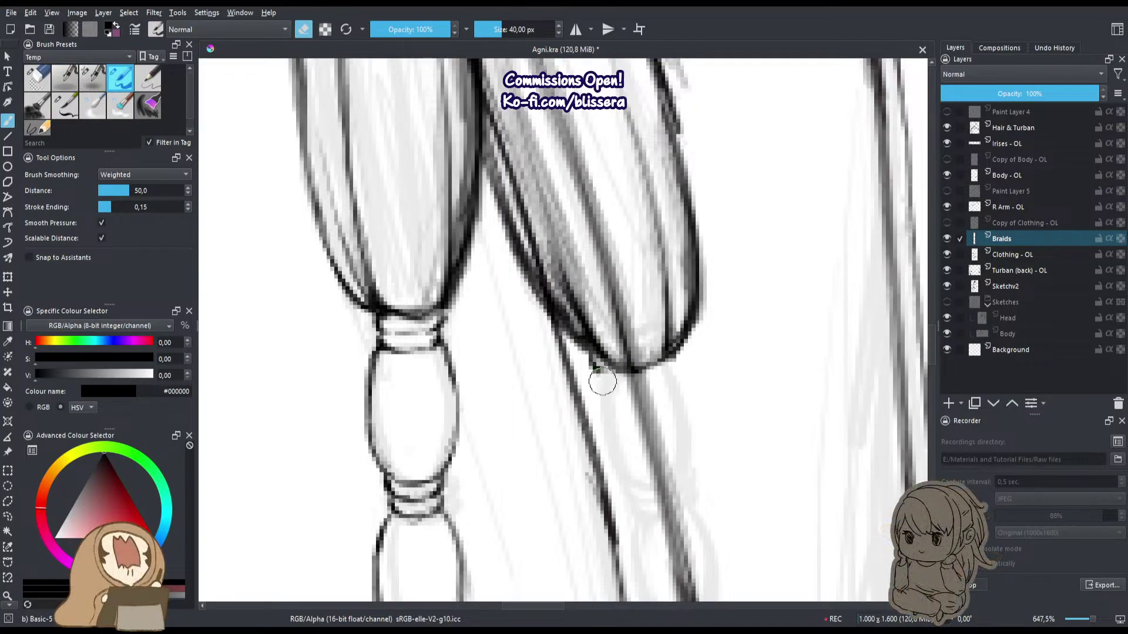
{"action": "mouse_move", "coordinate": [675, 349]}
{"action": "left_mouse_down"}
{"action": "mouse_move", "coordinate": [654, 363]}
{"action": "mouse_move", "coordinate": [613, 355]}
{"action": "left_mouse_up"}
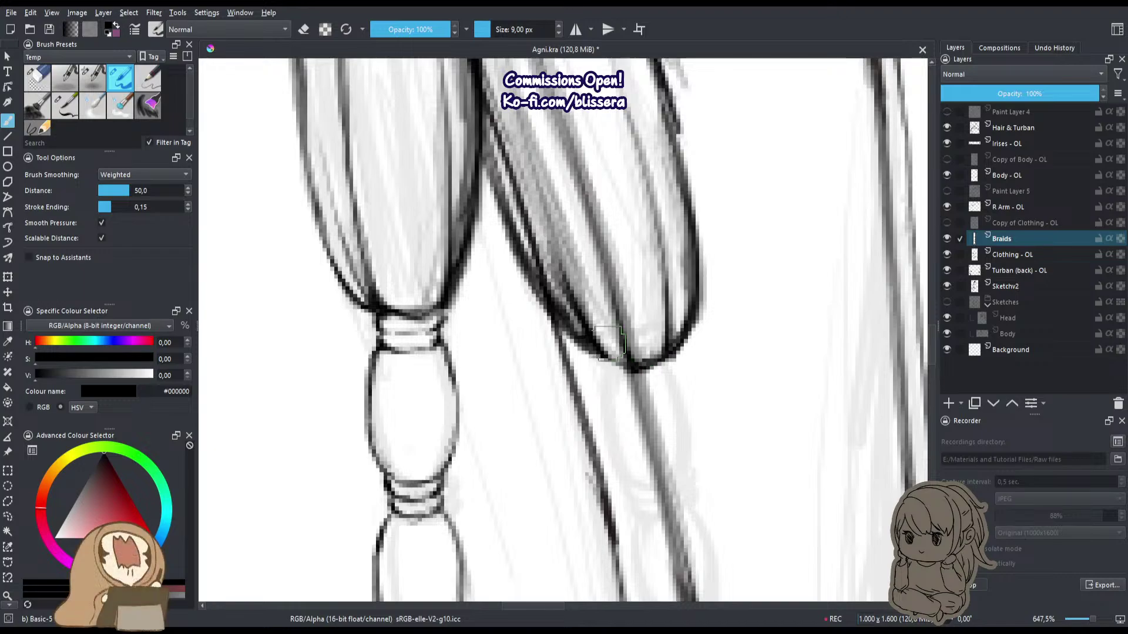
Redraw a narrow double-line ring directly under the tip of the right braid with the 9 px brush.
{"action": "mouse_move", "coordinate": [523, 317]}
{"action": "left_mouse_down"}
{"action": "mouse_move", "coordinate": [486, 410]}
{"action": "mouse_move", "coordinate": [503, 466]}
{"action": "mouse_move", "coordinate": [584, 445]}
{"action": "left_mouse_up"}
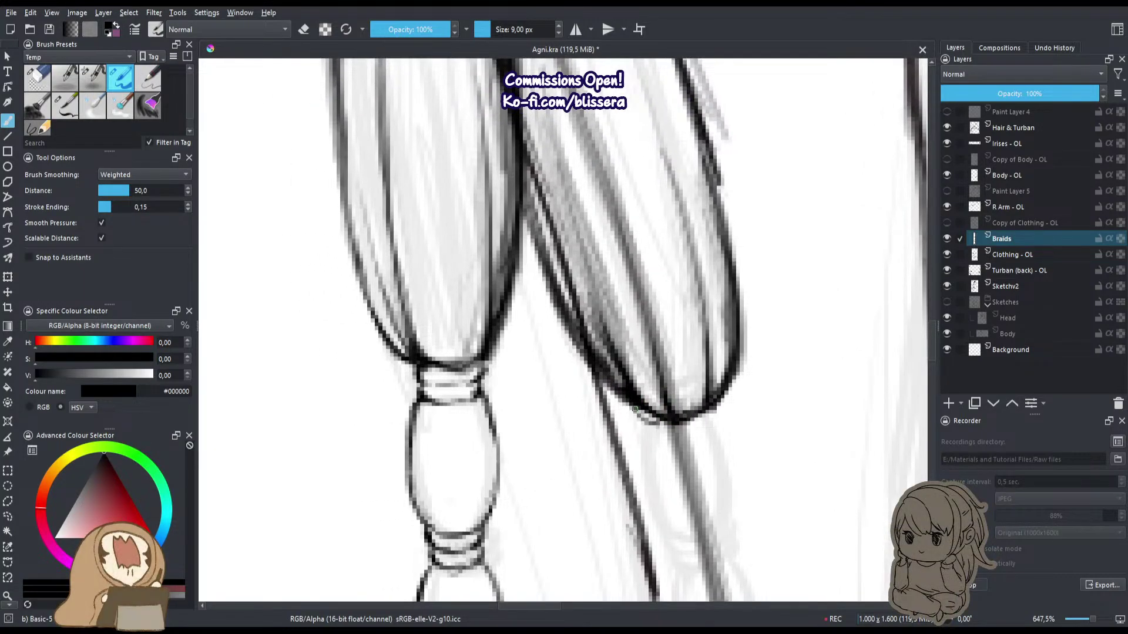
{"action": "mouse_move", "coordinate": [635, 409]}
{"action": "left_mouse_down"}
{"action": "mouse_move", "coordinate": [668, 422]}
{"action": "mouse_move", "coordinate": [654, 433]}
{"action": "mouse_move", "coordinate": [700, 425]}
{"action": "mouse_move", "coordinate": [692, 433]}
{"action": "left_mouse_up"}
{"action": "left_click_drag", "start_coordinate": [582, 455], "coordinate": [550, 411]}
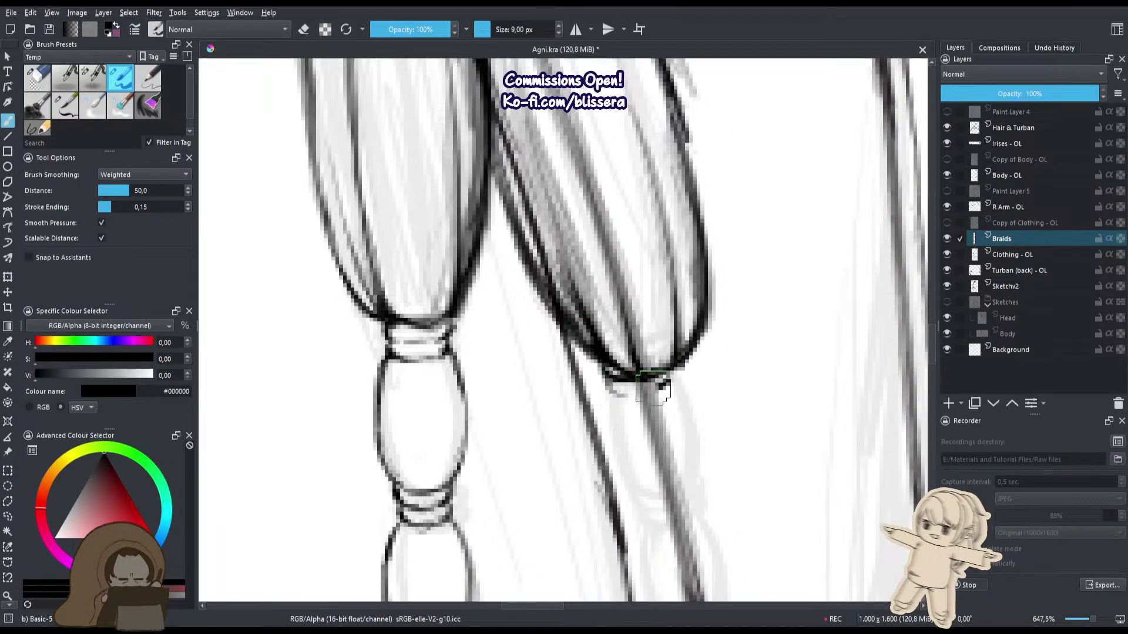
{"action": "left_click_drag", "start_coordinate": [560, 357], "coordinate": [551, 324]}
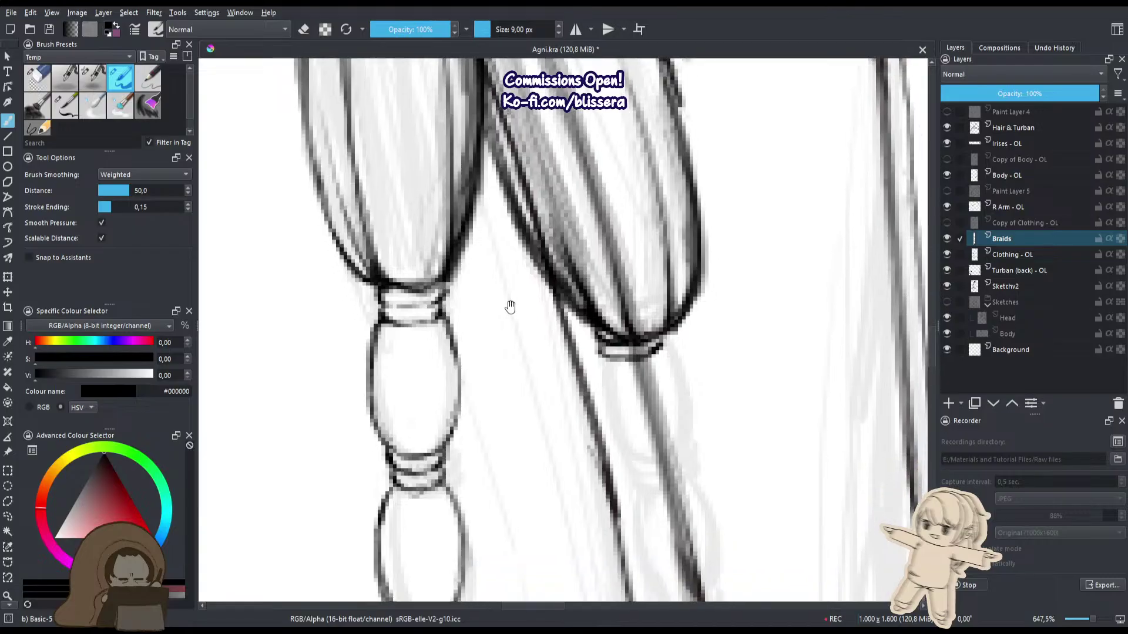
Outline the first oval bead below the right braid's ring, curving both sides in toward the bottom.
{"action": "mouse_move", "coordinate": [595, 359]}
{"action": "left_mouse_down"}
{"action": "mouse_move", "coordinate": [590, 442]}
{"action": "mouse_move", "coordinate": [595, 401]}
{"action": "mouse_move", "coordinate": [603, 460]}
{"action": "left_mouse_up"}
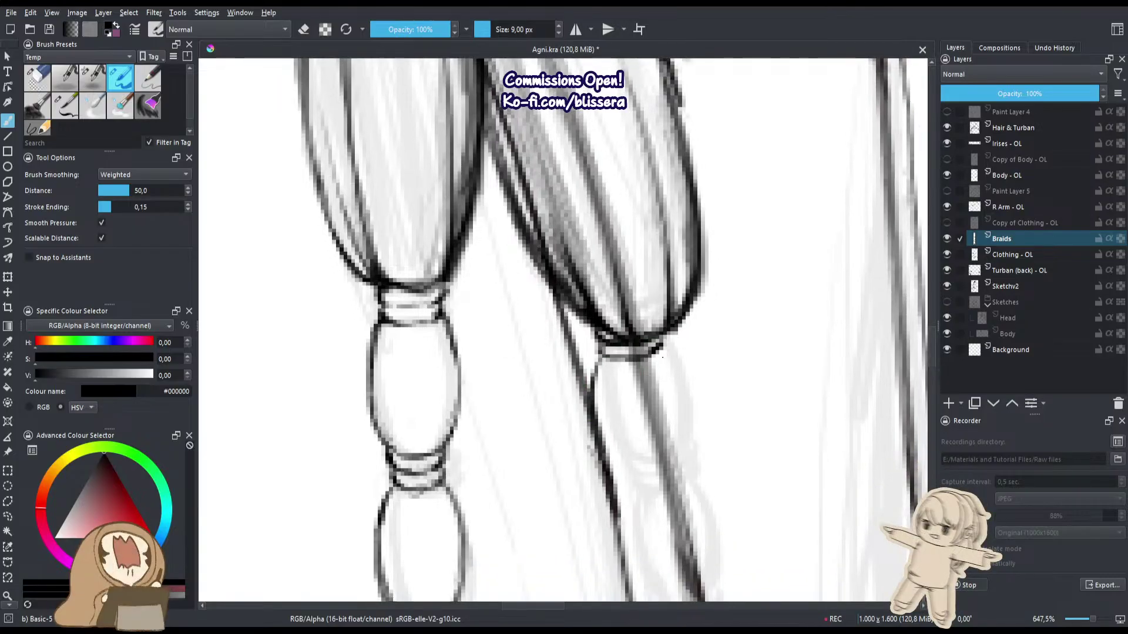
{"action": "left_click_drag", "start_coordinate": [663, 354], "coordinate": [689, 452]}
{"action": "left_click_drag", "start_coordinate": [675, 373], "coordinate": [686, 486]}
{"action": "mouse_move", "coordinate": [595, 371]}
{"action": "left_mouse_down"}
{"action": "mouse_move", "coordinate": [605, 462]}
{"action": "mouse_move", "coordinate": [642, 494]}
{"action": "left_mouse_up"}
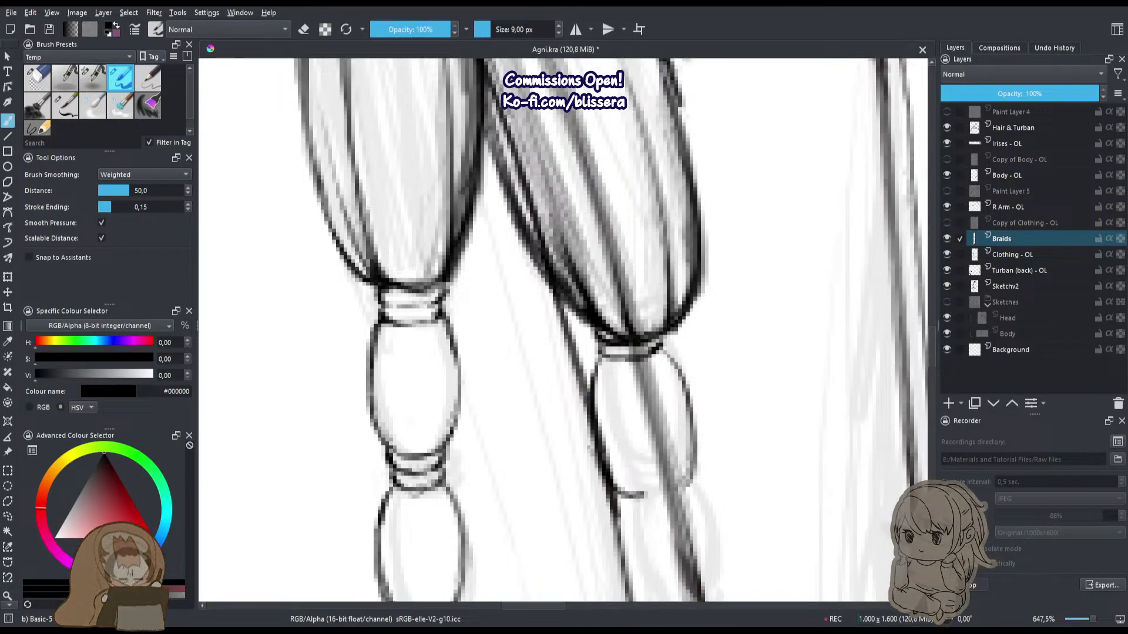
{"action": "left_click_drag", "start_coordinate": [664, 354], "coordinate": [676, 492]}
{"action": "left_click_drag", "start_coordinate": [614, 429], "coordinate": [590, 333]}
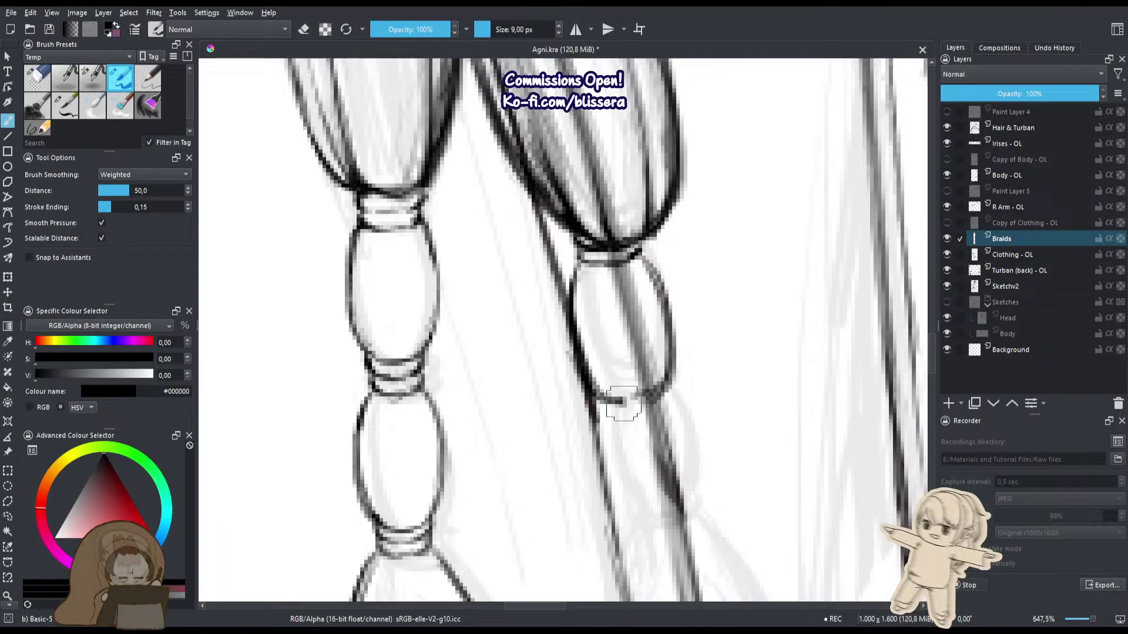
Erase the uneven side lines of the right braid's first bead and redraw them with cleaner, narrower curves.
{"action": "key", "text": "e"}
{"action": "mouse_move", "coordinate": [651, 266]}
{"action": "left_mouse_down"}
{"action": "mouse_move", "coordinate": [666, 291]}
{"action": "mouse_move", "coordinate": [662, 405]}
{"action": "mouse_move", "coordinate": [652, 280]}
{"action": "mouse_move", "coordinate": [644, 400]}
{"action": "left_mouse_up"}
{"action": "key", "text": "e"}
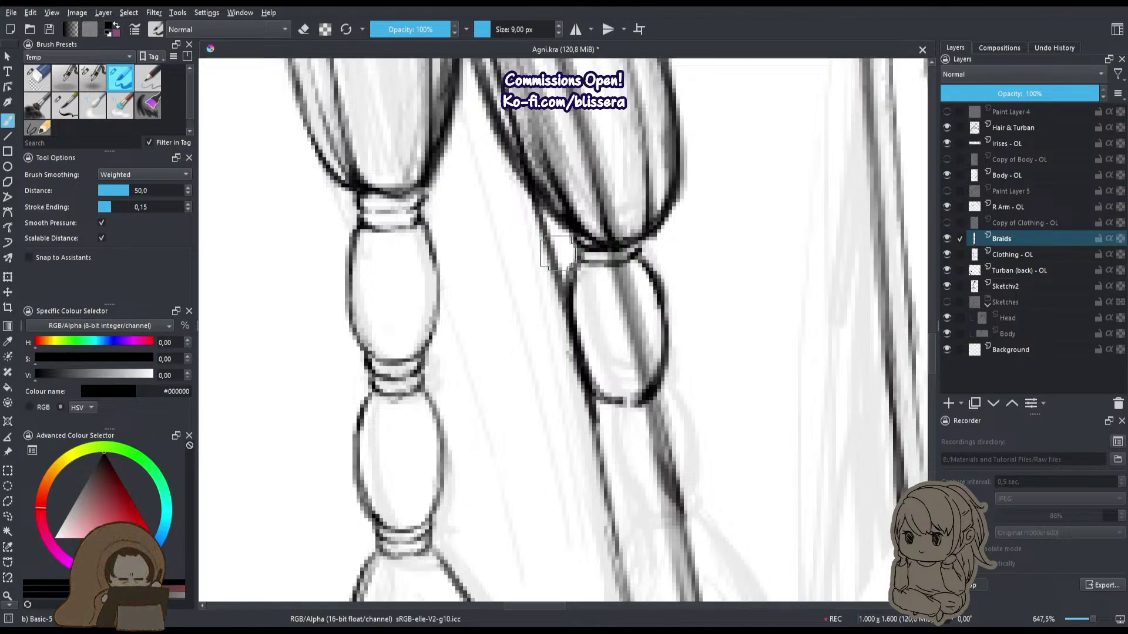
{"action": "key", "text": "e"}
{"action": "mouse_move", "coordinate": [581, 281]}
{"action": "left_mouse_down"}
{"action": "mouse_move", "coordinate": [597, 365]}
{"action": "mouse_move", "coordinate": [620, 387]}
{"action": "left_mouse_up"}
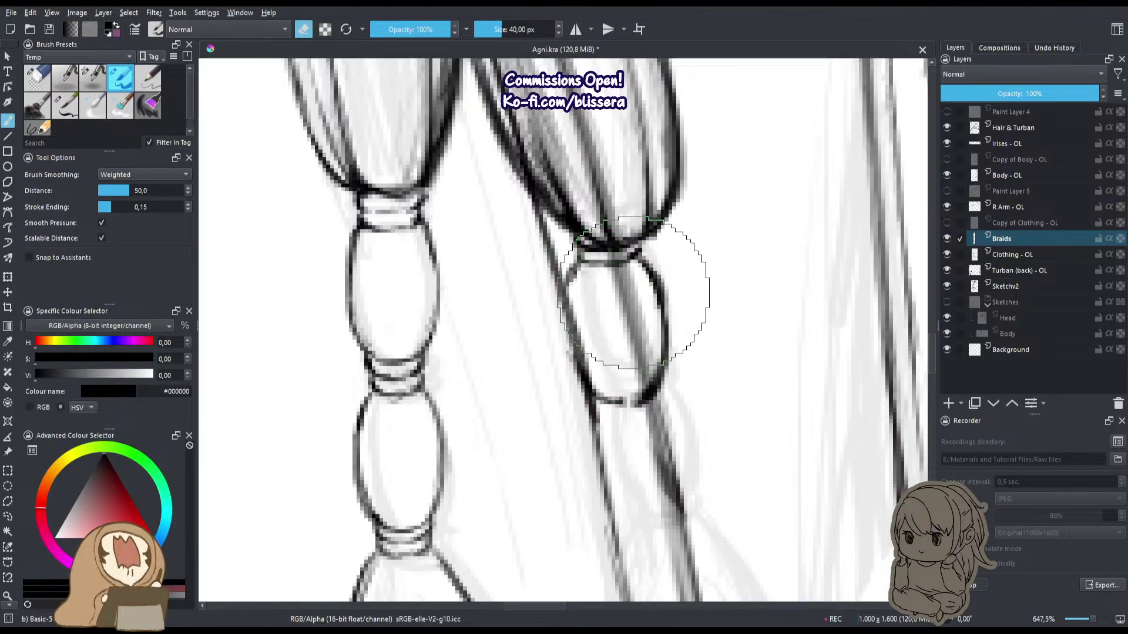
{"action": "key", "text": "e"}
{"action": "mouse_move", "coordinate": [645, 276]}
{"action": "left_mouse_down"}
{"action": "mouse_move", "coordinate": [651, 306]}
{"action": "mouse_move", "coordinate": [658, 282]}
{"action": "mouse_move", "coordinate": [662, 297]}
{"action": "left_mouse_up"}
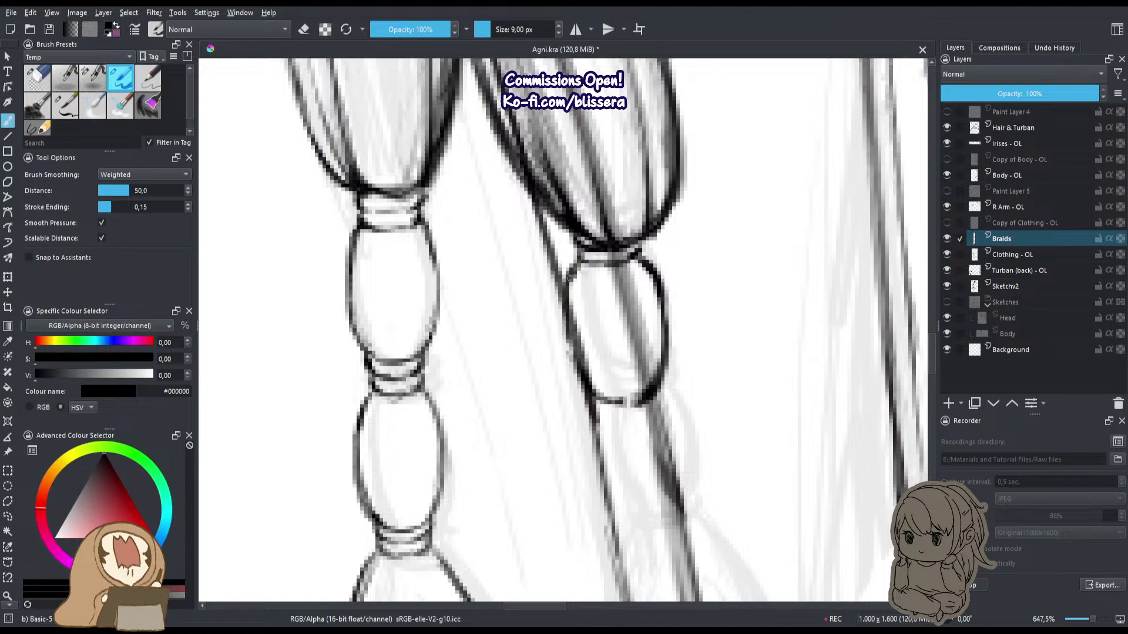
Reshape both sides of the right braid's first bead into a smoother oval, using an 8 px brush and the eraser.
{"action": "mouse_move", "coordinate": [569, 279]}
{"action": "left_mouse_down"}
{"action": "mouse_move", "coordinate": [602, 399]}
{"action": "mouse_move", "coordinate": [592, 337]}
{"action": "mouse_move", "coordinate": [623, 375]}
{"action": "mouse_move", "coordinate": [569, 312]}
{"action": "mouse_move", "coordinate": [529, 323]}
{"action": "left_mouse_up"}
{"action": "key", "text": "e"}
{"action": "key", "text": "e"}
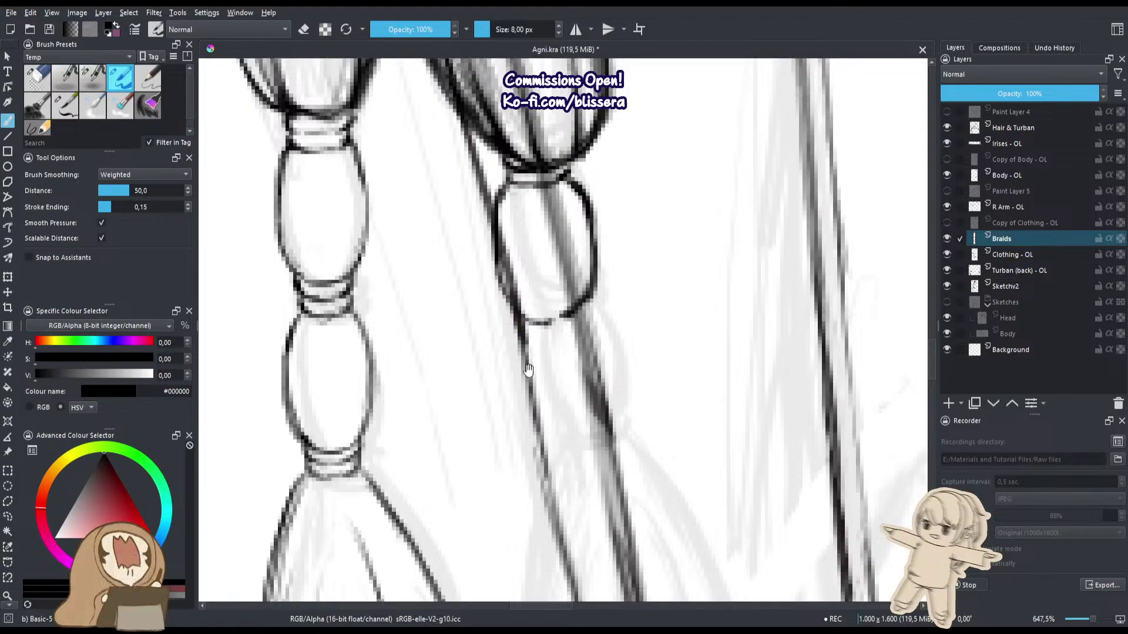
{"action": "left_click_drag", "start_coordinate": [528, 369], "coordinate": [571, 415]}
{"action": "key", "text": "e"}
{"action": "mouse_move", "coordinate": [626, 232]}
{"action": "left_mouse_down"}
{"action": "mouse_move", "coordinate": [637, 238]}
{"action": "mouse_move", "coordinate": [639, 350]}
{"action": "mouse_move", "coordinate": [619, 236]}
{"action": "mouse_move", "coordinate": [624, 343]}
{"action": "mouse_move", "coordinate": [613, 356]}
{"action": "left_mouse_up"}
{"action": "key", "text": "e"}
{"action": "key", "text": "e"}
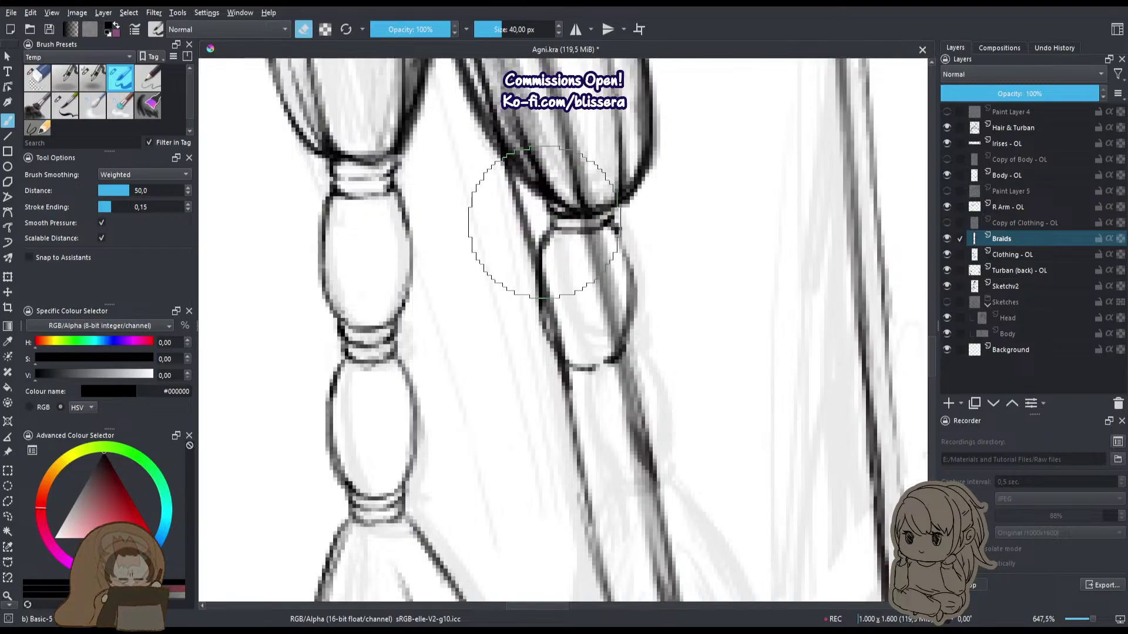
{"action": "left_click_drag", "start_coordinate": [544, 227], "coordinate": [533, 324]}
{"action": "key", "text": "e"}
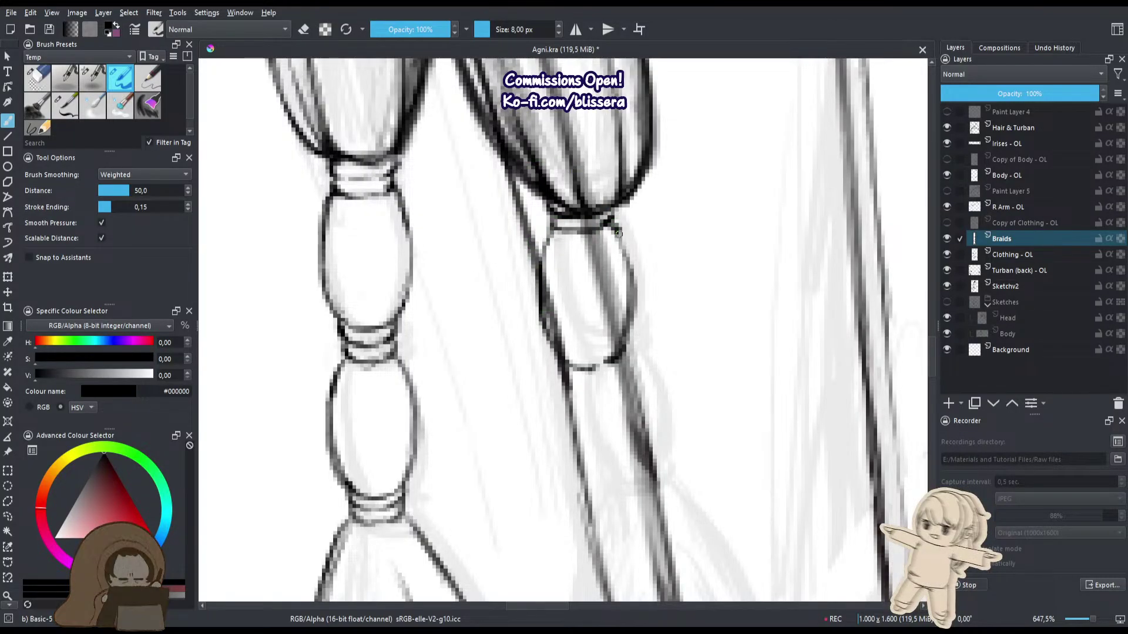
Draw a double-line ring under the first bead of the right braid.
{"action": "left_click_drag", "start_coordinate": [597, 235], "coordinate": [594, 198]}
{"action": "left_click_drag", "start_coordinate": [567, 329], "coordinate": [593, 332]}
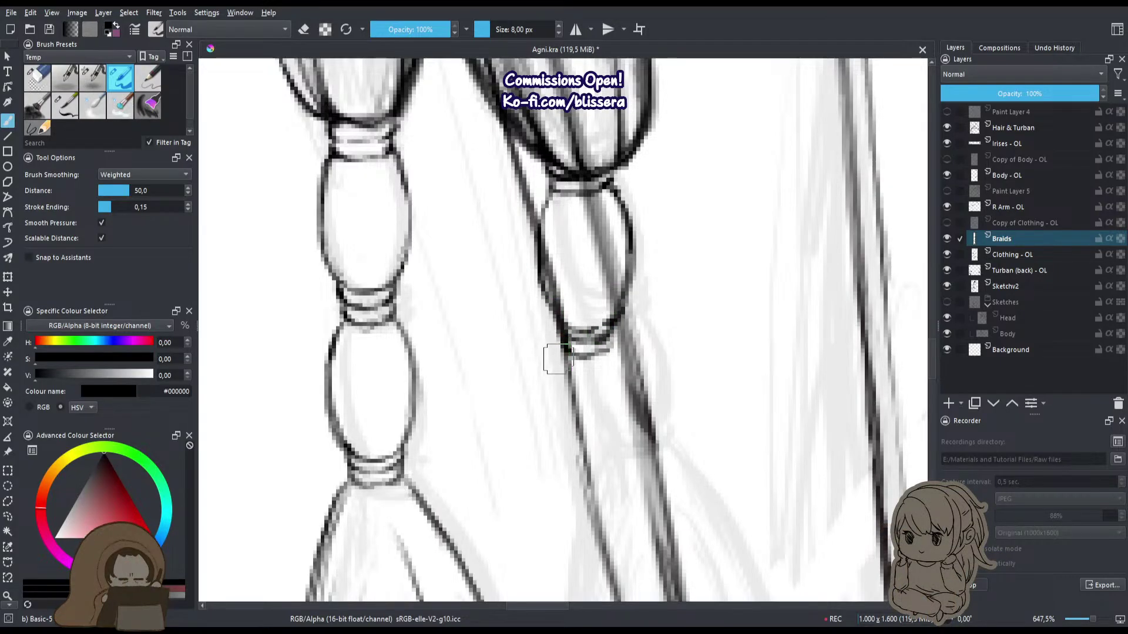
Outline the second oval bead below the new ring on the right braid.
{"action": "left_click_drag", "start_coordinate": [615, 338], "coordinate": [641, 389]}
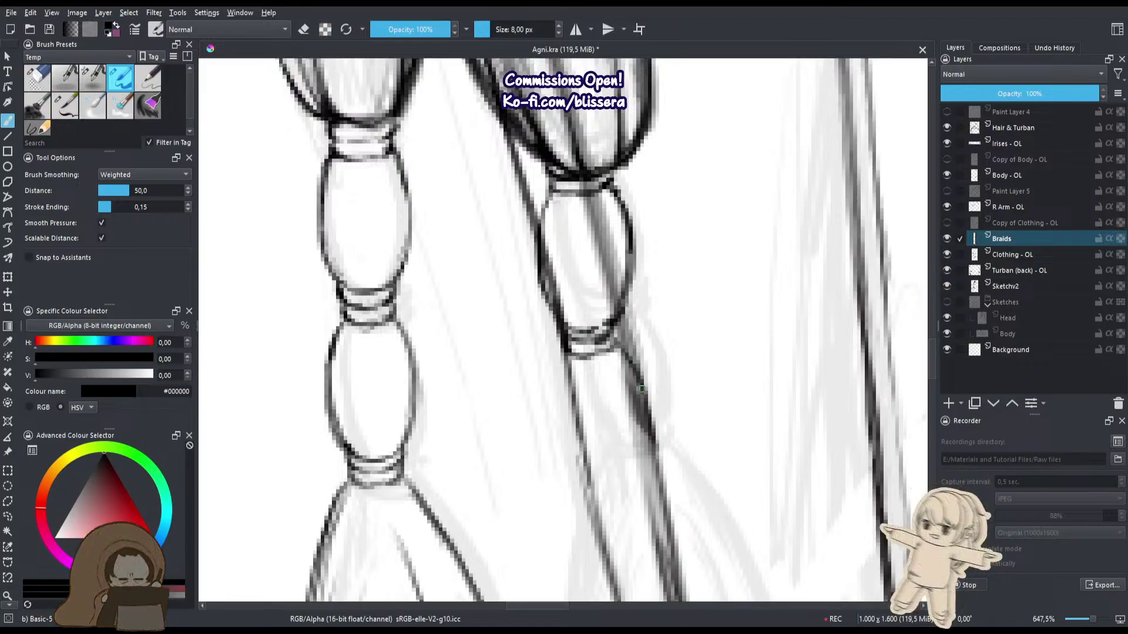
{"action": "left_click_drag", "start_coordinate": [565, 353], "coordinate": [557, 470]}
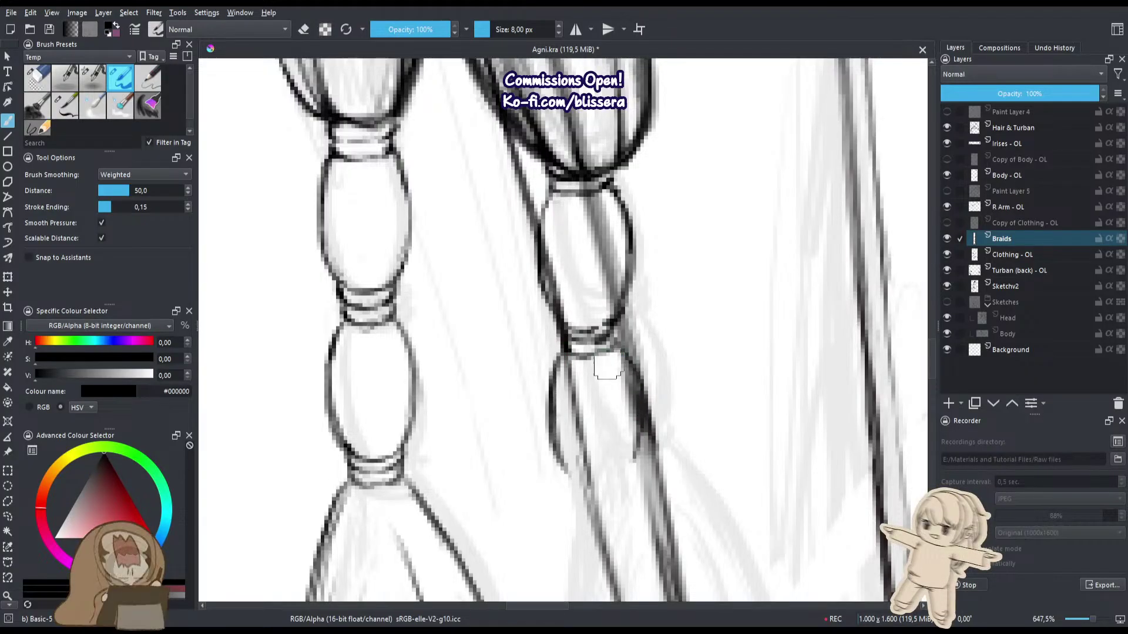
{"action": "left_click_drag", "start_coordinate": [627, 360], "coordinate": [611, 491]}
{"action": "left_click_drag", "start_coordinate": [551, 415], "coordinate": [589, 489]}
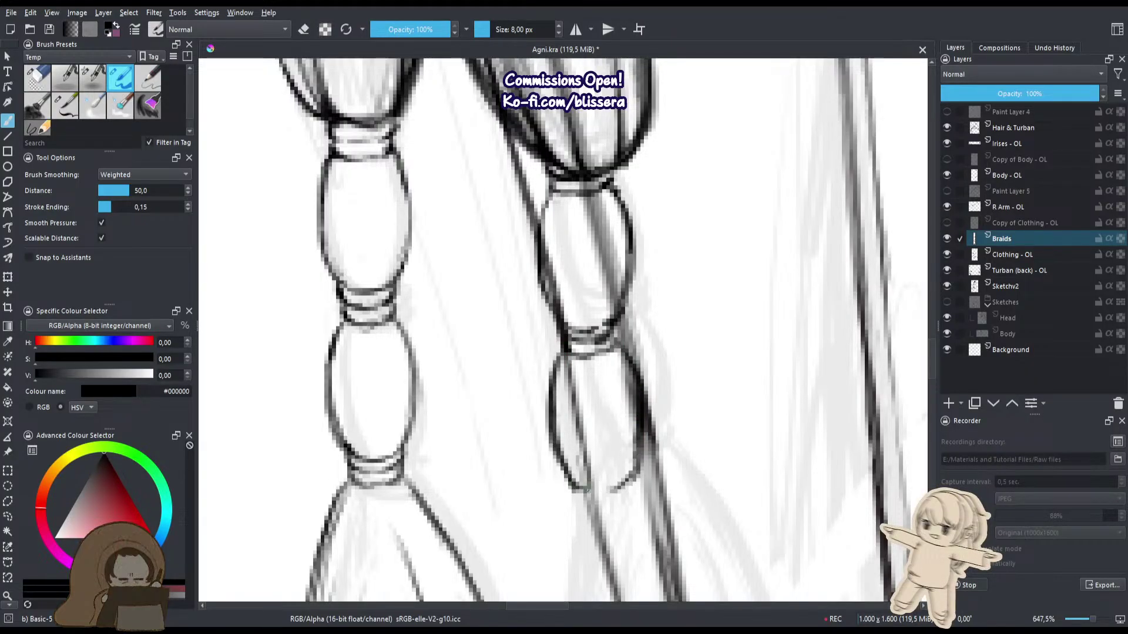
Undo the last stroke and clean up the ring lines between the two beads of the right braid.
{"action": "key", "text": "ctrl+z"}
{"action": "mouse_move", "coordinate": [605, 333]}
{"action": "left_mouse_down"}
{"action": "mouse_move", "coordinate": [568, 321]}
{"action": "mouse_move", "coordinate": [606, 314]}
{"action": "mouse_move", "coordinate": [582, 331]}
{"action": "mouse_move", "coordinate": [572, 308]}
{"action": "mouse_move", "coordinate": [595, 314]}
{"action": "mouse_move", "coordinate": [577, 328]}
{"action": "mouse_move", "coordinate": [603, 343]}
{"action": "mouse_move", "coordinate": [574, 340]}
{"action": "mouse_move", "coordinate": [605, 339]}
{"action": "left_mouse_up"}
{"action": "key", "text": "e"}
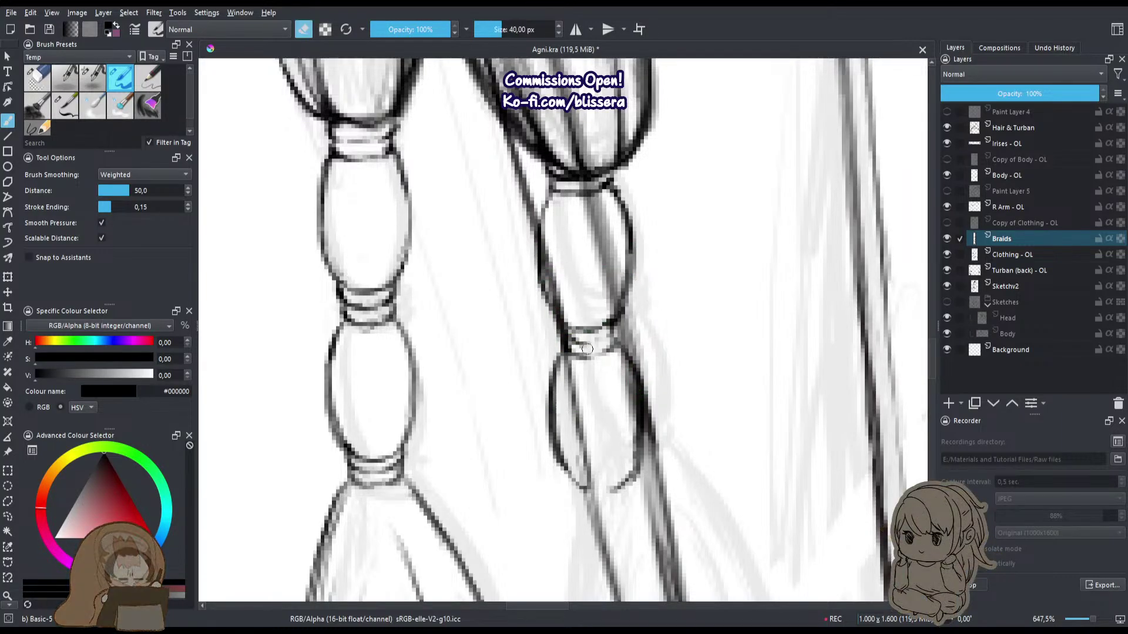
{"action": "key", "text": "e"}
Erase and redraw the right side of the right braid's second bead as a rounder curve.
{"action": "scroll", "coordinate": [583, 350], "scroll_direction": "down", "scroll_amount": 3}
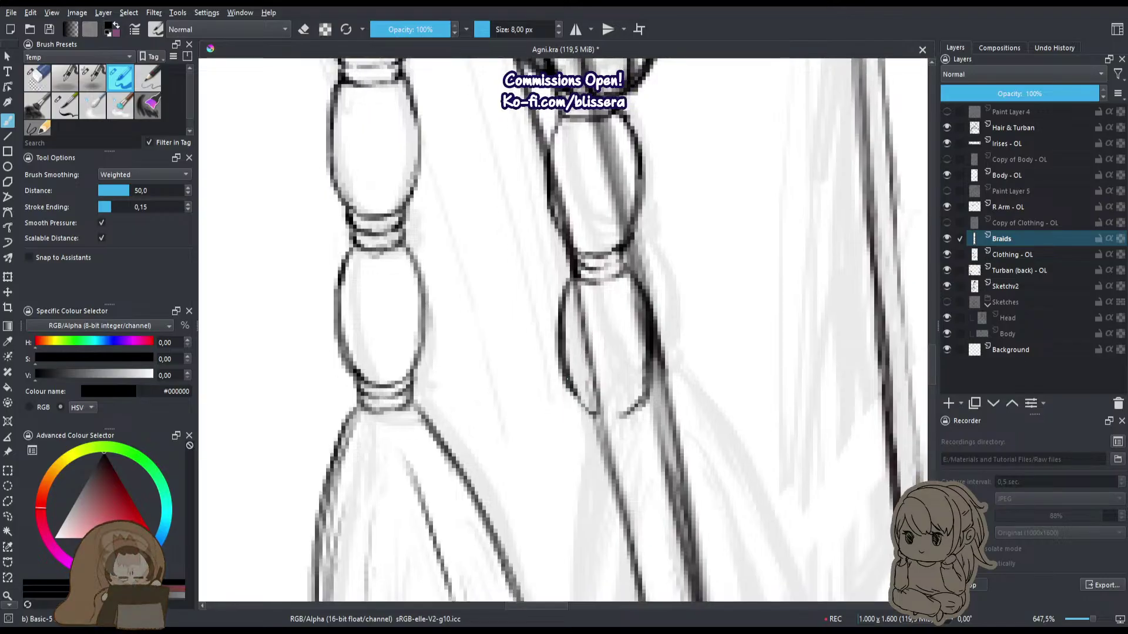
{"action": "key", "text": "e"}
{"action": "key", "text": "e"}
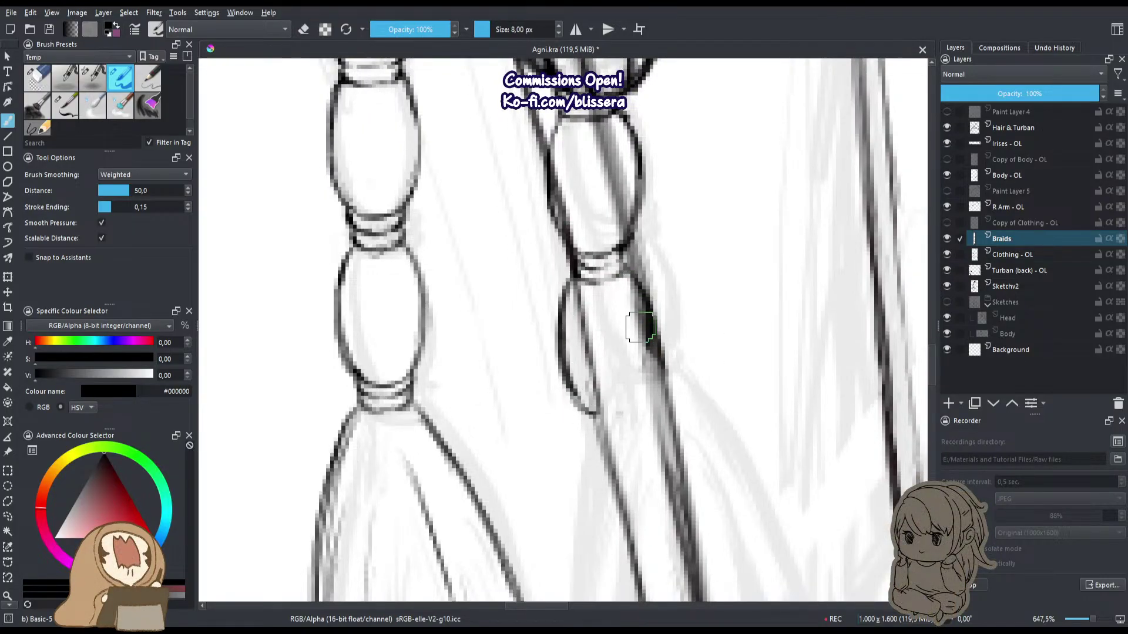
{"action": "mouse_move", "coordinate": [640, 327]}
{"action": "left_mouse_down"}
{"action": "mouse_move", "coordinate": [654, 349]}
{"action": "mouse_move", "coordinate": [617, 413]}
{"action": "left_mouse_up"}
{"action": "scroll", "coordinate": [585, 401], "scroll_direction": "down", "scroll_amount": 3}
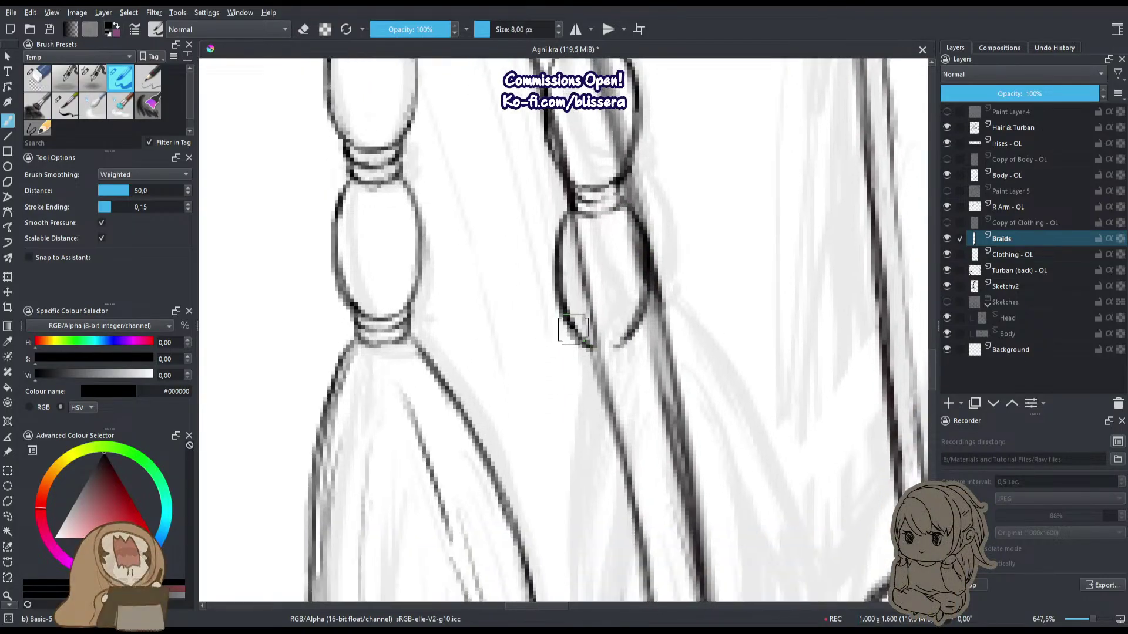
Thin and redraw the sides of the right braid's second bead, close its bottom, and add a double ring beneath it.
{"action": "key", "text": "e"}
{"action": "left_click_drag", "start_coordinate": [539, 251], "coordinate": [556, 325]}
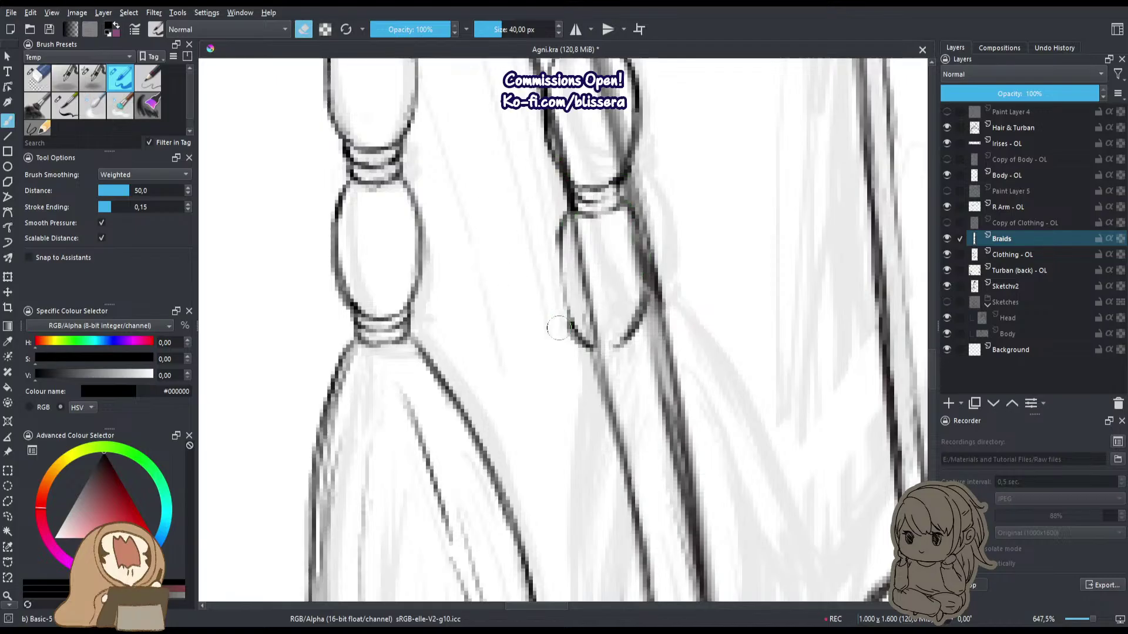
{"action": "key", "text": "e"}
{"action": "left_click_drag", "start_coordinate": [563, 218], "coordinate": [568, 317]}
{"action": "left_click_drag", "start_coordinate": [625, 206], "coordinate": [646, 260]}
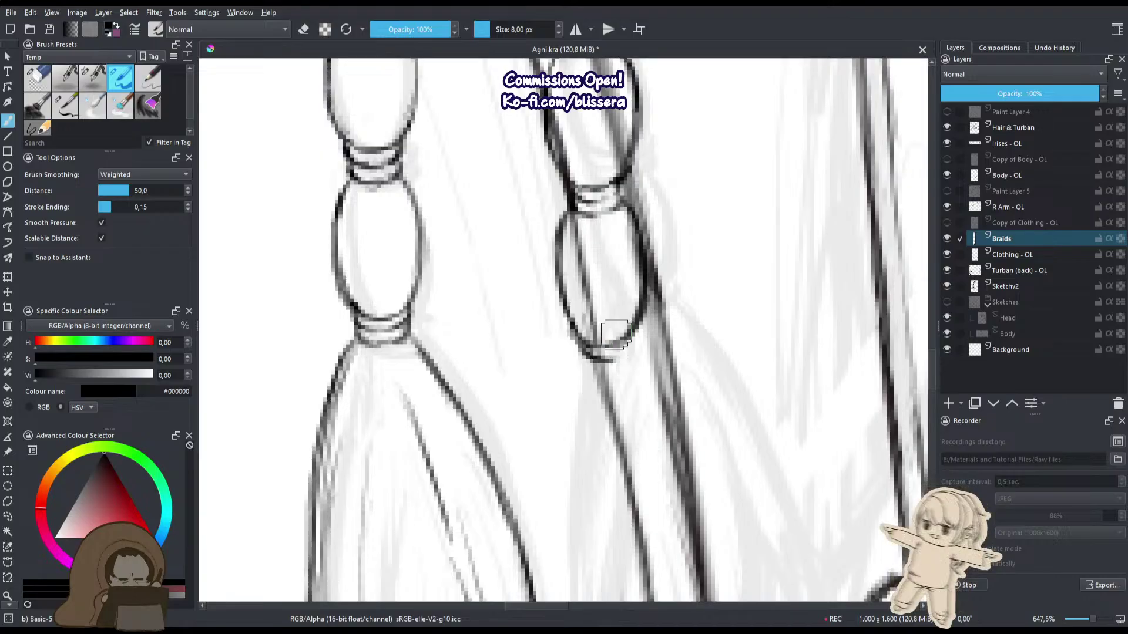
{"action": "mouse_move", "coordinate": [632, 339]}
{"action": "left_mouse_down"}
{"action": "mouse_move", "coordinate": [579, 341]}
{"action": "mouse_move", "coordinate": [583, 369]}
{"action": "mouse_move", "coordinate": [614, 367]}
{"action": "mouse_move", "coordinate": [600, 359]}
{"action": "mouse_move", "coordinate": [620, 373]}
{"action": "left_mouse_up"}
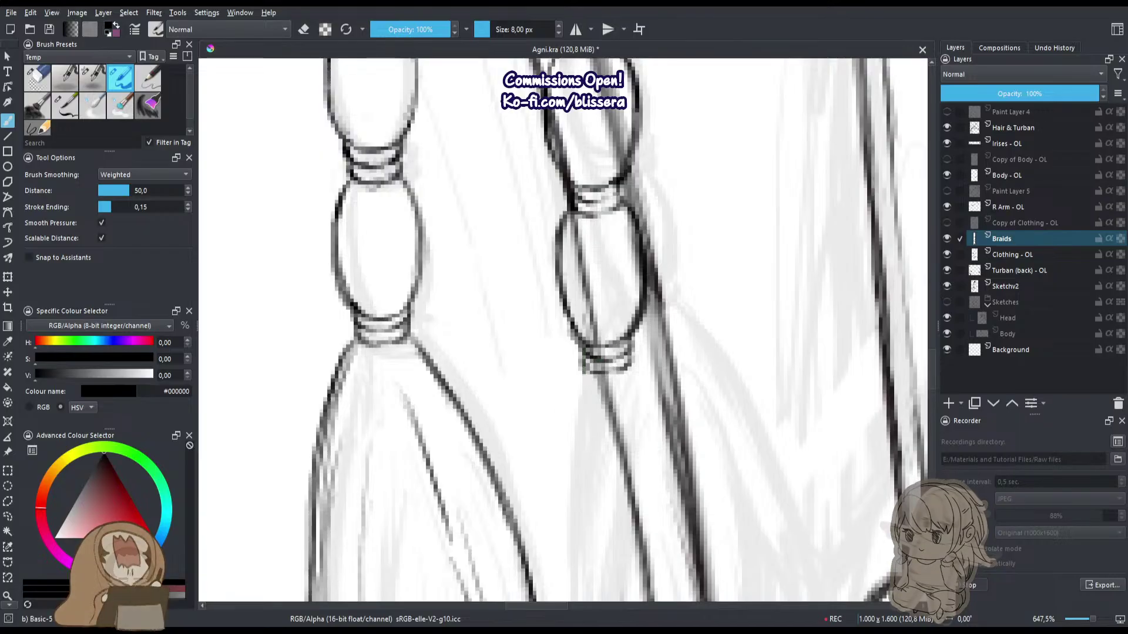
Draw the left and right outer edges of the hair tassel spreading from the ring below the second bead.
{"action": "mouse_move", "coordinate": [552, 505]}
{"action": "left_mouse_down"}
{"action": "mouse_move", "coordinate": [572, 391]}
{"action": "mouse_move", "coordinate": [548, 520]}
{"action": "left_mouse_up"}
{"action": "left_click_drag", "start_coordinate": [578, 375], "coordinate": [554, 481]}
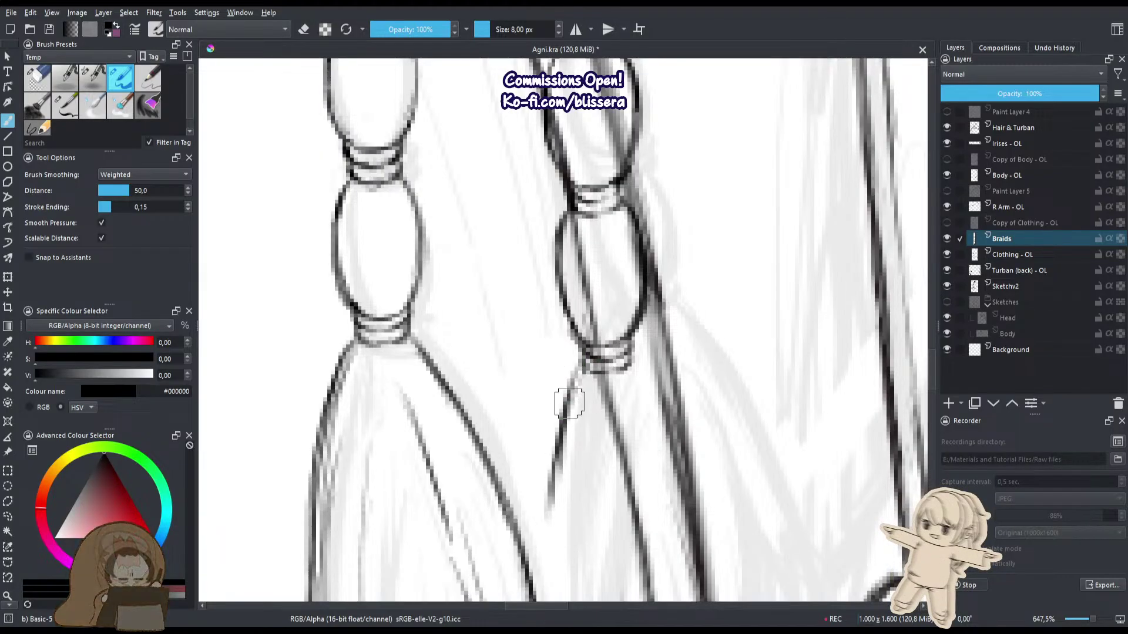
{"action": "mouse_move", "coordinate": [641, 377]}
{"action": "left_mouse_down"}
{"action": "mouse_move", "coordinate": [702, 552]}
{"action": "mouse_move", "coordinate": [718, 553]}
{"action": "left_mouse_up"}
Extend the tassel's right edge into a pointed lock flaring out toward the hand.
{"action": "left_click_drag", "start_coordinate": [659, 439], "coordinate": [615, 299]}
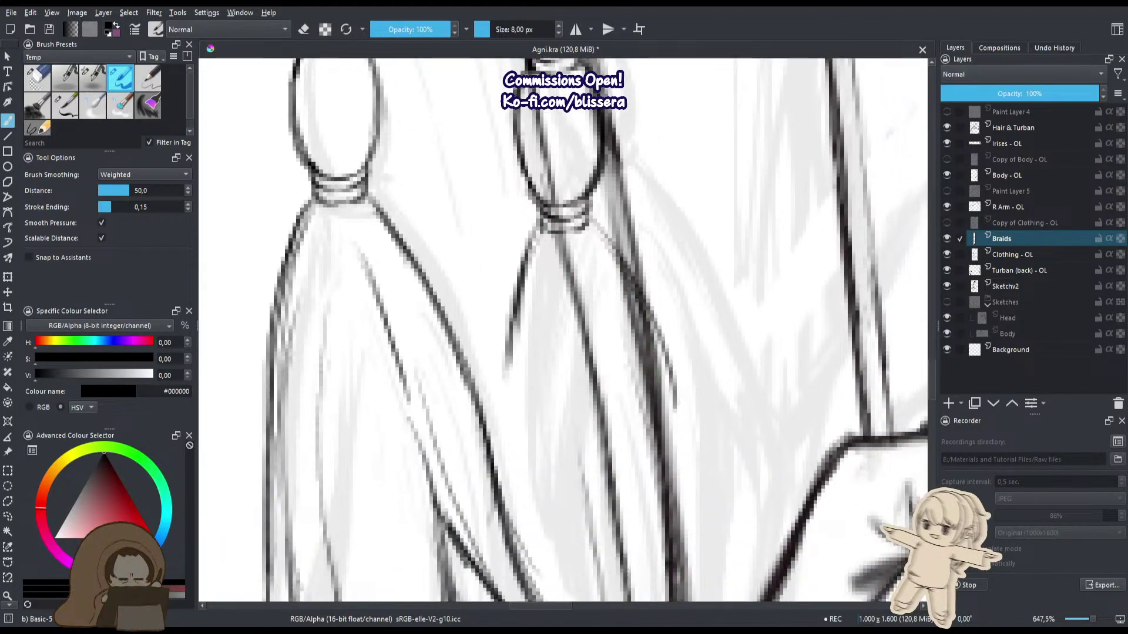
{"action": "left_click_drag", "start_coordinate": [673, 384], "coordinate": [757, 532]}
{"action": "left_click_drag", "start_coordinate": [673, 446], "coordinate": [773, 553]}
{"action": "left_click_drag", "start_coordinate": [679, 410], "coordinate": [755, 537]}
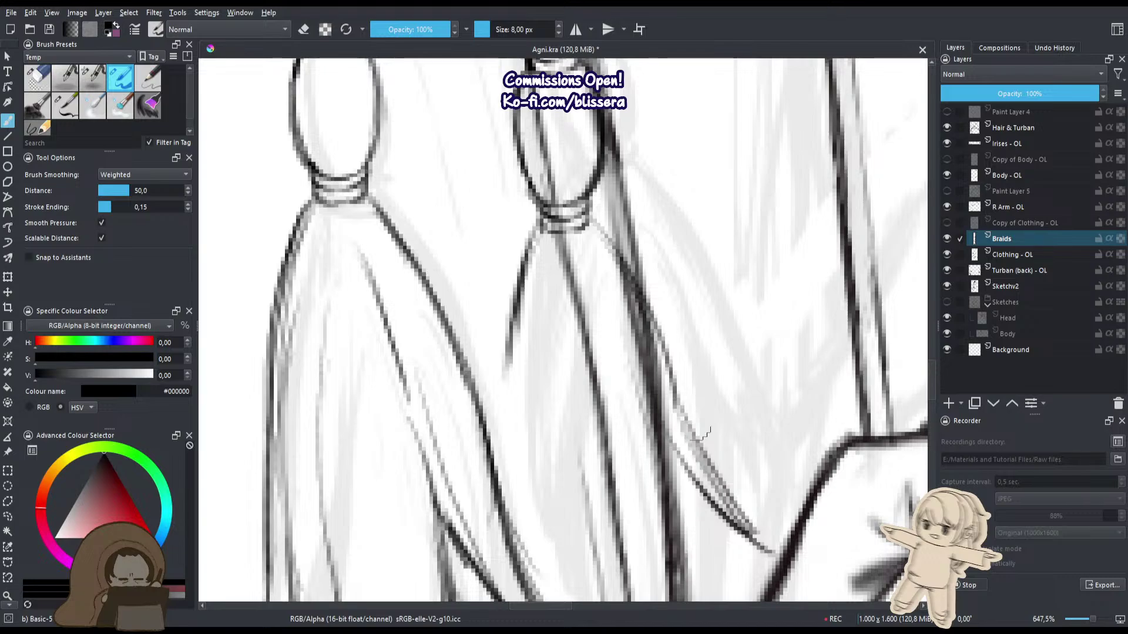
Erase excess lines near the tassel's right edge and draw long inner hair strands down its middle.
{"action": "key", "text": "e"}
{"action": "mouse_move", "coordinate": [632, 294]}
{"action": "left_mouse_down"}
{"action": "mouse_move", "coordinate": [609, 265]}
{"action": "mouse_move", "coordinate": [638, 340]}
{"action": "mouse_move", "coordinate": [649, 423]}
{"action": "left_mouse_up"}
{"action": "key", "text": "e"}
{"action": "mouse_move", "coordinate": [594, 319]}
{"action": "left_mouse_down"}
{"action": "mouse_move", "coordinate": [568, 370]}
{"action": "mouse_move", "coordinate": [607, 459]}
{"action": "left_mouse_up"}
{"action": "left_click_drag", "start_coordinate": [578, 314], "coordinate": [604, 467]}
Set the brush size to 10 px and draw a strand down the tassel's right side to the hand.
{"action": "key", "text": "]"}
{"action": "key", "text": "]"}
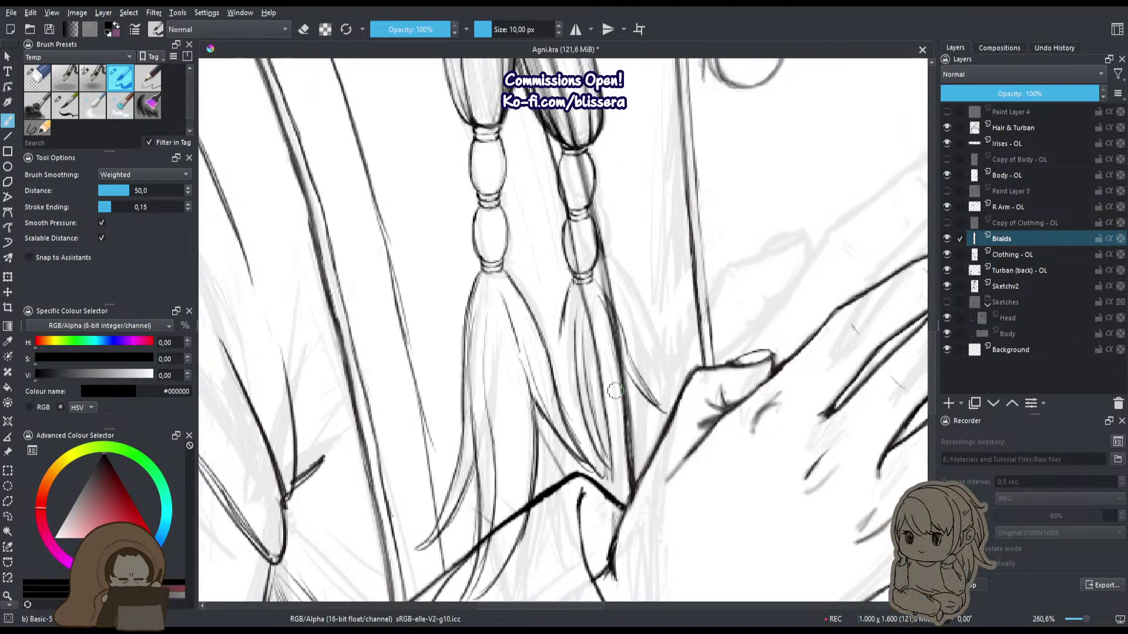
{"action": "left_click_drag", "start_coordinate": [615, 388], "coordinate": [643, 462]}
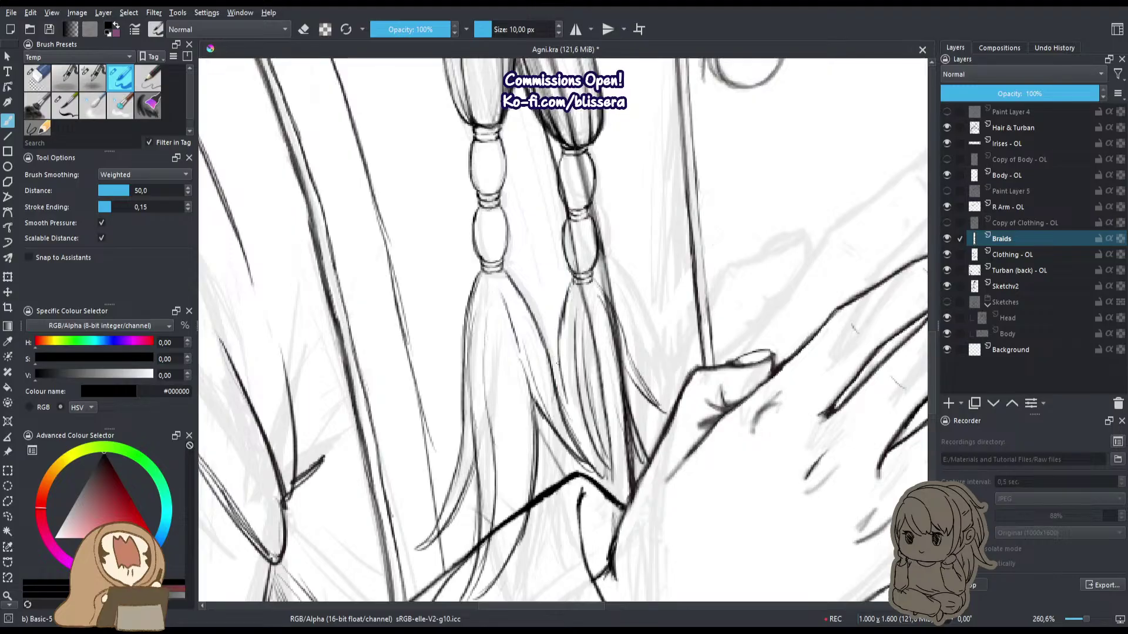
Erase and lighten the tassel's inner strands, then redraw them tapering toward its lower tip.
{"action": "key", "text": "e"}
{"action": "left_click_drag", "start_coordinate": [581, 317], "coordinate": [600, 443]}
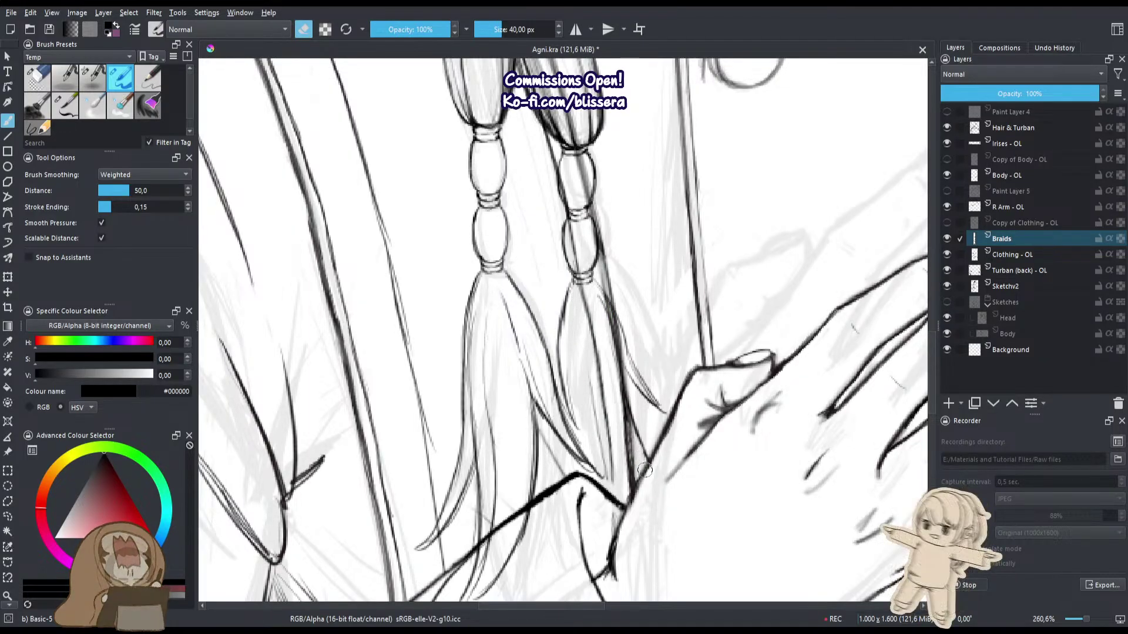
{"action": "key", "text": "e"}
{"action": "left_click_drag", "start_coordinate": [572, 352], "coordinate": [614, 467]}
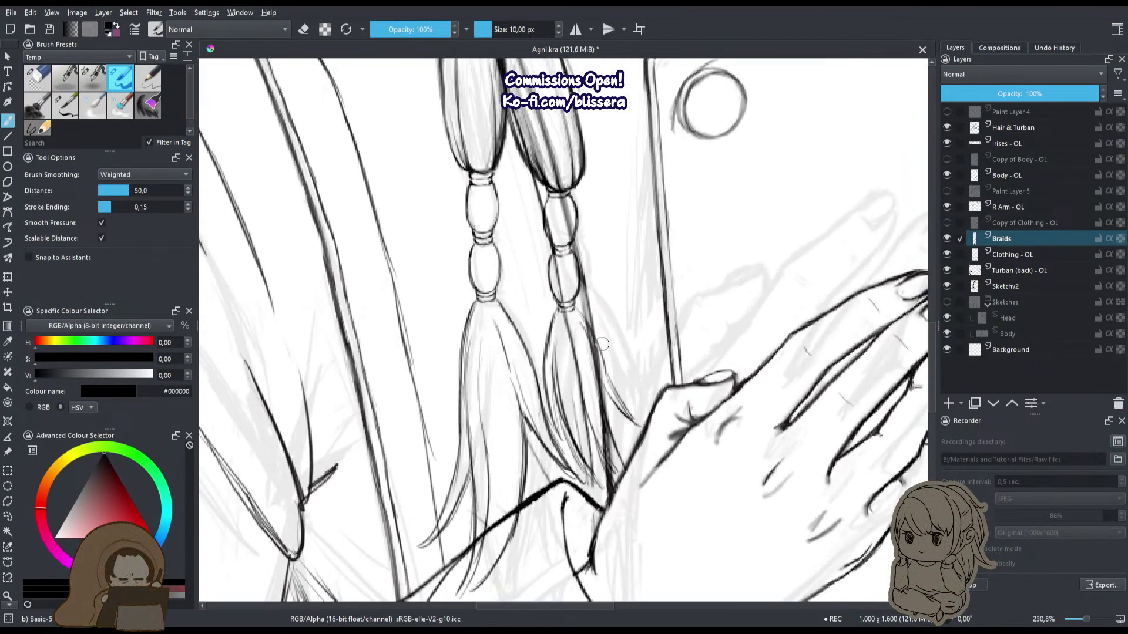
Darken the left side and lower tip of the right braid's tassel with repeated curved hair strokes.
{"action": "key", "text": "e"}
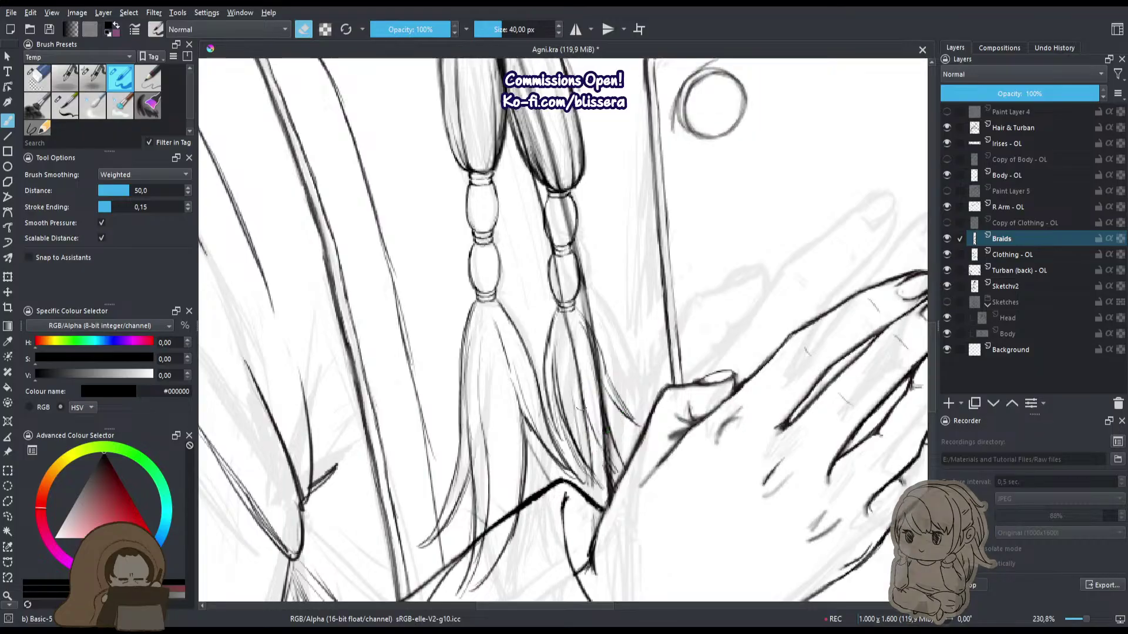
{"action": "key", "text": "e"}
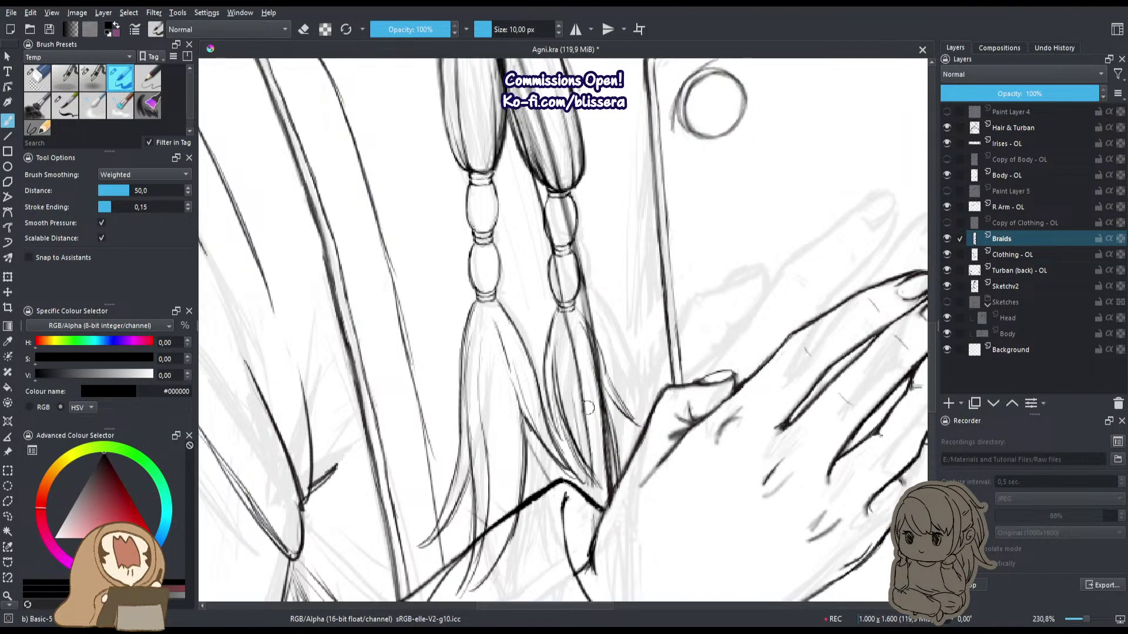
{"action": "left_click_drag", "start_coordinate": [571, 442], "coordinate": [591, 478]}
{"action": "left_click_drag", "start_coordinate": [555, 370], "coordinate": [590, 481]}
{"action": "mouse_move", "coordinate": [573, 423]}
{"action": "left_mouse_down"}
{"action": "mouse_move", "coordinate": [602, 486]}
{"action": "mouse_move", "coordinate": [573, 463]}
{"action": "left_mouse_up"}
{"action": "left_click_drag", "start_coordinate": [549, 402], "coordinate": [565, 451]}
{"action": "left_click_drag", "start_coordinate": [546, 372], "coordinate": [550, 423]}
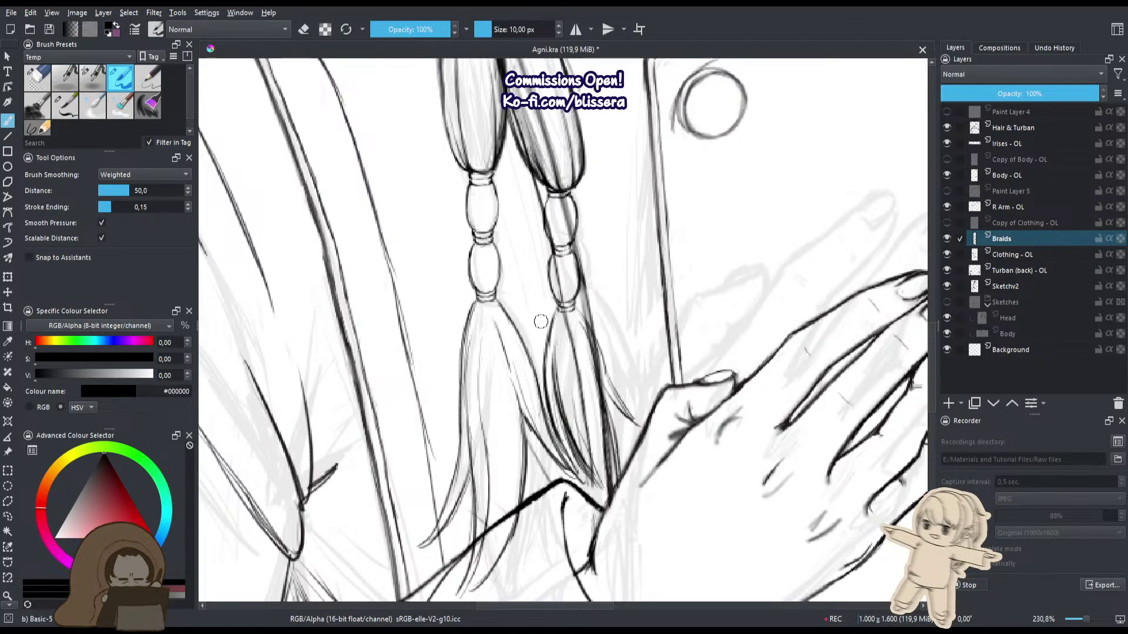
Erase and redraw the loose strands curving from the right braid's tassel to the hand, then set the brush size to 9 px.
{"action": "key", "text": "e"}
{"action": "left_click_drag", "start_coordinate": [595, 345], "coordinate": [635, 418]}
{"action": "key", "text": "e"}
{"action": "key", "text": "e"}
{"action": "left_click_drag", "start_coordinate": [610, 381], "coordinate": [644, 420]}
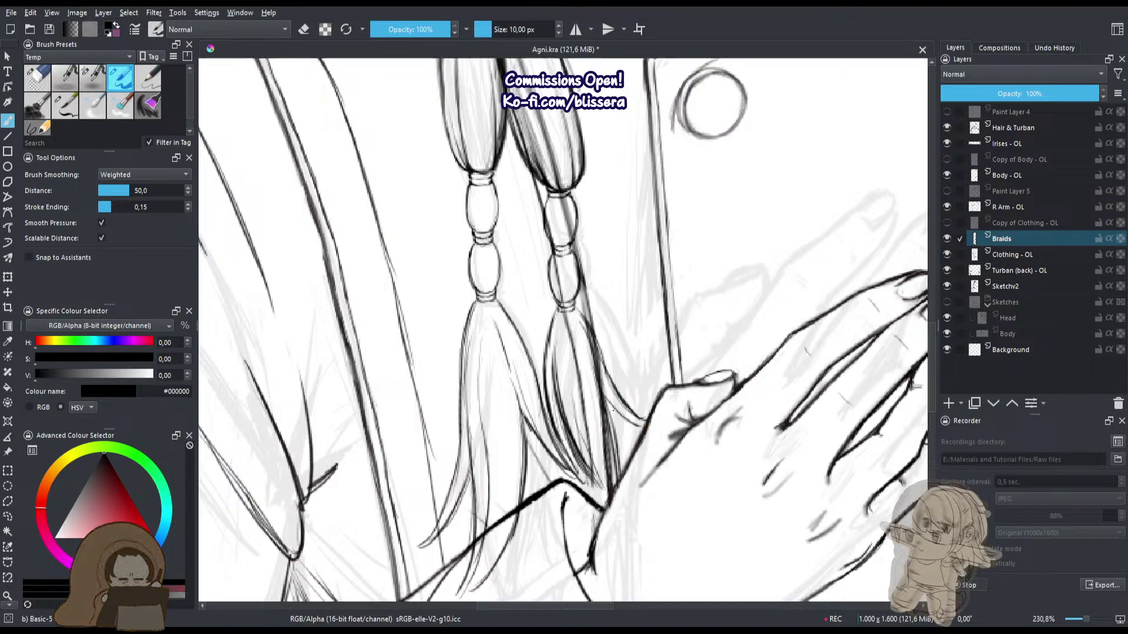
{"action": "left_click_drag", "start_coordinate": [576, 368], "coordinate": [572, 414]}
{"action": "mouse_move", "coordinate": [506, 329]}
{"action": "left_mouse_down"}
{"action": "mouse_move", "coordinate": [533, 443]}
{"action": "mouse_move", "coordinate": [517, 490]}
{"action": "left_mouse_up"}
{"action": "key", "text": "bracketleft"}
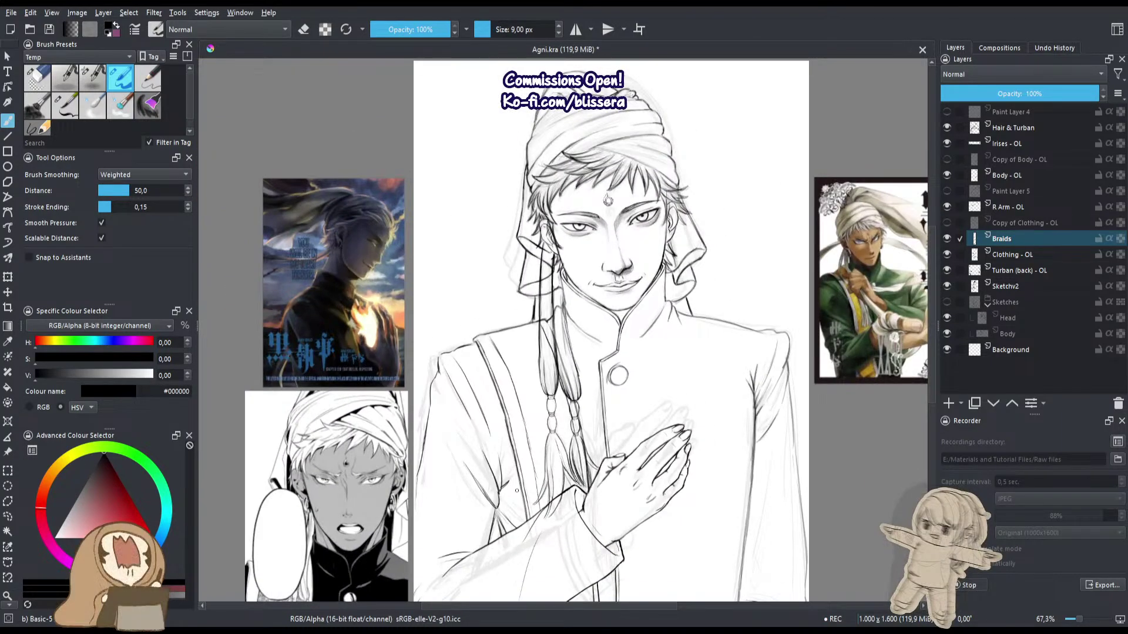
Lasso the right braid's lower section with its beads and tassel in mirrored view, transform it away from the left braid, and deselect.
{"action": "key", "text": "m"}
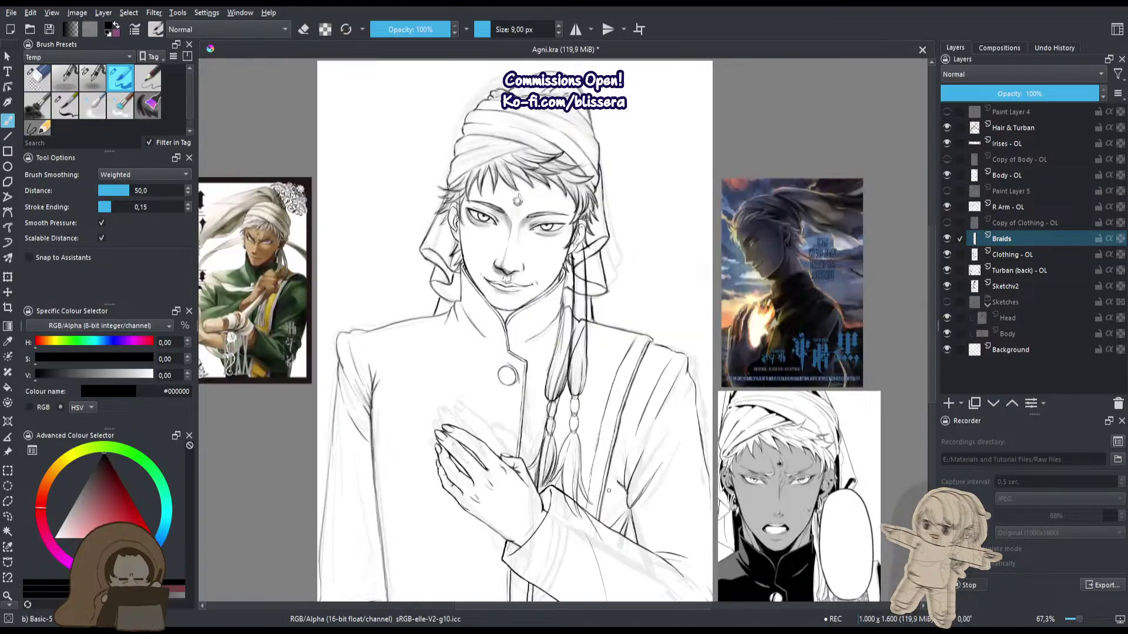
{"action": "key", "text": "l"}
{"action": "left_click_drag", "start_coordinate": [561, 451], "coordinate": [492, 181]}
{"action": "left_click_drag", "start_coordinate": [551, 259], "coordinate": [550, 329]}
{"action": "left_click_drag", "start_coordinate": [491, 189], "coordinate": [611, 440]}
{"action": "mouse_move", "coordinate": [611, 440]}
{"action": "left_mouse_down"}
{"action": "mouse_move", "coordinate": [576, 299]}
{"action": "mouse_move", "coordinate": [534, 400]}
{"action": "mouse_move", "coordinate": [535, 437]}
{"action": "mouse_move", "coordinate": [544, 286]}
{"action": "mouse_move", "coordinate": [590, 364]}
{"action": "mouse_move", "coordinate": [546, 546]}
{"action": "mouse_move", "coordinate": [507, 468]}
{"action": "left_mouse_up"}
{"action": "scroll", "coordinate": [544, 285], "scroll_direction": "up", "scroll_amount": 3}
{"action": "left_click_drag", "start_coordinate": [528, 529], "coordinate": [604, 467]}
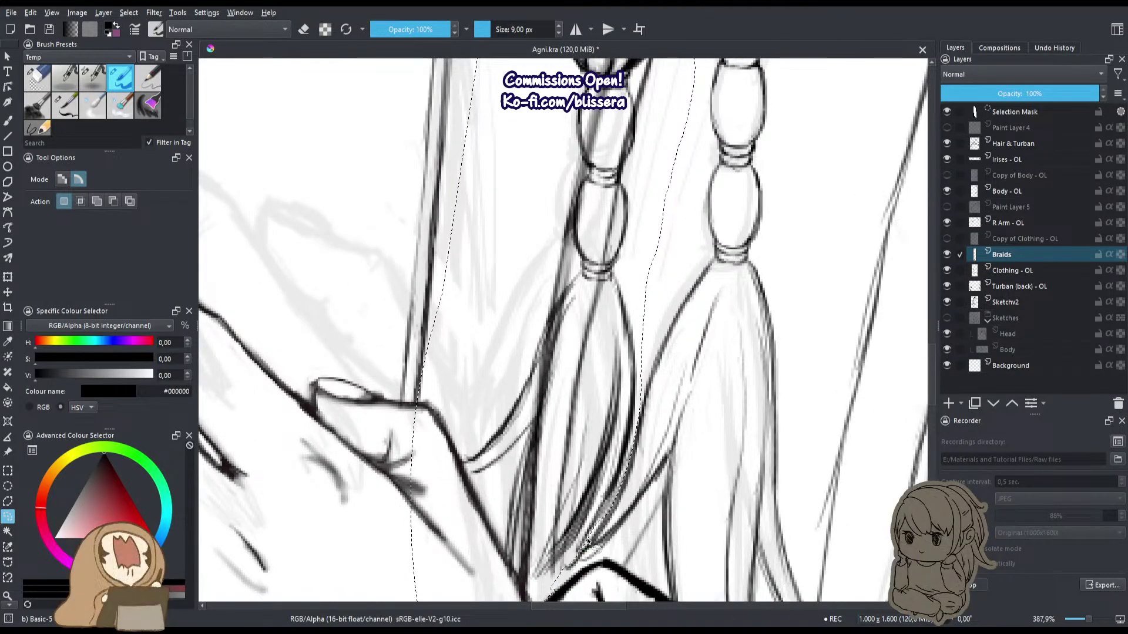
{"action": "scroll", "coordinate": [570, 523], "scroll_direction": "down", "scroll_amount": 4}
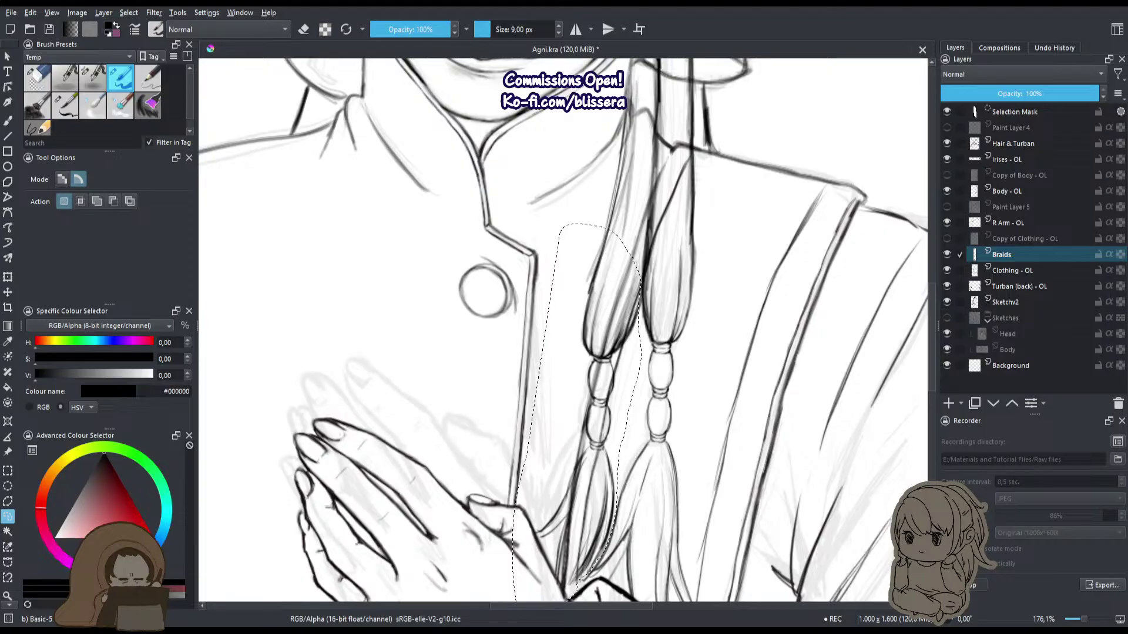
{"action": "scroll", "coordinate": [627, 295], "scroll_direction": "up", "scroll_amount": 2}
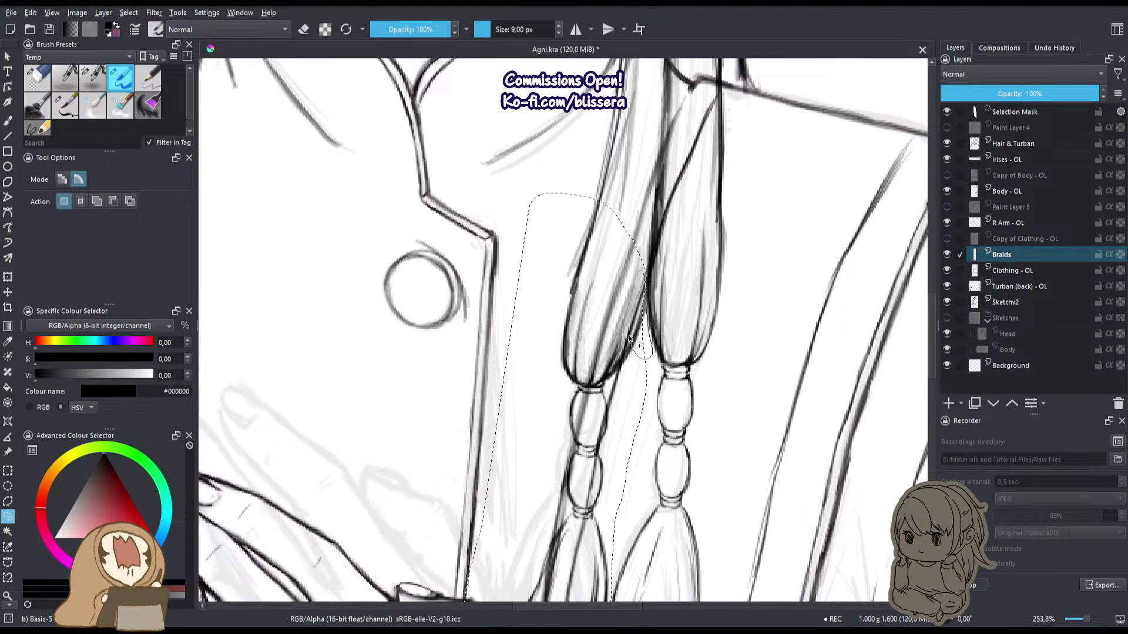
{"action": "scroll", "coordinate": [629, 339], "scroll_direction": "down", "scroll_amount": 4}
{"action": "key", "text": "ctrl+t"}
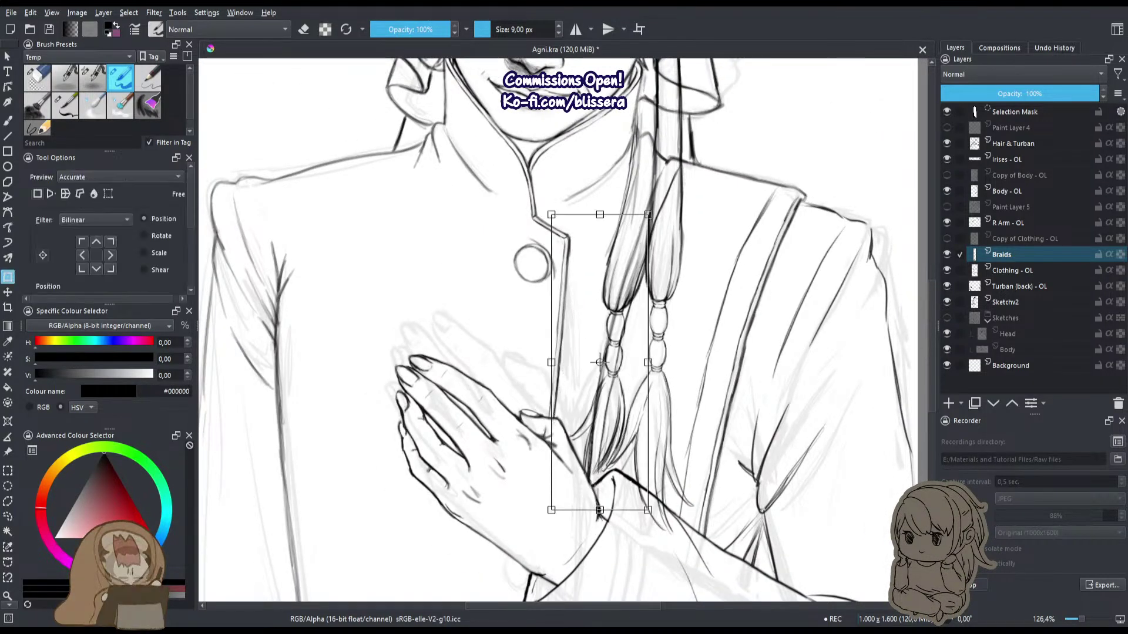
{"action": "left_click_drag", "start_coordinate": [599, 363], "coordinate": [589, 367]}
{"action": "left_click_drag", "start_coordinate": [587, 292], "coordinate": [578, 330]}
{"action": "key", "text": "Return"}
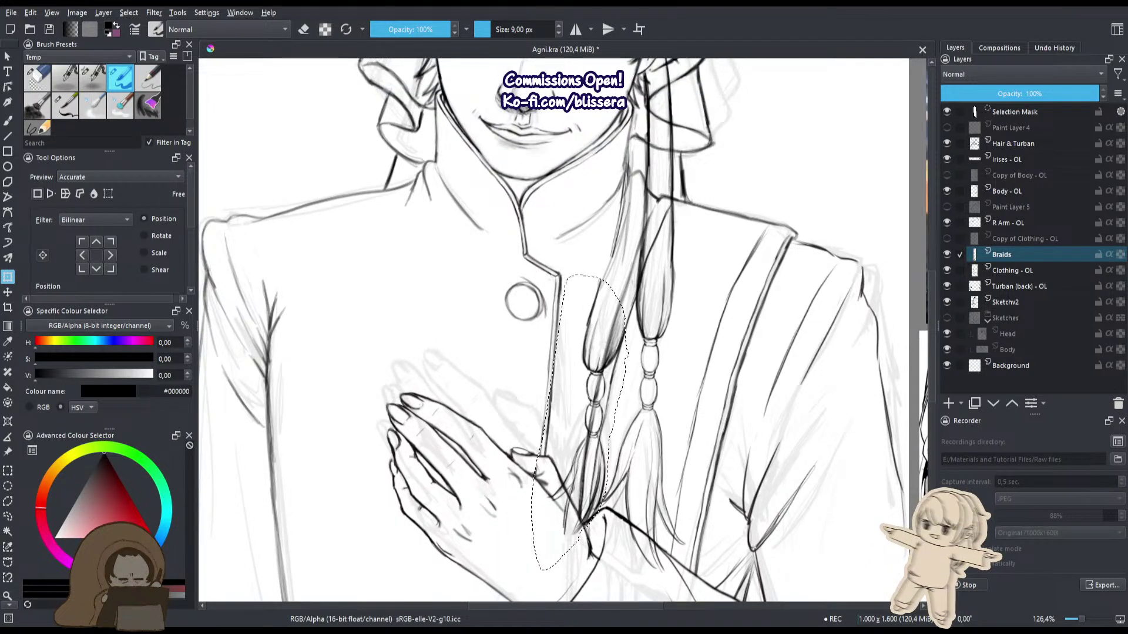
{"action": "key", "text": "ctrl+shift+a"}
{"action": "key", "text": "m"}
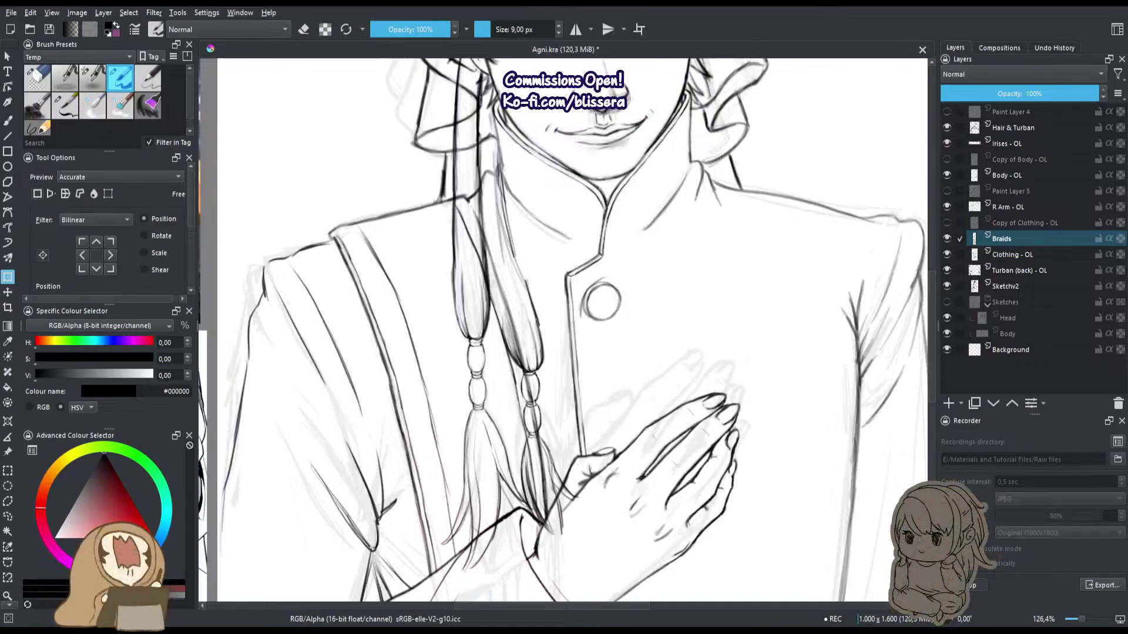
Redraw and clean up the outer edge of the right braid's upper section so it joins the moved lower section smoothly.
{"action": "left_click_drag", "start_coordinate": [529, 217], "coordinate": [529, 323]}
{"action": "scroll", "coordinate": [529, 323], "scroll_direction": "up", "scroll_amount": 3}
{"action": "key", "text": "b"}
{"action": "scroll", "coordinate": [528, 323], "scroll_direction": "up", "scroll_amount": 2}
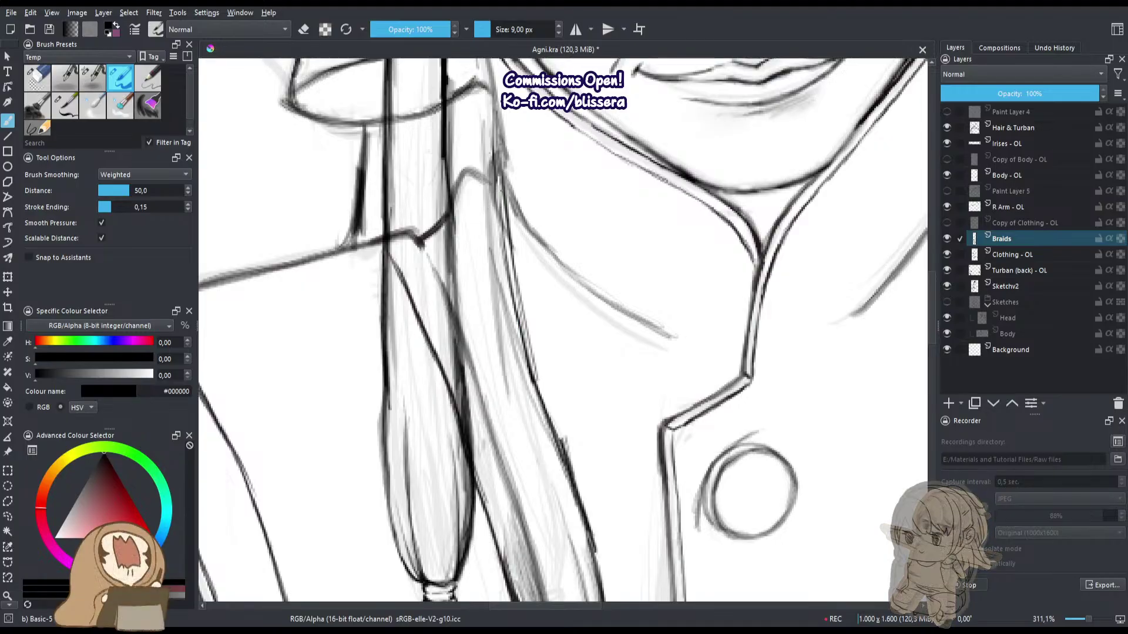
{"action": "left_click_drag", "start_coordinate": [499, 182], "coordinate": [542, 391]}
{"action": "left_click_drag", "start_coordinate": [520, 303], "coordinate": [539, 389]}
{"action": "key", "text": "e"}
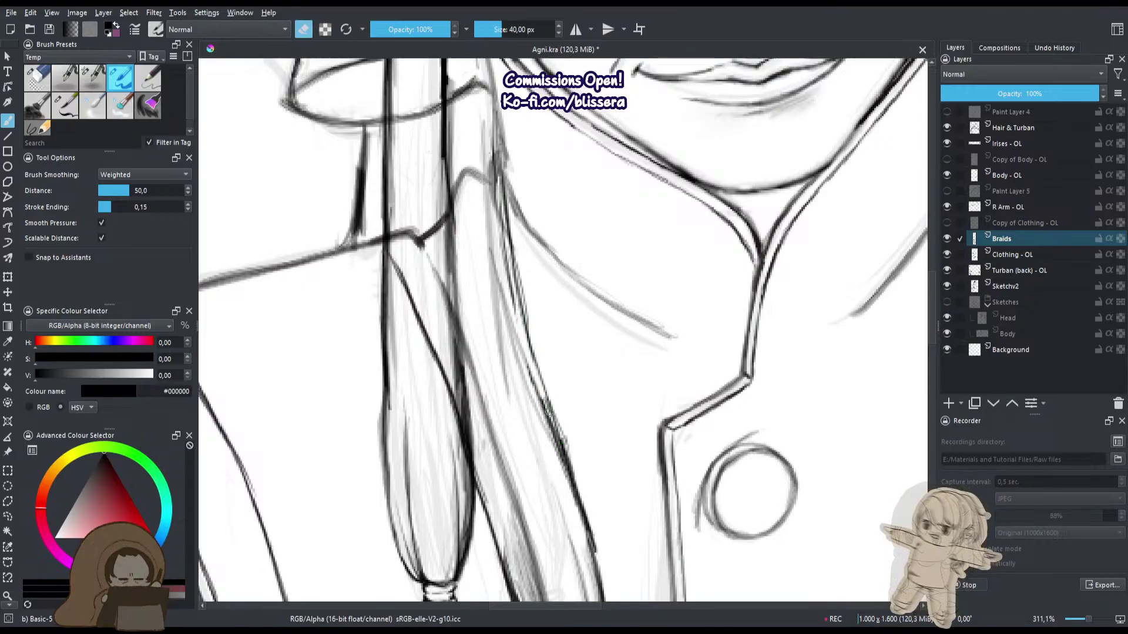
{"action": "key", "text": "e"}
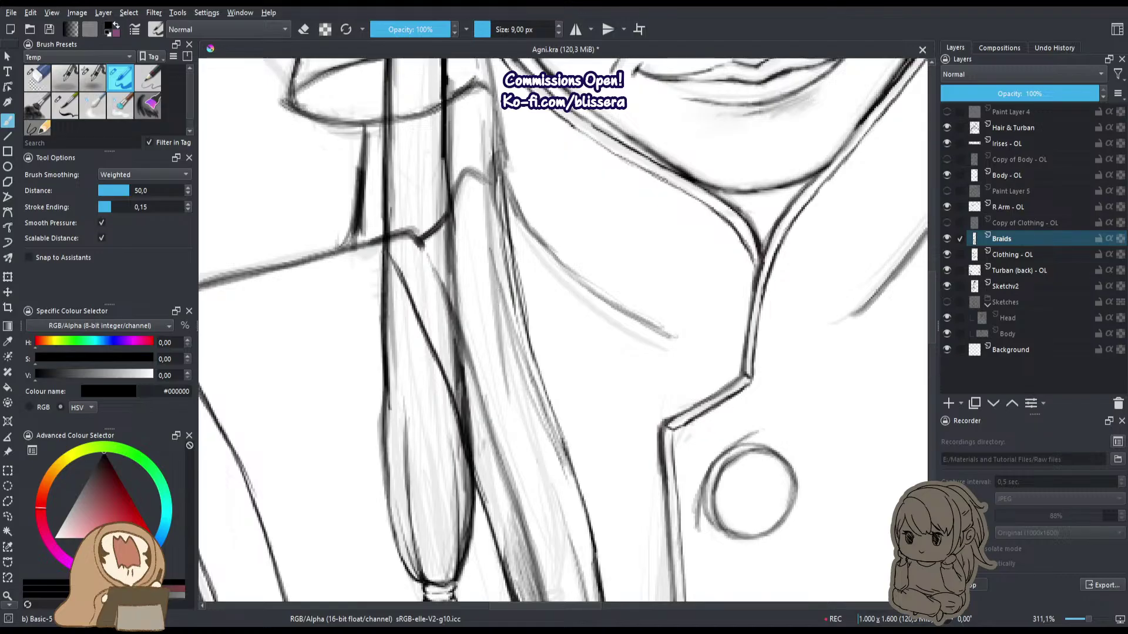
{"action": "left_click_drag", "start_coordinate": [575, 495], "coordinate": [585, 520]}
{"action": "mouse_move", "coordinate": [573, 452]}
{"action": "left_mouse_down"}
{"action": "mouse_move", "coordinate": [572, 517]}
{"action": "mouse_move", "coordinate": [549, 358]}
{"action": "mouse_move", "coordinate": [518, 409]}
{"action": "mouse_move", "coordinate": [514, 444]}
{"action": "left_mouse_up"}
{"action": "left_click_drag", "start_coordinate": [515, 443], "coordinate": [525, 367]}
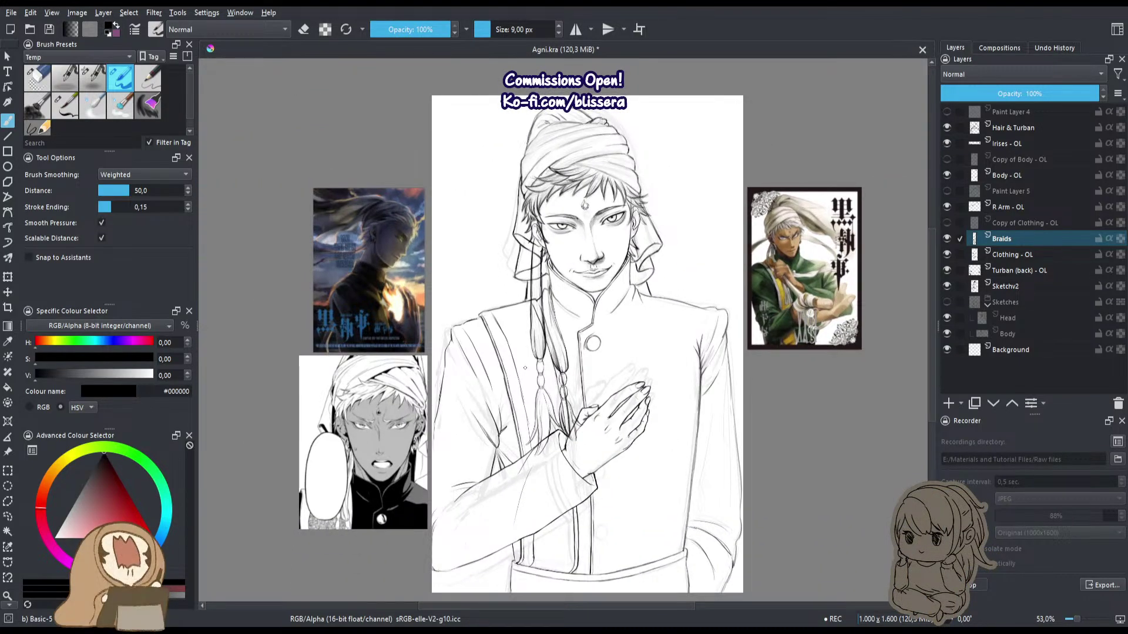
Hide the Sketchv2 layer and erase the Turban (back) - OL lines crossing the left braid with the 18 px Eraser Circle.
{"action": "left_click", "coordinate": [947, 286]}
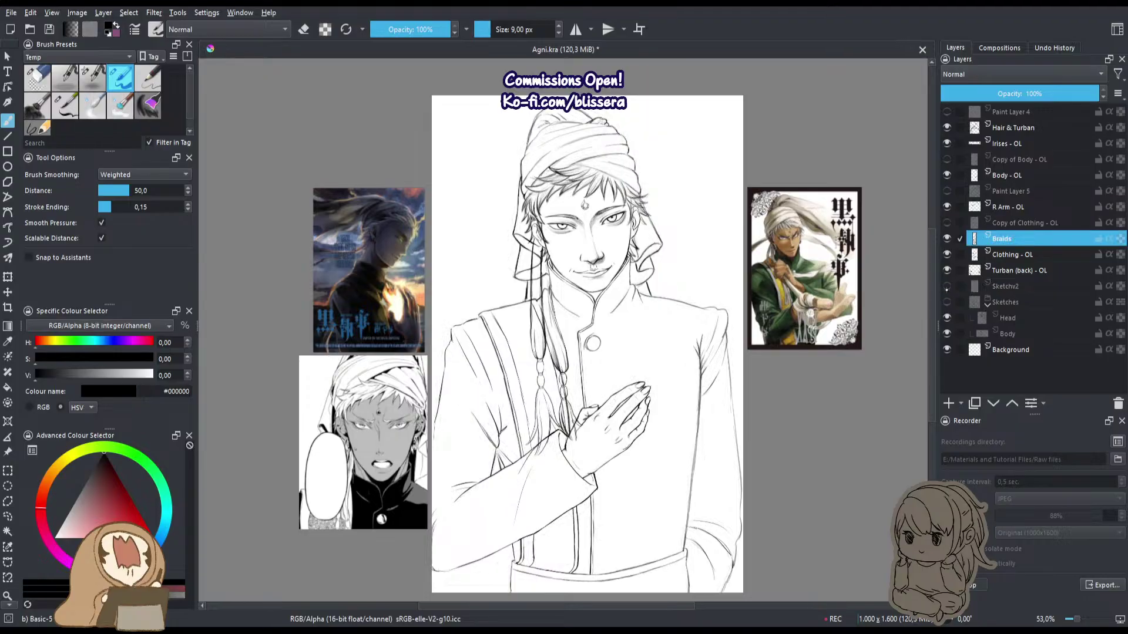
{"action": "scroll", "coordinate": [502, 373], "scroll_direction": "up", "scroll_amount": 3}
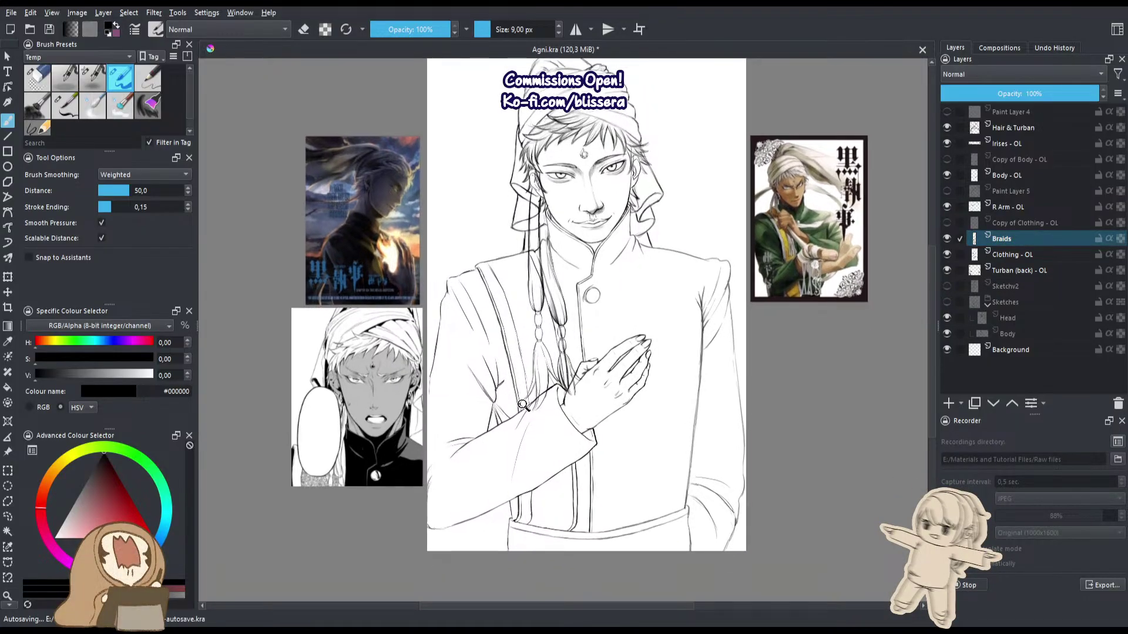
{"action": "scroll", "coordinate": [540, 477], "scroll_direction": "up", "scroll_amount": 10}
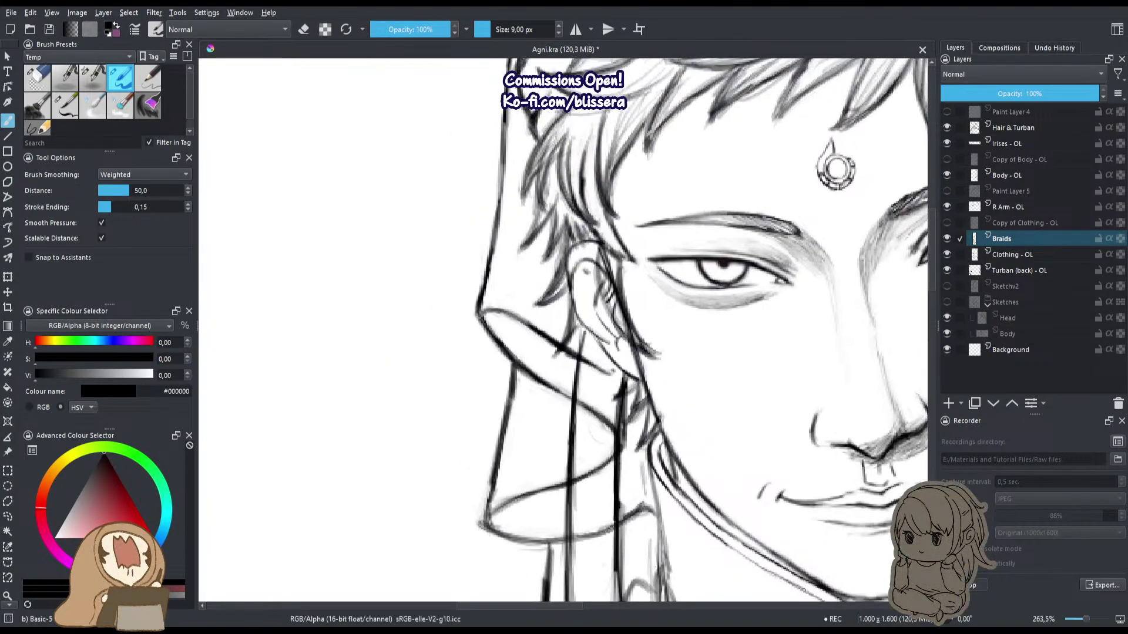
{"action": "left_click", "coordinate": [1004, 252]}
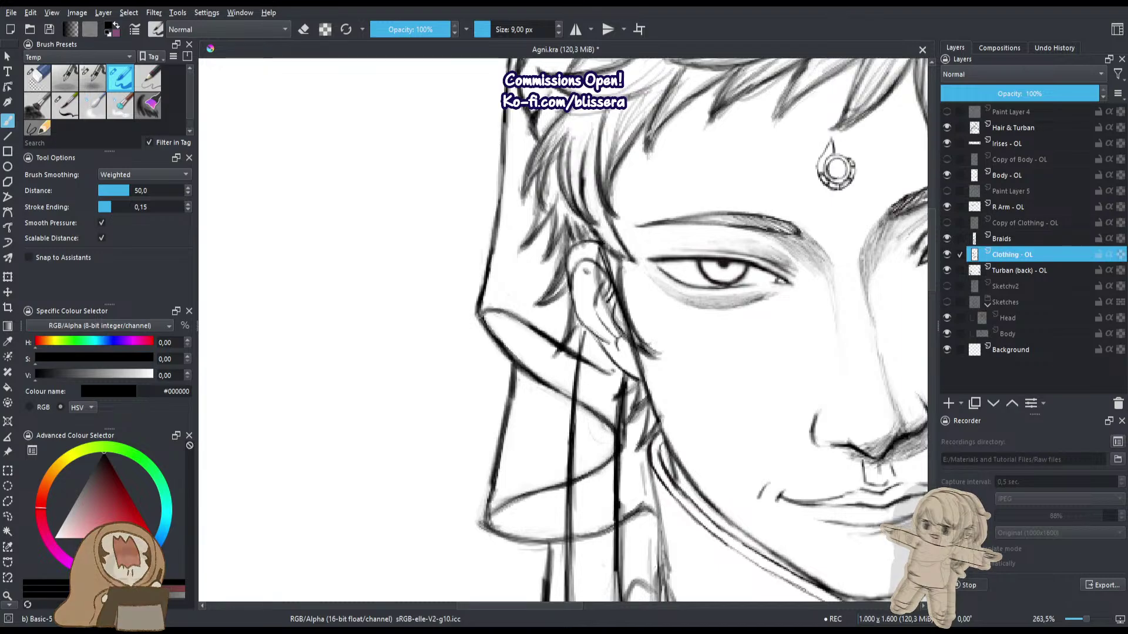
{"action": "left_click", "coordinate": [991, 273]}
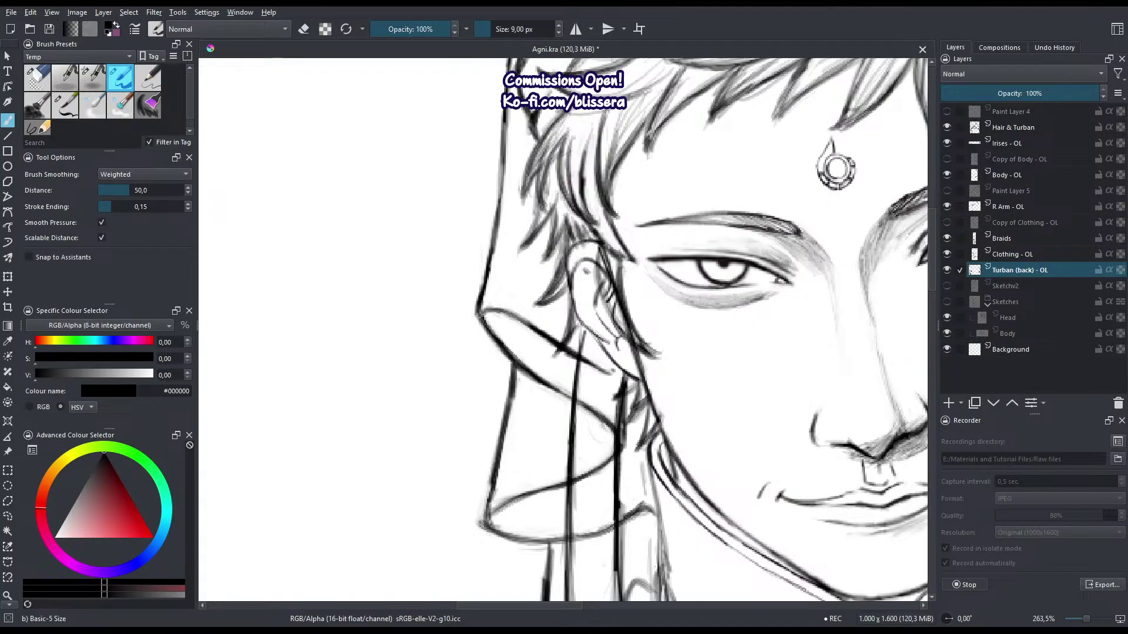
{"action": "key", "text": "alt+Tab"}
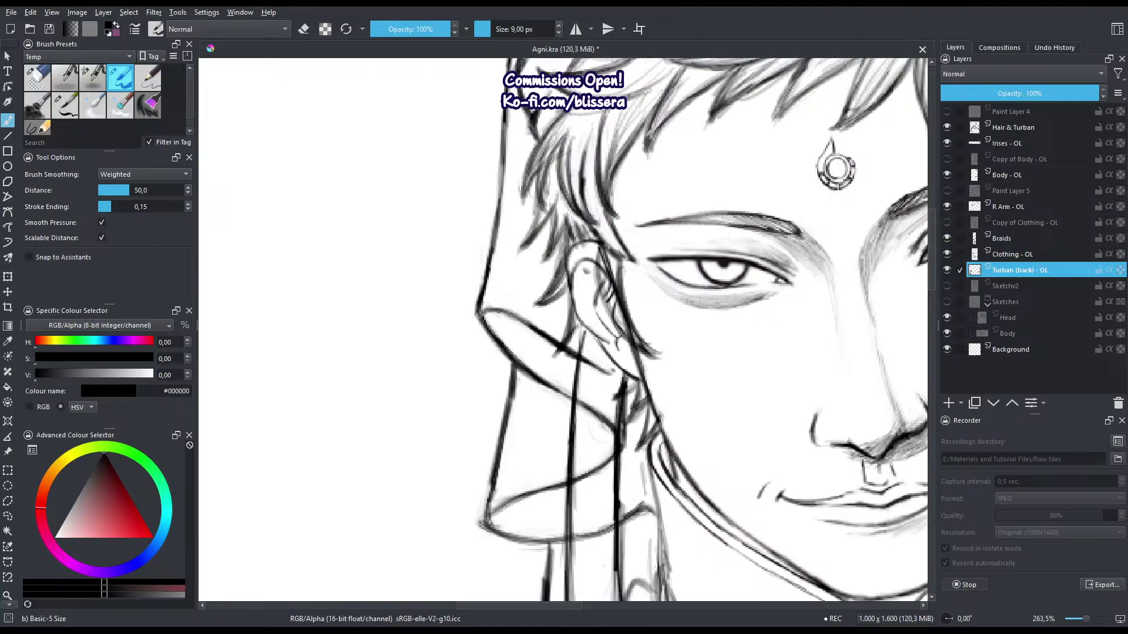
{"action": "left_click_drag", "start_coordinate": [576, 305], "coordinate": [448, 372]}
{"action": "scroll", "coordinate": [470, 333], "scroll_direction": "up", "scroll_amount": 4}
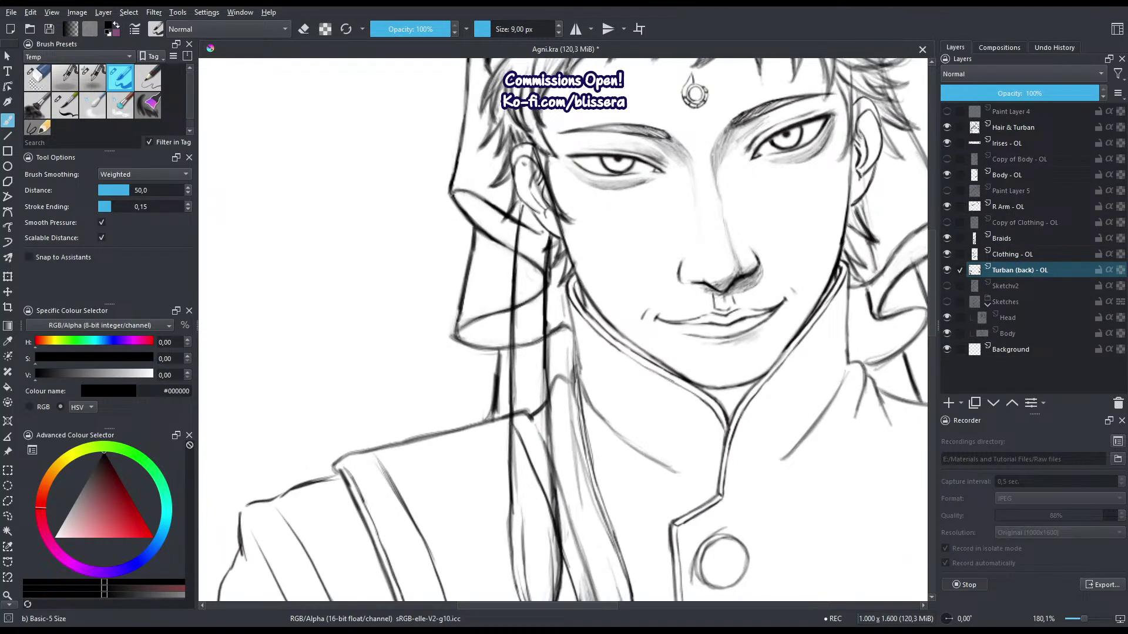
{"action": "key", "text": "e"}
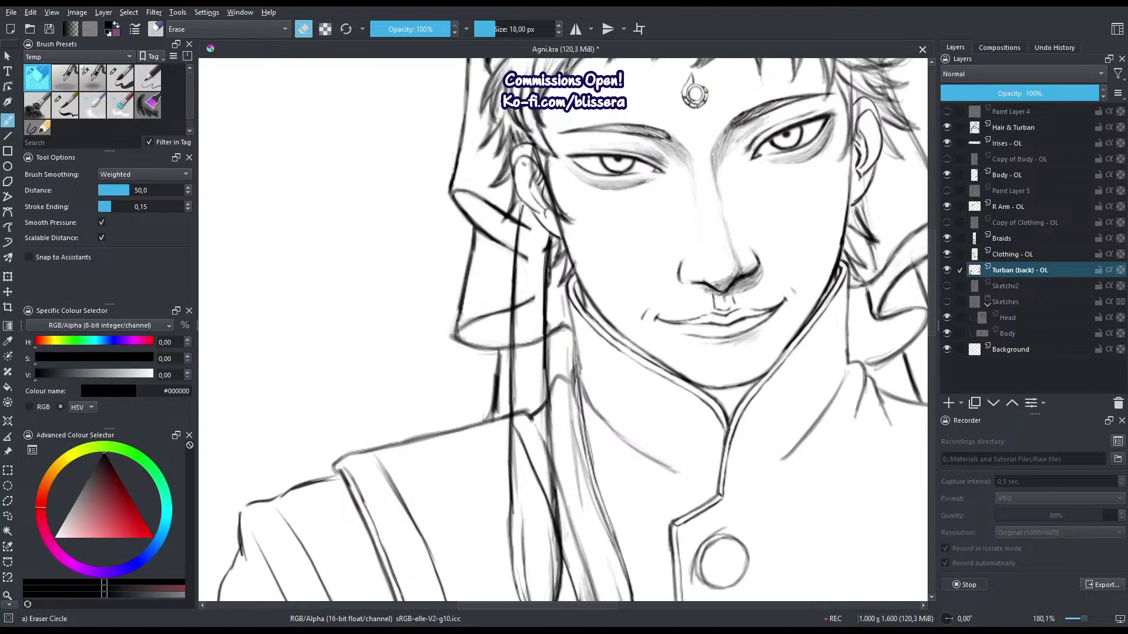
{"action": "mouse_move", "coordinate": [535, 335]}
{"action": "left_mouse_down"}
{"action": "mouse_move", "coordinate": [529, 228]}
{"action": "mouse_move", "coordinate": [519, 326]}
{"action": "mouse_move", "coordinate": [533, 304]}
{"action": "left_mouse_up"}
Erase the shoulder and collar lines that run through both braids on the Clothing - OL layer.
{"action": "left_click", "coordinate": [1001, 255]}
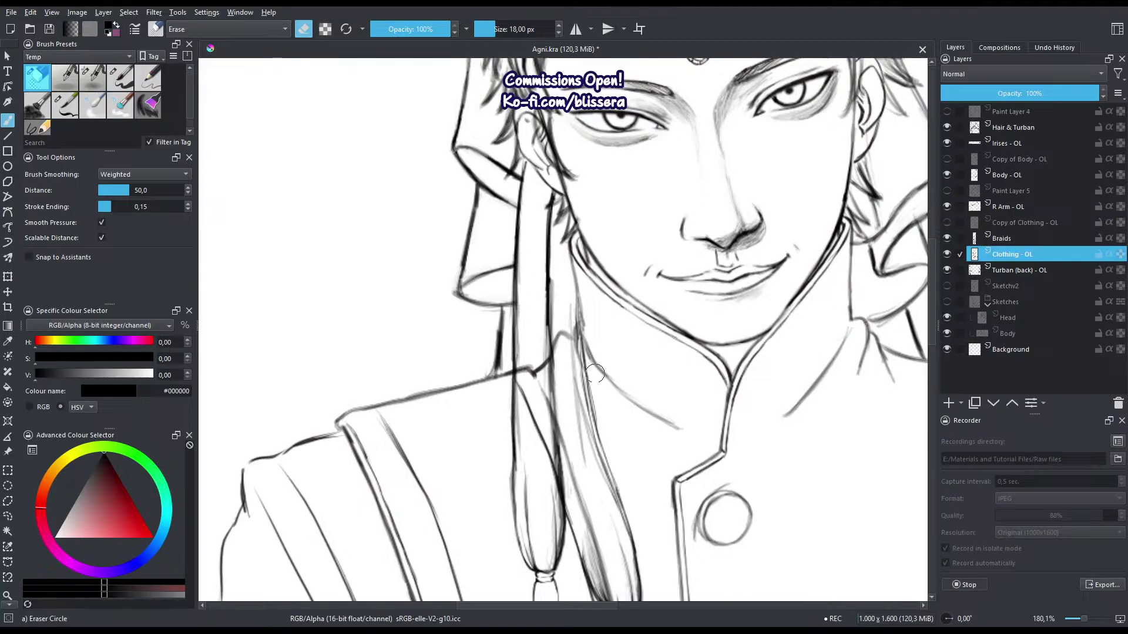
{"action": "mouse_move", "coordinate": [594, 373]}
{"action": "left_mouse_down"}
{"action": "mouse_move", "coordinate": [564, 344]}
{"action": "mouse_move", "coordinate": [576, 380]}
{"action": "left_mouse_up"}
{"action": "mouse_move", "coordinate": [550, 277]}
{"action": "left_mouse_down"}
{"action": "mouse_move", "coordinate": [565, 372]}
{"action": "mouse_move", "coordinate": [549, 319]}
{"action": "mouse_move", "coordinate": [542, 360]}
{"action": "mouse_move", "coordinate": [543, 315]}
{"action": "mouse_move", "coordinate": [545, 485]}
{"action": "mouse_move", "coordinate": [532, 436]}
{"action": "mouse_move", "coordinate": [553, 501]}
{"action": "mouse_move", "coordinate": [568, 453]}
{"action": "mouse_move", "coordinate": [593, 529]}
{"action": "left_mouse_up"}
{"action": "scroll", "coordinate": [599, 528], "scroll_direction": "down", "scroll_amount": 2}
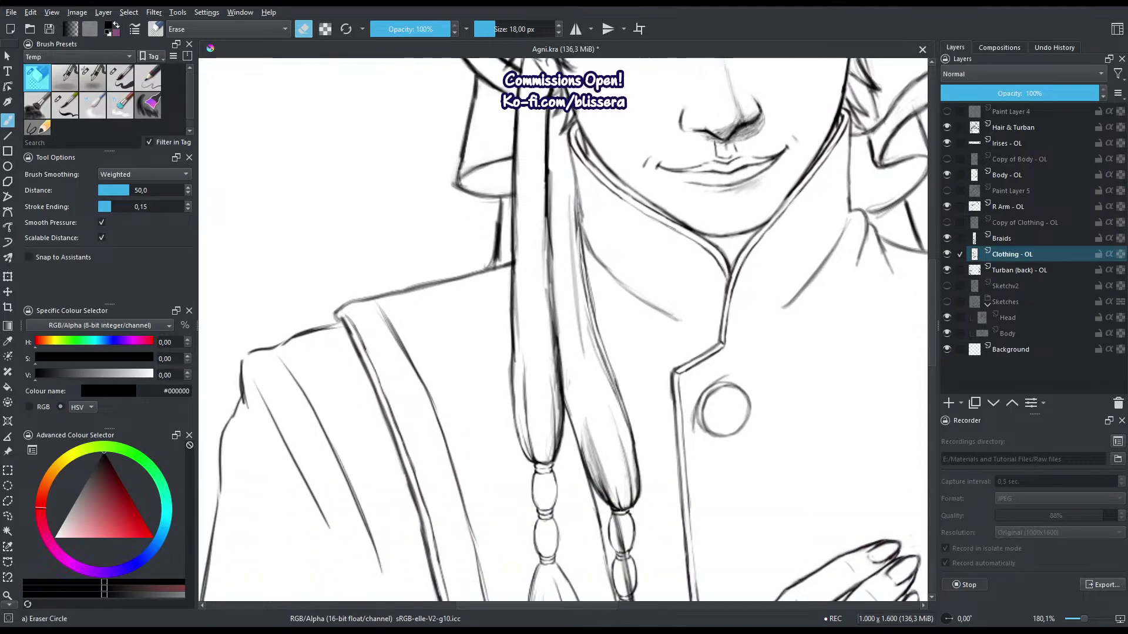
{"action": "right_click", "coordinate": [746, 247]}
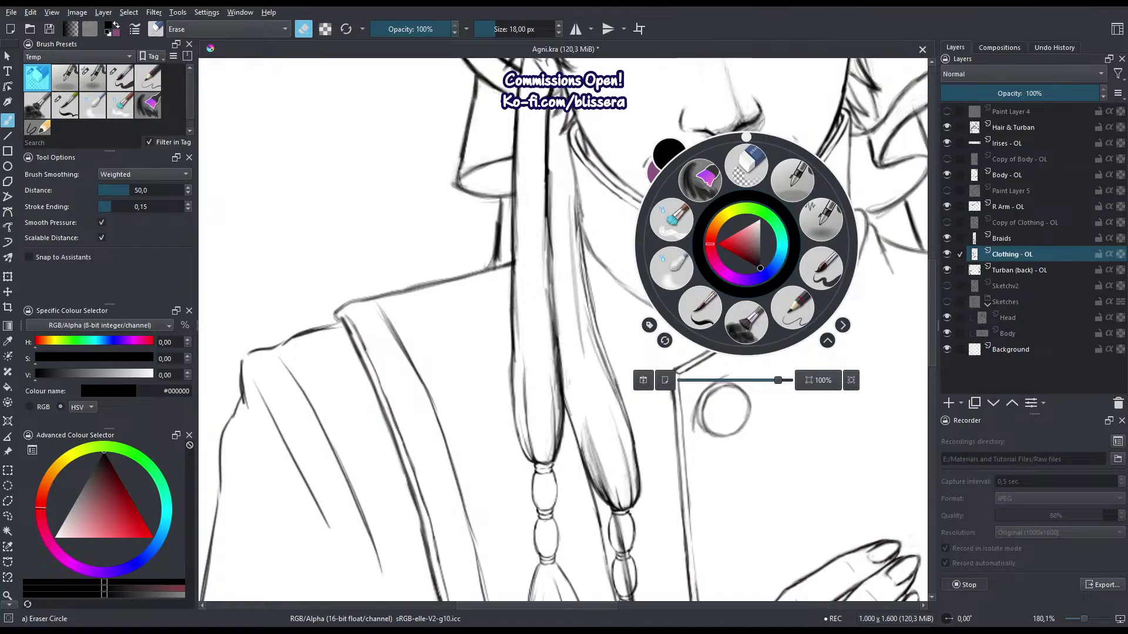
{"action": "left_click", "coordinate": [690, 107]}
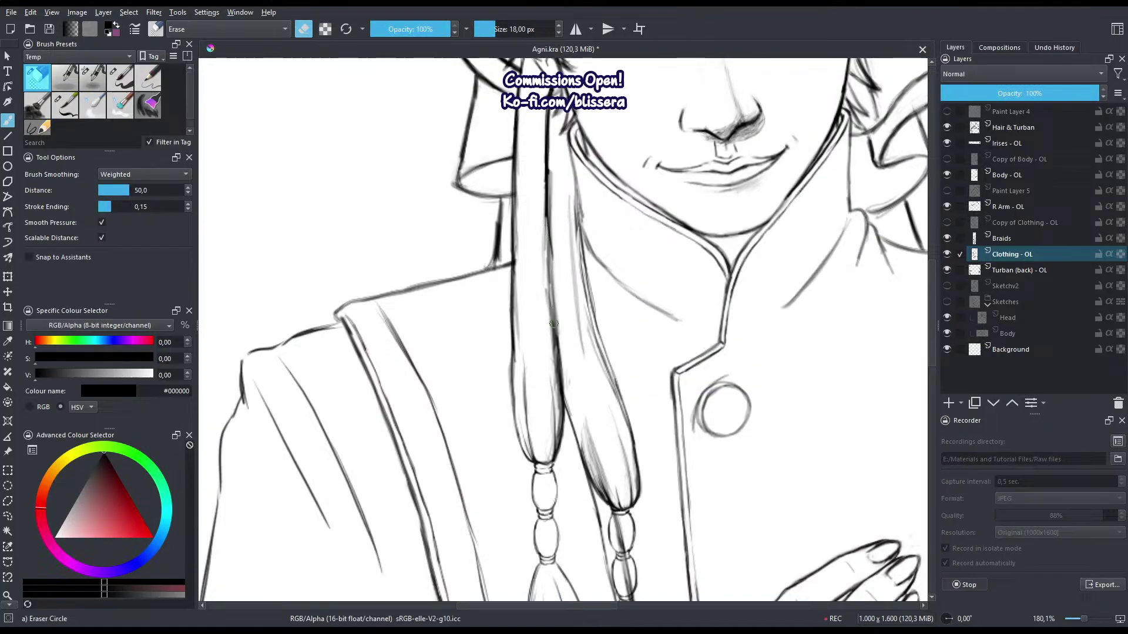
Erase the right tassel's hair ends that overlap the hand and wrist on the Braids layer.
{"action": "left_click_drag", "start_coordinate": [551, 302], "coordinate": [589, 354]}
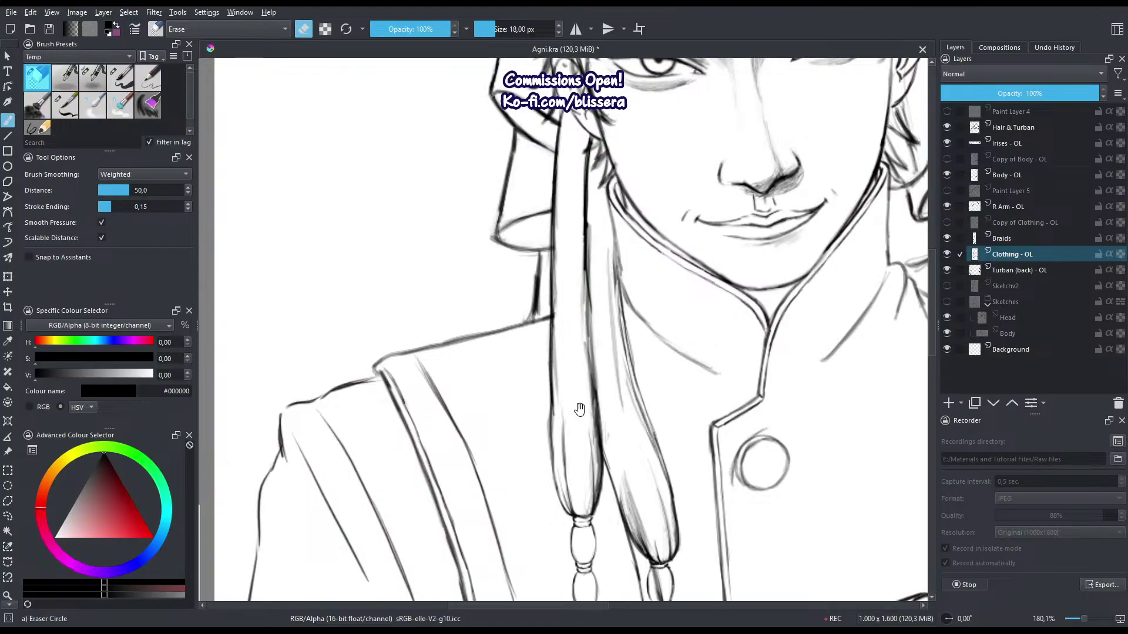
{"action": "scroll", "coordinate": [579, 410], "scroll_direction": "down", "scroll_amount": 4}
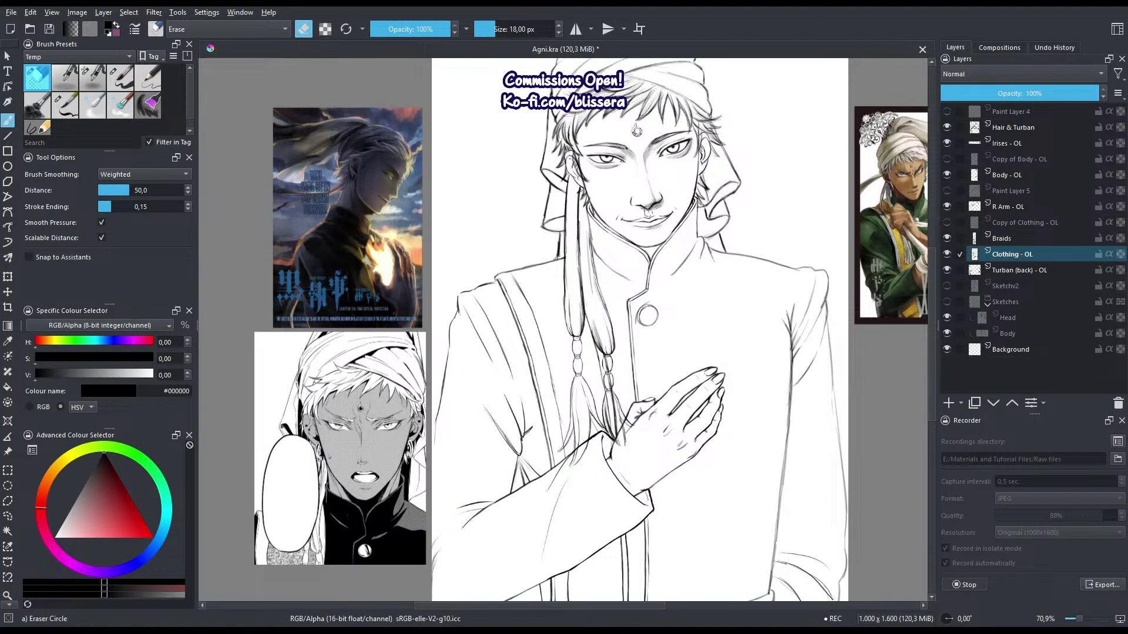
{"action": "scroll", "coordinate": [615, 438], "scroll_direction": "up", "scroll_amount": 5}
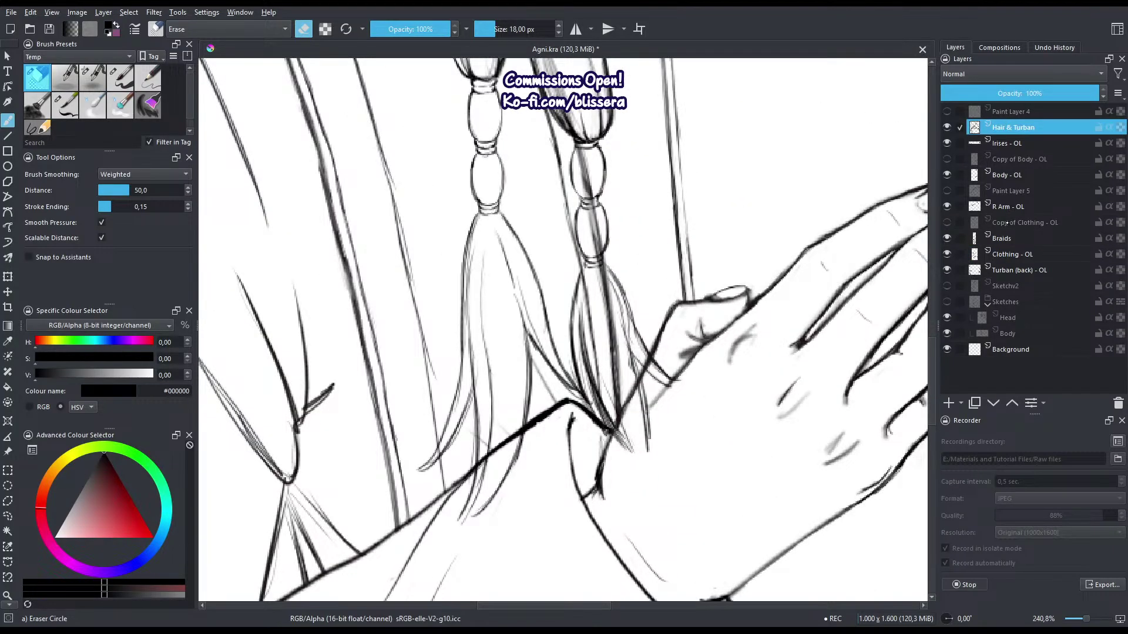
{"action": "key", "text": "Page_Up"}
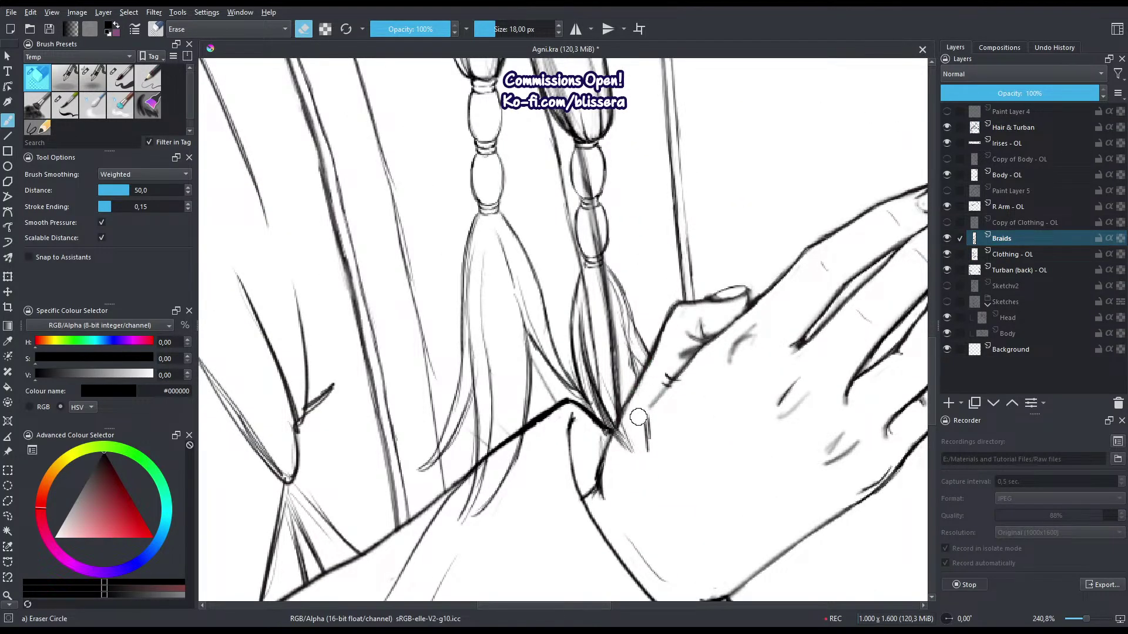
{"action": "left_click_drag", "start_coordinate": [642, 412], "coordinate": [609, 456]}
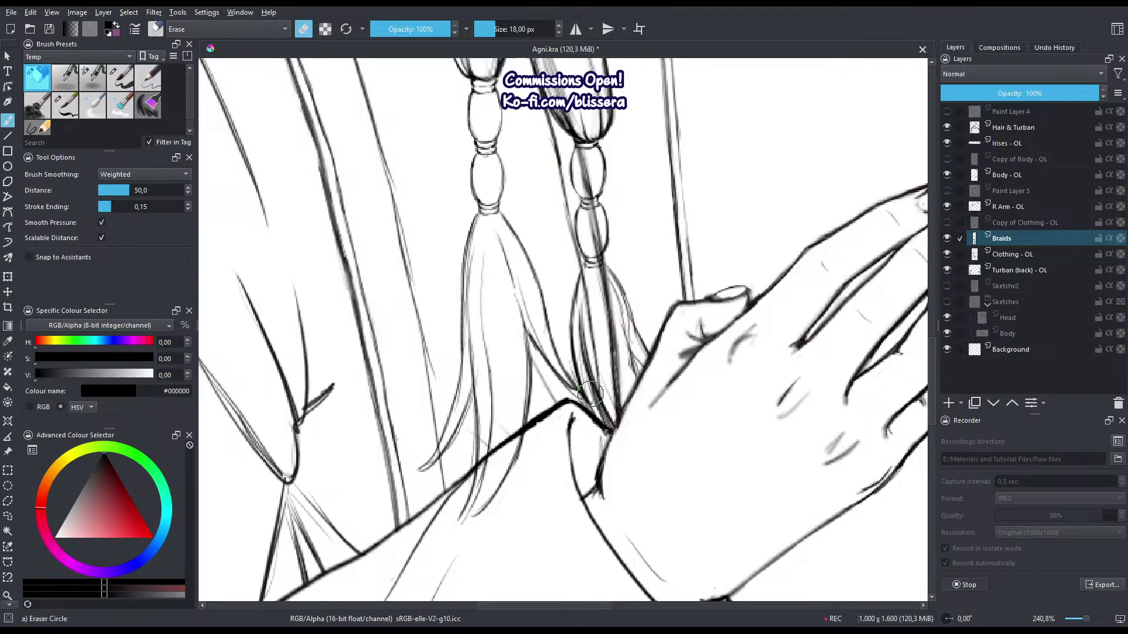
{"action": "scroll", "coordinate": [538, 433], "scroll_direction": "down", "scroll_amount": 3}
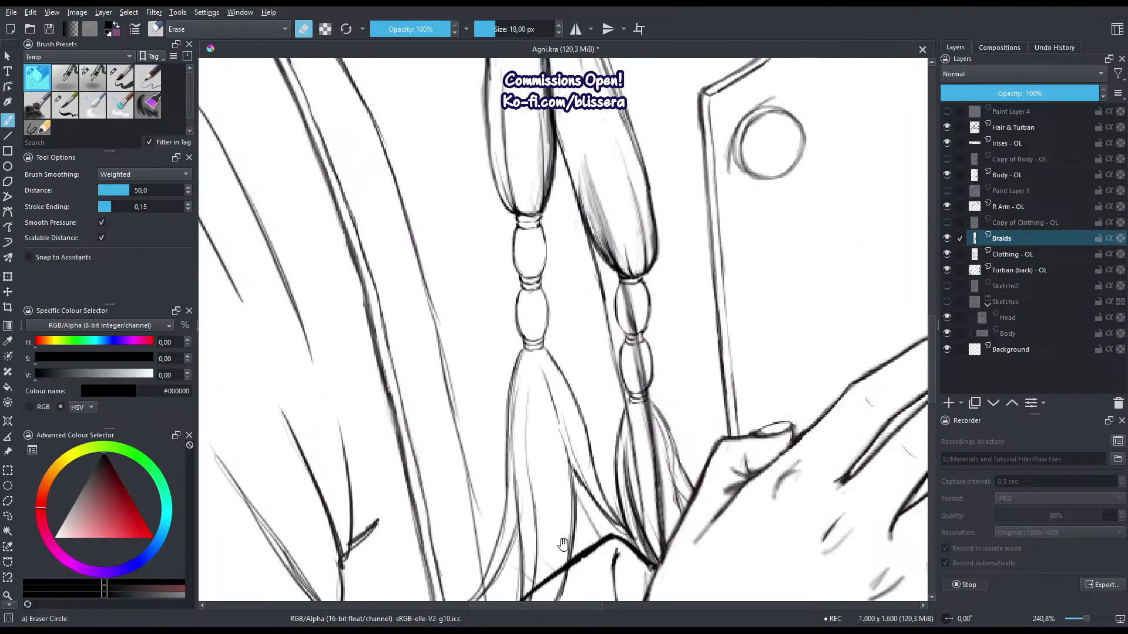
Make the Clothing - OL layer active.
{"action": "left_click_drag", "start_coordinate": [558, 464], "coordinate": [578, 424]}
{"action": "scroll", "coordinate": [578, 423], "scroll_direction": "up", "scroll_amount": 5}
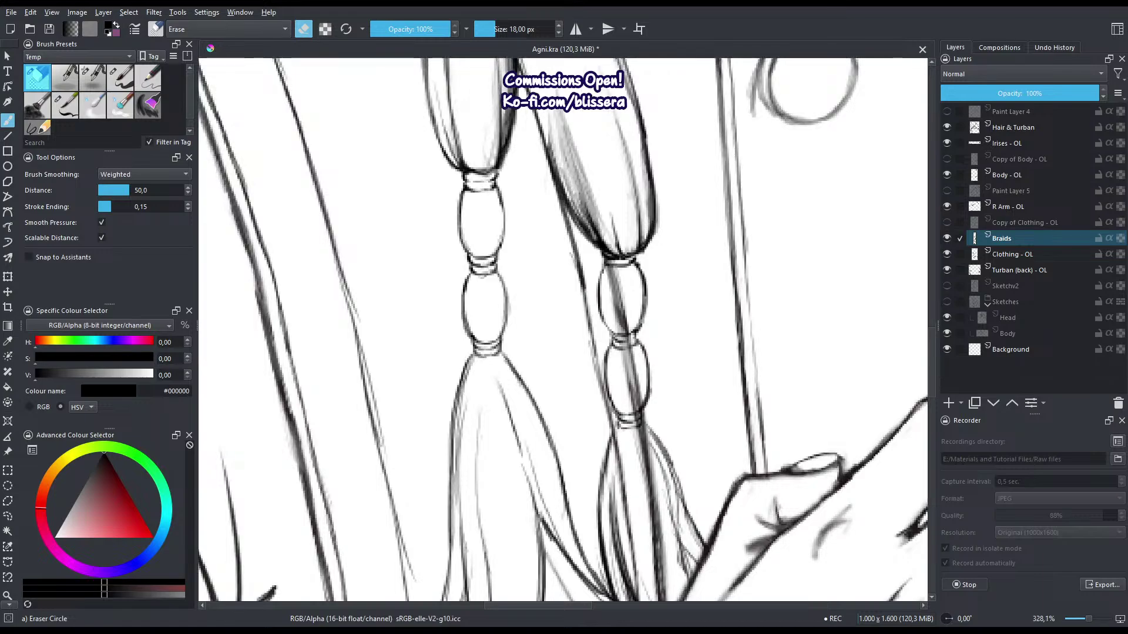
{"action": "left_click", "coordinate": [1020, 250]}
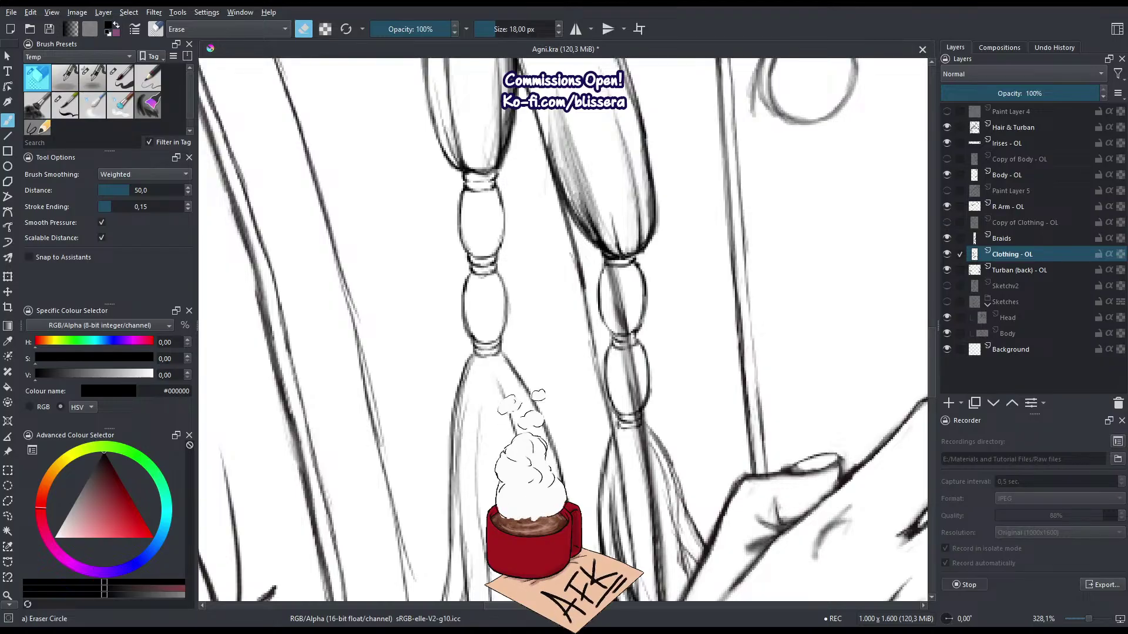
{"action": "key", "text": "alt+Tab"}
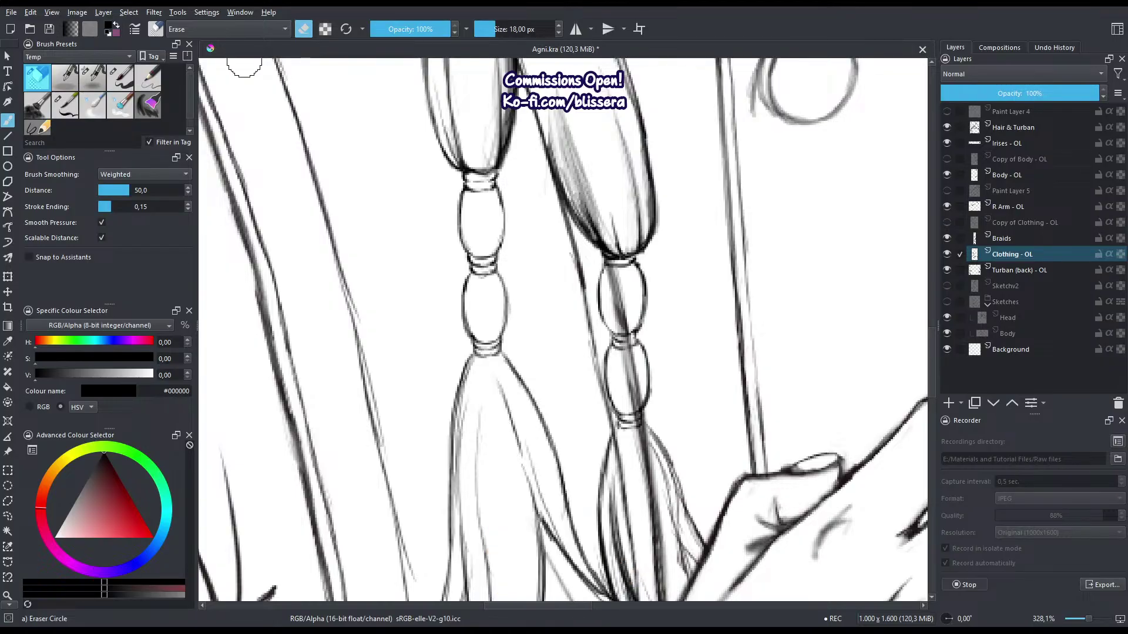
{"action": "scroll", "coordinate": [559, 327], "scroll_direction": "down", "scroll_amount": 8}
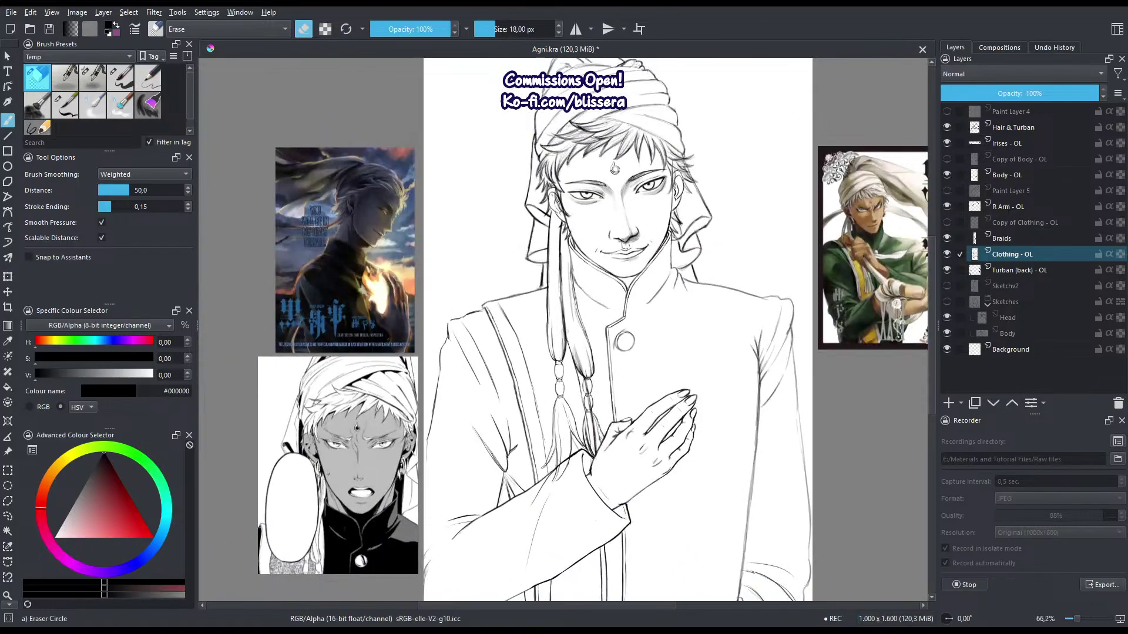
Show the Sketchv2 layer again and make the Hair & Turban layer active.
{"action": "left_click_drag", "start_coordinate": [614, 169], "coordinate": [623, 141]}
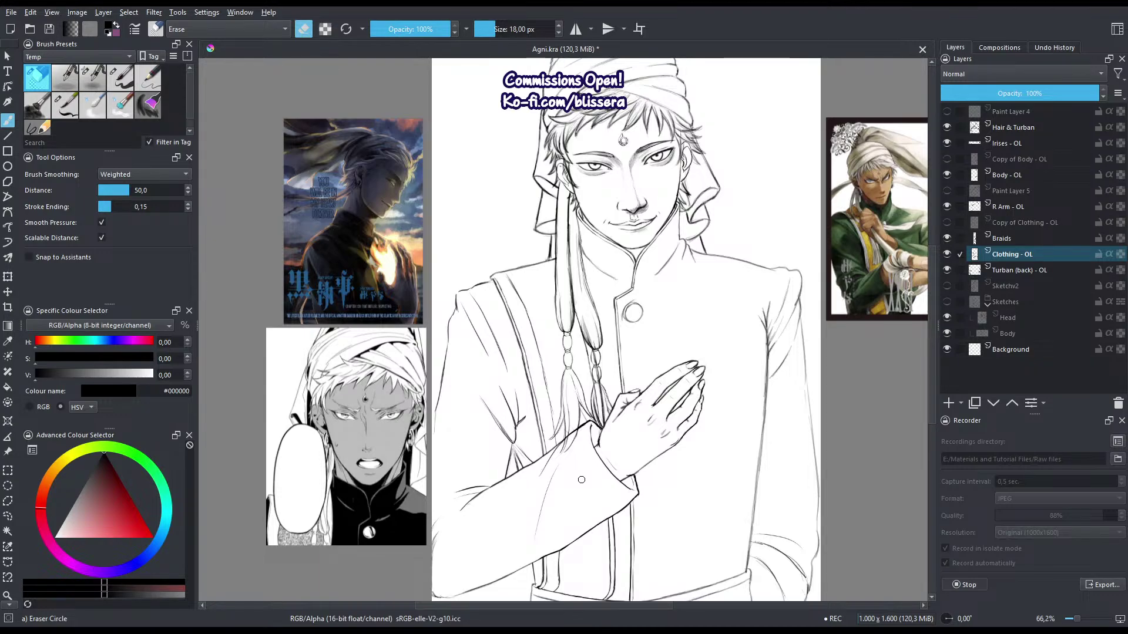
{"action": "scroll", "coordinate": [581, 480], "scroll_direction": "up", "scroll_amount": 9}
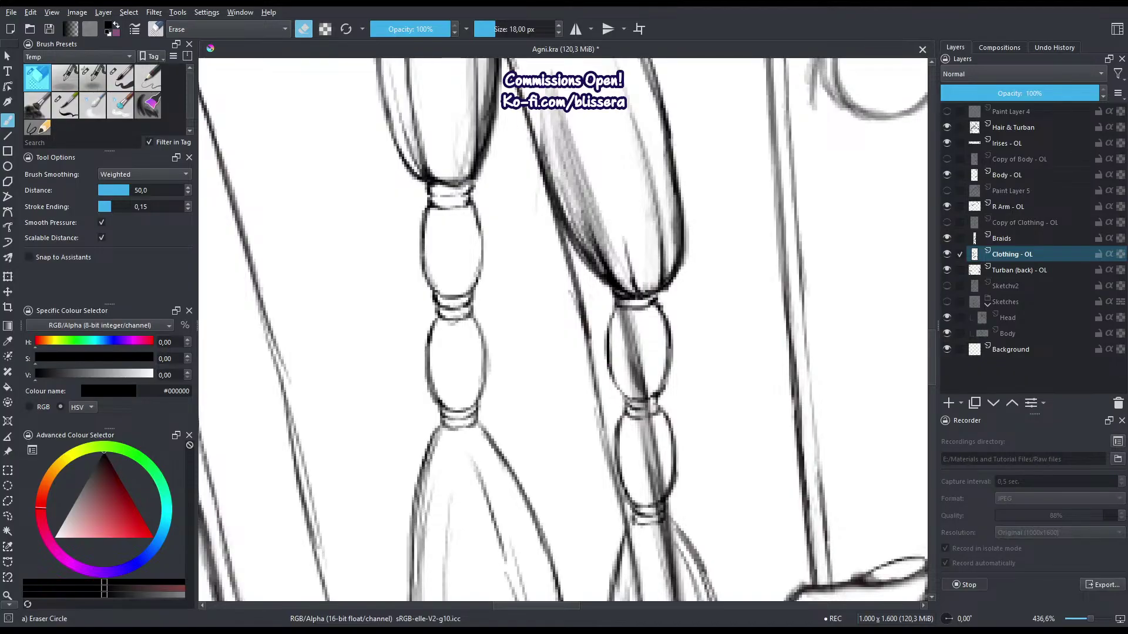
{"action": "scroll", "coordinate": [592, 441], "scroll_direction": "down", "scroll_amount": 9}
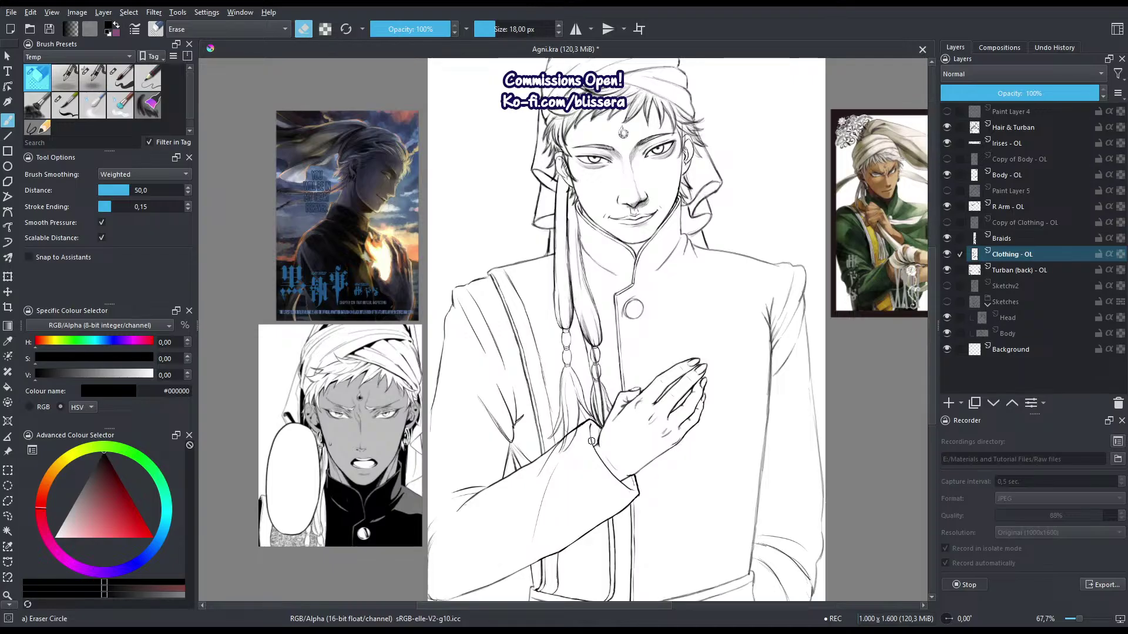
{"action": "left_click_drag", "start_coordinate": [591, 441], "coordinate": [595, 501]}
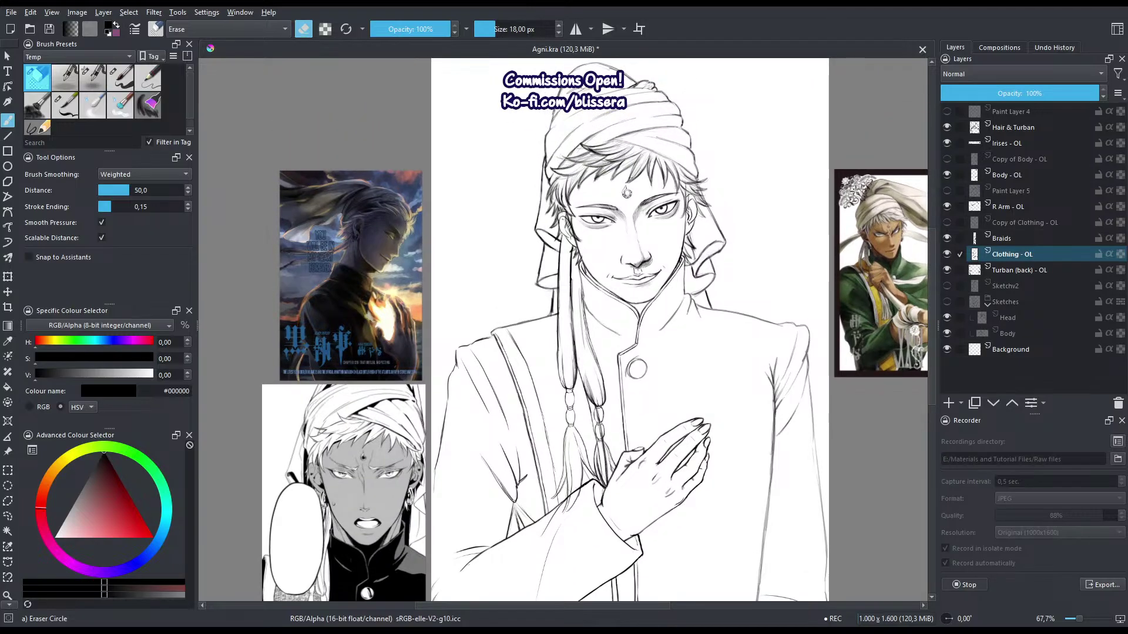
{"action": "left_click_drag", "start_coordinate": [572, 305], "coordinate": [552, 453]}
{"action": "left_click_drag", "start_coordinate": [600, 229], "coordinate": [760, 202]}
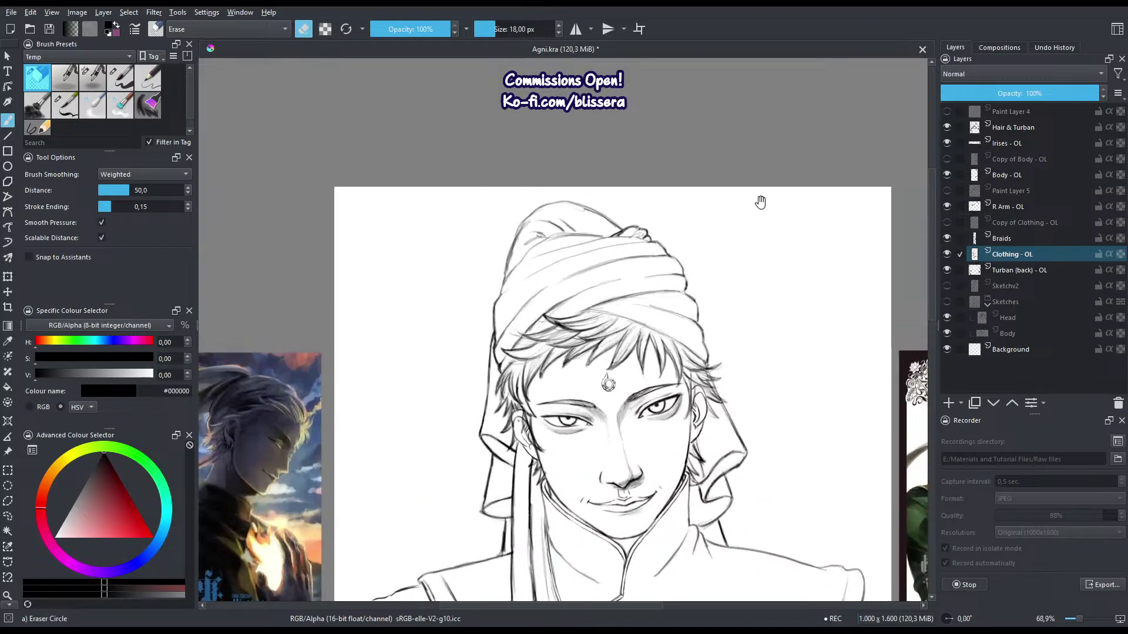
{"action": "left_click", "coordinate": [946, 286]}
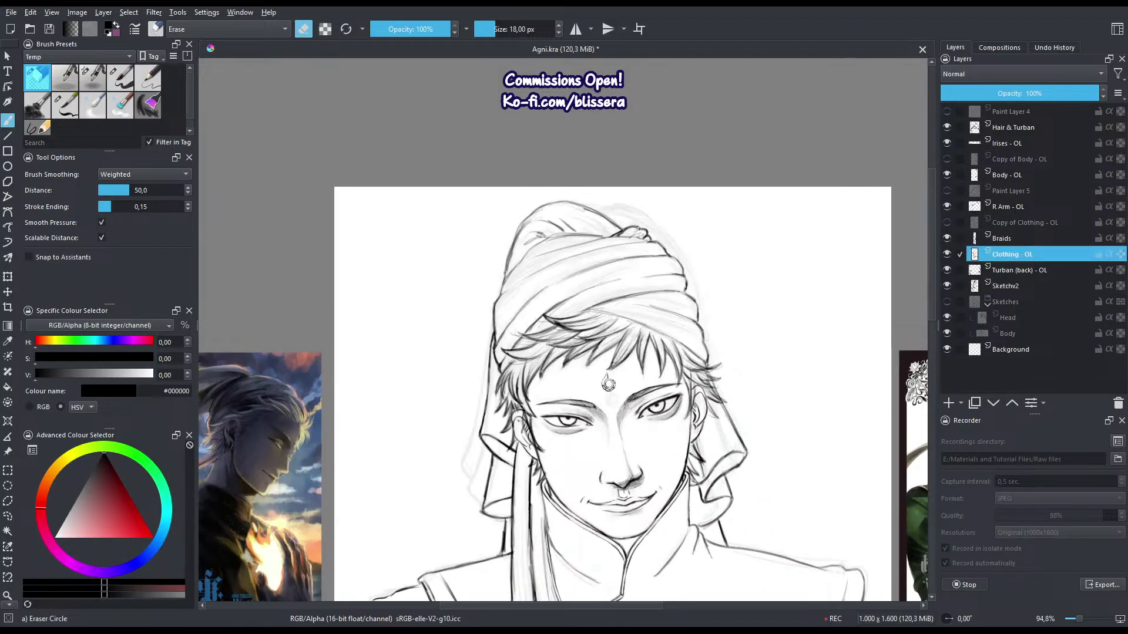
{"action": "scroll", "coordinate": [594, 201], "scroll_direction": "up", "scroll_amount": 4}
{"action": "left_click", "coordinate": [1019, 127]}
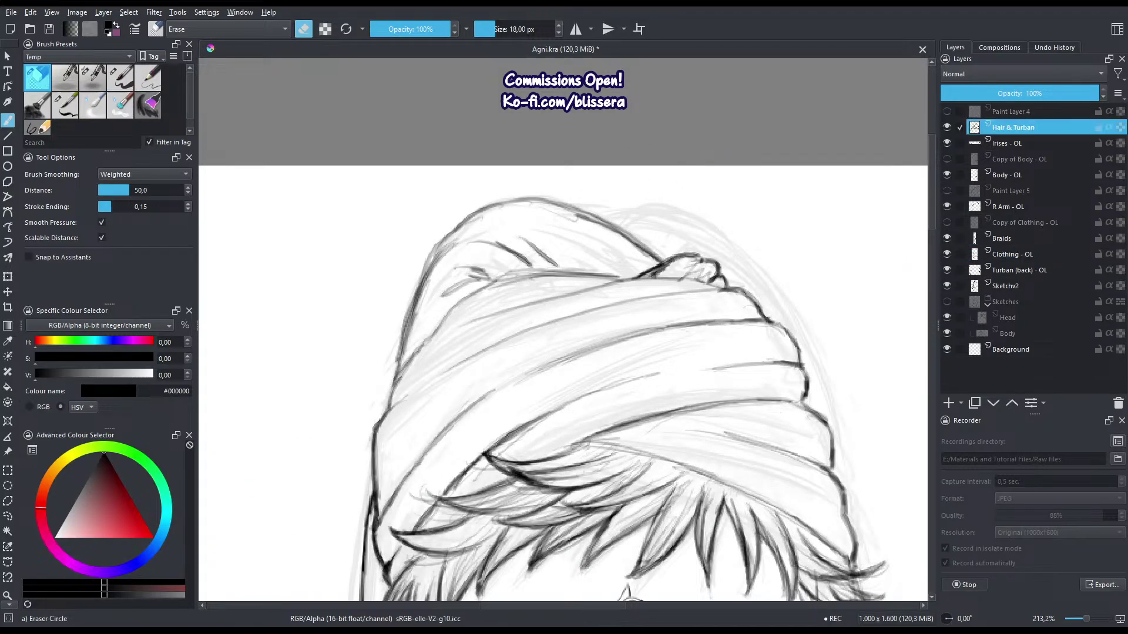
Reinforce the sloping upper outline of the turban's crown with the 9 px Basic-5 Size brush and start a fold line beneath it.
{"action": "left_click_drag", "start_coordinate": [575, 197], "coordinate": [519, 135]}
{"action": "left_click_drag", "start_coordinate": [520, 136], "coordinate": [473, 153]}
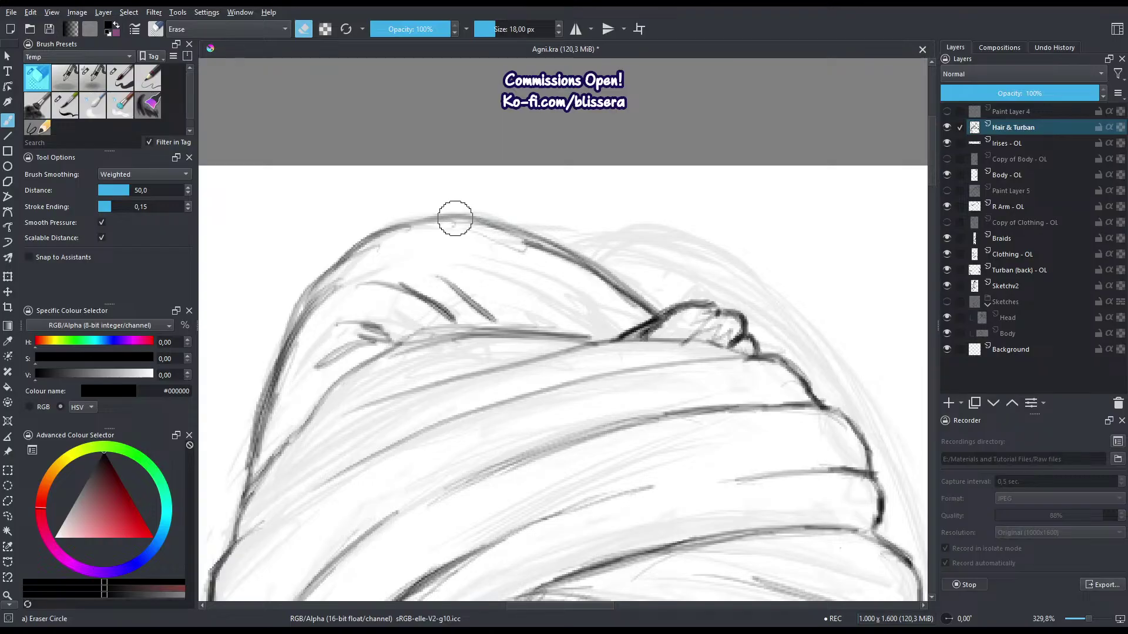
{"action": "key", "text": "slash"}
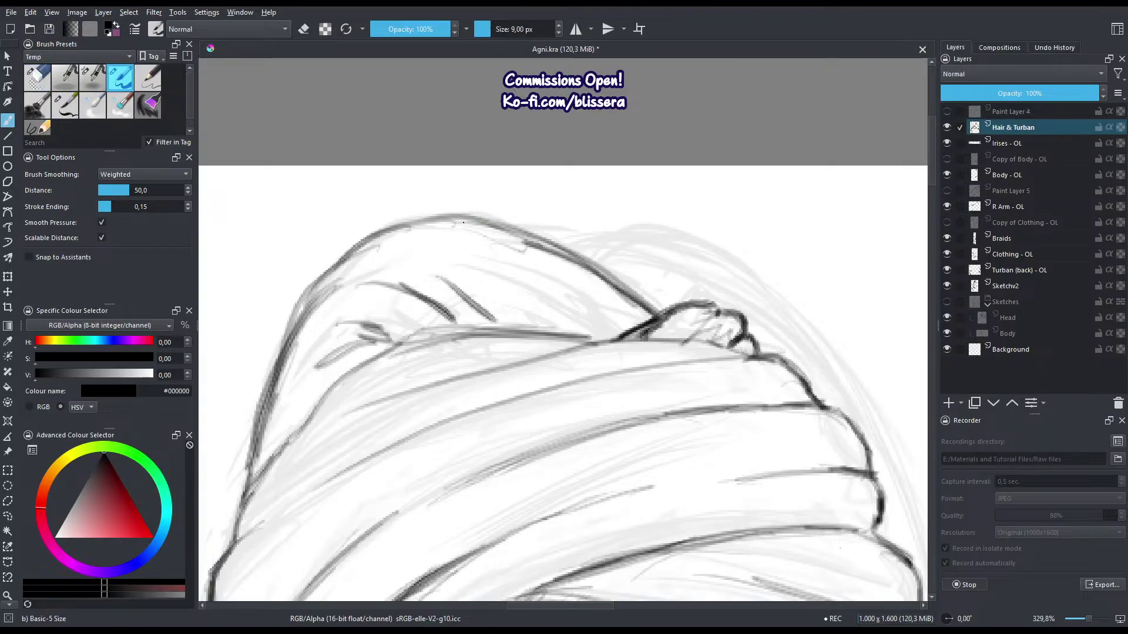
{"action": "left_click_drag", "start_coordinate": [464, 220], "coordinate": [653, 315]}
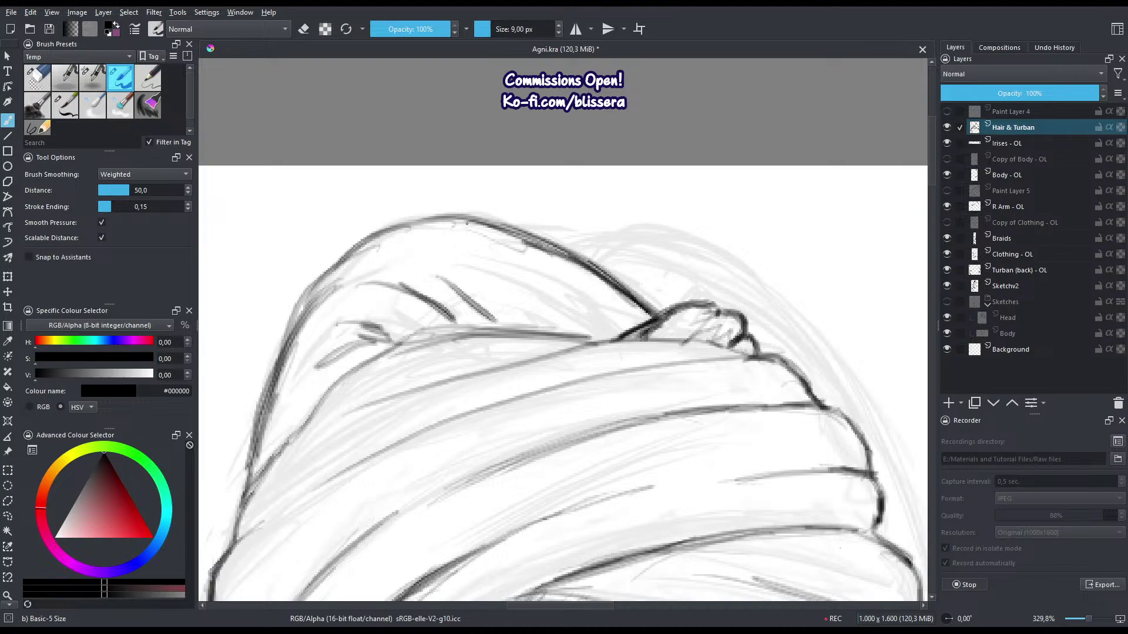
{"action": "left_click_drag", "start_coordinate": [420, 278], "coordinate": [560, 283]}
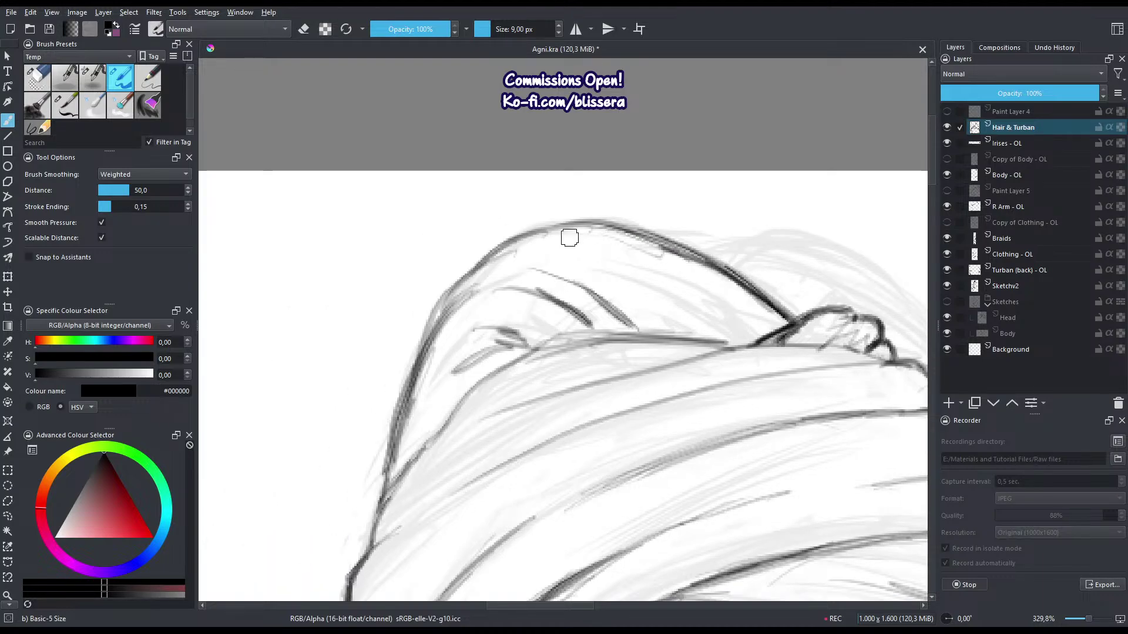
Mirror the canvas view and rework the crown's outer curve, erasing stray lines and redrawing the outline.
{"action": "mouse_move", "coordinate": [517, 249]}
{"action": "left_mouse_down"}
{"action": "mouse_move", "coordinate": [439, 297]}
{"action": "mouse_move", "coordinate": [429, 320]}
{"action": "left_mouse_up"}
{"action": "key", "text": "m"}
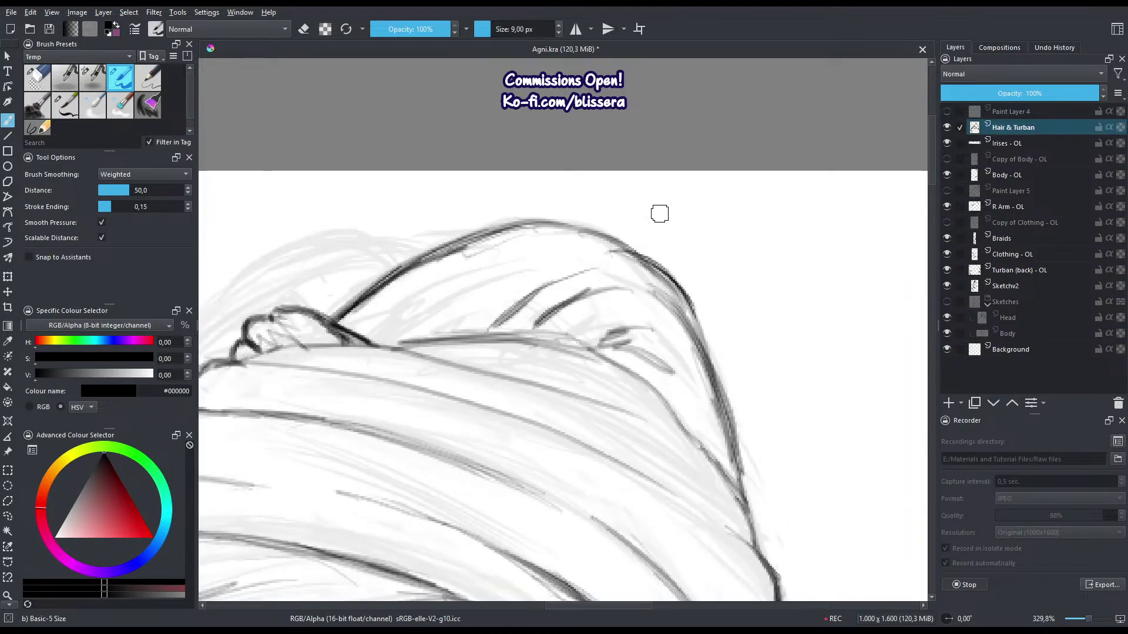
{"action": "key", "text": "e"}
{"action": "mouse_move", "coordinate": [635, 261]}
{"action": "left_mouse_down"}
{"action": "mouse_move", "coordinate": [680, 301]}
{"action": "mouse_move", "coordinate": [658, 275]}
{"action": "mouse_move", "coordinate": [648, 280]}
{"action": "mouse_move", "coordinate": [658, 290]}
{"action": "mouse_move", "coordinate": [644, 276]}
{"action": "mouse_move", "coordinate": [698, 325]}
{"action": "left_mouse_up"}
{"action": "key", "text": "e"}
{"action": "left_click_drag", "start_coordinate": [674, 288], "coordinate": [704, 364]}
{"action": "left_click_drag", "start_coordinate": [671, 321], "coordinate": [707, 368]}
{"action": "left_click_drag", "start_coordinate": [685, 302], "coordinate": [708, 355]}
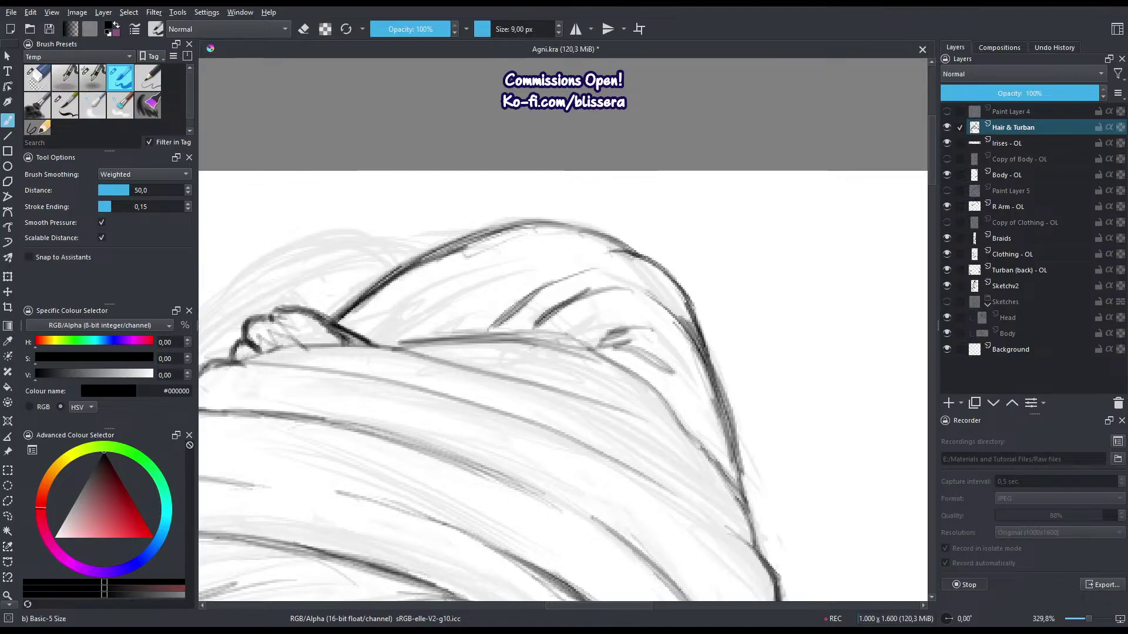
Draw the curved fabric fold lines inside the turban's crown.
{"action": "left_click_drag", "start_coordinate": [675, 320], "coordinate": [790, 341]}
{"action": "left_click_drag", "start_coordinate": [739, 307], "coordinate": [649, 346]}
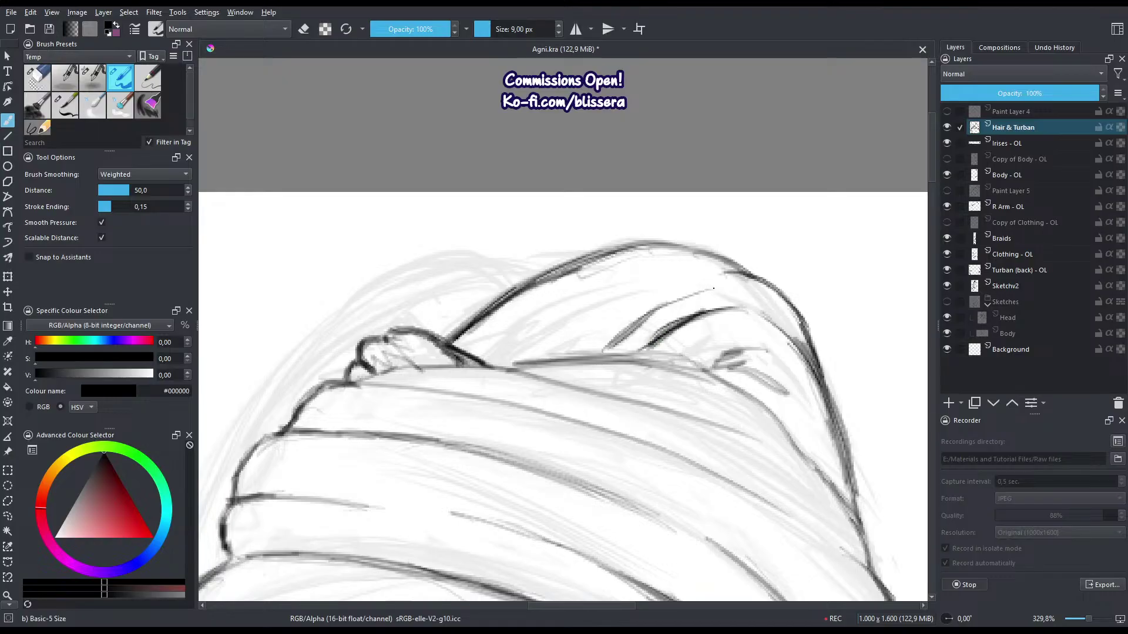
{"action": "mouse_move", "coordinate": [712, 288]}
{"action": "left_mouse_down"}
{"action": "mouse_move", "coordinate": [605, 349]}
{"action": "mouse_move", "coordinate": [599, 333]}
{"action": "left_mouse_up"}
{"action": "left_click_drag", "start_coordinate": [660, 292], "coordinate": [585, 353]}
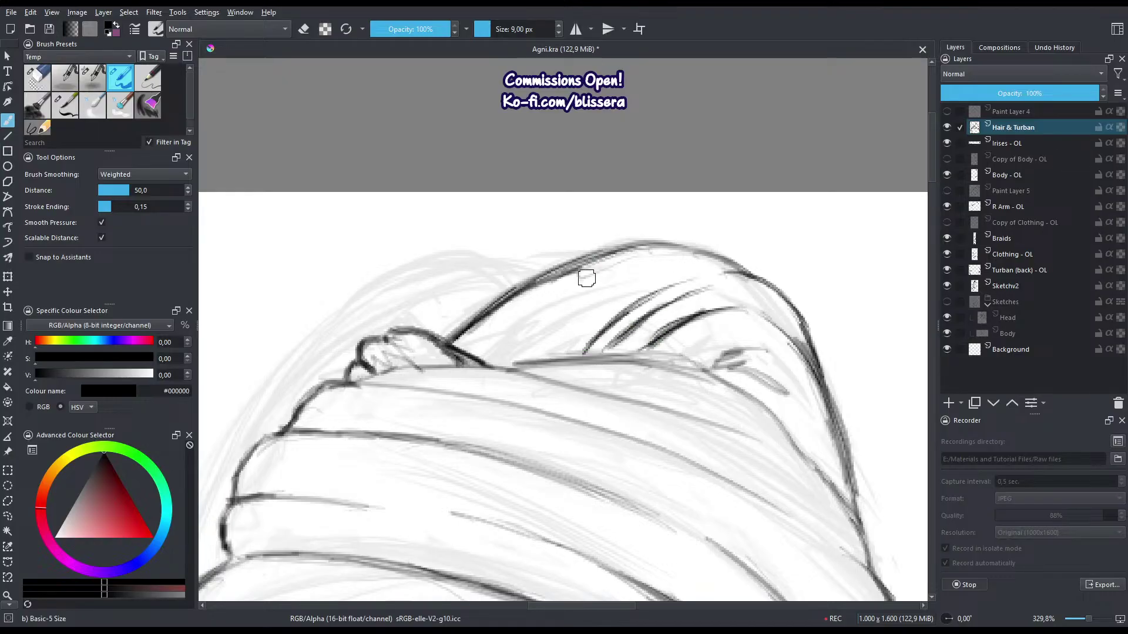
{"action": "left_click_drag", "start_coordinate": [606, 283], "coordinate": [497, 358]}
{"action": "left_click_drag", "start_coordinate": [692, 254], "coordinate": [643, 275]}
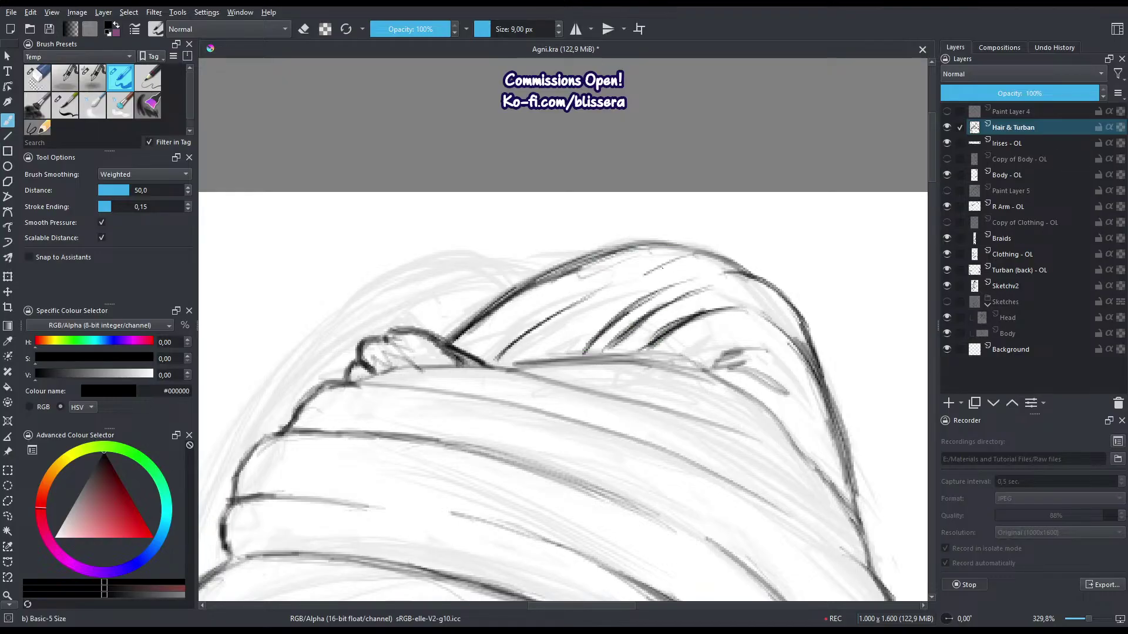
Unmirror the canvas view and draw the arched outline of the rear turban section behind the small knot.
{"action": "mouse_move", "coordinate": [515, 241]}
{"action": "left_mouse_down"}
{"action": "mouse_move", "coordinate": [662, 206]}
{"action": "mouse_move", "coordinate": [583, 239]}
{"action": "left_mouse_up"}
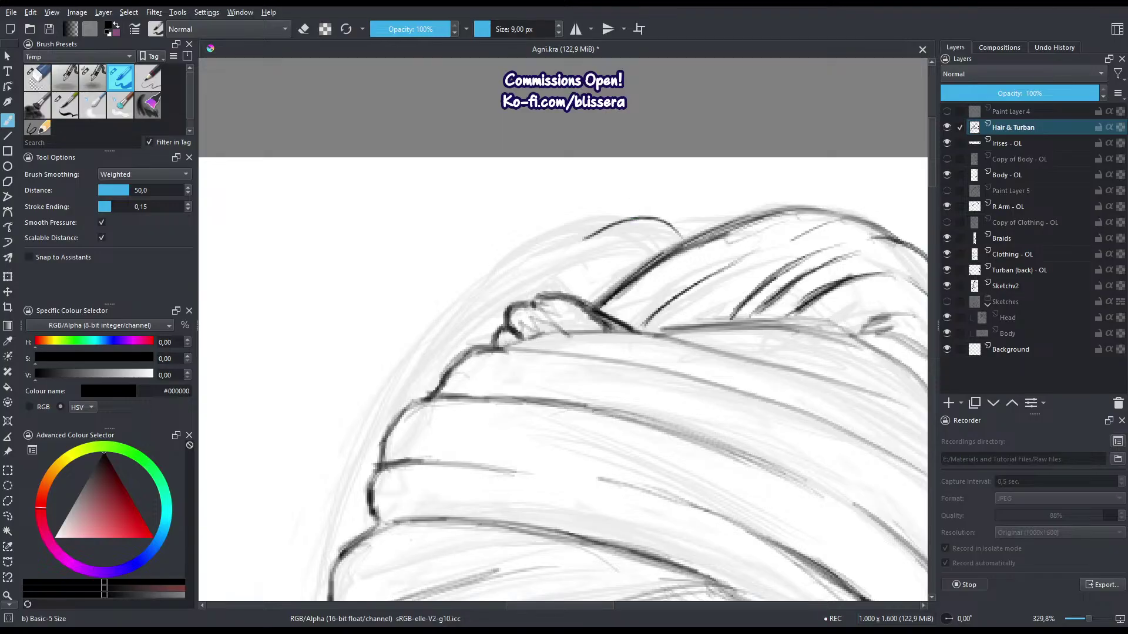
{"action": "key", "text": "m"}
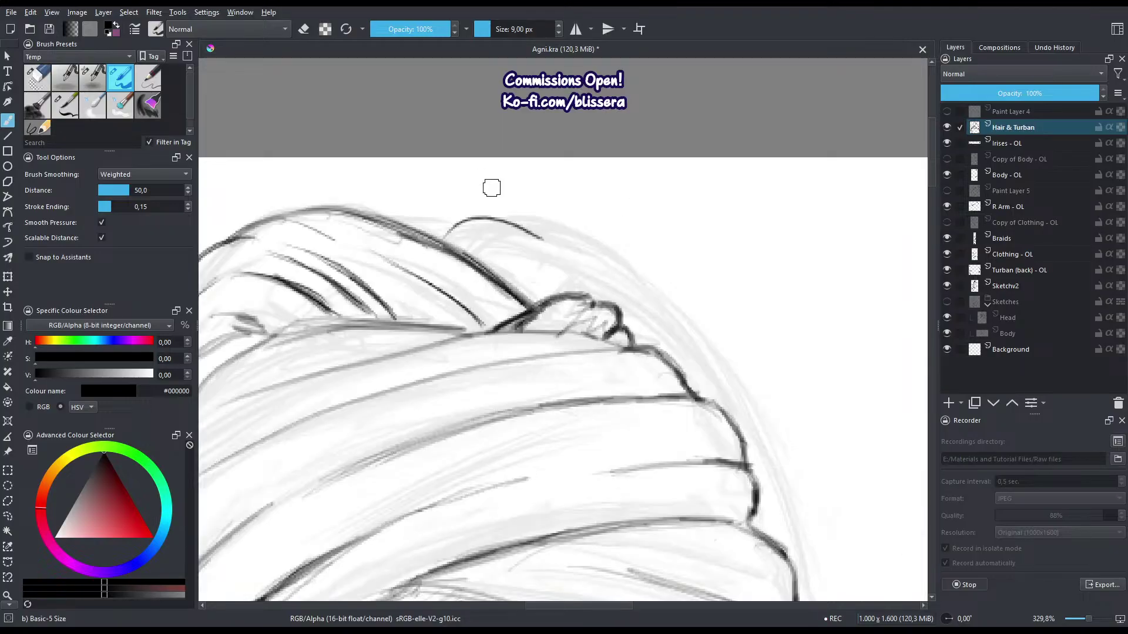
{"action": "left_click_drag", "start_coordinate": [439, 232], "coordinate": [690, 342]}
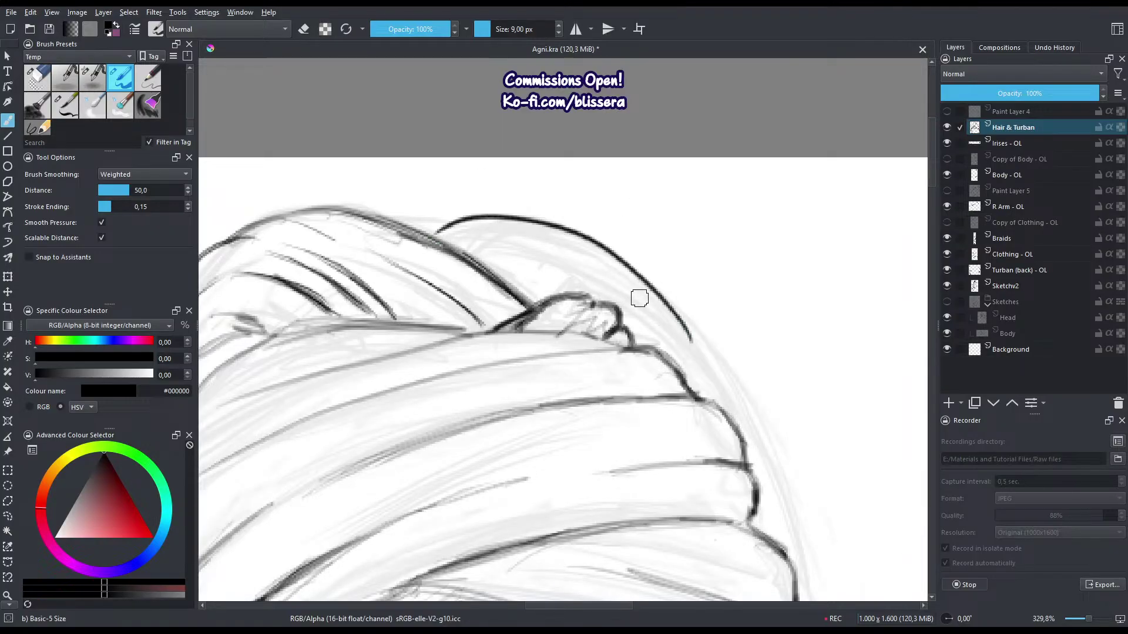
{"action": "left_click_drag", "start_coordinate": [433, 226], "coordinate": [455, 254]}
{"action": "left_click_drag", "start_coordinate": [455, 255], "coordinate": [505, 204]}
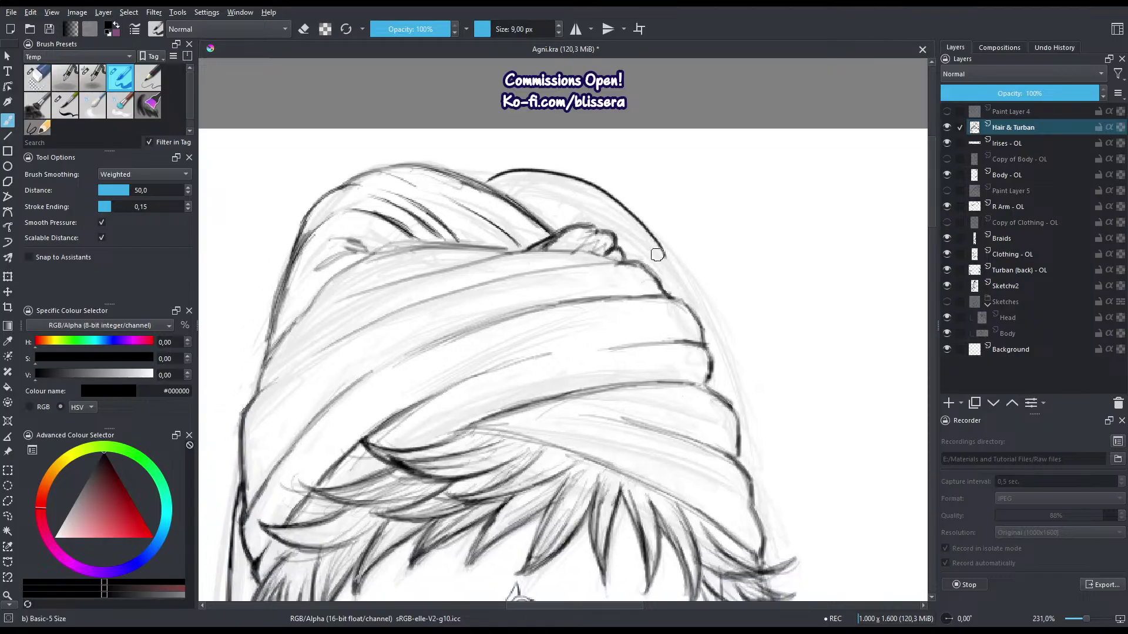
Extend the rear turban outline down along the wrapped bands with a 10 px brush, undoing and redrawing uneven strokes.
{"action": "left_click_drag", "start_coordinate": [706, 319], "coordinate": [618, 192]}
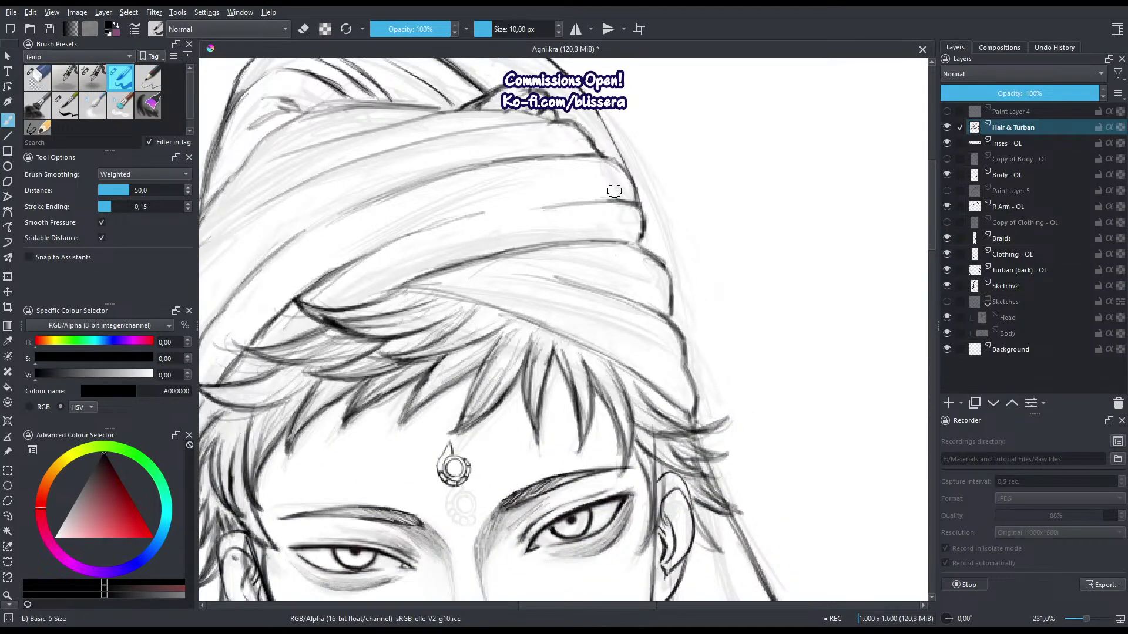
{"action": "key", "text": "ctrl+z"}
{"action": "left_click_drag", "start_coordinate": [590, 104], "coordinate": [667, 259]}
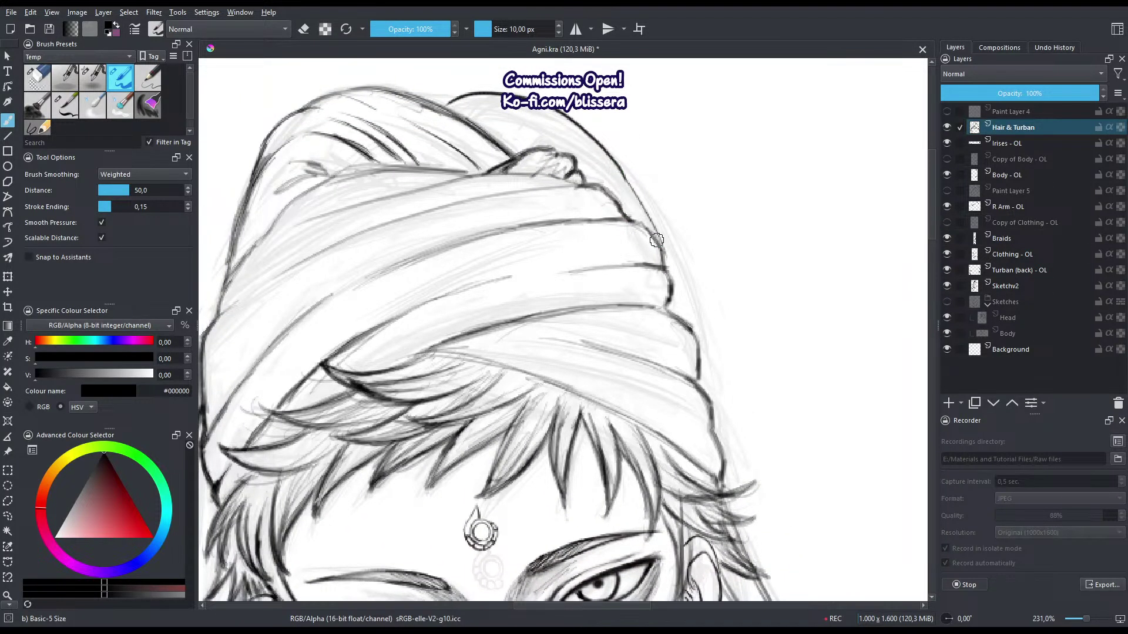
{"action": "left_click_drag", "start_coordinate": [624, 175], "coordinate": [692, 325]}
{"action": "mouse_move", "coordinate": [683, 285]}
{"action": "left_mouse_down"}
{"action": "mouse_move", "coordinate": [718, 407]}
{"action": "mouse_move", "coordinate": [699, 353]}
{"action": "mouse_move", "coordinate": [708, 401]}
{"action": "left_mouse_up"}
{"action": "key", "text": "ctrl+z"}
{"action": "key", "text": "ctrl+z"}
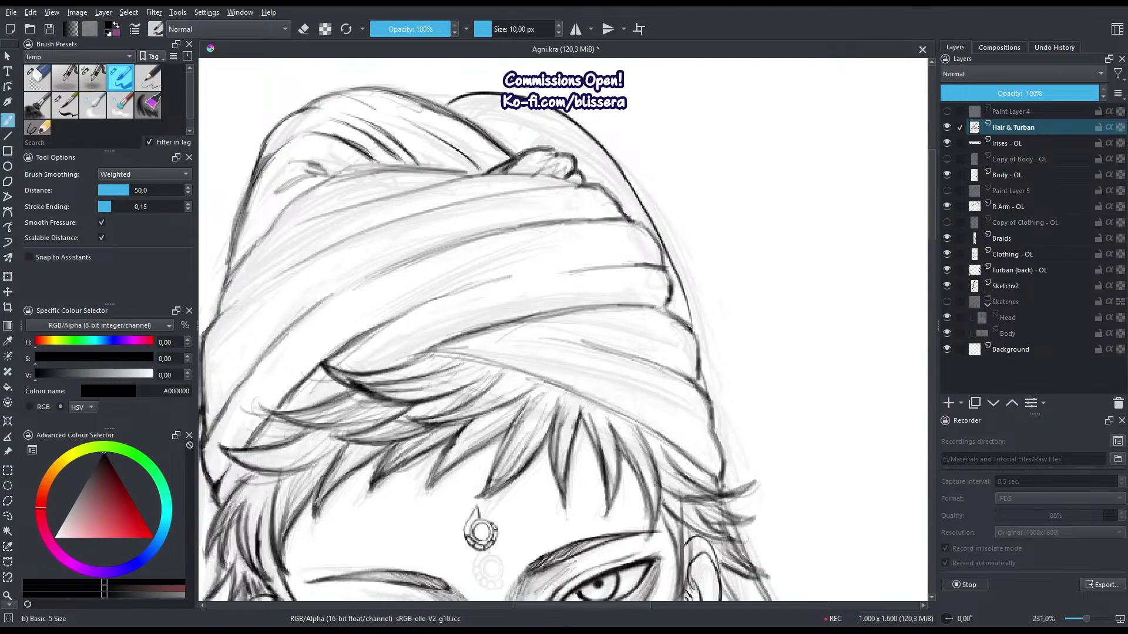
{"action": "key", "text": "ctrl+z"}
{"action": "key", "text": "ctrl+z"}
{"action": "left_click_drag", "start_coordinate": [629, 183], "coordinate": [700, 333]}
{"action": "key", "text": "ctrl+z"}
{"action": "left_click_drag", "start_coordinate": [667, 255], "coordinate": [714, 382]}
{"action": "left_click_drag", "start_coordinate": [694, 322], "coordinate": [718, 397]}
{"action": "left_click_drag", "start_coordinate": [710, 382], "coordinate": [702, 310]}
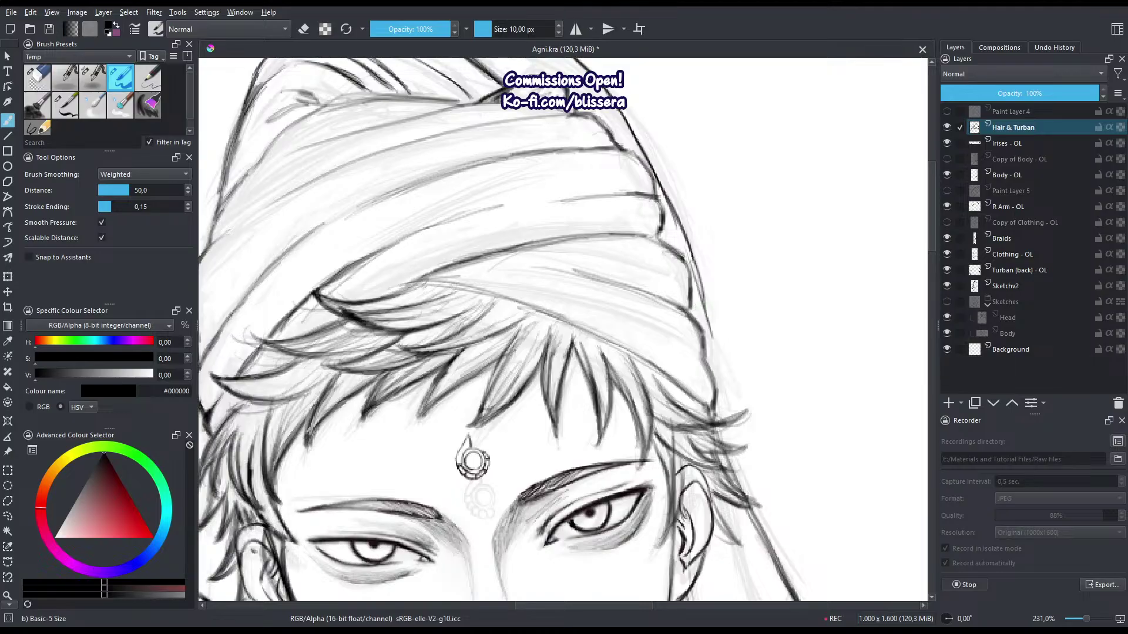
{"action": "left_click_drag", "start_coordinate": [695, 264], "coordinate": [719, 374]}
{"action": "key", "text": "ctrl+z"}
{"action": "key", "text": "ctrl+z"}
{"action": "left_click_drag", "start_coordinate": [683, 244], "coordinate": [715, 354]}
{"action": "mouse_move", "coordinate": [704, 303]}
{"action": "left_mouse_down"}
{"action": "mouse_move", "coordinate": [710, 363]}
{"action": "mouse_move", "coordinate": [709, 339]}
{"action": "left_mouse_up"}
{"action": "key", "text": "ctrl+z"}
{"action": "key", "text": "ctrl+z"}
{"action": "key", "text": "ctrl+z"}
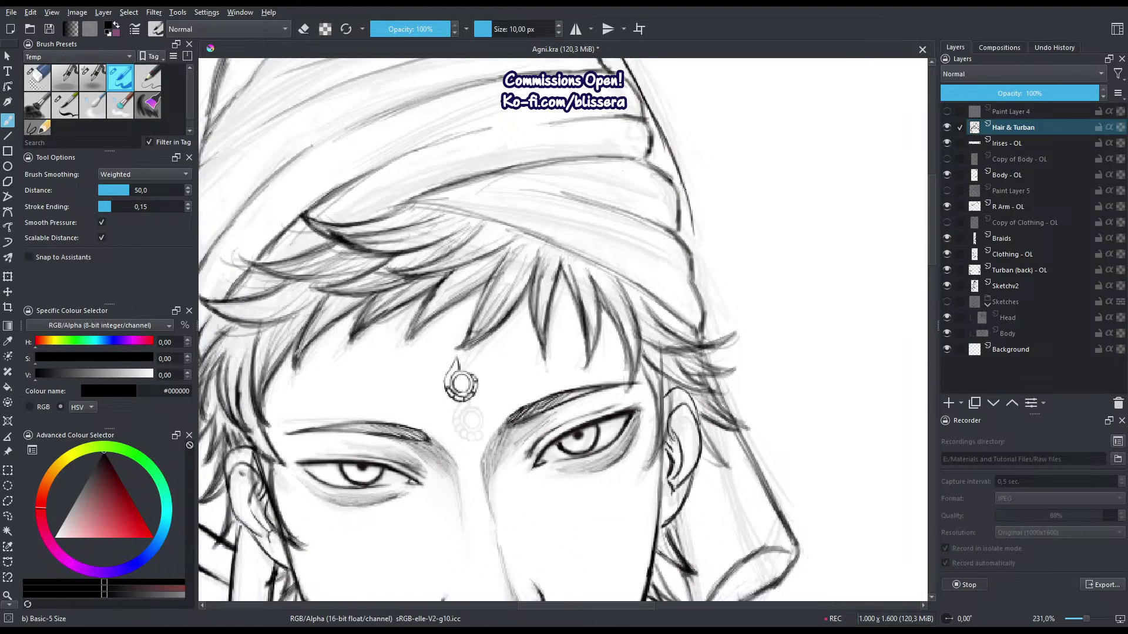
Finish the rear turban outline down to the hair, mirror the canvas view and add short fold lines inside the rear section.
{"action": "left_click_drag", "start_coordinate": [684, 198], "coordinate": [703, 317]}
{"action": "left_click_drag", "start_coordinate": [453, 378], "coordinate": [541, 587]}
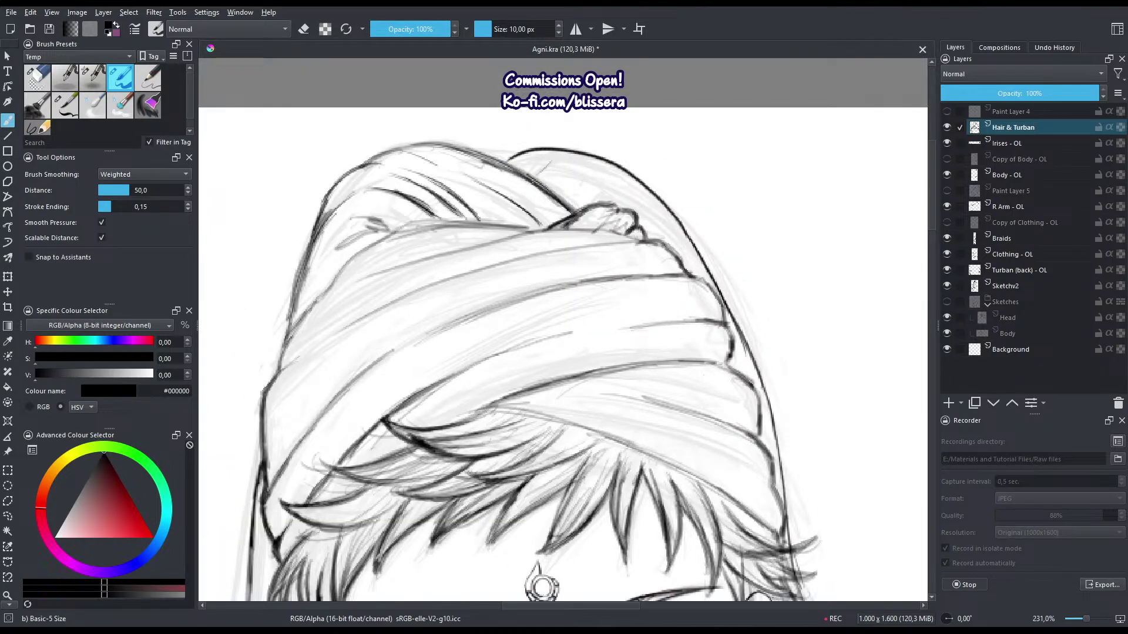
{"action": "key", "text": "m"}
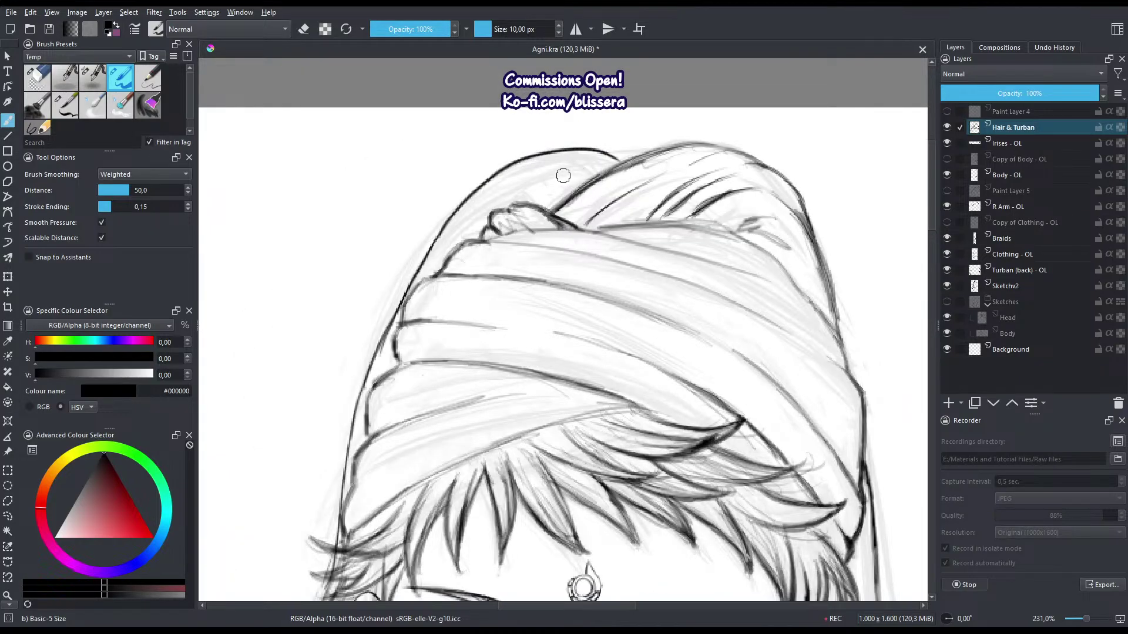
{"action": "left_click_drag", "start_coordinate": [497, 195], "coordinate": [522, 197]}
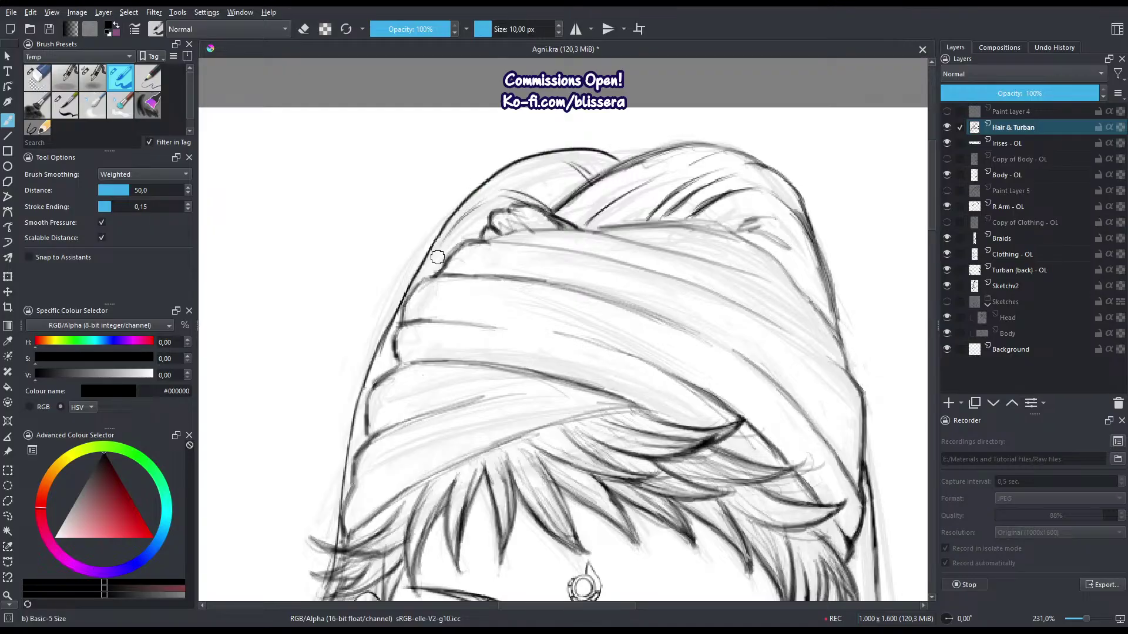
Redraw the curved upper edge of the turban's top band down to the side and strengthen the small creases above it.
{"action": "scroll", "coordinate": [471, 221], "scroll_direction": "down", "scroll_amount": 2}
{"action": "left_click_drag", "start_coordinate": [640, 175], "coordinate": [702, 146]}
{"action": "left_click_drag", "start_coordinate": [670, 212], "coordinate": [567, 196]}
{"action": "left_click_drag", "start_coordinate": [568, 206], "coordinate": [571, 199]}
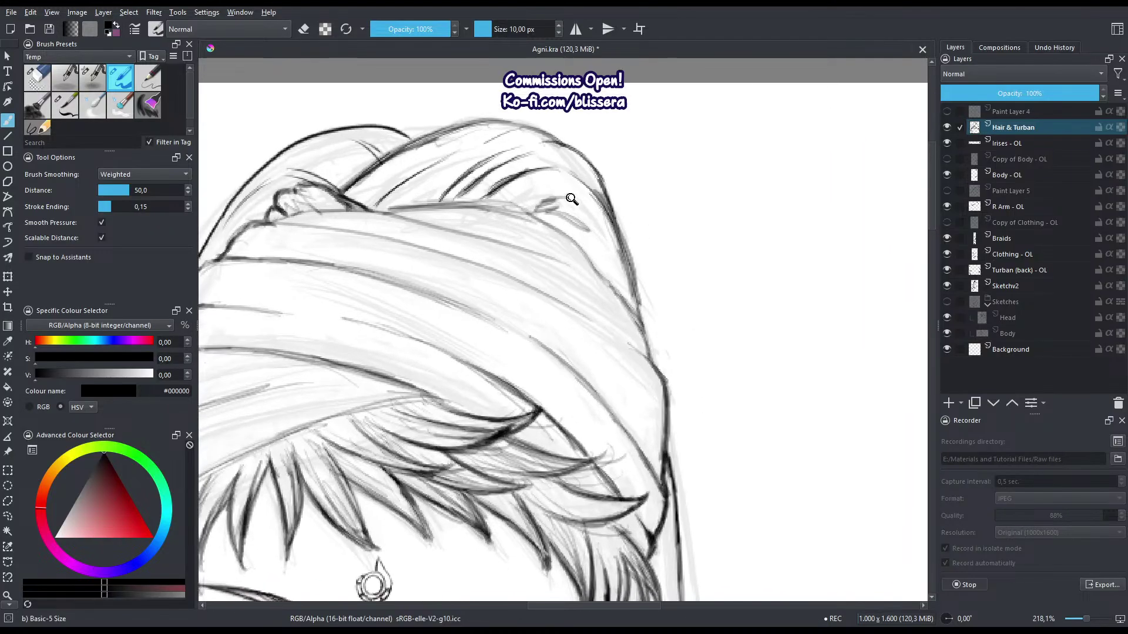
{"action": "mouse_move", "coordinate": [446, 205]}
{"action": "left_mouse_down"}
{"action": "mouse_move", "coordinate": [523, 211]}
{"action": "mouse_move", "coordinate": [564, 230]}
{"action": "mouse_move", "coordinate": [641, 315]}
{"action": "mouse_move", "coordinate": [653, 356]}
{"action": "left_mouse_up"}
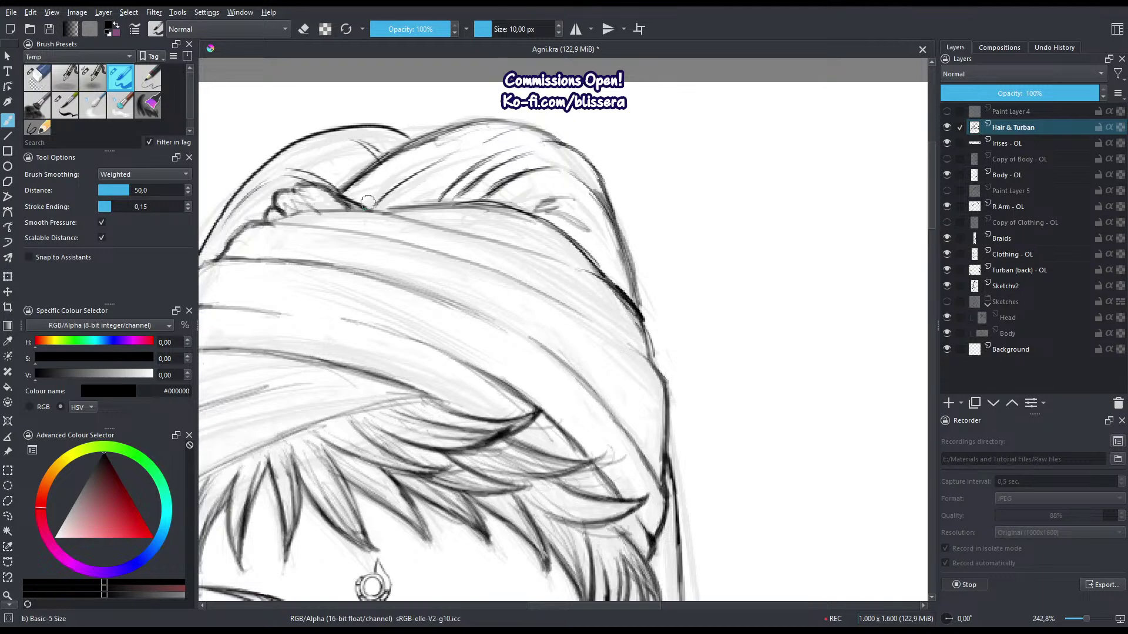
{"action": "mouse_move", "coordinate": [532, 213]}
{"action": "left_mouse_down"}
{"action": "mouse_move", "coordinate": [598, 238]}
{"action": "mouse_move", "coordinate": [574, 200]}
{"action": "mouse_move", "coordinate": [544, 196]}
{"action": "left_mouse_up"}
{"action": "scroll", "coordinate": [563, 229], "scroll_direction": "down", "scroll_amount": 3}
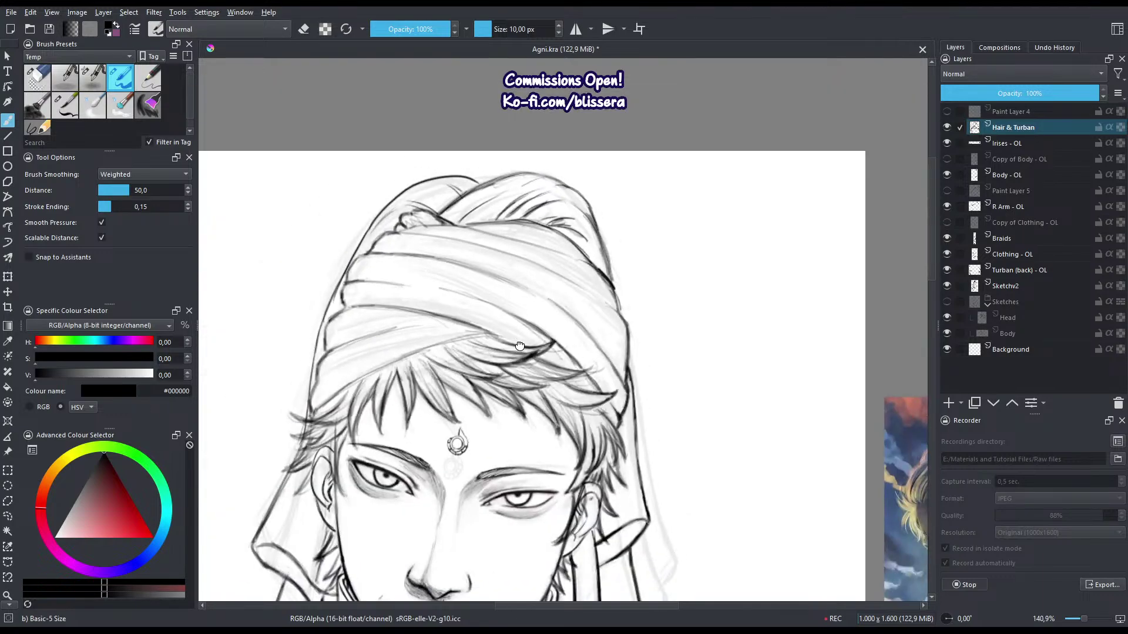
Unmirror the canvas view and refine the crown's left outline with a 9 px brush, erasing and redrawing the doubled lines.
{"action": "left_click_drag", "start_coordinate": [549, 371], "coordinate": [663, 355]}
{"action": "key", "text": "["}
{"action": "key", "text": "m"}
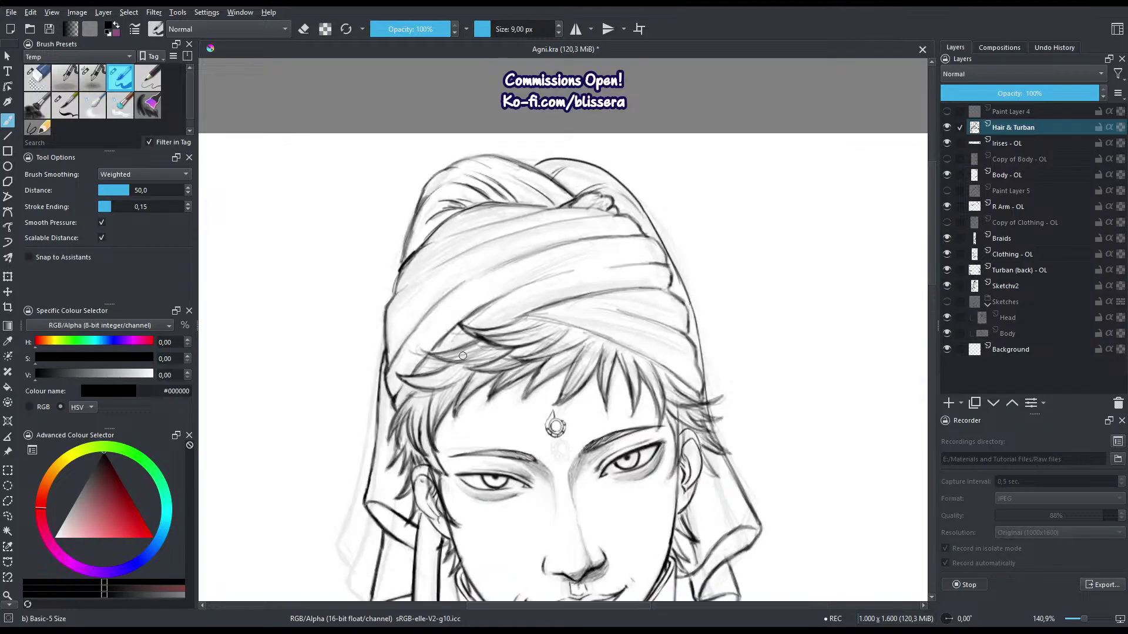
{"action": "scroll", "coordinate": [551, 330], "scroll_direction": "up", "scroll_amount": 3}
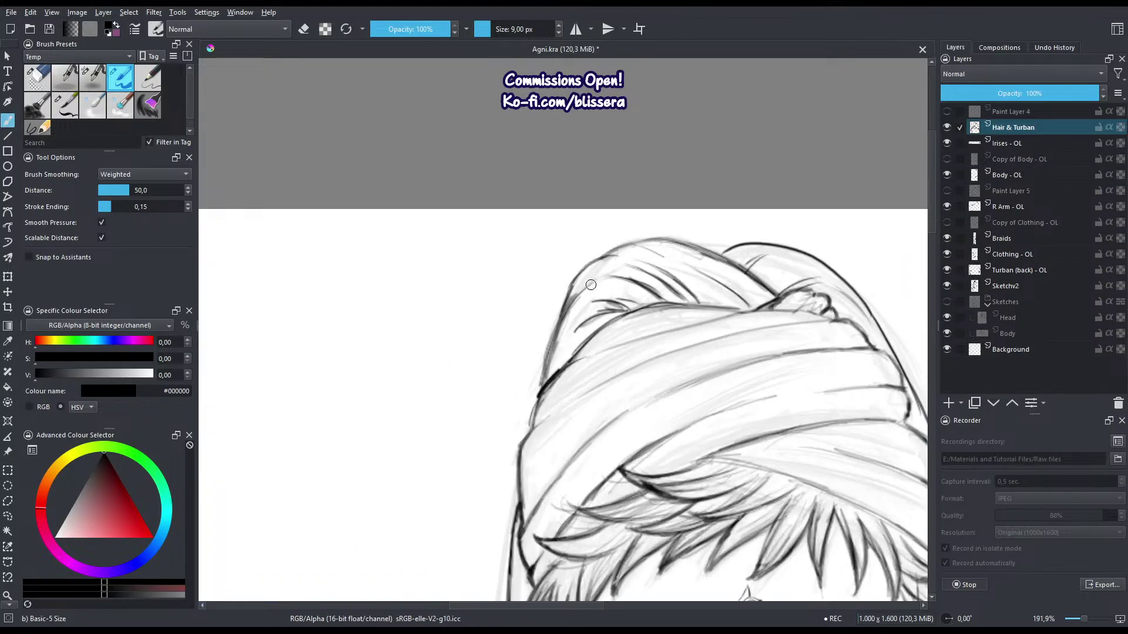
{"action": "left_click_drag", "start_coordinate": [603, 276], "coordinate": [534, 393]}
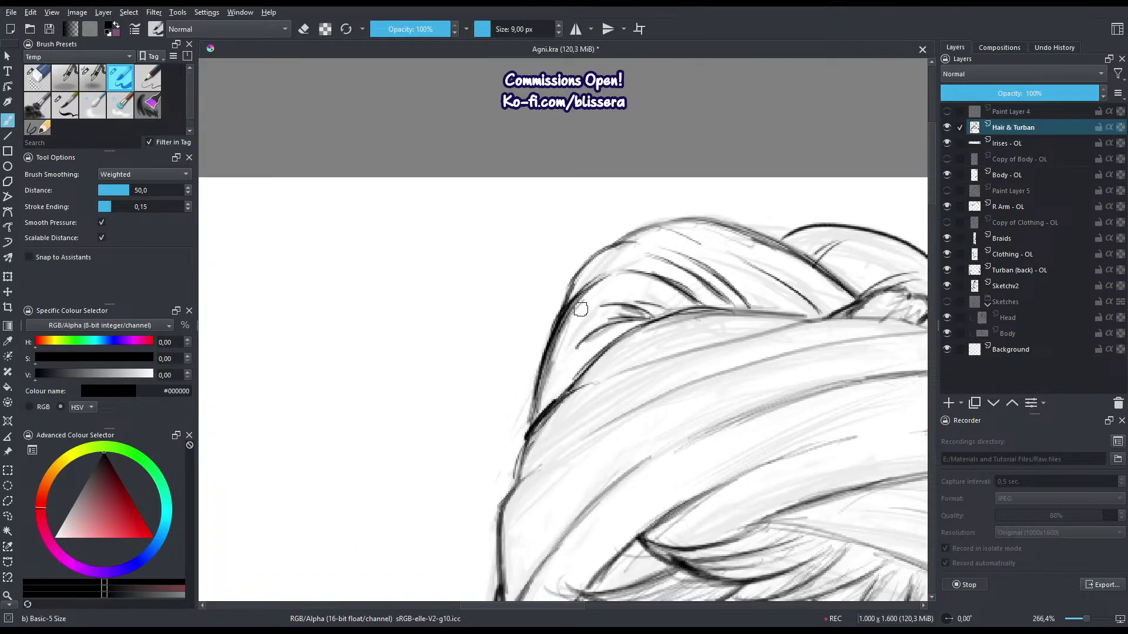
{"action": "key", "text": "e"}
{"action": "mouse_move", "coordinate": [561, 346]}
{"action": "left_mouse_down"}
{"action": "mouse_move", "coordinate": [604, 286]}
{"action": "mouse_move", "coordinate": [543, 405]}
{"action": "mouse_move", "coordinate": [507, 444]}
{"action": "mouse_move", "coordinate": [539, 400]}
{"action": "left_mouse_up"}
{"action": "key", "text": "e"}
{"action": "mouse_move", "coordinate": [566, 317]}
{"action": "left_mouse_down"}
{"action": "mouse_move", "coordinate": [531, 421]}
{"action": "mouse_move", "coordinate": [538, 405]}
{"action": "left_mouse_up"}
Clean up and darken the turban's left edge from the base of the crown down to the hair.
{"action": "key", "text": "e"}
{"action": "left_click_drag", "start_coordinate": [589, 369], "coordinate": [537, 434]}
{"action": "key", "text": "e"}
{"action": "mouse_move", "coordinate": [561, 387]}
{"action": "left_mouse_down"}
{"action": "mouse_move", "coordinate": [510, 488]}
{"action": "mouse_move", "coordinate": [548, 400]}
{"action": "mouse_move", "coordinate": [544, 499]}
{"action": "left_mouse_up"}
{"action": "key", "text": "e"}
{"action": "key", "text": "e"}
{"action": "mouse_move", "coordinate": [541, 423]}
{"action": "left_mouse_down"}
{"action": "mouse_move", "coordinate": [544, 500]}
{"action": "mouse_move", "coordinate": [555, 484]}
{"action": "mouse_move", "coordinate": [539, 483]}
{"action": "mouse_move", "coordinate": [545, 508]}
{"action": "left_mouse_up"}
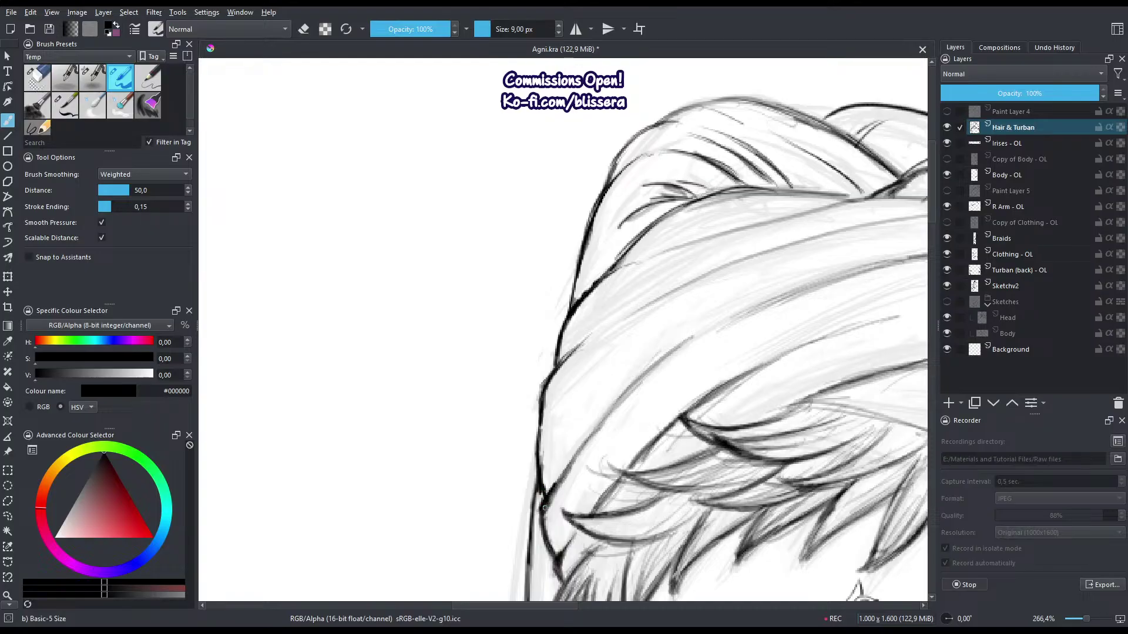
Clean up and darken the turban's left outline where the crown meets the wrapped band.
{"action": "left_click_drag", "start_coordinate": [571, 338], "coordinate": [539, 435]}
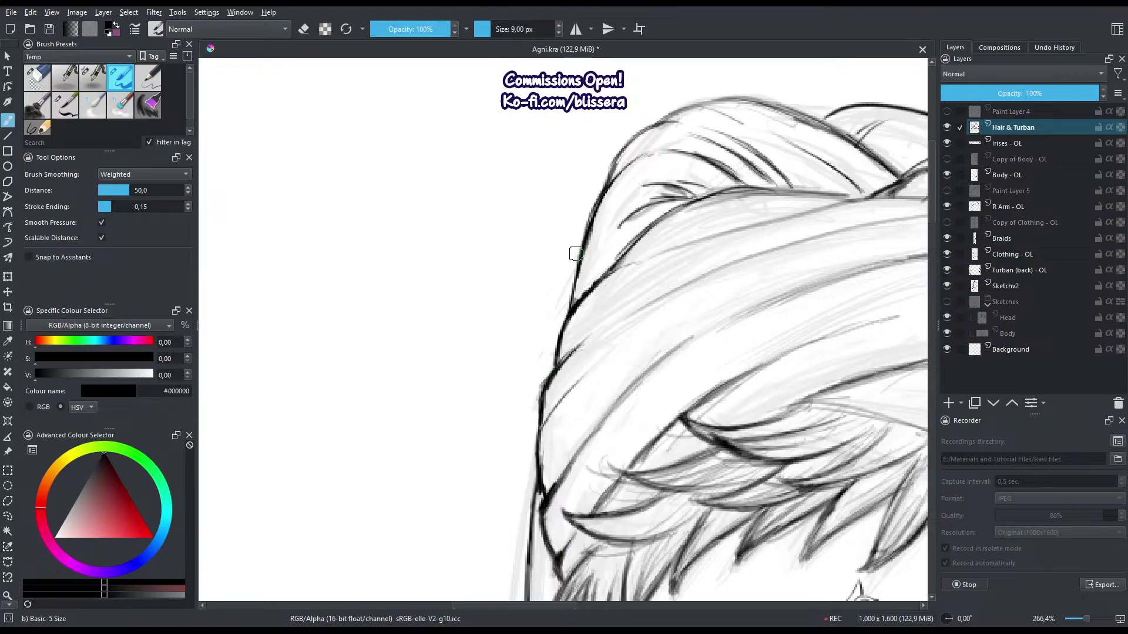
{"action": "left_click_drag", "start_coordinate": [578, 249], "coordinate": [567, 306]}
{"action": "left_click_drag", "start_coordinate": [605, 271], "coordinate": [566, 318]}
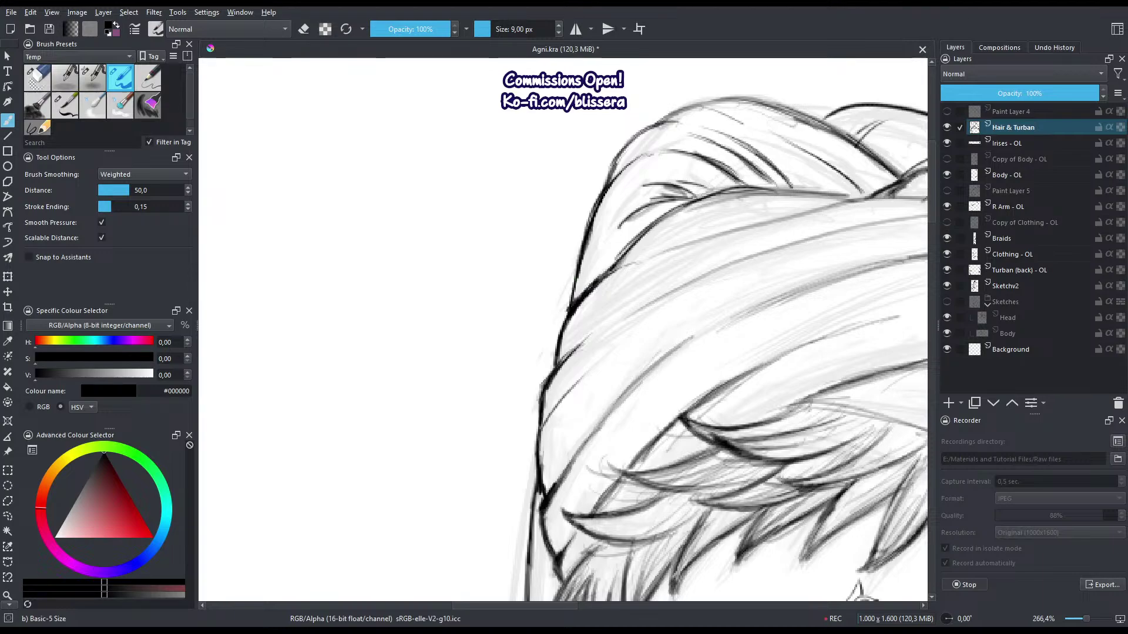
Mirror the canvas view and refine the upper edge of the turban's top band across to the small knotted folds.
{"action": "key", "text": "m"}
{"action": "scroll", "coordinate": [556, 283], "scroll_direction": "up", "scroll_amount": 2}
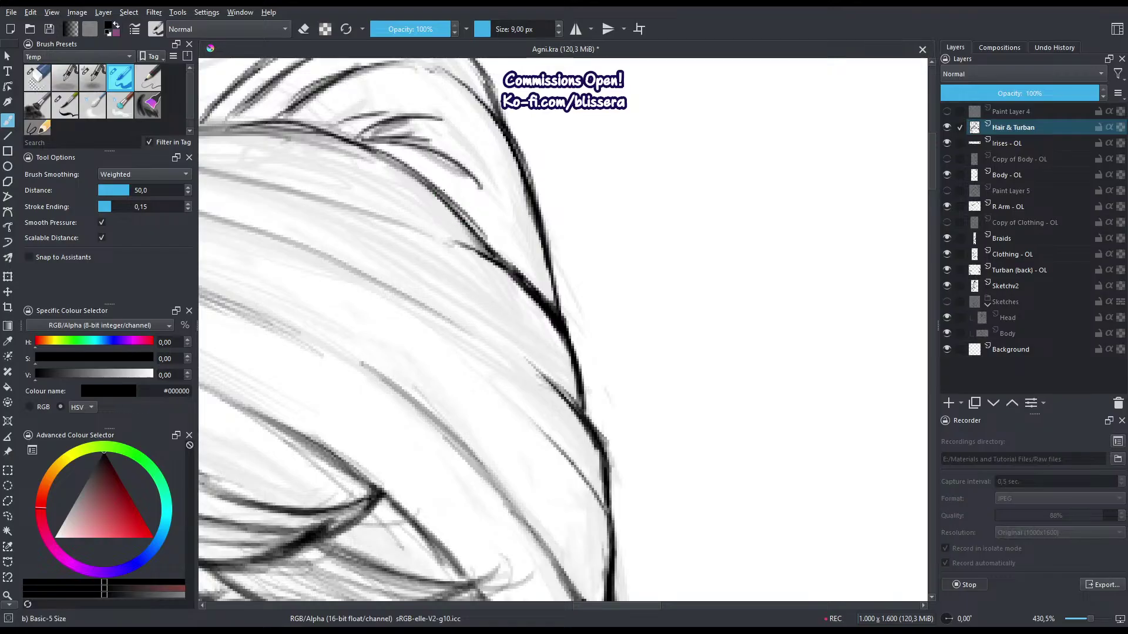
{"action": "left_click_drag", "start_coordinate": [451, 203], "coordinate": [536, 267]}
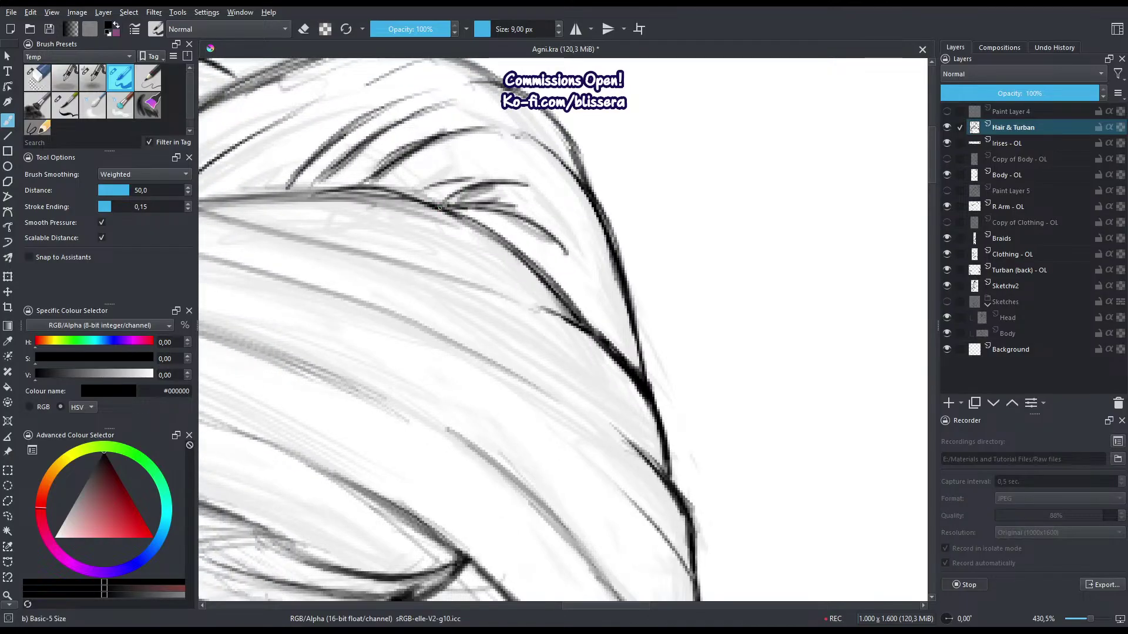
{"action": "mouse_move", "coordinate": [385, 202]}
{"action": "left_mouse_down"}
{"action": "mouse_move", "coordinate": [457, 198]}
{"action": "mouse_move", "coordinate": [496, 212]}
{"action": "left_mouse_up"}
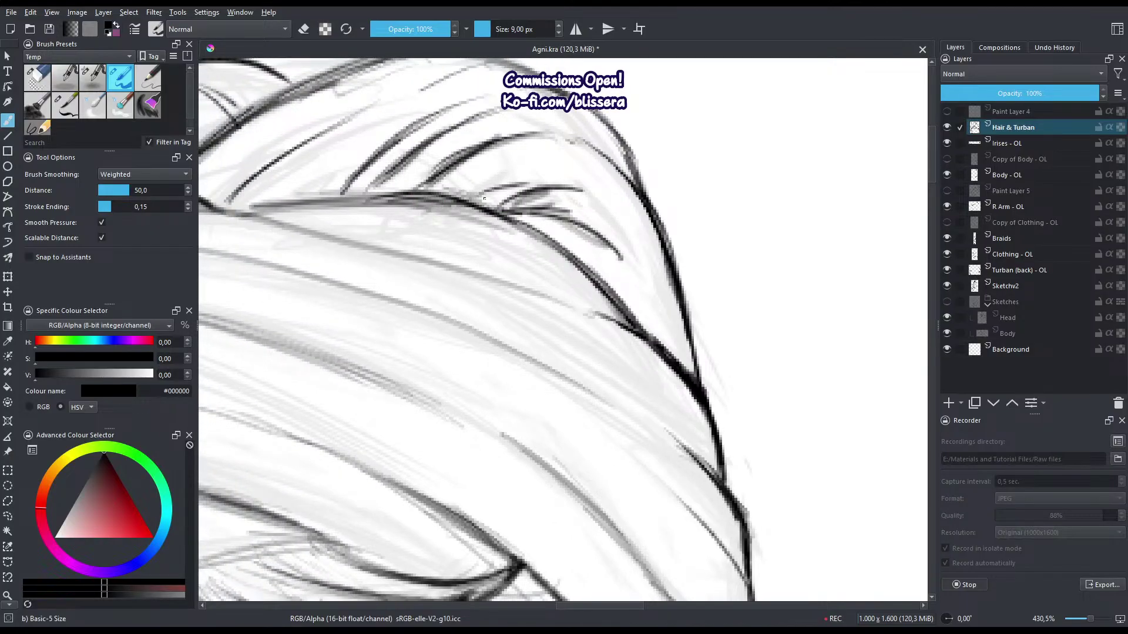
{"action": "left_click_drag", "start_coordinate": [417, 191], "coordinate": [494, 208]}
{"action": "left_click_drag", "start_coordinate": [247, 213], "coordinate": [414, 198]}
{"action": "left_click_drag", "start_coordinate": [368, 206], "coordinate": [554, 220]}
{"action": "mouse_move", "coordinate": [461, 234]}
{"action": "left_mouse_down"}
{"action": "mouse_move", "coordinate": [275, 225]}
{"action": "mouse_move", "coordinate": [545, 246]}
{"action": "mouse_move", "coordinate": [499, 215]}
{"action": "left_mouse_up"}
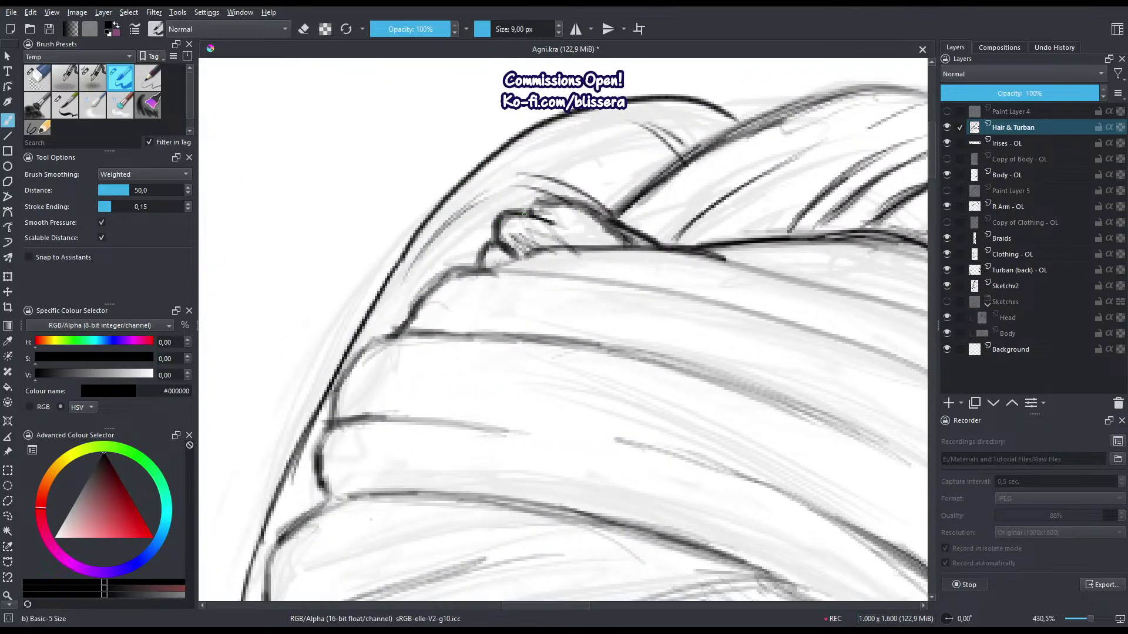
{"action": "mouse_move", "coordinate": [486, 254]}
{"action": "left_mouse_down"}
{"action": "mouse_move", "coordinate": [508, 247]}
{"action": "mouse_move", "coordinate": [501, 265]}
{"action": "mouse_move", "coordinate": [441, 272]}
{"action": "mouse_move", "coordinate": [467, 272]}
{"action": "mouse_move", "coordinate": [437, 285]}
{"action": "left_mouse_up"}
{"action": "mouse_move", "coordinate": [461, 282]}
{"action": "left_mouse_down"}
{"action": "mouse_move", "coordinate": [511, 239]}
{"action": "mouse_move", "coordinate": [460, 363]}
{"action": "left_mouse_up"}
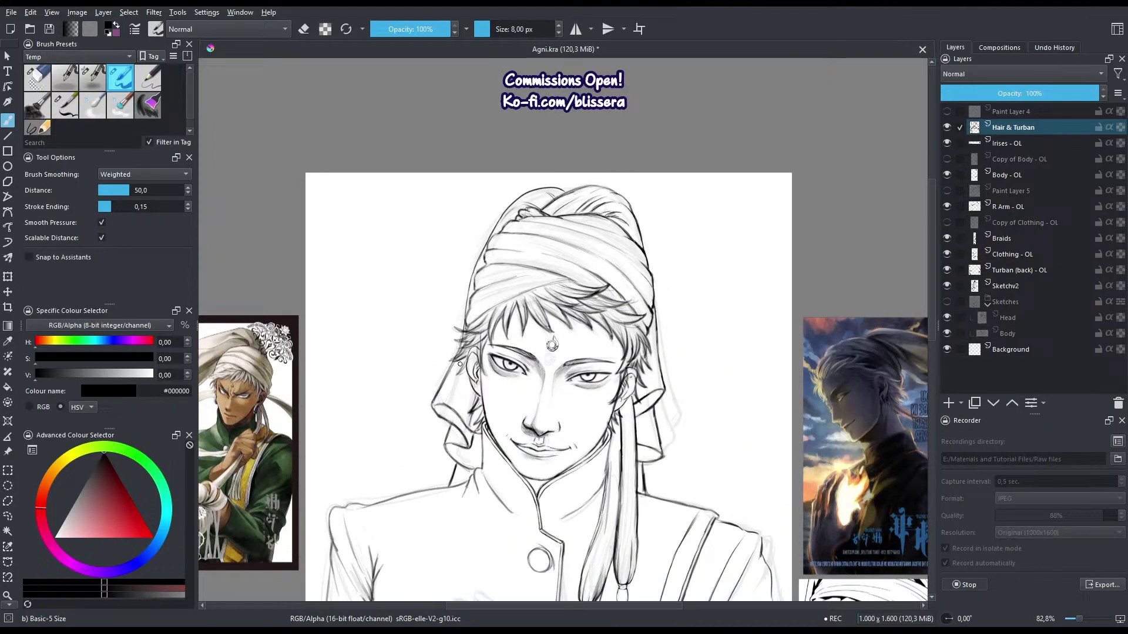
Mirror the canvas view again and examine the whole figure's line art, comparing the face and turban with the reference images.
{"action": "key", "text": "j"}
{"action": "key", "text": "m"}
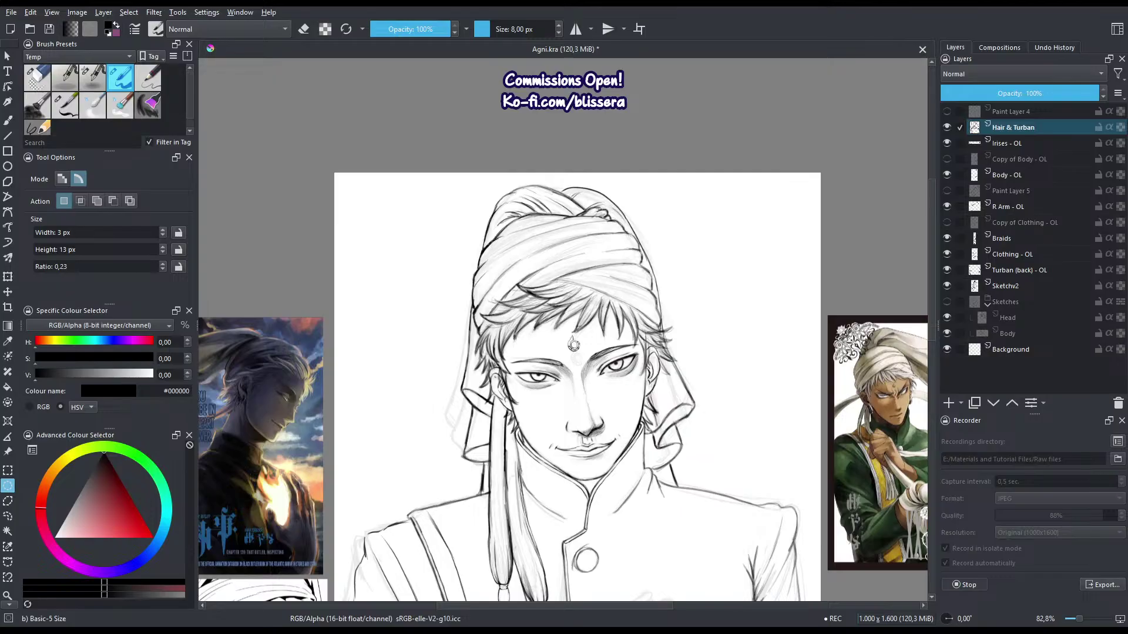
{"action": "key", "text": "b"}
{"action": "mouse_move", "coordinate": [507, 507]}
{"action": "left_mouse_down"}
{"action": "mouse_move", "coordinate": [529, 316]}
{"action": "mouse_move", "coordinate": [518, 367]}
{"action": "mouse_move", "coordinate": [518, 356]}
{"action": "left_mouse_up"}
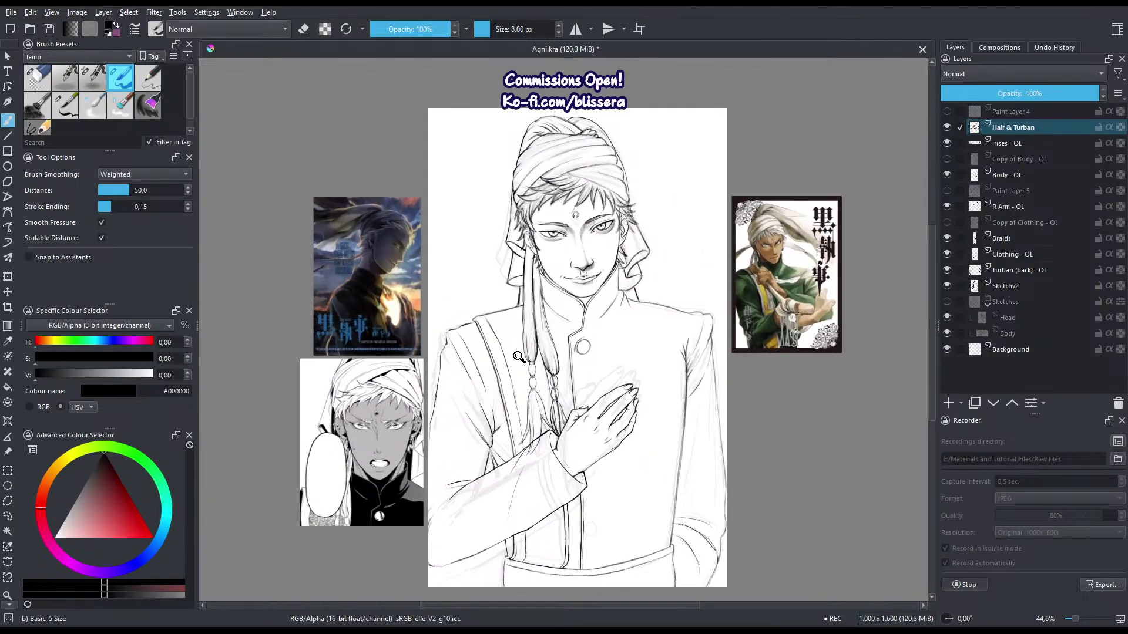
{"action": "scroll", "coordinate": [518, 357], "scroll_direction": "up", "scroll_amount": 1}
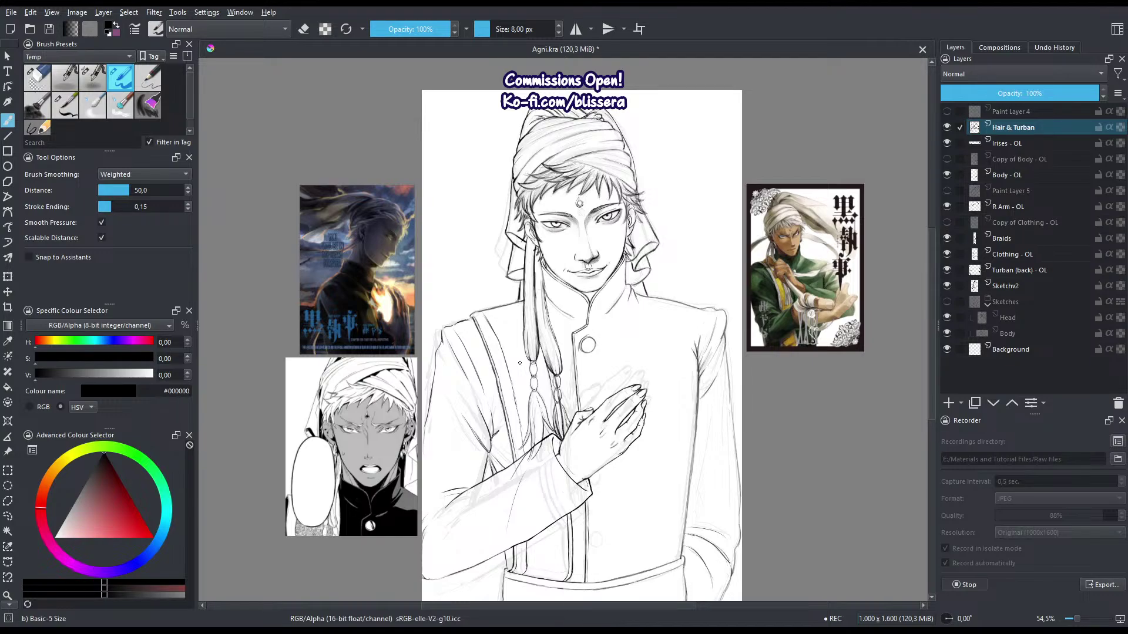
{"action": "scroll", "coordinate": [579, 203], "scroll_direction": "up", "scroll_amount": 3}
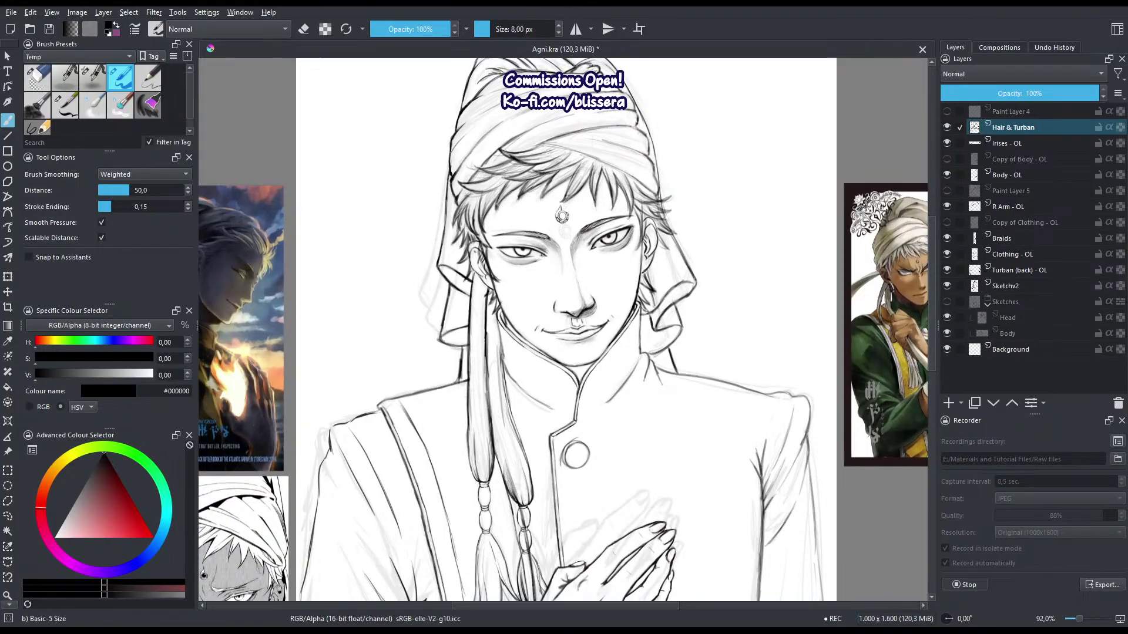
{"action": "scroll", "coordinate": [561, 216], "scroll_direction": "down", "scroll_amount": 3}
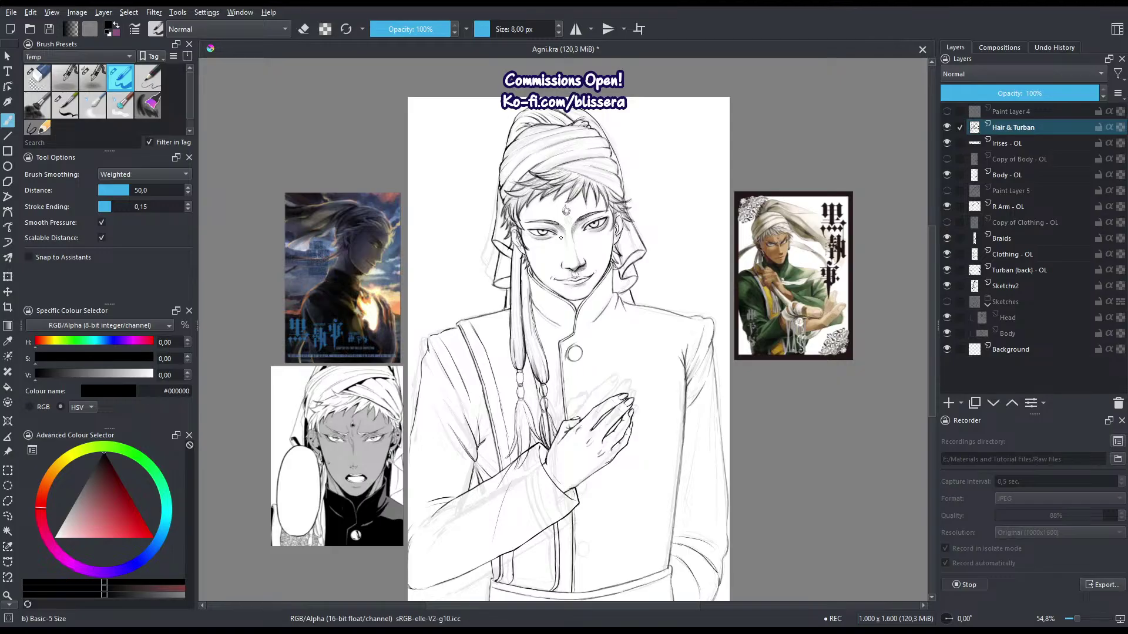
{"action": "scroll", "coordinate": [561, 237], "scroll_direction": "up", "scroll_amount": 2}
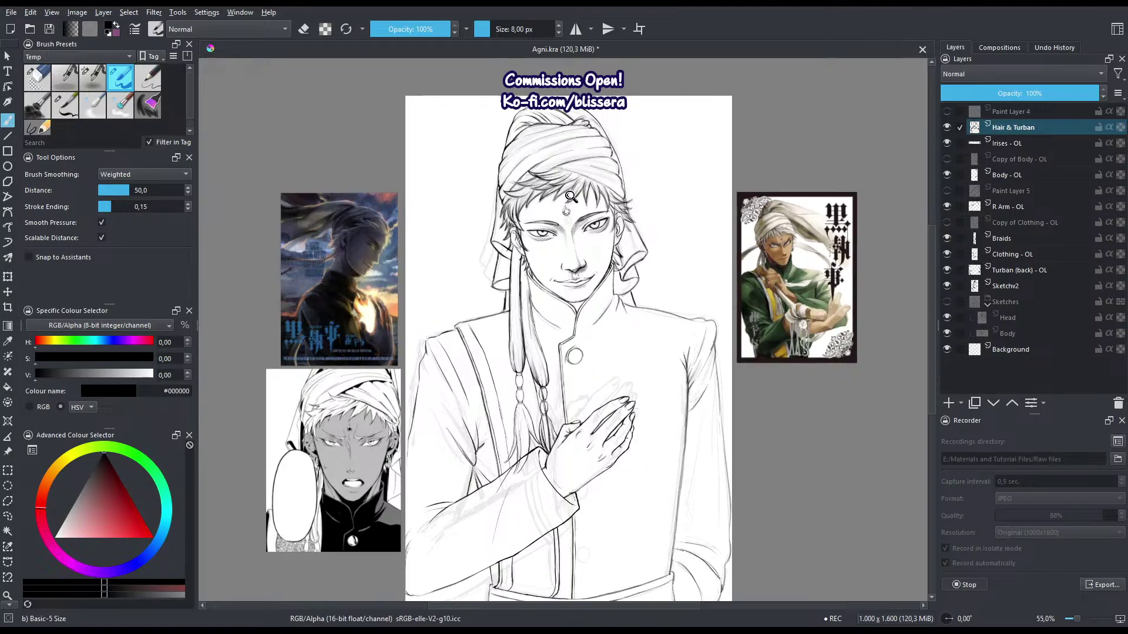
{"action": "scroll", "coordinate": [564, 216], "scroll_direction": "up", "scroll_amount": 2}
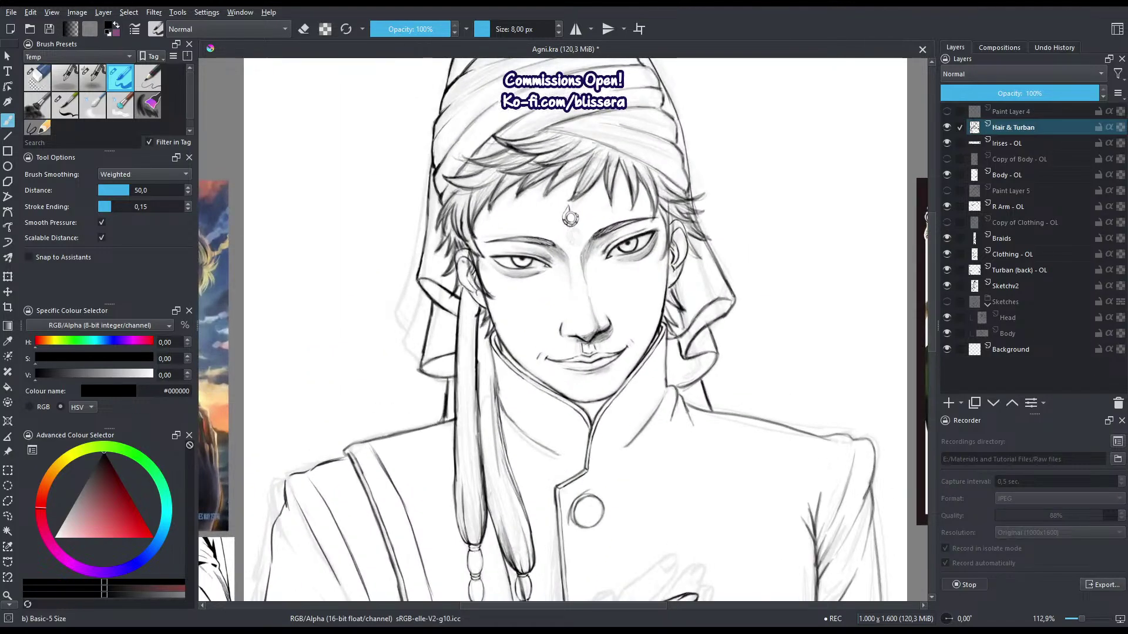
{"action": "scroll", "coordinate": [564, 217], "scroll_direction": "up", "scroll_amount": 2}
Hide the Sketchv2 layer to show the clean line art and make Hair & Turban the active layer again.
{"action": "key", "text": "l"}
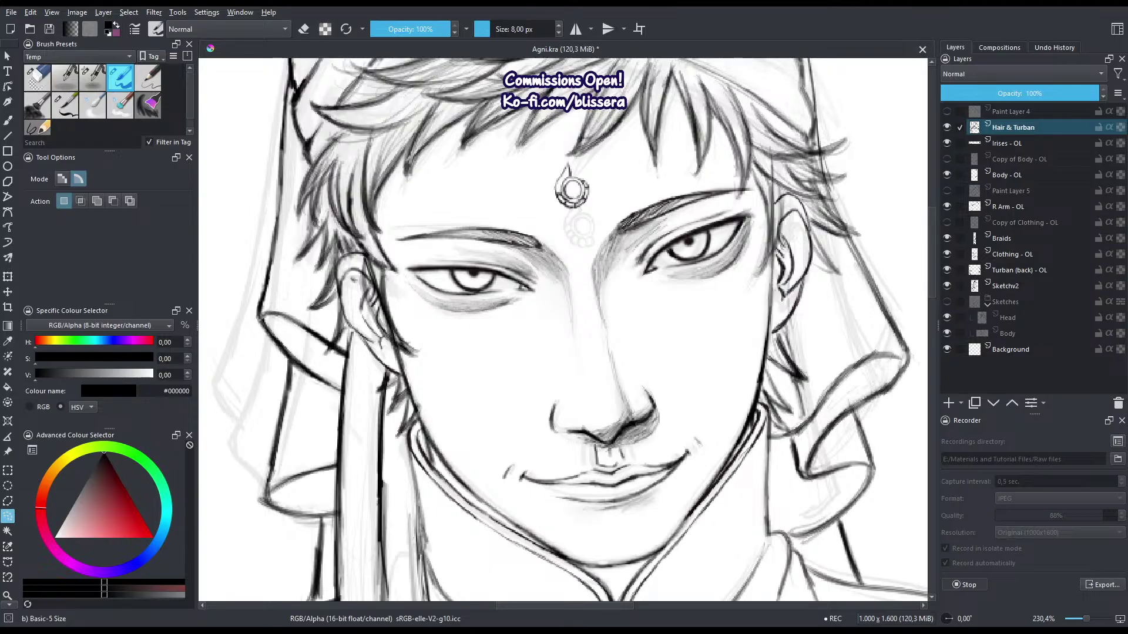
{"action": "left_click", "coordinate": [963, 287]}
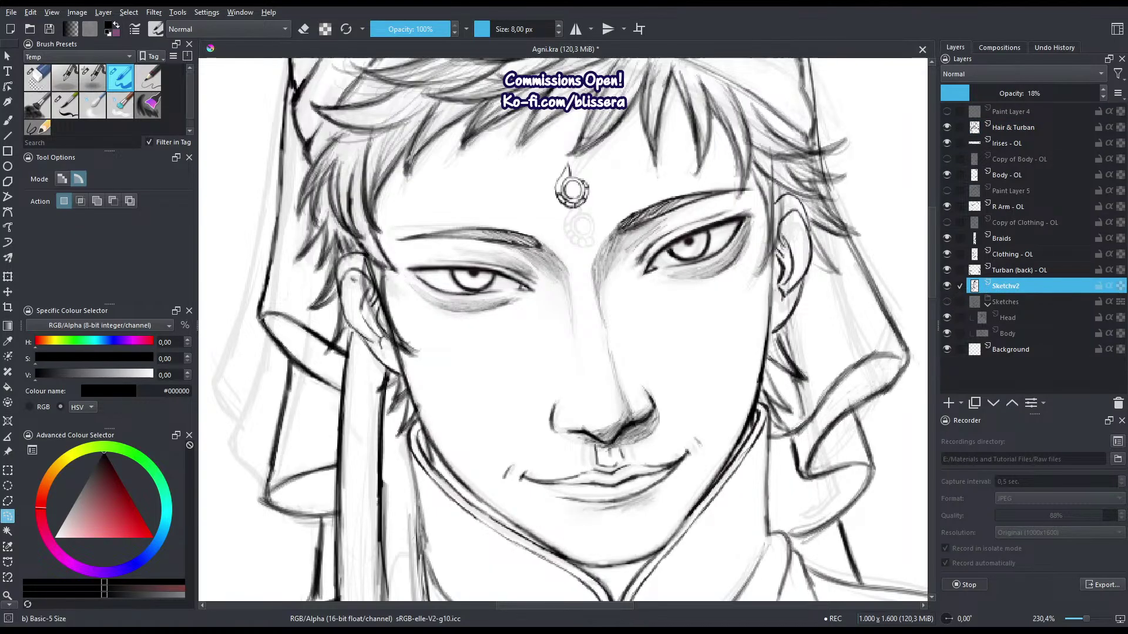
{"action": "left_click", "coordinate": [946, 286]}
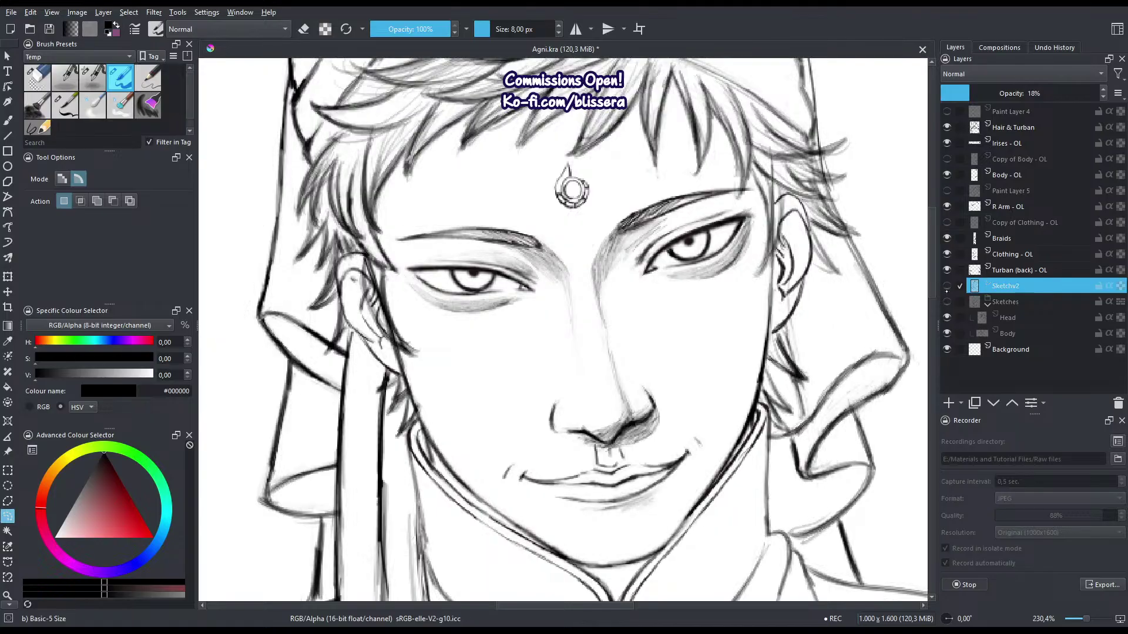
{"action": "scroll", "coordinate": [550, 321], "scroll_direction": "down", "scroll_amount": 5}
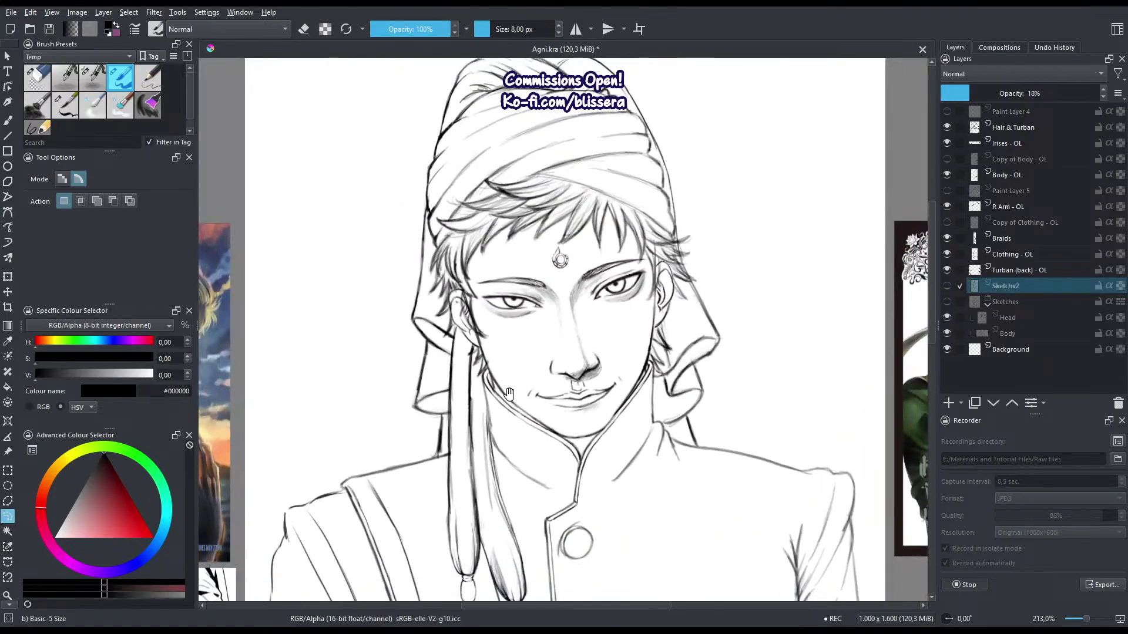
{"action": "left_click", "coordinate": [1012, 127]}
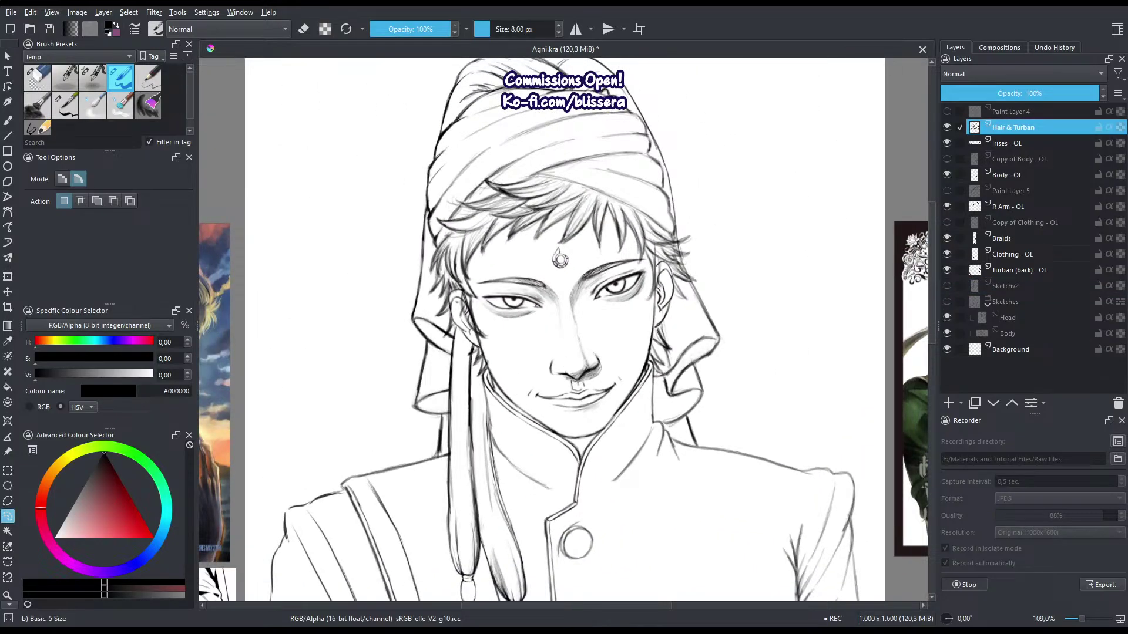
{"action": "scroll", "coordinate": [496, 338], "scroll_direction": "down", "scroll_amount": 5}
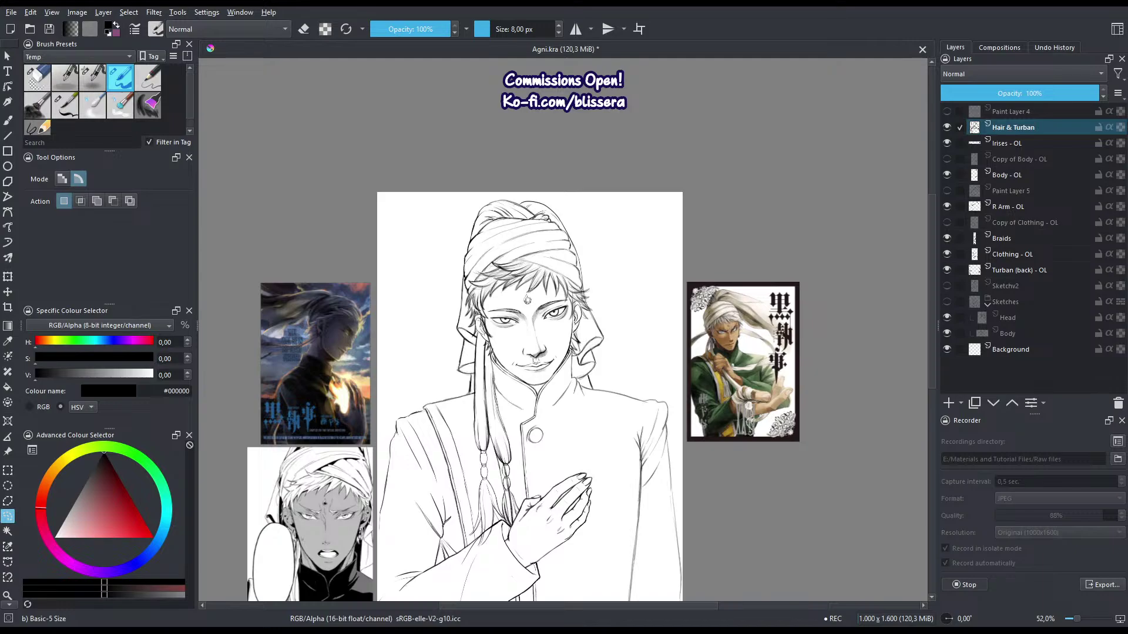
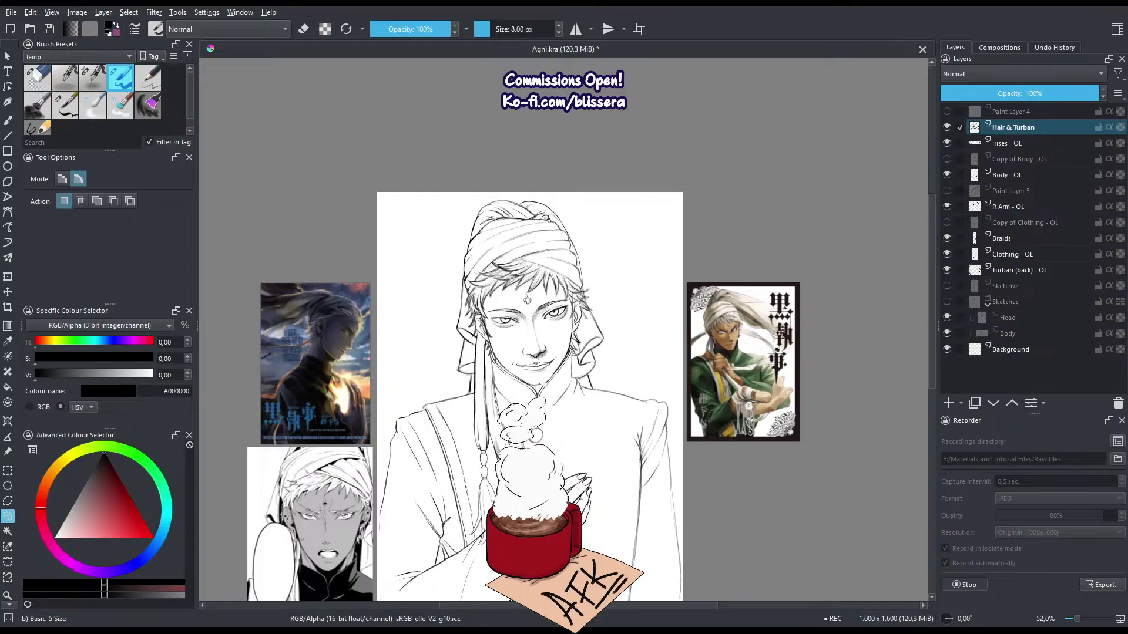
On the Body - OL layer, make a freehand selection around the outer half of the left-hand eye and its under-eye bag.
{"action": "key", "text": "alt+Tab"}
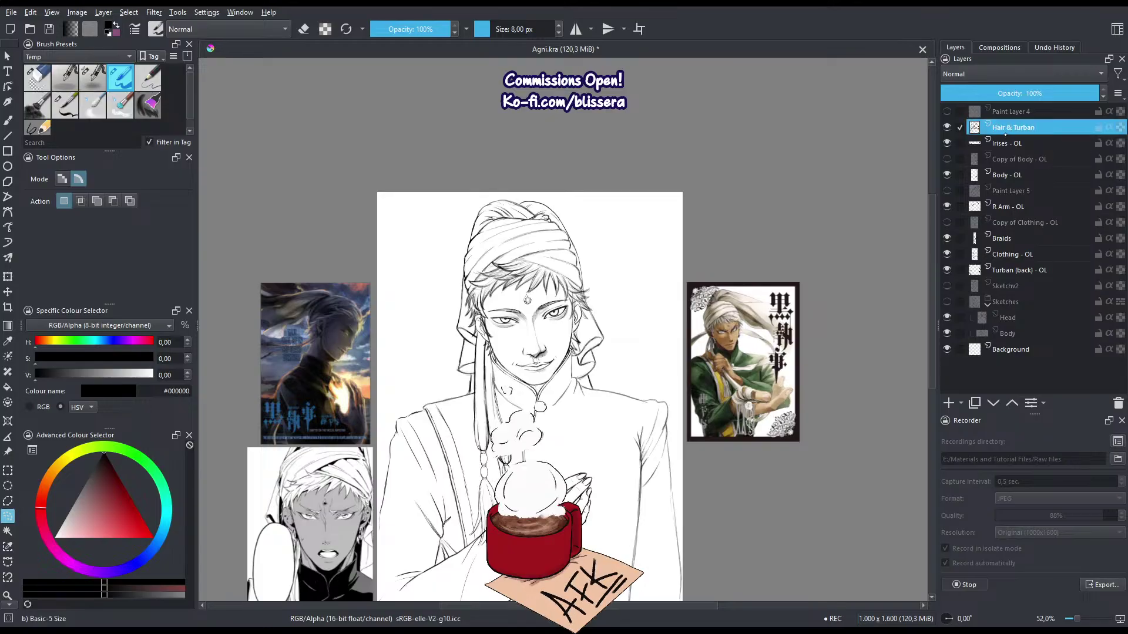
{"action": "left_click_drag", "start_coordinate": [502, 303], "coordinate": [558, 192]}
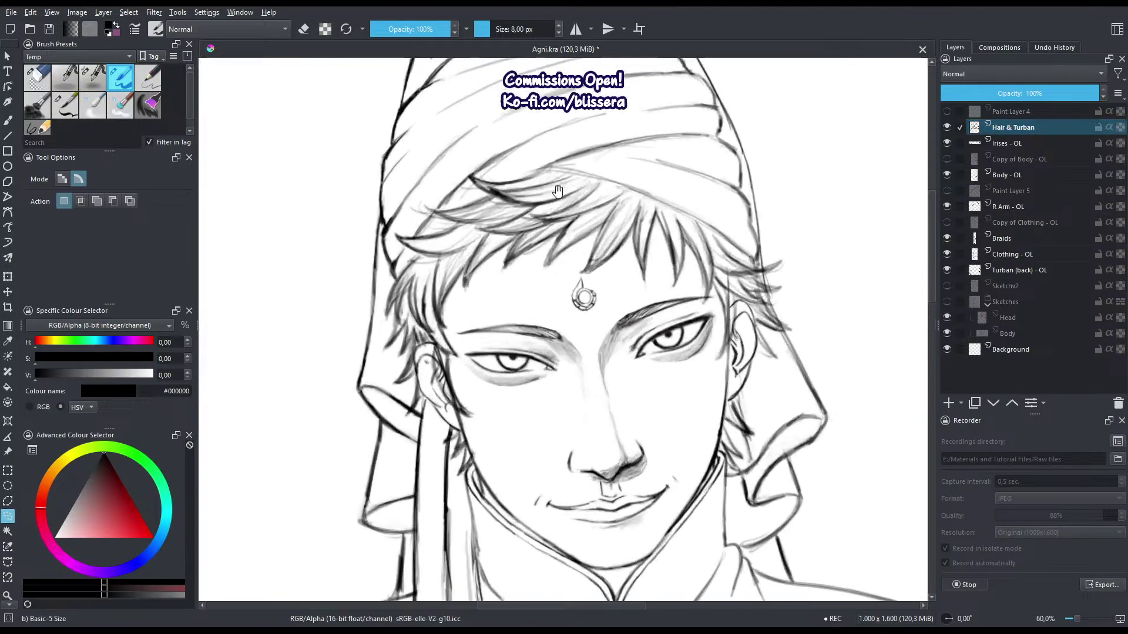
{"action": "left_click_drag", "start_coordinate": [521, 425], "coordinate": [458, 358]}
{"action": "left_click_drag", "start_coordinate": [427, 327], "coordinate": [459, 270]}
{"action": "left_click_drag", "start_coordinate": [463, 326], "coordinate": [446, 424]}
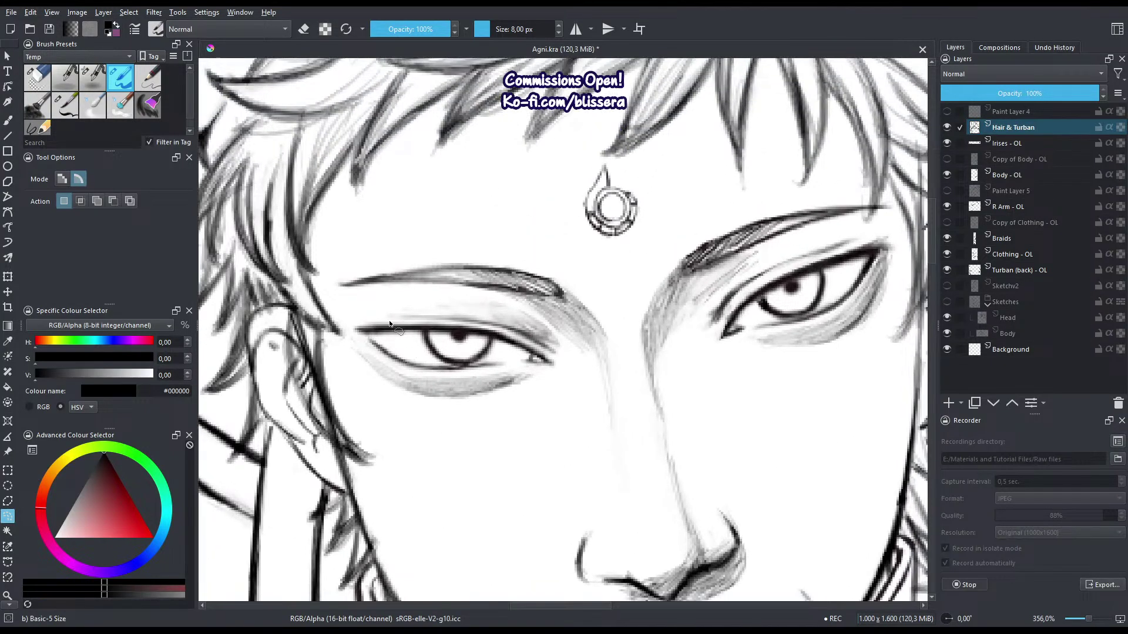
{"action": "scroll", "coordinate": [410, 302], "scroll_direction": "up", "scroll_amount": 2}
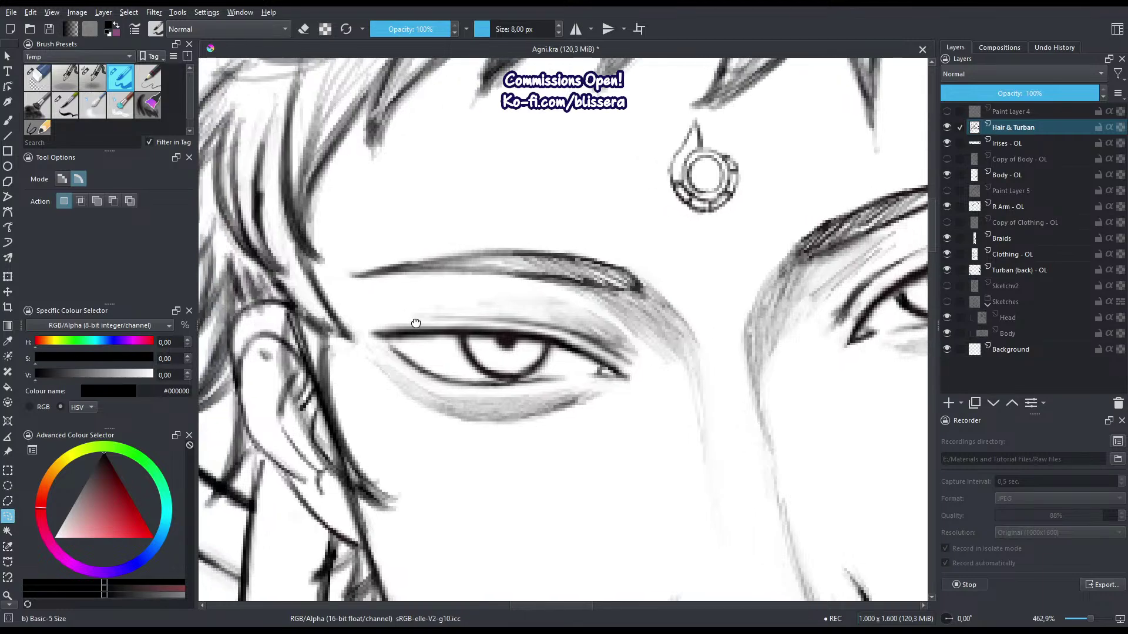
{"action": "left_click", "coordinate": [1004, 170]}
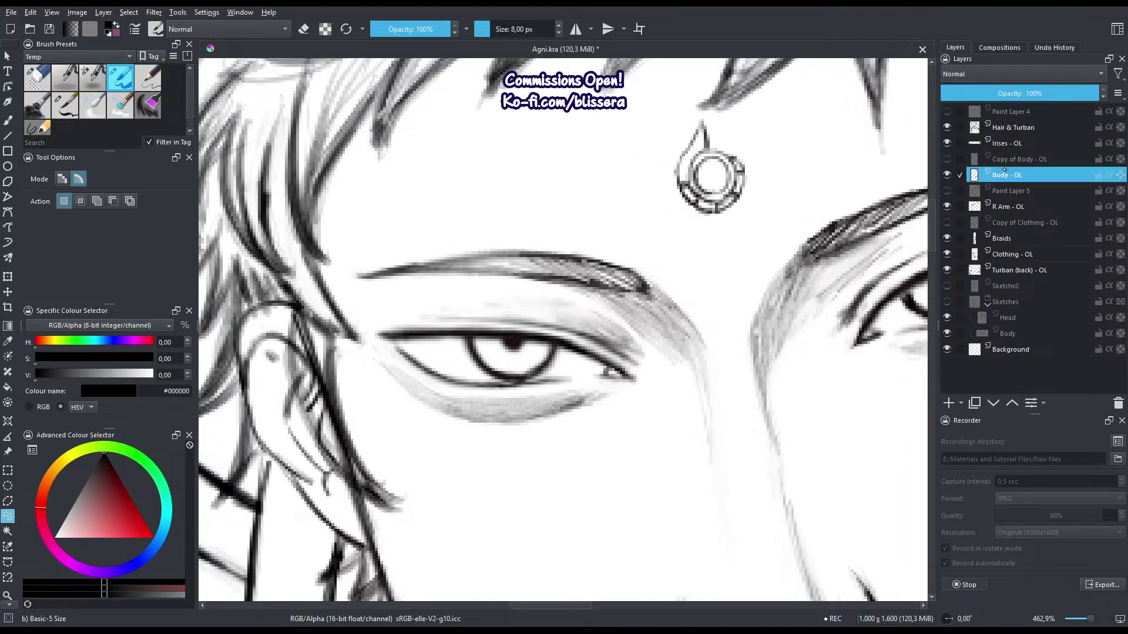
{"action": "mouse_move", "coordinate": [395, 287]}
{"action": "left_mouse_down"}
{"action": "mouse_move", "coordinate": [445, 319]}
{"action": "mouse_move", "coordinate": [480, 393]}
{"action": "mouse_move", "coordinate": [361, 381]}
{"action": "mouse_move", "coordinate": [395, 288]}
{"action": "left_mouse_up"}
{"action": "mouse_move", "coordinate": [457, 372]}
{"action": "left_mouse_down"}
{"action": "mouse_move", "coordinate": [612, 396]}
{"action": "mouse_move", "coordinate": [557, 442]}
{"action": "mouse_move", "coordinate": [411, 439]}
{"action": "left_mouse_up"}
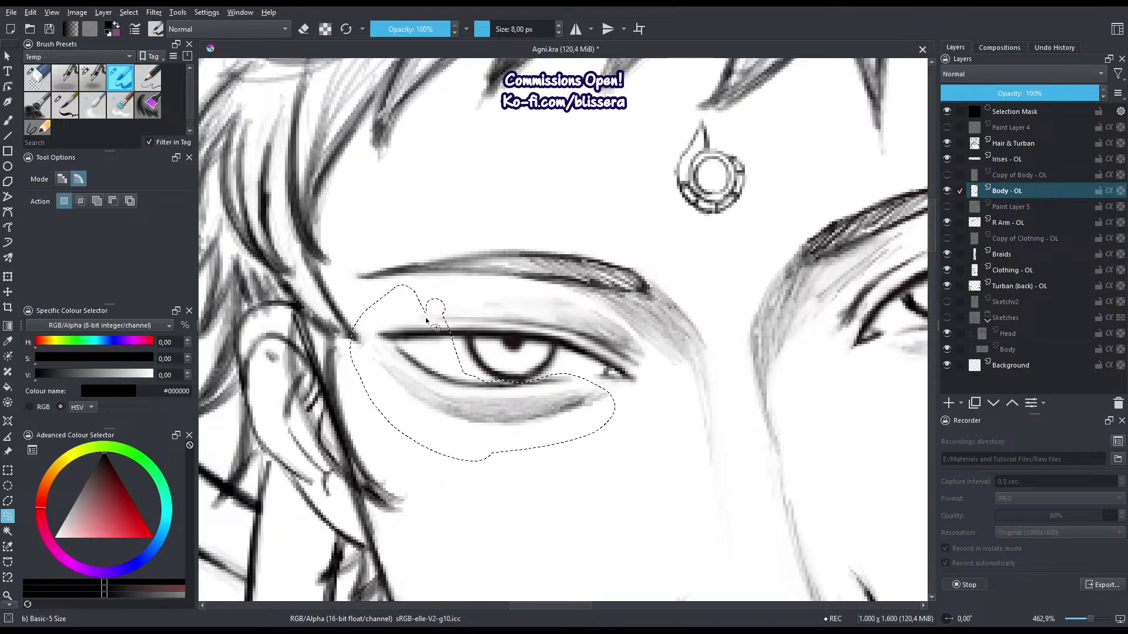
Transform the selected eye lines by shifting them slightly inward toward the nose, apply the change and deselect.
{"action": "key", "text": "ctrl+t"}
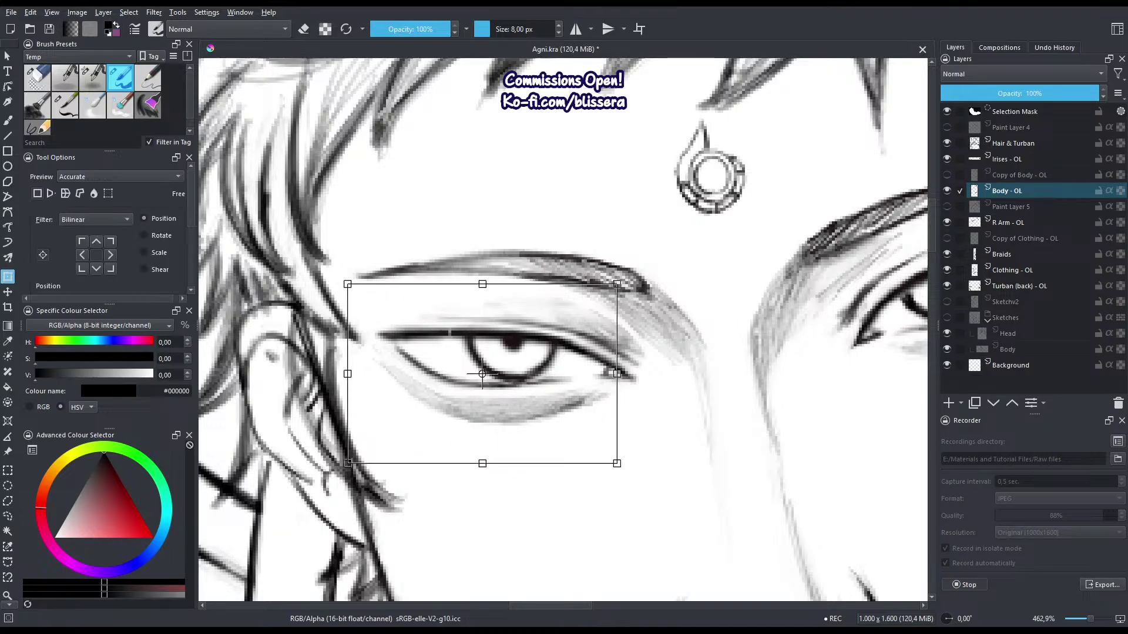
{"action": "left_click_drag", "start_coordinate": [434, 401], "coordinate": [451, 399]}
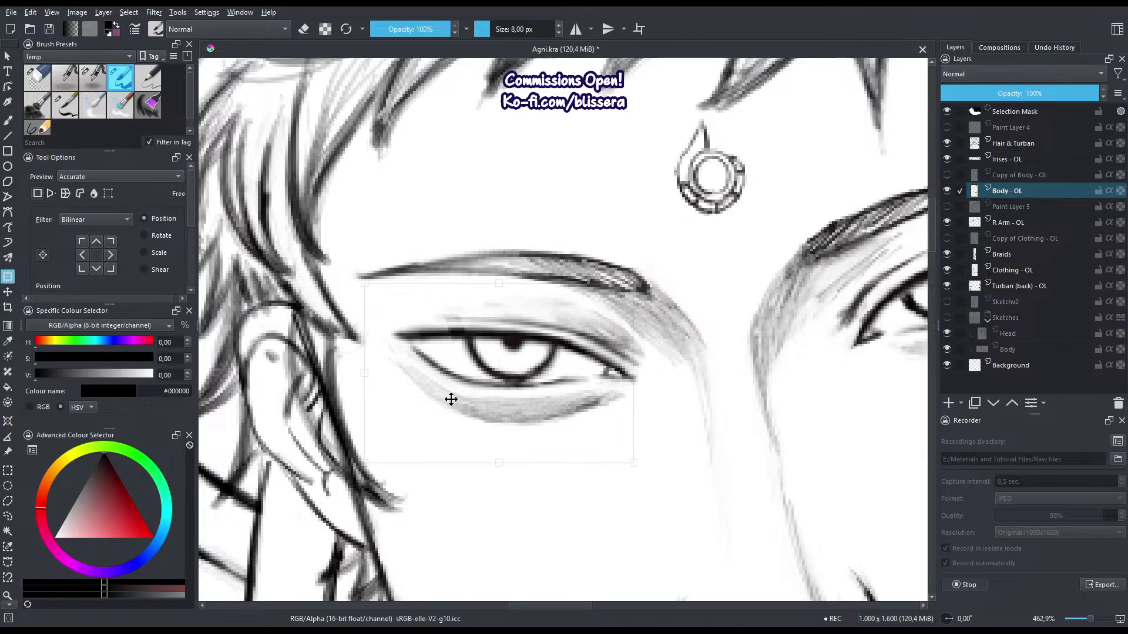
{"action": "scroll", "coordinate": [451, 400], "scroll_direction": "down", "scroll_amount": 10}
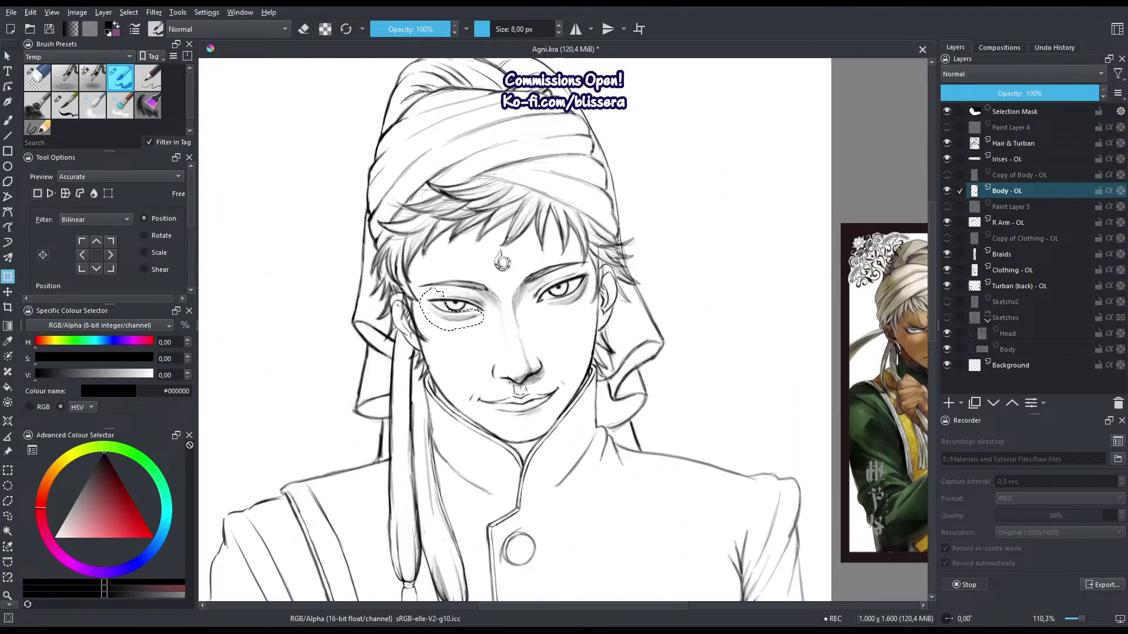
{"action": "key", "text": "Return"}
{"action": "key", "text": "ctrl+shift+a"}
Trim the inner and outer ends of the left-hand eye's under-eye shading with a 40 px eraser.
{"action": "scroll", "coordinate": [451, 304], "scroll_direction": "up", "scroll_amount": 10}
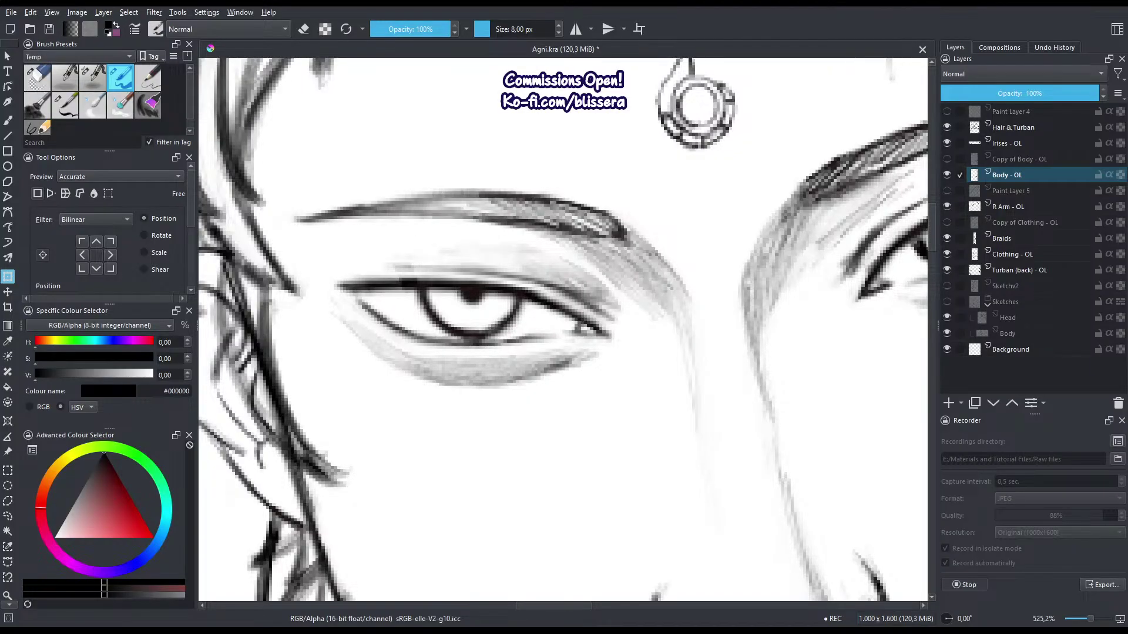
{"action": "key", "text": "b"}
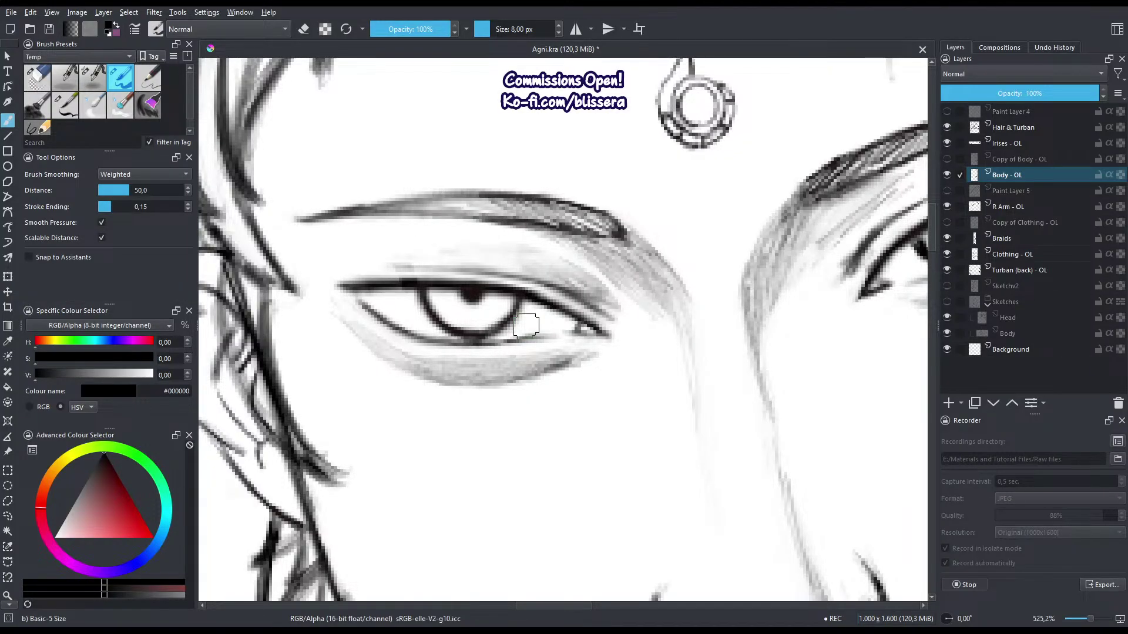
{"action": "key", "text": "e"}
{"action": "mouse_move", "coordinate": [581, 368]}
{"action": "left_mouse_down"}
{"action": "mouse_move", "coordinate": [596, 358]}
{"action": "mouse_move", "coordinate": [511, 399]}
{"action": "left_mouse_up"}
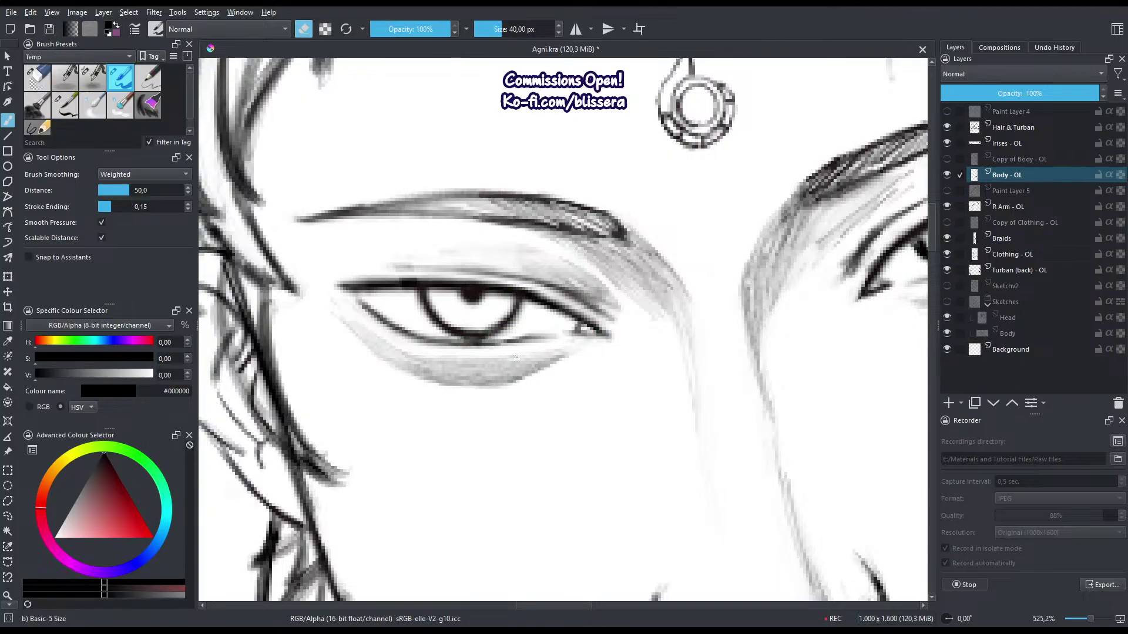
{"action": "mouse_move", "coordinate": [517, 357]}
{"action": "left_mouse_down"}
{"action": "mouse_move", "coordinate": [491, 359]}
{"action": "mouse_move", "coordinate": [552, 362]}
{"action": "mouse_move", "coordinate": [467, 363]}
{"action": "left_mouse_up"}
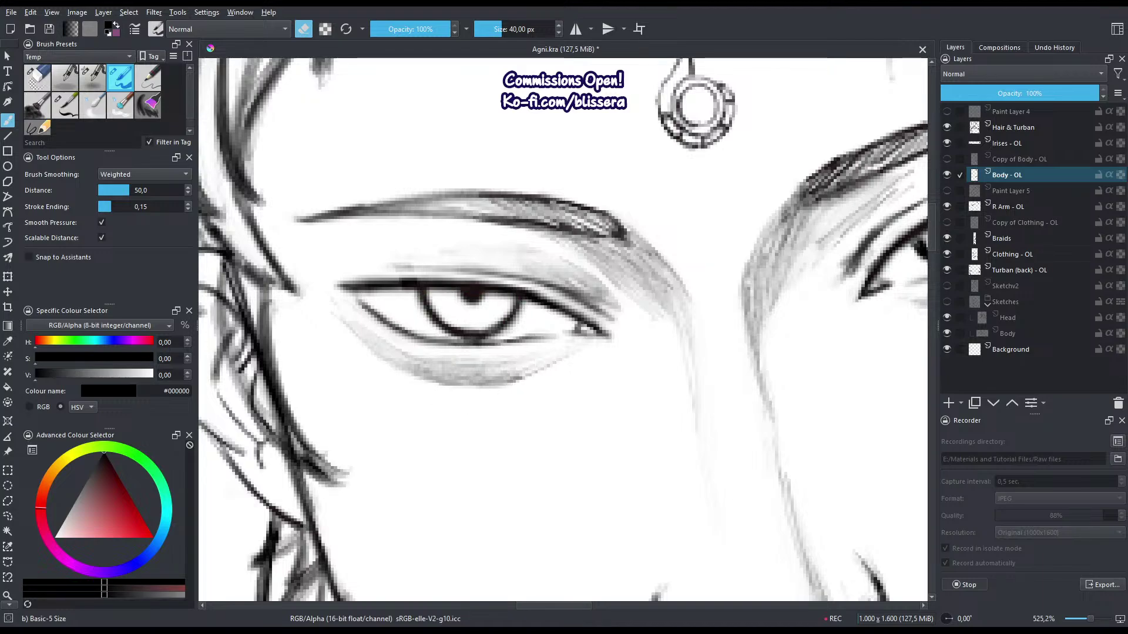
{"action": "mouse_move", "coordinate": [364, 329]}
{"action": "left_mouse_down"}
{"action": "mouse_move", "coordinate": [411, 355]}
{"action": "mouse_move", "coordinate": [348, 322]}
{"action": "mouse_move", "coordinate": [398, 364]}
{"action": "mouse_move", "coordinate": [446, 362]}
{"action": "mouse_move", "coordinate": [419, 366]}
{"action": "left_mouse_up"}
Redraw the inner end of the left-hand eye's under-eye bag with soft strokes, alternating between painting and erasing.
{"action": "key", "text": "e"}
{"action": "mouse_move", "coordinate": [510, 373]}
{"action": "left_mouse_down"}
{"action": "mouse_move", "coordinate": [578, 351]}
{"action": "mouse_move", "coordinate": [549, 353]}
{"action": "left_mouse_up"}
{"action": "left_click_drag", "start_coordinate": [480, 363], "coordinate": [550, 352]}
{"action": "left_click_drag", "start_coordinate": [501, 370], "coordinate": [545, 354]}
{"action": "left_click_drag", "start_coordinate": [464, 358], "coordinate": [574, 347]}
{"action": "key", "text": "e"}
{"action": "mouse_move", "coordinate": [516, 367]}
{"action": "left_mouse_down"}
{"action": "mouse_move", "coordinate": [571, 350]}
{"action": "mouse_move", "coordinate": [515, 377]}
{"action": "mouse_move", "coordinate": [580, 343]}
{"action": "left_mouse_up"}
{"action": "key", "text": "e"}
{"action": "key", "text": "e"}
{"action": "key", "text": "e"}
{"action": "left_click_drag", "start_coordinate": [514, 362], "coordinate": [570, 344]}
{"action": "key", "text": "e"}
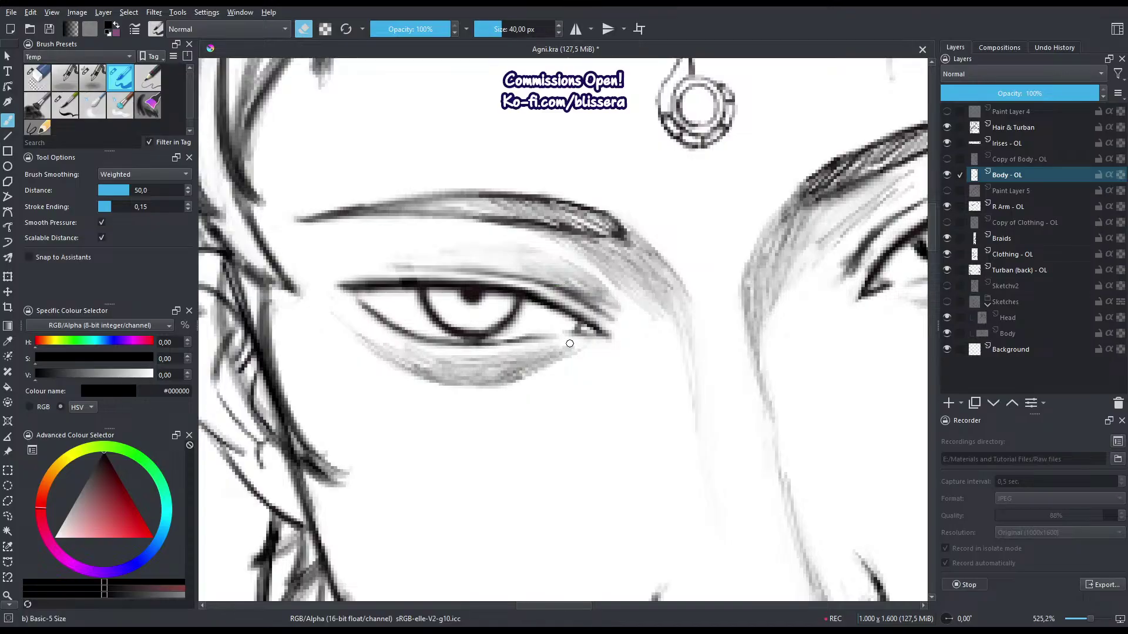
Refine the inner end of the left-hand eye's under-eye bag, alternating between the 40 px eraser and the 8 px brush.
{"action": "key", "text": "e"}
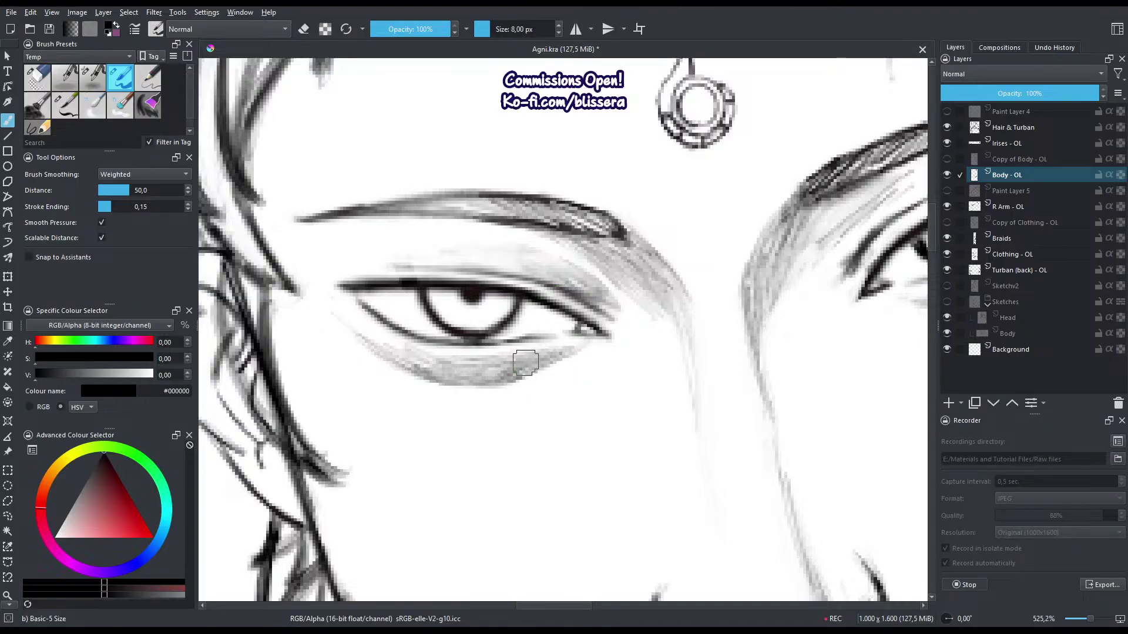
{"action": "key", "text": "e"}
{"action": "key", "text": "e"}
{"action": "key", "text": "e"}
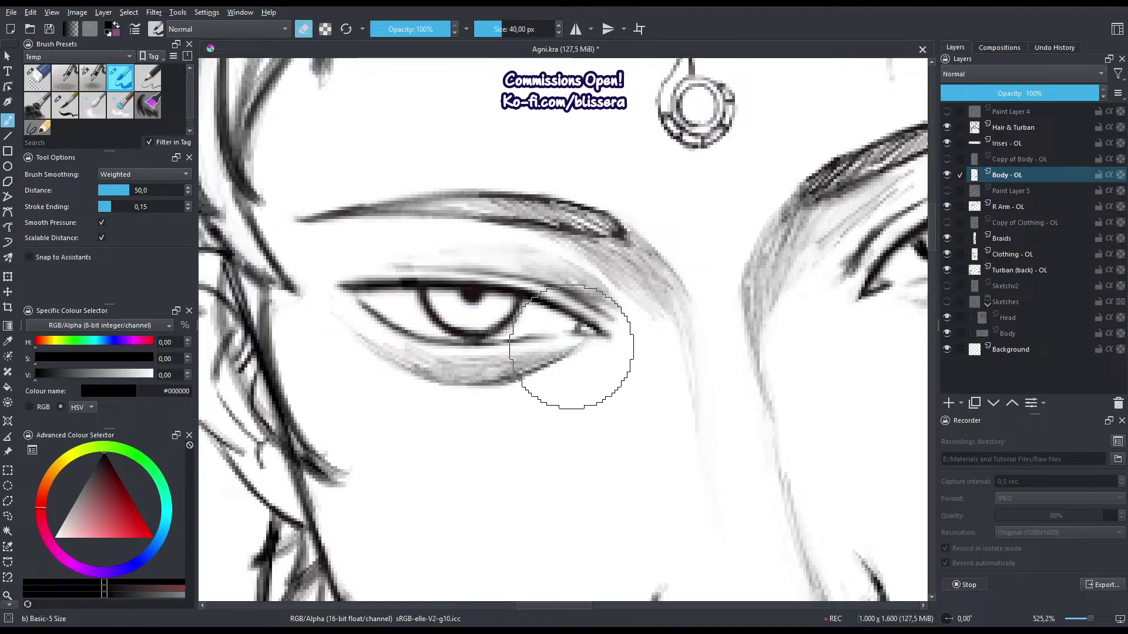
{"action": "key", "text": "e"}
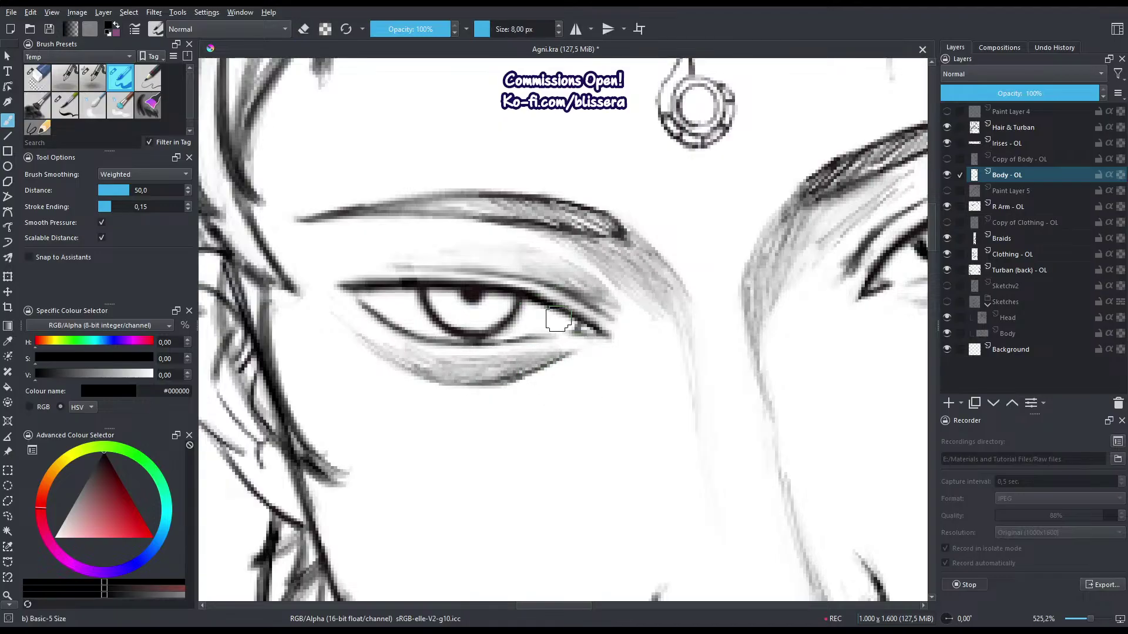
{"action": "scroll", "coordinate": [579, 318], "scroll_direction": "down", "scroll_amount": 1}
Try reinforcing the left-hand eye's upper lid and under-eye edge with 7 and 8 px strokes, and undo the attempts.
{"action": "key", "text": "["}
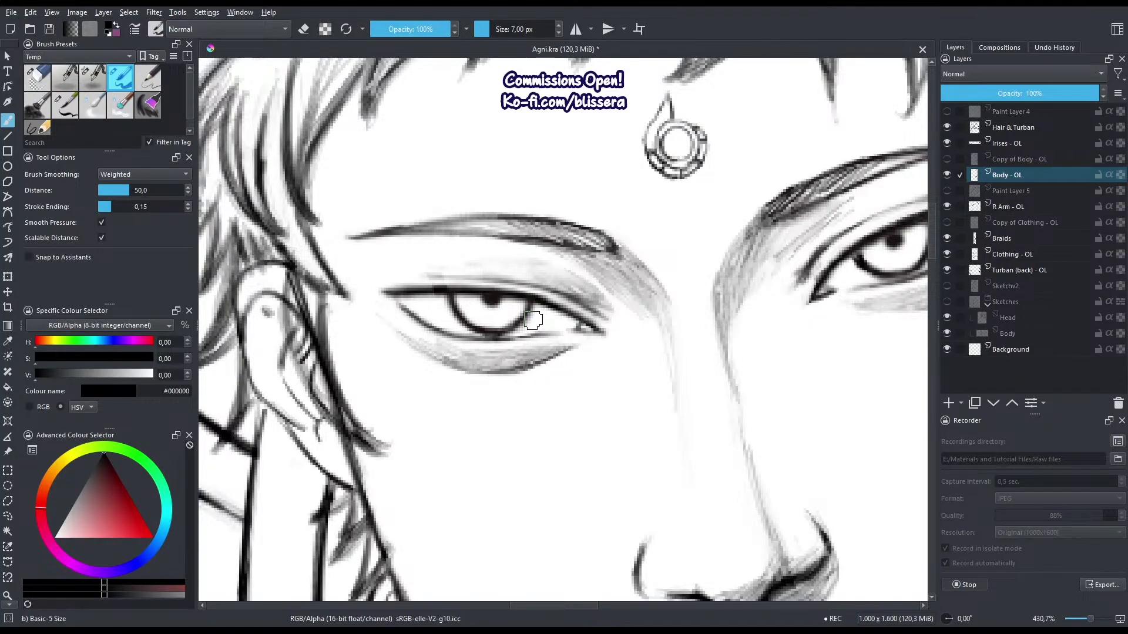
{"action": "left_click_drag", "start_coordinate": [287, 269], "coordinate": [376, 270]}
{"action": "mouse_move", "coordinate": [320, 267]}
{"action": "left_mouse_down"}
{"action": "mouse_move", "coordinate": [382, 266]}
{"action": "mouse_move", "coordinate": [320, 258]}
{"action": "left_mouse_up"}
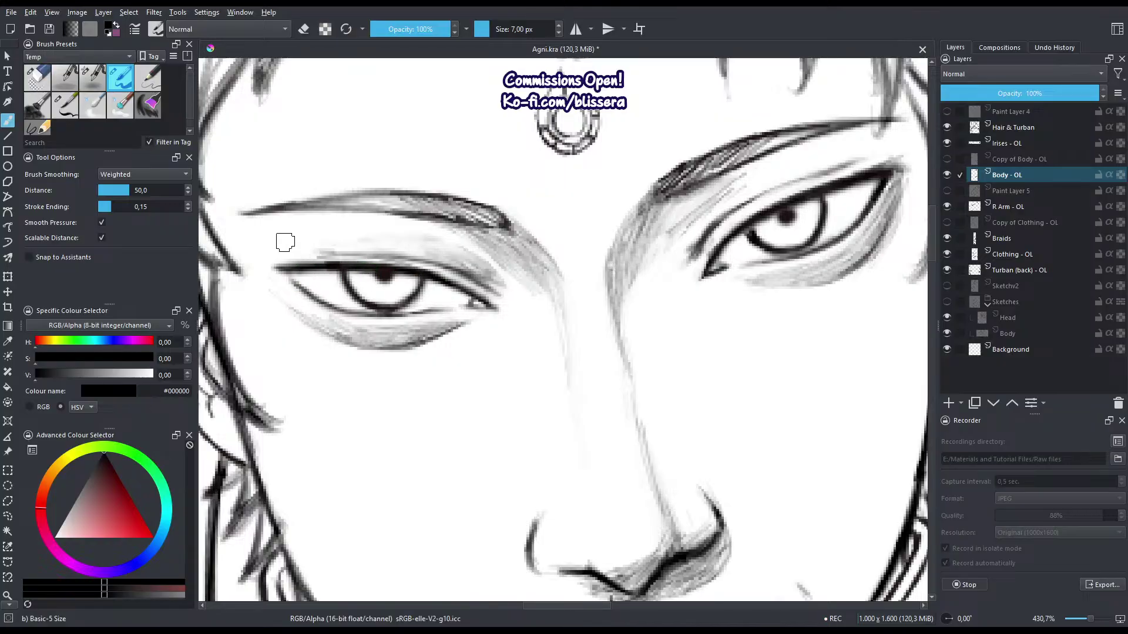
{"action": "key", "text": "ctrl+z"}
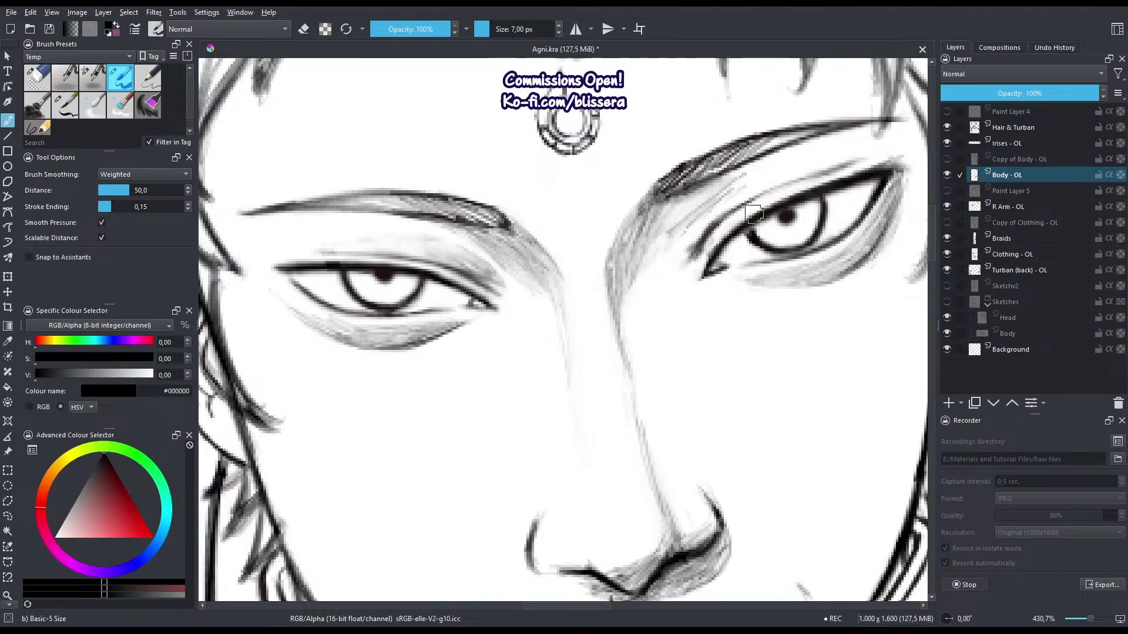
{"action": "left_click_drag", "start_coordinate": [754, 214], "coordinate": [635, 311]}
{"action": "key", "text": "bracketright"}
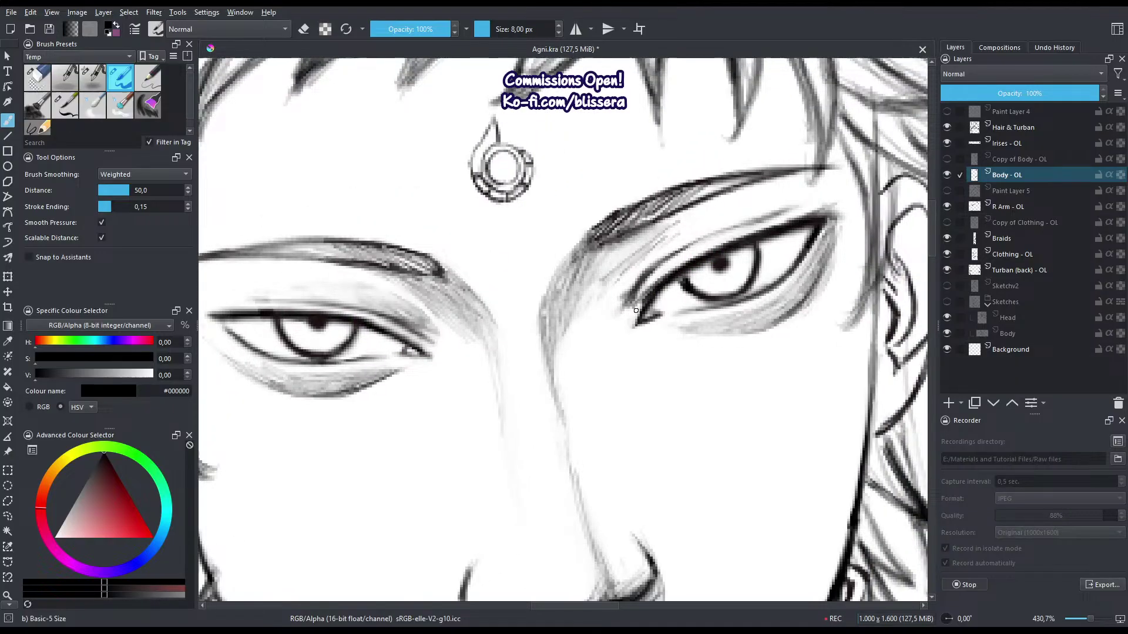
{"action": "mouse_move", "coordinate": [352, 336]}
{"action": "left_mouse_down"}
{"action": "mouse_move", "coordinate": [364, 290]}
{"action": "mouse_move", "coordinate": [428, 290]}
{"action": "left_mouse_up"}
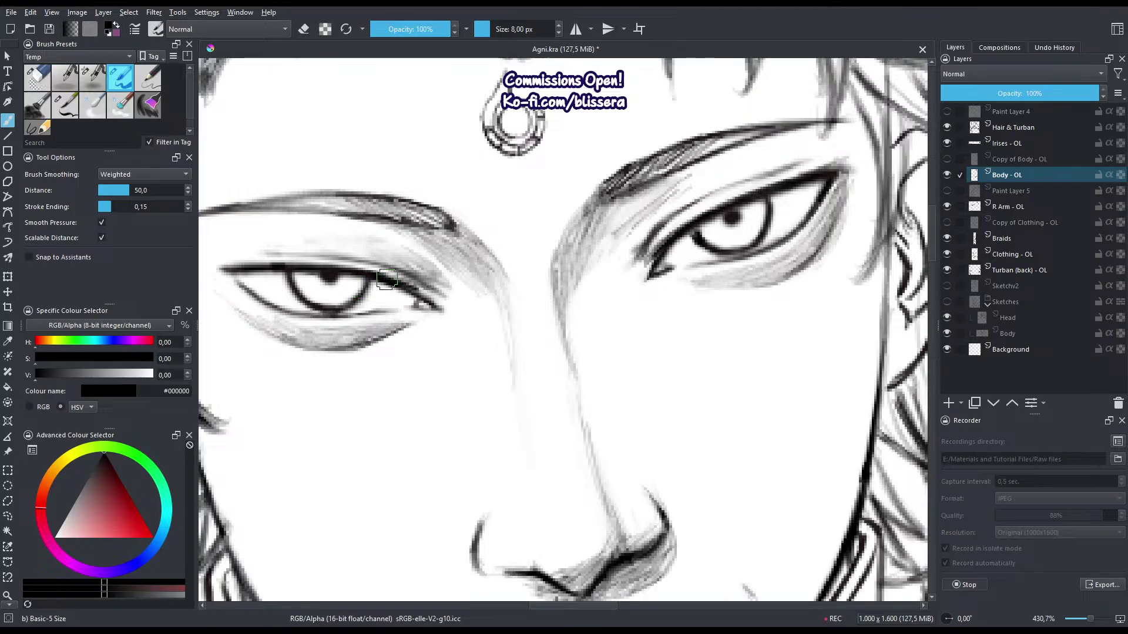
{"action": "key", "text": "ctrl+z"}
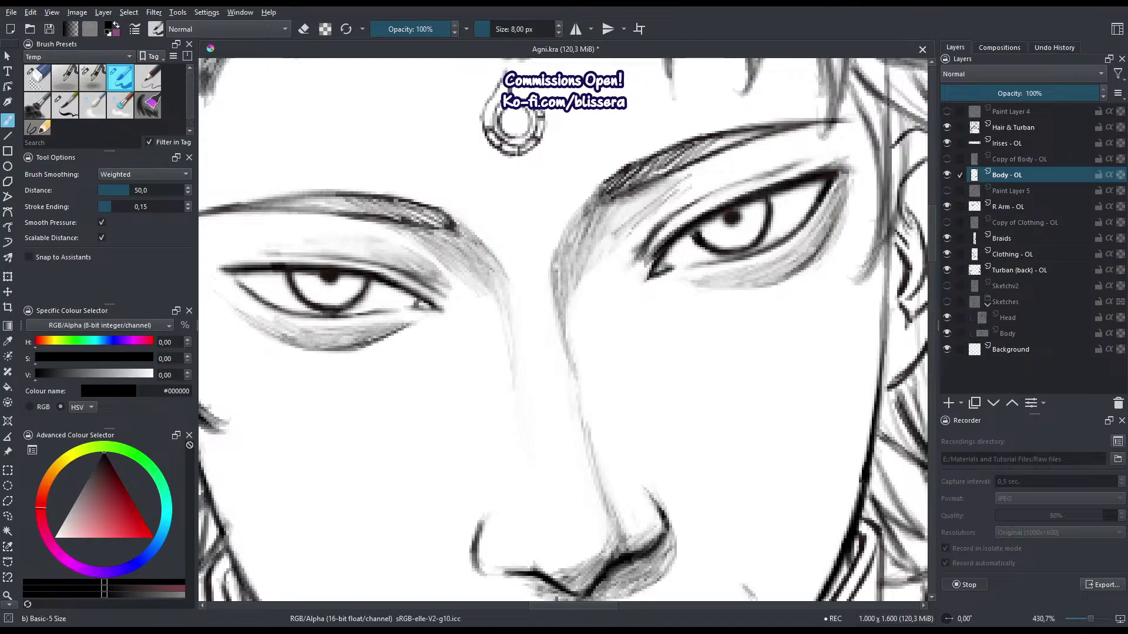
Make a freehand selection around the outer half of the right-hand eye and its under-eye bag on Body - OL.
{"action": "left_click", "coordinate": [667, 33]}
{"action": "mouse_move", "coordinate": [404, 372]}
{"action": "left_mouse_down"}
{"action": "mouse_move", "coordinate": [433, 380]}
{"action": "mouse_move", "coordinate": [397, 438]}
{"action": "left_mouse_up"}
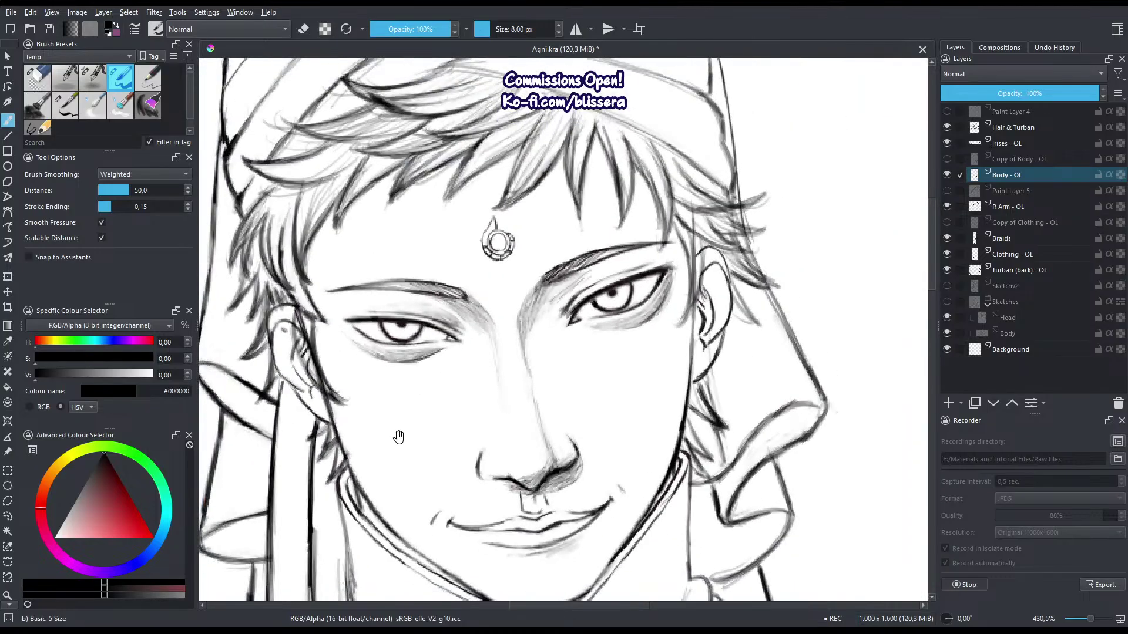
{"action": "key", "text": "l"}
{"action": "scroll", "coordinate": [617, 201], "scroll_direction": "up", "scroll_amount": 5}
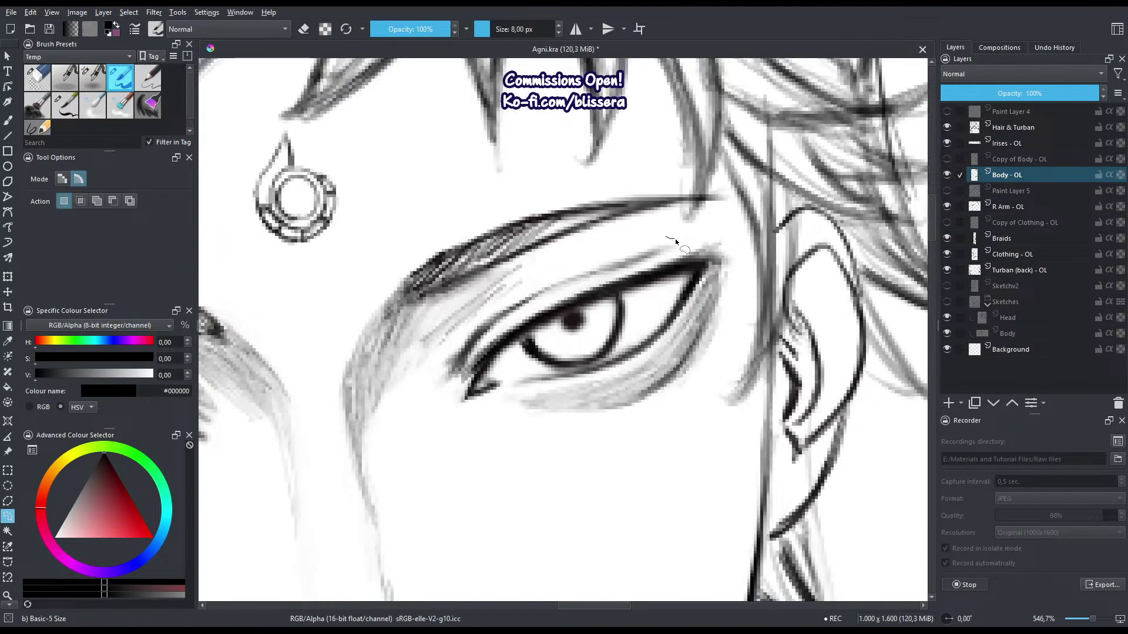
{"action": "mouse_move", "coordinate": [669, 238]}
{"action": "left_mouse_down"}
{"action": "mouse_move", "coordinate": [692, 394]}
{"action": "mouse_move", "coordinate": [566, 461]}
{"action": "mouse_move", "coordinate": [514, 438]}
{"action": "left_mouse_up"}
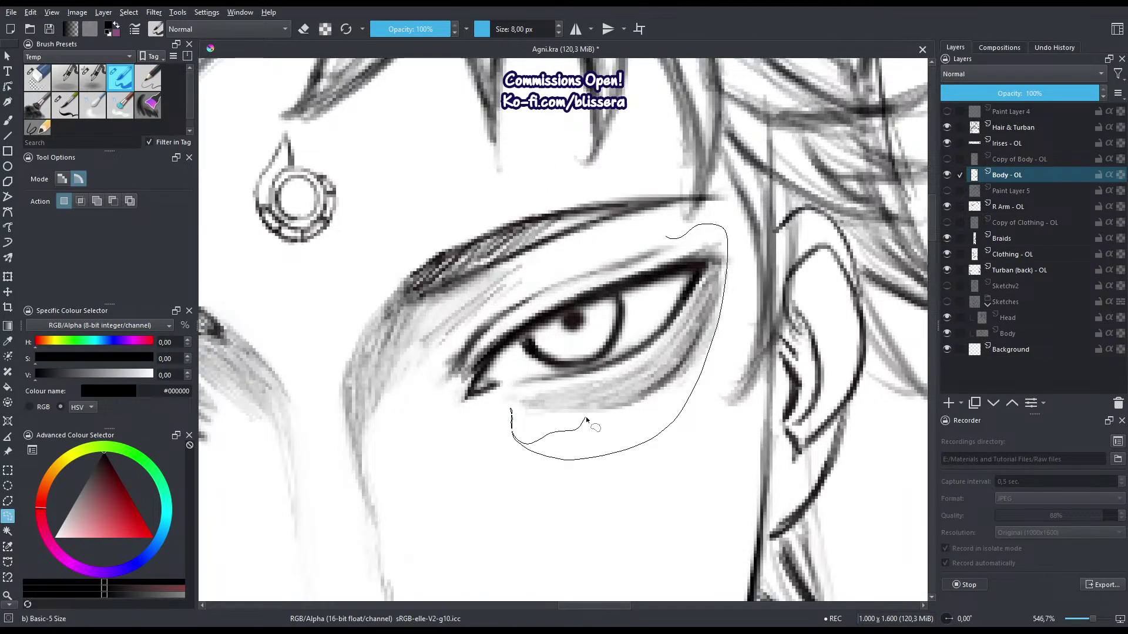
{"action": "mouse_move", "coordinate": [633, 322]}
{"action": "left_mouse_down"}
{"action": "mouse_move", "coordinate": [667, 238]}
{"action": "mouse_move", "coordinate": [605, 261]}
{"action": "mouse_move", "coordinate": [613, 257]}
{"action": "left_mouse_up"}
Try shifting the selected right-hand eye lines slightly inward with a transform, and undo it.
{"action": "key", "text": "ctrl+t"}
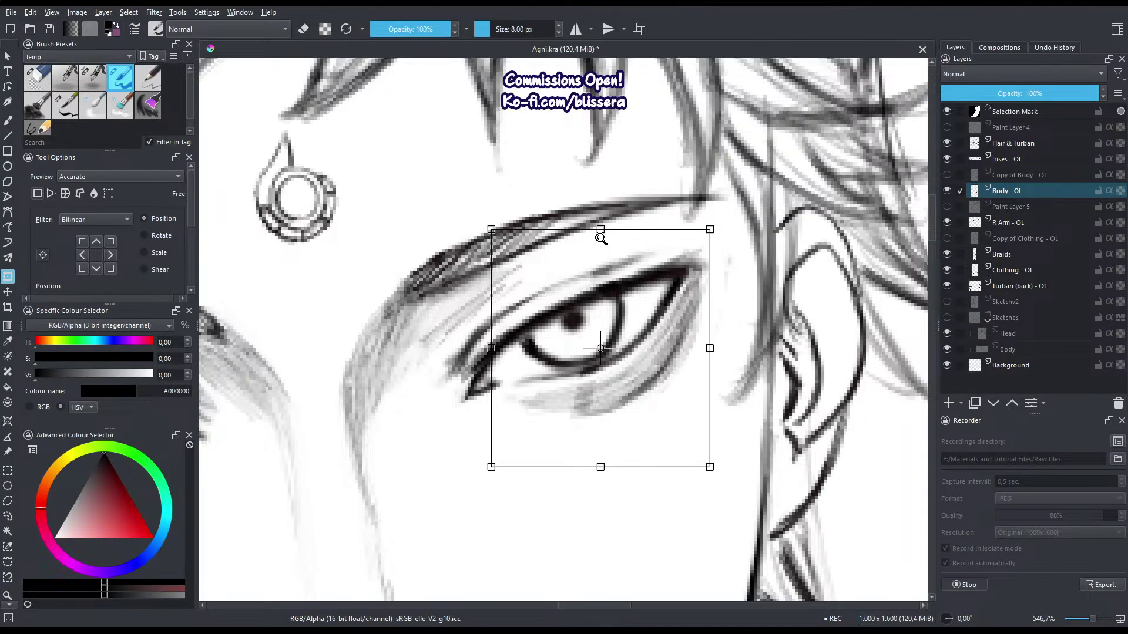
{"action": "scroll", "coordinate": [600, 237], "scroll_direction": "down", "scroll_amount": 3}
{"action": "key", "text": "Return"}
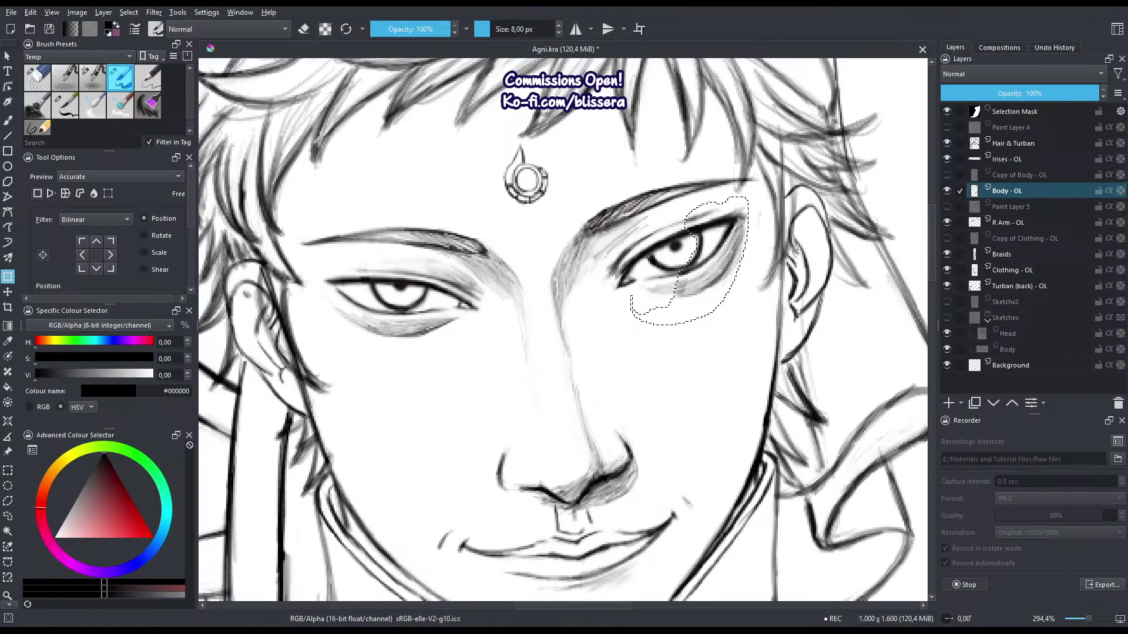
{"action": "key", "text": "ctrl+z"}
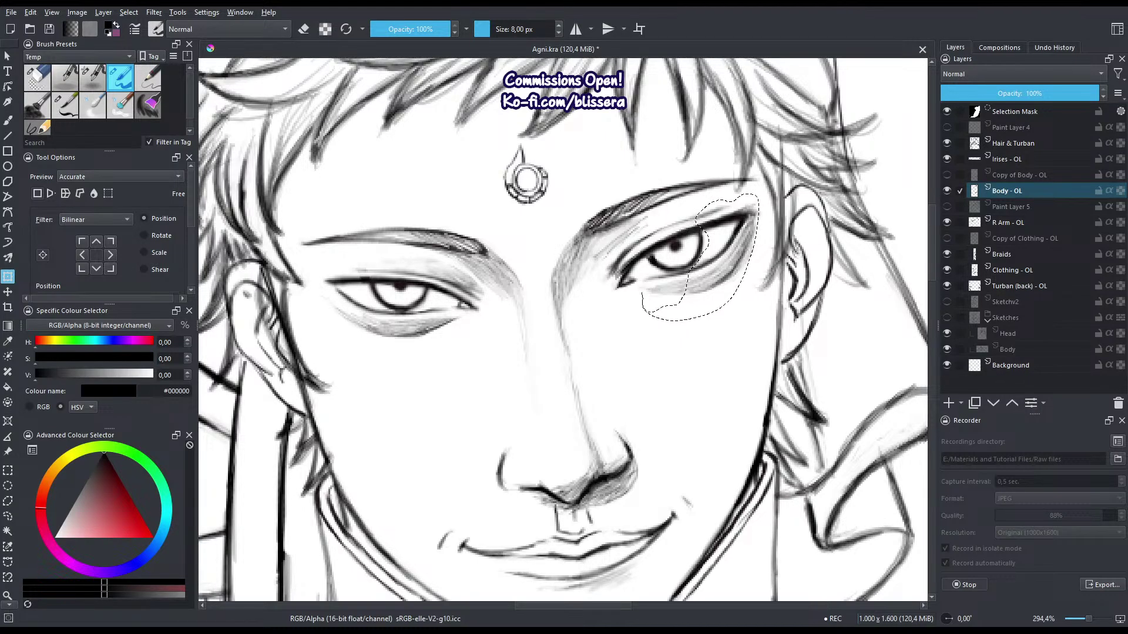
Transform the selected outer half of the right-hand eye again, scaling its height and nudging it slightly inward to meet the inner half.
{"action": "key", "text": "l"}
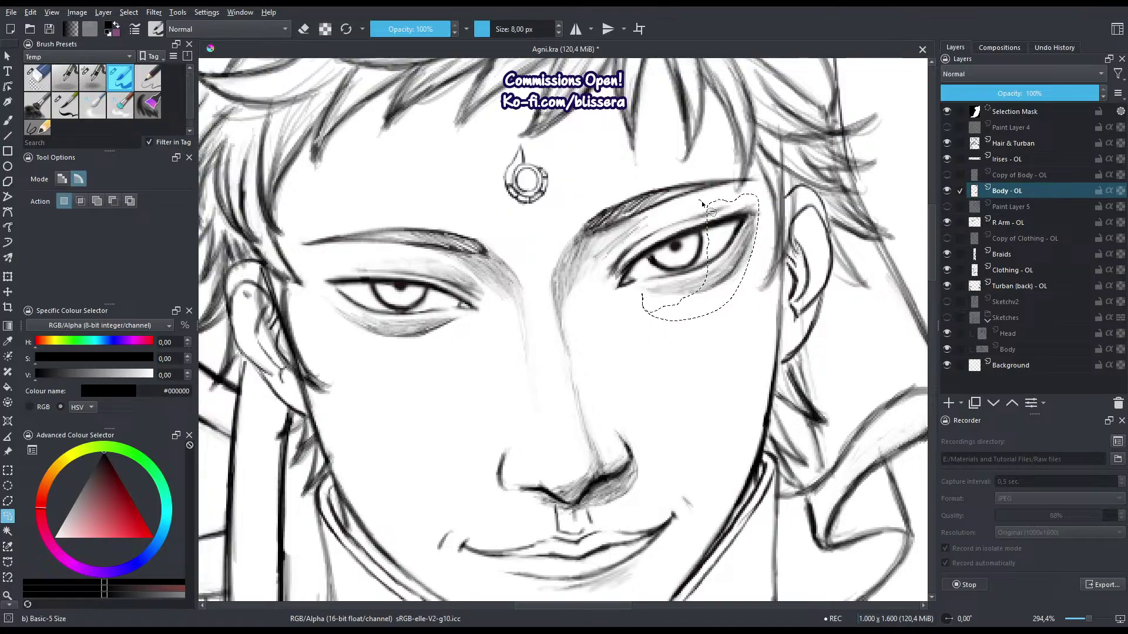
{"action": "key", "text": "ctrl+t"}
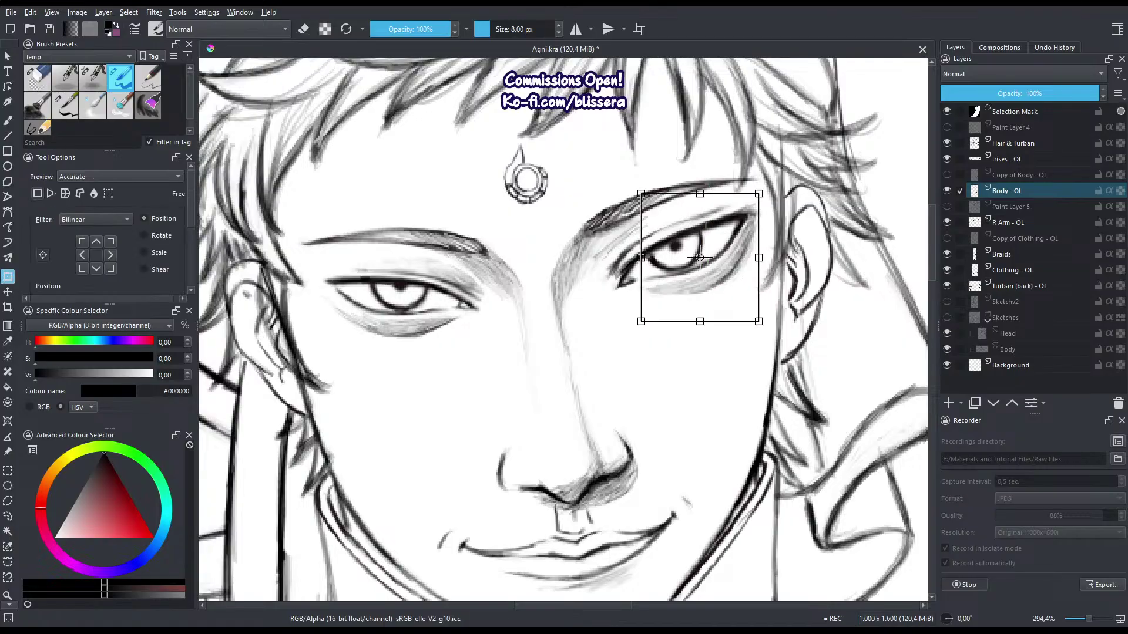
{"action": "scroll", "coordinate": [705, 205], "scroll_direction": "up", "scroll_amount": 2}
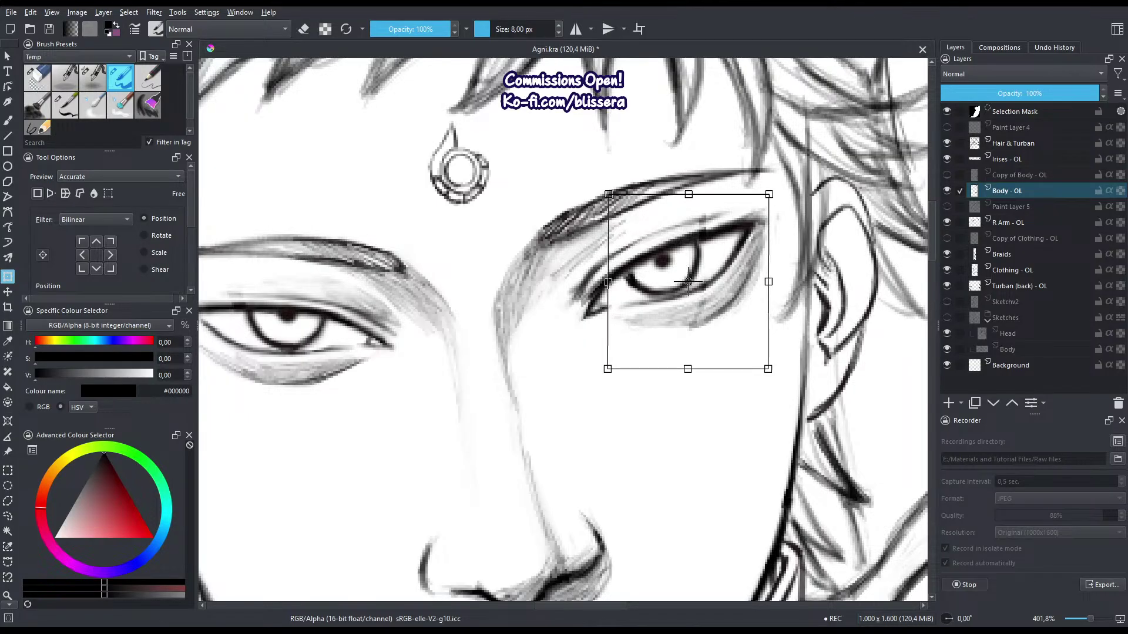
{"action": "left_click_drag", "start_coordinate": [688, 194], "coordinate": [689, 188]}
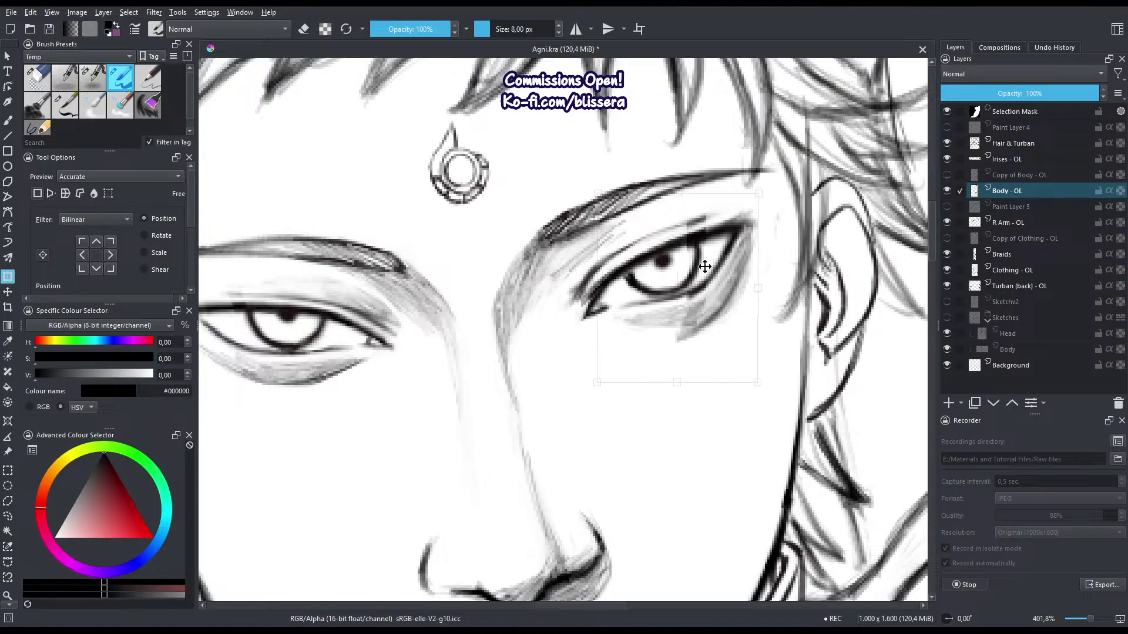
{"action": "left_click_drag", "start_coordinate": [704, 267], "coordinate": [713, 263]}
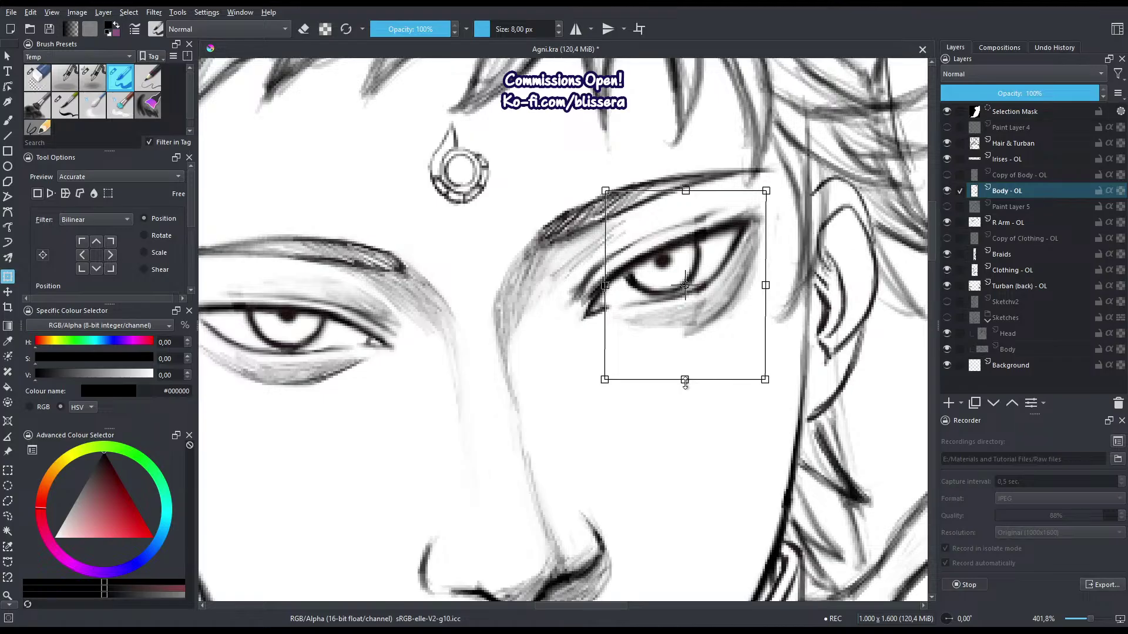
{"action": "left_click_drag", "start_coordinate": [685, 383], "coordinate": [682, 370]}
{"action": "left_click_drag", "start_coordinate": [720, 278], "coordinate": [721, 272]}
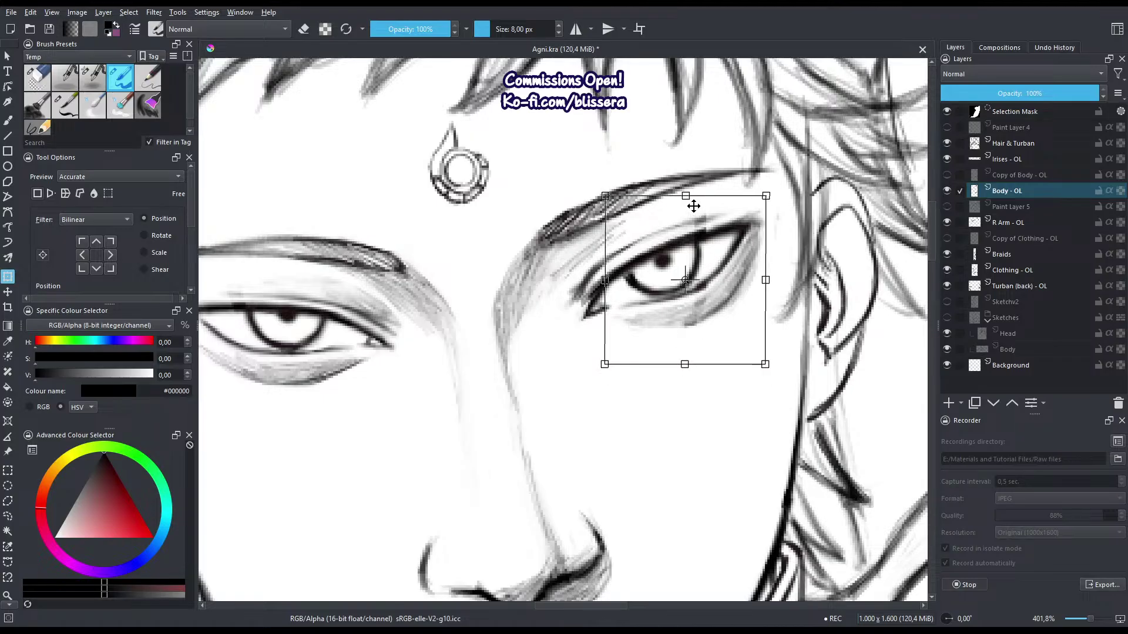
Lower the transform's pivot to the bottom of the under-eye bag, fine-tune the selection's height and position, apply the transform and deselect.
{"action": "left_click_drag", "start_coordinate": [685, 281], "coordinate": [686, 321]}
{"action": "left_click_drag", "start_coordinate": [687, 194], "coordinate": [688, 191]}
{"action": "left_click_drag", "start_coordinate": [698, 241], "coordinate": [694, 247]}
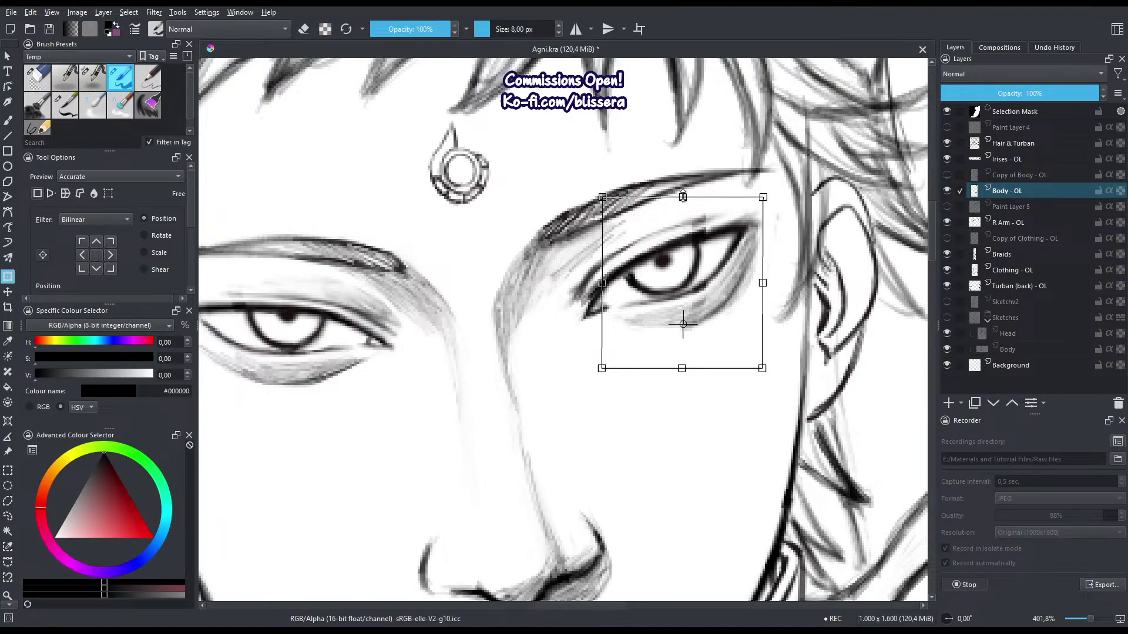
{"action": "left_click_drag", "start_coordinate": [682, 197], "coordinate": [684, 194]}
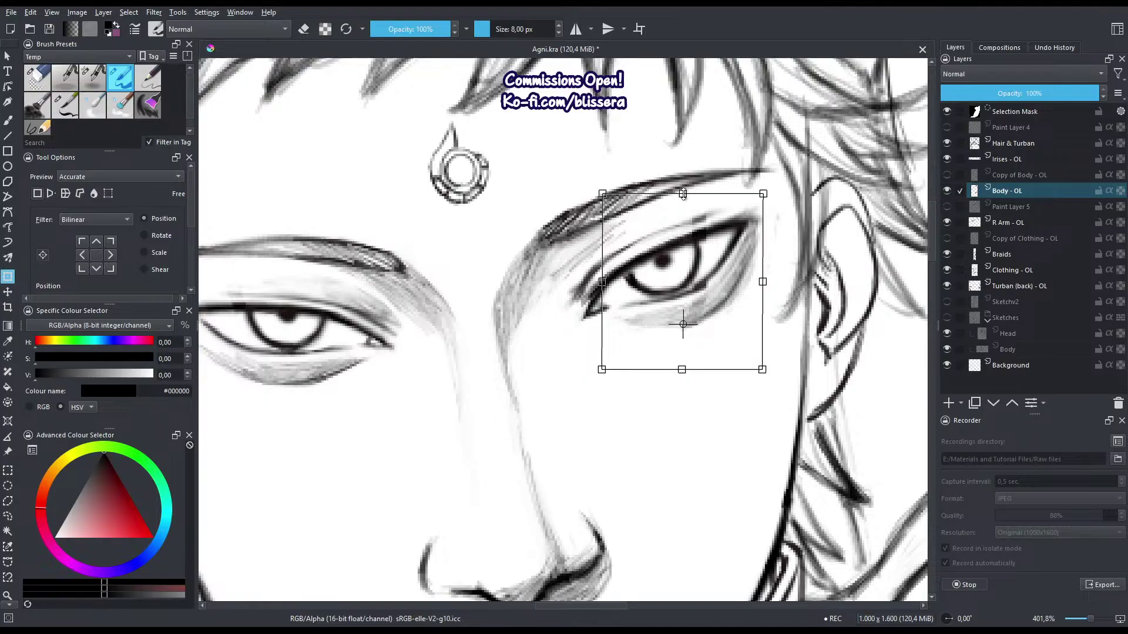
{"action": "key", "text": "Return"}
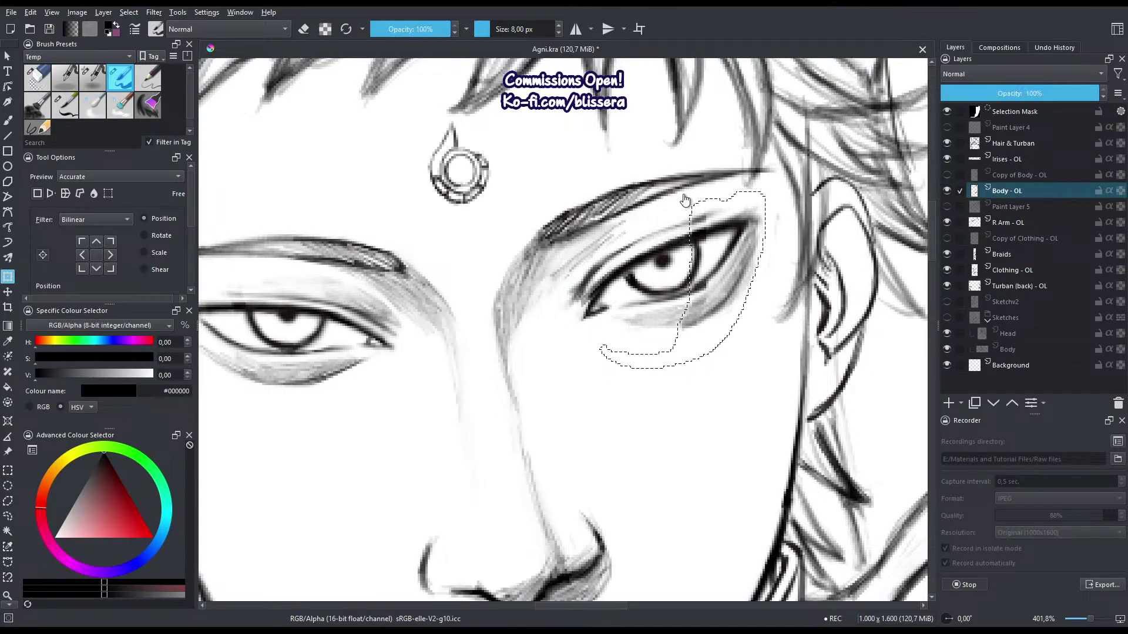
{"action": "key", "text": "ctrl+shift+a"}
Erase the seam marks where the right-hand iris meets the lower lid and along the upper lid with the 40 px eraser.
{"action": "left_click_drag", "start_coordinate": [713, 270], "coordinate": [683, 321]}
{"action": "key", "text": "b"}
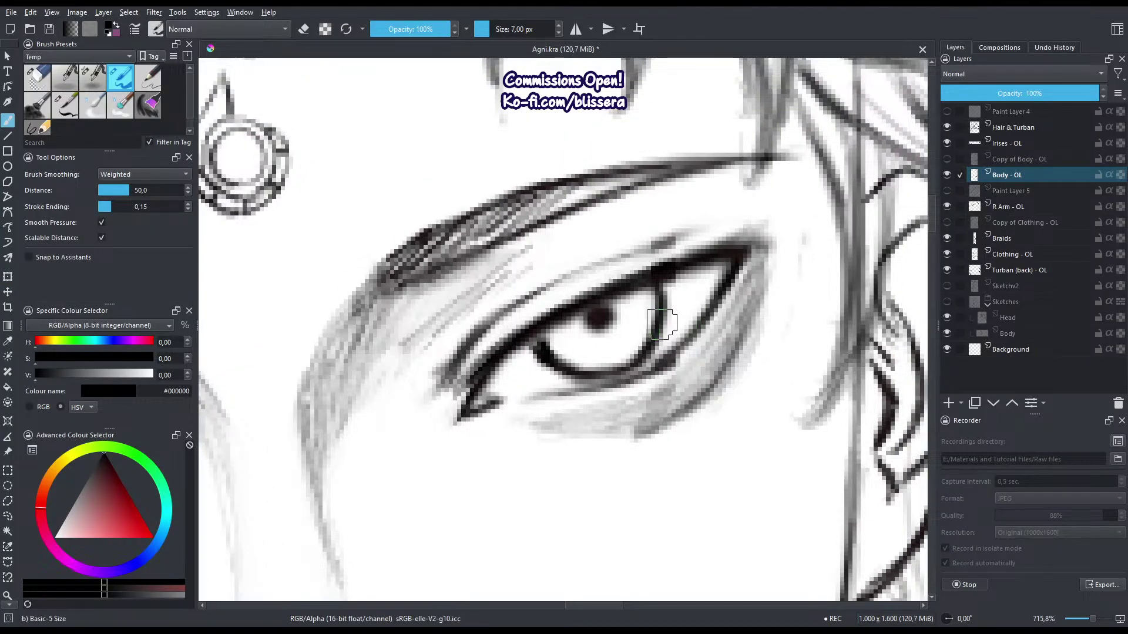
{"action": "key", "text": "e"}
{"action": "mouse_move", "coordinate": [678, 326]}
{"action": "left_mouse_down"}
{"action": "mouse_move", "coordinate": [652, 357]}
{"action": "mouse_move", "coordinate": [661, 374]}
{"action": "mouse_move", "coordinate": [651, 379]}
{"action": "mouse_move", "coordinate": [670, 388]}
{"action": "mouse_move", "coordinate": [645, 412]}
{"action": "left_mouse_up"}
{"action": "mouse_move", "coordinate": [675, 284]}
{"action": "left_mouse_down"}
{"action": "mouse_move", "coordinate": [570, 334]}
{"action": "mouse_move", "coordinate": [697, 280]}
{"action": "left_mouse_up"}
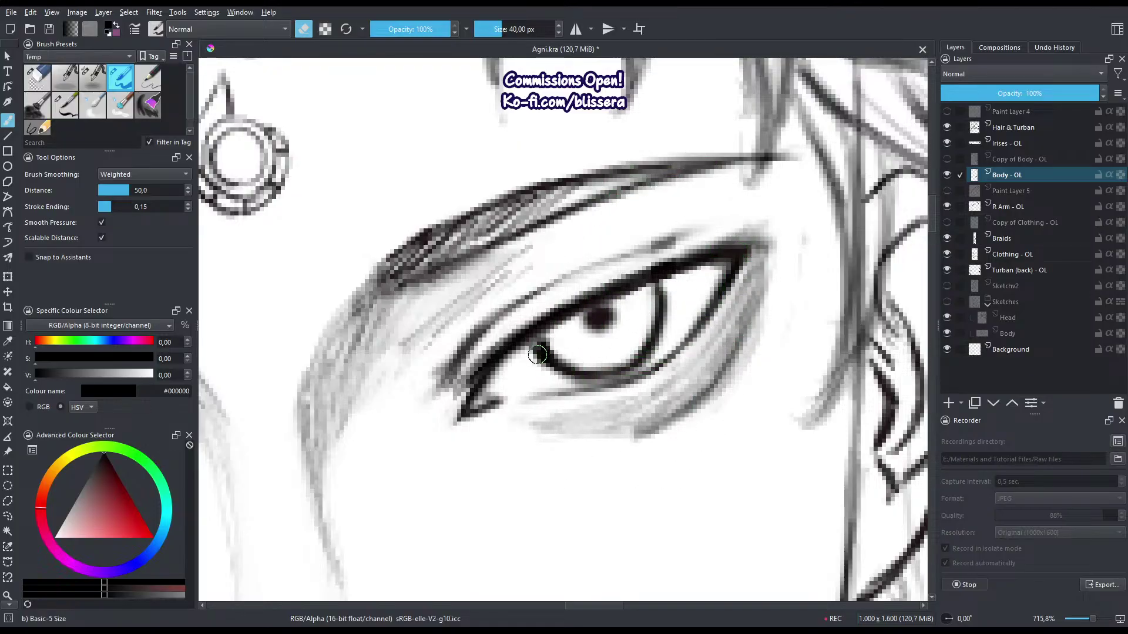
Redraw the right-hand eye's crease line with the 6 px brush, trim its overlap and add hatching between the brow and inner eye corner.
{"action": "key", "text": "e"}
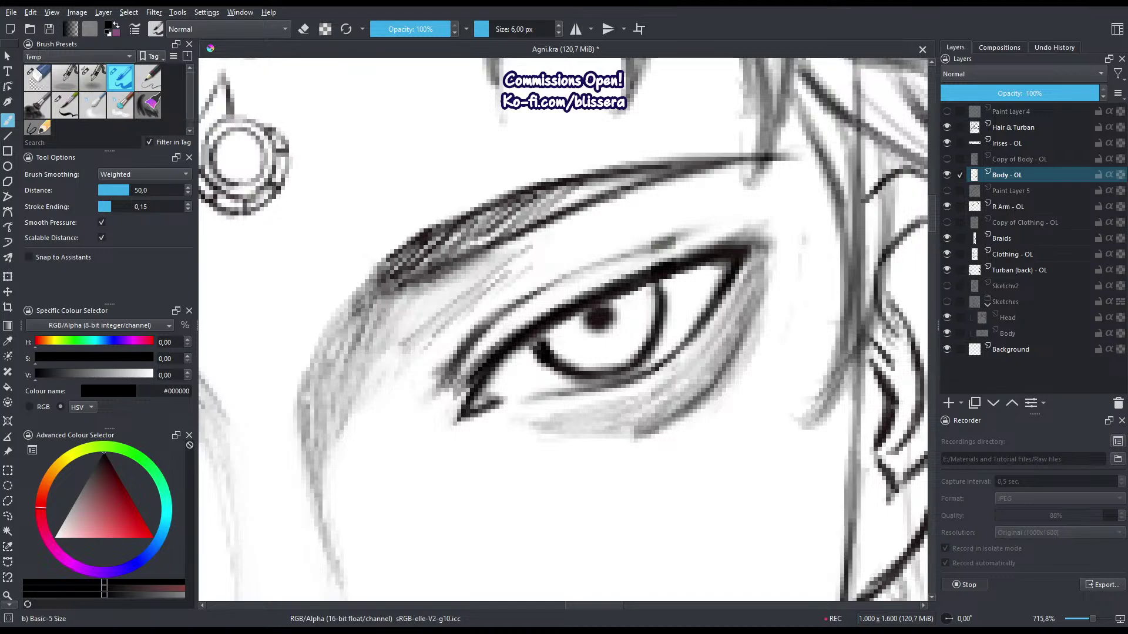
{"action": "left_click_drag", "start_coordinate": [628, 252], "coordinate": [716, 223]}
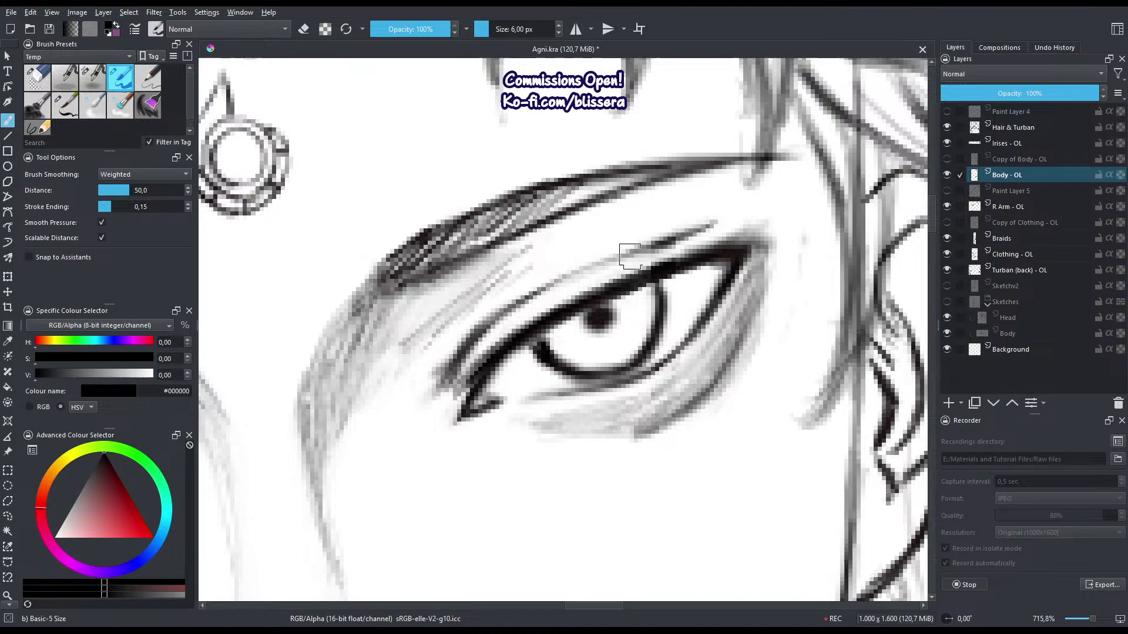
{"action": "key", "text": "e"}
{"action": "mouse_move", "coordinate": [650, 254]}
{"action": "left_mouse_down"}
{"action": "mouse_move", "coordinate": [693, 243]}
{"action": "mouse_move", "coordinate": [631, 246]}
{"action": "left_mouse_up"}
{"action": "key", "text": "e"}
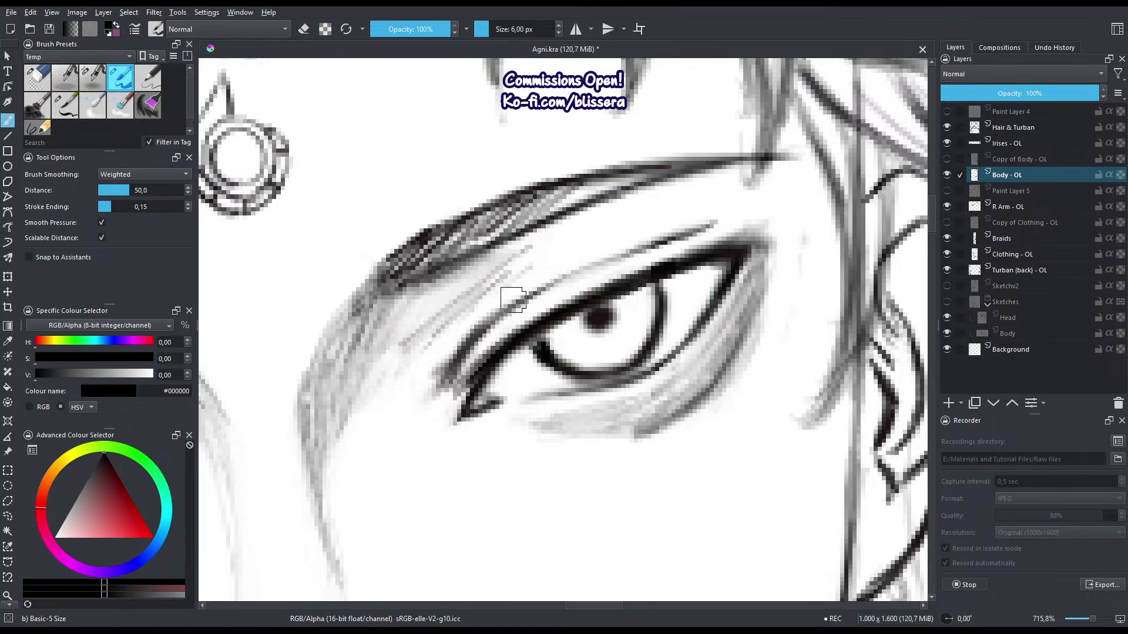
{"action": "left_click_drag", "start_coordinate": [390, 339], "coordinate": [433, 299]}
{"action": "left_click_drag", "start_coordinate": [406, 333], "coordinate": [450, 291]}
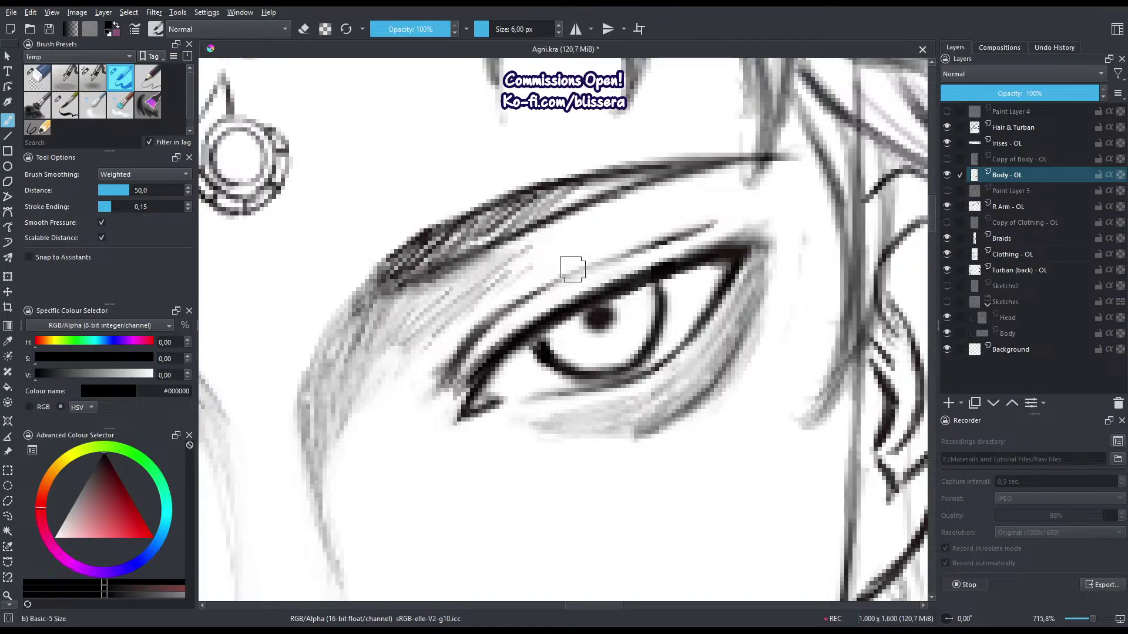
On the Irises - OL layer, enlarge the right-hand eye's pupil and darken both sides of its iris outline with 6 px strokes.
{"action": "left_click", "coordinate": [997, 143]}
{"action": "mouse_move", "coordinate": [596, 318]}
{"action": "left_mouse_down"}
{"action": "mouse_move", "coordinate": [599, 326]}
{"action": "mouse_move", "coordinate": [587, 317]}
{"action": "left_mouse_up"}
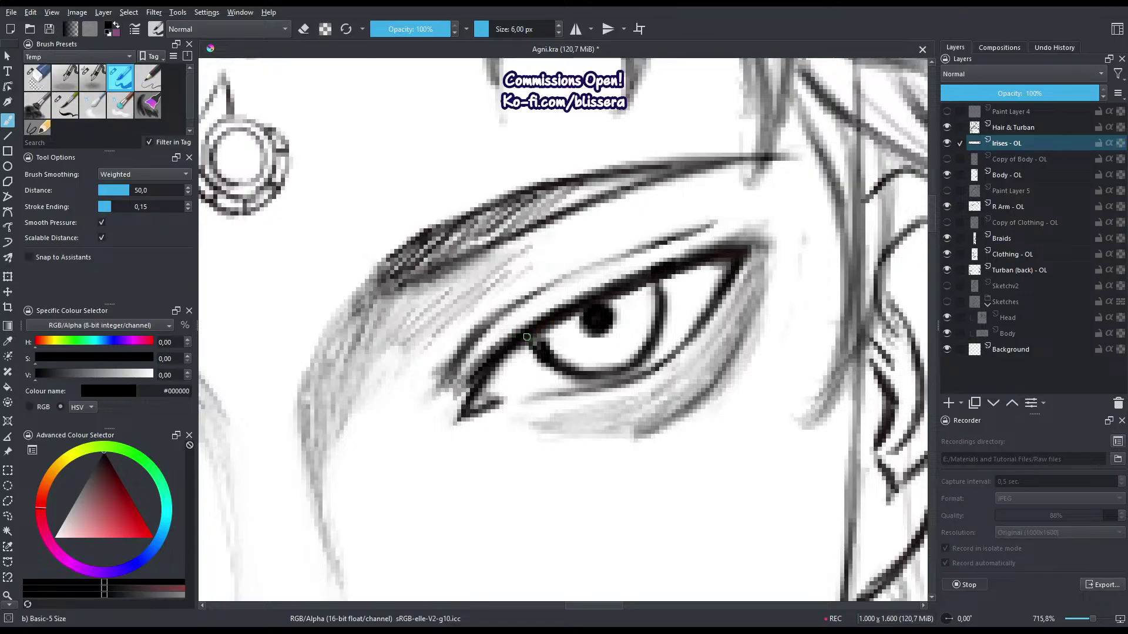
{"action": "key", "text": "e"}
{"action": "key", "text": "e"}
{"action": "mouse_move", "coordinate": [529, 336]}
{"action": "left_mouse_down"}
{"action": "mouse_move", "coordinate": [564, 368]}
{"action": "mouse_move", "coordinate": [557, 359]}
{"action": "left_mouse_up"}
{"action": "mouse_move", "coordinate": [659, 282]}
{"action": "left_mouse_down"}
{"action": "mouse_move", "coordinate": [658, 328]}
{"action": "mouse_move", "coordinate": [611, 371]}
{"action": "left_mouse_up"}
{"action": "left_click_drag", "start_coordinate": [647, 344], "coordinate": [611, 370]}
Thicken the lower curve of the left-hand iris's outline with the 7 px brush.
{"action": "mouse_move", "coordinate": [590, 305]}
{"action": "left_mouse_down"}
{"action": "mouse_move", "coordinate": [481, 425]}
{"action": "mouse_move", "coordinate": [609, 418]}
{"action": "left_mouse_up"}
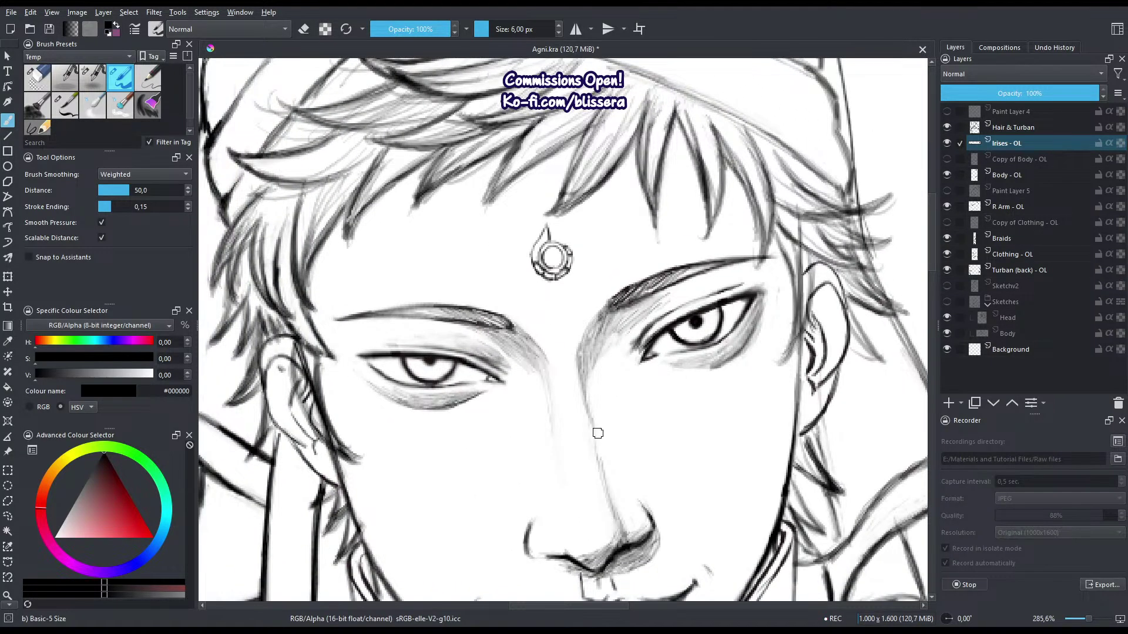
{"action": "left_click_drag", "start_coordinate": [399, 361], "coordinate": [478, 262]}
{"action": "left_click_drag", "start_coordinate": [515, 385], "coordinate": [523, 352]}
{"action": "key", "text": "bracketright"}
{"action": "mouse_move", "coordinate": [581, 377]}
{"action": "left_mouse_down"}
{"action": "mouse_move", "coordinate": [525, 442]}
{"action": "mouse_move", "coordinate": [476, 449]}
{"action": "mouse_move", "coordinate": [512, 423]}
{"action": "left_mouse_up"}
{"action": "key", "text": "e"}
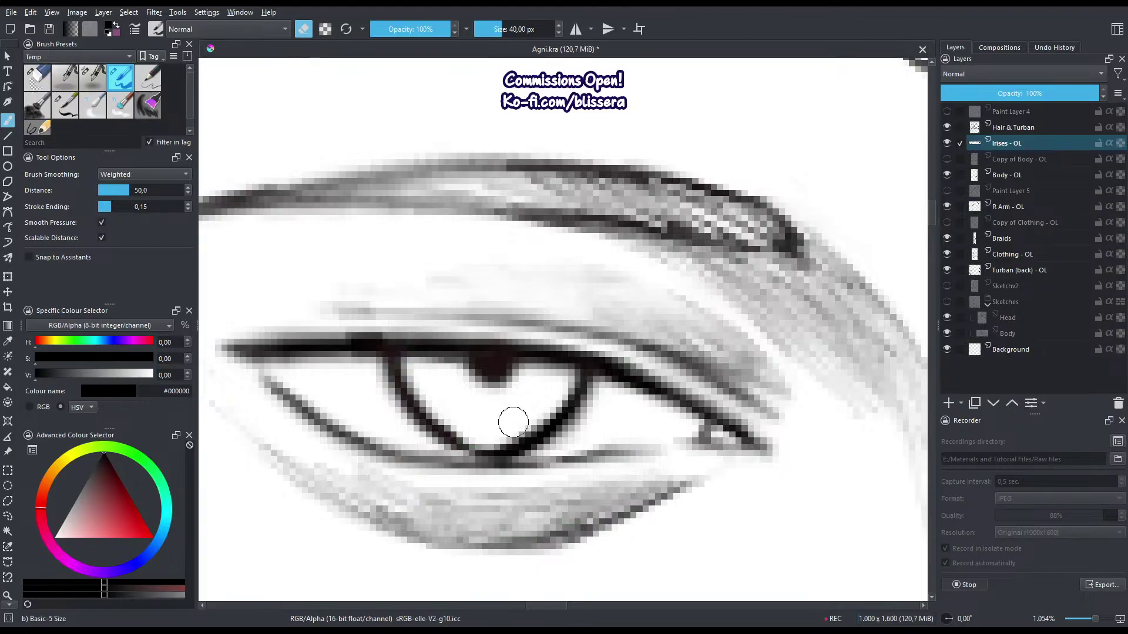
{"action": "key", "text": "e"}
{"action": "mouse_move", "coordinate": [438, 422]}
{"action": "left_mouse_down"}
{"action": "mouse_move", "coordinate": [501, 450]}
{"action": "mouse_move", "coordinate": [452, 425]}
{"action": "mouse_move", "coordinate": [493, 428]}
{"action": "left_mouse_up"}
Erase the outer side of the left-hand iris's outline with the 40 px eraser and redraw it darker with the 7 px brush.
{"action": "key", "text": "e"}
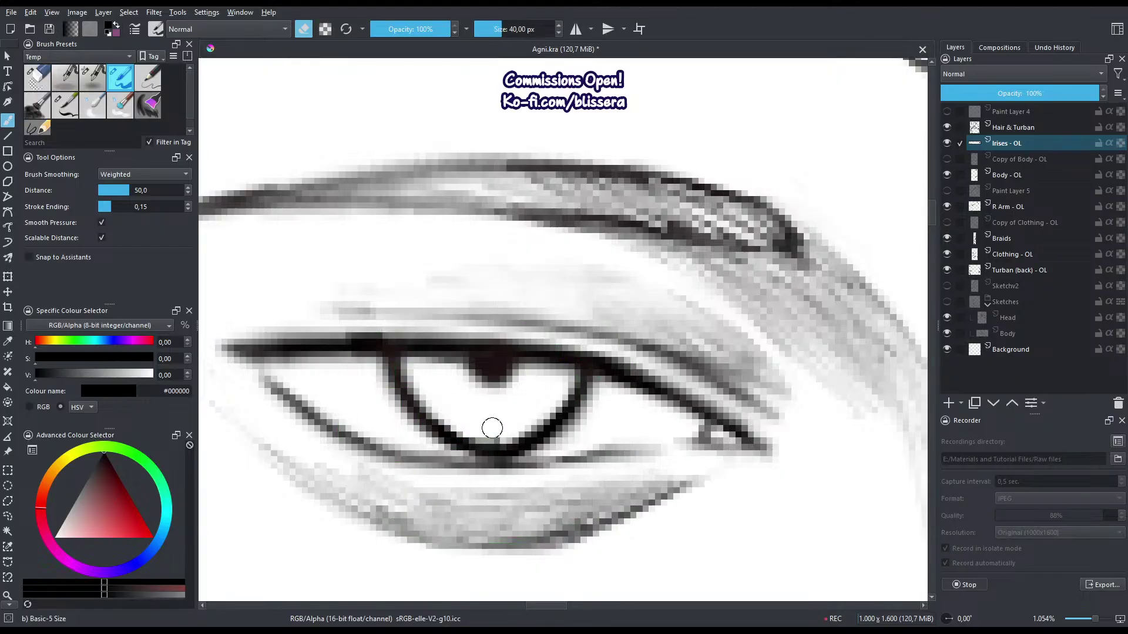
{"action": "left_click_drag", "start_coordinate": [387, 356], "coordinate": [384, 395]}
{"action": "key", "text": "e"}
{"action": "mouse_move", "coordinate": [392, 357]}
{"action": "left_mouse_down"}
{"action": "mouse_move", "coordinate": [418, 422]}
{"action": "mouse_move", "coordinate": [403, 345]}
{"action": "mouse_move", "coordinate": [416, 419]}
{"action": "left_mouse_up"}
{"action": "key", "text": "ctrl+z"}
{"action": "key", "text": "ctrl+z"}
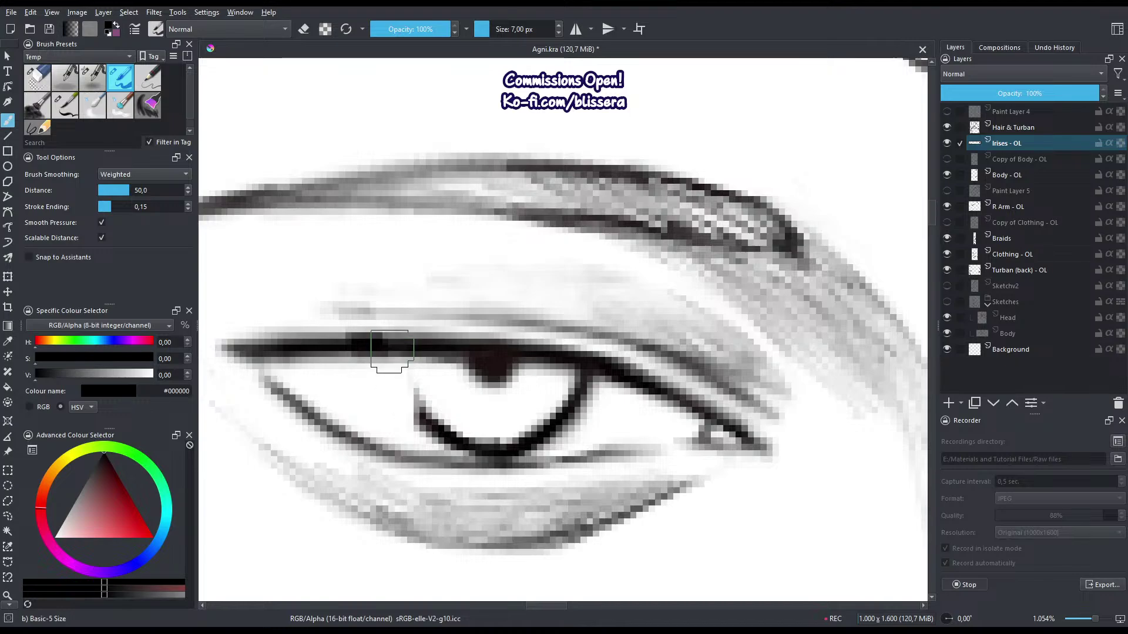
{"action": "mouse_move", "coordinate": [400, 352]}
{"action": "left_mouse_down"}
{"action": "mouse_move", "coordinate": [419, 417]}
{"action": "mouse_move", "coordinate": [392, 358]}
{"action": "left_mouse_up"}
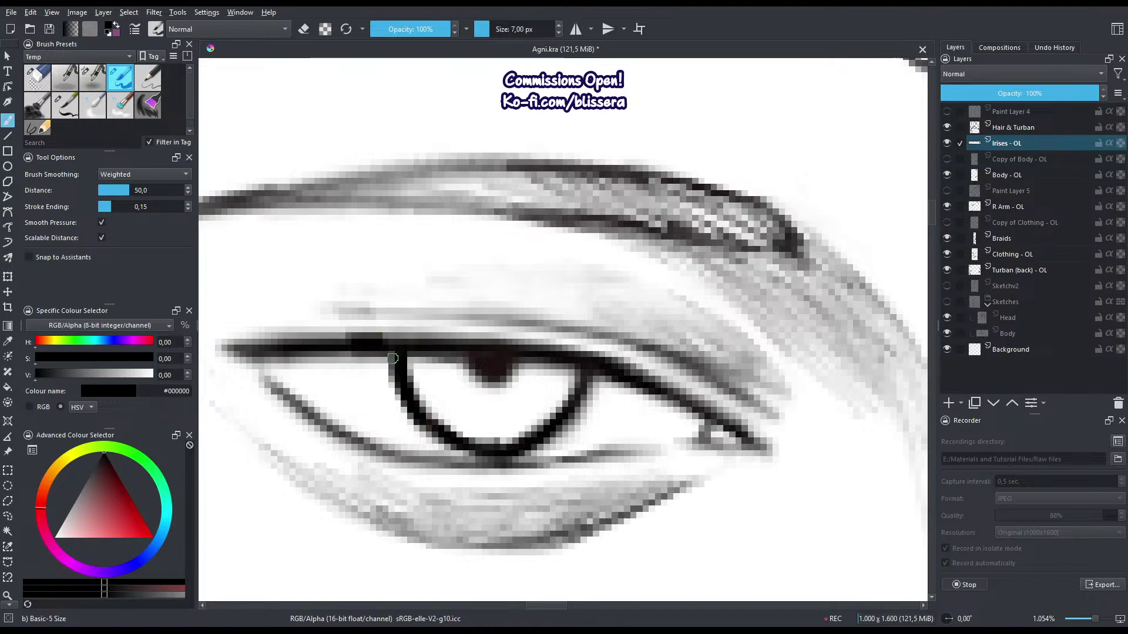
Enlarge the left-hand eye's pupil and fill it solid black with the 7 px brush.
{"action": "mouse_move", "coordinate": [507, 383]}
{"action": "left_mouse_down"}
{"action": "mouse_move", "coordinate": [496, 362]}
{"action": "mouse_move", "coordinate": [416, 401]}
{"action": "mouse_move", "coordinate": [413, 436]}
{"action": "mouse_move", "coordinate": [441, 464]}
{"action": "left_mouse_up"}
{"action": "left_click_drag", "start_coordinate": [444, 465], "coordinate": [403, 464]}
{"action": "left_click_drag", "start_coordinate": [671, 329], "coordinate": [781, 159]}
{"action": "mouse_move", "coordinate": [599, 344]}
{"action": "left_mouse_down"}
{"action": "mouse_move", "coordinate": [609, 371]}
{"action": "mouse_move", "coordinate": [640, 336]}
{"action": "left_mouse_up"}
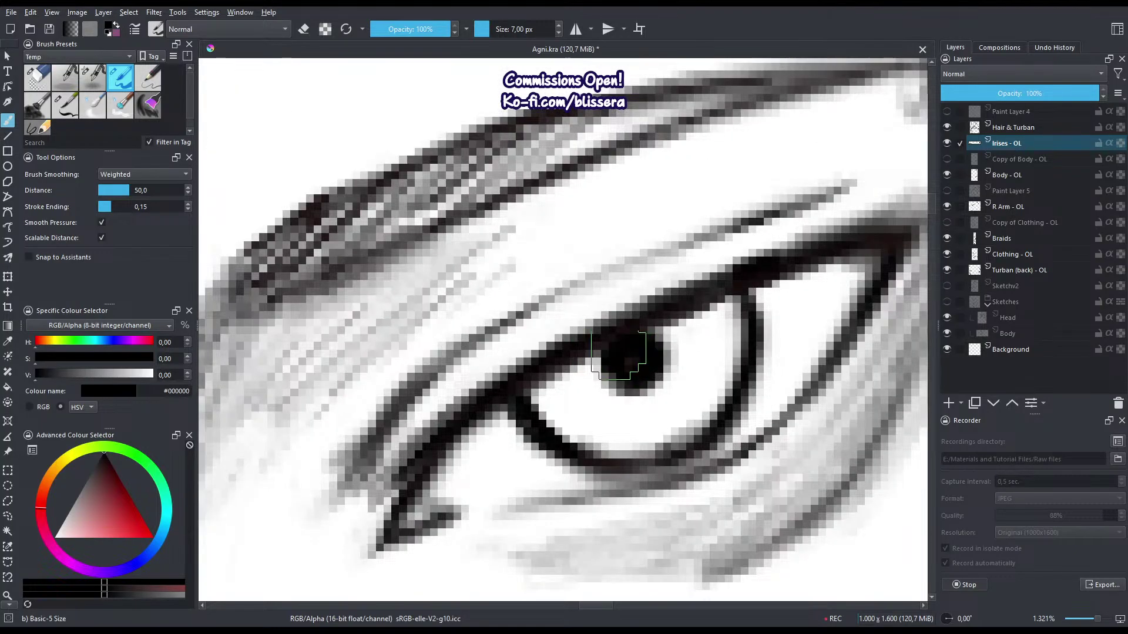
{"action": "scroll", "coordinate": [617, 355], "scroll_direction": "down", "scroll_amount": 5}
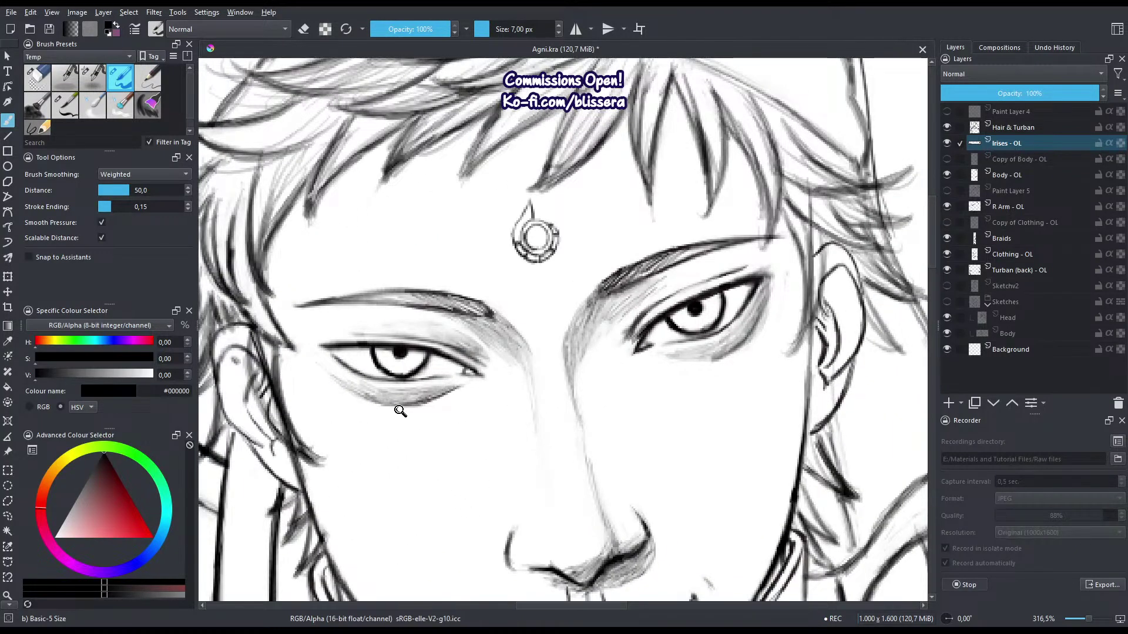
{"action": "left_click_drag", "start_coordinate": [398, 411], "coordinate": [394, 358]}
{"action": "mouse_move", "coordinate": [411, 447]}
{"action": "left_mouse_down"}
{"action": "mouse_move", "coordinate": [446, 438]}
{"action": "mouse_move", "coordinate": [423, 474]}
{"action": "left_mouse_up"}
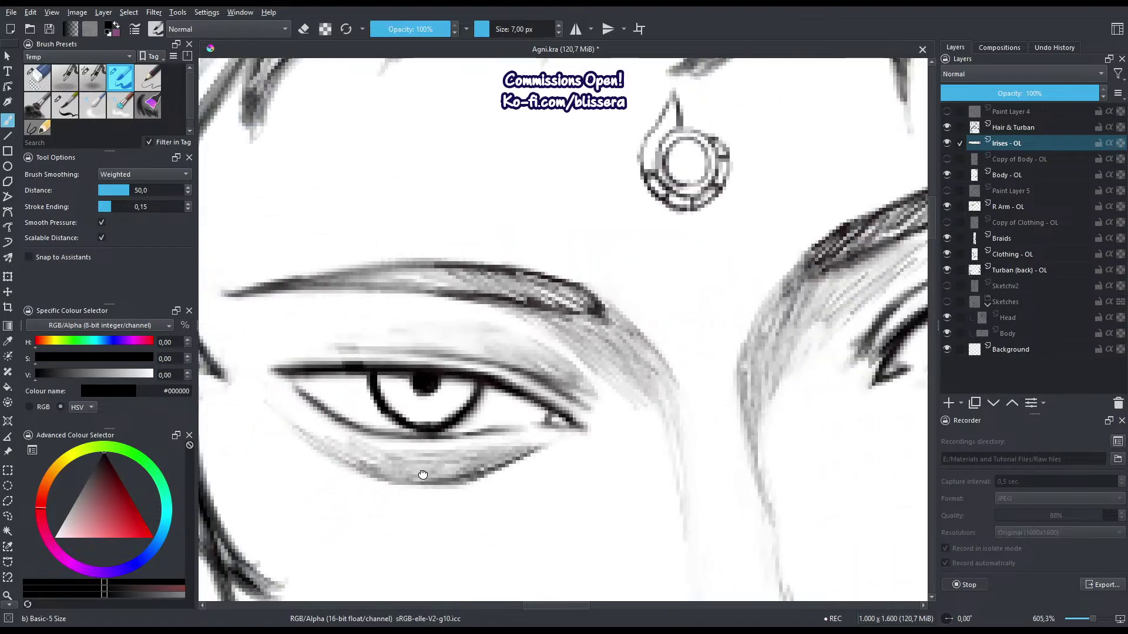
{"action": "scroll", "coordinate": [423, 475], "scroll_direction": "down", "scroll_amount": 3}
{"action": "scroll", "coordinate": [433, 202], "scroll_direction": "up", "scroll_amount": 2}
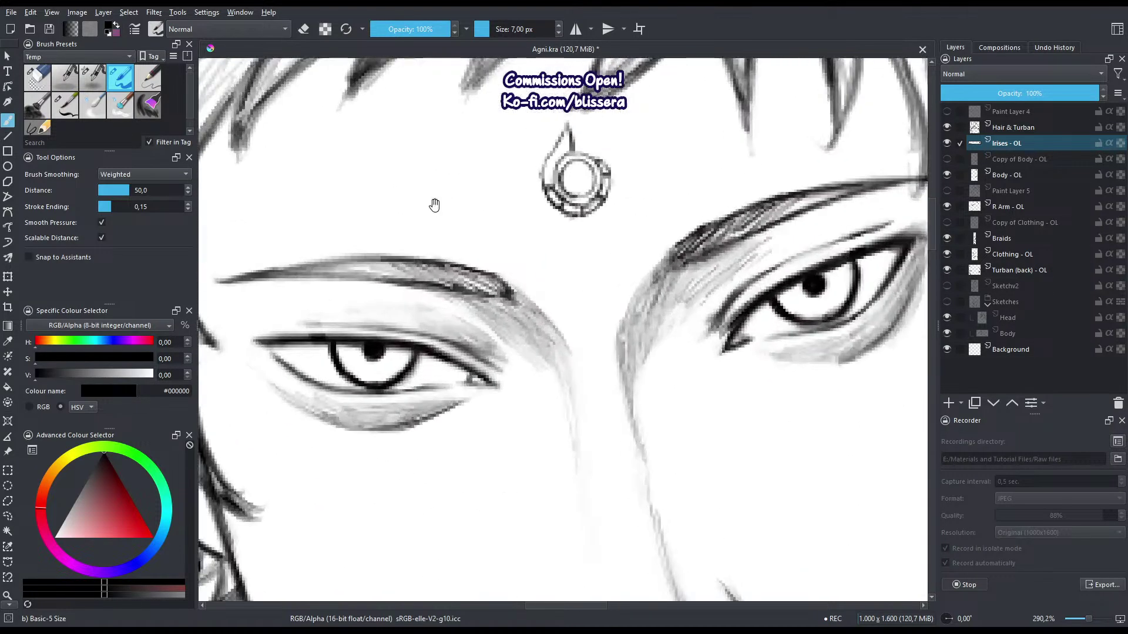
Thicken the lower curve of the right-hand iris's outline with a 7 px stroke.
{"action": "scroll", "coordinate": [692, 415], "scroll_direction": "up", "scroll_amount": 3}
{"action": "scroll", "coordinate": [602, 433], "scroll_direction": "down", "scroll_amount": 4}
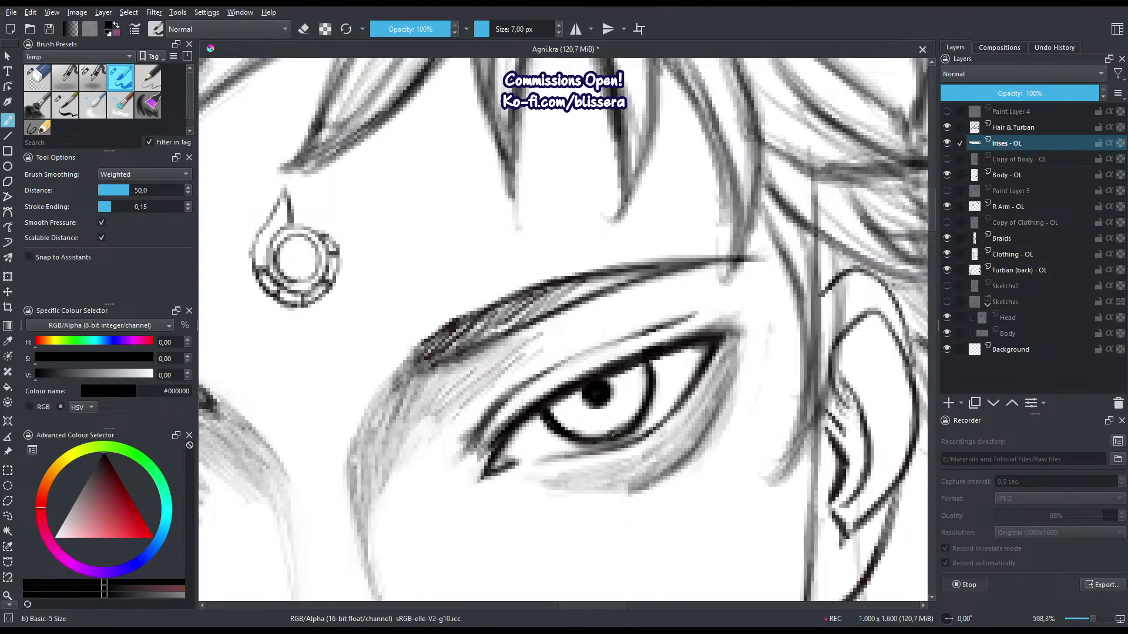
{"action": "scroll", "coordinate": [795, 310], "scroll_direction": "up", "scroll_amount": 3}
{"action": "scroll", "coordinate": [795, 310], "scroll_direction": "up", "scroll_amount": 2}
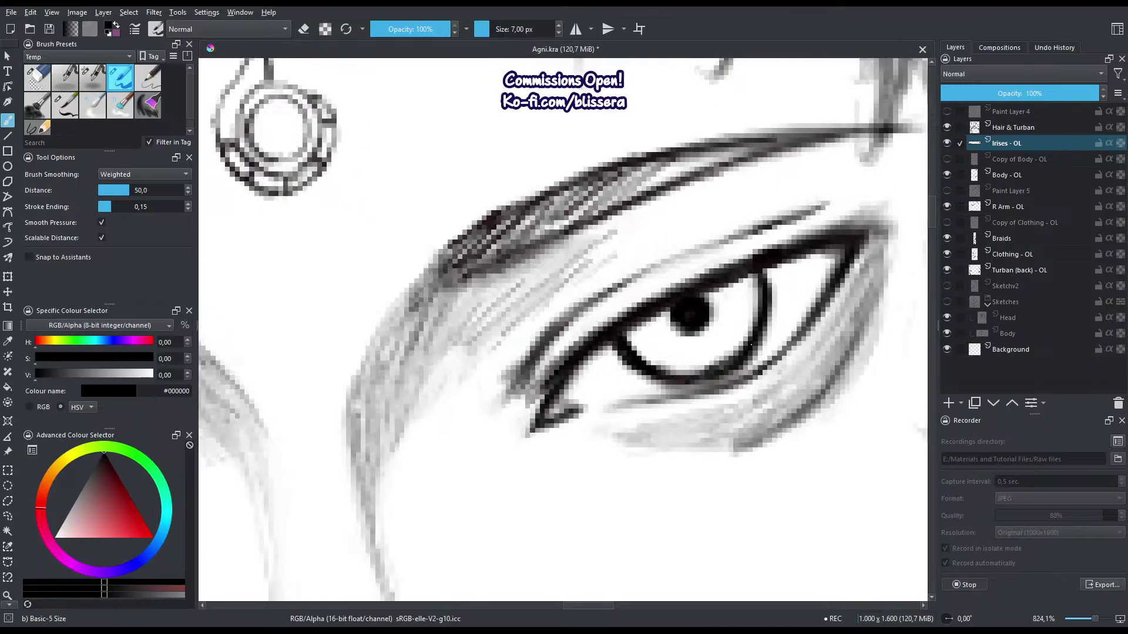
{"action": "left_click_drag", "start_coordinate": [678, 376], "coordinate": [711, 379]}
{"action": "scroll", "coordinate": [691, 361], "scroll_direction": "down", "scroll_amount": 4}
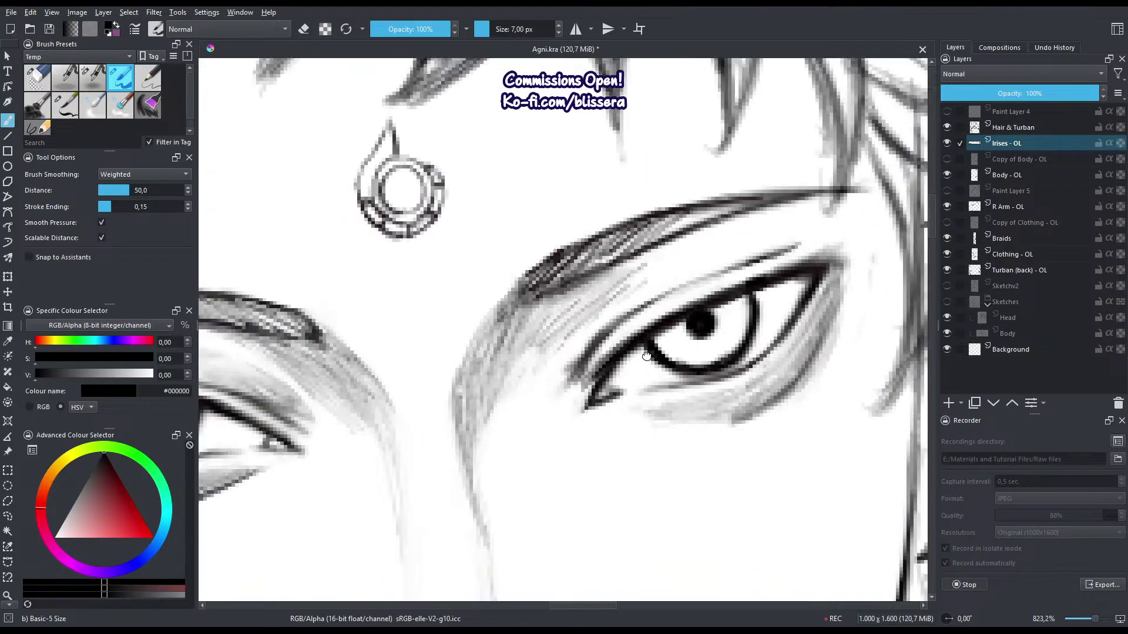
{"action": "scroll", "coordinate": [745, 314], "scroll_direction": "up", "scroll_amount": 3}
Trim the right-hand iris's outline along its lower edge with the 40 px eraser and redraw its outer side with the 7 px brush.
{"action": "key", "text": "e"}
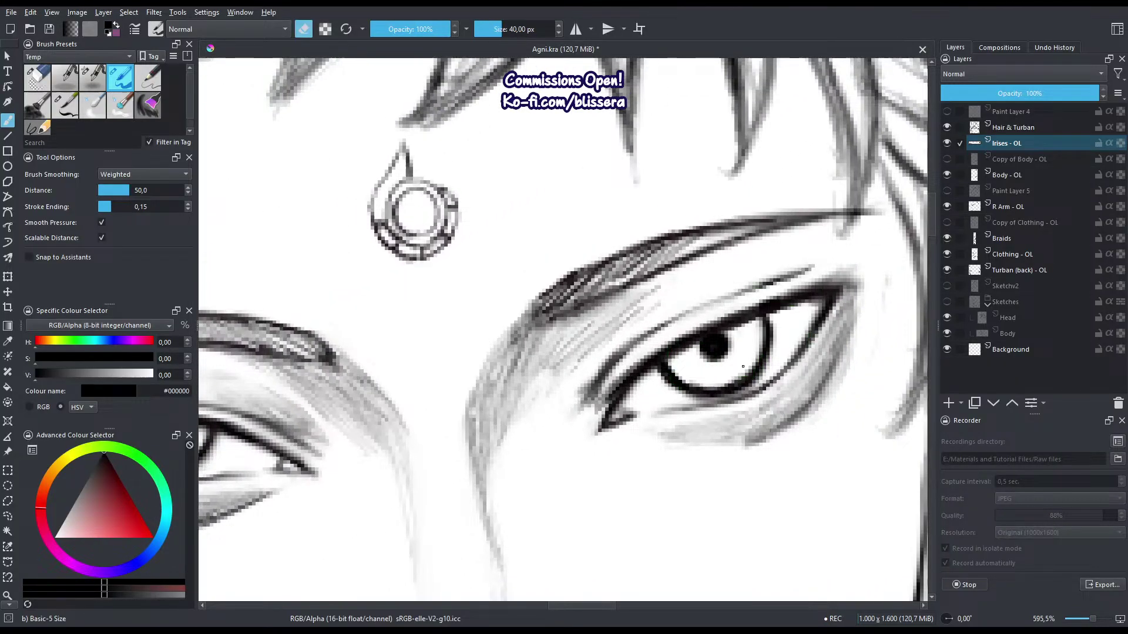
{"action": "mouse_move", "coordinate": [722, 376]}
{"action": "left_mouse_down"}
{"action": "mouse_move", "coordinate": [774, 353]}
{"action": "mouse_move", "coordinate": [772, 322]}
{"action": "mouse_move", "coordinate": [746, 400]}
{"action": "left_mouse_up"}
{"action": "key", "text": "e"}
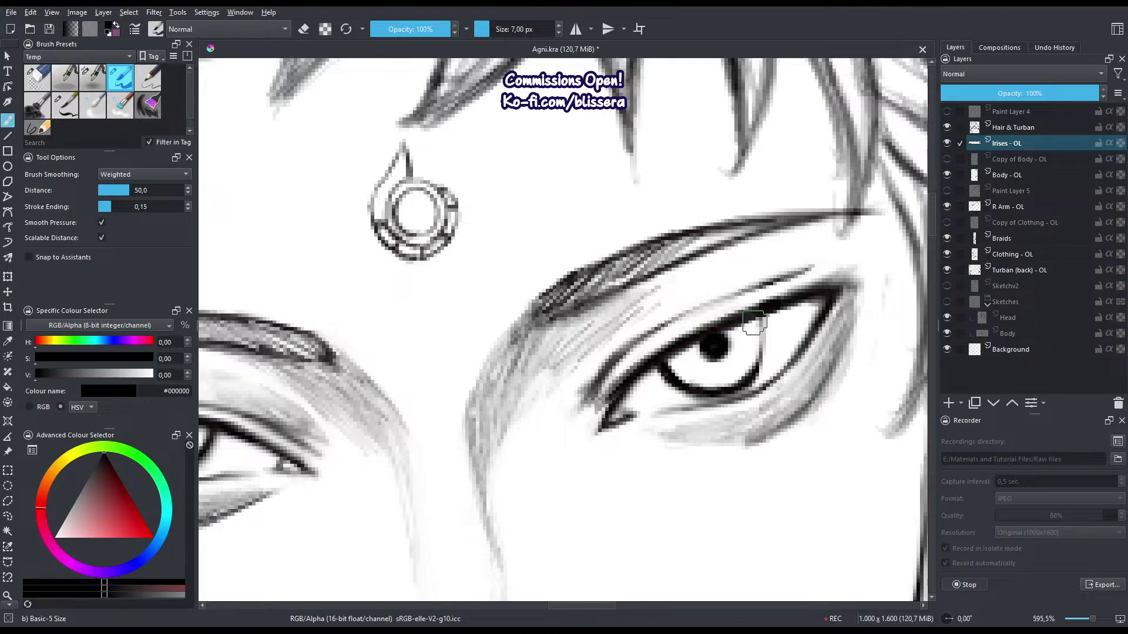
{"action": "mouse_move", "coordinate": [756, 323]}
{"action": "left_mouse_down"}
{"action": "mouse_move", "coordinate": [743, 387]}
{"action": "mouse_move", "coordinate": [764, 320]}
{"action": "left_mouse_up"}
{"action": "key", "text": "e"}
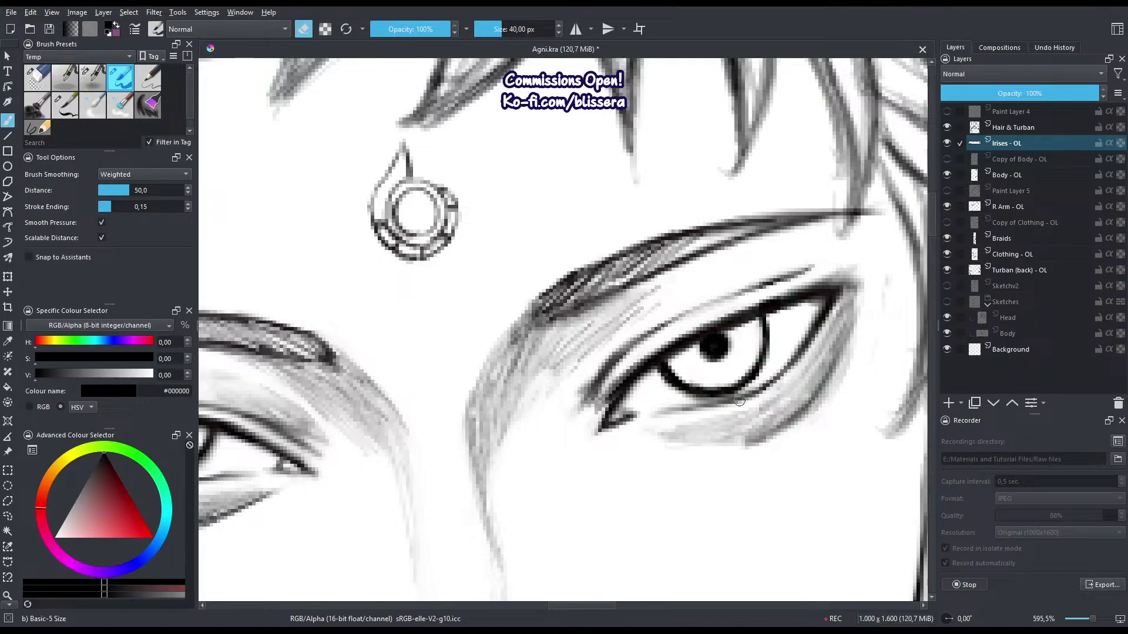
{"action": "mouse_move", "coordinate": [740, 401]}
{"action": "left_mouse_down"}
{"action": "mouse_move", "coordinate": [714, 407]}
{"action": "mouse_move", "coordinate": [736, 368]}
{"action": "mouse_move", "coordinate": [725, 388]}
{"action": "mouse_move", "coordinate": [737, 389]}
{"action": "mouse_move", "coordinate": [692, 396]}
{"action": "left_mouse_up"}
{"action": "key", "text": "e"}
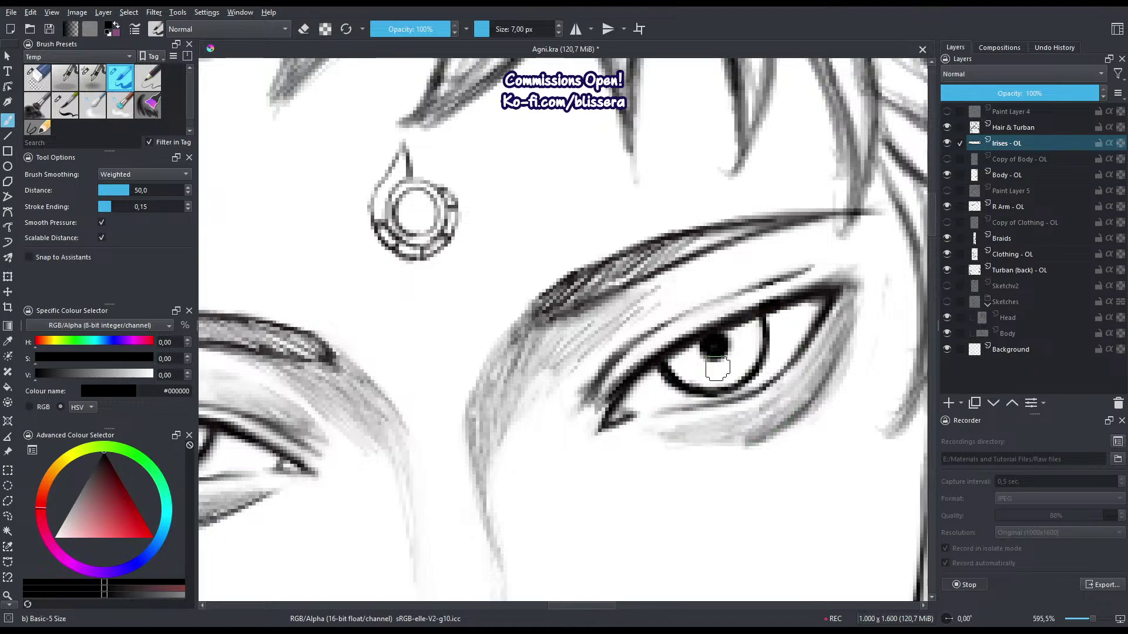
Darken the lower inside curve of the left-hand iris's outline with a 7 px stroke.
{"action": "scroll", "coordinate": [662, 325], "scroll_direction": "down", "scroll_amount": 2}
{"action": "left_click_drag", "start_coordinate": [661, 326], "coordinate": [692, 319]}
{"action": "left_click_drag", "start_coordinate": [446, 269], "coordinate": [539, 179]}
{"action": "scroll", "coordinate": [383, 337], "scroll_direction": "up", "scroll_amount": 4}
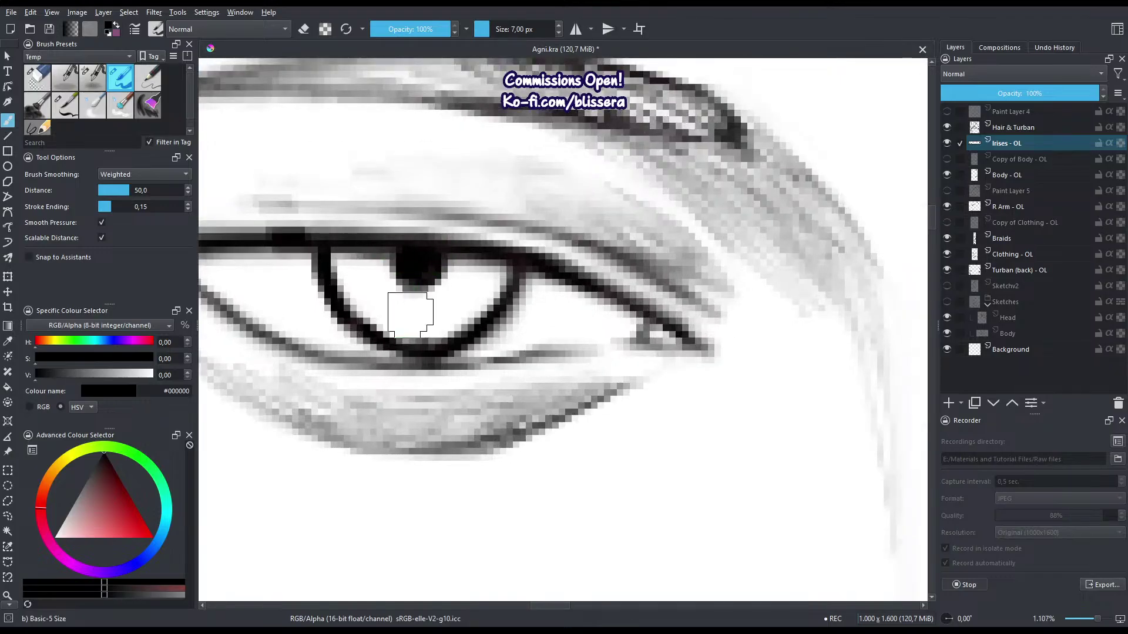
{"action": "key", "text": "e"}
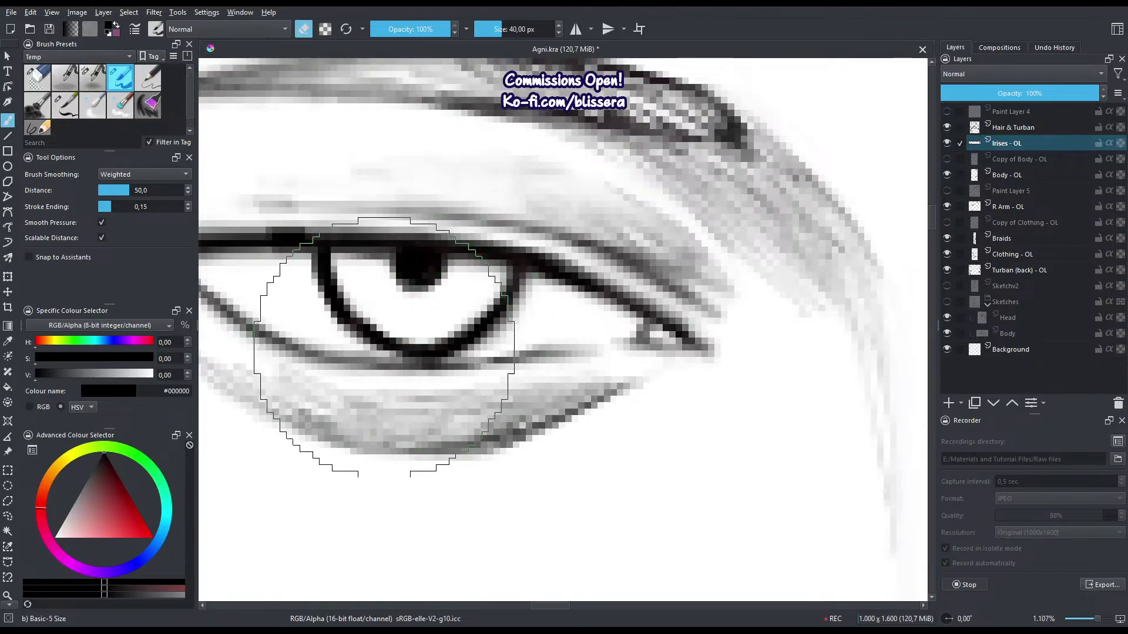
{"action": "key", "text": "e"}
{"action": "left_click_drag", "start_coordinate": [384, 343], "coordinate": [420, 351]}
{"action": "mouse_move", "coordinate": [375, 317]}
{"action": "left_mouse_down"}
{"action": "mouse_move", "coordinate": [347, 343]}
{"action": "mouse_move", "coordinate": [385, 413]}
{"action": "mouse_move", "coordinate": [380, 467]}
{"action": "left_mouse_up"}
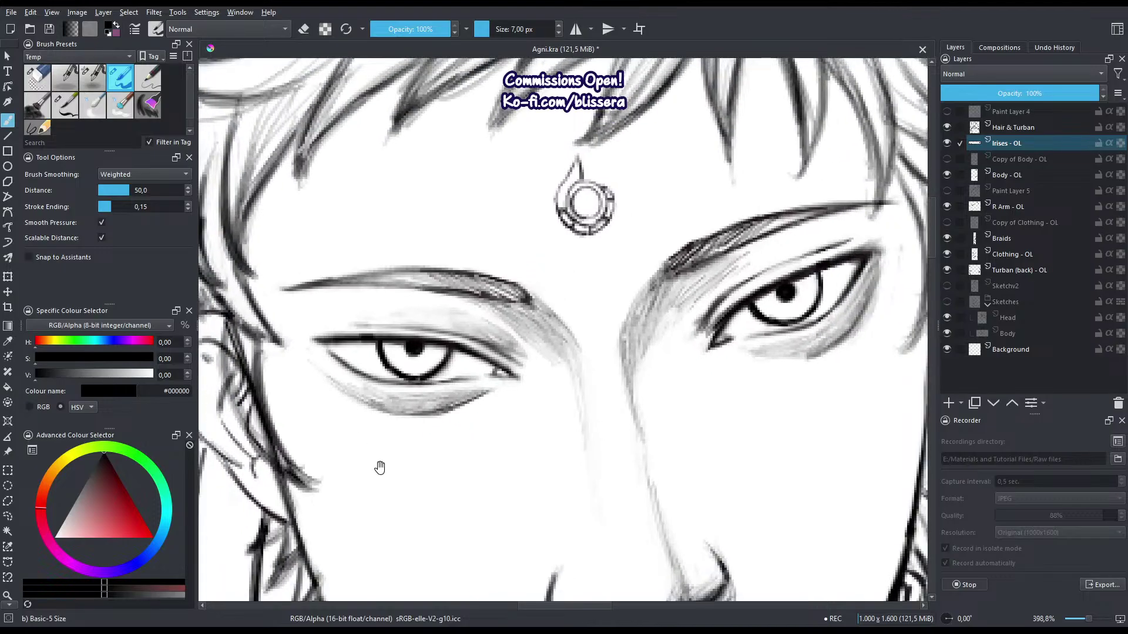
Select the right-hand iris with a freehand outline on Irises - OL and enlarge it slightly with a free transform.
{"action": "key", "text": "l"}
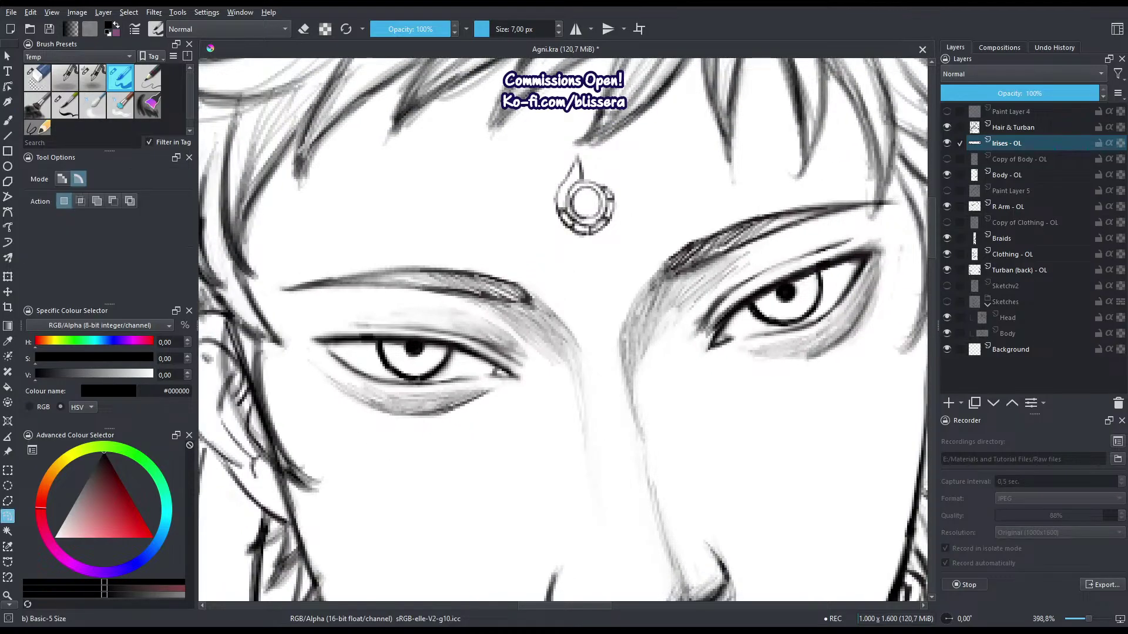
{"action": "left_click_drag", "start_coordinate": [653, 411], "coordinate": [472, 524]}
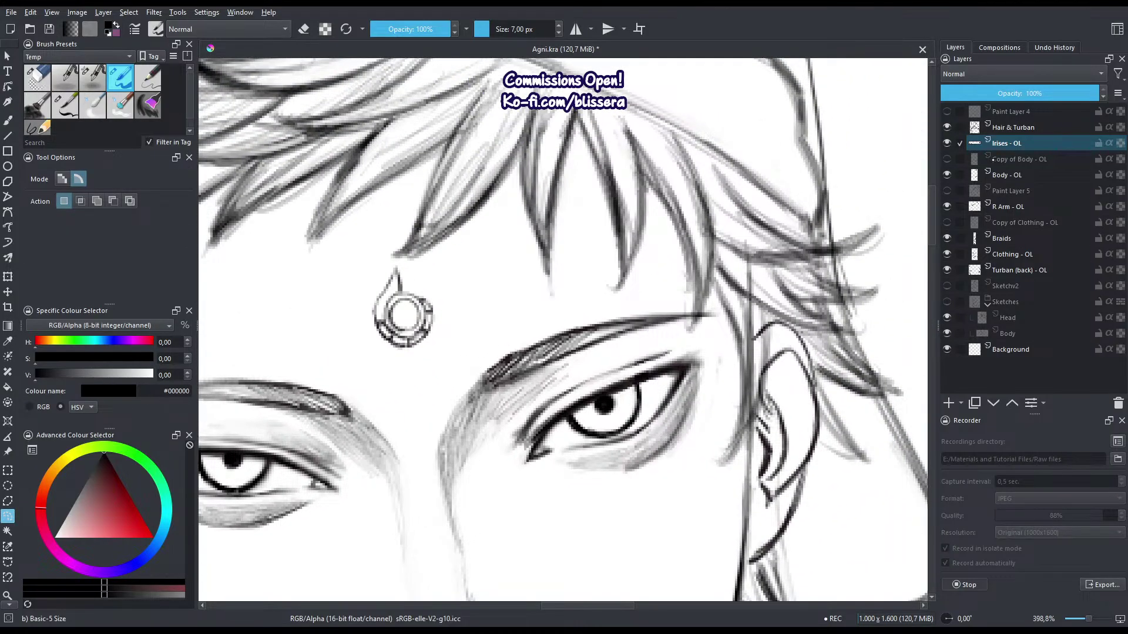
{"action": "scroll", "coordinate": [607, 379], "scroll_direction": "up", "scroll_amount": 3}
{"action": "mouse_move", "coordinate": [613, 348]}
{"action": "left_mouse_down"}
{"action": "mouse_move", "coordinate": [508, 364]}
{"action": "mouse_move", "coordinate": [531, 339]}
{"action": "left_mouse_up"}
{"action": "key", "text": "ctrl+t"}
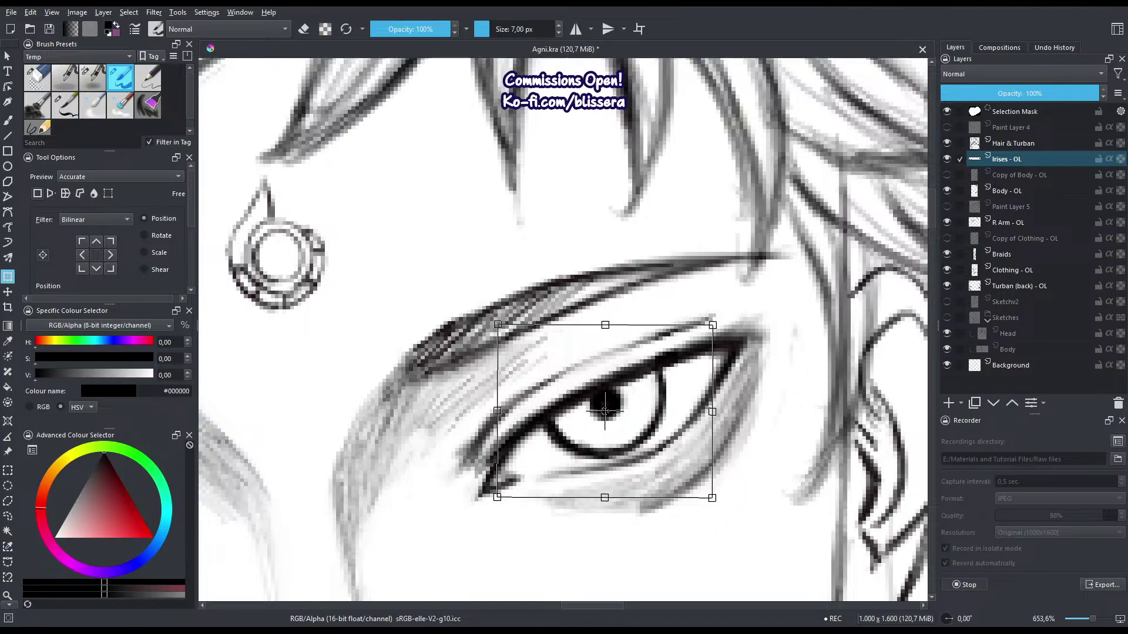
{"action": "mouse_move", "coordinate": [713, 325]}
{"action": "left_mouse_down"}
{"action": "mouse_move", "coordinate": [734, 313]}
{"action": "mouse_move", "coordinate": [730, 301]}
{"action": "mouse_move", "coordinate": [719, 313]}
{"action": "left_mouse_up"}
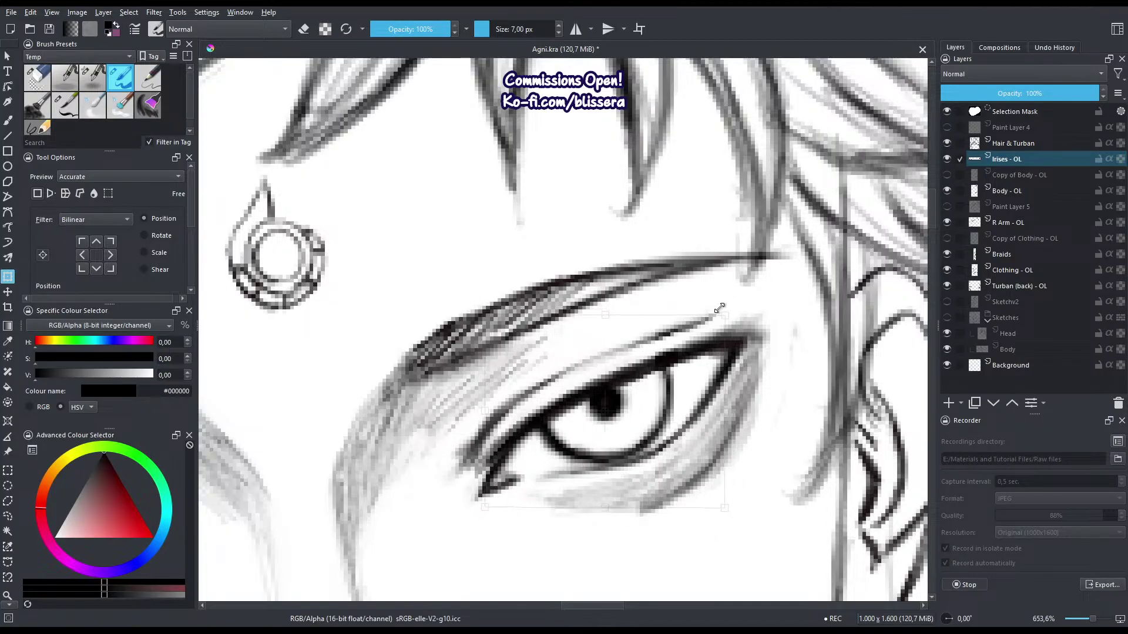
Narrow and slightly flatten the transformed right-hand iris, shift it towards the nose, apply the transform and clear the selection.
{"action": "scroll", "coordinate": [720, 312], "scroll_direction": "down", "scroll_amount": 2}
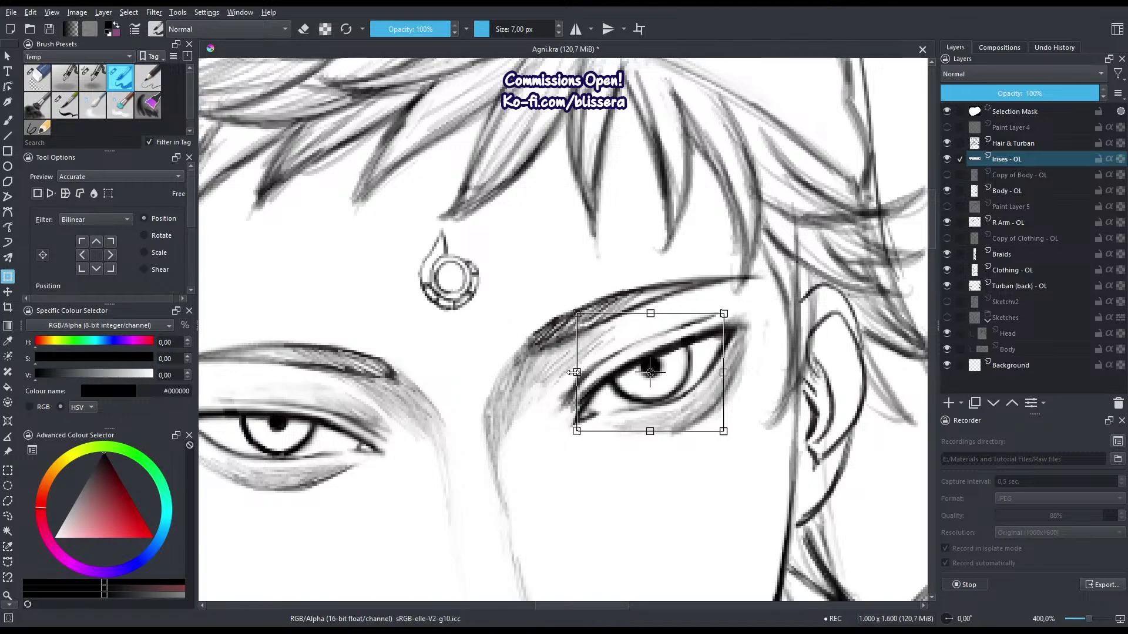
{"action": "left_click_drag", "start_coordinate": [575, 372], "coordinate": [589, 373]}
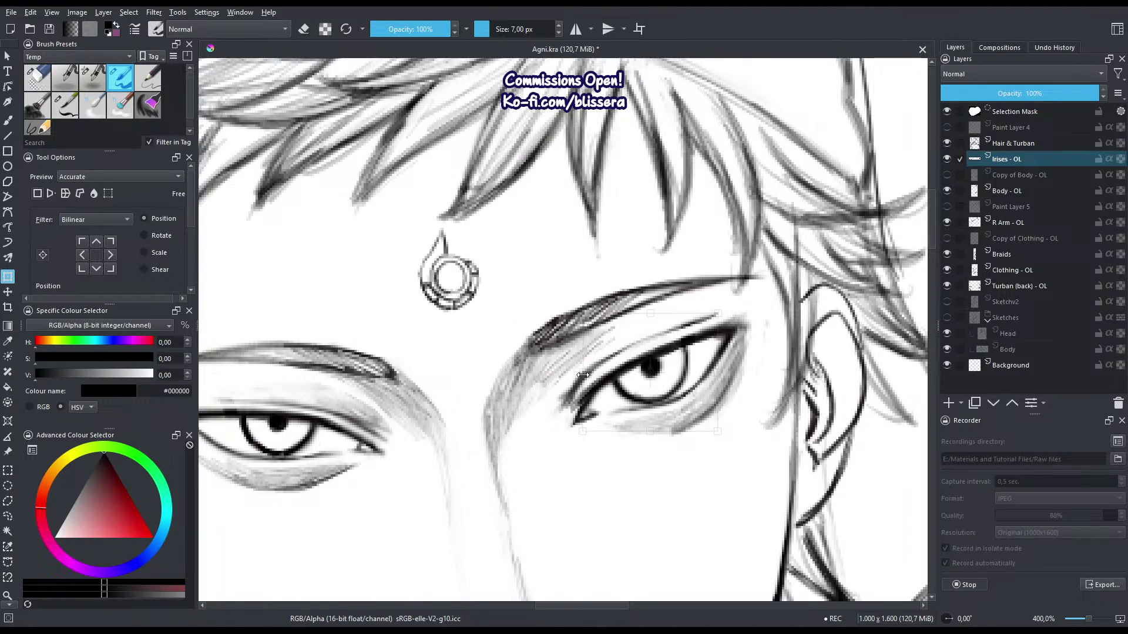
{"action": "left_click_drag", "start_coordinate": [649, 432], "coordinate": [650, 429]}
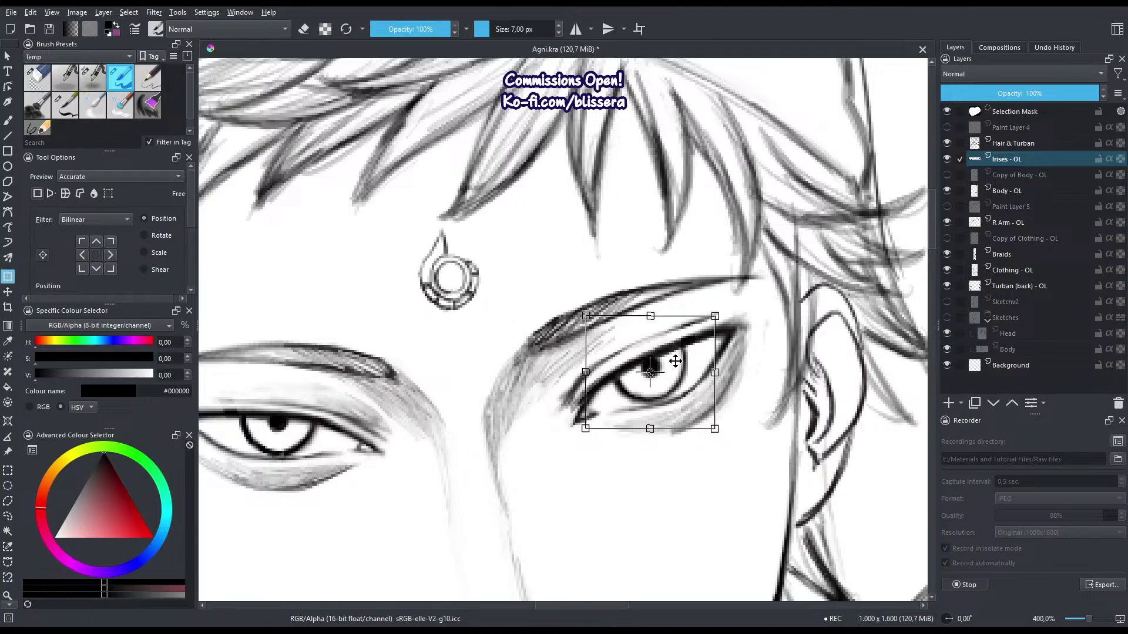
{"action": "left_click_drag", "start_coordinate": [675, 358], "coordinate": [668, 359]}
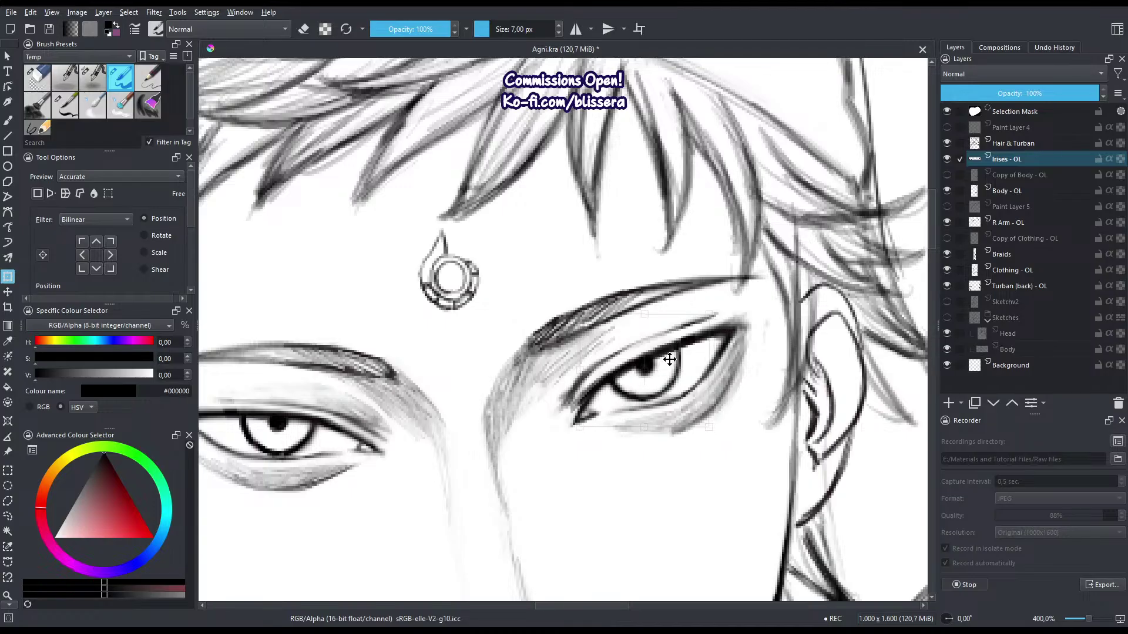
{"action": "scroll", "coordinate": [670, 359], "scroll_direction": "down", "scroll_amount": 3}
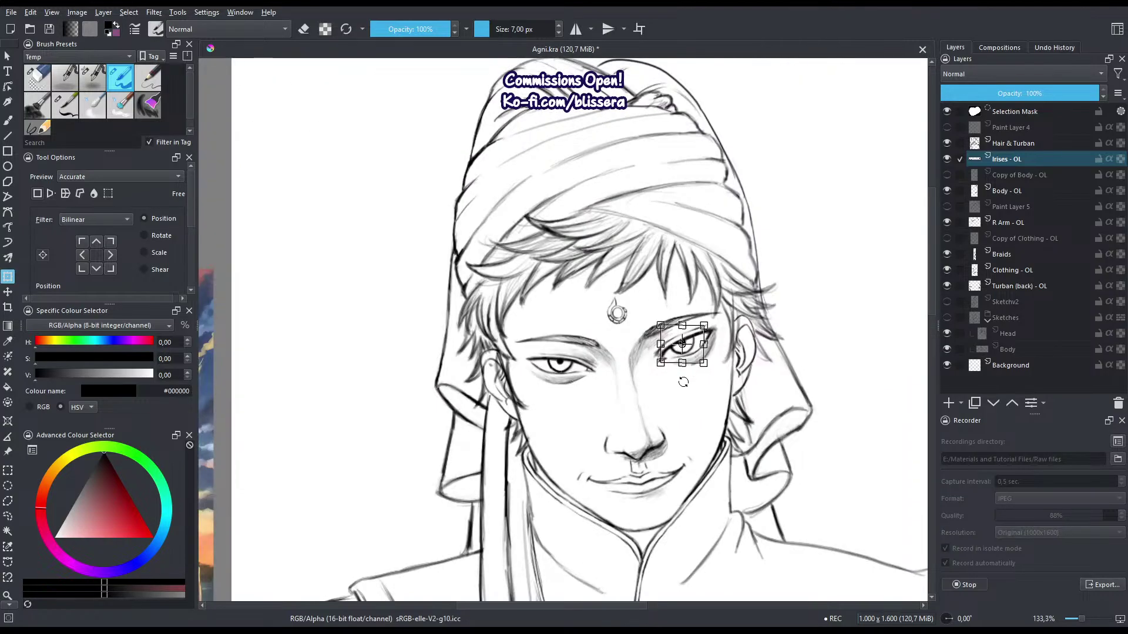
{"action": "key", "text": "Return"}
{"action": "scroll", "coordinate": [673, 349], "scroll_direction": "up", "scroll_amount": 4}
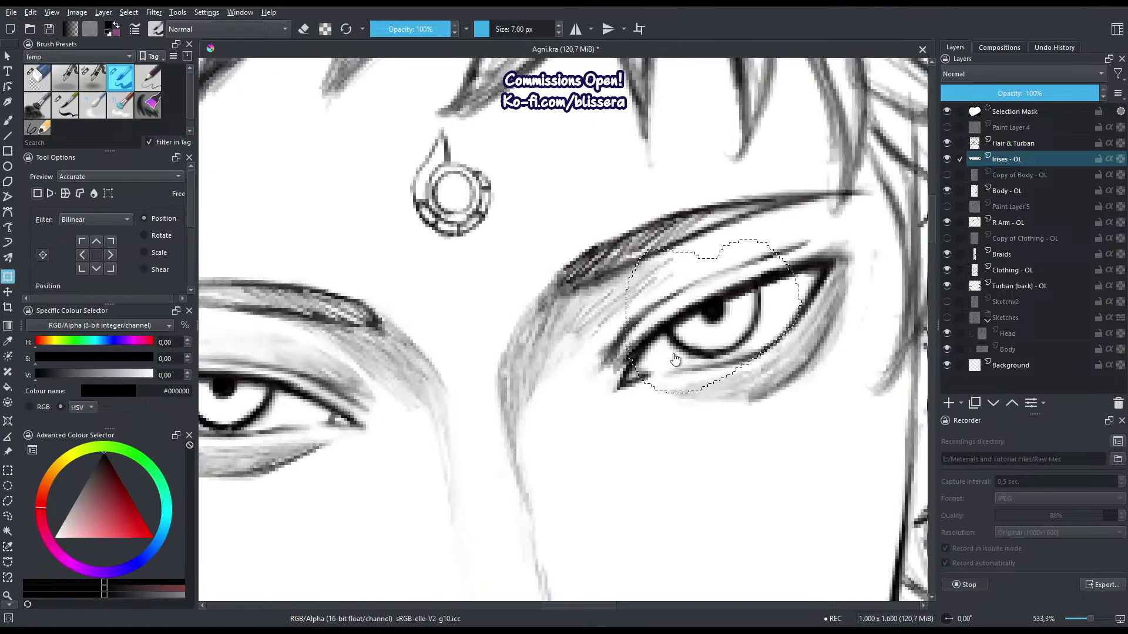
{"action": "left_click", "coordinate": [676, 364]}
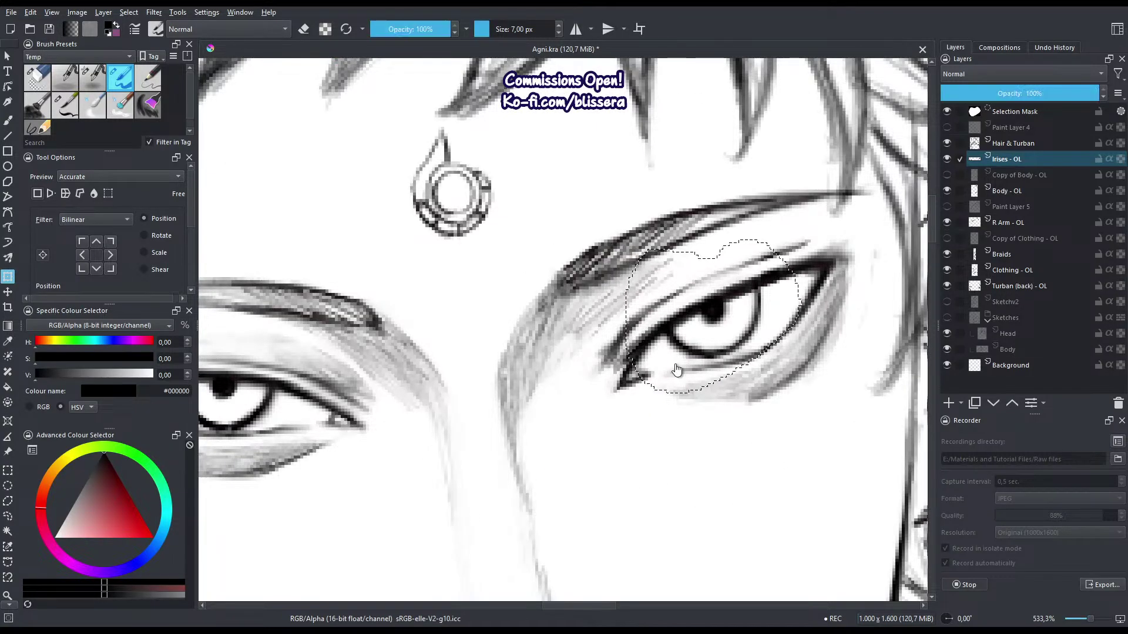
{"action": "key", "text": "ctrl+shift+a"}
{"action": "scroll", "coordinate": [604, 385], "scroll_direction": "down", "scroll_amount": 3}
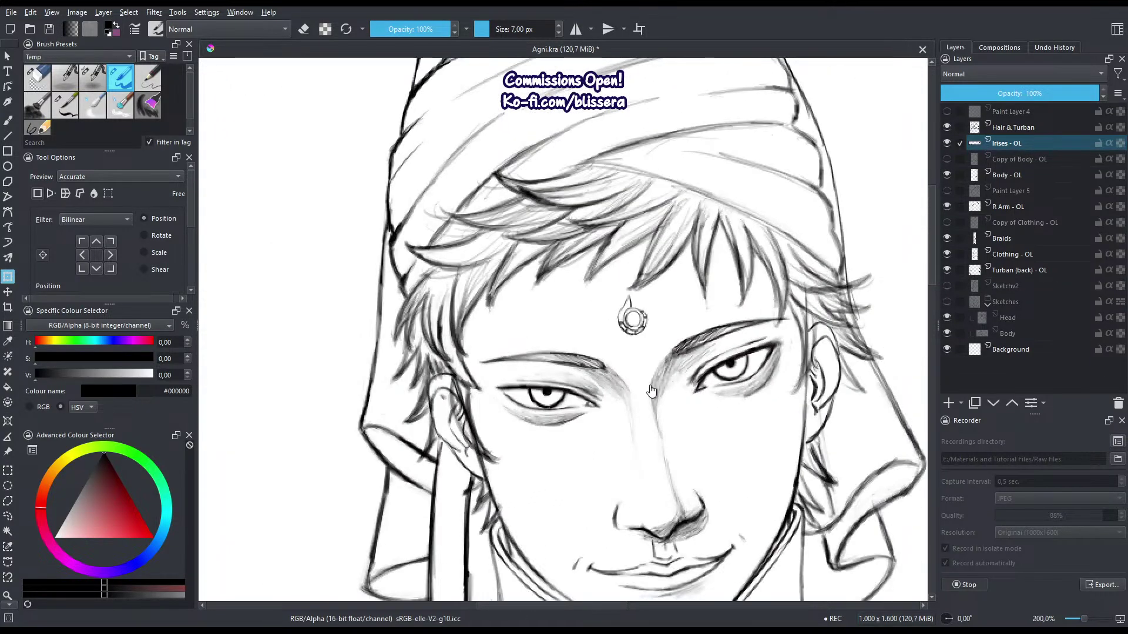
Draw a freehand selection around the right-hand eye's inner corner on the Body - OL layer.
{"action": "left_click_drag", "start_coordinate": [595, 342], "coordinate": [578, 317]}
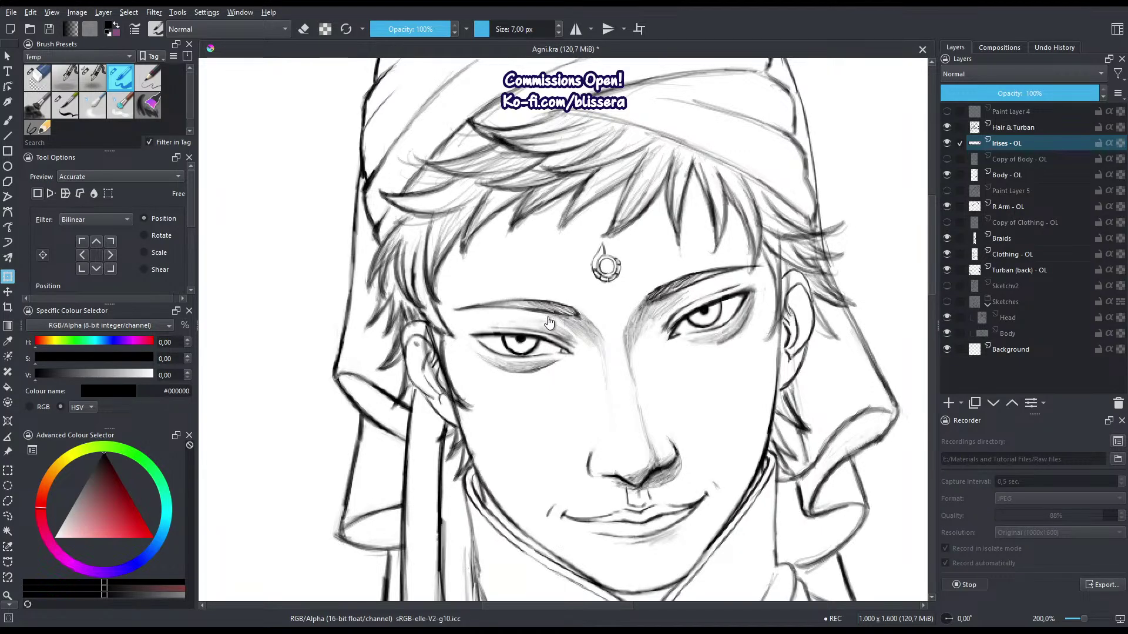
{"action": "scroll", "coordinate": [623, 308], "scroll_direction": "up", "scroll_amount": 3}
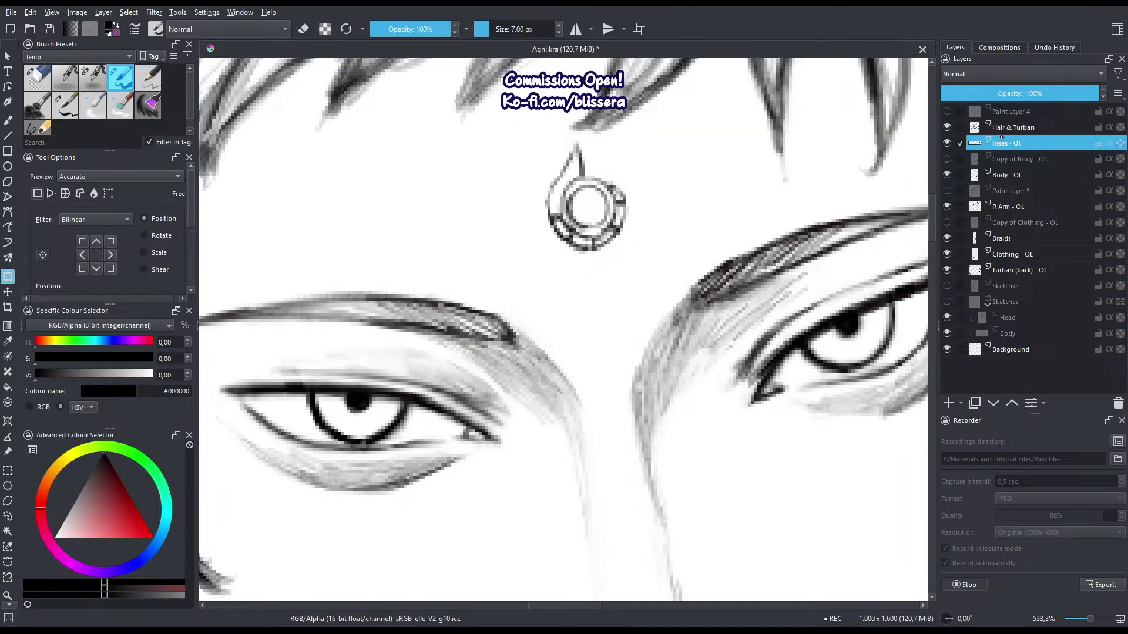
{"action": "left_click", "coordinate": [1019, 175]}
{"action": "key", "text": "l"}
{"action": "mouse_move", "coordinate": [759, 362]}
{"action": "left_mouse_down"}
{"action": "mouse_move", "coordinate": [691, 374]}
{"action": "mouse_move", "coordinate": [667, 411]}
{"action": "mouse_move", "coordinate": [699, 339]}
{"action": "left_mouse_up"}
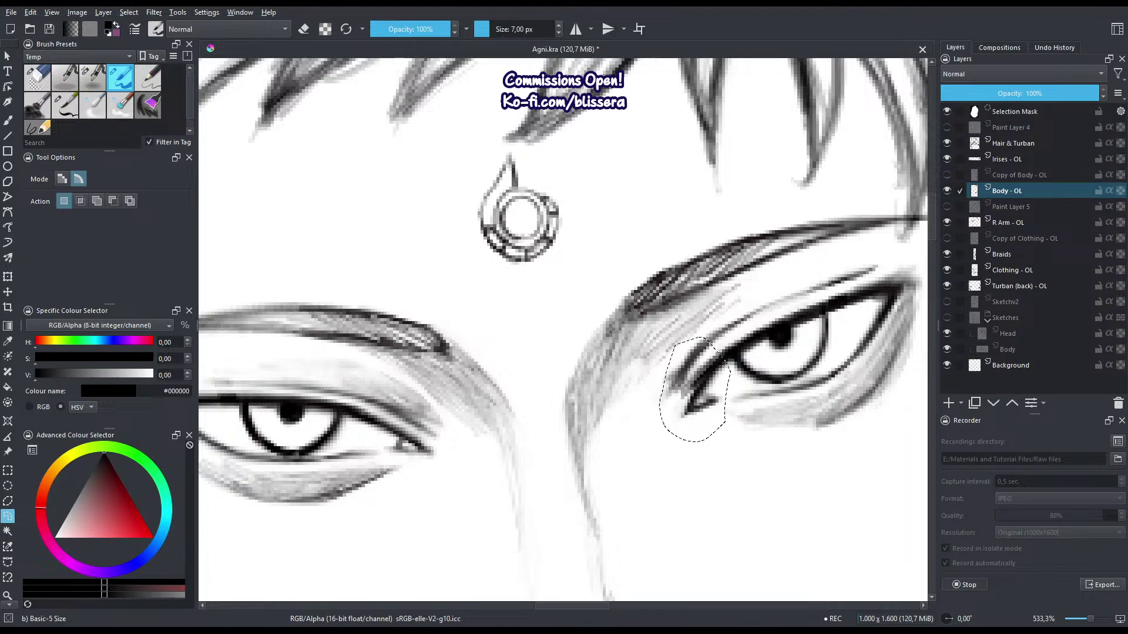
Stretch the selected inner eye corner towards the nose with a free transform, apply it and clear the selection.
{"action": "key", "text": "ctrl+t"}
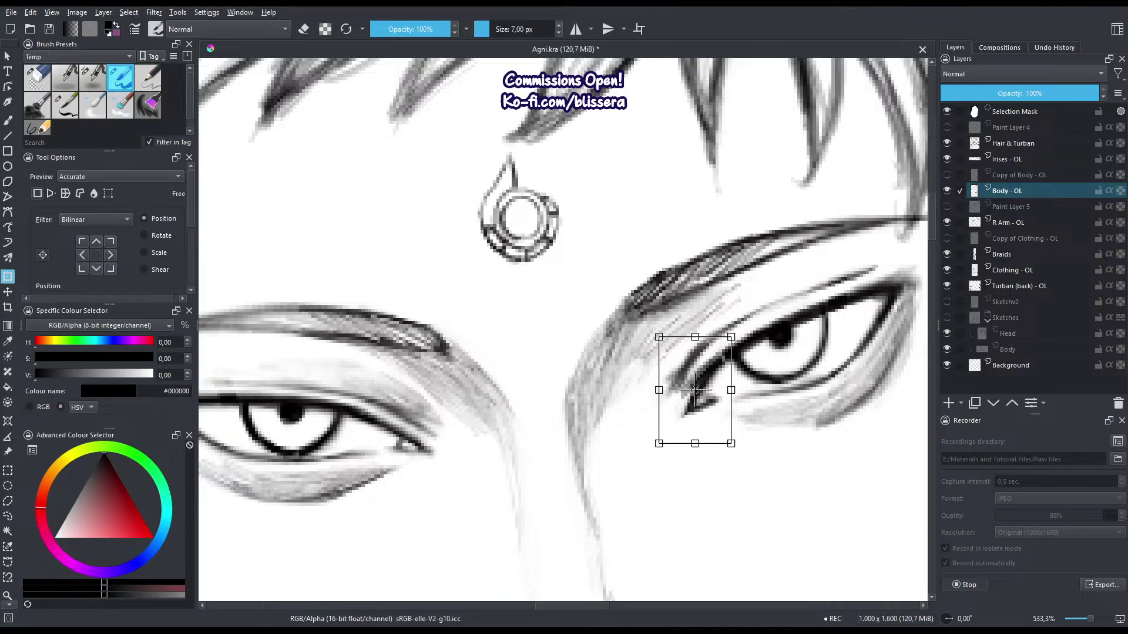
{"action": "left_click_drag", "start_coordinate": [694, 389], "coordinate": [711, 352]}
{"action": "mouse_move", "coordinate": [657, 390]}
{"action": "left_mouse_down"}
{"action": "mouse_move", "coordinate": [638, 390]}
{"action": "mouse_move", "coordinate": [675, 376]}
{"action": "left_mouse_up"}
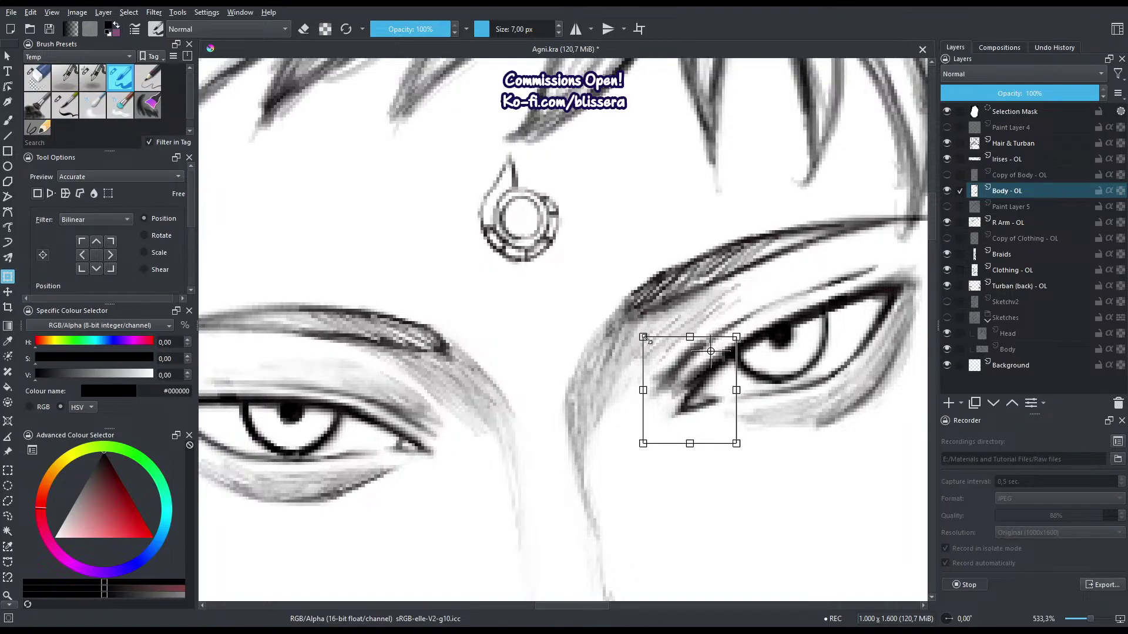
{"action": "key", "text": "Return"}
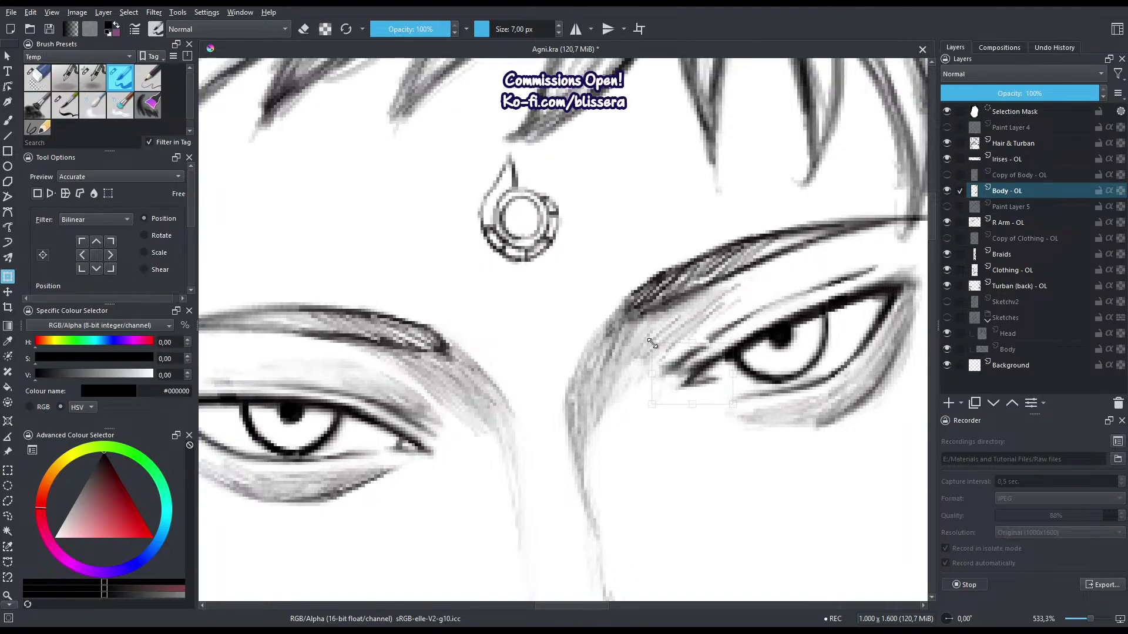
{"action": "left_click", "coordinate": [652, 360]}
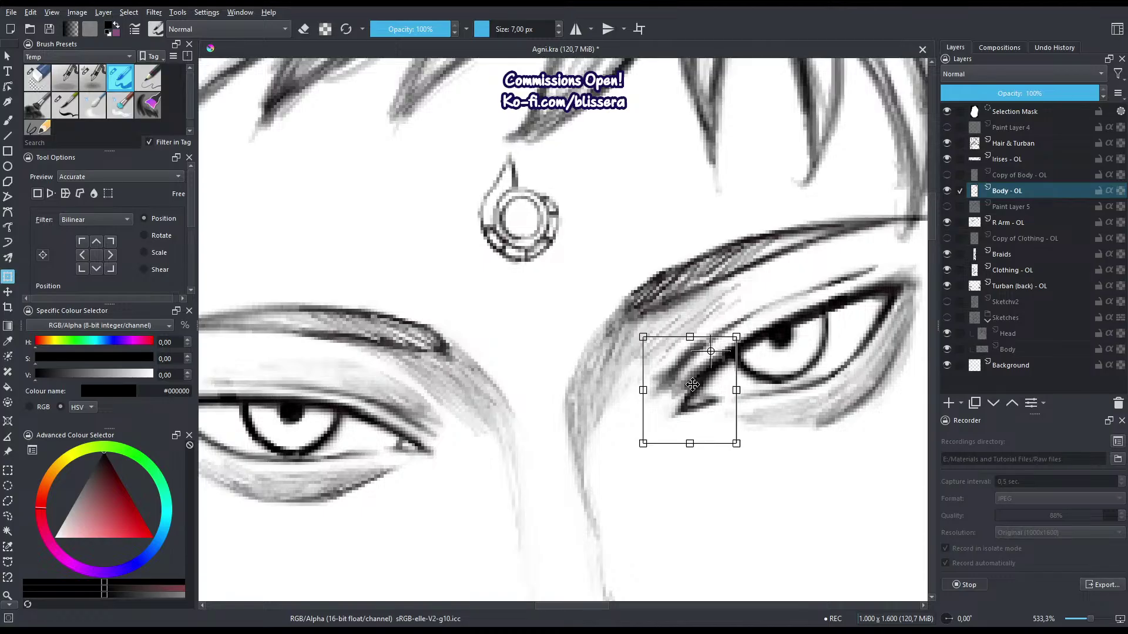
{"action": "key", "text": "Return"}
{"action": "key", "text": "ctrl+shift+a"}
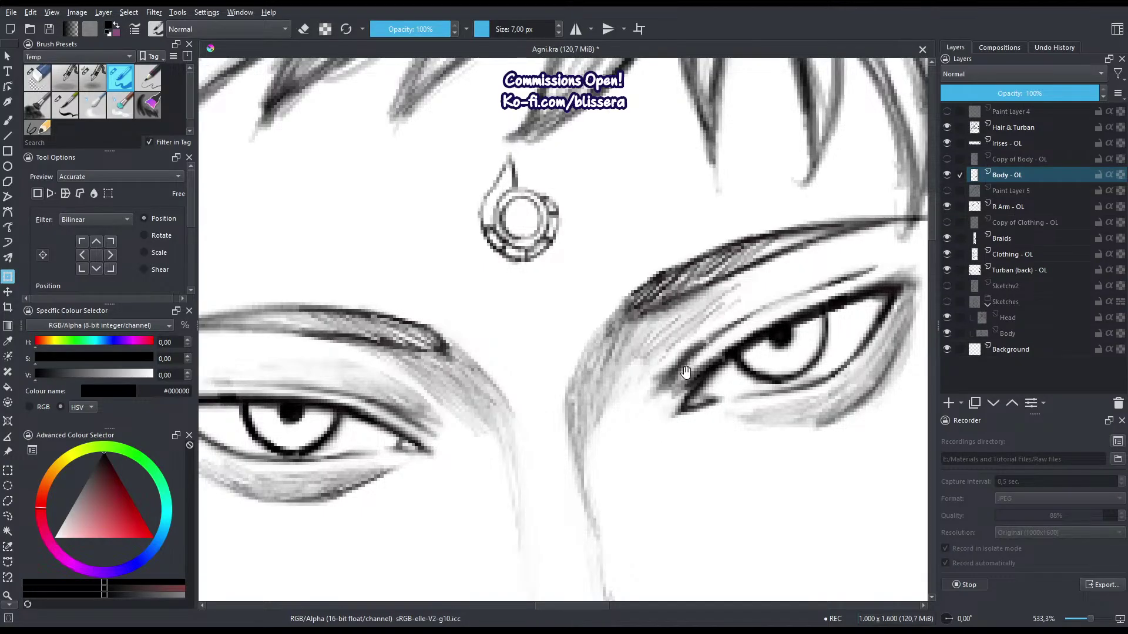
Trim the inner end of the right-hand eye's lid crease with the 16 px eraser and redraw it with the 7 px brush.
{"action": "left_click_drag", "start_coordinate": [686, 371], "coordinate": [683, 397]}
{"action": "key", "text": "e"}
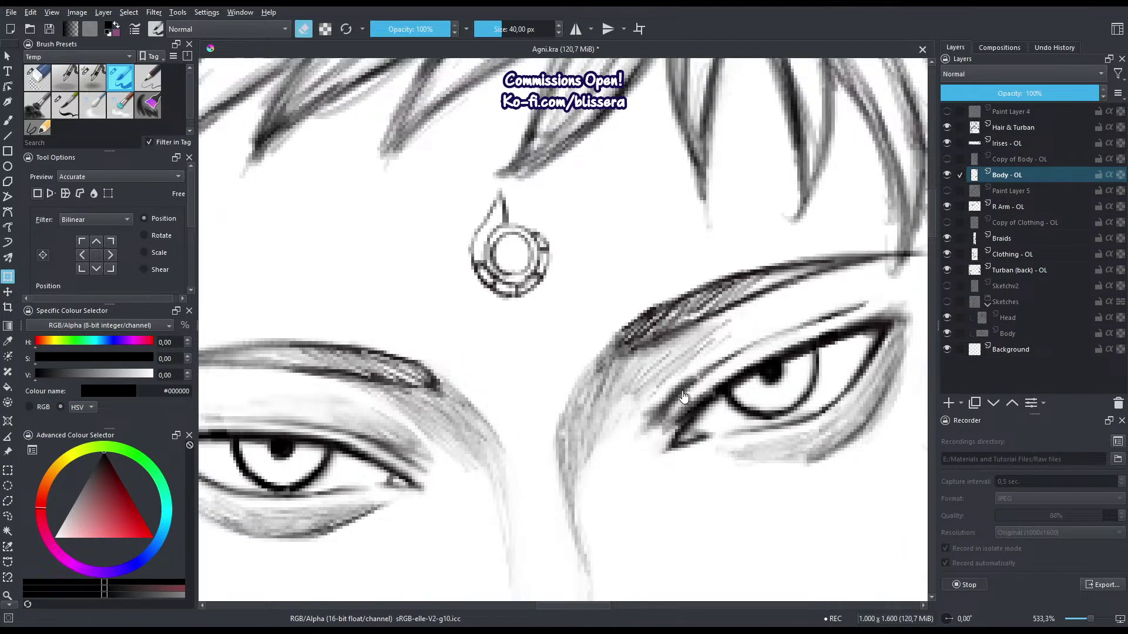
{"action": "key", "text": "b"}
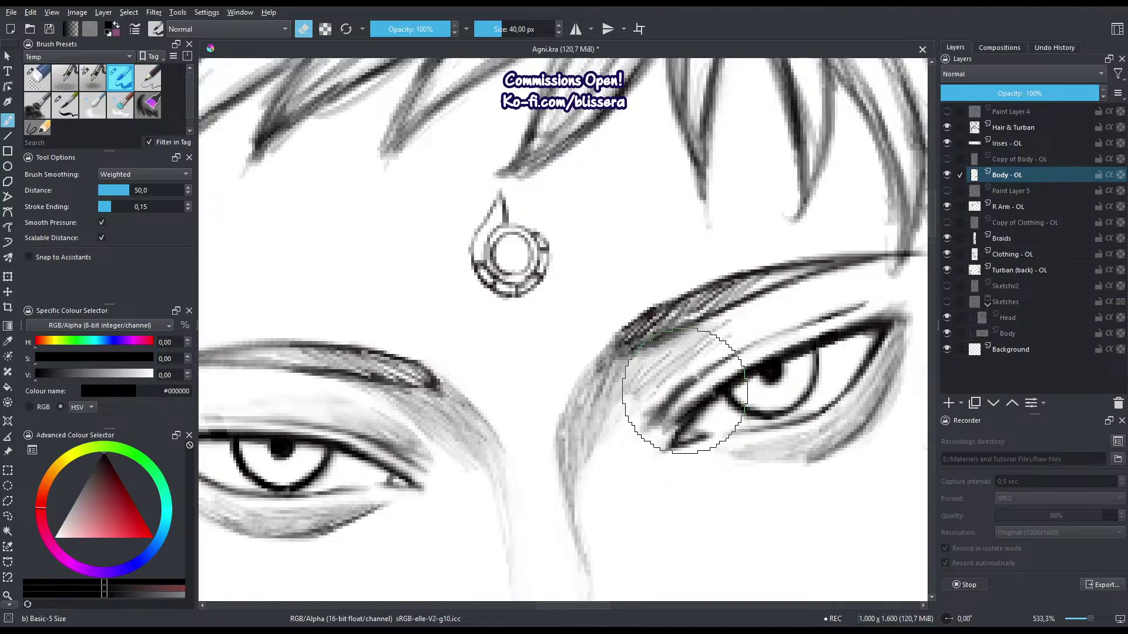
{"action": "key", "text": "bracketleft"}
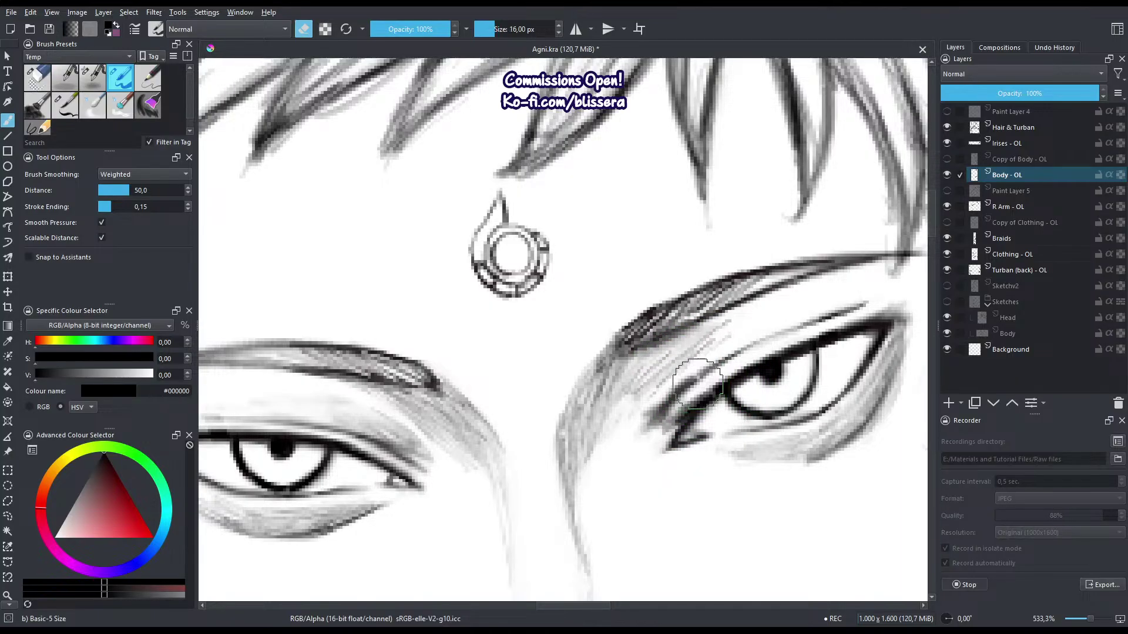
{"action": "key", "text": "e"}
{"action": "key", "text": "e"}
{"action": "mouse_move", "coordinate": [705, 386]}
{"action": "left_mouse_down"}
{"action": "mouse_move", "coordinate": [653, 437]}
{"action": "mouse_move", "coordinate": [677, 402]}
{"action": "mouse_move", "coordinate": [699, 394]}
{"action": "mouse_move", "coordinate": [665, 440]}
{"action": "mouse_move", "coordinate": [700, 391]}
{"action": "mouse_move", "coordinate": [677, 423]}
{"action": "mouse_move", "coordinate": [720, 389]}
{"action": "mouse_move", "coordinate": [703, 401]}
{"action": "mouse_move", "coordinate": [710, 378]}
{"action": "left_mouse_up"}
{"action": "key", "text": "e"}
{"action": "key", "text": "e"}
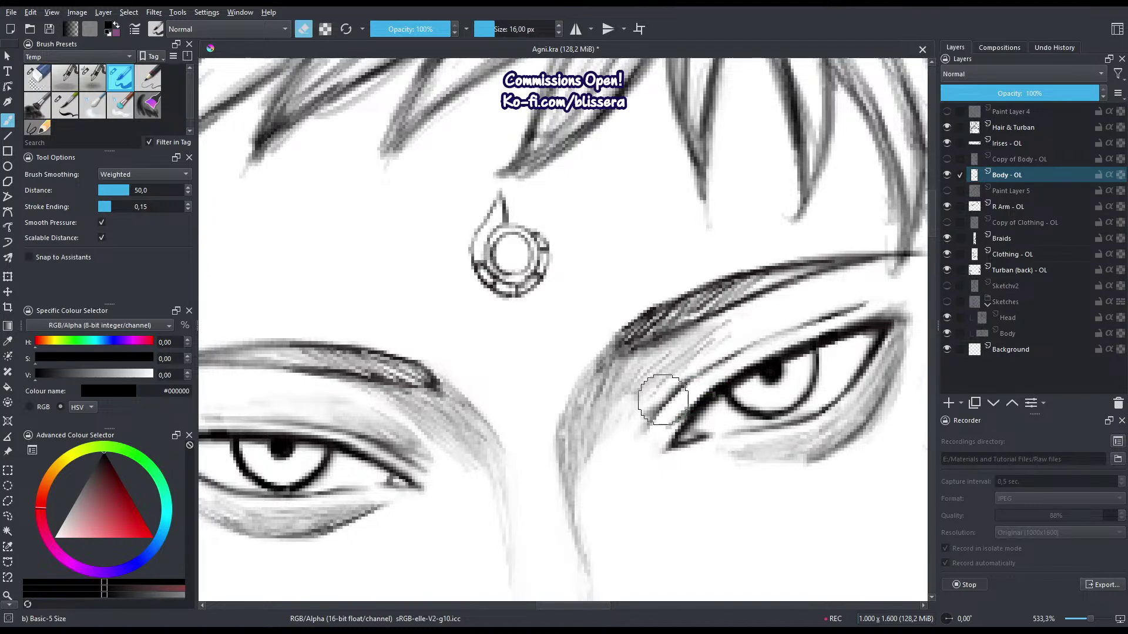
{"action": "key", "text": "e"}
{"action": "left_click_drag", "start_coordinate": [643, 432], "coordinate": [709, 370]}
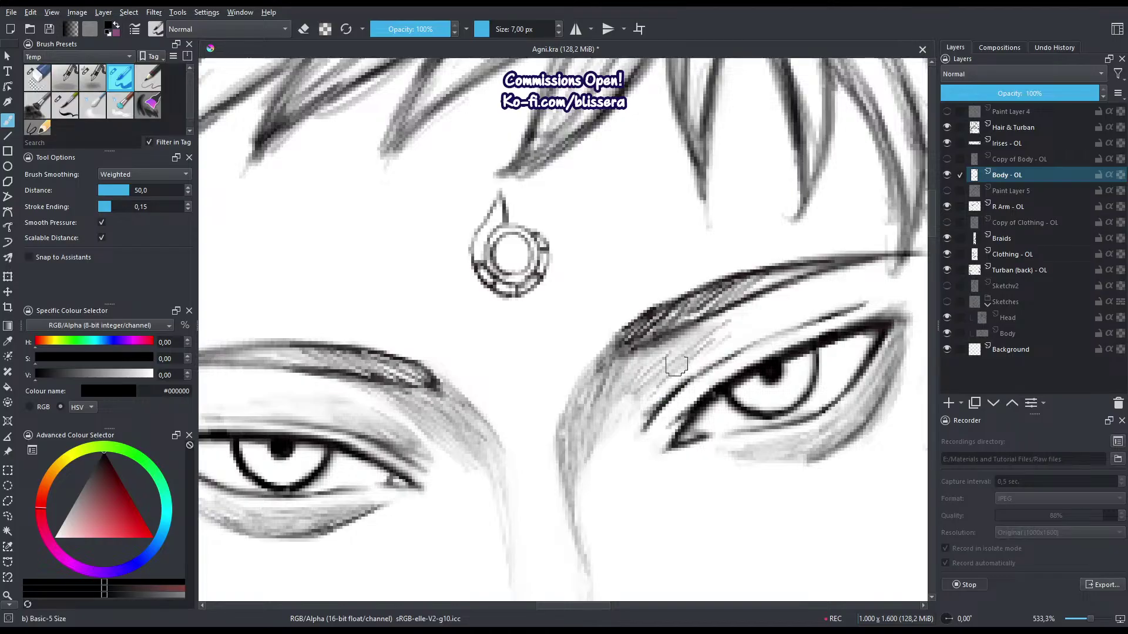
Strengthen the left-hand eye's upper lash line towards its inner corner with 7 px brush strokes.
{"action": "mouse_move", "coordinate": [348, 444]}
{"action": "left_mouse_down"}
{"action": "mouse_move", "coordinate": [403, 335]}
{"action": "mouse_move", "coordinate": [367, 308]}
{"action": "left_mouse_up"}
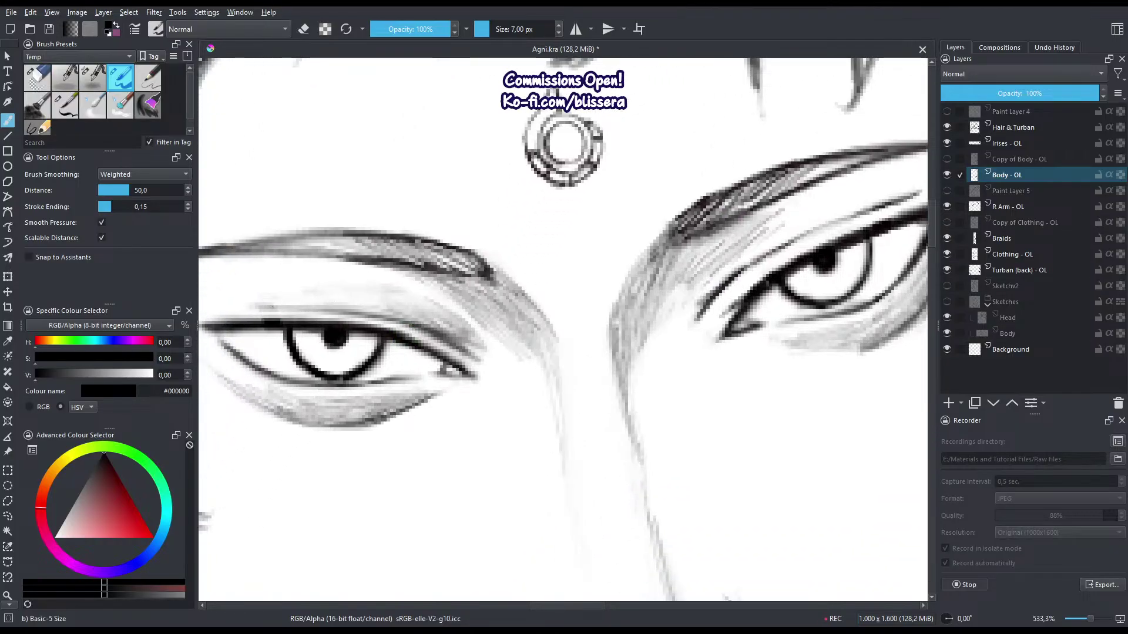
{"action": "mouse_move", "coordinate": [279, 308]}
{"action": "left_mouse_down"}
{"action": "mouse_move", "coordinate": [439, 329]}
{"action": "mouse_move", "coordinate": [460, 346]}
{"action": "left_mouse_up"}
{"action": "mouse_move", "coordinate": [356, 308]}
{"action": "left_mouse_down"}
{"action": "mouse_move", "coordinate": [429, 326]}
{"action": "mouse_move", "coordinate": [464, 355]}
{"action": "mouse_move", "coordinate": [366, 312]}
{"action": "mouse_move", "coordinate": [257, 312]}
{"action": "mouse_move", "coordinate": [386, 325]}
{"action": "left_mouse_up"}
{"action": "key", "text": "e"}
{"action": "key", "text": "e"}
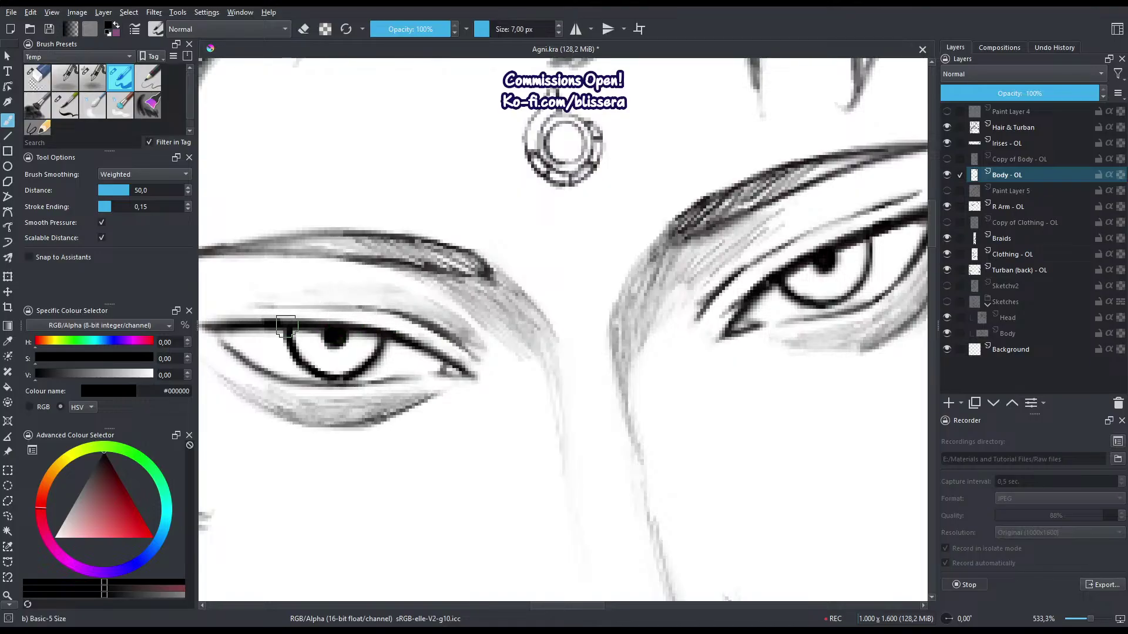
{"action": "mouse_move", "coordinate": [443, 354]}
{"action": "left_mouse_down"}
{"action": "mouse_move", "coordinate": [400, 330]}
{"action": "mouse_move", "coordinate": [300, 321]}
{"action": "mouse_move", "coordinate": [408, 337]}
{"action": "mouse_move", "coordinate": [468, 370]}
{"action": "left_mouse_up"}
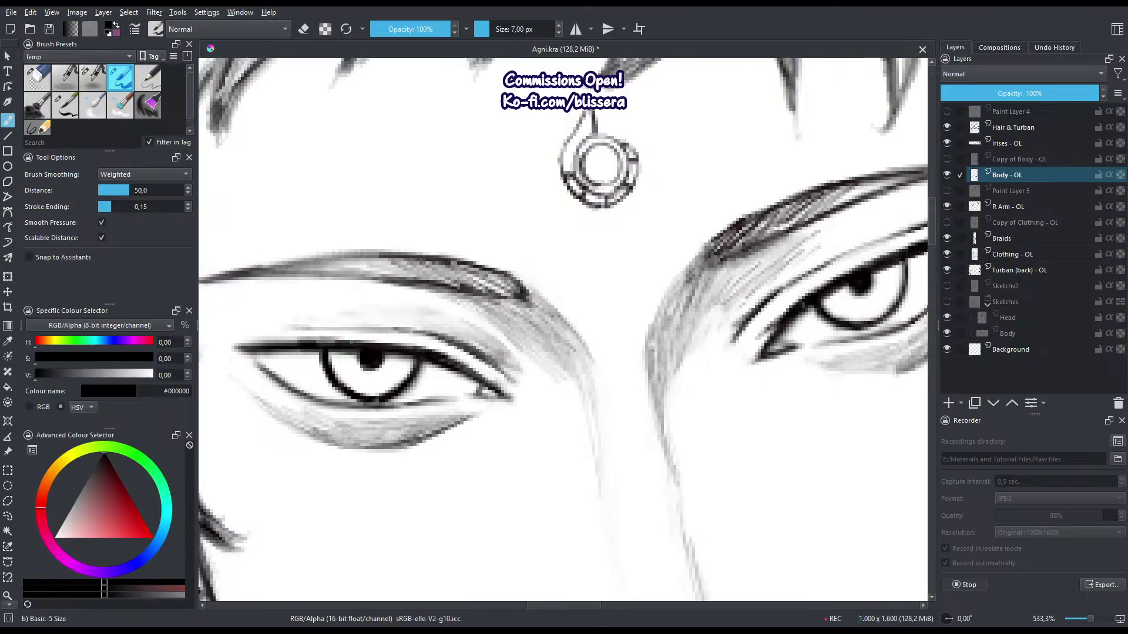
{"action": "left_click_drag", "start_coordinate": [324, 344], "coordinate": [424, 351]}
{"action": "left_click_drag", "start_coordinate": [378, 358], "coordinate": [350, 382]}
Reduce the brush to 6 px and refine the left-hand eye's upper lid line above the iris.
{"action": "key", "text": "bracketleft"}
{"action": "left_click_drag", "start_coordinate": [319, 346], "coordinate": [366, 323]}
{"action": "left_click_drag", "start_coordinate": [388, 352], "coordinate": [362, 389]}
{"action": "scroll", "coordinate": [367, 330], "scroll_direction": "up", "scroll_amount": 5}
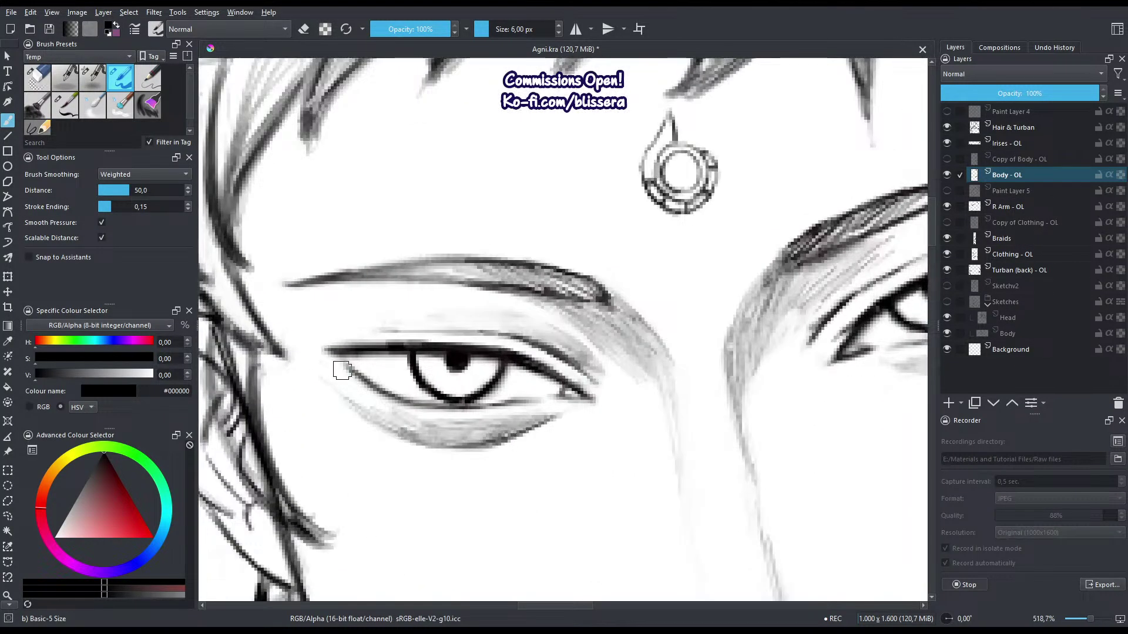
{"action": "scroll", "coordinate": [353, 393], "scroll_direction": "down", "scroll_amount": 3}
{"action": "scroll", "coordinate": [516, 382], "scroll_direction": "up", "scroll_amount": 4}
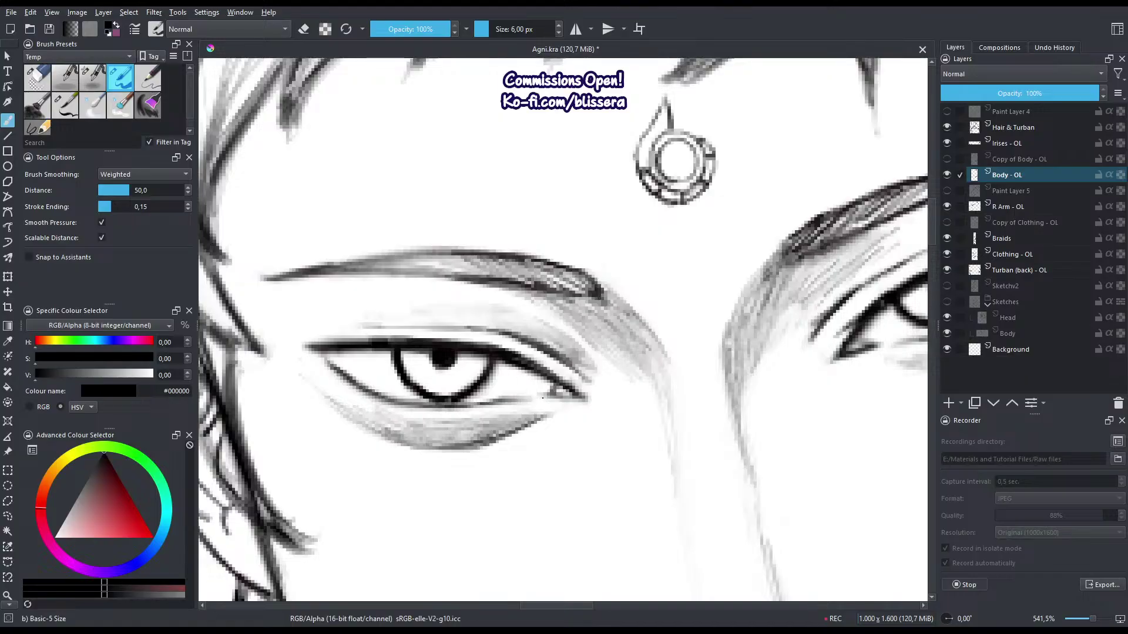
{"action": "scroll", "coordinate": [463, 398], "scroll_direction": "down", "scroll_amount": 1}
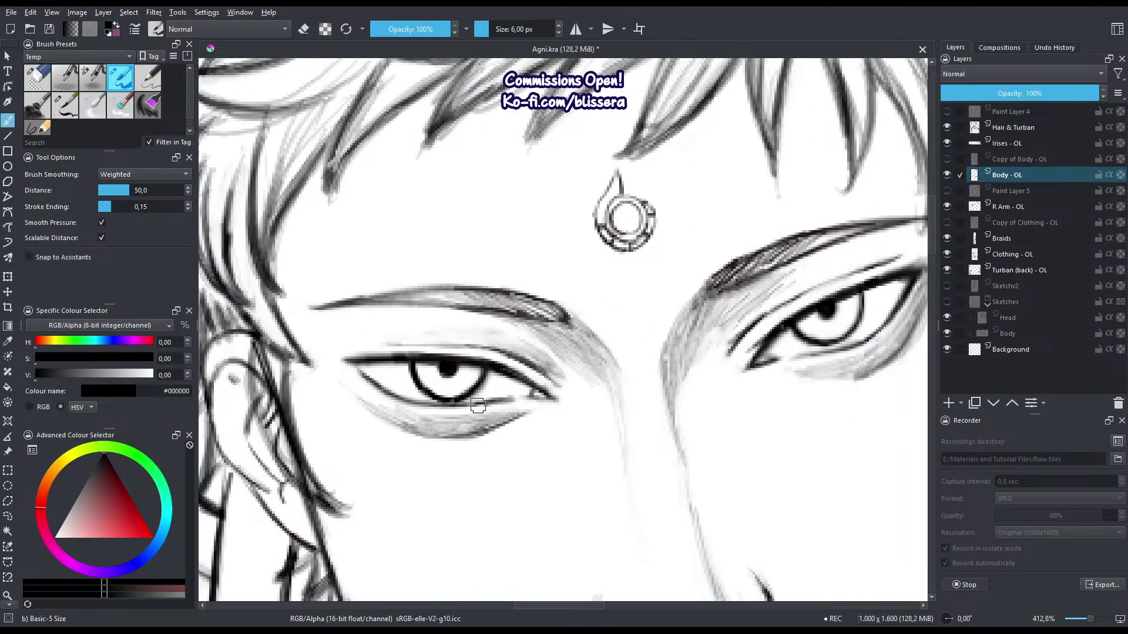
Clean up the right-hand eye's inner corner with the 16 px eraser and darken its lash line there with the 6 px brush.
{"action": "key", "text": "e"}
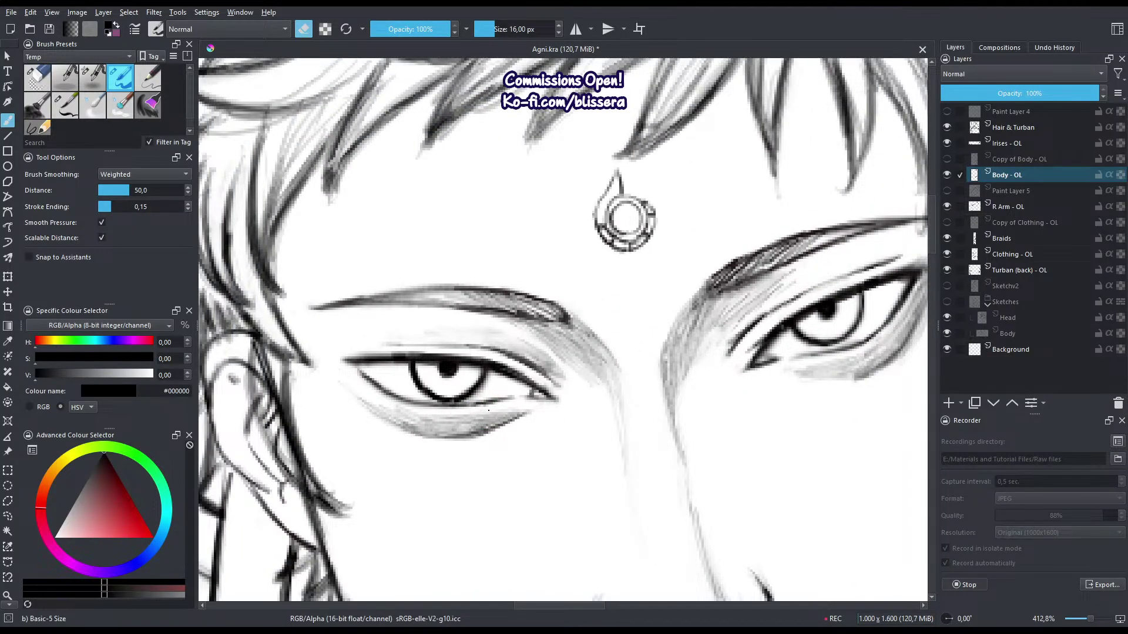
{"action": "key", "text": "e"}
{"action": "left_click_drag", "start_coordinate": [619, 450], "coordinate": [500, 436]}
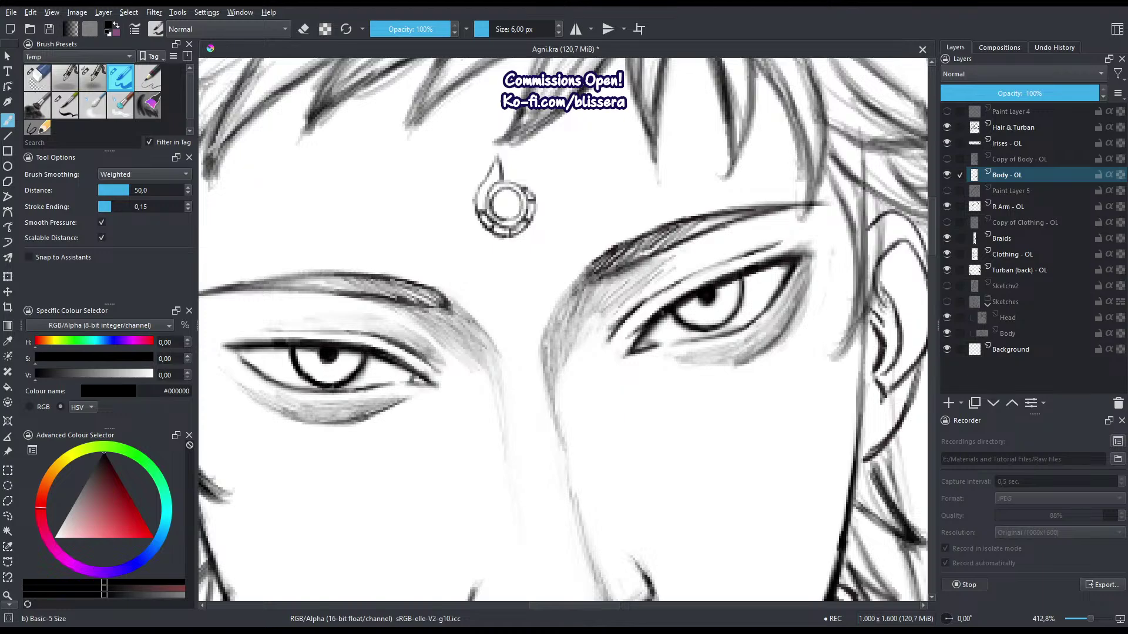
{"action": "key", "text": "e"}
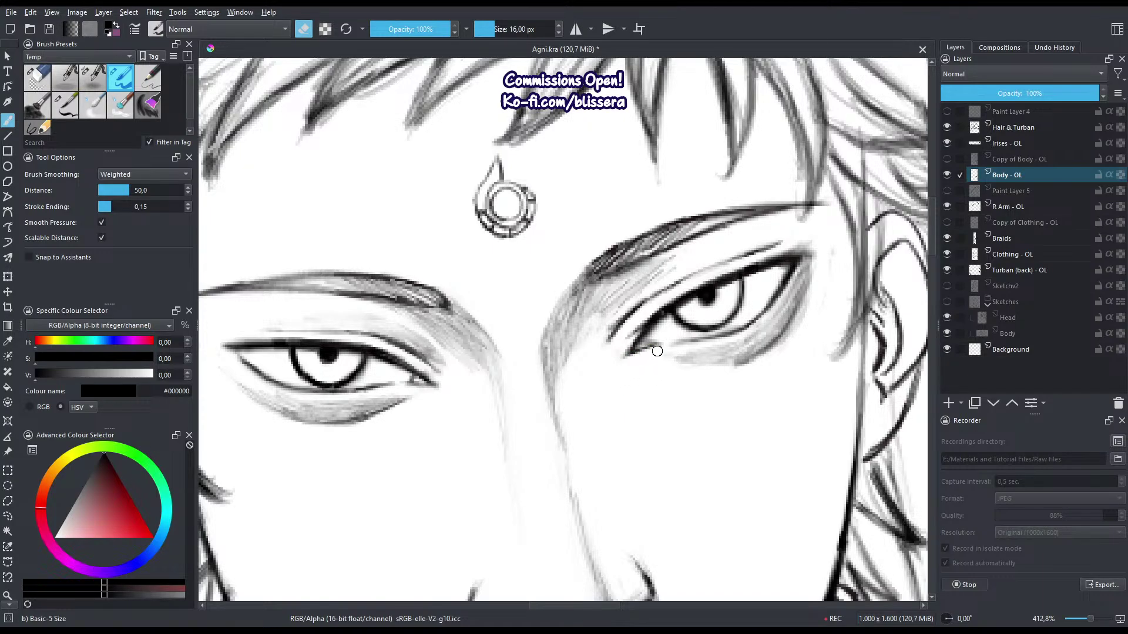
{"action": "key", "text": "e"}
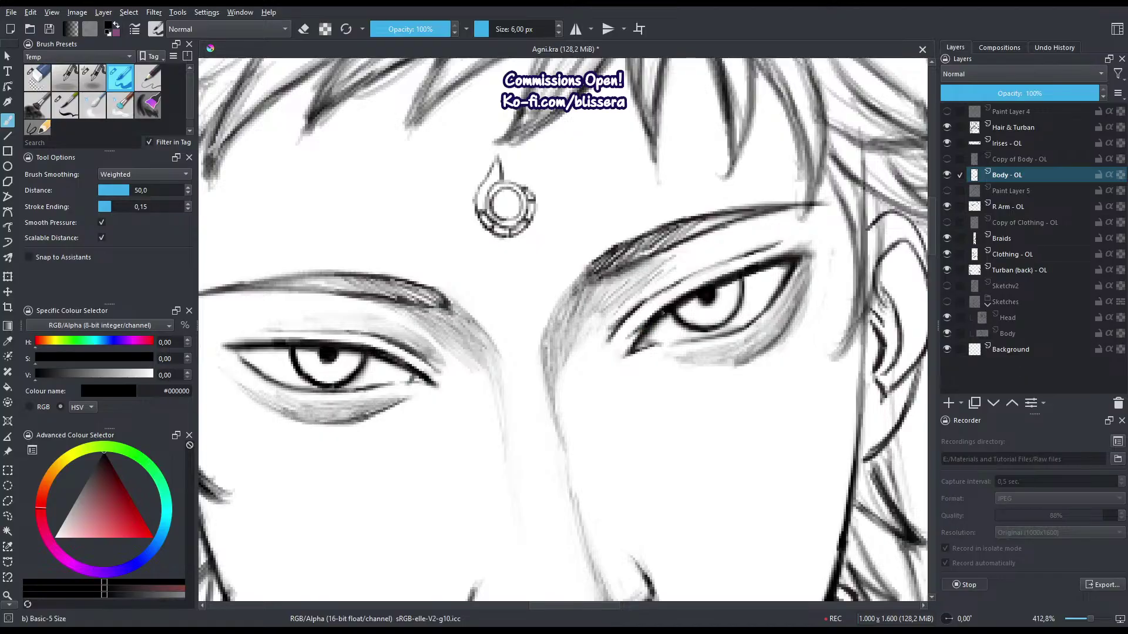
{"action": "mouse_move", "coordinate": [650, 311]}
{"action": "left_mouse_down"}
{"action": "mouse_move", "coordinate": [647, 294]}
{"action": "mouse_move", "coordinate": [664, 294]}
{"action": "mouse_move", "coordinate": [616, 349]}
{"action": "left_mouse_up"}
{"action": "mouse_move", "coordinate": [658, 306]}
{"action": "left_mouse_down"}
{"action": "mouse_move", "coordinate": [633, 327]}
{"action": "mouse_move", "coordinate": [723, 252]}
{"action": "left_mouse_up"}
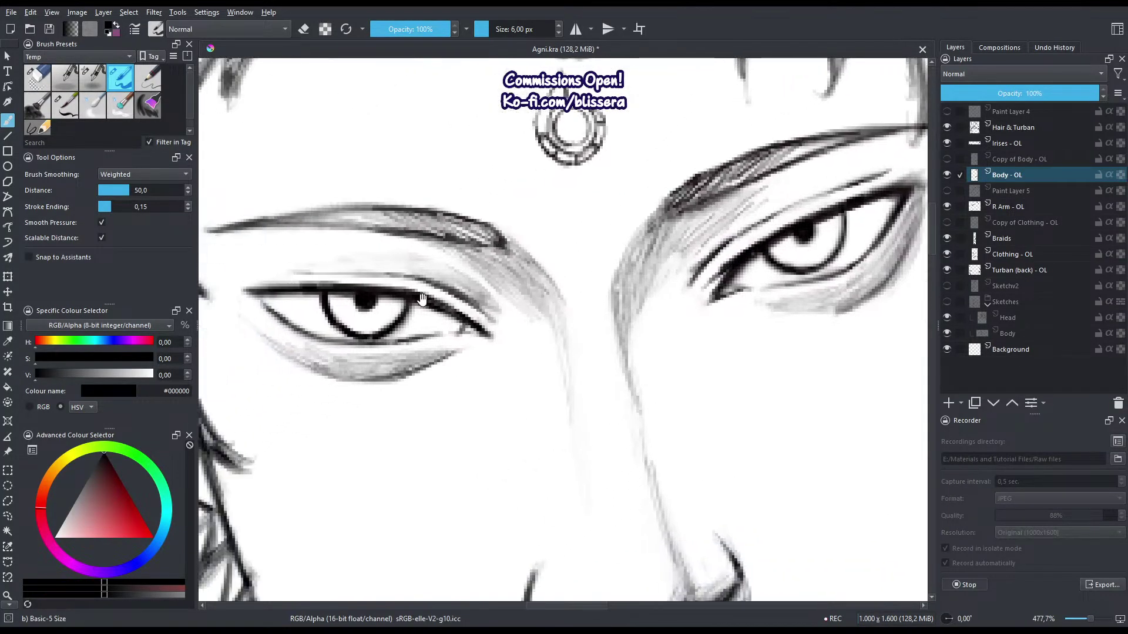
Darken the left-hand eye's inner upper lash line with the 6 px brush, then erase and redraw its lid crease higher.
{"action": "left_click_drag", "start_coordinate": [403, 295], "coordinate": [485, 319]}
{"action": "left_click_drag", "start_coordinate": [429, 296], "coordinate": [478, 319]}
{"action": "key", "text": "e"}
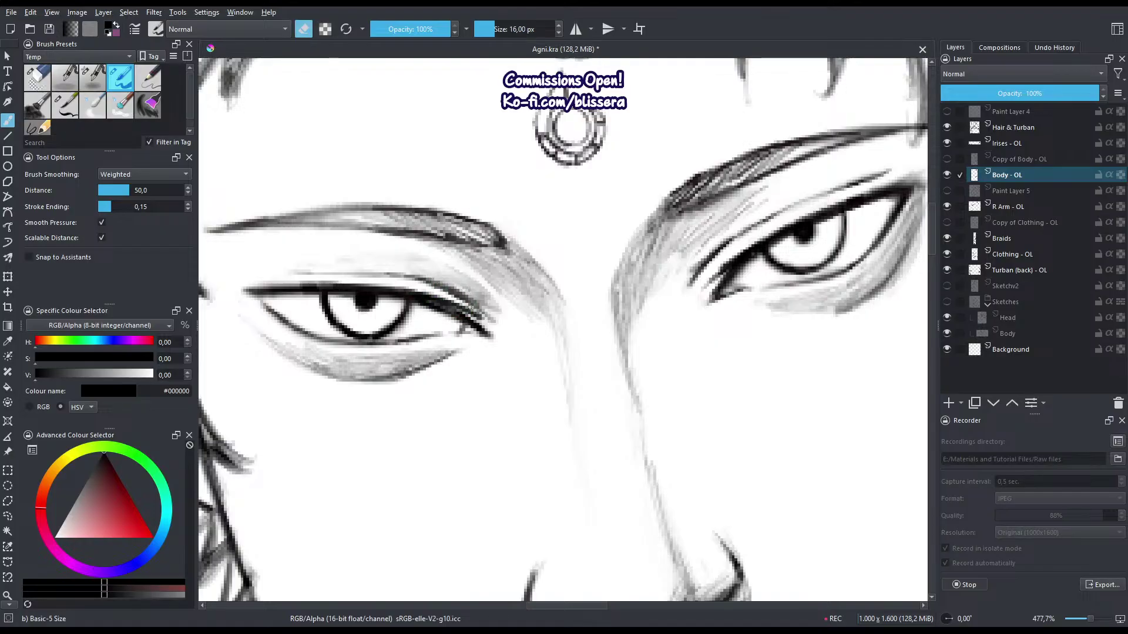
{"action": "key", "text": "ctrl+z"}
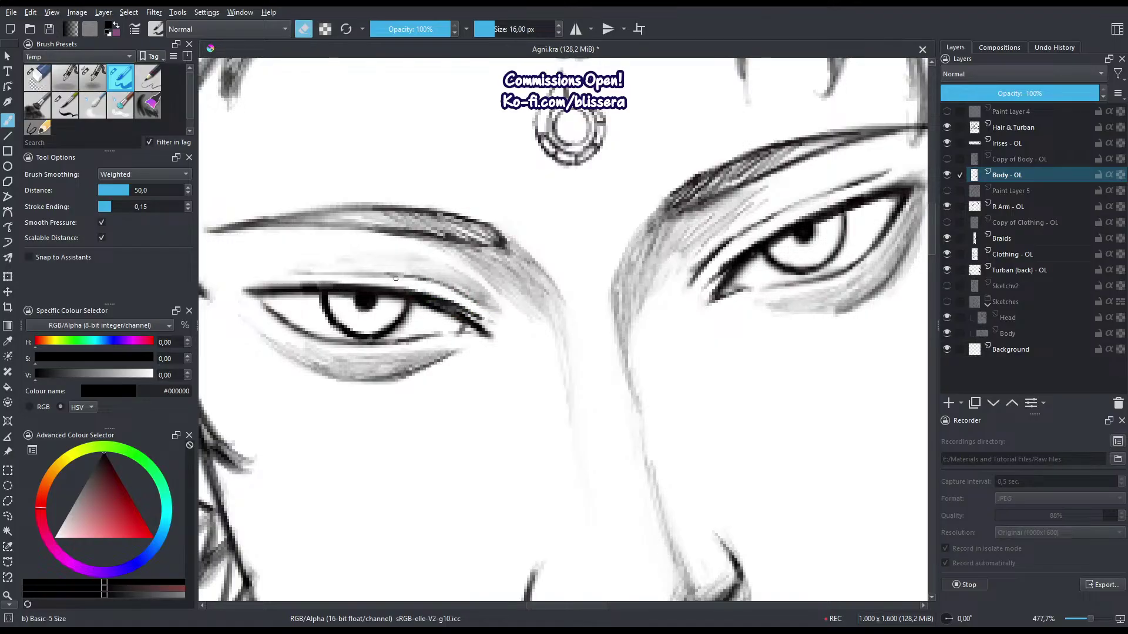
{"action": "mouse_move", "coordinate": [396, 278]}
{"action": "left_mouse_down"}
{"action": "mouse_move", "coordinate": [285, 277]}
{"action": "mouse_move", "coordinate": [411, 276]}
{"action": "mouse_move", "coordinate": [341, 270]}
{"action": "mouse_move", "coordinate": [475, 298]}
{"action": "mouse_move", "coordinate": [481, 283]}
{"action": "mouse_move", "coordinate": [460, 265]}
{"action": "left_mouse_up"}
{"action": "key", "text": "e"}
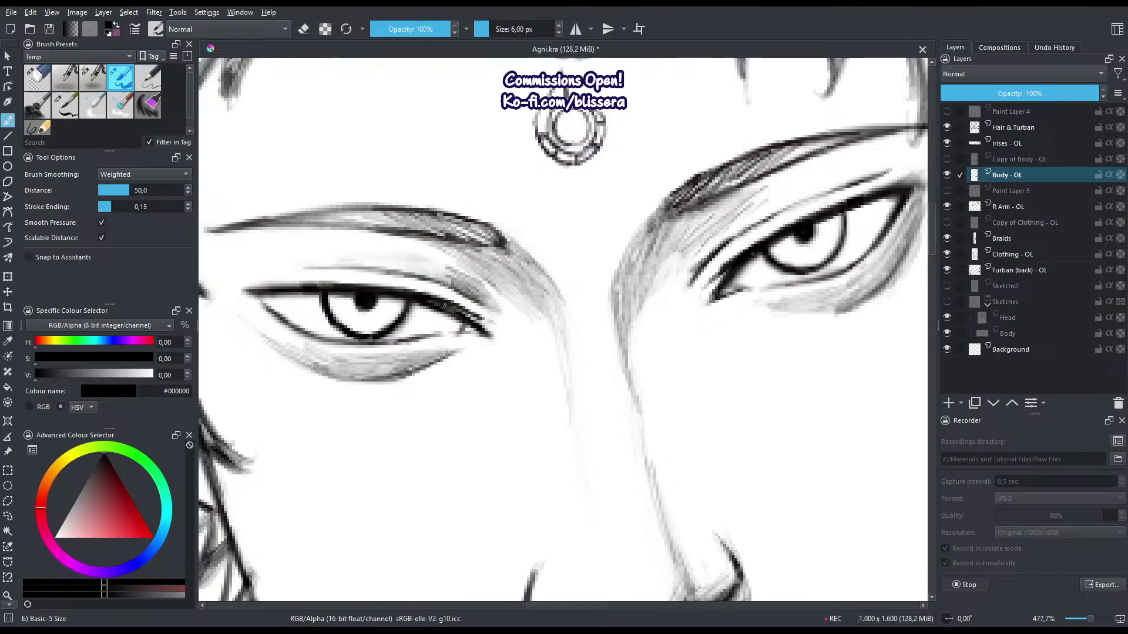
{"action": "mouse_move", "coordinate": [491, 317]}
{"action": "left_mouse_down"}
{"action": "mouse_move", "coordinate": [452, 304]}
{"action": "mouse_move", "coordinate": [471, 394]}
{"action": "mouse_move", "coordinate": [474, 382]}
{"action": "left_mouse_up"}
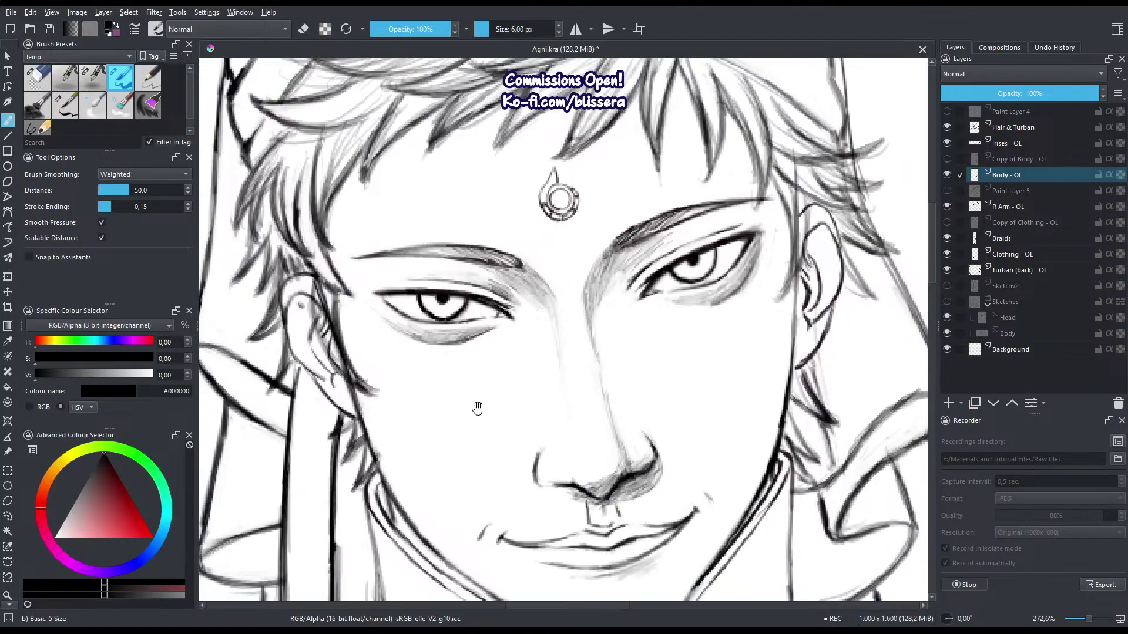
Outline the outer lower edge of the right-hand eye's under-eye shading with 6 px brush strokes.
{"action": "mouse_move", "coordinate": [730, 257]}
{"action": "left_mouse_down"}
{"action": "mouse_move", "coordinate": [818, 202]}
{"action": "mouse_move", "coordinate": [818, 185]}
{"action": "left_mouse_up"}
{"action": "mouse_move", "coordinate": [793, 238]}
{"action": "left_mouse_down"}
{"action": "mouse_move", "coordinate": [754, 317]}
{"action": "mouse_move", "coordinate": [722, 344]}
{"action": "left_mouse_up"}
{"action": "mouse_move", "coordinate": [754, 308]}
{"action": "left_mouse_down"}
{"action": "mouse_move", "coordinate": [698, 353]}
{"action": "mouse_move", "coordinate": [659, 354]}
{"action": "left_mouse_up"}
{"action": "mouse_move", "coordinate": [722, 338]}
{"action": "left_mouse_down"}
{"action": "mouse_move", "coordinate": [607, 368]}
{"action": "mouse_move", "coordinate": [636, 364]}
{"action": "mouse_move", "coordinate": [665, 322]}
{"action": "mouse_move", "coordinate": [456, 311]}
{"action": "mouse_move", "coordinate": [480, 506]}
{"action": "mouse_move", "coordinate": [508, 473]}
{"action": "left_mouse_up"}
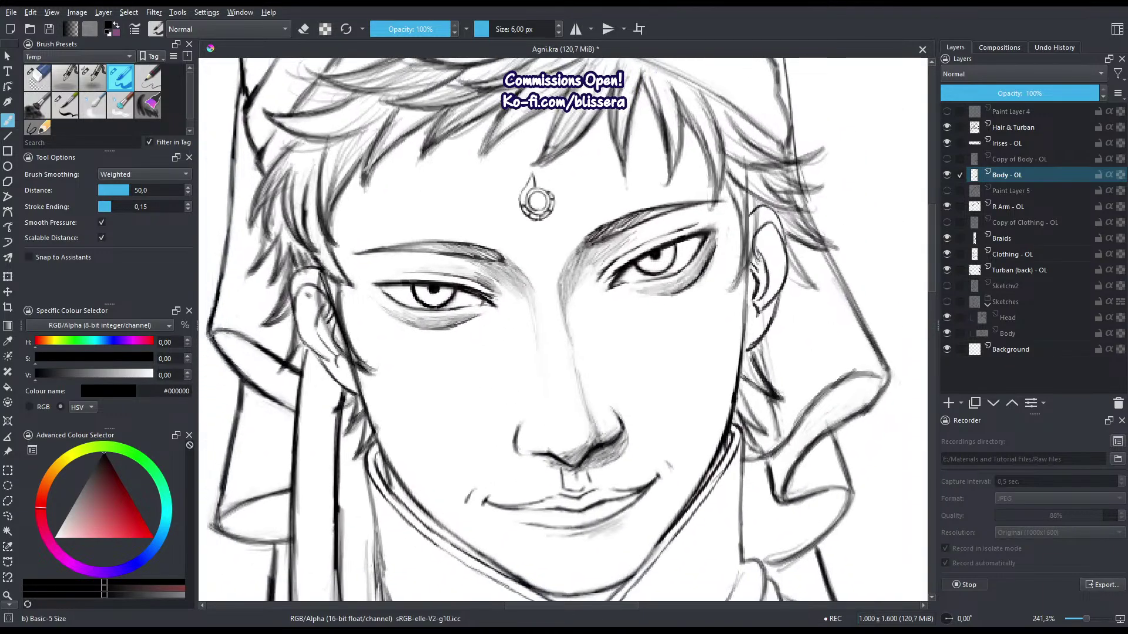
Mirror the canvas view and tidy the inner end of the straighter eye's under-eye contour with the 16 px eraser.
{"action": "left_click_drag", "start_coordinate": [430, 272], "coordinate": [443, 217]}
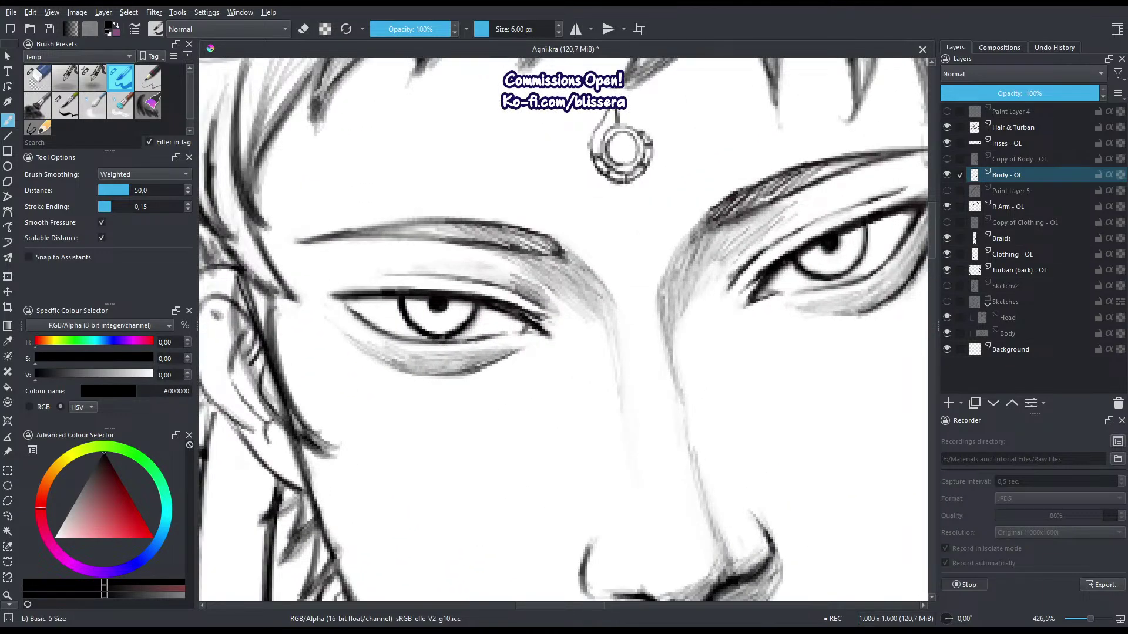
{"action": "key", "text": "m"}
{"action": "key", "text": "e"}
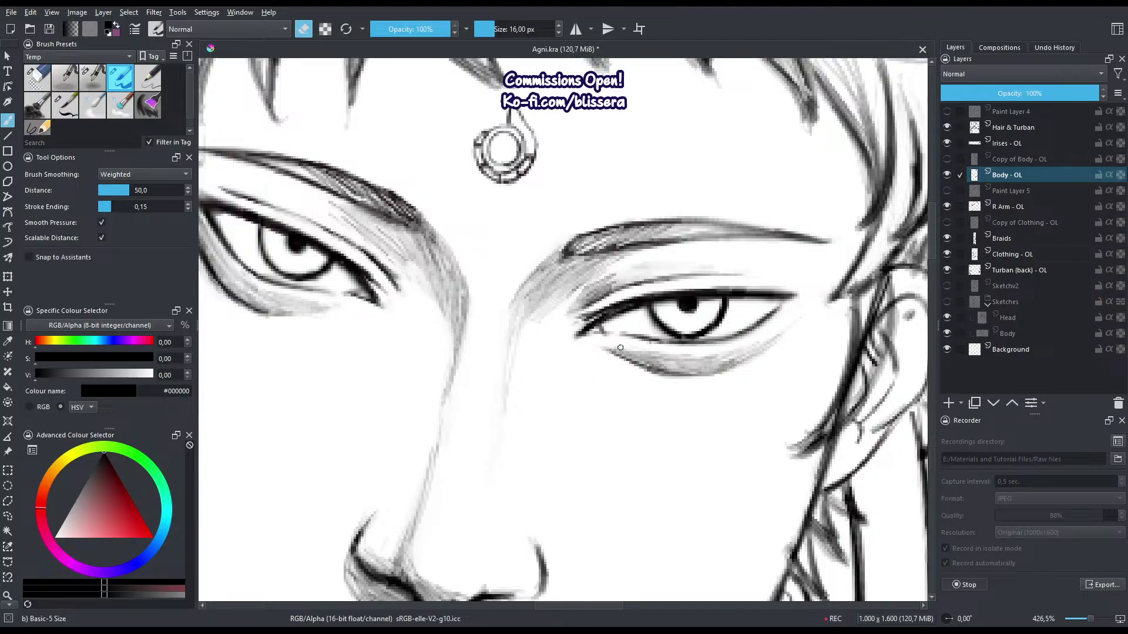
{"action": "key", "text": "e"}
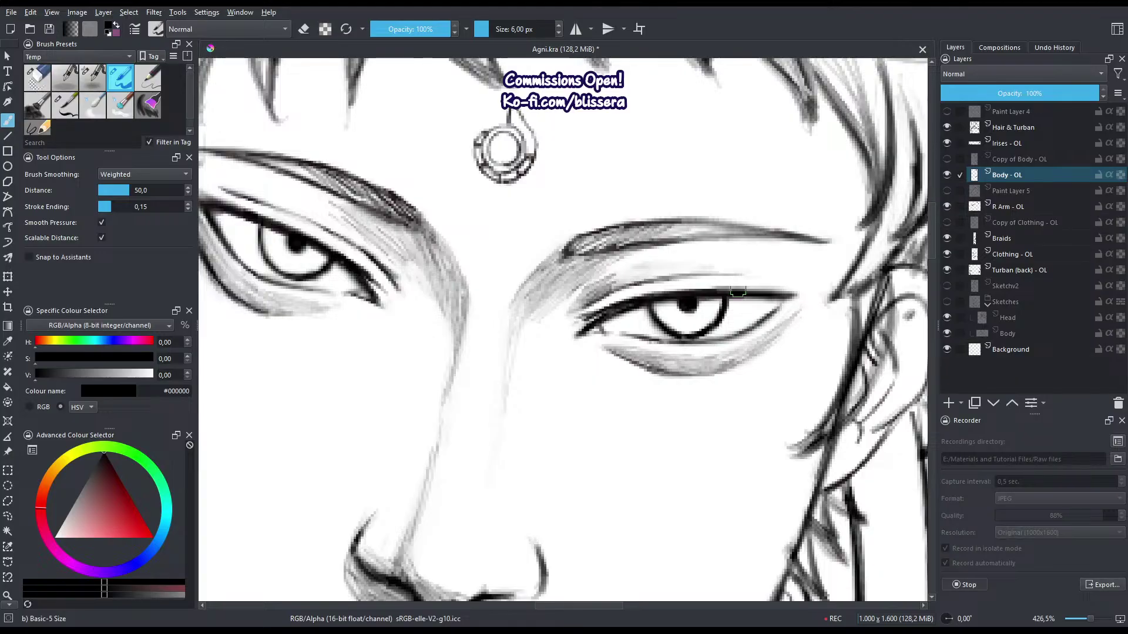
Erase the outer edge of the under-eye shading on the mirrored view's left-hand eye with the 16 px eraser.
{"action": "left_click_drag", "start_coordinate": [528, 470], "coordinate": [667, 448]}
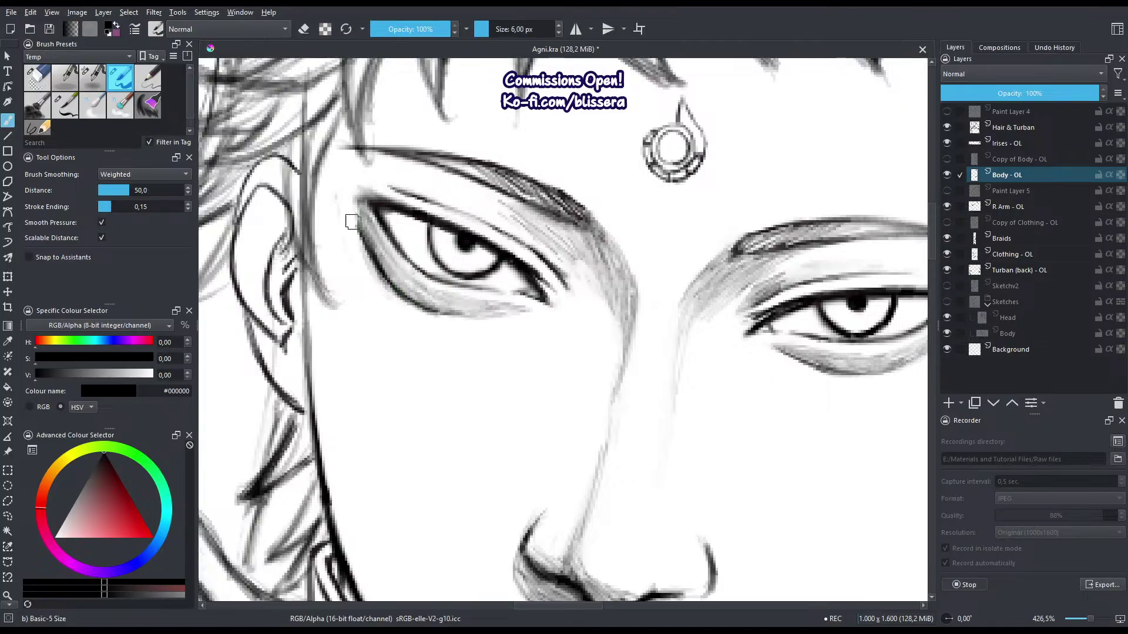
{"action": "key", "text": "e"}
{"action": "left_click_drag", "start_coordinate": [358, 239], "coordinate": [385, 291]}
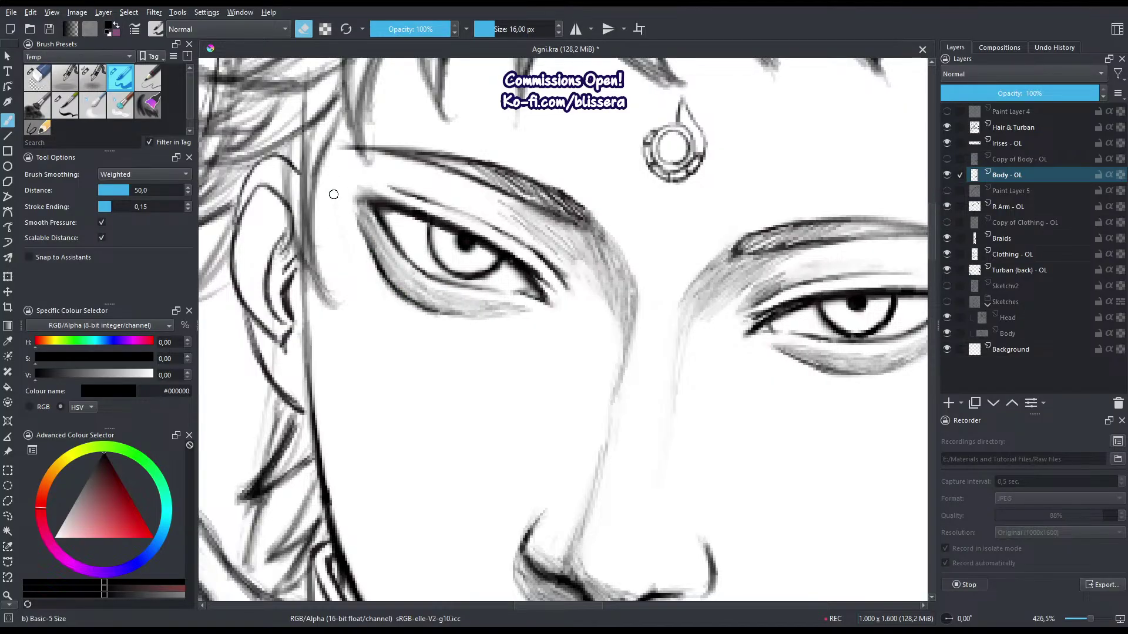
{"action": "mouse_move", "coordinate": [350, 216]}
{"action": "left_mouse_down"}
{"action": "mouse_move", "coordinate": [364, 257]}
{"action": "mouse_move", "coordinate": [370, 222]}
{"action": "mouse_move", "coordinate": [393, 288]}
{"action": "left_mouse_up"}
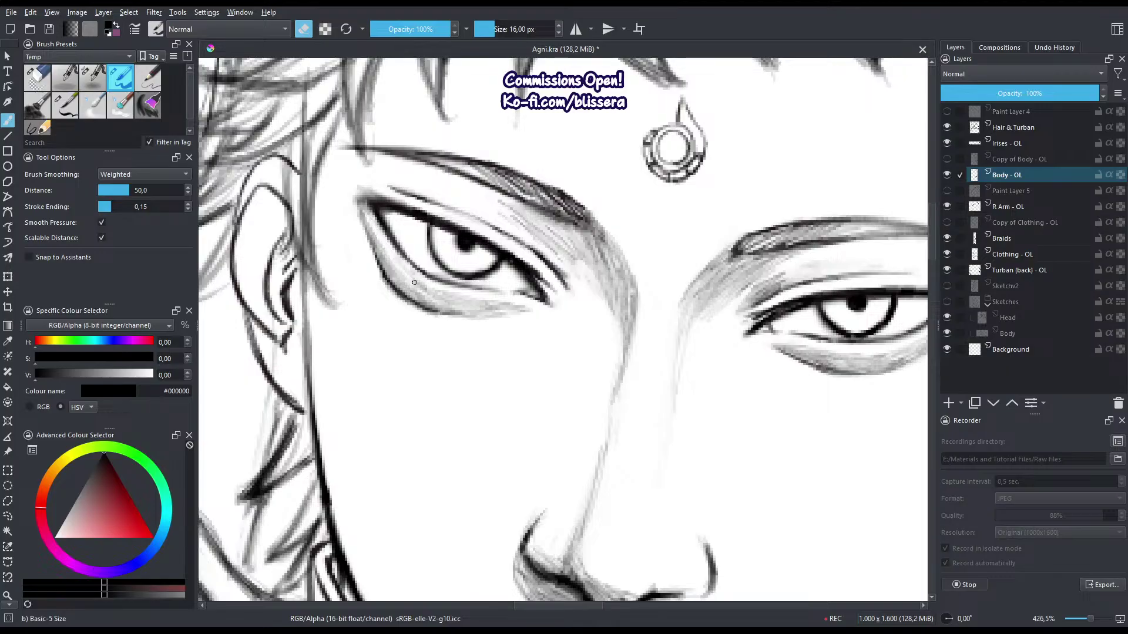
Mirror the canvas view and erase the lower lid line of the slanted right-hand eye with the eraser.
{"action": "key", "text": "e"}
{"action": "scroll", "coordinate": [399, 311], "scroll_direction": "down", "scroll_amount": 2}
{"action": "key", "text": "bracketleft"}
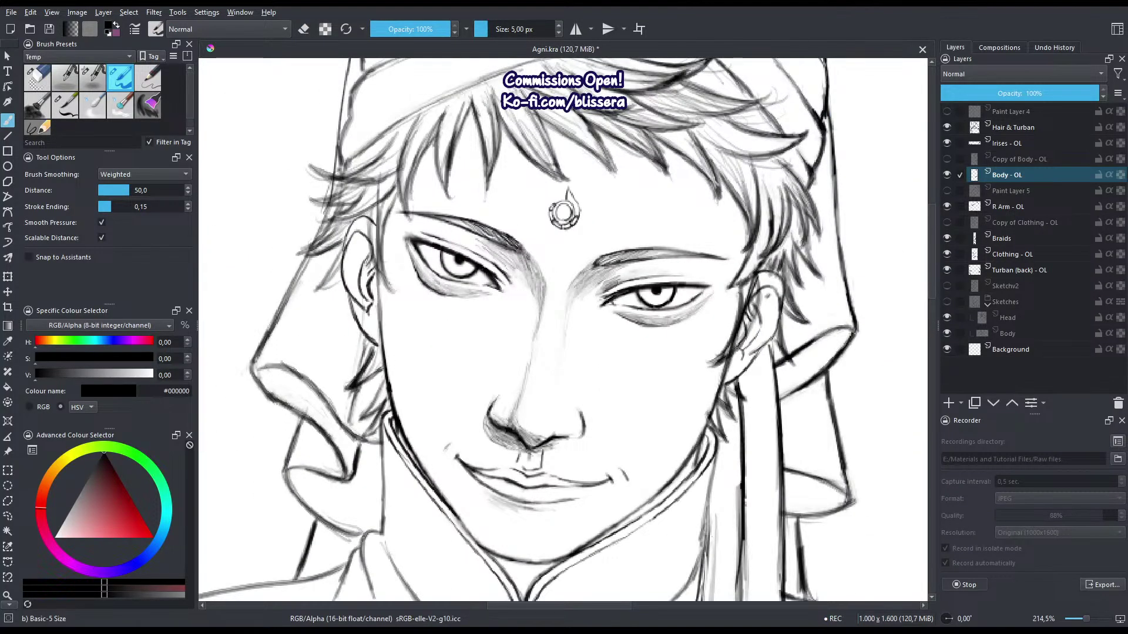
{"action": "key", "text": "m"}
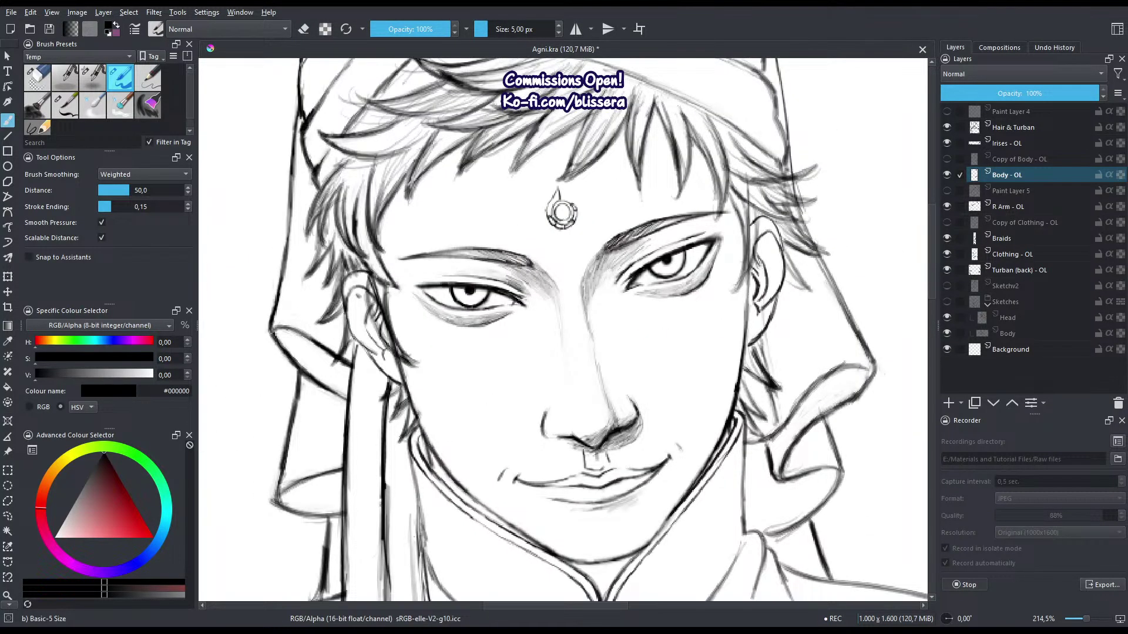
{"action": "scroll", "coordinate": [637, 220], "scroll_direction": "up", "scroll_amount": 2}
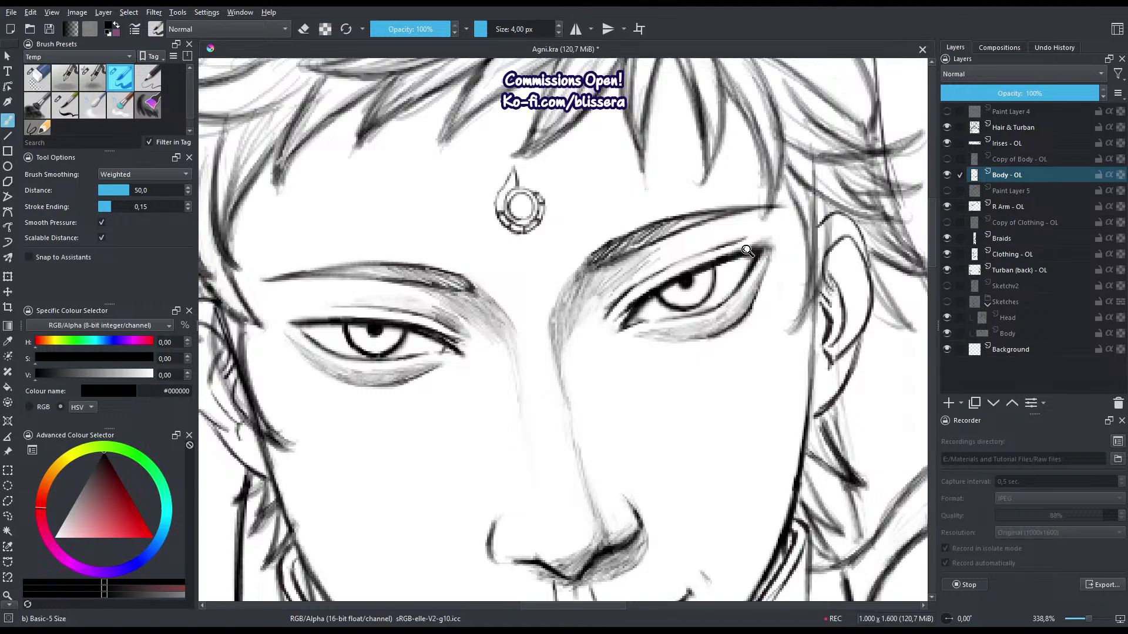
{"action": "scroll", "coordinate": [739, 253], "scroll_direction": "up", "scroll_amount": 3}
{"action": "key", "text": "e"}
{"action": "mouse_move", "coordinate": [731, 263]}
{"action": "left_mouse_down"}
{"action": "mouse_move", "coordinate": [750, 262]}
{"action": "mouse_move", "coordinate": [760, 282]}
{"action": "mouse_move", "coordinate": [655, 345]}
{"action": "left_mouse_up"}
{"action": "key", "text": "e"}
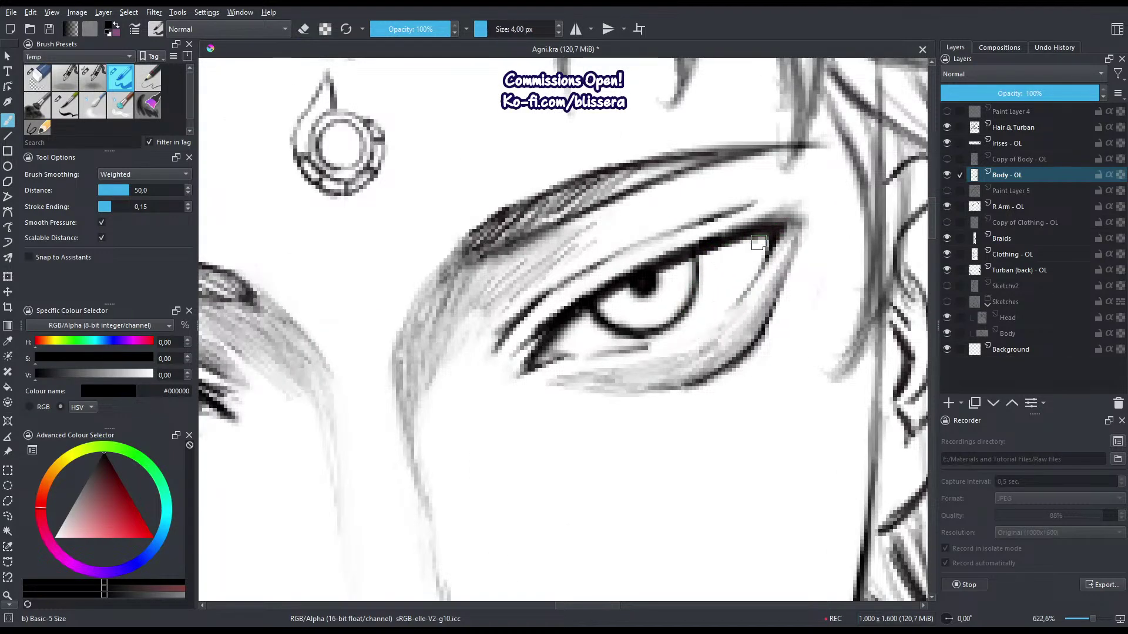
Redraw the slanted eye's lower lid line from the outer corner inward with the 4 px brush, trimming it with the eraser.
{"action": "left_click_drag", "start_coordinate": [764, 250], "coordinate": [747, 293]}
{"action": "mouse_move", "coordinate": [773, 254]}
{"action": "left_mouse_down"}
{"action": "mouse_move", "coordinate": [734, 308]}
{"action": "mouse_move", "coordinate": [648, 347]}
{"action": "left_mouse_up"}
{"action": "left_click_drag", "start_coordinate": [734, 304], "coordinate": [630, 350]}
{"action": "key", "text": "e"}
{"action": "left_click_drag", "start_coordinate": [741, 297], "coordinate": [616, 359]}
{"action": "key", "text": "e"}
{"action": "mouse_move", "coordinate": [768, 246]}
{"action": "left_mouse_down"}
{"action": "mouse_move", "coordinate": [707, 321]}
{"action": "mouse_move", "coordinate": [590, 354]}
{"action": "mouse_move", "coordinate": [695, 319]}
{"action": "mouse_move", "coordinate": [684, 320]}
{"action": "left_mouse_up"}
{"action": "scroll", "coordinate": [612, 352], "scroll_direction": "down", "scroll_amount": 1}
{"action": "key", "text": "e"}
{"action": "key", "text": "e"}
{"action": "scroll", "coordinate": [748, 269], "scroll_direction": "down", "scroll_amount": 2}
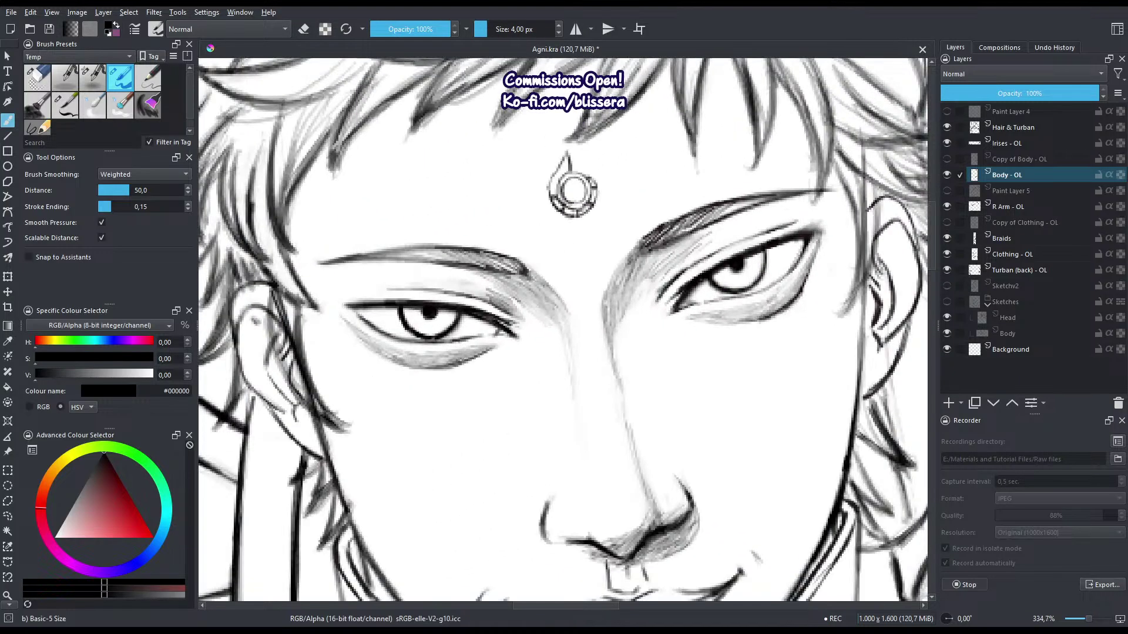
Touch up the outer corner of the slanted eye with the 16 px eraser and the 3 px brush.
{"action": "mouse_move", "coordinate": [335, 342]}
{"action": "left_mouse_down"}
{"action": "mouse_move", "coordinate": [362, 297]}
{"action": "mouse_move", "coordinate": [377, 299]}
{"action": "mouse_move", "coordinate": [336, 346]}
{"action": "left_mouse_up"}
{"action": "key", "text": "["}
{"action": "scroll", "coordinate": [379, 300], "scroll_direction": "down", "scroll_amount": 1}
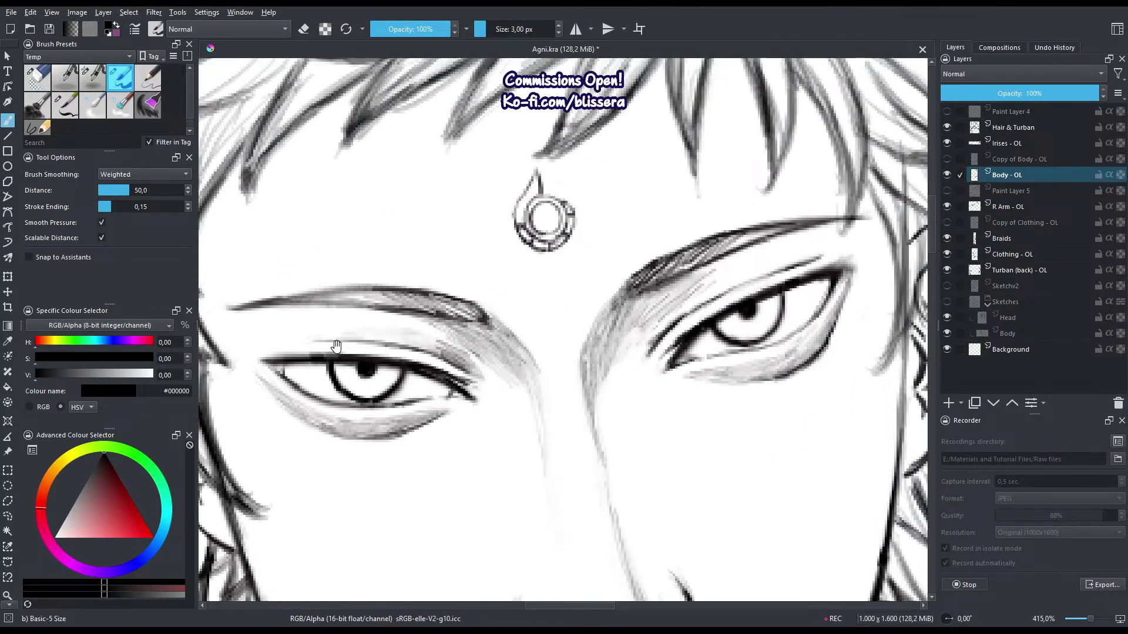
{"action": "key", "text": "e"}
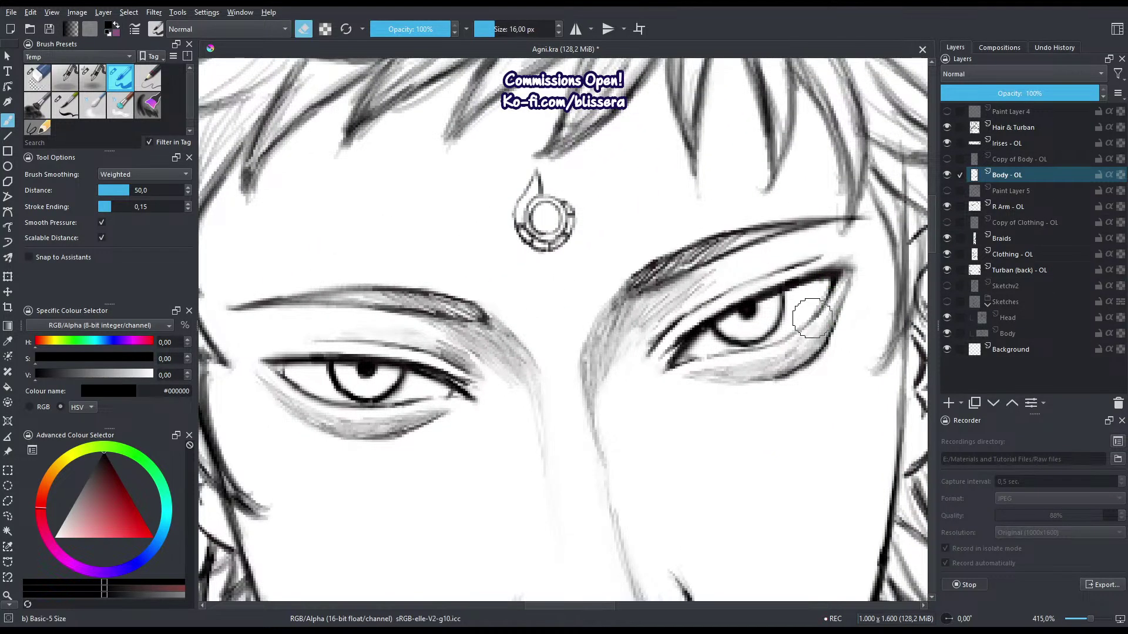
{"action": "key", "text": "e"}
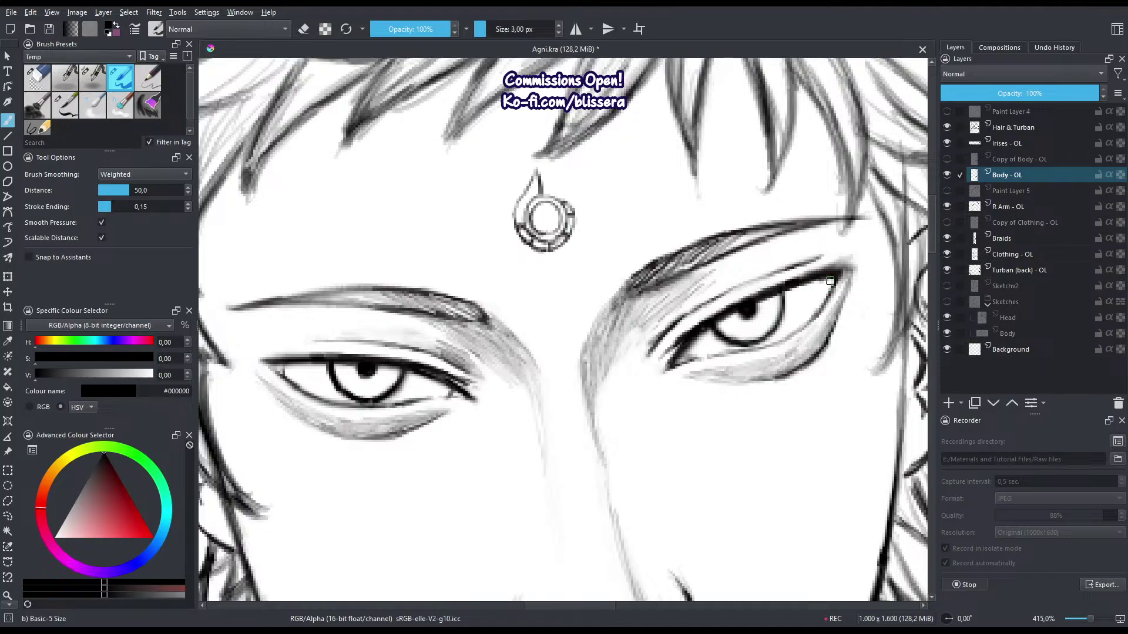
Examine the whole figure beside the reference images, then the nose and mouth up close.
{"action": "left_click_drag", "start_coordinate": [518, 460], "coordinate": [477, 510]}
{"action": "left_click_drag", "start_coordinate": [477, 510], "coordinate": [497, 482]}
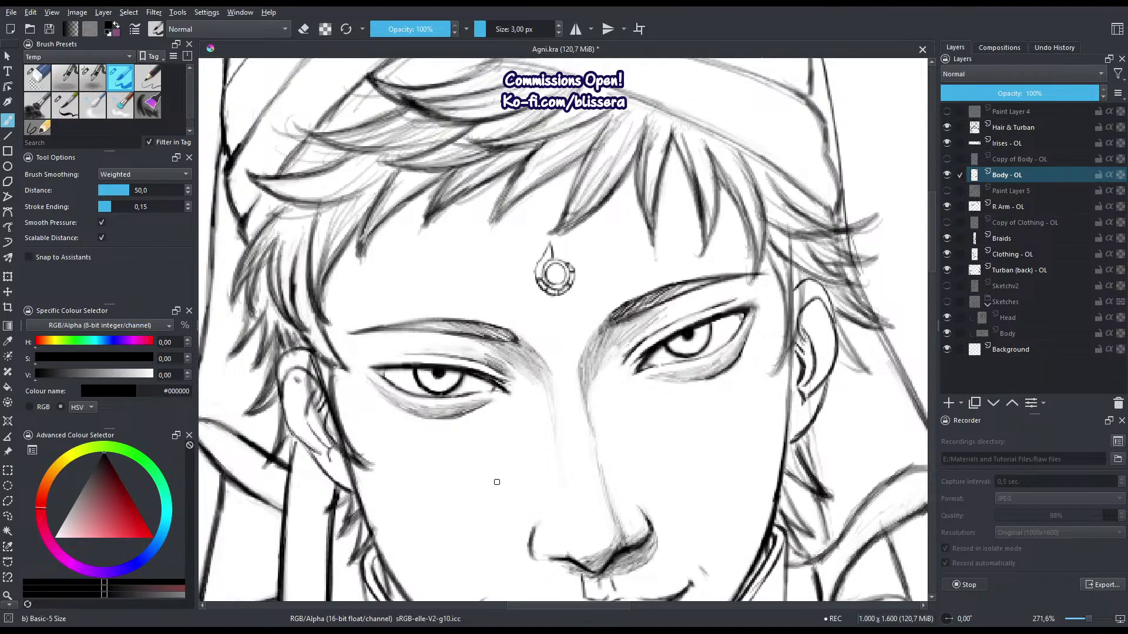
{"action": "scroll", "coordinate": [521, 243], "scroll_direction": "down", "scroll_amount": 4}
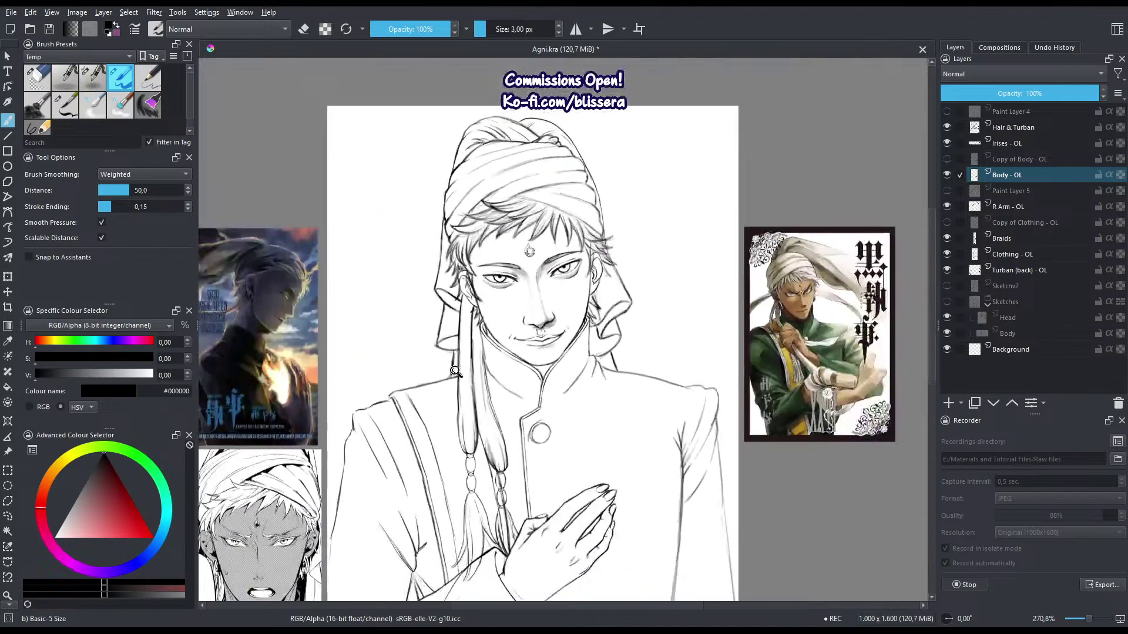
{"action": "left_click_drag", "start_coordinate": [450, 381], "coordinate": [477, 361]}
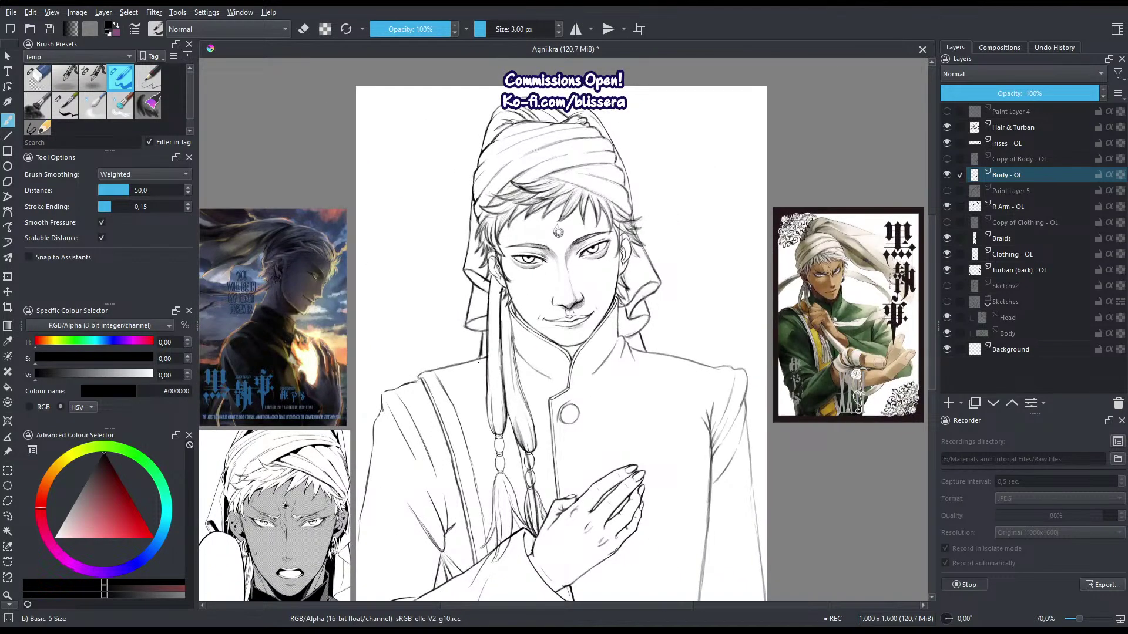
{"action": "left_click_drag", "start_coordinate": [549, 270], "coordinate": [580, 191]}
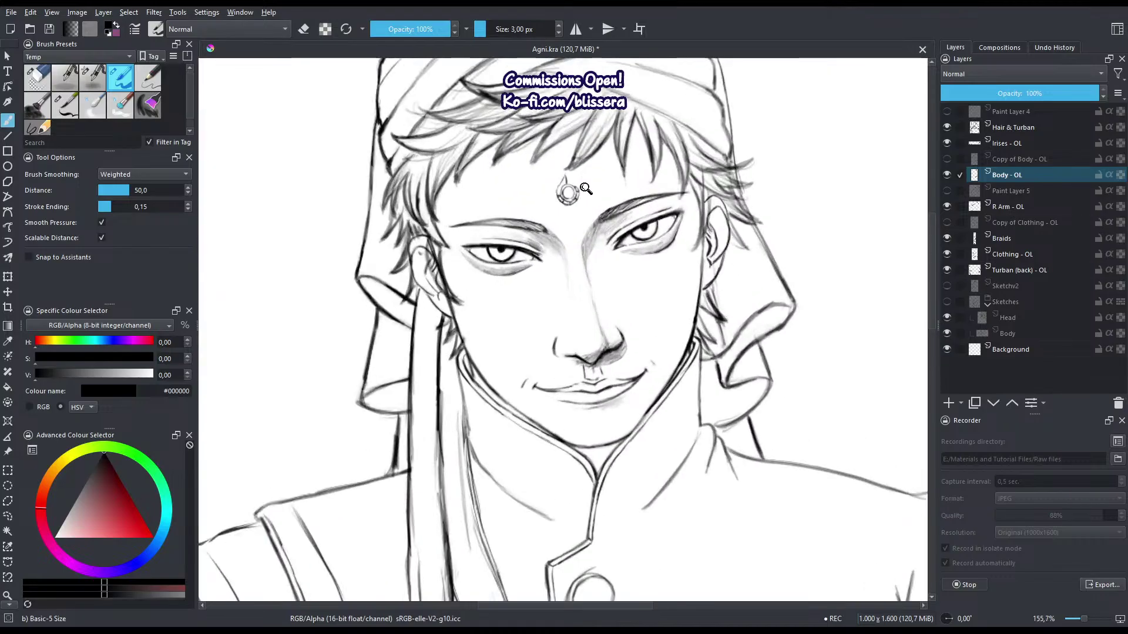
{"action": "left_click_drag", "start_coordinate": [557, 341], "coordinate": [589, 259]}
{"action": "key", "text": "l"}
{"action": "left_click_drag", "start_coordinate": [614, 486], "coordinate": [525, 390]}
{"action": "mouse_move", "coordinate": [532, 351]}
{"action": "left_mouse_down"}
{"action": "mouse_move", "coordinate": [560, 360]}
{"action": "mouse_move", "coordinate": [526, 345]}
{"action": "left_mouse_up"}
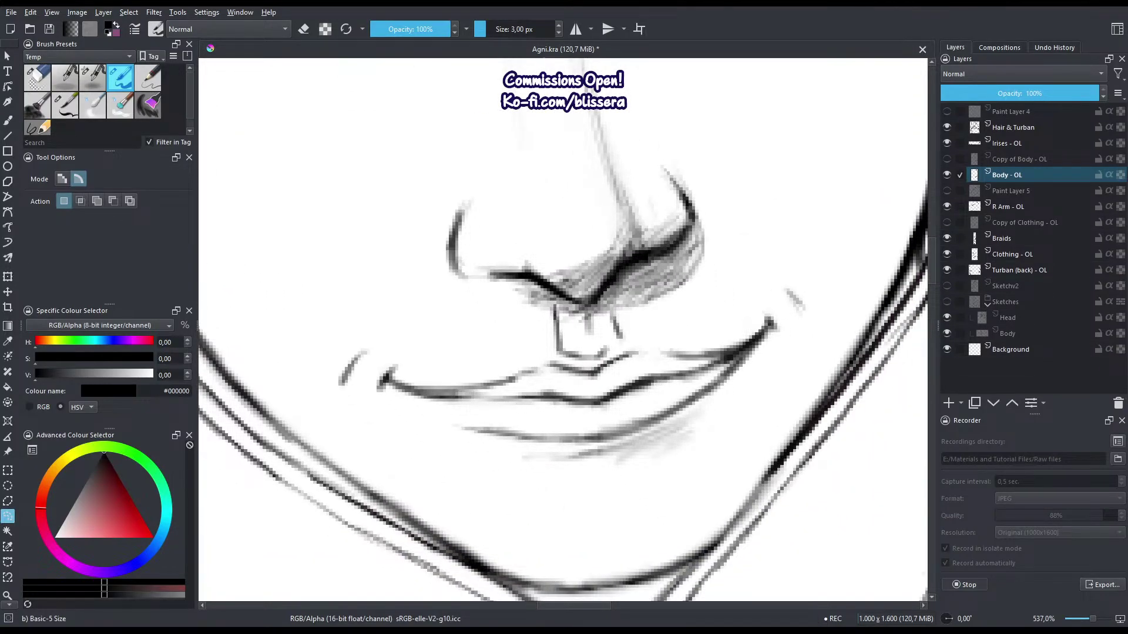
Join the left-hand nostril wing to the underside of the nose with light 3 px brush strokes, tidying with the eraser.
{"action": "key", "text": "b"}
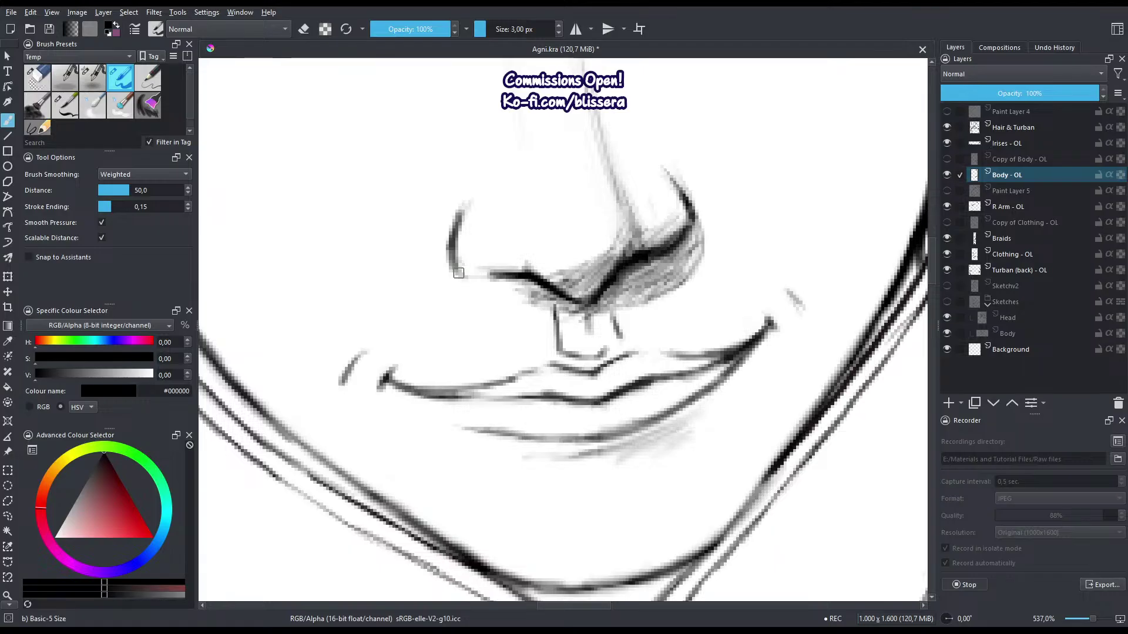
{"action": "key", "text": "e"}
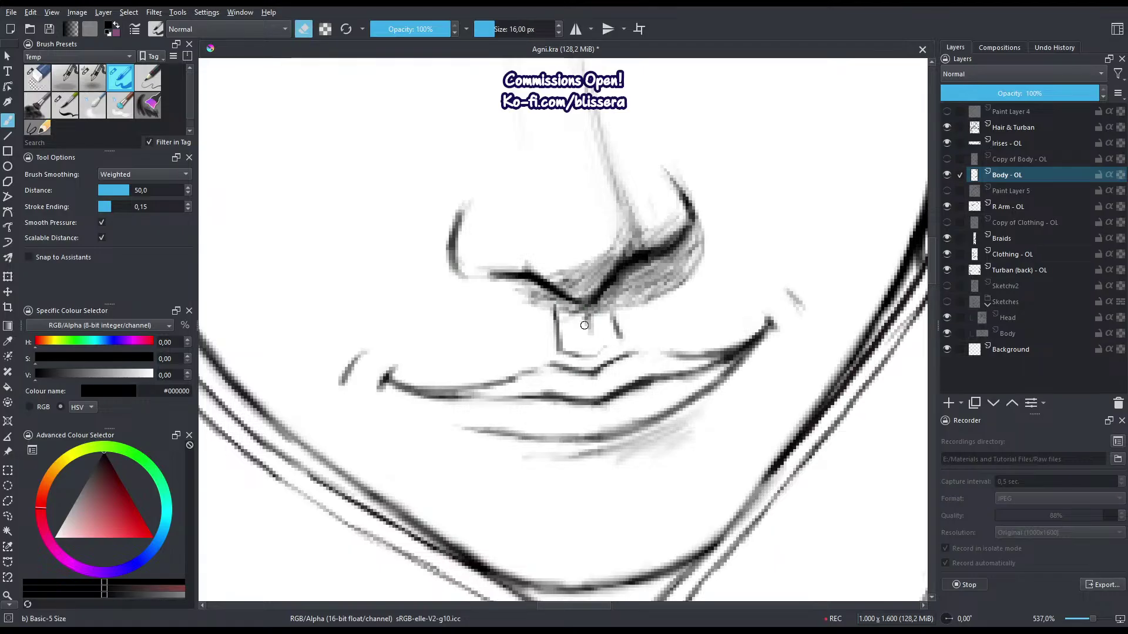
{"action": "key", "text": "e"}
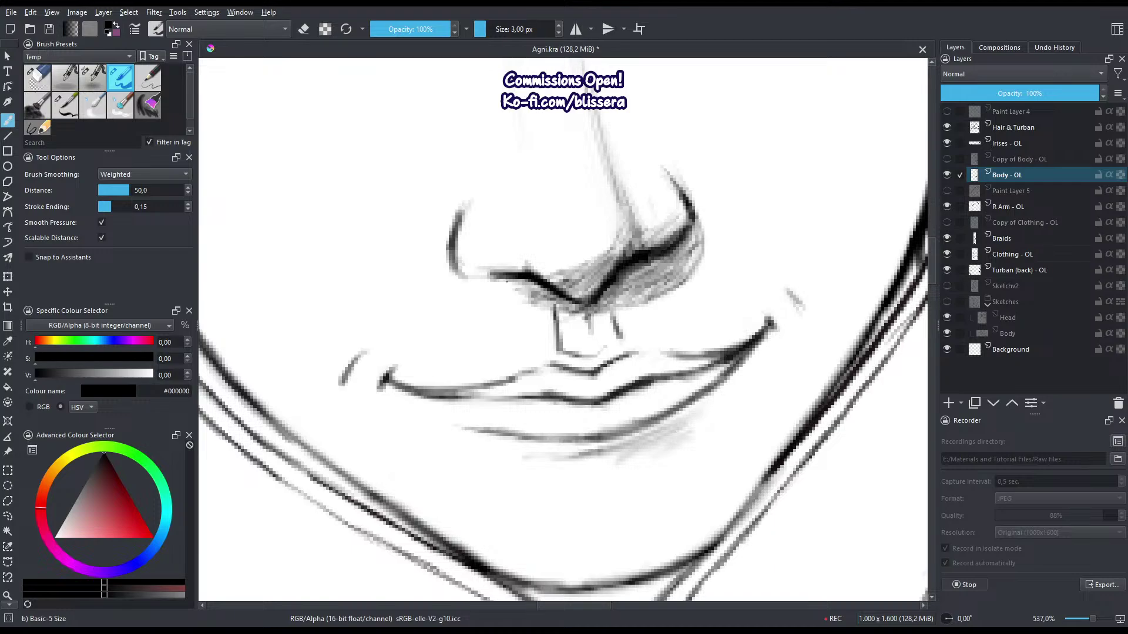
{"action": "mouse_move", "coordinate": [485, 278]}
{"action": "left_mouse_down"}
{"action": "mouse_move", "coordinate": [463, 265]}
{"action": "mouse_move", "coordinate": [482, 284]}
{"action": "mouse_move", "coordinate": [448, 271]}
{"action": "mouse_move", "coordinate": [541, 290]}
{"action": "mouse_move", "coordinate": [560, 320]}
{"action": "left_mouse_up"}
{"action": "key", "text": "e"}
{"action": "key", "text": "e"}
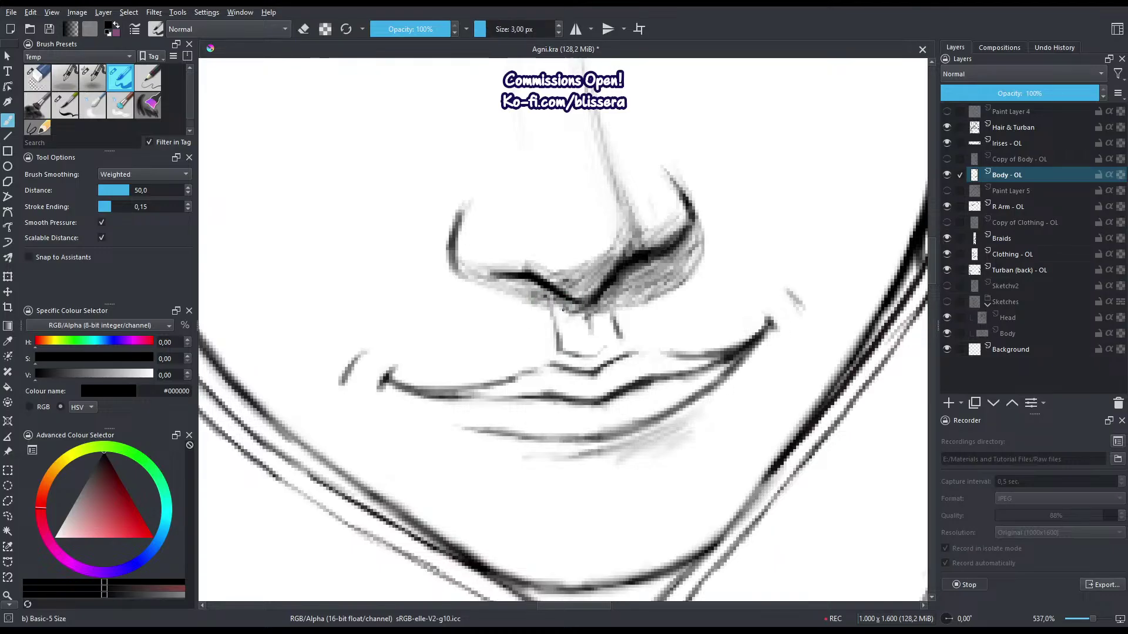
Soften the philtrum with the 16 px eraser and redraw its left side and curved base with the 3 px brush.
{"action": "key", "text": "e"}
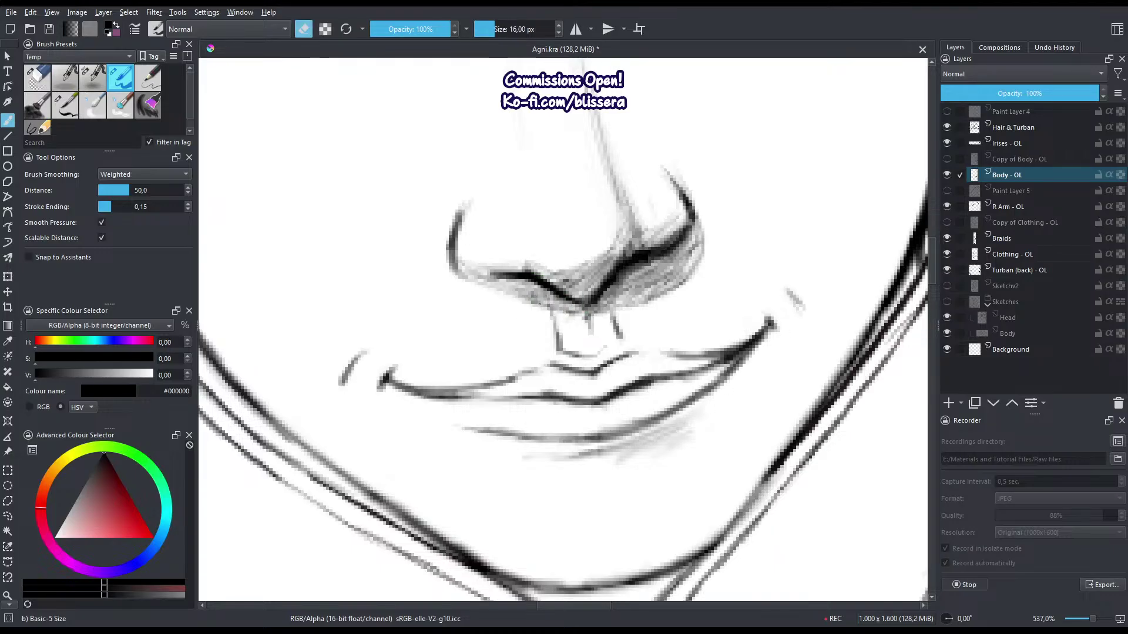
{"action": "key", "text": "e"}
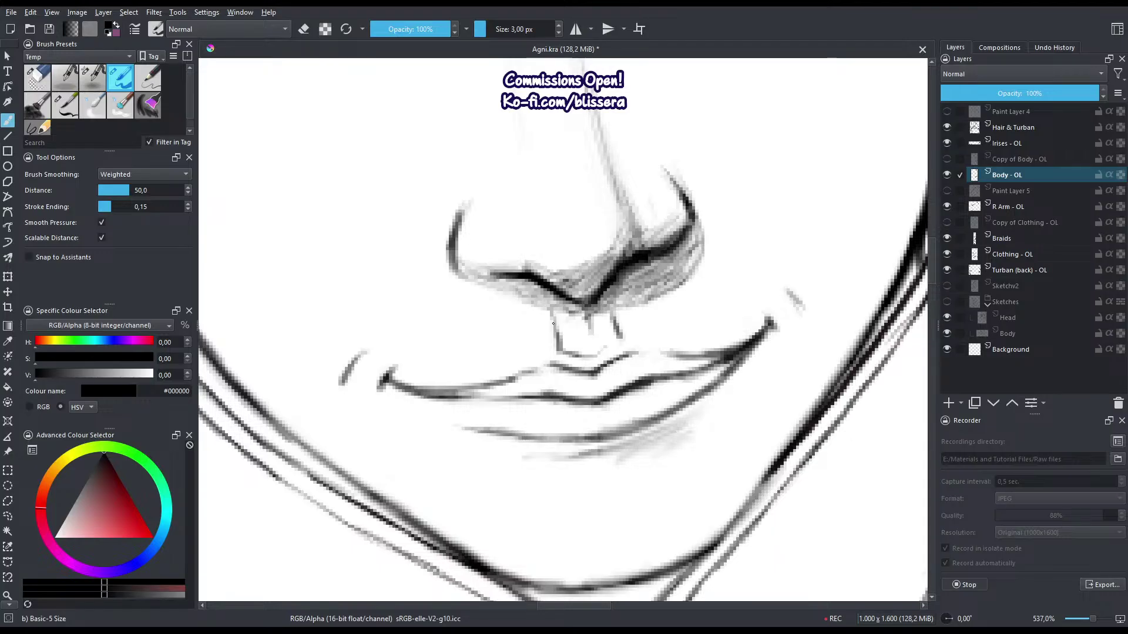
{"action": "mouse_move", "coordinate": [553, 324]}
{"action": "left_mouse_down"}
{"action": "mouse_move", "coordinate": [533, 336]}
{"action": "mouse_move", "coordinate": [563, 356]}
{"action": "left_mouse_up"}
{"action": "key", "text": "e"}
{"action": "key", "text": "e"}
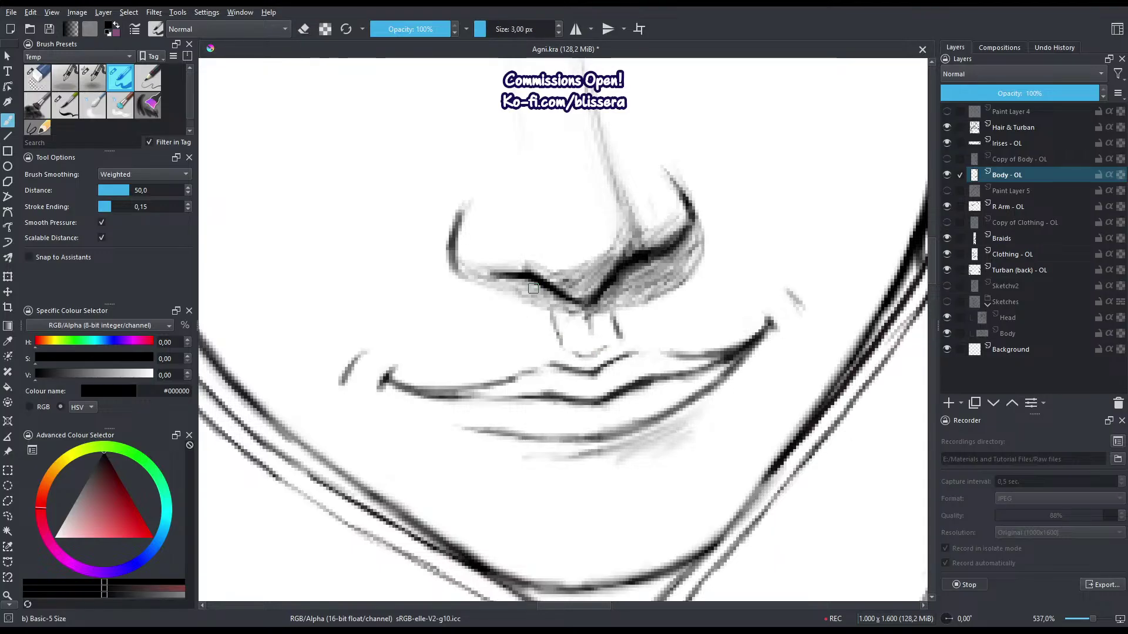
Darken the central dip of the upper lip's top edge with the 5 px brush.
{"action": "left_click_drag", "start_coordinate": [529, 434], "coordinate": [484, 496]}
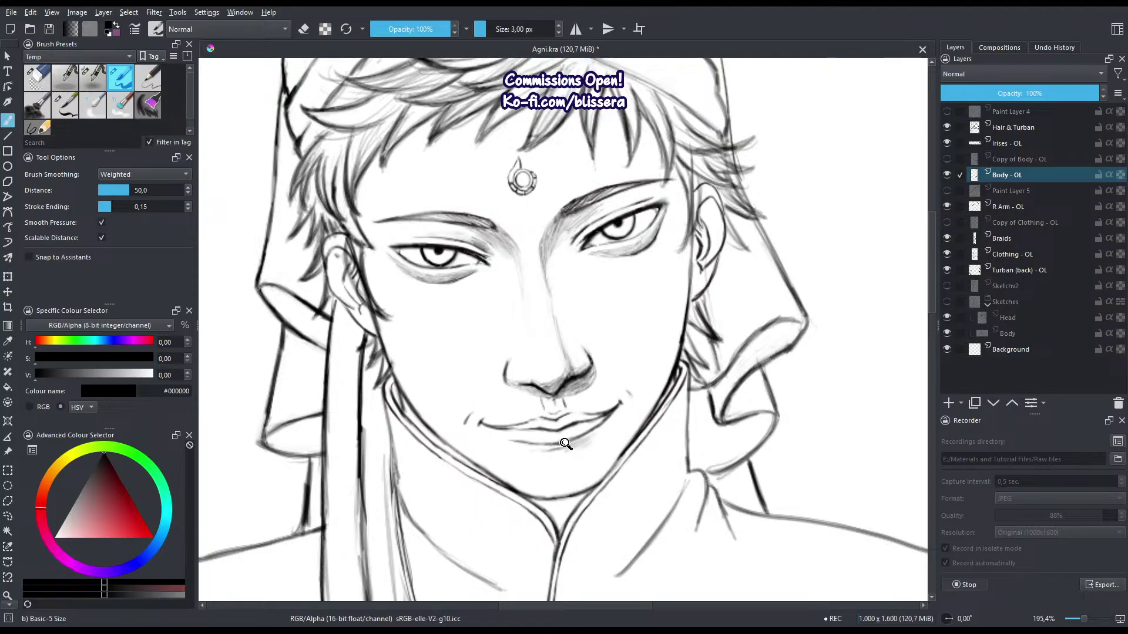
{"action": "left_click_drag", "start_coordinate": [566, 444], "coordinate": [661, 326]}
{"action": "left_click_drag", "start_coordinate": [558, 404], "coordinate": [428, 491]}
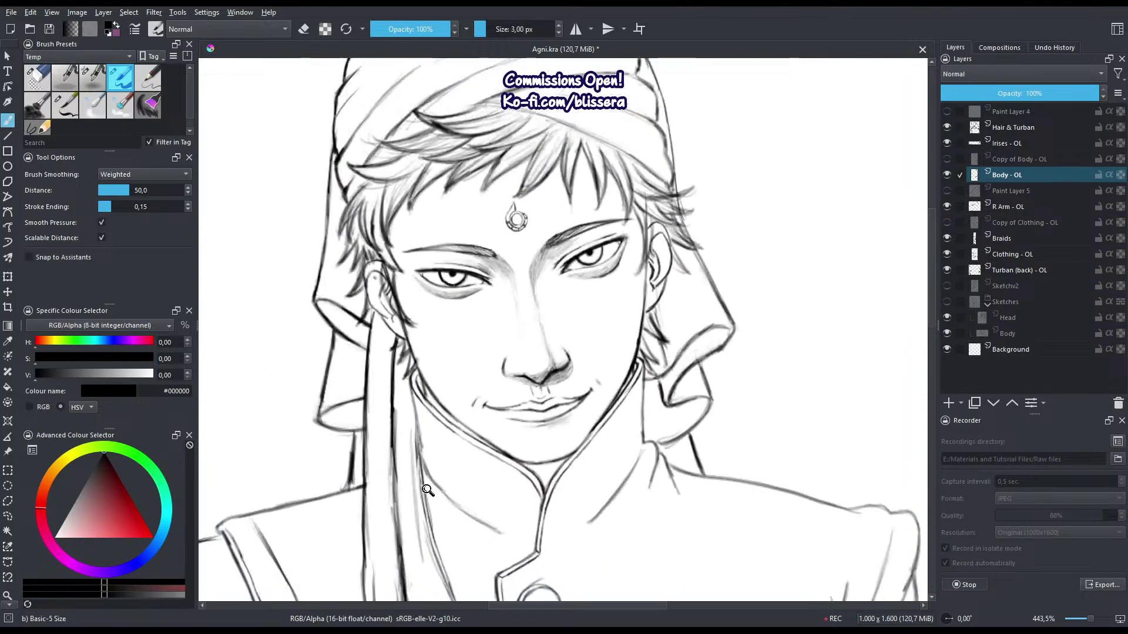
{"action": "left_click_drag", "start_coordinate": [555, 402], "coordinate": [658, 306]}
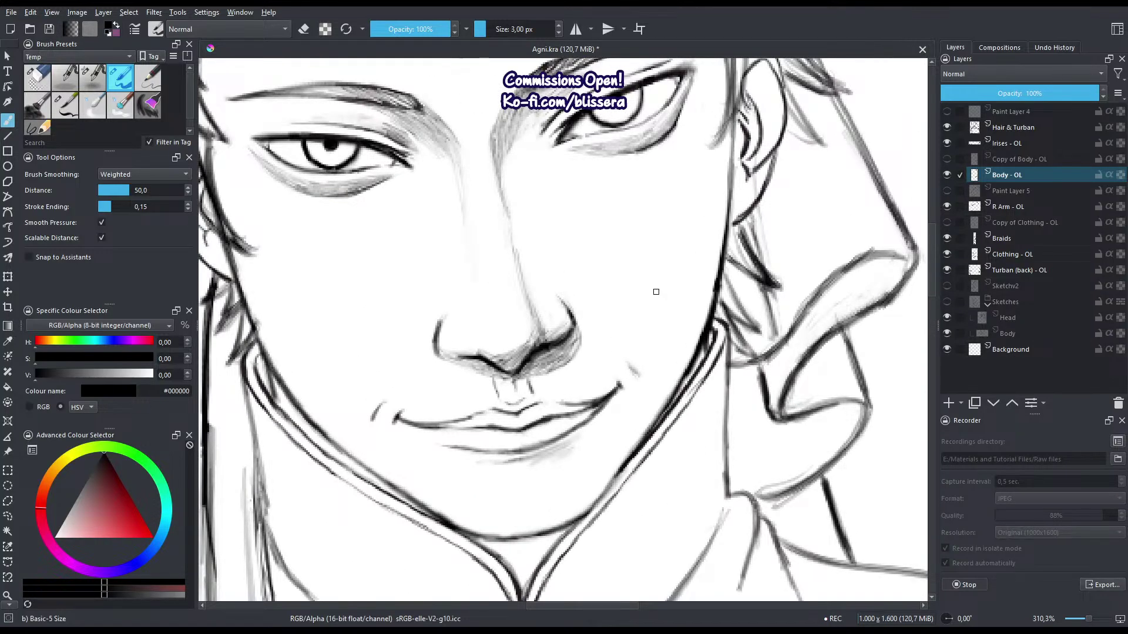
{"action": "left_click_drag", "start_coordinate": [503, 397], "coordinate": [579, 282]}
{"action": "key", "text": "bracketright"}
{"action": "key", "text": "bracketright"}
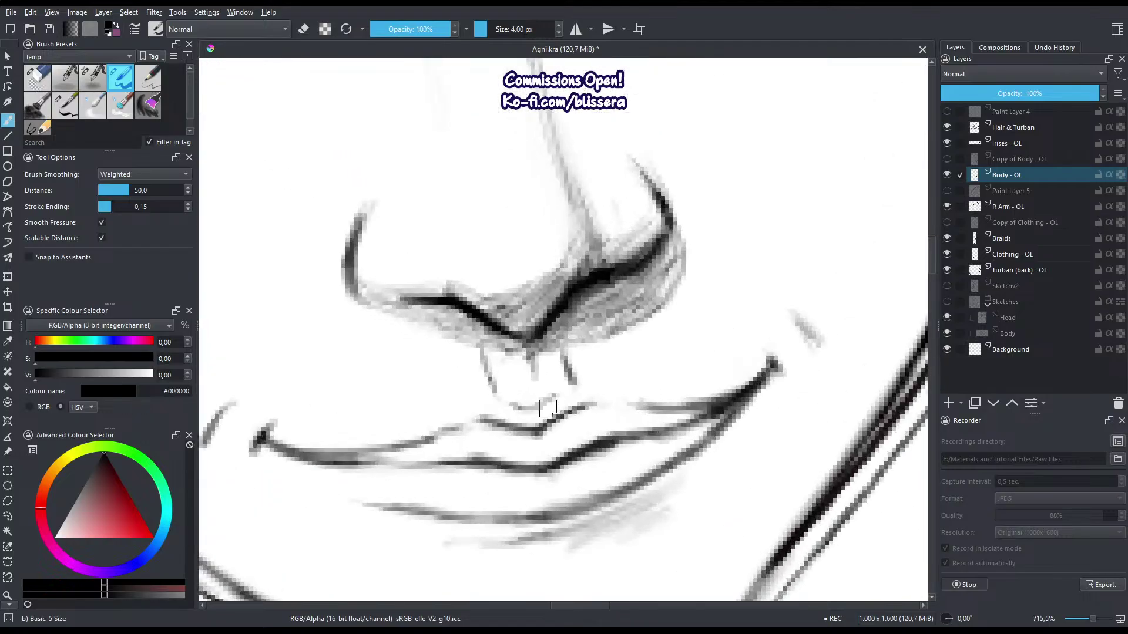
{"action": "mouse_move", "coordinate": [545, 433]}
{"action": "left_mouse_down"}
{"action": "mouse_move", "coordinate": [581, 403]}
{"action": "mouse_move", "coordinate": [511, 424]}
{"action": "mouse_move", "coordinate": [593, 401]}
{"action": "mouse_move", "coordinate": [546, 434]}
{"action": "left_mouse_up"}
{"action": "key", "text": "ctrl+z"}
{"action": "left_click_drag", "start_coordinate": [477, 420], "coordinate": [441, 434]}
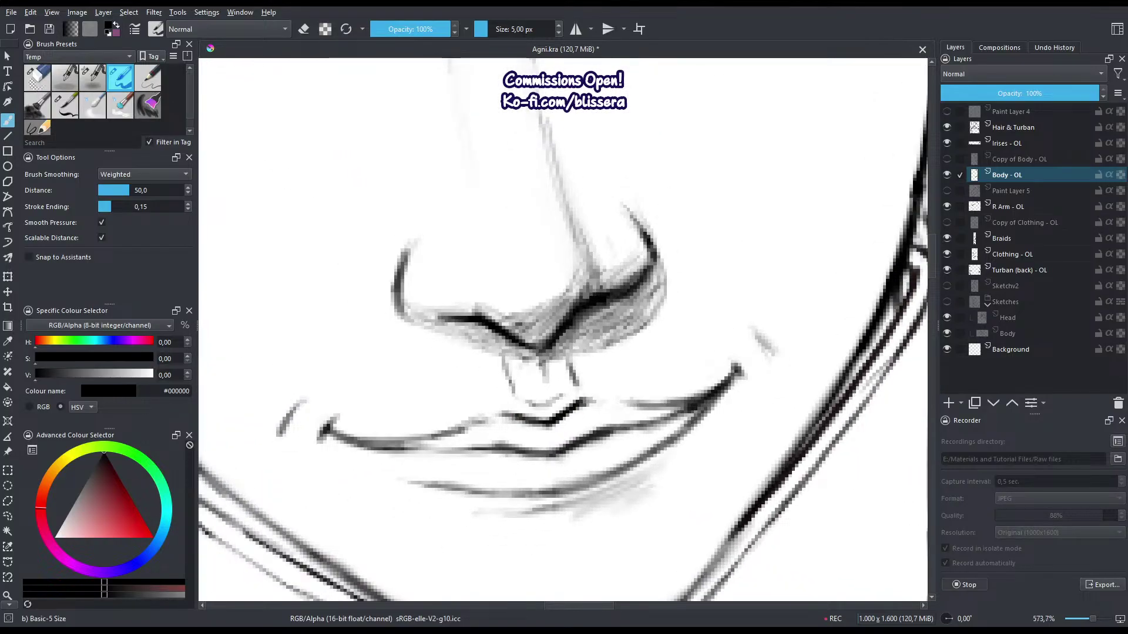
Erase the mouth's right-hand corner, redraw it as a tapered tip, and darken the lip line toward the centre with the 5 px brush.
{"action": "left_click_drag", "start_coordinate": [506, 404], "coordinate": [440, 433]}
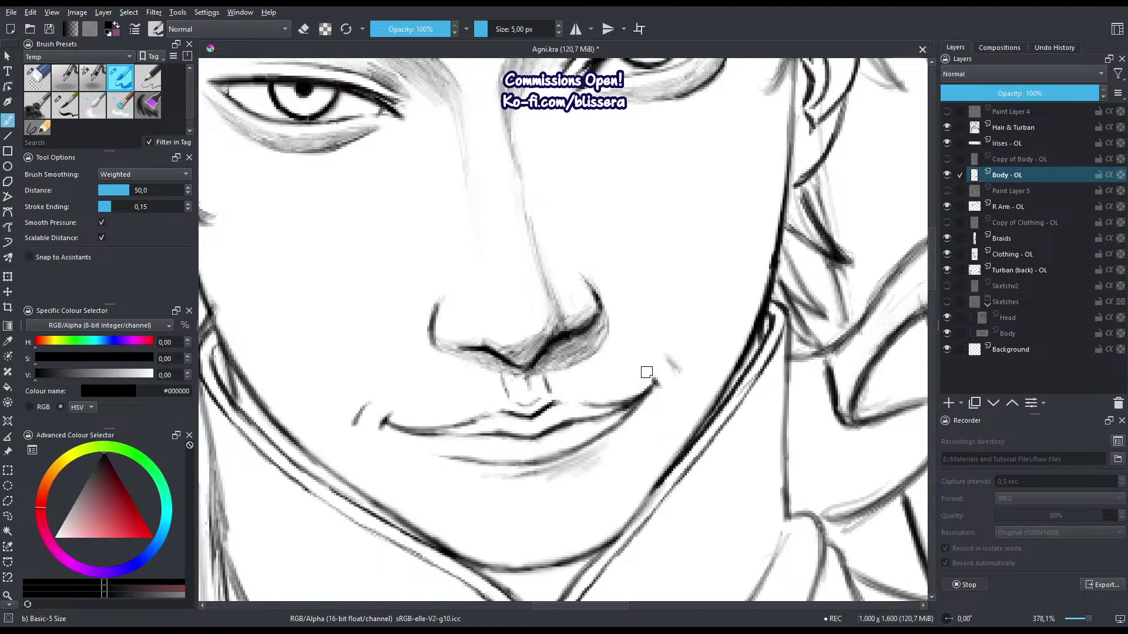
{"action": "key", "text": "e"}
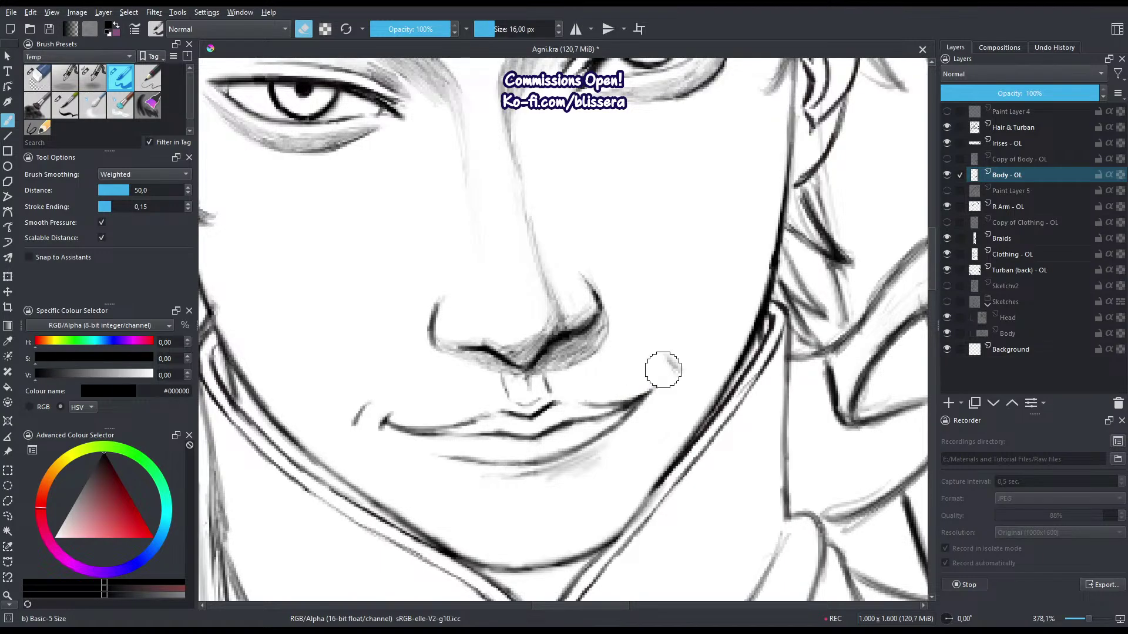
{"action": "key", "text": "e"}
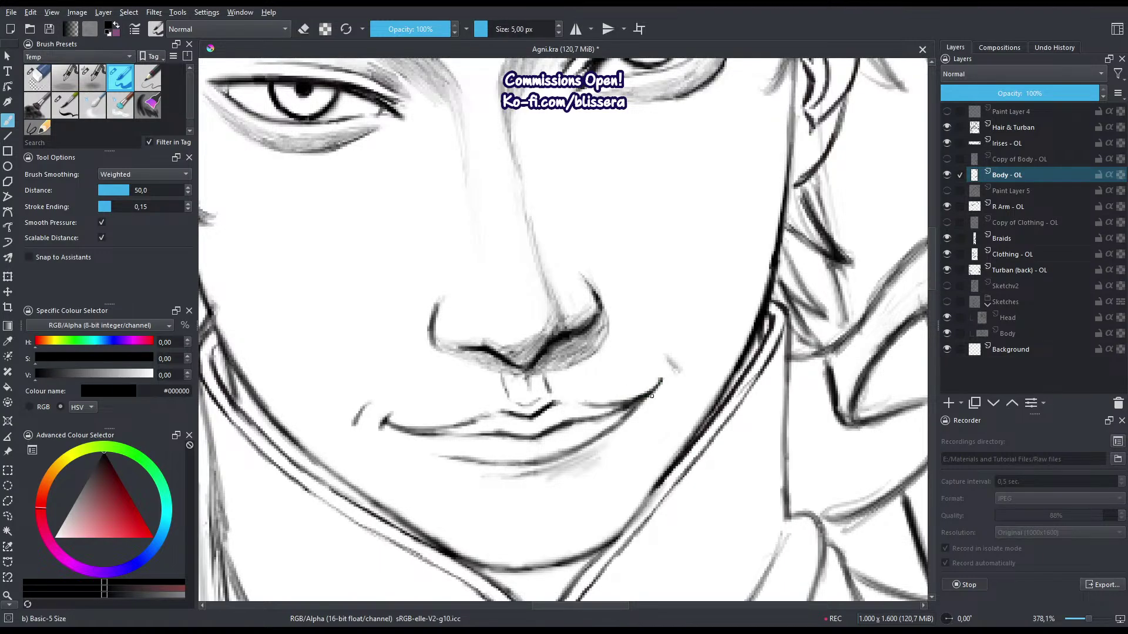
{"action": "mouse_move", "coordinate": [651, 396]}
{"action": "left_mouse_down"}
{"action": "mouse_move", "coordinate": [608, 399]}
{"action": "mouse_move", "coordinate": [577, 431]}
{"action": "mouse_move", "coordinate": [592, 414]}
{"action": "mouse_move", "coordinate": [546, 435]}
{"action": "left_mouse_up"}
{"action": "key", "text": "e"}
{"action": "key", "text": "e"}
{"action": "mouse_move", "coordinate": [617, 412]}
{"action": "left_mouse_down"}
{"action": "mouse_move", "coordinate": [564, 434]}
{"action": "mouse_move", "coordinate": [620, 430]}
{"action": "left_mouse_up"}
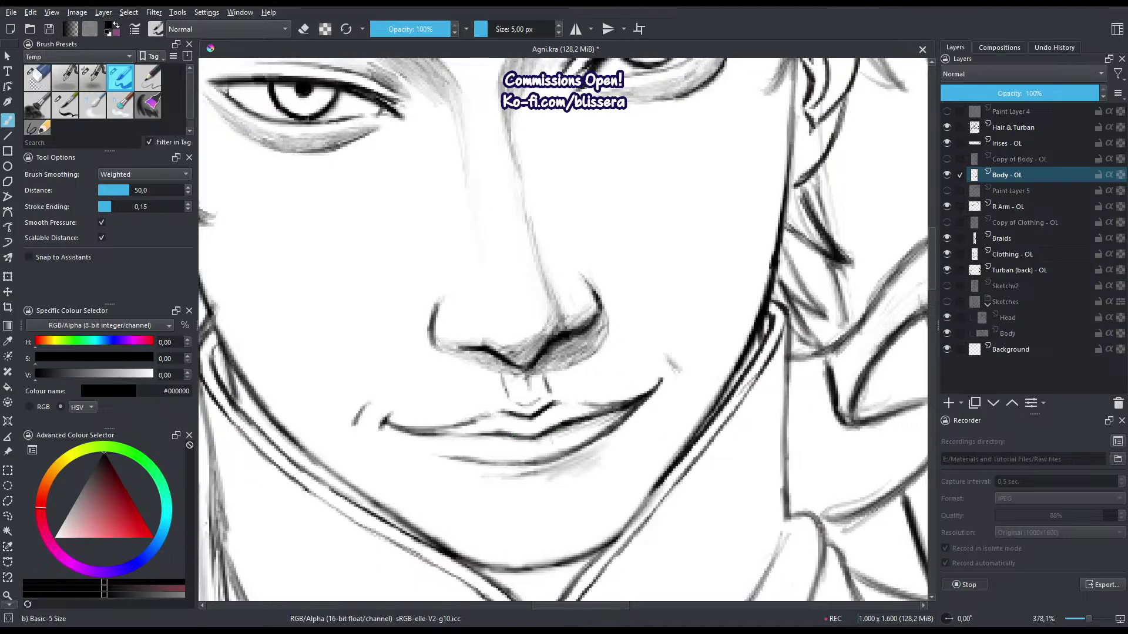
Darken the short smile crease beside the mouth's right-hand corner with the 5 px brush.
{"action": "scroll", "coordinate": [495, 451], "scroll_direction": "down", "scroll_amount": 4}
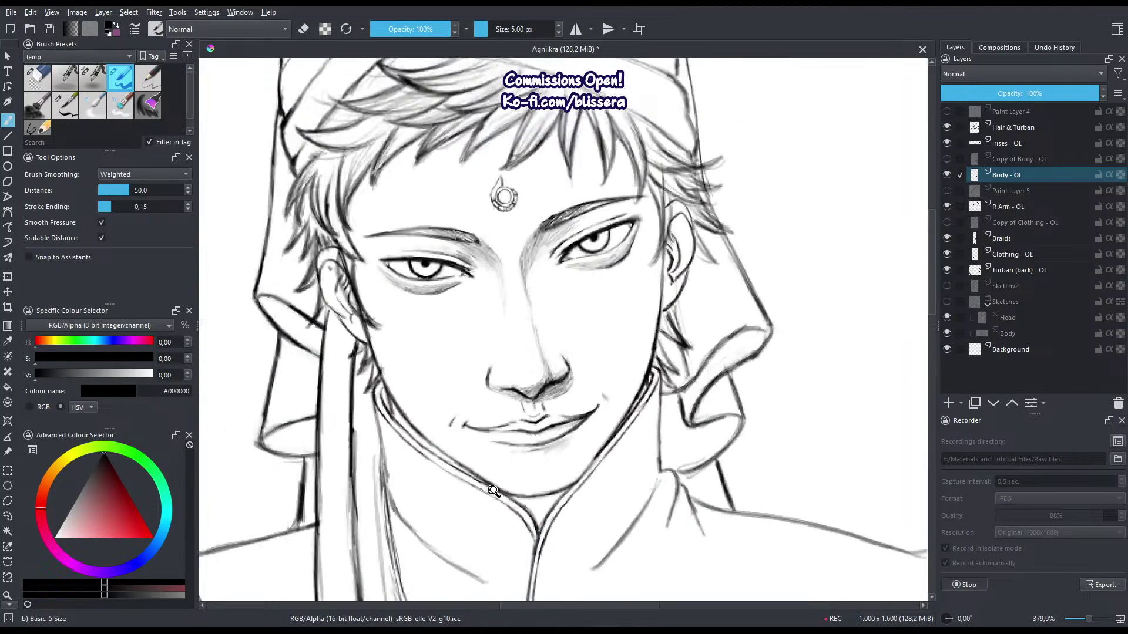
{"action": "left_click_drag", "start_coordinate": [601, 415], "coordinate": [652, 312]}
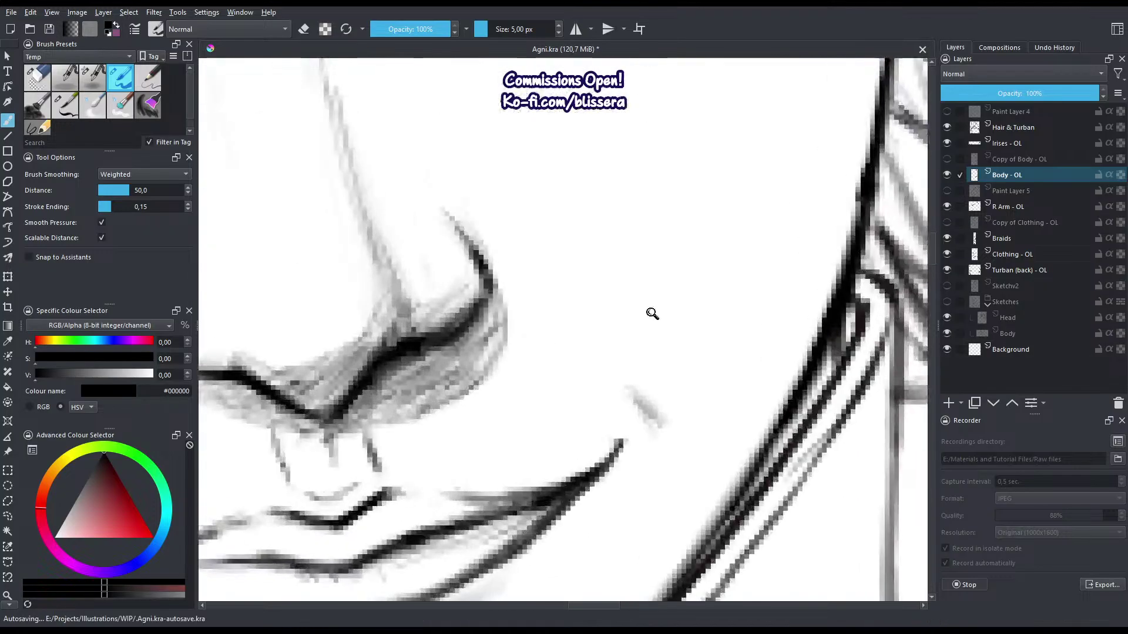
{"action": "mouse_move", "coordinate": [636, 394]}
{"action": "left_mouse_down"}
{"action": "mouse_move", "coordinate": [656, 424]}
{"action": "mouse_move", "coordinate": [459, 520]}
{"action": "mouse_move", "coordinate": [485, 509]}
{"action": "left_mouse_up"}
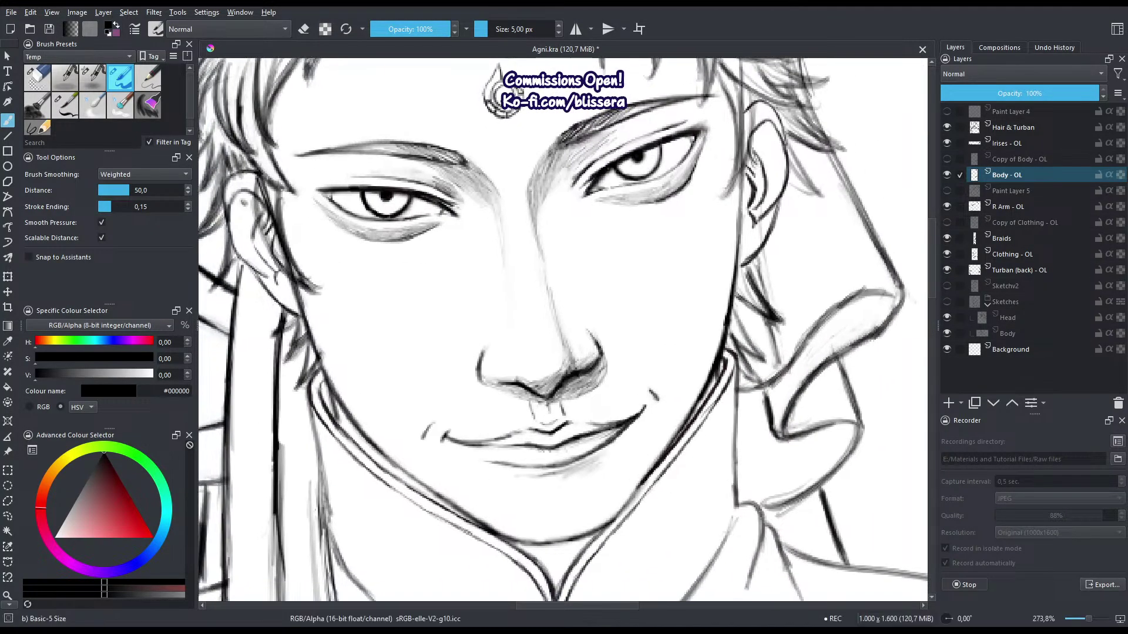
Redefine both nostril wings and darken the right-hand nostril line with the 5 px brush, thinning the left wing with the eraser.
{"action": "left_click_drag", "start_coordinate": [573, 336], "coordinate": [612, 258]}
{"action": "left_click_drag", "start_coordinate": [612, 337], "coordinate": [629, 384]}
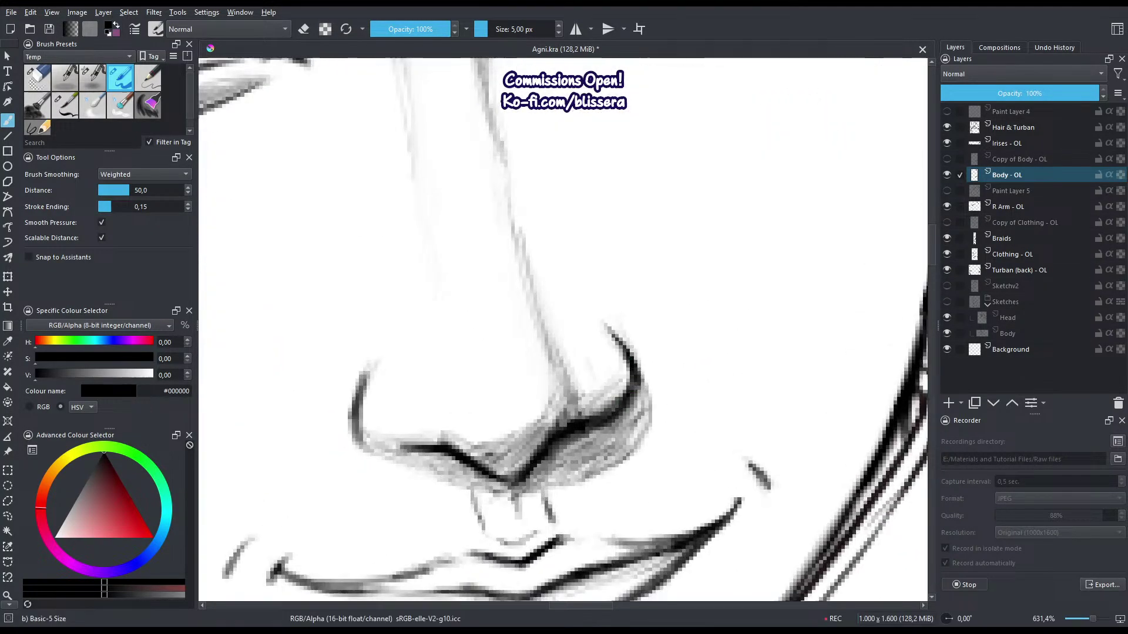
{"action": "mouse_move", "coordinate": [351, 367]}
{"action": "left_mouse_down"}
{"action": "mouse_move", "coordinate": [402, 346]}
{"action": "mouse_move", "coordinate": [426, 383]}
{"action": "left_mouse_up"}
{"action": "key", "text": "e"}
{"action": "left_click_drag", "start_coordinate": [421, 344], "coordinate": [413, 418]}
{"action": "key", "text": "e"}
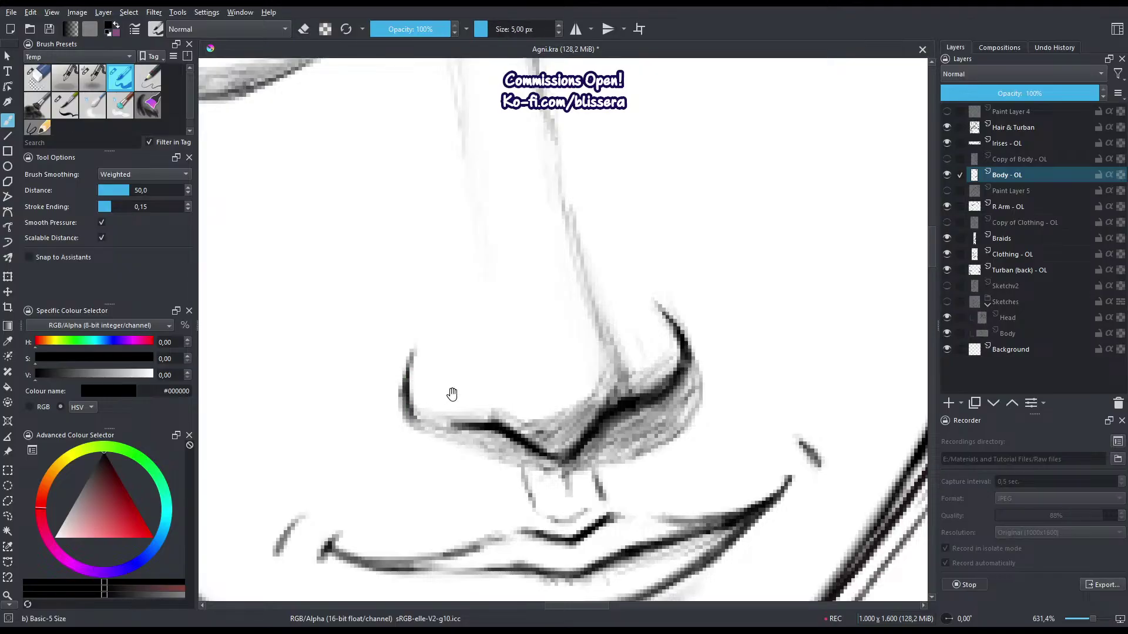
{"action": "left_click_drag", "start_coordinate": [675, 374], "coordinate": [610, 407]}
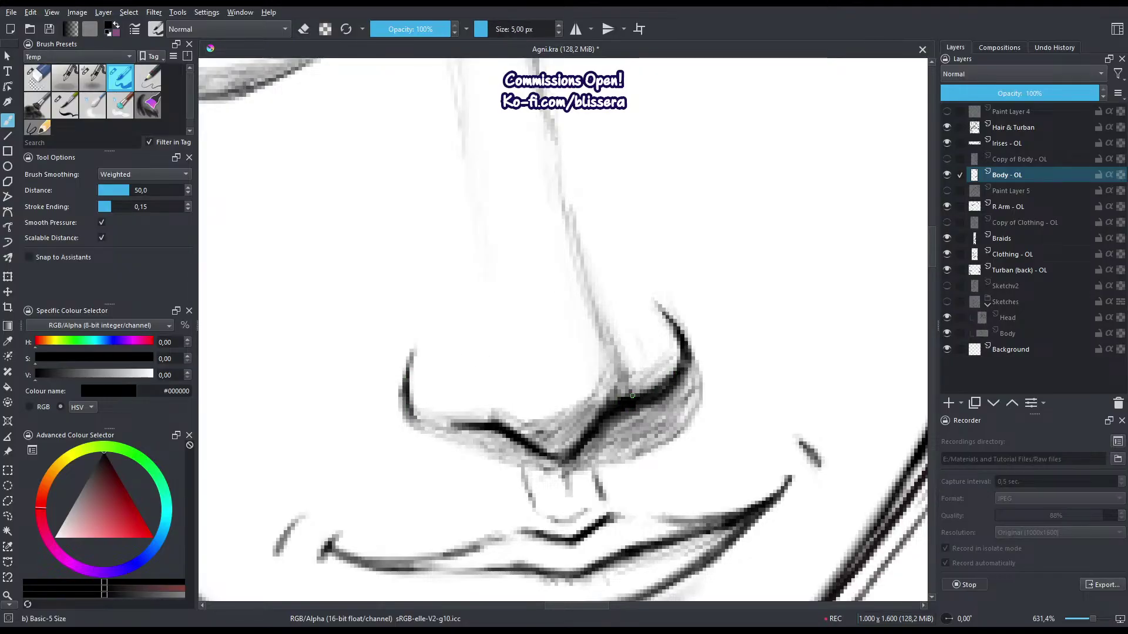
Reduce the brush size to 4 px and review the whole portrait alongside the reference images.
{"action": "mouse_move", "coordinate": [449, 427]}
{"action": "left_mouse_down"}
{"action": "mouse_move", "coordinate": [489, 422]}
{"action": "mouse_move", "coordinate": [481, 427]}
{"action": "mouse_move", "coordinate": [507, 437]}
{"action": "mouse_move", "coordinate": [463, 467]}
{"action": "left_mouse_up"}
{"action": "scroll", "coordinate": [463, 468], "scroll_direction": "down", "scroll_amount": 5}
{"action": "key", "text": "bracketleft"}
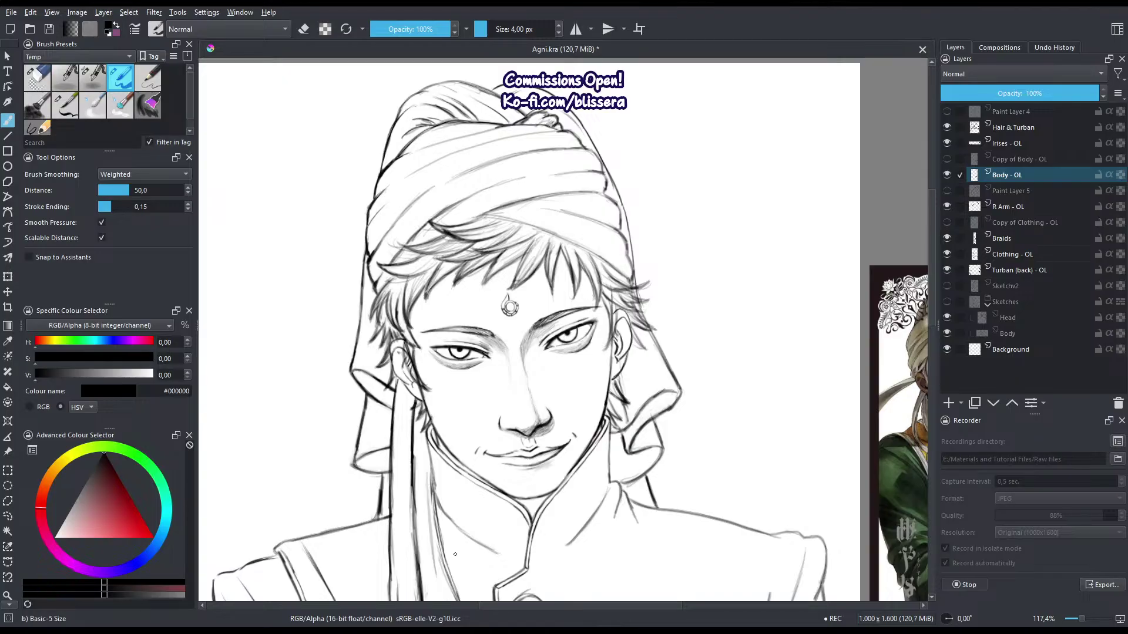
{"action": "scroll", "coordinate": [487, 400], "scroll_direction": "down", "scroll_amount": 4}
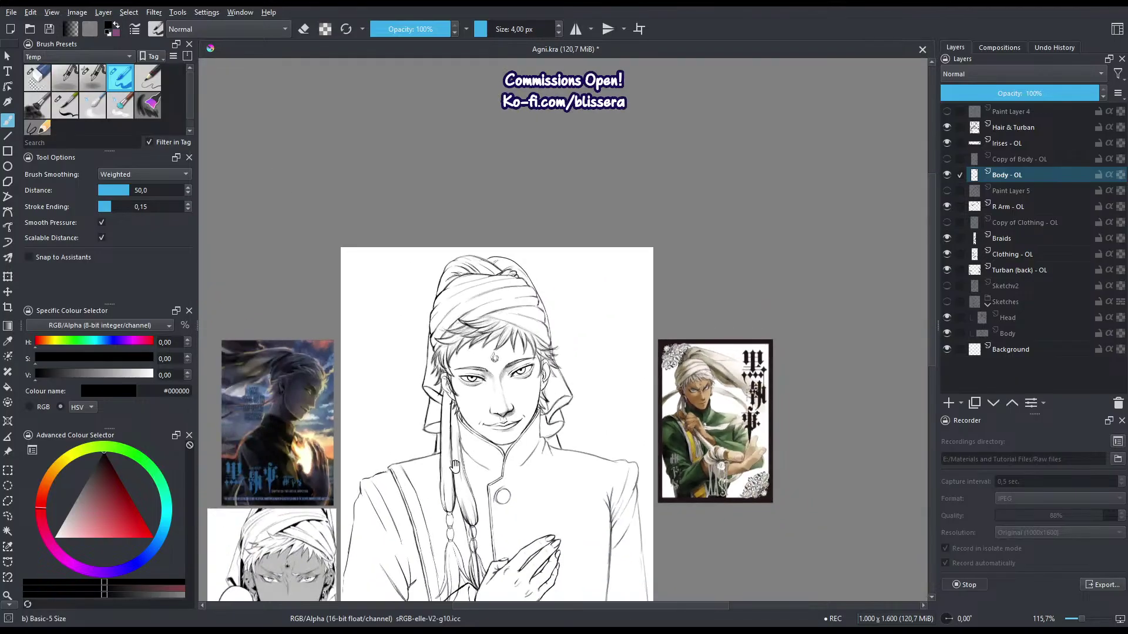
{"action": "left_click_drag", "start_coordinate": [468, 446], "coordinate": [512, 366]}
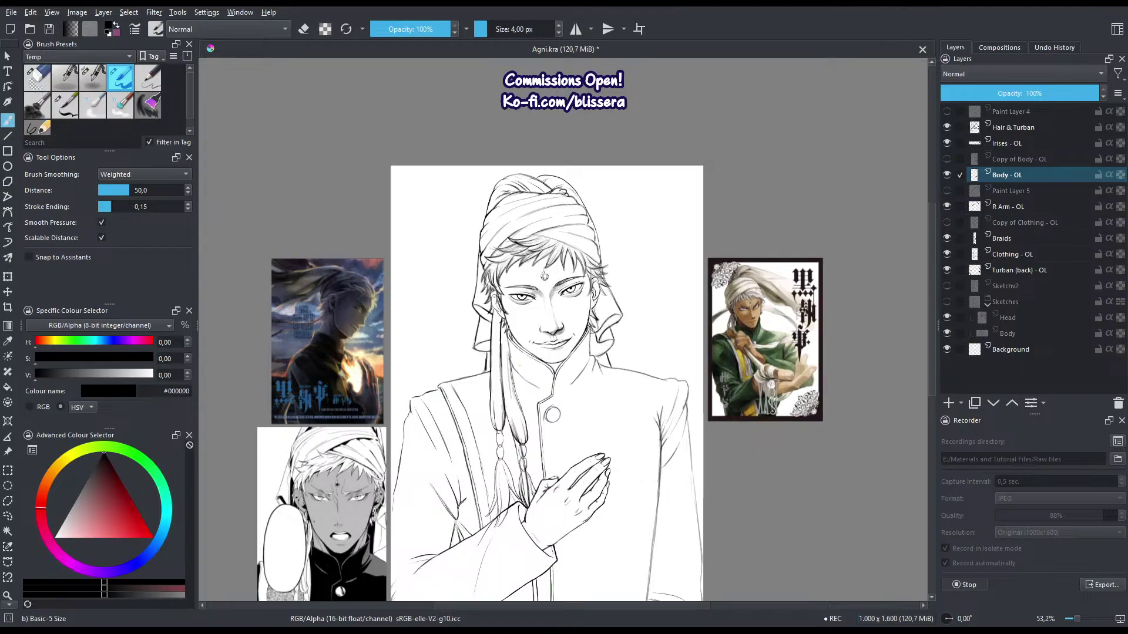
{"action": "scroll", "coordinate": [539, 282], "scroll_direction": "up", "scroll_amount": 5}
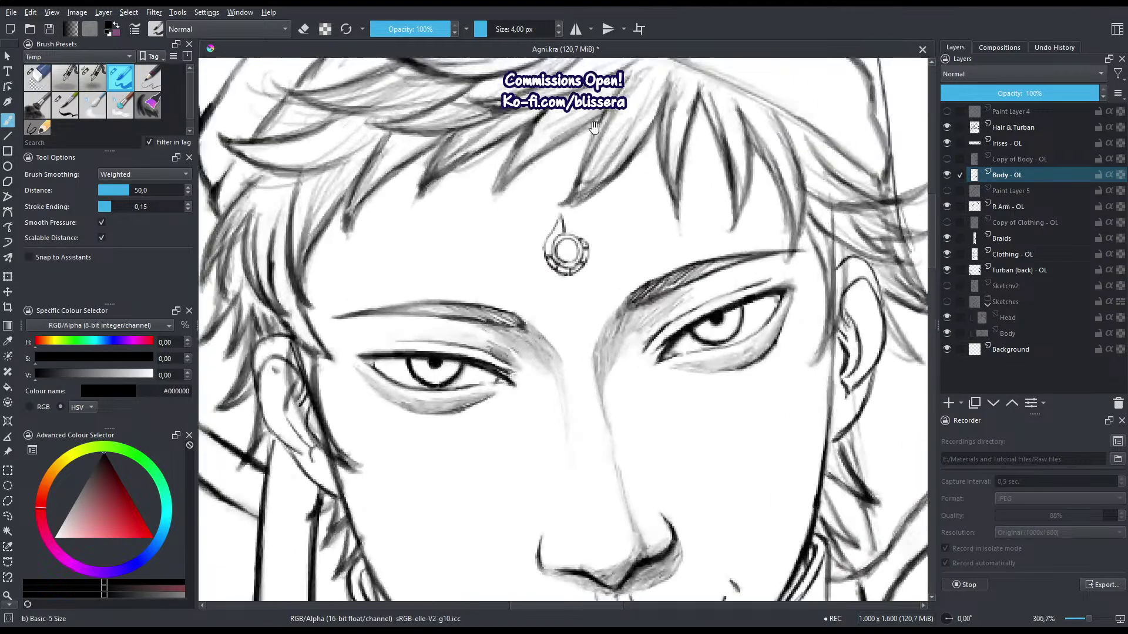
Lasso the left-hand half of the mouth together with the adjacent cheek and jawline on Body - OL.
{"action": "left_click_drag", "start_coordinate": [562, 420], "coordinate": [563, 215]}
{"action": "key", "text": "l"}
{"action": "left_click_drag", "start_coordinate": [571, 462], "coordinate": [559, 452]}
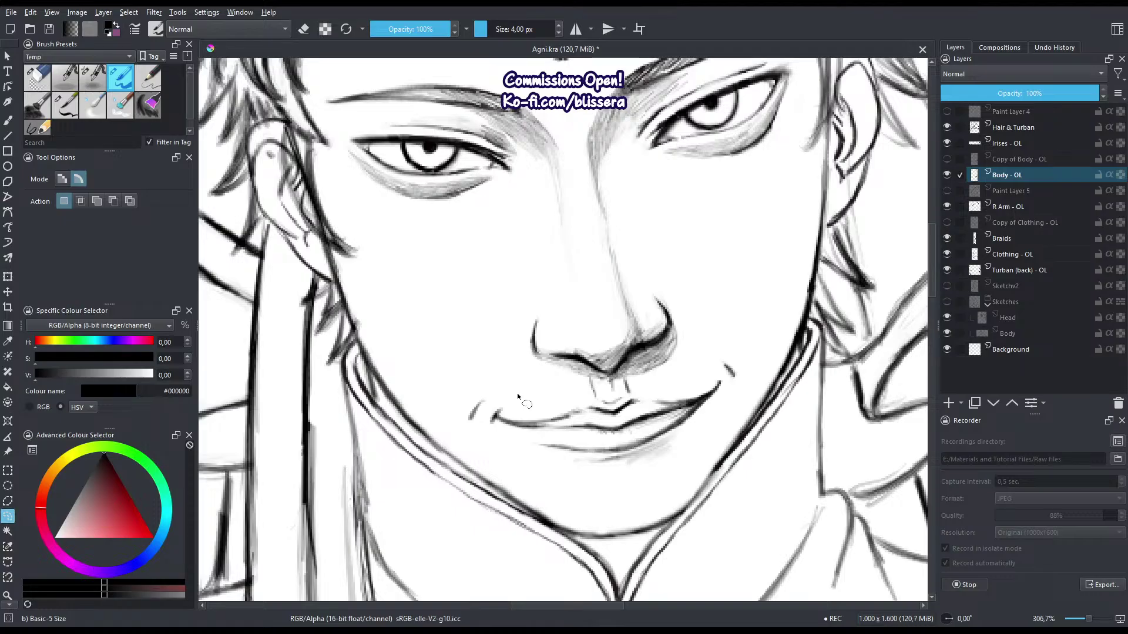
{"action": "left_click_drag", "start_coordinate": [582, 401], "coordinate": [608, 412]}
{"action": "mouse_move", "coordinate": [582, 564]}
{"action": "left_mouse_down"}
{"action": "mouse_move", "coordinate": [428, 467]}
{"action": "mouse_move", "coordinate": [392, 404]}
{"action": "left_mouse_up"}
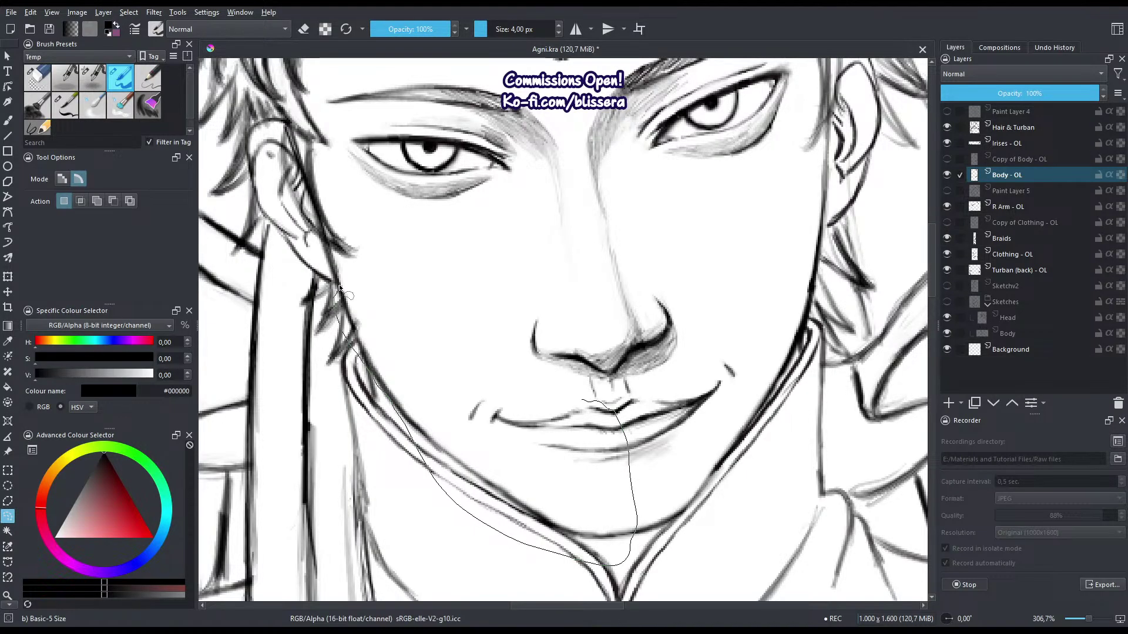
{"action": "left_click_drag", "start_coordinate": [505, 382], "coordinate": [511, 384]}
Warp the selection with 3 subdivisions to pull the mouth's left-hand corner inward, apply the transform and deselect.
{"action": "key", "text": "ctrl+t"}
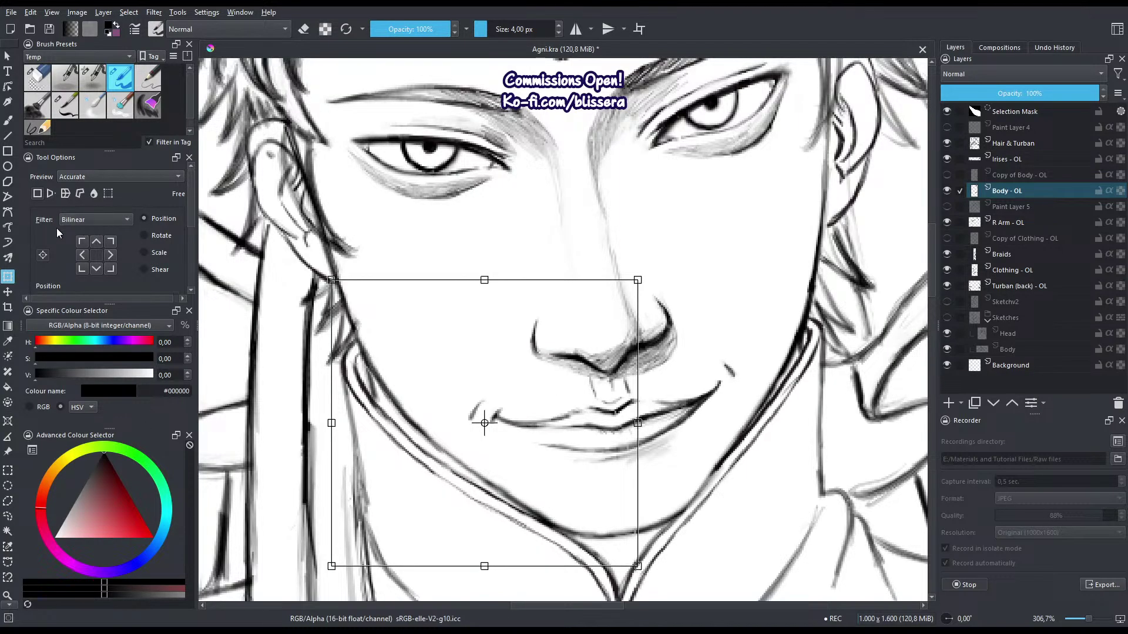
{"action": "left_click", "coordinate": [66, 193]}
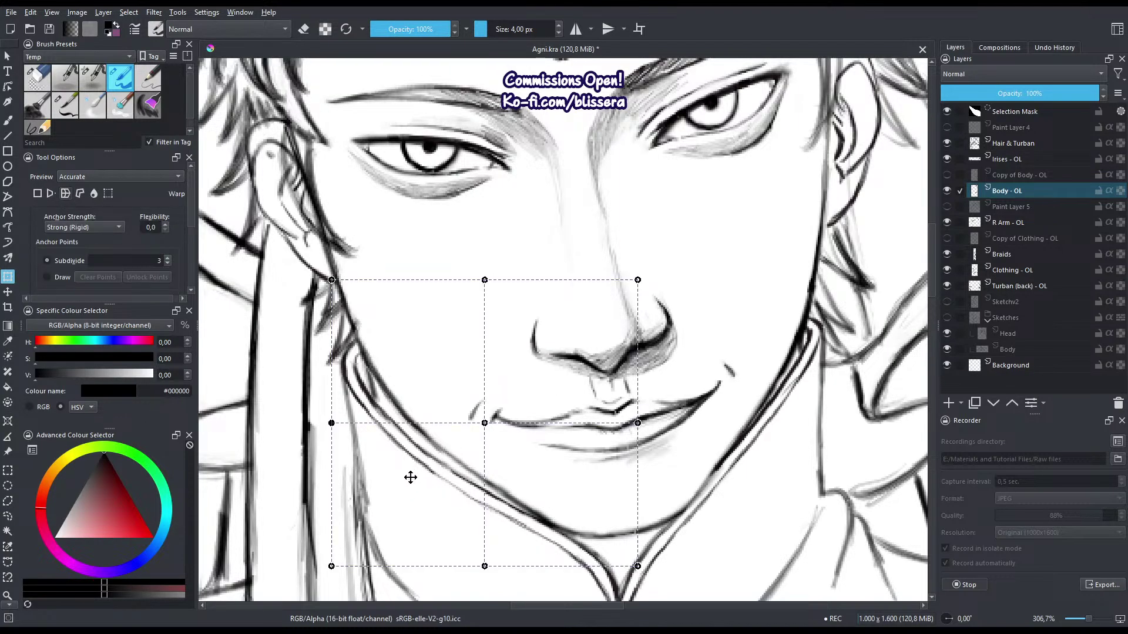
{"action": "left_click_drag", "start_coordinate": [484, 424], "coordinate": [499, 421]}
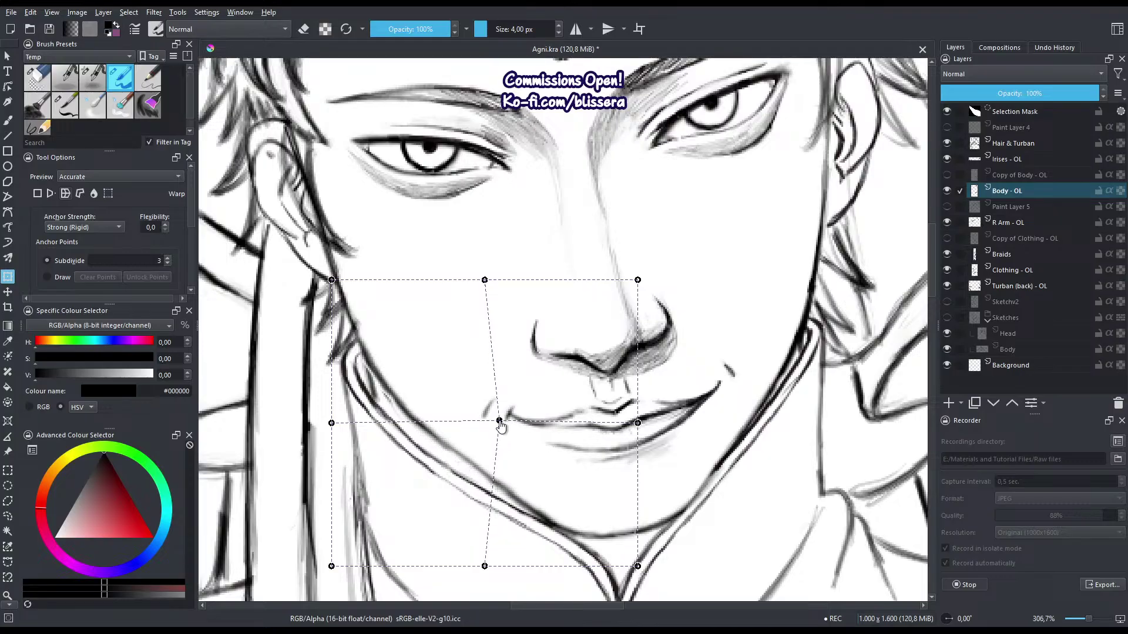
{"action": "scroll", "coordinate": [500, 425], "scroll_direction": "down", "scroll_amount": 5}
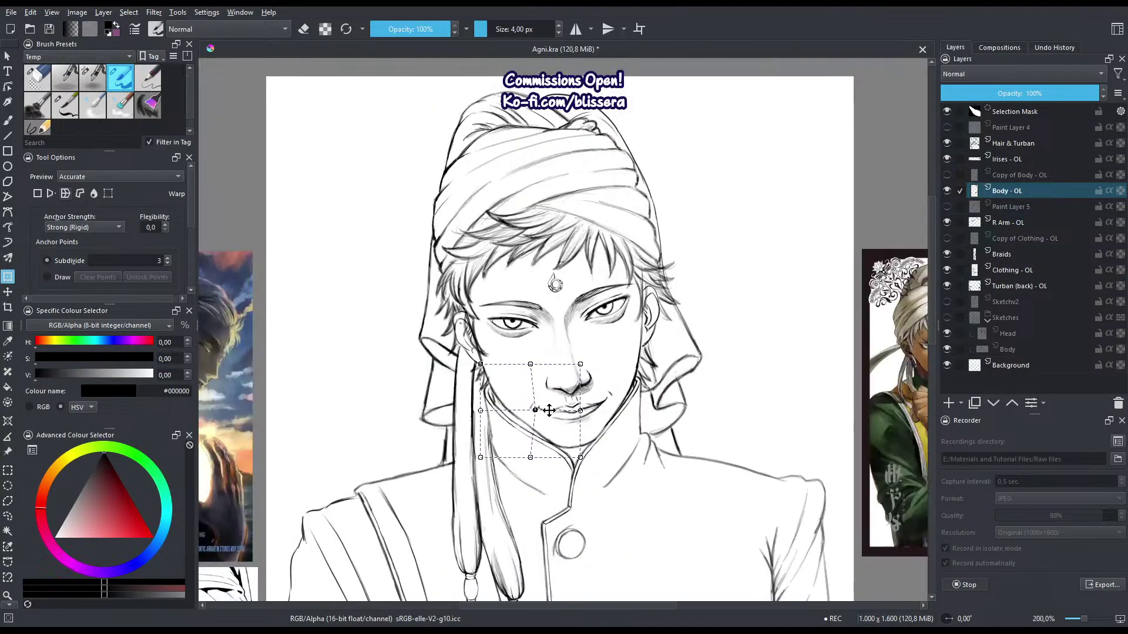
{"action": "left_click_drag", "start_coordinate": [531, 410], "coordinate": [535, 410]}
{"action": "scroll", "coordinate": [519, 420], "scroll_direction": "up", "scroll_amount": 4}
{"action": "key", "text": "Return"}
{"action": "scroll", "coordinate": [516, 447], "scroll_direction": "down", "scroll_amount": 4}
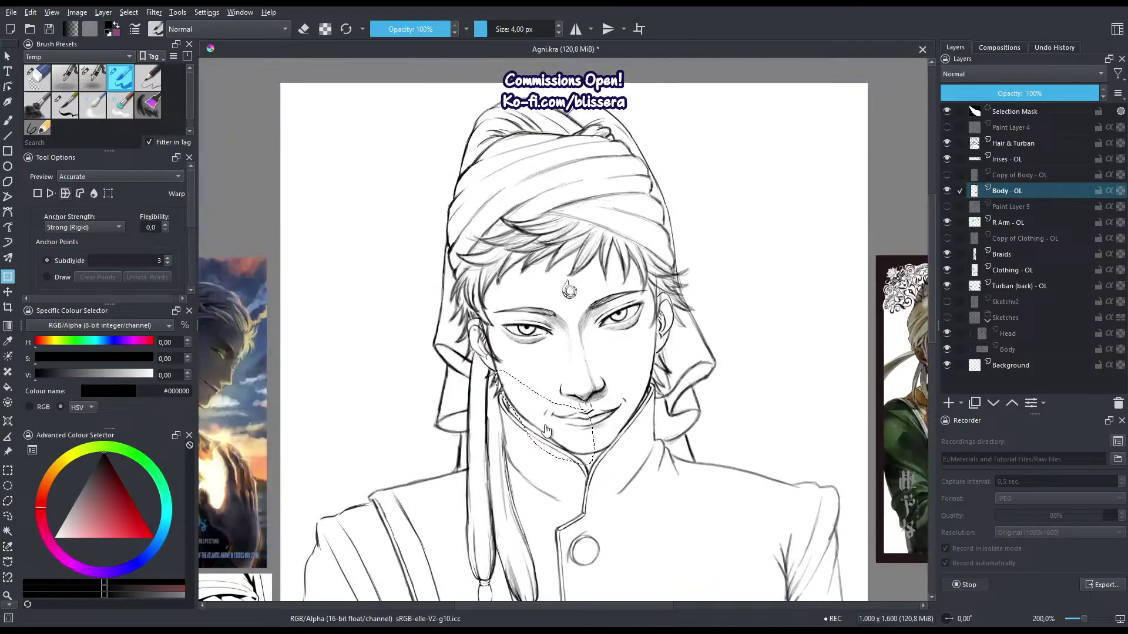
{"action": "key", "text": "ctrl+shift+a"}
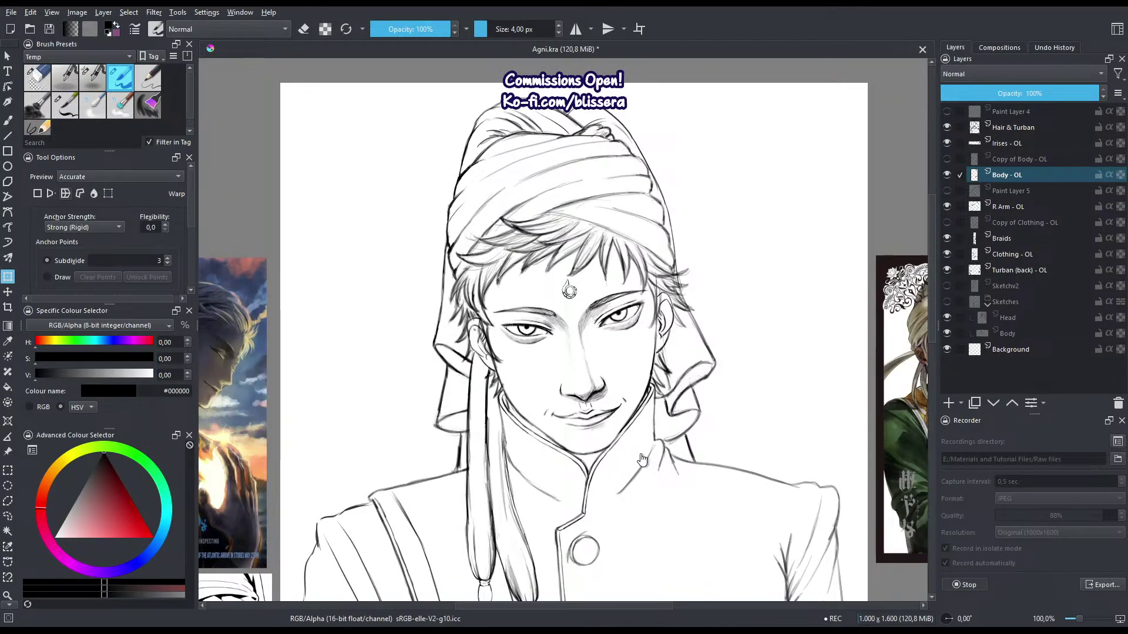
Lasso the right-hand half of the mouth together with the adjacent smile crease and jawline on Body - OL.
{"action": "scroll", "coordinate": [567, 385], "scroll_direction": "up", "scroll_amount": 5}
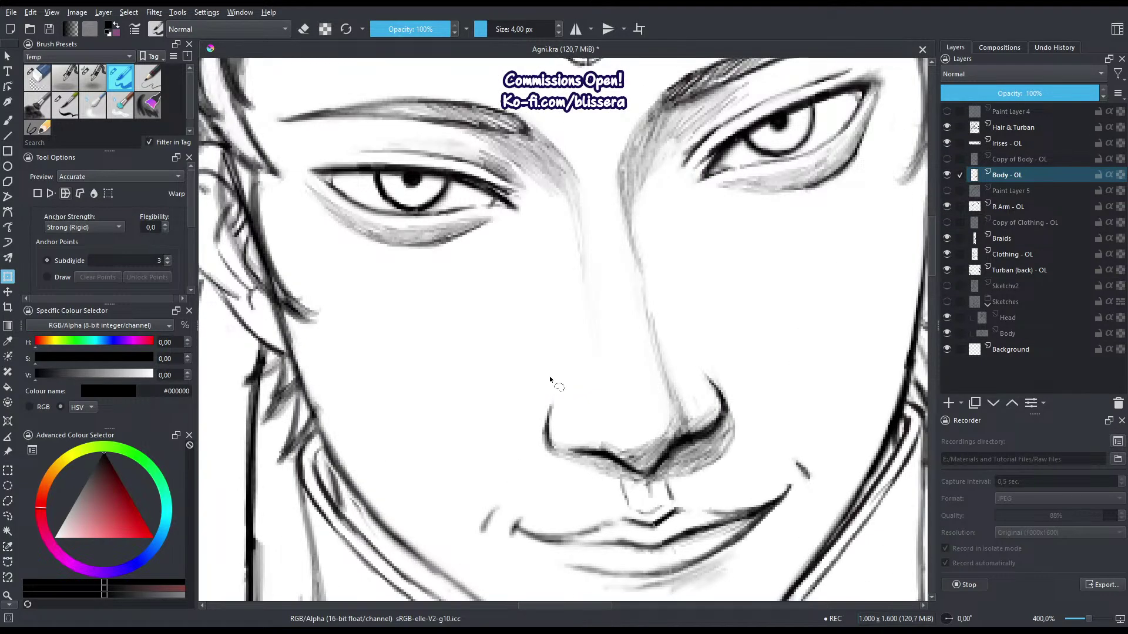
{"action": "key", "text": "l"}
{"action": "left_click_drag", "start_coordinate": [621, 303], "coordinate": [638, 393]}
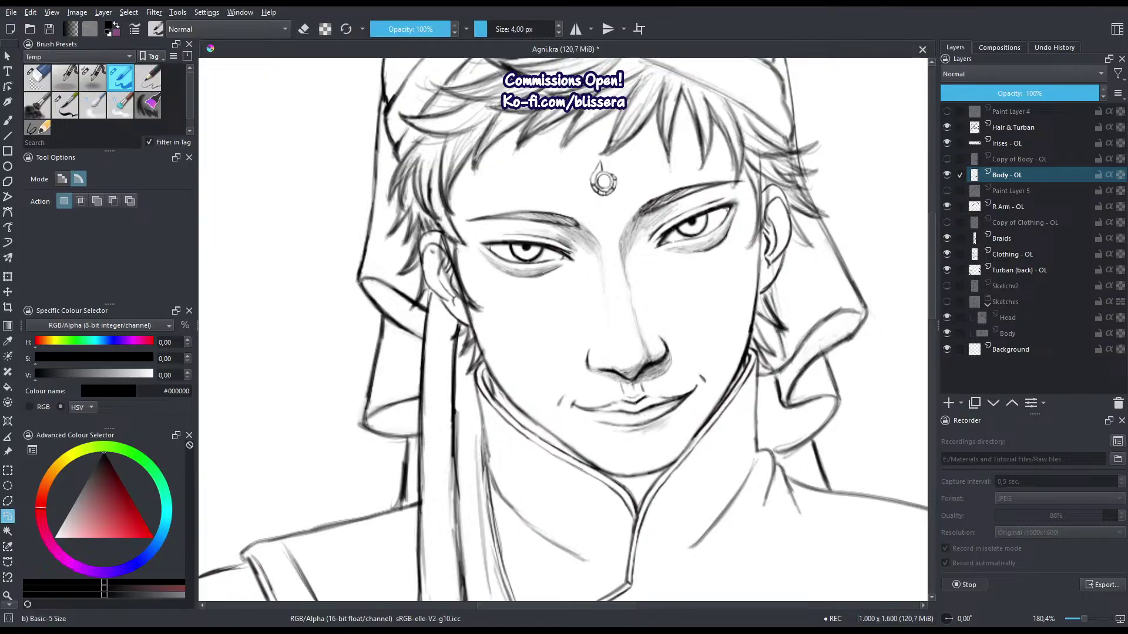
{"action": "scroll", "coordinate": [769, 309], "scroll_direction": "up", "scroll_amount": 1}
{"action": "mouse_move", "coordinate": [776, 350]}
{"action": "left_mouse_down"}
{"action": "mouse_move", "coordinate": [733, 473]}
{"action": "mouse_move", "coordinate": [670, 536]}
{"action": "mouse_move", "coordinate": [624, 539]}
{"action": "left_mouse_up"}
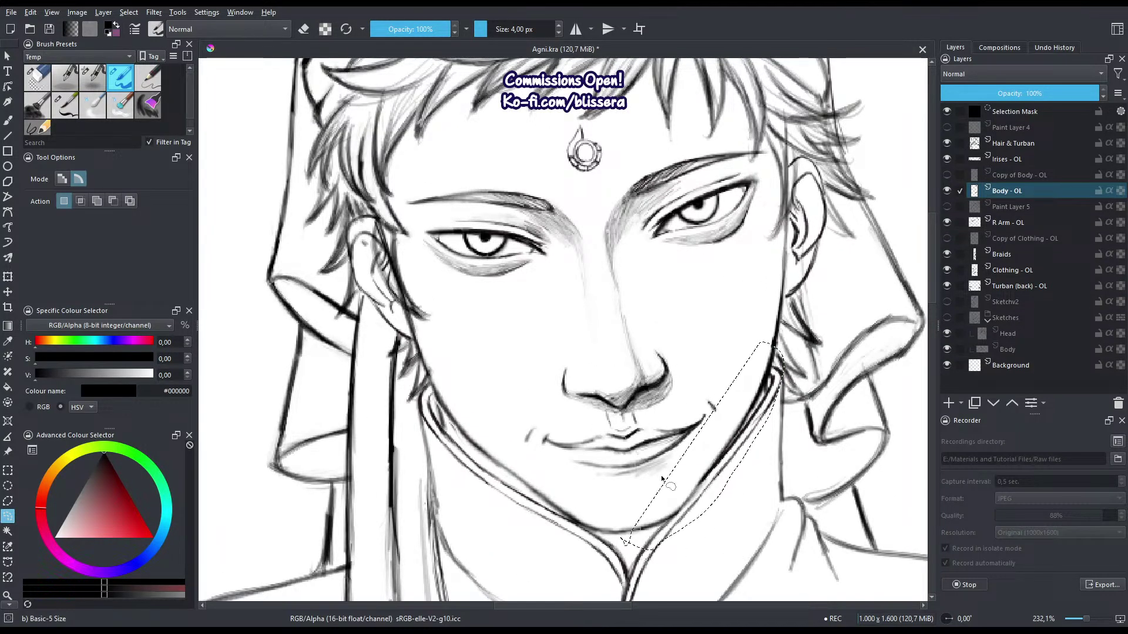
{"action": "mouse_move", "coordinate": [762, 349]}
{"action": "left_mouse_down"}
{"action": "mouse_move", "coordinate": [627, 443]}
{"action": "mouse_move", "coordinate": [666, 439]}
{"action": "mouse_move", "coordinate": [623, 446]}
{"action": "mouse_move", "coordinate": [708, 406]}
{"action": "left_mouse_up"}
{"action": "mouse_move", "coordinate": [666, 451]}
{"action": "left_mouse_down"}
{"action": "mouse_move", "coordinate": [672, 506]}
{"action": "mouse_move", "coordinate": [630, 487]}
{"action": "left_mouse_up"}
{"action": "mouse_move", "coordinate": [626, 434]}
{"action": "left_mouse_down"}
{"action": "mouse_move", "coordinate": [627, 467]}
{"action": "mouse_move", "coordinate": [604, 499]}
{"action": "left_mouse_up"}
{"action": "mouse_move", "coordinate": [619, 436]}
{"action": "left_mouse_down"}
{"action": "mouse_move", "coordinate": [602, 491]}
{"action": "mouse_move", "coordinate": [594, 436]}
{"action": "left_mouse_up"}
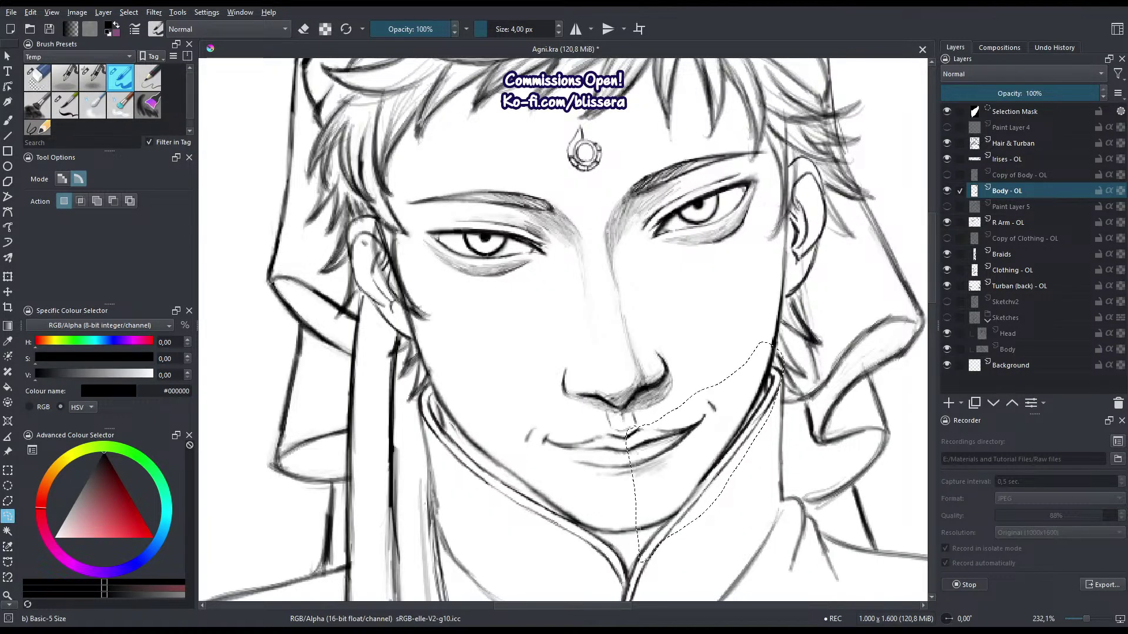
{"action": "key", "text": "t"}
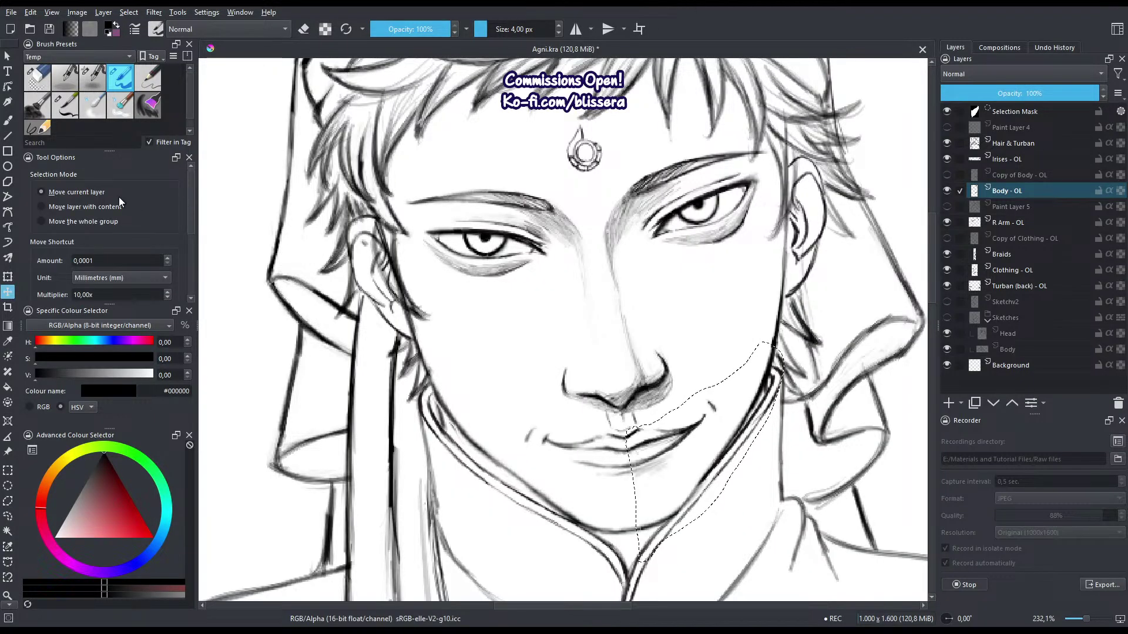
{"action": "key", "text": "ctrl+t"}
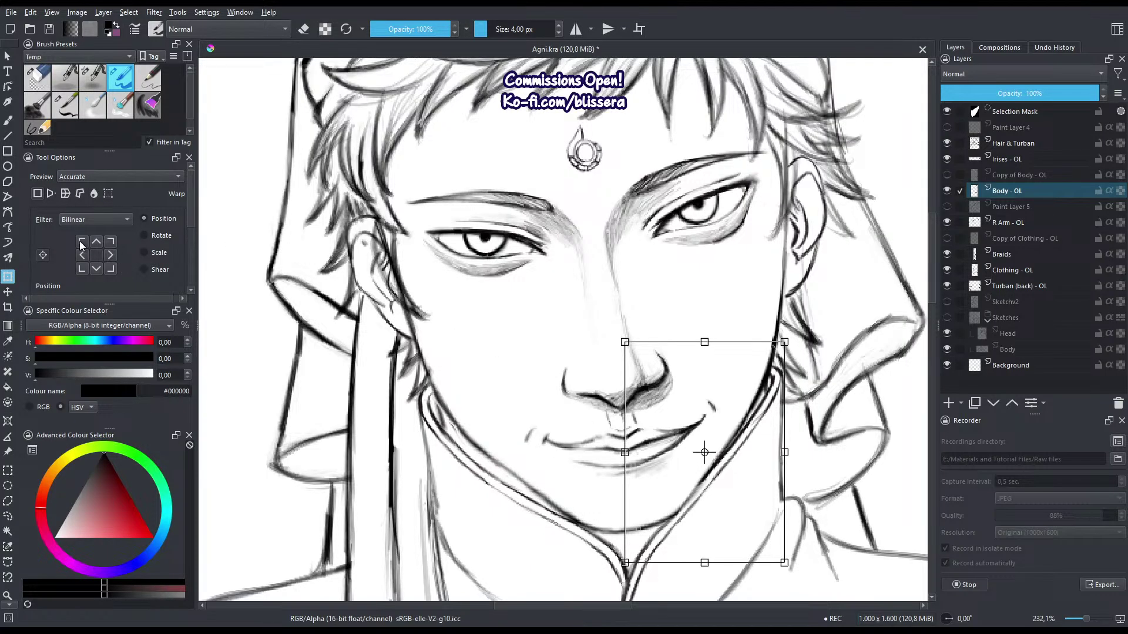
{"action": "key", "text": "Escape"}
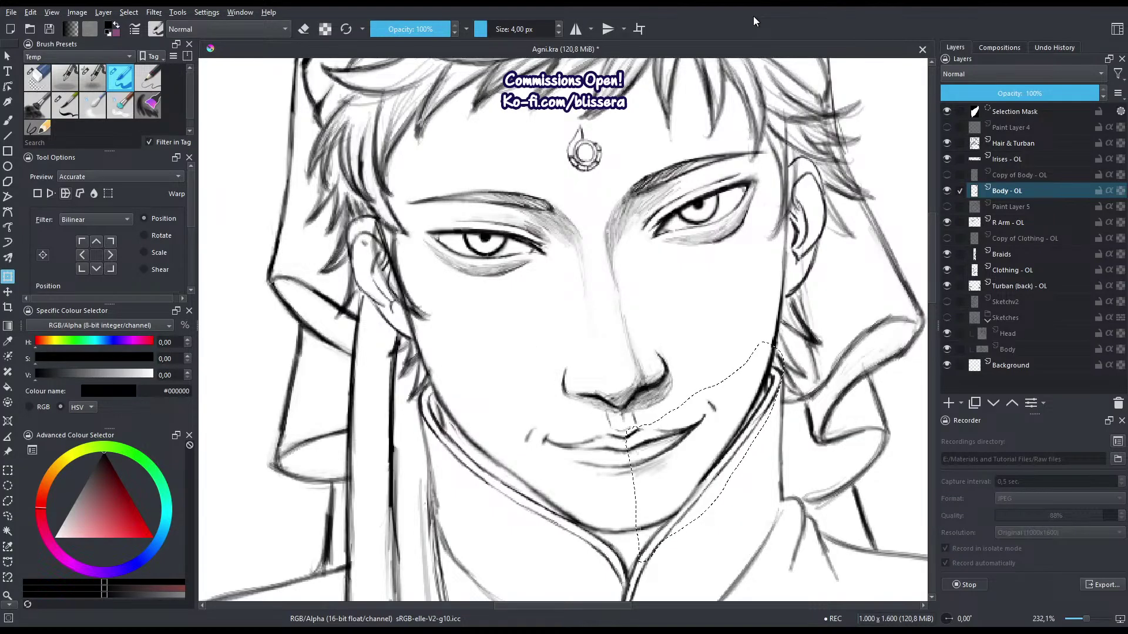
{"action": "key", "text": "ctrl+t"}
{"action": "scroll", "coordinate": [688, 476], "scroll_direction": "up", "scroll_amount": 4}
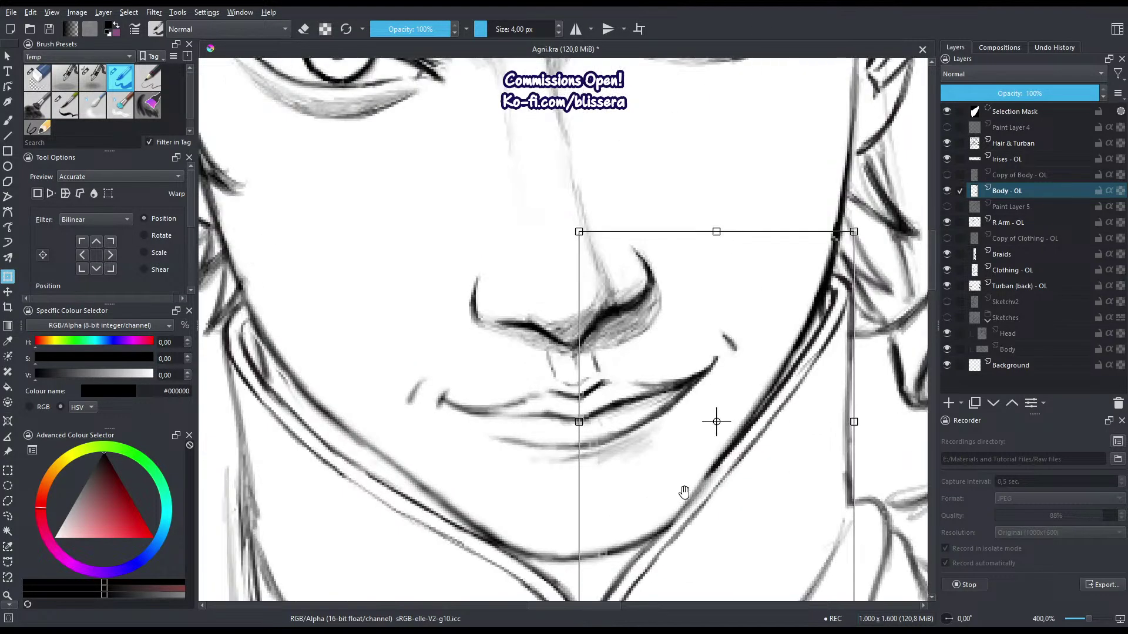
{"action": "left_click", "coordinate": [80, 193]}
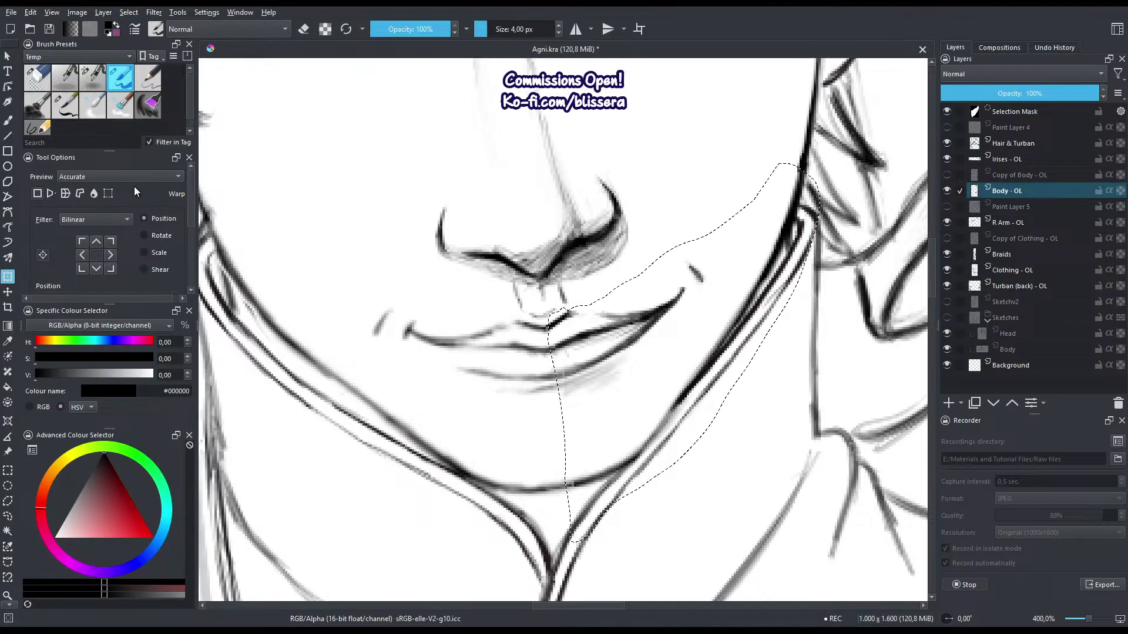
{"action": "left_click", "coordinate": [50, 193]}
{"action": "left_click", "coordinate": [68, 193]}
Try rotating the selected right-hand half of the mouth and jaw, and discard the transform.
{"action": "left_click", "coordinate": [8, 276]}
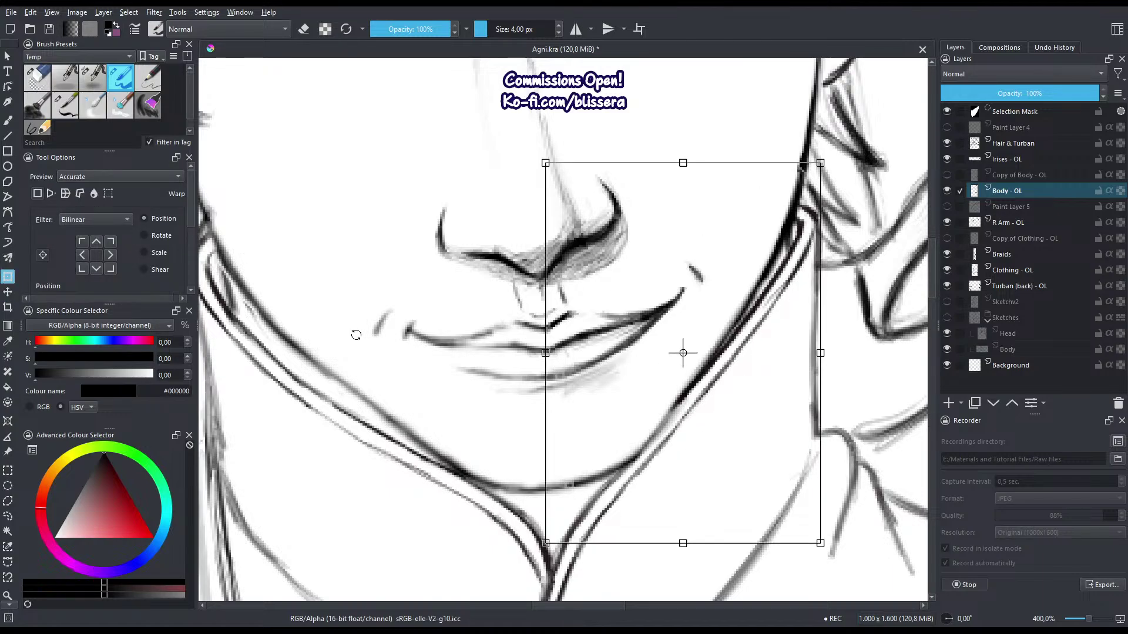
{"action": "left_click_drag", "start_coordinate": [510, 371], "coordinate": [505, 351]}
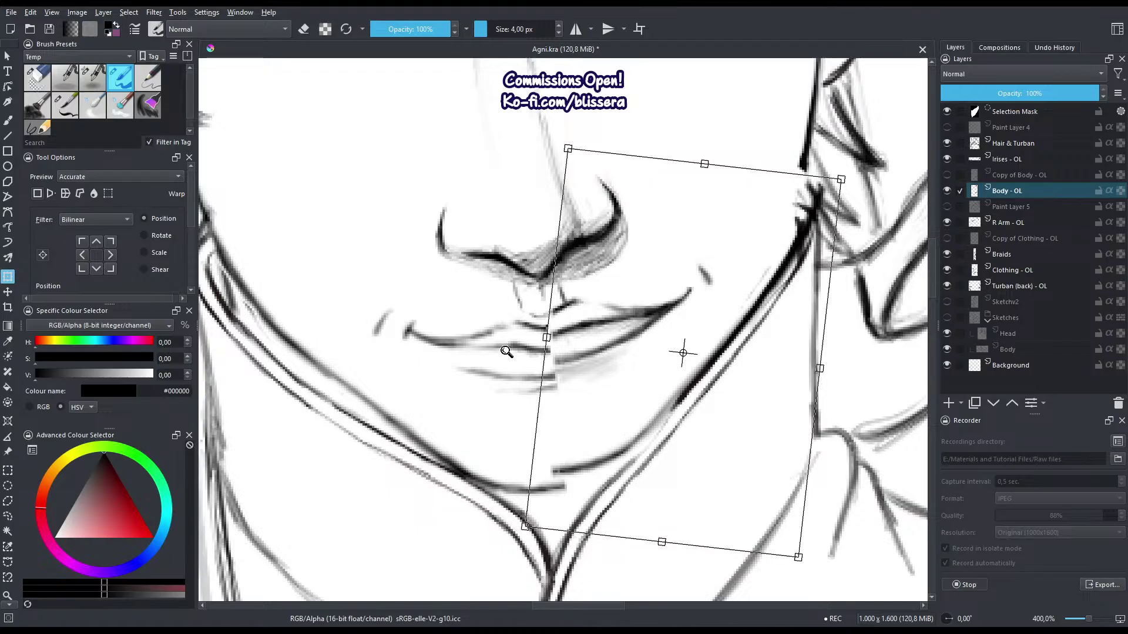
{"action": "key", "text": "ctrl+z"}
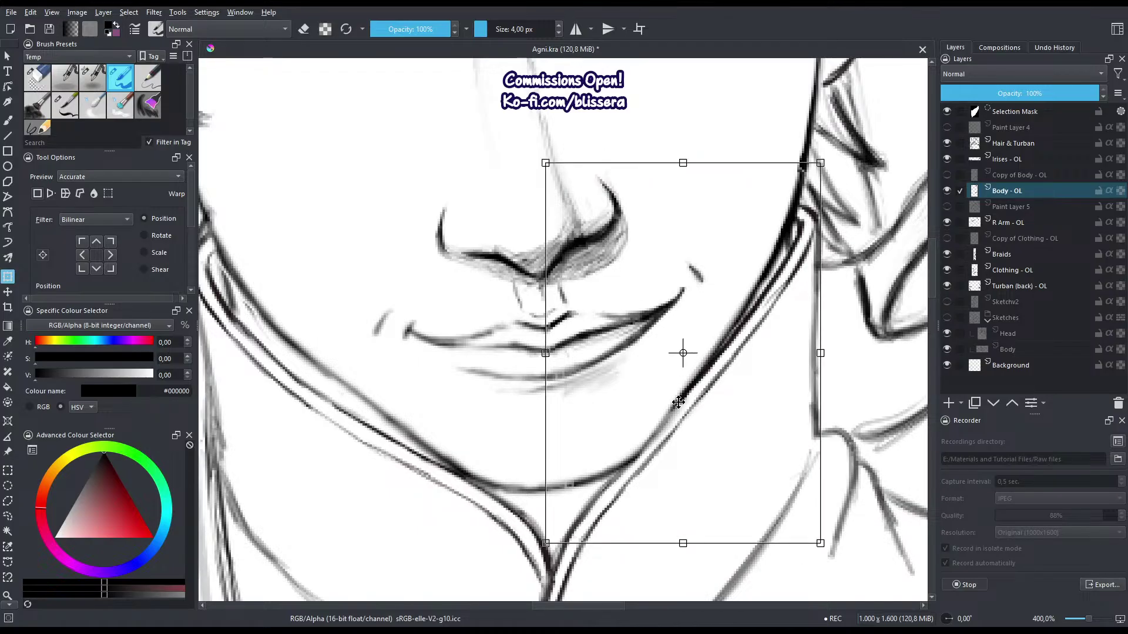
{"action": "key", "text": "Escape"}
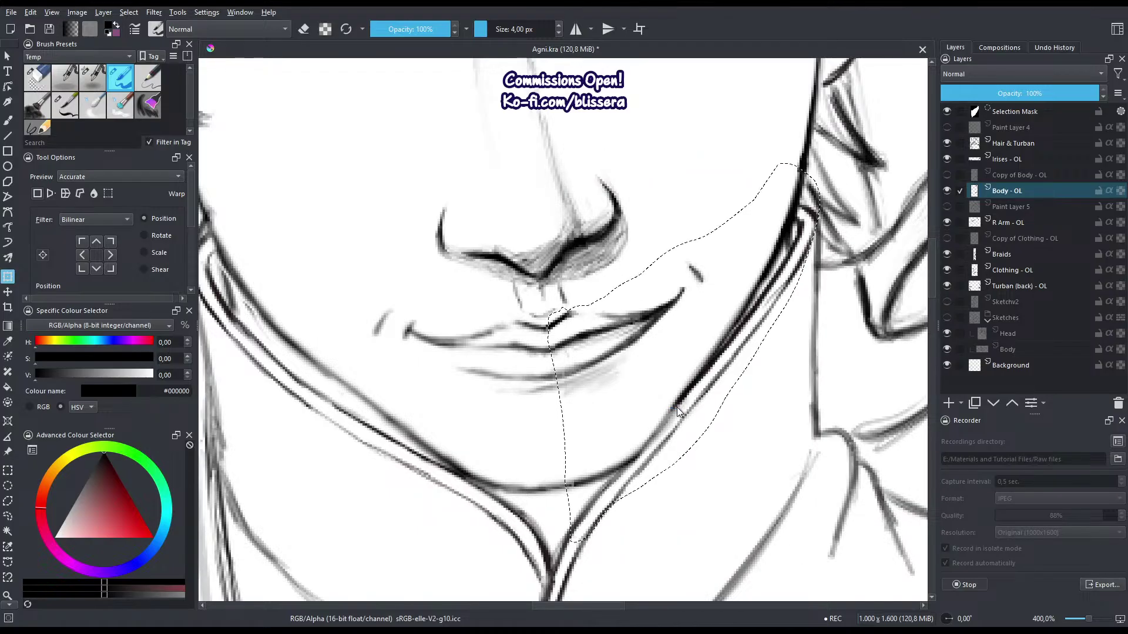
Save the document, keeping the selection around the right-hand half of the mouth and jaw.
{"action": "key", "text": "ctrl+s"}
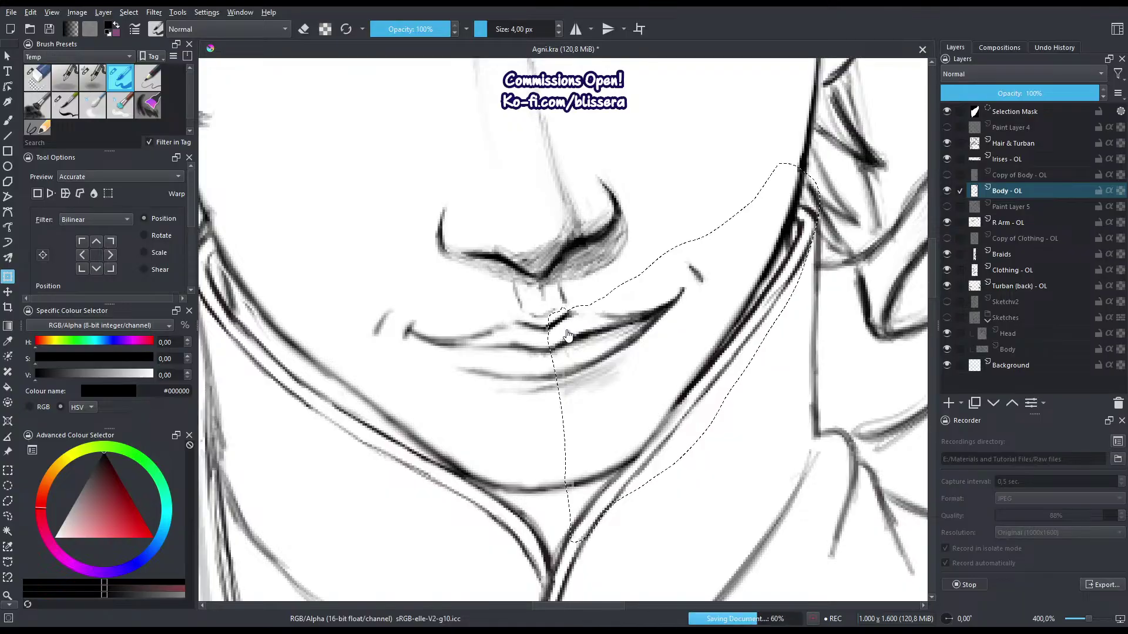
{"action": "key", "text": "g"}
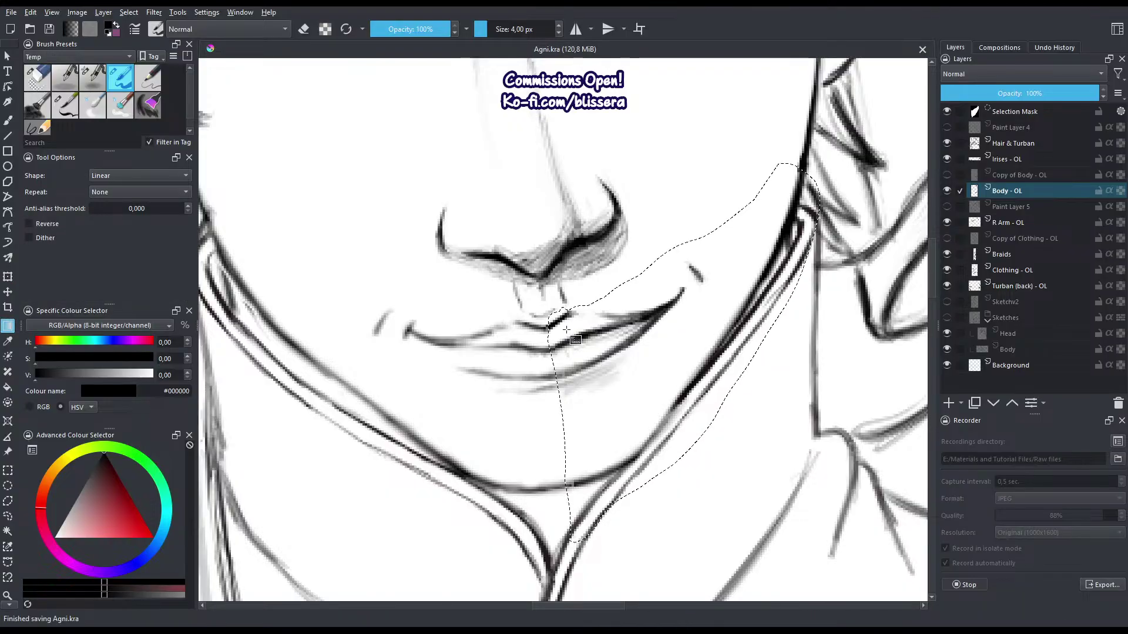
{"action": "key", "text": "t"}
{"action": "key", "text": "l"}
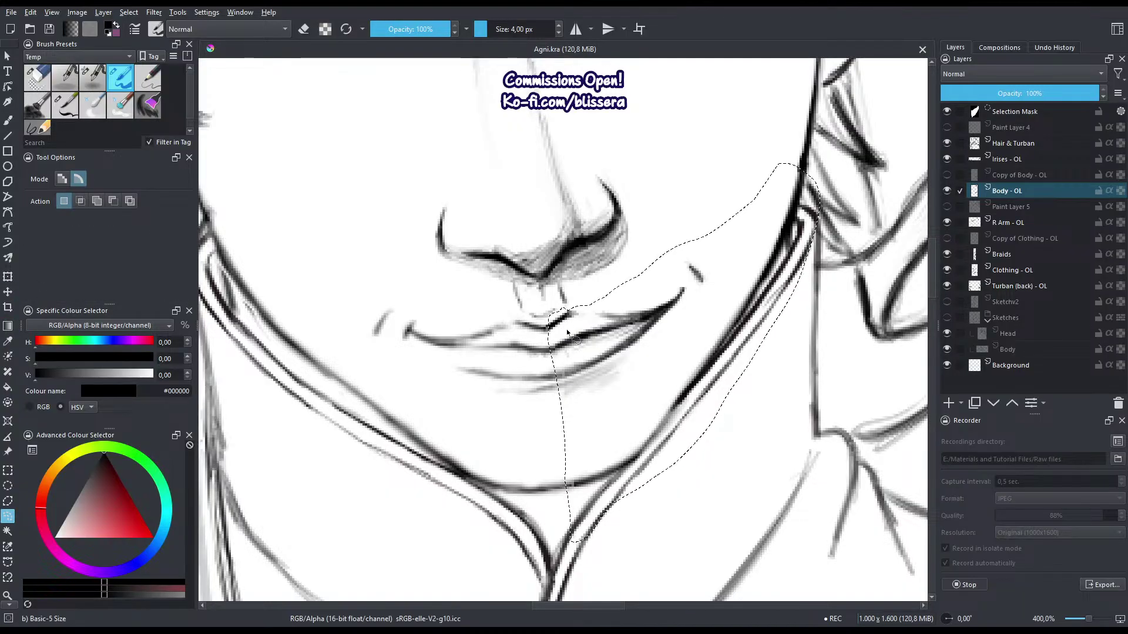
Warp the selected right-hand half of the mouth and jaw with 3 subdivisions, pulling the centre and lower middle anchor points inward.
{"action": "key", "text": "ctrl+t"}
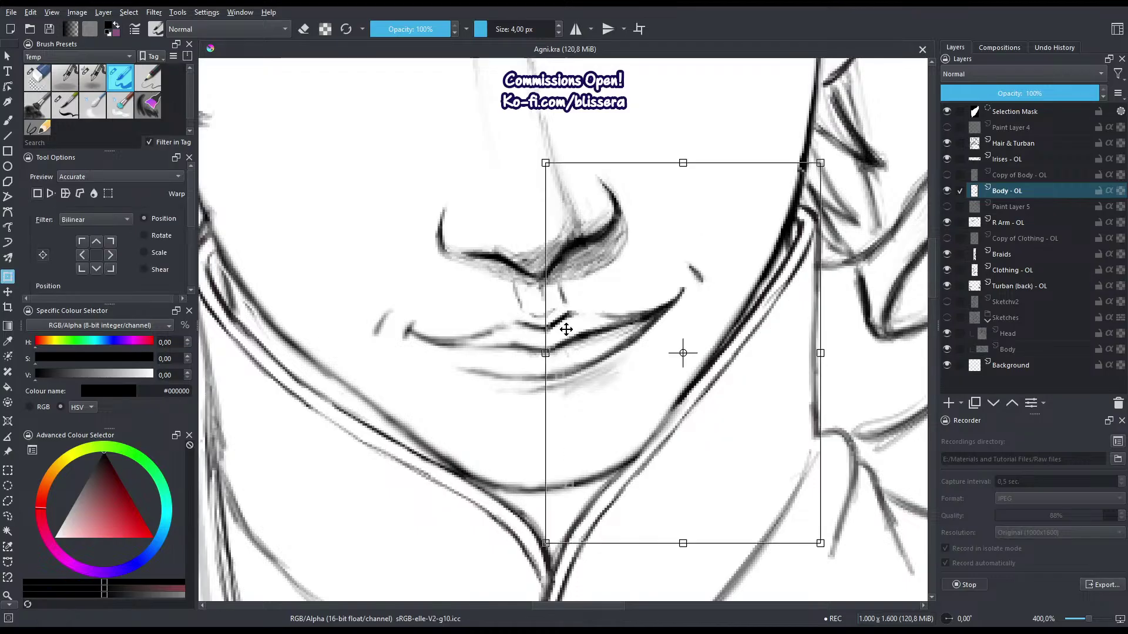
{"action": "left_click", "coordinate": [79, 194]}
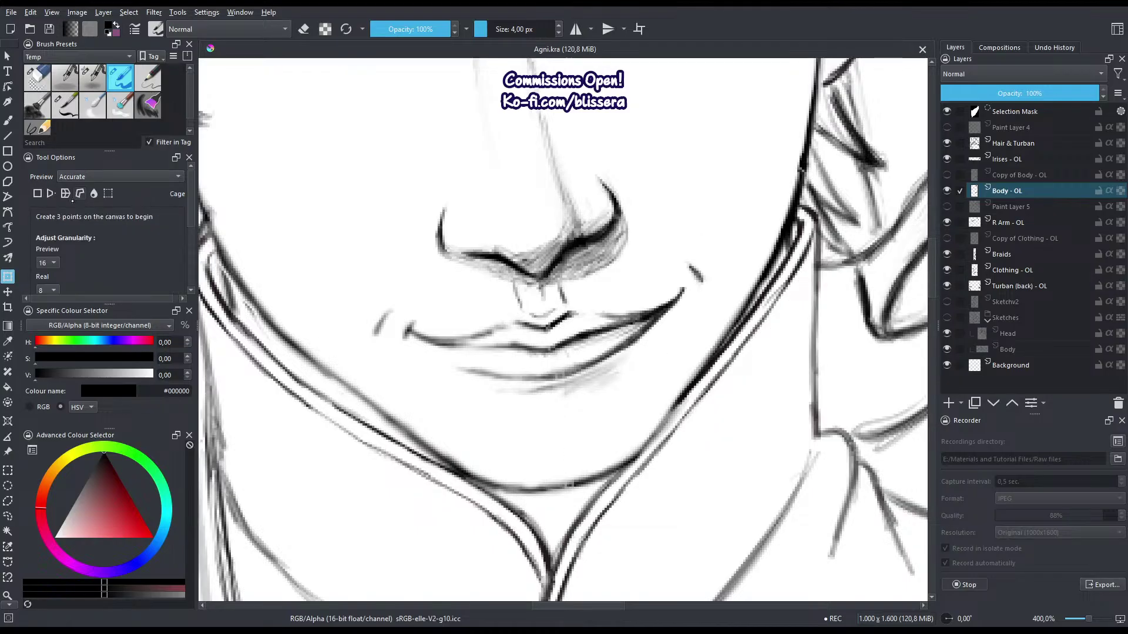
{"action": "left_click", "coordinate": [65, 194]}
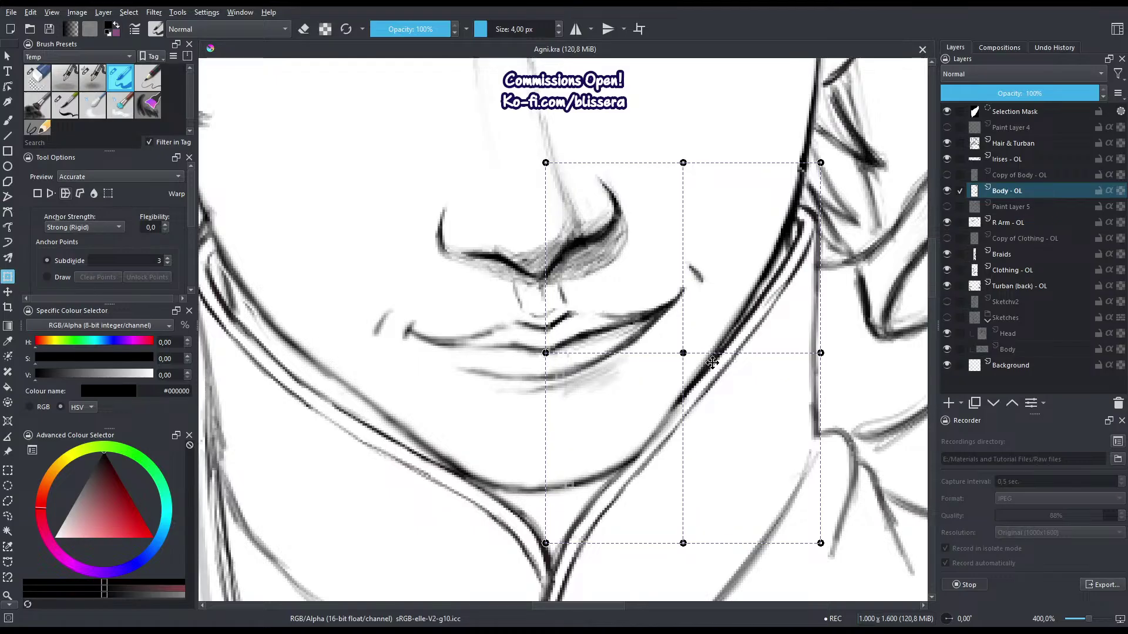
{"action": "left_click_drag", "start_coordinate": [683, 354], "coordinate": [675, 352]}
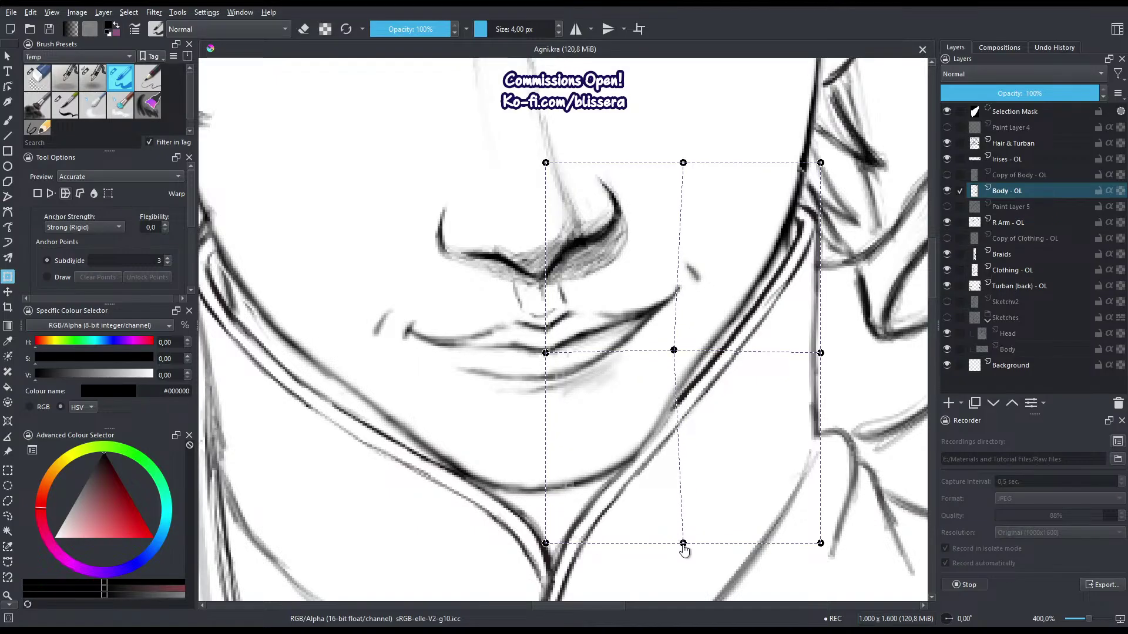
{"action": "left_click_drag", "start_coordinate": [683, 544], "coordinate": [659, 544]}
{"action": "scroll", "coordinate": [703, 415], "scroll_direction": "down", "scroll_amount": 3}
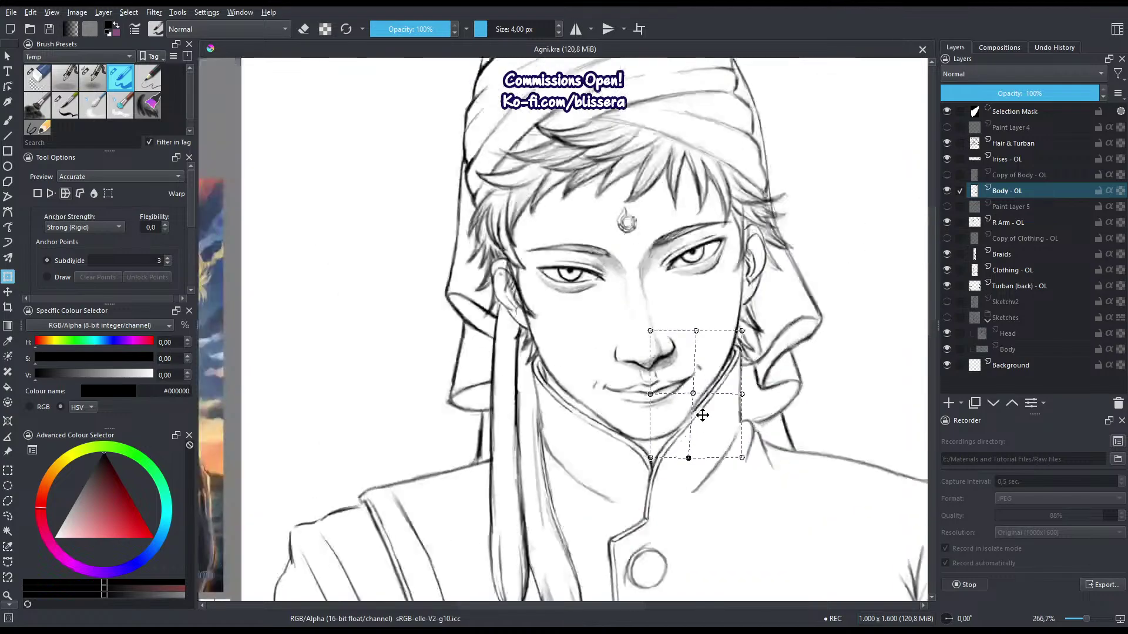
{"action": "scroll", "coordinate": [683, 338], "scroll_direction": "up", "scroll_amount": 2}
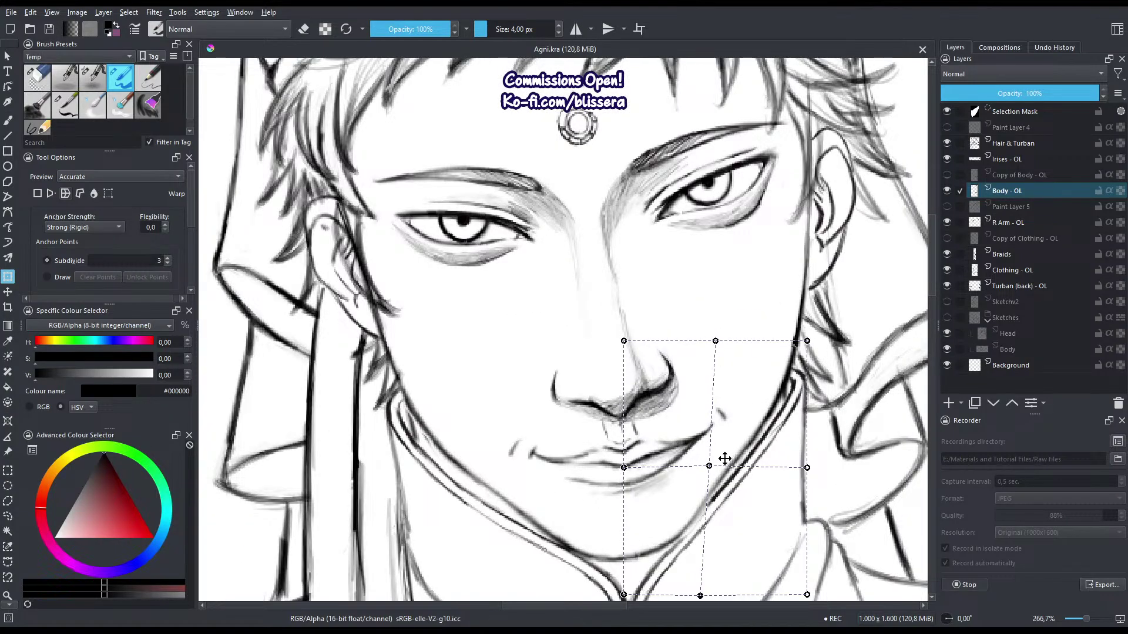
Fine-tune the warp by shifting the centre and upper middle anchors inward and slightly down, apply the transform and deselect.
{"action": "left_click_drag", "start_coordinate": [708, 467], "coordinate": [705, 471]}
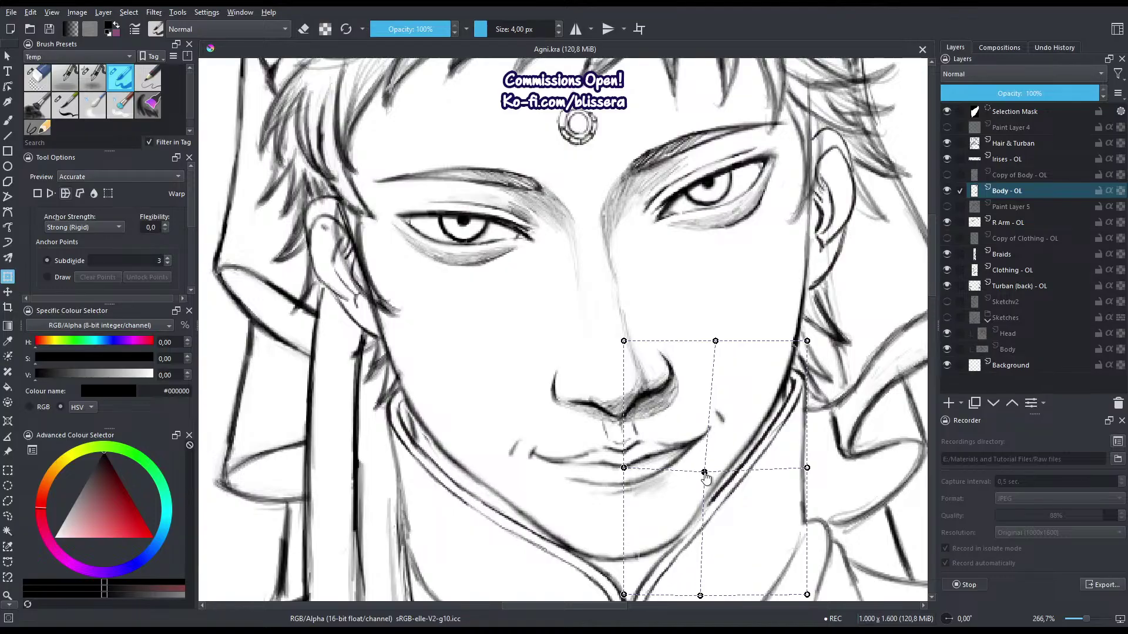
{"action": "left_click_drag", "start_coordinate": [716, 341], "coordinate": [709, 356]}
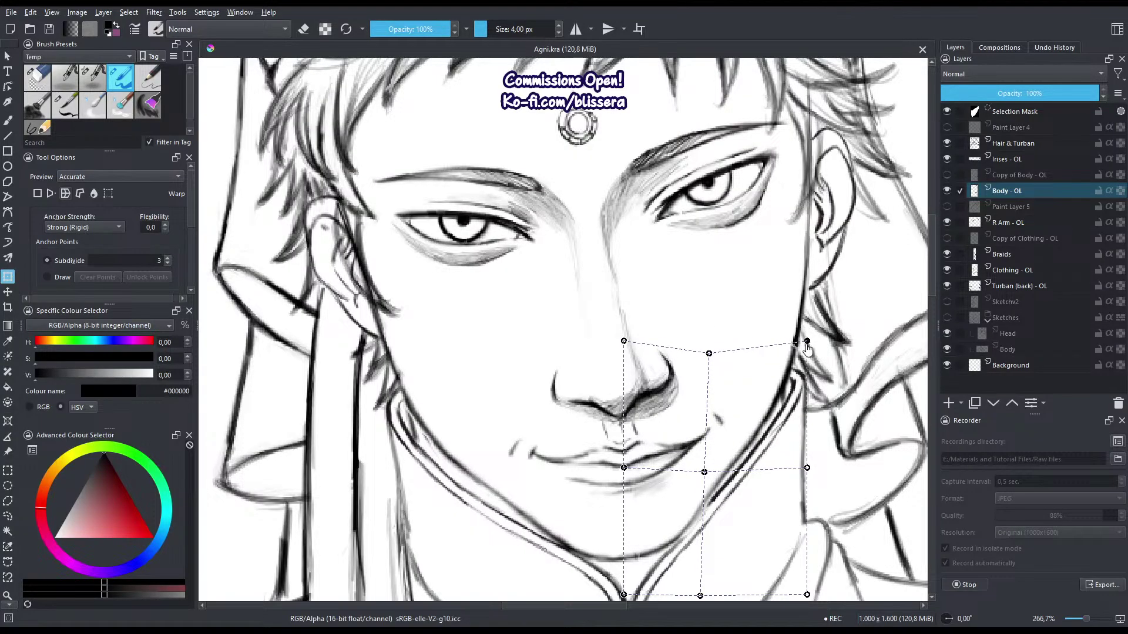
{"action": "left_click_drag", "start_coordinate": [807, 340], "coordinate": [809, 337]}
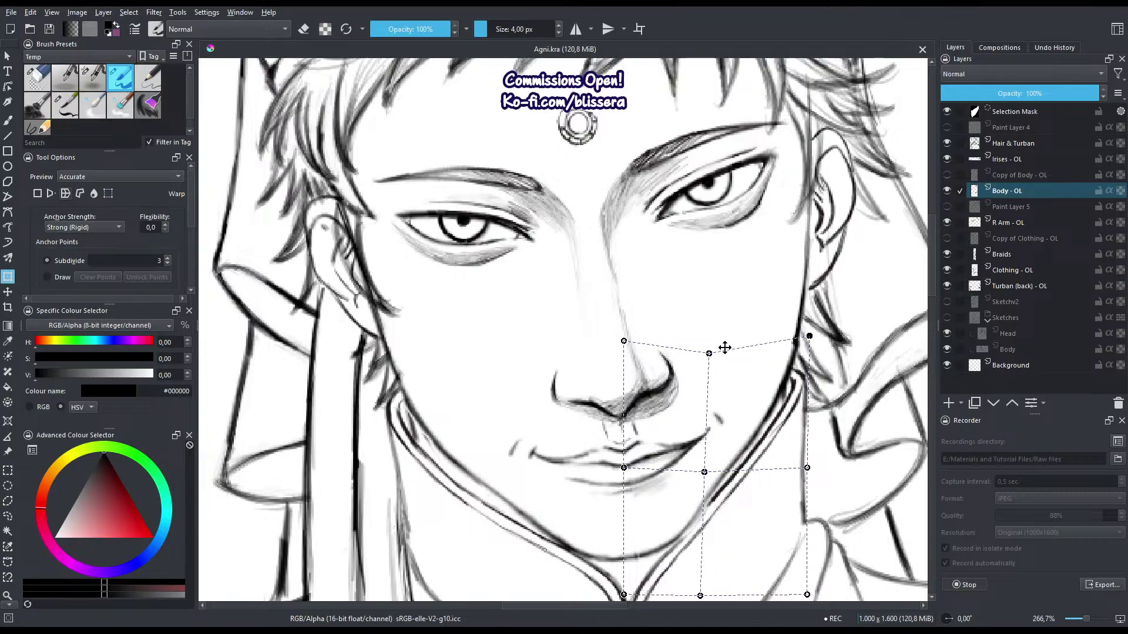
{"action": "scroll", "coordinate": [718, 347], "scroll_direction": "down", "scroll_amount": 1}
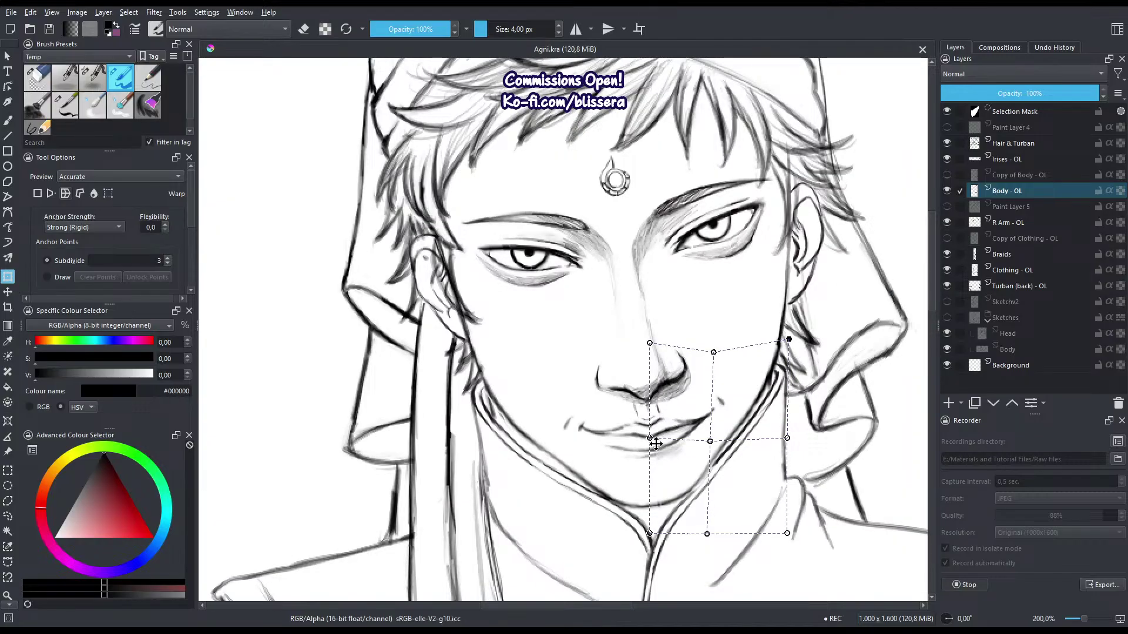
{"action": "left_click_drag", "start_coordinate": [709, 440], "coordinate": [710, 441]}
{"action": "key", "text": "Return"}
{"action": "key", "text": "ctrl+shift+a"}
{"action": "key", "text": "l"}
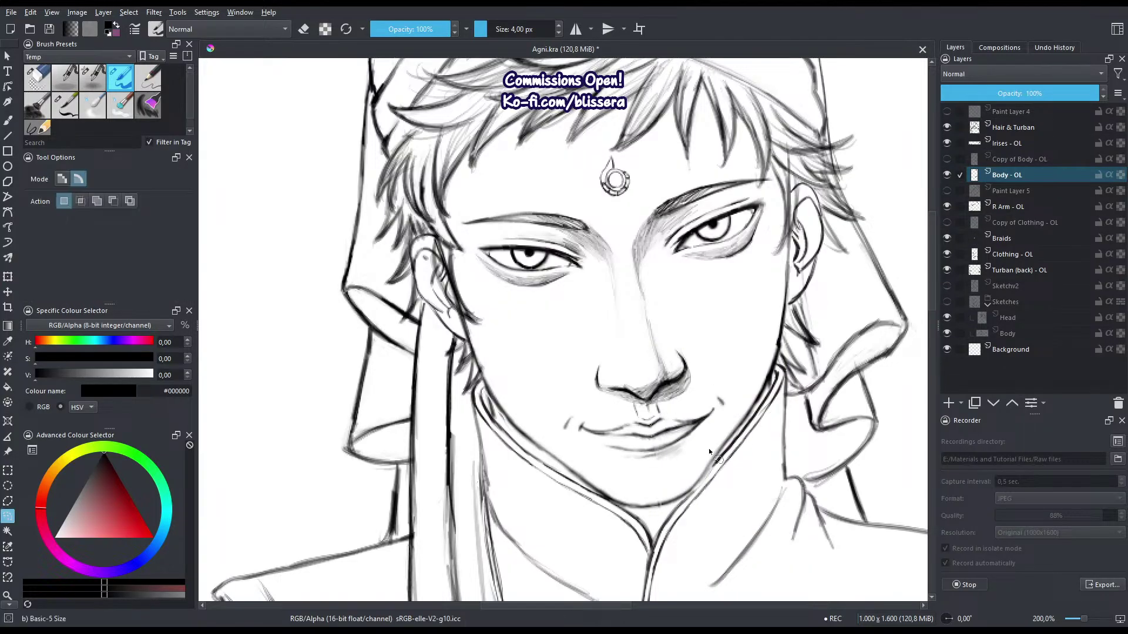
{"action": "left_click_drag", "start_coordinate": [709, 448], "coordinate": [723, 330]}
{"action": "left_click_drag", "start_coordinate": [715, 382], "coordinate": [665, 356]}
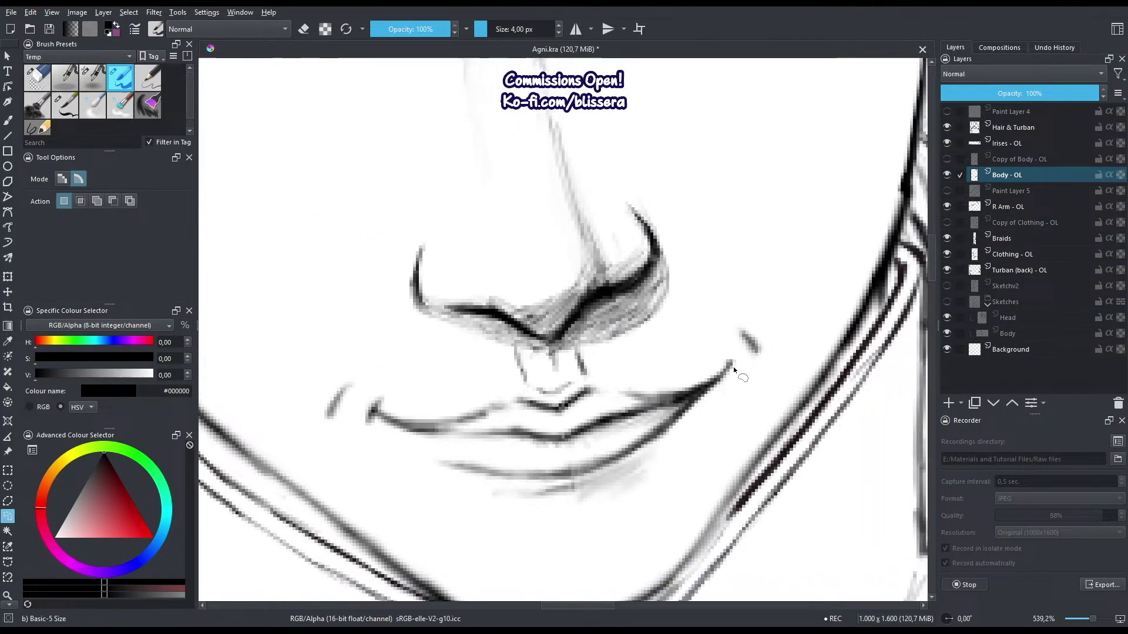
{"action": "left_click_drag", "start_coordinate": [734, 367], "coordinate": [702, 333]}
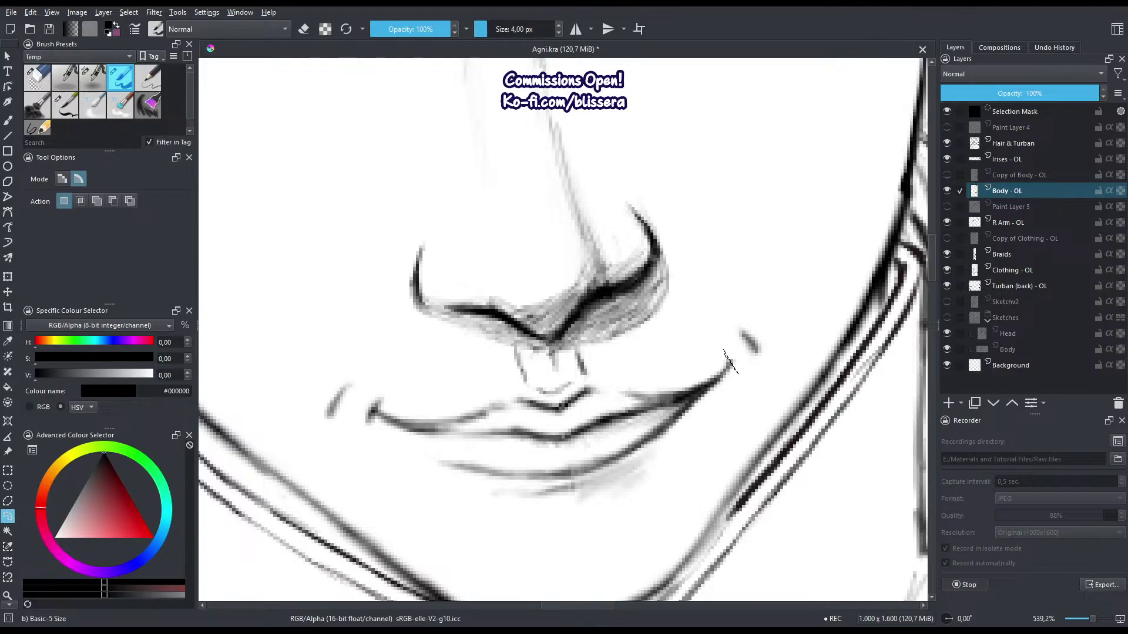
{"action": "key", "text": "ctrl+shift+a"}
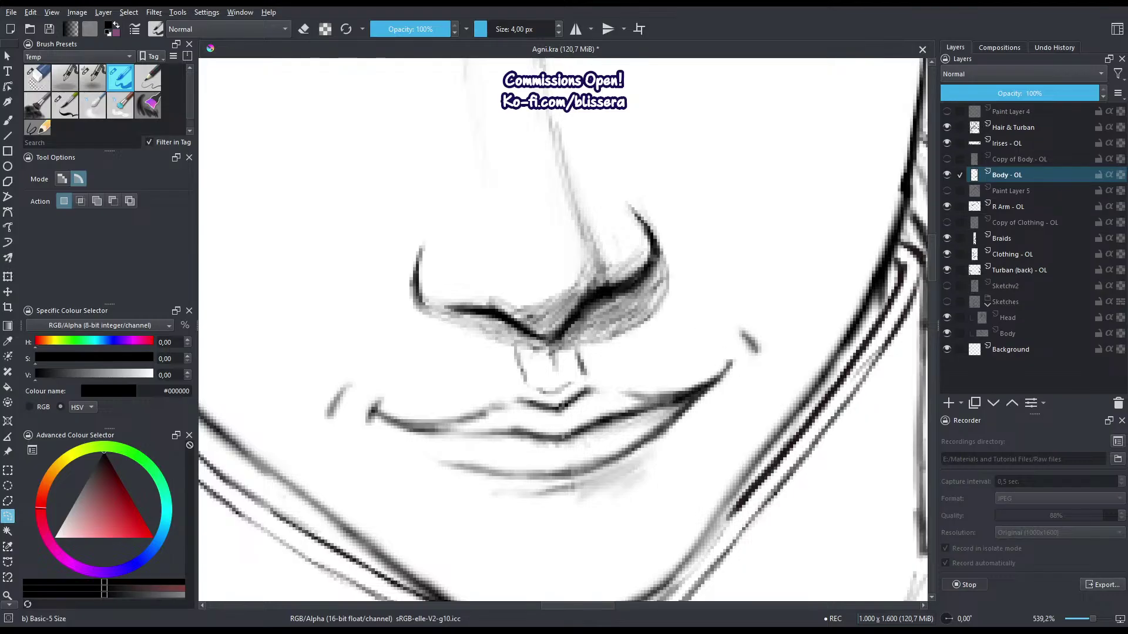
Strengthen both mouth corners and the line between the lips on Body - OL with the 5 px brush.
{"action": "mouse_move", "coordinate": [734, 368]}
{"action": "left_mouse_down"}
{"action": "mouse_move", "coordinate": [722, 353]}
{"action": "mouse_move", "coordinate": [696, 392]}
{"action": "mouse_move", "coordinate": [631, 406]}
{"action": "left_mouse_up"}
{"action": "key", "text": "ctrl+shift+a"}
{"action": "key", "text": "b"}
{"action": "key", "text": "]"}
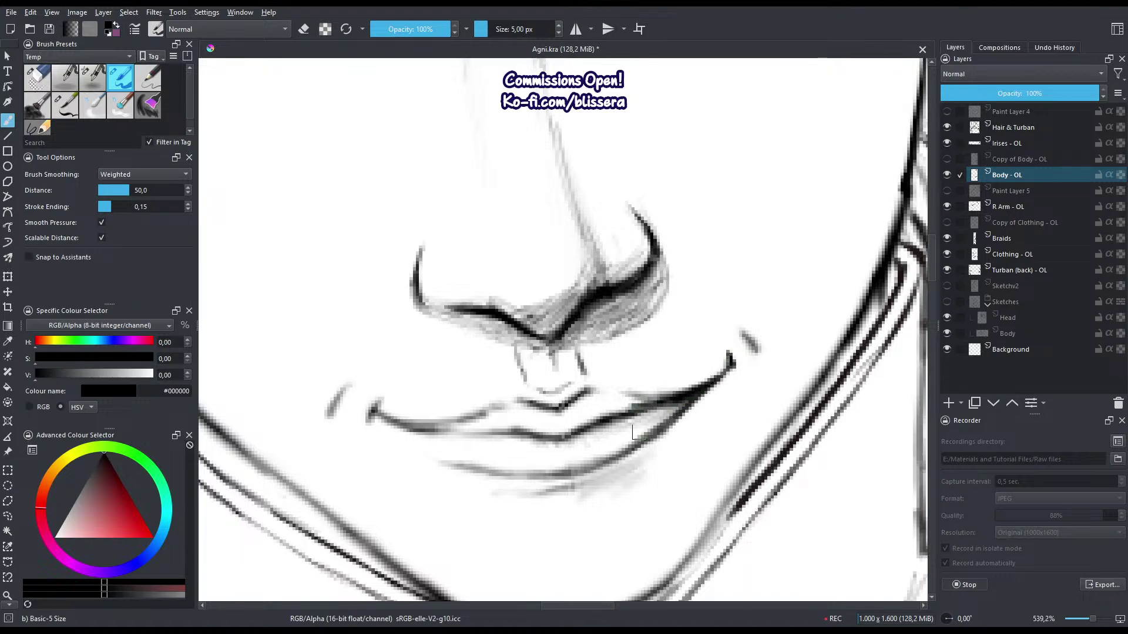
{"action": "left_click_drag", "start_coordinate": [628, 453], "coordinate": [559, 471]}
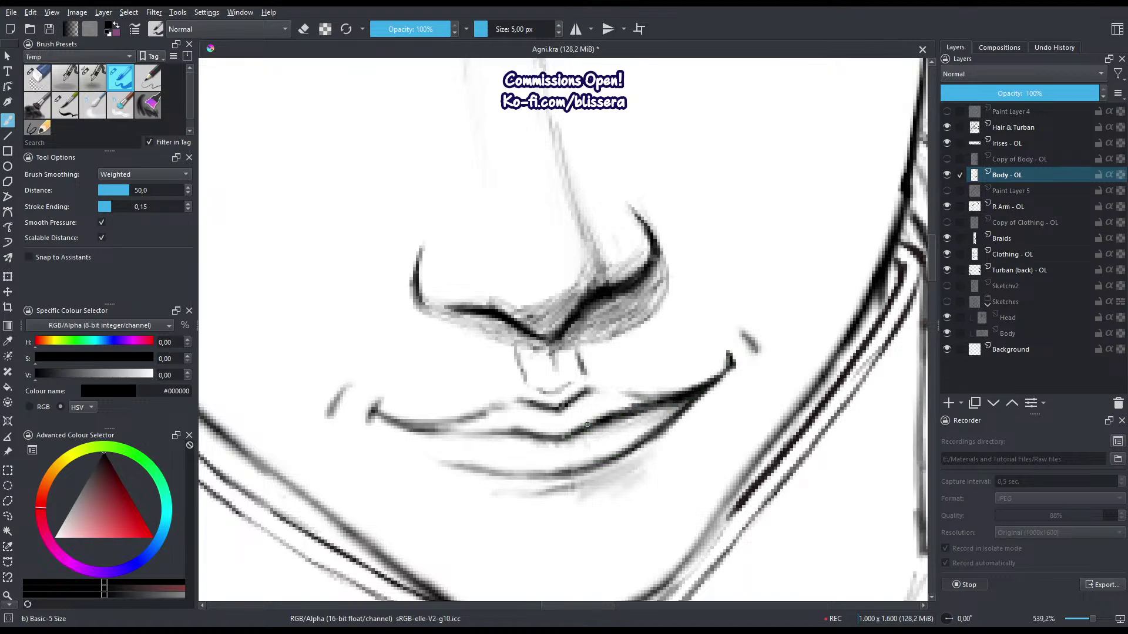
{"action": "mouse_move", "coordinate": [586, 424]}
{"action": "left_mouse_down"}
{"action": "mouse_move", "coordinate": [561, 437]}
{"action": "mouse_move", "coordinate": [463, 352]}
{"action": "mouse_move", "coordinate": [320, 341]}
{"action": "left_mouse_up"}
{"action": "mouse_move", "coordinate": [303, 333]}
{"action": "left_mouse_down"}
{"action": "mouse_move", "coordinate": [359, 347]}
{"action": "mouse_move", "coordinate": [396, 331]}
{"action": "left_mouse_up"}
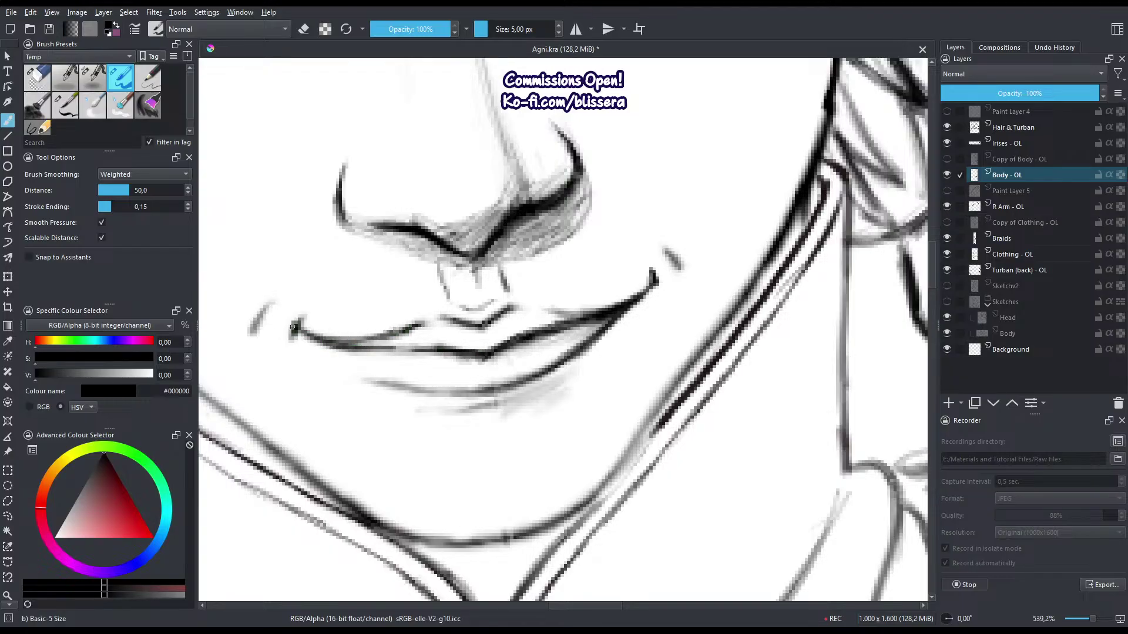
Thicken the smile creases on both sides of the mouth and reinforce the lower lip's contour.
{"action": "left_click_drag", "start_coordinate": [257, 308], "coordinate": [247, 324]}
{"action": "mouse_move", "coordinate": [663, 247]}
{"action": "left_mouse_down"}
{"action": "mouse_move", "coordinate": [525, 327]}
{"action": "mouse_move", "coordinate": [568, 397]}
{"action": "mouse_move", "coordinate": [565, 424]}
{"action": "mouse_move", "coordinate": [523, 468]}
{"action": "left_mouse_up"}
{"action": "scroll", "coordinate": [641, 386], "scroll_direction": "up", "scroll_amount": 3}
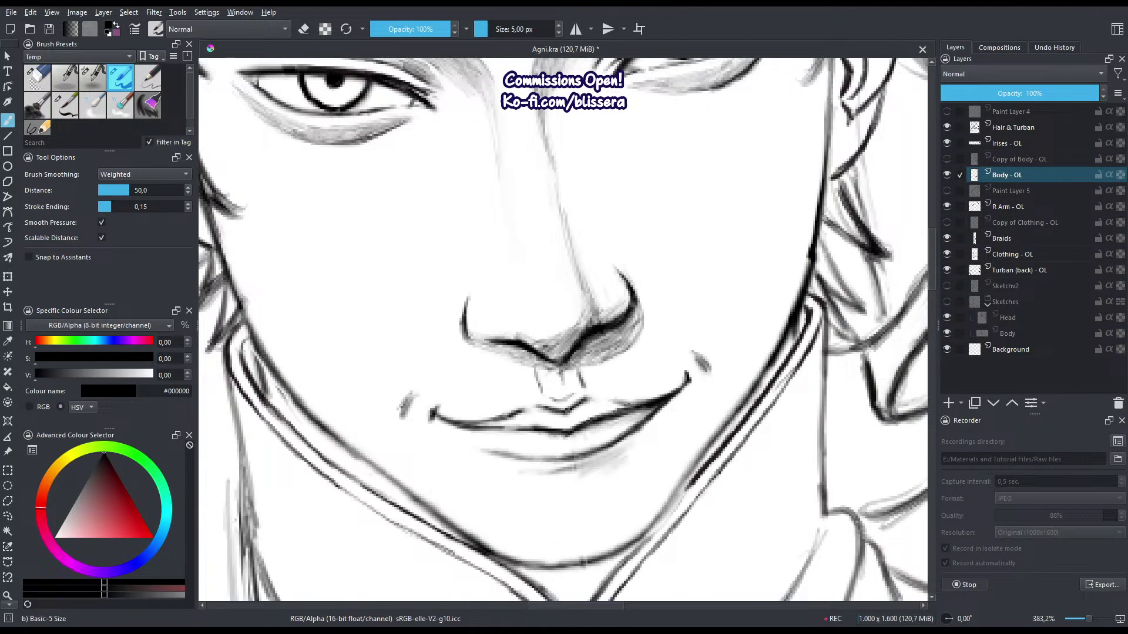
{"action": "left_click_drag", "start_coordinate": [502, 448], "coordinate": [480, 413]}
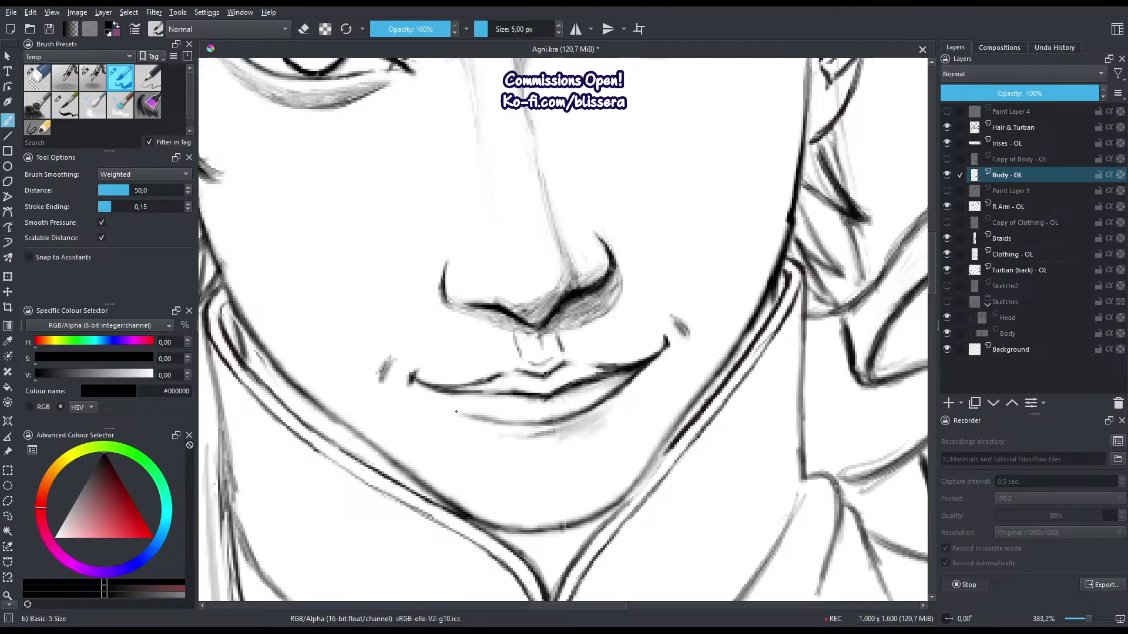
{"action": "scroll", "coordinate": [539, 531], "scroll_direction": "down", "scroll_amount": 4}
{"action": "scroll", "coordinate": [539, 531], "scroll_direction": "up", "scroll_amount": 1}
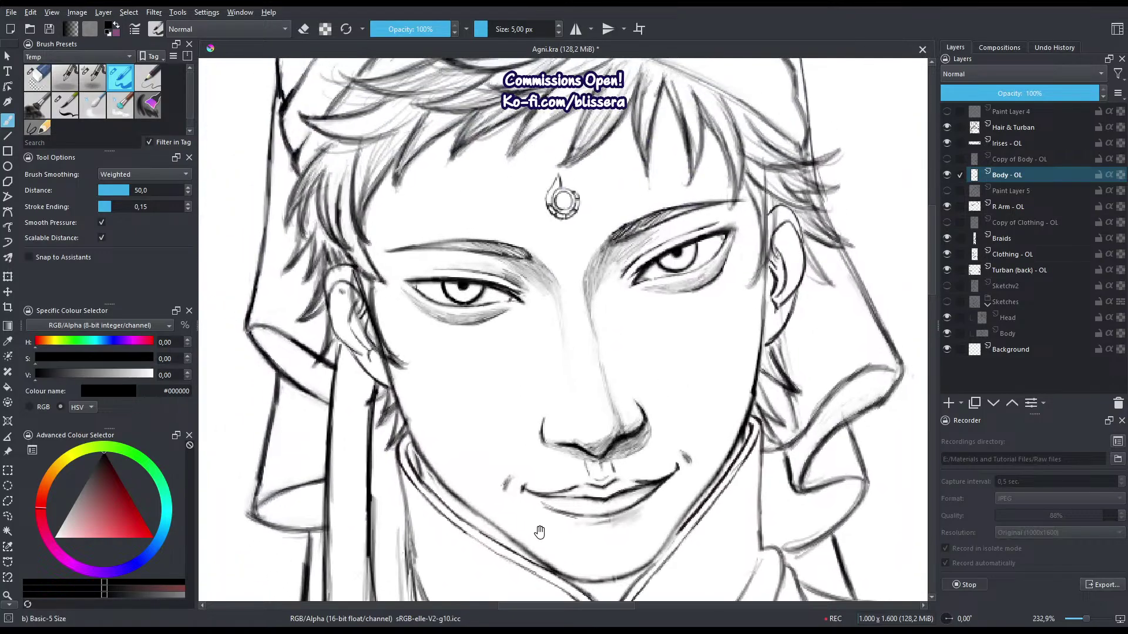
{"action": "left_click_drag", "start_coordinate": [539, 538], "coordinate": [516, 482]}
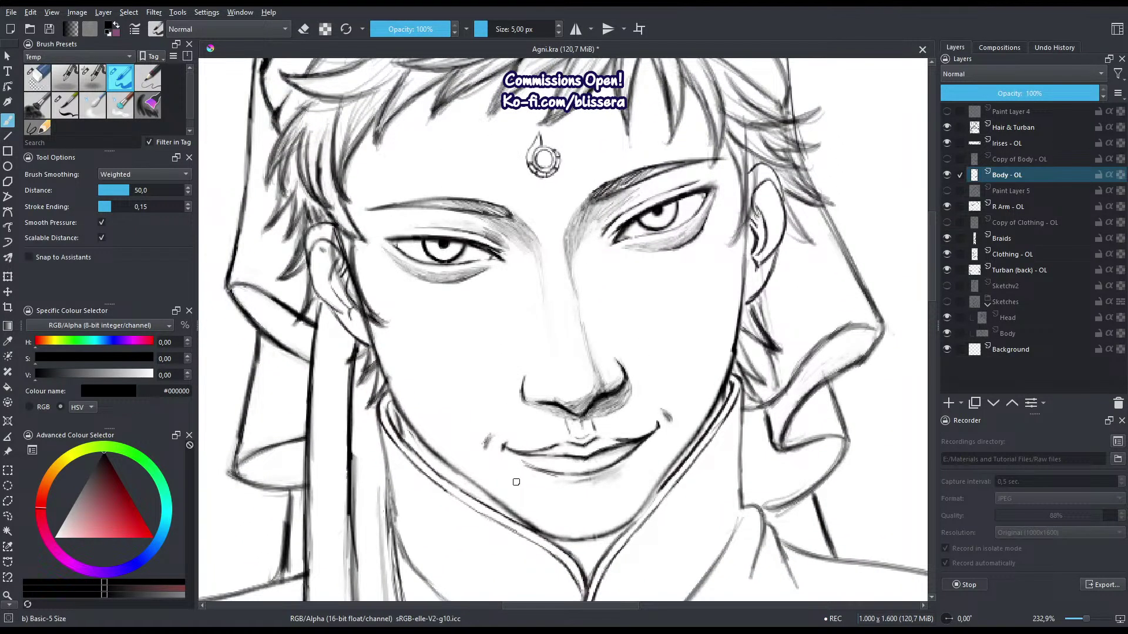
Darken the outer under-eye contour of the right-hand eye and clean up its inner end with a 16 px eraser.
{"action": "scroll", "coordinate": [695, 235], "scroll_direction": "up", "scroll_amount": 6}
{"action": "left_click_drag", "start_coordinate": [708, 217], "coordinate": [676, 341]}
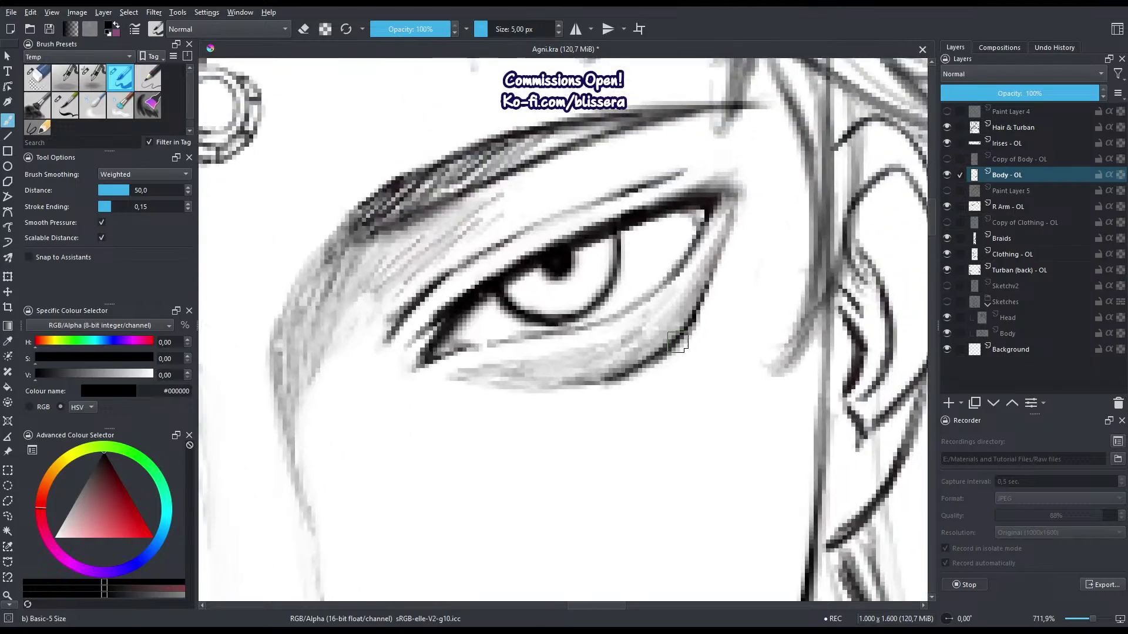
{"action": "key", "text": "e"}
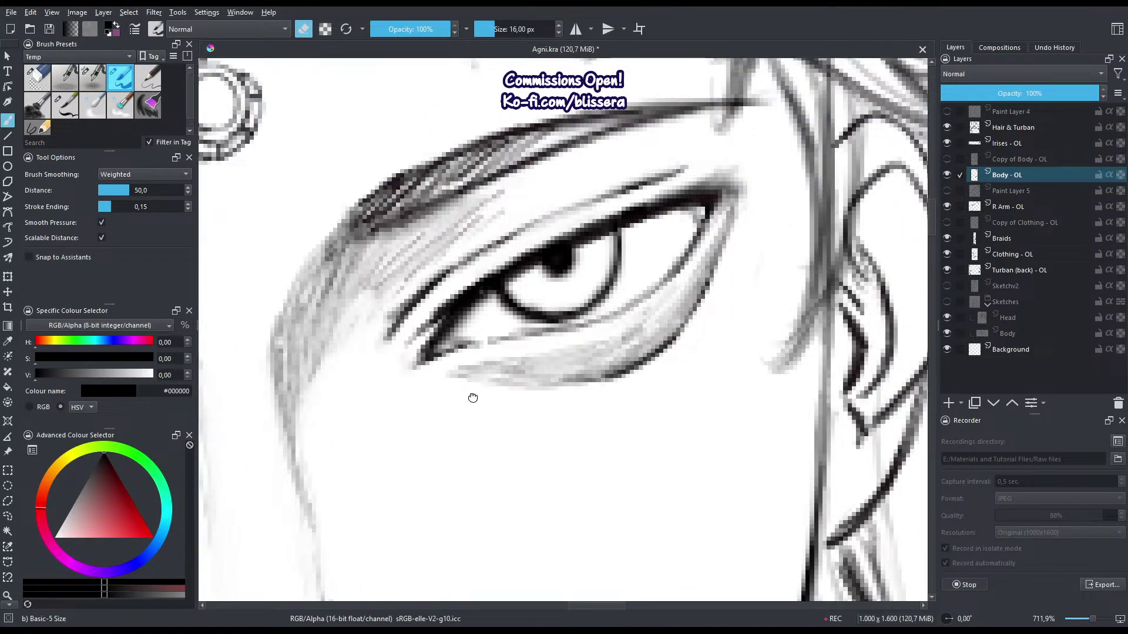
{"action": "left_click_drag", "start_coordinate": [471, 395], "coordinate": [419, 283]}
{"action": "left_click_drag", "start_coordinate": [532, 306], "coordinate": [441, 298]}
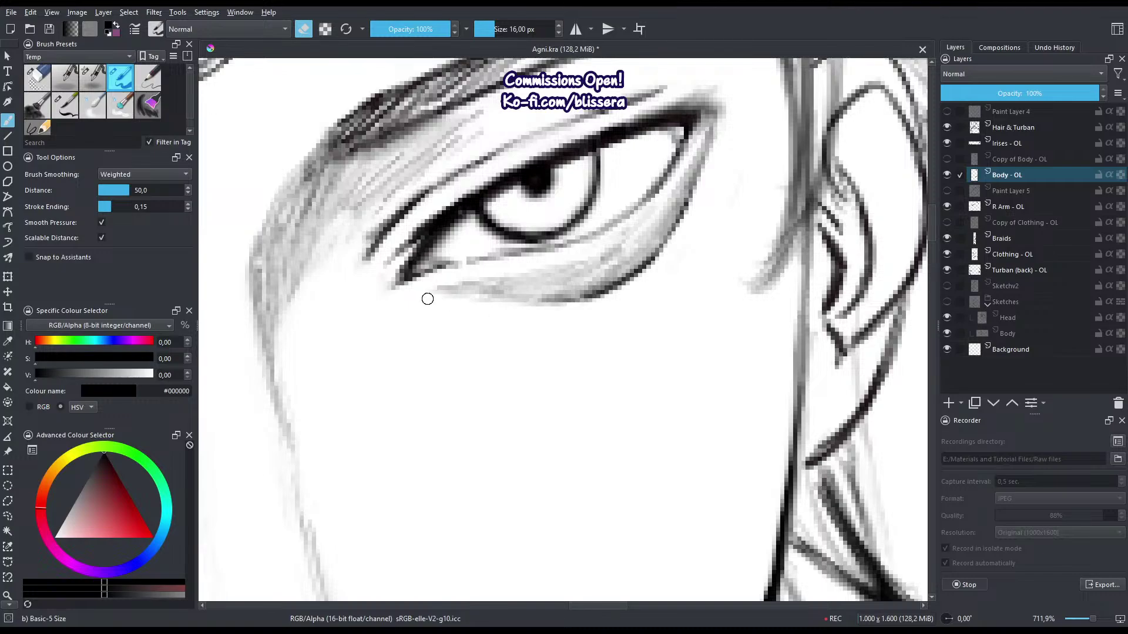
{"action": "key", "text": "e"}
{"action": "scroll", "coordinate": [564, 456], "scroll_direction": "down", "scroll_amount": 4}
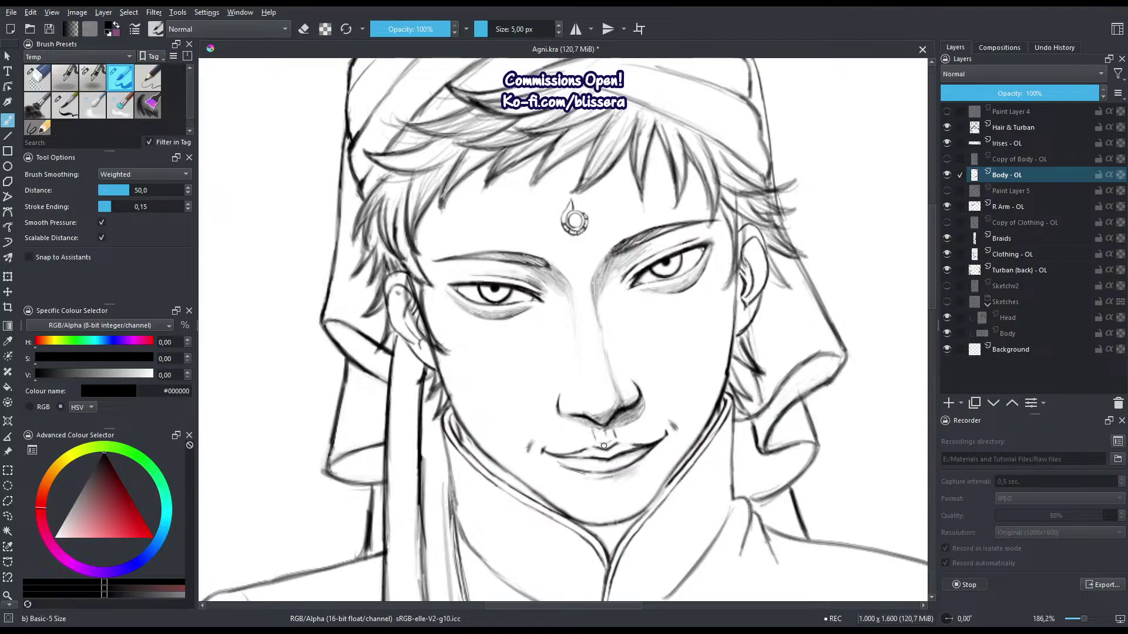
Soften the shading under both eyes by erasing with the Airbrush linear noisy preset at 16 px on the Body - OL layer.
{"action": "scroll", "coordinate": [486, 317], "scroll_direction": "up", "scroll_amount": 4}
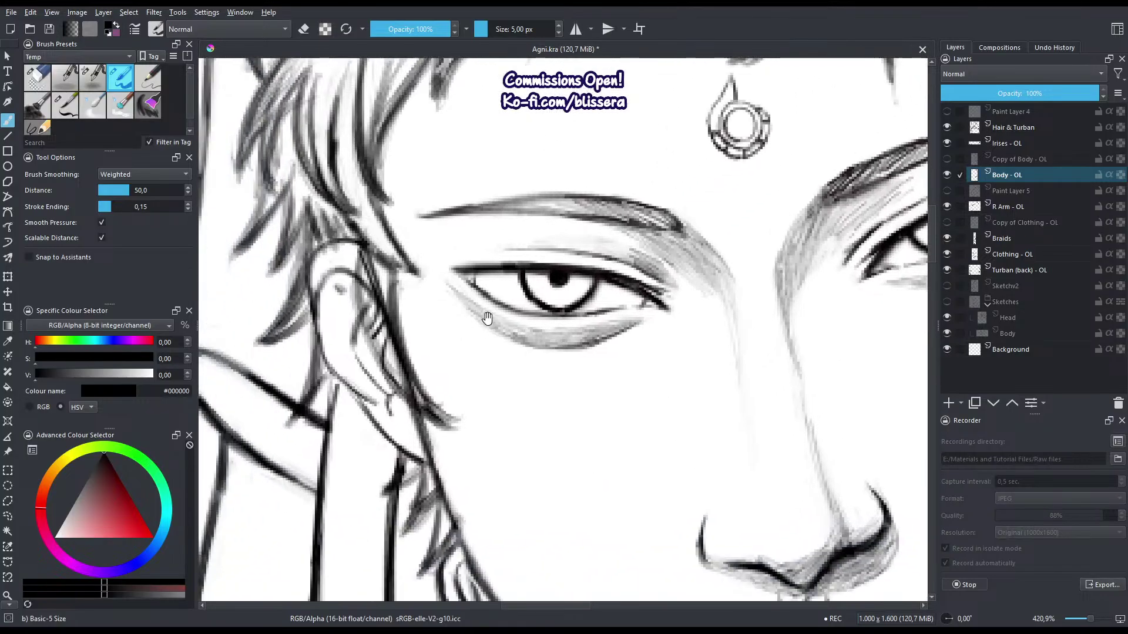
{"action": "left_click", "coordinate": [93, 77]}
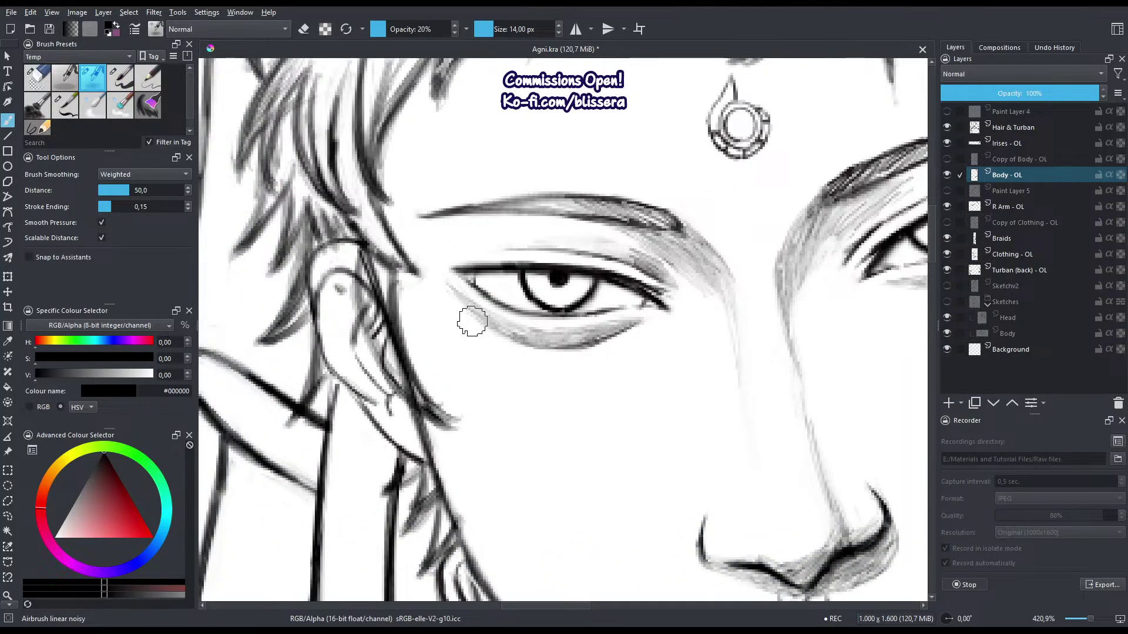
{"action": "key", "text": "e"}
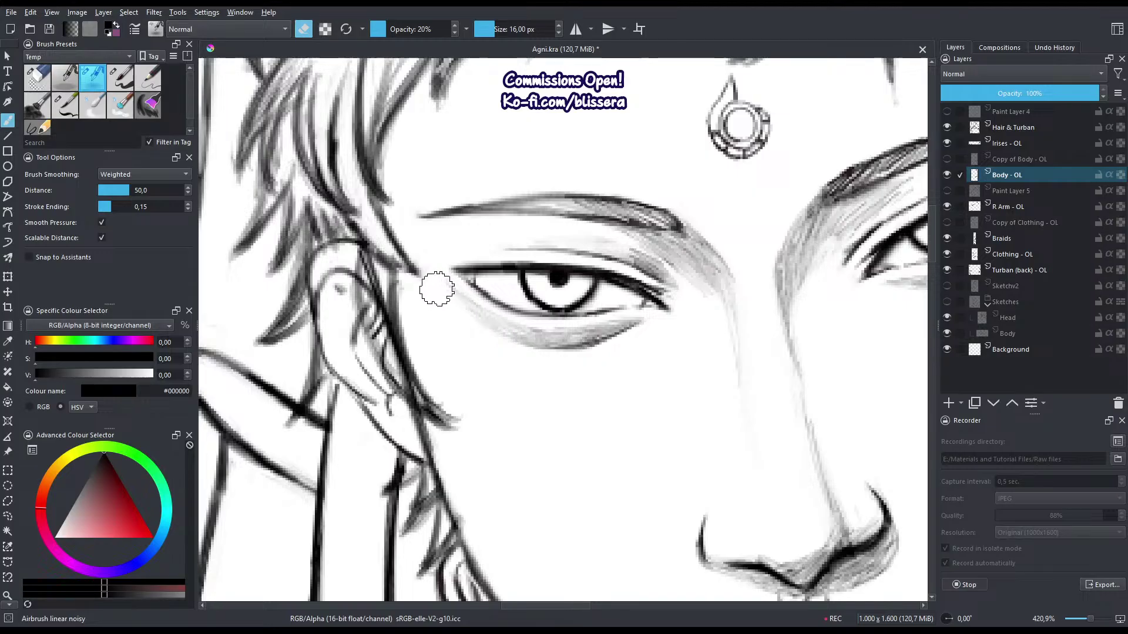
{"action": "left_click_drag", "start_coordinate": [517, 347], "coordinate": [387, 458]}
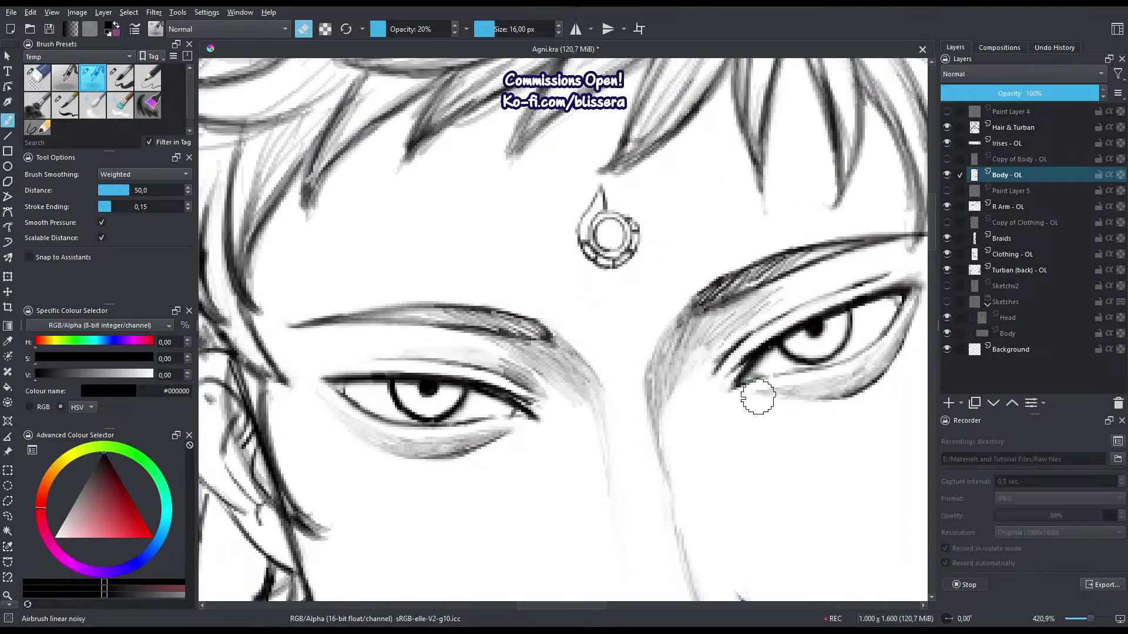
{"action": "mouse_move", "coordinate": [758, 397]}
{"action": "left_mouse_down"}
{"action": "mouse_move", "coordinate": [796, 390]}
{"action": "mouse_move", "coordinate": [776, 392]}
{"action": "left_mouse_up"}
{"action": "mouse_move", "coordinate": [872, 364]}
{"action": "left_mouse_down"}
{"action": "mouse_move", "coordinate": [836, 405]}
{"action": "mouse_move", "coordinate": [767, 396]}
{"action": "left_mouse_up"}
Lighten the sketchy lines along the nose bridge between the brows, then return the airbrush to painting mode at 13 px.
{"action": "left_click_drag", "start_coordinate": [581, 390], "coordinate": [591, 284]}
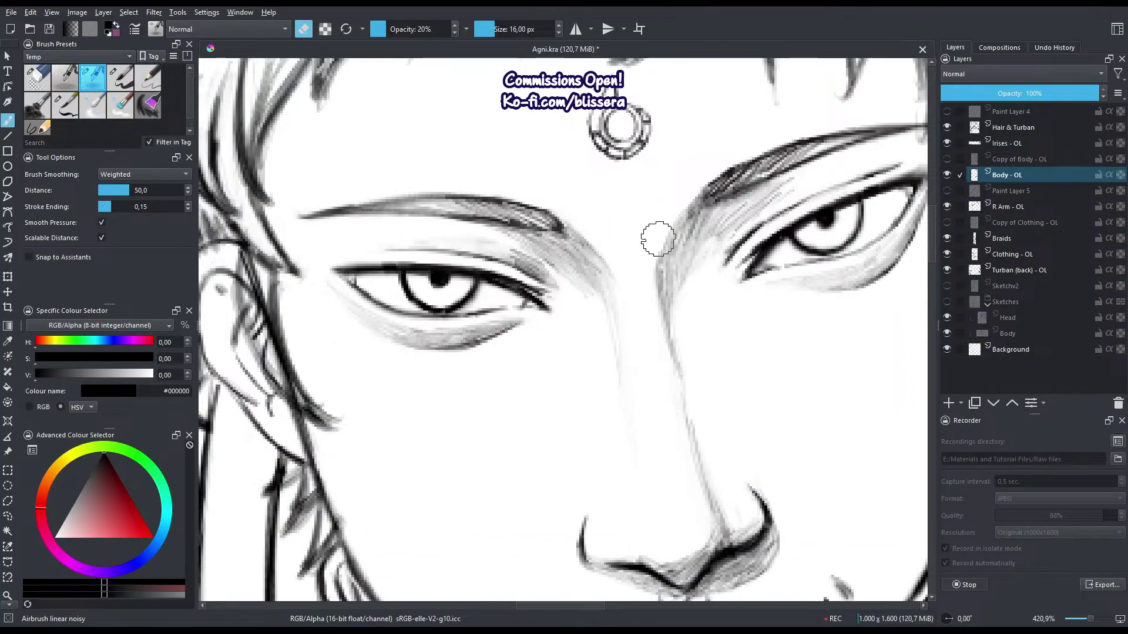
{"action": "mouse_move", "coordinate": [571, 282]}
{"action": "left_mouse_down"}
{"action": "mouse_move", "coordinate": [534, 255]}
{"action": "mouse_move", "coordinate": [574, 337]}
{"action": "mouse_move", "coordinate": [586, 473]}
{"action": "left_mouse_up"}
{"action": "left_click_drag", "start_coordinate": [590, 408], "coordinate": [472, 236]}
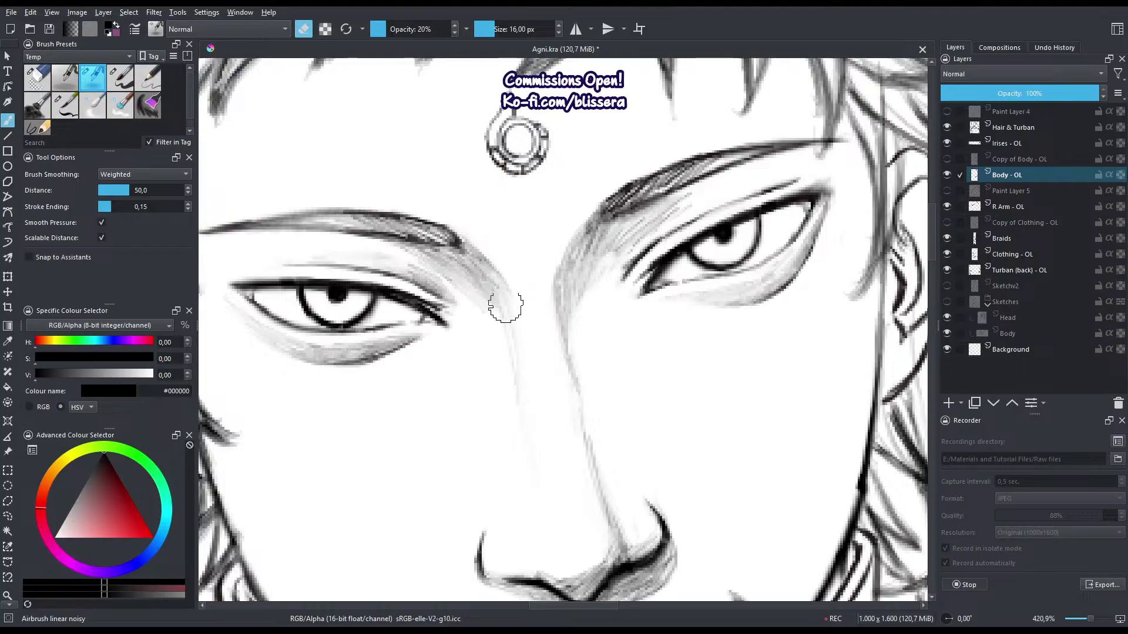
{"action": "key", "text": "e"}
{"action": "key", "text": "bracketleft"}
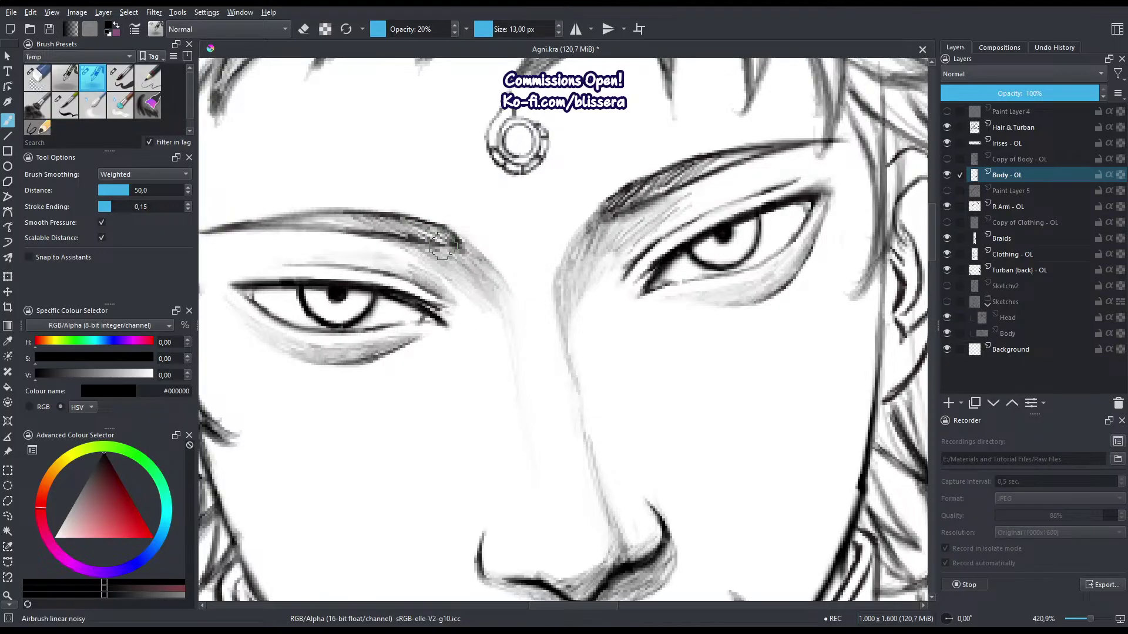
Shade the inner eye sockets beneath both brows with the Pencil-2 brush at about 9 px.
{"action": "left_click", "coordinate": [65, 105]}
{"action": "left_click", "coordinate": [148, 77]}
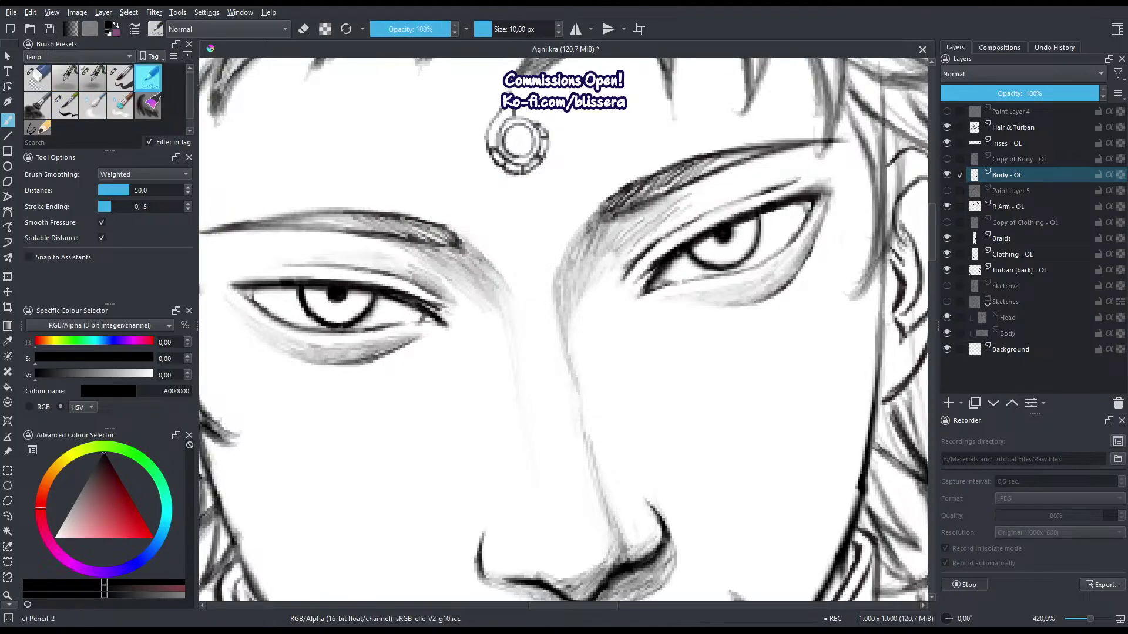
{"action": "mouse_move", "coordinate": [500, 285]}
{"action": "left_mouse_down"}
{"action": "mouse_move", "coordinate": [473, 262]}
{"action": "mouse_move", "coordinate": [435, 262]}
{"action": "mouse_move", "coordinate": [478, 317]}
{"action": "mouse_move", "coordinate": [400, 252]}
{"action": "mouse_move", "coordinate": [491, 320]}
{"action": "mouse_move", "coordinate": [530, 230]}
{"action": "left_mouse_up"}
{"action": "key", "text": "bracketleft"}
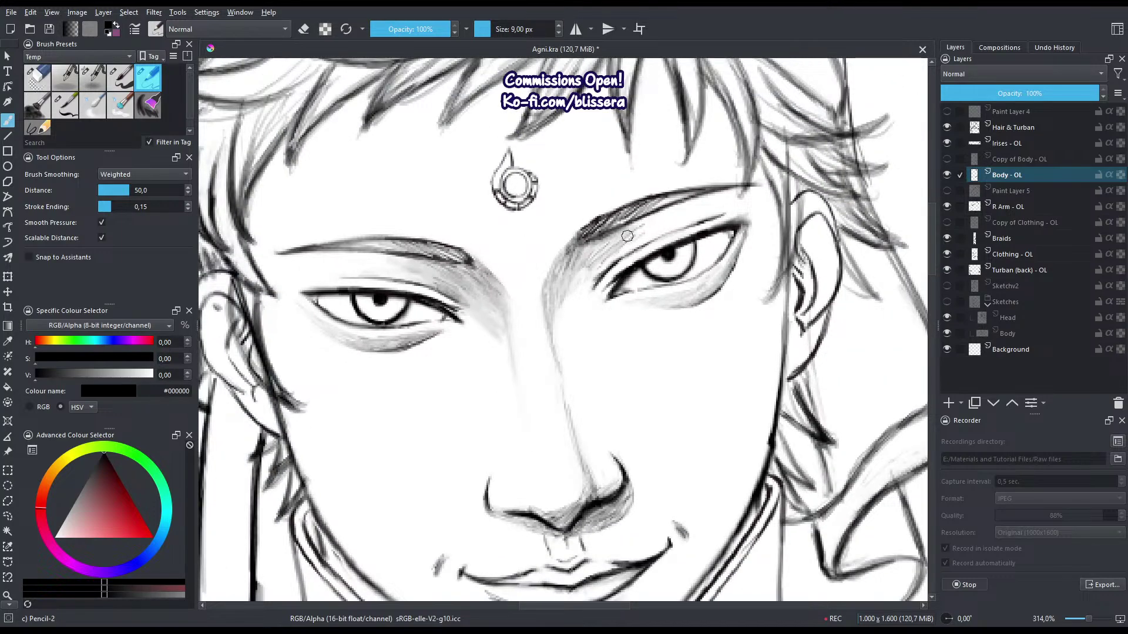
{"action": "left_click_drag", "start_coordinate": [627, 235], "coordinate": [551, 287]}
{"action": "scroll", "coordinate": [551, 286], "scroll_direction": "down", "scroll_amount": 4}
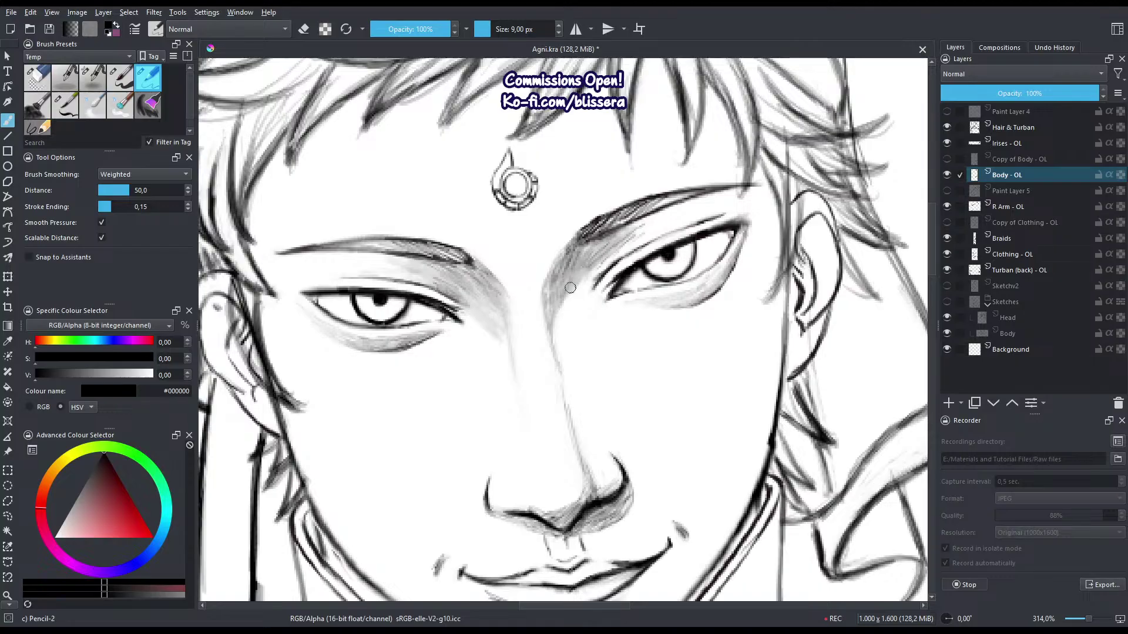
Refine the shading along the nose bridge with the Pencil-2 brush at 8 px.
{"action": "scroll", "coordinate": [536, 203], "scroll_direction": "up", "scroll_amount": 4}
{"action": "key", "text": "bracketleft"}
{"action": "mouse_move", "coordinate": [536, 242]}
{"action": "left_mouse_down"}
{"action": "mouse_move", "coordinate": [571, 402]}
{"action": "mouse_move", "coordinate": [570, 383]}
{"action": "mouse_move", "coordinate": [587, 427]}
{"action": "mouse_move", "coordinate": [626, 442]}
{"action": "mouse_move", "coordinate": [562, 477]}
{"action": "mouse_move", "coordinate": [587, 436]}
{"action": "mouse_move", "coordinate": [570, 459]}
{"action": "mouse_move", "coordinate": [573, 429]}
{"action": "mouse_move", "coordinate": [563, 467]}
{"action": "mouse_move", "coordinate": [511, 475]}
{"action": "mouse_move", "coordinate": [562, 470]}
{"action": "mouse_move", "coordinate": [540, 485]}
{"action": "mouse_move", "coordinate": [511, 461]}
{"action": "mouse_move", "coordinate": [514, 475]}
{"action": "mouse_move", "coordinate": [496, 472]}
{"action": "mouse_move", "coordinate": [523, 468]}
{"action": "mouse_move", "coordinate": [473, 473]}
{"action": "mouse_move", "coordinate": [543, 471]}
{"action": "left_mouse_up"}
{"action": "scroll", "coordinate": [541, 405], "scroll_direction": "down", "scroll_amount": 2}
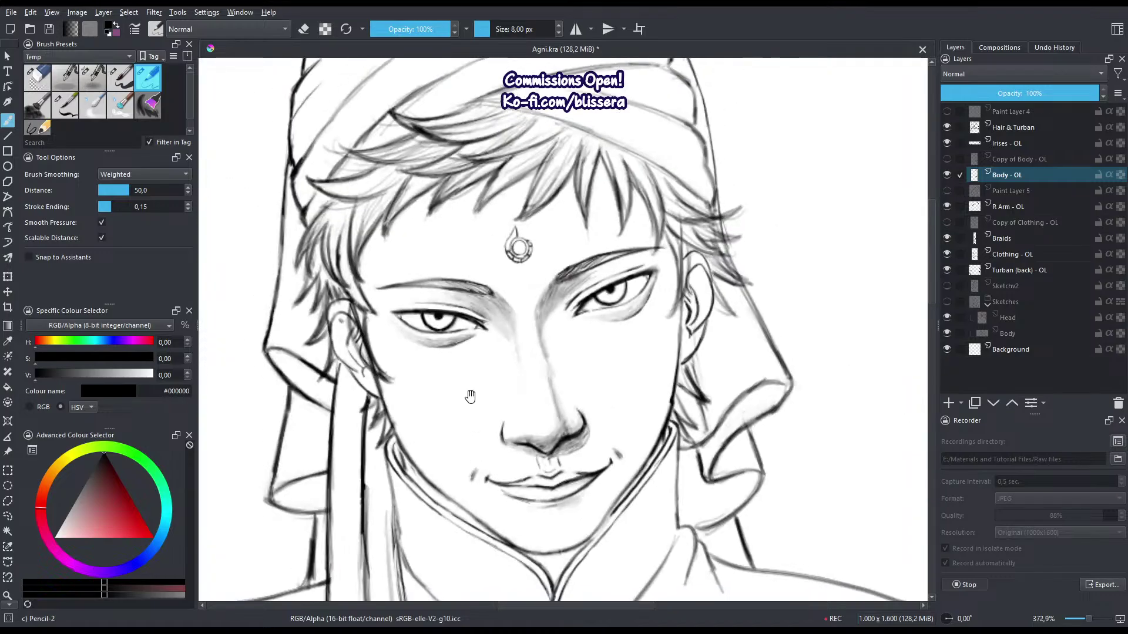
{"action": "left_click_drag", "start_coordinate": [483, 425], "coordinate": [499, 376]}
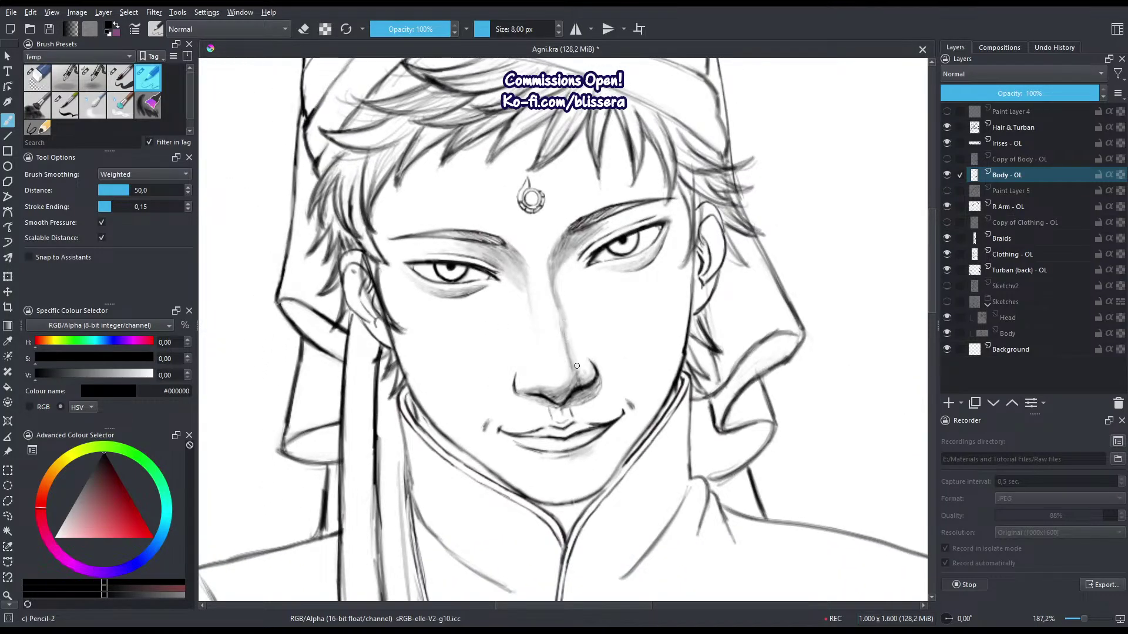
{"action": "scroll", "coordinate": [591, 370], "scroll_direction": "down", "scroll_amount": 3}
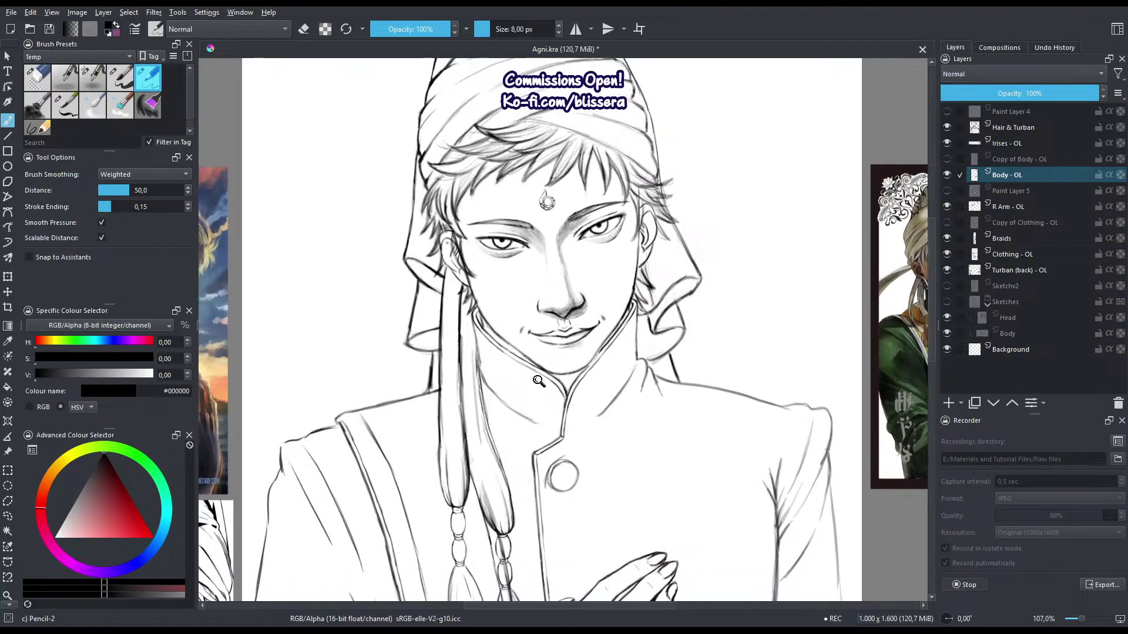
On the Clothing - OL layer, darken the right edge of the upper jacket button using the Basic-5 Size brush at 7 px.
{"action": "scroll", "coordinate": [492, 418], "scroll_direction": "down", "scroll_amount": 4}
{"action": "left_click_drag", "start_coordinate": [492, 419], "coordinate": [495, 400]}
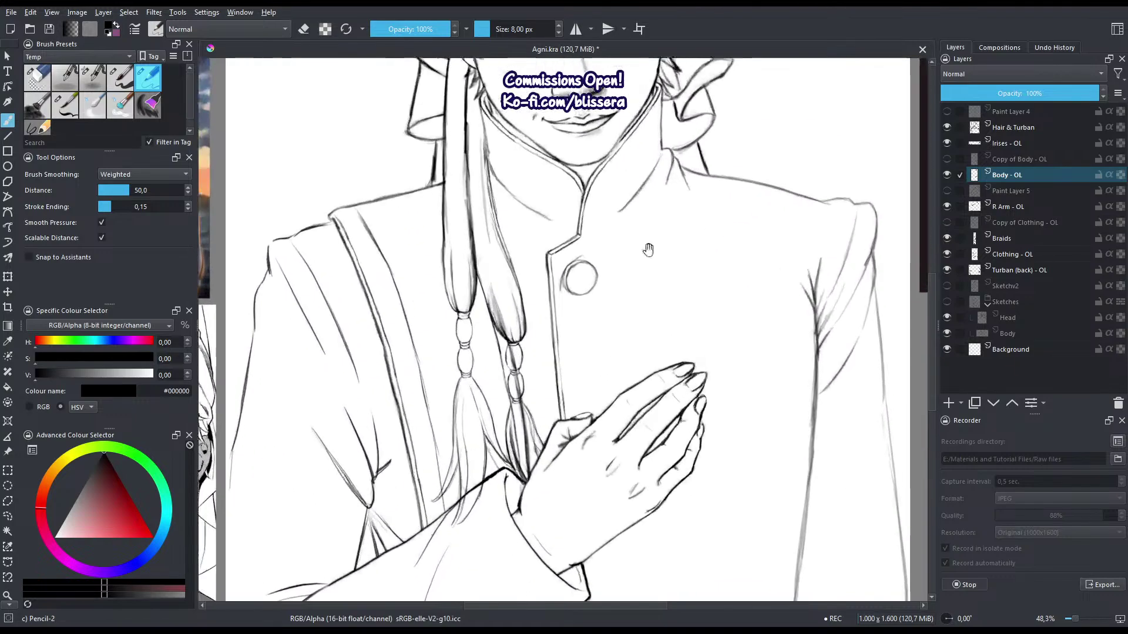
{"action": "scroll", "coordinate": [569, 327], "scroll_direction": "up", "scroll_amount": 4}
{"action": "left_click", "coordinate": [1010, 189]}
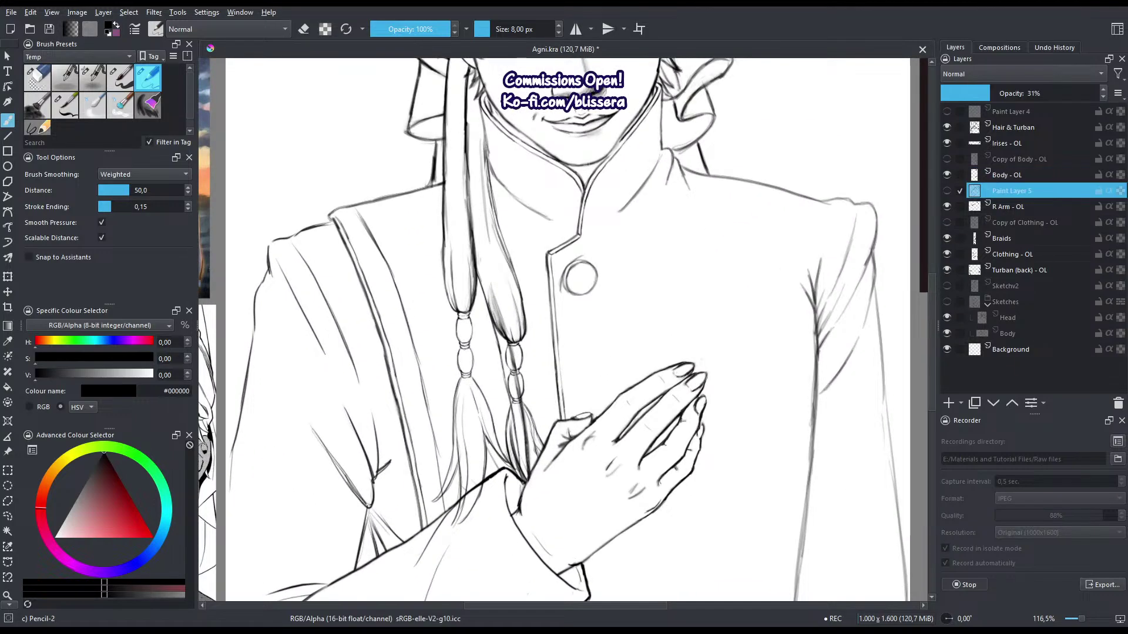
{"action": "left_click", "coordinate": [1028, 252]}
{"action": "scroll", "coordinate": [622, 368], "scroll_direction": "up", "scroll_amount": 2}
{"action": "left_click", "coordinate": [121, 83]}
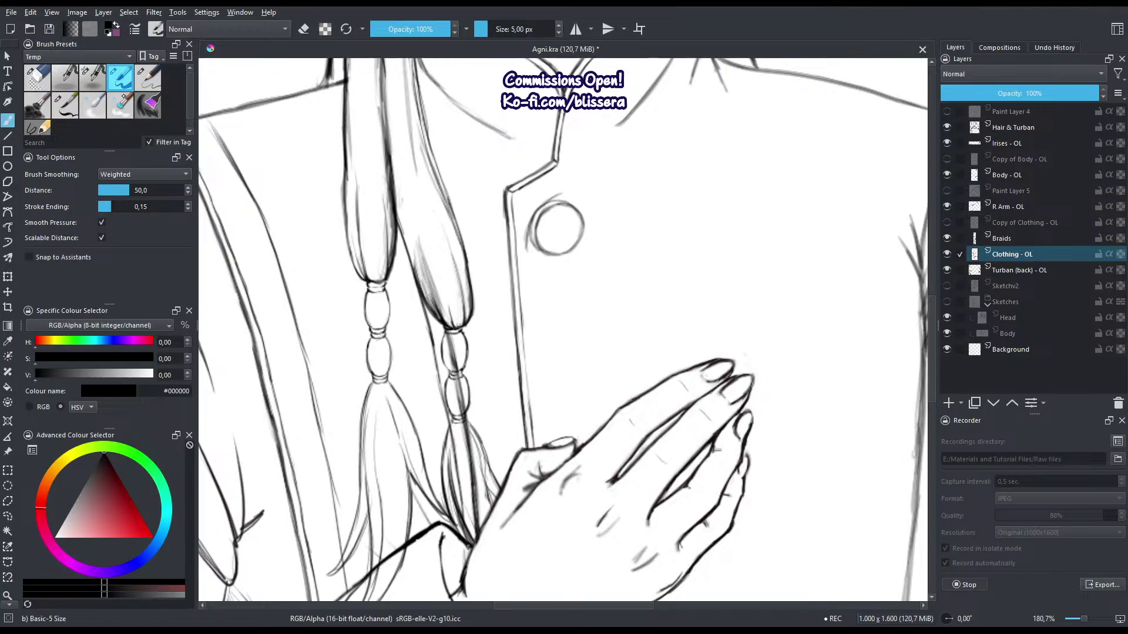
{"action": "scroll", "coordinate": [587, 205], "scroll_direction": "up", "scroll_amount": 6}
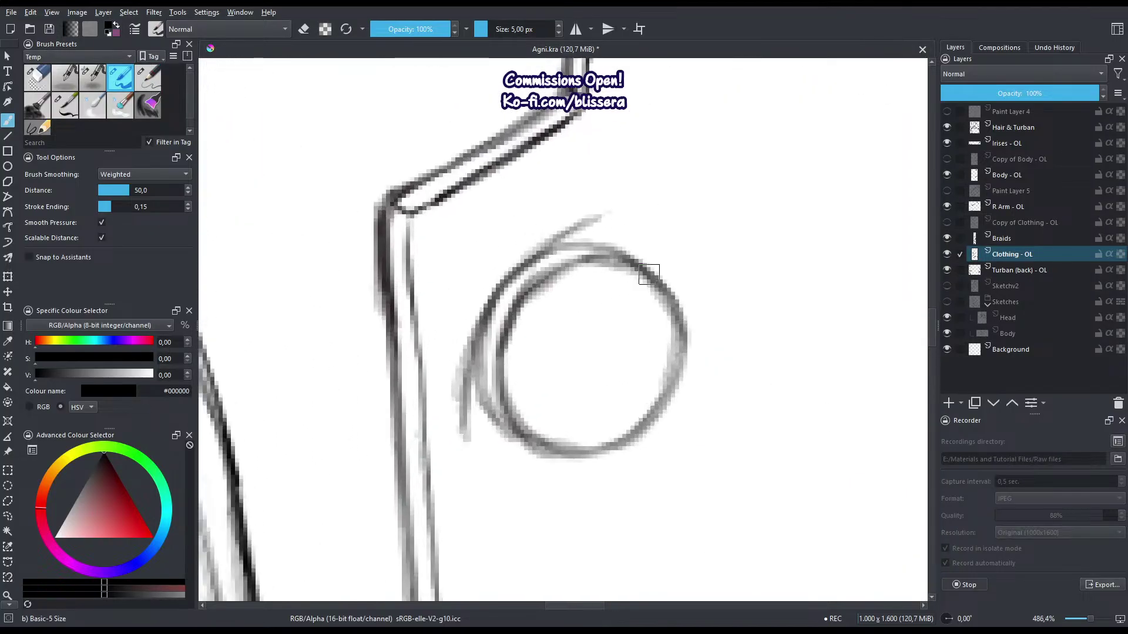
{"action": "mouse_move", "coordinate": [638, 263]}
{"action": "left_mouse_down"}
{"action": "mouse_move", "coordinate": [673, 308]}
{"action": "mouse_move", "coordinate": [667, 388]}
{"action": "left_mouse_up"}
{"action": "key", "text": "bracketright"}
{"action": "key", "text": "bracketright"}
{"action": "left_click_drag", "start_coordinate": [675, 328], "coordinate": [651, 411]}
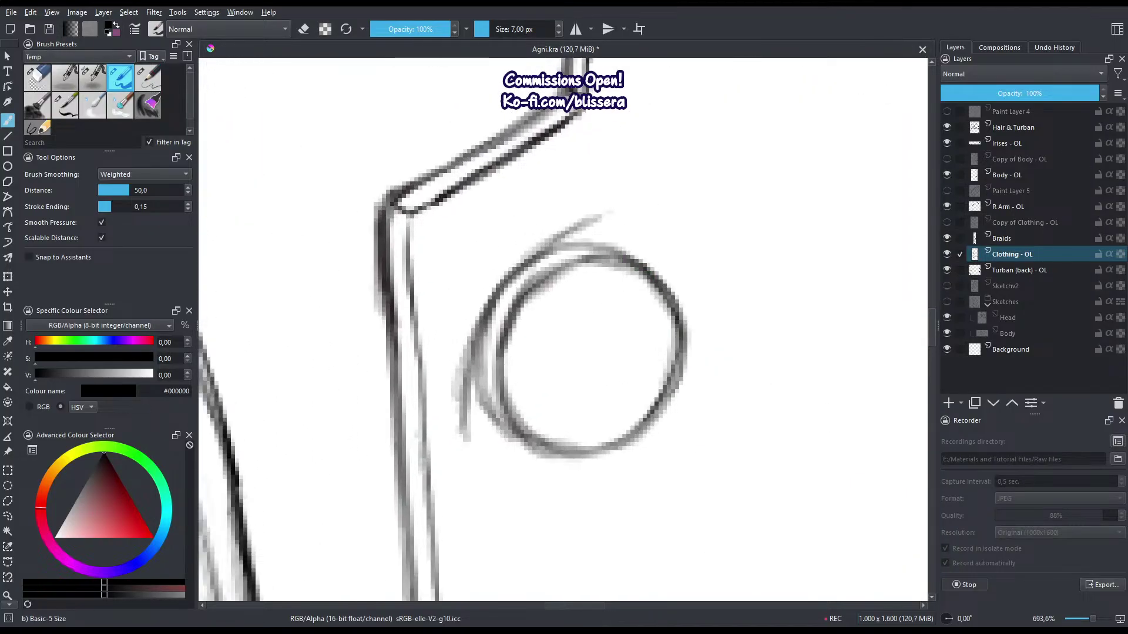
{"action": "mouse_move", "coordinate": [673, 370]}
{"action": "left_mouse_down"}
{"action": "mouse_move", "coordinate": [633, 434]}
{"action": "mouse_move", "coordinate": [691, 420]}
{"action": "left_mouse_up"}
Reinforce the upper button's top, left and bottom outlines, including its outer rim.
{"action": "left_click_drag", "start_coordinate": [658, 261], "coordinate": [582, 315]}
{"action": "mouse_move", "coordinate": [623, 273]}
{"action": "left_mouse_down"}
{"action": "mouse_move", "coordinate": [577, 314]}
{"action": "mouse_move", "coordinate": [567, 352]}
{"action": "left_mouse_up"}
{"action": "mouse_move", "coordinate": [690, 258]}
{"action": "left_mouse_down"}
{"action": "mouse_move", "coordinate": [615, 244]}
{"action": "mouse_move", "coordinate": [549, 320]}
{"action": "mouse_move", "coordinate": [541, 361]}
{"action": "left_mouse_up"}
{"action": "mouse_move", "coordinate": [550, 399]}
{"action": "left_mouse_down"}
{"action": "mouse_move", "coordinate": [522, 287]}
{"action": "mouse_move", "coordinate": [540, 308]}
{"action": "left_mouse_up"}
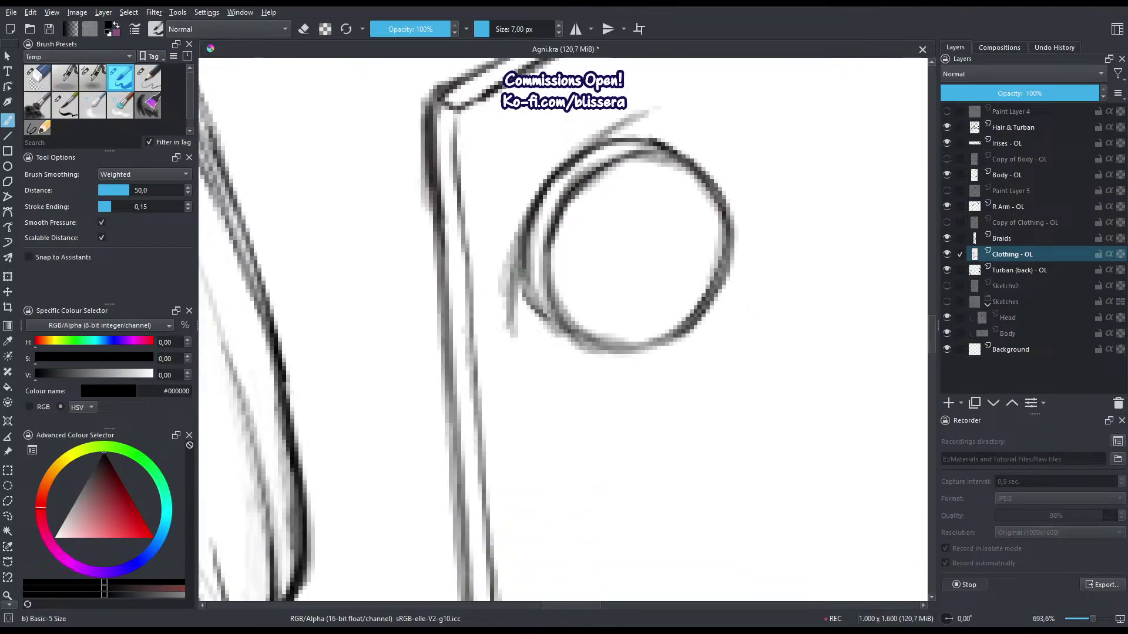
{"action": "mouse_move", "coordinate": [530, 267]}
{"action": "left_mouse_down"}
{"action": "mouse_move", "coordinate": [559, 332]}
{"action": "mouse_move", "coordinate": [557, 313]}
{"action": "mouse_move", "coordinate": [573, 338]}
{"action": "mouse_move", "coordinate": [617, 348]}
{"action": "left_mouse_up"}
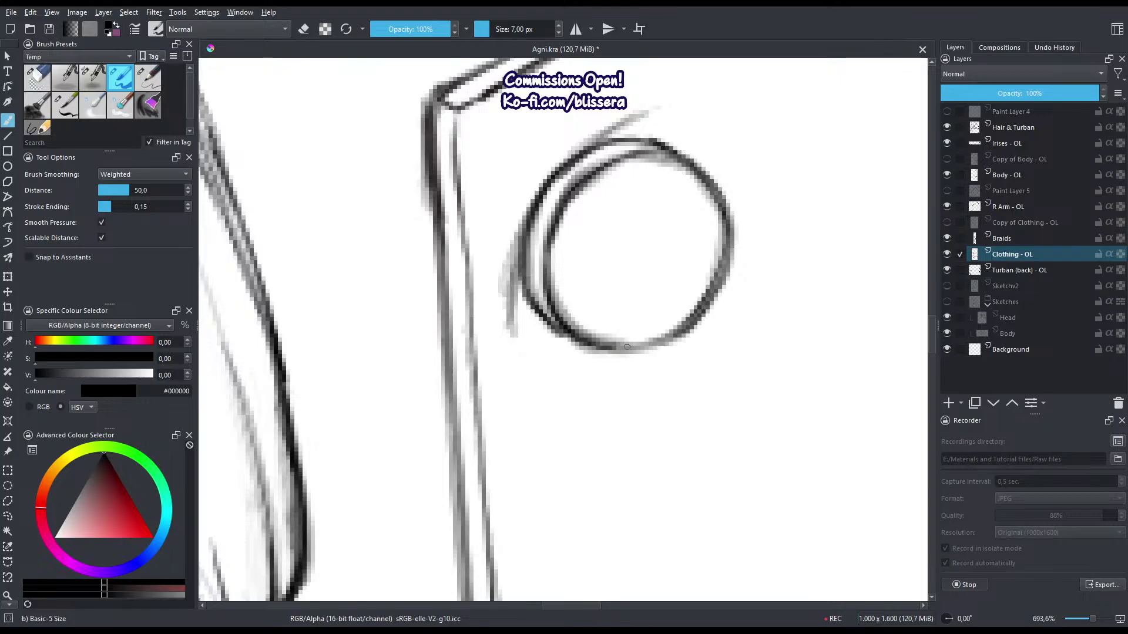
{"action": "mouse_move", "coordinate": [656, 115]}
{"action": "left_mouse_down"}
{"action": "mouse_move", "coordinate": [543, 177]}
{"action": "mouse_move", "coordinate": [513, 340]}
{"action": "left_mouse_up"}
{"action": "left_click_drag", "start_coordinate": [528, 299], "coordinate": [461, 385]}
{"action": "left_click_drag", "start_coordinate": [548, 415], "coordinate": [579, 290]}
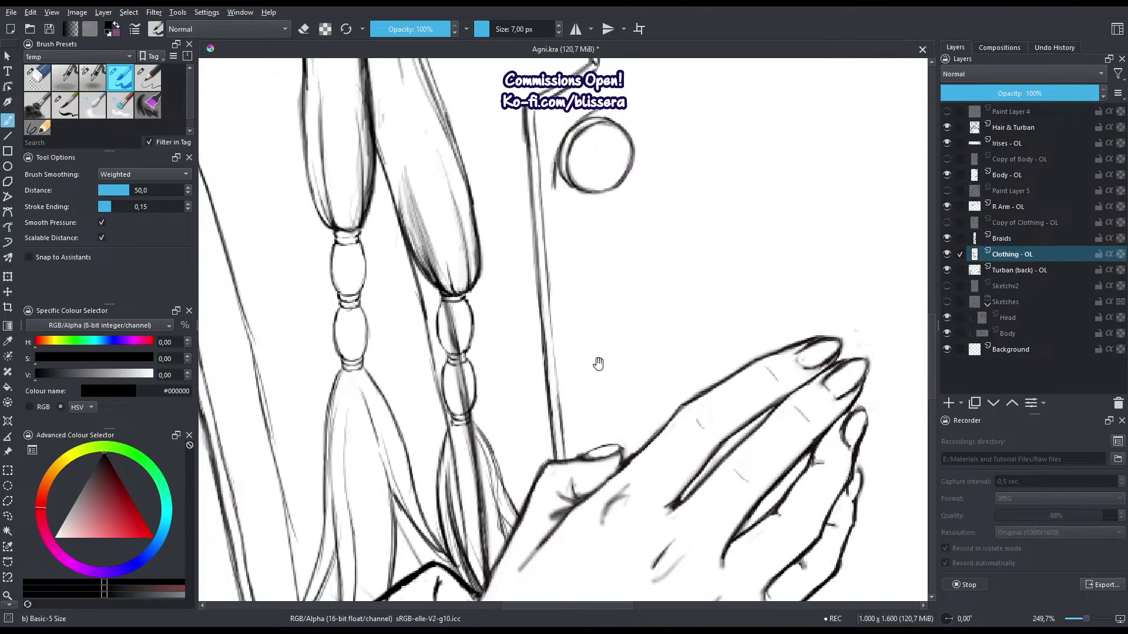
Draw the arched top of a second jacket button just above the thumb with an 8 px brush, undoing the misplaced strokes.
{"action": "mouse_move", "coordinate": [641, 428]}
{"action": "left_mouse_down"}
{"action": "mouse_move", "coordinate": [585, 428]}
{"action": "mouse_move", "coordinate": [580, 441]}
{"action": "mouse_move", "coordinate": [656, 390]}
{"action": "left_mouse_up"}
{"action": "key", "text": "bracketright"}
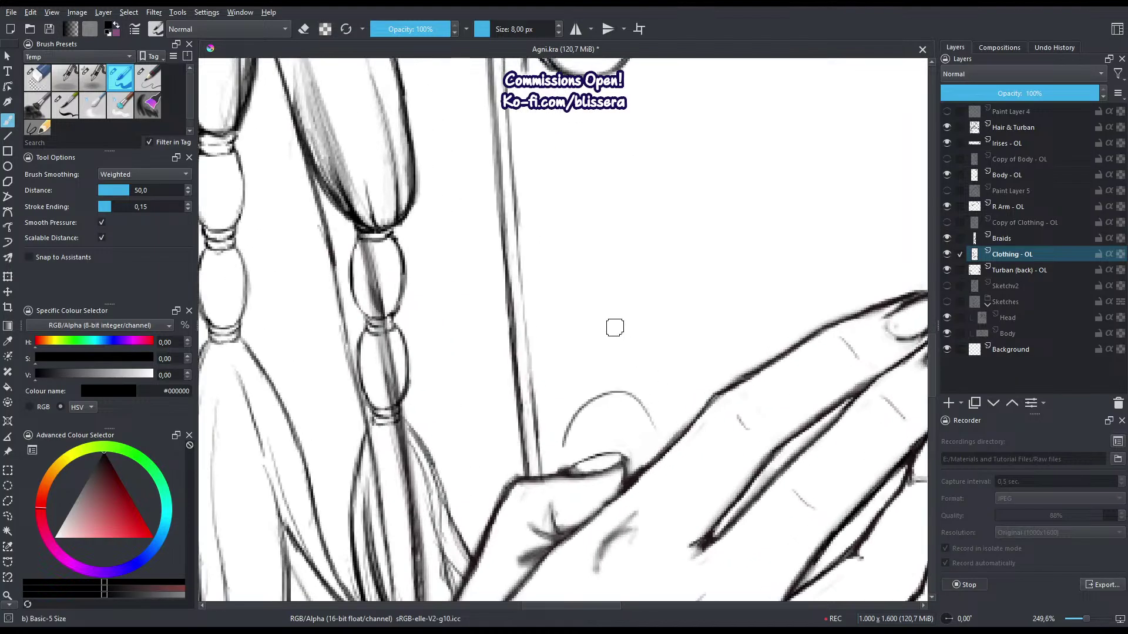
{"action": "key", "text": "ctrl+z"}
{"action": "mouse_move", "coordinate": [666, 435]}
{"action": "left_mouse_down"}
{"action": "mouse_move", "coordinate": [582, 434]}
{"action": "mouse_move", "coordinate": [569, 453]}
{"action": "mouse_move", "coordinate": [619, 400]}
{"action": "mouse_move", "coordinate": [575, 458]}
{"action": "left_mouse_up"}
{"action": "key", "text": "ctrl+z"}
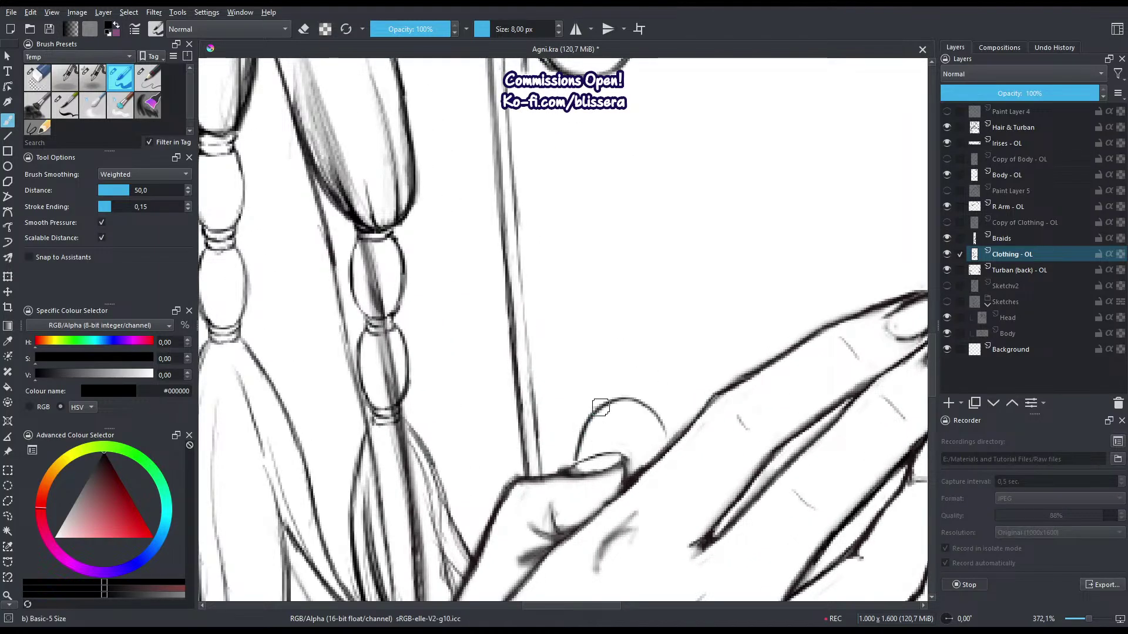
{"action": "left_click_drag", "start_coordinate": [629, 399], "coordinate": [599, 405]}
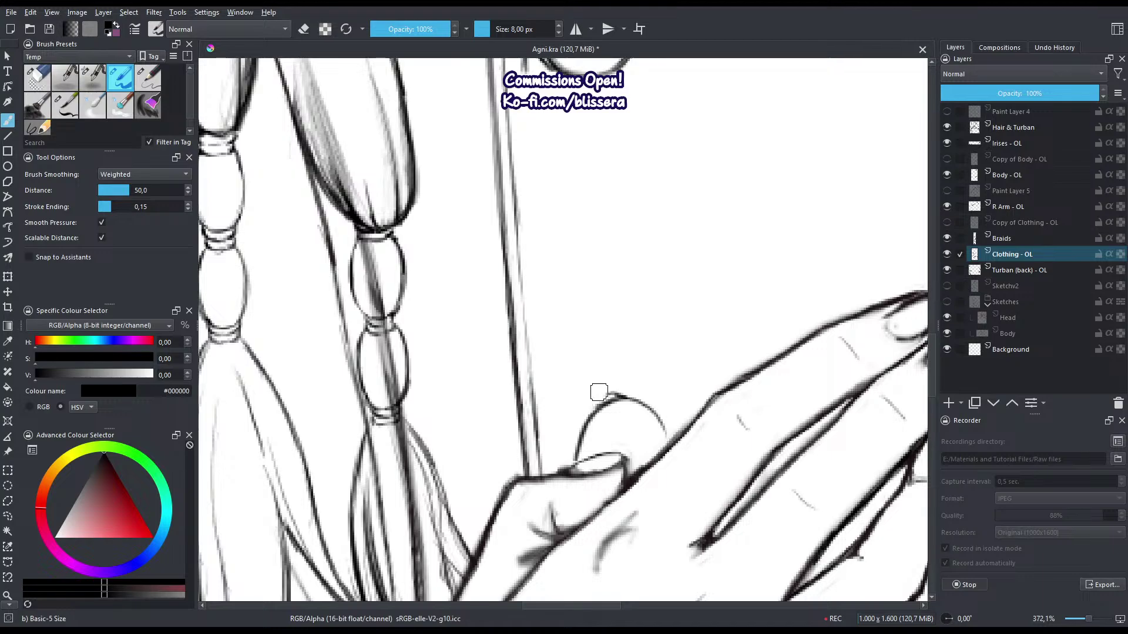
{"action": "key", "text": "ctrl+z"}
Add an outer rim along the left side of the lower button and darken its arcs.
{"action": "left_click_drag", "start_coordinate": [605, 394], "coordinate": [562, 447]}
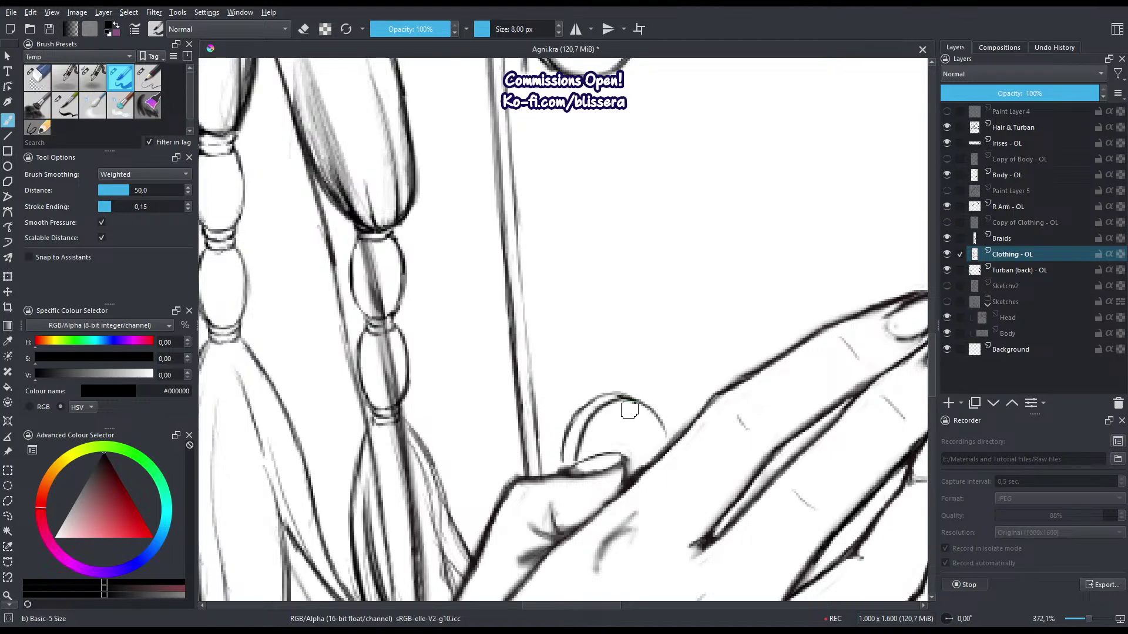
{"action": "left_click_drag", "start_coordinate": [617, 395], "coordinate": [669, 438]}
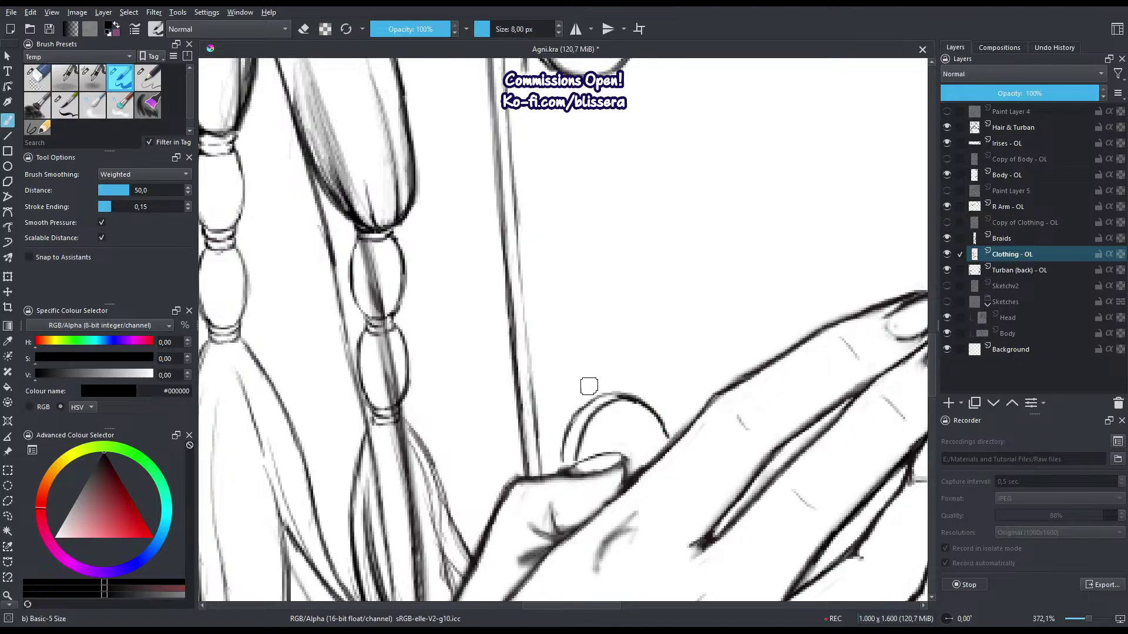
{"action": "left_click_drag", "start_coordinate": [590, 401], "coordinate": [561, 467]}
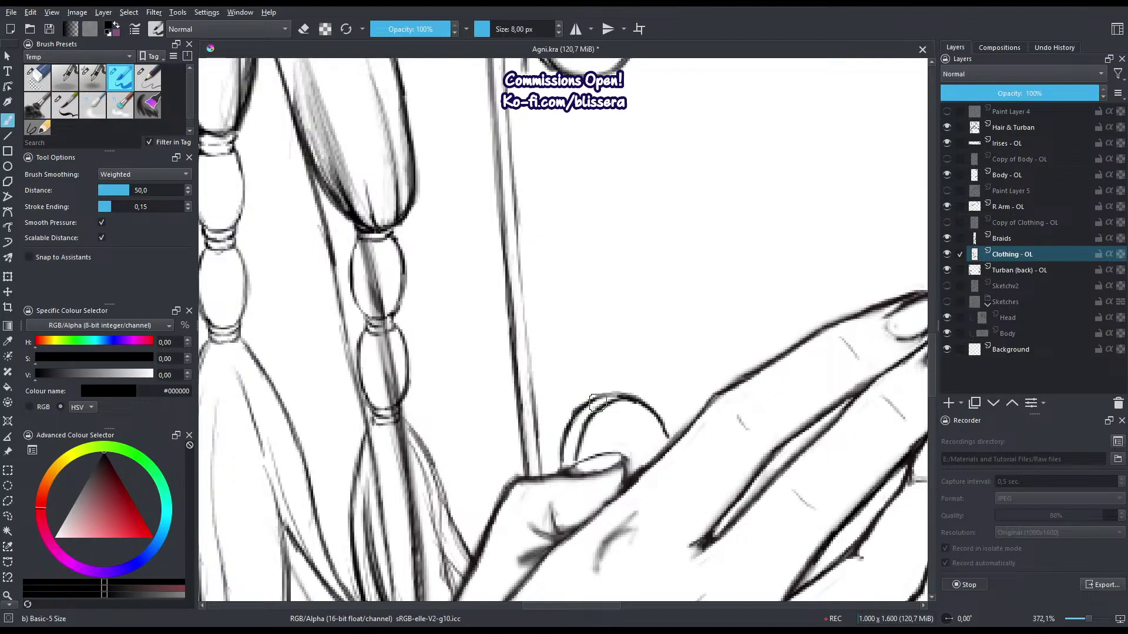
{"action": "left_click_drag", "start_coordinate": [632, 398], "coordinate": [559, 461]}
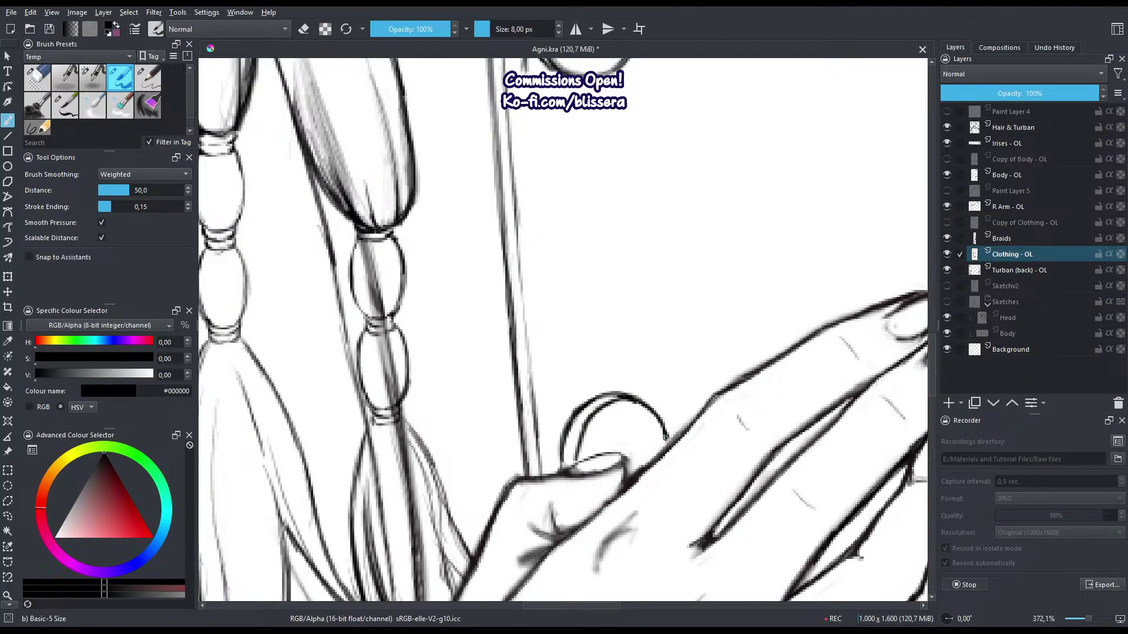
Darken the lower button's inner left edge and clean up the rim lines with the eraser.
{"action": "left_click_drag", "start_coordinate": [578, 416], "coordinate": [577, 464]}
{"action": "key", "text": "e"}
{"action": "left_click_drag", "start_coordinate": [578, 425], "coordinate": [564, 467]}
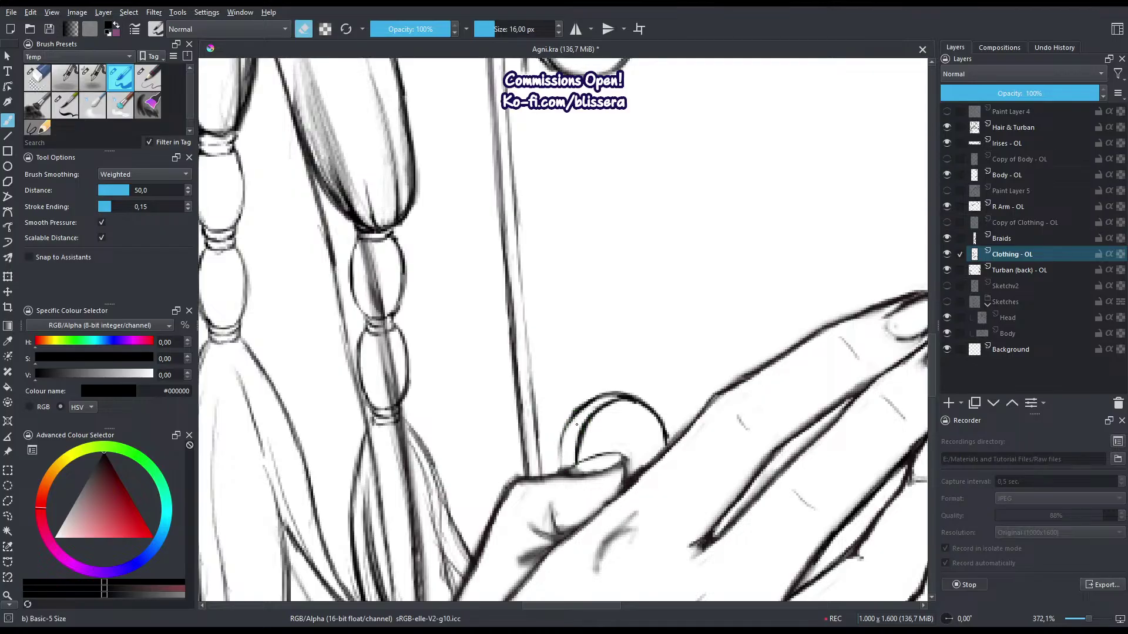
{"action": "key", "text": "e"}
{"action": "mouse_move", "coordinate": [595, 386]}
{"action": "left_mouse_down"}
{"action": "mouse_move", "coordinate": [568, 449]}
{"action": "mouse_move", "coordinate": [582, 480]}
{"action": "mouse_move", "coordinate": [552, 471]}
{"action": "mouse_move", "coordinate": [681, 344]}
{"action": "mouse_move", "coordinate": [596, 395]}
{"action": "mouse_move", "coordinate": [631, 358]}
{"action": "left_mouse_up"}
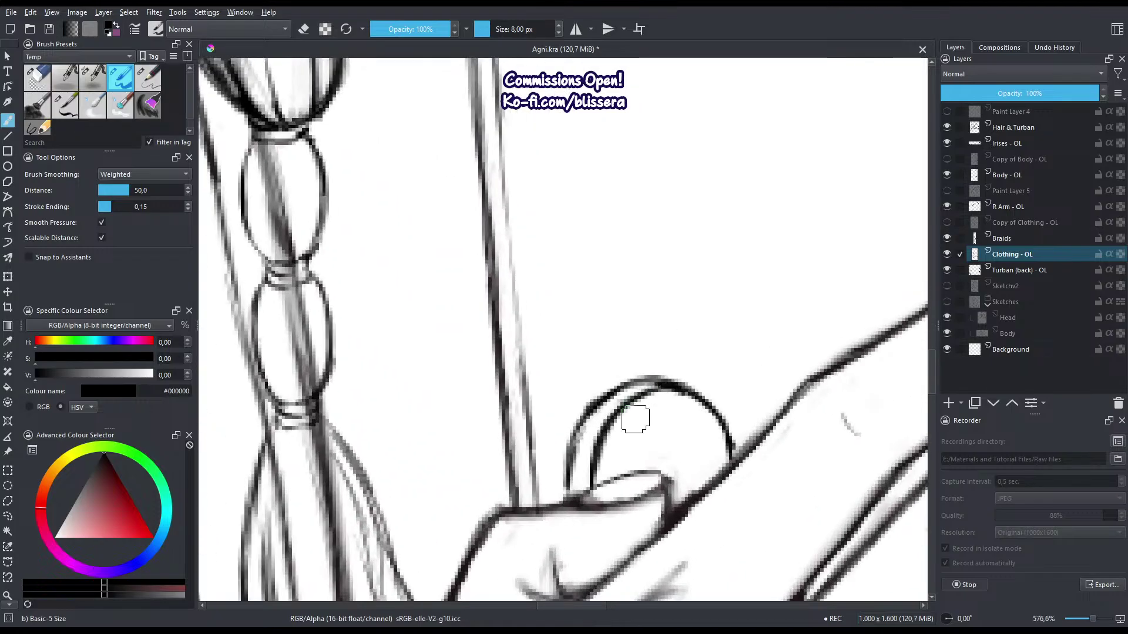
{"action": "key", "text": "e"}
{"action": "mouse_move", "coordinate": [622, 411]}
{"action": "left_mouse_down"}
{"action": "mouse_move", "coordinate": [599, 473]}
{"action": "mouse_move", "coordinate": [611, 405]}
{"action": "mouse_move", "coordinate": [677, 416]}
{"action": "mouse_move", "coordinate": [605, 420]}
{"action": "mouse_move", "coordinate": [592, 488]}
{"action": "left_mouse_up"}
{"action": "key", "text": "e"}
{"action": "mouse_move", "coordinate": [586, 440]}
{"action": "left_mouse_down"}
{"action": "mouse_move", "coordinate": [588, 499]}
{"action": "mouse_move", "coordinate": [603, 450]}
{"action": "left_mouse_up"}
Outline the upper jacket button with a freehand selection.
{"action": "left_click_drag", "start_coordinate": [643, 509], "coordinate": [717, 381]}
{"action": "left_click_drag", "start_coordinate": [659, 357], "coordinate": [483, 562]}
{"action": "key", "text": "l"}
{"action": "left_click_drag", "start_coordinate": [500, 294], "coordinate": [499, 242]}
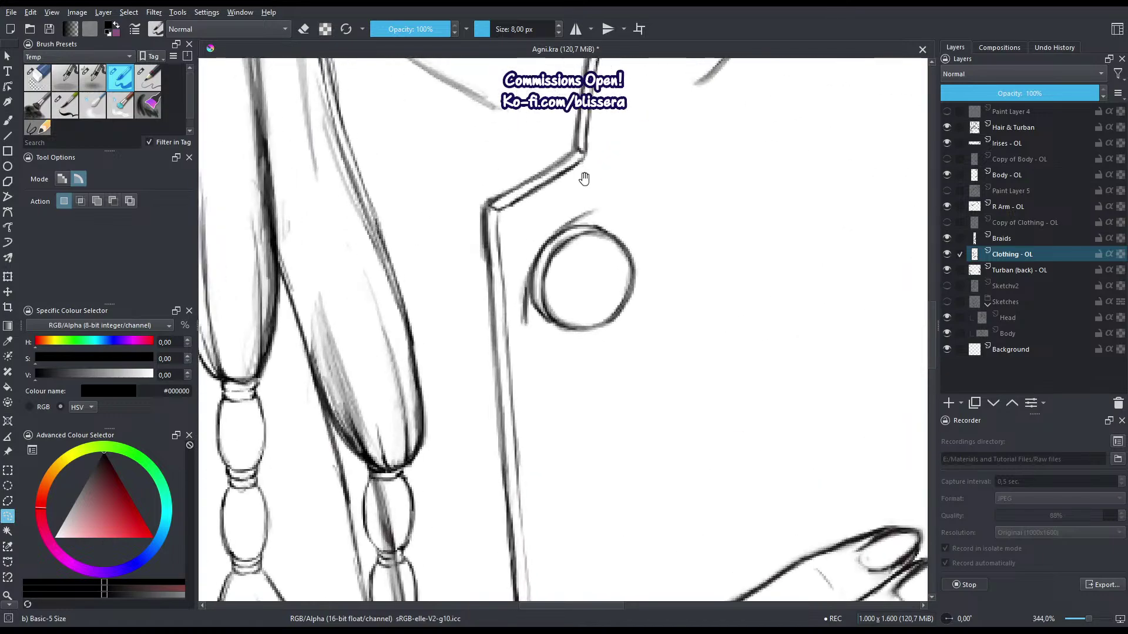
{"action": "mouse_move", "coordinate": [558, 218]}
{"action": "left_mouse_down"}
{"action": "mouse_move", "coordinate": [678, 300]}
{"action": "mouse_move", "coordinate": [527, 331]}
{"action": "mouse_move", "coordinate": [525, 317]}
{"action": "left_mouse_up"}
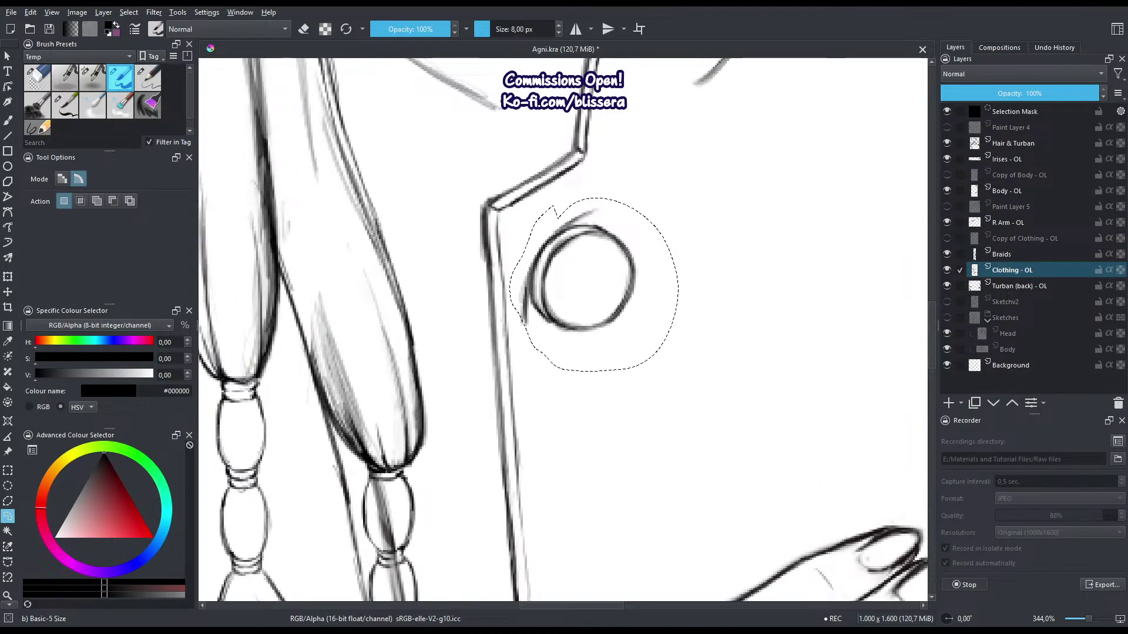
Transform the selected upper button, moving it slightly up toward the collar notch and scaling it down a little.
{"action": "key", "text": "ctrl+t"}
{"action": "left_click_drag", "start_coordinate": [593, 284], "coordinate": [607, 241]}
{"action": "key", "text": "ctrl+z"}
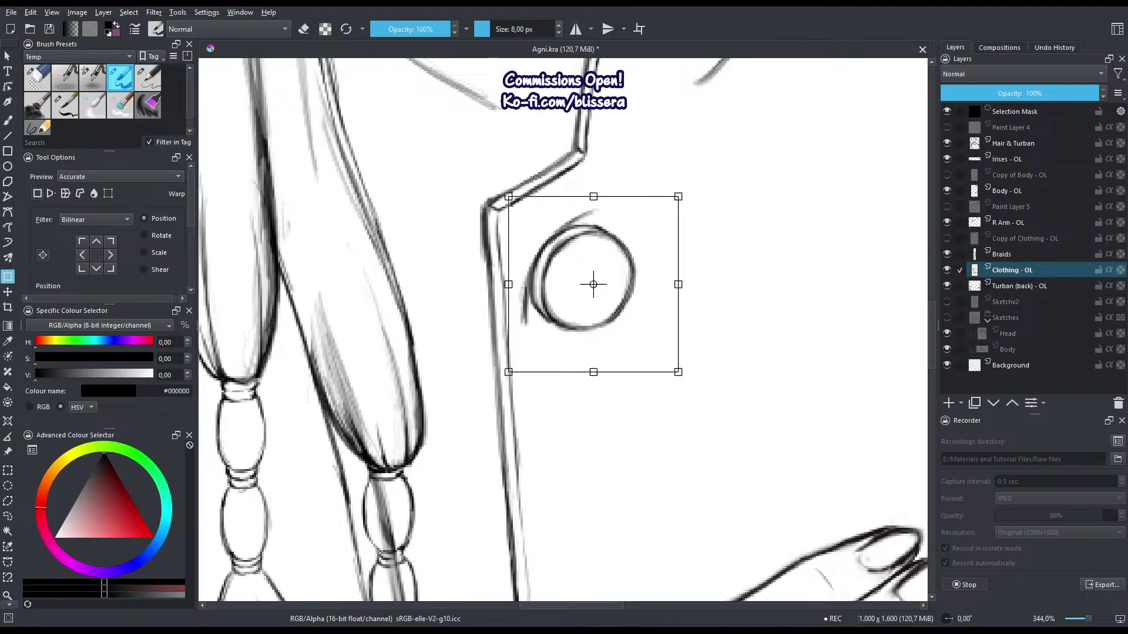
{"action": "left_click_drag", "start_coordinate": [593, 284], "coordinate": [613, 245]}
{"action": "left_click_drag", "start_coordinate": [507, 374], "coordinate": [528, 364]}
{"action": "left_click_drag", "start_coordinate": [574, 297], "coordinate": [579, 292]}
{"action": "scroll", "coordinate": [639, 256], "scroll_direction": "down", "scroll_amount": 7}
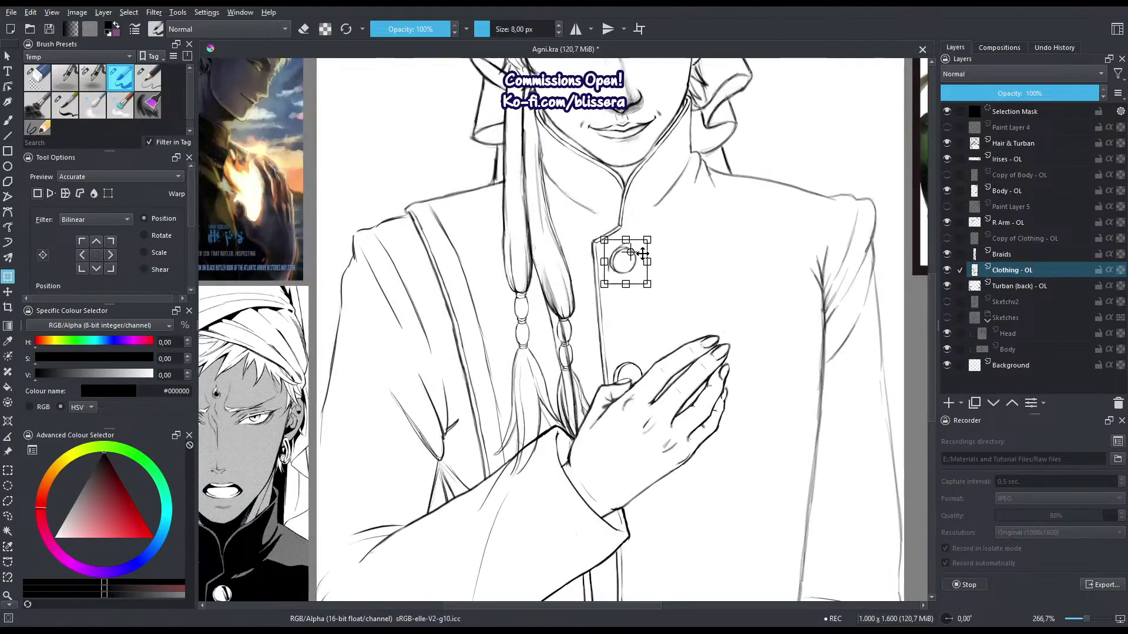
{"action": "scroll", "coordinate": [620, 272], "scroll_direction": "up", "scroll_amount": 4}
{"action": "key", "text": "Return"}
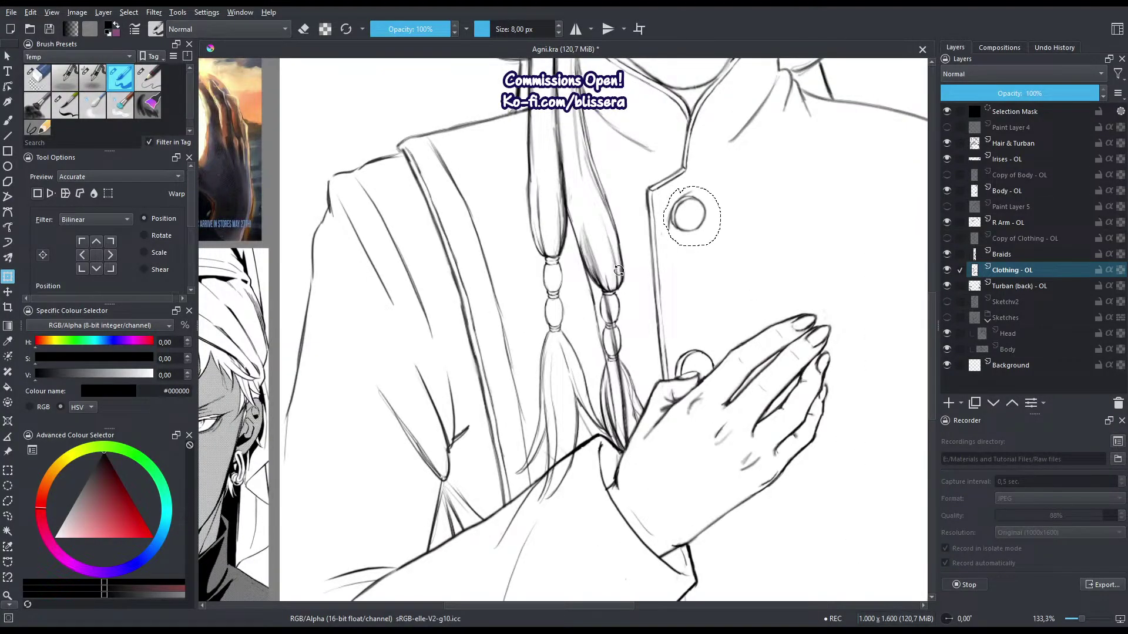
Clear the current selection and outline the lower jacket button behind the fingers with a freehand selection.
{"action": "key", "text": "ctrl+shift+a"}
{"action": "key", "text": "l"}
{"action": "left_click_drag", "start_coordinate": [693, 338], "coordinate": [743, 299]}
{"action": "mouse_move", "coordinate": [669, 317]}
{"action": "left_mouse_down"}
{"action": "mouse_move", "coordinate": [764, 447]}
{"action": "mouse_move", "coordinate": [666, 347]}
{"action": "left_mouse_up"}
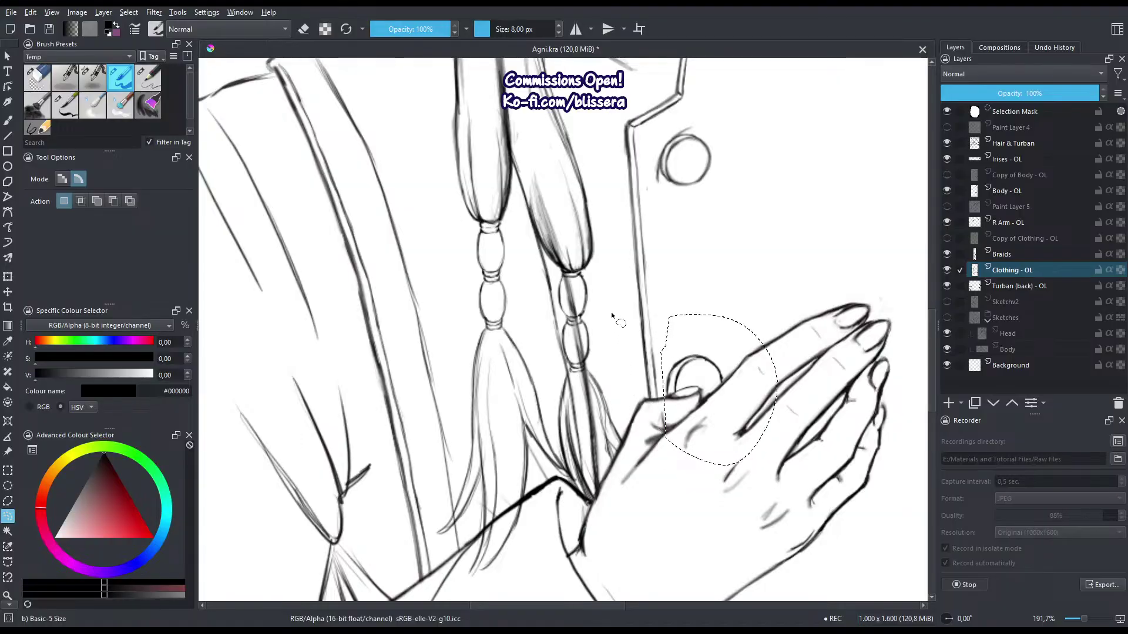
Transform the selected lower button, rotating it slightly clockwise and scaling it down a little, and clear the selection.
{"action": "key", "text": "ctrl+t"}
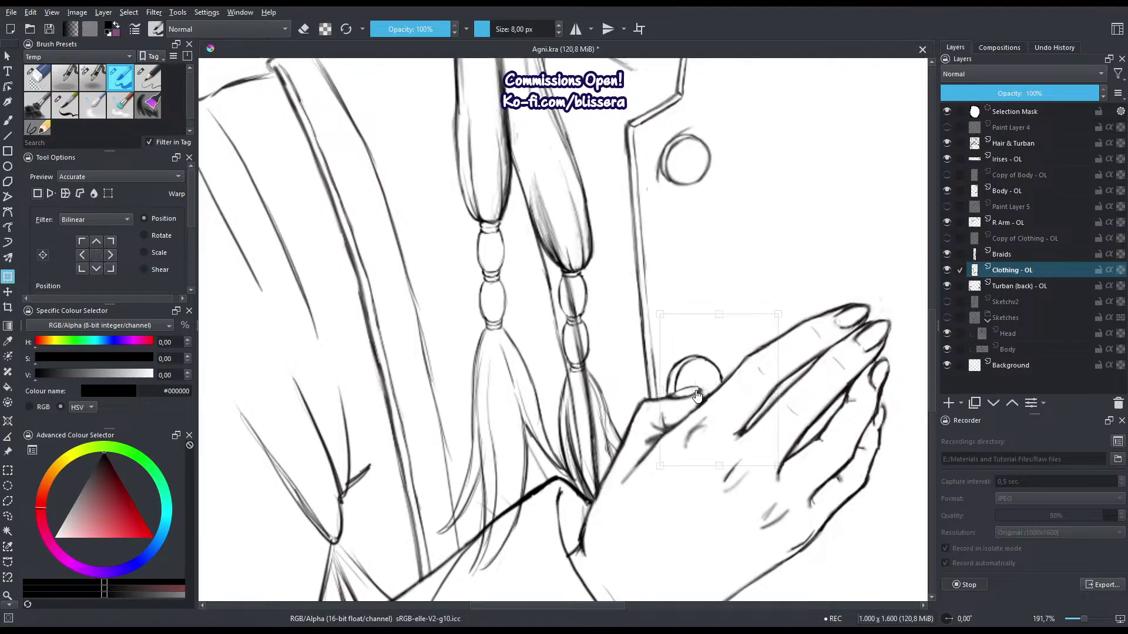
{"action": "left_click_drag", "start_coordinate": [678, 272], "coordinate": [686, 269]}
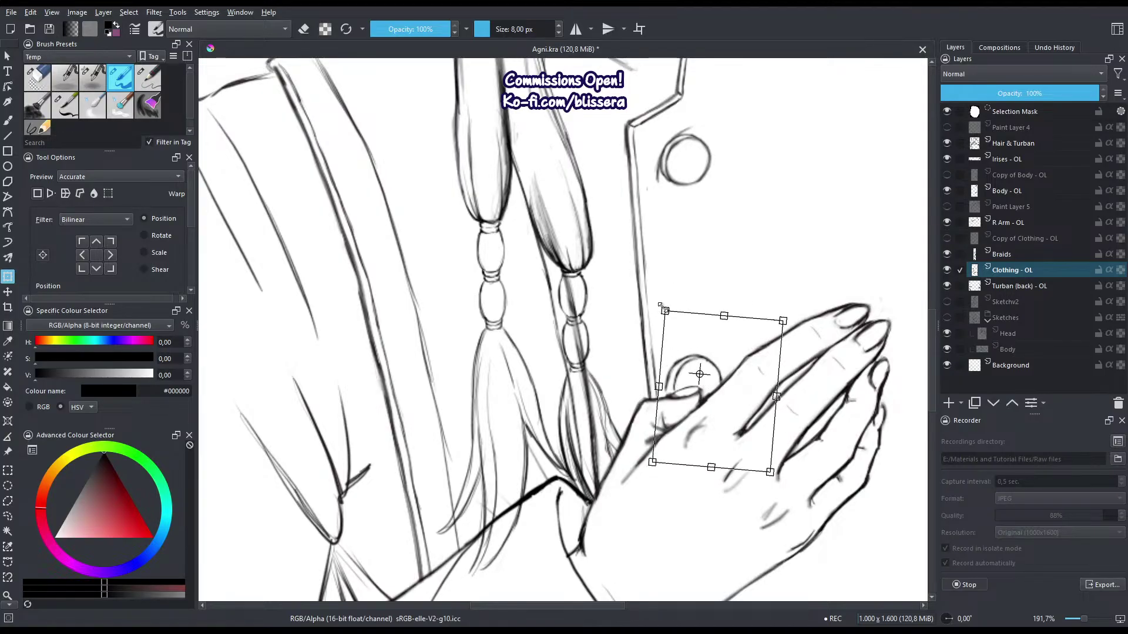
{"action": "left_click_drag", "start_coordinate": [663, 307], "coordinate": [669, 316]}
{"action": "left_click_drag", "start_coordinate": [676, 355], "coordinate": [681, 356]}
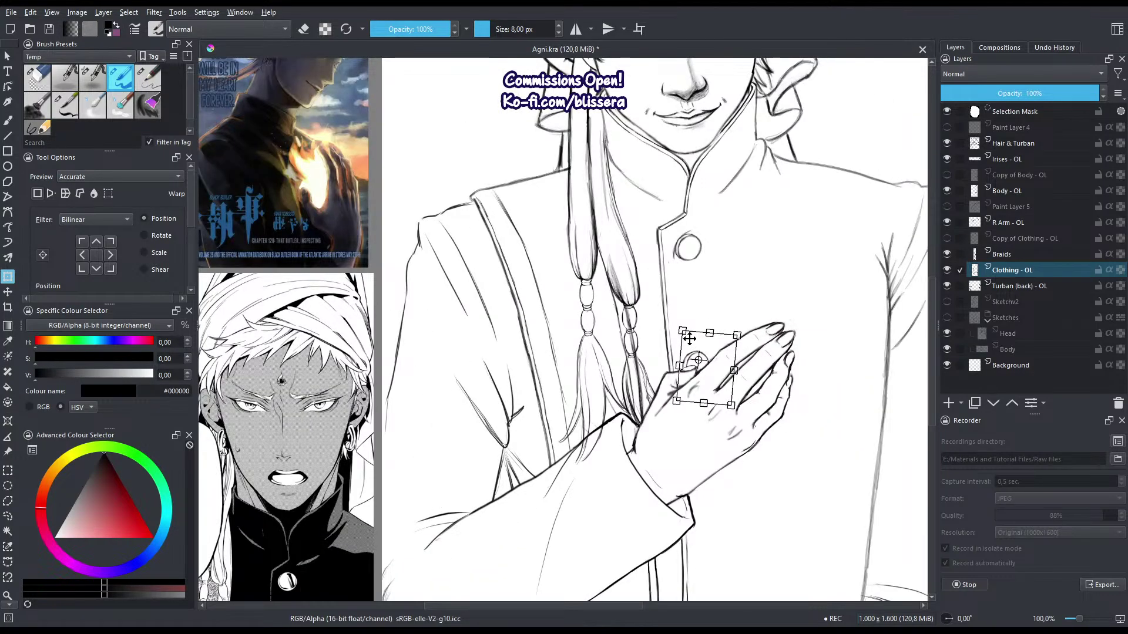
{"action": "key", "text": "Return"}
{"action": "scroll", "coordinate": [675, 346], "scroll_direction": "up", "scroll_amount": 5}
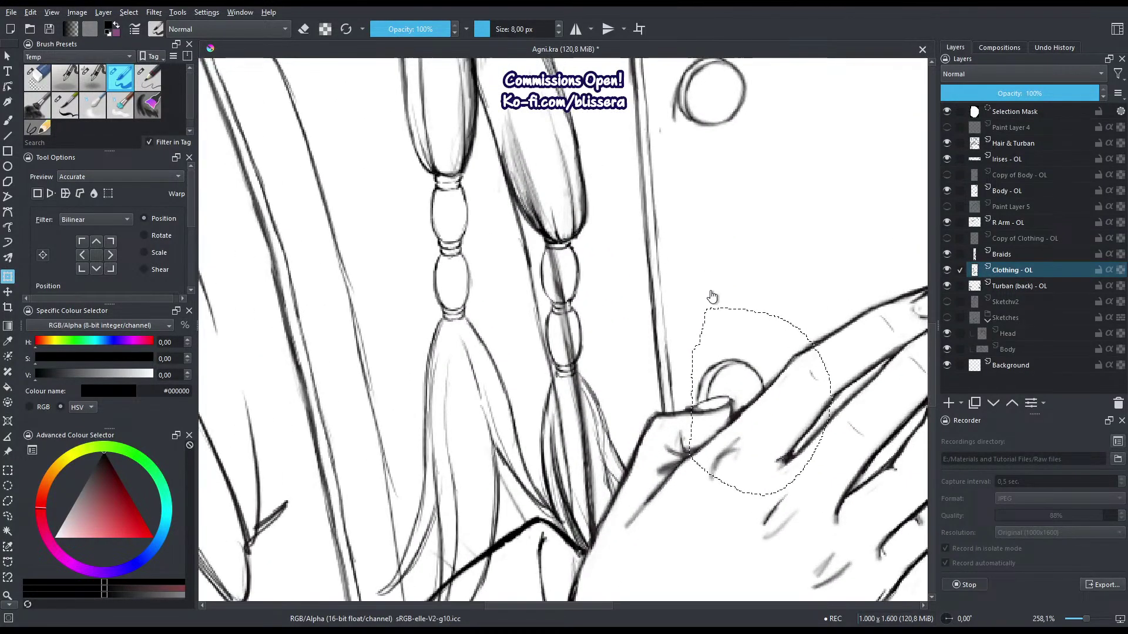
{"action": "key", "text": "ctrl+shift+a"}
Redraw the outer rim along the lower button's left edge with the 8 px brush and erase the stray rim lines.
{"action": "scroll", "coordinate": [725, 354], "scroll_direction": "up", "scroll_amount": 1}
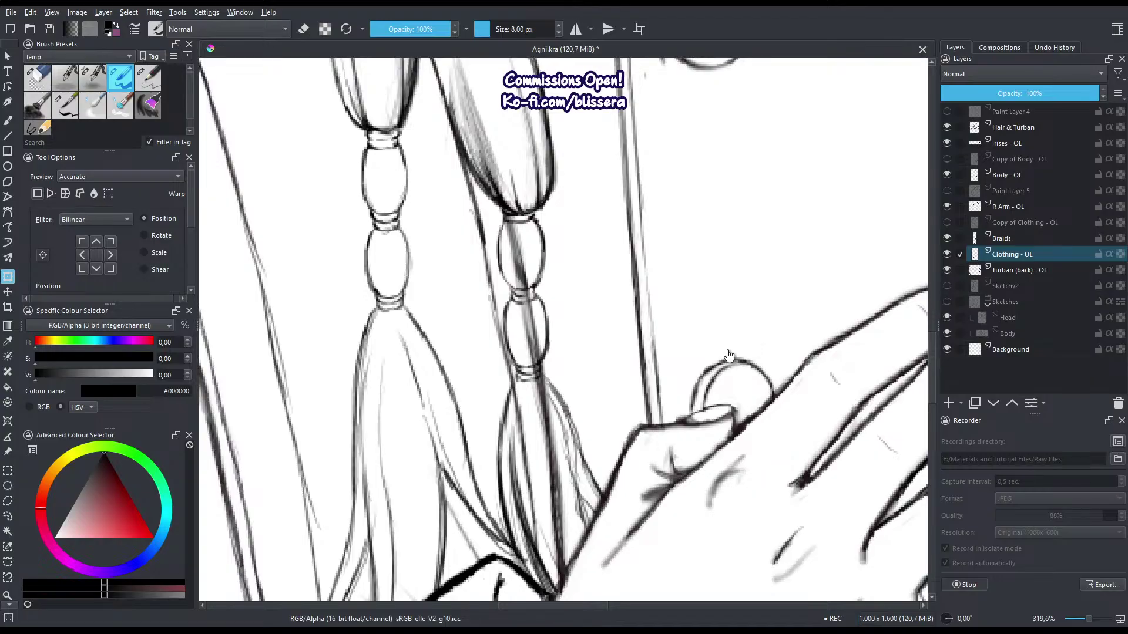
{"action": "key", "text": "b"}
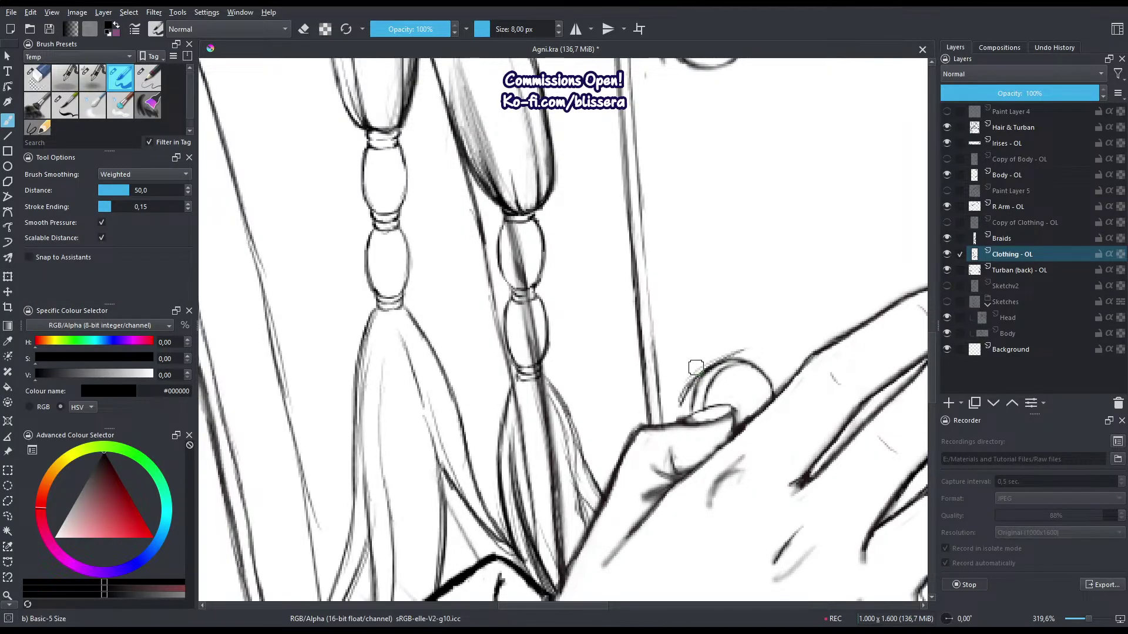
{"action": "key", "text": "e"}
{"action": "key", "text": "e"}
{"action": "key", "text": "e"}
{"action": "left_click_drag", "start_coordinate": [708, 372], "coordinate": [695, 409]}
{"action": "key", "text": "e"}
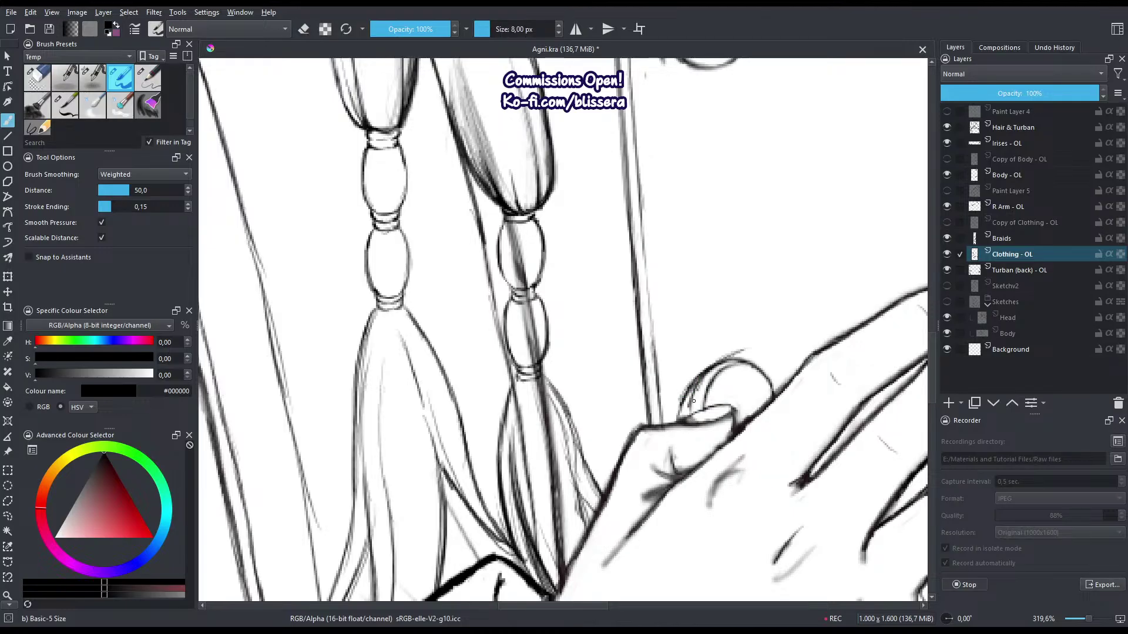
{"action": "key", "text": "e"}
{"action": "left_click_drag", "start_coordinate": [687, 388], "coordinate": [686, 412]}
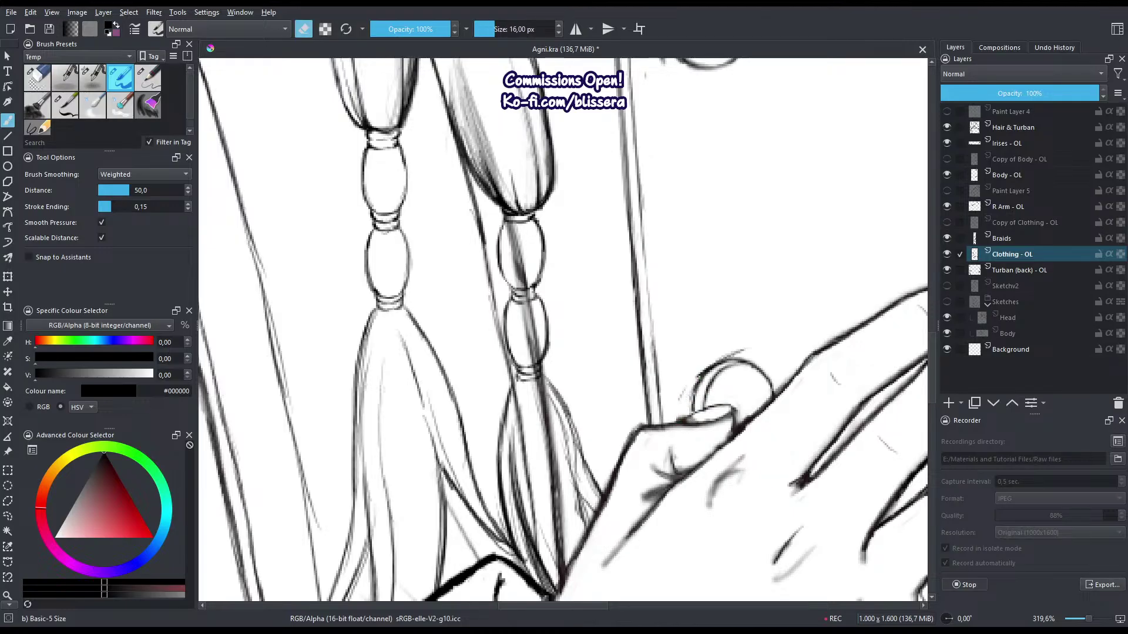
{"action": "key", "text": "e"}
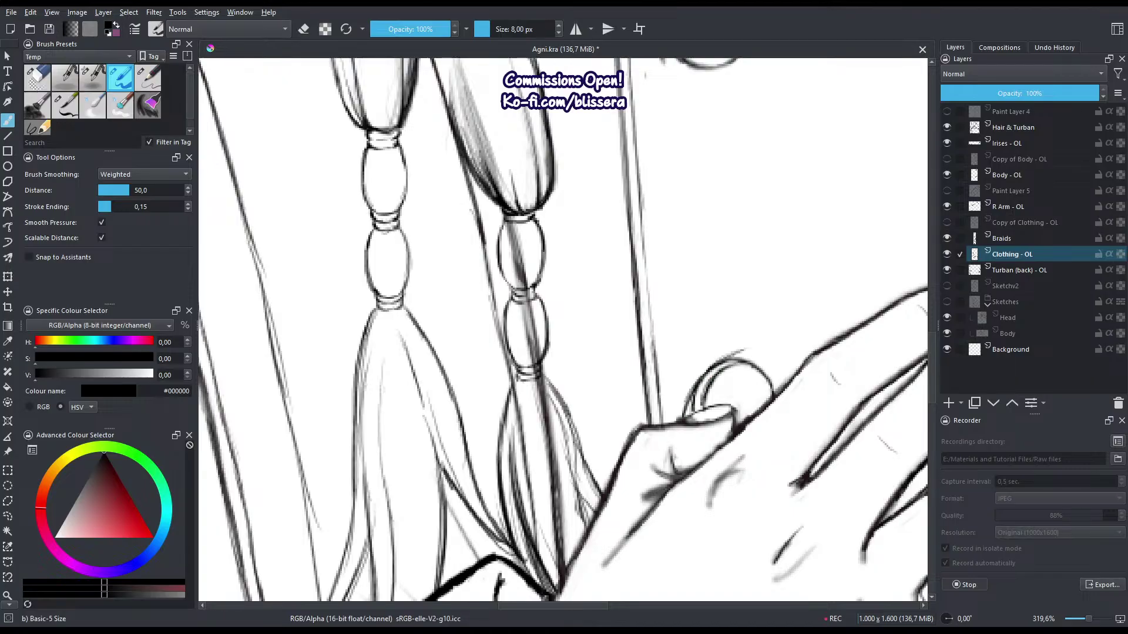
{"action": "left_click_drag", "start_coordinate": [745, 364], "coordinate": [748, 365]}
Draw the right-hand arc of a new jacket button beside the sleeve cuff with a 9 px brush, trimming the line with the eraser.
{"action": "scroll", "coordinate": [745, 363], "scroll_direction": "down", "scroll_amount": 3}
{"action": "mouse_move", "coordinate": [723, 529]}
{"action": "left_mouse_down"}
{"action": "mouse_move", "coordinate": [584, 345]}
{"action": "mouse_move", "coordinate": [620, 446]}
{"action": "mouse_move", "coordinate": [634, 402]}
{"action": "mouse_move", "coordinate": [649, 391]}
{"action": "mouse_move", "coordinate": [645, 454]}
{"action": "mouse_move", "coordinate": [687, 383]}
{"action": "left_mouse_up"}
{"action": "key", "text": "bracketright"}
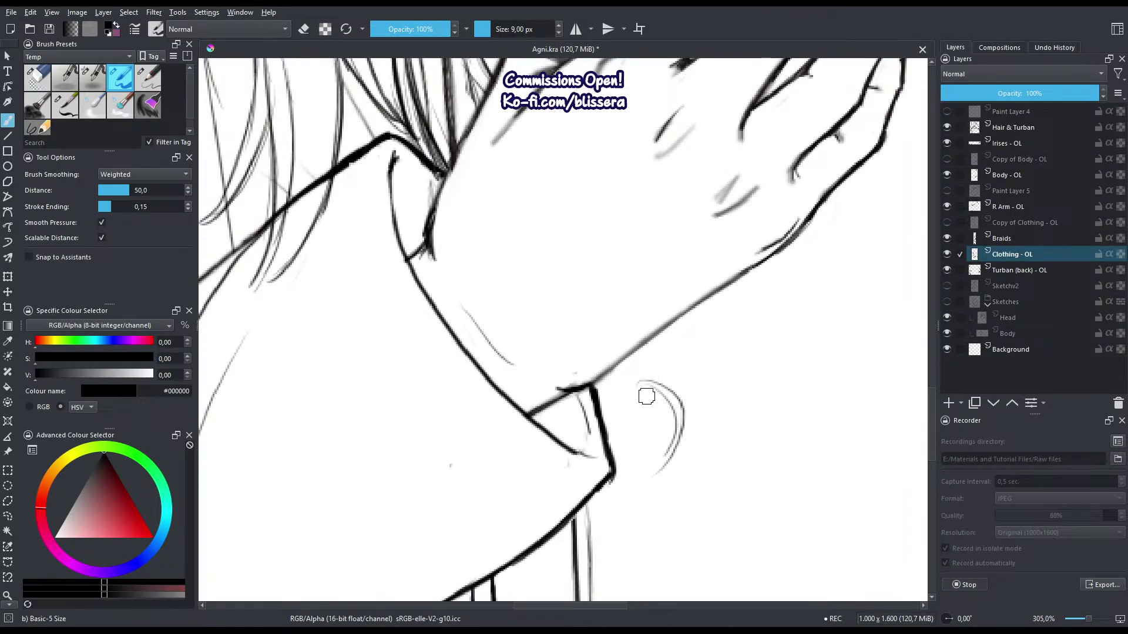
{"action": "key", "text": "ctrl+z"}
{"action": "left_click_drag", "start_coordinate": [683, 411], "coordinate": [658, 473]}
{"action": "key", "text": "e"}
{"action": "mouse_move", "coordinate": [684, 429]}
{"action": "left_mouse_down"}
{"action": "mouse_move", "coordinate": [662, 486]}
{"action": "mouse_move", "coordinate": [684, 445]}
{"action": "mouse_move", "coordinate": [658, 472]}
{"action": "left_mouse_up"}
{"action": "key", "text": "e"}
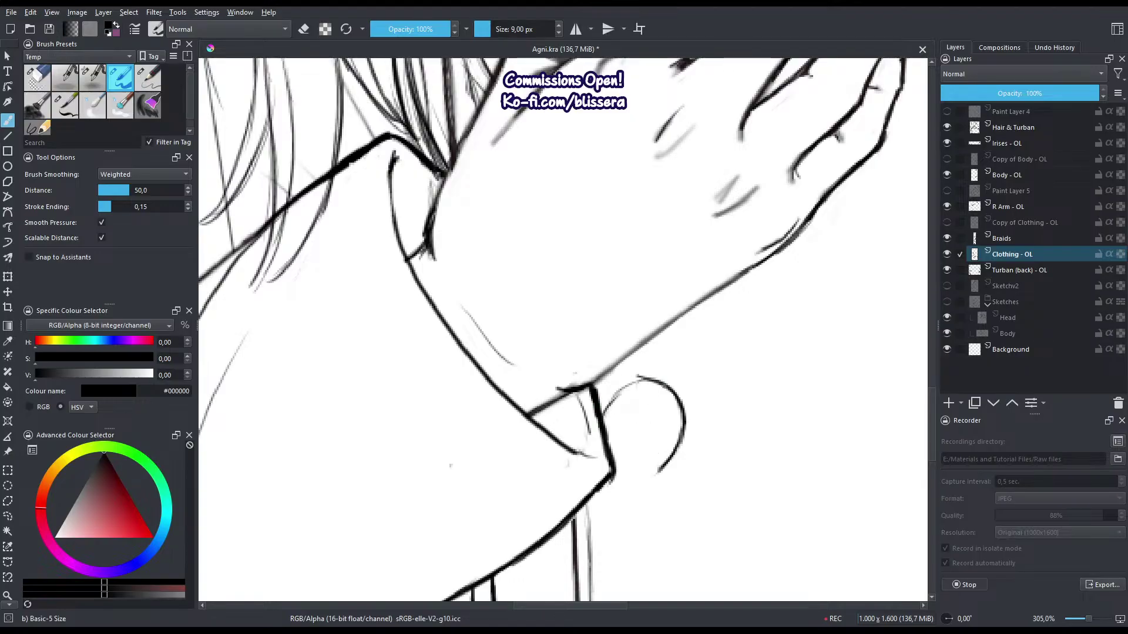
Add the upper rim arc of the new cuff-side button, joining it to the cuff edge, and clean up the overlap.
{"action": "key", "text": "e"}
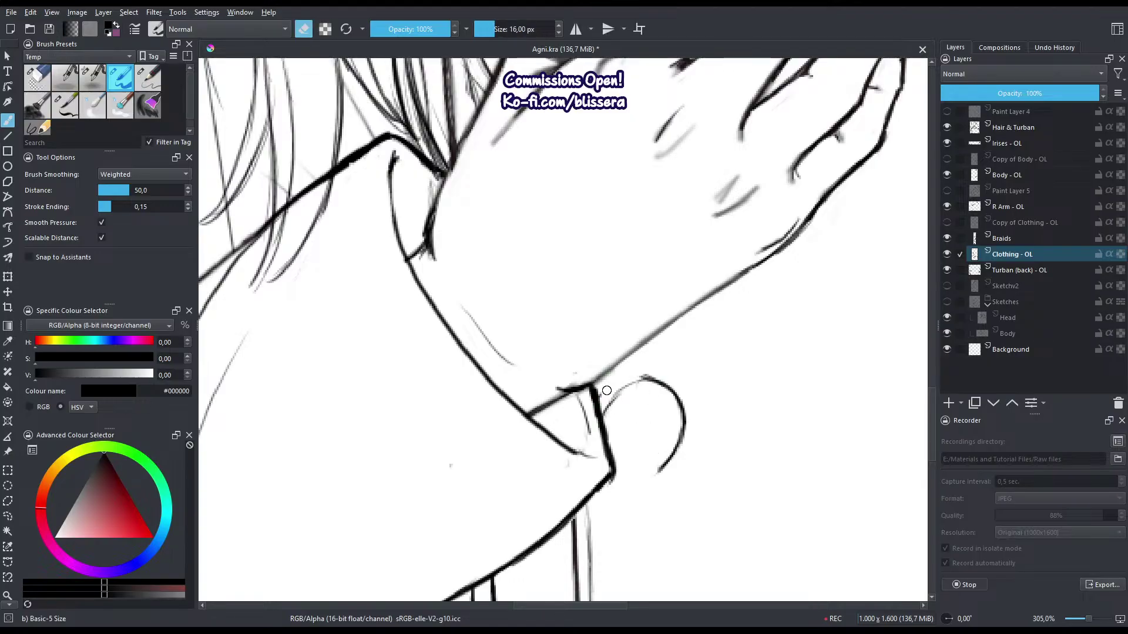
{"action": "key", "text": "e"}
{"action": "mouse_move", "coordinate": [664, 385]}
{"action": "left_mouse_down"}
{"action": "mouse_move", "coordinate": [639, 372]}
{"action": "mouse_move", "coordinate": [602, 388]}
{"action": "mouse_move", "coordinate": [631, 375]}
{"action": "left_mouse_up"}
{"action": "left_click_drag", "start_coordinate": [601, 412], "coordinate": [649, 381]}
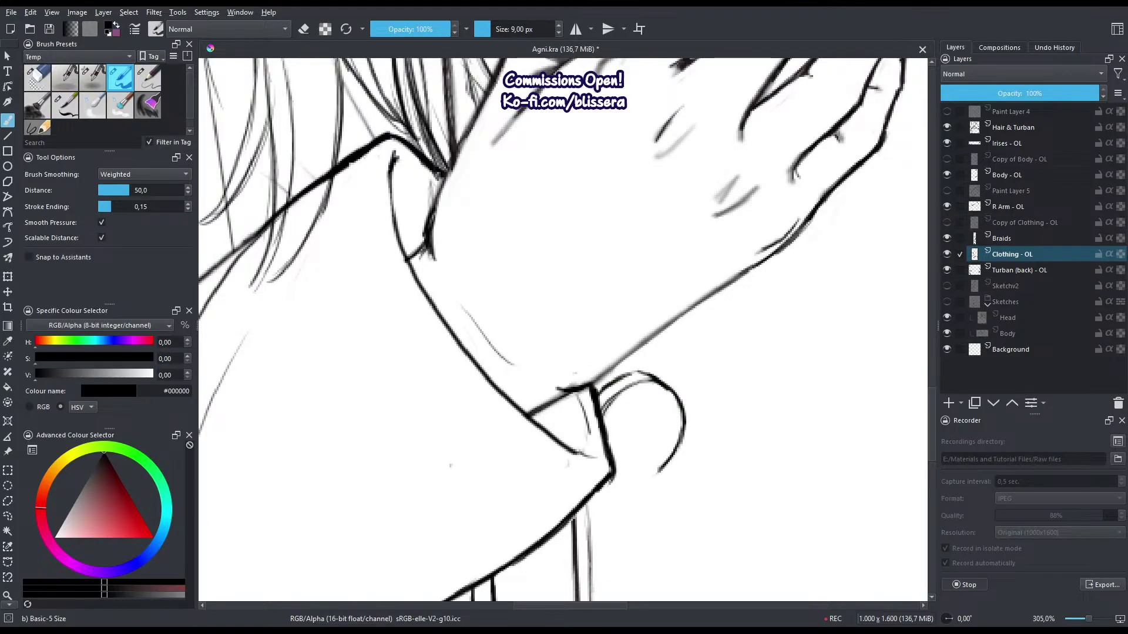
{"action": "key", "text": "e"}
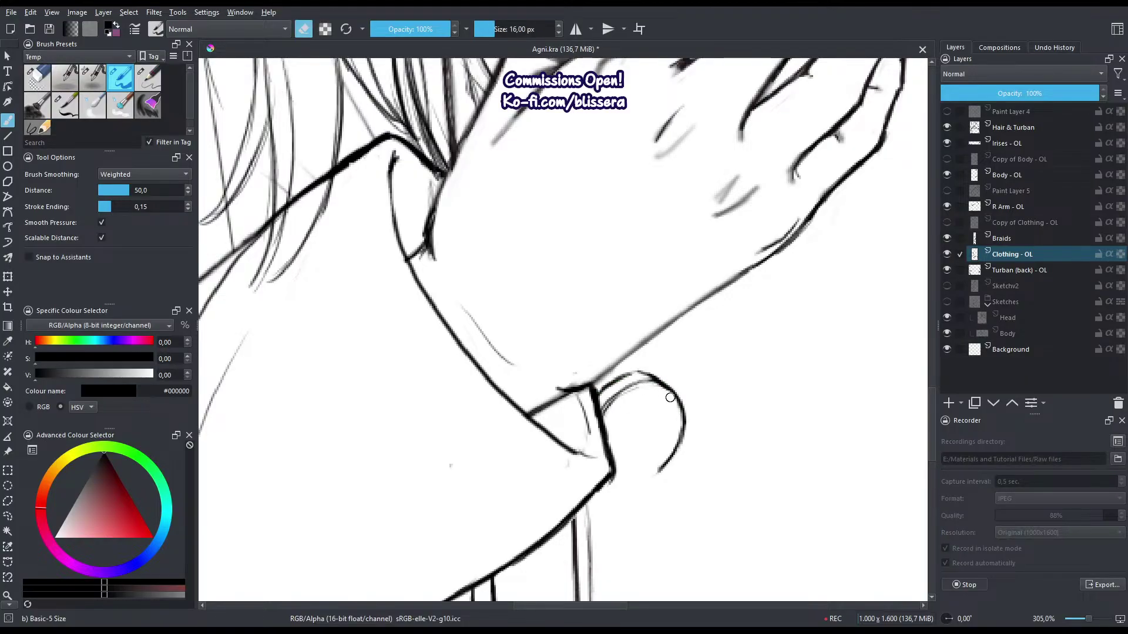
{"action": "key", "text": "e"}
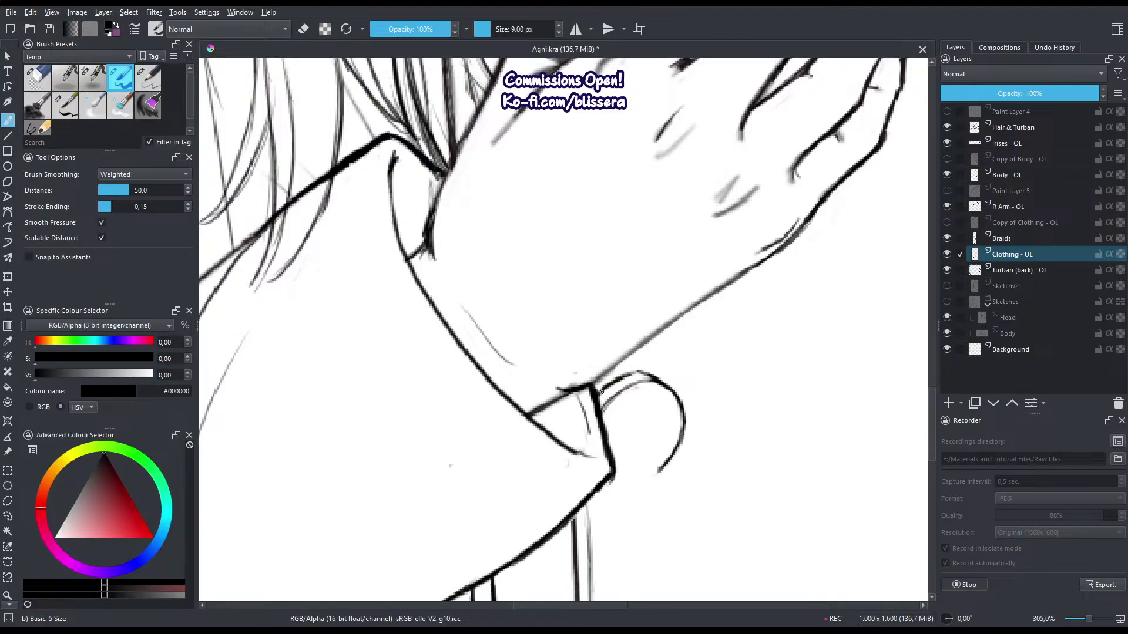
Close the bottom curve of the new button against the cuff corner and tidy where the lines meet.
{"action": "left_click_drag", "start_coordinate": [656, 472], "coordinate": [627, 477]}
{"action": "key", "text": "e"}
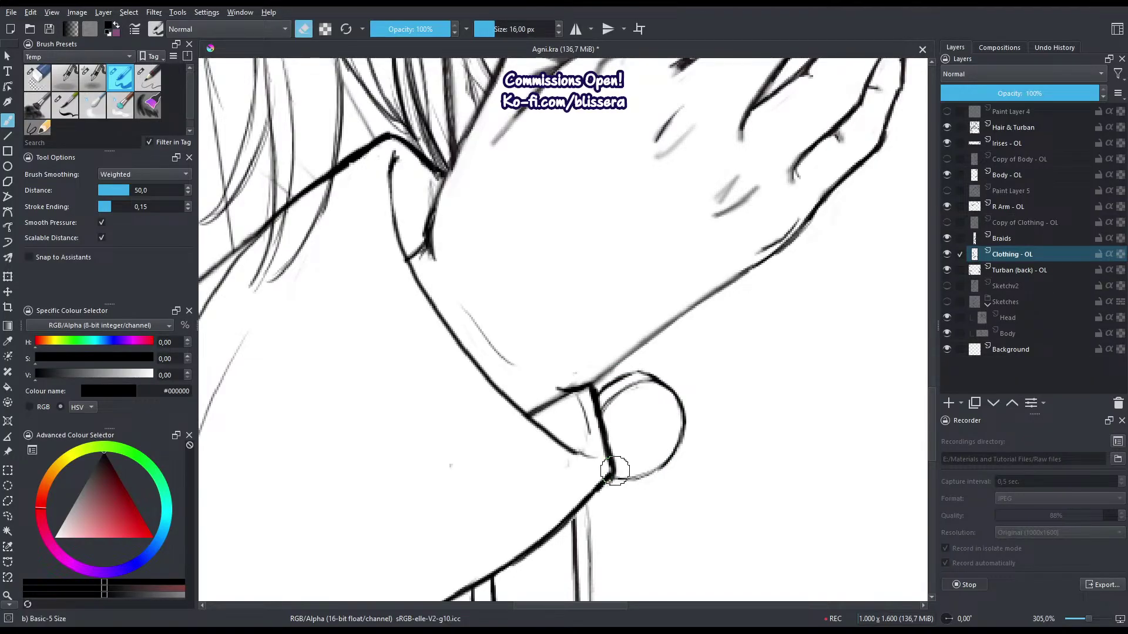
{"action": "key", "text": "e"}
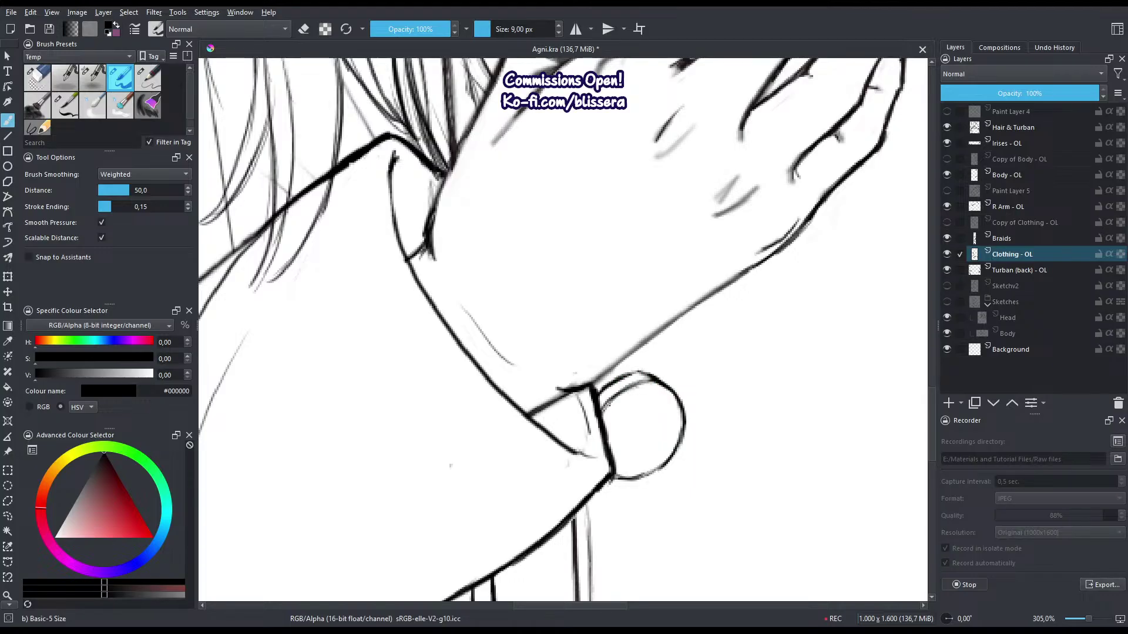
{"action": "left_click_drag", "start_coordinate": [646, 376], "coordinate": [609, 480]}
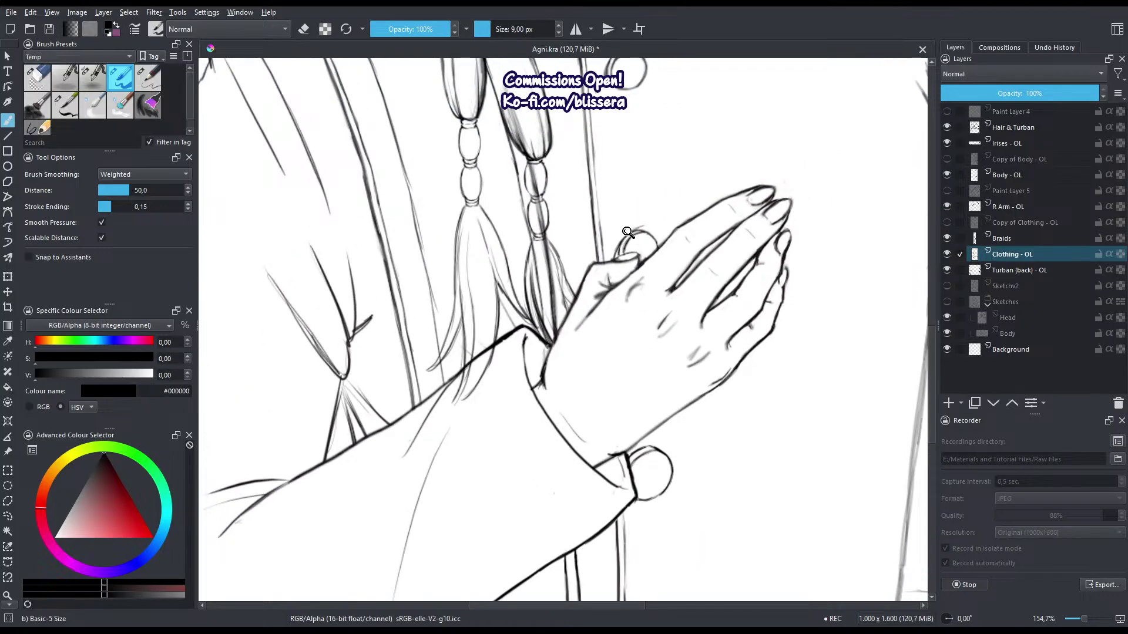
Outline the new button beside the cuff with a freehand selection.
{"action": "left_click_drag", "start_coordinate": [629, 232], "coordinate": [707, 161]}
{"action": "mouse_move", "coordinate": [627, 206]}
{"action": "left_mouse_down"}
{"action": "mouse_move", "coordinate": [579, 322]}
{"action": "mouse_move", "coordinate": [570, 419]}
{"action": "left_mouse_up"}
{"action": "key", "text": "l"}
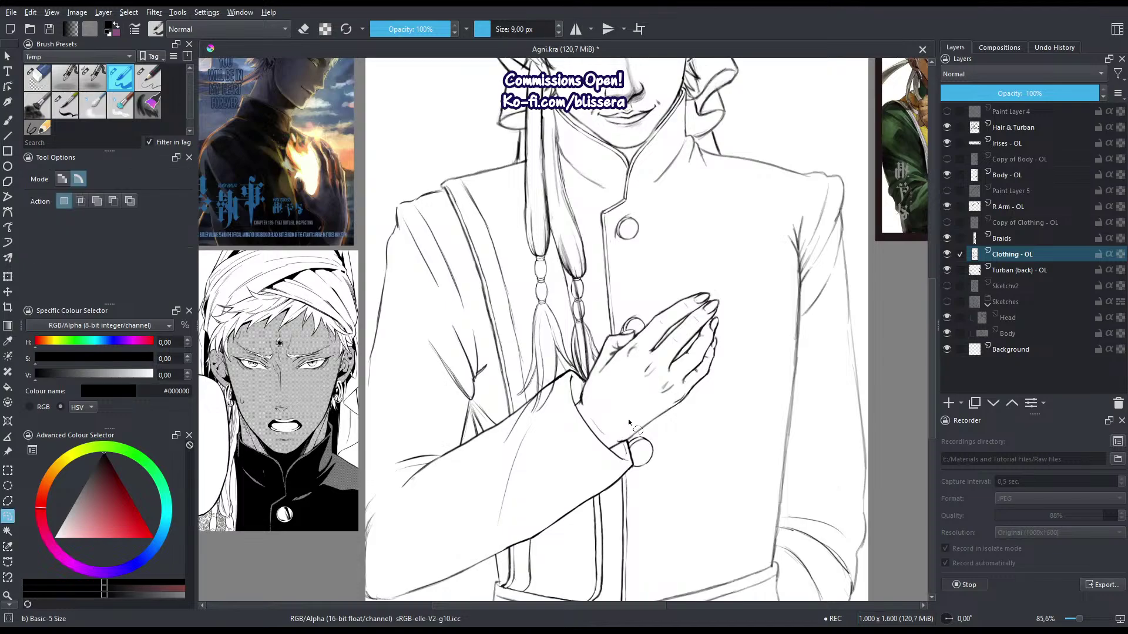
{"action": "mouse_move", "coordinate": [638, 432]}
{"action": "left_mouse_down"}
{"action": "mouse_move", "coordinate": [682, 402]}
{"action": "mouse_move", "coordinate": [663, 407]}
{"action": "mouse_move", "coordinate": [669, 393]}
{"action": "left_mouse_up"}
{"action": "mouse_move", "coordinate": [624, 425]}
{"action": "left_mouse_down"}
{"action": "mouse_move", "coordinate": [700, 467]}
{"action": "mouse_move", "coordinate": [611, 422]}
{"action": "left_mouse_up"}
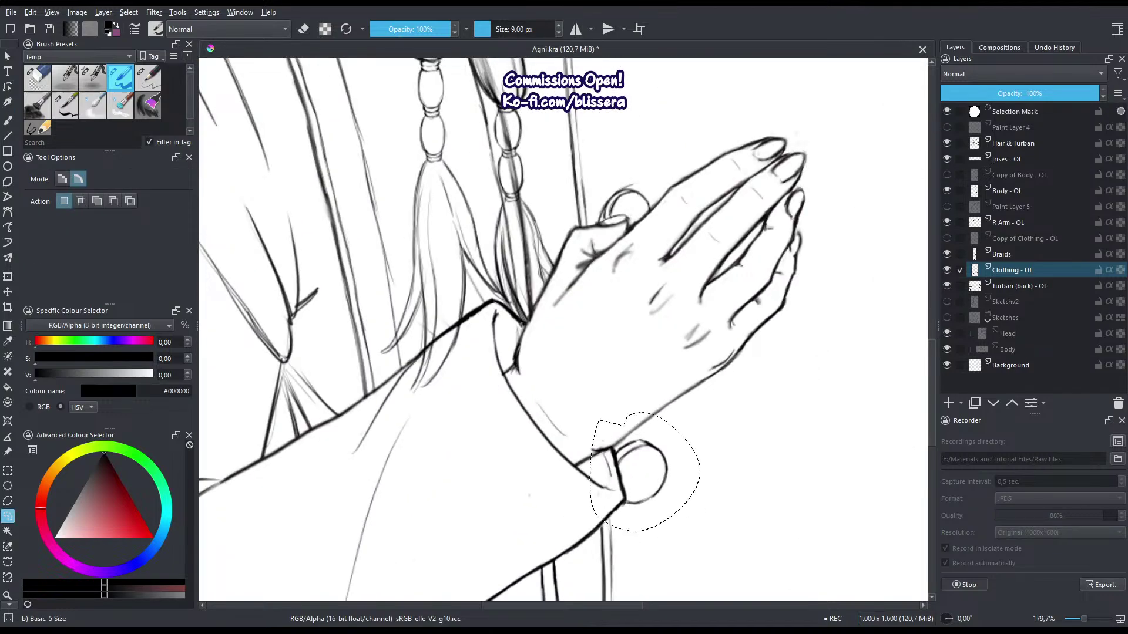
{"action": "left_click_drag", "start_coordinate": [608, 472], "coordinate": [617, 432]}
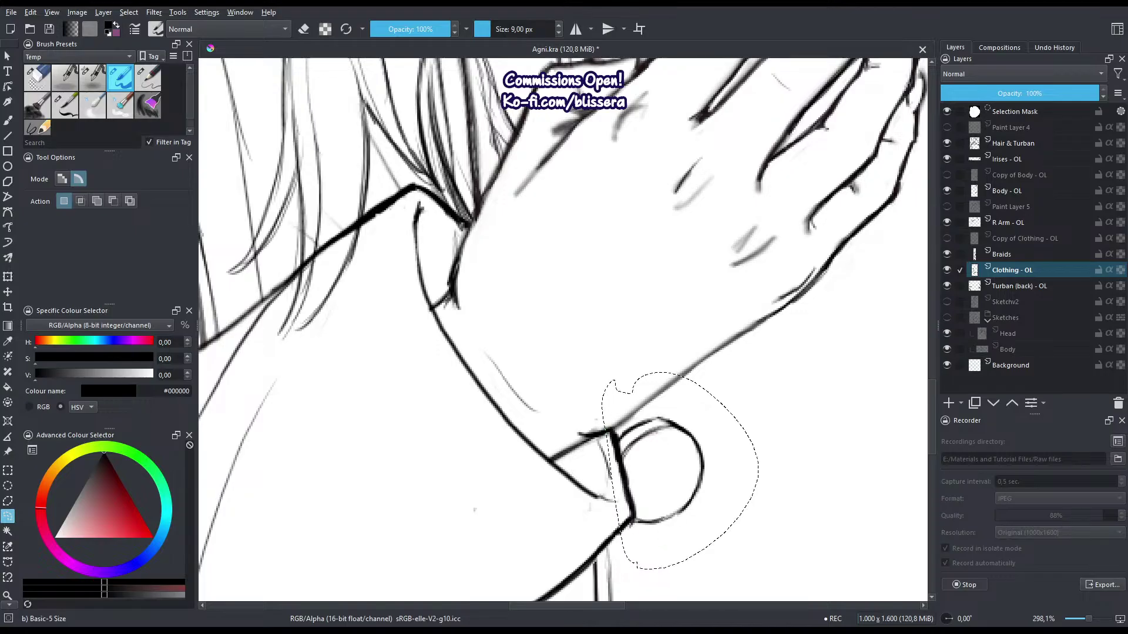
Transform the selected cuff-side button, moving it slightly up and scaling it down to match the other buttons.
{"action": "key", "text": "ctrl+t"}
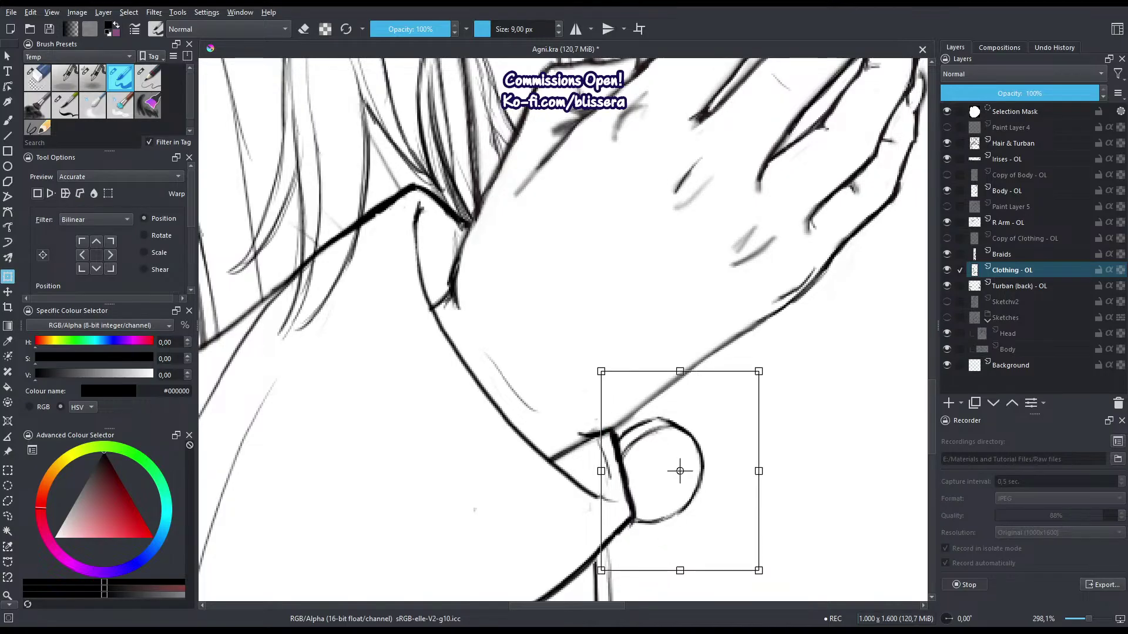
{"action": "left_click_drag", "start_coordinate": [679, 471], "coordinate": [655, 444]}
{"action": "left_click_drag", "start_coordinate": [757, 569], "coordinate": [737, 543]}
{"action": "scroll", "coordinate": [717, 429], "scroll_direction": "down", "scroll_amount": 3}
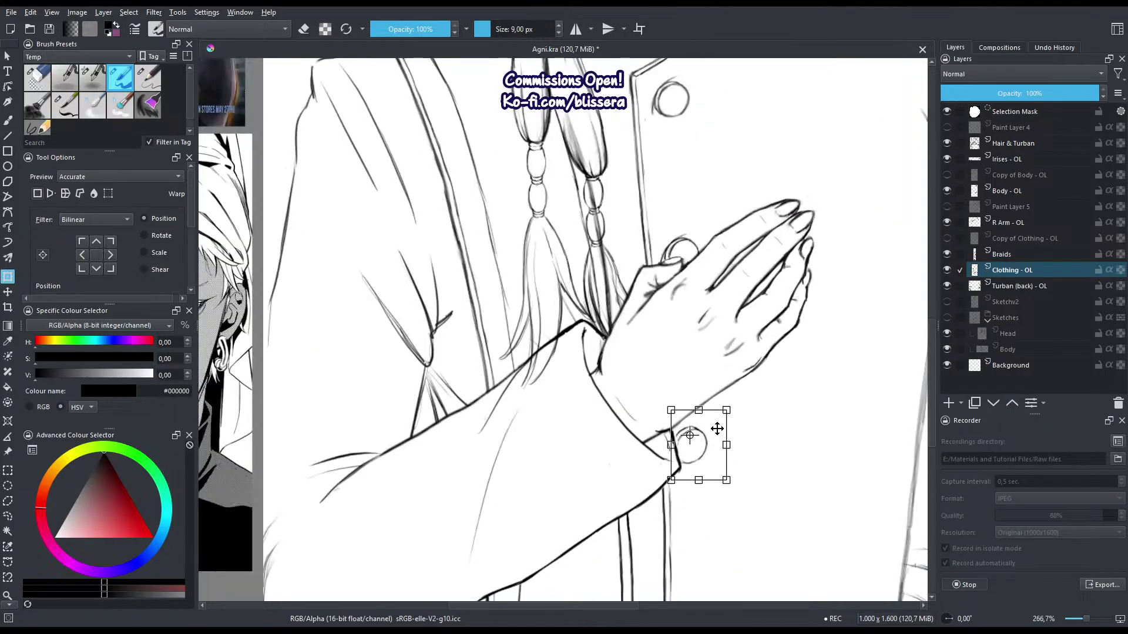
{"action": "scroll", "coordinate": [701, 438], "scroll_direction": "up", "scroll_amount": 3}
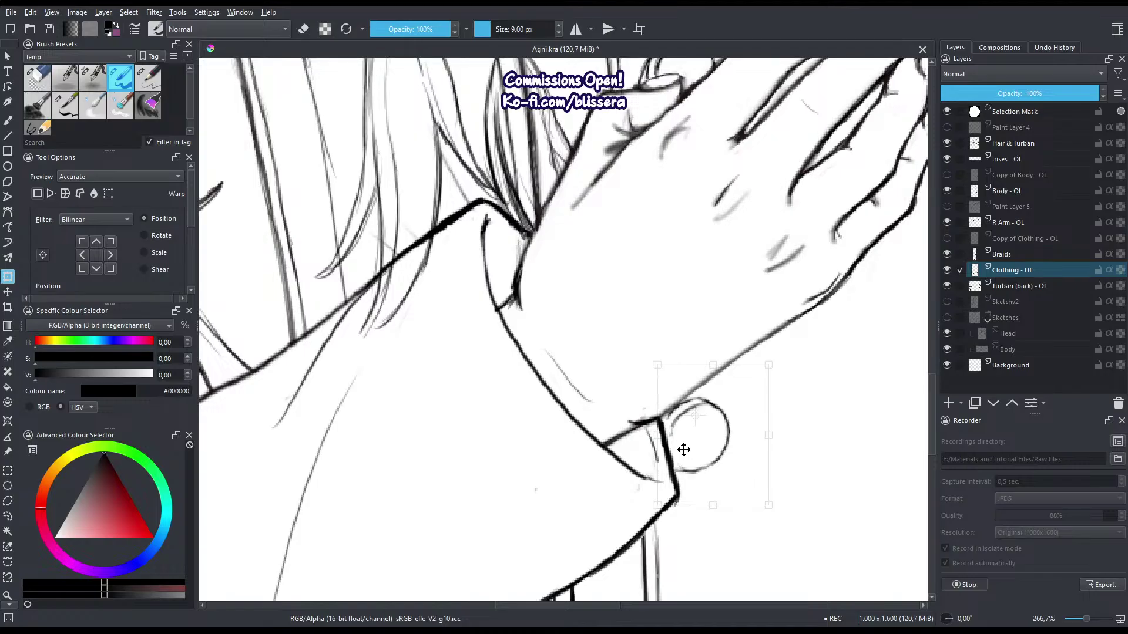
{"action": "scroll", "coordinate": [684, 456], "scroll_direction": "down", "scroll_amount": 4}
{"action": "scroll", "coordinate": [699, 449], "scroll_direction": "up", "scroll_amount": 1}
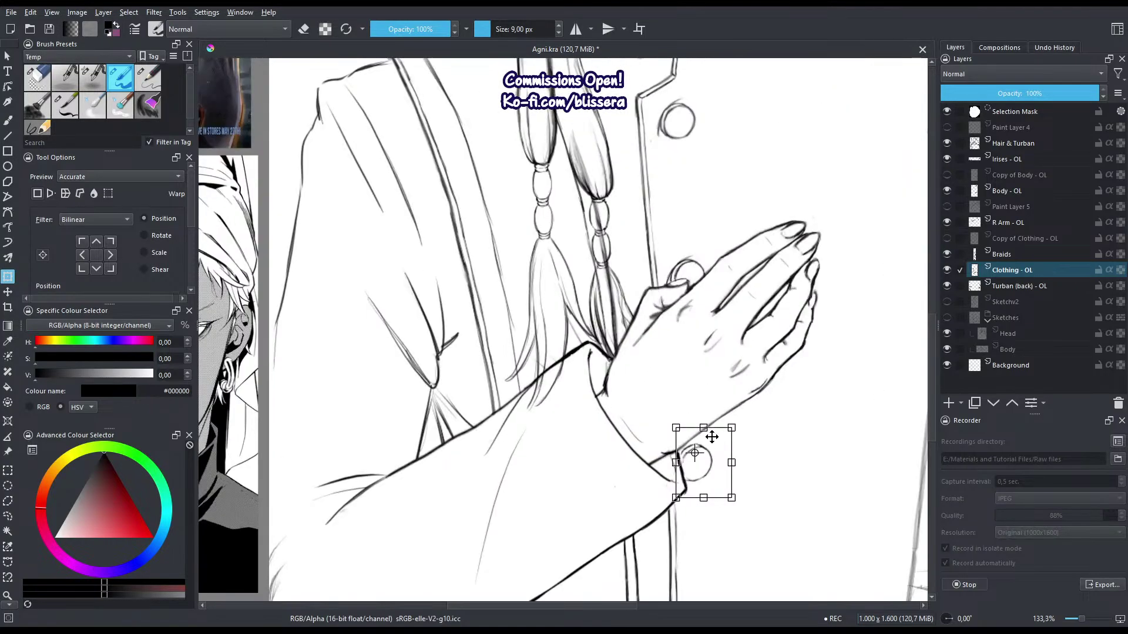
Move the cuff-side button further up so it overlaps the wrist line, apply the transformation and clear the selection.
{"action": "left_click_drag", "start_coordinate": [702, 475], "coordinate": [702, 461]}
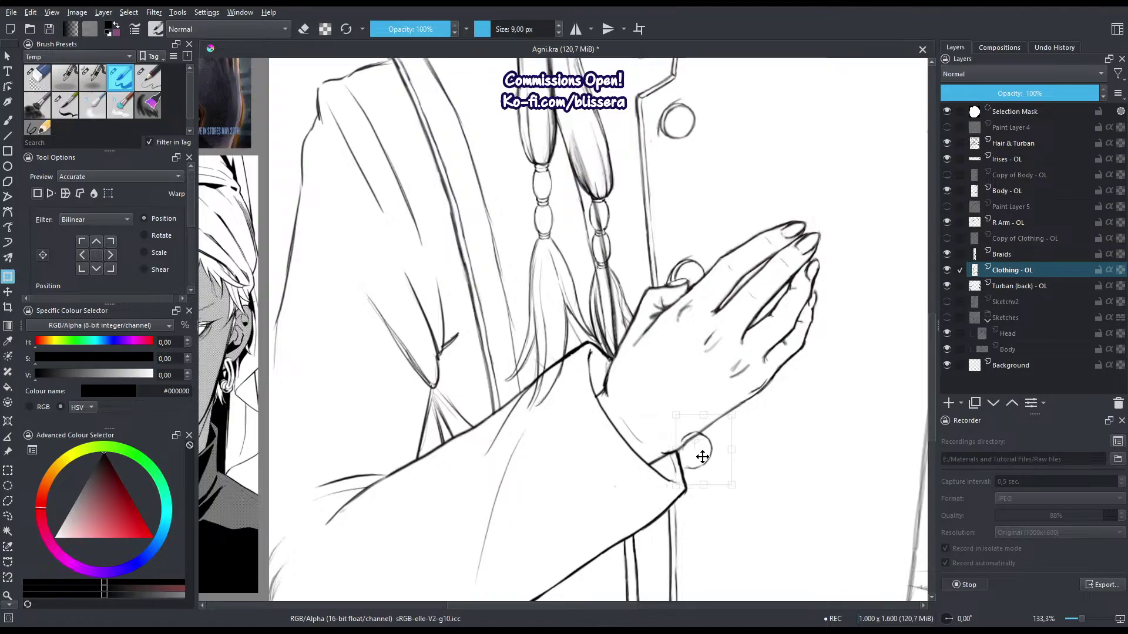
{"action": "scroll", "coordinate": [701, 455], "scroll_direction": "up", "scroll_amount": 1}
{"action": "scroll", "coordinate": [701, 455], "scroll_direction": "up", "scroll_amount": 1}
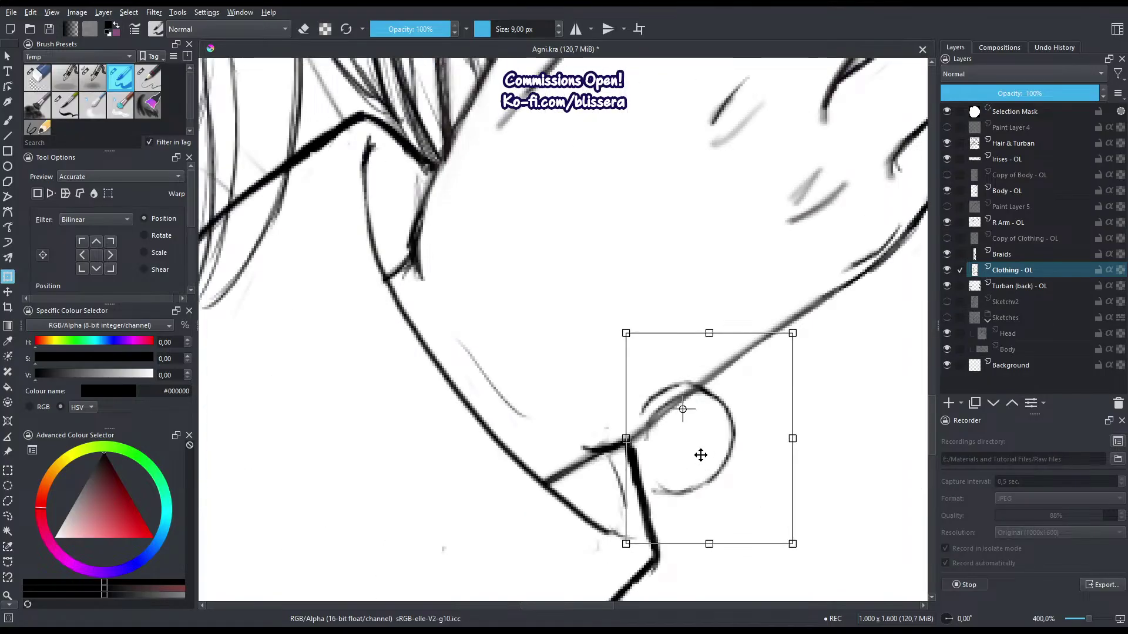
{"action": "key", "text": "Return"}
{"action": "key", "text": "ctrl+shift+a"}
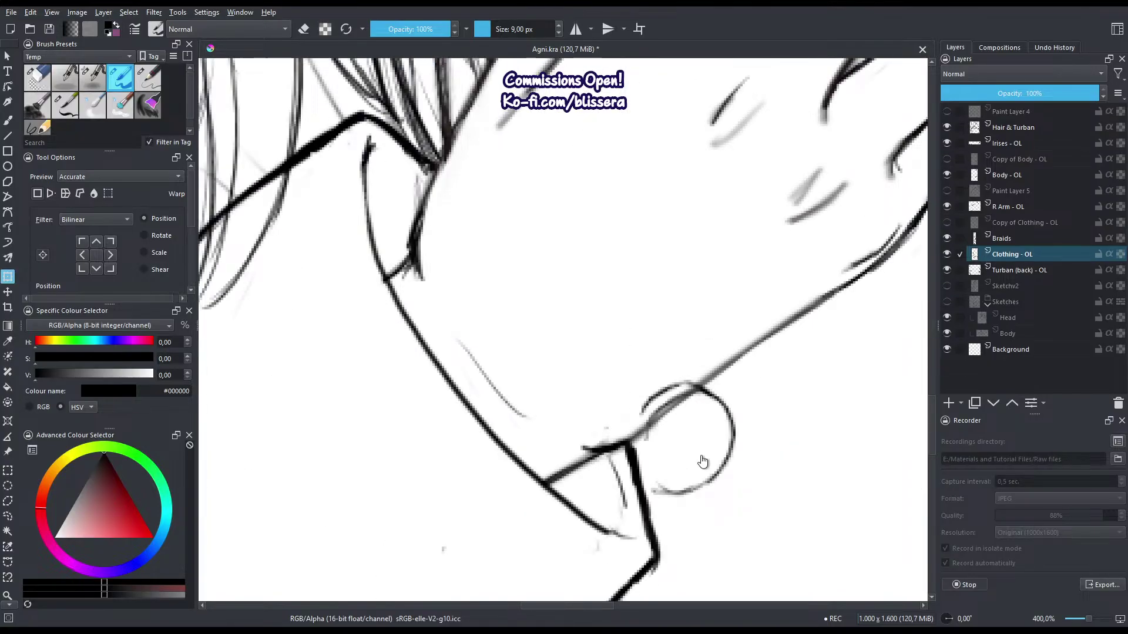
Hide and show the R Arm - OL, Body - OL and Clothing - OL layers in turn to check which one holds the cuff lines.
{"action": "mouse_move", "coordinate": [700, 455]}
{"action": "left_mouse_down", "text": "ctrl"}
{"action": "mouse_move", "coordinate": [679, 390]}
{"action": "mouse_move", "coordinate": [606, 322]}
{"action": "mouse_move", "coordinate": [623, 243]}
{"action": "left_mouse_up", "text": "ctrl"}
{"action": "key", "text": "e"}
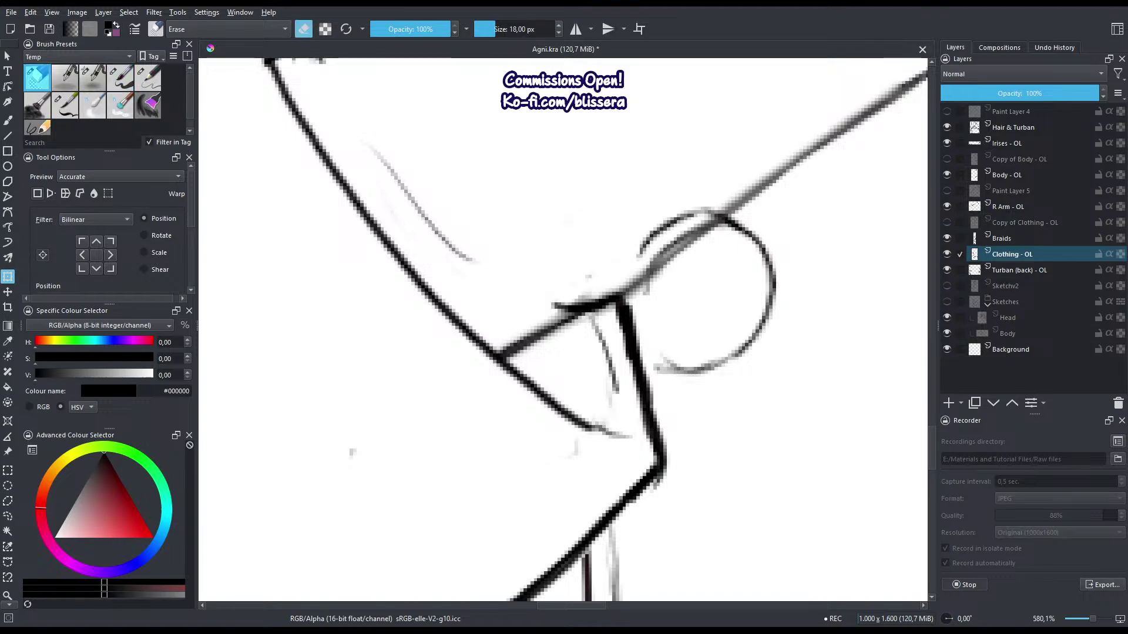
{"action": "key", "text": "e"}
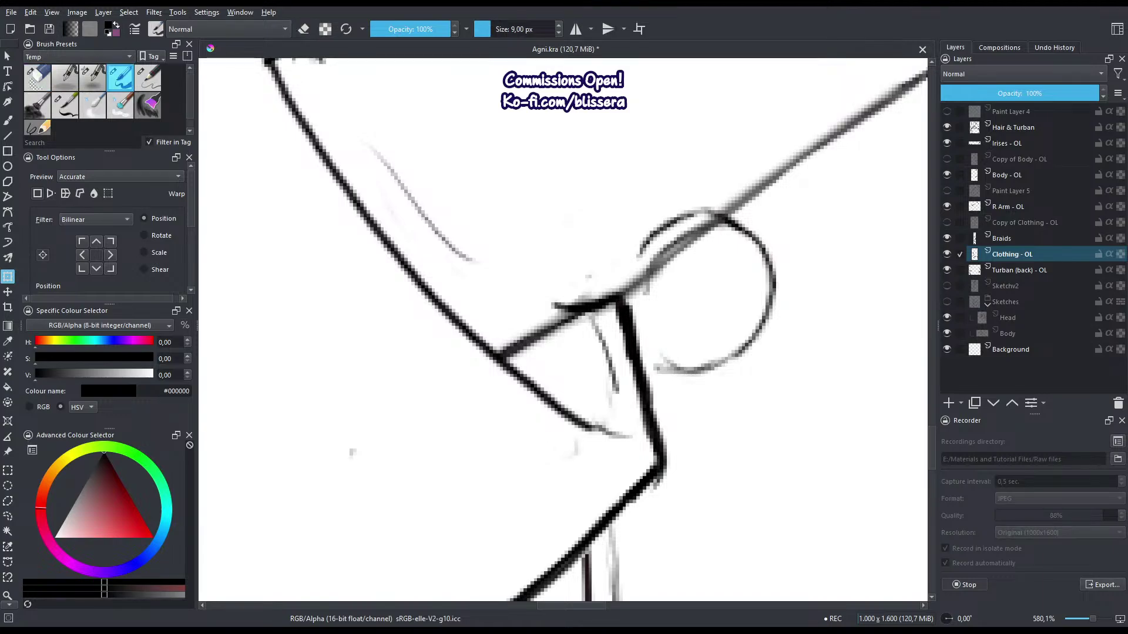
{"action": "key", "text": "e"}
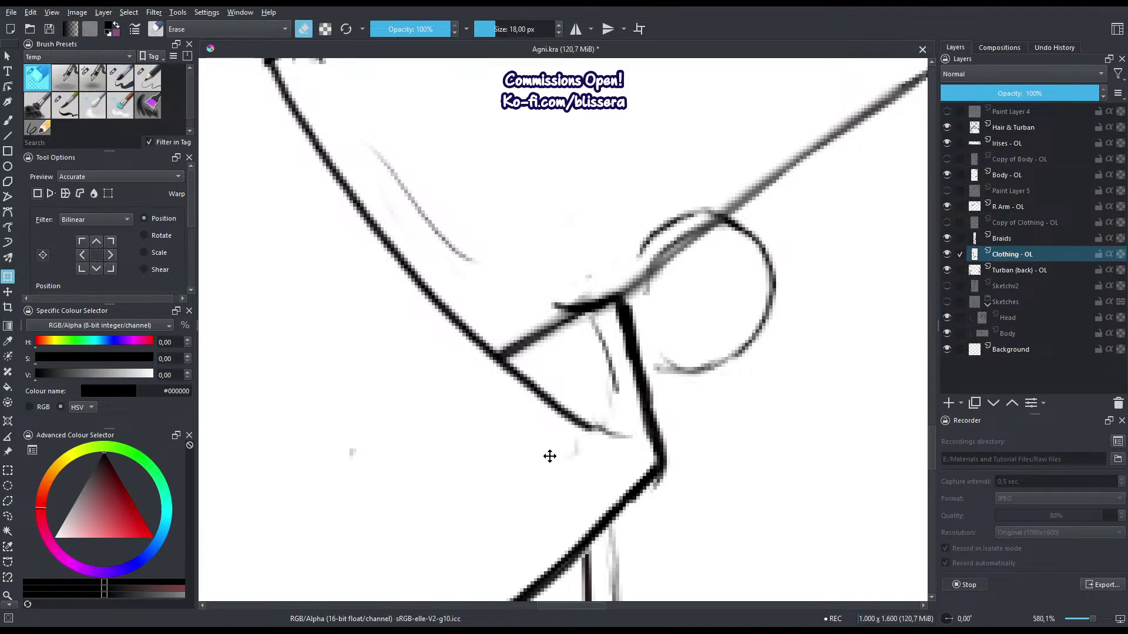
{"action": "key", "text": "b"}
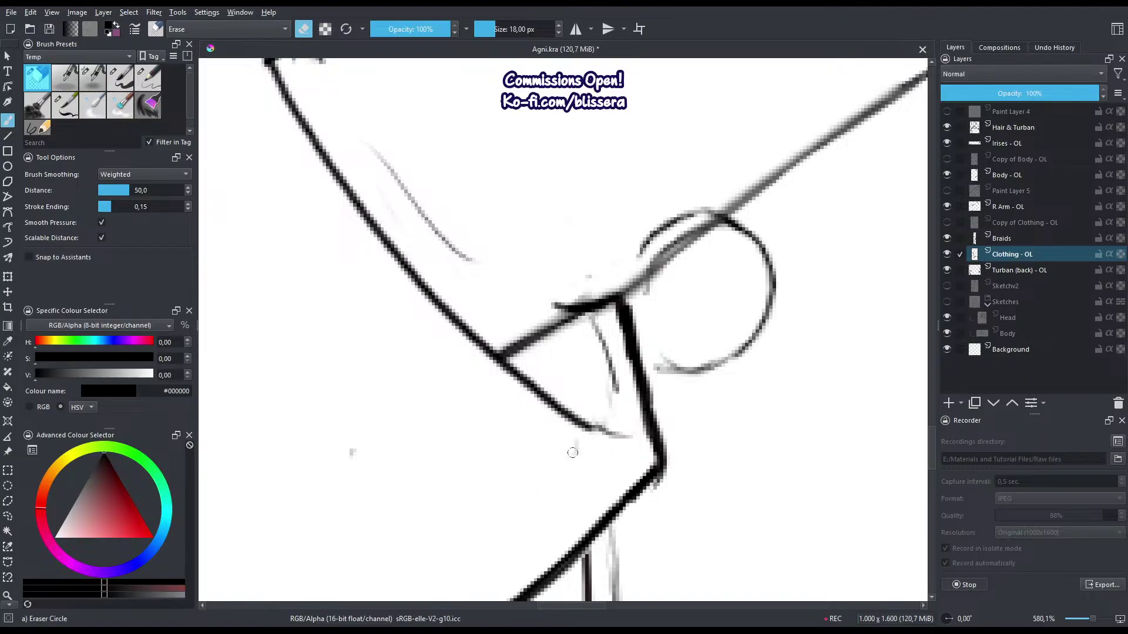
{"action": "mouse_move", "coordinate": [470, 414]}
{"action": "left_mouse_down"}
{"action": "mouse_move", "coordinate": [622, 426]}
{"action": "mouse_move", "coordinate": [665, 411]}
{"action": "mouse_move", "coordinate": [711, 467]}
{"action": "left_mouse_up"}
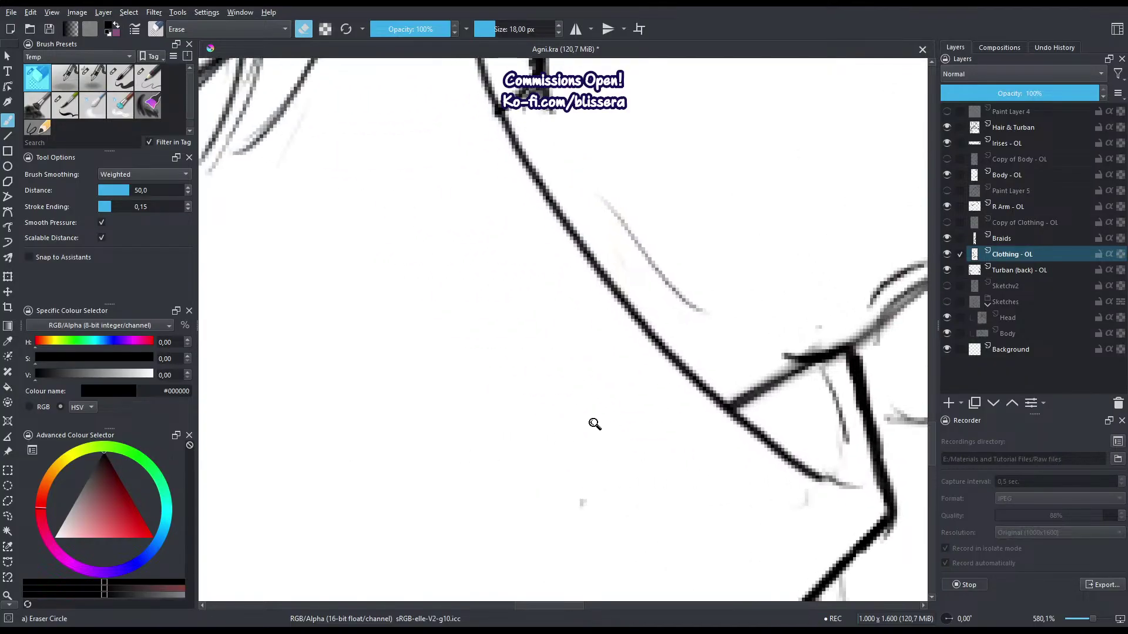
{"action": "left_click_drag", "start_coordinate": [566, 417], "coordinate": [482, 500]}
{"action": "left_click", "coordinate": [1004, 207]}
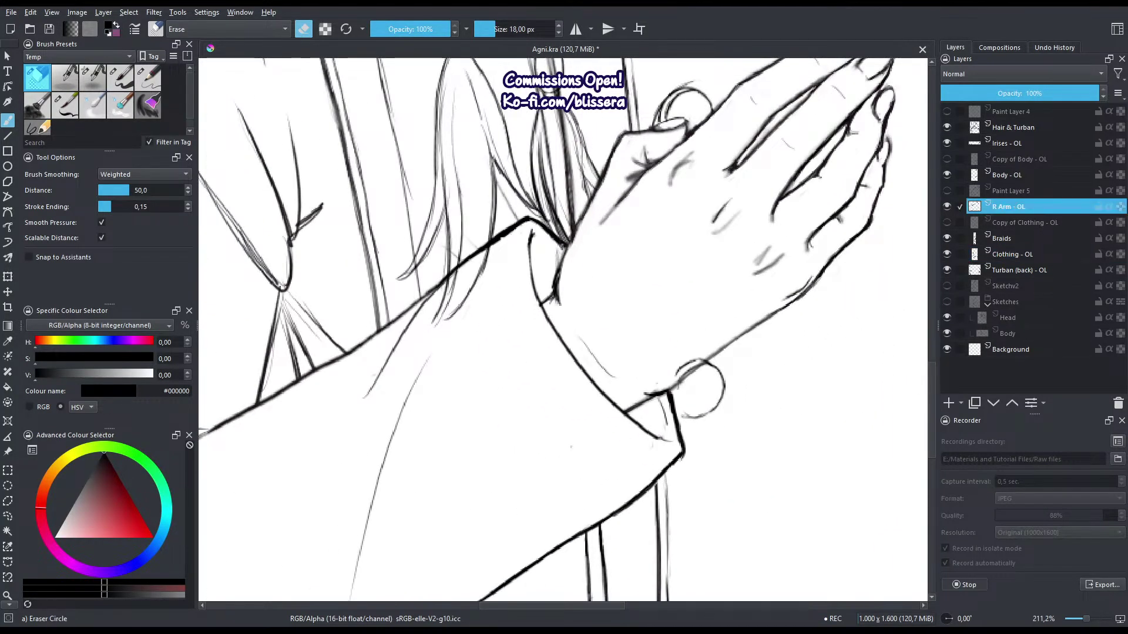
{"action": "left_click", "coordinate": [947, 206]}
{"action": "left_click", "coordinate": [947, 206]}
{"action": "left_click", "coordinate": [987, 174]}
{"action": "left_click", "coordinate": [947, 174]}
{"action": "left_click", "coordinate": [946, 175]}
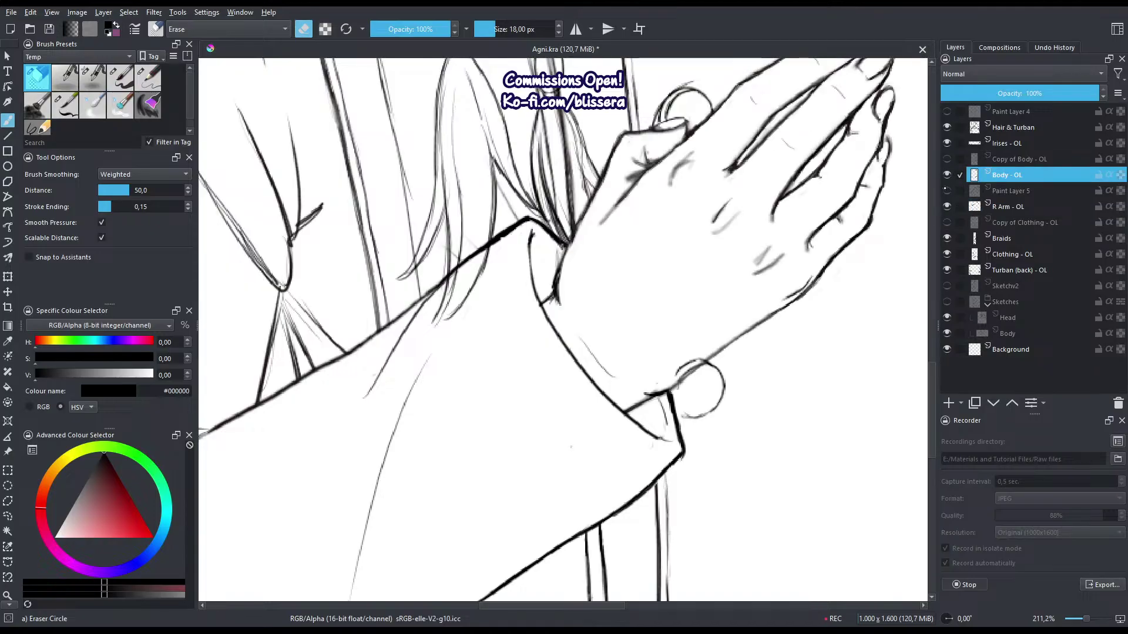
{"action": "left_click", "coordinate": [946, 253]}
{"action": "left_click", "coordinate": [946, 254]}
{"action": "left_click", "coordinate": [1007, 254]}
Isolate the source of the stray cuff marks by briefly hiding the Irises, Body and R Arm layers, and make R Arm - OL active.
{"action": "scroll", "coordinate": [573, 393], "scroll_direction": "up", "scroll_amount": 4}
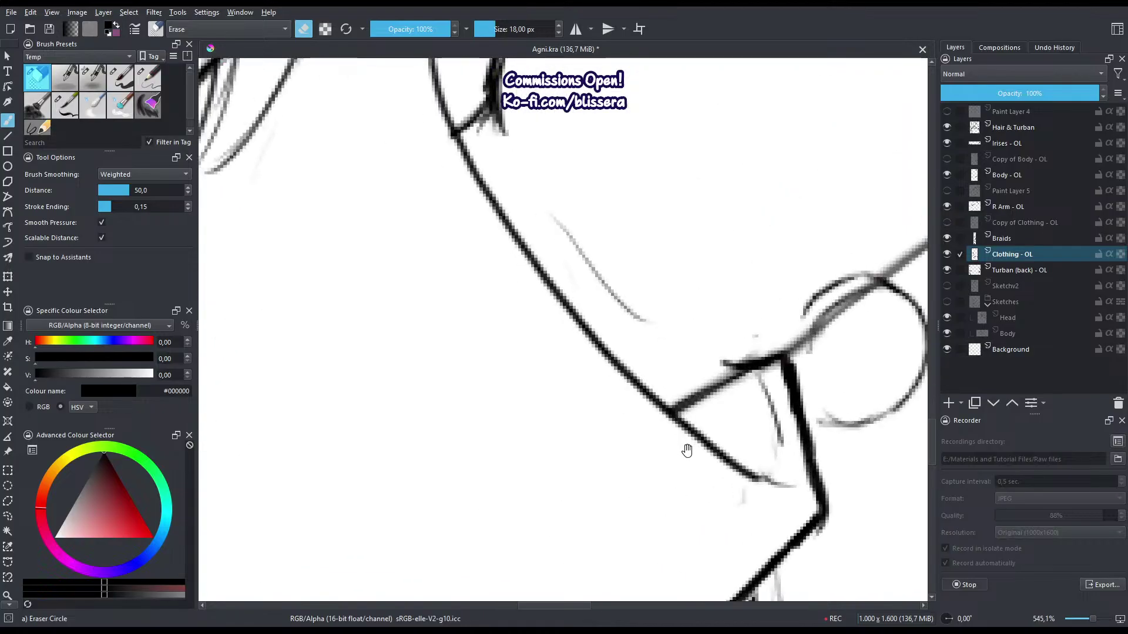
{"action": "left_click_drag", "start_coordinate": [687, 451], "coordinate": [627, 345]}
{"action": "scroll", "coordinate": [632, 353], "scroll_direction": "up", "scroll_amount": 3}
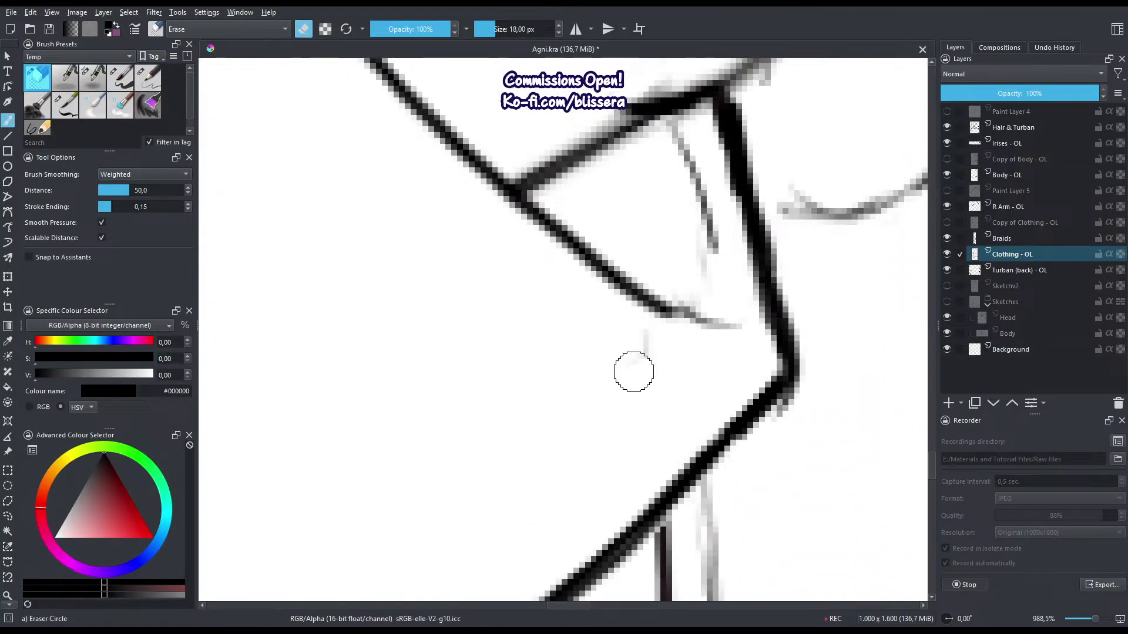
{"action": "left_click", "coordinate": [1008, 127]}
{"action": "left_click", "coordinate": [946, 128]}
{"action": "left_click", "coordinate": [946, 143]}
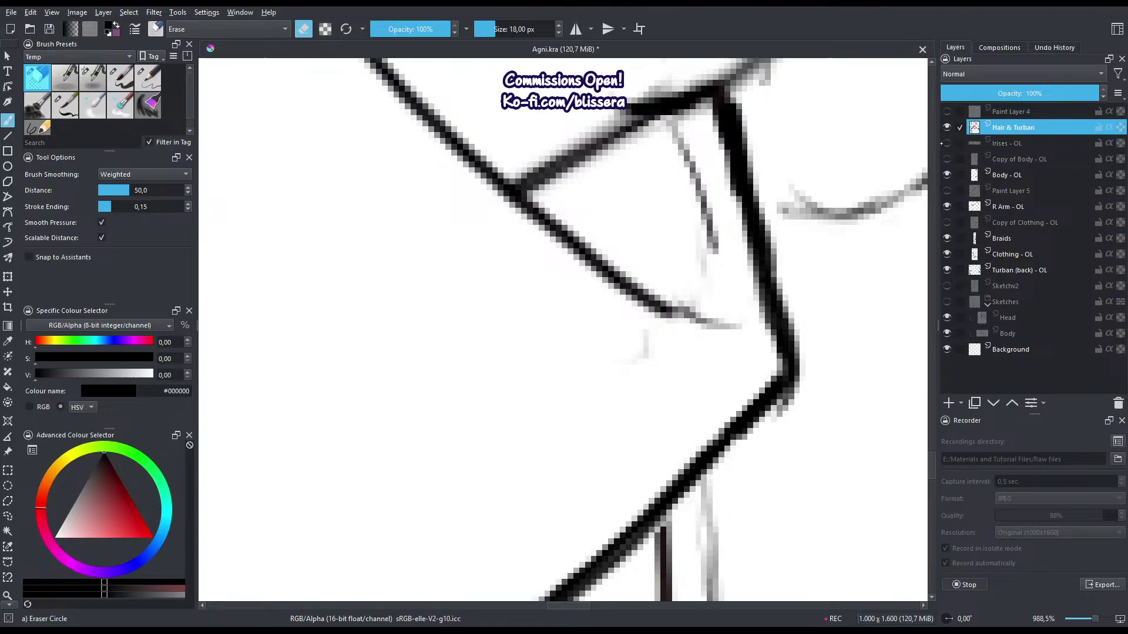
{"action": "left_click", "coordinate": [946, 175]}
{"action": "left_click", "coordinate": [946, 175]}
{"action": "left_click", "coordinate": [946, 206]}
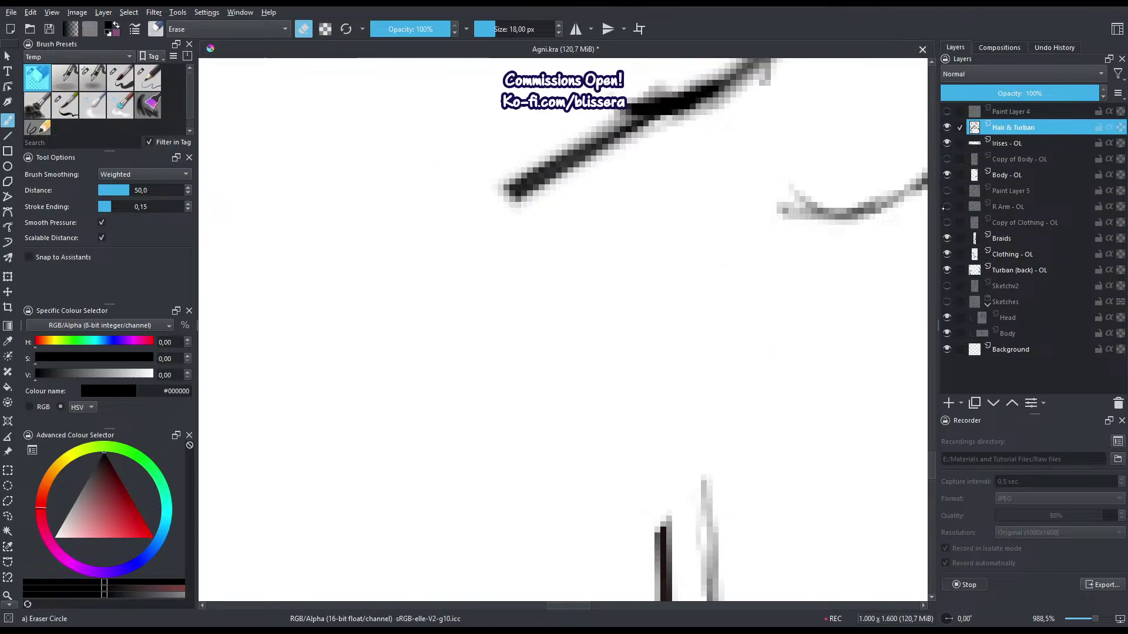
{"action": "left_click", "coordinate": [946, 206]}
{"action": "left_click", "coordinate": [994, 202]}
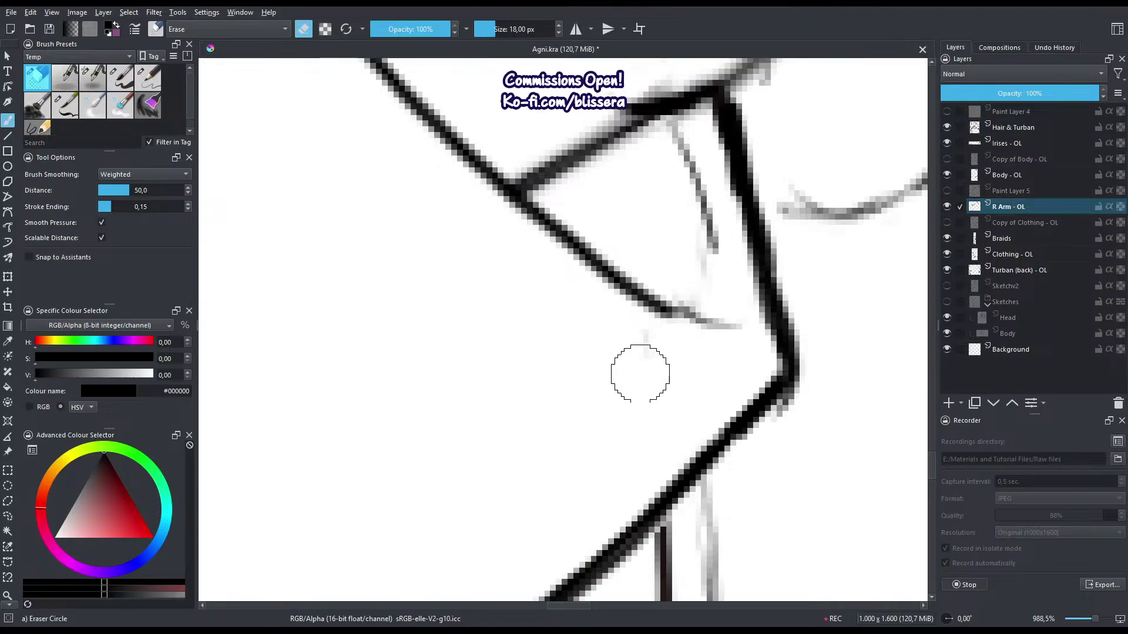
Erase the faint stray marks below the sleeve opening's end and redraw its tapering tip inside the cuff corner.
{"action": "mouse_move", "coordinate": [636, 373]}
{"action": "left_mouse_down"}
{"action": "mouse_move", "coordinate": [658, 357]}
{"action": "mouse_move", "coordinate": [650, 306]}
{"action": "mouse_move", "coordinate": [690, 261]}
{"action": "mouse_move", "coordinate": [695, 300]}
{"action": "left_mouse_up"}
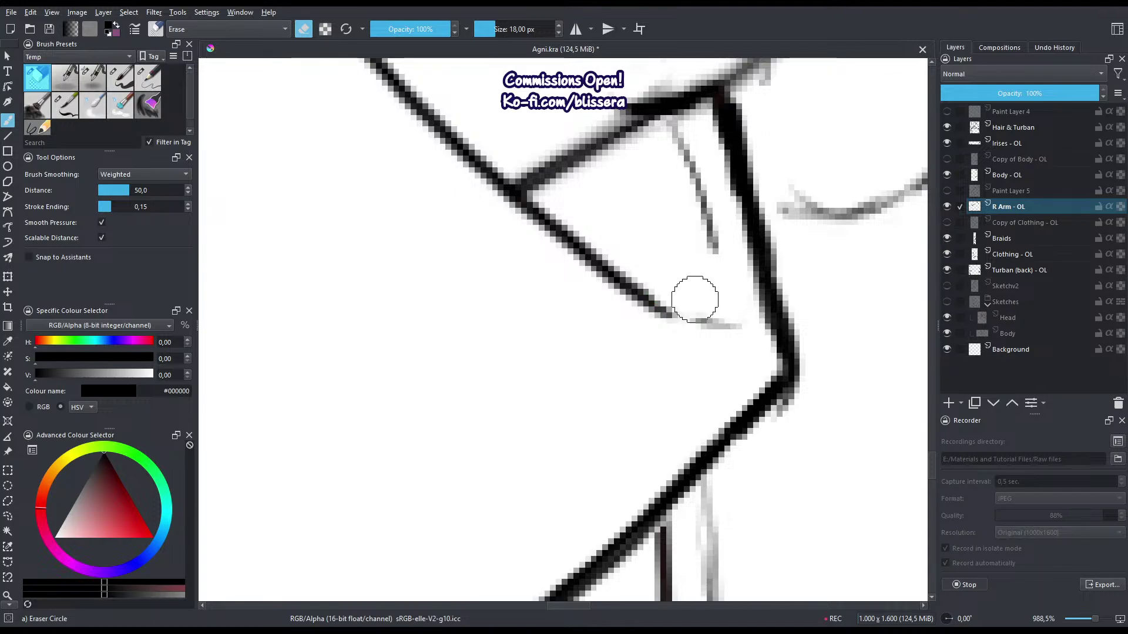
{"action": "key", "text": "slash"}
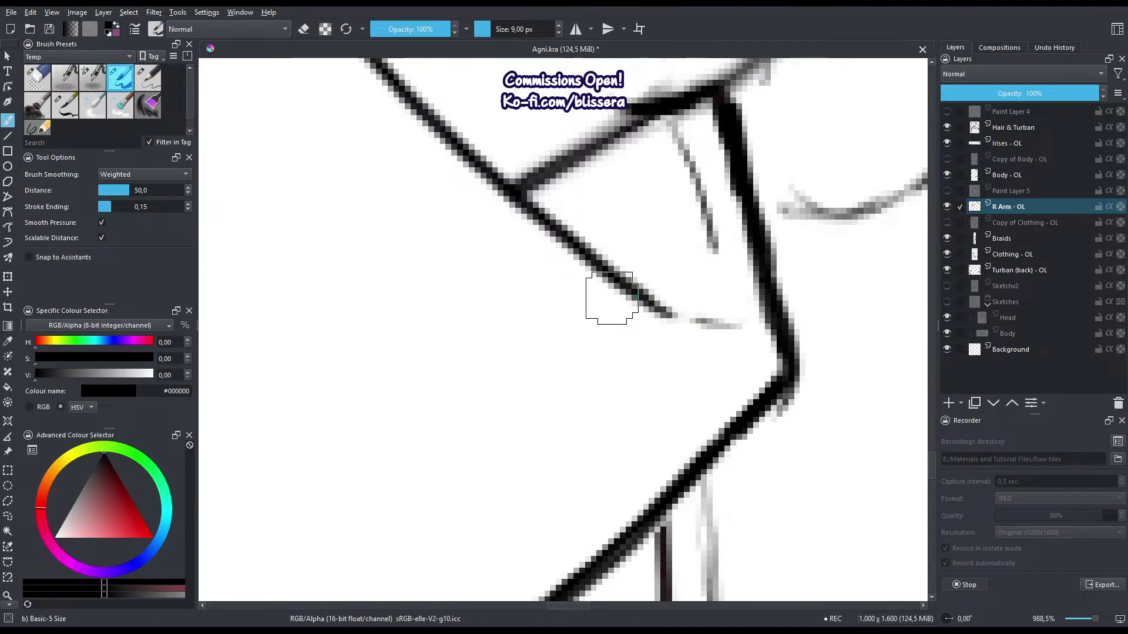
{"action": "left_click_drag", "start_coordinate": [666, 308], "coordinate": [699, 323]}
Darken the short fold line inside the cuff and thicken the cuff's outer edge with overlapping strokes.
{"action": "left_click_drag", "start_coordinate": [674, 121], "coordinate": [713, 246]}
{"action": "left_click_drag", "start_coordinate": [684, 141], "coordinate": [715, 270]}
{"action": "left_click_drag", "start_coordinate": [730, 119], "coordinate": [757, 206]}
{"action": "left_click_drag", "start_coordinate": [724, 94], "coordinate": [778, 318]}
{"action": "left_click_drag", "start_coordinate": [748, 165], "coordinate": [775, 296]}
{"action": "left_click_drag", "start_coordinate": [729, 177], "coordinate": [753, 238]}
Erase the excess ink around the cuff's outer edge and the fold line beside it.
{"action": "key", "text": "e"}
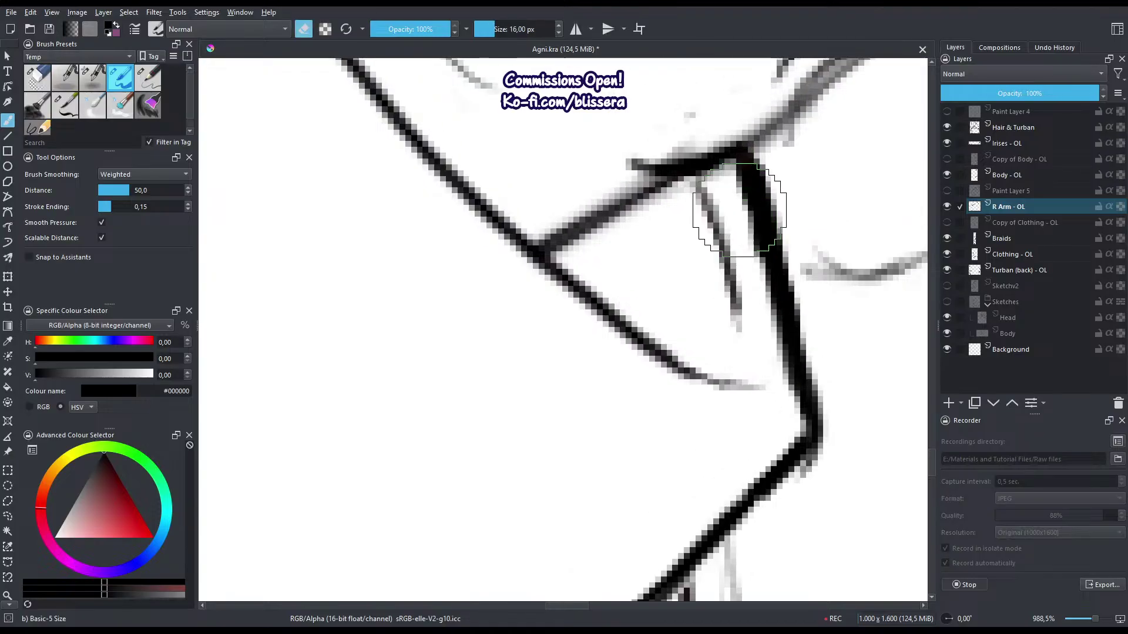
{"action": "mouse_move", "coordinate": [768, 166]}
{"action": "left_mouse_down"}
{"action": "mouse_move", "coordinate": [783, 232]}
{"action": "mouse_move", "coordinate": [763, 277]}
{"action": "left_mouse_up"}
{"action": "left_click_drag", "start_coordinate": [755, 235], "coordinate": [771, 326]}
{"action": "mouse_move", "coordinate": [676, 72]}
{"action": "left_mouse_down"}
{"action": "mouse_move", "coordinate": [712, 272]}
{"action": "mouse_move", "coordinate": [694, 302]}
{"action": "left_mouse_up"}
{"action": "key", "text": "e"}
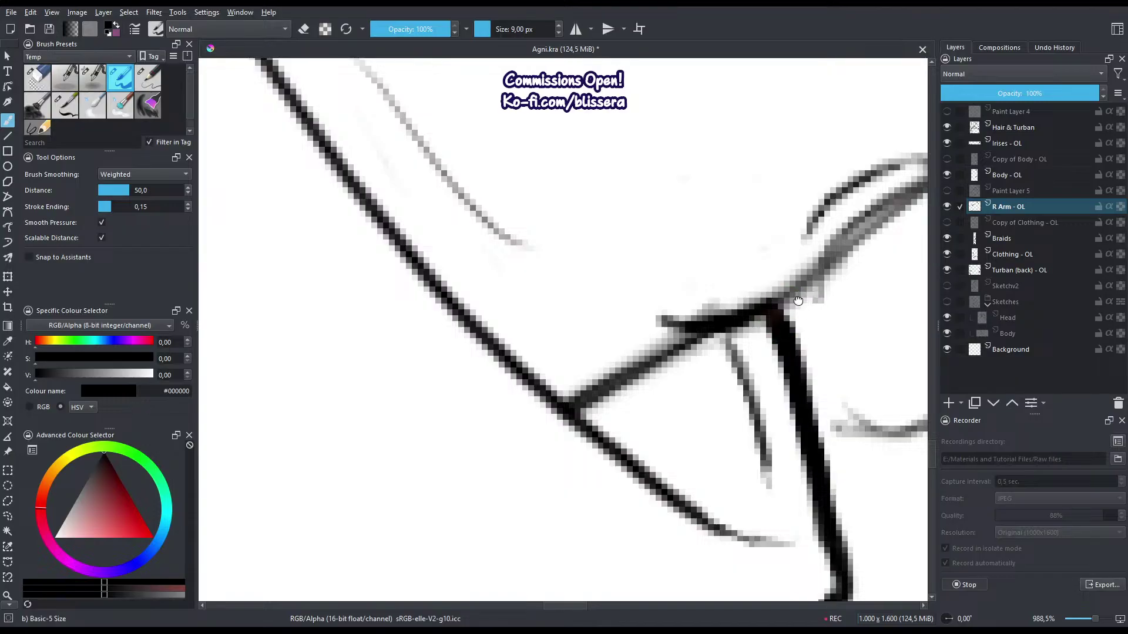
On the Clothing - OL layer, clean up the lower button's open side and draw a curve closing it from the wrist line to its base.
{"action": "left_click_drag", "start_coordinate": [846, 247], "coordinate": [541, 390]}
{"action": "left_click", "coordinate": [1010, 254]}
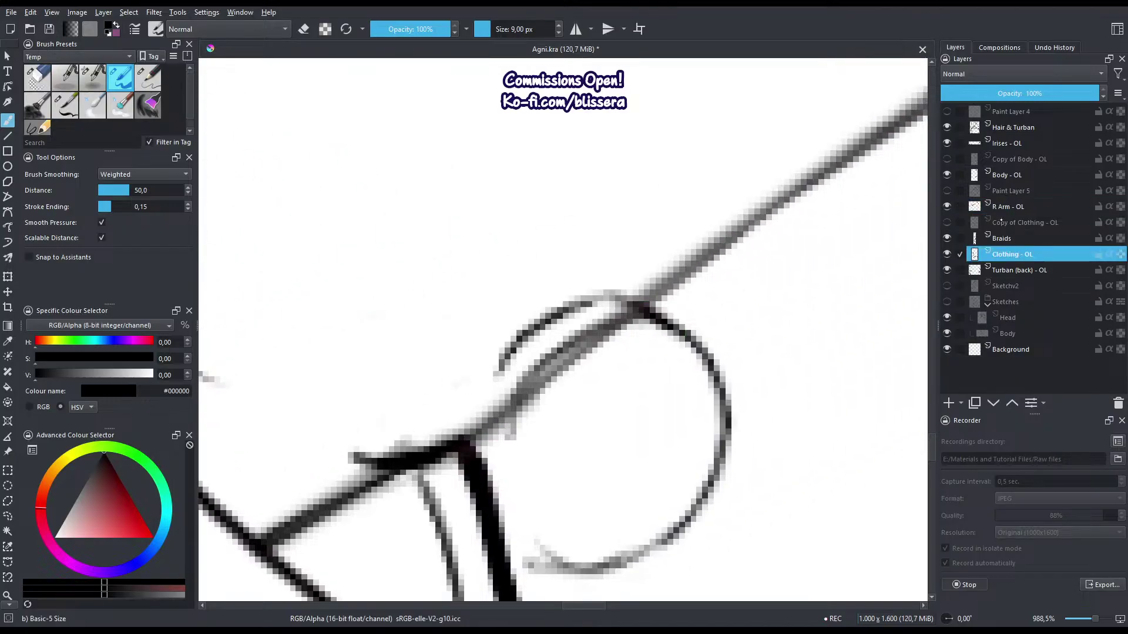
{"action": "left_click_drag", "start_coordinate": [553, 234], "coordinate": [577, 299]}
{"action": "key", "text": "e"}
{"action": "mouse_move", "coordinate": [544, 373]}
{"action": "left_mouse_down"}
{"action": "mouse_move", "coordinate": [522, 390]}
{"action": "mouse_move", "coordinate": [525, 419]}
{"action": "mouse_move", "coordinate": [526, 387]}
{"action": "left_mouse_up"}
{"action": "key", "text": "ctrl+z"}
{"action": "mouse_move", "coordinate": [558, 503]}
{"action": "left_mouse_down"}
{"action": "mouse_move", "coordinate": [576, 408]}
{"action": "mouse_move", "coordinate": [559, 483]}
{"action": "left_mouse_up"}
{"action": "key", "text": "e"}
{"action": "left_click_drag", "start_coordinate": [556, 376], "coordinate": [571, 505]}
{"action": "left_click_drag", "start_coordinate": [555, 429], "coordinate": [581, 531]}
{"action": "mouse_move", "coordinate": [560, 464]}
{"action": "left_mouse_down"}
{"action": "mouse_move", "coordinate": [590, 526]}
{"action": "mouse_move", "coordinate": [550, 522]}
{"action": "mouse_move", "coordinate": [591, 545]}
{"action": "mouse_move", "coordinate": [556, 502]}
{"action": "mouse_move", "coordinate": [617, 523]}
{"action": "mouse_move", "coordinate": [544, 339]}
{"action": "mouse_move", "coordinate": [523, 431]}
{"action": "mouse_move", "coordinate": [535, 491]}
{"action": "mouse_move", "coordinate": [568, 532]}
{"action": "mouse_move", "coordinate": [566, 552]}
{"action": "mouse_move", "coordinate": [591, 546]}
{"action": "left_mouse_up"}
{"action": "key", "text": "e"}
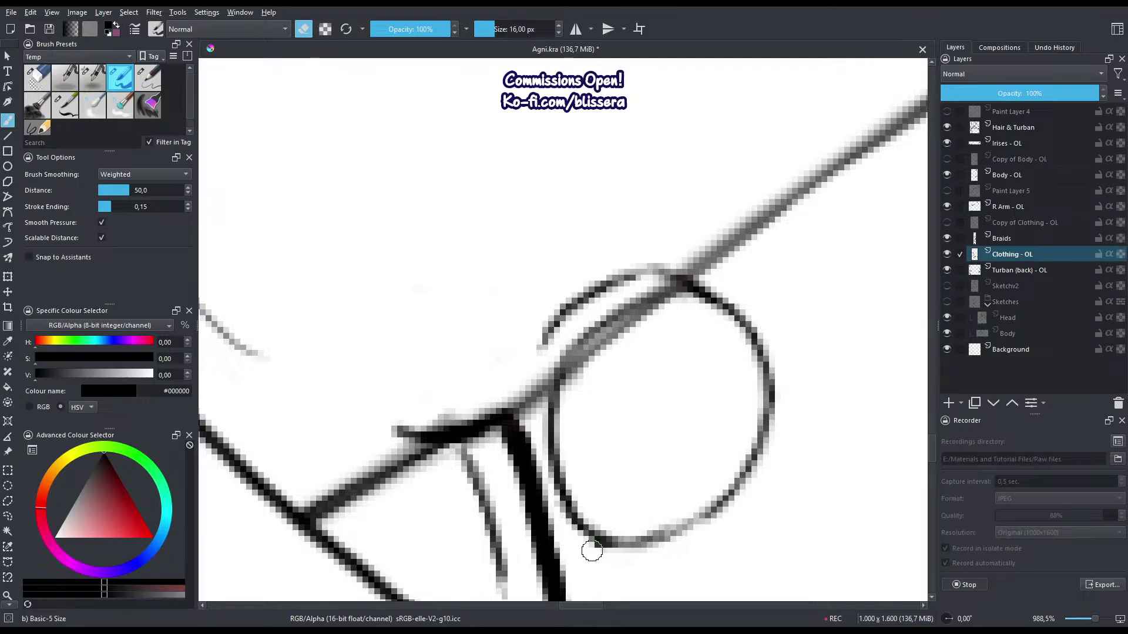
Draw a short line joining the button's base to the cuff and erase the button's arc overlapping the hand above the wrist line.
{"action": "key", "text": "e"}
{"action": "mouse_move", "coordinate": [531, 499]}
{"action": "left_mouse_down"}
{"action": "mouse_move", "coordinate": [571, 544]}
{"action": "mouse_move", "coordinate": [548, 532]}
{"action": "mouse_move", "coordinate": [576, 530]}
{"action": "left_mouse_up"}
{"action": "key", "text": "e"}
{"action": "key", "text": "e"}
{"action": "key", "text": "e"}
{"action": "mouse_move", "coordinate": [644, 231]}
{"action": "left_mouse_down"}
{"action": "mouse_move", "coordinate": [513, 347]}
{"action": "mouse_move", "coordinate": [664, 256]}
{"action": "mouse_move", "coordinate": [588, 326]}
{"action": "left_mouse_up"}
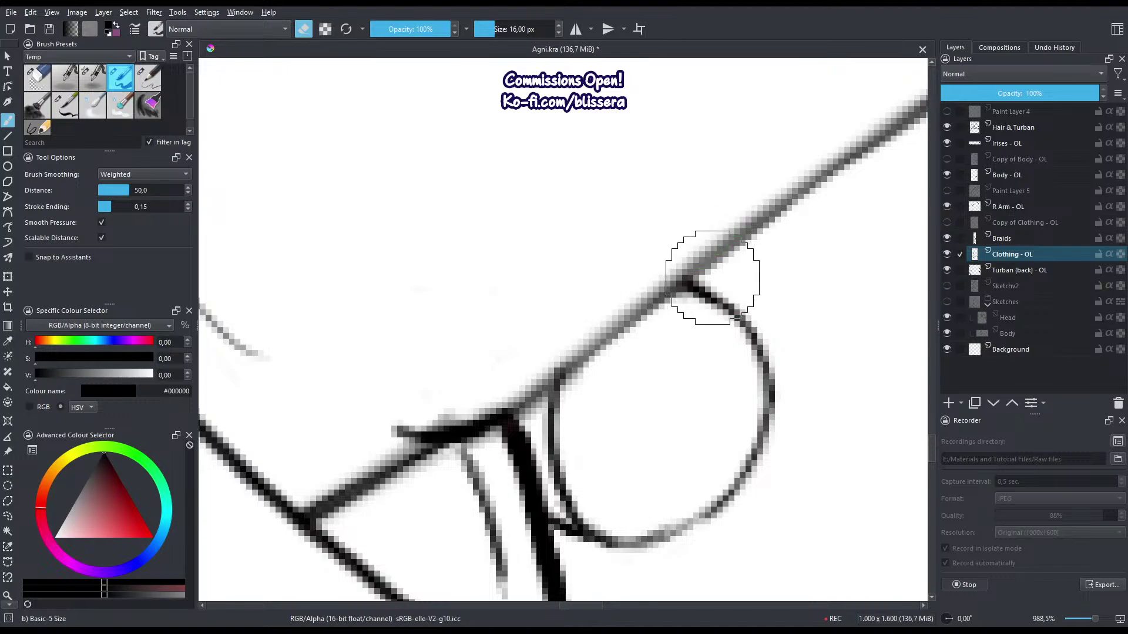
Redraw the button's outer curve slightly further in and thicker, erasing the old line and joining it to the base.
{"action": "key", "text": "e"}
{"action": "left_click_drag", "start_coordinate": [688, 287], "coordinate": [758, 352]}
{"action": "left_click_drag", "start_coordinate": [717, 305], "coordinate": [768, 420]}
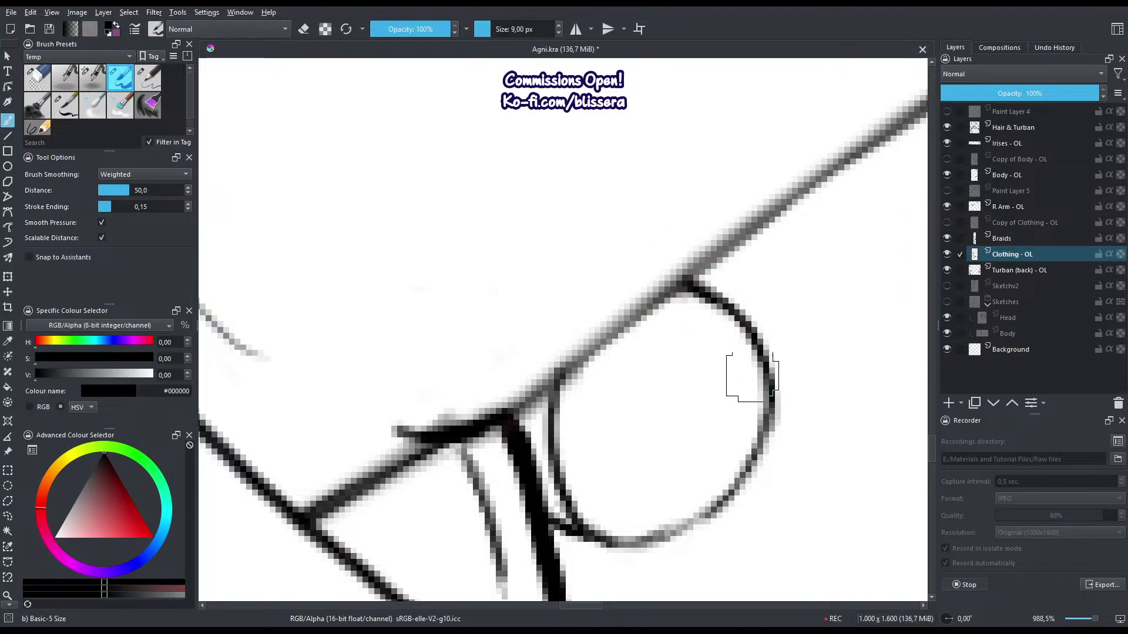
{"action": "key", "text": "e"}
{"action": "mouse_move", "coordinate": [743, 308]}
{"action": "left_mouse_down"}
{"action": "mouse_move", "coordinate": [780, 402]}
{"action": "mouse_move", "coordinate": [767, 474]}
{"action": "mouse_move", "coordinate": [720, 517]}
{"action": "left_mouse_up"}
{"action": "key", "text": "e"}
{"action": "mouse_move", "coordinate": [682, 285]}
{"action": "left_mouse_down"}
{"action": "mouse_move", "coordinate": [746, 353]}
{"action": "mouse_move", "coordinate": [743, 462]}
{"action": "mouse_move", "coordinate": [731, 481]}
{"action": "left_mouse_up"}
{"action": "key", "text": "e"}
{"action": "mouse_move", "coordinate": [729, 352]}
{"action": "left_mouse_down"}
{"action": "mouse_move", "coordinate": [734, 414]}
{"action": "mouse_move", "coordinate": [703, 465]}
{"action": "left_mouse_up"}
{"action": "left_click_drag", "start_coordinate": [723, 326], "coordinate": [734, 429]}
{"action": "key", "text": "e"}
{"action": "mouse_move", "coordinate": [681, 283]}
{"action": "left_mouse_down"}
{"action": "mouse_move", "coordinate": [757, 429]}
{"action": "mouse_move", "coordinate": [688, 517]}
{"action": "left_mouse_up"}
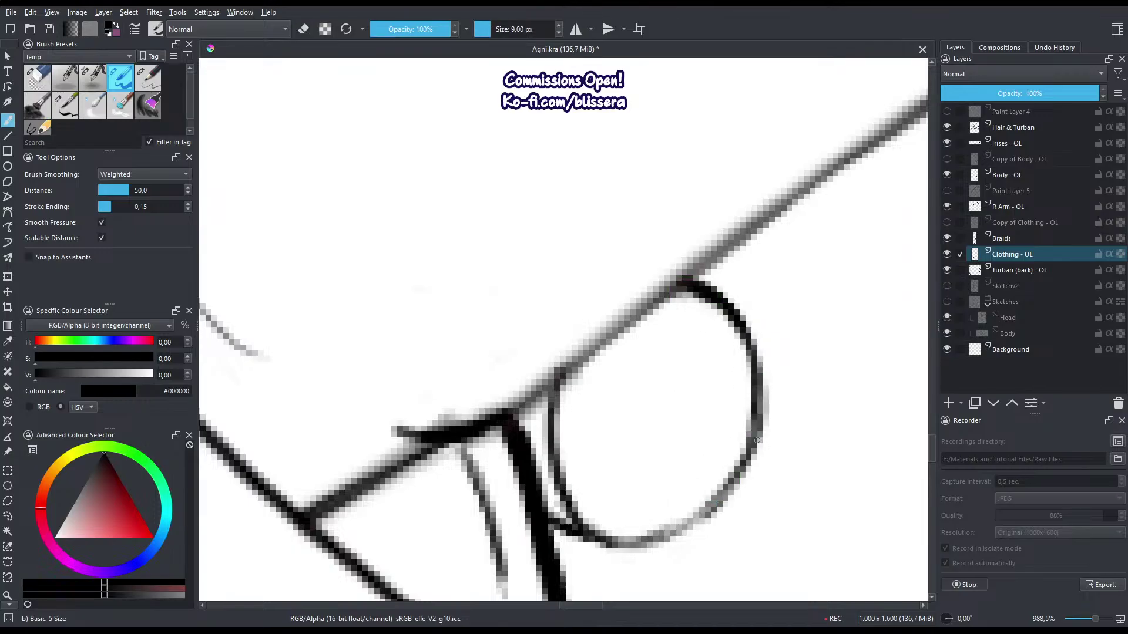
{"action": "left_click_drag", "start_coordinate": [757, 440], "coordinate": [659, 521]}
Refine the button's cuff-side curve and add a second line behind it to show the button's thickness against the cuff.
{"action": "left_click_drag", "start_coordinate": [590, 411], "coordinate": [613, 289]}
{"action": "mouse_move", "coordinate": [659, 421]}
{"action": "left_mouse_down"}
{"action": "mouse_move", "coordinate": [592, 380]}
{"action": "mouse_move", "coordinate": [655, 439]}
{"action": "mouse_move", "coordinate": [637, 434]}
{"action": "mouse_move", "coordinate": [578, 388]}
{"action": "left_mouse_up"}
{"action": "key", "text": "e"}
{"action": "key", "text": "e"}
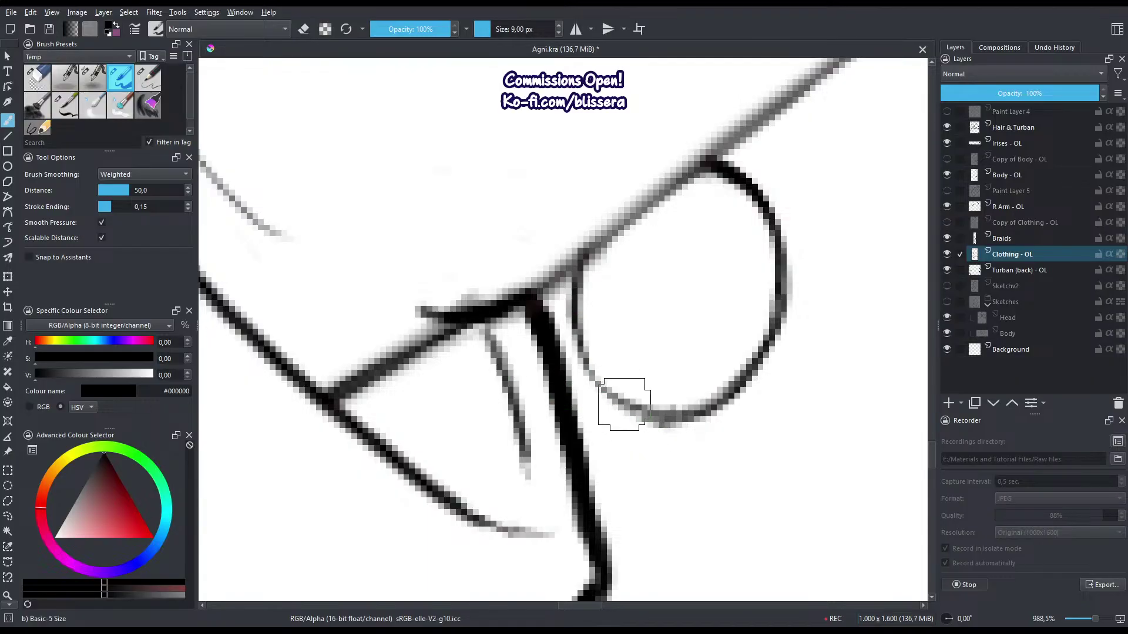
{"action": "left_click_drag", "start_coordinate": [578, 321], "coordinate": [621, 403]}
{"action": "mouse_move", "coordinate": [580, 340]}
{"action": "left_mouse_down"}
{"action": "mouse_move", "coordinate": [654, 416]}
{"action": "mouse_move", "coordinate": [592, 407]}
{"action": "left_mouse_up"}
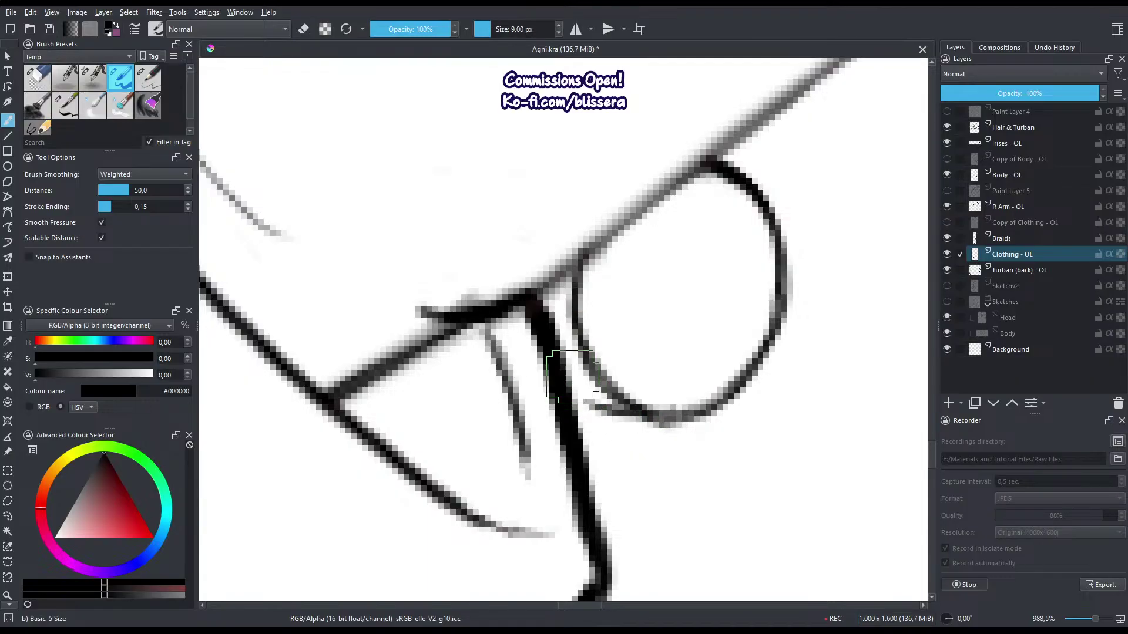
{"action": "mouse_move", "coordinate": [545, 287]}
{"action": "left_mouse_down"}
{"action": "mouse_move", "coordinate": [567, 372]}
{"action": "mouse_move", "coordinate": [611, 412]}
{"action": "left_mouse_up"}
{"action": "key", "text": "e"}
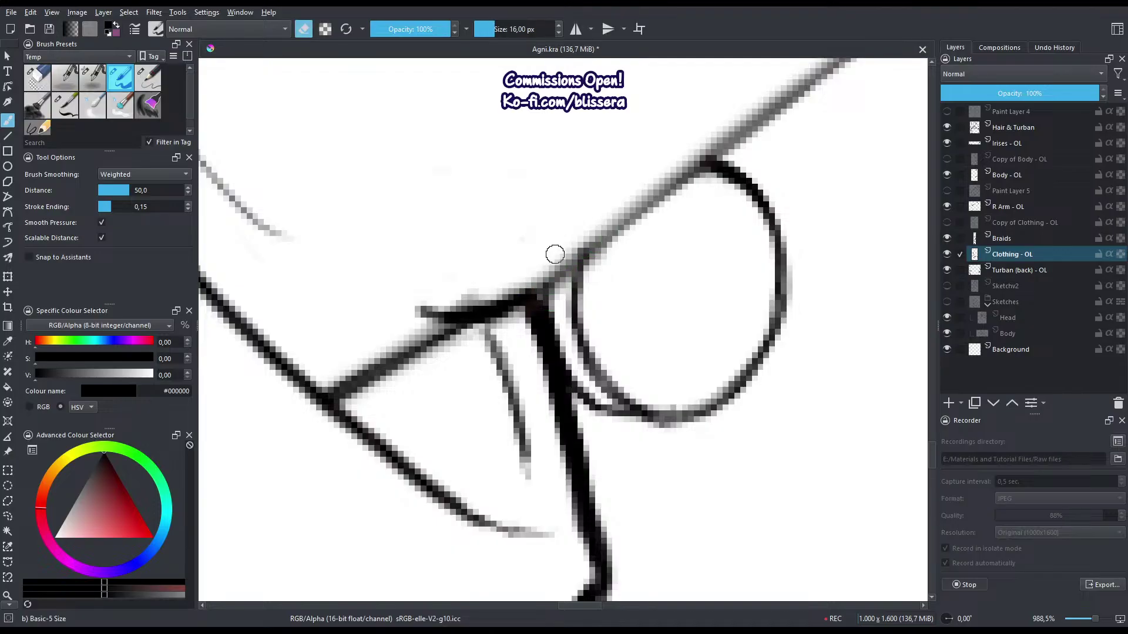
{"action": "mouse_move", "coordinate": [554, 254]}
{"action": "left_mouse_down"}
{"action": "mouse_move", "coordinate": [538, 282]}
{"action": "mouse_move", "coordinate": [551, 312]}
{"action": "left_mouse_up"}
{"action": "key", "text": "e"}
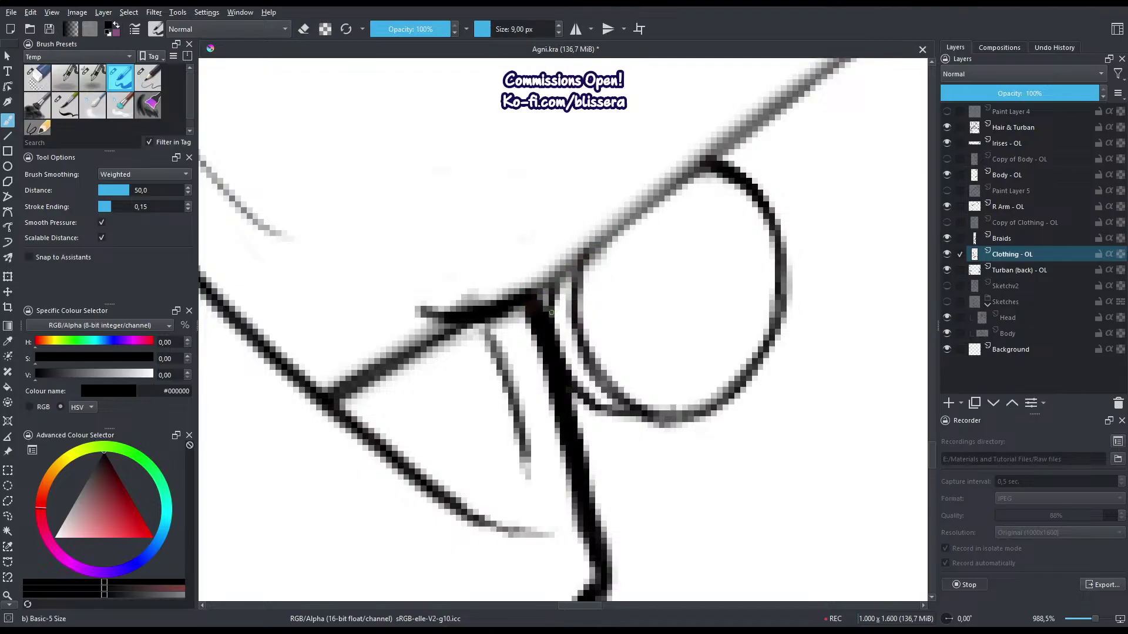
Outline the button behind the thumb and the one below the wrist together with a freehand selection.
{"action": "scroll", "coordinate": [551, 312], "scroll_direction": "down", "scroll_amount": 8}
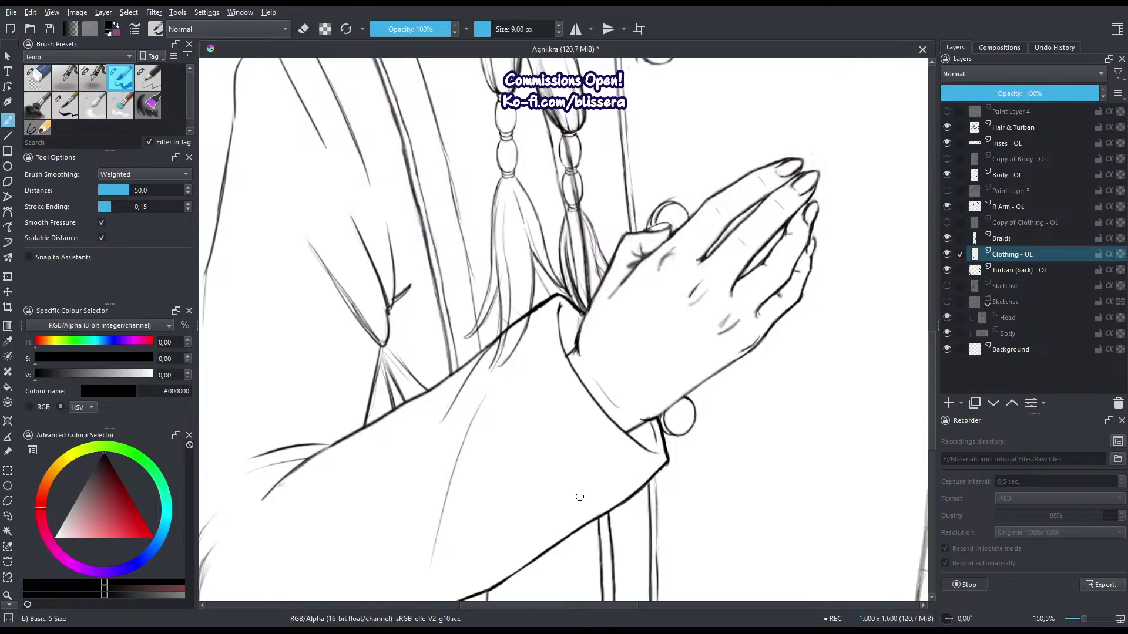
{"action": "scroll", "coordinate": [551, 312], "scroll_direction": "down", "scroll_amount": 3}
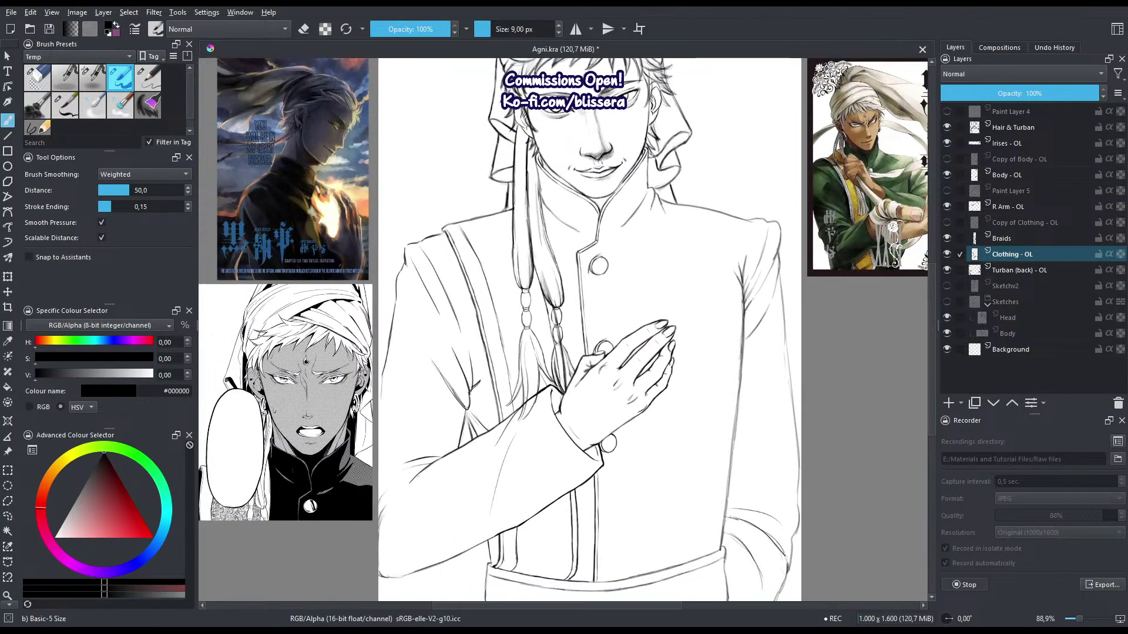
{"action": "left_click_drag", "start_coordinate": [554, 452], "coordinate": [561, 476]}
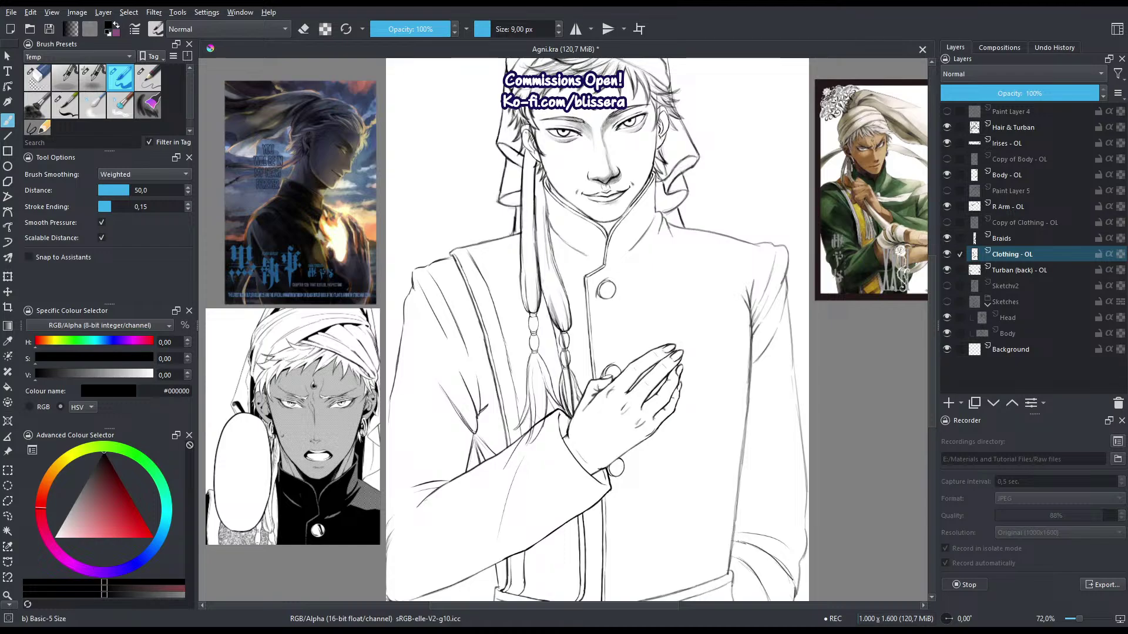
{"action": "left_click_drag", "start_coordinate": [608, 467], "coordinate": [653, 405]}
{"action": "key", "text": "l"}
{"action": "left_click_drag", "start_coordinate": [600, 383], "coordinate": [590, 458]}
{"action": "mouse_move", "coordinate": [557, 202]}
{"action": "left_mouse_down"}
{"action": "mouse_move", "coordinate": [617, 183]}
{"action": "mouse_move", "coordinate": [667, 603]}
{"action": "mouse_move", "coordinate": [589, 529]}
{"action": "mouse_move", "coordinate": [570, 247]}
{"action": "mouse_move", "coordinate": [574, 258]}
{"action": "left_mouse_up"}
{"action": "mouse_move", "coordinate": [593, 469]}
{"action": "left_mouse_down"}
{"action": "mouse_move", "coordinate": [597, 376]}
{"action": "mouse_move", "coordinate": [608, 430]}
{"action": "mouse_move", "coordinate": [588, 500]}
{"action": "left_mouse_up"}
{"action": "left_click_drag", "start_coordinate": [578, 410], "coordinate": [577, 450]}
{"action": "left_click_drag", "start_coordinate": [585, 309], "coordinate": [599, 285]}
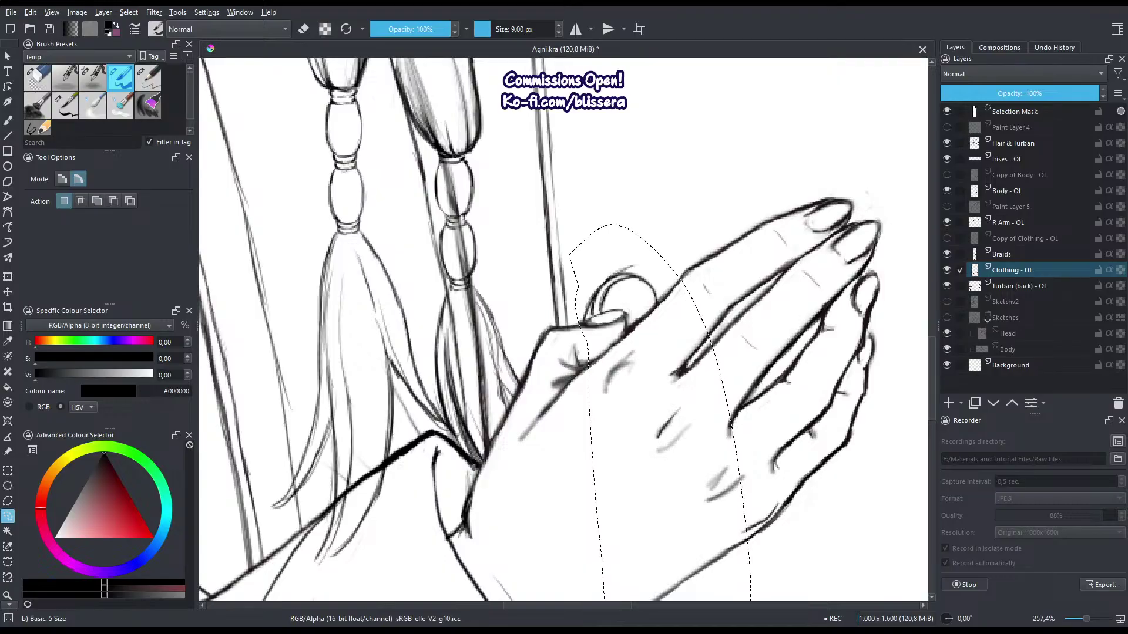
Transform the selected buttons by moving the pivot onto the upper button and rotating slightly counter-clockwise, apply it and clear the selection.
{"action": "key", "text": "ctrl+t"}
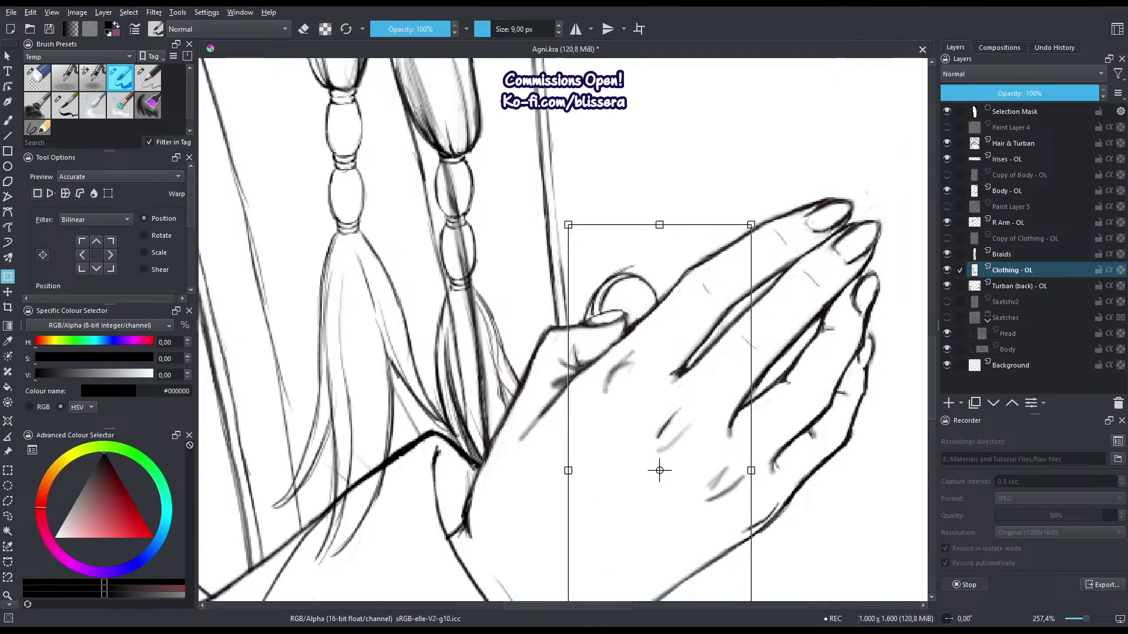
{"action": "left_click_drag", "start_coordinate": [659, 472], "coordinate": [623, 297]}
{"action": "scroll", "coordinate": [651, 268], "scroll_direction": "down", "scroll_amount": 3}
{"action": "scroll", "coordinate": [545, 416], "scroll_direction": "up", "scroll_amount": 1}
{"action": "left_click_drag", "start_coordinate": [576, 463], "coordinate": [582, 459]}
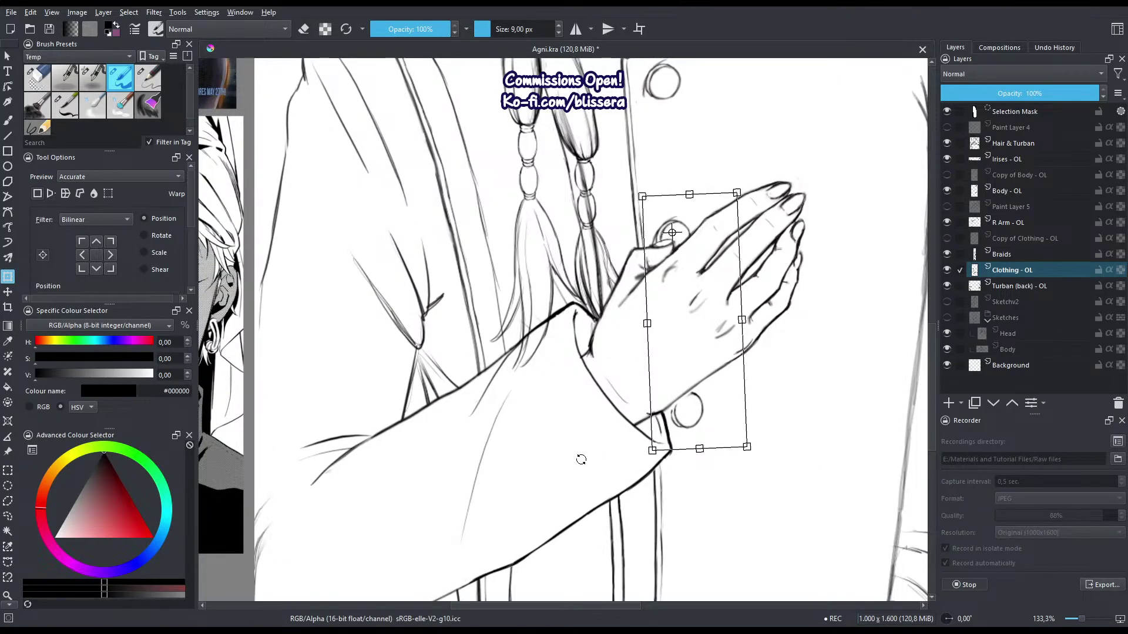
{"action": "key", "text": "Return"}
{"action": "key", "text": "ctrl+shift+a"}
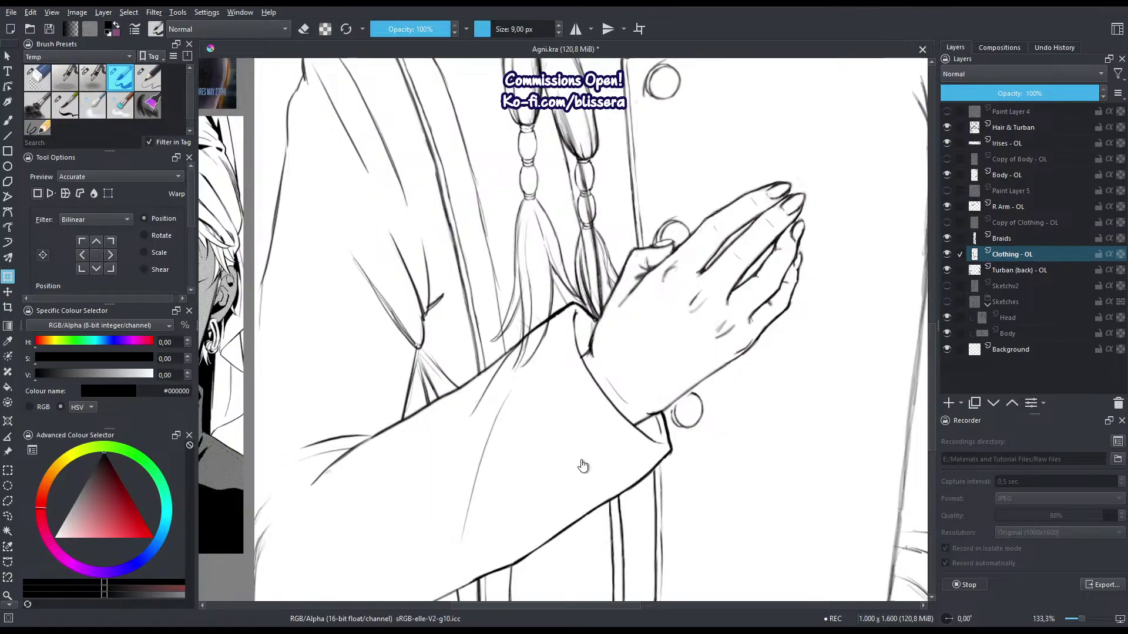
Extend the rim of the button below the wrist up to the wrist line, redrawing its upper curve and the thickness line behind it.
{"action": "scroll", "coordinate": [705, 381], "scroll_direction": "up", "scroll_amount": 8}
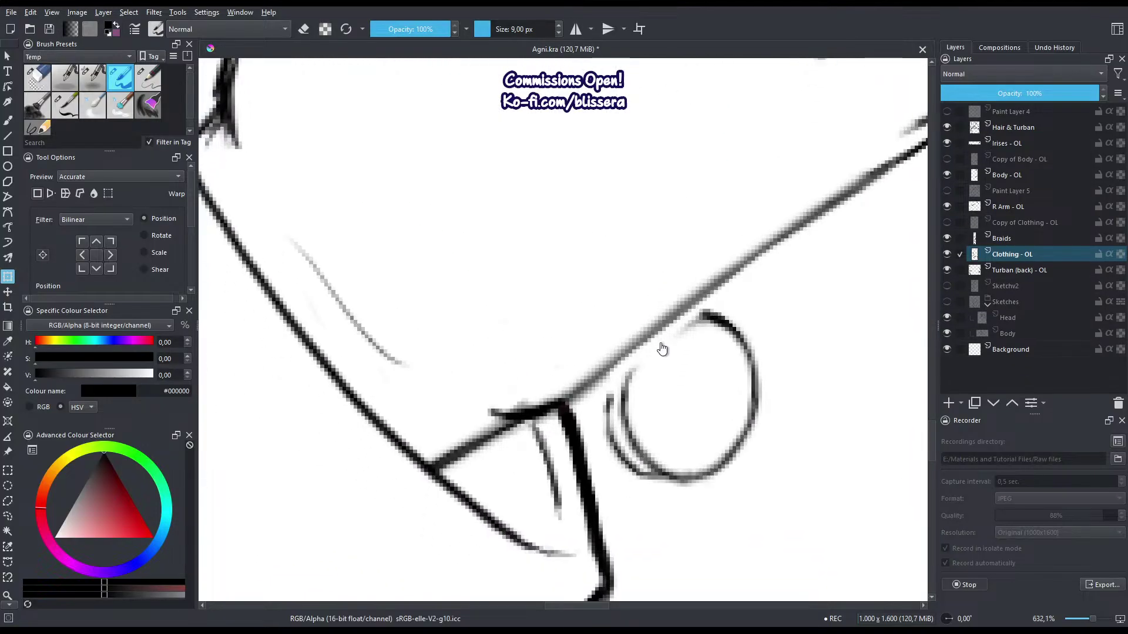
{"action": "key", "text": "e"}
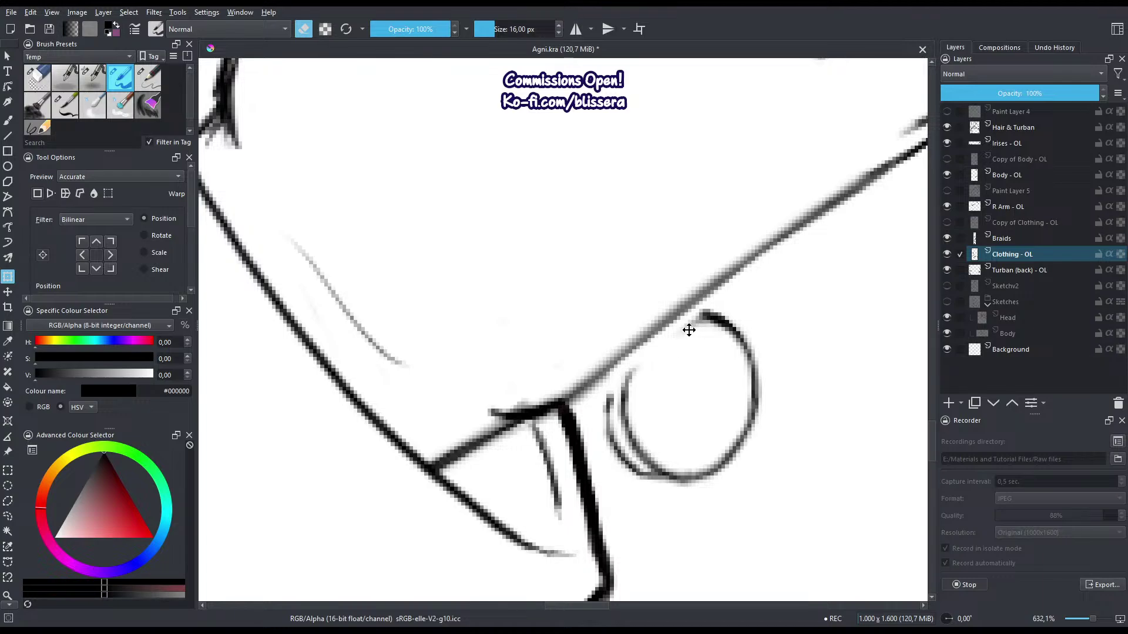
{"action": "key", "text": "b"}
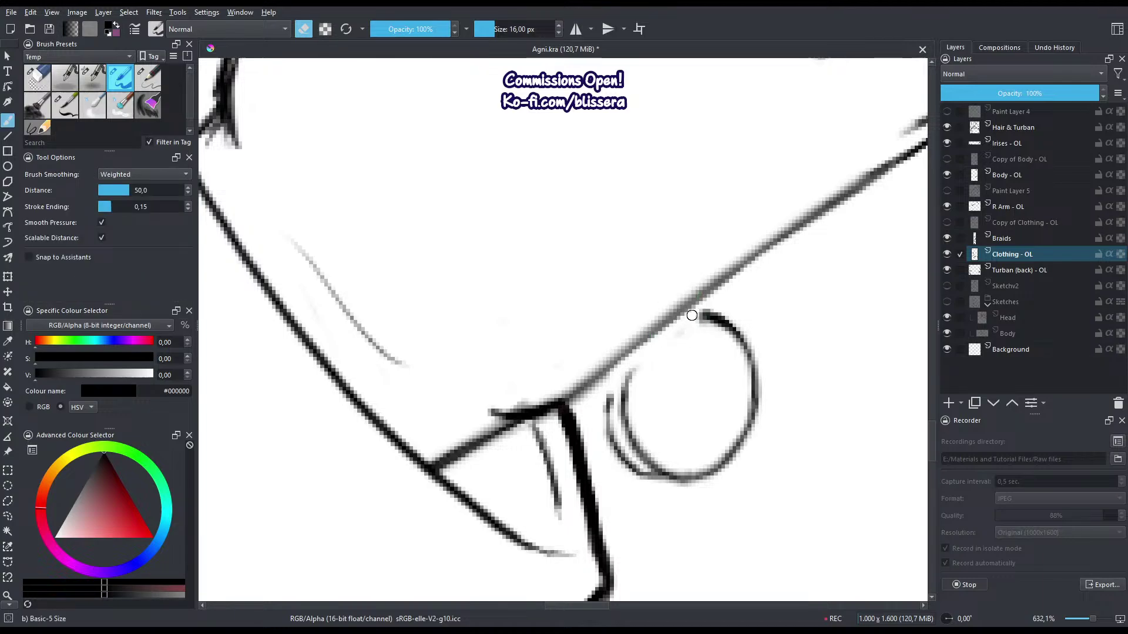
{"action": "key", "text": "e"}
{"action": "mouse_move", "coordinate": [693, 308]}
{"action": "left_mouse_down"}
{"action": "mouse_move", "coordinate": [719, 319]}
{"action": "mouse_move", "coordinate": [660, 317]}
{"action": "mouse_move", "coordinate": [608, 411]}
{"action": "mouse_move", "coordinate": [616, 367]}
{"action": "mouse_move", "coordinate": [608, 425]}
{"action": "left_mouse_up"}
{"action": "key", "text": "e"}
{"action": "left_click_drag", "start_coordinate": [617, 361], "coordinate": [615, 422]}
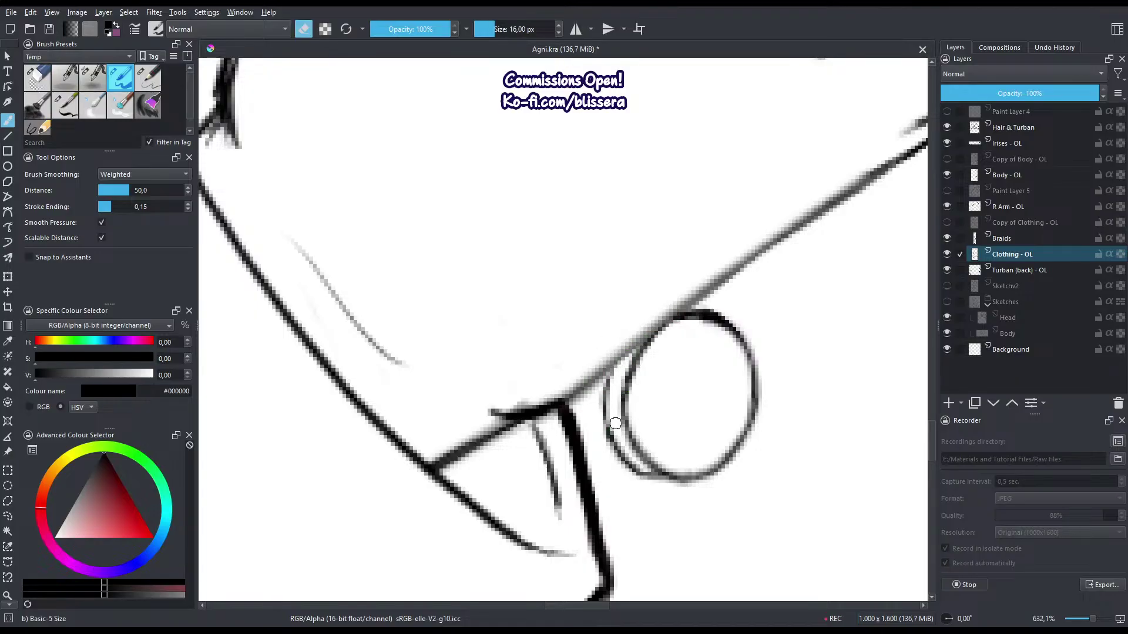
Darken and thicken the button's cuff-side curves, joining the rear thickness line to the wrist line and the button's base.
{"action": "key", "text": "e"}
{"action": "left_click_drag", "start_coordinate": [607, 376], "coordinate": [609, 433]}
{"action": "left_click_drag", "start_coordinate": [635, 356], "coordinate": [625, 425]}
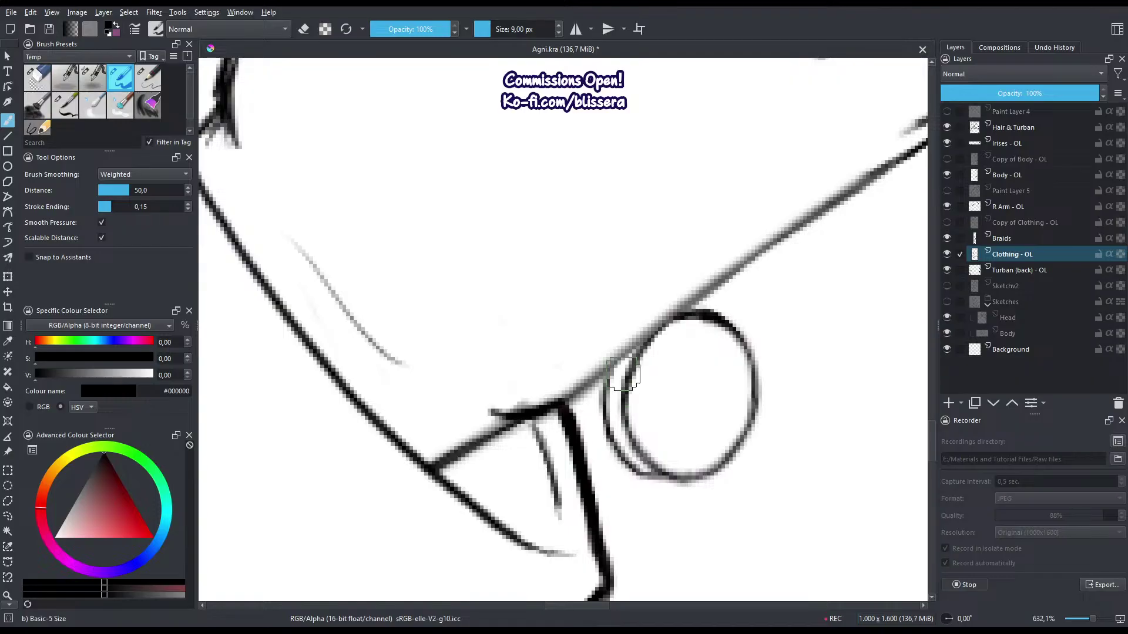
{"action": "mouse_move", "coordinate": [610, 367]}
{"action": "left_mouse_down"}
{"action": "mouse_move", "coordinate": [614, 449]}
{"action": "mouse_move", "coordinate": [662, 474]}
{"action": "left_mouse_up"}
{"action": "mouse_move", "coordinate": [611, 435]}
{"action": "left_mouse_down"}
{"action": "mouse_move", "coordinate": [645, 473]}
{"action": "mouse_move", "coordinate": [670, 477]}
{"action": "left_mouse_up"}
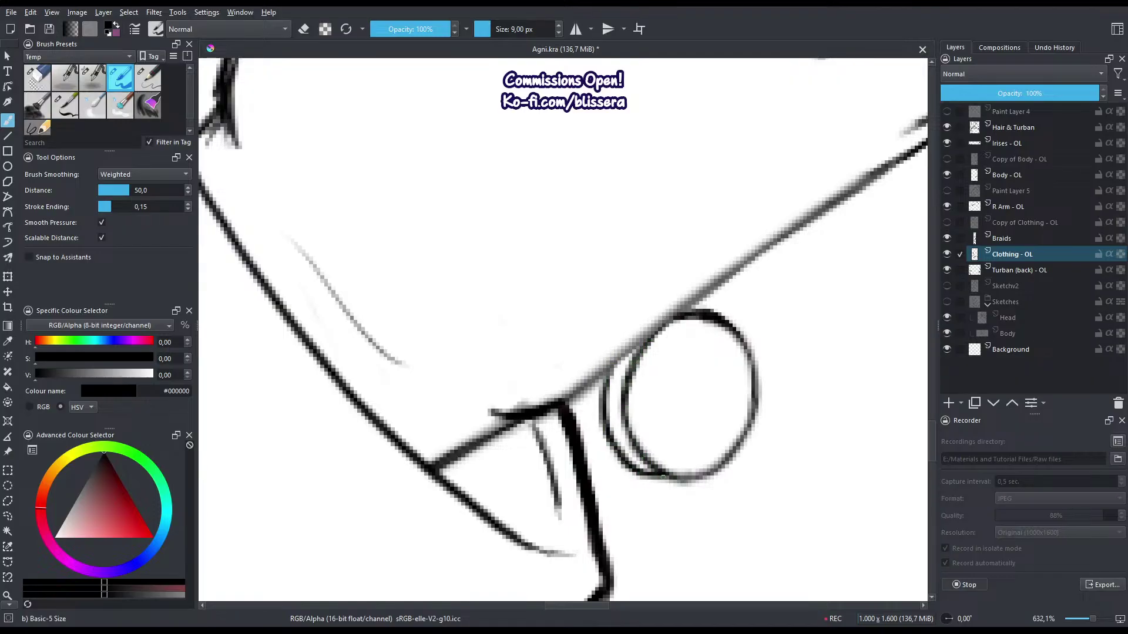
{"action": "scroll", "coordinate": [611, 420], "scroll_direction": "down", "scroll_amount": 6}
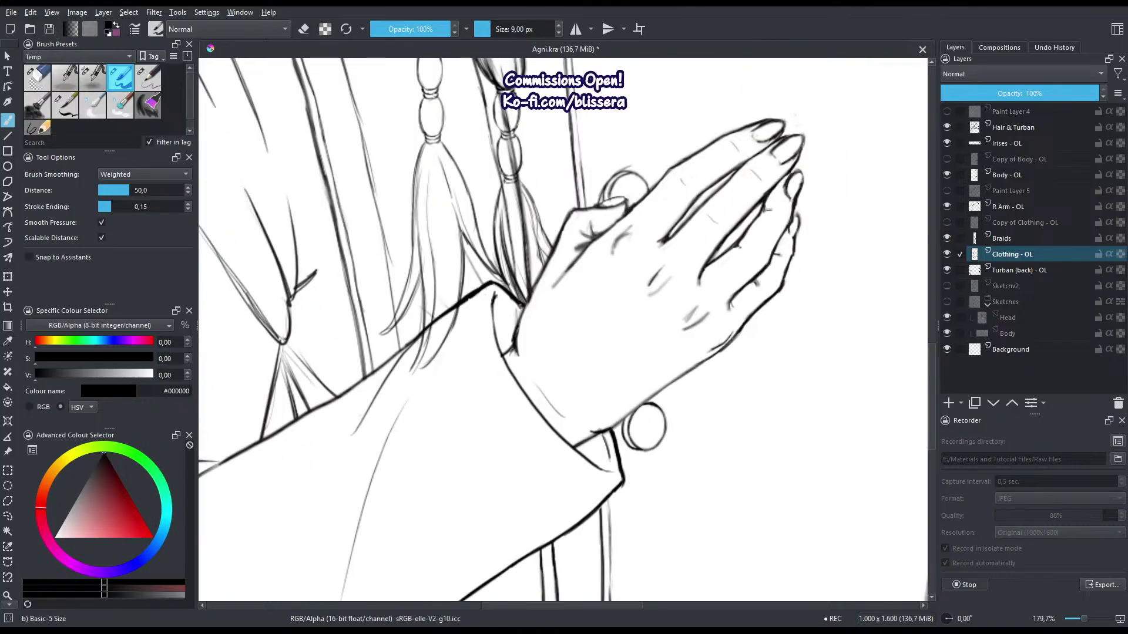
Add short accent lines above the wrist button and along its cuff side.
{"action": "scroll", "coordinate": [639, 405], "scroll_direction": "up", "scroll_amount": 3}
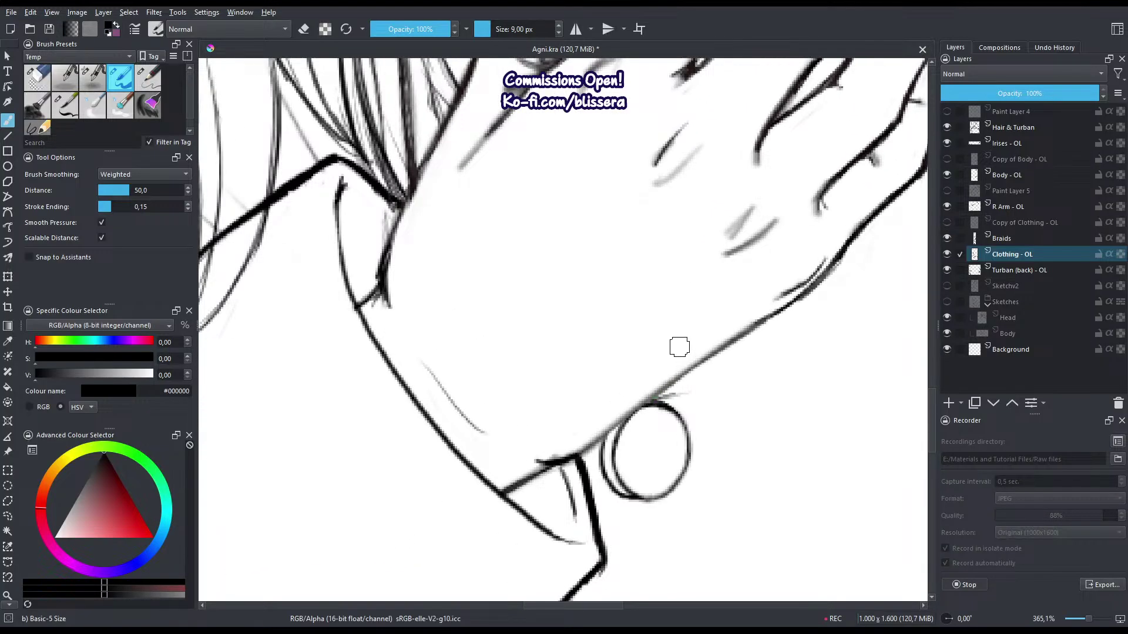
{"action": "left_click_drag", "start_coordinate": [641, 404], "coordinate": [680, 395]}
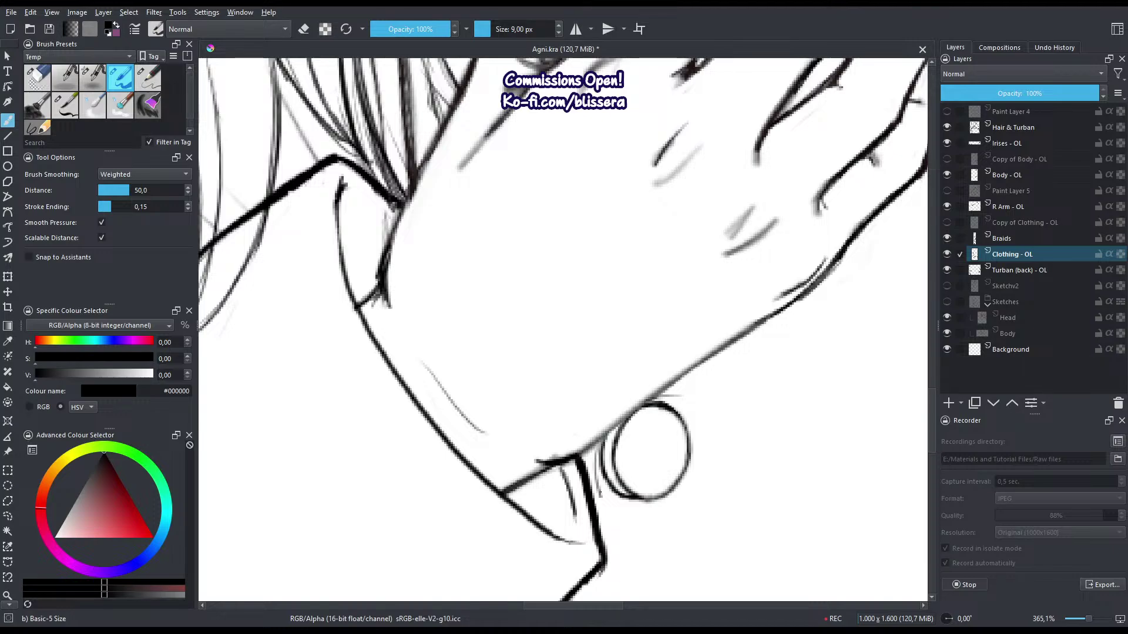
{"action": "left_click_drag", "start_coordinate": [669, 395], "coordinate": [688, 390]}
{"action": "left_click_drag", "start_coordinate": [598, 446], "coordinate": [597, 480]}
{"action": "key", "text": "ctrl+z"}
{"action": "mouse_move", "coordinate": [625, 430]}
{"action": "left_mouse_down"}
{"action": "mouse_move", "coordinate": [616, 484]}
{"action": "mouse_move", "coordinate": [559, 538]}
{"action": "left_mouse_up"}
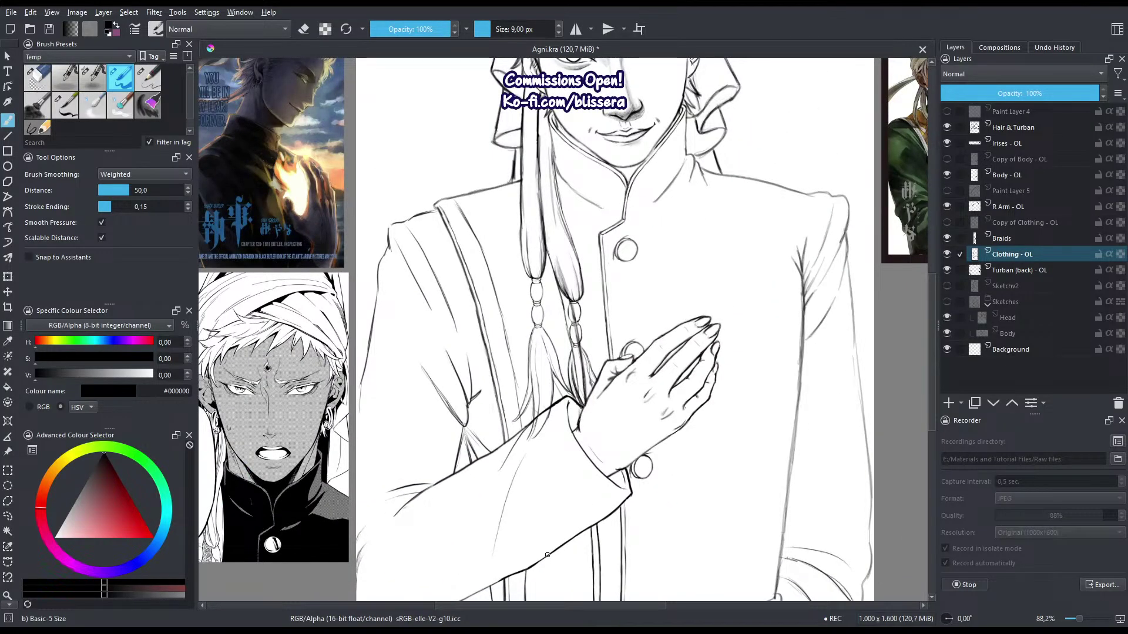
{"action": "scroll", "coordinate": [605, 429], "scroll_direction": "down", "scroll_amount": 2}
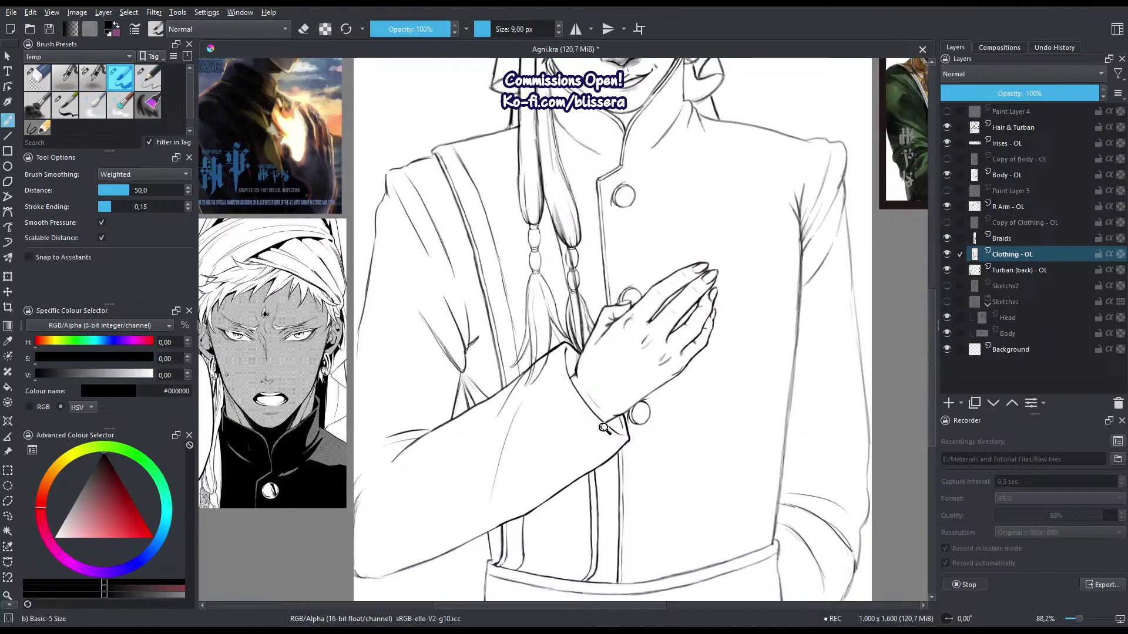
{"action": "mouse_move", "coordinate": [634, 491]}
{"action": "left_mouse_down"}
{"action": "mouse_move", "coordinate": [649, 468]}
{"action": "mouse_move", "coordinate": [639, 478]}
{"action": "left_mouse_up"}
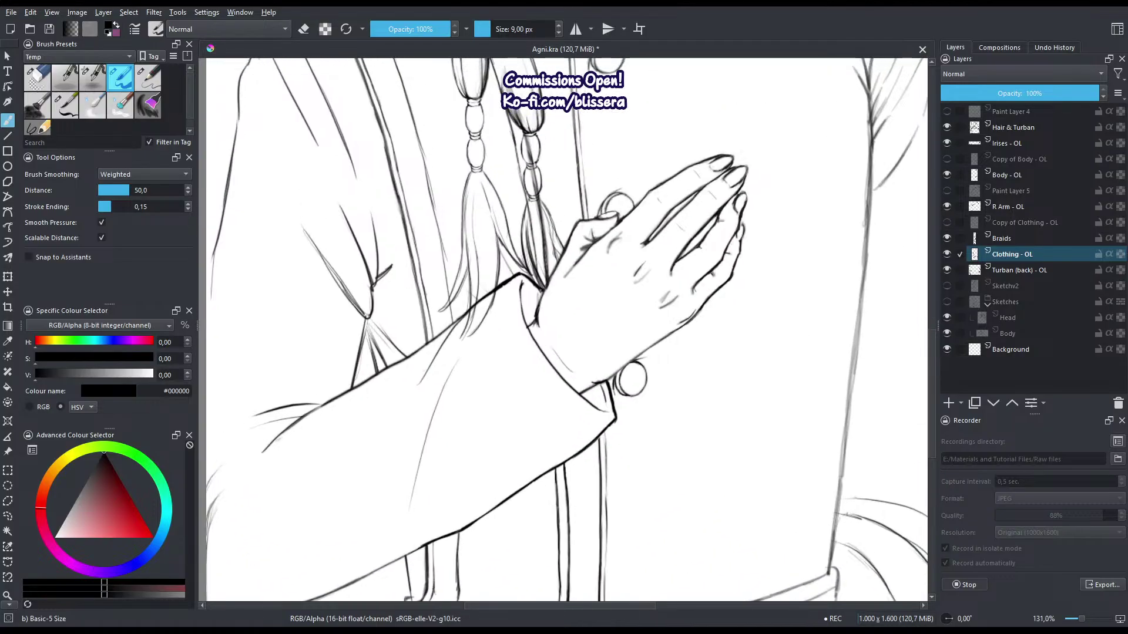
Outline the button behind the thumb and the one below the wrist with a freehand selection and copy them to a new layer.
{"action": "key", "text": "l"}
{"action": "mouse_move", "coordinate": [624, 160]}
{"action": "left_mouse_down"}
{"action": "mouse_move", "coordinate": [696, 307]}
{"action": "mouse_move", "coordinate": [662, 443]}
{"action": "left_mouse_up"}
{"action": "left_click_drag", "start_coordinate": [618, 407], "coordinate": [602, 280]}
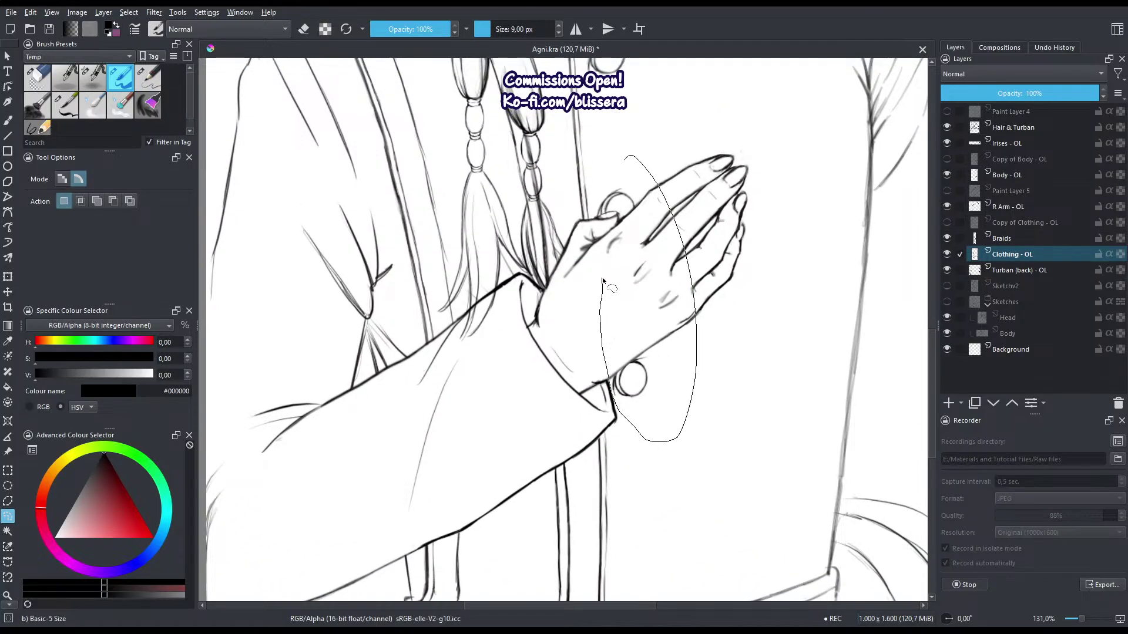
{"action": "left_click_drag", "start_coordinate": [595, 215], "coordinate": [616, 161]}
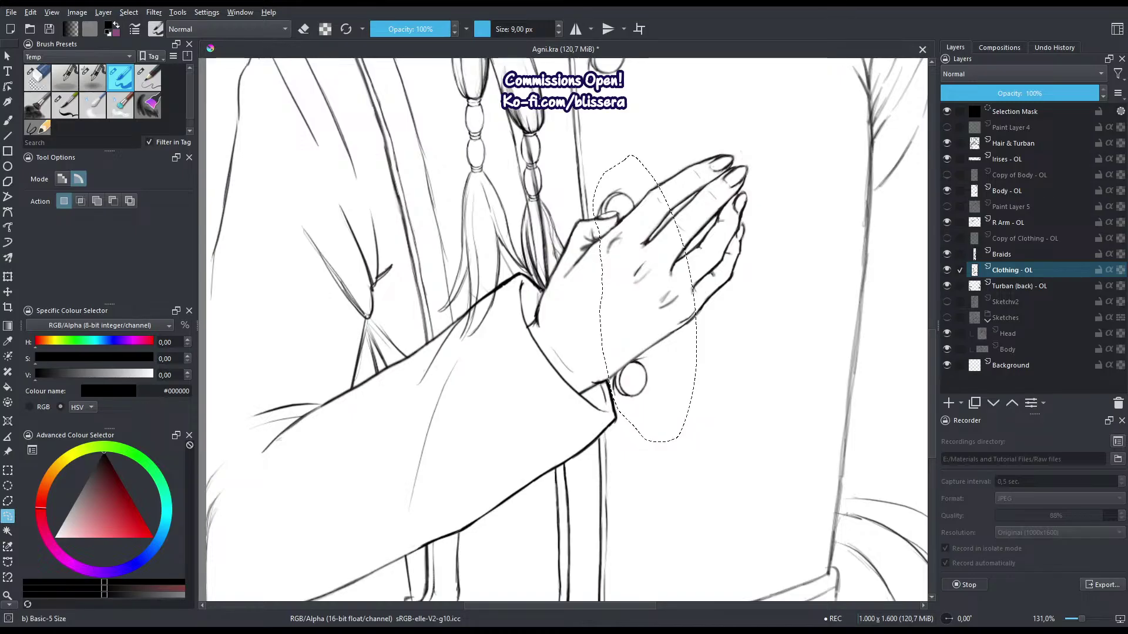
{"action": "key", "text": "ctrl+shift+j"}
Move the copied buttons down so the upper one overlaps the wrist button, place the pivot on it and rotate slightly clockwise.
{"action": "key", "text": "ctrl+t"}
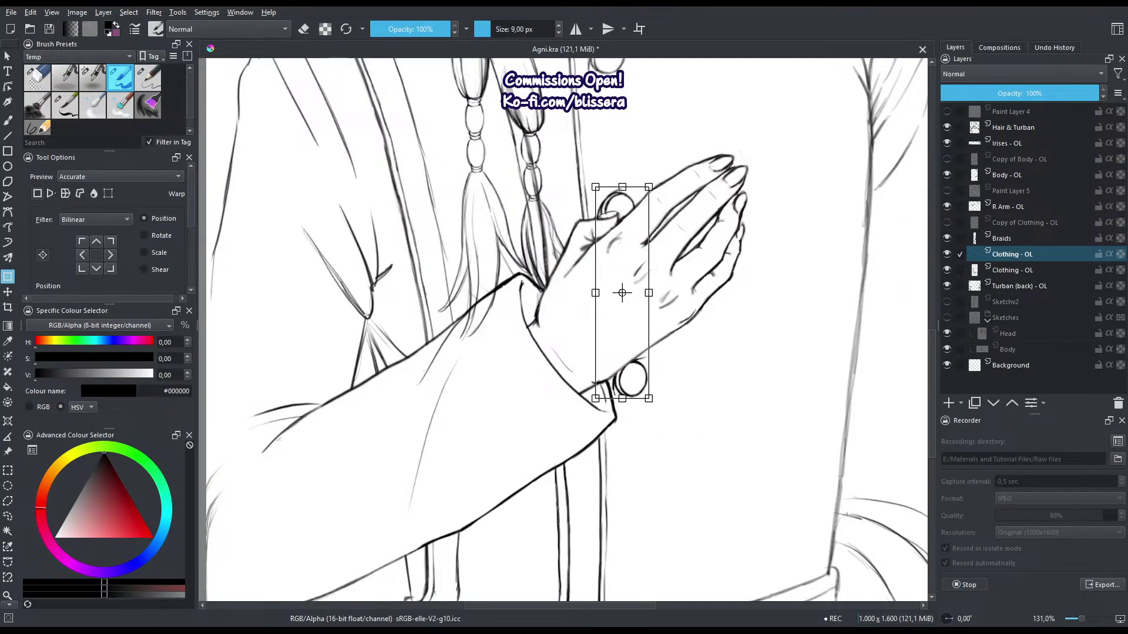
{"action": "left_click_drag", "start_coordinate": [630, 308], "coordinate": [641, 464]}
{"action": "scroll", "coordinate": [640, 464], "scroll_direction": "down", "scroll_amount": 2}
{"action": "left_click_drag", "start_coordinate": [649, 424], "coordinate": [652, 407]}
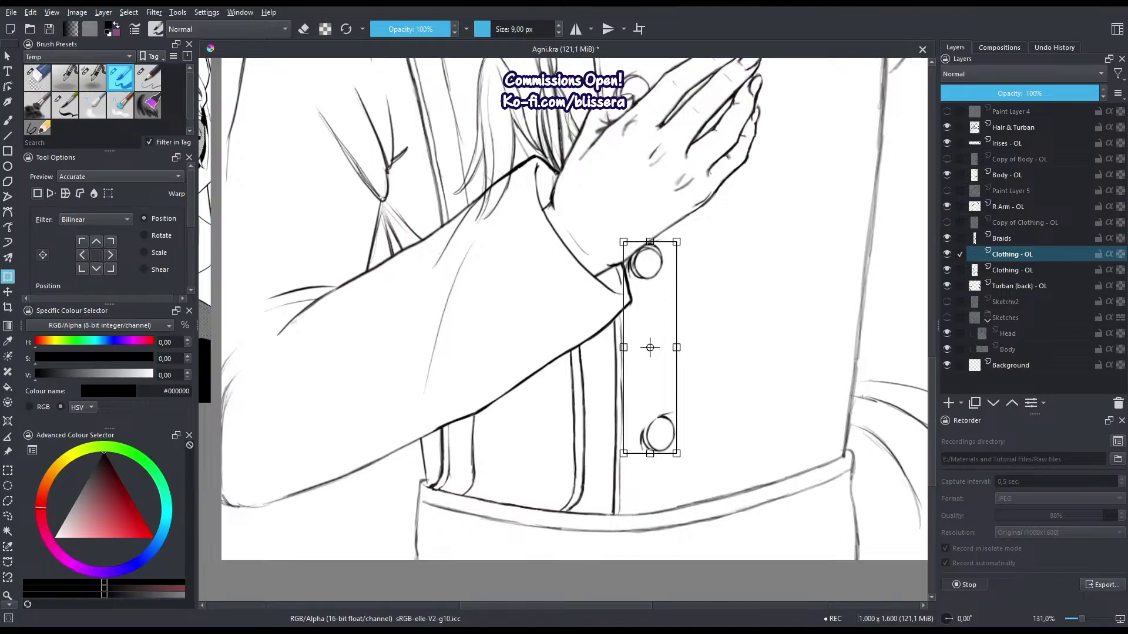
{"action": "left_click_drag", "start_coordinate": [649, 353], "coordinate": [643, 259]}
{"action": "left_click_drag", "start_coordinate": [539, 426], "coordinate": [522, 433]}
{"action": "scroll", "coordinate": [664, 262], "scroll_direction": "up", "scroll_amount": 9}
{"action": "scroll", "coordinate": [630, 245], "scroll_direction": "down", "scroll_amount": 3}
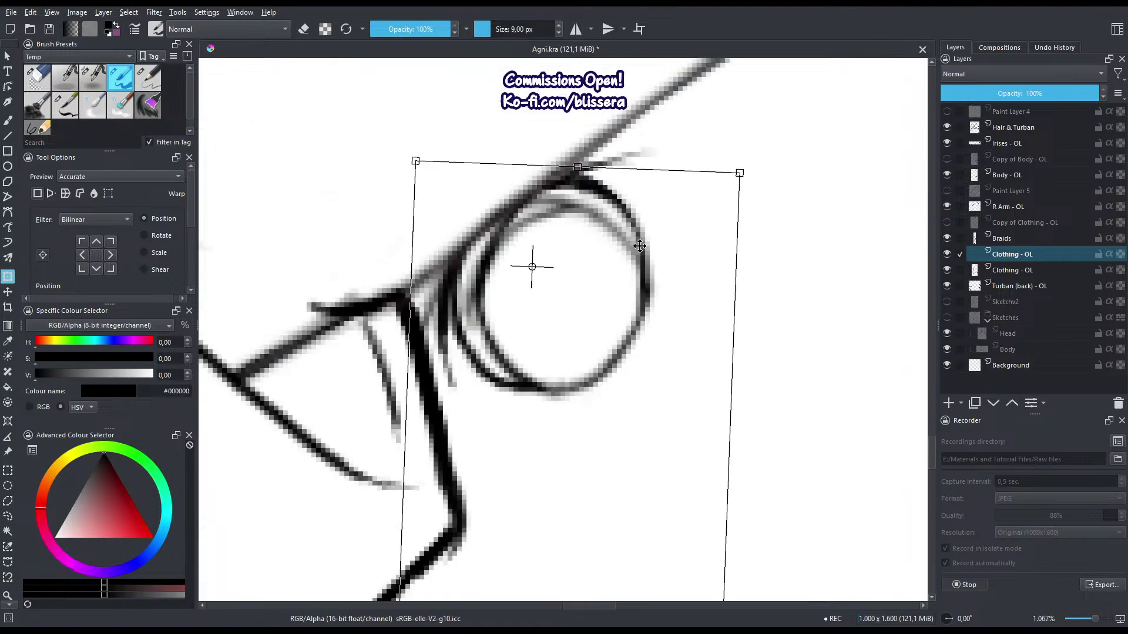
{"action": "left_click_drag", "start_coordinate": [615, 238], "coordinate": [622, 216]}
{"action": "scroll", "coordinate": [622, 215], "scroll_direction": "down", "scroll_amount": 6}
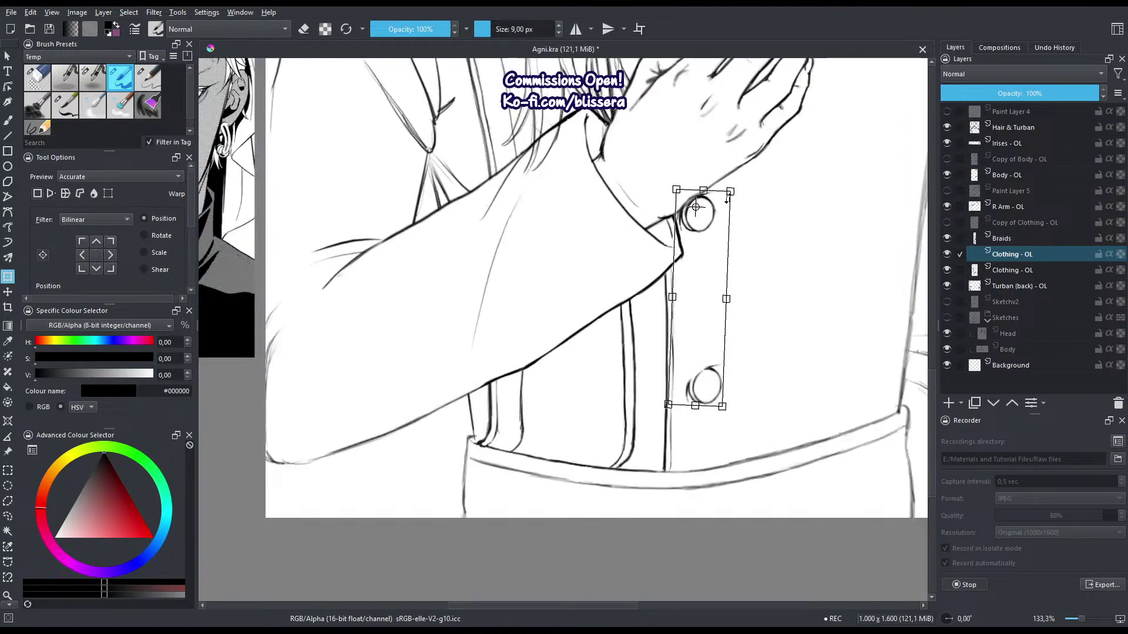
Fine-tune the rotation of the copied buttons so the lowest one follows the jacket's front edge, and apply the transform.
{"action": "scroll", "coordinate": [689, 343], "scroll_direction": "down", "scroll_amount": 2}
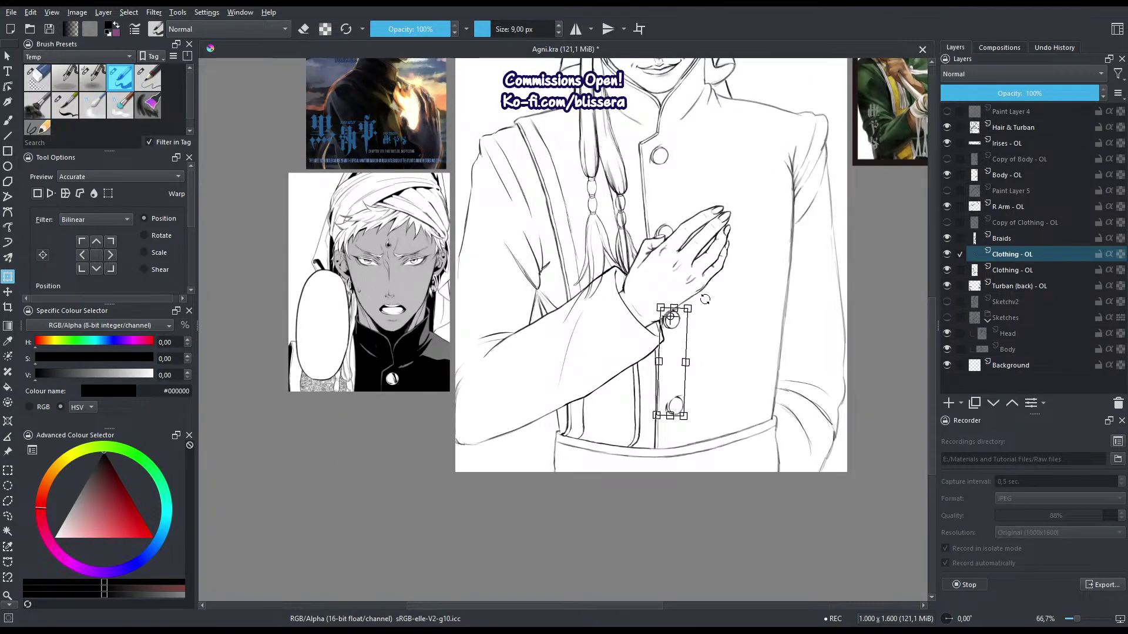
{"action": "scroll", "coordinate": [705, 300], "scroll_direction": "up", "scroll_amount": 1}
{"action": "scroll", "coordinate": [664, 365], "scroll_direction": "up", "scroll_amount": 1}
{"action": "scroll", "coordinate": [663, 364], "scroll_direction": "down", "scroll_amount": 1}
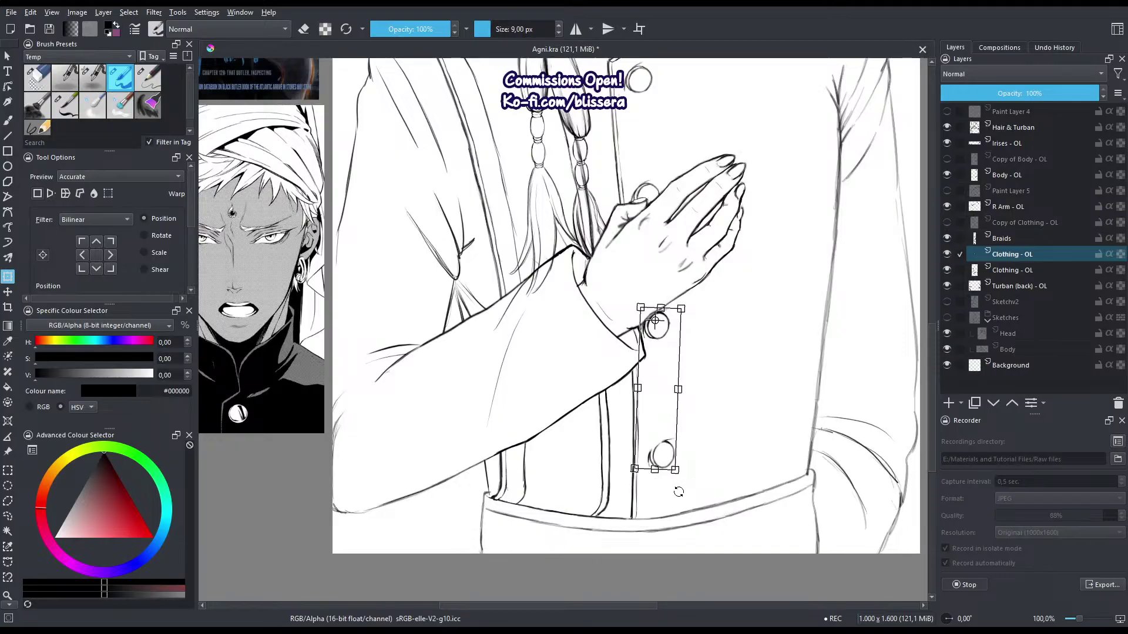
{"action": "left_click_drag", "start_coordinate": [692, 478], "coordinate": [690, 479]}
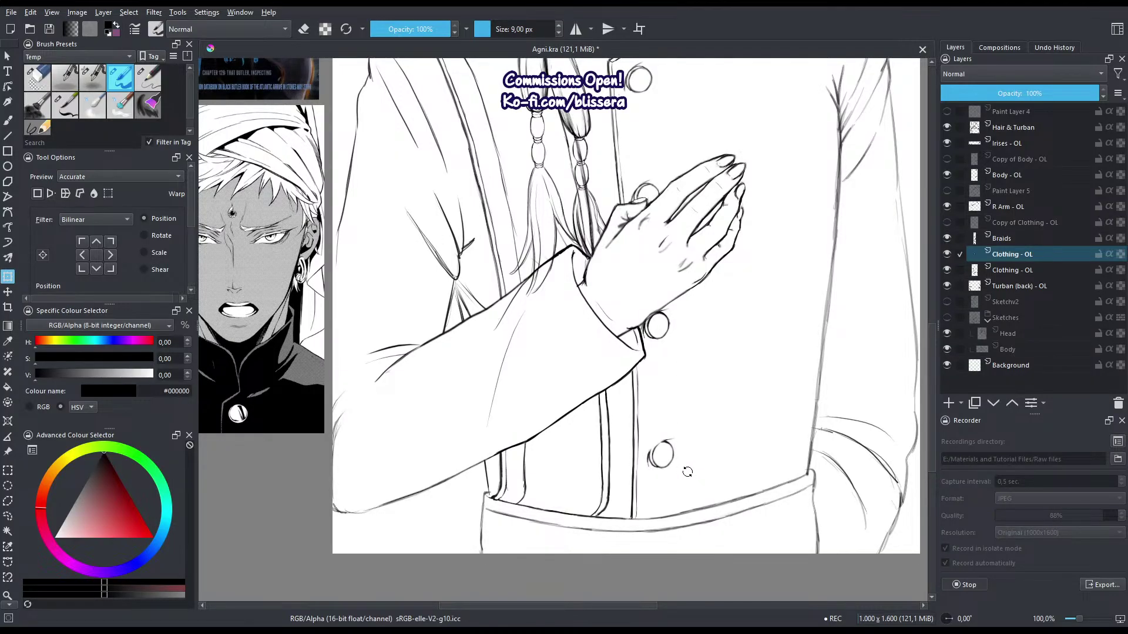
Erase the duplicate upper button over the wrist button from the copied layer with the circular eraser.
{"action": "left_click_drag", "start_coordinate": [663, 348], "coordinate": [753, 237]}
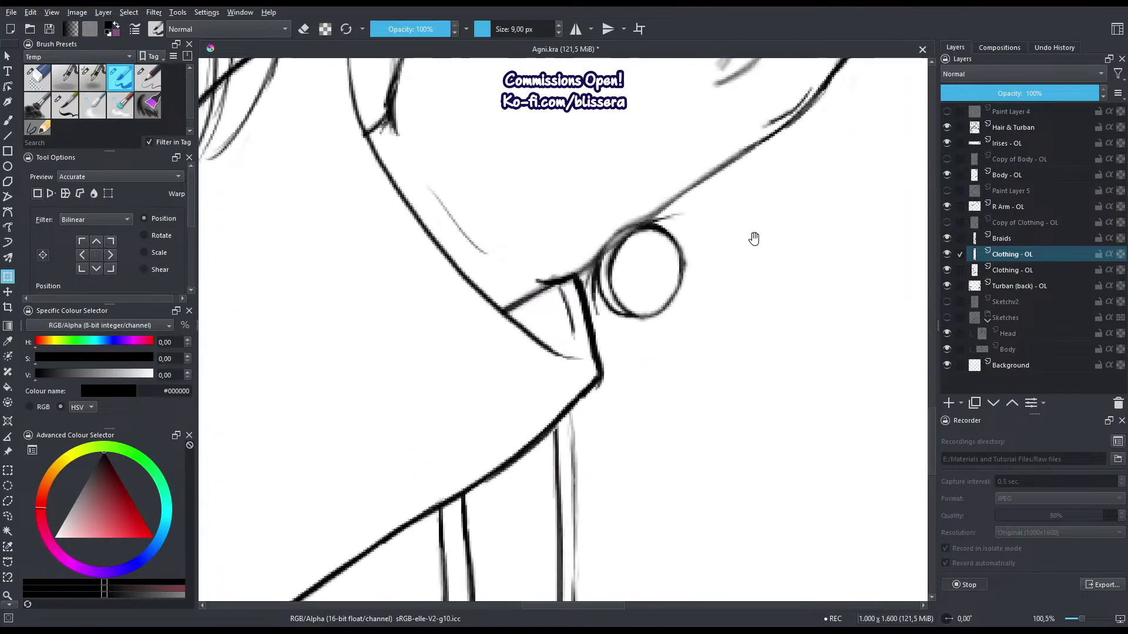
{"action": "key", "text": "slash"}
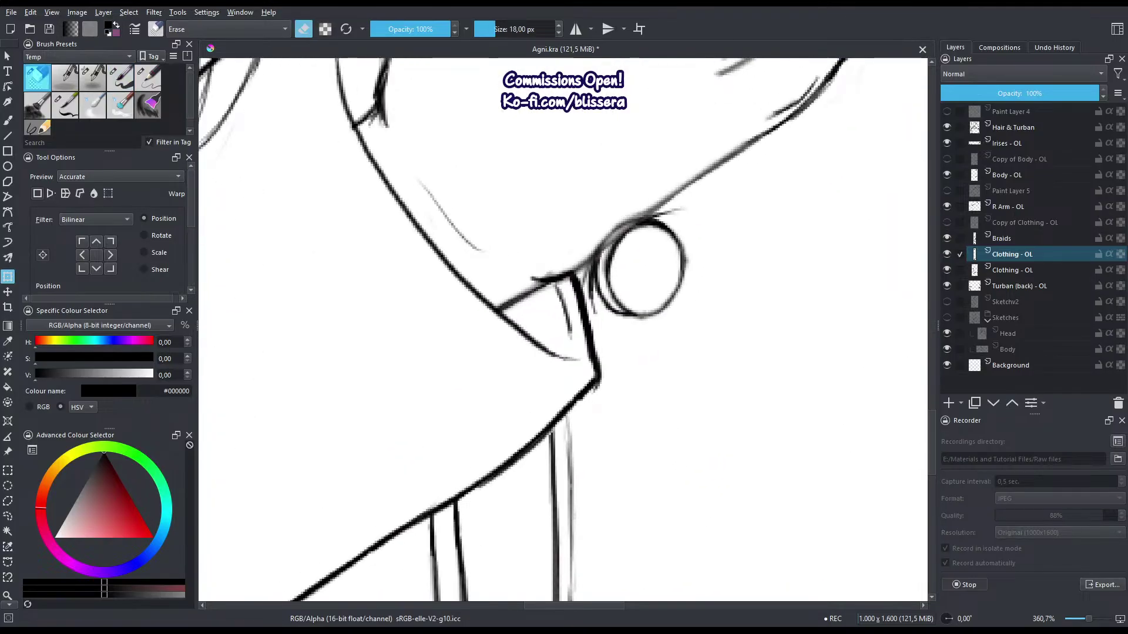
{"action": "key", "text": "b"}
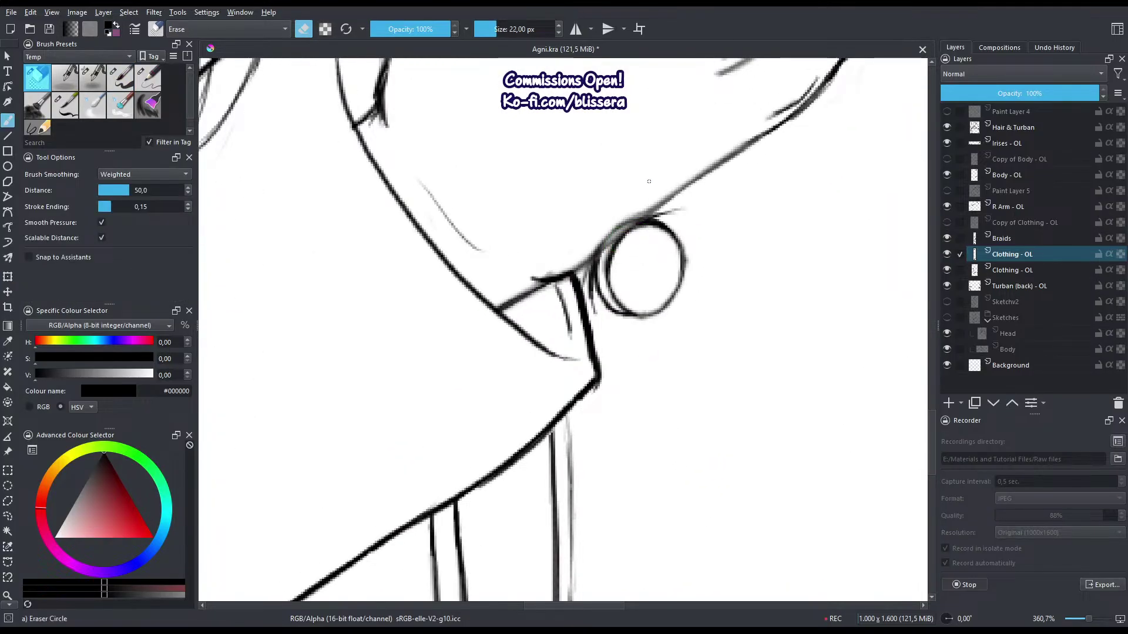
{"action": "mouse_move", "coordinate": [626, 218]}
{"action": "left_mouse_down"}
{"action": "mouse_move", "coordinate": [592, 267]}
{"action": "mouse_move", "coordinate": [585, 366]}
{"action": "left_mouse_up"}
{"action": "left_click_drag", "start_coordinate": [585, 365], "coordinate": [605, 425]}
Switch to the original Clothing - OL layer and outline the button below the wrist with a freehand selection.
{"action": "key", "text": "l"}
{"action": "left_click", "coordinate": [1012, 270]}
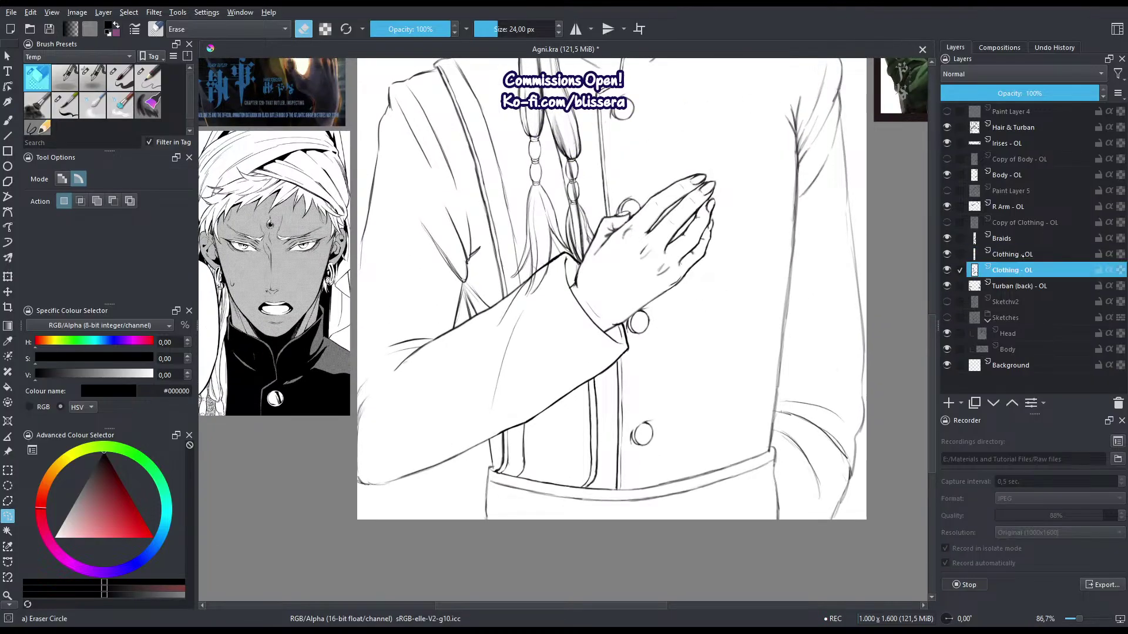
{"action": "mouse_move", "coordinate": [582, 312]}
{"action": "left_mouse_down"}
{"action": "mouse_move", "coordinate": [706, 275]}
{"action": "mouse_move", "coordinate": [747, 465]}
{"action": "mouse_move", "coordinate": [660, 480]}
{"action": "mouse_move", "coordinate": [633, 438]}
{"action": "mouse_move", "coordinate": [660, 291]}
{"action": "mouse_move", "coordinate": [613, 333]}
{"action": "left_mouse_up"}
{"action": "scroll", "coordinate": [727, 318], "scroll_direction": "up", "scroll_amount": 3}
{"action": "scroll", "coordinate": [614, 333], "scroll_direction": "down", "scroll_amount": 4}
Transform the selected wrist button, shifting it slightly away from the cuff, and apply the change.
{"action": "key", "text": "ctrl+t"}
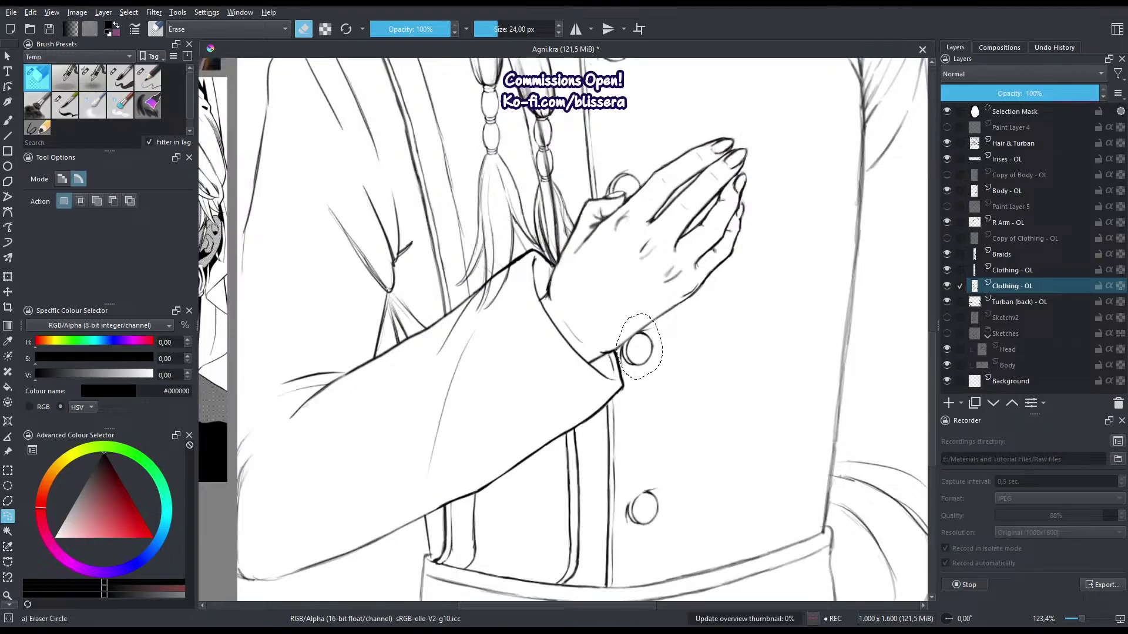
{"action": "scroll", "coordinate": [615, 334], "scroll_direction": "up", "scroll_amount": 2}
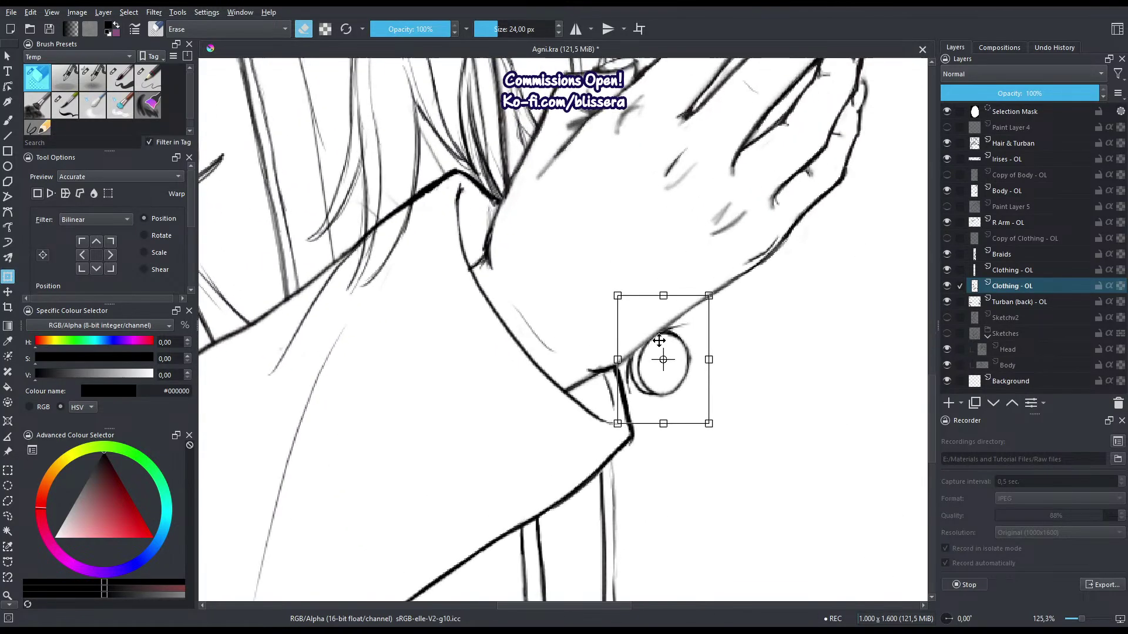
{"action": "left_click_drag", "start_coordinate": [647, 377], "coordinate": [657, 364]}
{"action": "scroll", "coordinate": [657, 374], "scroll_direction": "down", "scroll_amount": 2}
{"action": "scroll", "coordinate": [669, 358], "scroll_direction": "up", "scroll_amount": 2}
{"action": "scroll", "coordinate": [663, 412], "scroll_direction": "down", "scroll_amount": 2}
{"action": "key", "text": "Return"}
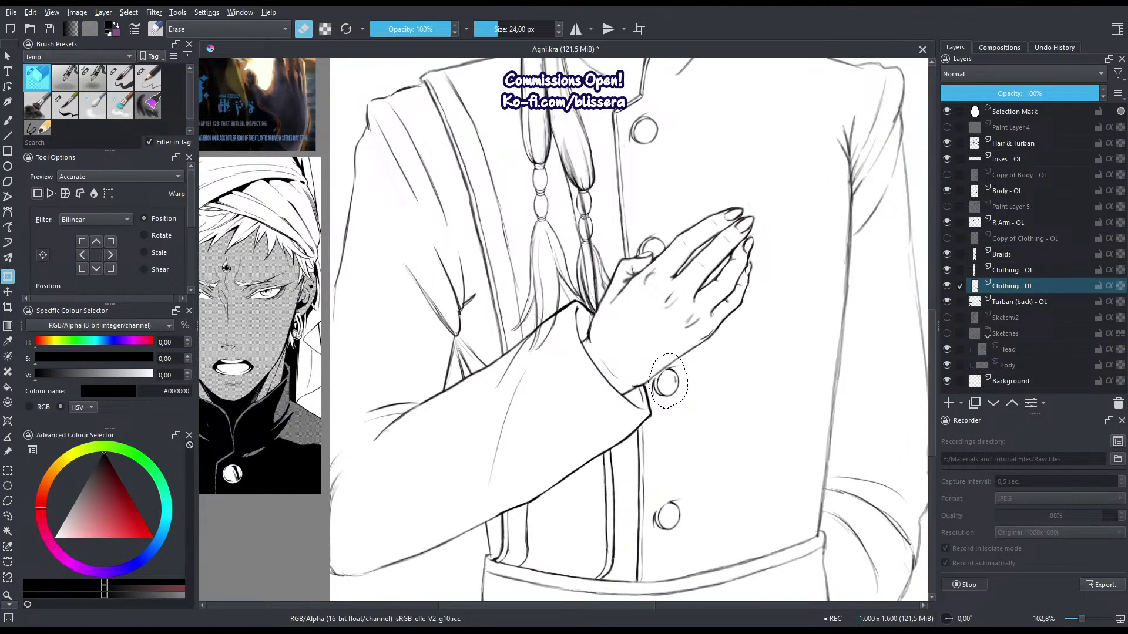
Move the selected wrist button slightly lower beneath the wrist line, apply the transform and clear the selection.
{"action": "left_click_drag", "start_coordinate": [645, 479], "coordinate": [628, 510]}
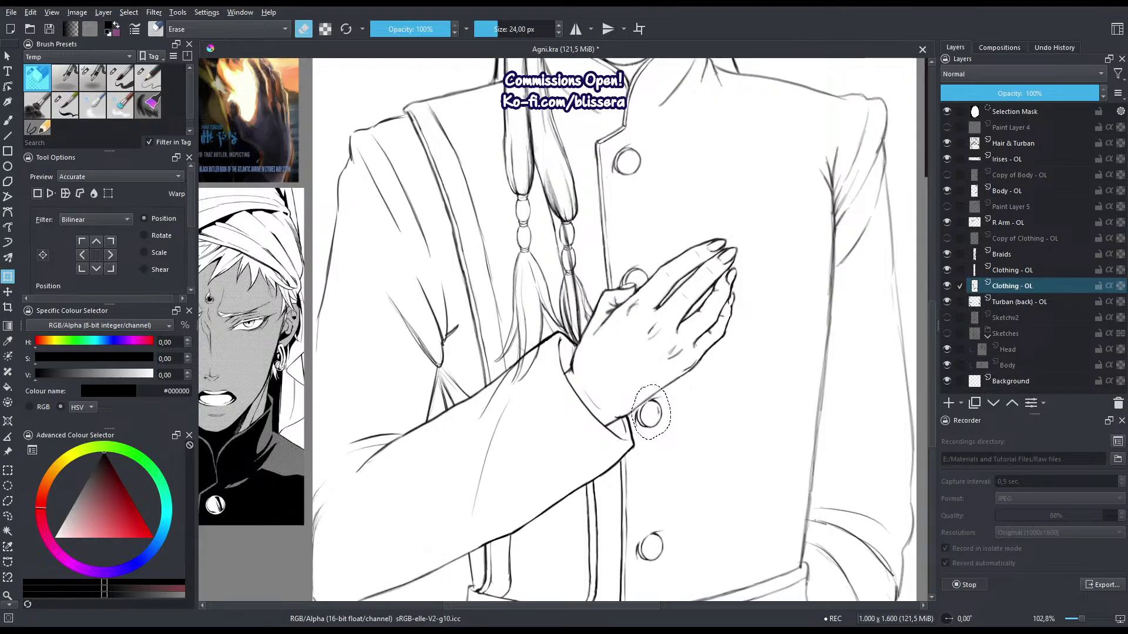
{"action": "left_click_drag", "start_coordinate": [632, 422], "coordinate": [632, 358]}
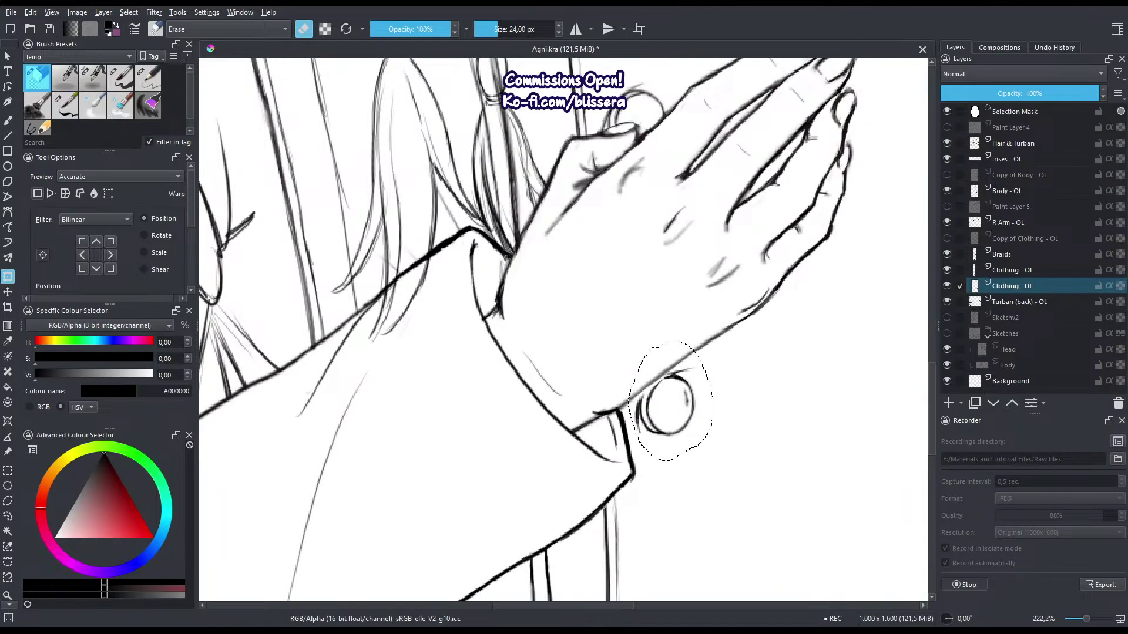
{"action": "left_click_drag", "start_coordinate": [660, 437], "coordinate": [689, 390]}
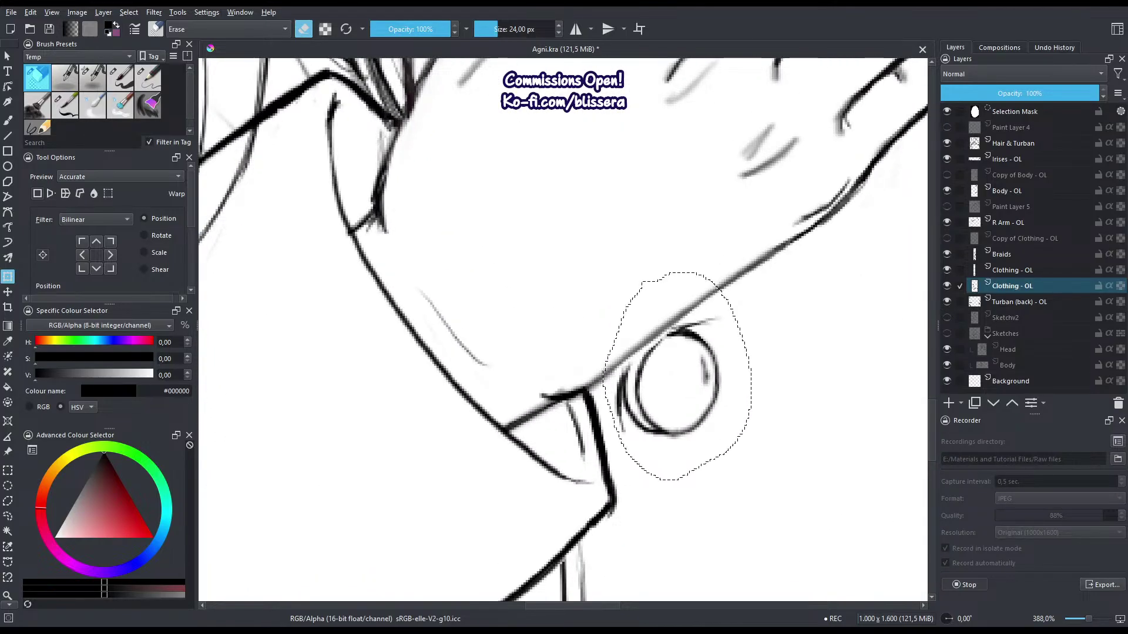
{"action": "key", "text": "t"}
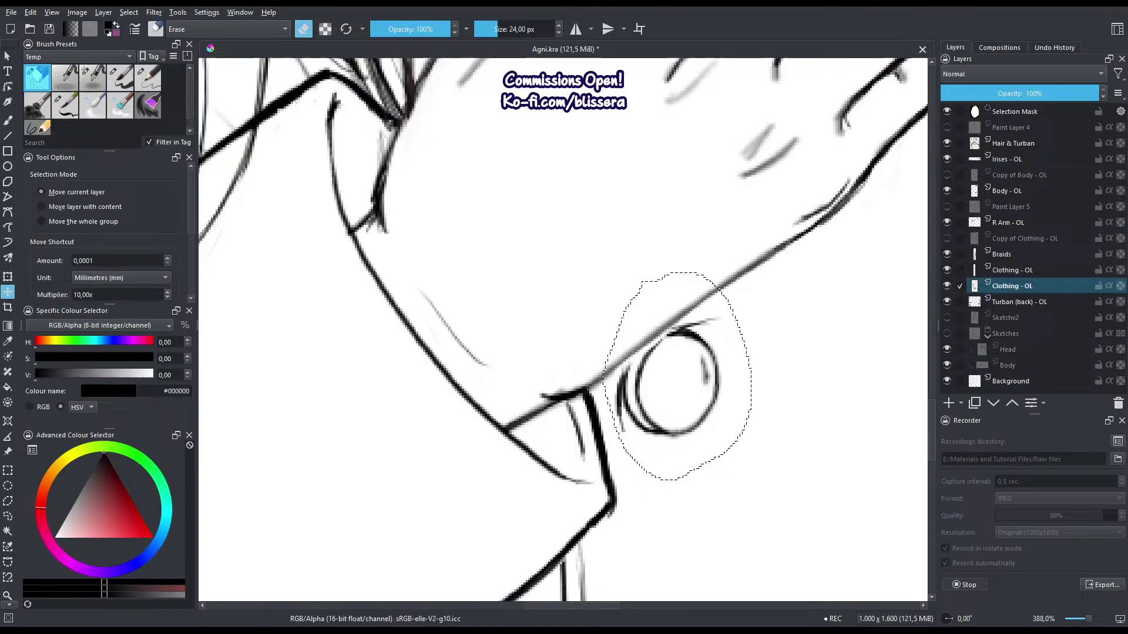
{"action": "key", "text": "ctrl+t"}
{"action": "left_click_drag", "start_coordinate": [657, 417], "coordinate": [660, 453]}
{"action": "left_click_drag", "start_coordinate": [667, 442], "coordinate": [624, 429]}
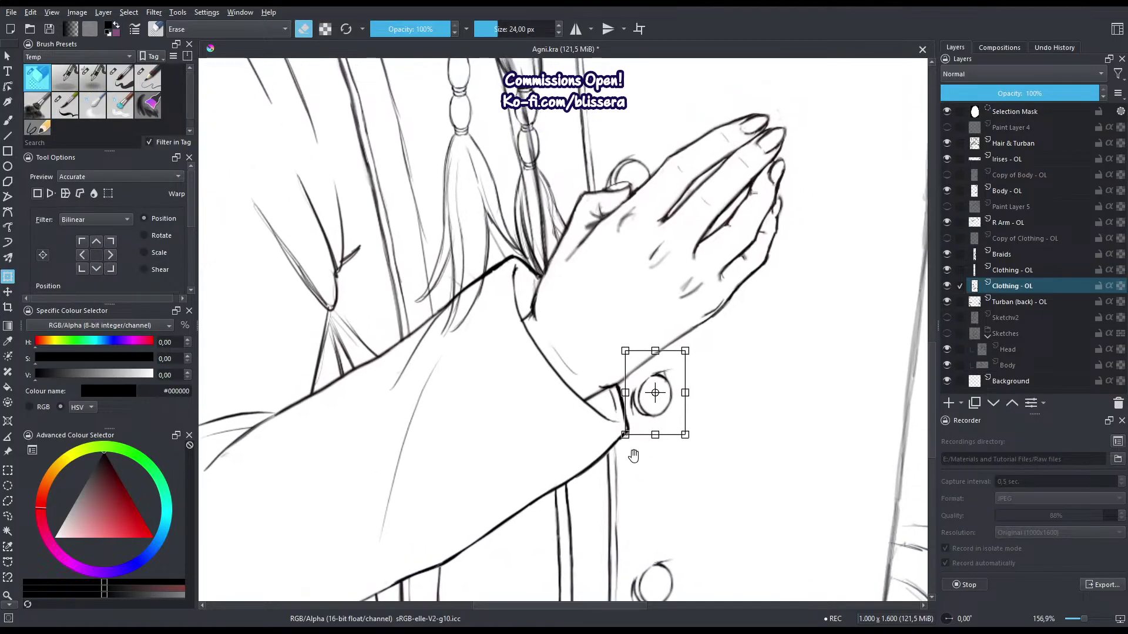
{"action": "scroll", "coordinate": [646, 382], "scroll_direction": "up", "scroll_amount": 4}
{"action": "key", "text": "ctrl+shift+a"}
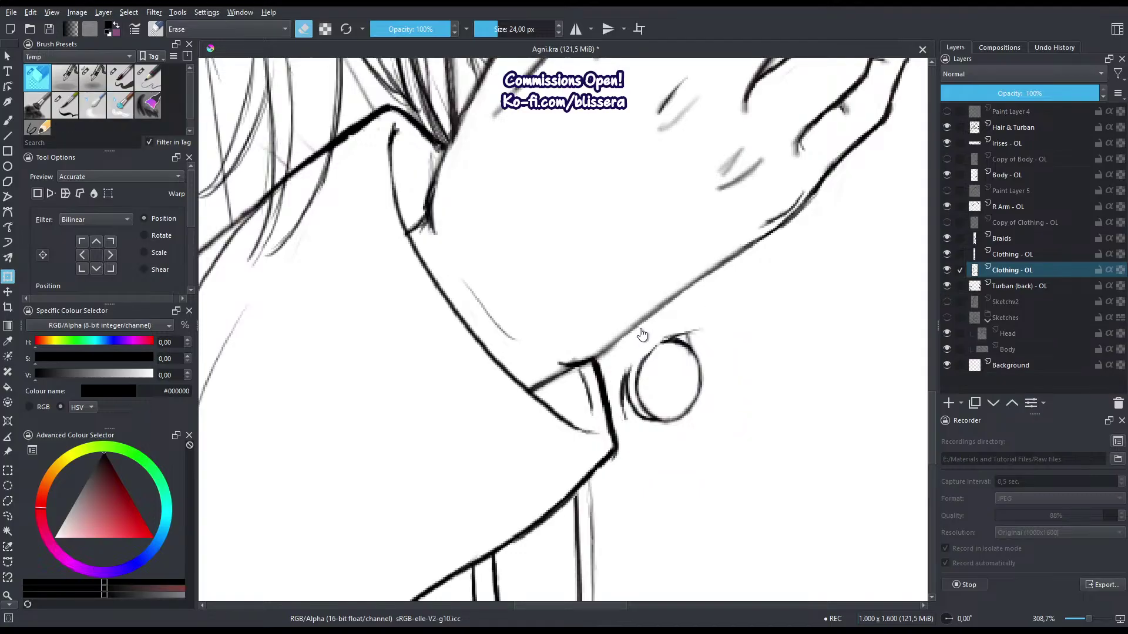
{"action": "scroll", "coordinate": [705, 307], "scroll_direction": "up", "scroll_amount": 2}
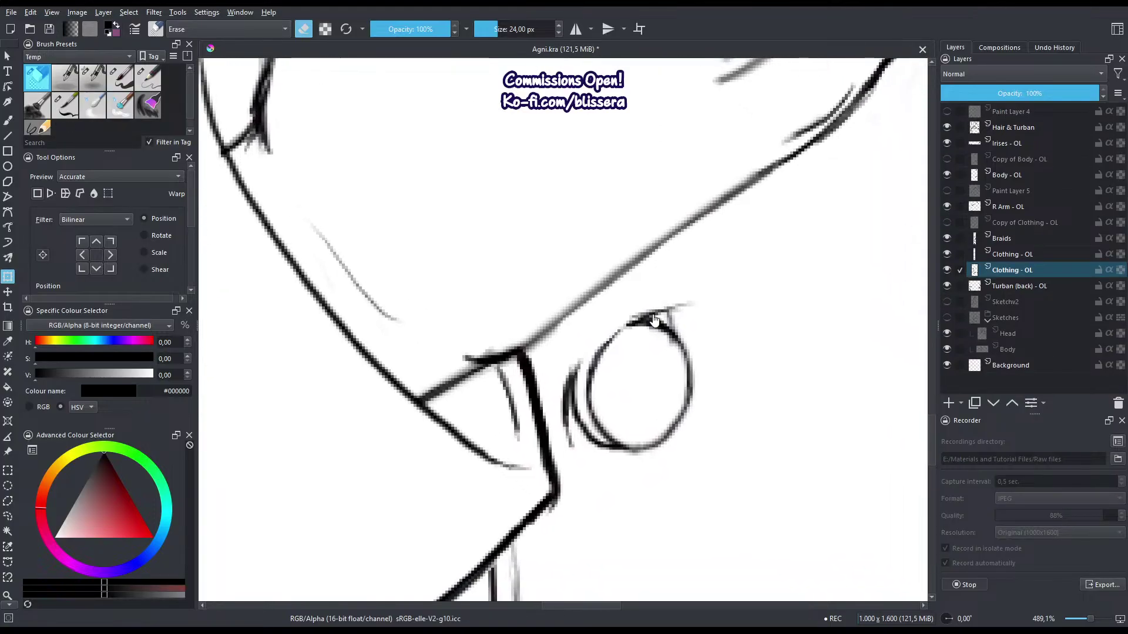
Erase the stray mark at the wrist button's top on the upper Clothing - OL layer and reduce the eraser to 13 px.
{"action": "key", "text": "slash"}
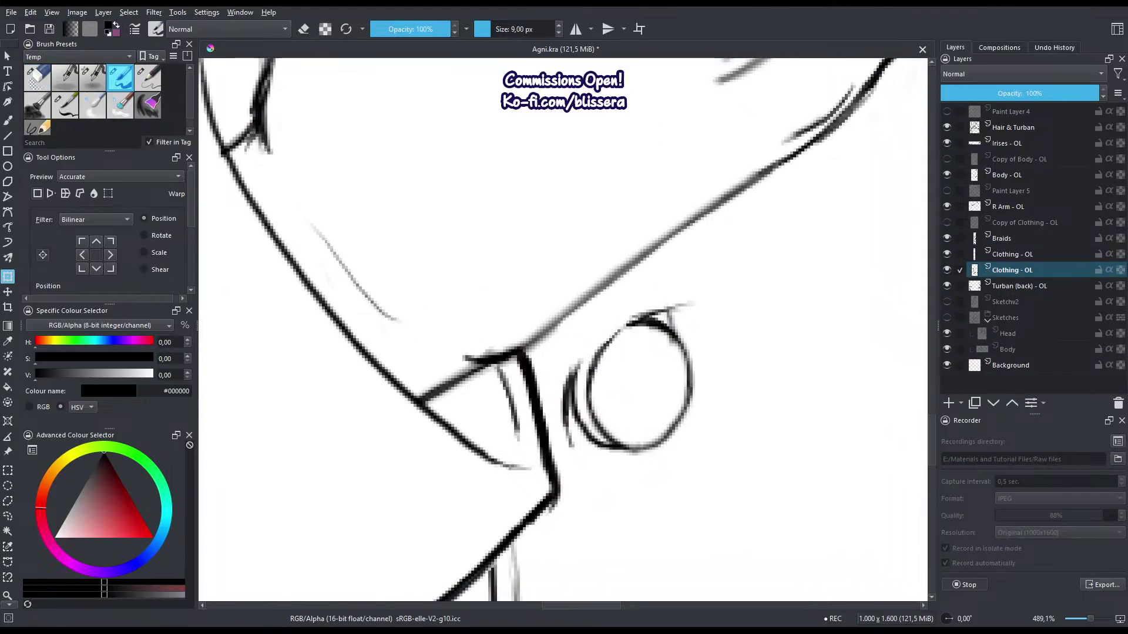
{"action": "left_click", "coordinate": [1059, 252]}
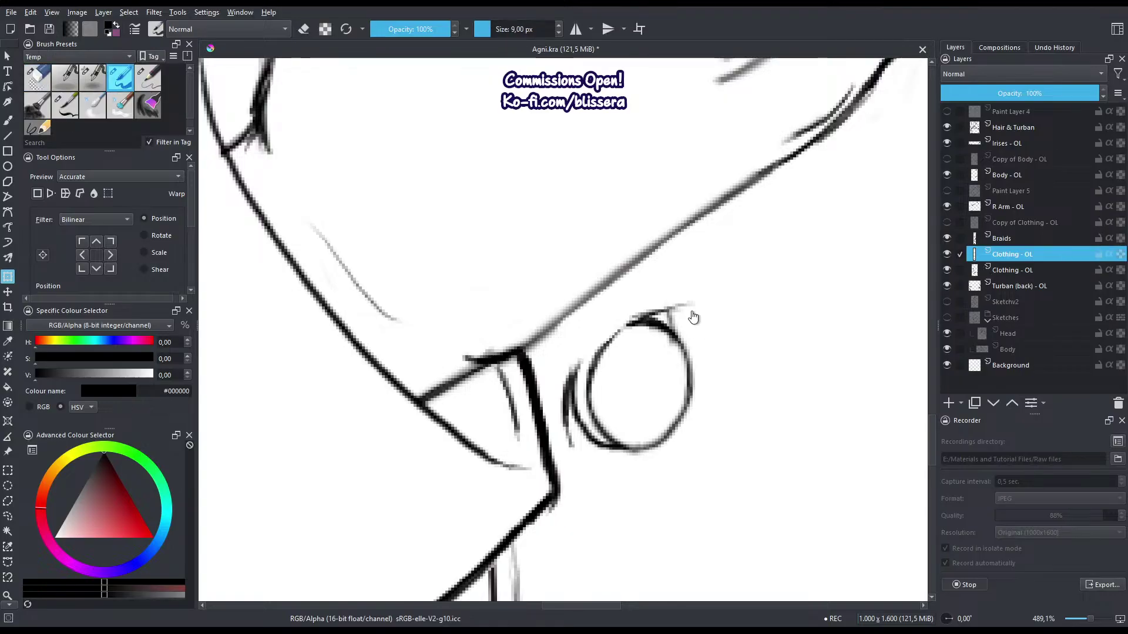
{"action": "key", "text": "slash"}
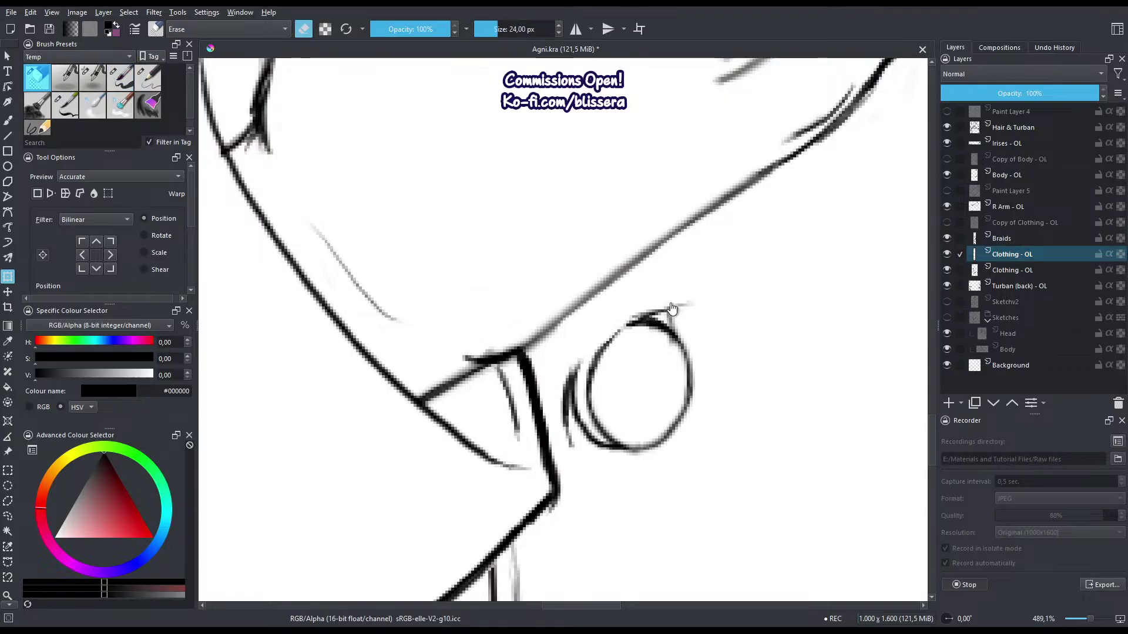
{"action": "key", "text": "b"}
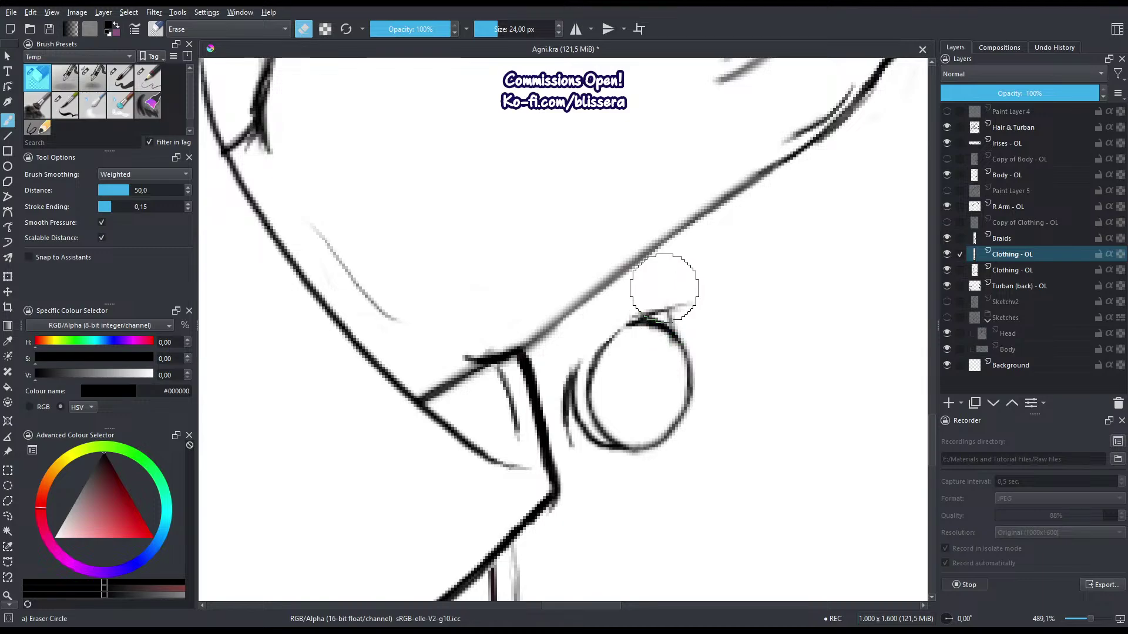
{"action": "left_click_drag", "start_coordinate": [637, 310], "coordinate": [591, 368], "text": "ctrl"}
{"action": "key", "text": "bracketleft"}
{"action": "key", "text": "bracketleft"}
{"action": "key", "text": "bracketleft"}
{"action": "key", "text": "bracketleft"}
{"action": "key", "text": "bracketleft"}
{"action": "key", "text": "bracketleft"}
{"action": "key", "text": "bracketleft"}
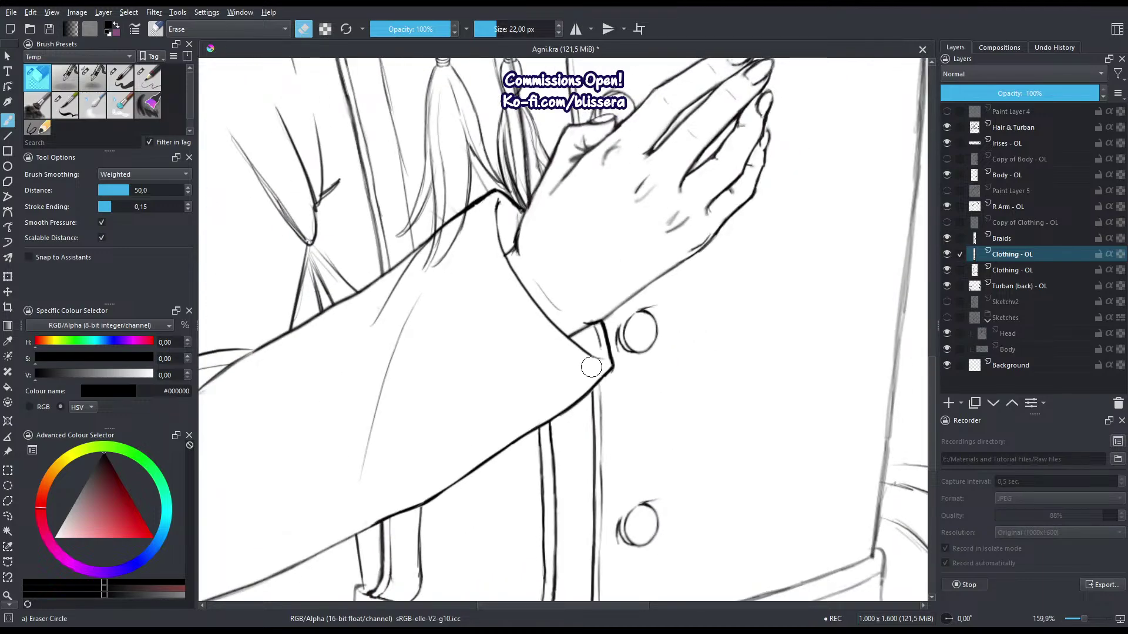
Draw the wrist button's outer rim from its top around the cuff side on the upper Clothing - OL layer with the 9 px brush.
{"action": "left_click_drag", "start_coordinate": [614, 449], "coordinate": [596, 491], "text": "ctrl"}
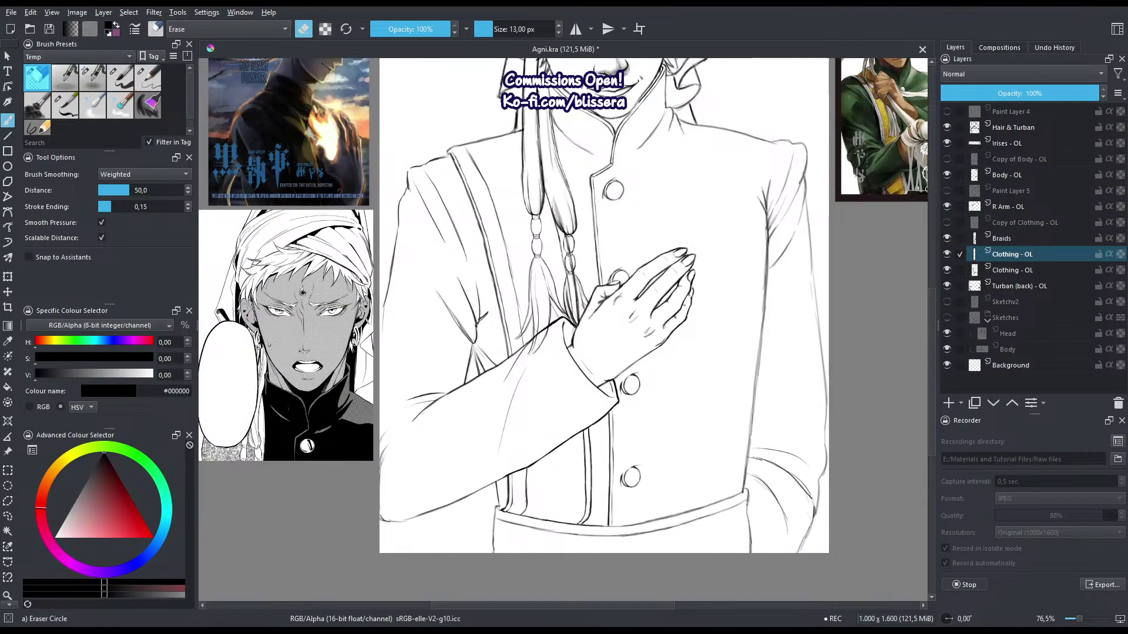
{"action": "left_click_drag", "start_coordinate": [620, 405], "coordinate": [726, 285], "text": "ctrl"}
{"action": "key", "text": "Page_Down"}
{"action": "scroll", "coordinate": [651, 269], "scroll_direction": "up", "scroll_amount": 2}
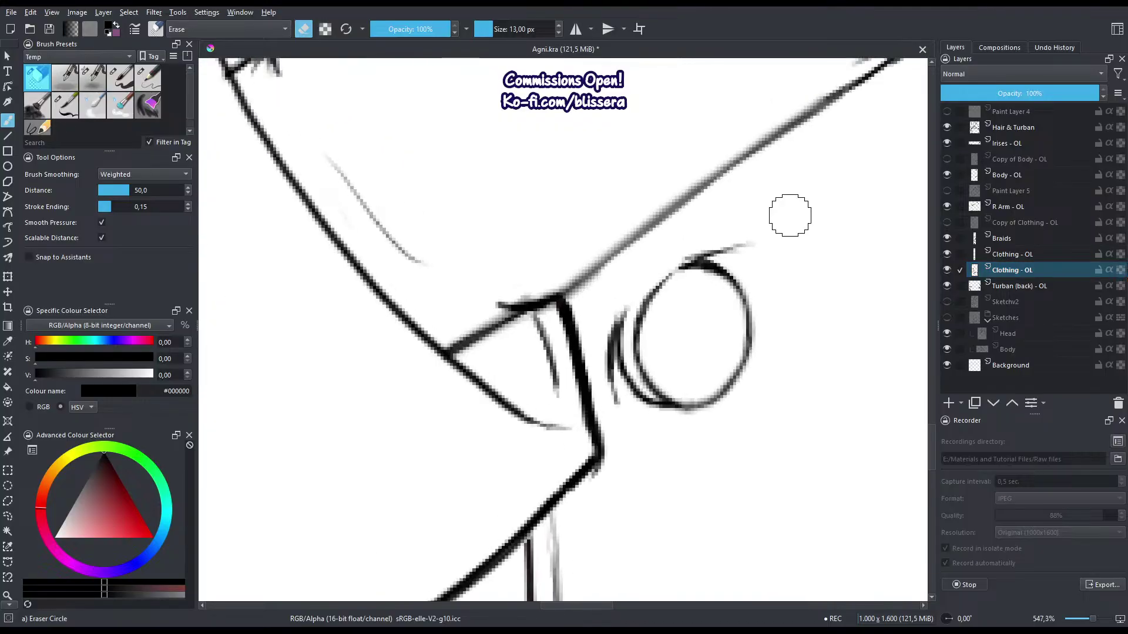
{"action": "key", "text": "Page_Up"}
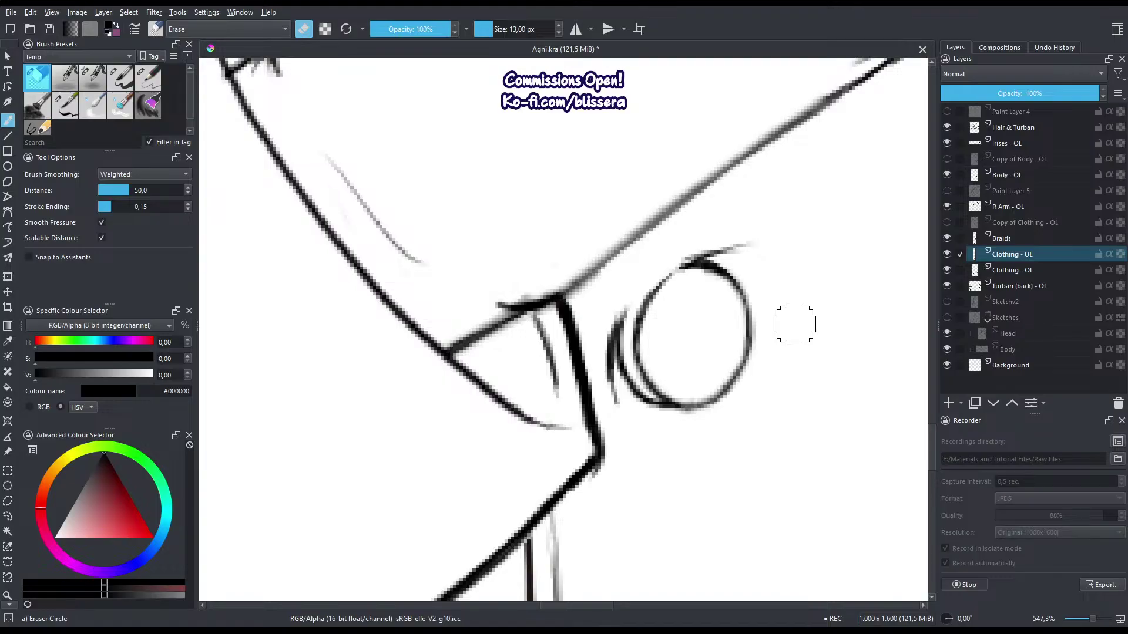
{"action": "key", "text": "slash"}
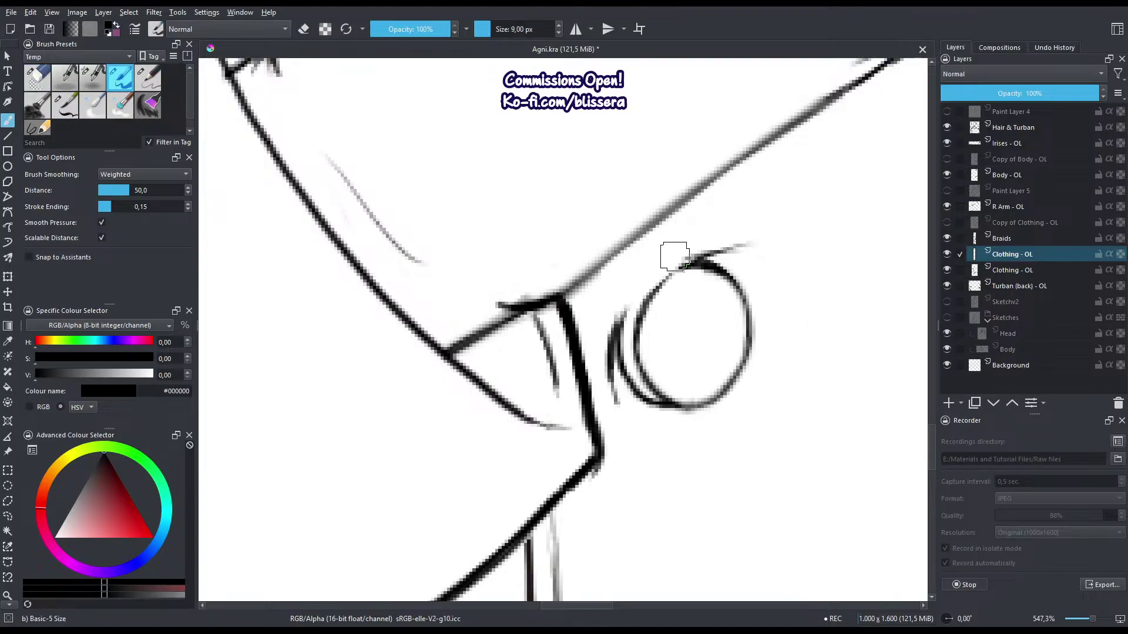
{"action": "mouse_move", "coordinate": [684, 258]}
{"action": "left_mouse_down"}
{"action": "mouse_move", "coordinate": [652, 296]}
{"action": "mouse_move", "coordinate": [687, 260]}
{"action": "mouse_move", "coordinate": [639, 294]}
{"action": "mouse_move", "coordinate": [695, 260]}
{"action": "mouse_move", "coordinate": [663, 271]}
{"action": "mouse_move", "coordinate": [676, 264]}
{"action": "mouse_move", "coordinate": [618, 323]}
{"action": "left_mouse_up"}
{"action": "mouse_move", "coordinate": [655, 139]}
{"action": "left_mouse_down"}
{"action": "mouse_move", "coordinate": [636, 264]}
{"action": "mouse_move", "coordinate": [625, 237]}
{"action": "left_mouse_up"}
{"action": "scroll", "coordinate": [625, 237], "scroll_direction": "up", "scroll_amount": 2}
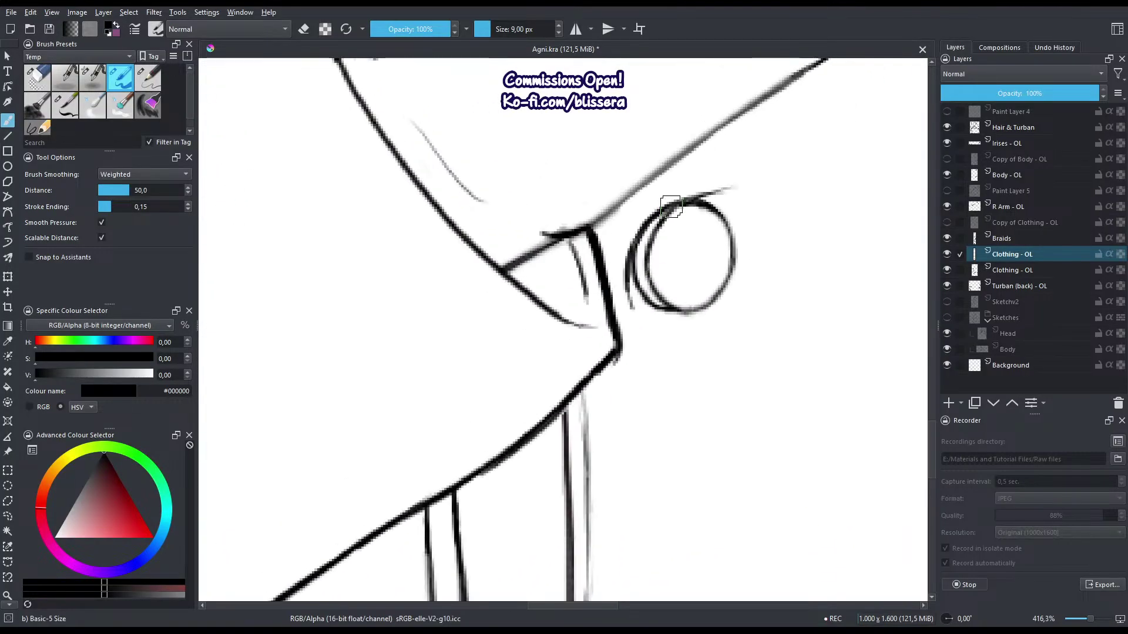
Thin the new rim stroke at the wrist button's upper cuff side and redraw it as a smooth curve.
{"action": "key", "text": "e"}
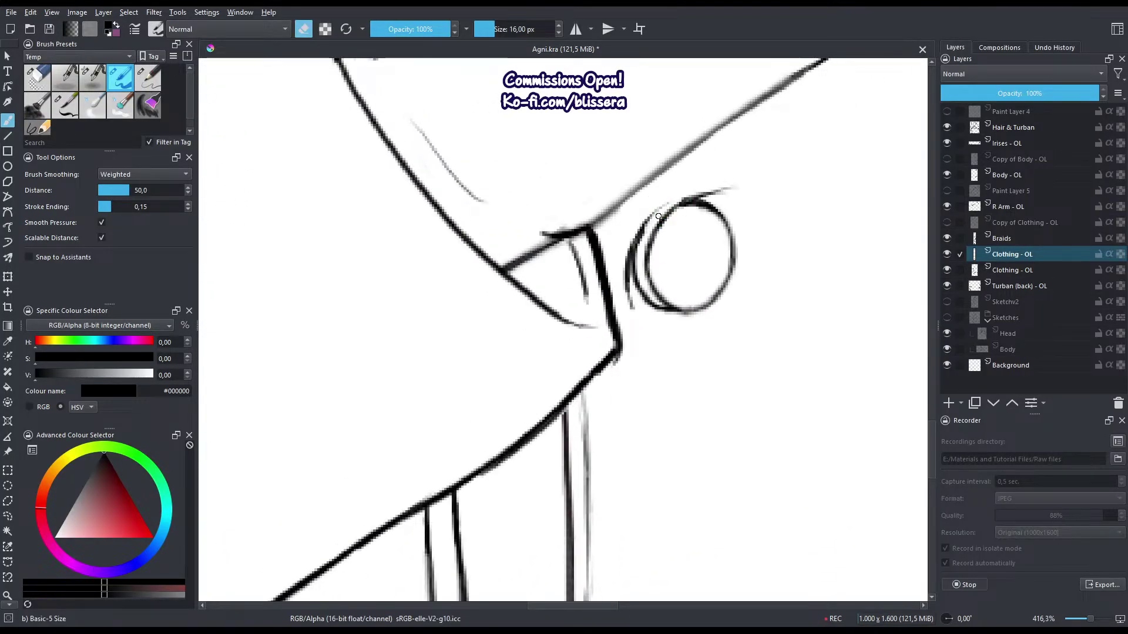
{"action": "key", "text": "e"}
{"action": "left_click_drag", "start_coordinate": [675, 212], "coordinate": [691, 211]}
{"action": "key", "text": "e"}
{"action": "key", "text": "e"}
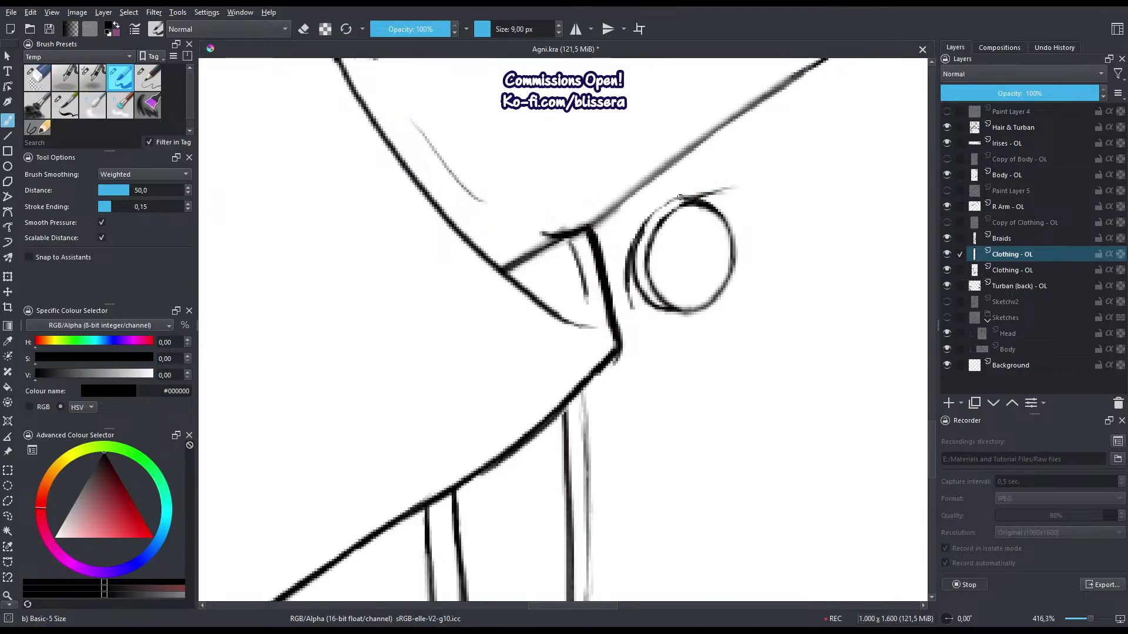
{"action": "key", "text": "e"}
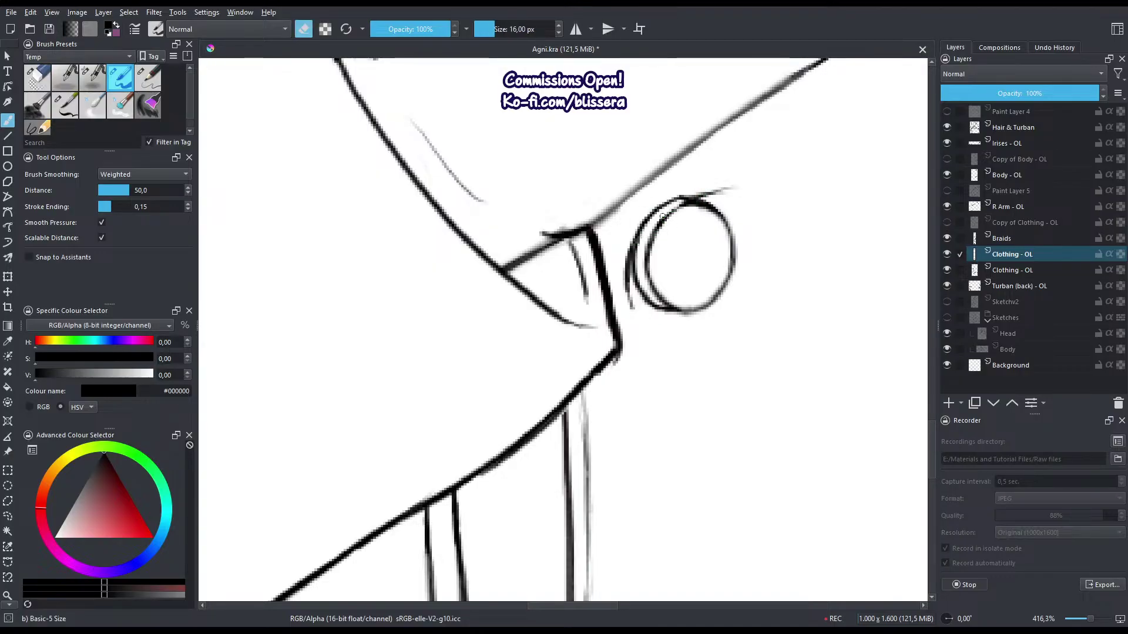
{"action": "key", "text": "e"}
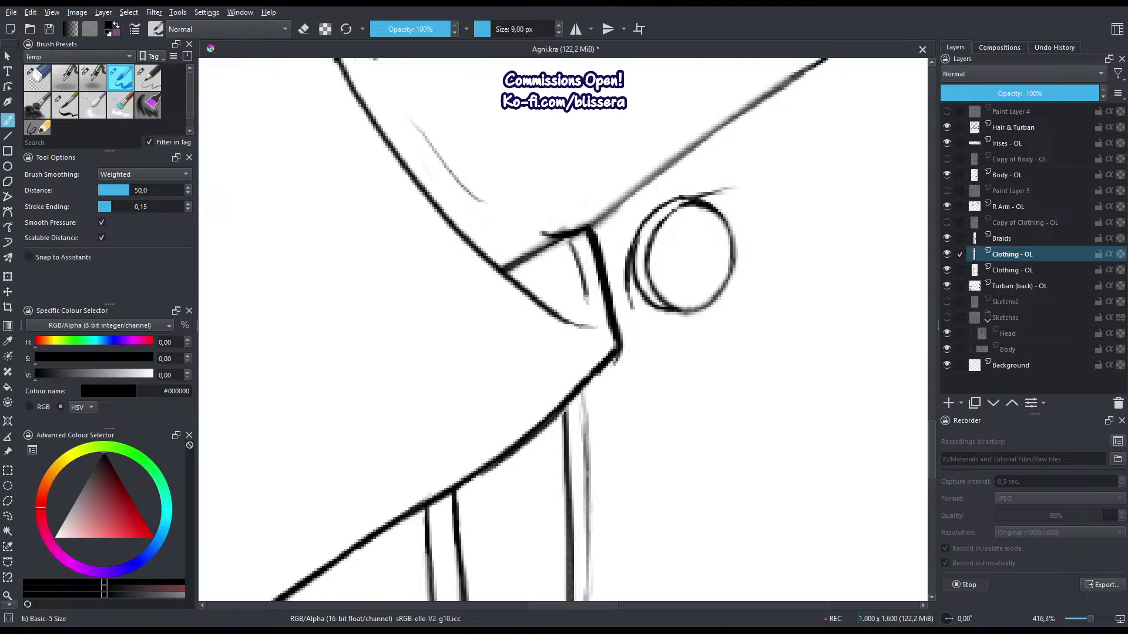
Clean up the joint between the outer rim and the face of the wrist button by erasing and retouching.
{"action": "key", "text": "e"}
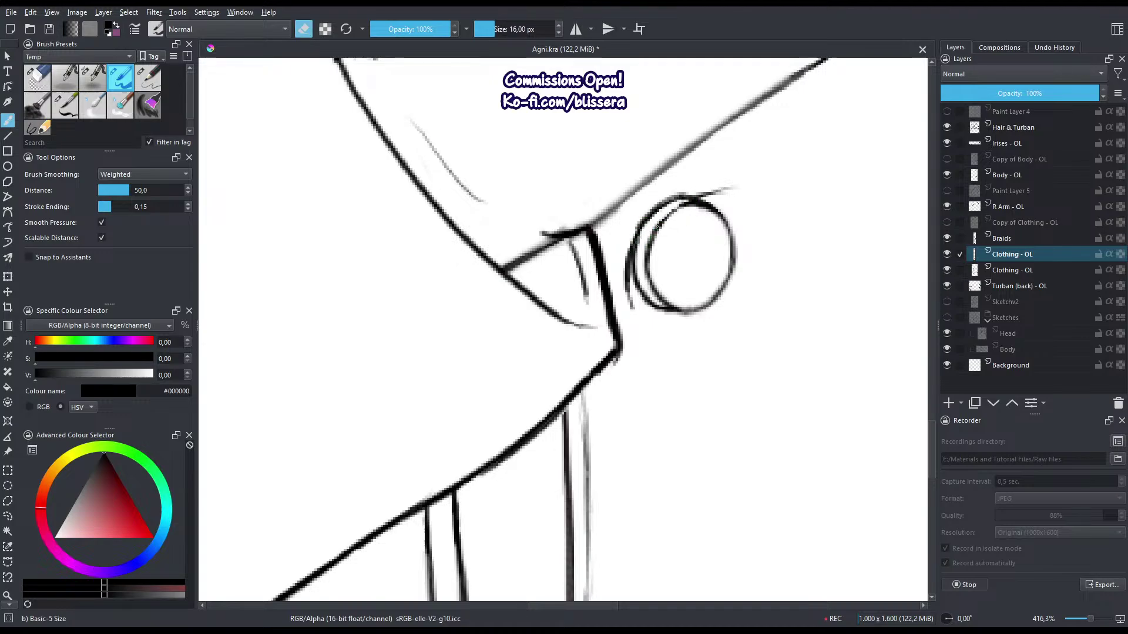
{"action": "key", "text": "e"}
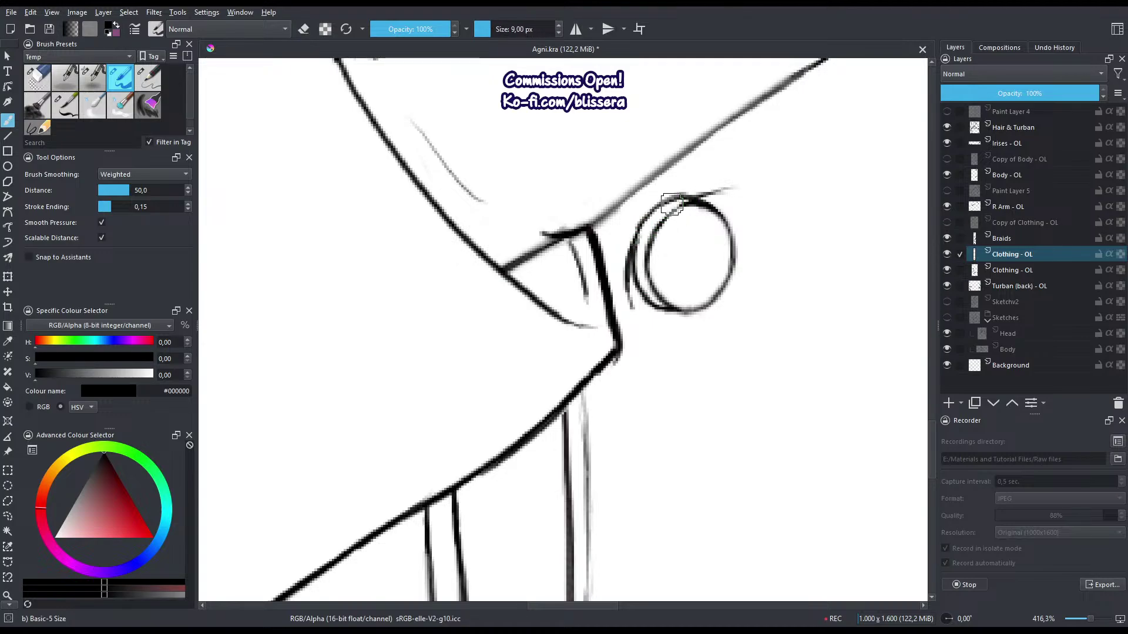
{"action": "key", "text": "e"}
{"action": "mouse_move", "coordinate": [679, 194]}
{"action": "left_mouse_down"}
{"action": "mouse_move", "coordinate": [676, 205]}
{"action": "mouse_move", "coordinate": [686, 203]}
{"action": "mouse_move", "coordinate": [670, 205]}
{"action": "left_mouse_up"}
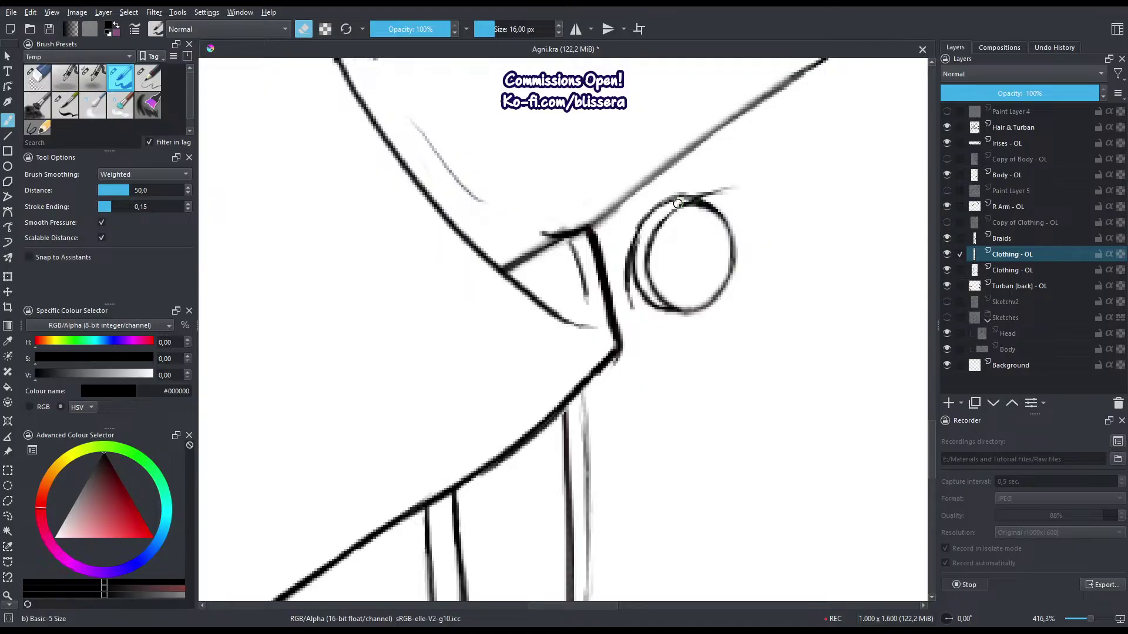
{"action": "key", "text": "e"}
{"action": "key", "text": "e"}
{"action": "key", "text": "e"}
Switch to the lower Clothing - OL layer and erase the line tail overhanging the top of the wrist button.
{"action": "left_click_drag", "start_coordinate": [655, 326], "coordinate": [649, 183]}
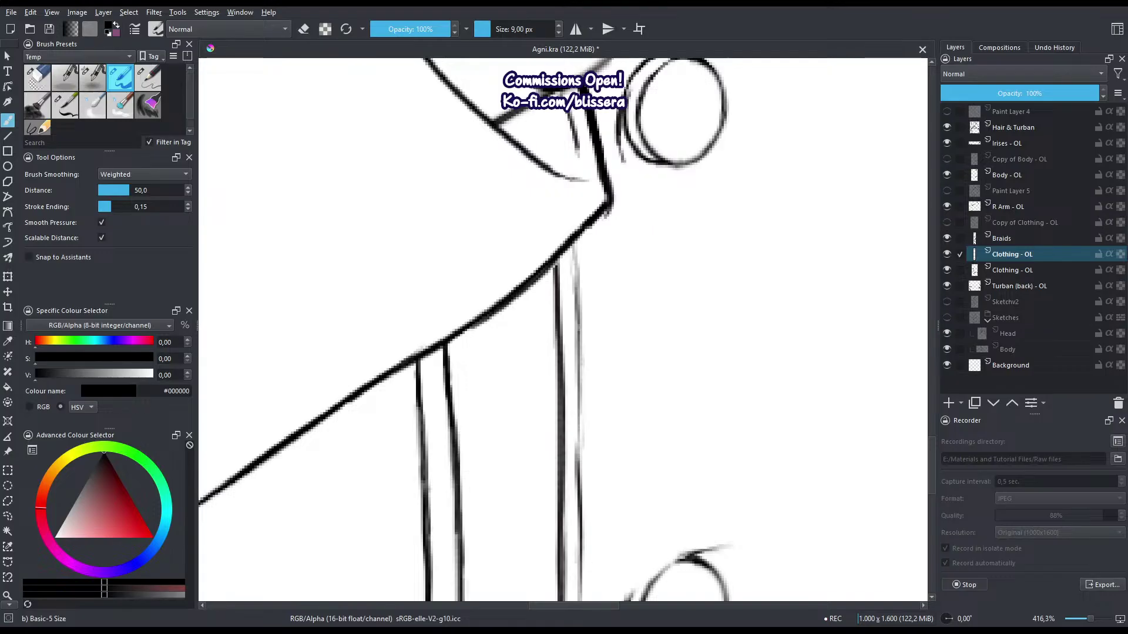
{"action": "left_click", "coordinate": [1012, 269]}
{"action": "key", "text": "e"}
{"action": "left_click_drag", "start_coordinate": [638, 104], "coordinate": [619, 236]}
{"action": "key", "text": "e"}
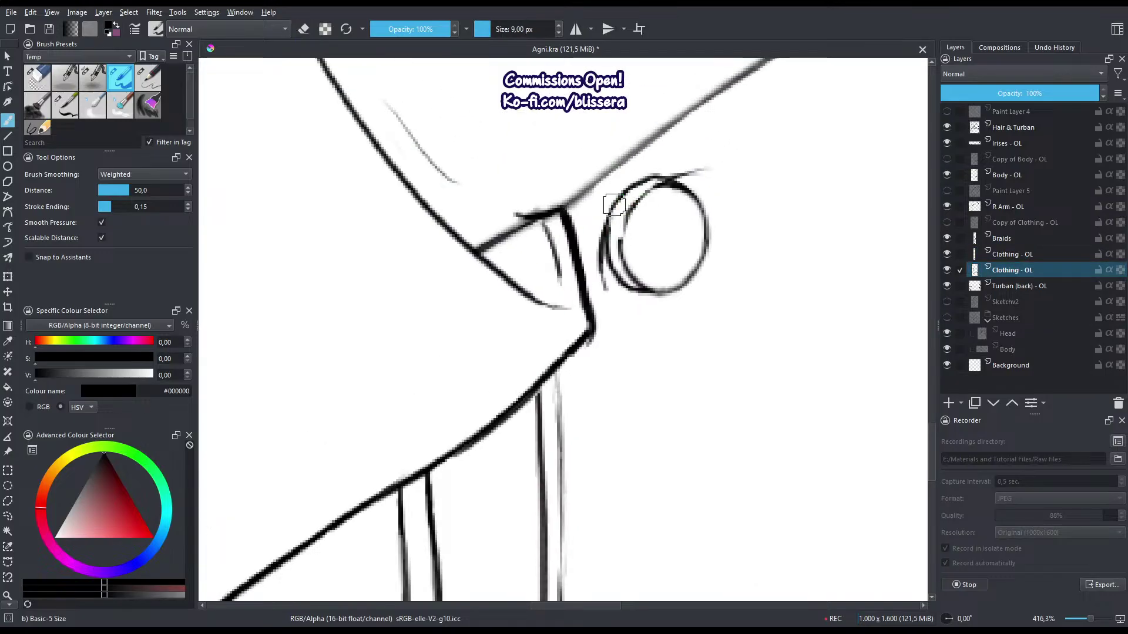
{"action": "key", "text": "ctrl+z"}
{"action": "key", "text": "e"}
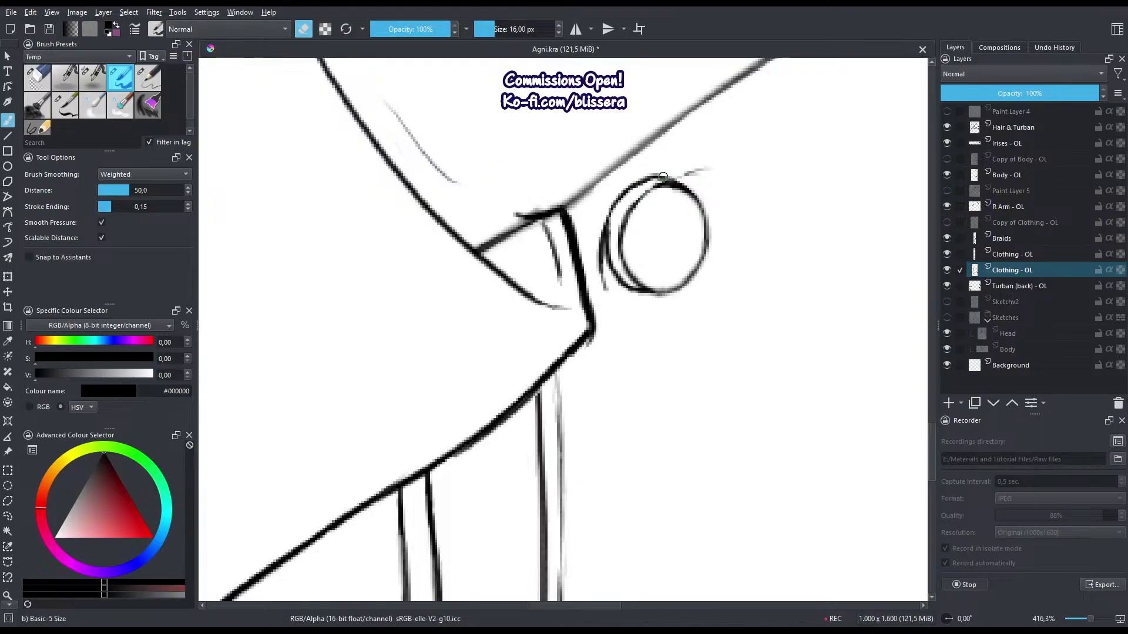
{"action": "left_click_drag", "start_coordinate": [662, 176], "coordinate": [686, 172]}
Redraw the top edge of the wrist button's outer rim with the 9 px brush.
{"action": "key", "text": "e"}
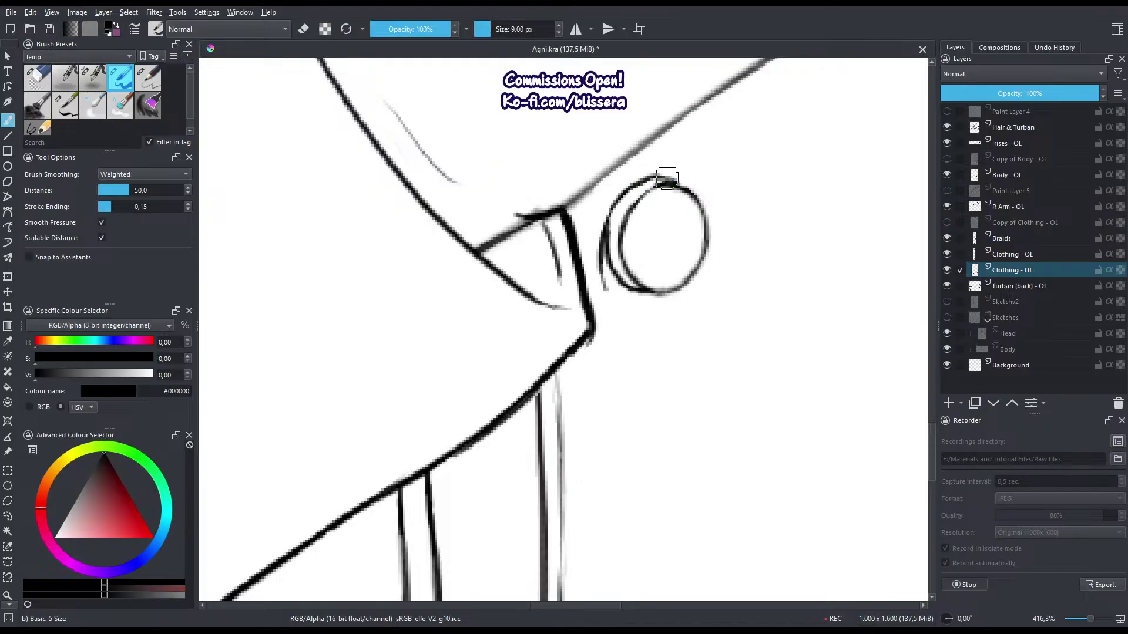
{"action": "left_click_drag", "start_coordinate": [670, 183], "coordinate": [624, 191]}
{"action": "key", "text": "ctrl+z"}
{"action": "left_click_drag", "start_coordinate": [693, 168], "coordinate": [621, 205]}
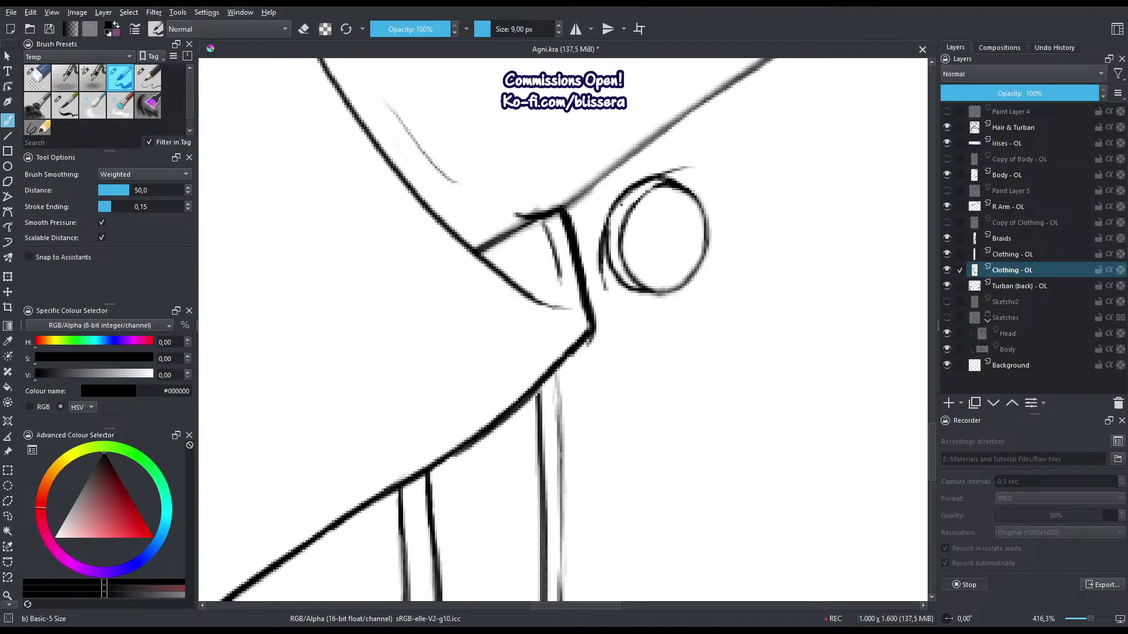
Erase the stray line outside the wrist button's rim on the side facing the cuff.
{"action": "left_click_drag", "start_coordinate": [639, 341], "coordinate": [596, 479]}
{"action": "left_click_drag", "start_coordinate": [616, 370], "coordinate": [671, 294]}
{"action": "key", "text": "e"}
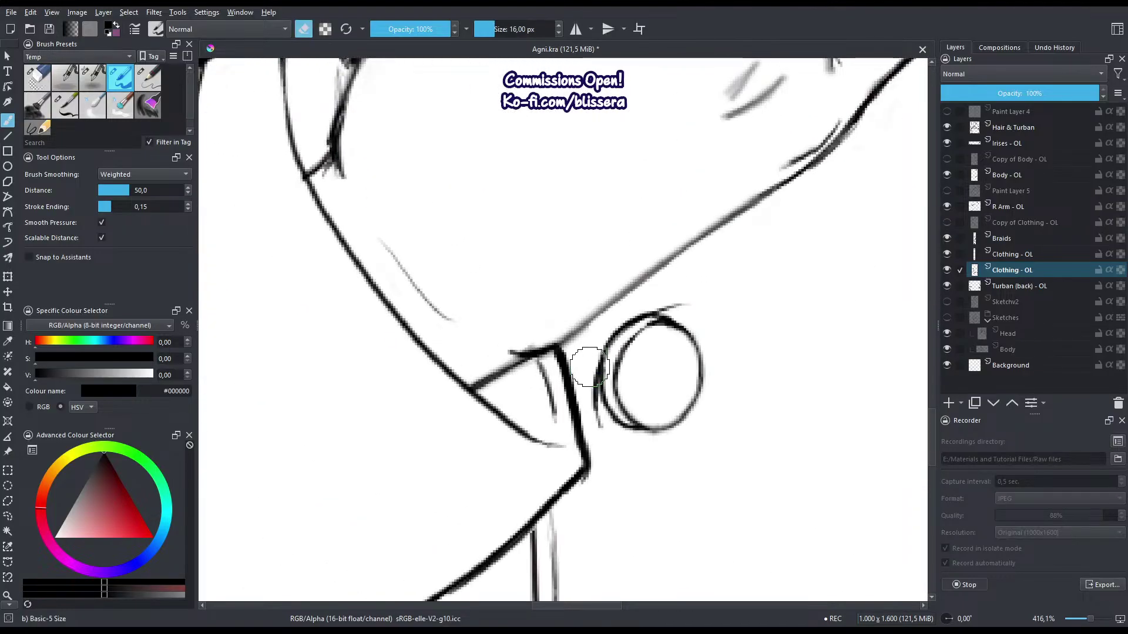
{"action": "key", "text": "e"}
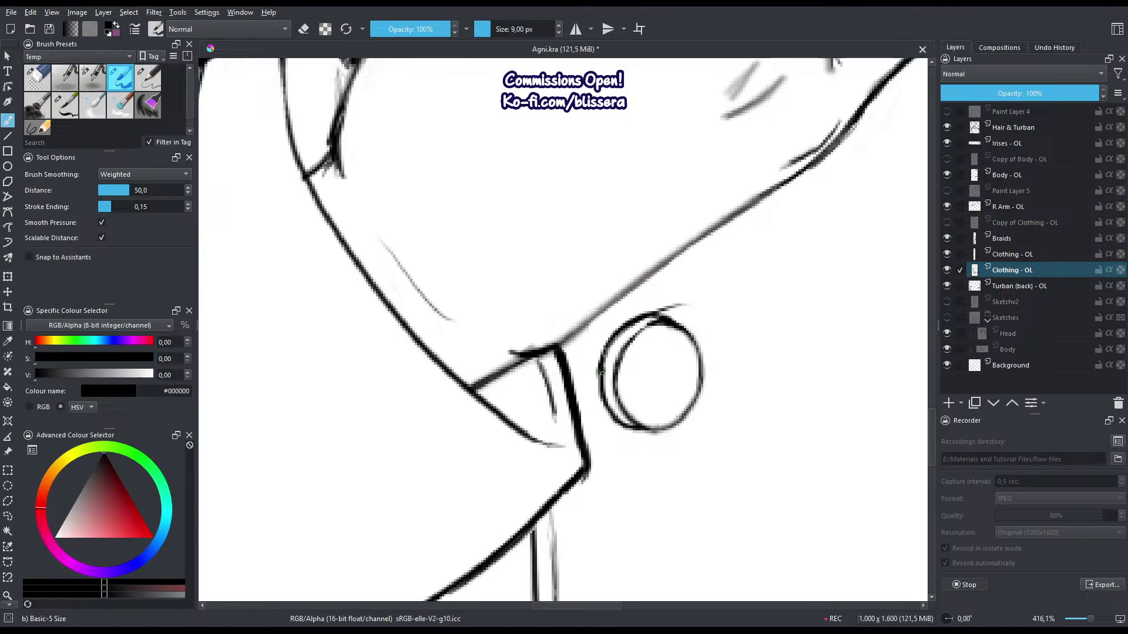
Try extra strokes along the cuff side and top of the wrist button's rim and undo them.
{"action": "left_click_drag", "start_coordinate": [602, 373], "coordinate": [635, 439]}
{"action": "left_click_drag", "start_coordinate": [654, 313], "coordinate": [640, 310]}
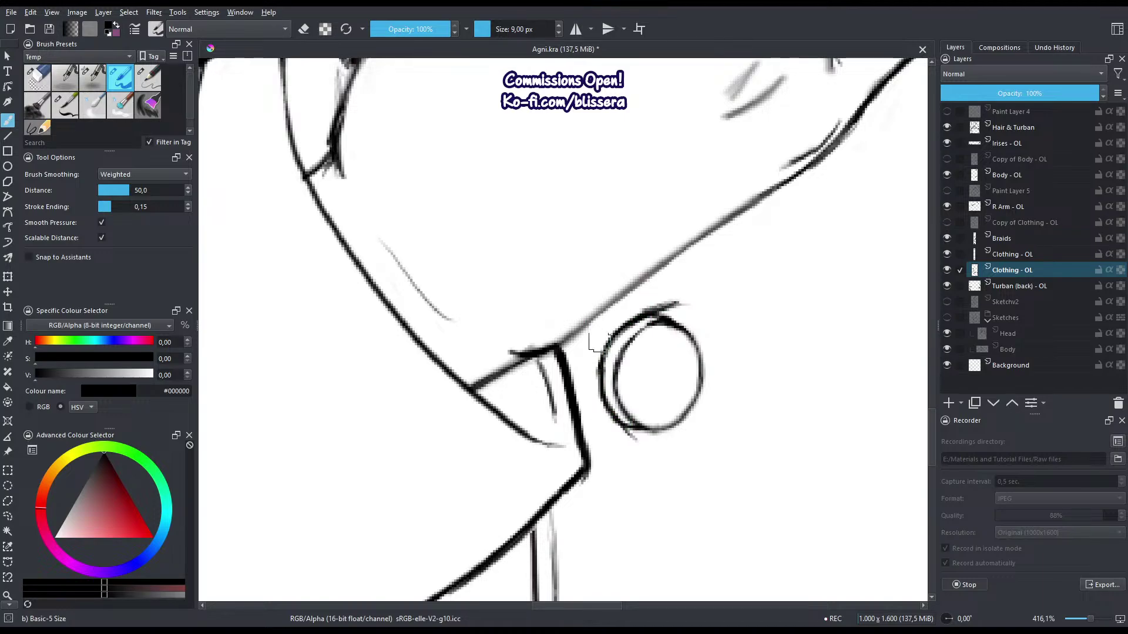
{"action": "key", "text": "ctrl+z"}
{"action": "key", "text": "ctrl+z"}
{"action": "key", "text": "ctrl+z"}
{"action": "key", "text": "ctrl+z"}
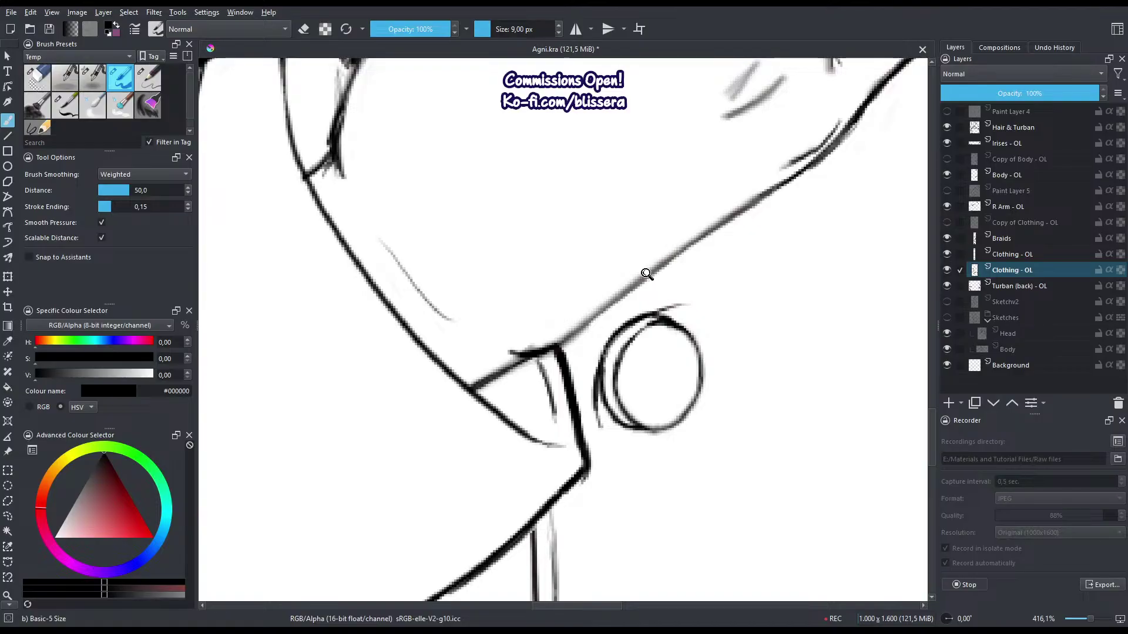
{"action": "key", "text": "ctrl+shift+z"}
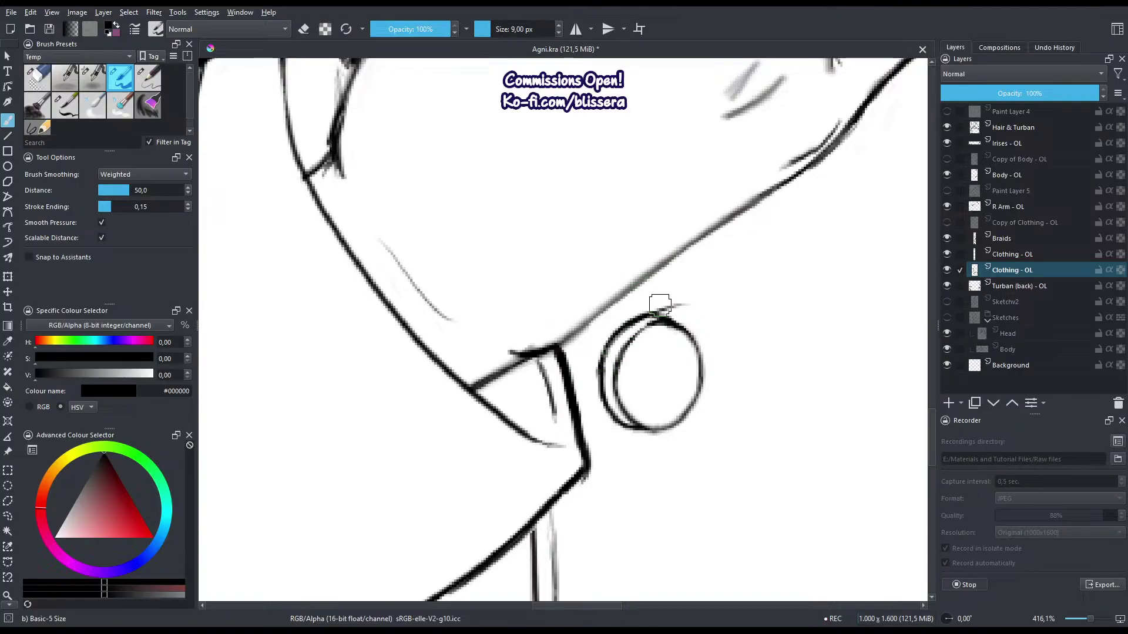
{"action": "left_click_drag", "start_coordinate": [656, 316], "coordinate": [687, 319]}
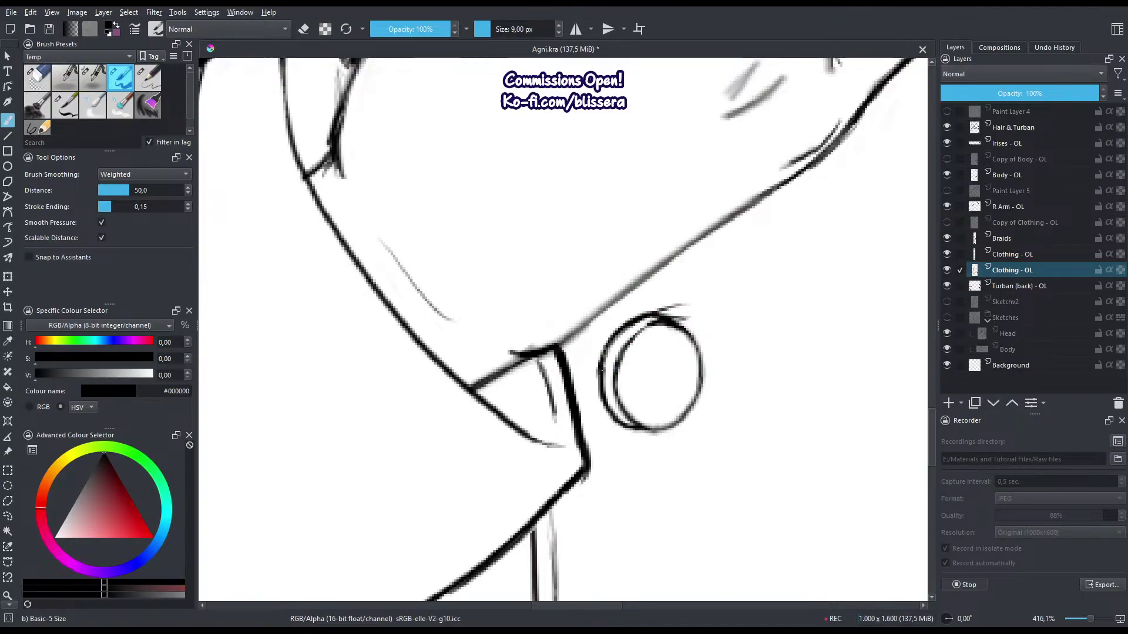
{"action": "left_click_drag", "start_coordinate": [601, 385], "coordinate": [611, 453]}
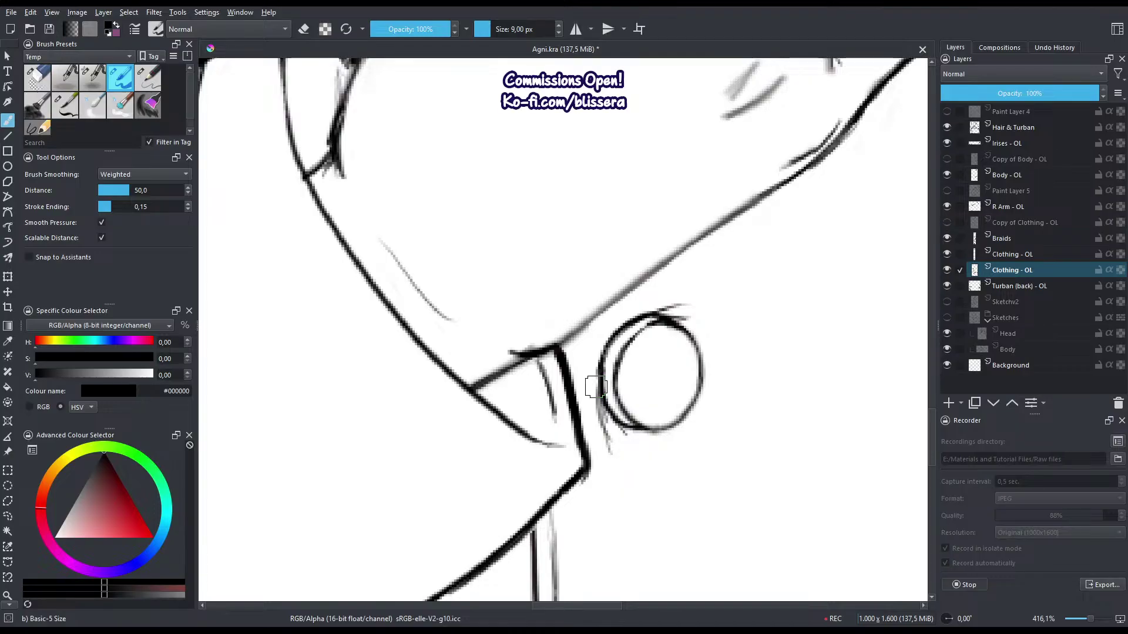
{"action": "key", "text": "ctrl+z"}
{"action": "key", "text": "ctrl+z"}
{"action": "key", "text": "ctrl+z"}
Redraw the cuff-side curve of the wrist button's outer rim down to its base.
{"action": "left_click_drag", "start_coordinate": [601, 387], "coordinate": [626, 441]}
{"action": "key", "text": "ctrl+z"}
{"action": "mouse_move", "coordinate": [603, 364]}
{"action": "left_mouse_down"}
{"action": "mouse_move", "coordinate": [598, 433]}
{"action": "mouse_move", "coordinate": [644, 443]}
{"action": "left_mouse_up"}
{"action": "left_click_drag", "start_coordinate": [634, 401], "coordinate": [561, 463]}
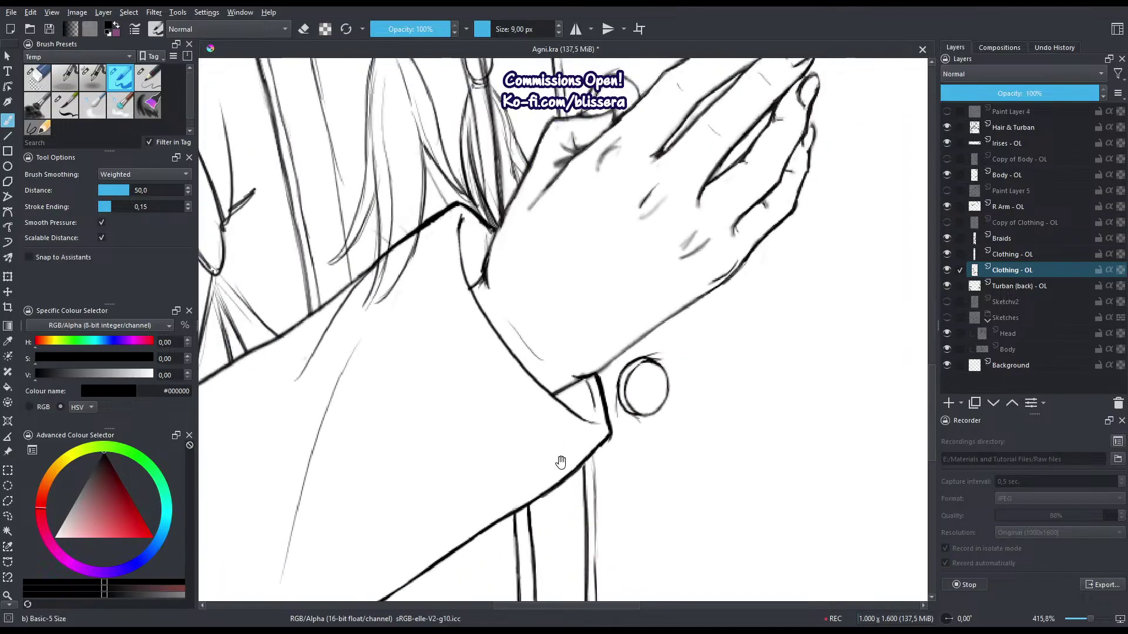
Retrace the ring of the top jacket button below the collar with the 9 px brush.
{"action": "mouse_move", "coordinate": [605, 355]}
{"action": "left_mouse_down"}
{"action": "mouse_move", "coordinate": [582, 499]}
{"action": "mouse_move", "coordinate": [595, 471]}
{"action": "left_mouse_up"}
{"action": "scroll", "coordinate": [592, 343], "scroll_direction": "up", "scroll_amount": 3}
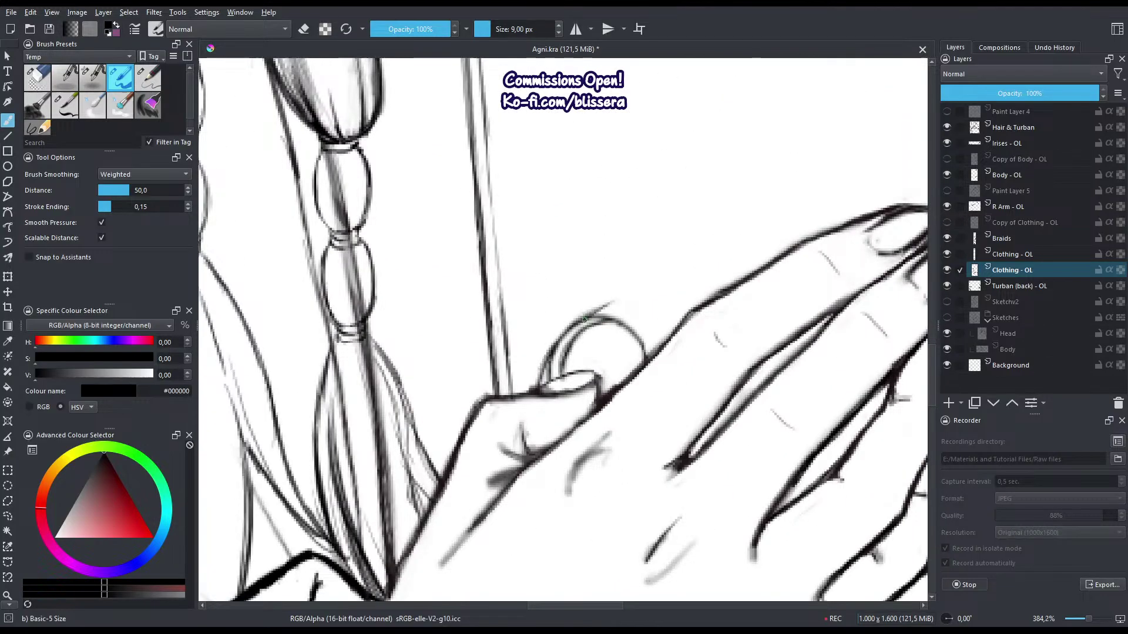
{"action": "scroll", "coordinate": [582, 338], "scroll_direction": "down", "scroll_amount": 5}
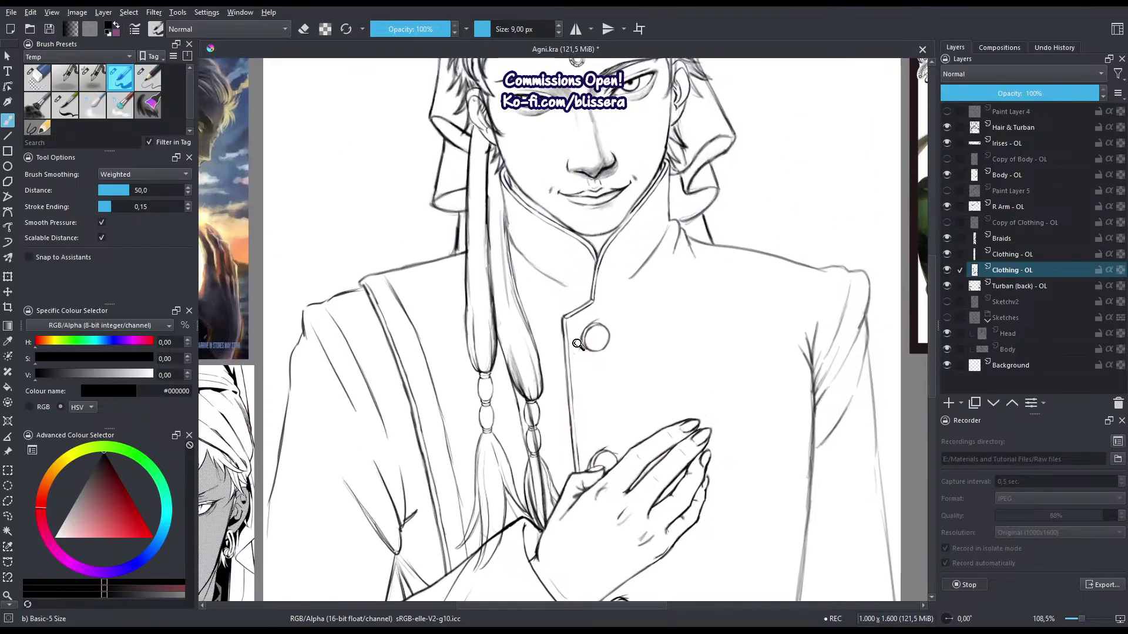
{"action": "scroll", "coordinate": [579, 344], "scroll_direction": "up", "scroll_amount": 6}
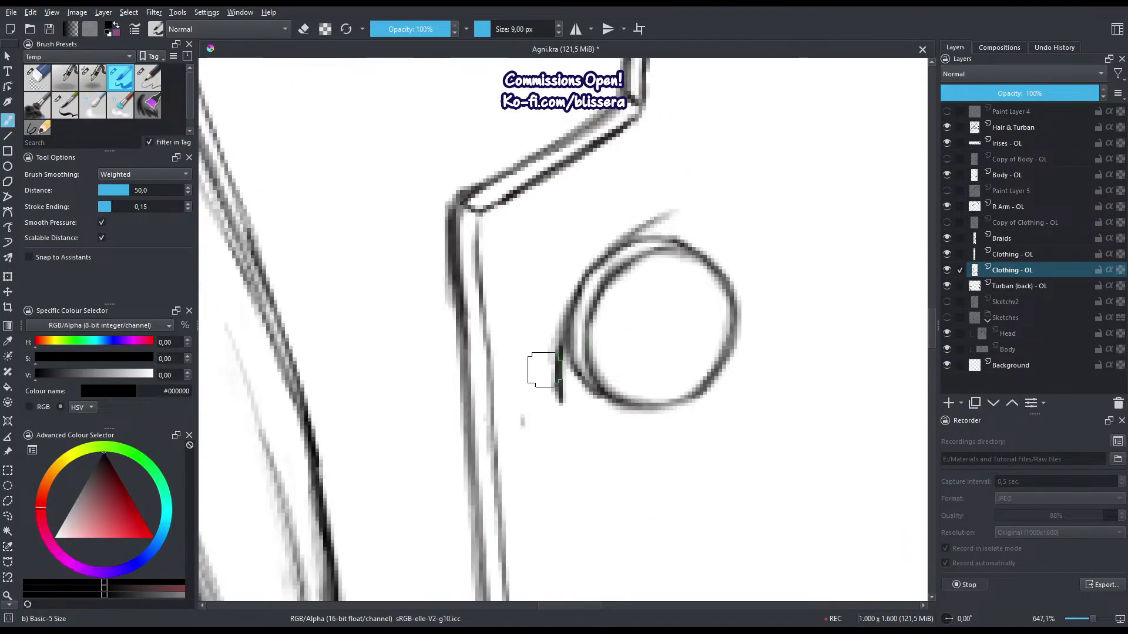
{"action": "key", "text": "e"}
{"action": "key", "text": "e"}
{"action": "mouse_move", "coordinate": [650, 407]}
{"action": "left_mouse_down"}
{"action": "mouse_move", "coordinate": [702, 401]}
{"action": "mouse_move", "coordinate": [660, 406]}
{"action": "left_mouse_up"}
{"action": "key", "text": "ctrl+z"}
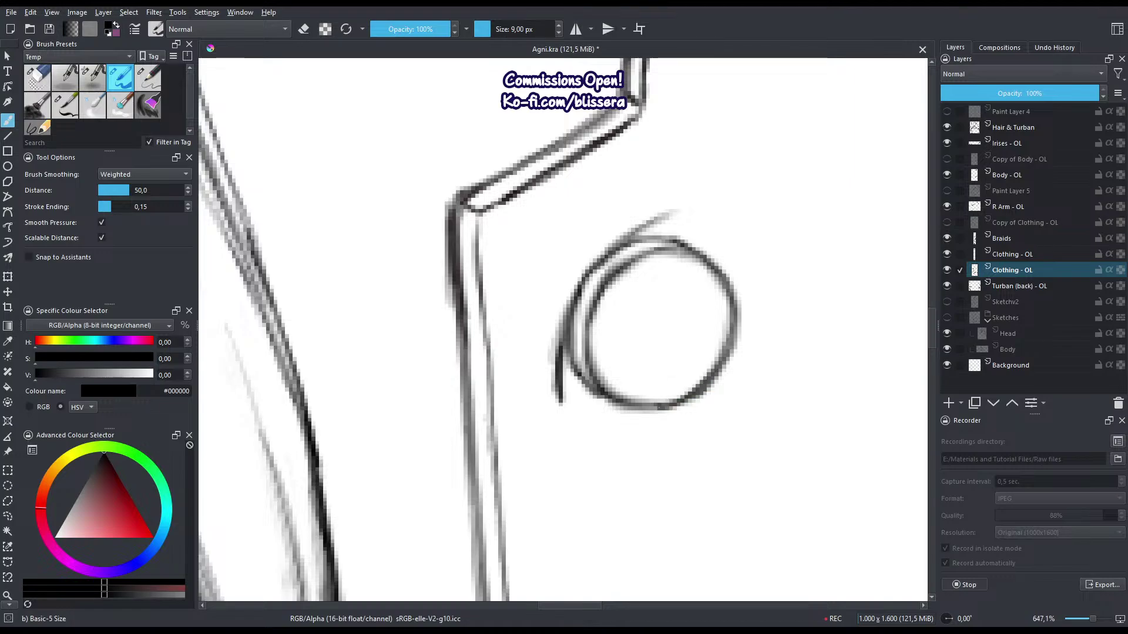
{"action": "mouse_move", "coordinate": [672, 242]}
{"action": "left_mouse_down"}
{"action": "mouse_move", "coordinate": [728, 307]}
{"action": "mouse_move", "coordinate": [722, 283]}
{"action": "mouse_move", "coordinate": [695, 264]}
{"action": "mouse_move", "coordinate": [624, 271]}
{"action": "left_mouse_up"}
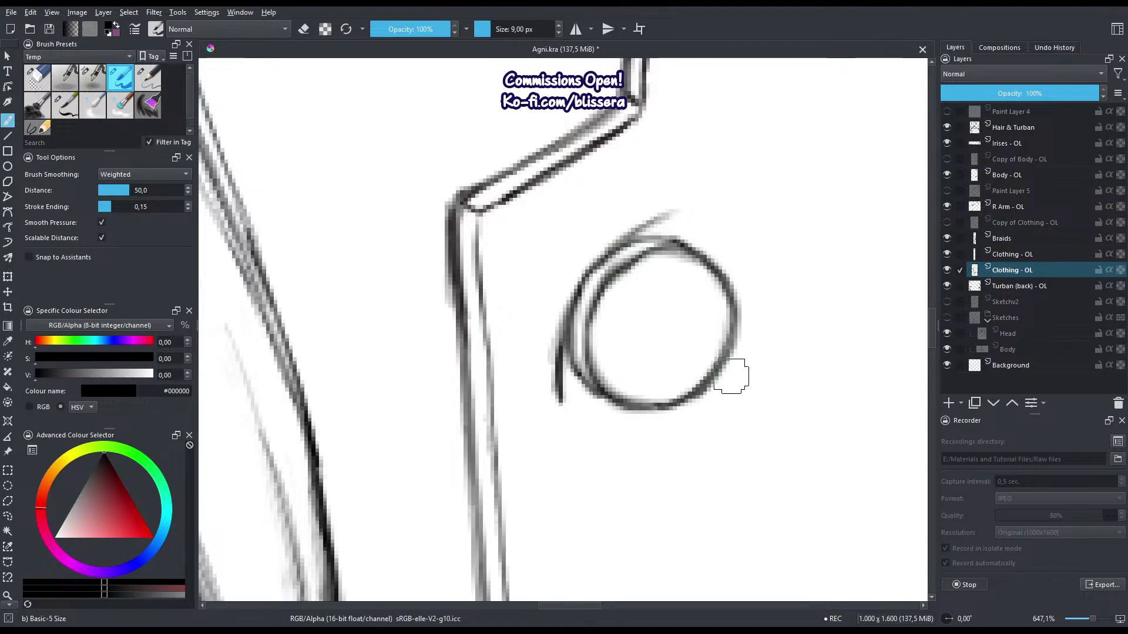
Finish the lower rim of the top jacket button and redraw the upper outer rim of the lowest button above the waistband.
{"action": "left_click_drag", "start_coordinate": [746, 359], "coordinate": [649, 422]}
{"action": "mouse_move", "coordinate": [662, 375]}
{"action": "left_mouse_down"}
{"action": "mouse_move", "coordinate": [526, 440]}
{"action": "mouse_move", "coordinate": [573, 380]}
{"action": "mouse_move", "coordinate": [492, 471]}
{"action": "left_mouse_up"}
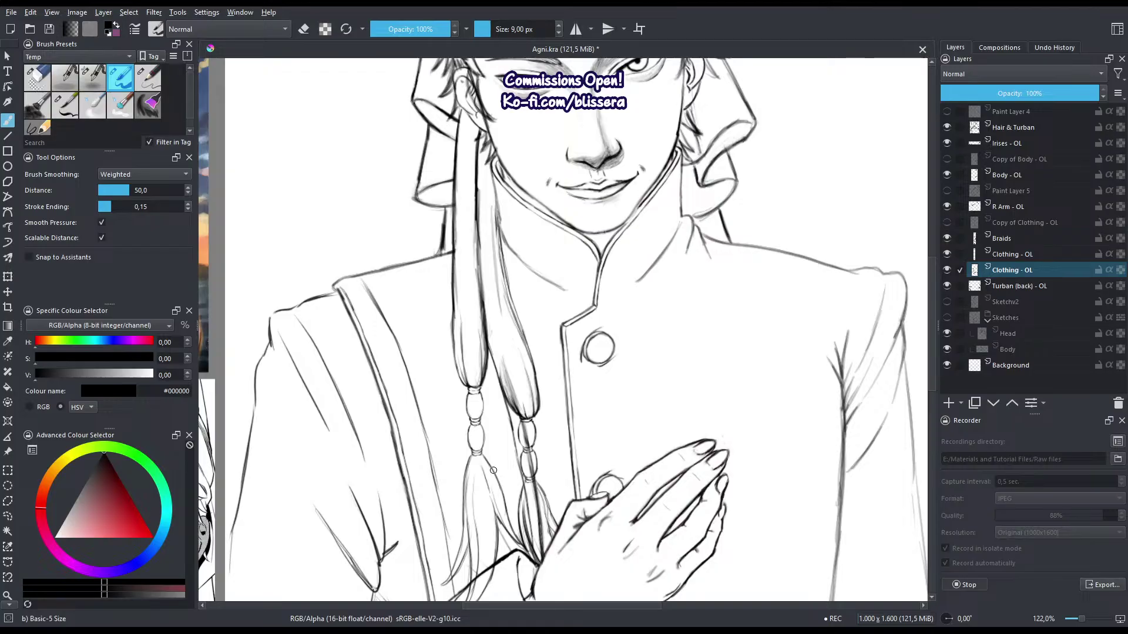
{"action": "left_click_drag", "start_coordinate": [507, 452], "coordinate": [518, 263]}
{"action": "left_click_drag", "start_coordinate": [518, 263], "coordinate": [545, 454]}
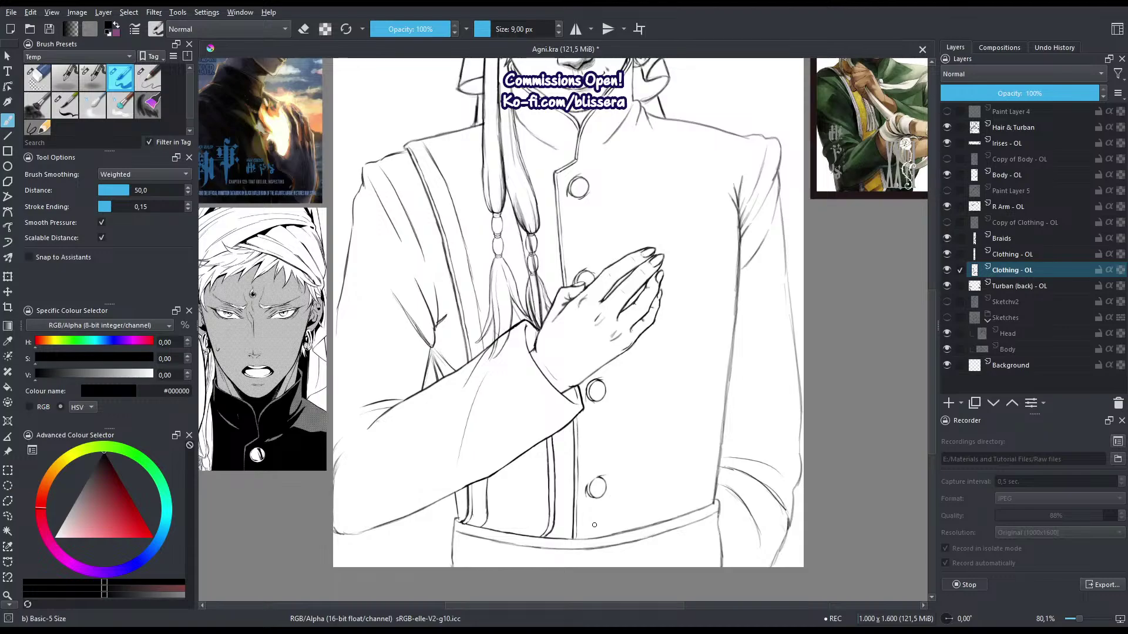
{"action": "left_click_drag", "start_coordinate": [595, 525], "coordinate": [592, 437]}
{"action": "left_click_drag", "start_coordinate": [594, 476], "coordinate": [808, 323]}
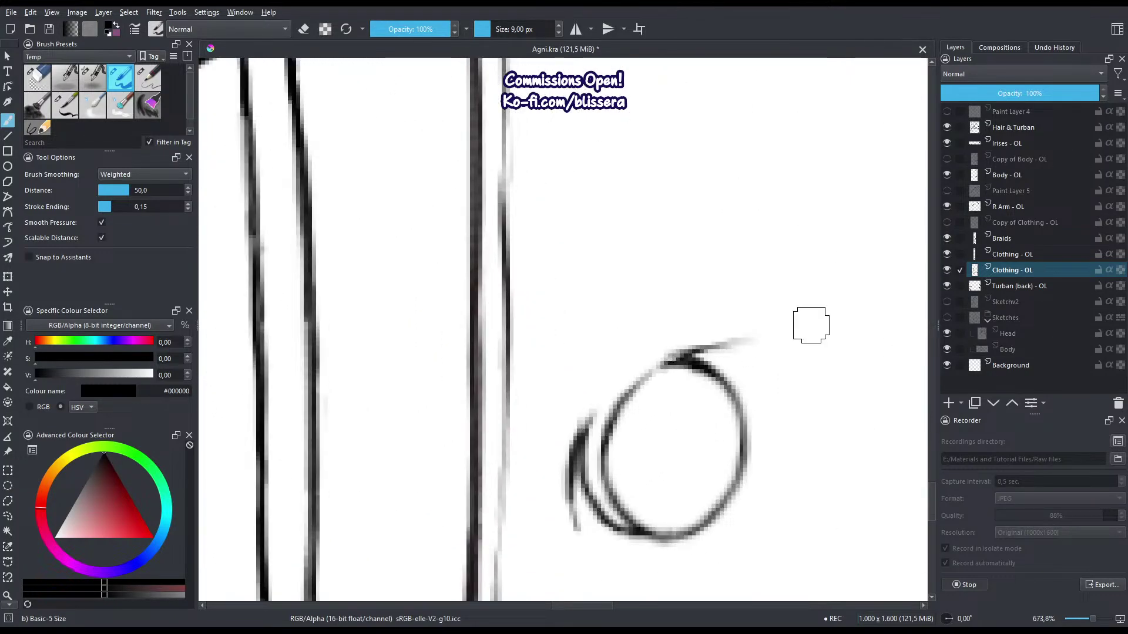
{"action": "mouse_move", "coordinate": [616, 416]}
{"action": "left_mouse_down"}
{"action": "mouse_move", "coordinate": [684, 359]}
{"action": "mouse_move", "coordinate": [641, 361]}
{"action": "mouse_move", "coordinate": [684, 357]}
{"action": "mouse_move", "coordinate": [643, 354]}
{"action": "mouse_move", "coordinate": [596, 394]}
{"action": "mouse_move", "coordinate": [609, 379]}
{"action": "mouse_move", "coordinate": [580, 436]}
{"action": "left_mouse_up"}
{"action": "left_click_drag", "start_coordinate": [641, 355], "coordinate": [577, 435]}
{"action": "left_click_drag", "start_coordinate": [594, 396], "coordinate": [573, 447]}
{"action": "mouse_move", "coordinate": [728, 341]}
{"action": "left_mouse_down"}
{"action": "mouse_move", "coordinate": [605, 375]}
{"action": "mouse_move", "coordinate": [602, 446]}
{"action": "mouse_move", "coordinate": [473, 586]}
{"action": "left_mouse_up"}
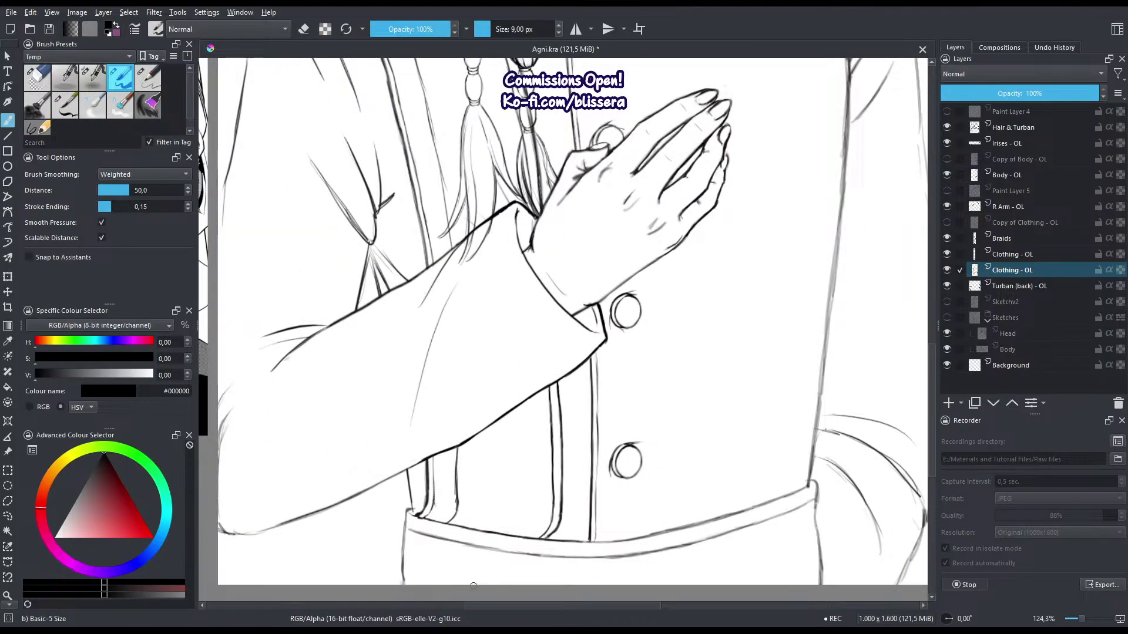
On the Braids layer, erase the tassel strands that overlap the raised forearm's sleeve with the 16 px eraser.
{"action": "scroll", "coordinate": [602, 511], "scroll_direction": "down", "scroll_amount": 4}
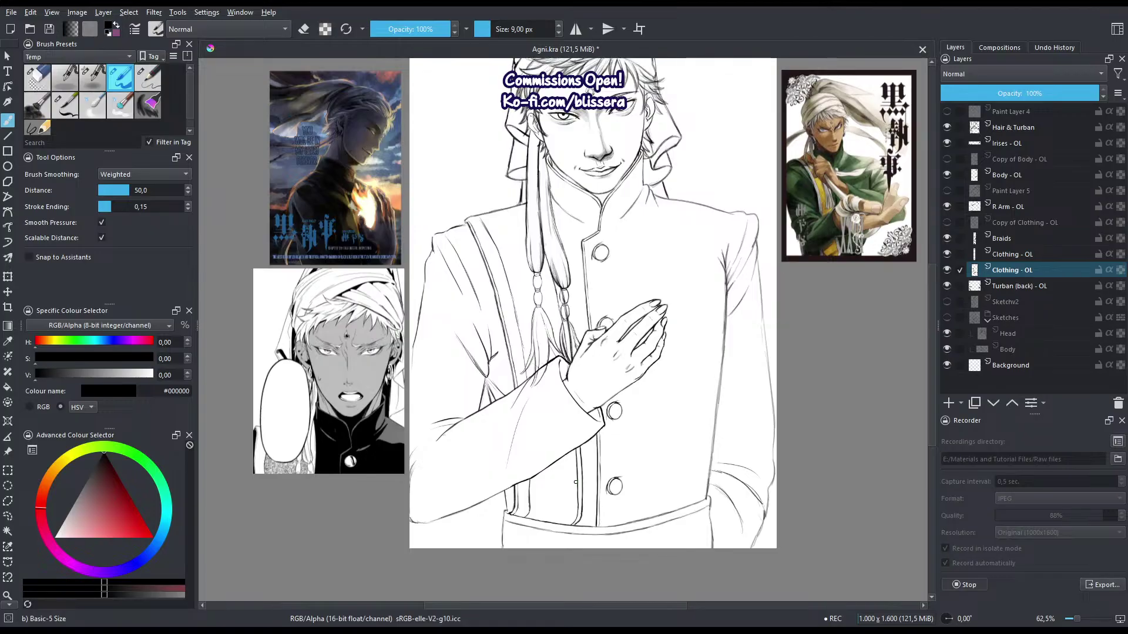
{"action": "left_click", "coordinate": [1001, 237]}
{"action": "left_click_drag", "start_coordinate": [523, 374], "coordinate": [646, 262]}
{"action": "left_click_drag", "start_coordinate": [646, 261], "coordinate": [610, 369]}
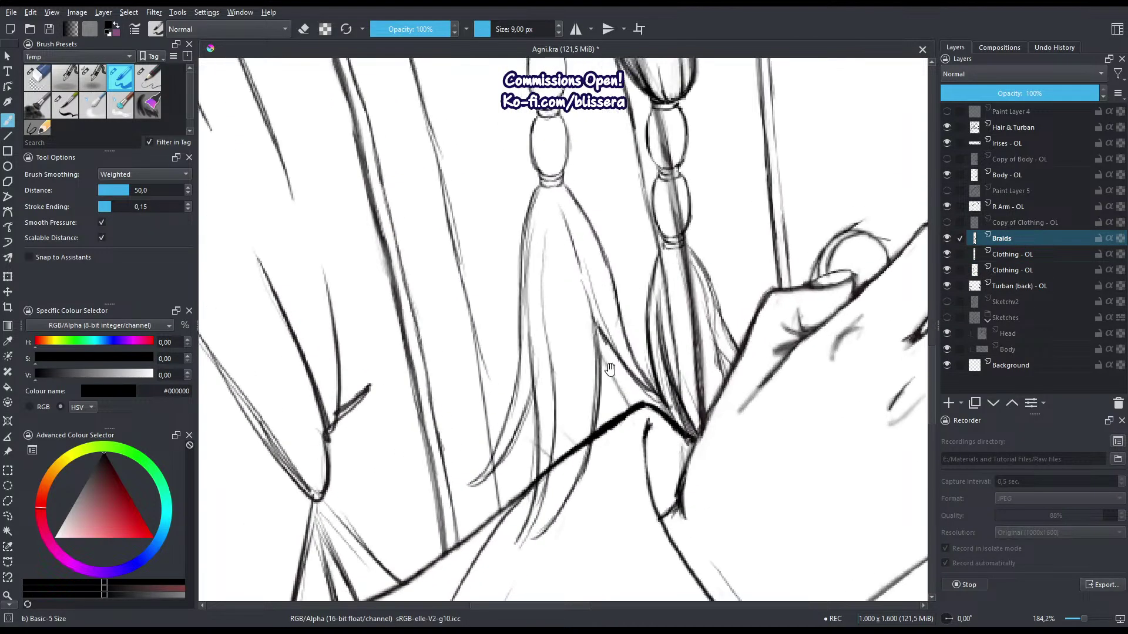
{"action": "key", "text": "e"}
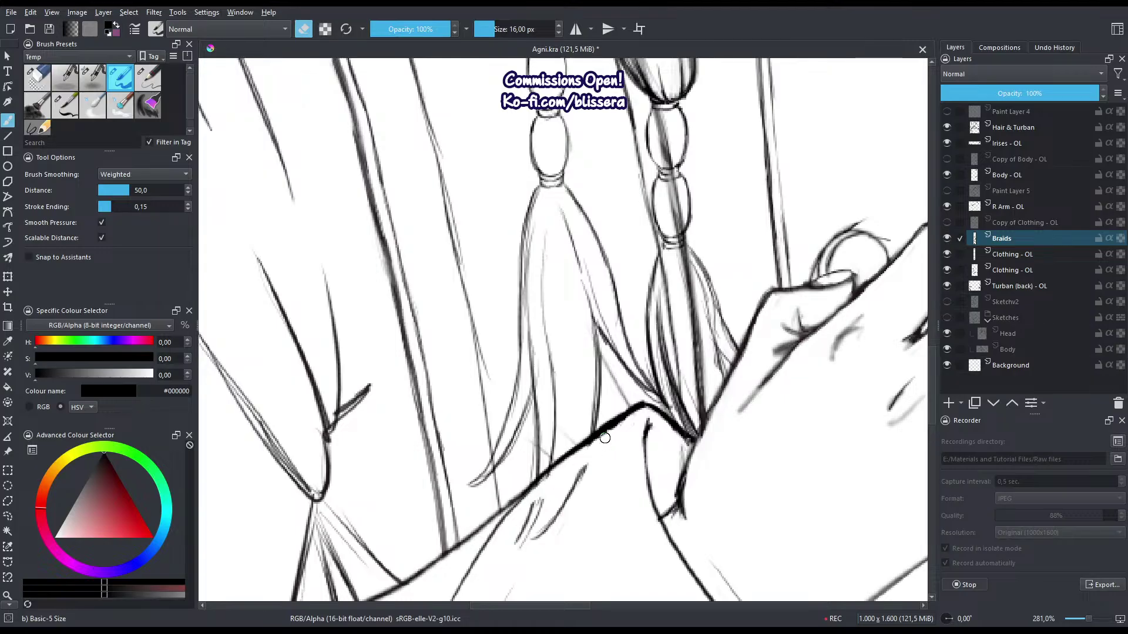
{"action": "mouse_move", "coordinate": [605, 438]}
{"action": "left_mouse_down"}
{"action": "mouse_move", "coordinate": [542, 489]}
{"action": "mouse_move", "coordinate": [551, 501]}
{"action": "mouse_move", "coordinate": [563, 493]}
{"action": "mouse_move", "coordinate": [509, 548]}
{"action": "mouse_move", "coordinate": [527, 544]}
{"action": "mouse_move", "coordinate": [595, 460]}
{"action": "left_mouse_up"}
{"action": "left_click_drag", "start_coordinate": [597, 469], "coordinate": [582, 484]}
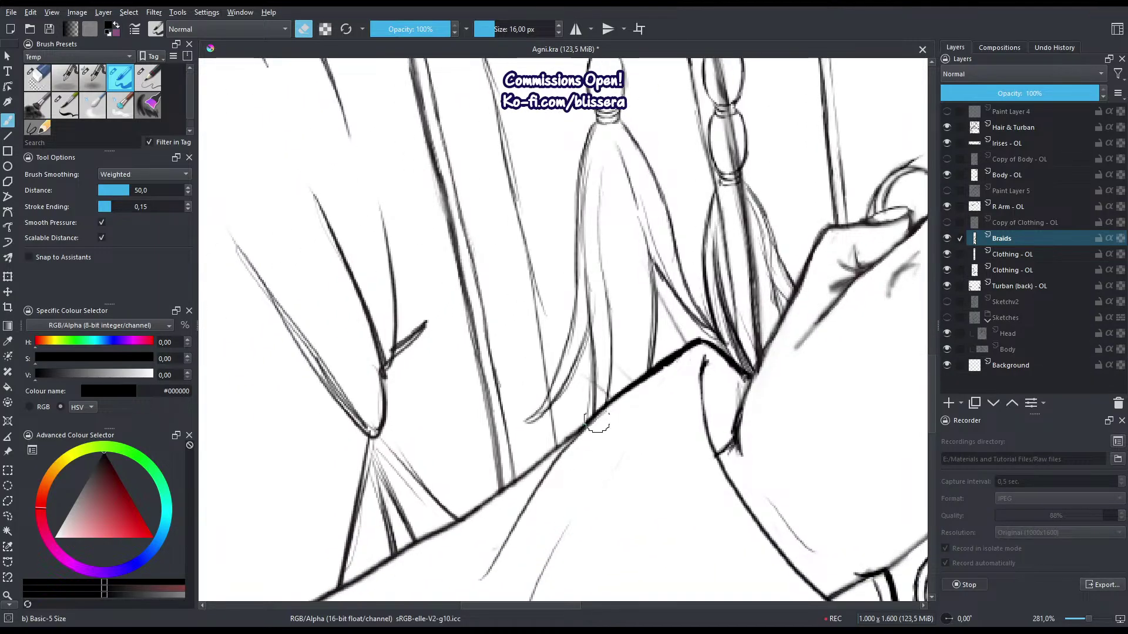
{"action": "left_click_drag", "start_coordinate": [641, 255], "coordinate": [612, 329]}
{"action": "left_click_drag", "start_coordinate": [664, 382], "coordinate": [669, 394]}
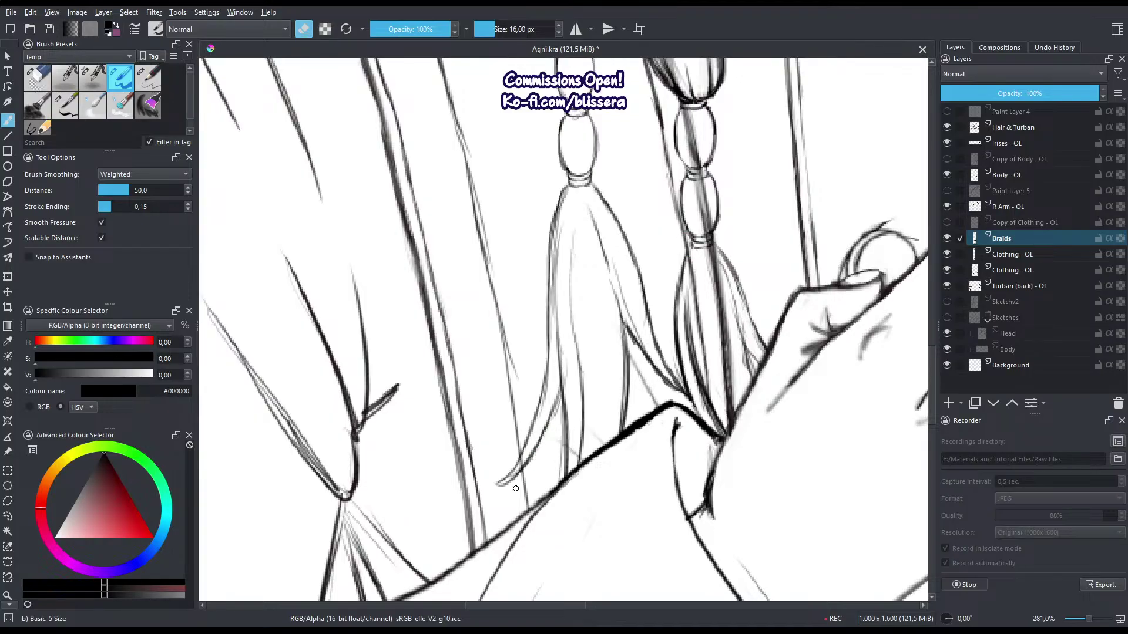
Redraw the curved tip of the tassel's outermost strand above the sleeve with the 9 px brush.
{"action": "key", "text": "e"}
{"action": "left_click_drag", "start_coordinate": [530, 456], "coordinate": [491, 484]}
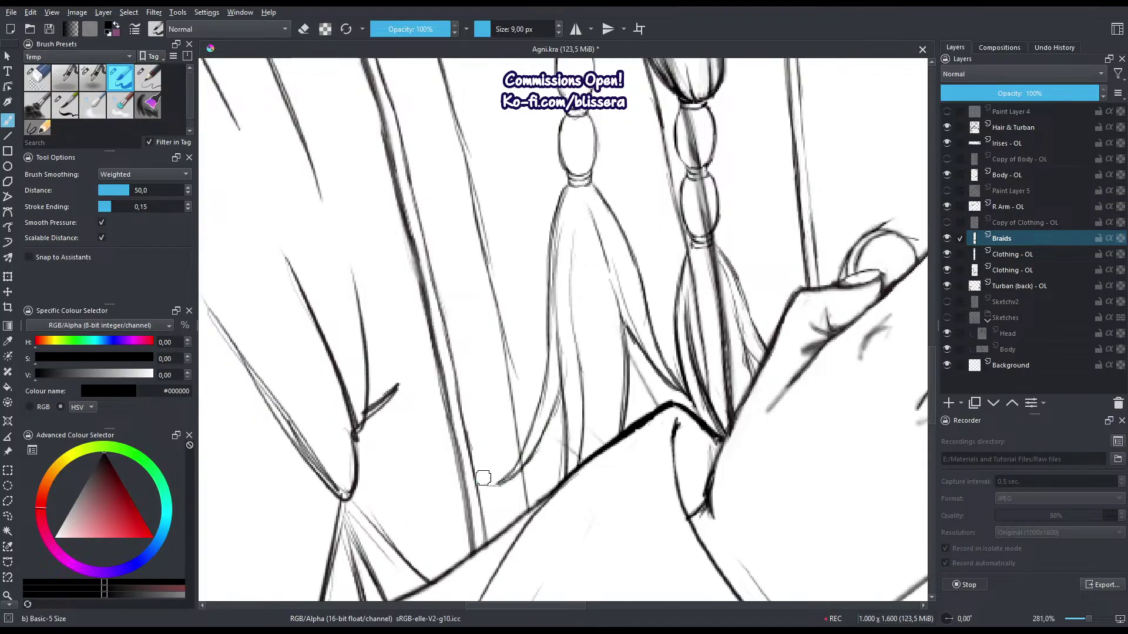
{"action": "scroll", "coordinate": [491, 487], "scroll_direction": "down", "scroll_amount": 6}
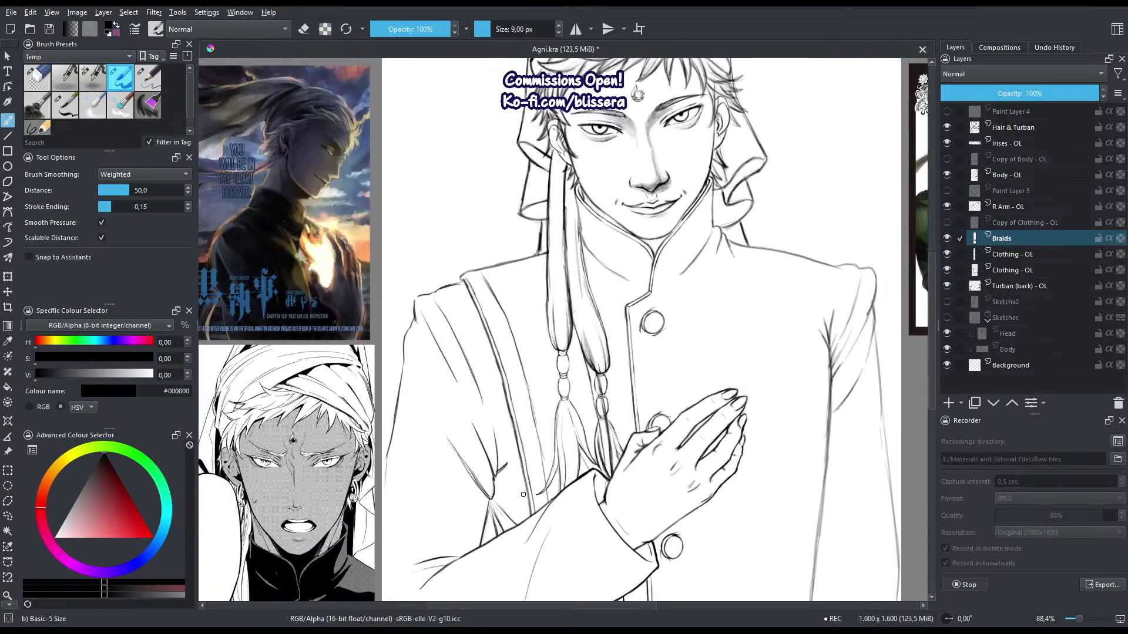
Erase the heavy line separating the two braids, from collar height down to where they part, with the 16 px eraser.
{"action": "scroll", "coordinate": [588, 231], "scroll_direction": "up", "scroll_amount": 3}
{"action": "key", "text": "e"}
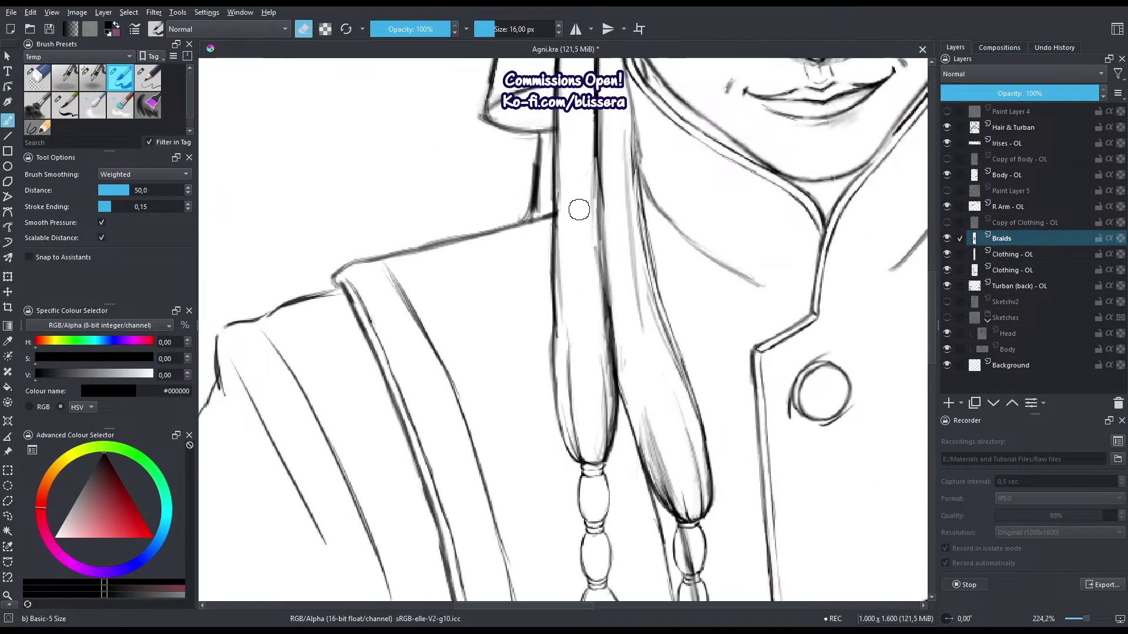
{"action": "scroll", "coordinate": [599, 236], "scroll_direction": "up", "scroll_amount": 1}
{"action": "mouse_move", "coordinate": [602, 211]}
{"action": "left_mouse_down"}
{"action": "mouse_move", "coordinate": [601, 271]}
{"action": "mouse_move", "coordinate": [597, 204]}
{"action": "mouse_move", "coordinate": [602, 360]}
{"action": "left_mouse_up"}
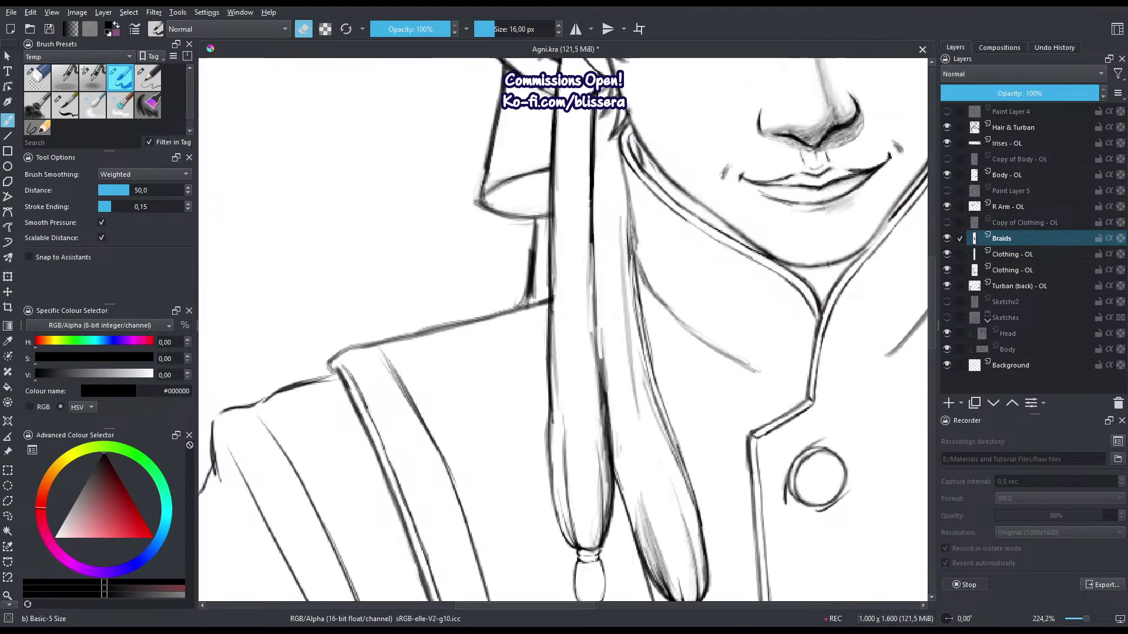
{"action": "left_click_drag", "start_coordinate": [606, 317], "coordinate": [617, 470]}
{"action": "mouse_move", "coordinate": [590, 312]}
{"action": "left_mouse_down"}
{"action": "mouse_move", "coordinate": [587, 343]}
{"action": "mouse_move", "coordinate": [588, 248]}
{"action": "mouse_move", "coordinate": [591, 415]}
{"action": "left_mouse_up"}
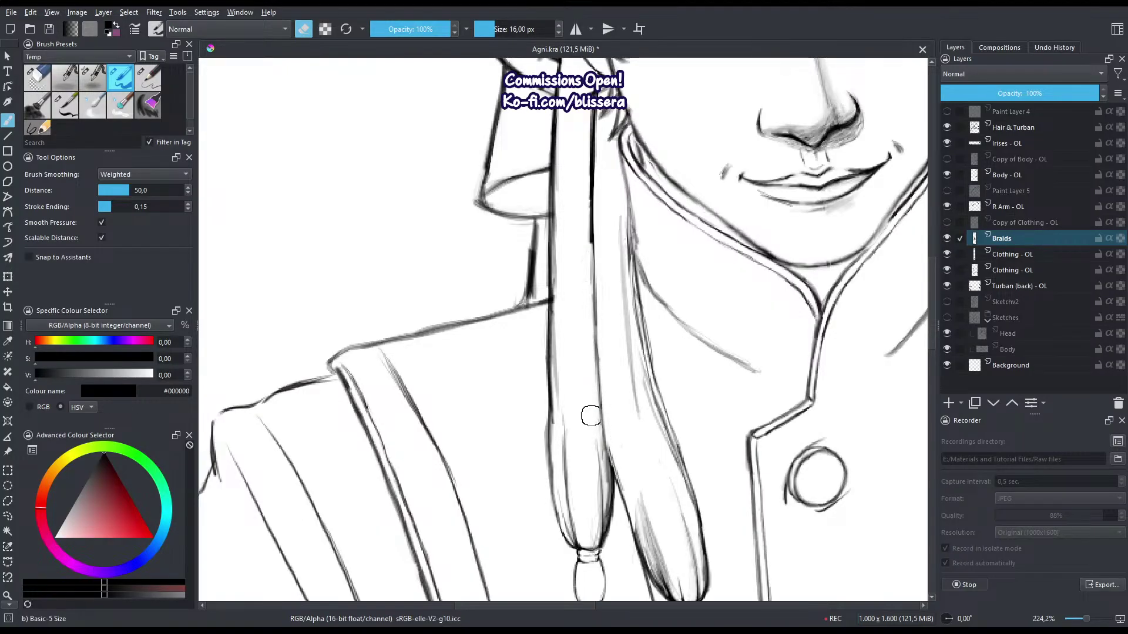
{"action": "left_click_drag", "start_coordinate": [593, 265], "coordinate": [612, 424]}
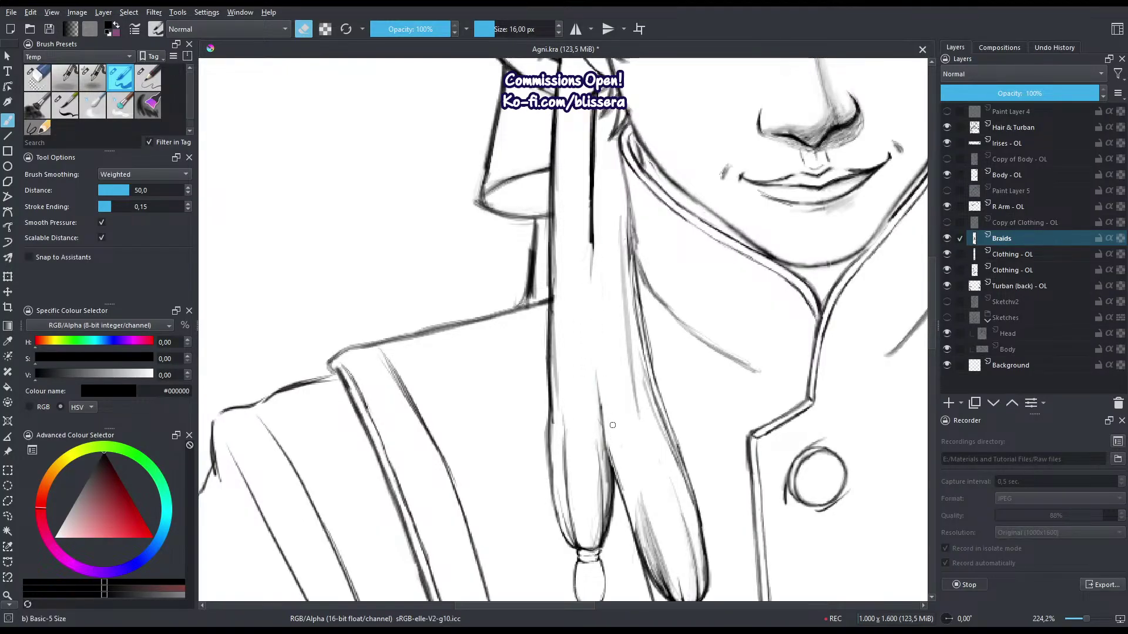
Redraw the line separating the two braids as a lighter, tapering line with the 9 px brush.
{"action": "key", "text": "e"}
{"action": "left_click_drag", "start_coordinate": [591, 243], "coordinate": [590, 312]}
{"action": "left_click_drag", "start_coordinate": [593, 355], "coordinate": [611, 464]}
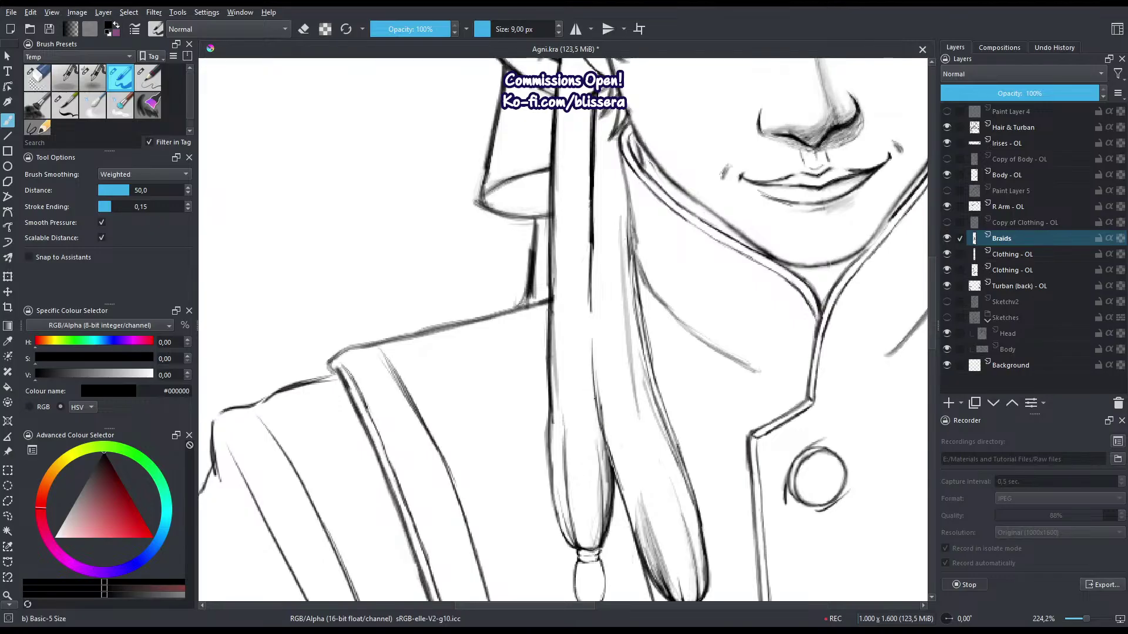
{"action": "left_click_drag", "start_coordinate": [593, 327], "coordinate": [599, 438]}
Erase the sketchy inner strands and the rough outer edge along the middle of the collar-side braid.
{"action": "key", "text": "e"}
{"action": "left_click_drag", "start_coordinate": [631, 316], "coordinate": [636, 394]}
{"action": "left_click_drag", "start_coordinate": [632, 338], "coordinate": [646, 458]}
{"action": "left_click_drag", "start_coordinate": [634, 349], "coordinate": [641, 398]}
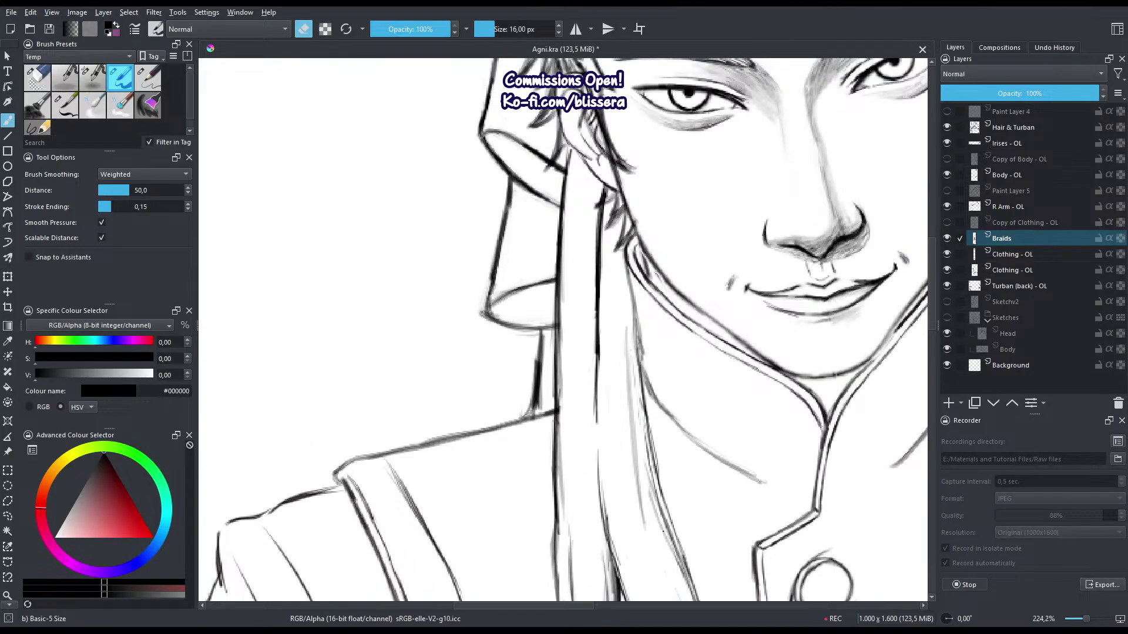
{"action": "left_click_drag", "start_coordinate": [646, 472], "coordinate": [634, 390]}
{"action": "left_click_drag", "start_coordinate": [617, 267], "coordinate": [656, 460]}
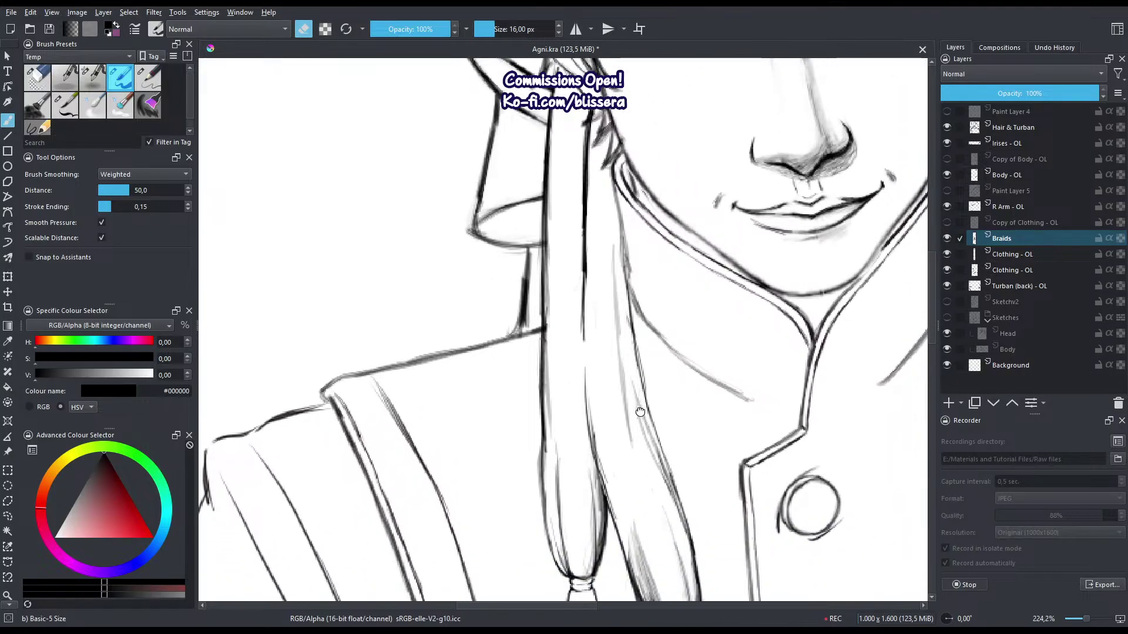
{"action": "left_click_drag", "start_coordinate": [640, 411], "coordinate": [630, 338]}
{"action": "left_click_drag", "start_coordinate": [651, 383], "coordinate": [666, 439]}
{"action": "left_click_drag", "start_coordinate": [642, 368], "coordinate": [673, 452]}
{"action": "left_click_drag", "start_coordinate": [658, 393], "coordinate": [679, 467]}
Redraw the outer edge and inner strand lines of the collar-side braid down towards its rounded end.
{"action": "key", "text": "e"}
{"action": "left_click_drag", "start_coordinate": [623, 296], "coordinate": [661, 391]}
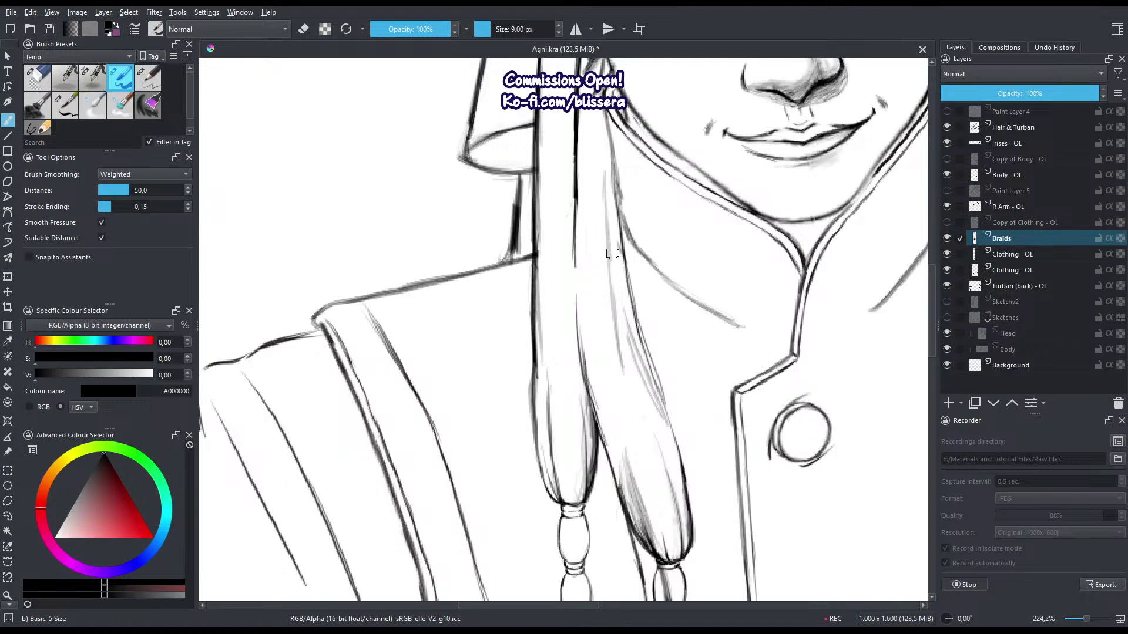
{"action": "left_click_drag", "start_coordinate": [608, 226], "coordinate": [633, 335]}
{"action": "left_click_drag", "start_coordinate": [630, 284], "coordinate": [637, 373]}
{"action": "left_click_drag", "start_coordinate": [635, 335], "coordinate": [687, 506]}
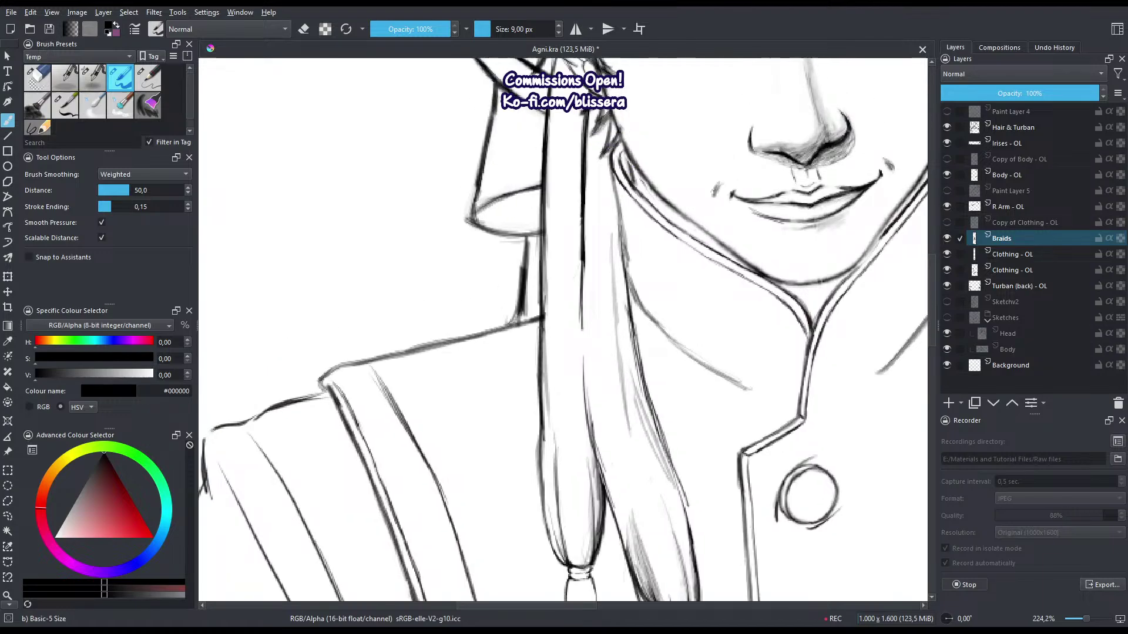
{"action": "left_click_drag", "start_coordinate": [659, 426], "coordinate": [683, 526]}
{"action": "left_click_drag", "start_coordinate": [683, 499], "coordinate": [646, 373]}
Erase the leftover grey strand inside the collar-side braid and redraw it as a long flowing hair line.
{"action": "key", "text": "e"}
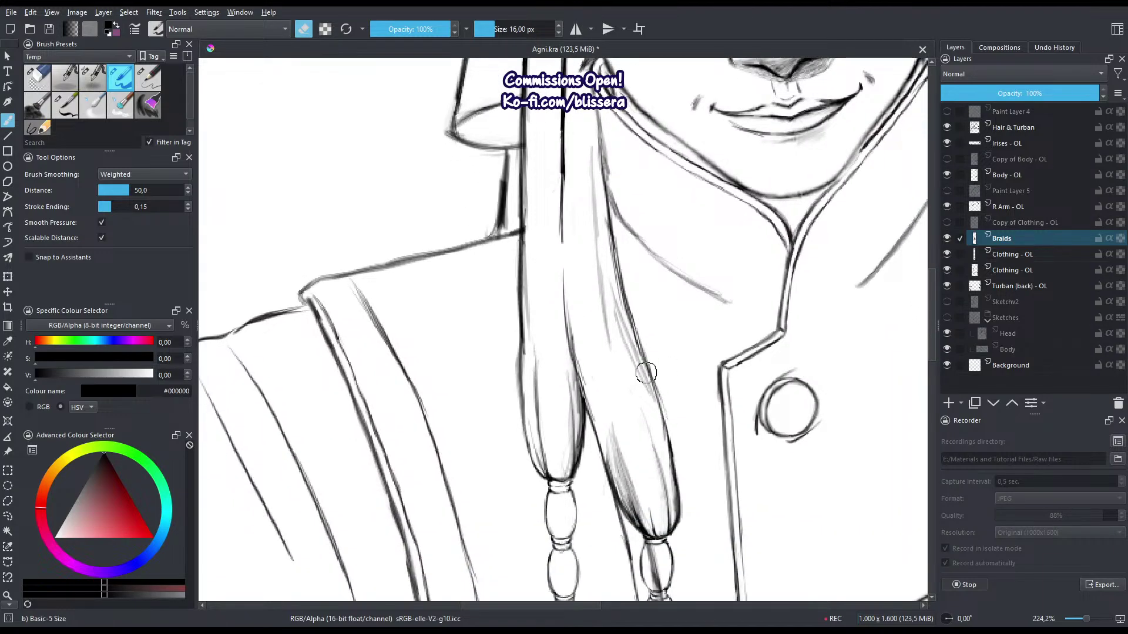
{"action": "mouse_move", "coordinate": [610, 317]}
{"action": "left_mouse_down"}
{"action": "mouse_move", "coordinate": [587, 211]}
{"action": "mouse_move", "coordinate": [610, 351]}
{"action": "left_mouse_up"}
{"action": "key", "text": "e"}
{"action": "left_click_drag", "start_coordinate": [589, 179], "coordinate": [607, 335]}
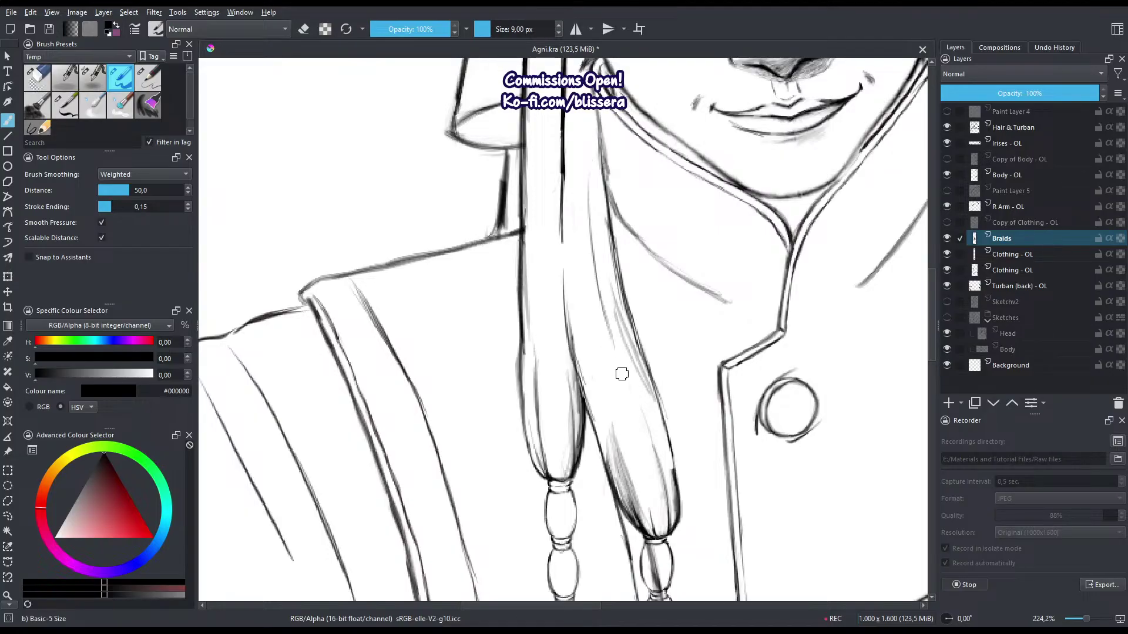
{"action": "left_click_drag", "start_coordinate": [572, 155], "coordinate": [638, 383]}
{"action": "left_click_drag", "start_coordinate": [634, 276], "coordinate": [637, 388]}
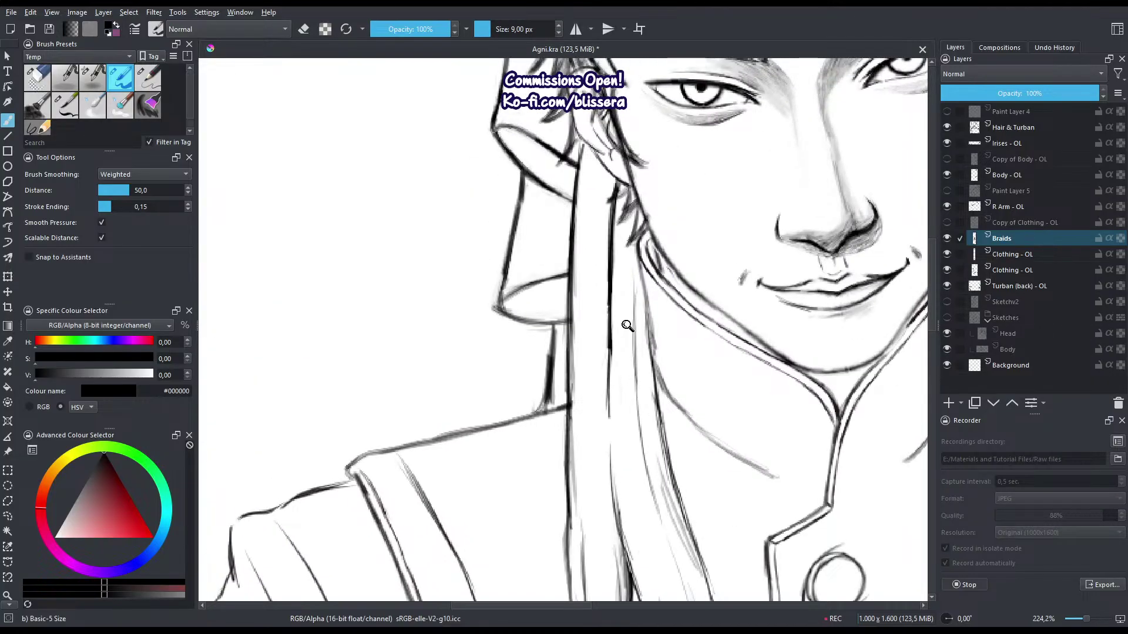
{"action": "left_click_drag", "start_coordinate": [630, 308], "coordinate": [604, 352], "text": "ctrl"}
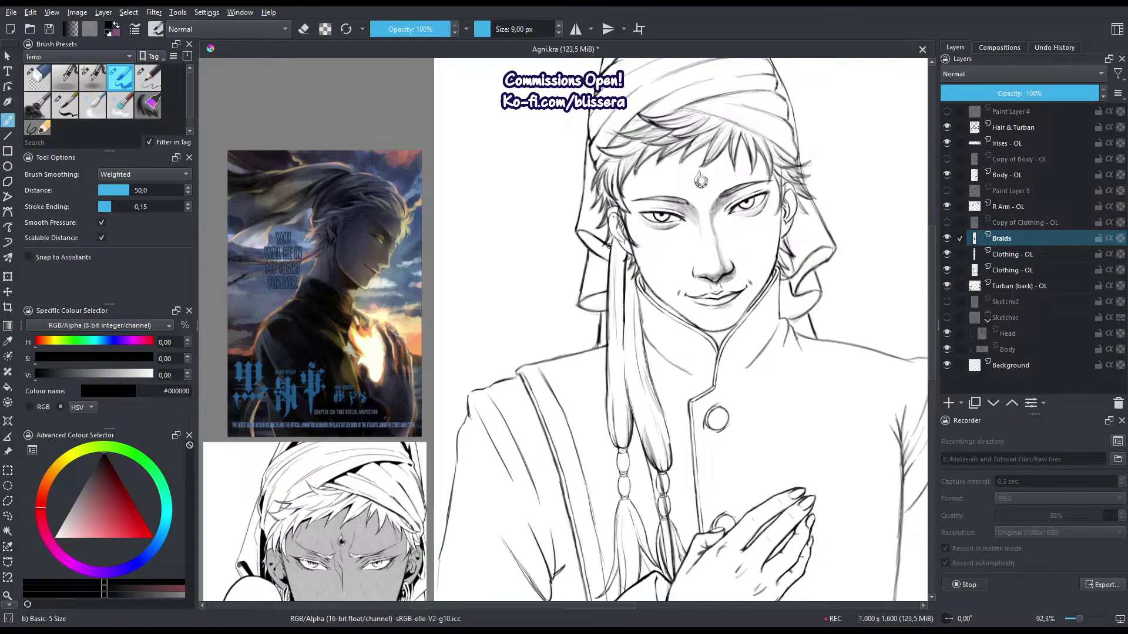
Mirror the canvas view and draw fine hair strands down the upper part of the shoulder-side braid below the ear.
{"action": "key", "text": "m"}
{"action": "scroll", "coordinate": [425, 181], "scroll_direction": "up", "scroll_amount": 3}
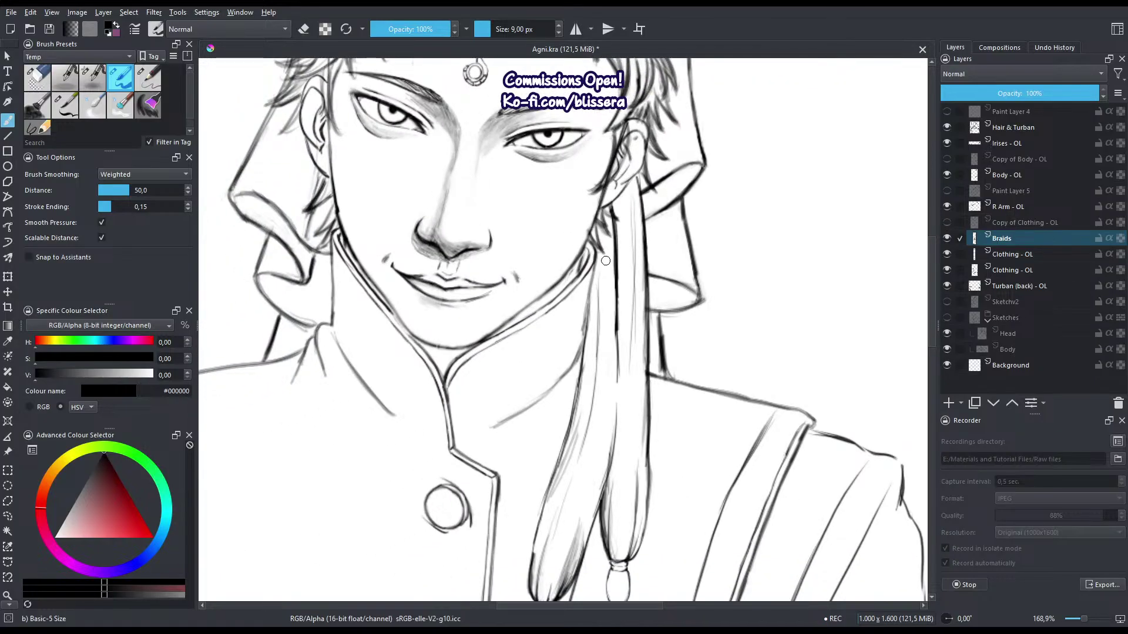
{"action": "key", "text": "ctrl+z"}
{"action": "key", "text": "ctrl+z"}
{"action": "left_click_drag", "start_coordinate": [632, 221], "coordinate": [636, 294]}
{"action": "left_click_drag", "start_coordinate": [630, 211], "coordinate": [636, 319]}
{"action": "key", "text": "ctrl+z"}
{"action": "key", "text": "ctrl+z"}
{"action": "left_click_drag", "start_coordinate": [629, 199], "coordinate": [635, 306]}
{"action": "left_click_drag", "start_coordinate": [623, 218], "coordinate": [630, 296]}
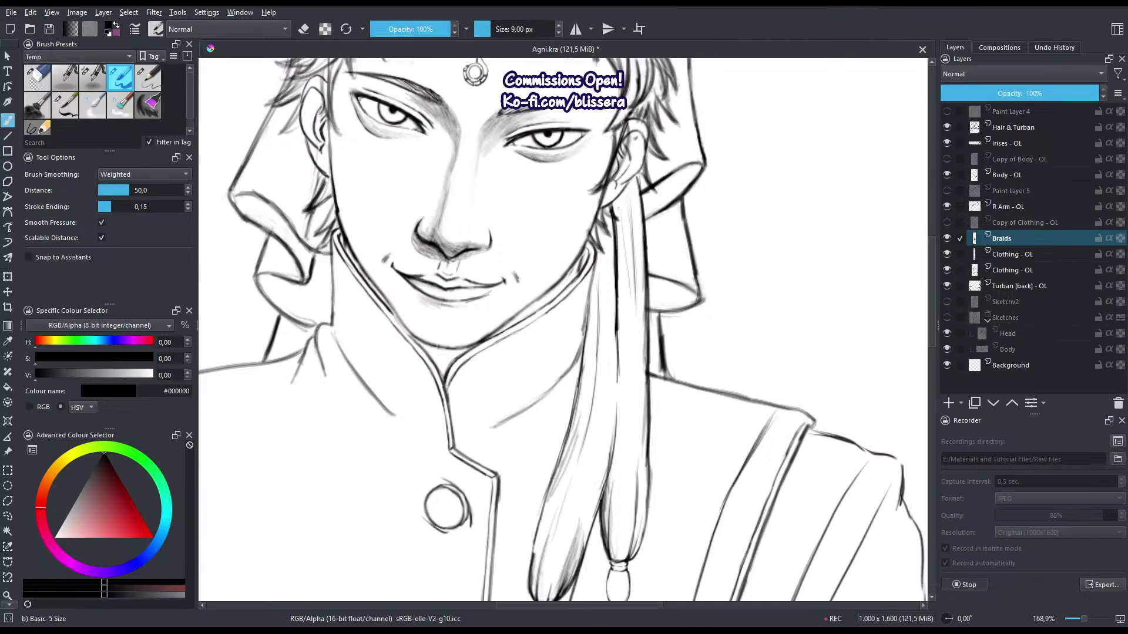
{"action": "key", "text": "ctrl+z"}
{"action": "left_click_drag", "start_coordinate": [620, 243], "coordinate": [622, 368]}
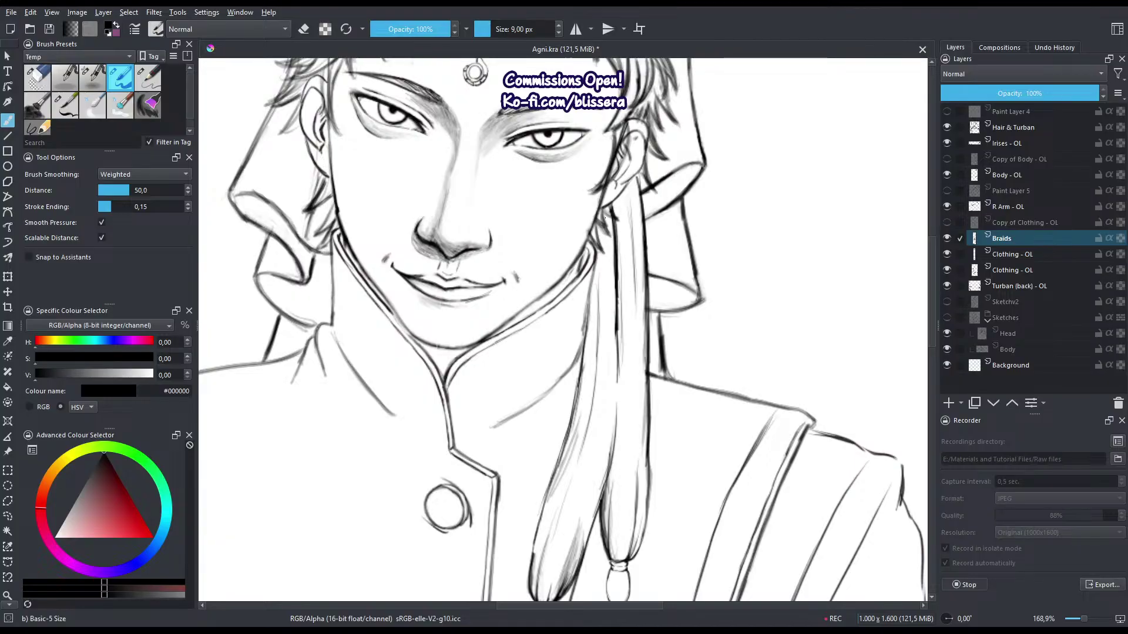
Draw one long strand line down the collar-side braid from beside the jaw, replacing the rejected stroke.
{"action": "mouse_move", "coordinate": [610, 234]}
{"action": "left_mouse_down"}
{"action": "mouse_move", "coordinate": [608, 327]}
{"action": "mouse_move", "coordinate": [602, 309]}
{"action": "left_mouse_up"}
{"action": "key", "text": "ctrl+z"}
{"action": "key", "text": "ctrl+z"}
{"action": "mouse_move", "coordinate": [605, 232]}
{"action": "left_mouse_down"}
{"action": "mouse_move", "coordinate": [607, 317]}
{"action": "mouse_move", "coordinate": [578, 410]}
{"action": "left_mouse_up"}
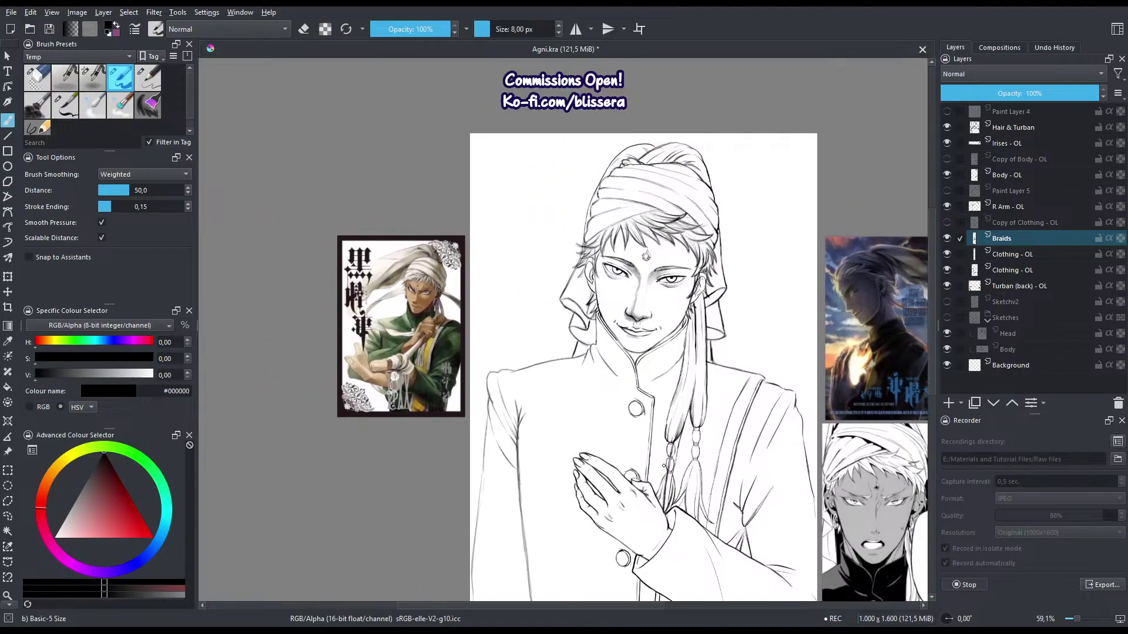
Unmirror the view, reduce the brush to 8 px and erase the rough outer edge of the collar-side braid below the collar.
{"action": "key", "text": "m"}
{"action": "key", "text": "bracketleft"}
{"action": "left_click_drag", "start_coordinate": [414, 503], "coordinate": [502, 452]}
{"action": "left_click_drag", "start_coordinate": [509, 279], "coordinate": [559, 140]}
{"action": "left_click_drag", "start_coordinate": [567, 278], "coordinate": [561, 235]}
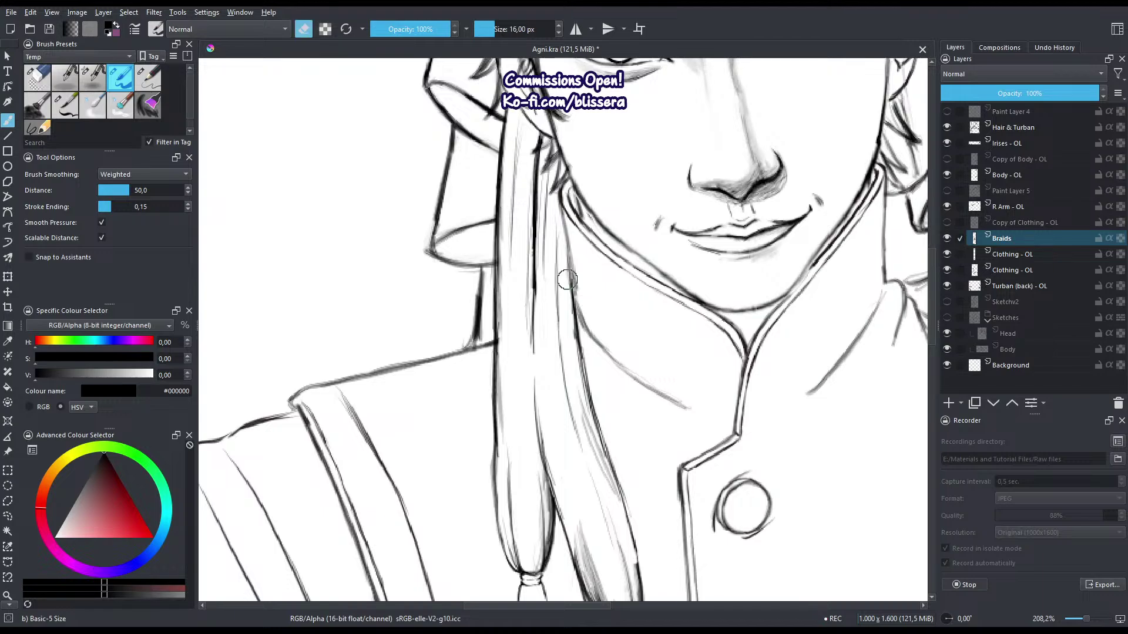
{"action": "key", "text": "e"}
{"action": "key", "text": "e"}
{"action": "left_click_drag", "start_coordinate": [571, 293], "coordinate": [590, 370]}
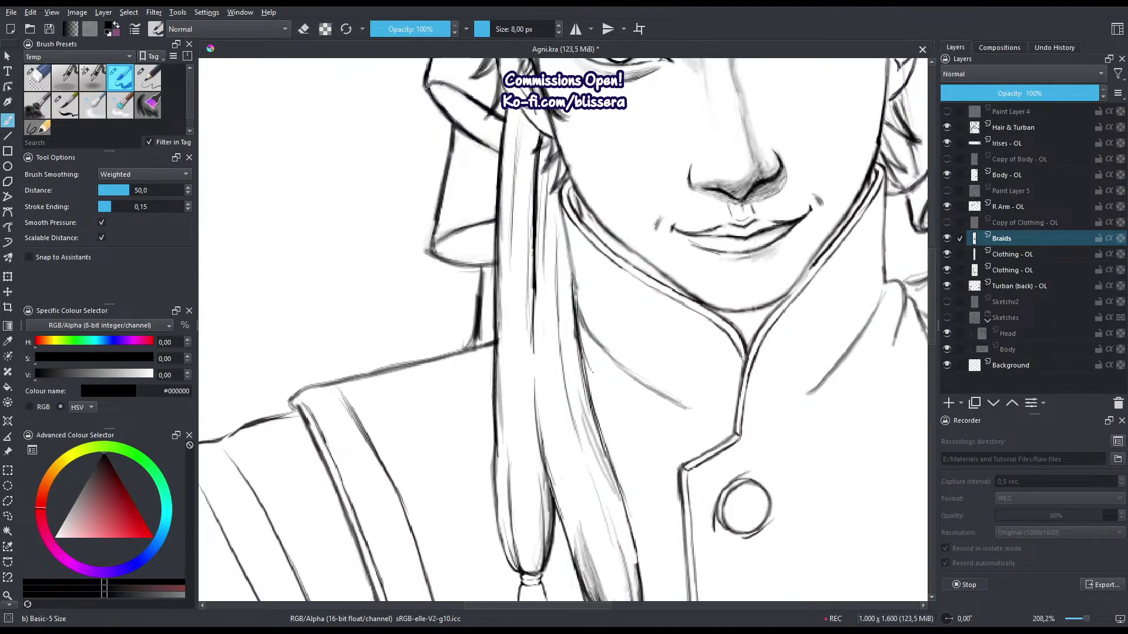
{"action": "key", "text": "e"}
{"action": "left_click_drag", "start_coordinate": [576, 315], "coordinate": [595, 400]}
{"action": "key", "text": "e"}
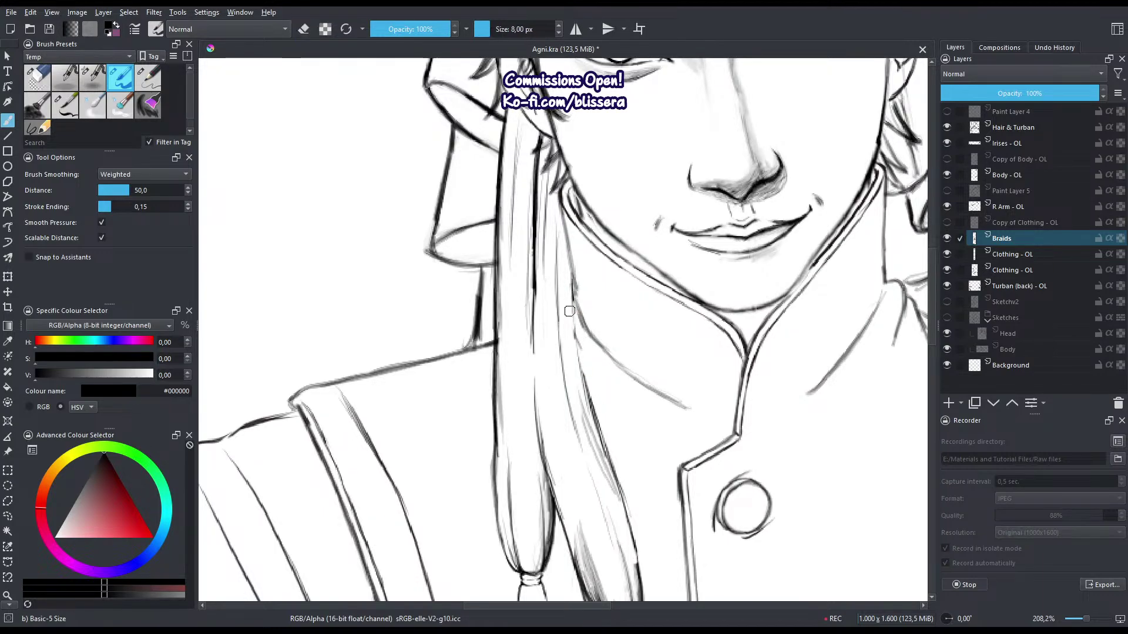
Redraw the erased outer edge of the collar-side braid as one clean dark line with the 8 px brush.
{"action": "key", "text": "e"}
{"action": "left_click_drag", "start_coordinate": [571, 306], "coordinate": [580, 377]}
{"action": "key", "text": "e"}
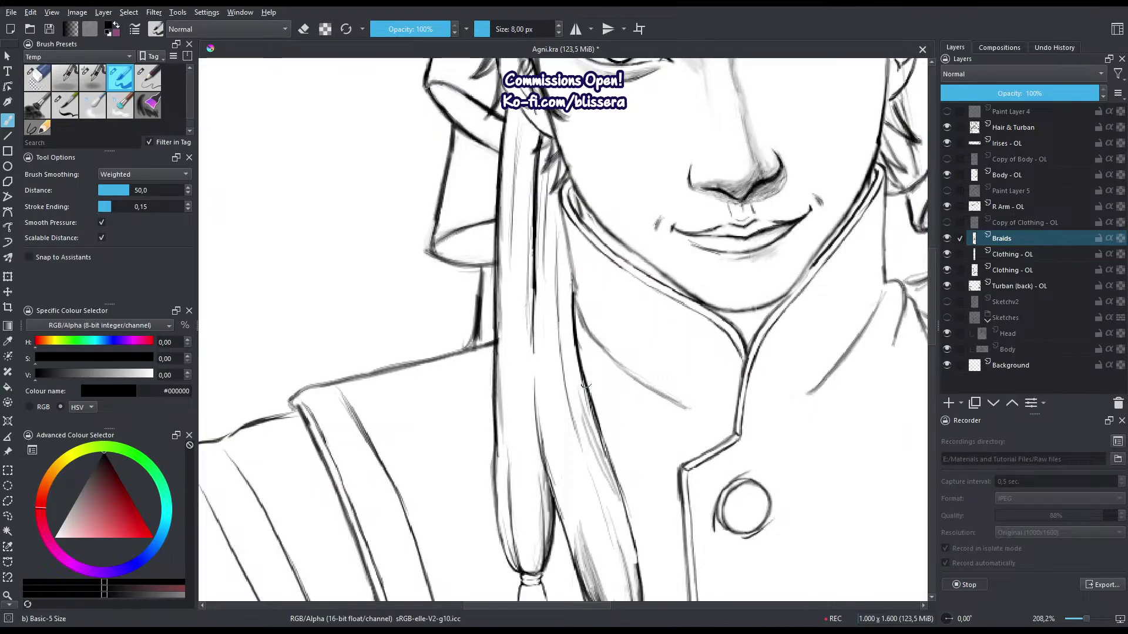
Reduce the brush to 6 px and add a short thin strand along the line between the two braids.
{"action": "scroll", "coordinate": [611, 391], "scroll_direction": "down", "scroll_amount": 5}
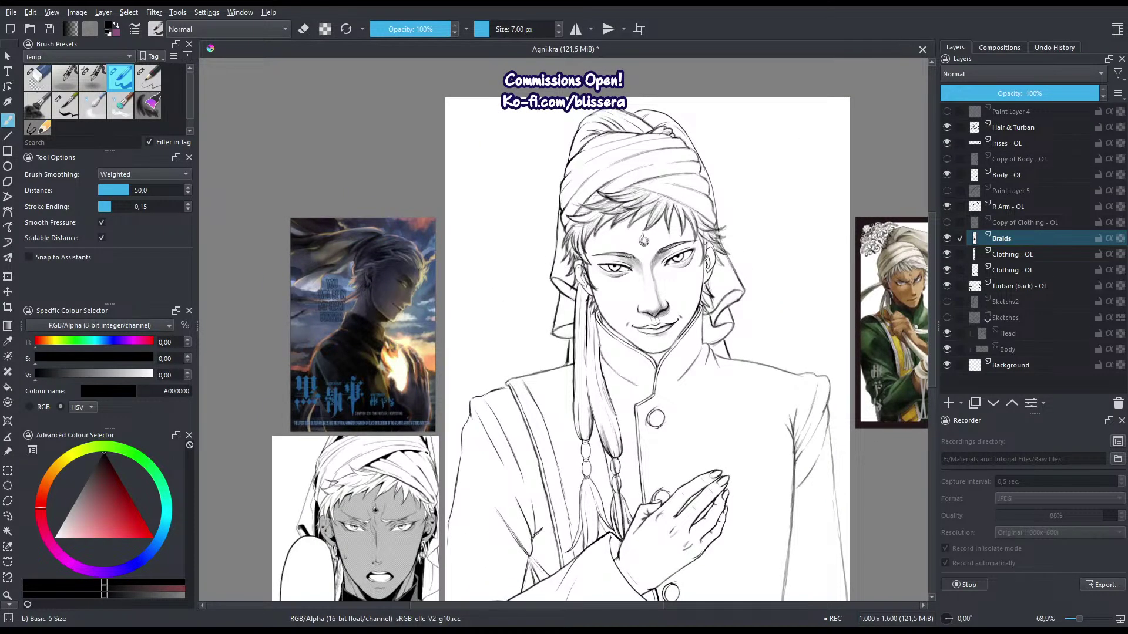
{"action": "scroll", "coordinate": [561, 351], "scroll_direction": "up", "scroll_amount": 5}
{"action": "scroll", "coordinate": [509, 246], "scroll_direction": "down", "scroll_amount": 4}
{"action": "key", "text": "bracketleft"}
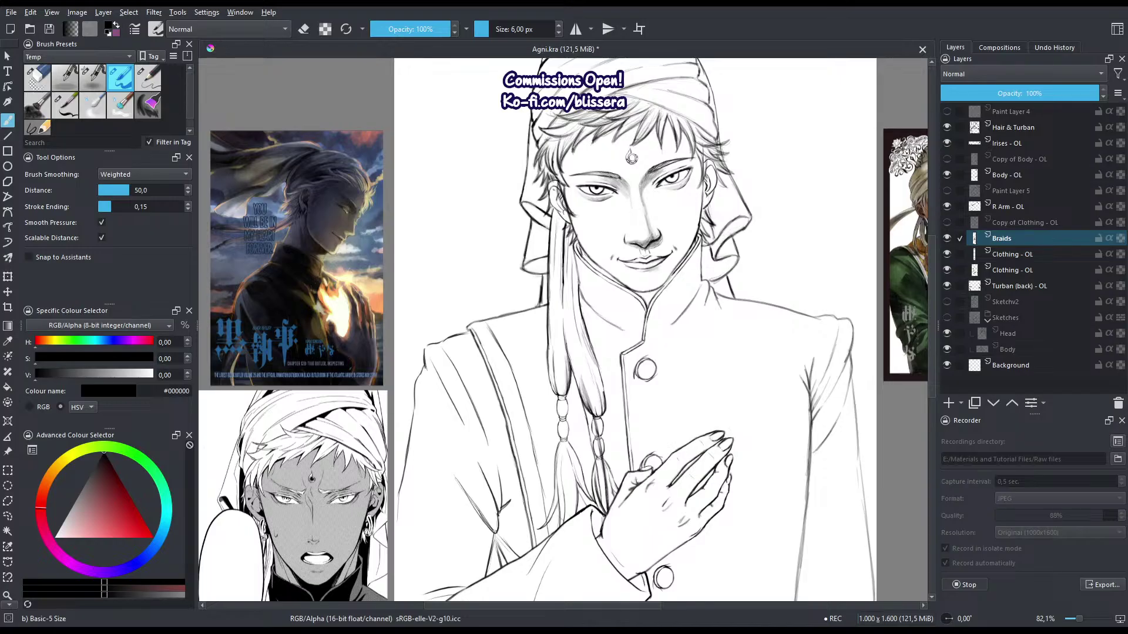
{"action": "scroll", "coordinate": [558, 311], "scroll_direction": "up", "scroll_amount": 4}
{"action": "left_click_drag", "start_coordinate": [581, 321], "coordinate": [586, 352]}
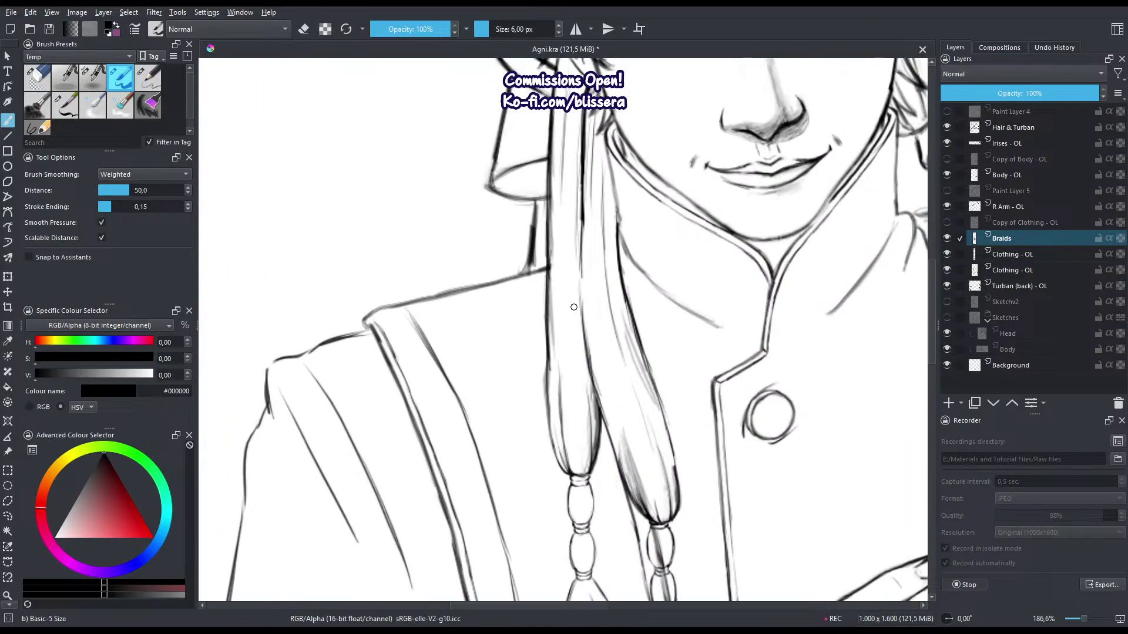
Mirror the view, erase the rough outer edge of the shoulder-side braid above the shoulder, and redraw it as a thin clean line at 6 px.
{"action": "key", "text": "m"}
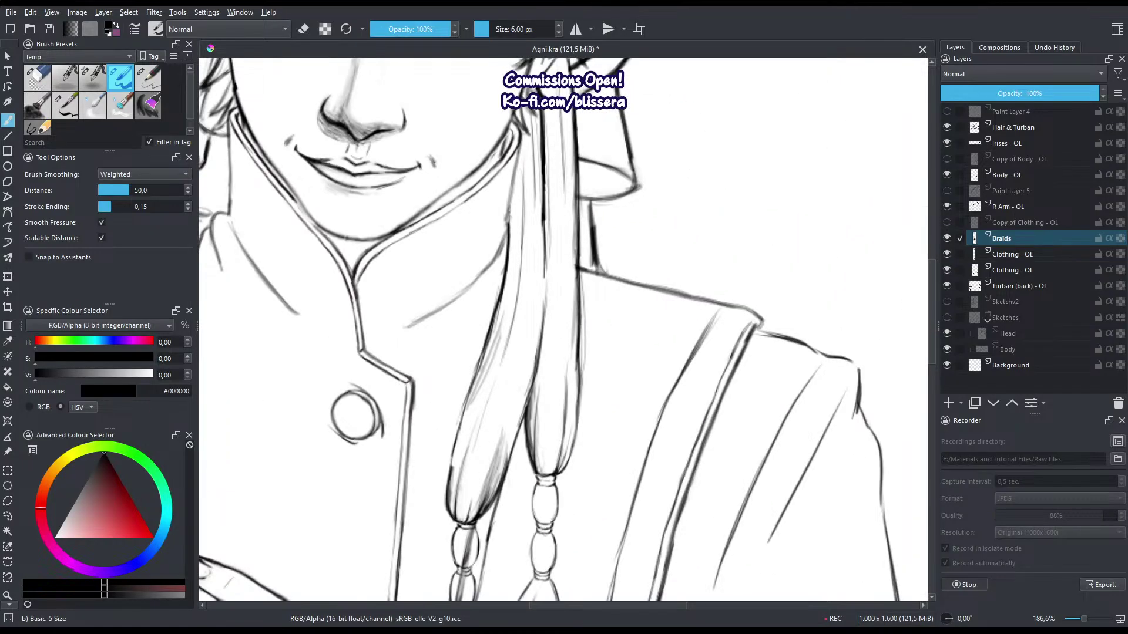
{"action": "key", "text": "e"}
{"action": "left_click_drag", "start_coordinate": [576, 371], "coordinate": [574, 192]}
{"action": "key", "text": "e"}
{"action": "left_click_drag", "start_coordinate": [575, 232], "coordinate": [582, 360]}
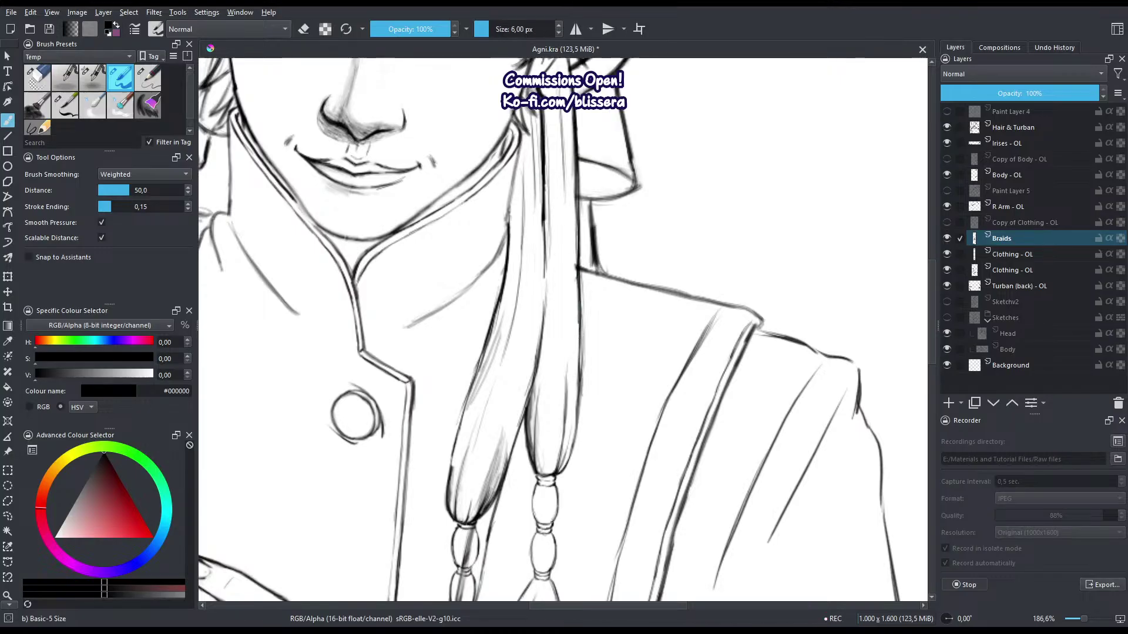
Draw and reinforce thin strand lines along the upper part of the two braids, around their dividing line, with the 6 px brush.
{"action": "left_click_drag", "start_coordinate": [545, 163], "coordinate": [548, 264]}
{"action": "mouse_move", "coordinate": [546, 223]}
{"action": "left_mouse_down"}
{"action": "mouse_move", "coordinate": [547, 256]}
{"action": "mouse_move", "coordinate": [544, 186]}
{"action": "mouse_move", "coordinate": [548, 259]}
{"action": "left_mouse_up"}
{"action": "key", "text": "e"}
{"action": "key", "text": "e"}
{"action": "left_click_drag", "start_coordinate": [535, 96], "coordinate": [542, 161]}
{"action": "mouse_move", "coordinate": [553, 205]}
{"action": "left_mouse_down"}
{"action": "mouse_move", "coordinate": [553, 282]}
{"action": "mouse_move", "coordinate": [546, 170]}
{"action": "mouse_move", "coordinate": [558, 317]}
{"action": "left_mouse_up"}
{"action": "key", "text": "e"}
{"action": "key", "text": "e"}
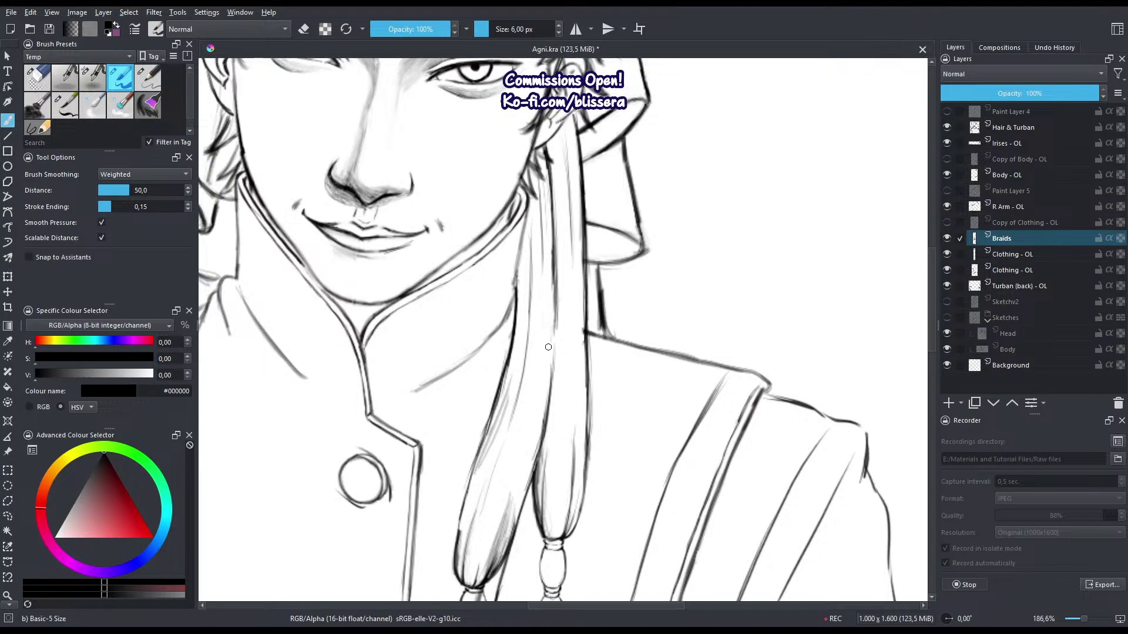
{"action": "mouse_move", "coordinate": [503, 385]}
{"action": "left_mouse_down"}
{"action": "mouse_move", "coordinate": [494, 421]}
{"action": "mouse_move", "coordinate": [538, 353]}
{"action": "left_mouse_up"}
{"action": "key", "text": "e"}
{"action": "key", "text": "e"}
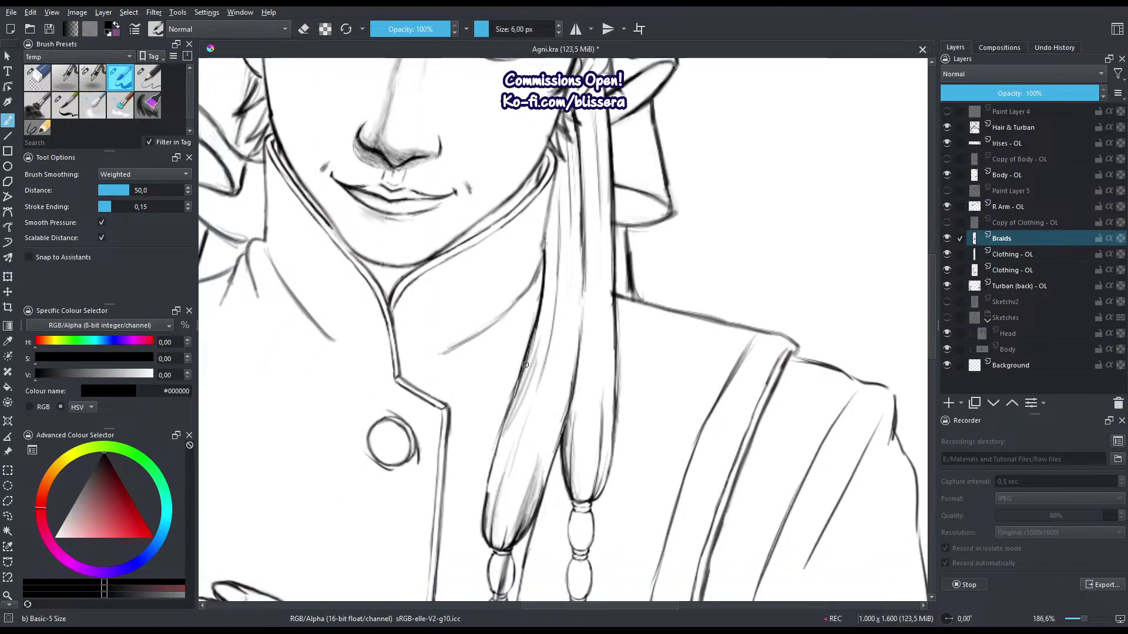
Merge the upper Clothing - OL layer into the one below, unmirror the view and erase clothing lines inside the collar-side braid with the 20 px eraser.
{"action": "left_click", "coordinate": [1012, 254]}
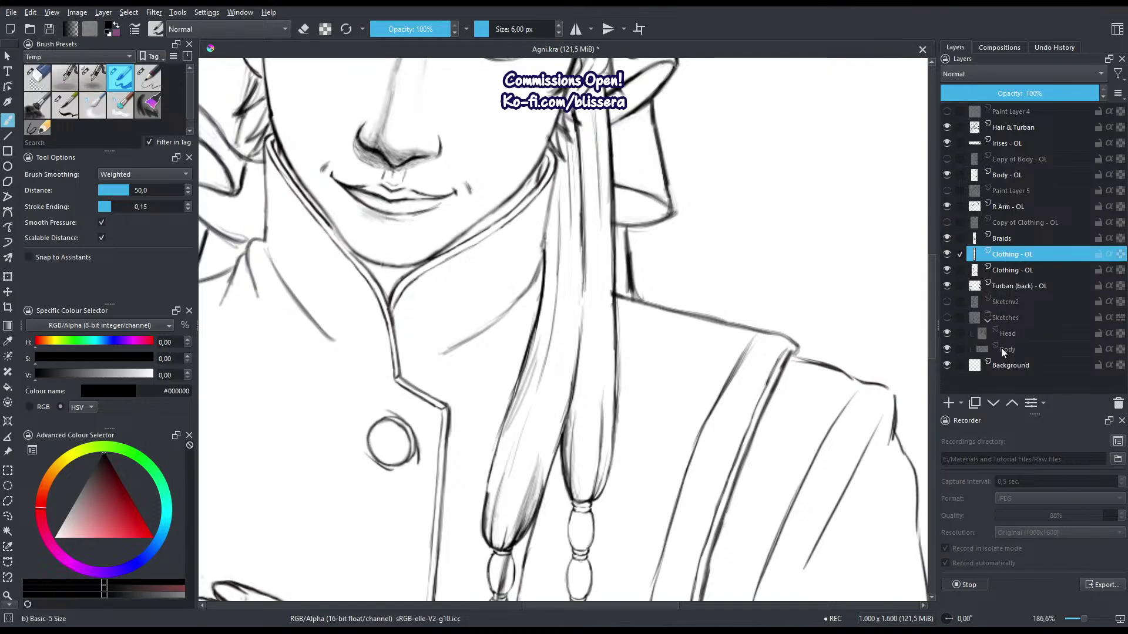
{"action": "key", "text": "ctrl+e"}
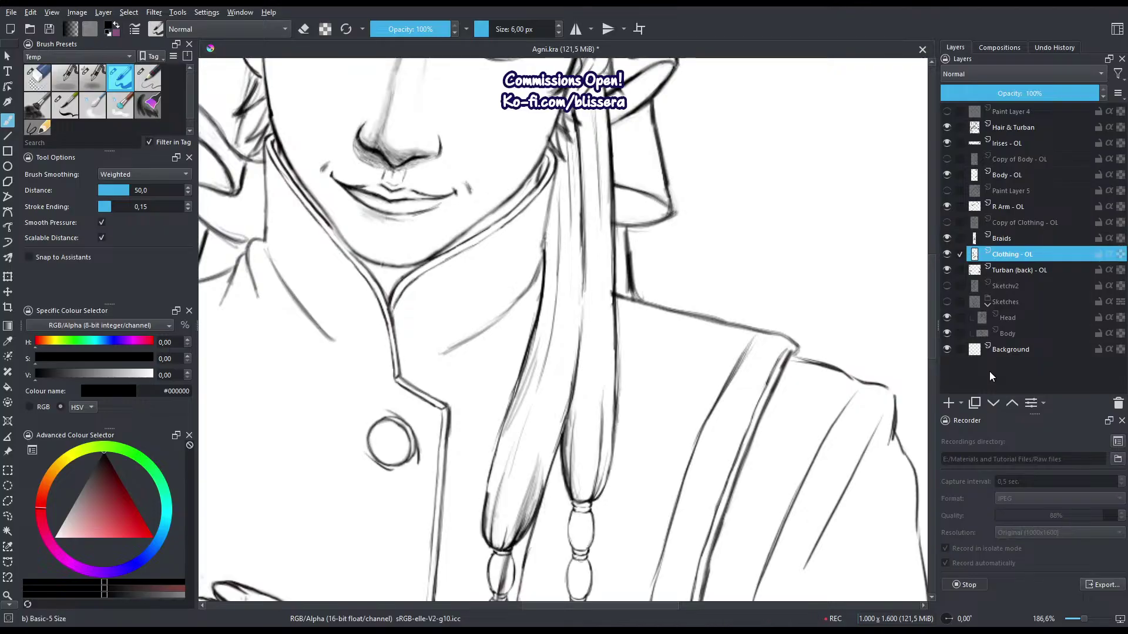
{"action": "key", "text": "m"}
{"action": "key", "text": "slash"}
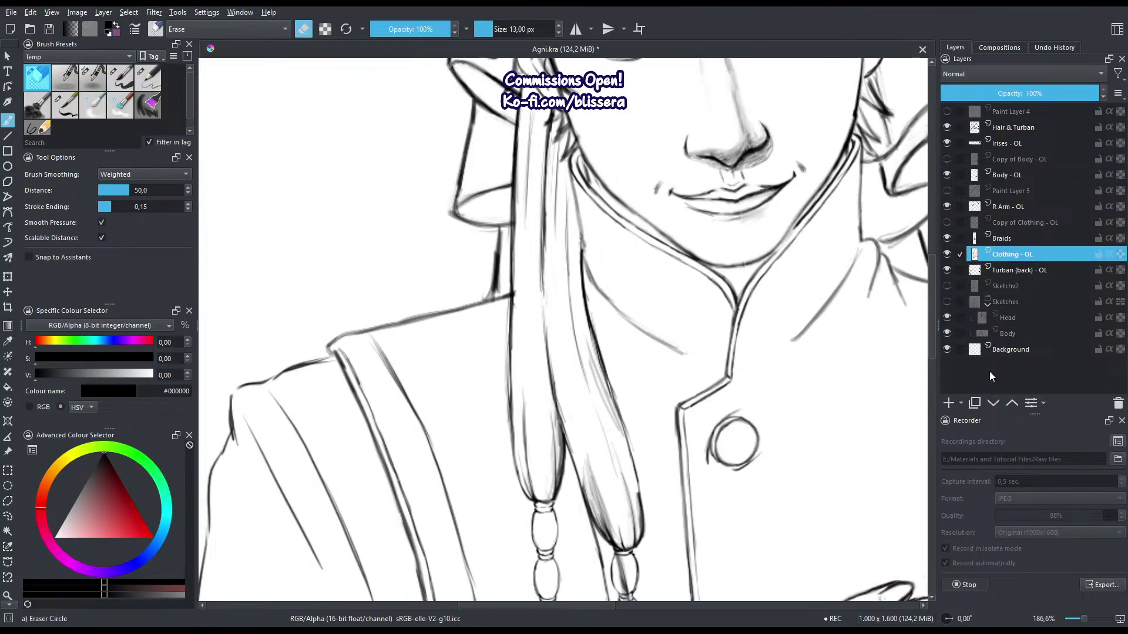
{"action": "key", "text": "bracketright"}
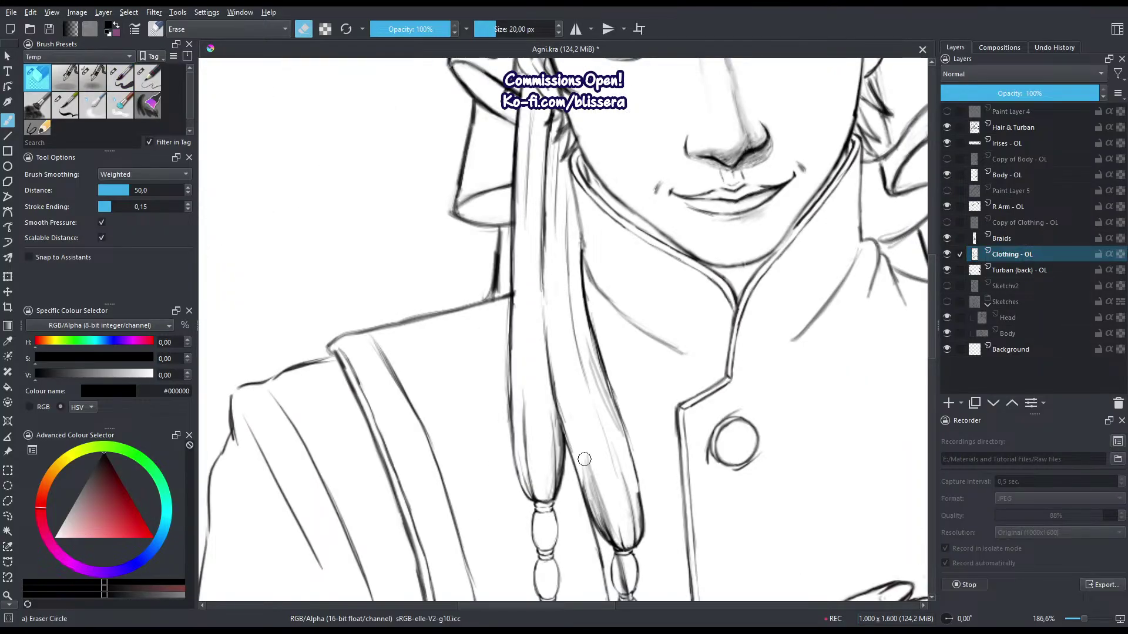
{"action": "left_click_drag", "start_coordinate": [582, 364], "coordinate": [614, 432]}
{"action": "left_click_drag", "start_coordinate": [593, 341], "coordinate": [620, 426]}
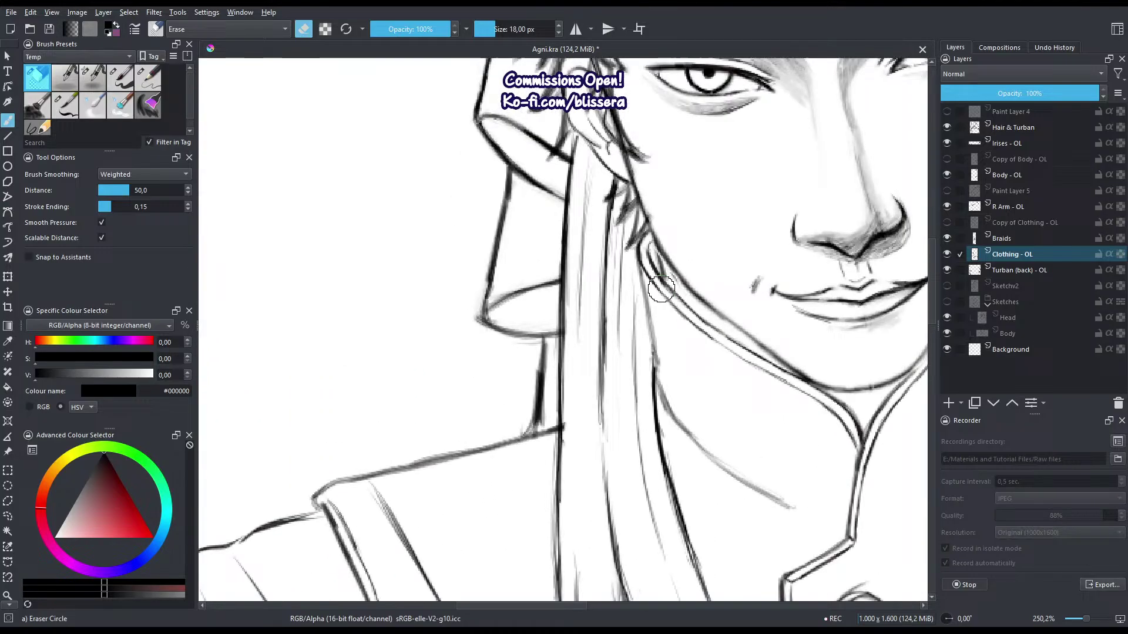
On the Turban (back) - OL layer, erase the rough edges of the cloth hanging beside the braids with a 16 to 18 px eraser.
{"action": "key", "text": "Page_Down"}
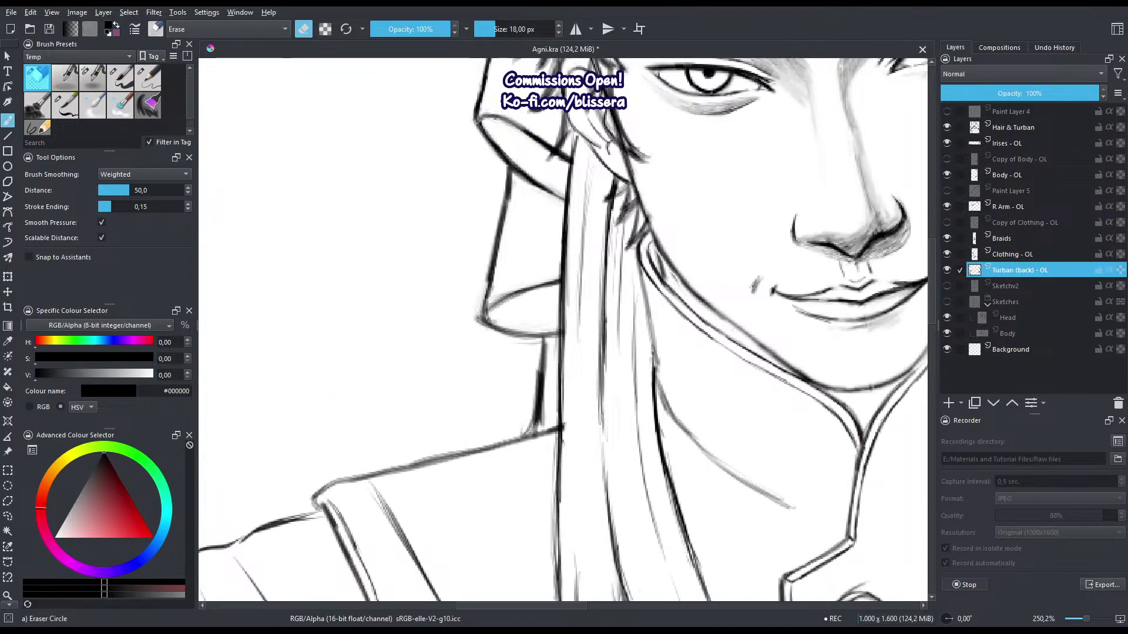
{"action": "mouse_move", "coordinate": [547, 374]}
{"action": "left_mouse_down"}
{"action": "mouse_move", "coordinate": [542, 411]}
{"action": "mouse_move", "coordinate": [531, 370]}
{"action": "mouse_move", "coordinate": [529, 430]}
{"action": "left_mouse_up"}
{"action": "mouse_move", "coordinate": [478, 323]}
{"action": "left_mouse_down"}
{"action": "mouse_move", "coordinate": [478, 306]}
{"action": "mouse_move", "coordinate": [529, 326]}
{"action": "left_mouse_up"}
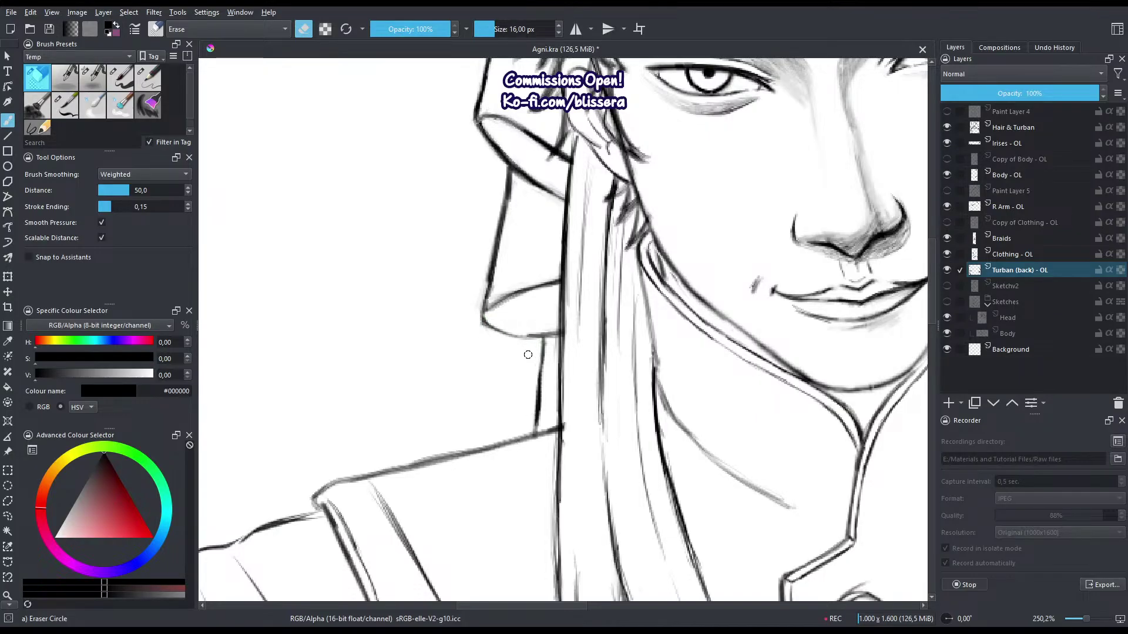
{"action": "left_click_drag", "start_coordinate": [481, 332], "coordinate": [481, 323]}
{"action": "left_click_drag", "start_coordinate": [526, 194], "coordinate": [570, 327]}
{"action": "key", "text": "bracketleft"}
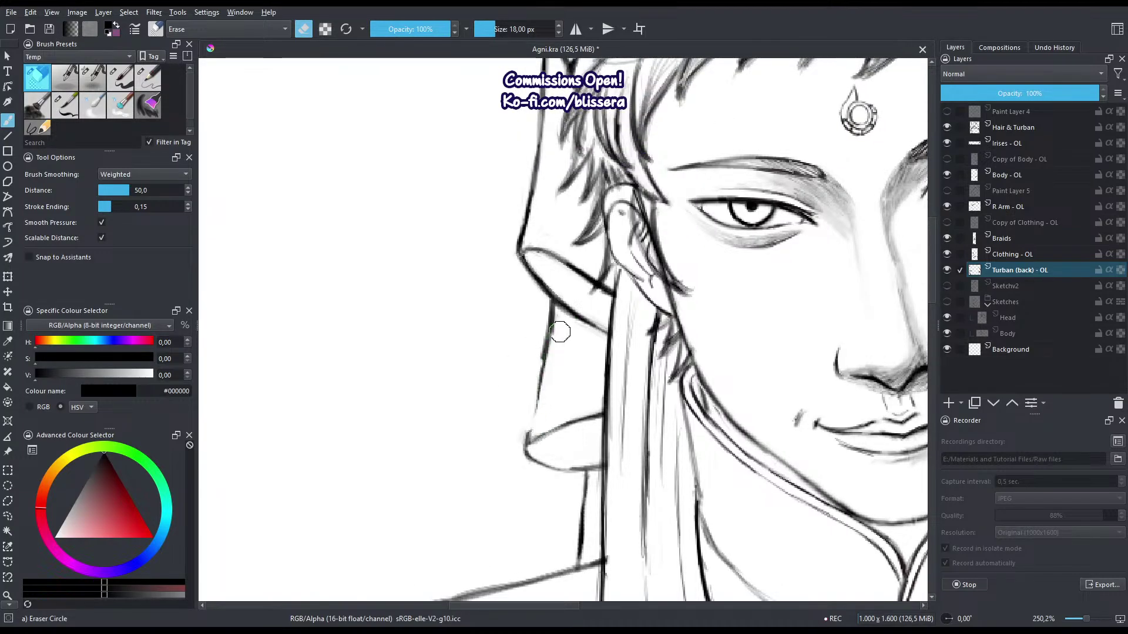
{"action": "key", "text": "bracketright"}
Enlarge the brush to 9 px and redraw the outer edge of the turban cloth beside the braids, from the upper fold to the hem.
{"action": "key", "text": "slash"}
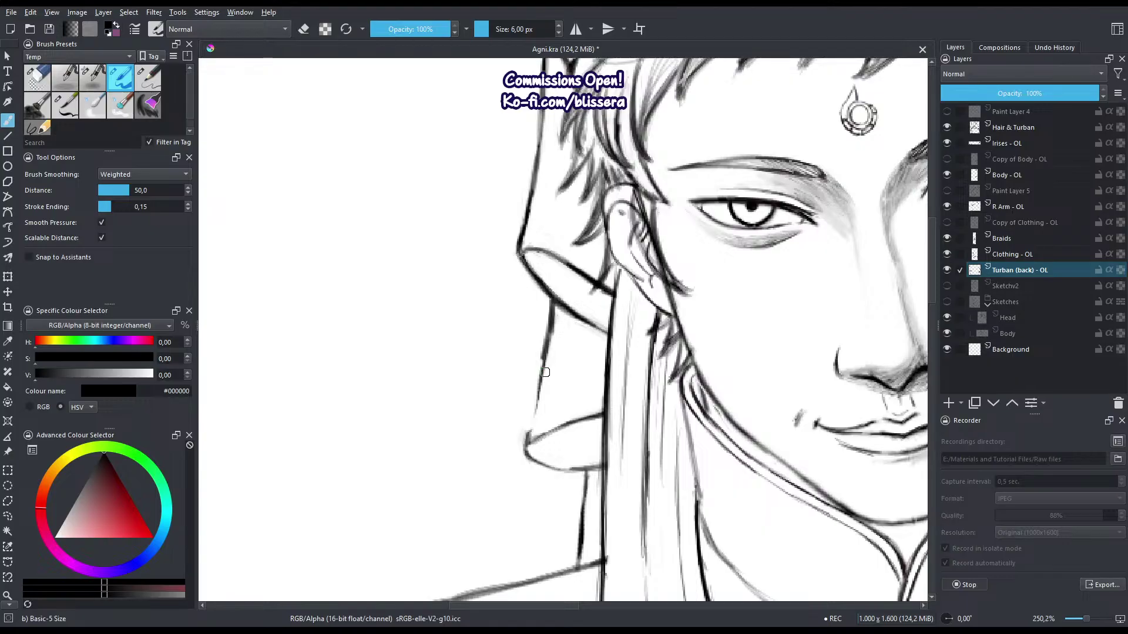
{"action": "left_click_drag", "start_coordinate": [547, 330], "coordinate": [529, 442]}
{"action": "key", "text": "bracketright"}
{"action": "key", "text": "bracketright"}
{"action": "key", "text": "bracketright"}
{"action": "left_click_drag", "start_coordinate": [541, 366], "coordinate": [530, 442]}
{"action": "left_click_drag", "start_coordinate": [531, 439], "coordinate": [527, 451]}
{"action": "key", "text": "ctrl+z"}
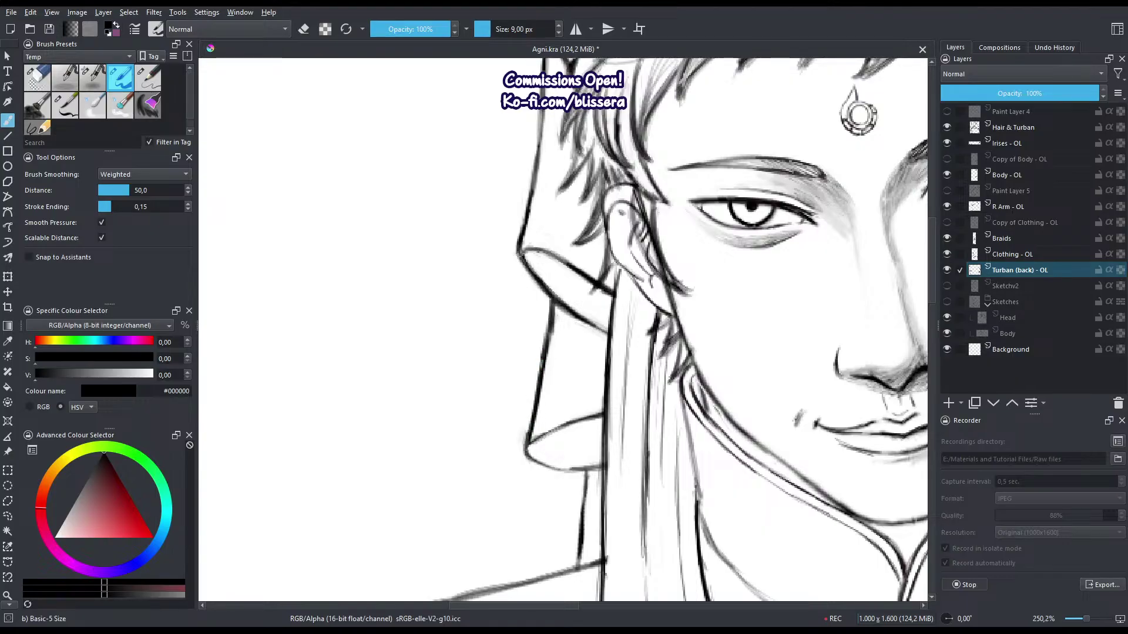
{"action": "left_click_drag", "start_coordinate": [548, 323], "coordinate": [546, 384]}
{"action": "left_click_drag", "start_coordinate": [539, 319], "coordinate": [487, 411]}
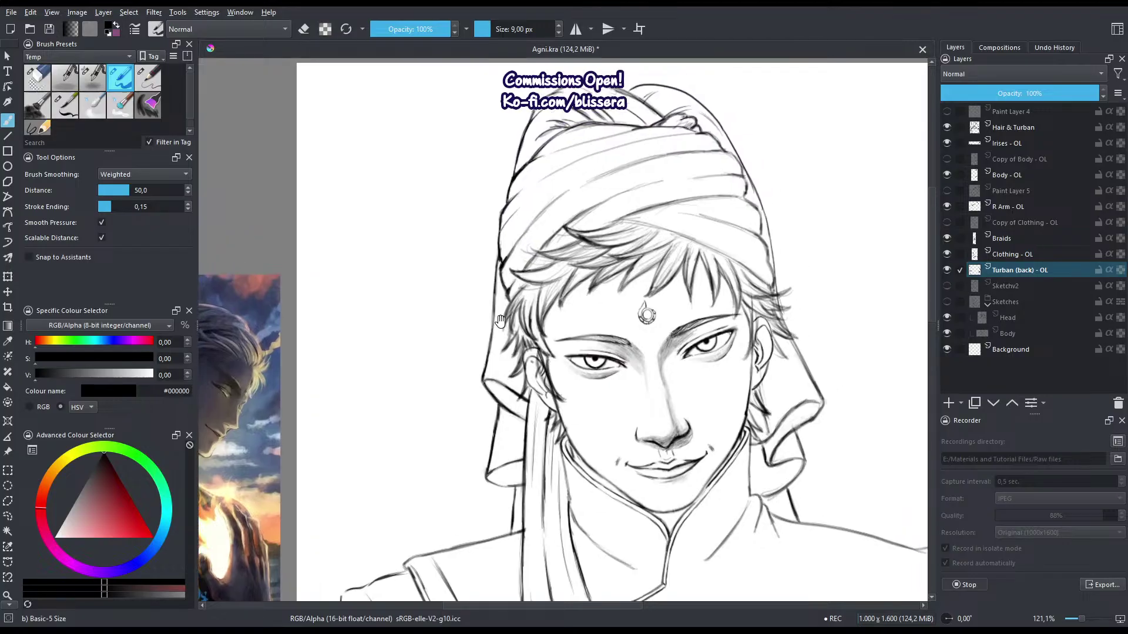
Ink the outer turban edge behind the ear on the braidless side with a 10 px brush and trim it with a 16 px eraser.
{"action": "mouse_move", "coordinate": [768, 403]}
{"action": "left_mouse_down"}
{"action": "mouse_move", "coordinate": [657, 448]}
{"action": "mouse_move", "coordinate": [674, 375]}
{"action": "left_mouse_up"}
{"action": "key", "text": "bracketright"}
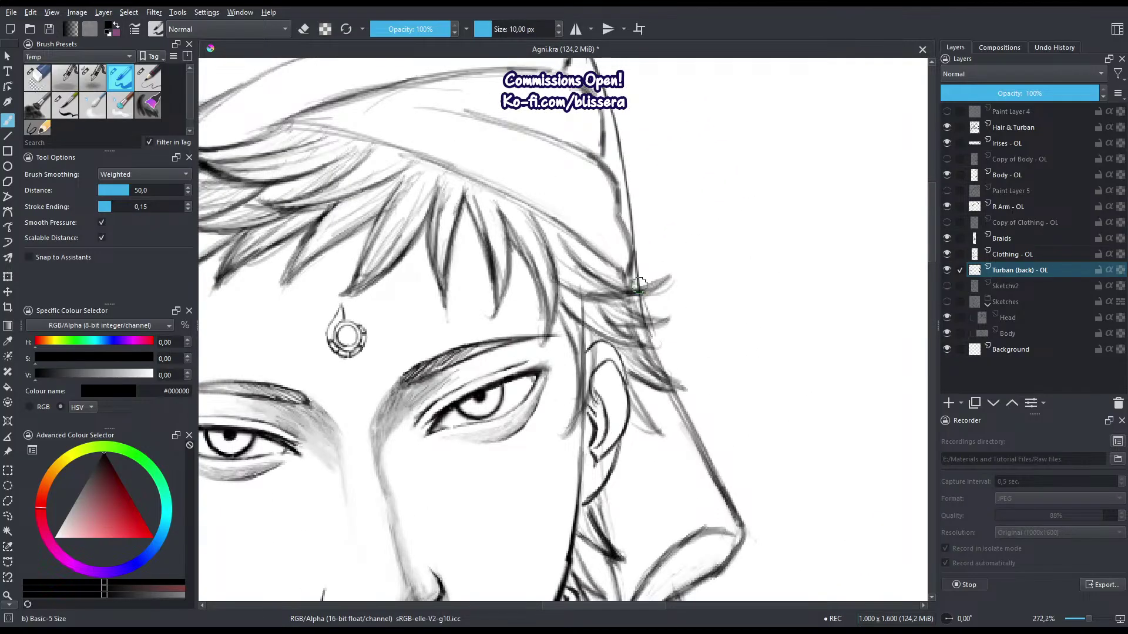
{"action": "left_click_drag", "start_coordinate": [638, 267], "coordinate": [657, 360]}
{"action": "left_click_drag", "start_coordinate": [644, 311], "coordinate": [676, 411]}
{"action": "mouse_move", "coordinate": [651, 331]}
{"action": "left_mouse_down"}
{"action": "mouse_move", "coordinate": [689, 440]}
{"action": "mouse_move", "coordinate": [726, 495]}
{"action": "left_mouse_up"}
{"action": "key", "text": "bracketright"}
{"action": "key", "text": "e"}
{"action": "key", "text": "bracketright"}
{"action": "key", "text": "bracketright"}
{"action": "left_click_drag", "start_coordinate": [696, 448], "coordinate": [647, 338]}
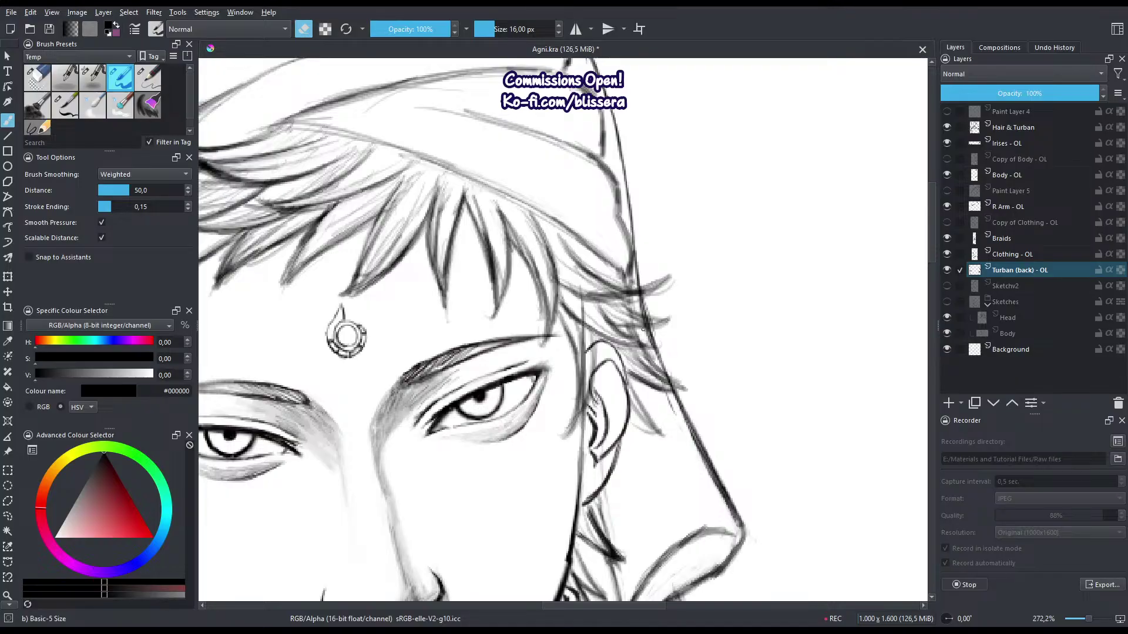
Re-ink the turban edge passing behind the side hair tips down to the cloth corner, and thin its inner side.
{"action": "key", "text": "e"}
{"action": "left_click_drag", "start_coordinate": [637, 296], "coordinate": [686, 434]}
{"action": "left_click_drag", "start_coordinate": [659, 362], "coordinate": [709, 464]}
{"action": "key", "text": "e"}
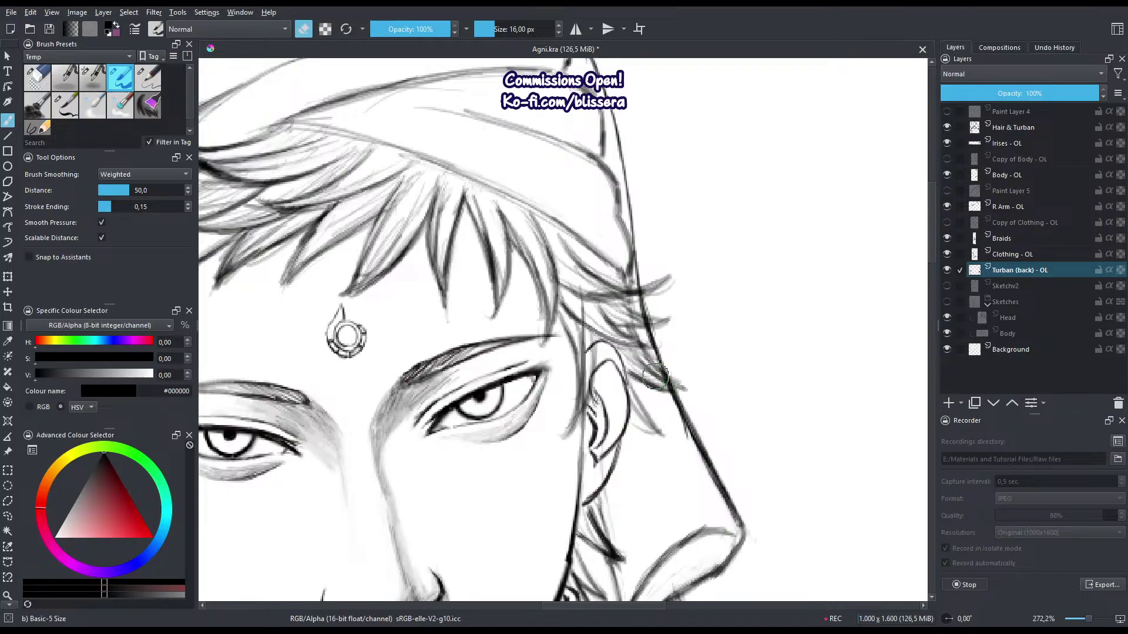
{"action": "left_click_drag", "start_coordinate": [649, 353], "coordinate": [696, 446]}
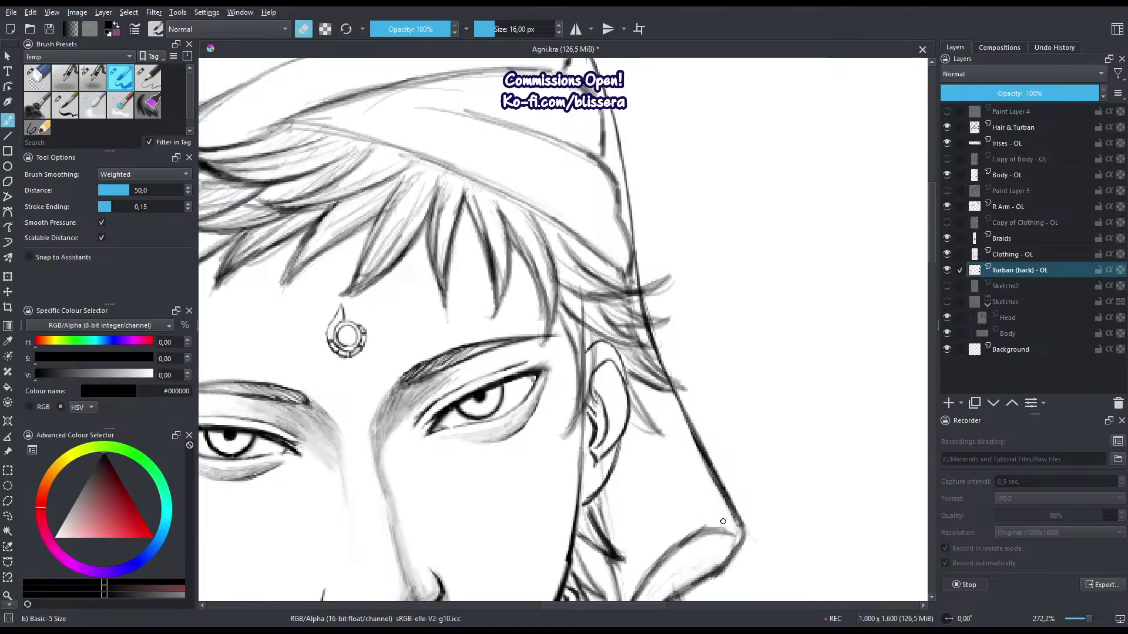
Darken the underside of the upper turban fold below the ear and trim the stroke with the 16 px eraser.
{"action": "left_click_drag", "start_coordinate": [723, 521], "coordinate": [714, 419]}
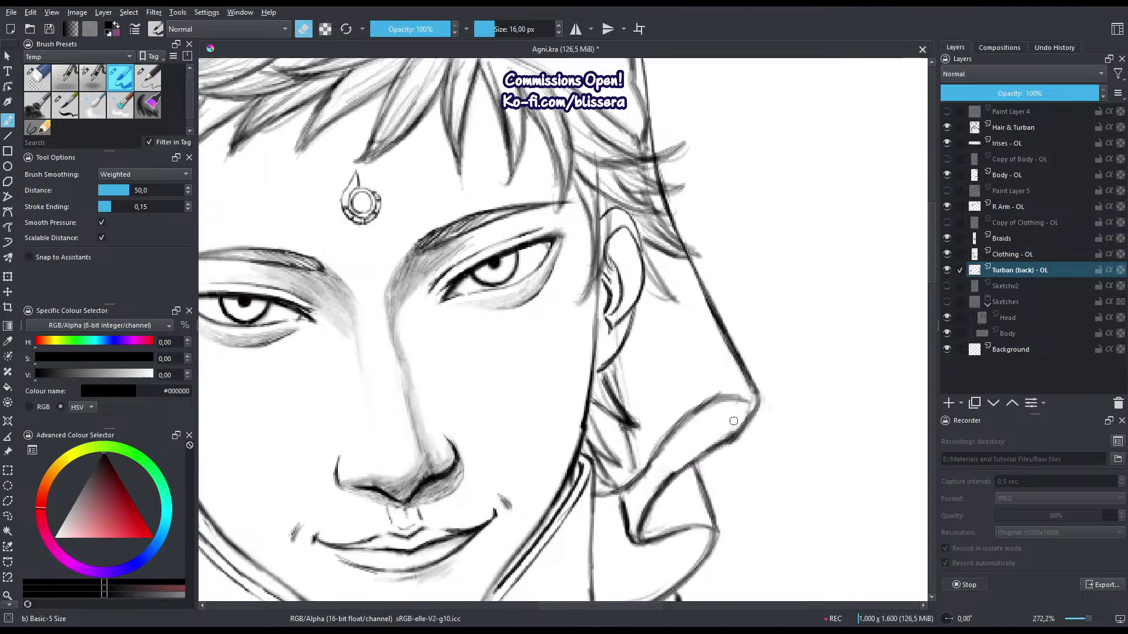
{"action": "key", "text": "e"}
{"action": "left_click_drag", "start_coordinate": [752, 413], "coordinate": [666, 473]}
{"action": "key", "text": "e"}
{"action": "left_click_drag", "start_coordinate": [750, 427], "coordinate": [694, 450]}
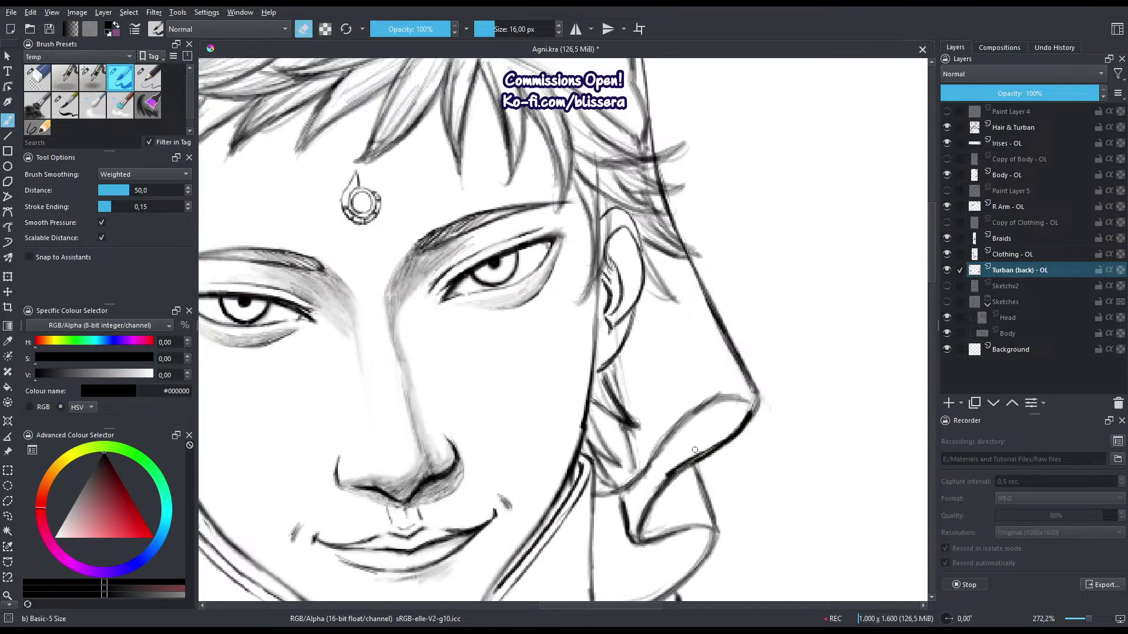
{"action": "key", "text": "e"}
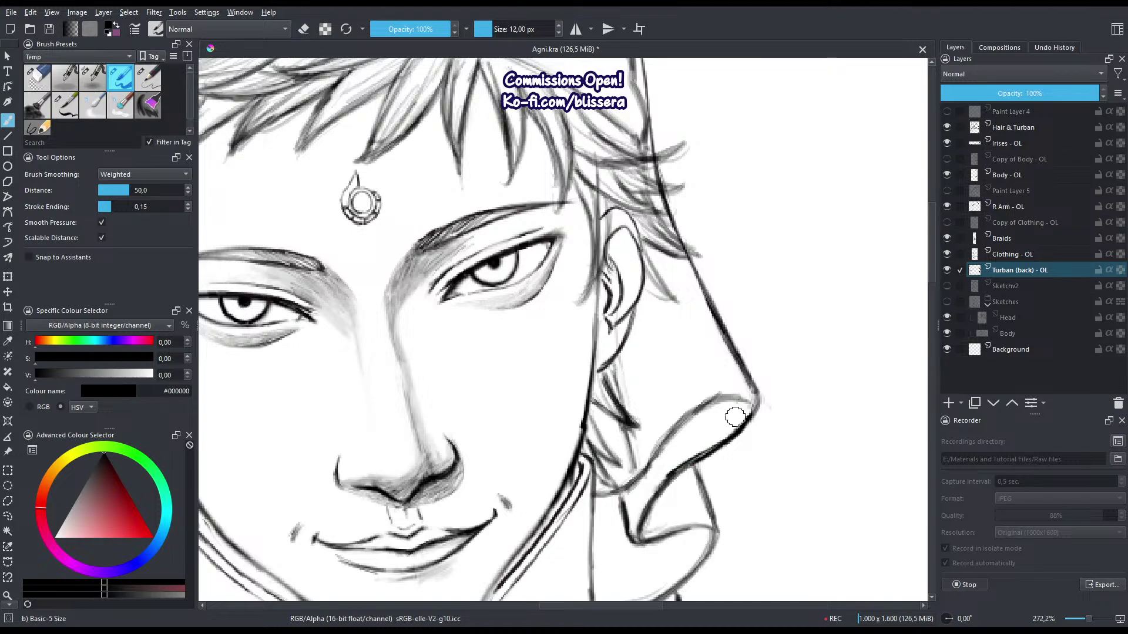
Ink both edges of the upper turban fold at 12 px, from the outer corner to the collar, and erase the rough upper line.
{"action": "left_click_drag", "start_coordinate": [722, 442], "coordinate": [654, 500]}
{"action": "mouse_move", "coordinate": [746, 411]}
{"action": "left_mouse_down"}
{"action": "mouse_move", "coordinate": [701, 404]}
{"action": "mouse_move", "coordinate": [654, 456]}
{"action": "left_mouse_up"}
{"action": "key", "text": "e"}
{"action": "mouse_move", "coordinate": [684, 416]}
{"action": "left_mouse_down"}
{"action": "mouse_move", "coordinate": [654, 447]}
{"action": "mouse_move", "coordinate": [657, 463]}
{"action": "left_mouse_up"}
{"action": "key", "text": "e"}
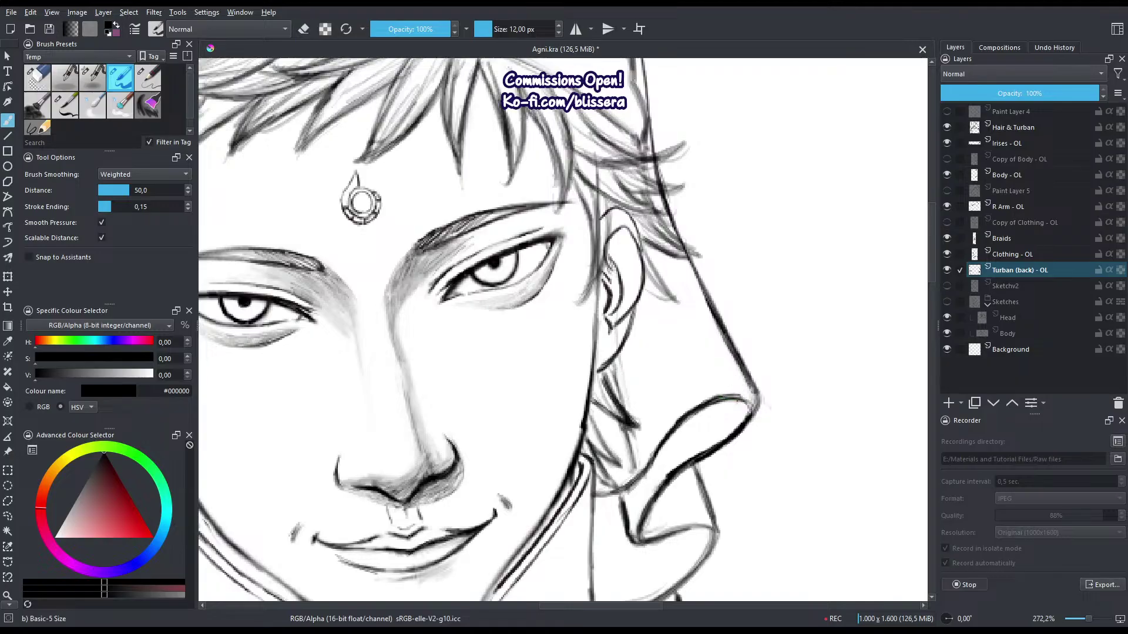
{"action": "left_click_drag", "start_coordinate": [734, 397], "coordinate": [754, 405]}
{"action": "mouse_move", "coordinate": [683, 416]}
{"action": "left_mouse_down"}
{"action": "mouse_move", "coordinate": [613, 496]}
{"action": "mouse_move", "coordinate": [590, 494]}
{"action": "left_mouse_up"}
{"action": "left_click_drag", "start_coordinate": [601, 472], "coordinate": [621, 441]}
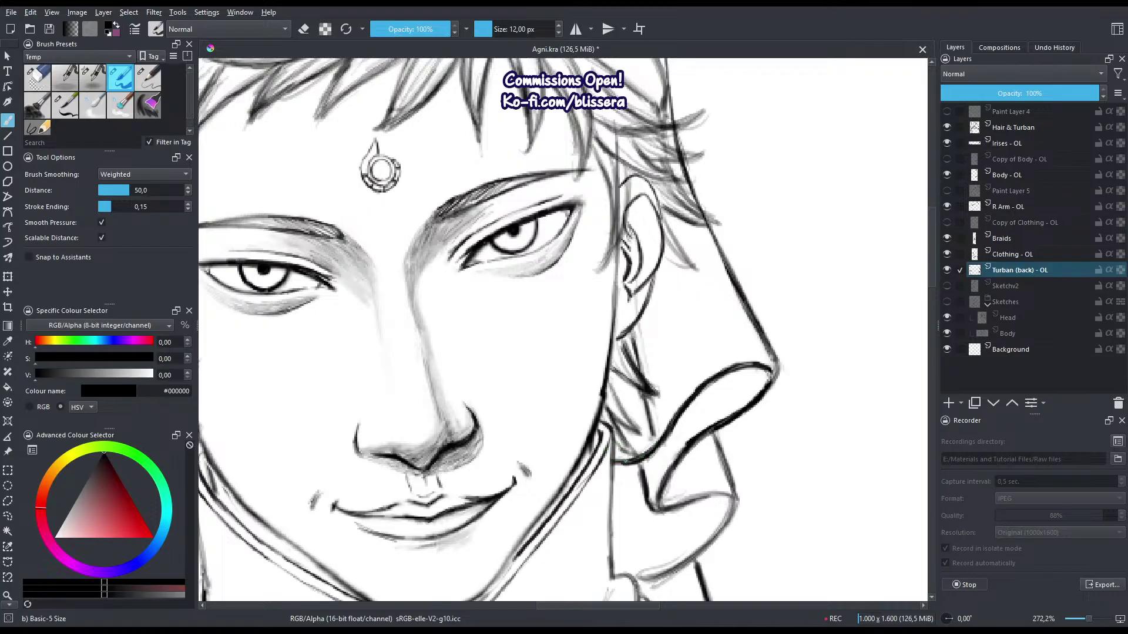
Ink the inner curve of the lower turban fold beneath the upper fold and clean up the rough lines beside it.
{"action": "mouse_move", "coordinate": [636, 486]}
{"action": "left_mouse_down"}
{"action": "mouse_move", "coordinate": [640, 448]}
{"action": "mouse_move", "coordinate": [693, 418]}
{"action": "left_mouse_up"}
{"action": "key", "text": "e"}
{"action": "mouse_move", "coordinate": [666, 463]}
{"action": "left_mouse_down"}
{"action": "mouse_move", "coordinate": [697, 414]}
{"action": "mouse_move", "coordinate": [651, 431]}
{"action": "mouse_move", "coordinate": [661, 461]}
{"action": "mouse_move", "coordinate": [689, 423]}
{"action": "mouse_move", "coordinate": [659, 473]}
{"action": "mouse_move", "coordinate": [638, 435]}
{"action": "mouse_move", "coordinate": [644, 420]}
{"action": "left_mouse_up"}
{"action": "key", "text": "e"}
{"action": "key", "text": "e"}
{"action": "key", "text": "e"}
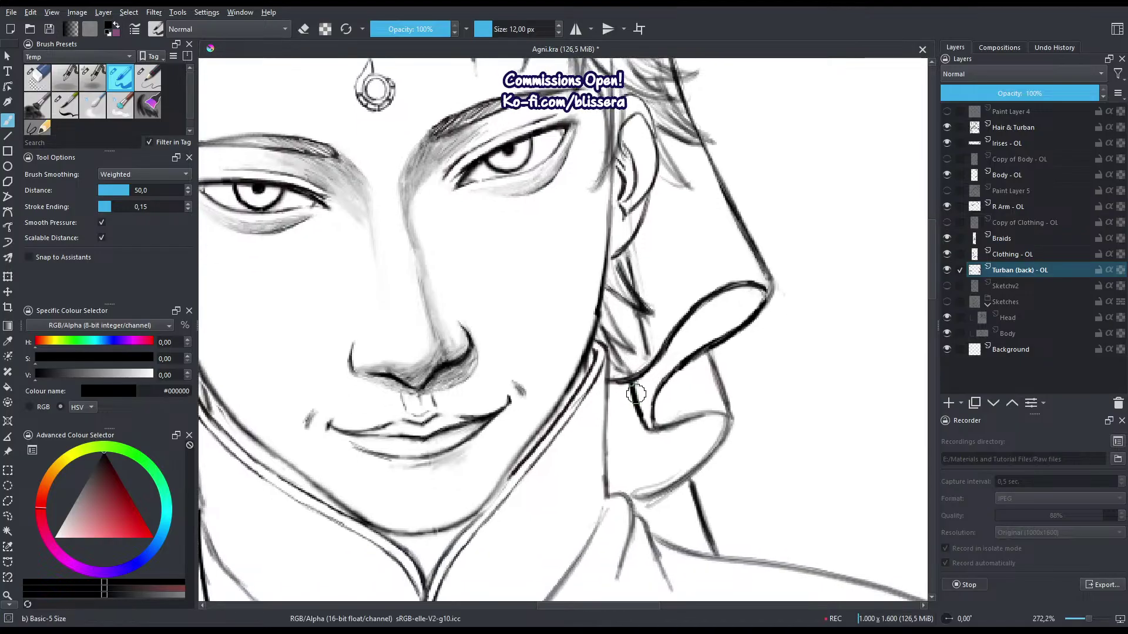
Clean up the short inner line of the lower turban fold and ink its outer side down to the corner with the 12 px brush.
{"action": "key", "text": "e"}
{"action": "left_click_drag", "start_coordinate": [628, 382], "coordinate": [646, 428]}
{"action": "key", "text": "e"}
{"action": "mouse_move", "coordinate": [708, 353]}
{"action": "left_mouse_down"}
{"action": "mouse_move", "coordinate": [730, 414]}
{"action": "mouse_move", "coordinate": [715, 451]}
{"action": "left_mouse_up"}
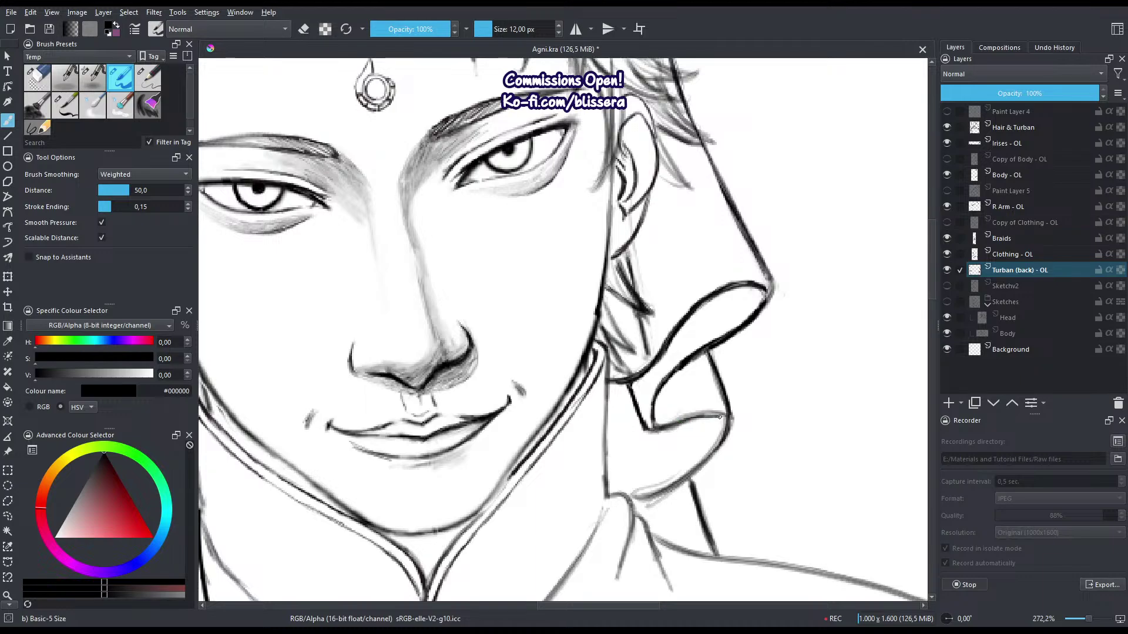
{"action": "key", "text": "e"}
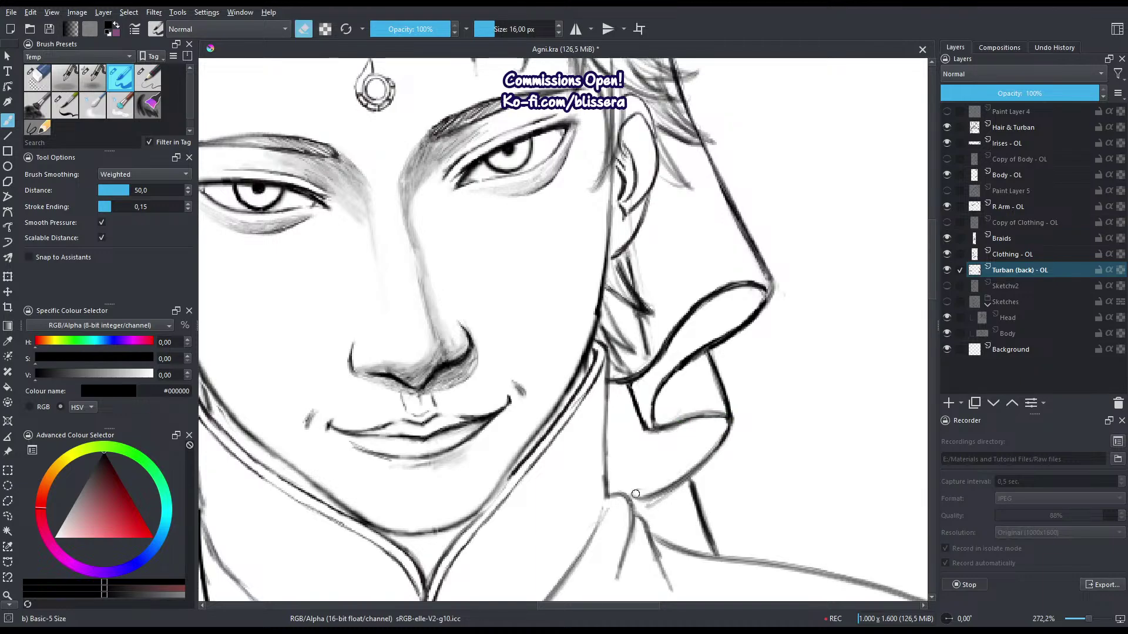
{"action": "key", "text": "e"}
{"action": "key", "text": "ctrl+z"}
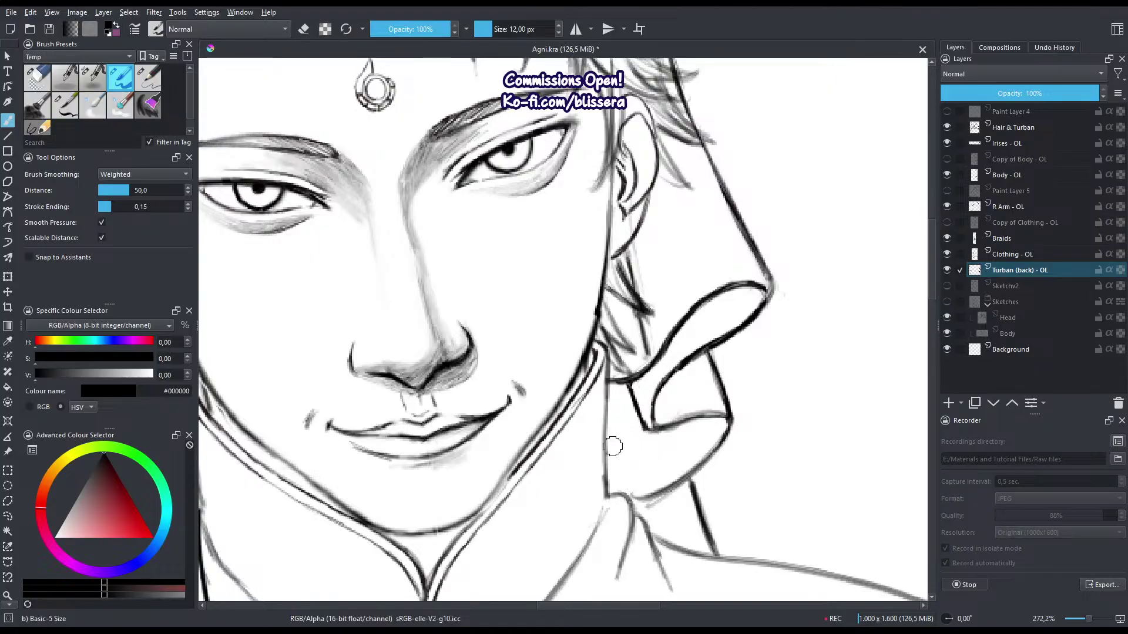
{"action": "left_click_drag", "start_coordinate": [604, 394], "coordinate": [629, 487]}
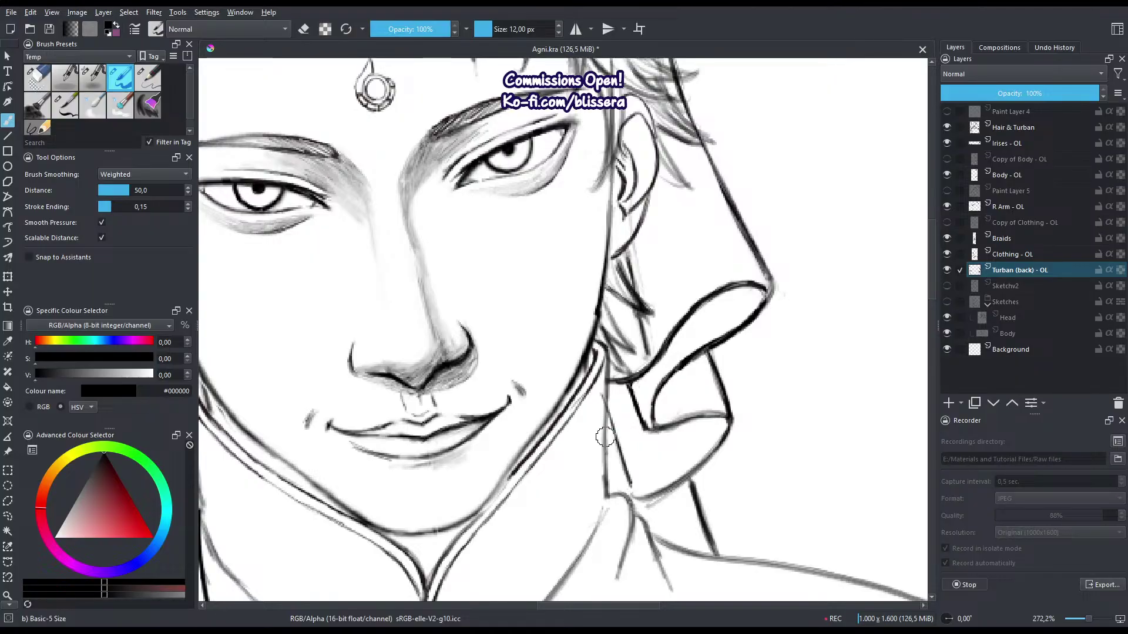
{"action": "key", "text": "ctrl+z"}
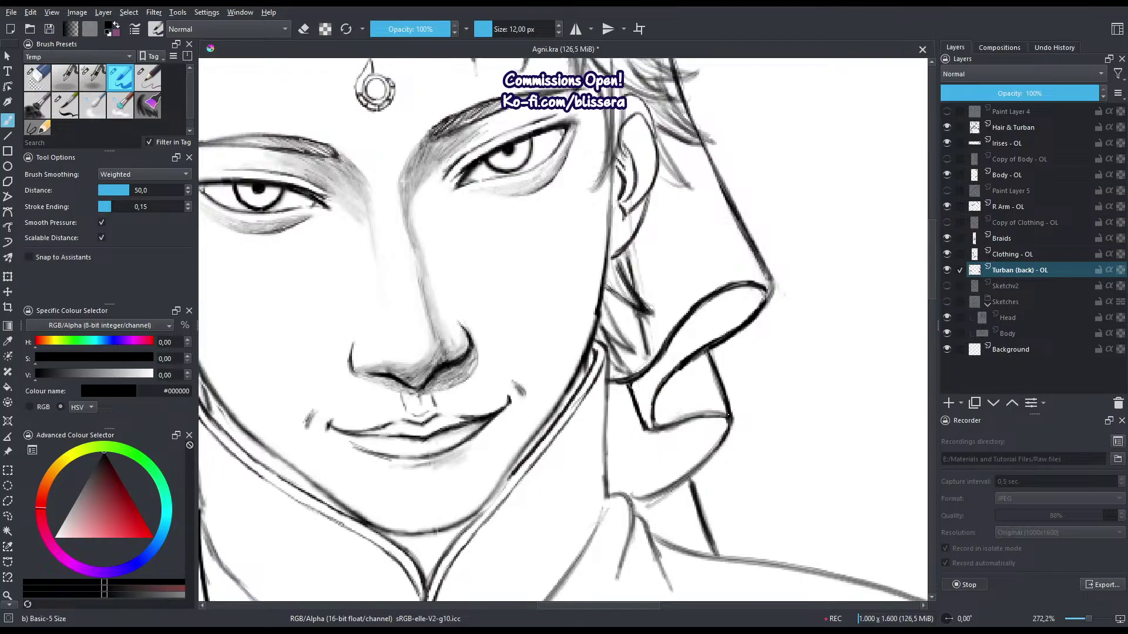
Ink the upper and bottom edges of the lower turban fold, undo the rejected strokes, and erase the rough end near the shoulder.
{"action": "left_click_drag", "start_coordinate": [722, 415], "coordinate": [650, 427]}
{"action": "mouse_move", "coordinate": [726, 432]}
{"action": "left_mouse_down"}
{"action": "mouse_move", "coordinate": [641, 497]}
{"action": "mouse_move", "coordinate": [624, 492]}
{"action": "mouse_move", "coordinate": [659, 479]}
{"action": "left_mouse_up"}
{"action": "key", "text": "ctrl+z"}
{"action": "key", "text": "ctrl+z"}
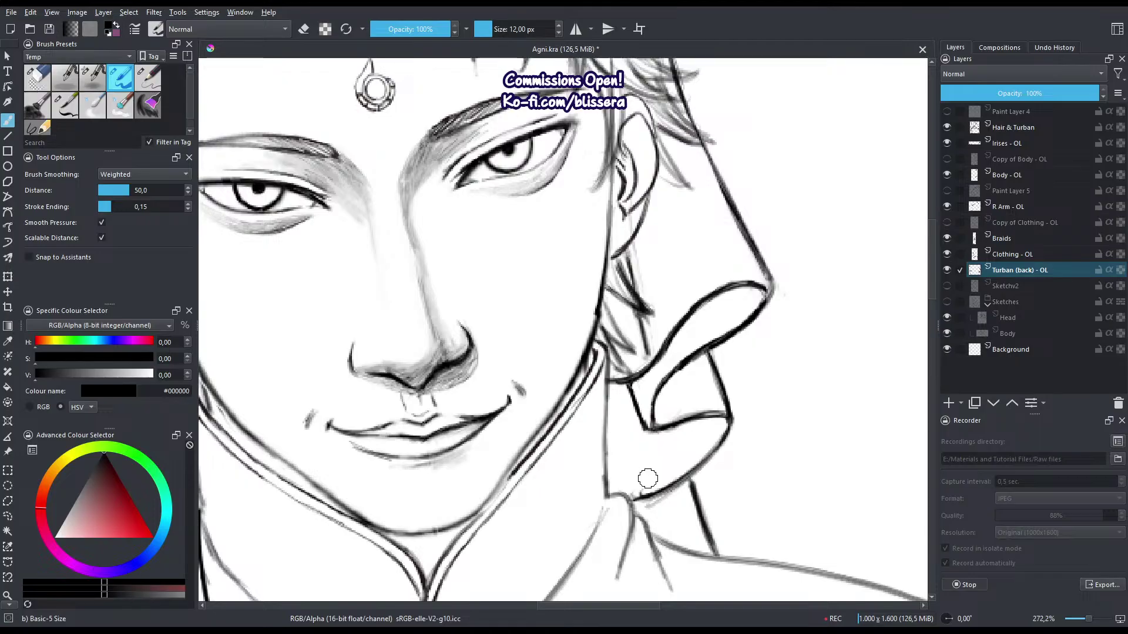
{"action": "key", "text": "e"}
{"action": "left_click_drag", "start_coordinate": [643, 490], "coordinate": [645, 509]}
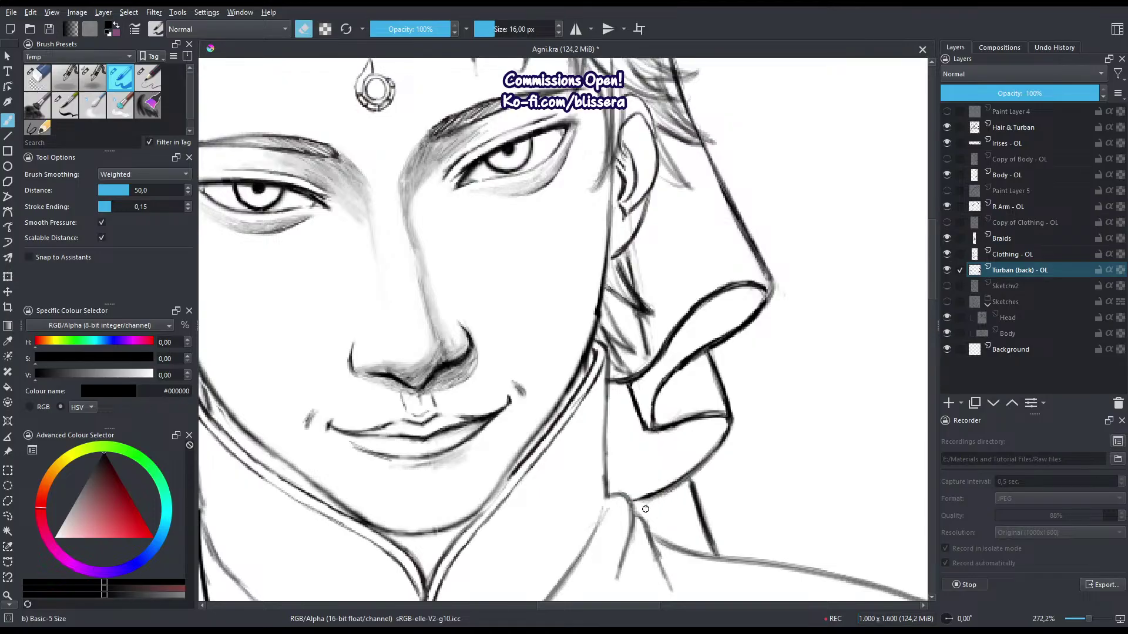
Draw a thin crease line down the turban cloth beside the collar, under the upper fold.
{"action": "key", "text": "e"}
{"action": "mouse_move", "coordinate": [606, 407]}
{"action": "left_mouse_down"}
{"action": "mouse_move", "coordinate": [620, 469]}
{"action": "mouse_move", "coordinate": [607, 426]}
{"action": "mouse_move", "coordinate": [619, 475]}
{"action": "left_mouse_up"}
{"action": "scroll", "coordinate": [600, 474], "scroll_direction": "down", "scroll_amount": 2}
Ink the upper and lower edges of the turban fold beside the braids as a dark clean curve with the 12 px brush.
{"action": "left_click_drag", "start_coordinate": [511, 484], "coordinate": [690, 471]}
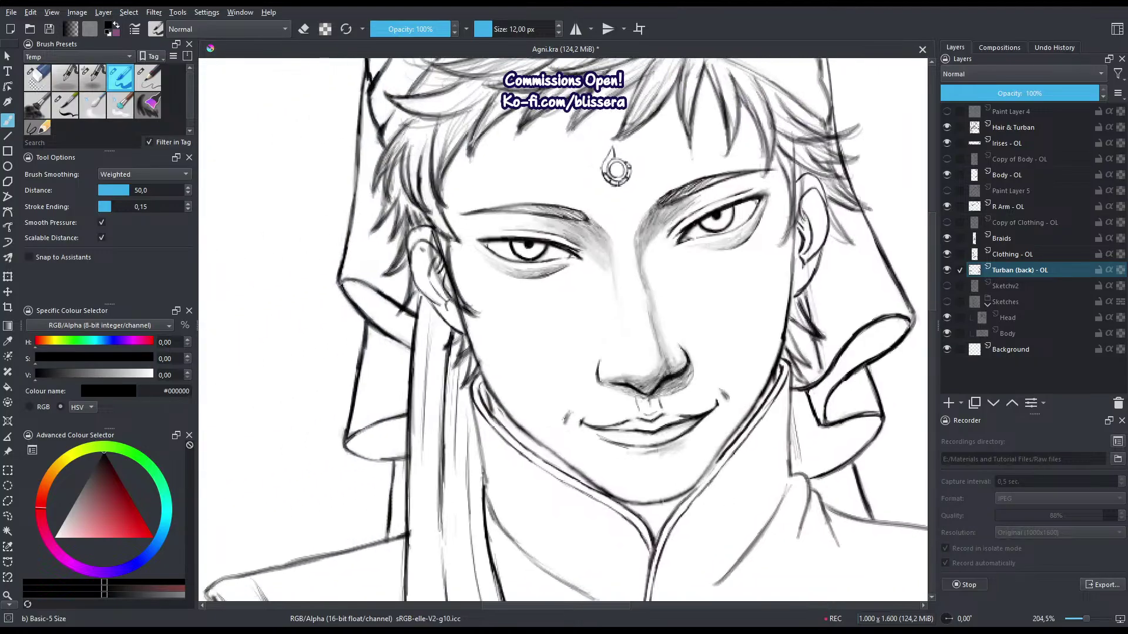
{"action": "left_click_drag", "start_coordinate": [441, 398], "coordinate": [539, 353]}
{"action": "scroll", "coordinate": [487, 272], "scroll_direction": "up", "scroll_amount": 3}
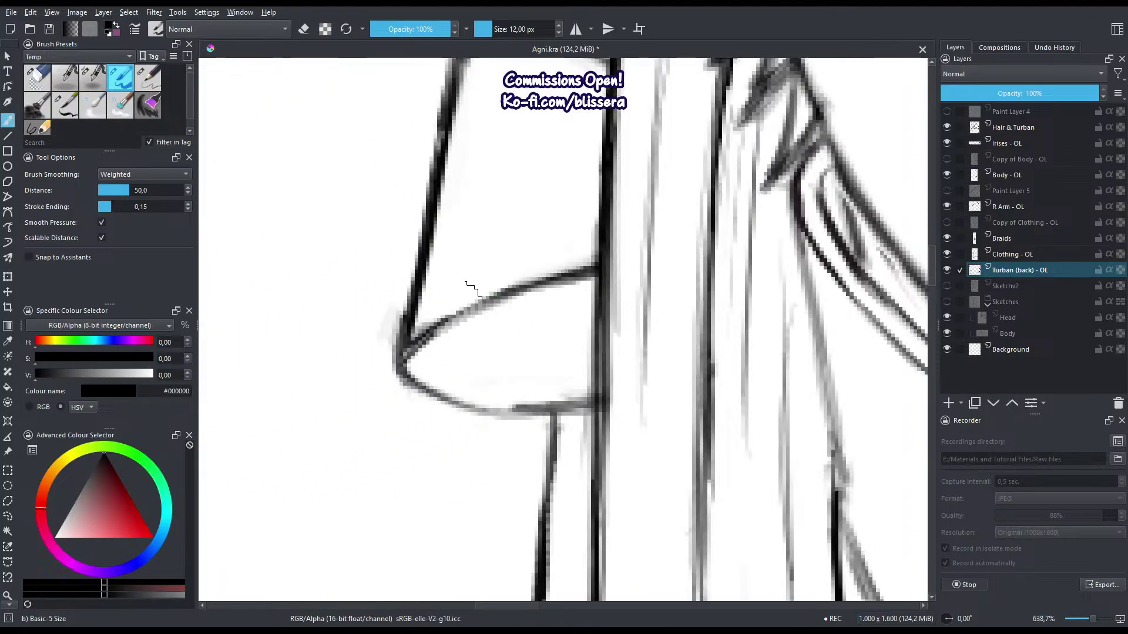
{"action": "mouse_move", "coordinate": [505, 291]}
{"action": "left_mouse_down"}
{"action": "mouse_move", "coordinate": [433, 328]}
{"action": "mouse_move", "coordinate": [410, 356]}
{"action": "mouse_move", "coordinate": [411, 385]}
{"action": "mouse_move", "coordinate": [481, 406]}
{"action": "mouse_move", "coordinate": [575, 396]}
{"action": "mouse_move", "coordinate": [490, 404]}
{"action": "mouse_move", "coordinate": [424, 387]}
{"action": "left_mouse_up"}
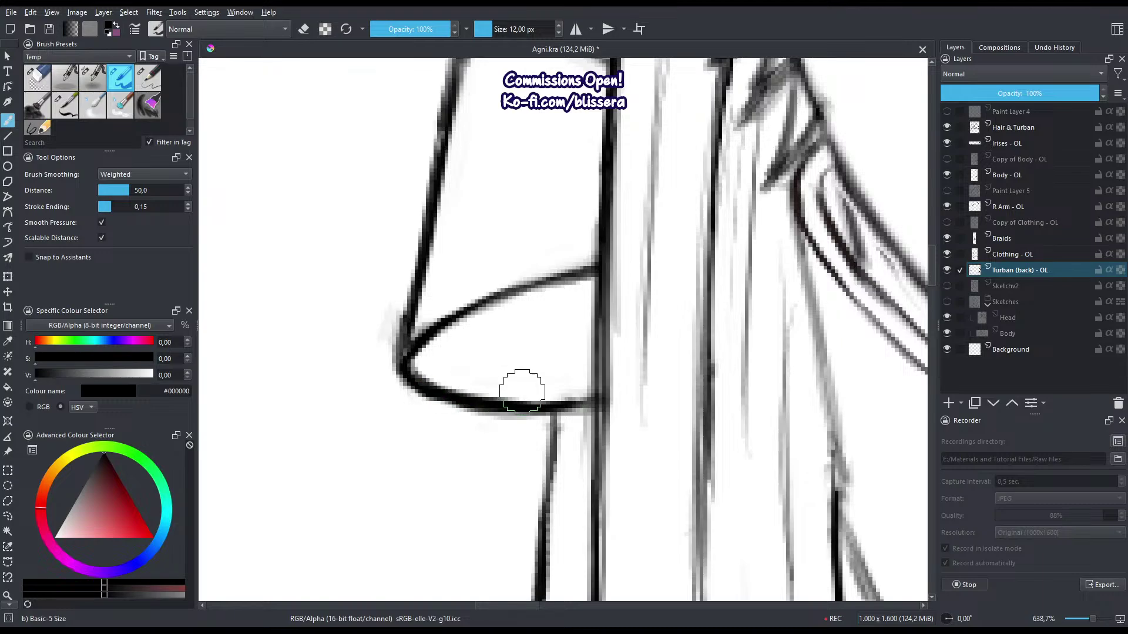
Ink the bottom edge of the lower turban fold beside the braids and erase where it overlaps the braid.
{"action": "mouse_move", "coordinate": [508, 408]}
{"action": "left_mouse_down"}
{"action": "mouse_move", "coordinate": [593, 406]}
{"action": "mouse_move", "coordinate": [555, 410]}
{"action": "left_mouse_up"}
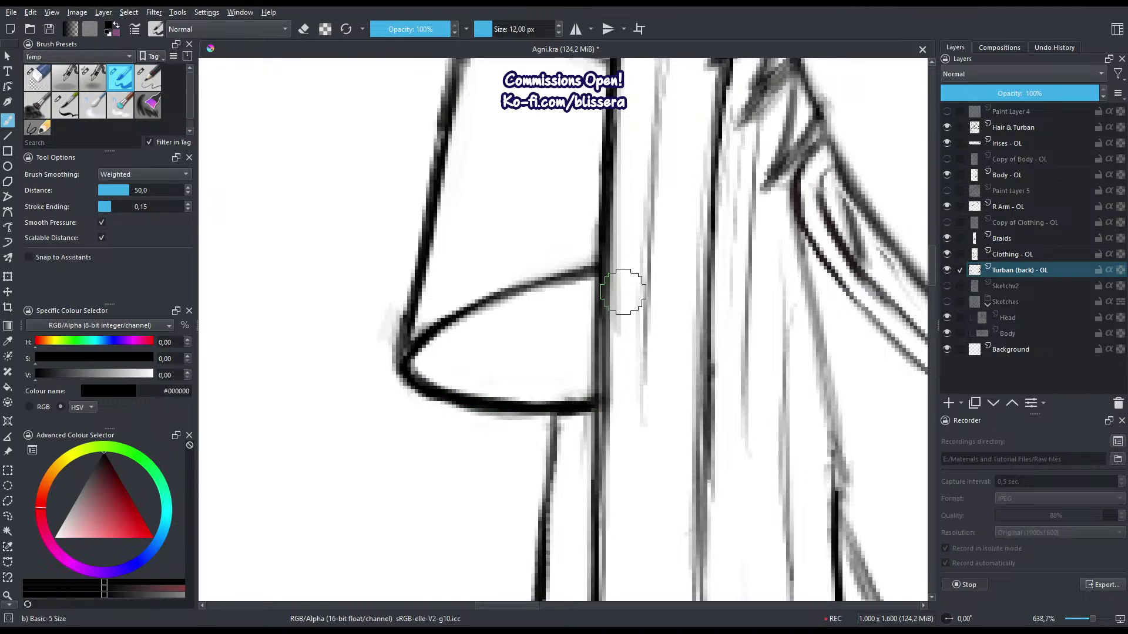
{"action": "key", "text": "e"}
{"action": "left_click_drag", "start_coordinate": [617, 347], "coordinate": [606, 407]}
{"action": "key", "text": "e"}
{"action": "left_click_drag", "start_coordinate": [561, 347], "coordinate": [494, 411]}
{"action": "left_click_drag", "start_coordinate": [494, 412], "coordinate": [491, 501]}
{"action": "key", "text": "m"}
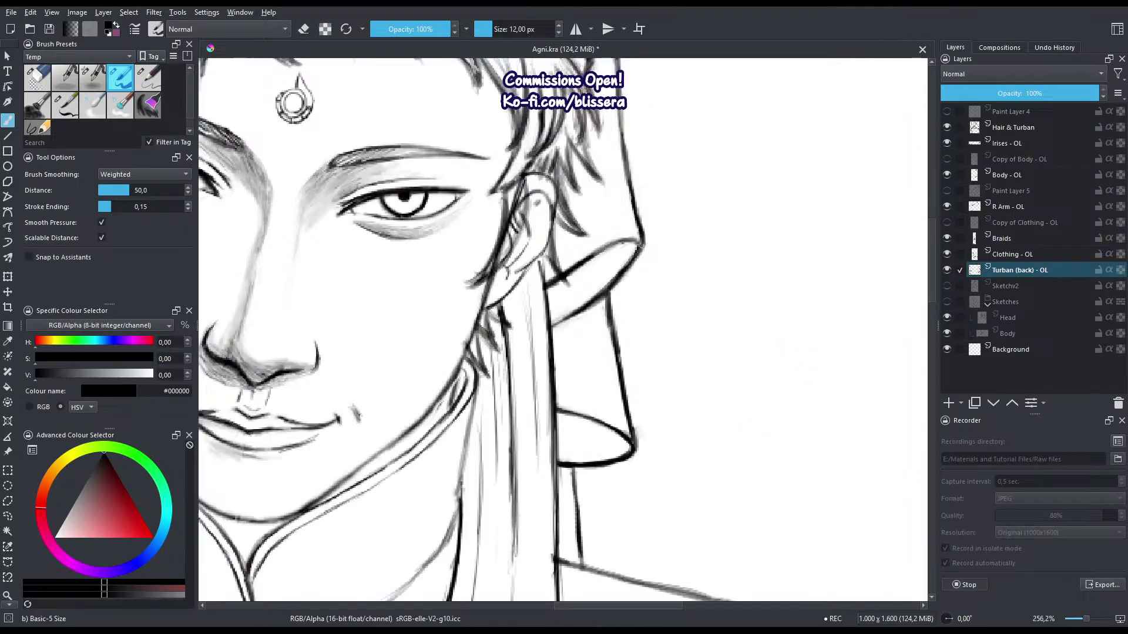
Thin the upper edge of the upper turban fold below the ear with the 16 px eraser and re-ink it at 12 px.
{"action": "scroll", "coordinate": [646, 199], "scroll_direction": "up", "scroll_amount": 3}
{"action": "key", "text": "e"}
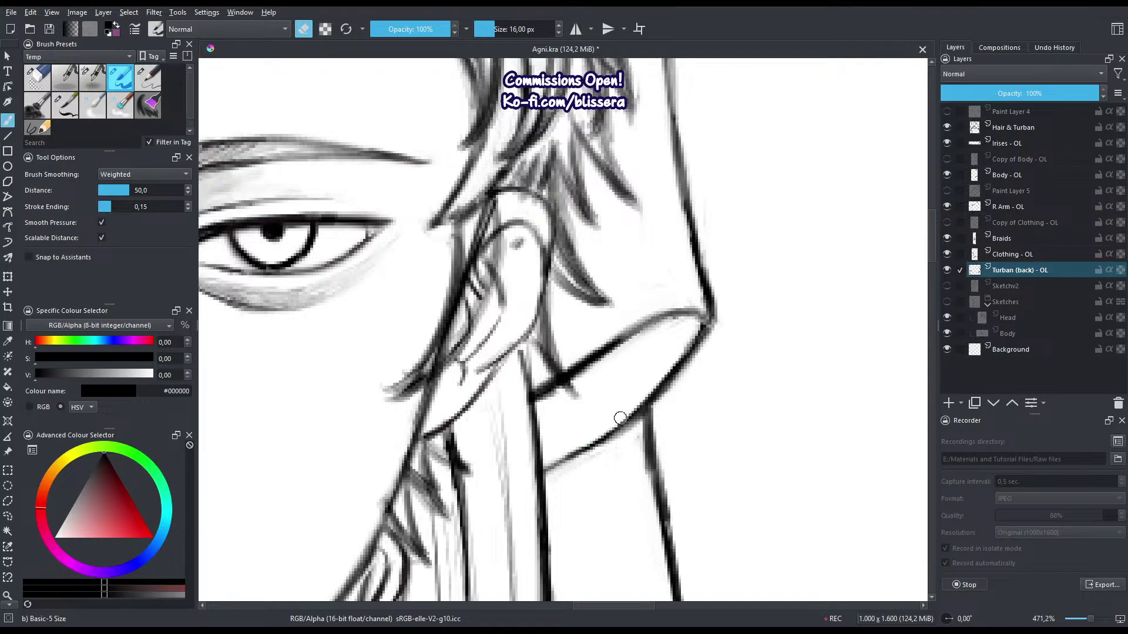
{"action": "mouse_move", "coordinate": [687, 316]}
{"action": "left_mouse_down"}
{"action": "mouse_move", "coordinate": [648, 382]}
{"action": "mouse_move", "coordinate": [638, 348]}
{"action": "mouse_move", "coordinate": [601, 372]}
{"action": "mouse_move", "coordinate": [622, 345]}
{"action": "mouse_move", "coordinate": [570, 366]}
{"action": "mouse_move", "coordinate": [607, 341]}
{"action": "mouse_move", "coordinate": [534, 382]}
{"action": "left_mouse_up"}
{"action": "left_click_drag", "start_coordinate": [606, 336], "coordinate": [532, 382]}
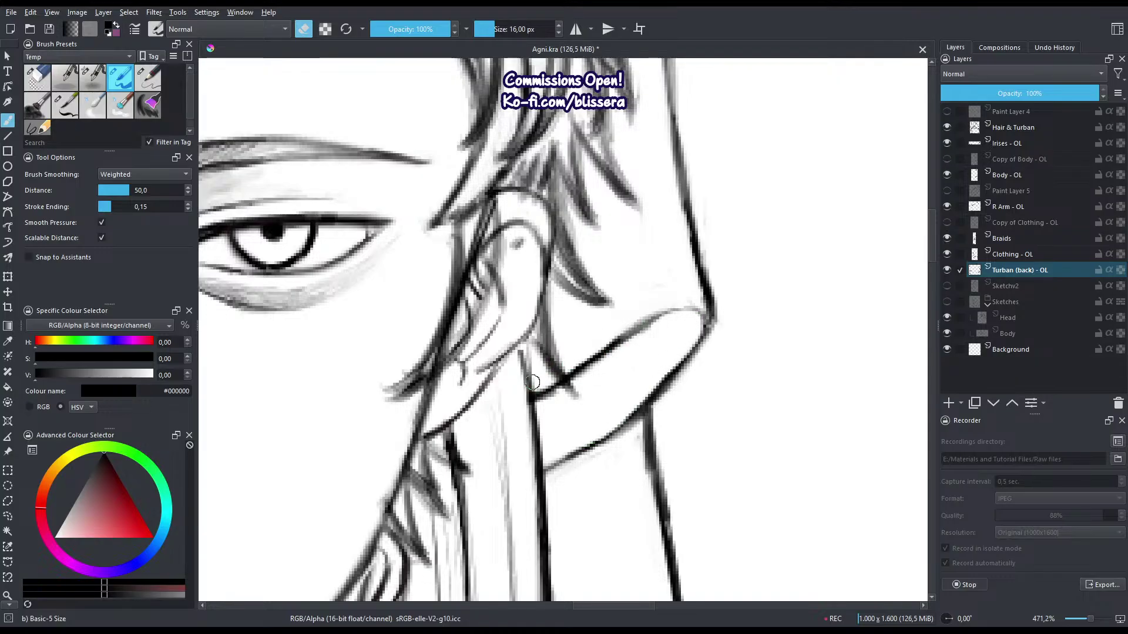
{"action": "left_click_drag", "start_coordinate": [646, 323], "coordinate": [535, 392]}
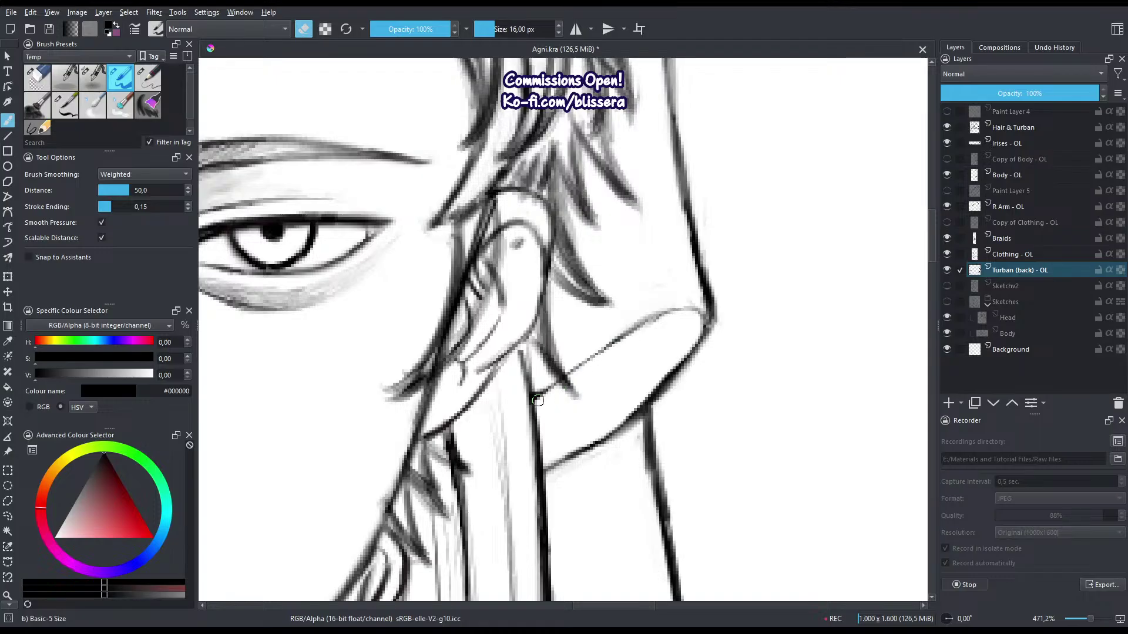
{"action": "key", "text": "e"}
{"action": "mouse_move", "coordinate": [681, 309]}
{"action": "left_mouse_down"}
{"action": "mouse_move", "coordinate": [532, 394]}
{"action": "mouse_move", "coordinate": [592, 361]}
{"action": "left_mouse_up"}
{"action": "key", "text": "e"}
{"action": "key", "text": "e"}
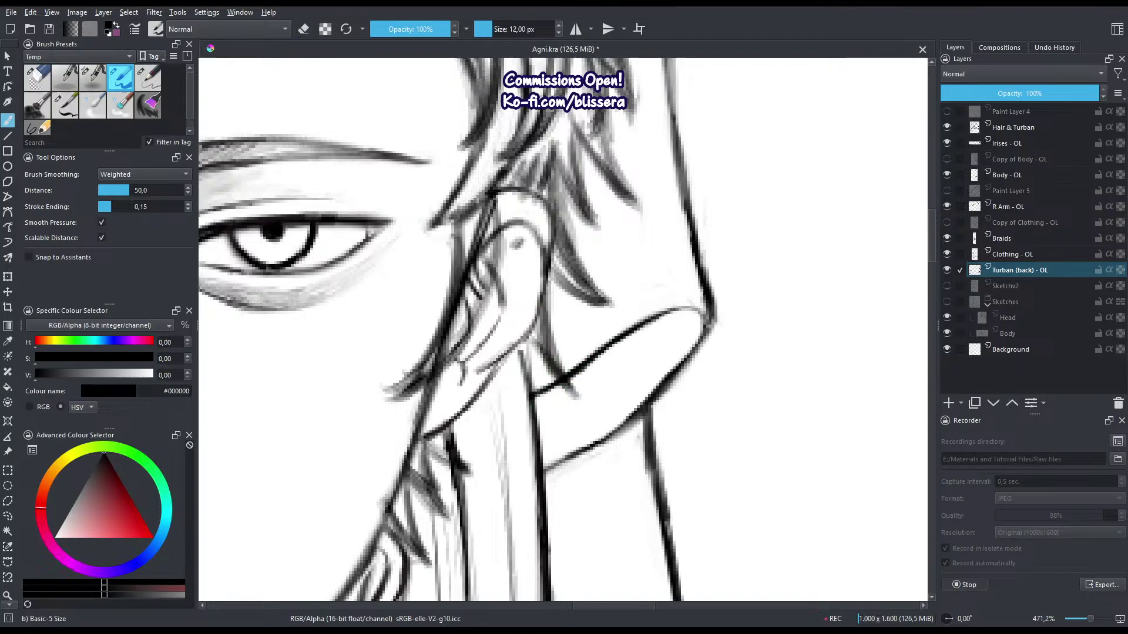
Ink the outer corner and lower edge of the upper turban fold beside the braids with the 12 px brush.
{"action": "left_click_drag", "start_coordinate": [704, 323], "coordinate": [712, 302]}
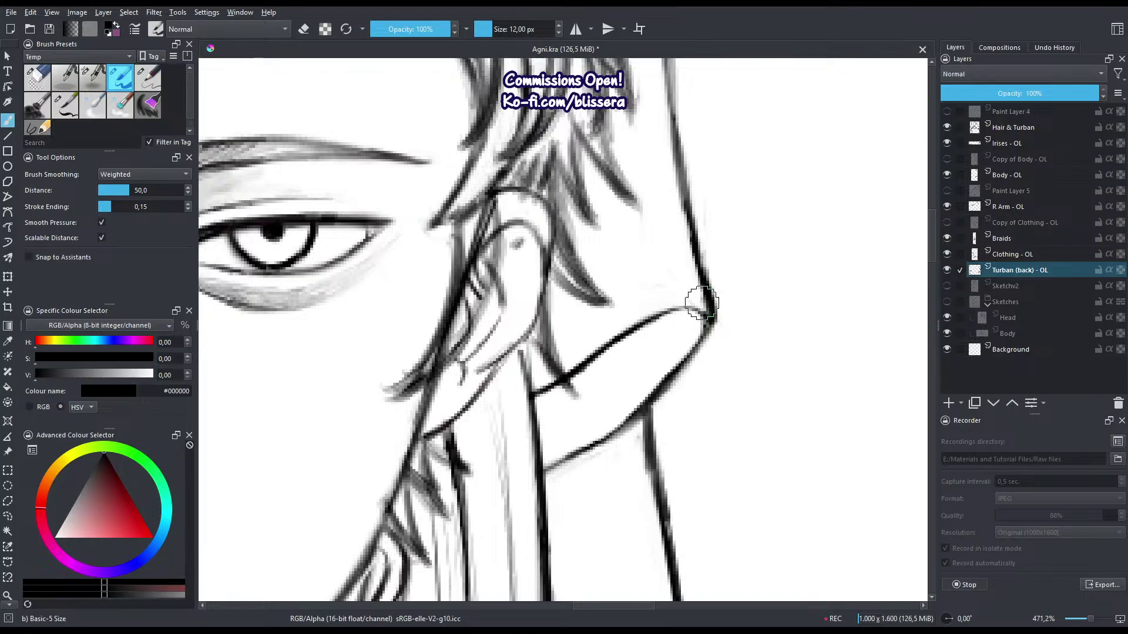
{"action": "mouse_move", "coordinate": [678, 369]}
{"action": "left_mouse_down"}
{"action": "mouse_move", "coordinate": [707, 331]}
{"action": "mouse_move", "coordinate": [693, 347]}
{"action": "mouse_move", "coordinate": [702, 319]}
{"action": "mouse_move", "coordinate": [651, 402]}
{"action": "left_mouse_up"}
{"action": "key", "text": "e"}
{"action": "key", "text": "e"}
{"action": "left_click_drag", "start_coordinate": [708, 335], "coordinate": [645, 407]}
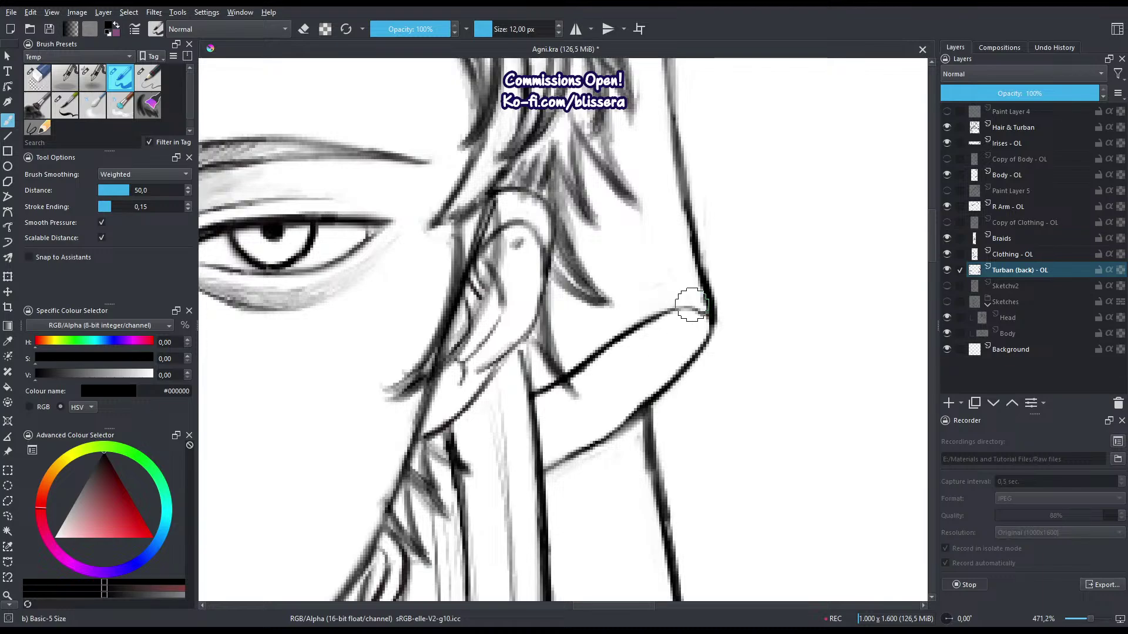
Erase the rough tip of the upper fold and redraw its corner joining the cloth's outer side line.
{"action": "key", "text": "e"}
{"action": "mouse_move", "coordinate": [667, 318]}
{"action": "left_mouse_down"}
{"action": "mouse_move", "coordinate": [711, 329]}
{"action": "mouse_move", "coordinate": [693, 262]}
{"action": "mouse_move", "coordinate": [707, 273]}
{"action": "mouse_move", "coordinate": [716, 323]}
{"action": "left_mouse_up"}
{"action": "key", "text": "e"}
{"action": "key", "text": "e"}
{"action": "key", "text": "e"}
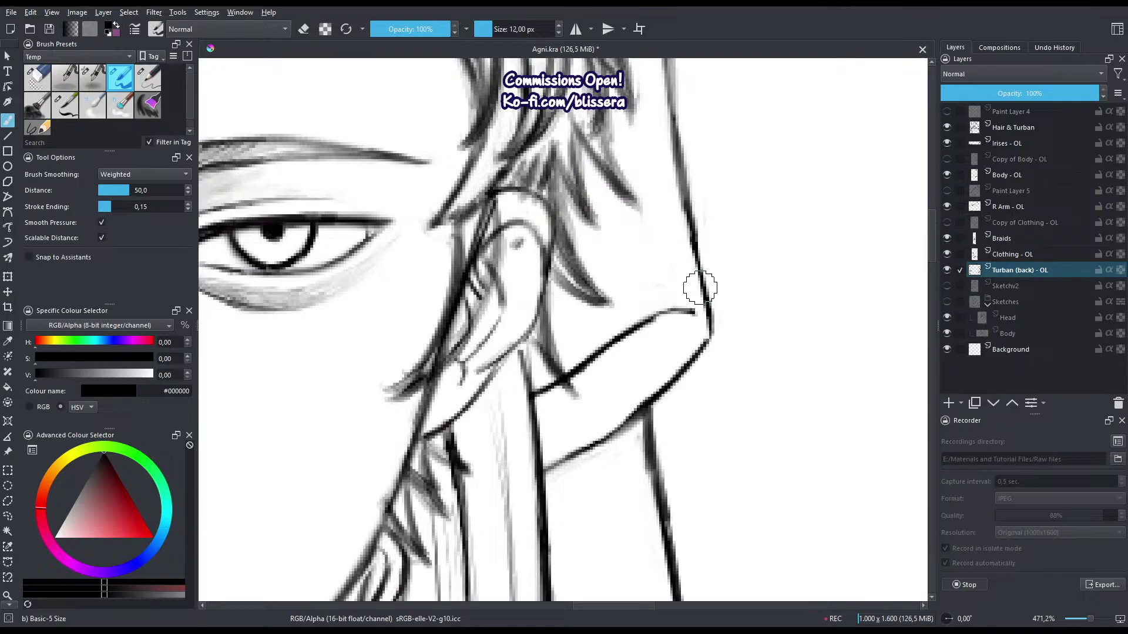
{"action": "left_click_drag", "start_coordinate": [697, 253], "coordinate": [712, 320]}
{"action": "mouse_move", "coordinate": [701, 278]}
{"action": "left_mouse_down"}
{"action": "mouse_move", "coordinate": [703, 345]}
{"action": "mouse_move", "coordinate": [707, 316]}
{"action": "left_mouse_up"}
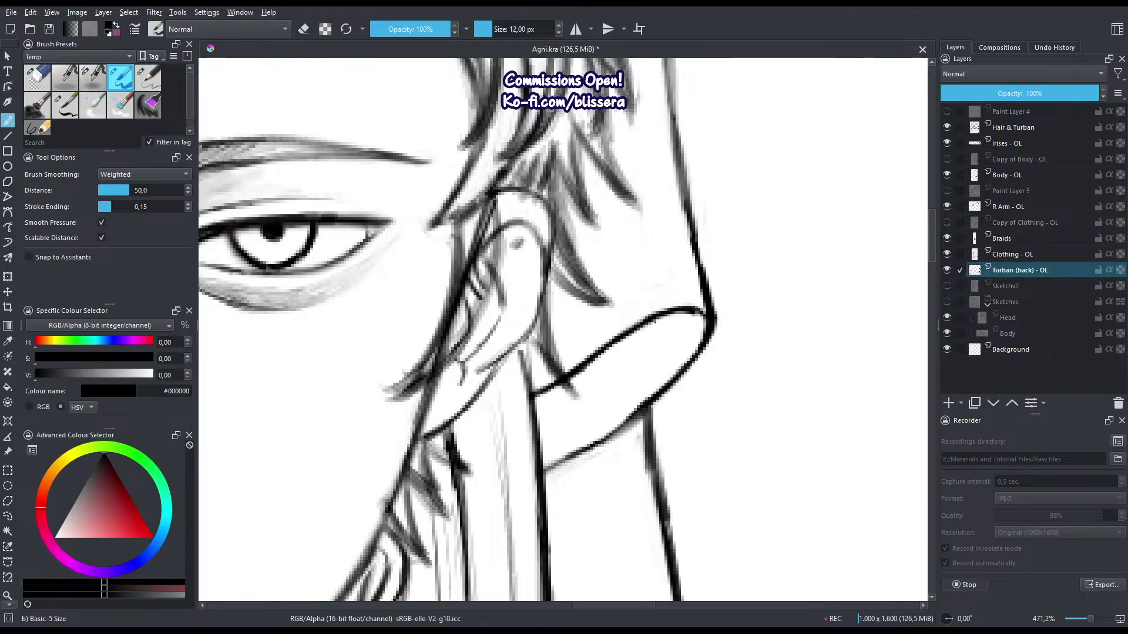
Thin the lower edge of the upper turban fold on the side without braids, using the 16 px eraser.
{"action": "left_click_drag", "start_coordinate": [645, 289], "coordinate": [757, 595]}
{"action": "left_click_drag", "start_coordinate": [538, 561], "coordinate": [654, 504]}
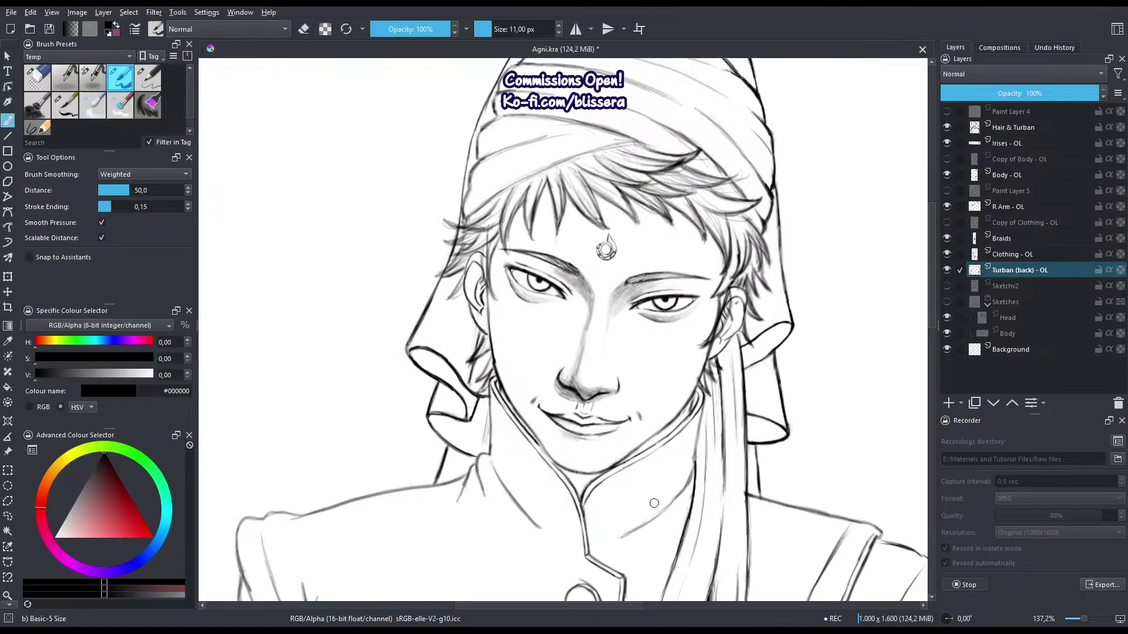
{"action": "key", "text": "bracketleft"}
{"action": "key", "text": "m"}
{"action": "scroll", "coordinate": [658, 352], "scroll_direction": "up", "scroll_amount": 5}
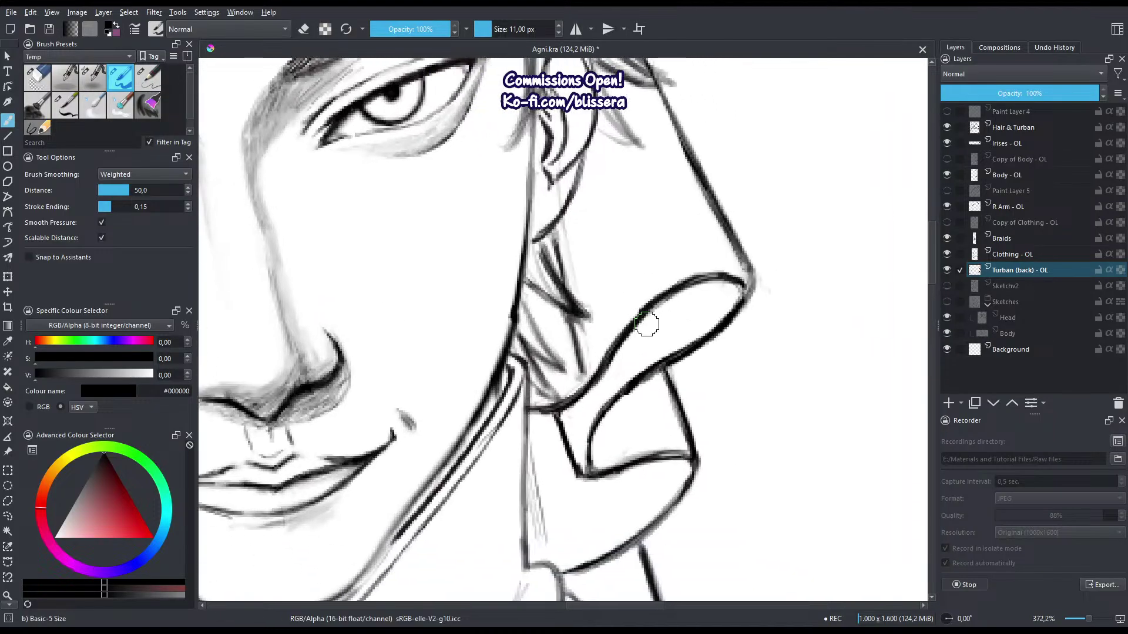
{"action": "key", "text": "e"}
{"action": "left_click_drag", "start_coordinate": [651, 382], "coordinate": [594, 435]}
{"action": "left_click_drag", "start_coordinate": [695, 355], "coordinate": [658, 376]}
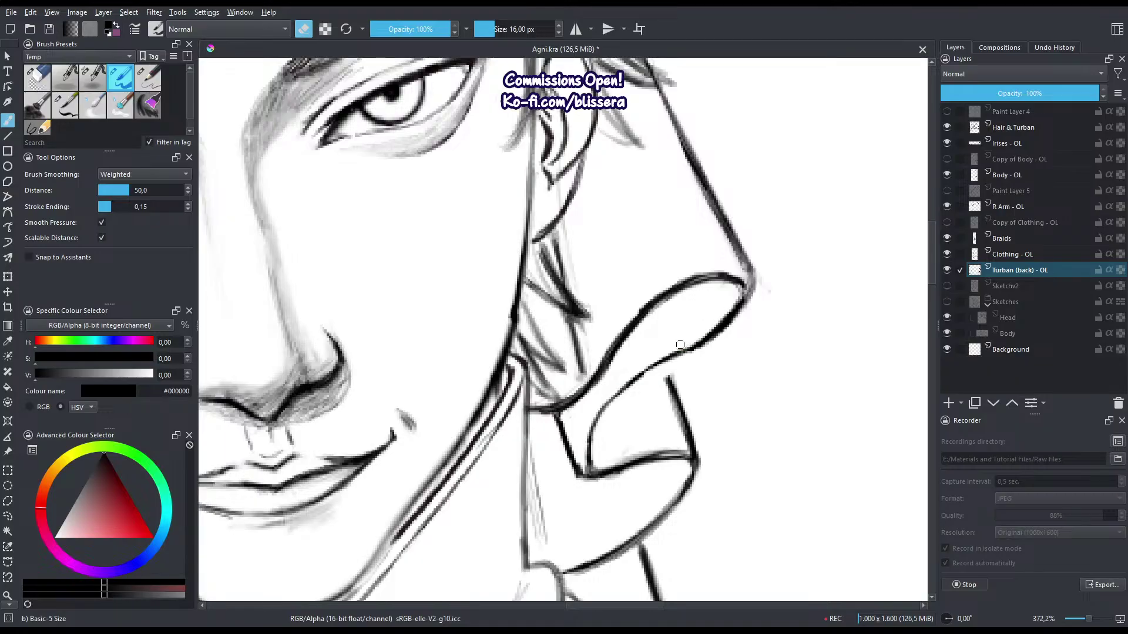
{"action": "left_click_drag", "start_coordinate": [732, 290], "coordinate": [708, 326]}
{"action": "key", "text": "e"}
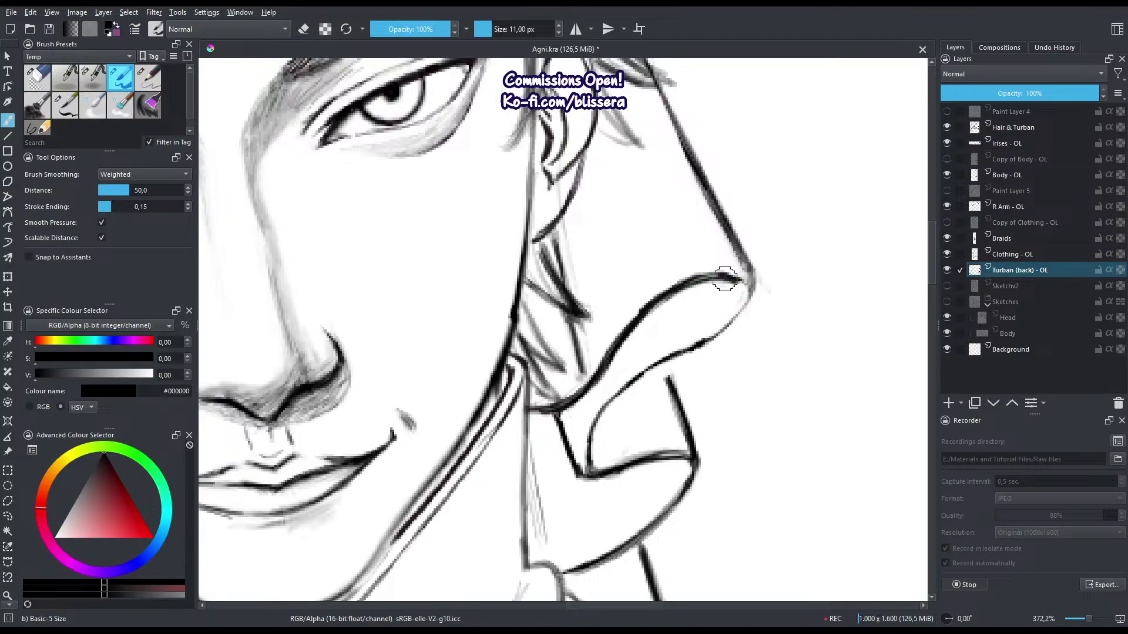
Re-ink that fold's outer corner and lower edge with the 11 px brush, cleaning up its upper edge.
{"action": "mouse_move", "coordinate": [739, 254]}
{"action": "left_mouse_down"}
{"action": "mouse_move", "coordinate": [756, 294]}
{"action": "mouse_move", "coordinate": [741, 302]}
{"action": "mouse_move", "coordinate": [711, 281]}
{"action": "left_mouse_up"}
{"action": "key", "text": "e"}
{"action": "mouse_move", "coordinate": [659, 312]}
{"action": "left_mouse_down"}
{"action": "mouse_move", "coordinate": [700, 286]}
{"action": "mouse_move", "coordinate": [684, 299]}
{"action": "left_mouse_up"}
{"action": "key", "text": "e"}
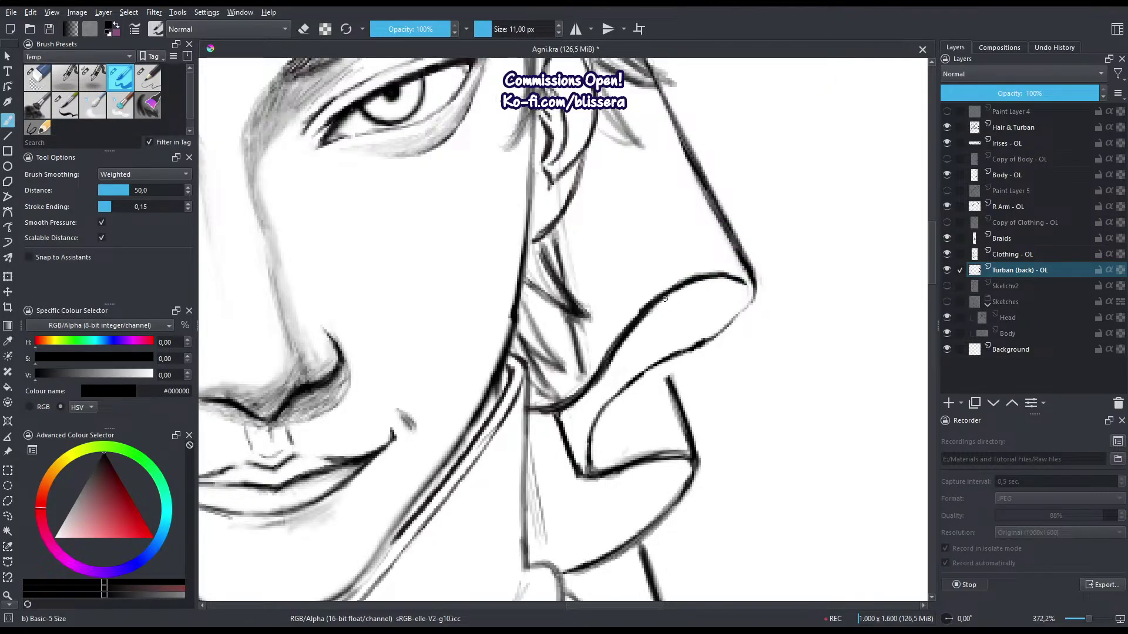
{"action": "mouse_move", "coordinate": [753, 288]}
{"action": "left_mouse_down"}
{"action": "mouse_move", "coordinate": [709, 337]}
{"action": "mouse_move", "coordinate": [740, 312]}
{"action": "mouse_move", "coordinate": [694, 335]}
{"action": "mouse_move", "coordinate": [745, 313]}
{"action": "mouse_move", "coordinate": [711, 337]}
{"action": "mouse_move", "coordinate": [737, 321]}
{"action": "mouse_move", "coordinate": [727, 339]}
{"action": "mouse_move", "coordinate": [643, 374]}
{"action": "mouse_move", "coordinate": [660, 364]}
{"action": "left_mouse_up"}
{"action": "key", "text": "e"}
{"action": "key", "text": "e"}
{"action": "key", "text": "e"}
{"action": "key", "text": "e"}
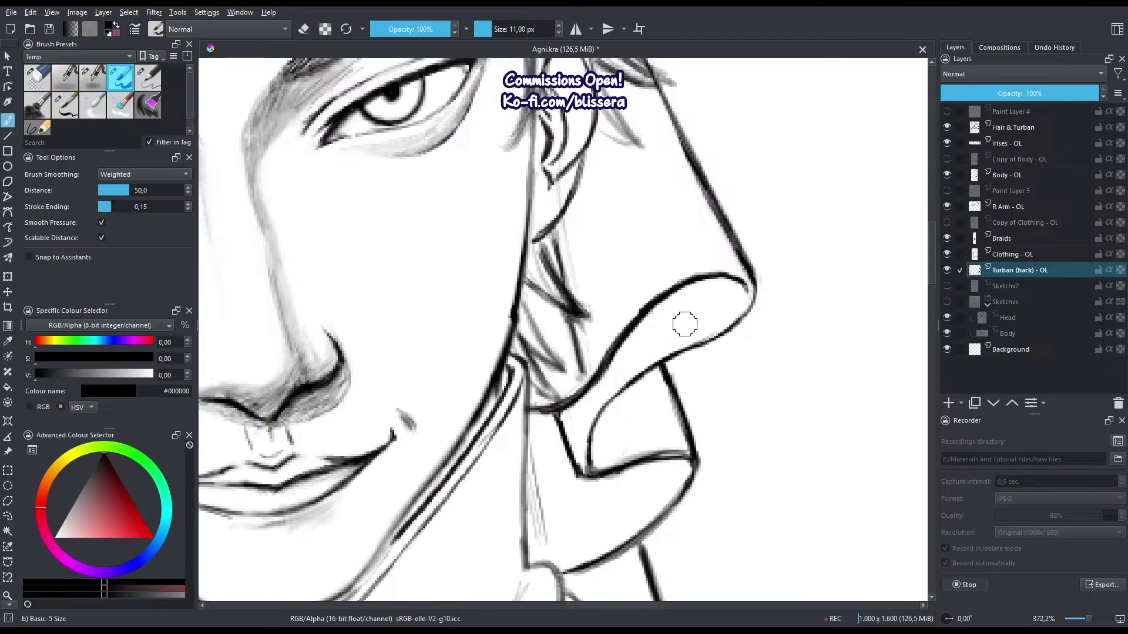
Clean up the side line and inner curve of the lower fold beneath it with the 16 px eraser.
{"action": "key", "text": "e"}
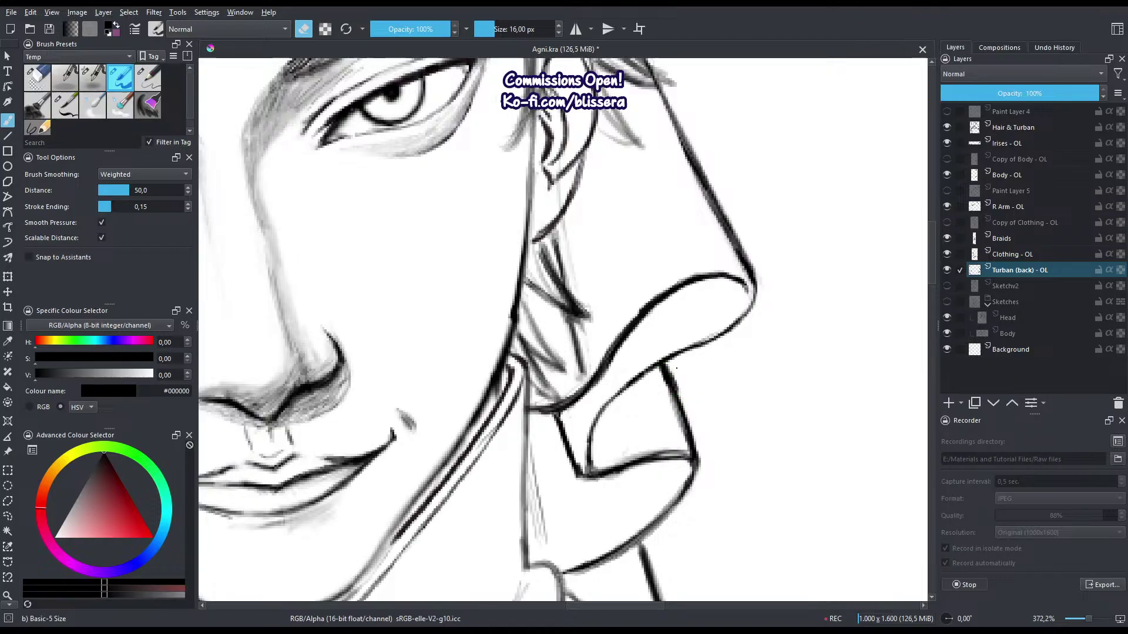
{"action": "mouse_move", "coordinate": [673, 370]}
{"action": "left_mouse_down"}
{"action": "mouse_move", "coordinate": [691, 441]}
{"action": "mouse_move", "coordinate": [675, 405]}
{"action": "left_mouse_up"}
{"action": "left_click_drag", "start_coordinate": [673, 464], "coordinate": [589, 474]}
{"action": "key", "text": "e"}
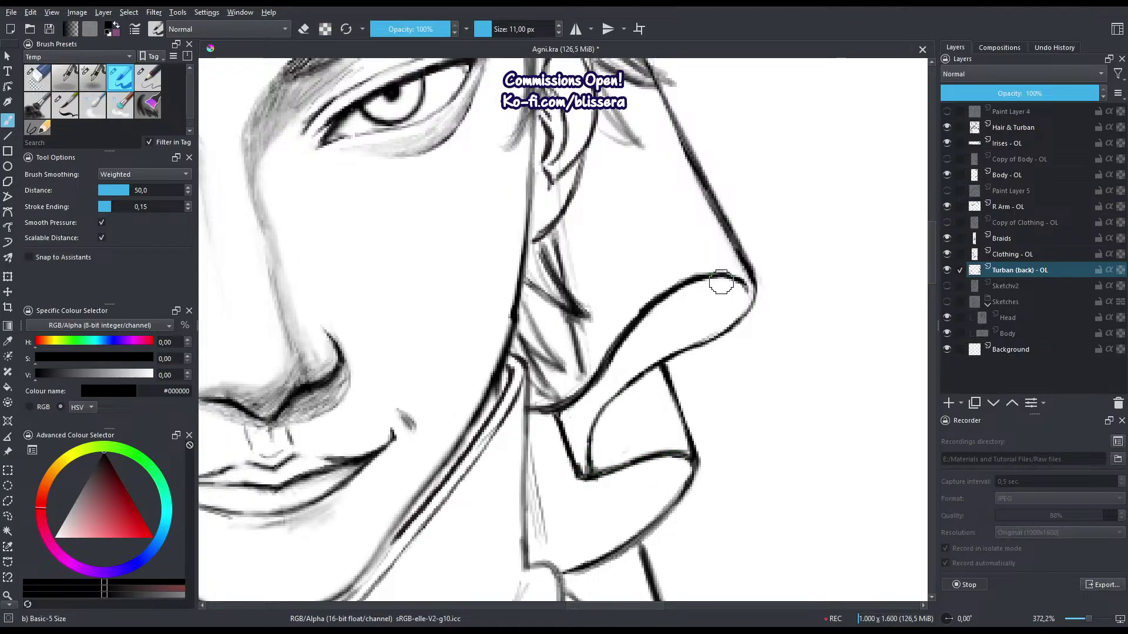
{"action": "key", "text": "e"}
{"action": "key", "text": "e"}
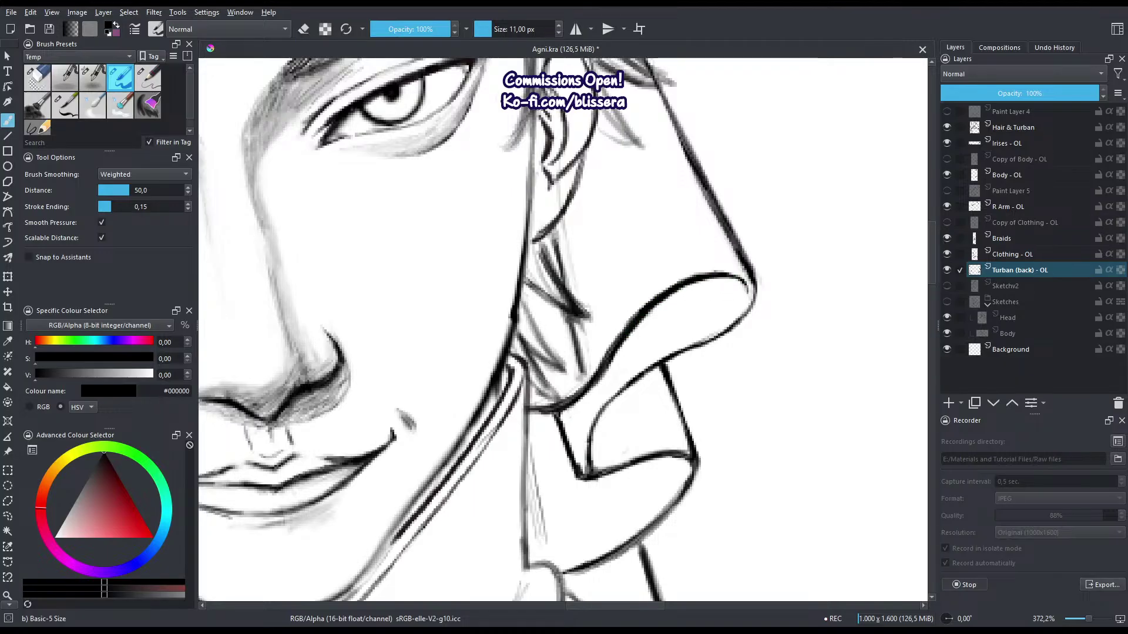
Ink the outer edge of the hanging turban cloth beside the hair on the braids' side with a 10 px brush.
{"action": "left_click_drag", "start_coordinate": [552, 232], "coordinate": [581, 376]}
{"action": "mouse_move", "coordinate": [582, 321]}
{"action": "left_mouse_down"}
{"action": "mouse_move", "coordinate": [517, 429]}
{"action": "mouse_move", "coordinate": [608, 431]}
{"action": "left_mouse_up"}
{"action": "key", "text": "bracketleft"}
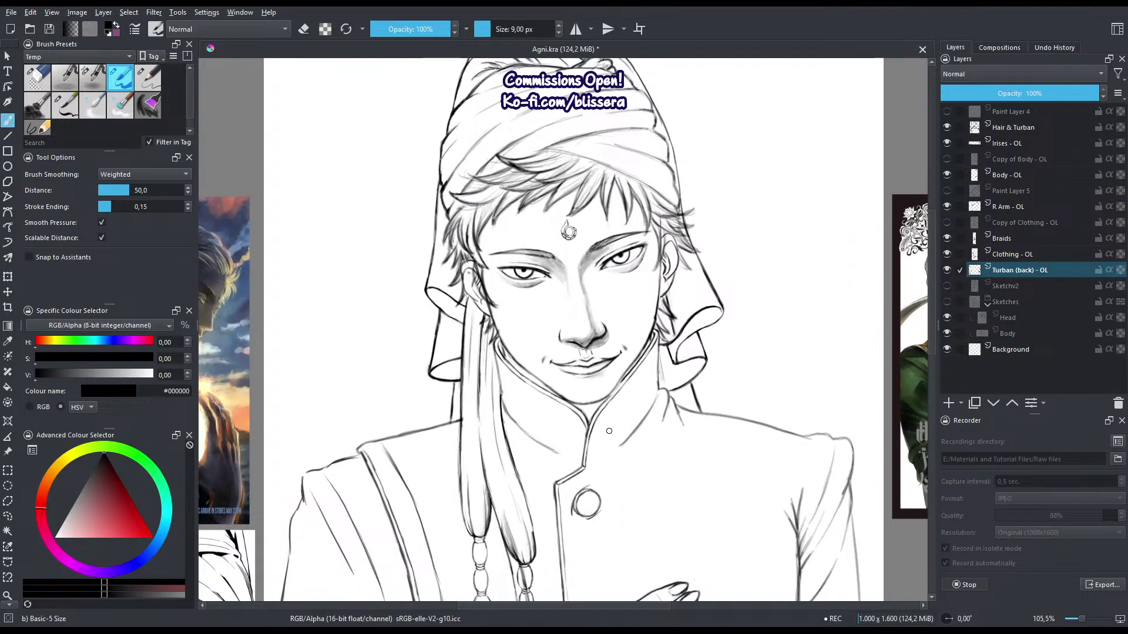
{"action": "scroll", "coordinate": [568, 232], "scroll_direction": "up", "scroll_amount": 5}
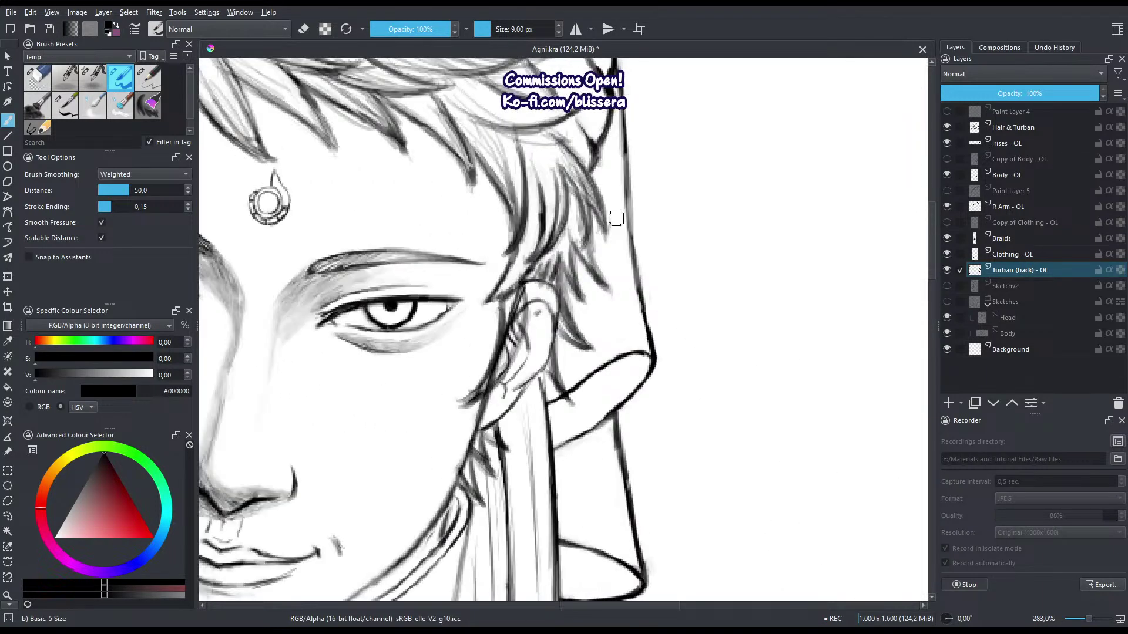
{"action": "mouse_move", "coordinate": [613, 222]}
{"action": "left_mouse_down"}
{"action": "mouse_move", "coordinate": [618, 353]}
{"action": "mouse_move", "coordinate": [632, 272]}
{"action": "mouse_move", "coordinate": [633, 290]}
{"action": "left_mouse_up"}
{"action": "key", "text": "bracketright"}
{"action": "left_click_drag", "start_coordinate": [623, 208], "coordinate": [634, 338]}
{"action": "left_click_drag", "start_coordinate": [620, 247], "coordinate": [625, 347]}
{"action": "left_click_drag", "start_coordinate": [623, 206], "coordinate": [621, 321]}
{"action": "left_click_drag", "start_coordinate": [630, 273], "coordinate": [620, 316]}
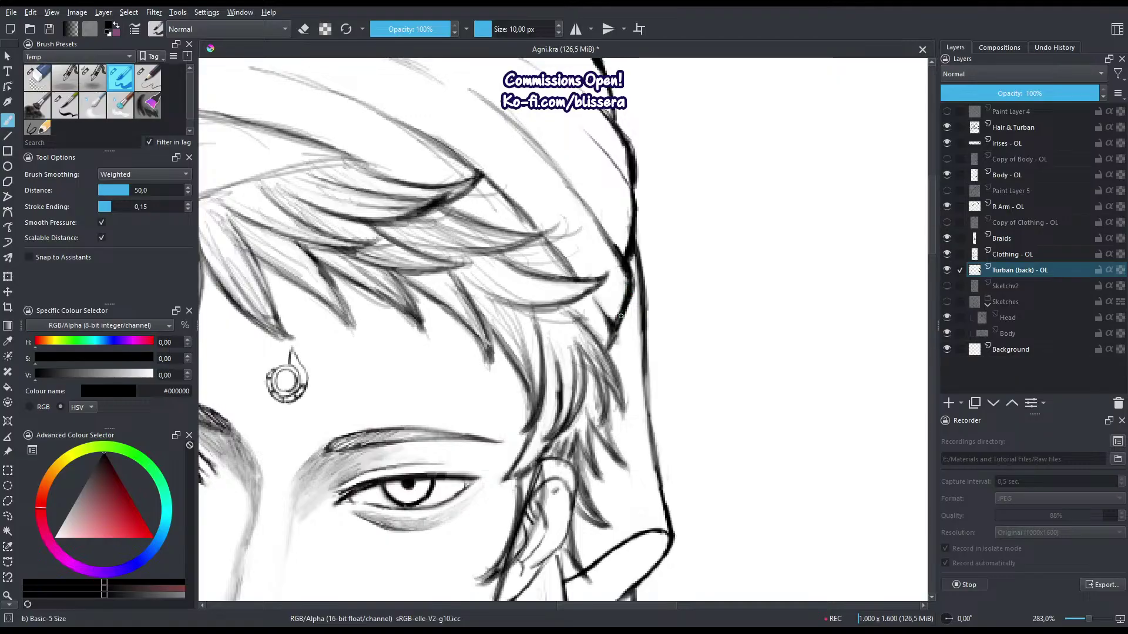
Thicken the cloth's outer line from the turban down to the upper fold at 11 px, undoing the rejected strokes.
{"action": "left_click_drag", "start_coordinate": [633, 236], "coordinate": [646, 371]}
{"action": "mouse_move", "coordinate": [642, 327]}
{"action": "left_mouse_down"}
{"action": "mouse_move", "coordinate": [649, 411]}
{"action": "mouse_move", "coordinate": [648, 319]}
{"action": "left_mouse_up"}
{"action": "left_click_drag", "start_coordinate": [640, 284], "coordinate": [653, 379]}
{"action": "key", "text": "ctrl+z"}
{"action": "key", "text": "ctrl+z"}
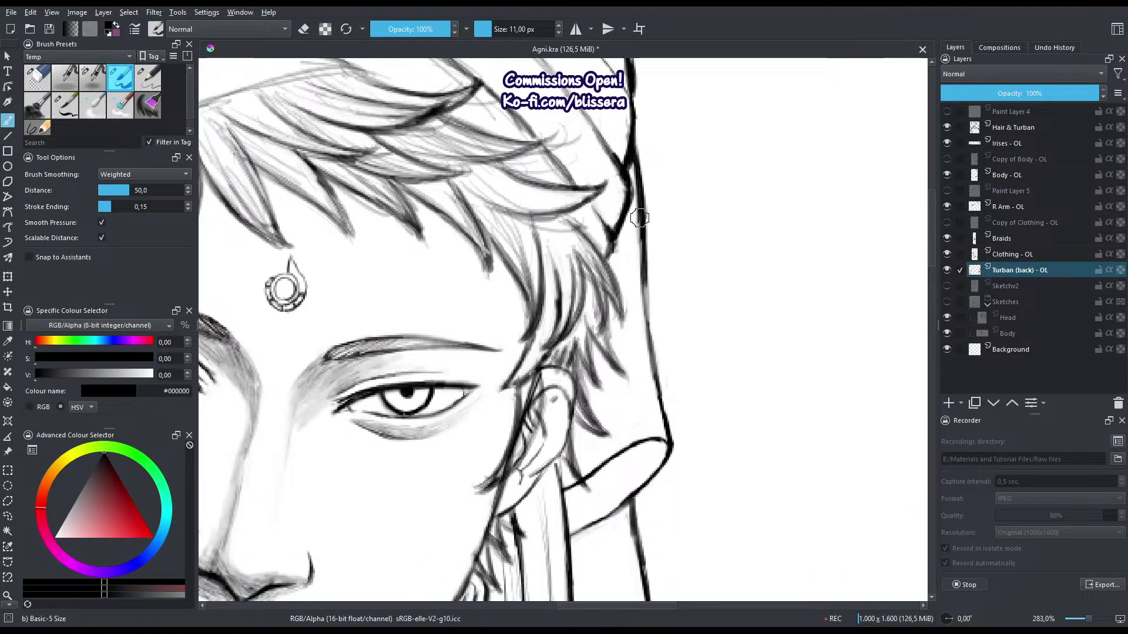
{"action": "left_click_drag", "start_coordinate": [640, 216], "coordinate": [648, 320]}
{"action": "left_click_drag", "start_coordinate": [643, 241], "coordinate": [667, 411]}
{"action": "left_click_drag", "start_coordinate": [654, 346], "coordinate": [670, 424]}
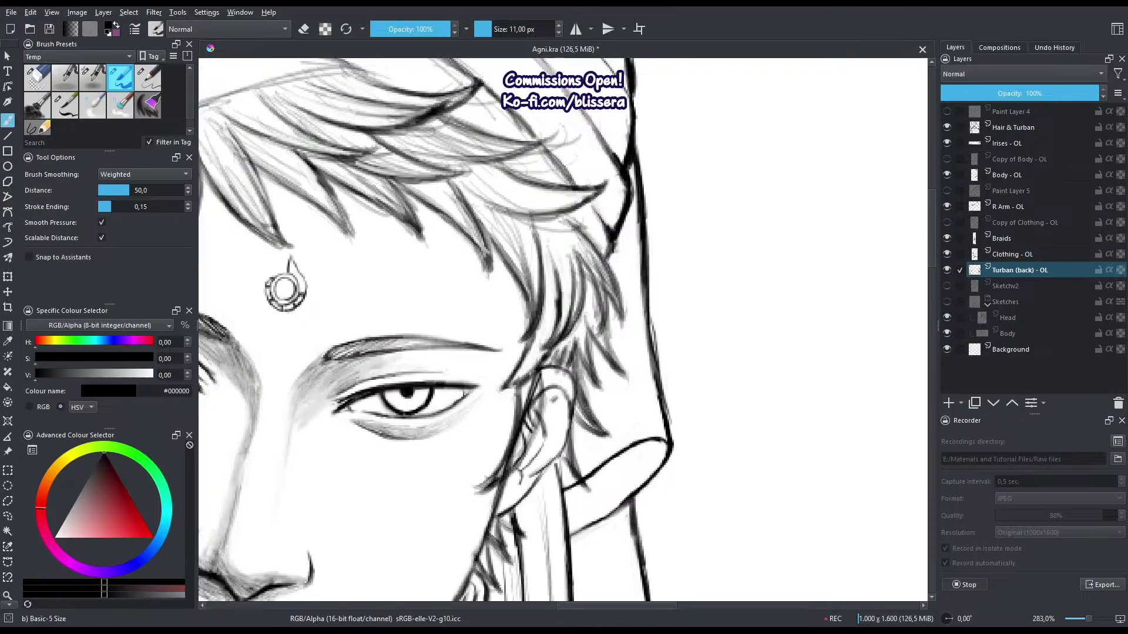
{"action": "key", "text": "ctrl+z"}
{"action": "mouse_move", "coordinate": [649, 359]}
{"action": "left_mouse_down"}
{"action": "mouse_move", "coordinate": [651, 278]}
{"action": "mouse_move", "coordinate": [666, 331]}
{"action": "left_mouse_up"}
{"action": "left_click_drag", "start_coordinate": [651, 293], "coordinate": [670, 344]}
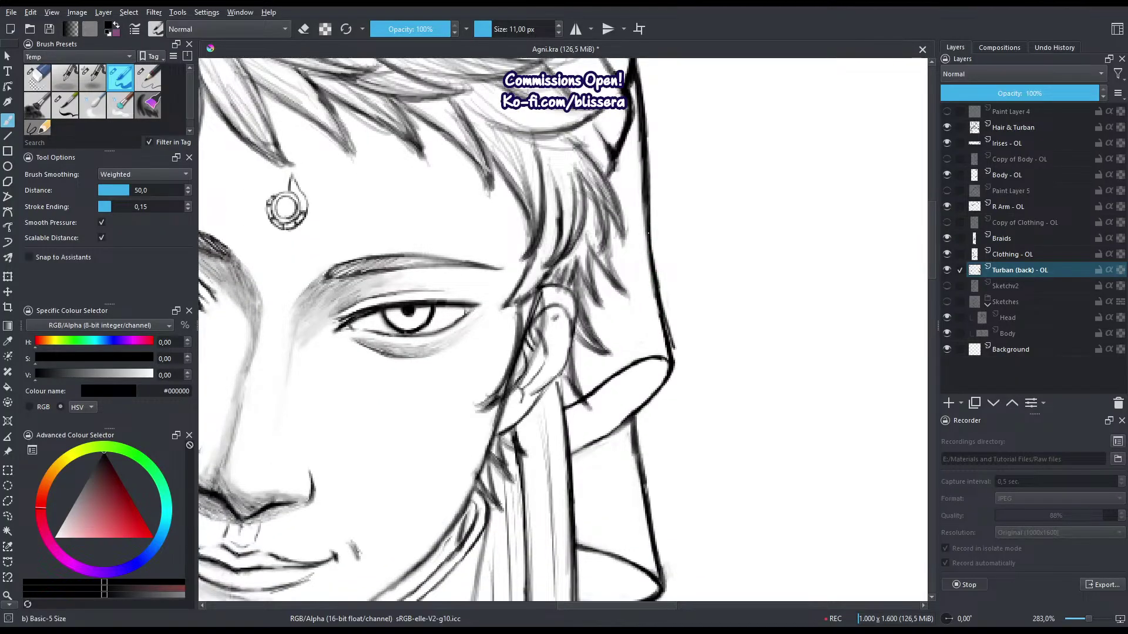
{"action": "left_click_drag", "start_coordinate": [650, 244], "coordinate": [672, 340]}
Trim the upper fold's tip with the eraser, try a new stroke along its upper edge, and undo the last stroke.
{"action": "key", "text": "e"}
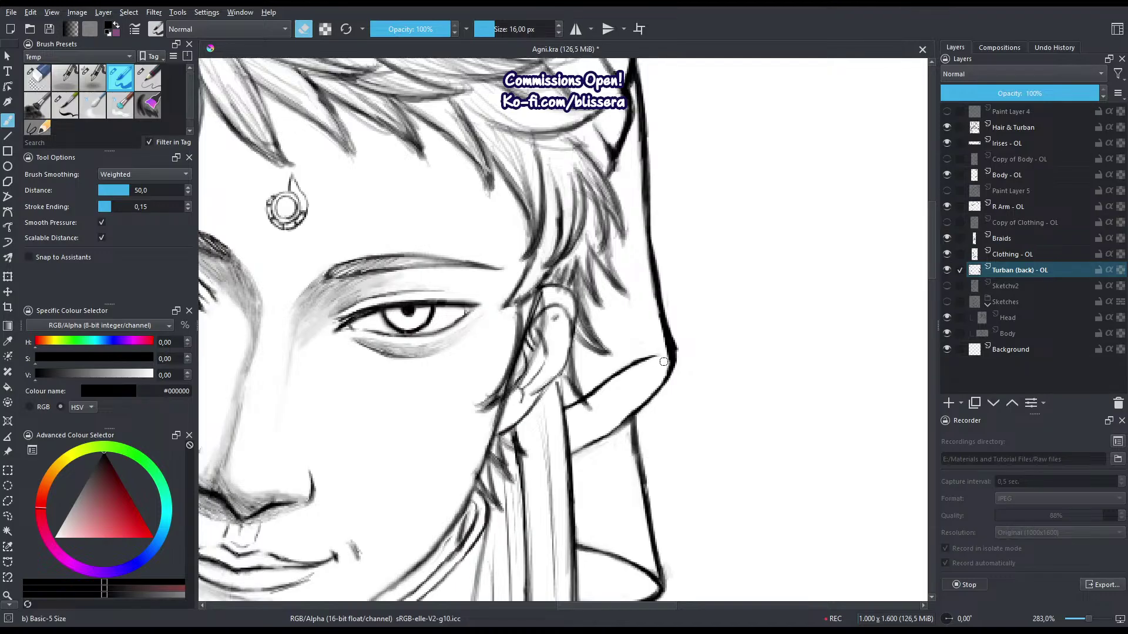
{"action": "key", "text": "e"}
{"action": "mouse_move", "coordinate": [670, 356]}
{"action": "left_mouse_down"}
{"action": "mouse_move", "coordinate": [667, 331]}
{"action": "mouse_move", "coordinate": [612, 372]}
{"action": "mouse_move", "coordinate": [570, 438]}
{"action": "mouse_move", "coordinate": [625, 372]}
{"action": "left_mouse_up"}
{"action": "key", "text": "ctrl+z"}
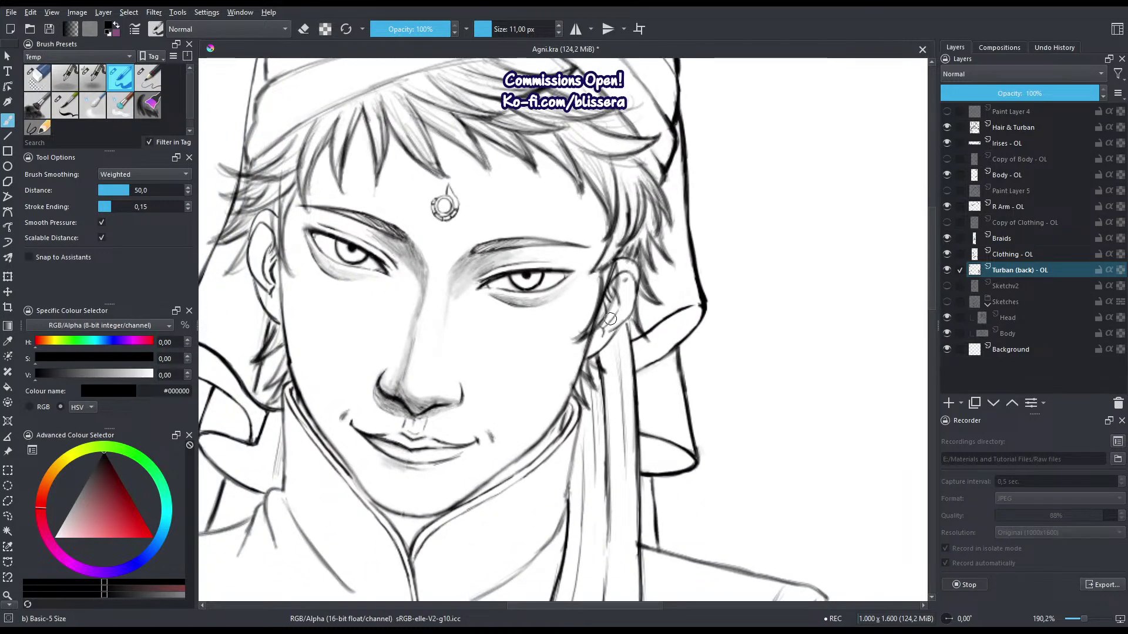
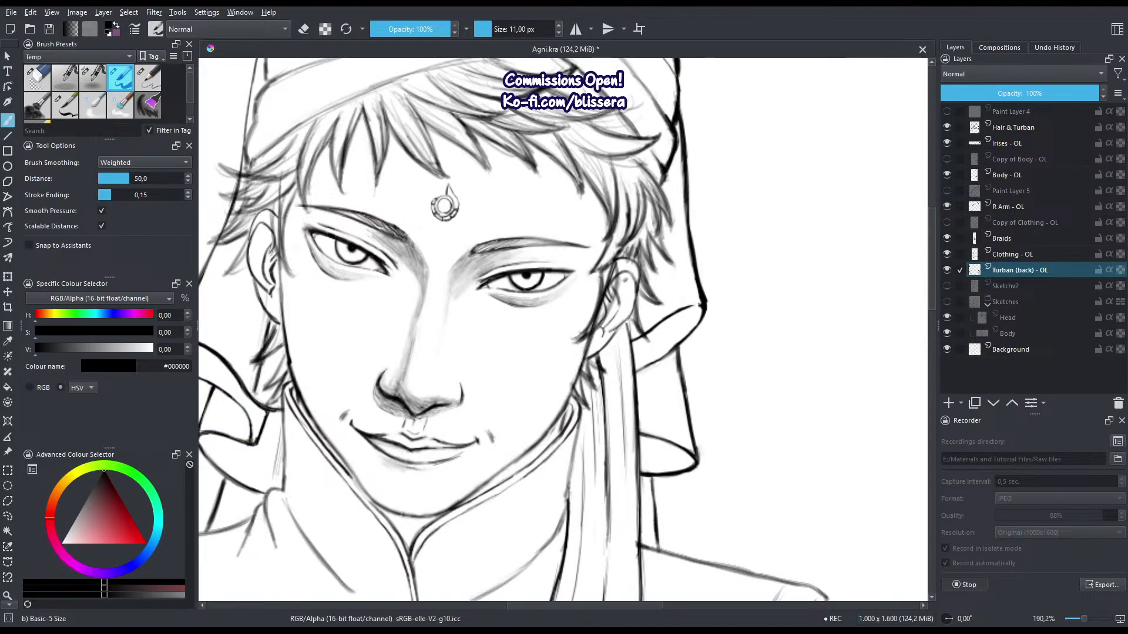
Examine the balance of the face and turban line art in mirrored, whole-canvas, close-up and rotated views.
{"action": "key", "text": "m"}
{"action": "left_click_drag", "start_coordinate": [444, 368], "coordinate": [477, 447]}
{"action": "left_click_drag", "start_coordinate": [414, 427], "coordinate": [479, 413]}
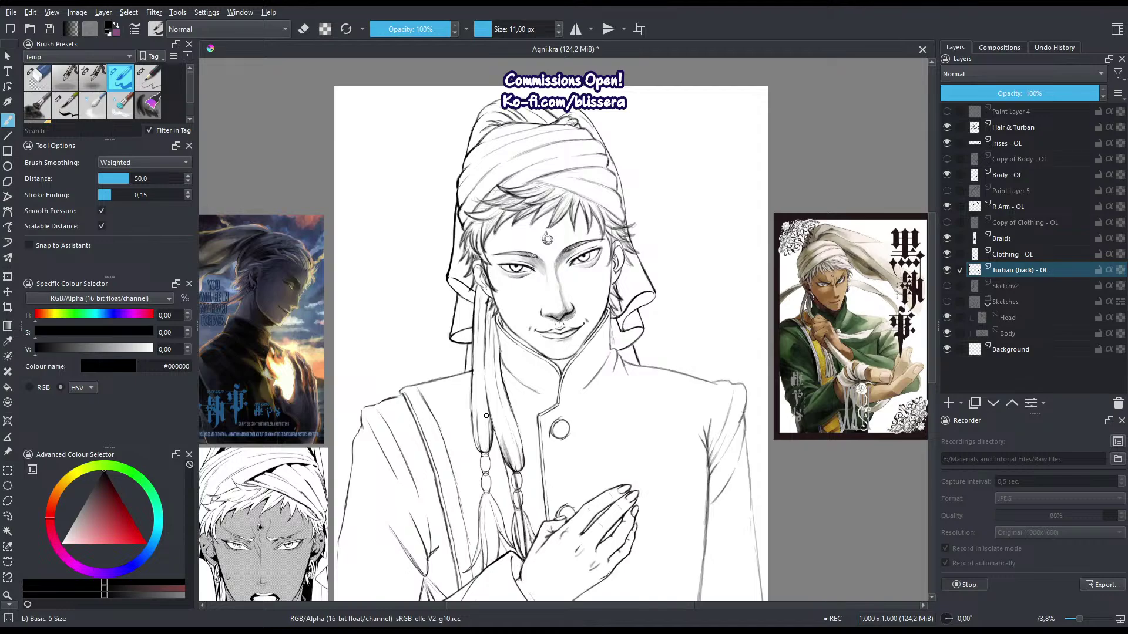
{"action": "left_click_drag", "start_coordinate": [473, 358], "coordinate": [449, 386]}
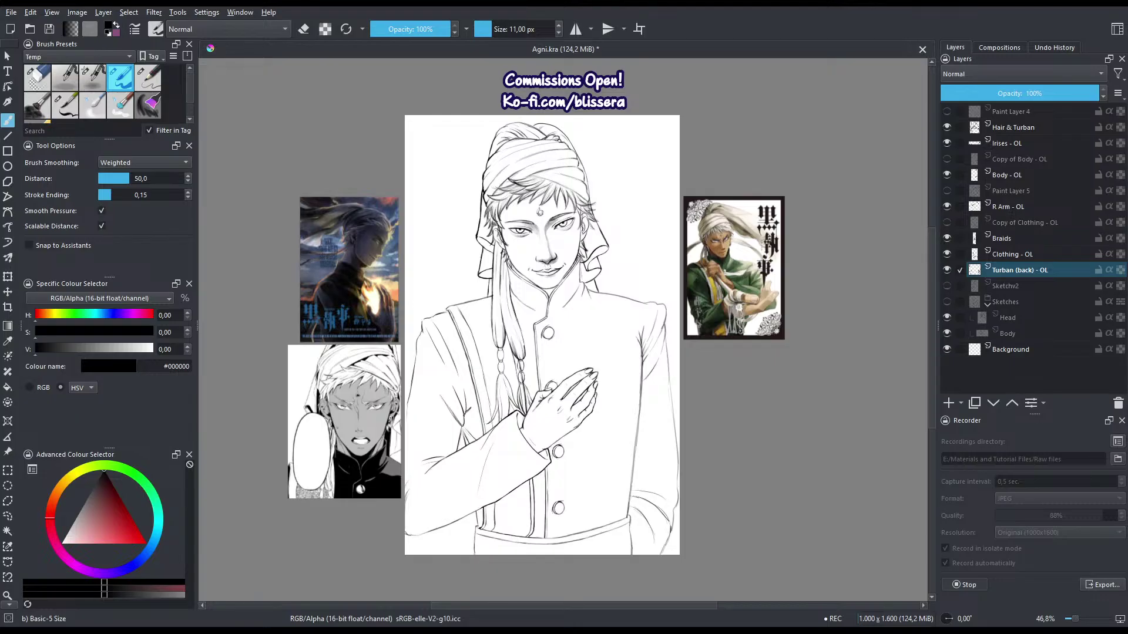
{"action": "scroll", "coordinate": [530, 188], "scroll_direction": "up", "scroll_amount": 4}
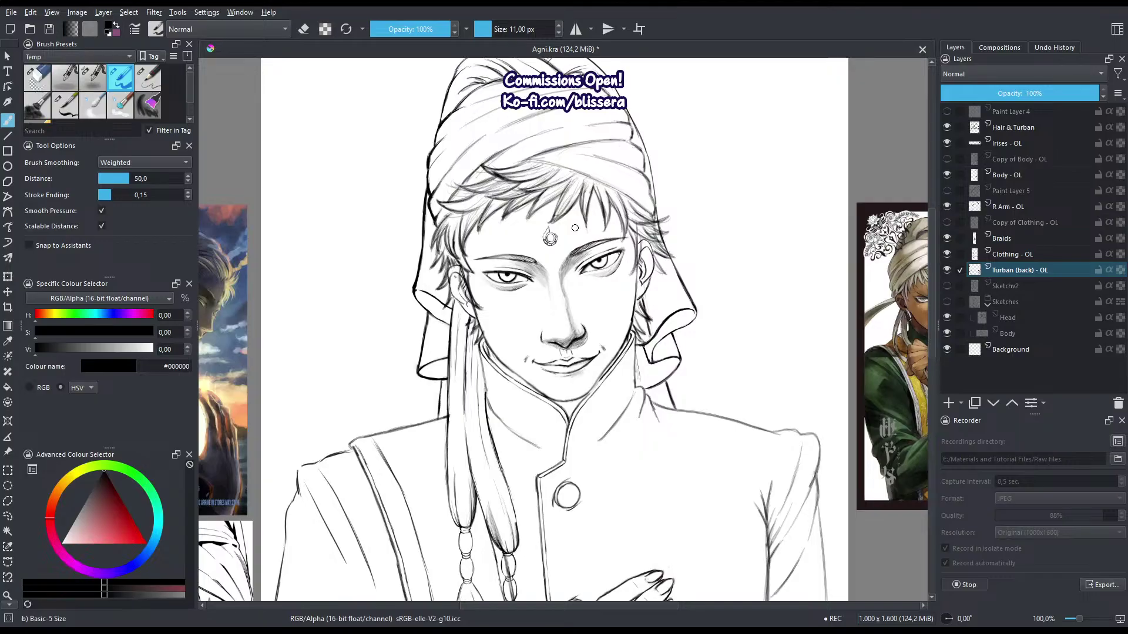
{"action": "scroll", "coordinate": [570, 279], "scroll_direction": "up", "scroll_amount": 2}
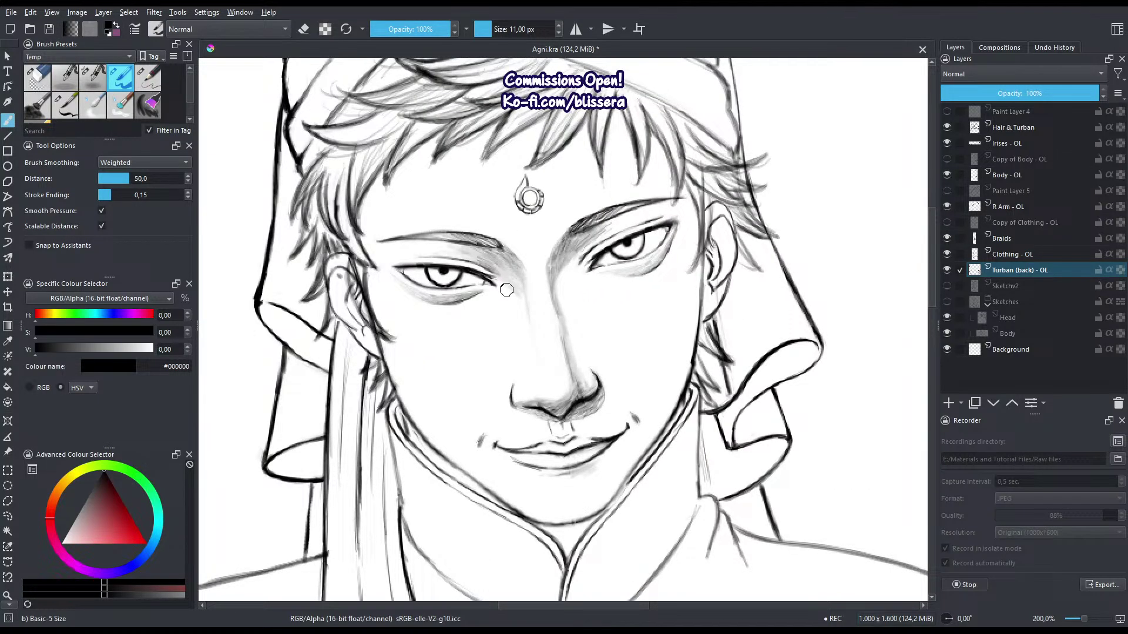
{"action": "key", "text": "ctrl+bracketright"}
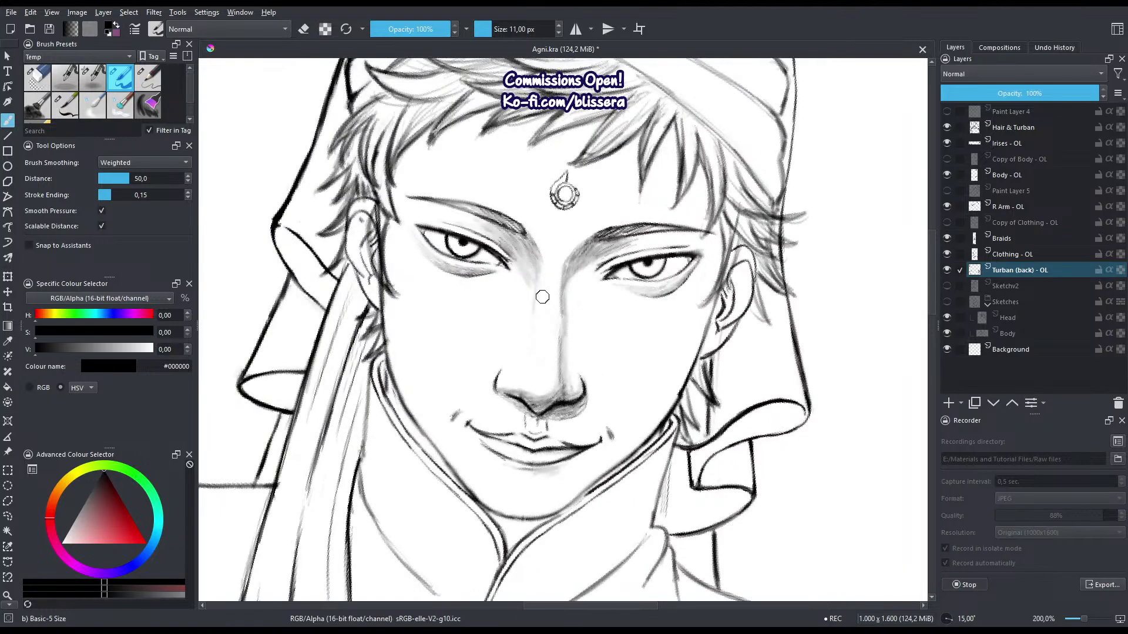
{"action": "right_click", "coordinate": [472, 344]}
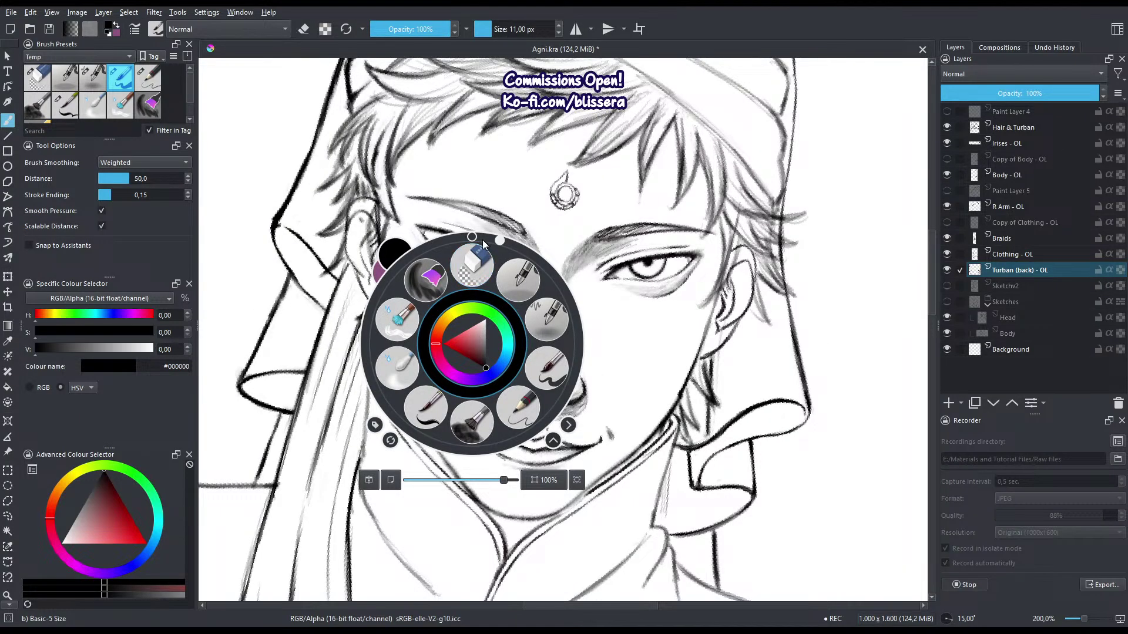
{"action": "left_click_drag", "start_coordinate": [485, 239], "coordinate": [485, 240]}
{"action": "left_click", "coordinate": [471, 163]}
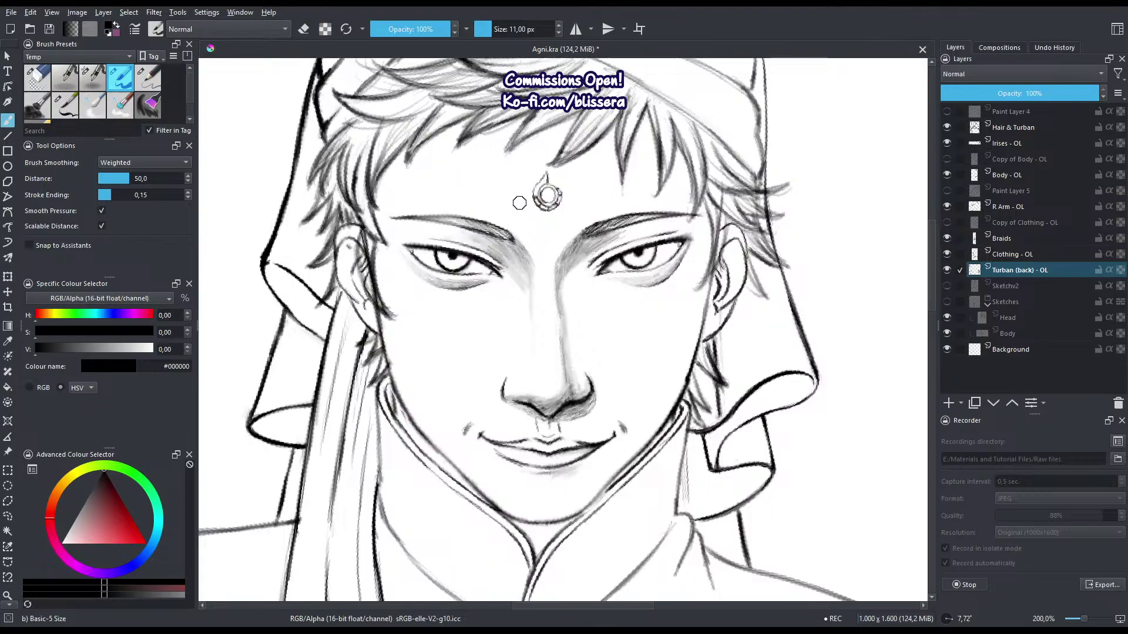
Outline a freehand selection around the chin and the braid-side jawline on the Body - OL layer.
{"action": "mouse_move", "coordinate": [483, 187]}
{"action": "left_mouse_down"}
{"action": "mouse_move", "coordinate": [504, 295]}
{"action": "mouse_move", "coordinate": [551, 293]}
{"action": "mouse_move", "coordinate": [537, 391]}
{"action": "mouse_move", "coordinate": [532, 371]}
{"action": "mouse_move", "coordinate": [536, 514]}
{"action": "mouse_move", "coordinate": [529, 503]}
{"action": "left_mouse_up"}
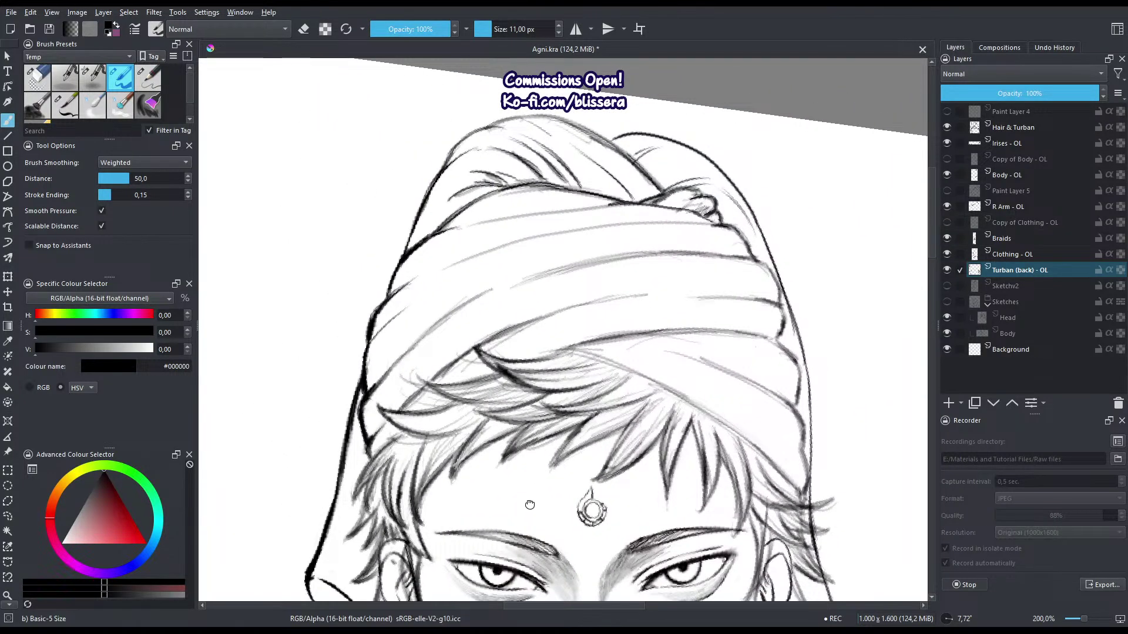
{"action": "right_click", "coordinate": [540, 410]}
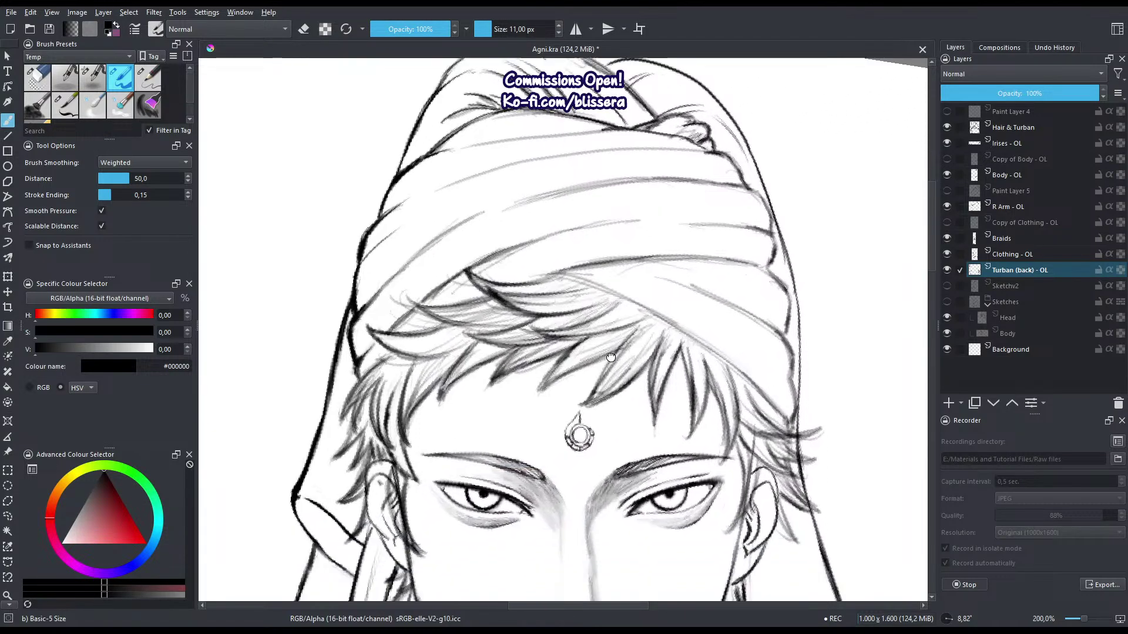
{"action": "scroll", "coordinate": [611, 357], "scroll_direction": "down", "scroll_amount": 5}
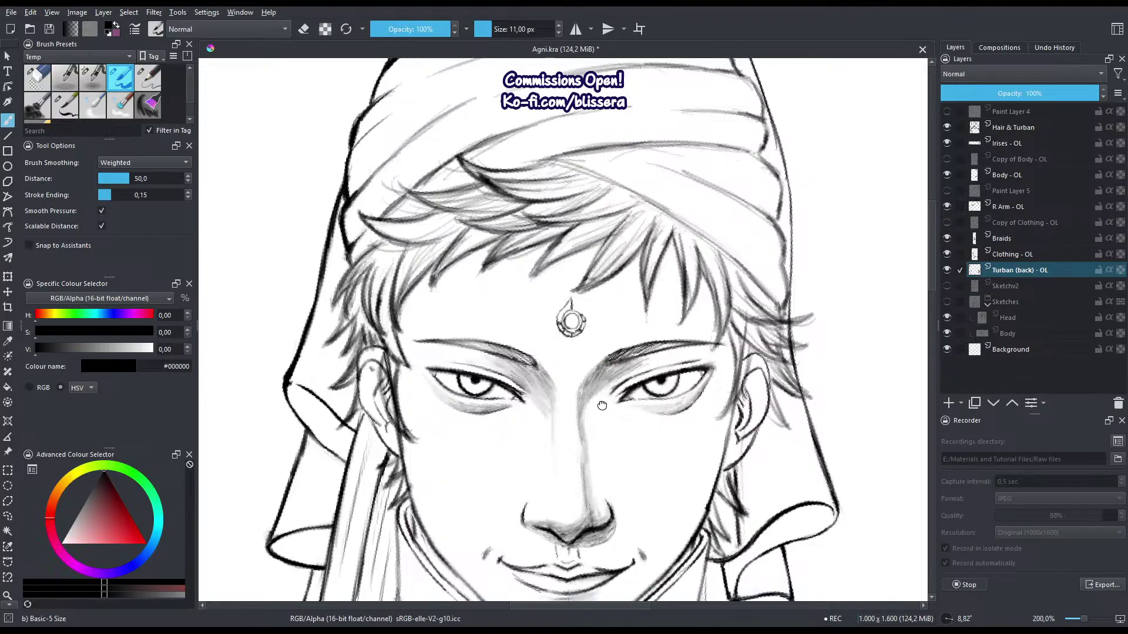
{"action": "scroll", "coordinate": [601, 359], "scroll_direction": "down", "scroll_amount": 1}
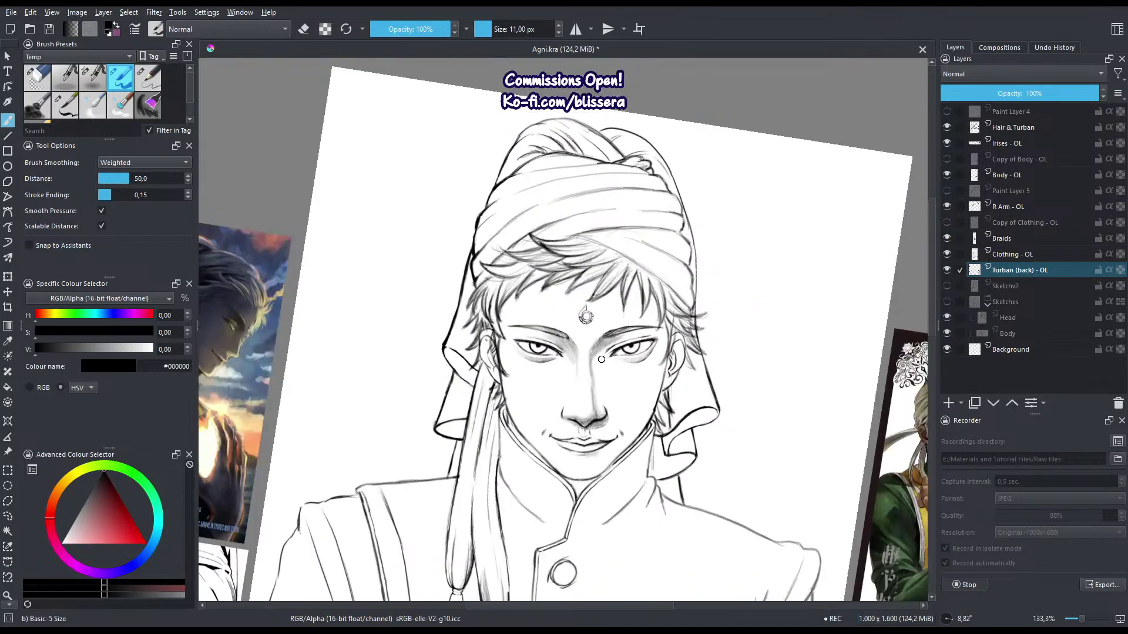
{"action": "scroll", "coordinate": [601, 360], "scroll_direction": "up", "scroll_amount": 2}
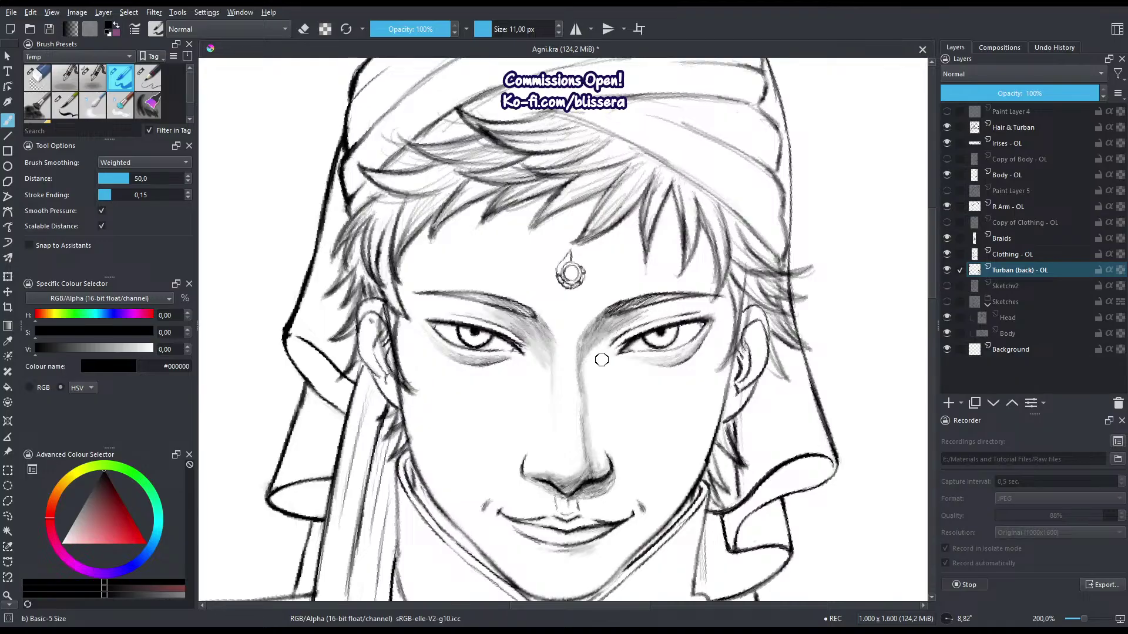
{"action": "left_click", "coordinate": [1000, 174]}
{"action": "key", "text": "l"}
{"action": "left_click_drag", "start_coordinate": [560, 540], "coordinate": [588, 446]}
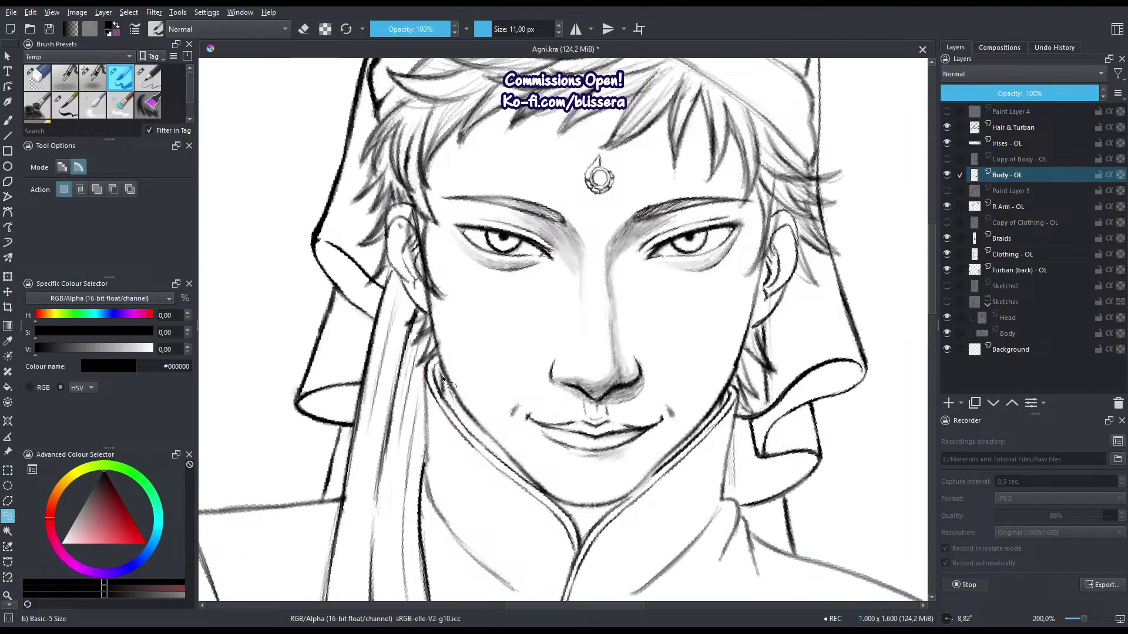
{"action": "mouse_move", "coordinate": [463, 423]}
{"action": "left_mouse_down"}
{"action": "mouse_move", "coordinate": [569, 519]}
{"action": "mouse_move", "coordinate": [634, 508]}
{"action": "mouse_move", "coordinate": [601, 470]}
{"action": "mouse_move", "coordinate": [494, 414]}
{"action": "mouse_move", "coordinate": [450, 370]}
{"action": "left_mouse_up"}
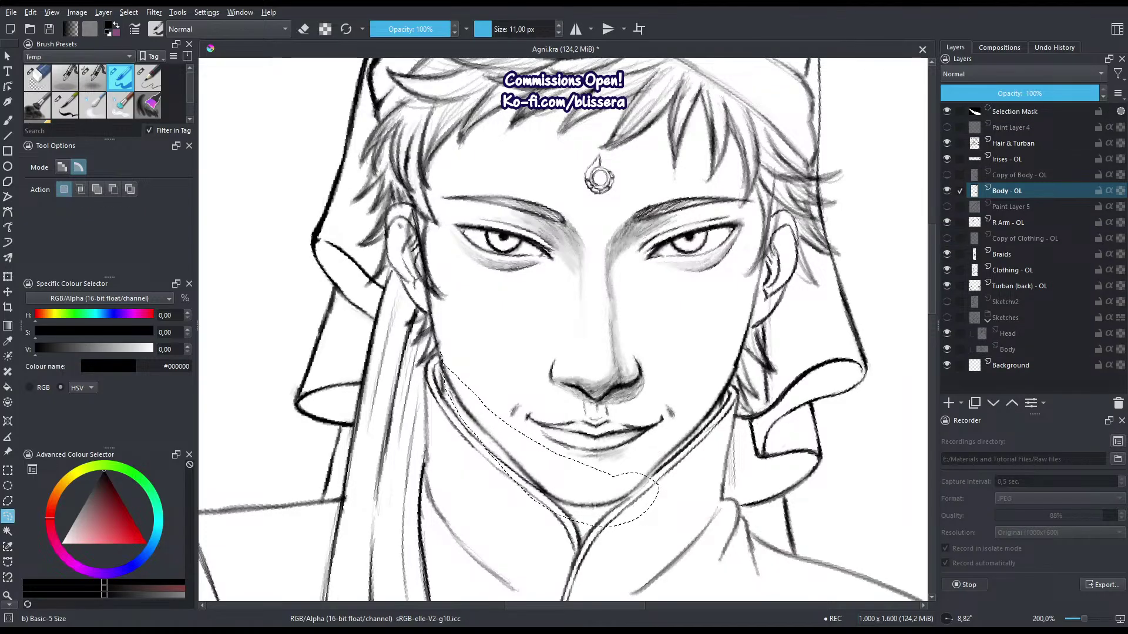
Warp the selected jaw and chin line slightly inward to refine its shape, and clear the selection.
{"action": "key", "text": "ctrl+t"}
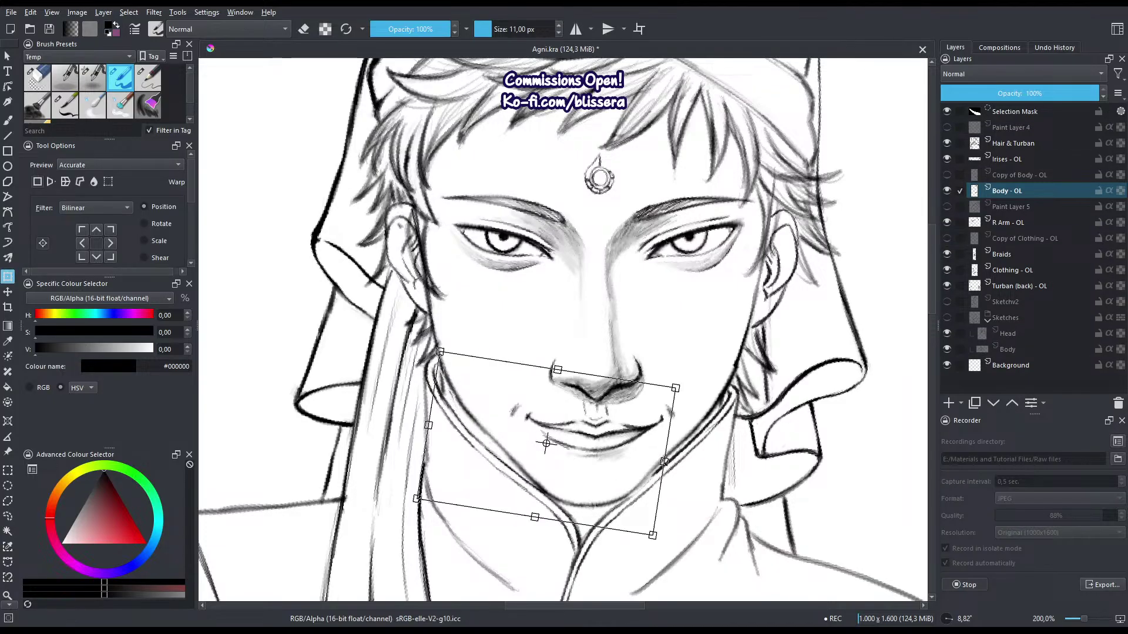
{"action": "left_click", "coordinate": [66, 181]}
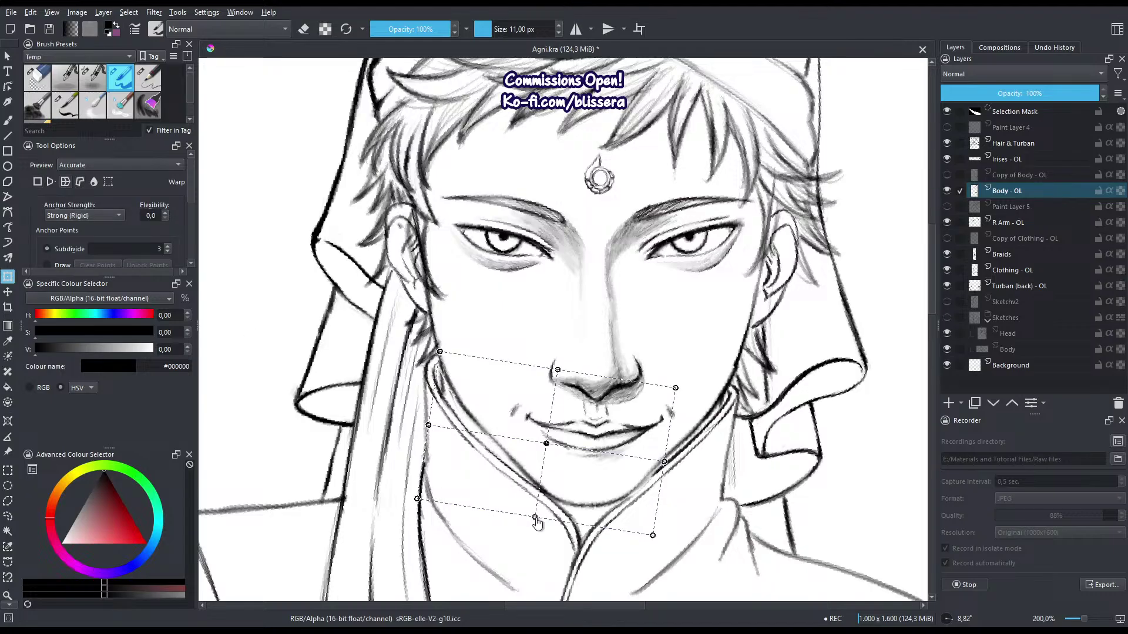
{"action": "left_click_drag", "start_coordinate": [534, 517], "coordinate": [545, 517]}
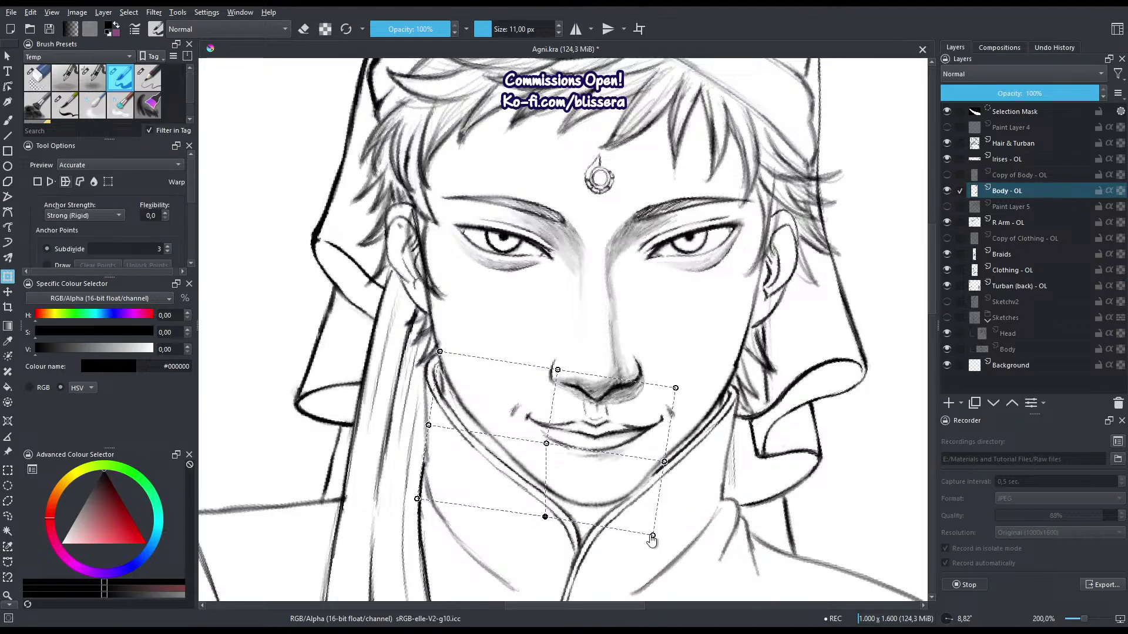
{"action": "left_click_drag", "start_coordinate": [651, 535], "coordinate": [647, 530]}
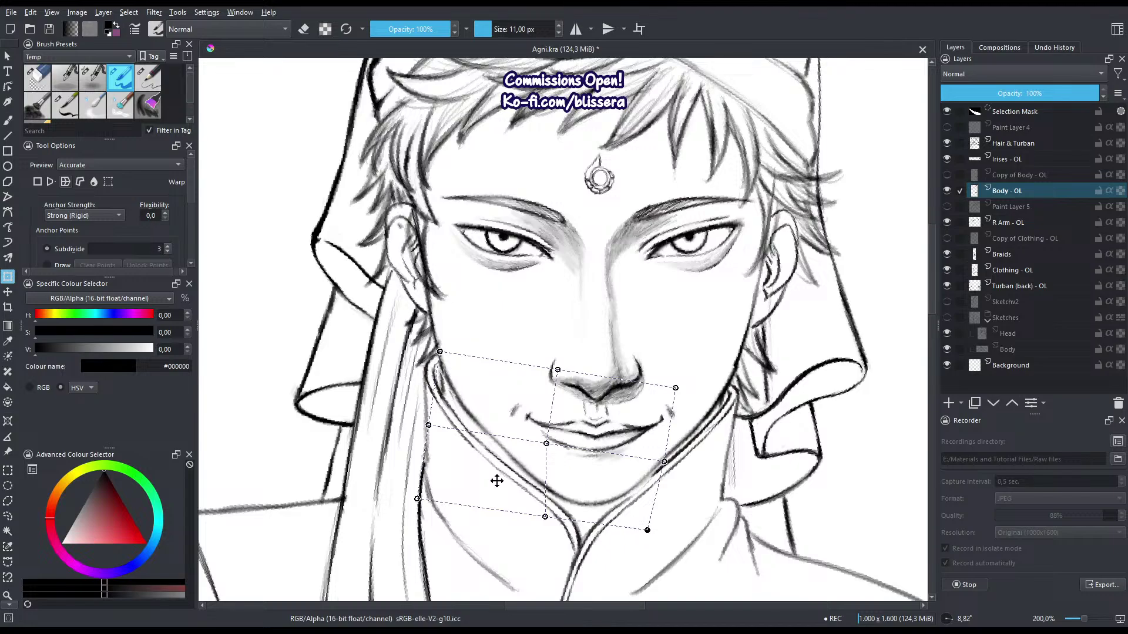
{"action": "left_click_drag", "start_coordinate": [429, 426], "coordinate": [431, 426]}
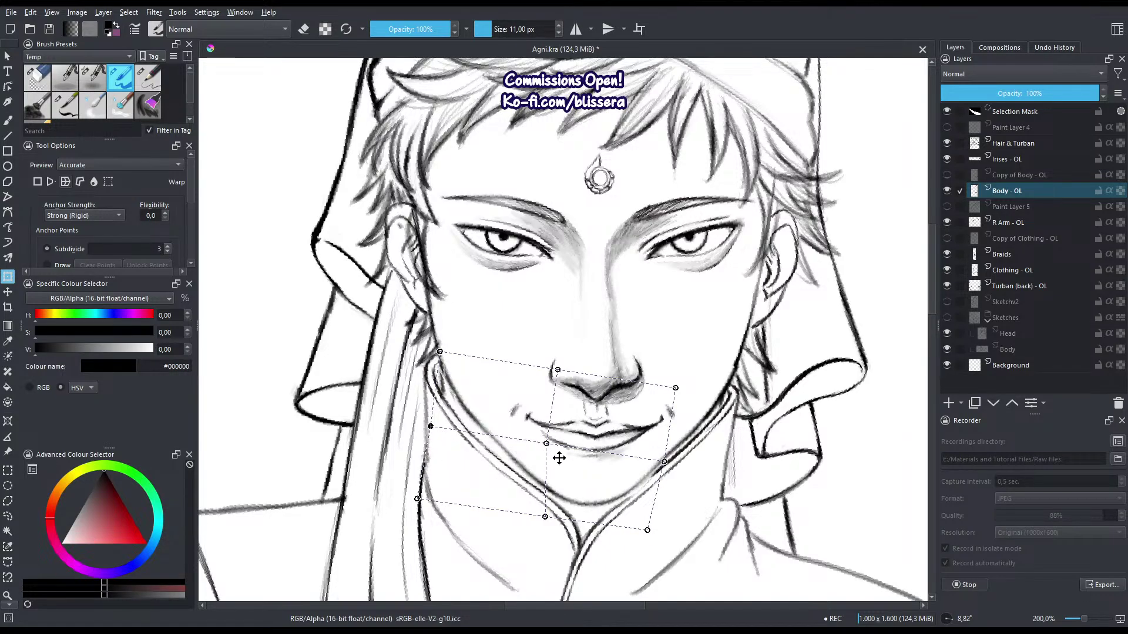
{"action": "key", "text": "Return"}
{"action": "key", "text": "ctrl+shift+a"}
Thin the lower jawline on the braids' side toward the chin with the 16 px eraser.
{"action": "scroll", "coordinate": [587, 485], "scroll_direction": "down", "scroll_amount": 1}
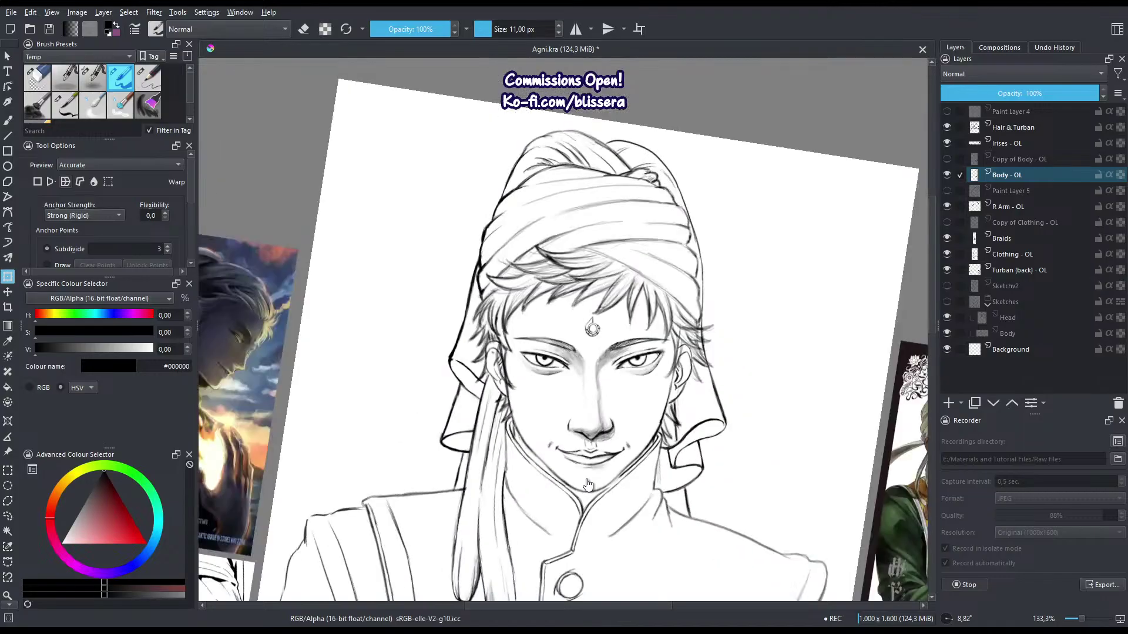
{"action": "scroll", "coordinate": [539, 415], "scroll_direction": "up", "scroll_amount": 2}
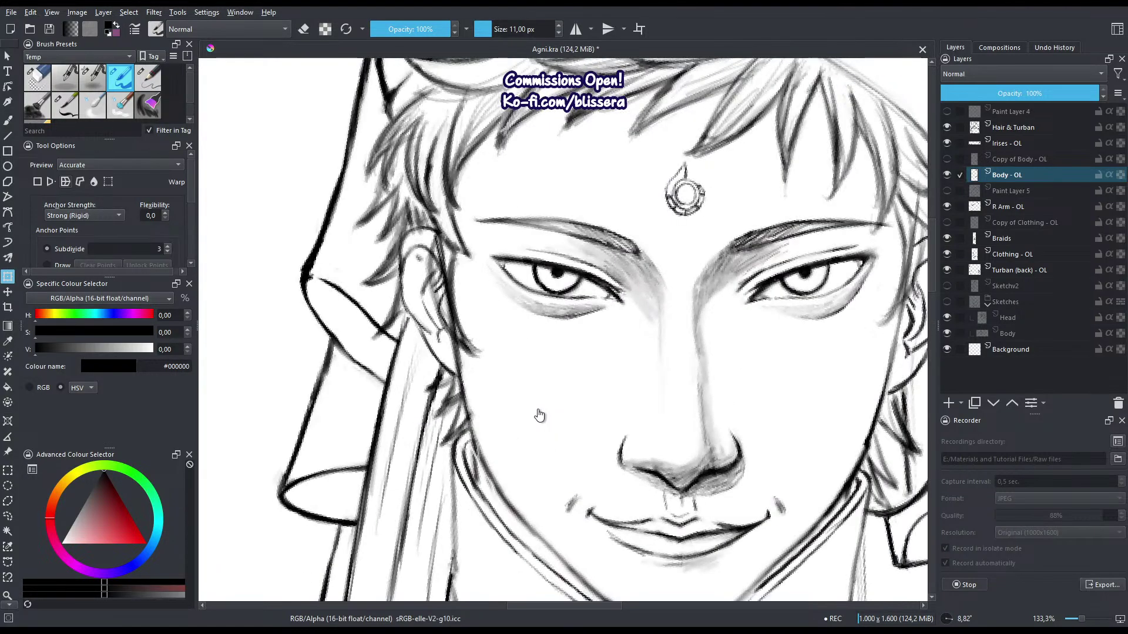
{"action": "scroll", "coordinate": [541, 412], "scroll_direction": "up", "scroll_amount": 1}
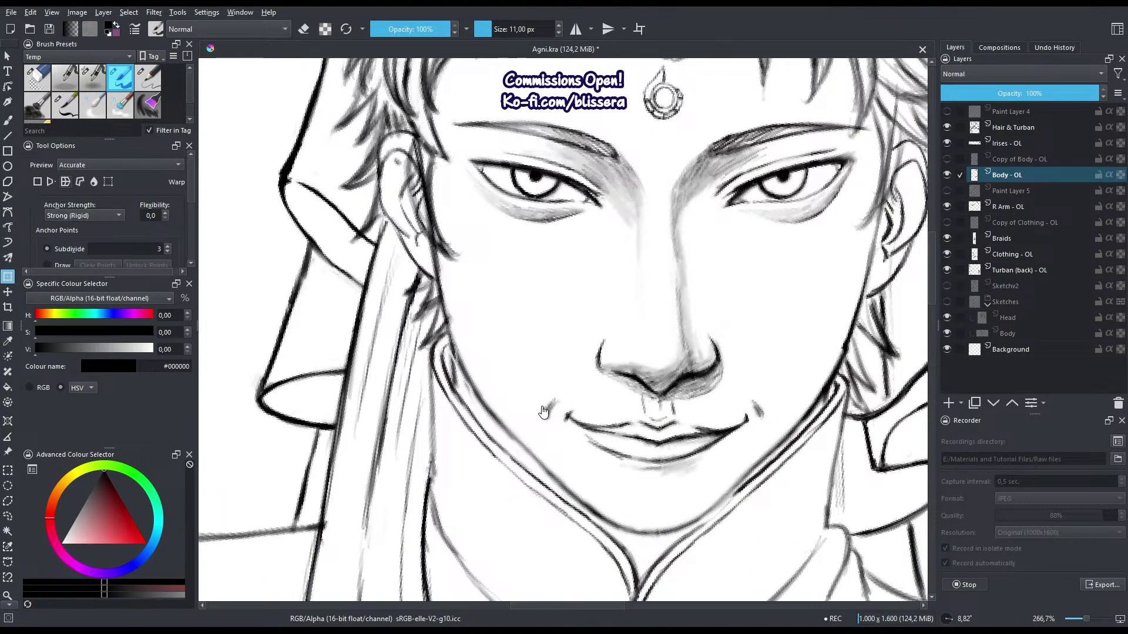
{"action": "left_click_drag", "start_coordinate": [543, 411], "coordinate": [478, 370]}
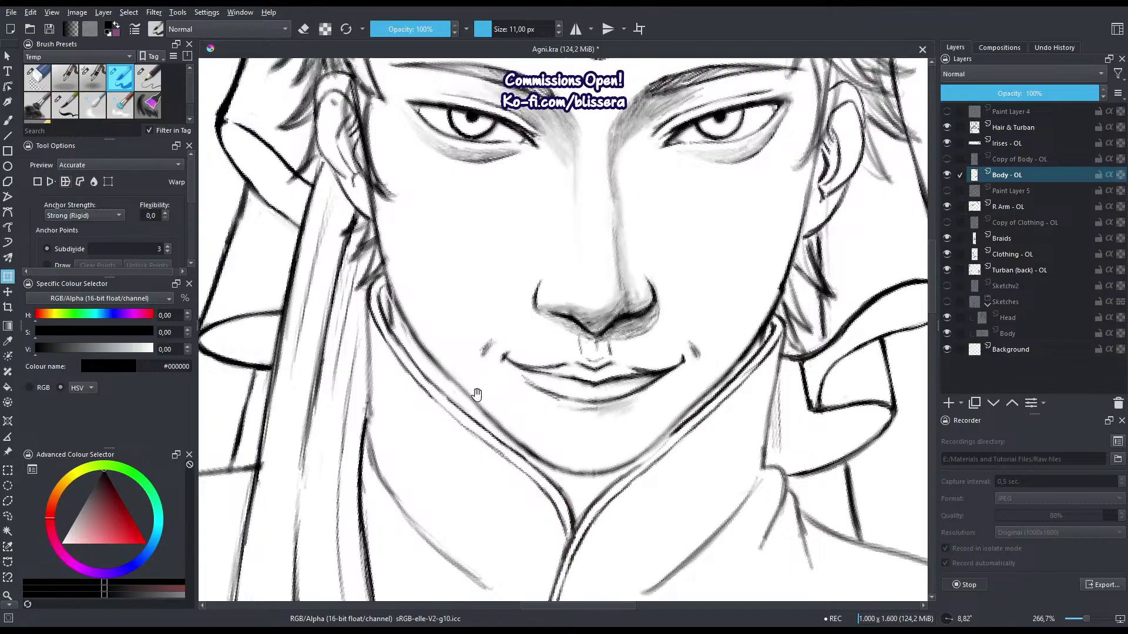
{"action": "left_click_drag", "start_coordinate": [489, 435], "coordinate": [482, 447]}
{"action": "key", "text": "b"}
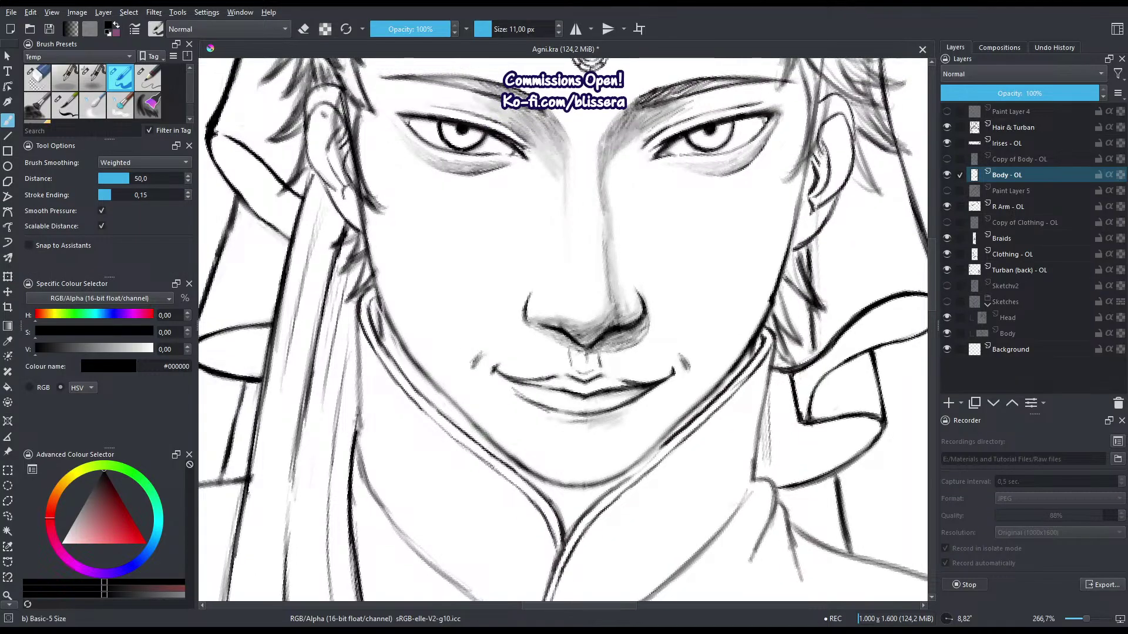
{"action": "key", "text": "e"}
{"action": "key", "text": "e"}
{"action": "key", "text": "e"}
{"action": "left_click_drag", "start_coordinate": [437, 398], "coordinate": [534, 485]}
{"action": "left_click_drag", "start_coordinate": [472, 428], "coordinate": [528, 473]}
{"action": "key", "text": "e"}
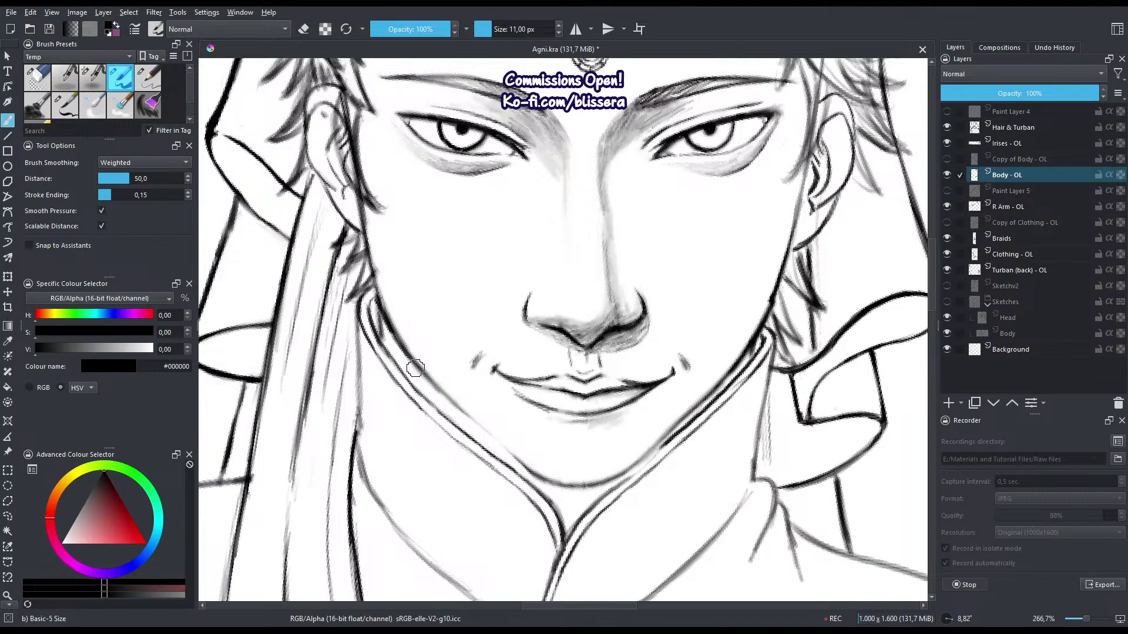
Redraw the braid-side jawline down toward the chin at 11 px and trim its edge with the 16 px eraser.
{"action": "left_click_drag", "start_coordinate": [414, 364], "coordinate": [485, 432]}
{"action": "left_click_drag", "start_coordinate": [441, 395], "coordinate": [518, 461]}
{"action": "left_click_drag", "start_coordinate": [464, 413], "coordinate": [527, 467]}
{"action": "key", "text": "e"}
{"action": "left_click_drag", "start_coordinate": [435, 393], "coordinate": [517, 461]}
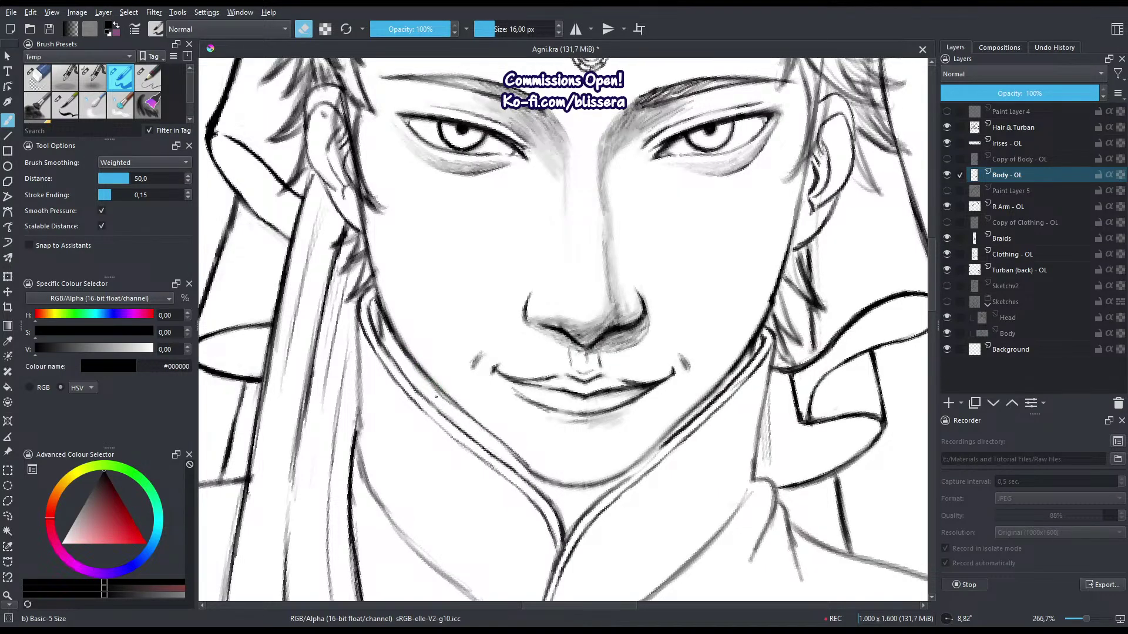
{"action": "left_click_drag", "start_coordinate": [479, 426], "coordinate": [550, 489]}
{"action": "key", "text": "e"}
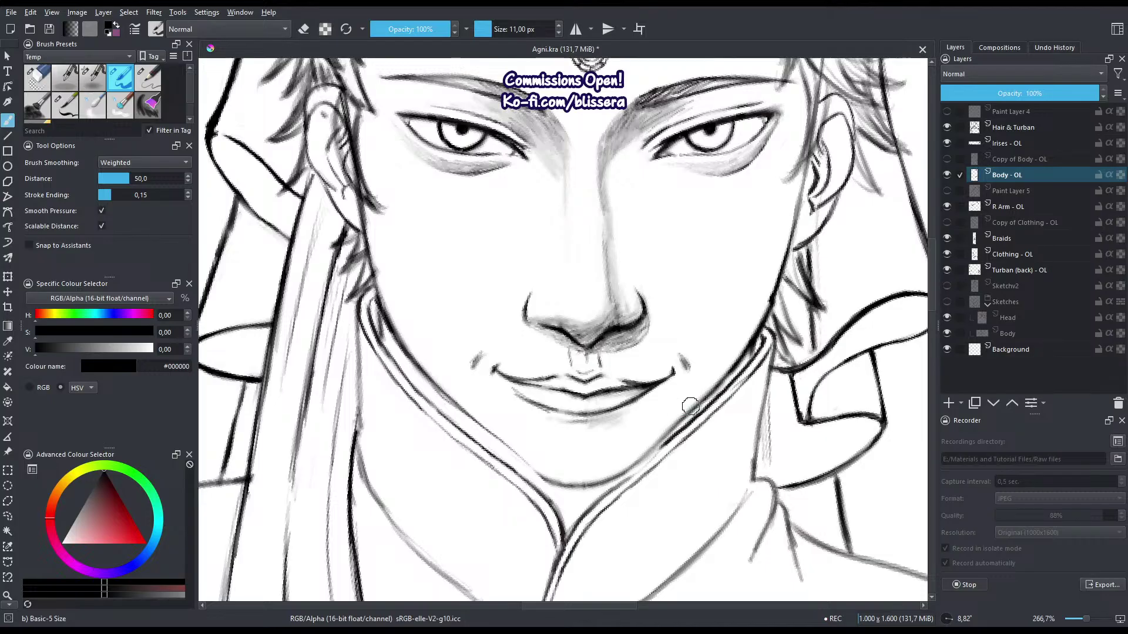
Try a new chin curve at 11 px, joining it to the jawline on the braids' side.
{"action": "mouse_move", "coordinate": [691, 406]}
{"action": "left_mouse_down"}
{"action": "mouse_move", "coordinate": [639, 461]}
{"action": "mouse_move", "coordinate": [599, 478]}
{"action": "mouse_move", "coordinate": [576, 468]}
{"action": "left_mouse_up"}
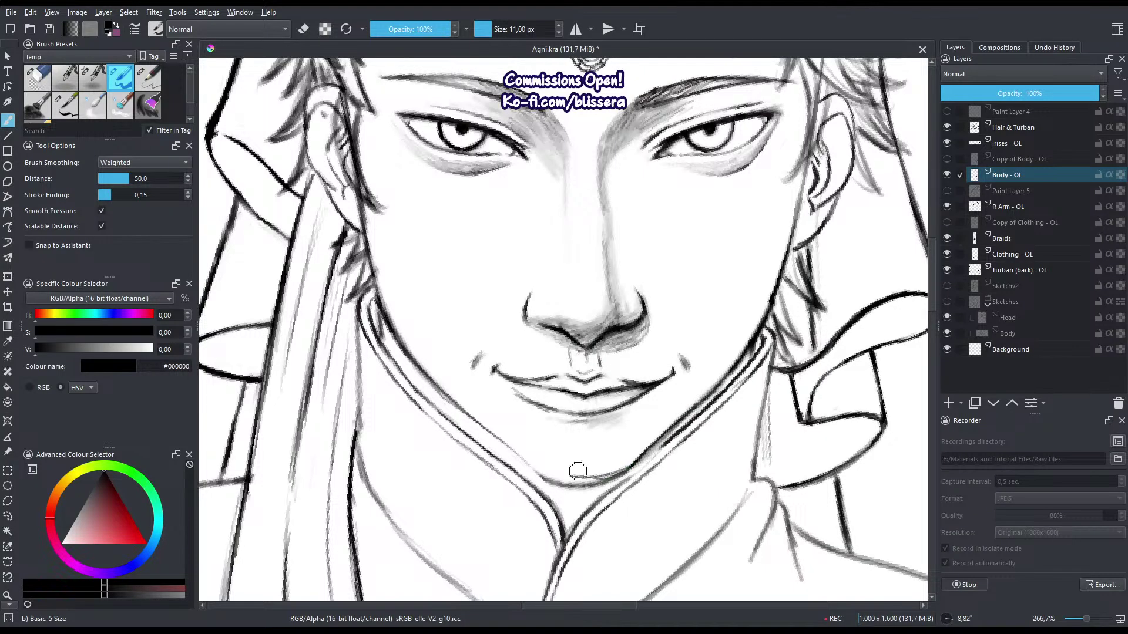
{"action": "mouse_move", "coordinate": [657, 436]}
{"action": "left_mouse_down"}
{"action": "mouse_move", "coordinate": [605, 478]}
{"action": "mouse_move", "coordinate": [574, 475]}
{"action": "left_mouse_up"}
{"action": "mouse_move", "coordinate": [493, 435]}
{"action": "left_mouse_down"}
{"action": "mouse_move", "coordinate": [550, 474]}
{"action": "mouse_move", "coordinate": [614, 485]}
{"action": "mouse_move", "coordinate": [529, 474]}
{"action": "left_mouse_up"}
{"action": "key", "text": "e"}
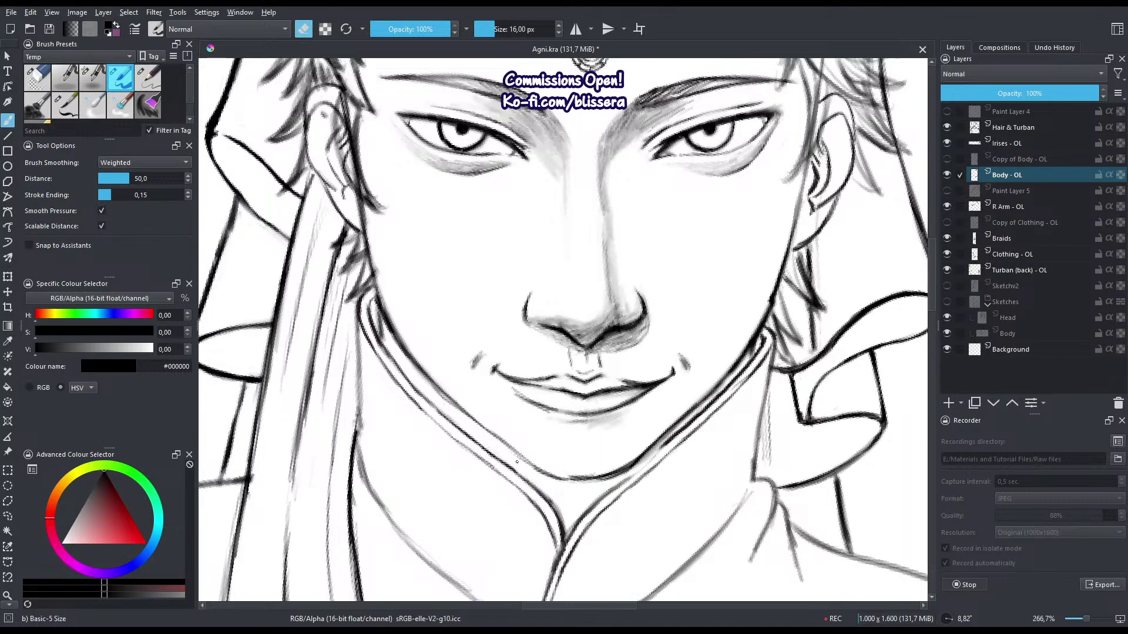
{"action": "key", "text": "e"}
{"action": "mouse_move", "coordinate": [494, 438]}
{"action": "left_mouse_down"}
{"action": "mouse_move", "coordinate": [577, 480]}
{"action": "mouse_move", "coordinate": [495, 442]}
{"action": "left_mouse_up"}
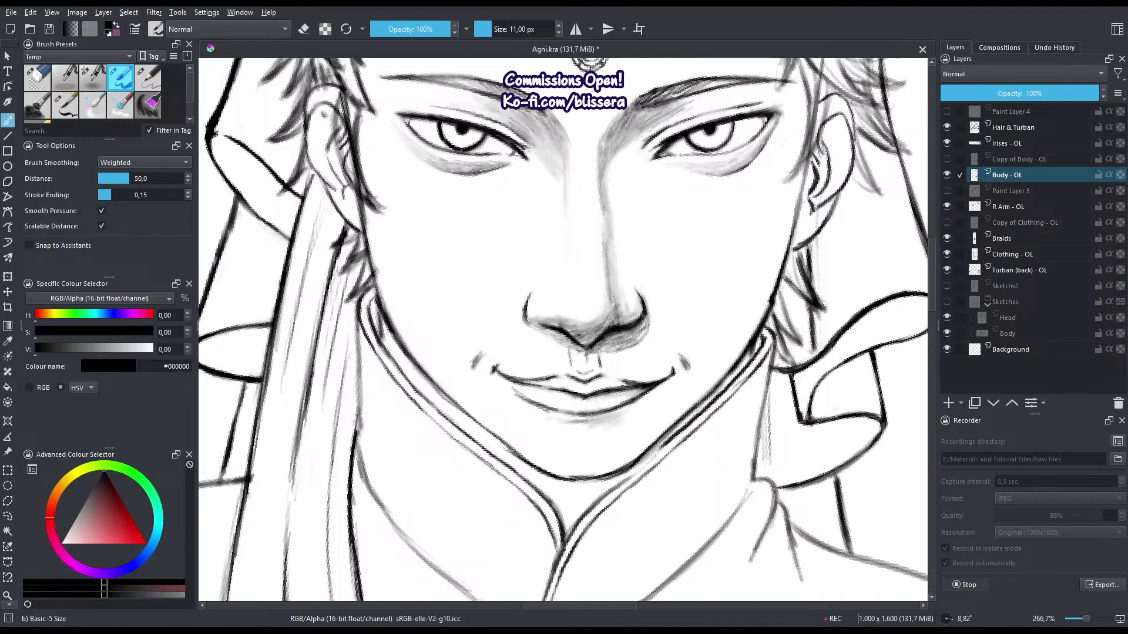
Try erasing the jawline opposite the braids at 16 px and redrawing it toward the chin at 11 px.
{"action": "key", "text": "e"}
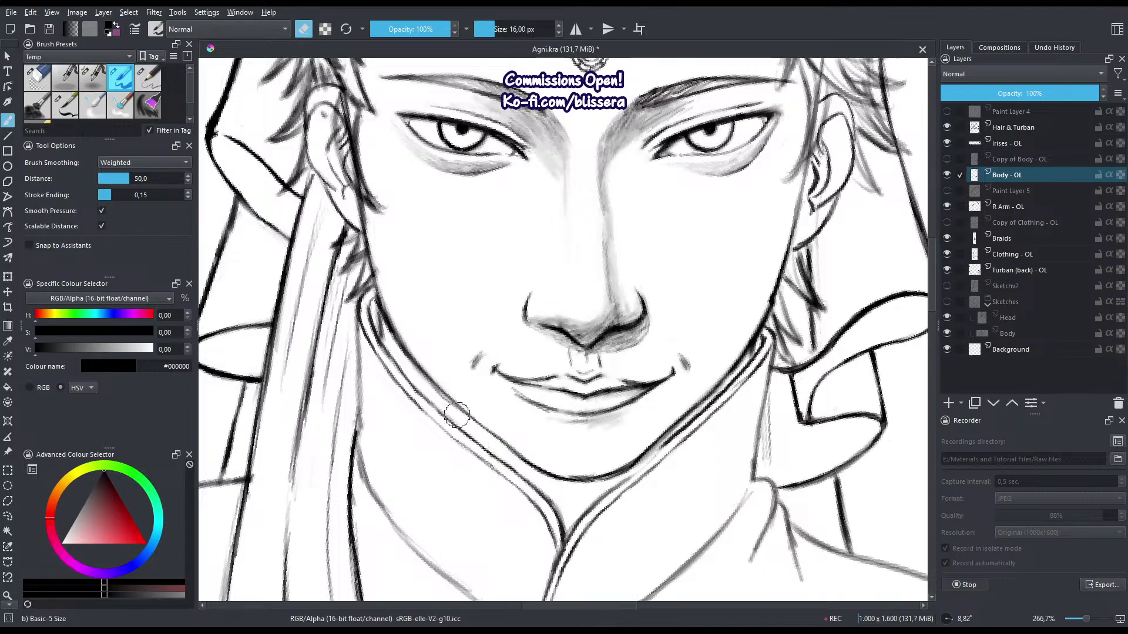
{"action": "left_click_drag", "start_coordinate": [714, 392], "coordinate": [635, 469]}
{"action": "key", "text": "e"}
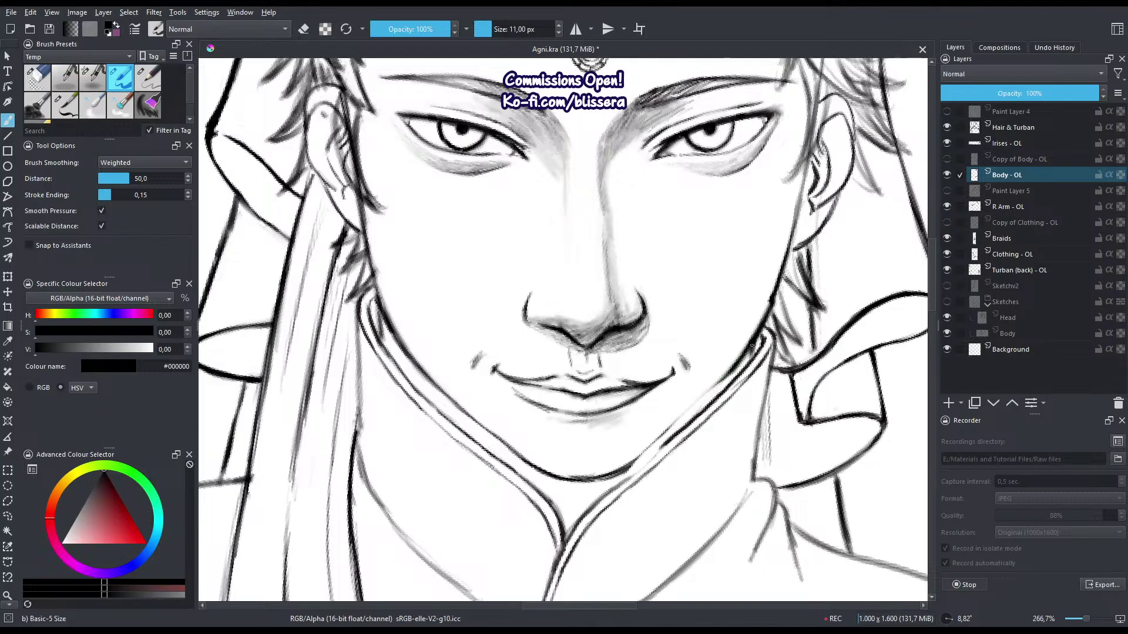
{"action": "left_click_drag", "start_coordinate": [741, 357], "coordinate": [676, 422]}
{"action": "left_click_drag", "start_coordinate": [729, 376], "coordinate": [674, 424]}
{"action": "left_click_drag", "start_coordinate": [716, 387], "coordinate": [639, 453]}
{"action": "left_click_drag", "start_coordinate": [658, 438], "coordinate": [634, 465]}
Try thinning the redrawn jawline opposite the braids with the 16 px eraser.
{"action": "key", "text": "e"}
{"action": "left_click_drag", "start_coordinate": [726, 366], "coordinate": [640, 448]}
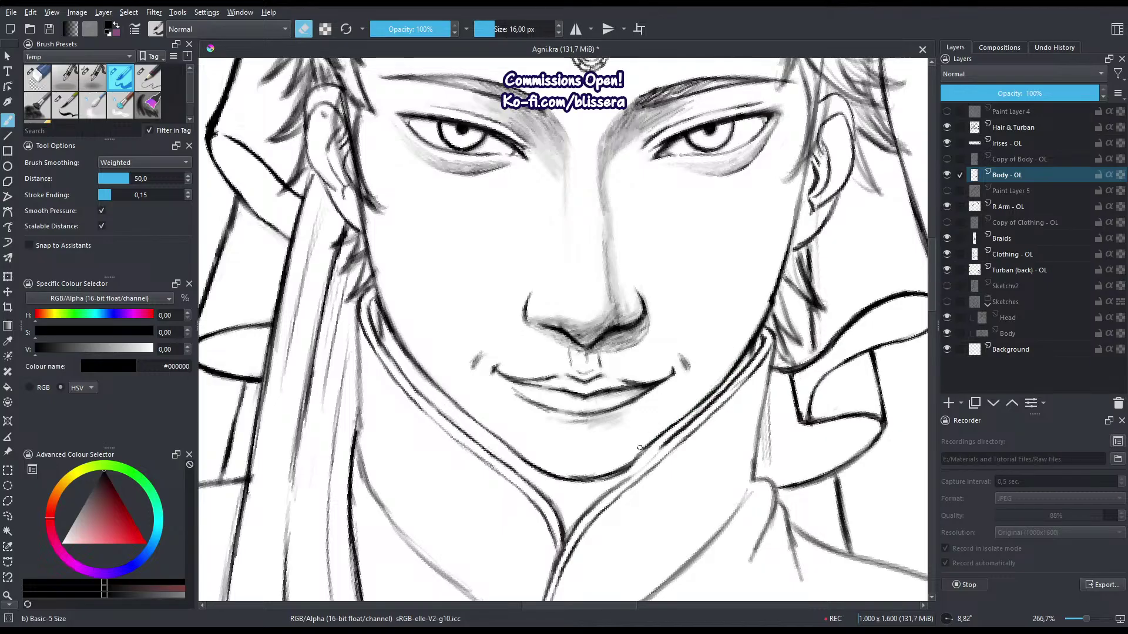
{"action": "mouse_move", "coordinate": [709, 388]}
{"action": "left_mouse_down"}
{"action": "mouse_move", "coordinate": [636, 454]}
{"action": "mouse_move", "coordinate": [653, 441]}
{"action": "mouse_move", "coordinate": [625, 421]}
{"action": "mouse_move", "coordinate": [602, 487]}
{"action": "left_mouse_up"}
{"action": "key", "text": "e"}
{"action": "key", "text": "e"}
{"action": "key", "text": "e"}
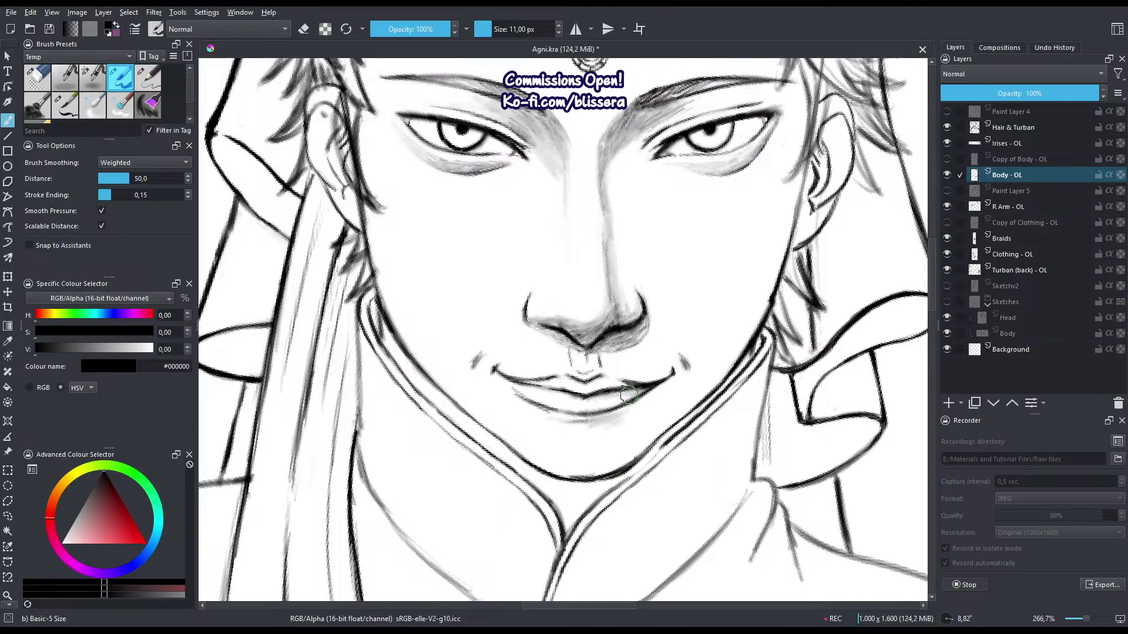
Undo the recent strokes on the chin curve and the jawline opposite the braids.
{"action": "key", "text": "ctrl+z"}
{"action": "key", "text": "ctrl+z"}
{"action": "key", "text": "ctrl+z"}
{"action": "key", "text": "ctrl+z"}
{"action": "key", "text": "ctrl+z"}
{"action": "key", "text": "ctrl+z"}
{"action": "key", "text": "ctrl+z"}
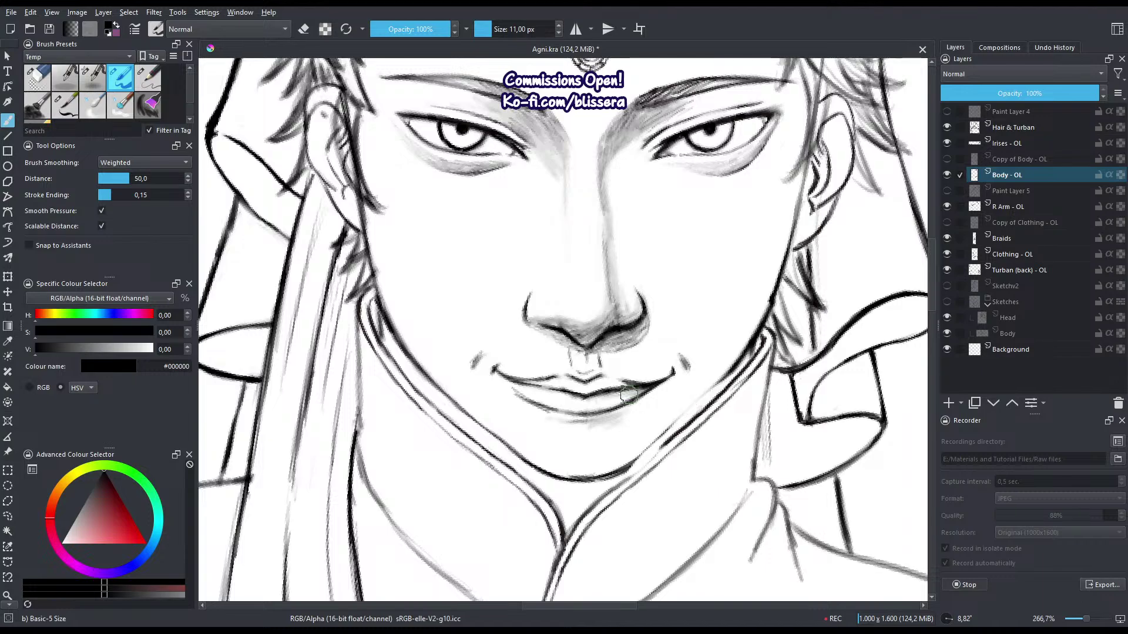
{"action": "key", "text": "ctrl+z"}
{"action": "key", "text": "ctrl+z"}
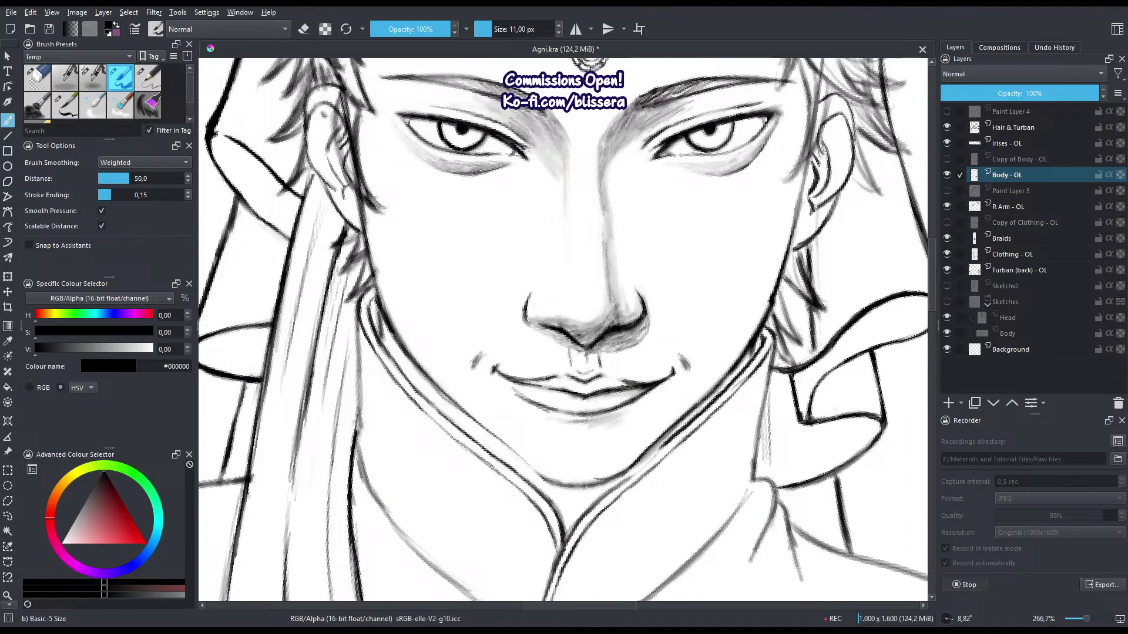
Undo the stray stroke across the lower lip and ink a short shadow line beneath the lip at 11 px.
{"action": "left_click_drag", "start_coordinate": [628, 395], "coordinate": [517, 559]}
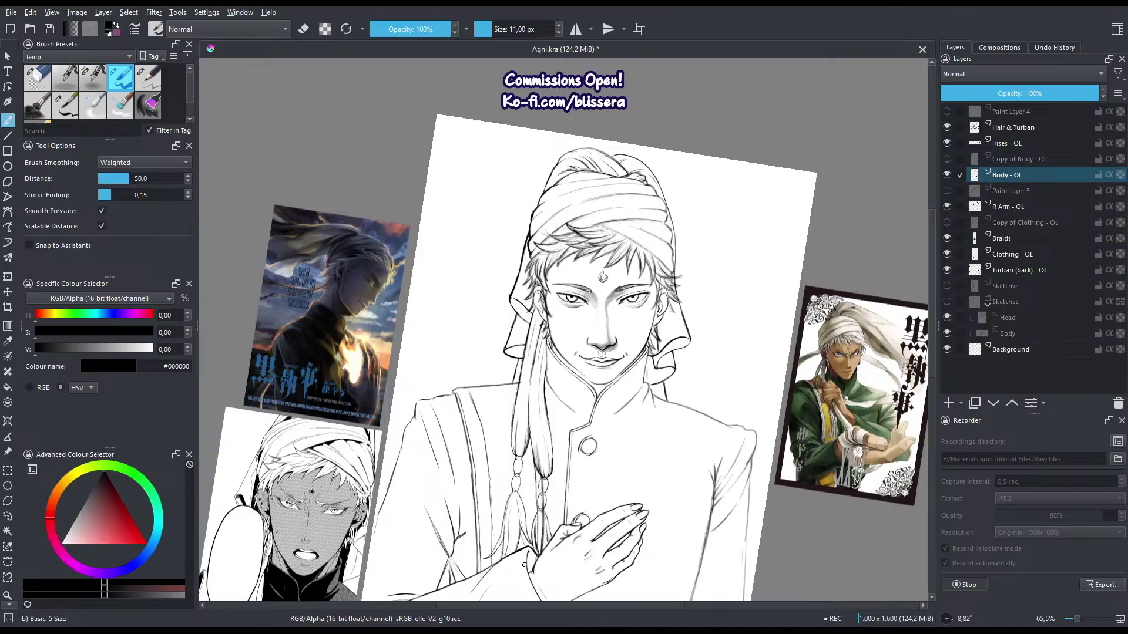
{"action": "scroll", "coordinate": [602, 278], "scroll_direction": "up", "scroll_amount": 6}
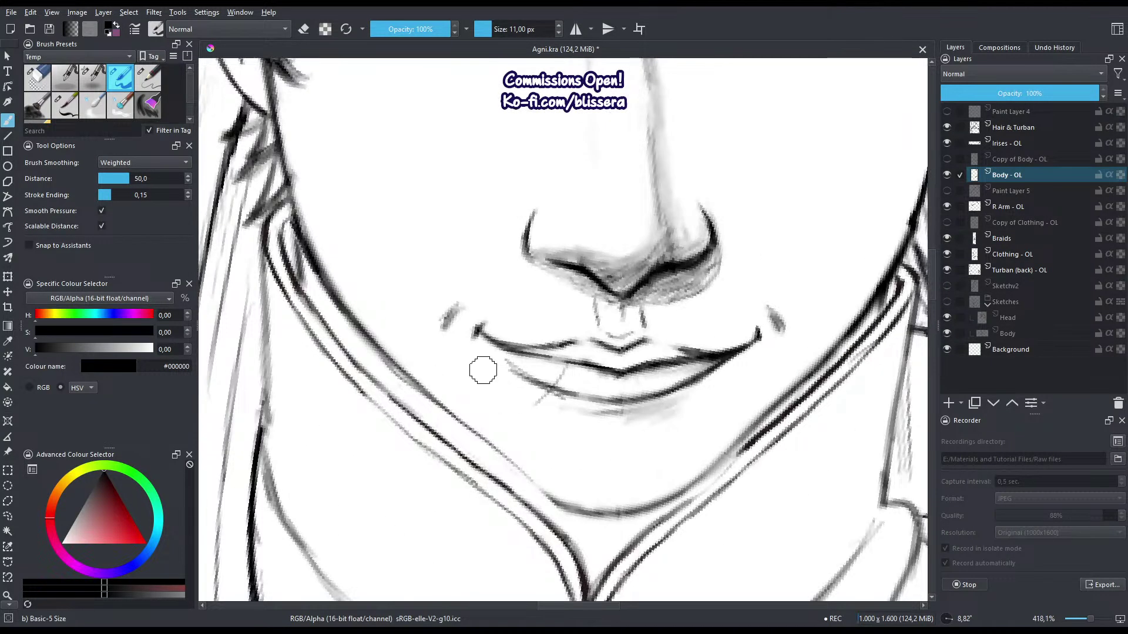
{"action": "key", "text": "ctrl+z"}
{"action": "scroll", "coordinate": [510, 411], "scroll_direction": "up", "scroll_amount": 2}
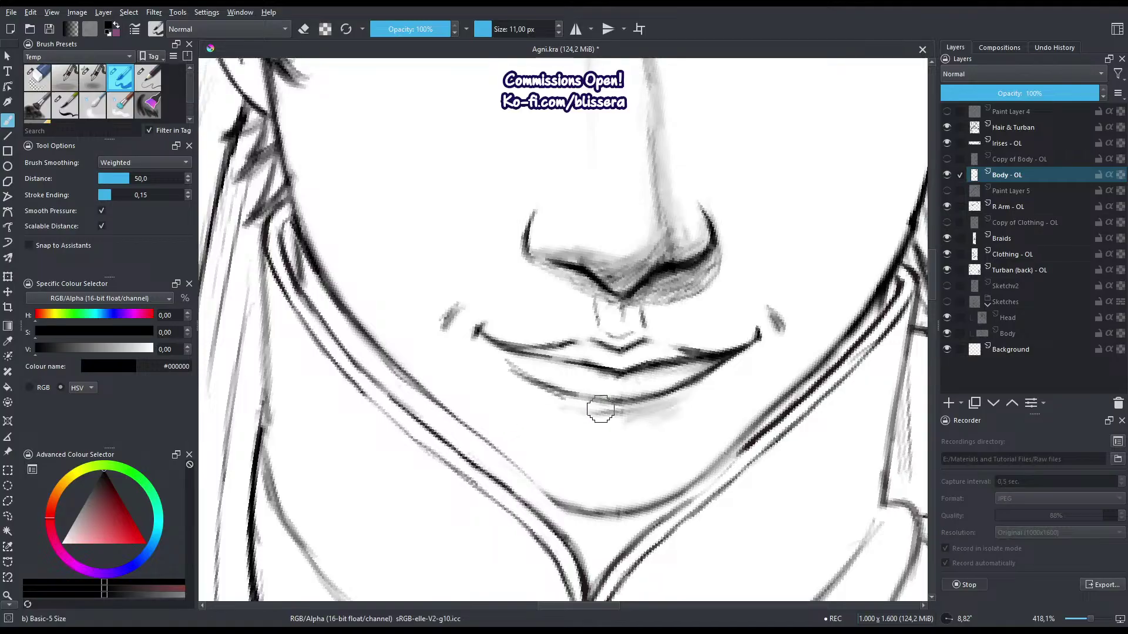
{"action": "mouse_move", "coordinate": [574, 409]}
{"action": "left_mouse_down"}
{"action": "mouse_move", "coordinate": [673, 404]}
{"action": "mouse_move", "coordinate": [578, 410]}
{"action": "left_mouse_up"}
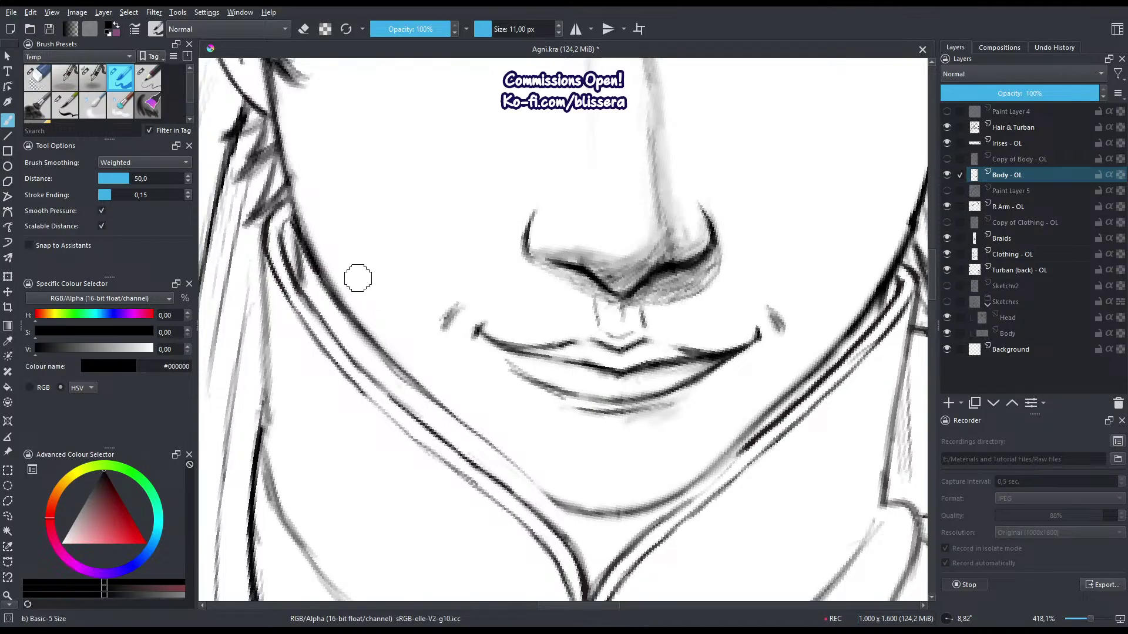
Ink the braid-side jawline down to the chin at 11 px and extend the shadow line under the lower lip.
{"action": "left_click_drag", "start_coordinate": [382, 351], "coordinate": [541, 491]}
{"action": "left_click_drag", "start_coordinate": [527, 467], "coordinate": [533, 474]}
{"action": "left_click_drag", "start_coordinate": [675, 431], "coordinate": [701, 412]}
{"action": "scroll", "coordinate": [701, 413], "scroll_direction": "up", "scroll_amount": 1}
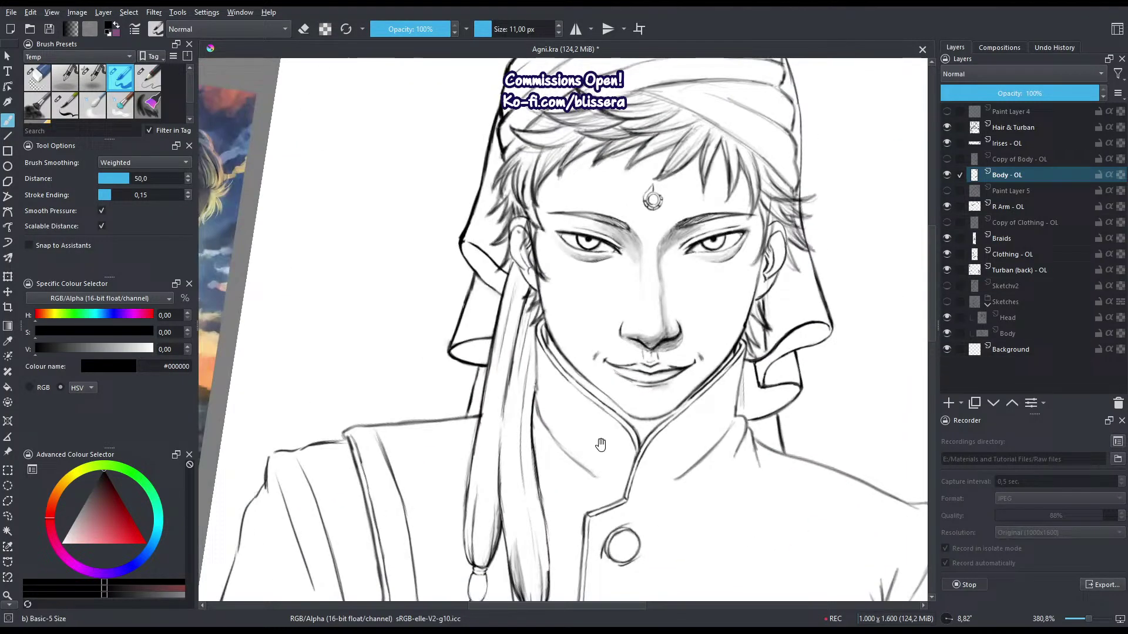
{"action": "left_click_drag", "start_coordinate": [601, 444], "coordinate": [490, 483]}
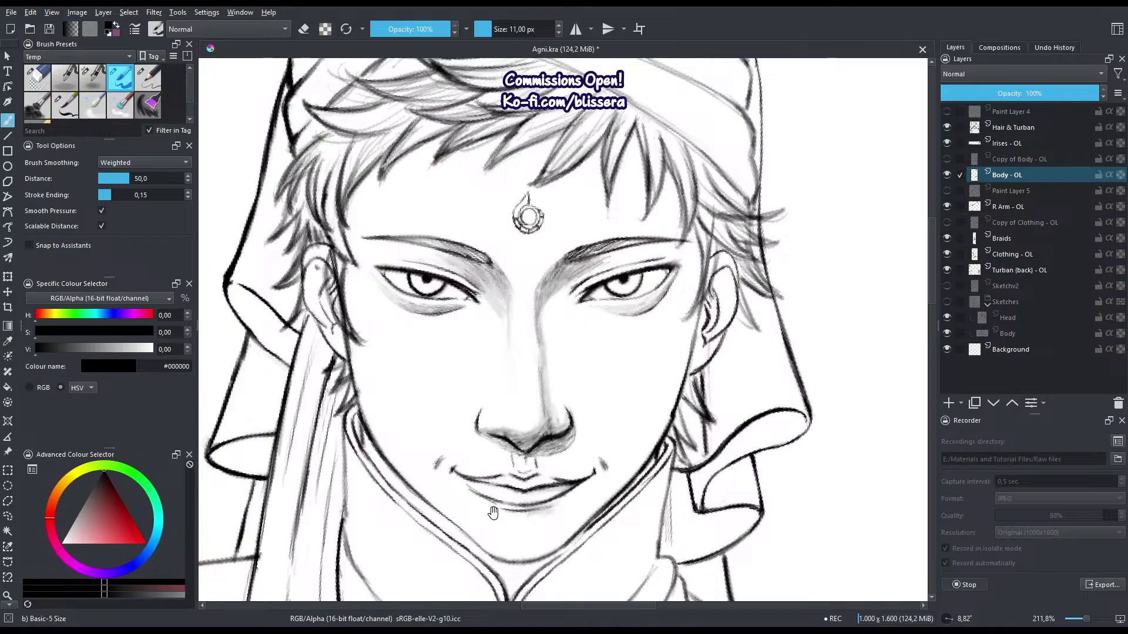
Try inking another stroke along the braid-side chin curve at 11 px.
{"action": "scroll", "coordinate": [498, 532], "scroll_direction": "up", "scroll_amount": 2}
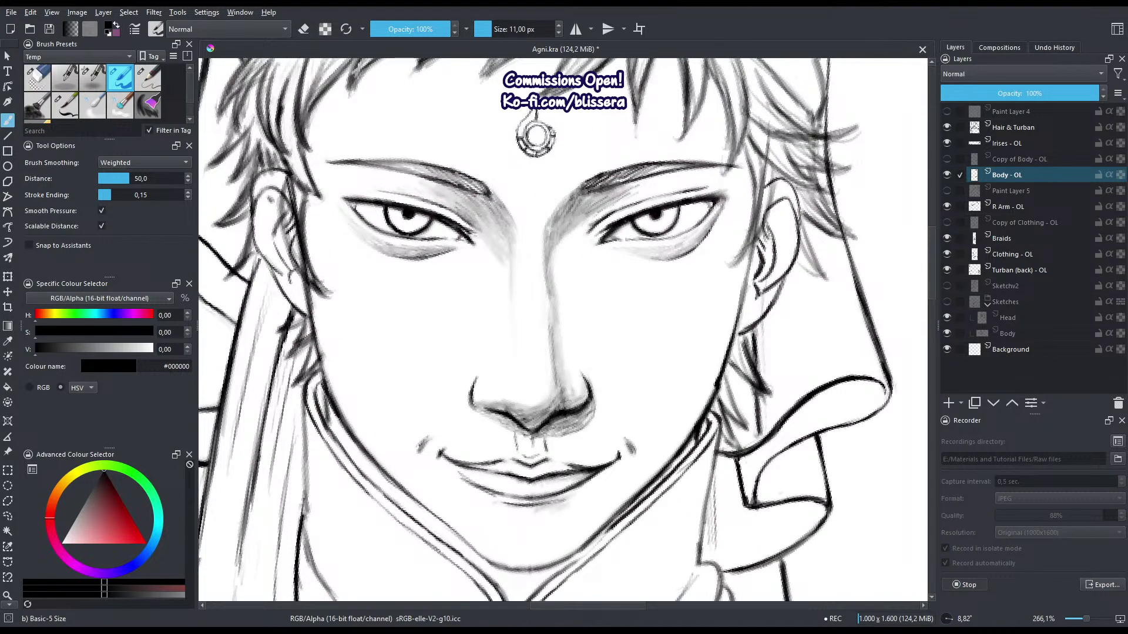
{"action": "mouse_move", "coordinate": [508, 528]}
{"action": "left_mouse_down"}
{"action": "mouse_move", "coordinate": [516, 465]}
{"action": "mouse_move", "coordinate": [475, 488]}
{"action": "mouse_move", "coordinate": [501, 479]}
{"action": "mouse_move", "coordinate": [518, 506]}
{"action": "mouse_move", "coordinate": [540, 508]}
{"action": "left_mouse_up"}
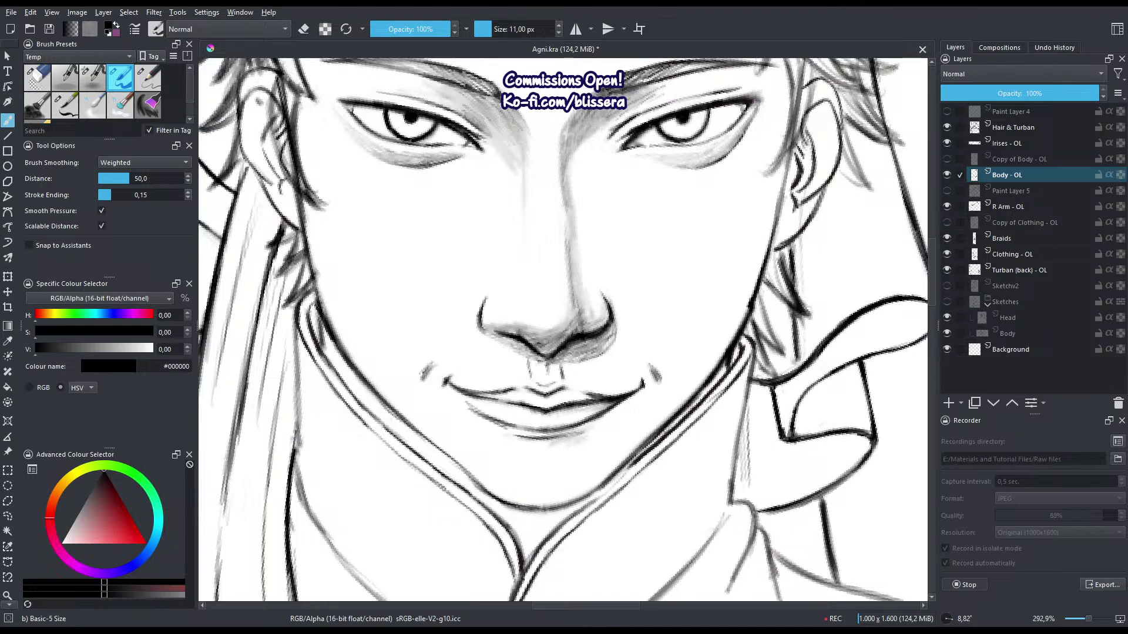
{"action": "left_click_drag", "start_coordinate": [473, 484], "coordinate": [552, 506]}
{"action": "key", "text": "ctrl+z"}
Reset the canvas rotation and outline the forehead ornament with a freehand selection.
{"action": "scroll", "coordinate": [475, 374], "scroll_direction": "down", "scroll_amount": 3}
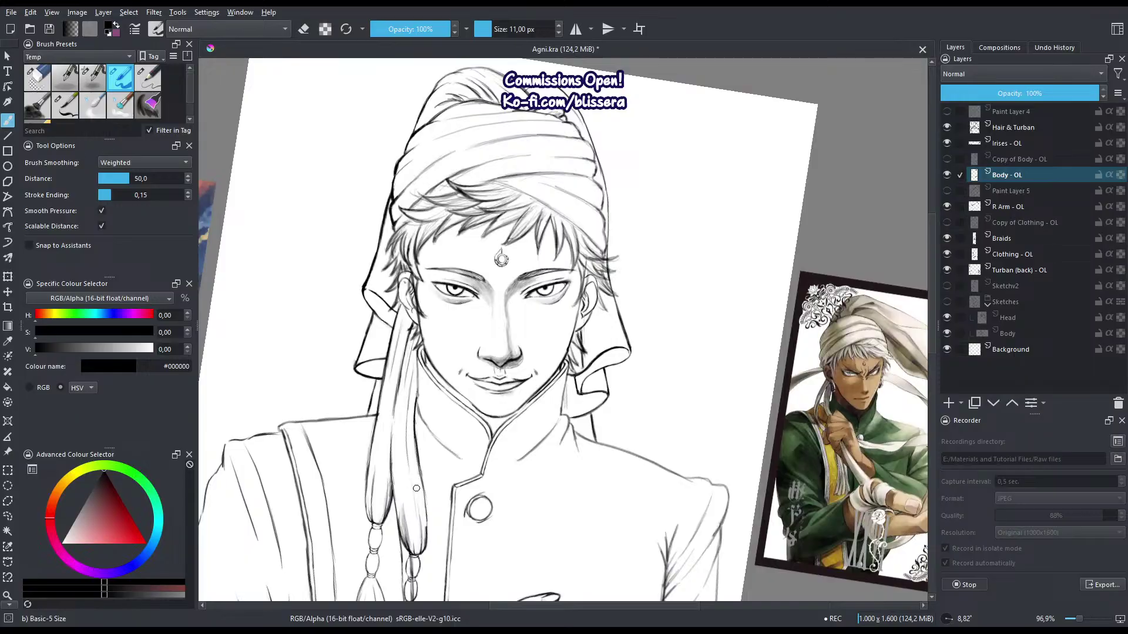
{"action": "key", "text": "5"}
{"action": "left_click_drag", "start_coordinate": [442, 510], "coordinate": [523, 399]}
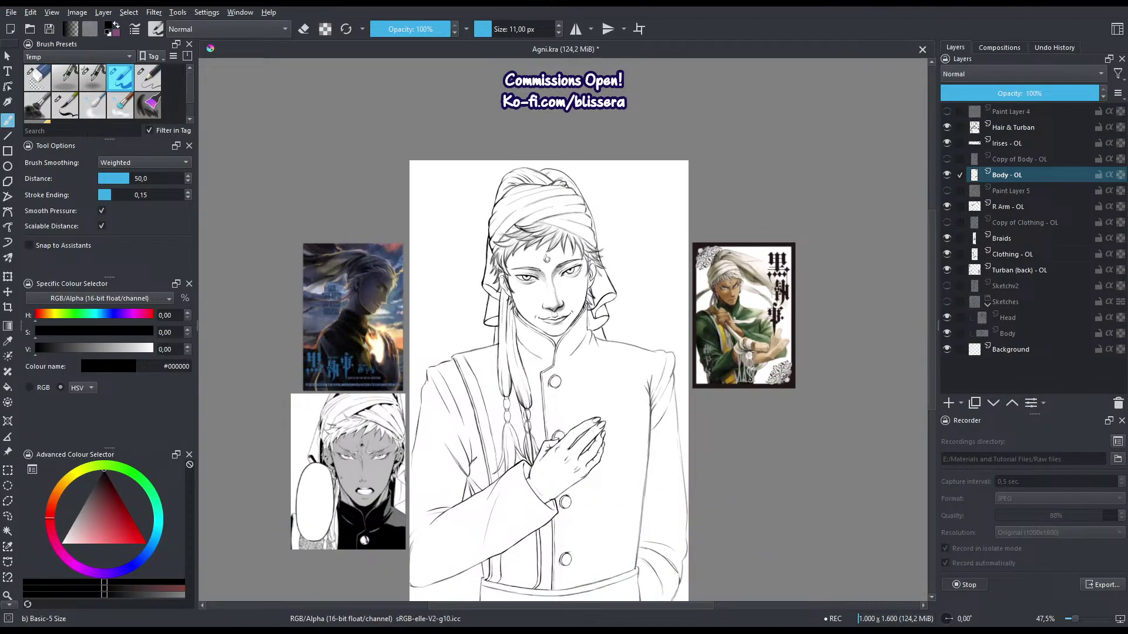
{"action": "scroll", "coordinate": [592, 268], "scroll_direction": "up", "scroll_amount": 3}
{"action": "key", "text": "l"}
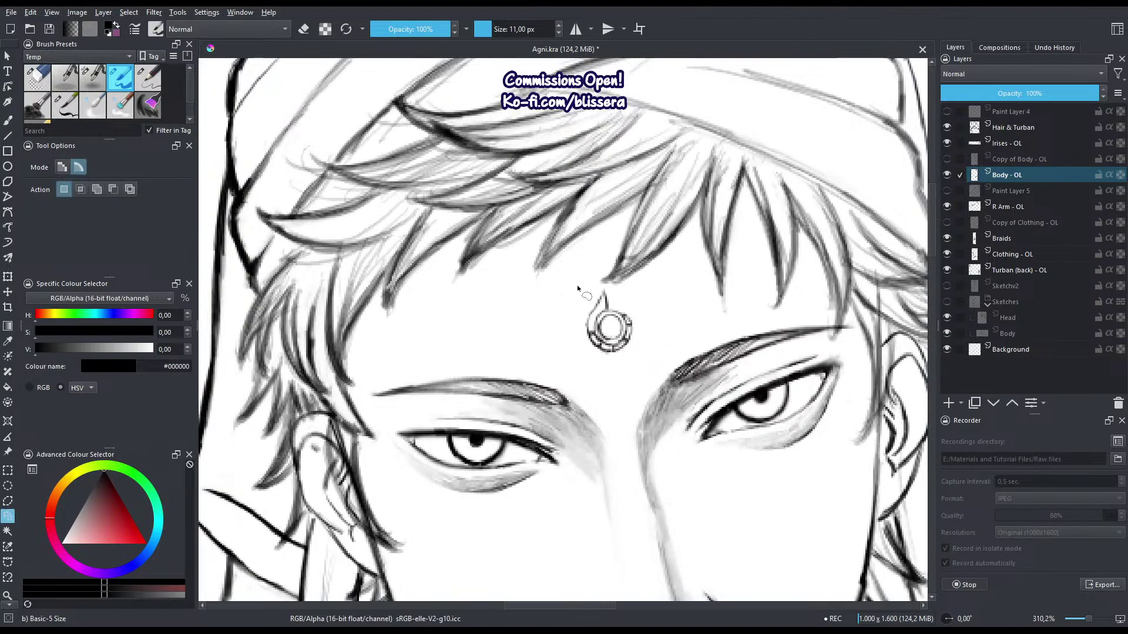
{"action": "left_click_drag", "start_coordinate": [617, 376], "coordinate": [578, 283]}
{"action": "scroll", "coordinate": [588, 269], "scroll_direction": "up", "scroll_amount": 1}
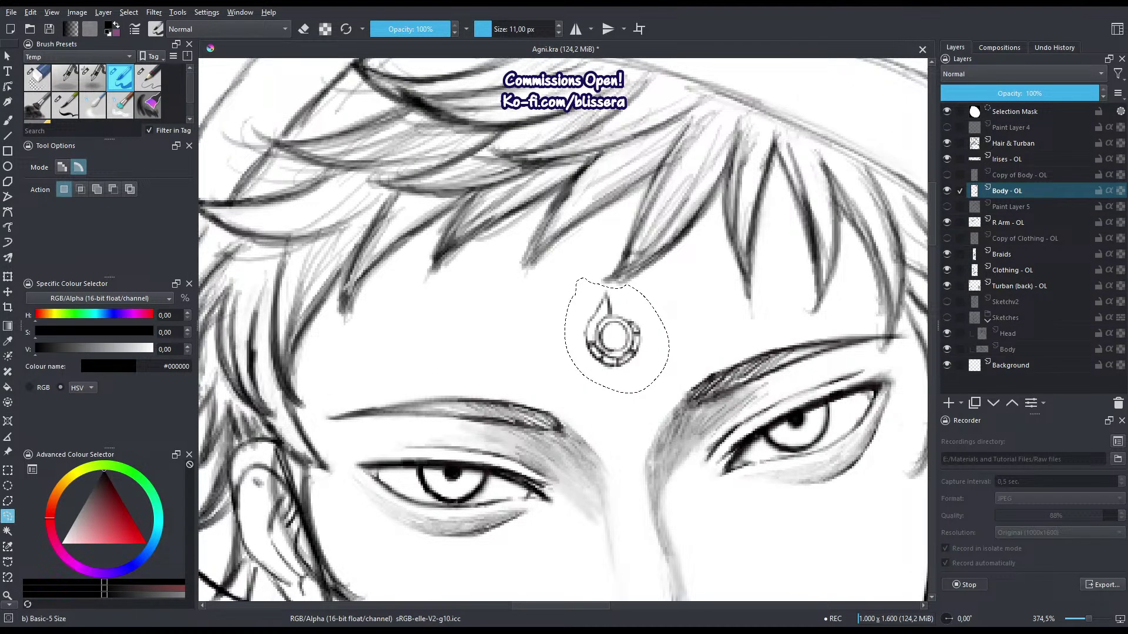
Transform the selected forehead ornament, shifting it slightly down and toward the braid side of the face.
{"action": "key", "text": "ctrl+t"}
{"action": "scroll", "coordinate": [584, 317], "scroll_direction": "down", "scroll_amount": 1}
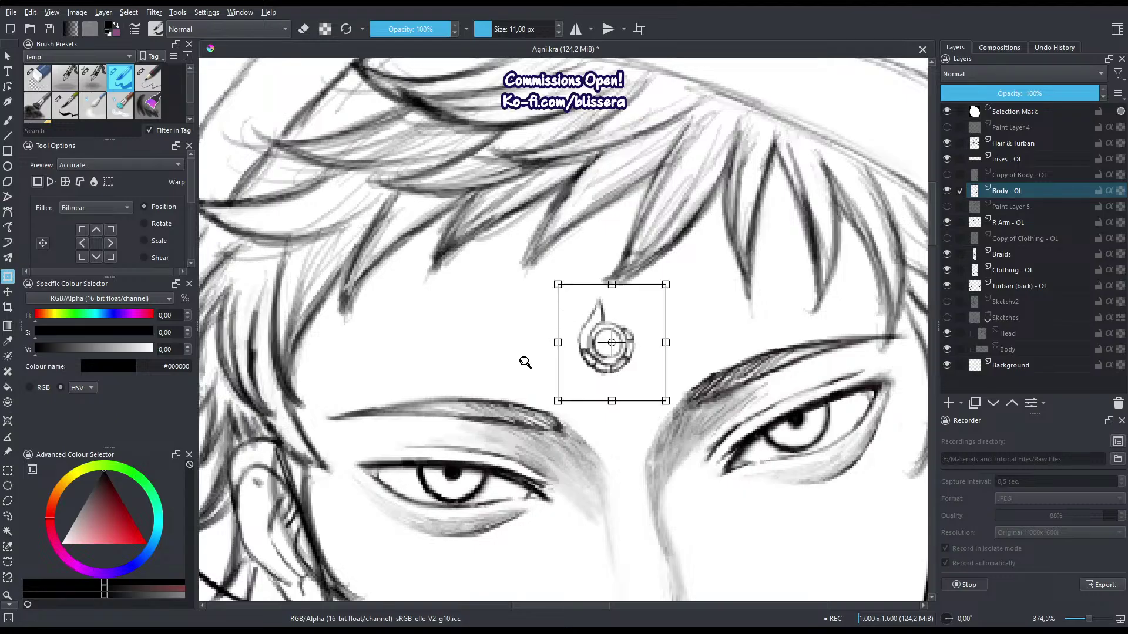
{"action": "scroll", "coordinate": [519, 370], "scroll_direction": "down", "scroll_amount": 3}
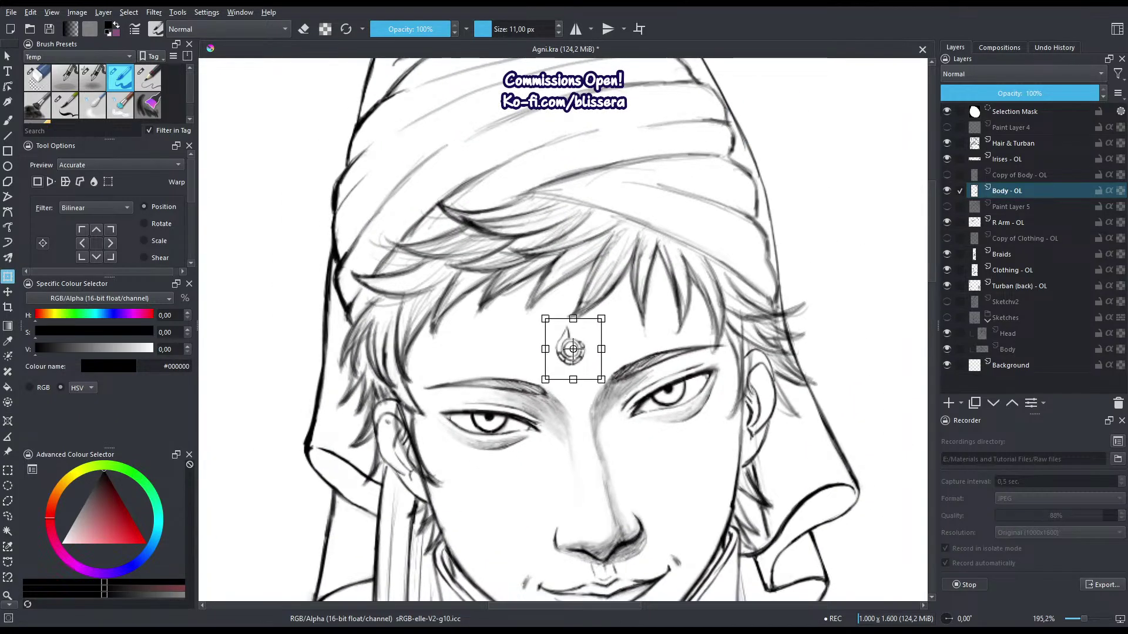
{"action": "scroll", "coordinate": [568, 282], "scroll_direction": "up", "scroll_amount": 4}
{"action": "left_click", "coordinate": [65, 181]}
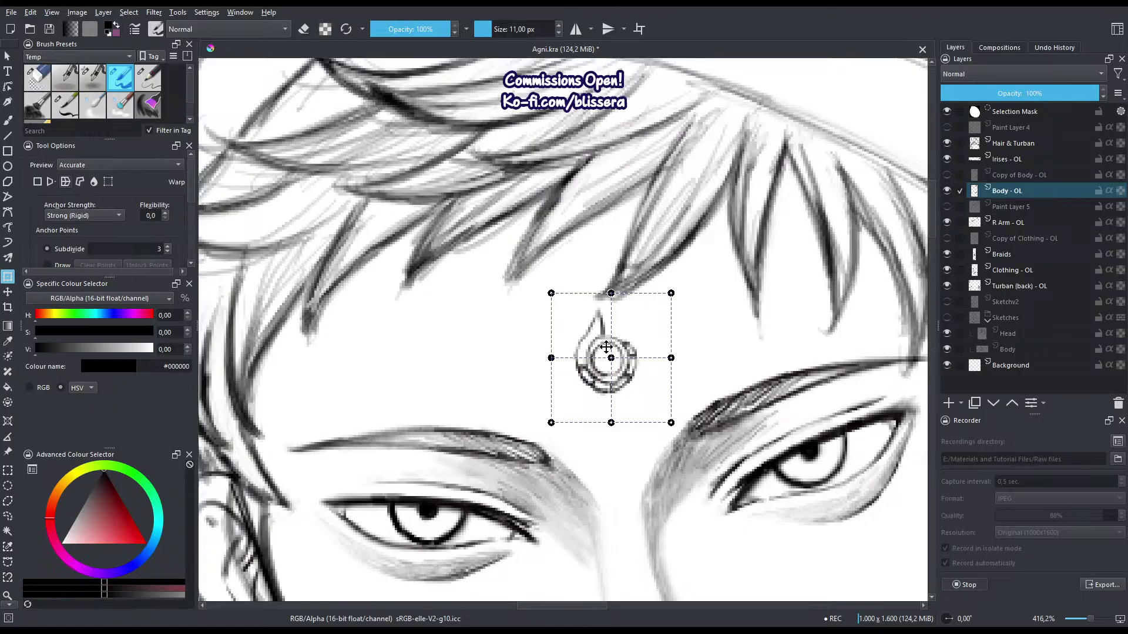
{"action": "scroll", "coordinate": [599, 352], "scroll_direction": "up", "scroll_amount": 2}
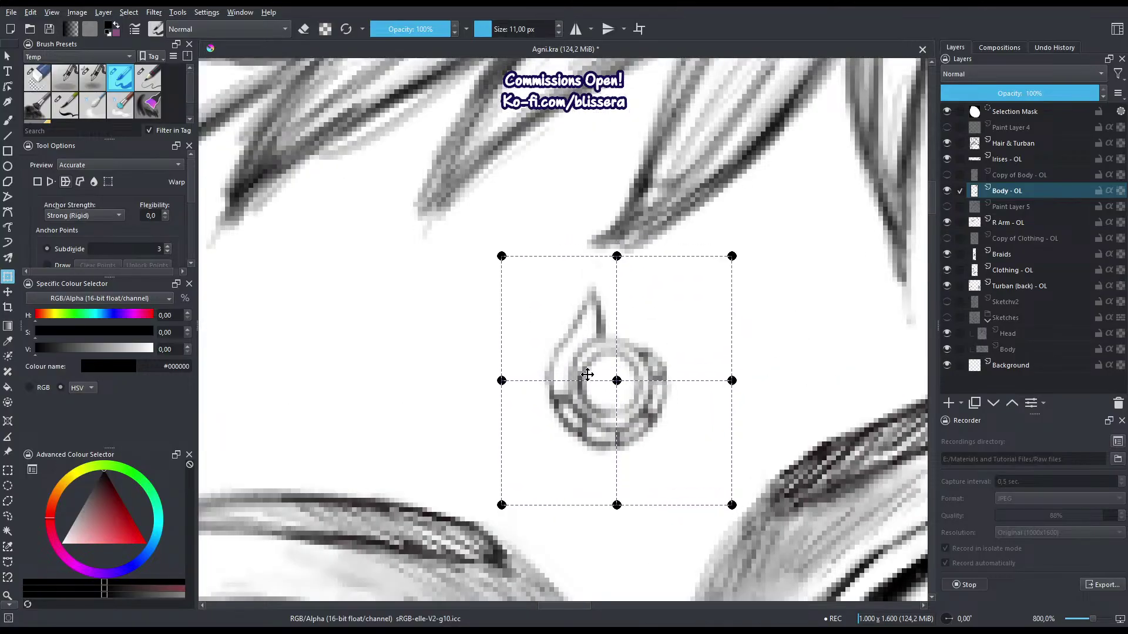
{"action": "scroll", "coordinate": [594, 378], "scroll_direction": "down", "scroll_amount": 2}
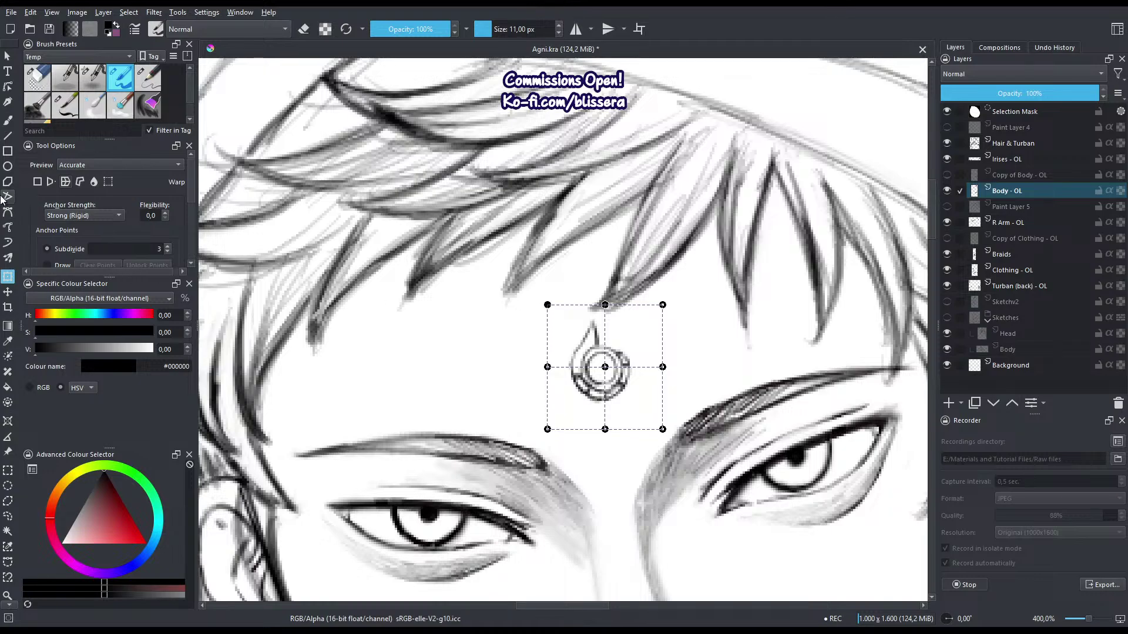
Adjust the forehead ornament with a perspective transform, apply it, clear the selection and save the drawing.
{"action": "left_click", "coordinate": [51, 182]}
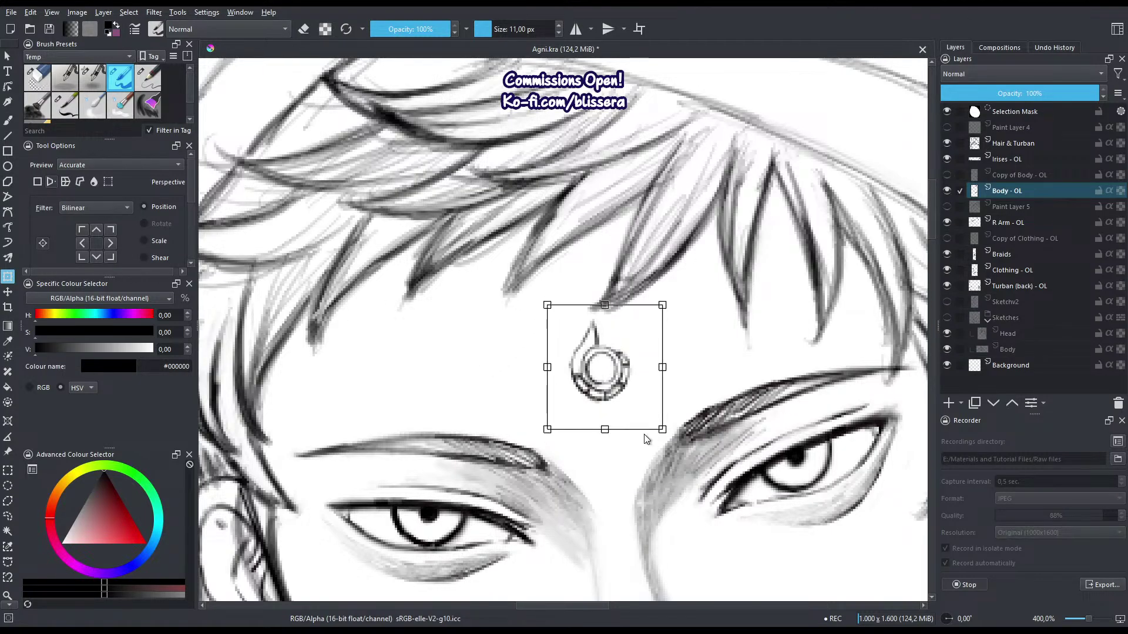
{"action": "left_click_drag", "start_coordinate": [662, 436], "coordinate": [663, 410]}
{"action": "left_click_drag", "start_coordinate": [588, 382], "coordinate": [649, 337]}
{"action": "scroll", "coordinate": [651, 340], "scroll_direction": "down", "scroll_amount": 4}
{"action": "key", "text": "Return"}
{"action": "key", "text": "ctrl+shift+a"}
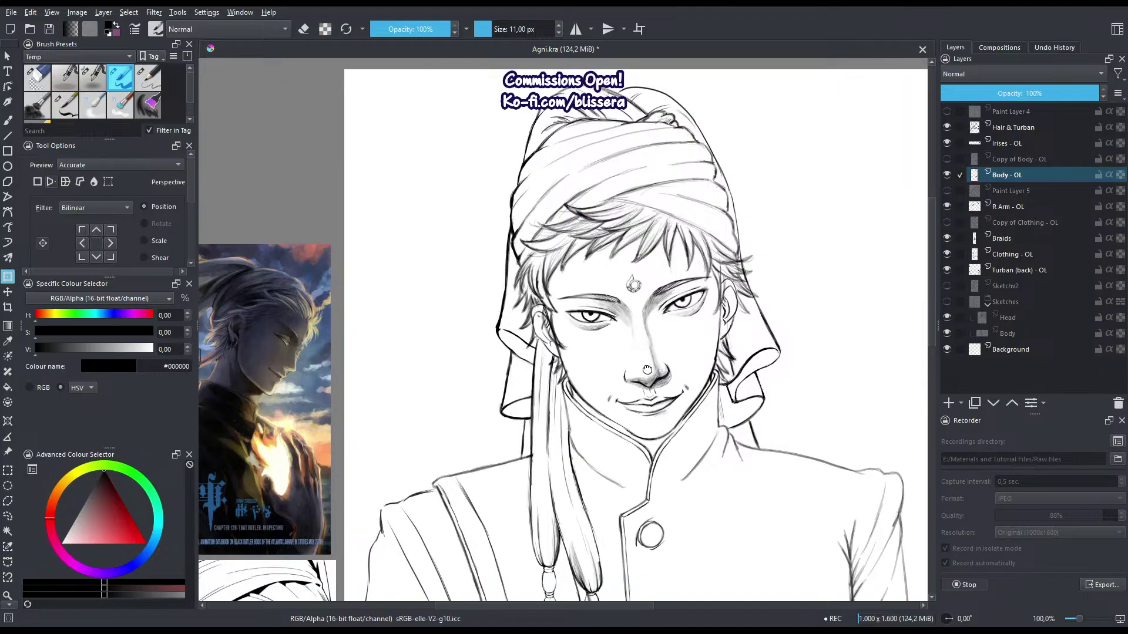
{"action": "scroll", "coordinate": [649, 338], "scroll_direction": "down", "scroll_amount": 2}
{"action": "key", "text": "ctrl+s"}
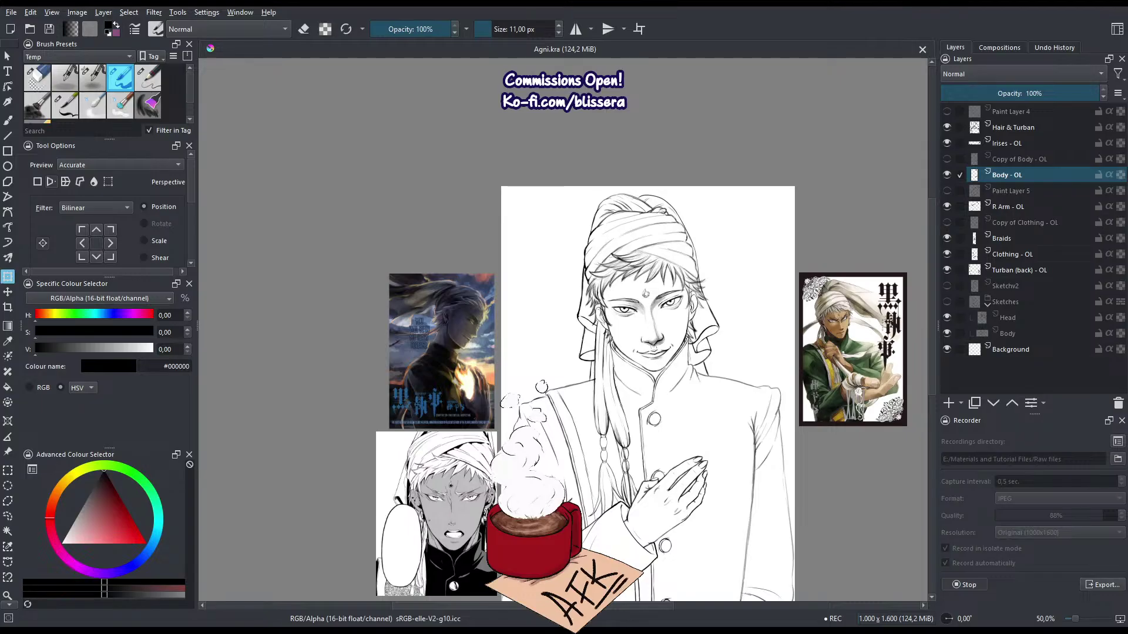
{"action": "left_click_drag", "start_coordinate": [629, 252], "coordinate": [558, 157]}
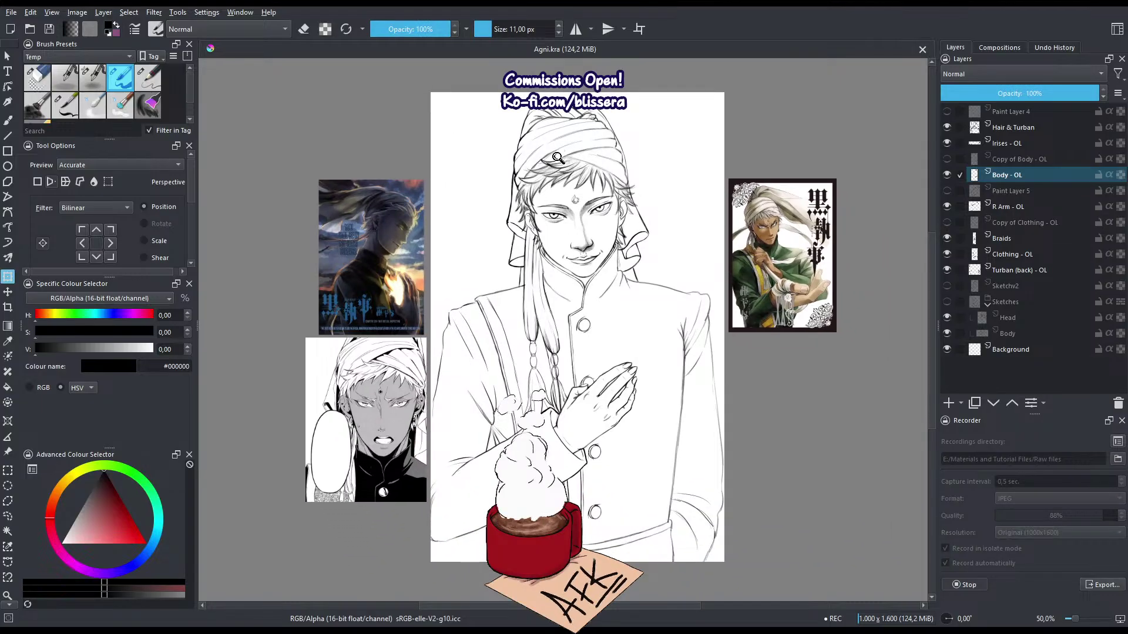
{"action": "key", "text": "1"}
{"action": "scroll", "coordinate": [559, 159], "scroll_direction": "down", "scroll_amount": 2}
{"action": "left_click_drag", "start_coordinate": [559, 148], "coordinate": [542, 226]}
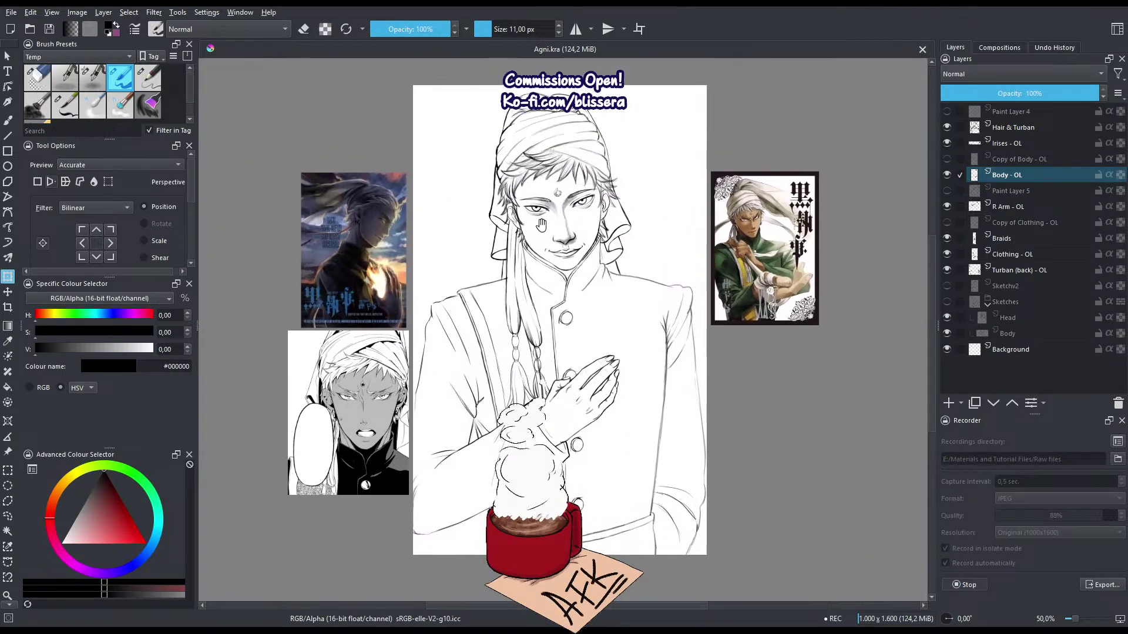
{"action": "key", "text": "4"}
{"action": "key", "text": "5"}
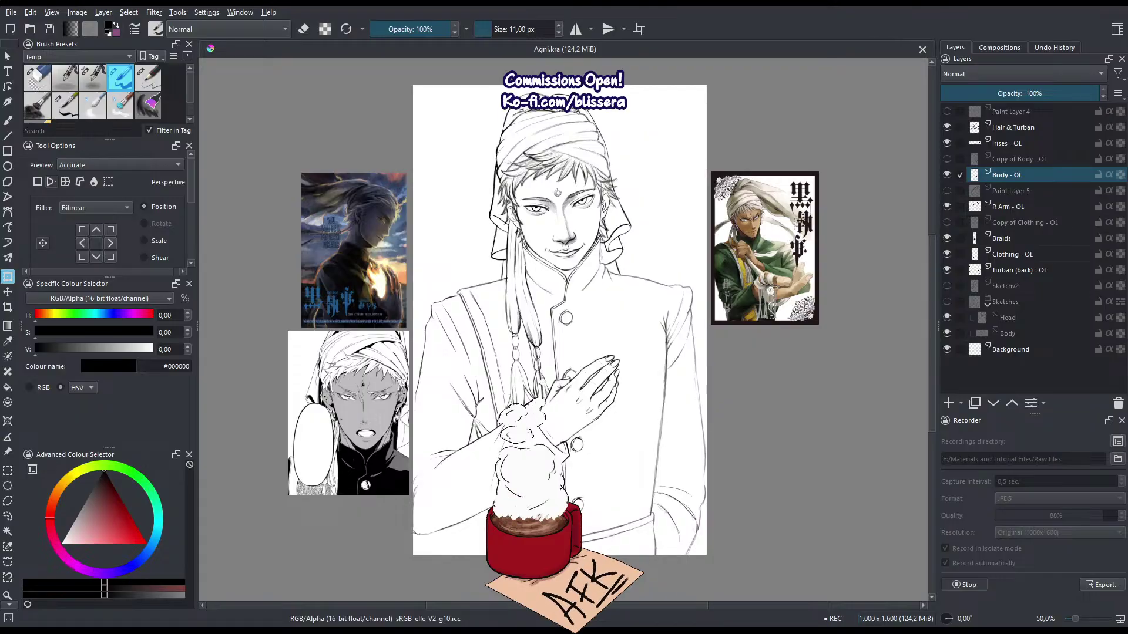
{"action": "scroll", "coordinate": [540, 259], "scroll_direction": "up", "scroll_amount": 1}
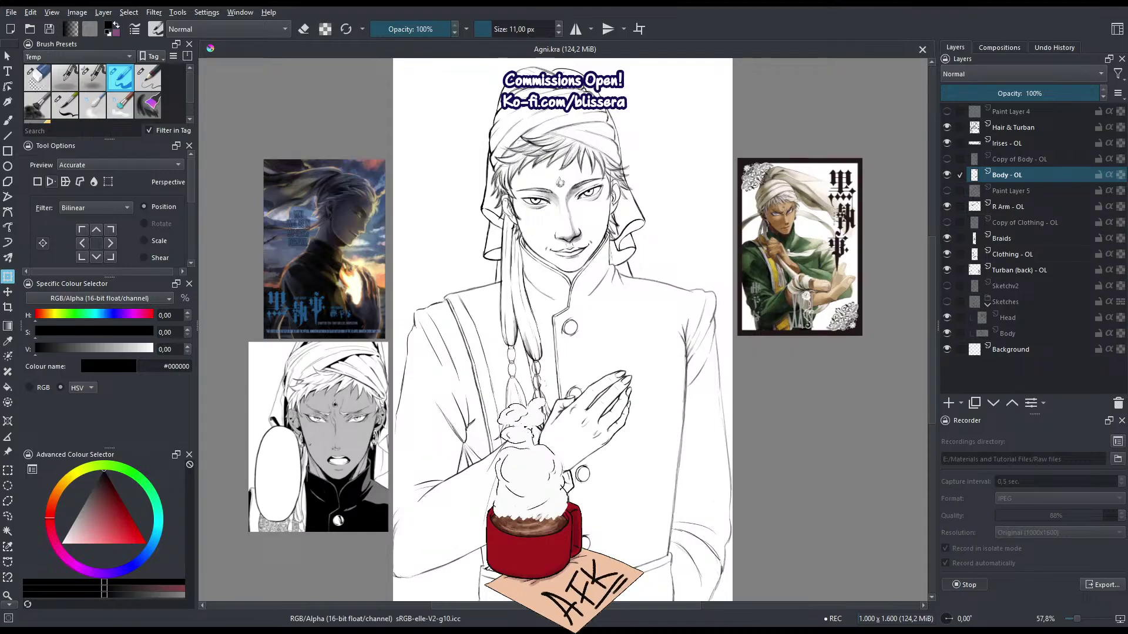
{"action": "key", "text": "alt+Tab"}
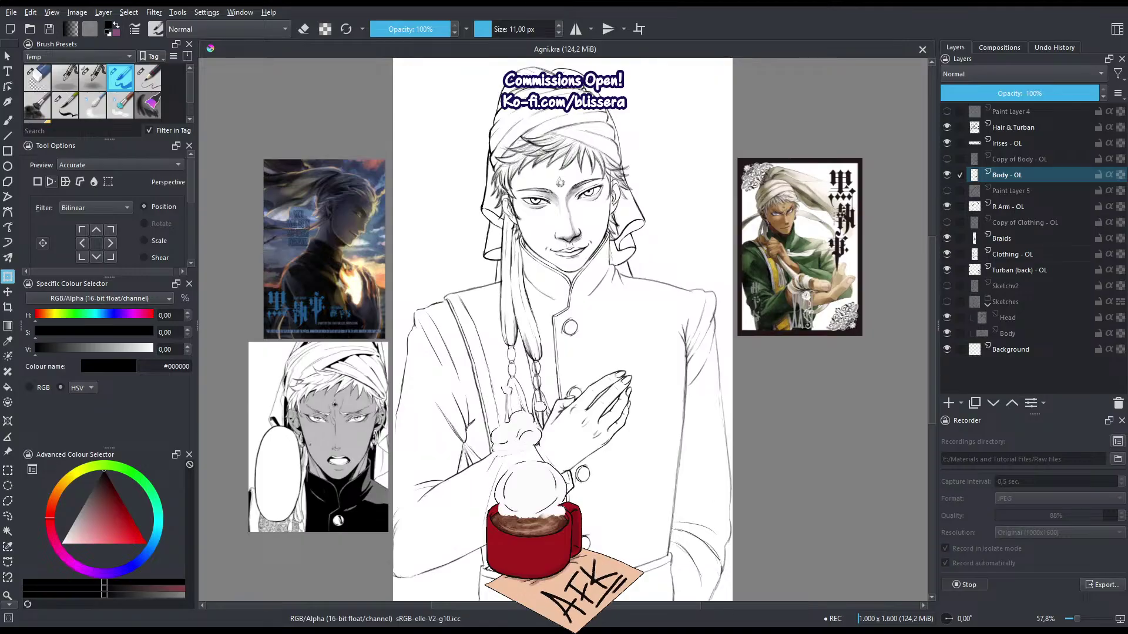